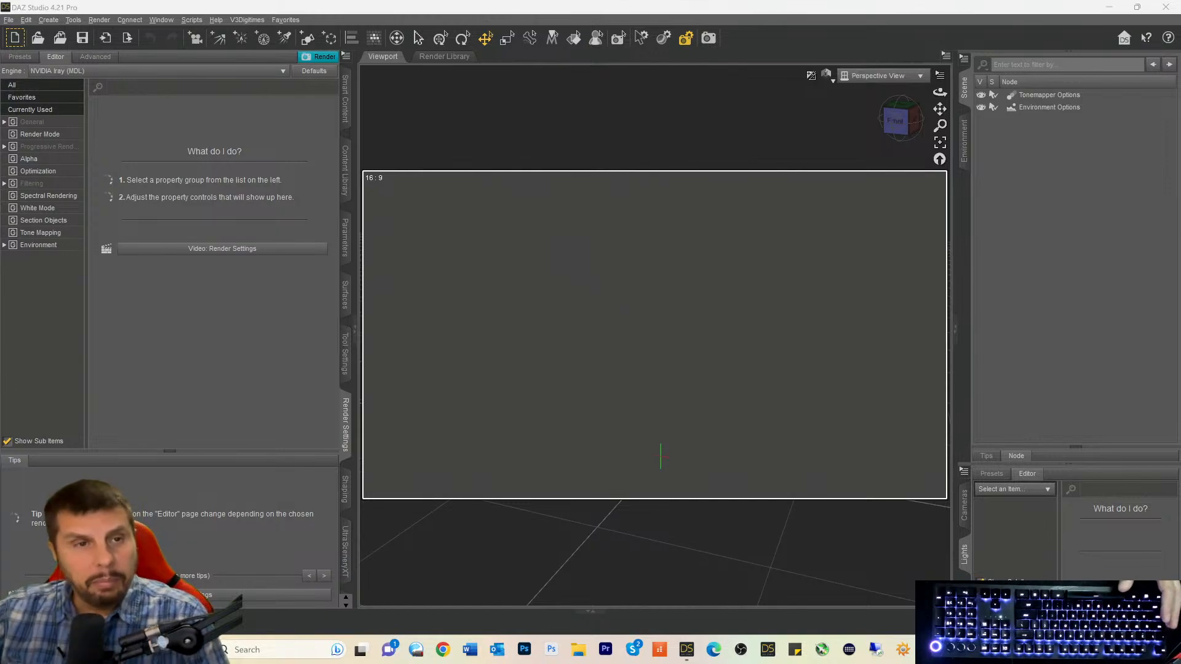
left_click(9, 20)
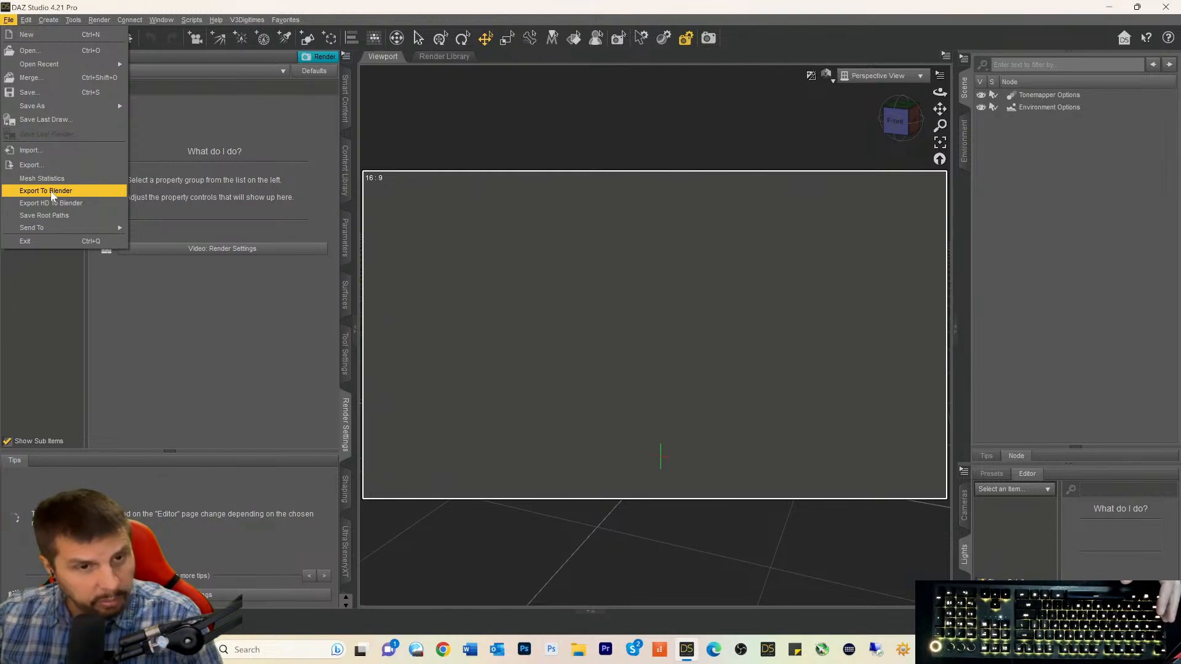
left_click(185, 167)
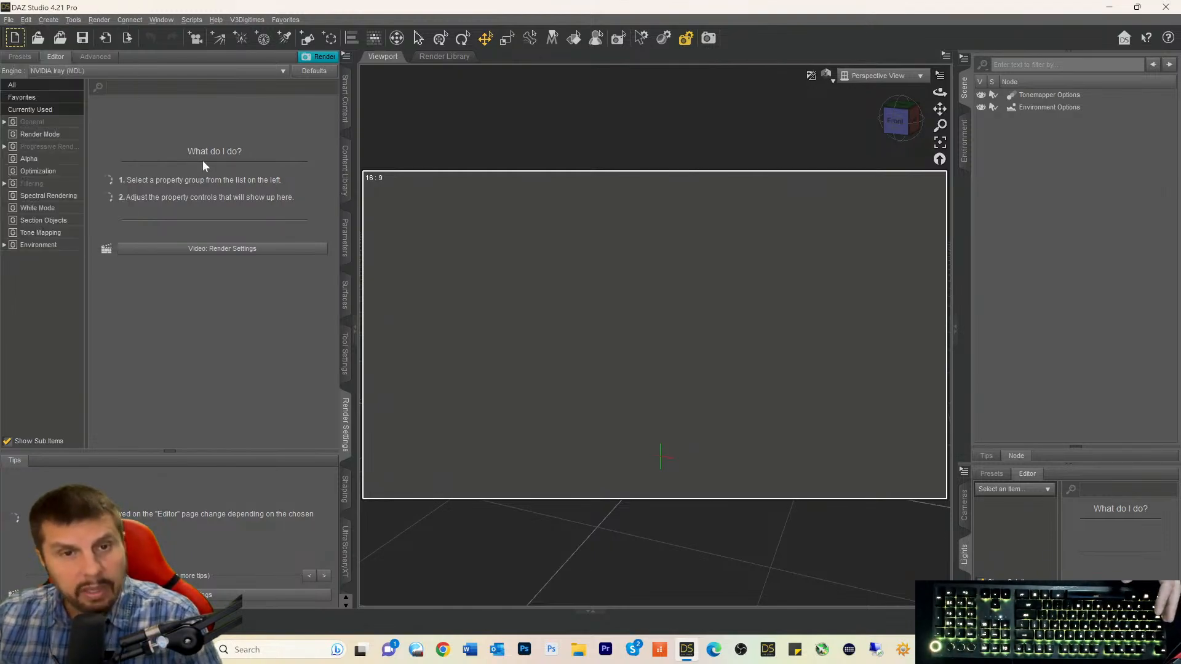
left_click(286, 21)
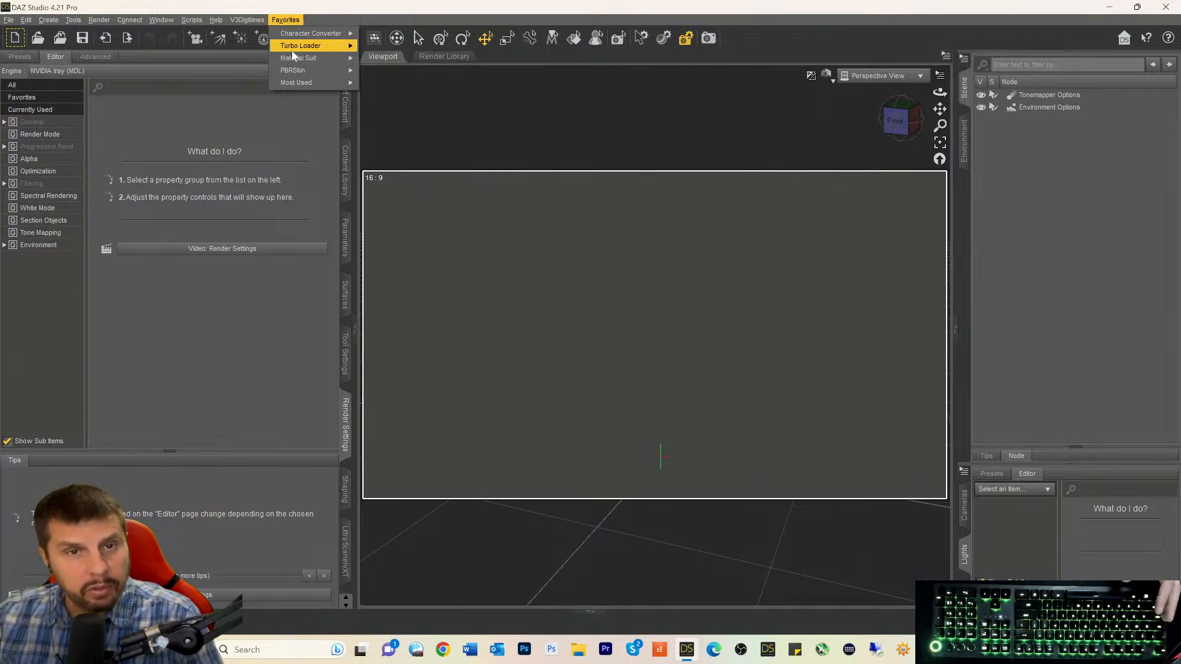
mouse_move(249, 24)
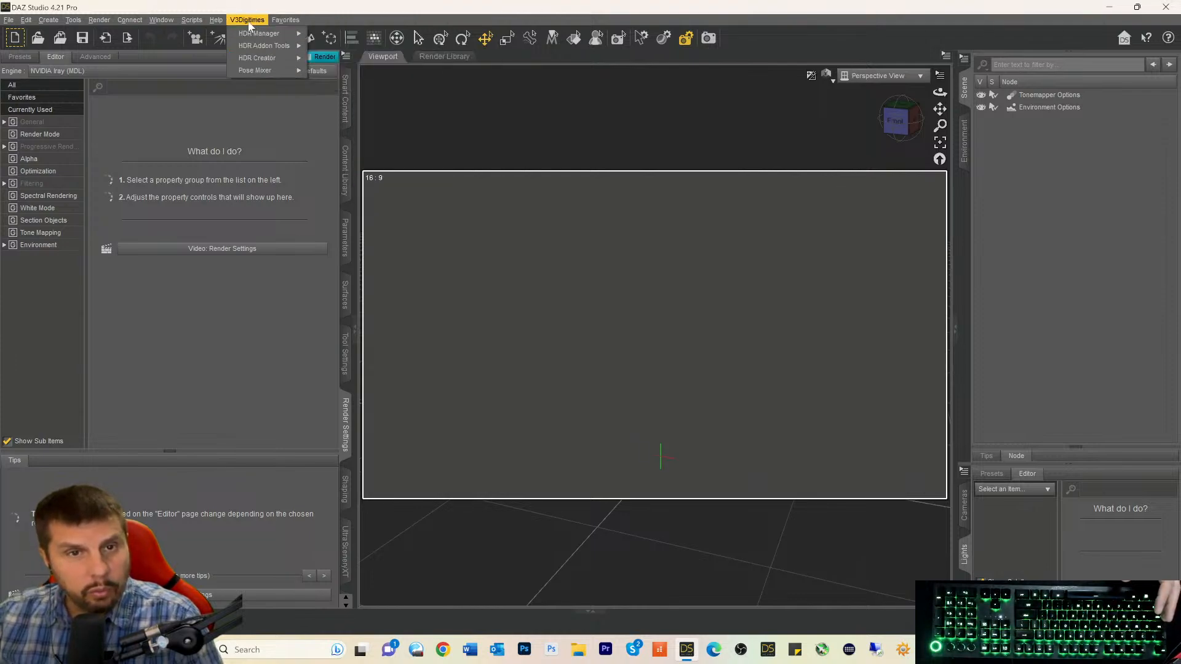
mouse_move(192, 20)
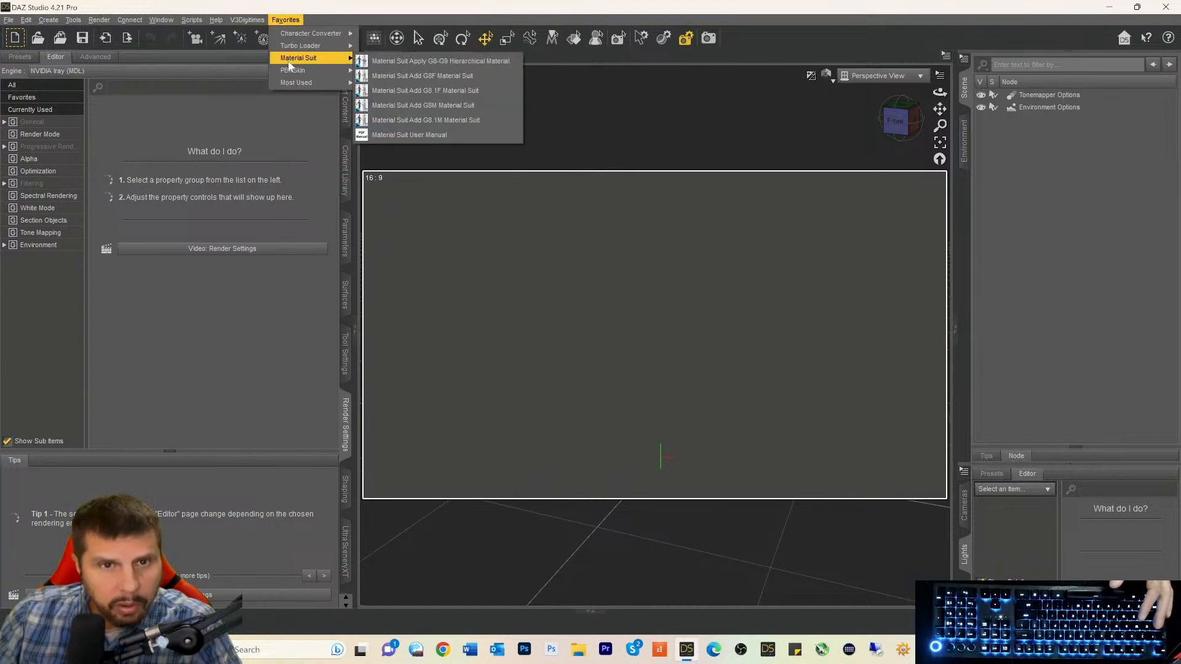
mouse_move(291, 84)
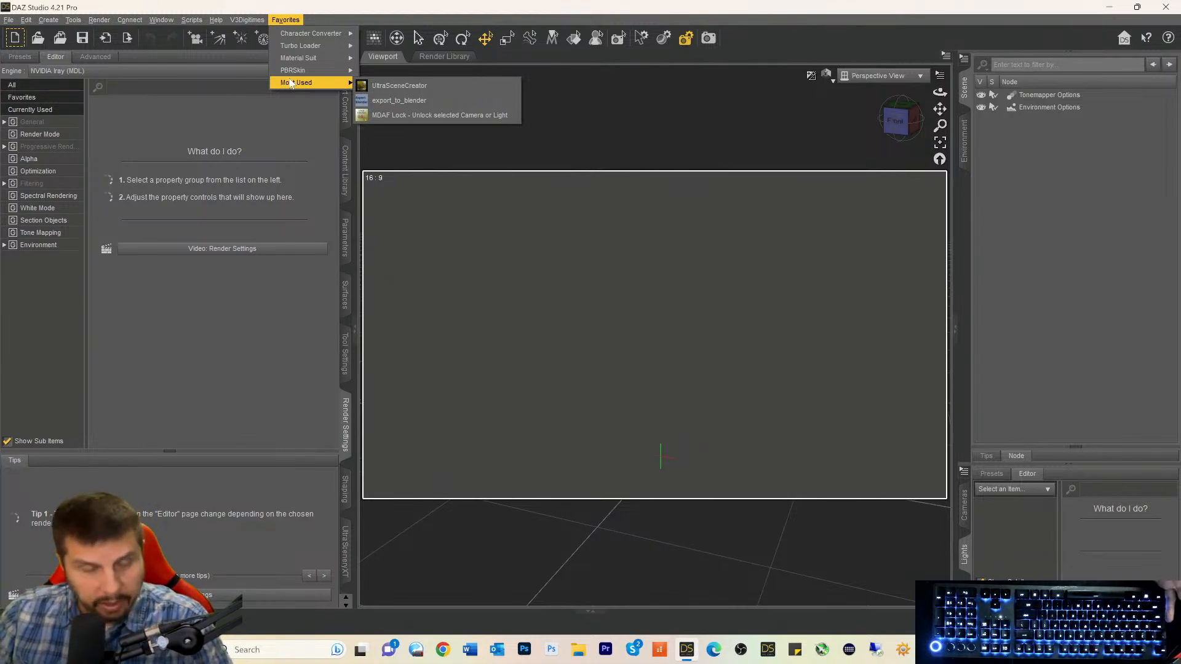
left_click(171, 118)
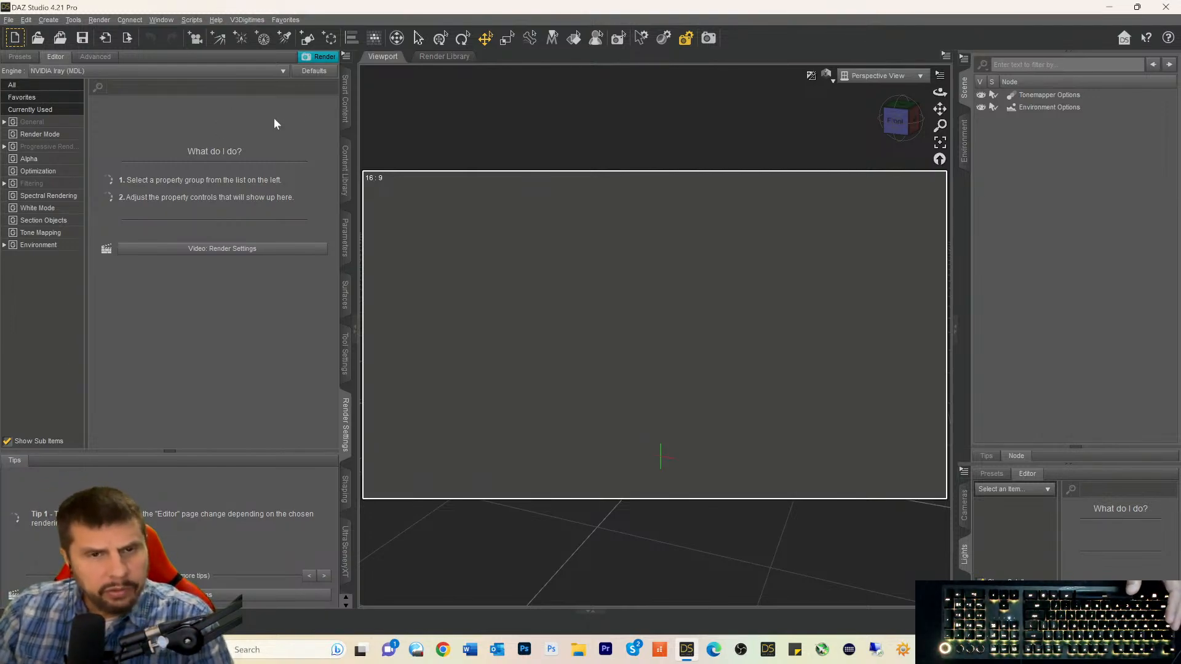
List the products of the Default category in Smart Content.
left_click(345, 102)
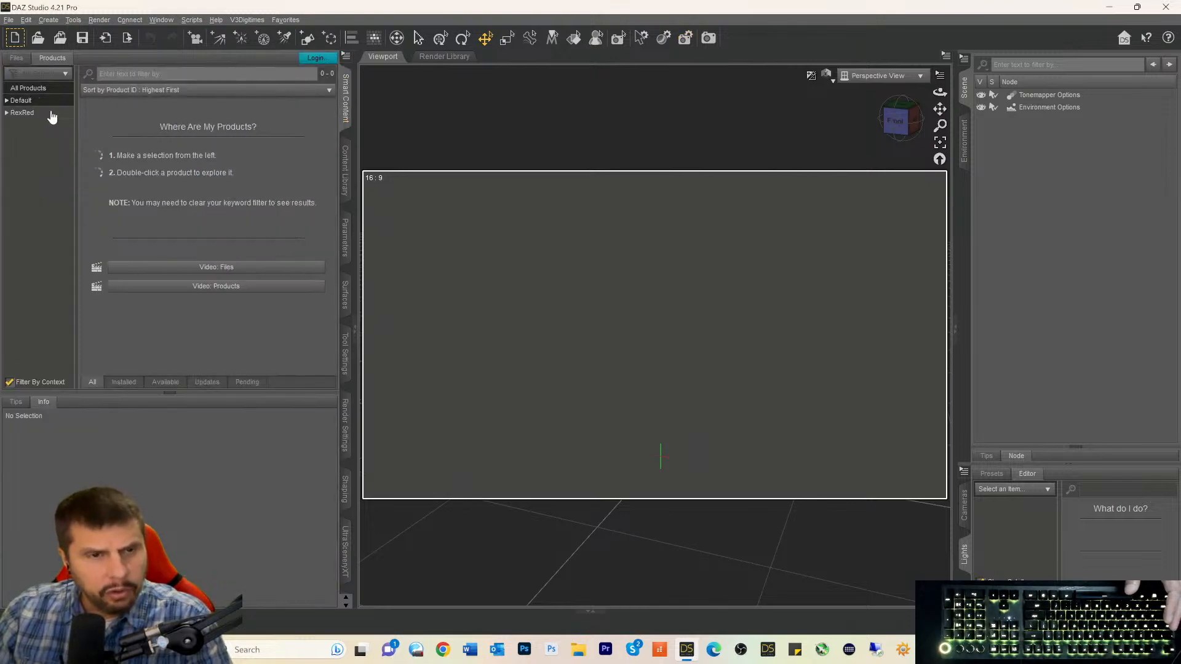
left_click(22, 101)
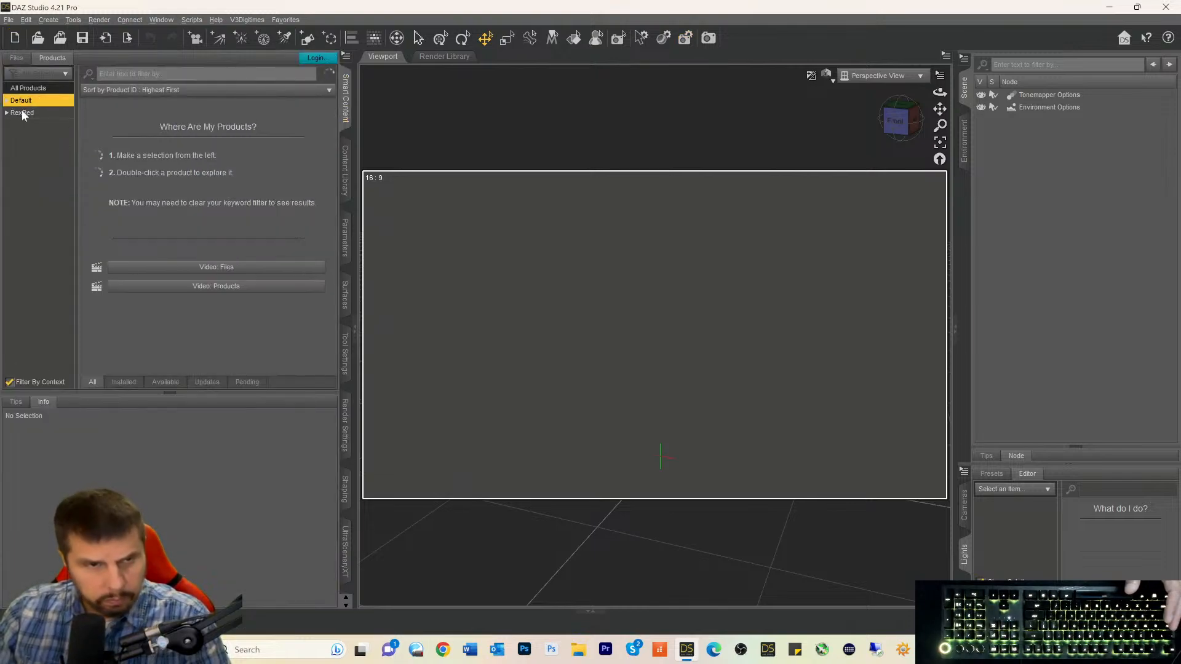
left_click(5, 102)
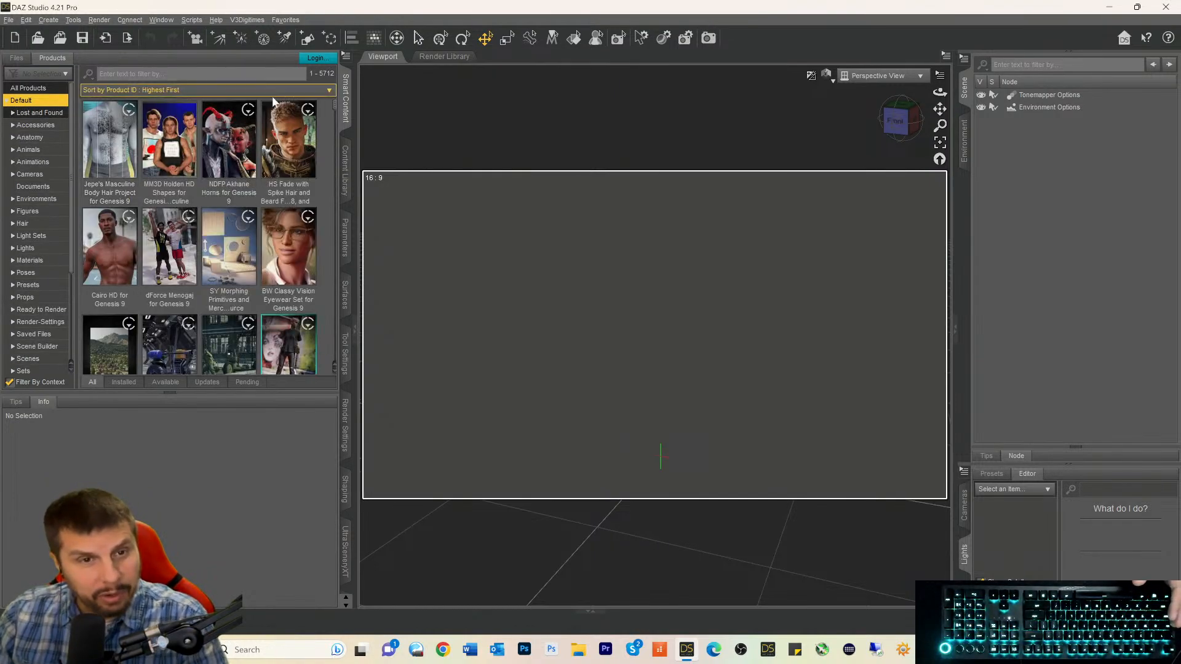
mouse_move(121, 195)
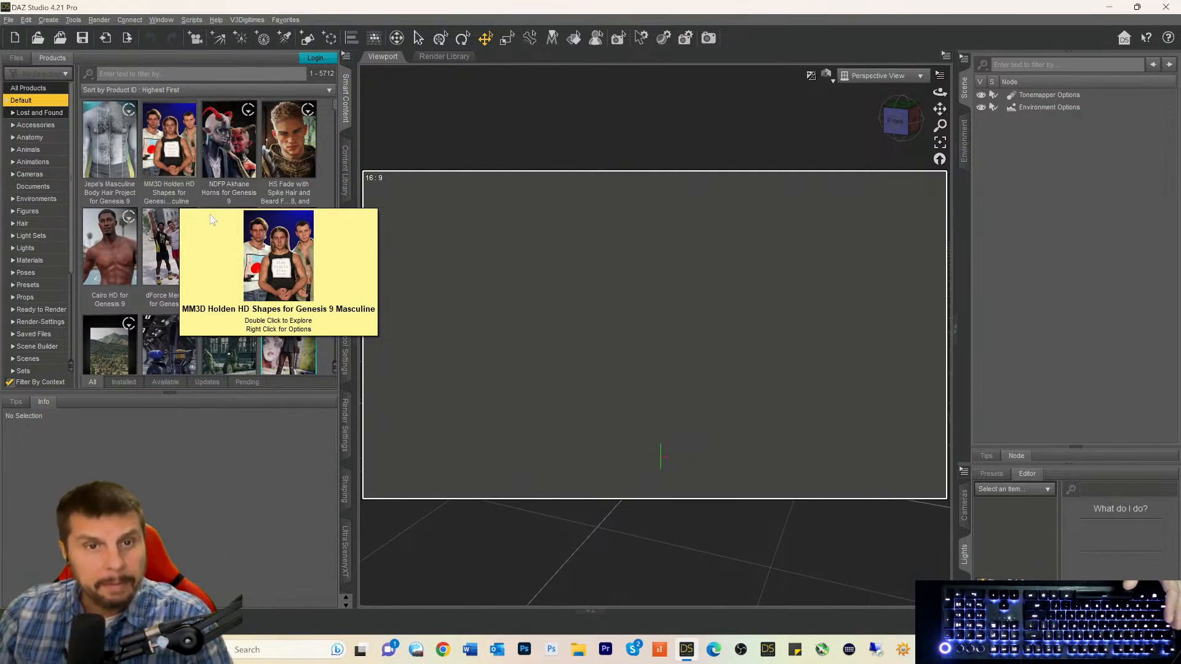
Look through the Default products for Genesis 9 characters and view the product information of Nathan 9 HD.
scroll(197, 252, "down", 5)
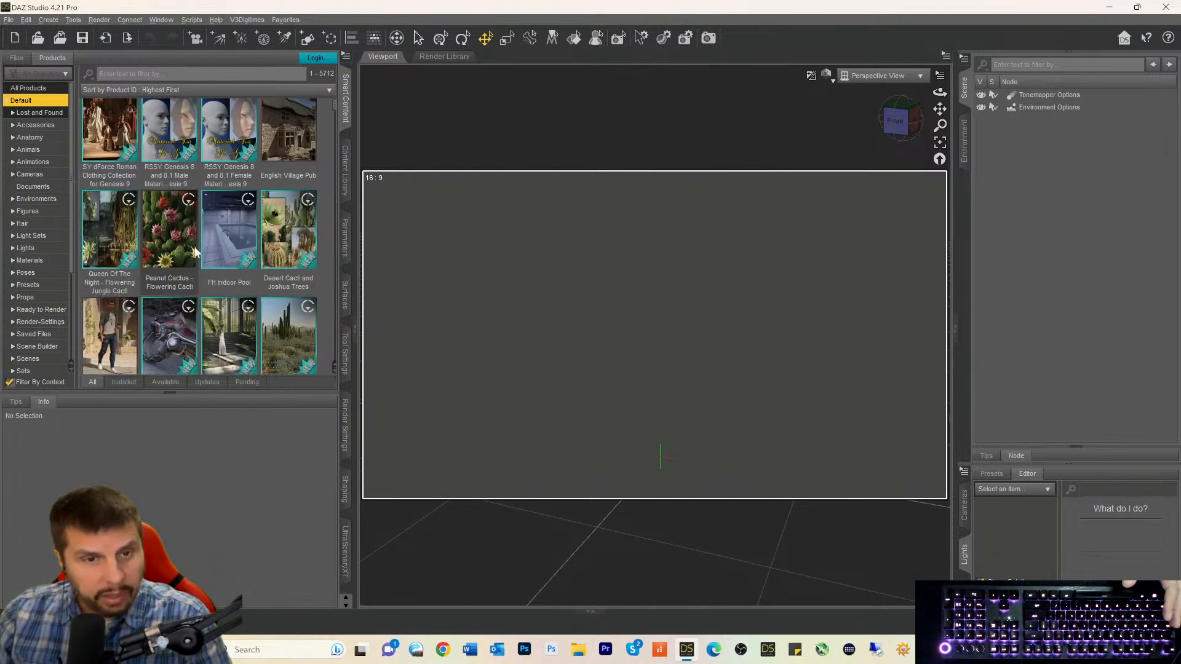
scroll(169, 249, "down", 5)
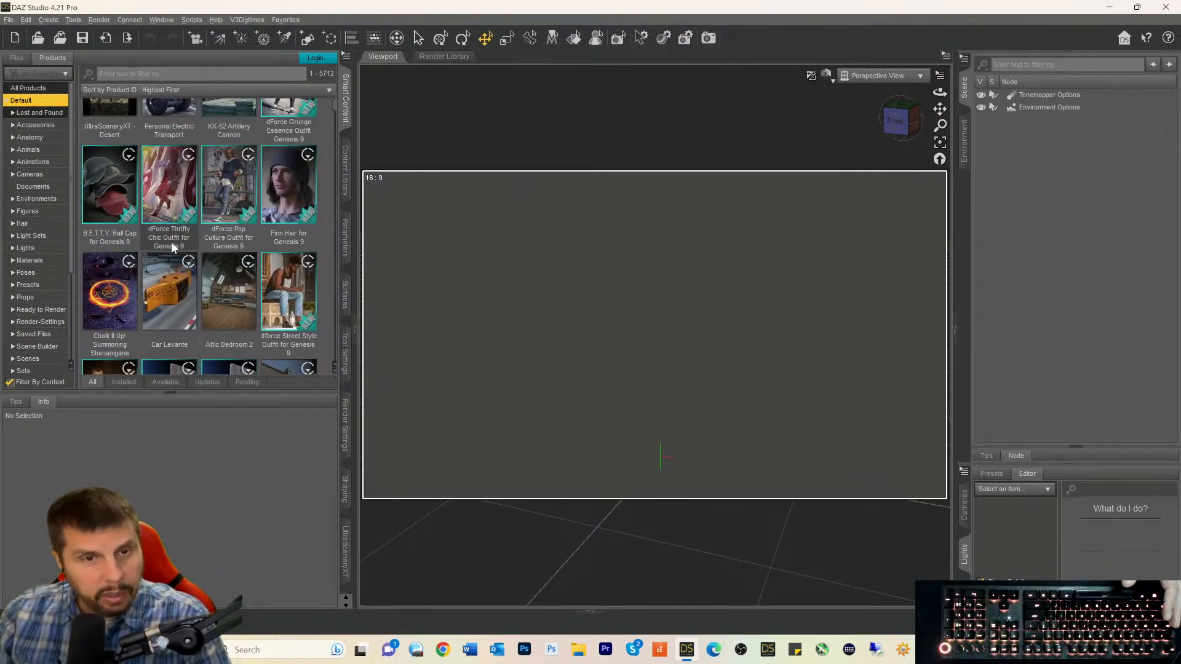
scroll(199, 212, "down", 5)
scroll(199, 213, "down", 5)
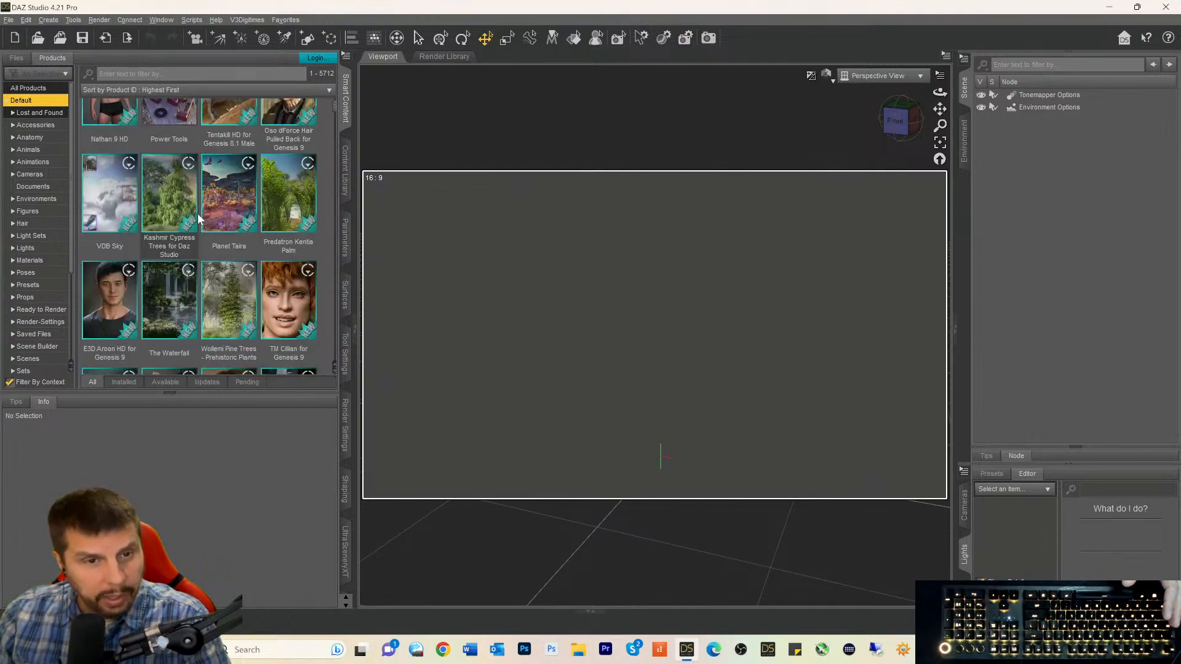
scroll(198, 213, "up", 5)
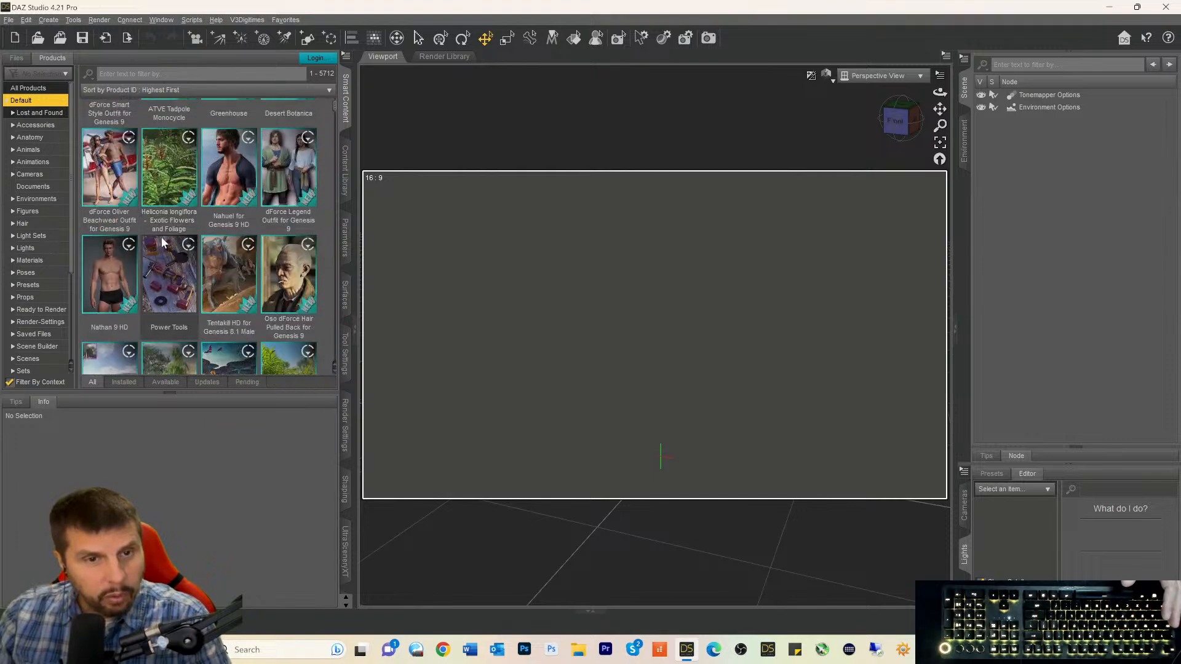
left_click(112, 269)
scroll(155, 214, "down", 5)
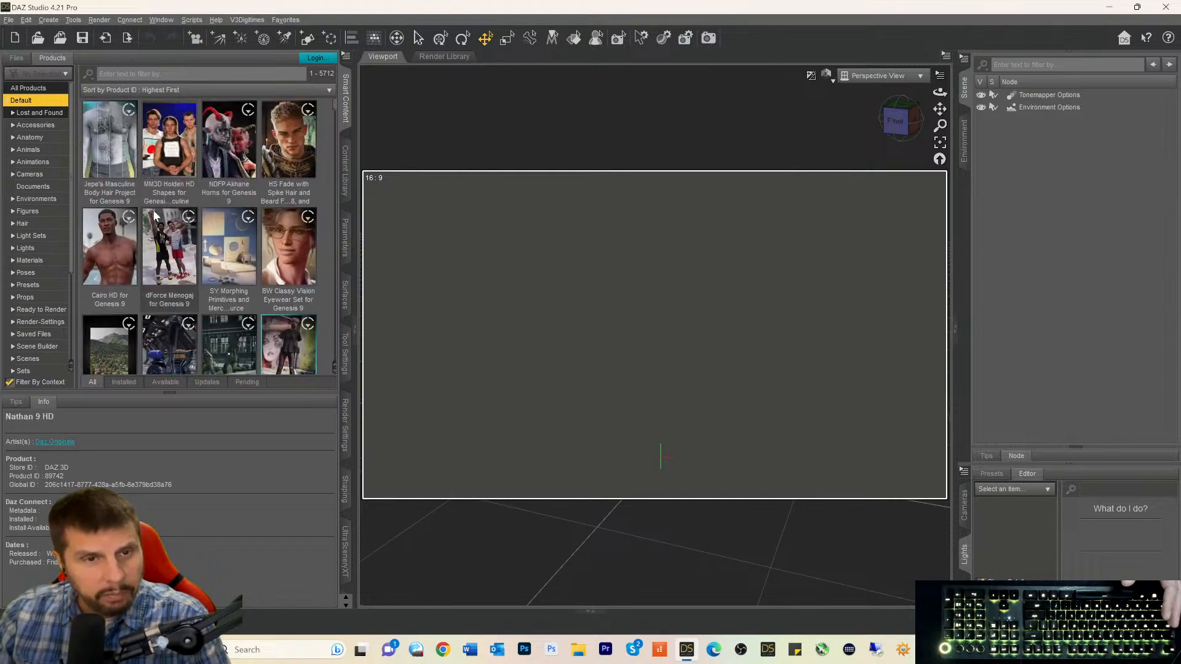
Load the MM3D Holden Head 05 HD Character Preset from the figures of MM3D Holden HD Shapes for Genesis 9 Masculine.
double_click(169, 141)
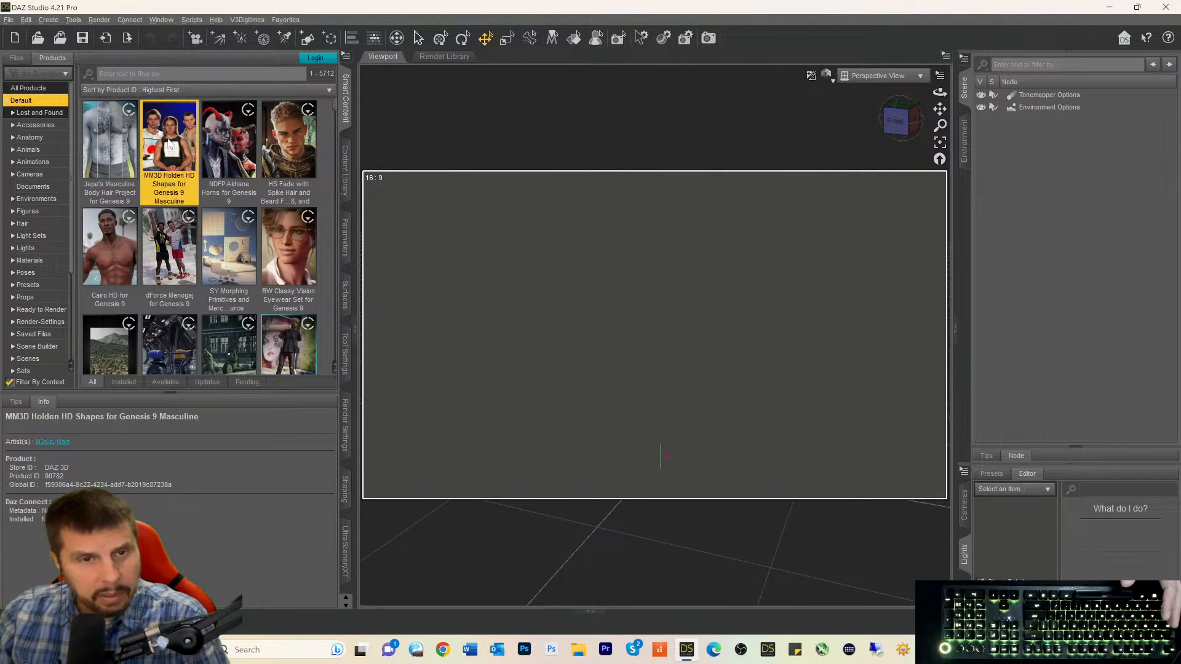
left_click(25, 185)
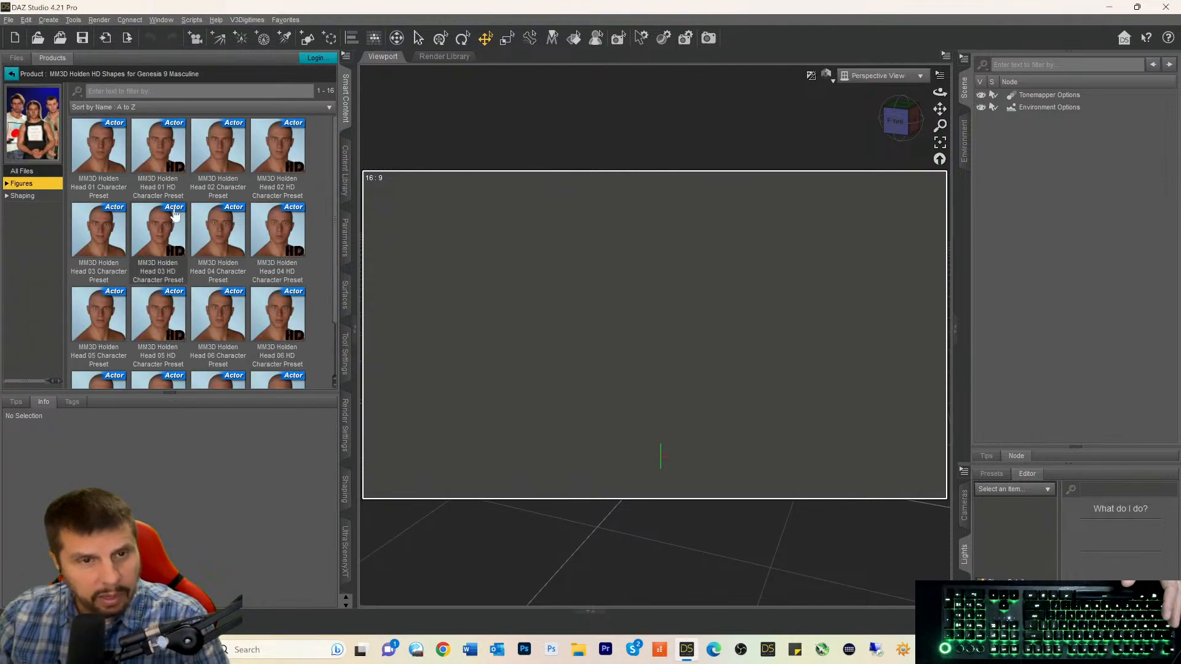
scroll(205, 300, "down", 1)
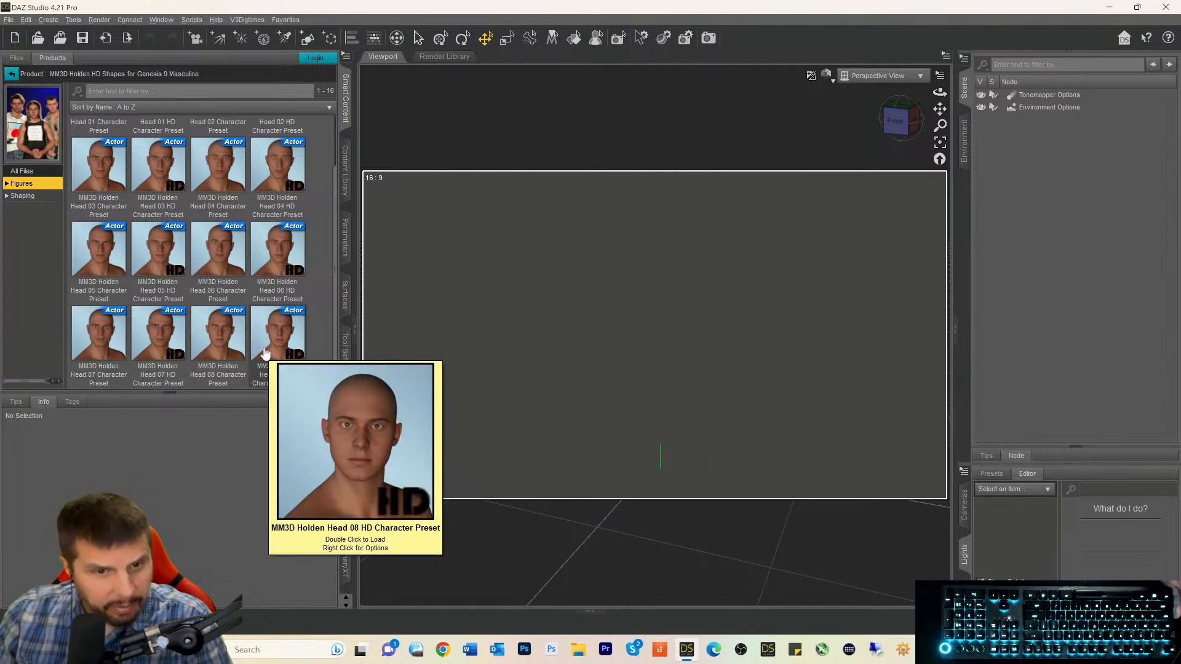
mouse_move(179, 338)
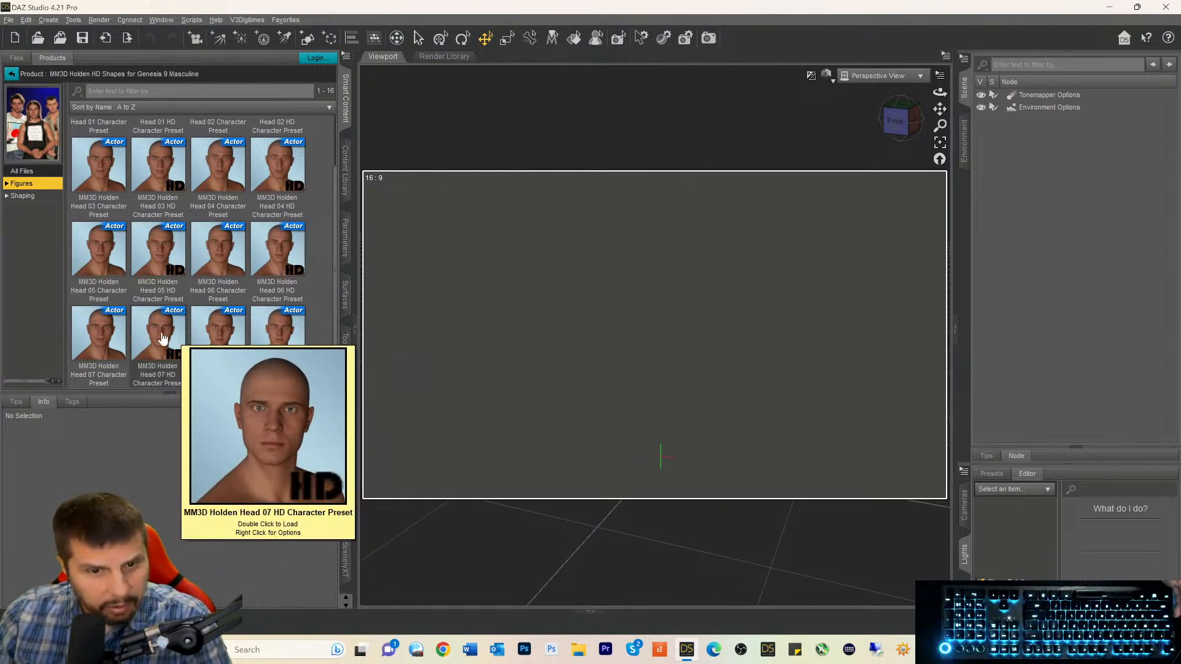
mouse_move(105, 249)
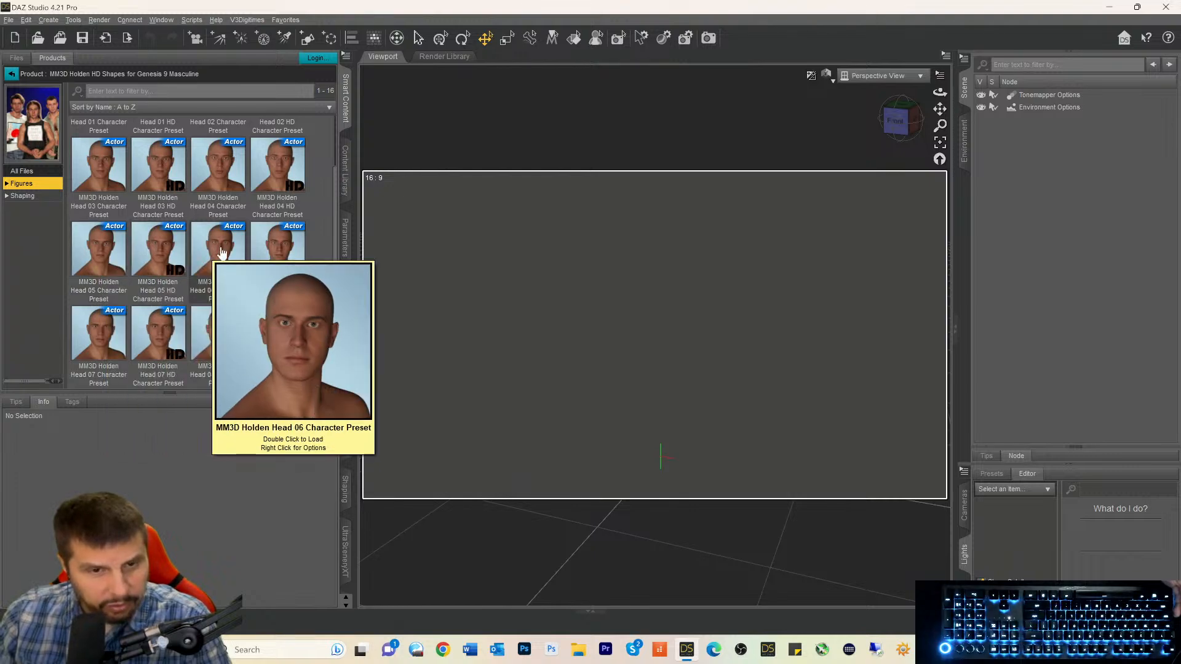
mouse_move(275, 248)
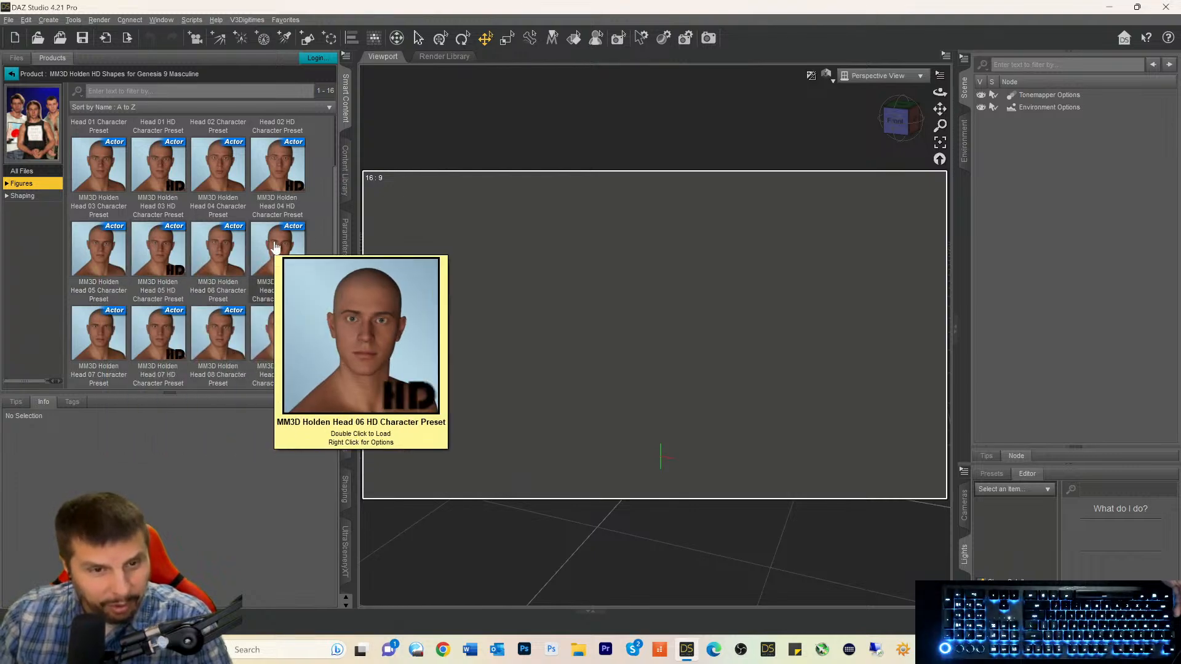
left_click(155, 259)
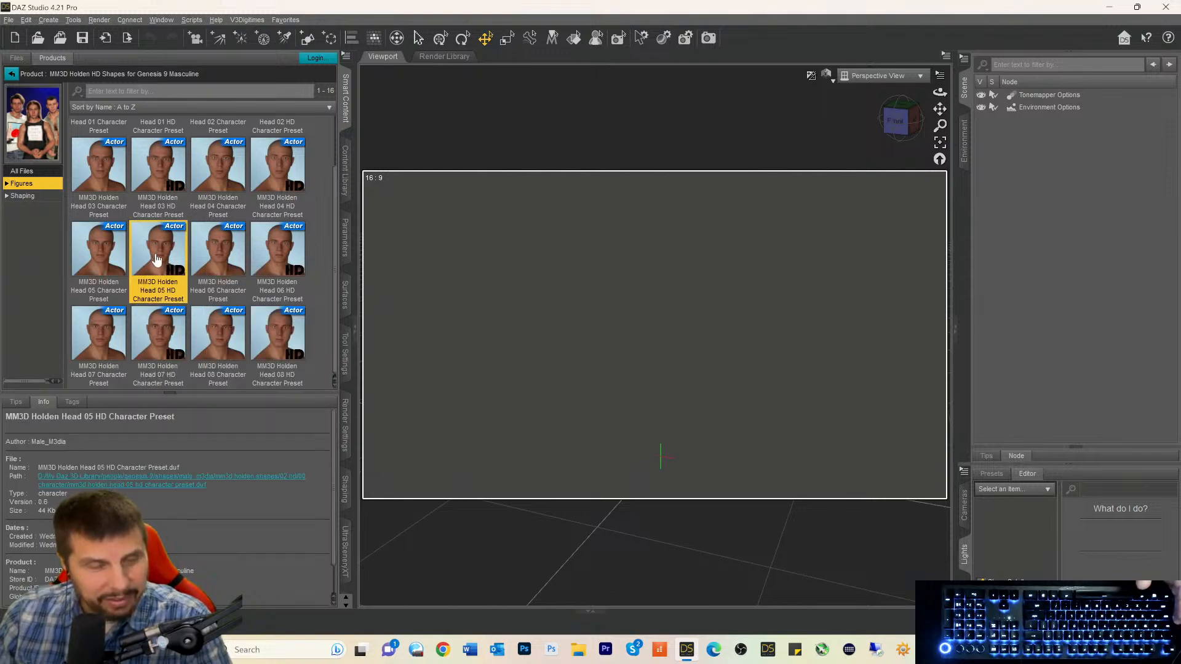
double_click(156, 258)
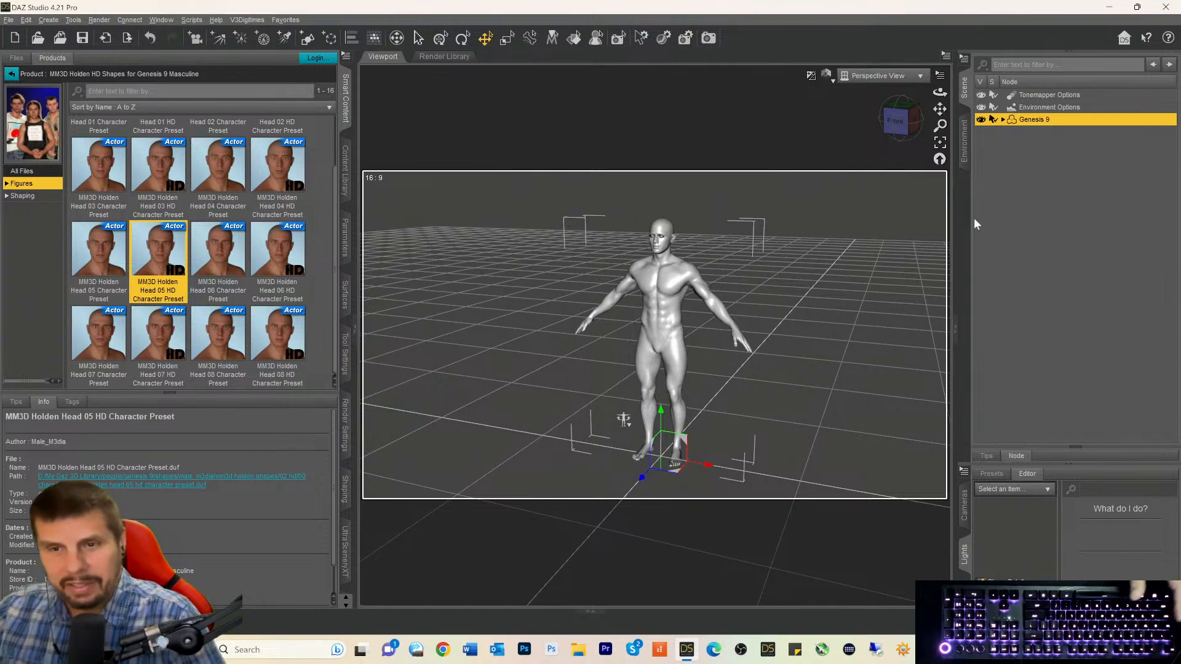
Switch the viewport from the Iray preview to a plain shaded display and frame the figure's head and torso from the front.
key("ctrl+0")
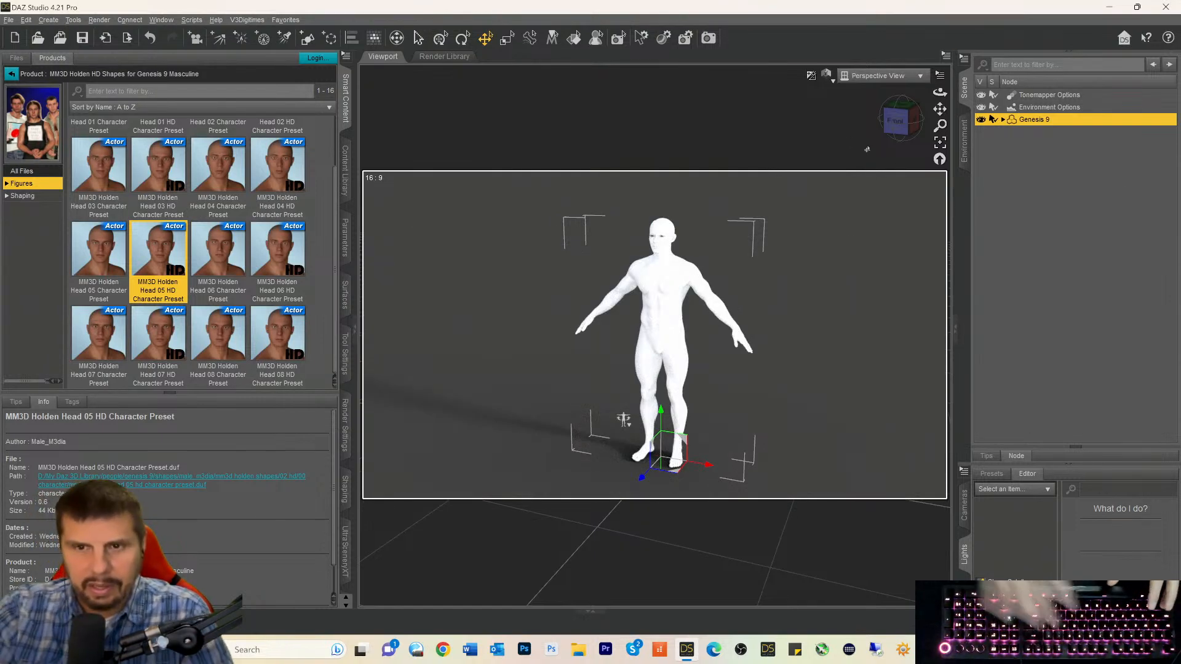
key("ctrl+9")
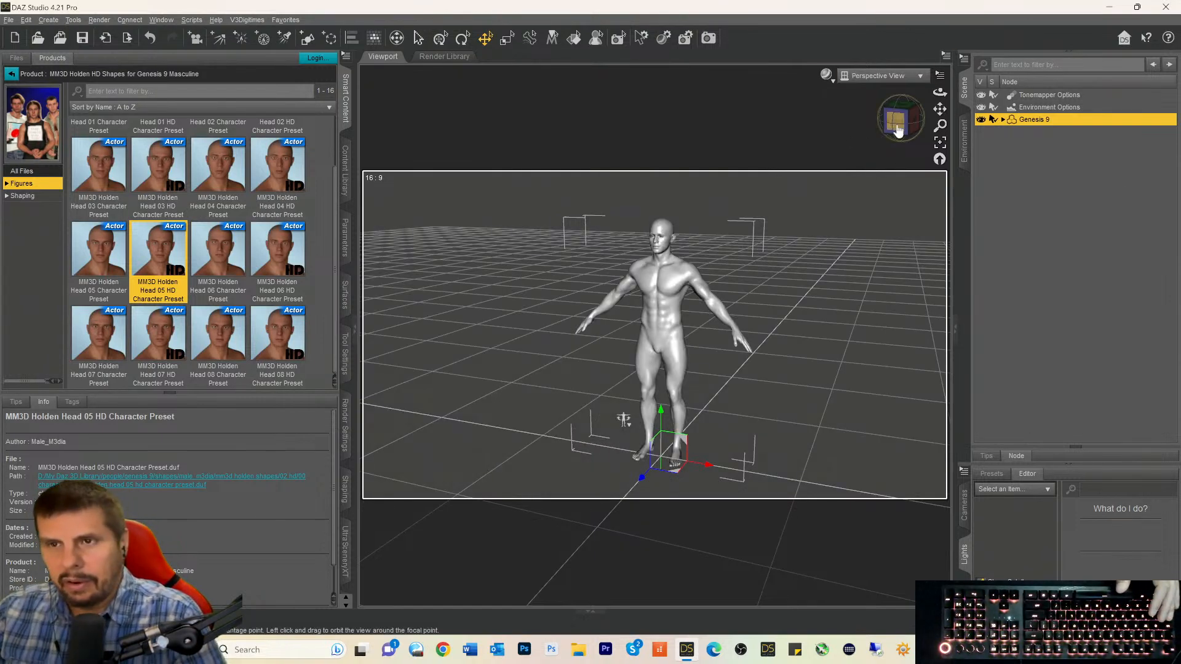
scroll(815, 315, "up", 5)
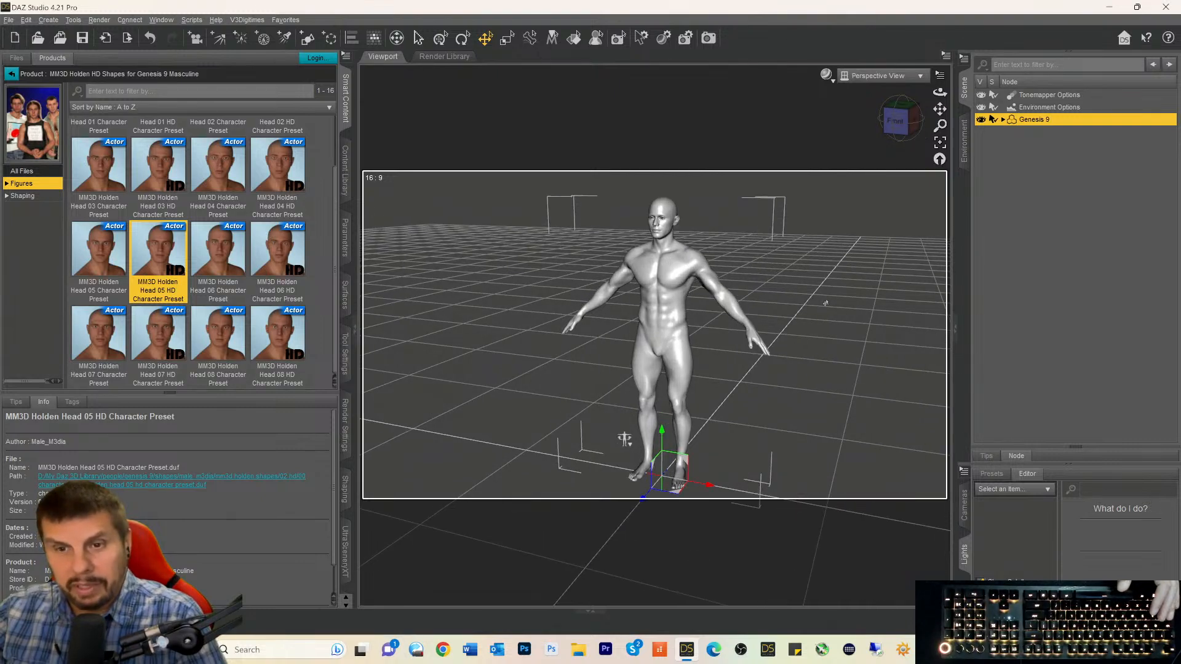
scroll(815, 315, "up", 6)
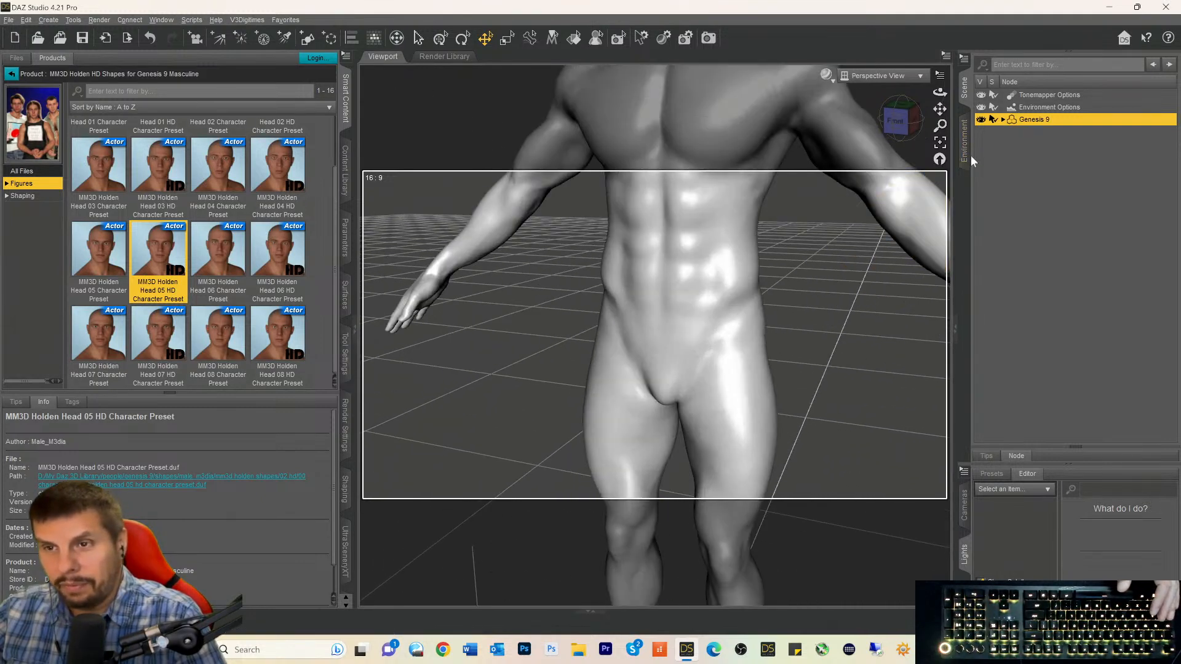
left_click_drag(940, 109, 940, 409)
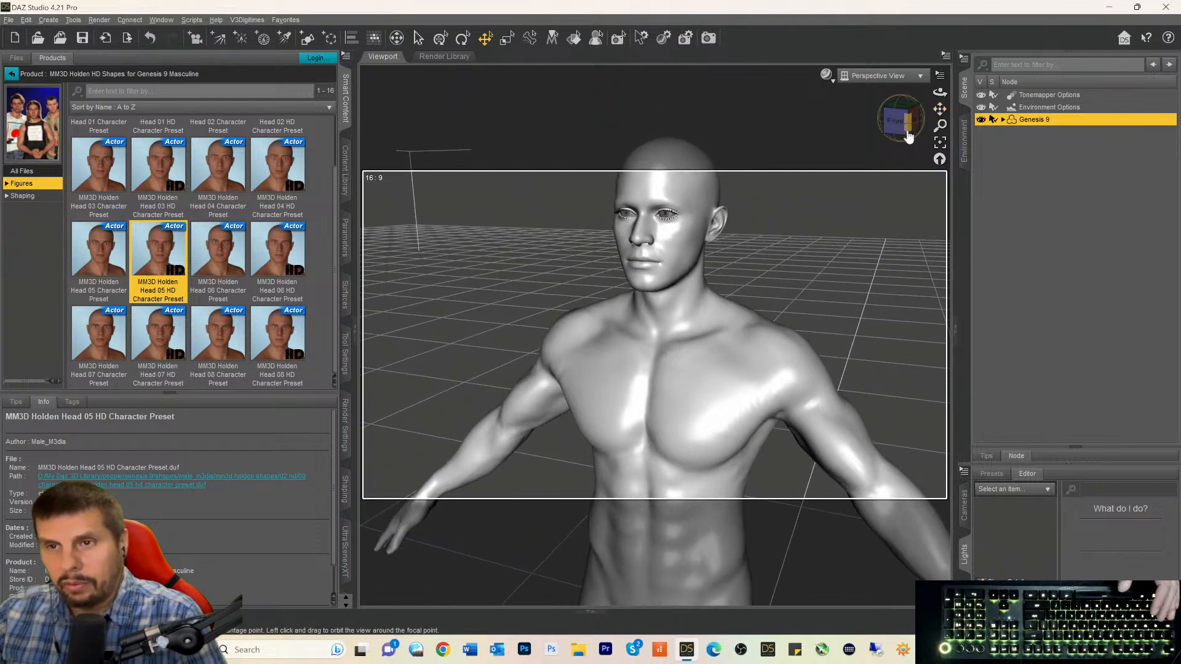
left_click(908, 136)
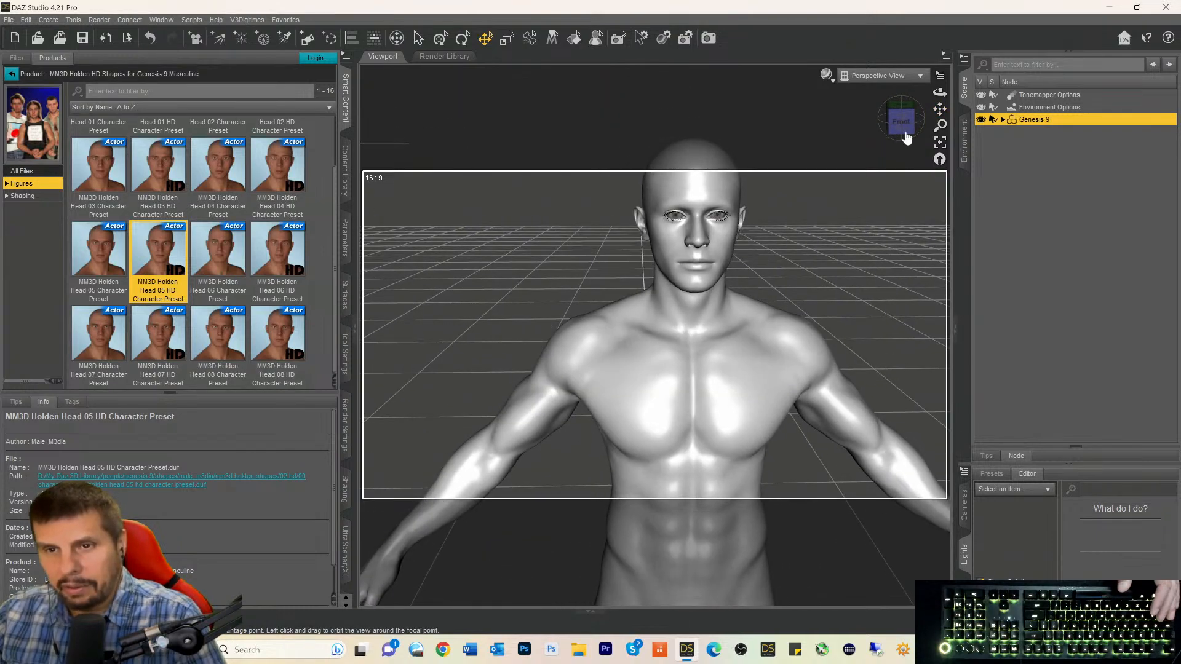
left_click(932, 112)
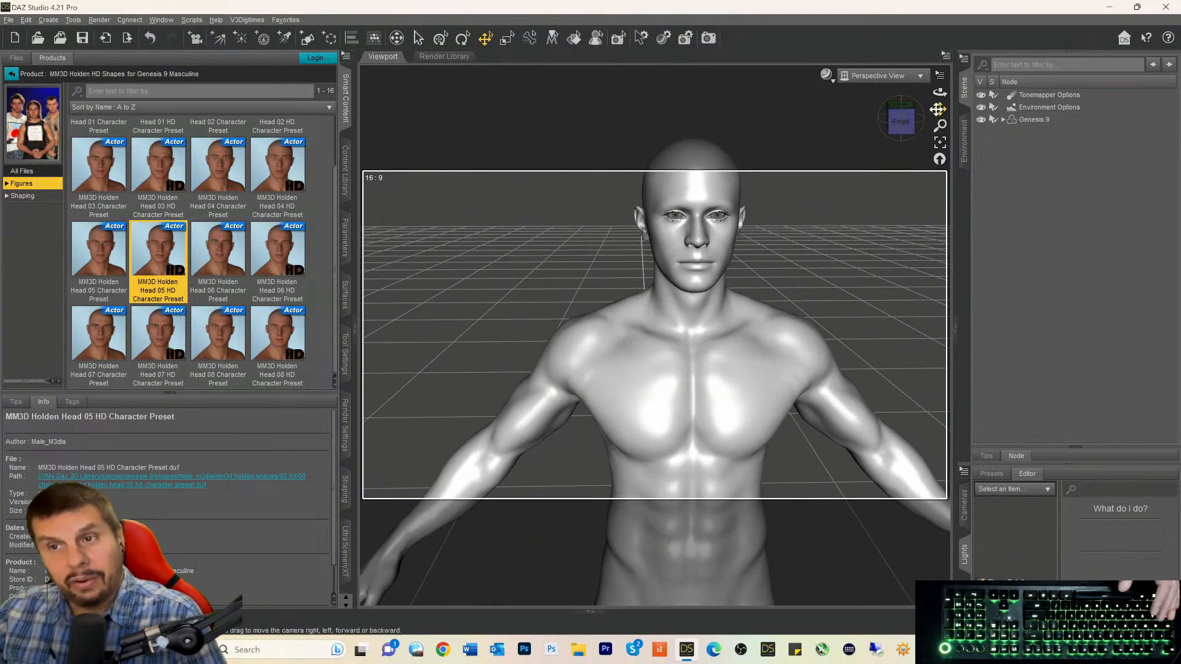
left_click_drag(940, 109, 910, 137)
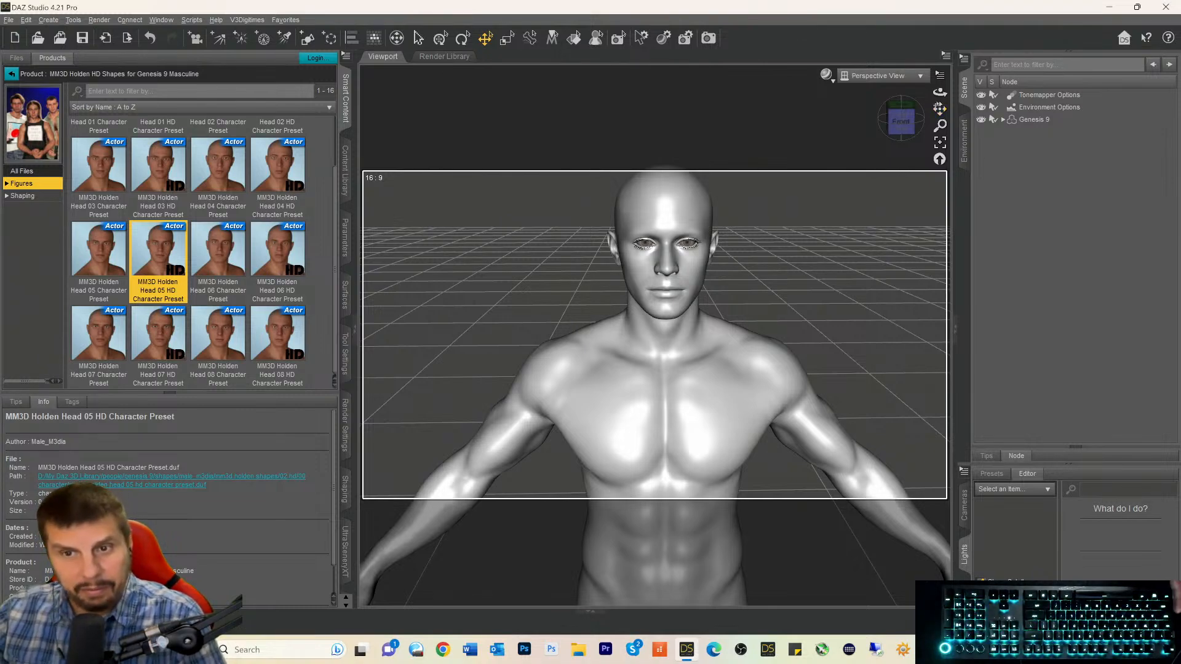
mouse_move(901, 123)
left_mouse_down()
mouse_move(900, 114)
mouse_move(934, 154)
mouse_move(900, 117)
left_mouse_up()
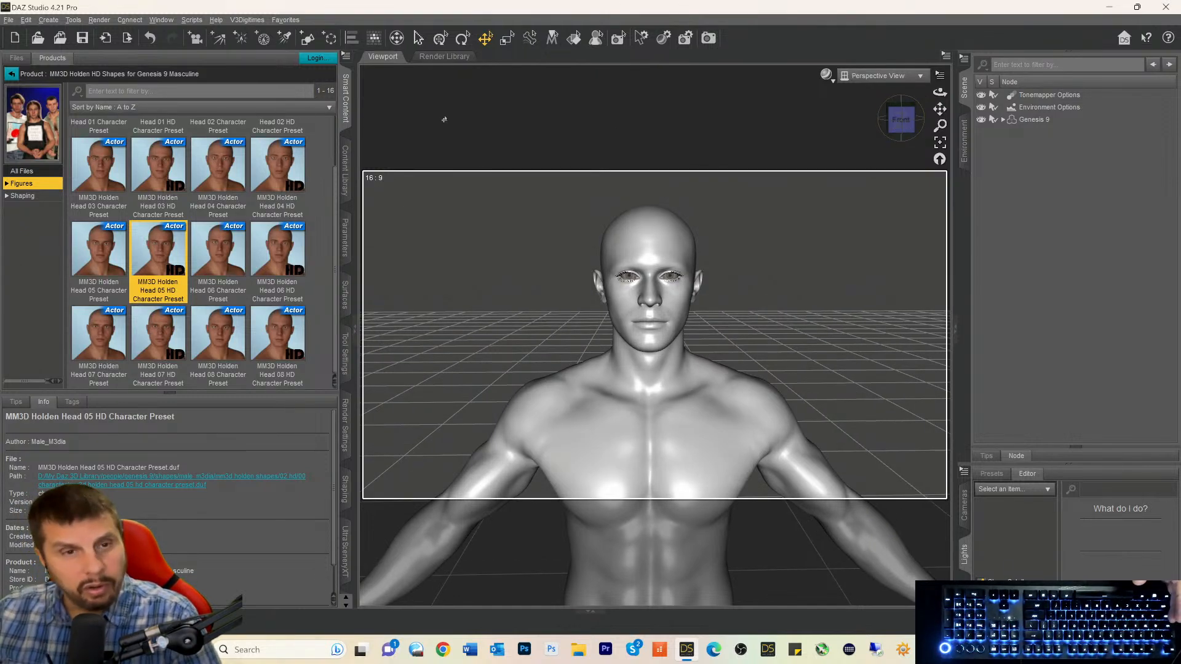
Open the E3D Aroon HD for Genesis 9 product from the Default category and list its figures.
left_click(11, 74)
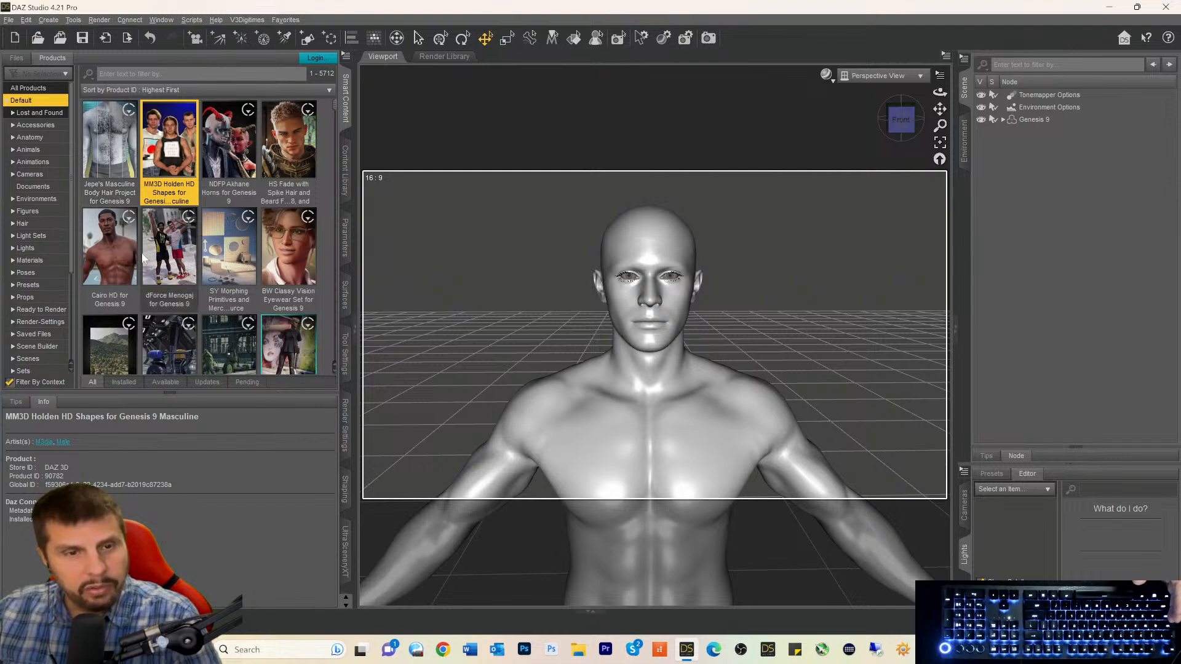
scroll(197, 209, "down", 10)
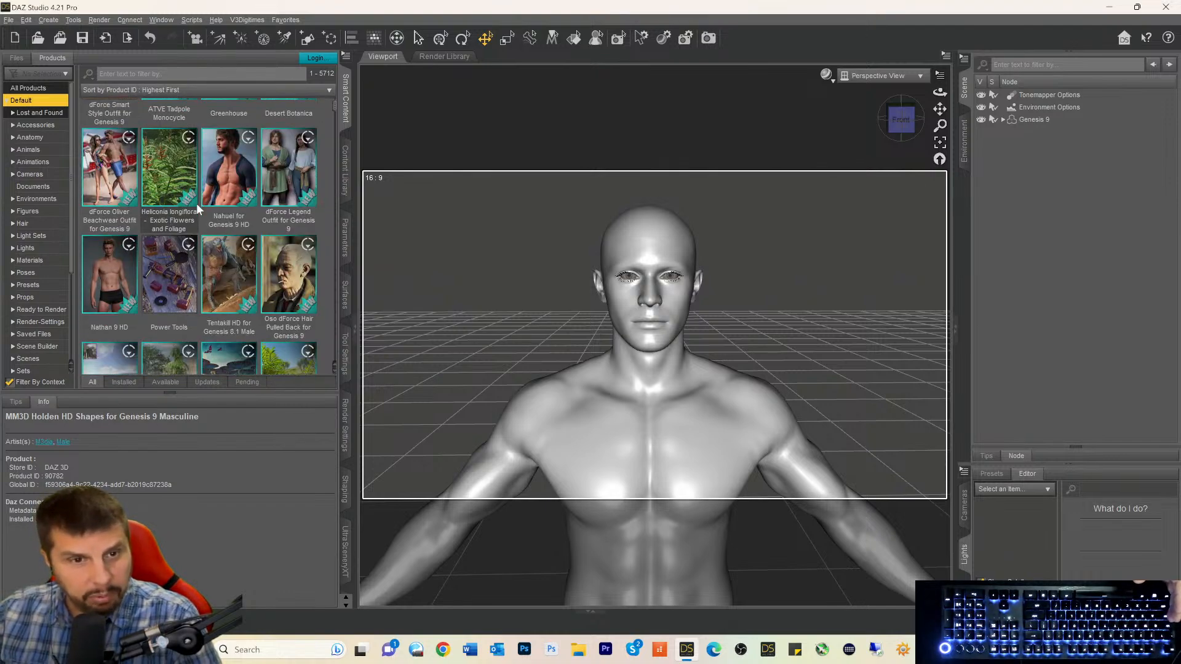
scroll(197, 203, "down", 5)
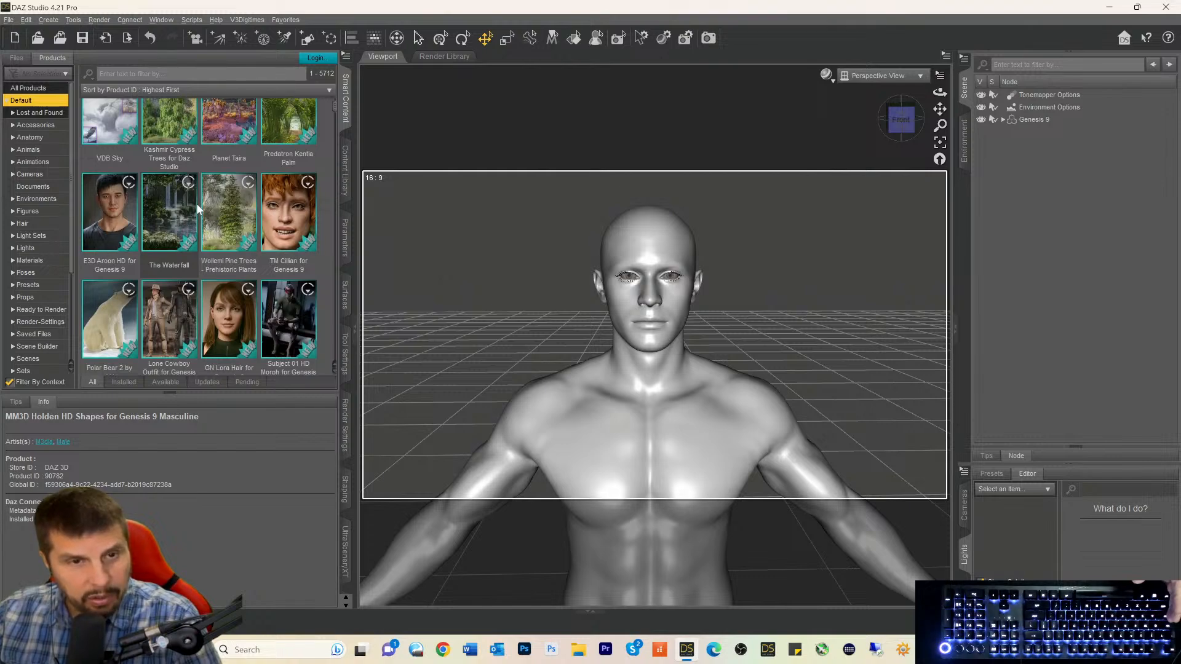
left_click(112, 210)
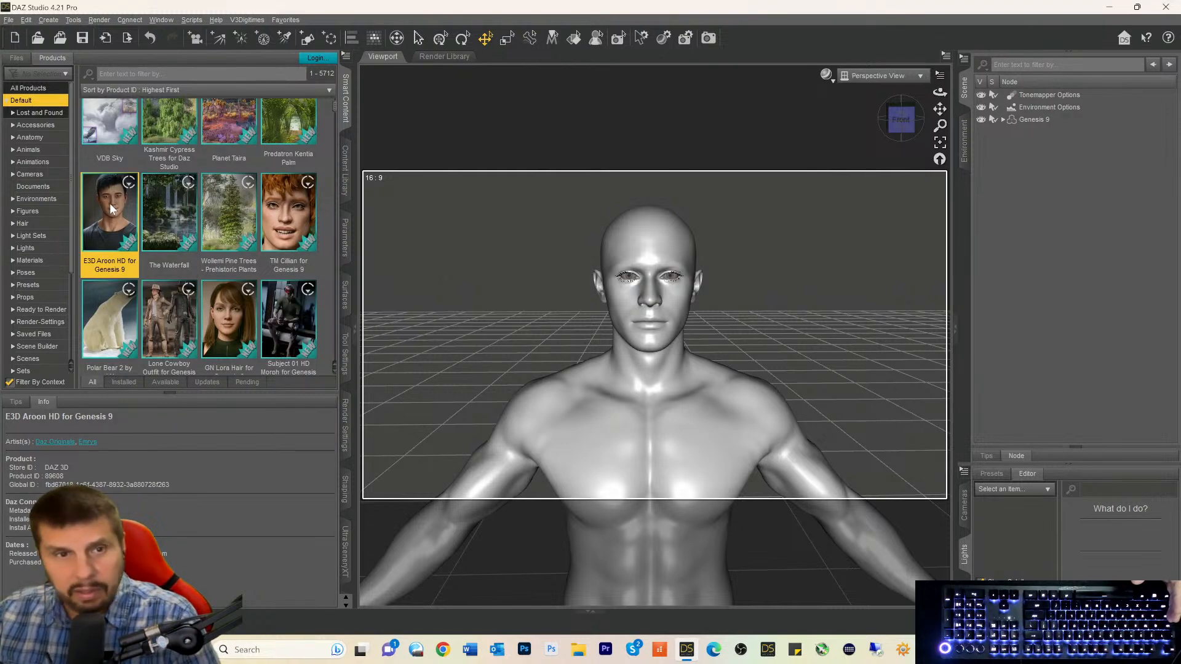
double_click(112, 210)
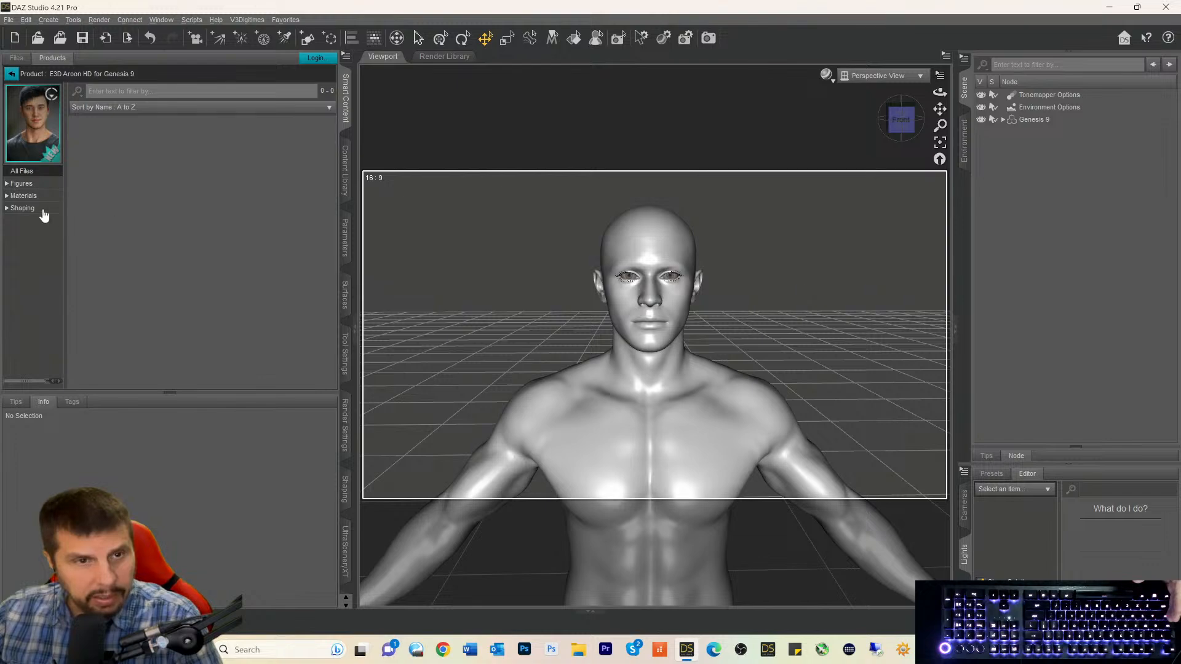
left_click(29, 196)
left_click(23, 183)
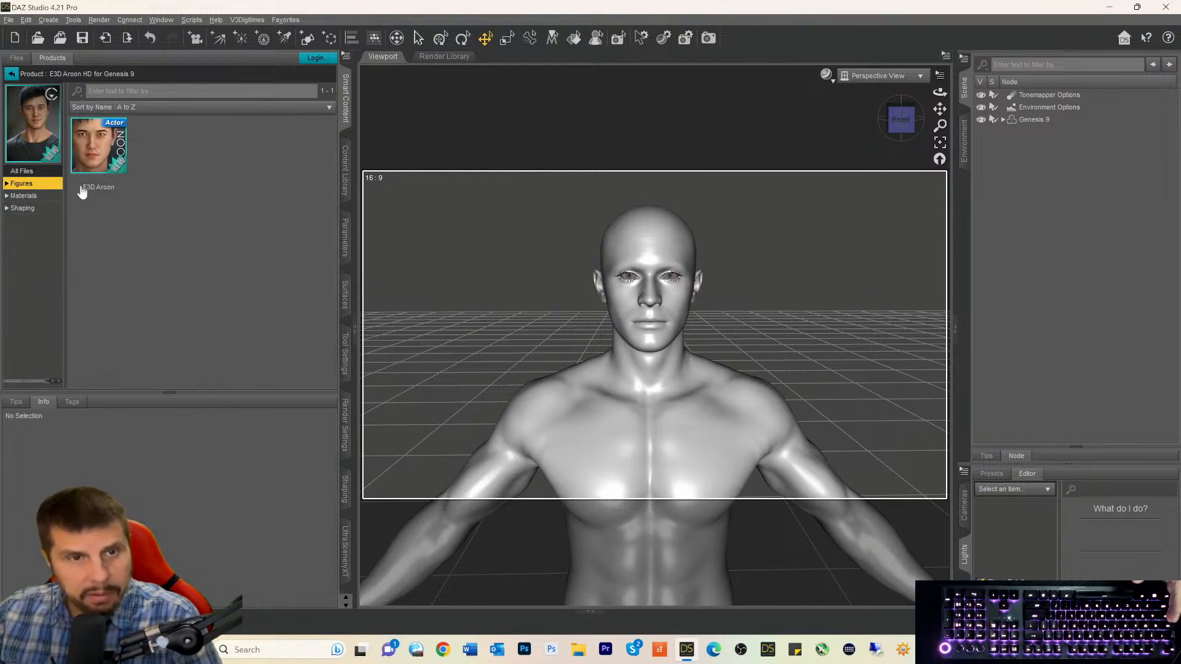
Apply the E3D Aroon ALL MAT skin material to the Genesis 9 figure.
left_click(1014, 120)
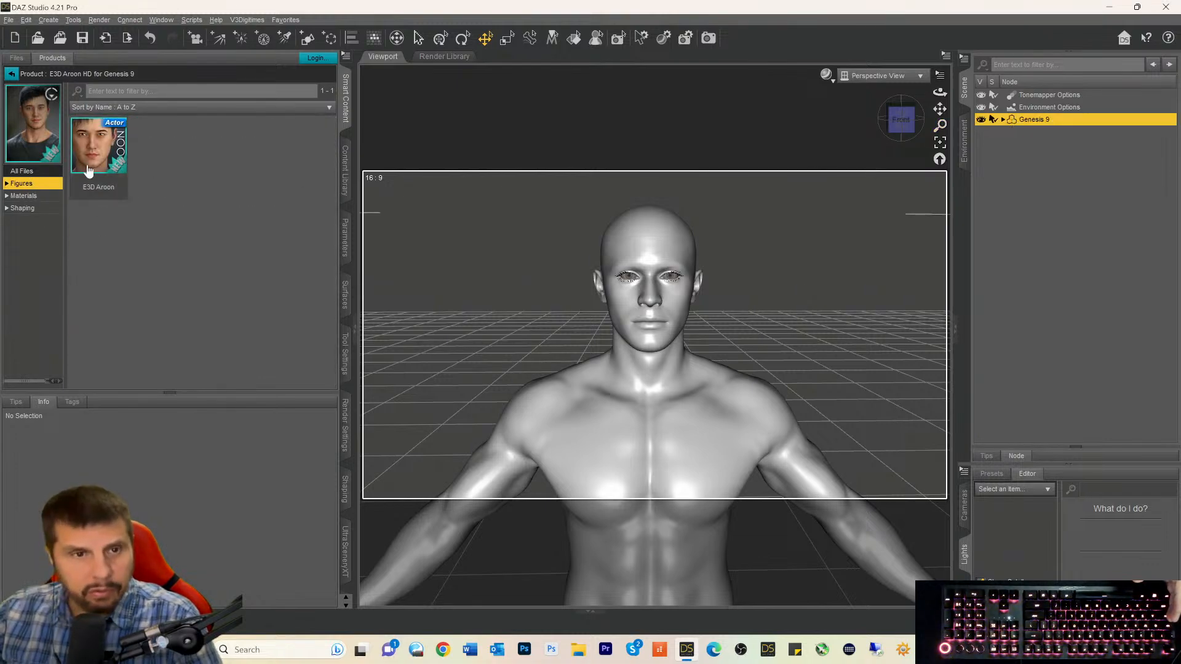
left_click(26, 196)
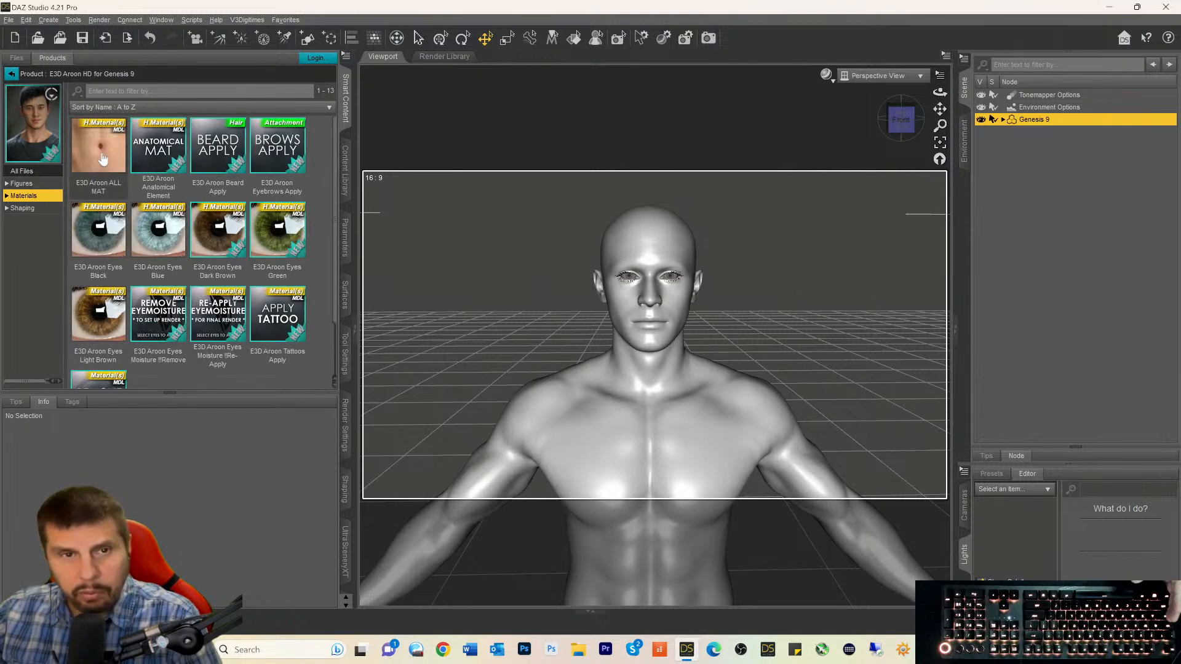
double_click(103, 159)
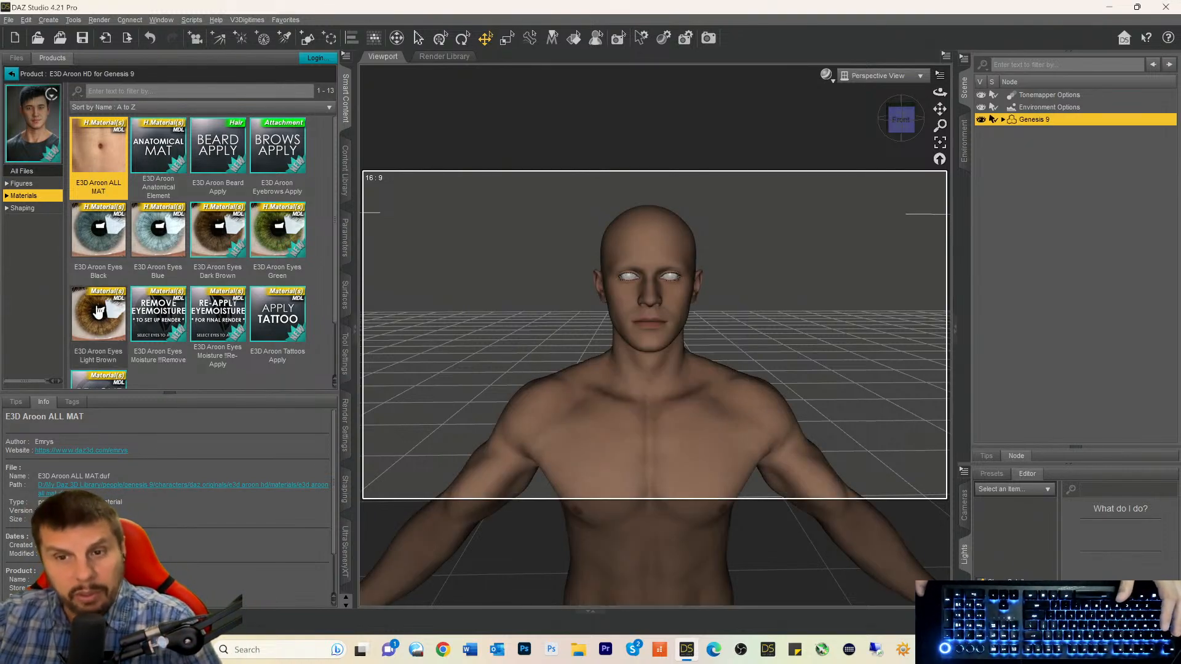
Try to apply the E3D Aroon Eyes Dark Brown and Eyes Light Brown materials with the Genesis 9 figure selected.
left_click_drag(894, 127, 853, 141)
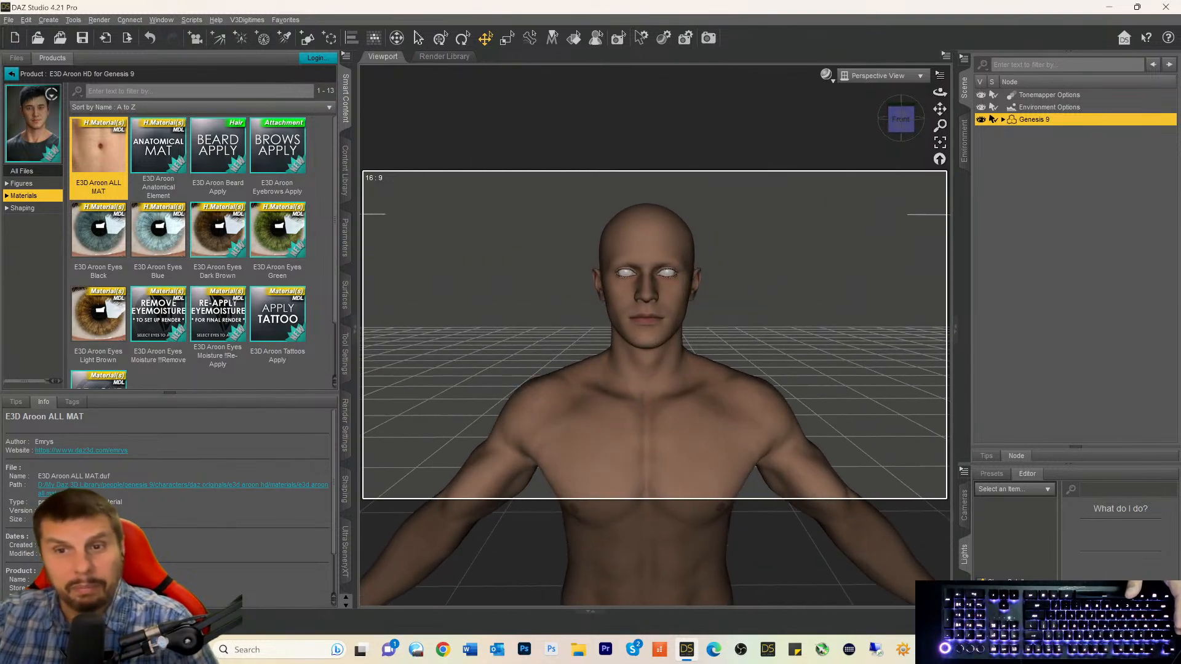
left_click_drag(940, 126, 940, 103)
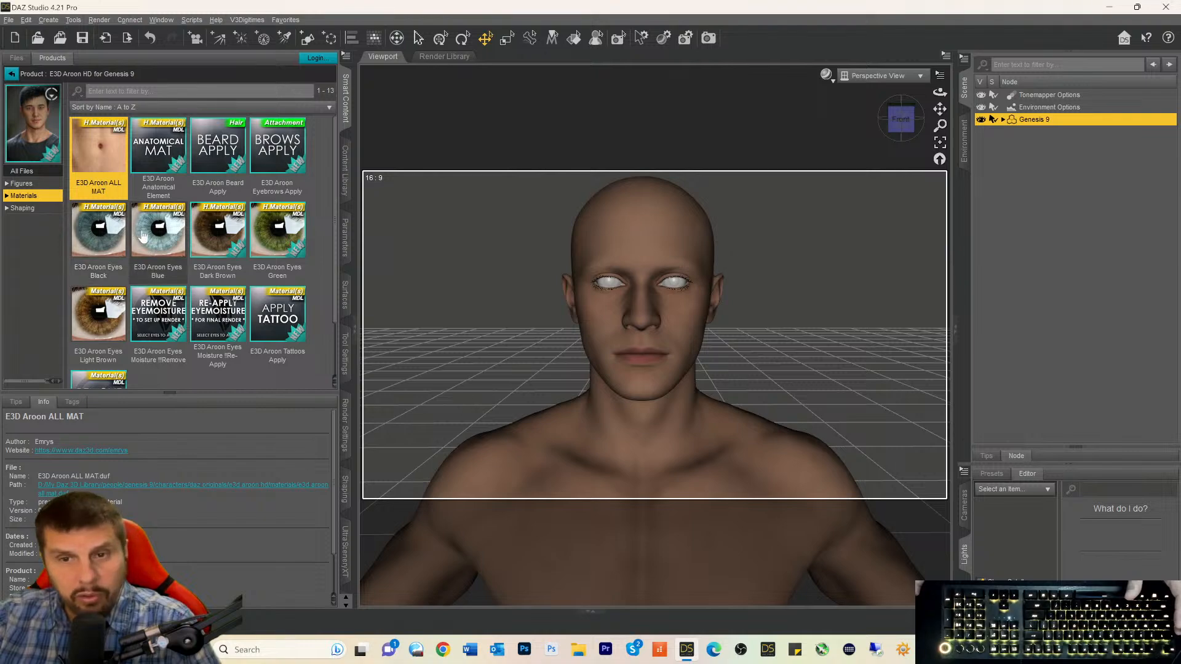
left_click(209, 234)
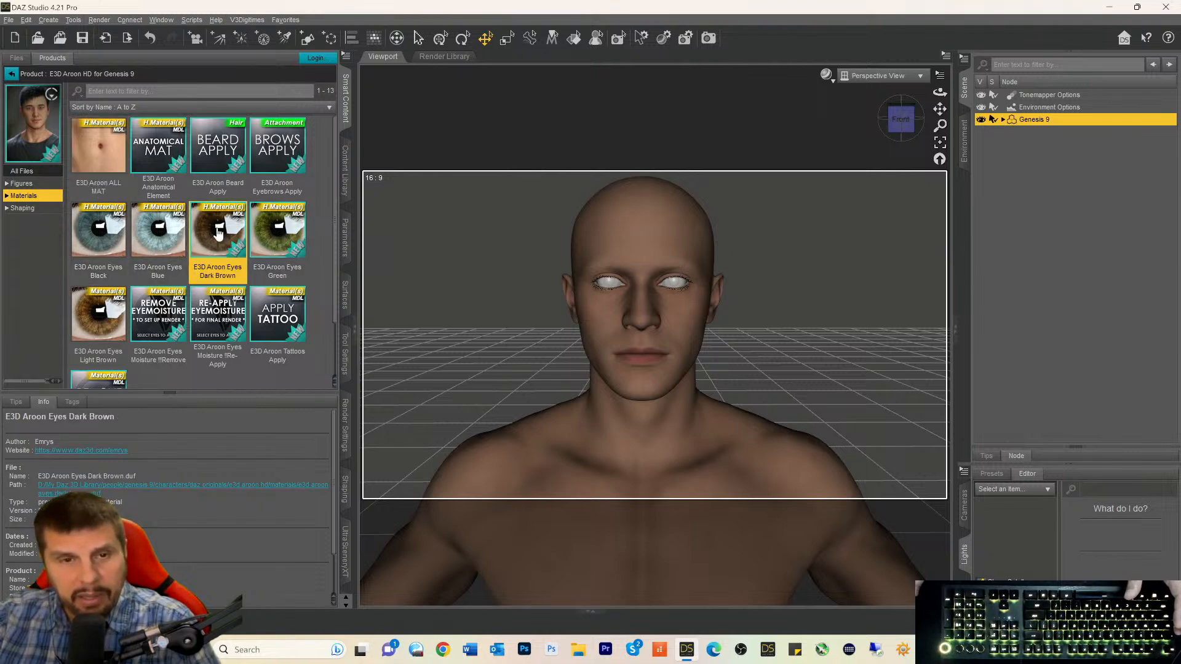
left_click(104, 307)
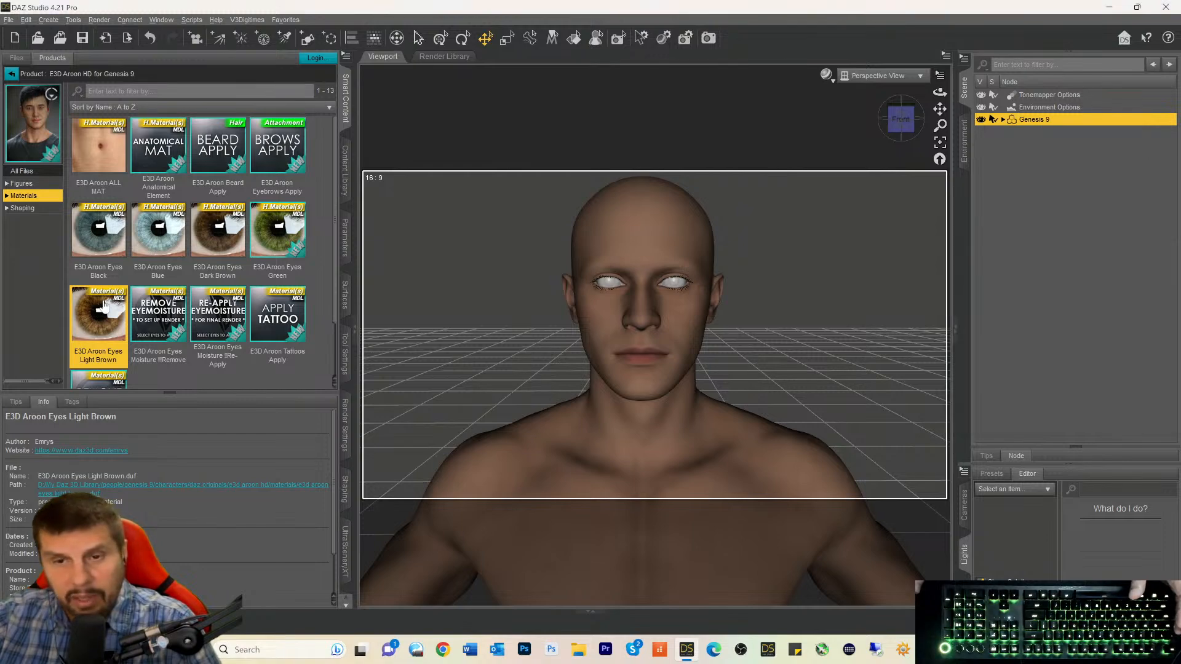
mouse_move(105, 306)
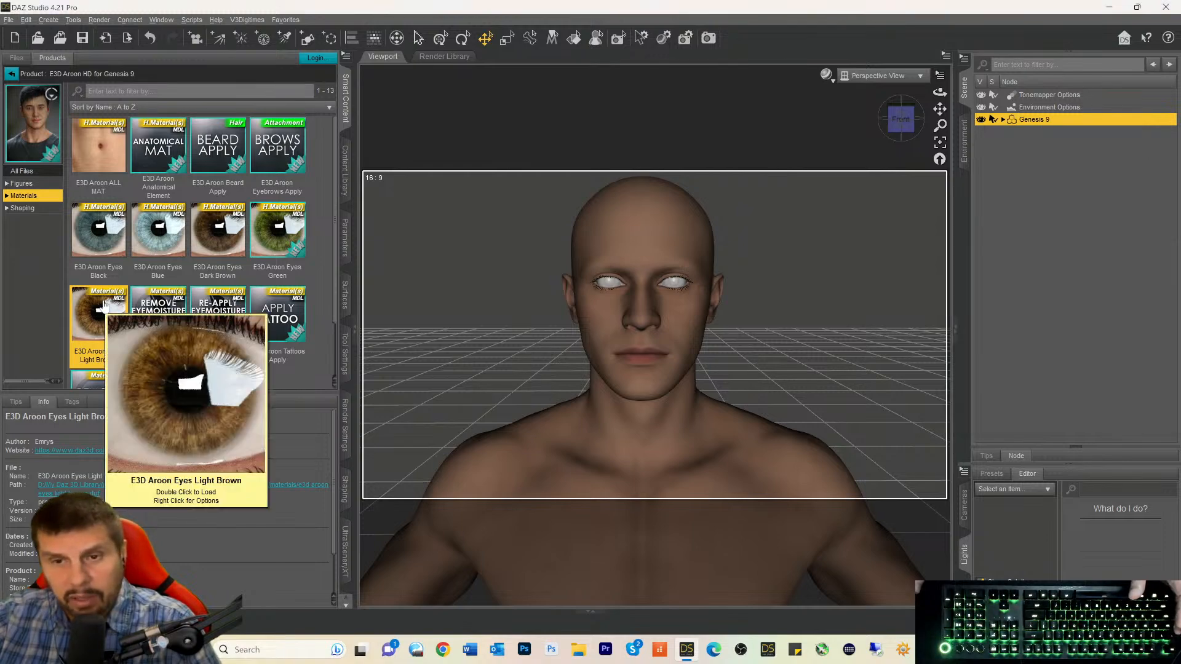
Select the Genesis 9 Eyes node under the figure and examine its surface settings.
left_click(1004, 119)
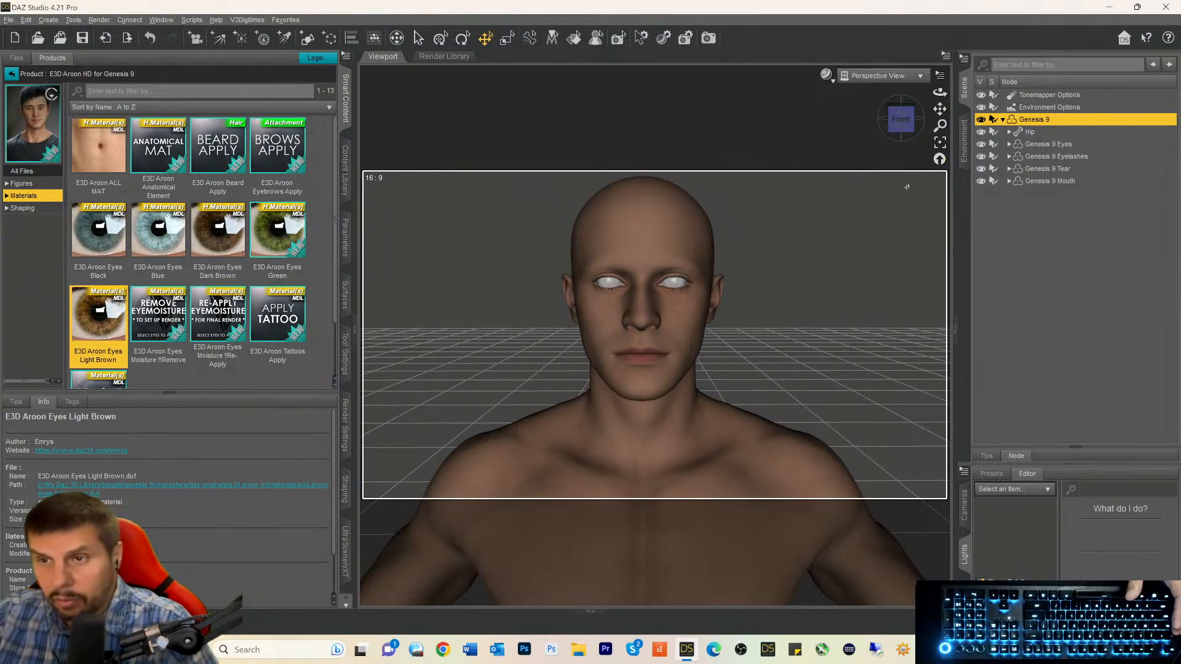
left_click(1029, 146)
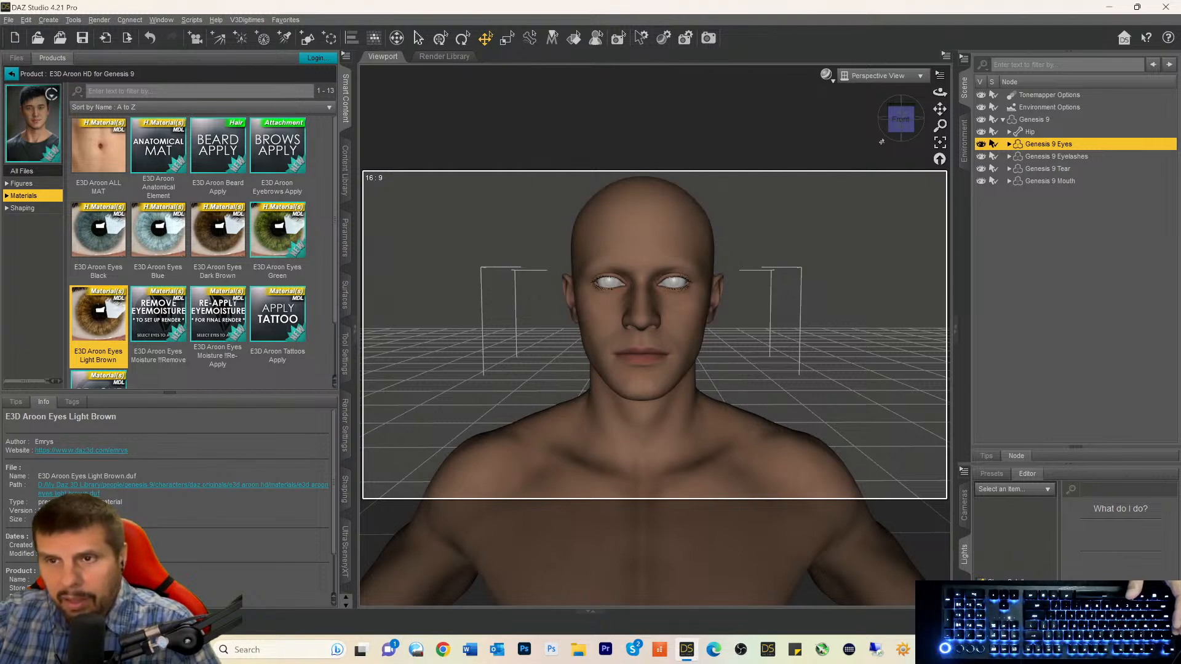
mouse_move(900, 120)
left_mouse_down()
mouse_move(846, 128)
mouse_move(901, 120)
left_mouse_up()
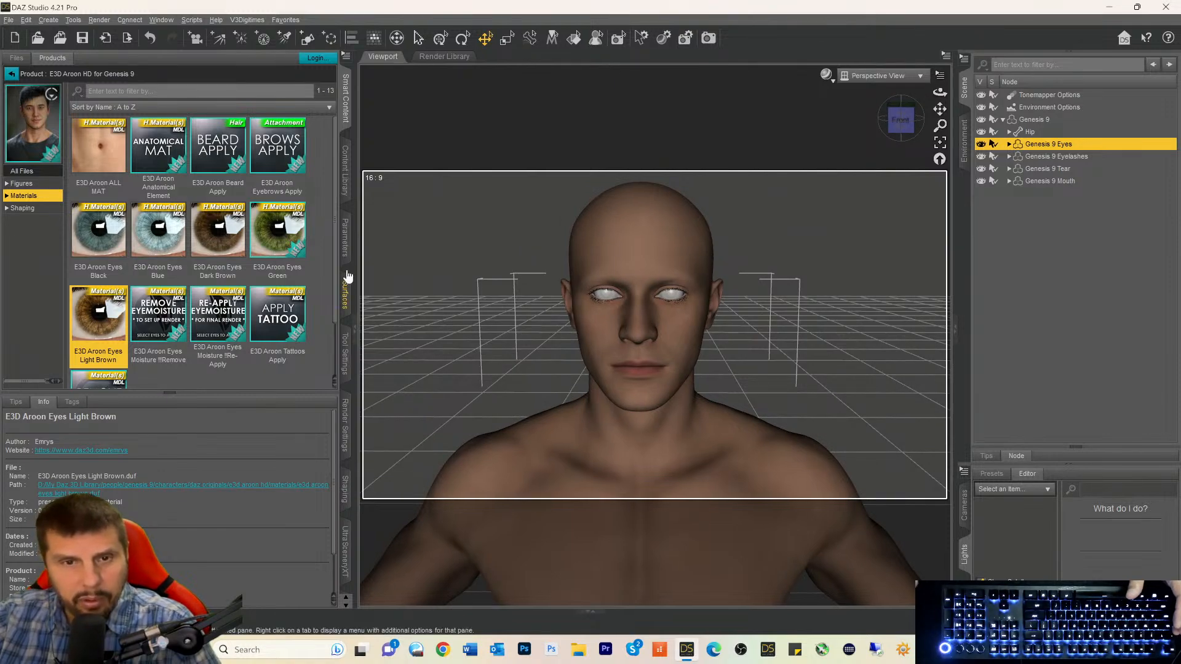
left_click(348, 296)
left_click(48, 122)
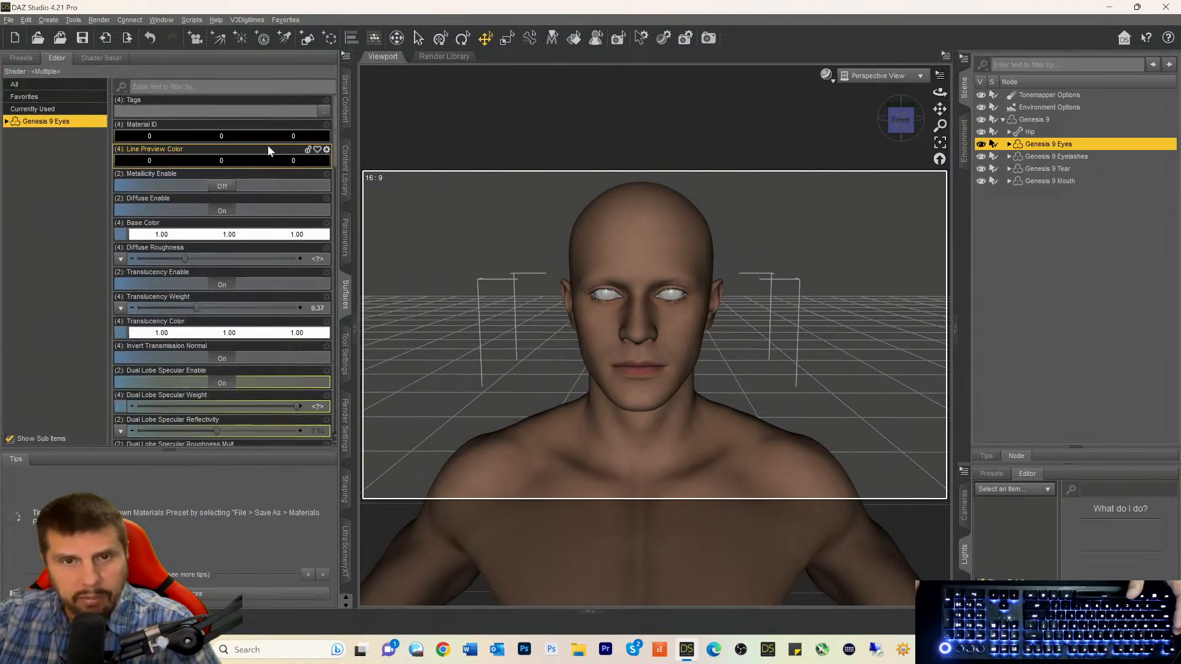
Try to apply the E3D Aroon Eyes Dark Brown material to the Genesis 9 Eyes node.
left_click(346, 98)
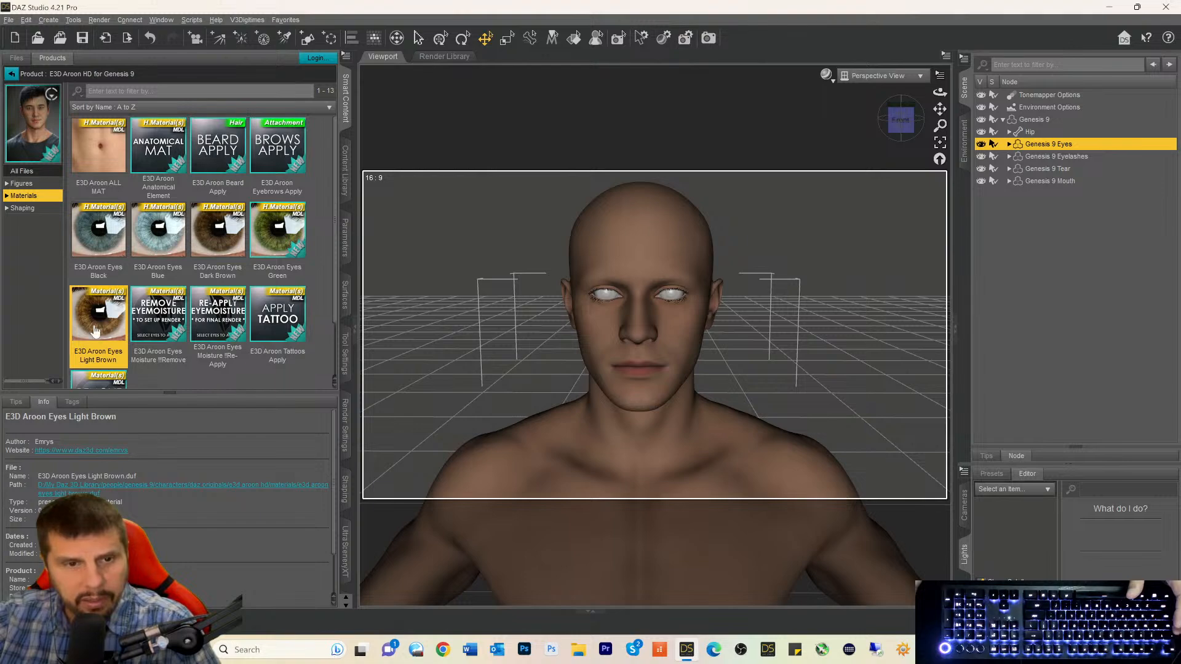
mouse_move(95, 332)
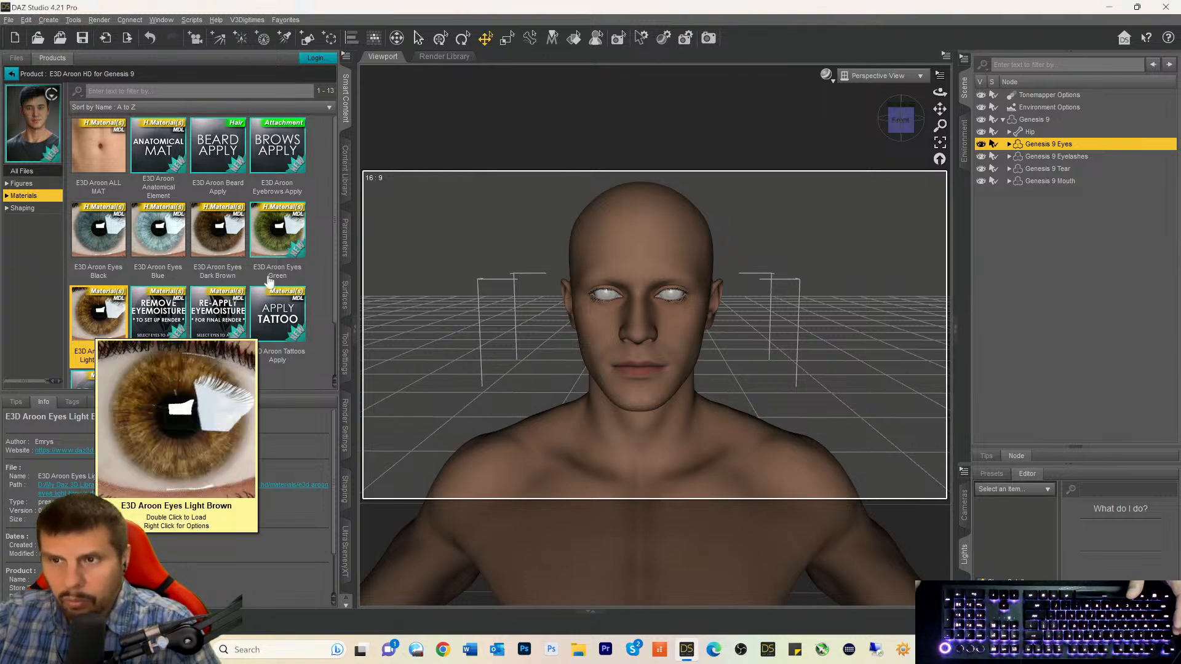
left_click(1009, 144)
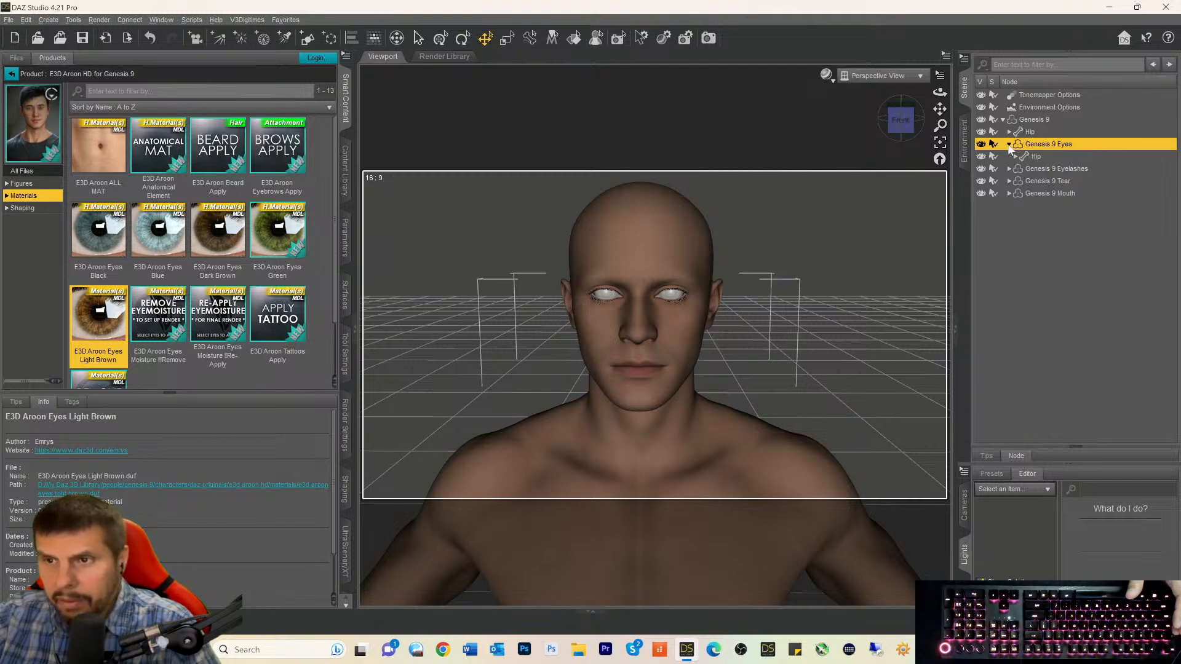
double_click(224, 246)
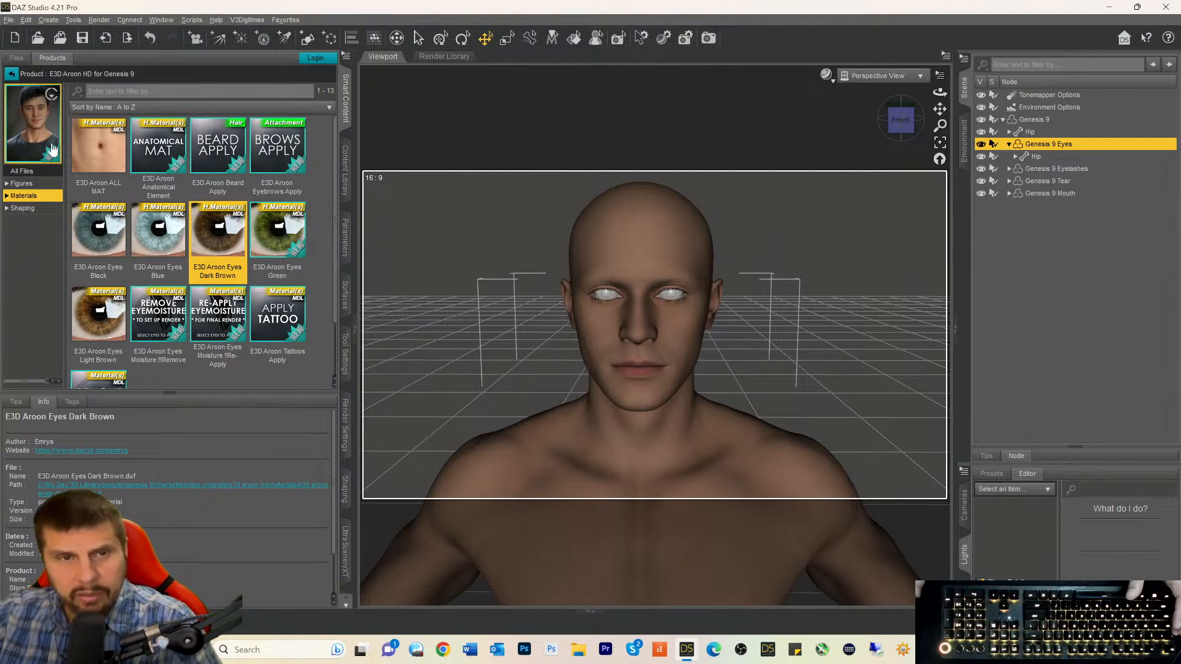
Reselect the Genesis 9 figure and open the Casey HD for Genesis 9 product from the Figures category.
left_click(10, 74)
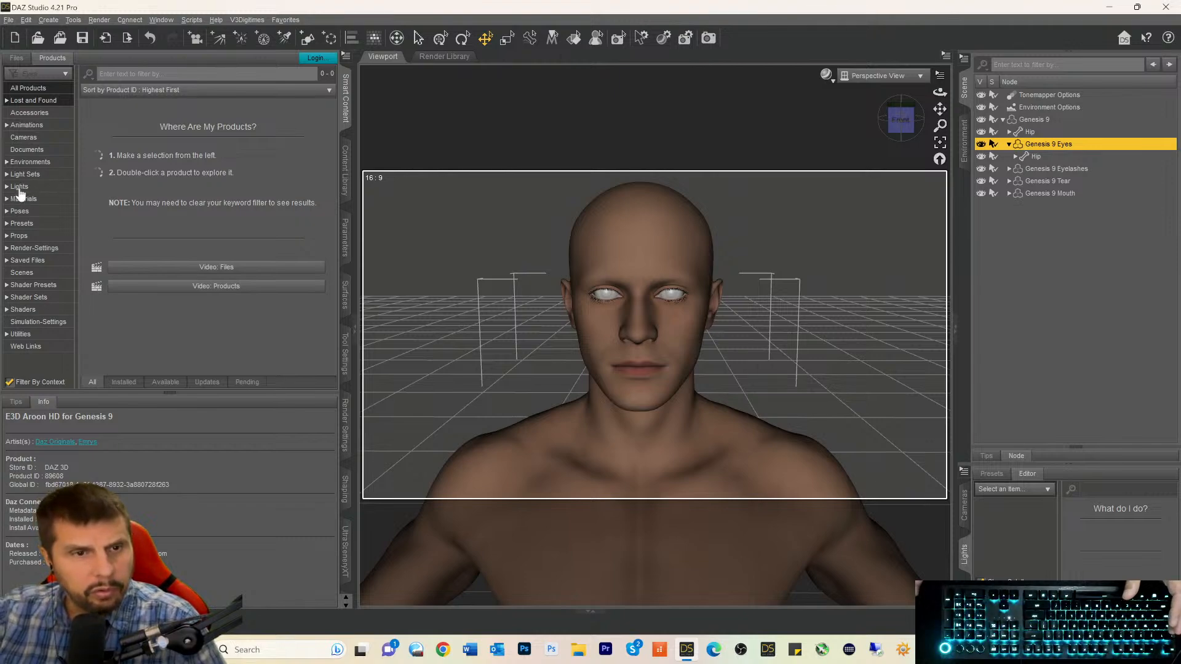
left_click(1067, 253)
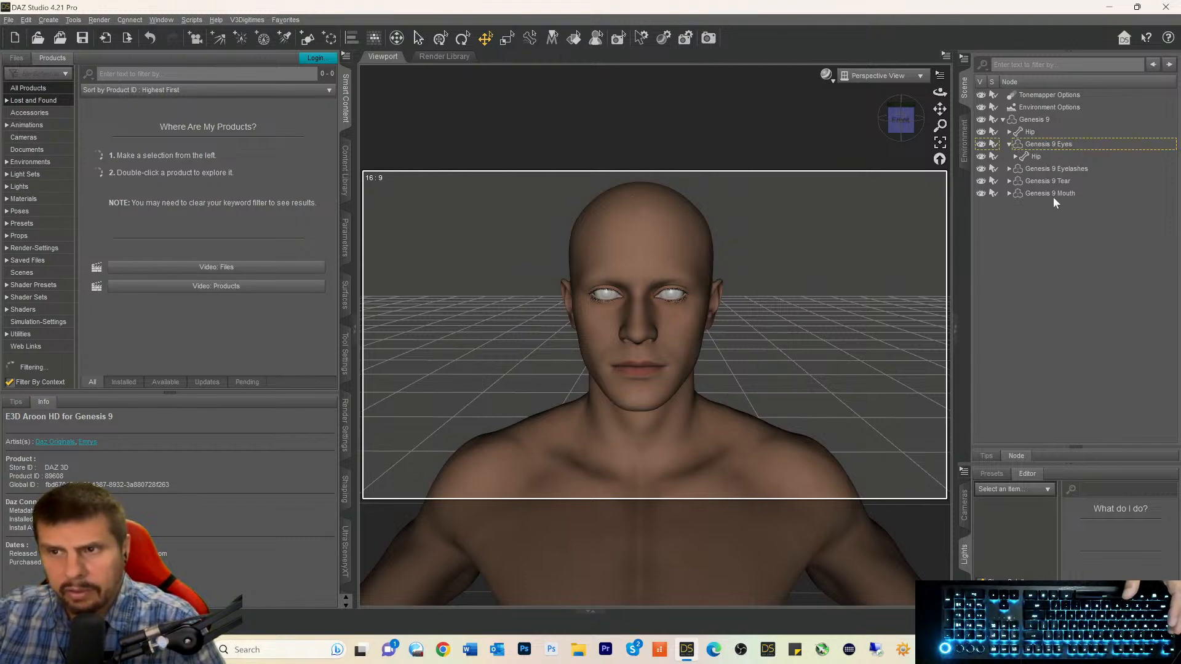
left_click(1030, 123)
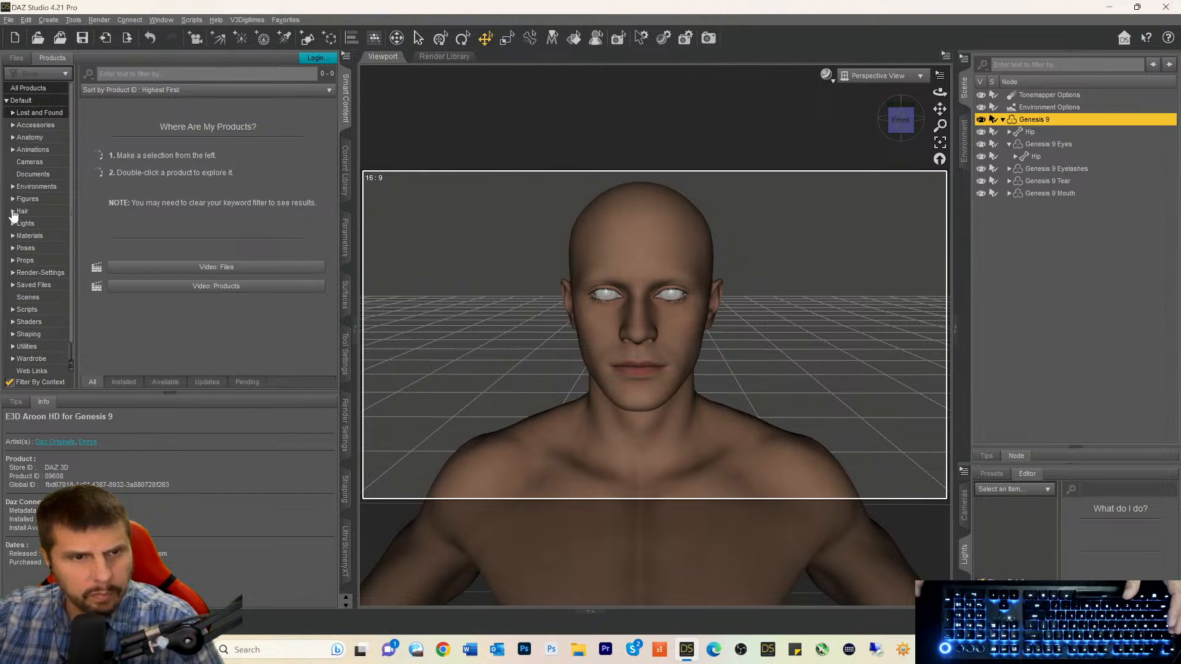
left_click(22, 199)
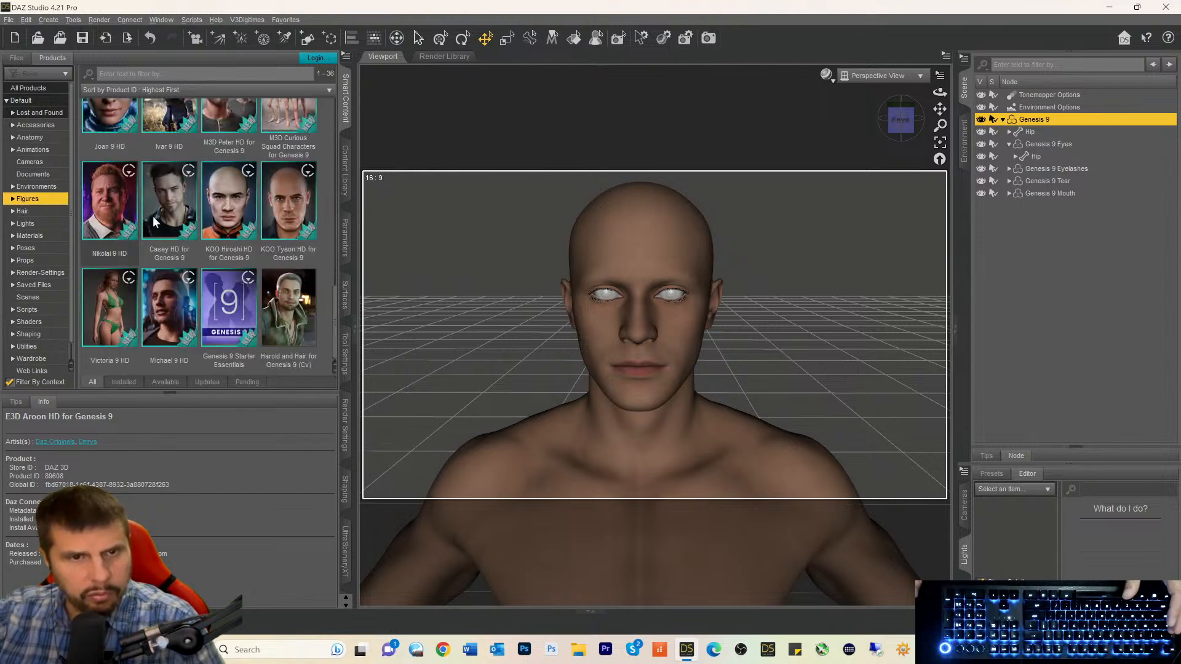
double_click(171, 196)
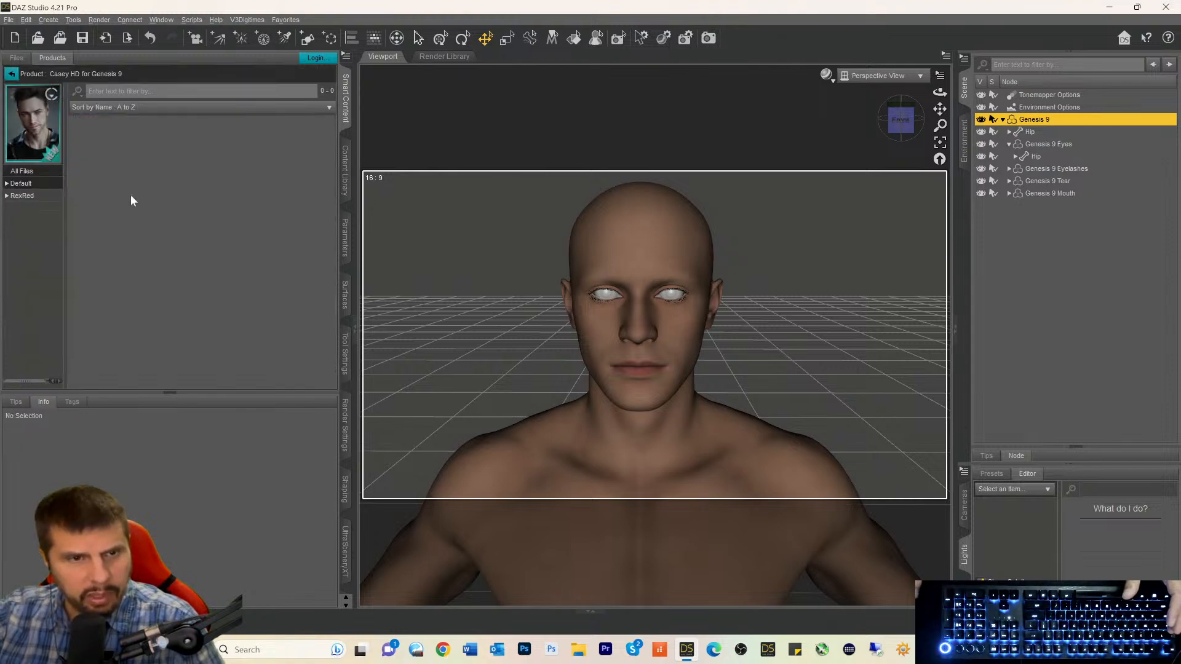
Apply the Casey Eyes Dark Brown material from the product's default materials to the Genesis 9 figure.
left_click(9, 184)
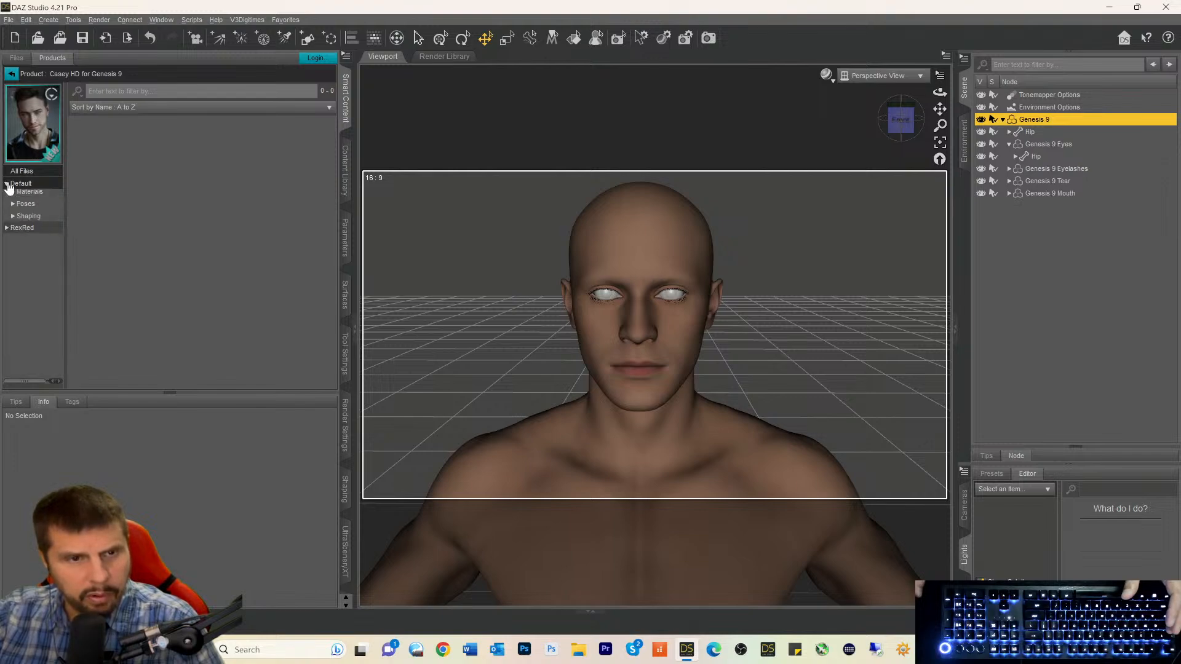
left_click(25, 220)
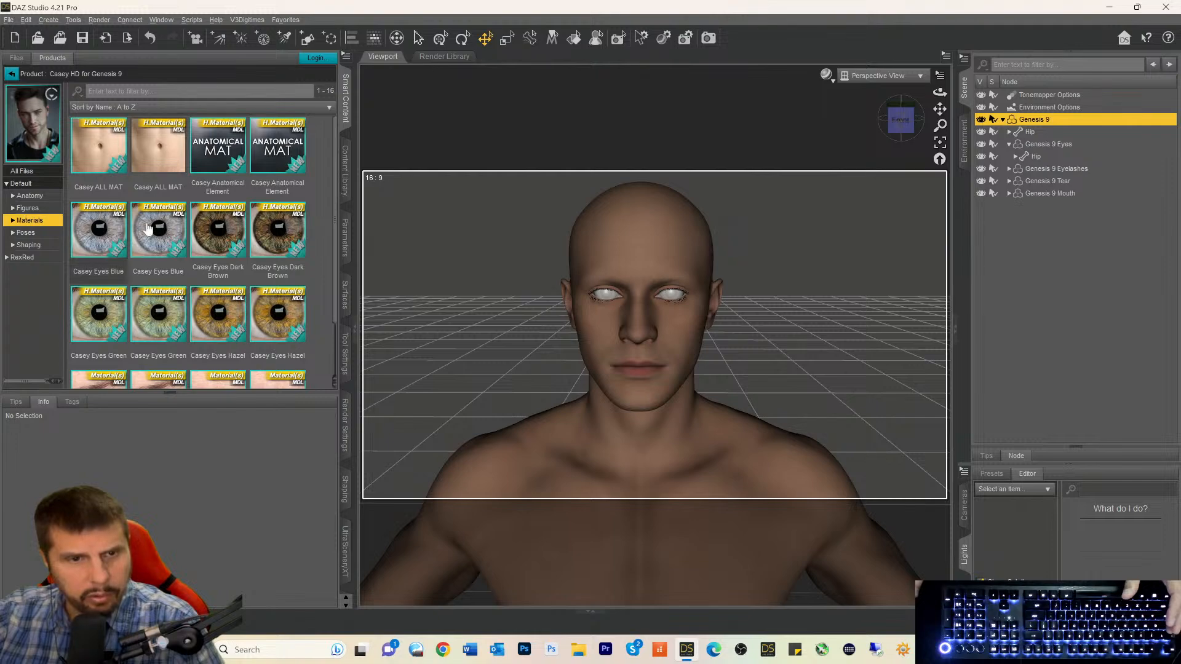
left_click(215, 239)
double_click(215, 239)
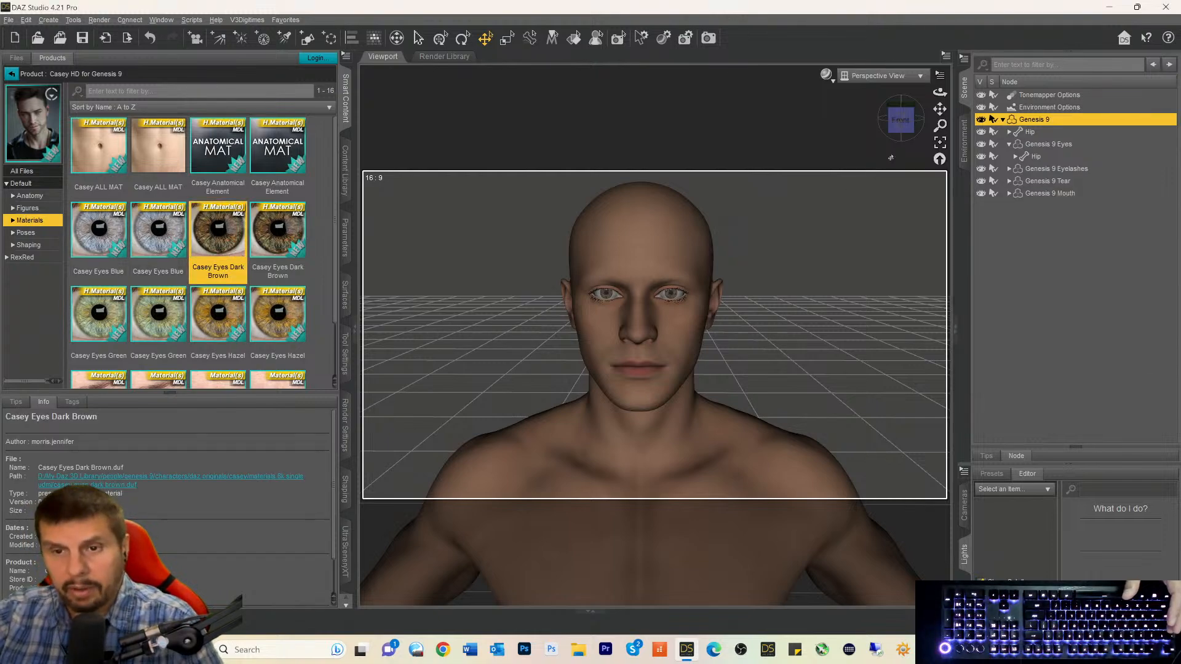
Select the Genesis 9 figure's Right Eye bone and set its scale to 120%.
scroll(843, 255, "up", 5)
scroll(842, 264, "down", 5)
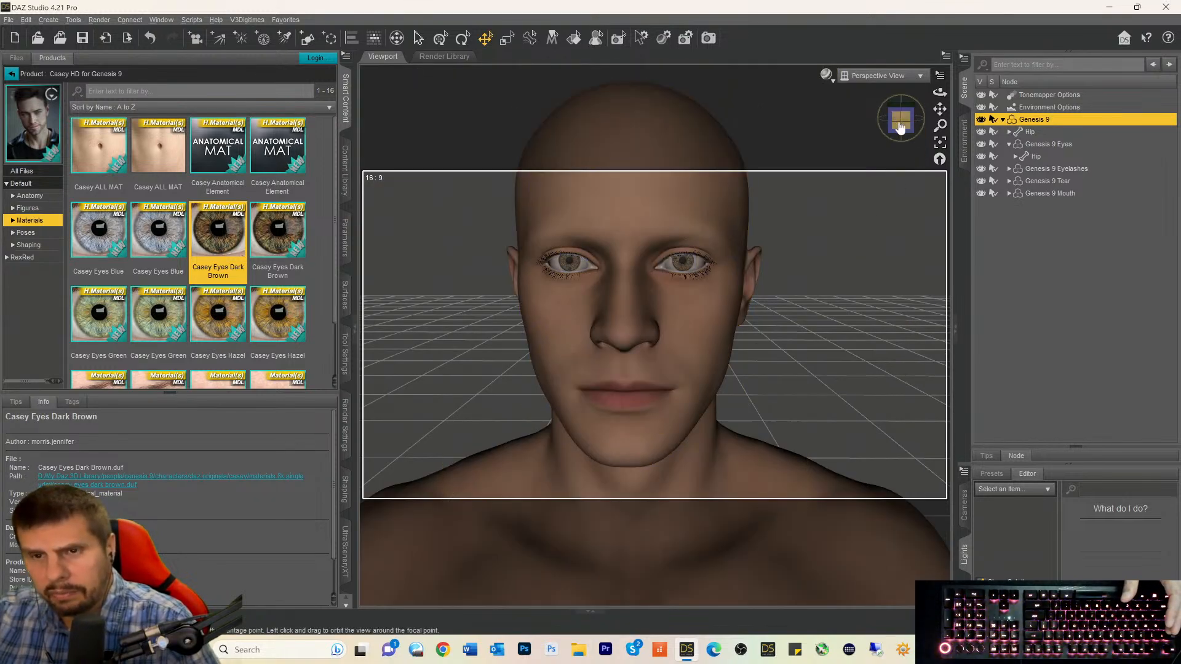
mouse_move(900, 122)
left_mouse_down()
mouse_move(929, 140)
mouse_move(954, 132)
mouse_move(879, 128)
mouse_move(900, 120)
mouse_move(899, 134)
left_mouse_up()
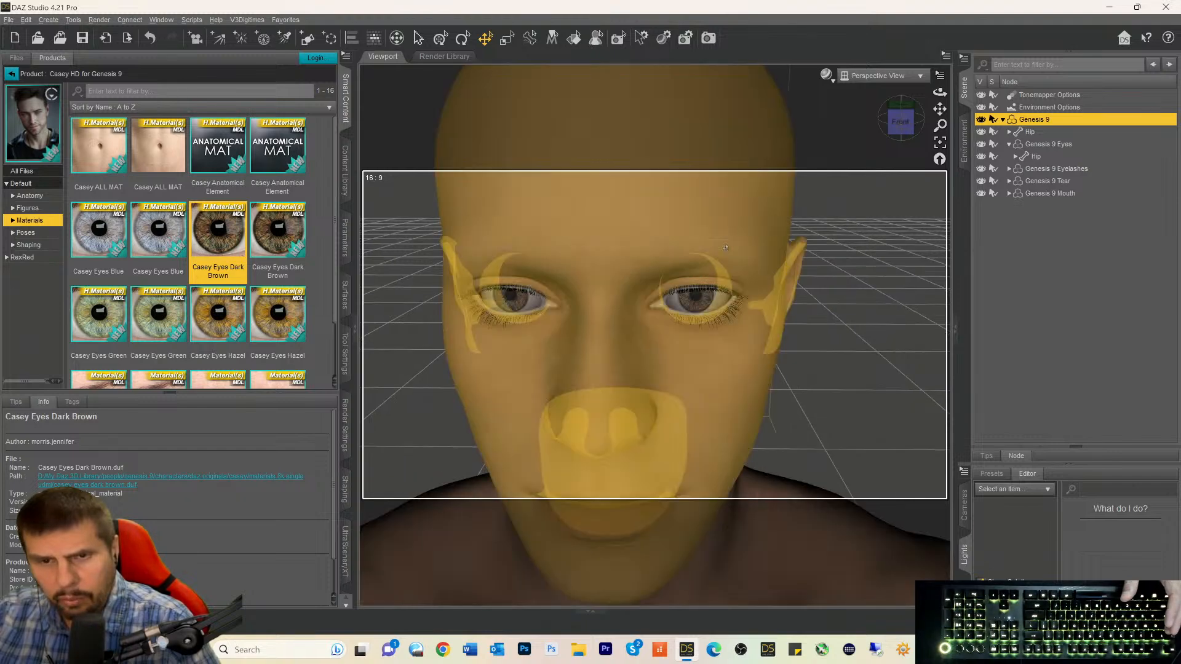
scroll(516, 305, "up", 4)
left_click(517, 306)
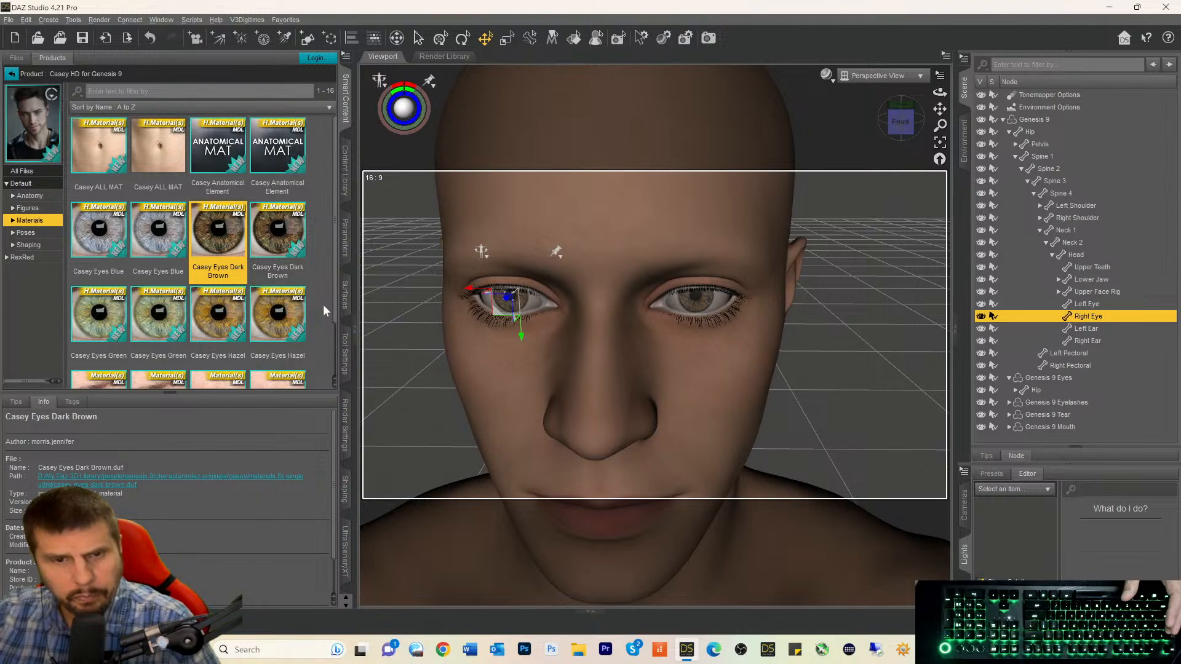
left_click(344, 260)
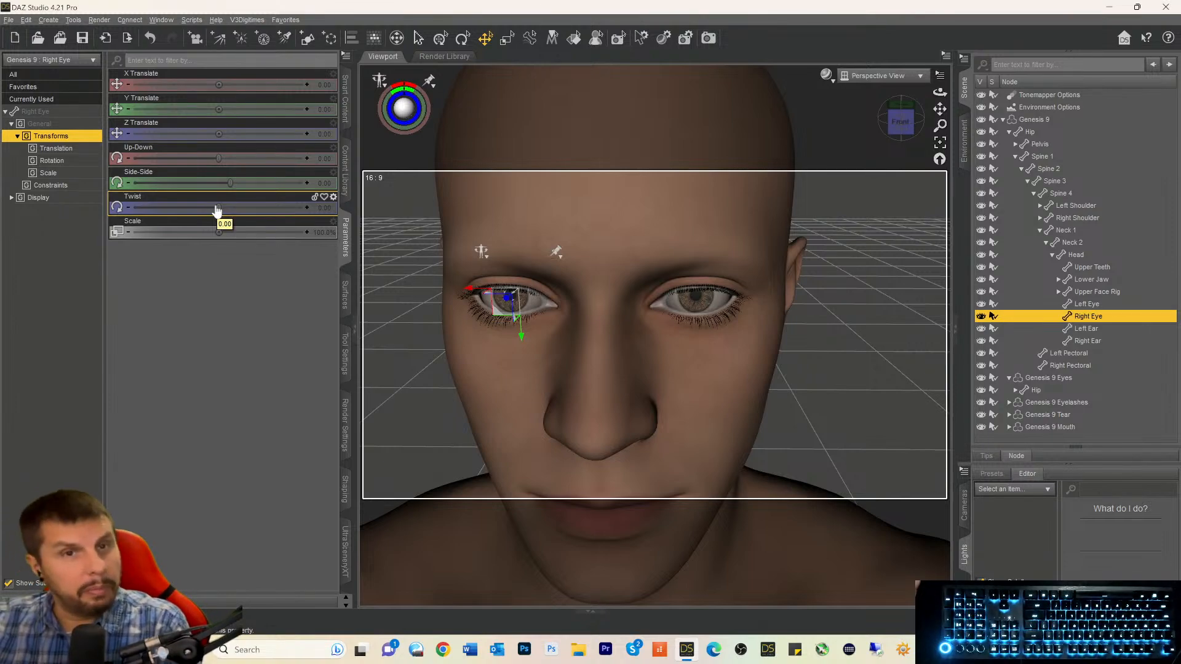
left_click(312, 234)
type("120")
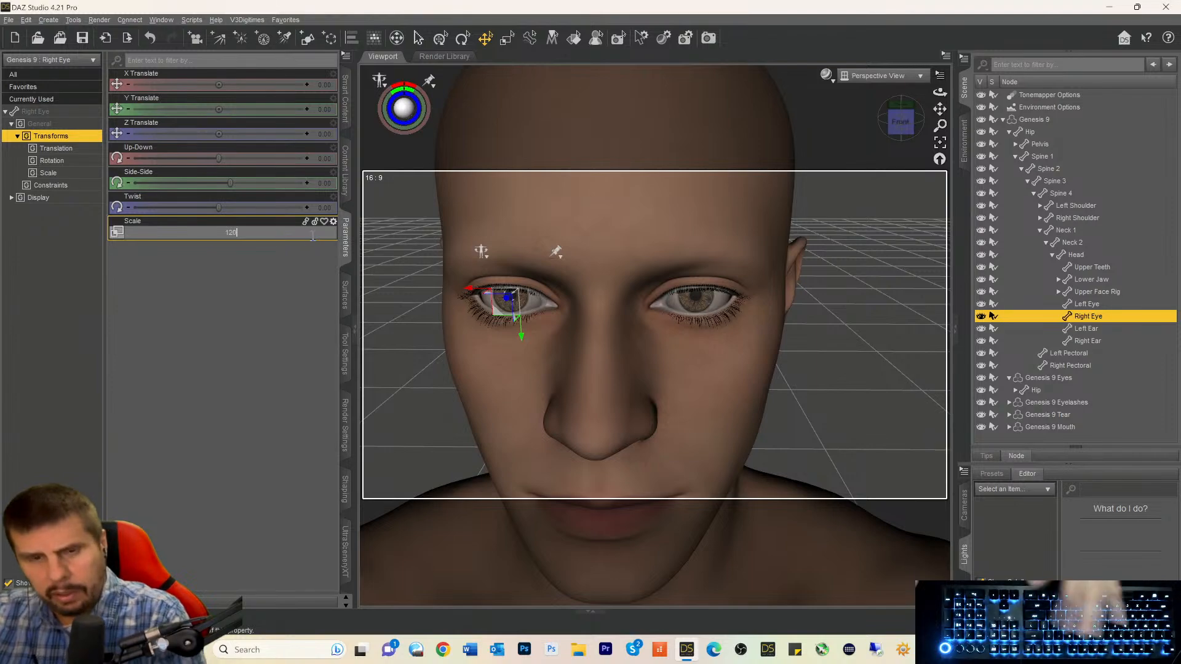
key("Return")
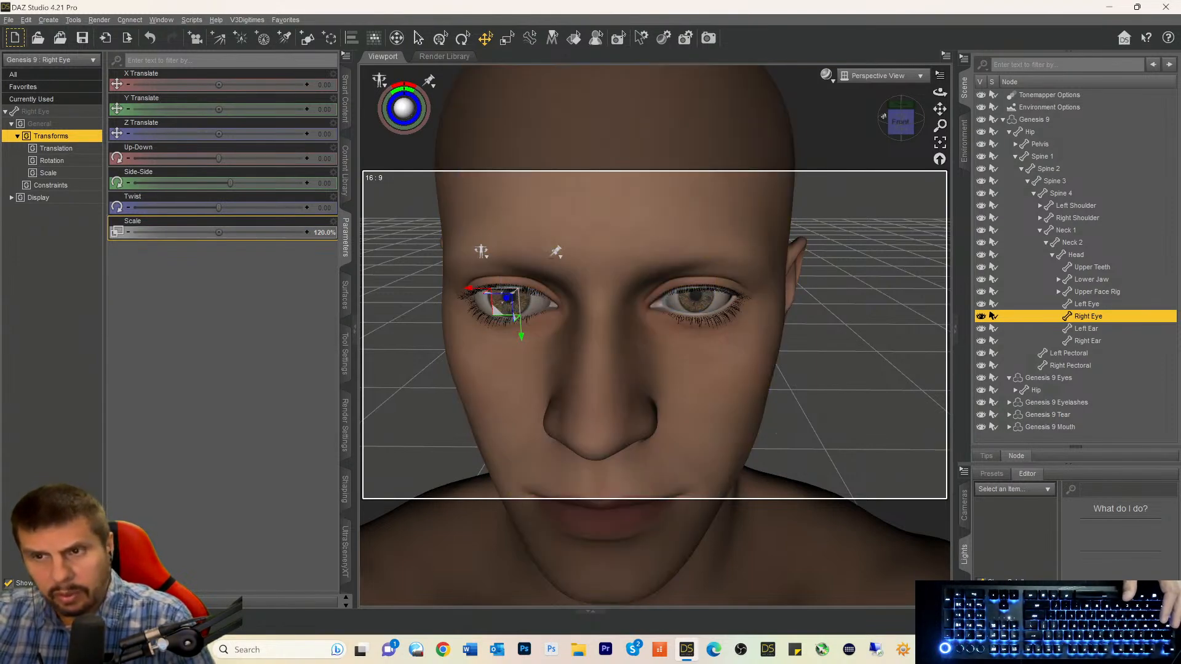
Push the right eye back into its socket and shift it sideways, to about X Translate 0.063 and Z Translate -0.29.
mouse_move(899, 122)
left_mouse_down()
mouse_move(931, 120)
mouse_move(896, 121)
left_mouse_up()
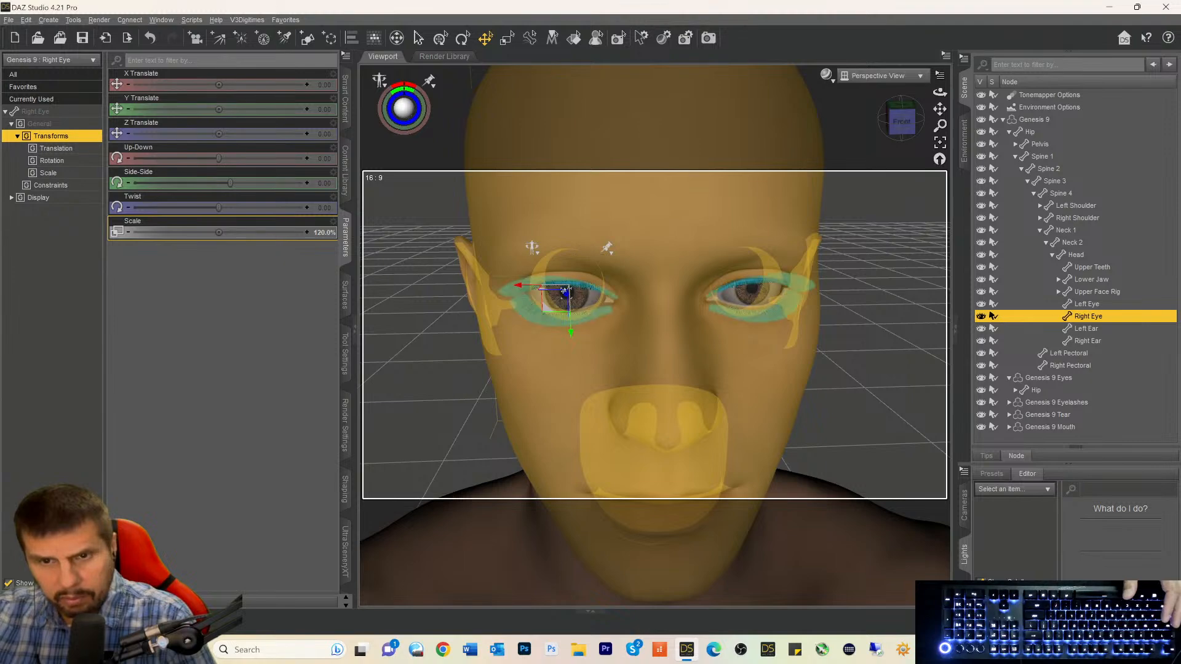
left_click_drag(567, 289, 566, 292)
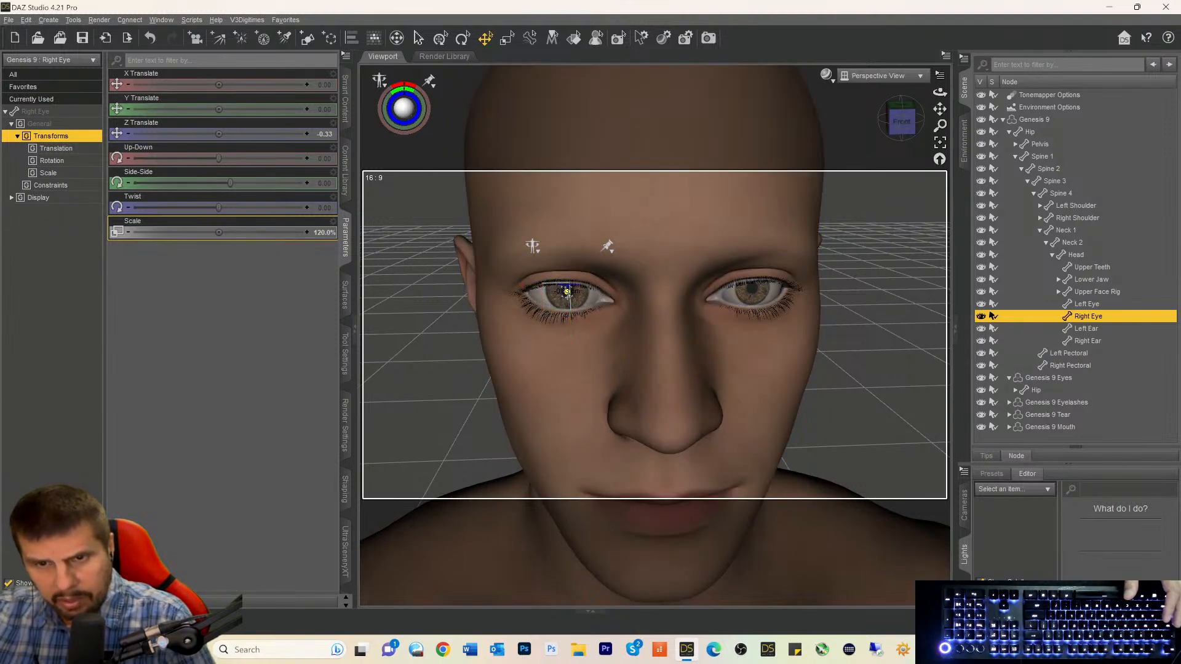
left_click_drag(567, 291, 566, 291)
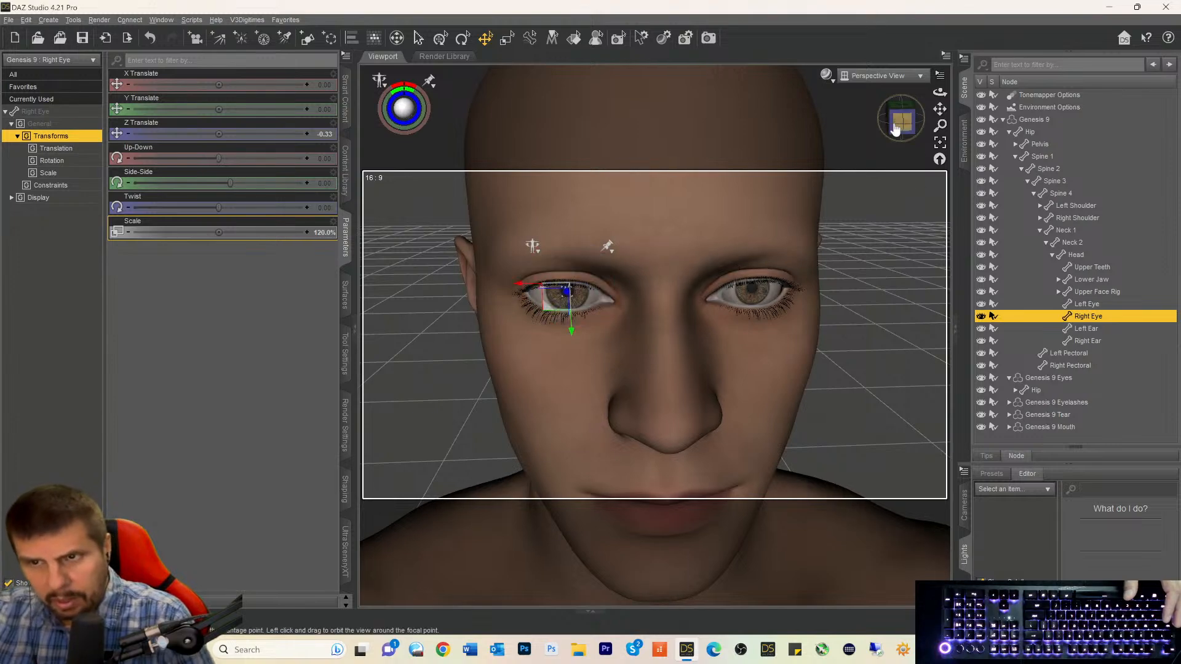
mouse_move(902, 121)
left_mouse_down()
mouse_move(880, 122)
mouse_move(924, 122)
mouse_move(907, 124)
left_mouse_up()
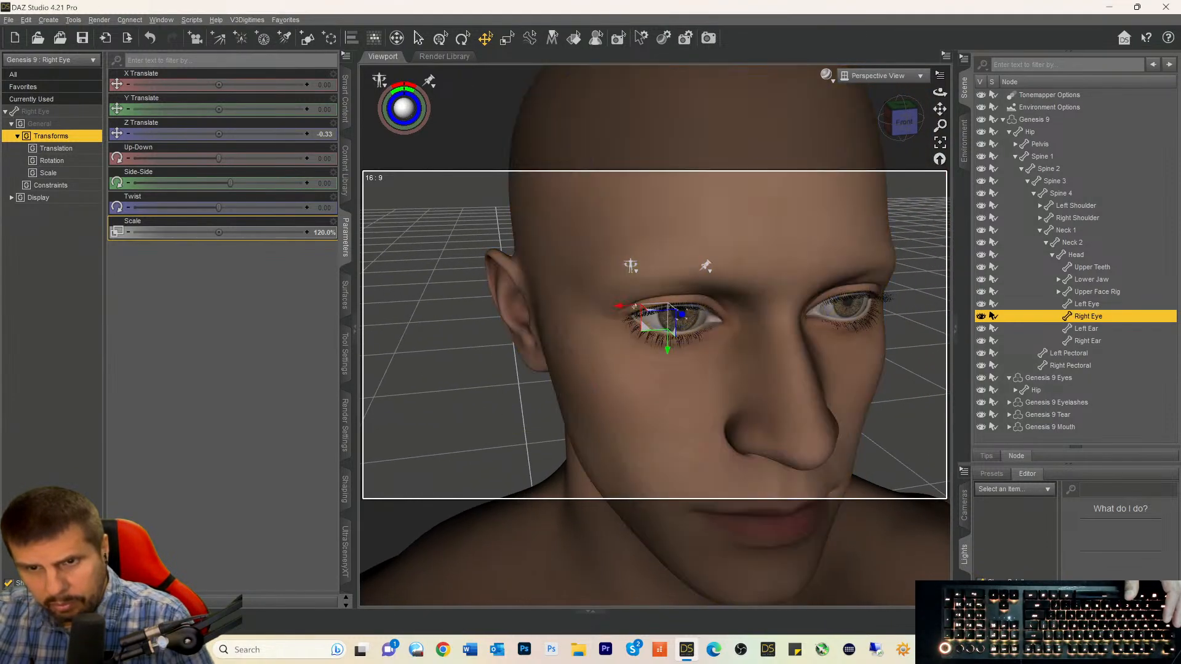
left_click_drag(619, 306, 684, 316)
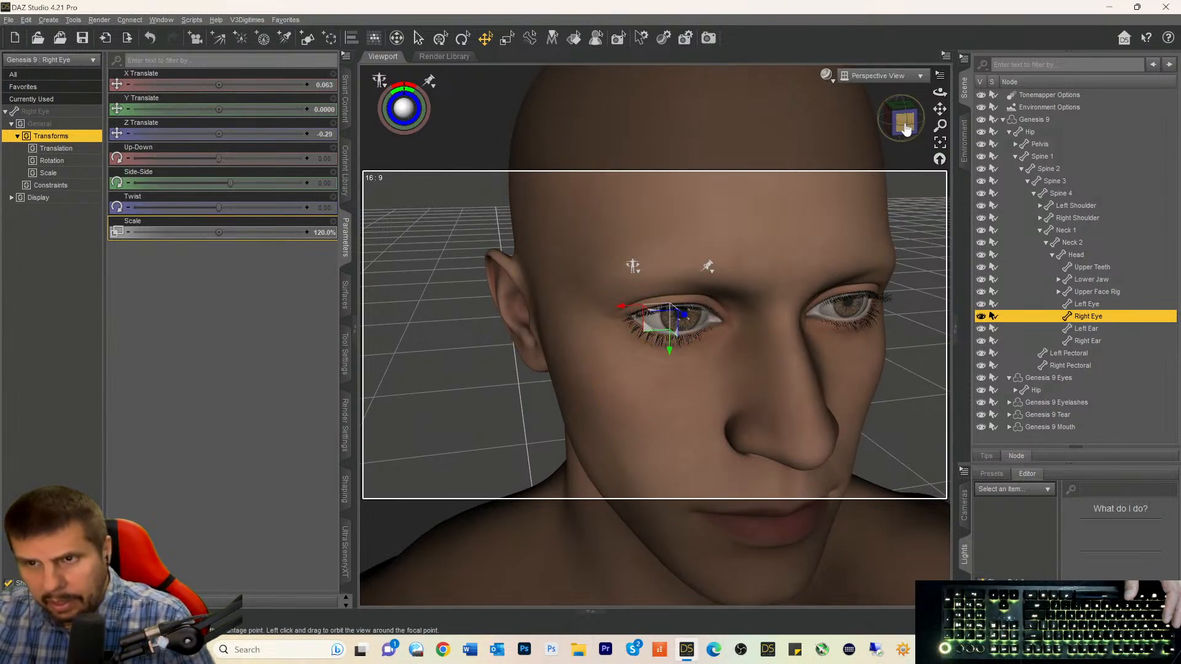
Select the Left Eye bone and set its scale to 120%.
mouse_move(903, 123)
left_mouse_down()
mouse_move(932, 123)
mouse_move(867, 123)
mouse_move(886, 121)
mouse_move(886, 136)
mouse_move(888, 115)
mouse_move(906, 124)
left_mouse_up()
left_click(793, 255)
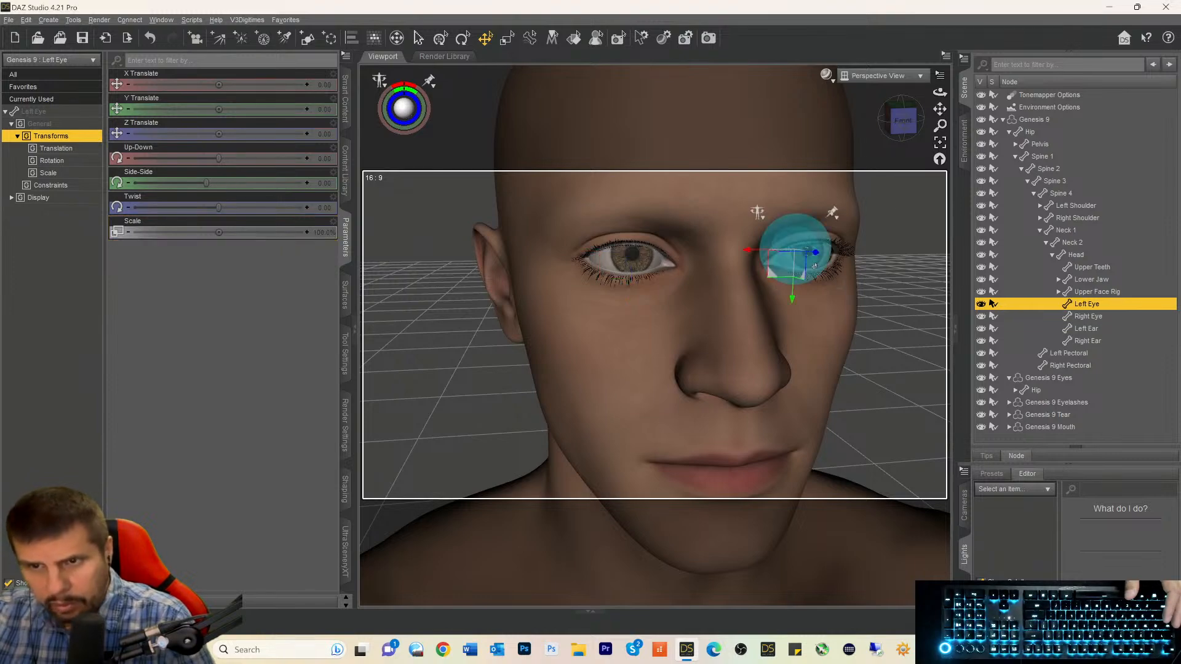
left_click(322, 234)
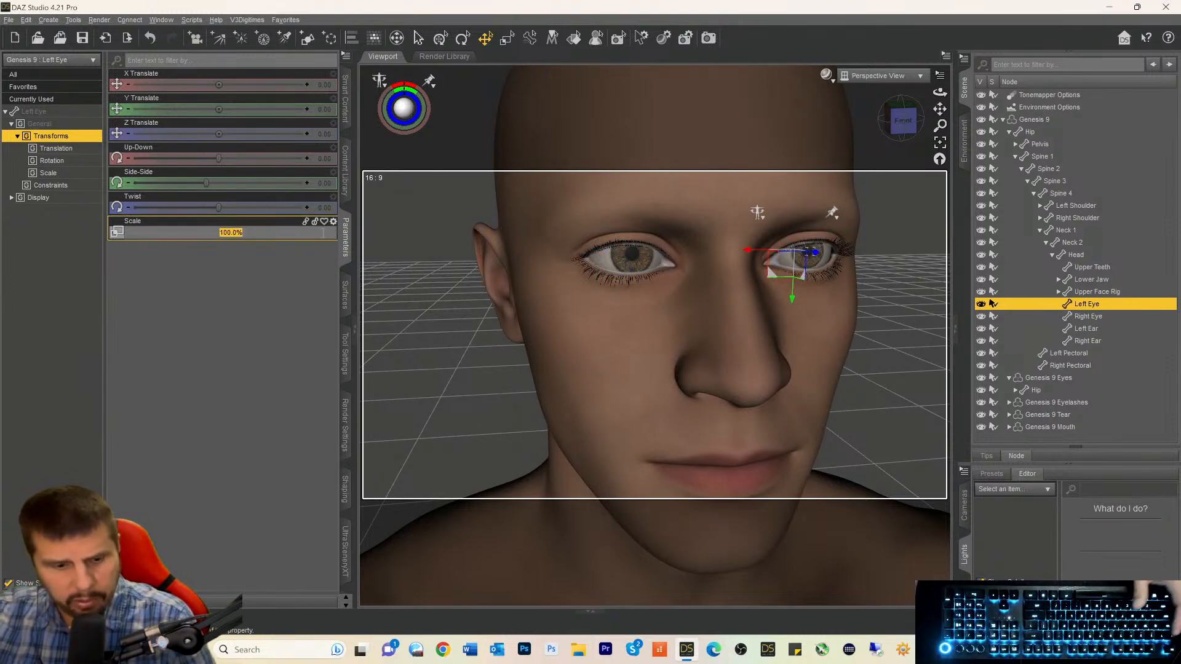
type("120")
key("Return")
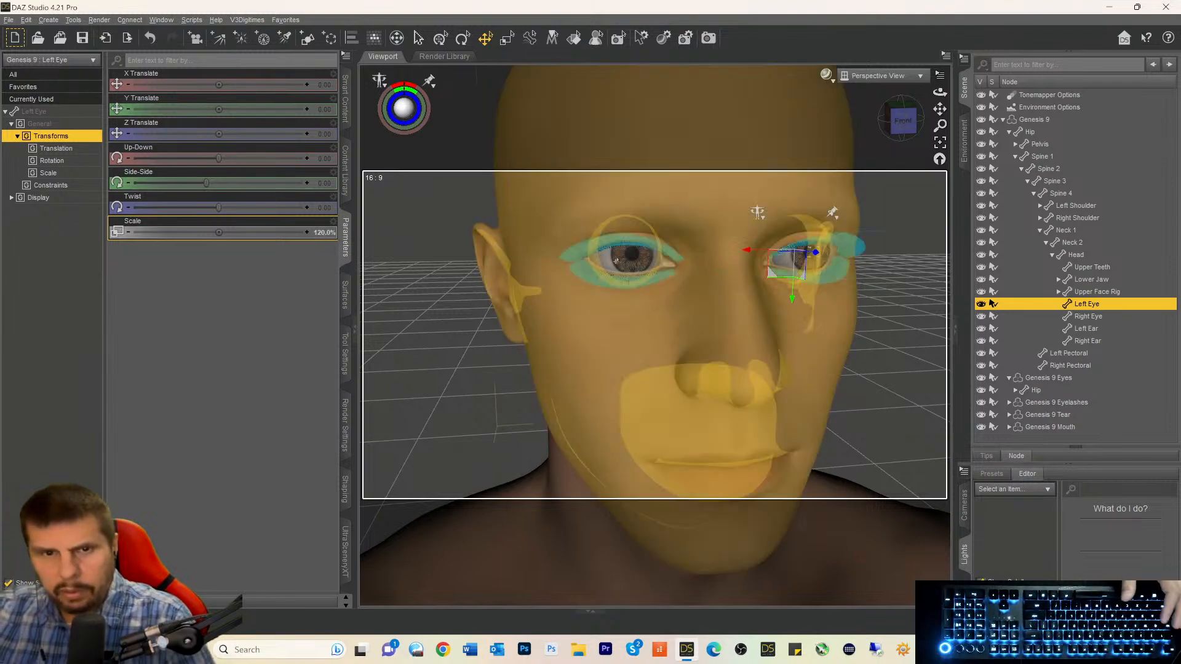
Shift the left eye sideways and back into its socket, to about X Translate 0.022 and Z Translate -0.36.
left_click_drag(902, 119, 883, 129)
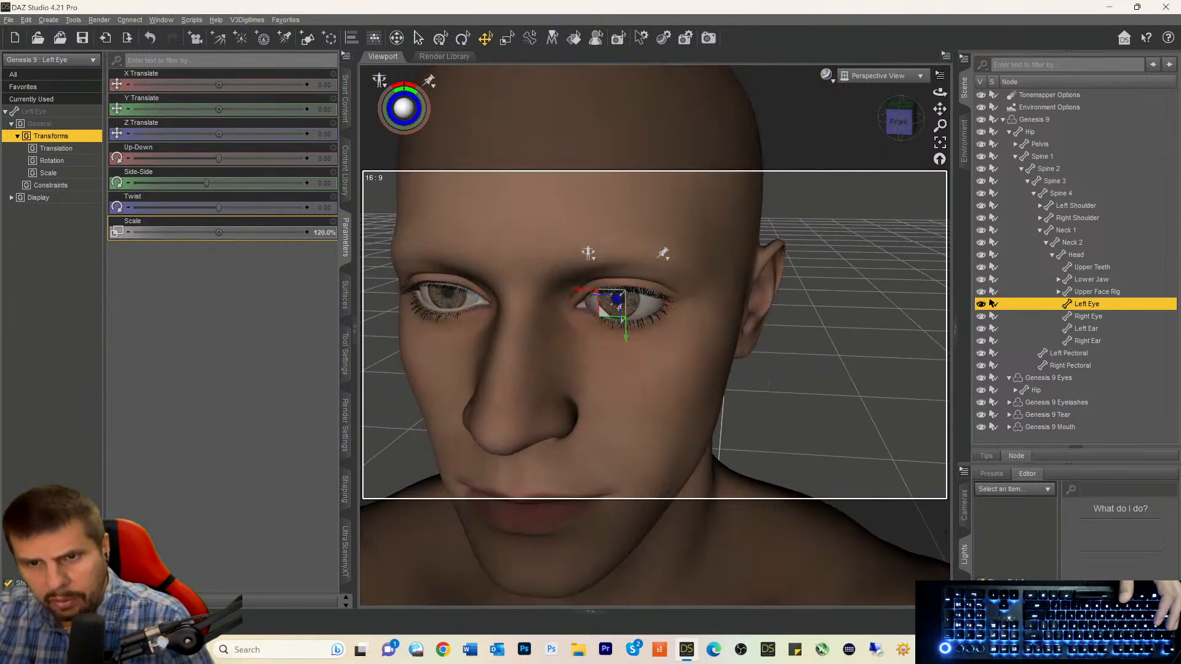
left_click_drag(616, 301, 617, 298)
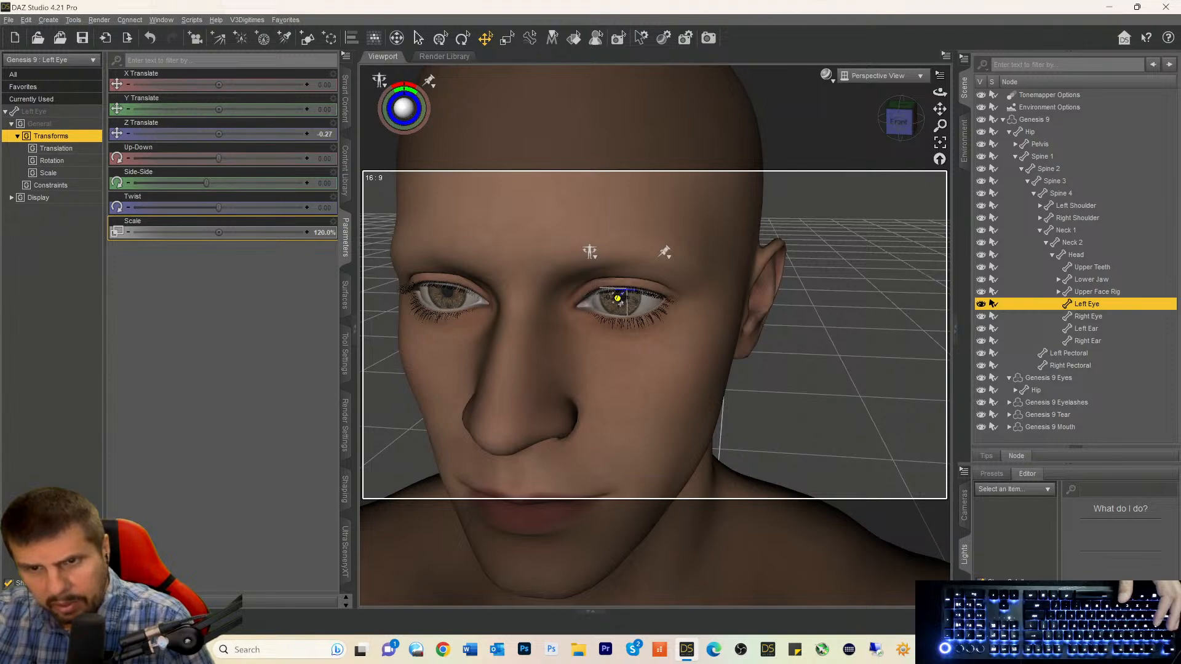
left_click_drag(621, 304, 621, 304)
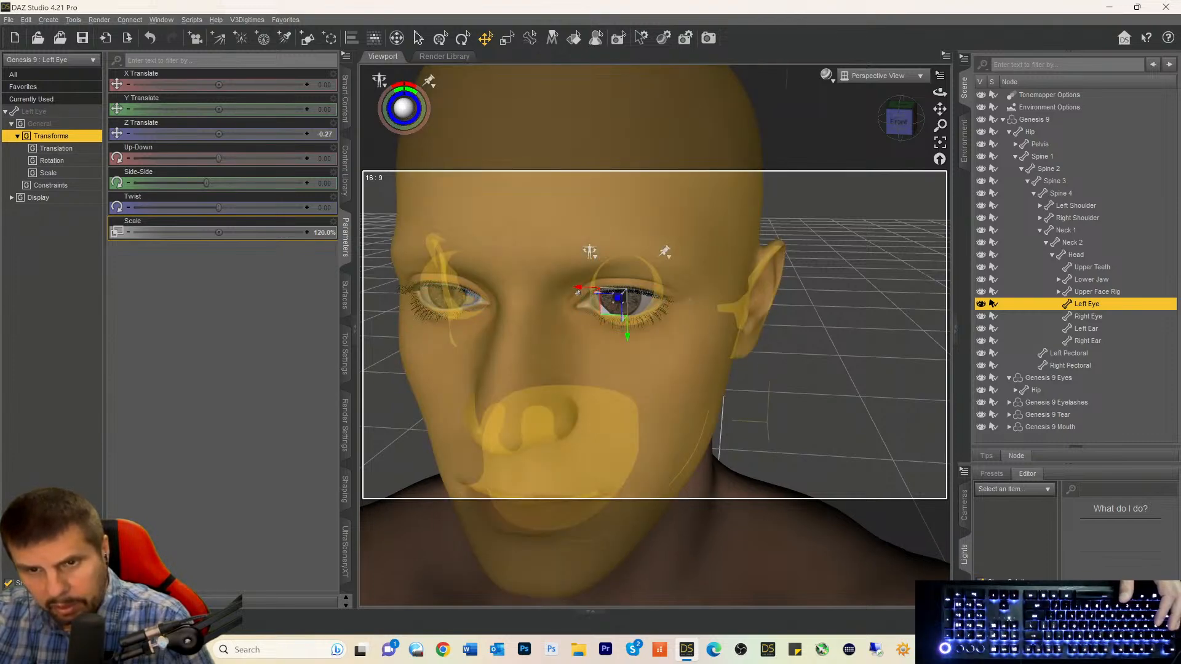
left_click_drag(577, 292, 579, 288)
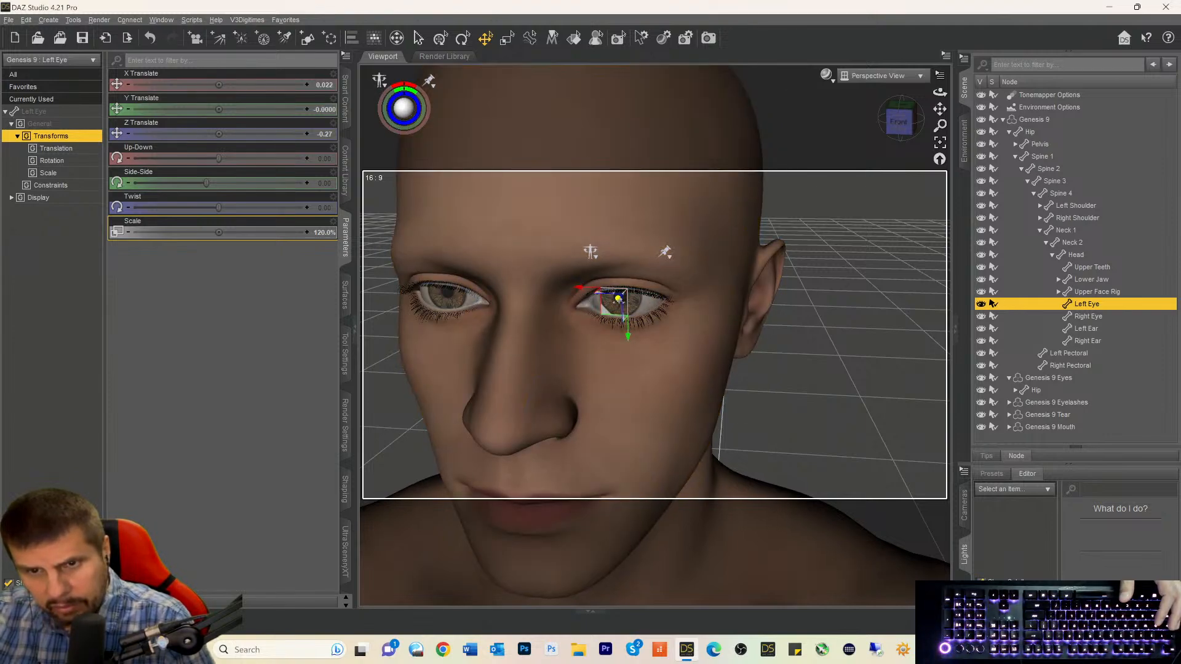
left_click_drag(907, 135, 907, 164)
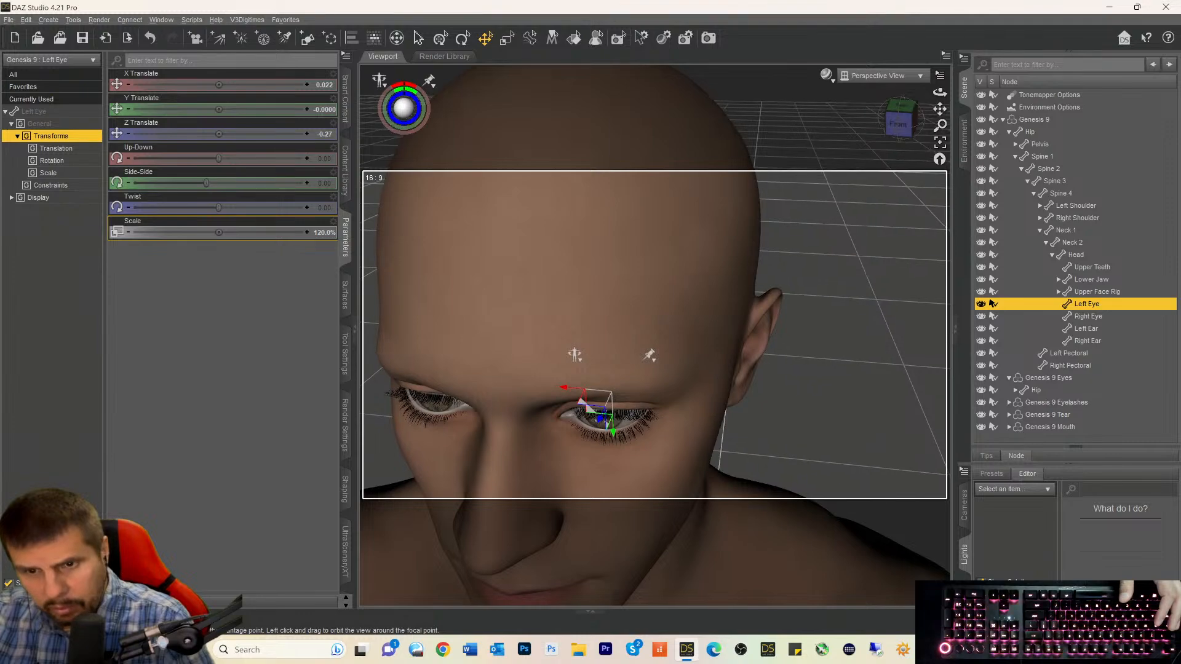
left_click(898, 124)
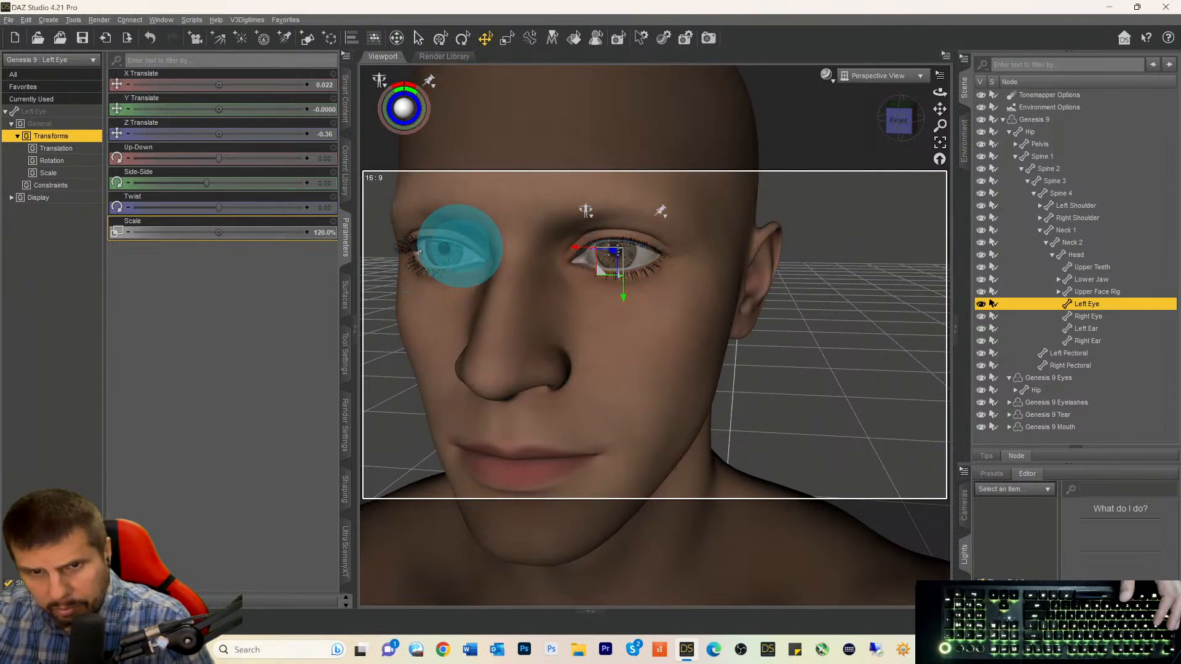
Reselect the right eye, shift it sideways to about X Translate 0.040, and clear the selection.
mouse_move(898, 123)
left_mouse_down()
mouse_move(923, 130)
mouse_move(923, 116)
mouse_move(904, 120)
left_mouse_up()
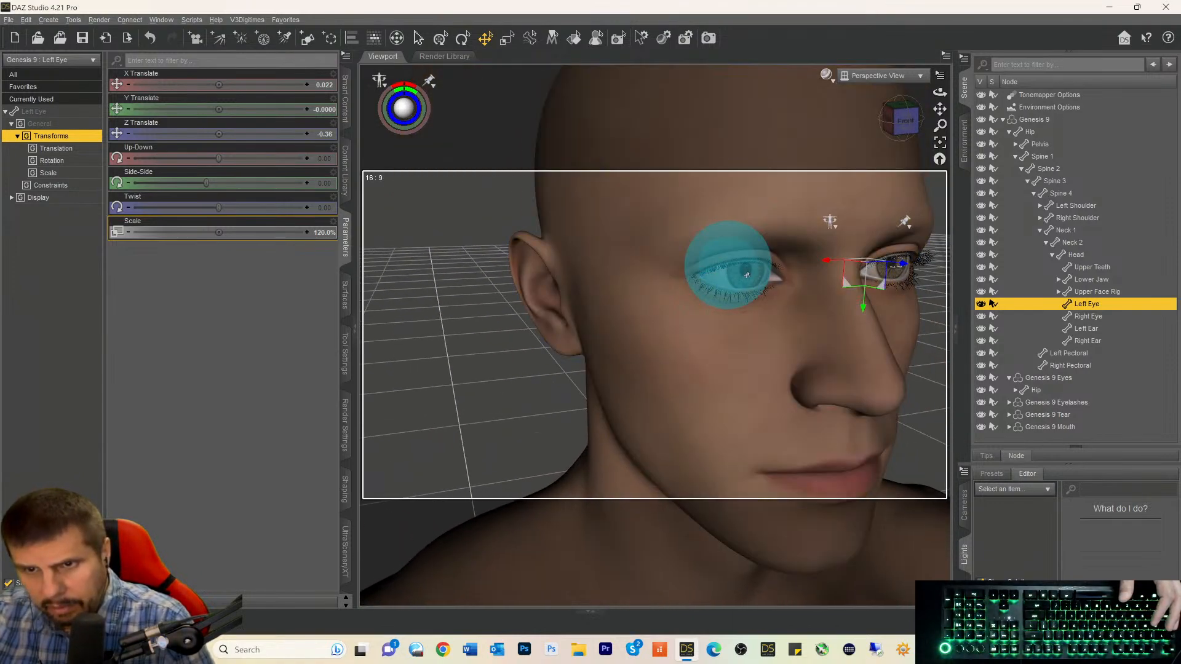
left_click(732, 280)
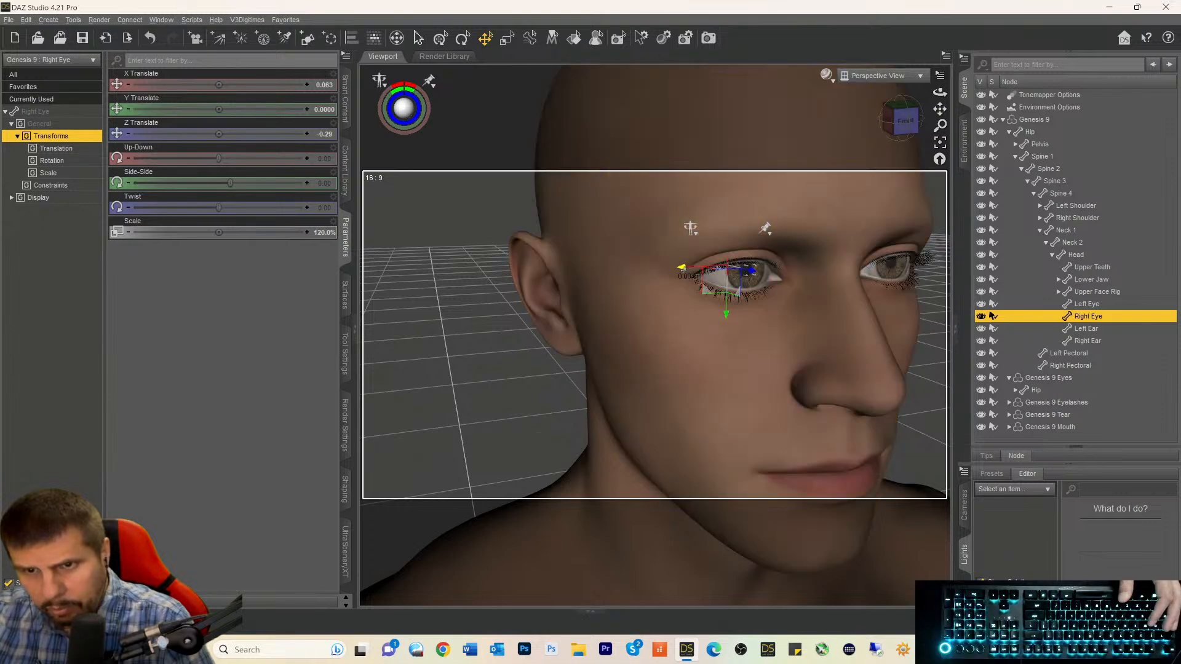
left_click_drag(682, 269, 680, 268)
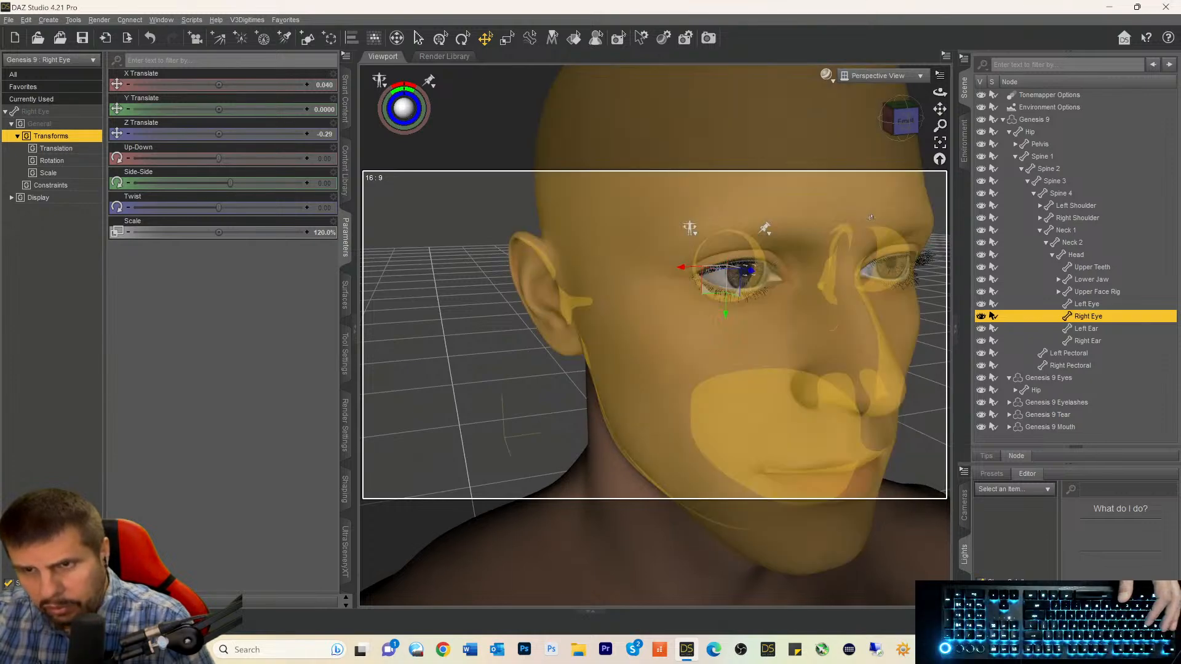
left_click(901, 122)
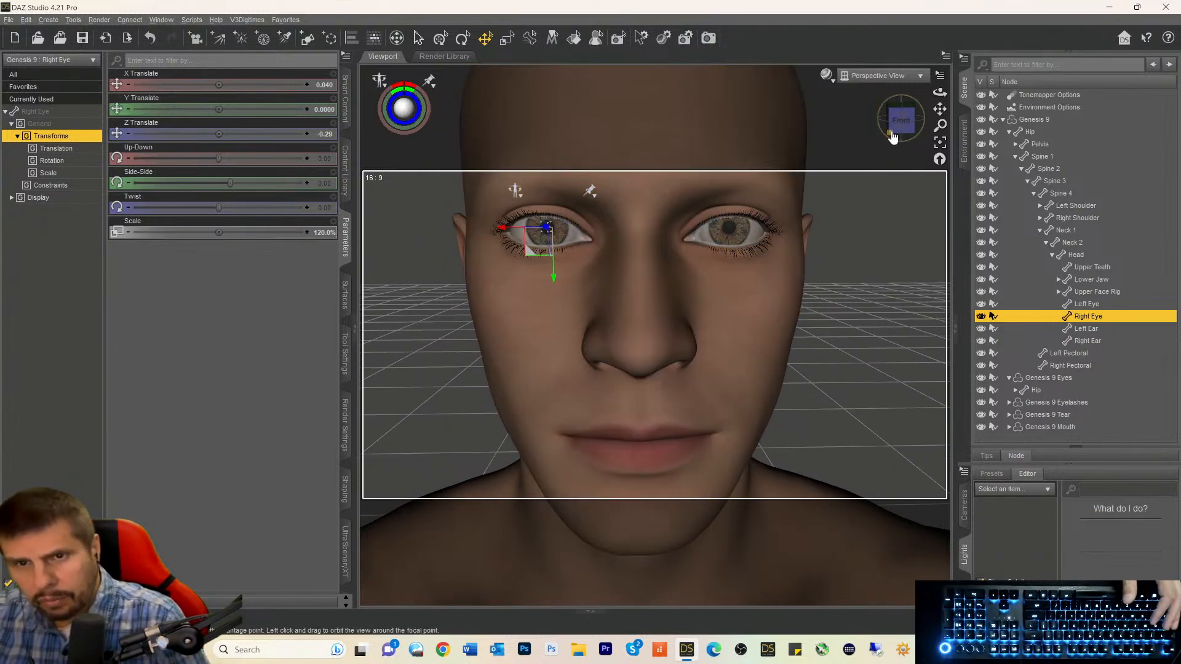
left_click_drag(894, 126, 886, 120)
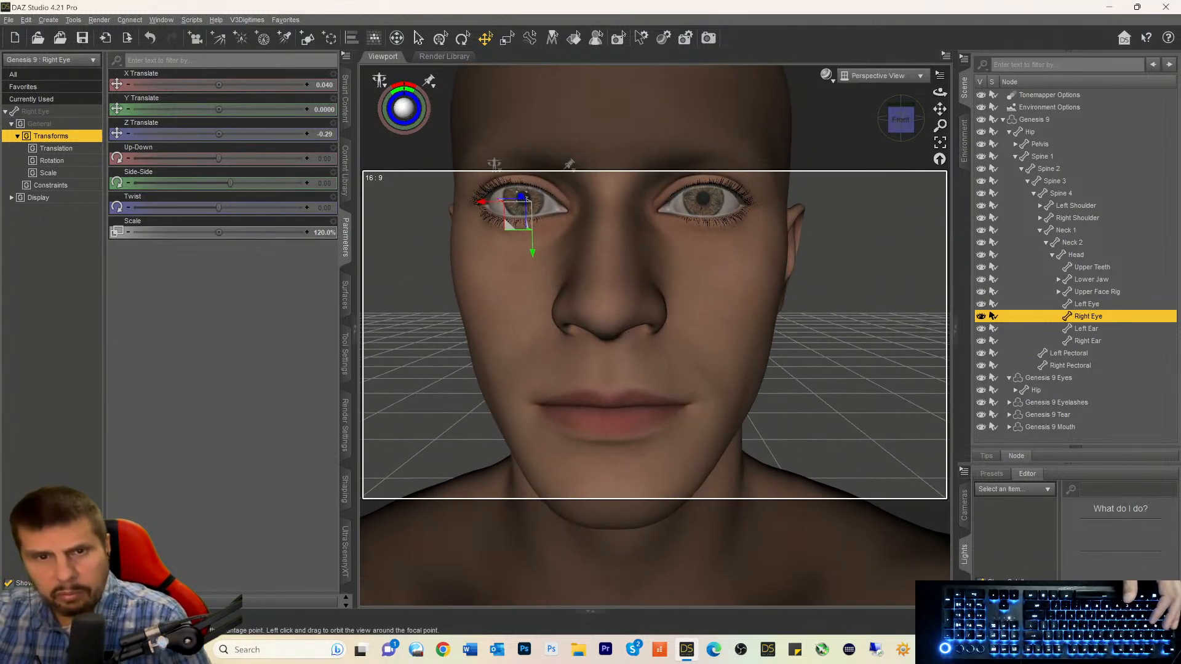
scroll(704, 325, "down", 3)
left_click(813, 318)
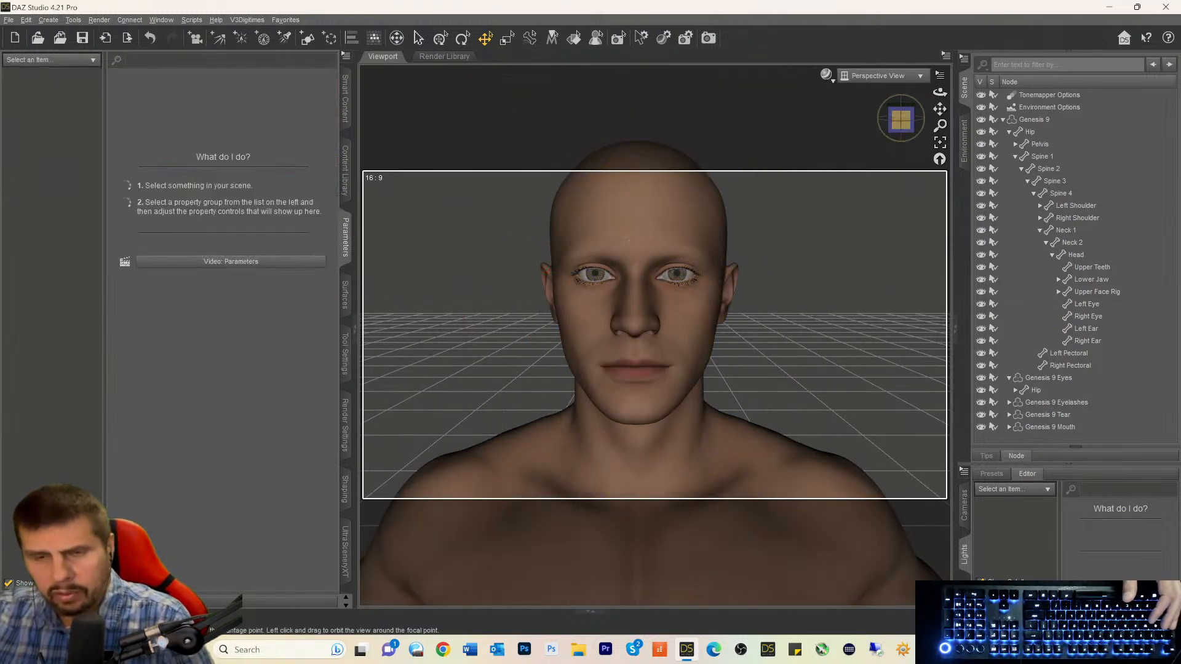
mouse_move(900, 123)
left_mouse_down()
mouse_move(899, 137)
mouse_move(898, 125)
left_mouse_up()
scroll(825, 247, "down", 5)
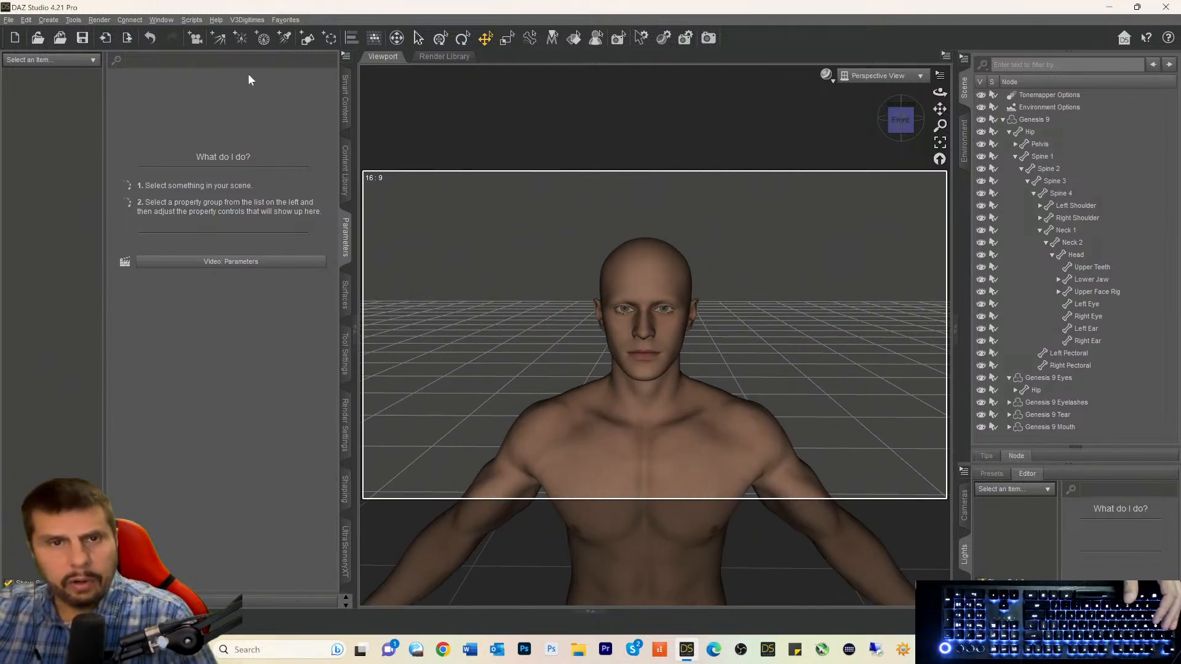
Bring up the content product library and list all products in the Wardrobe category.
left_click(345, 117)
left_click(15, 79)
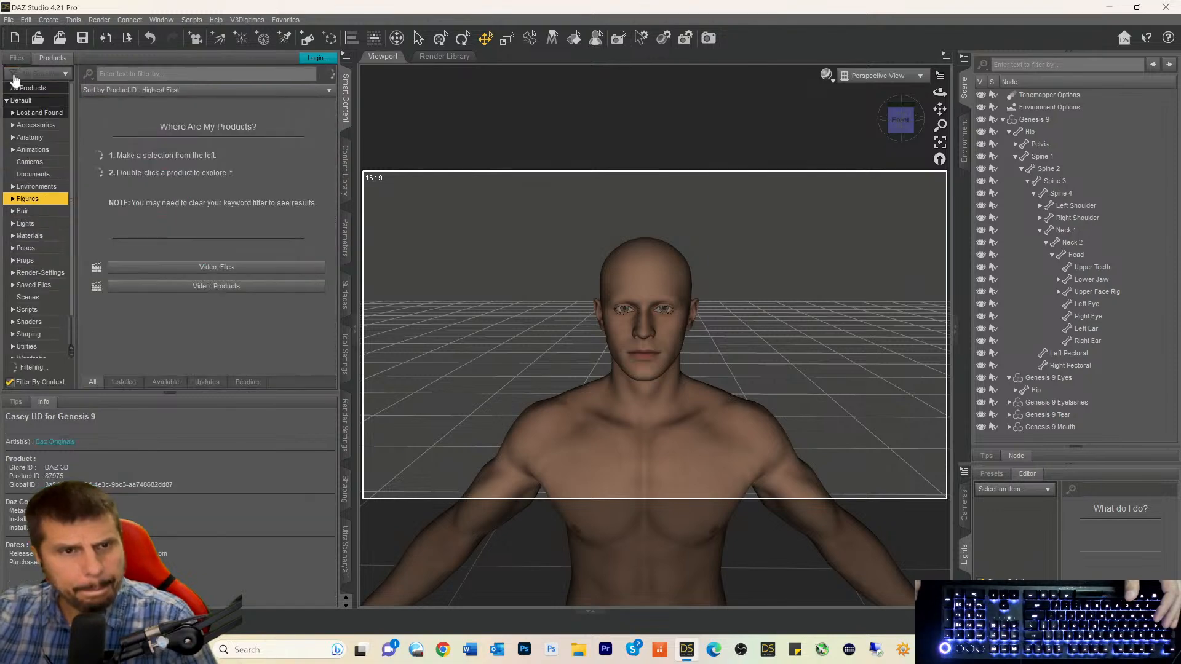
scroll(153, 205, "down", 5)
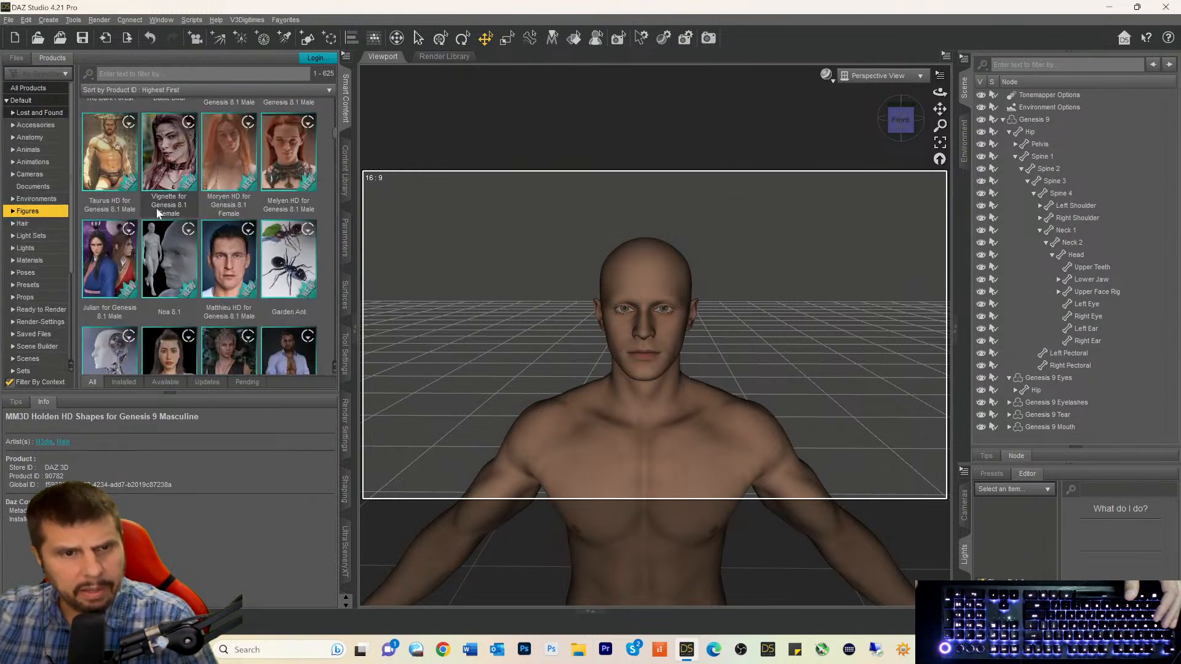
scroll(31, 297, "down", 3)
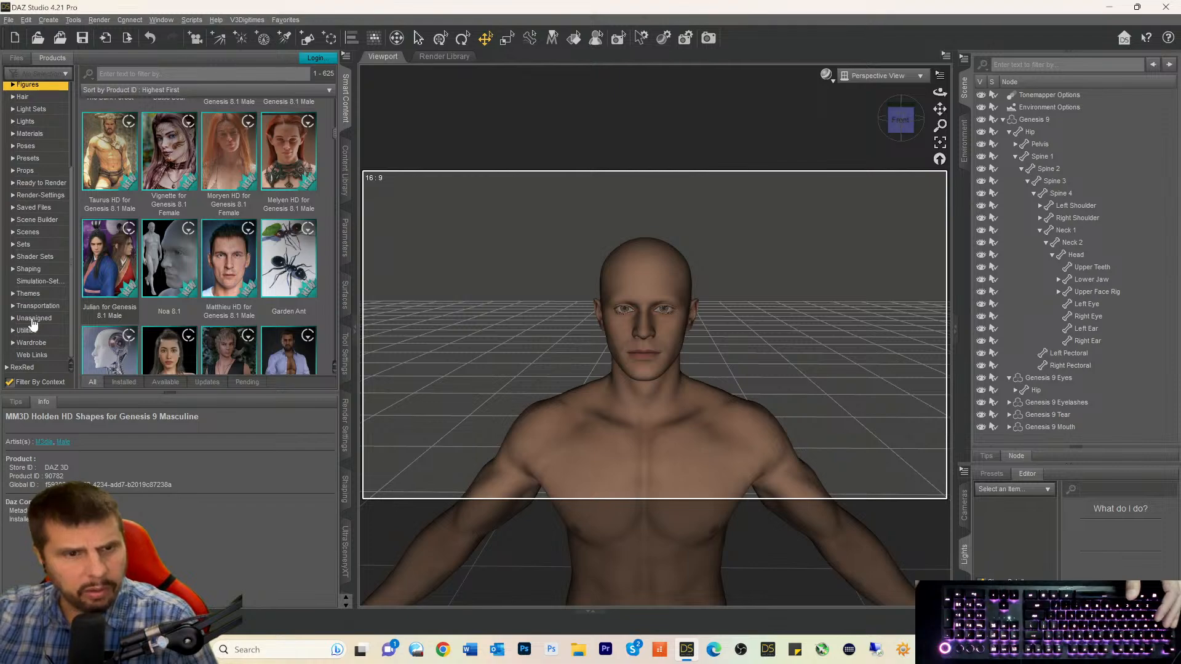
left_click(29, 343)
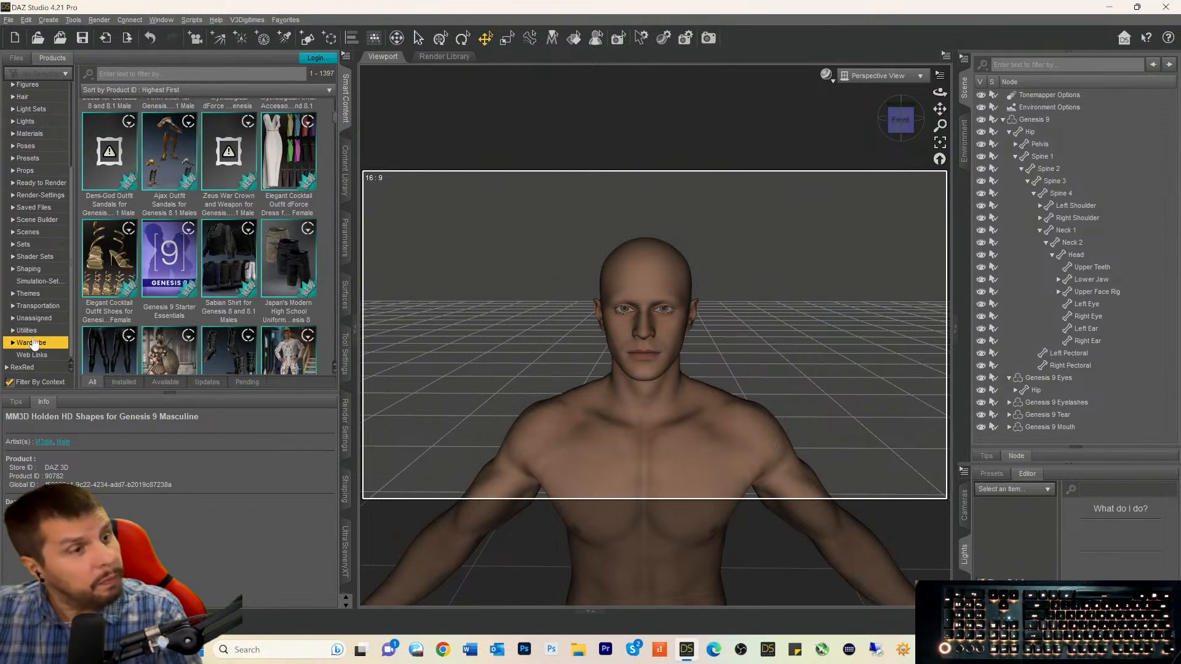
Browse the Wardrobe products and preview outfit thumbnails to find clothing that suits the male character.
scroll(161, 300, "down", 1)
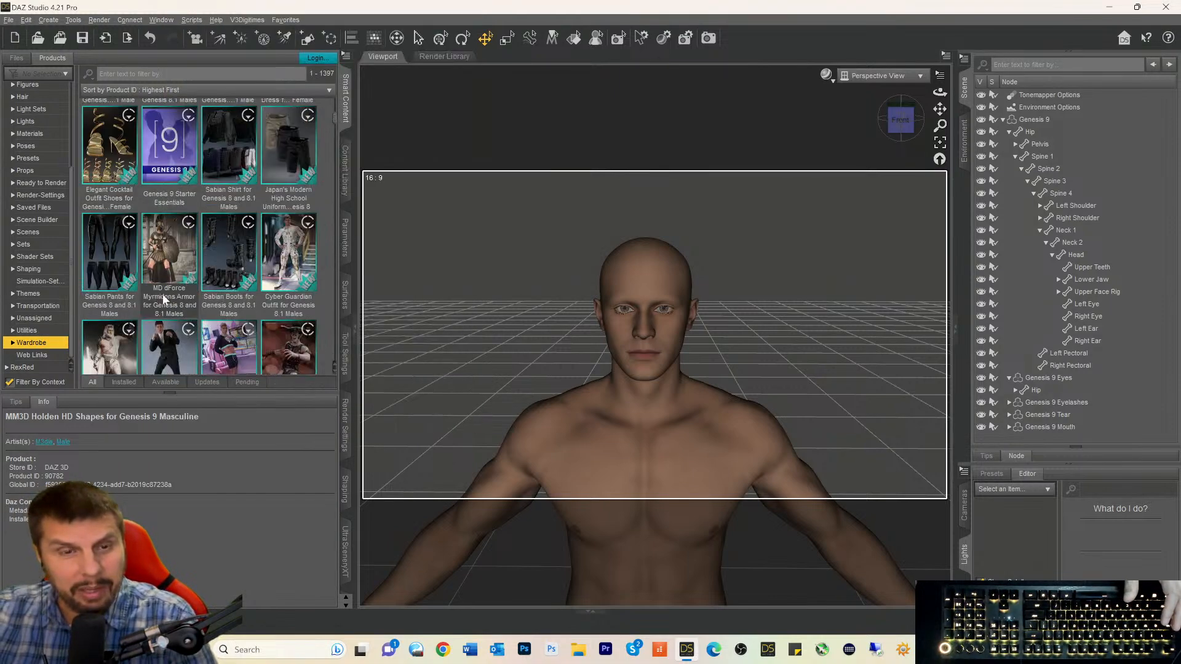
scroll(164, 298, "down", 3)
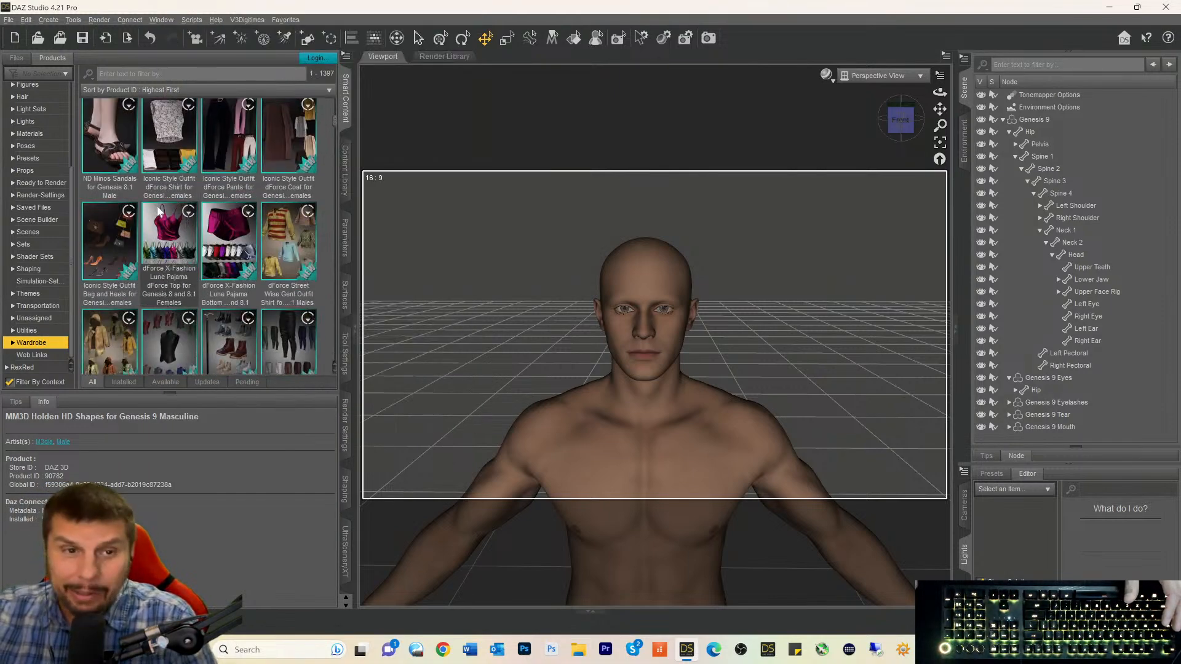
scroll(158, 210, "down", 3)
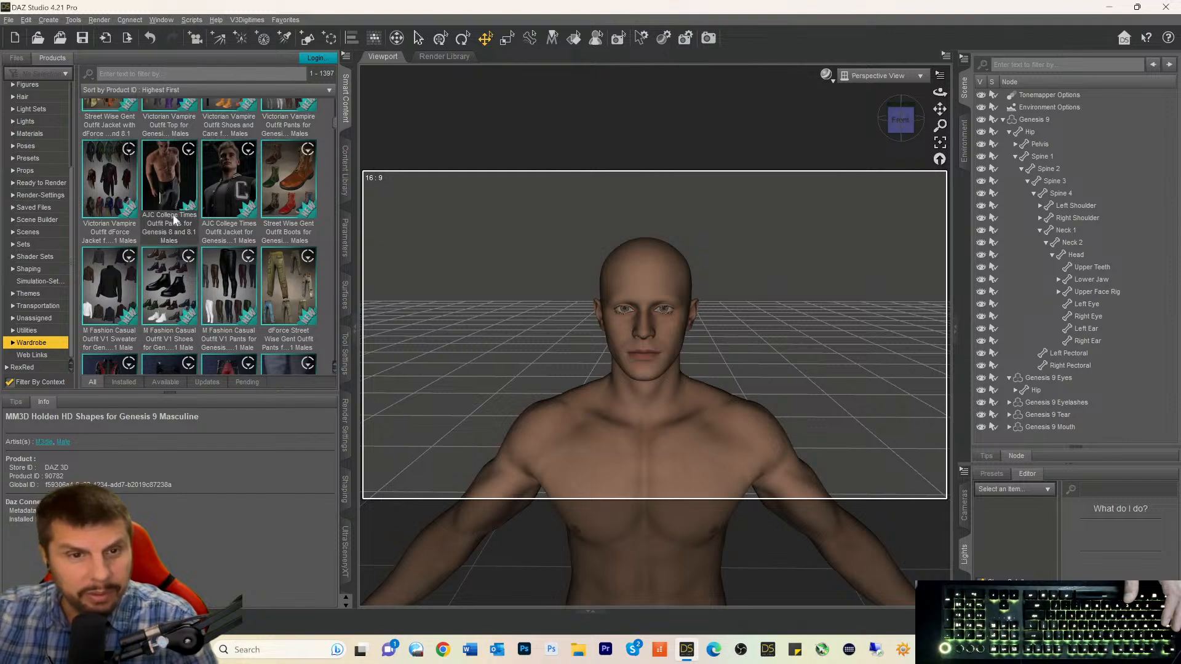
scroll(176, 200, "down", 3)
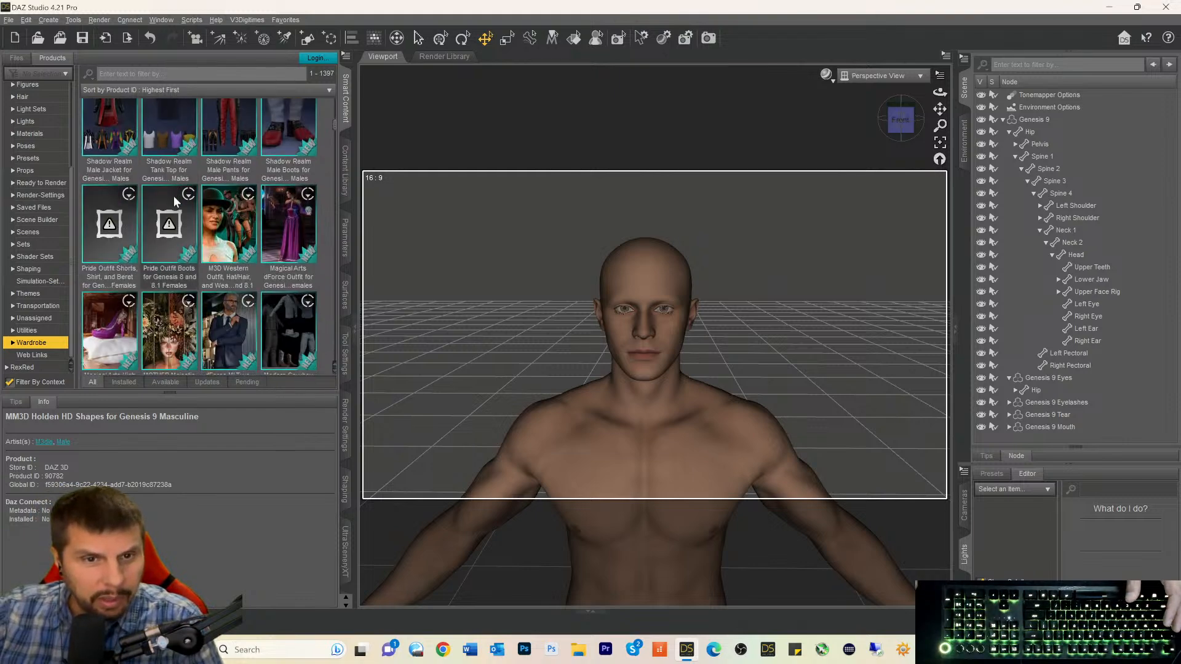
scroll(173, 198, "down", 2)
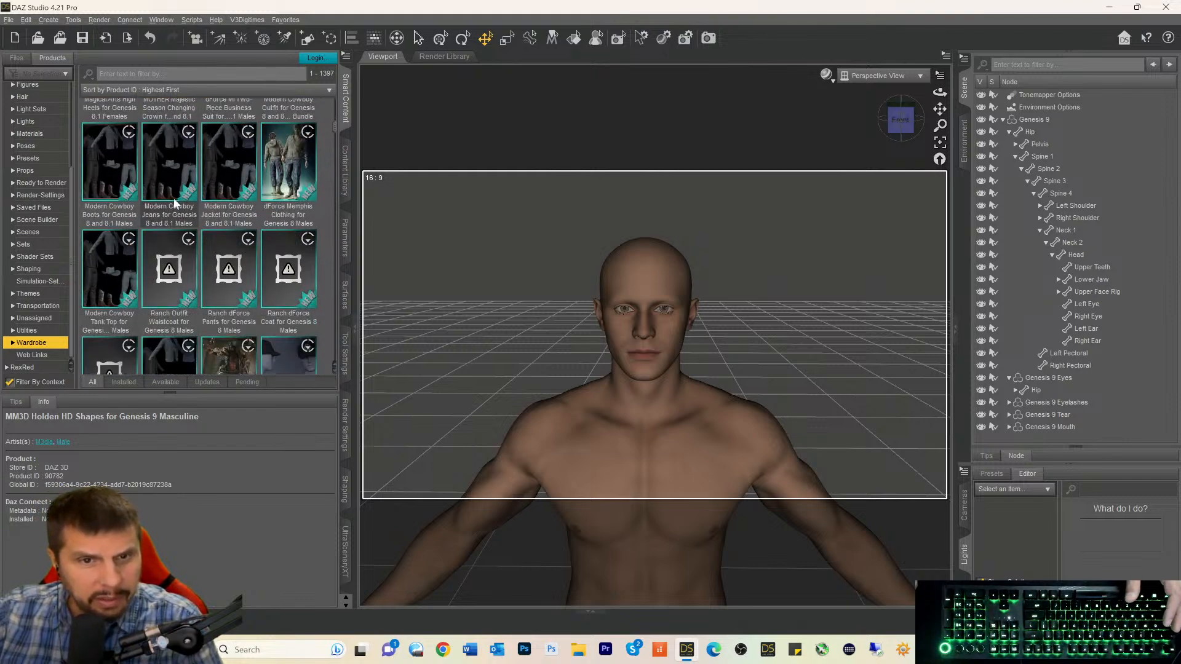
scroll(173, 199, "down", 3)
scroll(172, 199, "down", 3)
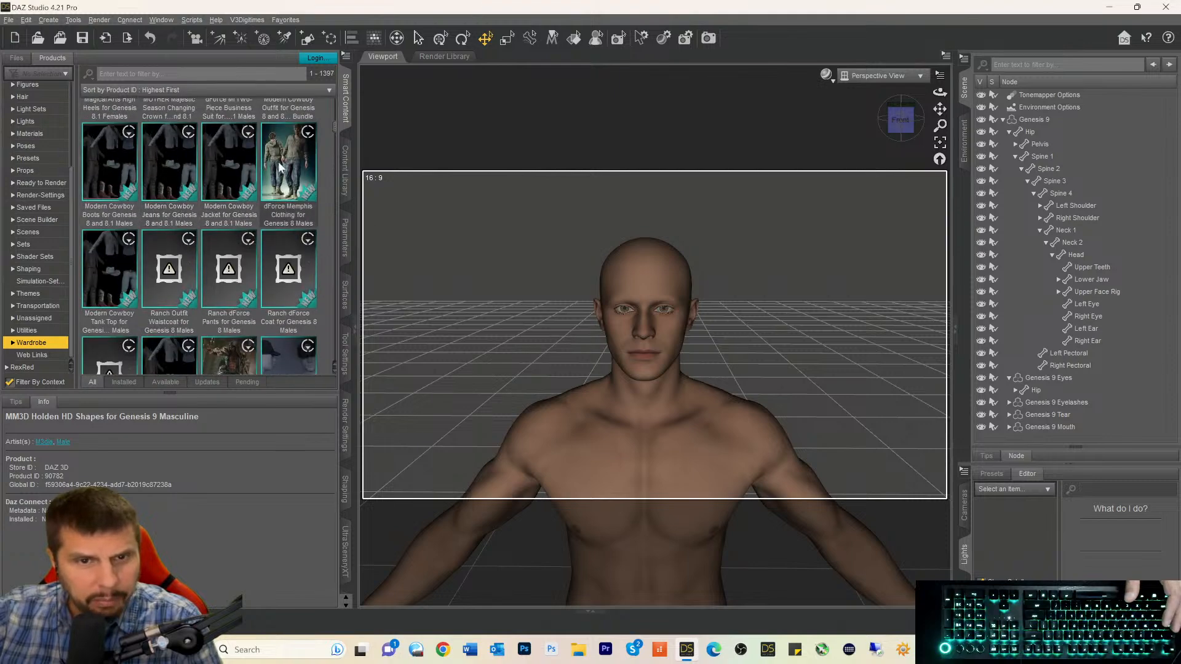
mouse_move(280, 166)
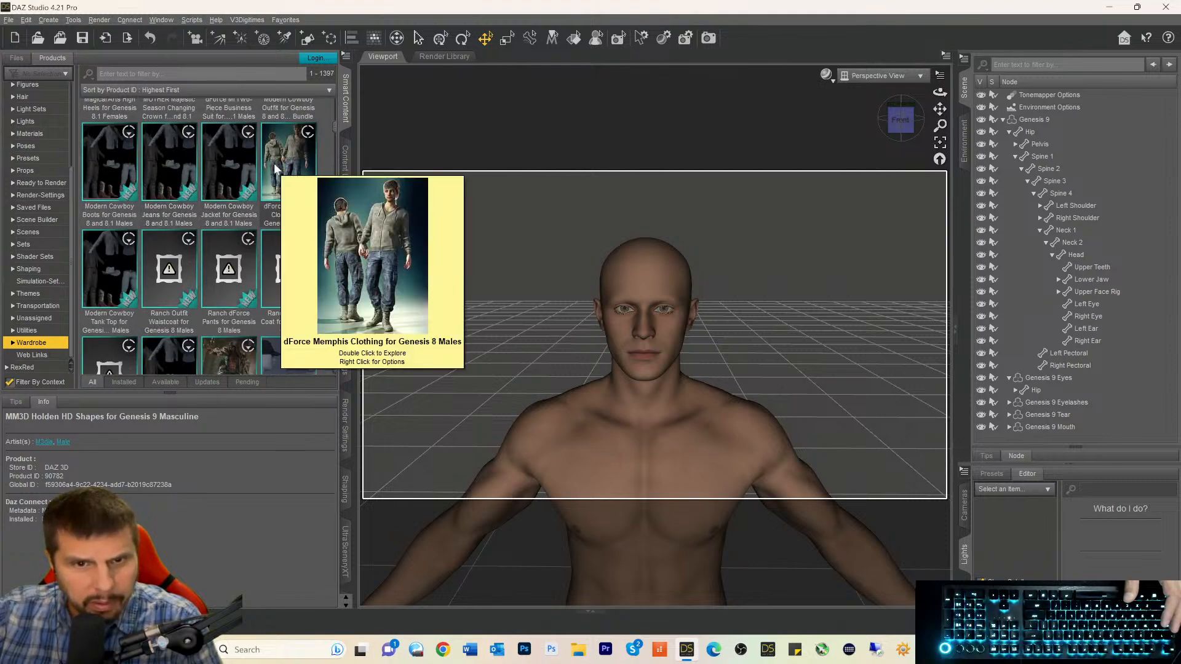
scroll(231, 171, "up", 3)
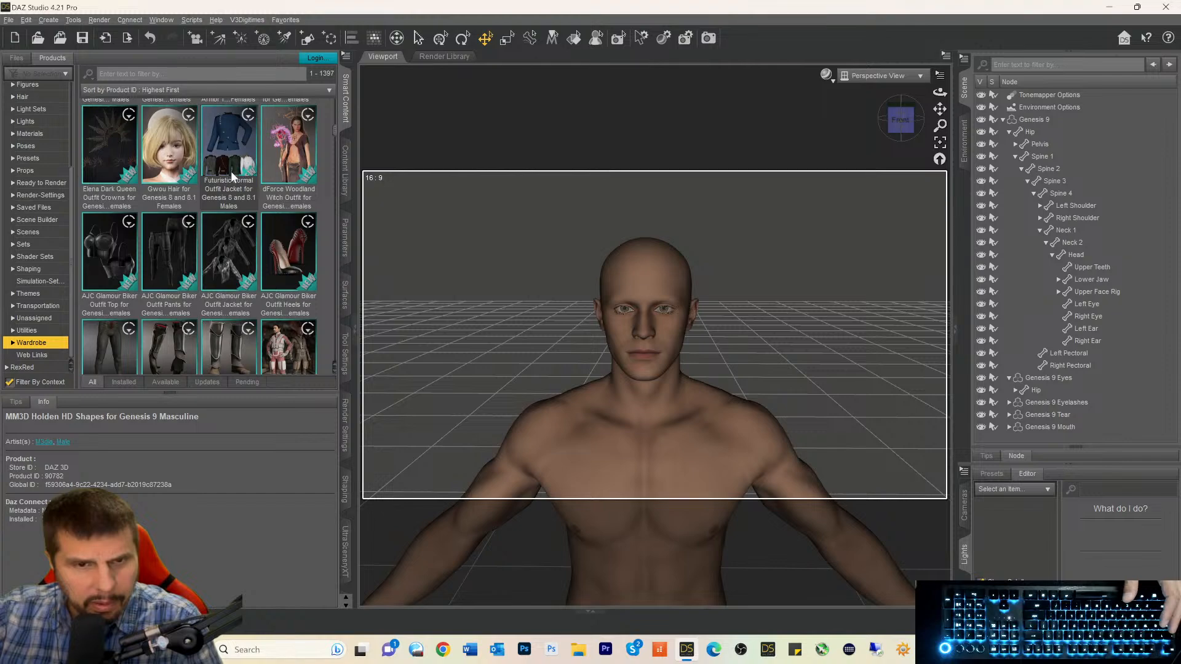
scroll(233, 184, "down", 3)
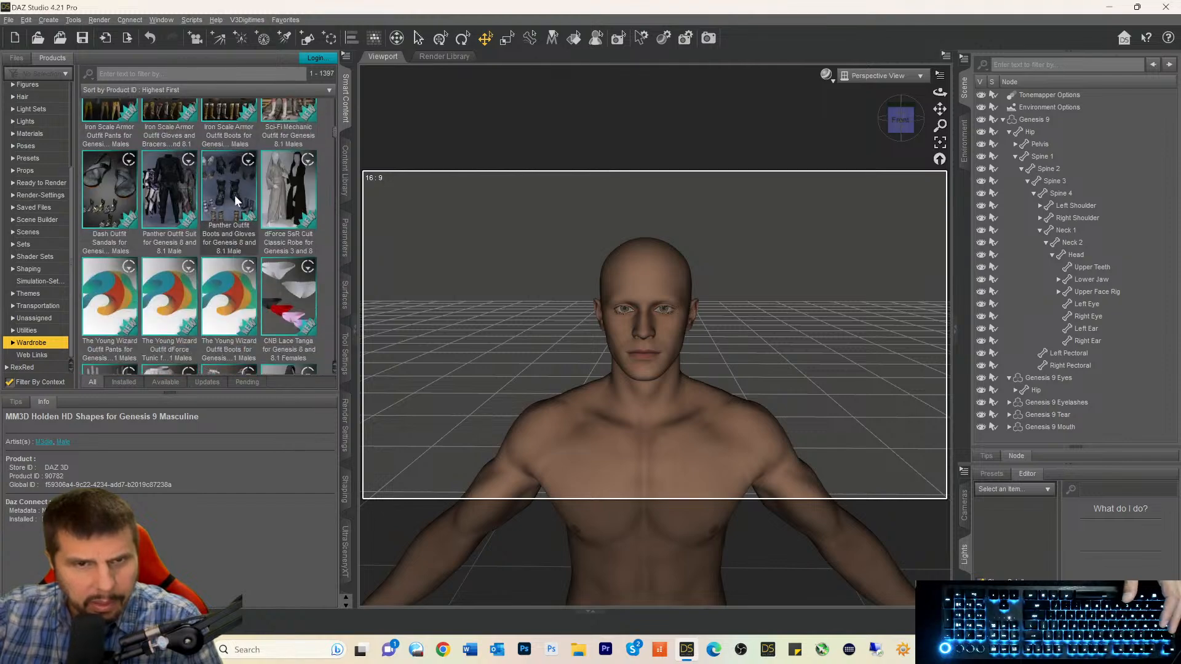
scroll(235, 200, "down", 10)
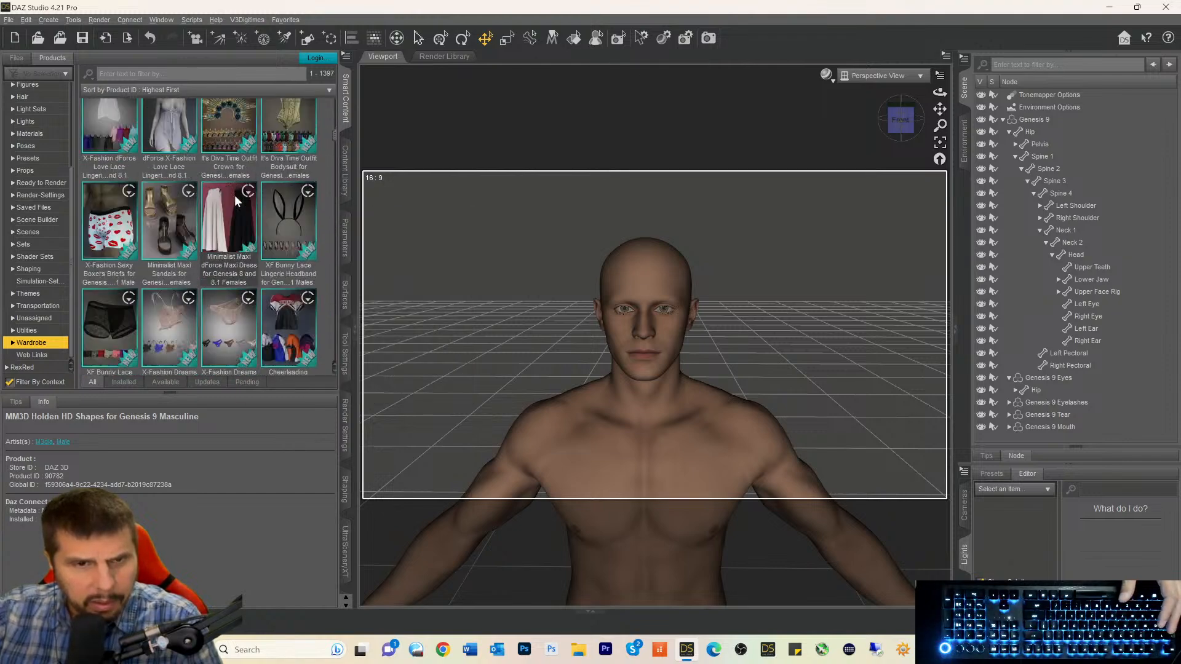
scroll(236, 201, "down", 8)
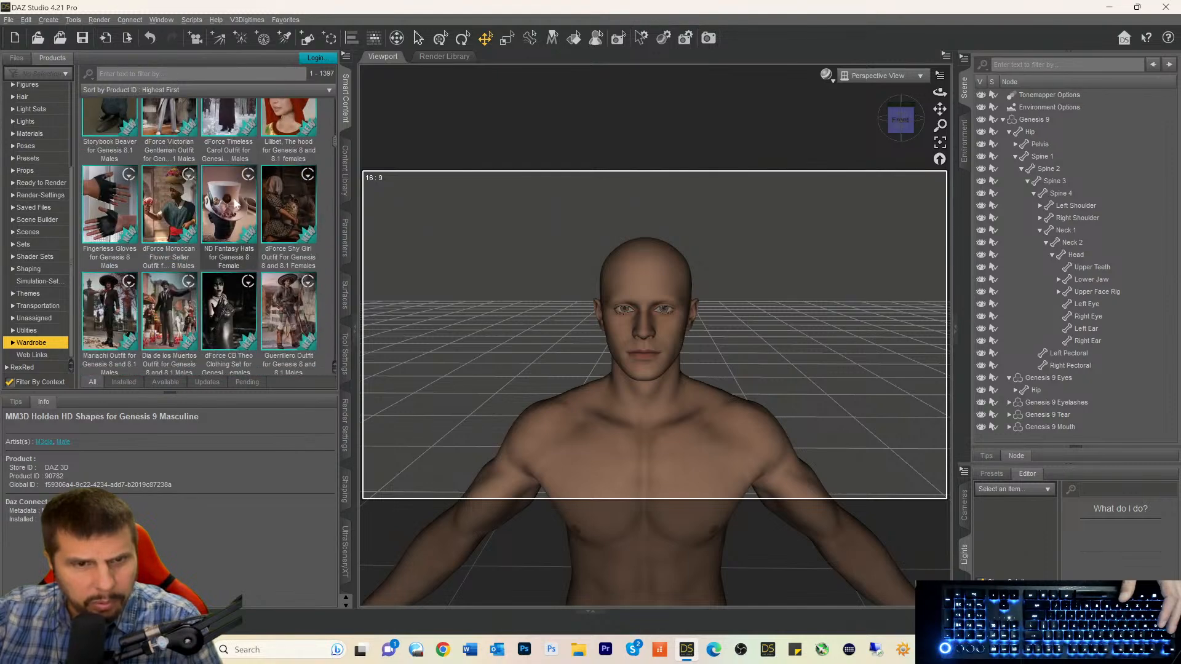
scroll(223, 213, "down", 6)
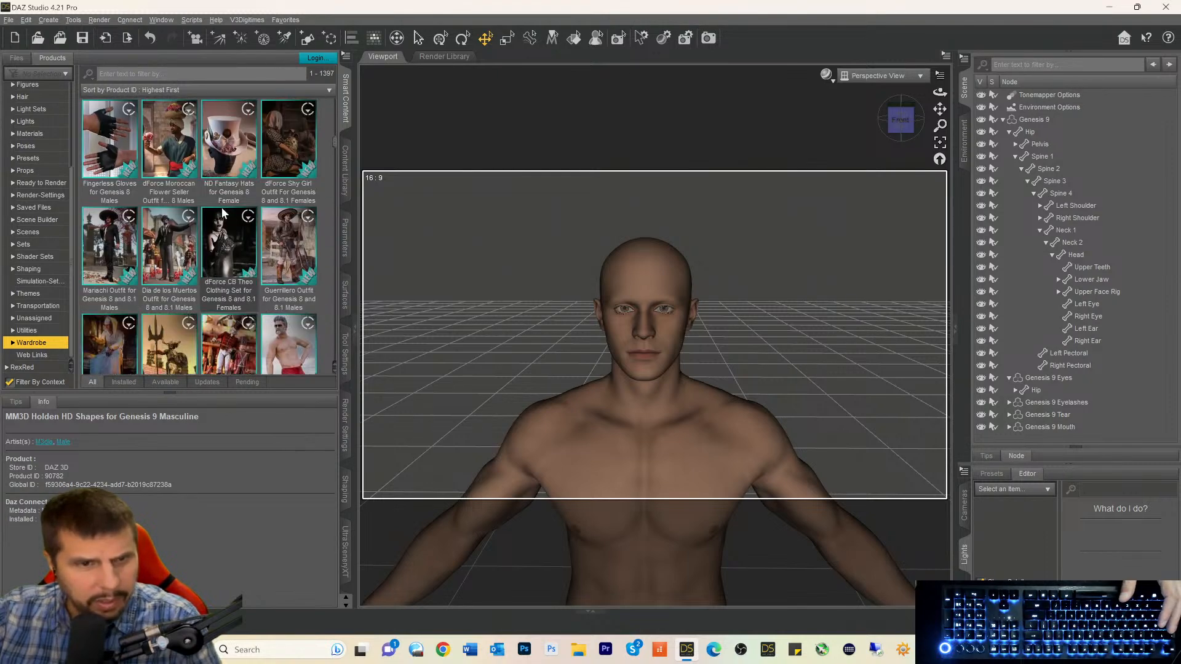
mouse_move(173, 237)
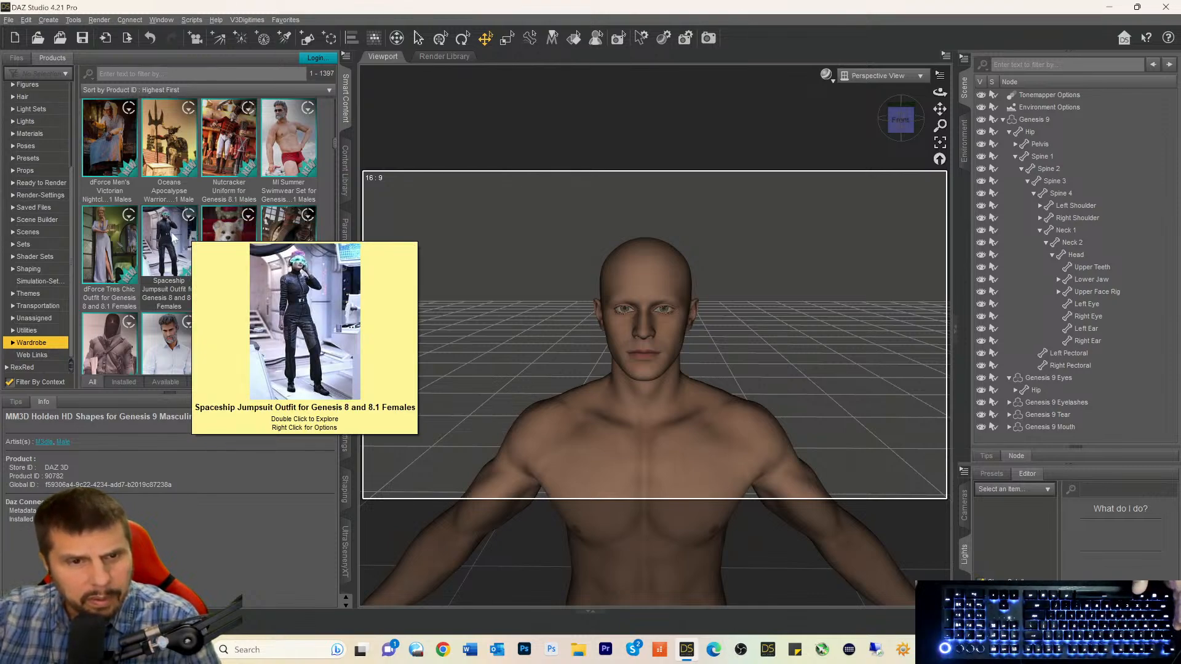
scroll(174, 236, "down", 5)
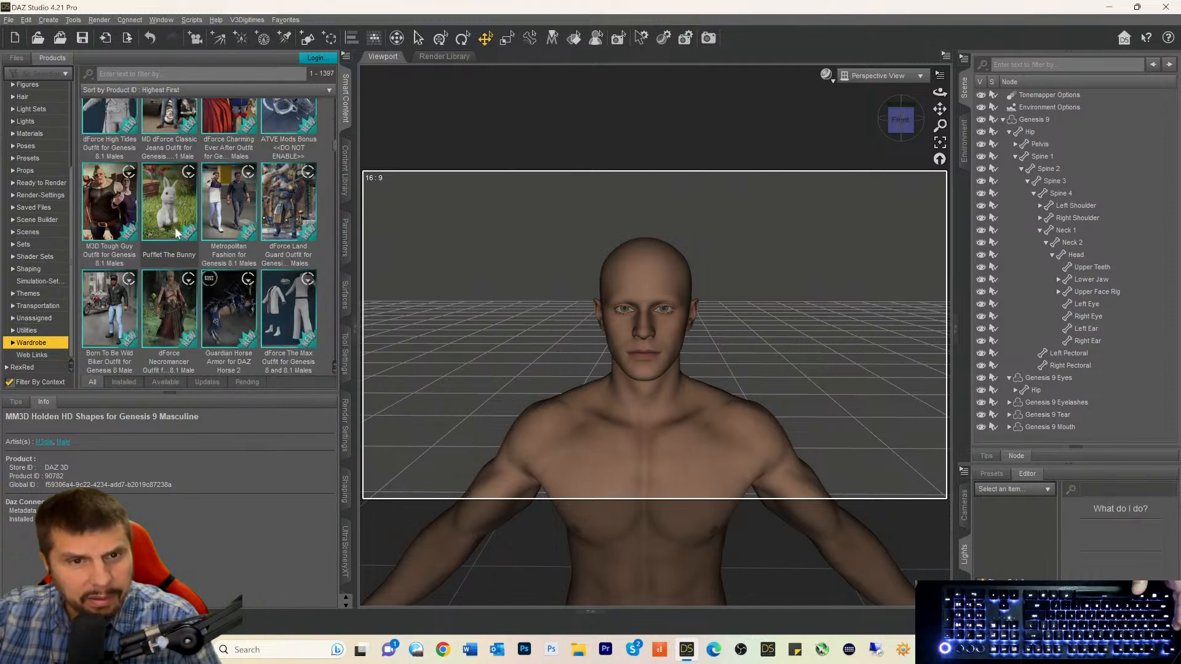
scroll(175, 231, "down", 3)
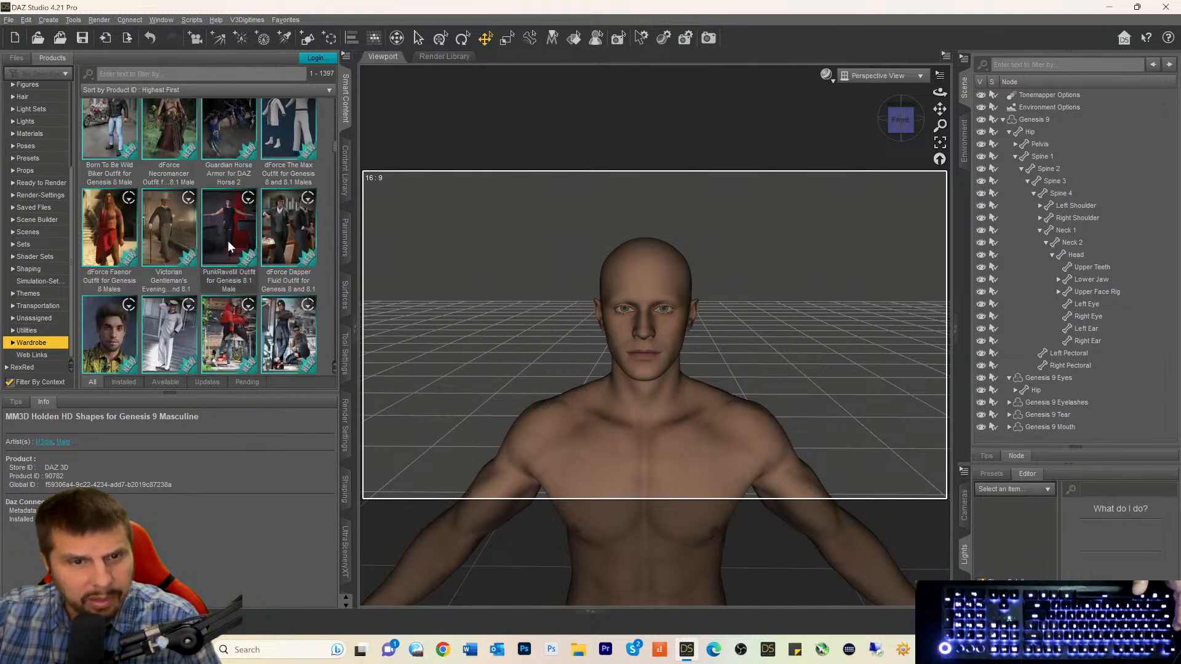
mouse_move(229, 232)
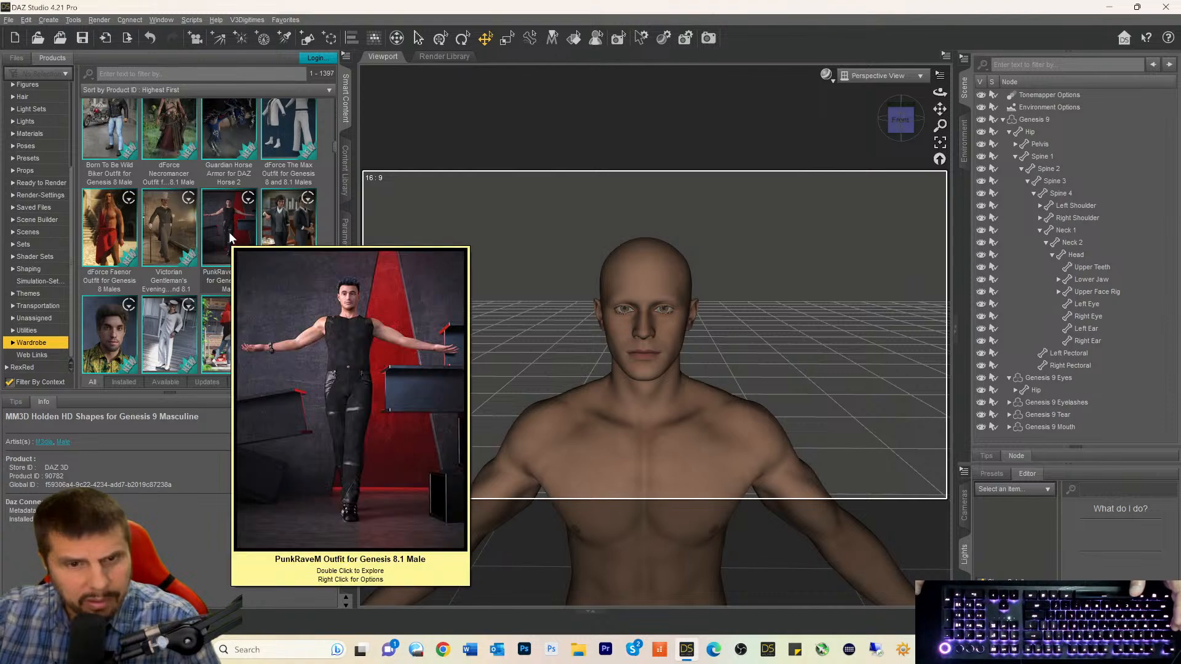
scroll(229, 231, "down", 5)
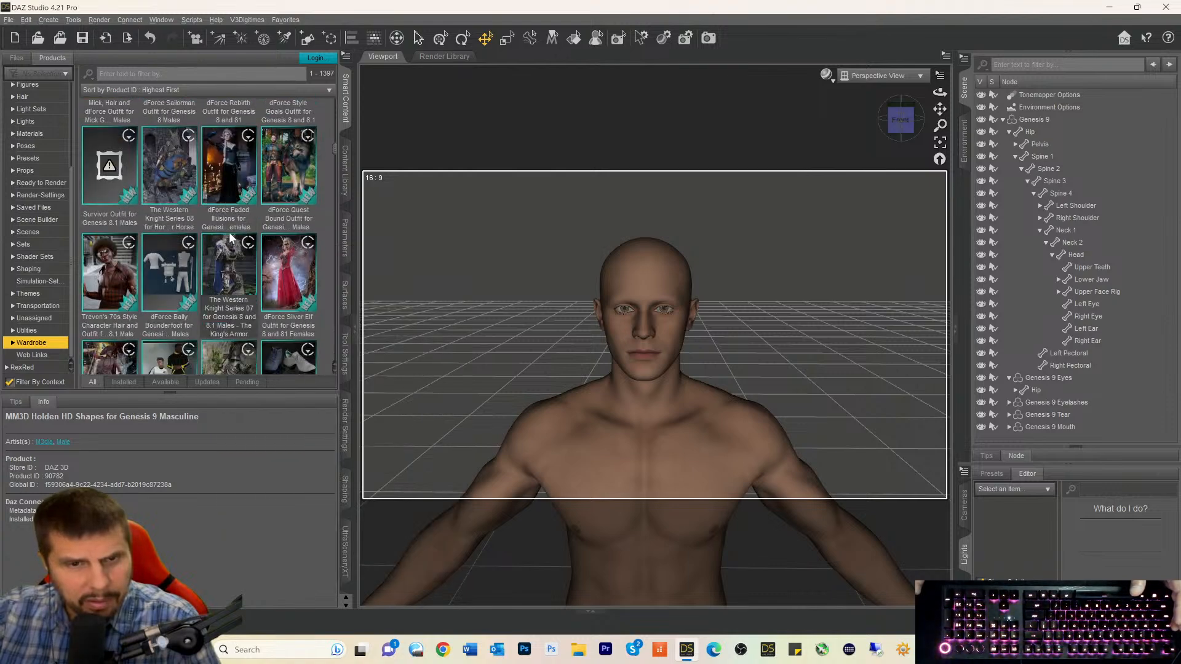
scroll(231, 237, "up", 5)
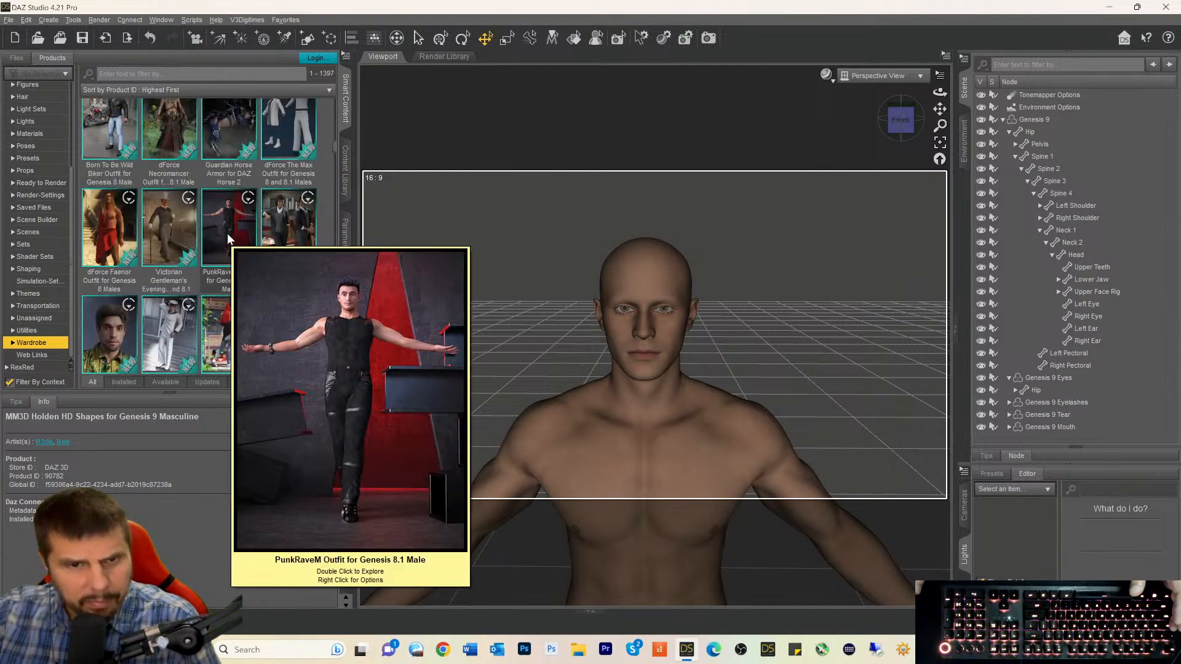
mouse_move(175, 337)
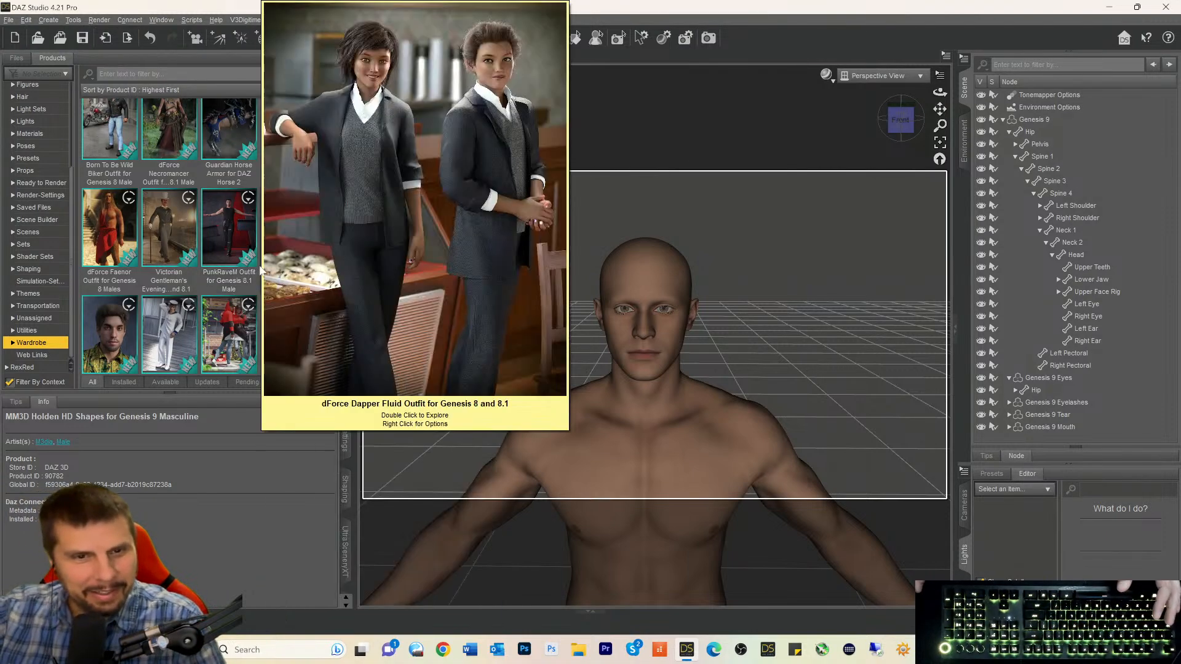
scroll(259, 268, "down", 5)
scroll(260, 270, "down", 1)
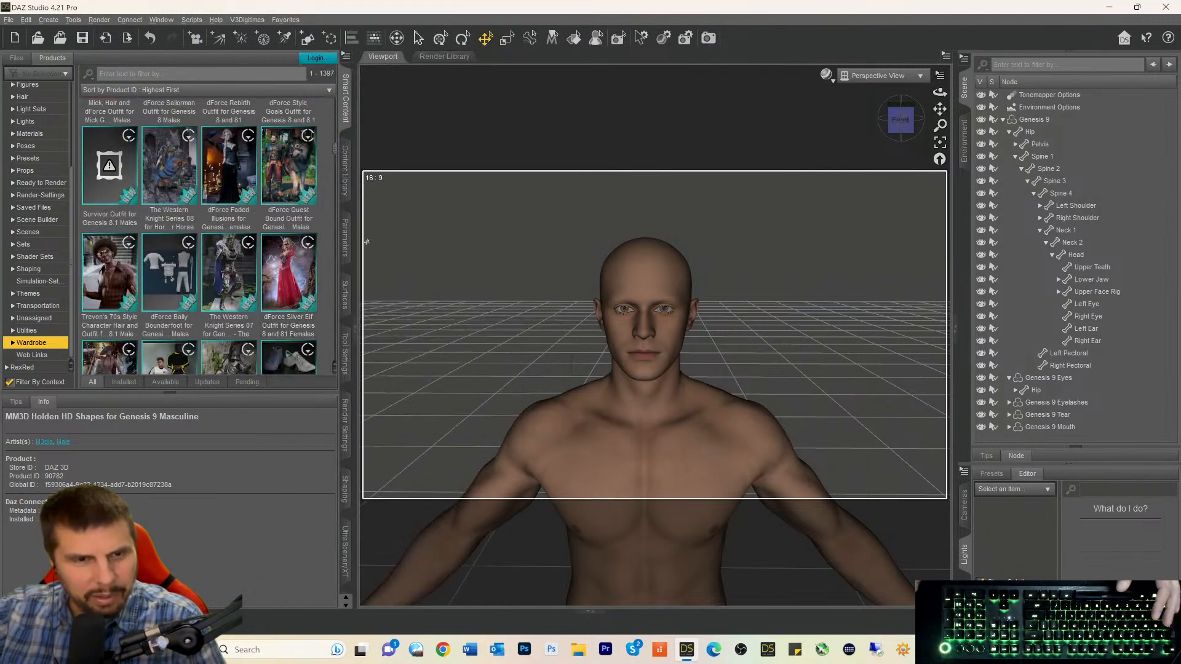
scroll(204, 229, "down", 5)
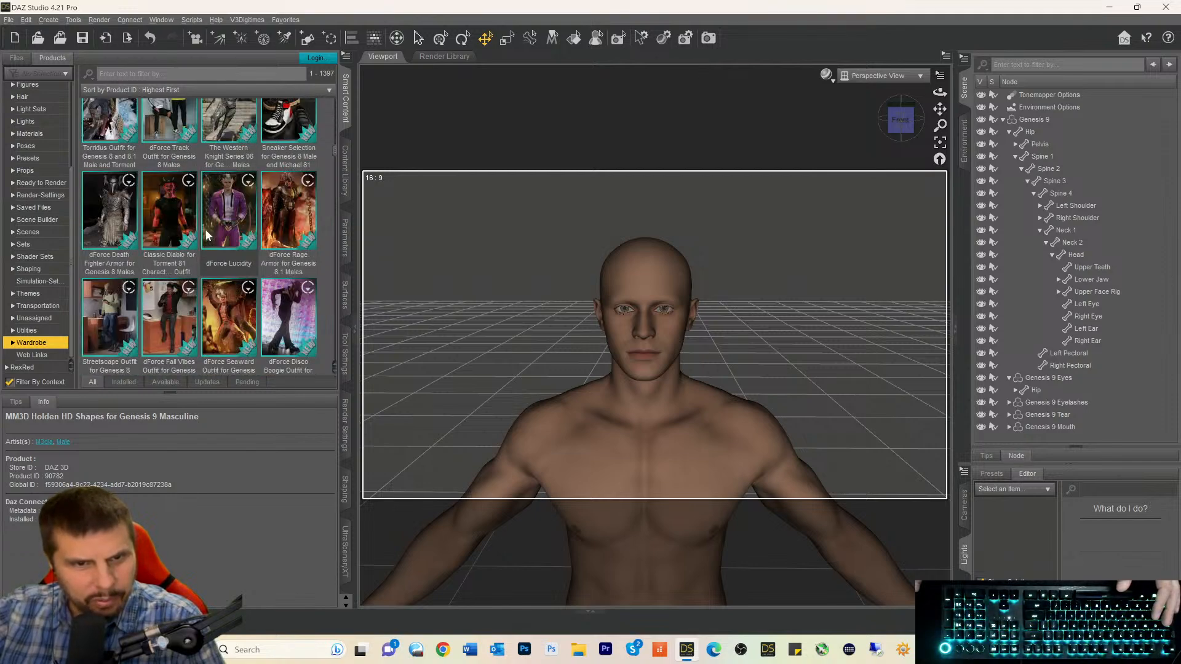
scroll(207, 234, "down", 5)
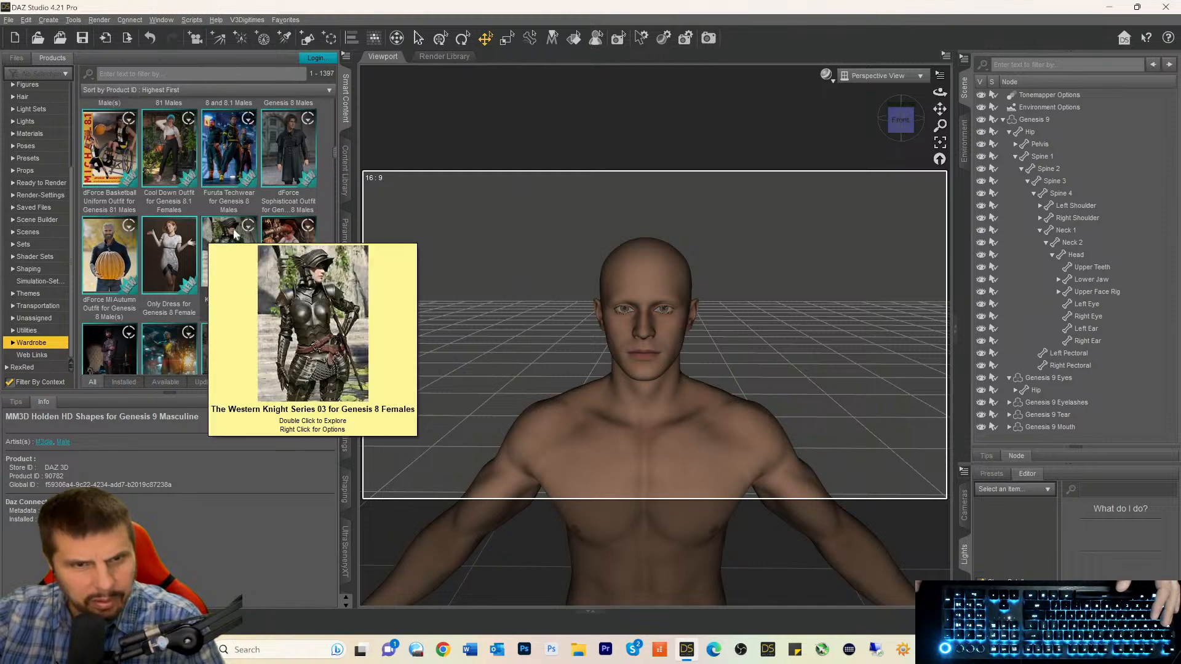
scroll(305, 234, "down", 3)
scroll(307, 234, "down", 3)
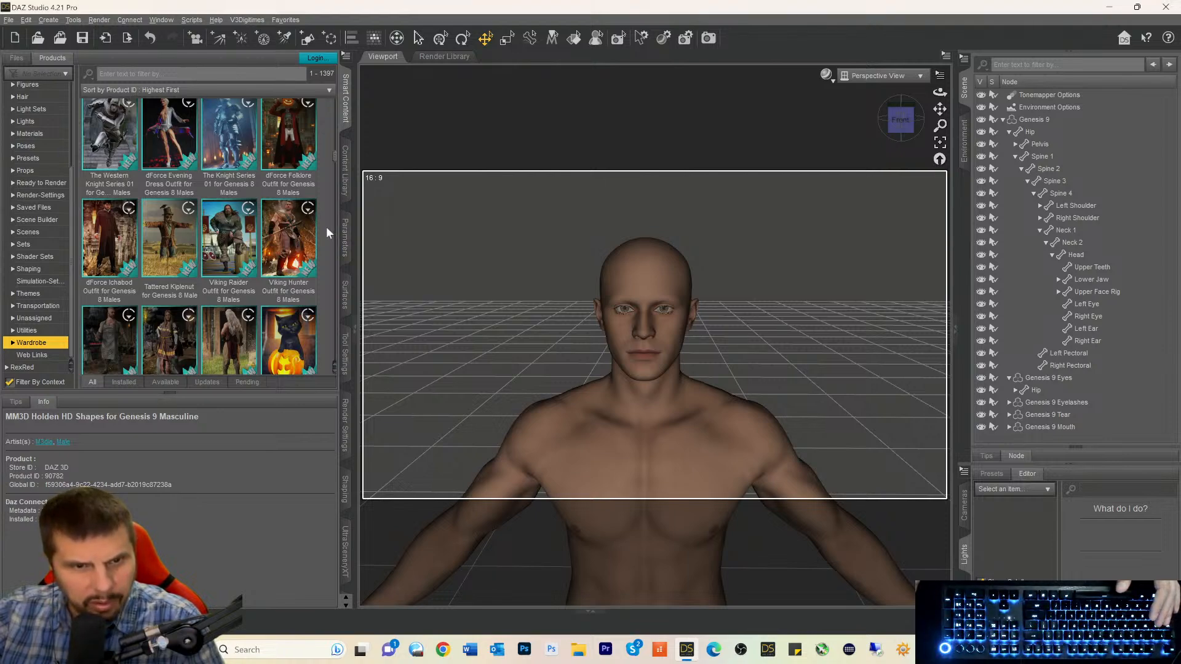
scroll(326, 226, "down", 6)
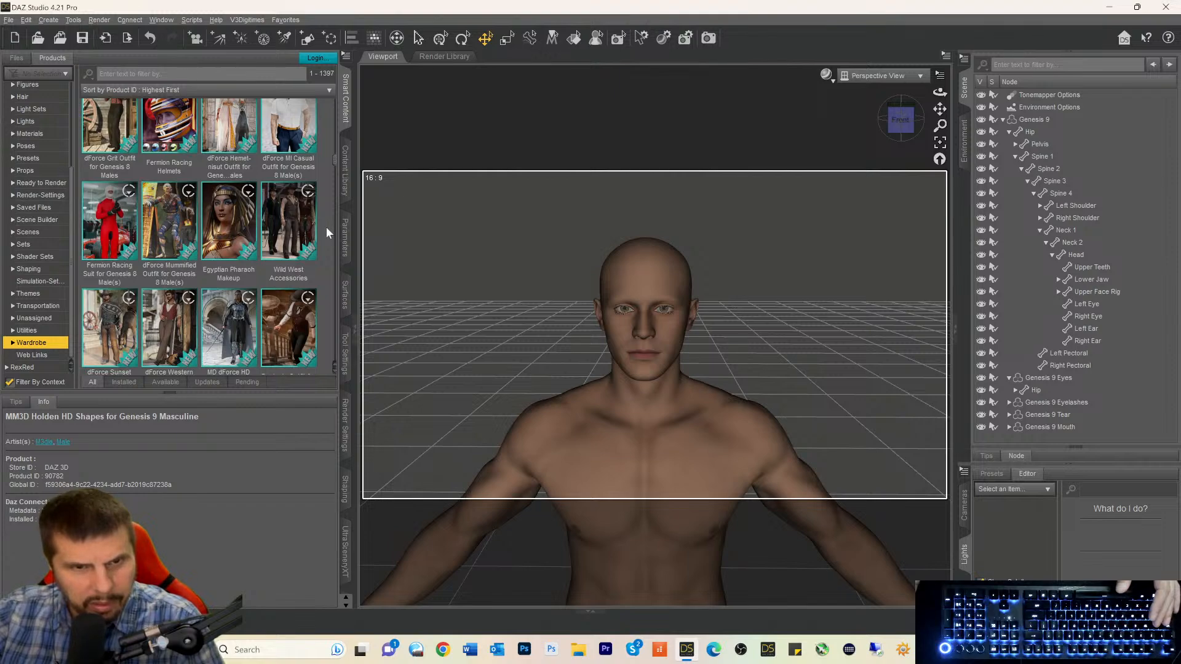
Expand the Wardrobe category and look through its clothing subcategories.
left_click(13, 342)
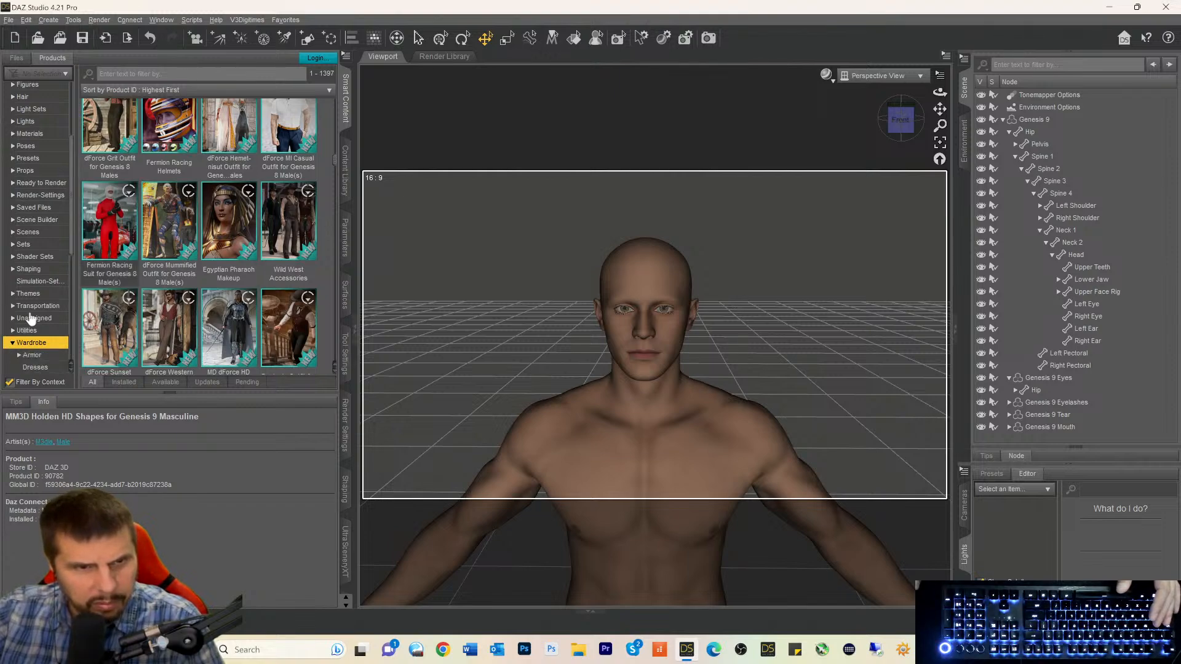
scroll(40, 306, "down", 3)
scroll(43, 307, "down", 4)
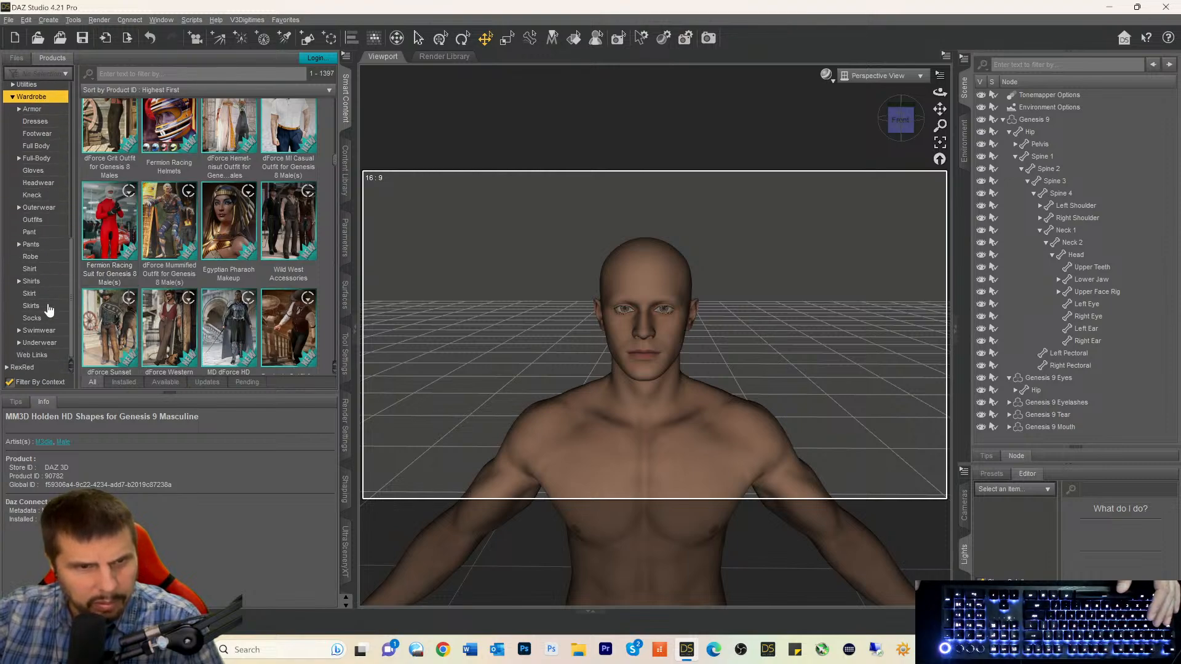
scroll(49, 309, "up", 2)
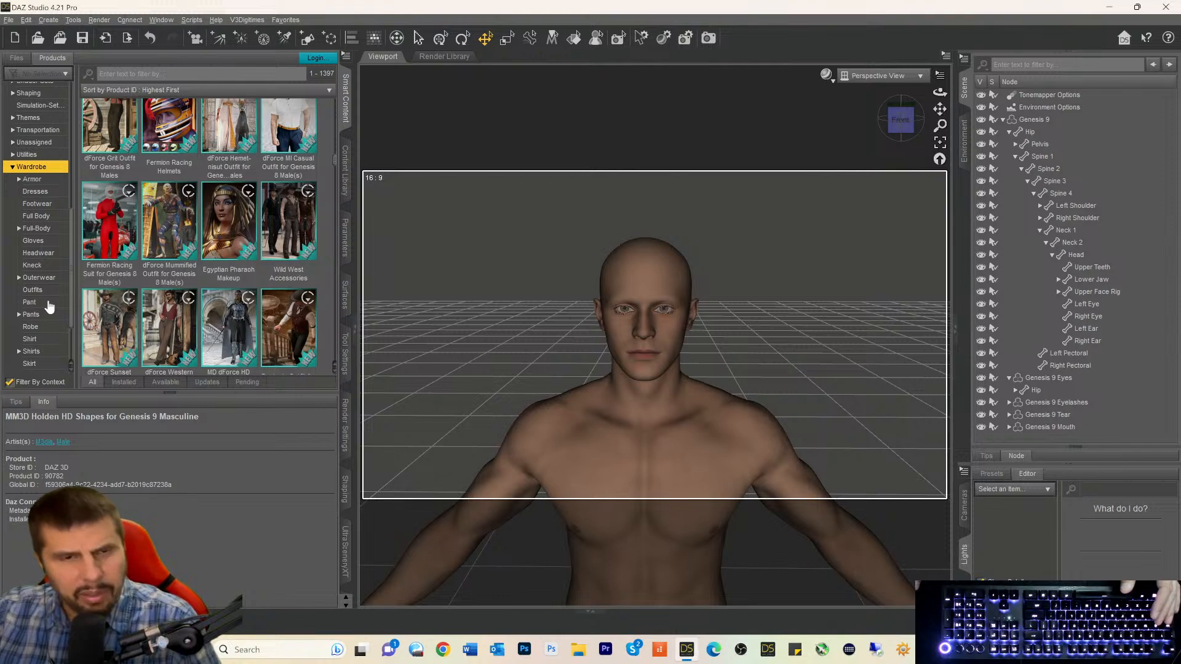
Compare the western-style outfits and select the dForce Western Brawler Outfit for Genesis 8 Male(s) product.
mouse_move(285, 316)
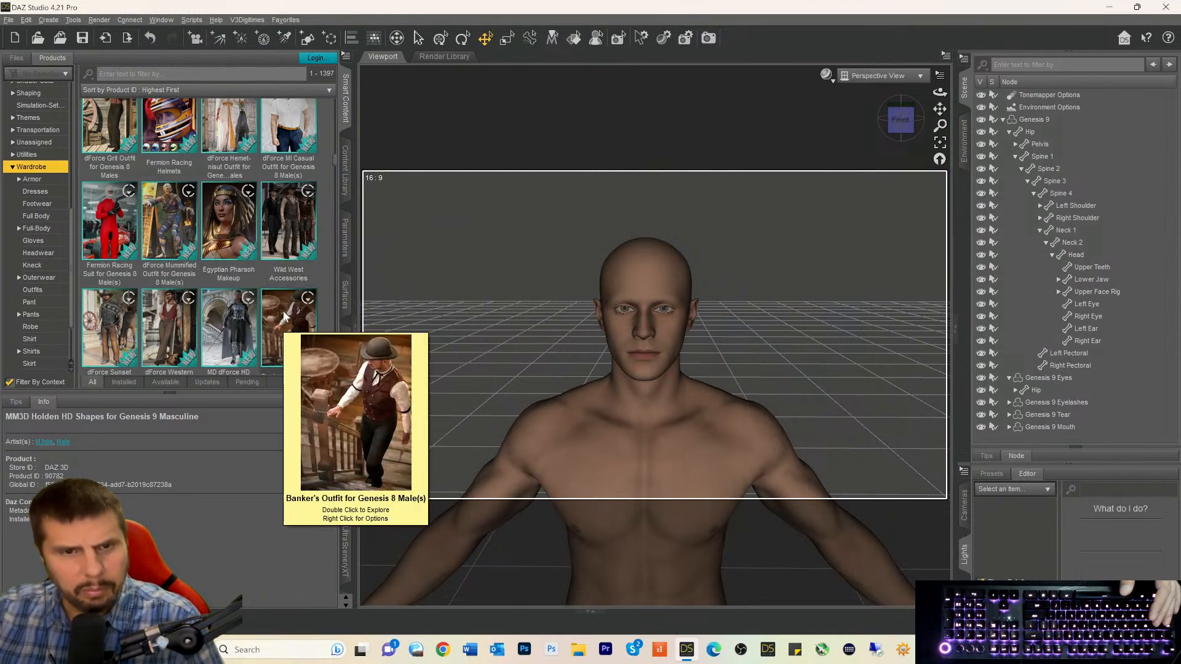
mouse_move(296, 250)
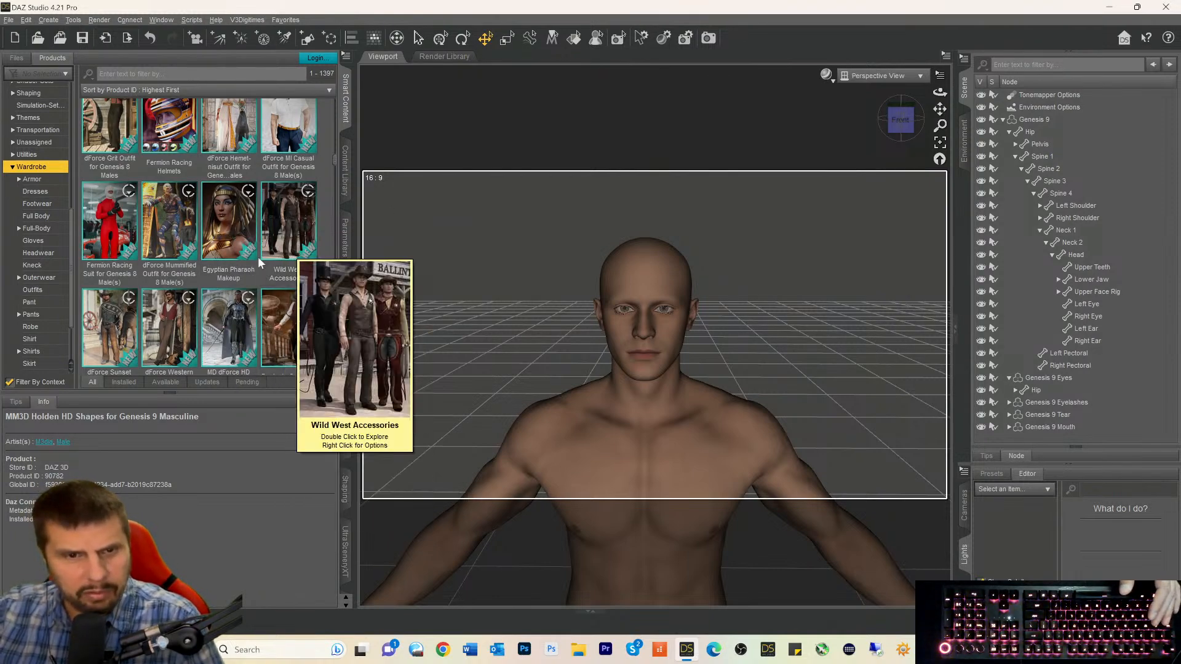
left_click(159, 321)
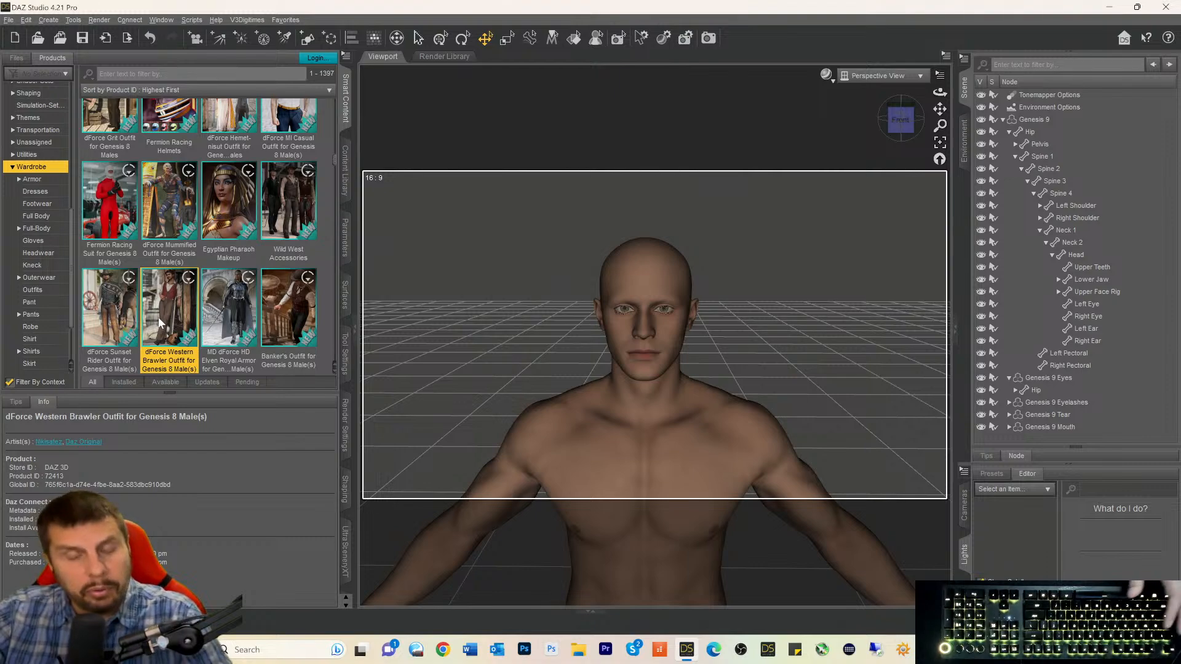
mouse_move(159, 321)
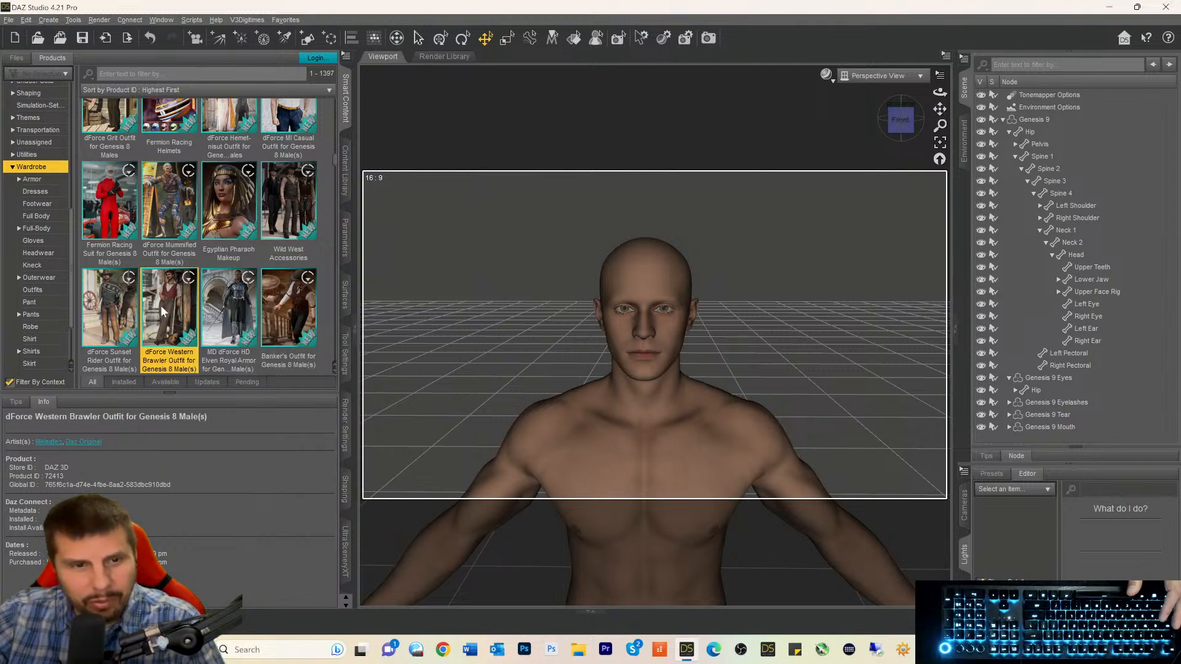
Open the dForce Sunset Rider Outfit for Genesis 8 Male(s) product, view its wardrobe pieces and select the Genesis 9 figure.
mouse_move(105, 311)
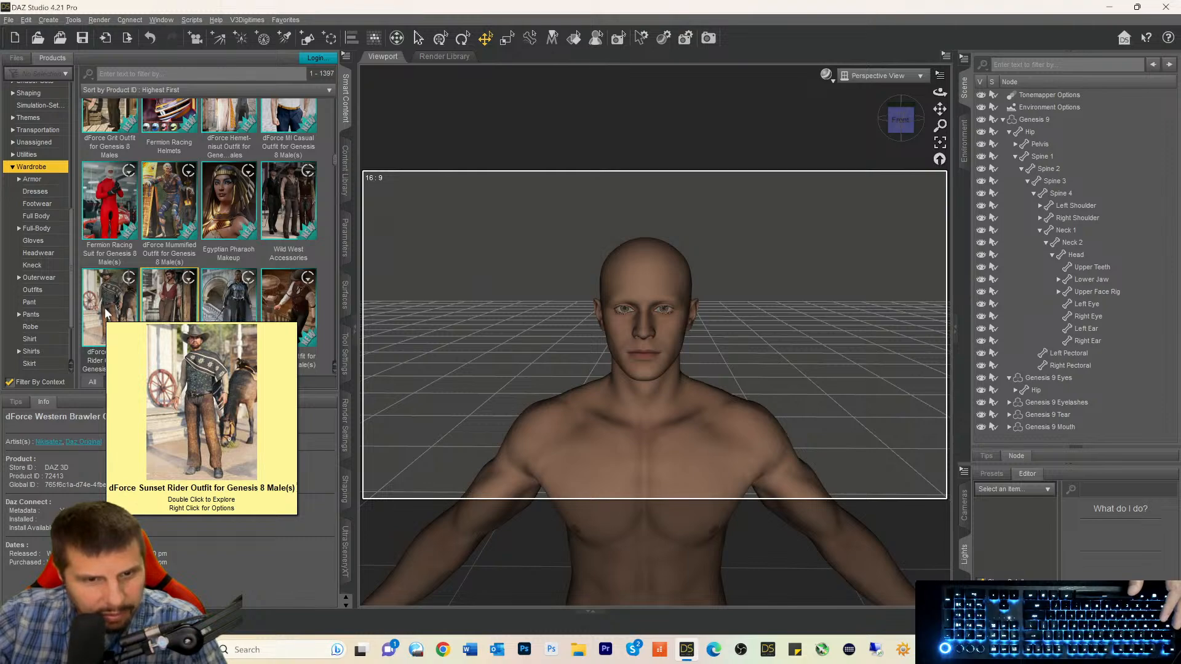
left_click(111, 320)
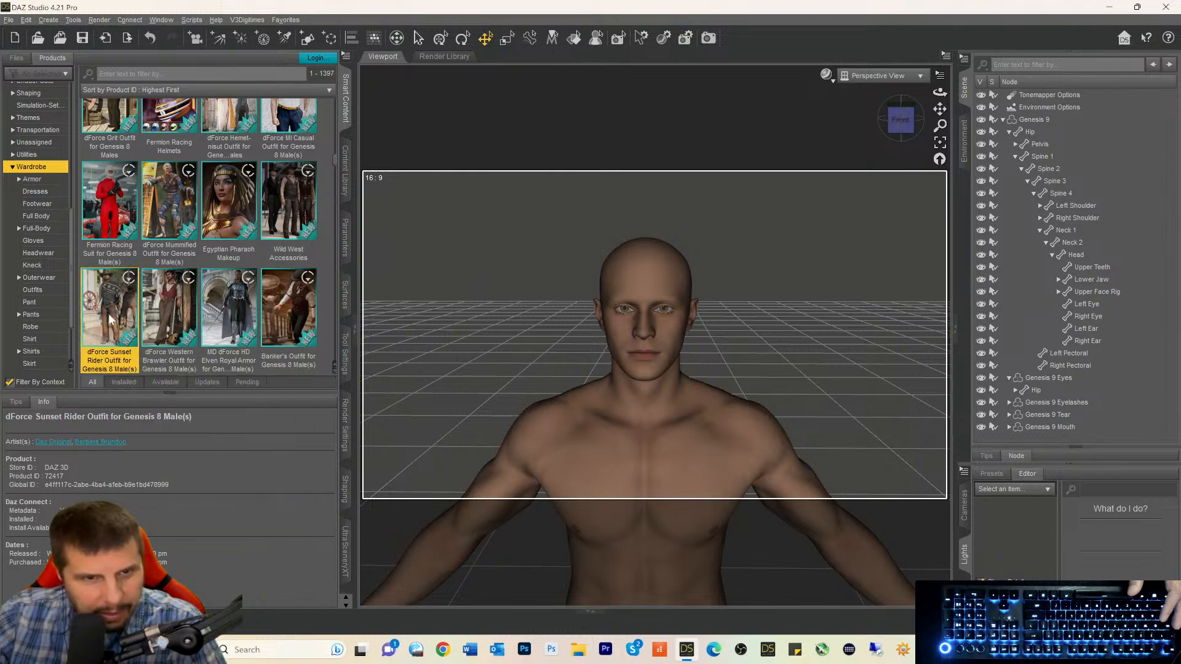
double_click(109, 312)
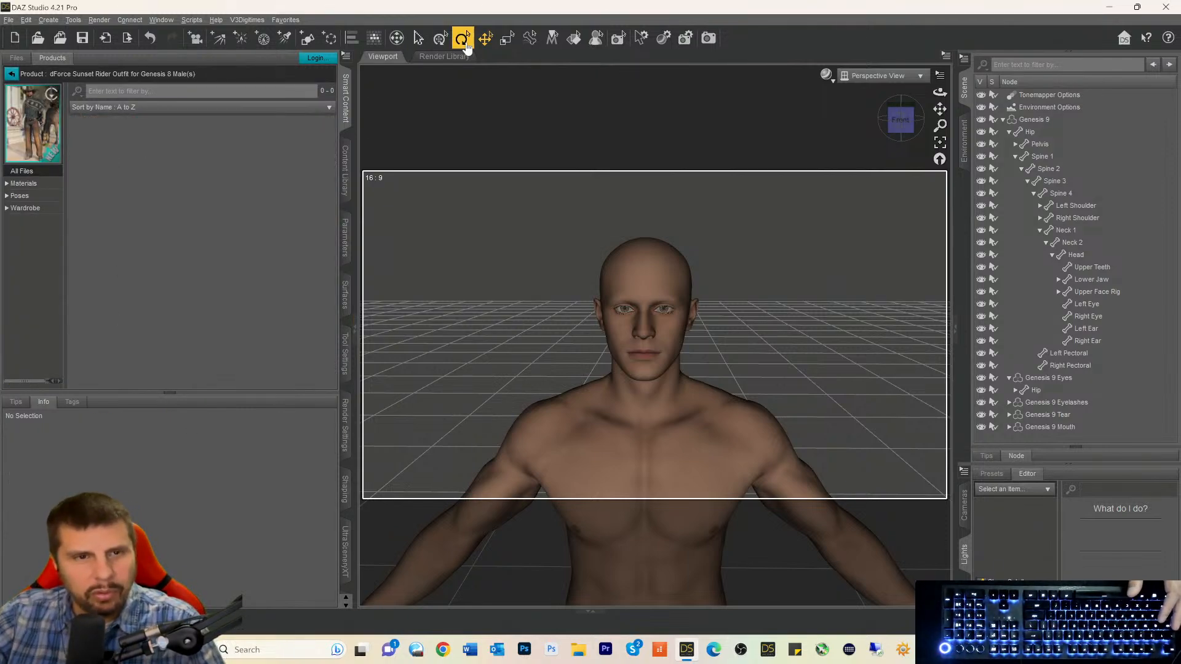
left_click(24, 184)
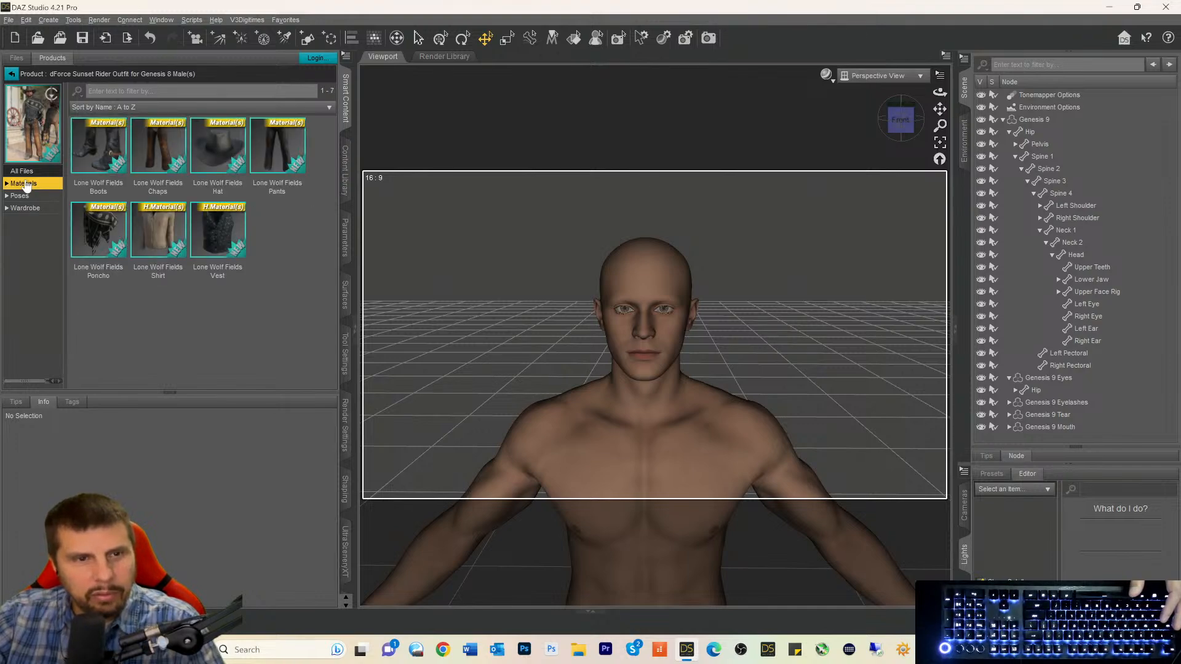
left_click(21, 209)
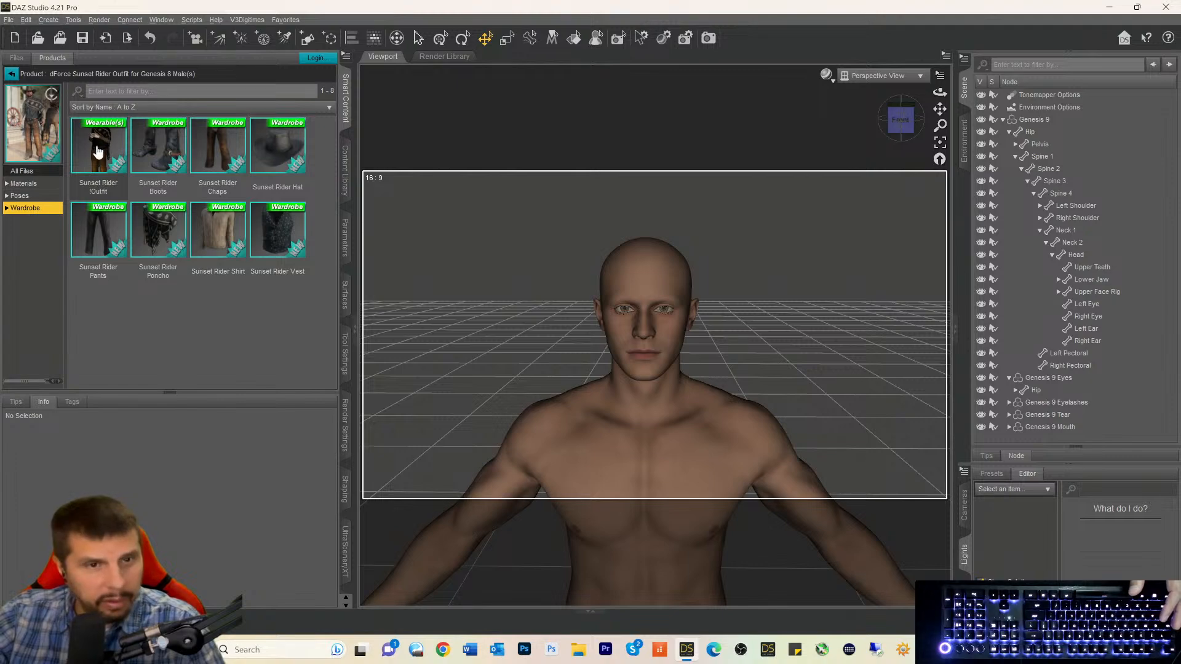
left_click(1031, 119)
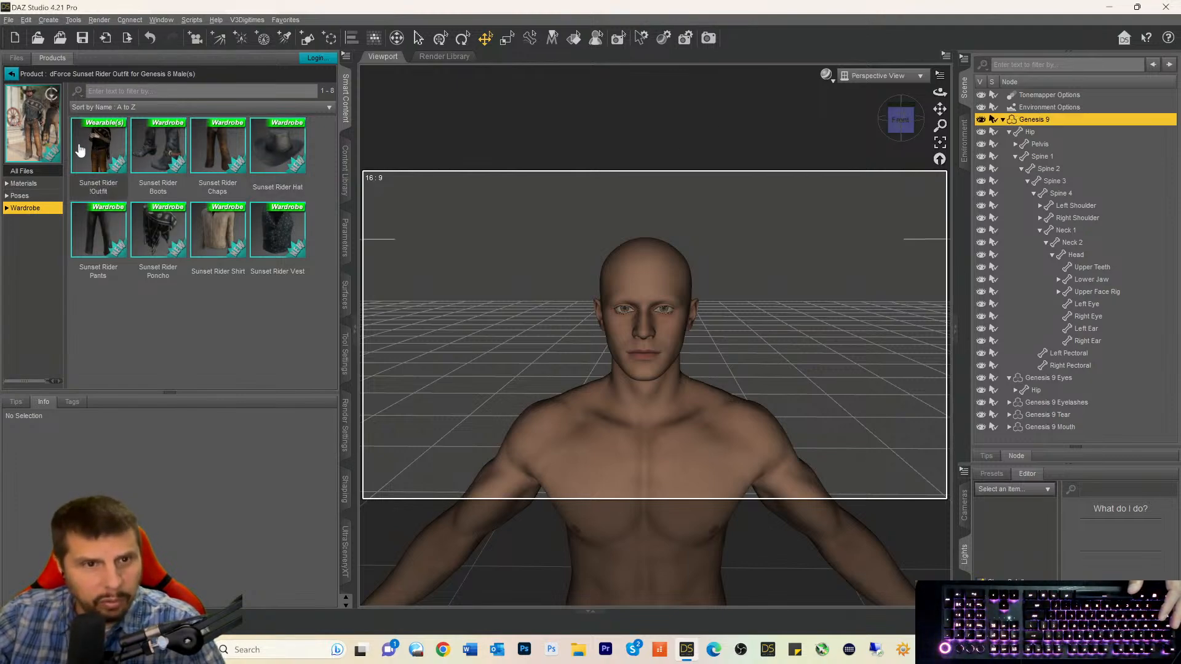
mouse_move(81, 150)
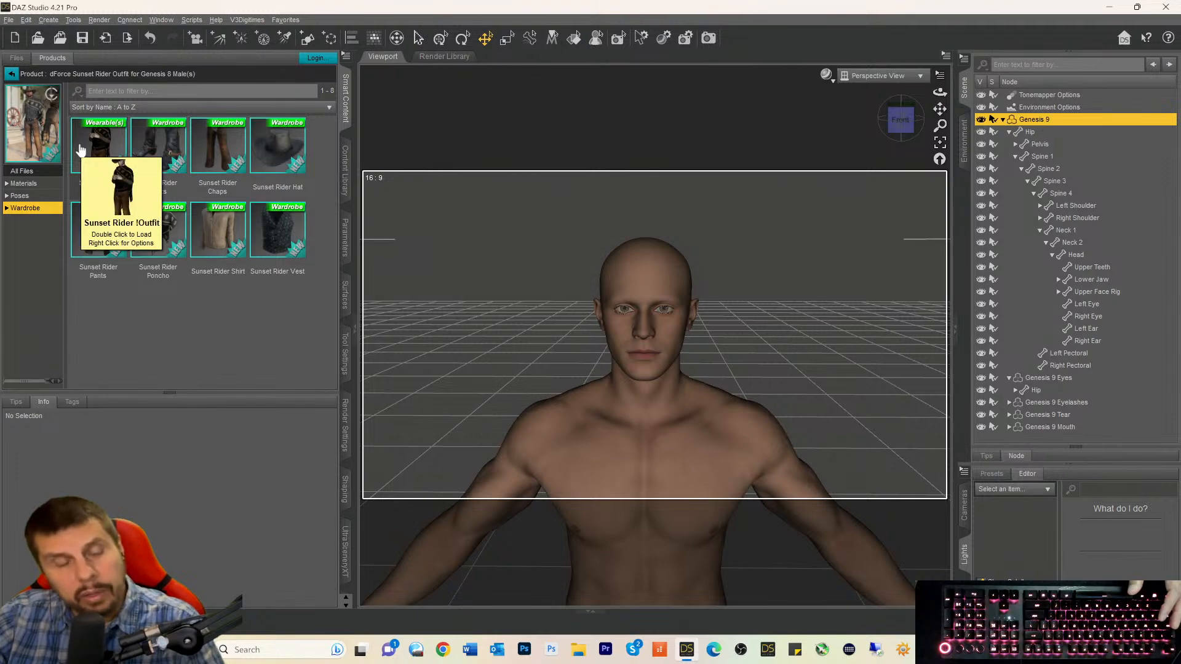
Return to the Wardrobe product list for the selected figure and search it for "west".
left_click(11, 74)
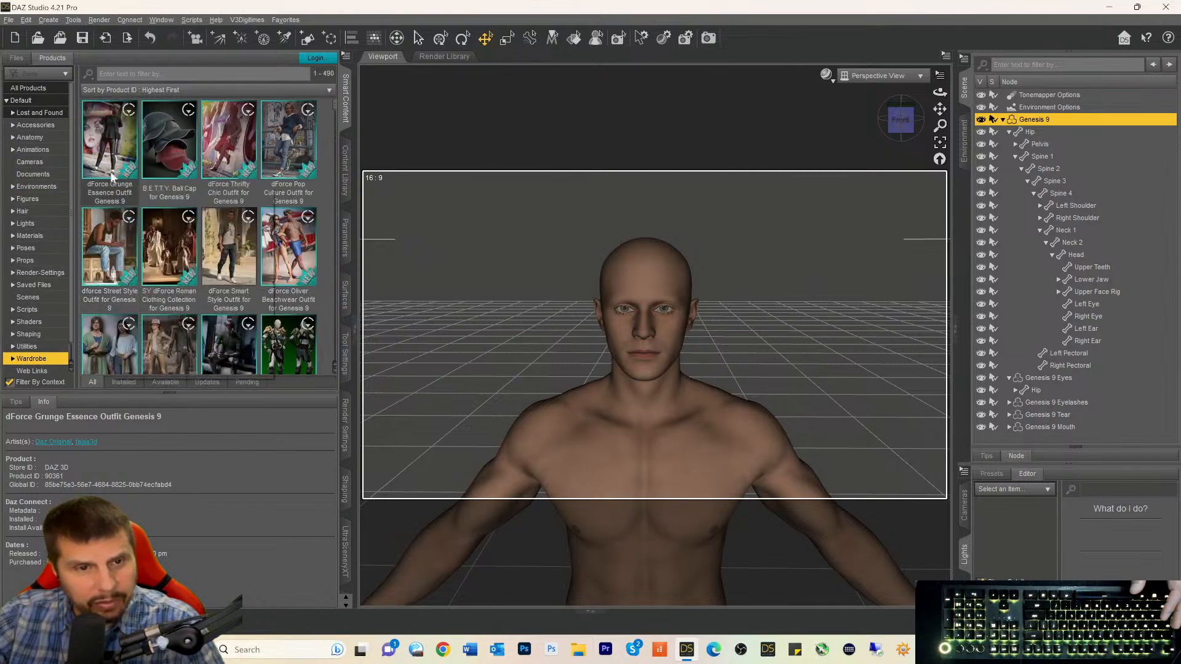
scroll(112, 176, "down", 5)
mouse_move(136, 197)
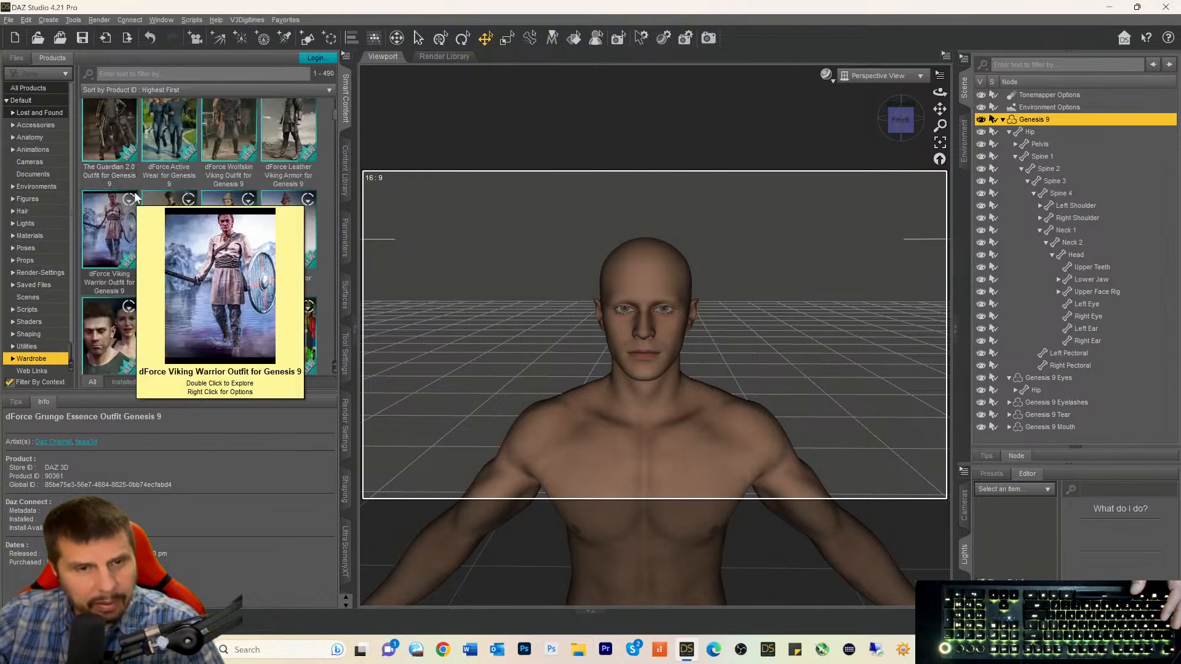
scroll(129, 154, "down", 3)
left_click(121, 74)
type("w")
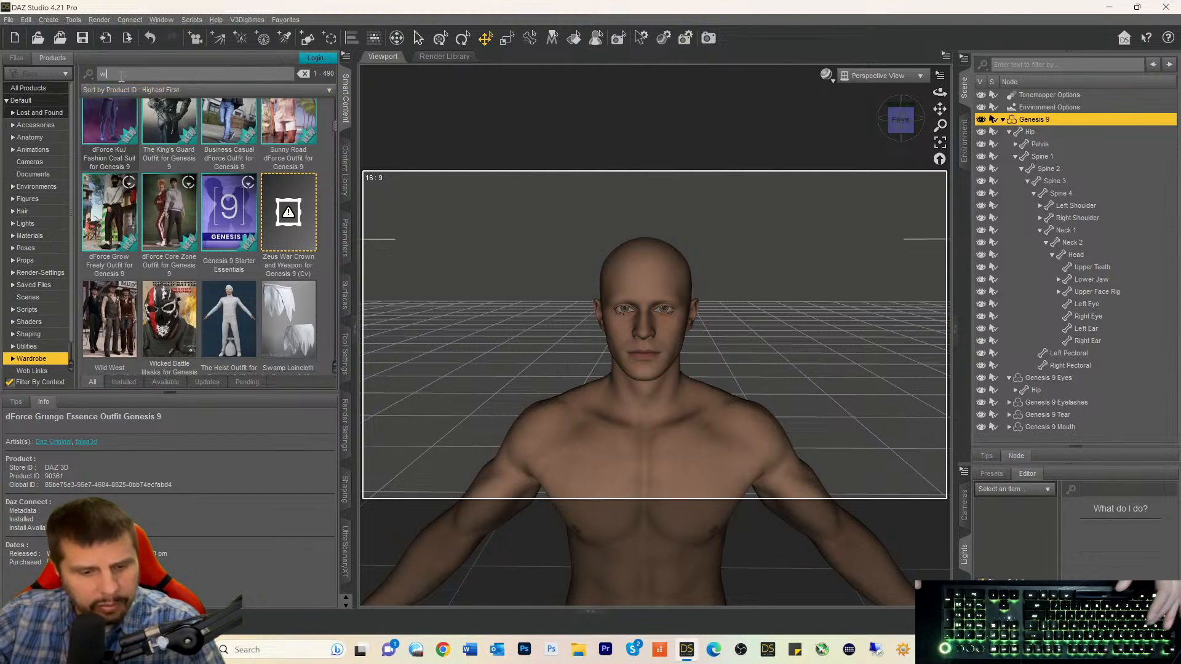
type("est")
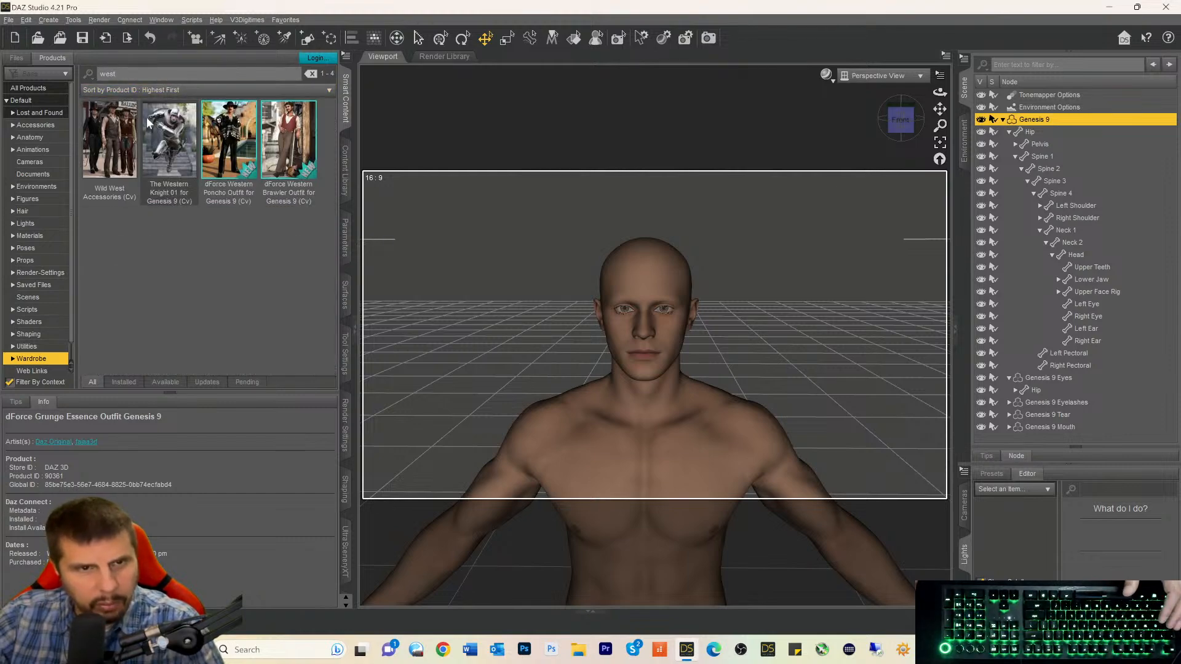
Open the Wild West Accessories (Cv) product and load the Wild West Cowboy Hat onto the Genesis 9 figure.
double_click(106, 133)
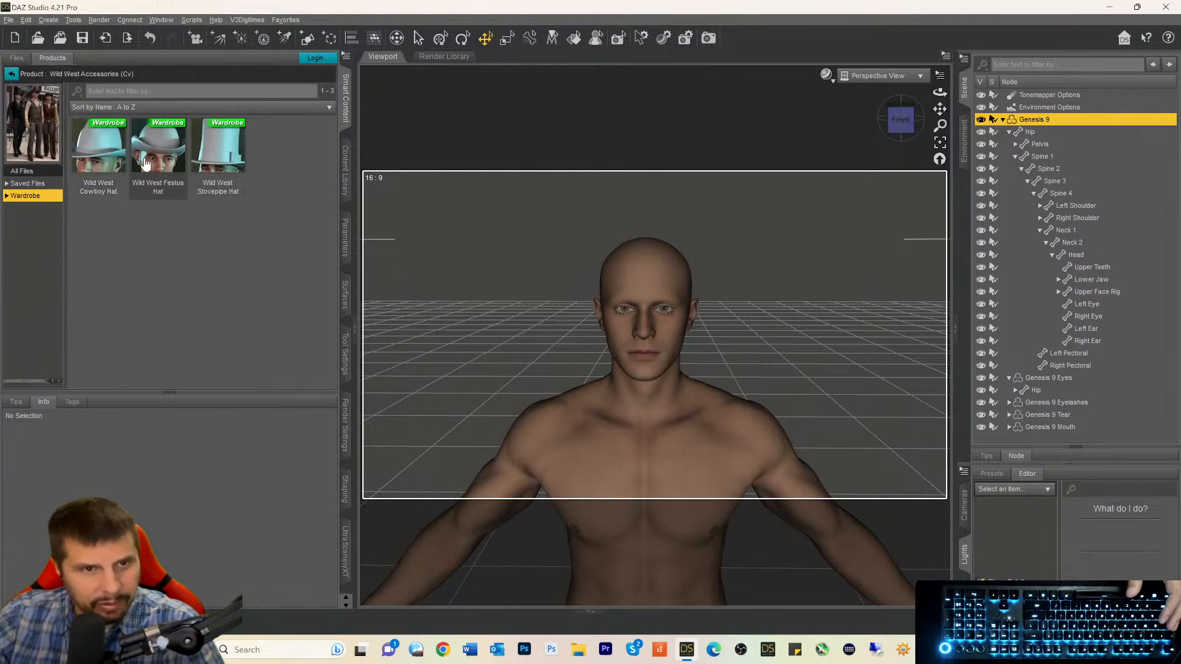
mouse_move(133, 163)
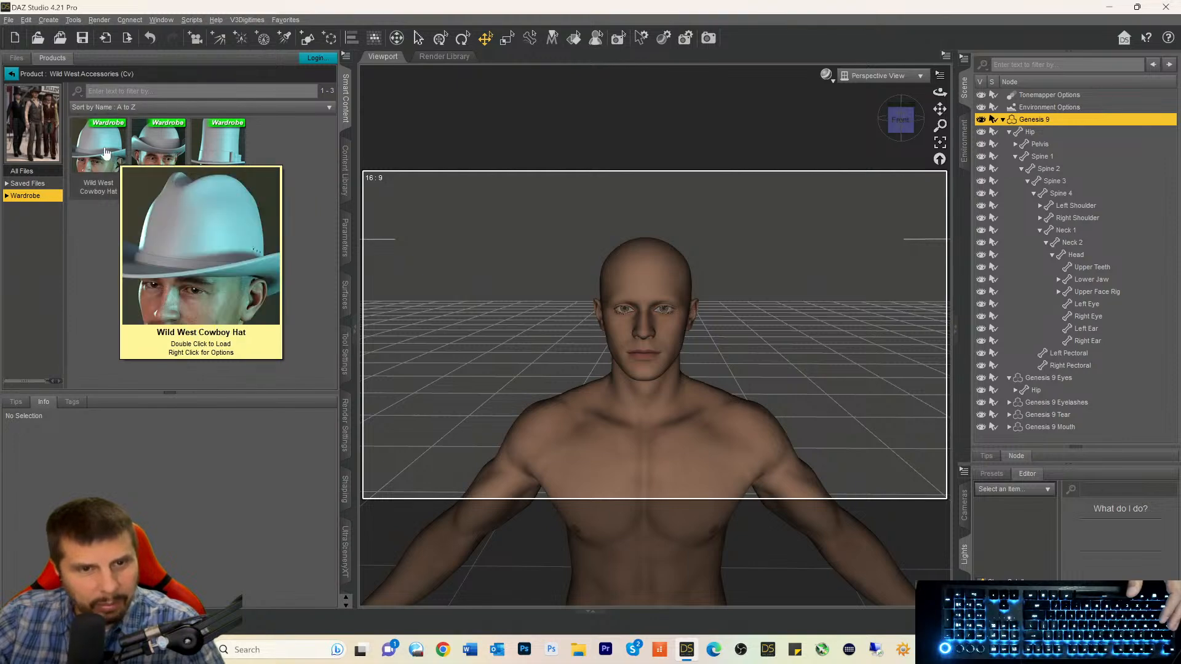
left_click(106, 152)
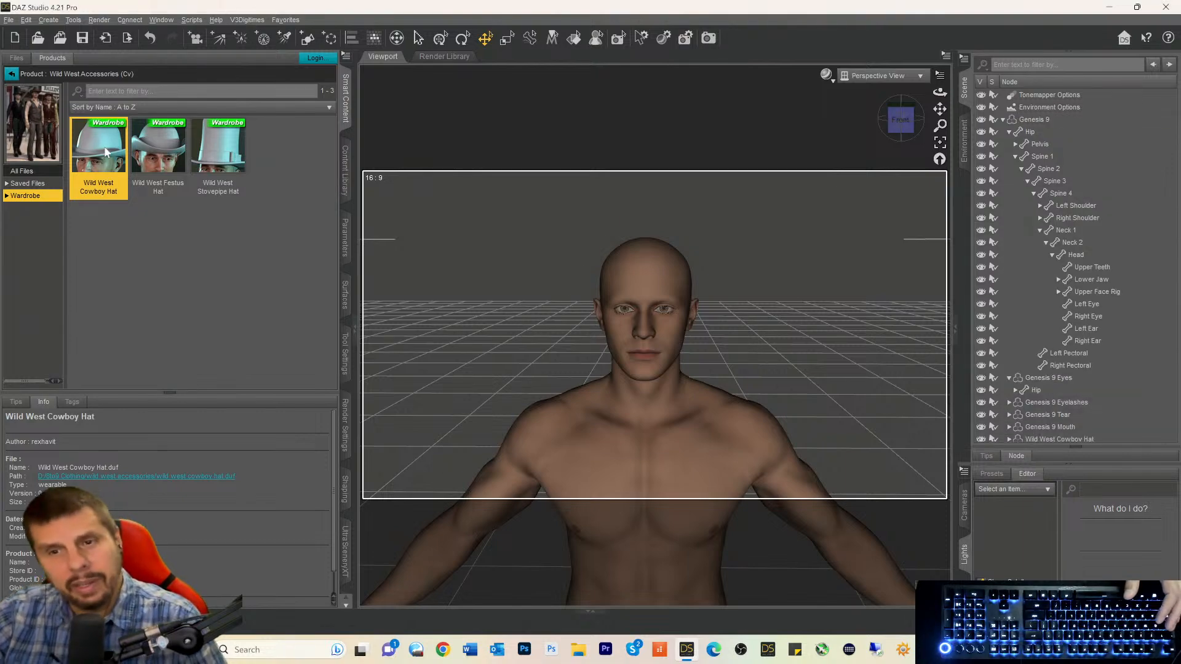
Turn off context filtering, search all products for "west" and open dForce Western Poncho Outfit for Genesis 8 Male(s).
left_click(12, 74)
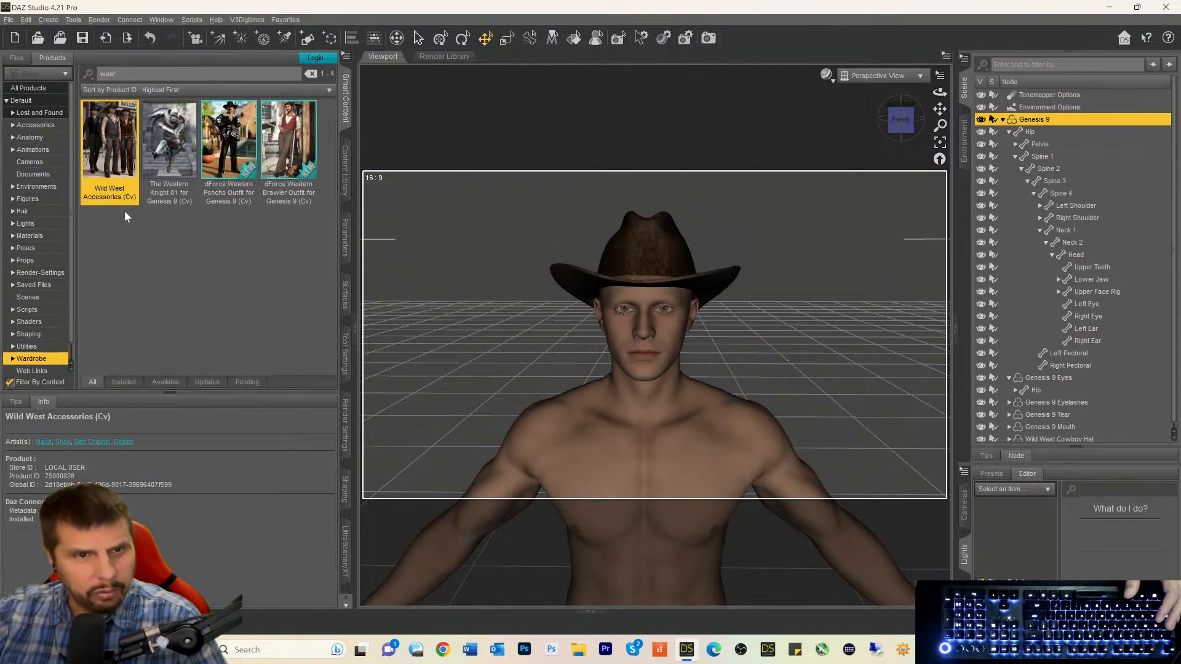
left_click_drag(122, 74, 11, 80)
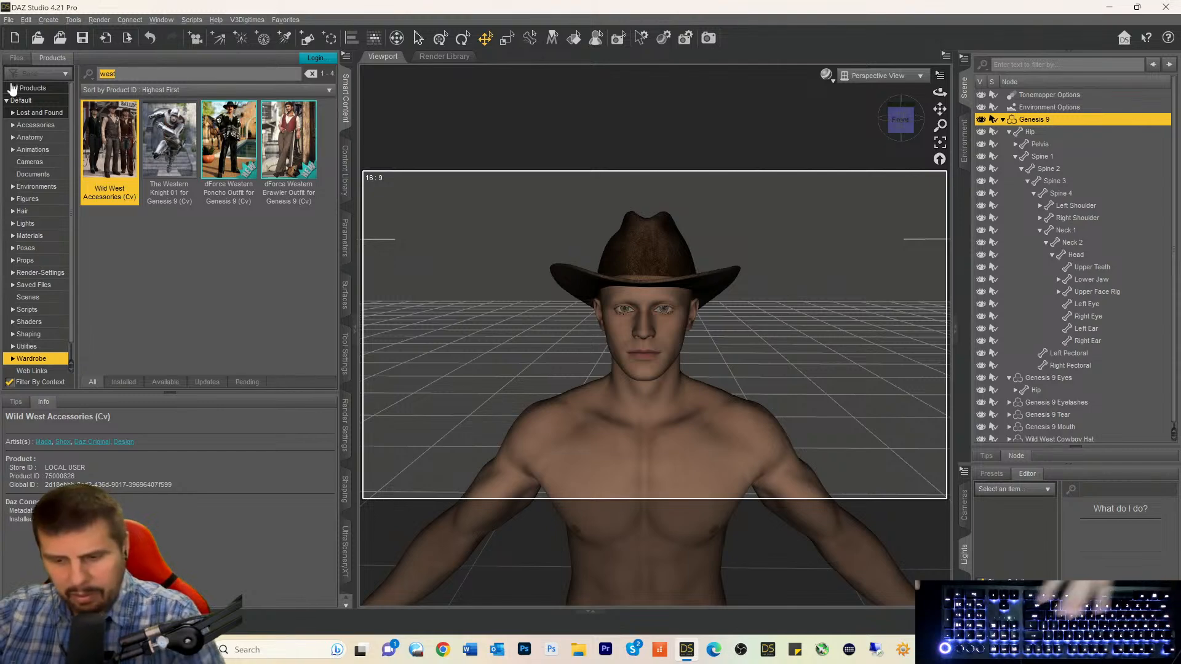
key("BackSpace")
left_click(10, 382)
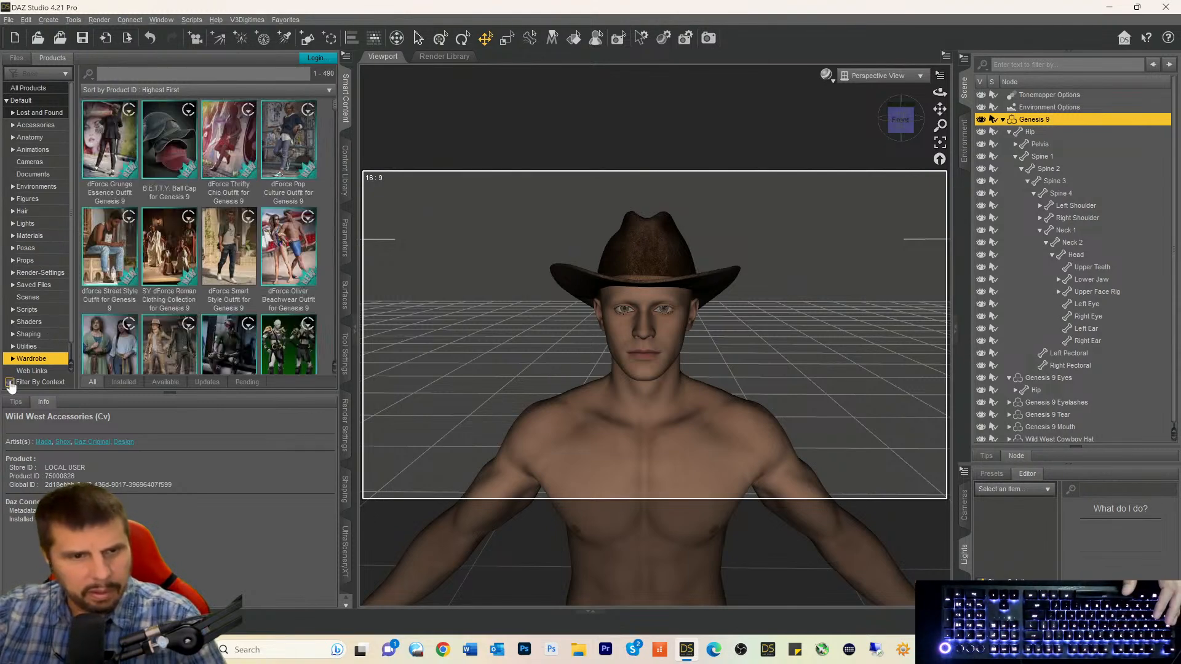
left_click(10, 382)
left_click(109, 76)
type("west")
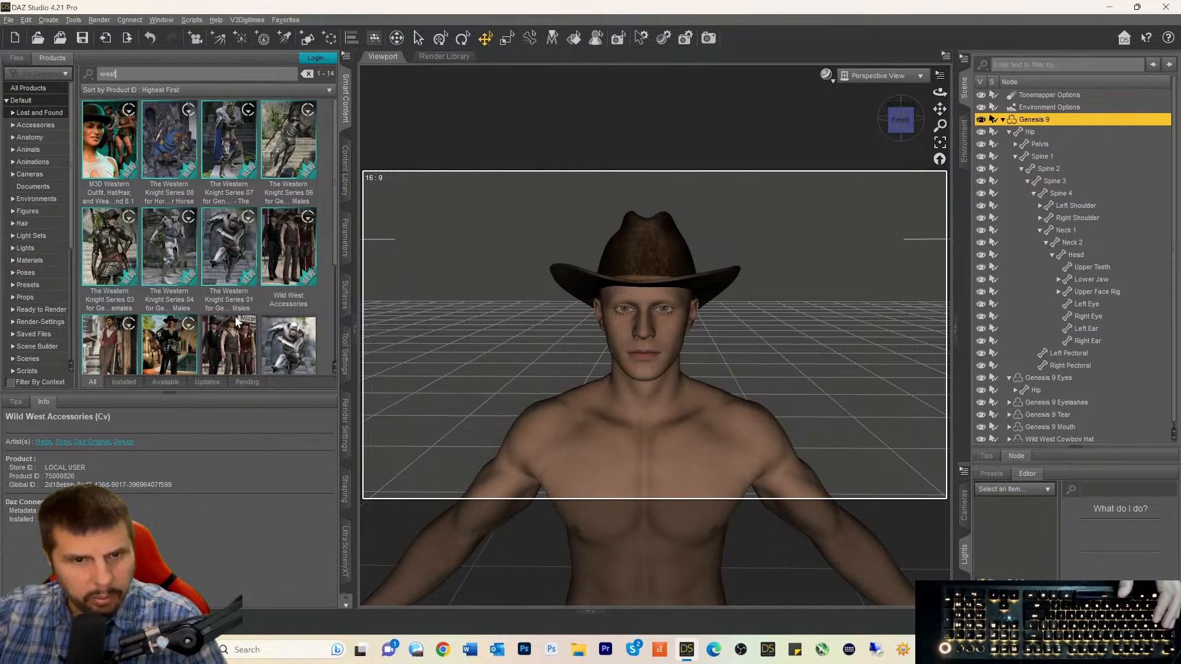
double_click(179, 342)
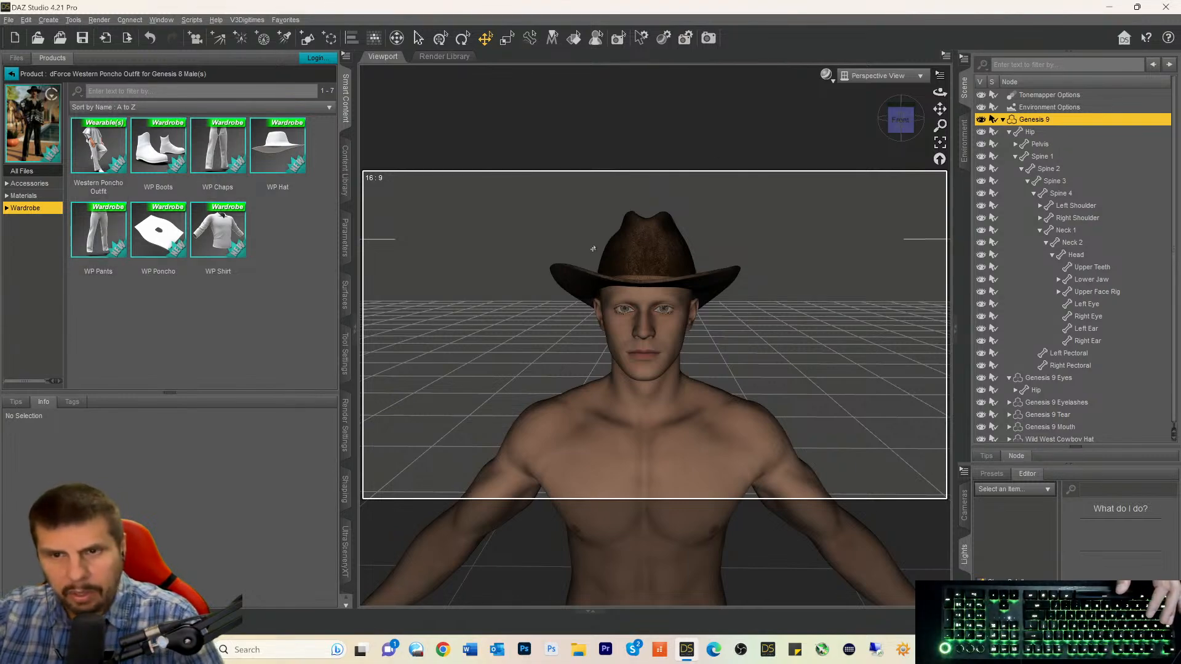
Delete the Wild West Cowboy Hat from the scene.
left_click(640, 242)
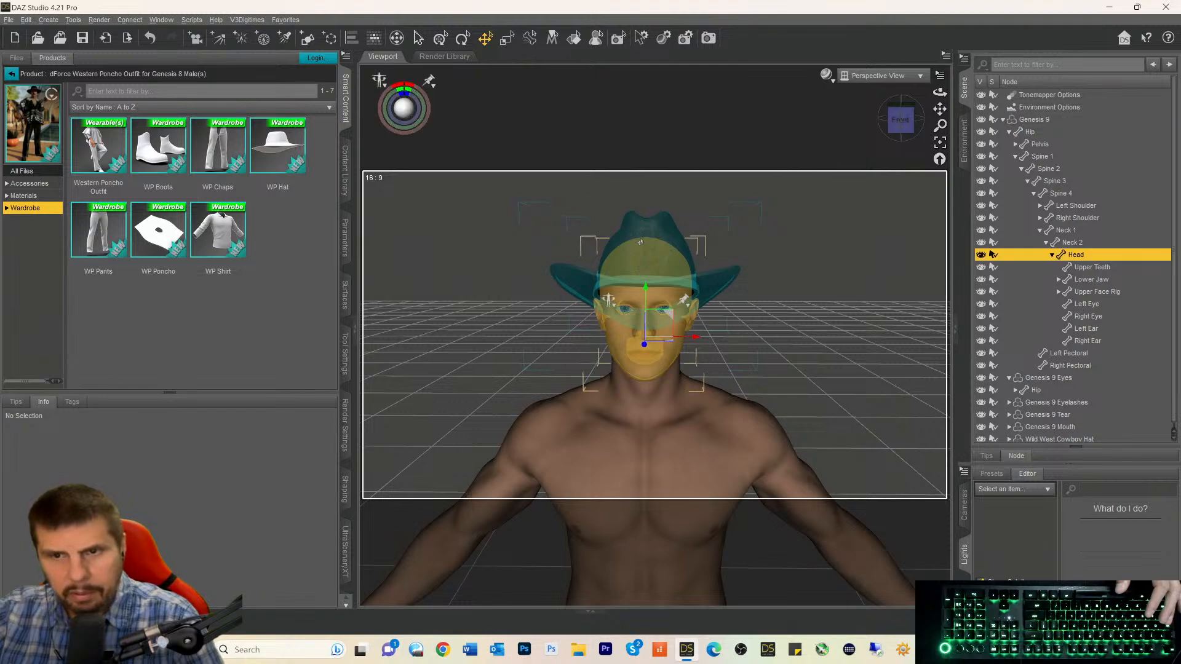
scroll(1072, 332, "down", 1)
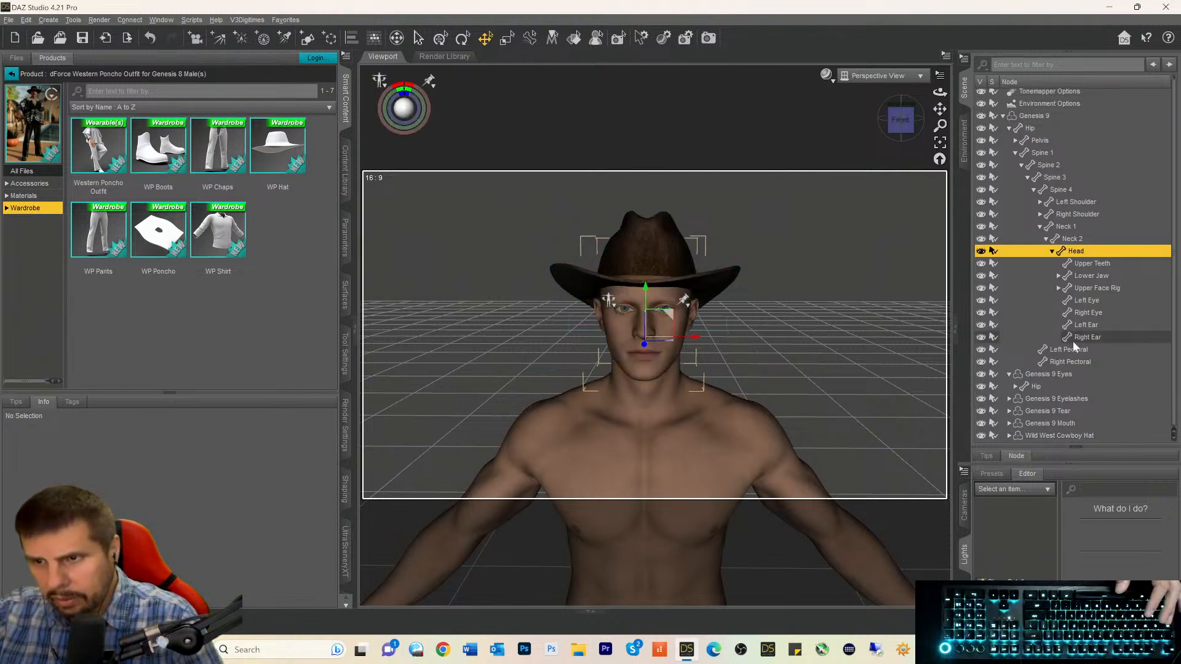
left_click(1058, 435)
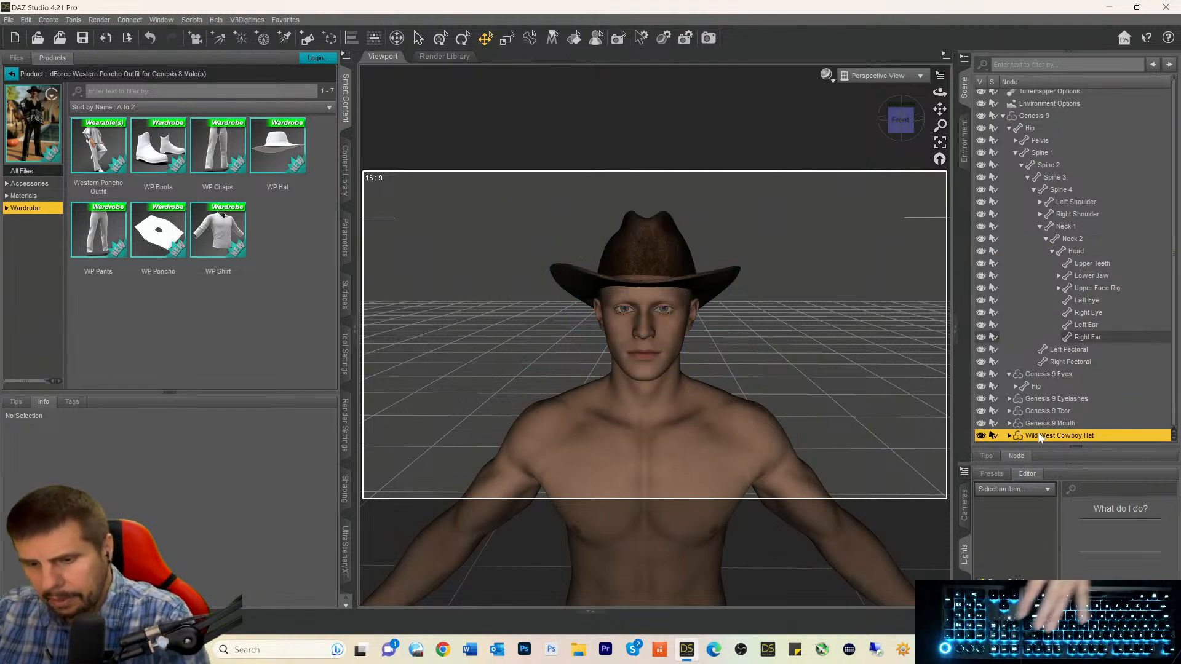
key("Delete")
Load the complete Western Poncho Outfit onto the Genesis 9 figure.
left_click(278, 148)
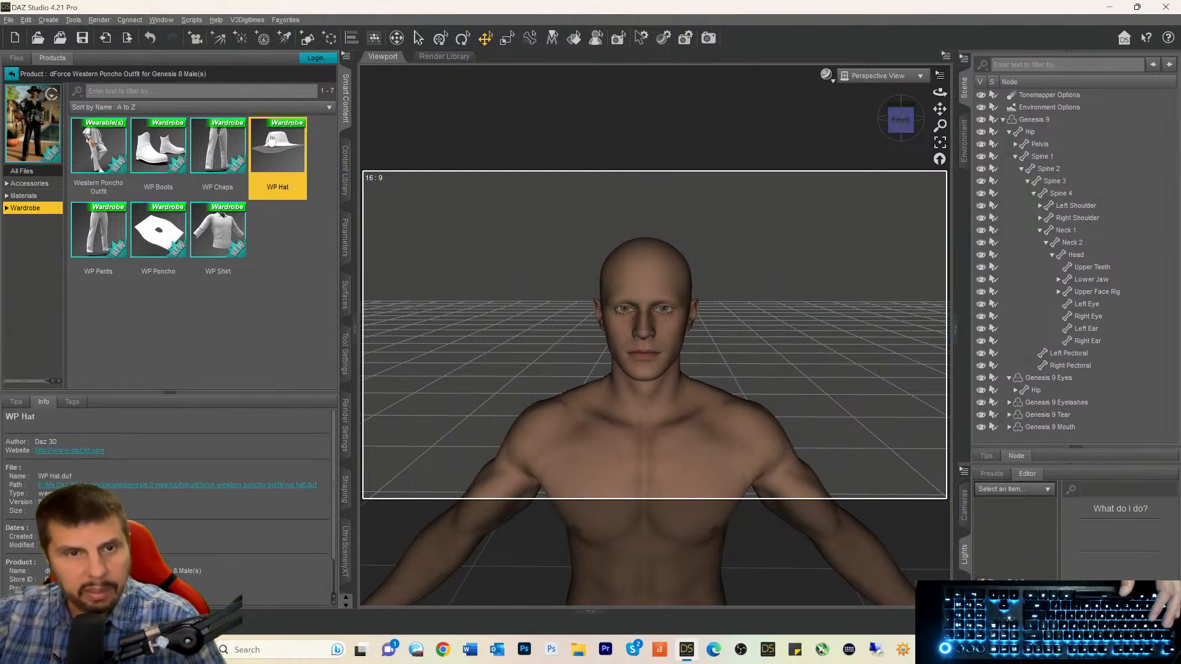
left_click(103, 148)
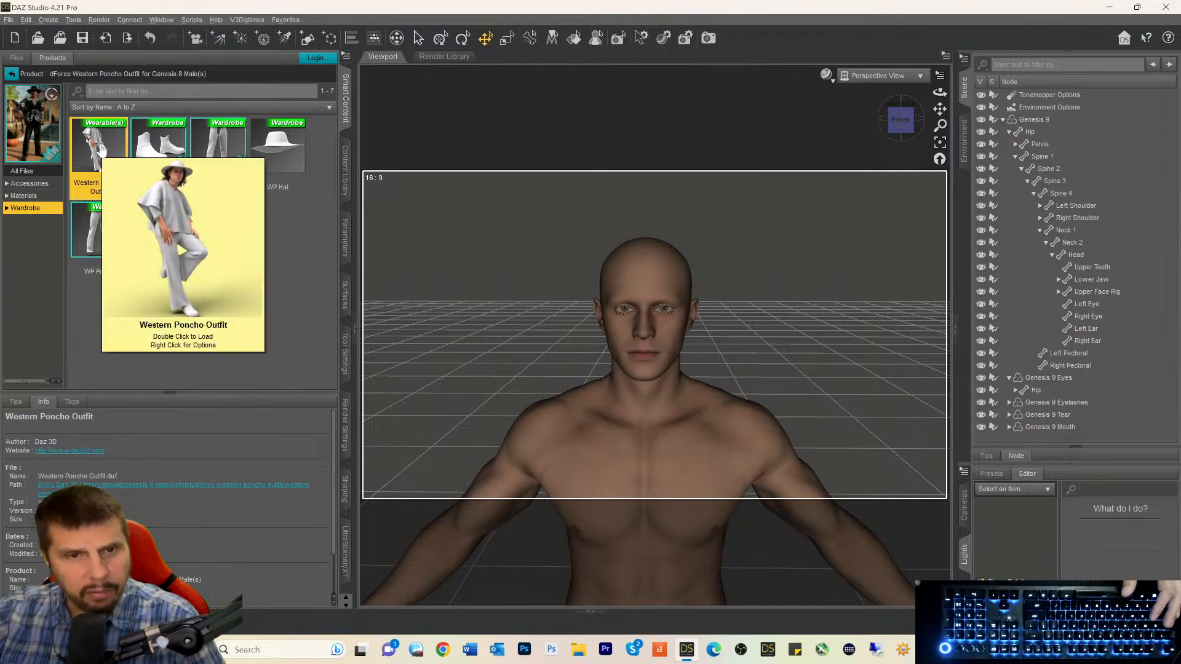
right_click(102, 150)
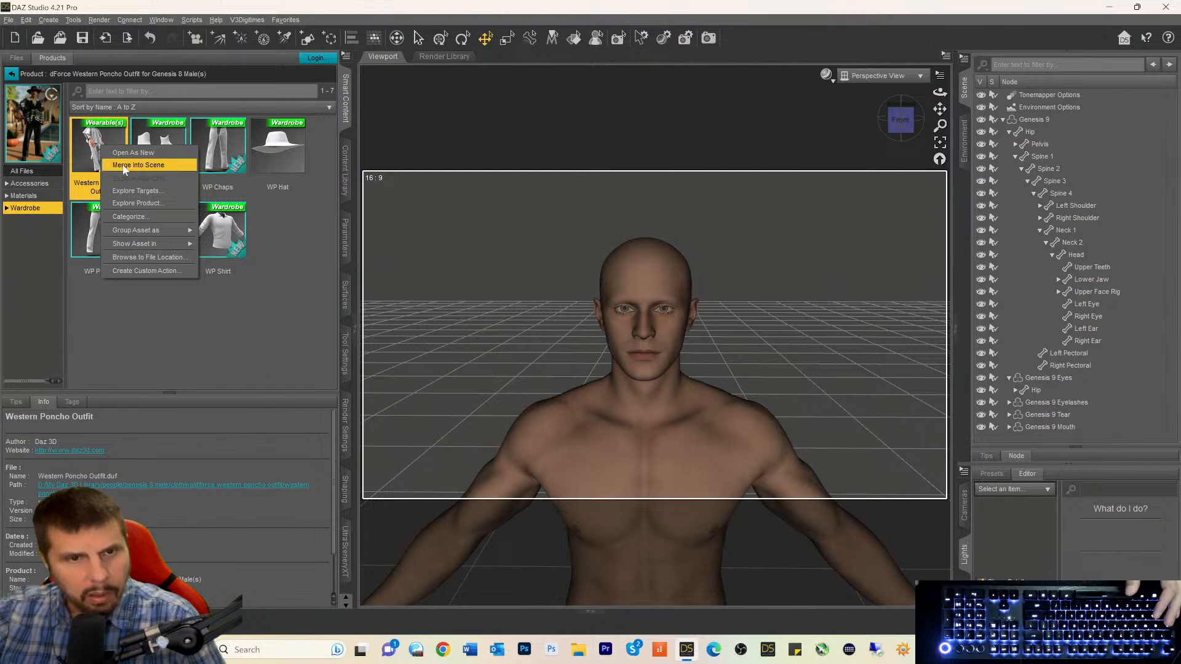
left_click(92, 146)
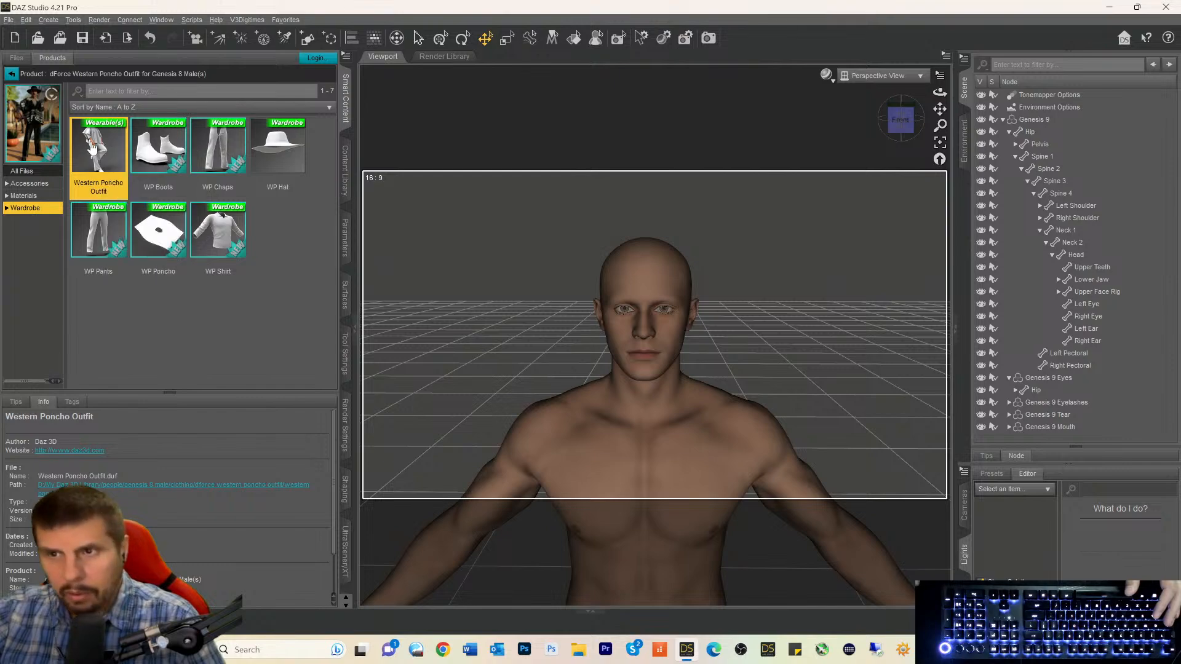
left_click(1034, 121)
double_click(100, 147)
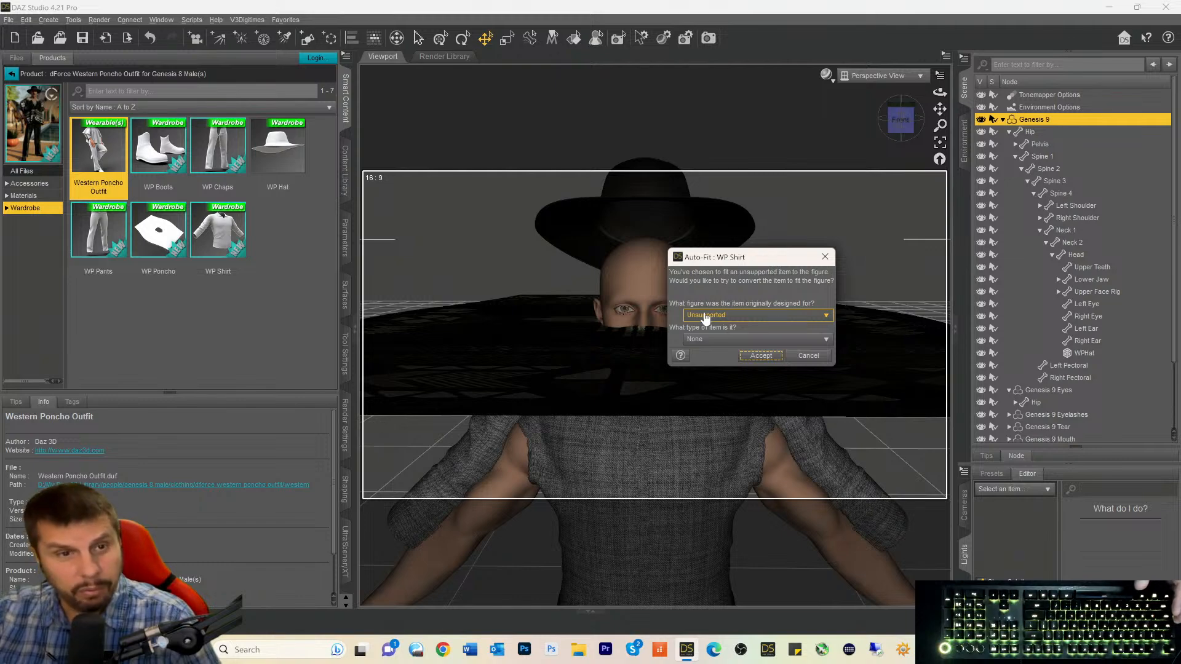
Auto-fit the WP Shirt with Genesis 8 Male as its original figure and Base/Bodysuit Tight Template as its item type.
left_click(706, 318)
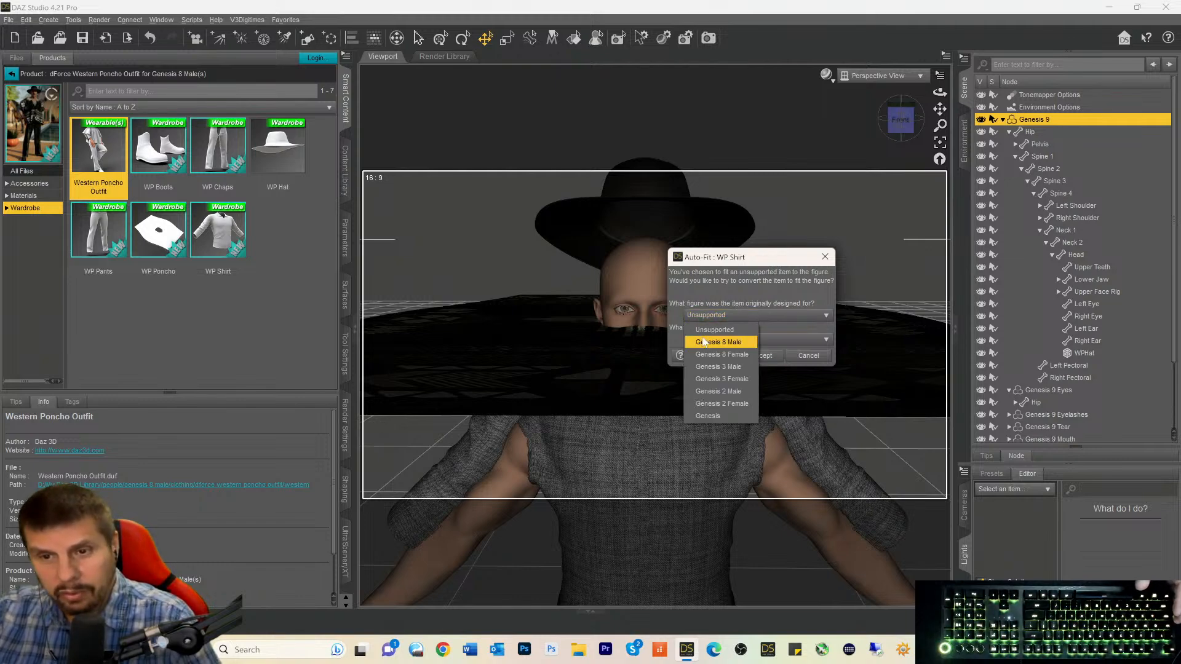
left_click(713, 342)
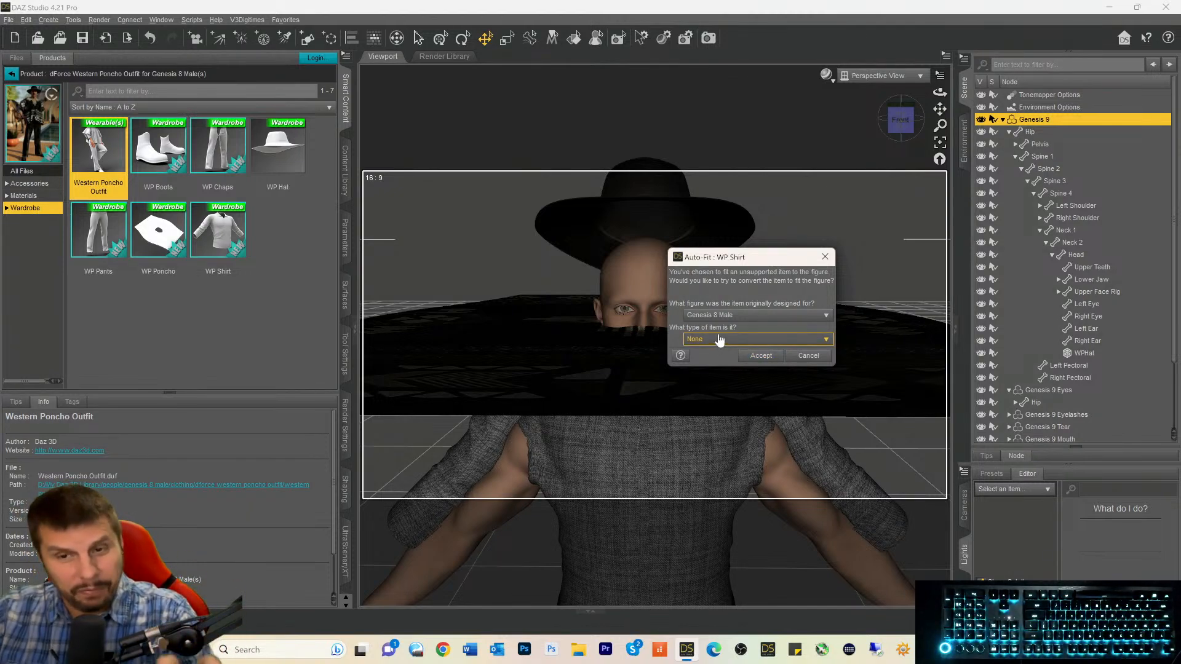
left_click(717, 341)
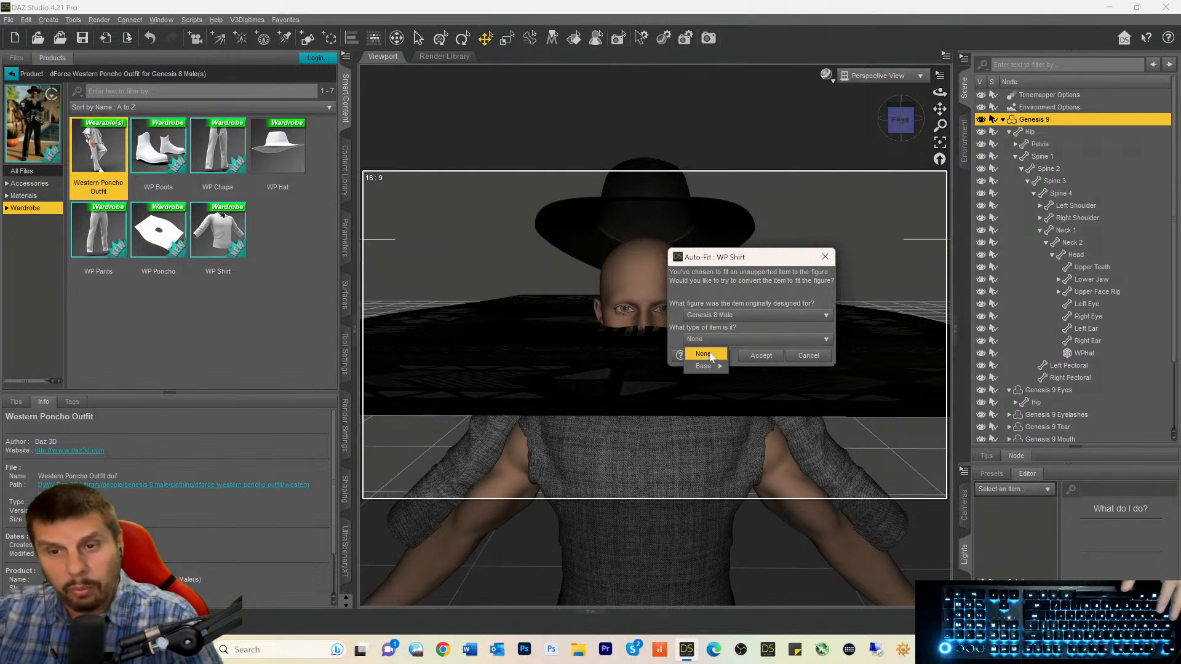
mouse_move(708, 366)
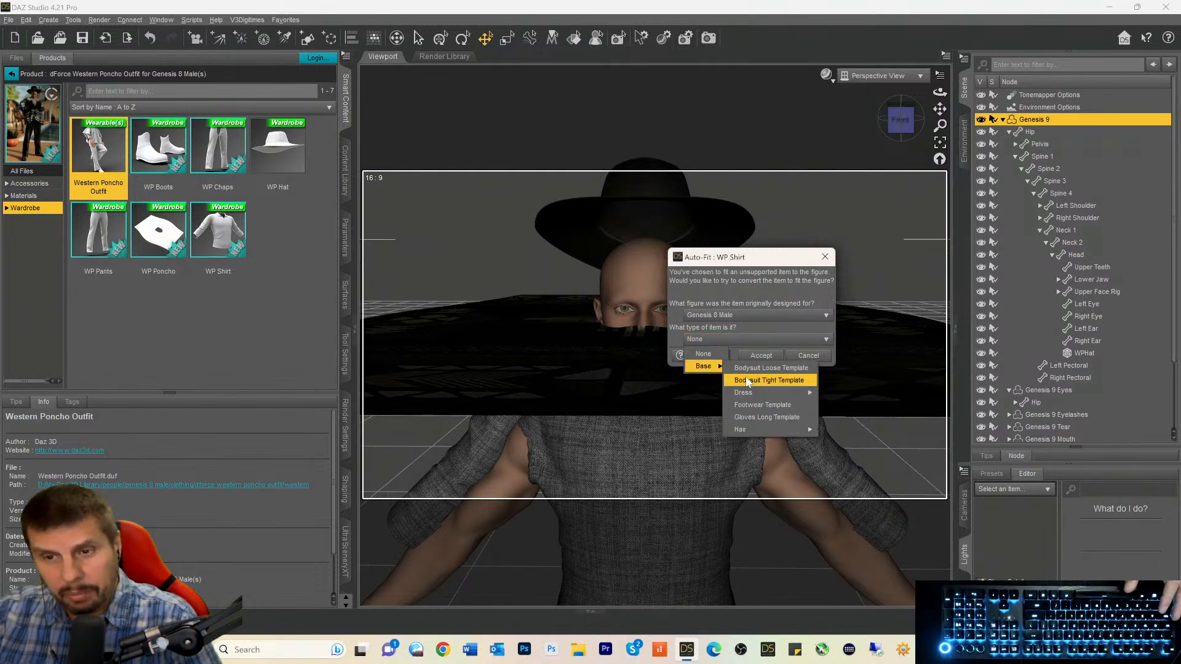
left_click(747, 382)
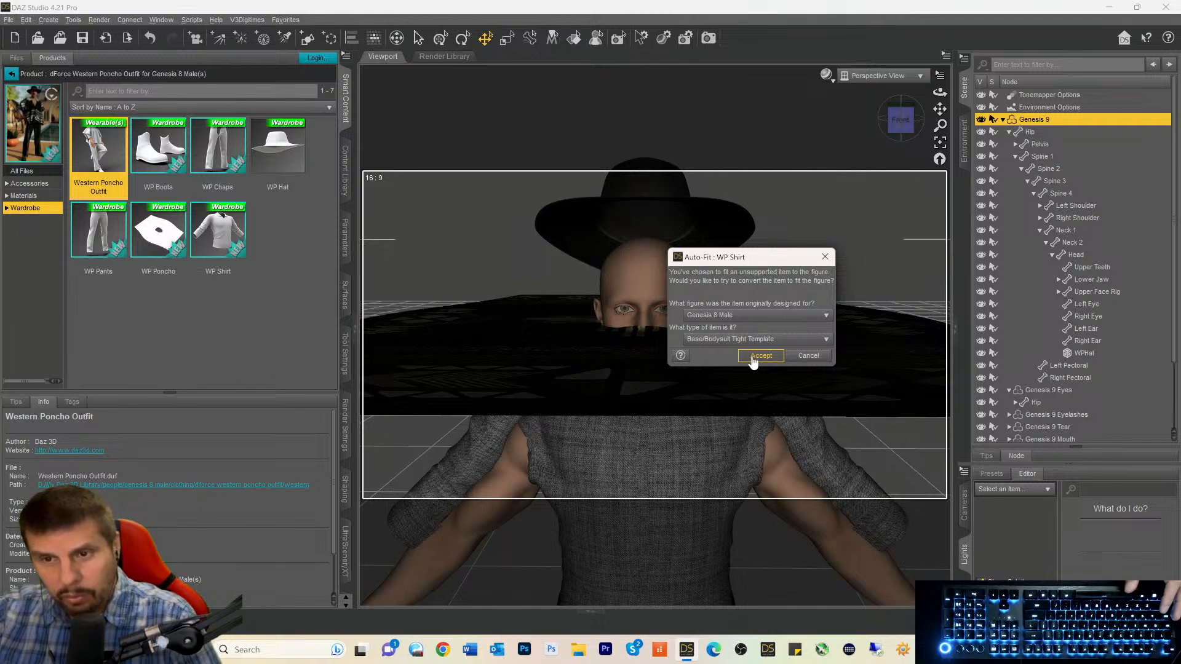
left_click(760, 356)
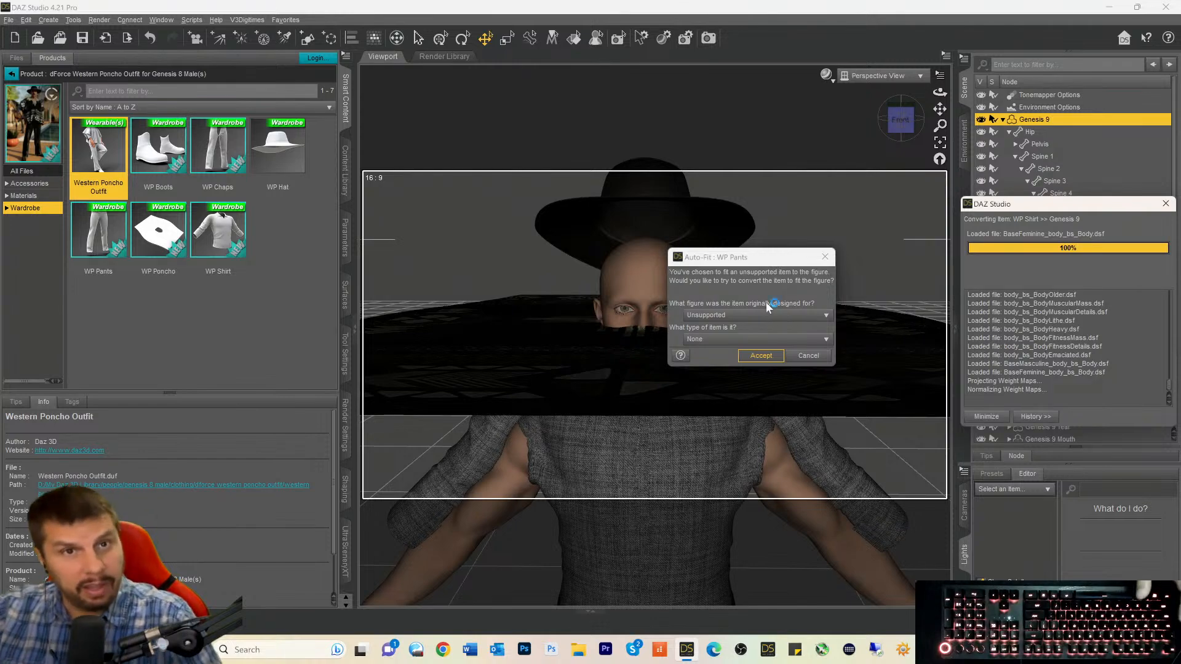
Auto-fit the WP Pants with Genesis 8 Male as the original figure and Base/Bodysuit Tight Template as the item type.
left_click(759, 357)
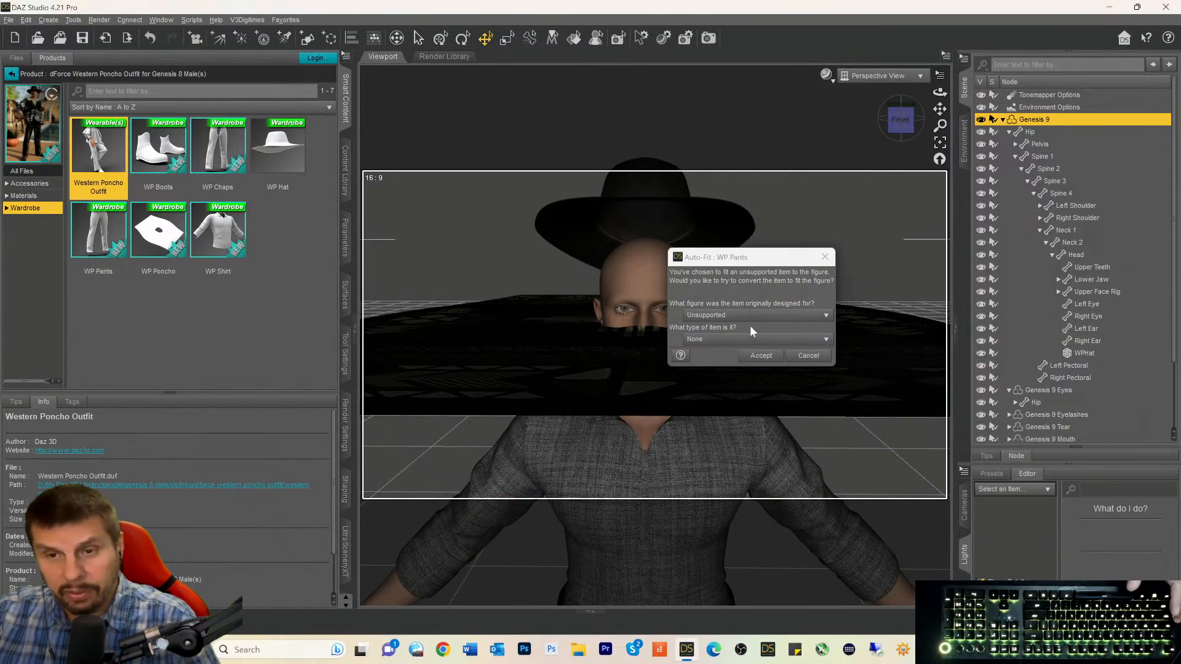
left_click(737, 316)
left_click(718, 342)
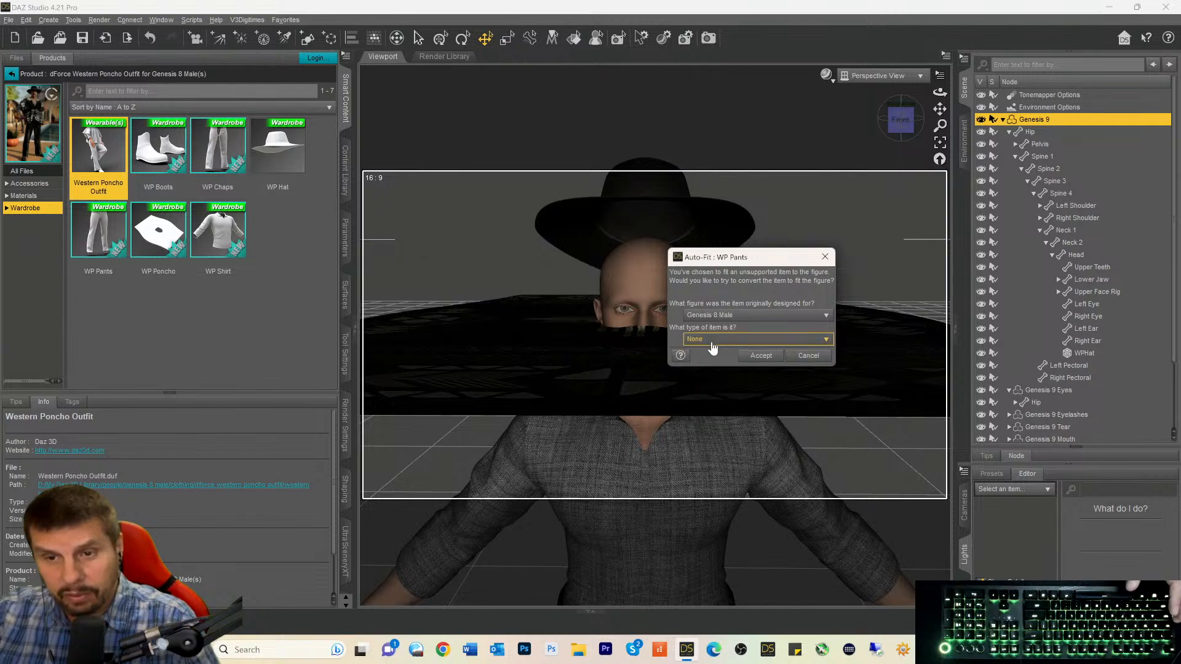
left_click(715, 341)
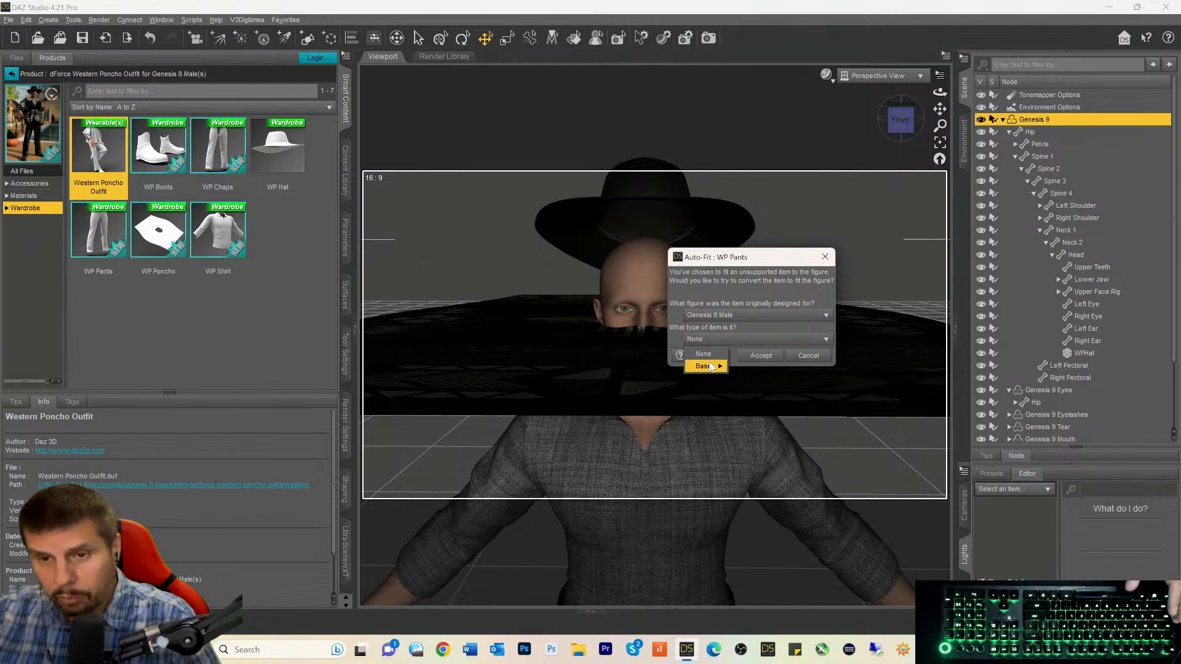
mouse_move(705, 366)
left_click(745, 380)
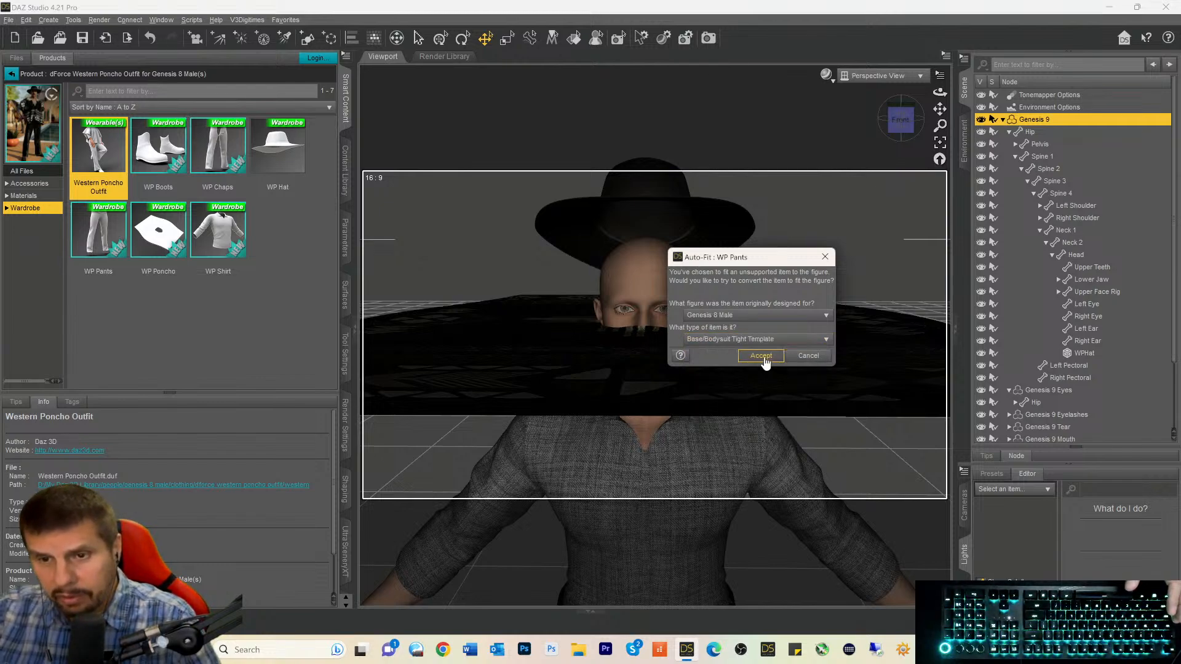
left_click(764, 361)
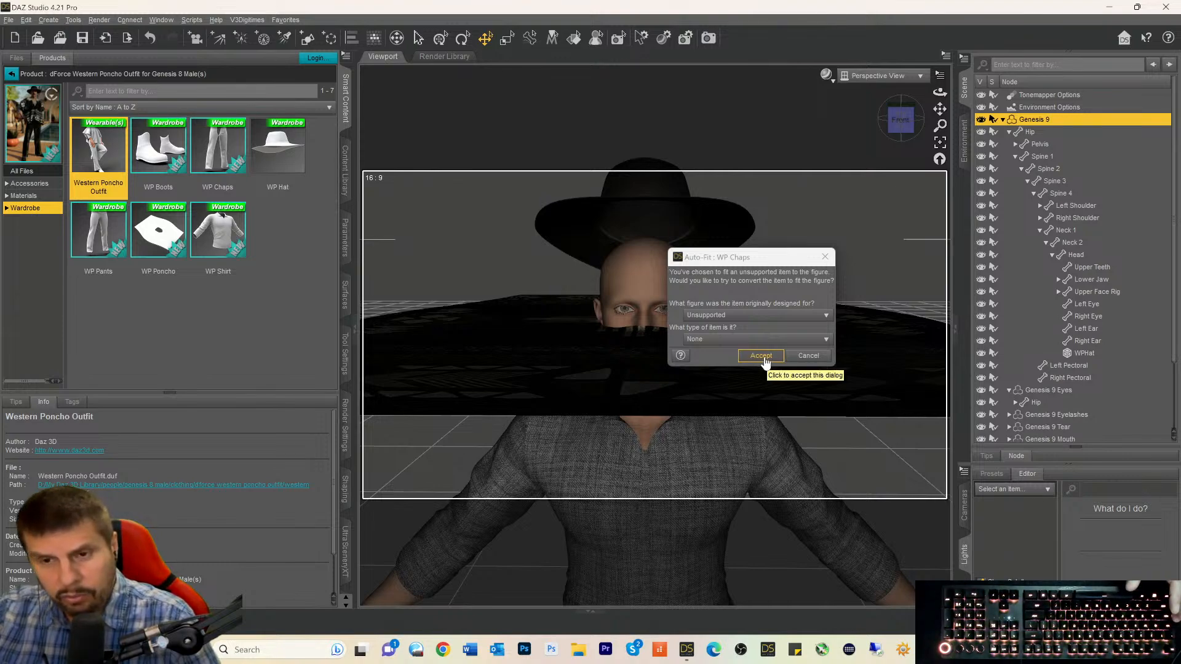
Auto-fit the WP Chaps with Genesis 8 Male as the original figure and Base/Bodysuit Loose Template as the item type.
left_click(725, 317)
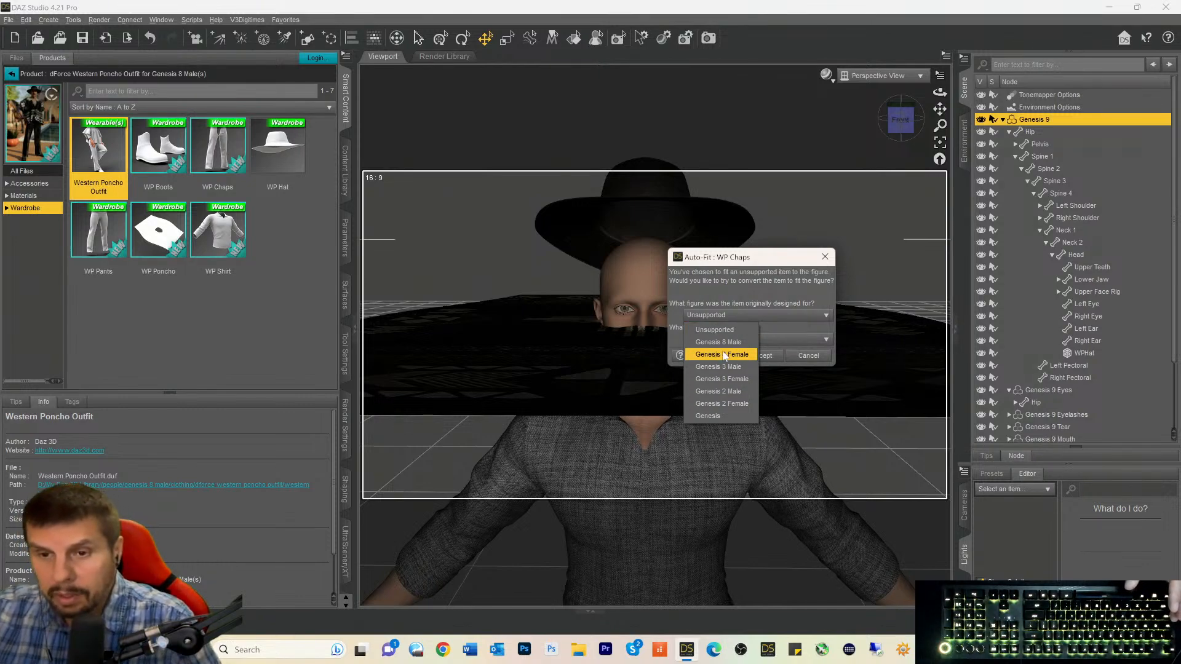
left_click(723, 342)
left_click(721, 340)
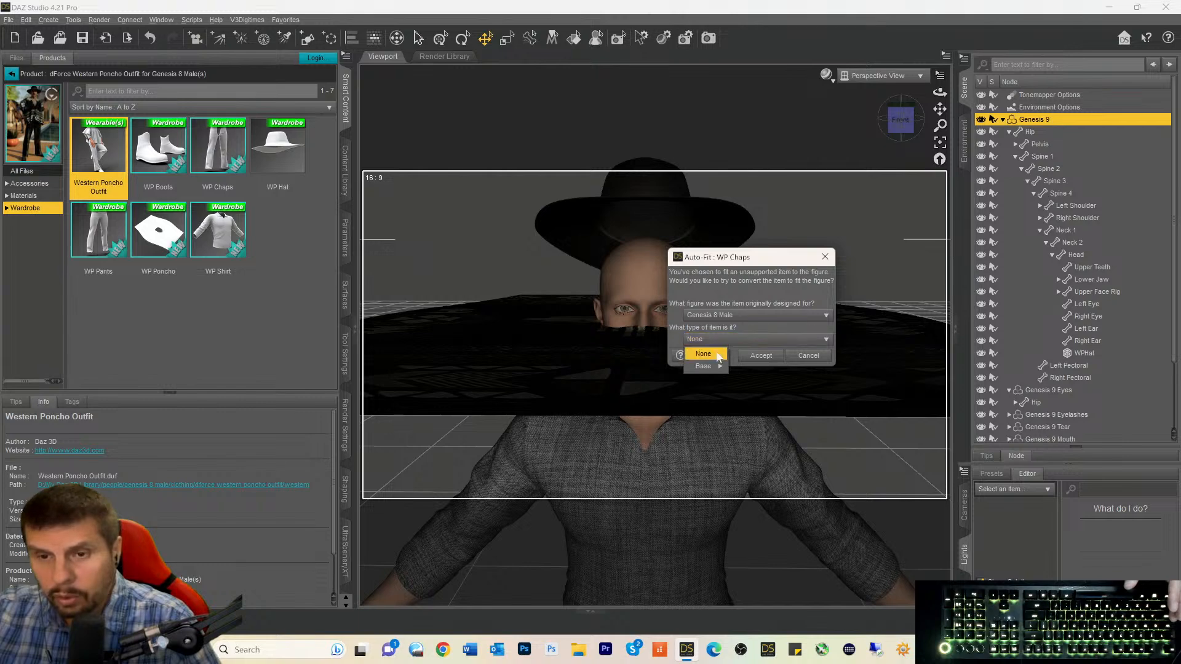
mouse_move(712, 369)
left_click(761, 367)
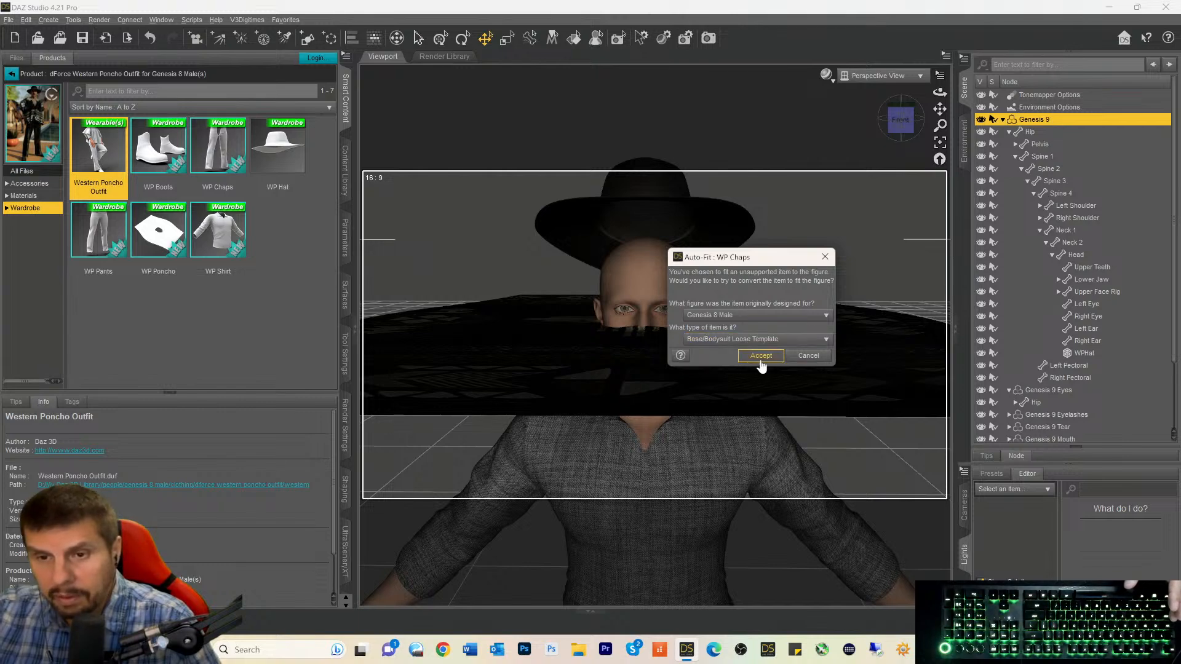
left_click(762, 356)
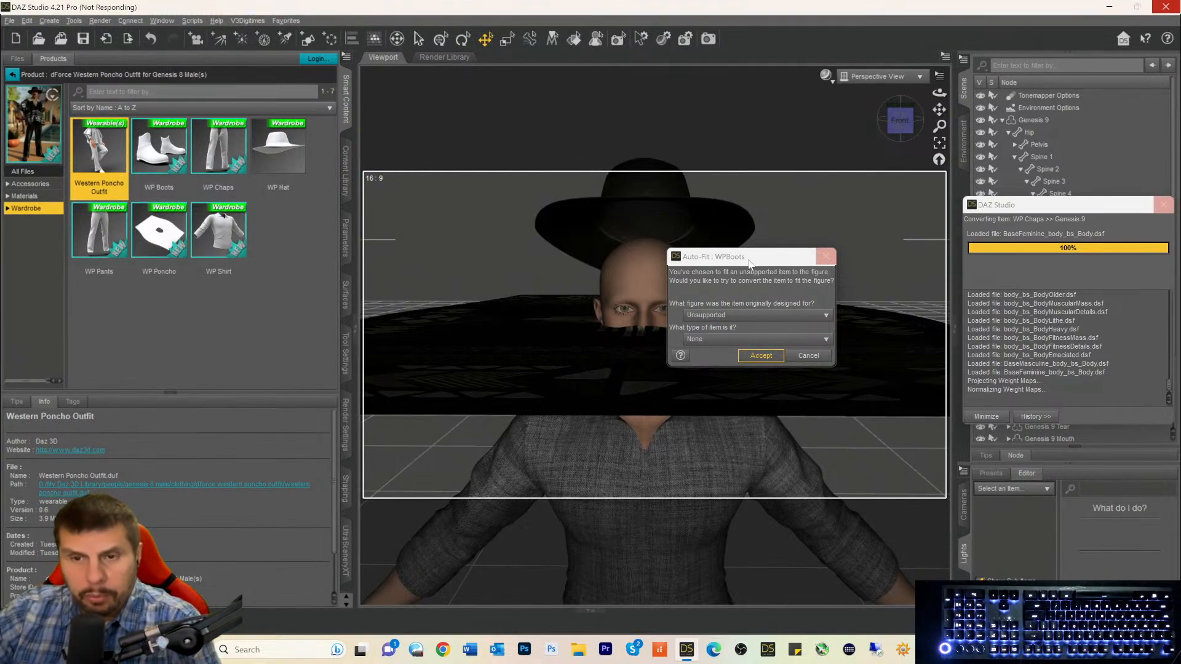
Auto-fit the WPBoots with Genesis 8 Male as the original figure and Base/Bodysuit Tight Template as the item type.
left_click(736, 316)
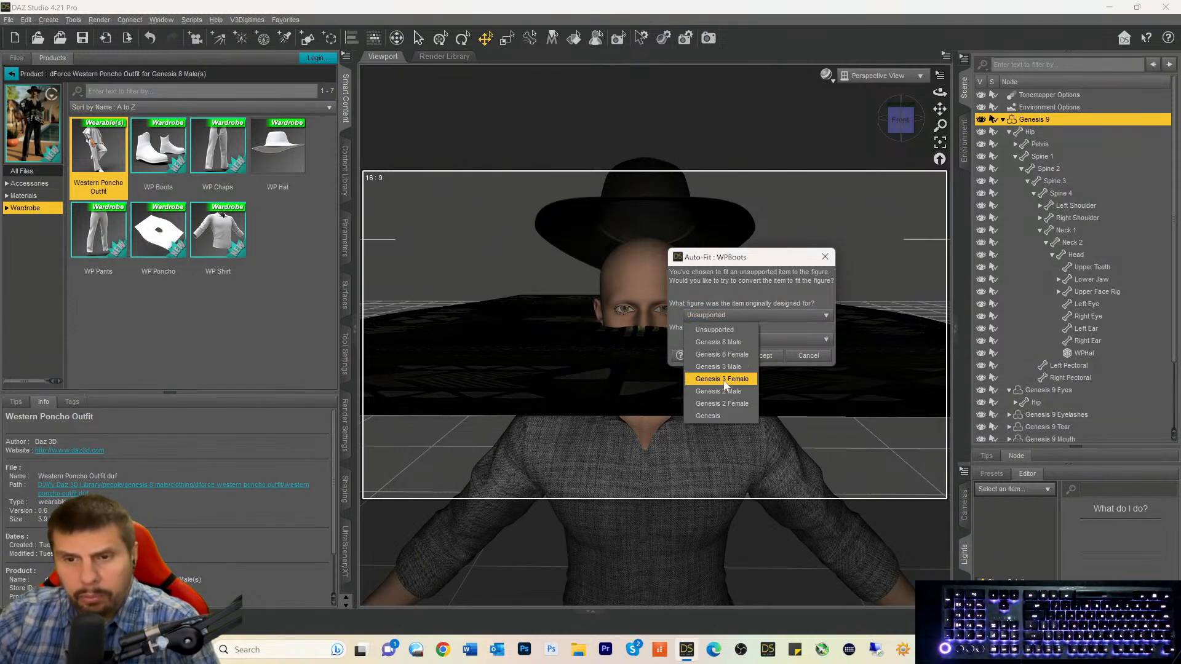
left_click(726, 342)
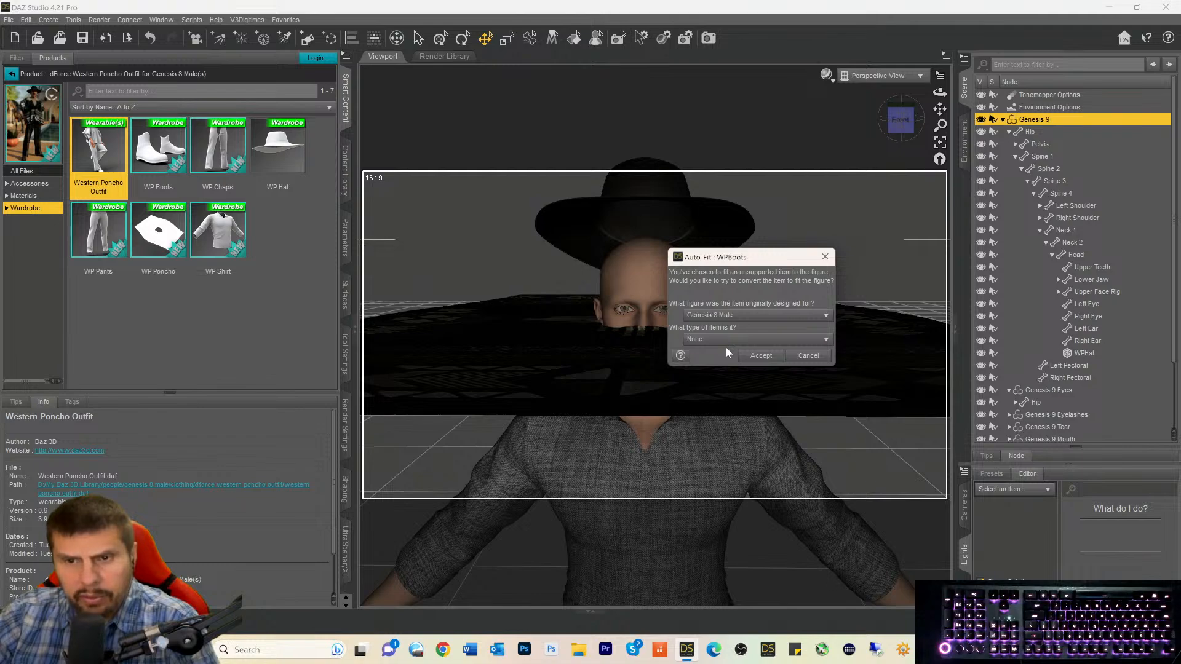
left_click(724, 342)
mouse_move(707, 366)
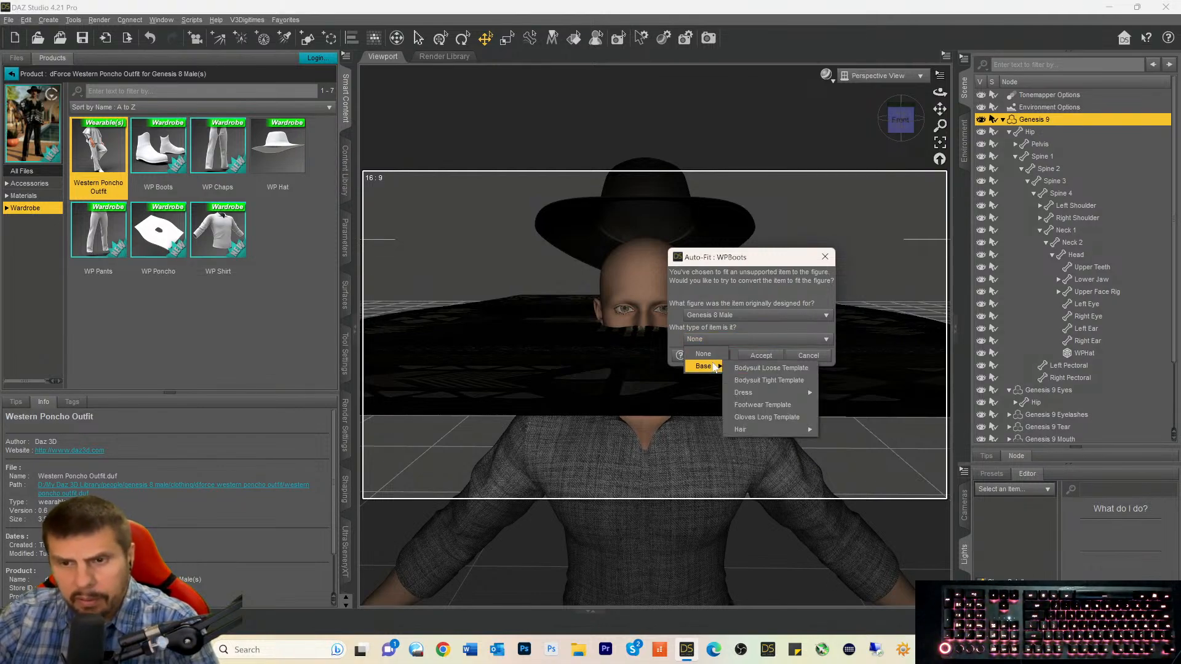
left_click(746, 380)
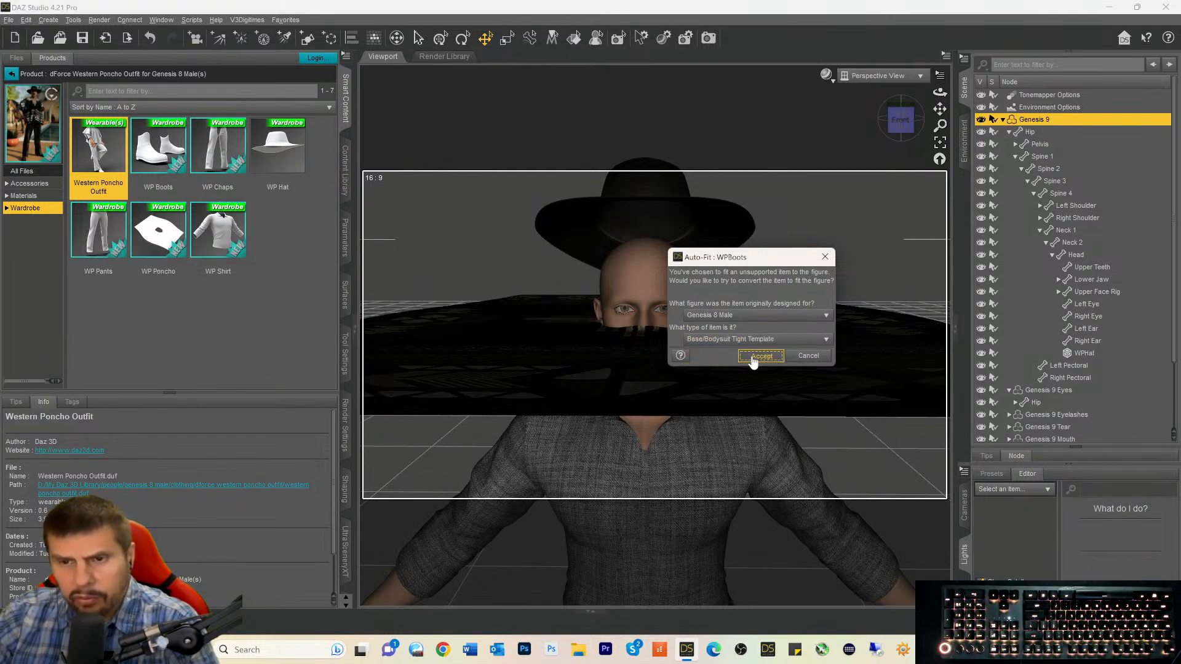
left_click(753, 357)
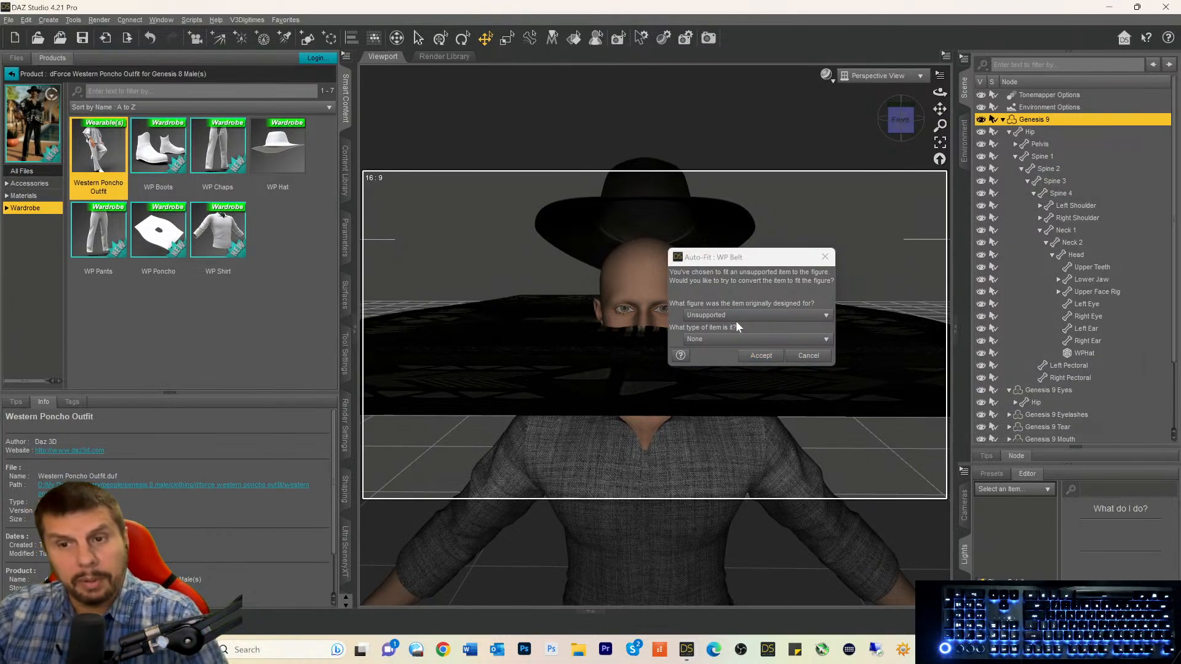
Auto-fit the WP Belt with Genesis 8 Male as the original figure and Base/Bodysuit Loose Template as the item type.
left_click(739, 317)
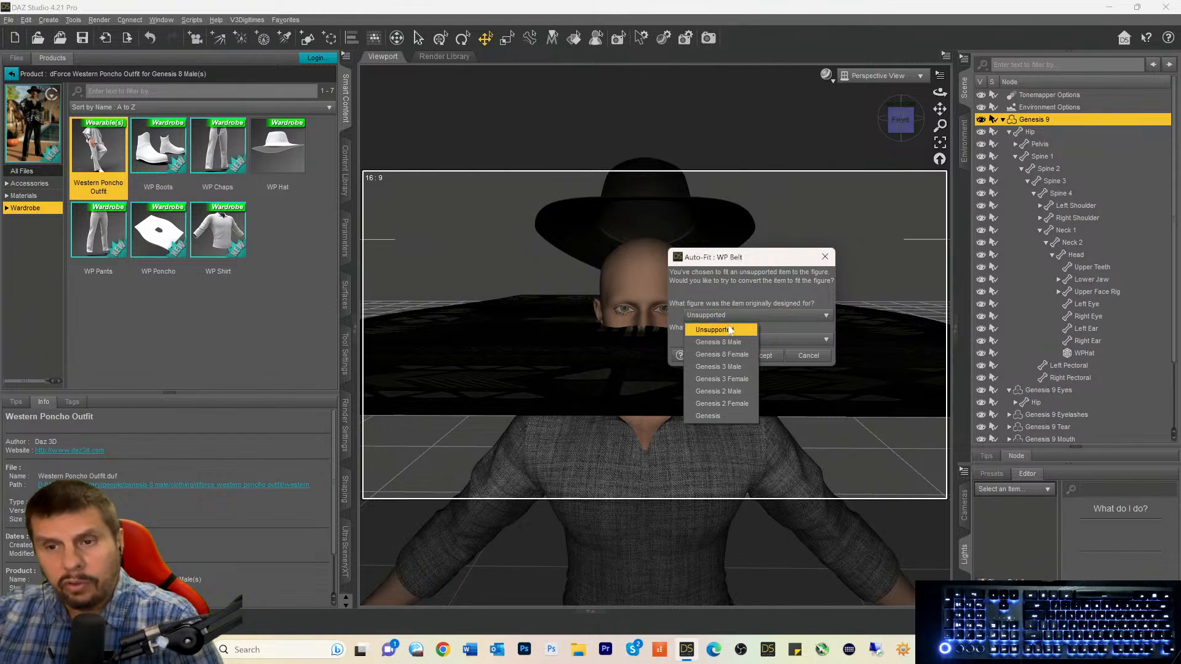
left_click(719, 342)
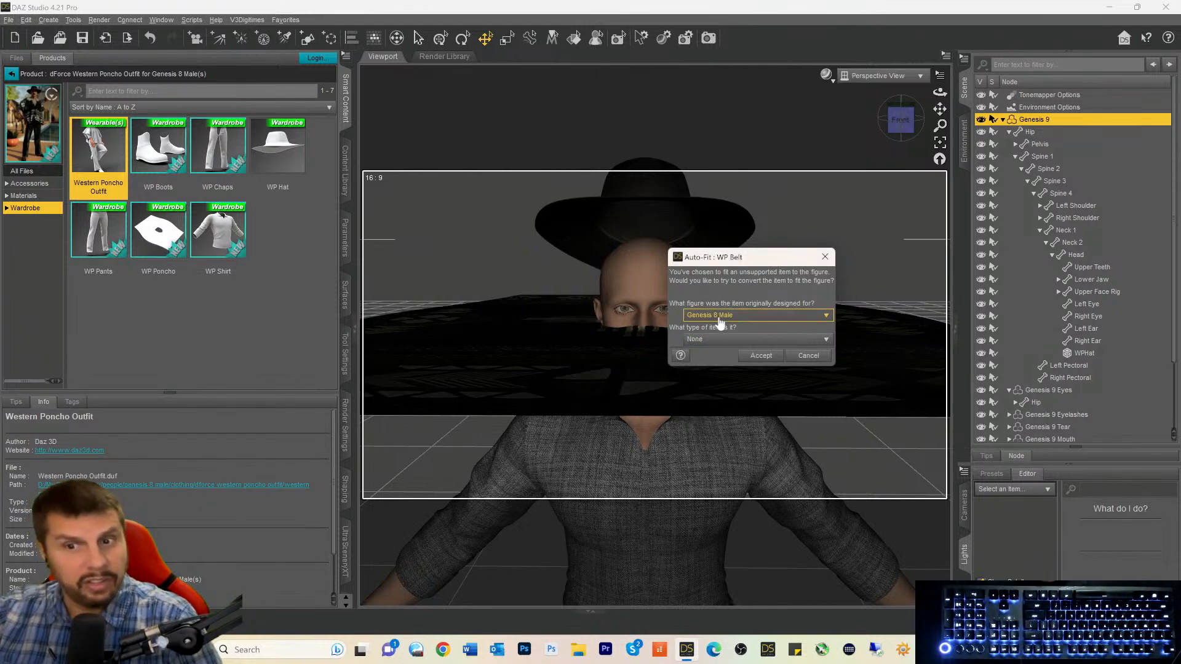
left_click(714, 340)
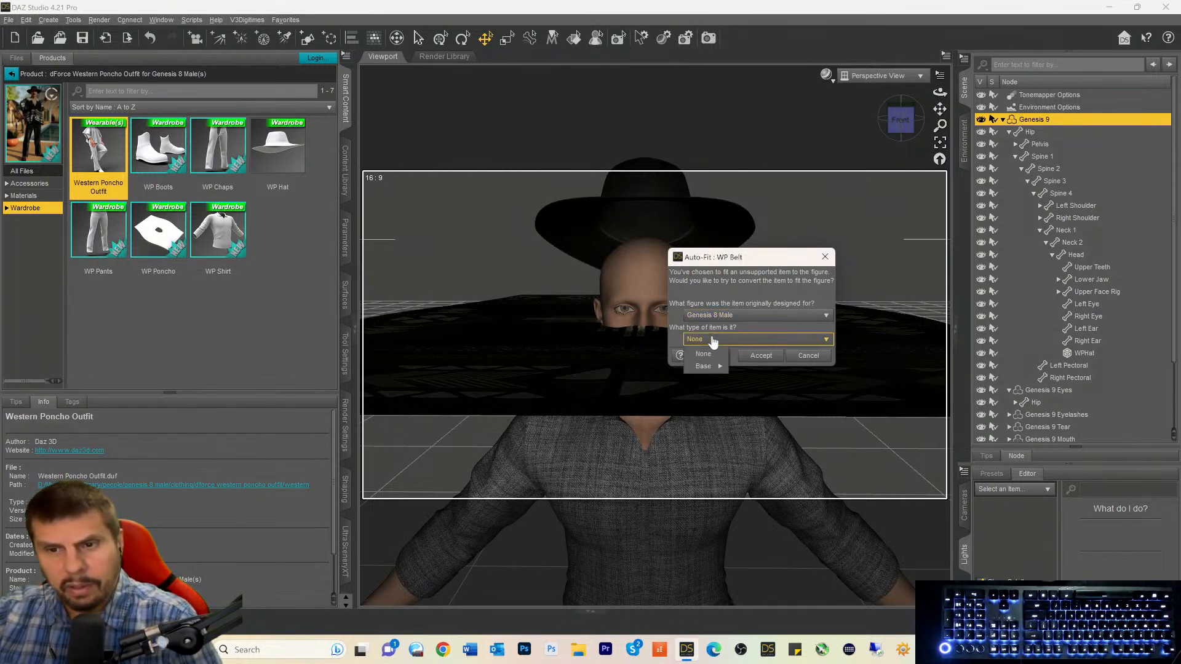
mouse_move(707, 368)
left_click(755, 369)
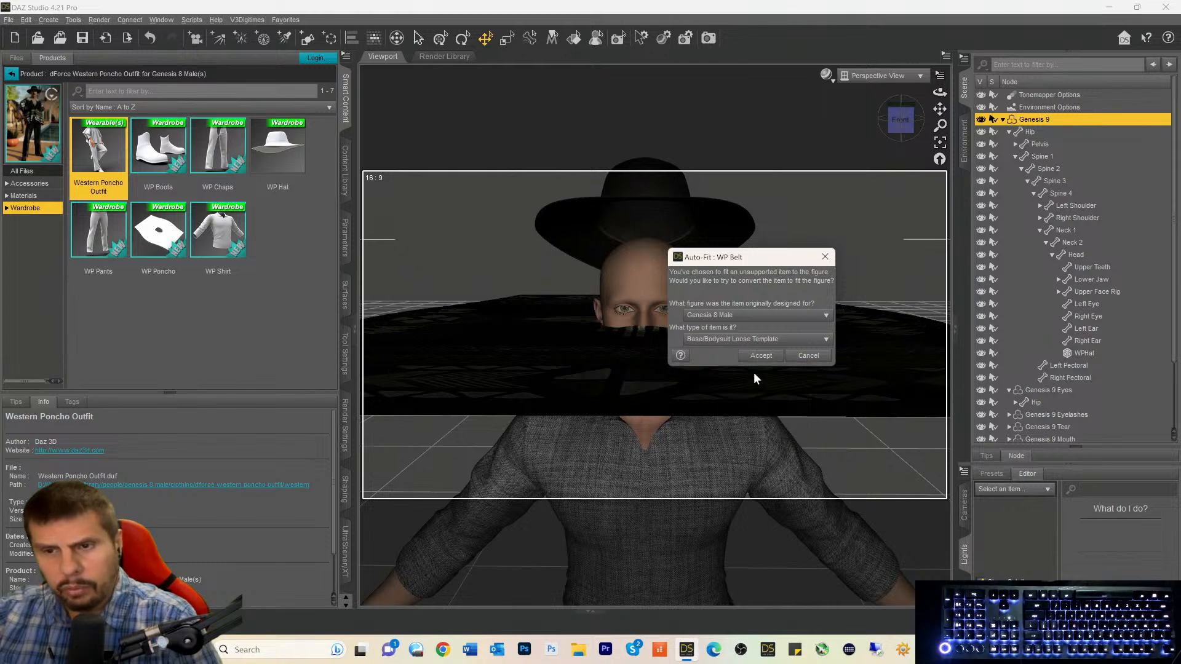
left_click(762, 356)
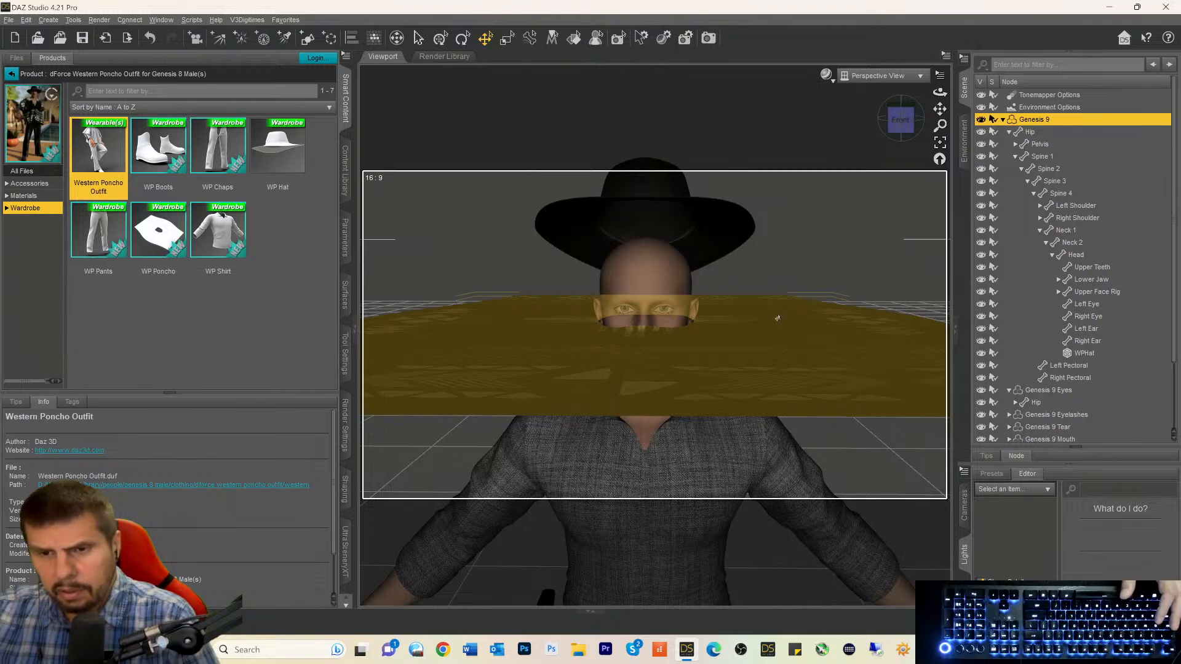
Lower the WPHat along its vertical axis so it sits on the figure's head.
mouse_move(900, 120)
left_mouse_down()
mouse_move(902, 110)
mouse_move(889, 114)
mouse_move(902, 137)
mouse_move(942, 101)
mouse_move(901, 132)
left_mouse_up()
left_click(631, 195)
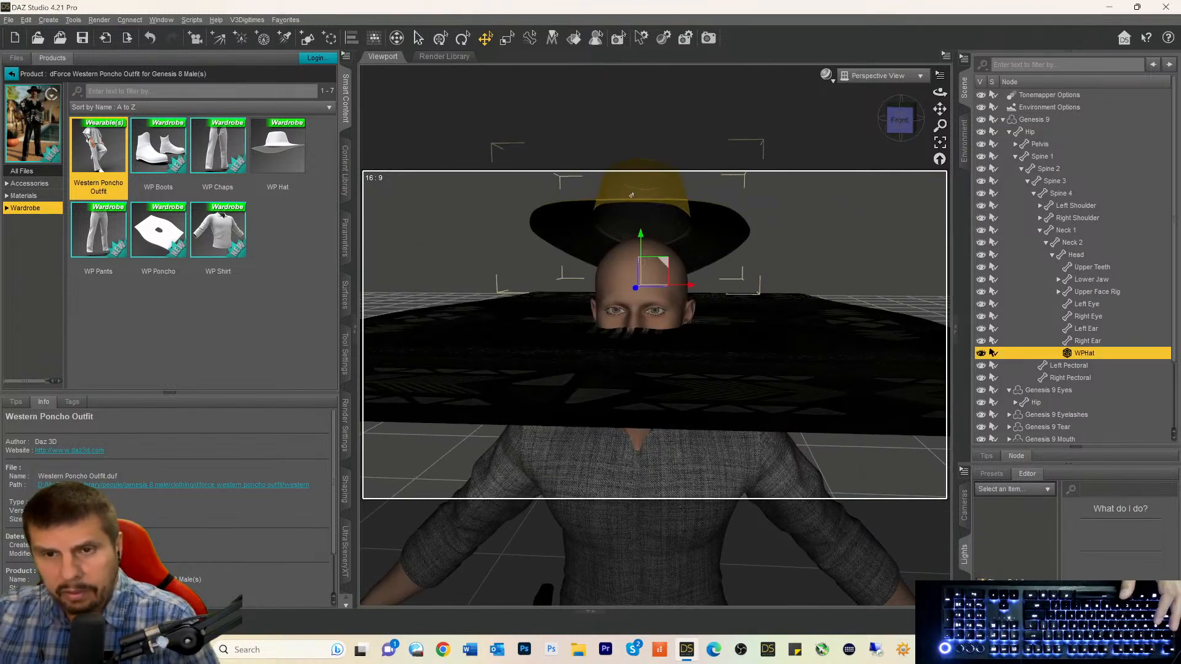
left_click_drag(638, 234, 625, 290)
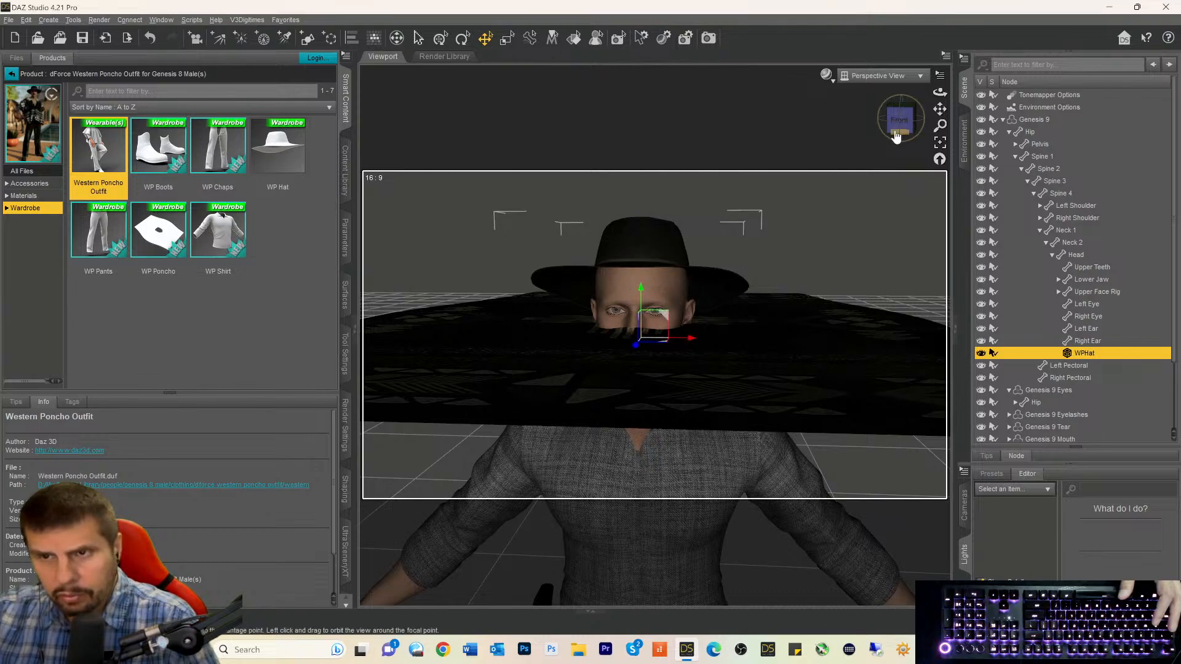
Lower the WPPoncho along its vertical axis until its neck opening lies just below the figure's chin.
mouse_move(901, 120)
left_mouse_down()
mouse_move(932, 133)
mouse_move(879, 120)
left_mouse_up()
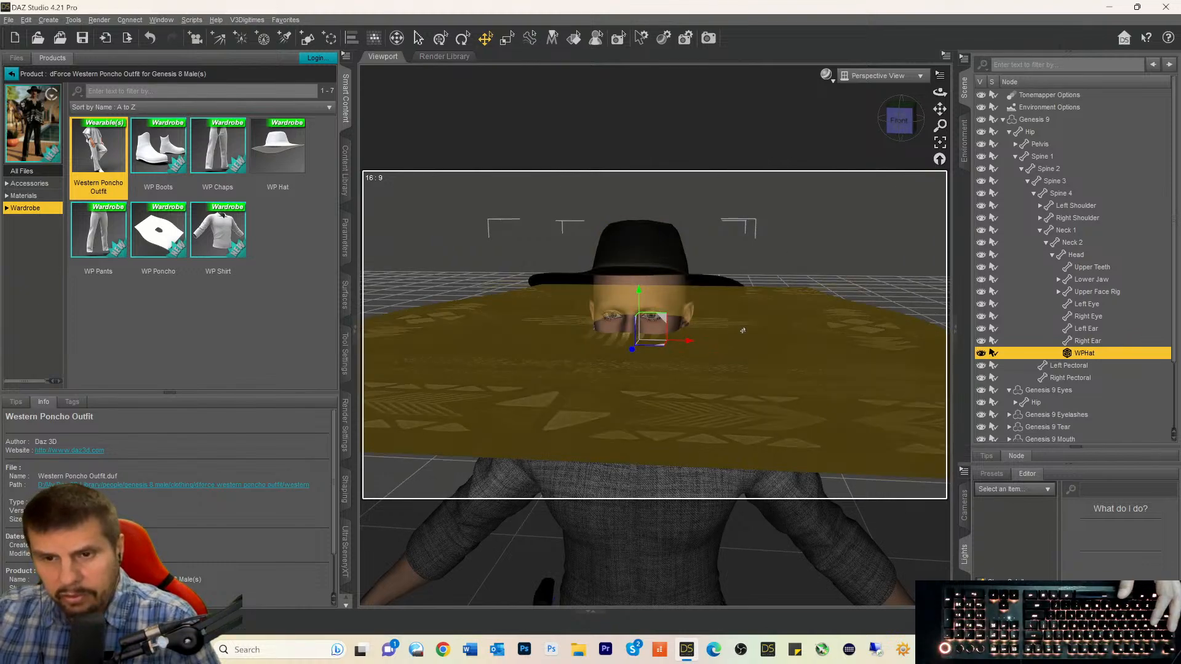
left_click(717, 331)
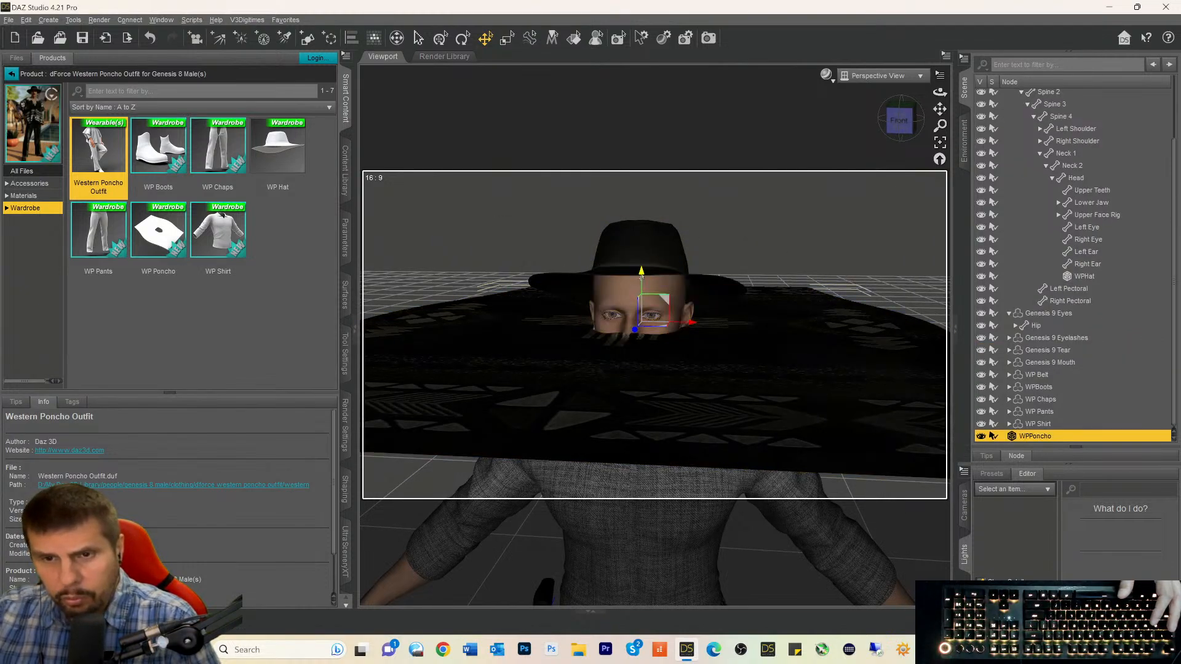
left_click_drag(640, 272, 605, 326)
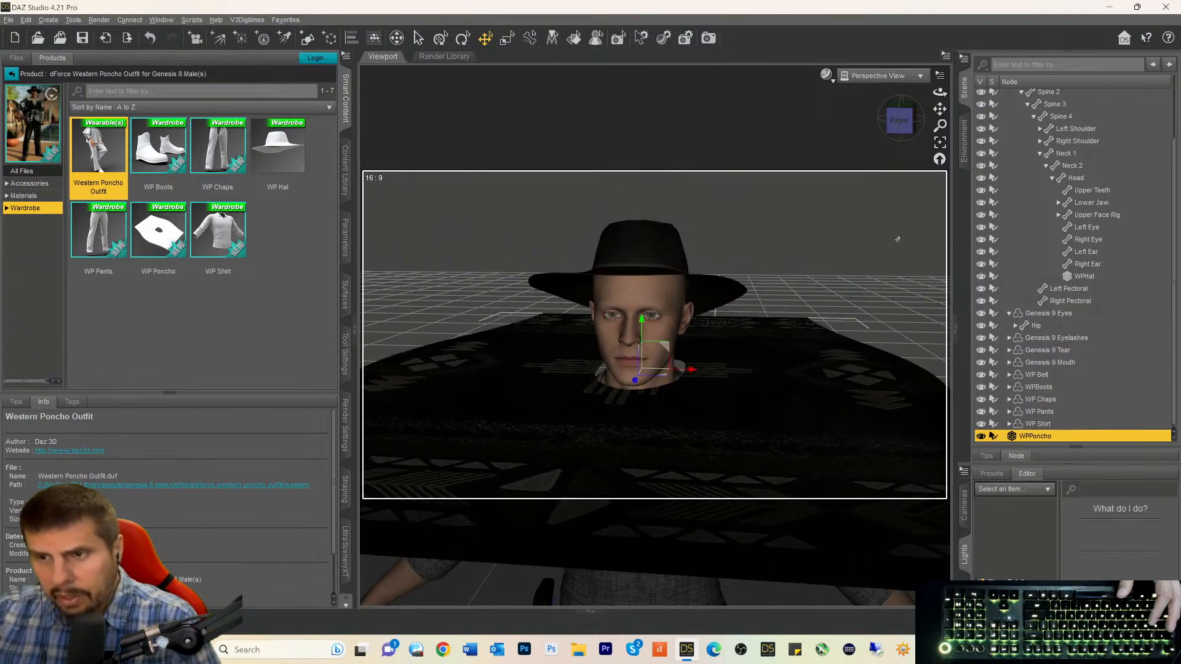
Hide the WPPouchSmall mesh hanging at the side of the WP Belt.
scroll(1010, 214, "up", 3)
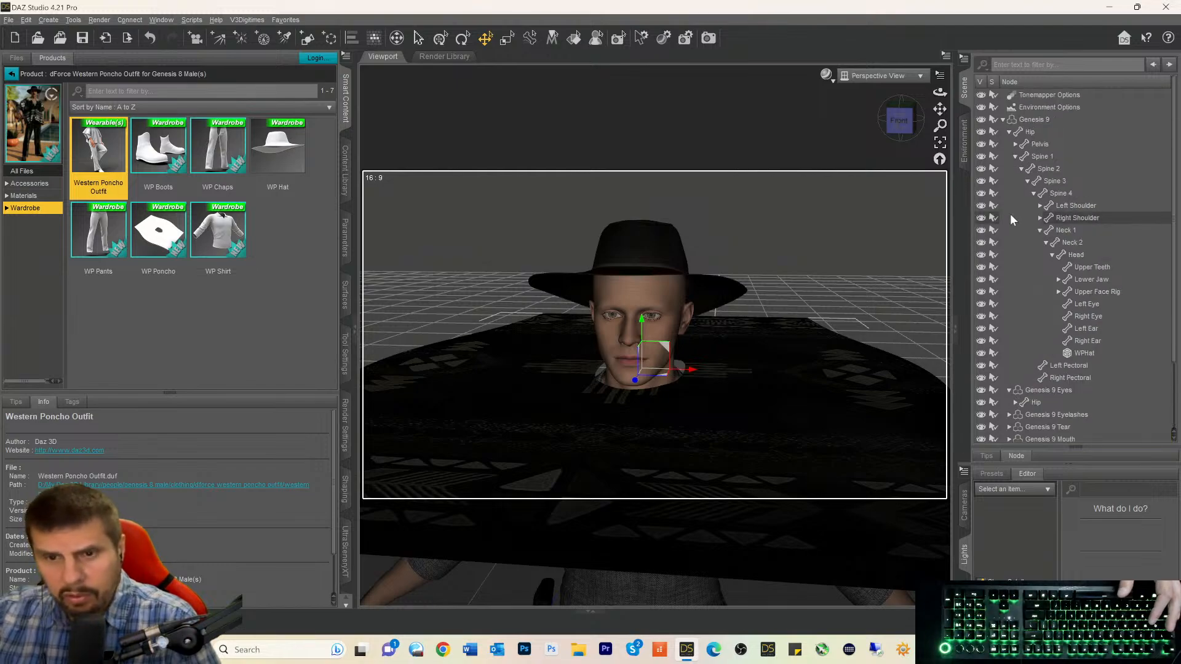
scroll(1010, 213, "down", 3)
left_click_drag(940, 109, 708, 128)
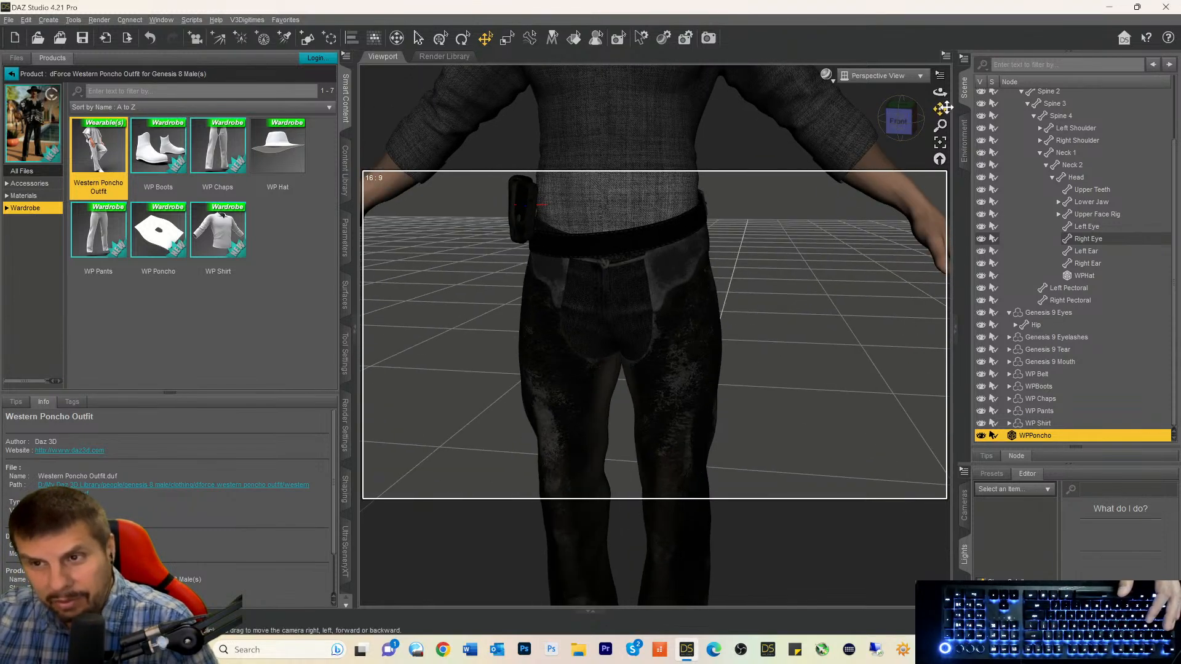
left_click_drag(941, 108, 942, 109)
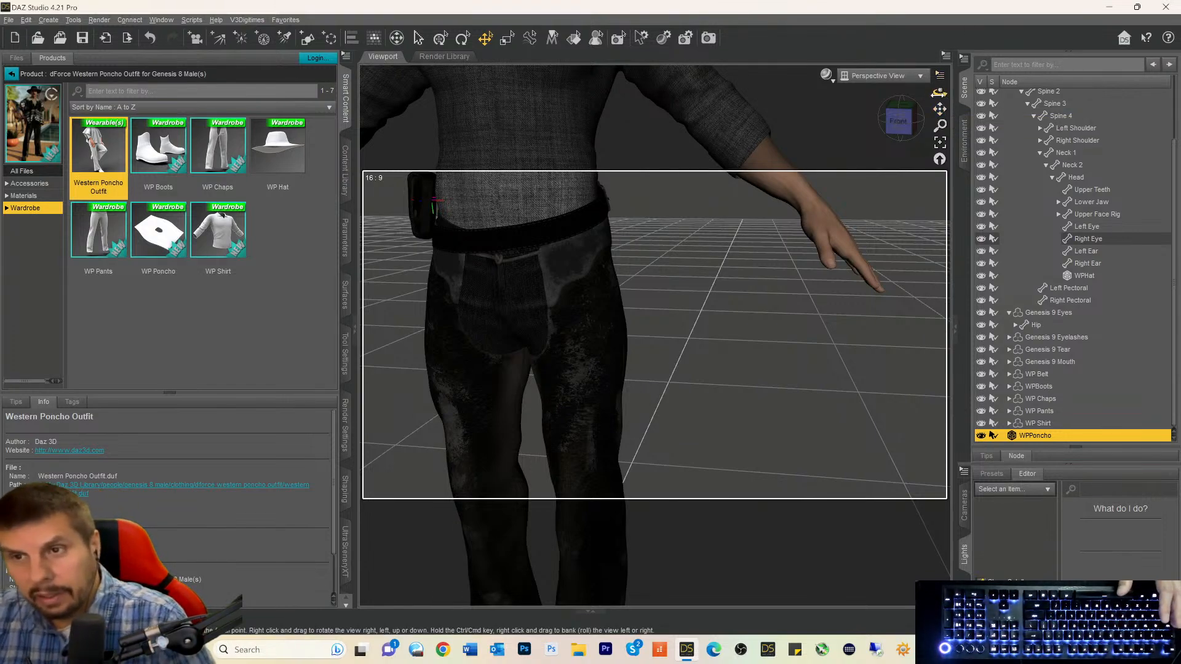
left_click_drag(940, 108, 899, 130)
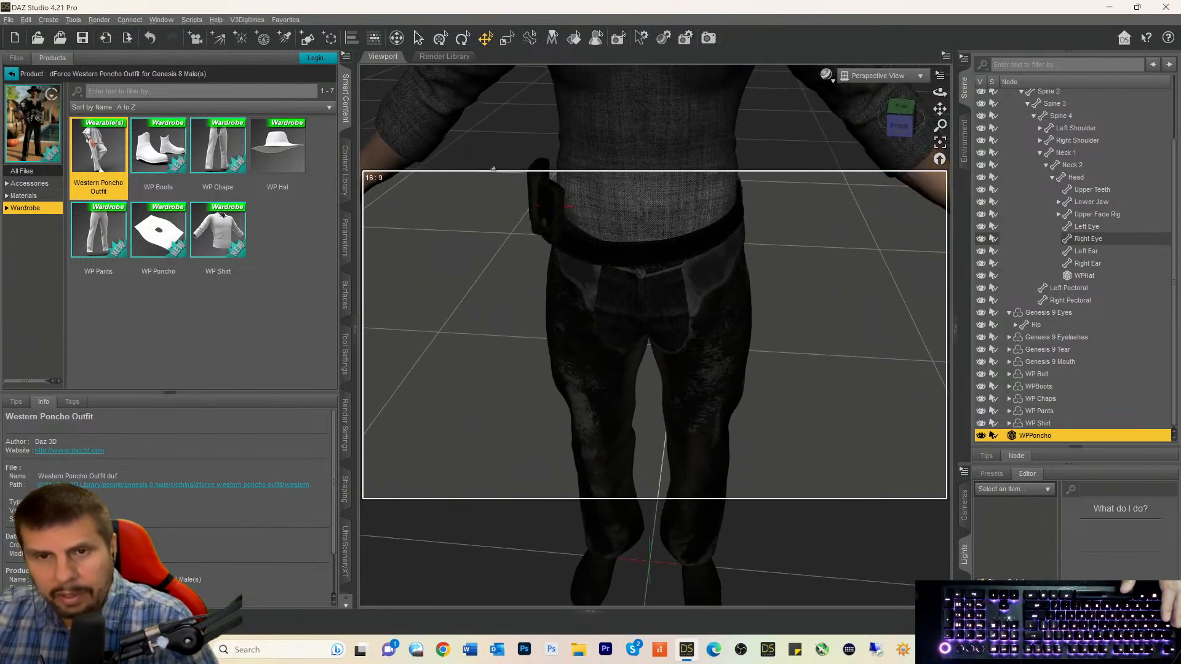
left_click(539, 205)
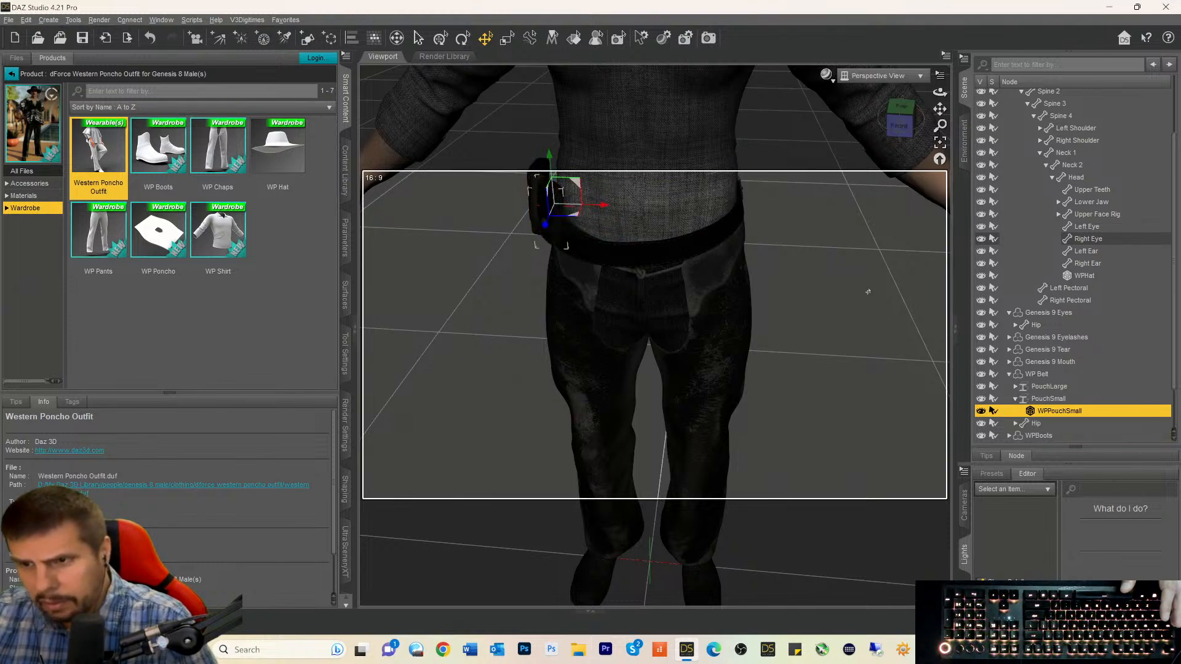
left_click(981, 411)
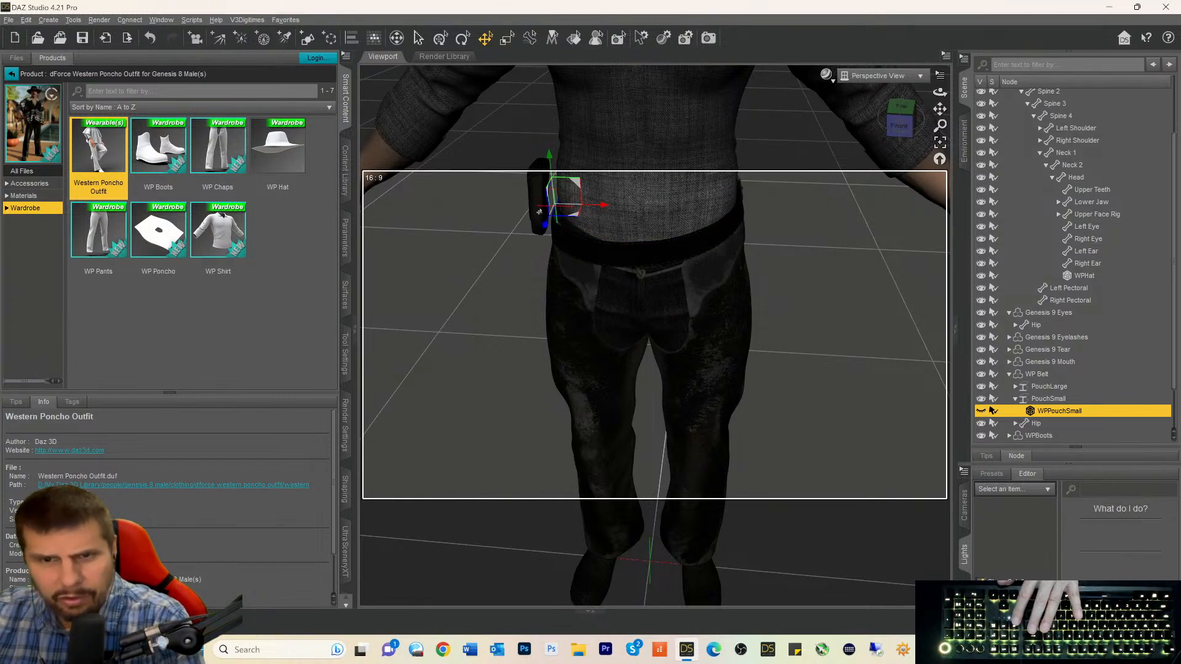
Delete the PouchLarge and PouchSmall groups from the WP Belt and collapse the belt's hierarchy.
left_click(542, 211)
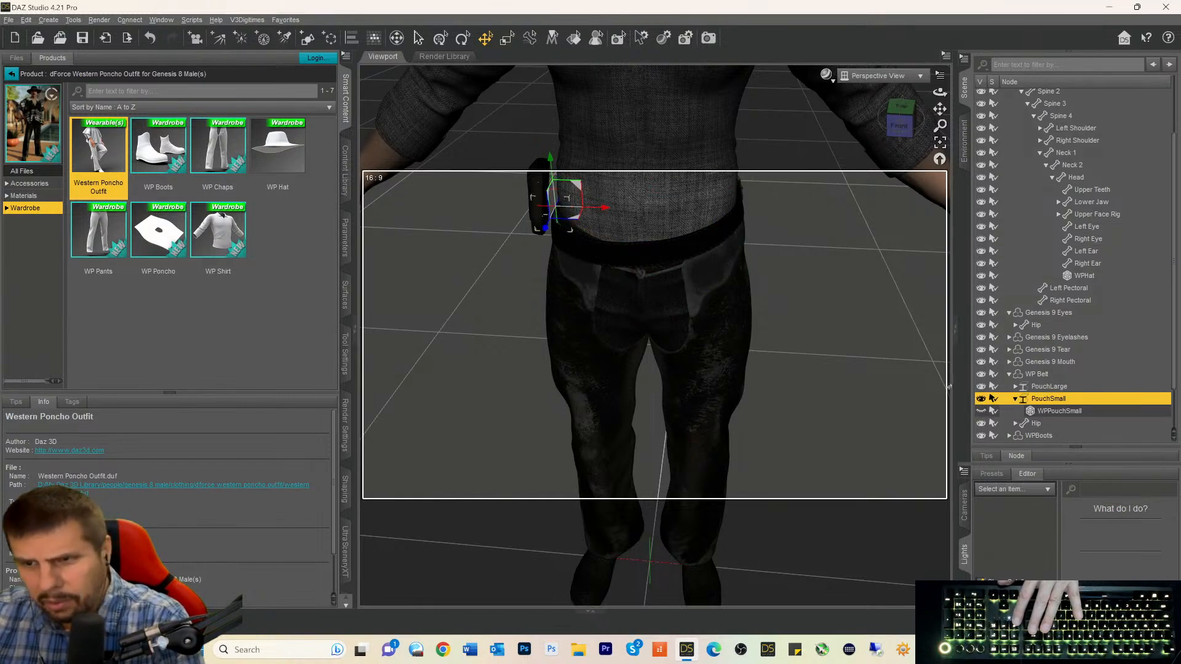
left_click(1037, 387)
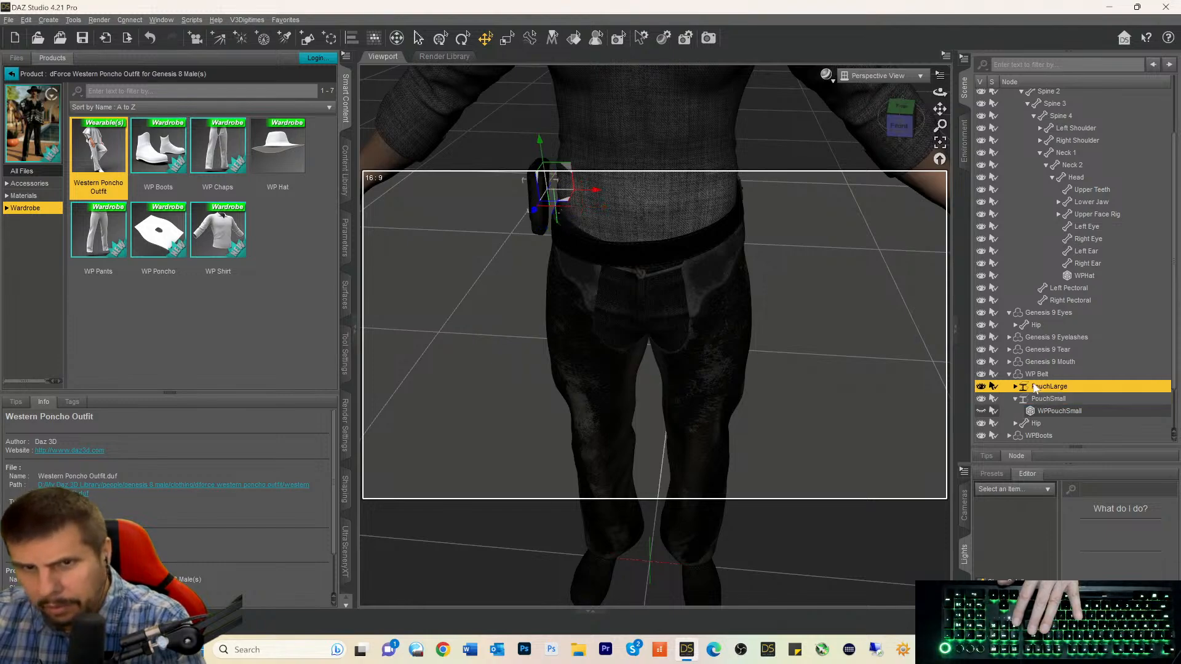
key("Delete")
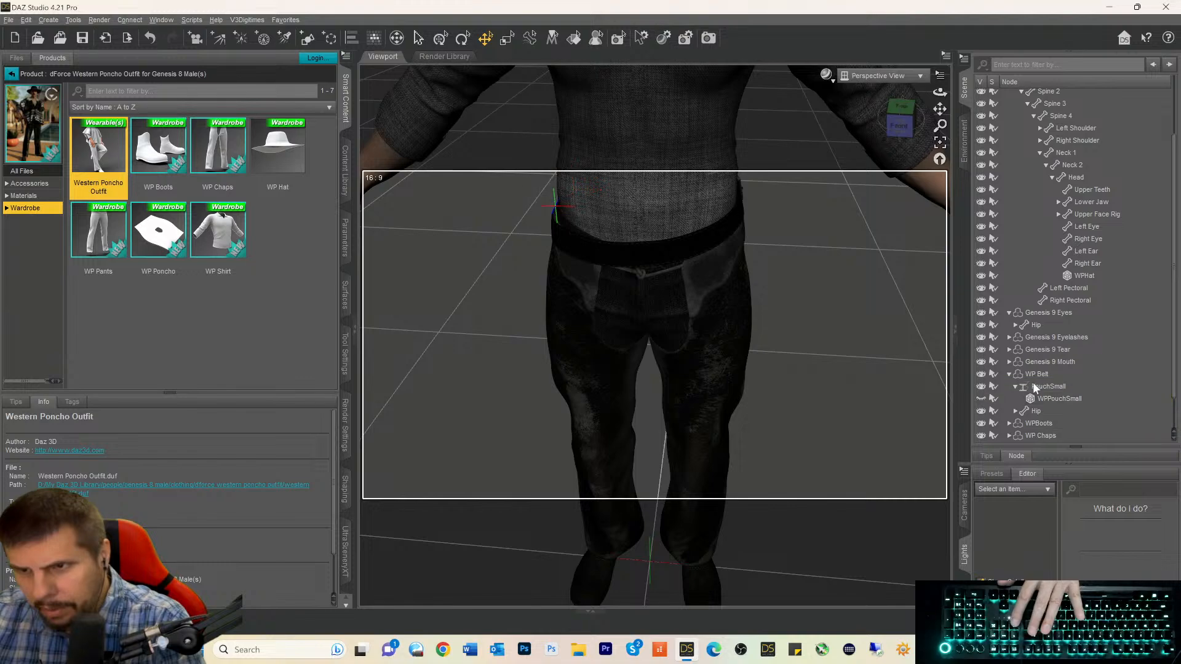
left_click(1034, 386)
key("Delete")
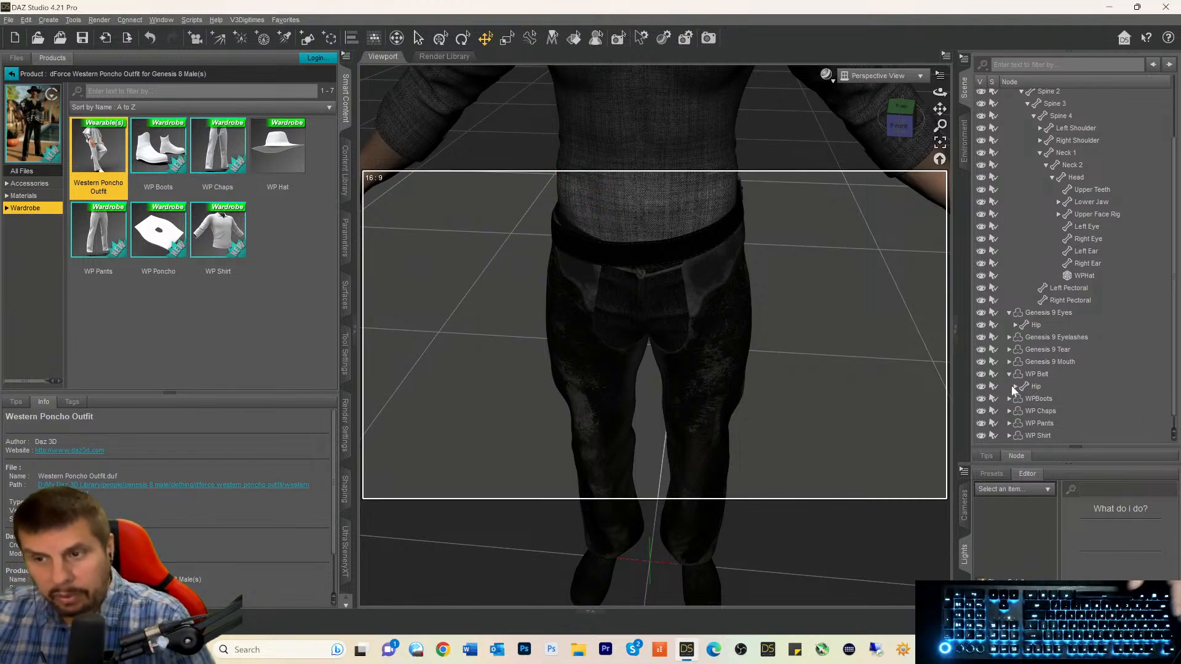
left_click(1009, 374)
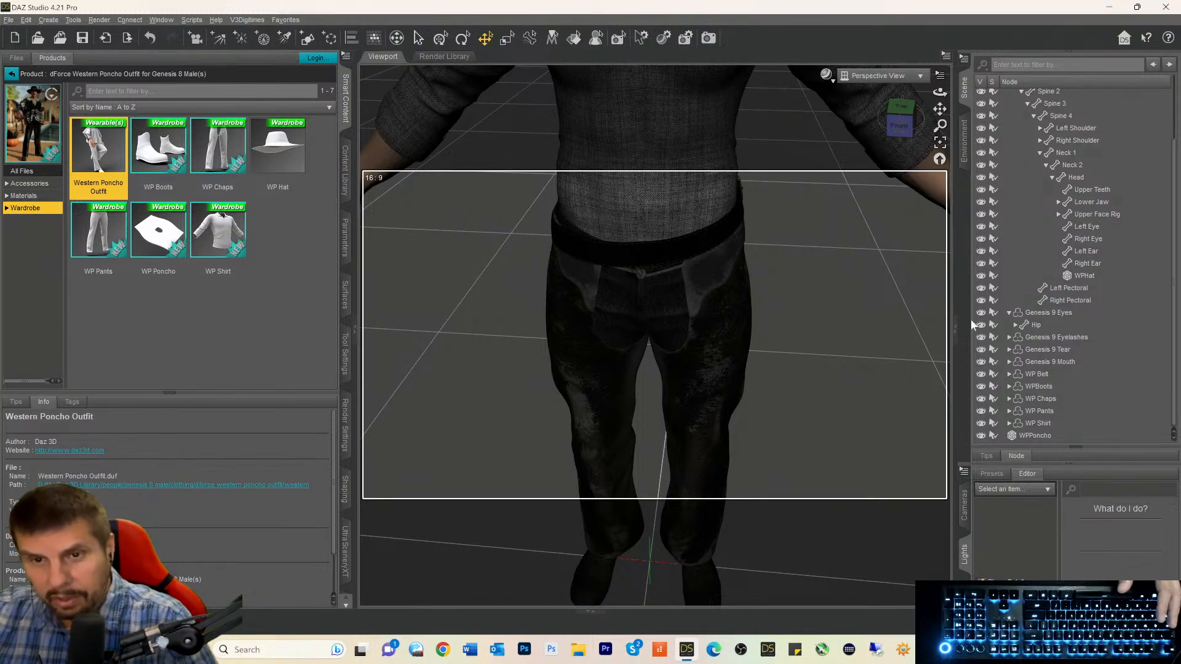
Leave the Western Poncho Outfit product, search the product library for "horse", and examine the matching horse products.
mouse_move(897, 141)
left_mouse_down()
mouse_move(1163, 158)
mouse_move(900, 139)
mouse_move(940, 87)
mouse_move(939, 124)
mouse_move(898, 136)
left_mouse_up()
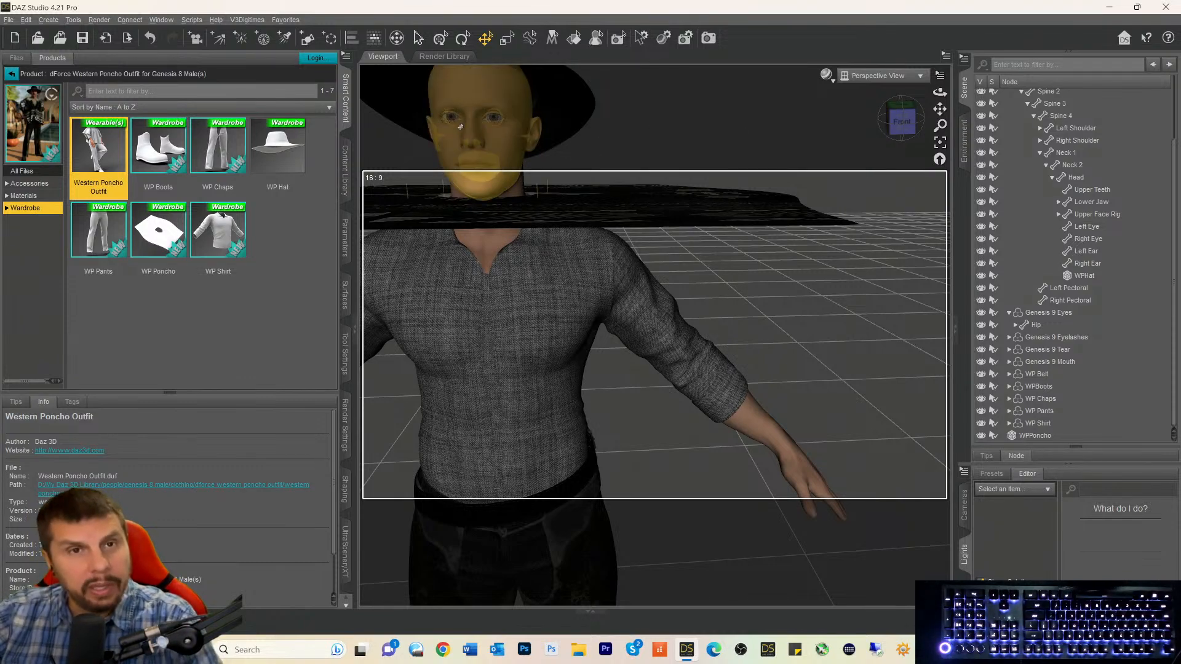
left_click(9, 74)
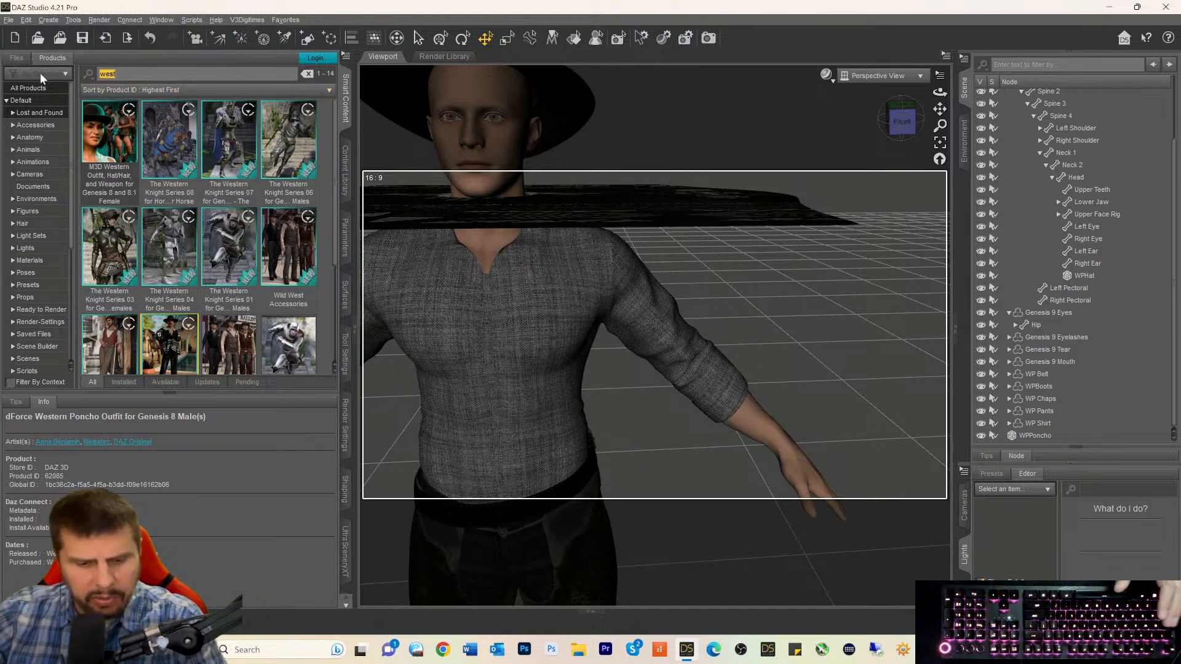
key("BackSpace")
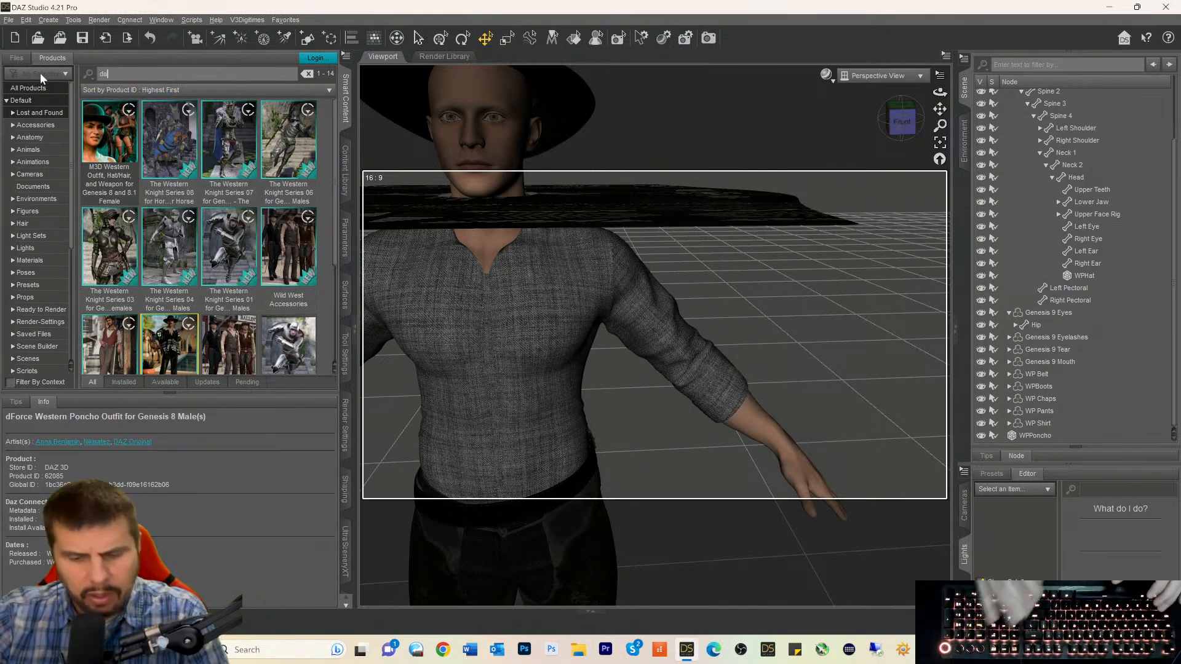
type("horse")
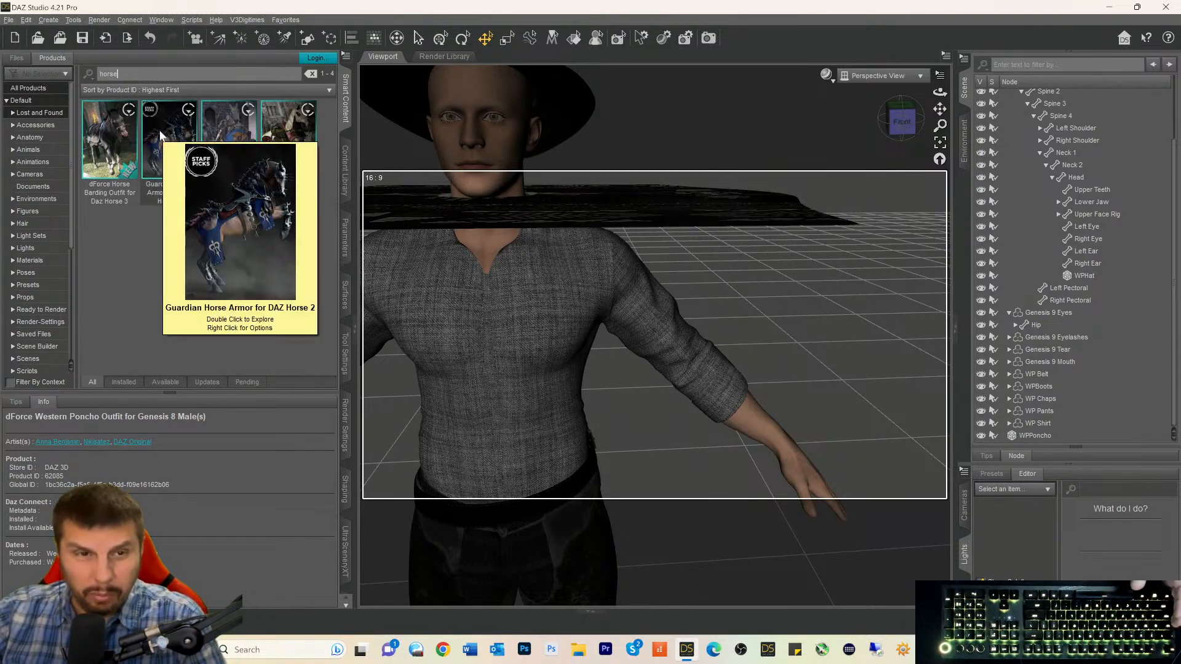
mouse_move(136, 171)
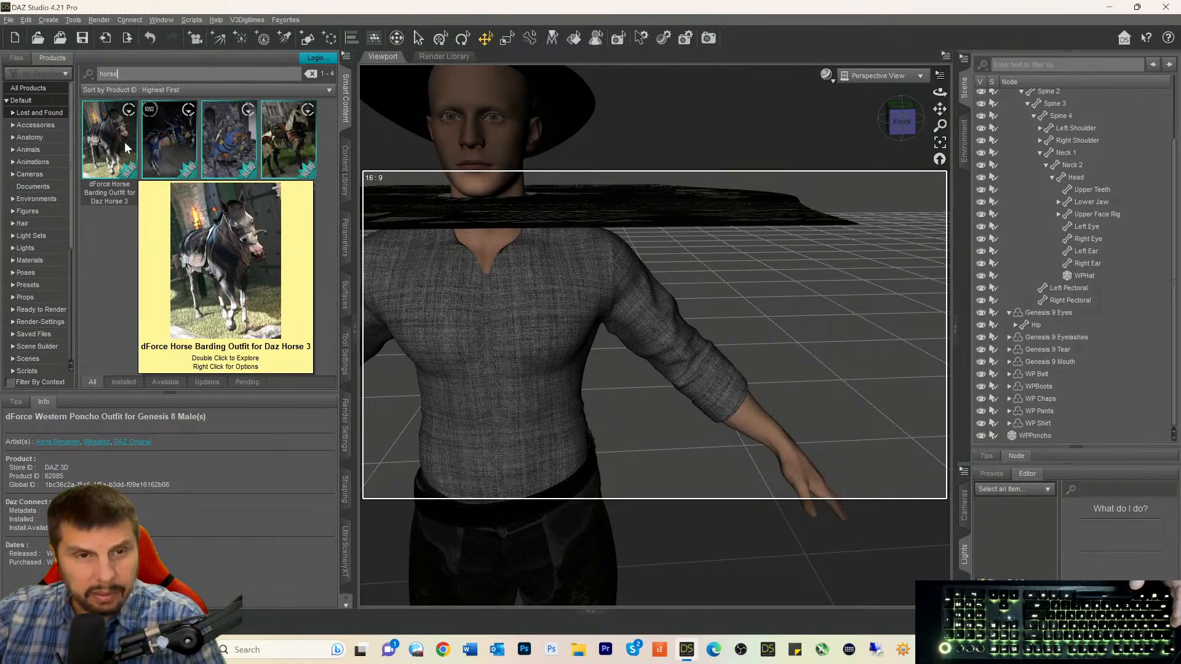
mouse_move(220, 136)
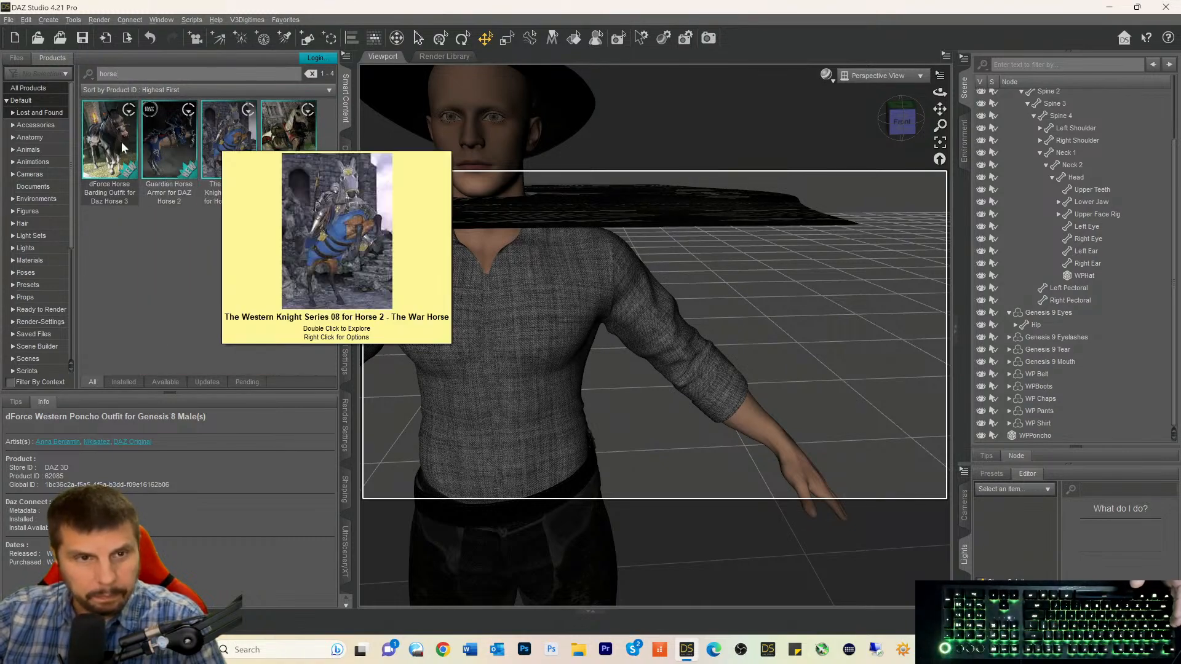
left_click(83, 273)
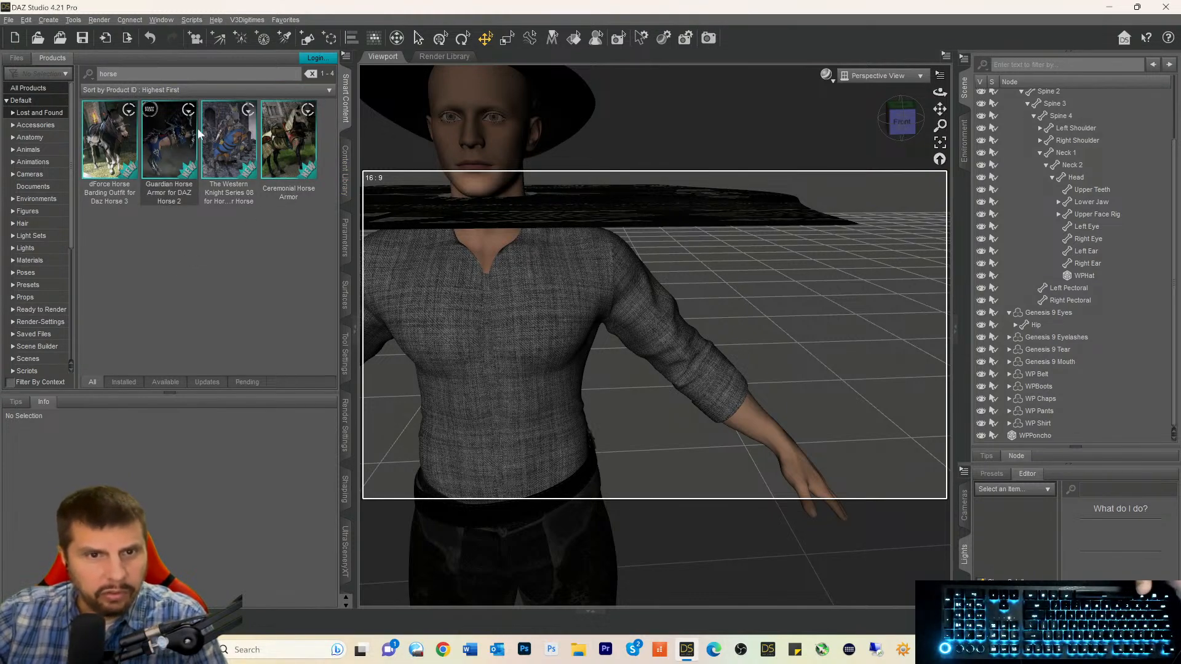
mouse_move(143, 150)
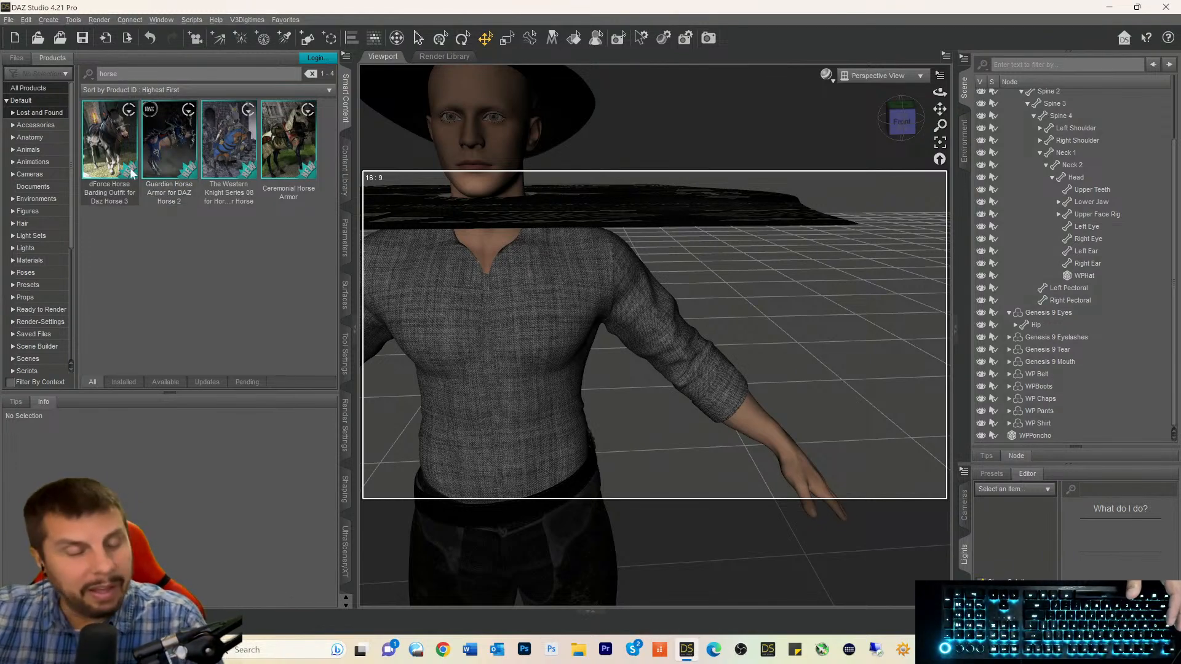
mouse_move(121, 174)
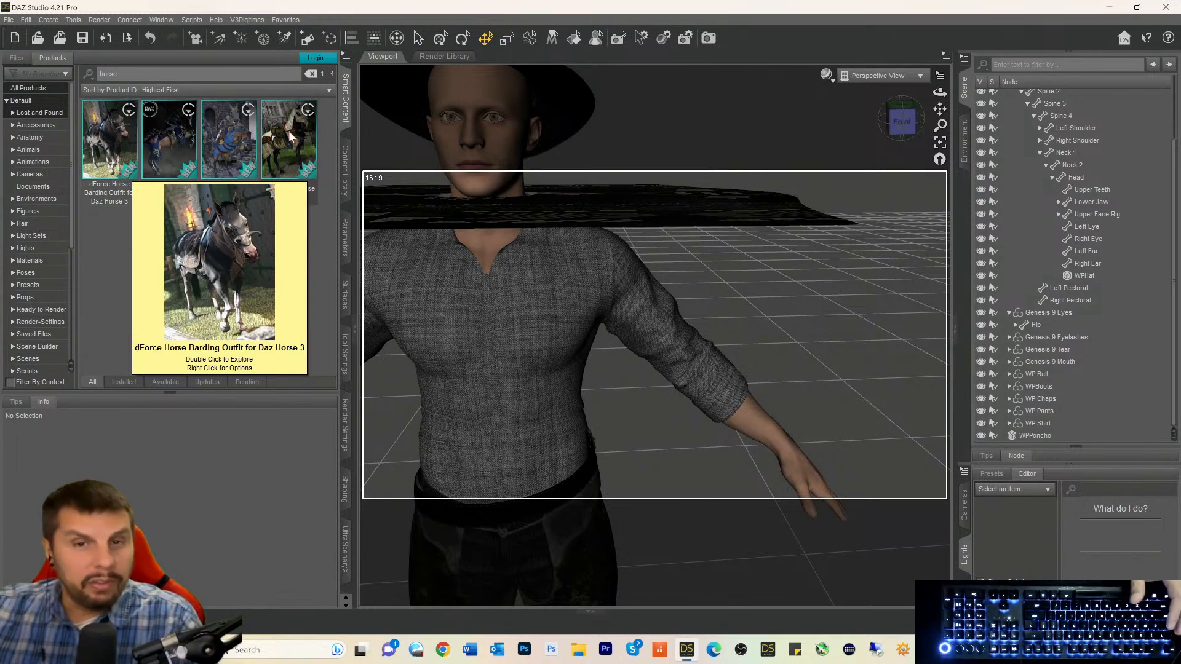
left_click_drag(942, 107, 942, 91)
left_click_drag(940, 108, 912, 57)
scroll(814, 251, "down", 2)
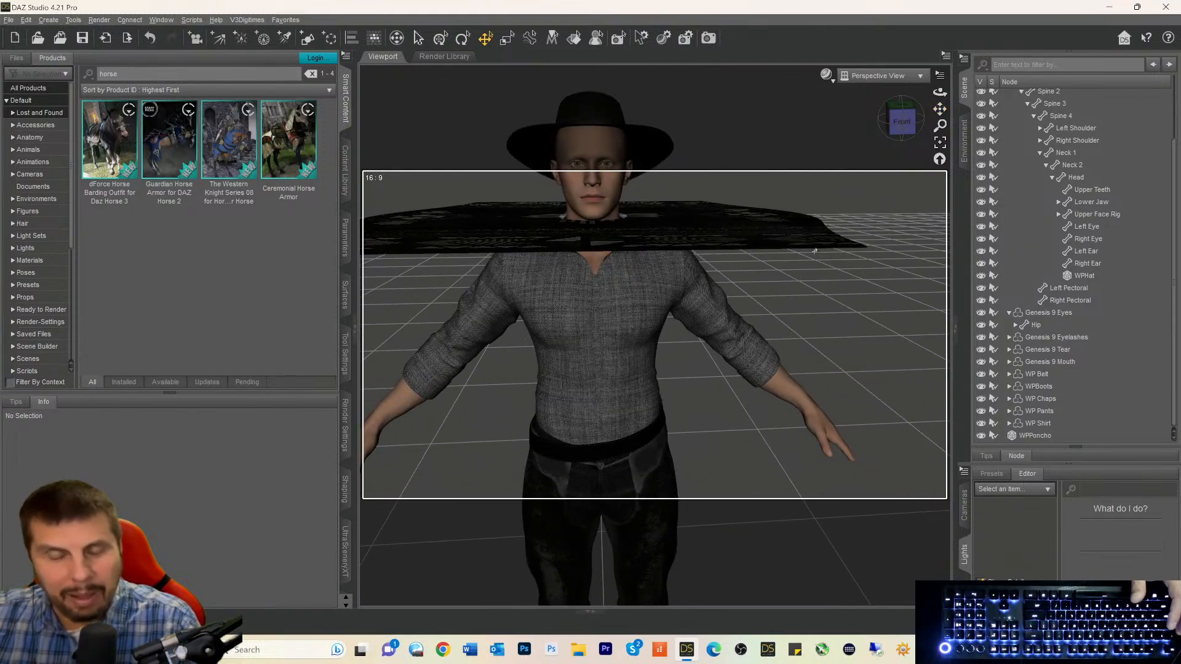
scroll(812, 248, "down", 2)
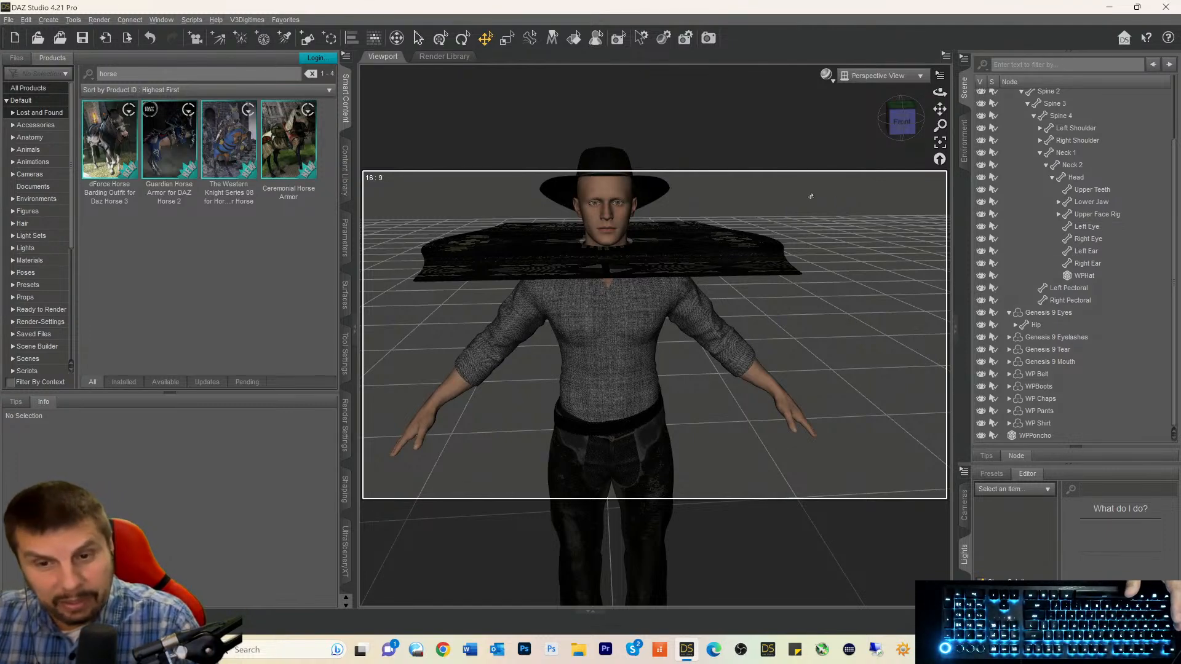
left_click_drag(902, 121, 901, 116)
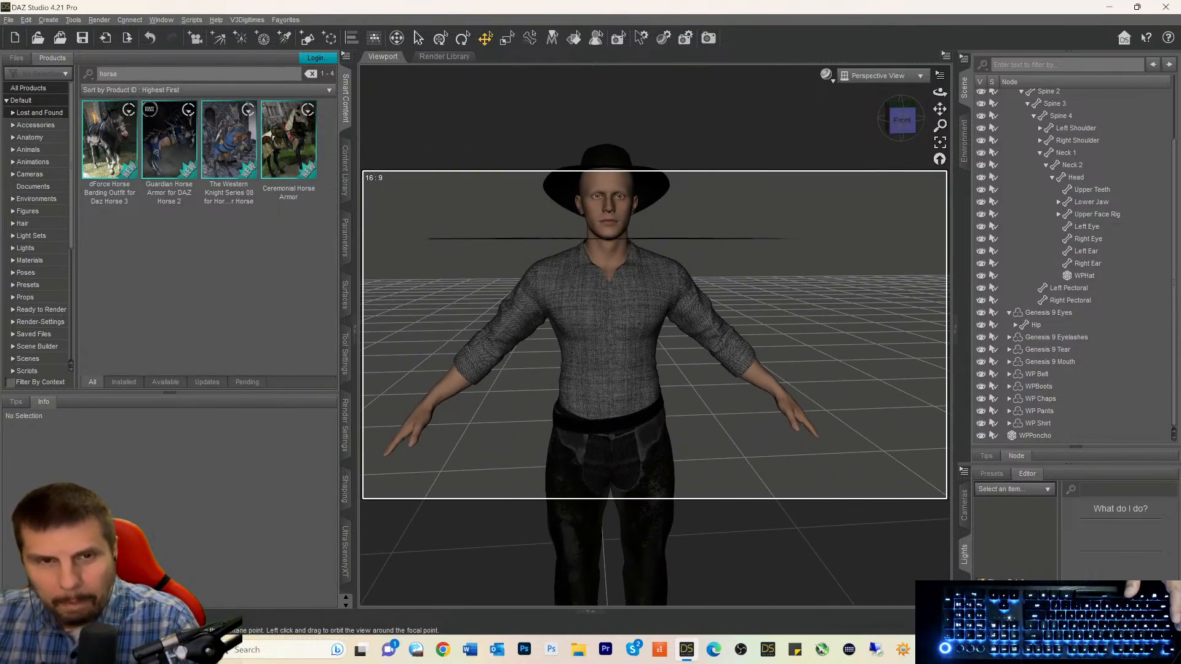
Inspect The War Horse and Ceremonial Horse Armor products, and widen the horse search to the whole Default category.
left_click(94, 150)
left_click(248, 166)
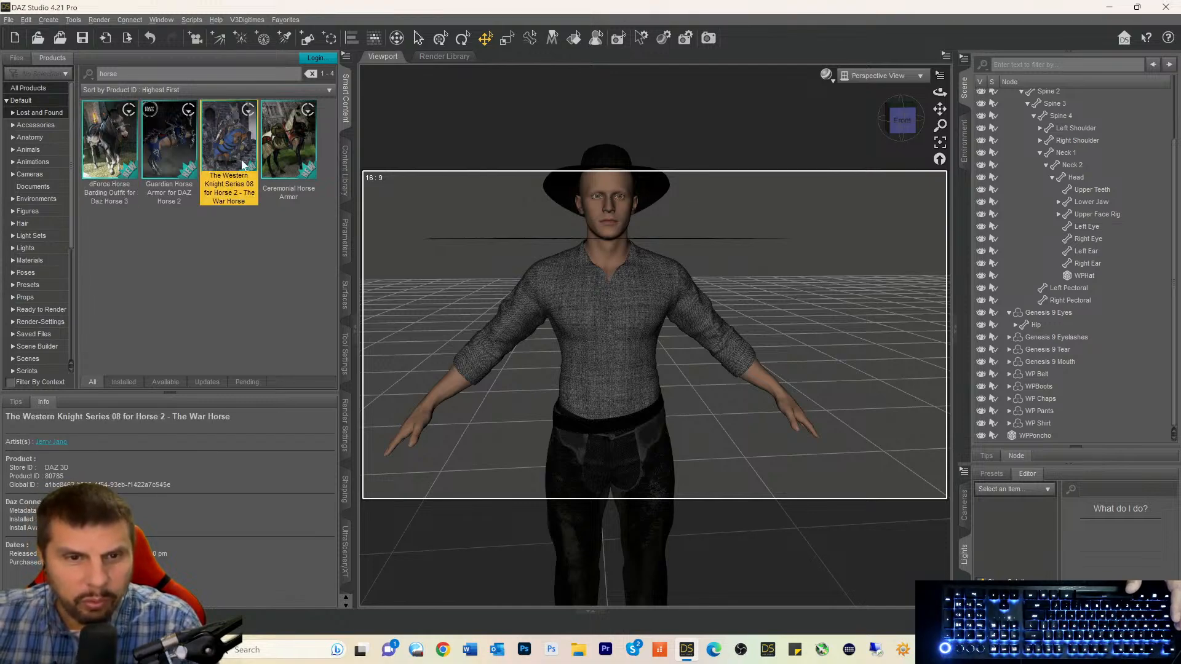
left_click(294, 161)
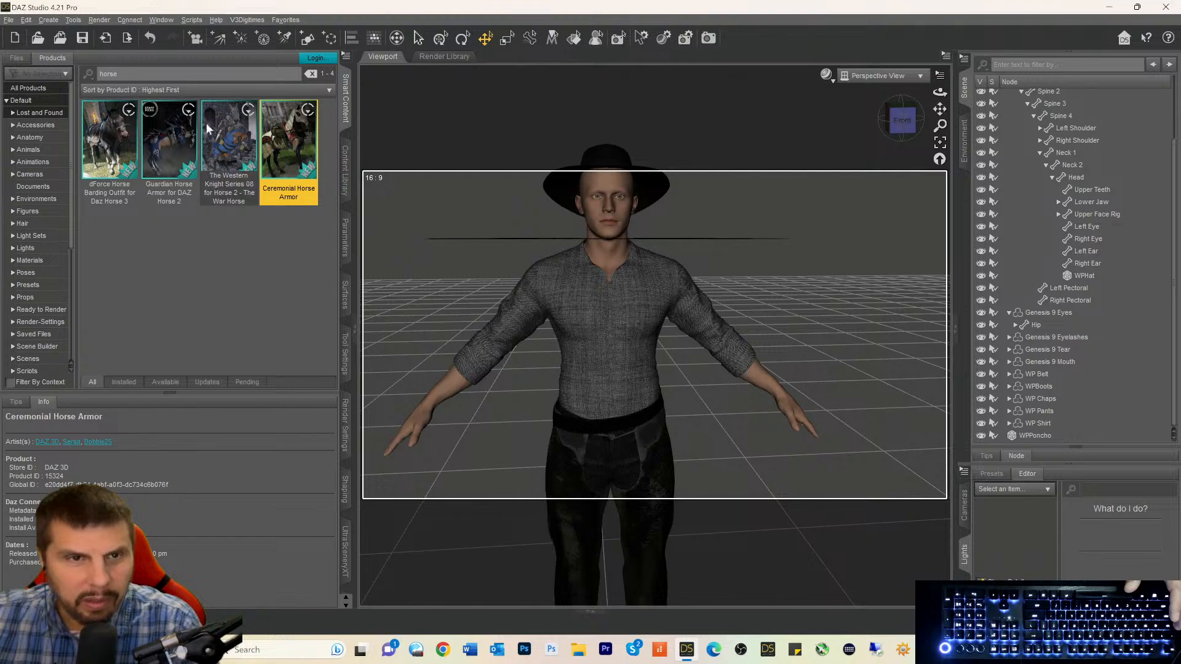
left_click(23, 101)
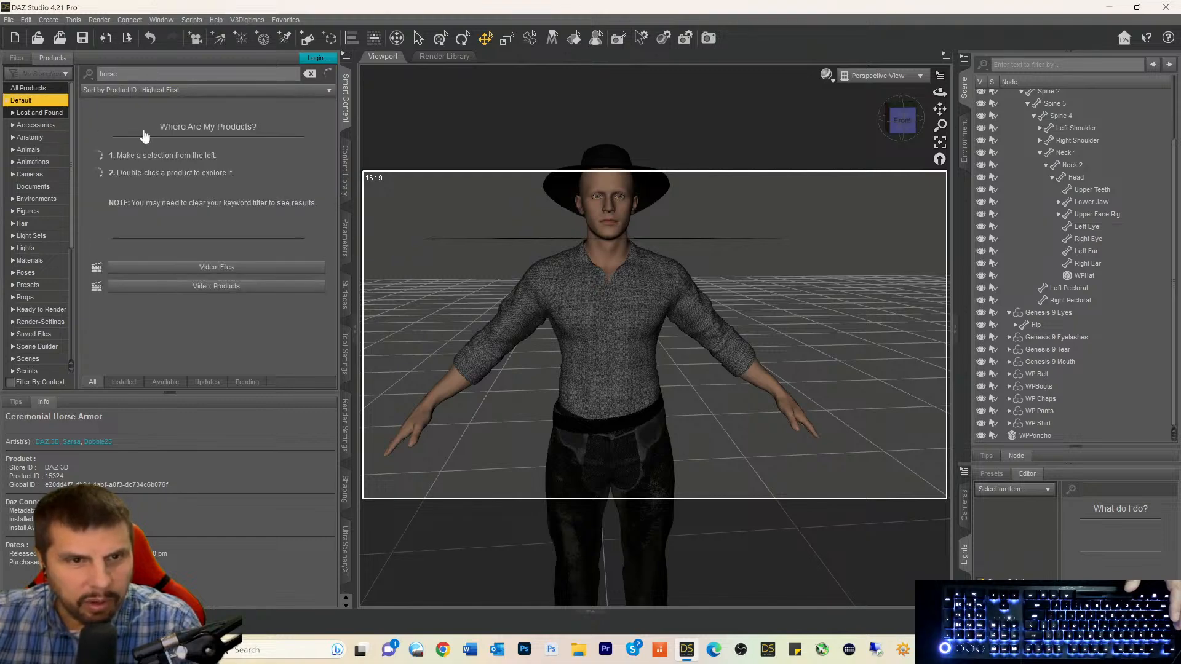
Look through the Default category's horse products, checking Mighty Stallion Poses and West Ride Hierarchical Poses for Daz Horse 3.
scroll(210, 172, "down", 5)
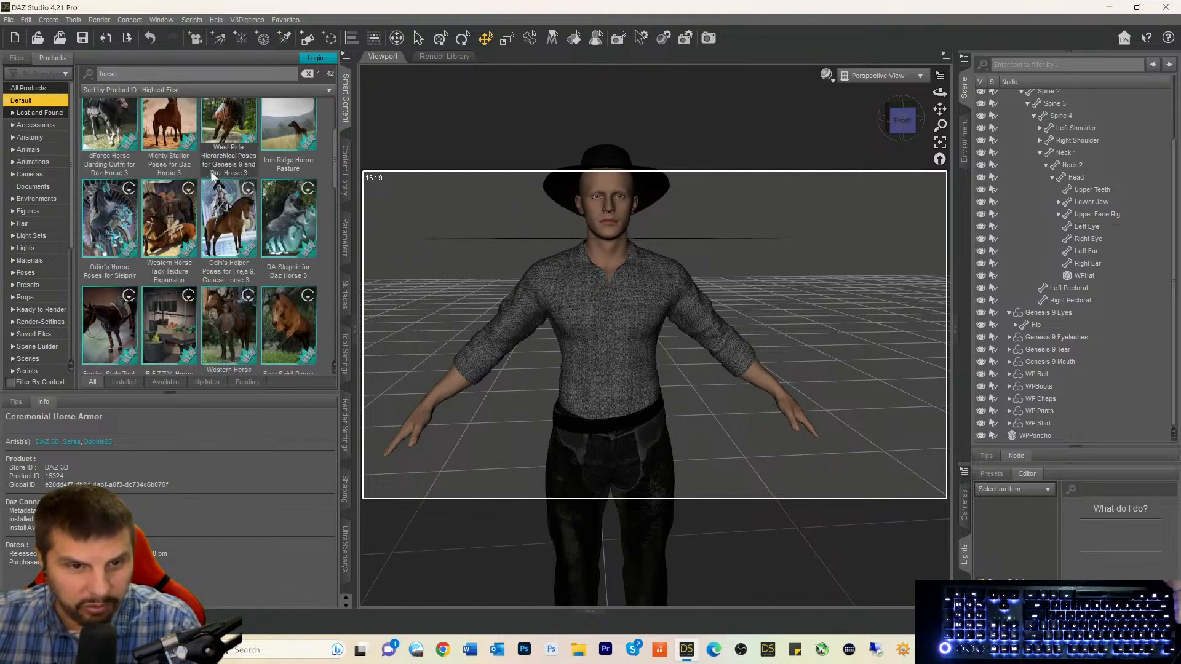
scroll(209, 184, "up", 5)
left_click(195, 240)
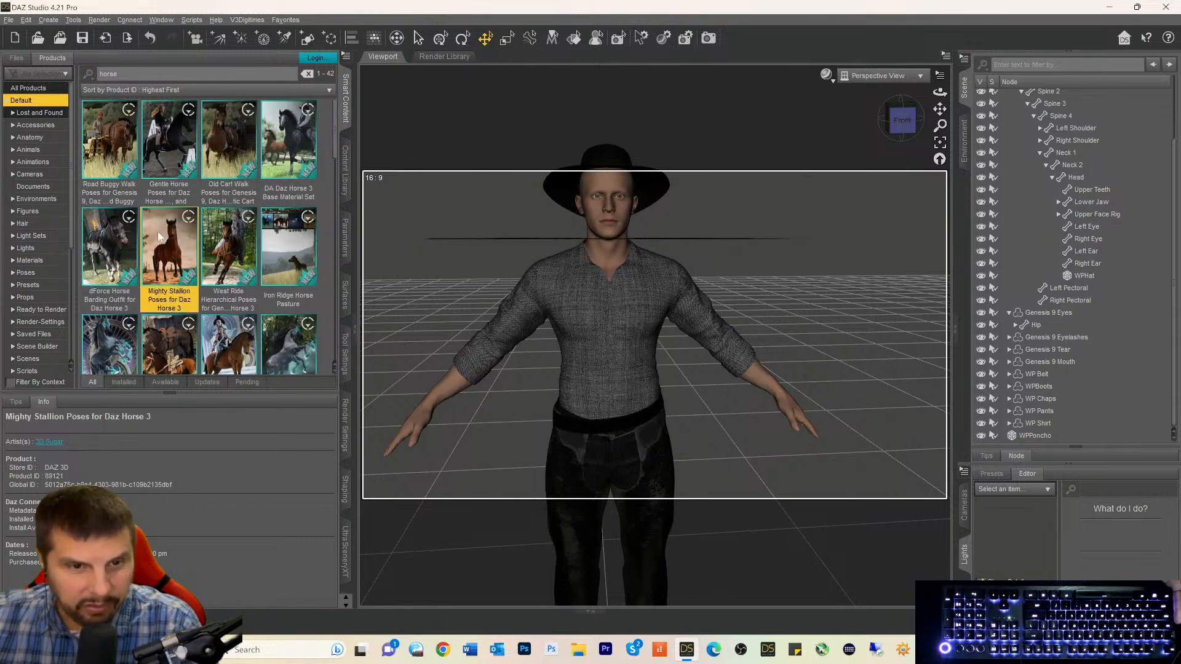
mouse_move(195, 240)
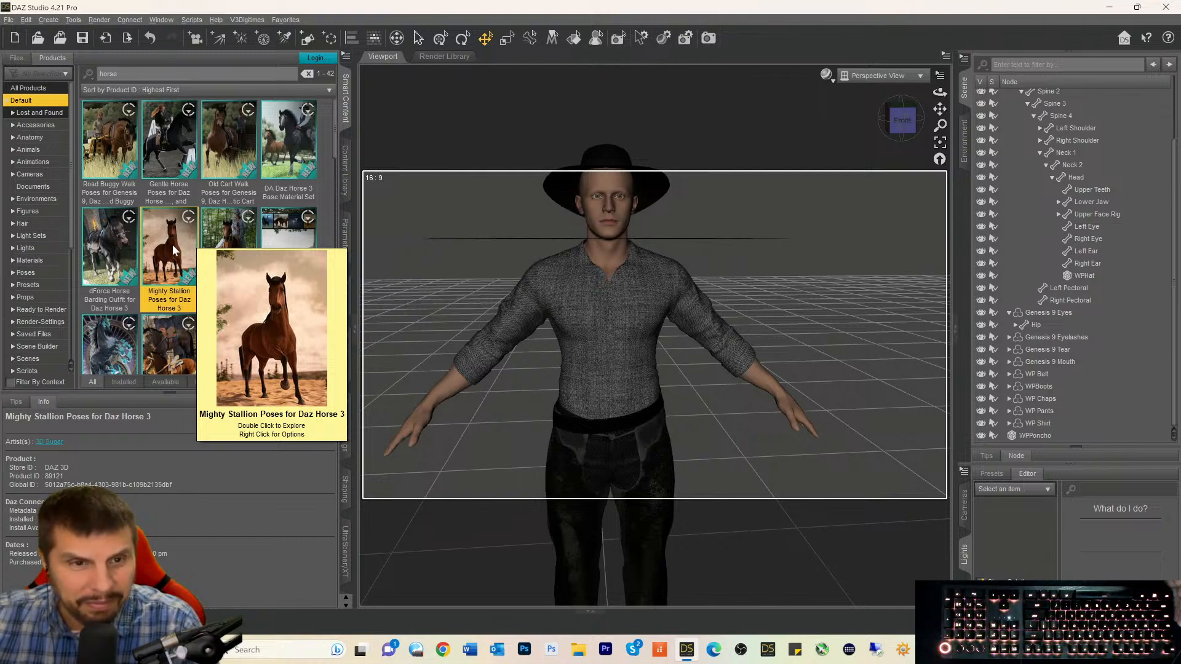
scroll(176, 244, "down", 3)
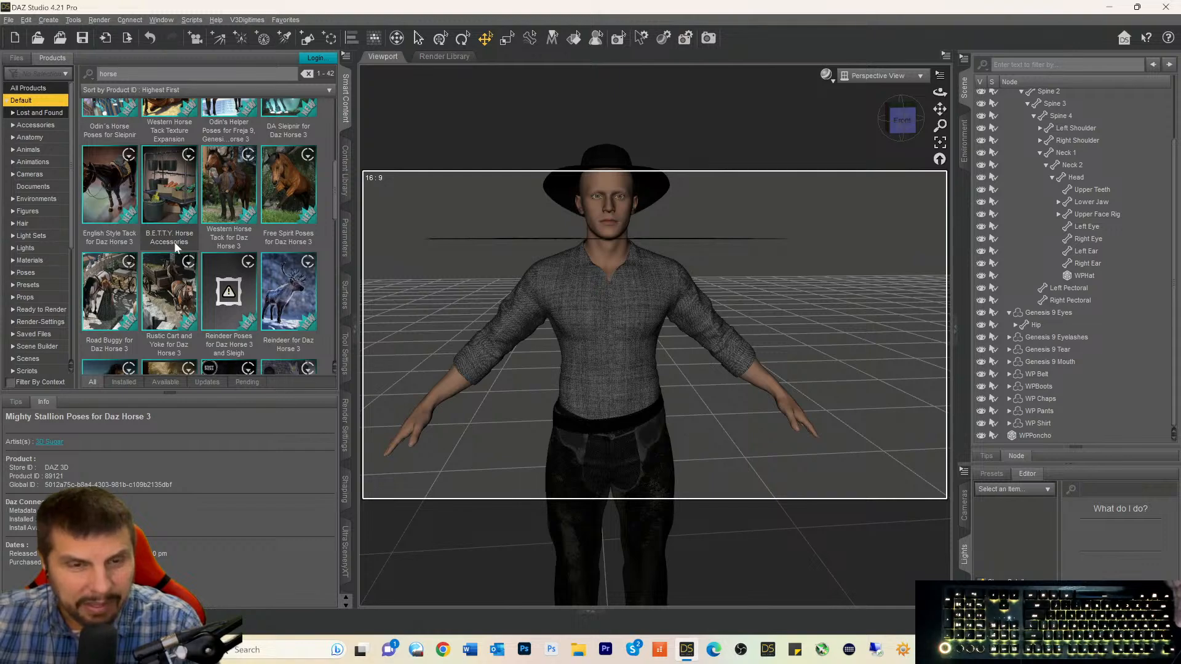
scroll(175, 241, "up", 3)
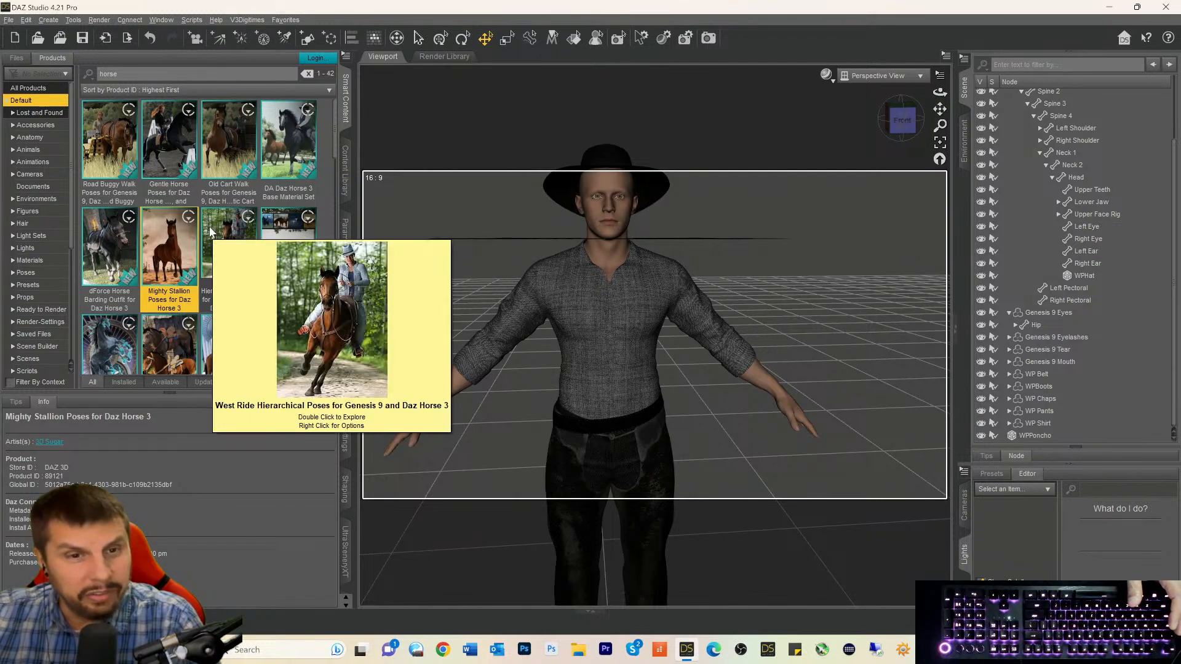
scroll(209, 229, "down", 3)
scroll(209, 229, "up", 2)
scroll(155, 239, "down", 2)
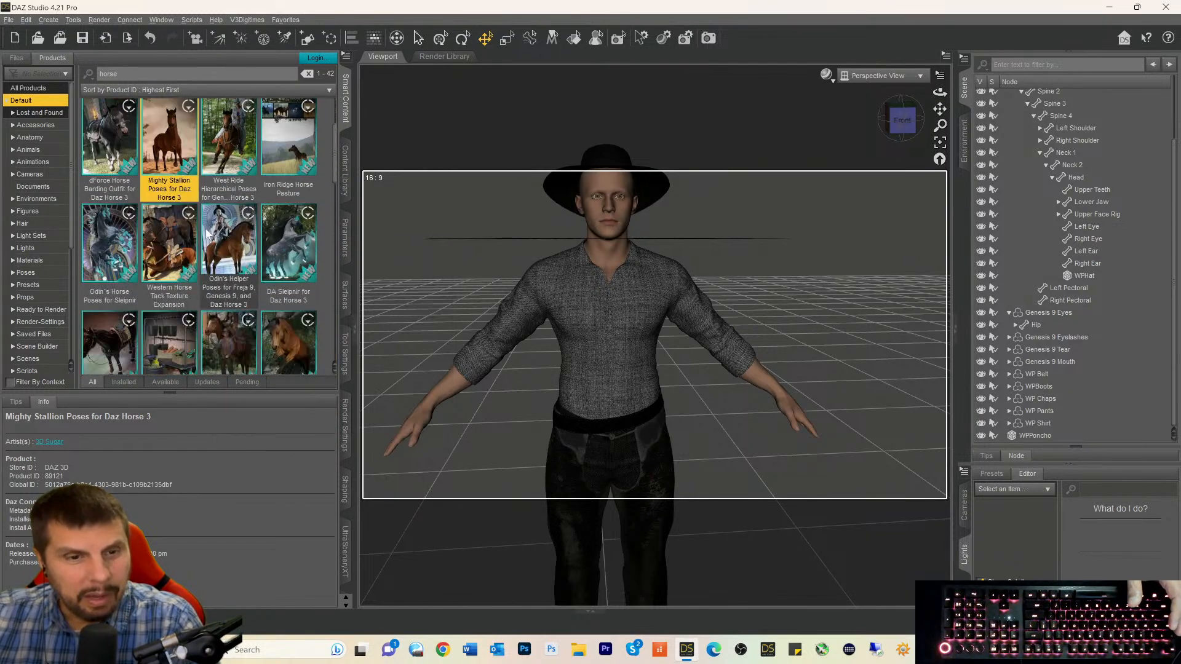
Inspect the English Style Tack, Free Spirit Poses and Western Horse Tack products for Daz Horse 3.
left_click(110, 207)
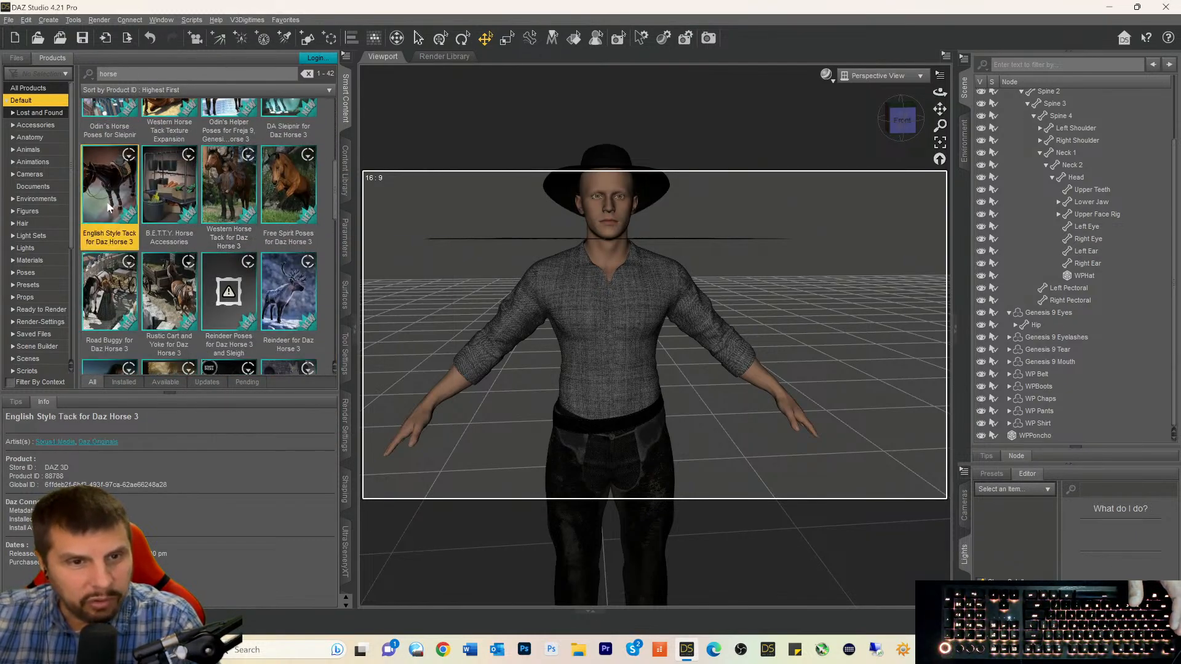
mouse_move(106, 196)
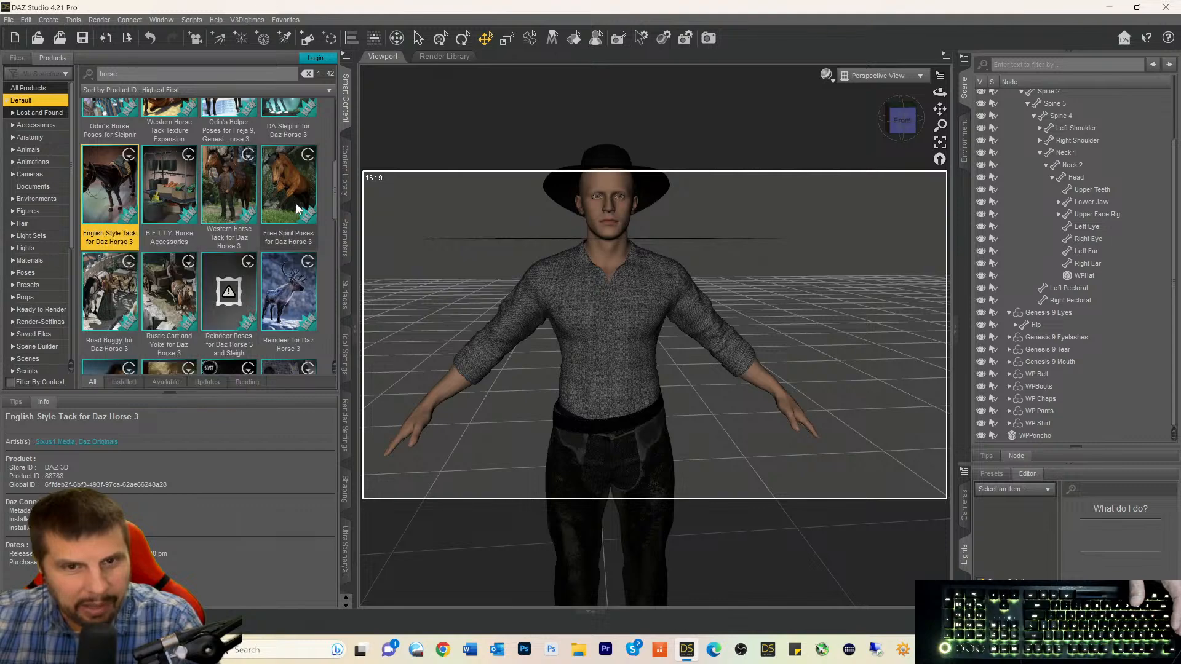
left_click(297, 204)
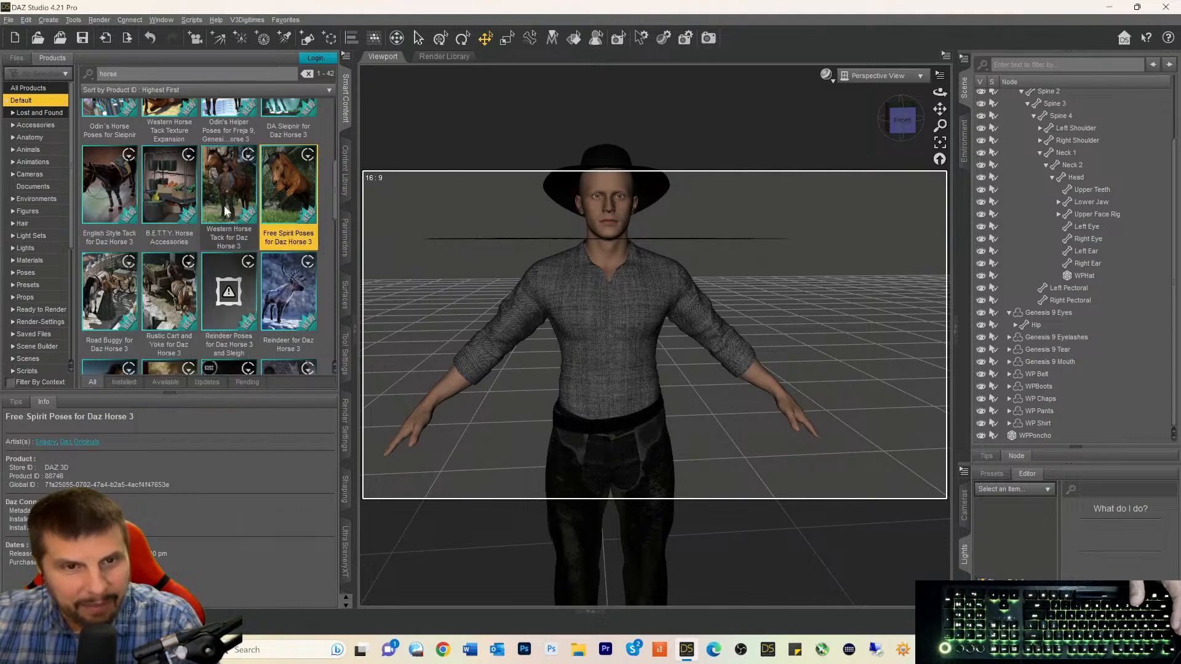
mouse_move(225, 210)
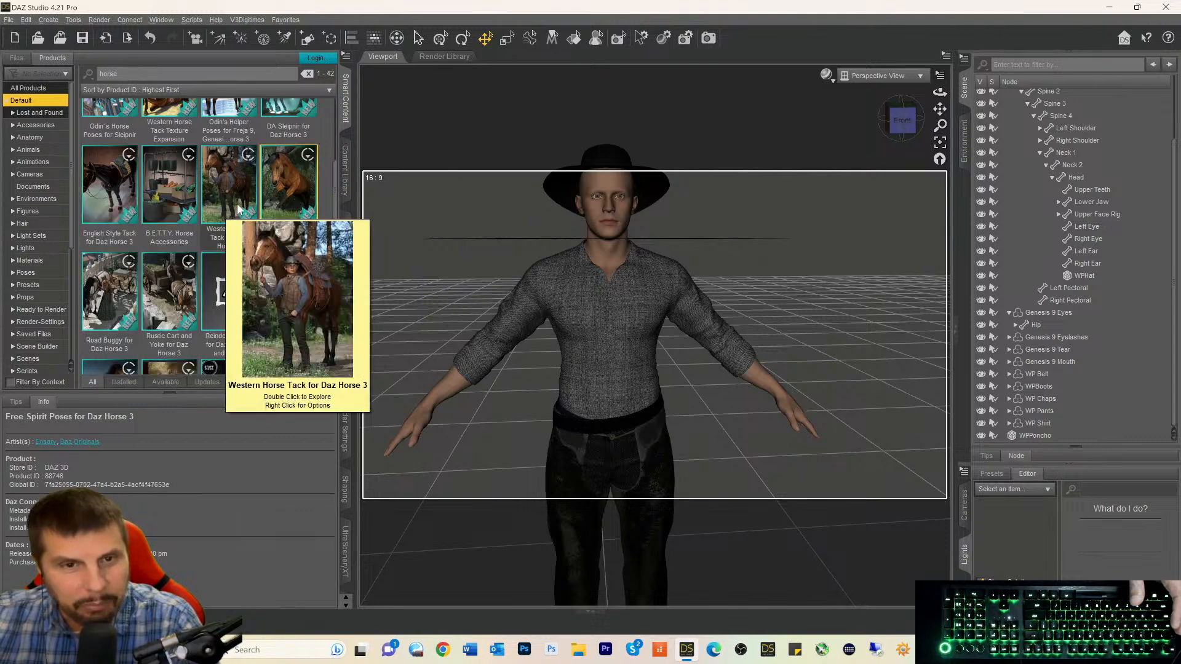
scroll(238, 209, "down", 5)
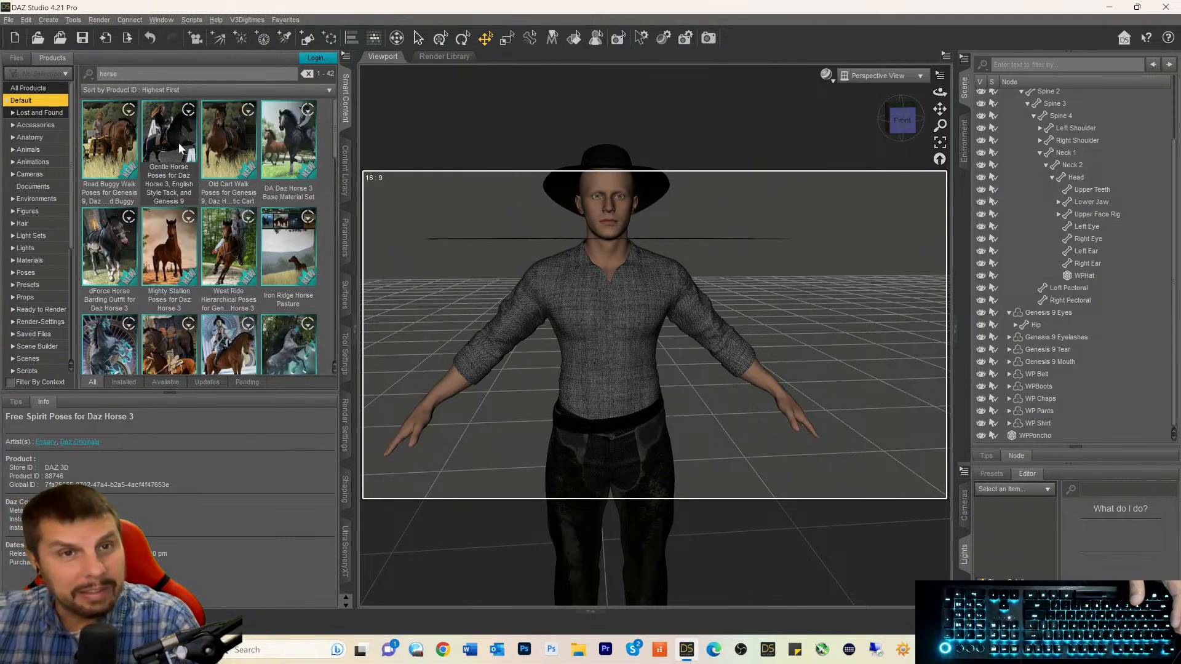
Compare the Old Cart Walk and Mighty Stallion pose products with the Western Horse Tack and Free Spirit Poses.
mouse_move(179, 150)
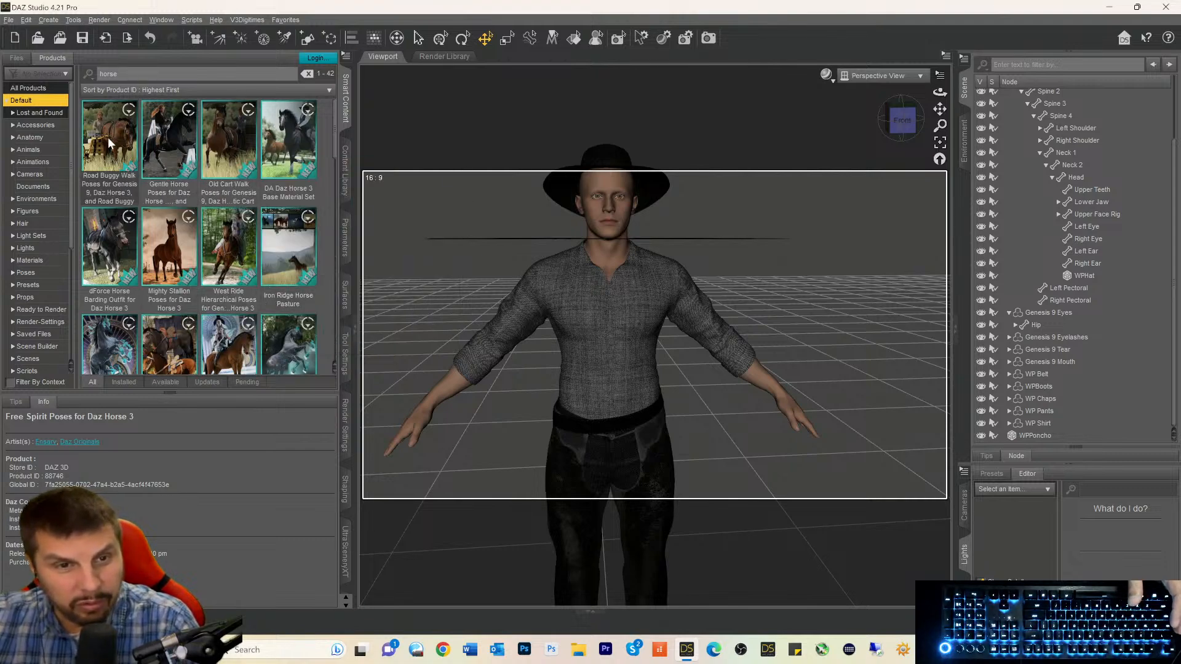
mouse_move(106, 135)
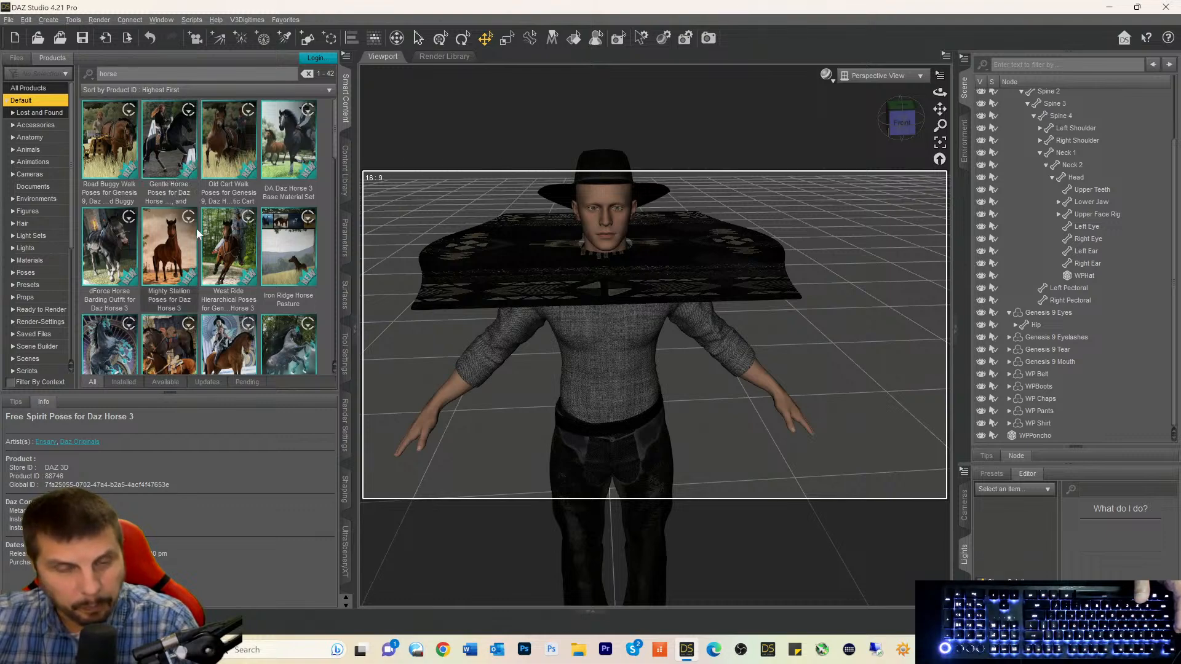
mouse_move(200, 170)
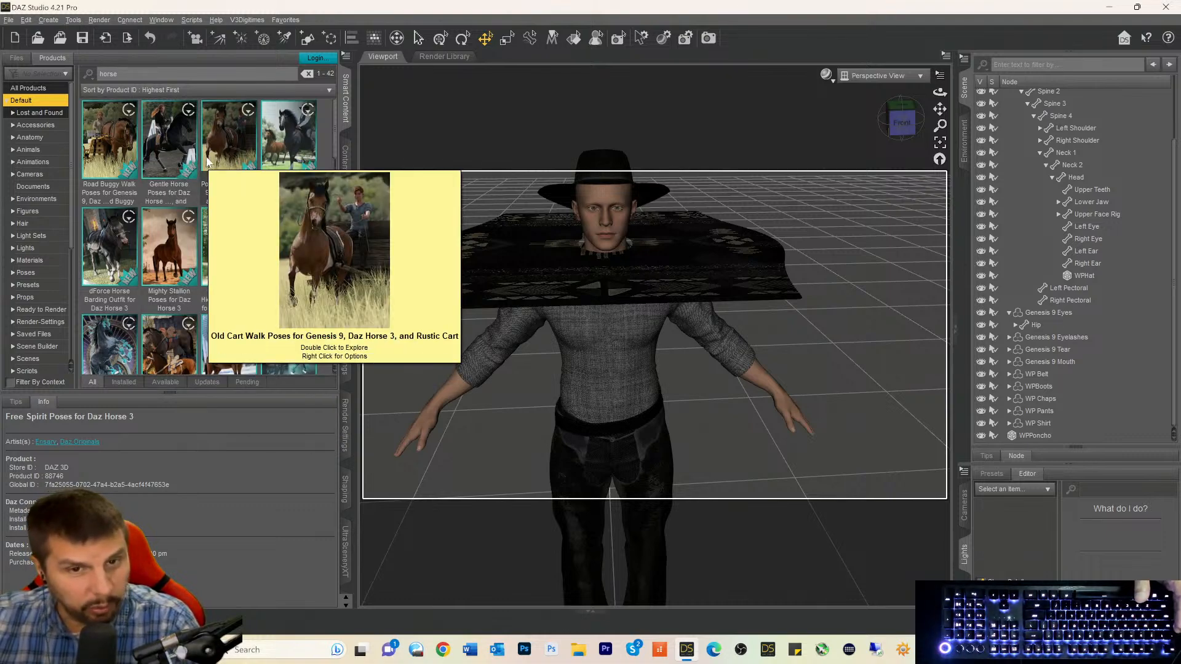
mouse_move(175, 264)
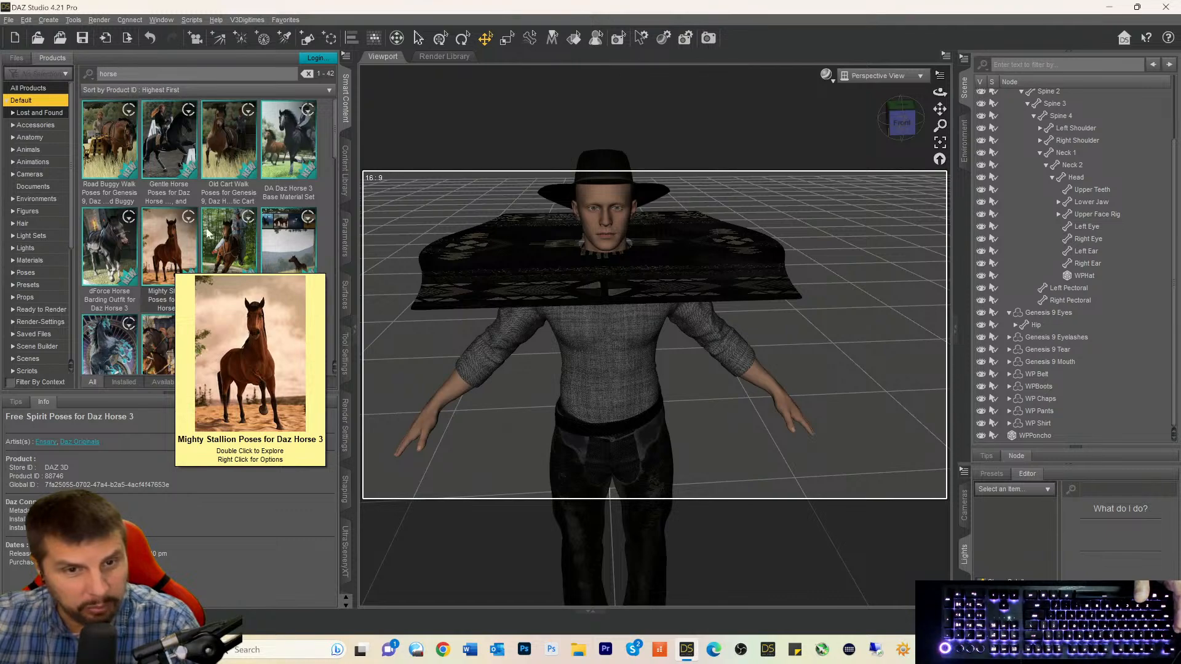
scroll(289, 240, "down", 5)
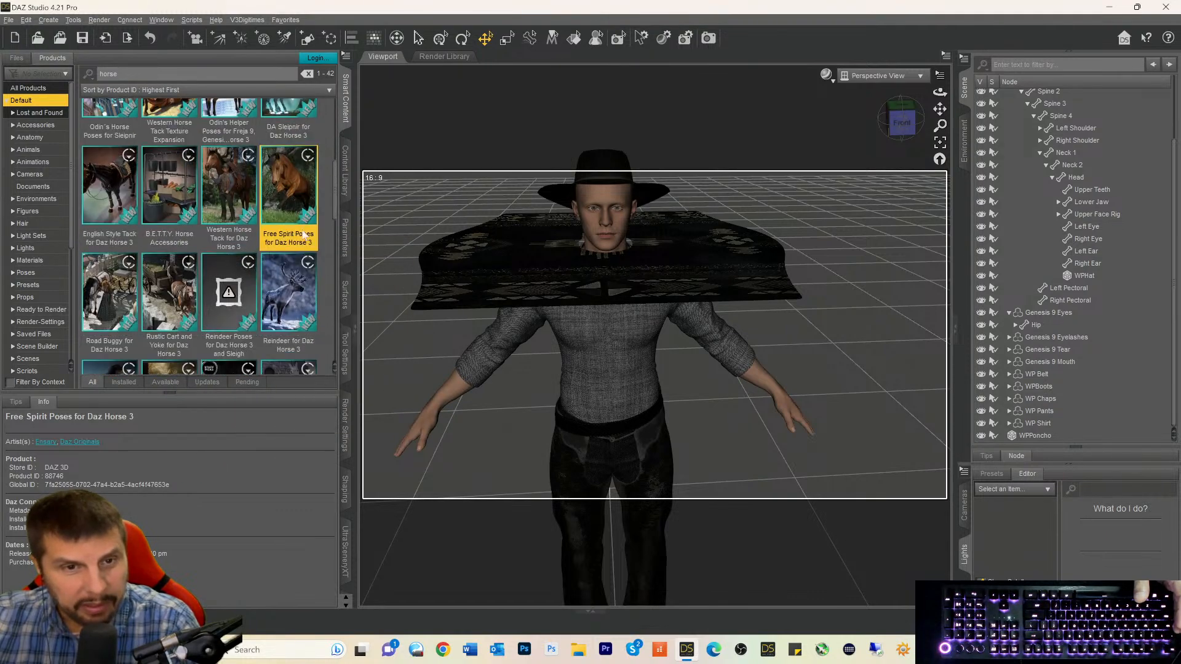
left_click(240, 209)
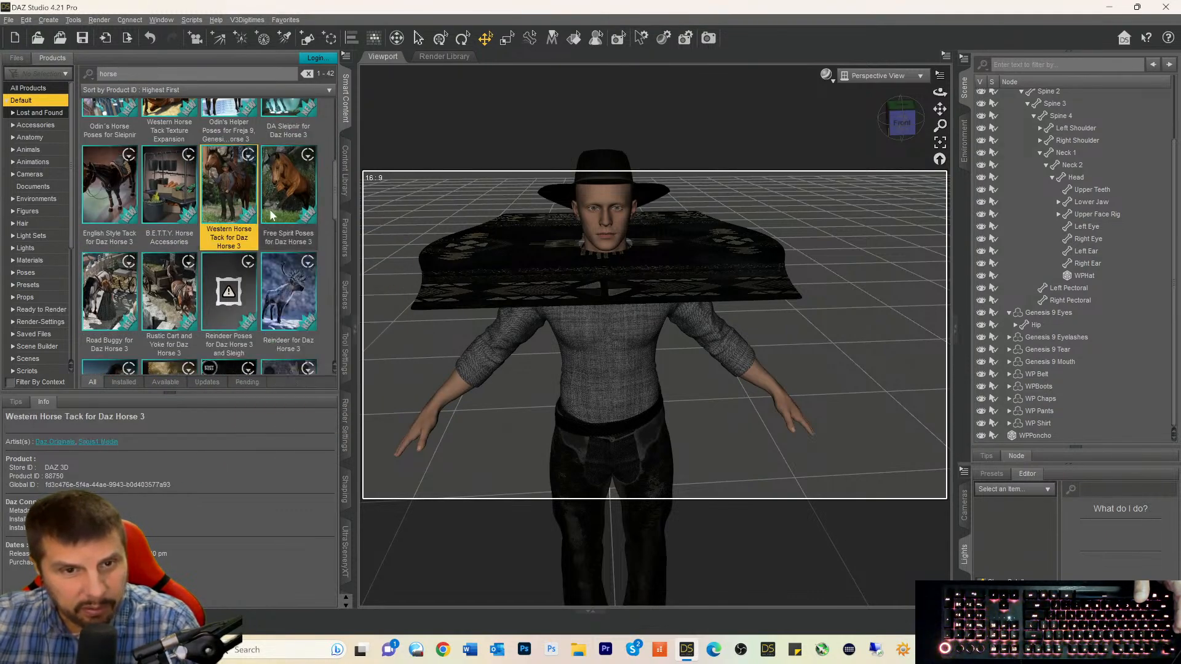
mouse_move(241, 211)
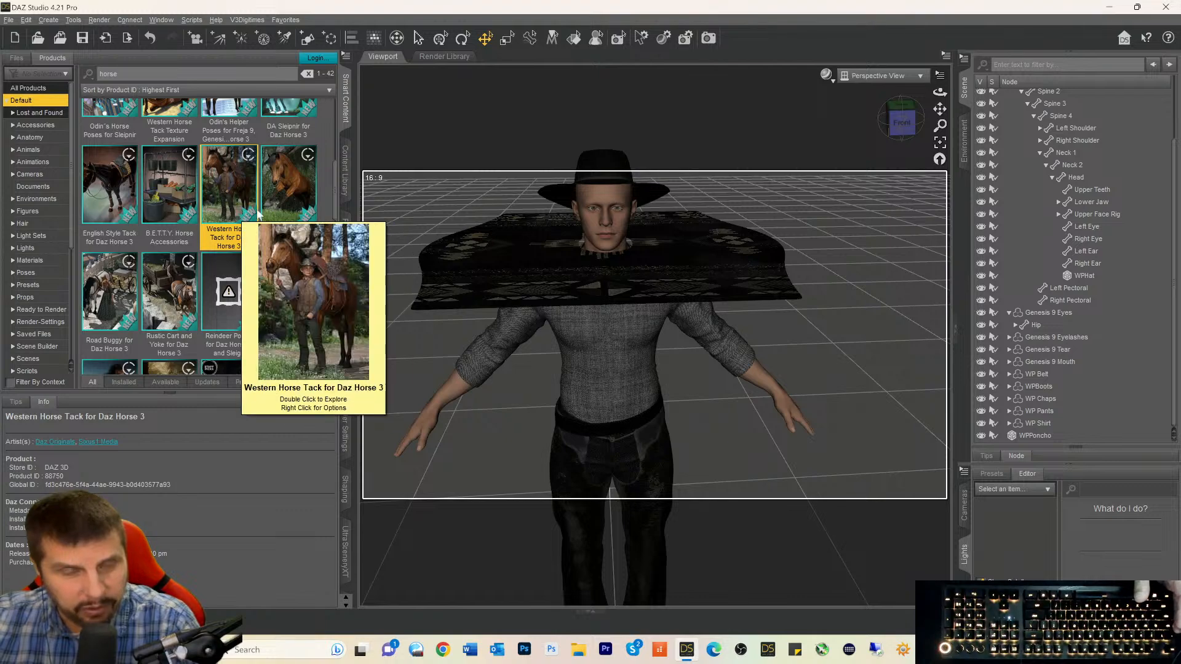
left_click(293, 197)
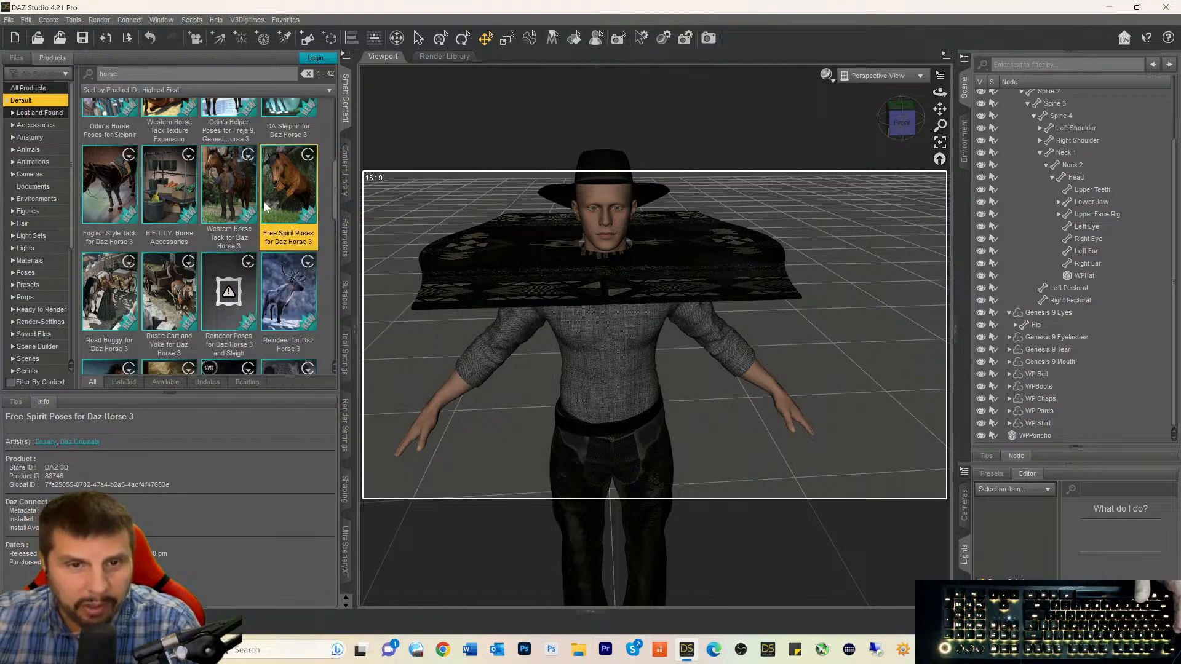
scroll(265, 200, "up", 3)
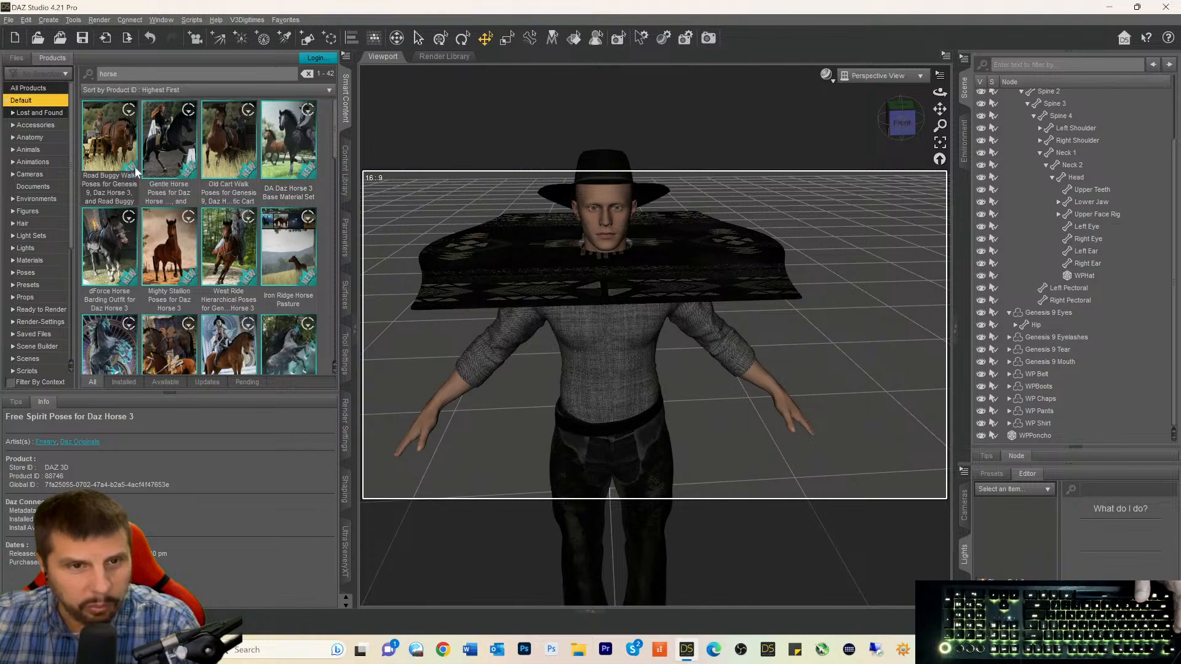
Inspect the Gentle Horse Poses, DA Daz Horse 3 Base Material Set, dForce Horse Barding Outfit and Mighty Stallion Poses products.
left_click(127, 146)
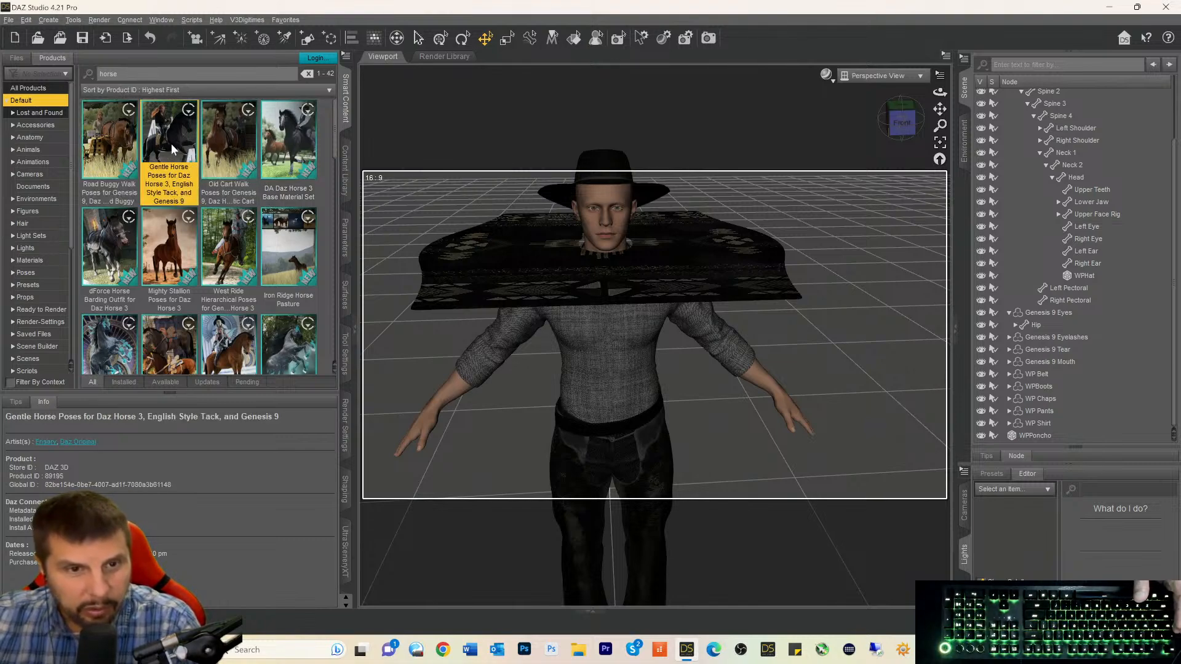
left_click(171, 240)
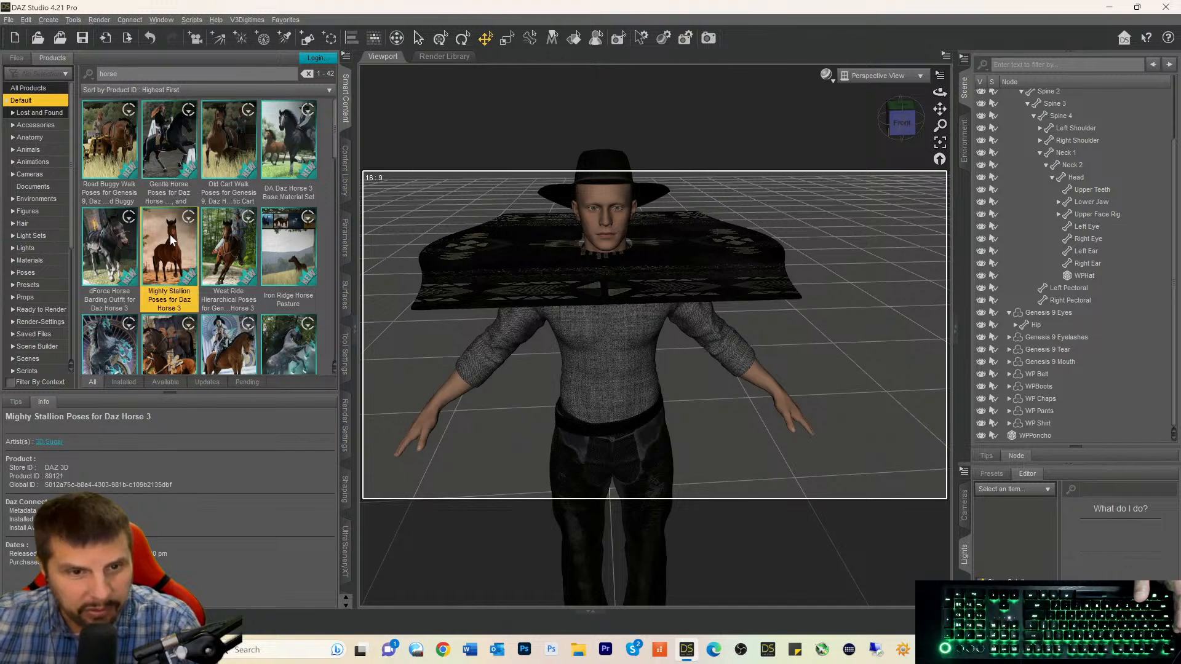
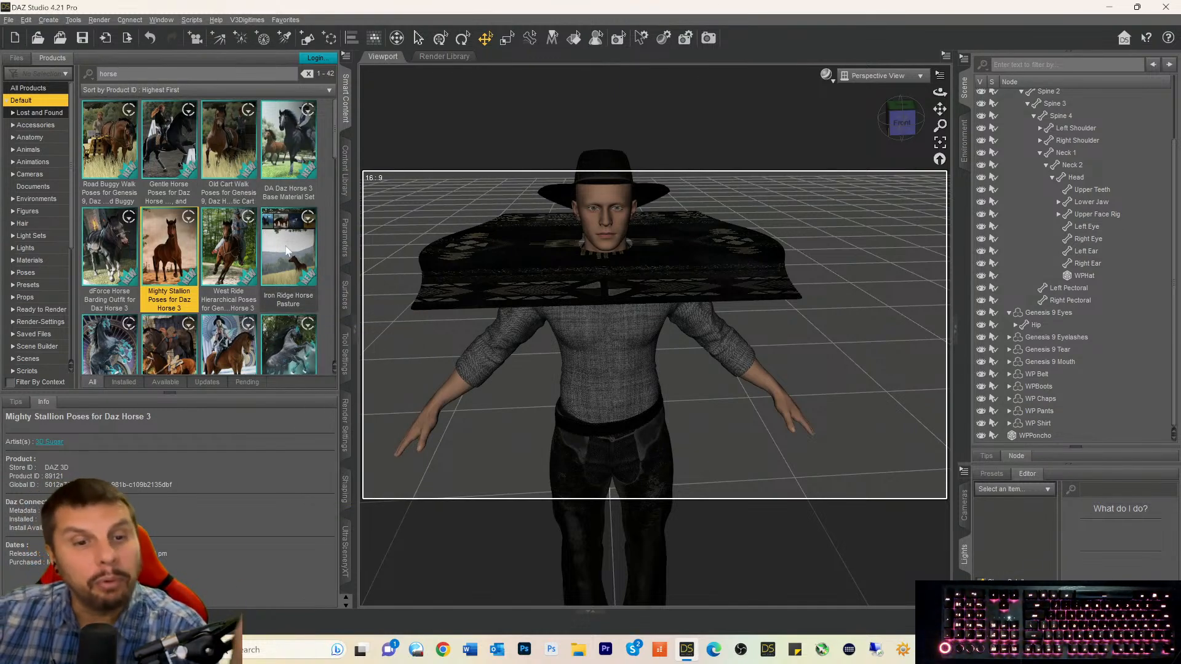
mouse_move(286, 251)
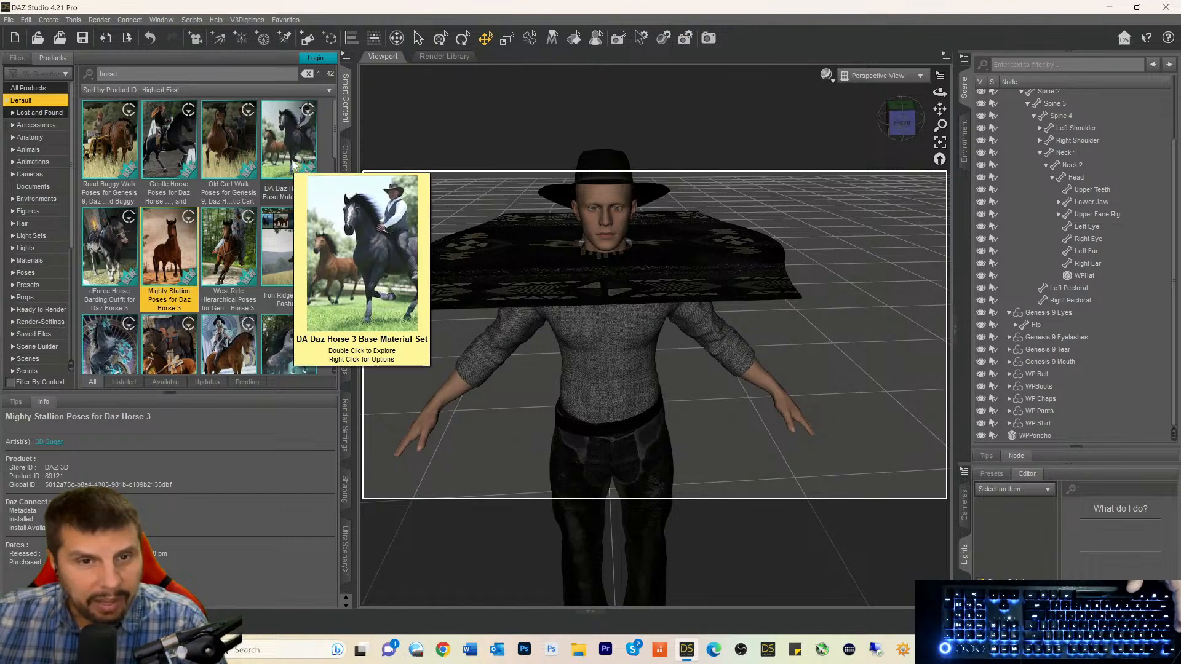
left_click(313, 164)
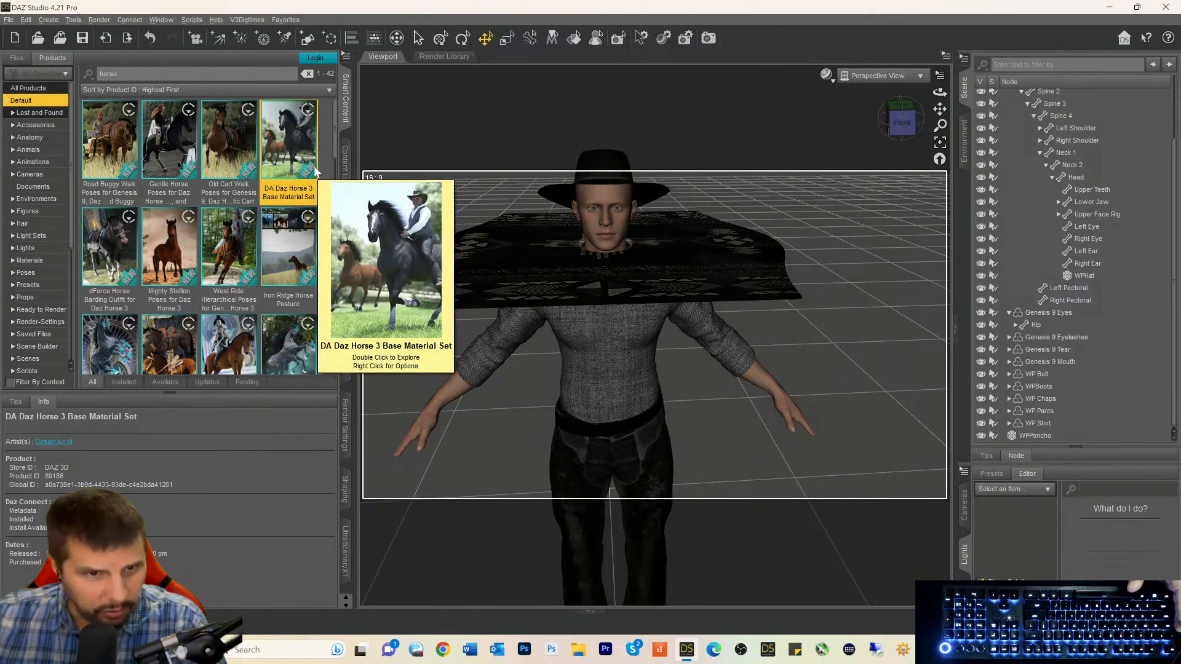
left_click(121, 269)
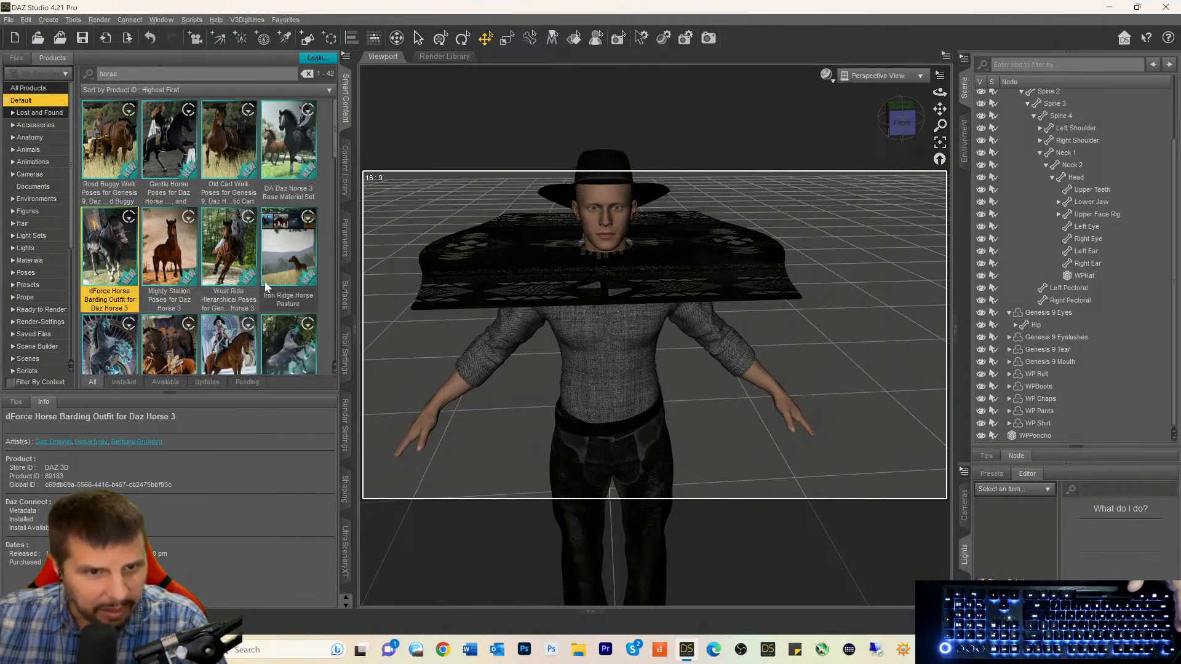
left_click(185, 263)
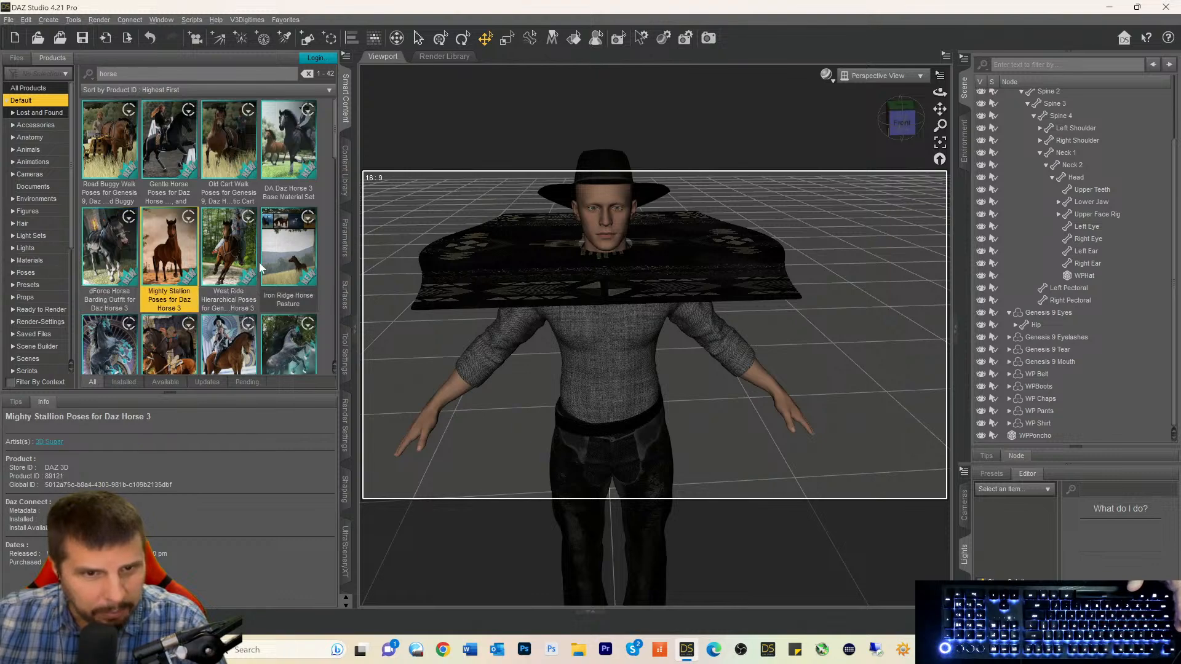
Look through the remaining horse products, checking Free Spirit Poses, Western Horse Tack and English Style Tack for Daz Horse 3.
scroll(270, 260, "down", 5)
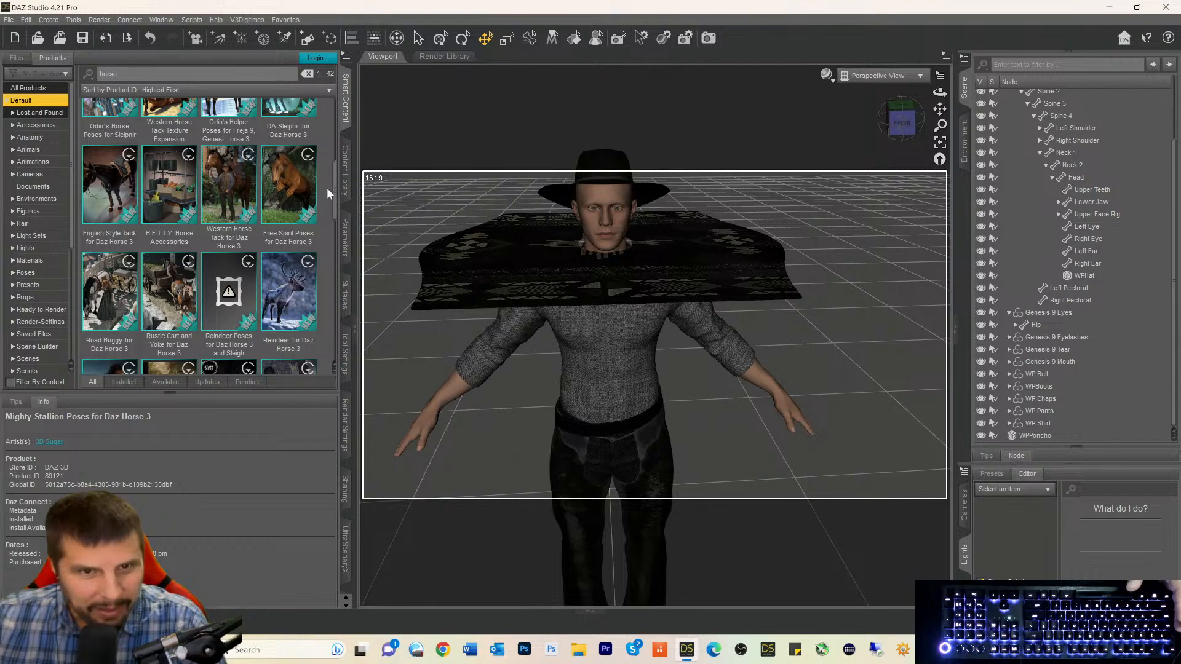
mouse_move(296, 192)
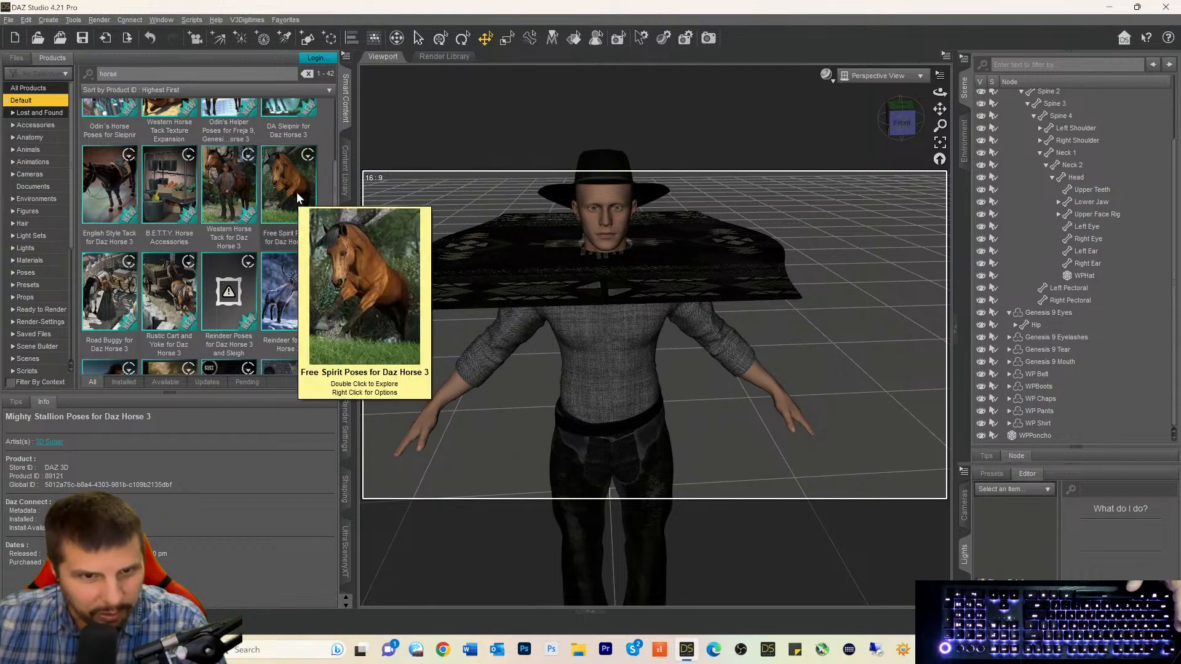
mouse_move(212, 181)
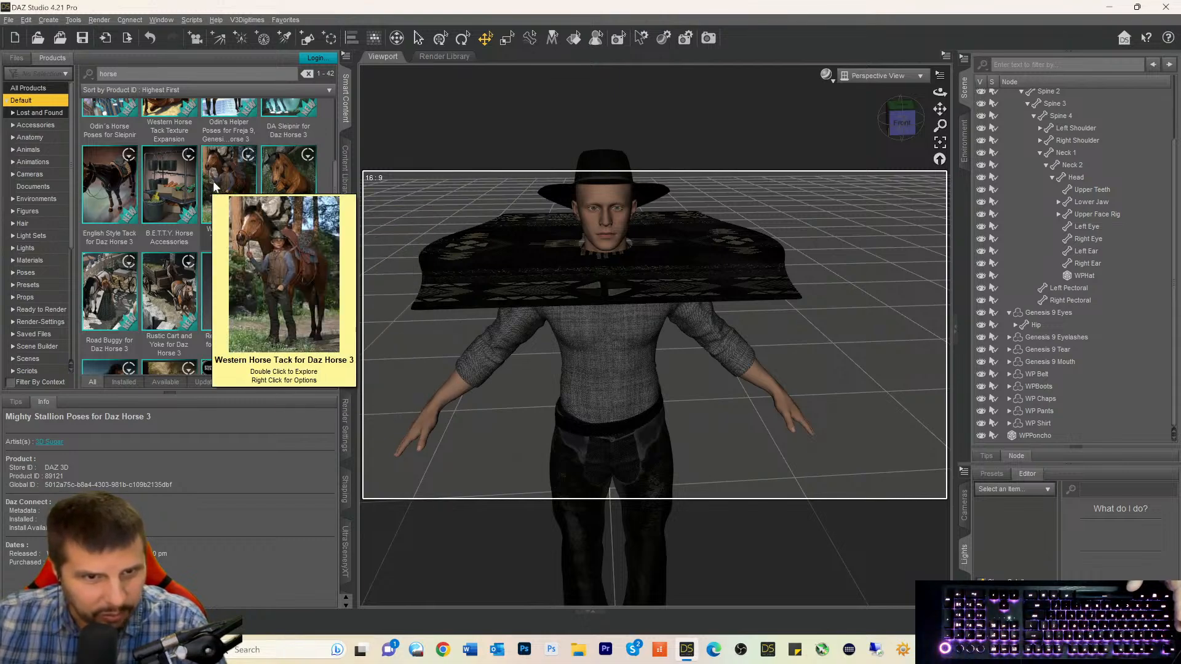
left_click(124, 187)
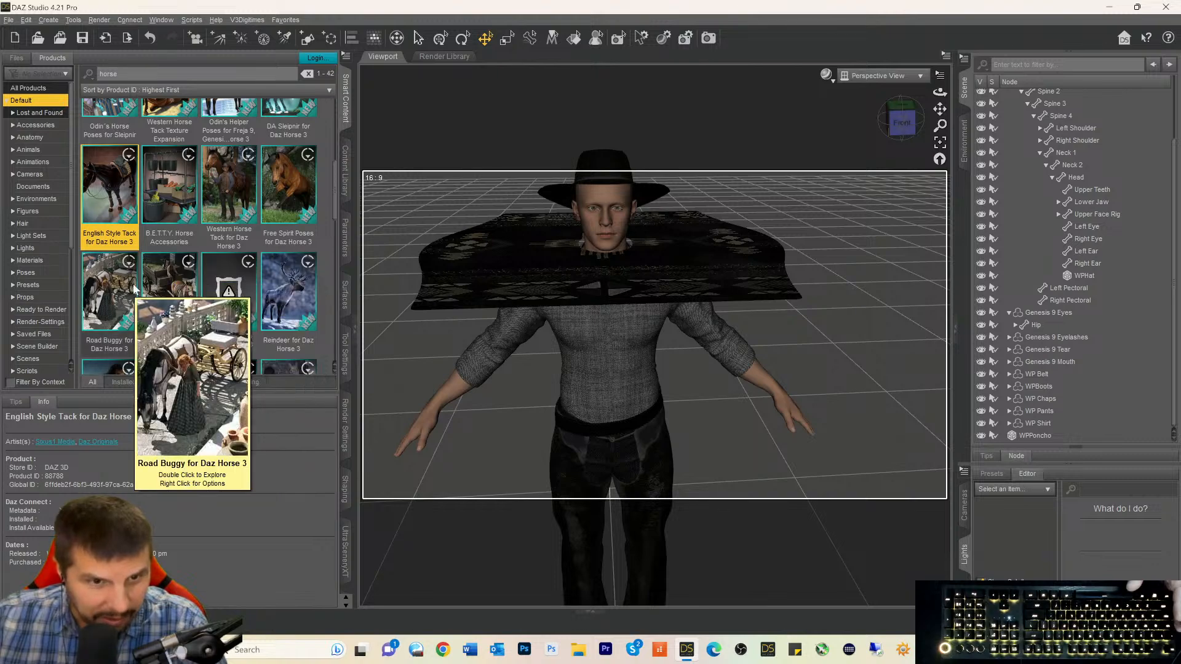
scroll(229, 281, "up", 5)
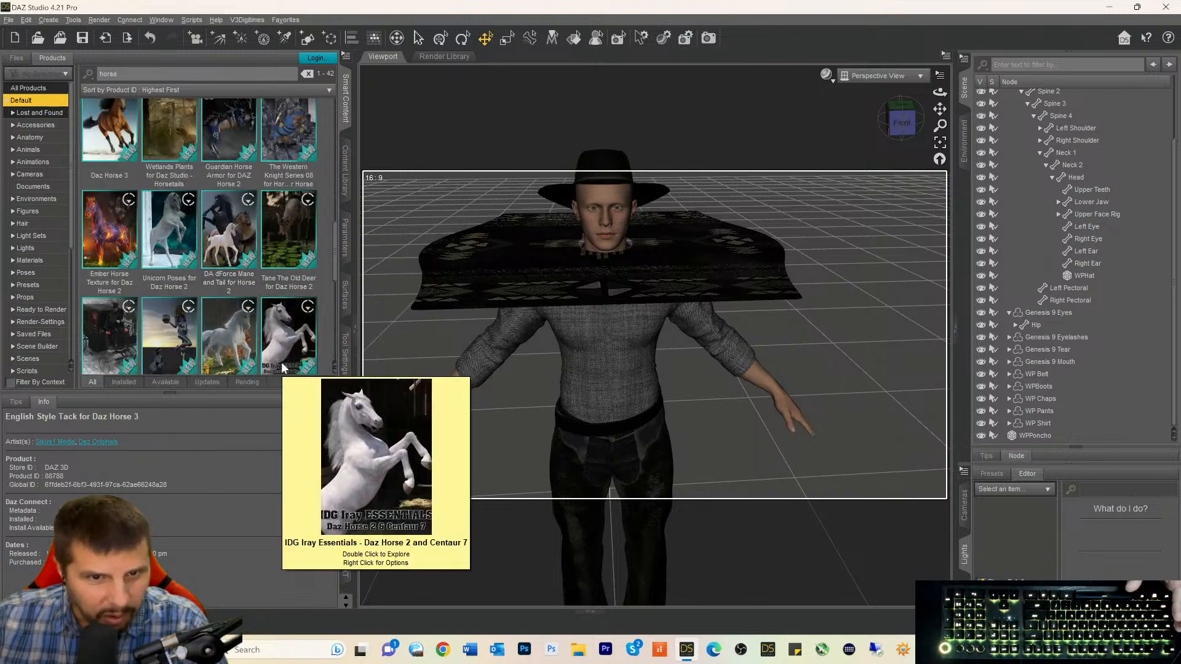
scroll(319, 327, "down", 5)
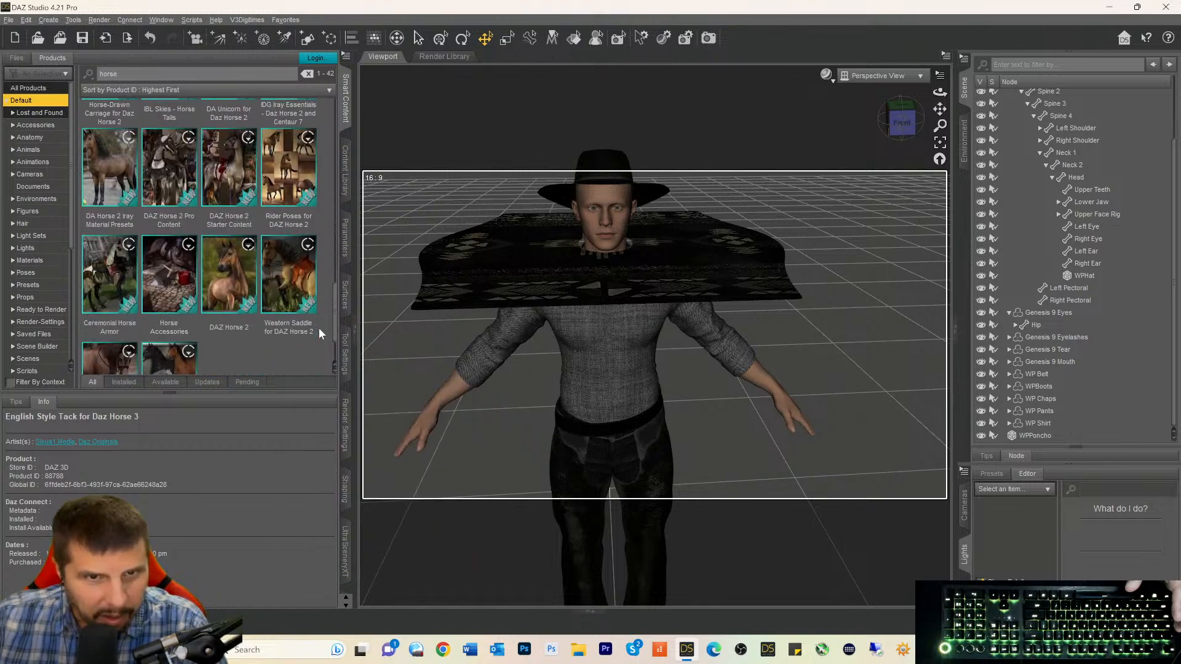
Open the Daz Horse 3 product and list its figure files.
left_click_drag(335, 308, 337, 223)
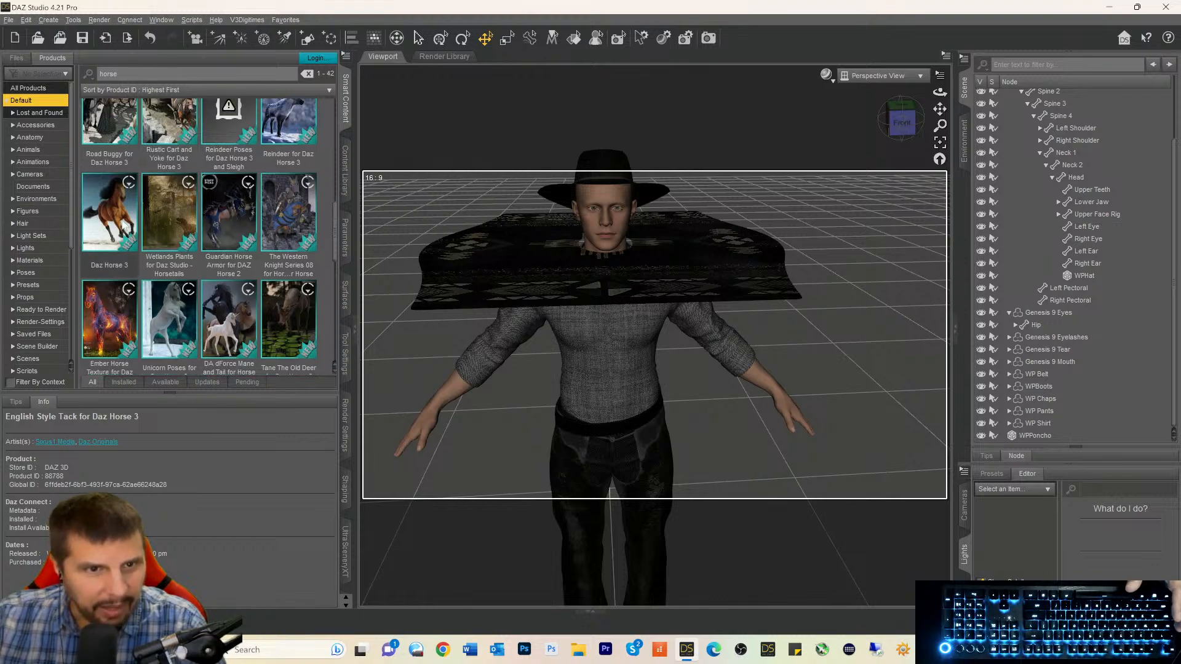
left_click(110, 222)
double_click(108, 222)
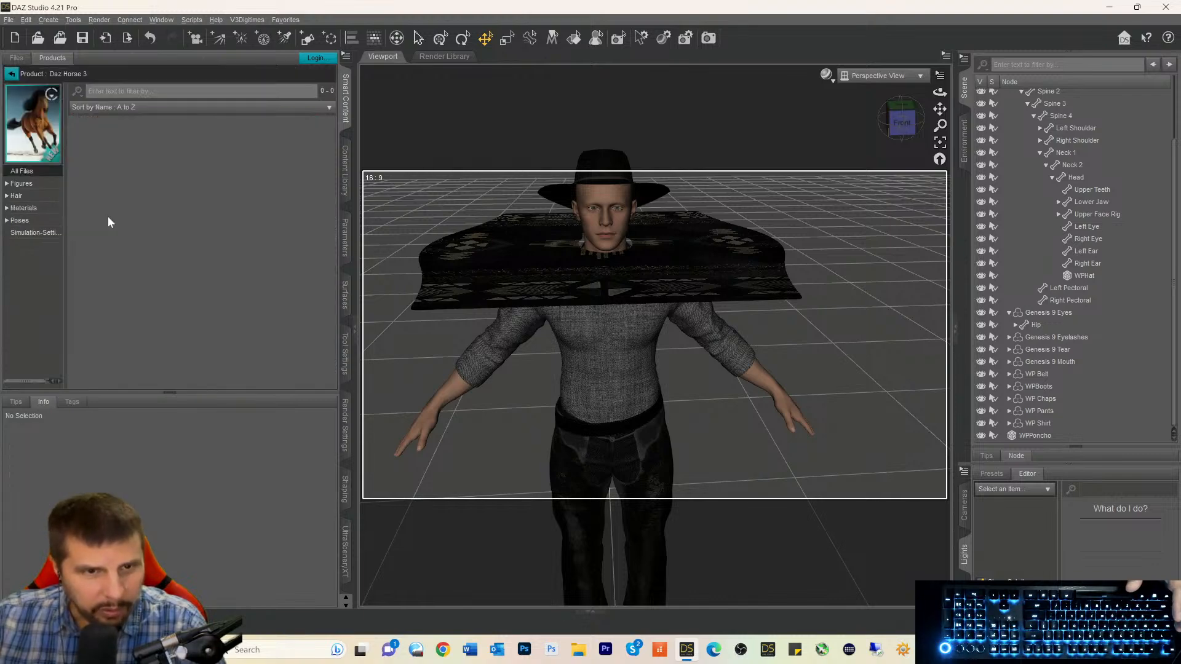
left_click(22, 185)
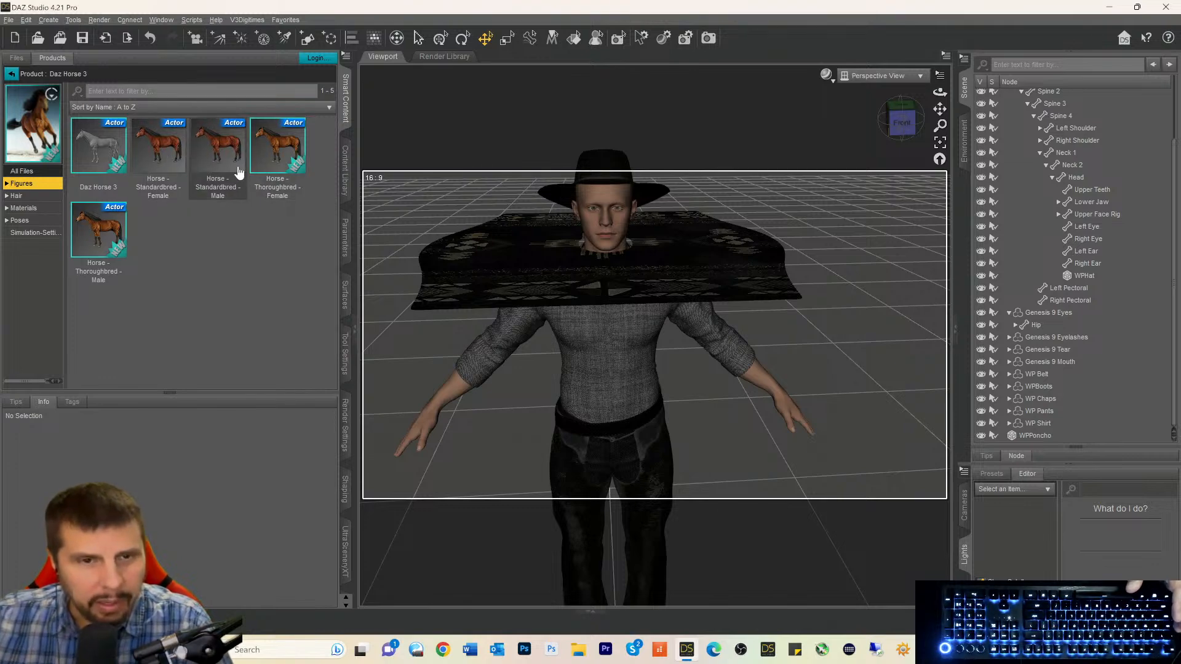
Compare the Standardbred Female and Thoroughbred Female horse figures.
left_click(159, 163)
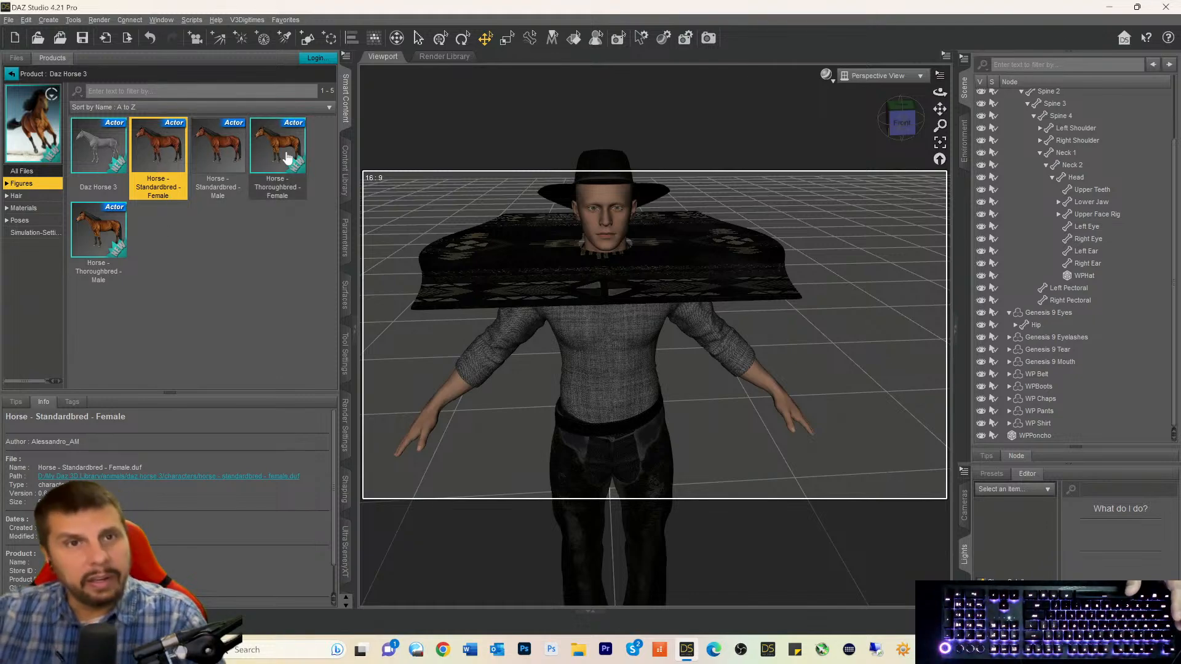
mouse_move(288, 157)
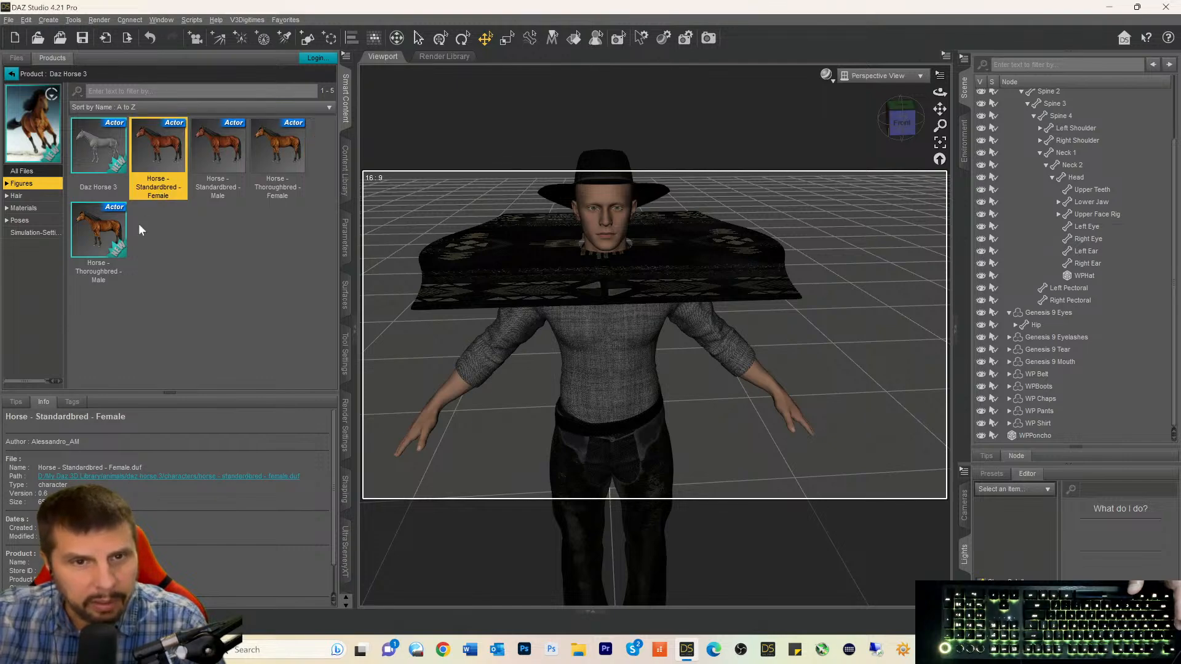
left_click(280, 179)
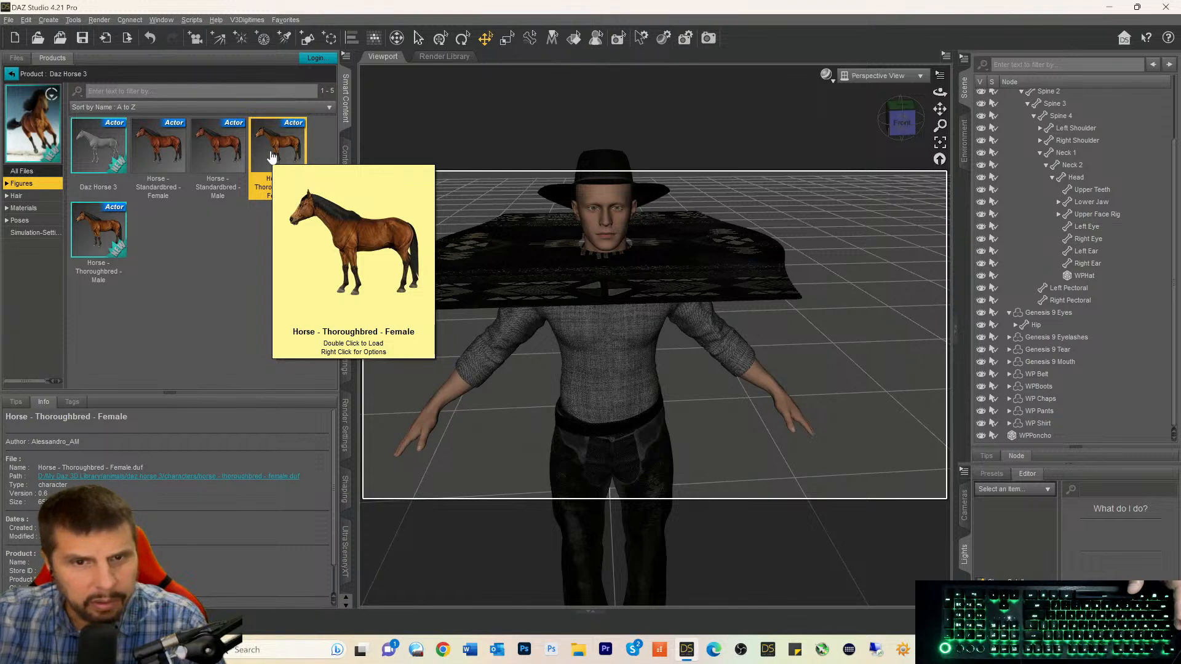
mouse_move(182, 155)
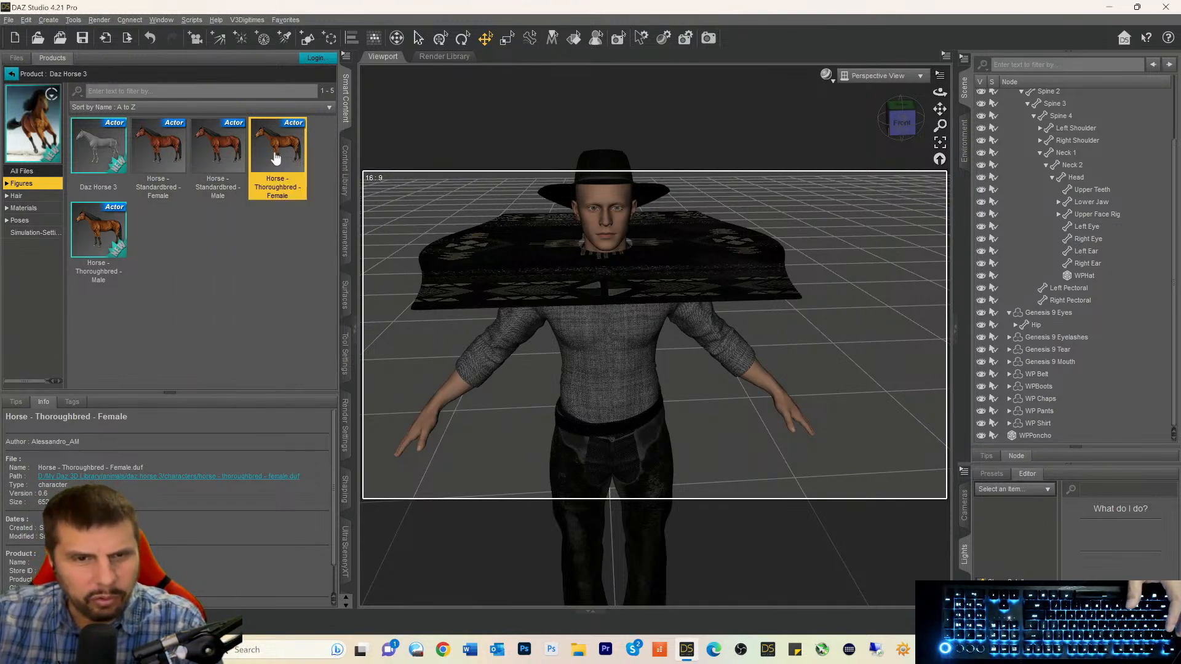
Load the Horse - Standardbred - Female figure into the scene with the cowboy.
left_click(172, 158)
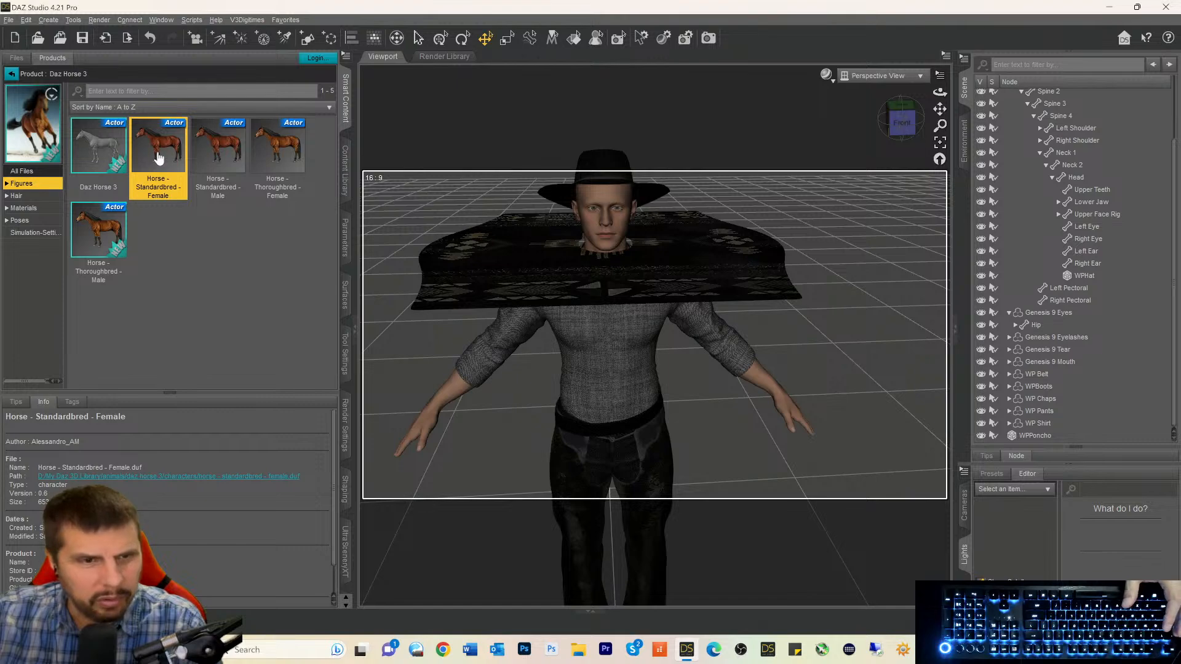
double_click(159, 158)
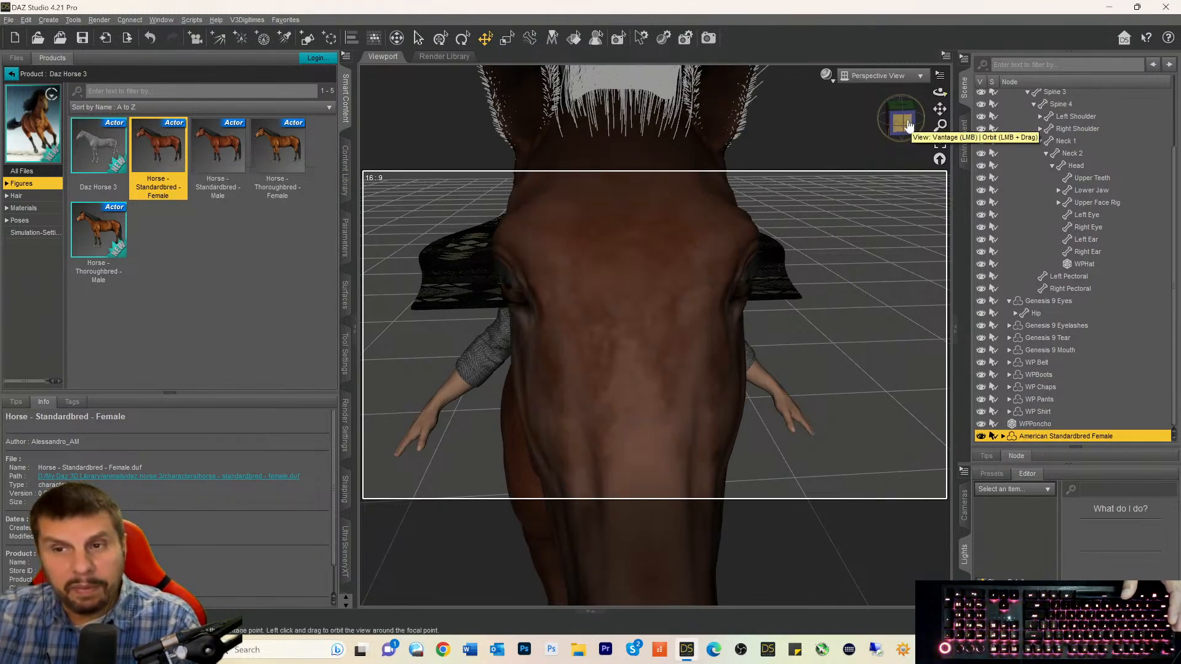
mouse_move(901, 121)
left_mouse_down()
mouse_move(957, 124)
mouse_move(904, 114)
left_mouse_up()
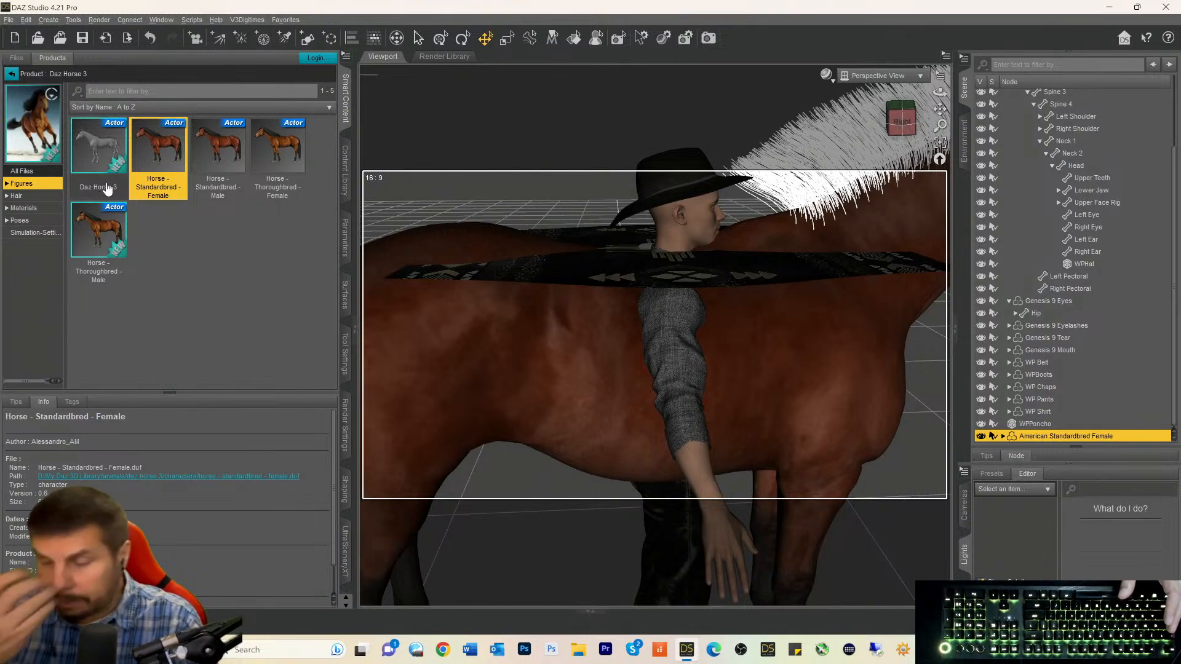
mouse_move(108, 189)
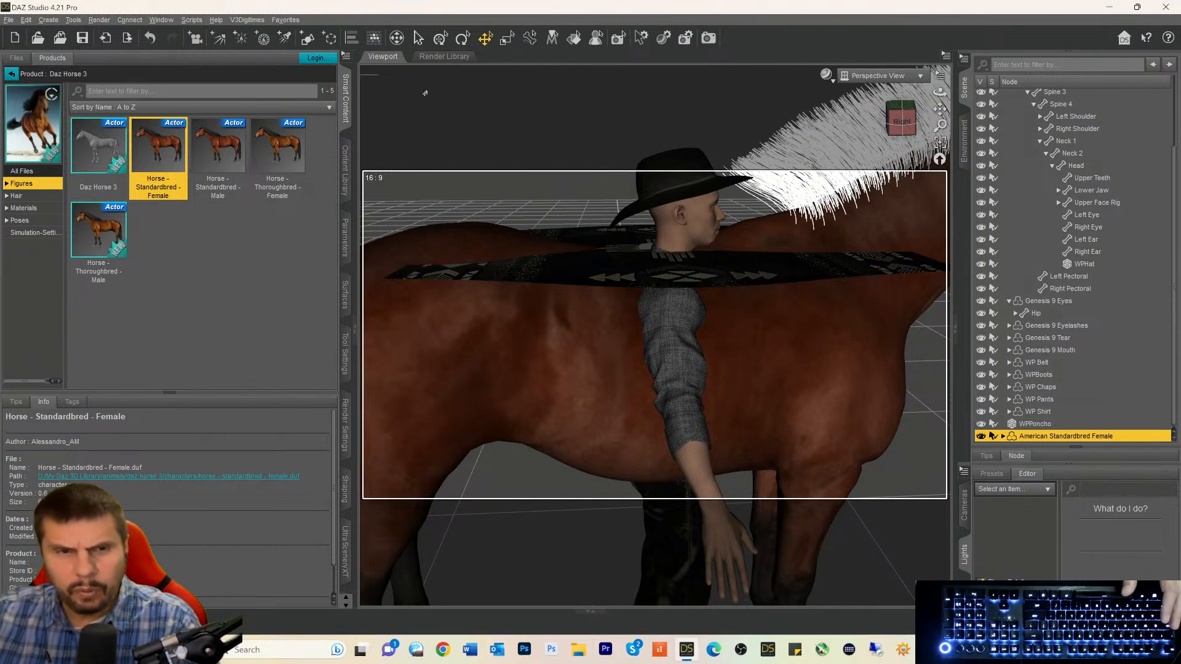
mouse_move(143, 146)
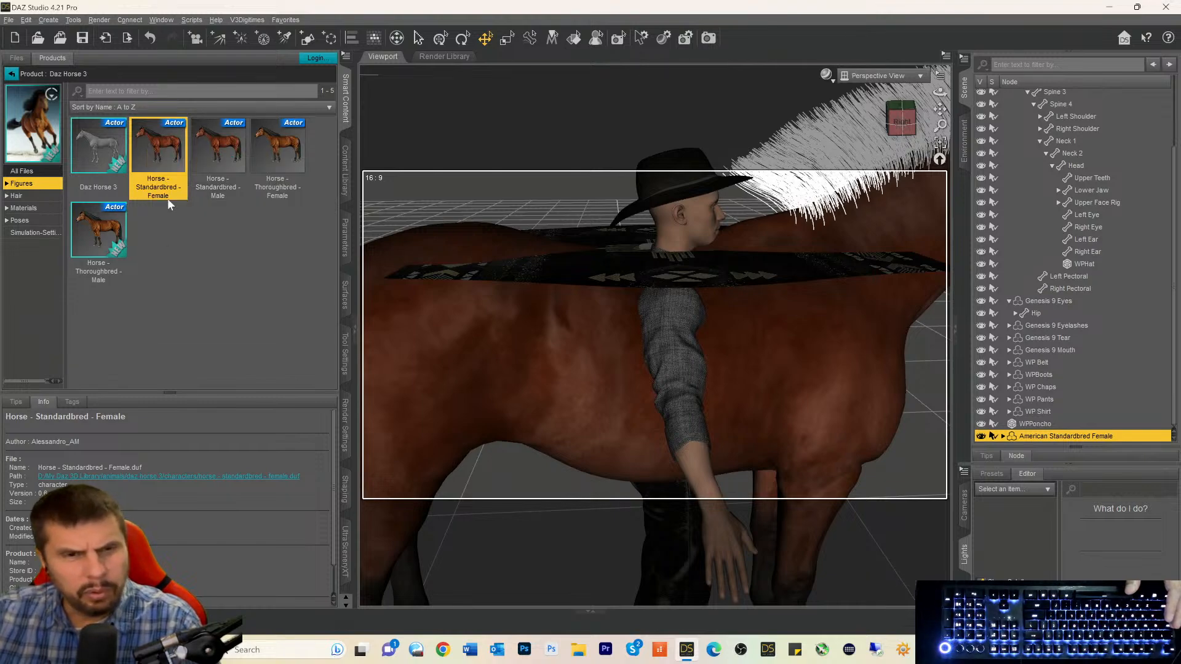
mouse_move(166, 183)
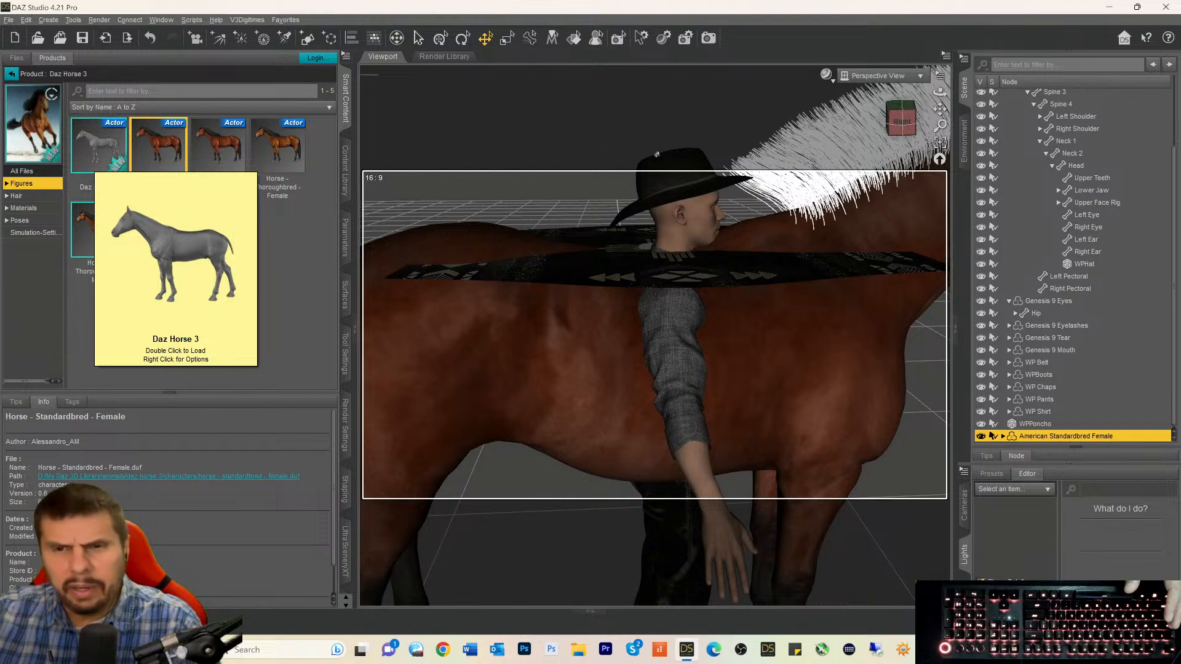
Try to shift the American Standardbred Female horse vertically with Y Translate, and undo the move.
left_click(345, 238)
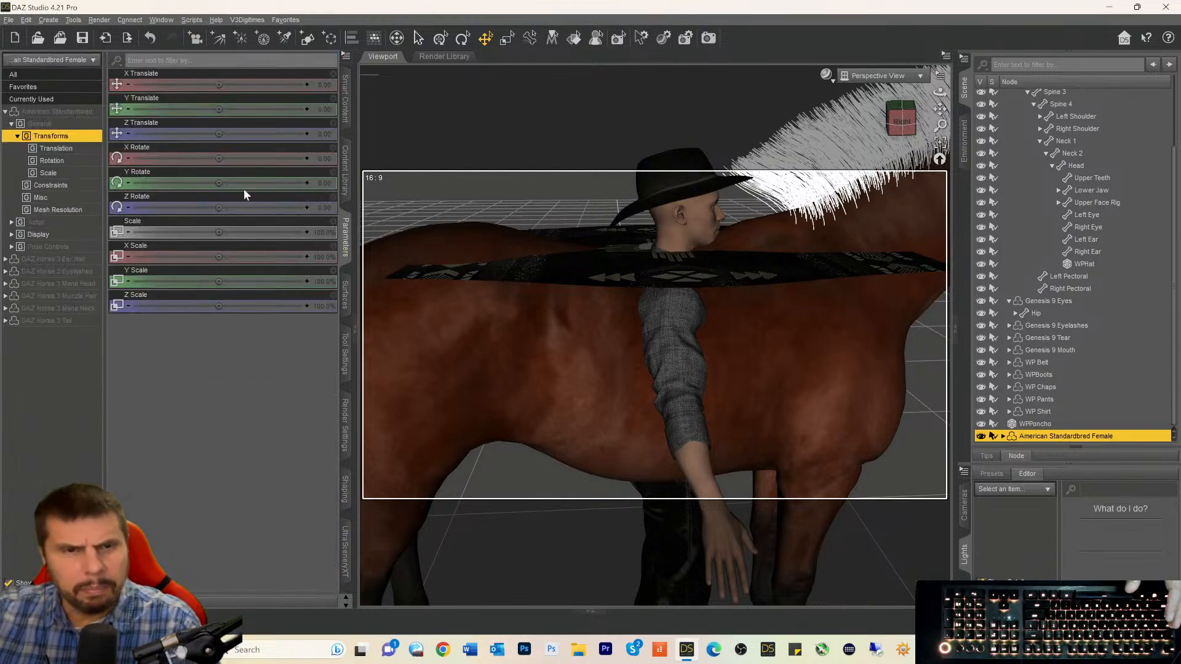
left_click_drag(218, 109, 239, 109)
key("ctrl+z")
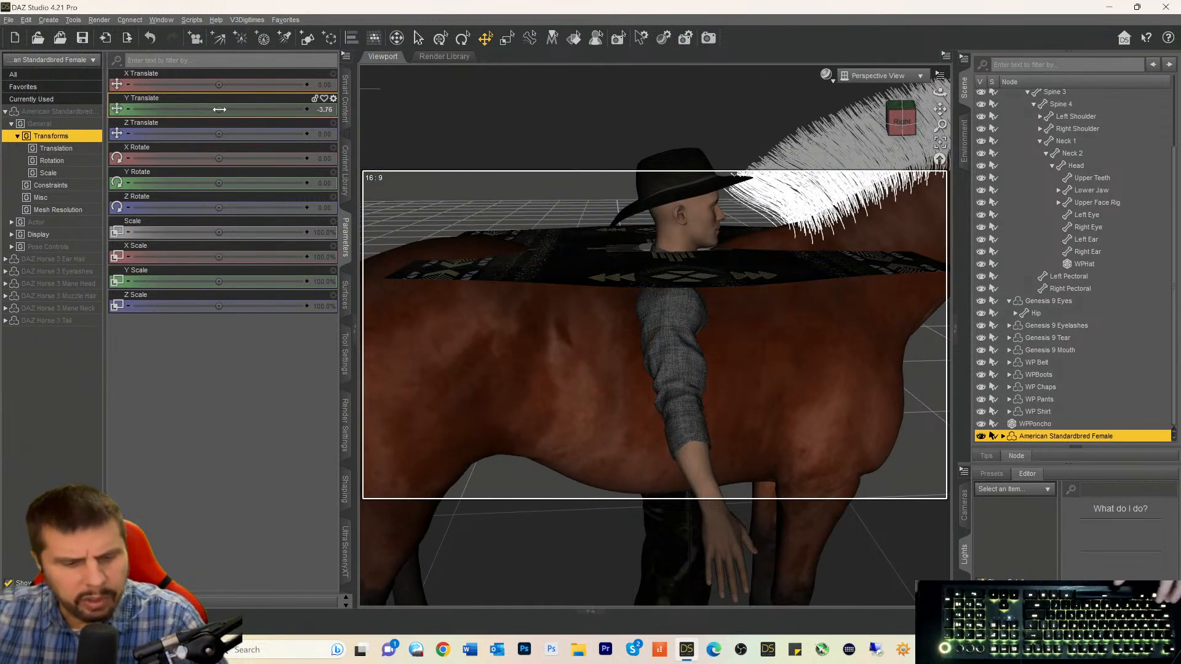
Select the Genesis 9 figure and lower it to a Y Translate of -2.02.
scroll(1065, 131, "up", 3)
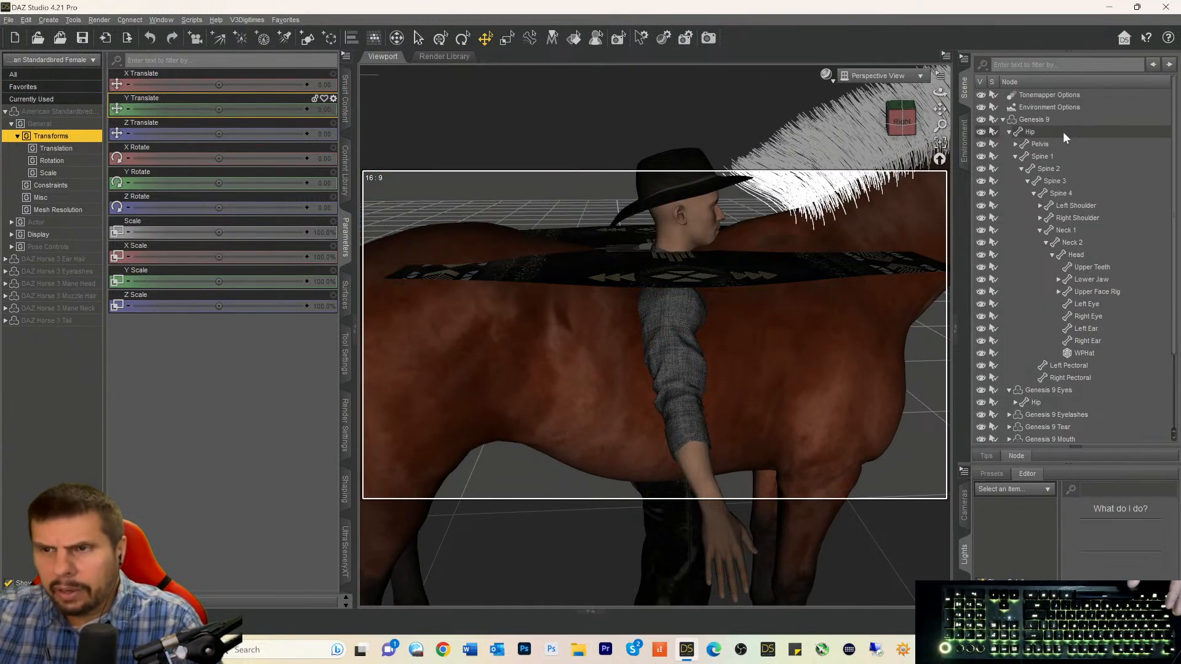
left_click(1045, 121)
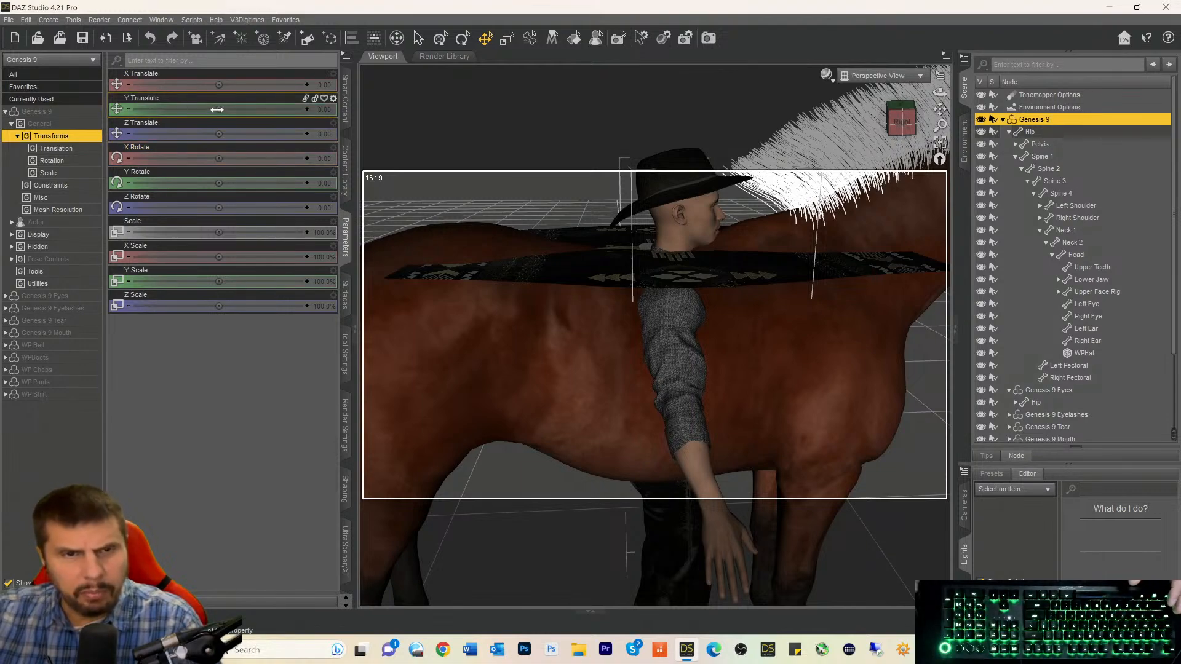
mouse_move(216, 109)
mouse_move(217, 109)
left_mouse_down()
mouse_move(258, 109)
mouse_move(217, 109)
left_mouse_up()
Check the WPPoncho's transform values, reselect the Genesis 9 figure, and examine how the cowboy and horse overlap from above.
scroll(1124, 256, "down", 3)
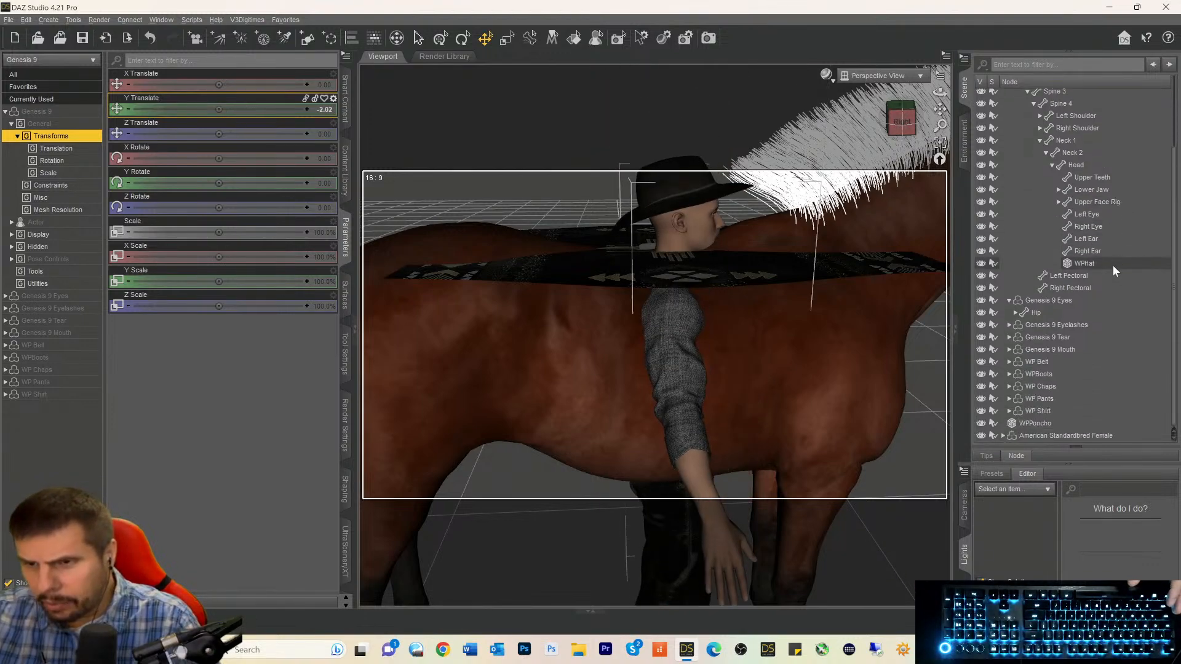
left_click(1012, 425)
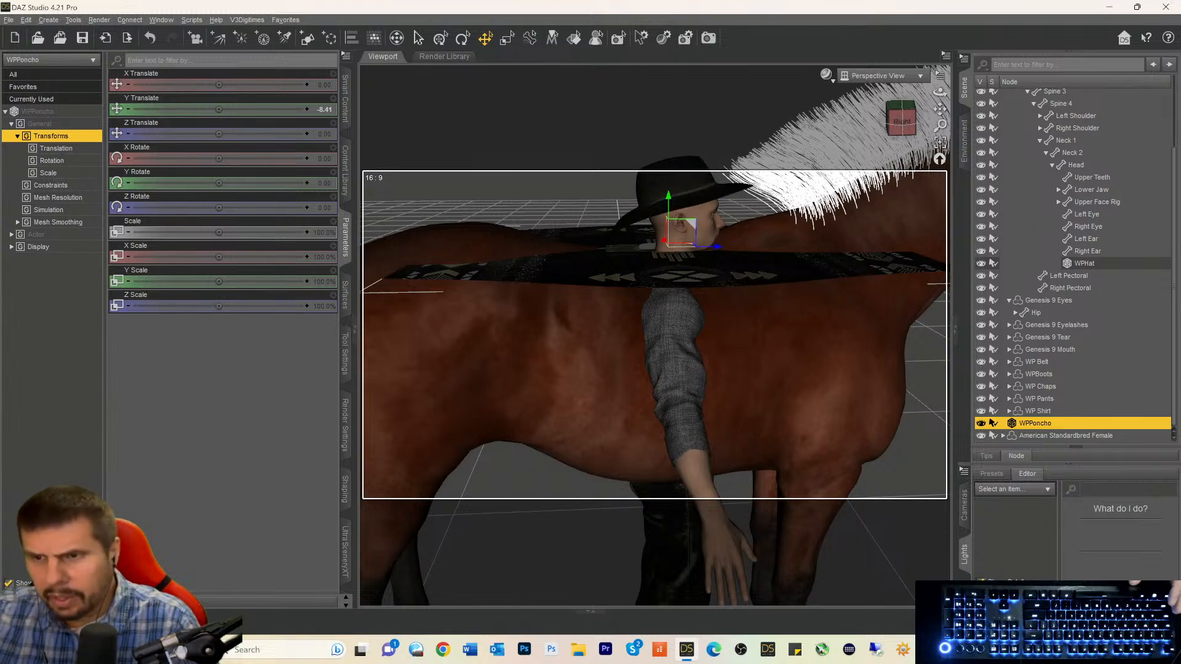
scroll(1157, 224, "up", 3)
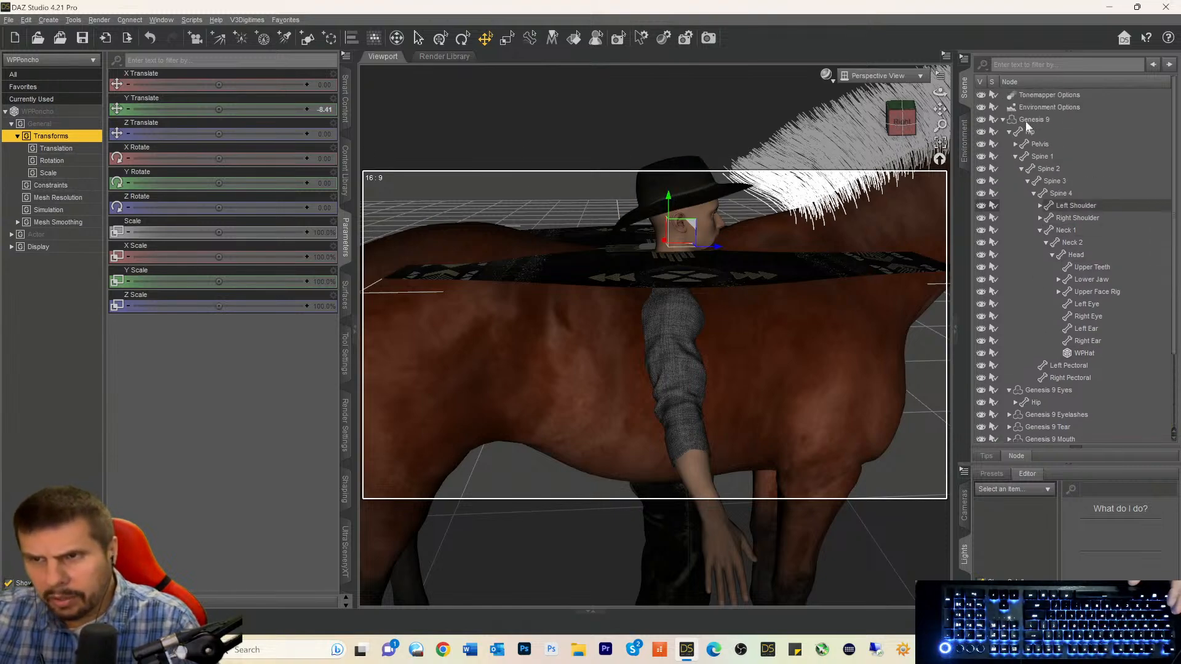
left_click(1025, 120)
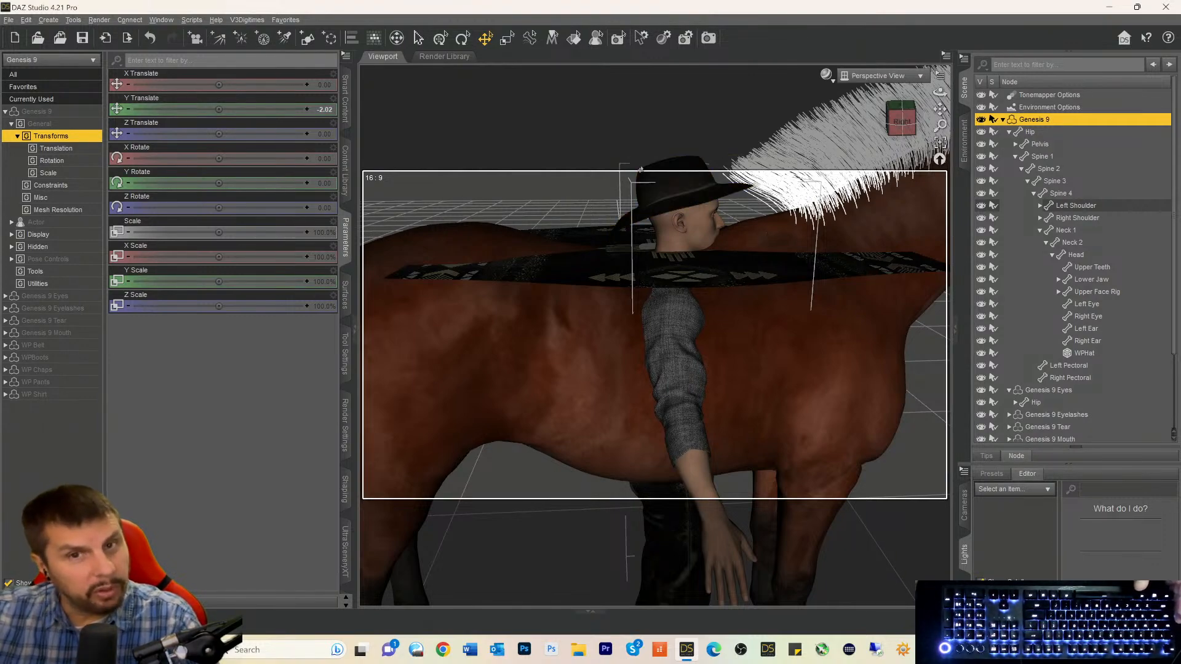
left_click_drag(901, 121, 876, 142)
left_click(904, 128)
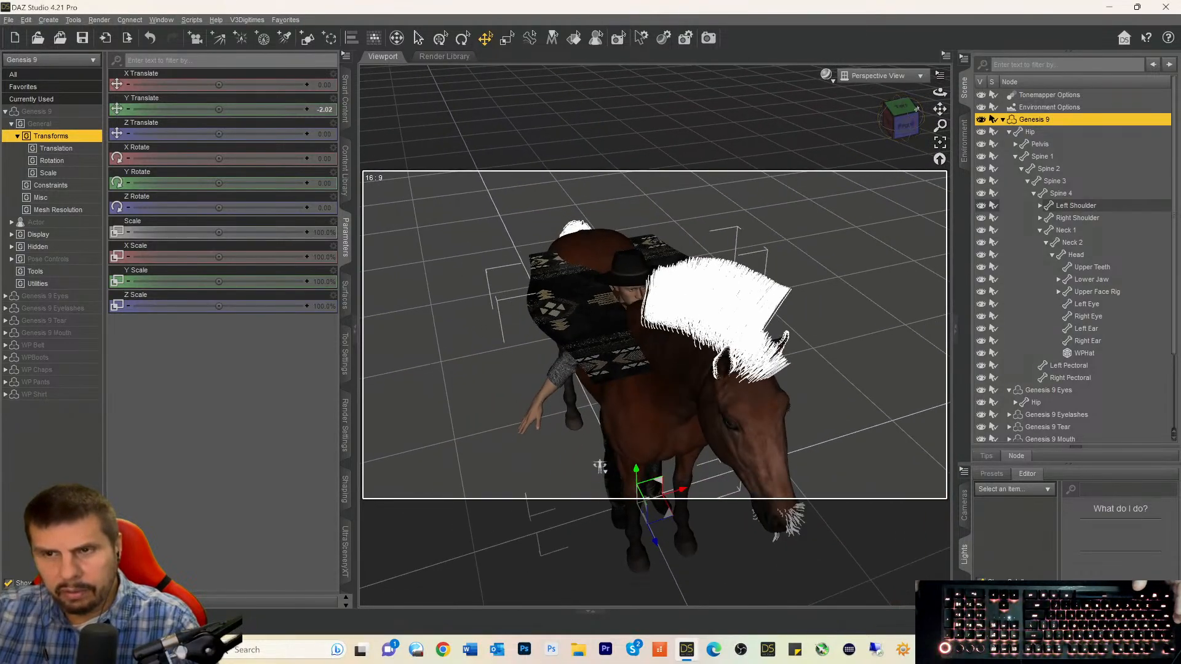
Raise the Genesis 9 figure to a Y Translate of 81.68 so his hips sit just above the horse's back.
left_click(903, 125)
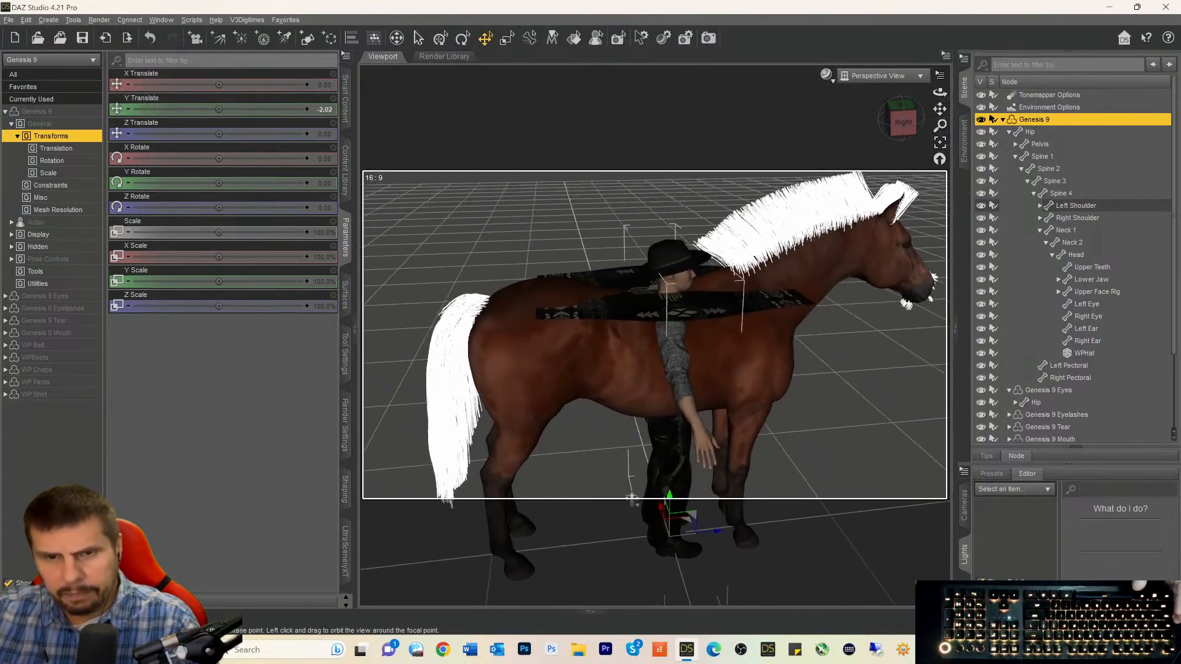
mouse_move(901, 123)
left_mouse_down()
mouse_move(830, 125)
mouse_move(860, 136)
mouse_move(885, 108)
left_mouse_up()
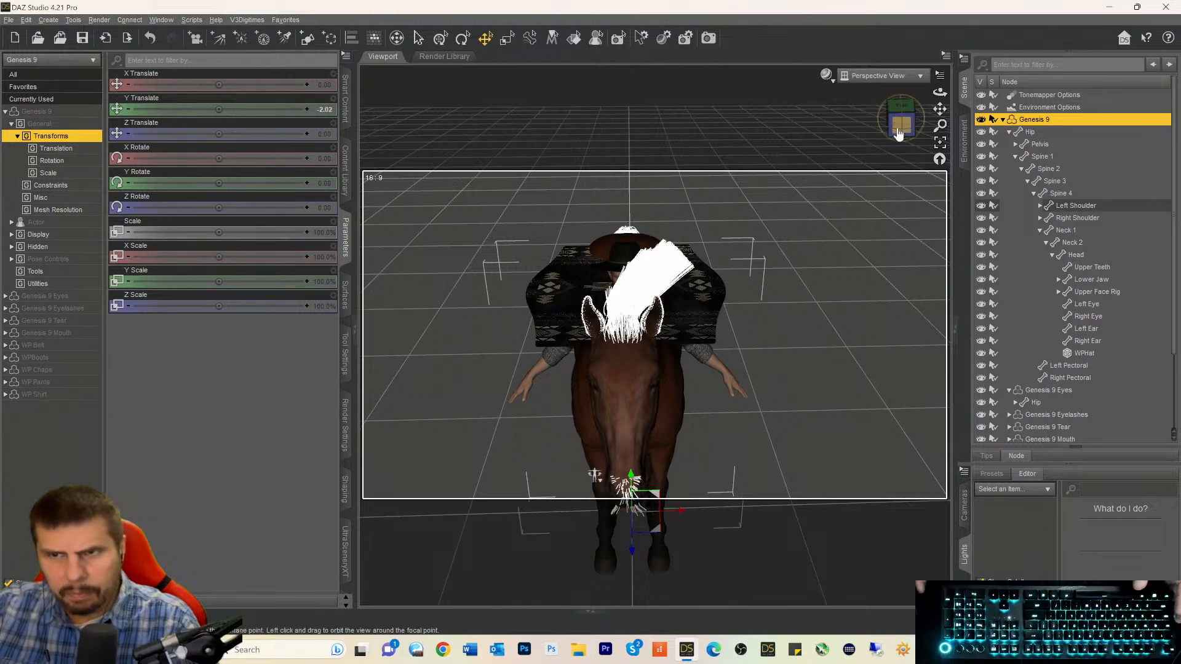
left_click_drag(899, 128, 930, 119)
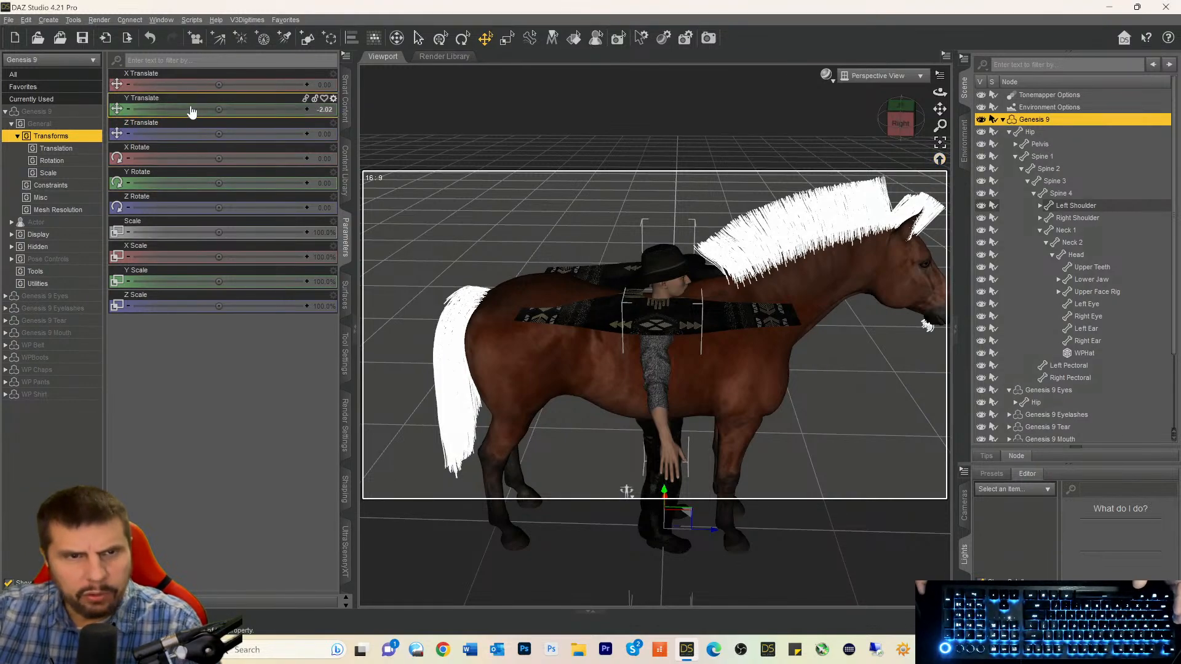
left_click_drag(626, 491, 627, 372)
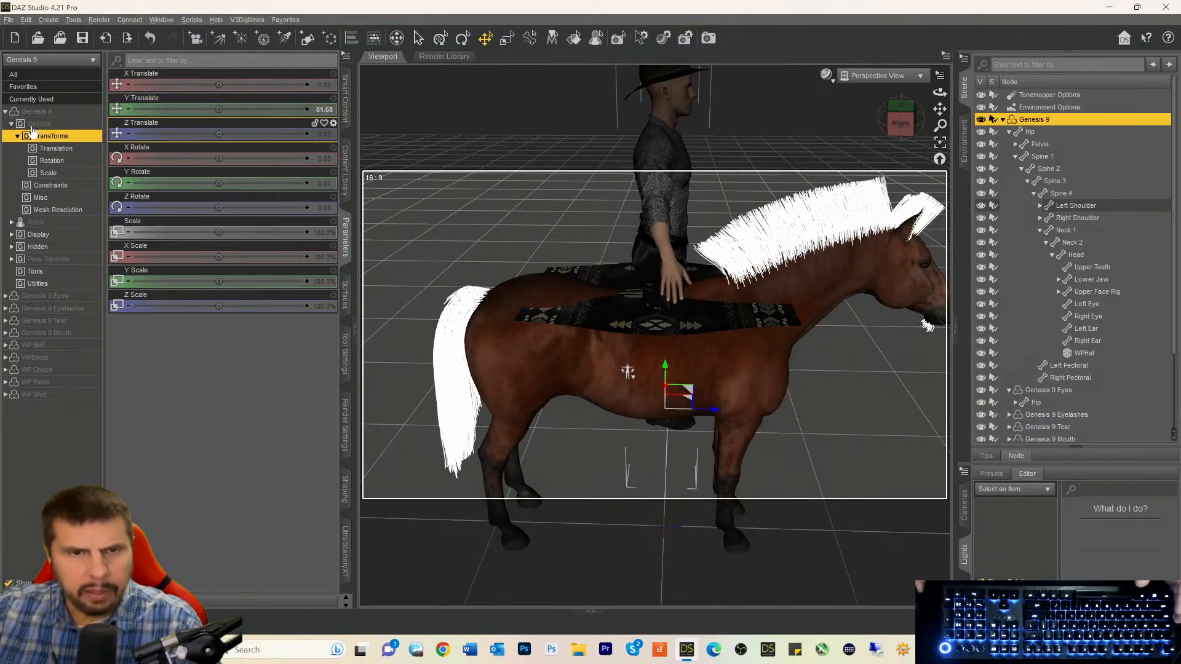
Select the American Standardbred Female horse in the scene and browse the horse products for something it can wear.
left_click(345, 98)
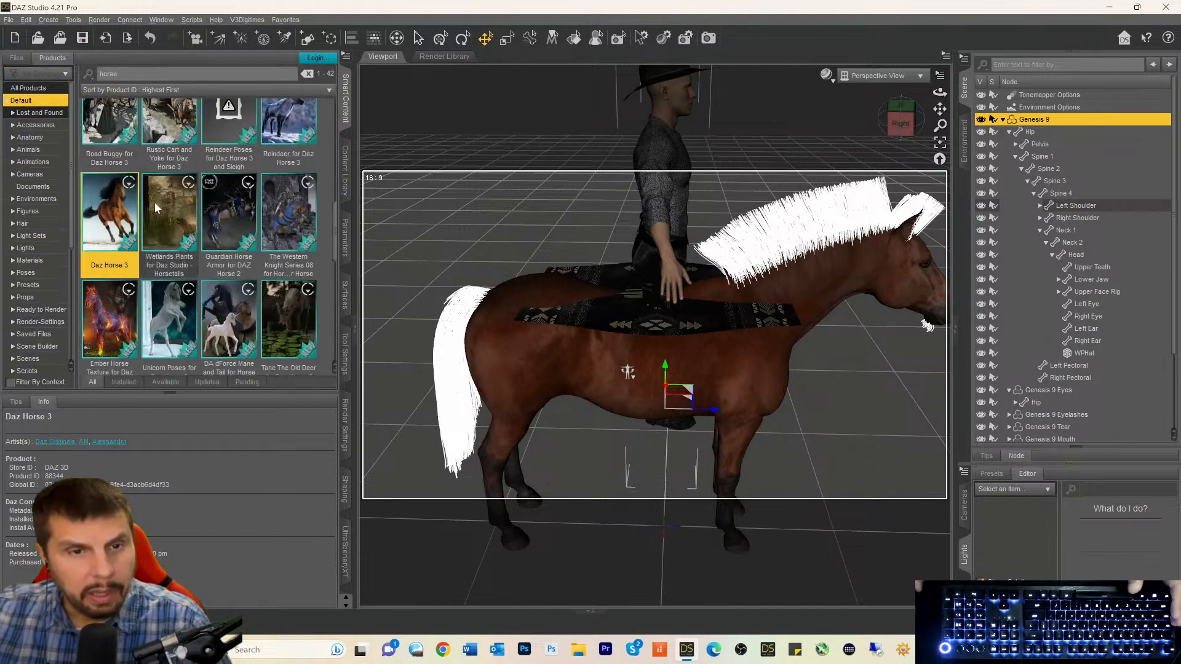
scroll(1095, 321, "down", 3)
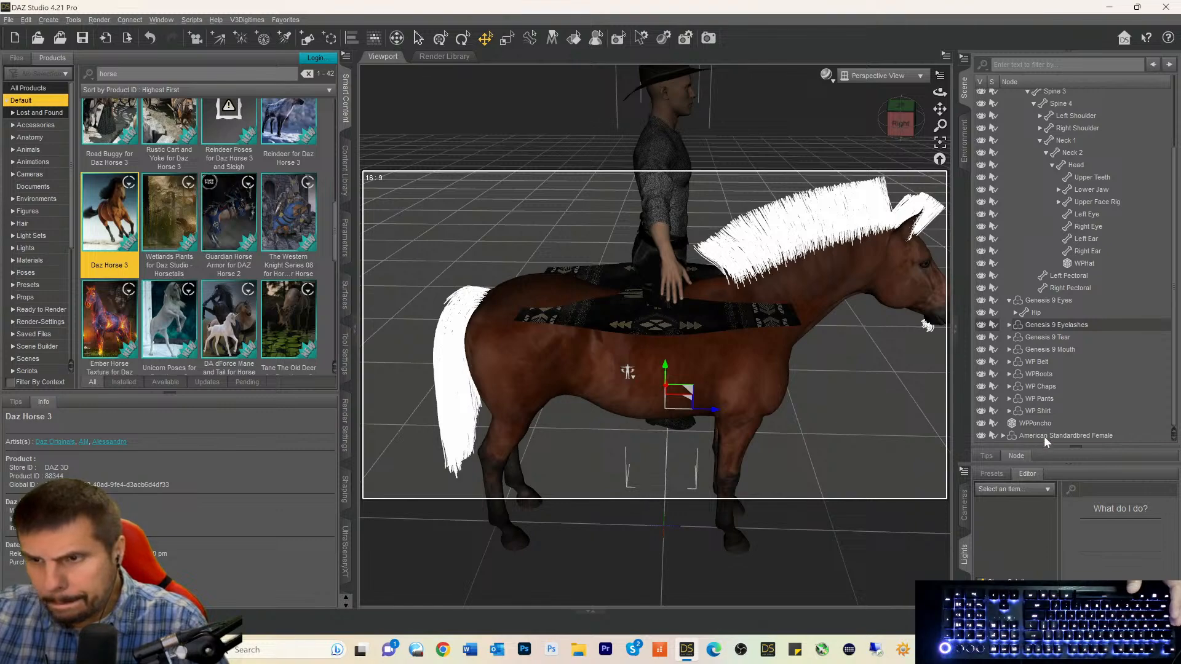
left_click(1036, 436)
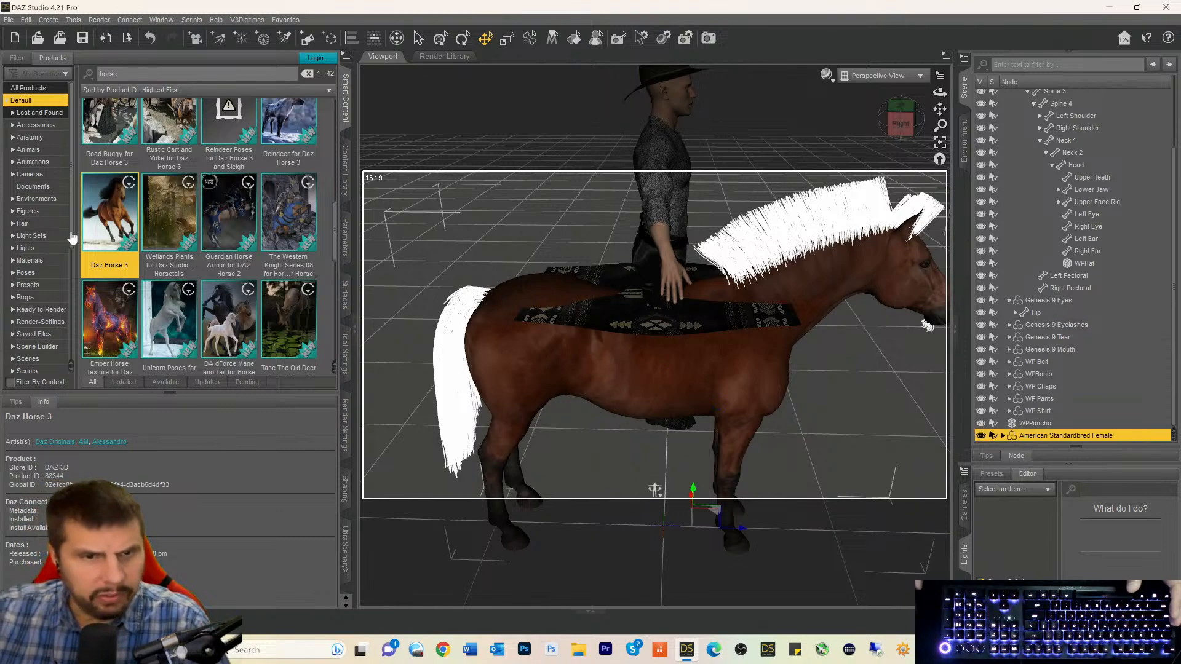
scroll(117, 211, "down", 5)
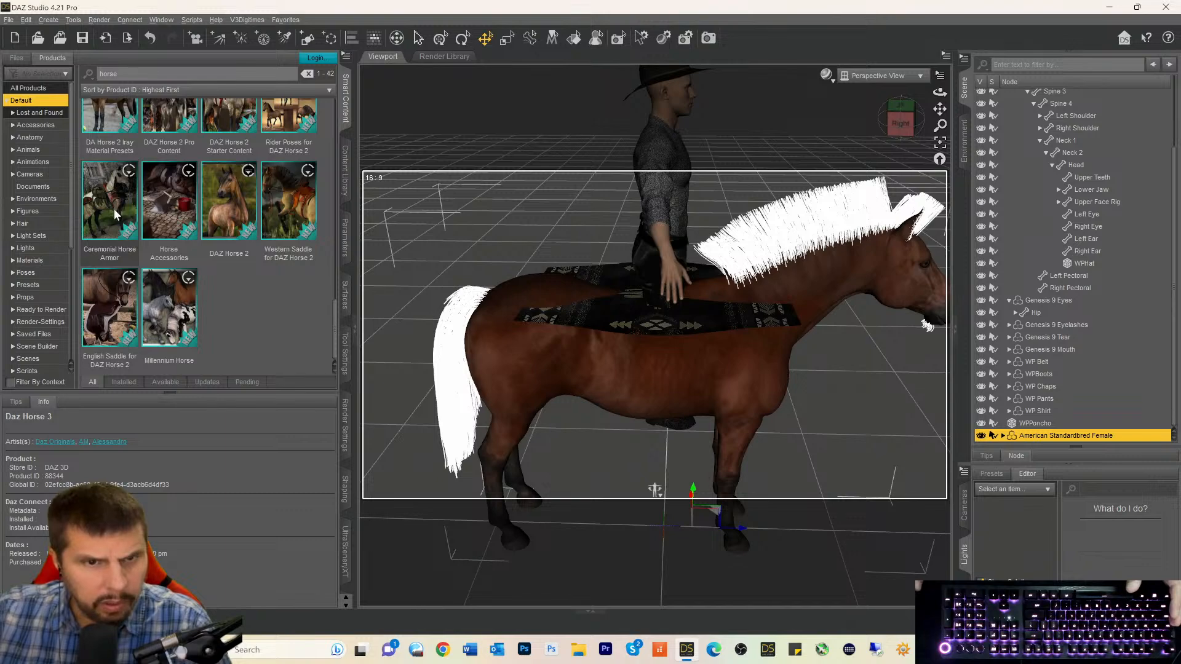
scroll(115, 214, "up", 5)
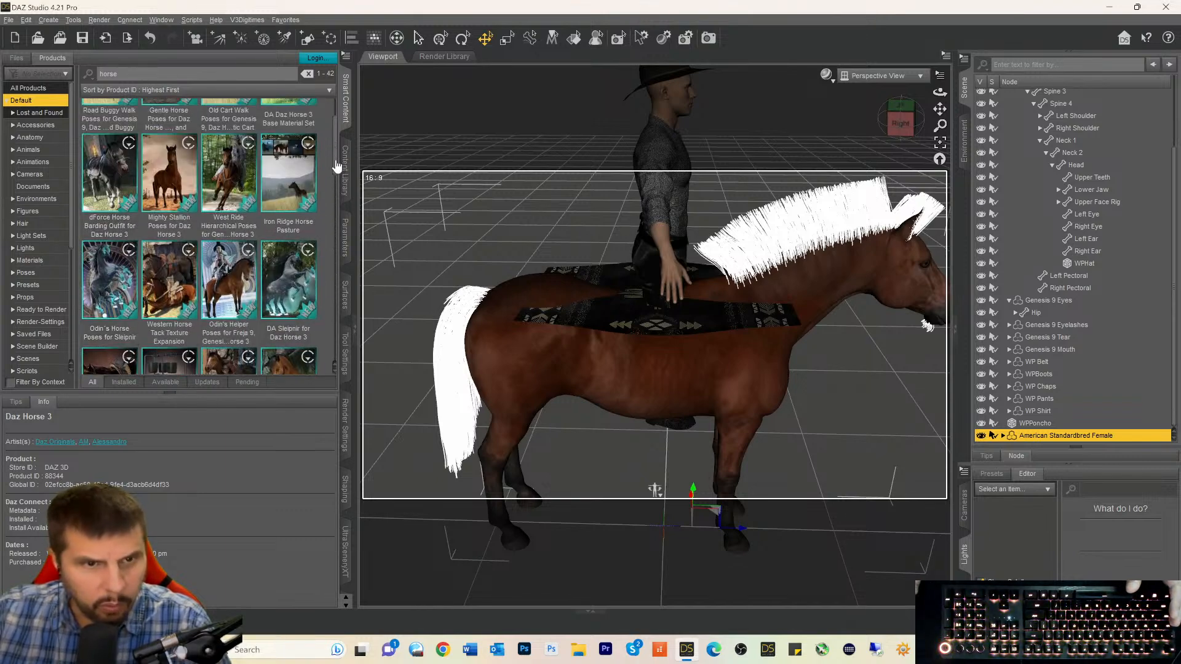
scroll(337, 166, "down", 1)
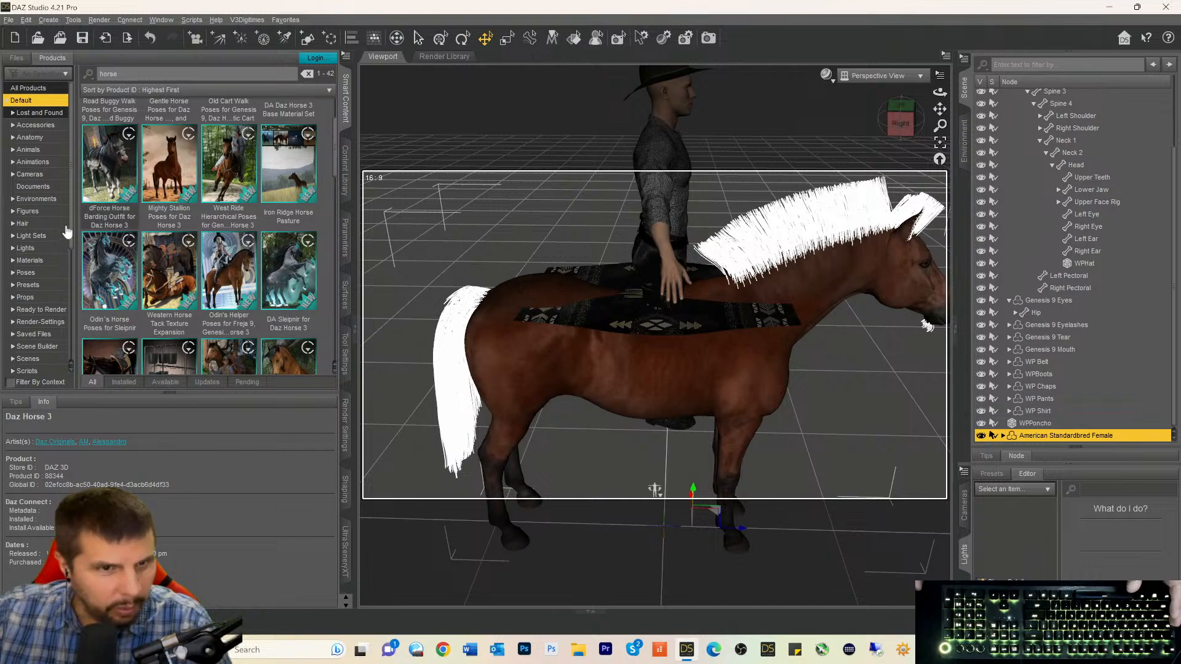
Load the Horse Barding !Outfit wearable from the dForce Horse Barding Outfit for Daz Horse 3 onto the selected horse.
double_click(102, 221)
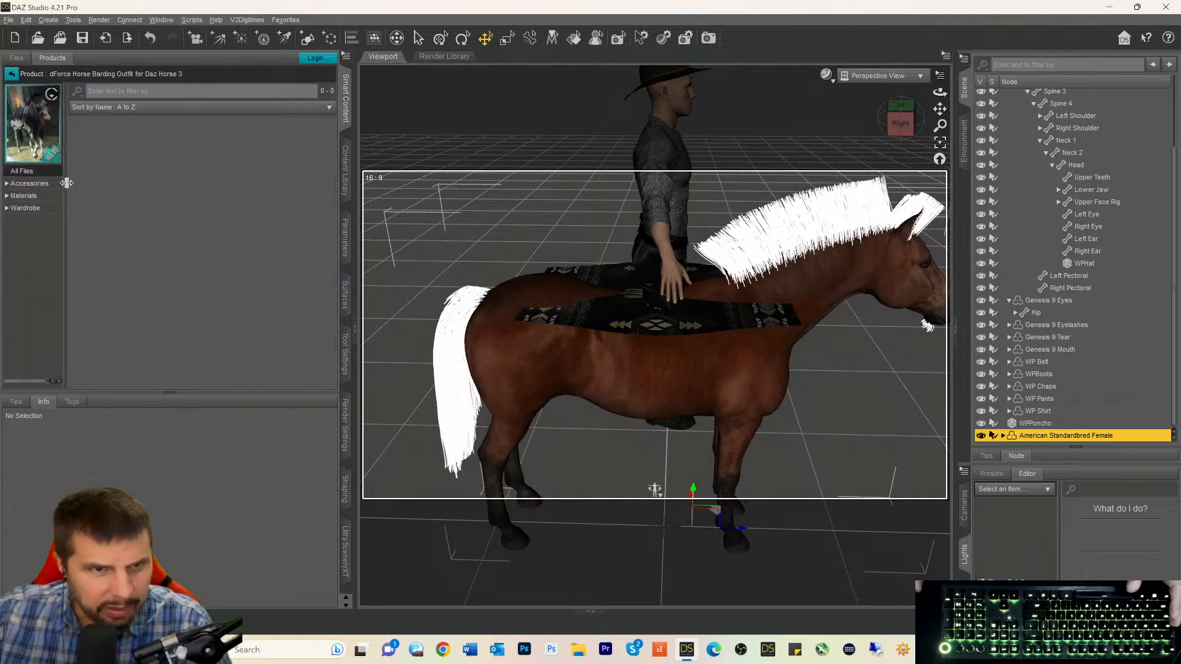
left_click(21, 188)
left_click(21, 195)
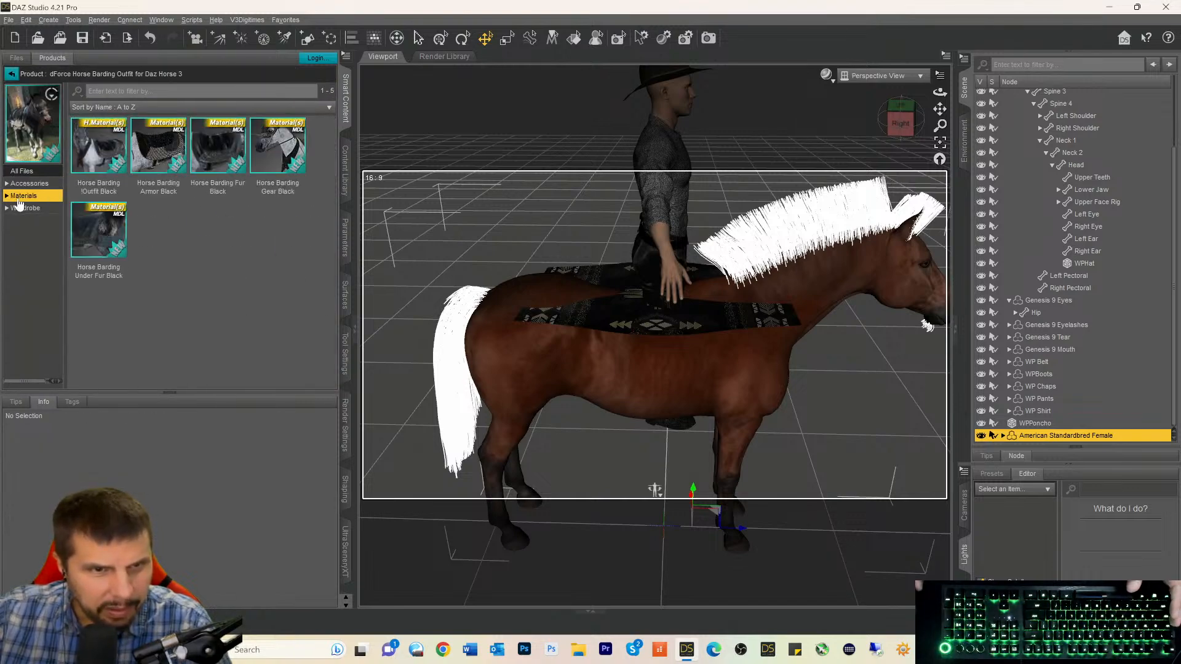
left_click(22, 209)
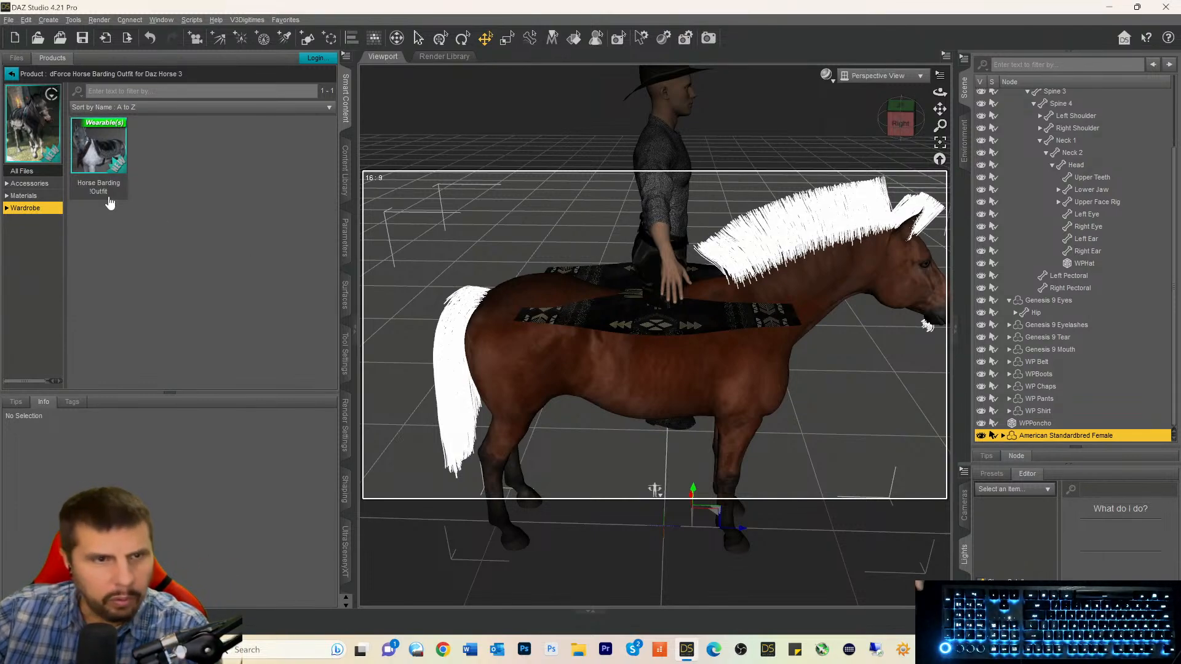
mouse_move(109, 198)
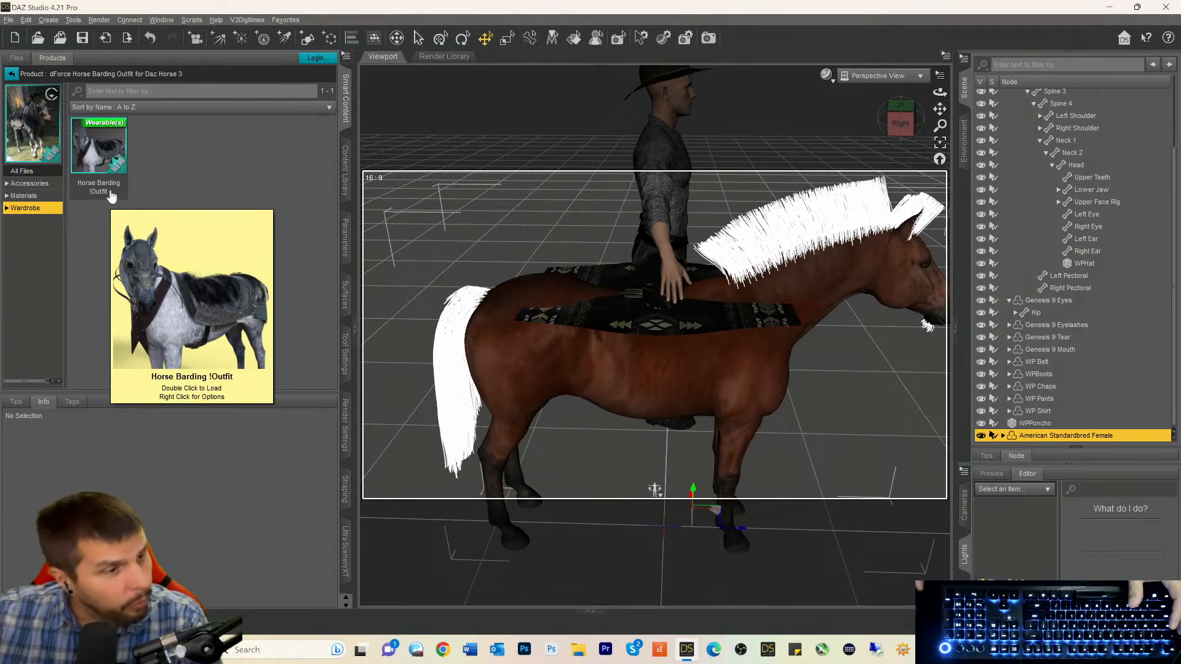
left_click(99, 157)
mouse_move(99, 155)
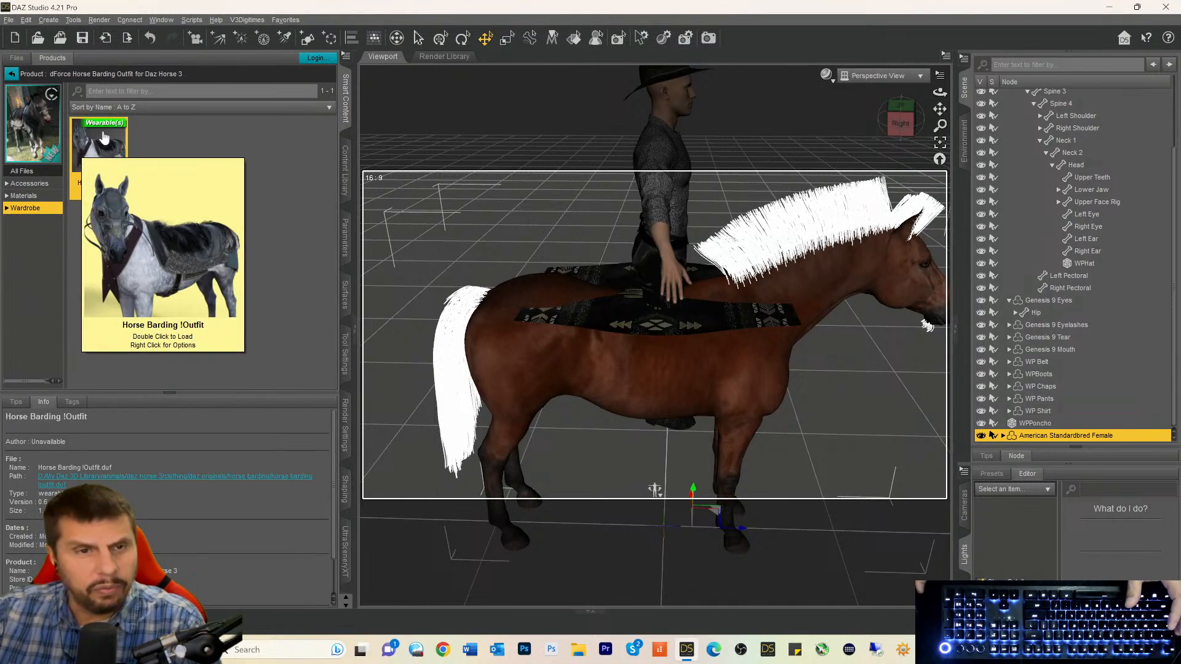
double_click(104, 134)
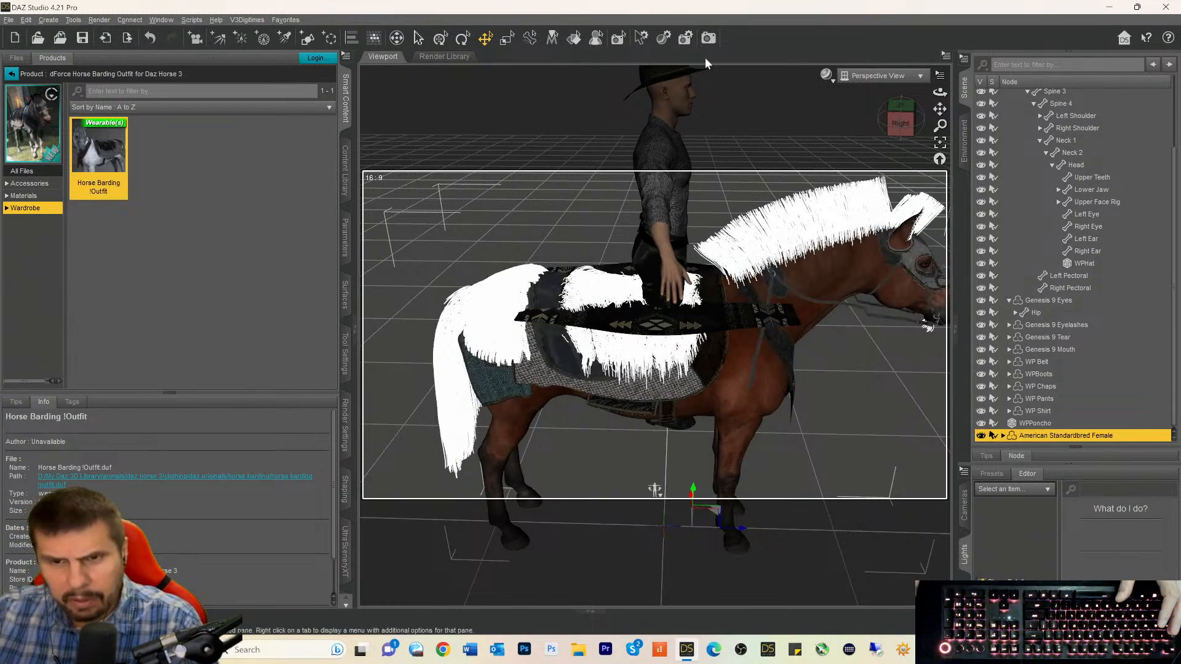
Inspect the barding outfit on the horse from the front and side, check its materials, and undo loading it.
left_click(895, 123)
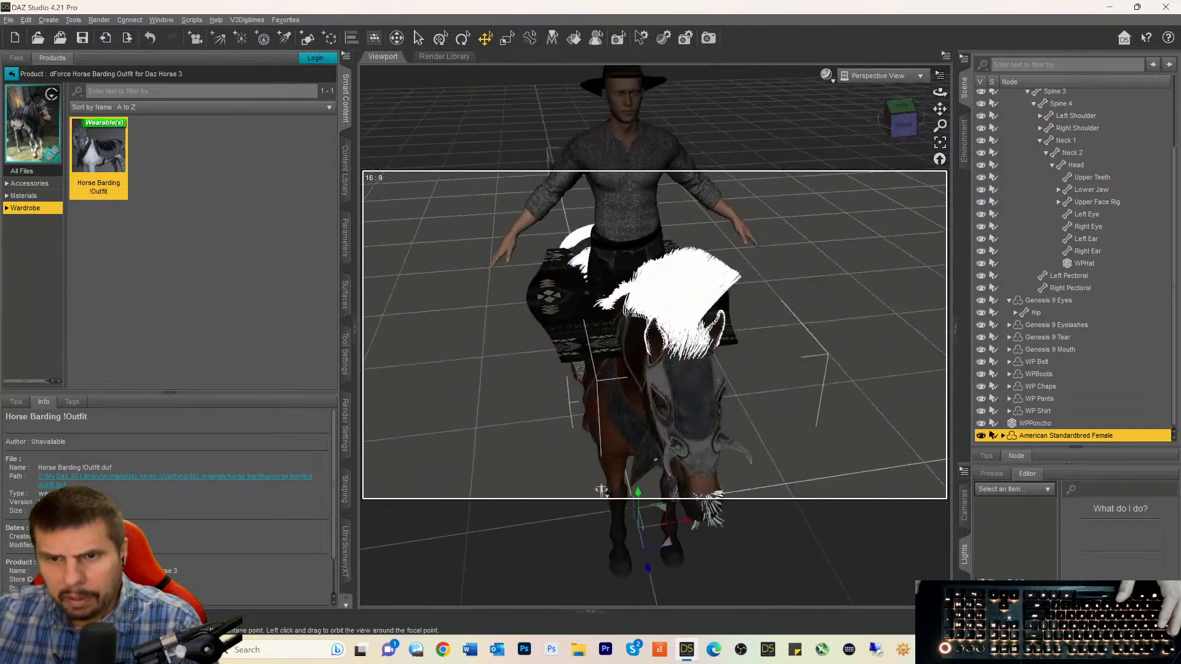
mouse_move(901, 122)
left_mouse_down()
mouse_move(900, 108)
mouse_move(904, 130)
mouse_move(901, 109)
mouse_move(951, 120)
mouse_move(905, 121)
mouse_move(914, 141)
left_mouse_up()
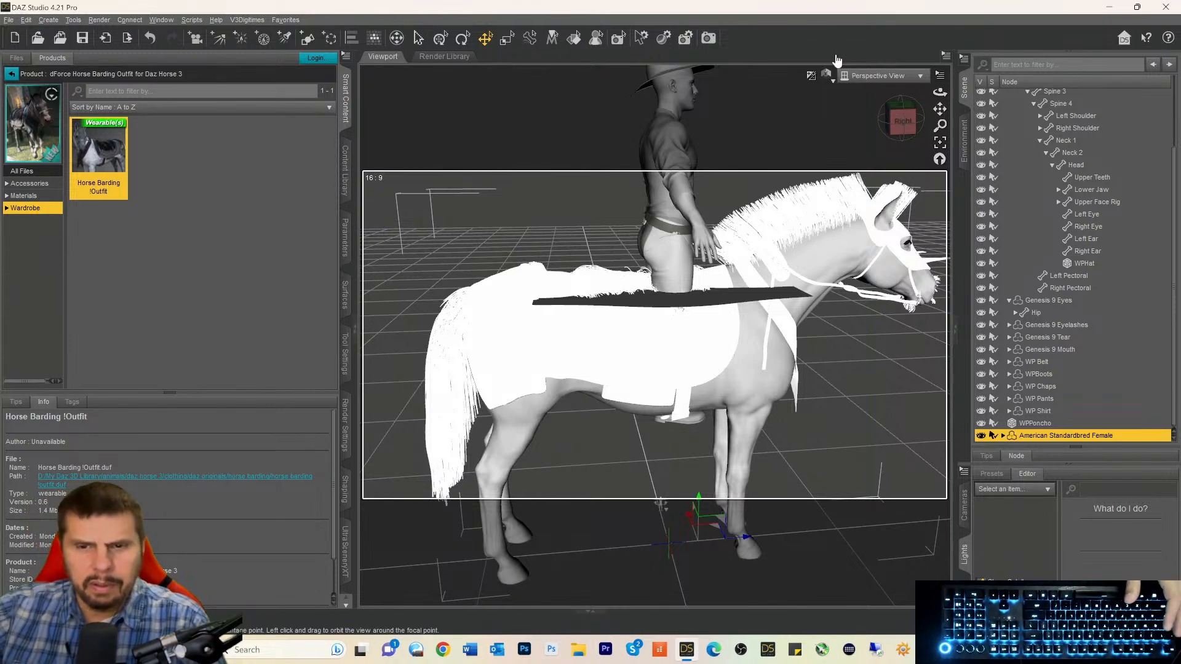
left_click(15, 197)
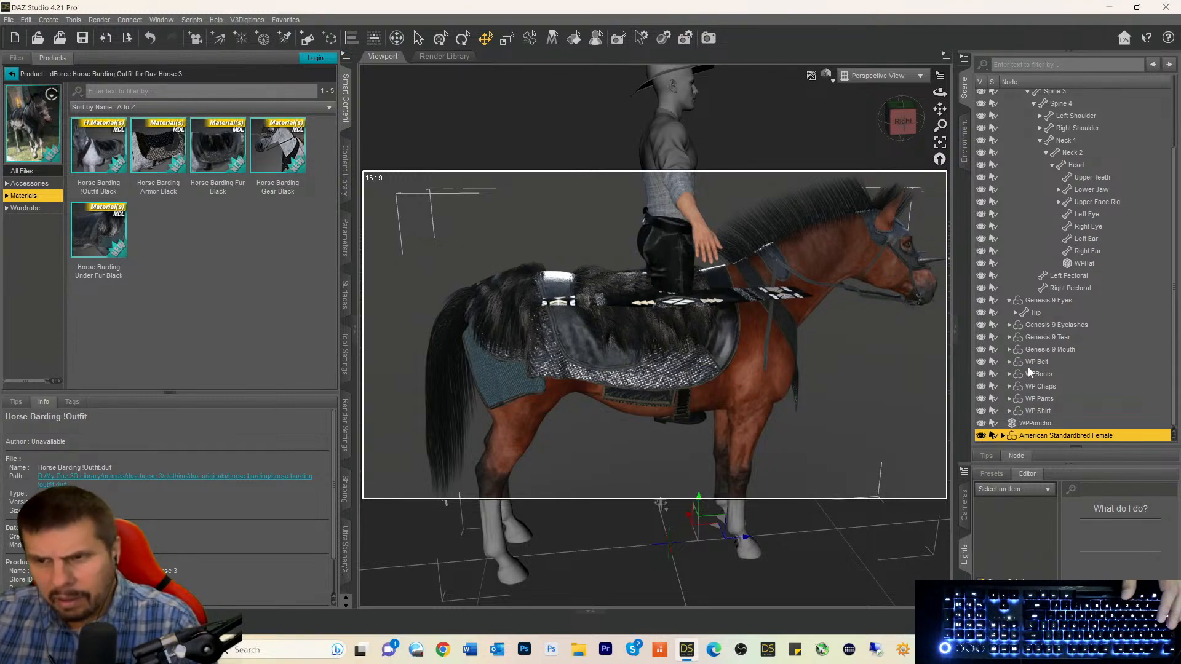
key("ctrl+z")
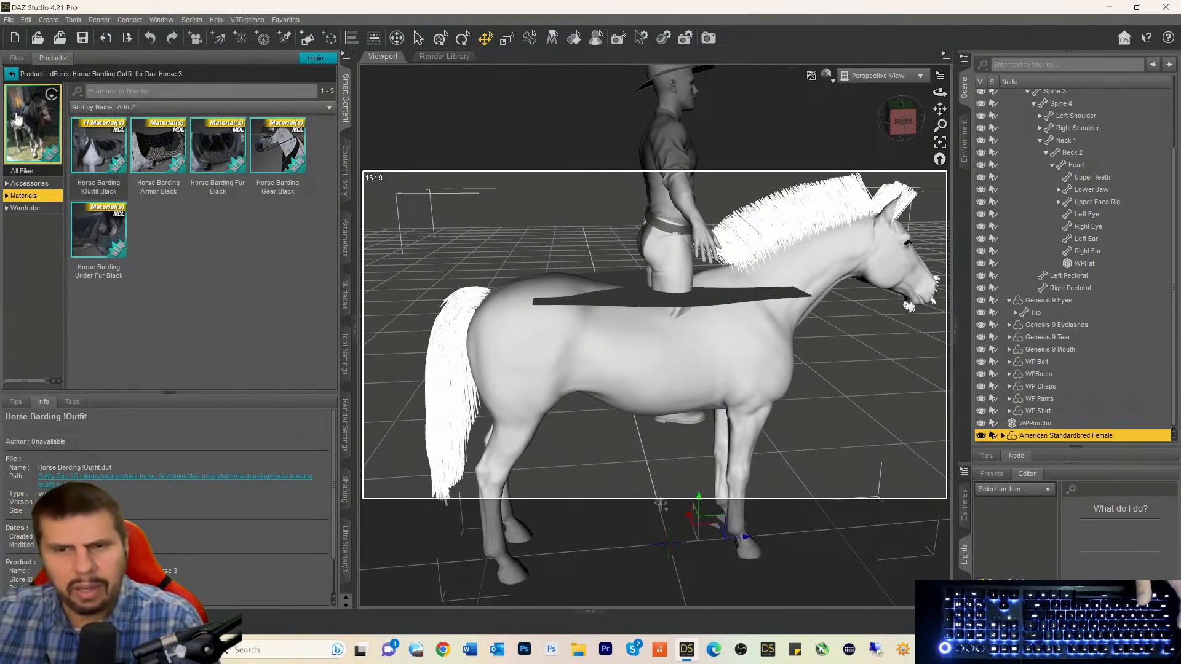
Return to the horse products and look through the pose sets and tack available for Daz Horse 3.
left_click(11, 73)
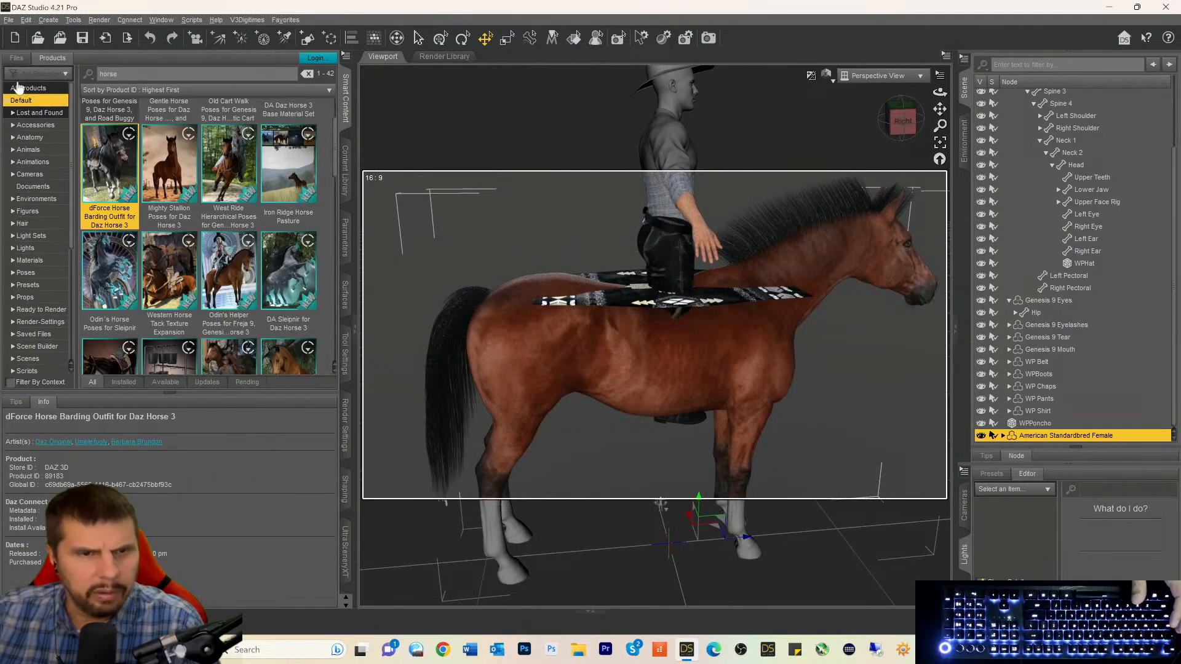
scroll(208, 237, "up", 3)
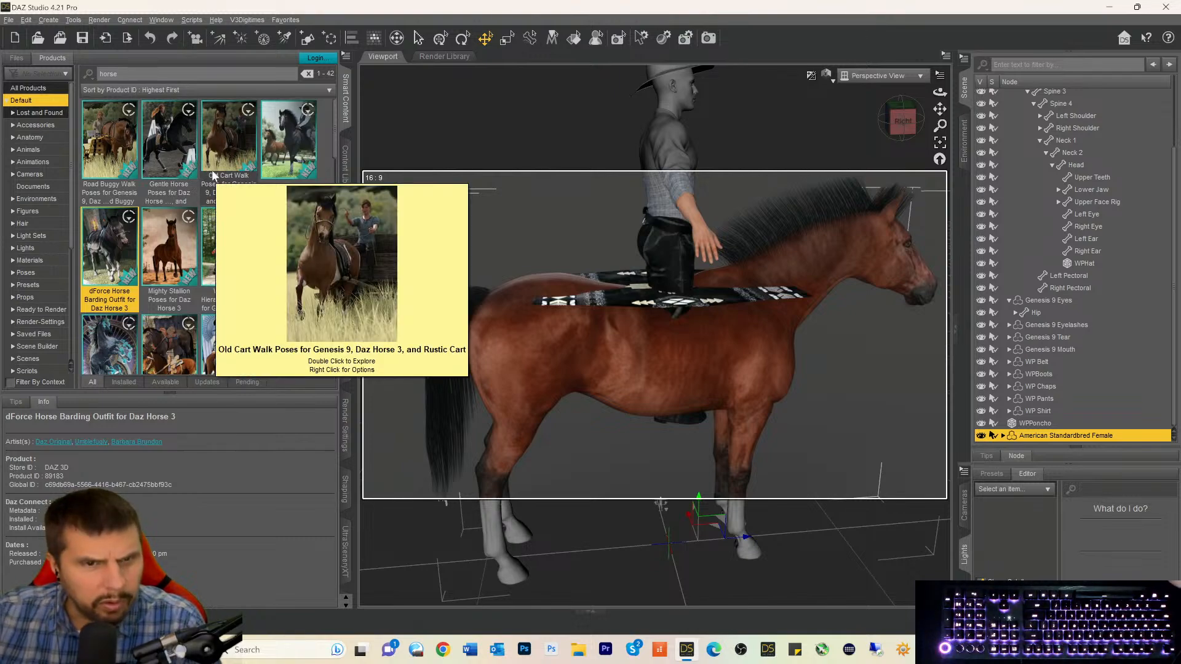
left_click(179, 175)
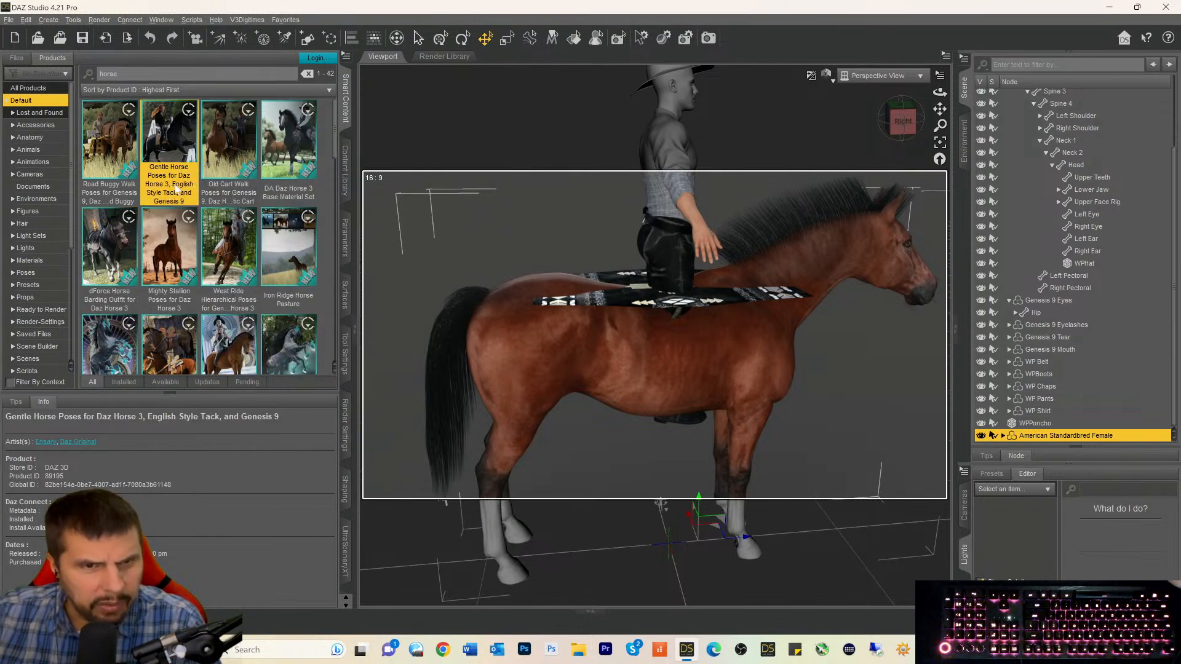
mouse_move(168, 193)
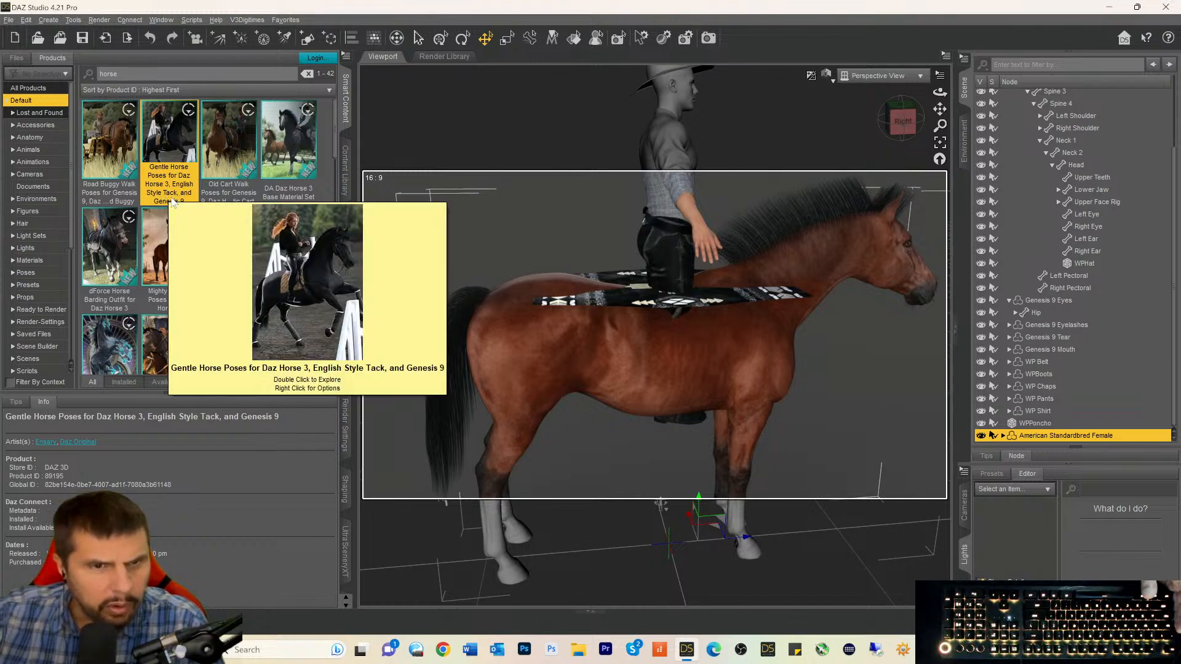
mouse_move(228, 206)
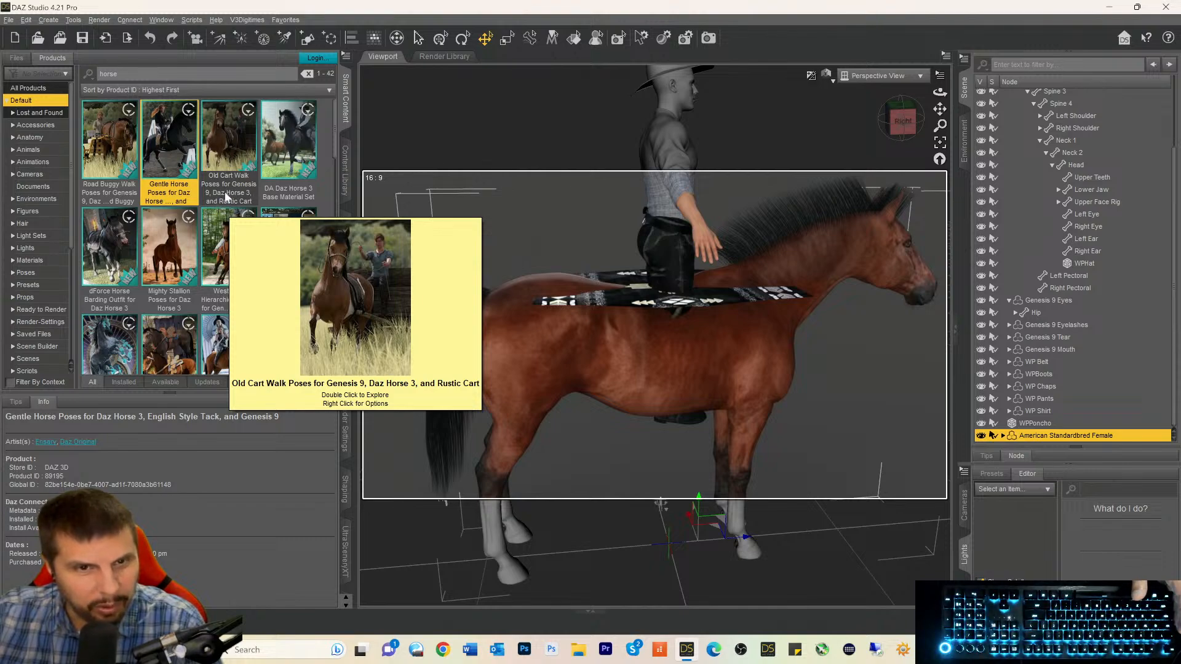
scroll(225, 191, "down", 5)
scroll(225, 190, "up", 5)
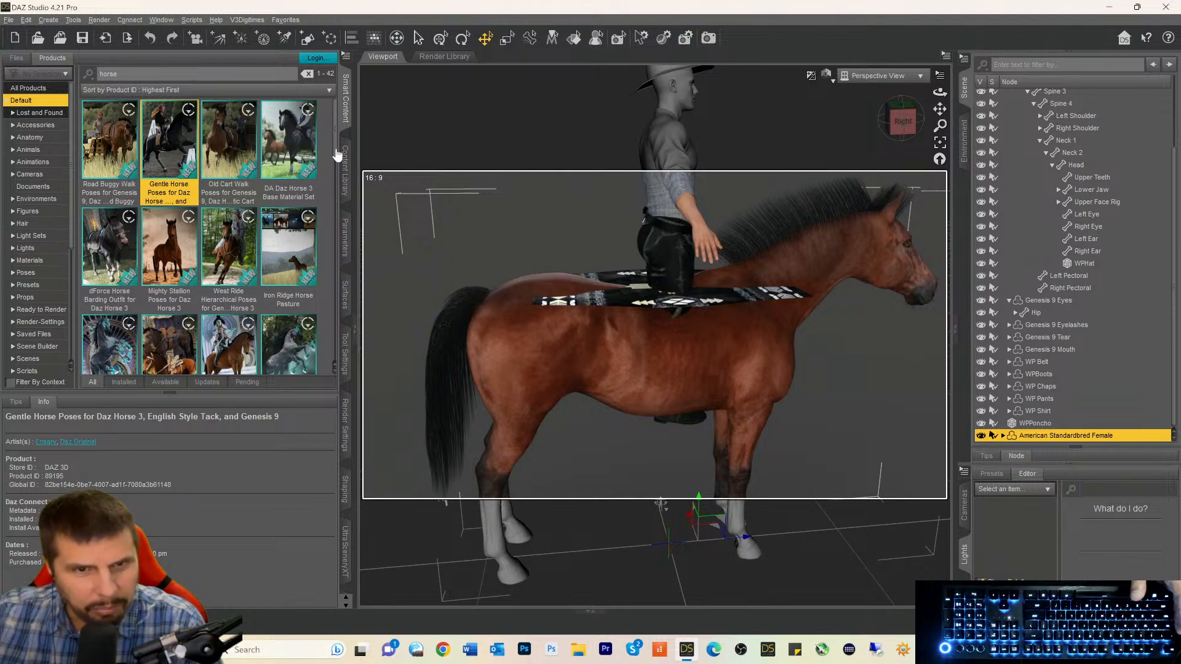
left_click_drag(336, 150, 336, 173)
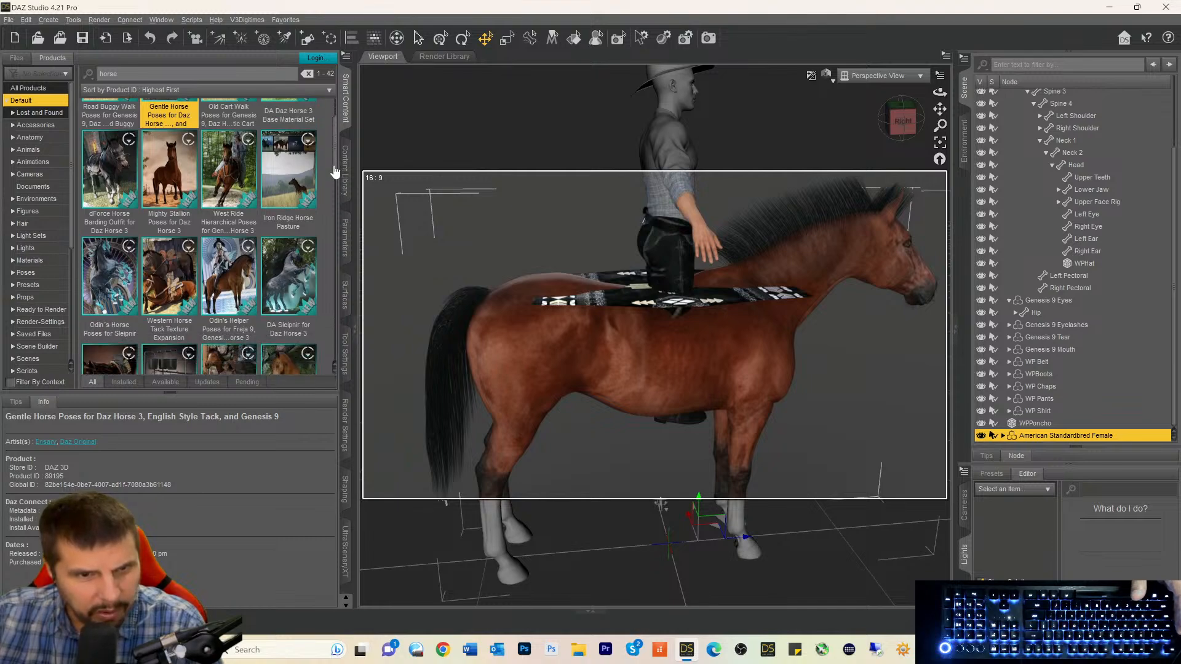
left_click_drag(336, 173, 333, 193)
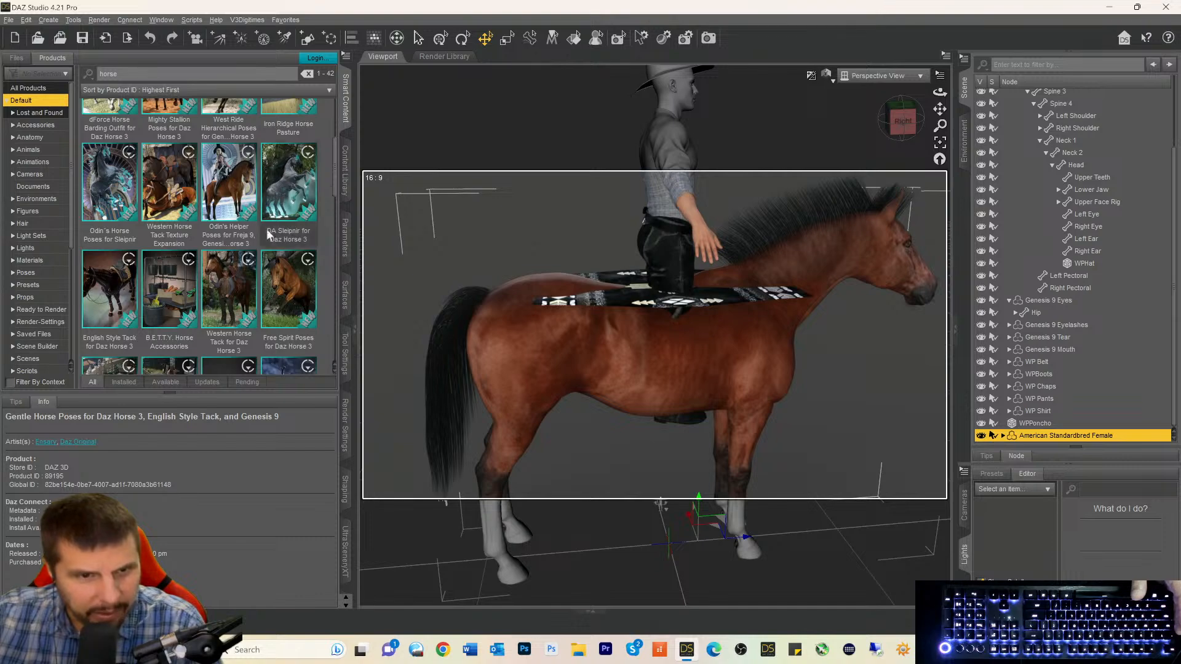
Merge English Horse Tack !Load All from English Style Tack for Daz Horse 3 into the scene for the selected horse.
double_click(111, 340)
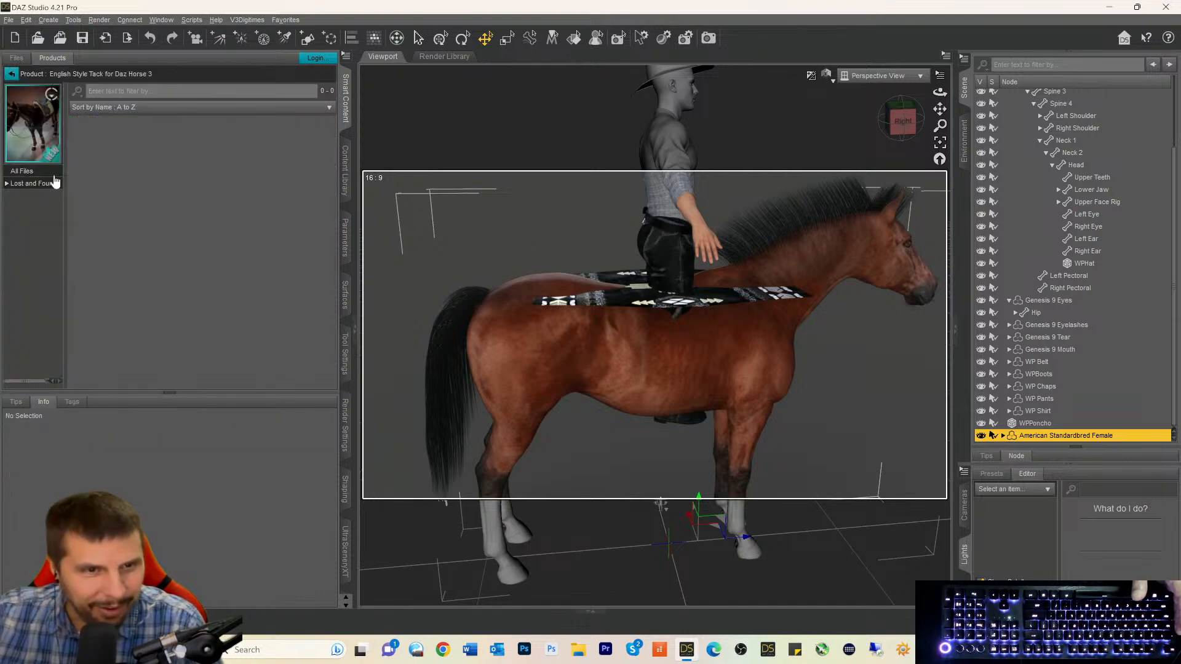
left_click(26, 184)
left_click(22, 172)
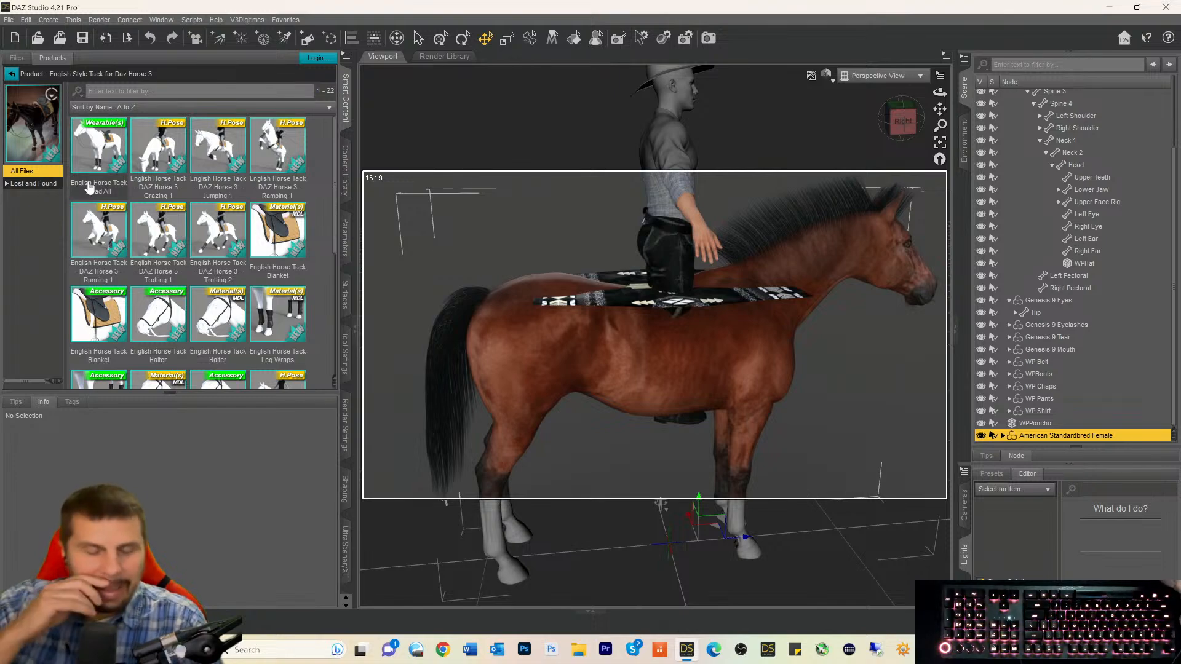
mouse_move(90, 187)
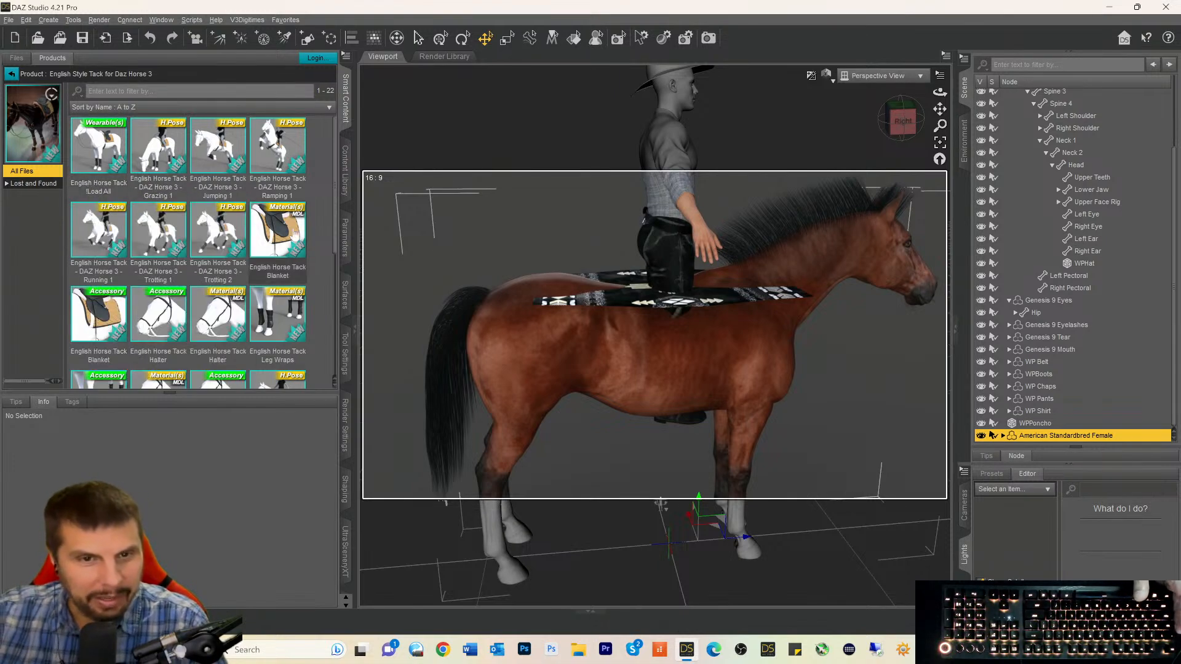
left_click(99, 151)
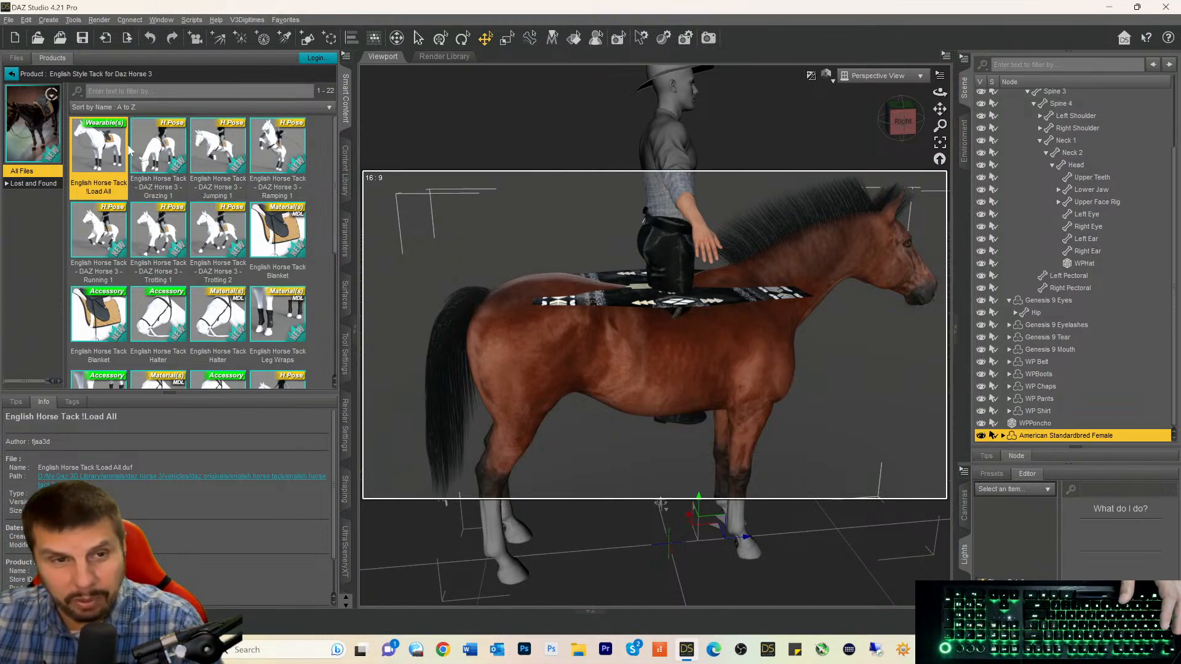
right_click(89, 154)
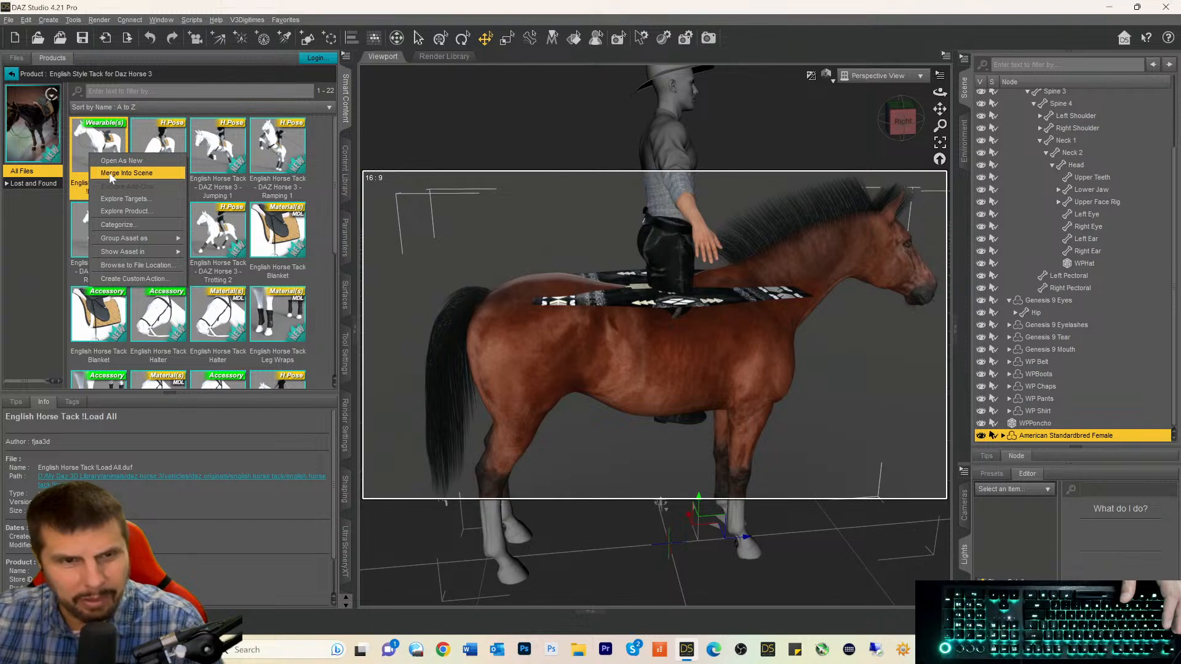
left_click(112, 174)
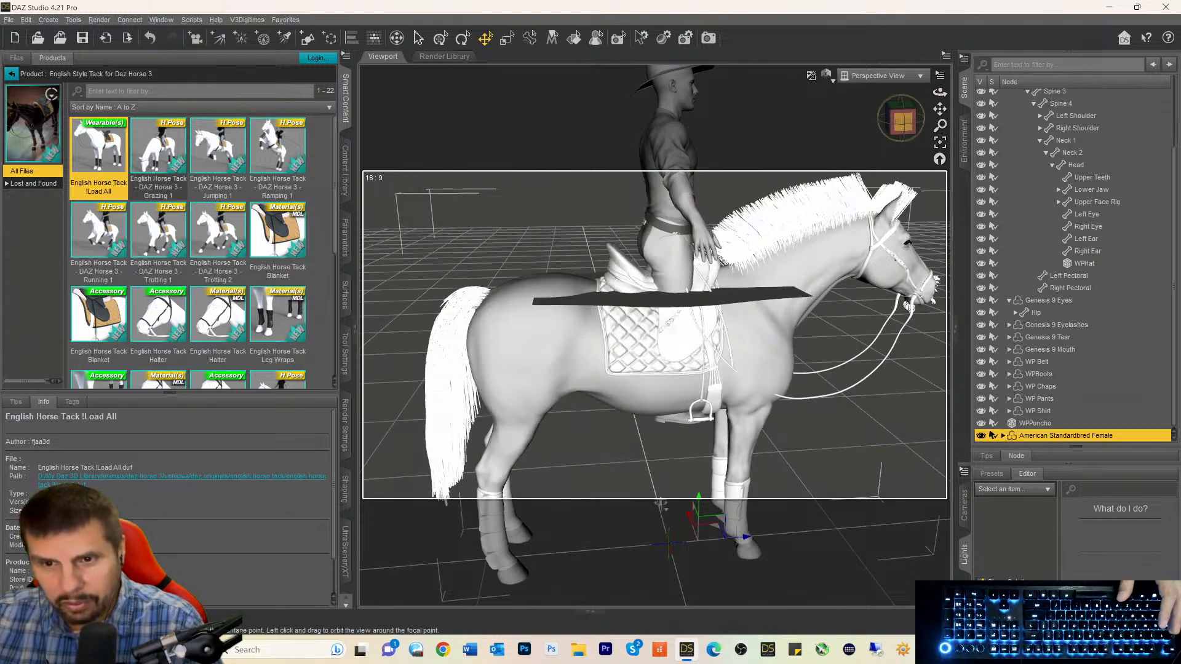
left_click_drag(661, 505, 649, 480)
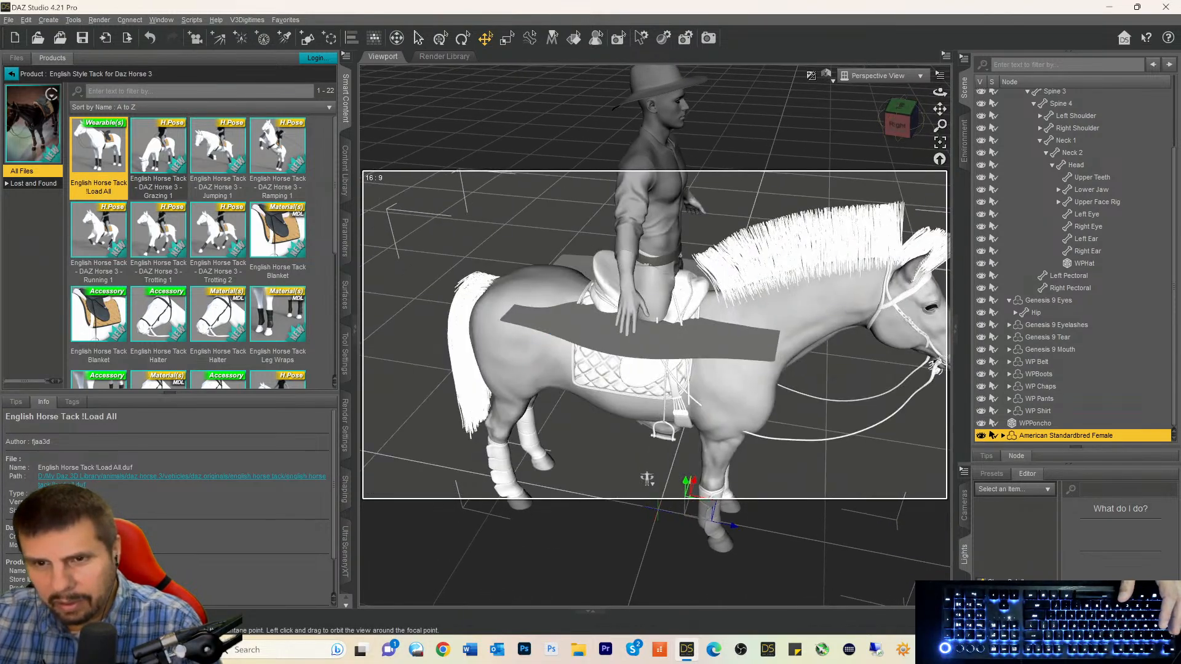
Raise the poncho off the saddle to about the height of the rider's chest.
left_click_drag(898, 126, 865, 165)
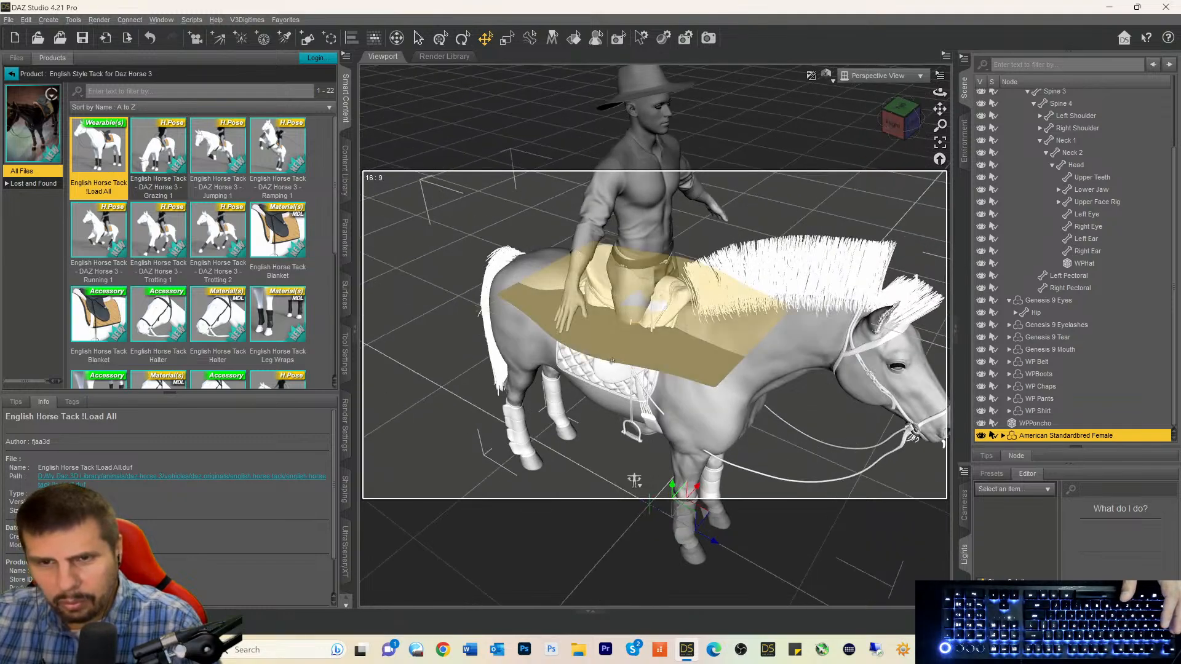
left_click(628, 277)
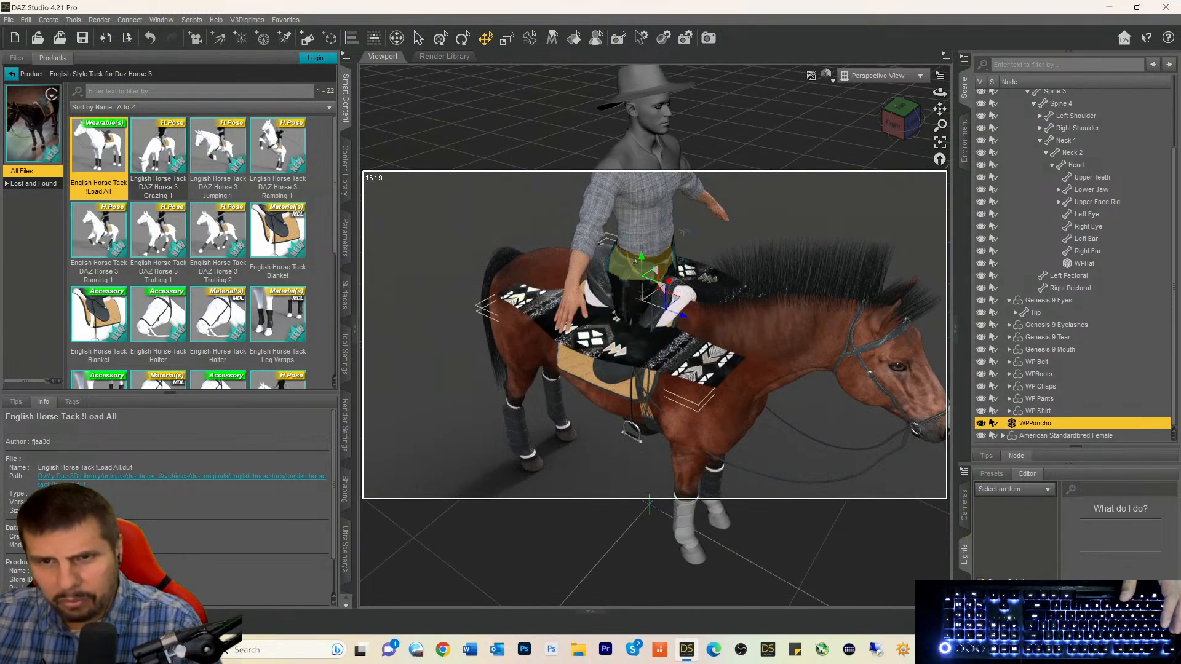
left_click_drag(642, 261, 648, 63)
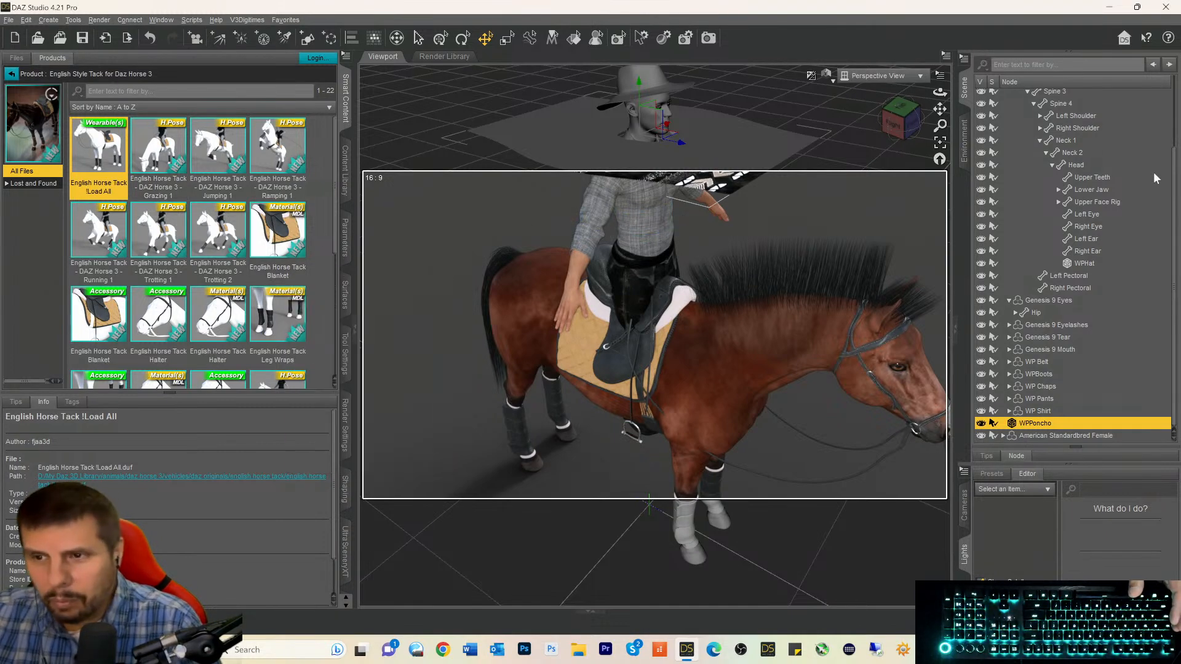
Try to apply the English Horse Tack Rider In Saddle pose to the Genesis 9 figure.
scroll(1024, 246, "up", 3)
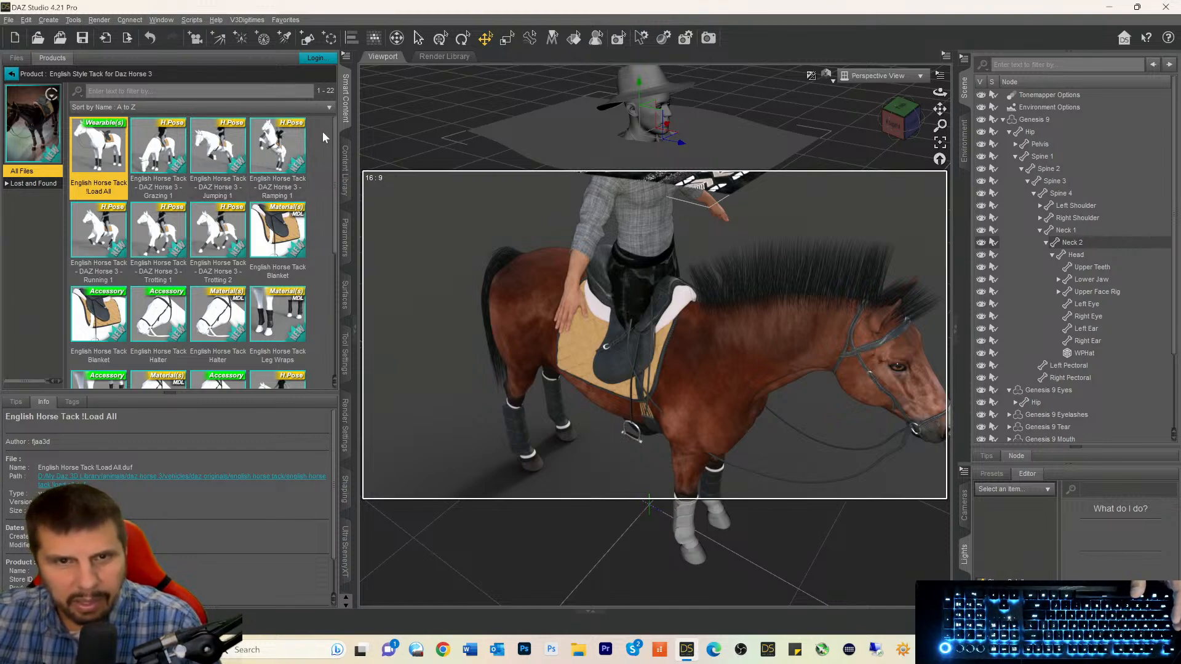
left_click_drag(334, 156, 342, 218)
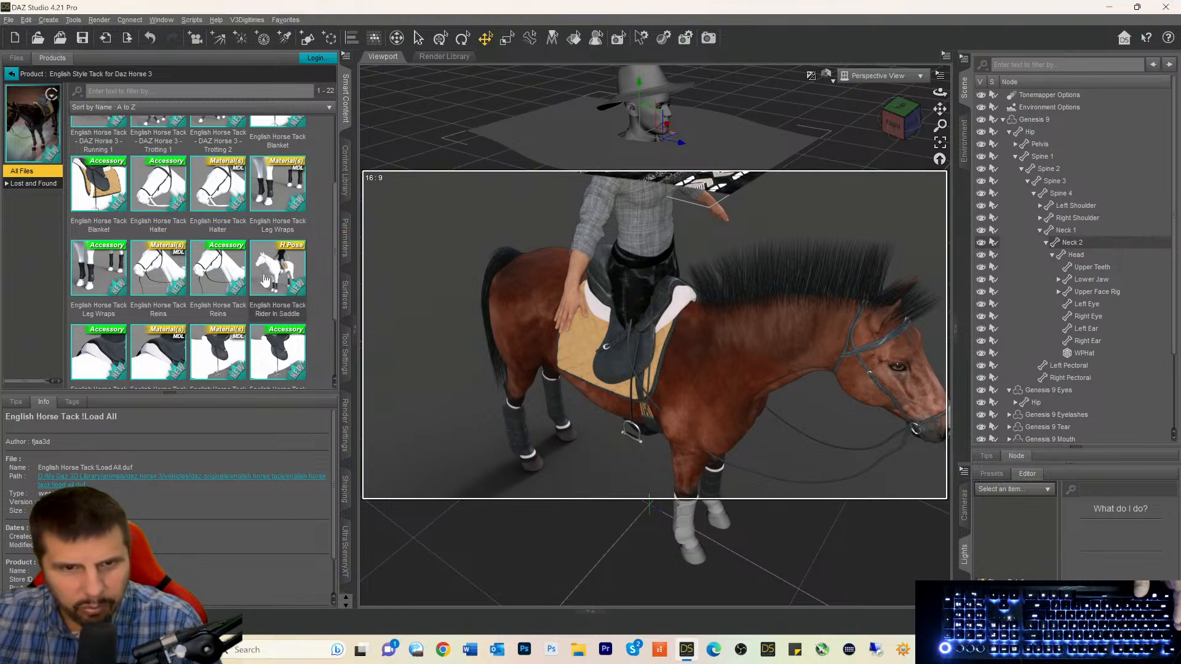
mouse_move(275, 275)
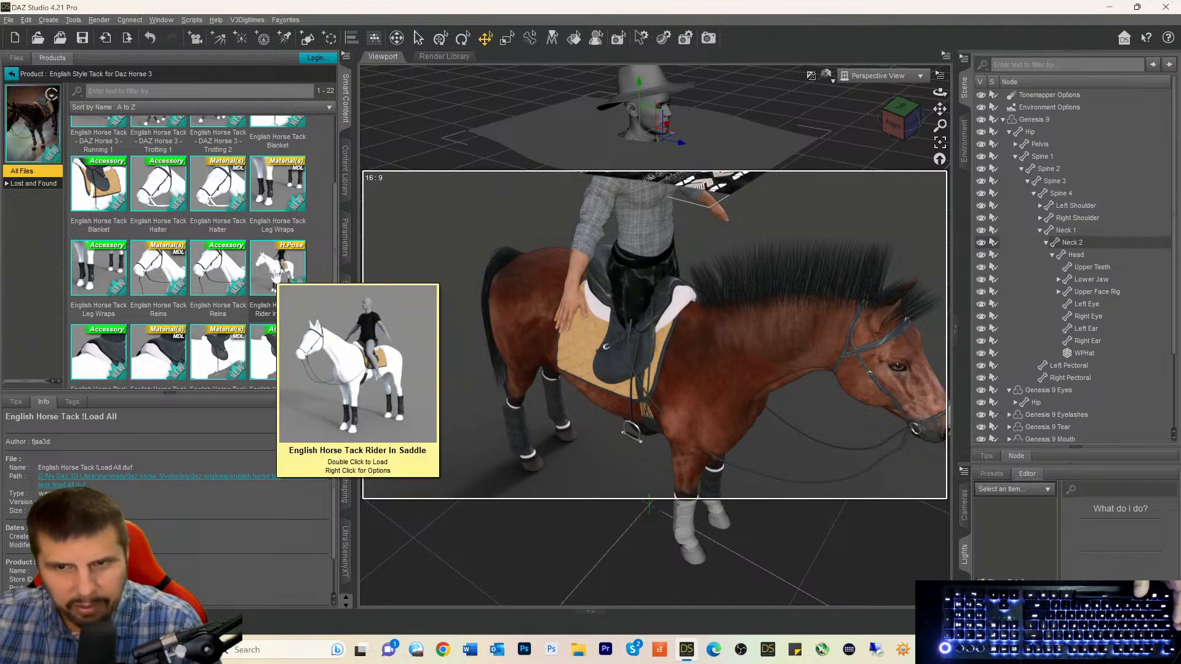
left_click(275, 274)
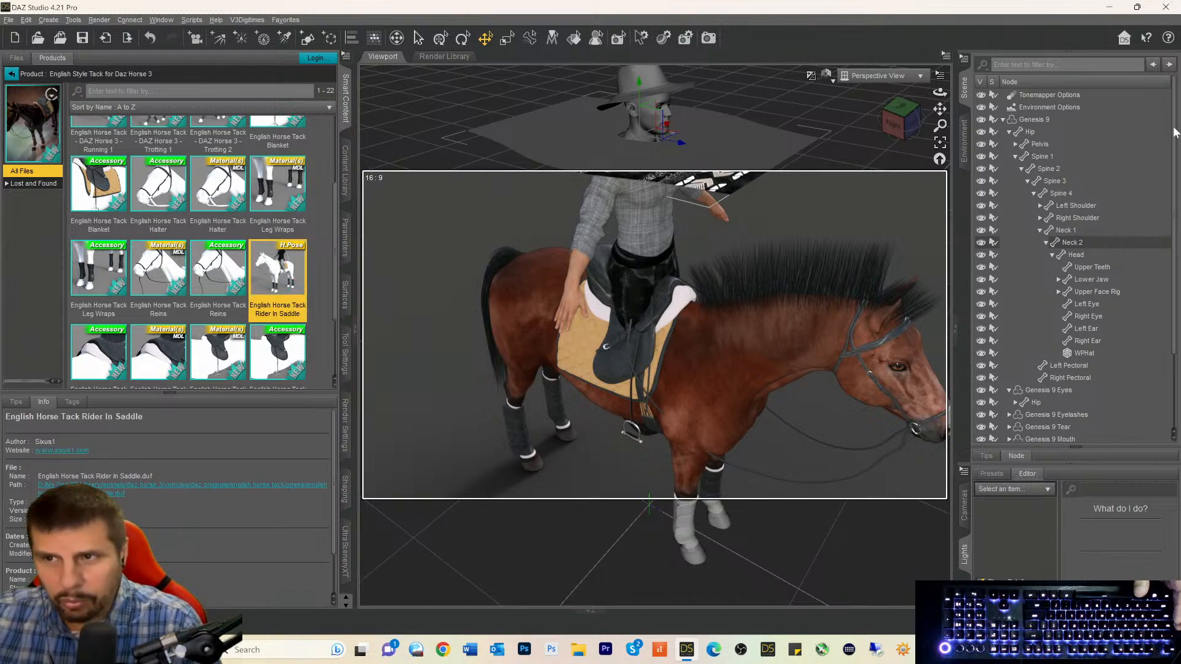
left_click(1030, 119)
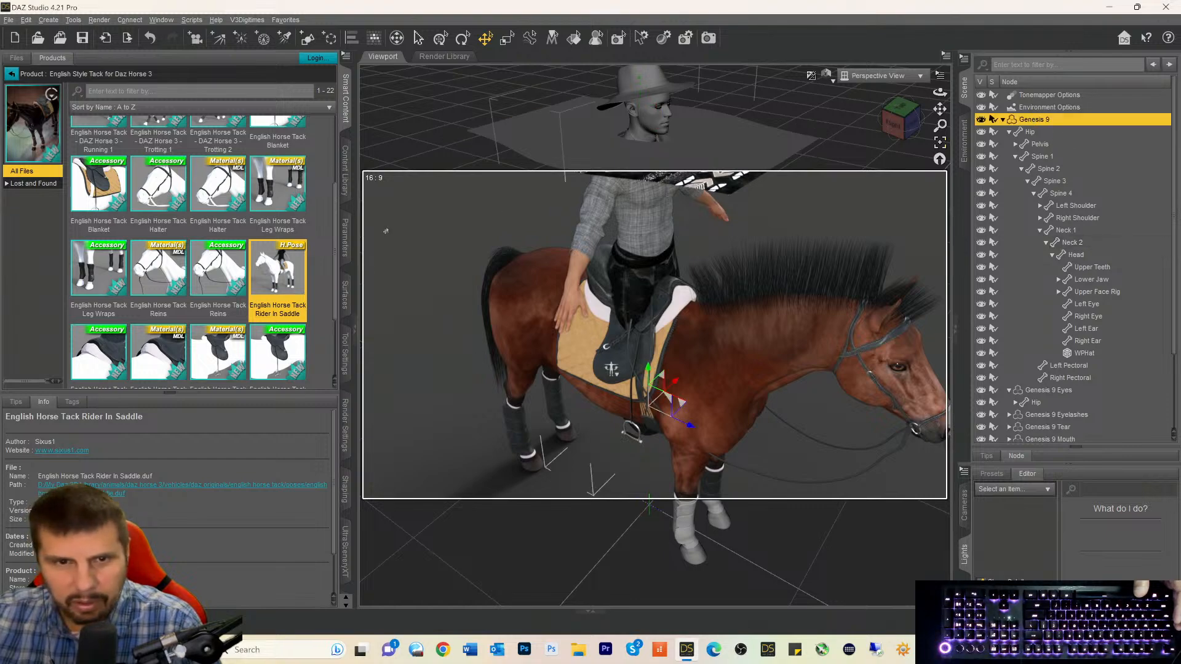
double_click(275, 282)
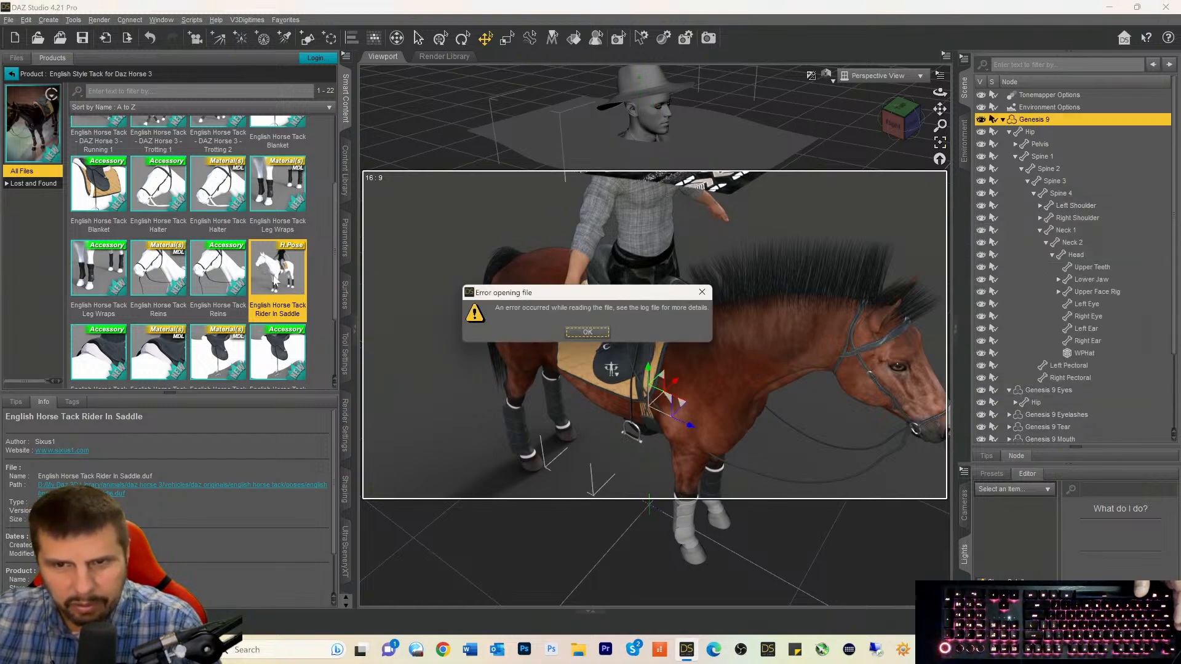
left_click(587, 332)
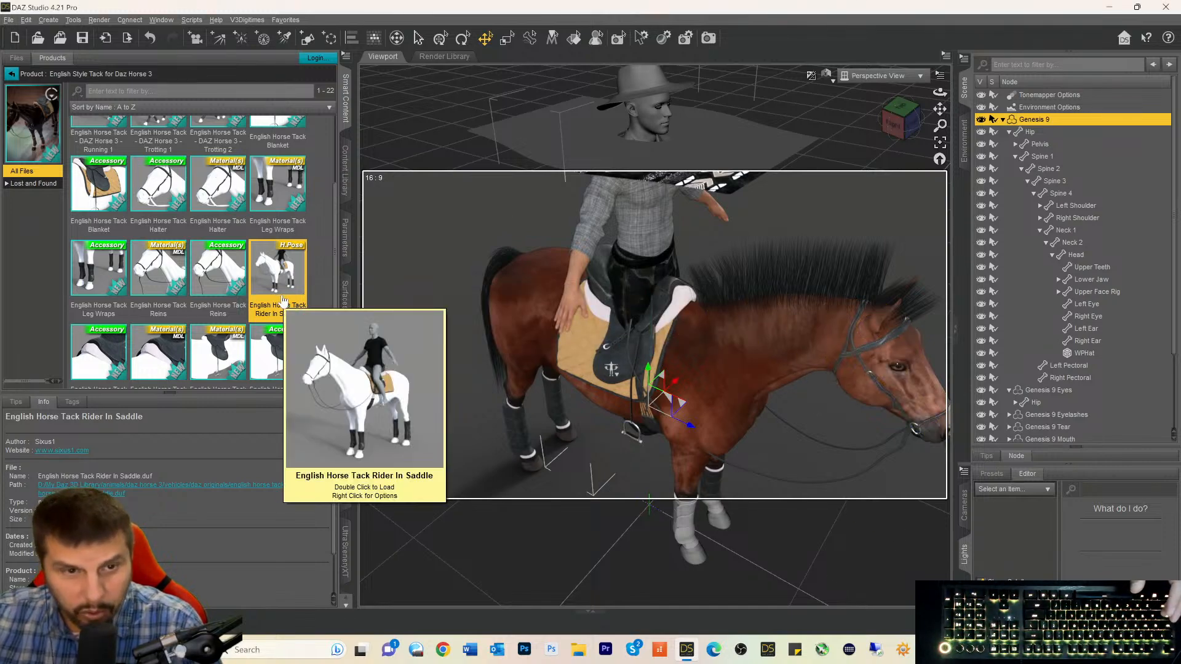
Parent the Genesis 9 figure to the American Standardbred Female horse in the scene hierarchy.
scroll(1052, 294, "down", 3)
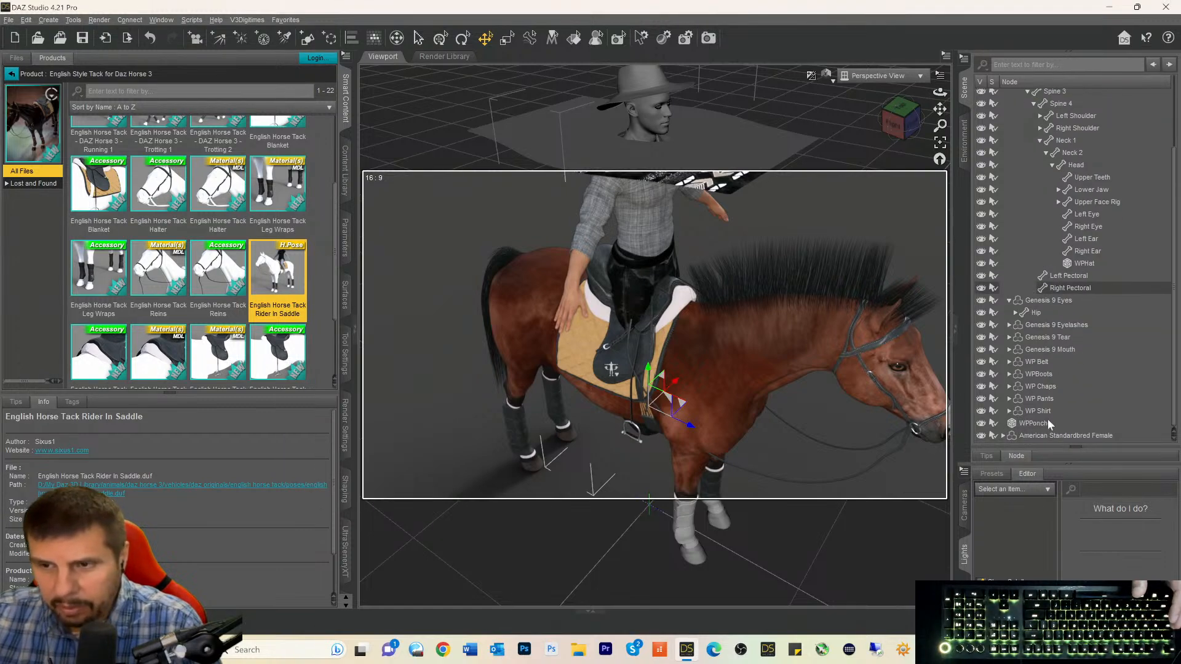
left_click(1034, 437)
scroll(1048, 253, "up", 3)
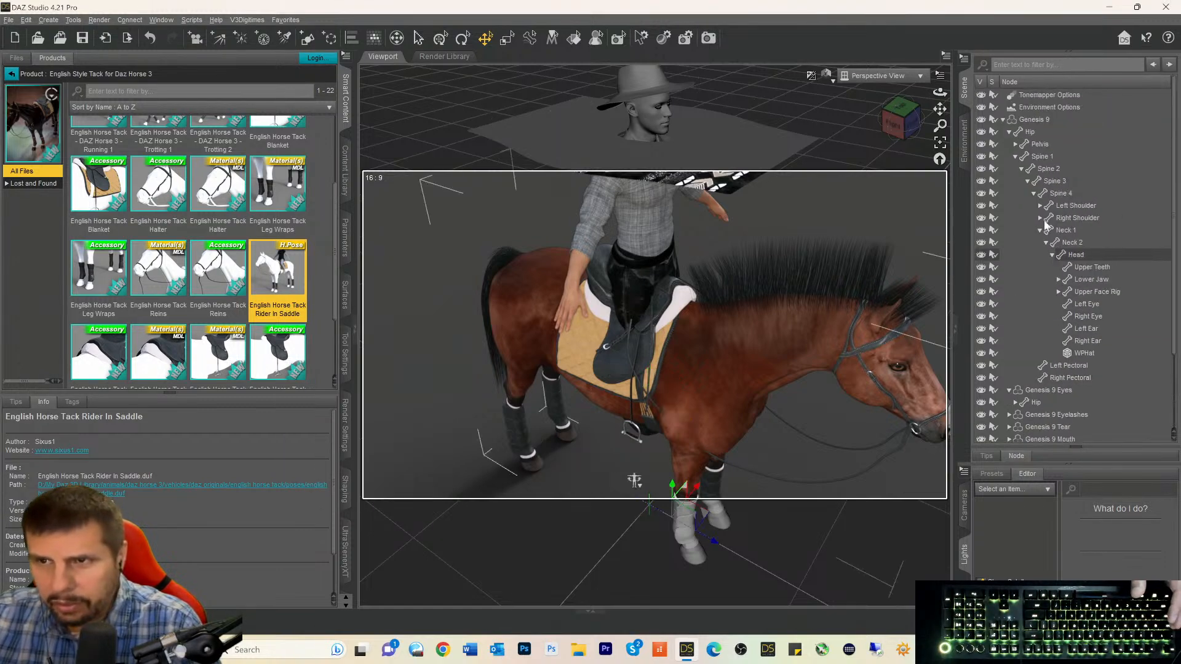
left_click_drag(1026, 120, 1056, 434)
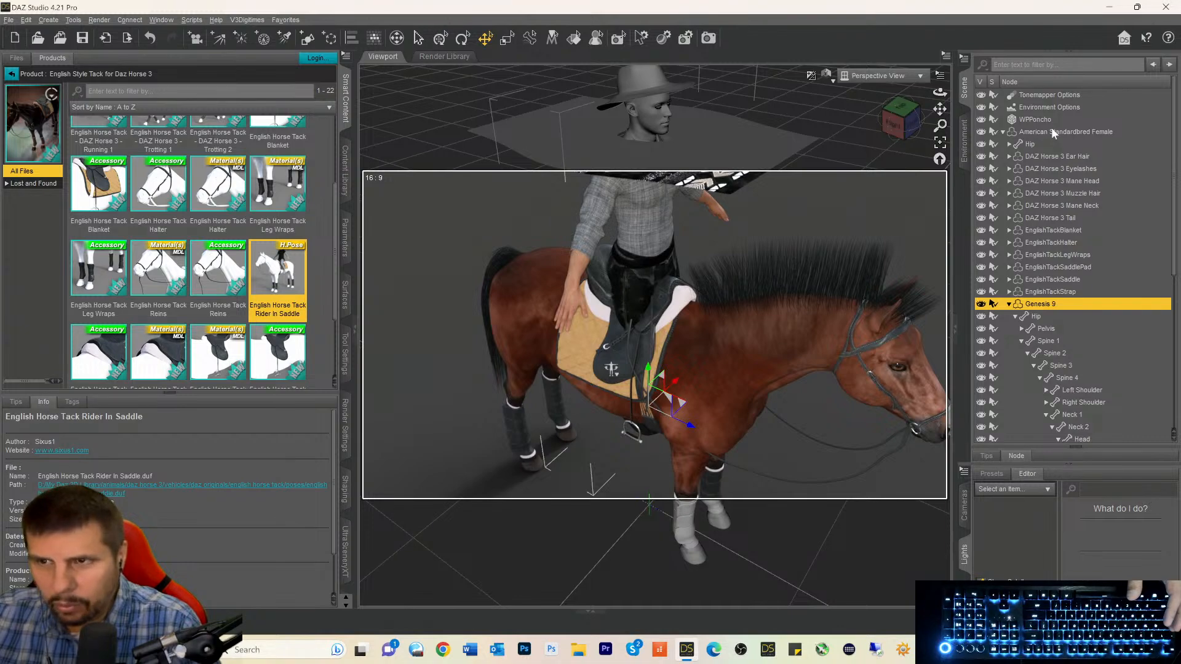
Try the Rider In Saddle pose on the horse, on the parented Genesis 9 figure, and on the horse again.
left_click(1053, 132)
double_click(267, 276)
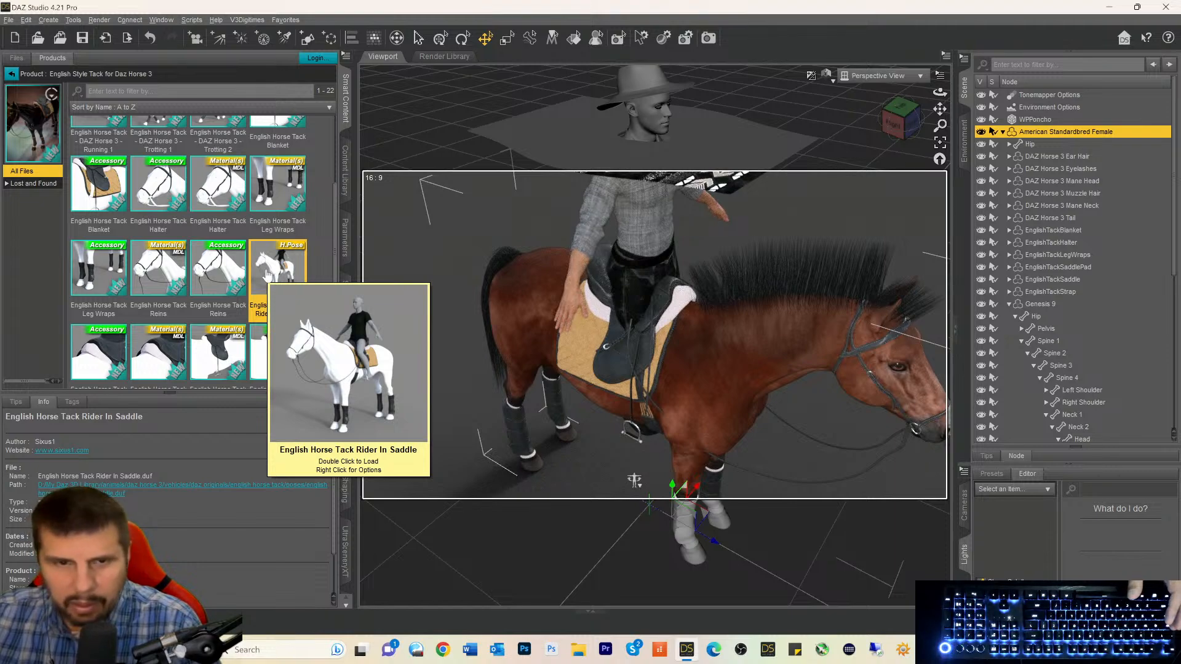
left_click(1037, 304)
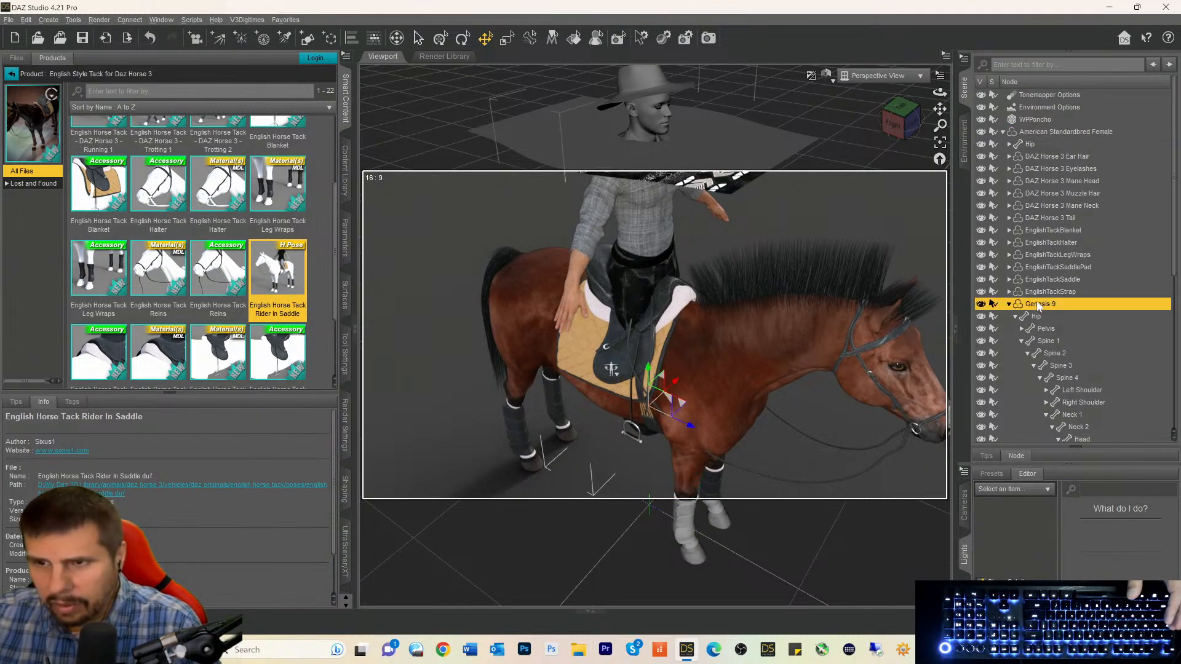
double_click(270, 278)
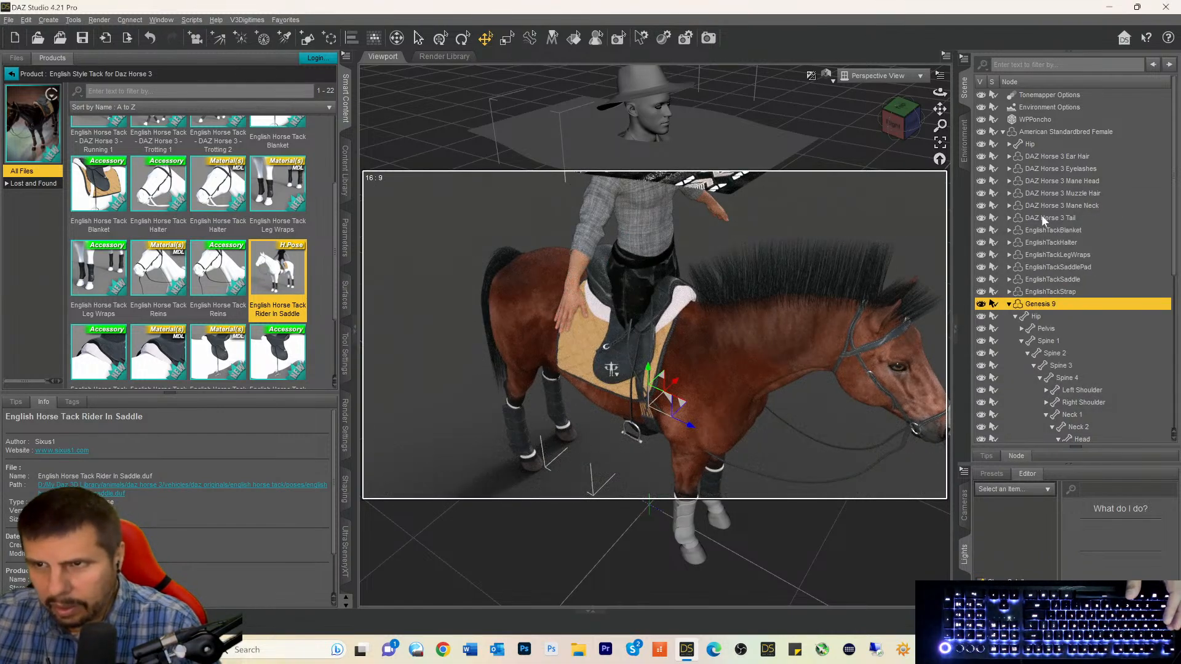
left_click(1047, 133)
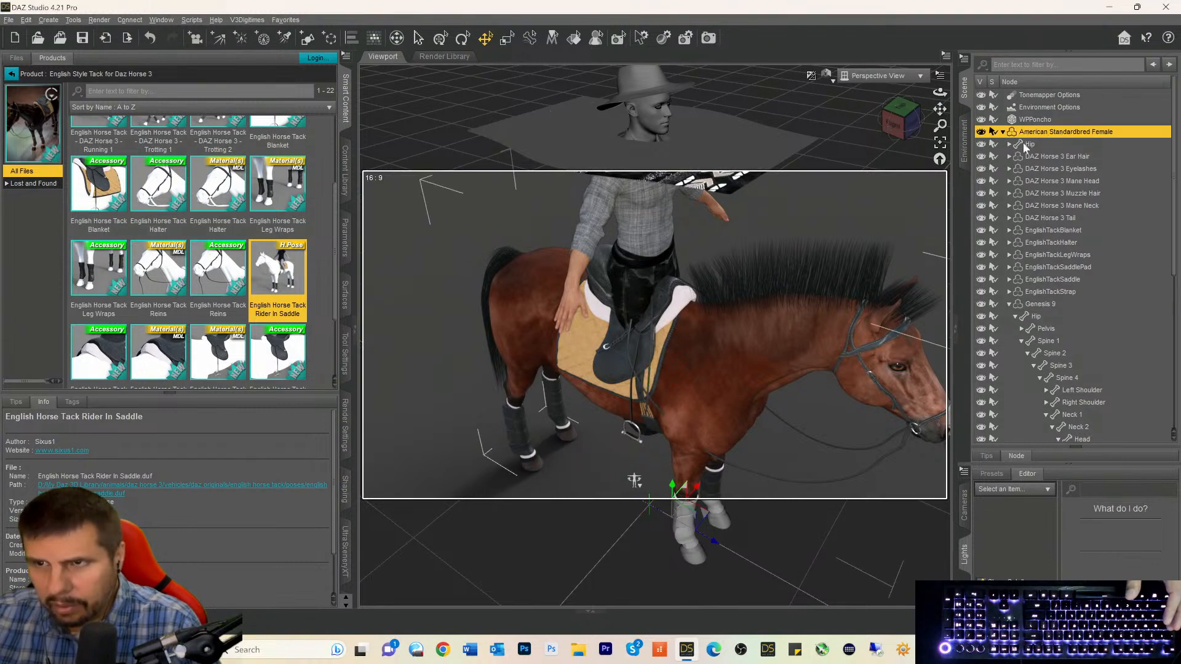
double_click(284, 275)
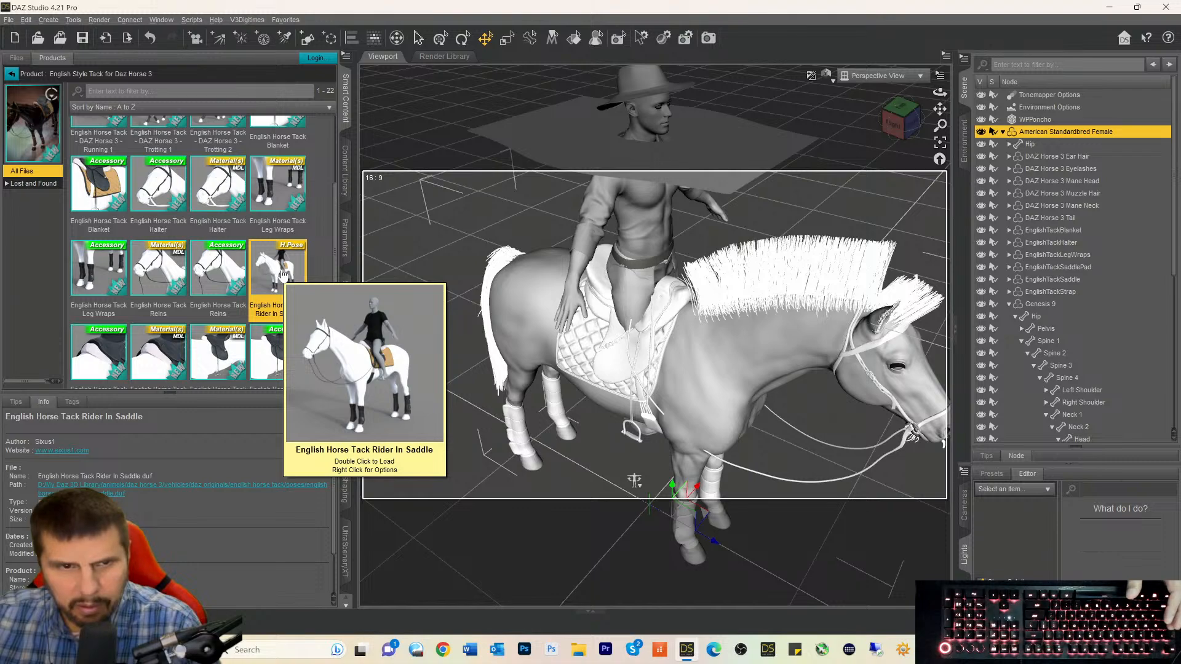
Apply the English Horse Tack - DAZ Horse 3 - Trotting 1 pose to the horse and check it from the side.
scroll(270, 244, "up", 3)
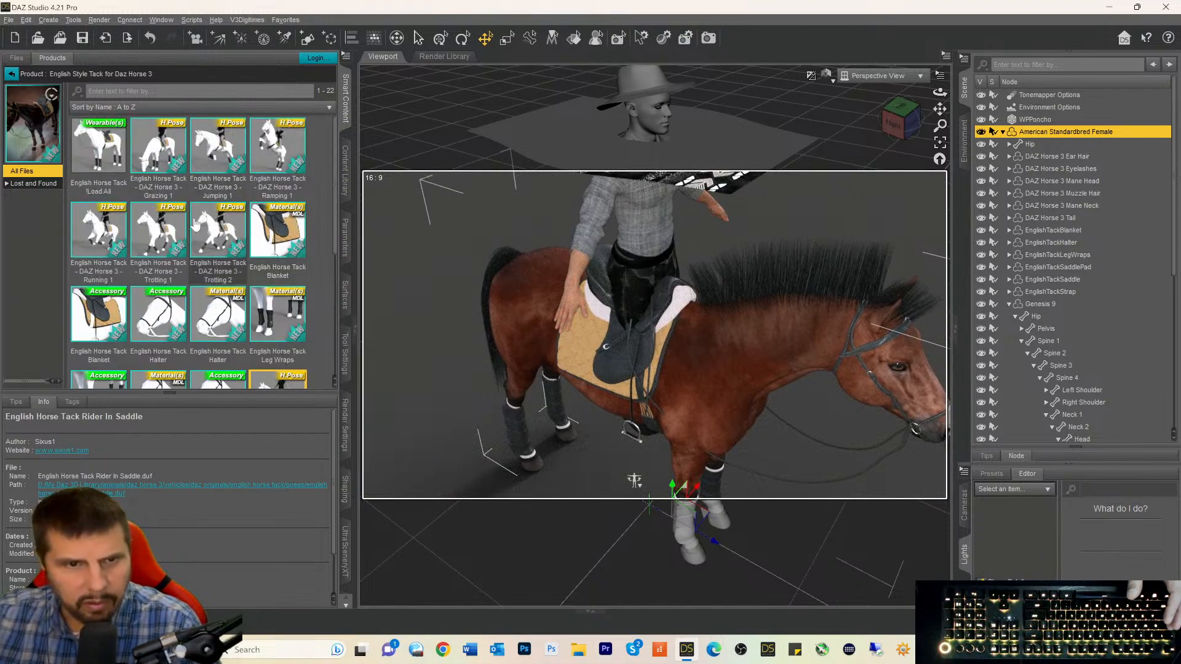
left_click(154, 250)
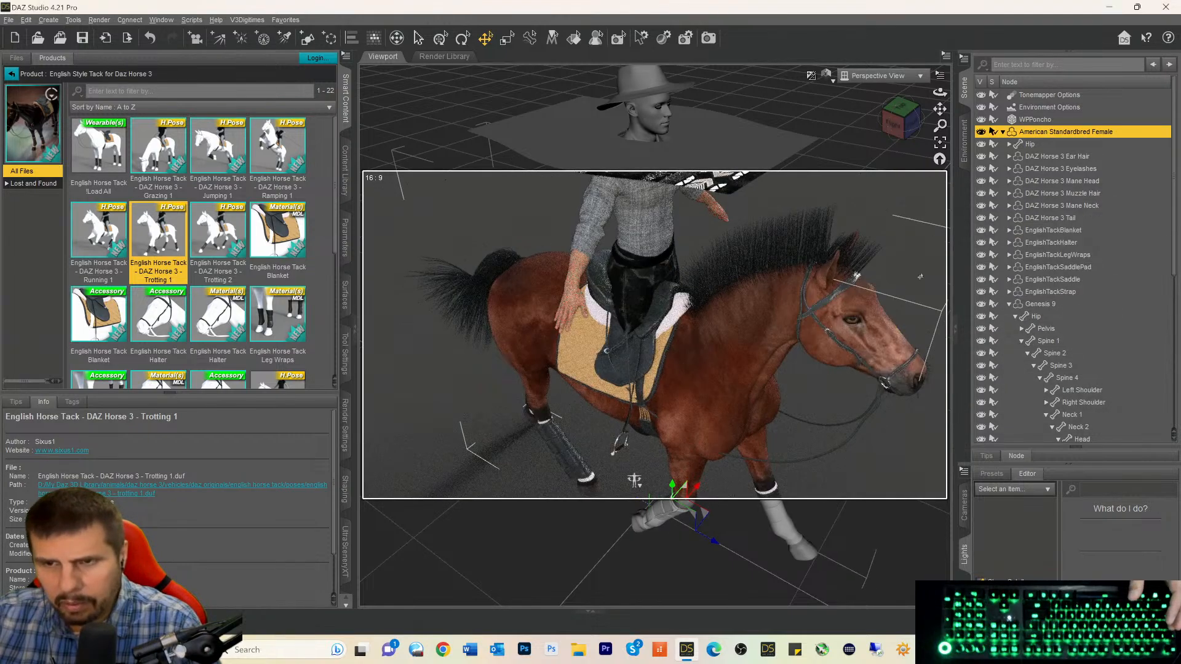
left_click_drag(892, 131, 926, 117)
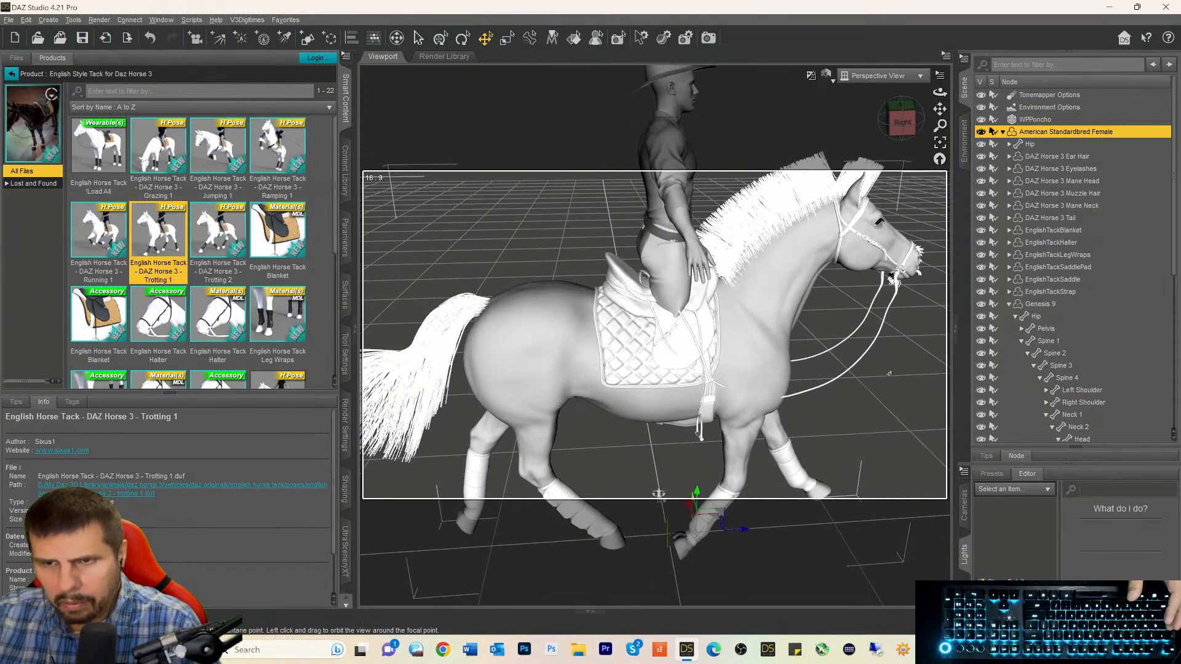
left_click_drag(889, 373, 848, 372)
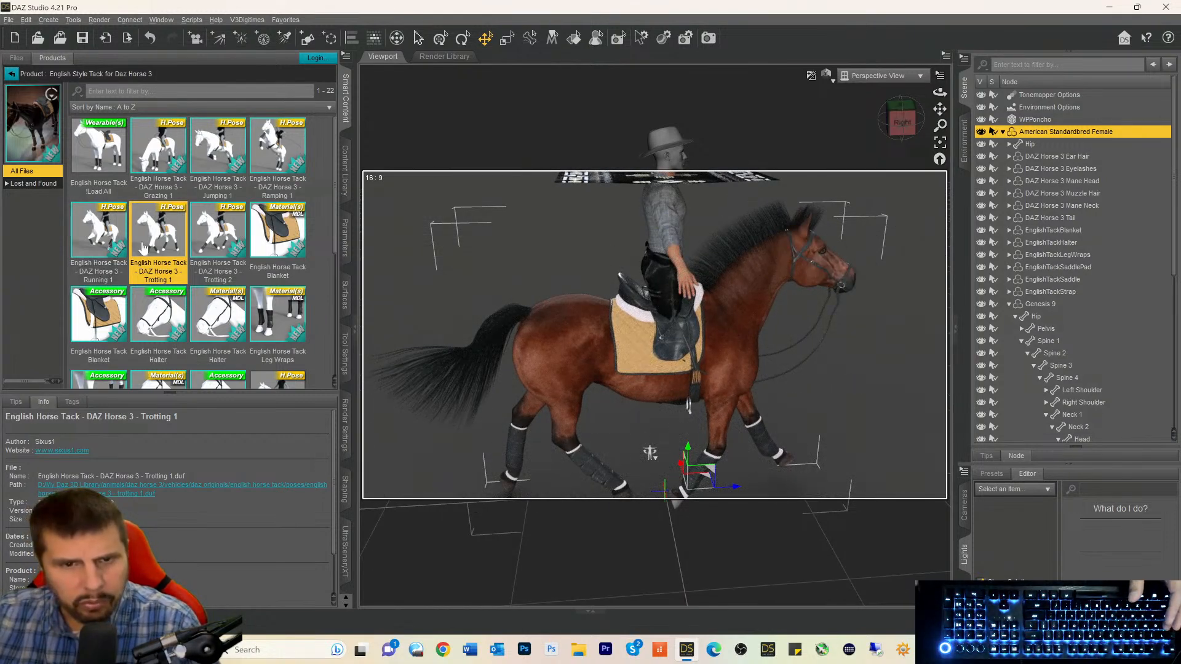
Unparent Genesis 9 from the horse and retry the Rider In Saddle pose on the figure.
scroll(146, 265, "down", 3)
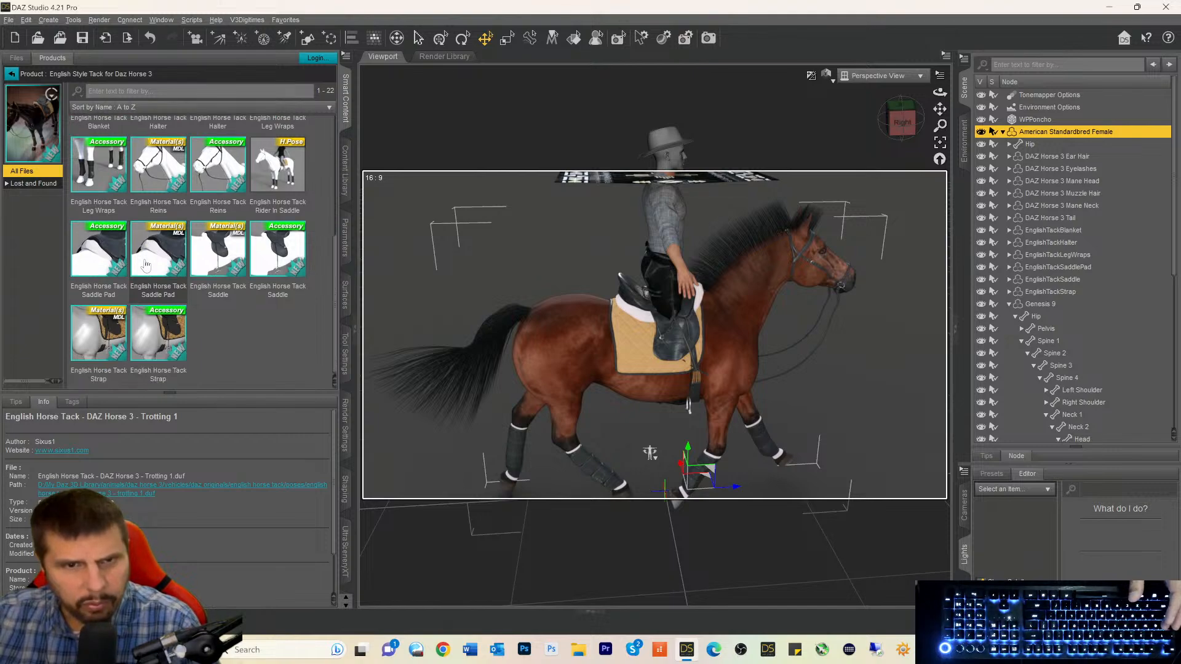
left_click(289, 179)
left_click(1034, 304)
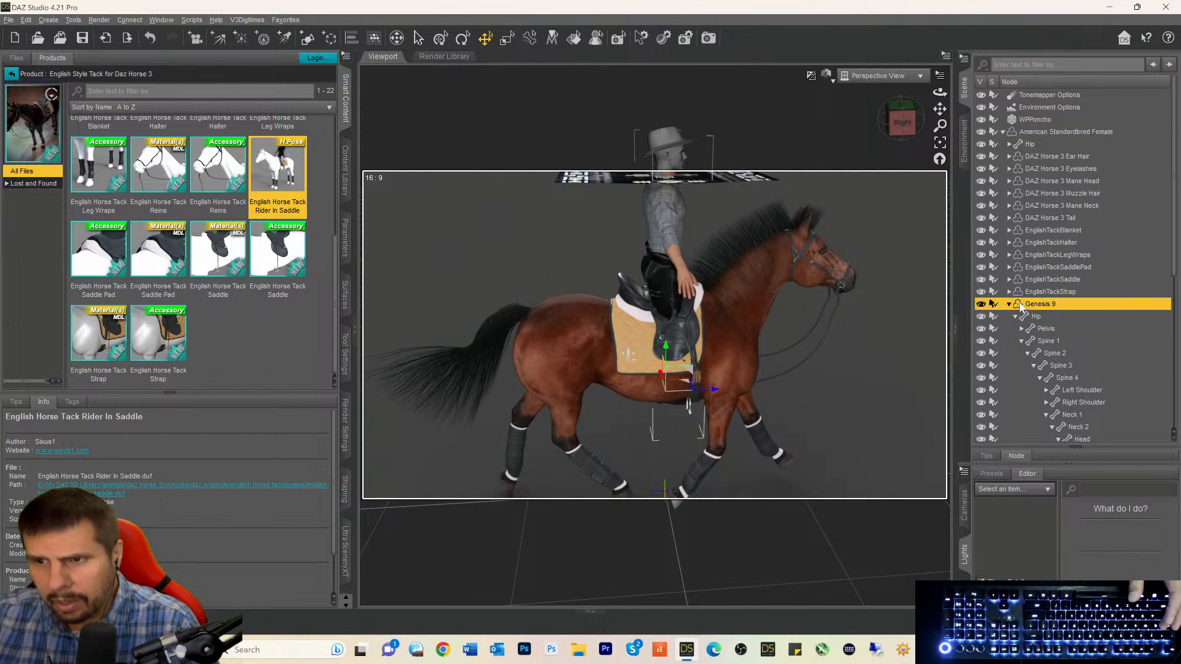
right_click(1023, 306)
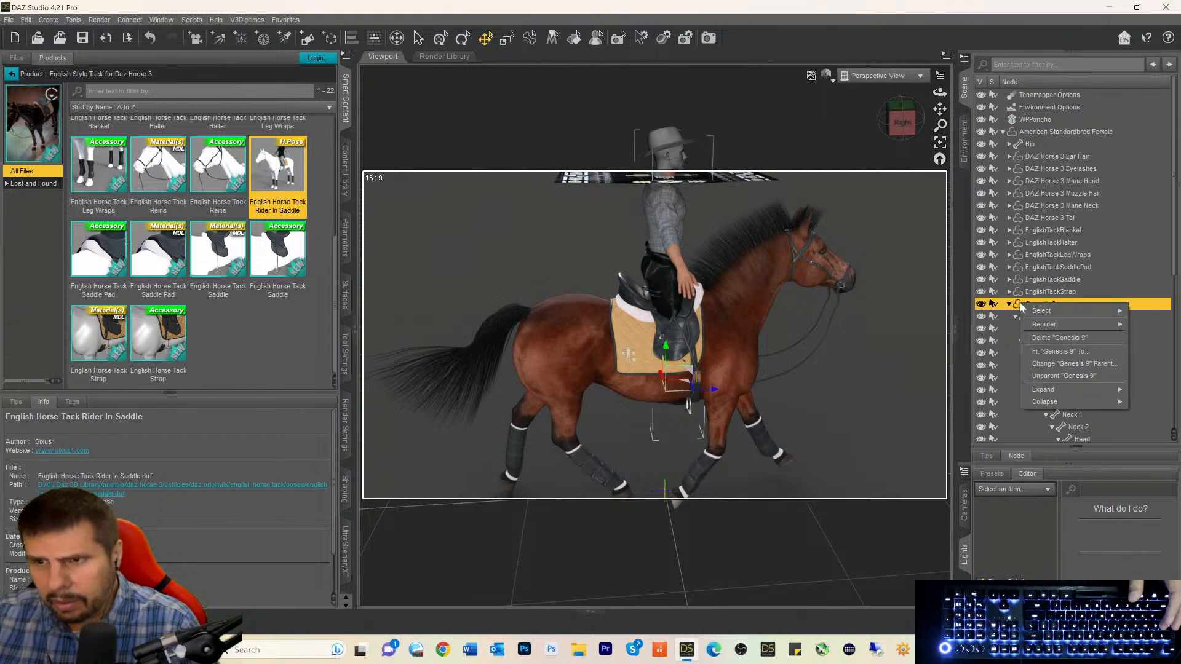
left_click(1044, 376)
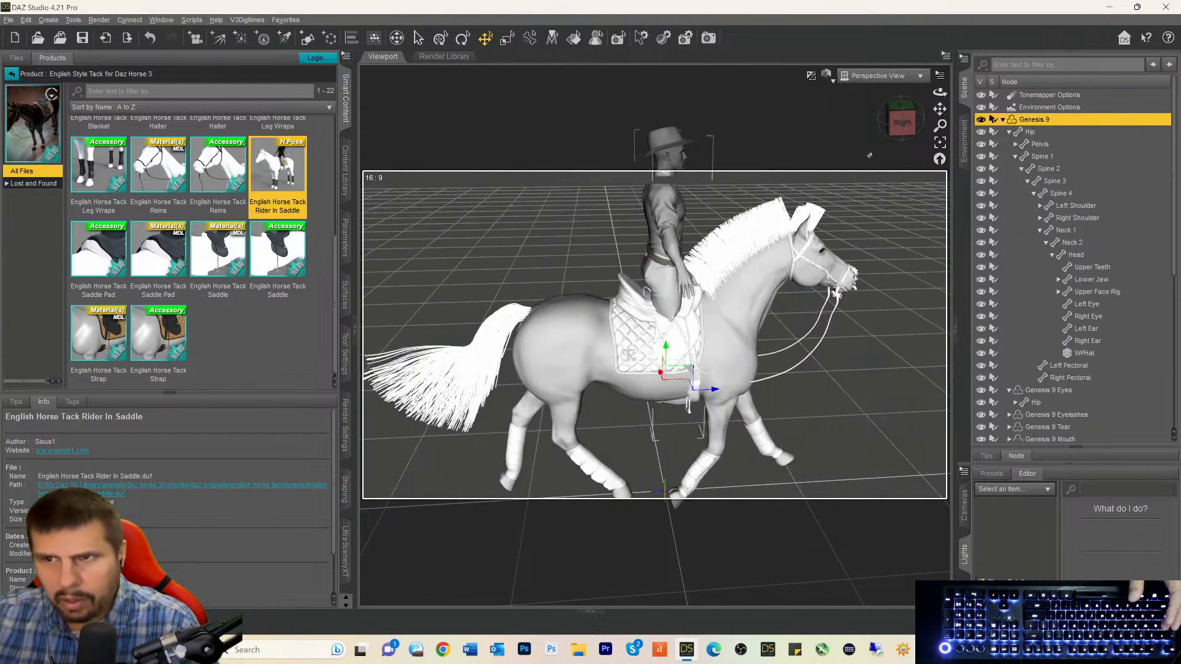
left_click(1005, 120)
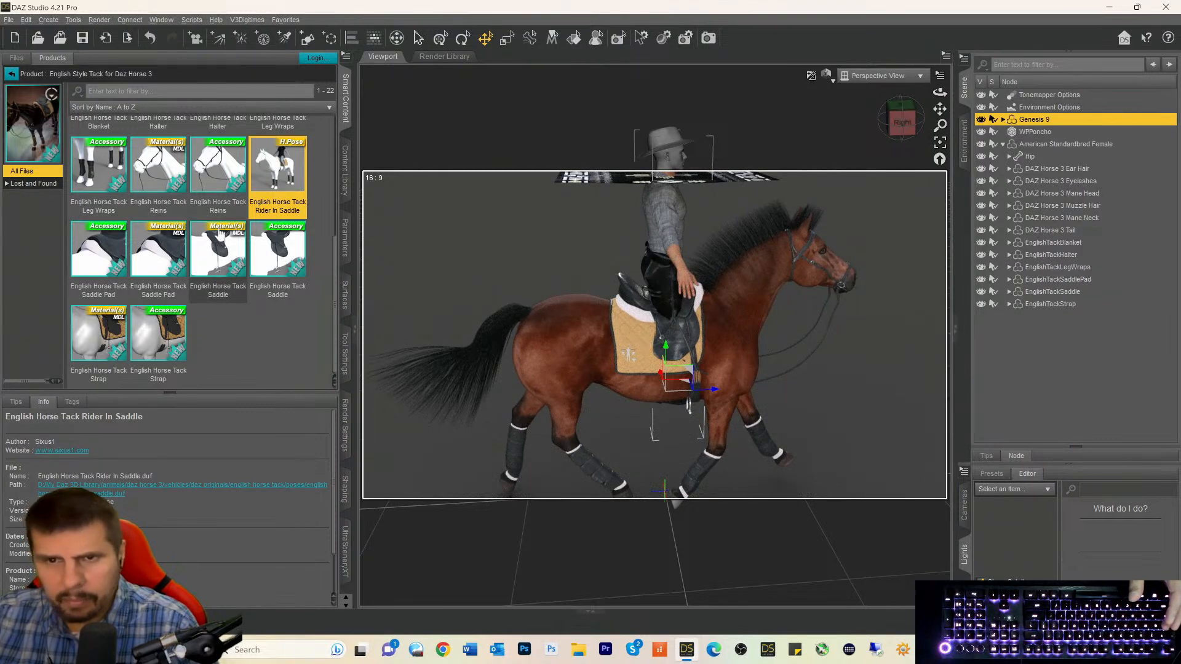
double_click(280, 163)
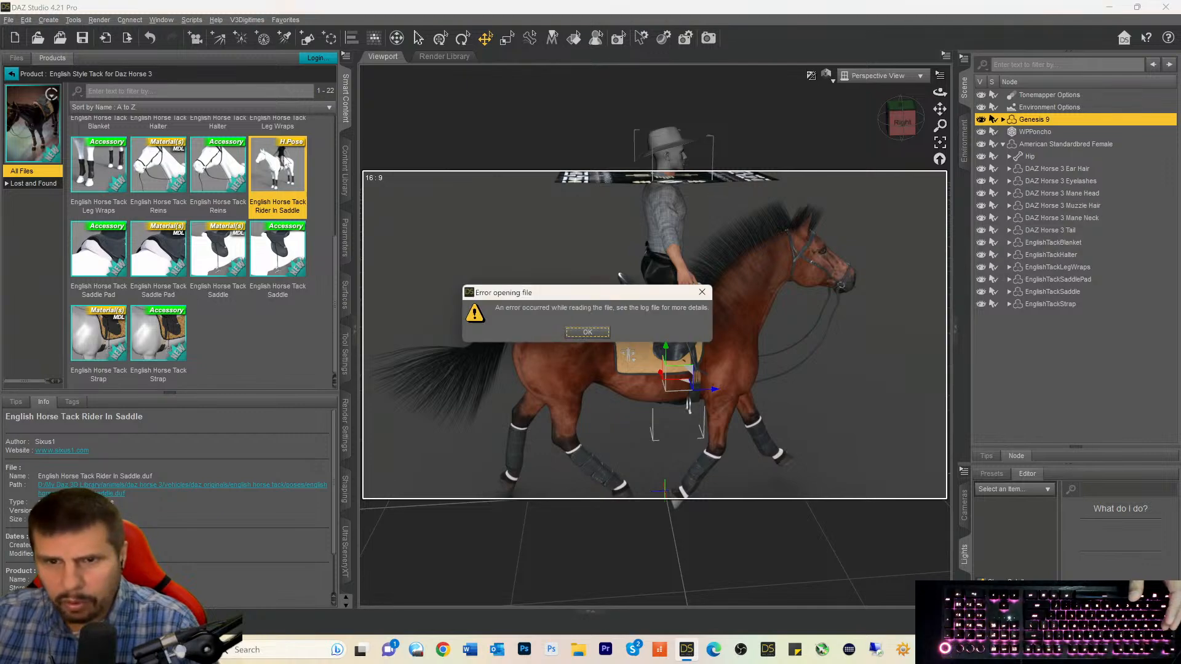
left_click(586, 333)
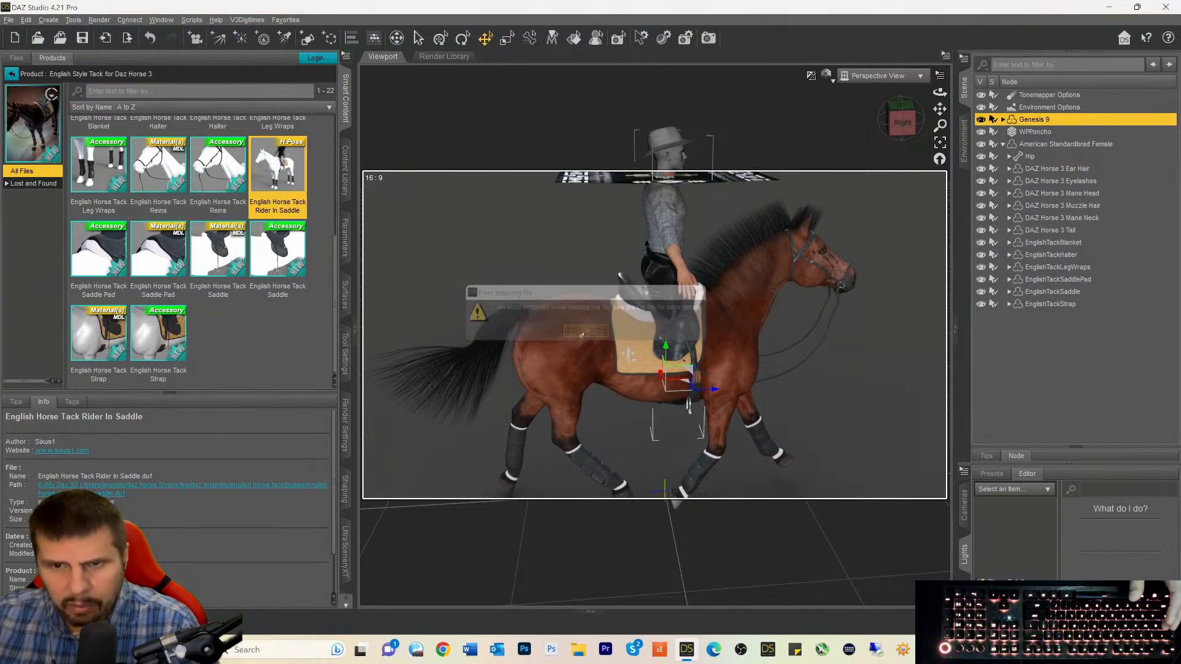
Return to the horse product list and add the American Standardbred Female to the Genesis 9 selection.
scroll(215, 317, "up", 3)
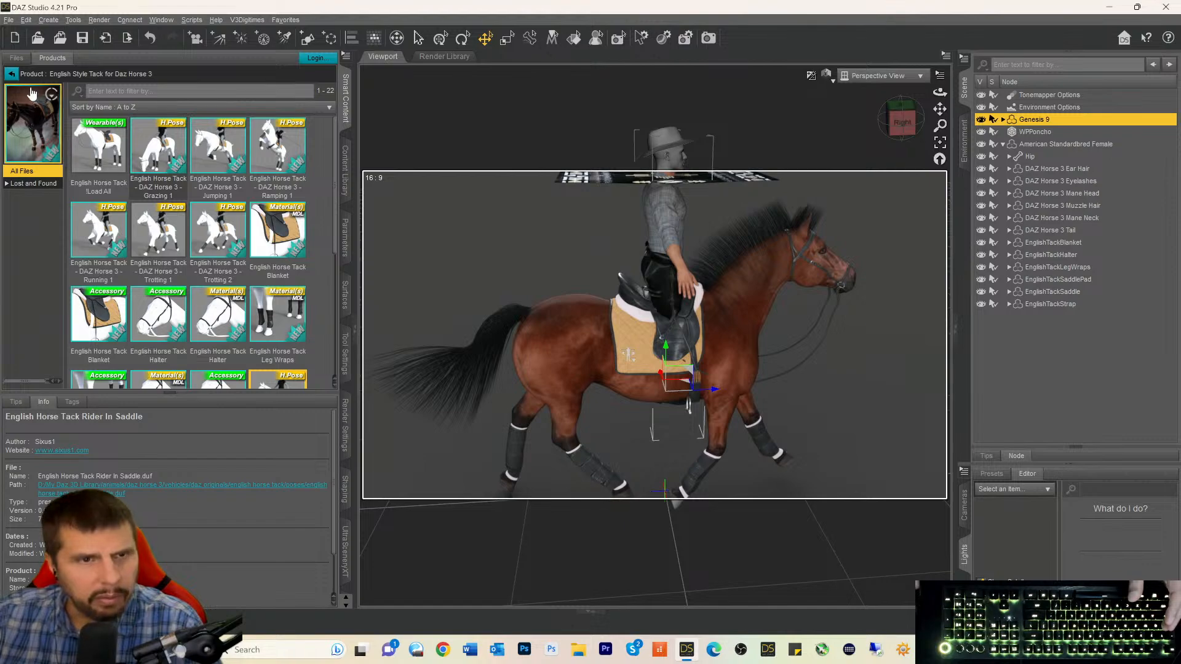
left_click(12, 74)
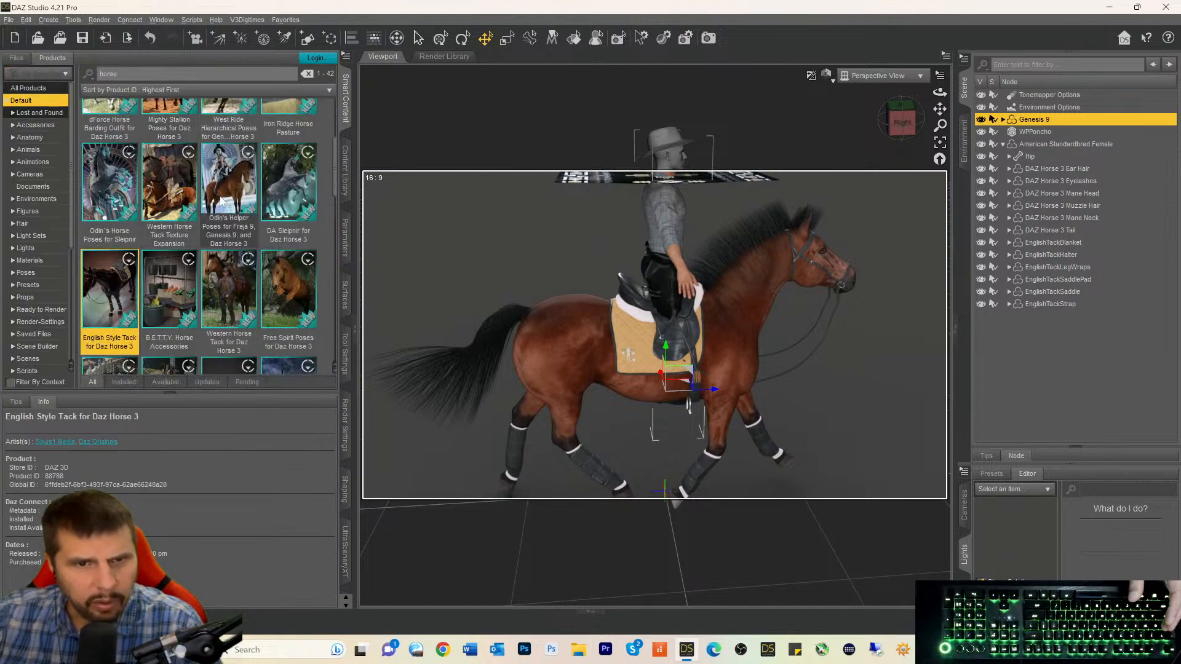
scroll(224, 203, "up", 3)
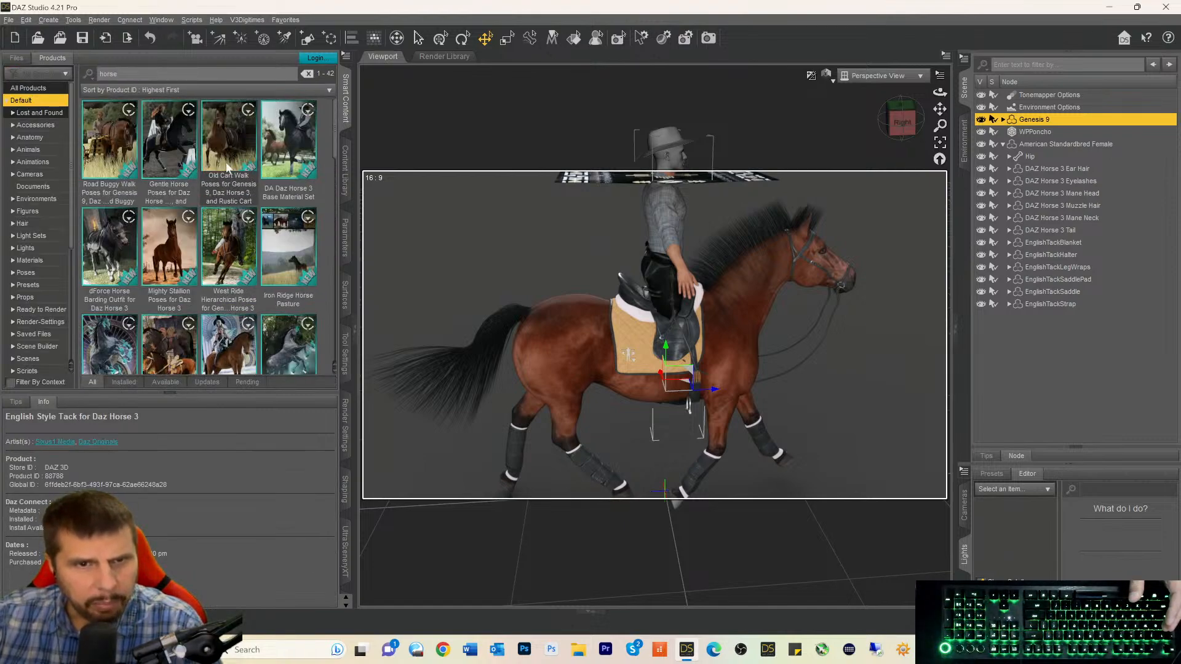
left_click(229, 247)
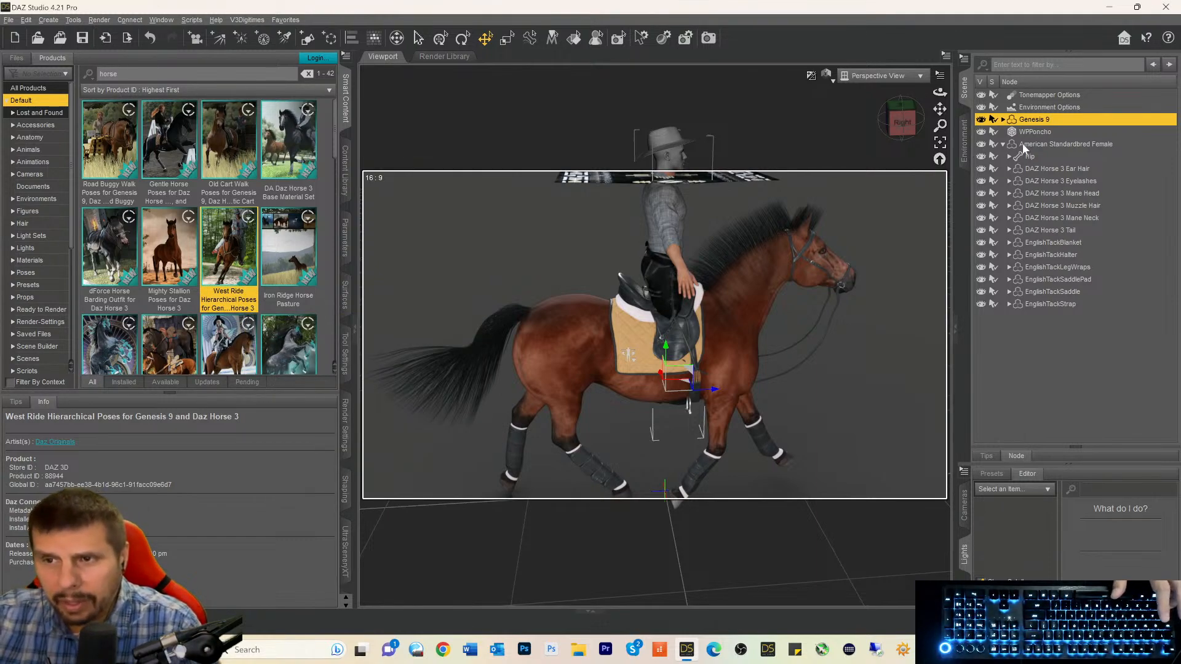
left_click(1025, 145, "ctrl")
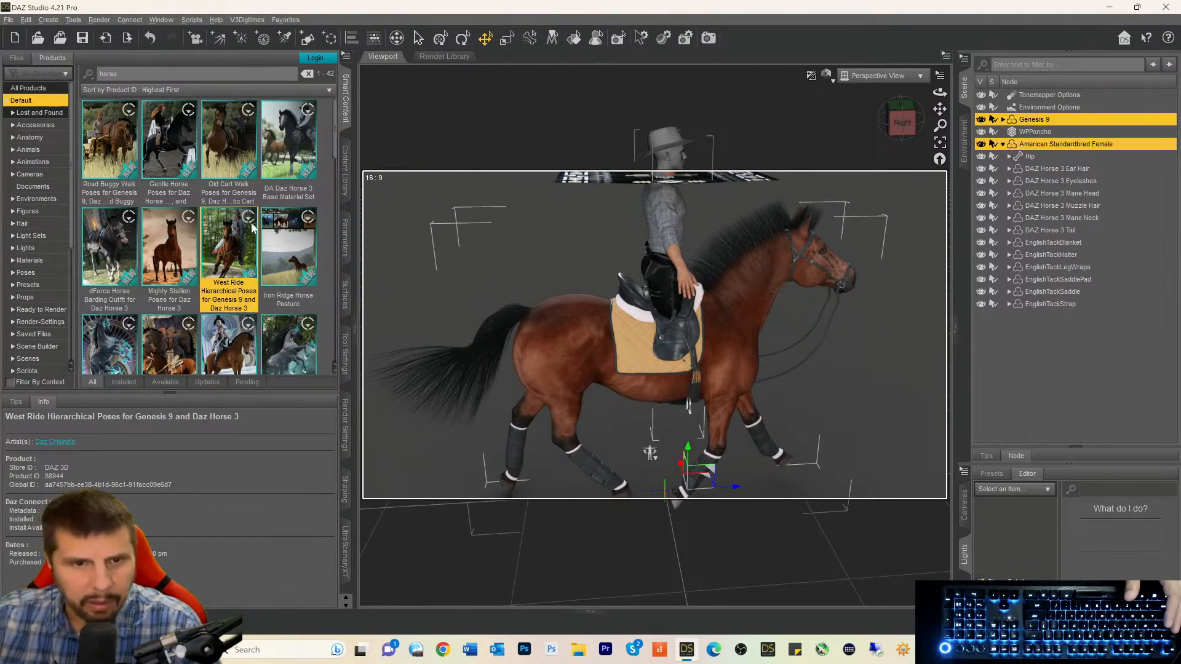
Apply the Rider In Saddle pose from English Style Tack for Daz Horse 3 with both rider and horse selected.
scroll(254, 223, "down", 5)
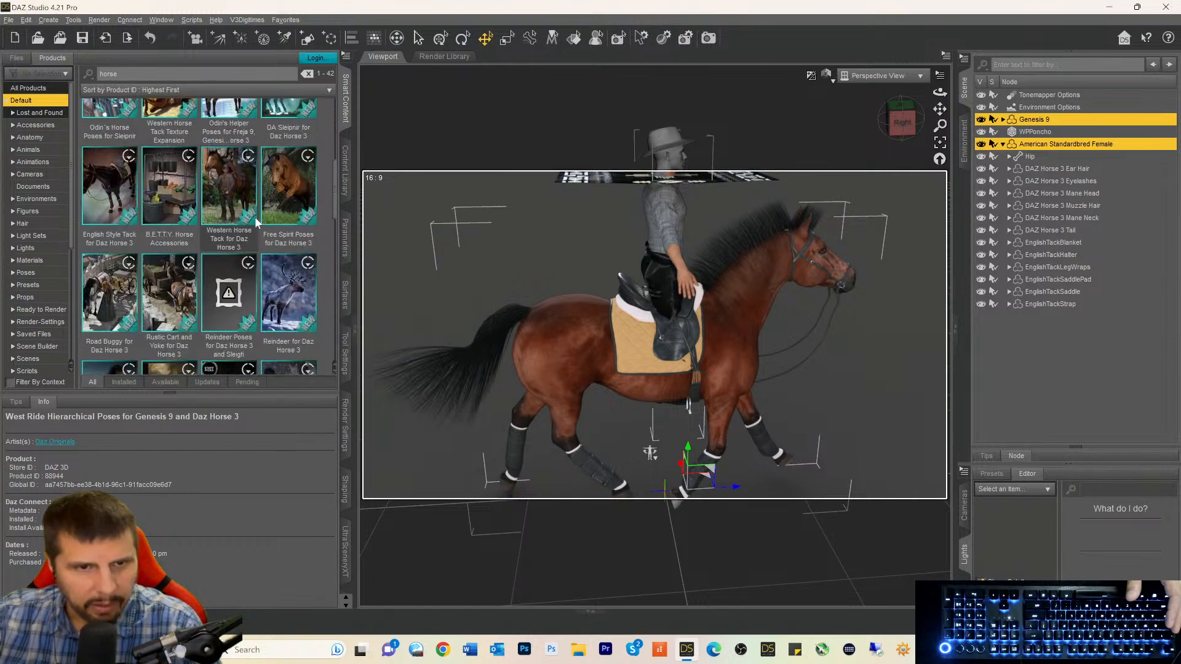
scroll(254, 217, "down", 5)
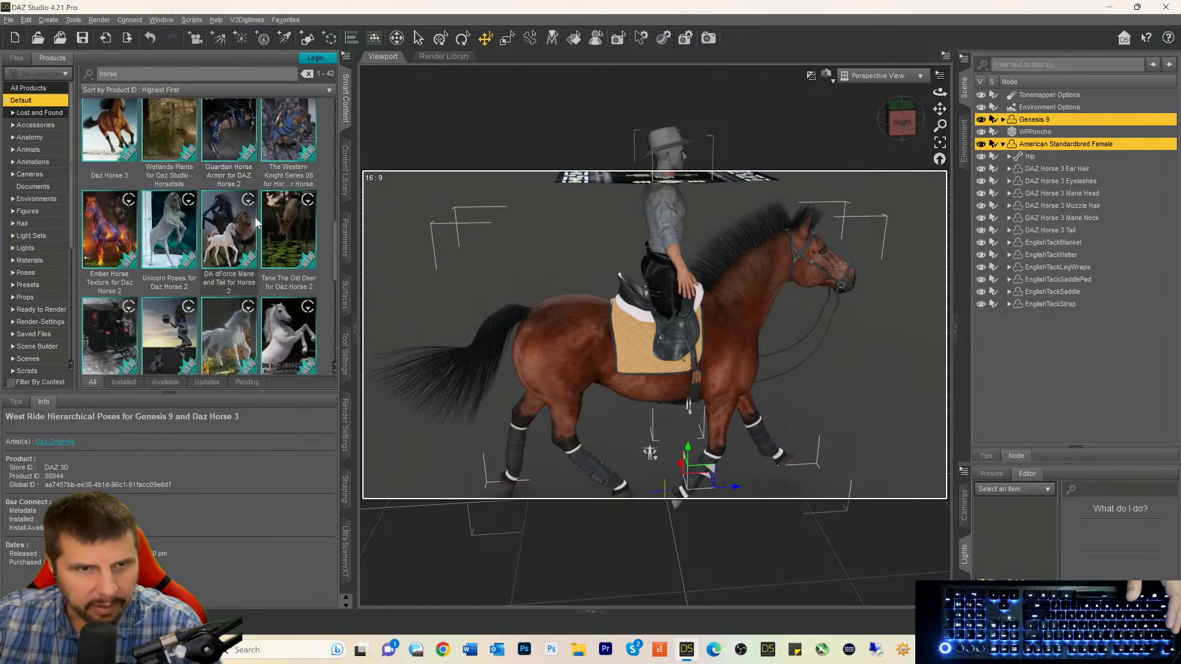
scroll(218, 222, "down", 5)
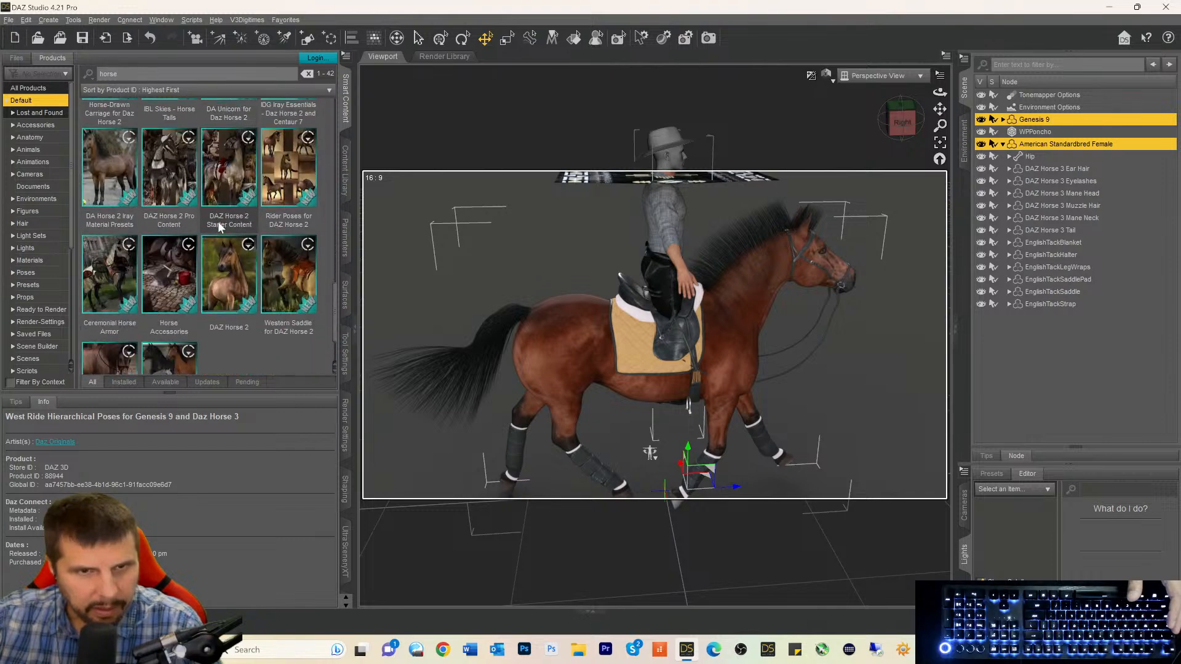
scroll(218, 221, "up", 5)
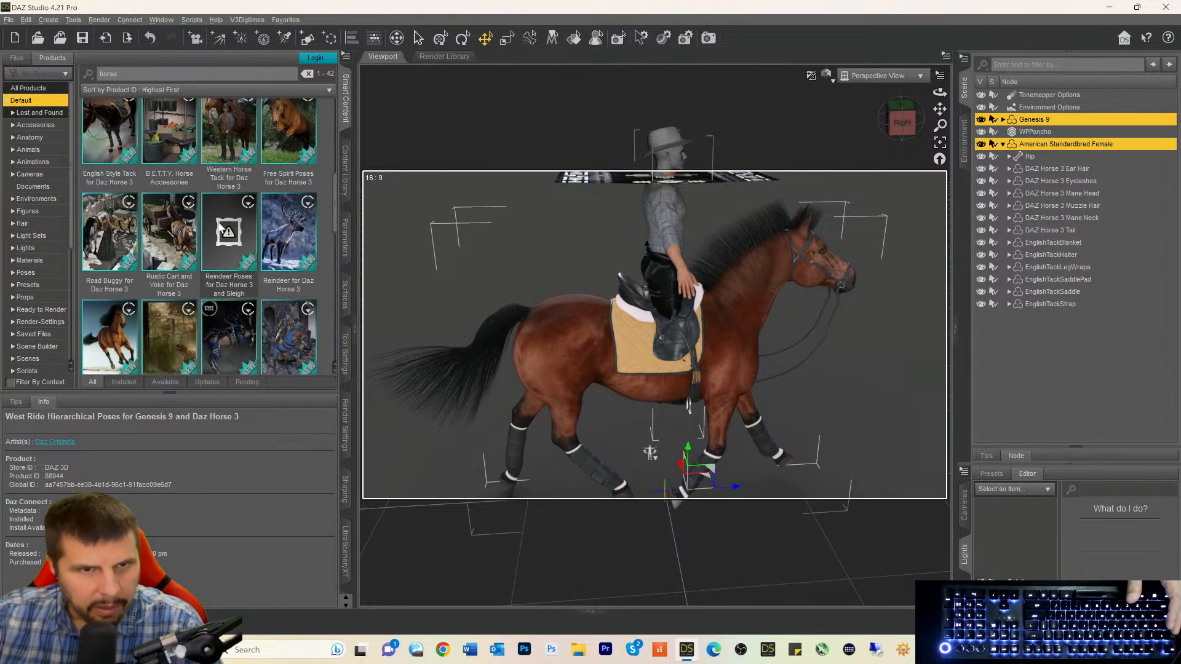
scroll(220, 228, "up", 1)
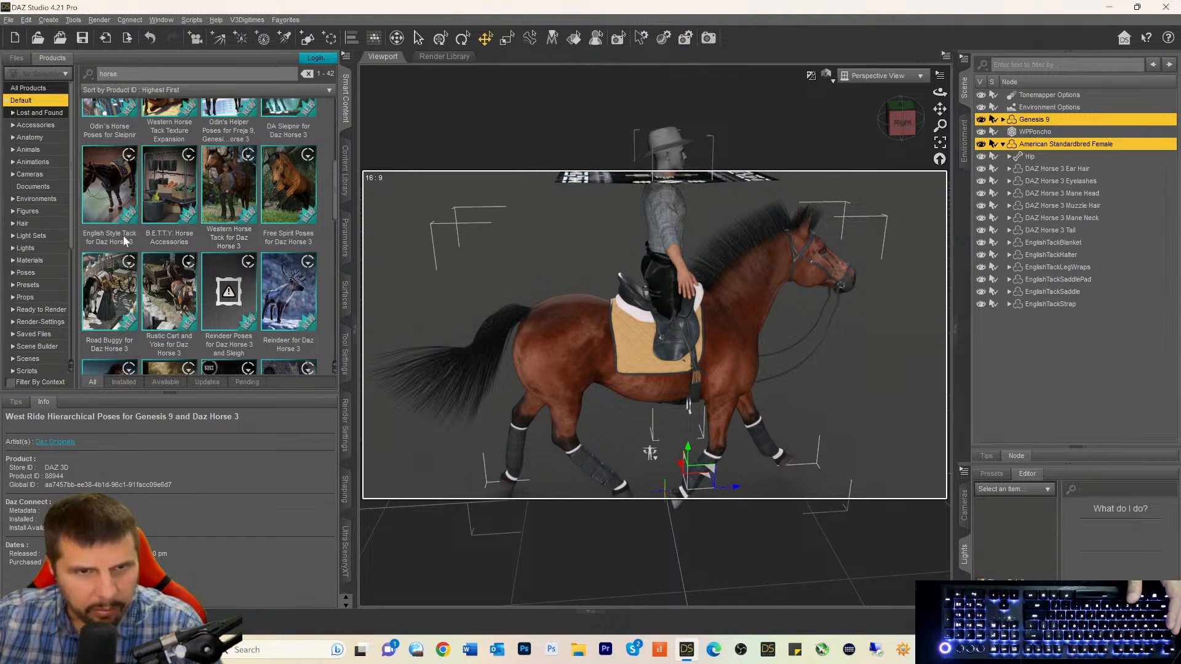
left_click(102, 177)
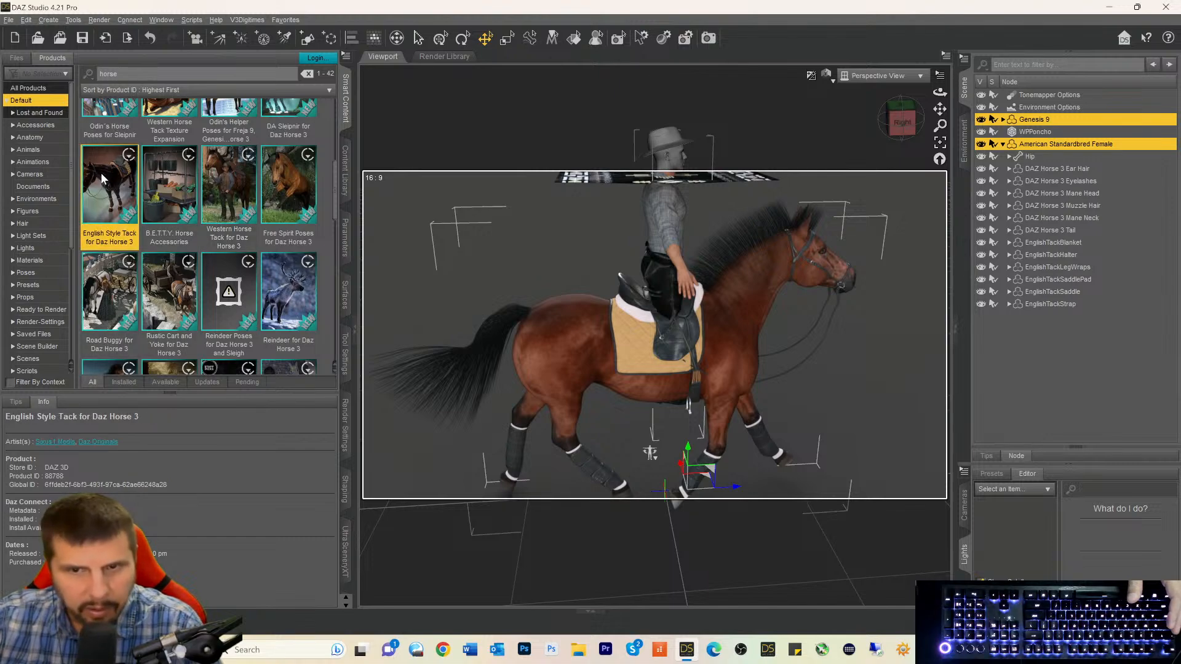
double_click(103, 177)
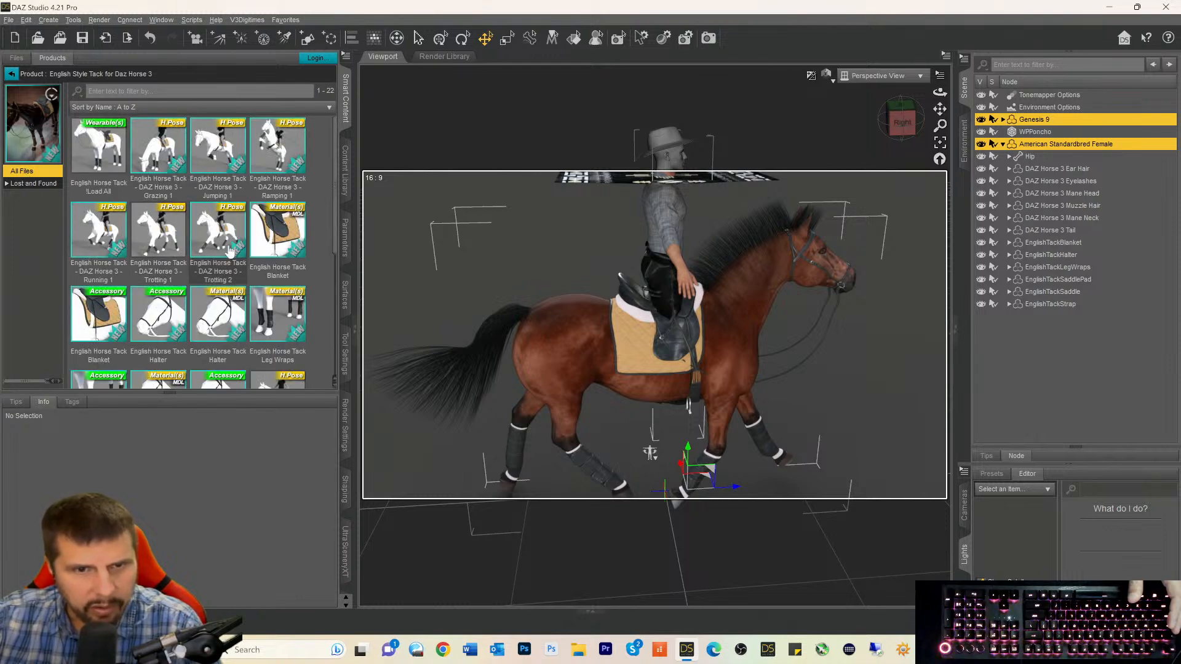
scroll(254, 265, "down", 4)
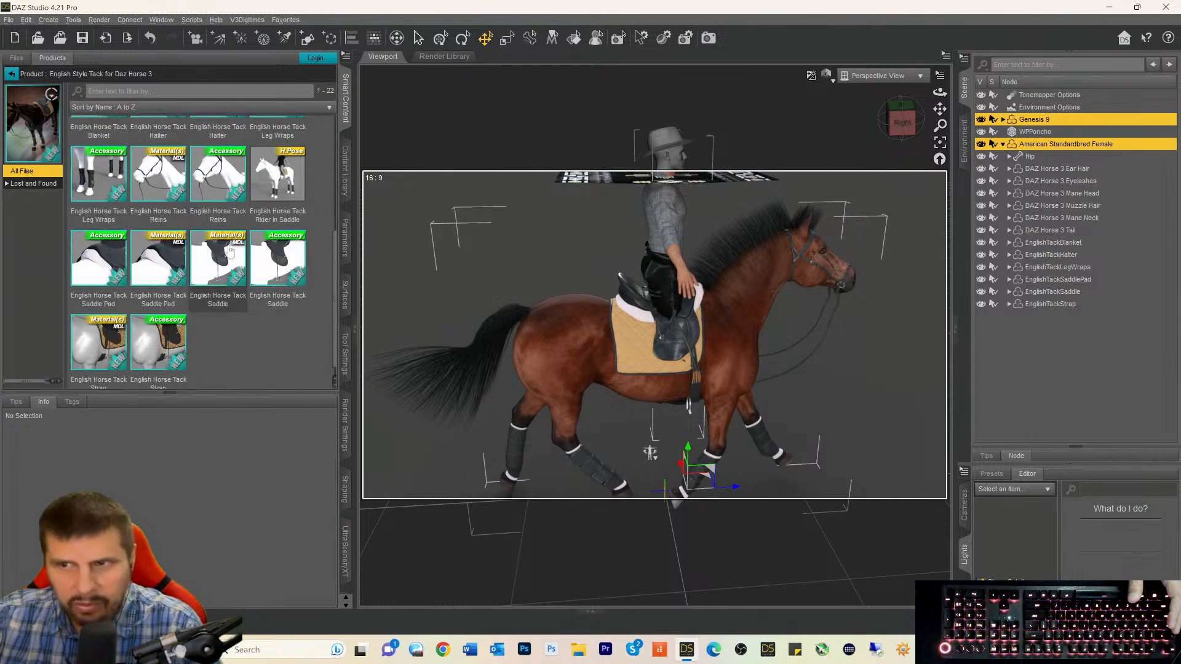
left_click(278, 165)
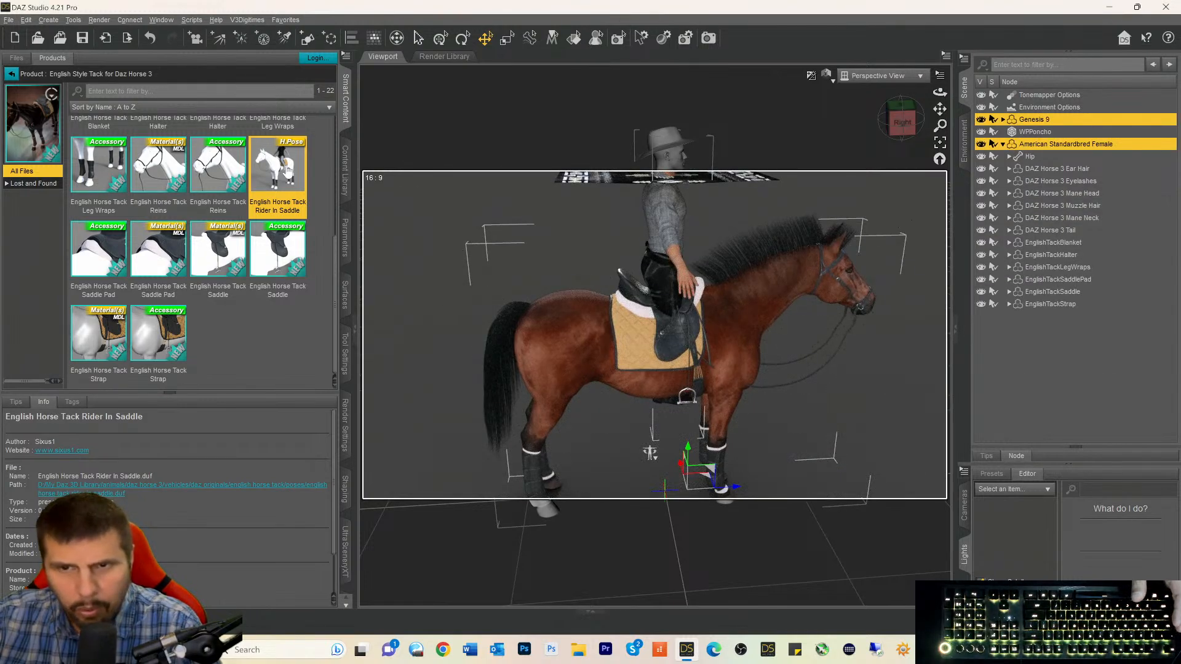
mouse_move(287, 170)
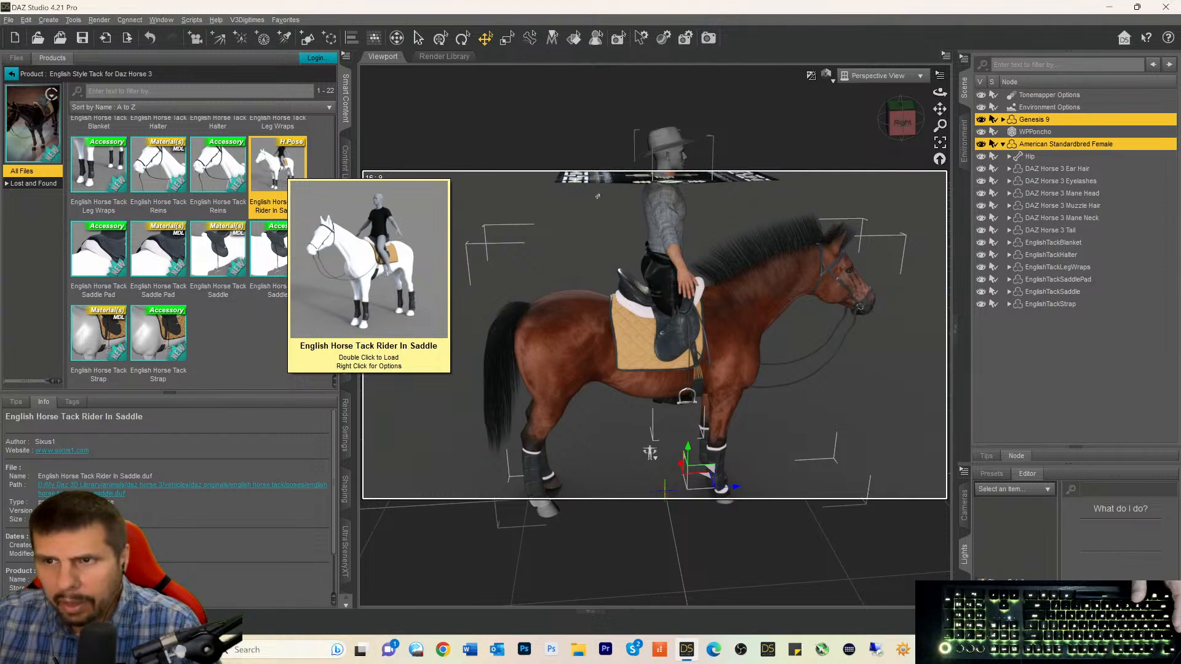
Collapse the horse's hierarchy and apply the English Horse Tack - DAZ Horse 3 - Trotting 2 pose to the selected figures.
left_click(1003, 144)
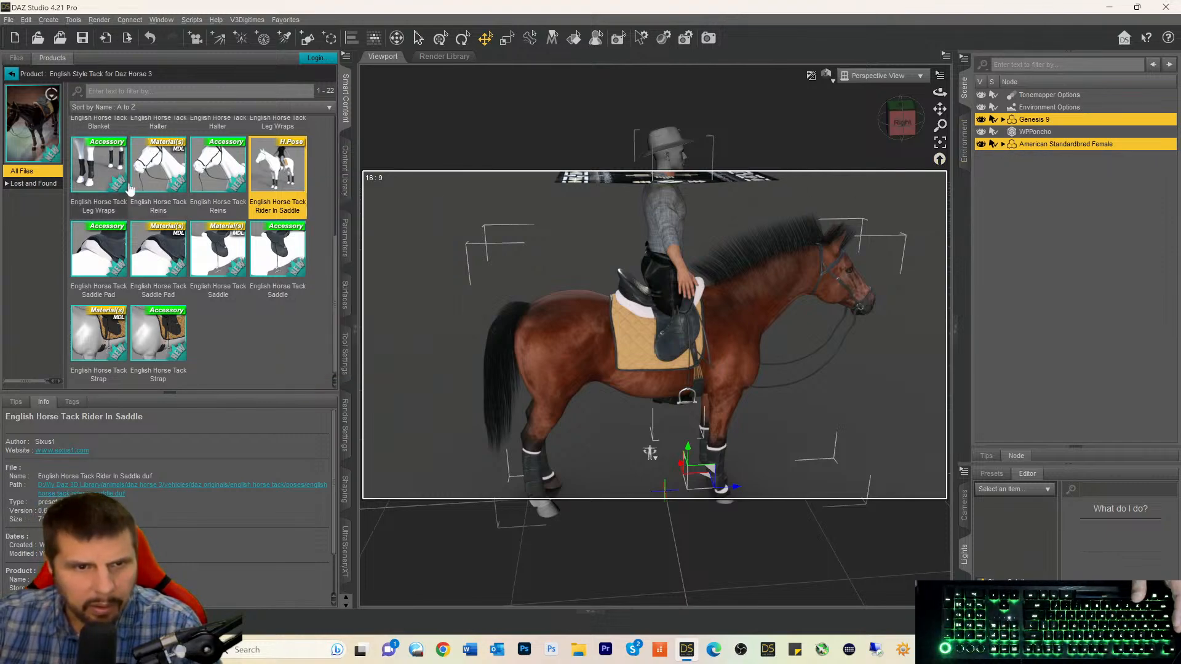
scroll(240, 234, "up", 3)
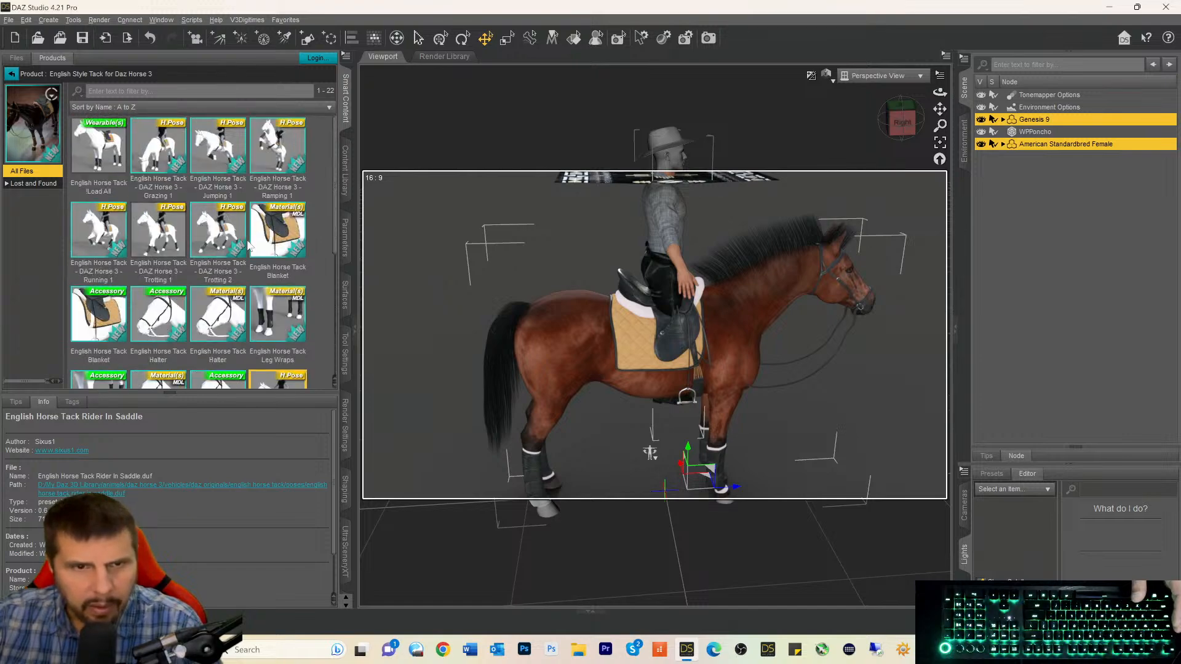
mouse_move(223, 238)
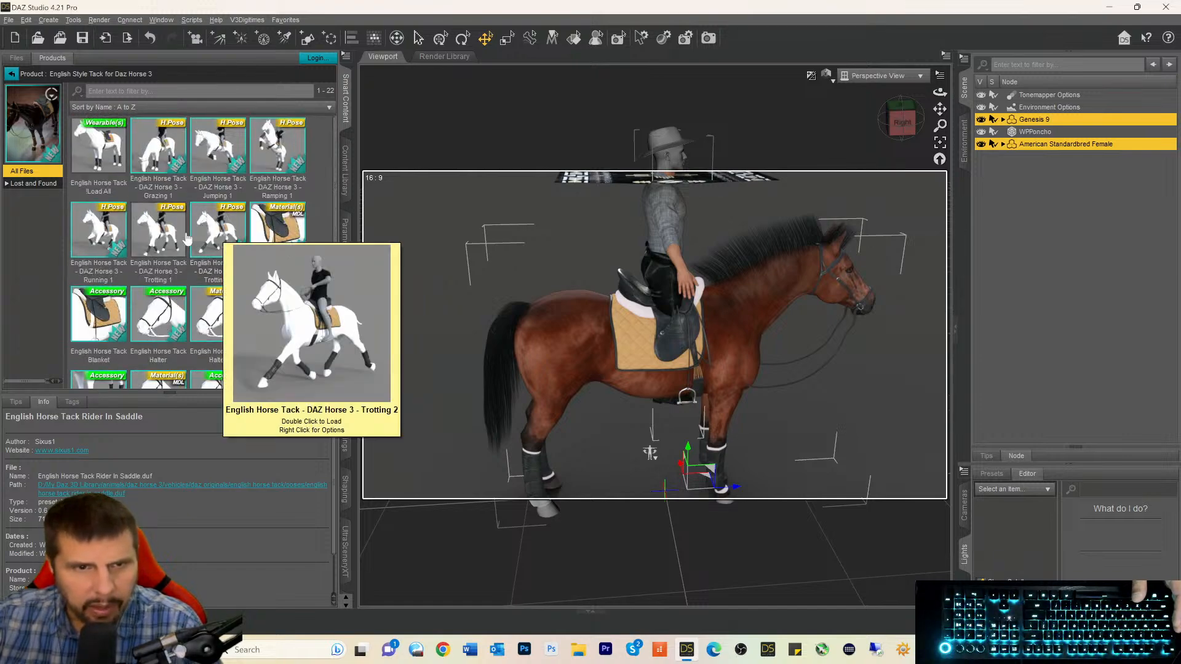
left_click(169, 241)
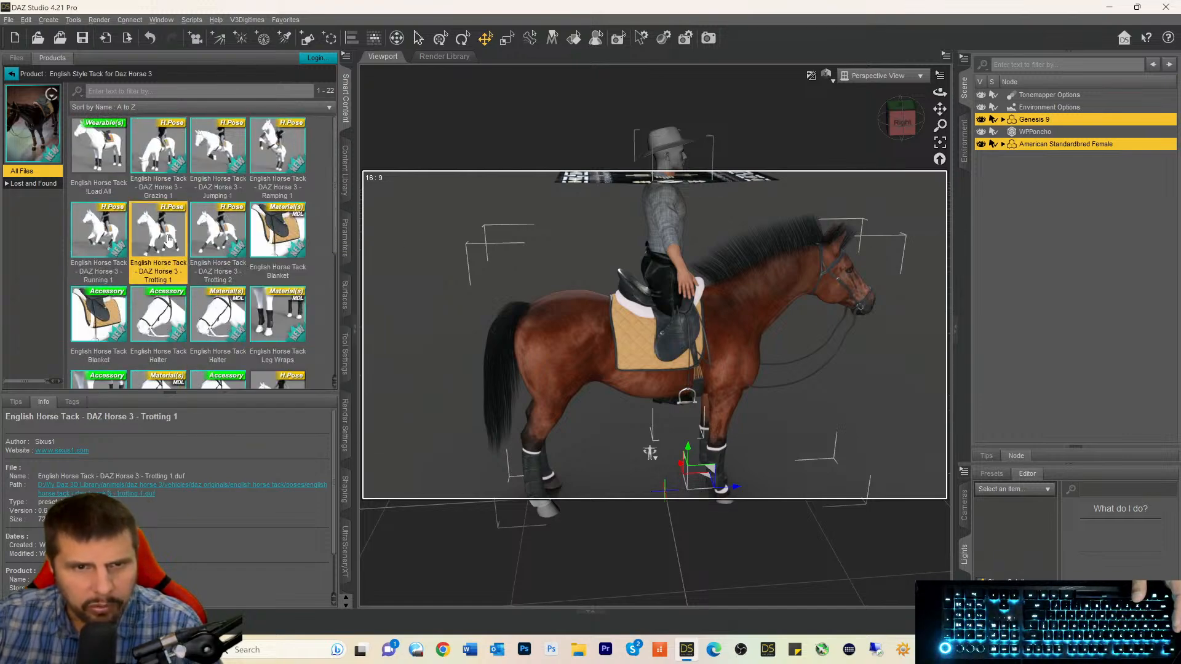
double_click(219, 240)
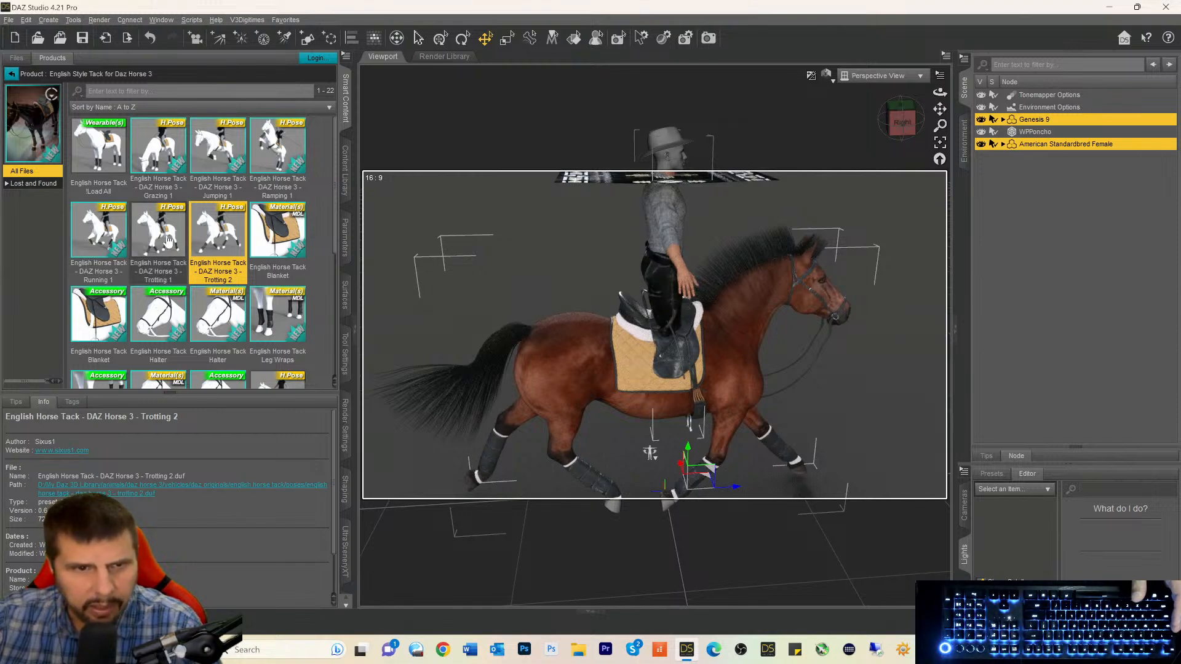
Compare the English tack pose previews and apply the Trotting 1 pose to the selected rider and horse.
mouse_move(129, 151)
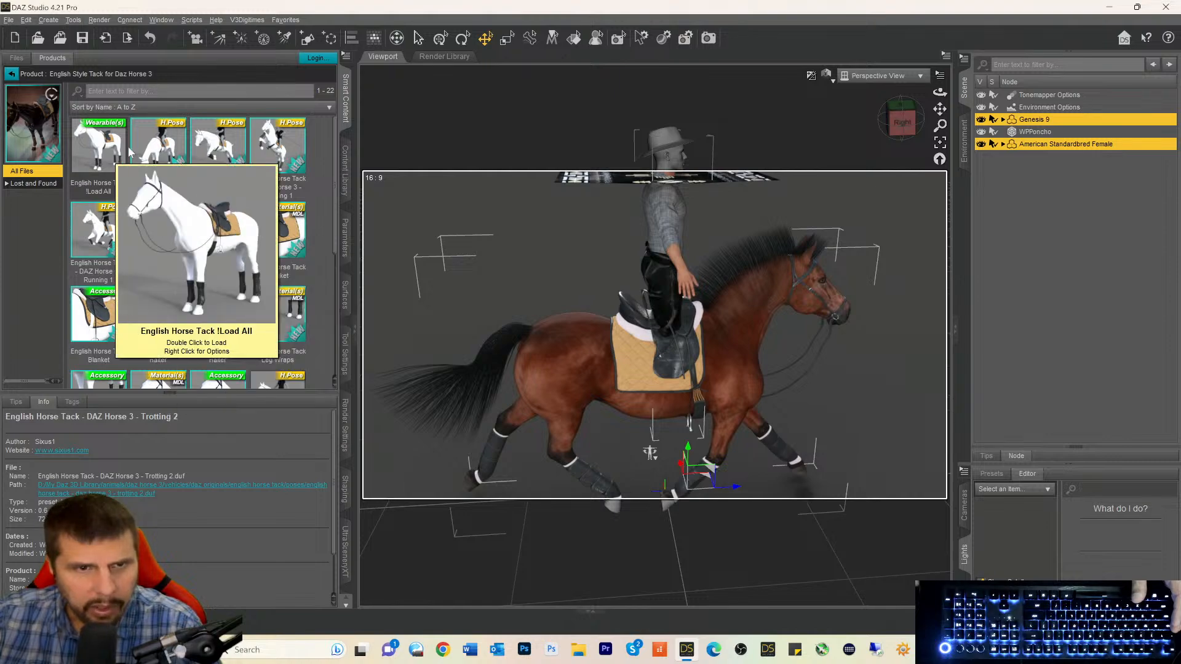
mouse_move(221, 166)
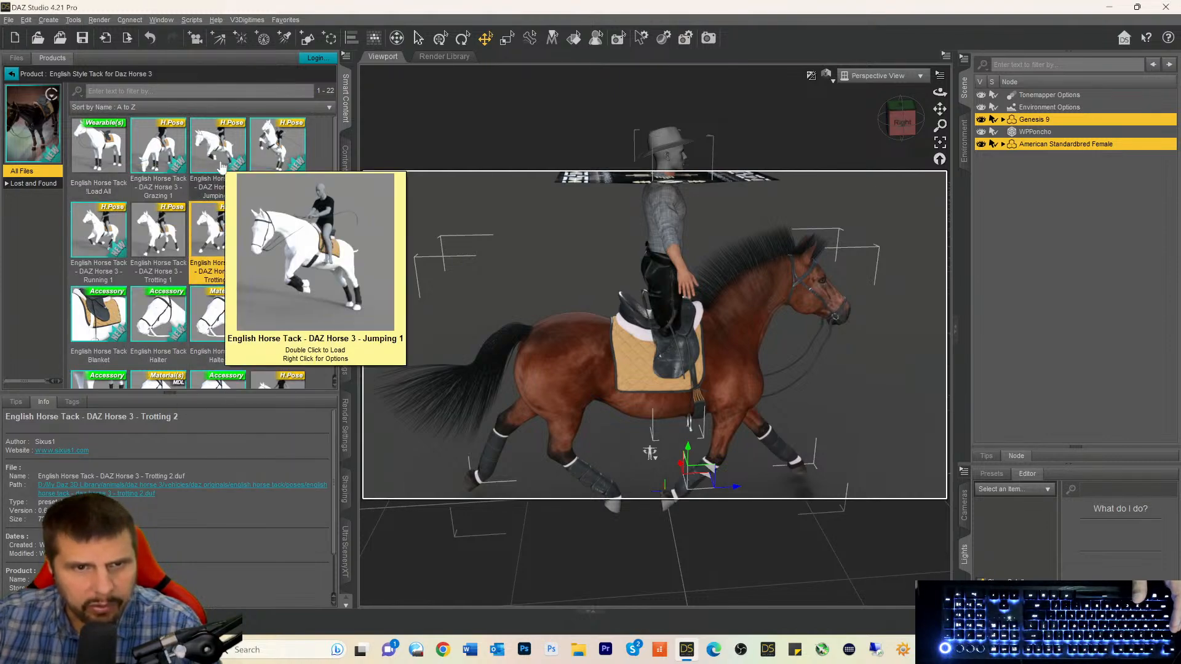
mouse_move(263, 278)
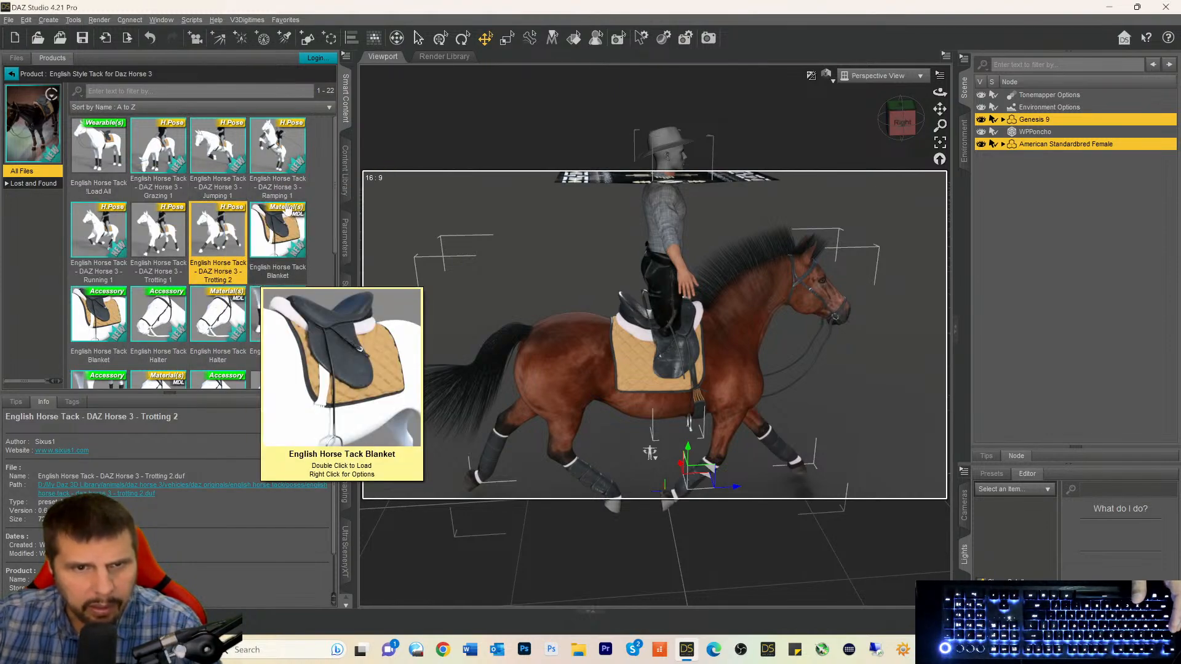
mouse_move(255, 179)
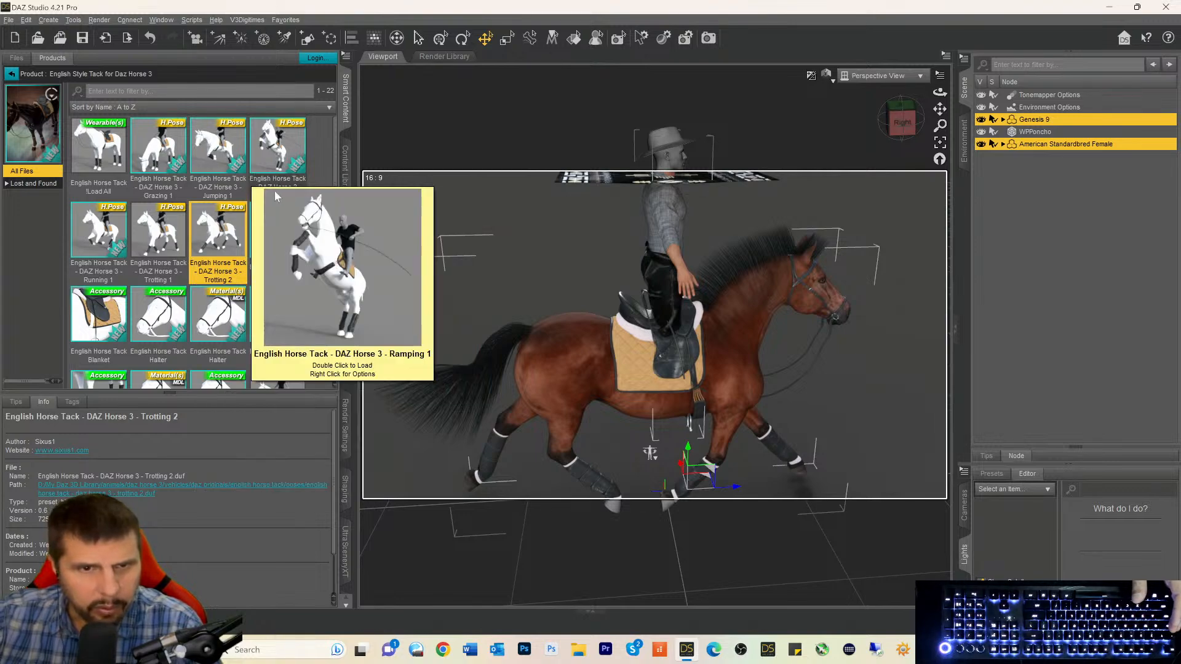
mouse_move(159, 275)
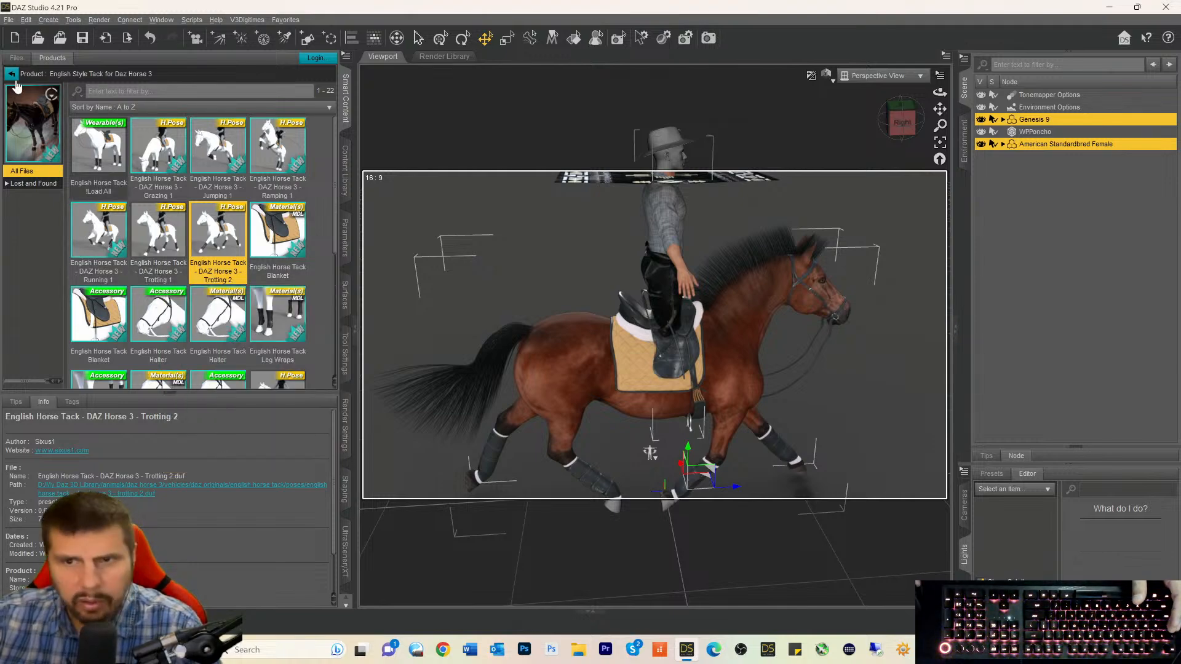
left_click(150, 216)
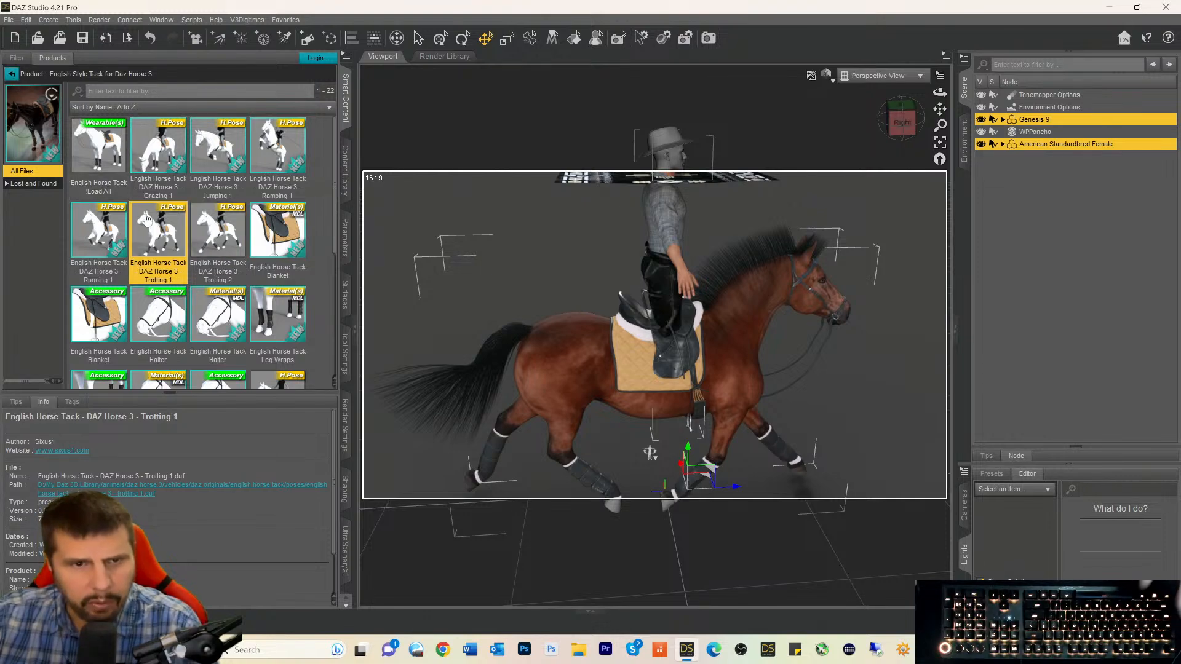
double_click(150, 215)
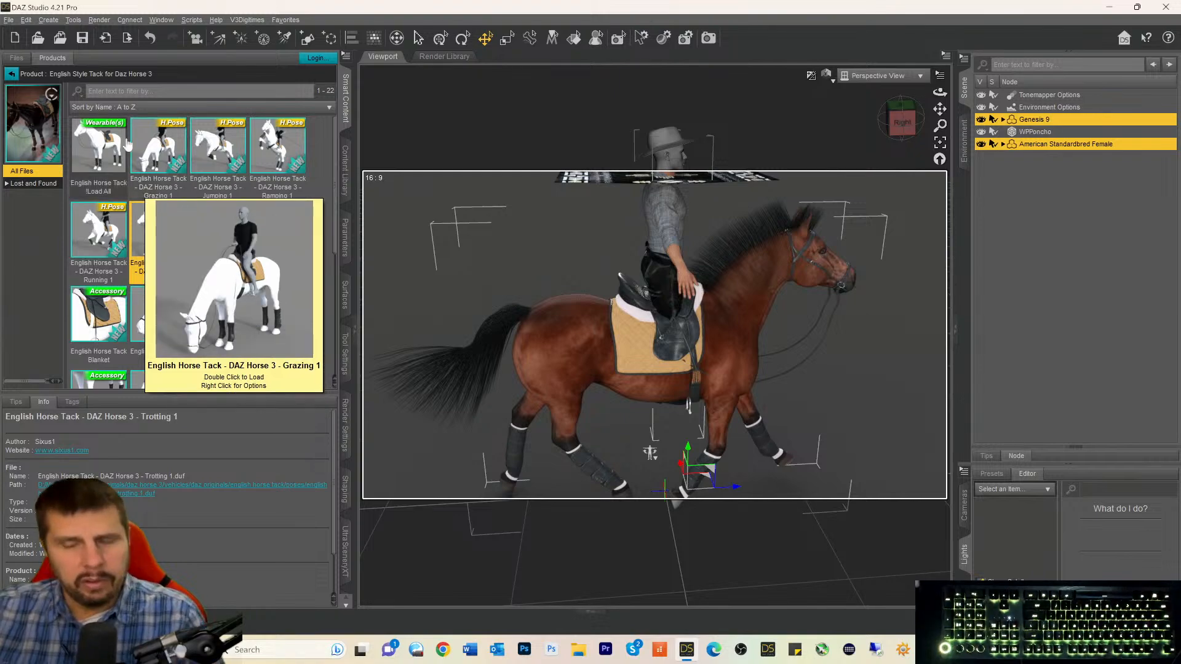
Apply the FRESPT 11 Running pose from Free Spirit Poses for Daz Horse 3 and check the horse from another angle.
left_click(12, 73)
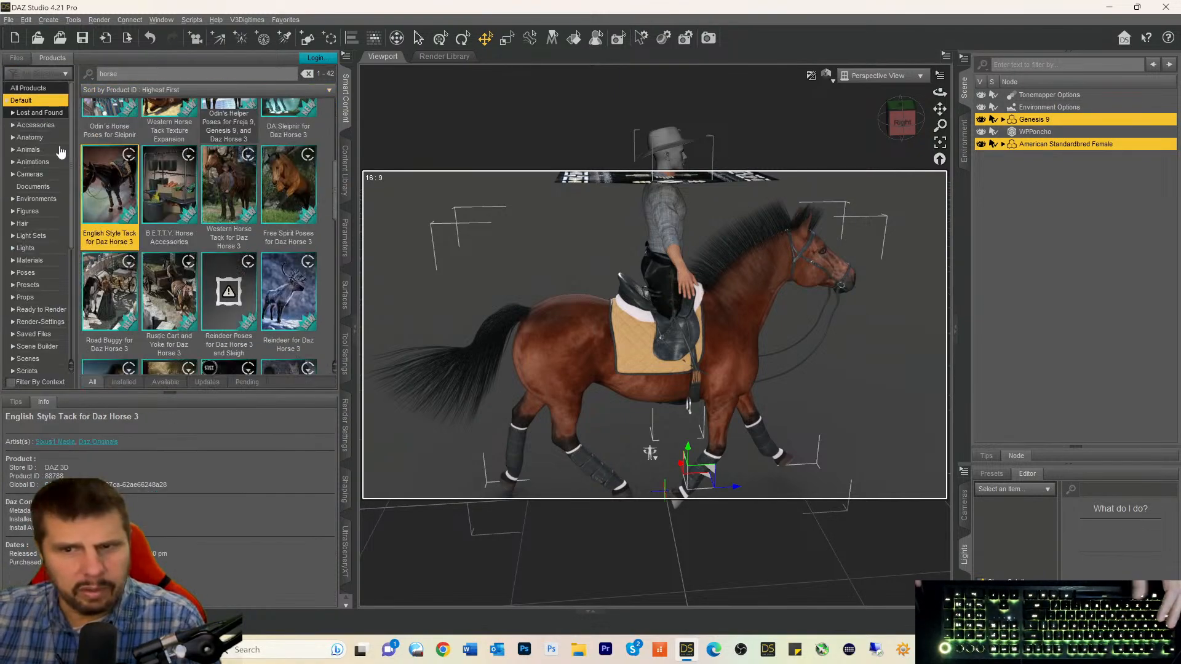
left_click(283, 201)
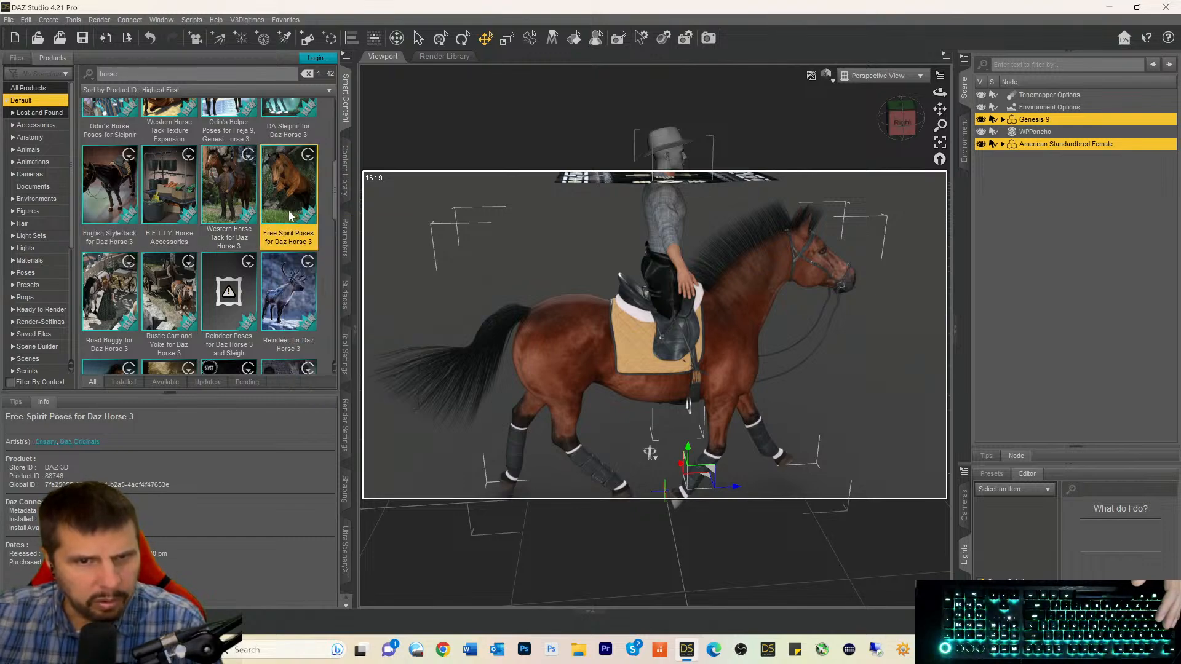
double_click(286, 207)
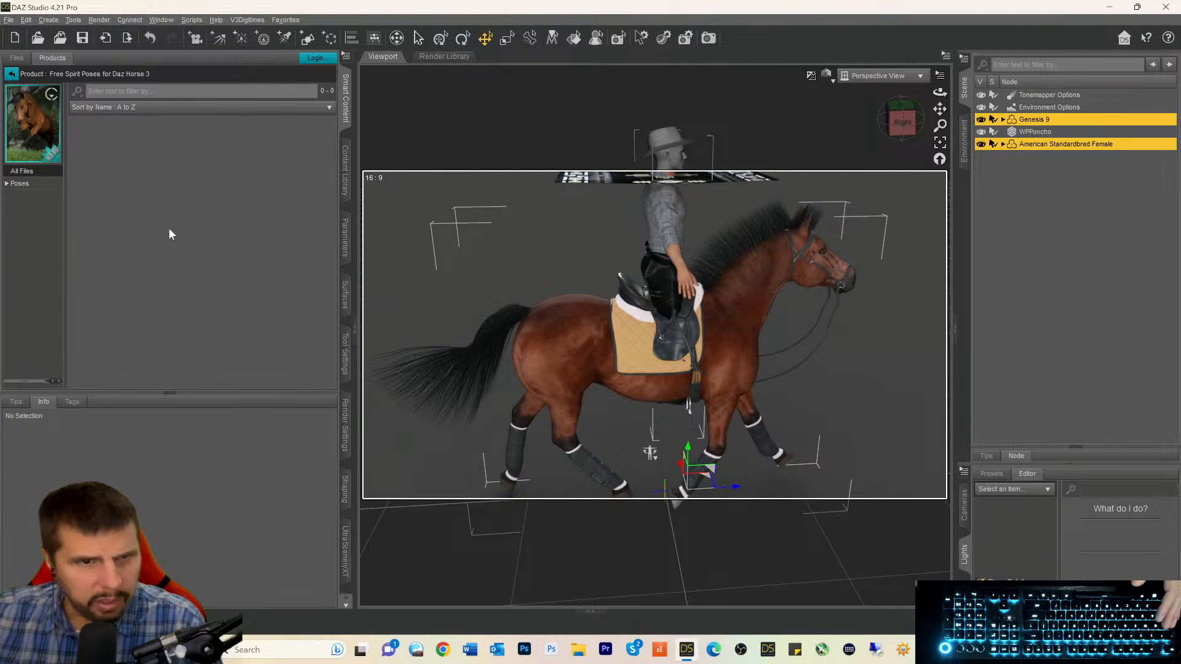
left_click(19, 183)
scroll(203, 259, "down", 3)
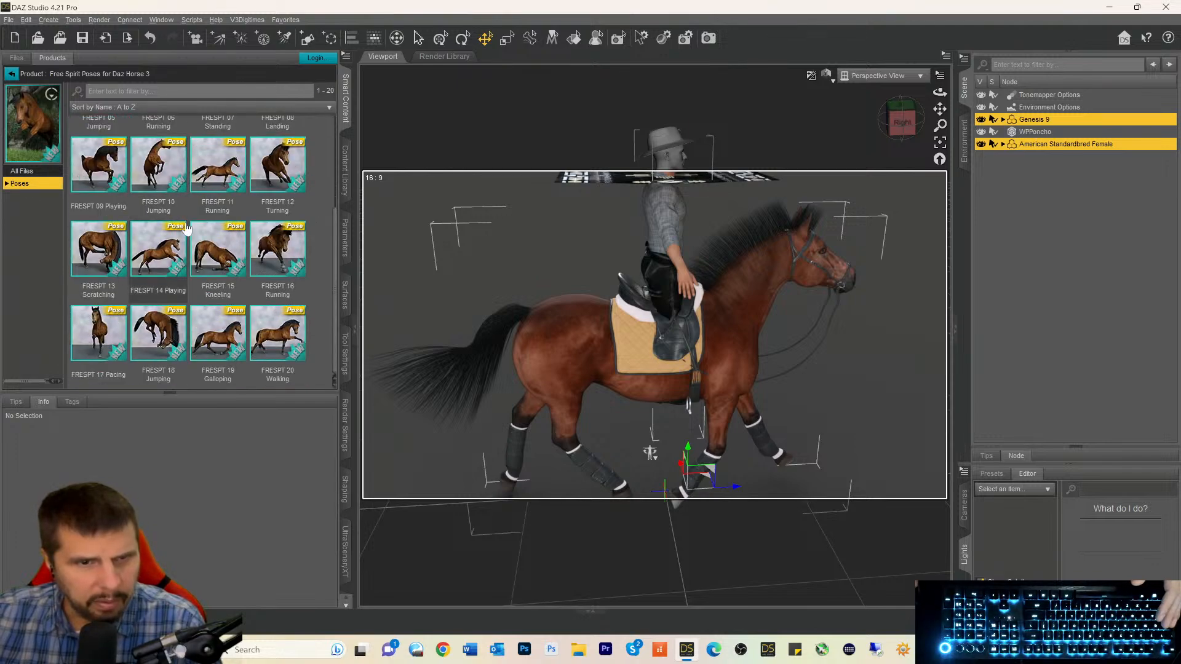
mouse_move(211, 282)
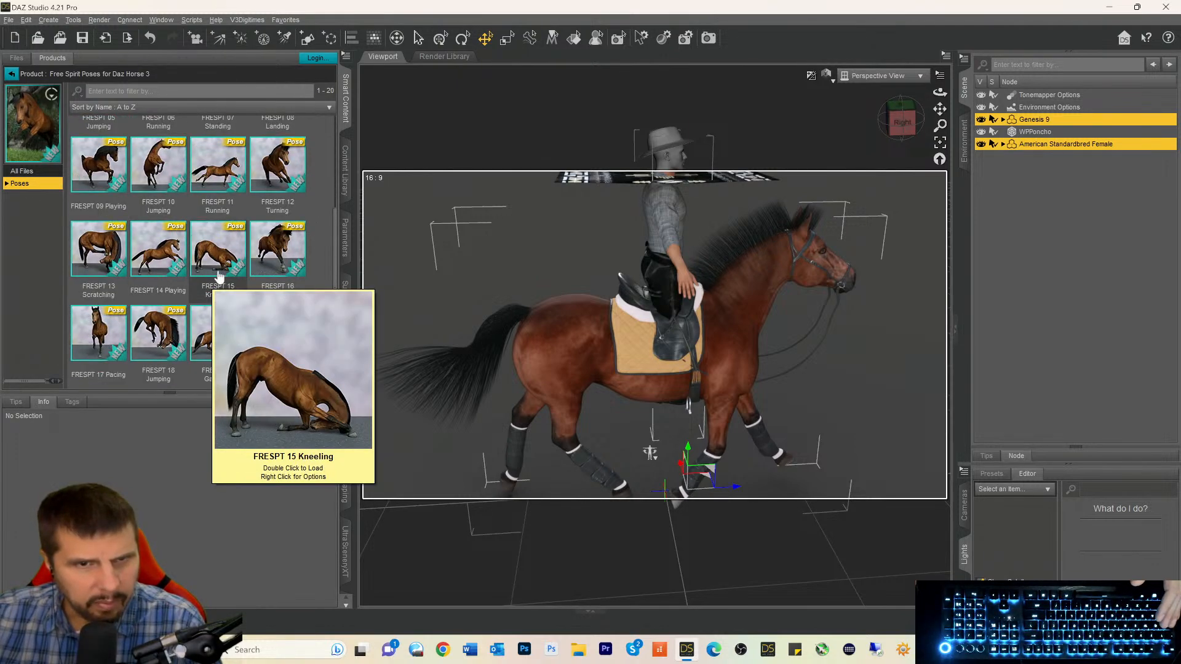
left_click(228, 179)
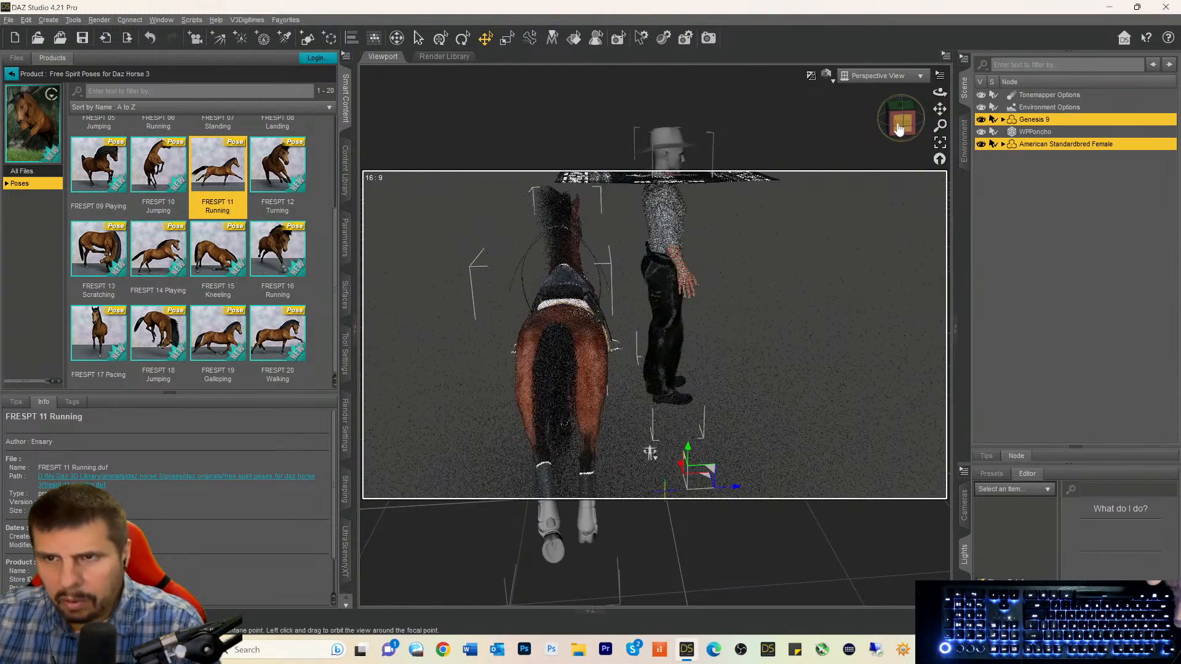
mouse_move(903, 125)
left_mouse_down()
mouse_move(945, 140)
mouse_move(925, 114)
mouse_move(933, 106)
left_mouse_up()
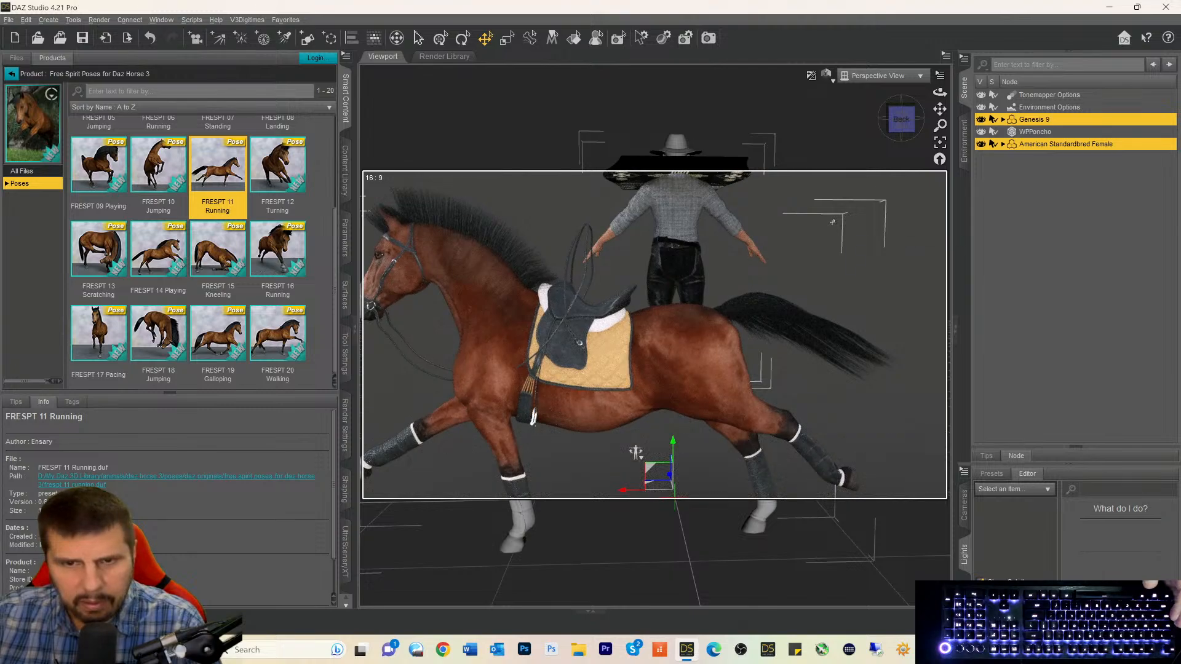
scroll(787, 305, "down", 2)
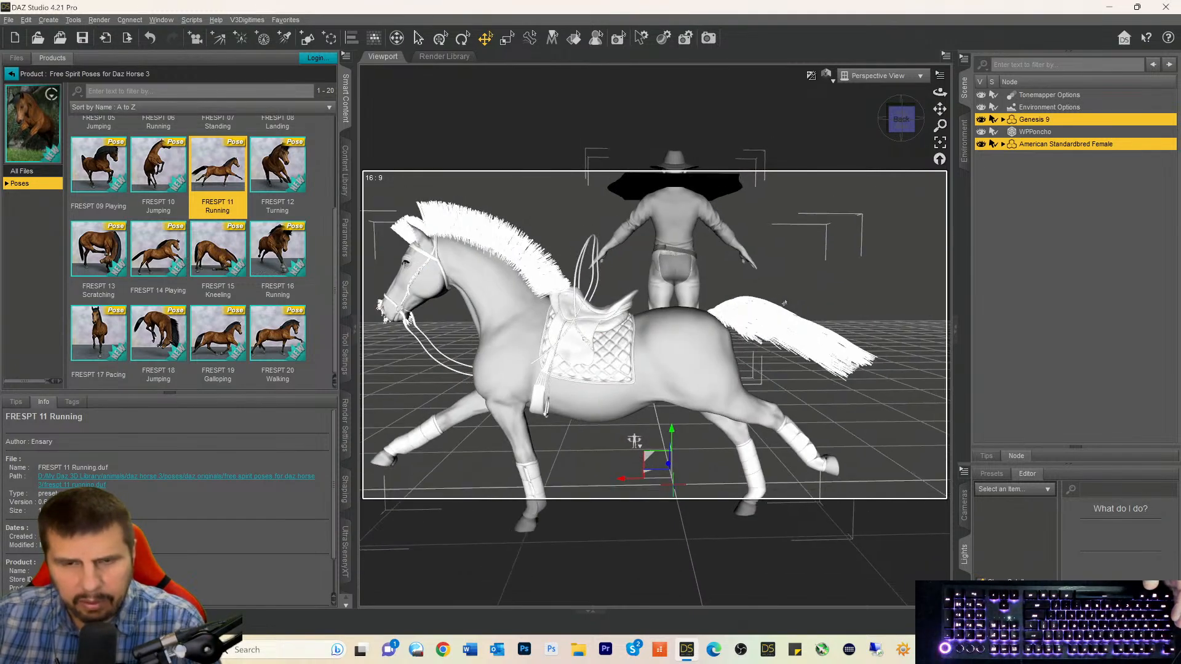
Leave the Free Spirit poses and open the Western Horse Tack for Daz Horse 3 product with all its files listed.
scroll(785, 303, "down", 2)
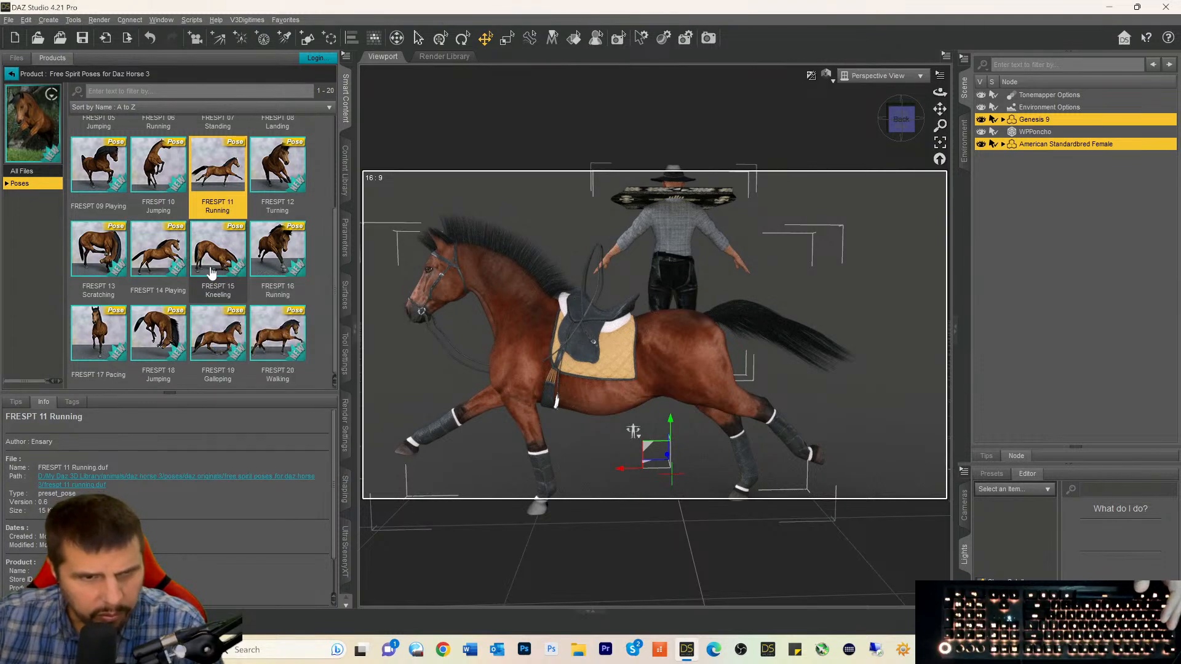
scroll(211, 272, "up", 3)
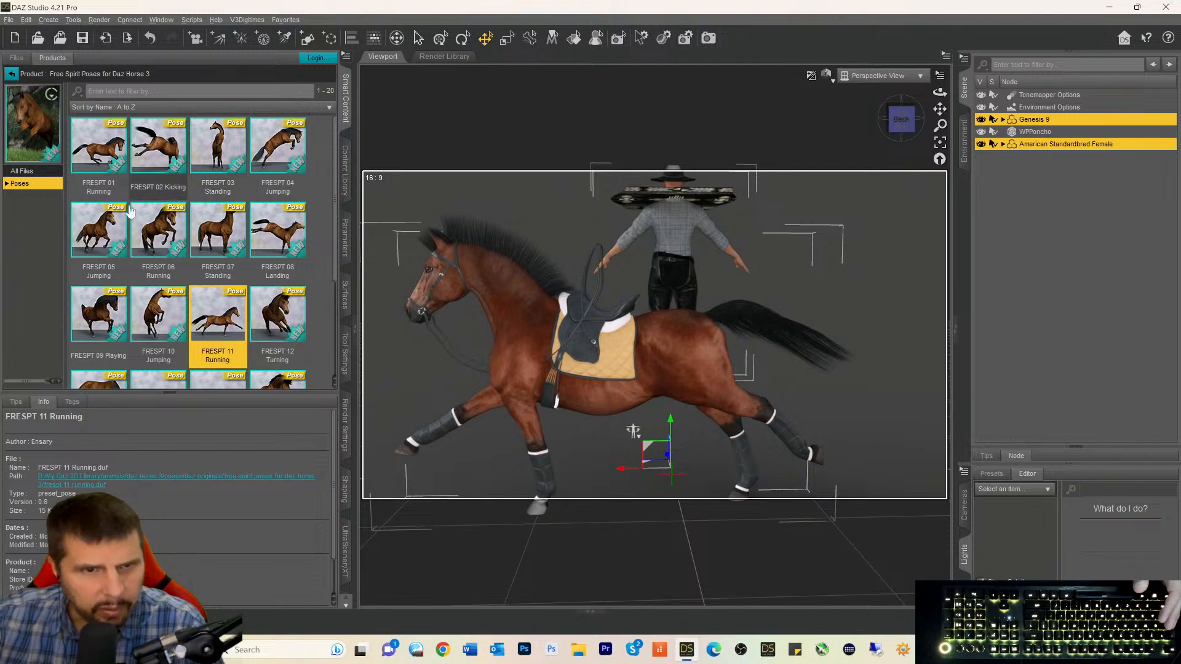
left_click(13, 74)
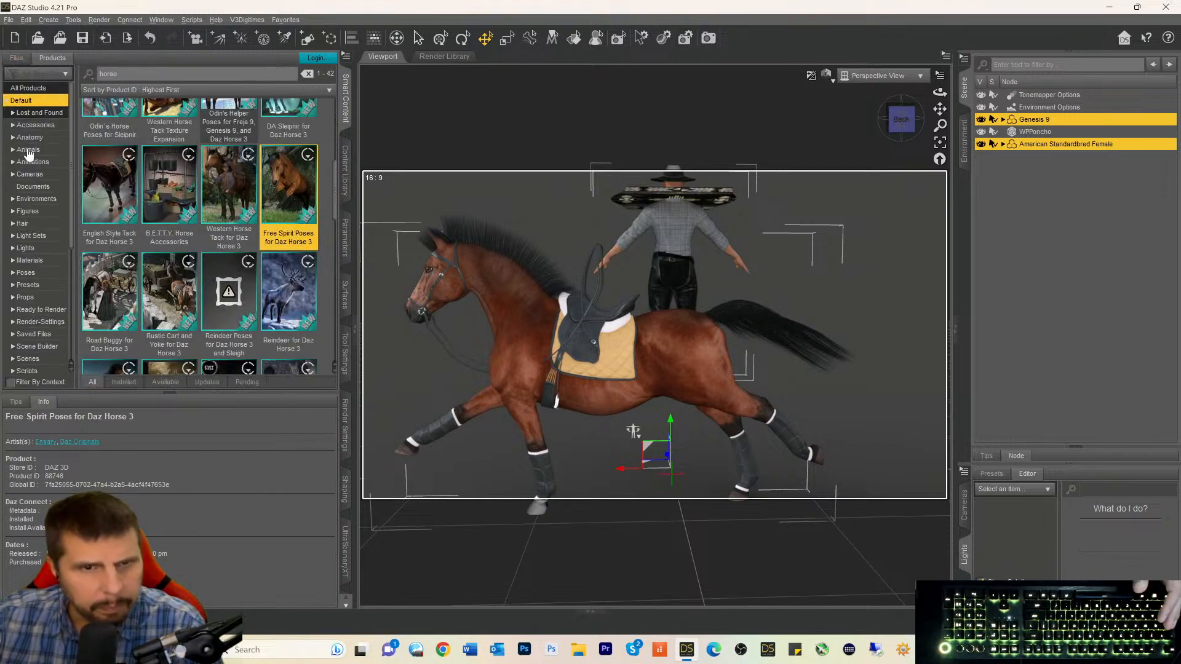
left_click(237, 194)
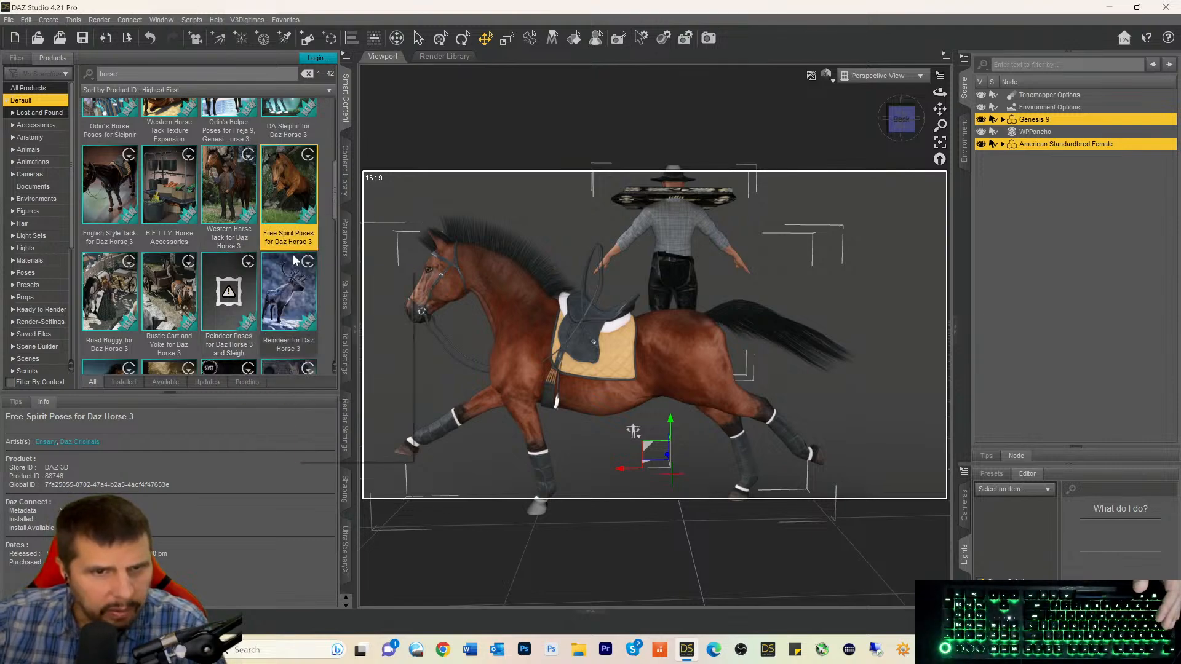
double_click(219, 194)
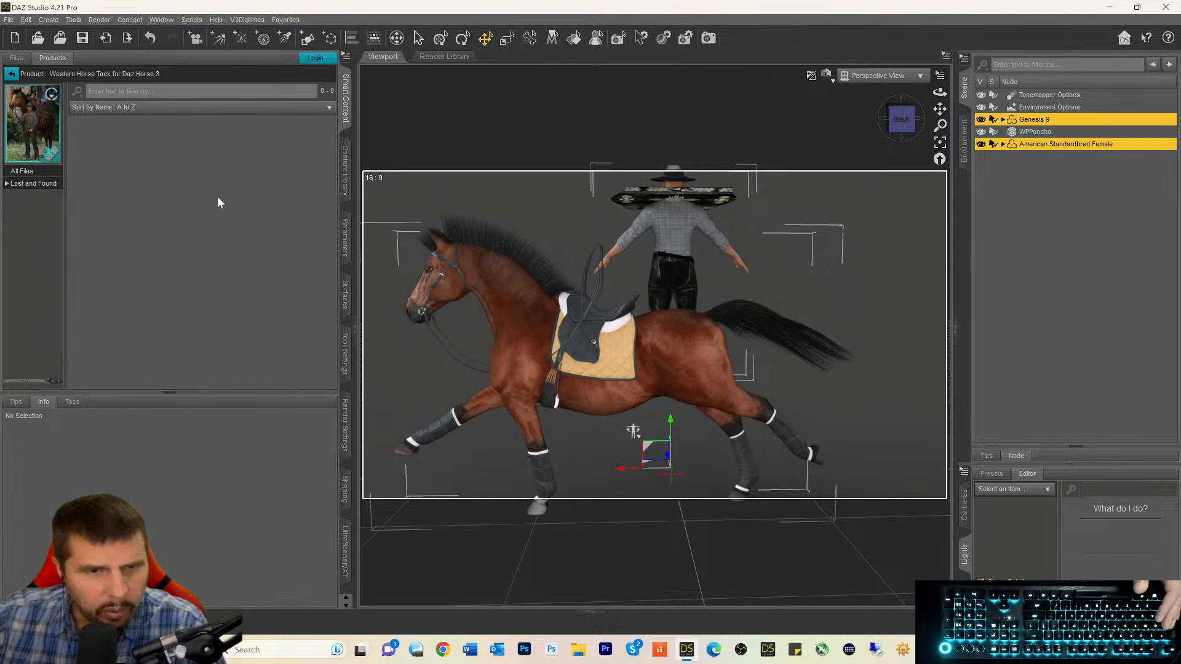
left_click(21, 175)
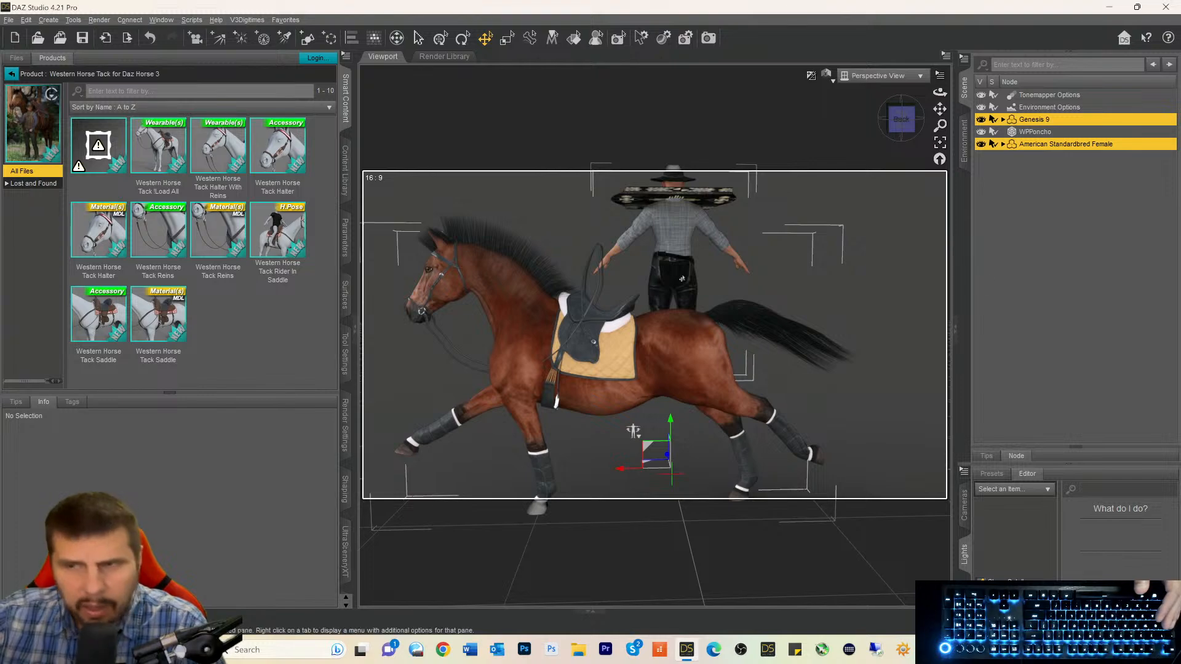
Delete the English tack blanket, halter, leg wraps, saddle pad, saddle and strap from the American Standardbred Female.
left_click(1003, 145)
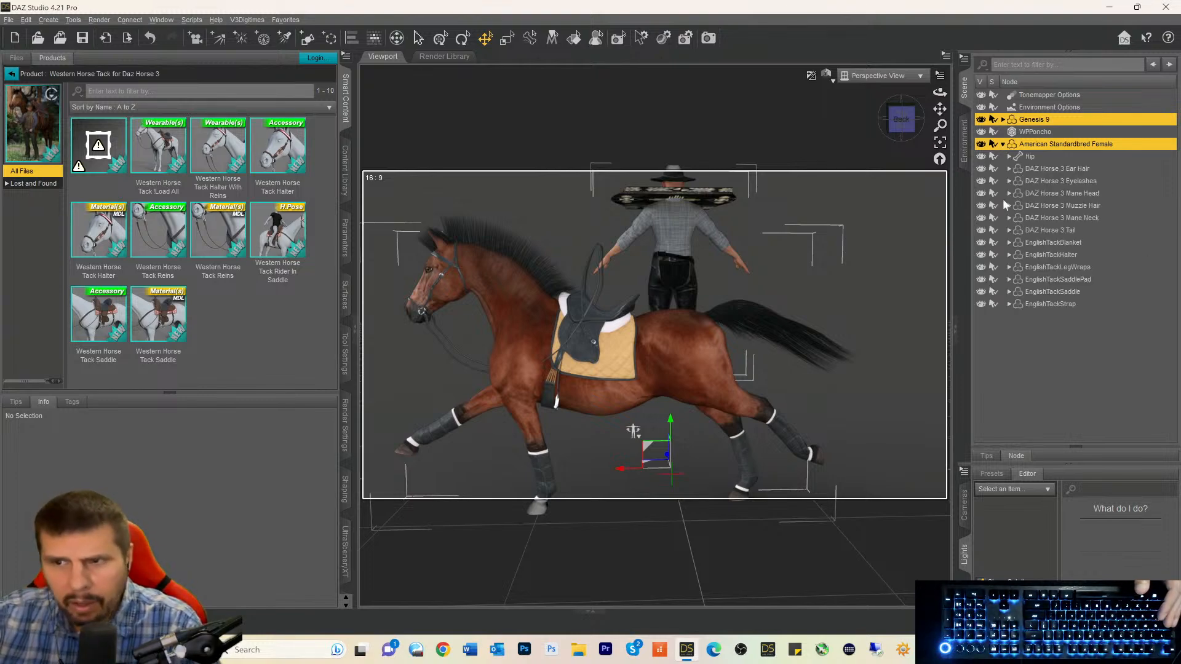
left_click(1033, 242)
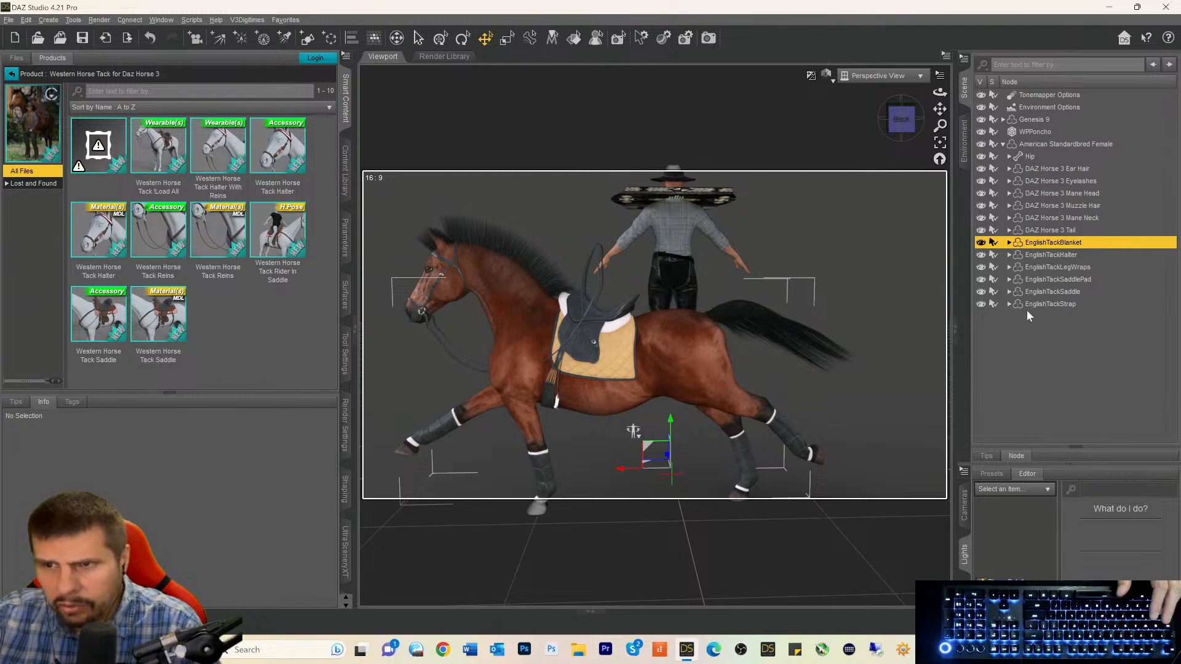
left_click(1027, 310)
left_click(1037, 243)
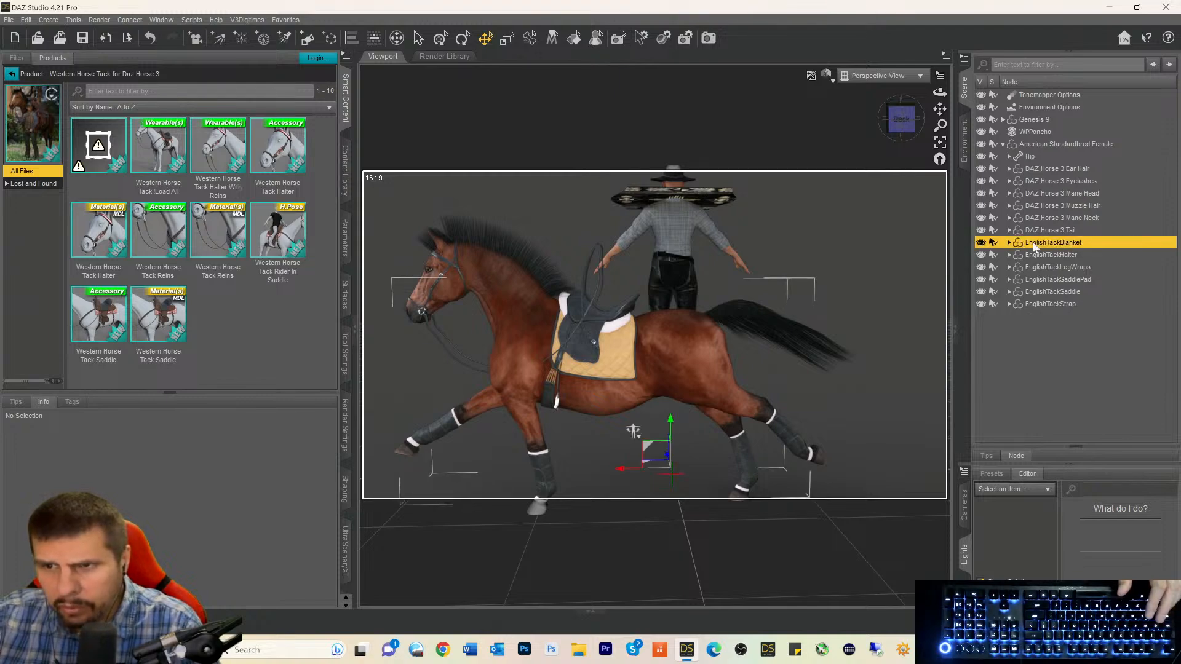
left_click(1024, 303, "shift")
key("Delete")
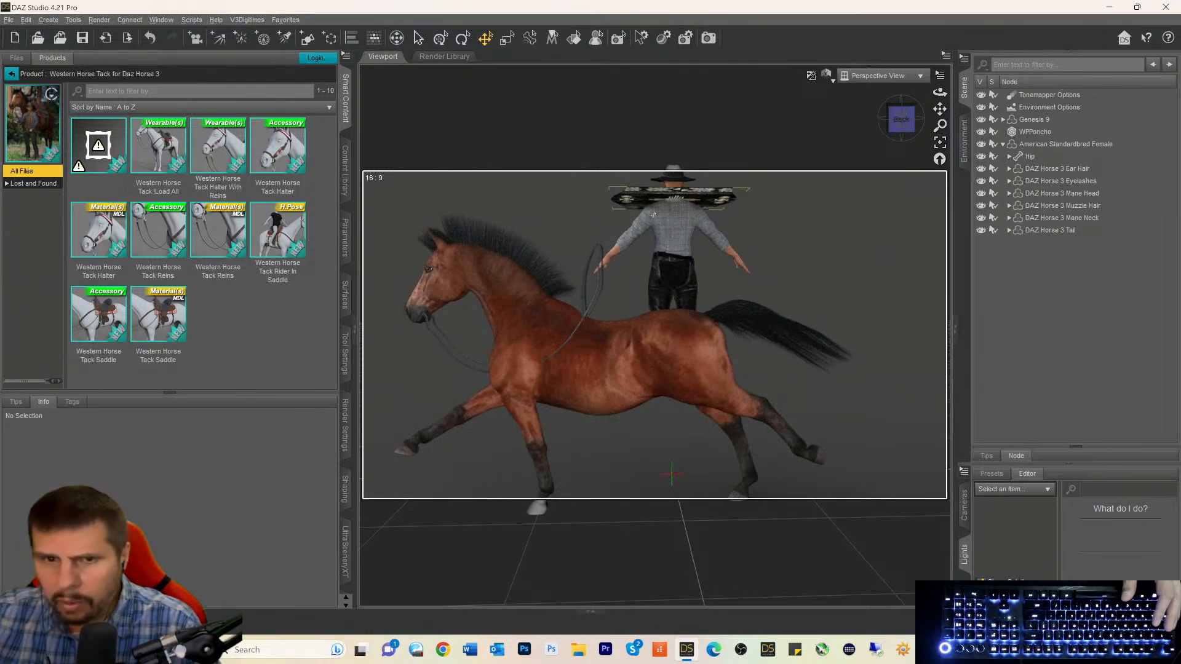
Expand the horse's hierarchy down to the head bones to locate the EnglishTackReins.
left_click(431, 323)
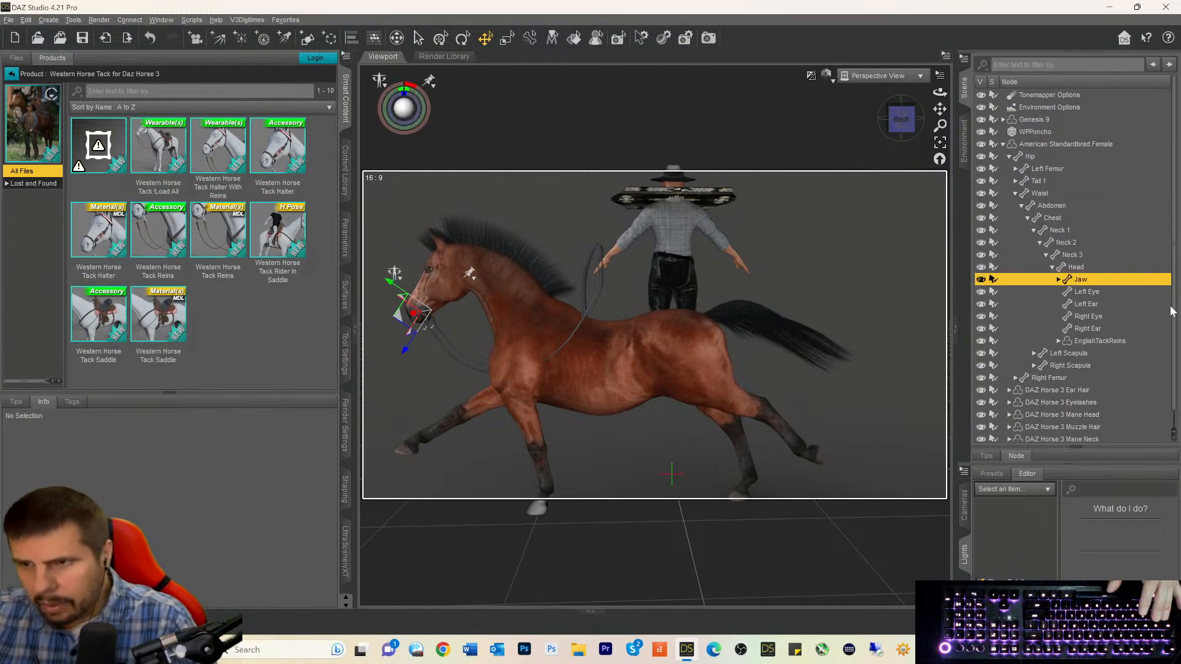
Delete the English tack reins from the horse's head and load the complete Western Horse Tack set onto the American Standardbred Female.
left_click(1092, 341)
key("Delete")
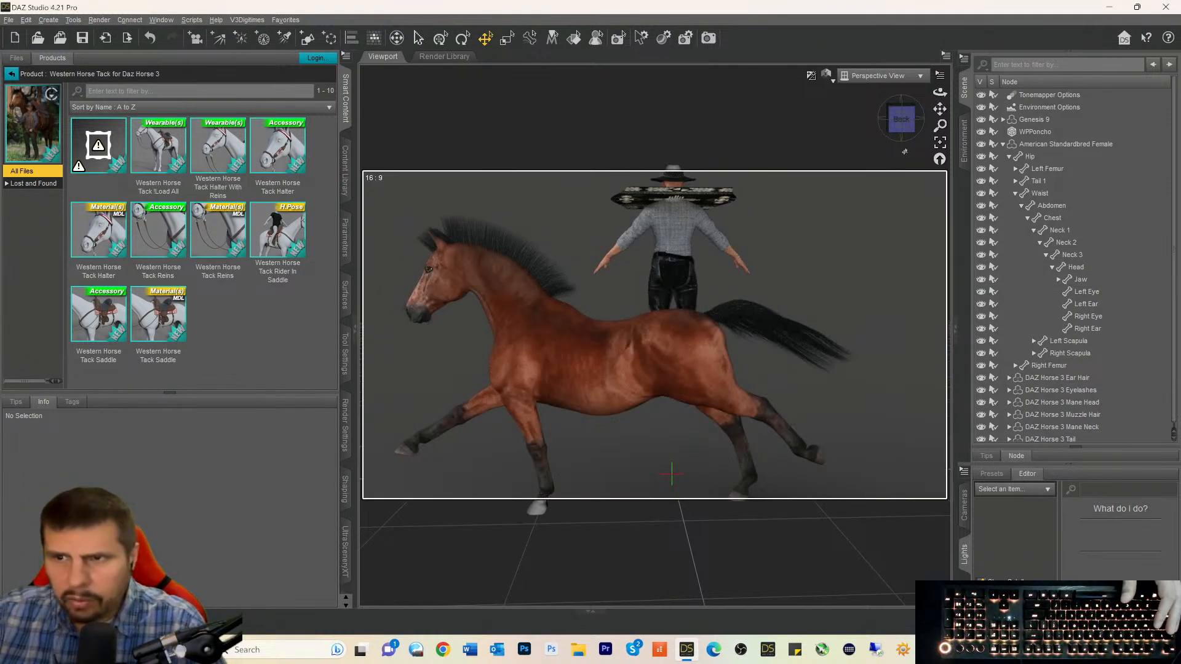
left_click(1020, 145)
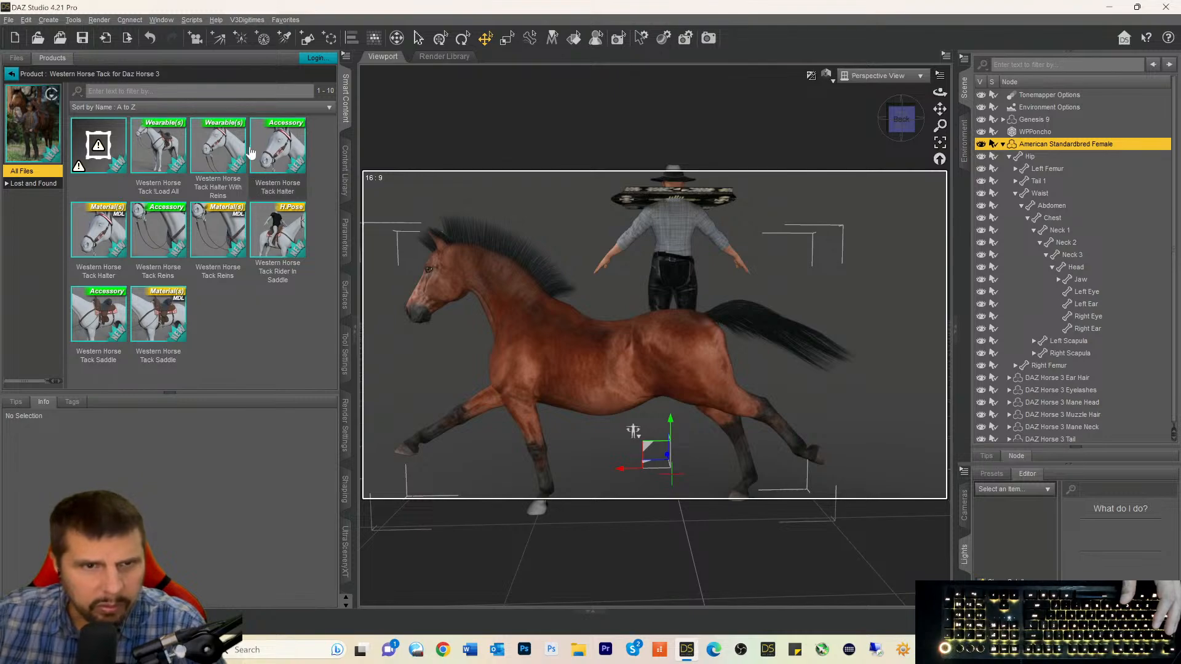
left_click(161, 157)
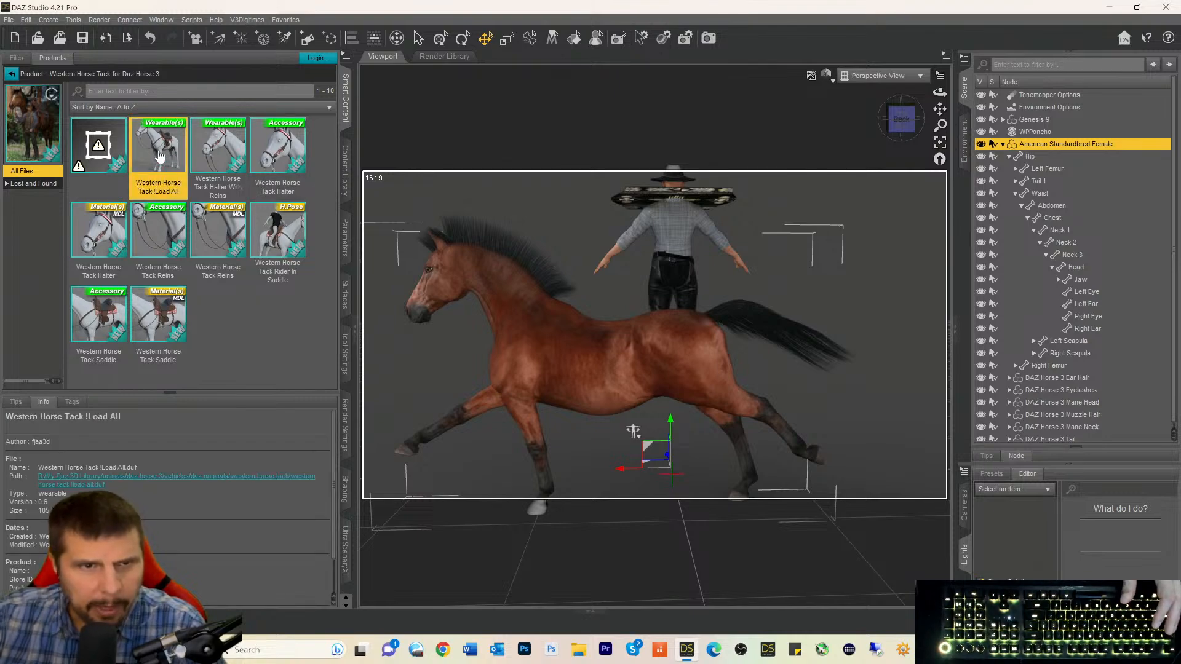
right_click(158, 150)
key("Escape")
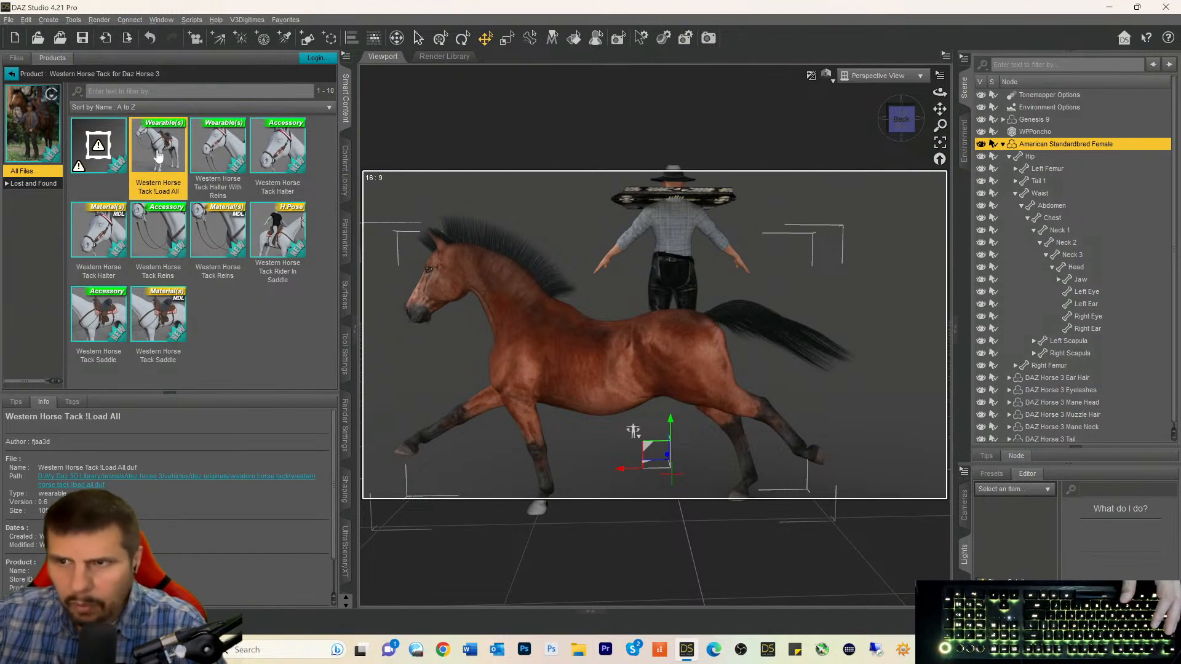
double_click(158, 156)
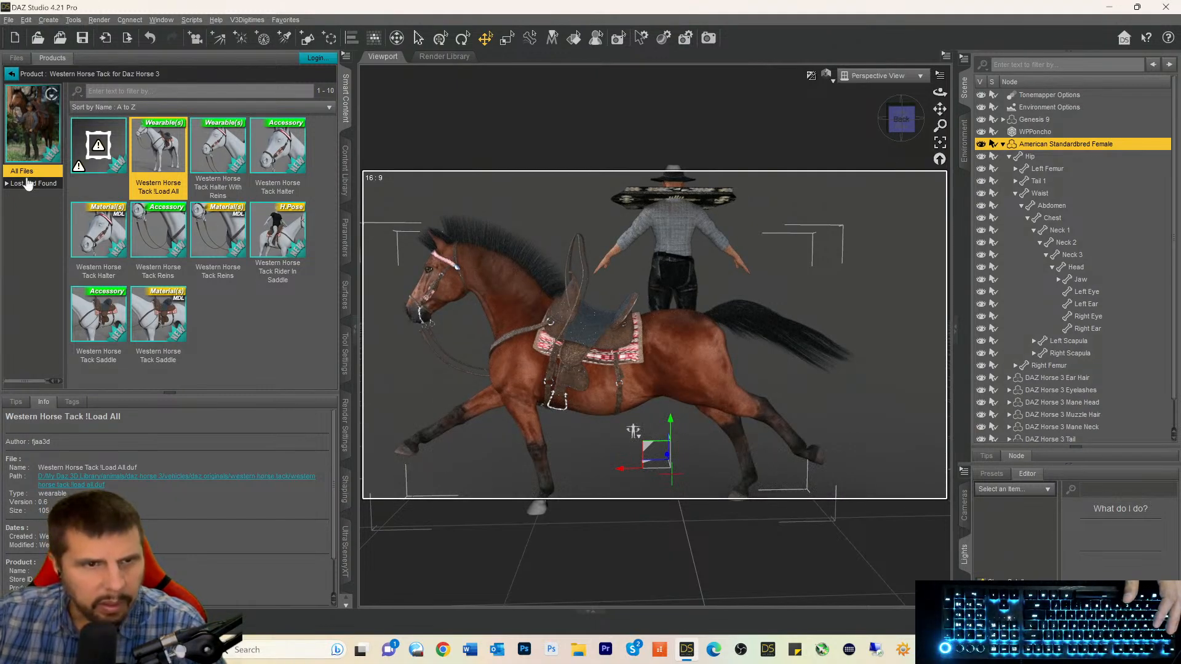
Return to the horse product results and open Gentle Horse Poses for Daz Horse 3, English Style Tack, and Genesis 9.
left_click(11, 73)
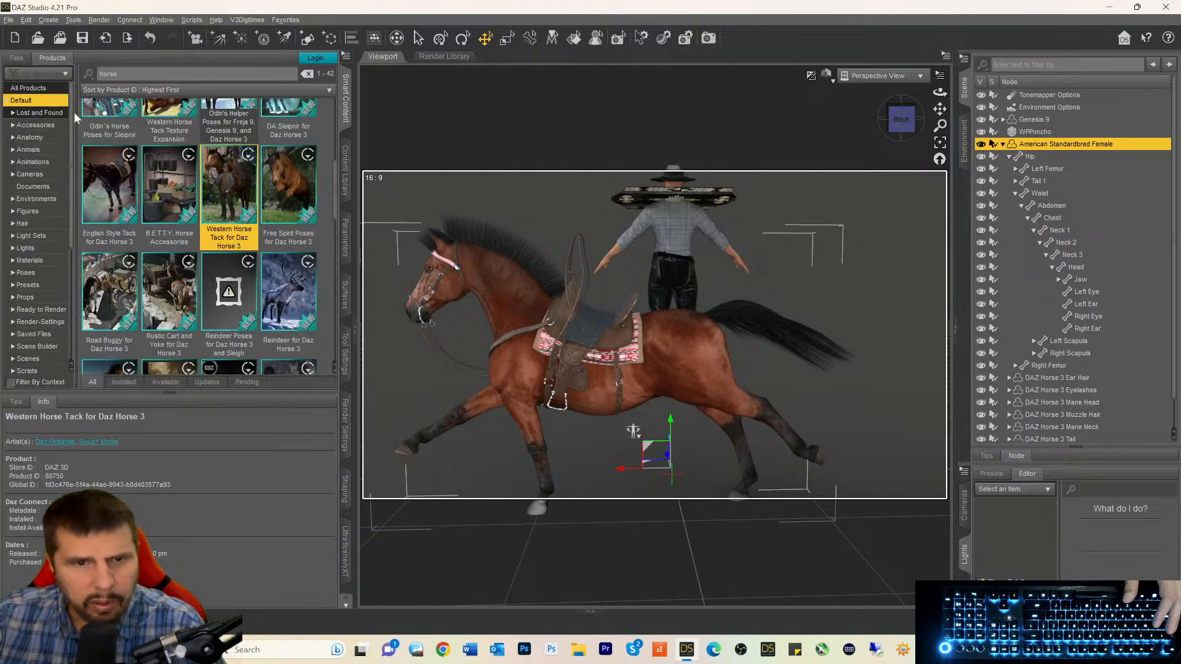
scroll(216, 175, "up", 3)
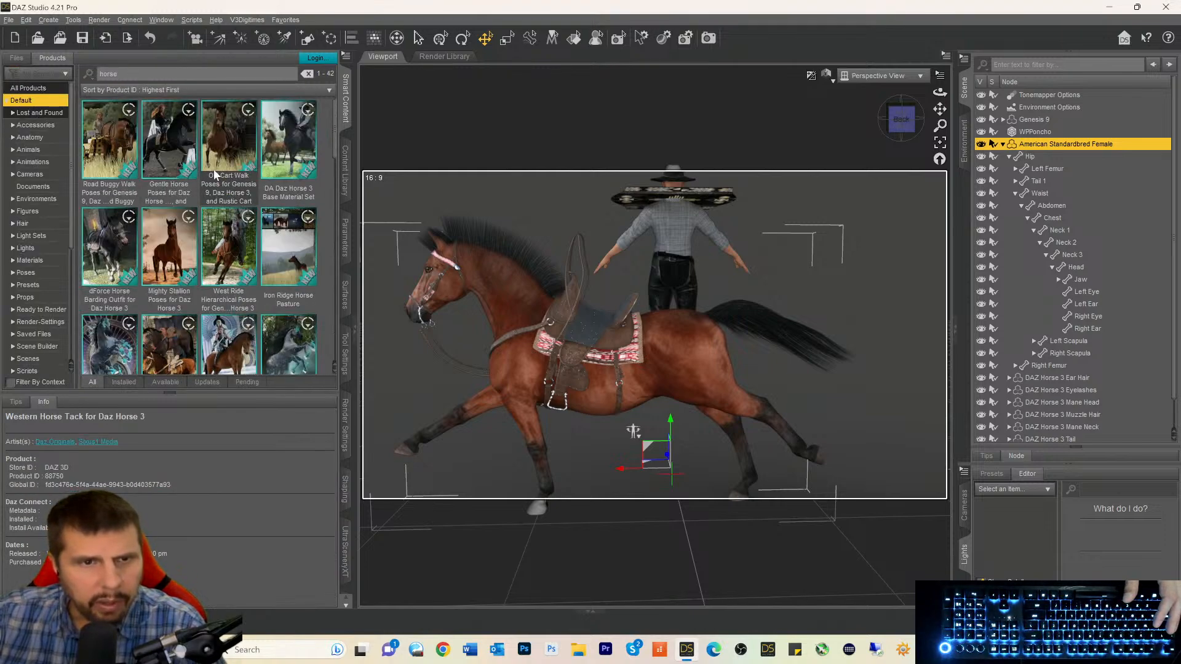
left_click(164, 159)
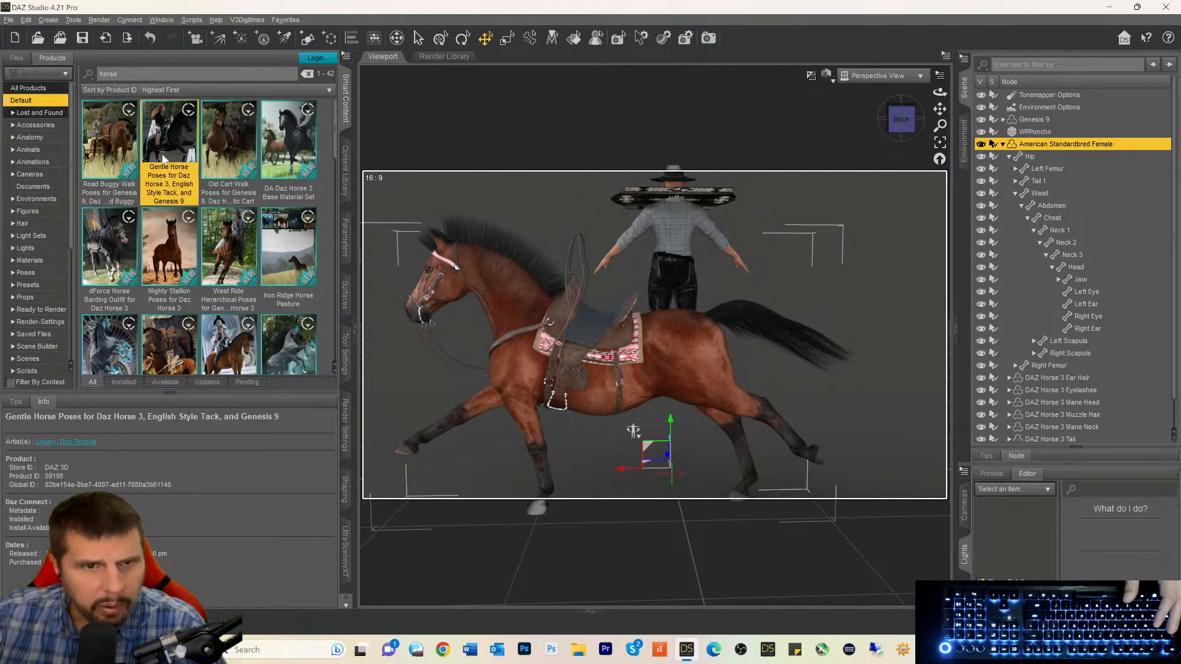
mouse_move(169, 150)
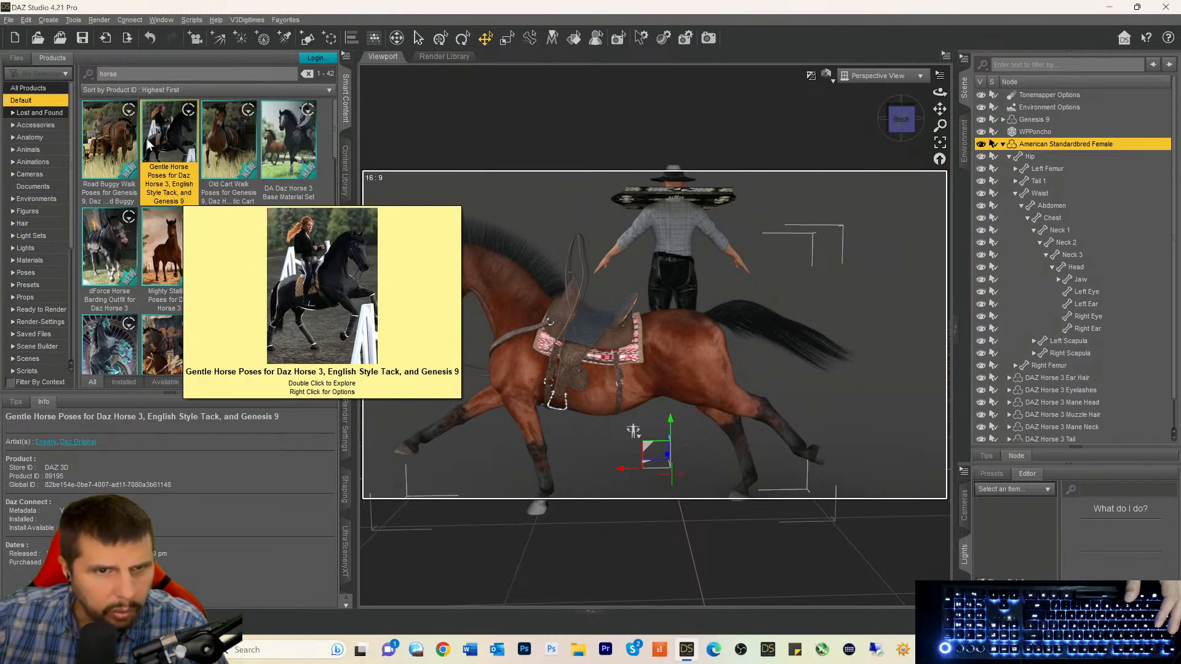
double_click(147, 139)
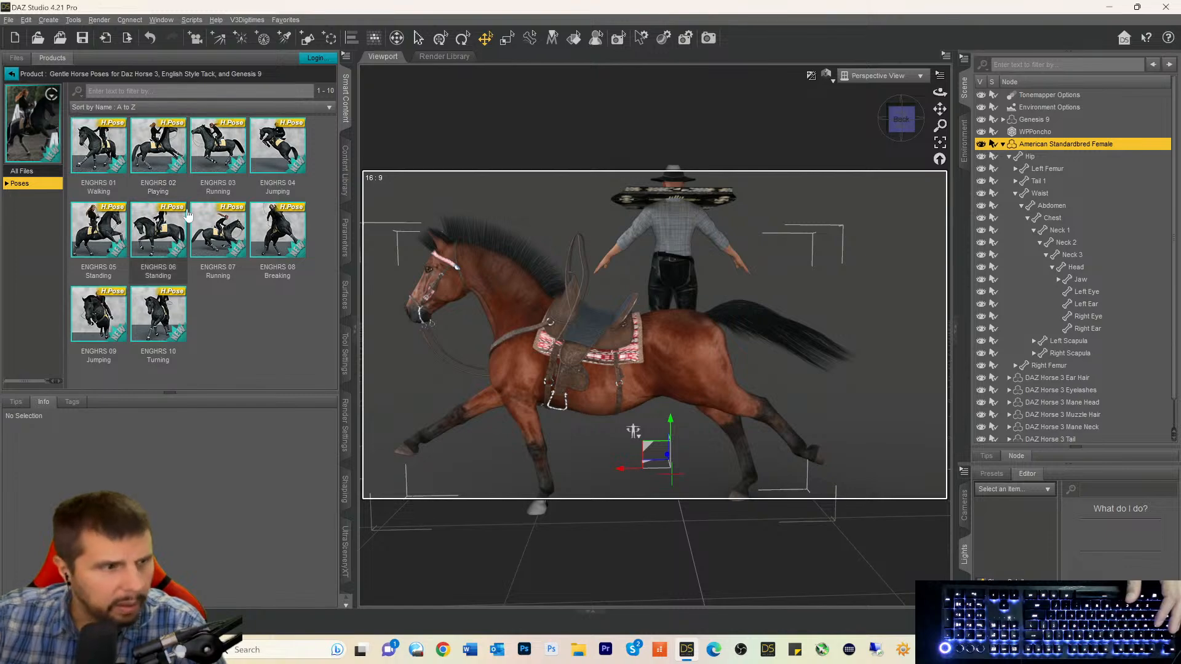
Apply the ENGHRS 10 Turning pose to the American Standardbred Female and view the horse from an angle.
mouse_move(188, 211)
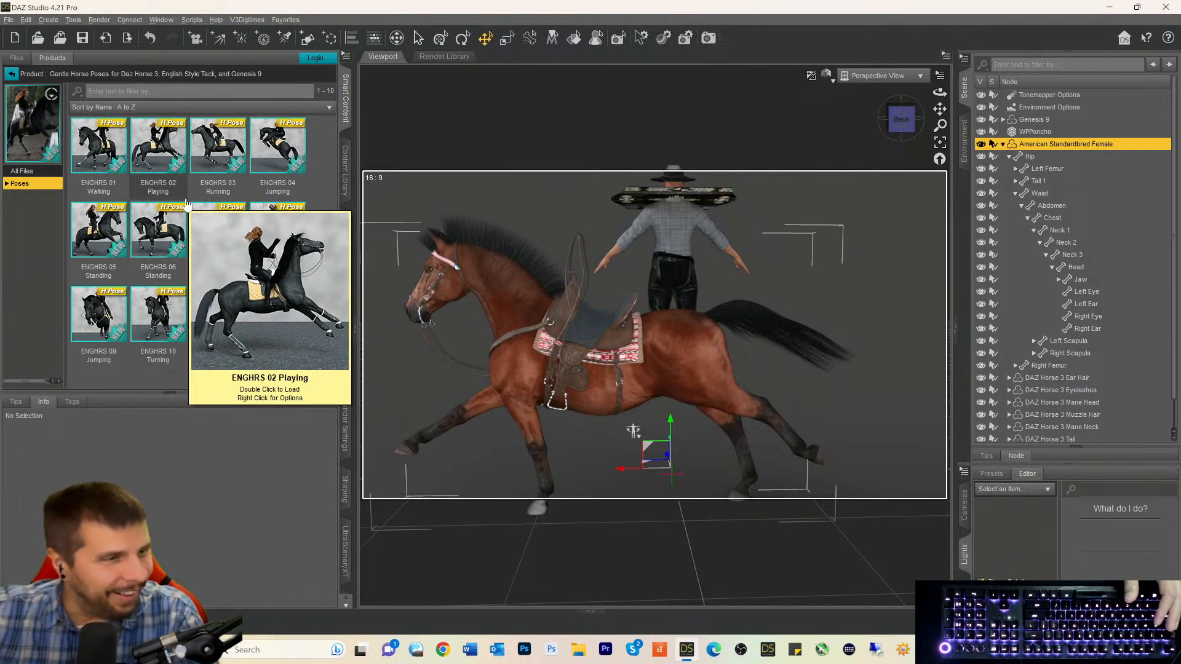
mouse_move(193, 191)
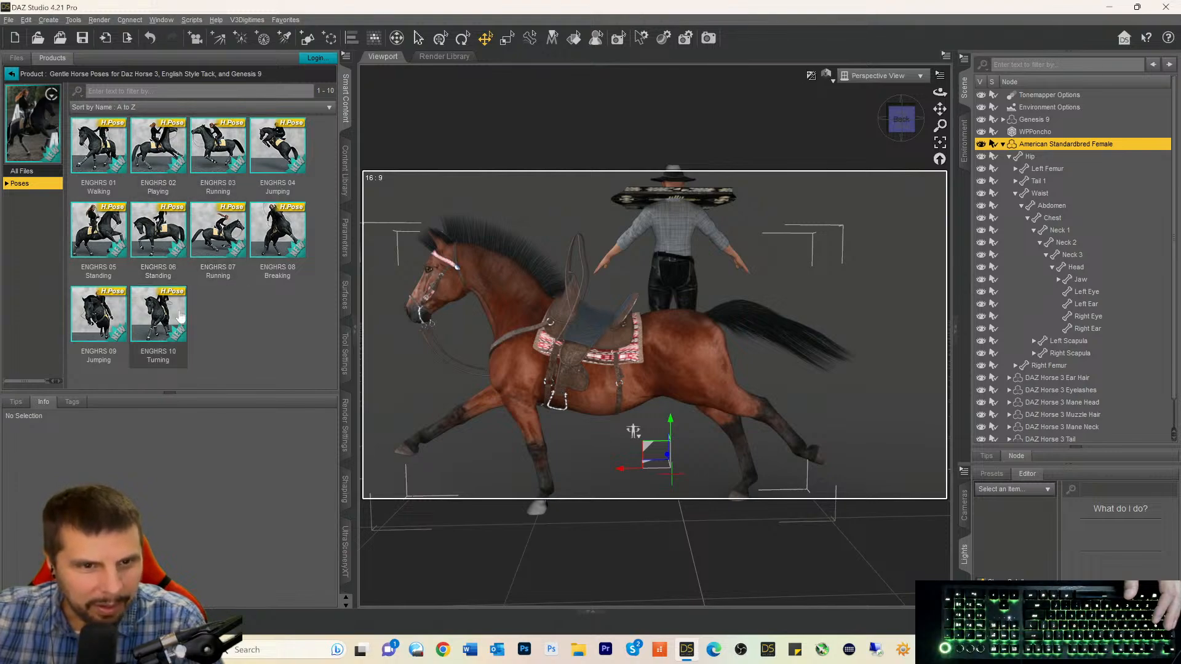
left_click(158, 326)
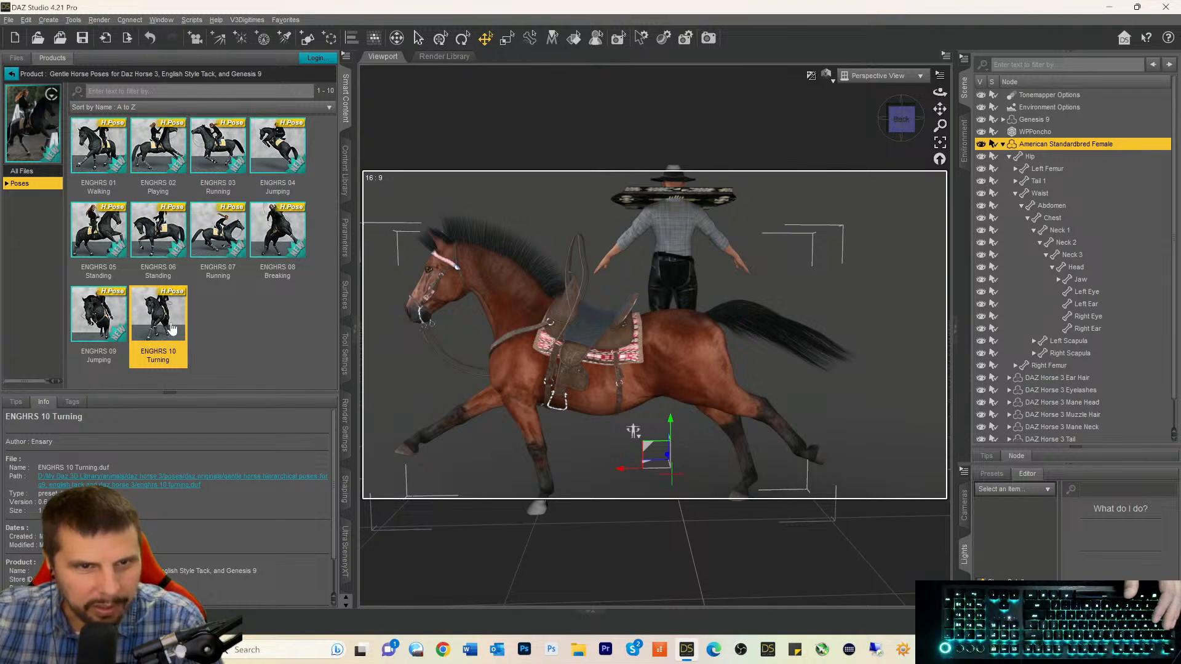
mouse_move(169, 327)
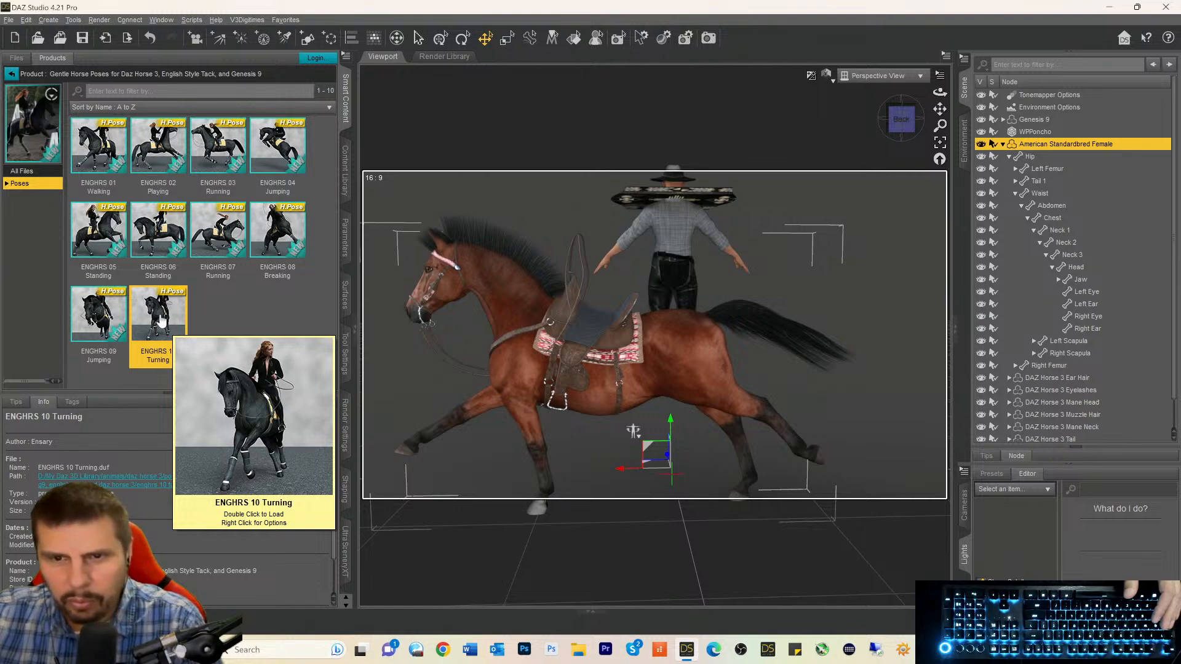
double_click(161, 321)
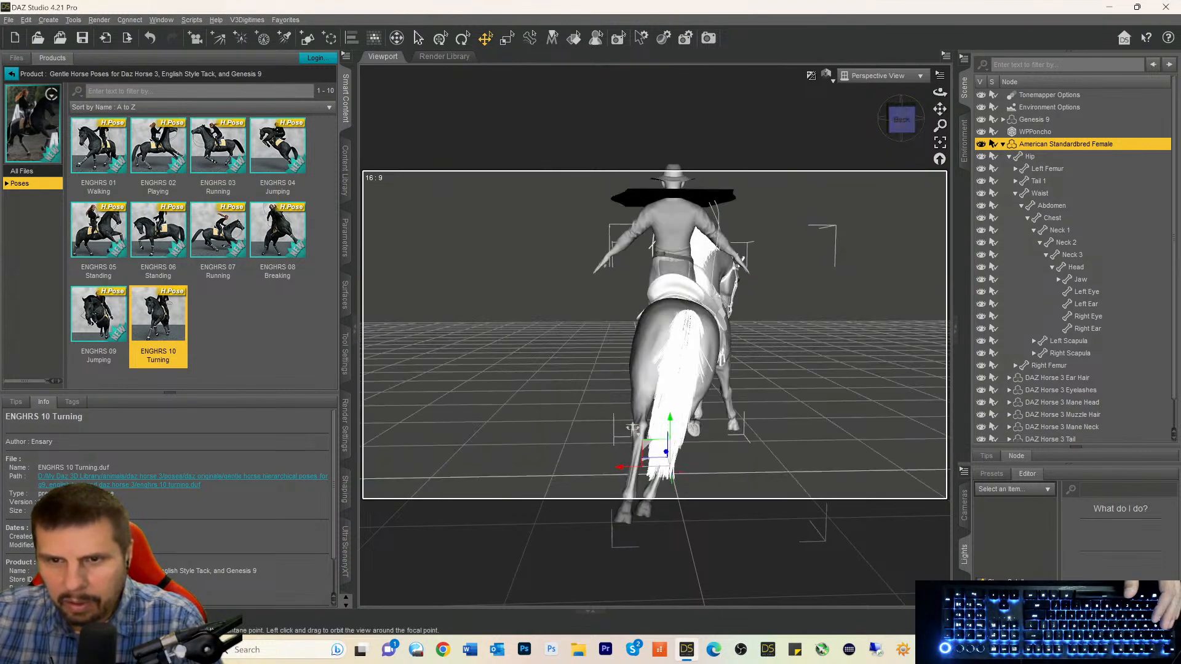
left_click_drag(901, 119, 942, 141)
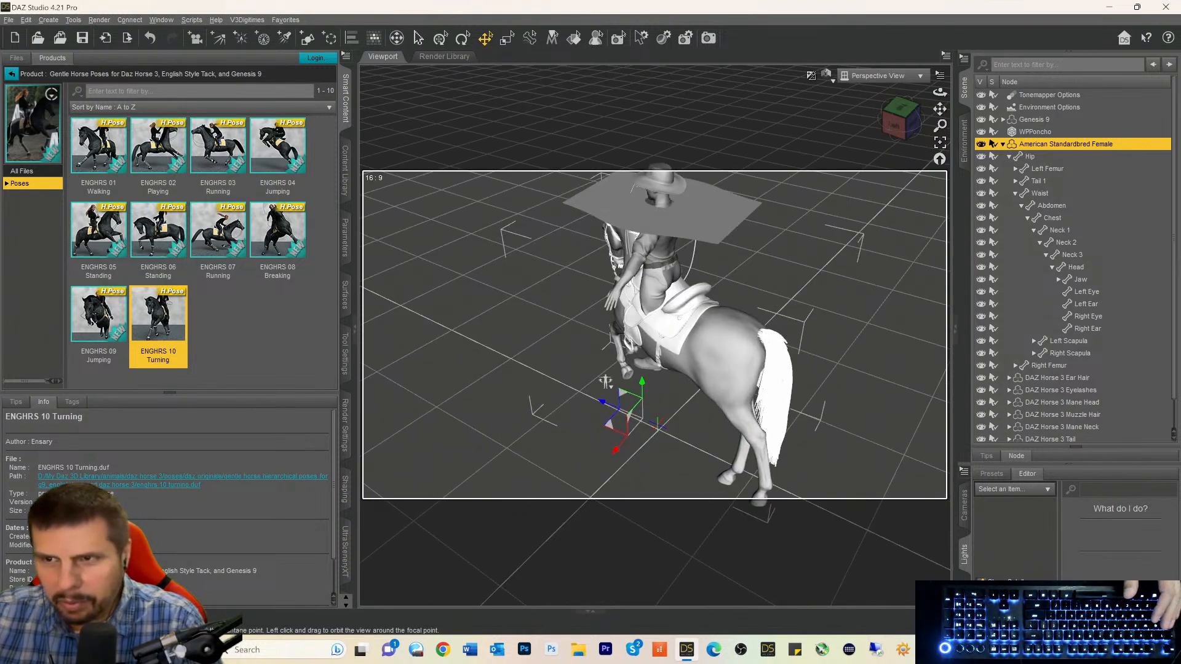
Try to apply the ENGHRS 10 Turning pose to the Genesis 9 figure alone.
left_click(1036, 120)
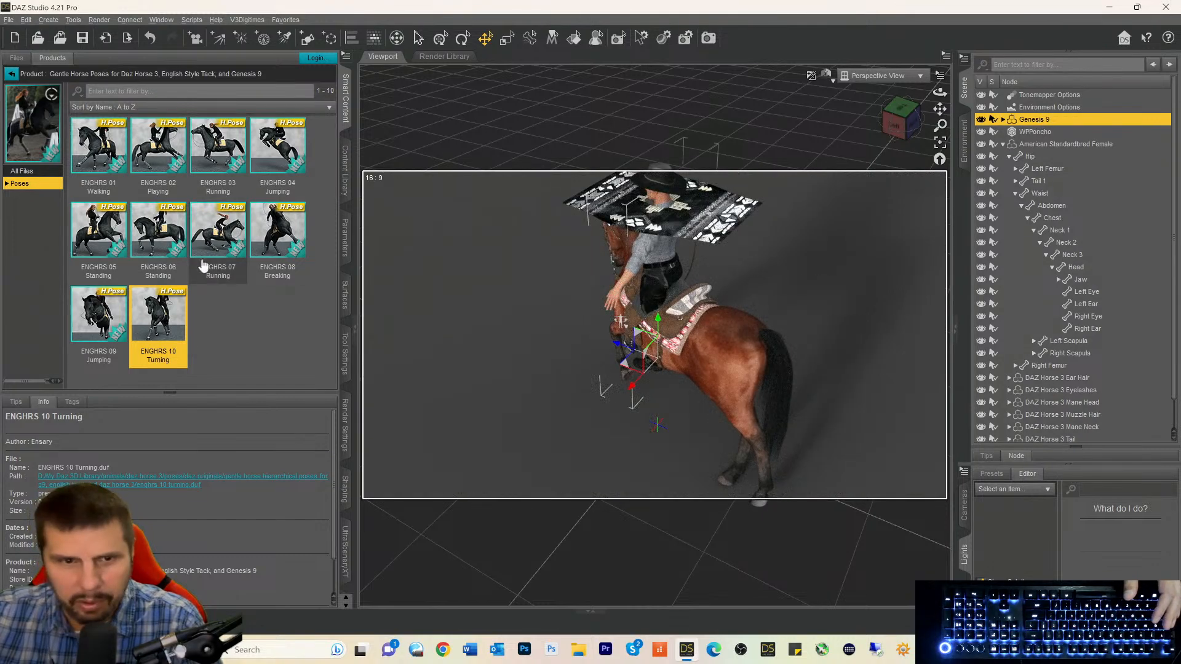
double_click(161, 320)
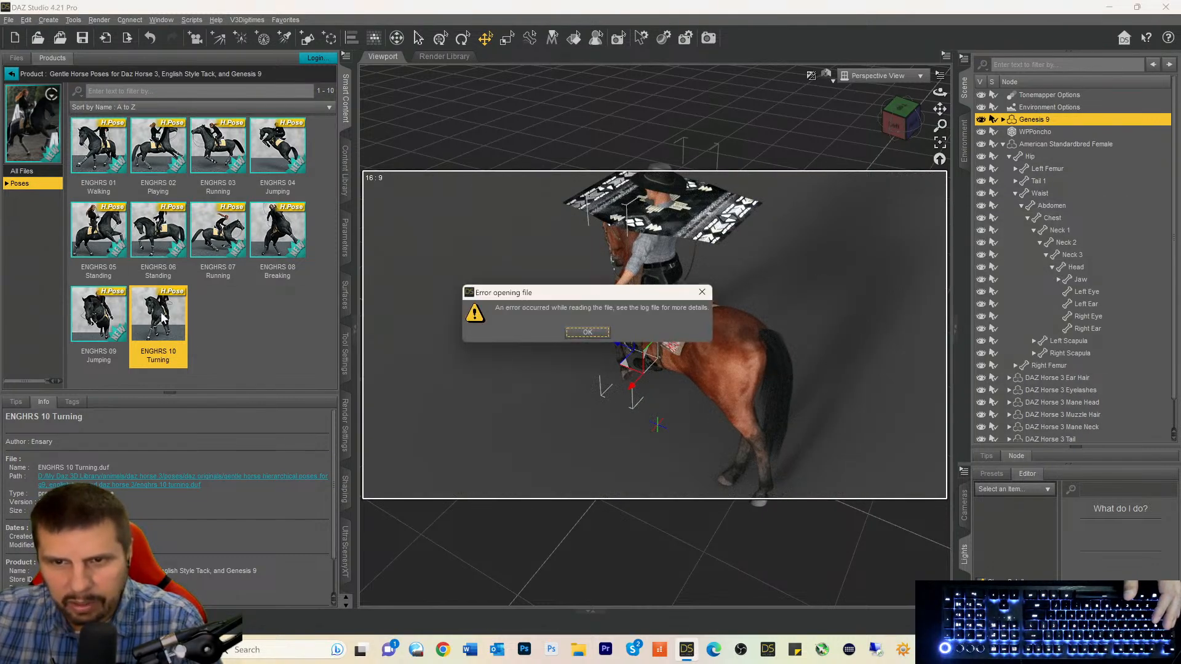
left_click(600, 332)
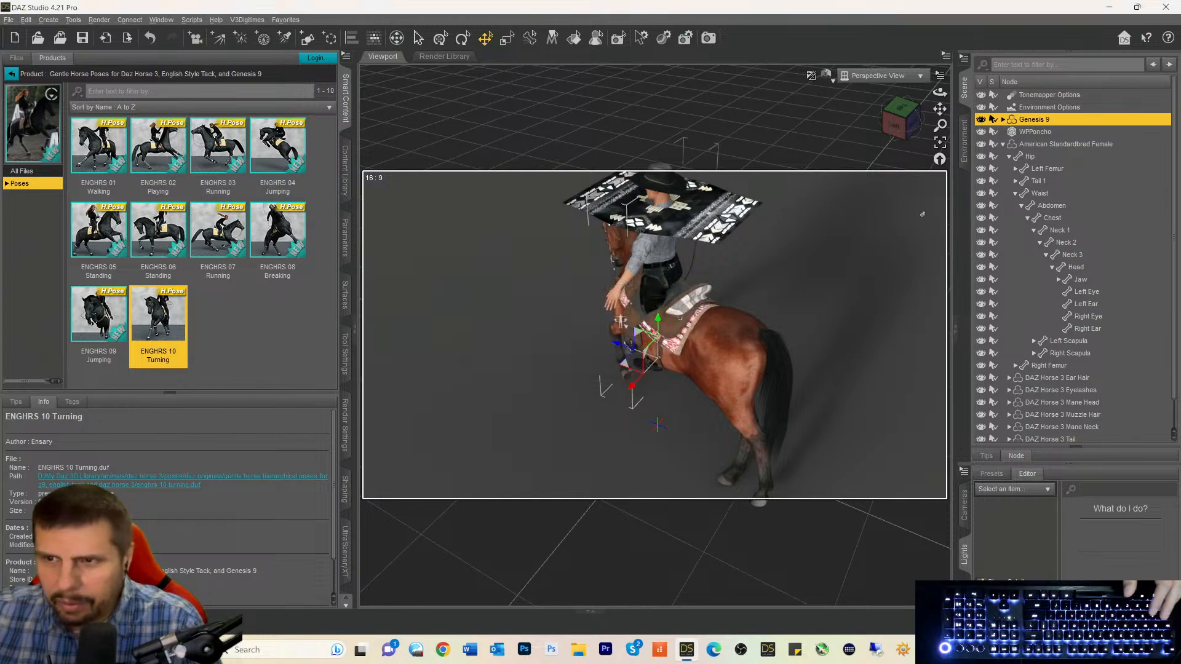
Try to apply the ENGHRS 10 Turning pose with Genesis 9 and the American Standardbred Female both selected.
left_click(1027, 142, "ctrl")
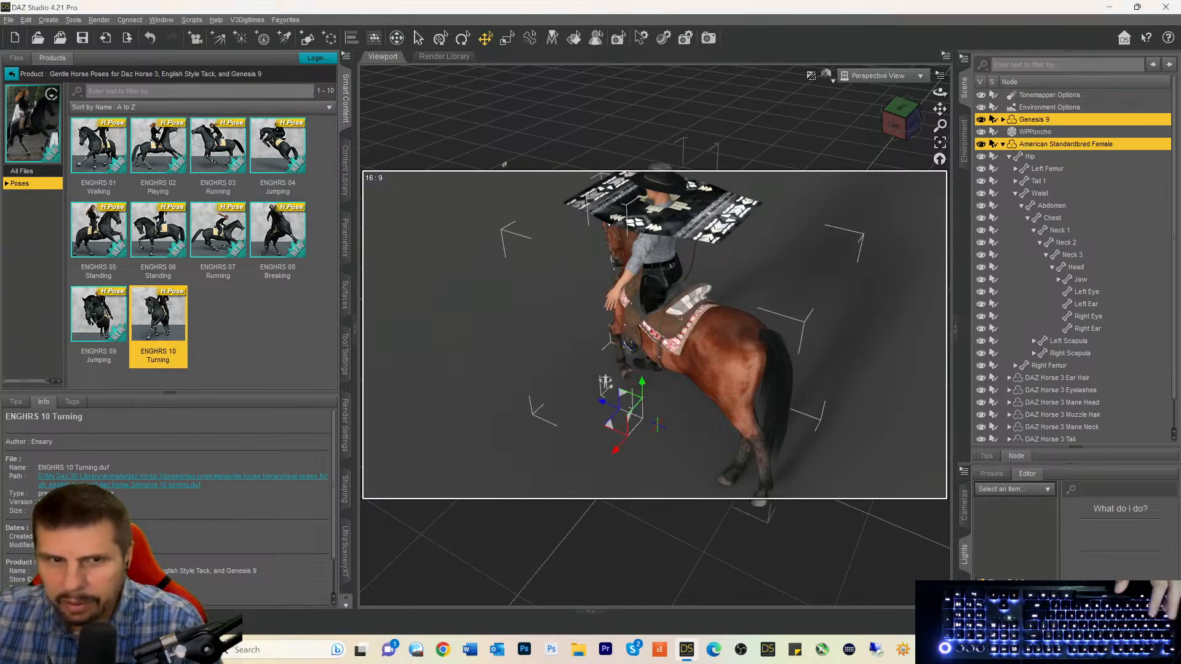
double_click(153, 315)
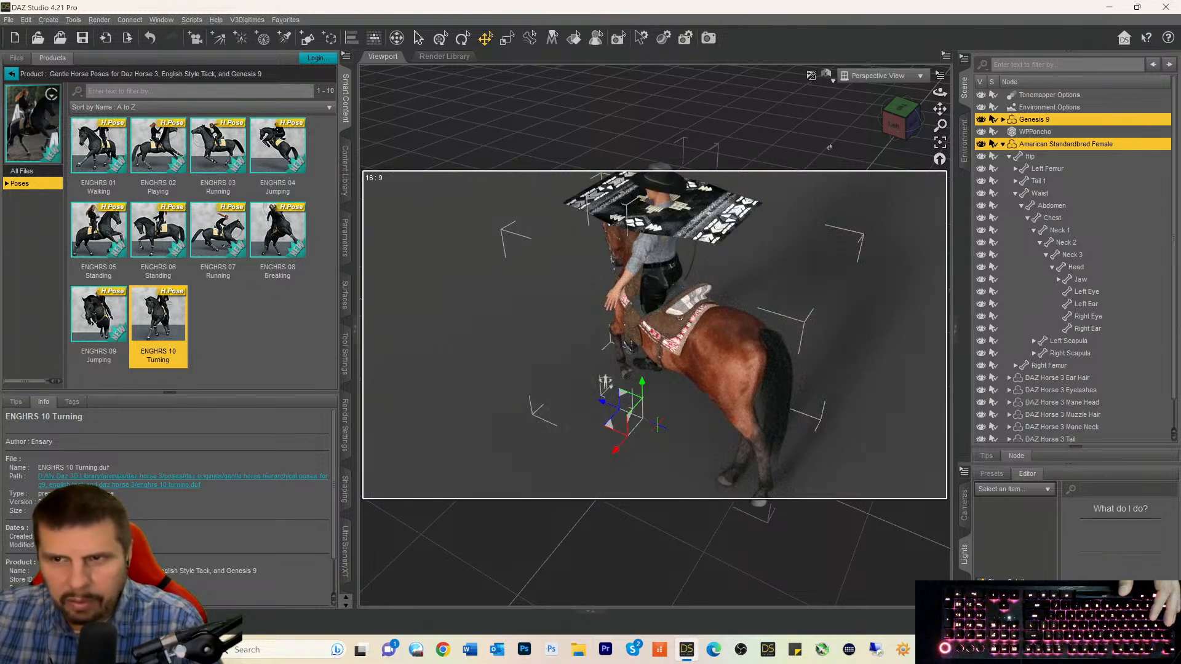
left_click_drag(898, 128, 918, 111)
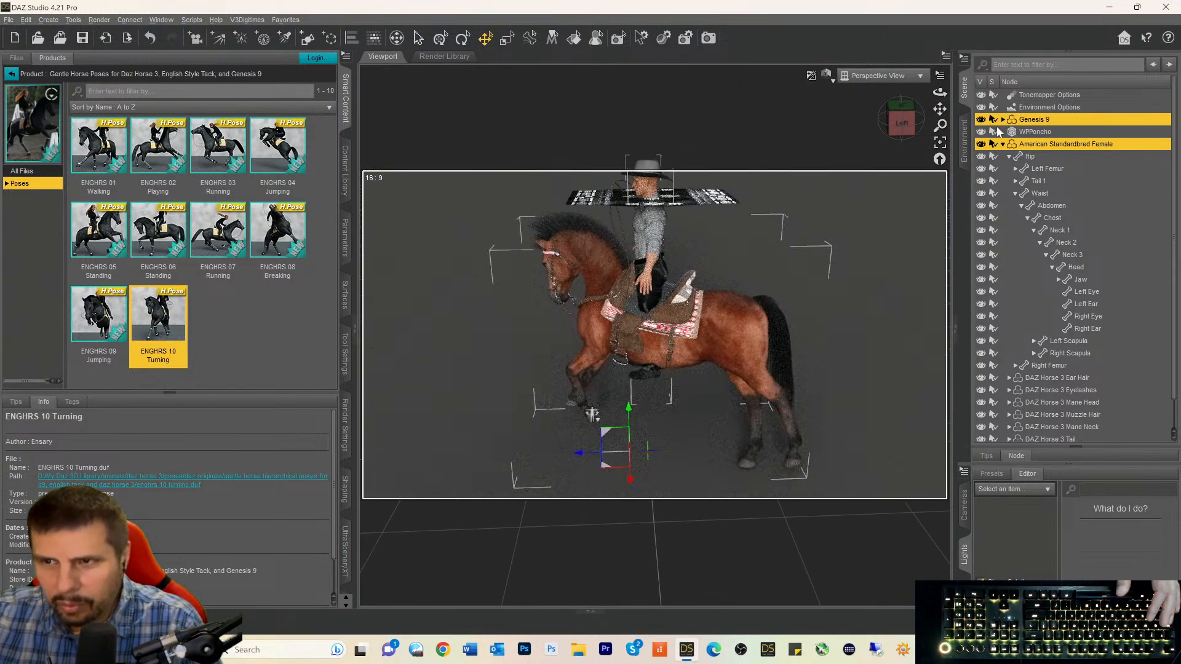
Remove the horse from the selection and try the ENGHRS 10 Turning pose on Genesis 9 again.
left_click(1013, 143, "ctrl")
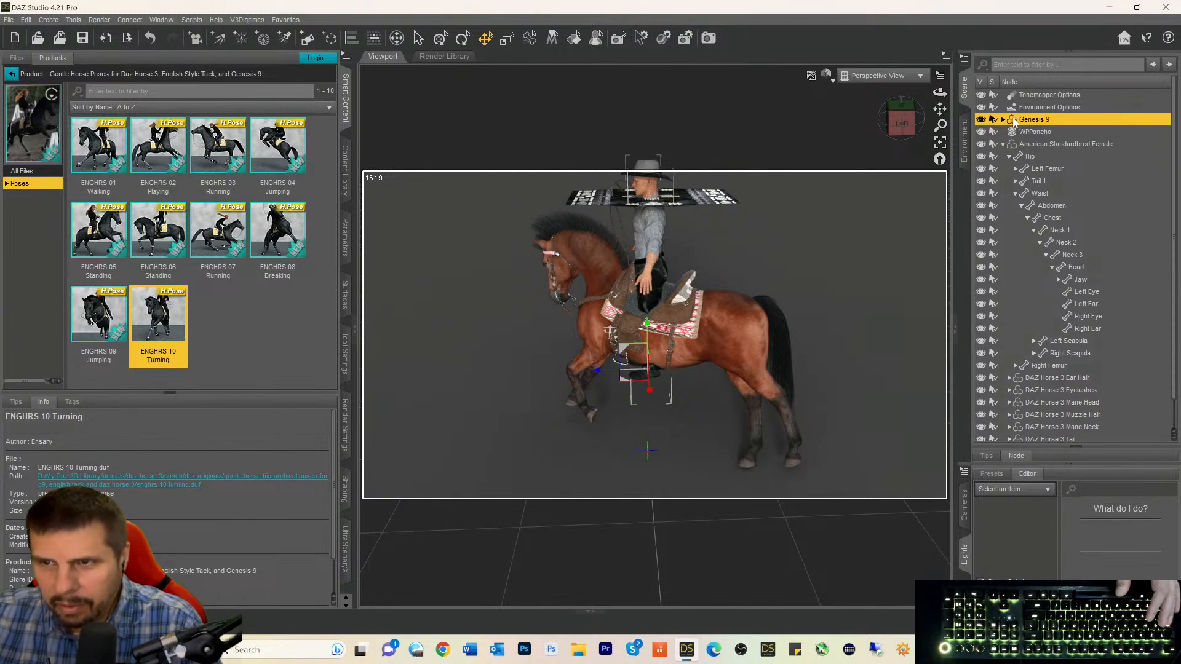
double_click(156, 332)
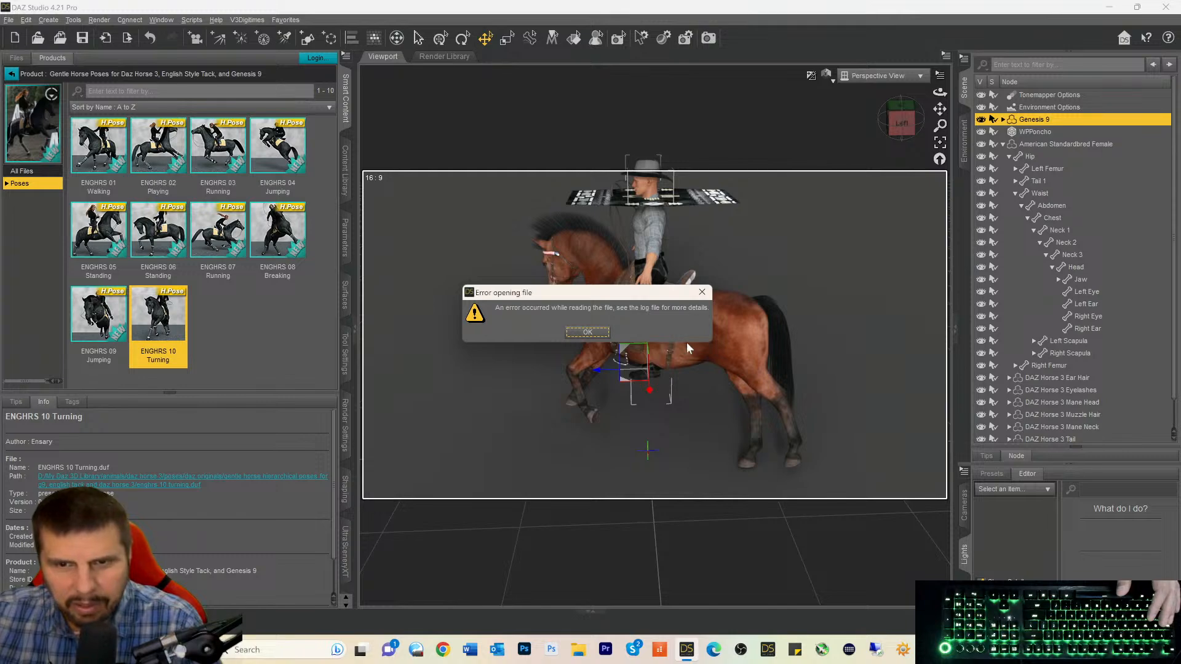
left_click(588, 333)
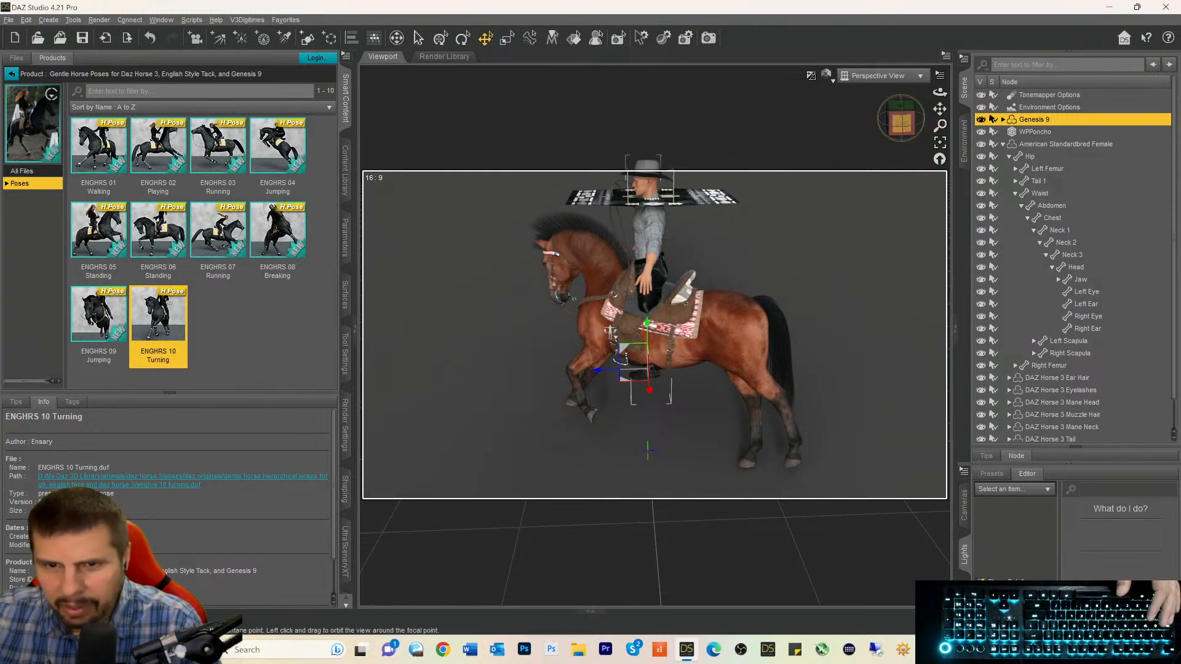
mouse_move(901, 123)
left_mouse_down()
mouse_move(937, 115)
mouse_move(936, 101)
mouse_move(851, 131)
left_mouse_up()
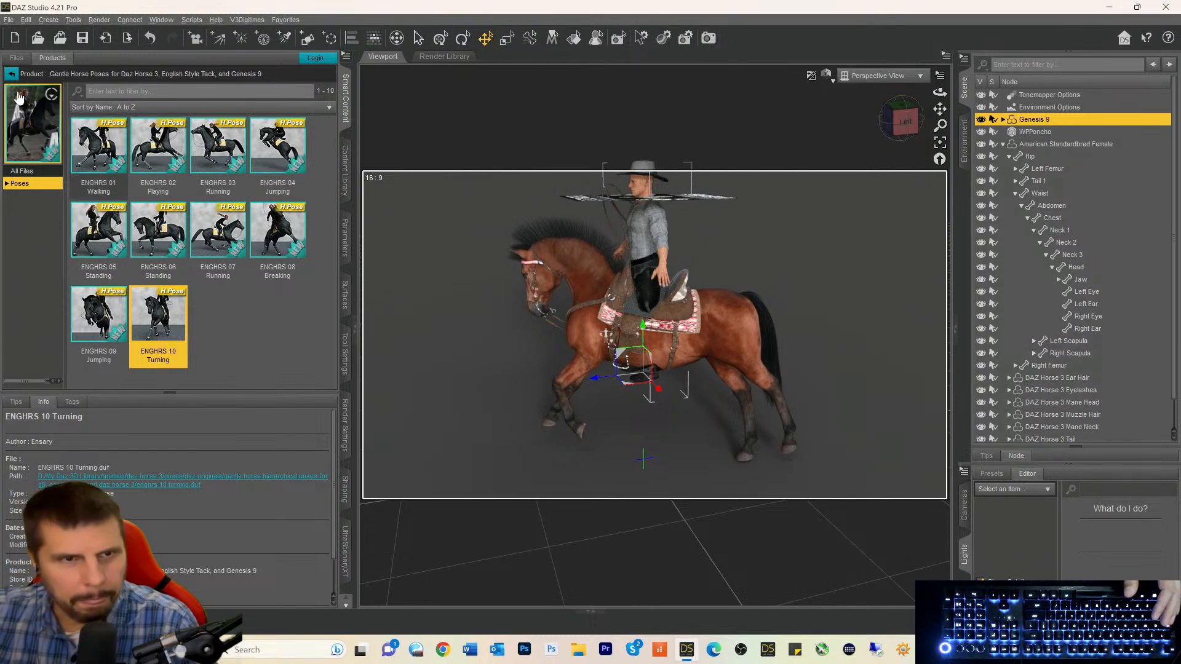
Browse the horse products for other rider poses and open Odin's Helper Poses for Freja 9, Genesis 9, and Daz Horse 3.
left_click(11, 73)
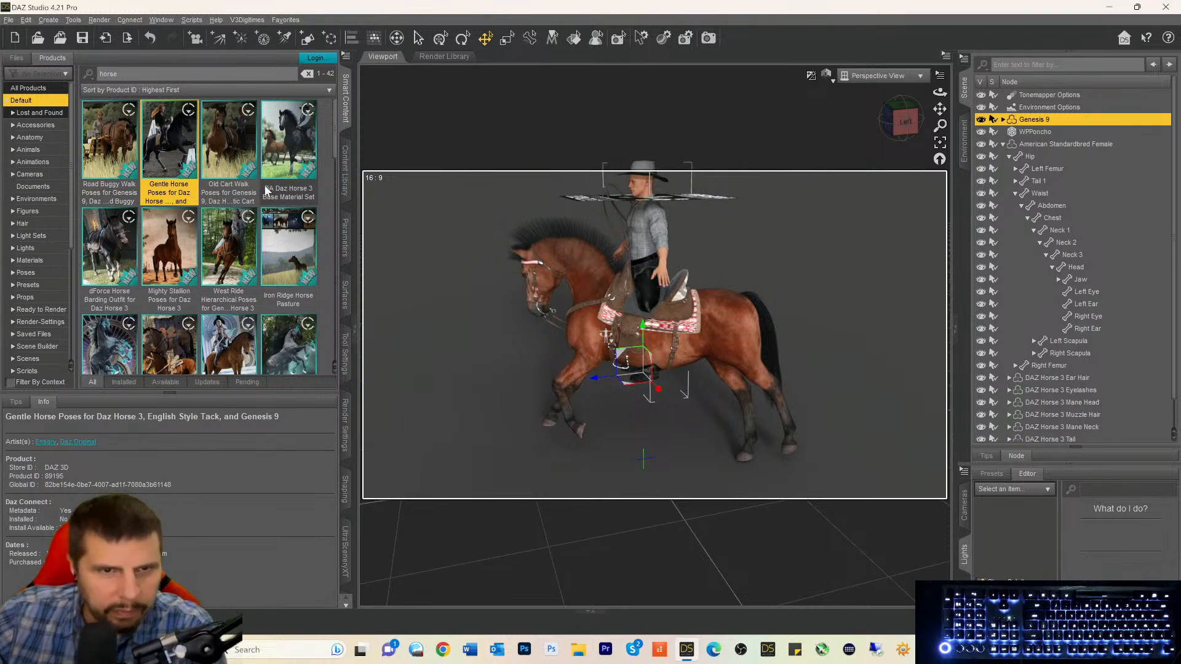
mouse_move(251, 167)
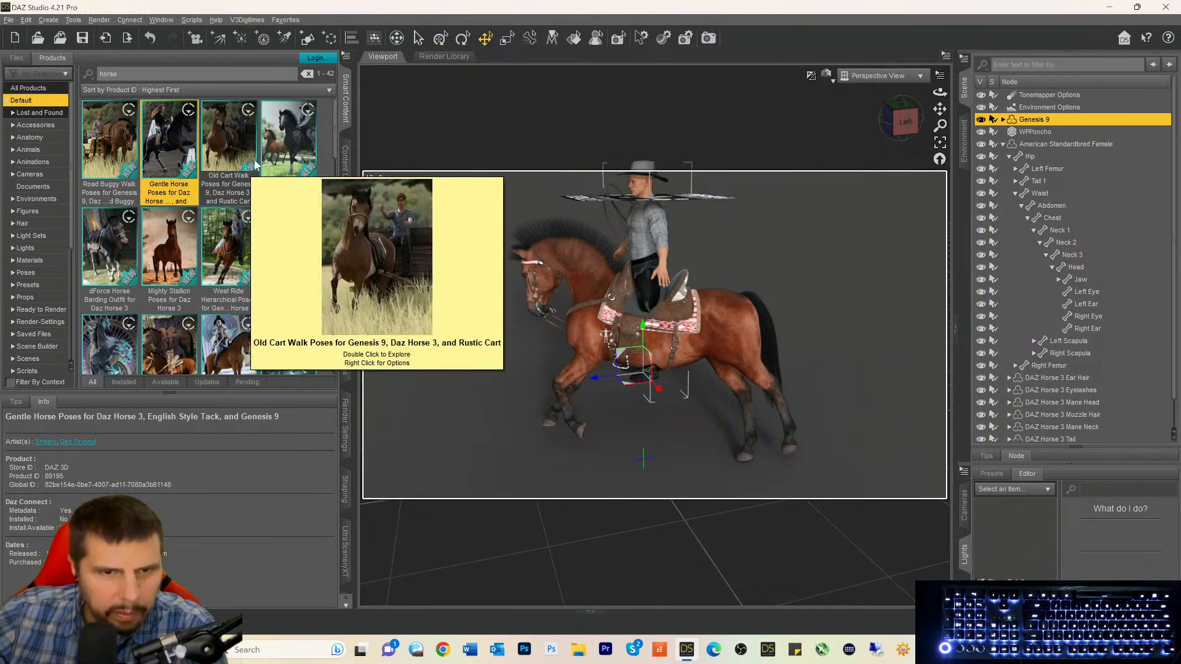
mouse_move(298, 154)
left_click(246, 152)
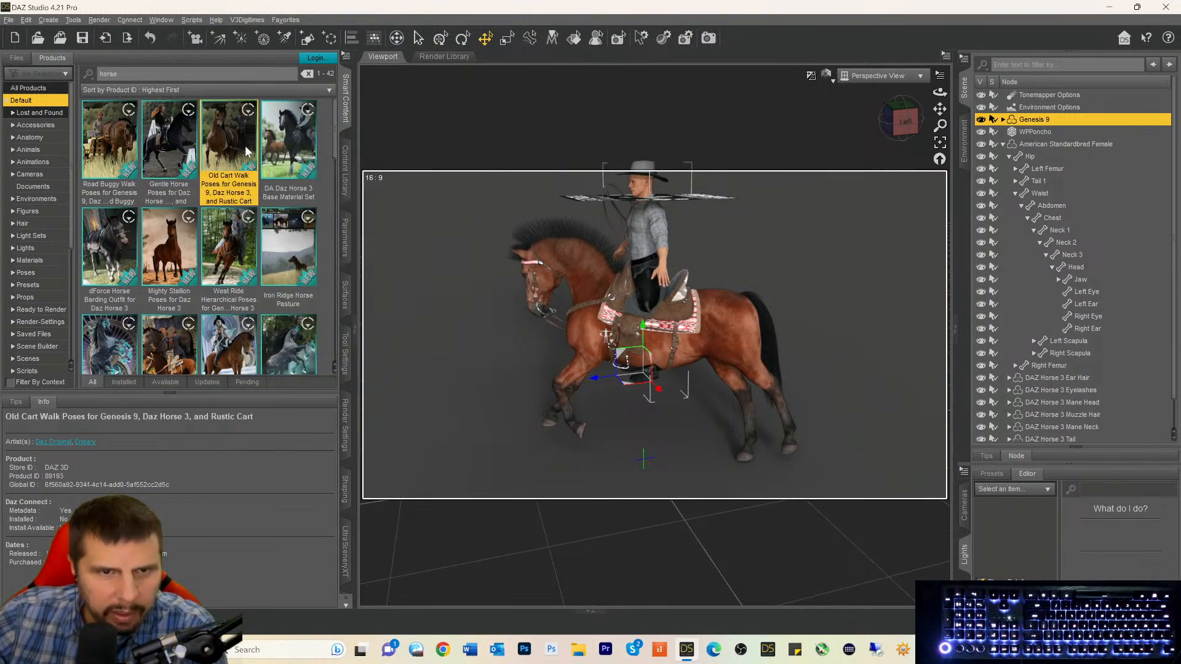
left_click(278, 159)
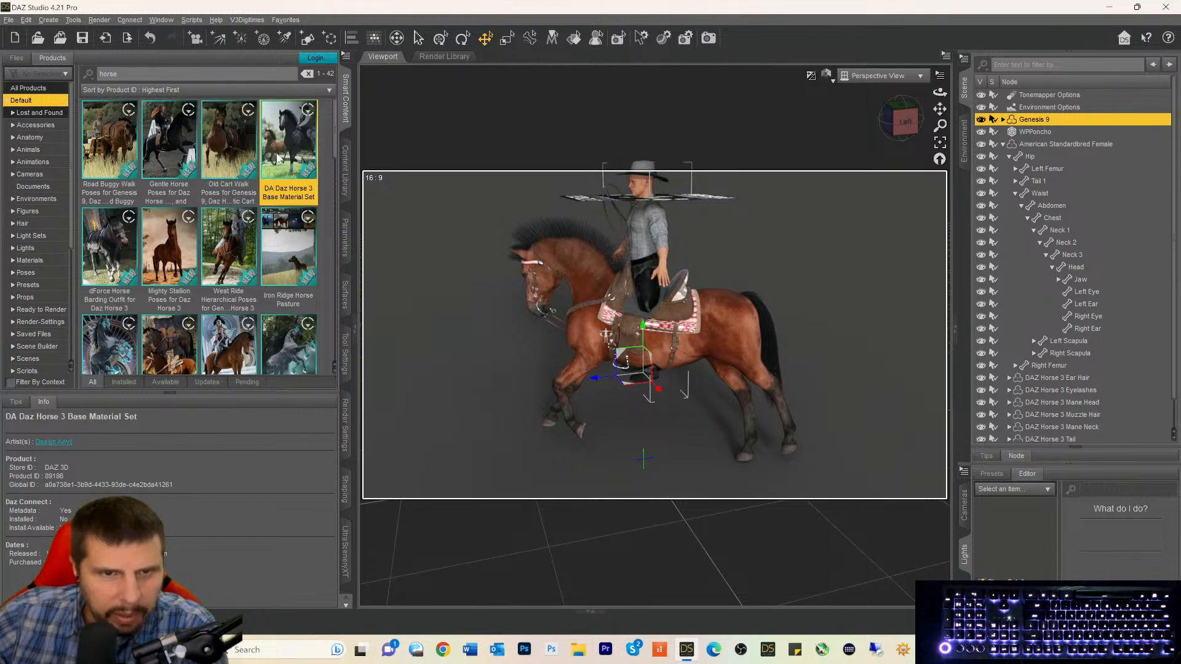
mouse_move(278, 159)
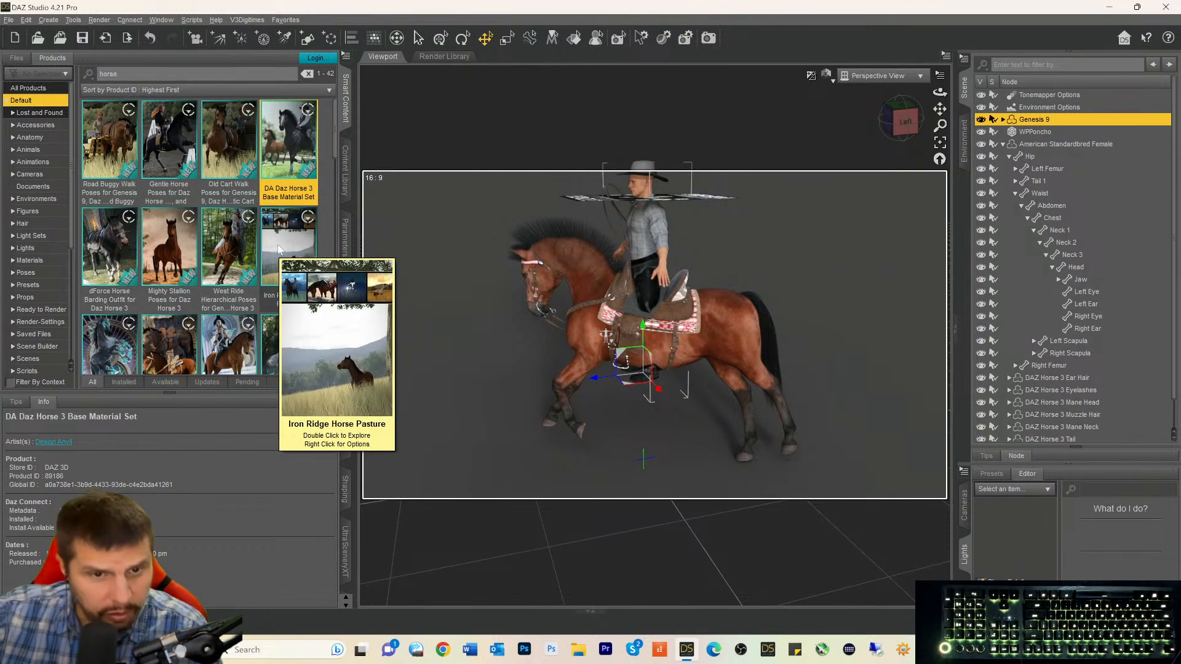
mouse_move(251, 257)
scroll(252, 257, "down", 5)
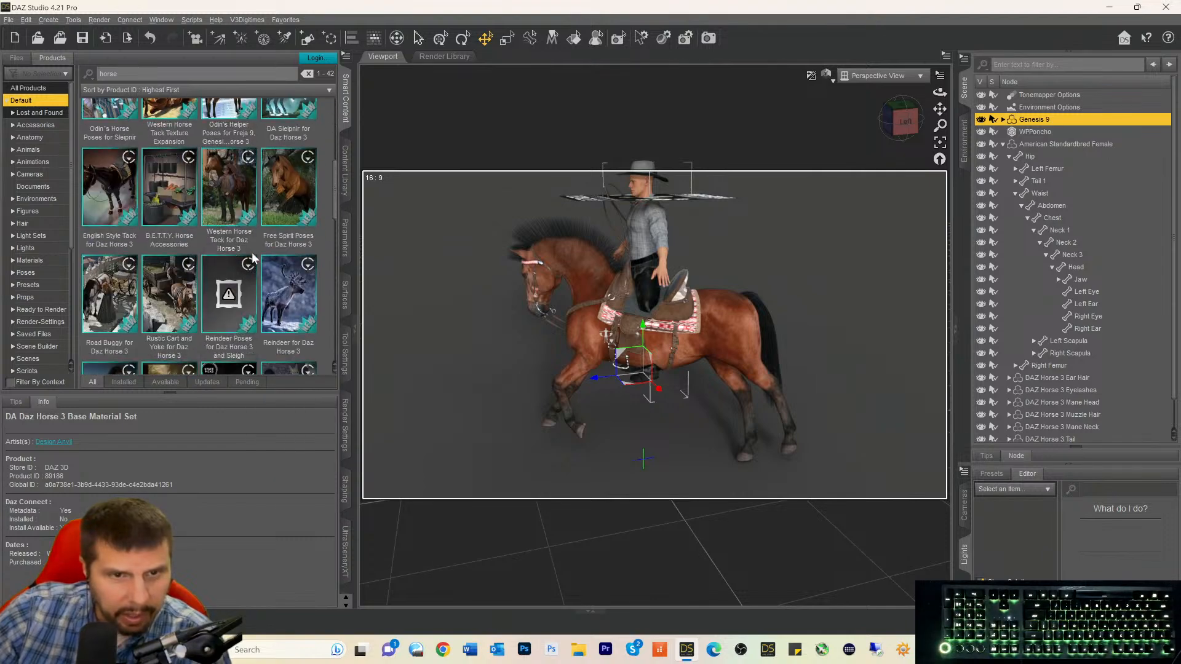
left_click(222, 108)
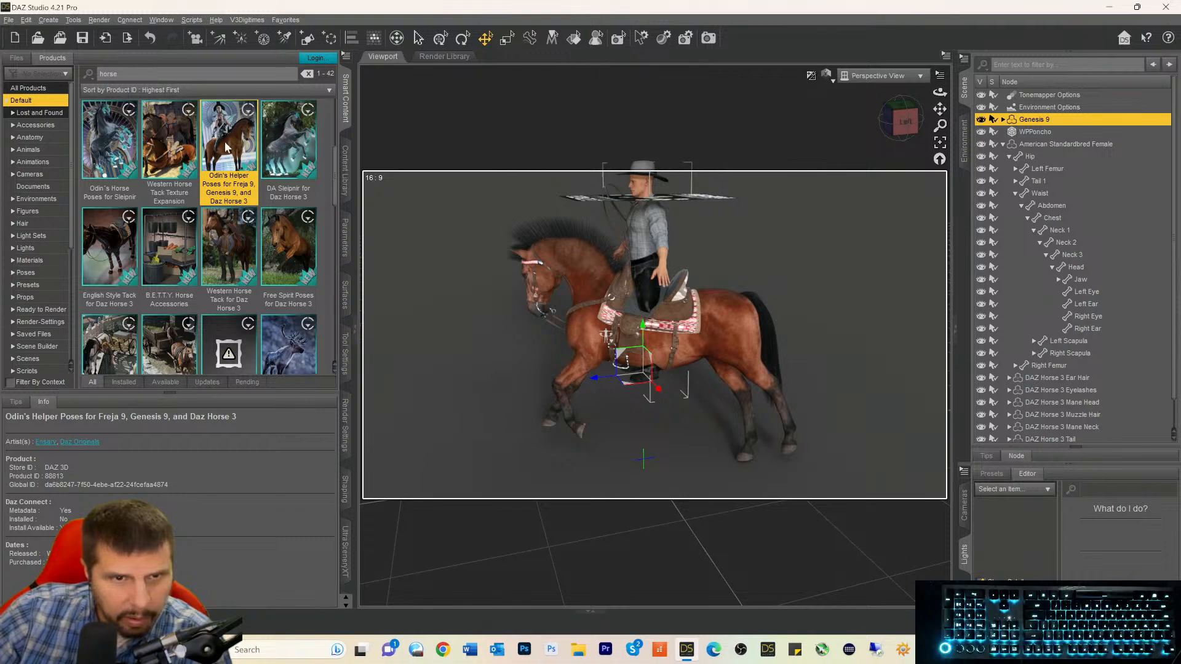
mouse_move(227, 147)
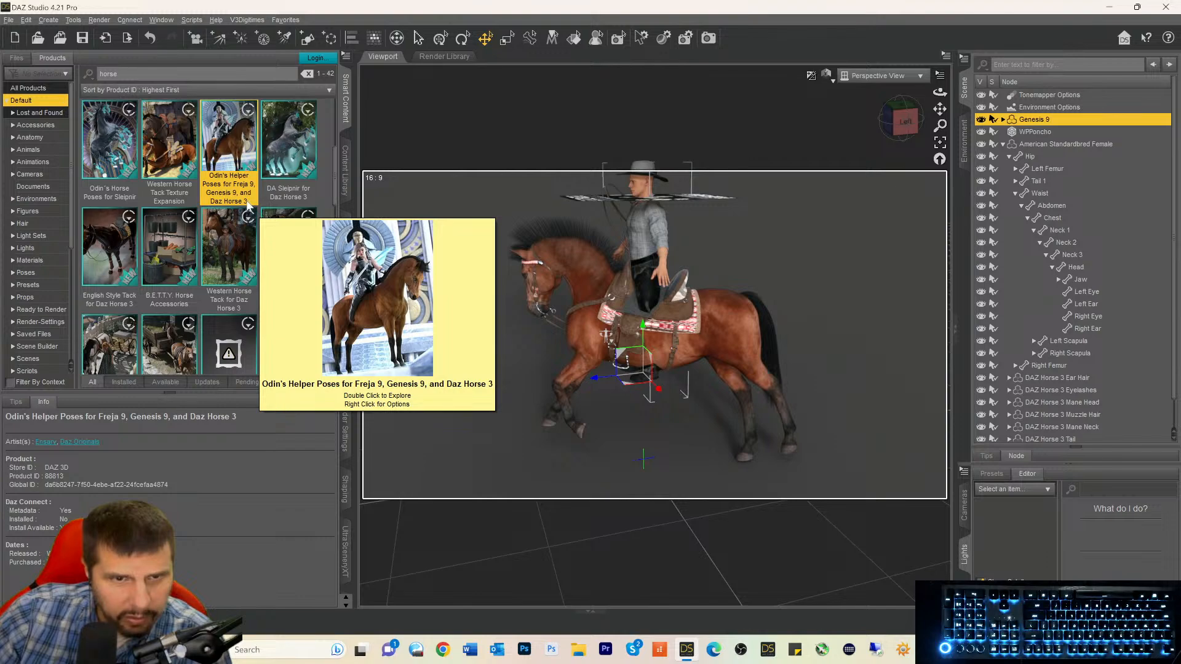
double_click(236, 157)
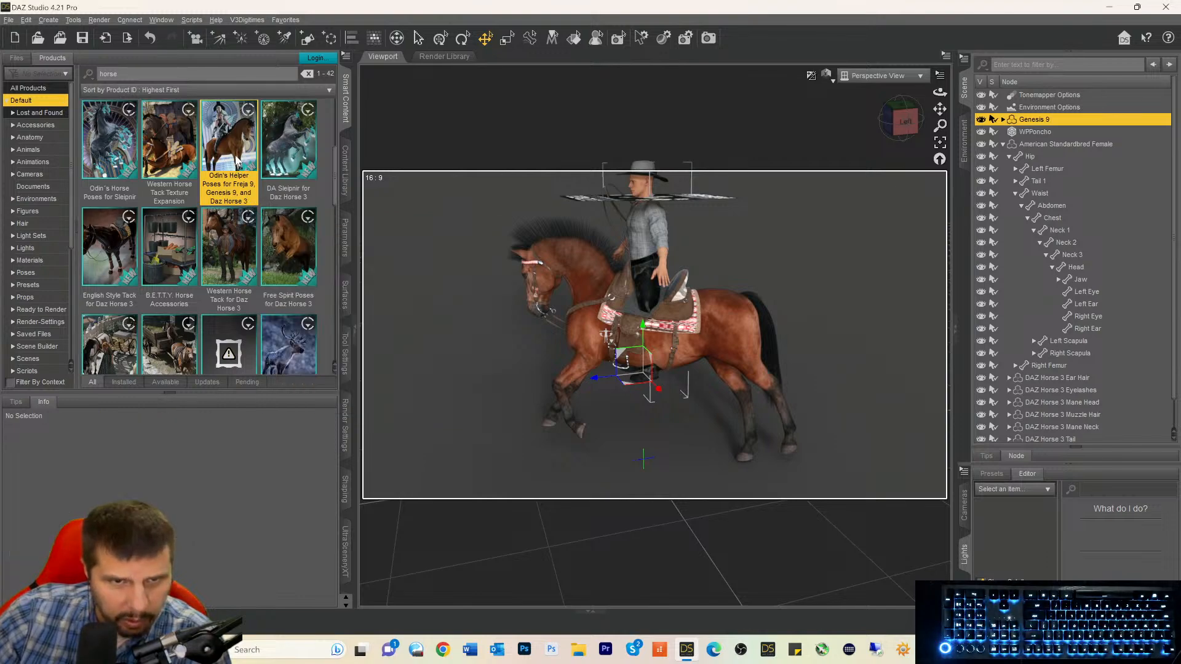
Examine the Odin's Helper pose previews, including ODNHLPR 01 Valkerie Seated G9B, 01 Horse Flying and 02 Horse Flying.
left_click(17, 183)
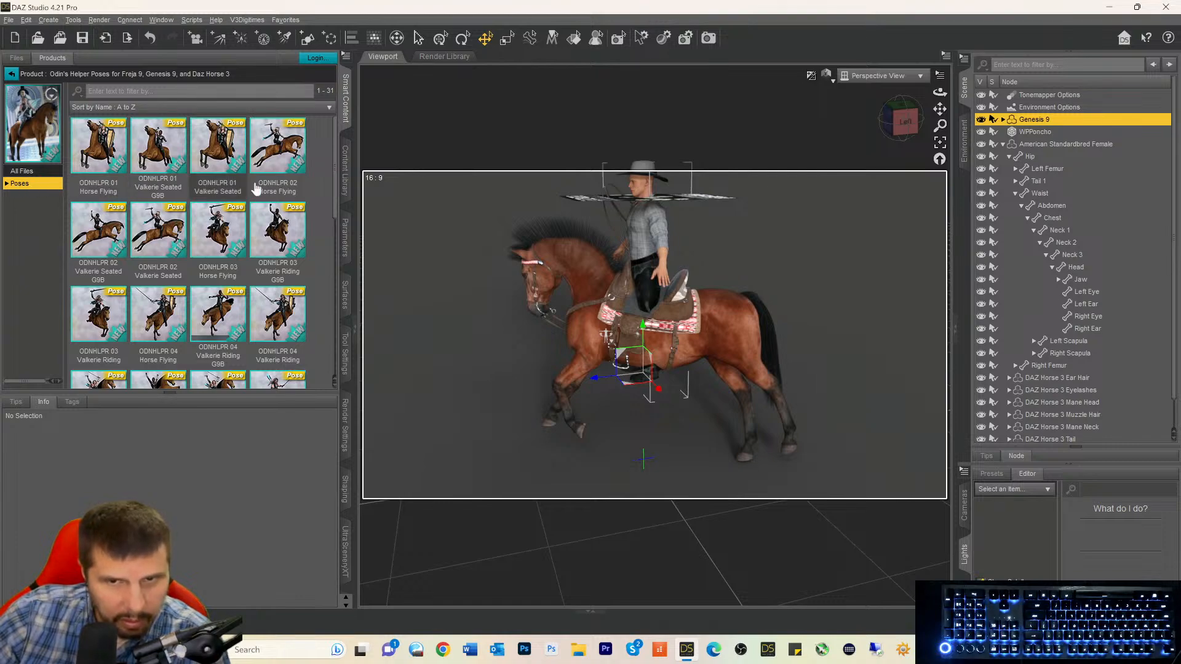
scroll(157, 213, "down", 5)
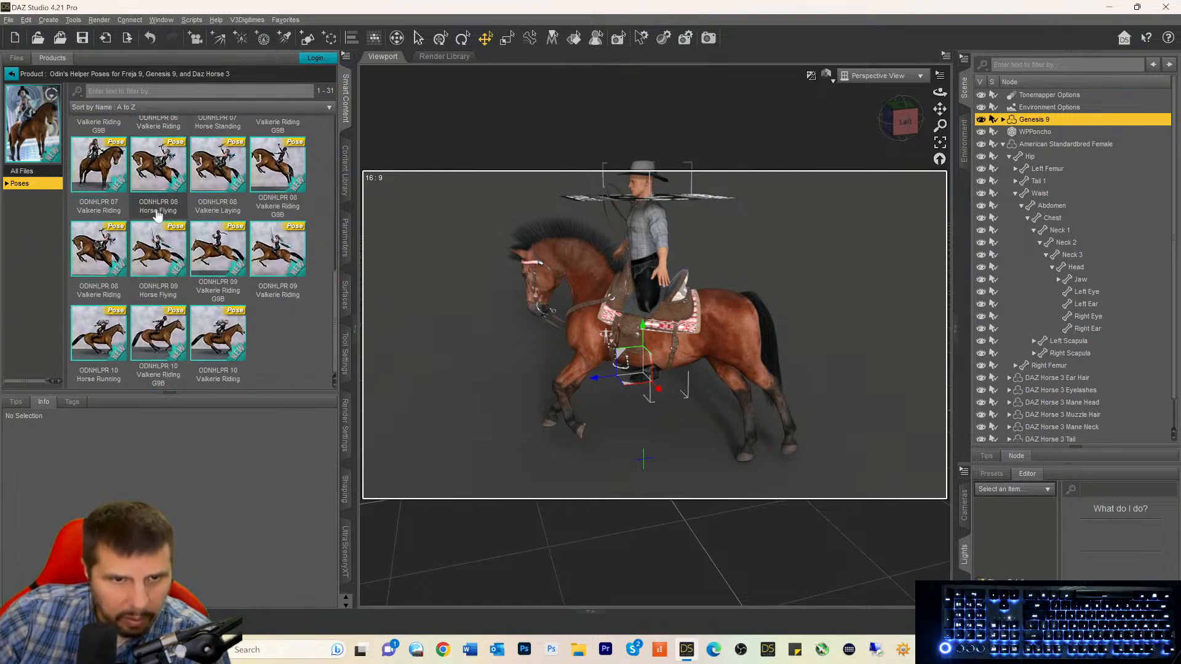
mouse_move(158, 214)
scroll(185, 206, "up", 5)
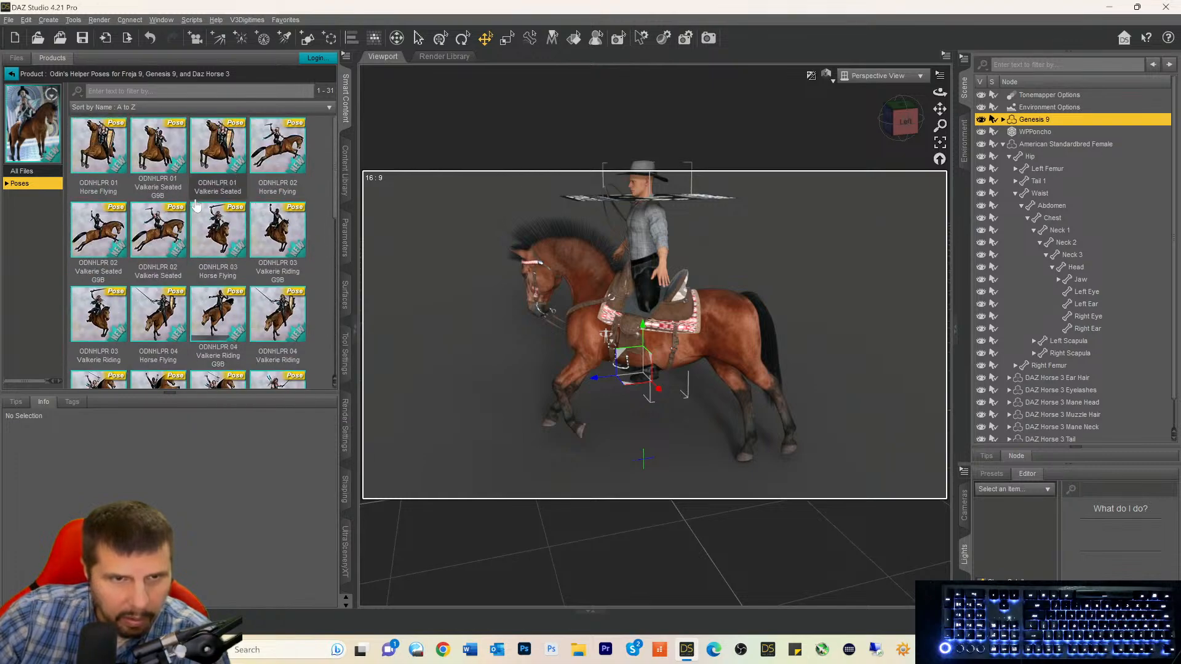
left_click(166, 162)
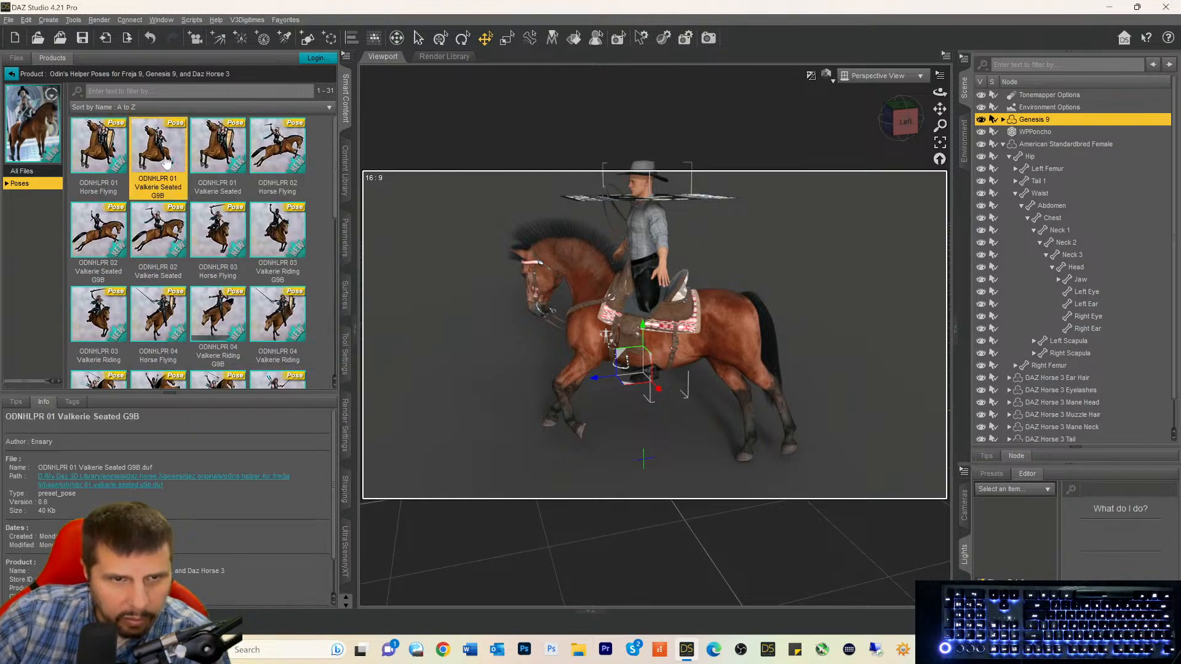
mouse_move(159, 167)
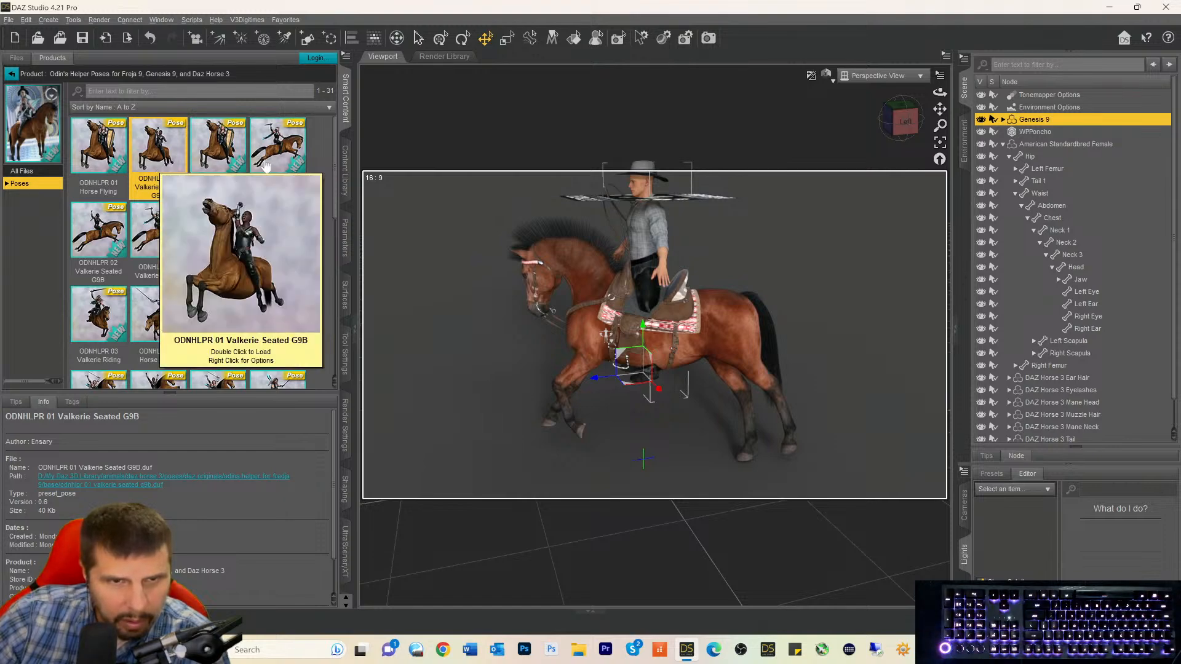
left_click(102, 160)
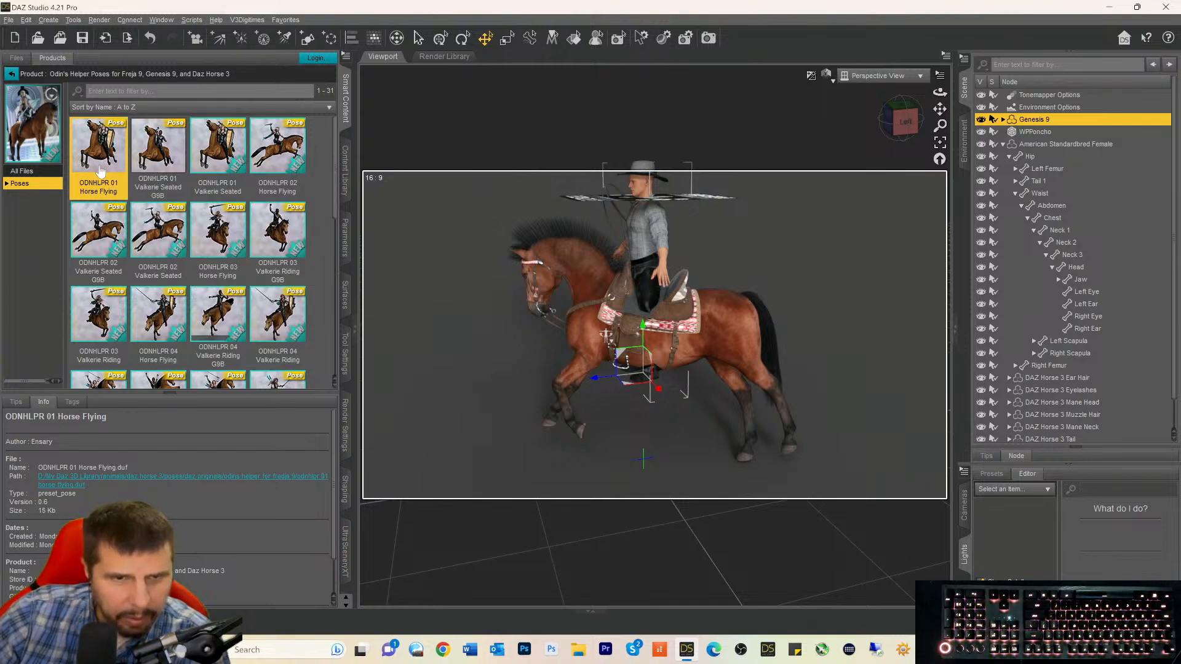
mouse_move(100, 171)
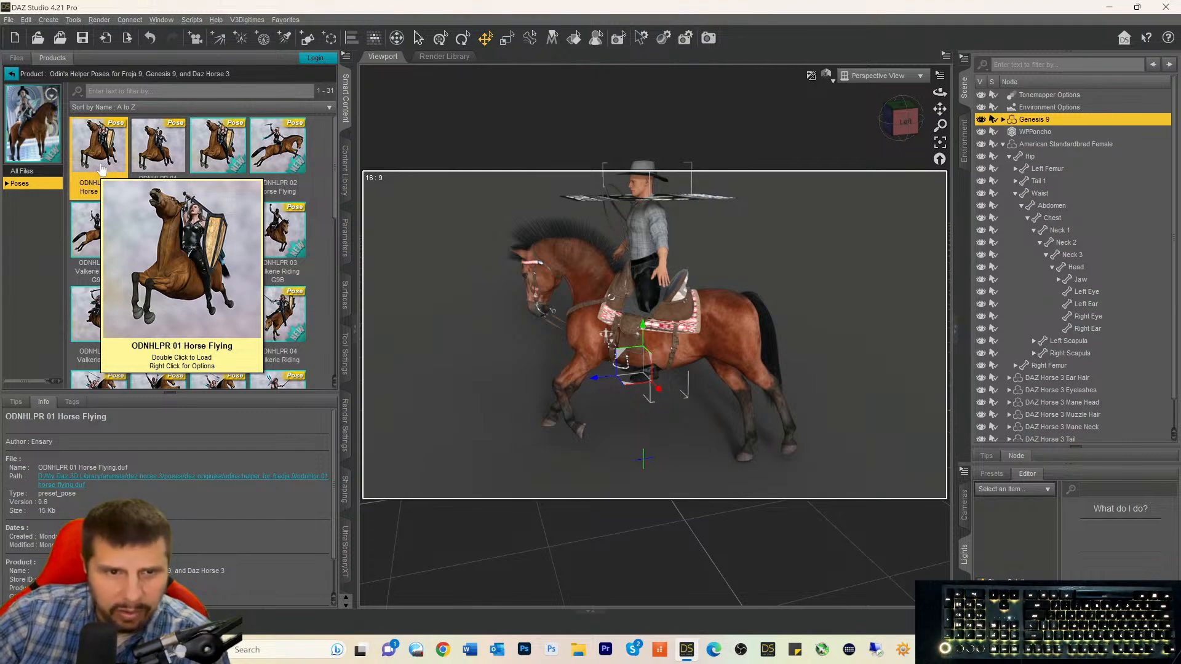
mouse_move(296, 165)
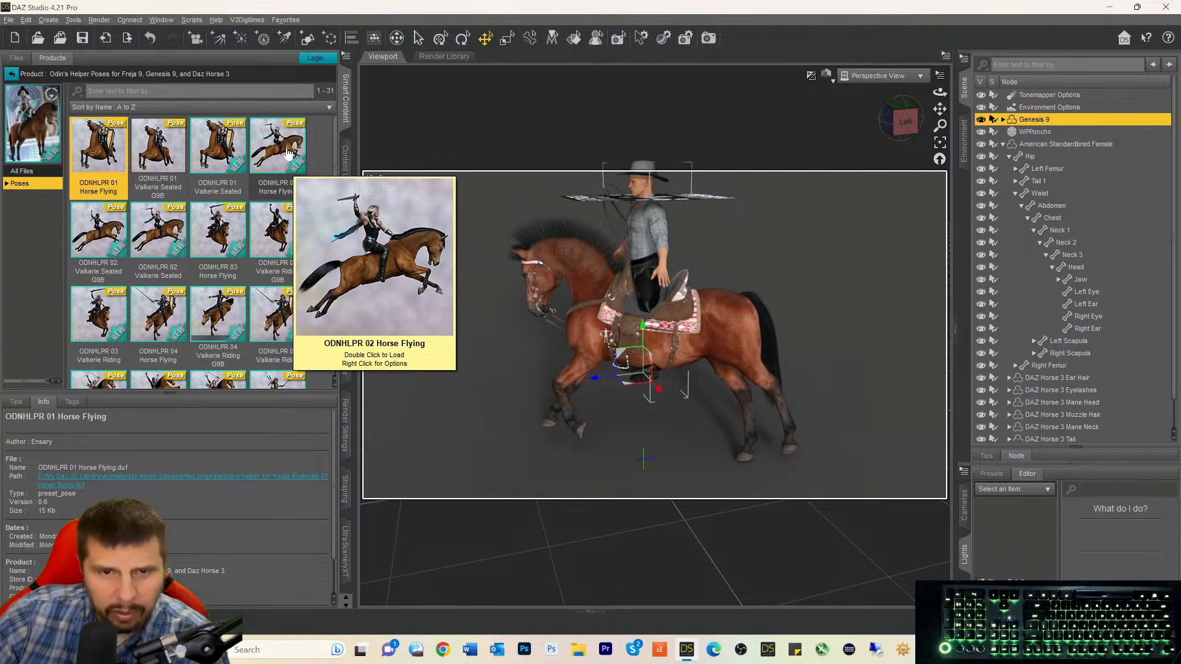
Try the ODNHLPR 02 Horse Flying pose on the Genesis 9 figure and undo it.
left_click(287, 153)
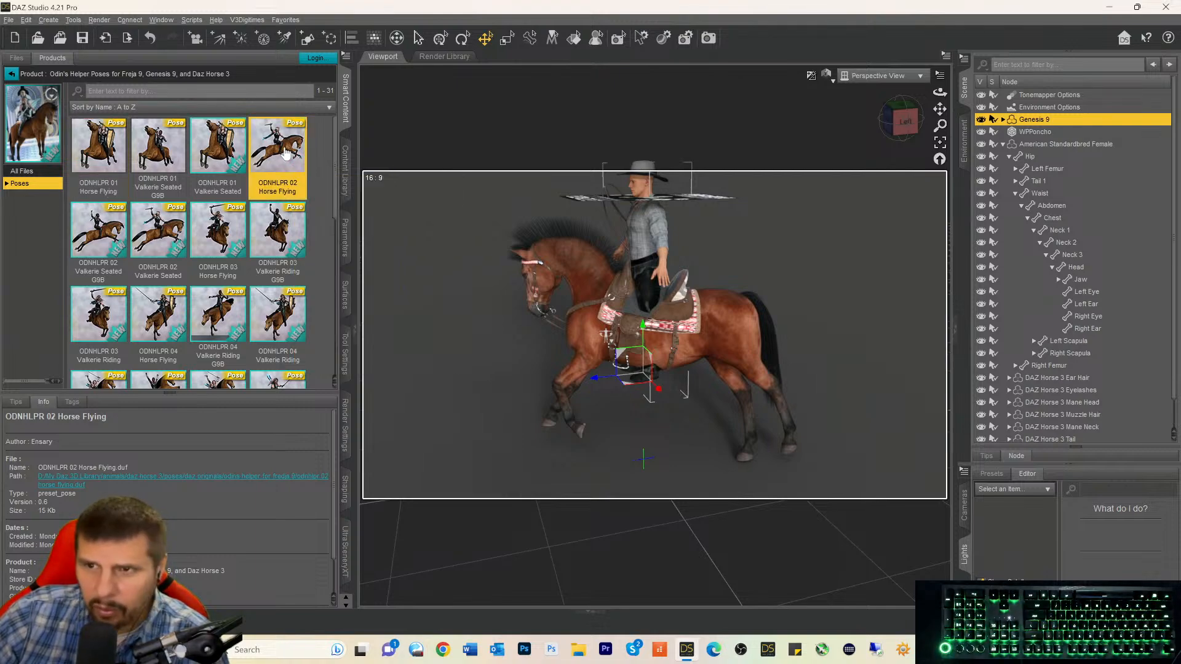
double_click(285, 153)
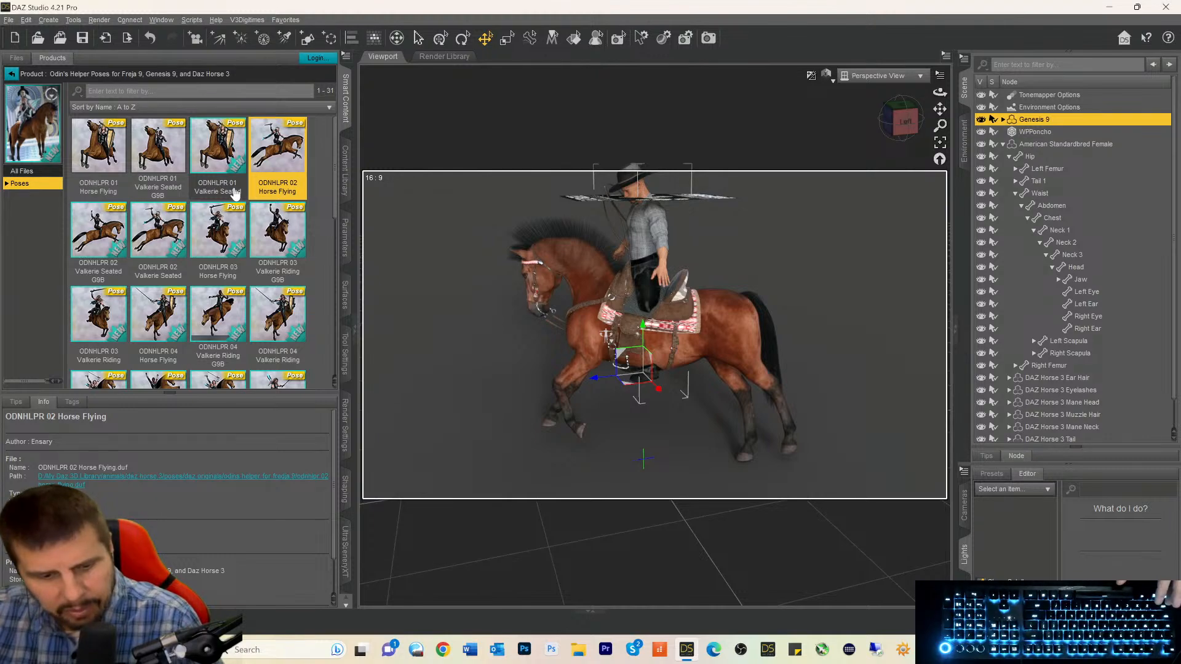
mouse_move(234, 193)
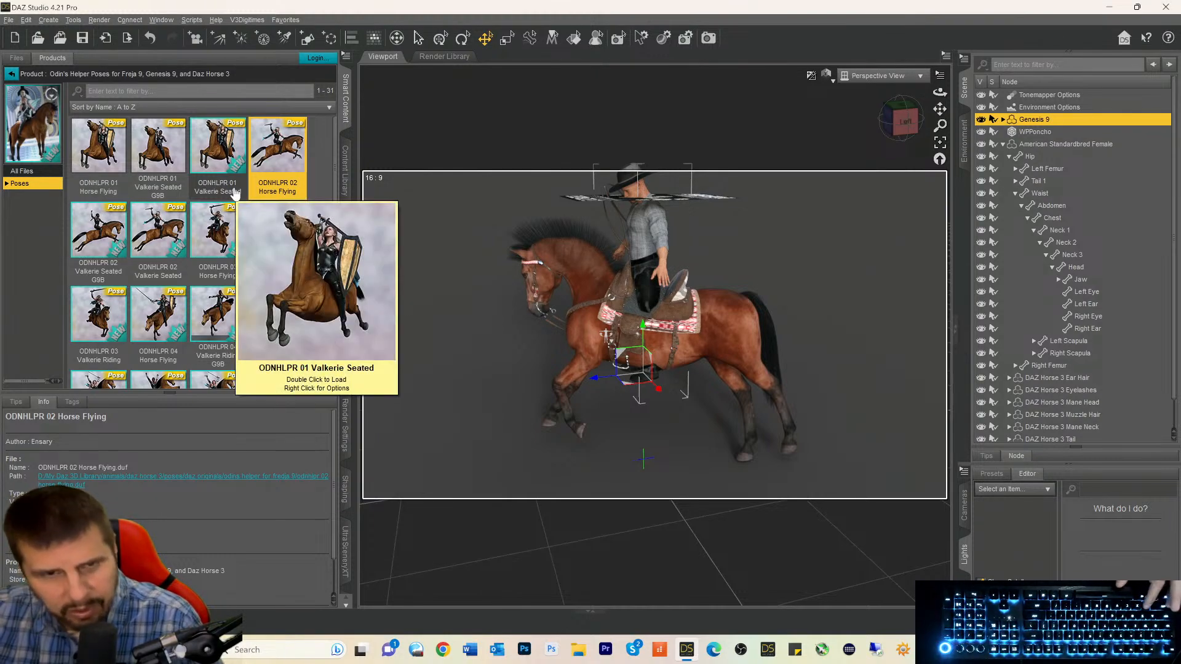
key("ctrl+z")
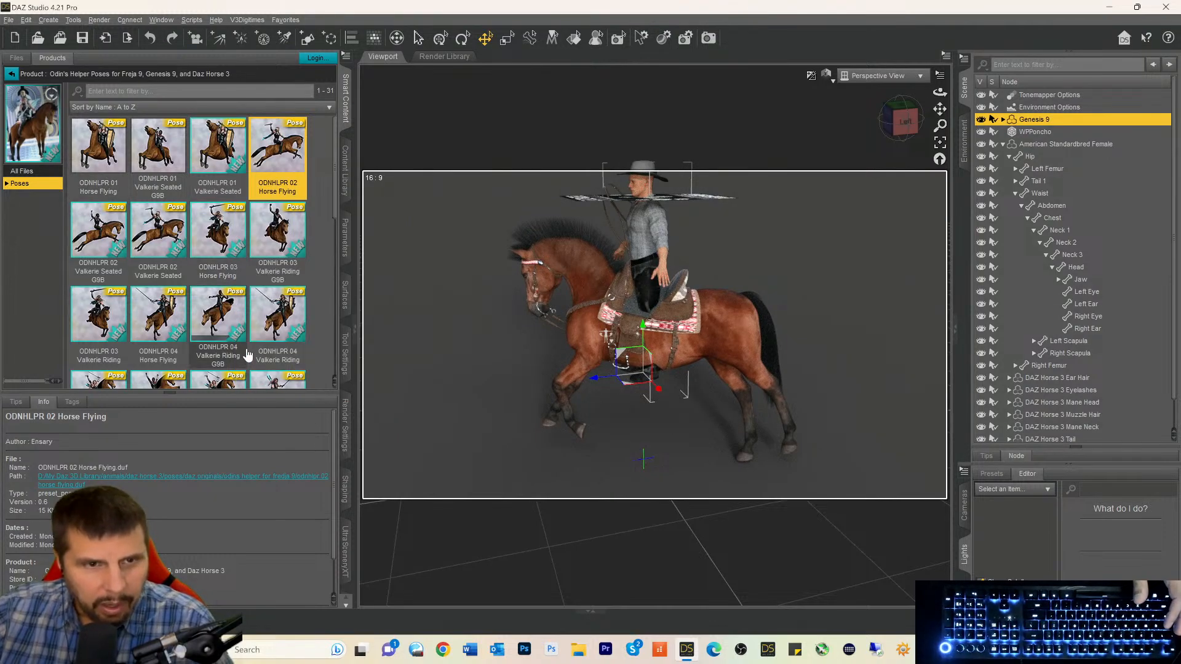
Narrow the poses by function to Riding and apply ODNHLPR 04 Valkerie Riding G9B to Genesis 9.
left_click(5, 184)
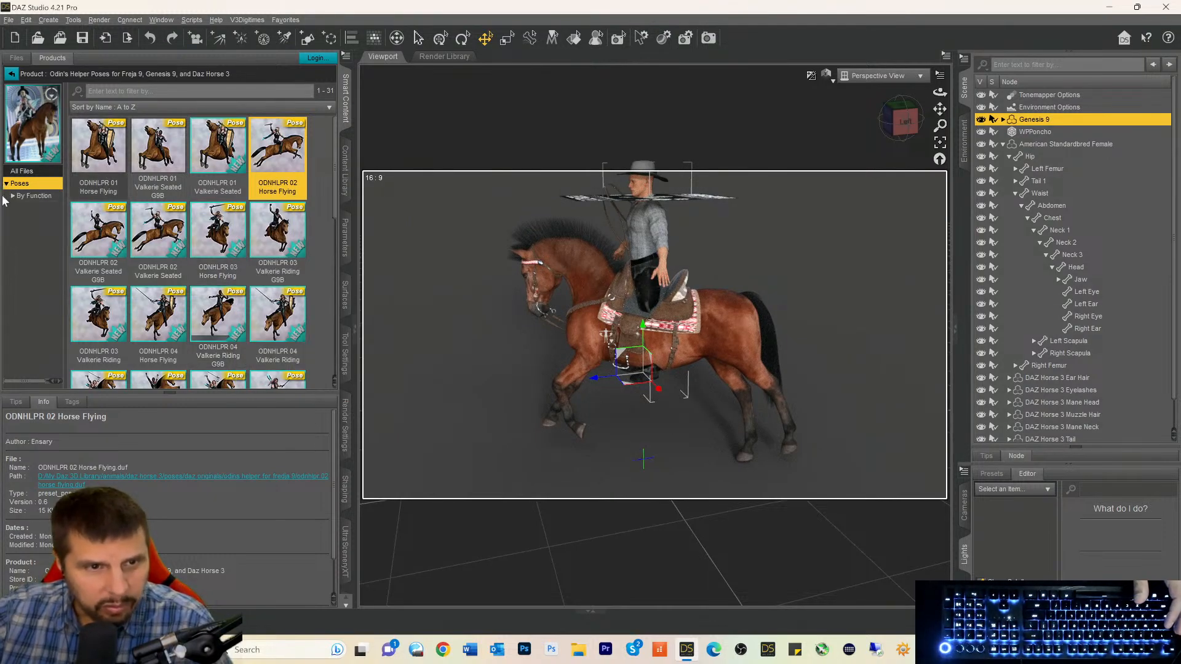
left_click(13, 197)
left_click(25, 209)
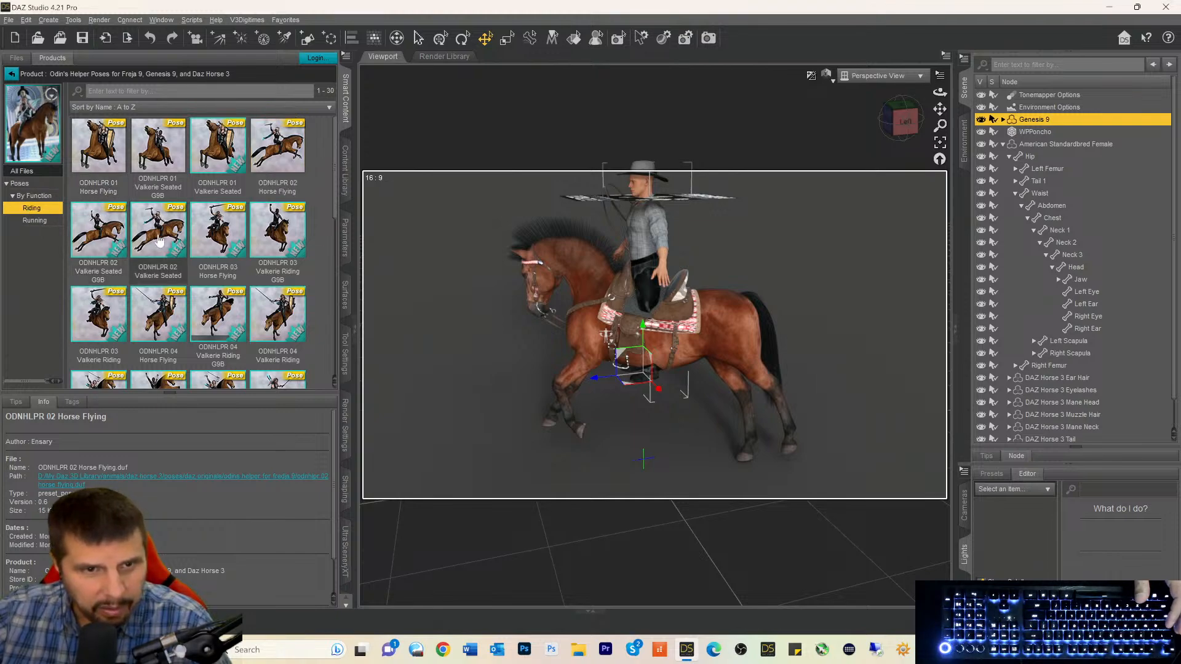
mouse_move(117, 231)
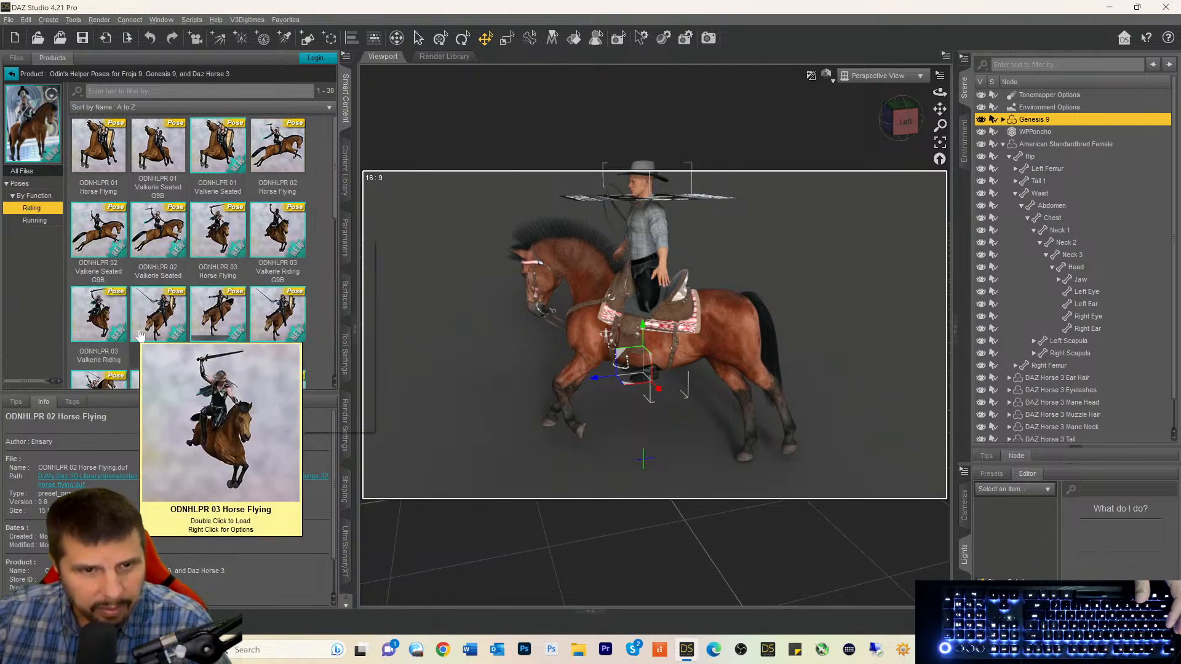
left_click(216, 308)
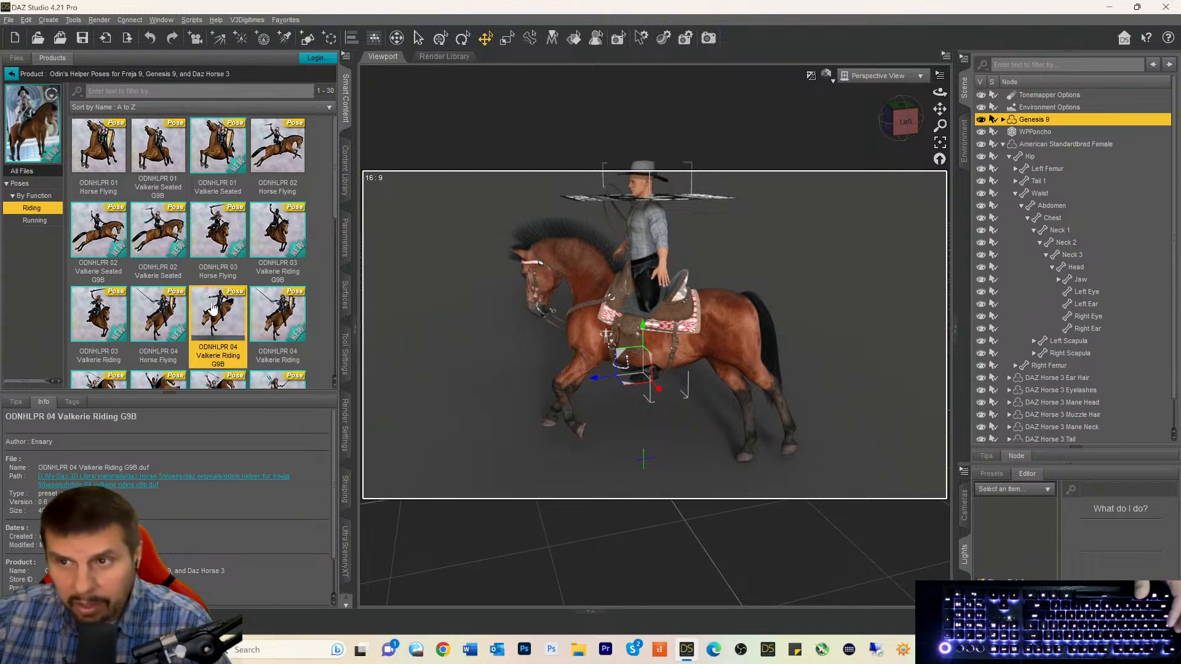
double_click(212, 308)
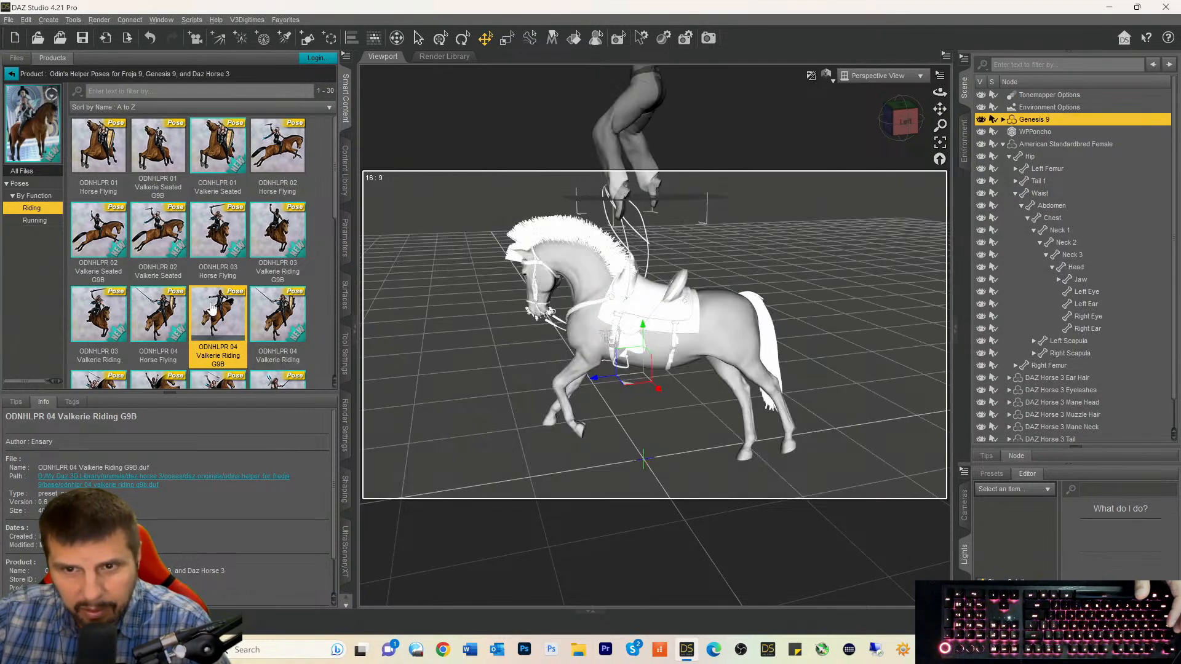
Switch to a textured preview and move Genesis 9 down and back onto the saddle, to about Y -56.45 and Z -8.15.
left_click_drag(899, 121, 923, 199)
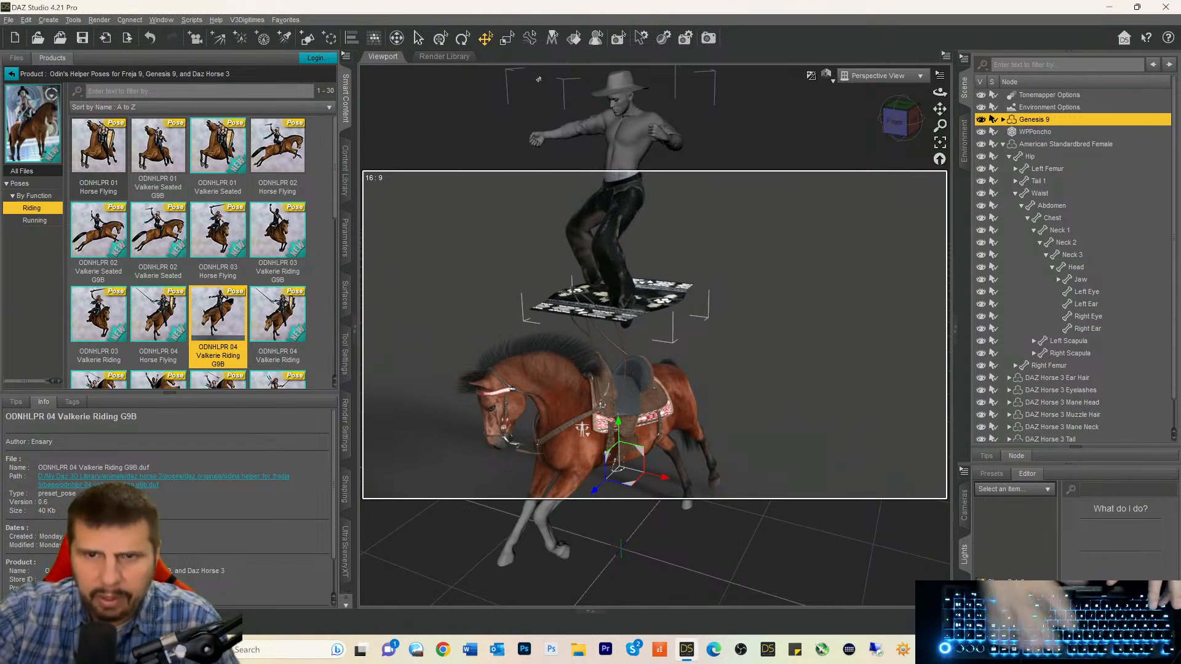
key("ctrl+9")
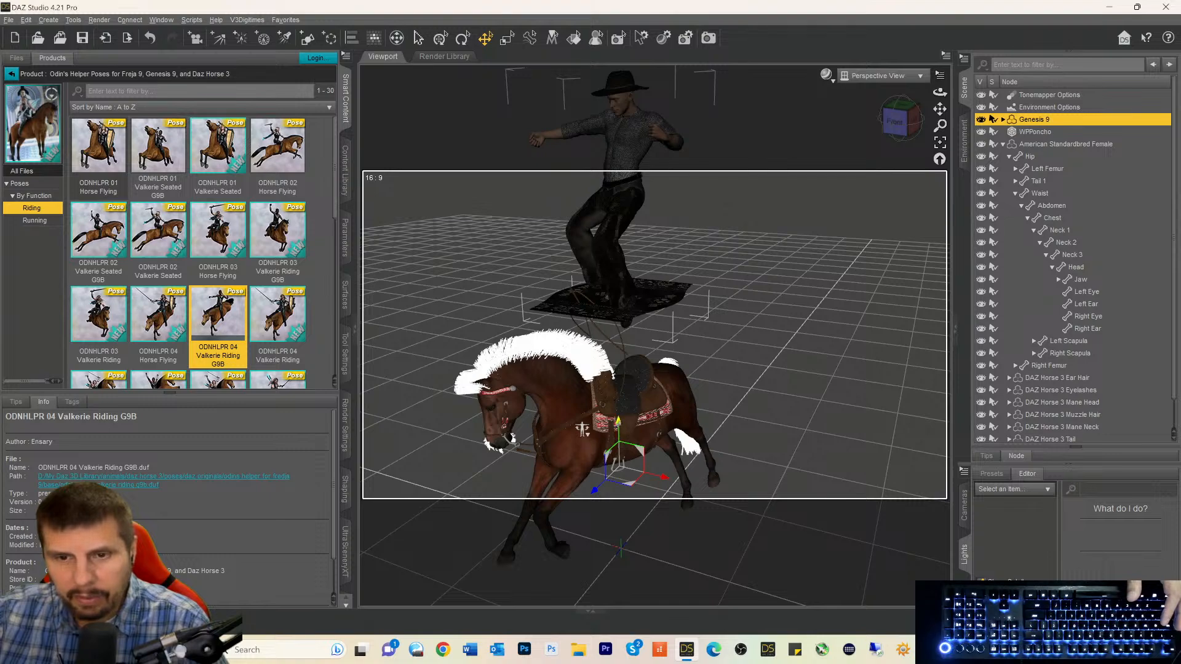
left_click_drag(583, 429, 585, 564)
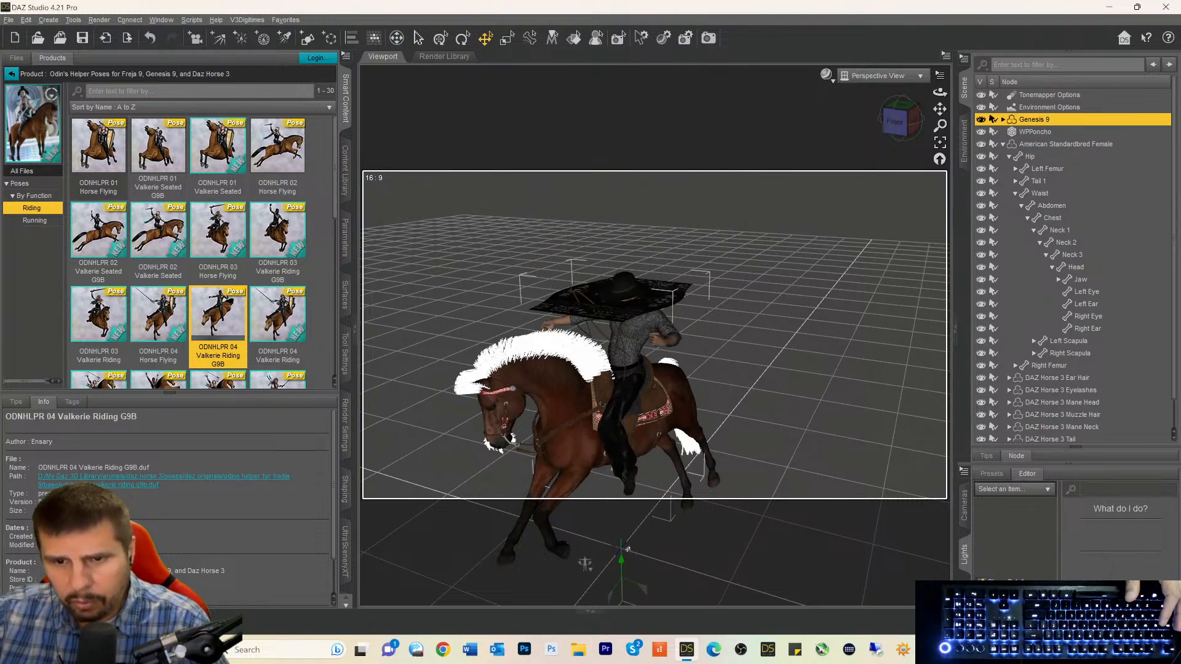
left_click_drag(902, 135, 878, 125)
scroll(652, 470, "down", 3)
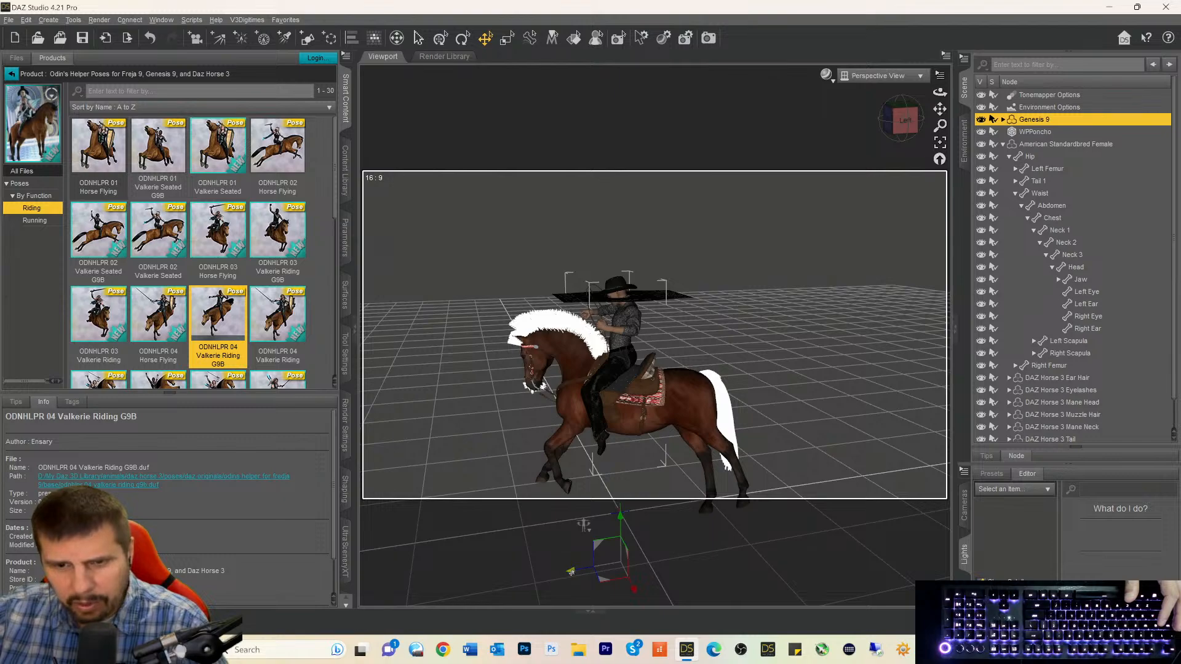
left_click_drag(571, 572, 579, 572)
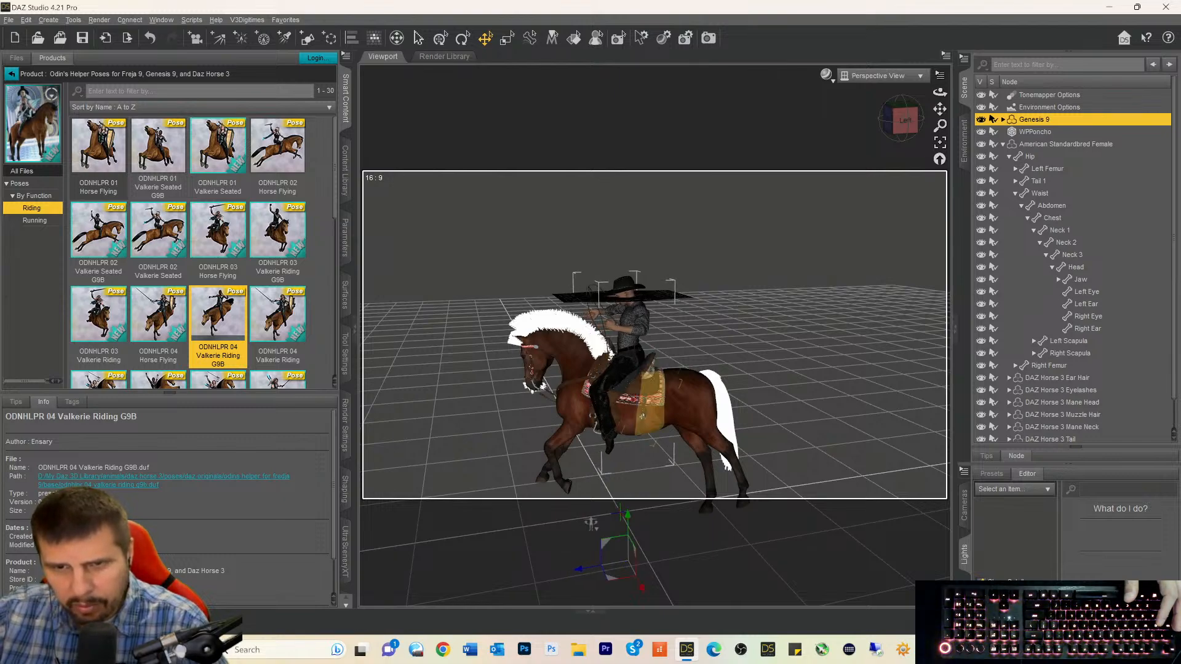
Set the Bend of the Genesis 9 figure's pelvis to about -20.83.
left_click_drag(900, 126, 940, 81)
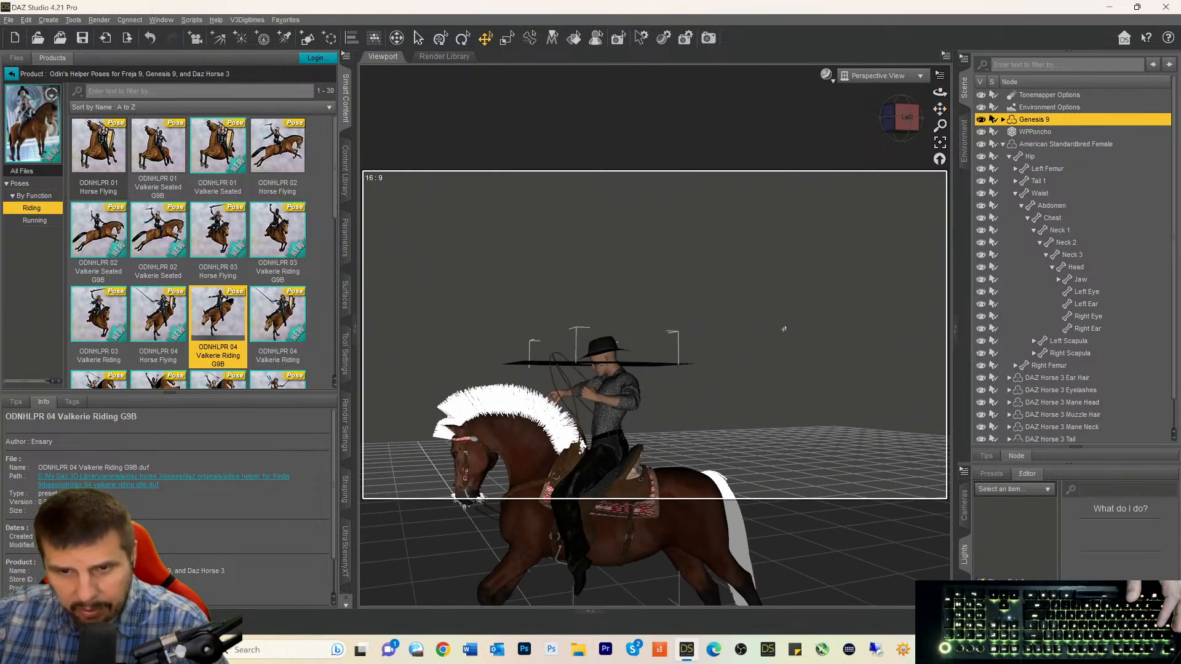
left_click_drag(783, 329, 782, 331, "alt")
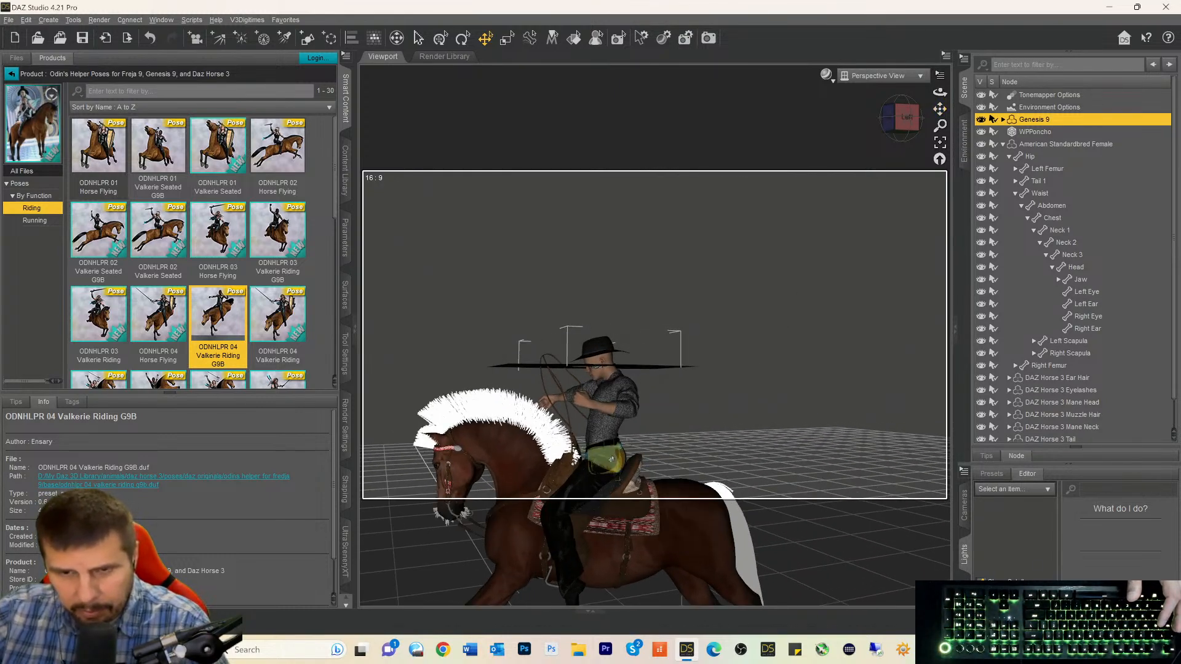
left_click(611, 458)
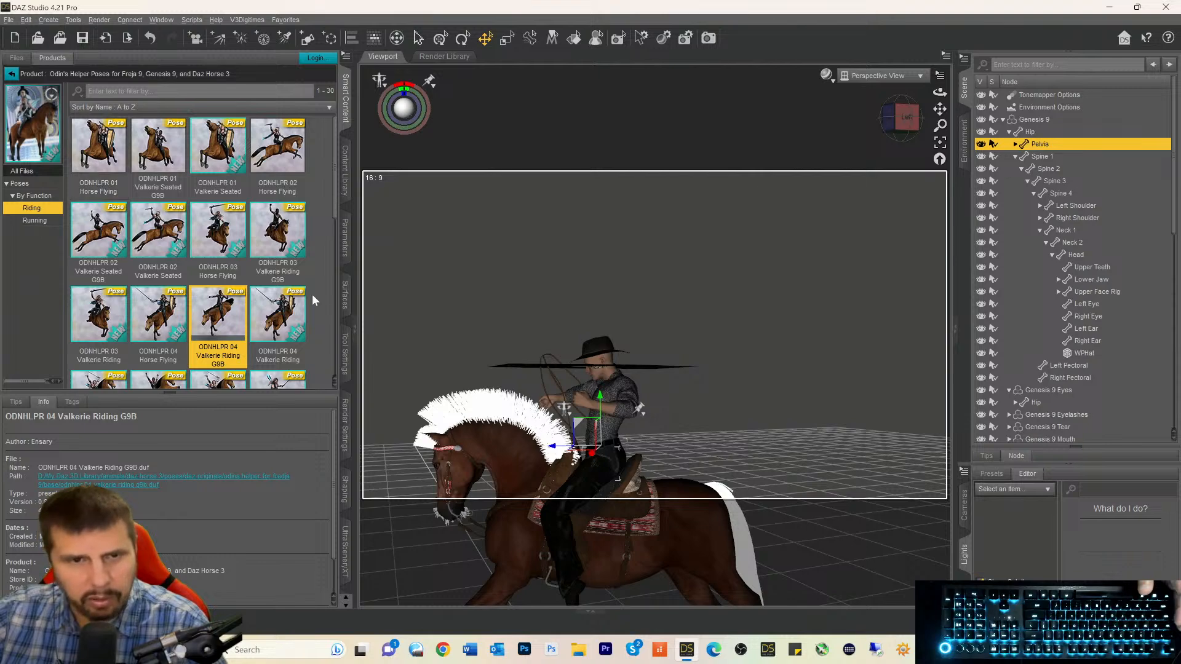
left_click(346, 179)
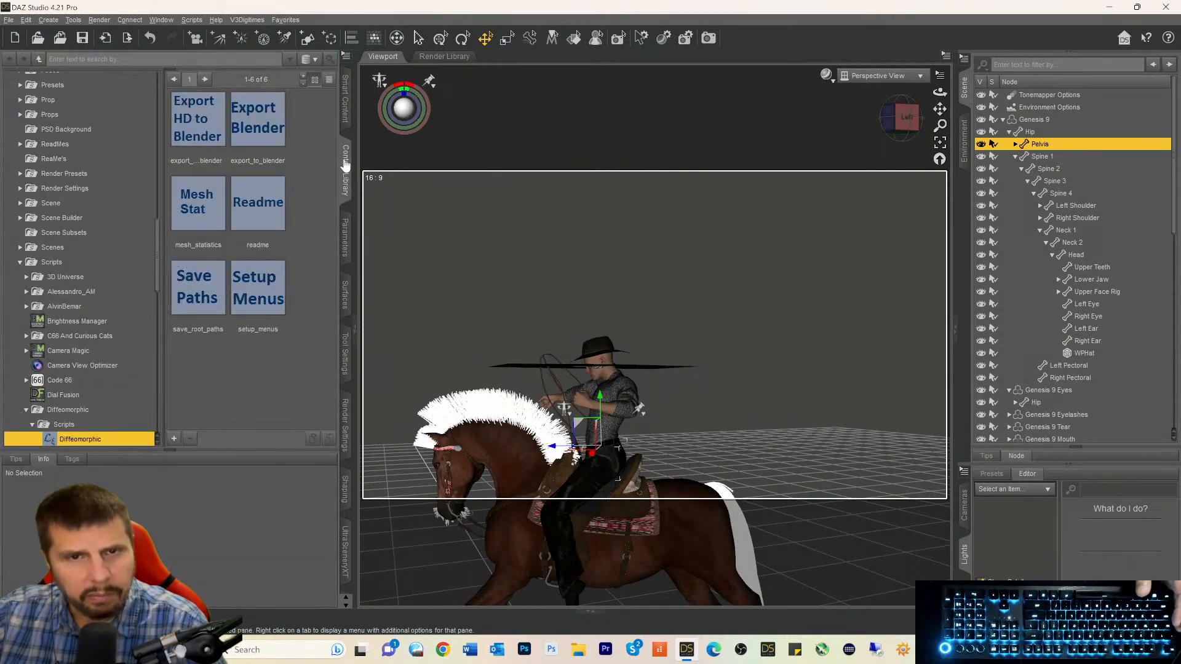
left_click(347, 113)
left_click(346, 237)
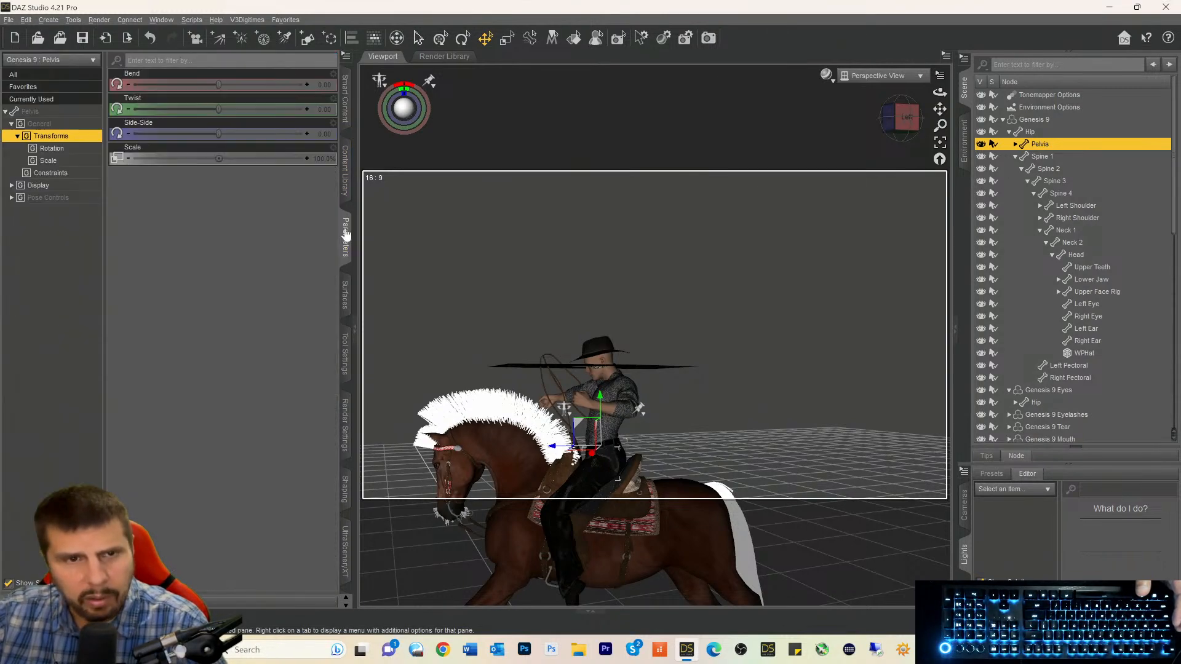
left_click_drag(223, 86, 148, 80)
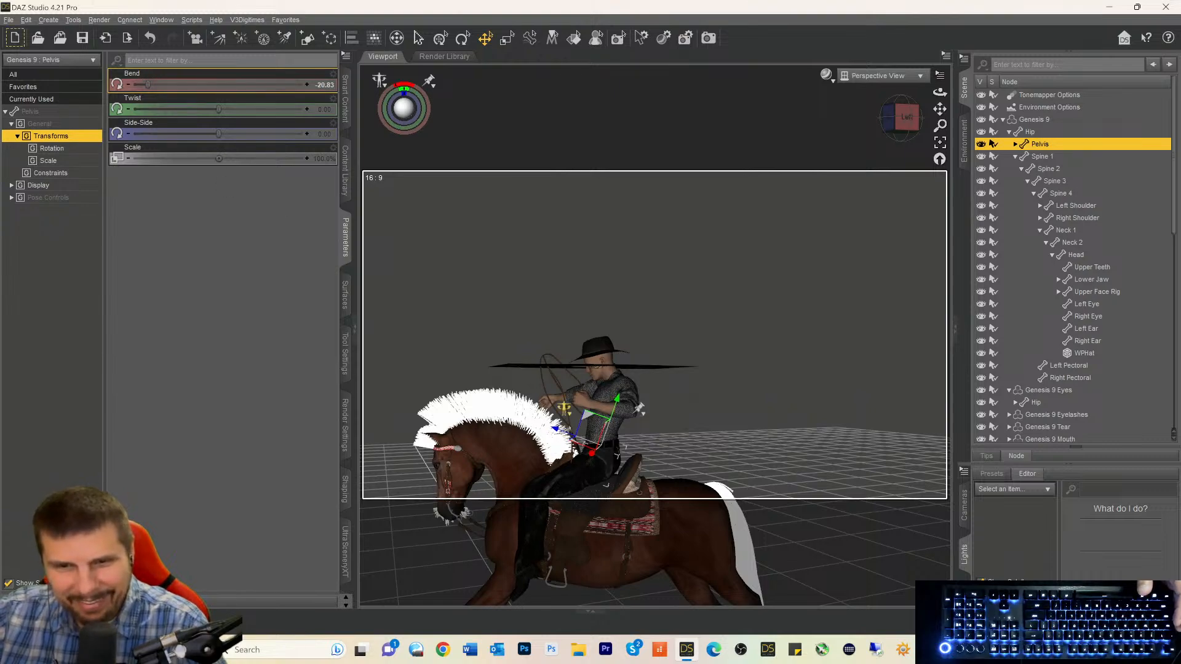
Reposition the whole Genesis 9 figure over the saddle with X Translate at about -3.64 and Z Translate at about -15.41.
left_click(1032, 120)
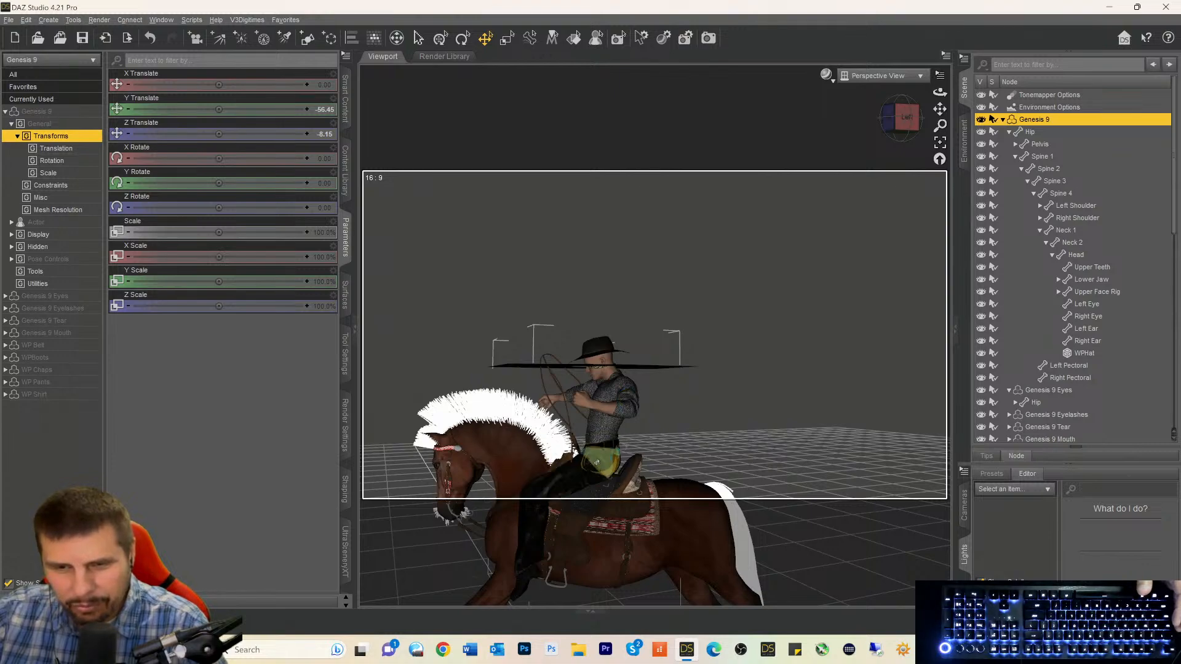
left_click(597, 461)
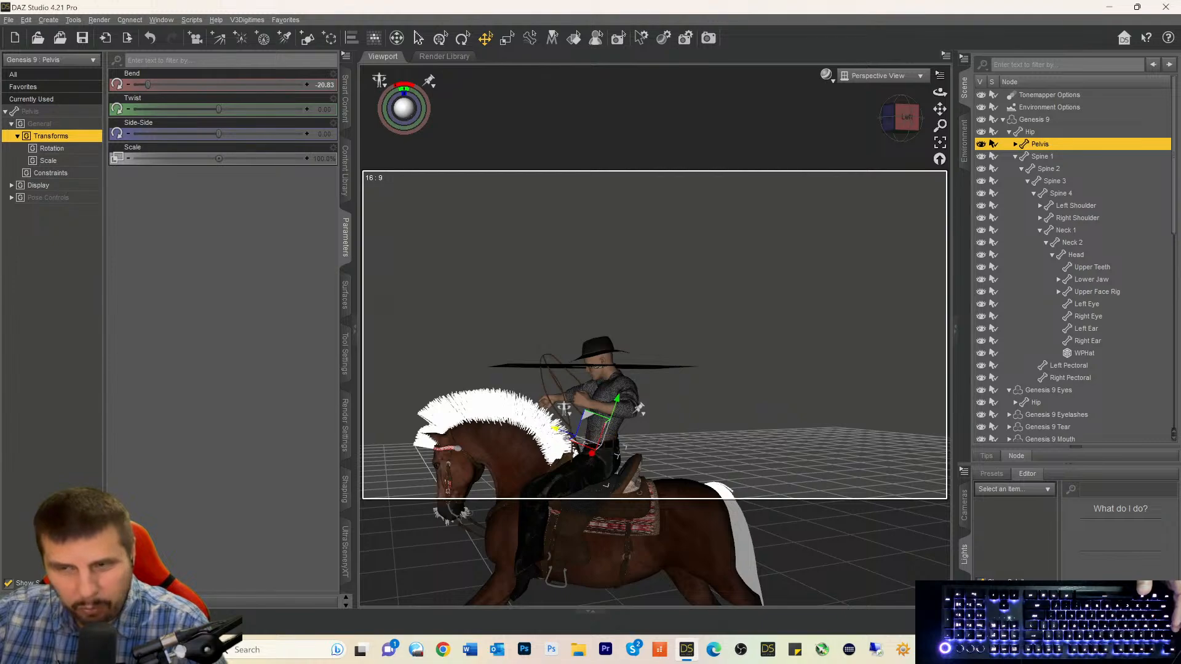
left_click(1036, 120)
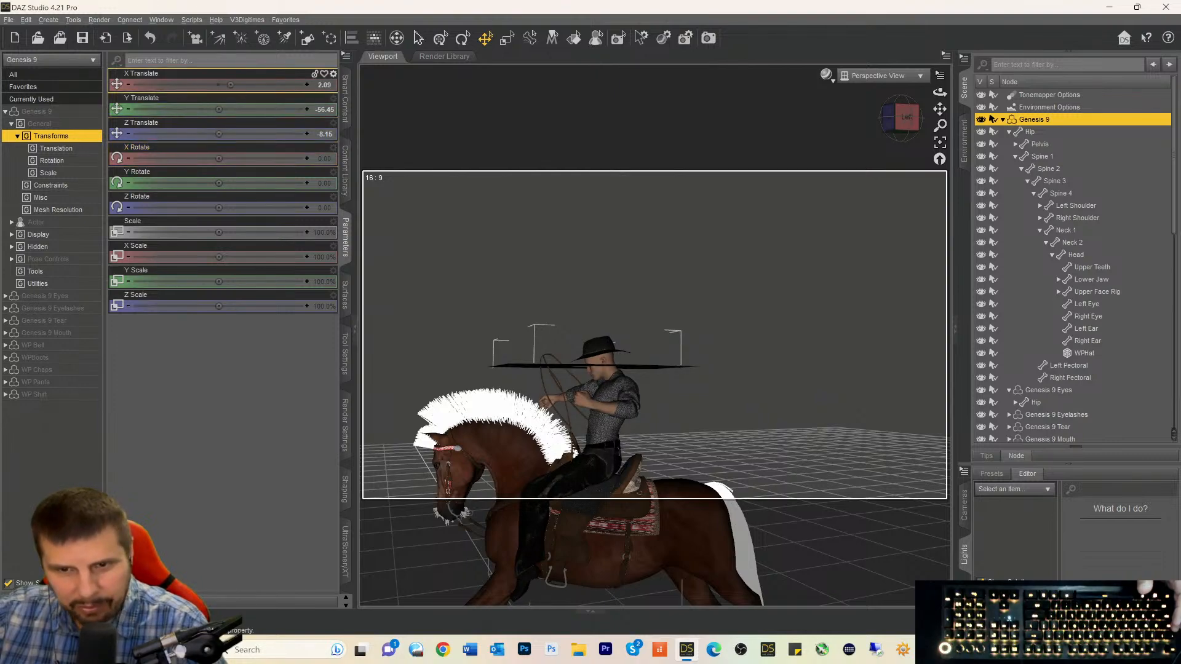
left_click_drag(219, 84, 238, 85)
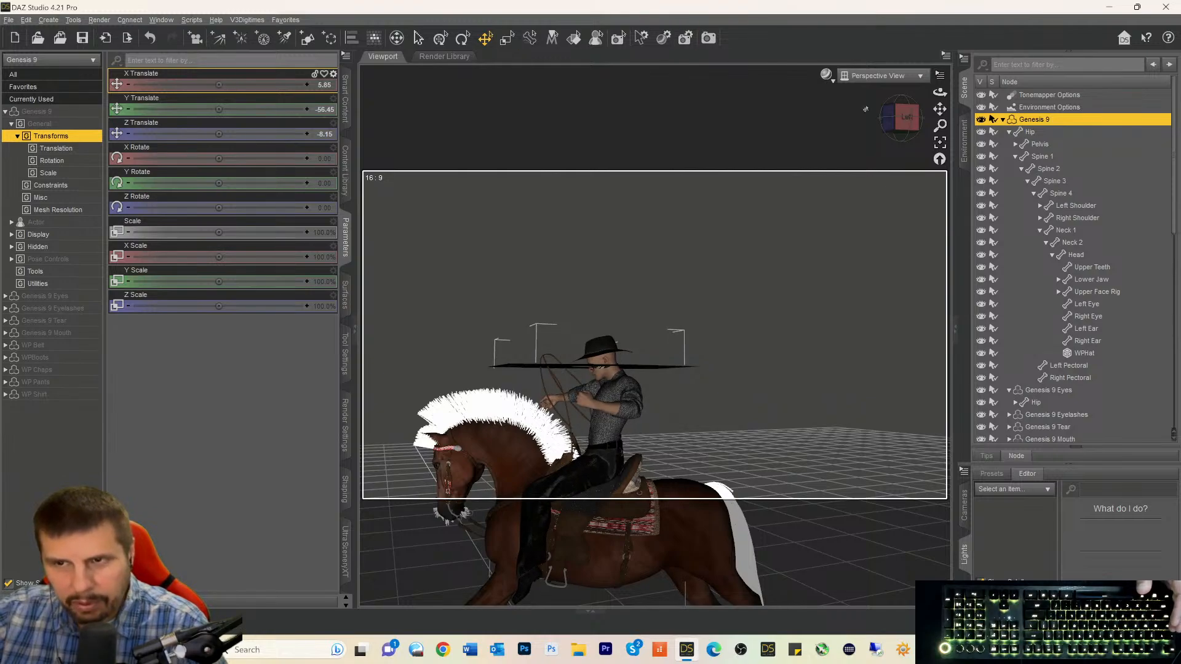
left_click_drag(901, 118, 861, 135)
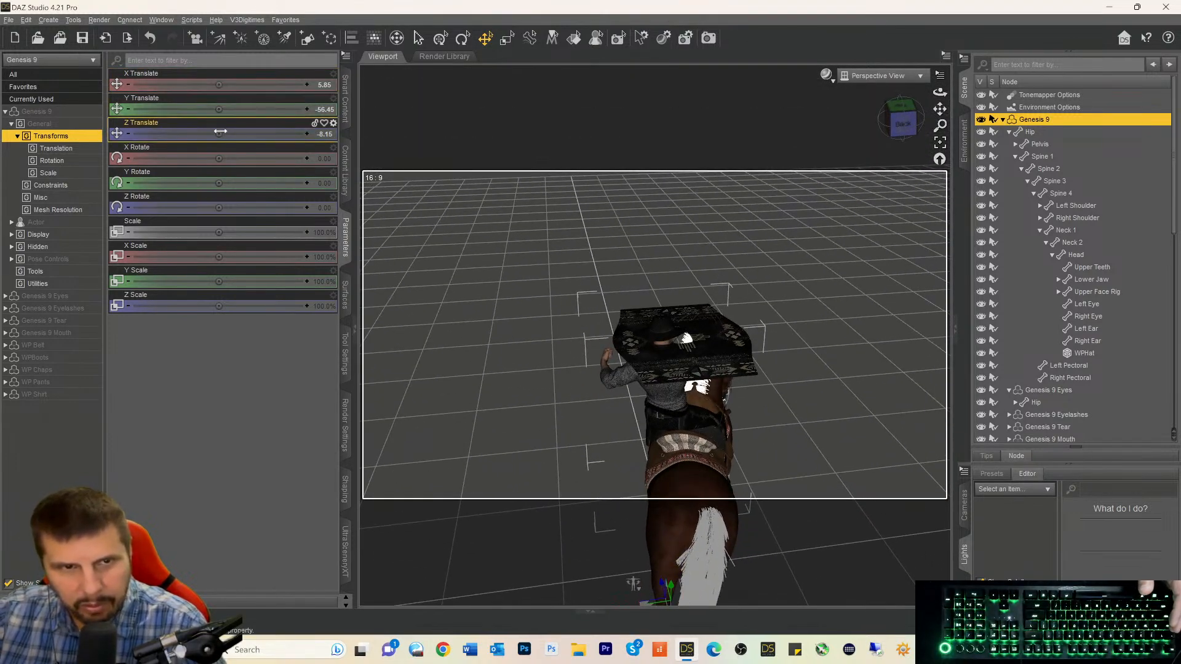
left_click_drag(218, 133, 198, 134)
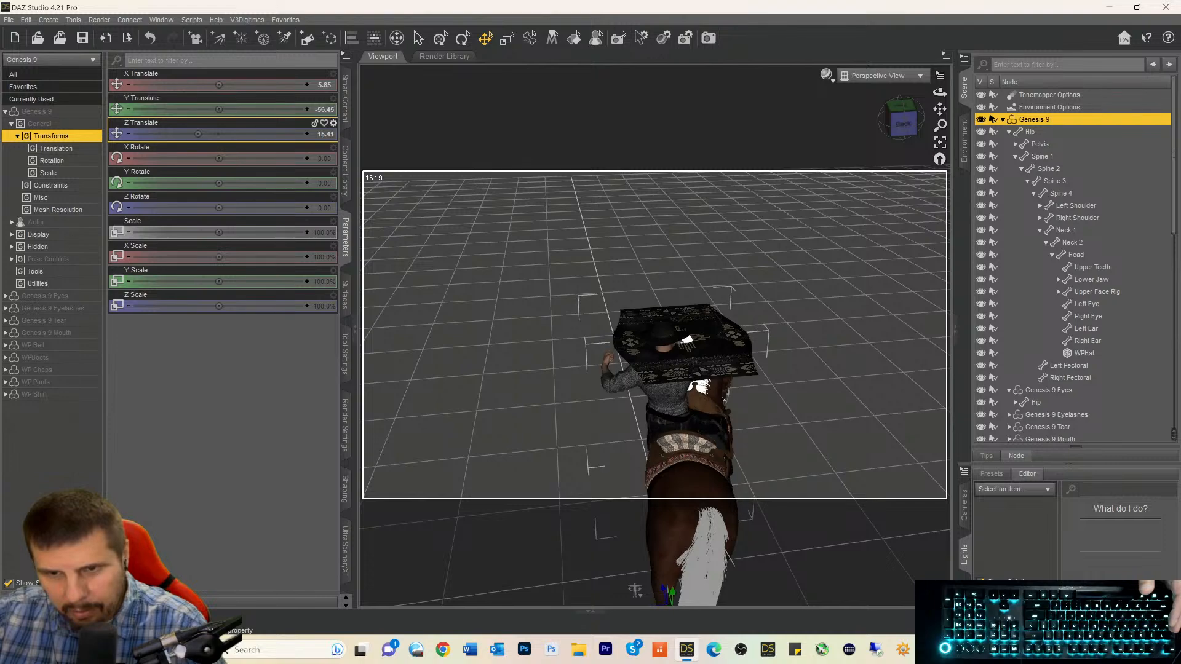
mouse_move(219, 84)
left_mouse_down()
mouse_move(235, 84)
mouse_move(200, 84)
left_mouse_up()
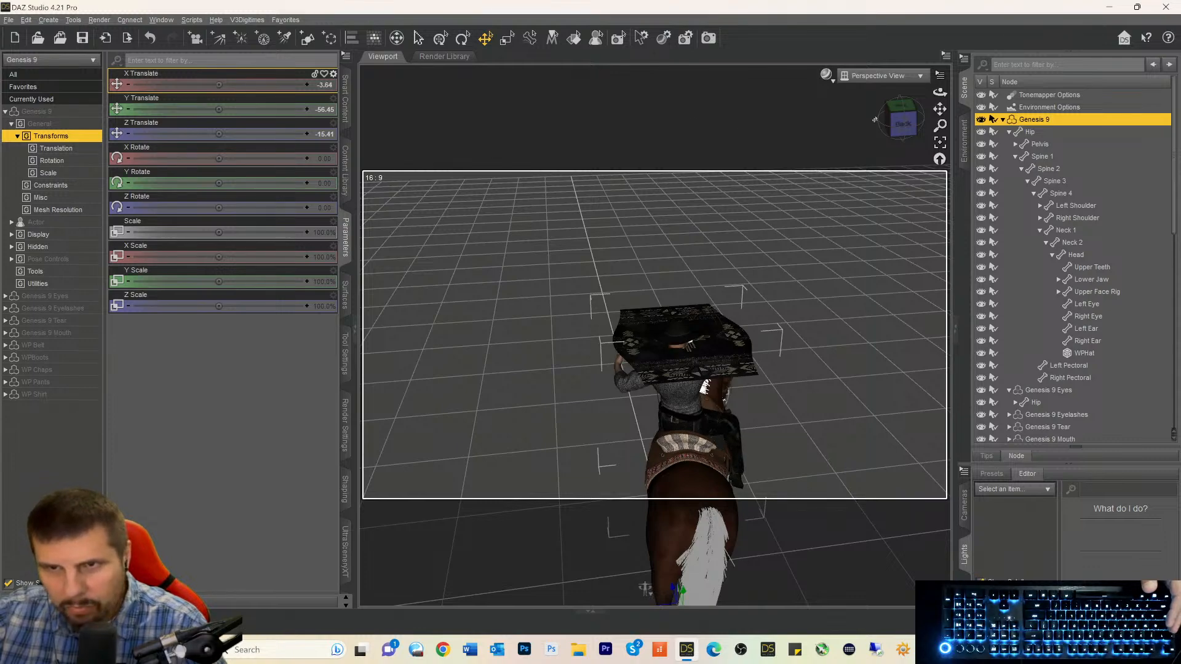
Turn the whole Genesis 9 figure to a Y Rotate of about 12.64 and shift its X Translate to about -10.92.
left_click_drag(218, 183, 248, 183)
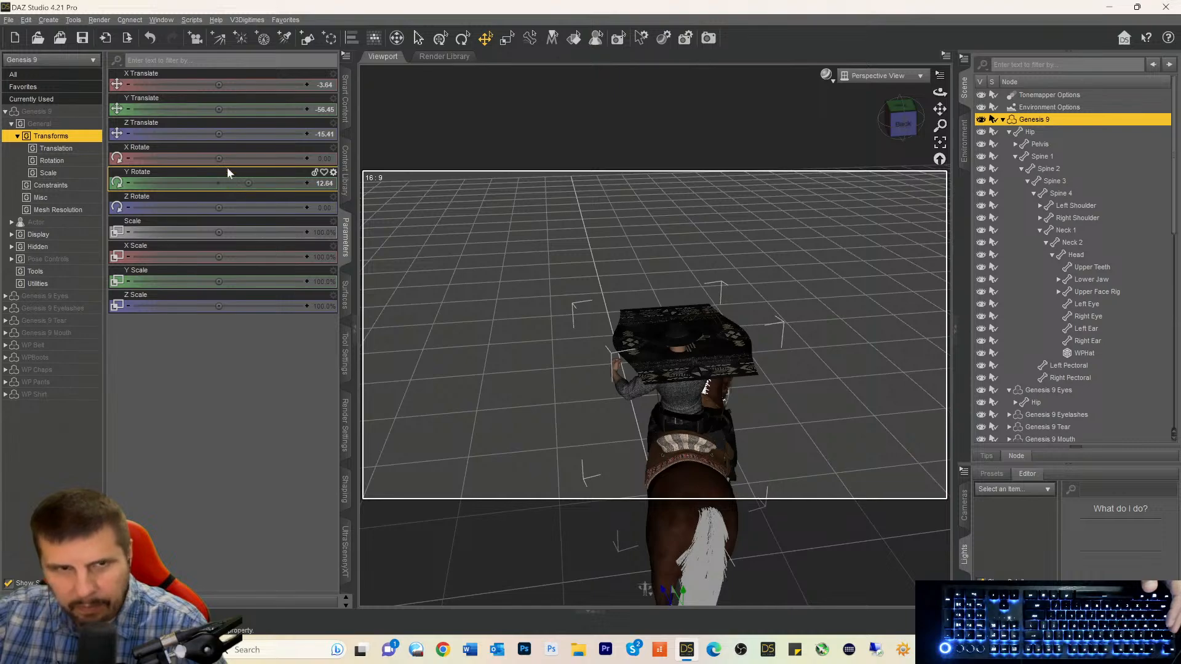
mouse_move(218, 85)
left_mouse_down()
mouse_move(241, 85)
mouse_move(197, 85)
left_mouse_up()
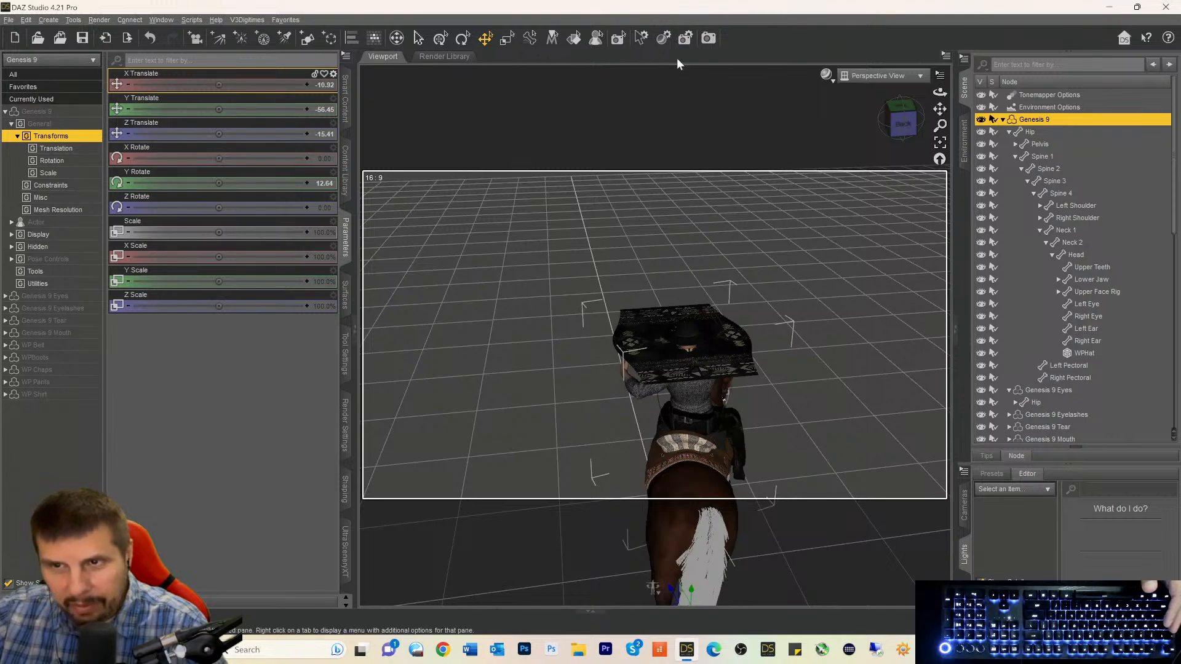
left_click_drag(886, 125, 997, 126)
left_click_drag(940, 92, 898, 90)
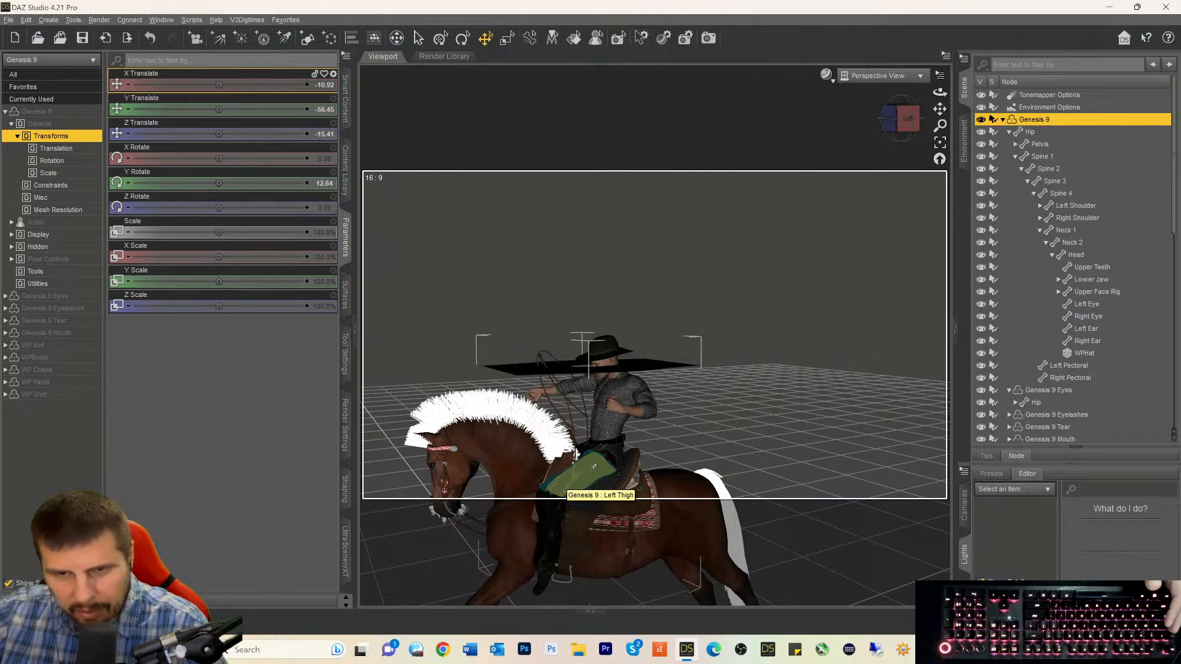
left_click(565, 483)
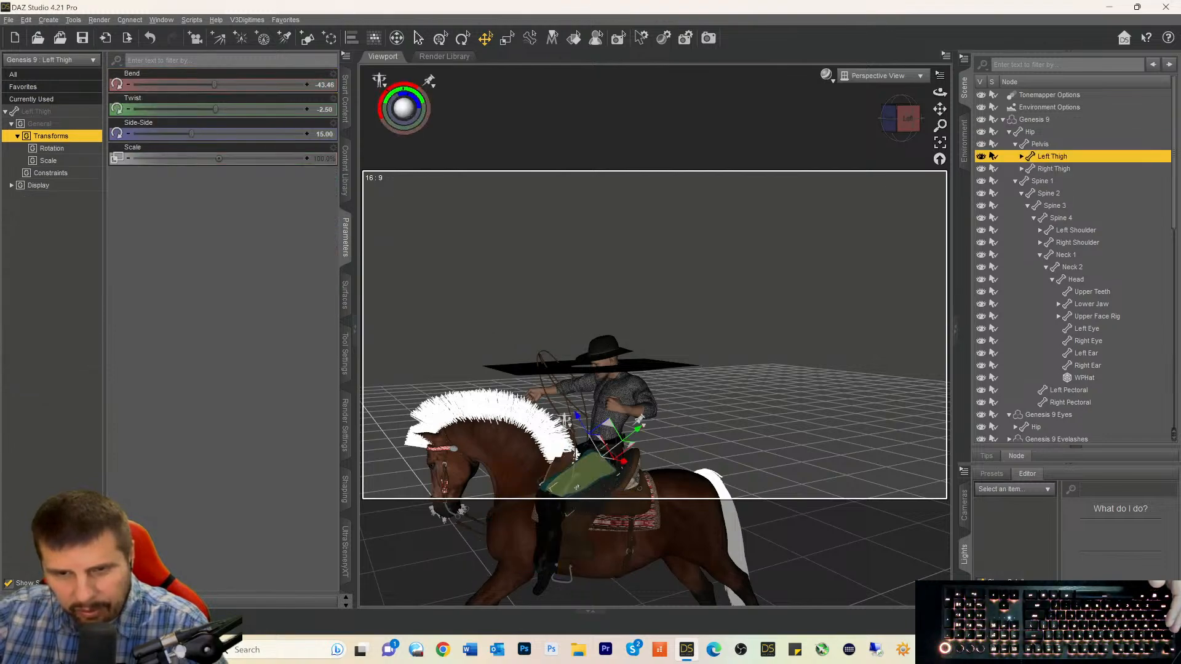
left_click(570, 522)
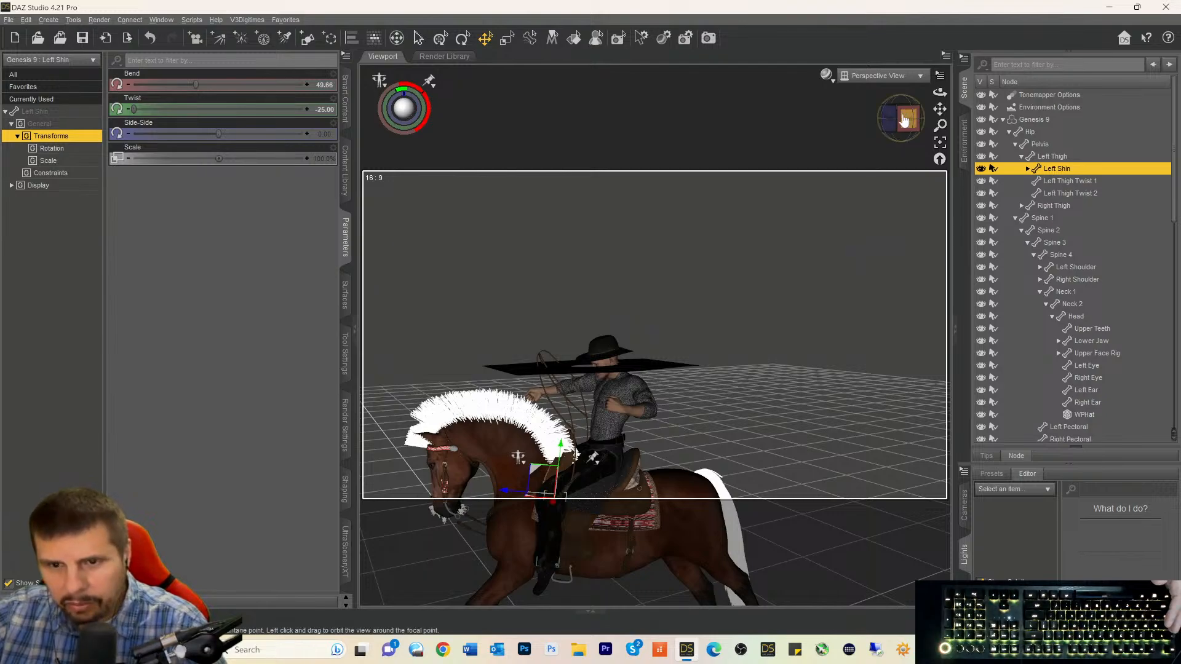
Move the WPPoncho and the WPHat sideways clear of the rider, with the hat's X Translate at about -120.09.
left_click_drag(906, 120, 852, 105)
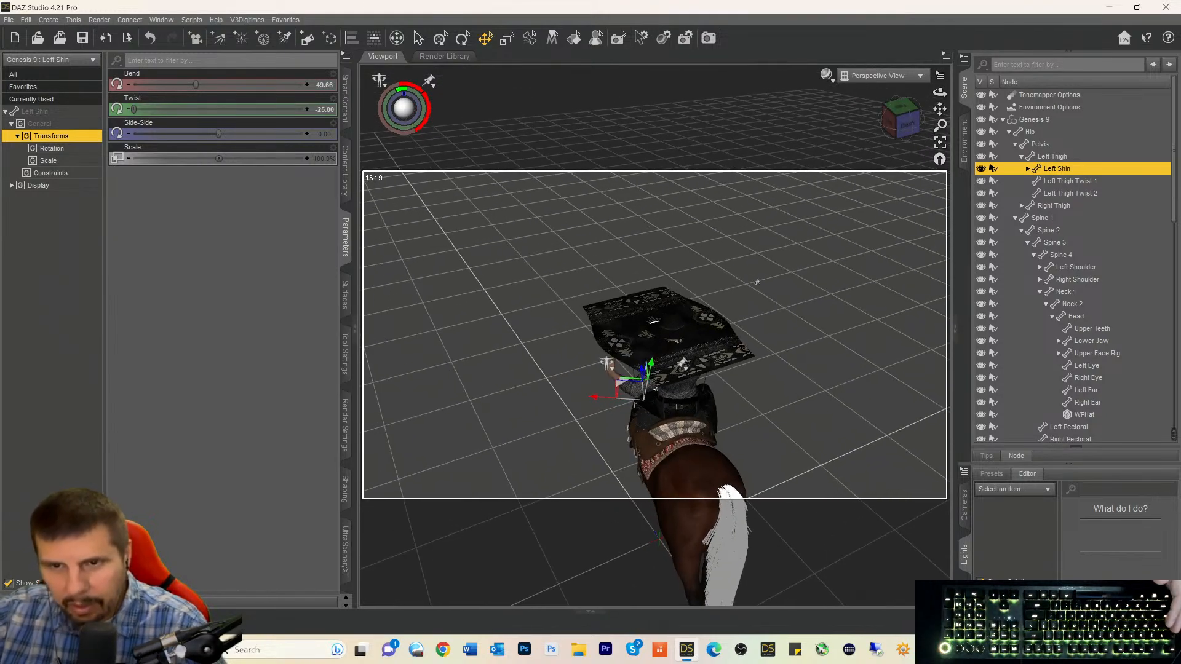
left_click(715, 335)
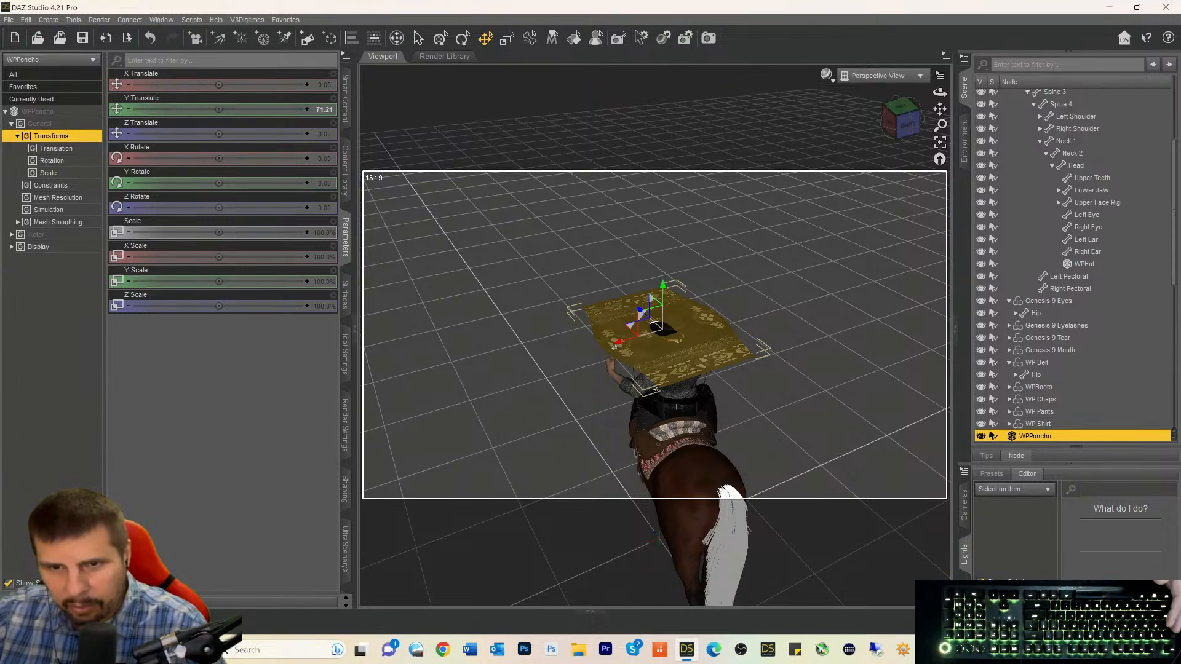
left_click_drag(615, 346, 782, 295)
left_click_drag(902, 120, 901, 112)
left_click(683, 316)
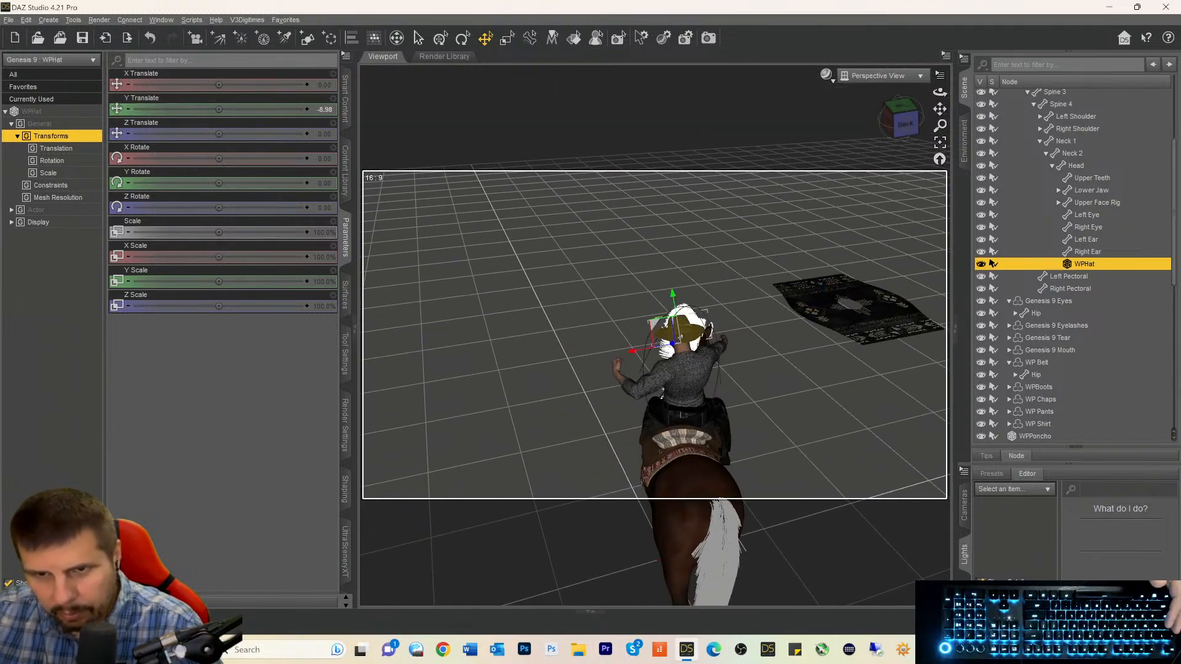
left_click_drag(632, 351, 794, 343)
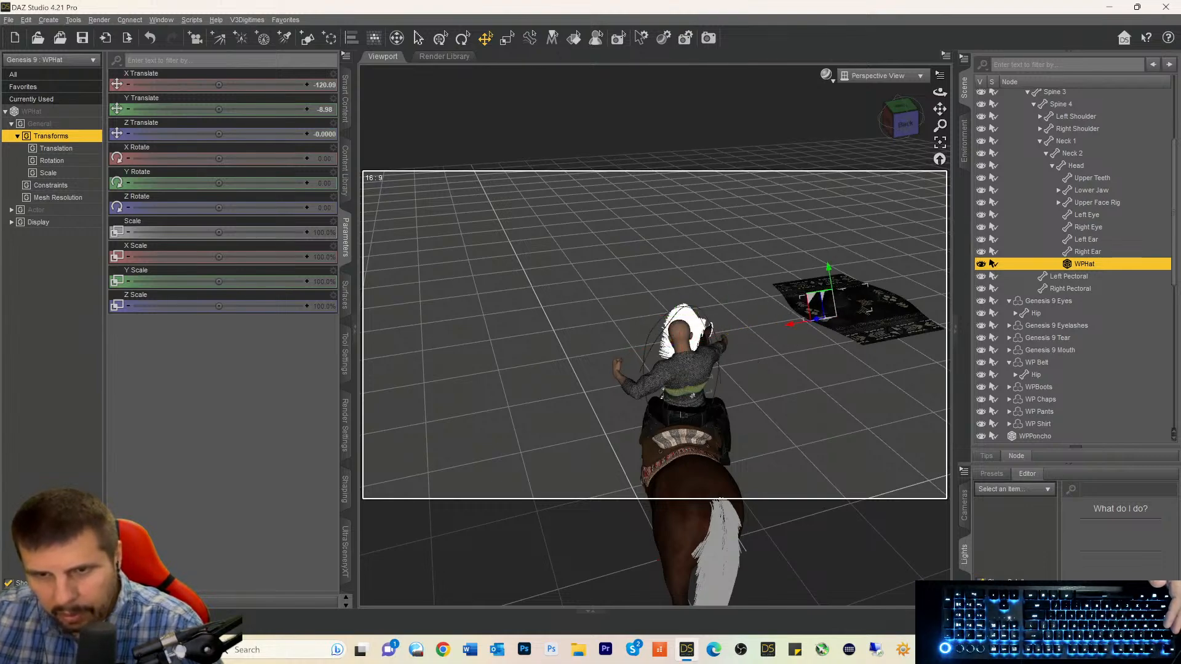
Rotate the whole Genesis 9 figure in the saddle to a Y Rotate of about 23.12.
left_click(684, 411)
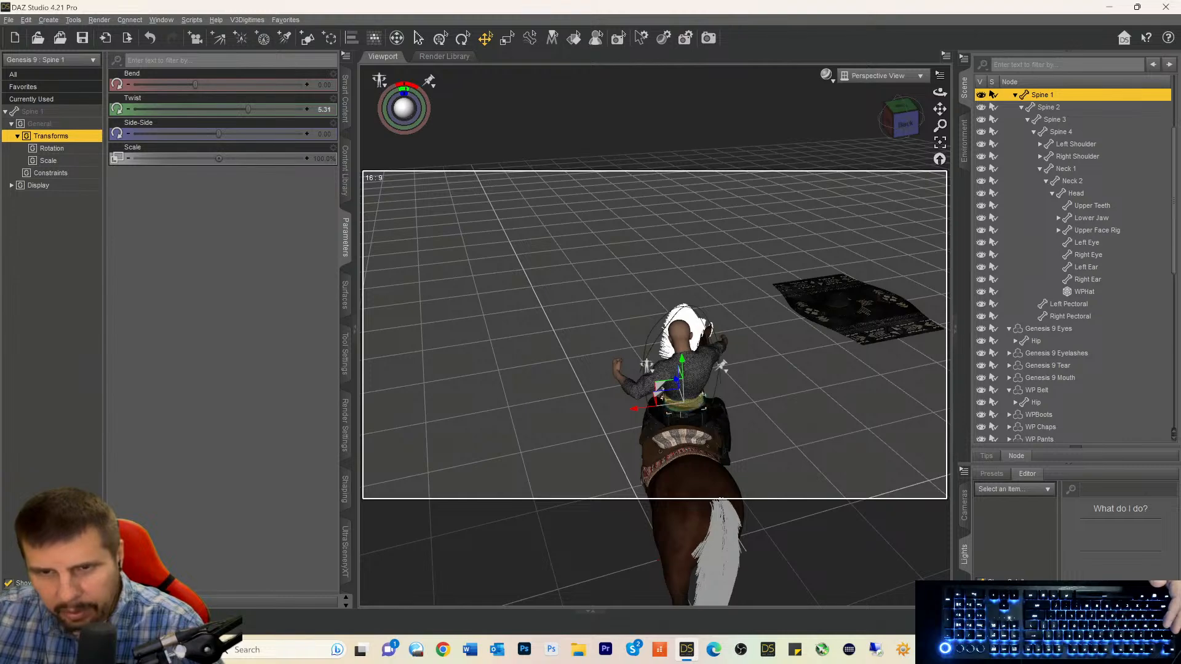
left_click(462, 39)
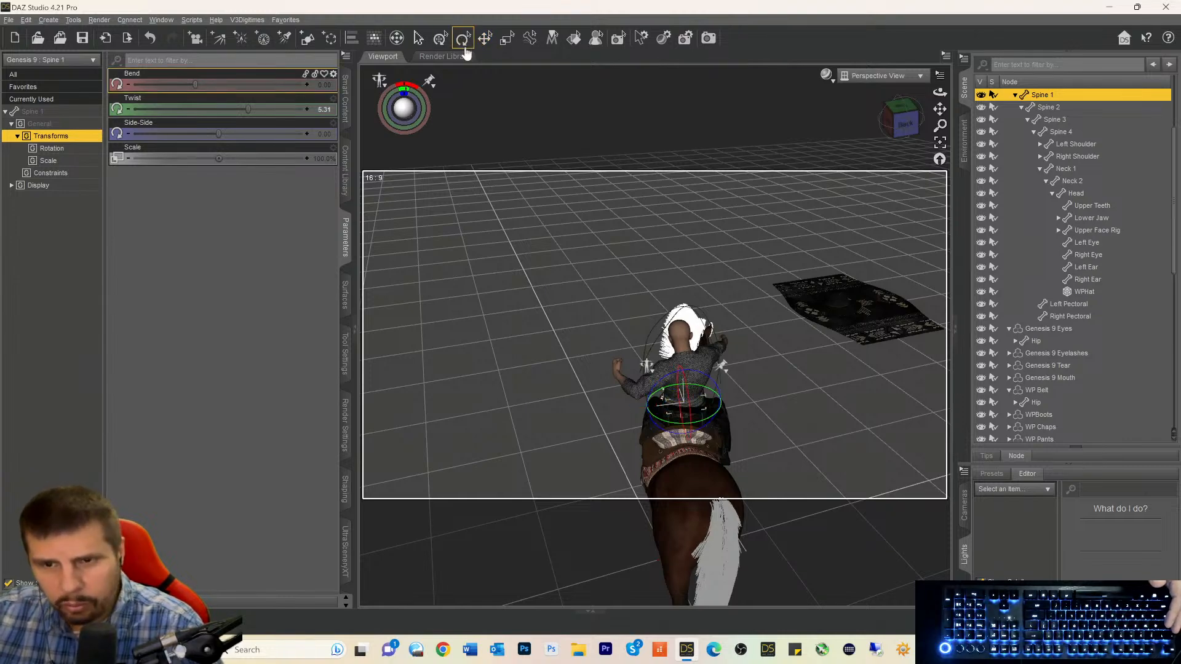
scroll(1040, 110, "up", 4)
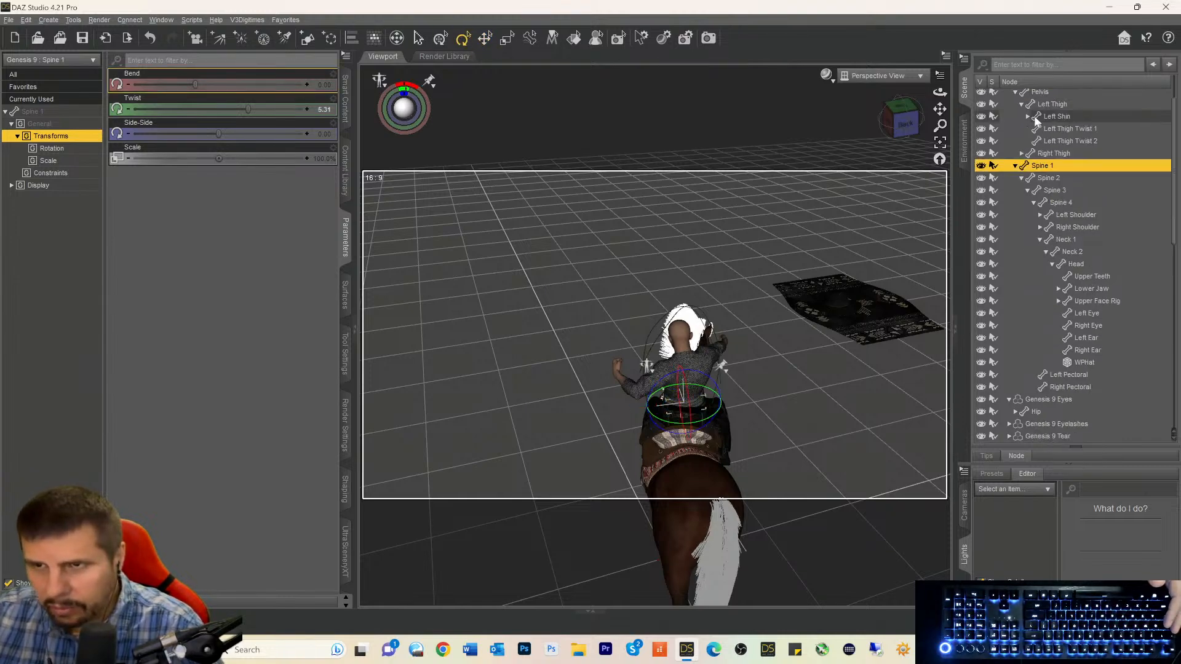
left_click(1034, 120)
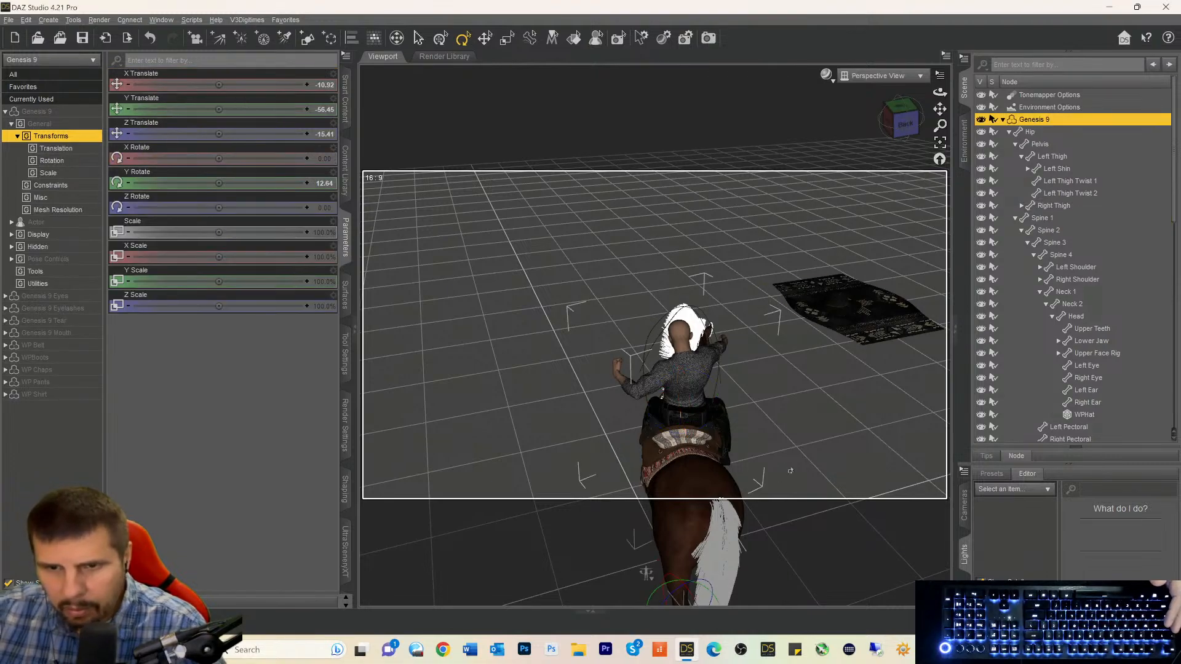
left_click_drag(910, 122, 933, 112)
left_click_drag(654, 450, 781, 272)
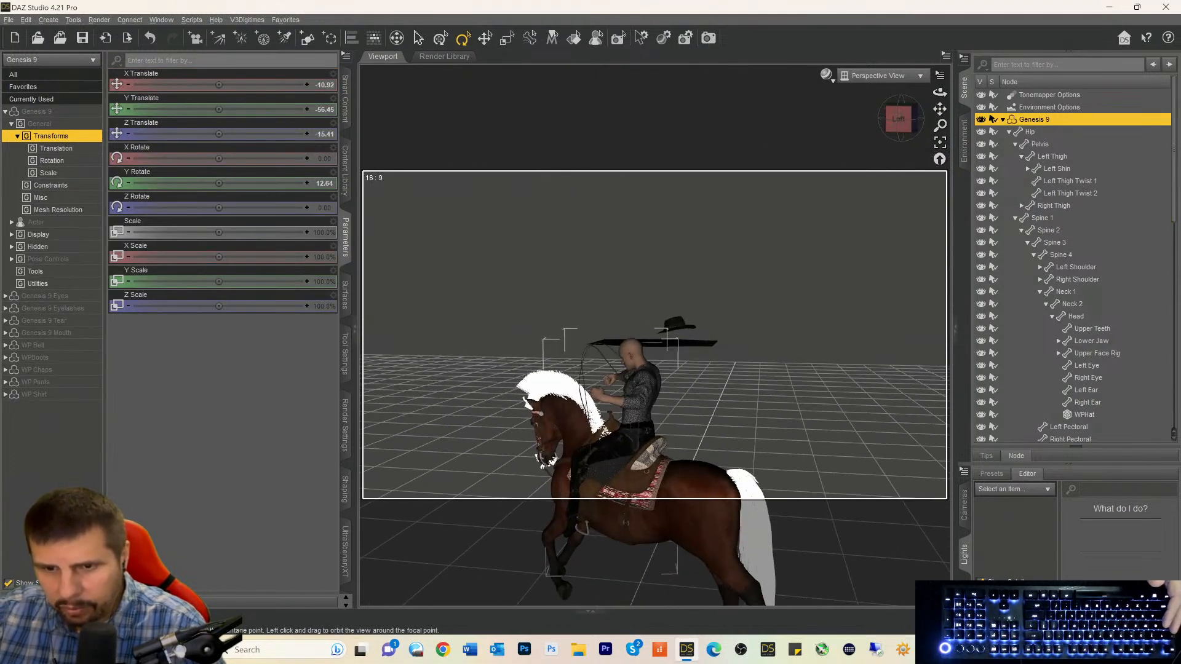
scroll(781, 271, "down", 3)
scroll(771, 263, "down", 2)
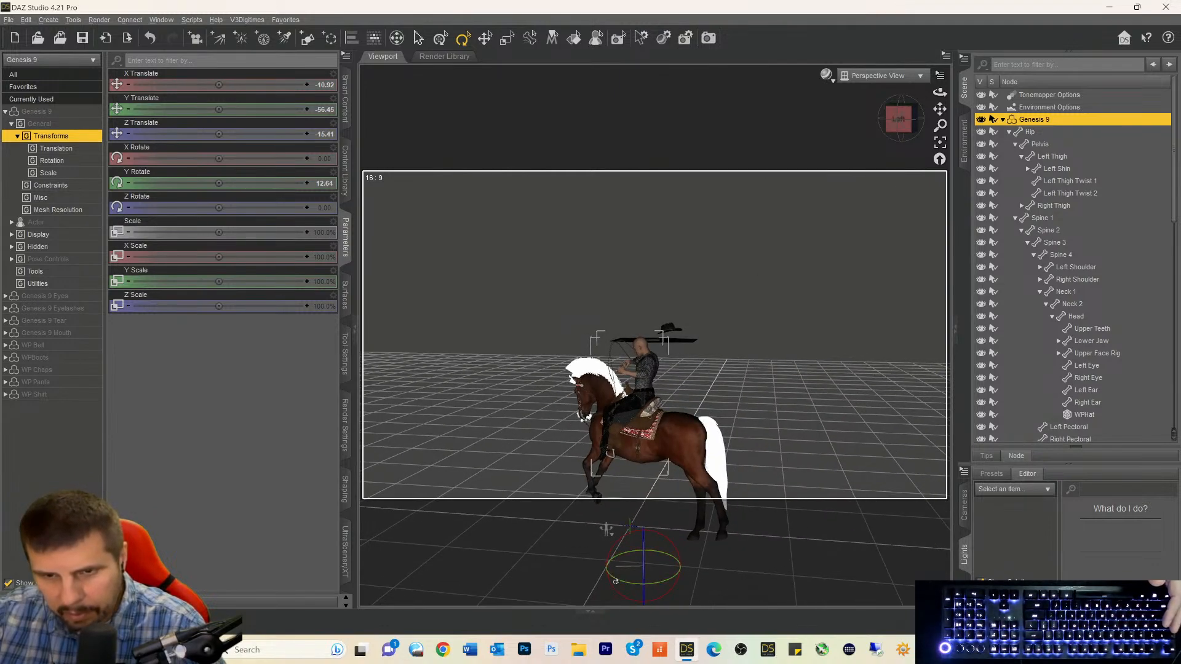
left_click_drag(616, 582, 620, 582)
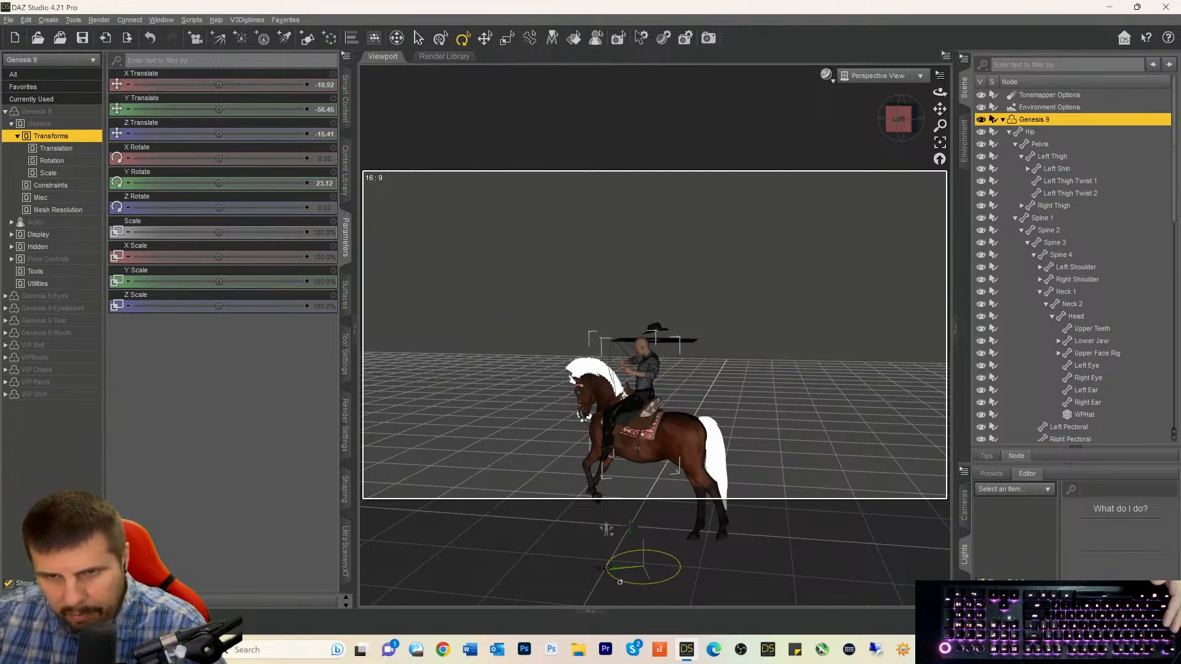
Rotate Genesis 9's right shin to a Bend of about 66.57 and a Side-Side of about -1.78.
left_click_drag(915, 114, 825, 102)
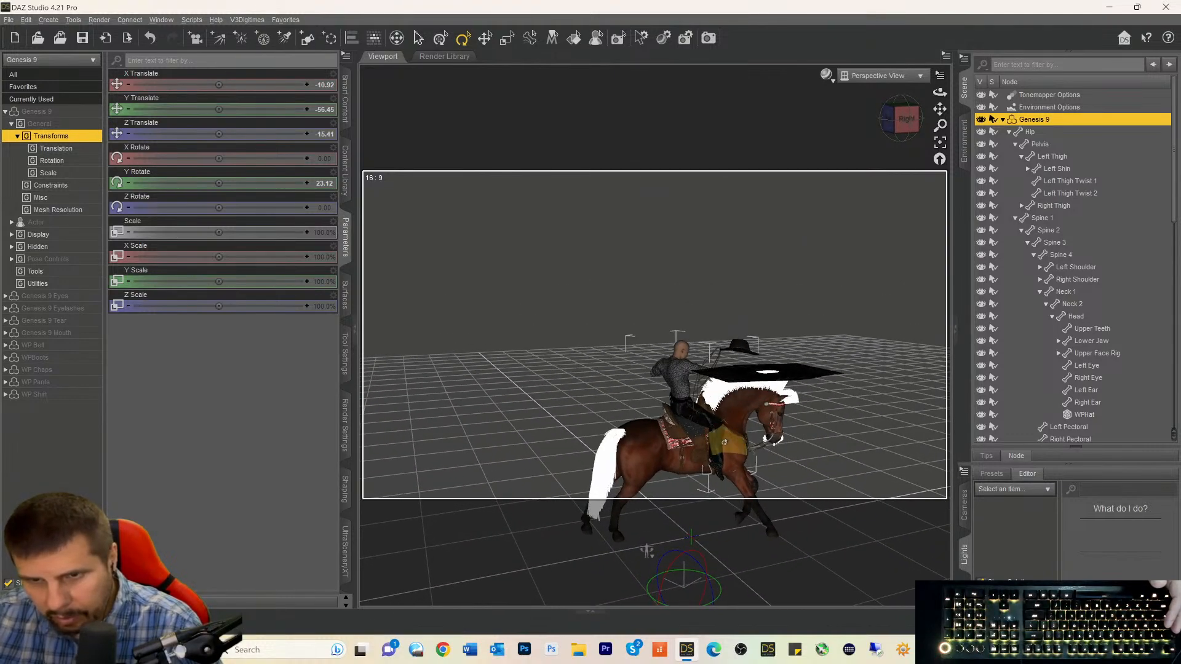
left_click(724, 442)
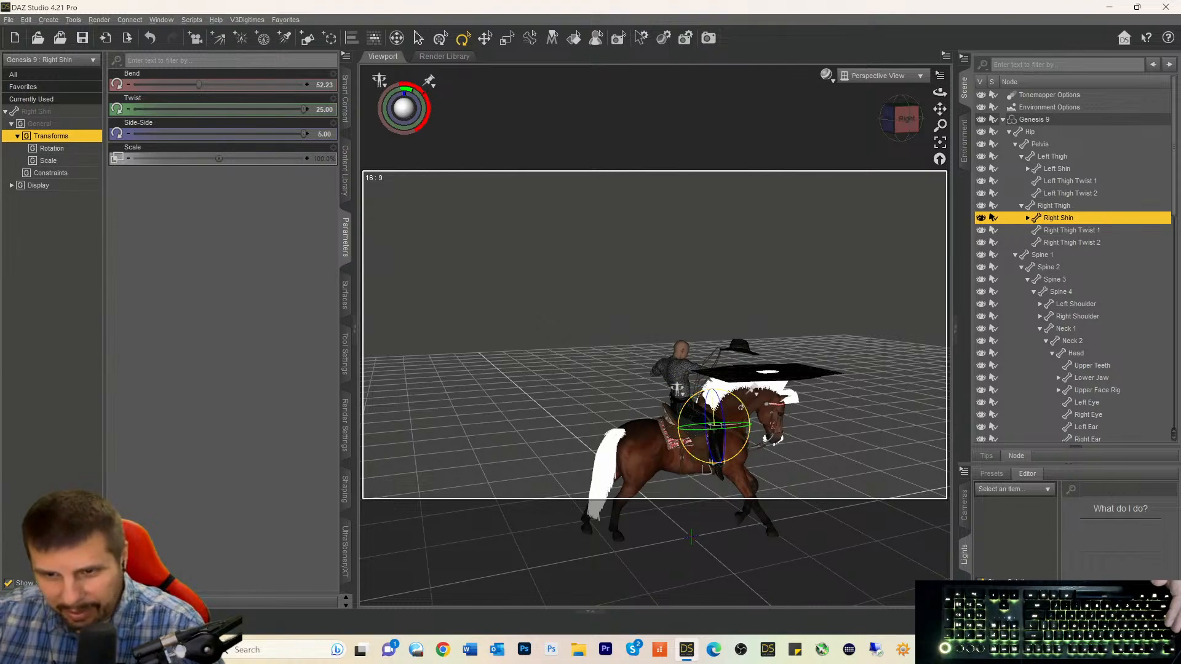
left_click_drag(708, 462, 702, 477)
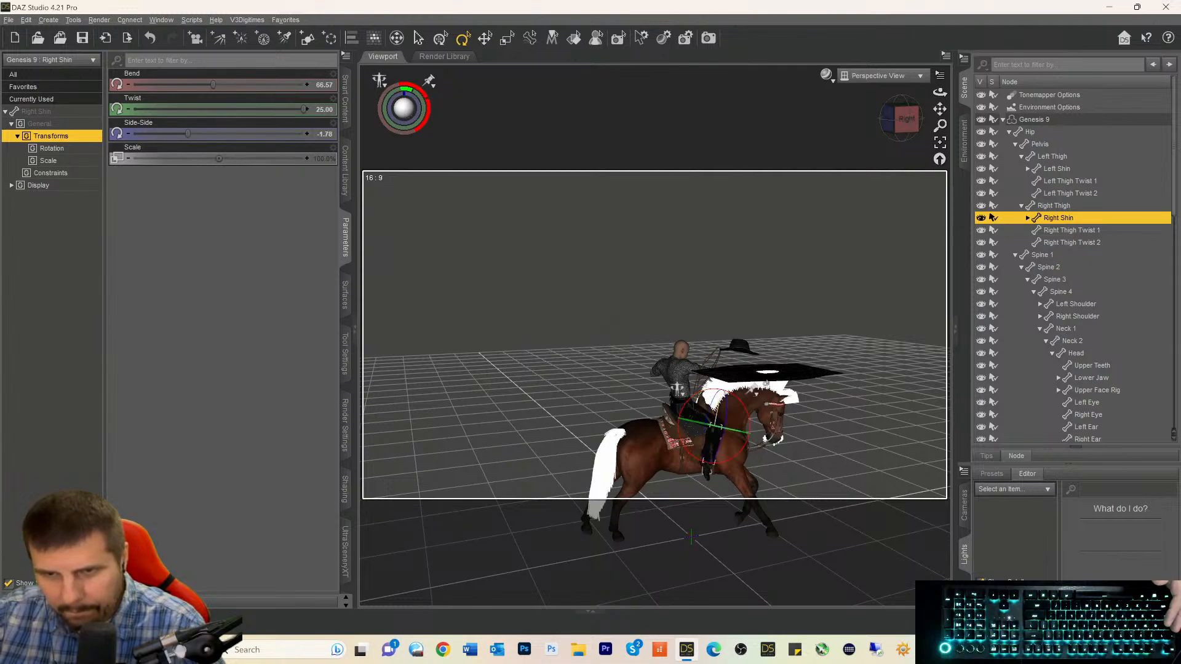
Rotate Genesis 9's left shin to about 59.36 Bend, -24.62 Twist and 4.49 Side-Side.
mouse_move(889, 125)
left_mouse_down()
mouse_move(938, 143)
mouse_move(890, 117)
left_mouse_up()
scroll(636, 504, "up", 3)
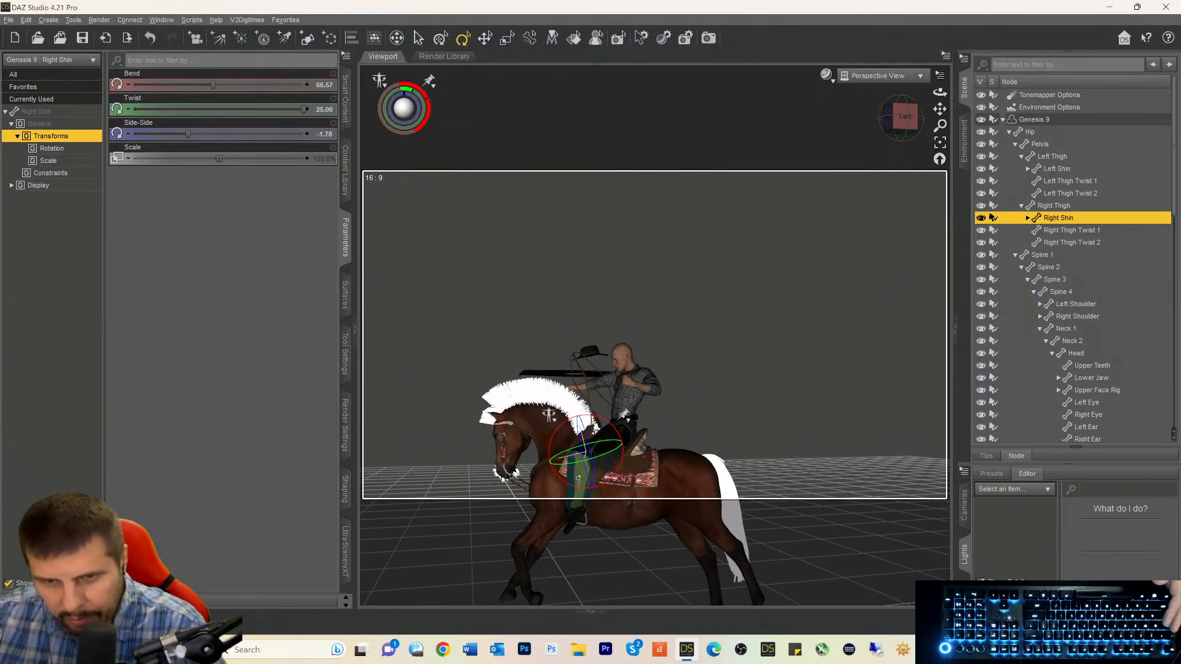
left_click(546, 419)
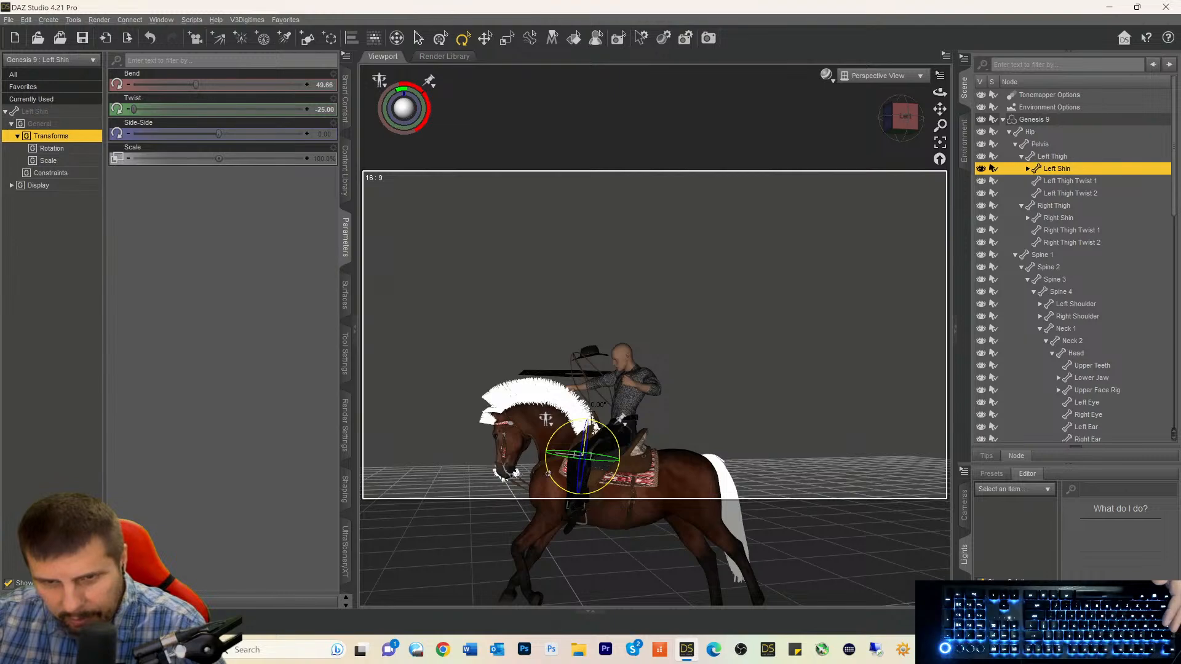
left_click_drag(592, 423, 585, 422)
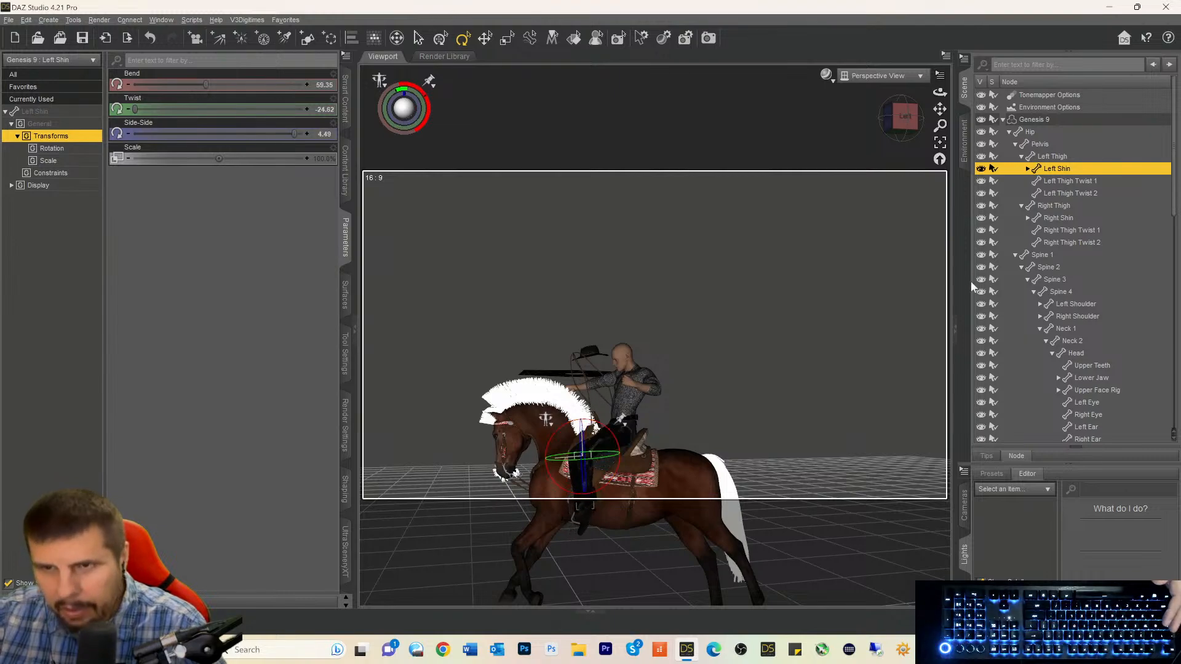
Twist the western saddle's left stirrup to about 26.13 beside the rider's left foot.
mouse_move(909, 117)
left_mouse_down()
mouse_move(945, 118)
mouse_move(902, 118)
left_mouse_up()
scroll(817, 278, "up", 1)
scroll(791, 352, "up", 2)
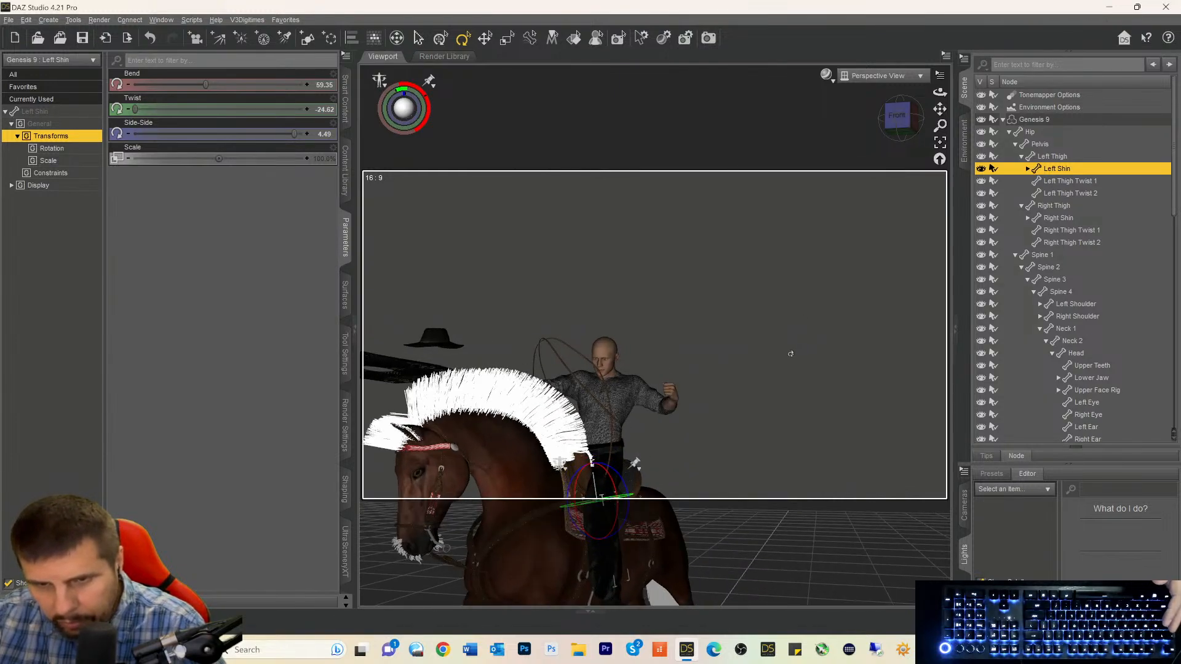
left_click_drag(940, 109, 947, 70)
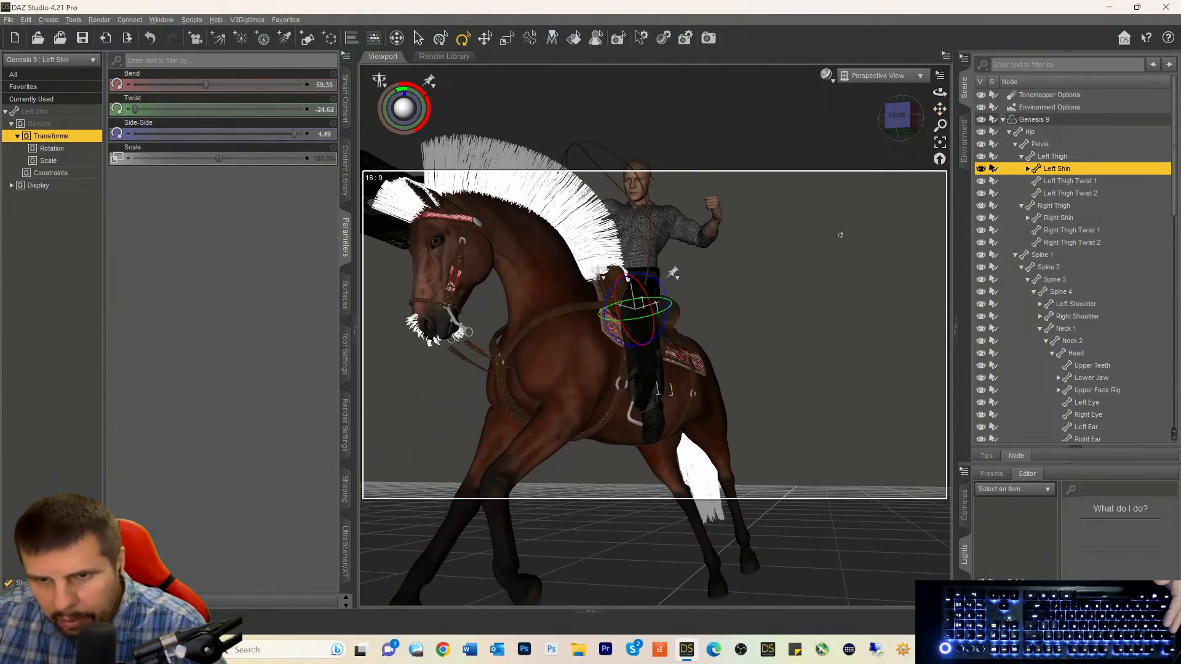
left_click(632, 417)
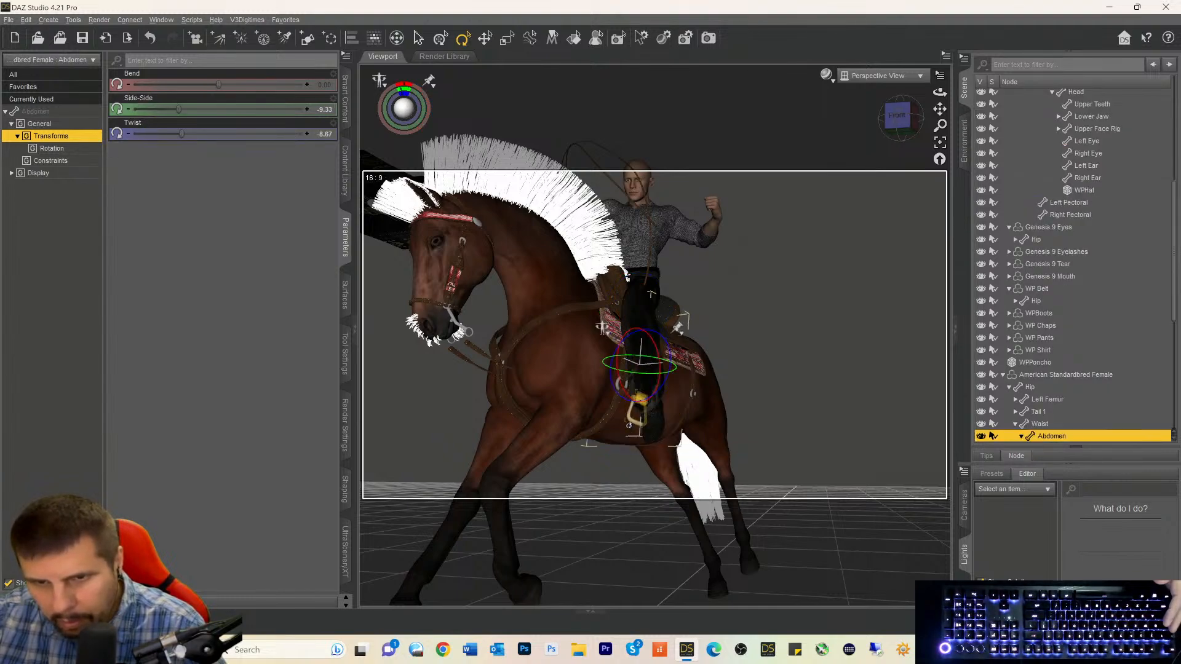
left_click(635, 397)
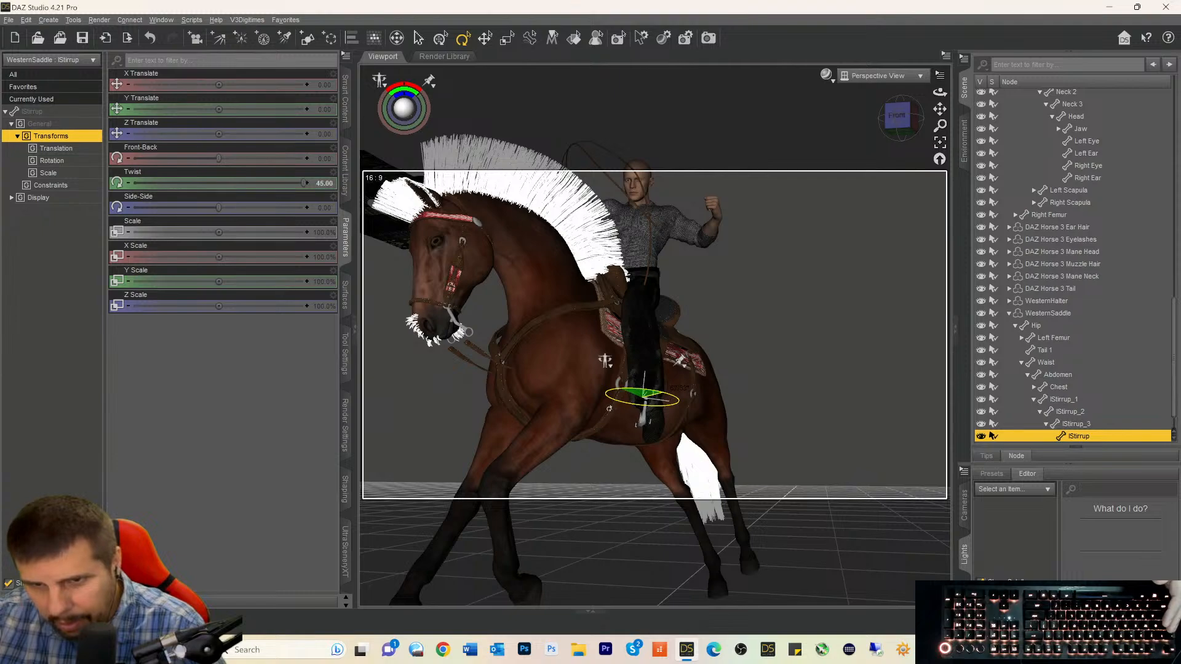
left_click_drag(608, 408, 642, 417)
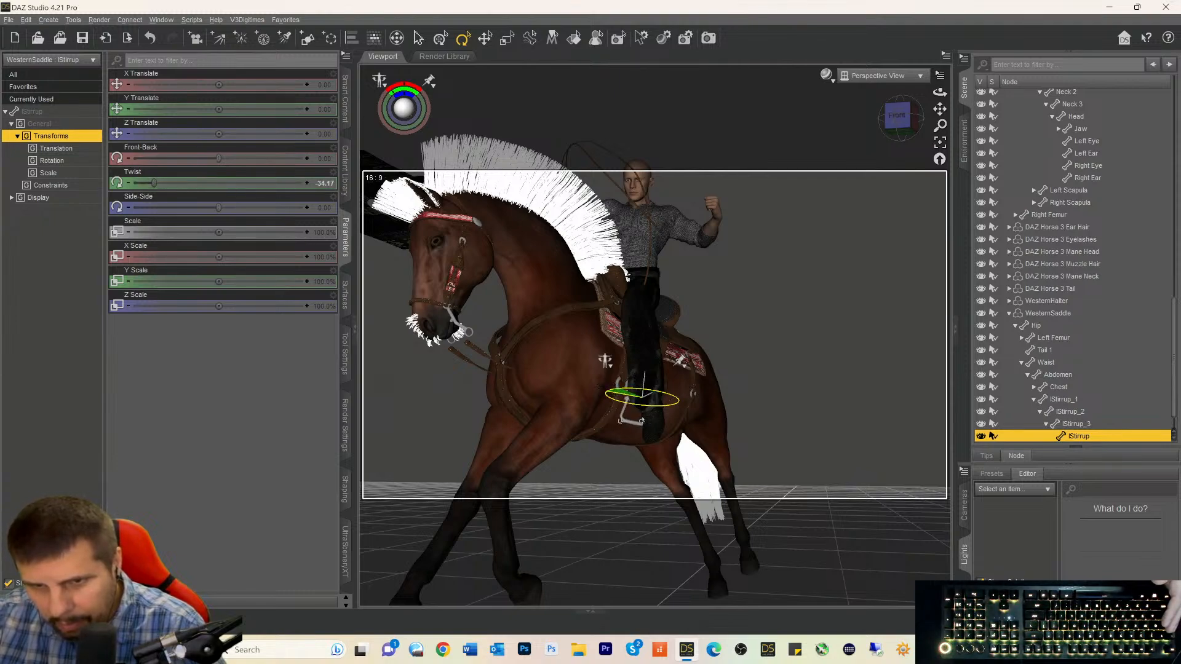
left_click_drag(640, 392, 645, 400)
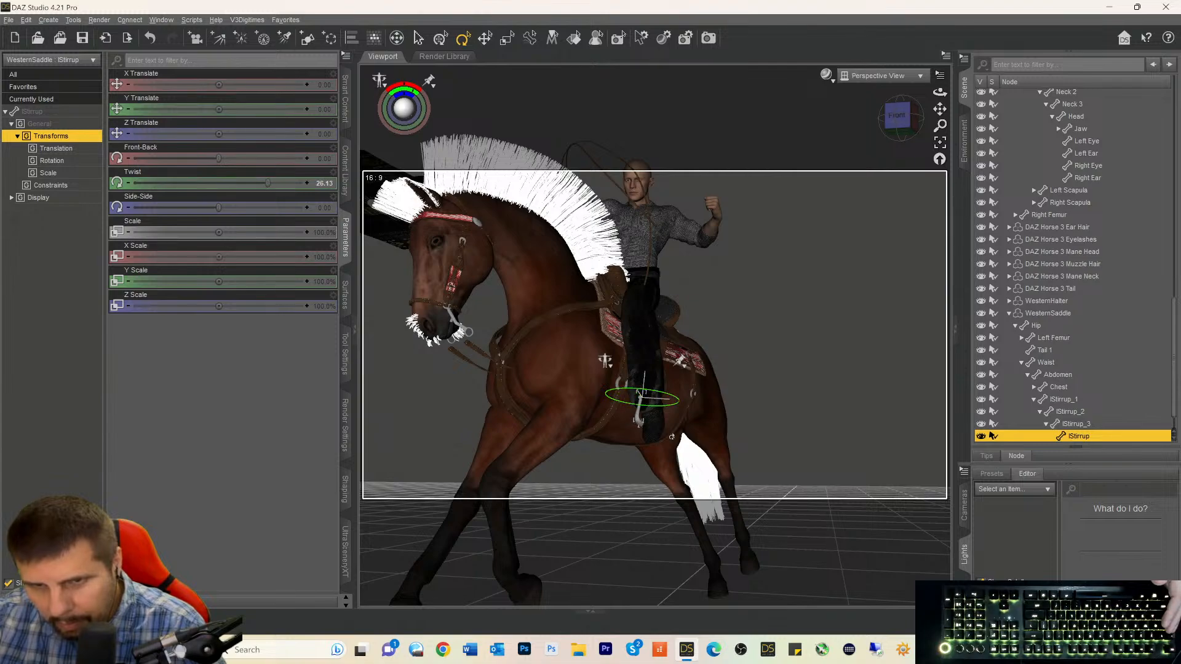
Set the Bend of Genesis 9's left foot to about 36.26 and the left shin's Twist to -25.
left_click(643, 393)
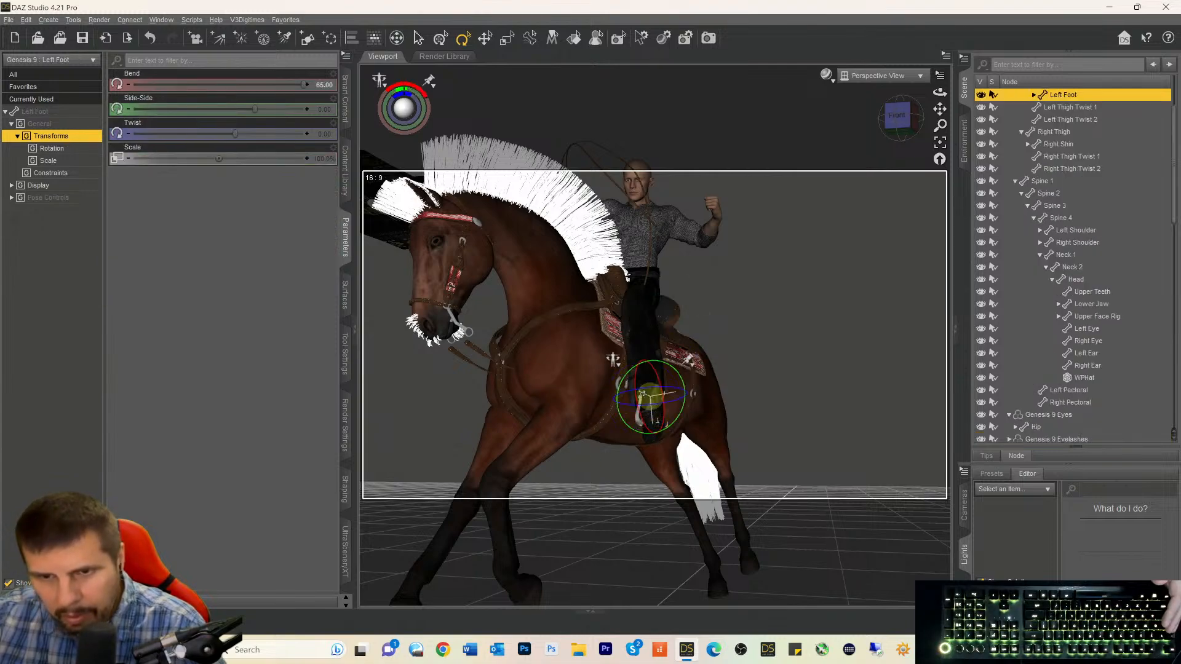
left_click_drag(643, 394, 630, 373)
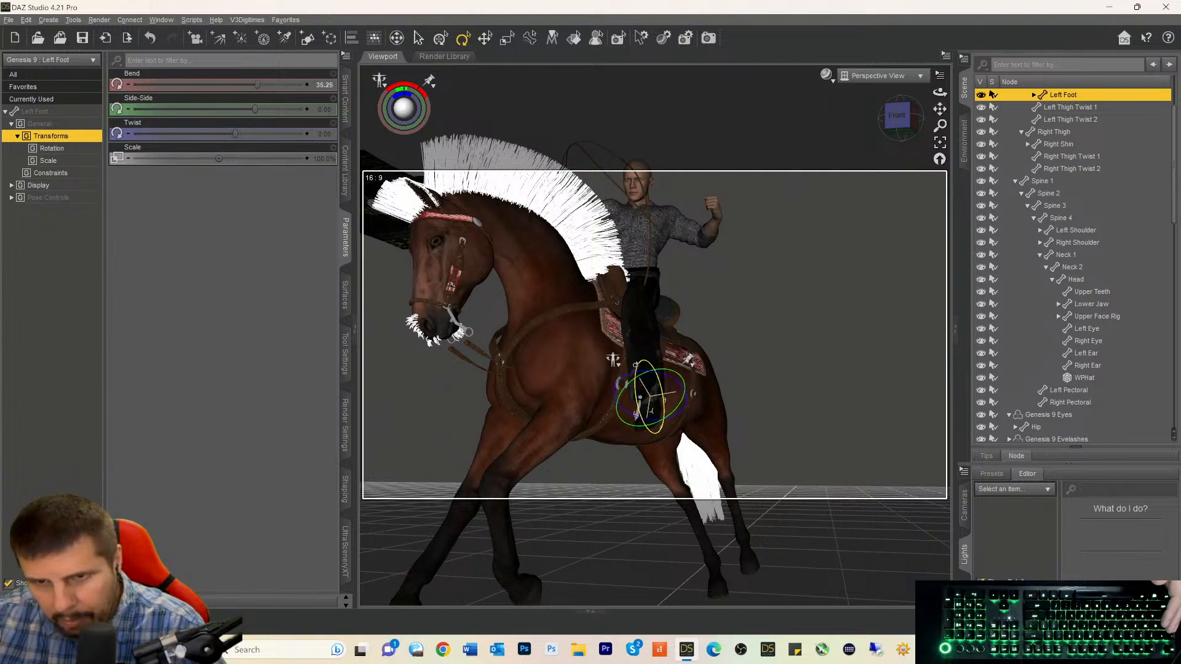
left_click(639, 354)
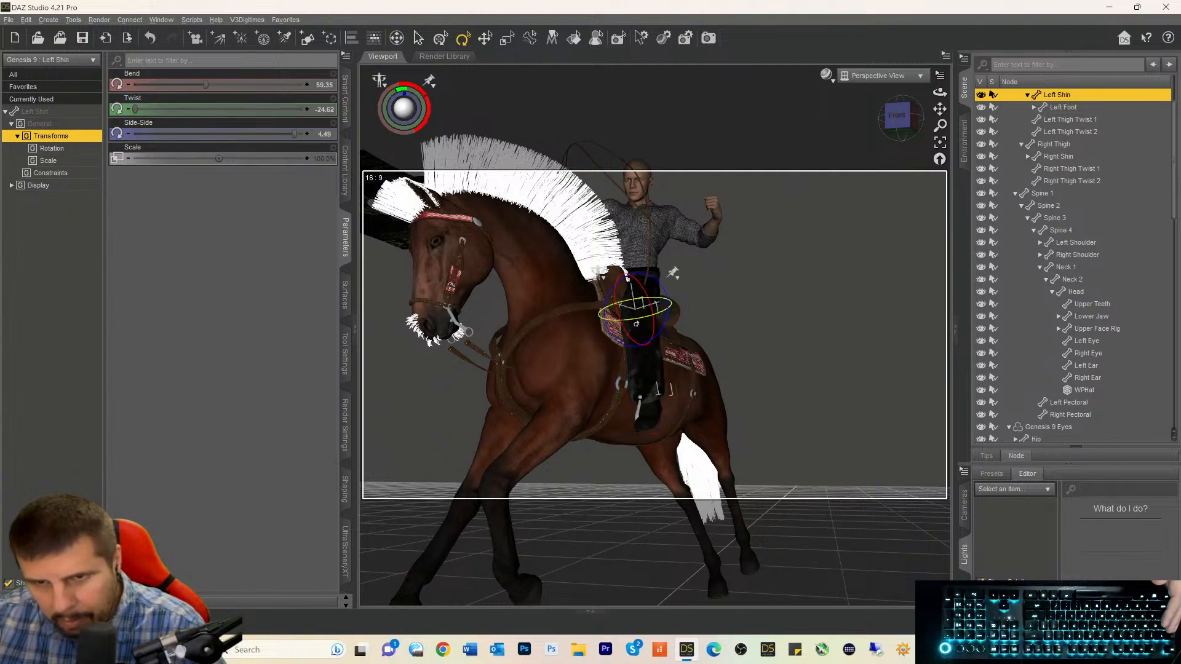
left_click_drag(636, 324, 652, 329)
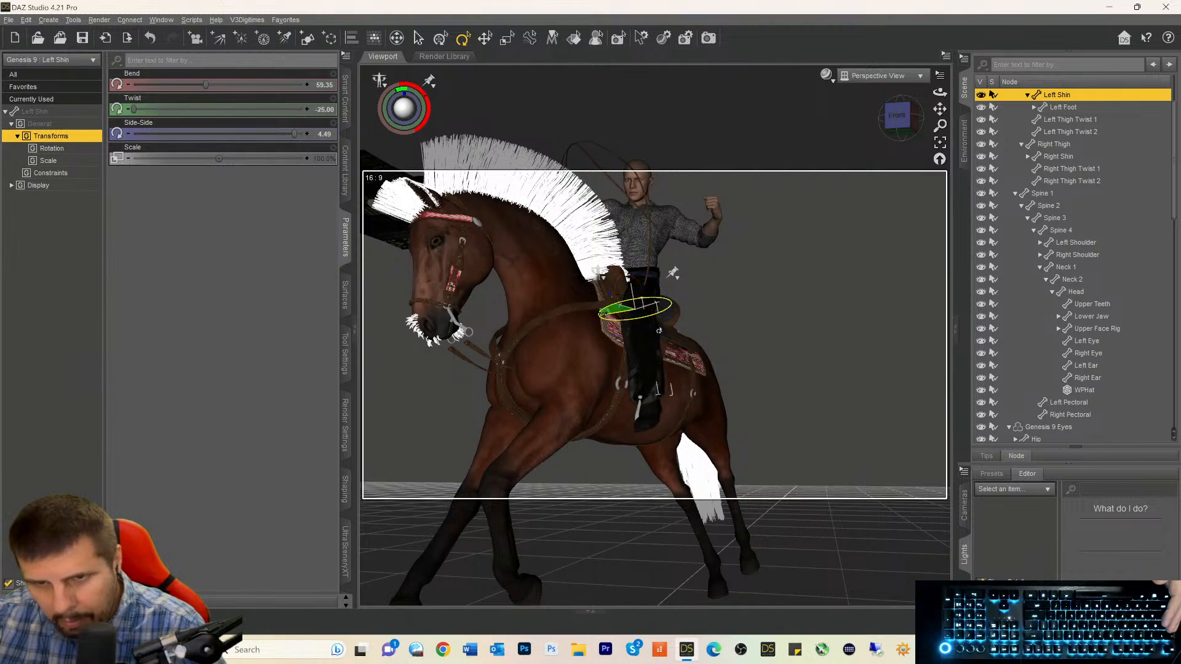
Rotate Genesis 9's left foot toward the stirrup, to about 42.33 Bend, -25 Side-Side and 8.53 Twist.
left_click_drag(908, 125, 864, 124)
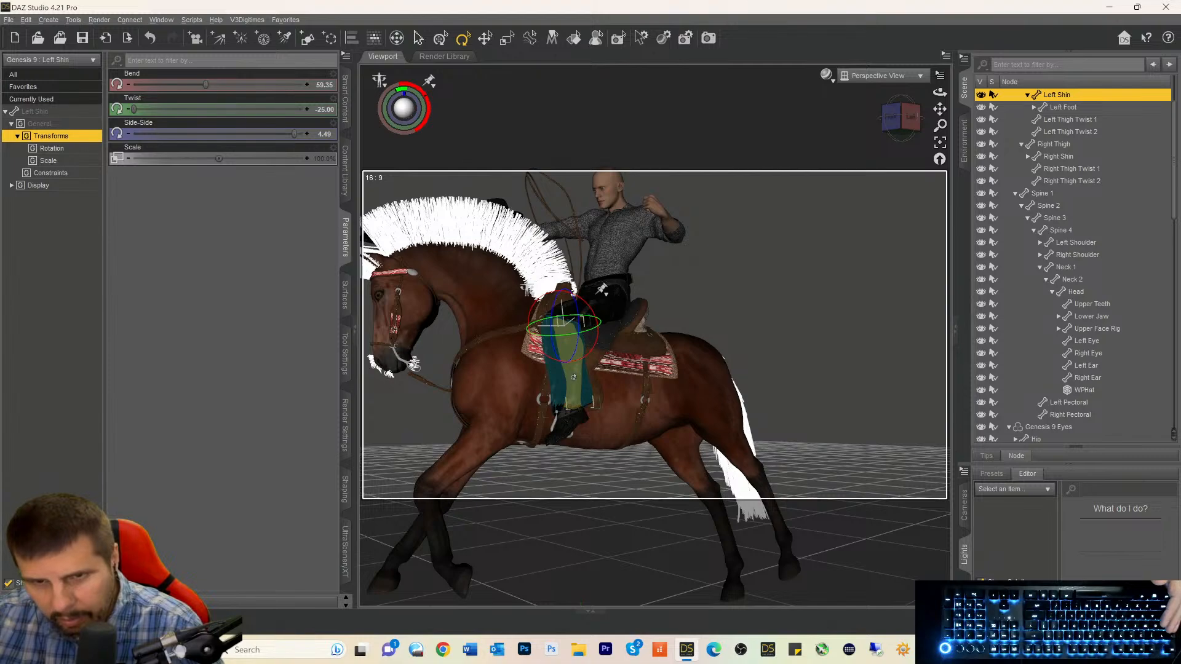
left_click(569, 424)
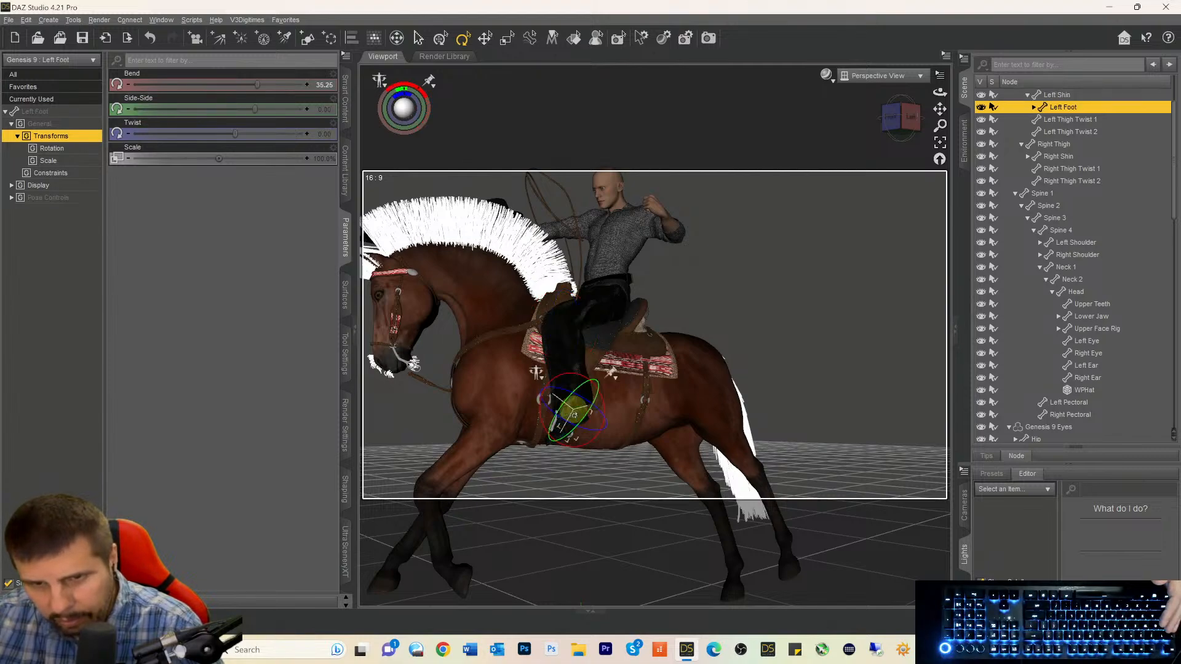
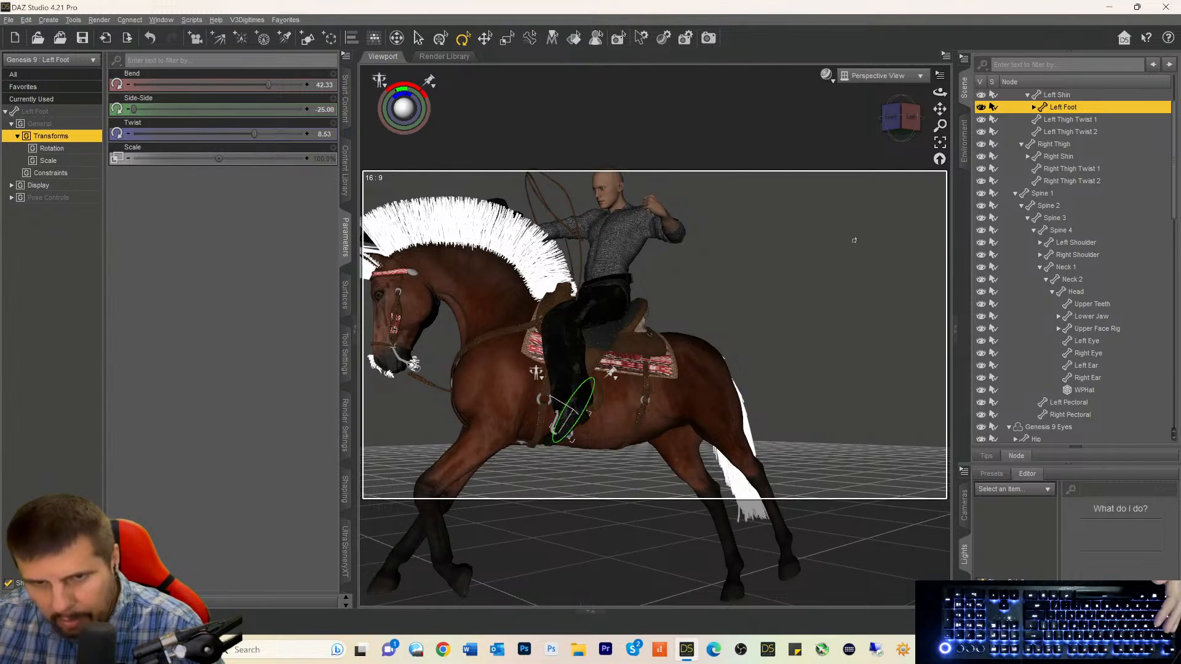
Twist the western saddle's left stirrup to about -15.97 beneath the rider's left foot.
left_click_drag(900, 119, 880, 240)
scroll(860, 348, "up", 3)
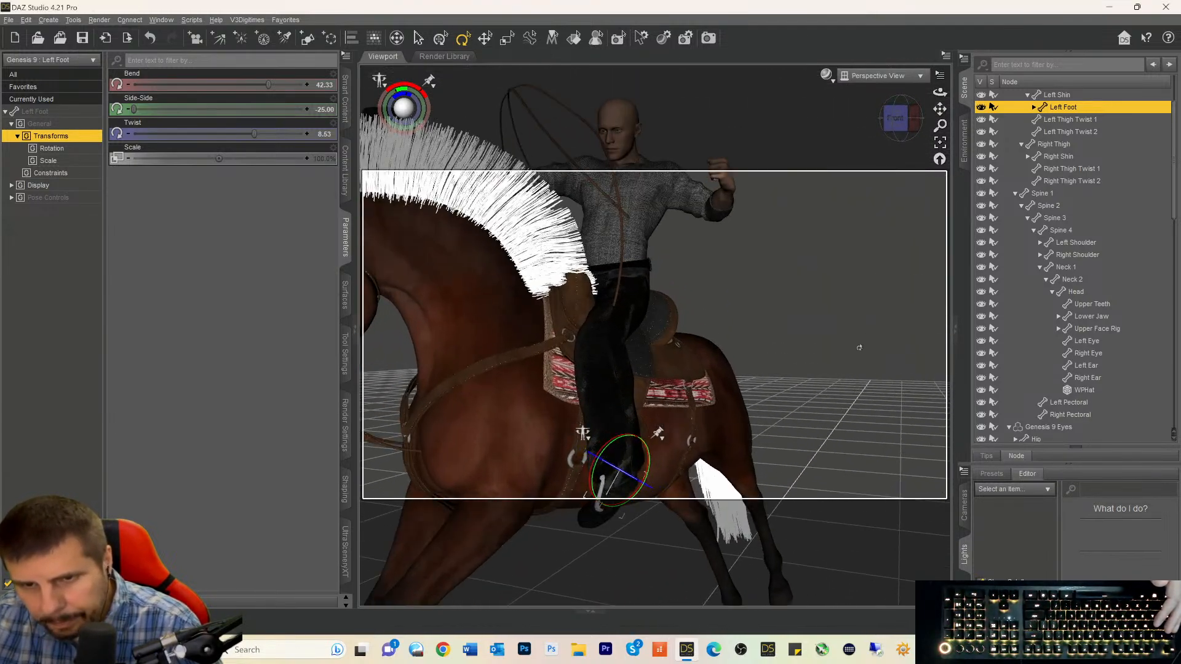
left_click_drag(939, 109, 940, 54)
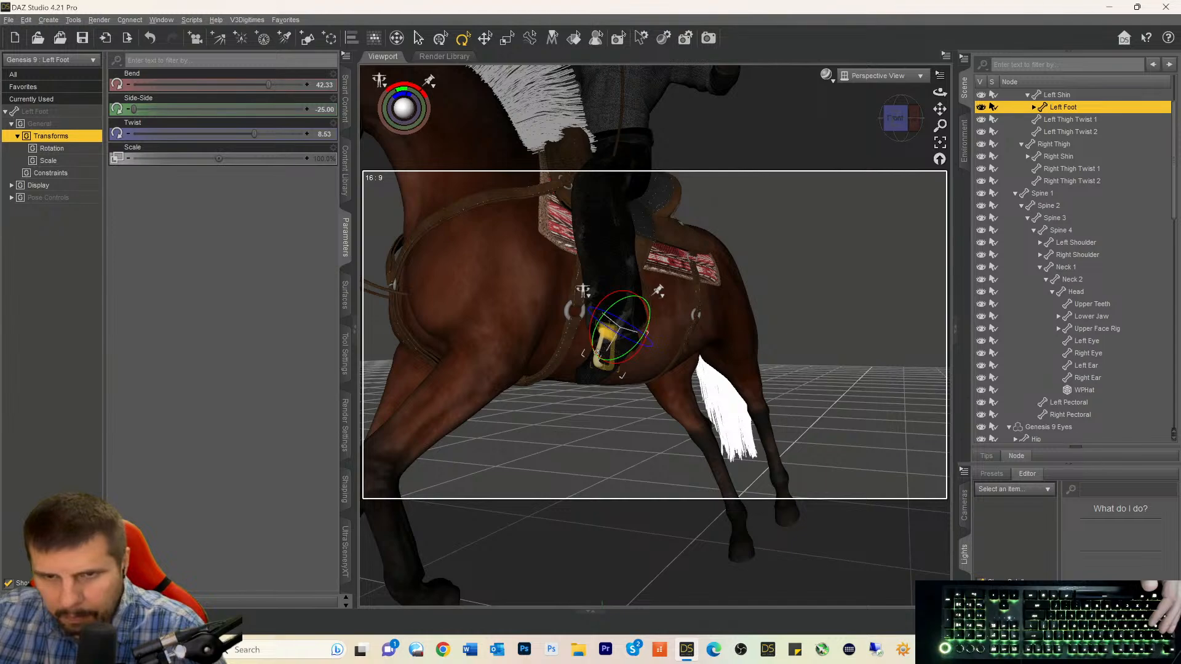
left_click(596, 352)
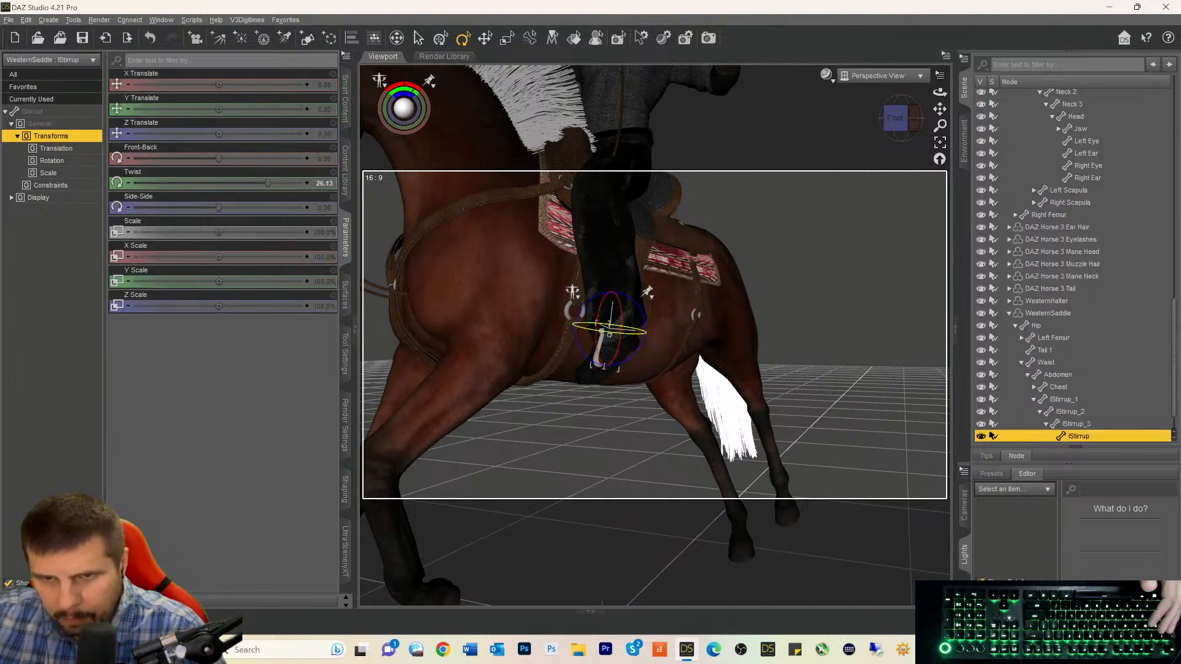
left_click_drag(607, 334, 577, 342)
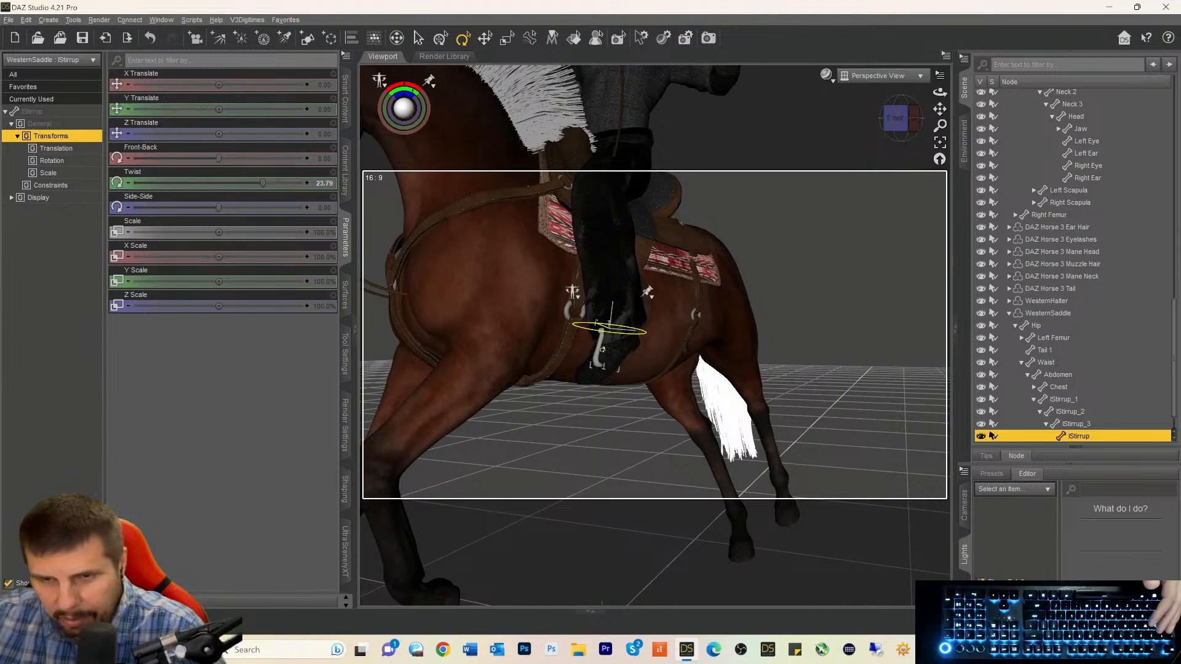
left_click_drag(608, 350, 616, 352)
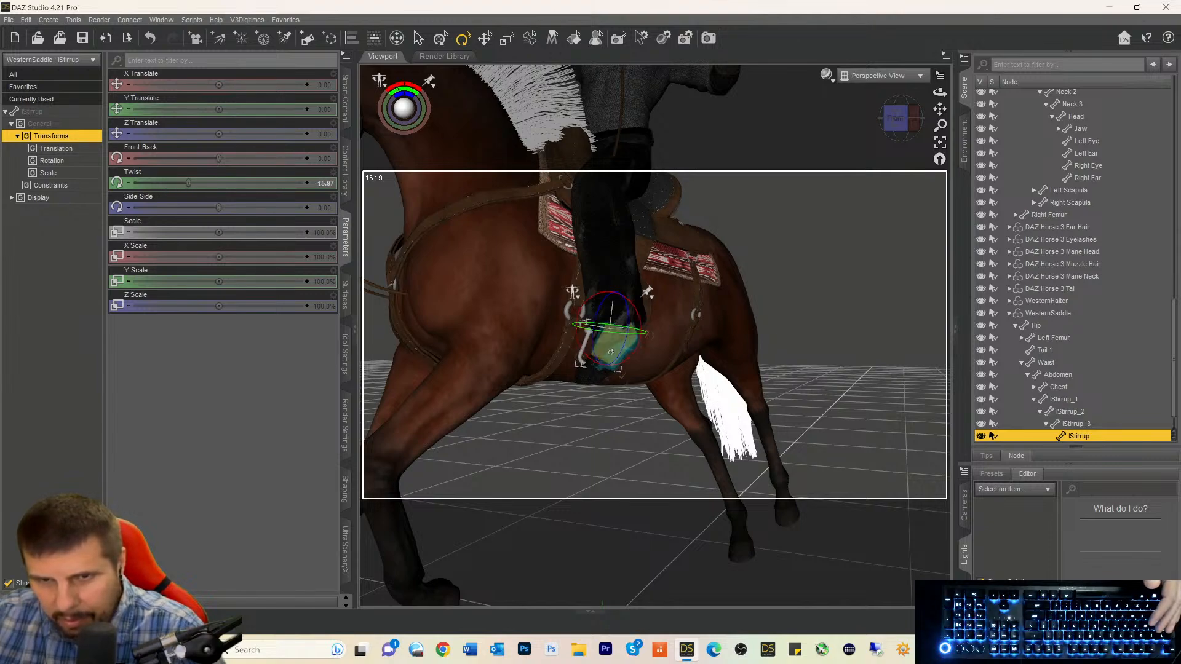
Set Genesis 9's left foot to about 22.75 Bend and 9.35 Twist, and the left thigh's Twist to about -5.43.
left_click(612, 354)
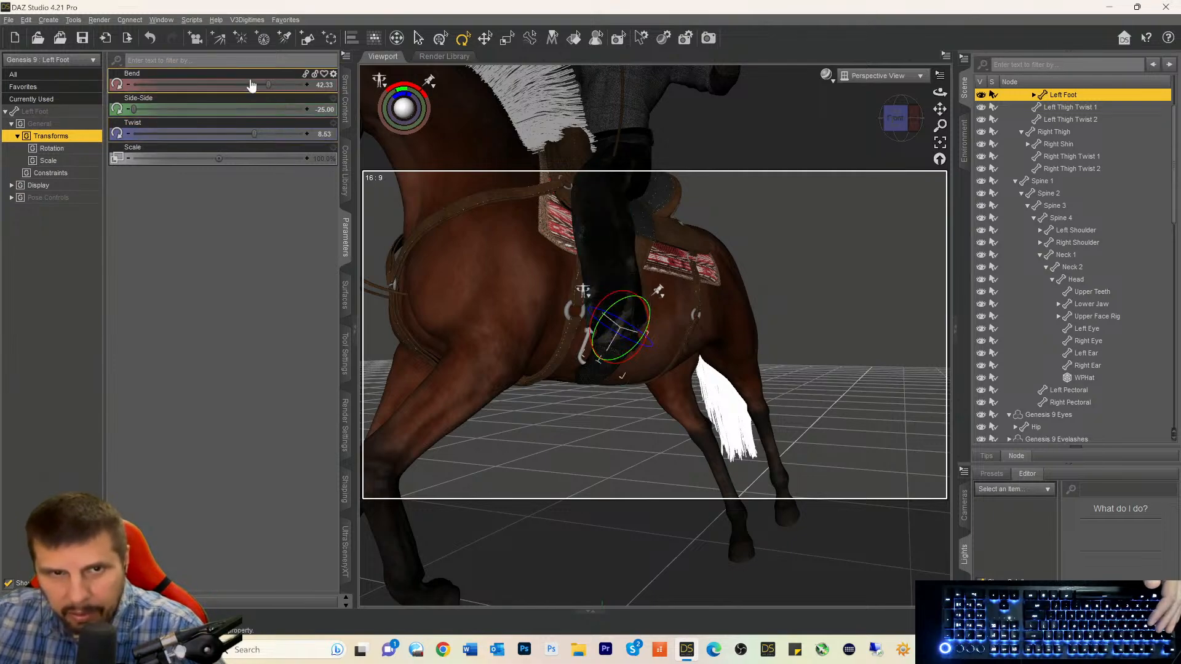
left_click_drag(269, 84, 238, 87)
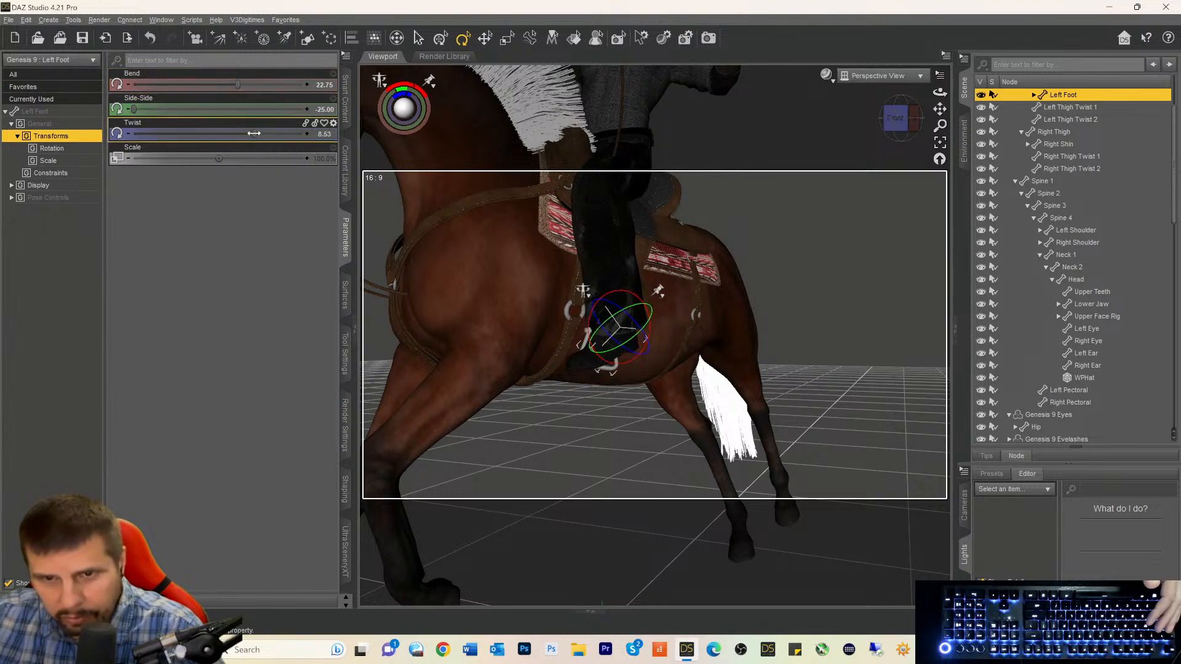
left_click_drag(261, 143, 257, 167)
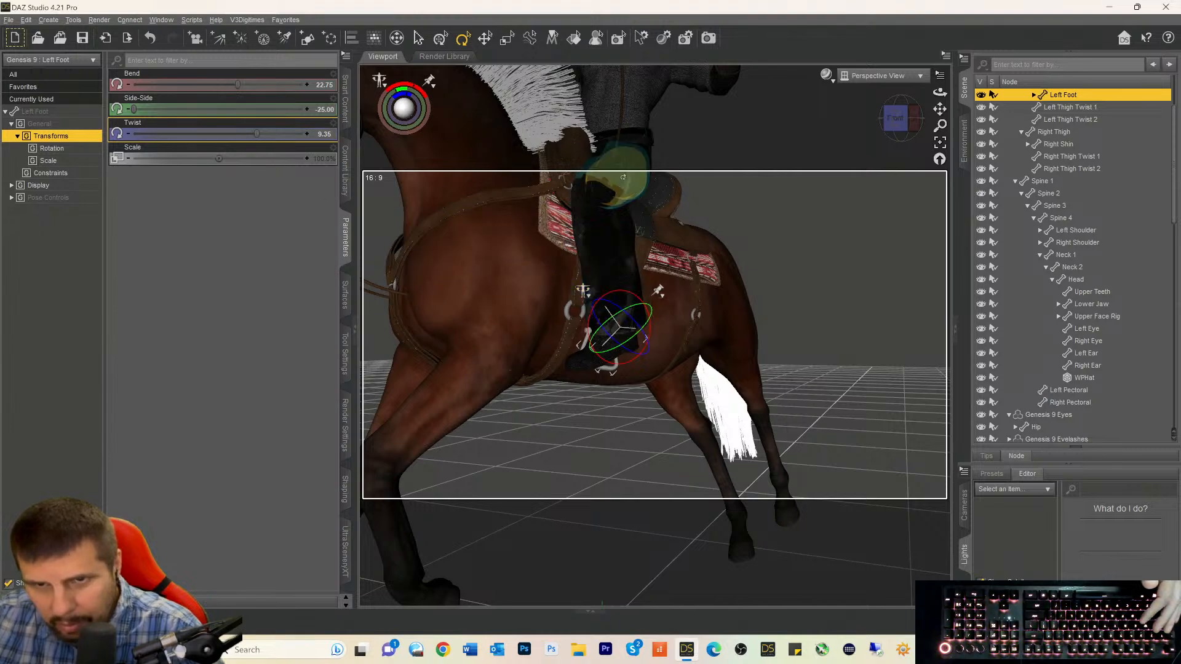
left_click(615, 197)
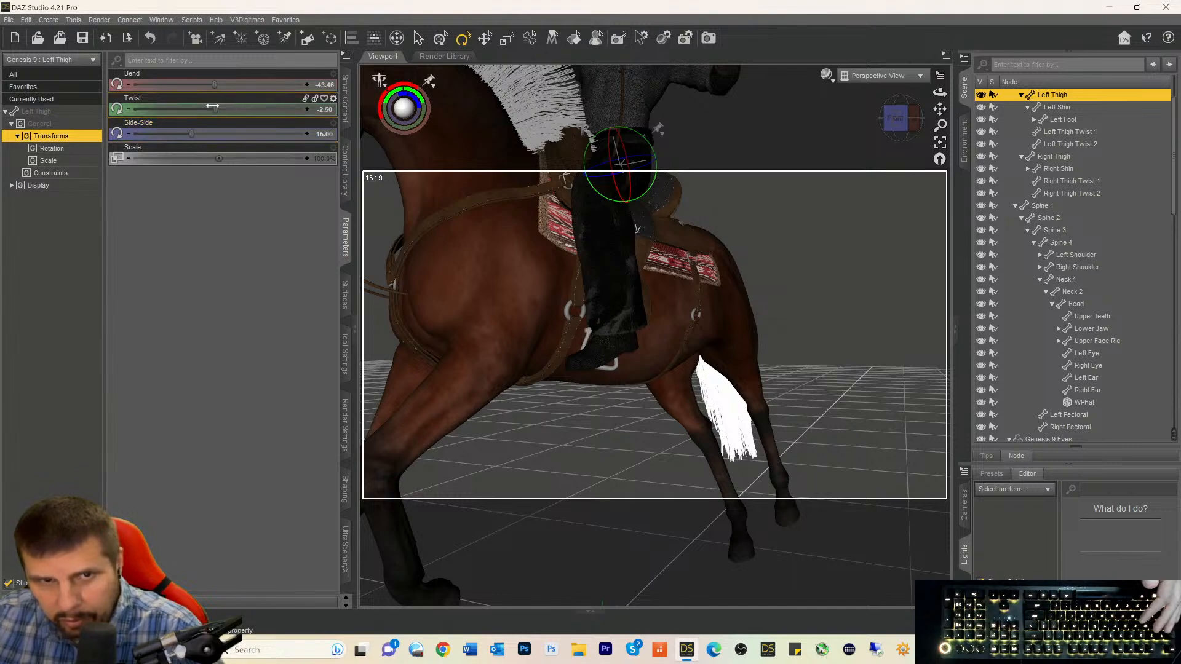
left_click_drag(212, 106, 211, 110)
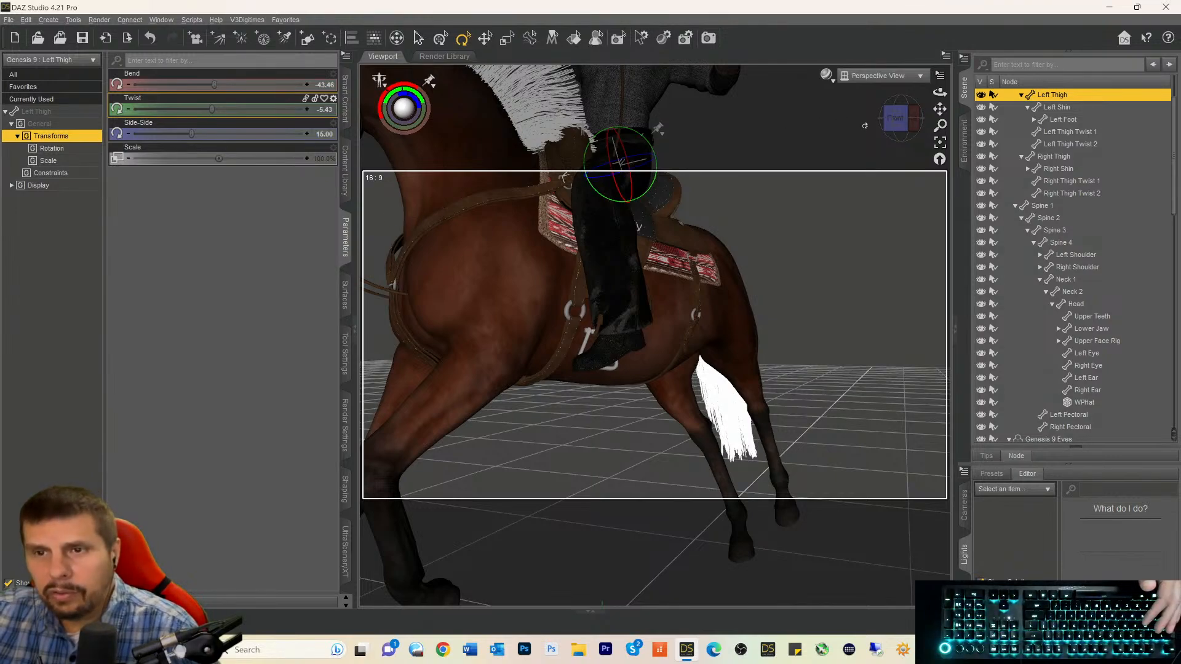
Rotate Genesis 9's right thigh to about -8.15 Twist and -32.17 Side-Side.
left_click_drag(900, 125, 862, 129)
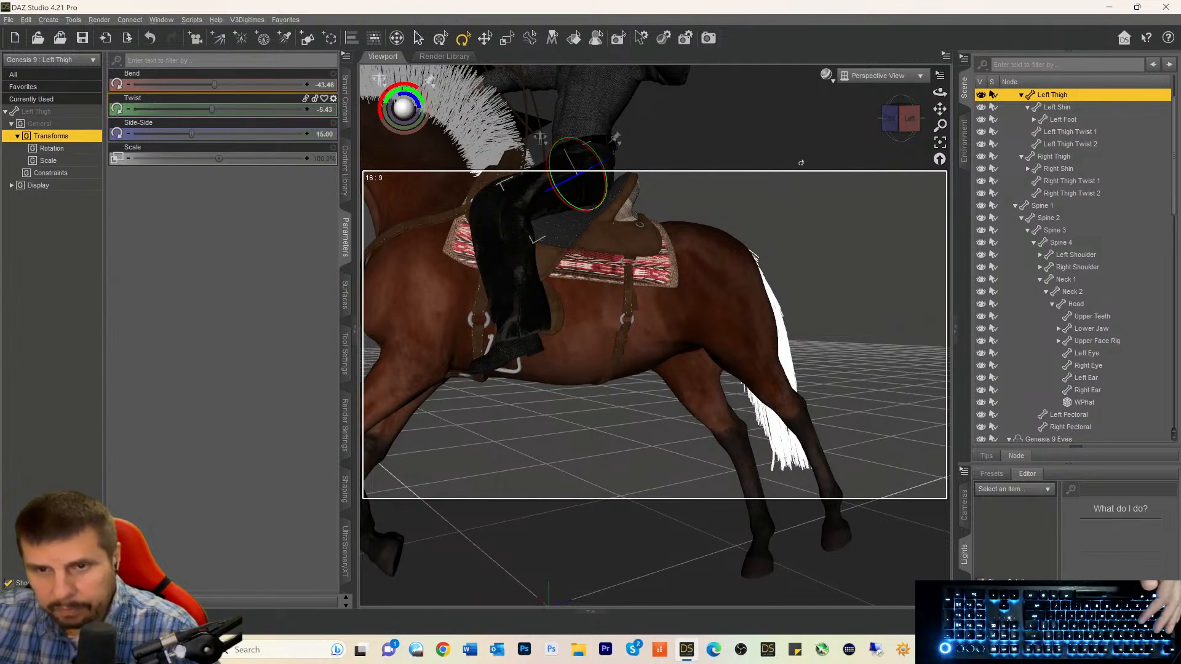
left_click_drag(908, 122, 1011, 126)
left_click_drag(941, 91, 947, 97)
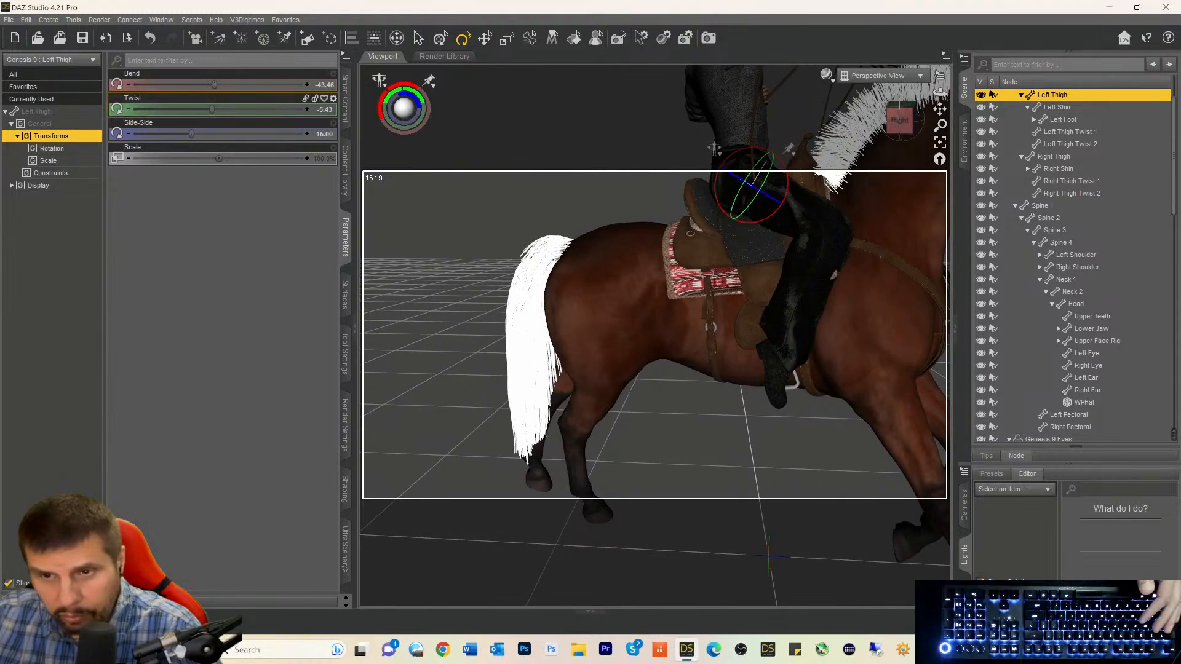
left_click(793, 211)
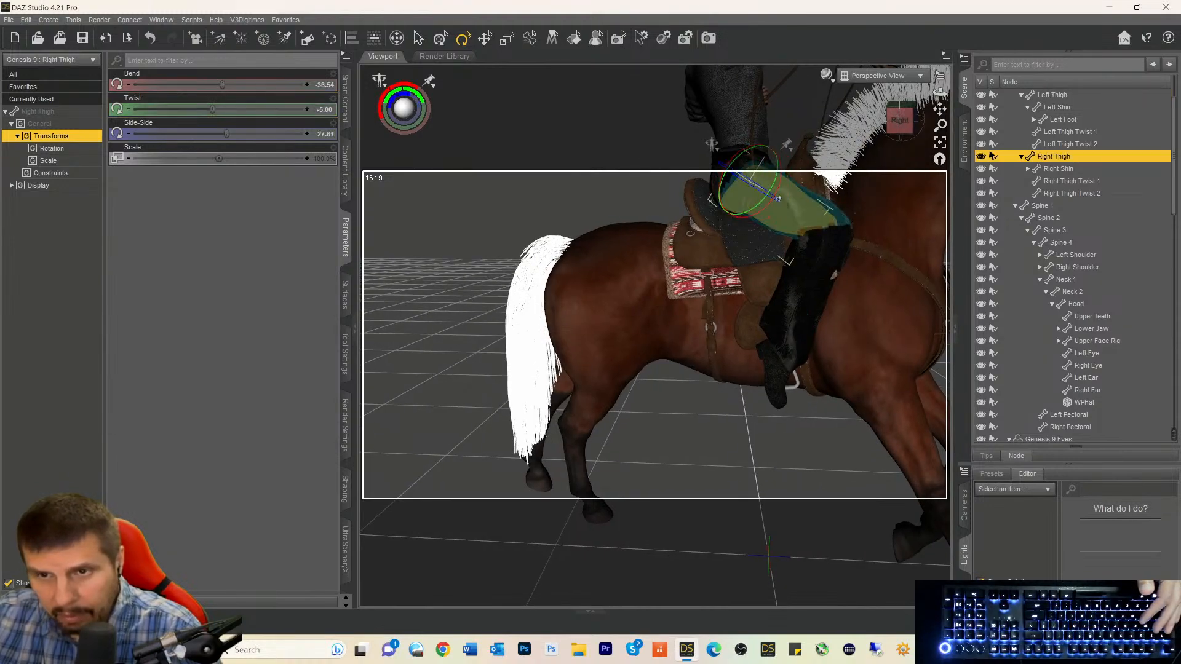
left_click_drag(770, 187, 781, 193)
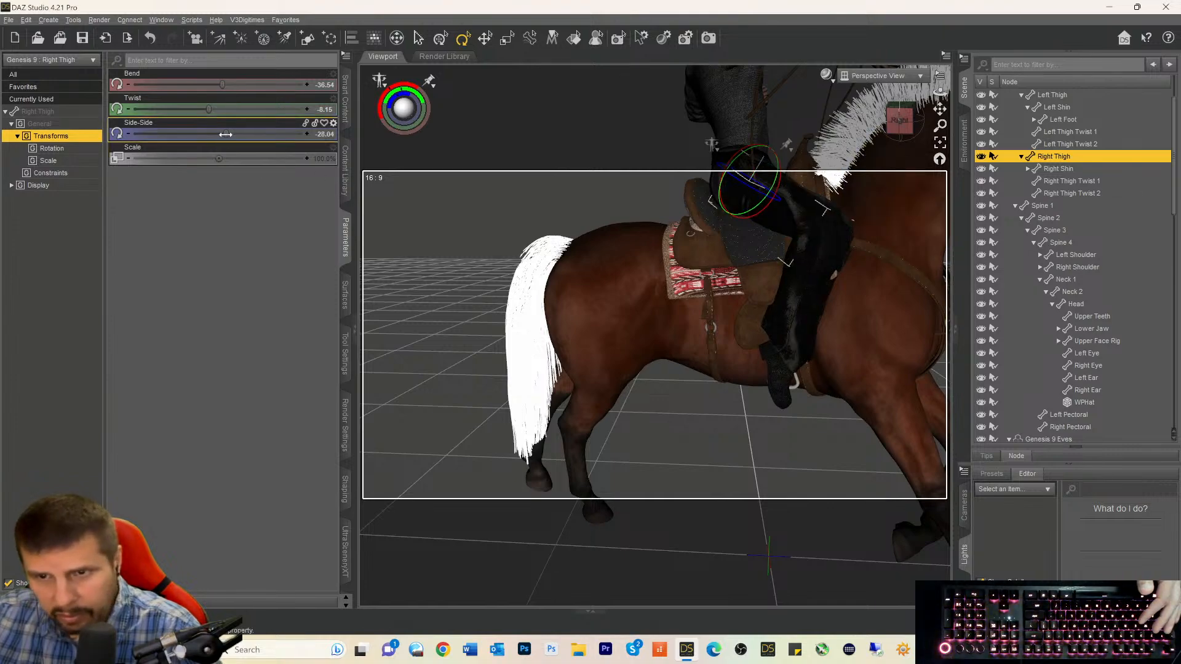
left_click_drag(225, 134, 219, 134)
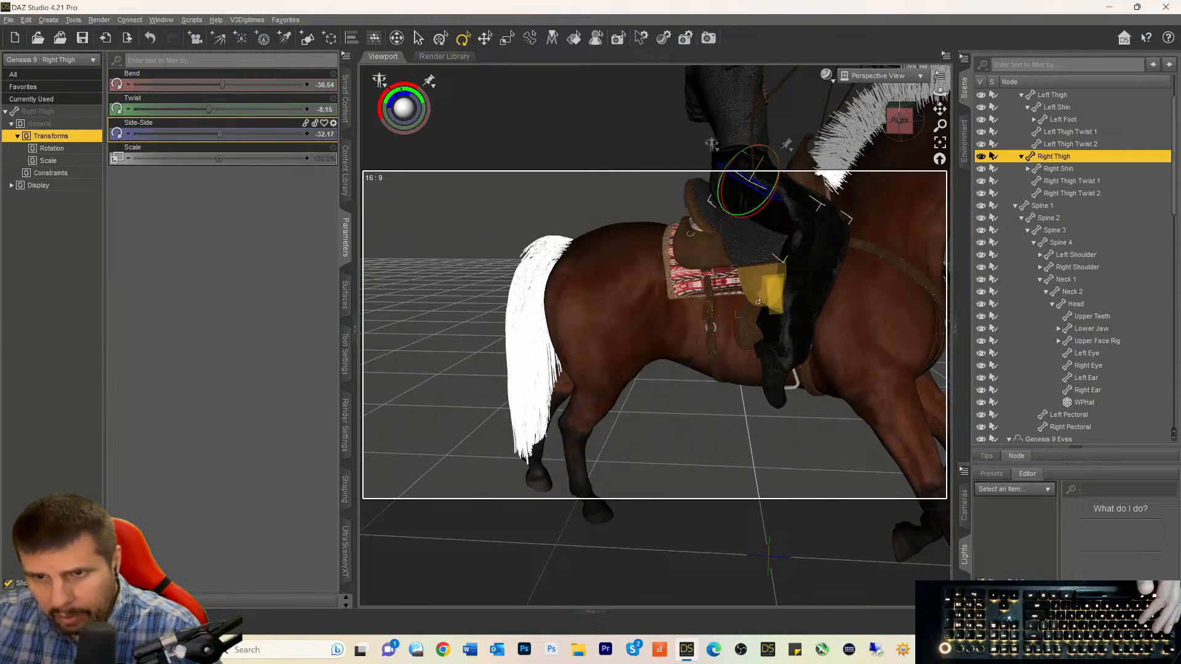
left_click(792, 300)
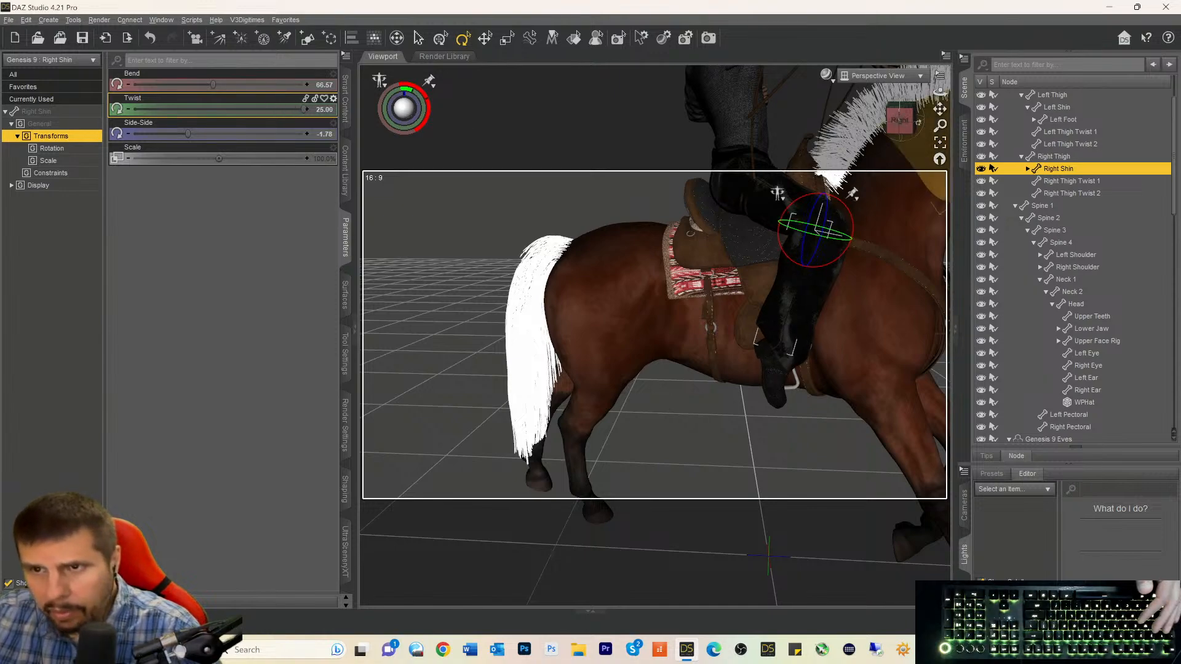
left_click_drag(900, 121, 798, 110)
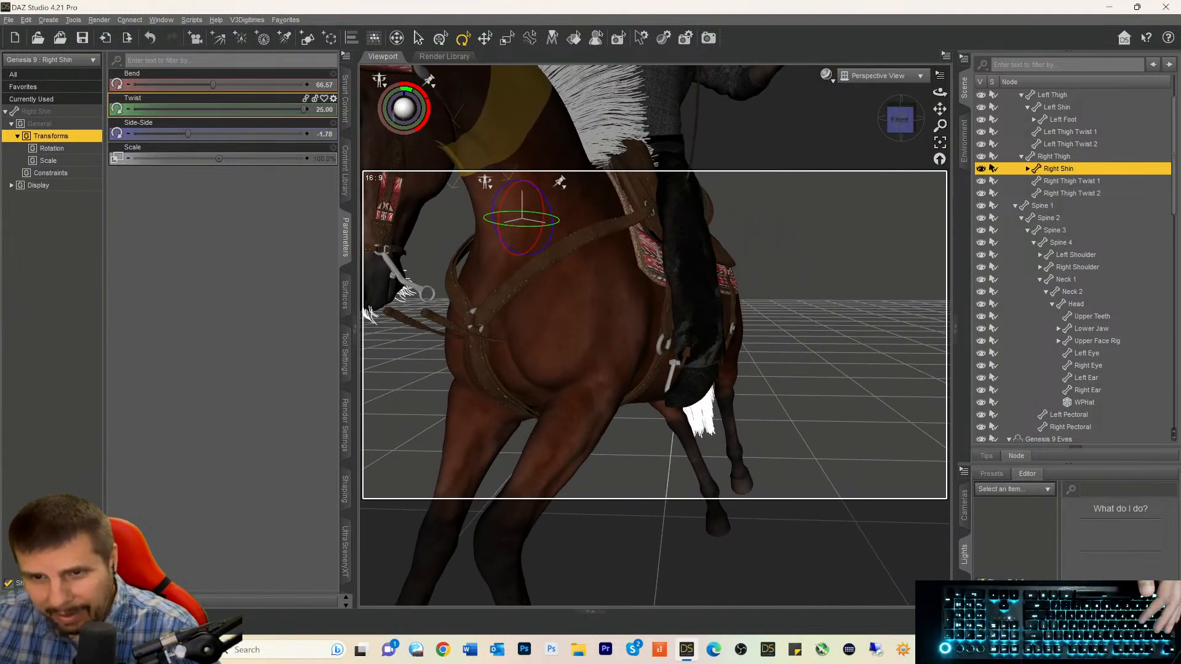
left_click(704, 277)
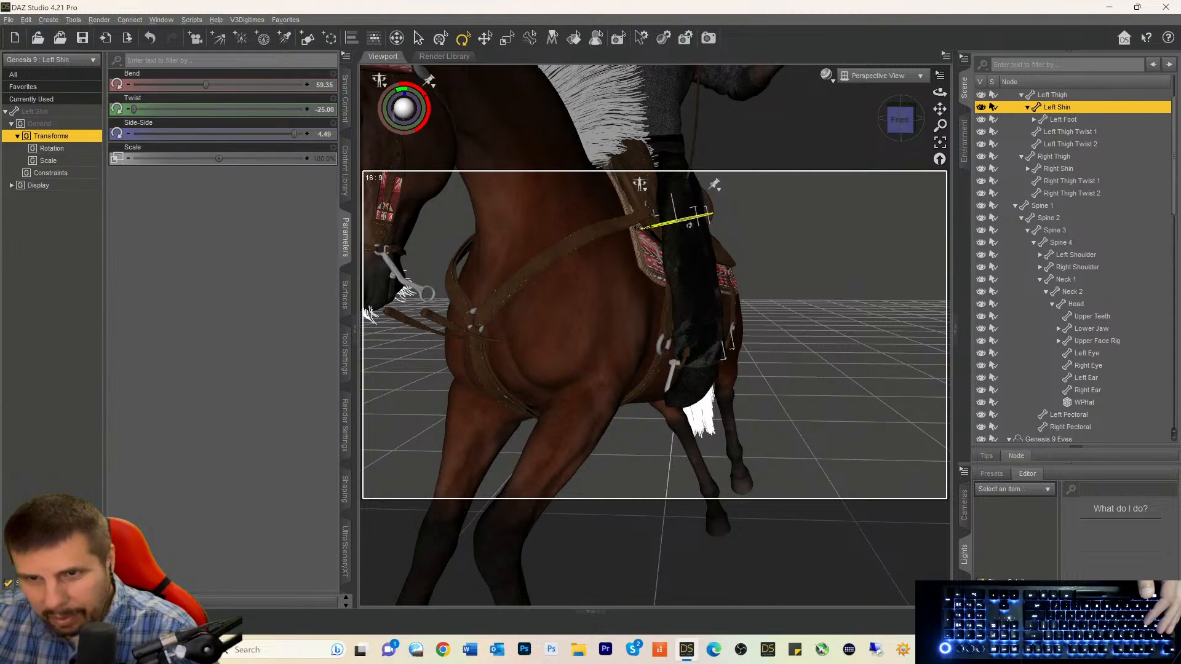
left_click_drag(905, 123, 878, 122)
left_click(791, 134)
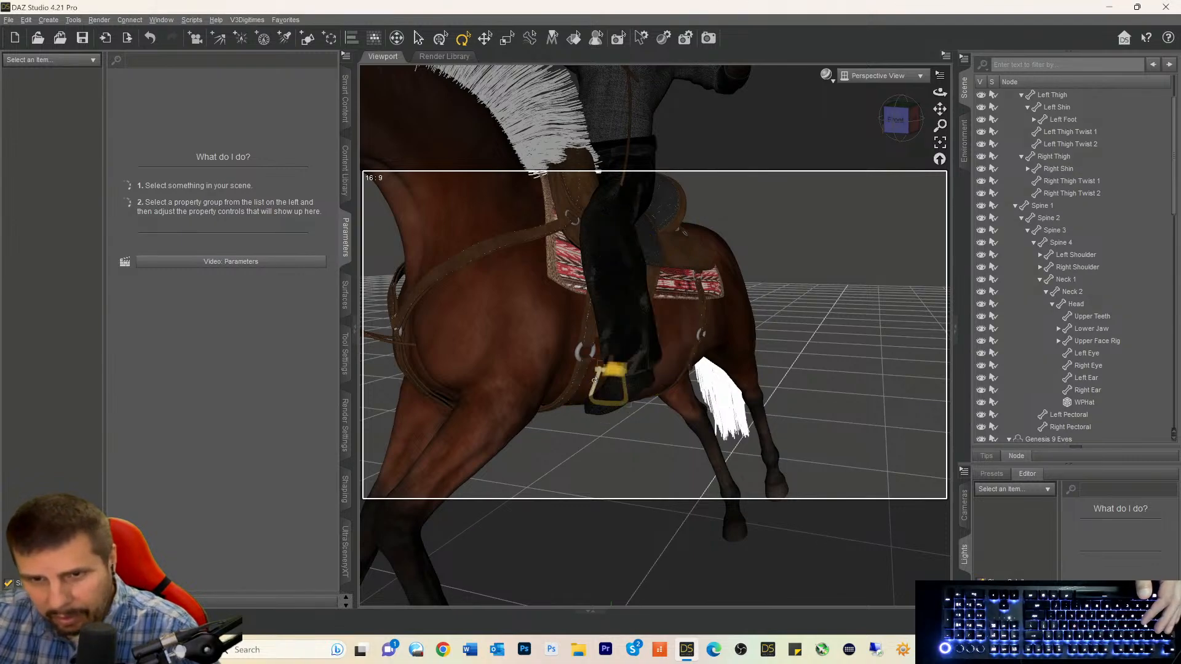
Show only the currently used parameters of the western saddle's left stirrup.
left_click(597, 377)
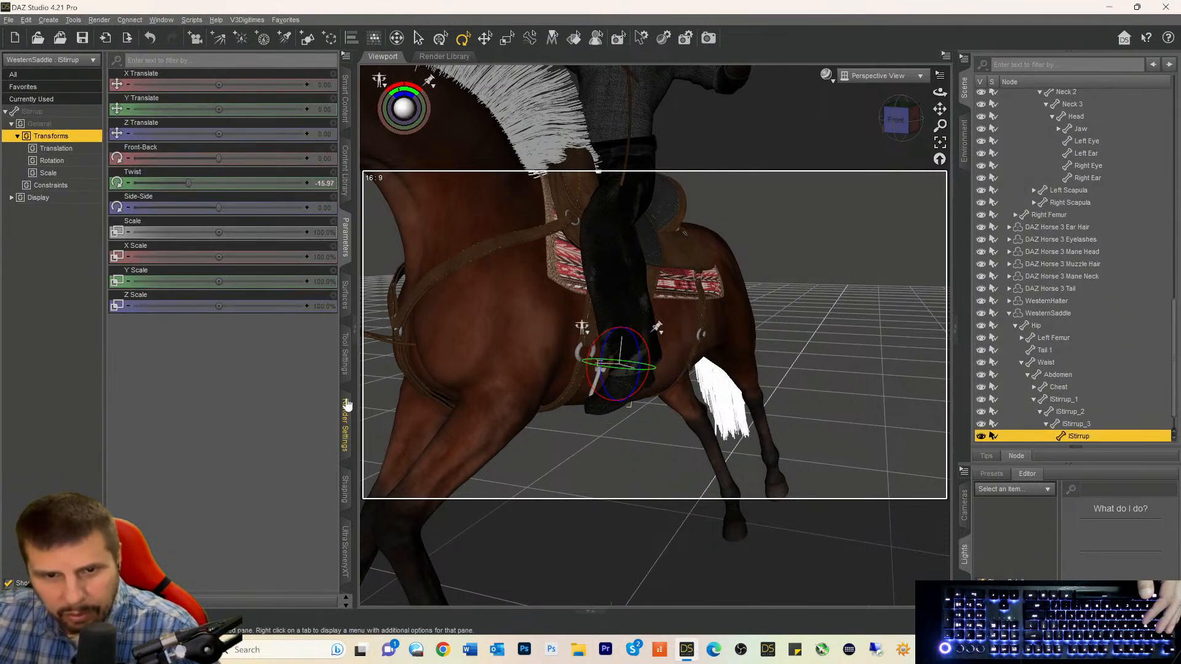
left_click(349, 254)
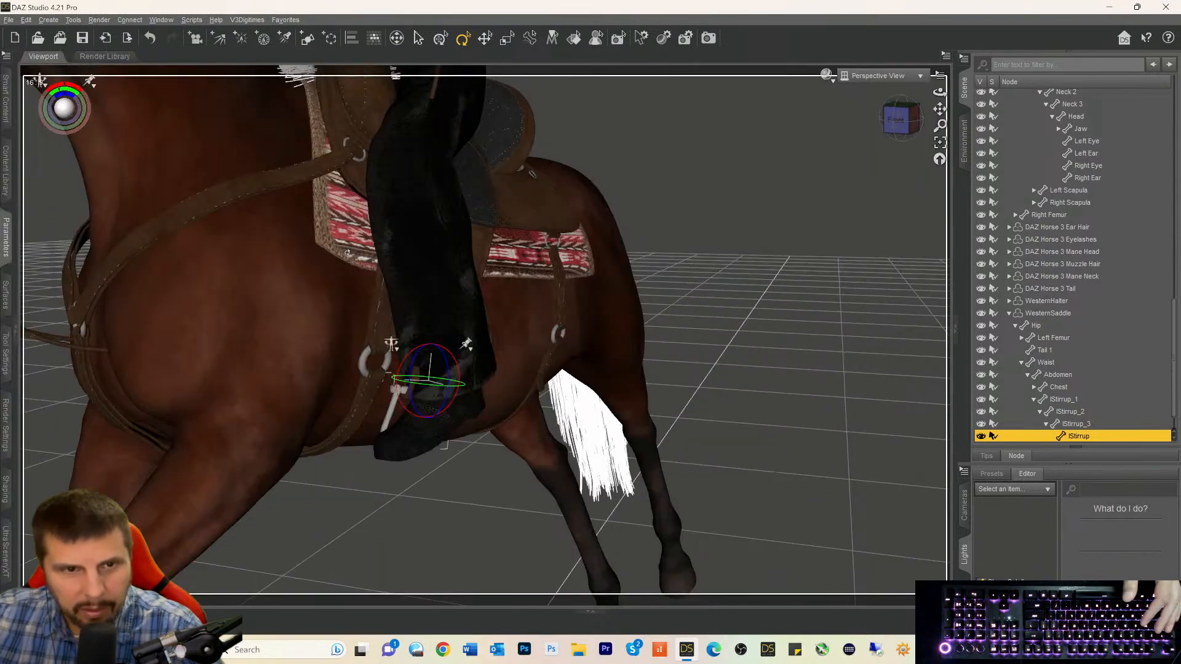
left_click(5, 240)
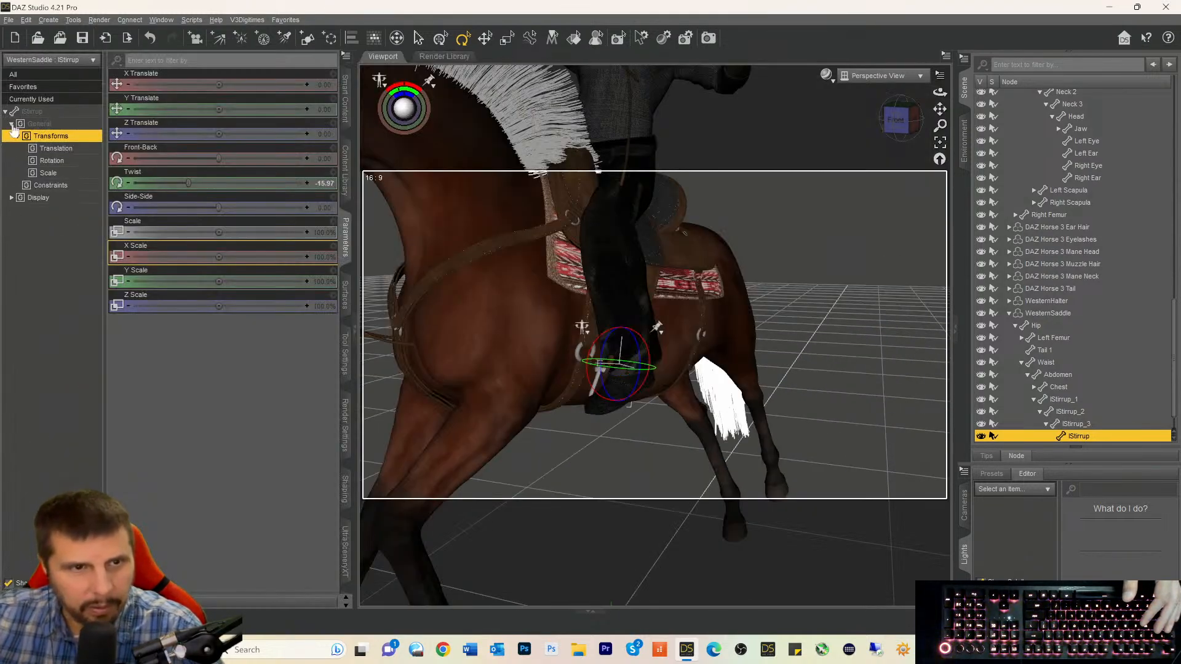
left_click(21, 100)
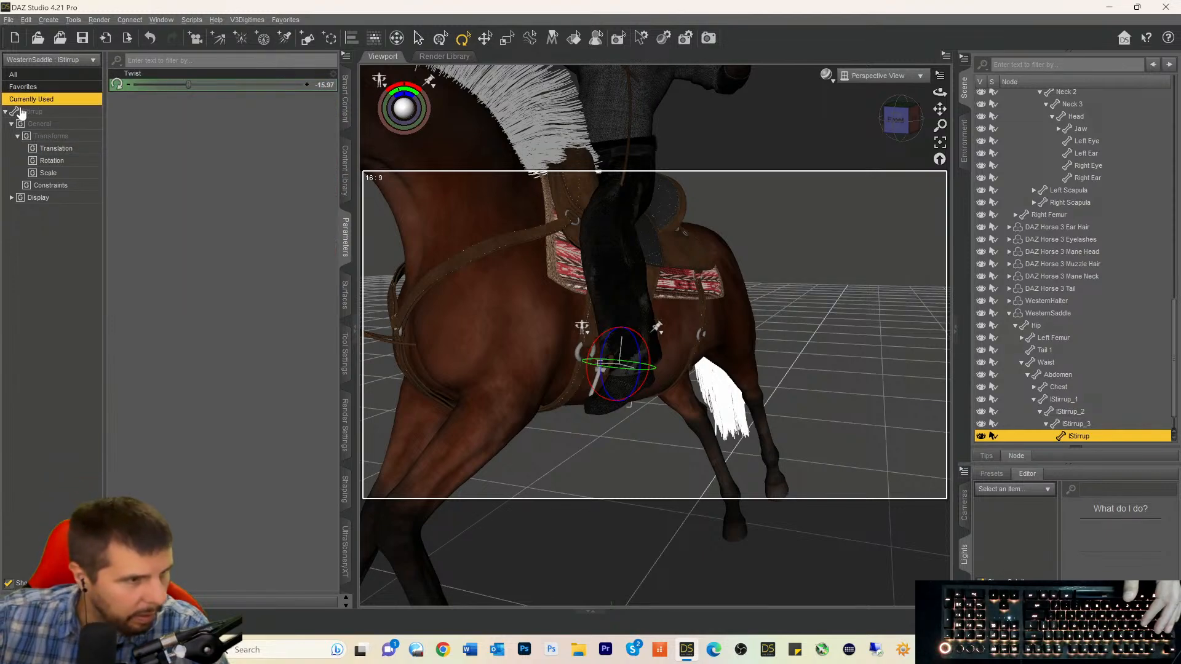
Twist the saddle's lStirrup_2 strap bone slightly toward the rider's left foot.
left_click(1076, 425)
left_click(1071, 412)
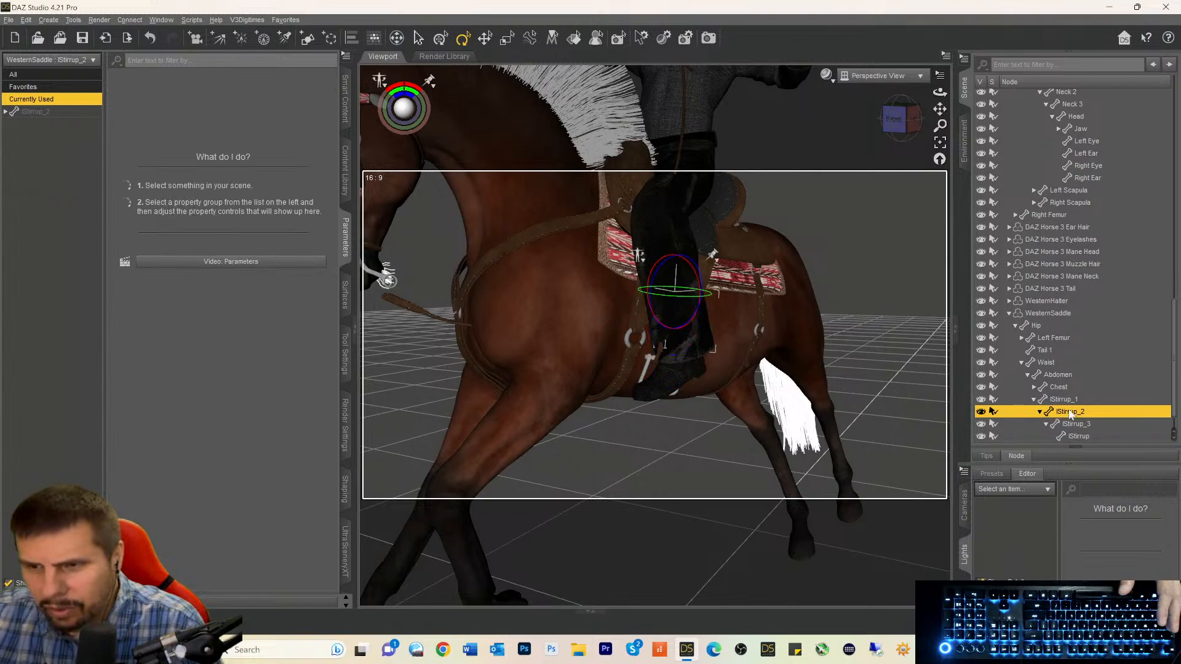
left_click(1065, 401)
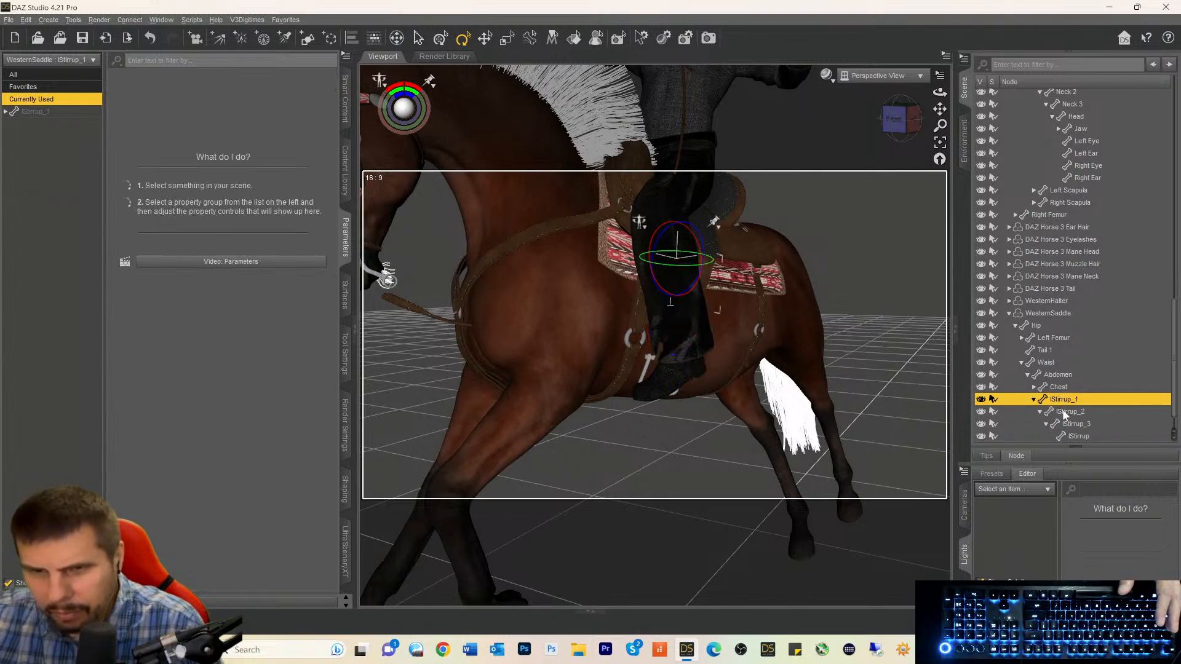
left_click(1065, 413)
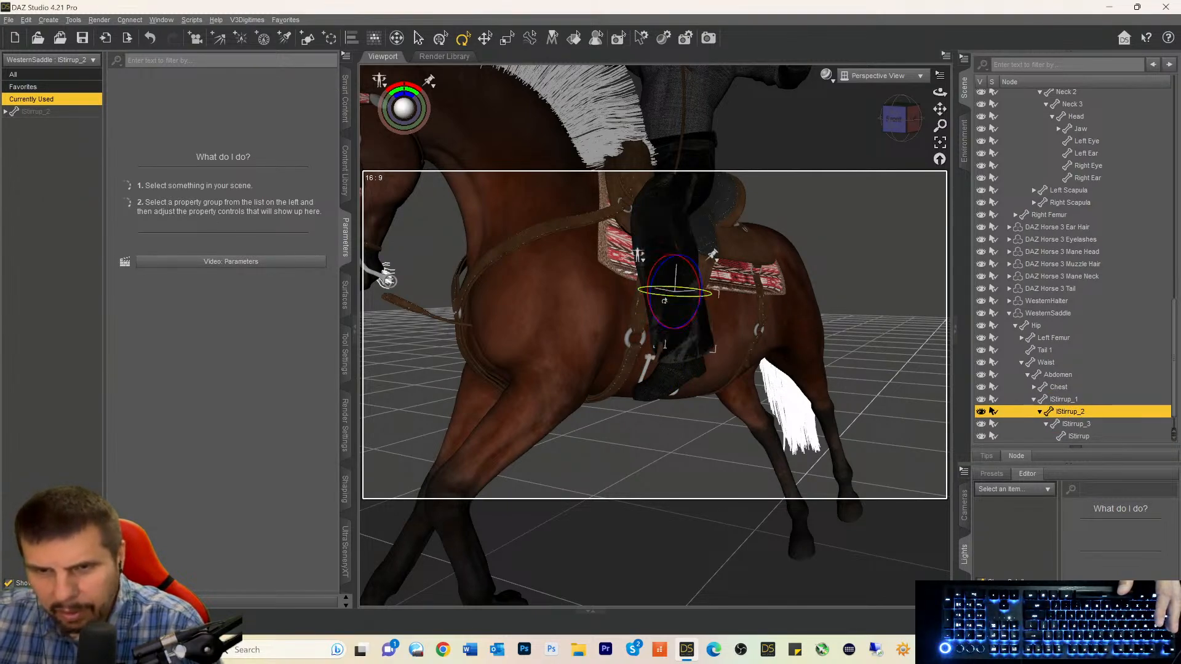
mouse_move(664, 300)
left_mouse_down()
mouse_move(649, 299)
mouse_move(661, 308)
left_mouse_up()
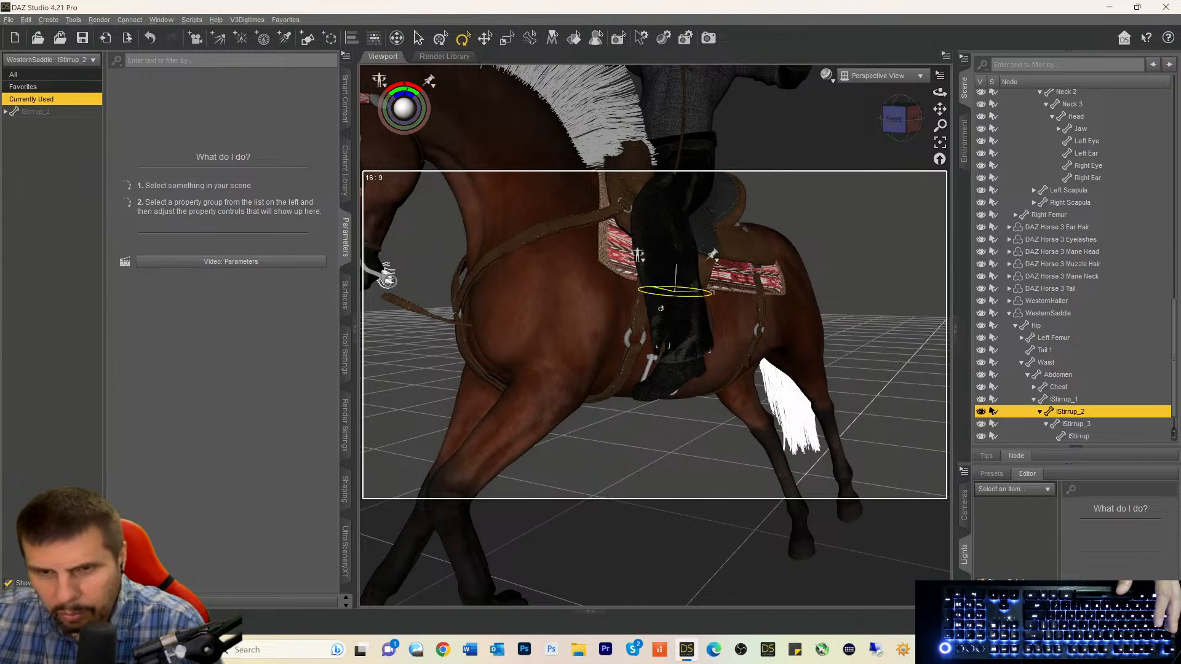
Twist the saddle's lStirrup_3 strap bone slightly and set the lStirrup bone's Twist to about -13.68.
left_click(1065, 424)
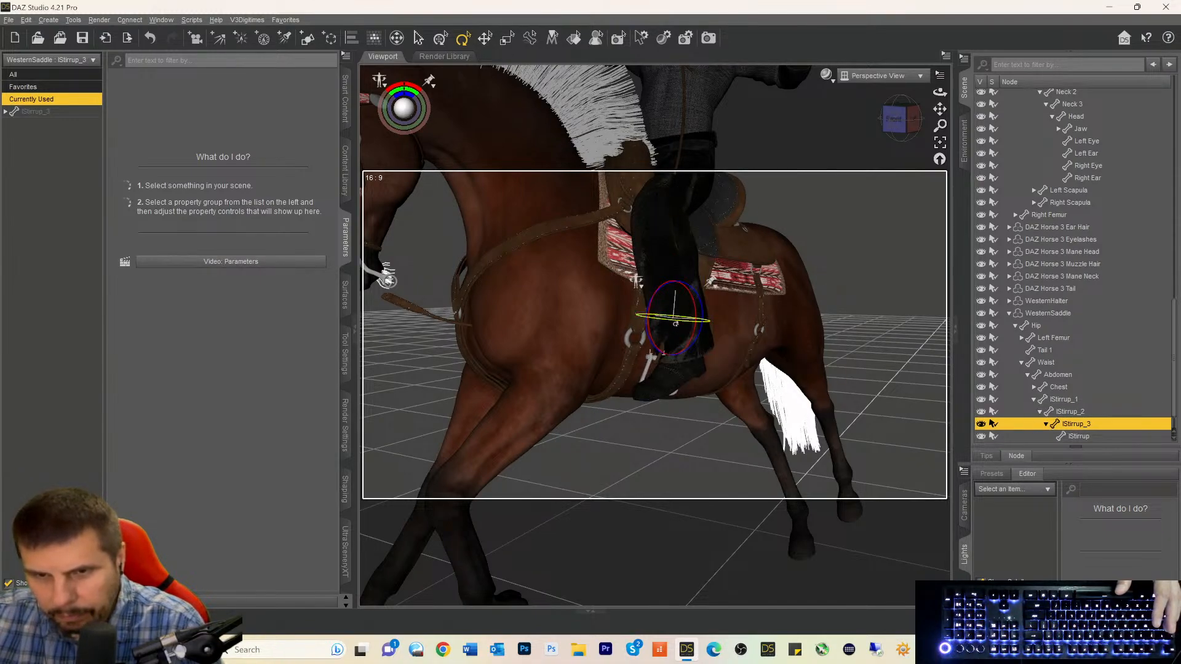
left_click_drag(675, 323, 668, 322)
left_click(1071, 436)
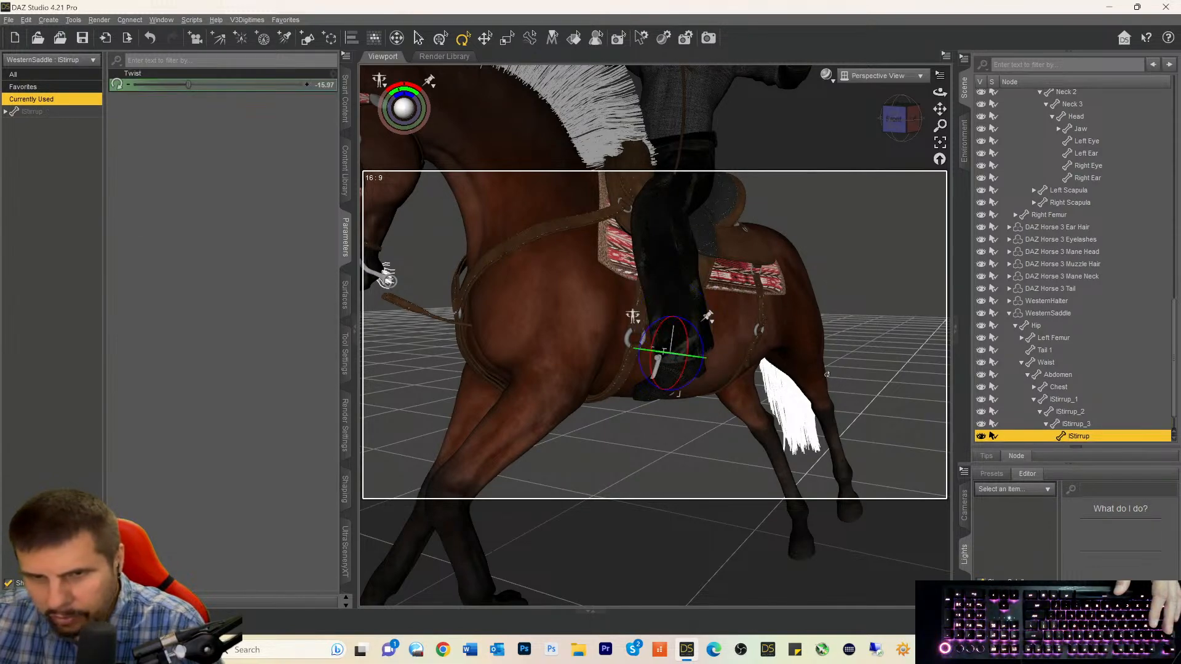
mouse_move(677, 357)
left_mouse_down()
mouse_move(689, 360)
mouse_move(685, 373)
left_mouse_up()
Rotate Genesis 9's left foot into the stirrup, to about 21.47 Bend and 27.64 Twist.
left_click(685, 374)
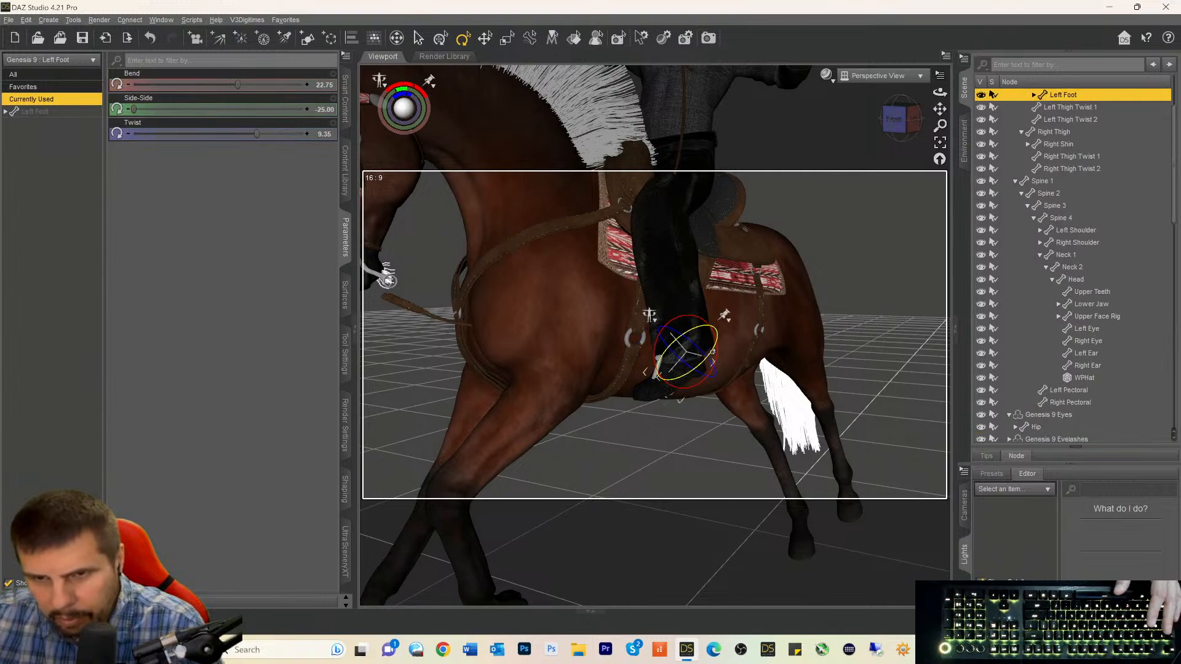
left_click_drag(655, 376, 657, 371)
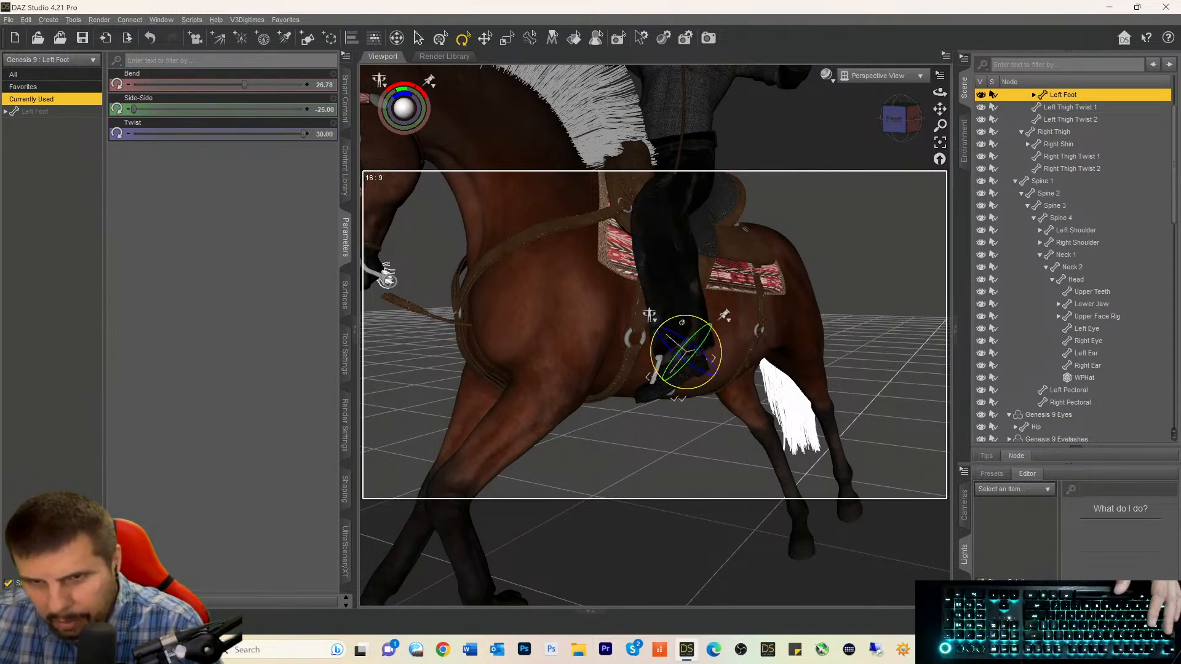
left_click_drag(656, 369, 652, 370)
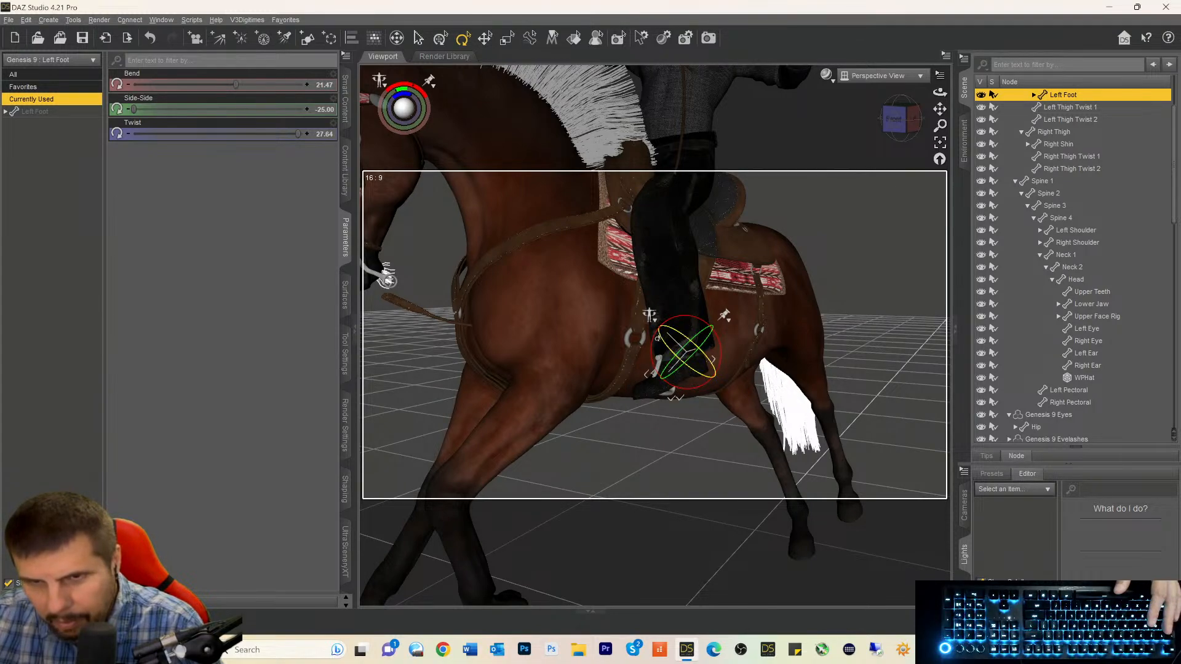
scroll(1047, 416, "down", 6)
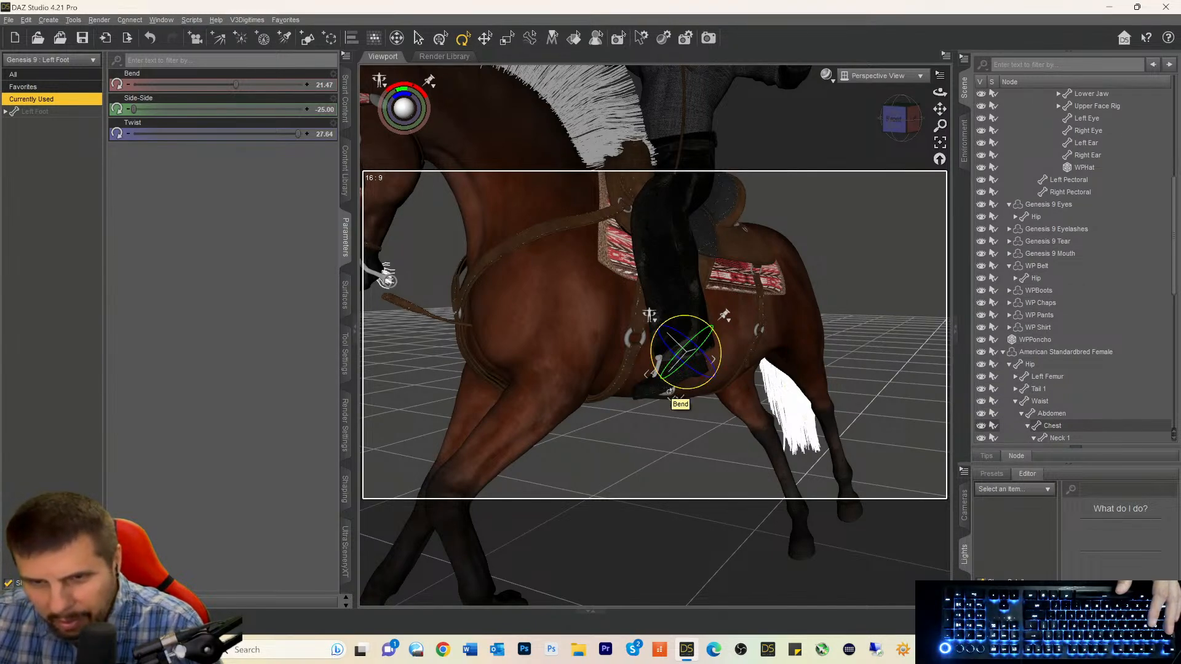
Rotate the western saddle's rStirrup_1 strap bone on the rider's right side to about -5.88 Twist.
left_click(670, 395)
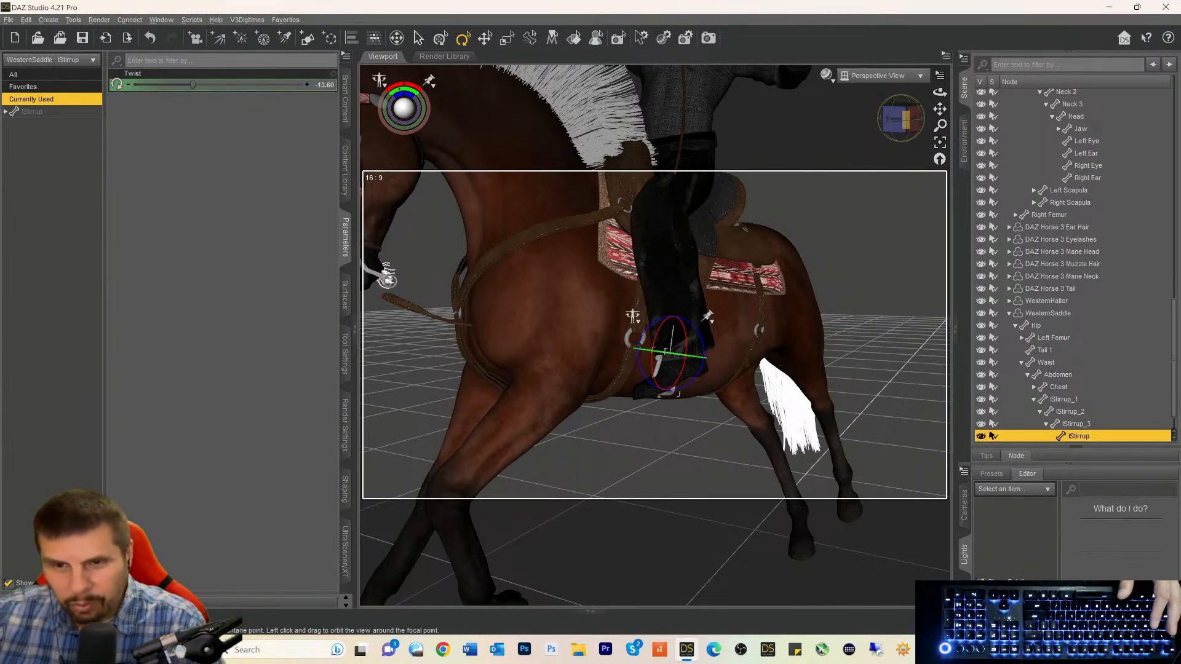
mouse_move(902, 128)
left_mouse_down()
mouse_move(938, 137)
mouse_move(914, 119)
mouse_move(898, 133)
left_mouse_up()
scroll(774, 284, "up", 2)
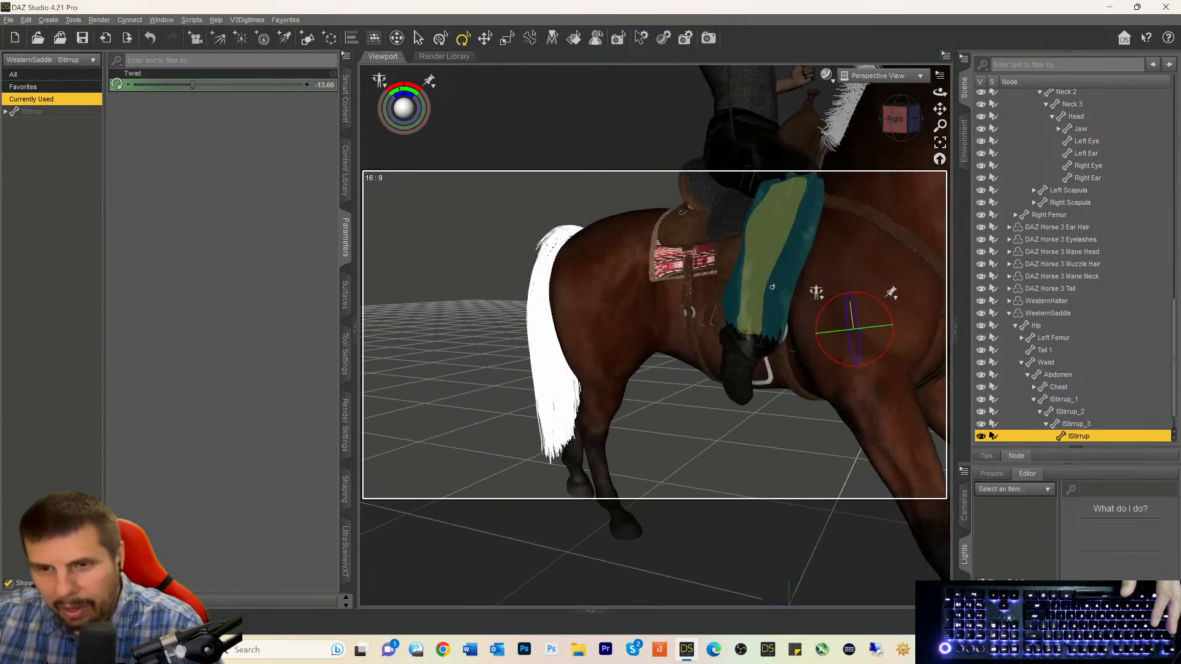
left_click_drag(939, 111, 900, 123)
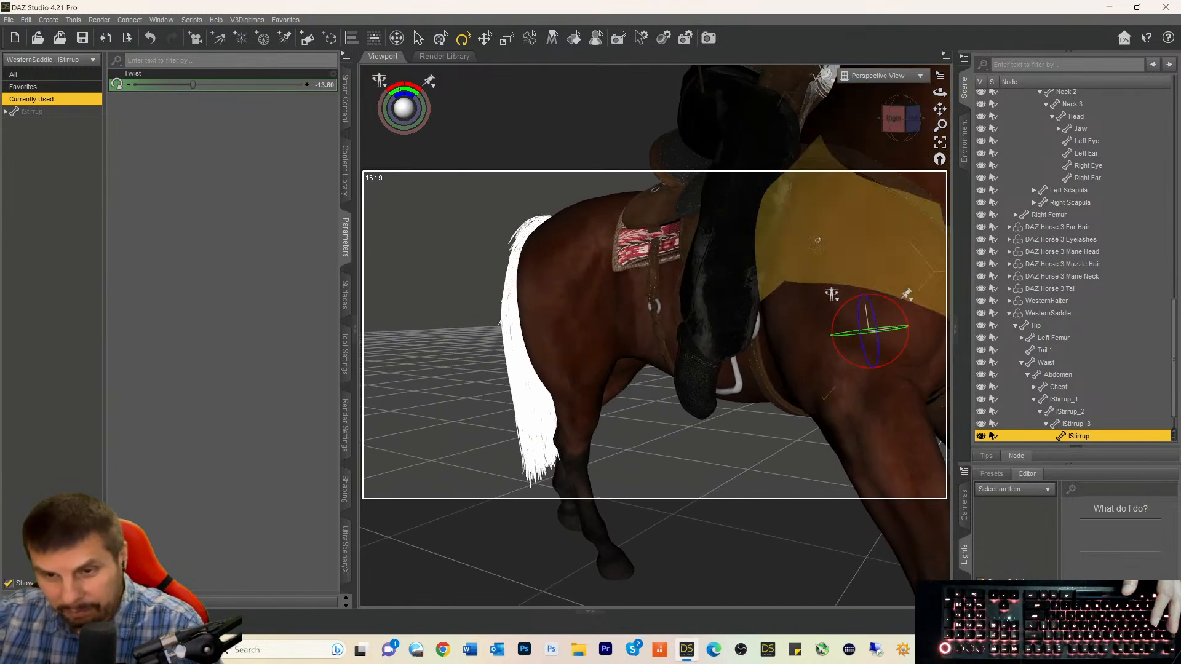
left_click(731, 376)
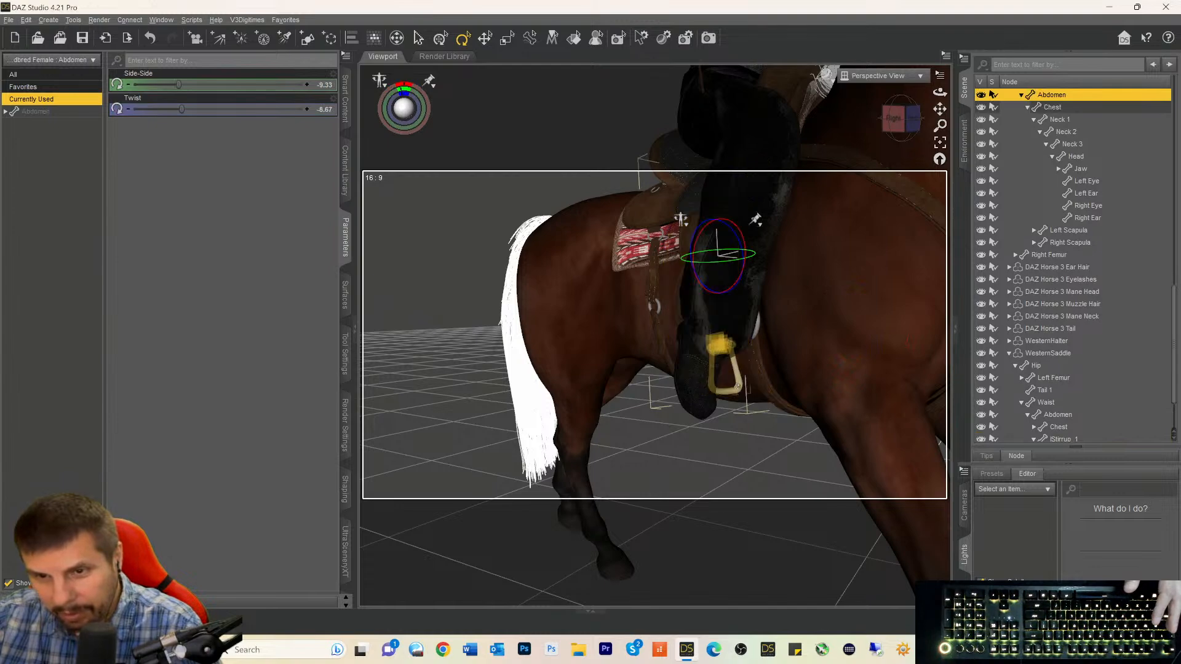
left_click(722, 346)
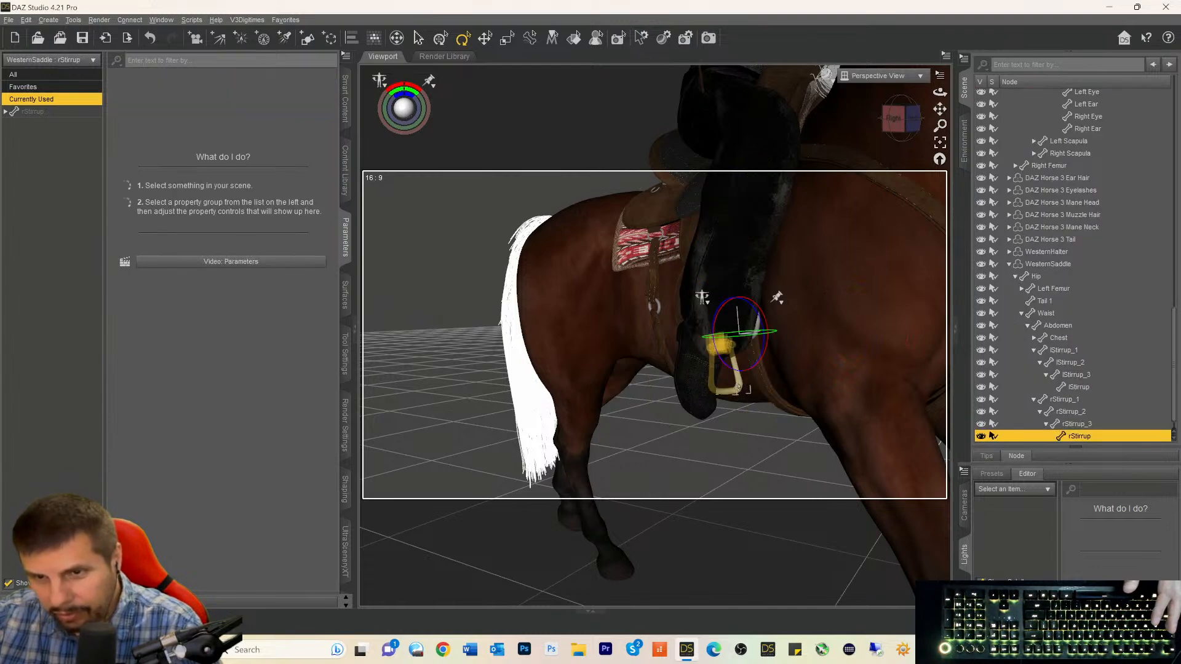
left_click(1068, 399)
left_click_drag(760, 220, 730, 235)
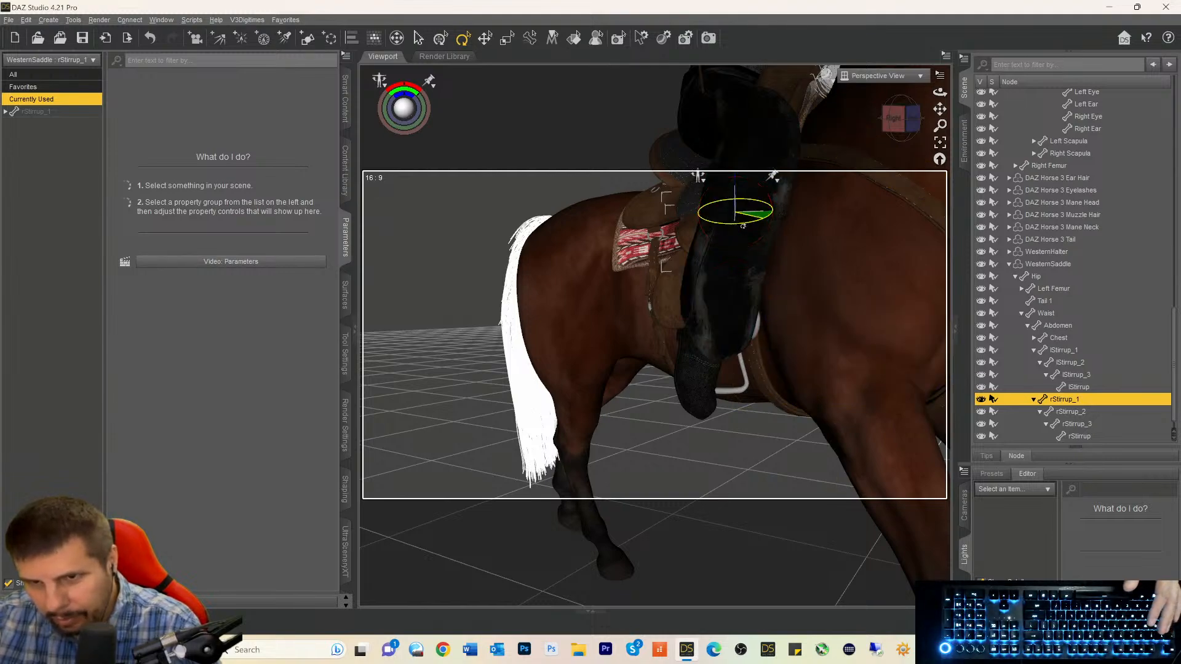
left_click_drag(743, 225, 784, 221)
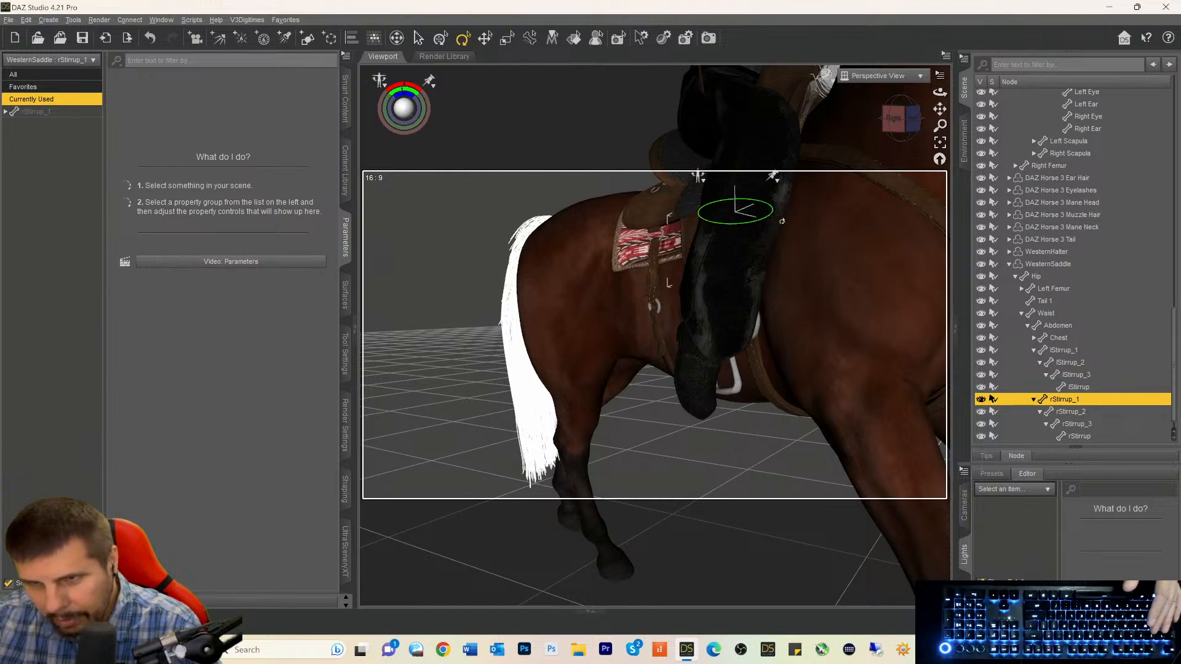
Swing the saddle's rStirrup_1 strap bone toward the horse's front, with its Twist at about -5.72.
left_click(1052, 413)
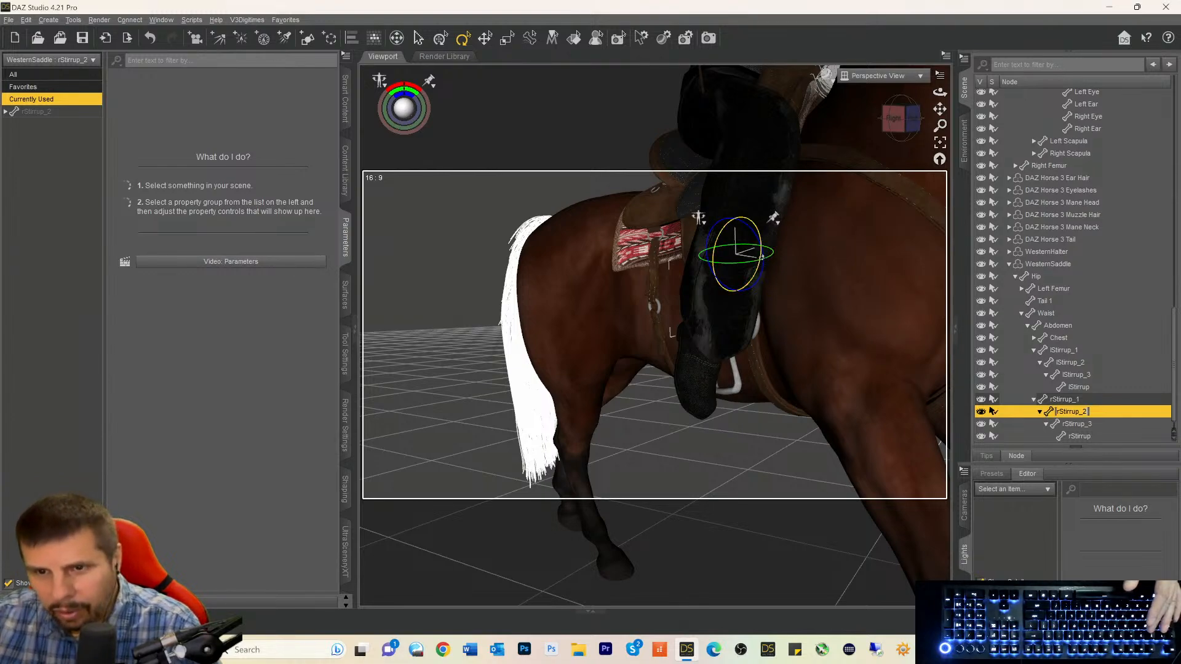
left_click(1062, 401)
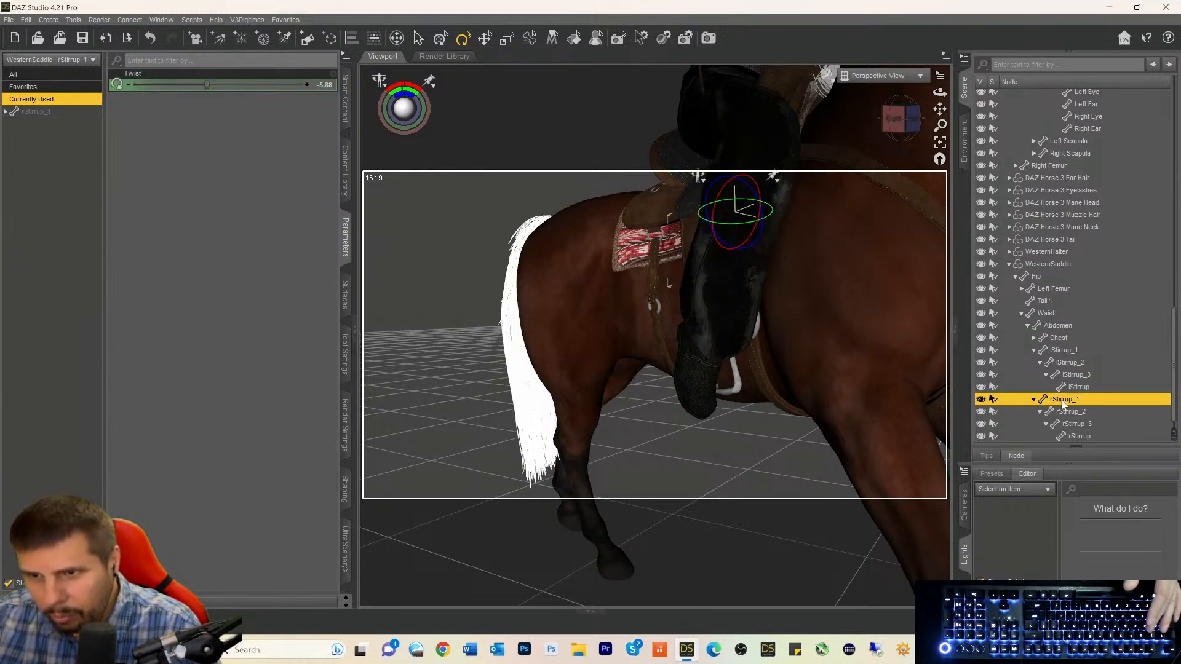
left_click(1075, 389)
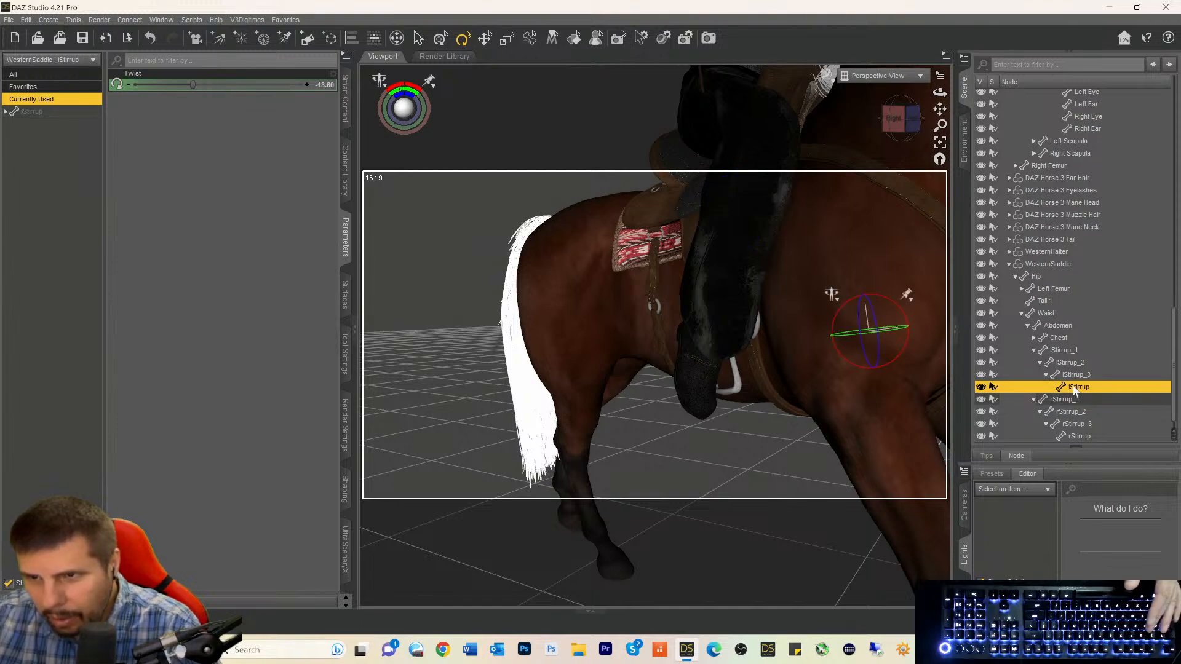
left_click(1066, 399)
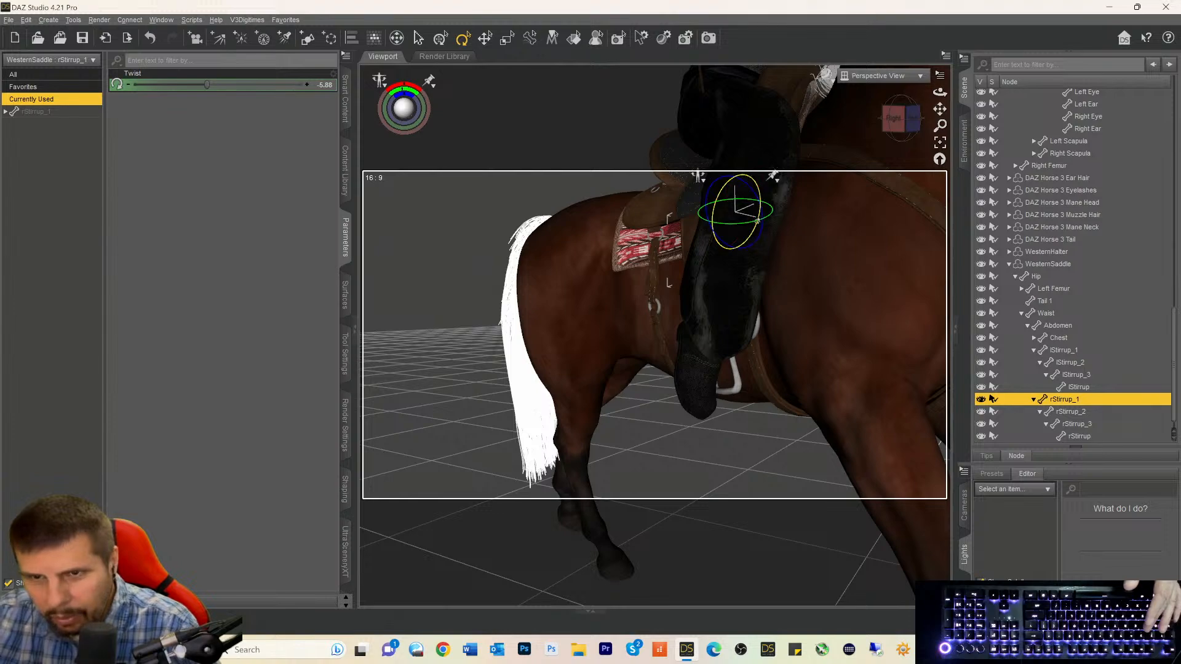
left_click_drag(761, 220, 758, 219)
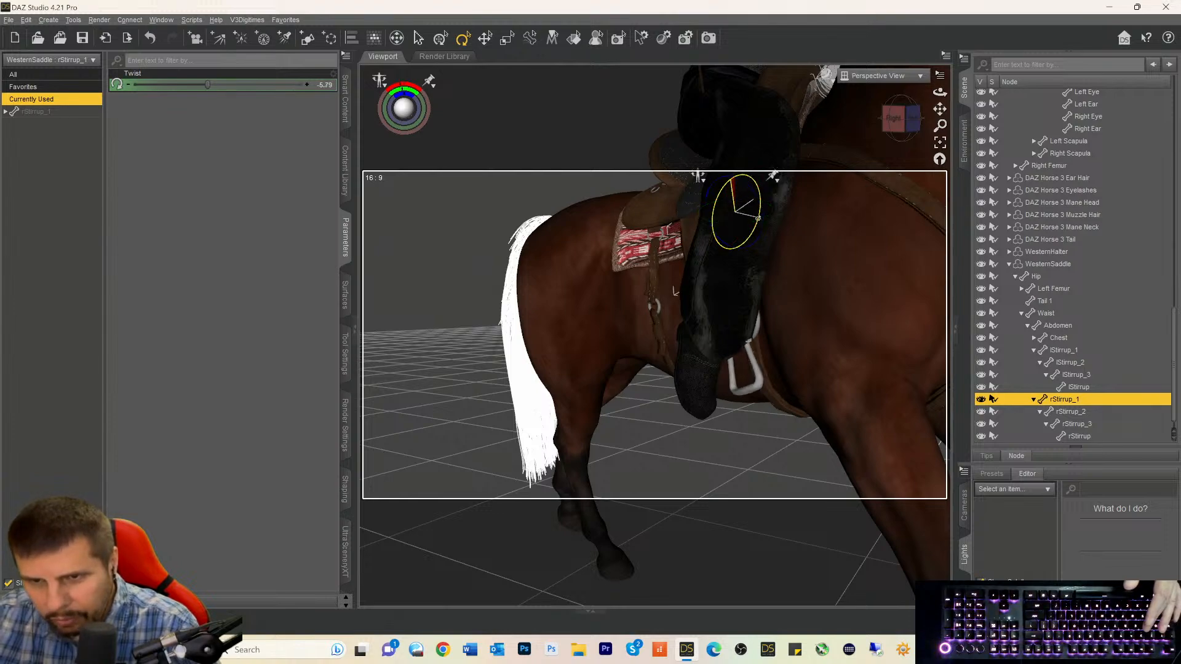
left_click_drag(675, 290, 678, 294)
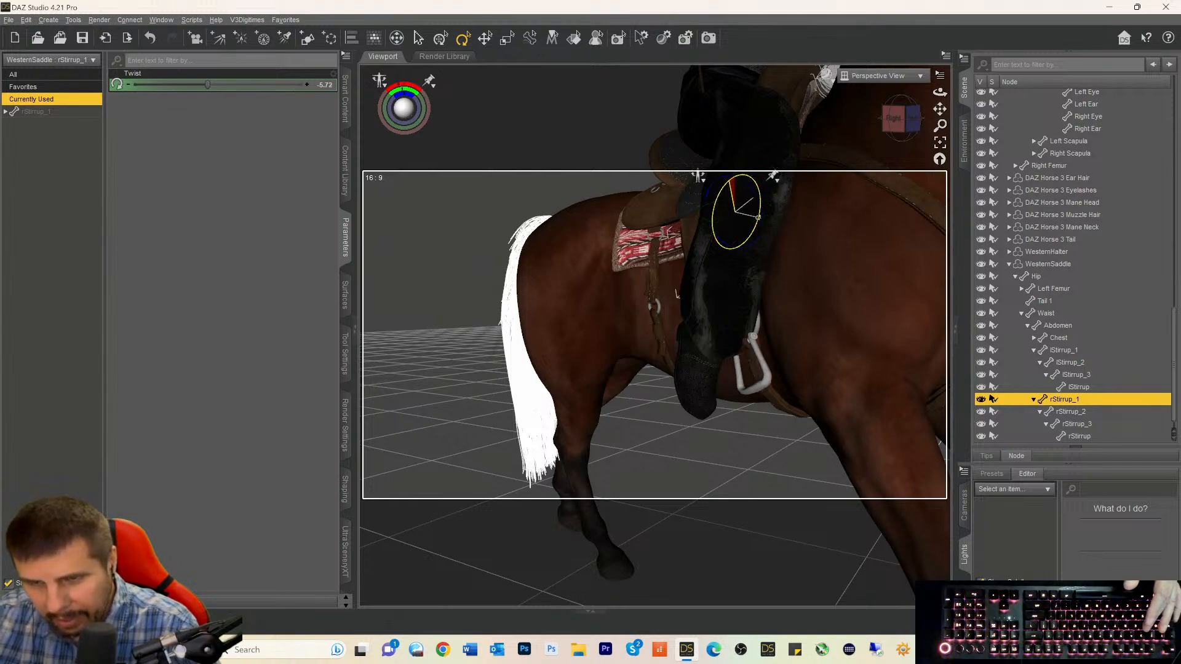
left_click_drag(758, 217, 758, 219)
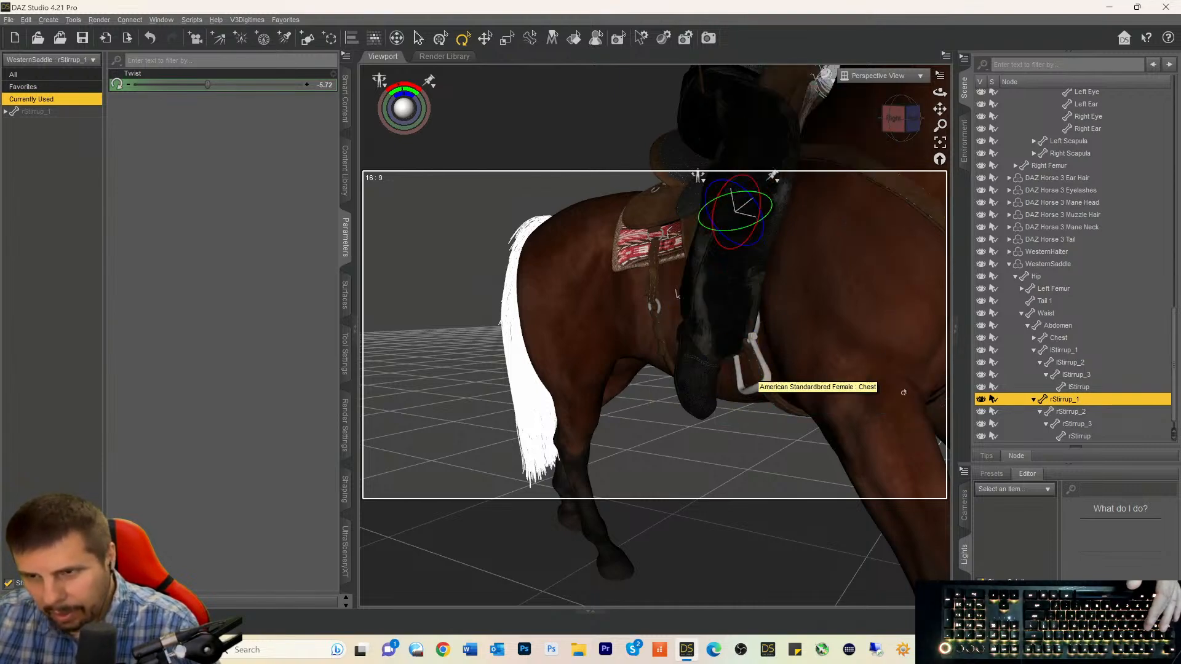
Rotate the saddle's rStirrup_2 and rStirrup_3 strap bones to turn the right stirrup toward the rider's foot.
left_click(1072, 413)
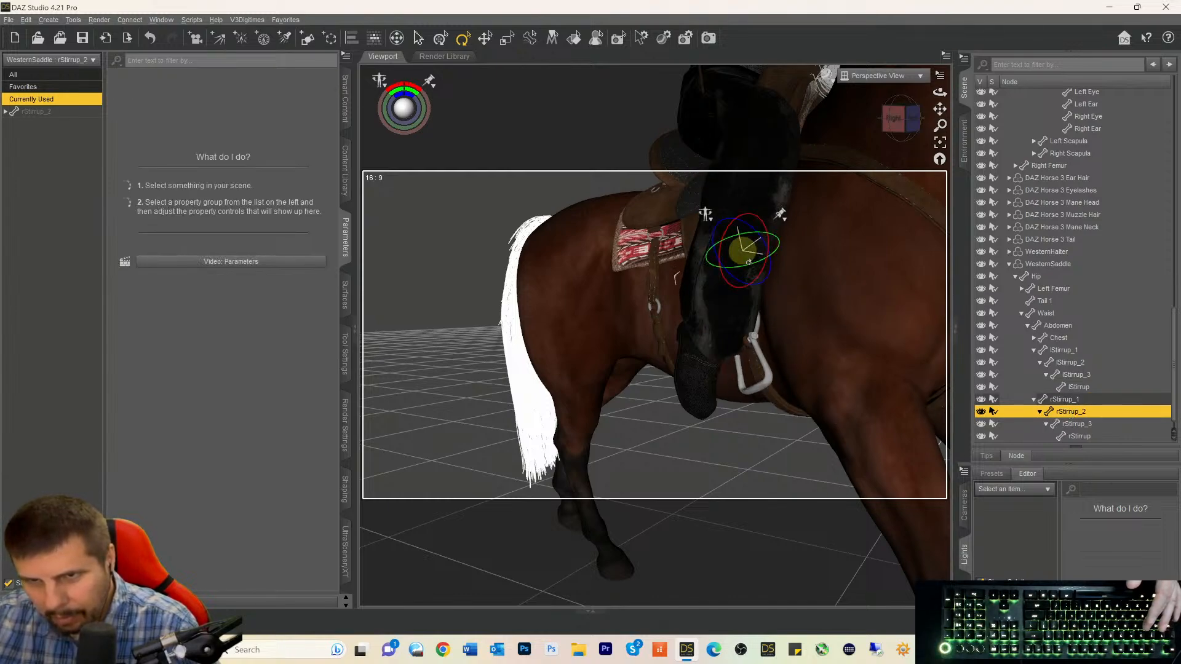
left_click_drag(755, 250, 734, 270)
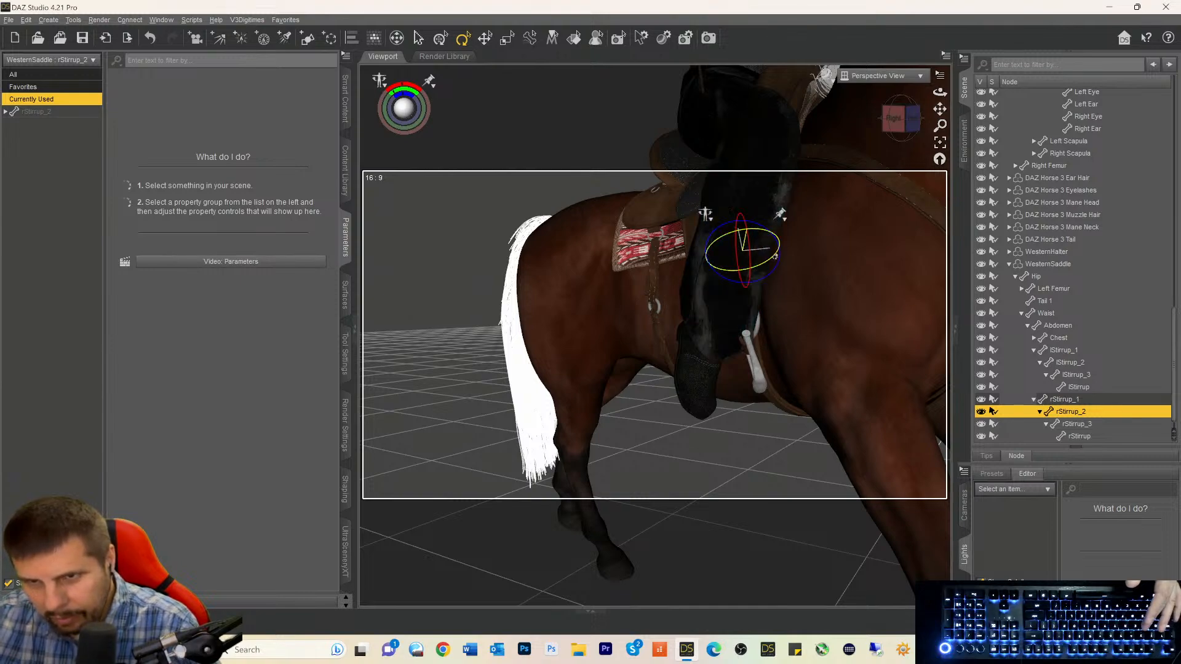
left_click_drag(772, 258, 725, 238)
left_click(1070, 425)
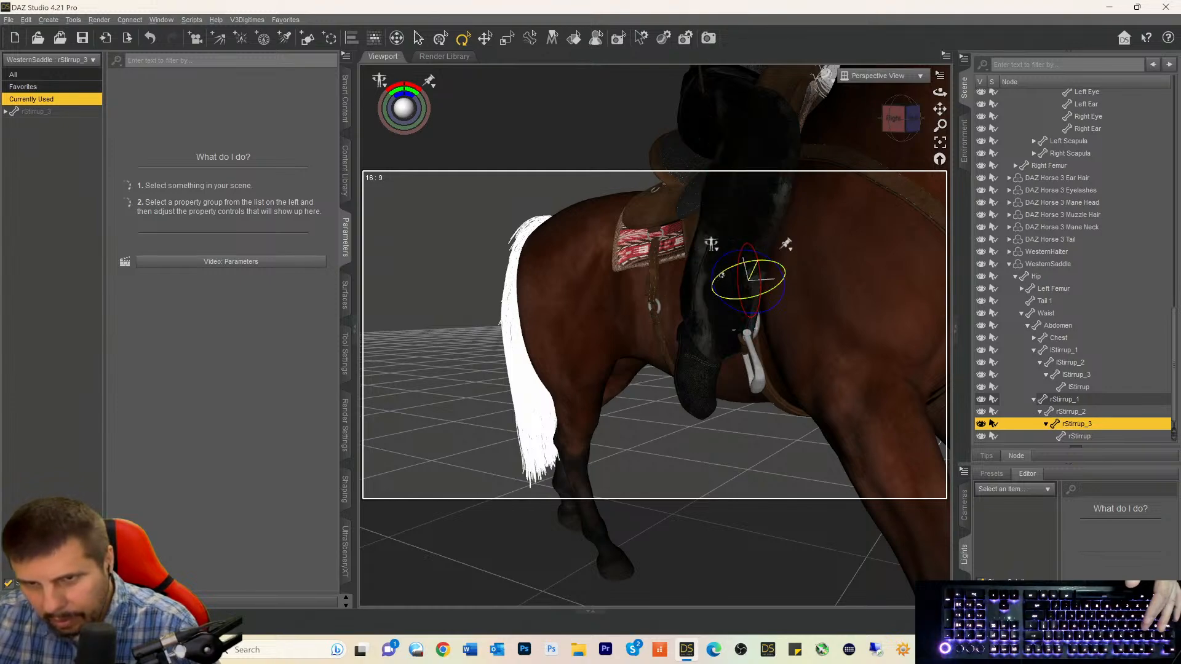
left_click_drag(721, 274, 712, 281)
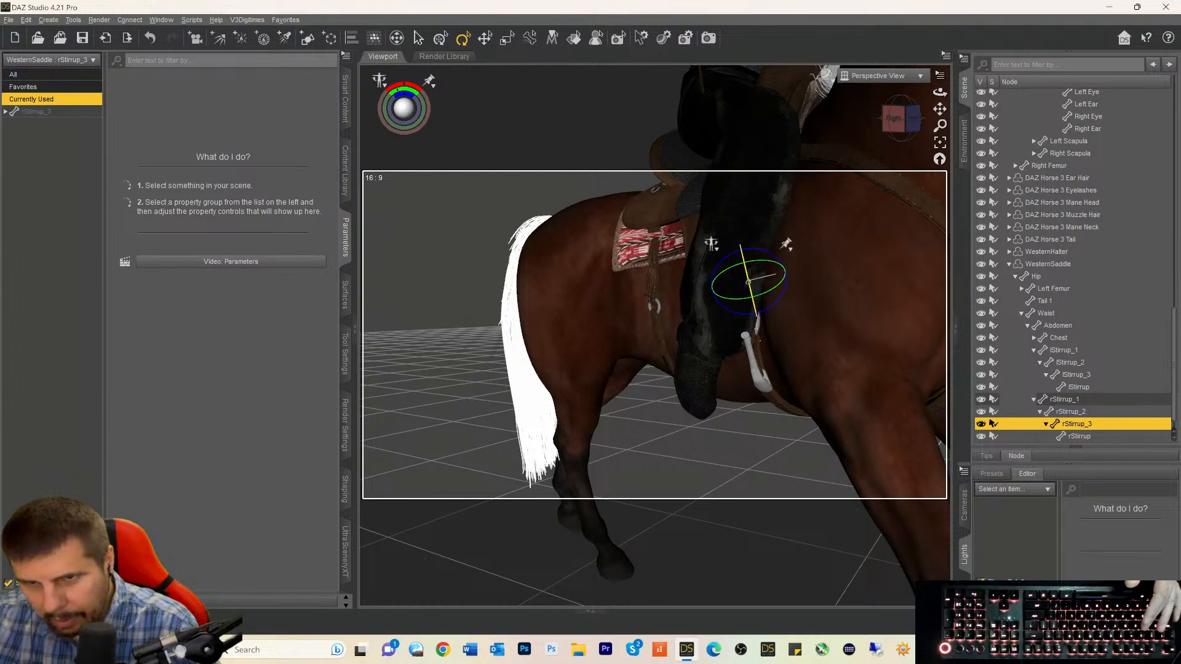
left_click_drag(784, 284, 781, 301)
Raise Genesis 9's right foot into the right stirrup, to about 13.97 Bend.
left_click(688, 360)
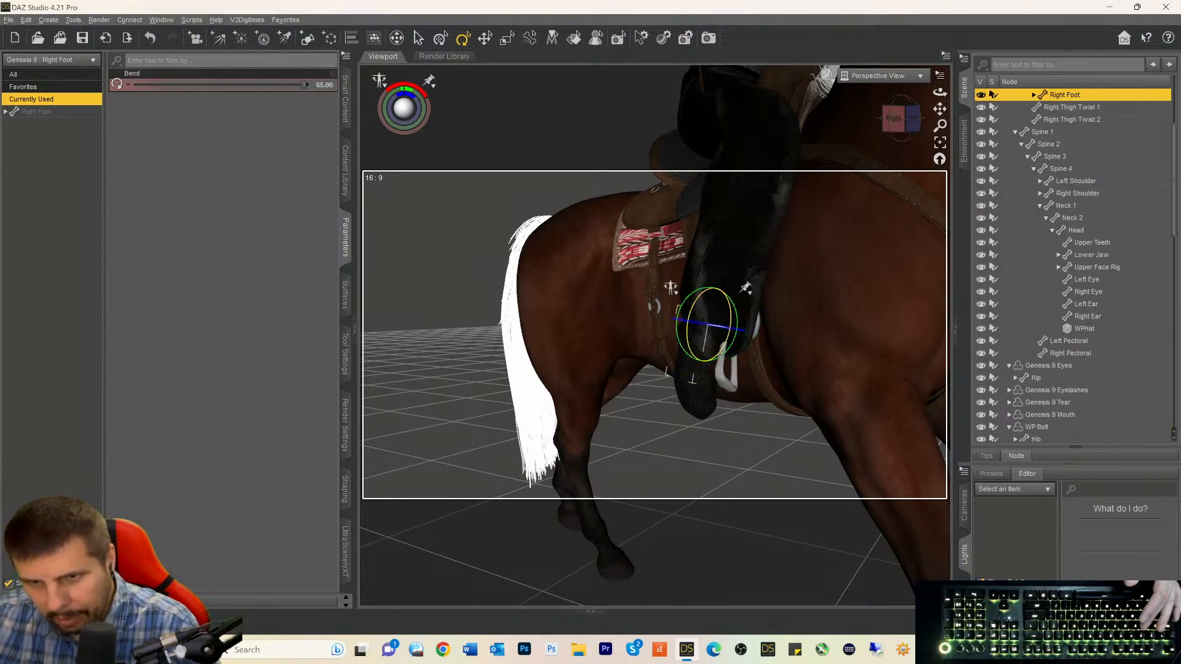
left_click_drag(722, 351, 689, 346)
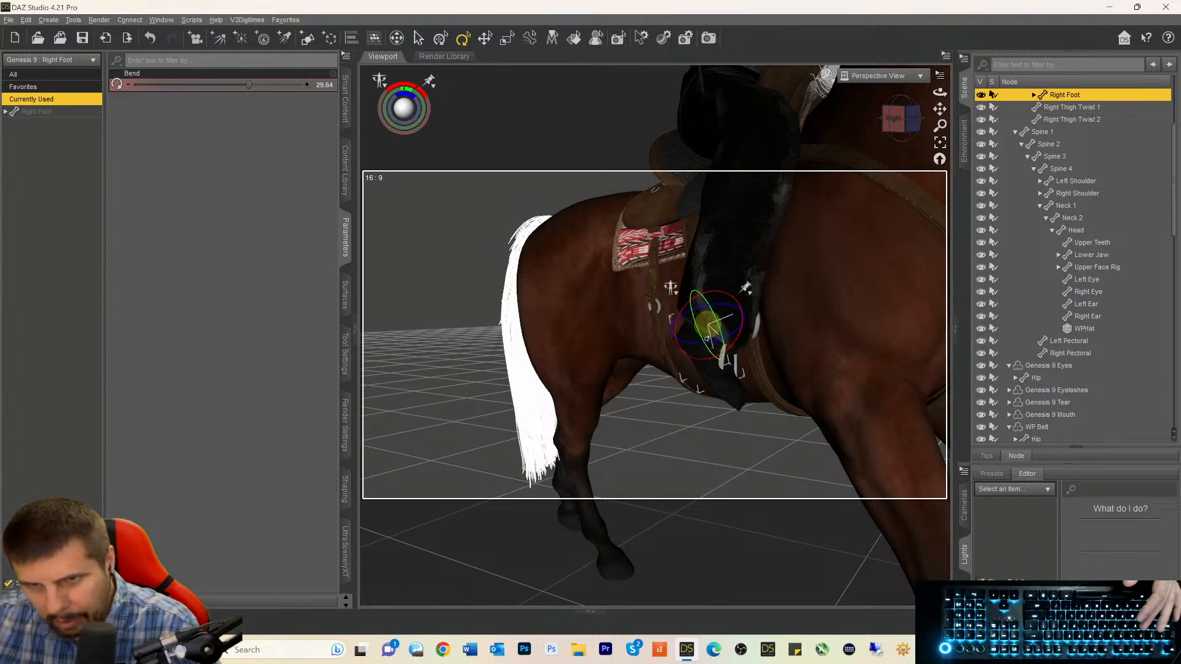
left_click_drag(733, 347, 736, 341)
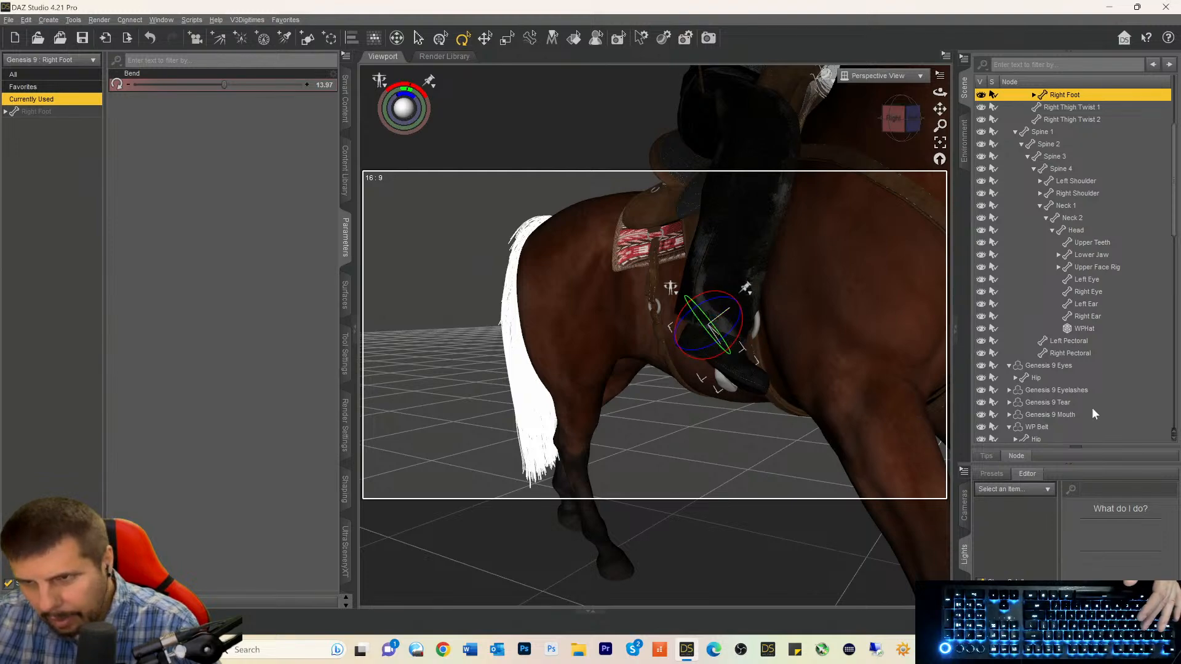
scroll(1090, 366, "down", 3)
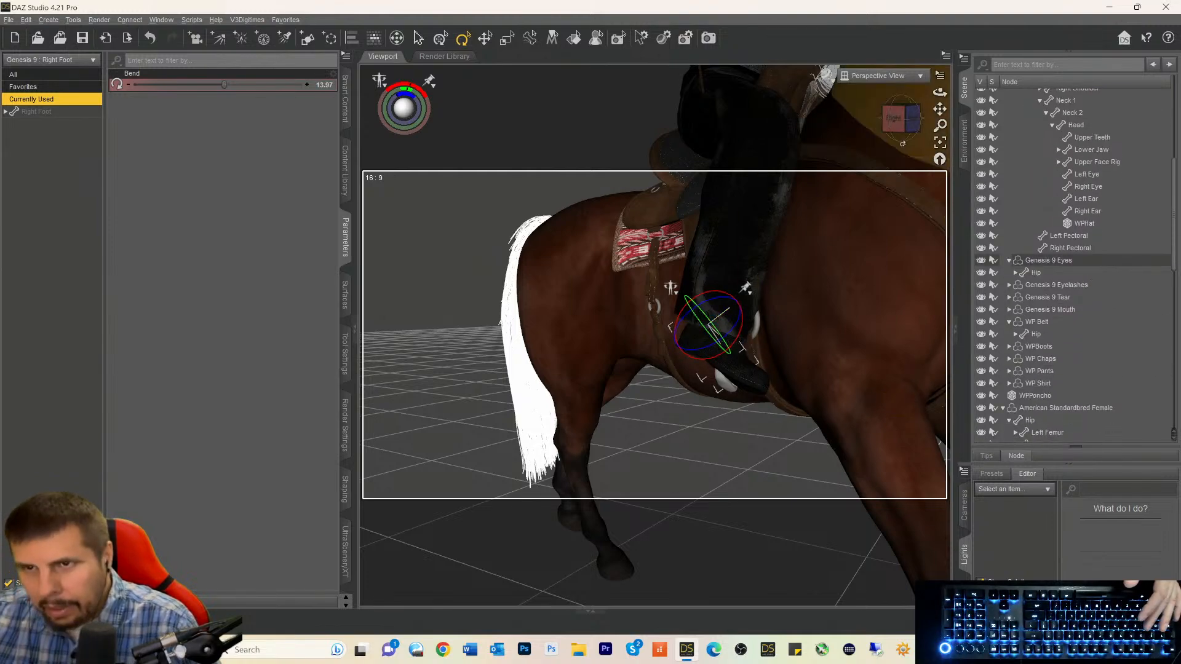
left_click_drag(908, 128, 894, 123)
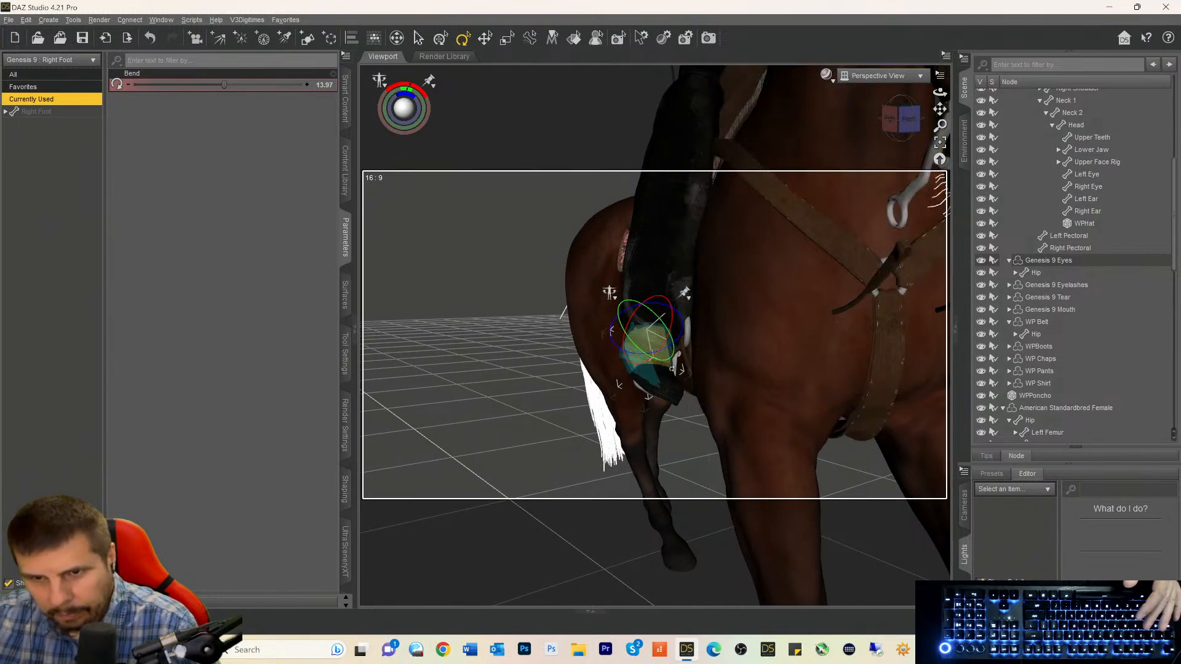
left_click_drag(896, 118, 880, 119)
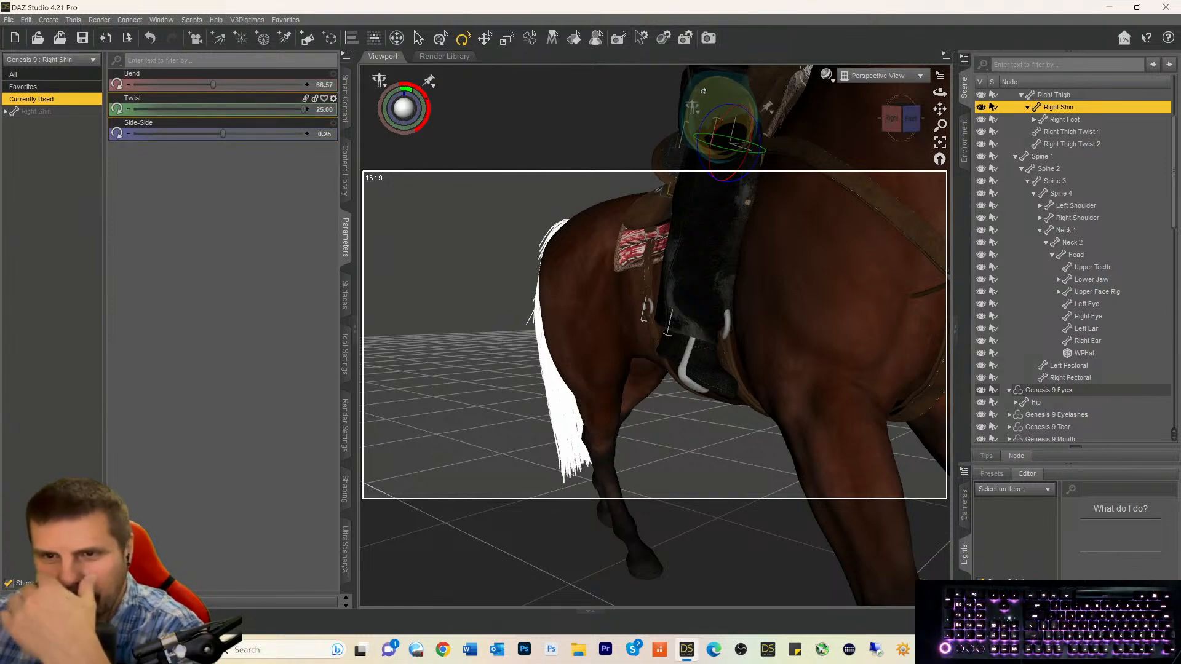
Swing and turn the saddle's lStirrup_1 strap bone to bring the left stirrup forward over the rider's left foot.
mouse_move(900, 119)
left_mouse_down()
mouse_move(916, 120)
mouse_move(895, 119)
left_mouse_up()
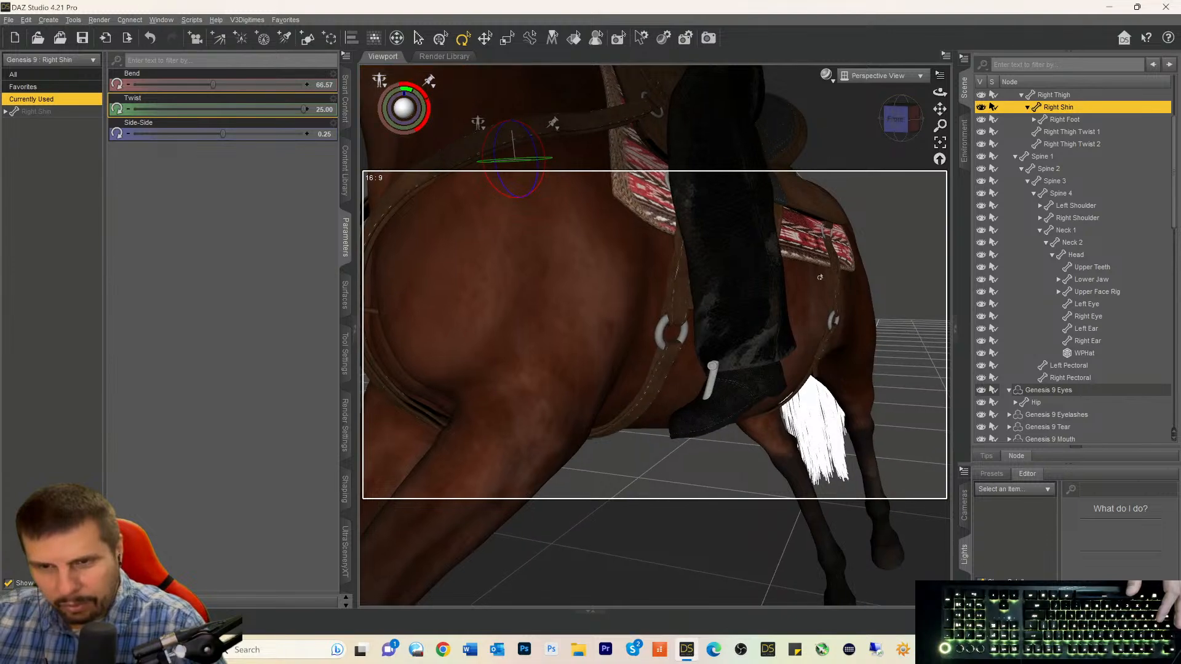
left_click(711, 377)
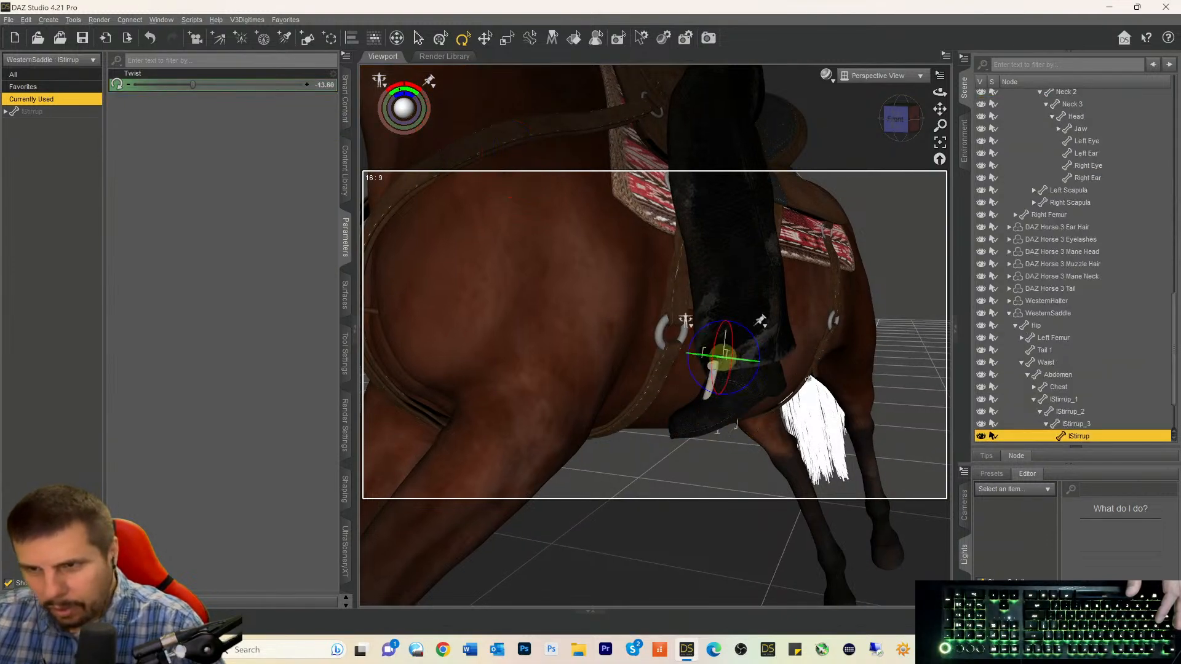
left_click(1065, 400)
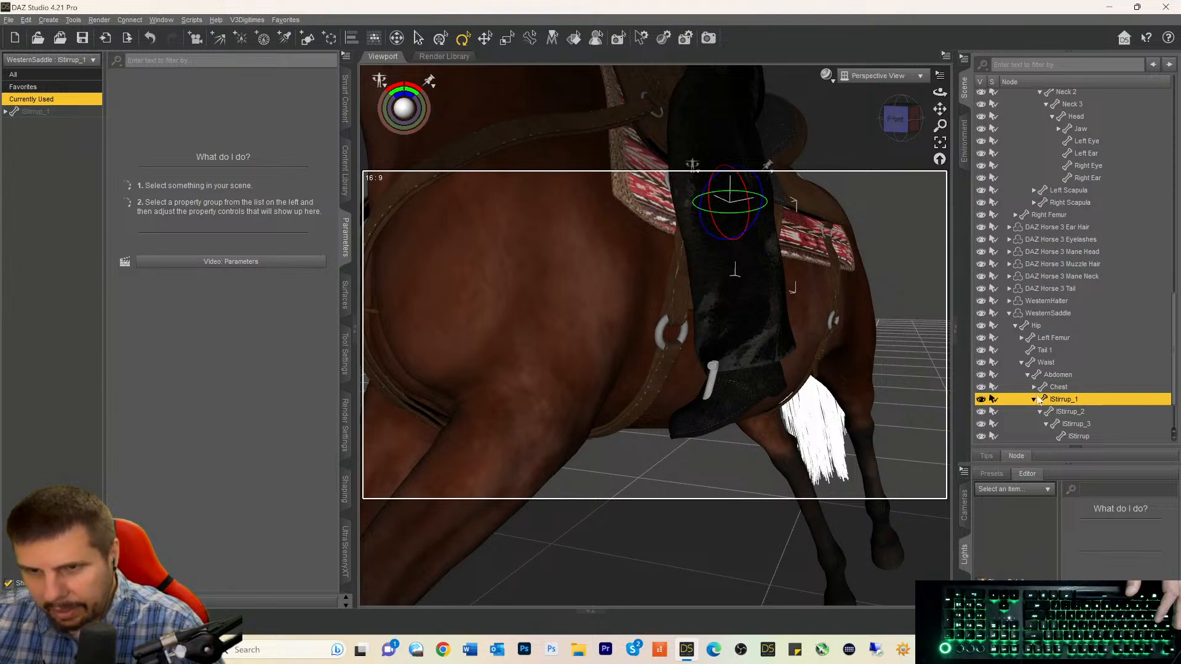
left_click_drag(762, 205, 761, 208)
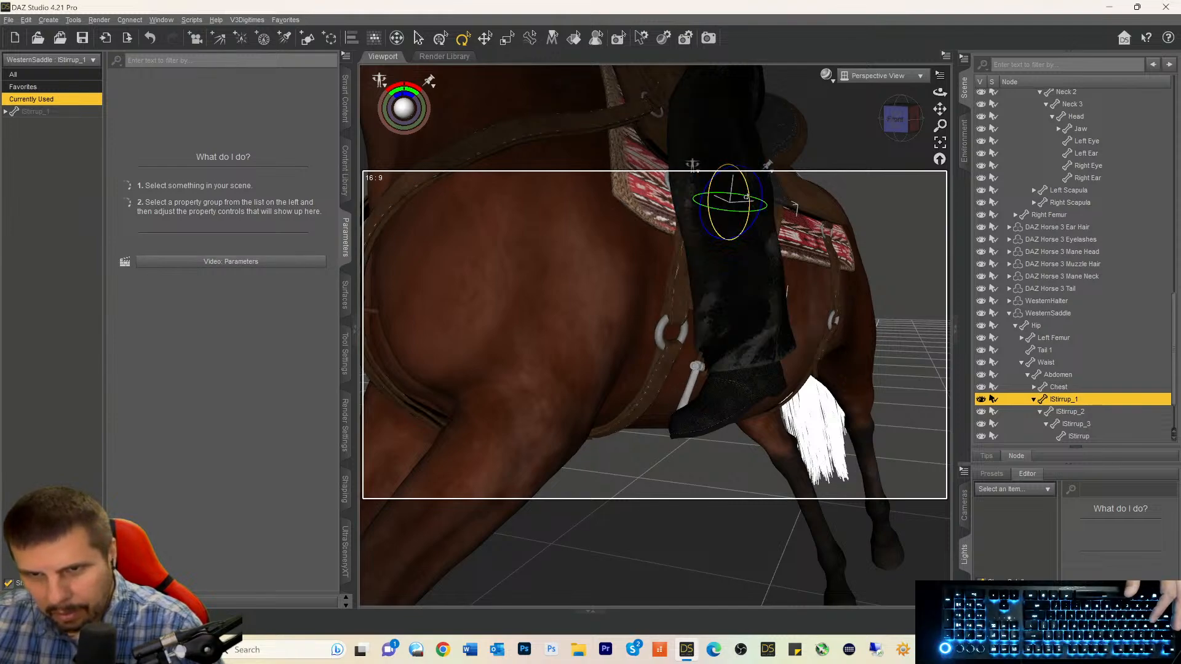
left_click_drag(746, 197, 748, 201)
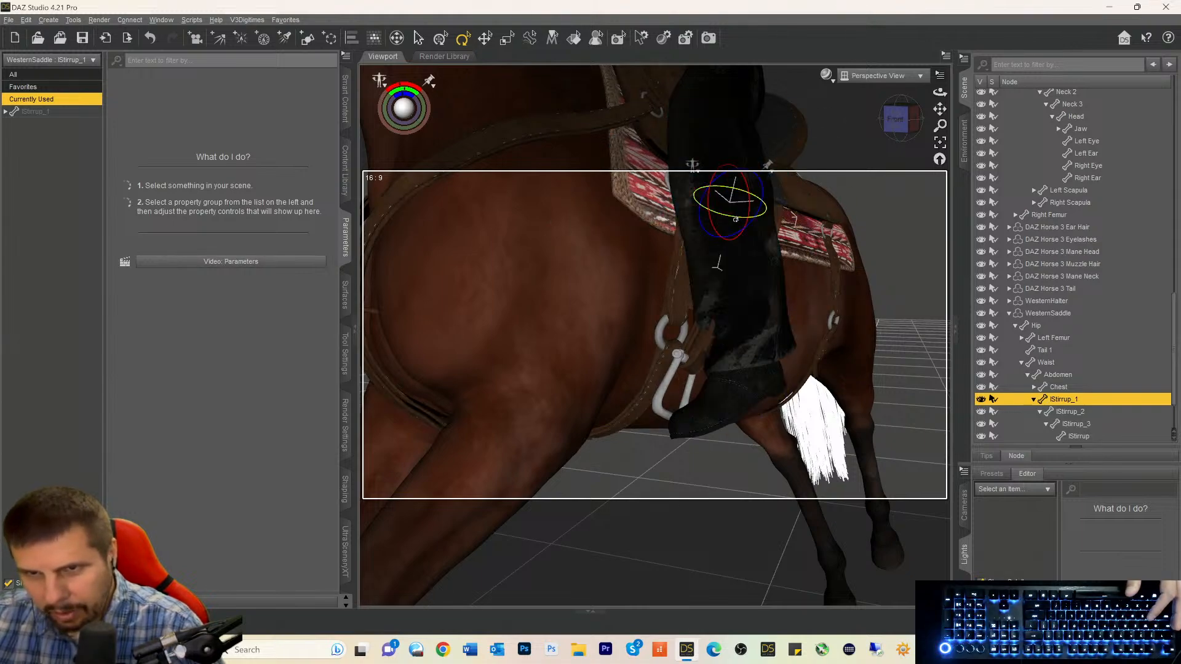
left_click_drag(738, 220, 720, 220)
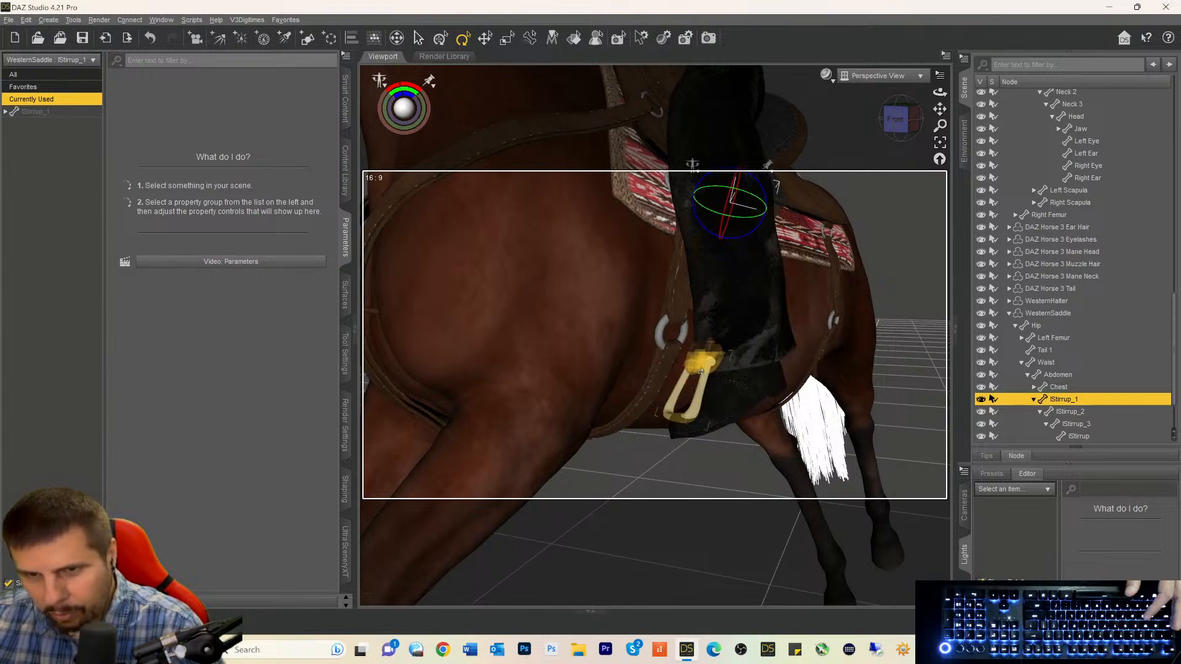
Turn the lStirrup bone slightly and rotate the lStirrup_3 strap bone around the left foot, to about 26.83 Twist.
left_click(701, 371)
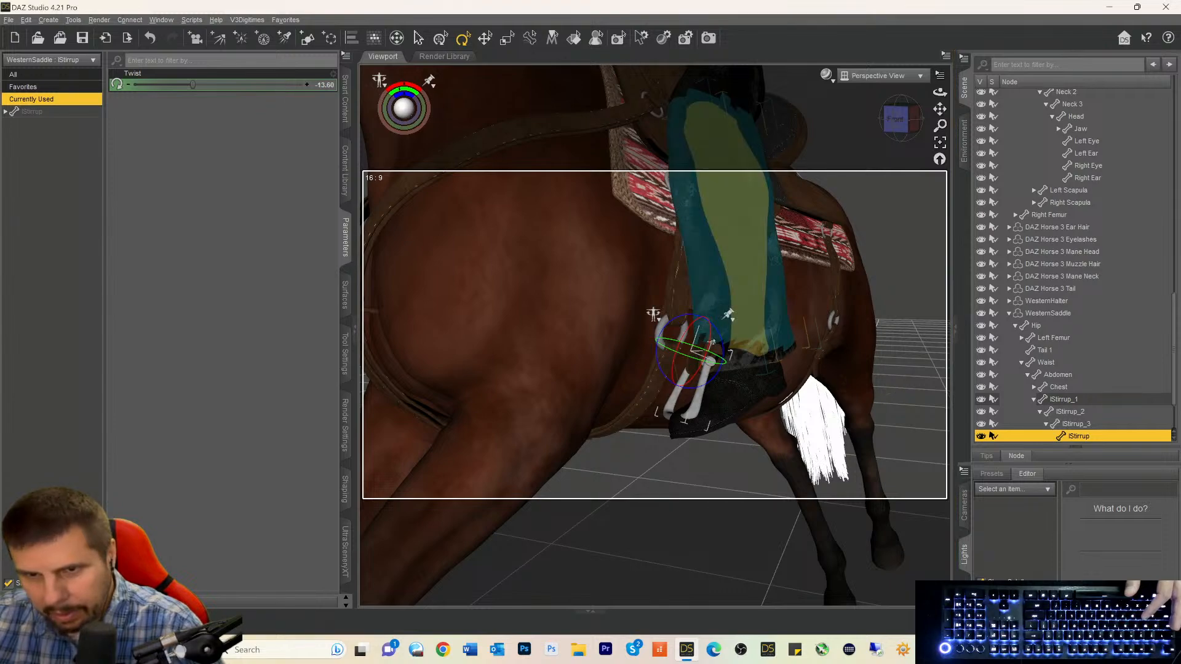
left_click_drag(710, 361, 707, 364)
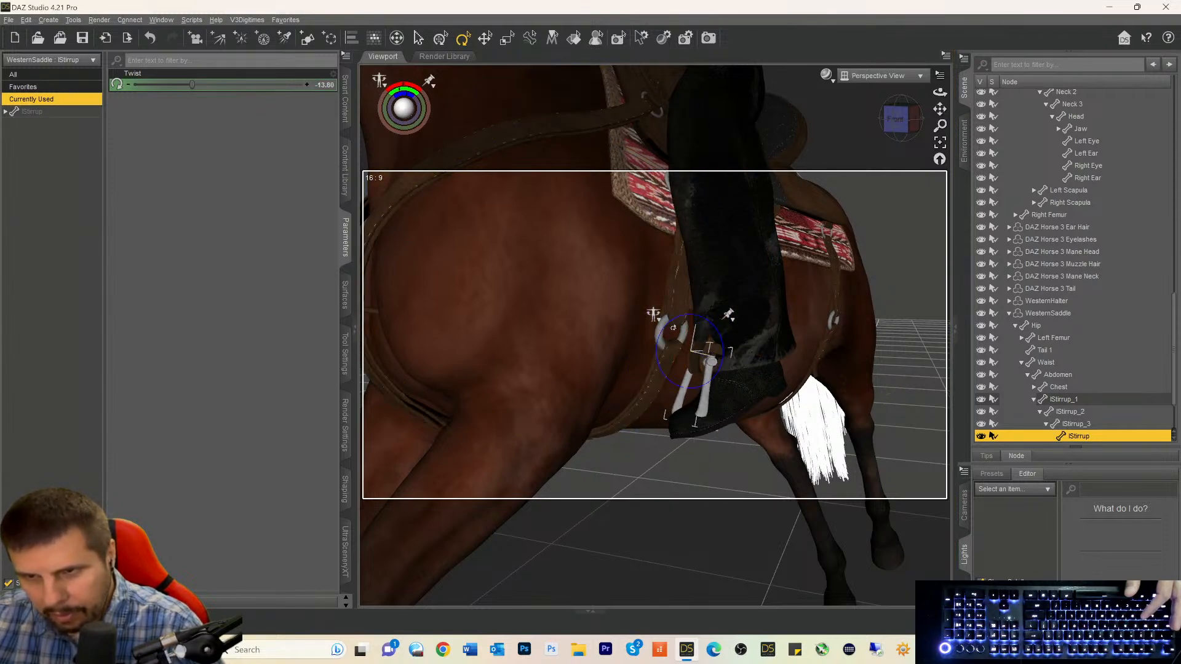
left_click(1071, 424)
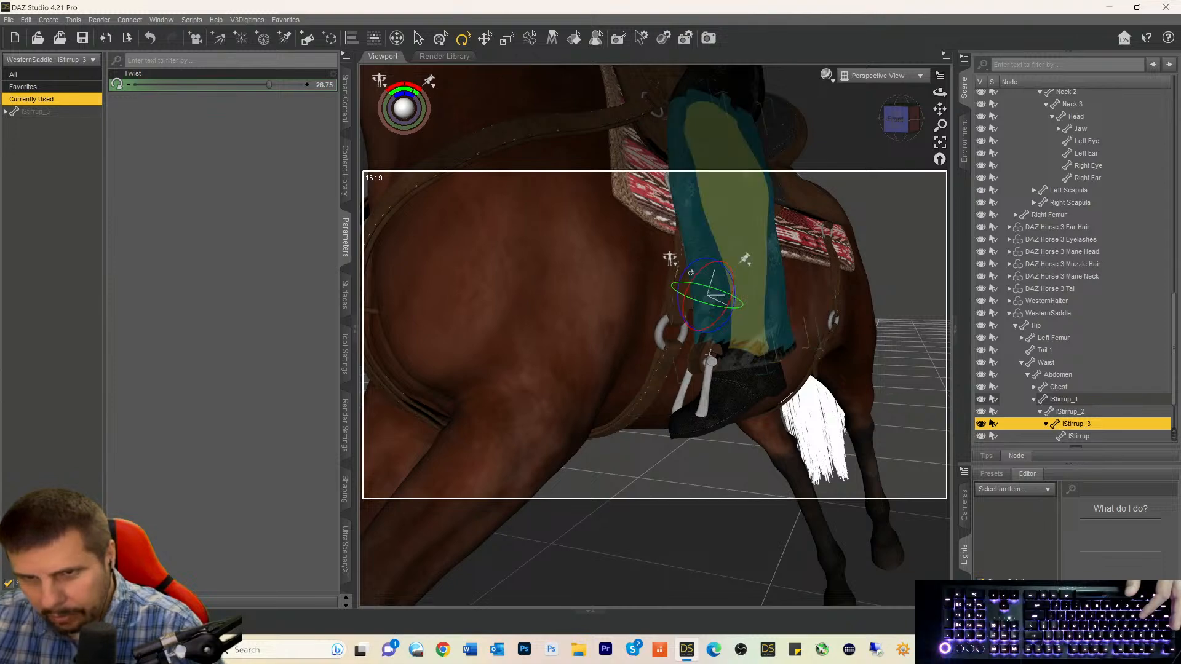
left_click_drag(685, 272, 726, 287)
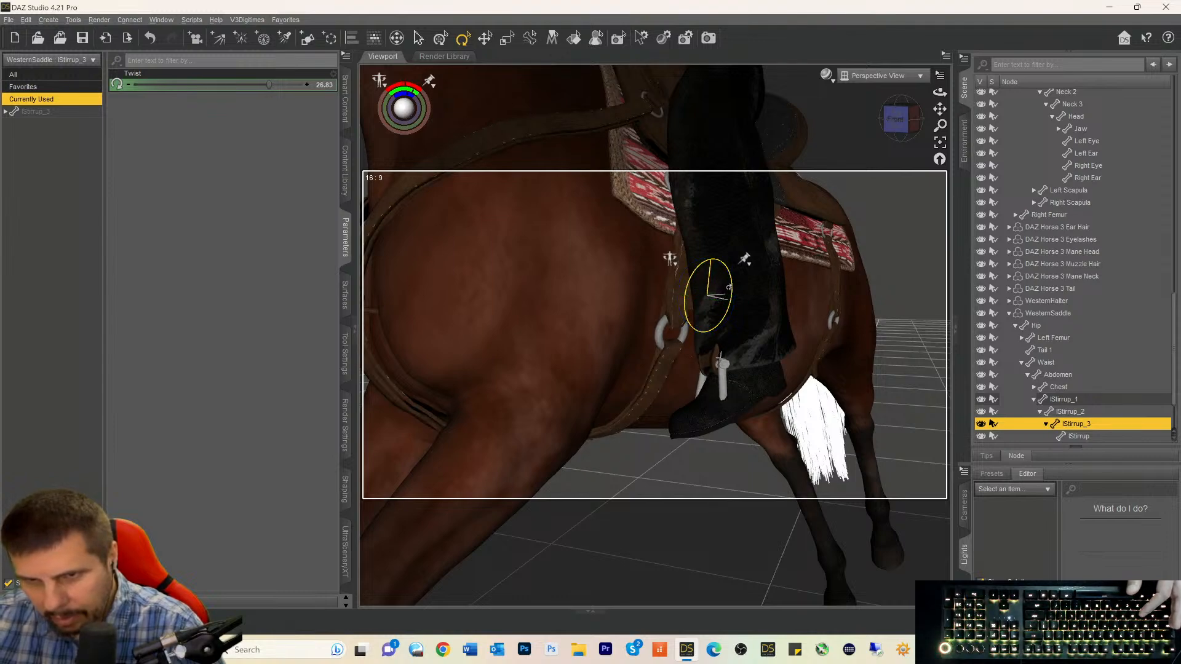
left_click(738, 388)
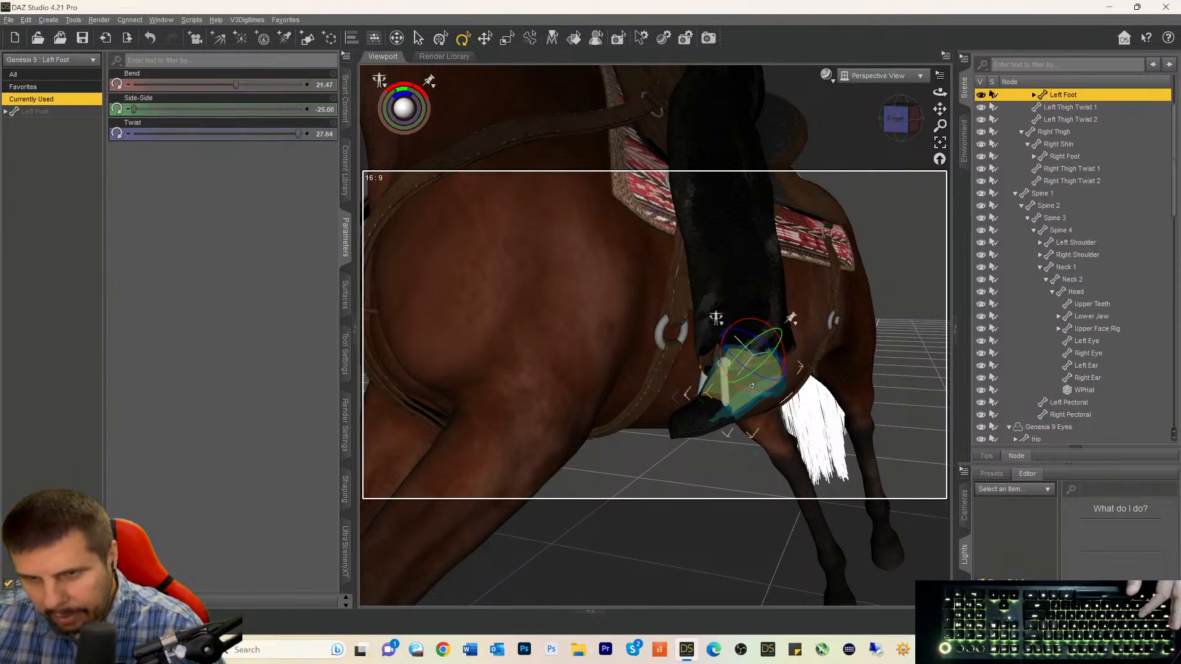
Rotate Genesis 9's left foot slightly to fit it into the left stirrup.
left_click_drag(781, 356, 767, 368)
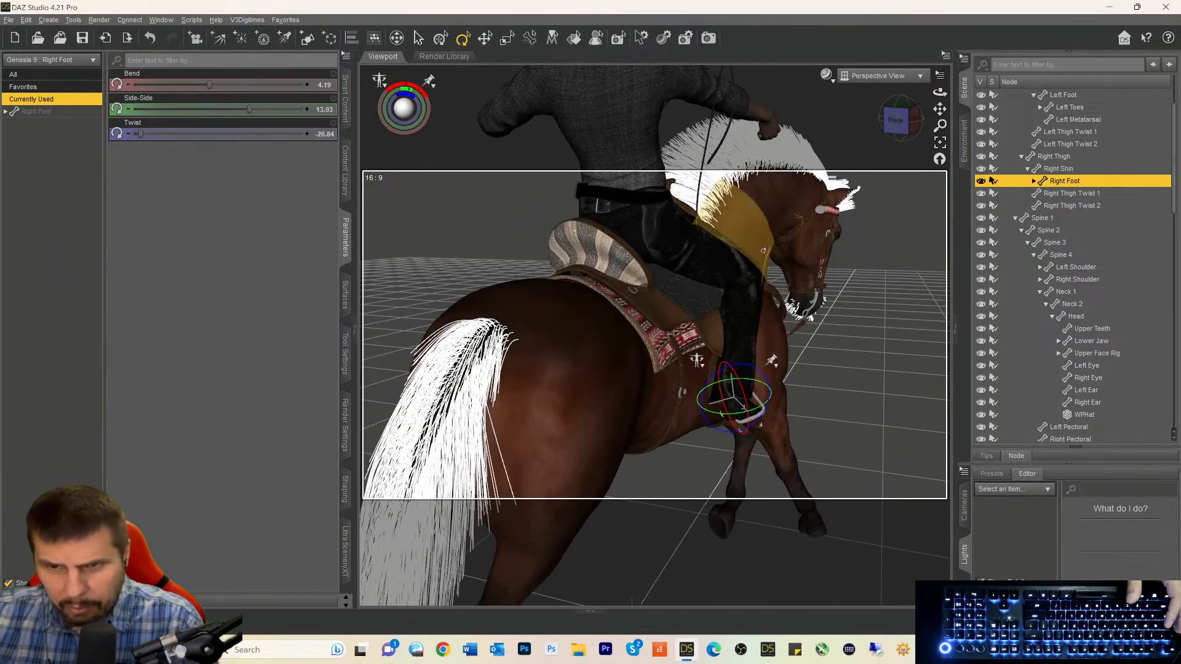
left_click(735, 299)
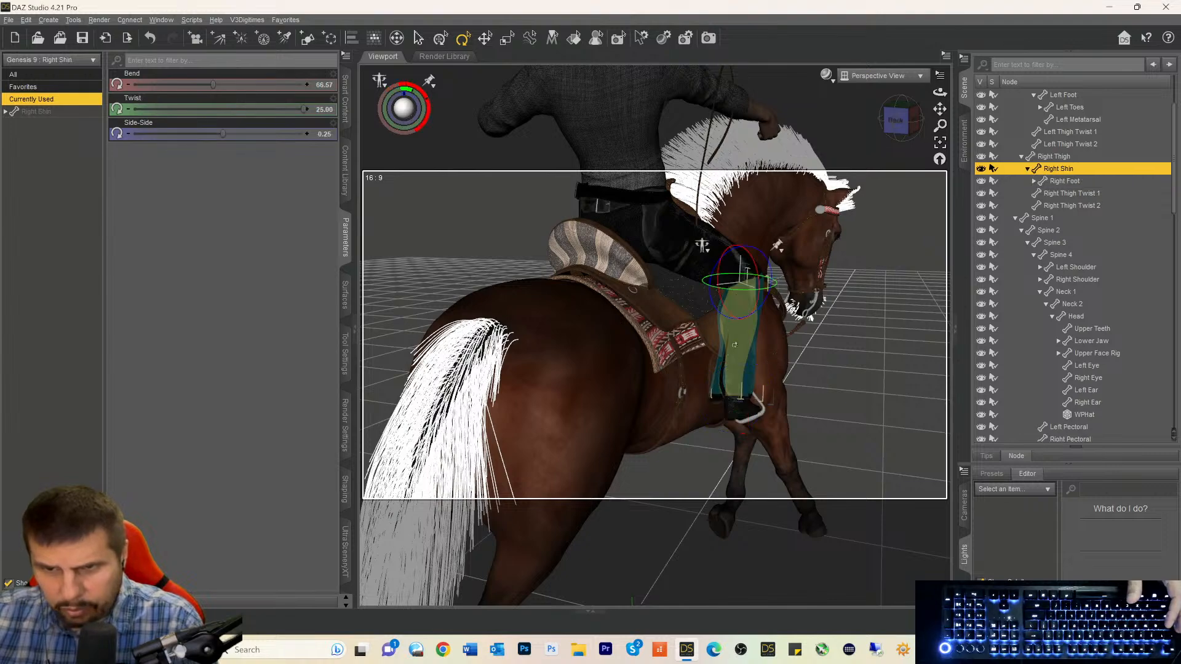
left_click_drag(737, 296, 719, 301)
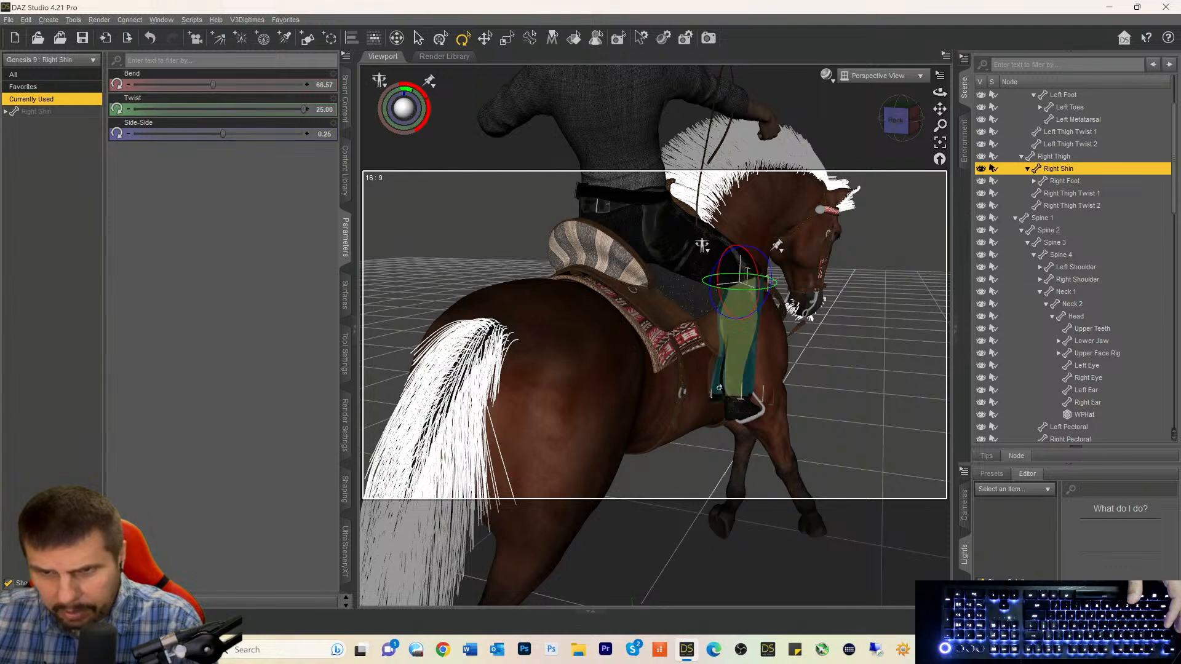
left_click(740, 321)
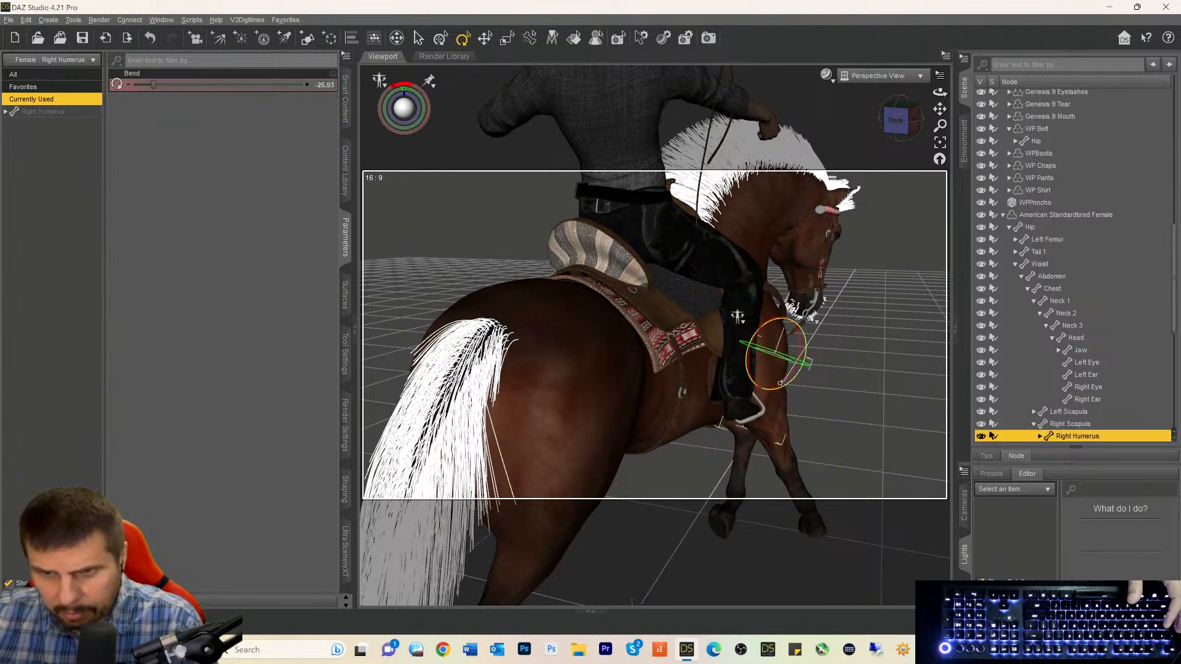
left_click_drag(738, 317, 738, 317)
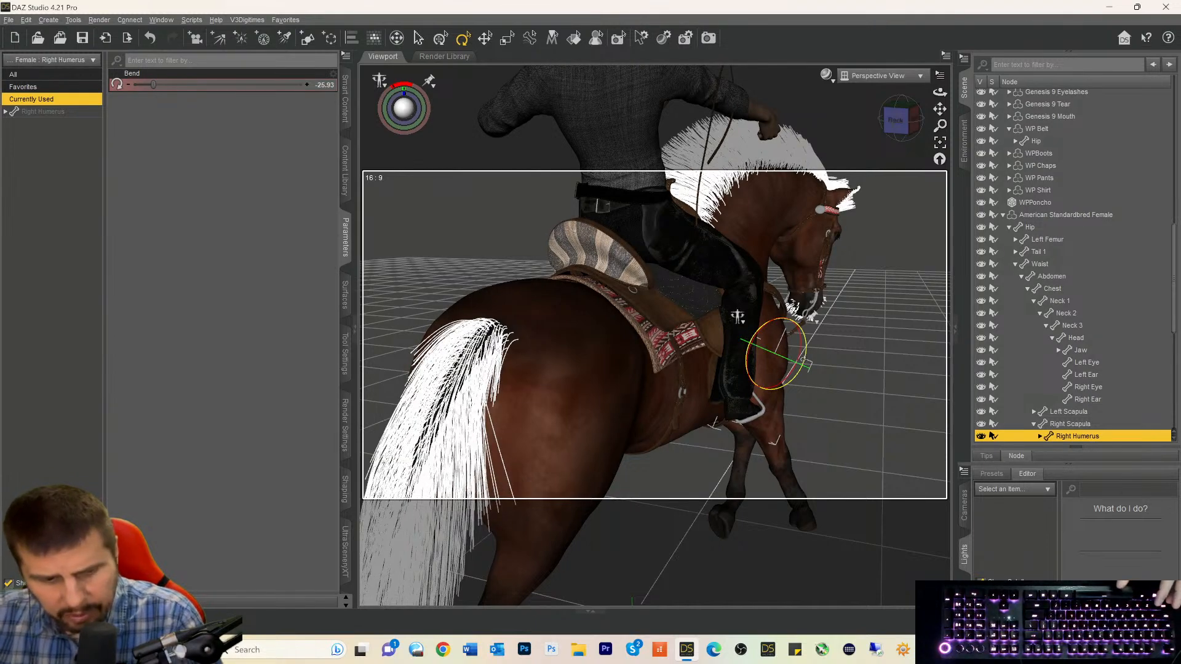
key("ctrl+z")
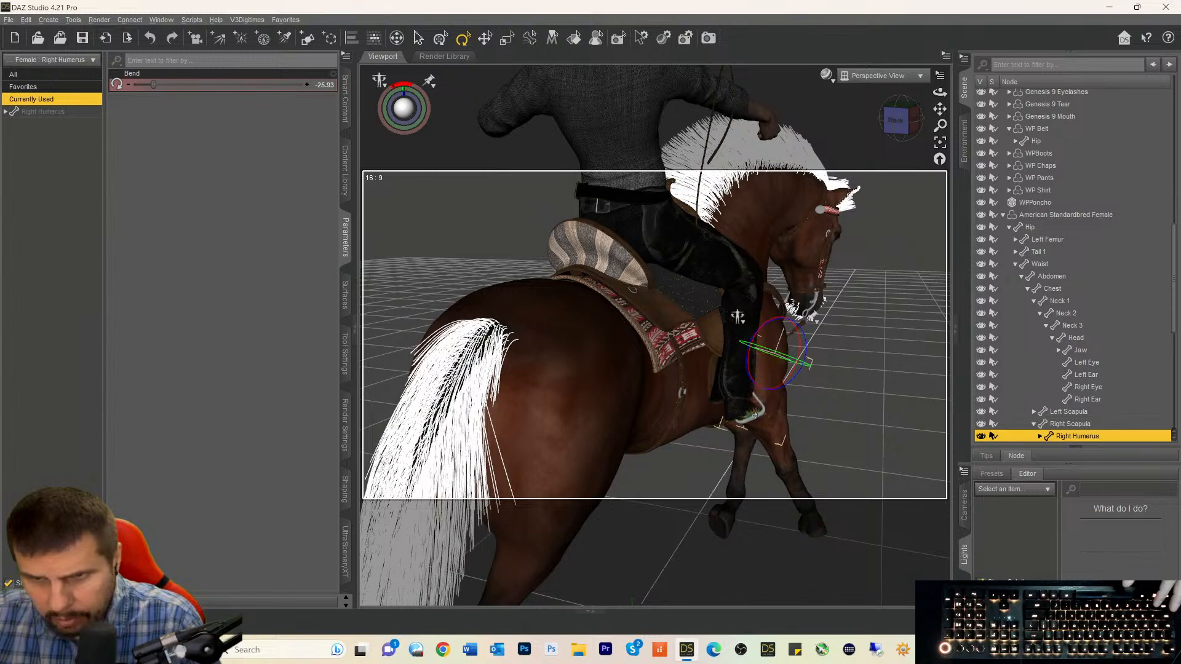
Rotate the saddle's rStirrup bone around the rider's right foot to -25.00 Side-Side.
left_click(755, 419)
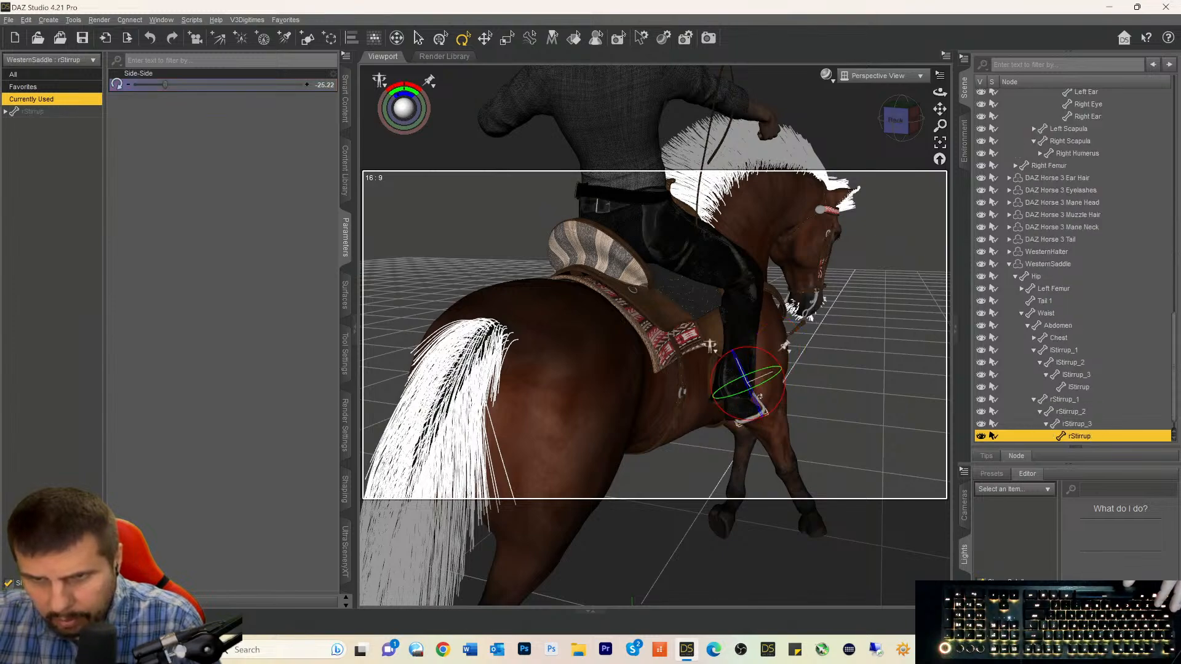
left_click_drag(783, 385, 780, 386)
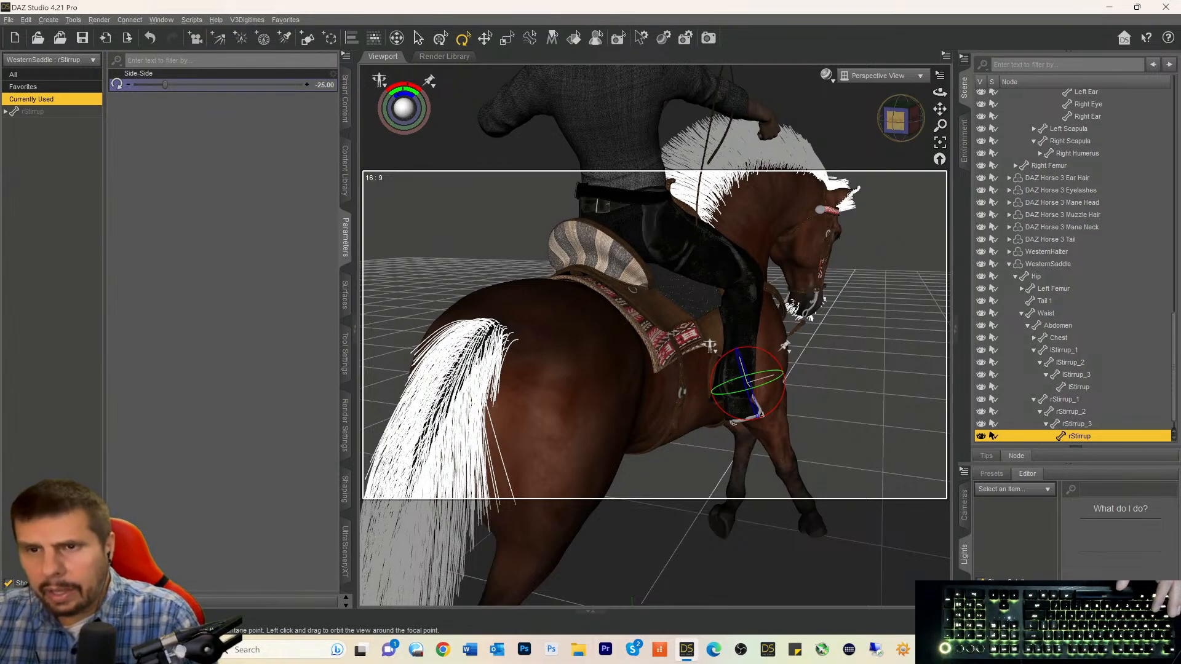
With the ActivePose tool, pull the WesternReins' rReins_18 bone to the rider's left hand and lReins_14 bone to the right hand.
left_click_drag(900, 128, 775, 136)
scroll(867, 139, "down", 3)
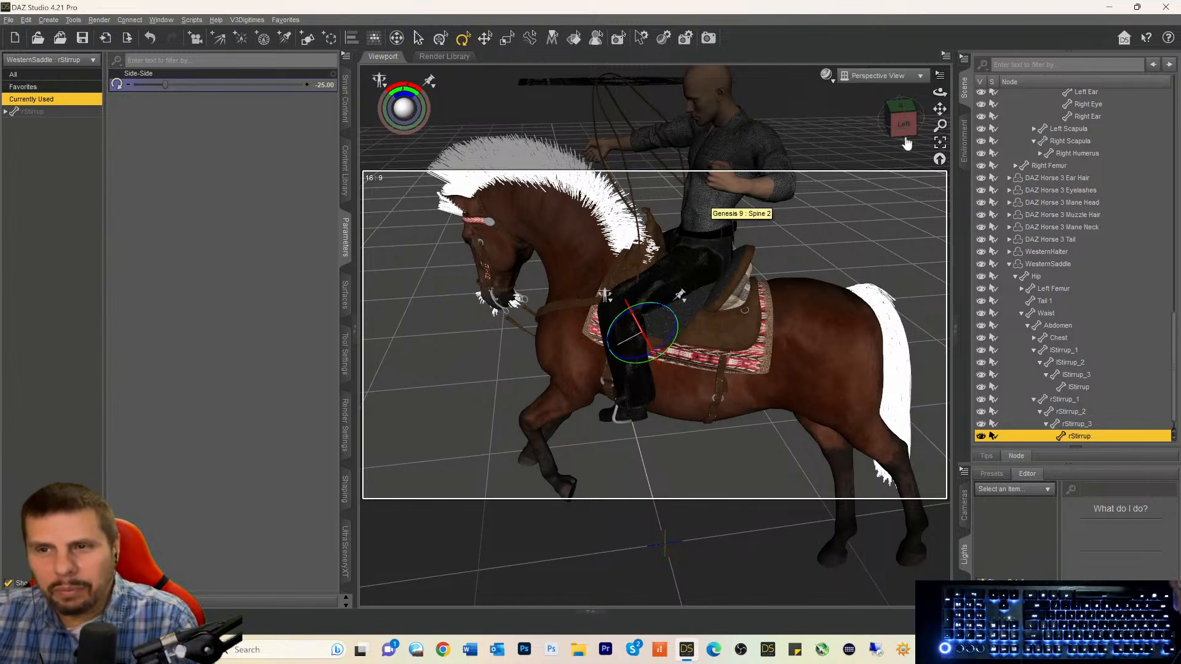
left_click_drag(905, 140, 981, 178)
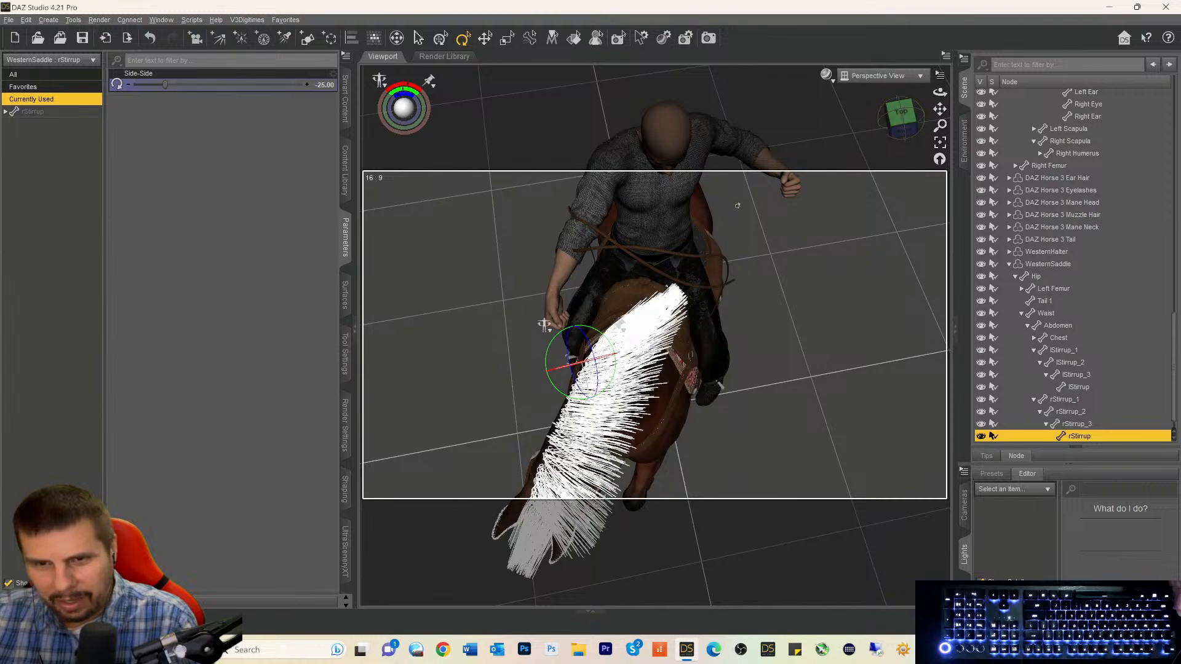
left_click(714, 290)
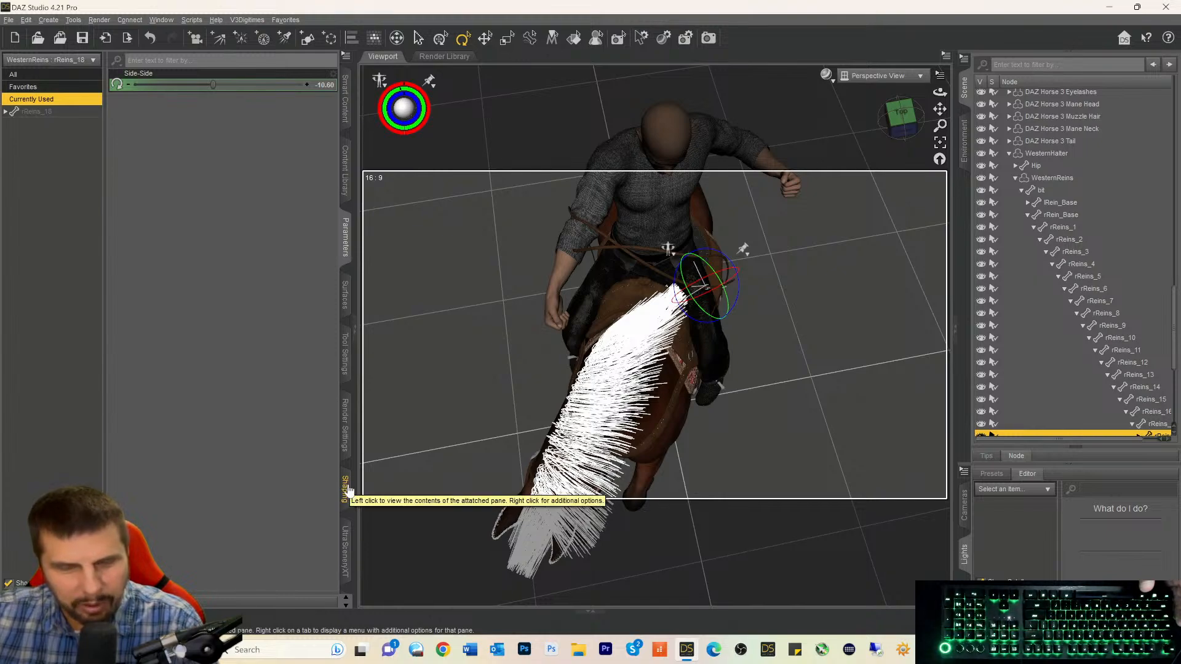
left_click_drag(900, 127, 870, 110)
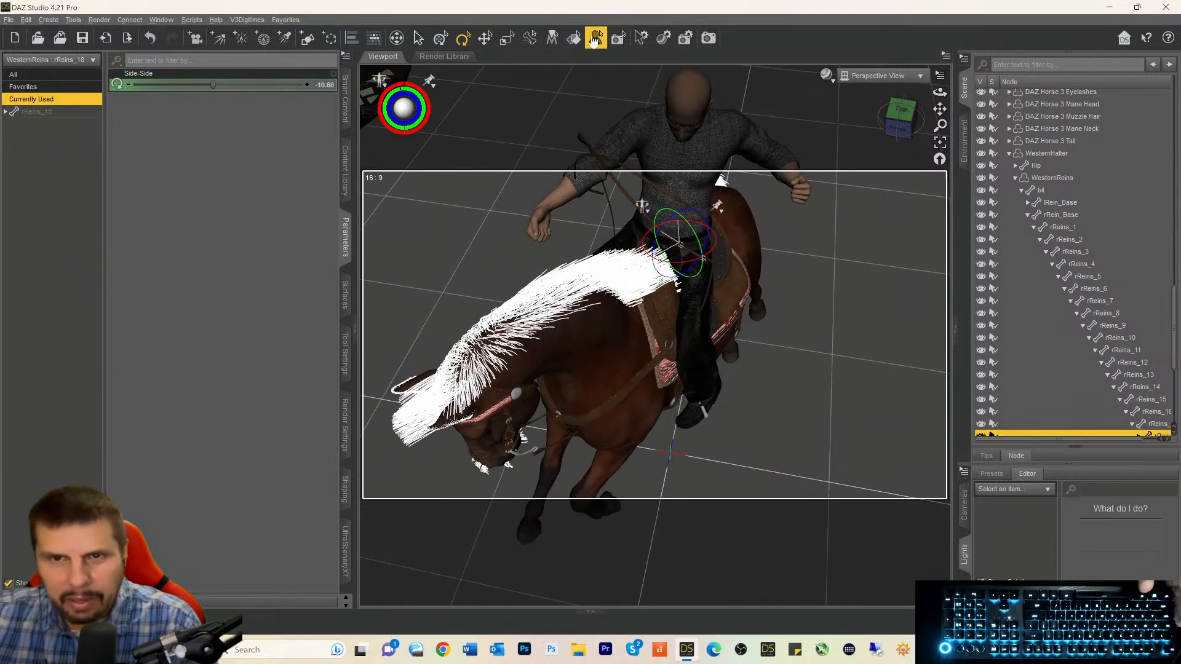
left_click(528, 40)
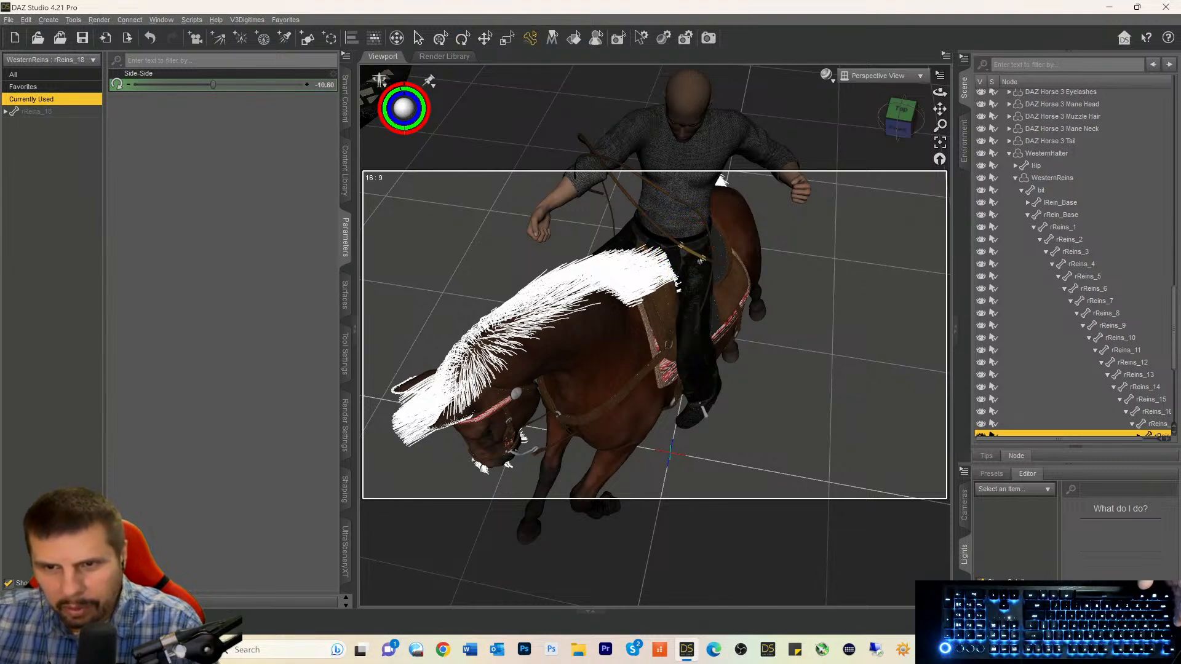
left_click(978, 431)
left_click_drag(717, 258, 802, 194)
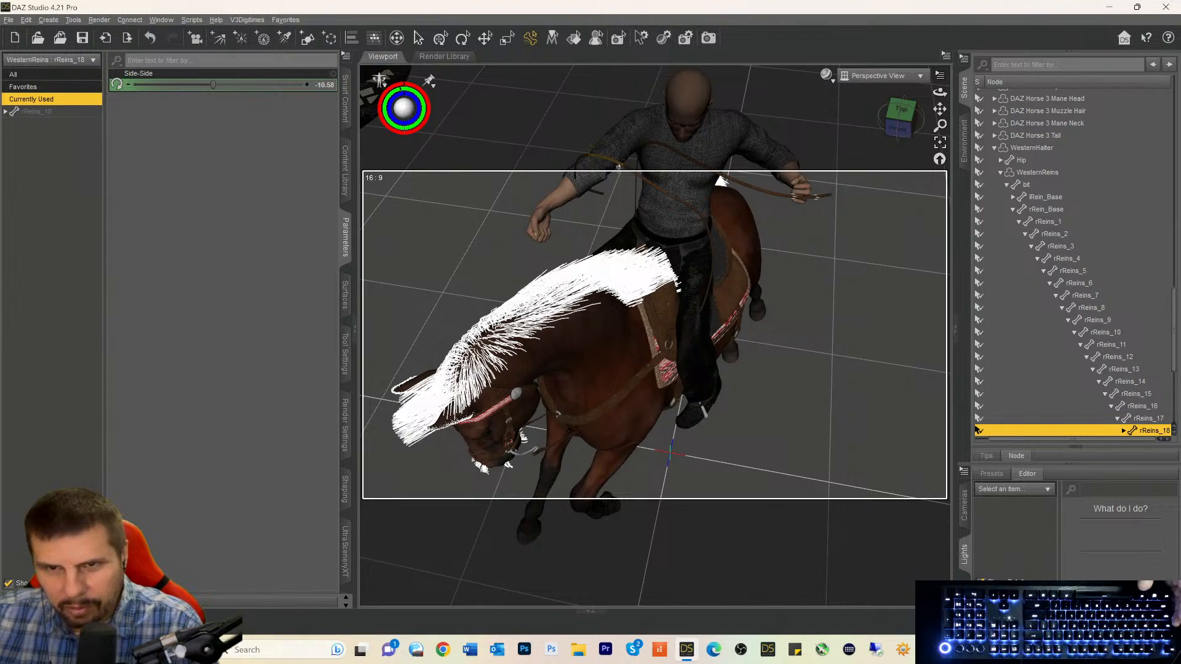
left_click_drag(619, 166, 575, 230)
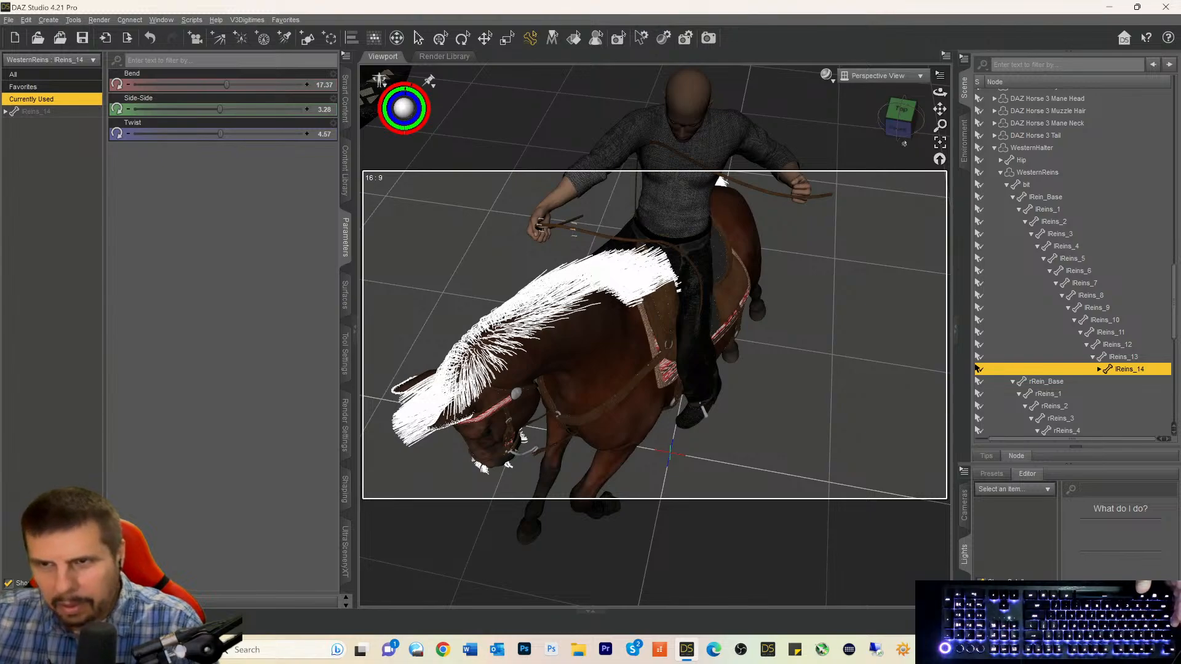
Pull the rReins_9 bone clear of the rider's waist and reposition the lReins_10 bone beside the saddle.
mouse_move(899, 121)
left_mouse_down()
mouse_move(832, 113)
mouse_move(842, 143)
mouse_move(908, 139)
mouse_move(878, 123)
mouse_move(896, 123)
left_mouse_up()
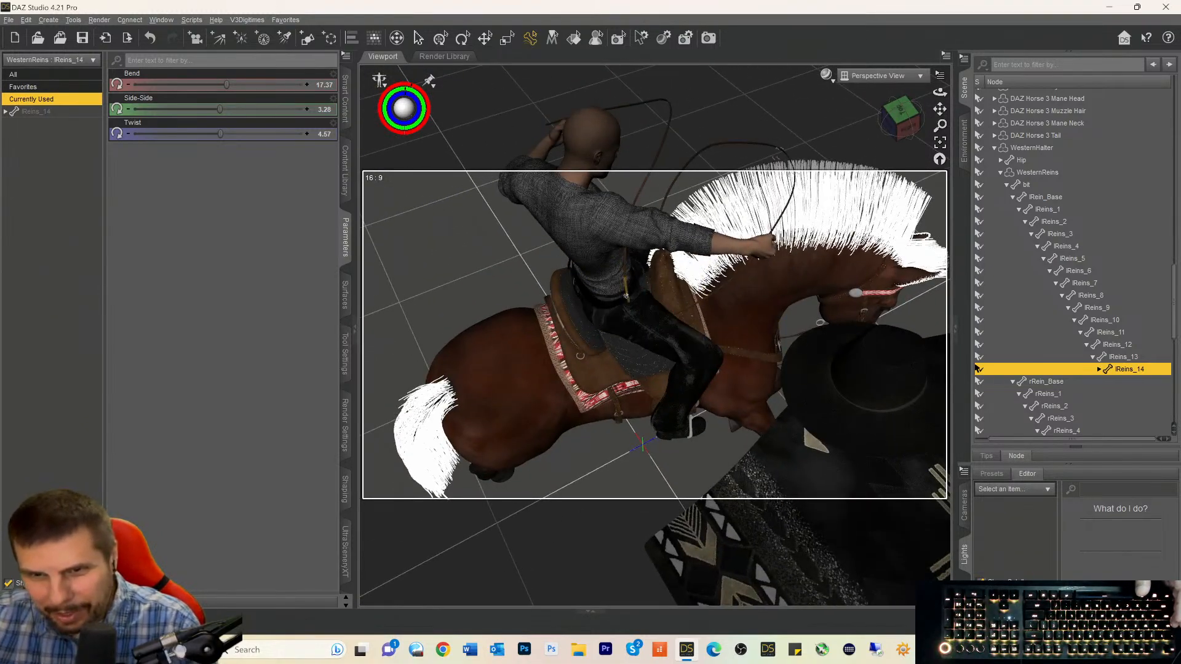
left_click(627, 295)
left_click_drag(628, 289, 648, 284)
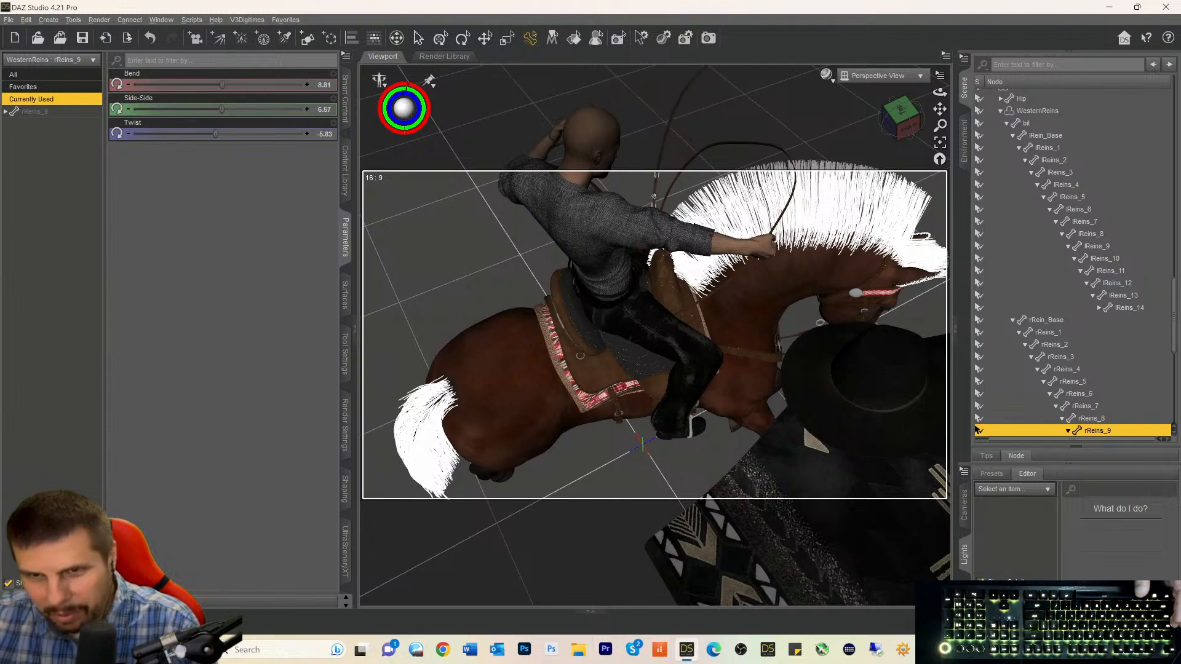
left_click_drag(940, 92, 816, 94)
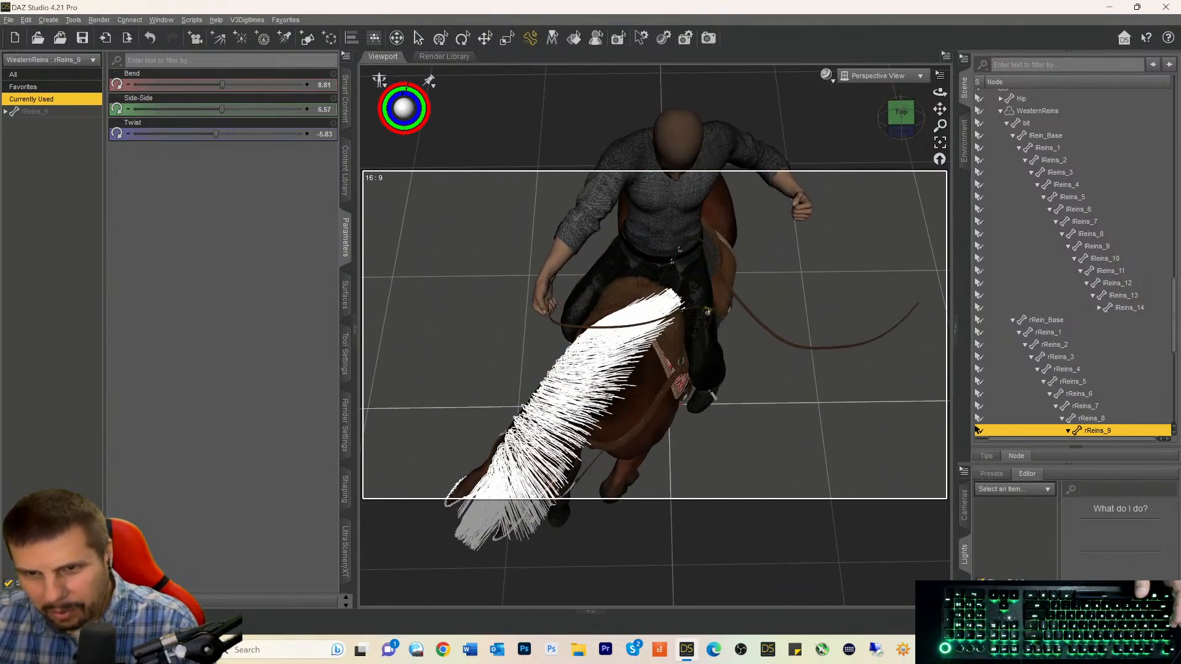
left_click(977, 258)
mouse_move(725, 296)
left_mouse_down()
mouse_move(712, 294)
mouse_move(721, 308)
left_mouse_up()
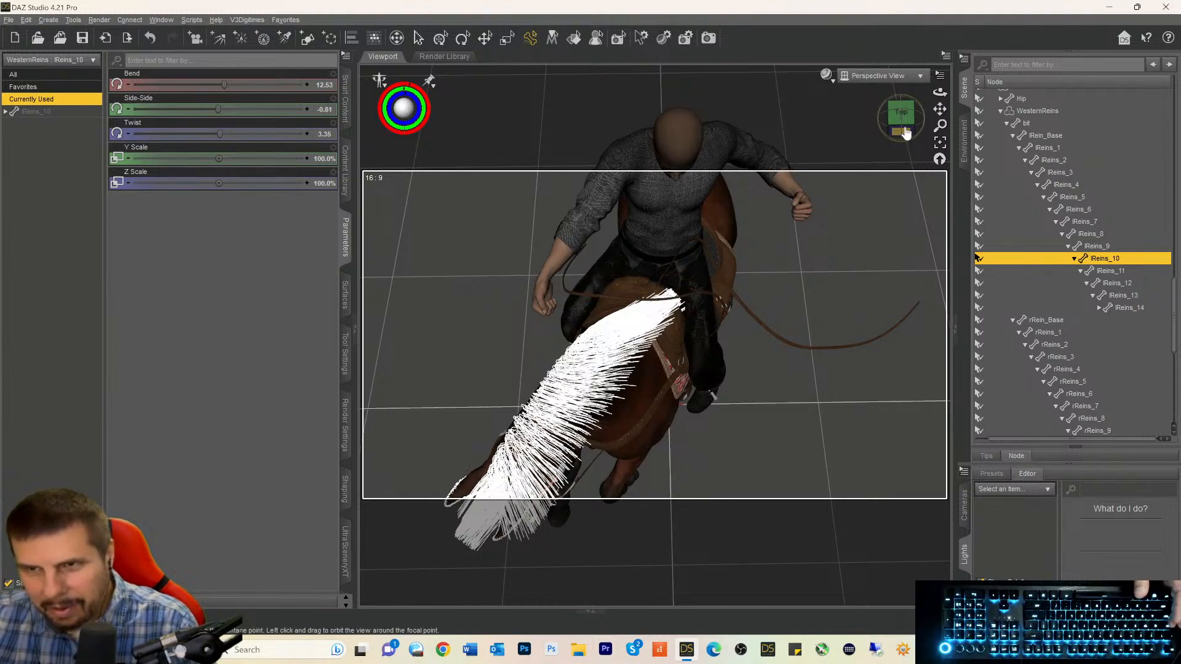
Pull the lReins_1 bone out from the horse's chest near the bit, to about -41.41 Side-Side.
left_click_drag(901, 116, 905, 131)
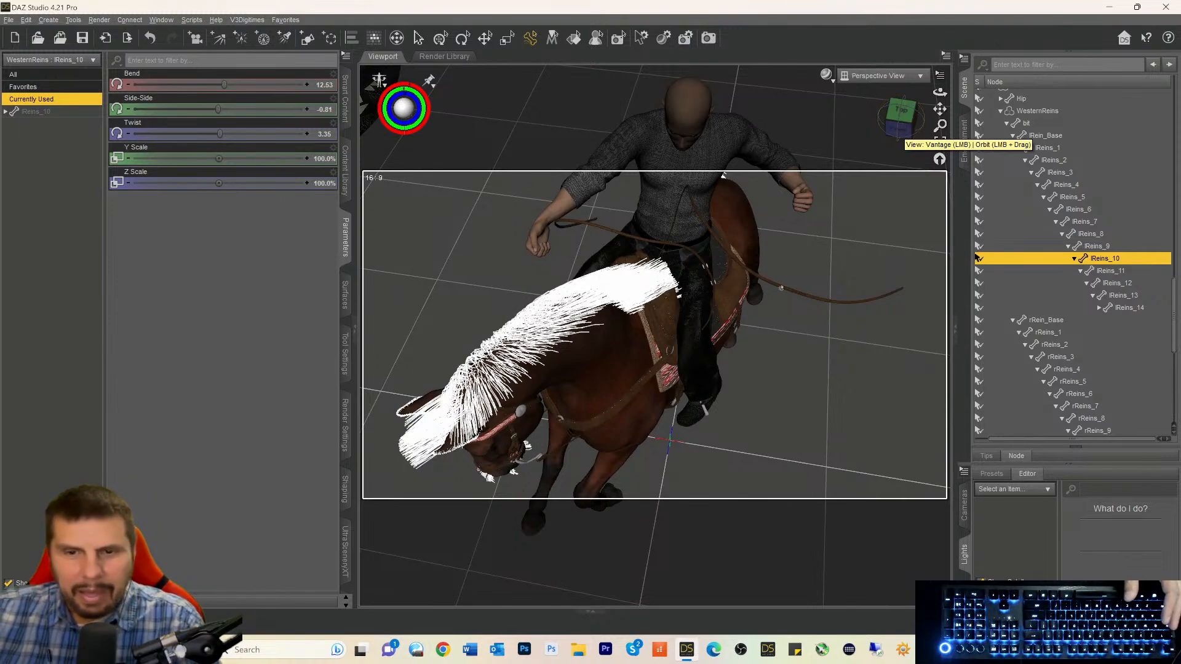
left_click_drag(895, 130, 928, 112)
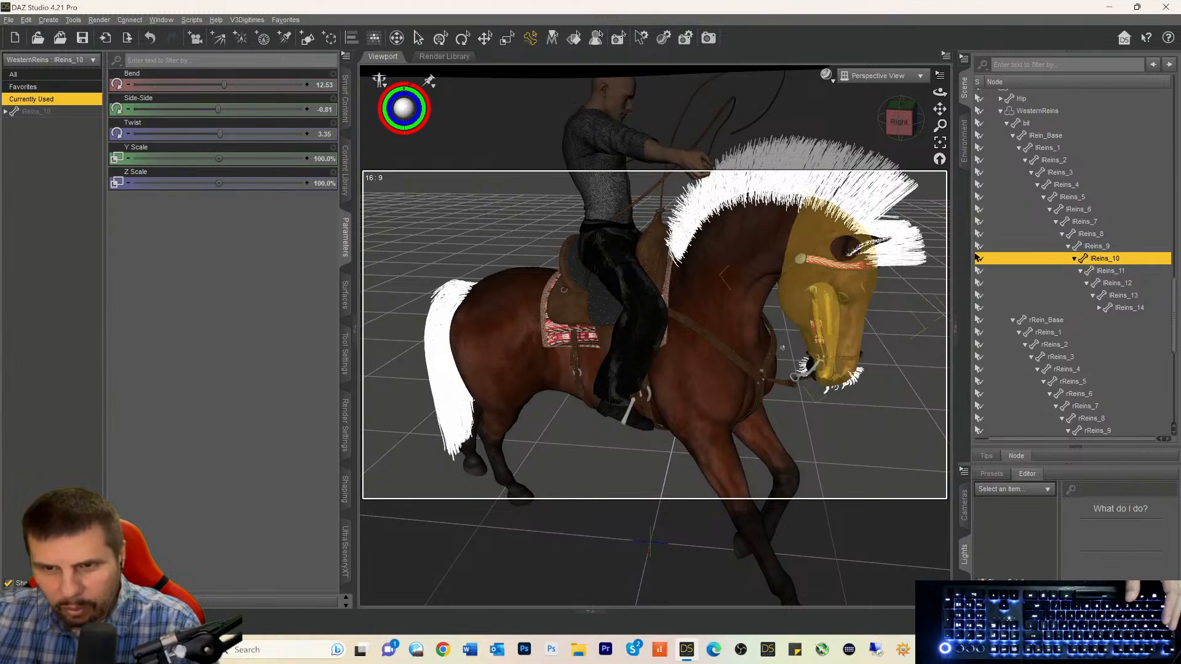
left_click(926, 128)
left_click_drag(894, 139, 835, 124)
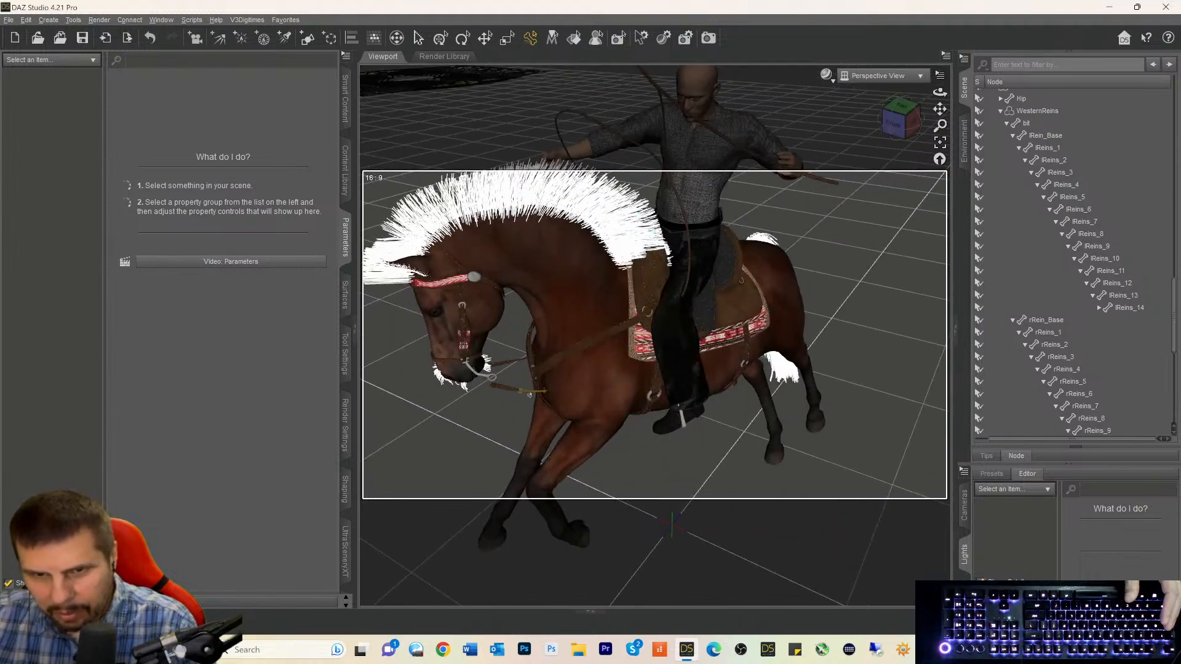
left_click(528, 404)
left_click_drag(526, 405, 580, 398)
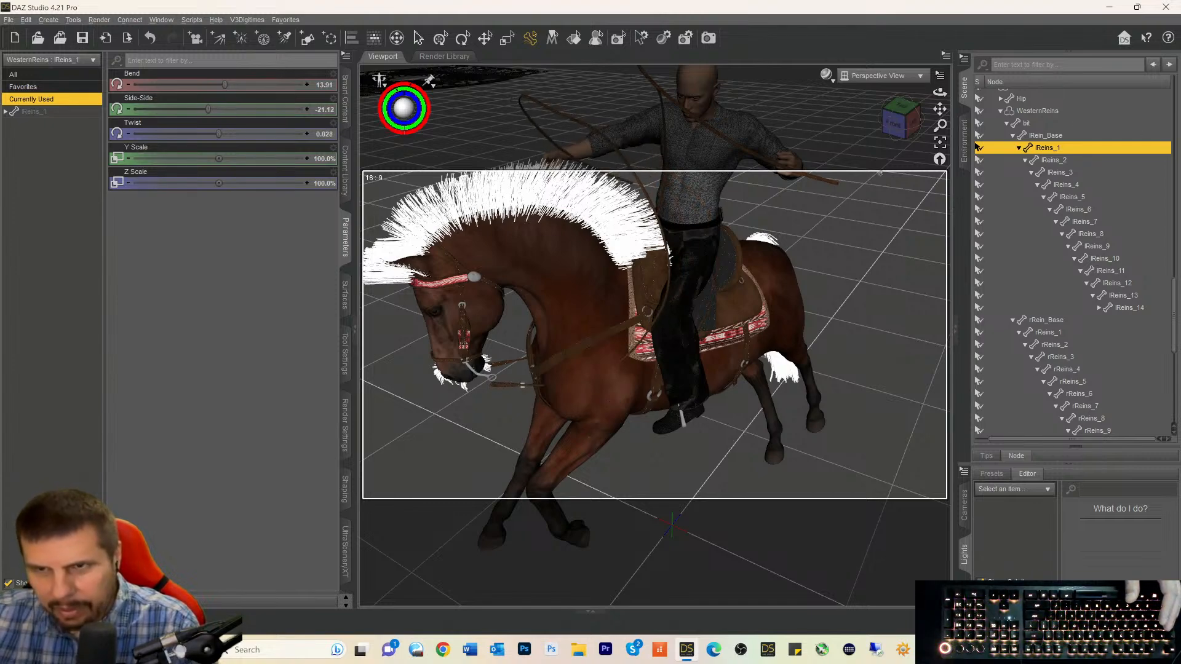
left_click(893, 125)
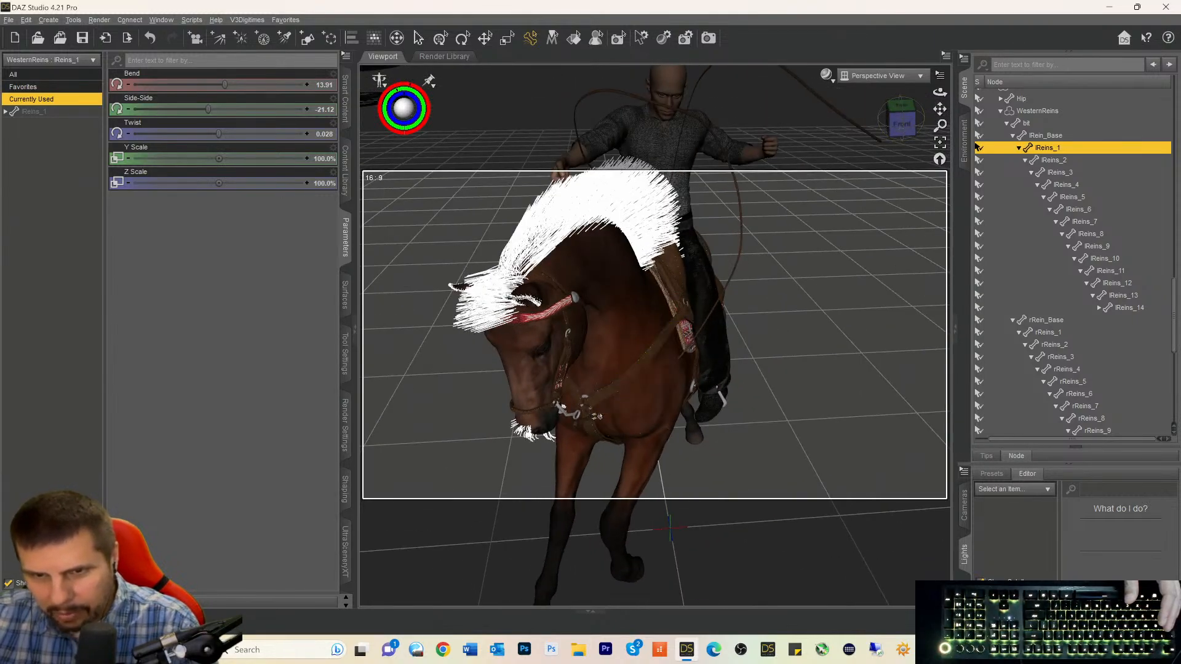
left_click_drag(614, 422, 619, 431)
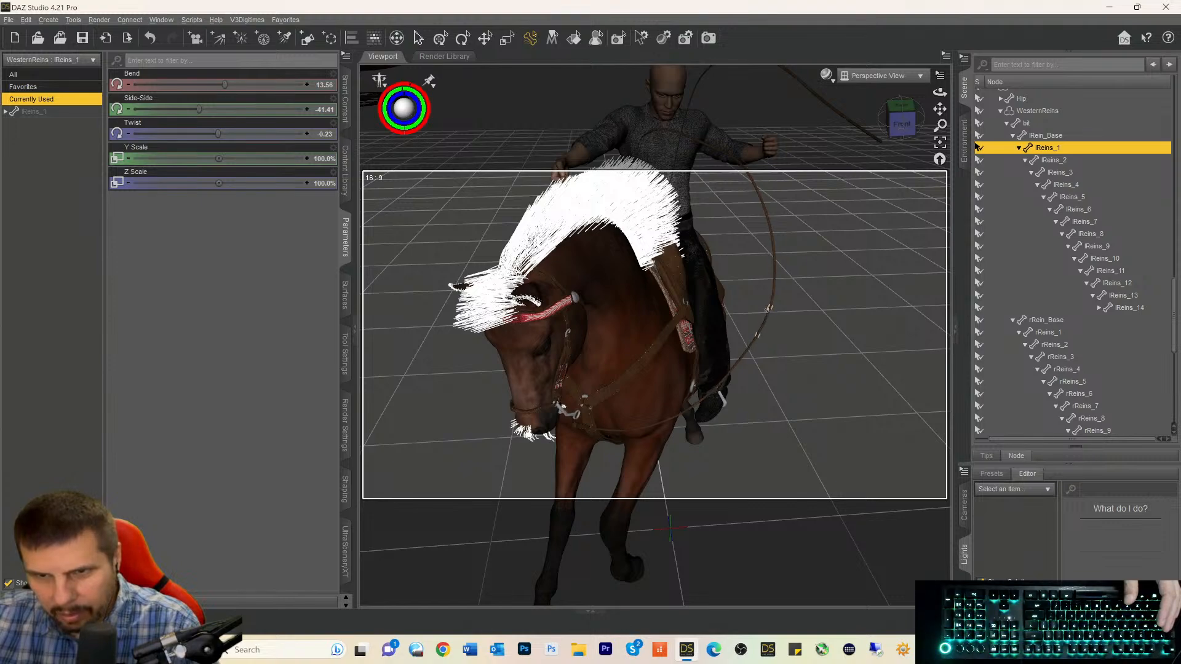
Shift the lReins_7 bone in the rein loop beside the horse and bring the lReins_14 bone to the rider's right hand.
left_click(977, 222)
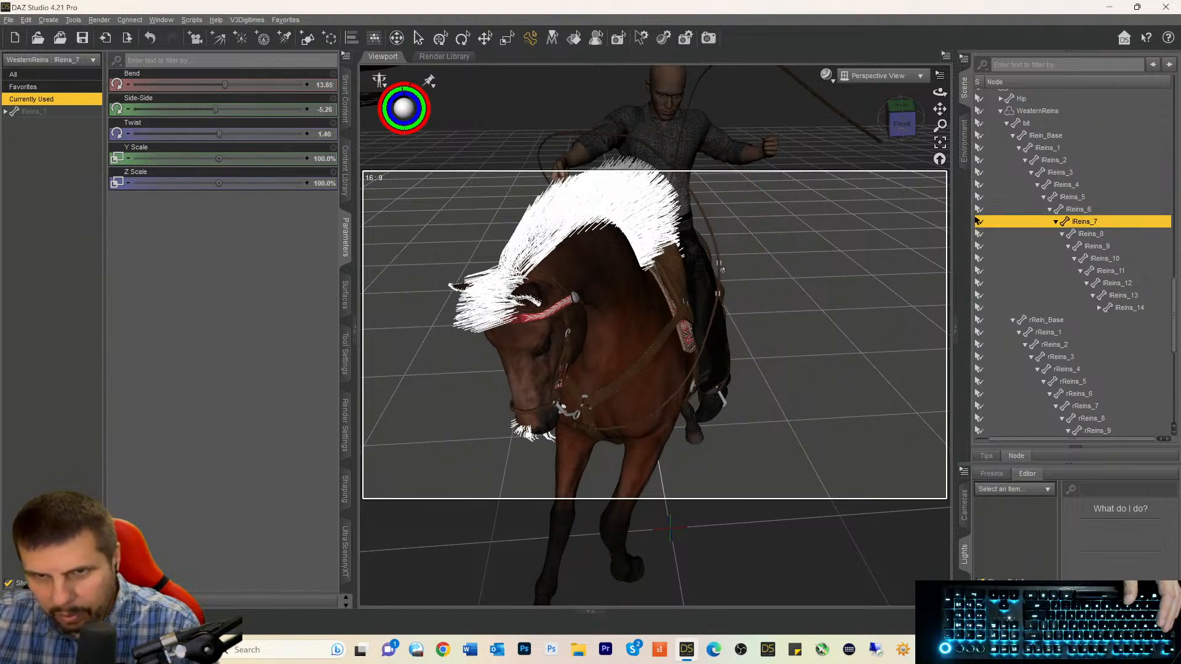
left_click_drag(722, 269, 729, 282)
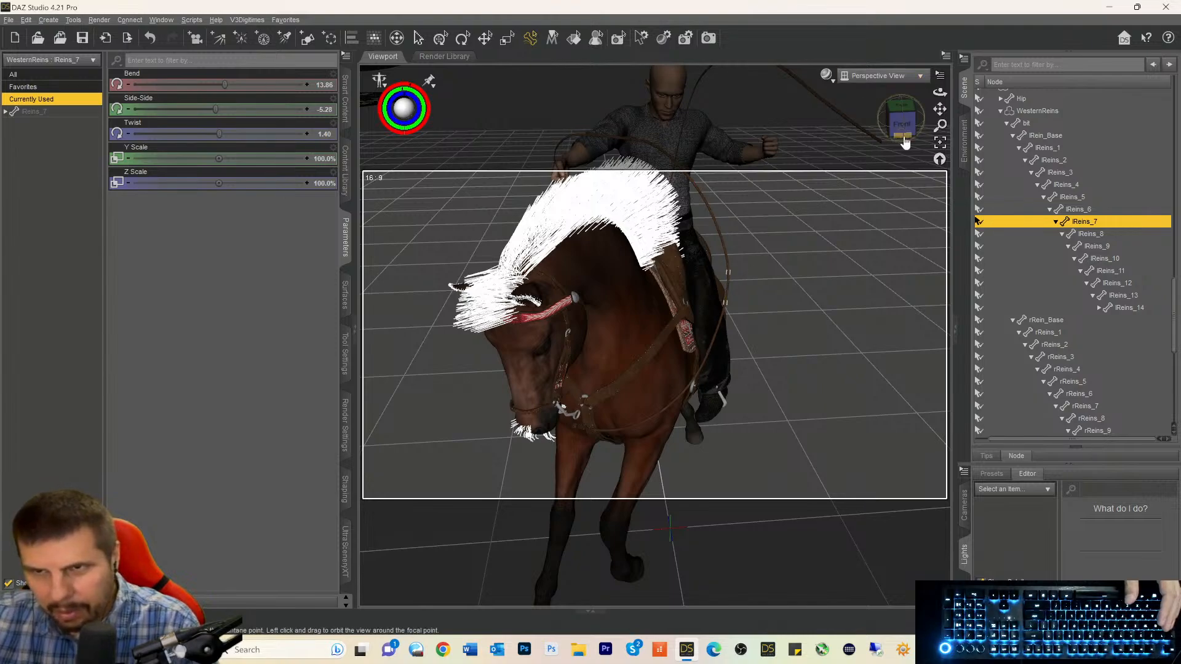
left_click_drag(901, 123, 918, 169)
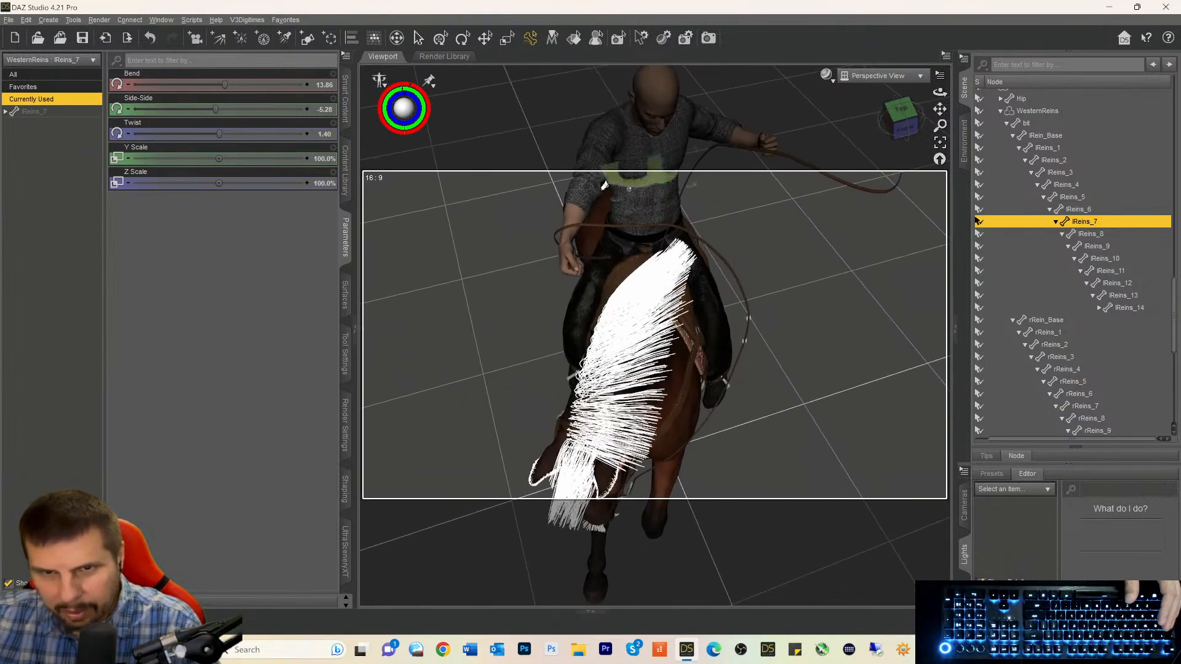
left_click(554, 233)
left_click_drag(556, 232, 564, 263)
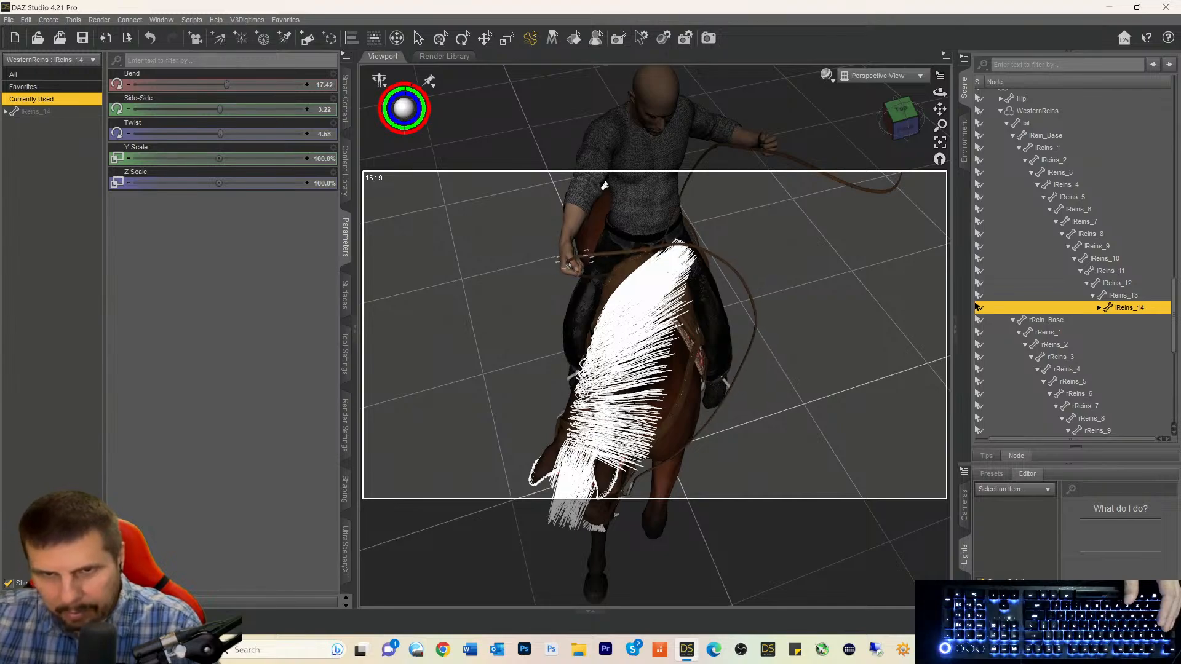
Bring the lReins_15 bone up to the rider's right hand, reaching about 88.70 Bend and 35.22 Side-Side.
left_click_drag(902, 122, 923, 86)
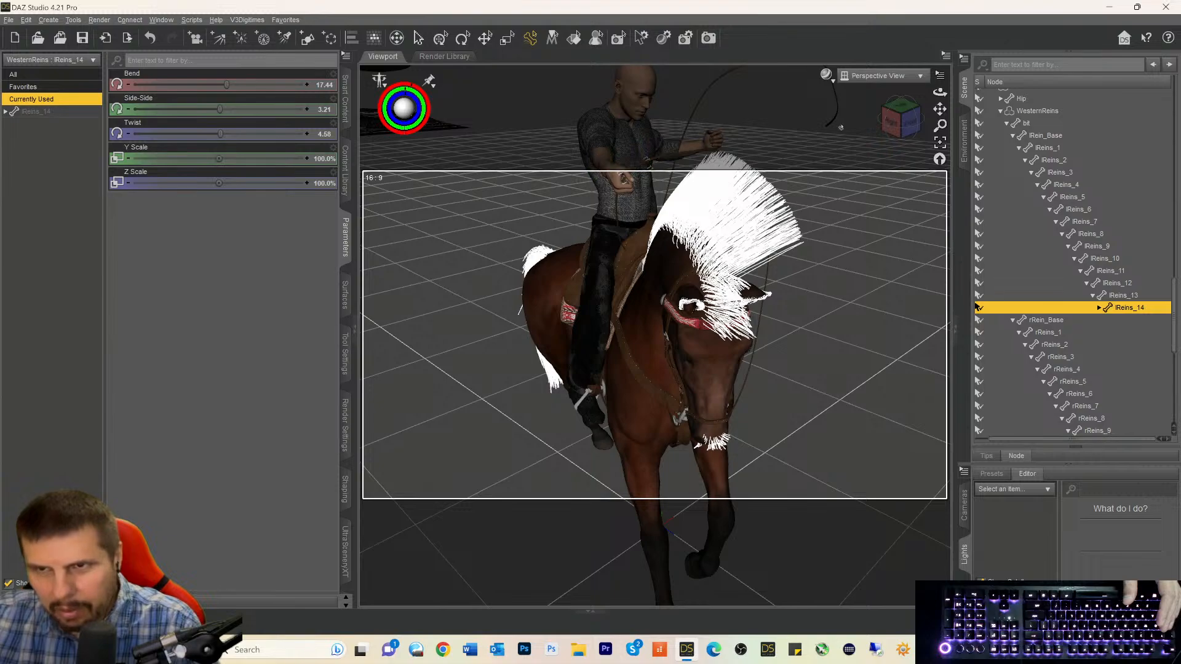
mouse_move(903, 114)
left_mouse_down()
mouse_move(898, 130)
mouse_move(913, 110)
mouse_move(904, 102)
left_mouse_up()
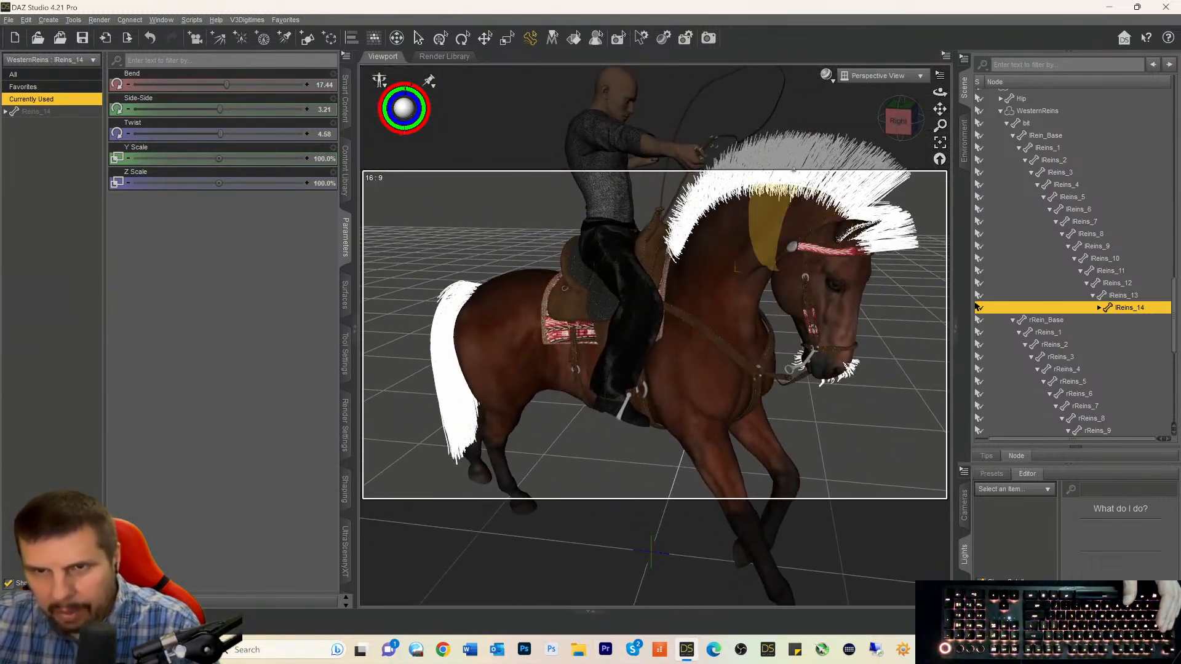
left_click(875, 117)
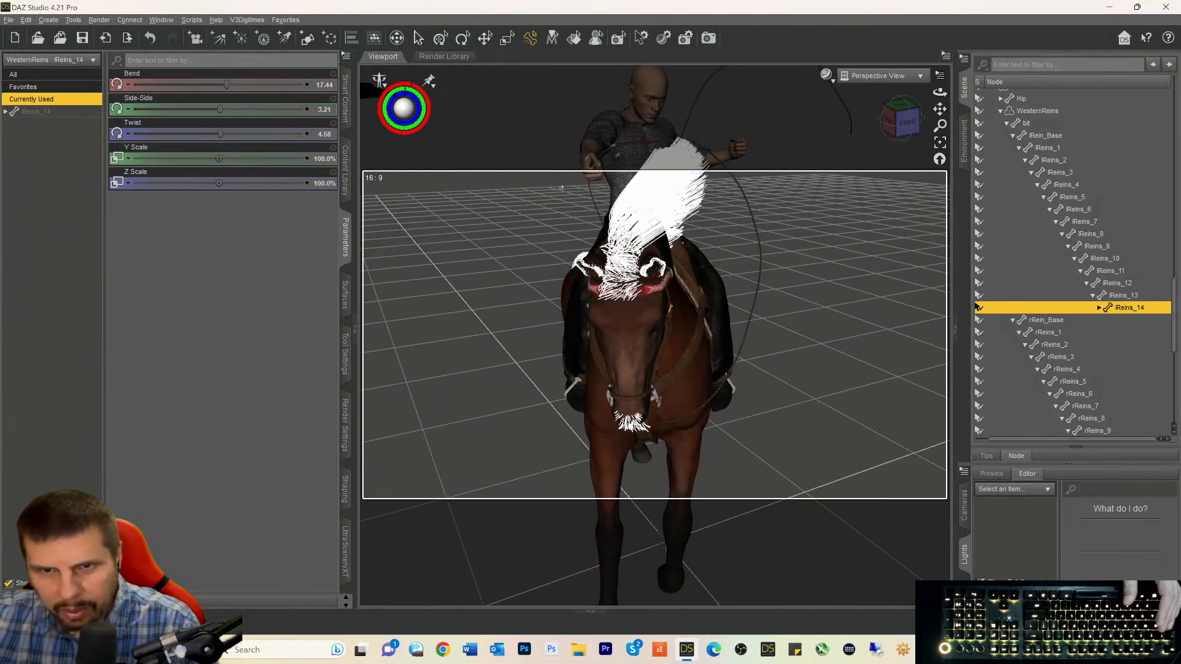
left_click(589, 187)
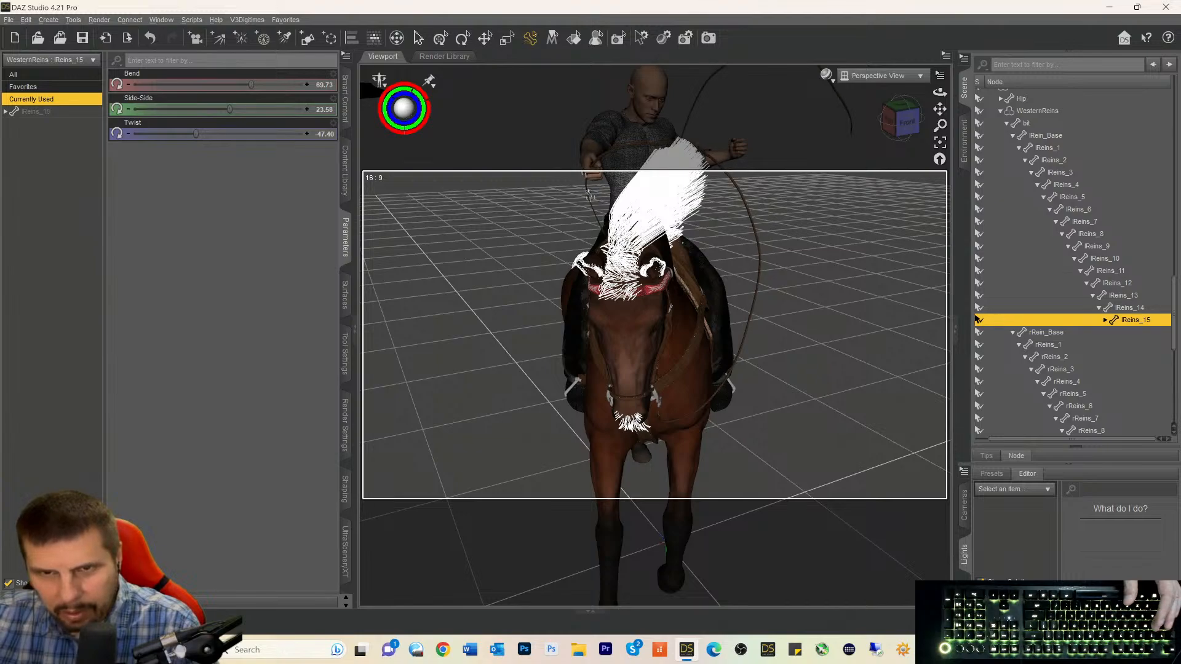
left_click_drag(900, 131, 898, 133)
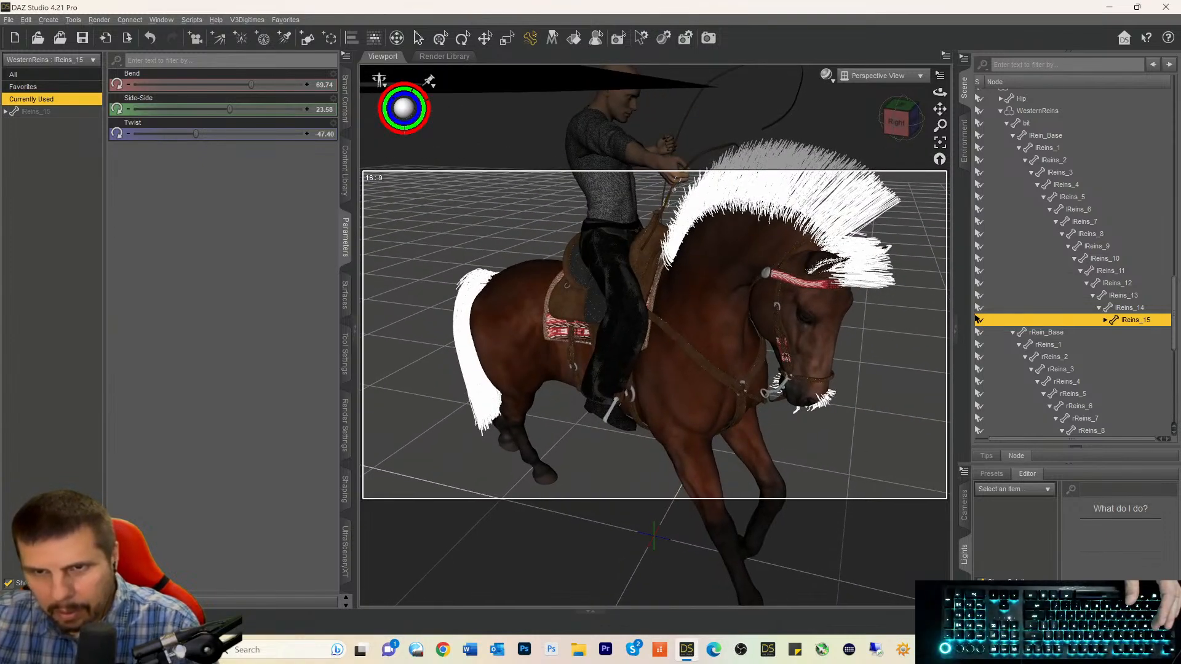
left_click(887, 122)
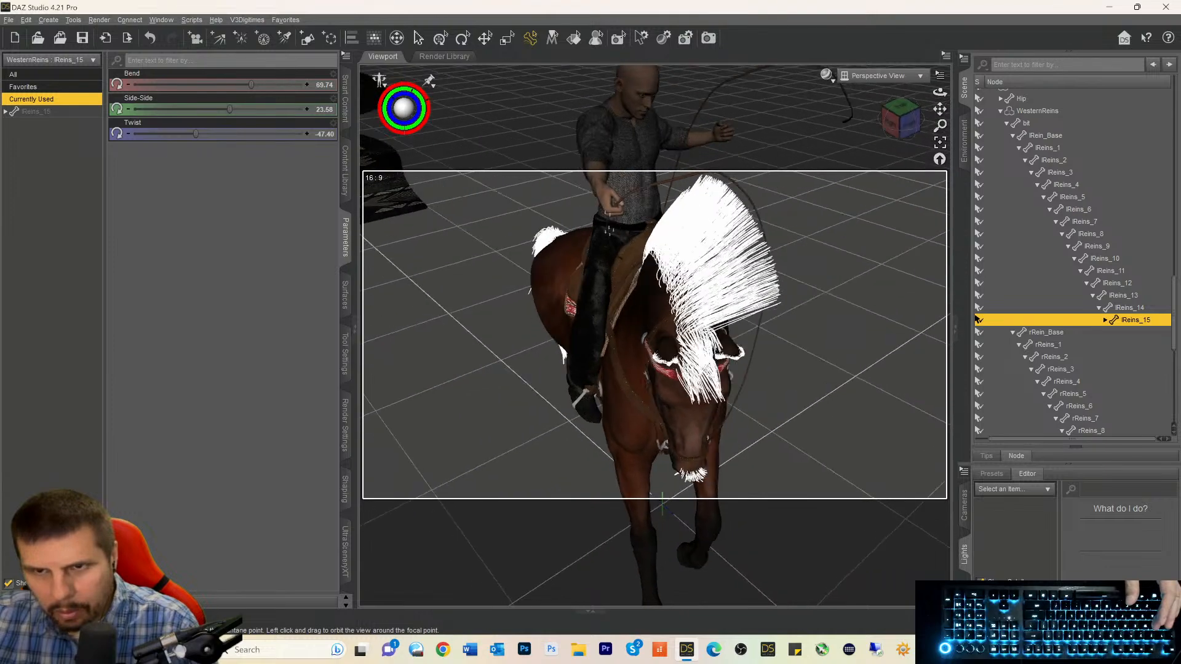
left_click(600, 228)
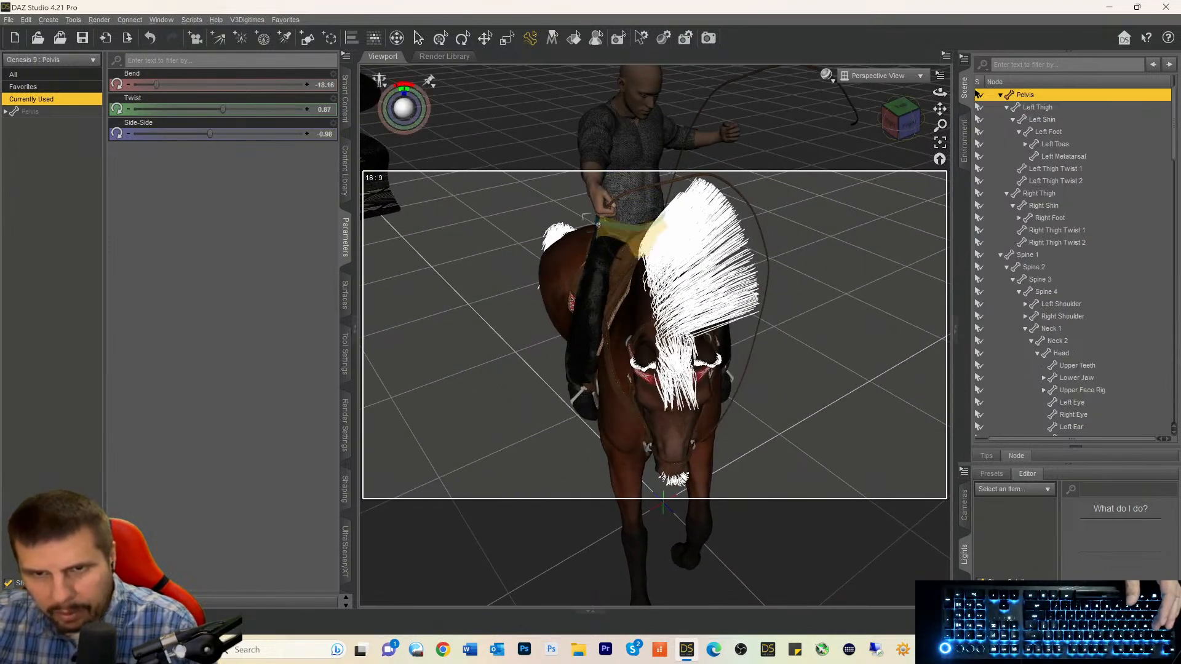
left_click(598, 224)
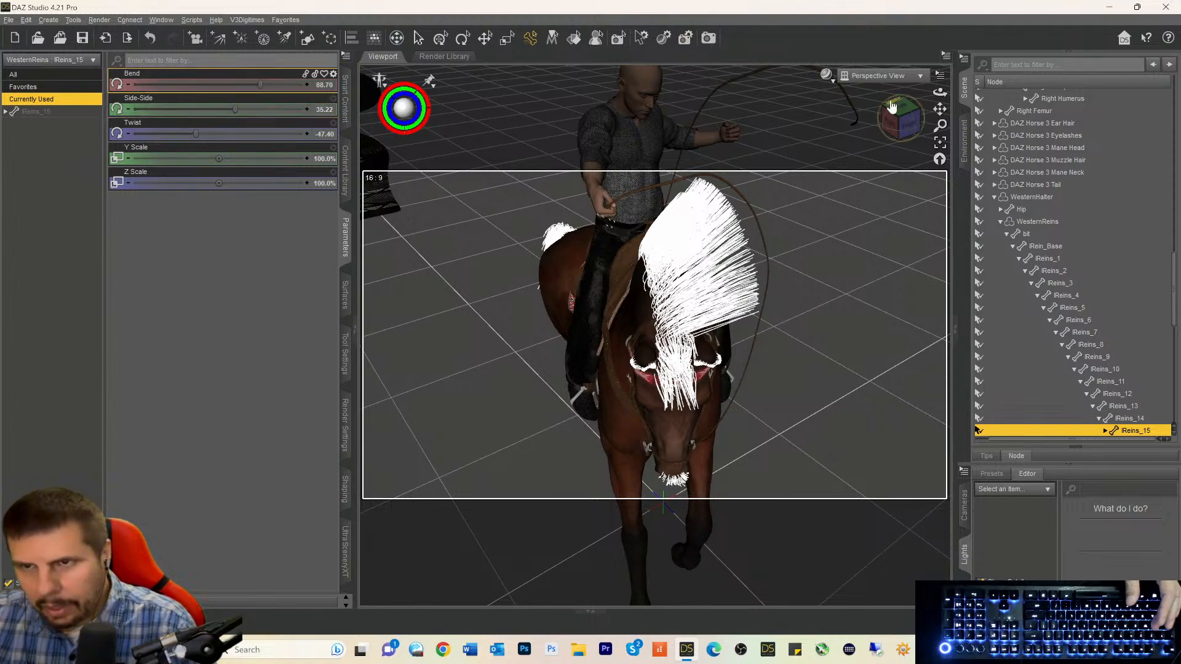
left_click_drag(900, 108, 881, 128)
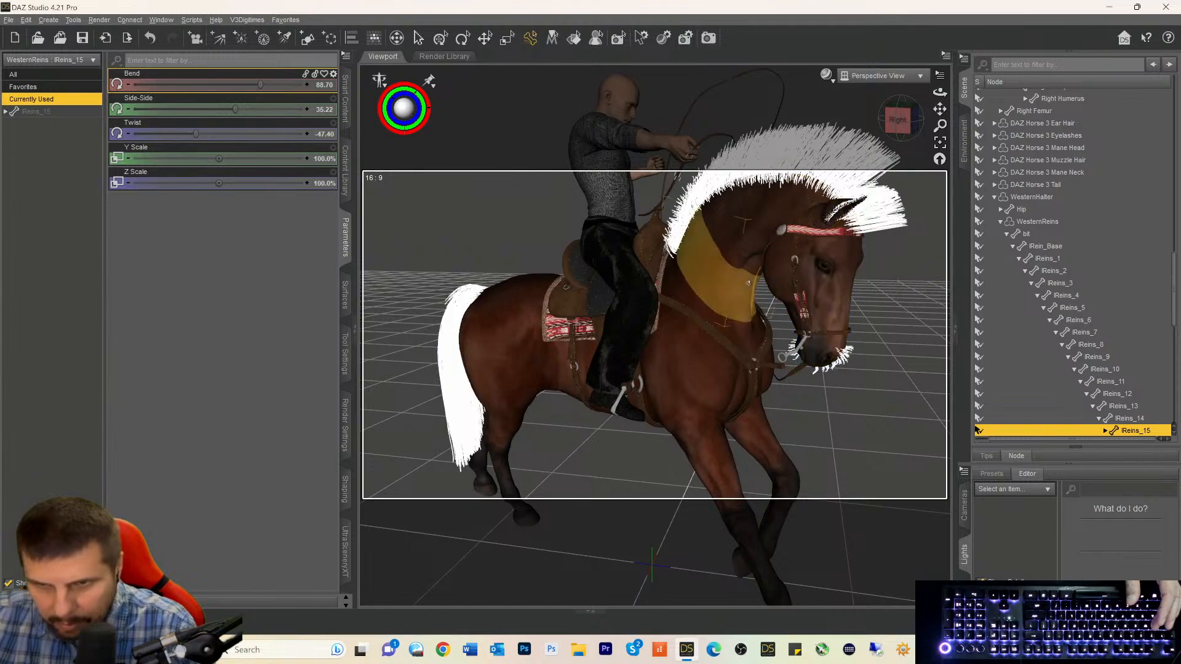
left_click(753, 372)
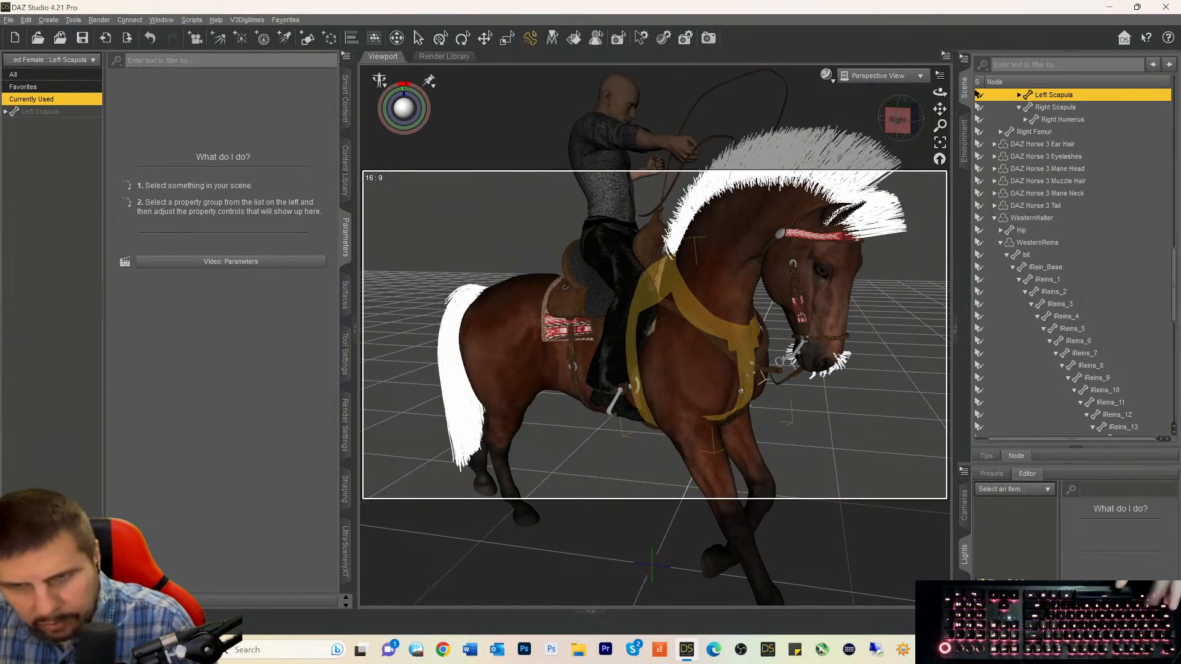
key("ctrl+z")
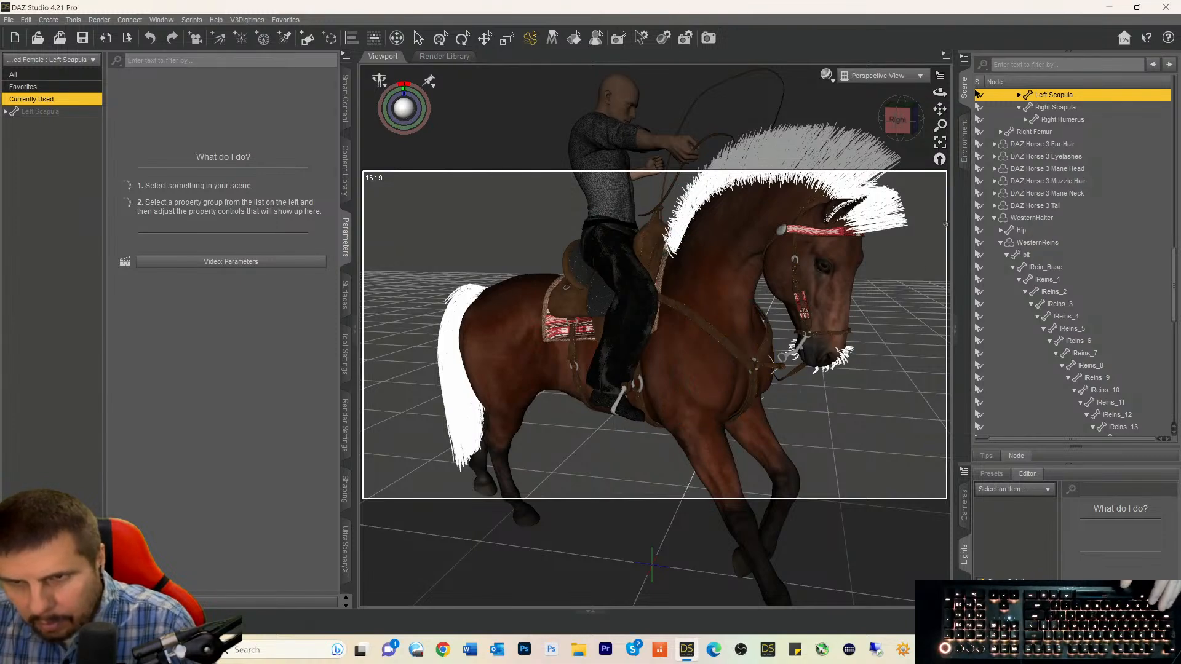
Swing the rRein_Base bone to about -64.54 Bend and pull rReins_1 below the horse's chest to about 34.84 Side-Side.
left_click_drag(898, 120, 890, 134)
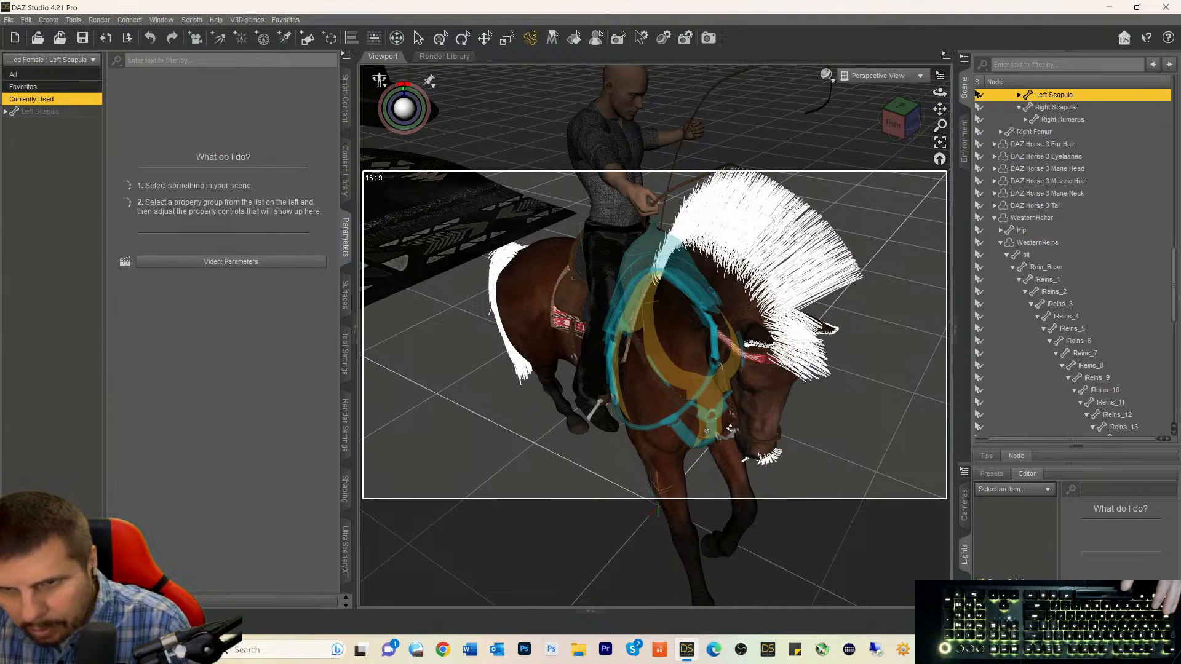
left_click(731, 429)
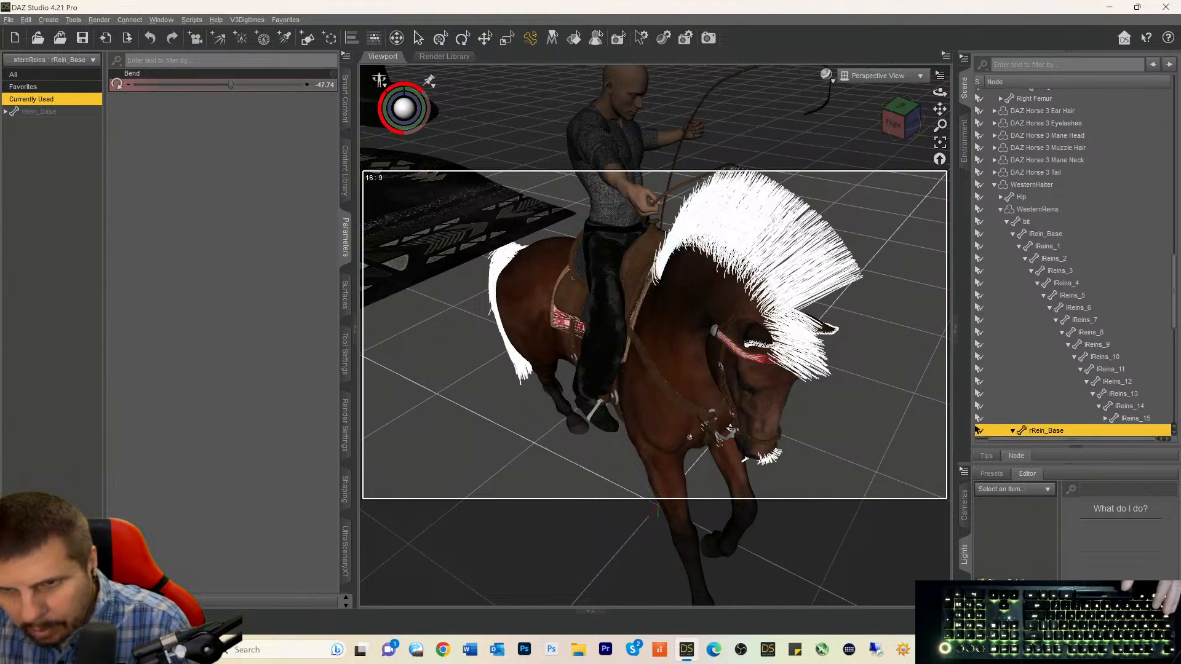
left_click_drag(689, 437, 573, 470)
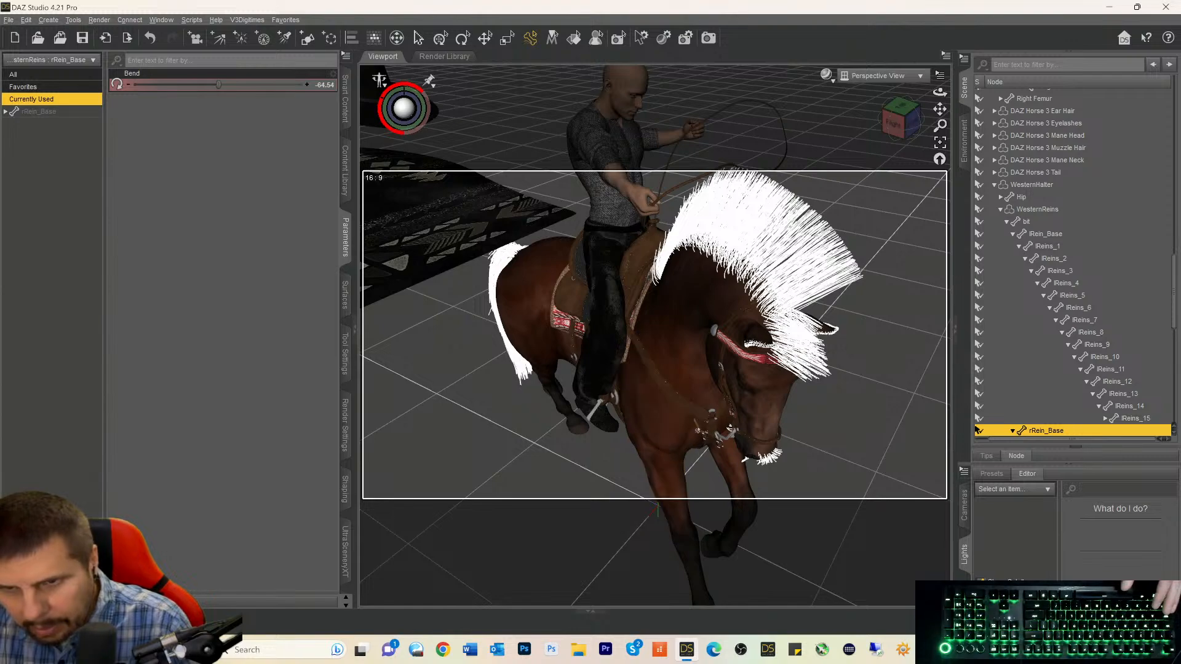
left_click_drag(662, 440, 684, 465)
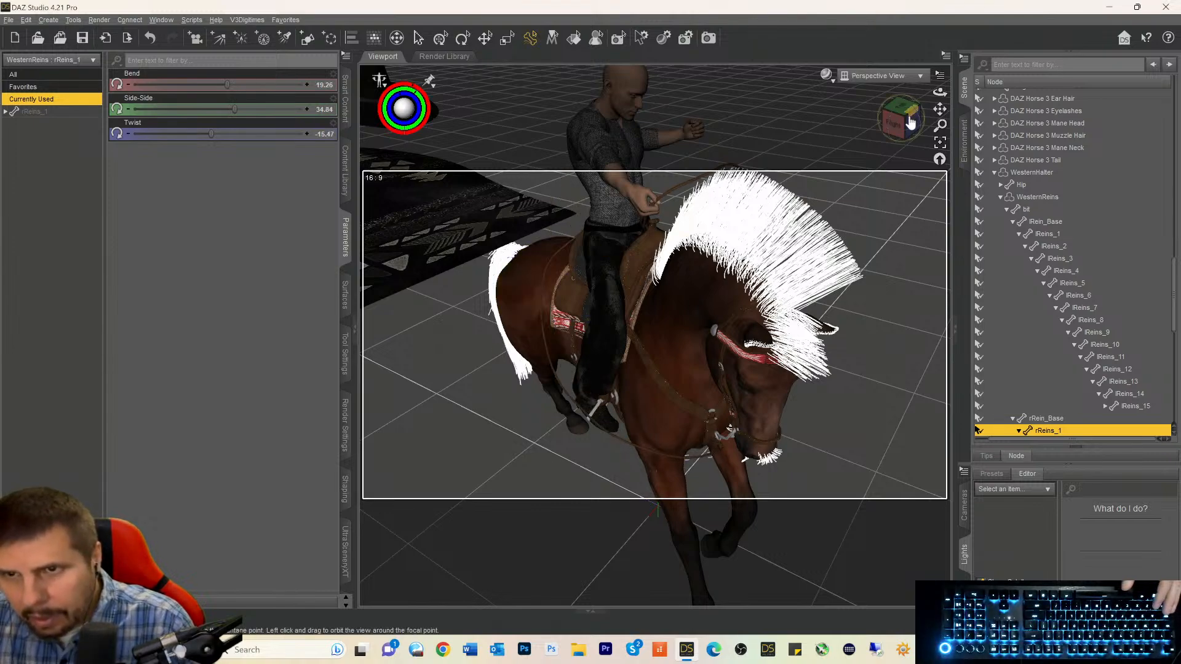
Pull the rReins_10 bone up from the horse's hindquarters toward the rider's hands.
mouse_move(907, 123)
left_mouse_down()
mouse_move(922, 123)
mouse_move(904, 124)
left_mouse_up()
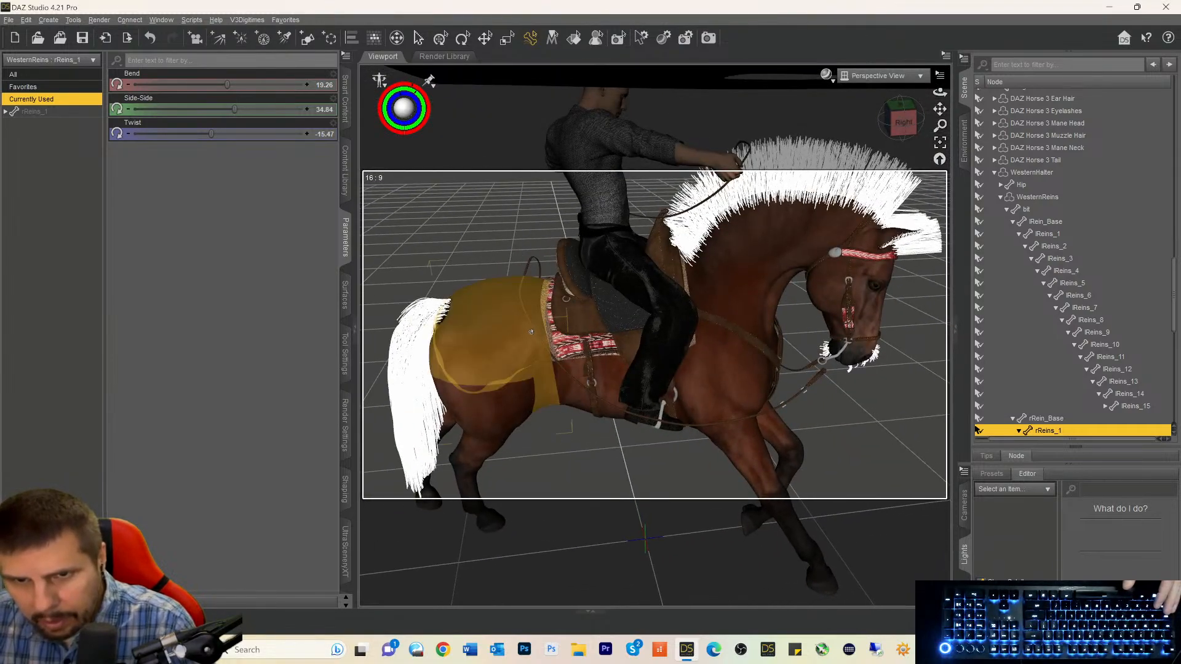
left_click(573, 311)
left_click_drag(594, 287, 654, 184)
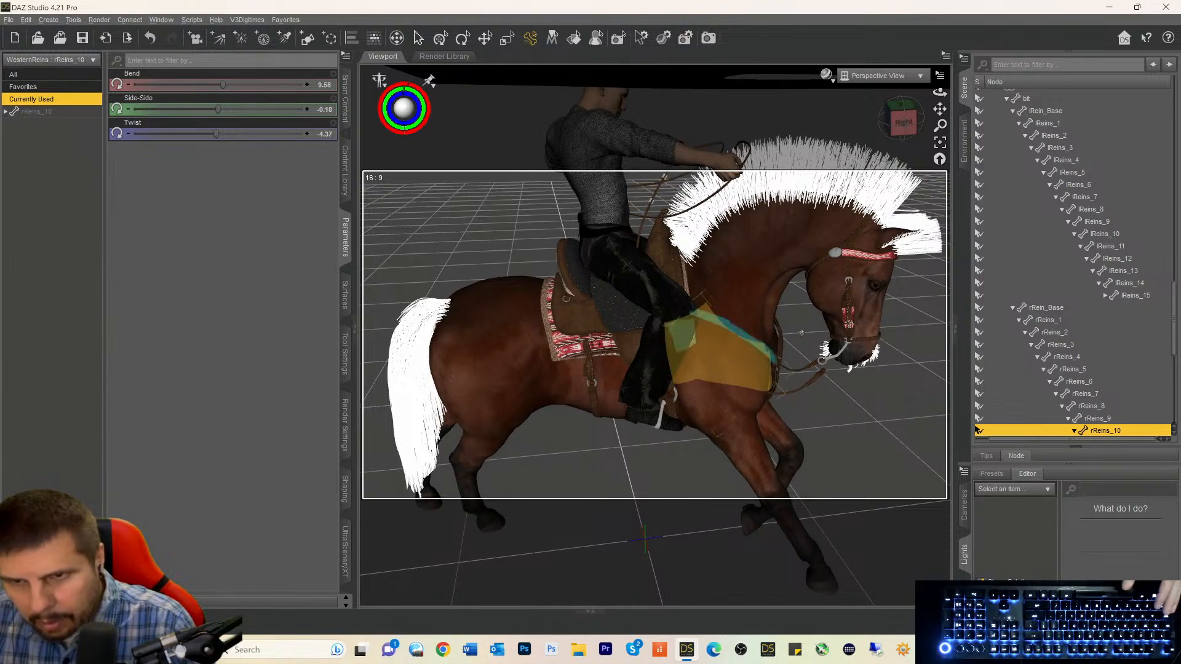
Shift the rReins_2 bone lower at the horse's chest and reposition the rReins_10 bone near the front of the saddle.
left_click_drag(903, 121, 893, 143)
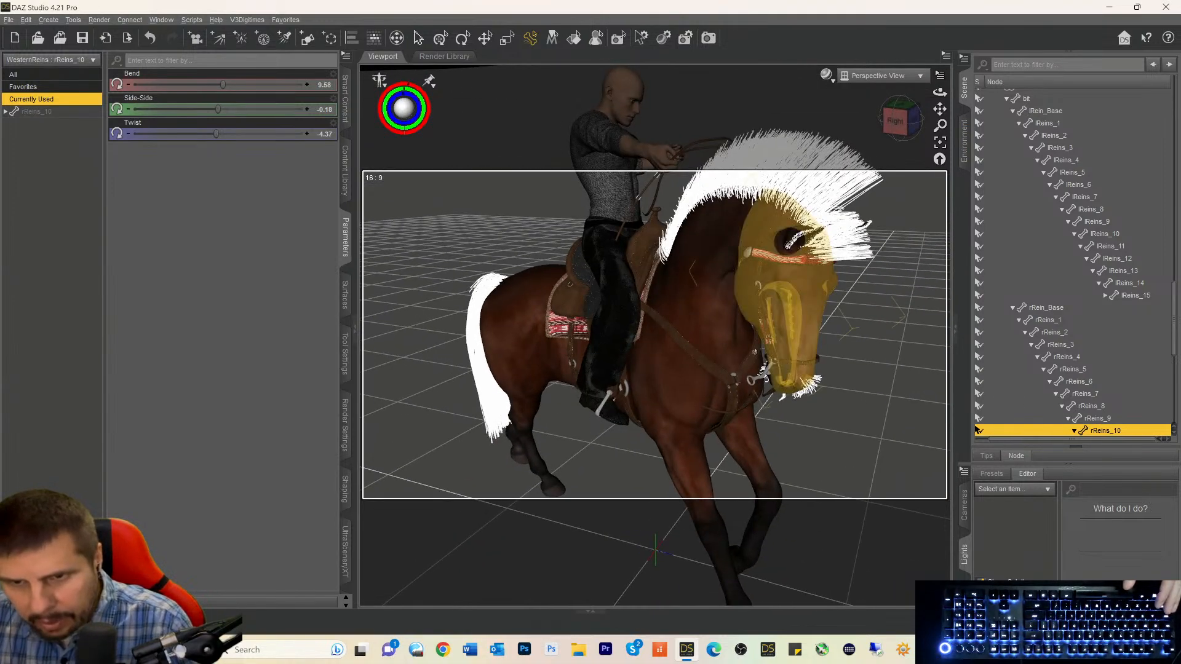
left_click(976, 332)
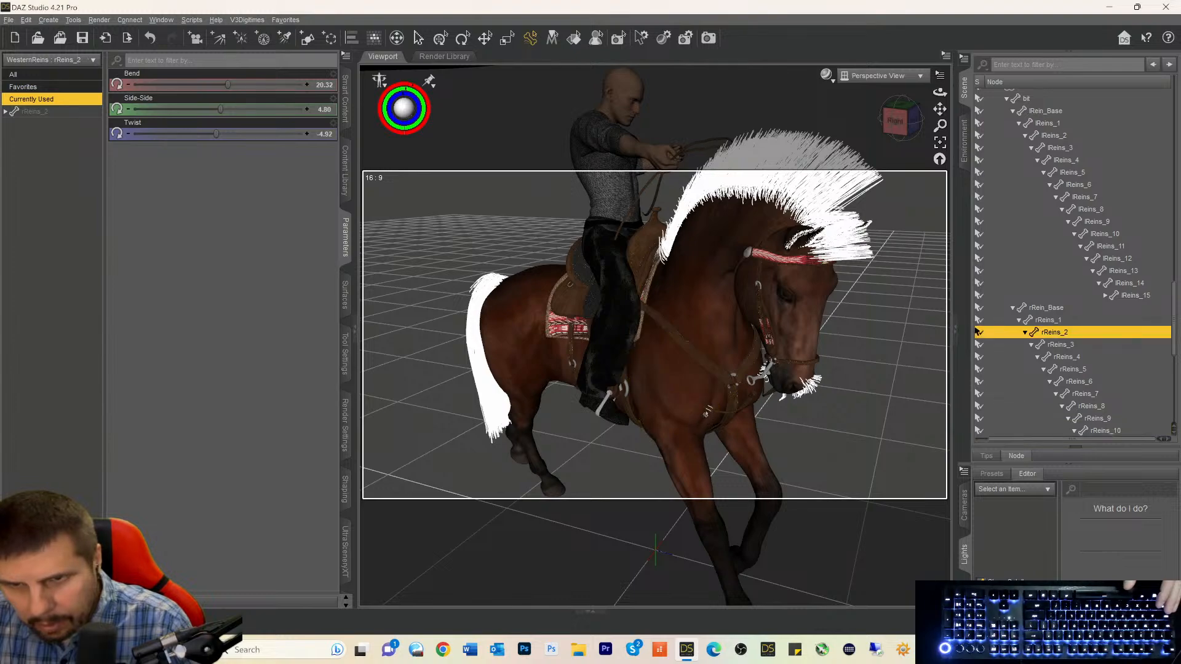
left_click_drag(692, 419, 682, 441)
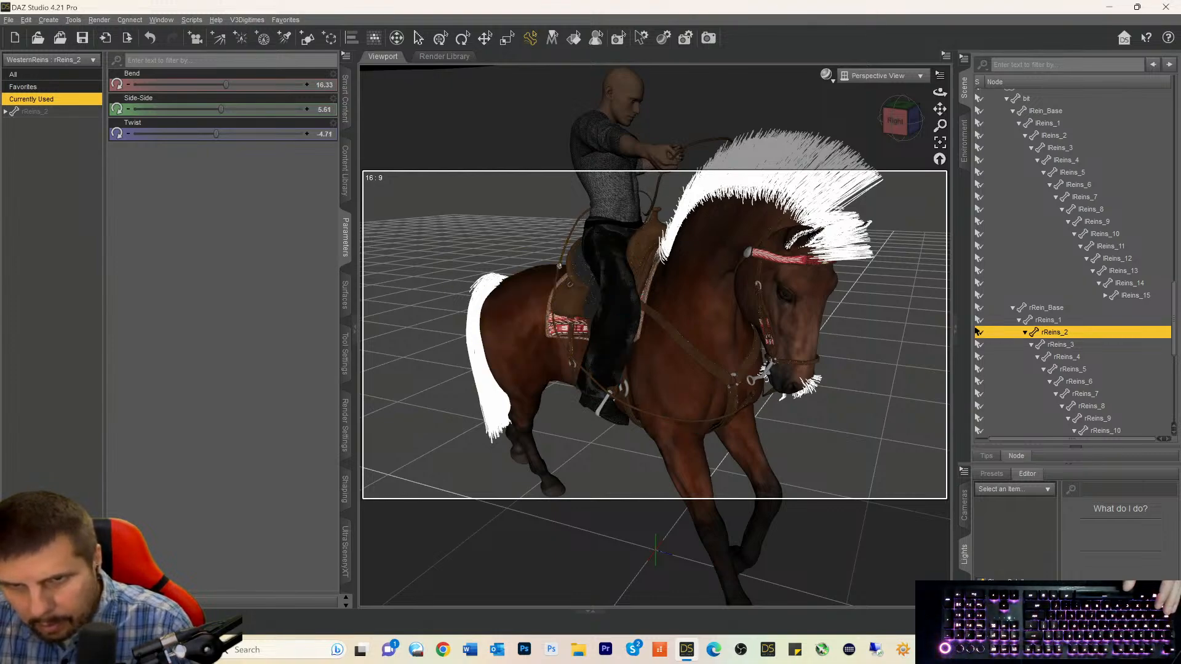
left_click(978, 430)
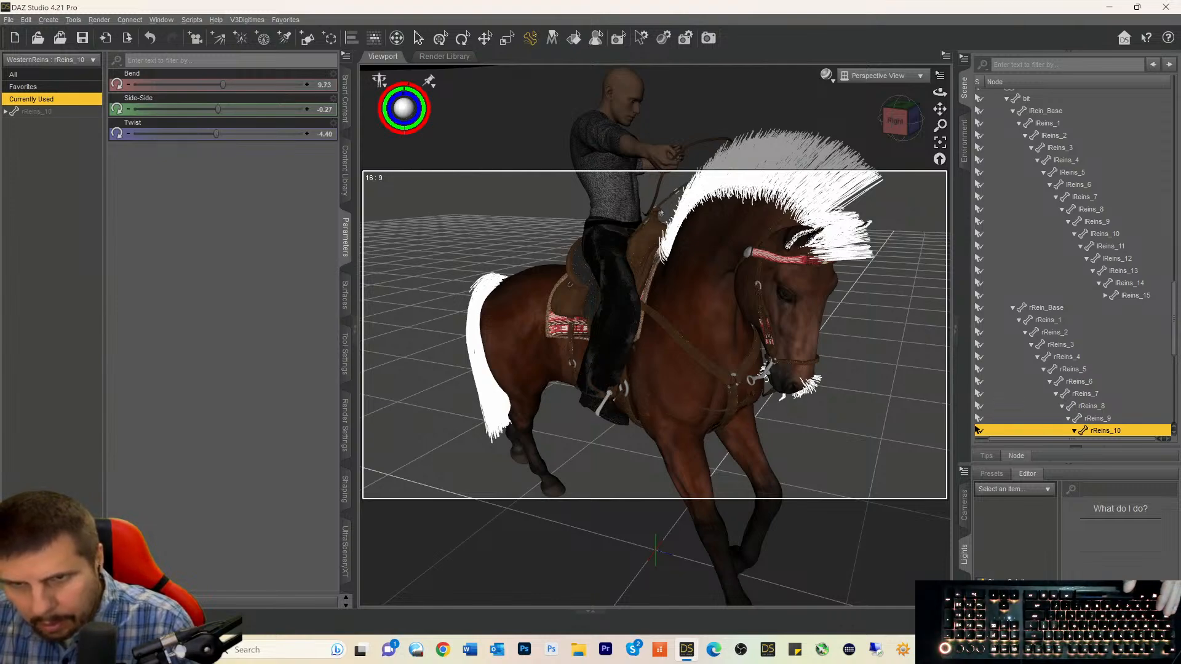
Nudge the rReins_11 bone in front of the rider's waist and set the rReins_4 bone's Side-Side to 30.00.
left_click_drag(899, 120, 801, 217)
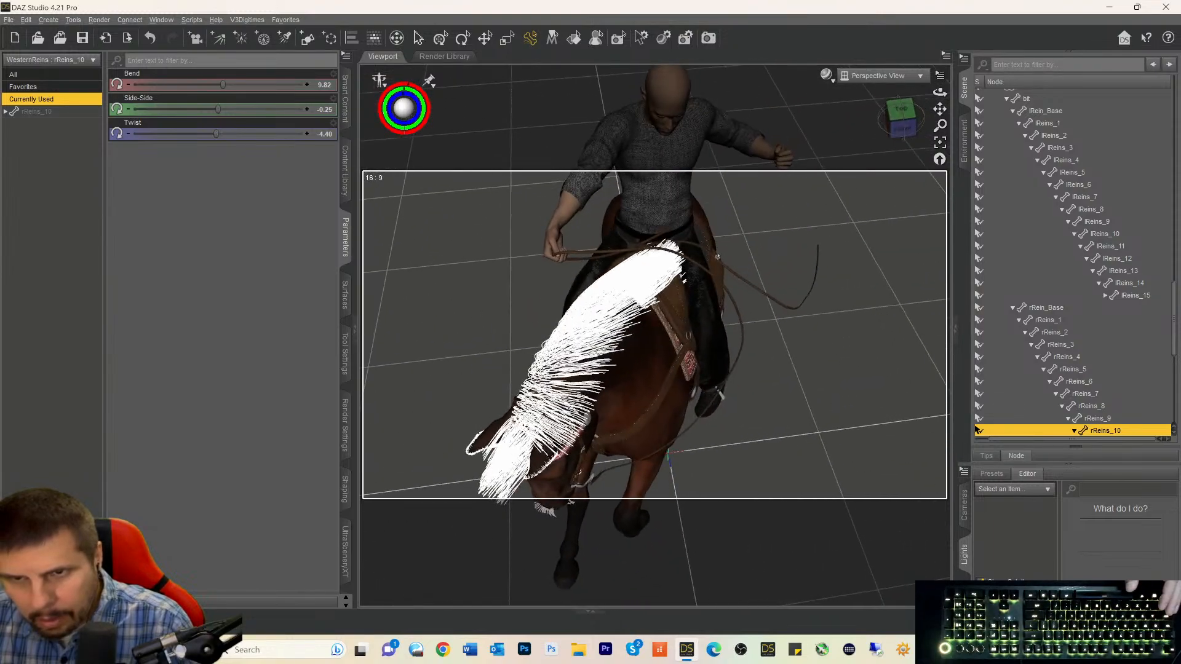
key("Down")
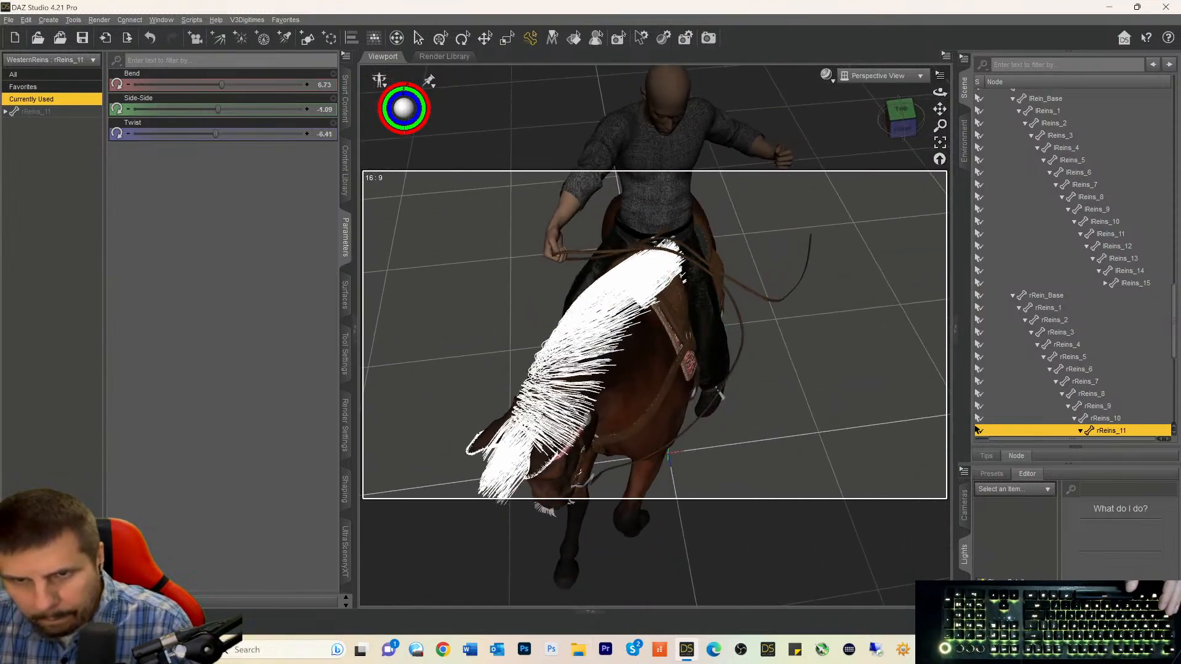
left_click_drag(695, 259, 693, 255)
left_click_drag(900, 120, 967, 87)
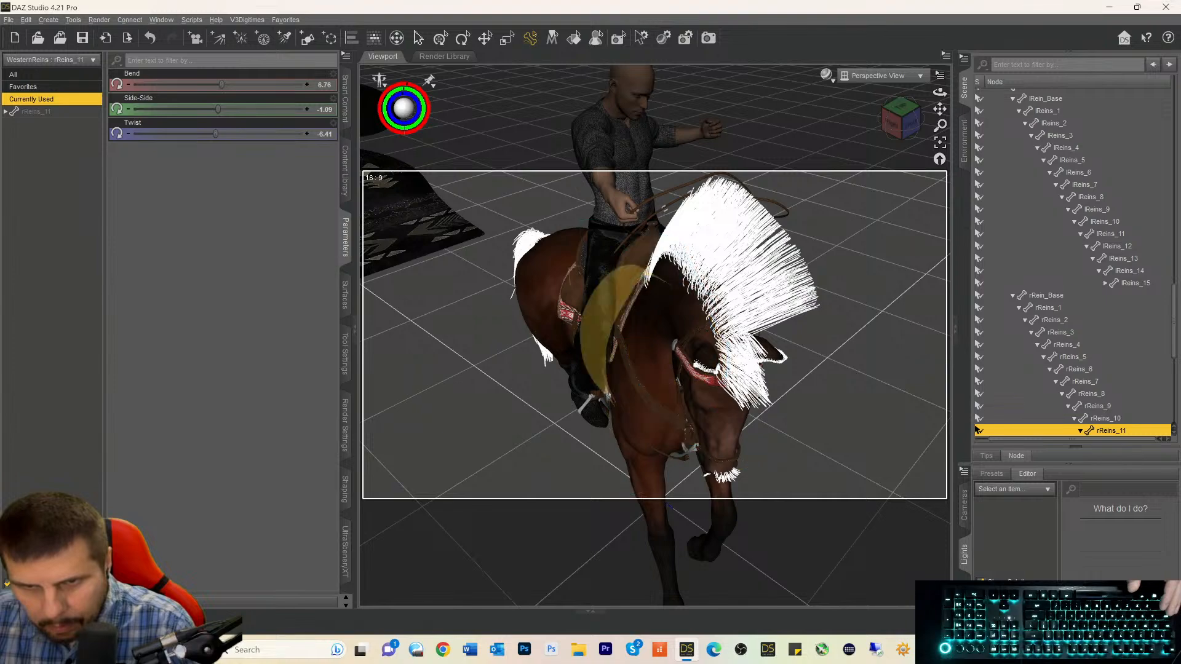
left_click(976, 343)
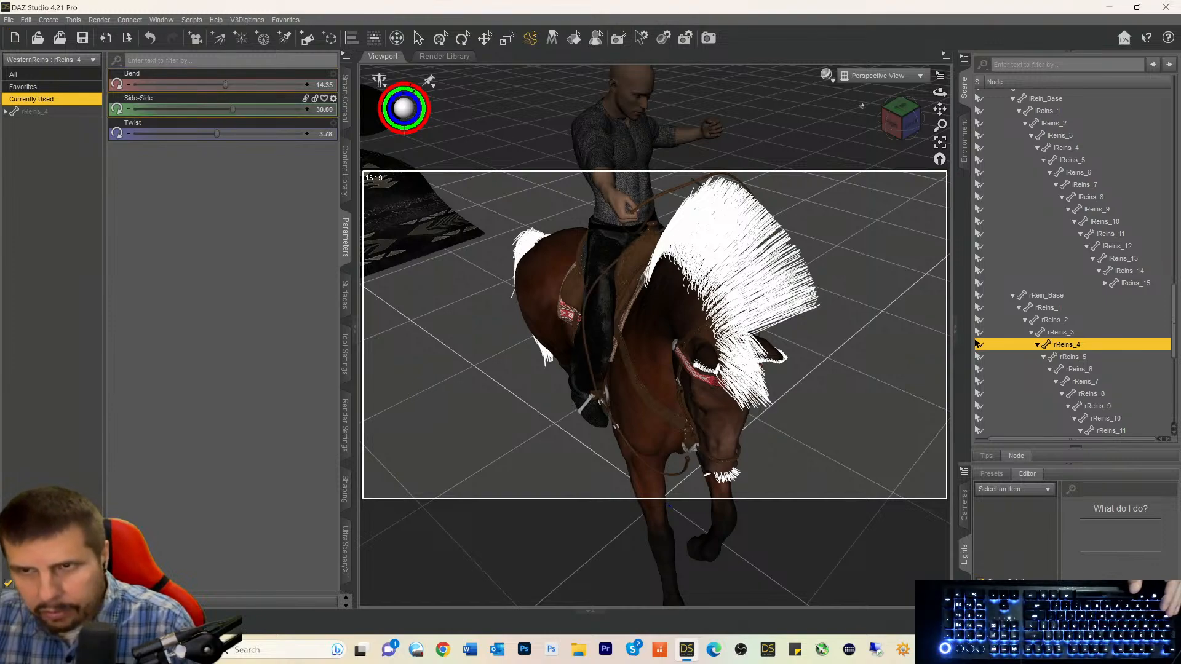
Set the rReins_10 bone to about 3.91 Bend and -33.91 Side-Side.
left_click_drag(907, 124, 852, 144)
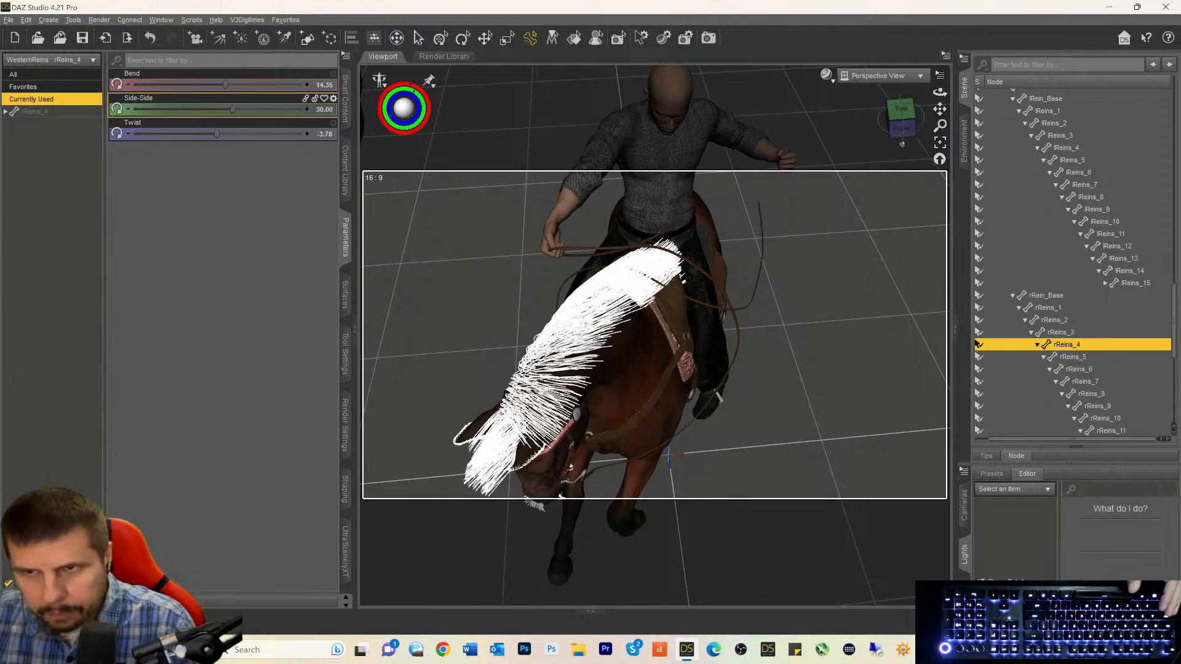
left_click_drag(901, 121, 902, 146)
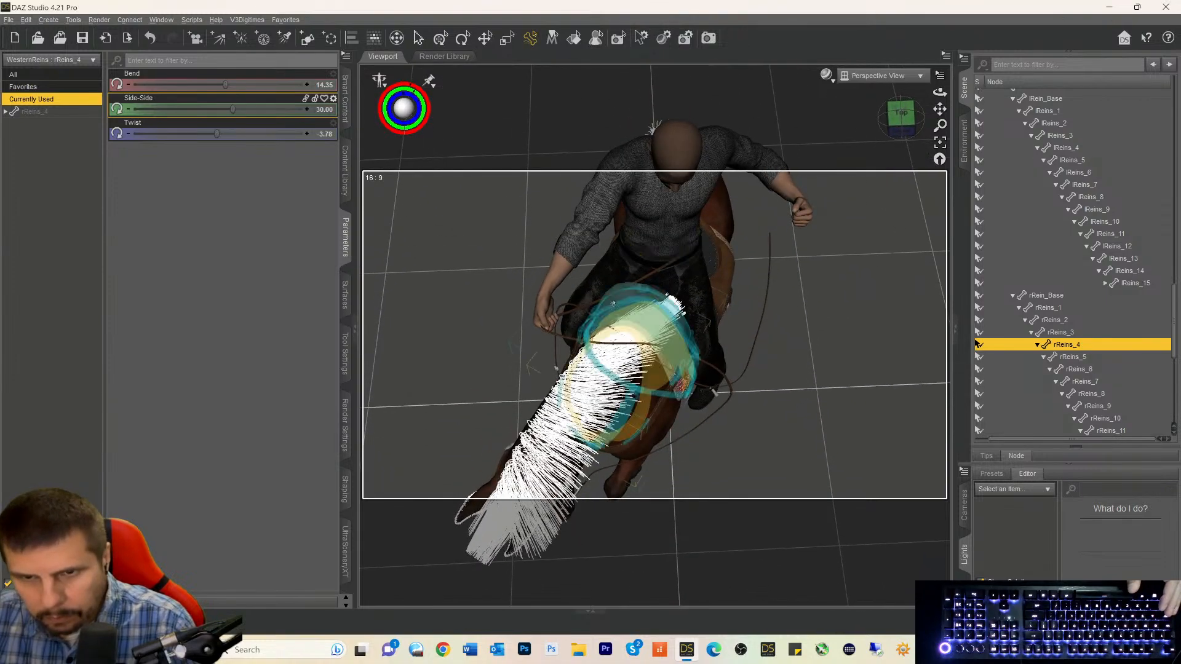
left_click(978, 418)
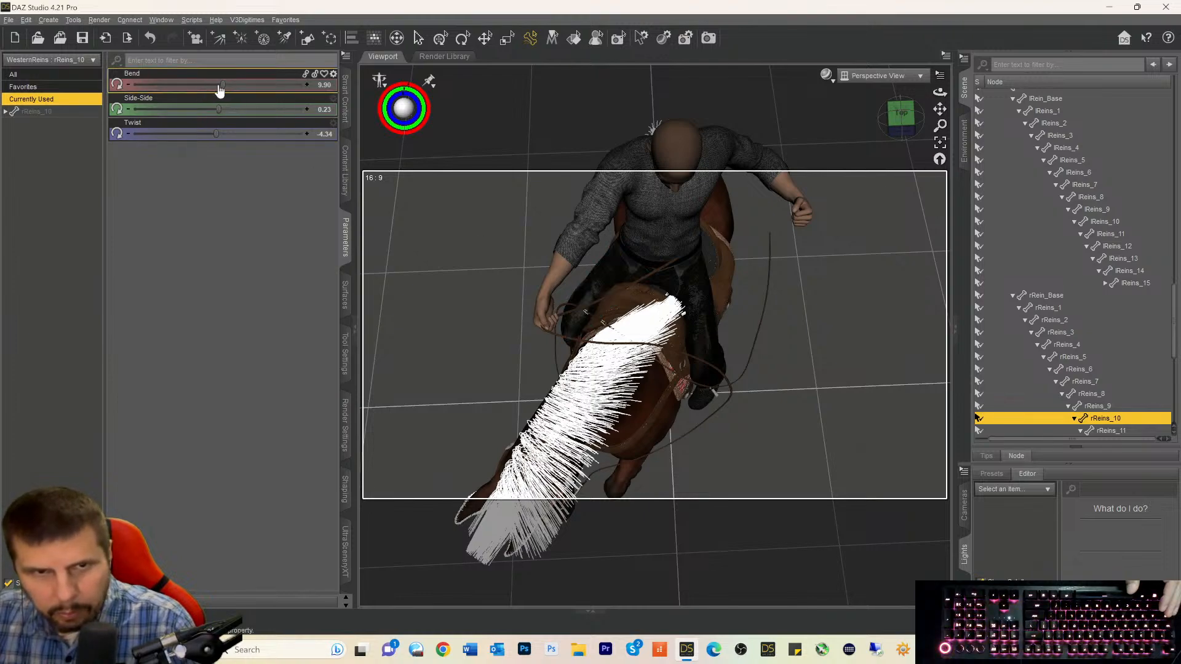
left_click_drag(224, 83, 221, 85)
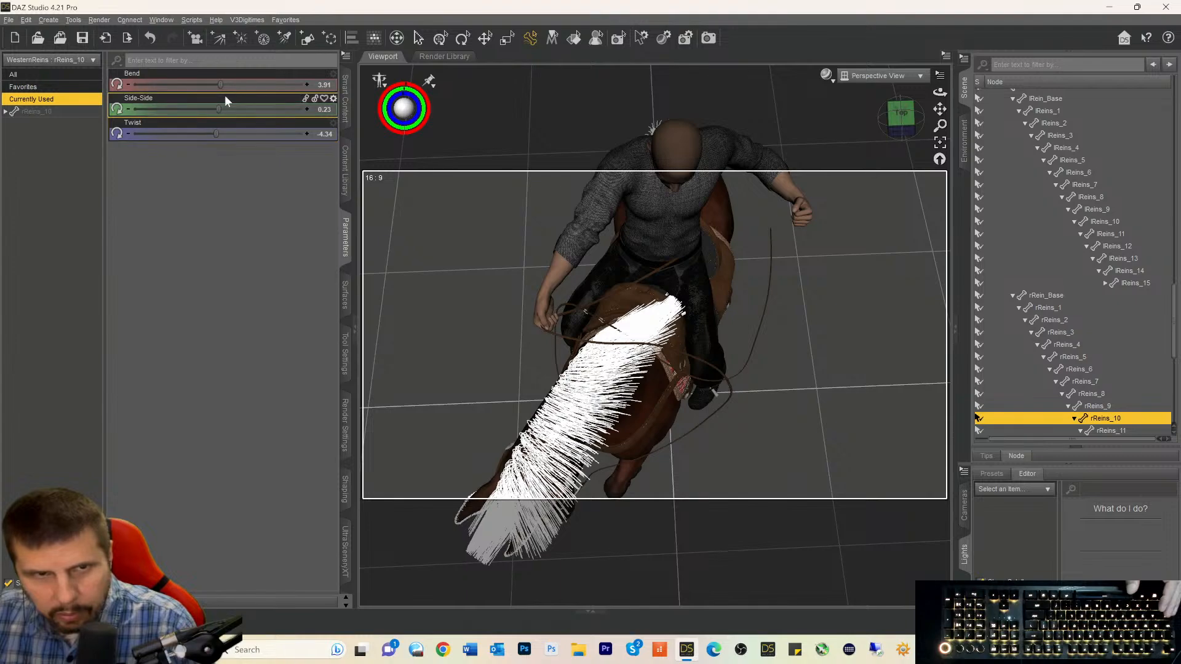
left_click_drag(224, 108, 201, 106)
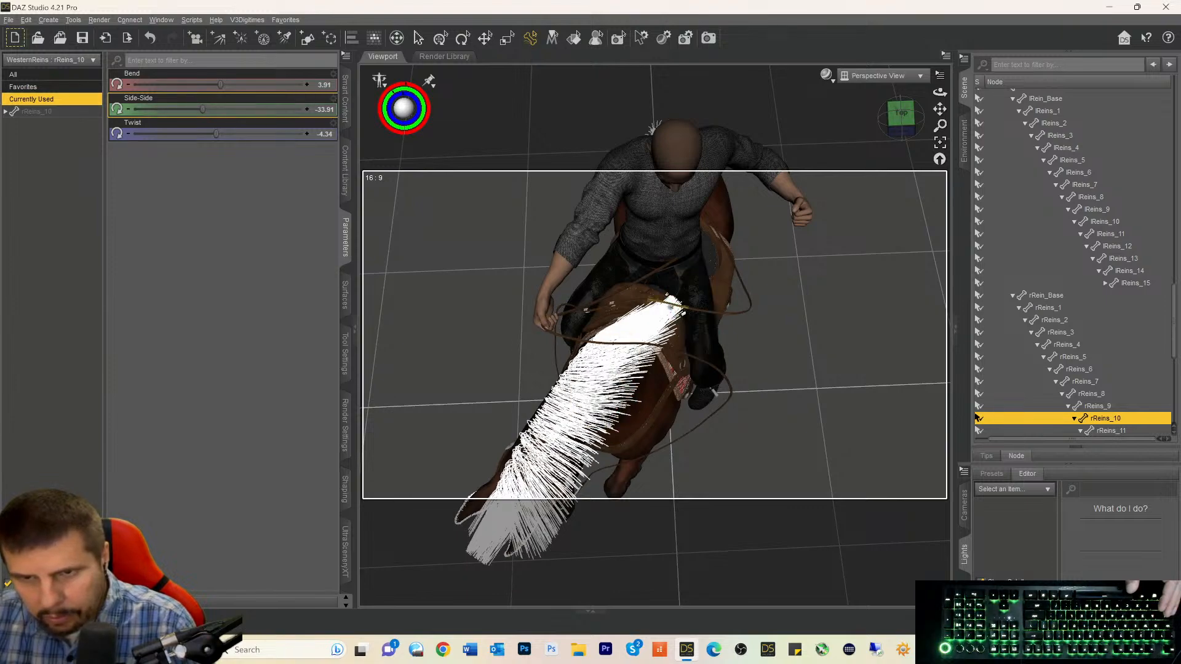
Set the rReins_12 bone's Bend to about -7.83 and pull the rReins_13 bone toward the rider's left hand.
left_click(668, 303)
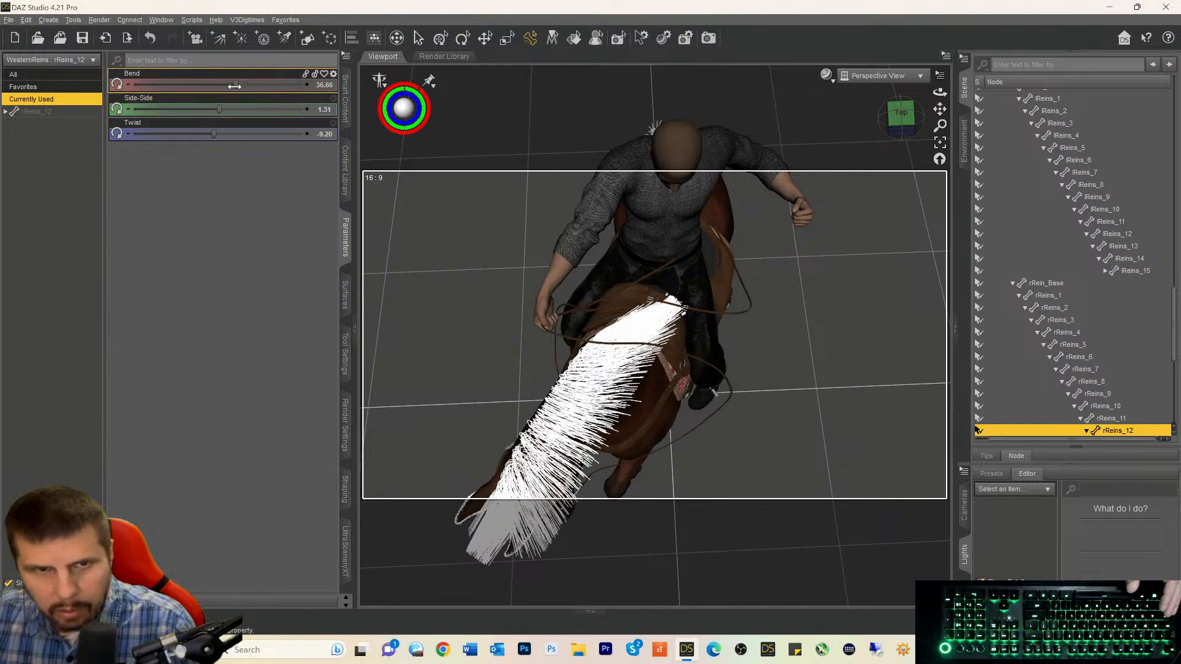
left_click_drag(236, 84, 215, 85)
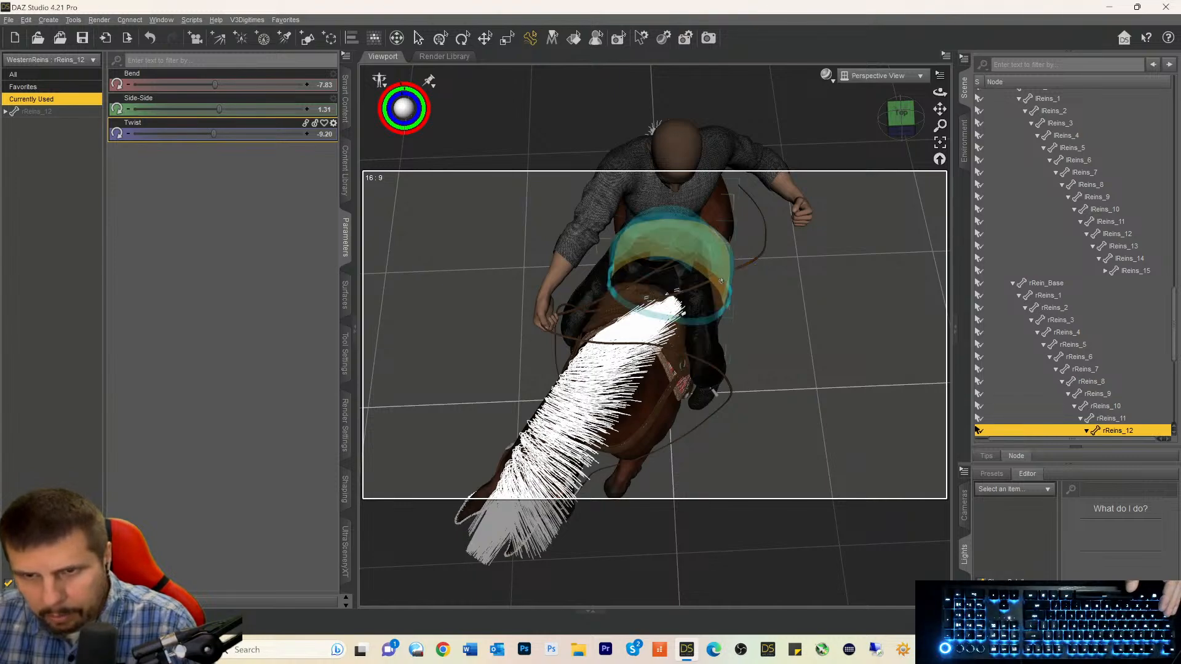
left_click(726, 277)
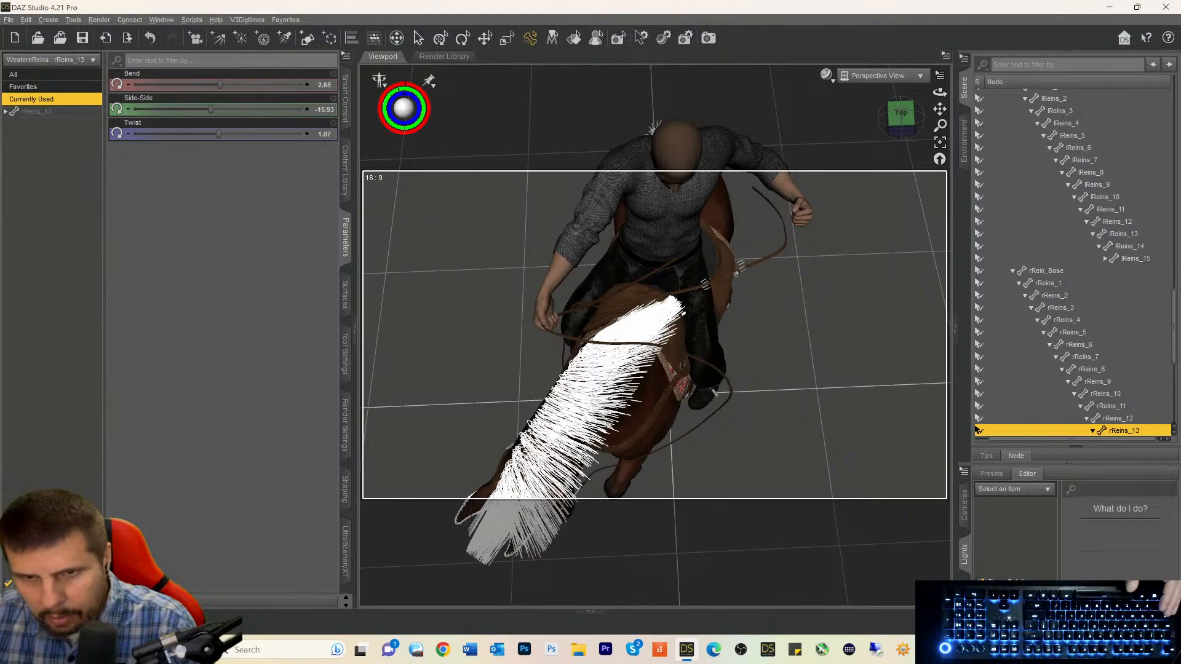
left_click_drag(731, 275, 750, 266)
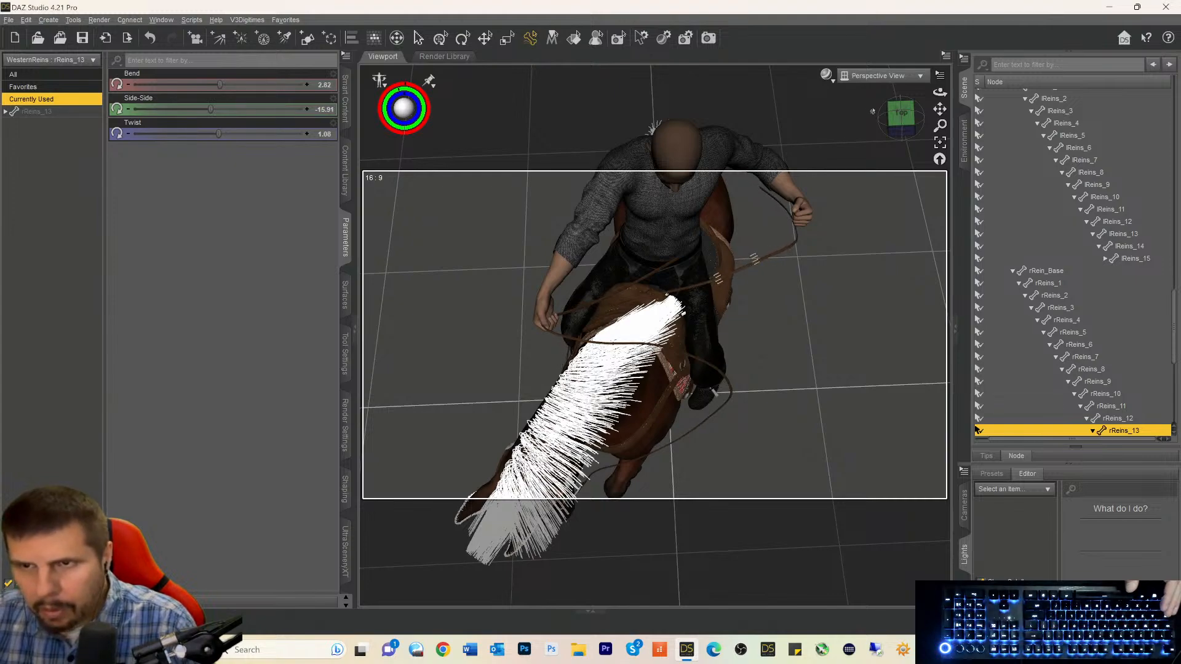
mouse_move(893, 122)
left_mouse_down()
mouse_move(941, 99)
mouse_move(897, 122)
left_mouse_up()
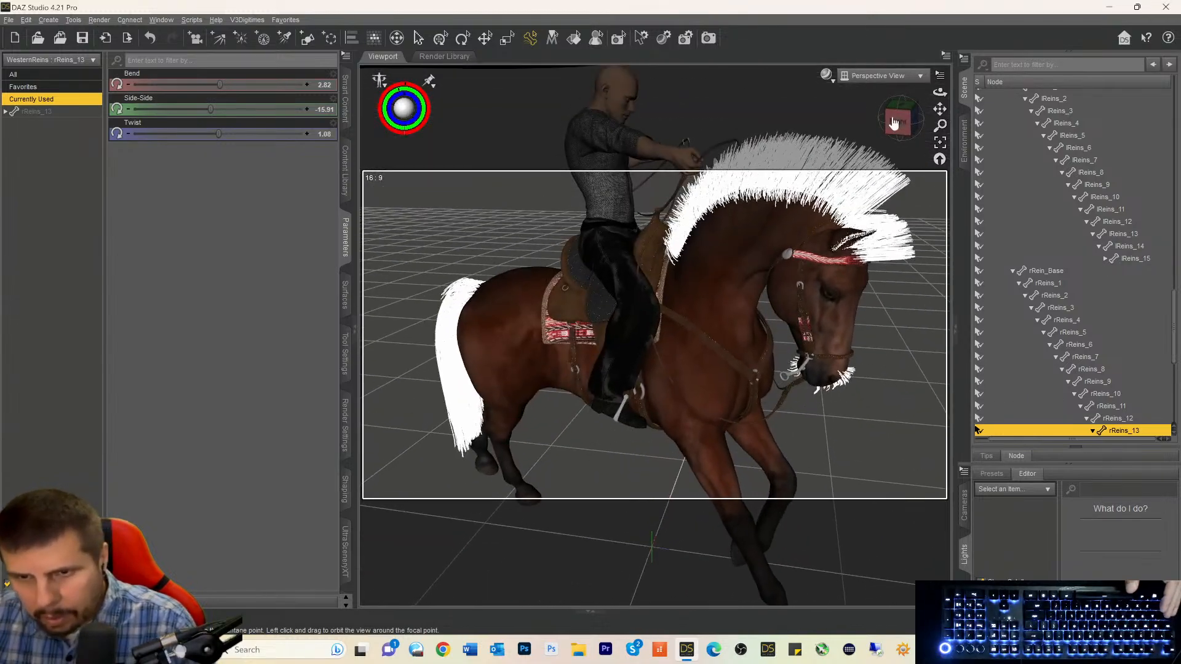
Set the Bend of the rReins_2 bone at the horse's chest to about 20.87.
left_click(725, 423)
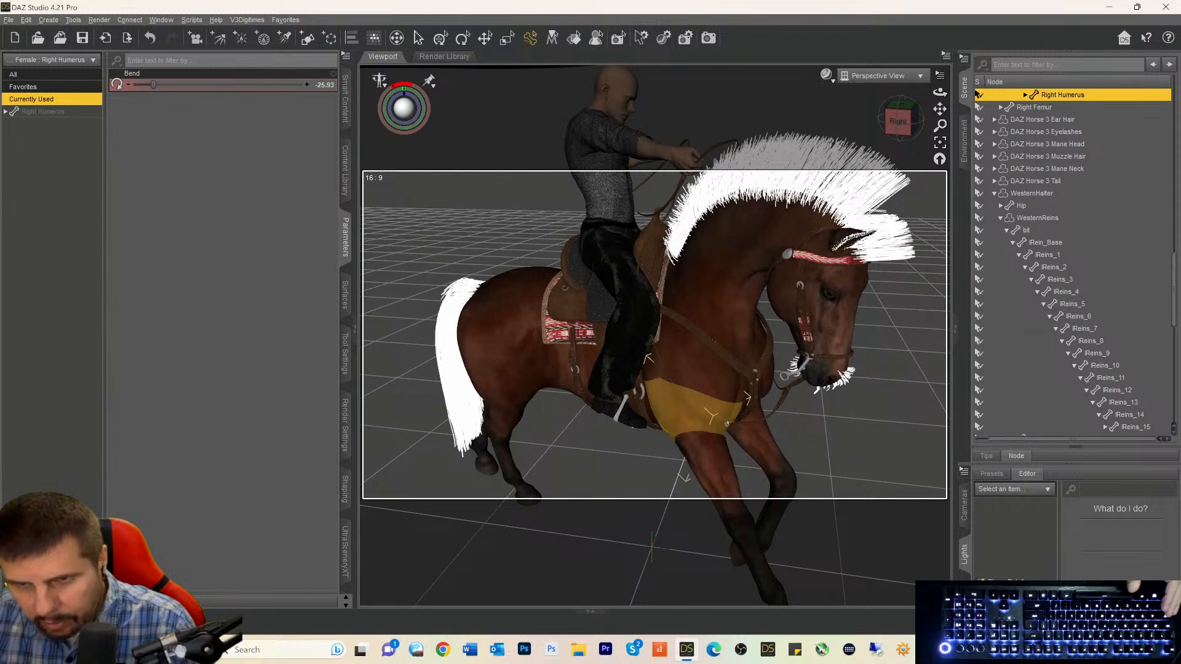
left_click(735, 420)
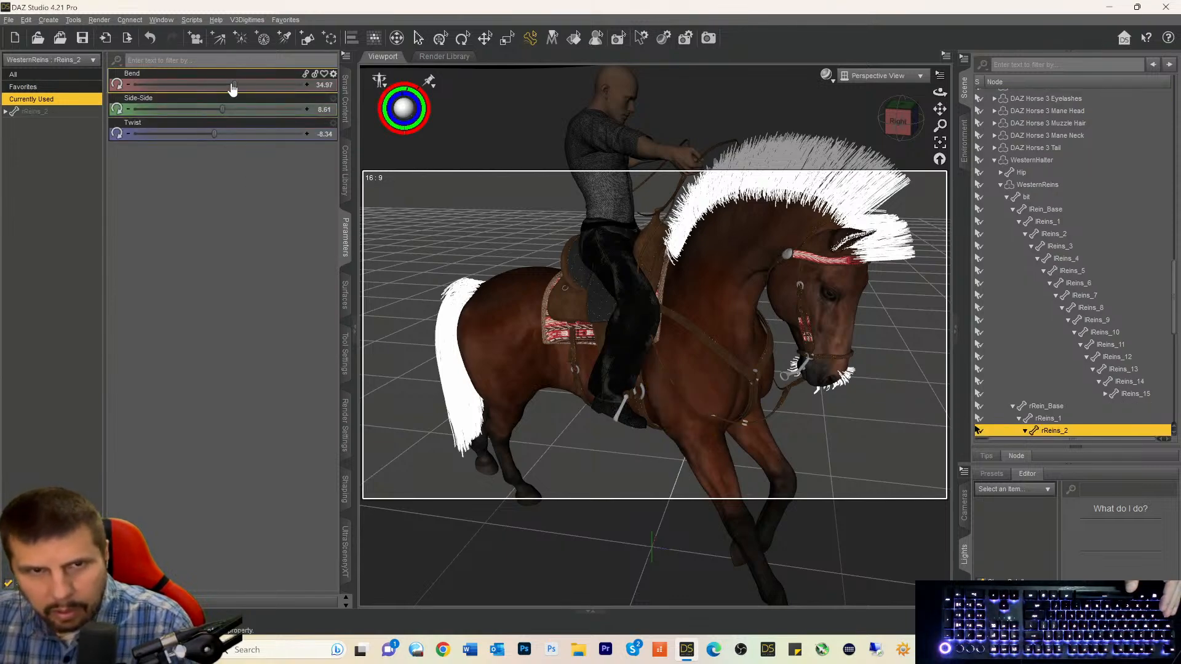
left_click_drag(231, 83, 227, 84)
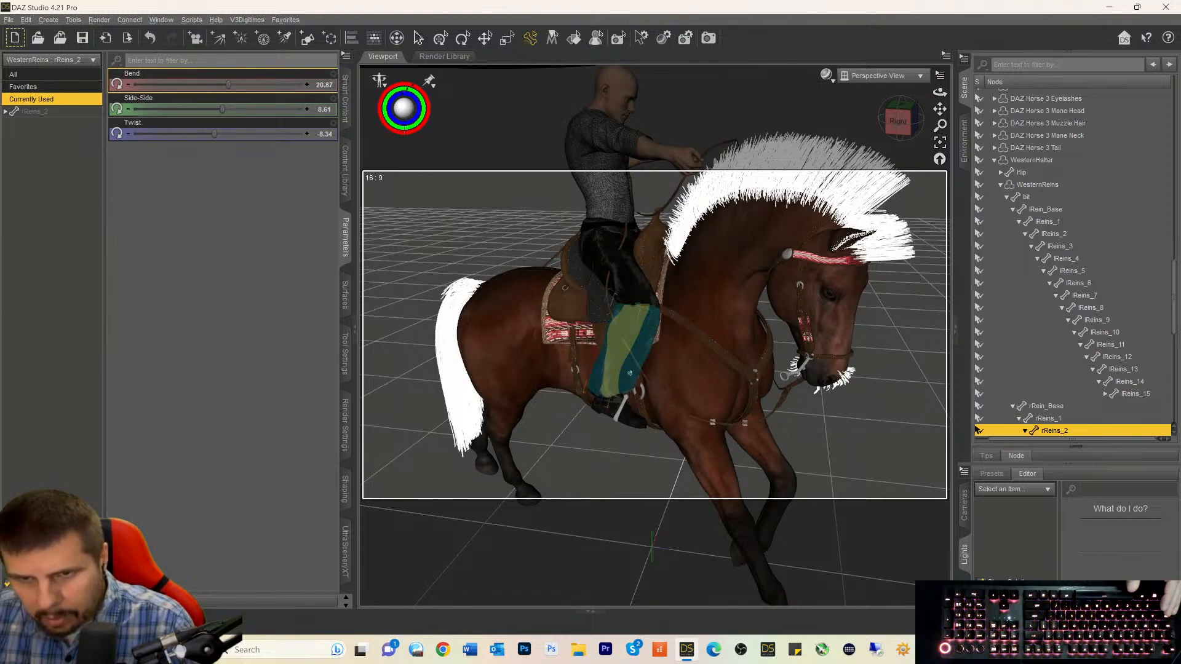
Set the rReins_4 bone to about 39.13 Bend, 44.35 Side-Side and 3.91 Twist.
left_click(674, 406)
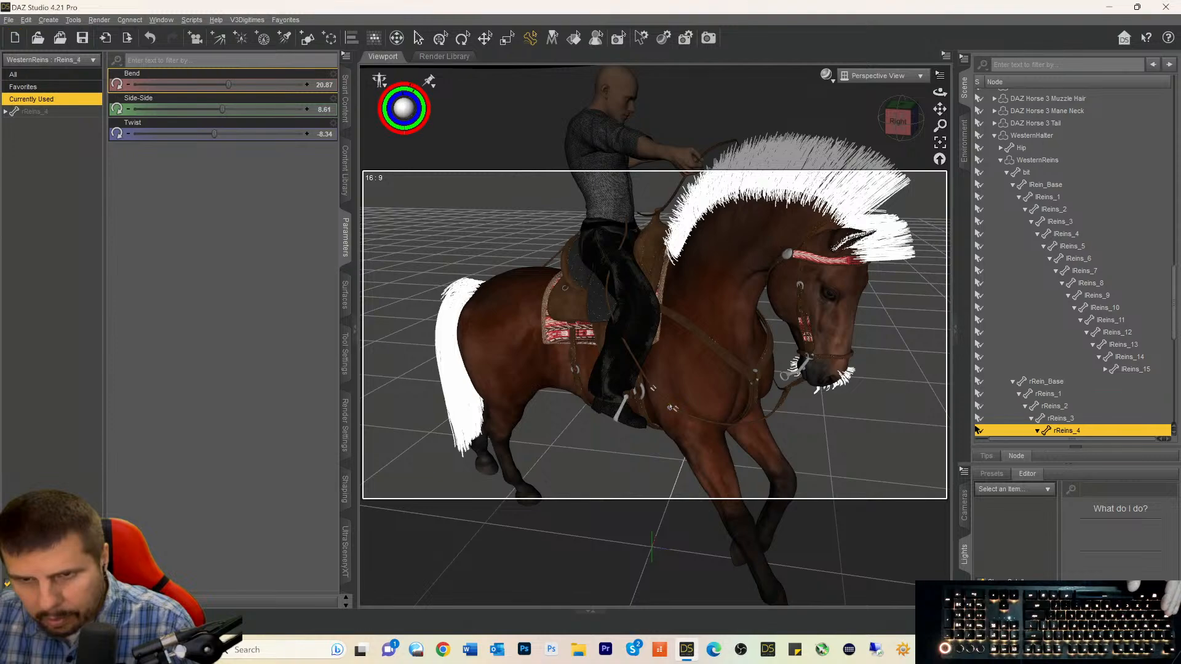
left_click_drag(232, 109, 247, 109)
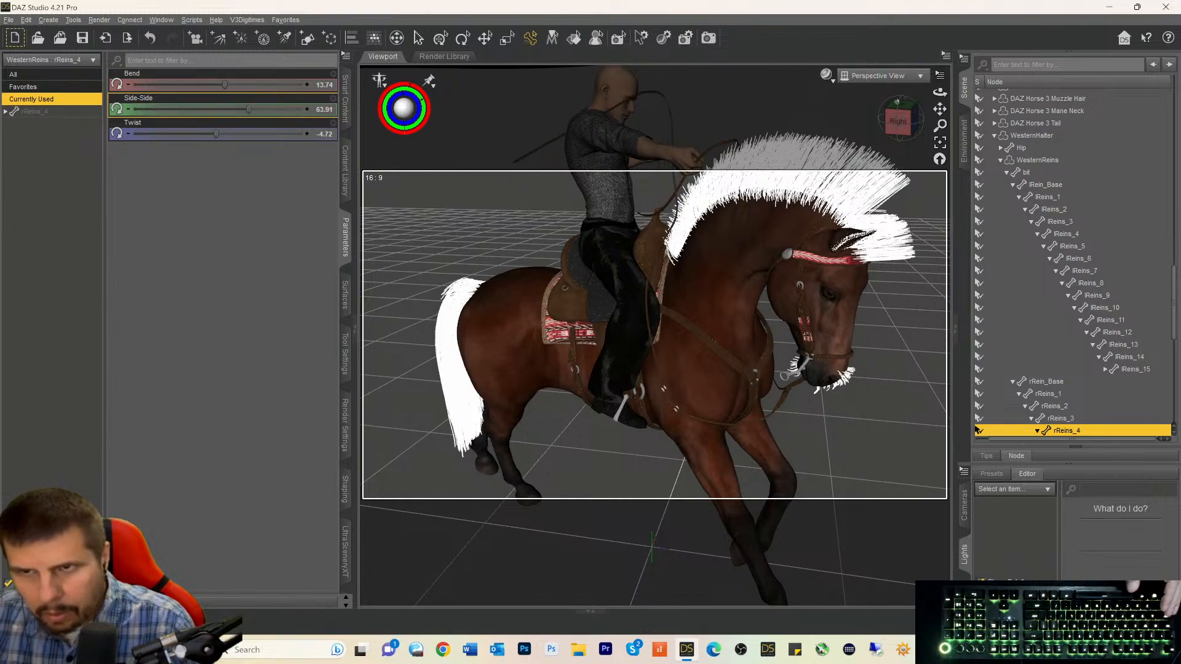
left_click_drag(897, 102, 827, 206)
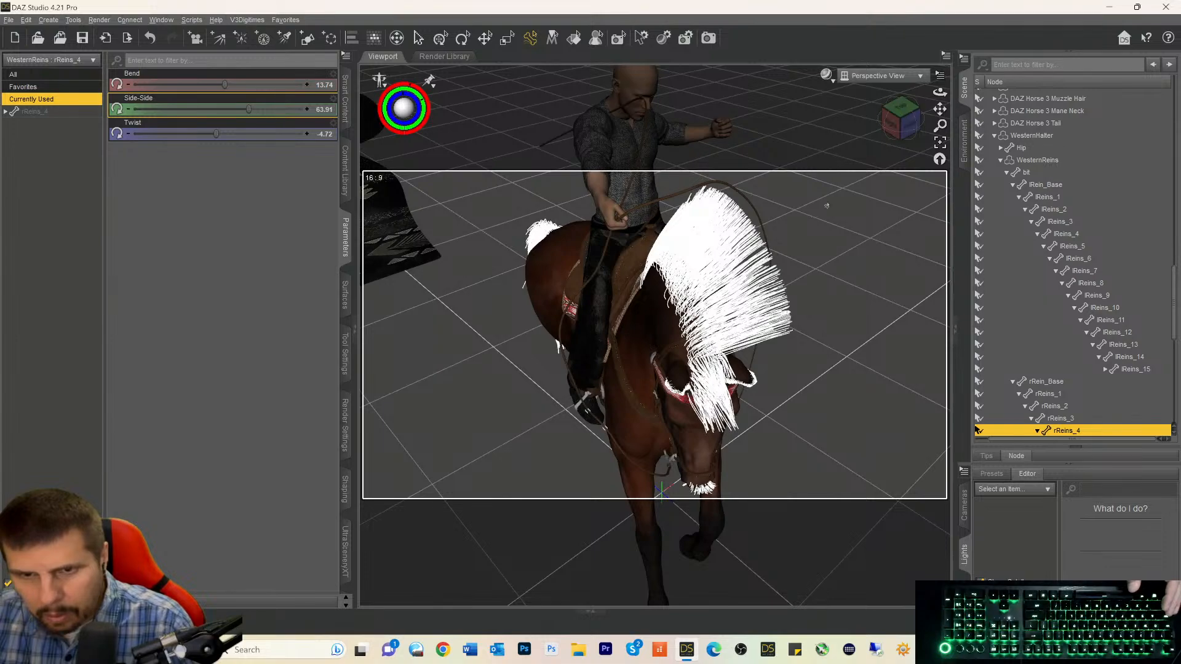
left_click(584, 410)
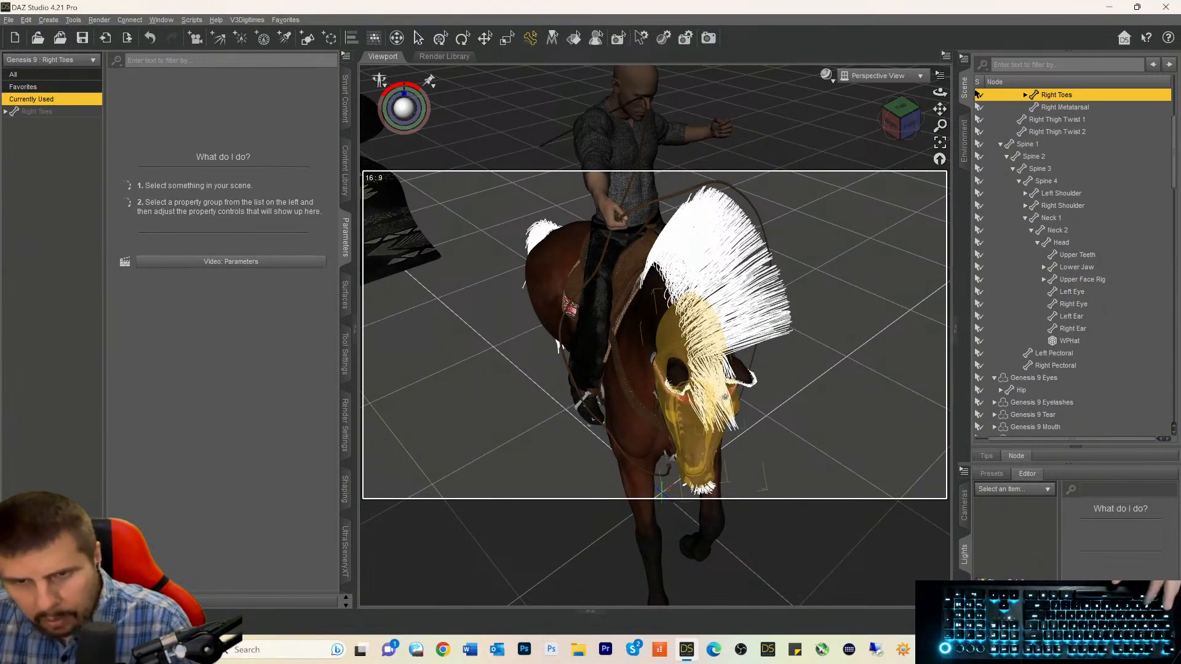
key("ctrl+z")
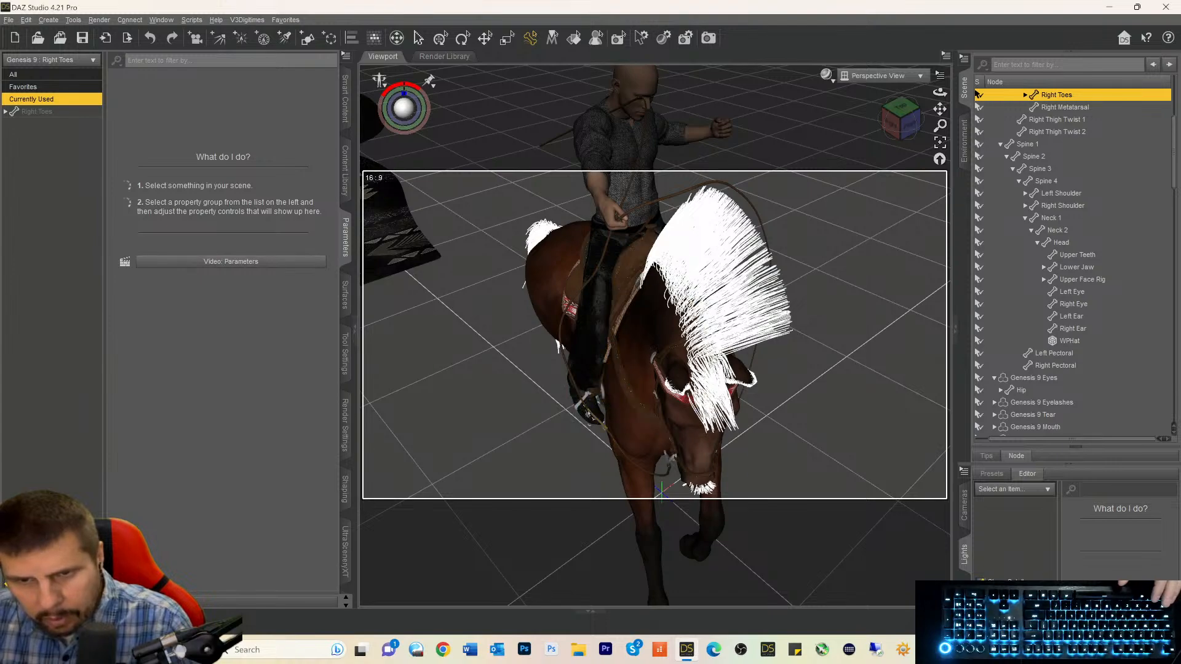
key("ctrl+z")
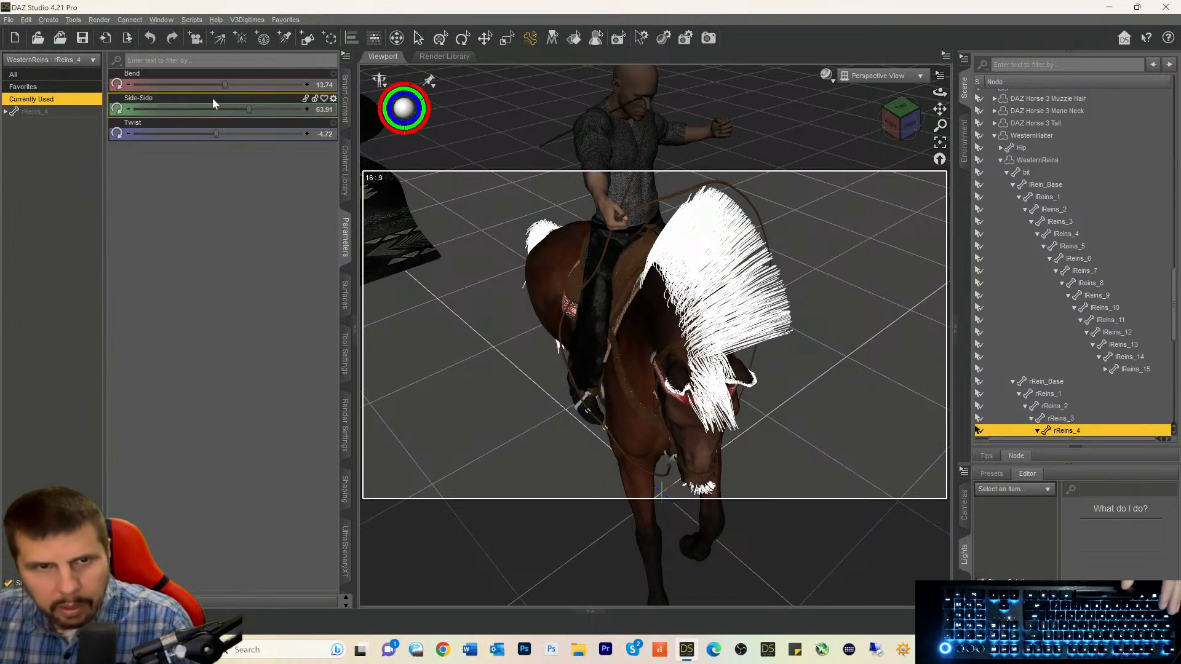
mouse_move(245, 108)
left_mouse_down()
mouse_move(227, 108)
mouse_move(239, 108)
left_mouse_up()
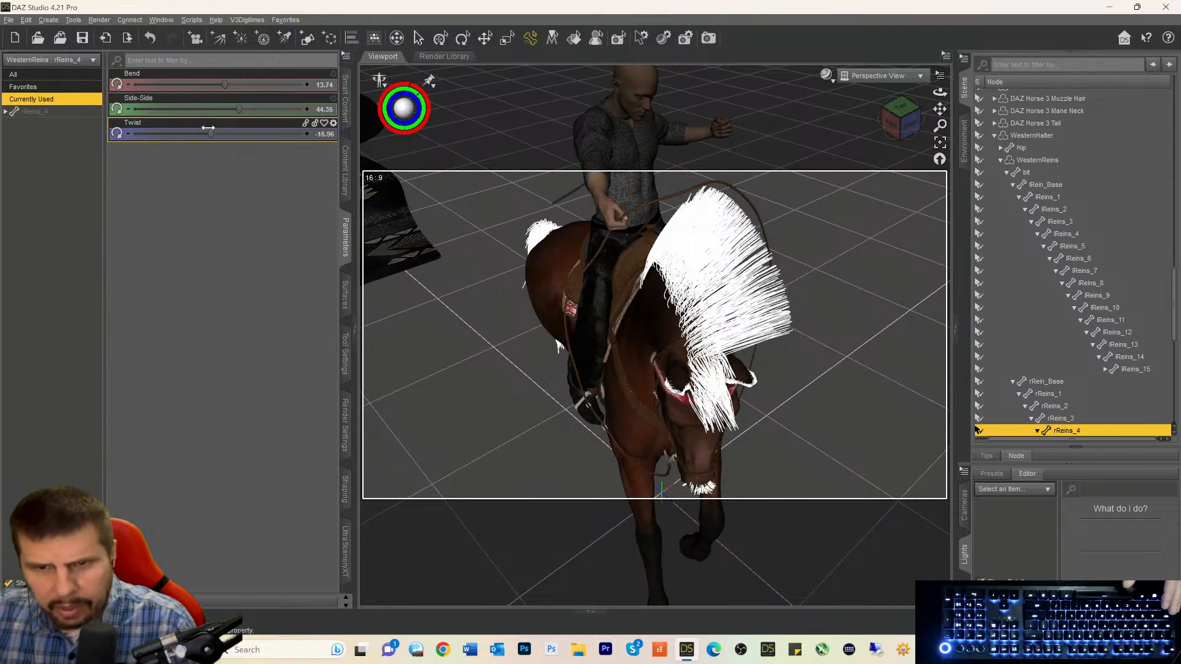
mouse_move(208, 128)
left_mouse_down()
mouse_move(228, 129)
mouse_move(219, 130)
left_mouse_up()
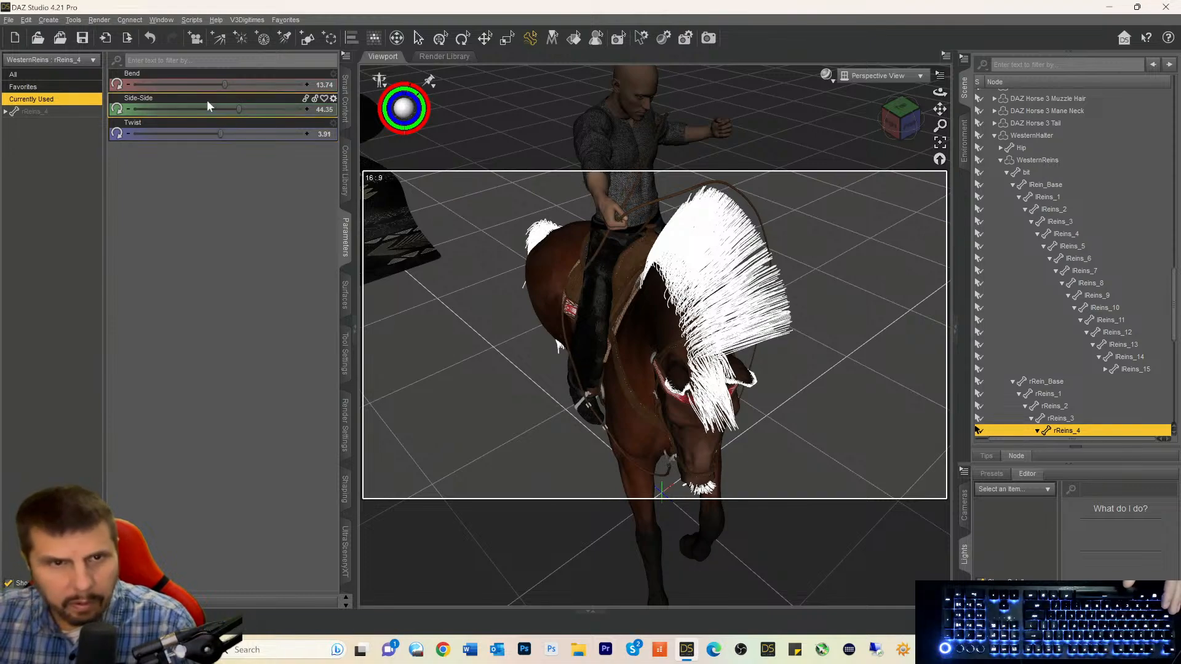
left_click_drag(223, 84, 237, 86)
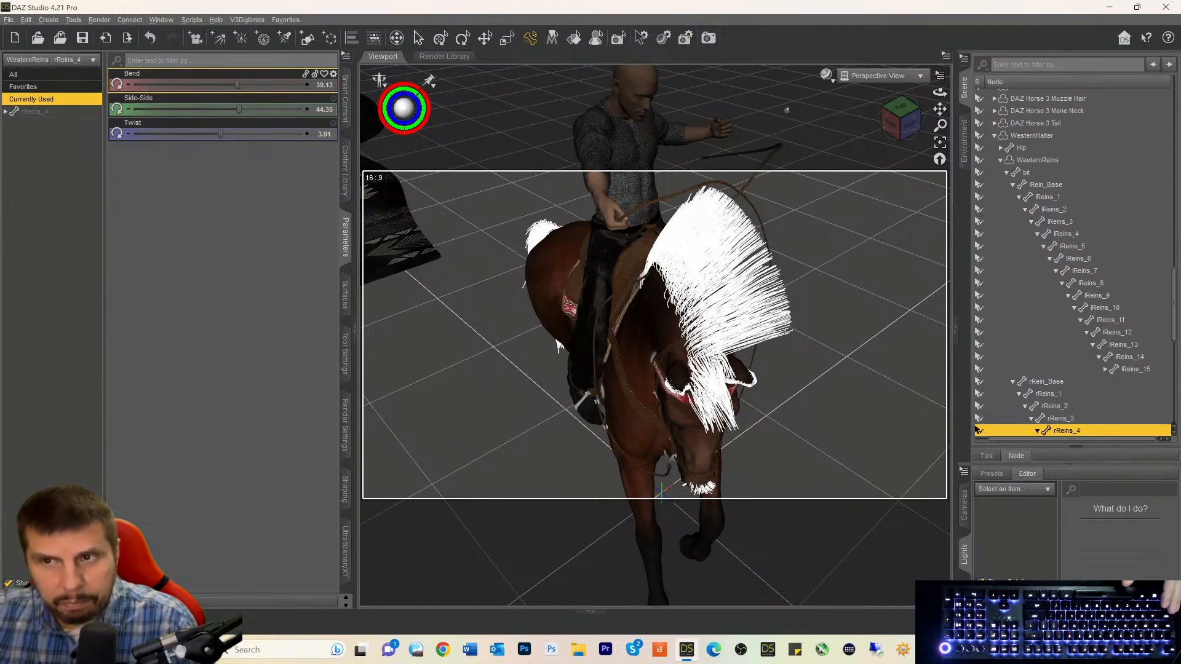
Set the rReins_9 bone's Bend to about -11.74 to swing the loose rein toward the rider.
left_click_drag(897, 116, 898, 139)
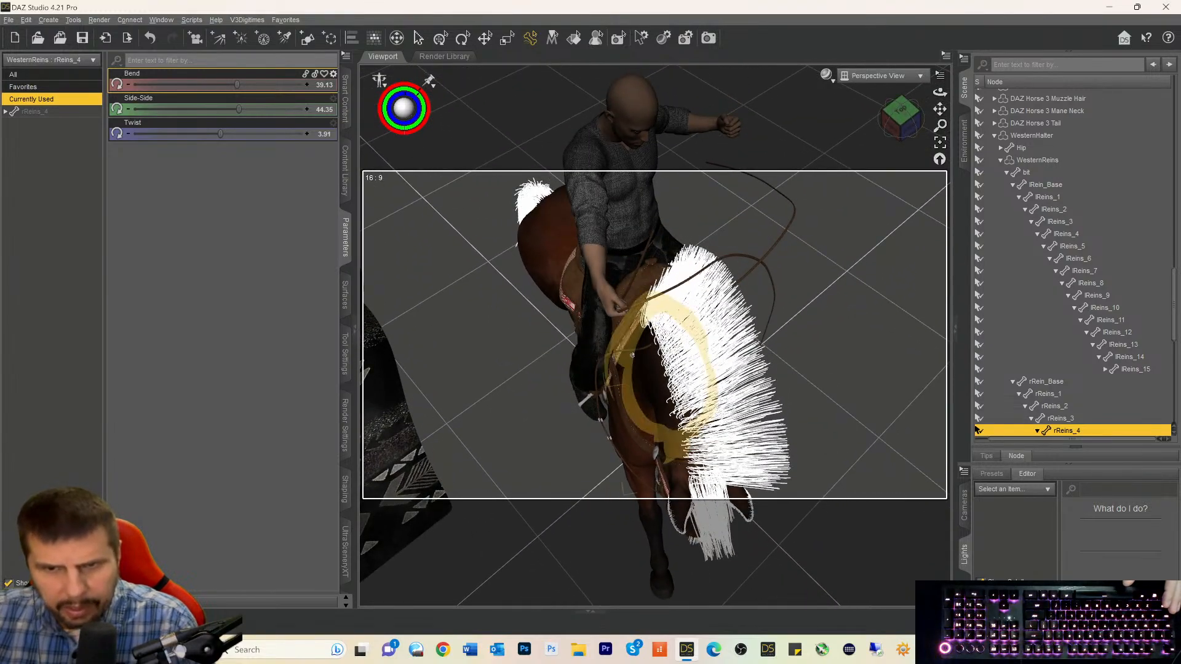
key("Down")
key("Down")
key("Down")
key("Down")
key("Down")
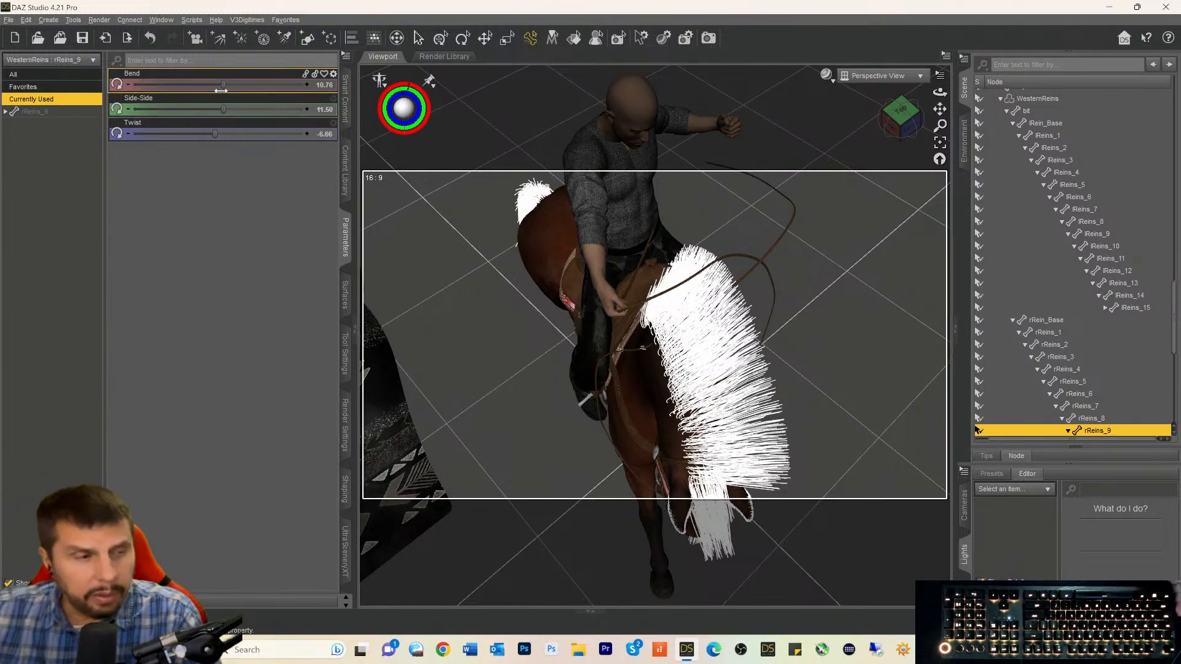
mouse_move(220, 90)
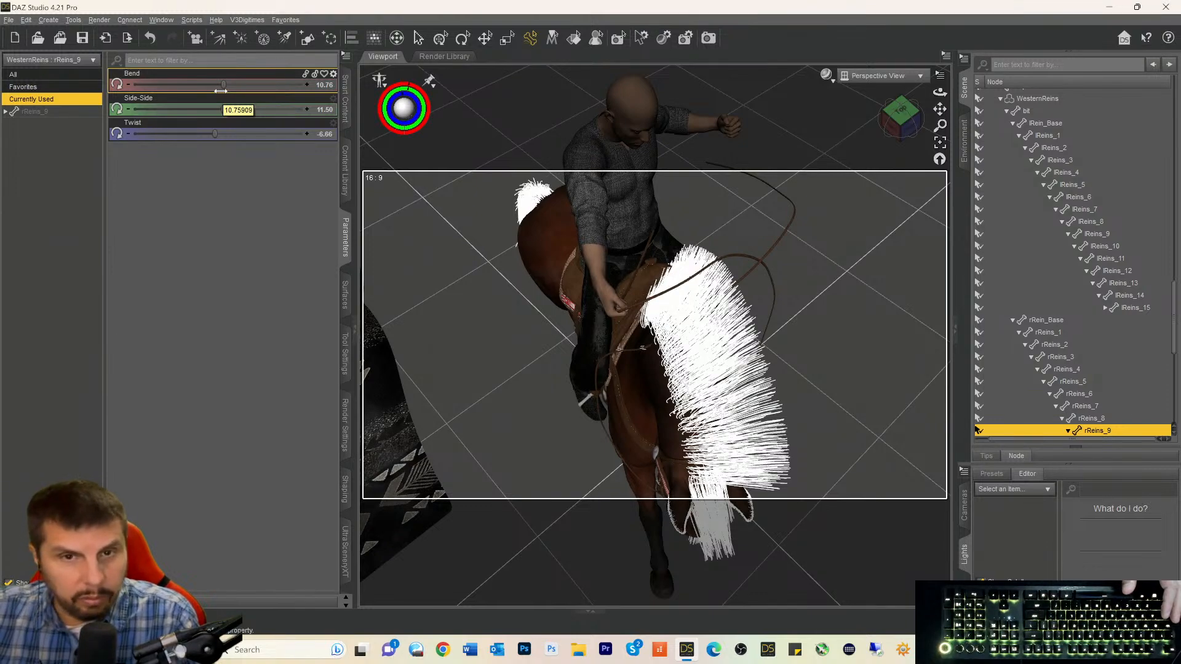
left_click_drag(224, 83, 239, 122)
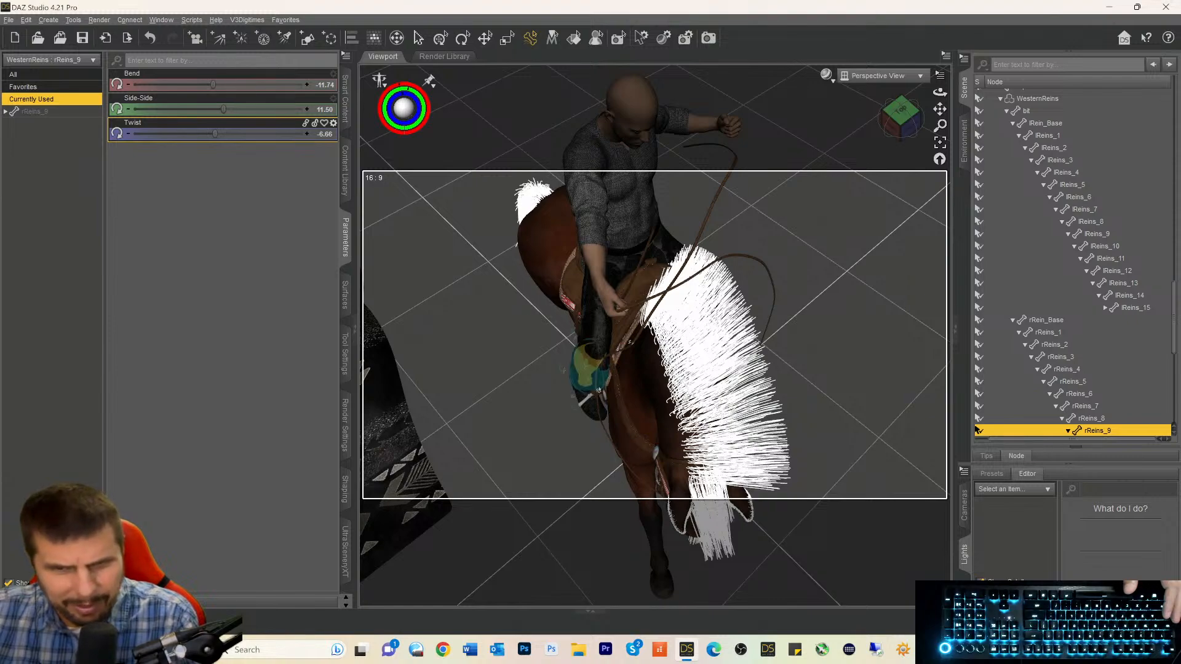
Nudge the rReins_6 bone slightly outward and set the rReins_8 bone's Bend to about 19.57.
left_click(978, 394)
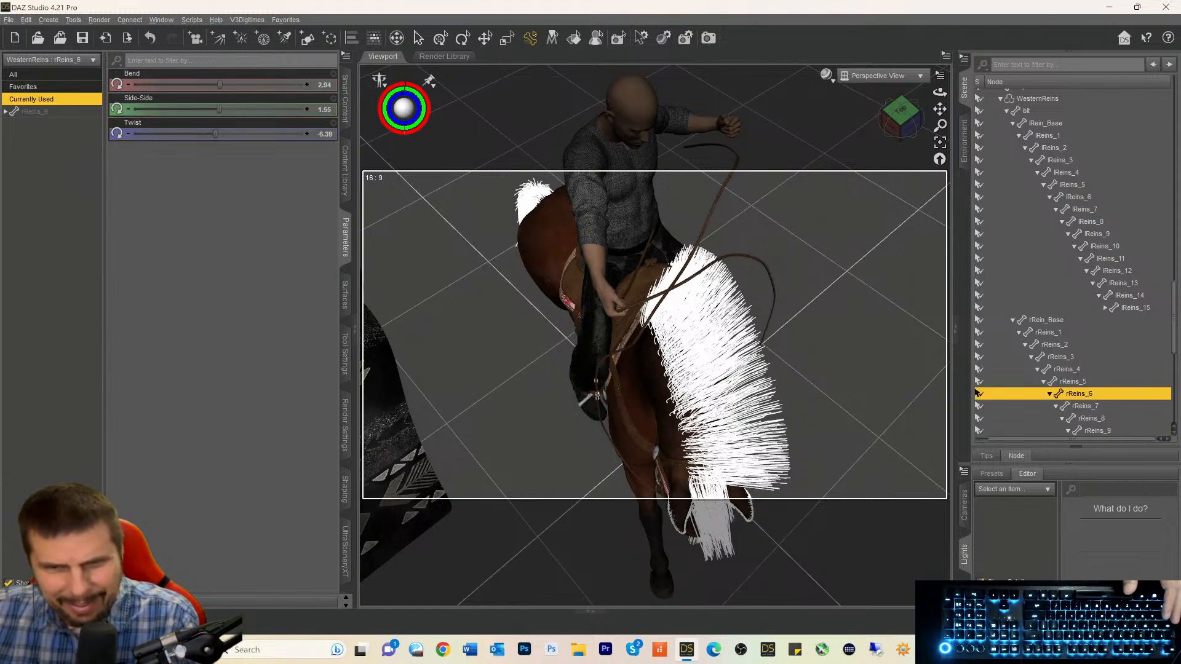
left_click_drag(671, 302, 678, 300)
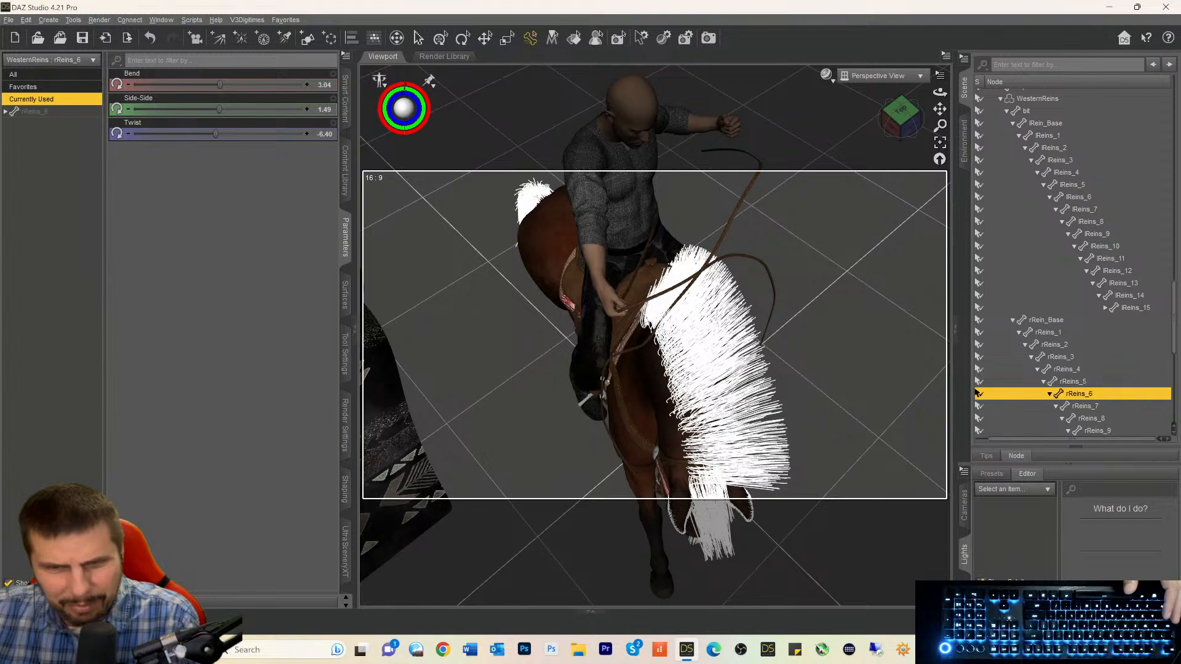
left_click(628, 352)
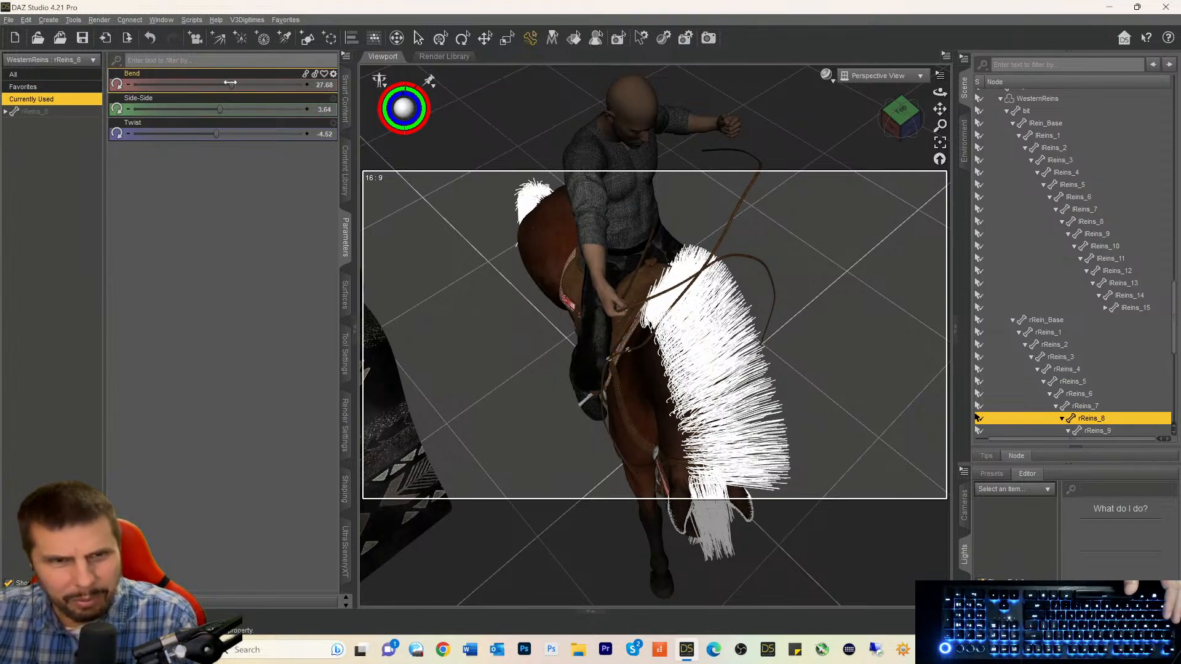
left_click_drag(230, 82, 227, 79)
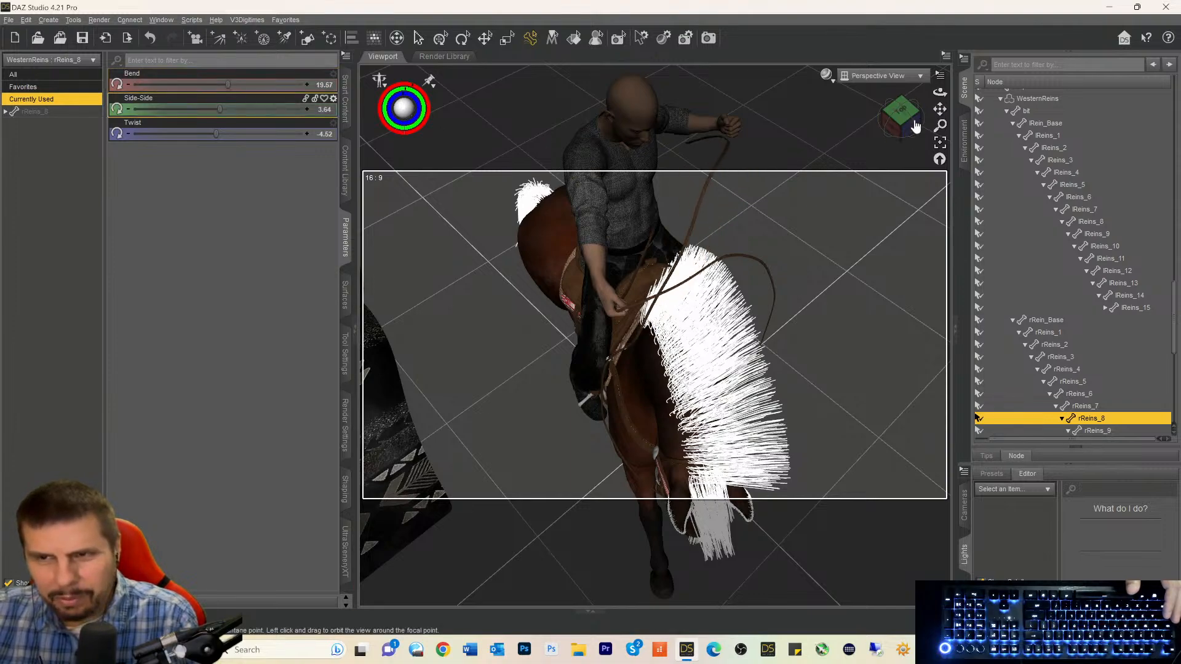
Pull the rReins_15 bone toward the rider's left hand and nudge the rReins_2 bone at the horse's chest.
left_click_drag(901, 111, 875, 116)
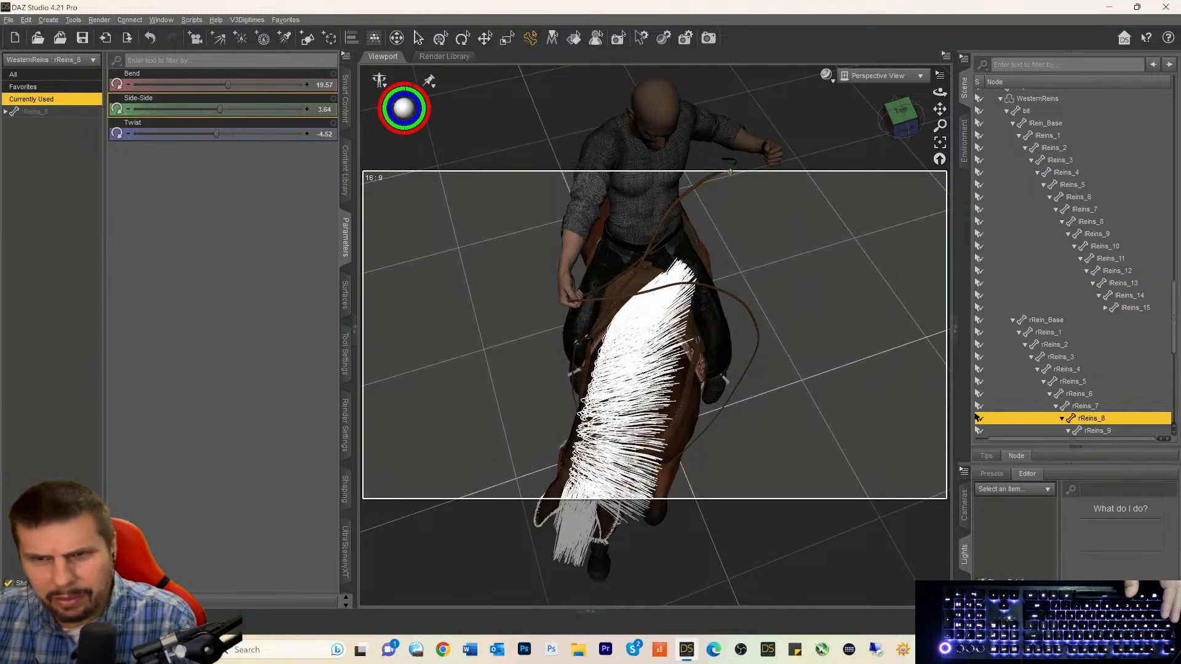
left_click_drag(715, 177, 747, 163)
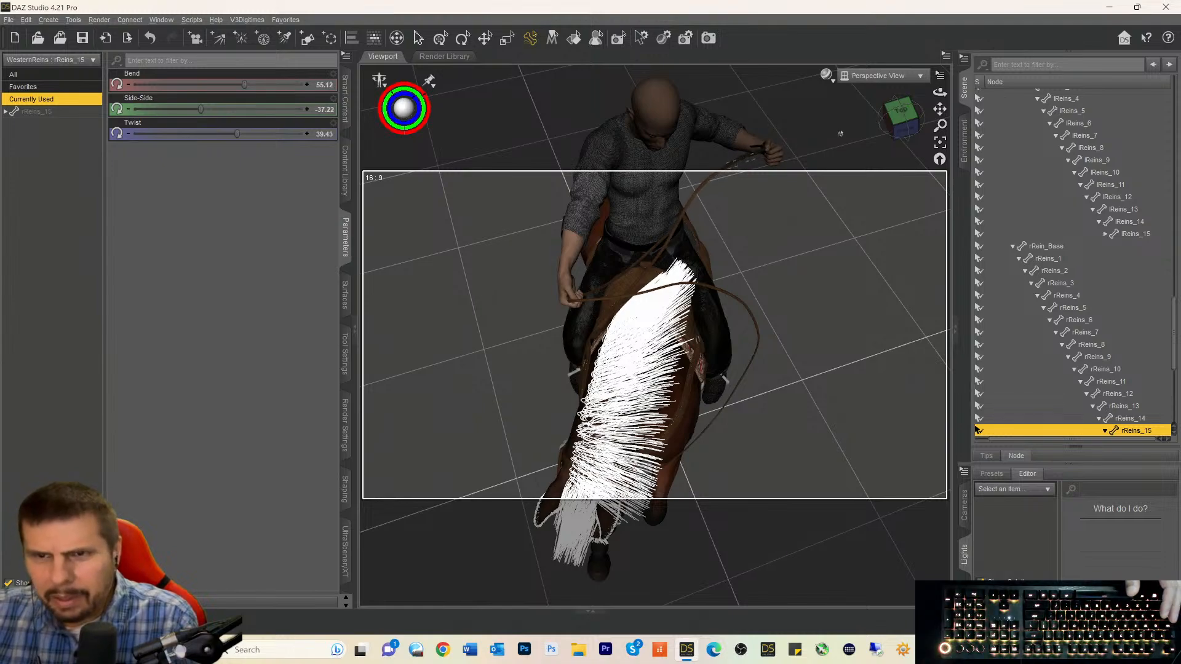
left_click_drag(893, 128, 935, 121)
left_click(897, 123)
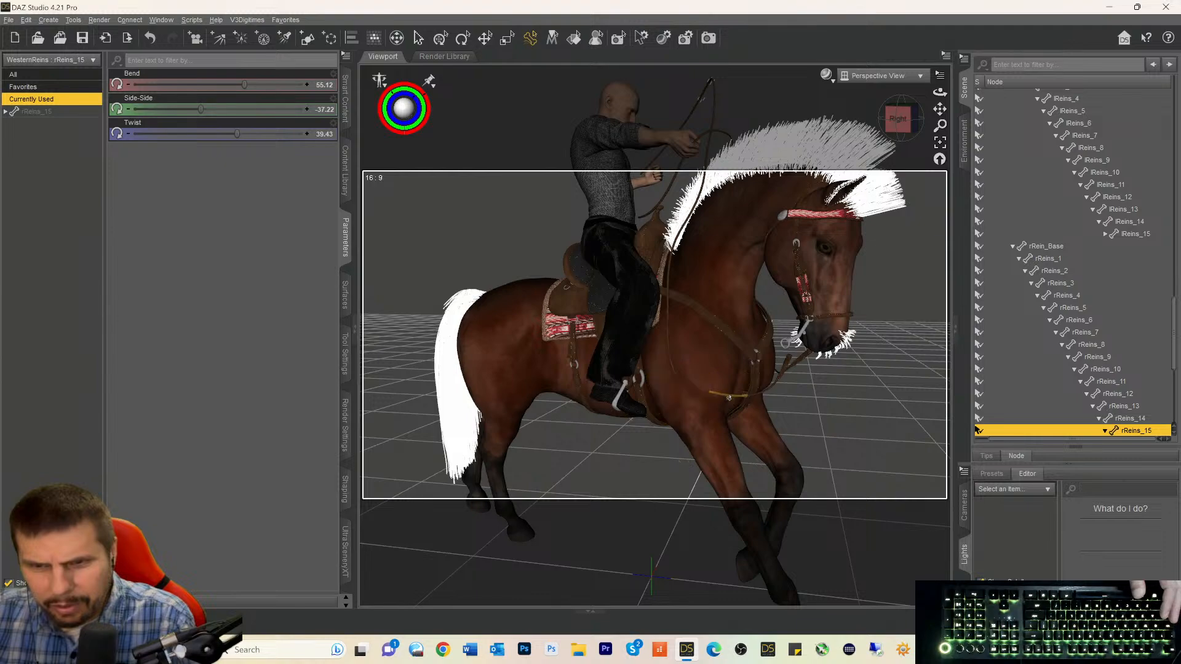
left_click(978, 270)
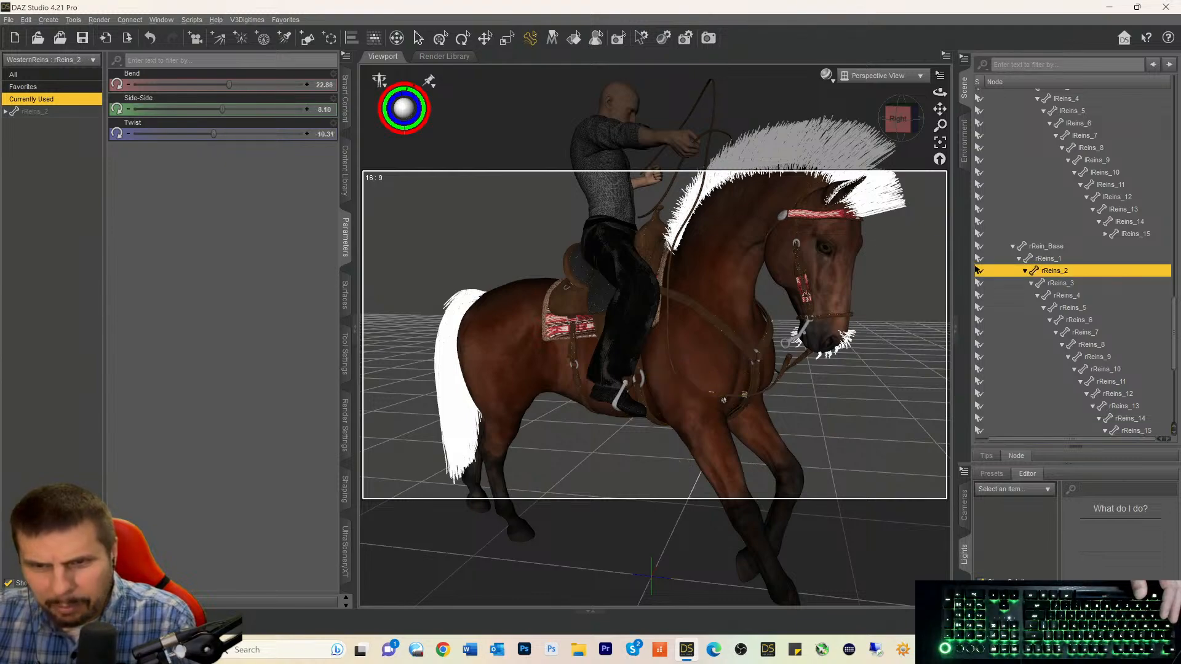
left_click_drag(898, 120, 880, 122)
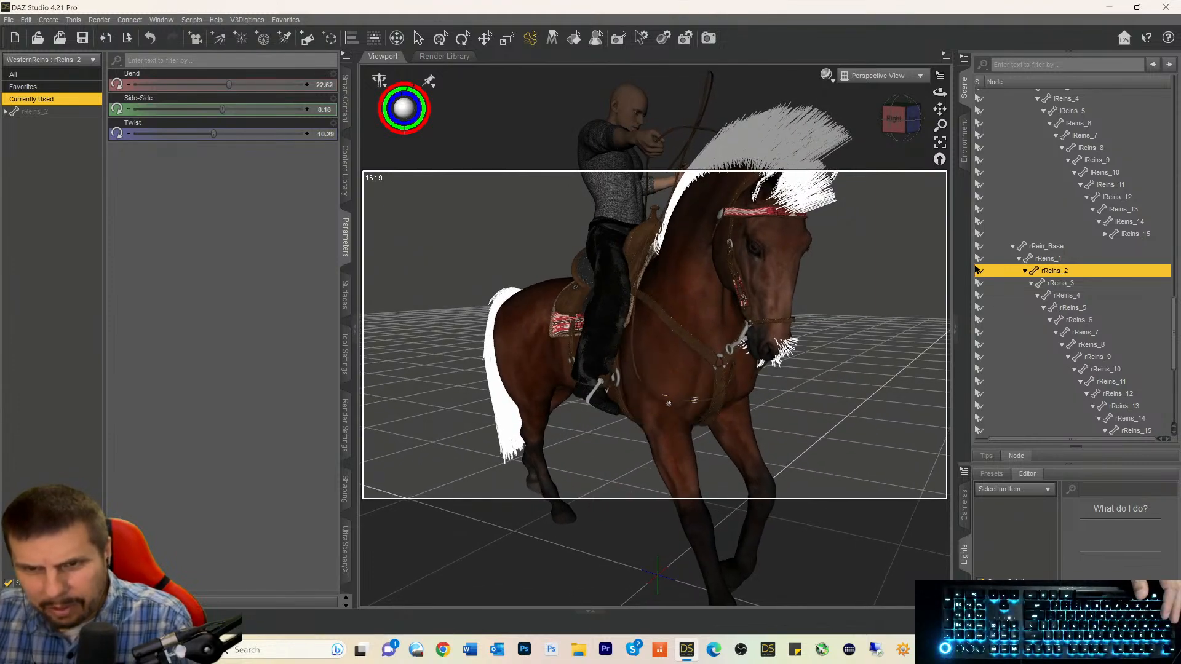
left_click_drag(669, 404, 664, 408)
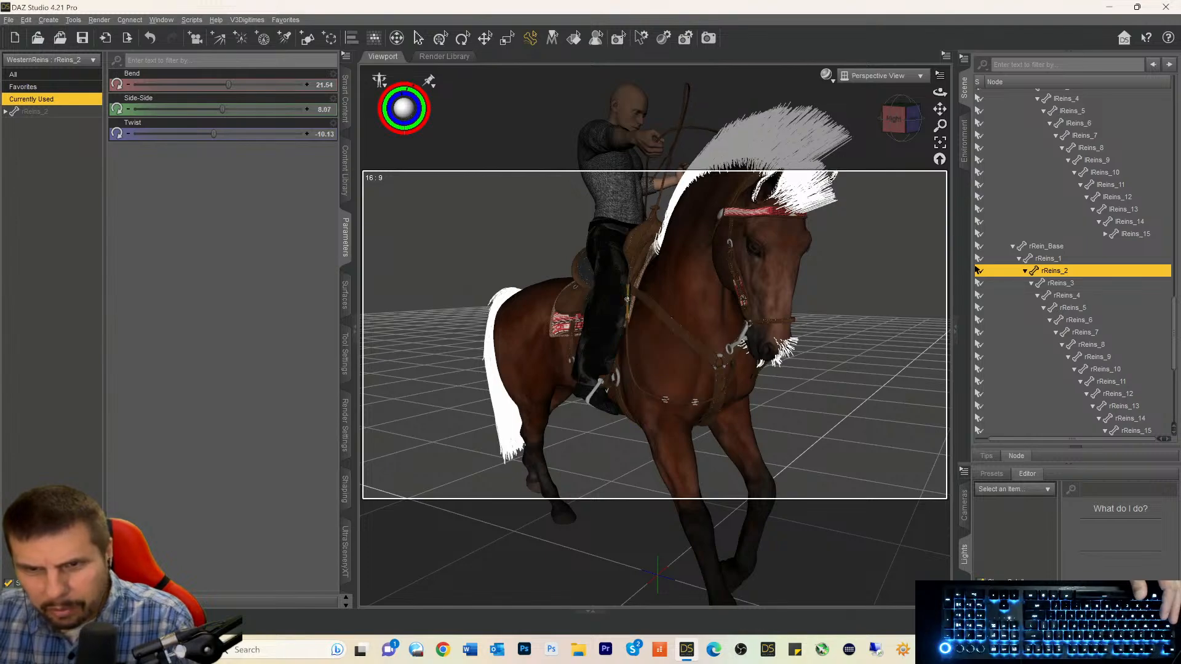
Set the rReins_6 bone's Bend to about 5.22 and the rReins_11 bone to about 14.35 Bend and -7.83 Side-Side.
left_click(627, 302)
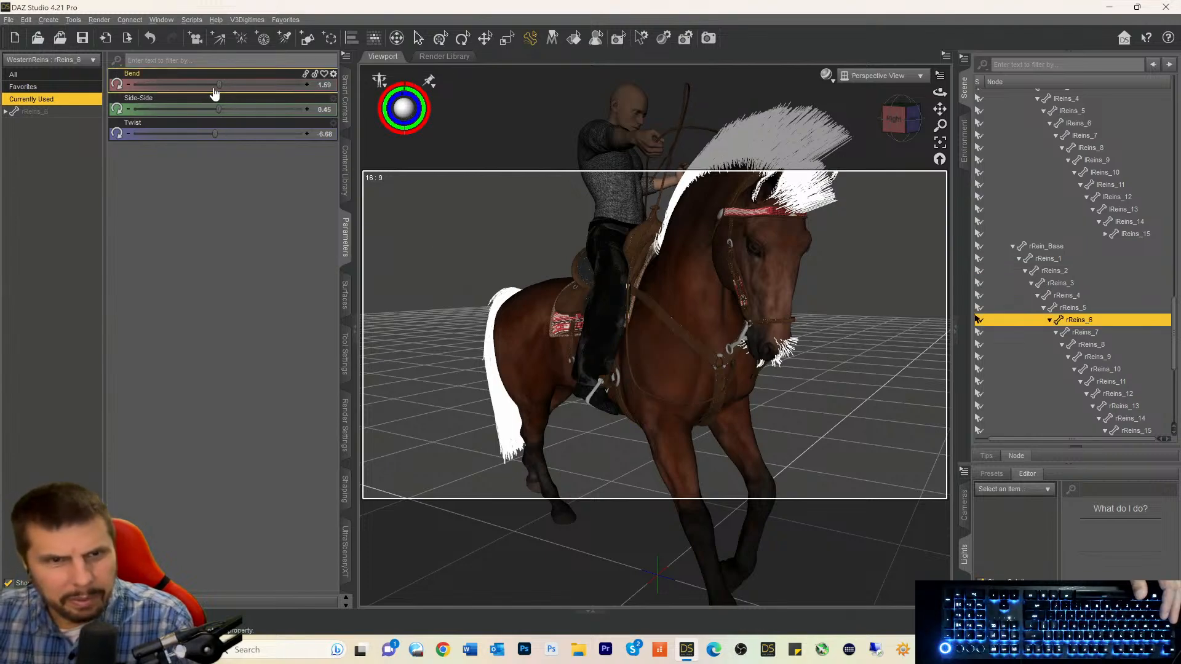
left_click_drag(217, 84, 220, 89)
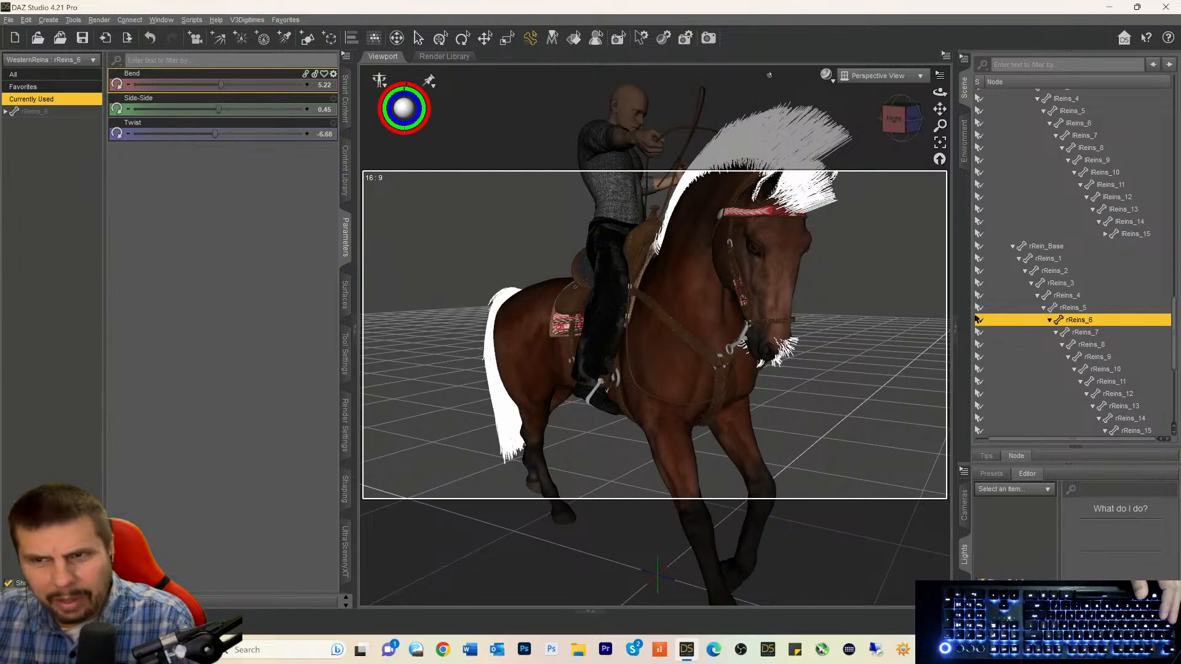
left_click_drag(899, 128, 738, 181)
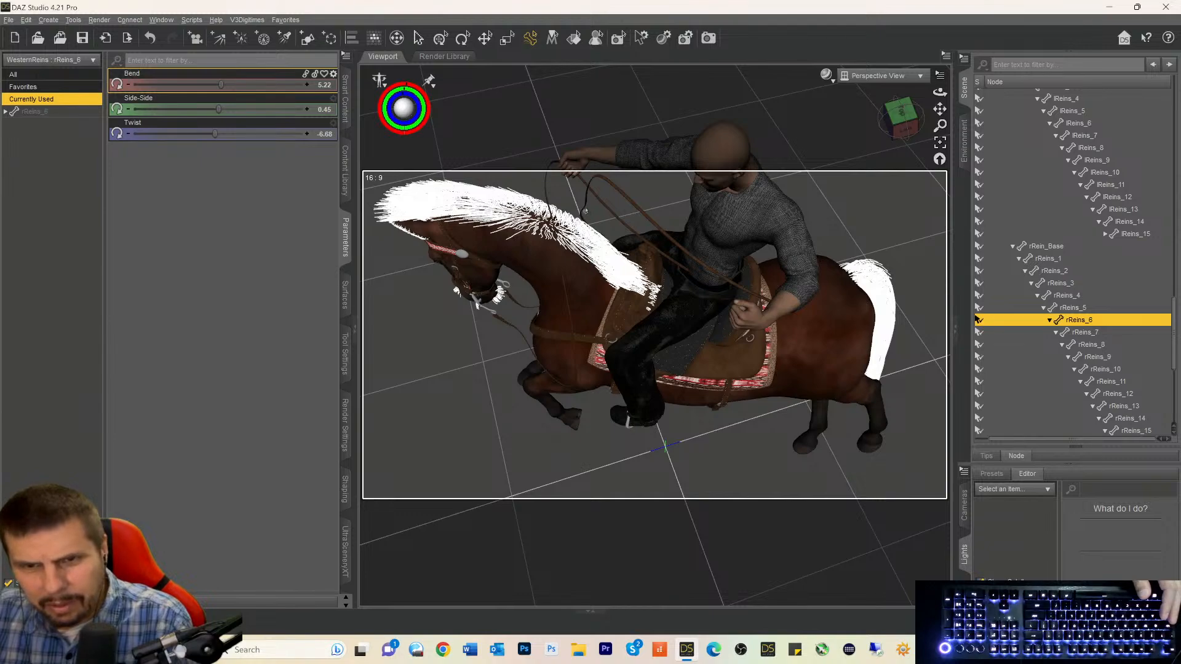
left_click(976, 381)
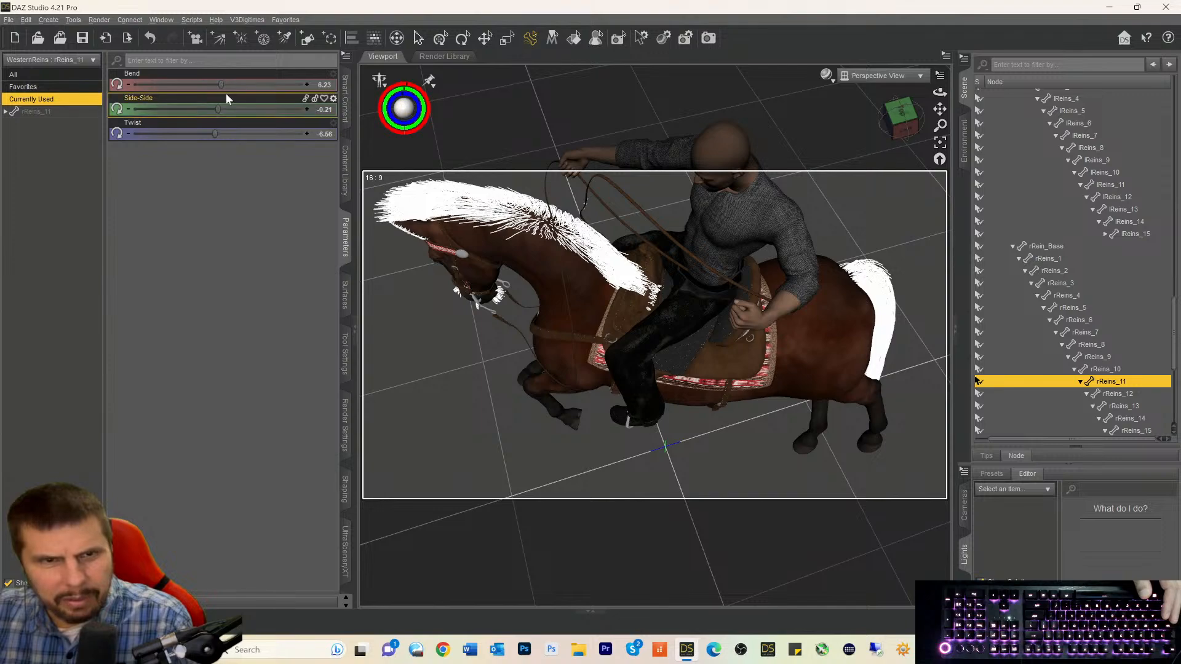
left_click_drag(220, 88, 214, 109)
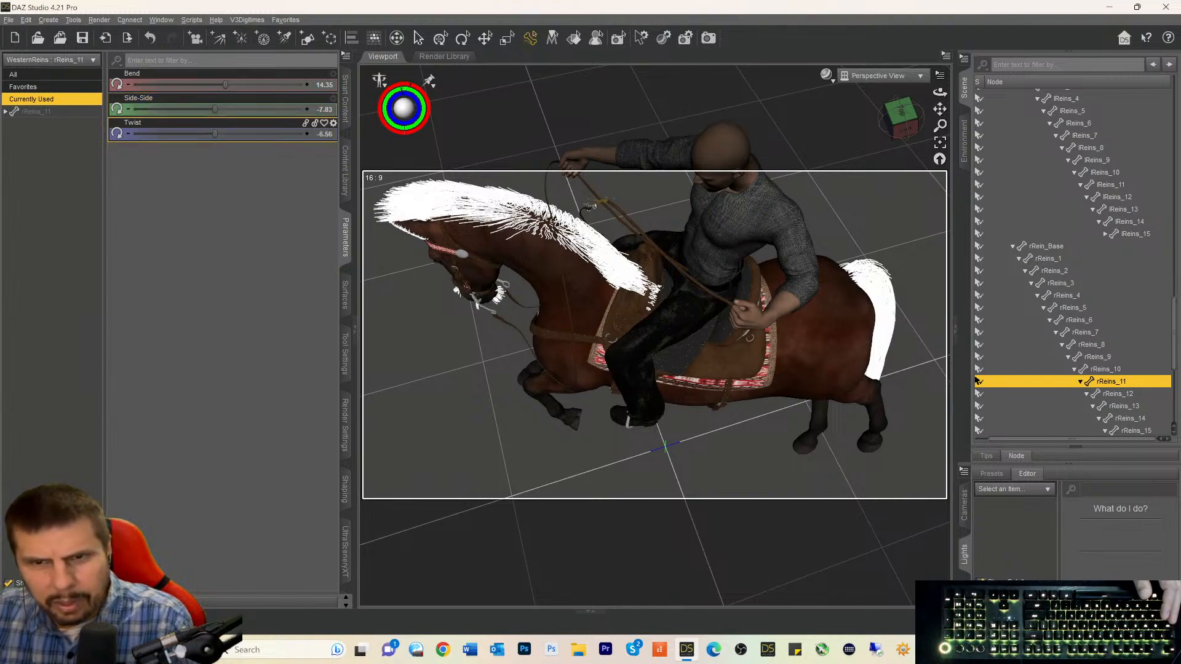
Set the rReins_13 bone's Bend to about 18.26 and pull the rReins_17 bone into the rider's left hand.
left_click(595, 206)
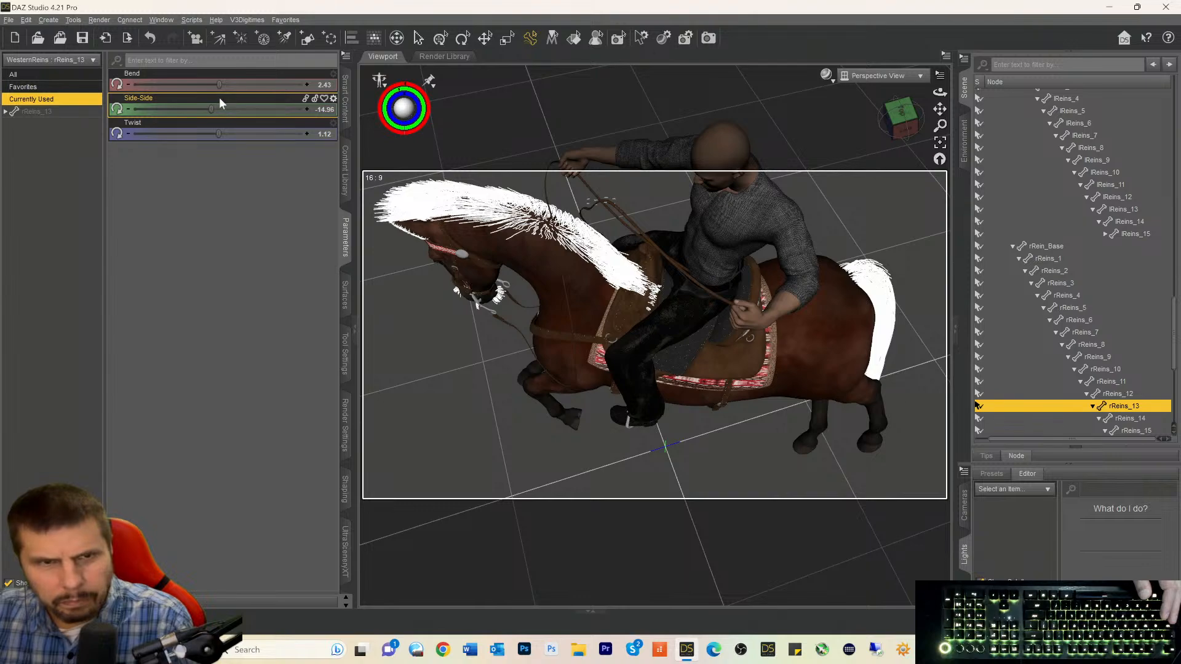
left_click_drag(217, 88, 227, 85)
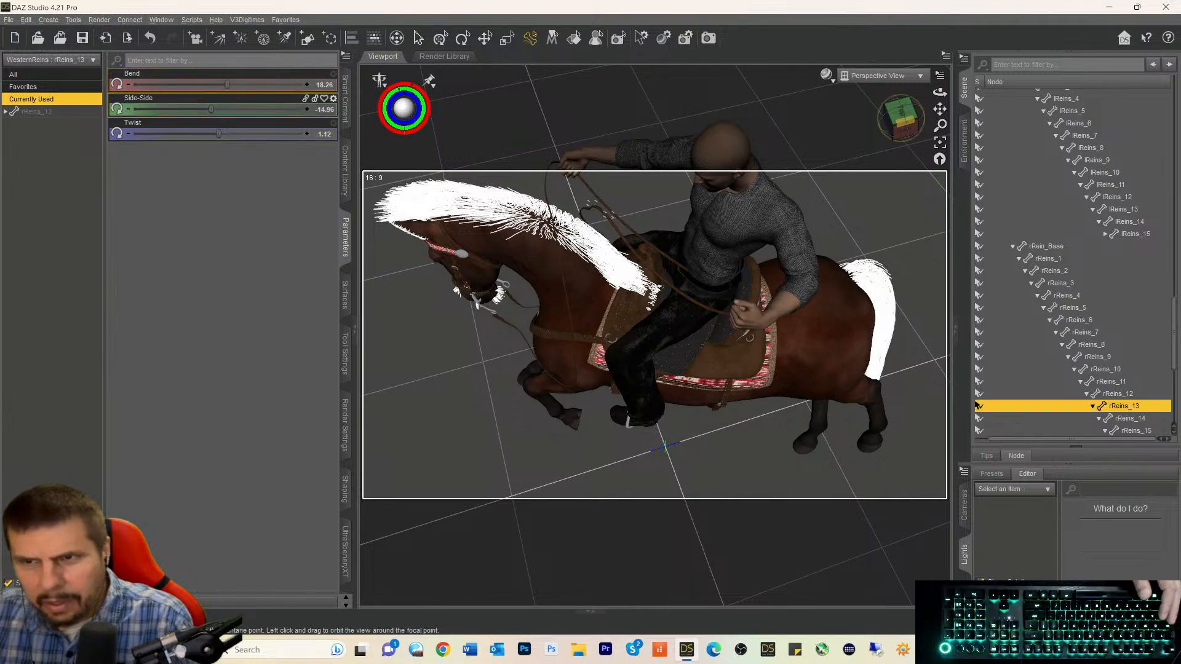
left_click_drag(900, 113, 893, 126)
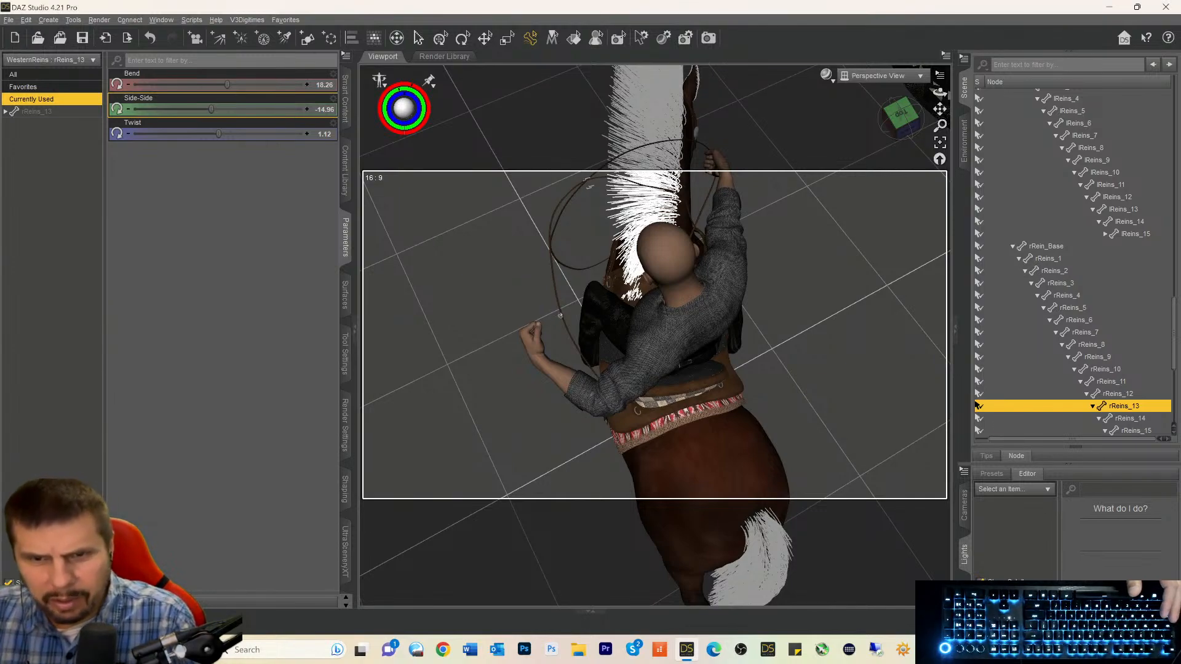
left_click_drag(561, 318, 539, 330)
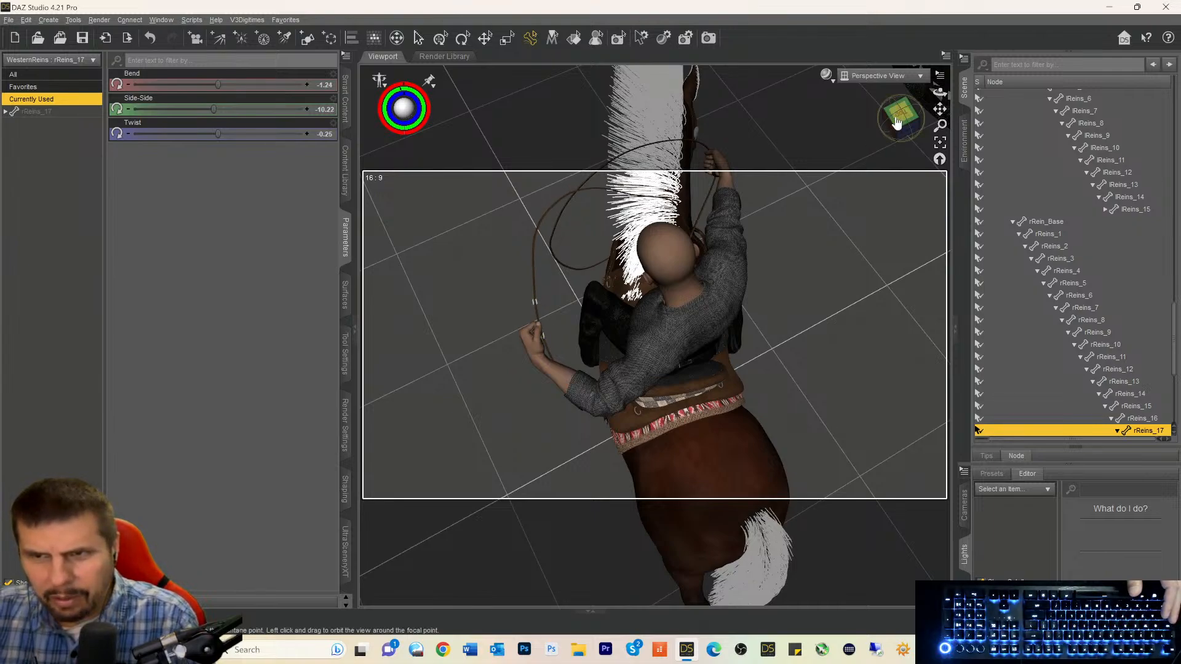
Pull the rReins_17 bone up to the rider's left hand and check the rein from above.
mouse_move(898, 121)
left_mouse_down()
mouse_move(923, 101)
mouse_move(899, 123)
left_mouse_up()
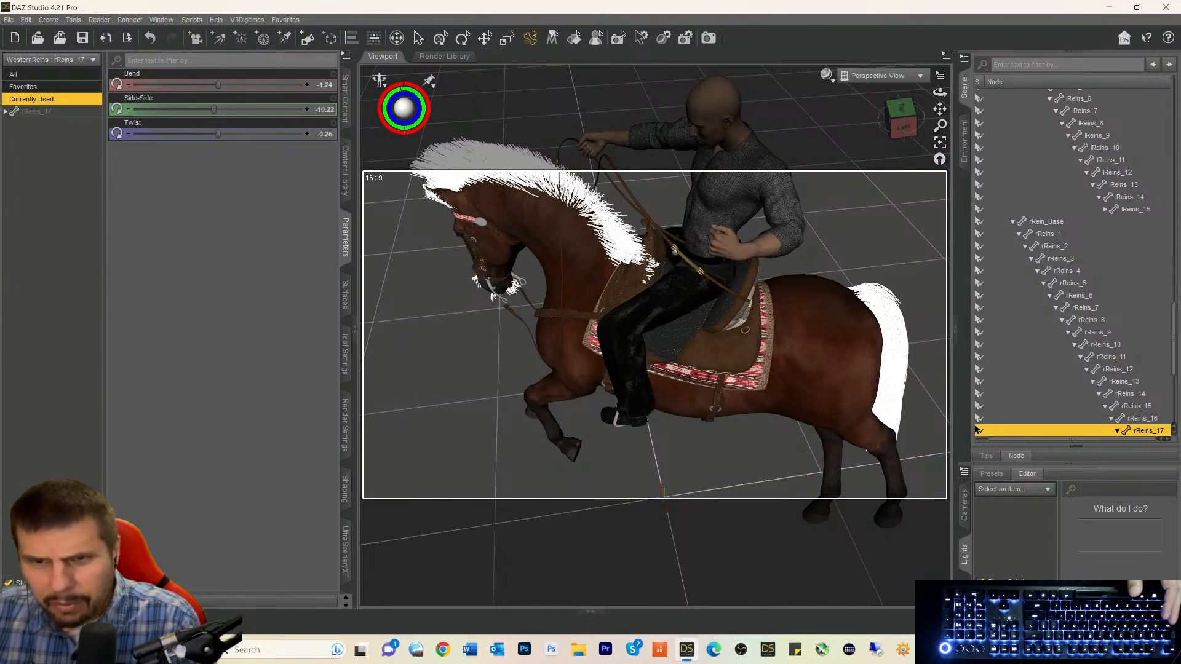
left_click_drag(674, 251, 702, 232)
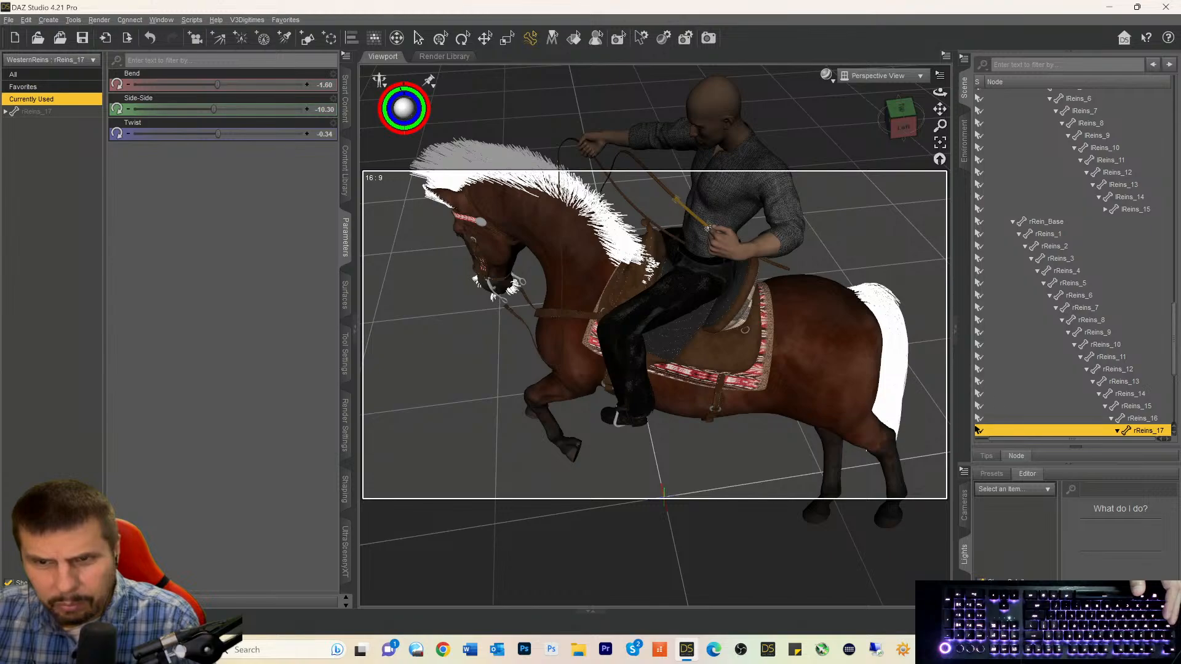
left_click(977, 417)
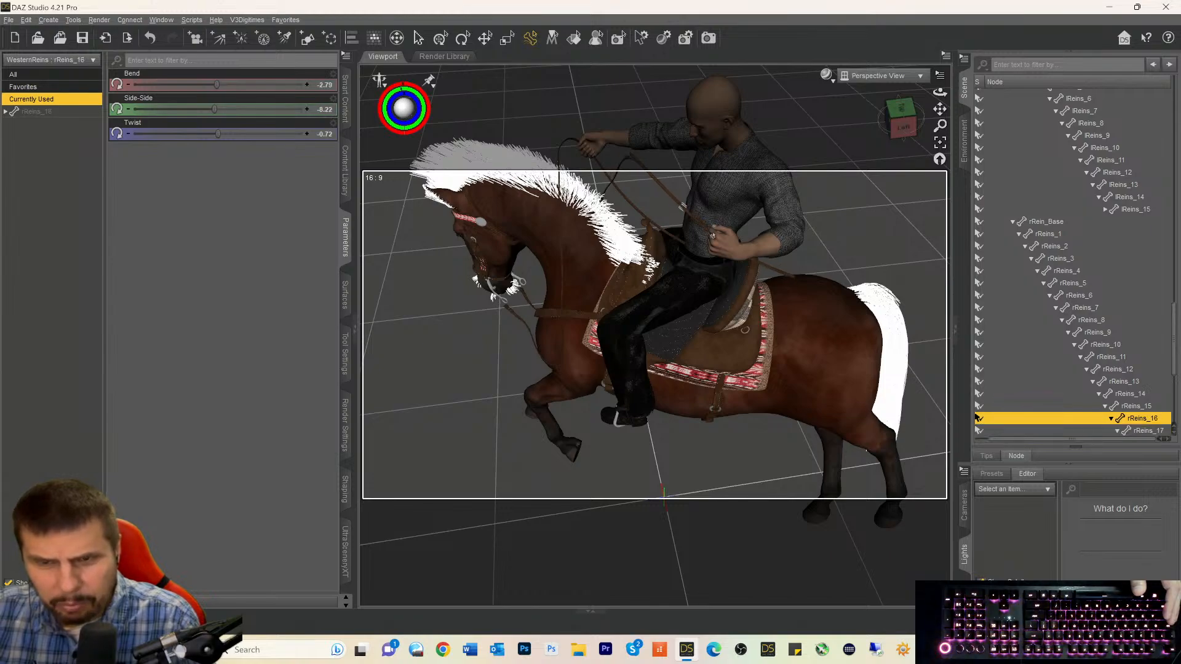
left_click_drag(900, 120, 862, 147)
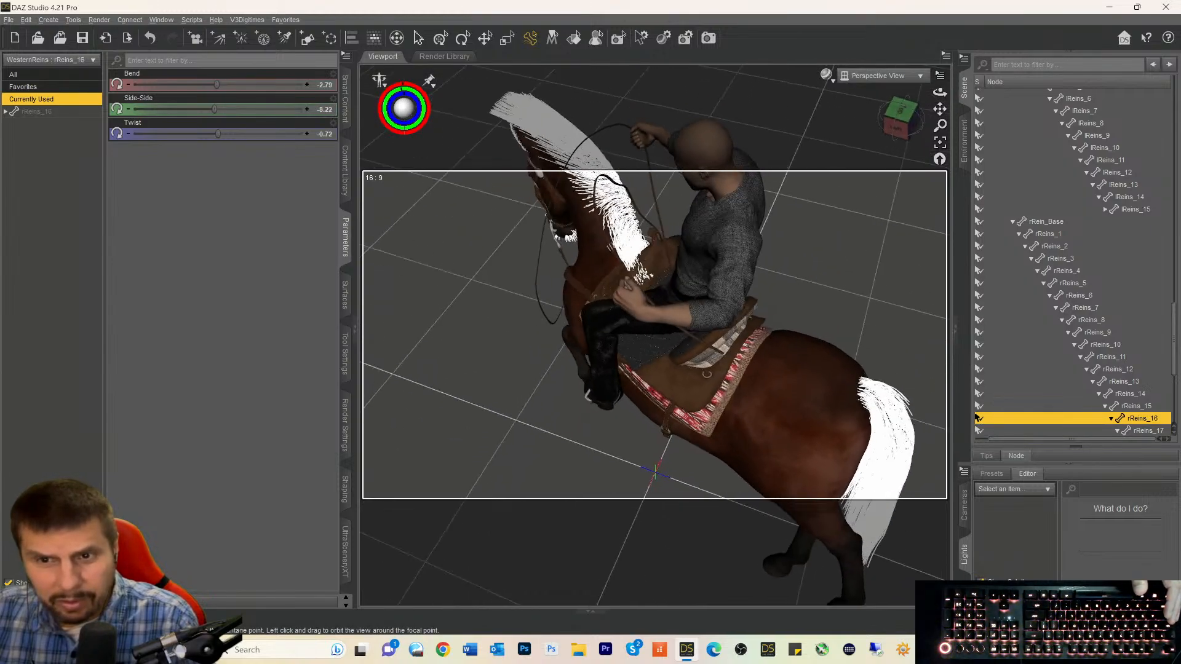
left_click_drag(940, 92, 863, 97)
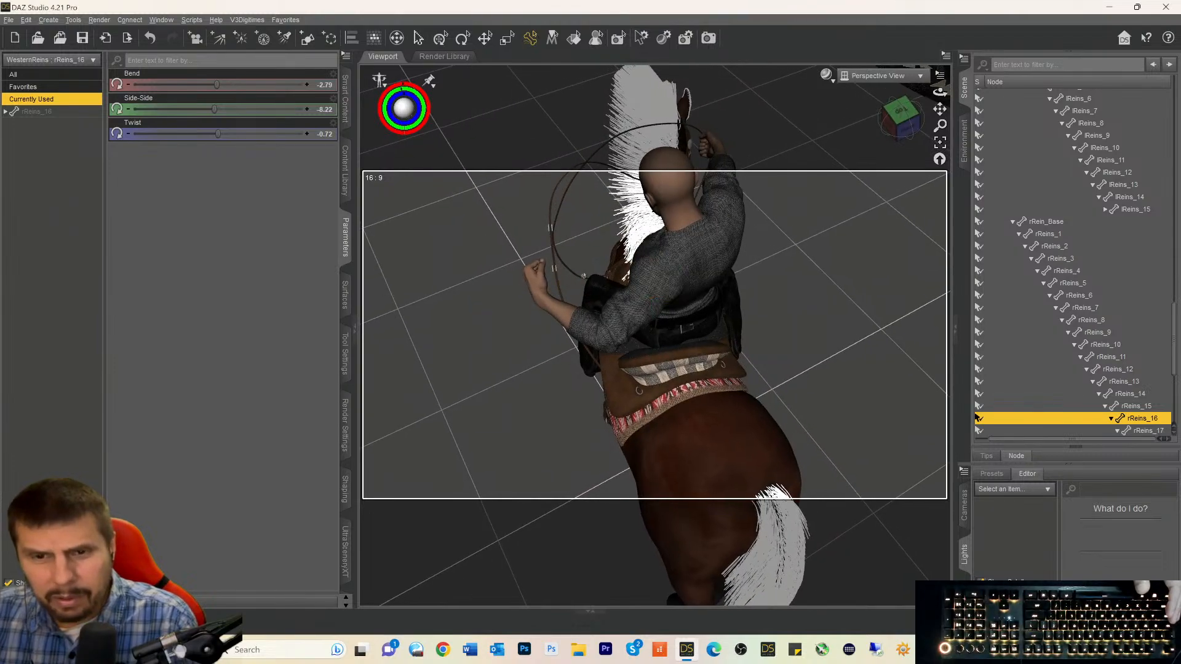
Reposition the rReins_17 and rReins_16 bones outward so that the rein's end passes through the rider's left fist.
left_click(977, 429)
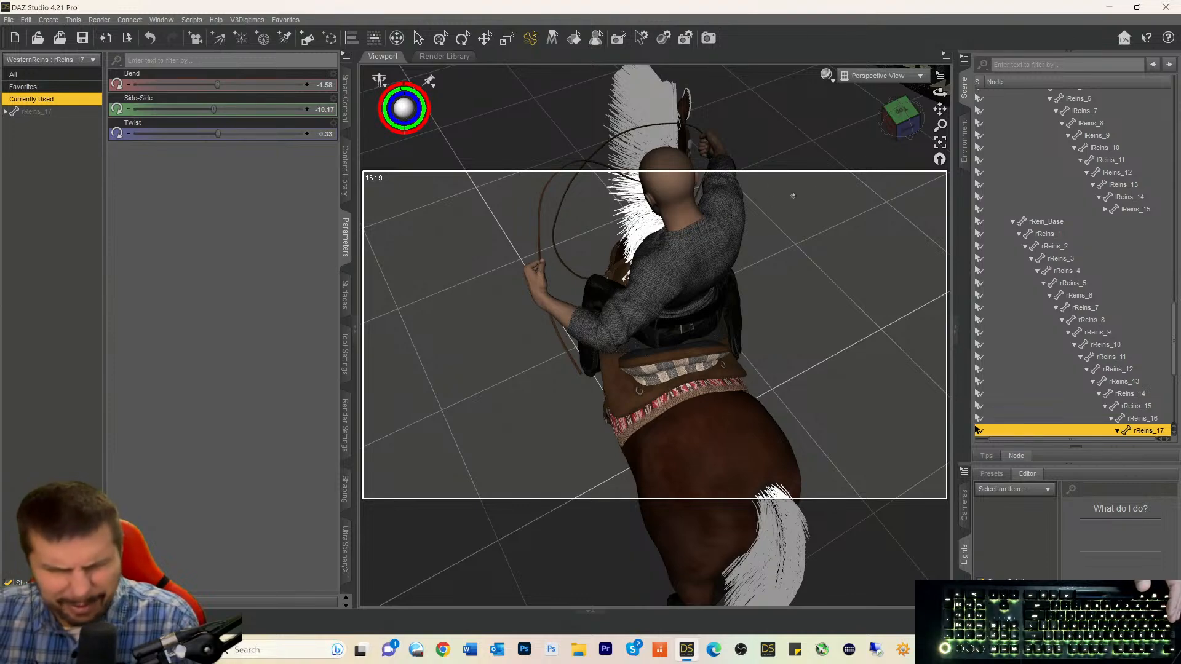
left_click_drag(902, 117, 956, 102)
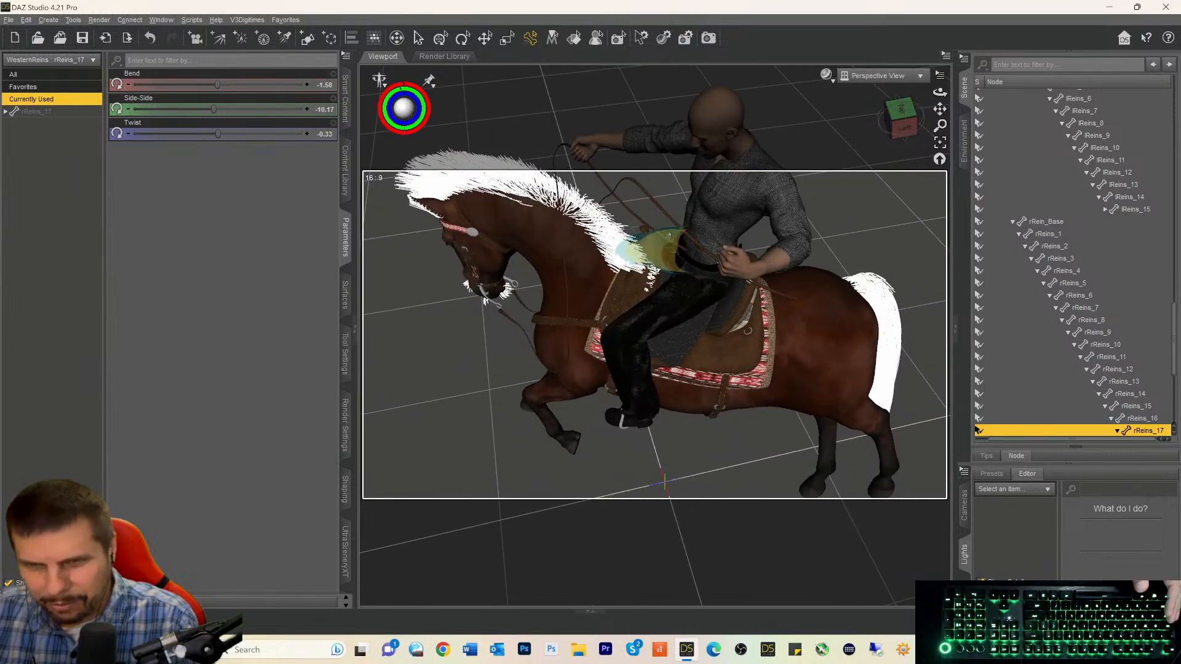
left_click(979, 418)
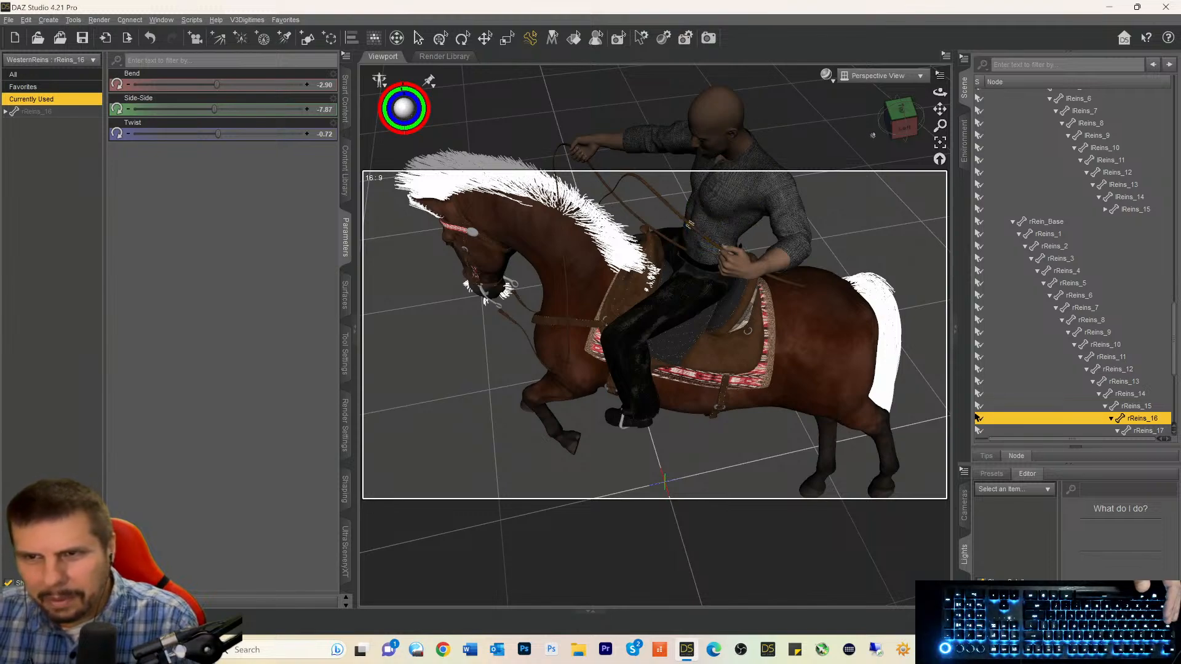
mouse_move(900, 120)
left_mouse_down()
mouse_move(920, 134)
mouse_move(947, 125)
mouse_move(932, 137)
mouse_move(894, 126)
left_mouse_up()
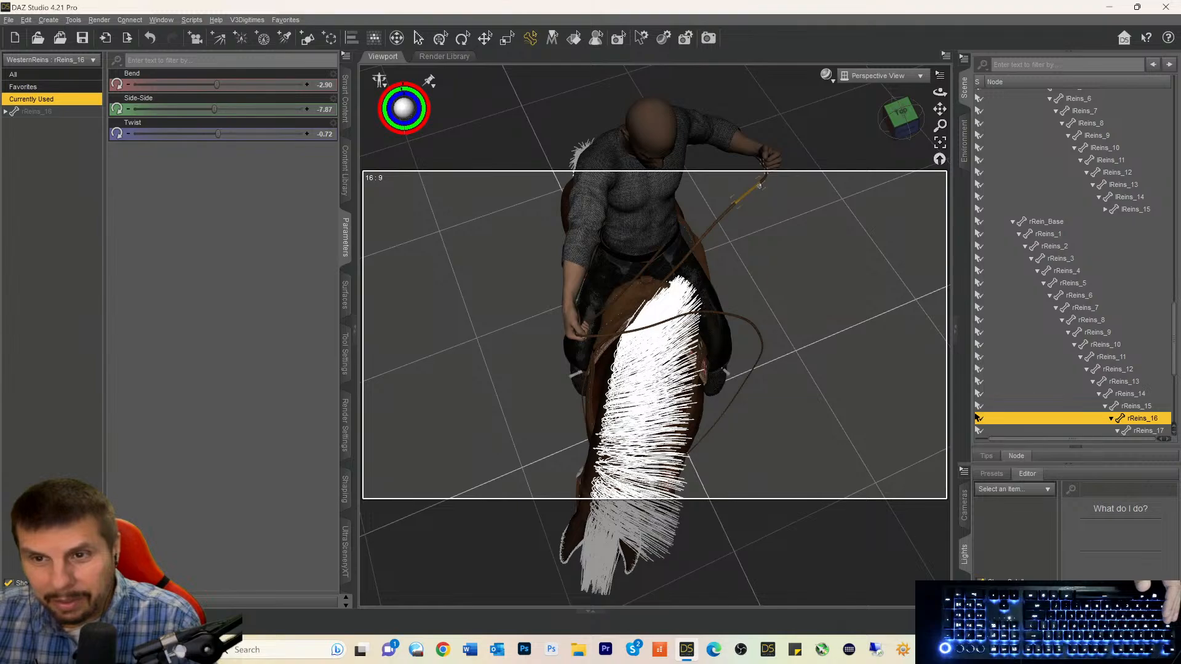
Pull the rReins_15 bone closer to the rider's left hand.
left_click(978, 393)
left_click_drag(902, 117, 906, 115)
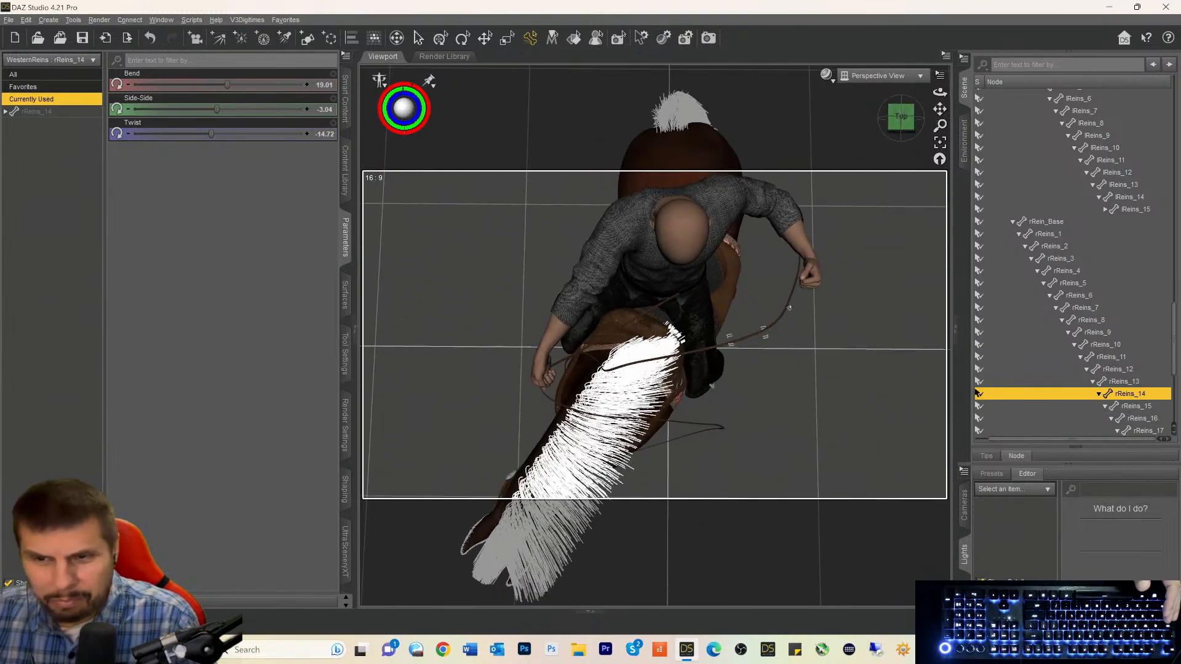
left_click(977, 407)
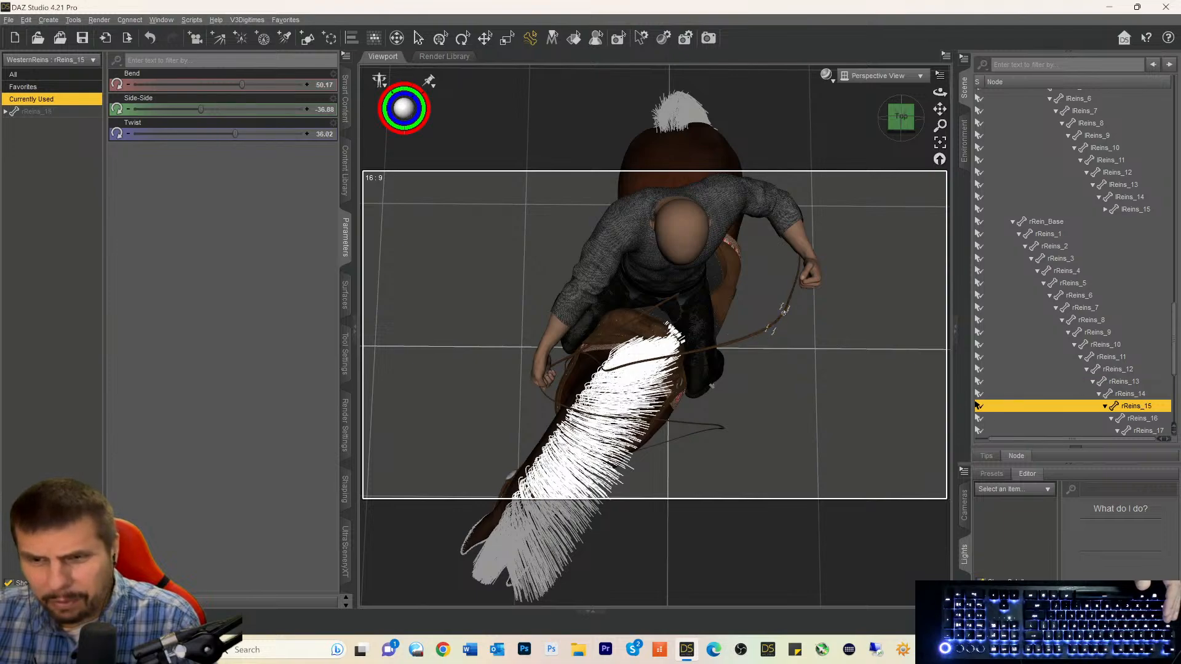
left_click_drag(783, 313, 799, 300)
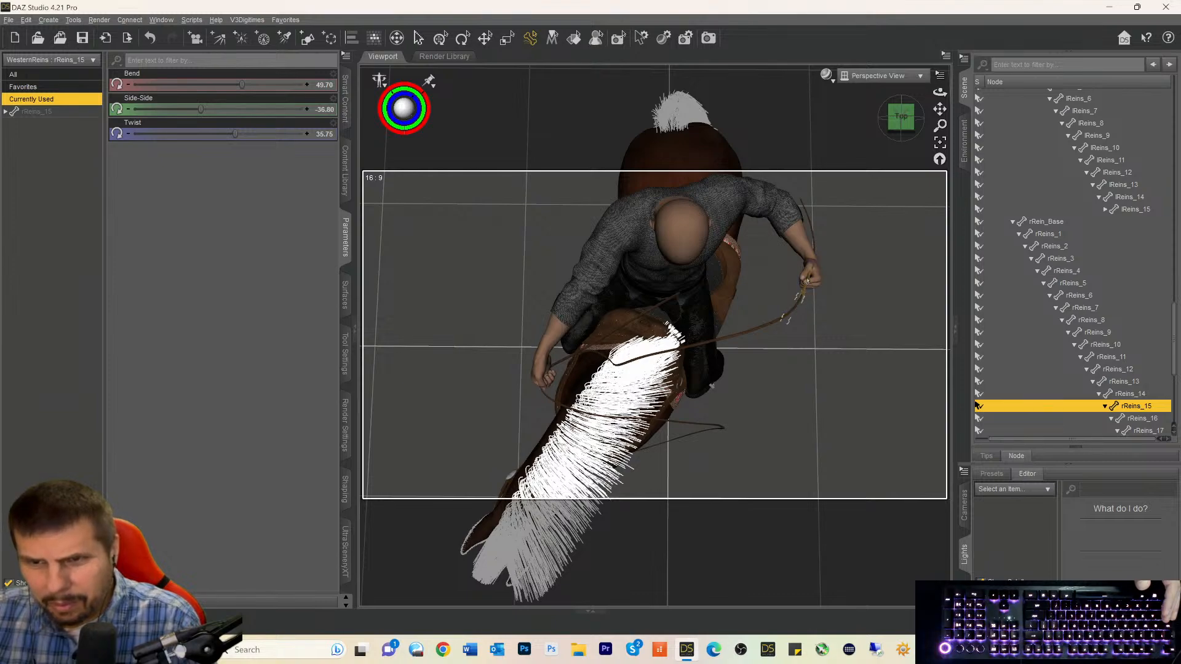
Set the rReins_16 bone's Bend to 1.30 and the rReins_17 bone's Bend to about 37.83.
left_click(978, 418)
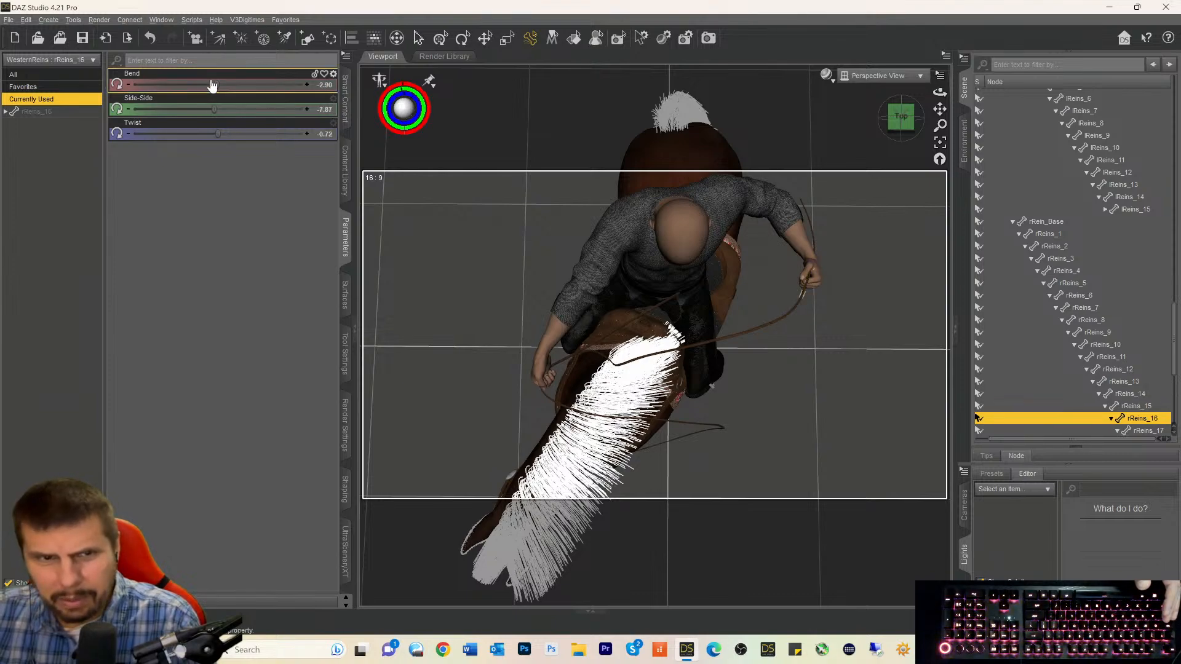
left_click_drag(215, 83, 220, 83)
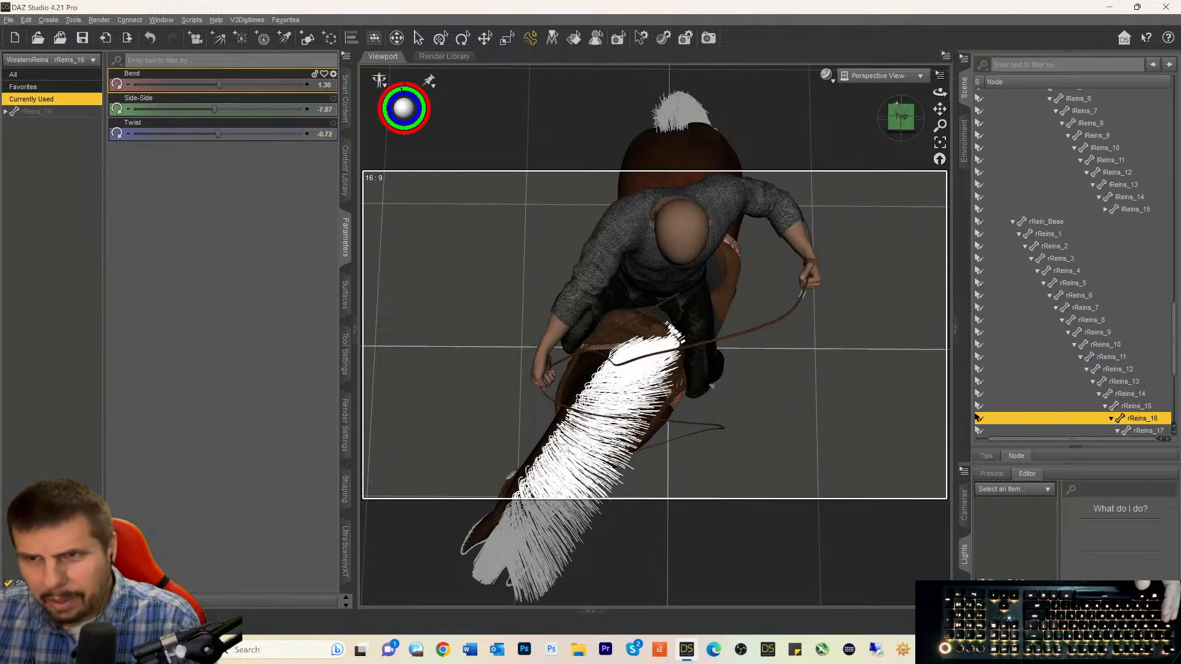
mouse_move(901, 117)
left_mouse_down()
mouse_move(874, 92)
mouse_move(898, 103)
left_mouse_up()
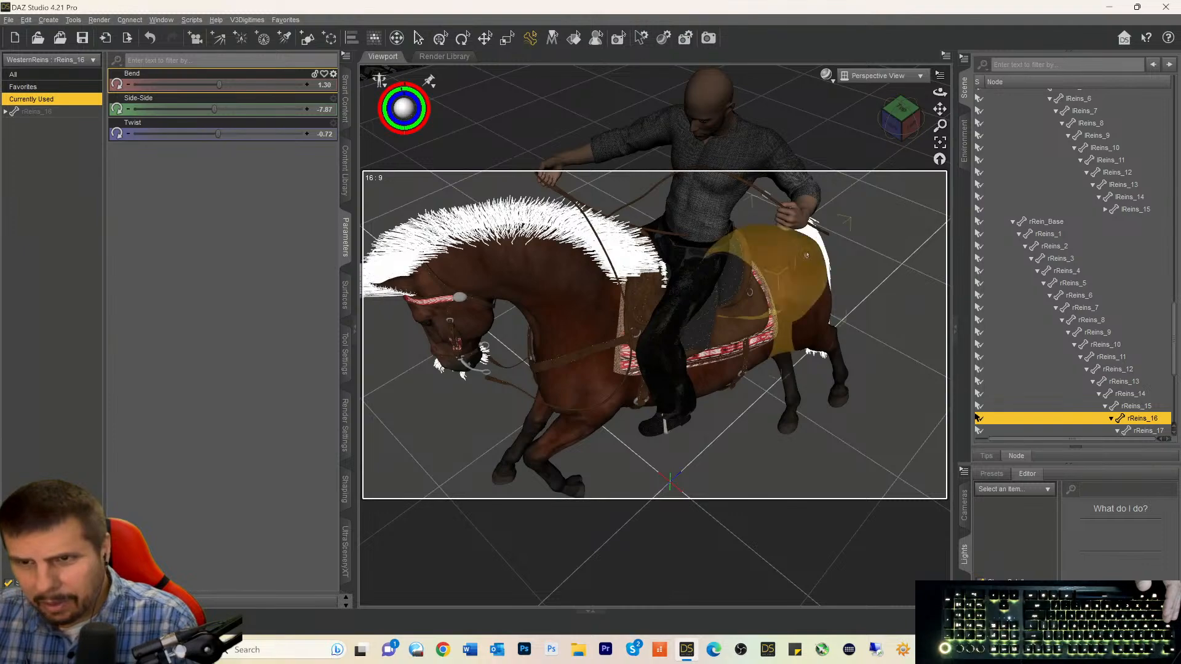
left_click(806, 229)
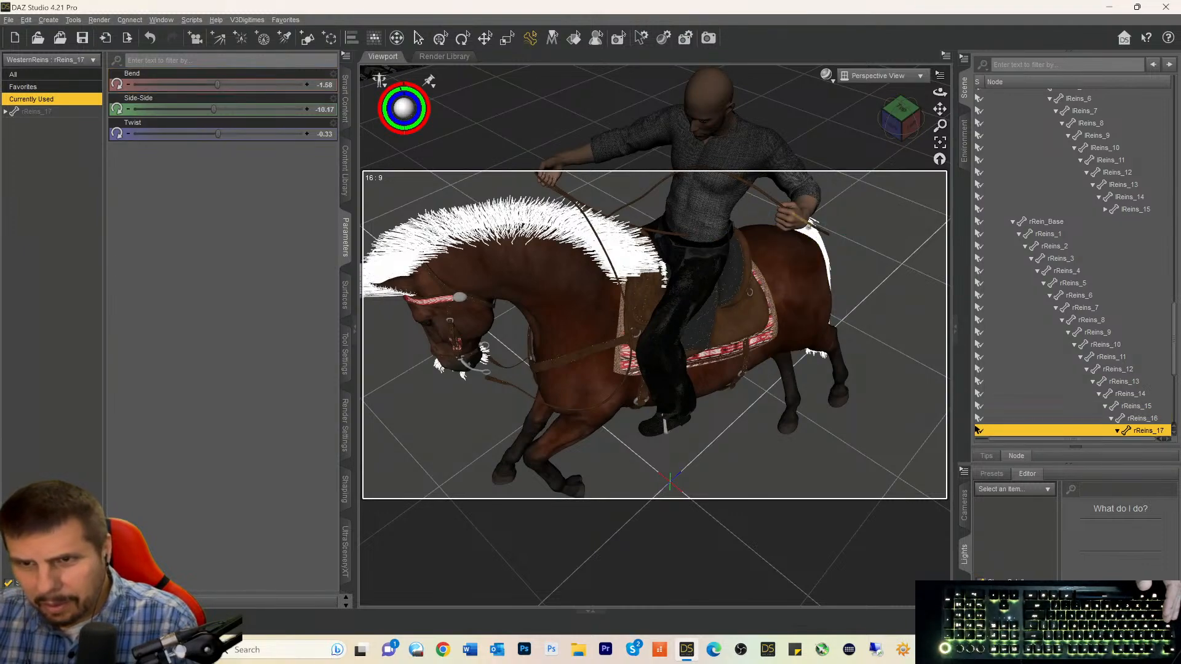
left_click_drag(217, 85, 237, 85)
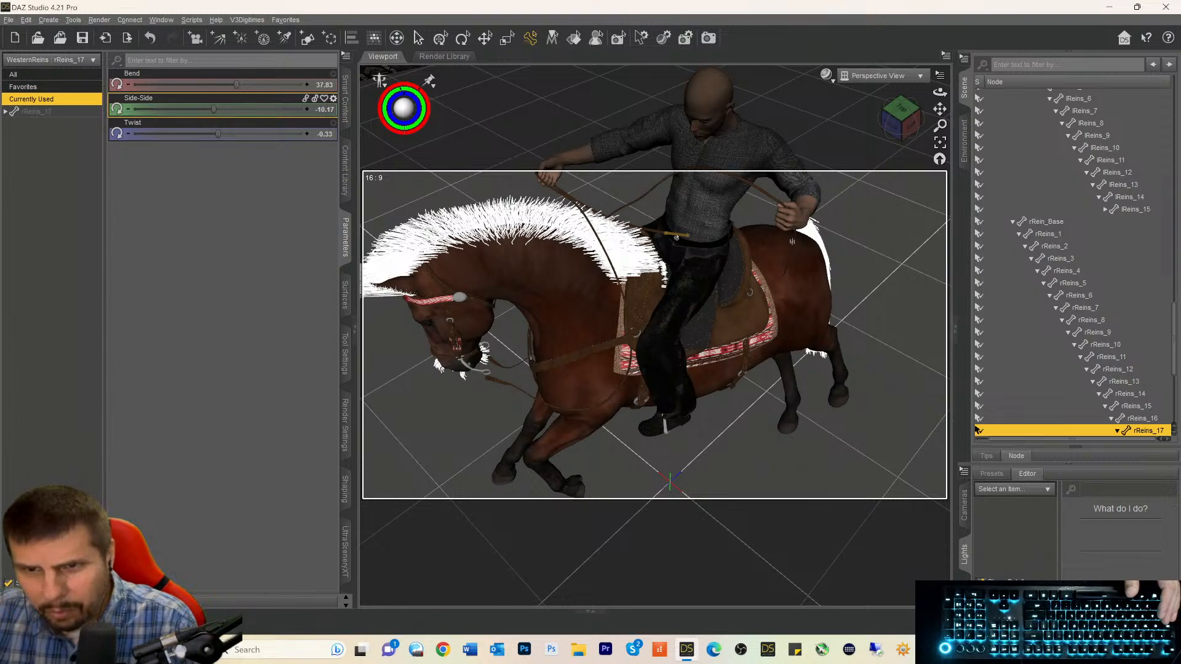
Set the lReins_16 bone's Side-Side to 60 to curve the other rein's loose end.
left_click(676, 237)
left_click_drag(899, 115, 906, 128)
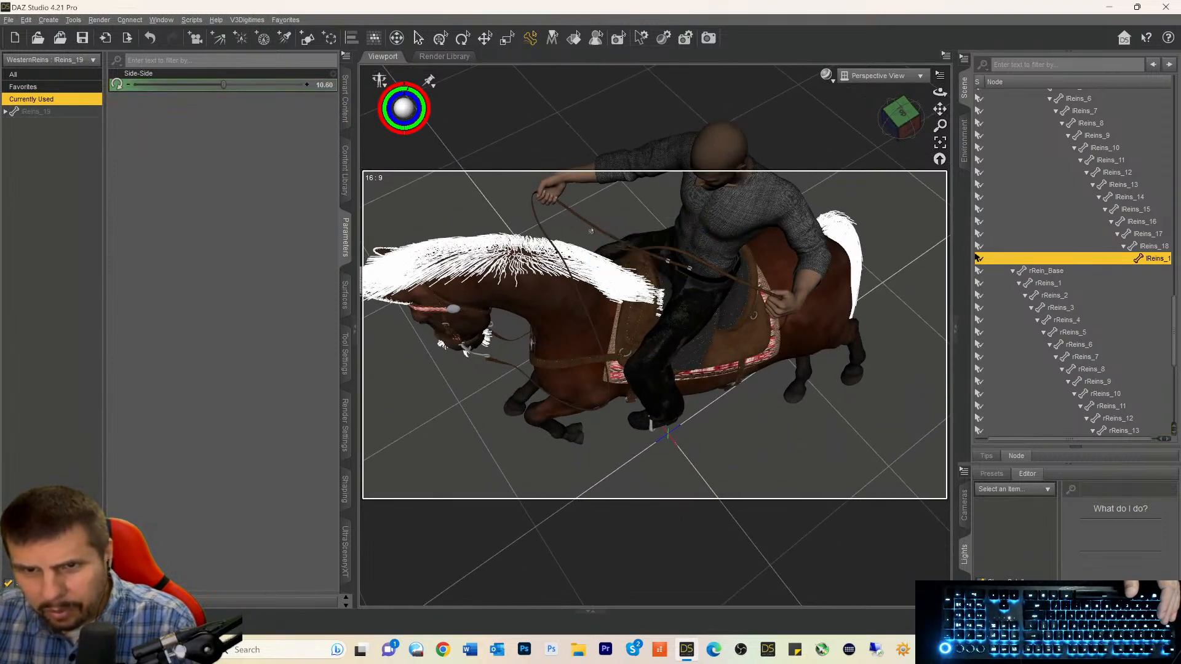
left_click(591, 231)
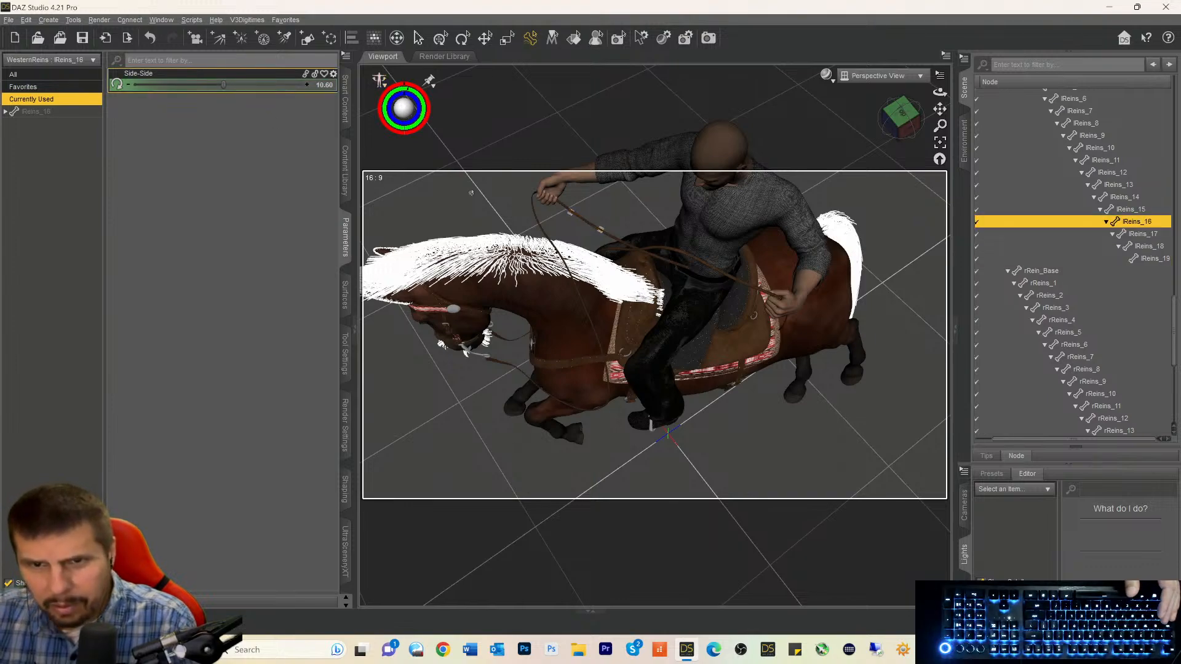
left_click_drag(223, 83, 247, 86)
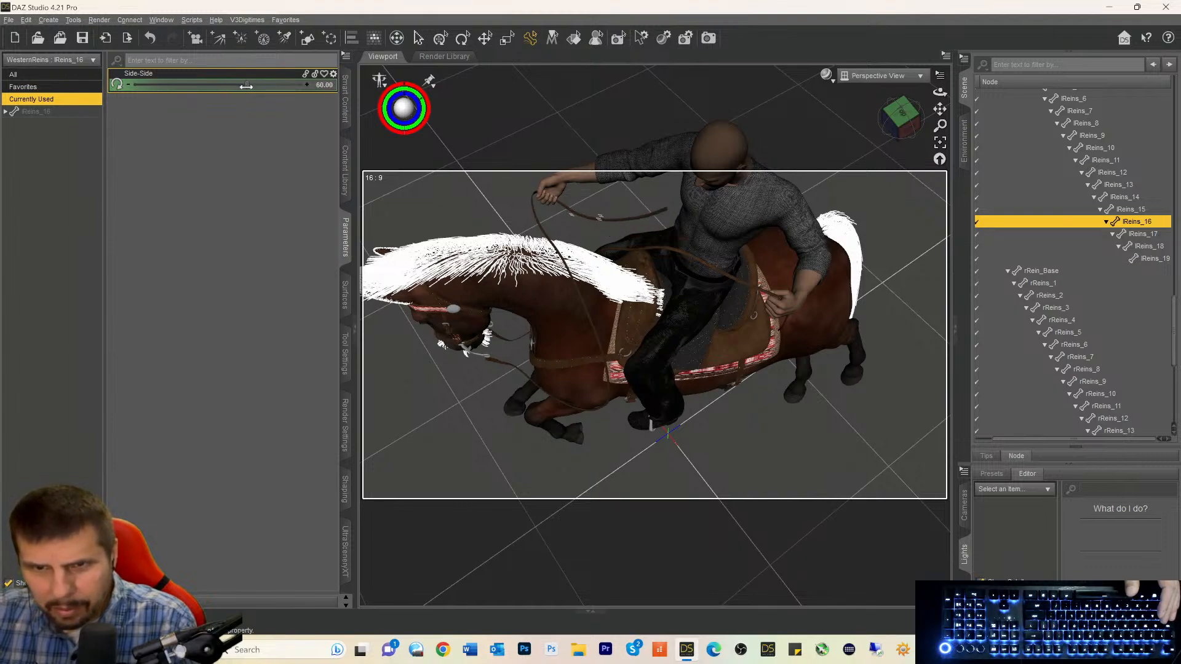
Move the rReins_18 bone down and back, and set rReins_15's Bend to about 79.56 and Side-Side to about -45.65.
mouse_move(901, 117)
left_mouse_down()
mouse_move(909, 92)
mouse_move(881, 78)
mouse_move(900, 116)
left_mouse_up()
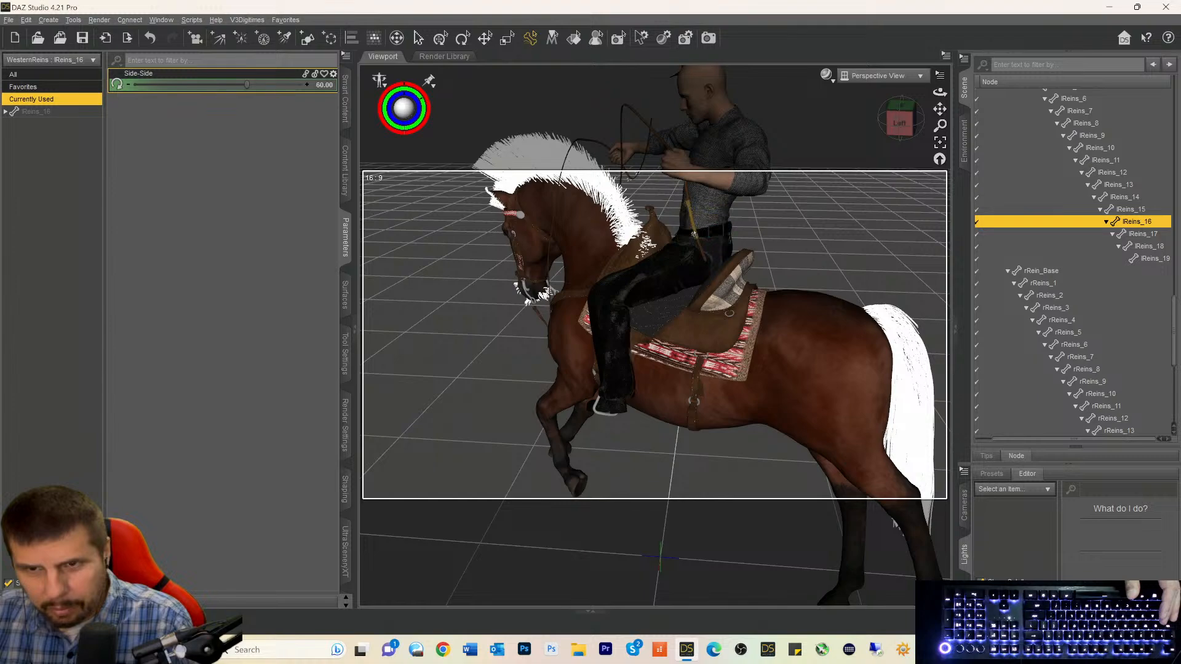
left_click(694, 235)
left_click_drag(695, 237, 738, 265)
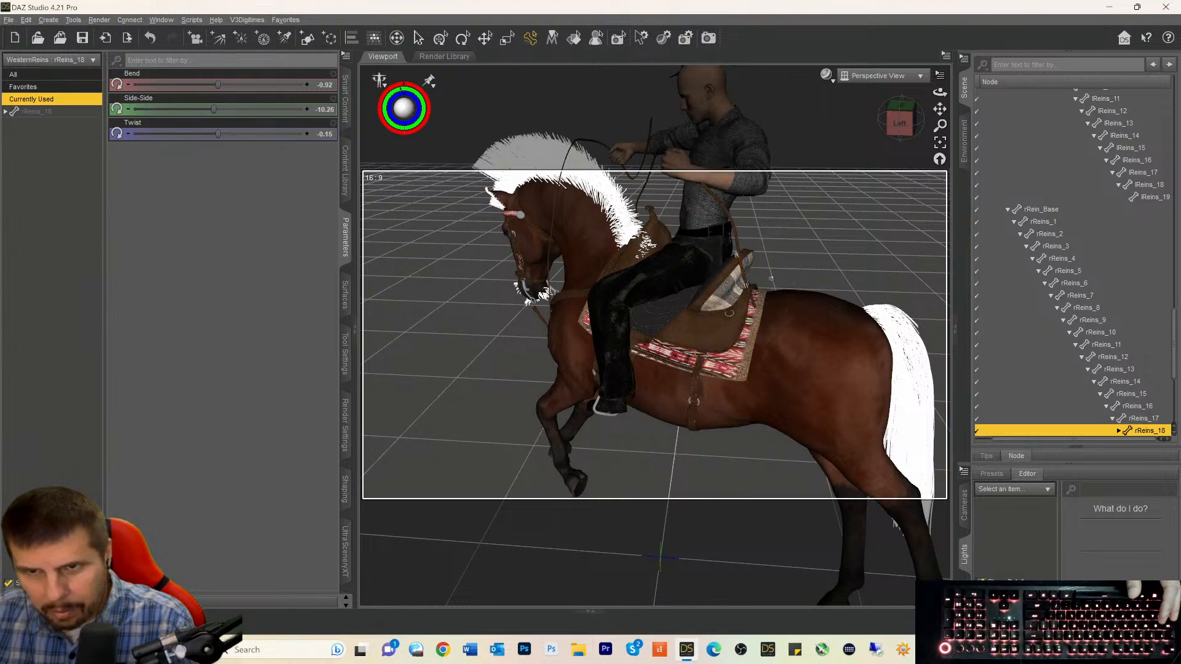
left_click(698, 184)
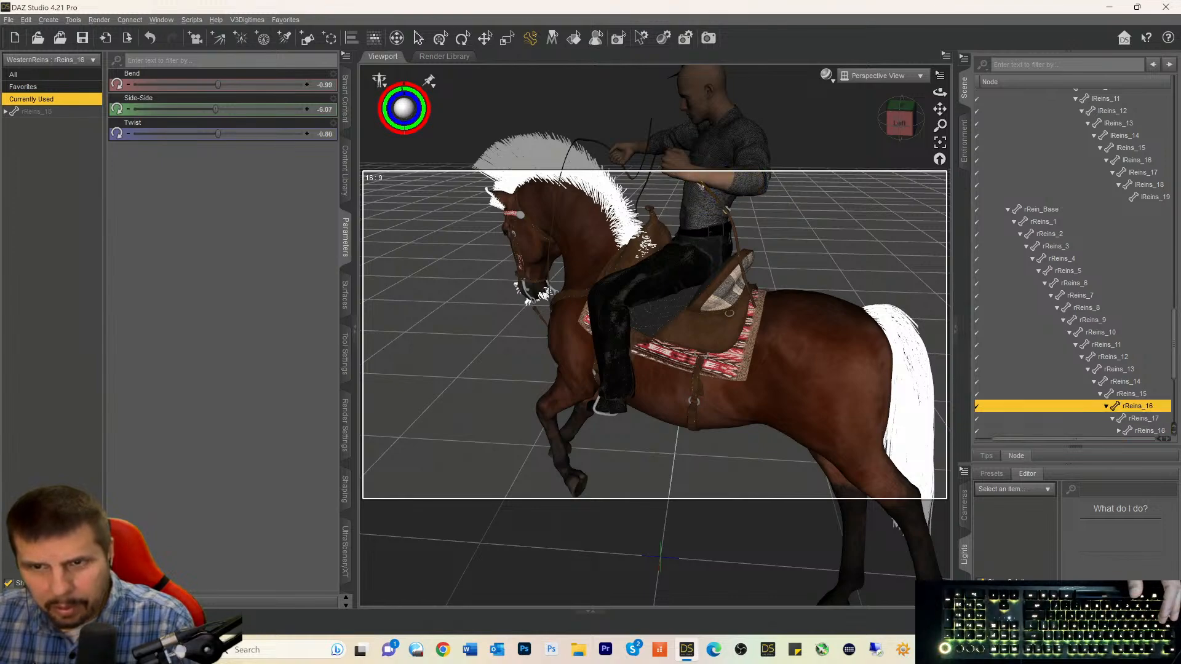
left_click_drag(229, 83, 215, 82)
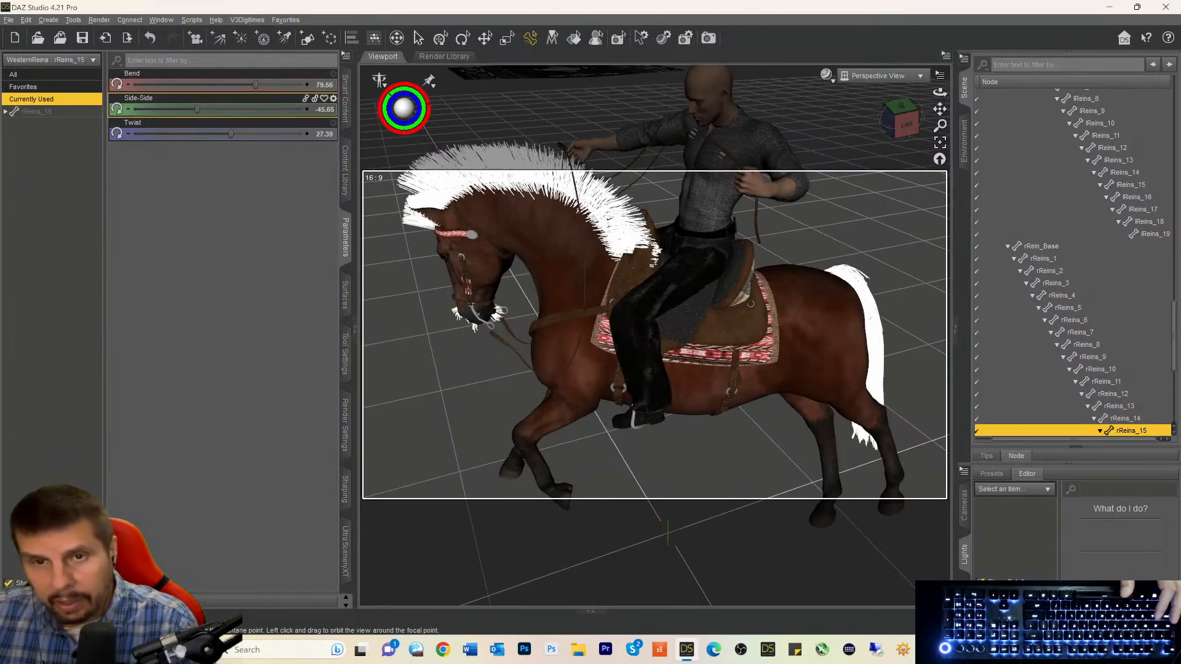
Examine the rider, both reins and his hands from the side, front and above.
left_click_drag(901, 118, 914, 146)
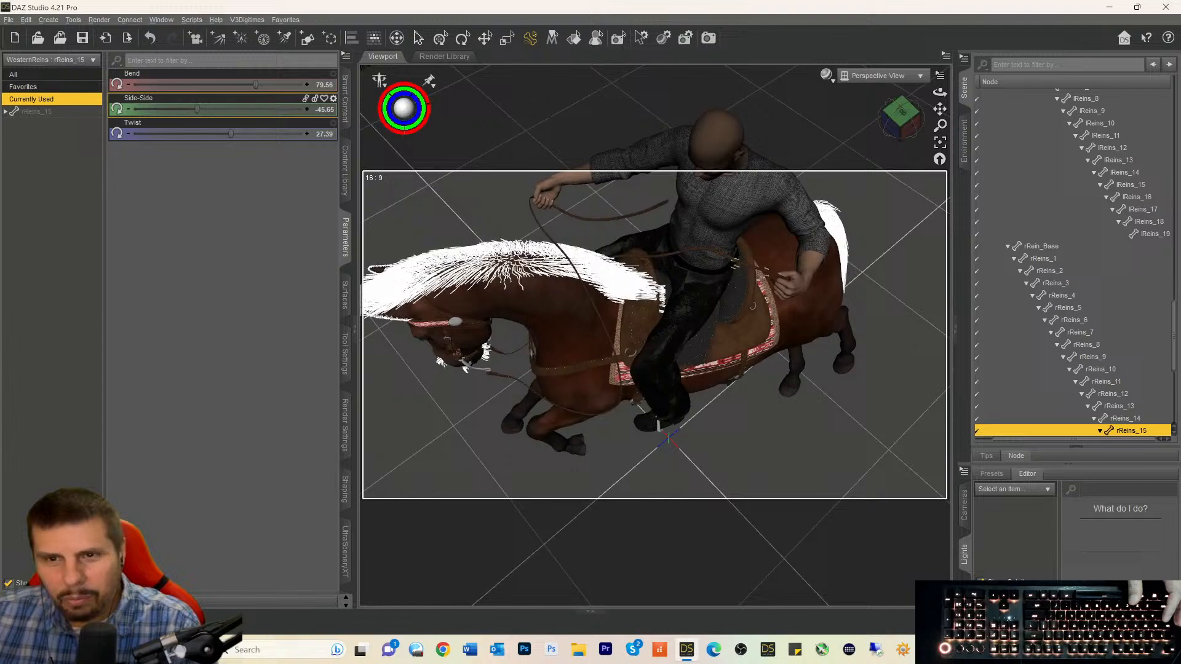
left_click(907, 127)
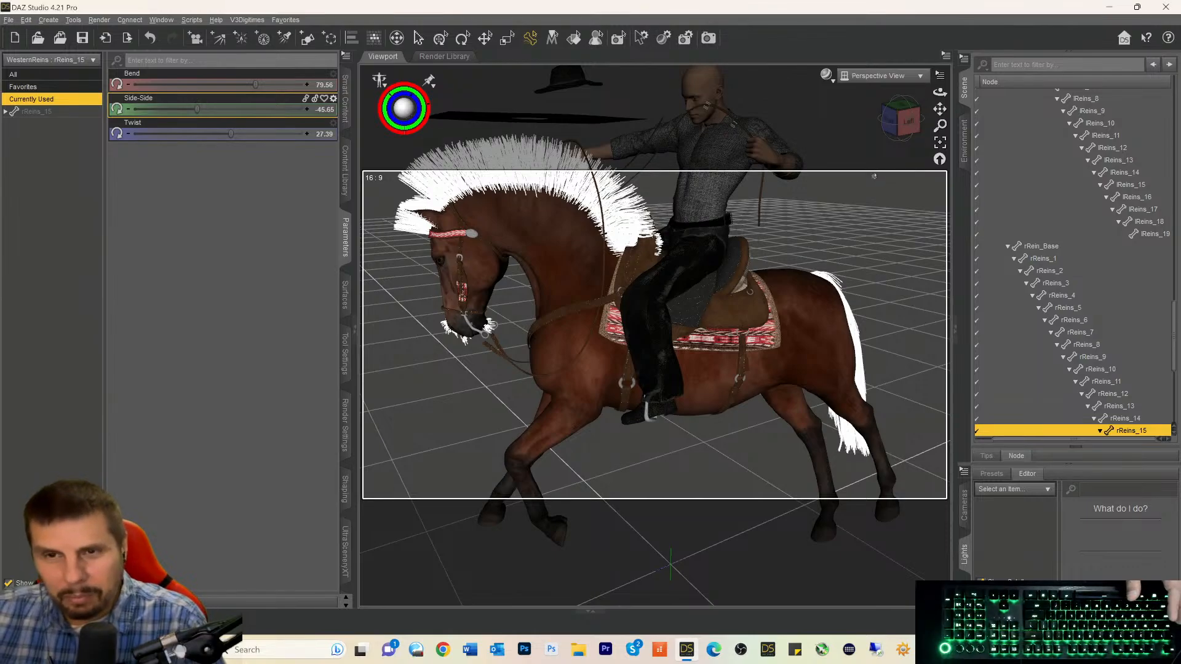
left_click(890, 121)
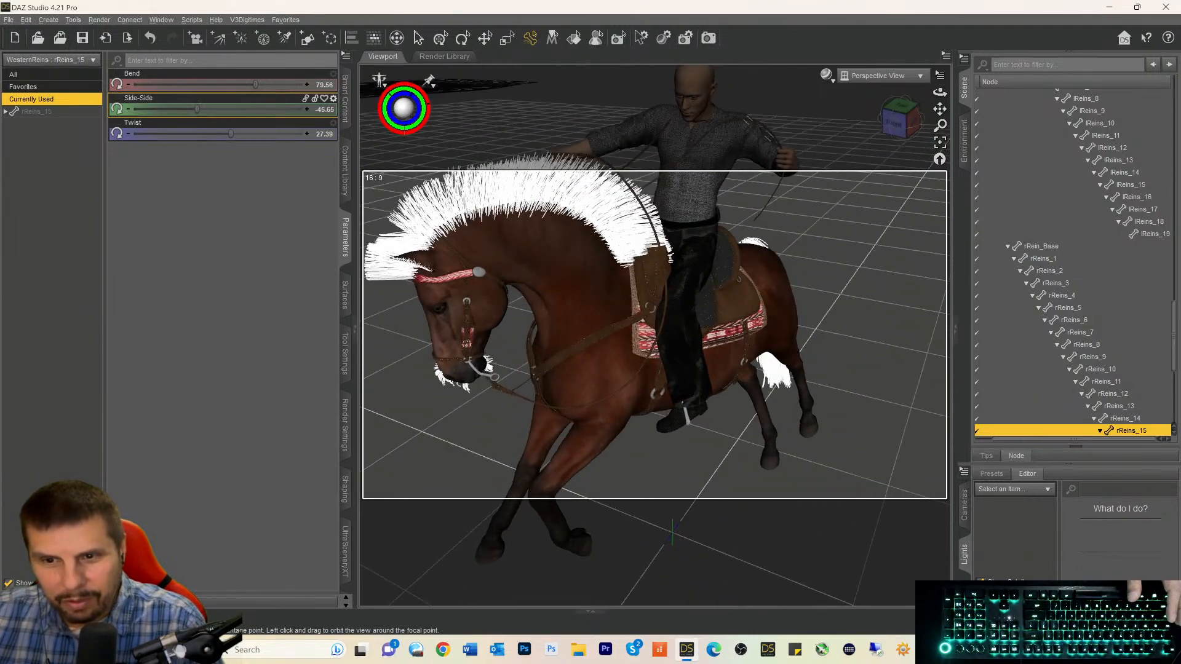
mouse_move(890, 120)
left_mouse_down()
mouse_move(950, 121)
mouse_move(860, 121)
mouse_move(893, 123)
left_mouse_up()
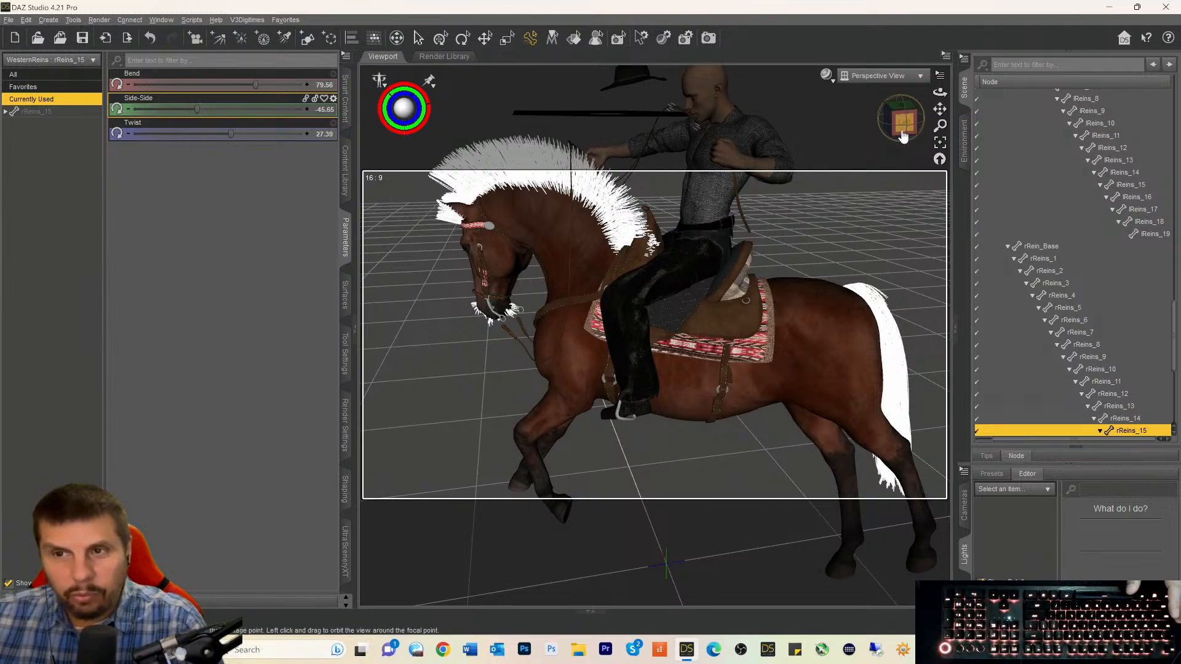
left_click_drag(899, 132, 937, 114)
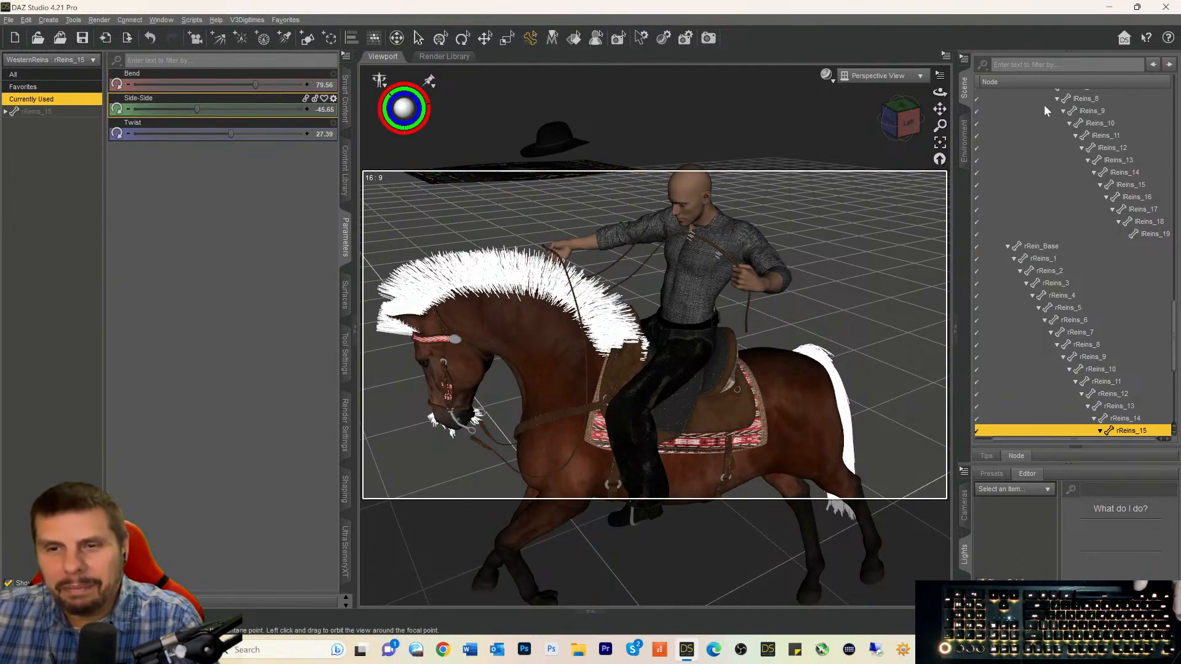
left_click_drag(913, 127, 875, 143)
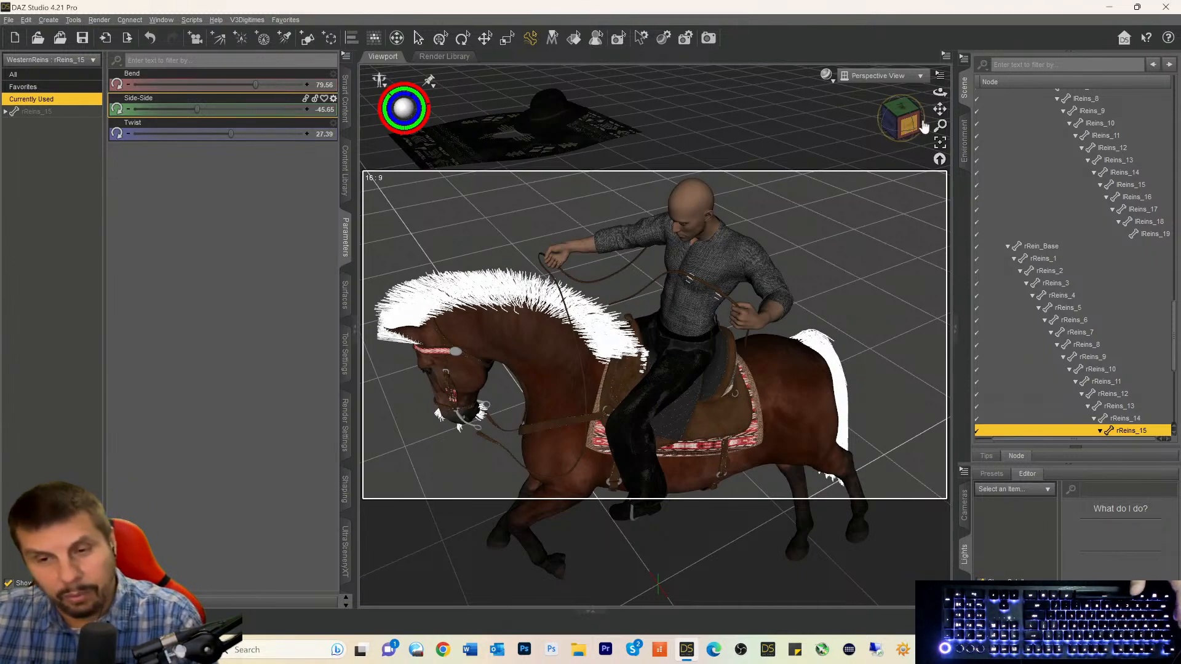
mouse_move(915, 138)
left_mouse_down()
mouse_move(825, 123)
mouse_move(893, 139)
mouse_move(912, 126)
mouse_move(903, 134)
left_mouse_up()
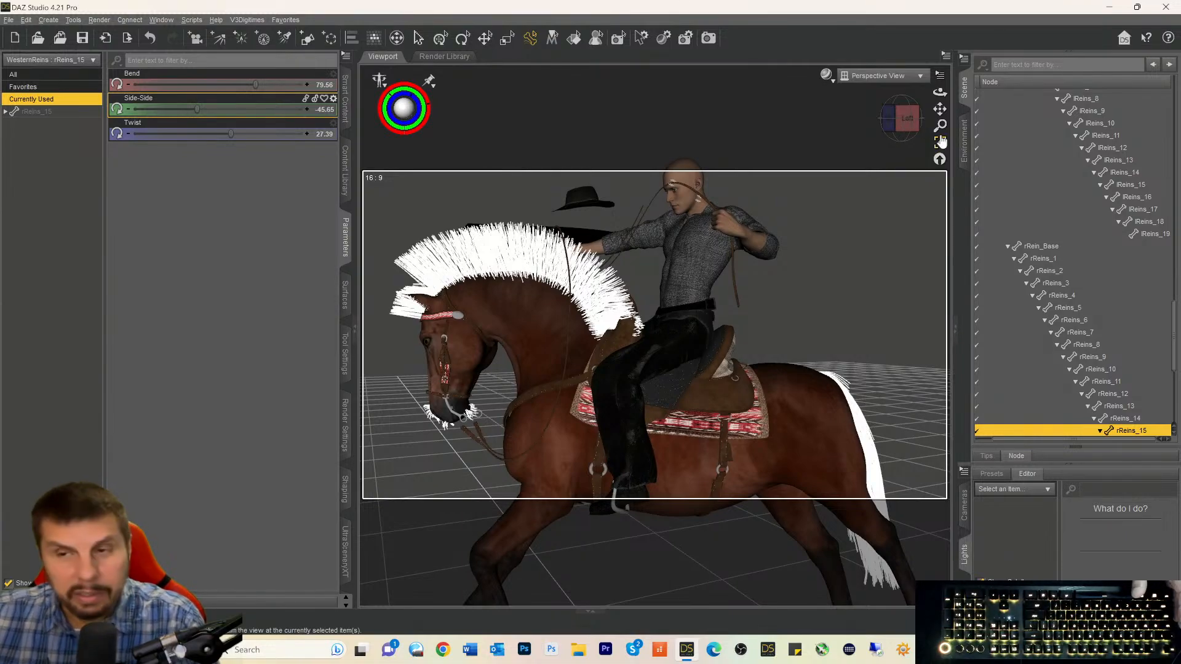
mouse_move(940, 109)
left_mouse_down()
mouse_move(940, 131)
mouse_move(914, 148)
mouse_move(925, 109)
left_mouse_up()
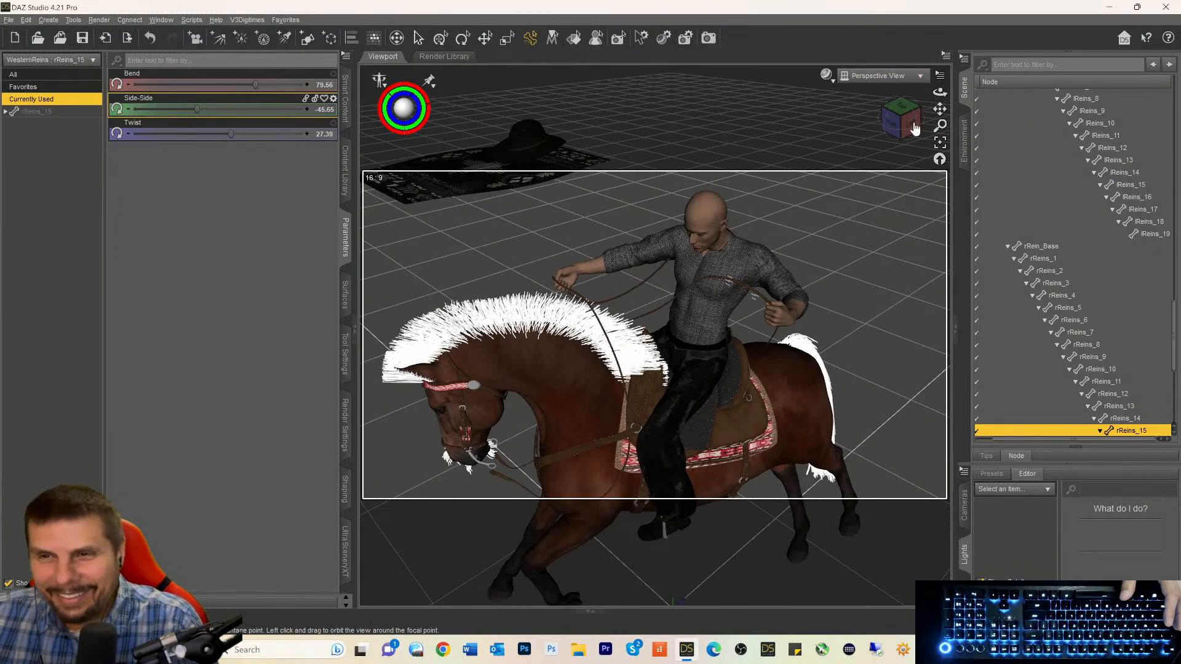
mouse_move(913, 131)
left_mouse_down()
mouse_move(1000, 119)
mouse_move(1007, 107)
mouse_move(909, 131)
mouse_move(914, 117)
mouse_move(911, 132)
left_mouse_up()
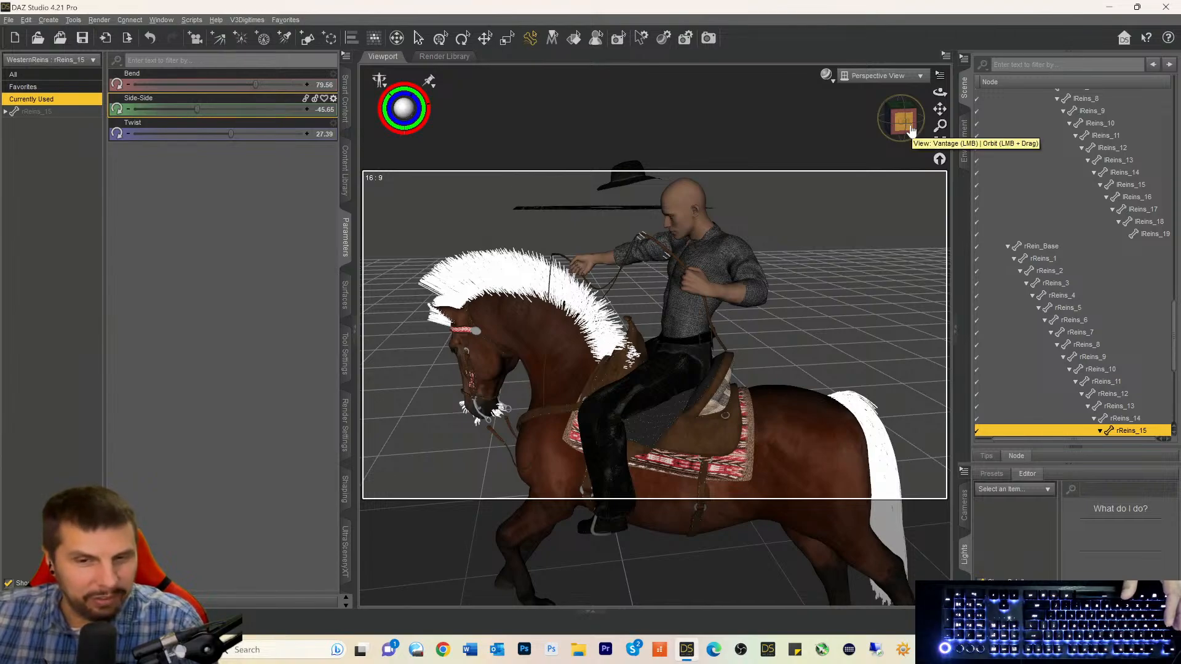
Set the rReins_13 bone's Bend to about 18.26 and its Side-Side to about -18.26.
left_click_drag(899, 134, 806, 141)
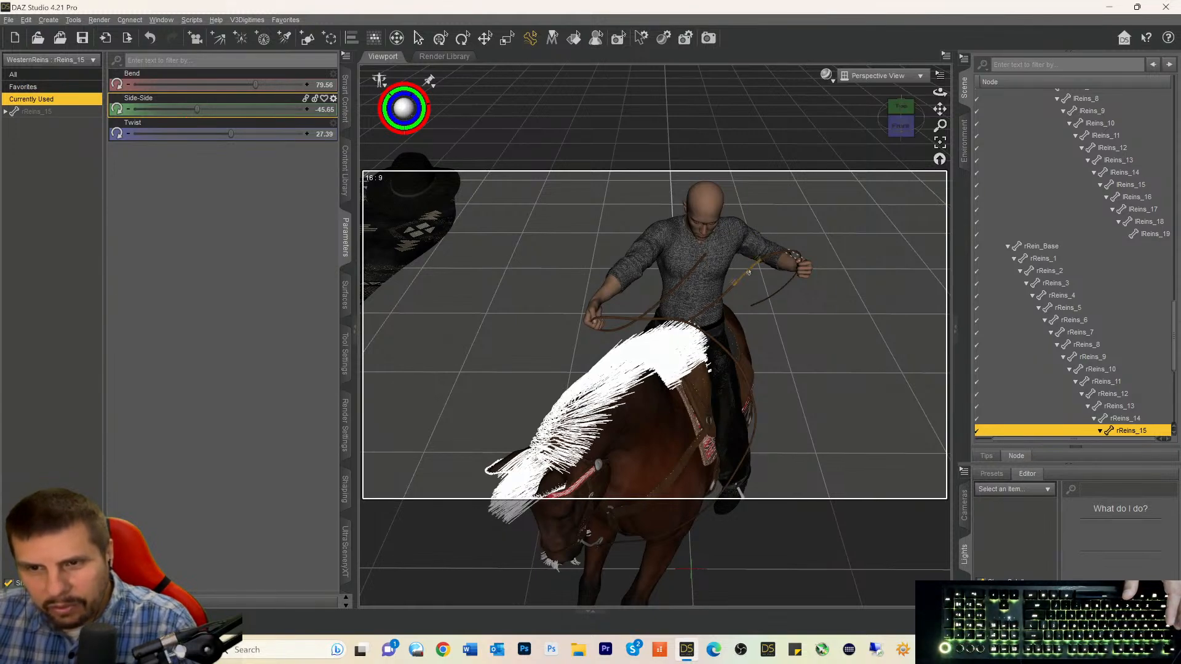
left_click(750, 272)
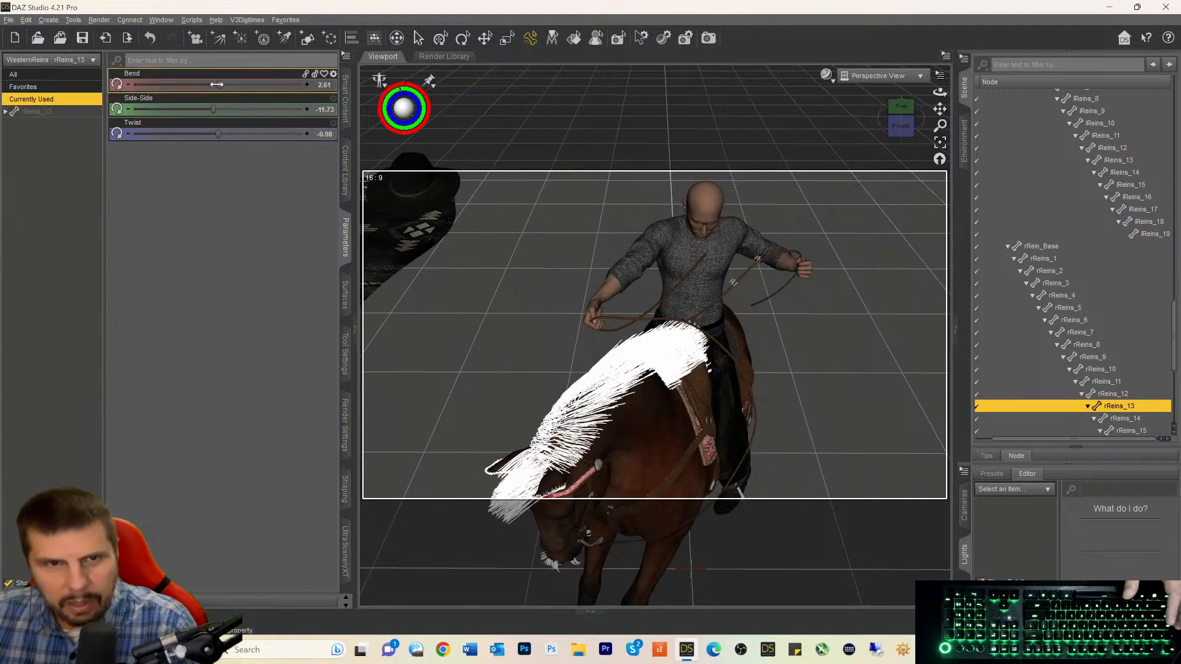
left_click_drag(218, 84, 228, 84)
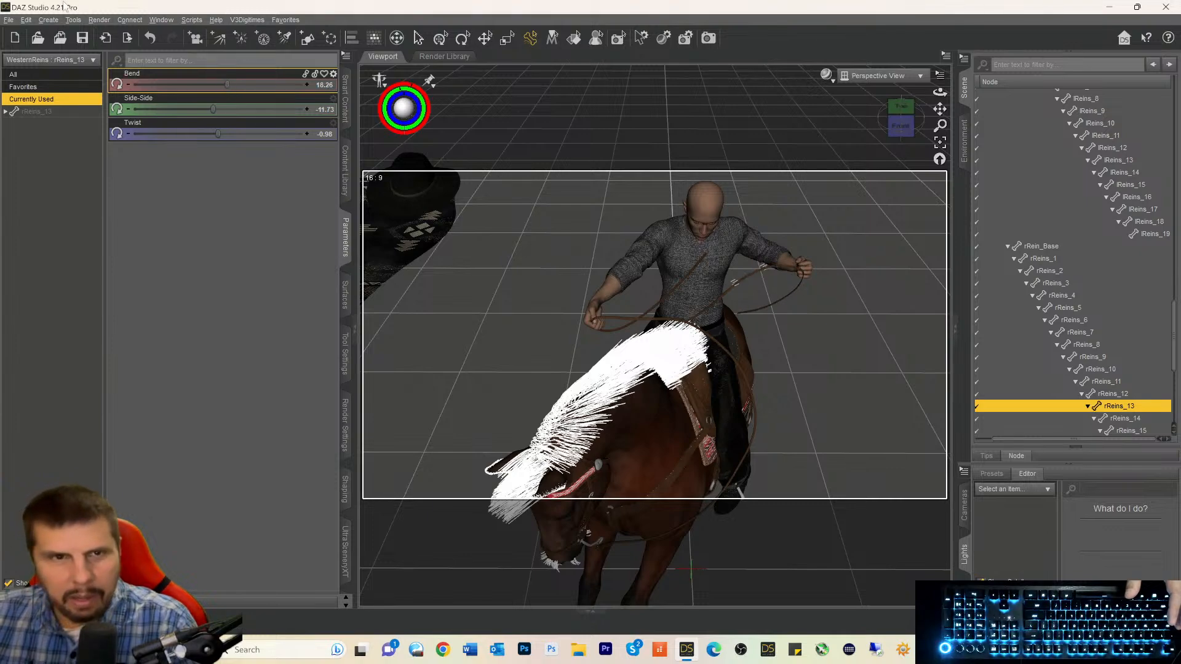
left_click_drag(209, 108, 208, 102)
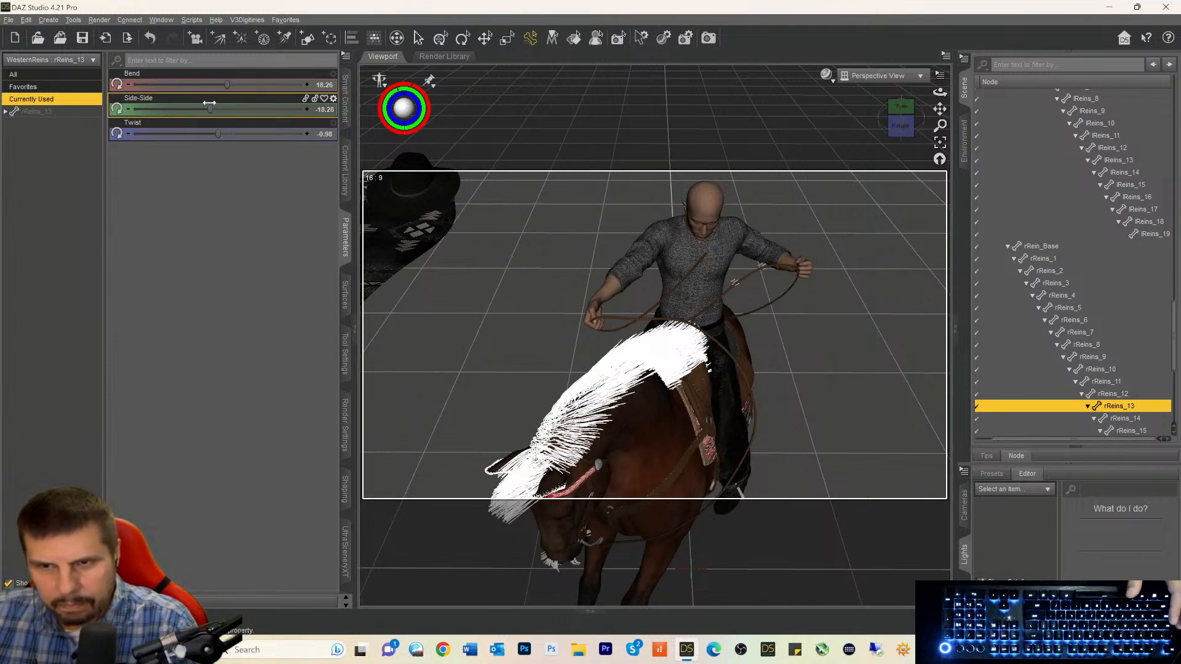
Set the rReins_15 bone's Bend to about 62.61.
left_click_drag(899, 117, 874, 130)
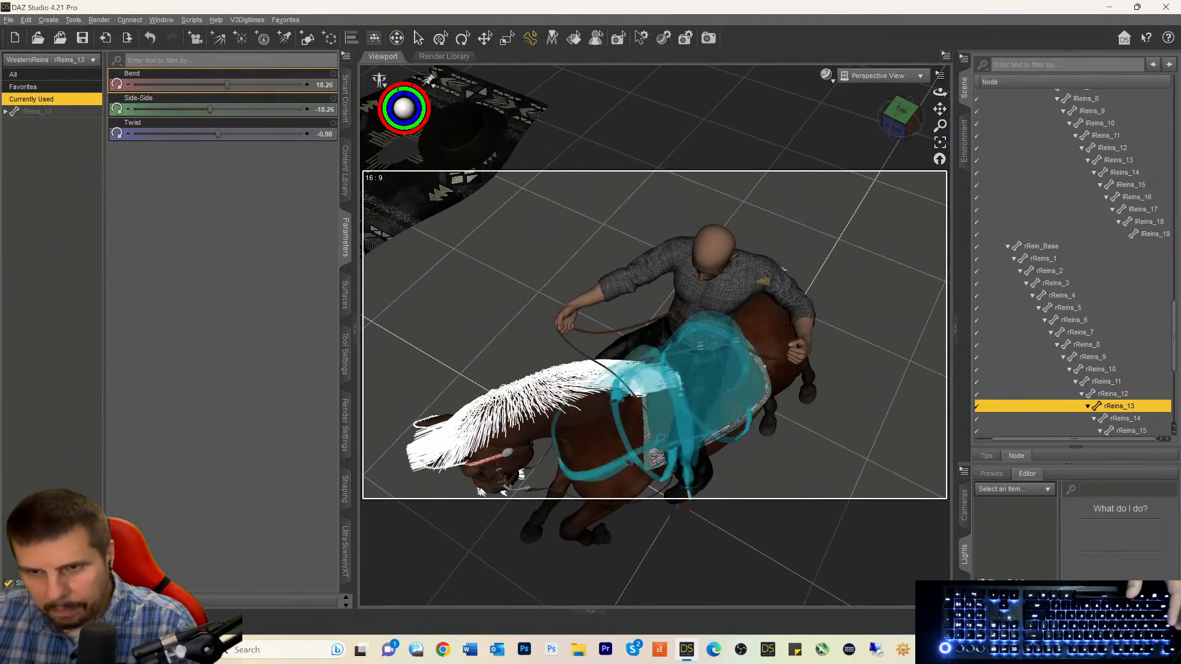
left_click(768, 357)
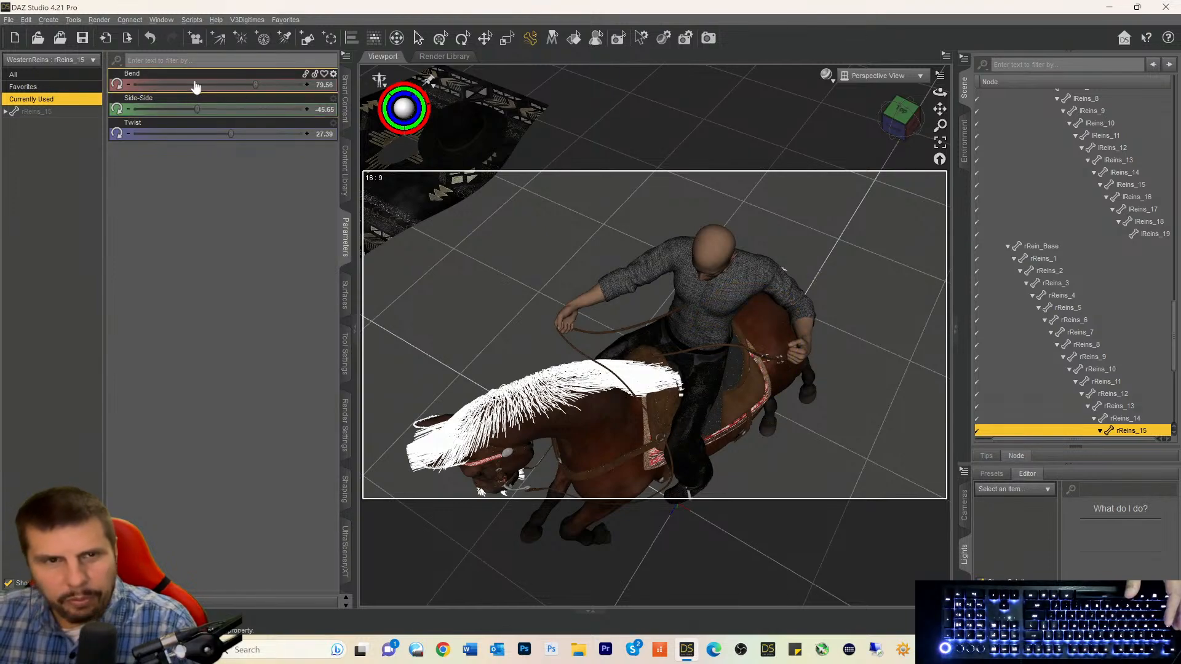
left_click(249, 84)
left_click_drag(254, 84, 246, 86)
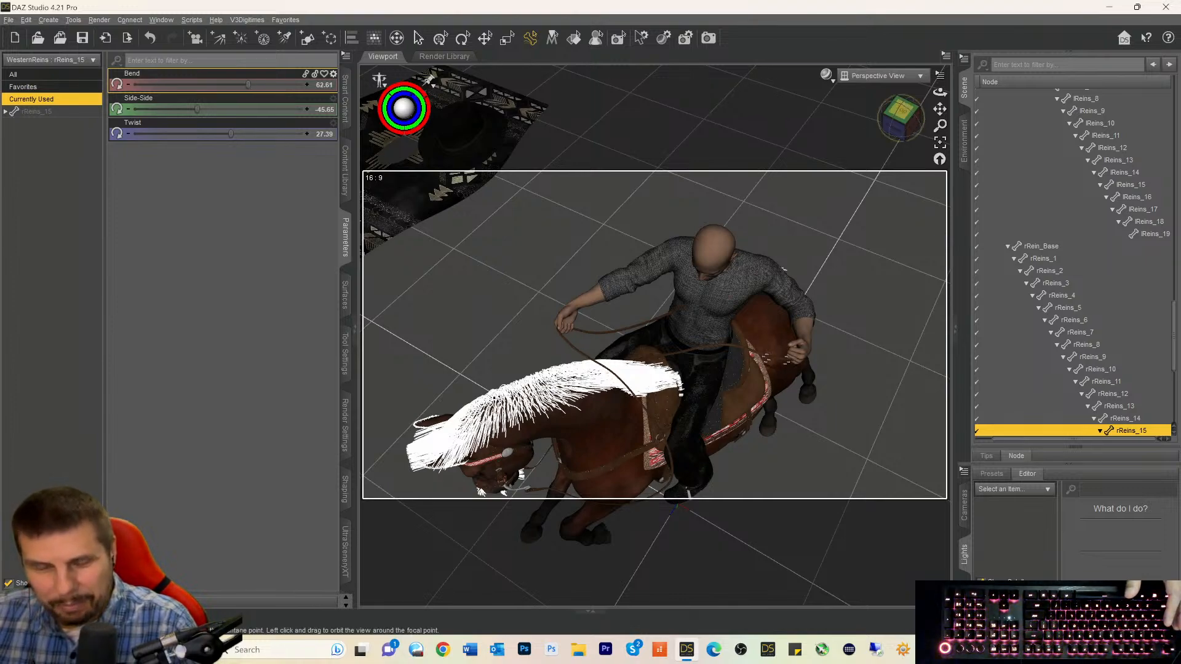
Set the rReins_14 bone's Bend to about 13.04 and its Side-Side to about 19.57.
left_click_drag(903, 115, 809, 126)
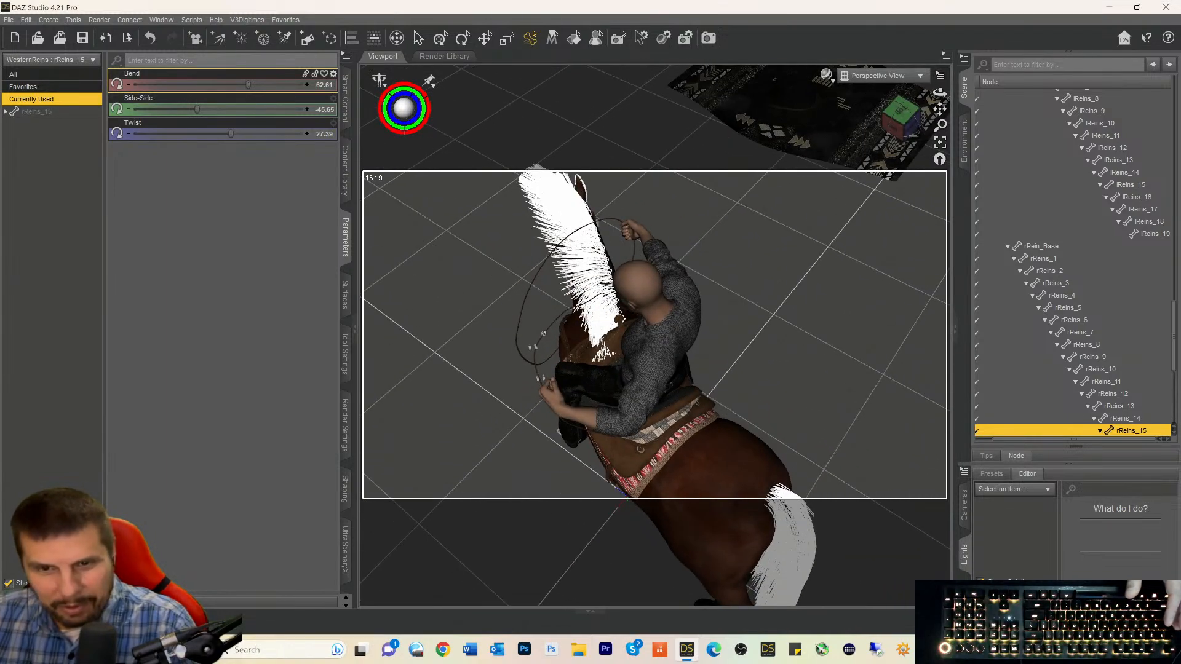
left_click(542, 339)
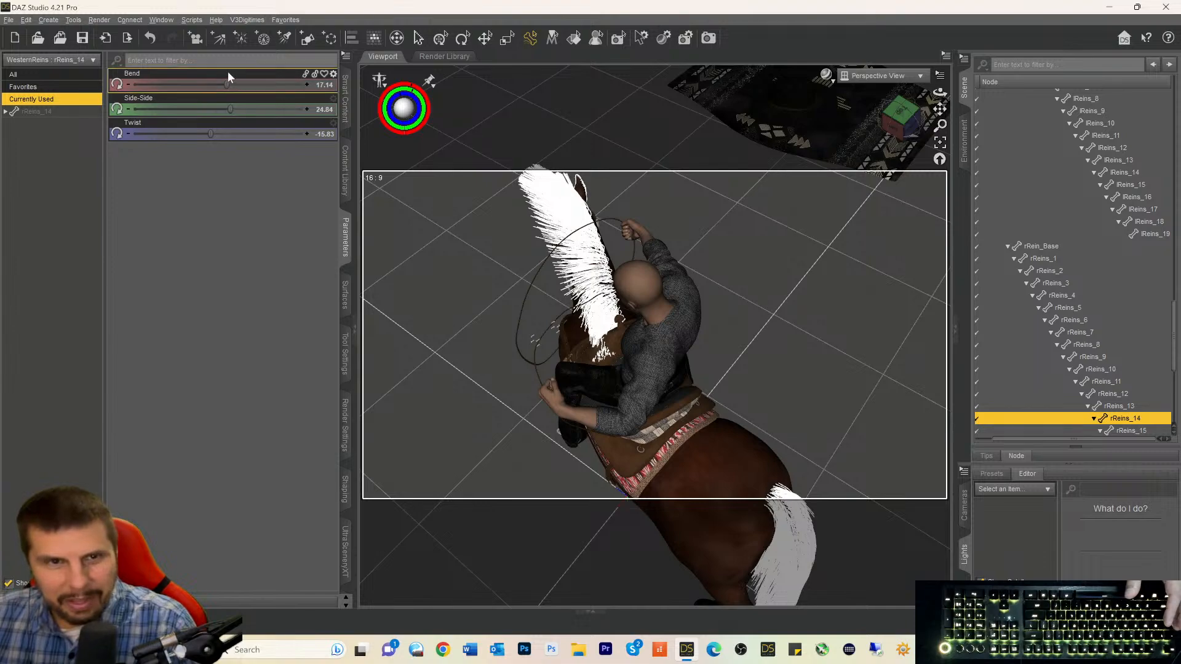
left_click_drag(227, 86, 227, 110)
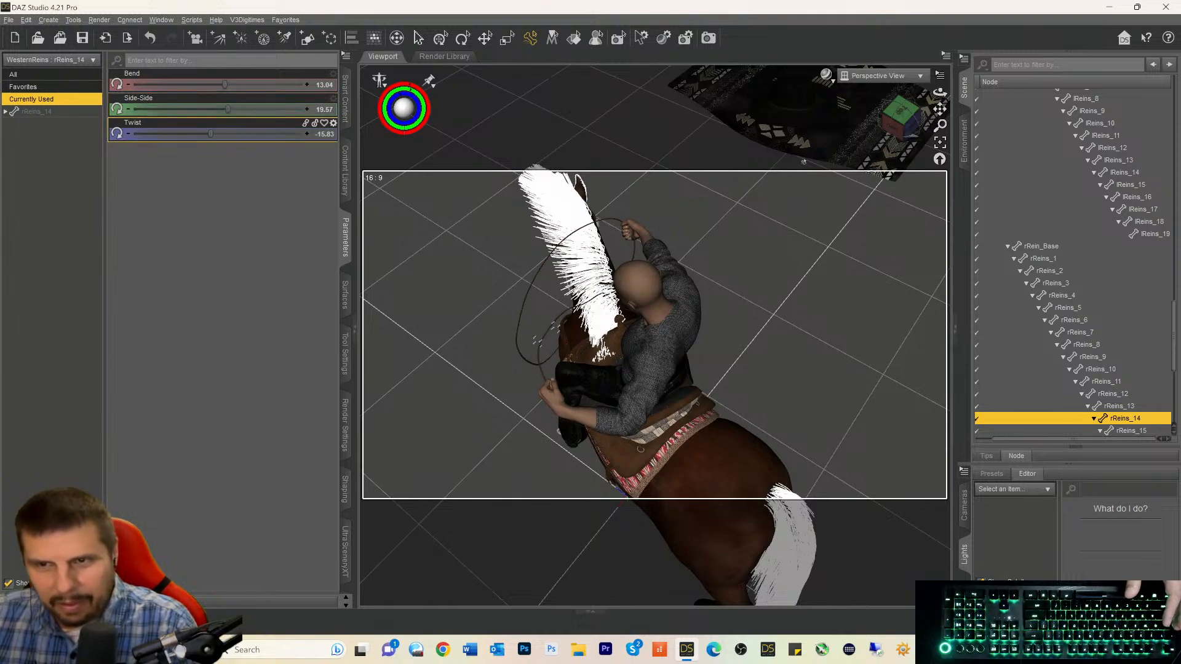
Set the rReins_15 bone's Bend to about 53.48 and check the rein from the front.
left_click_drag(886, 132, 892, 175)
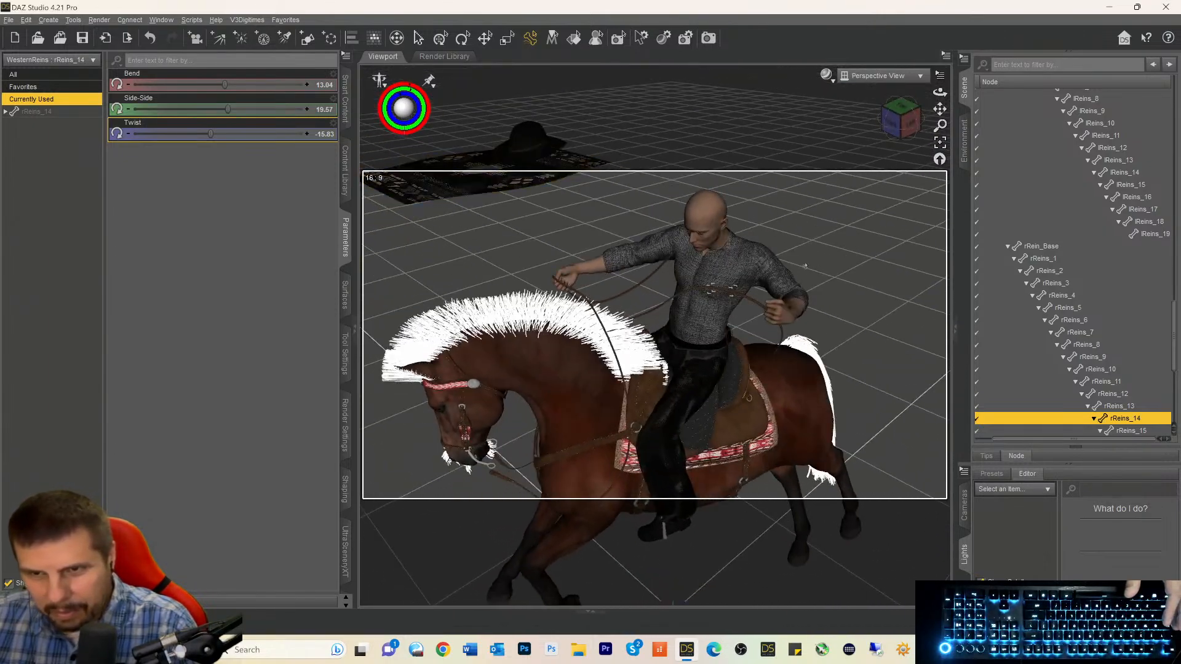
left_click(758, 306)
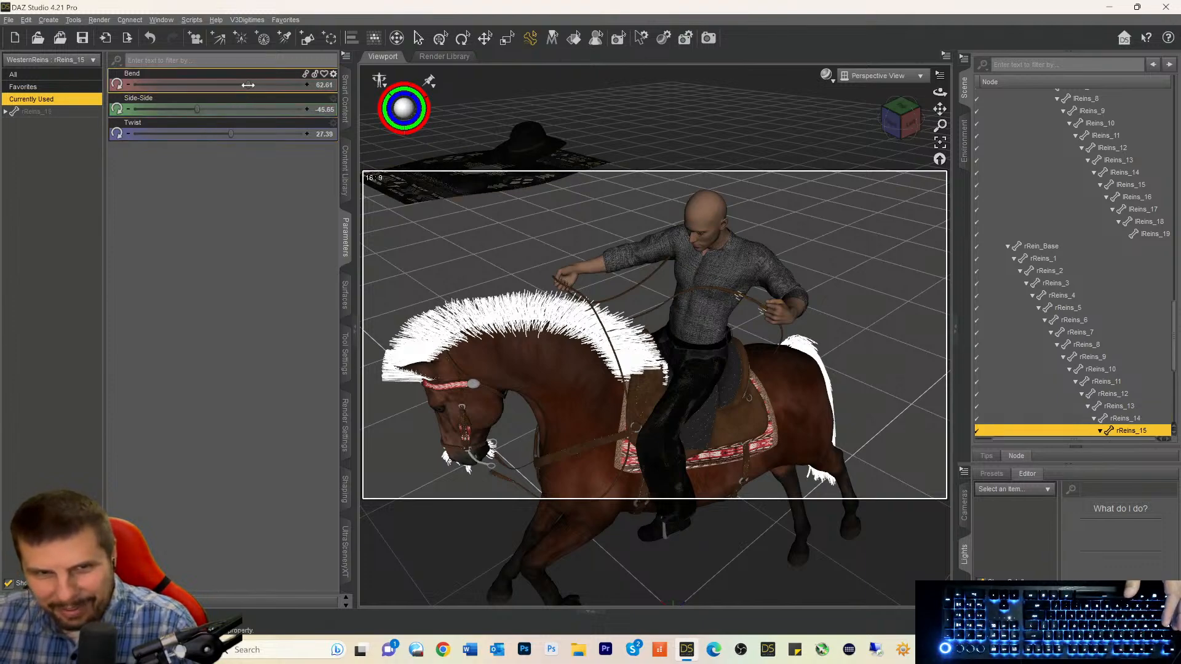
left_click_drag(249, 84, 243, 82)
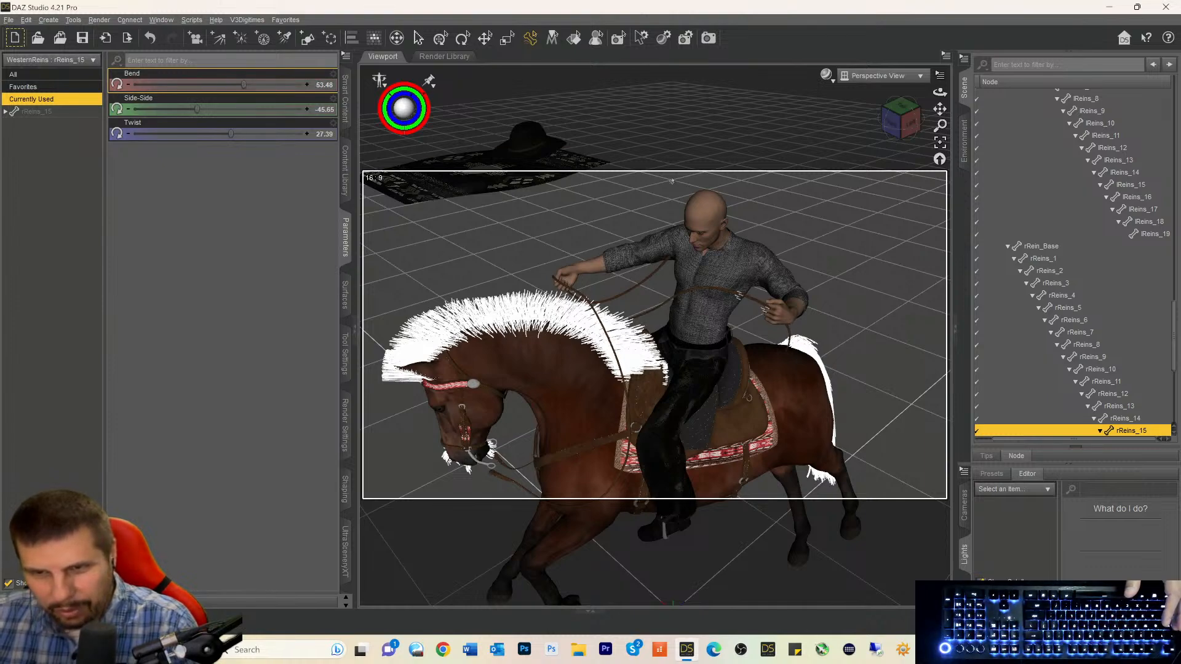
left_click_drag(905, 119, 899, 137)
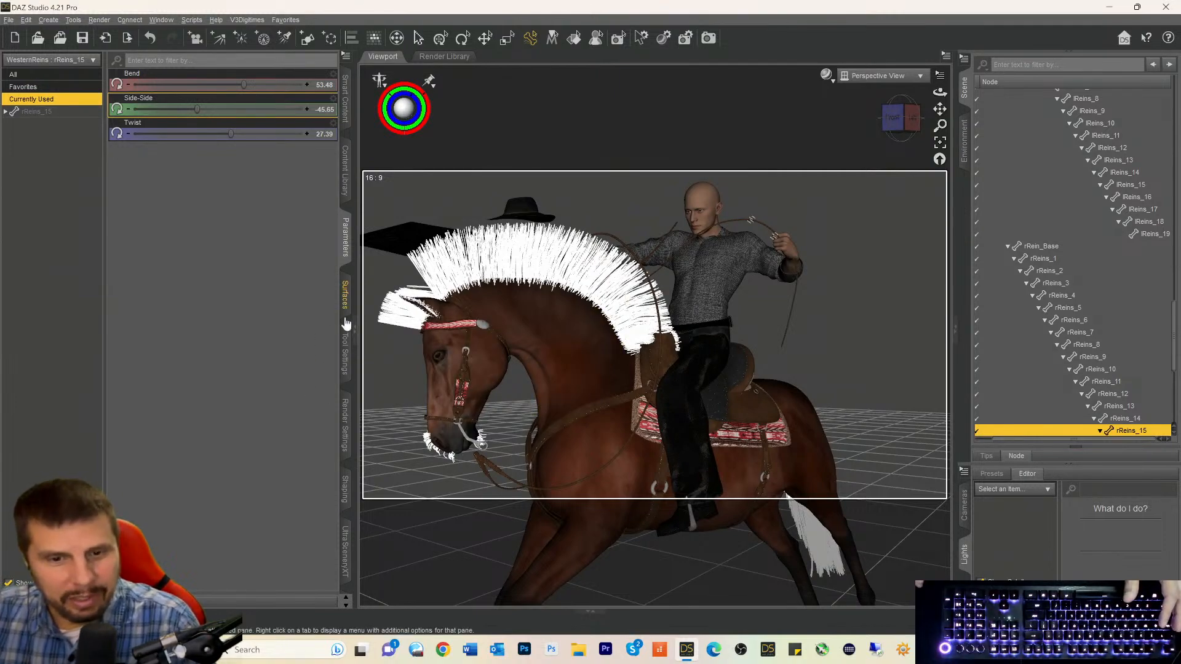
Exclude the DAZ Horse 3 Ear Hair, Mane Head, Muzzle Hair, Mane Neck and Tail from simulation in dForce Companion.
scroll(348, 418, "down", 8)
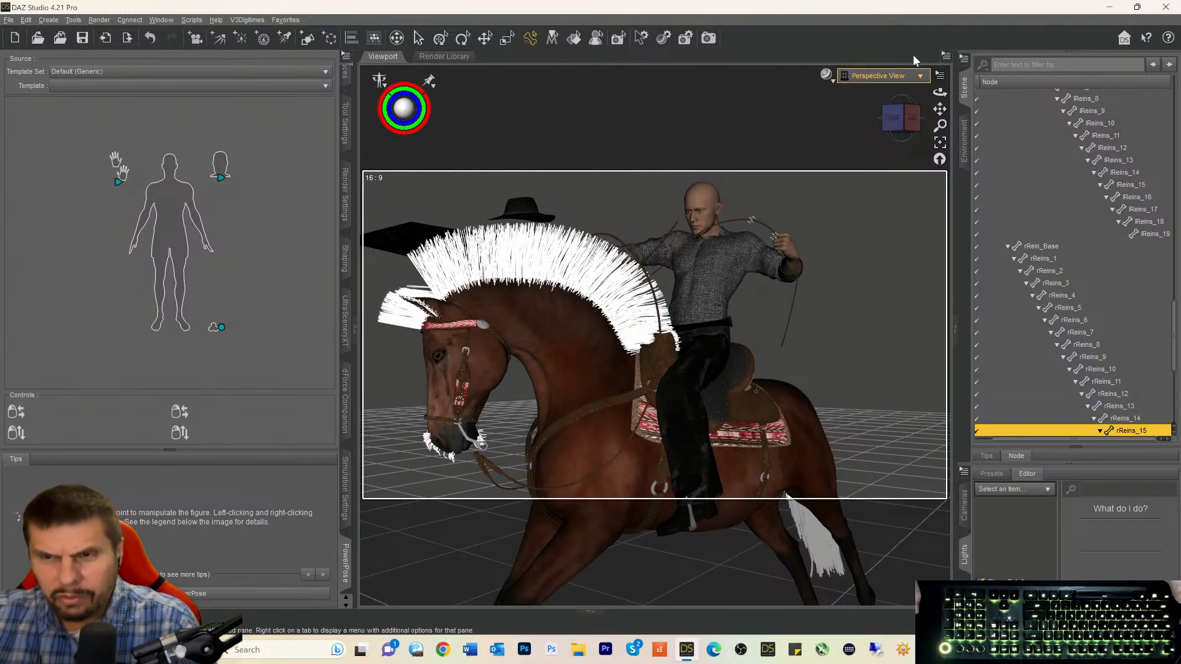
mouse_move(901, 120)
left_mouse_down()
mouse_move(909, 141)
mouse_move(886, 157)
mouse_move(873, 132)
mouse_move(914, 147)
mouse_move(938, 126)
mouse_move(884, 131)
mouse_move(896, 122)
left_mouse_up()
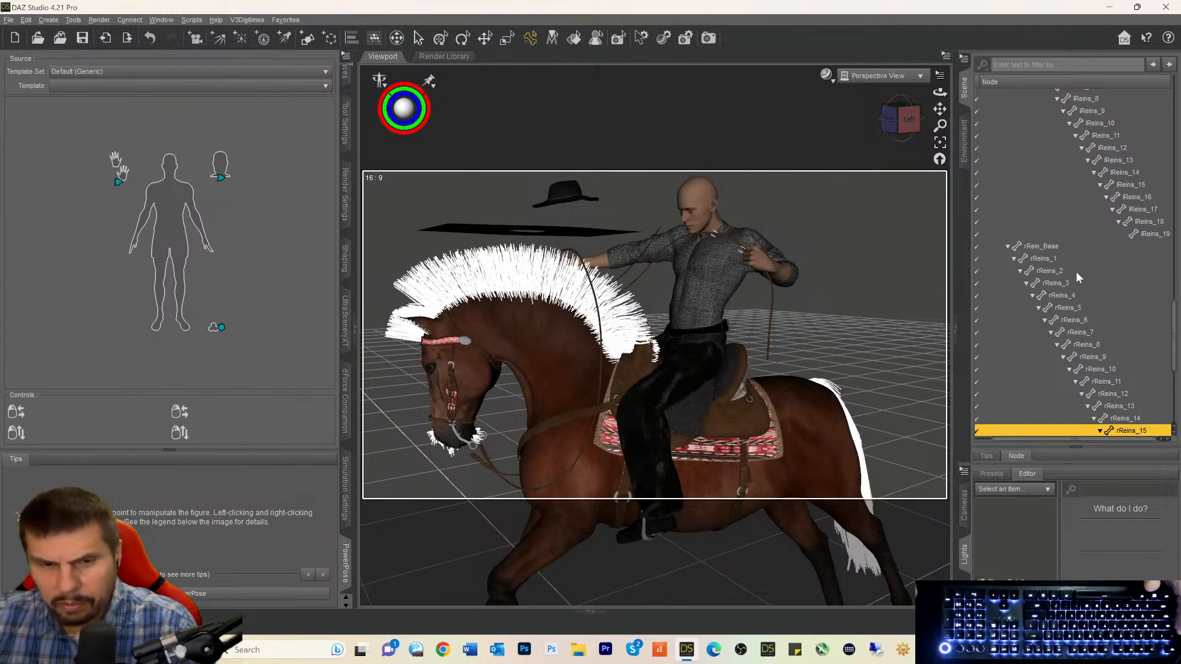
left_click(345, 418)
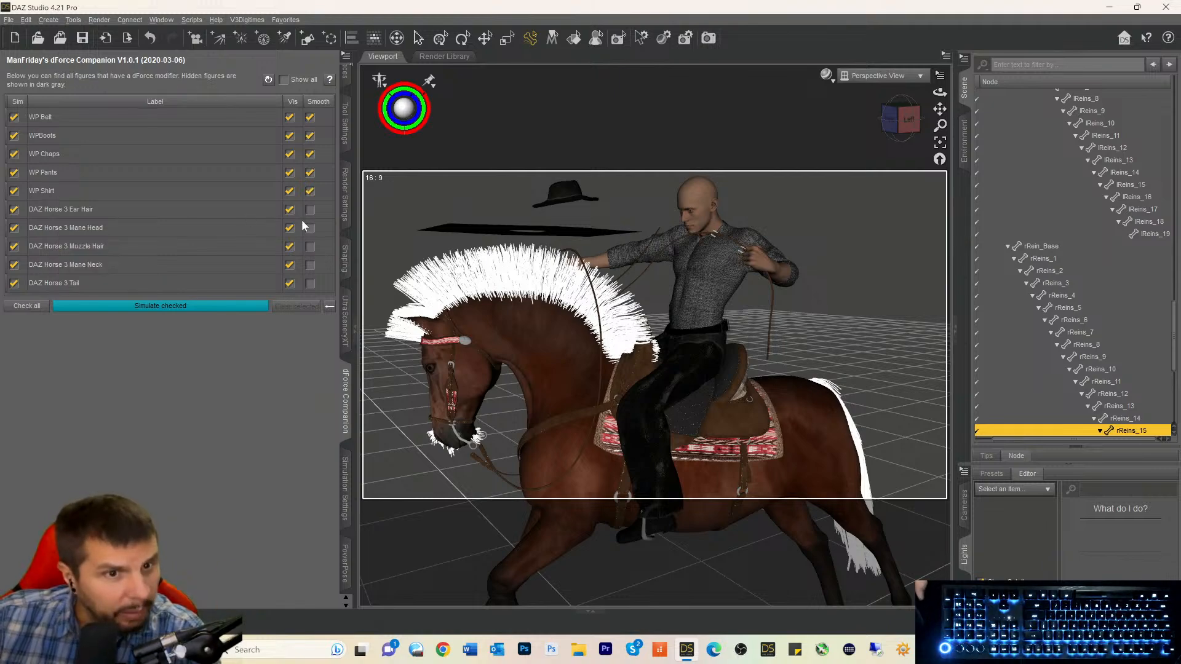
left_click(14, 210)
left_click(14, 246)
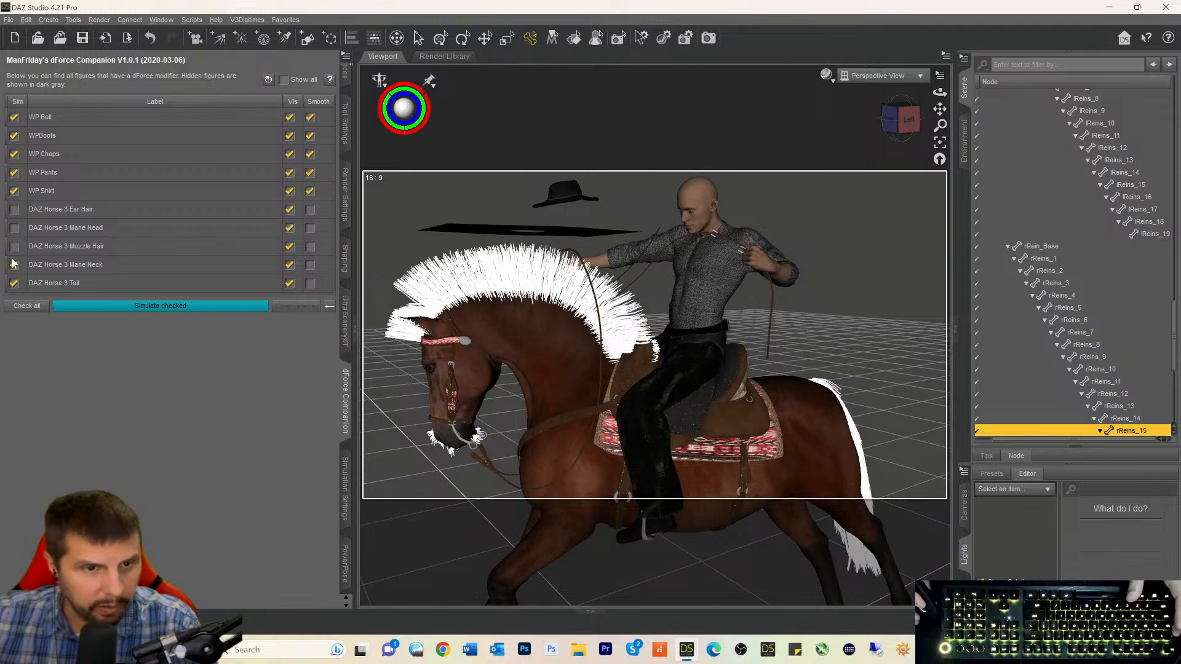
left_click(14, 265)
left_click(13, 283)
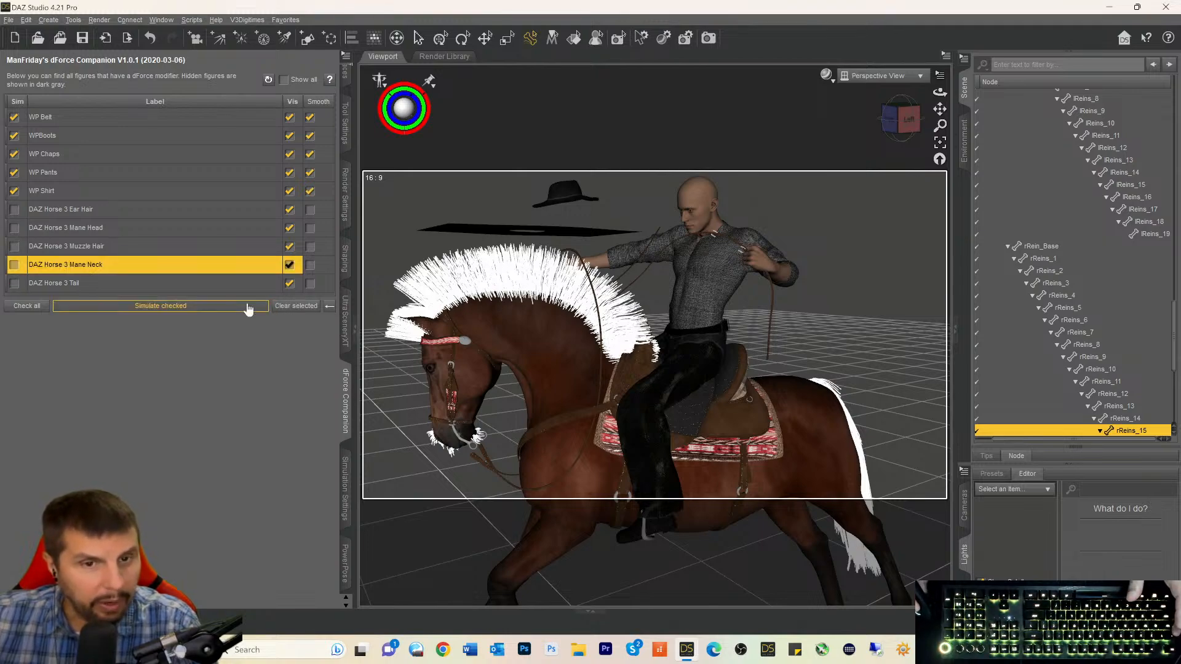
left_click(289, 209)
left_click(290, 228)
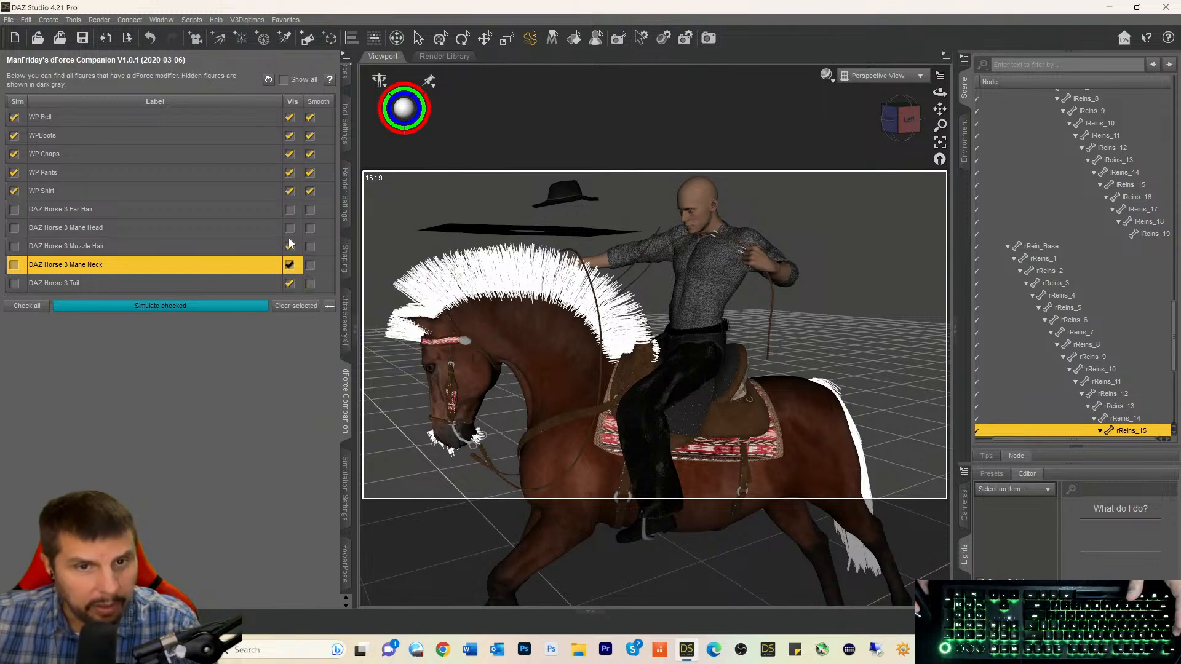
left_click(290, 246)
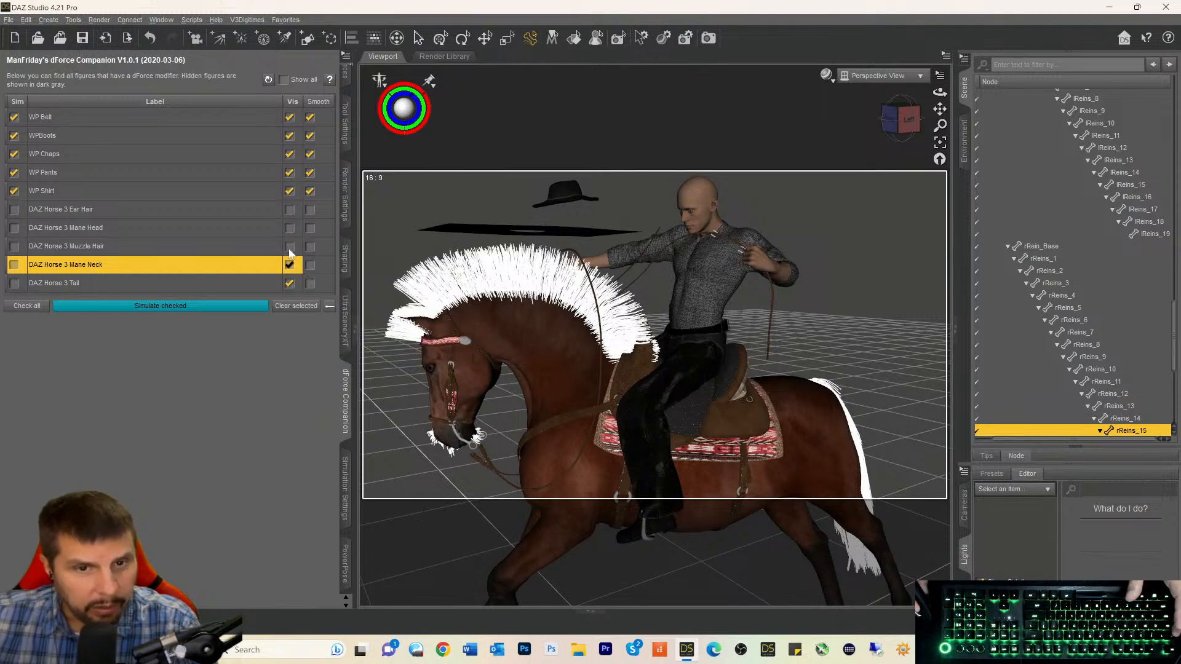
left_click(289, 283)
left_click(289, 283)
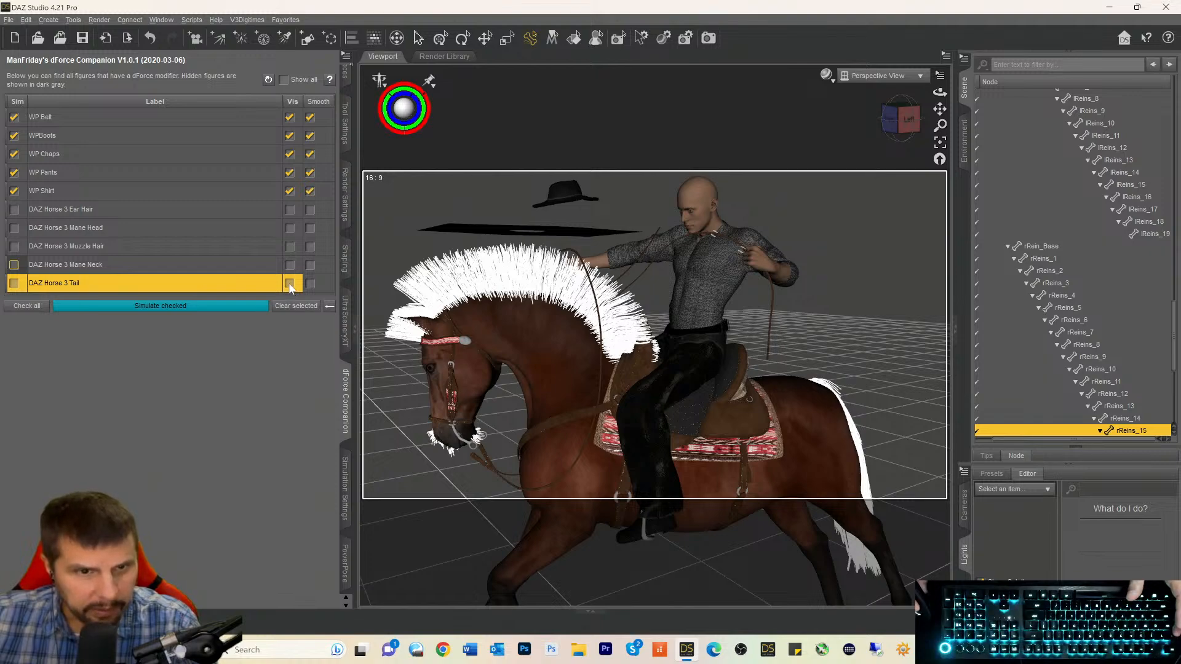
left_click(289, 283)
left_click(289, 264)
left_click(290, 246)
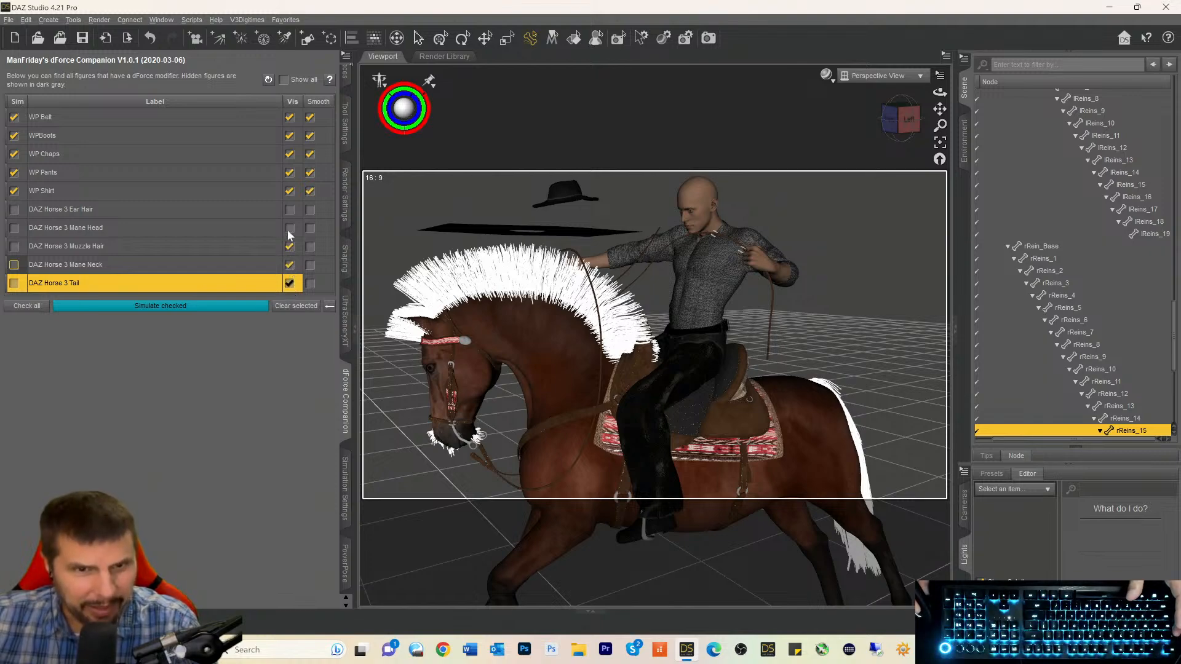
left_click(290, 209)
left_click(289, 227)
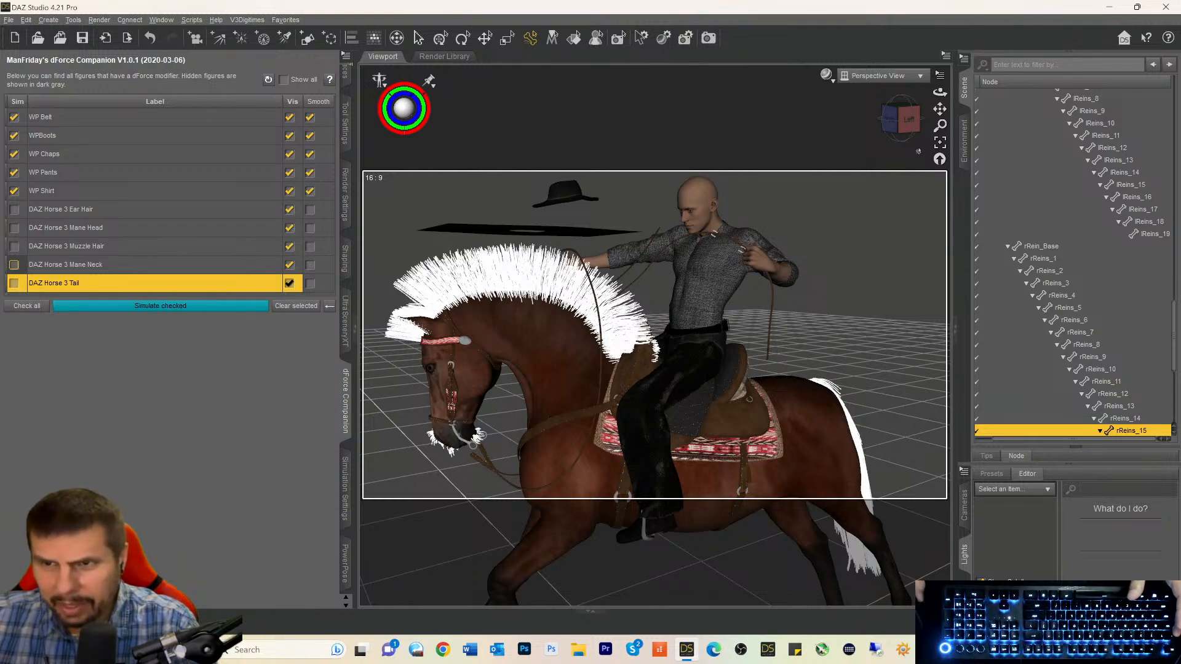
Turn off visibility of the horse's Ear Hair, Mane Head, Muzzle Hair, Mane Neck and Tail in the dForce figure list.
scroll(1052, 307, "down", 6)
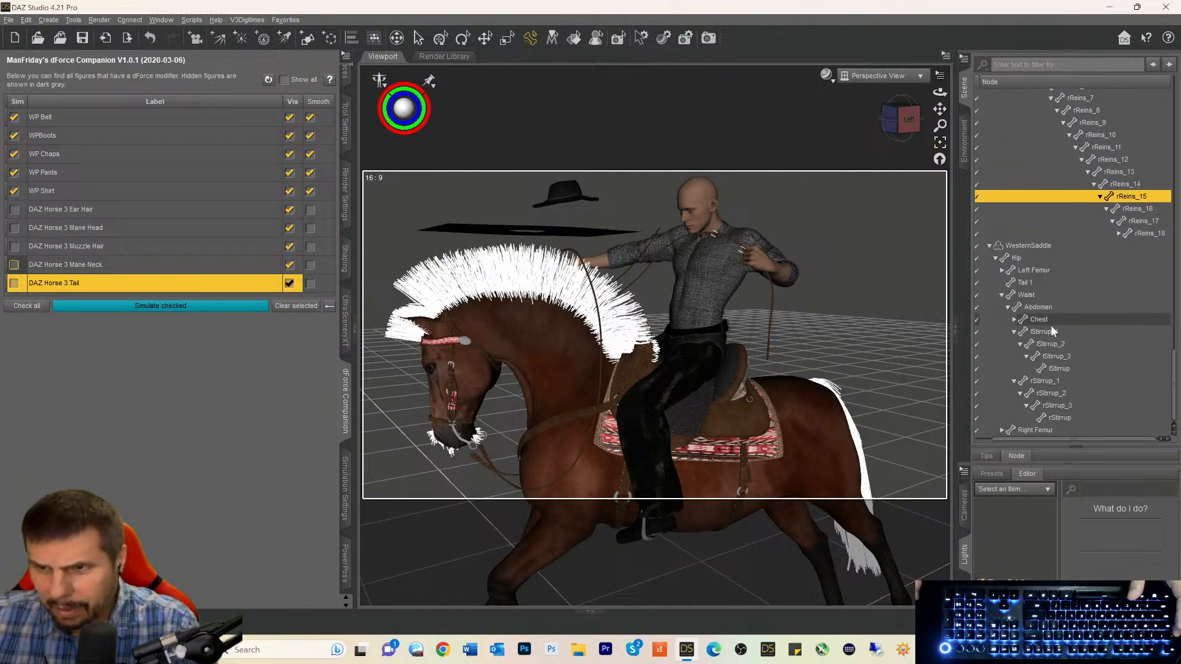
left_click_drag(1036, 439, 988, 439)
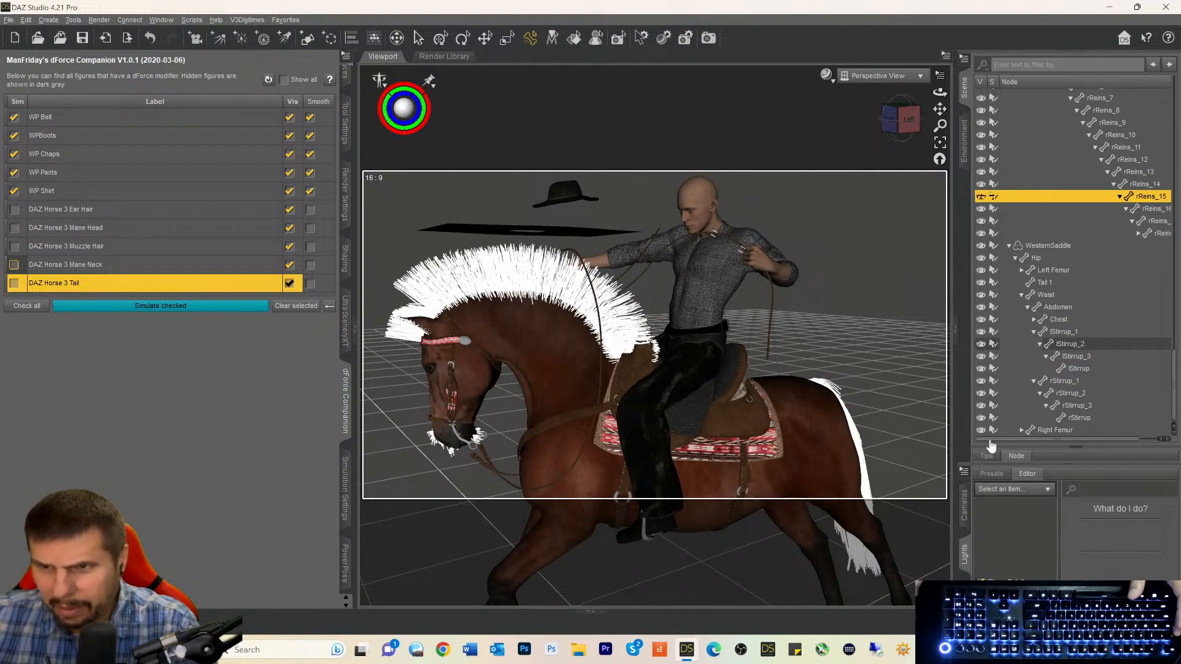
left_click(288, 211)
left_click(289, 229)
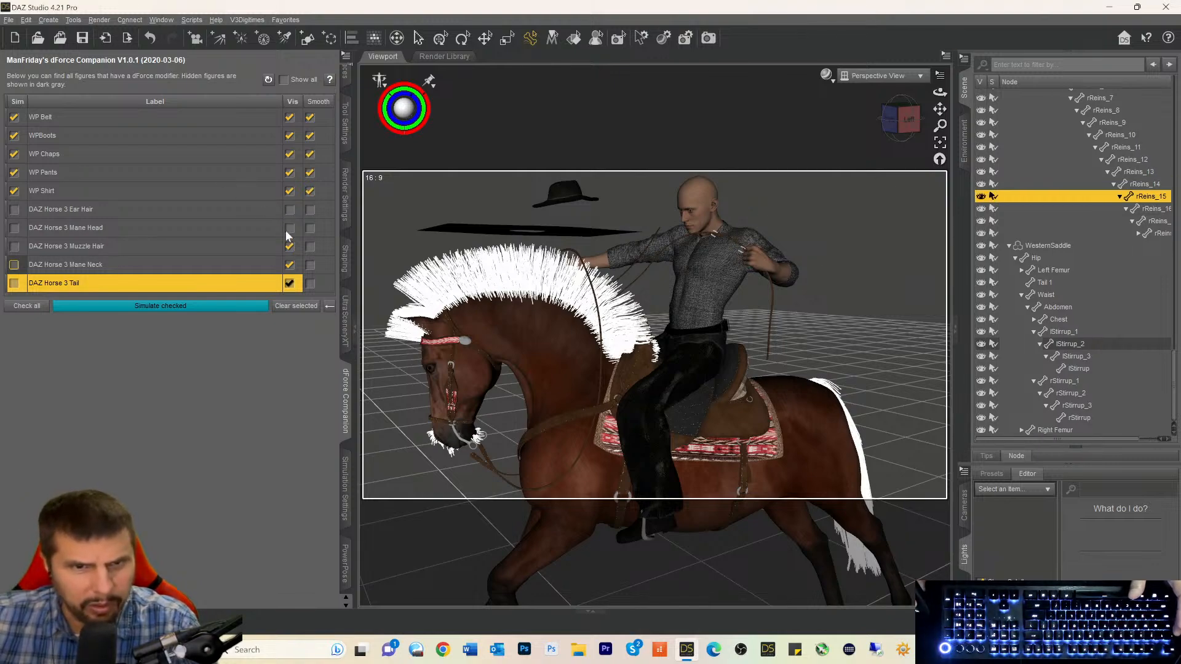
left_click(290, 247)
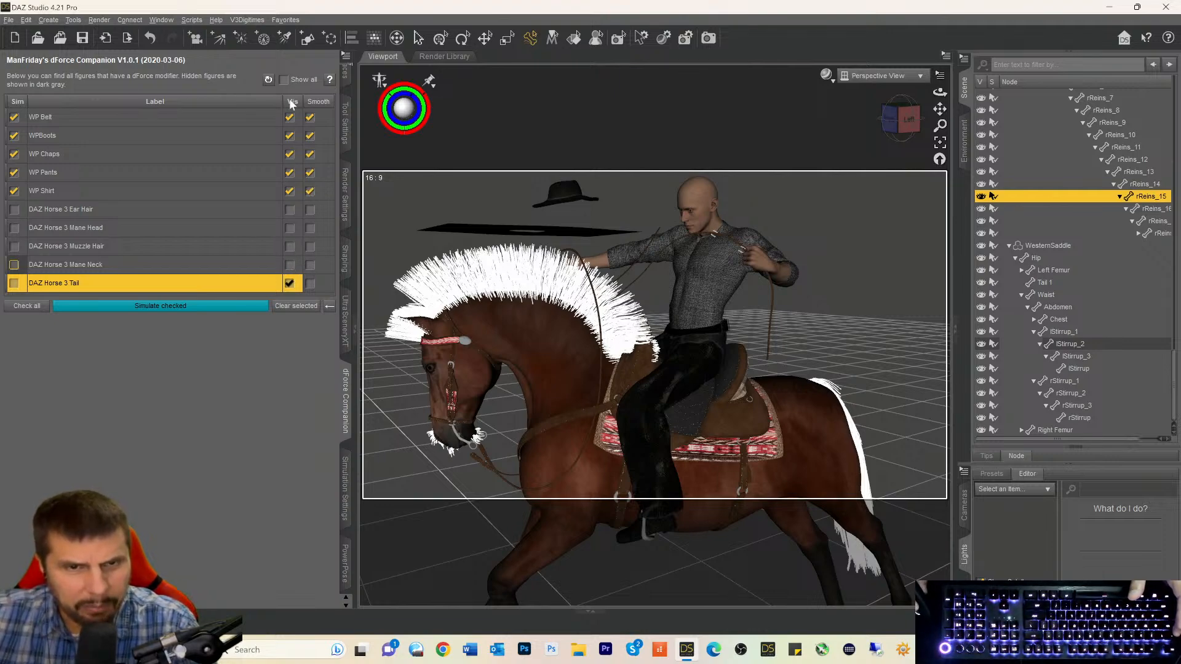
left_click(290, 284)
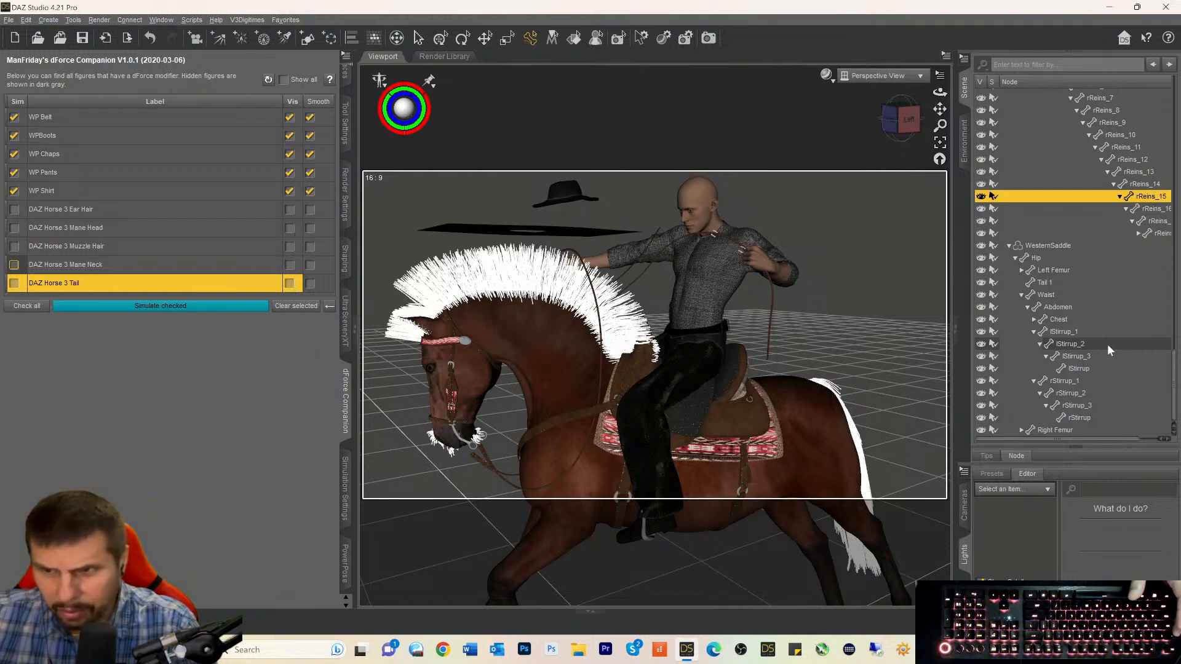
Check the horse's hair figures in the scene hierarchy and select the WesternHalter.
scroll(1033, 263, "up", 12)
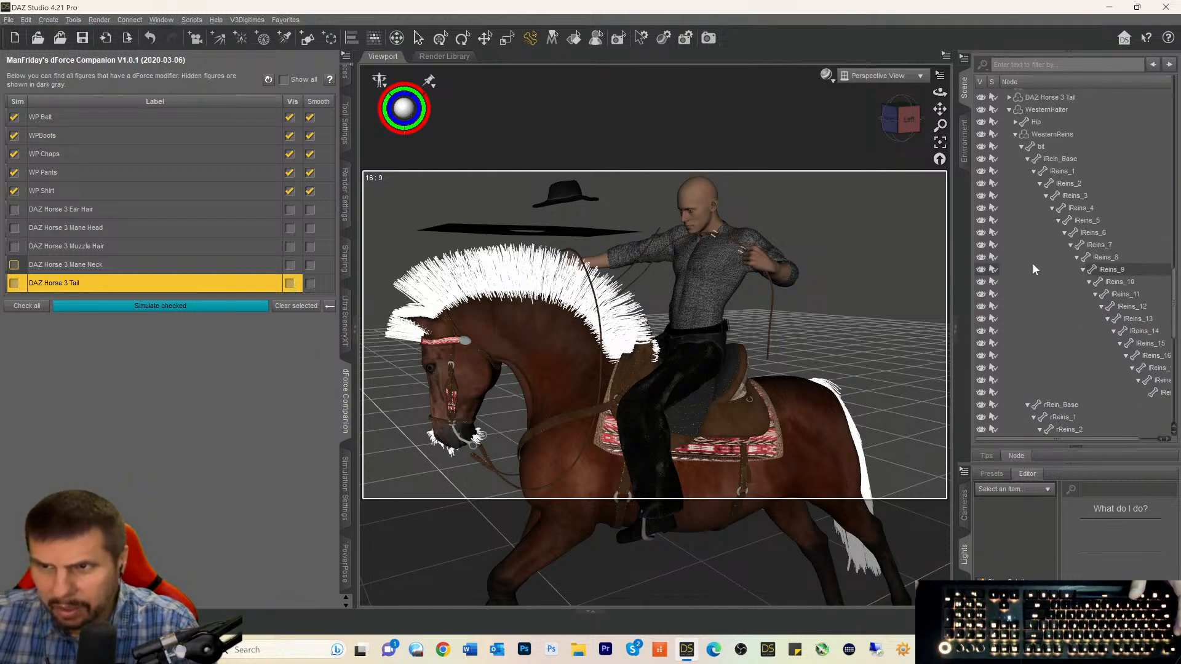
scroll(1032, 264, "up", 2)
left_click(1020, 243)
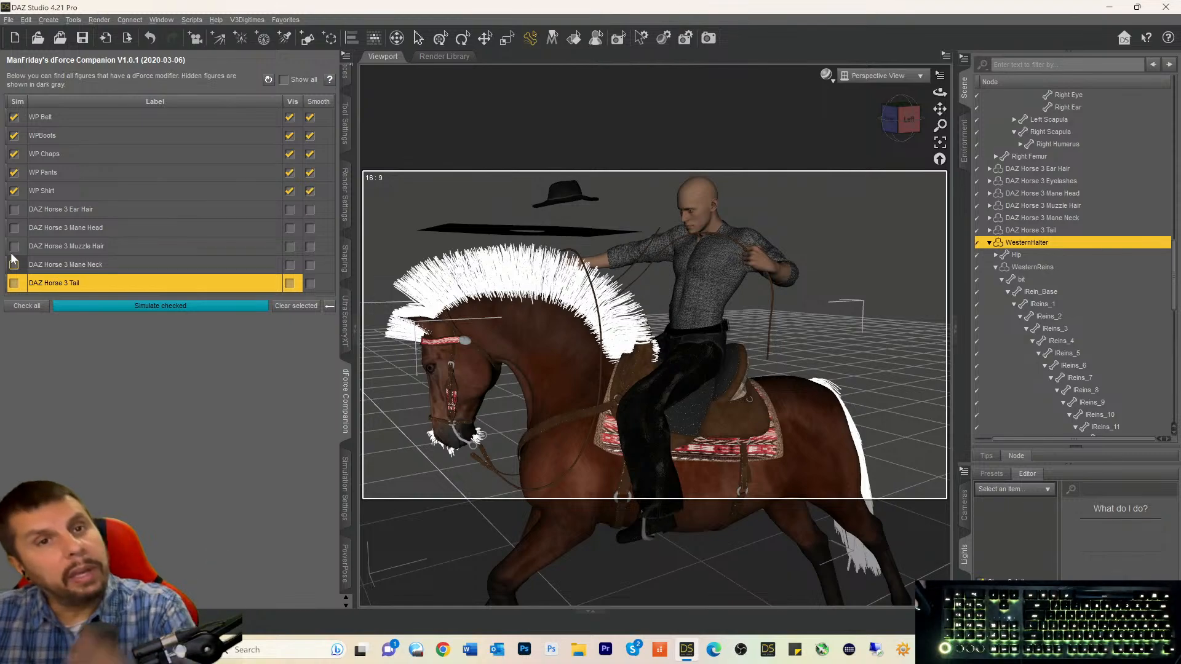
mouse_move(14, 258)
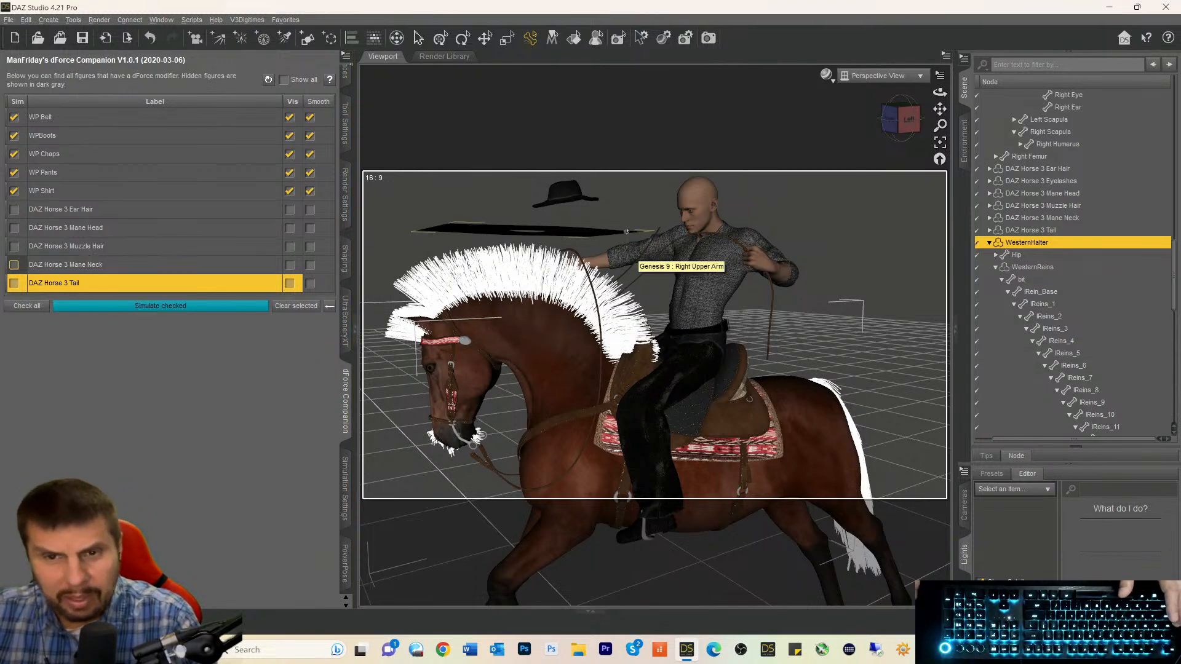
Hide the American Standardbred Female horse and its attached items in the scene hierarchy.
left_click(515, 231)
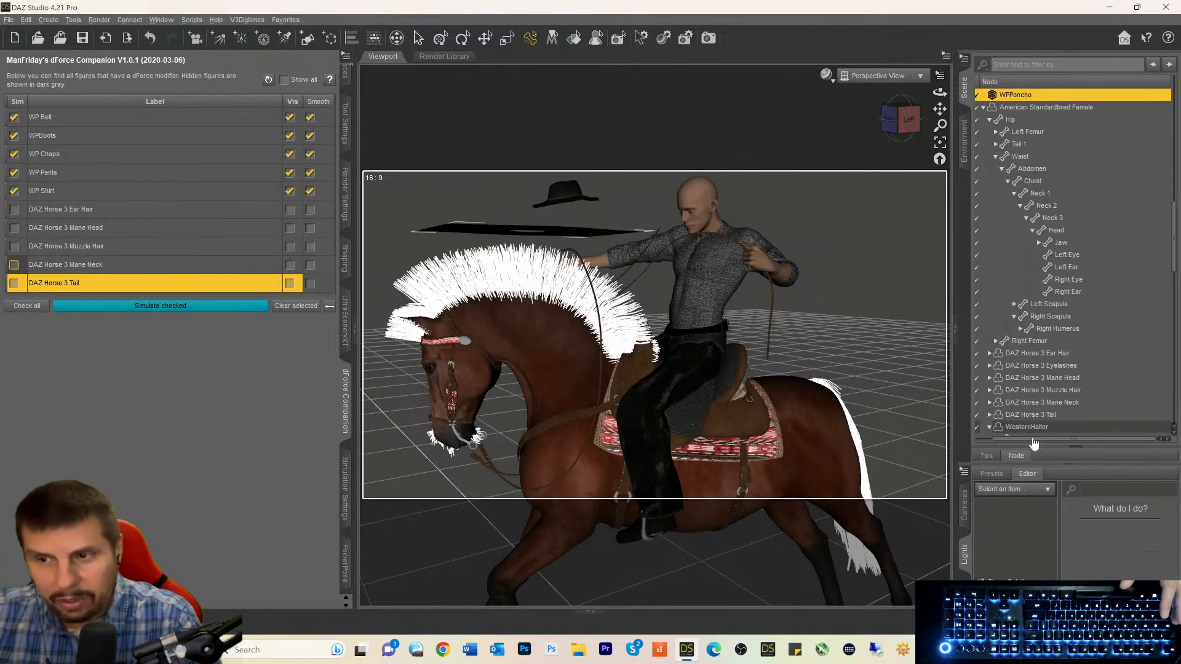
left_click_drag(1031, 440, 984, 440)
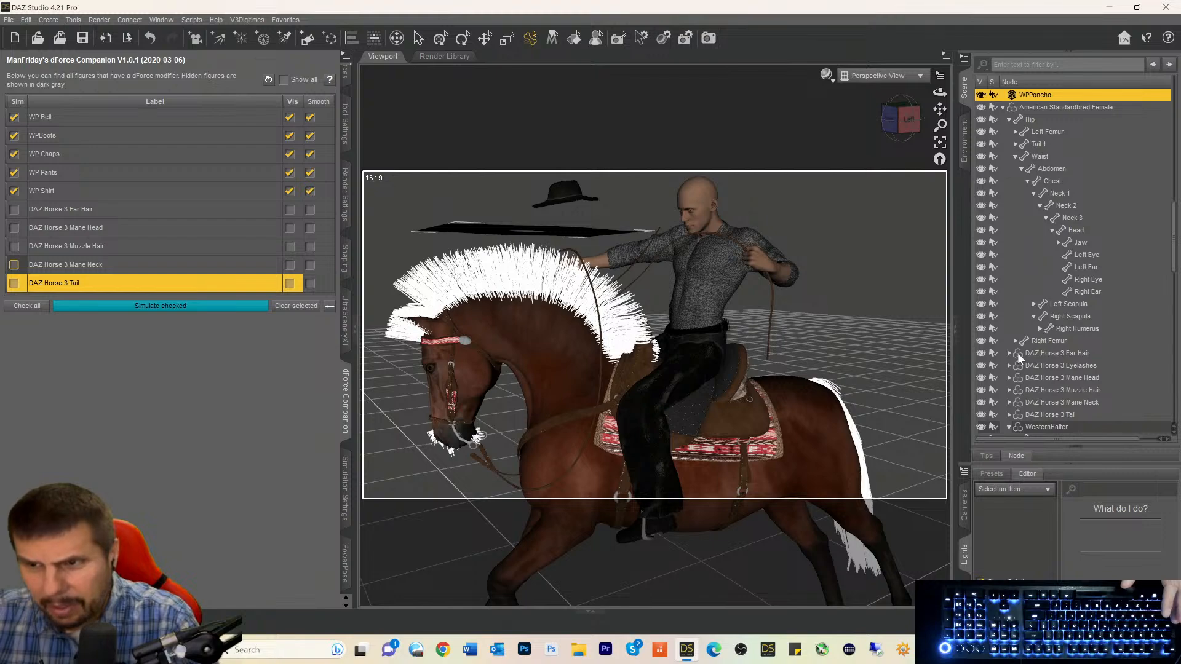
scroll(1022, 349, "up", 4)
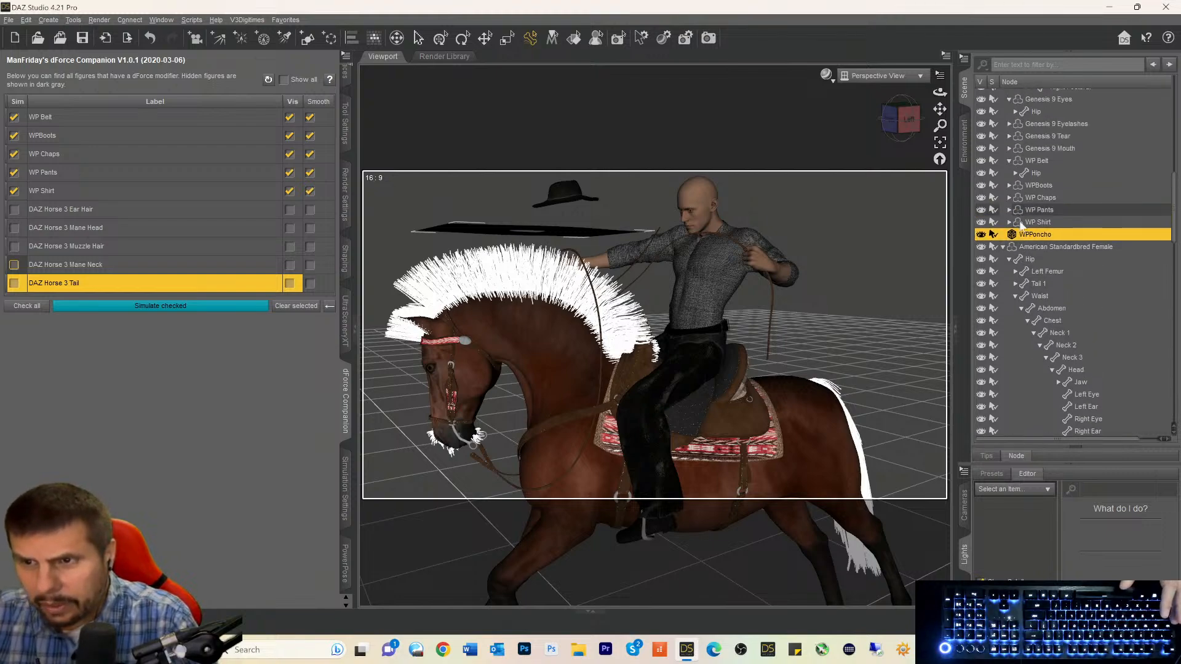
left_click(1010, 248)
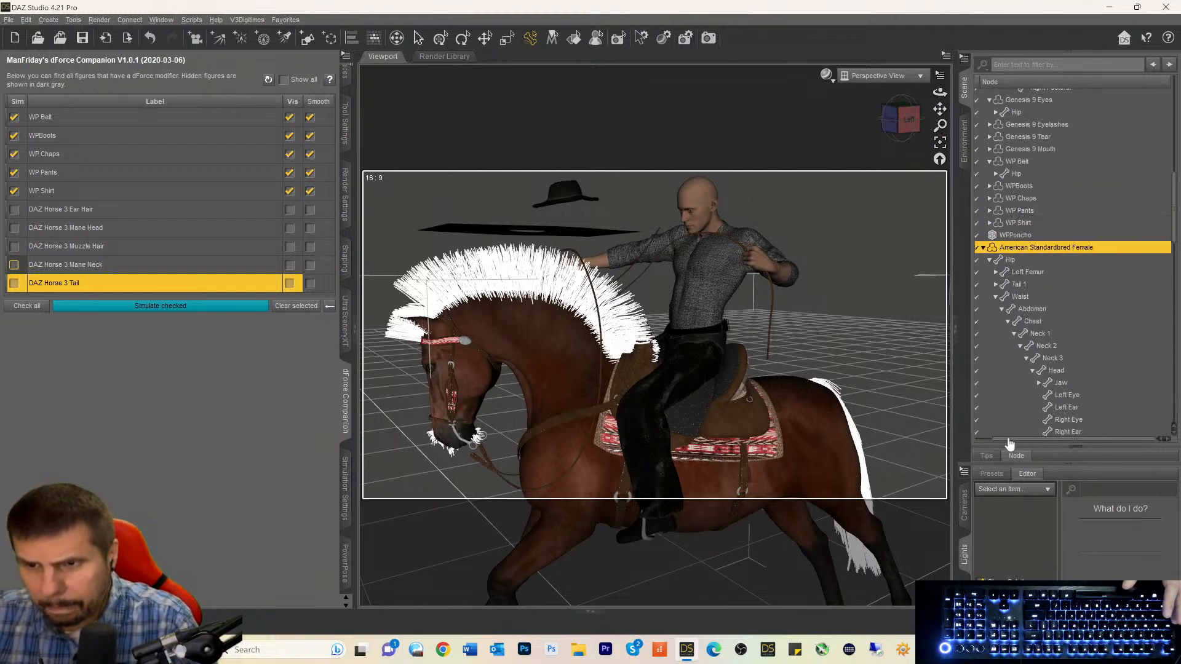
left_click_drag(1026, 440, 1001, 446)
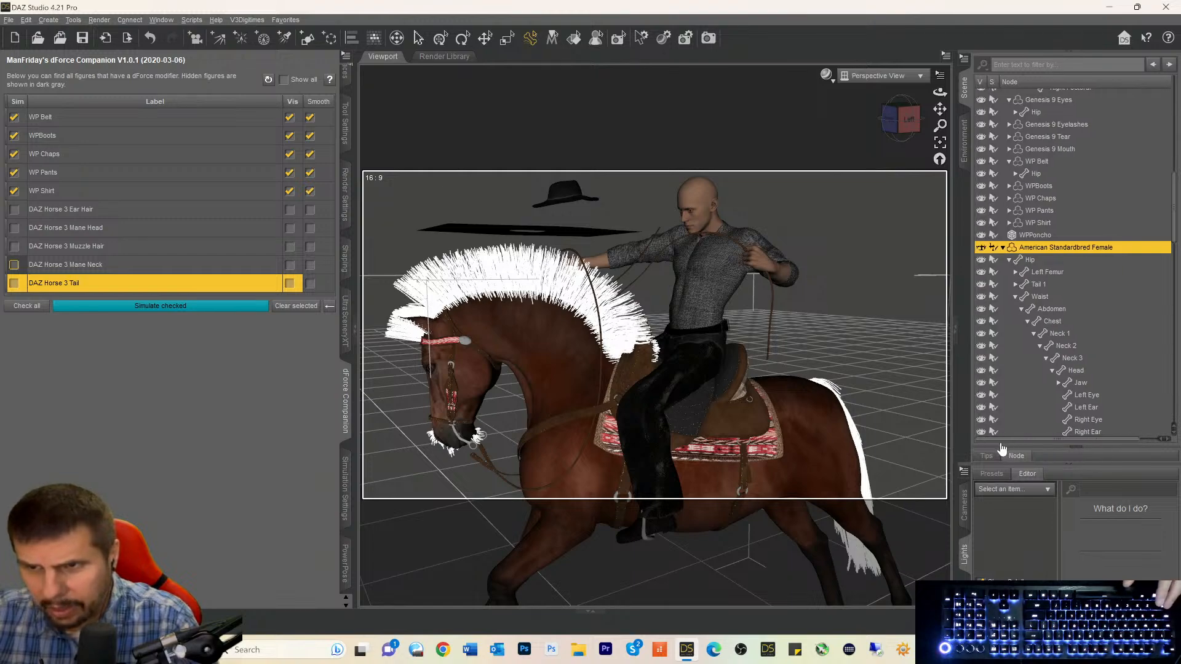
left_click(981, 247)
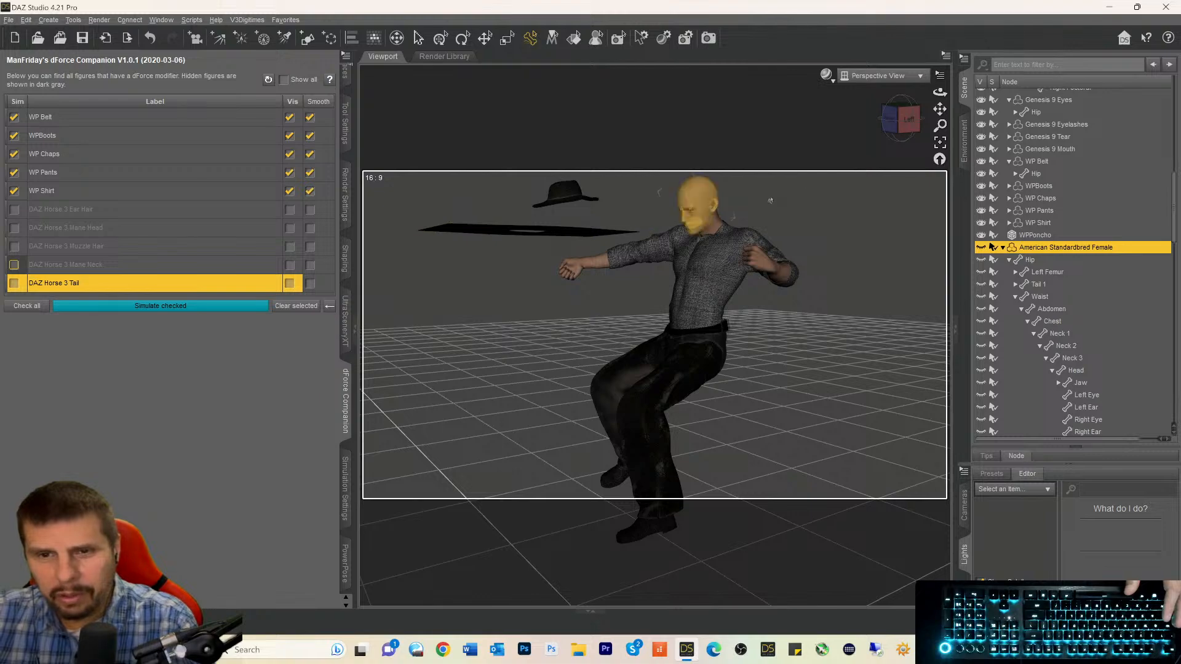
Move the WPPoncho over the cowboy so its neck opening is centred around his head.
left_click_drag(890, 129, 895, 123)
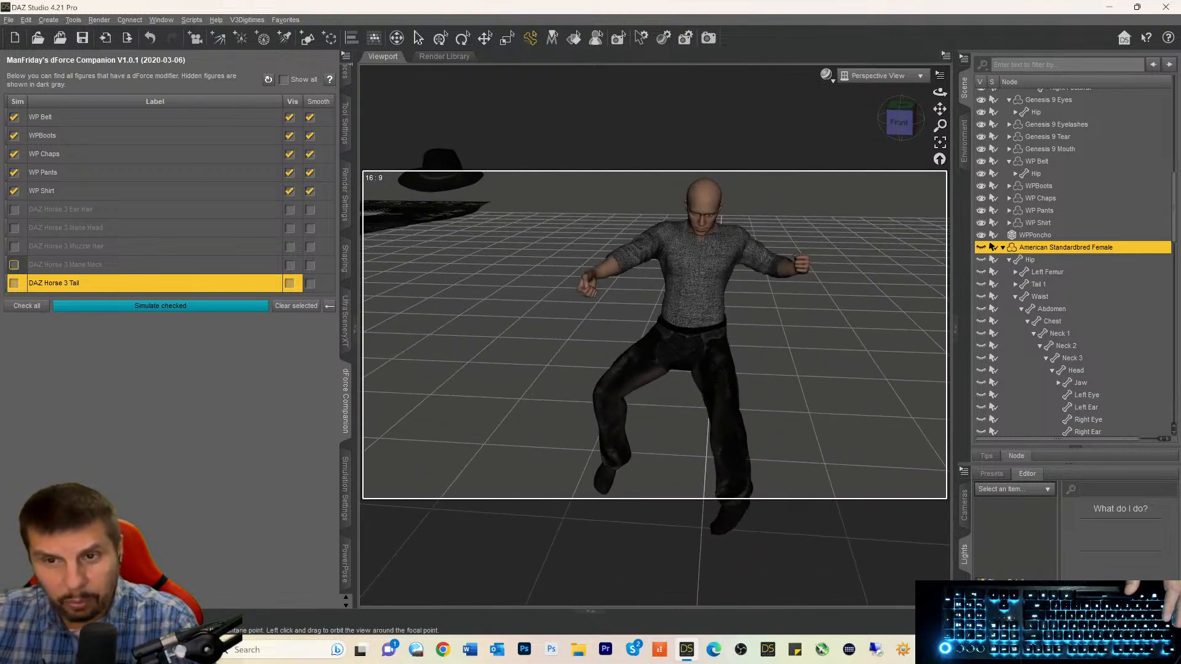
left_click(403, 213)
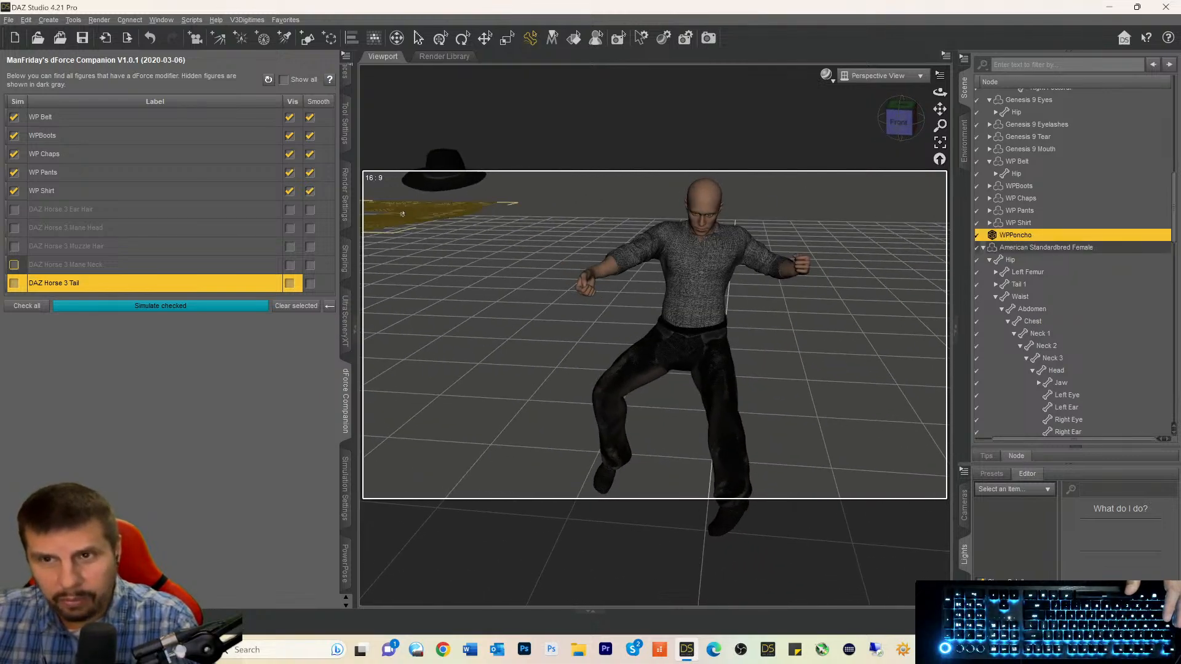
left_click(490, 43)
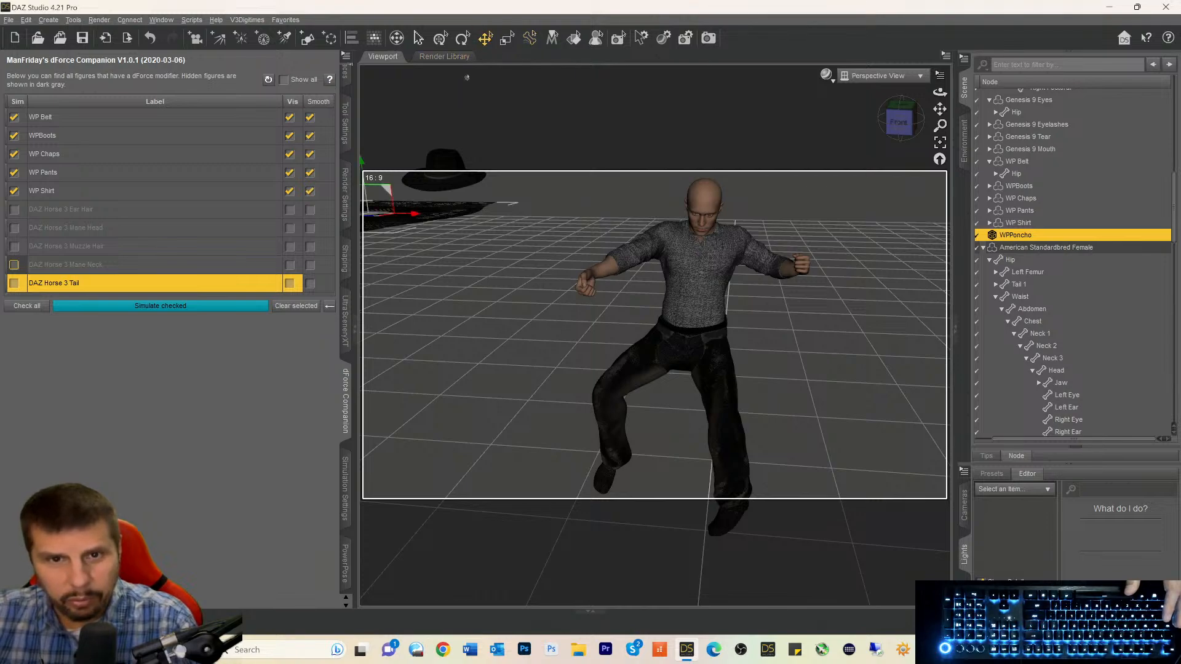
left_click_drag(469, 229, 752, 286)
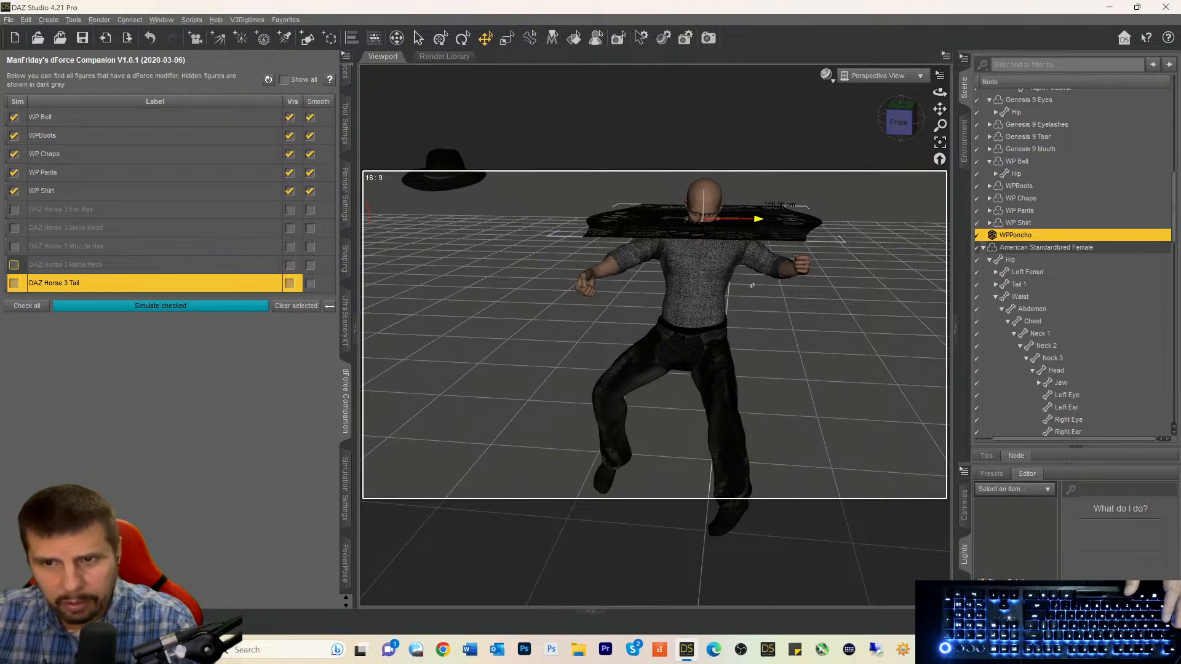
left_click_drag(901, 132, 852, 145)
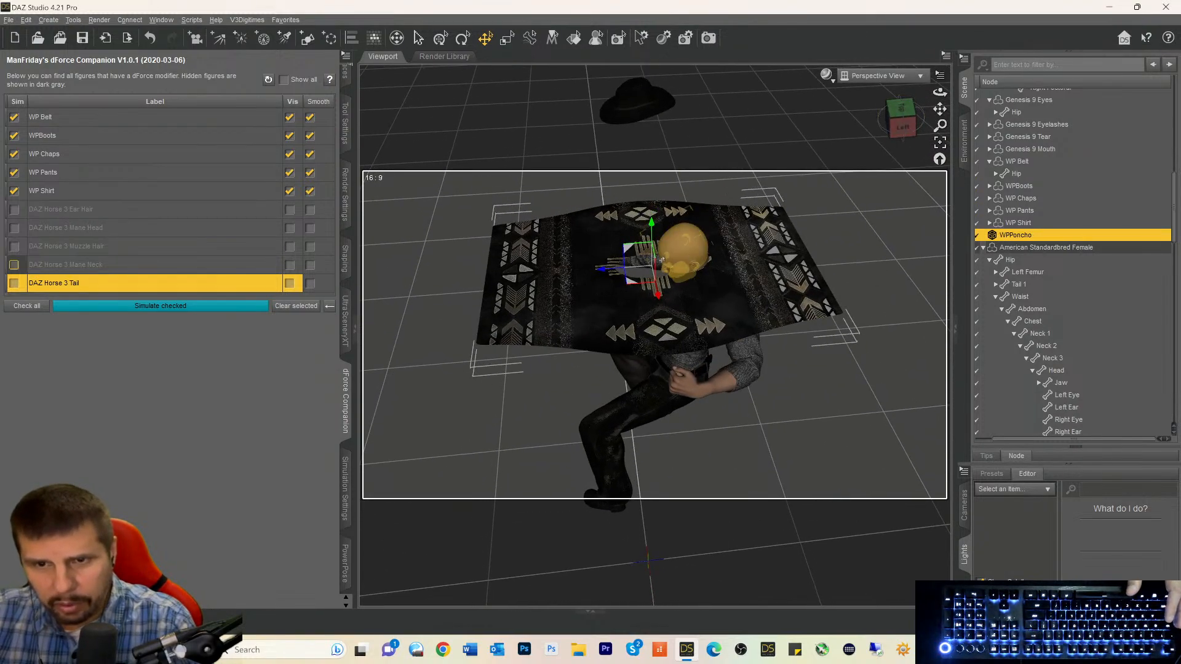
mouse_move(661, 261)
left_mouse_down()
mouse_move(625, 280)
mouse_move(643, 276)
left_mouse_up()
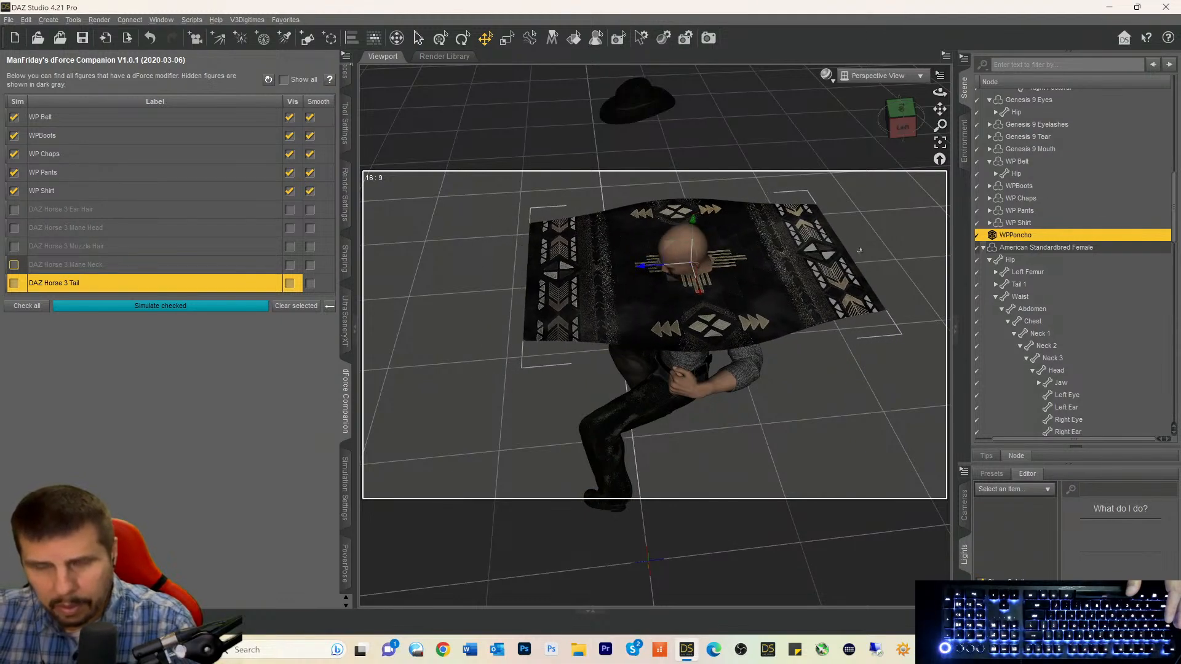
Fine-tune the poncho's height at the cowboy's face level, checking it from the front and side.
mouse_move(902, 126)
left_mouse_down()
mouse_move(901, 107)
mouse_move(914, 102)
mouse_move(918, 112)
left_mouse_up()
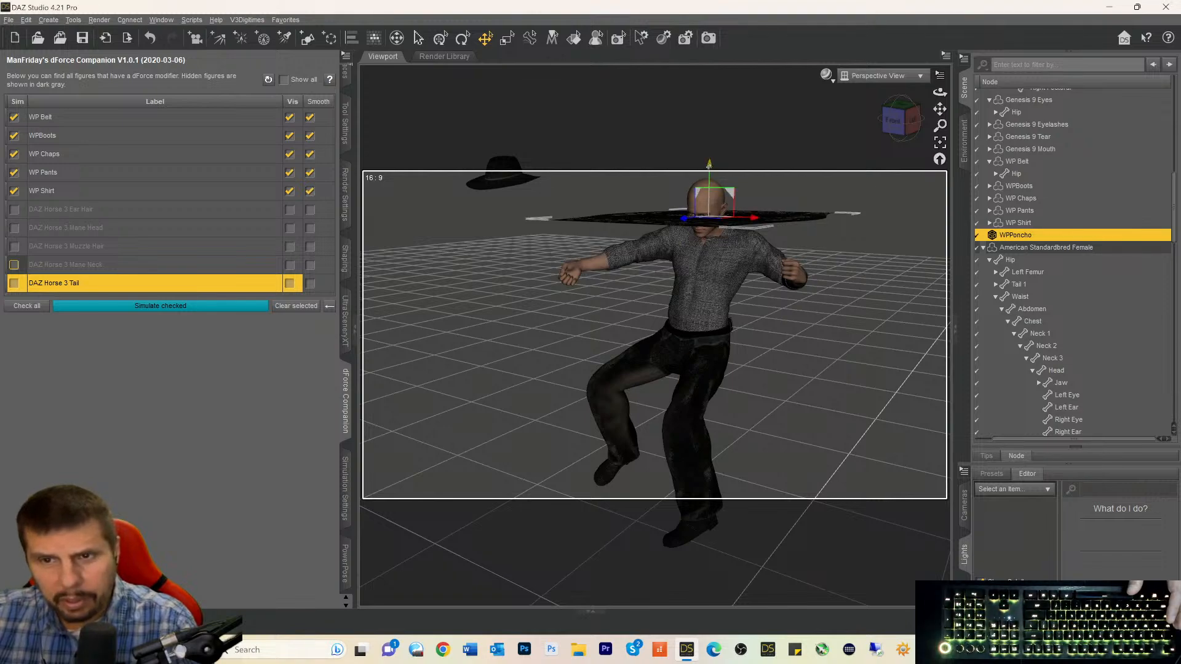
left_click_drag(708, 164, 710, 170)
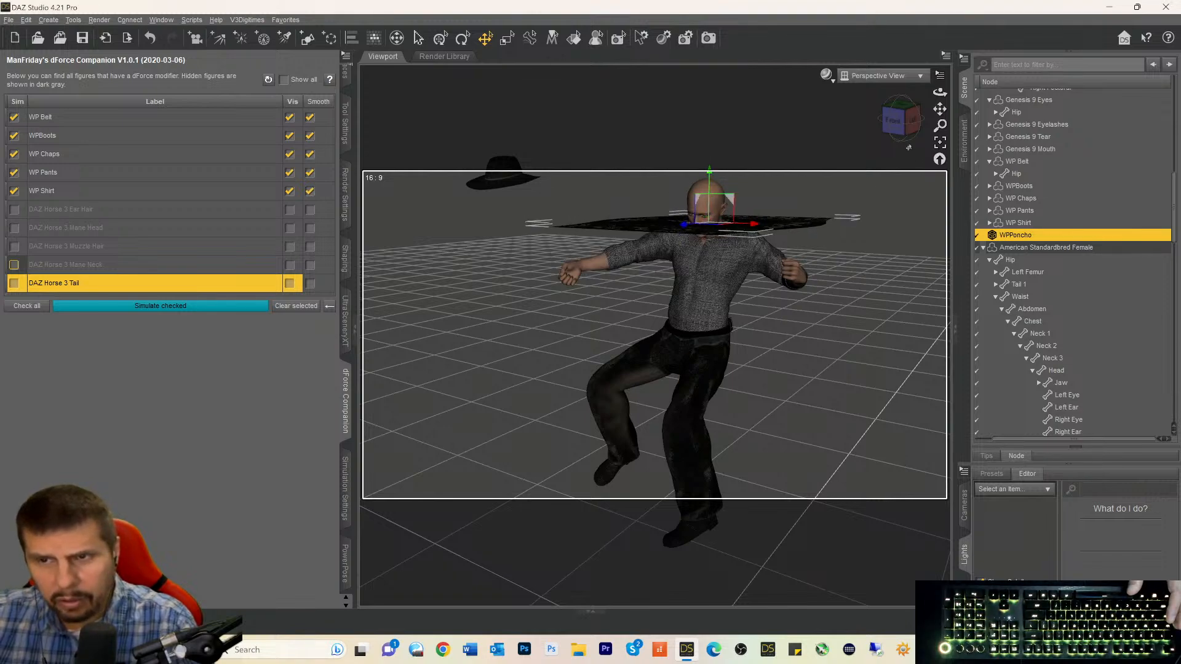
mouse_move(901, 120)
left_mouse_down()
mouse_move(906, 157)
mouse_move(938, 121)
mouse_move(908, 128)
left_mouse_up()
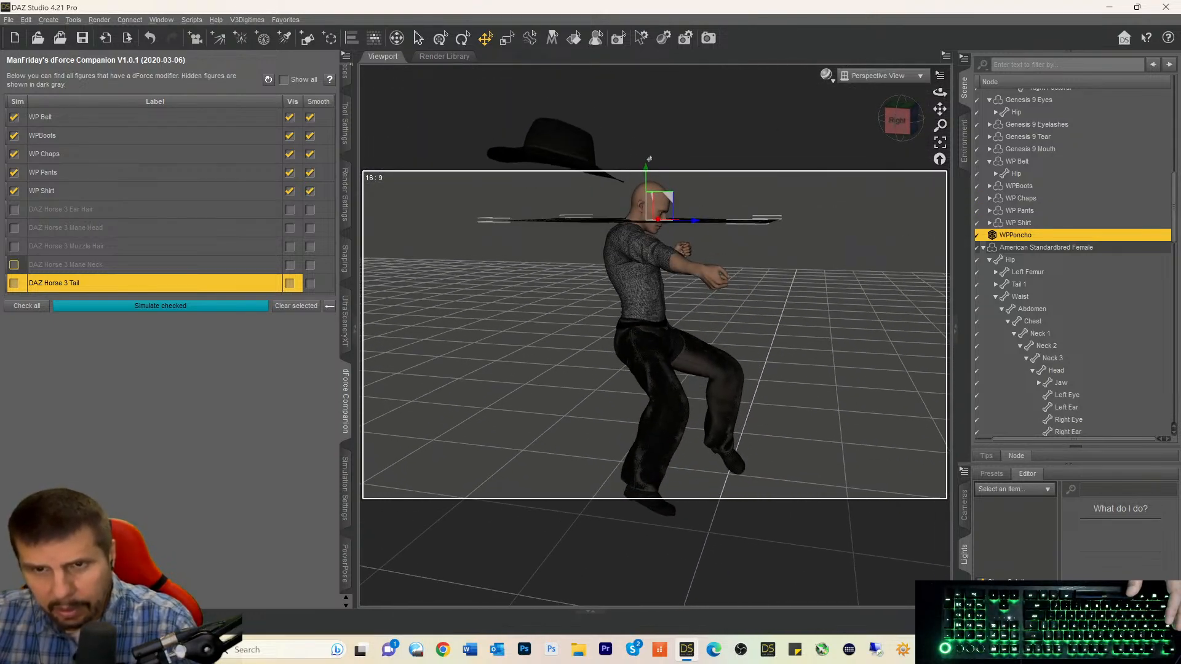
left_click_drag(644, 175, 646, 170)
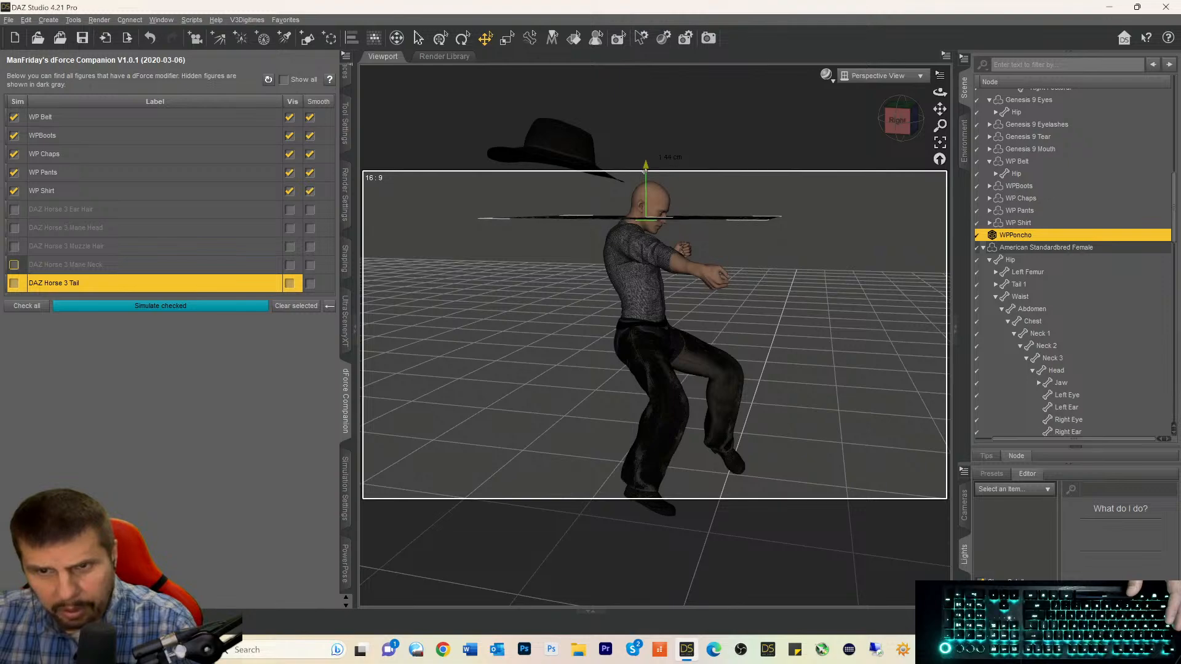
Rotate the poncho so it slopes down toward the cowboy's front and slightly toward his left shoulder.
left_click(465, 43)
left_click_drag(681, 215, 676, 217)
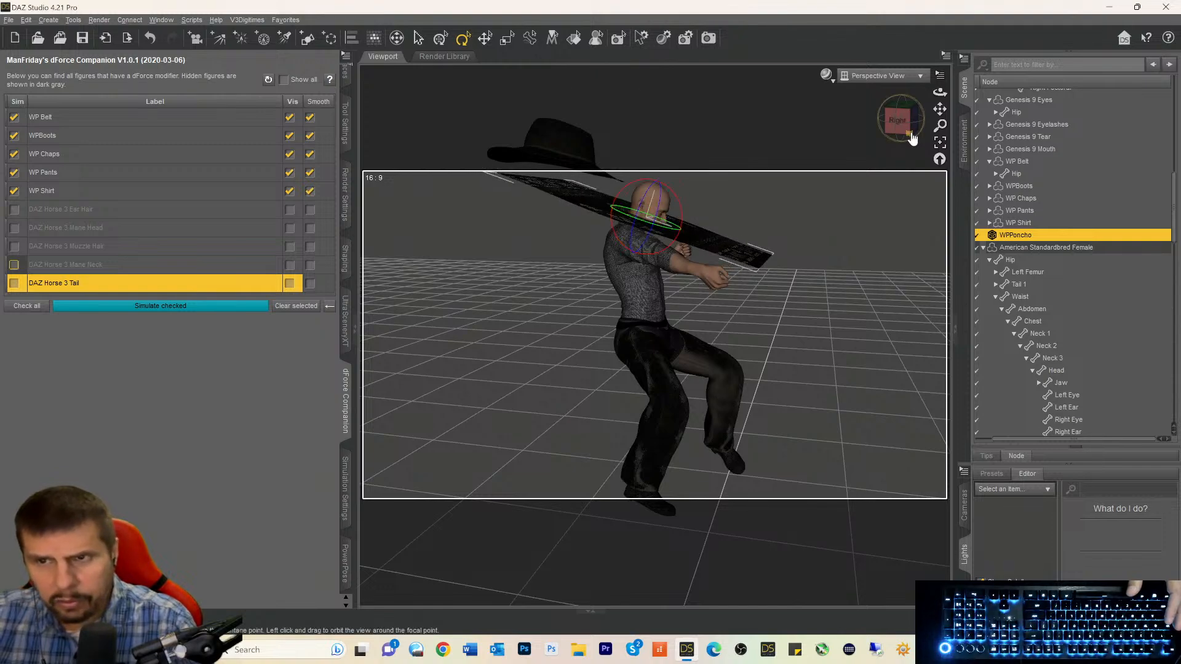
left_click_drag(911, 136, 822, 109)
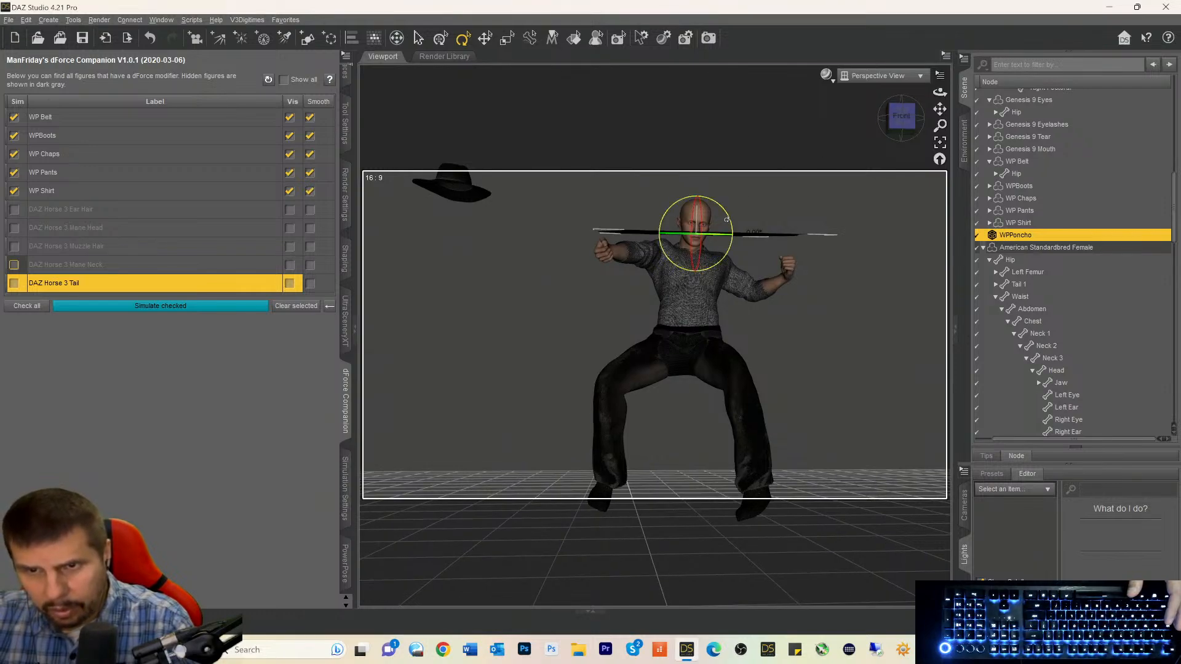
left_click_drag(727, 220, 727, 224)
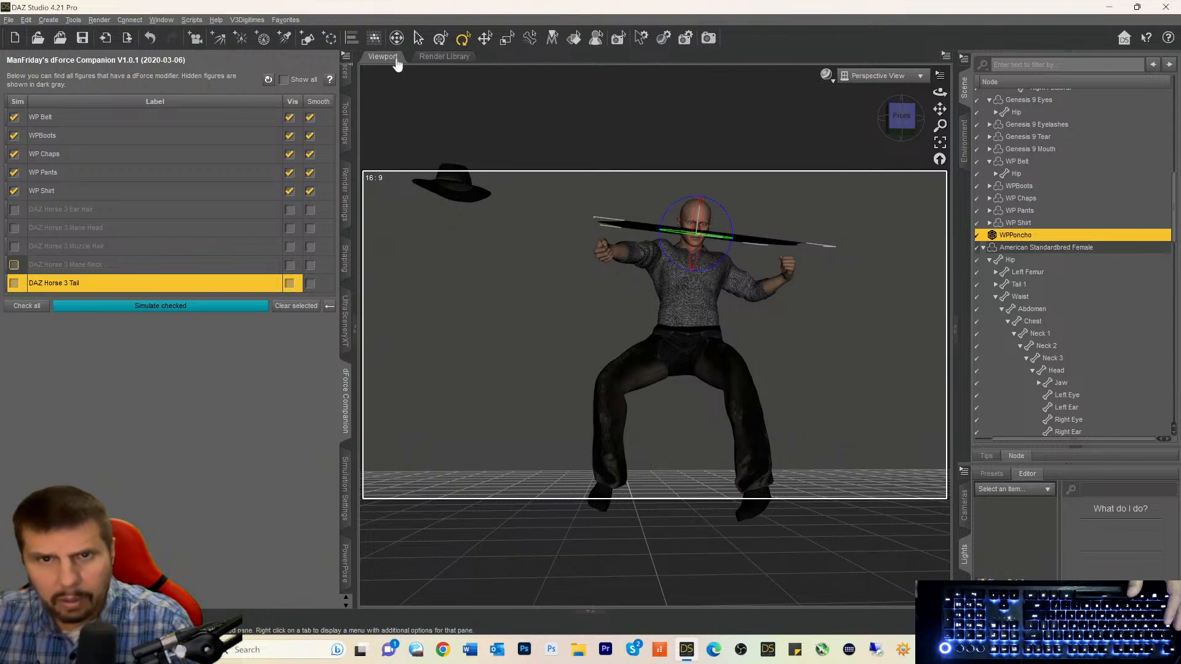
Lower the tilted poncho slightly toward the shoulders and check its neck opening around the head from several angles.
left_click(485, 38)
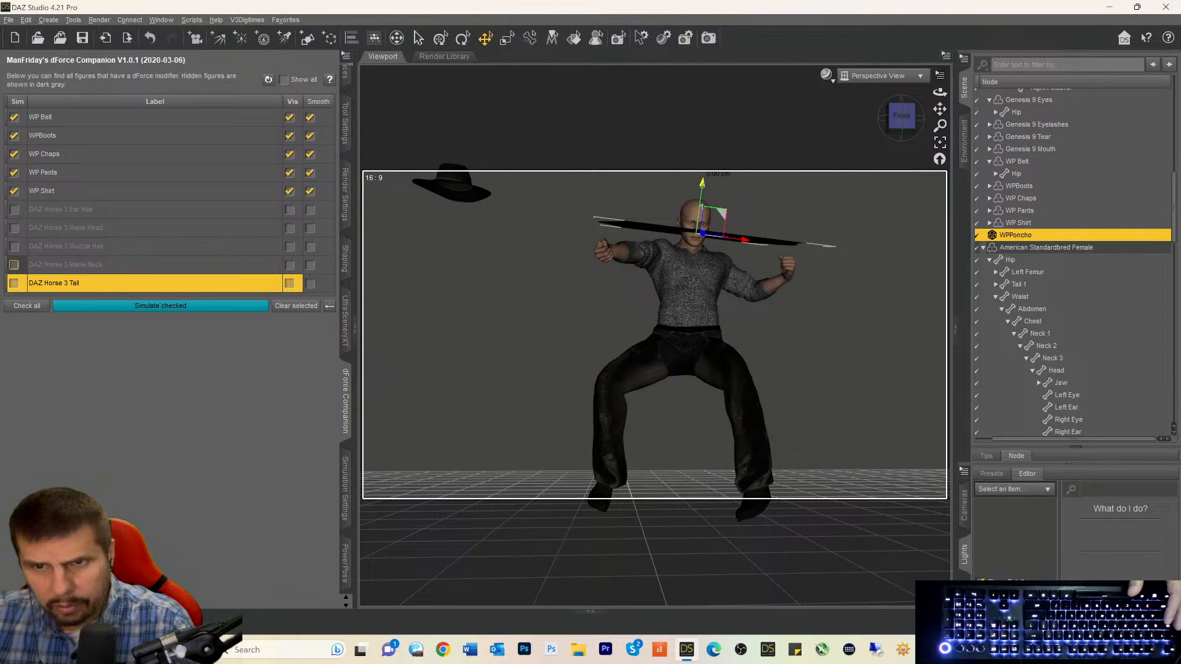
left_click_drag(702, 183, 697, 192)
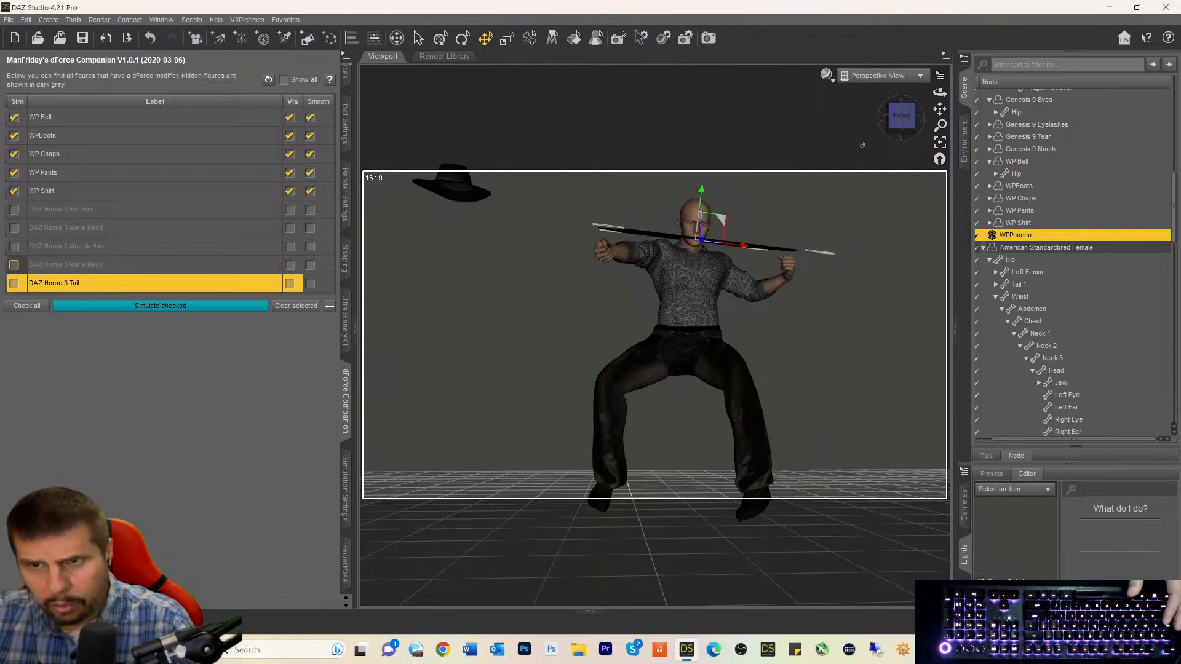
left_click_drag(892, 123, 760, 172)
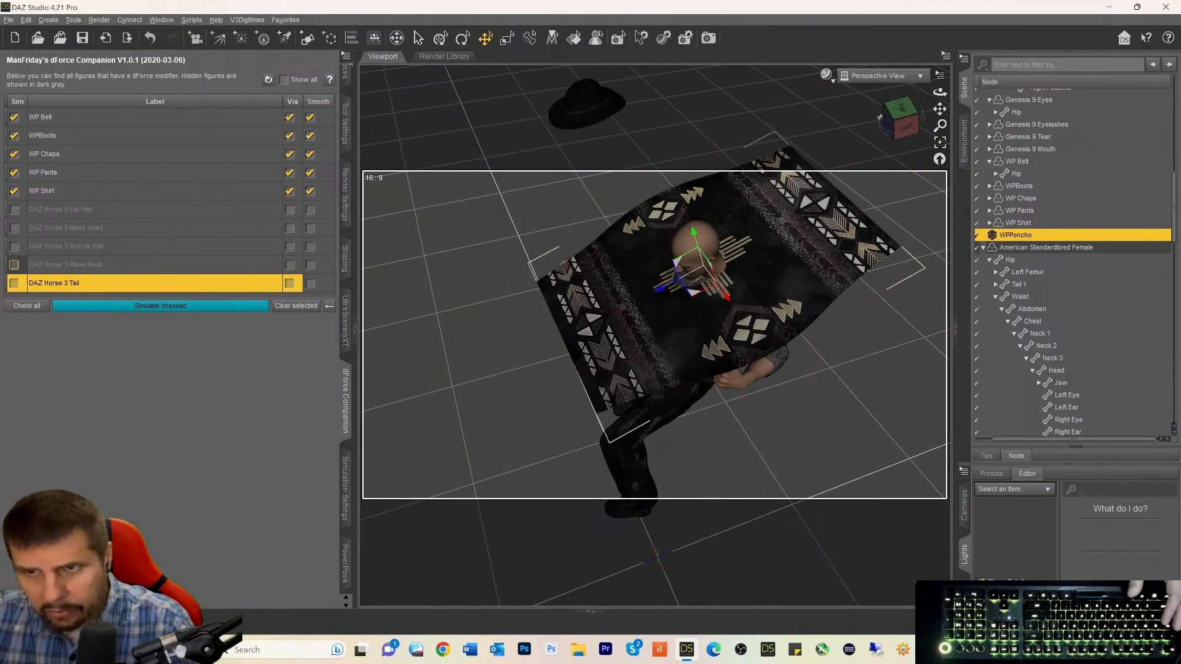
left_click_drag(882, 117, 888, 121)
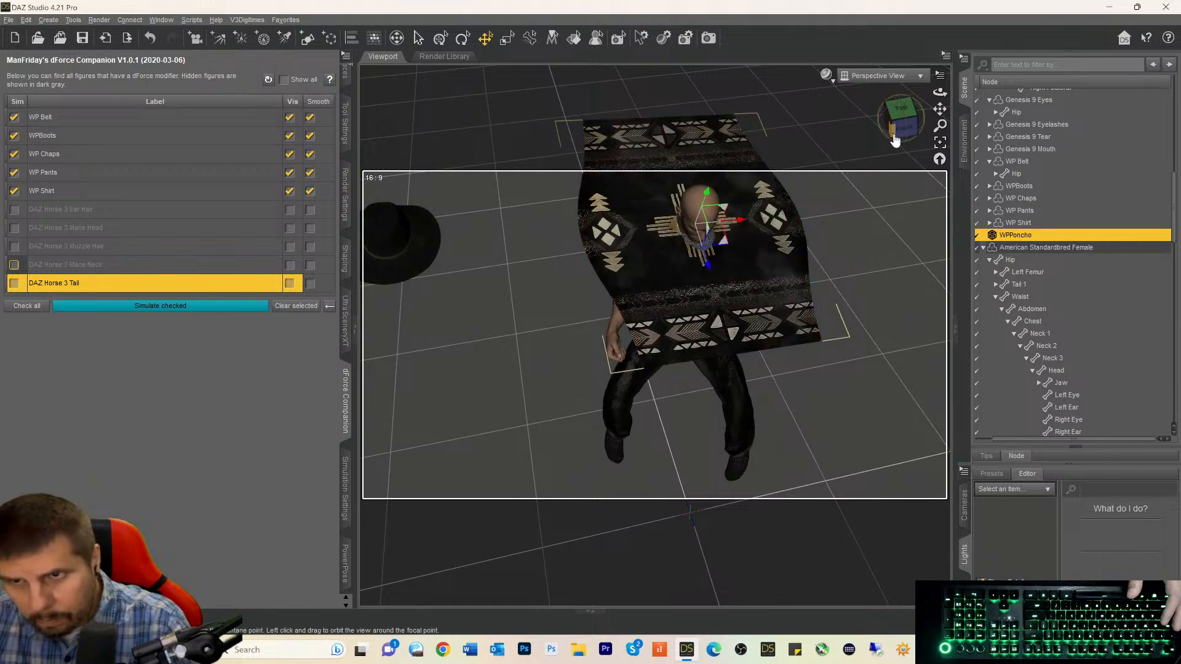
left_click_drag(895, 141, 883, 137)
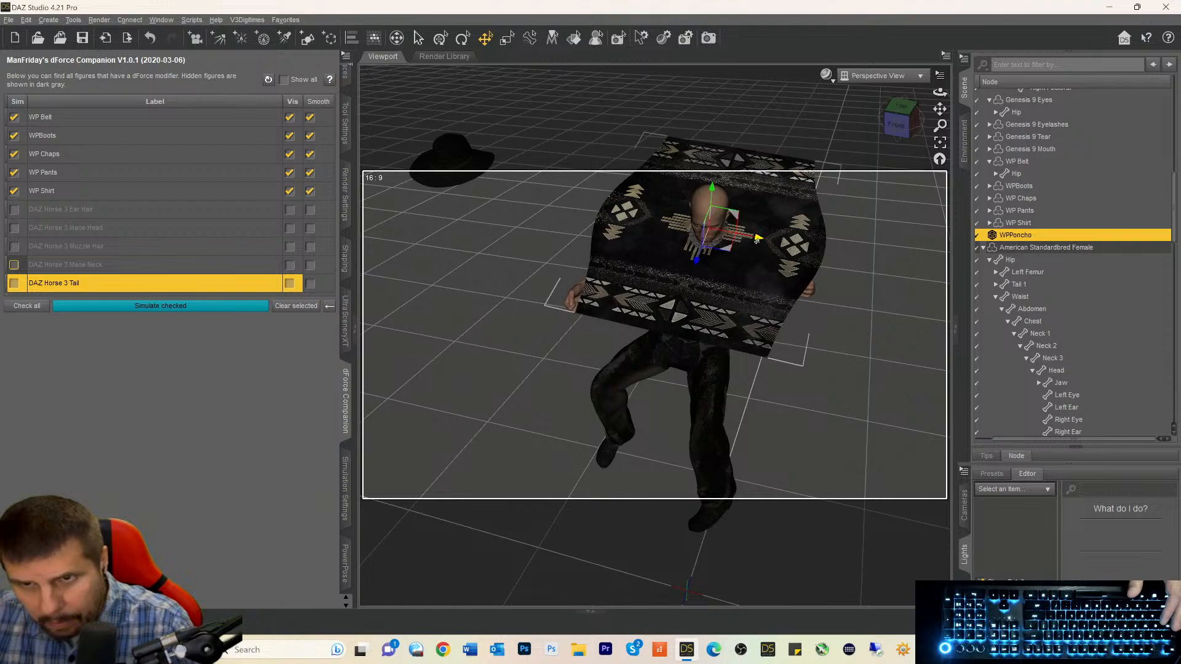
left_click_drag(756, 240, 756, 240)
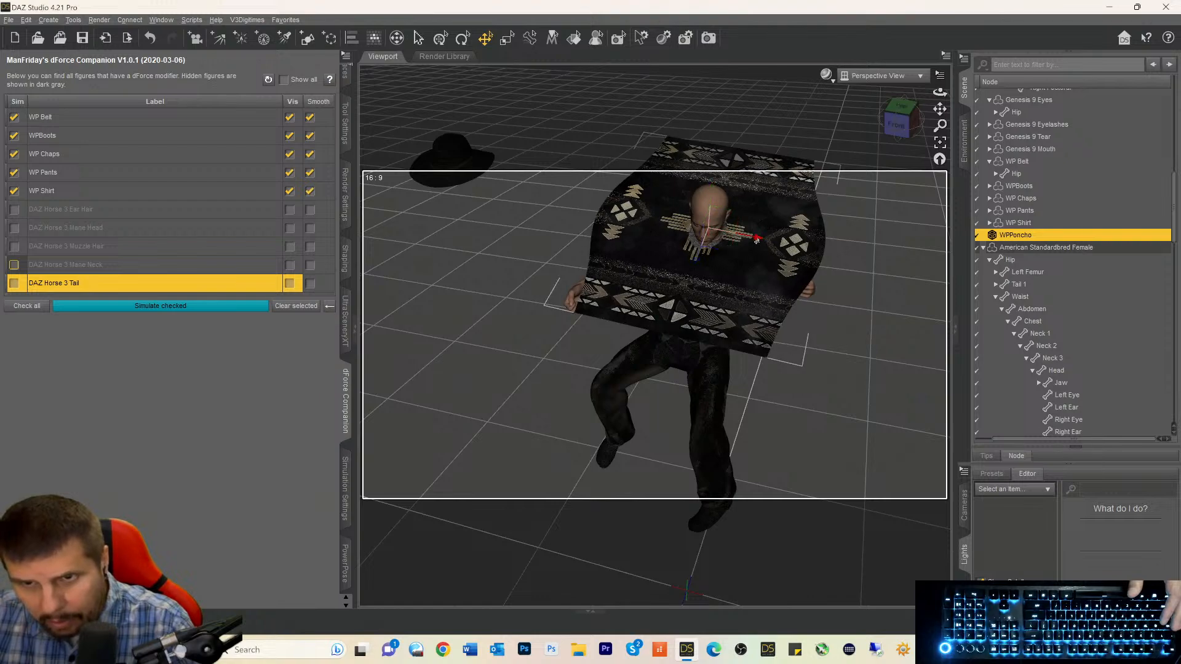
left_click(904, 116)
left_click_drag(903, 116, 882, 144)
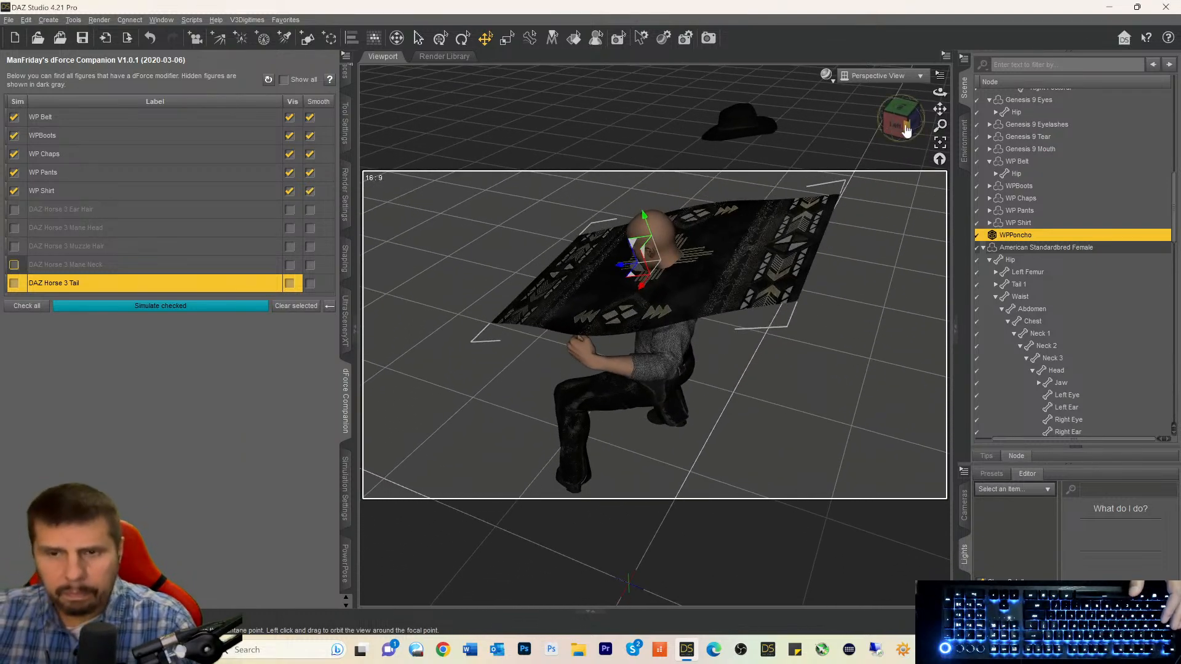
Move the WPHat onto the cowboy's head and align it from the front and side.
left_click(741, 118)
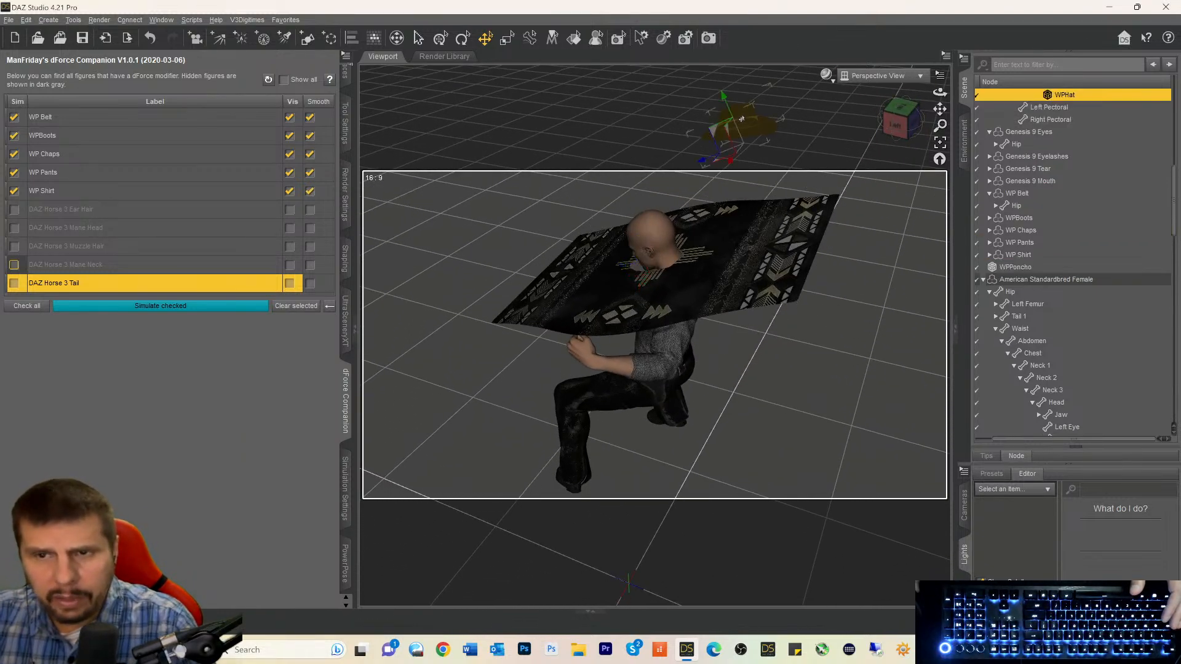
left_click_drag(730, 163, 632, 288)
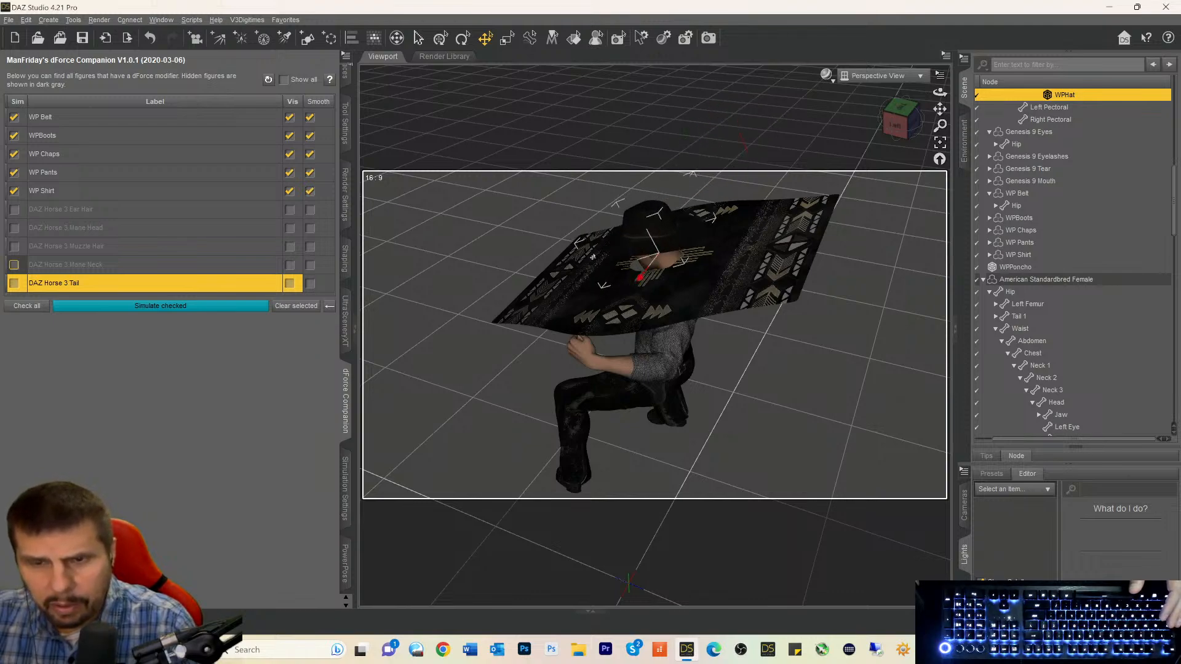
mouse_move(901, 118)
left_mouse_down()
mouse_move(941, 86)
mouse_move(886, 125)
left_mouse_up()
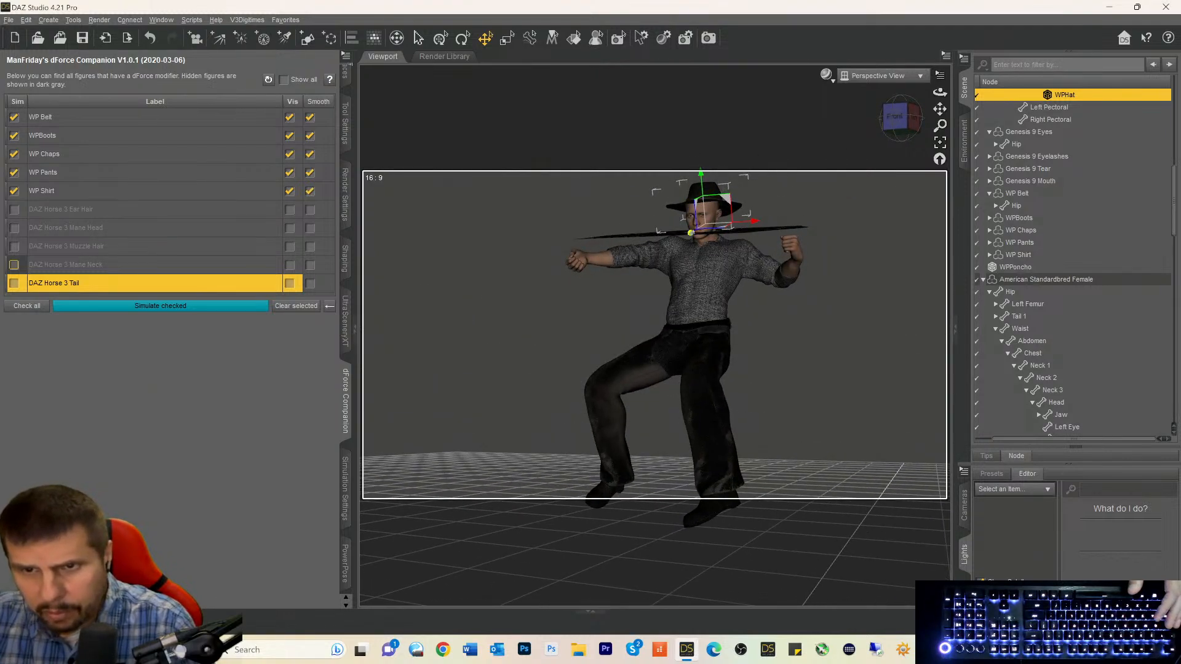
left_click_drag(691, 234, 751, 223)
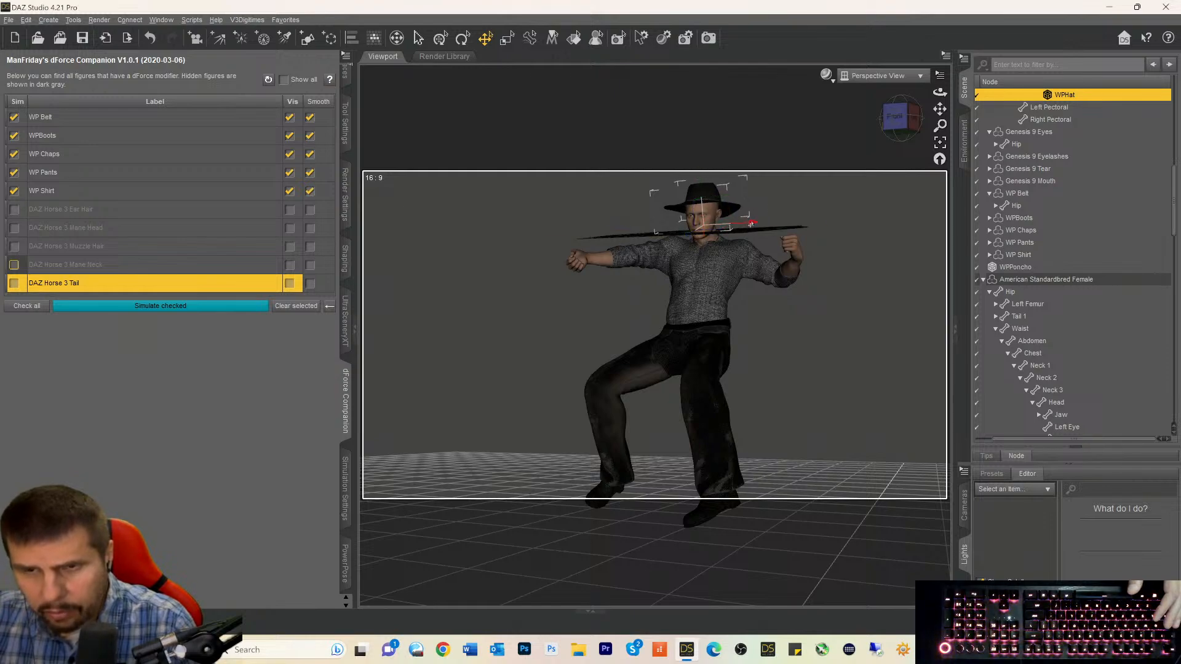
left_click_drag(896, 124, 899, 158)
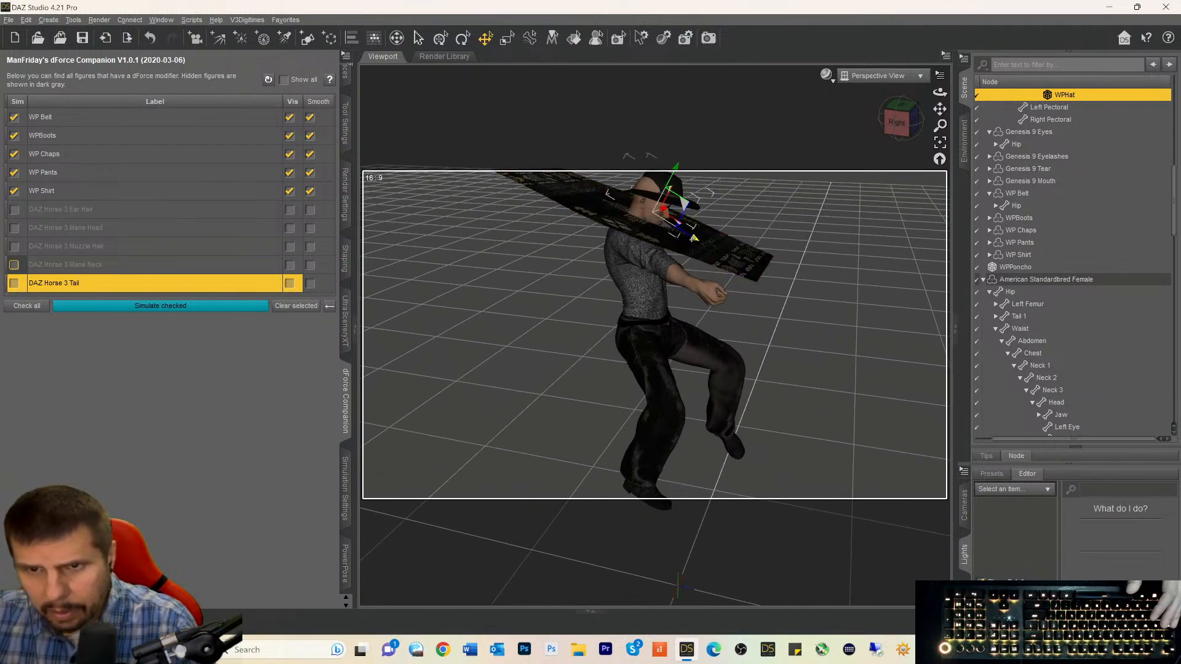
left_click_drag(693, 239, 683, 241)
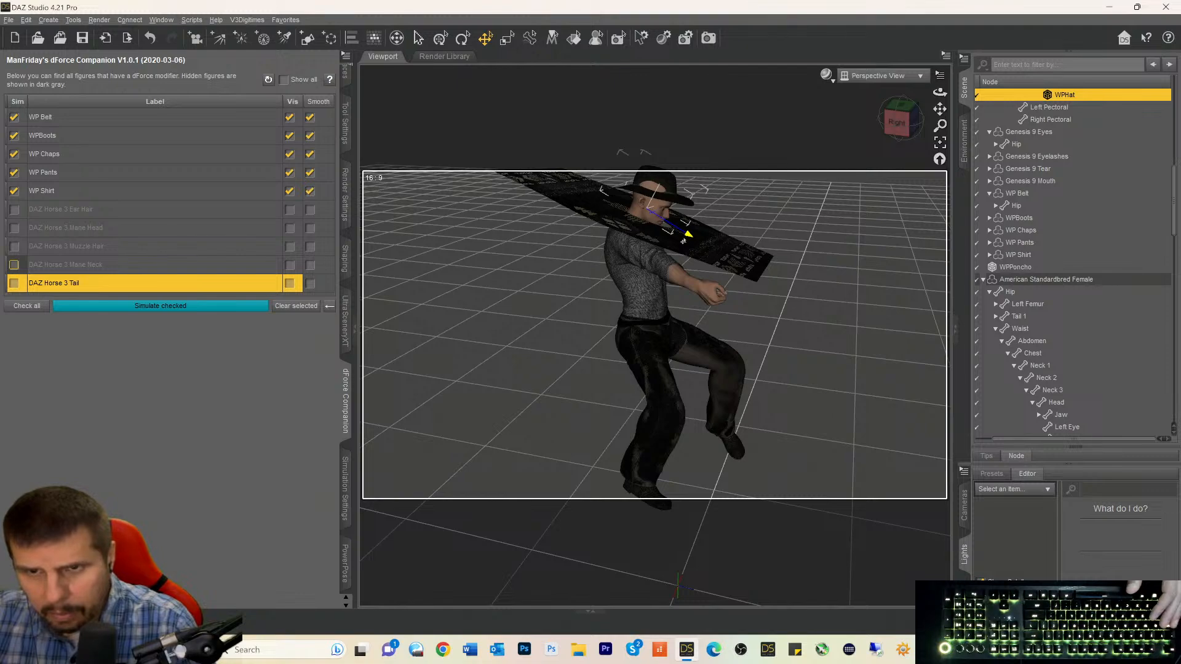
left_click_drag(900, 118, 858, 110)
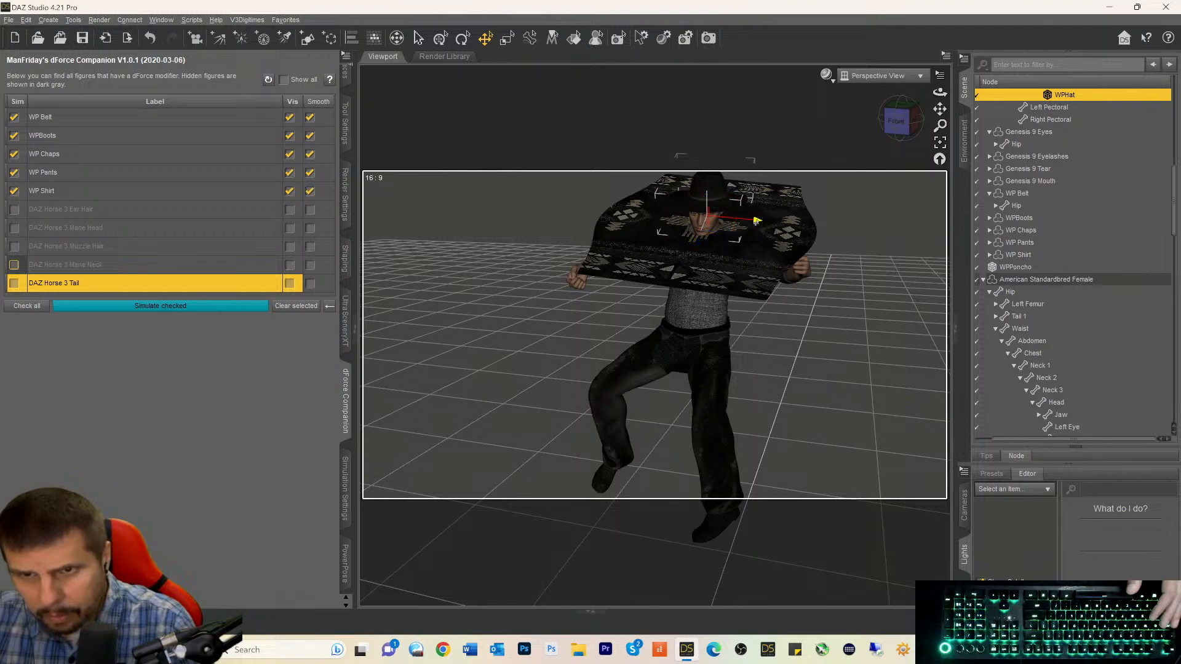
mouse_move(900, 118)
left_mouse_down()
mouse_move(861, 118)
mouse_move(892, 142)
mouse_move(923, 123)
mouse_move(920, 135)
mouse_move(911, 104)
mouse_move(892, 106)
mouse_move(891, 129)
left_mouse_up()
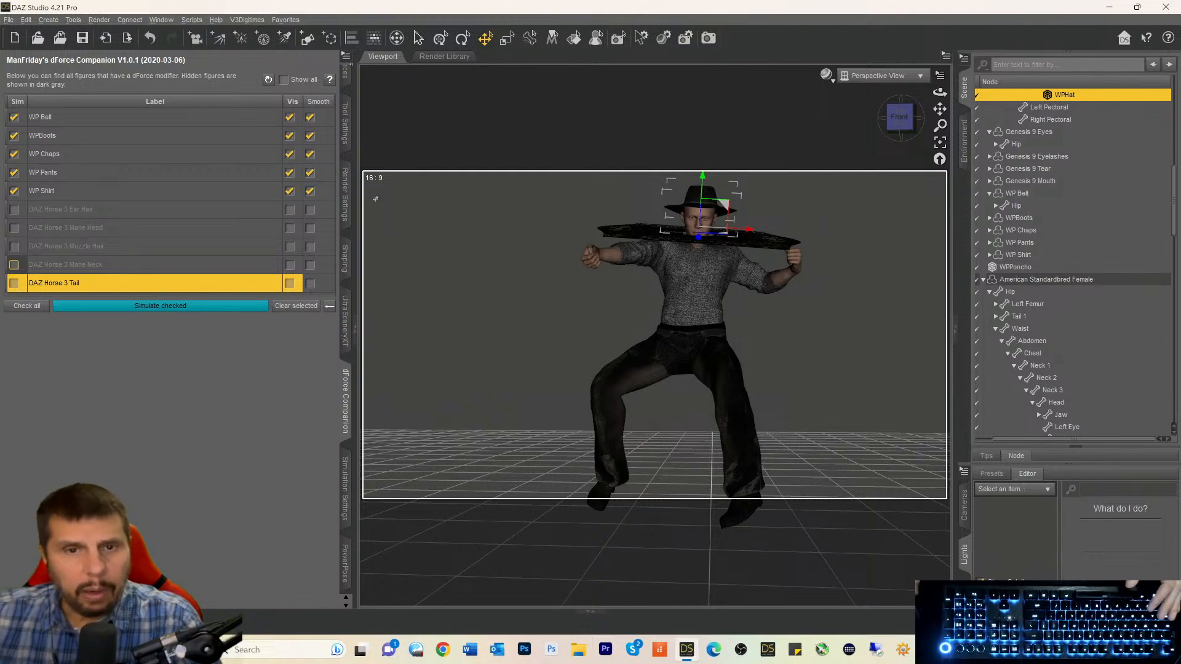
Open the Initialization group of the dForce simulation settings.
left_click(344, 472)
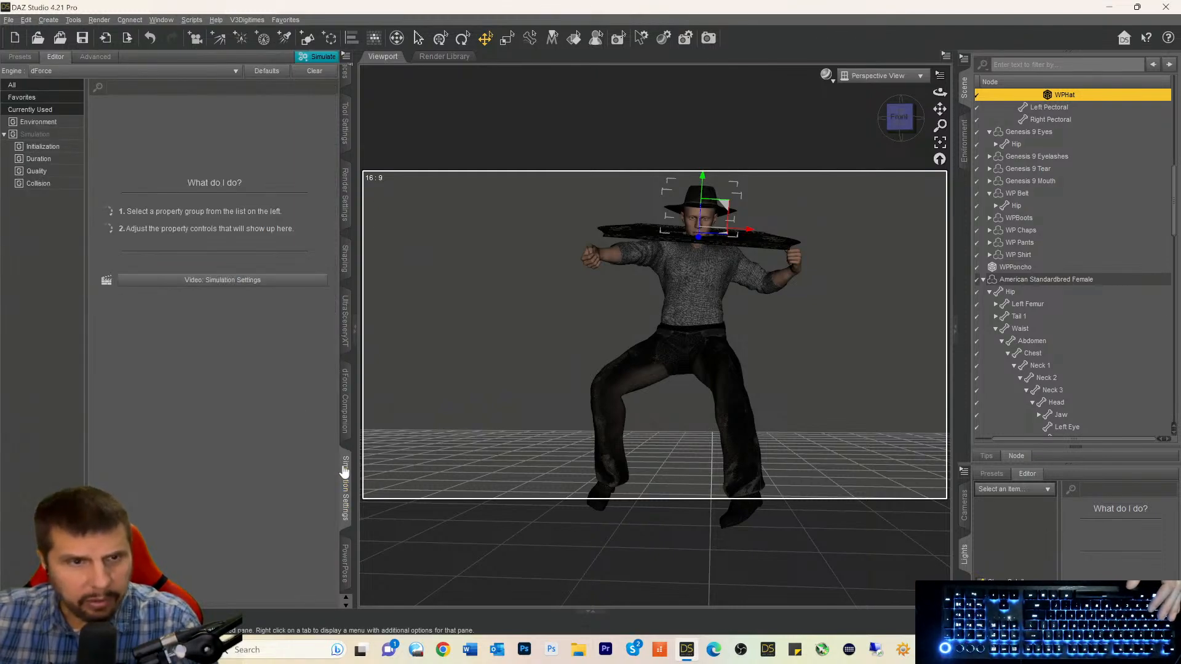
left_click(39, 148)
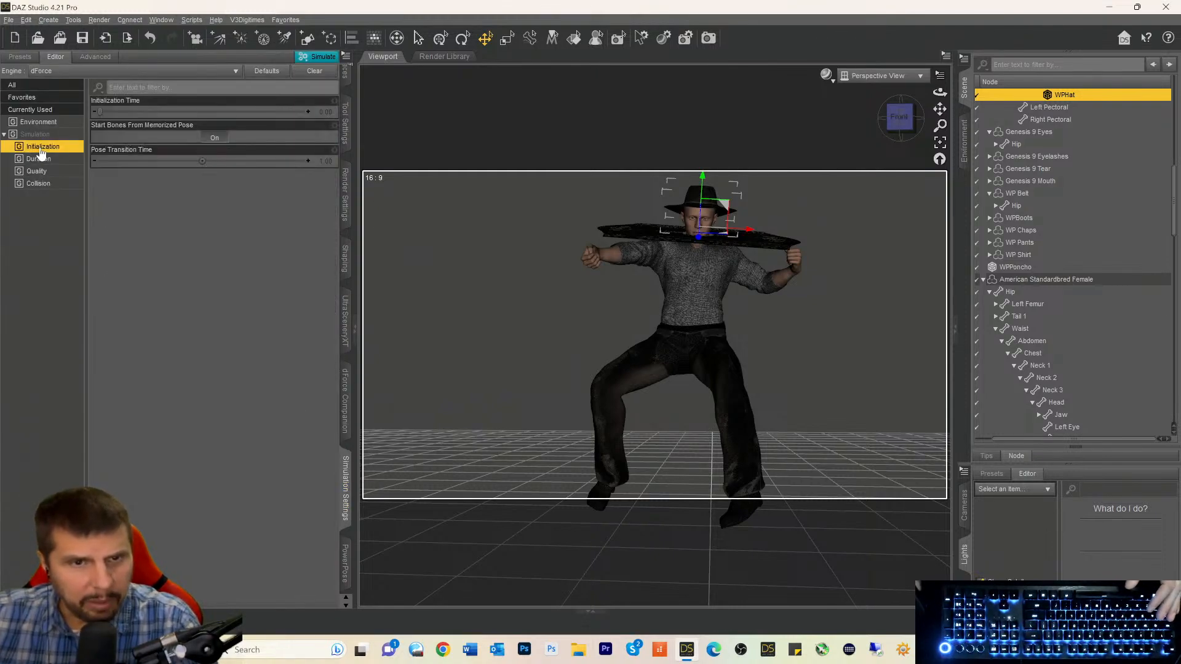
Turn off Start Bones From Memorized Pose and run the dForce simulation to drape the poncho over the rider.
left_click(211, 138)
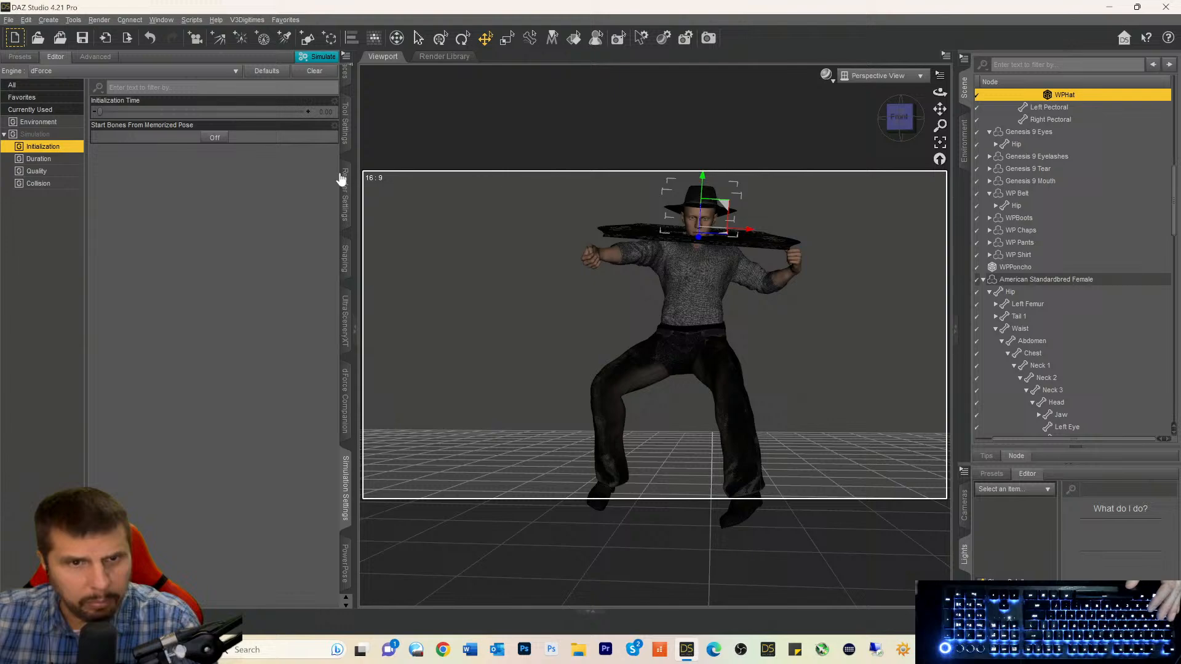
left_click(313, 58)
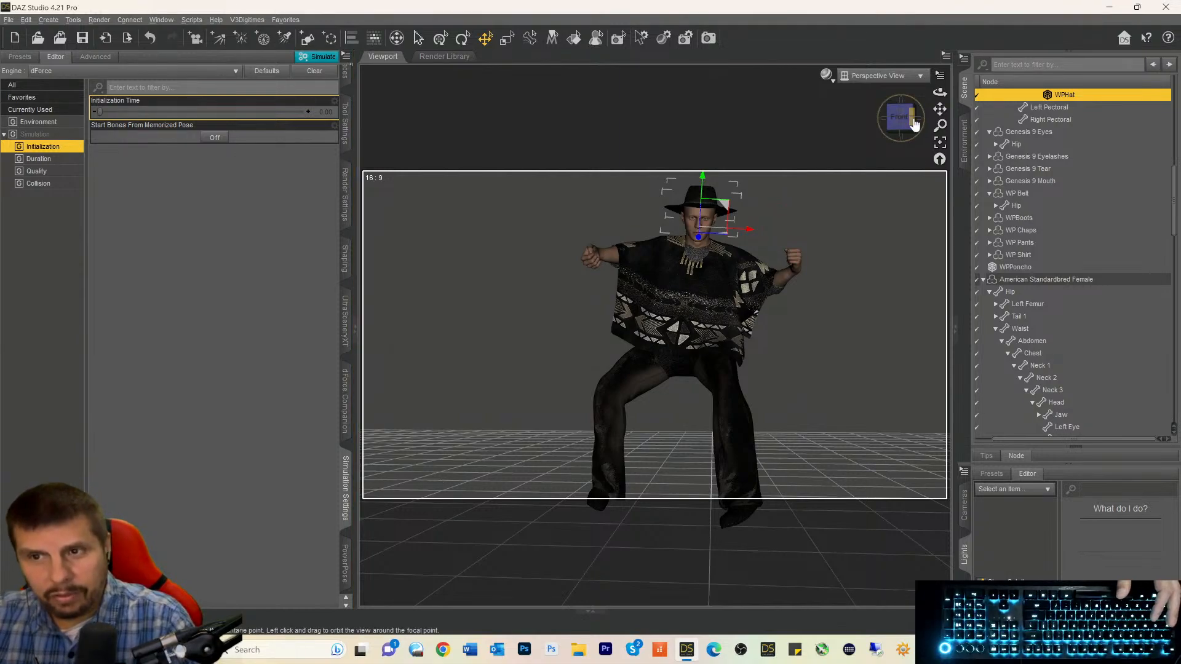
left_click_drag(940, 91, 892, 105)
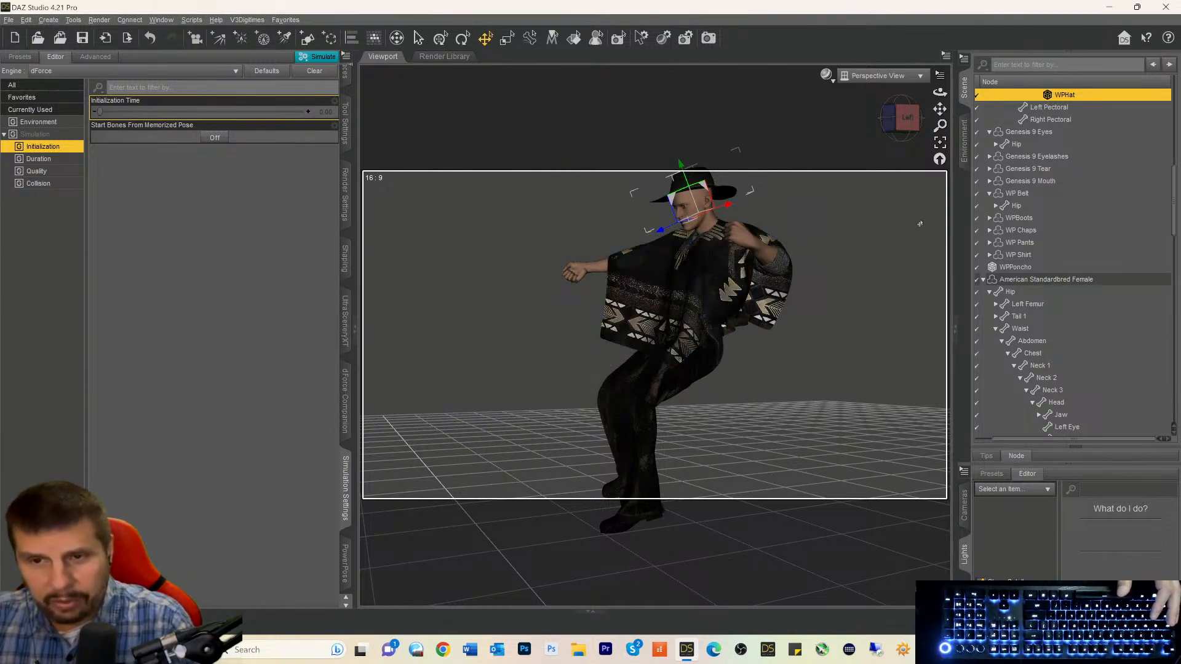
In dForce Companion, exclude WP Shirt, WP Pants, WP Chaps, WPBoots and WP Belt from the simulation.
left_click(346, 394)
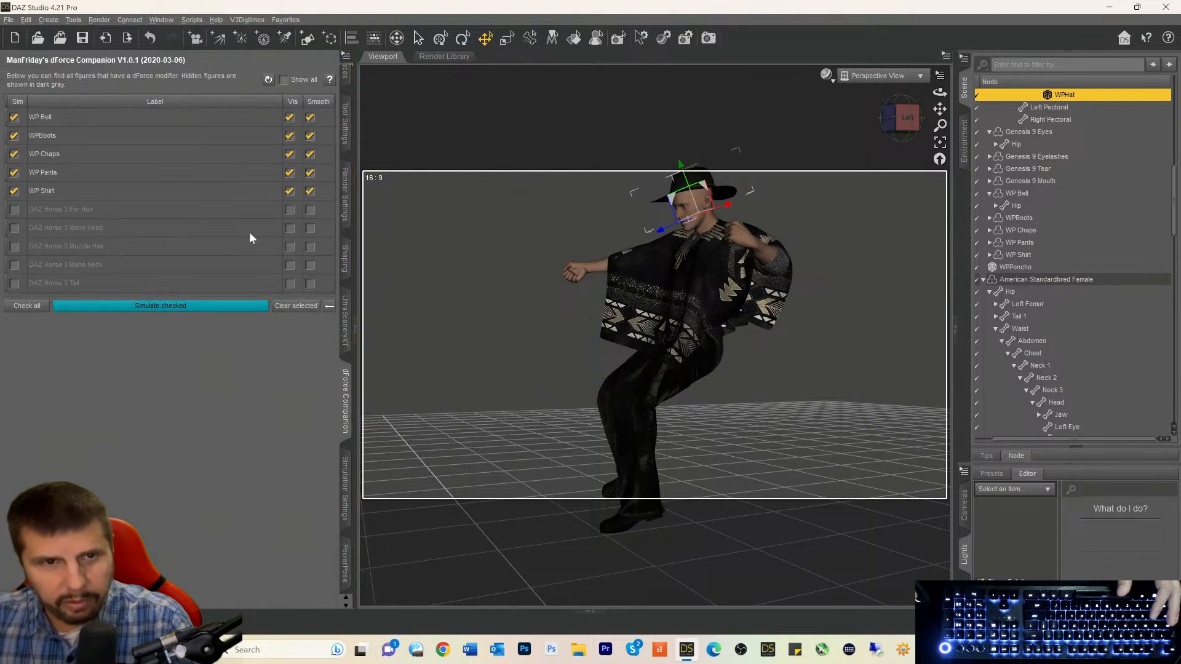
left_click(14, 191)
left_click(14, 179)
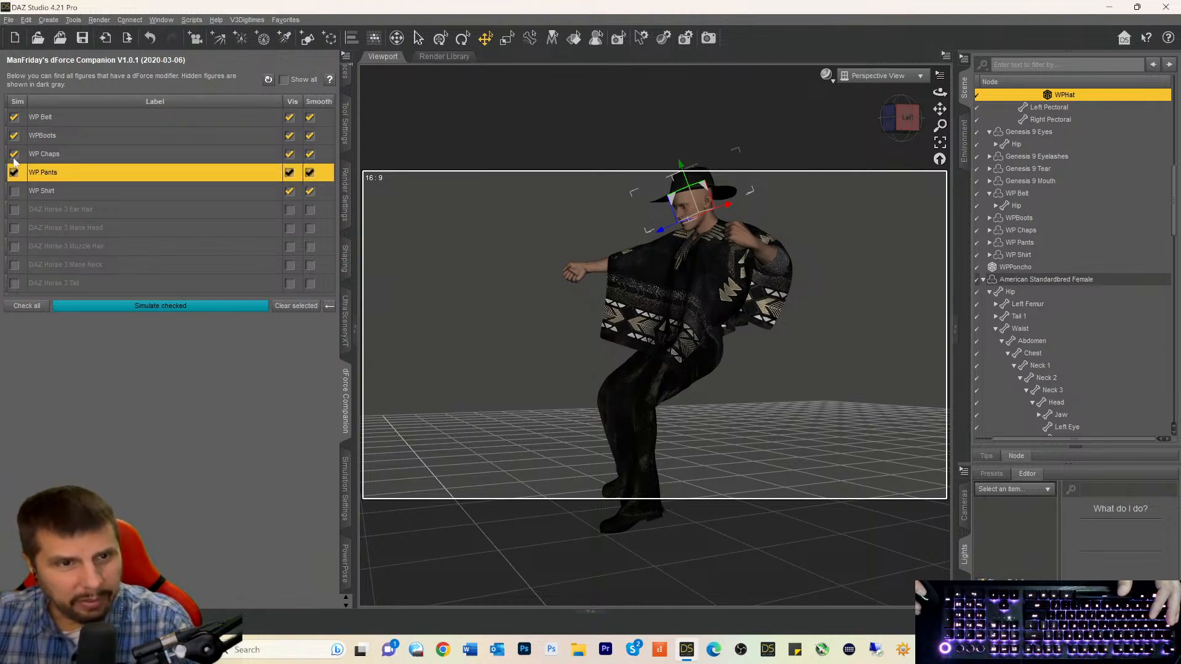
left_click(14, 154)
left_click(14, 172)
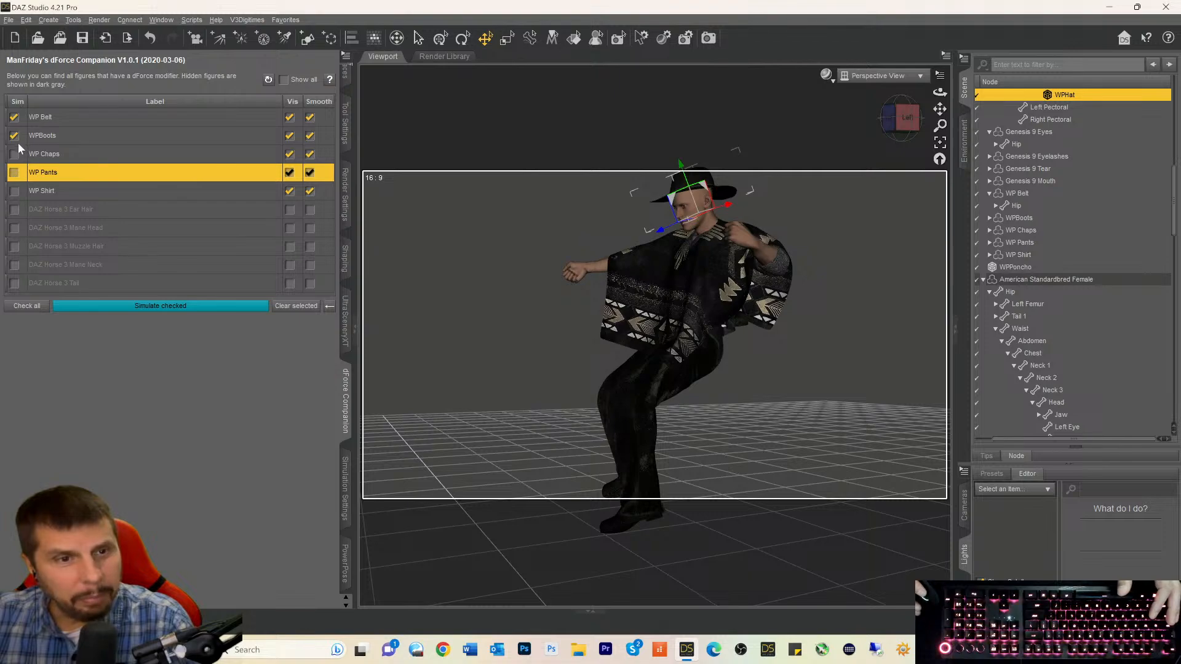
left_click(14, 135)
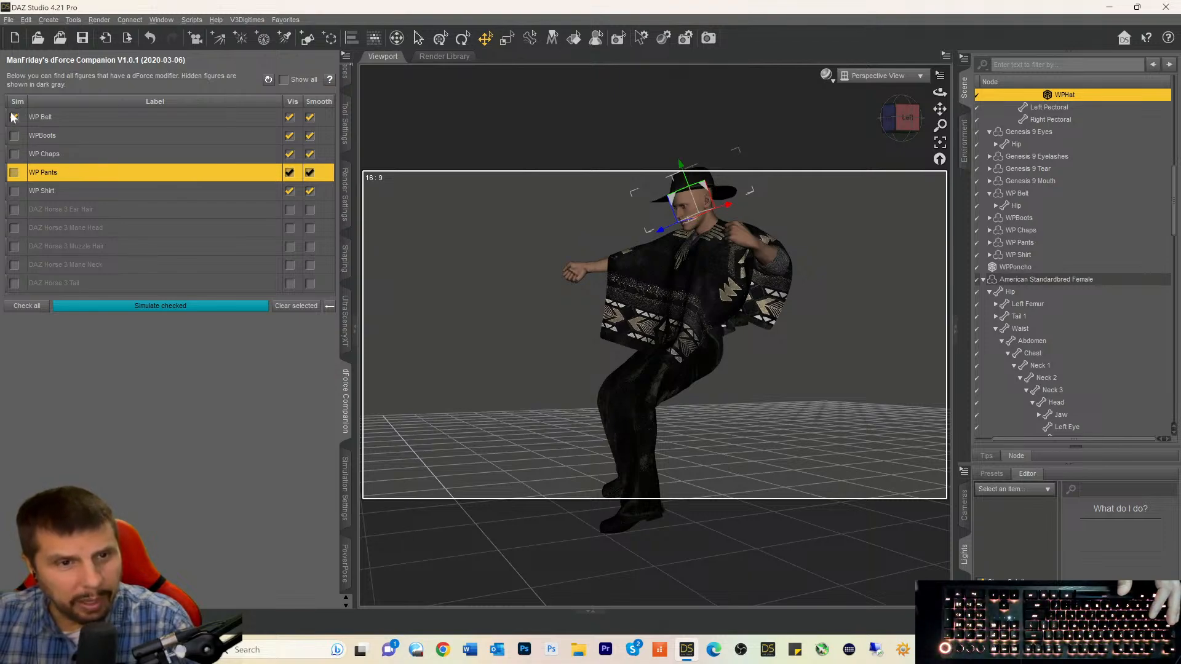
left_click(14, 117)
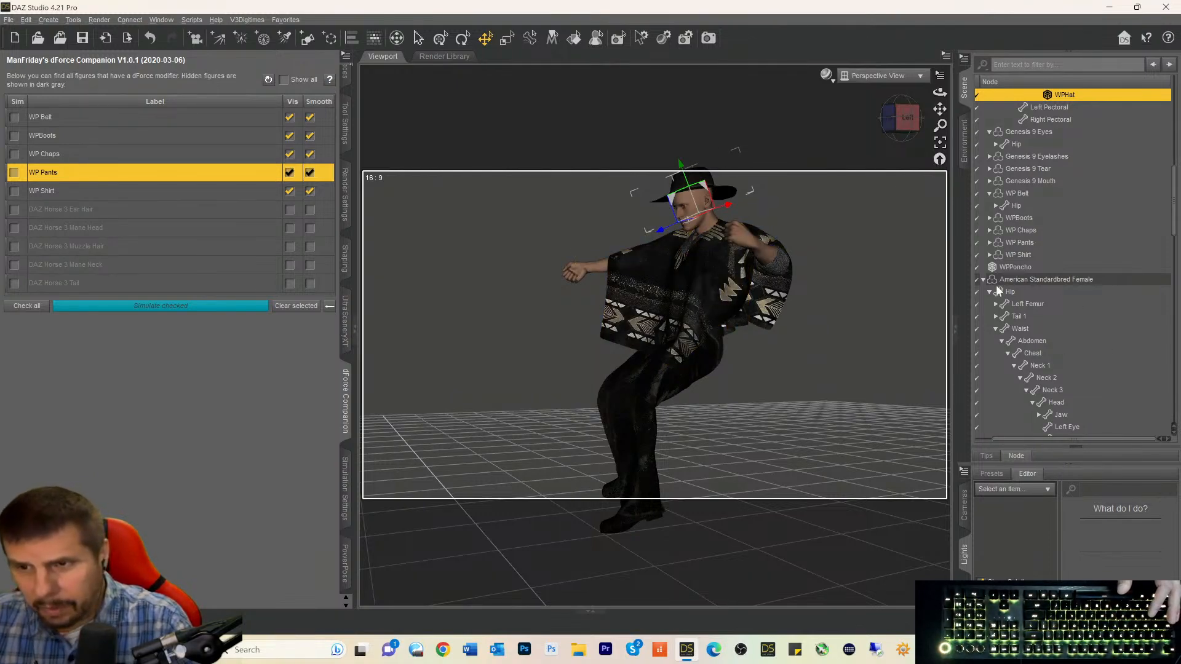
Make the American Standardbred Female horse visible in the scene and hide the Genesis 9 rider.
left_click_drag(1039, 439, 966, 439)
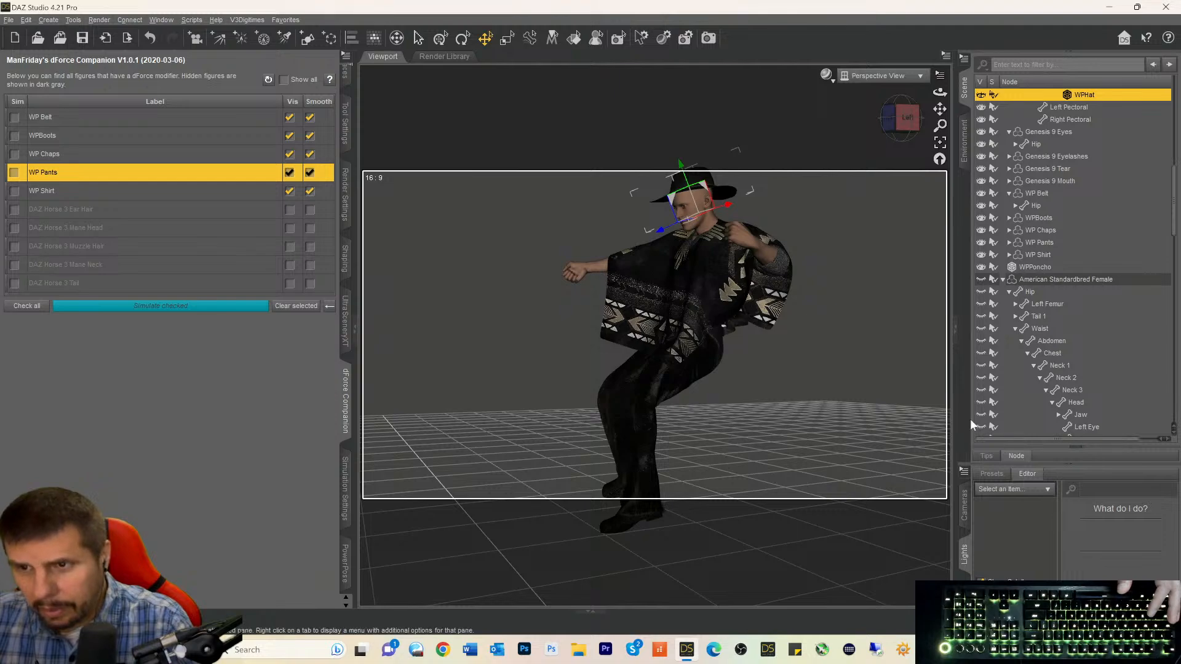
left_click(981, 280)
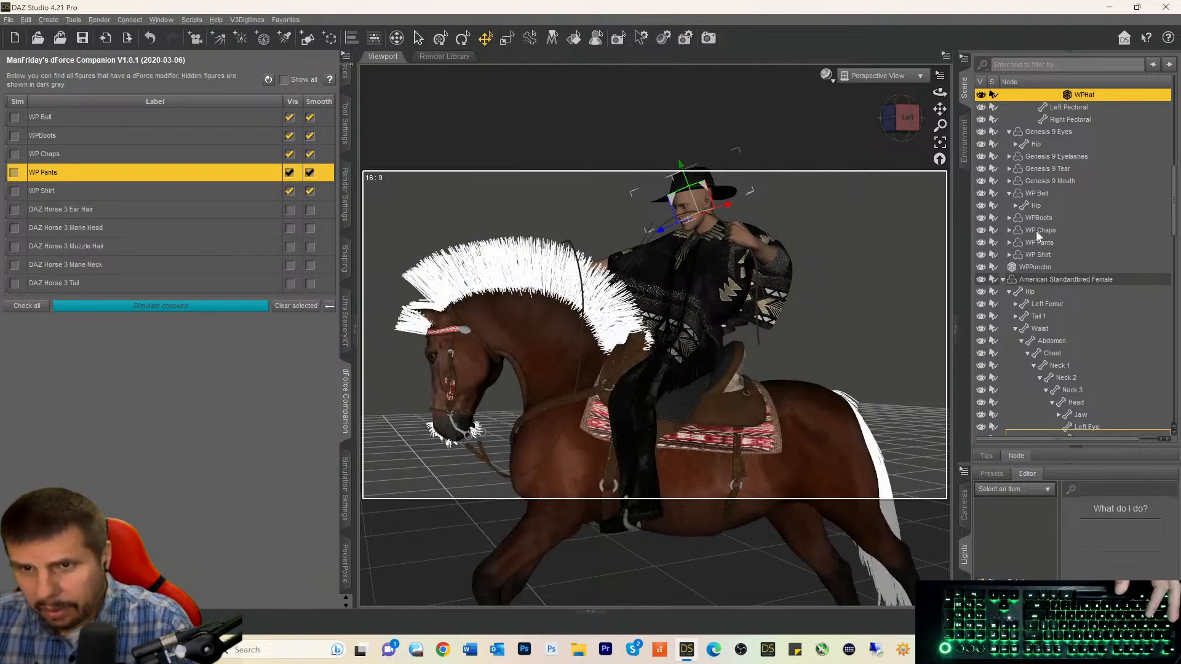
scroll(1035, 216, "up", 12)
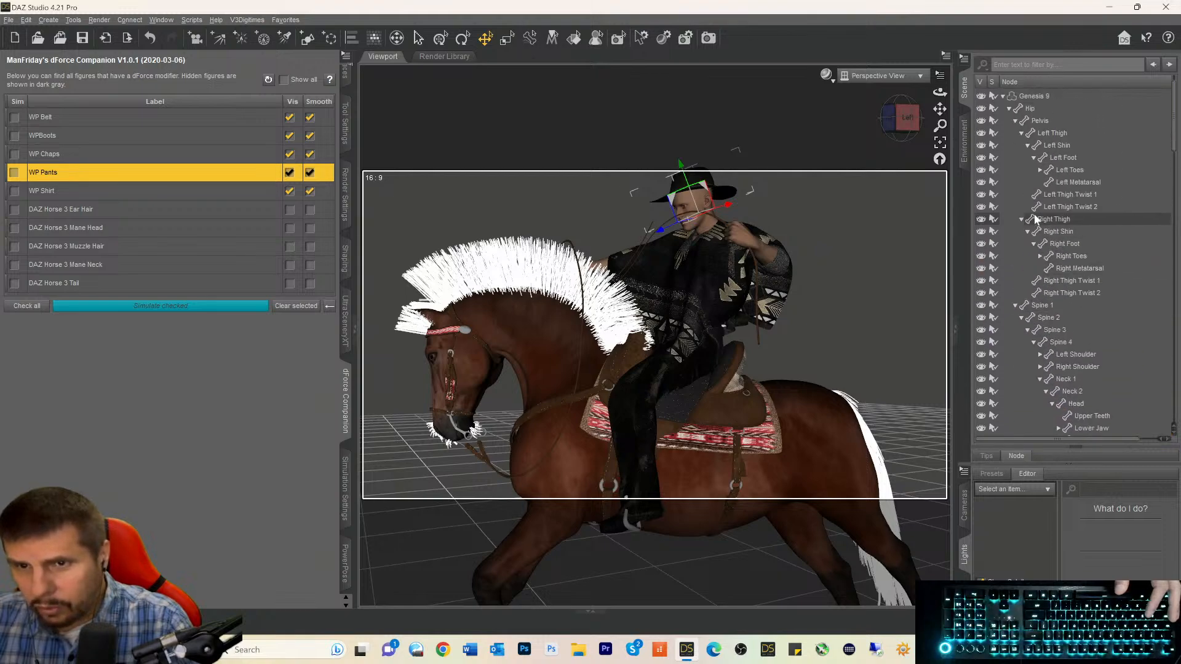
scroll(1036, 219, "up", 2)
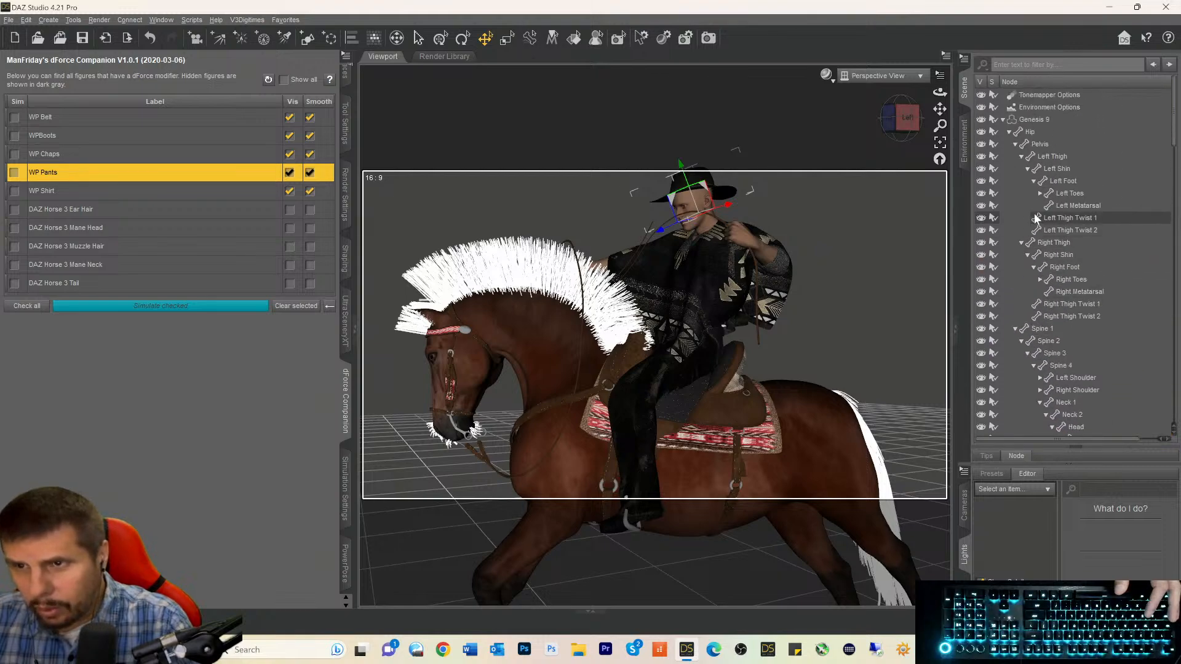
left_click(1024, 120)
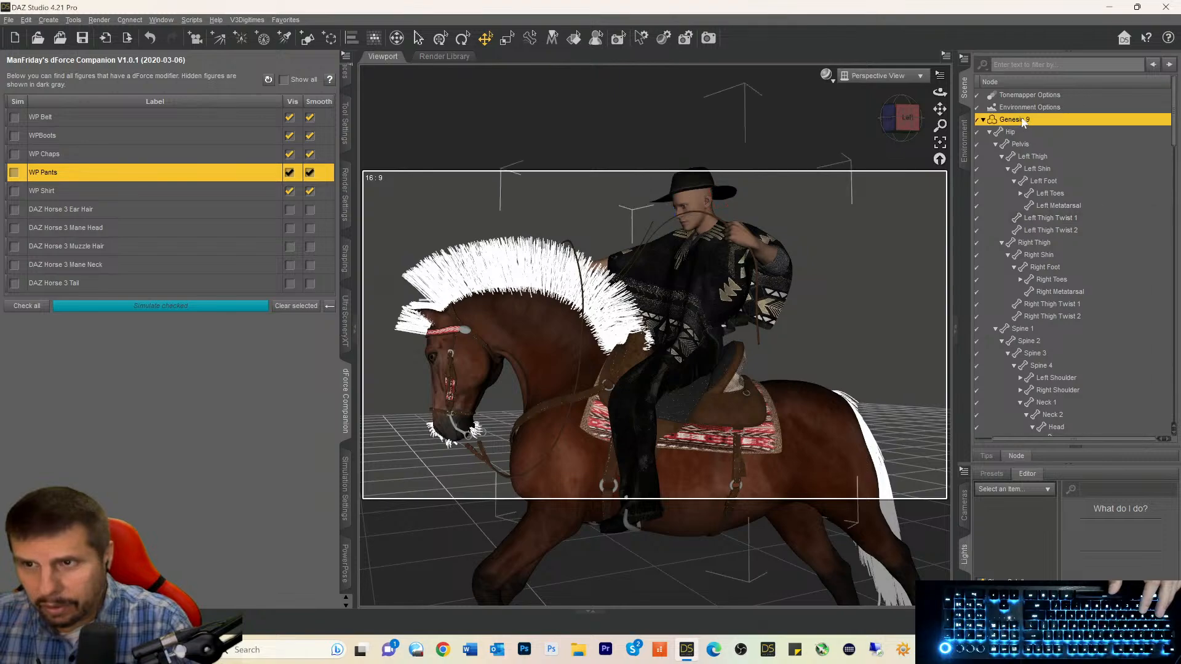
left_click_drag(1022, 439, 959, 451)
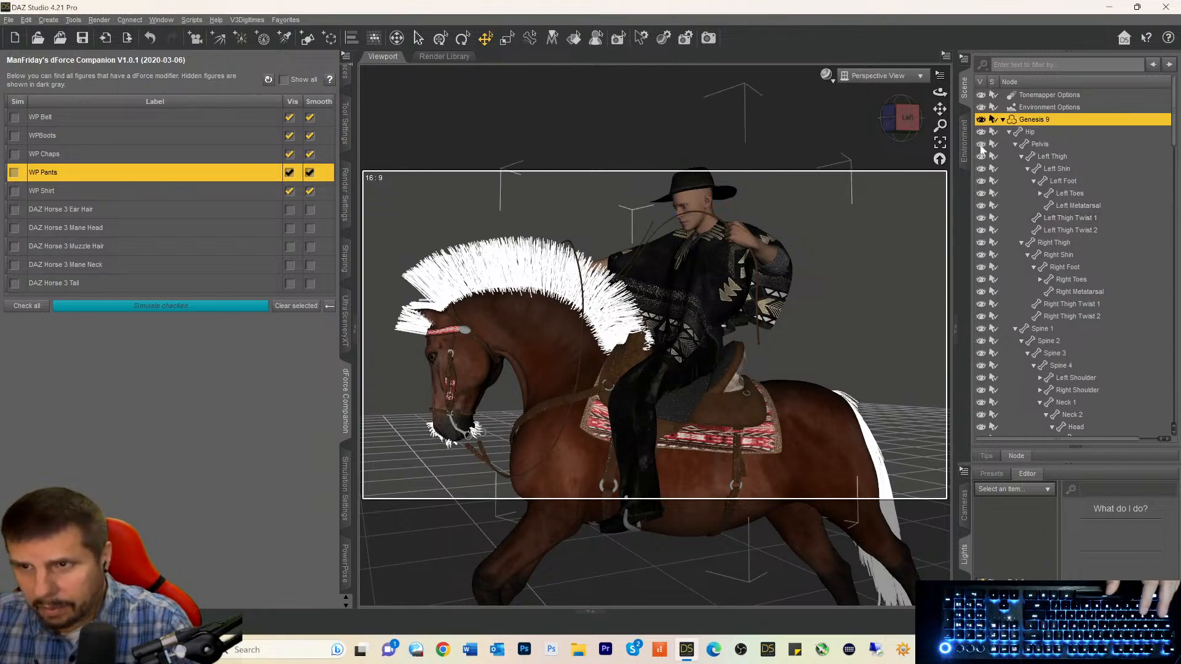
left_click(981, 119)
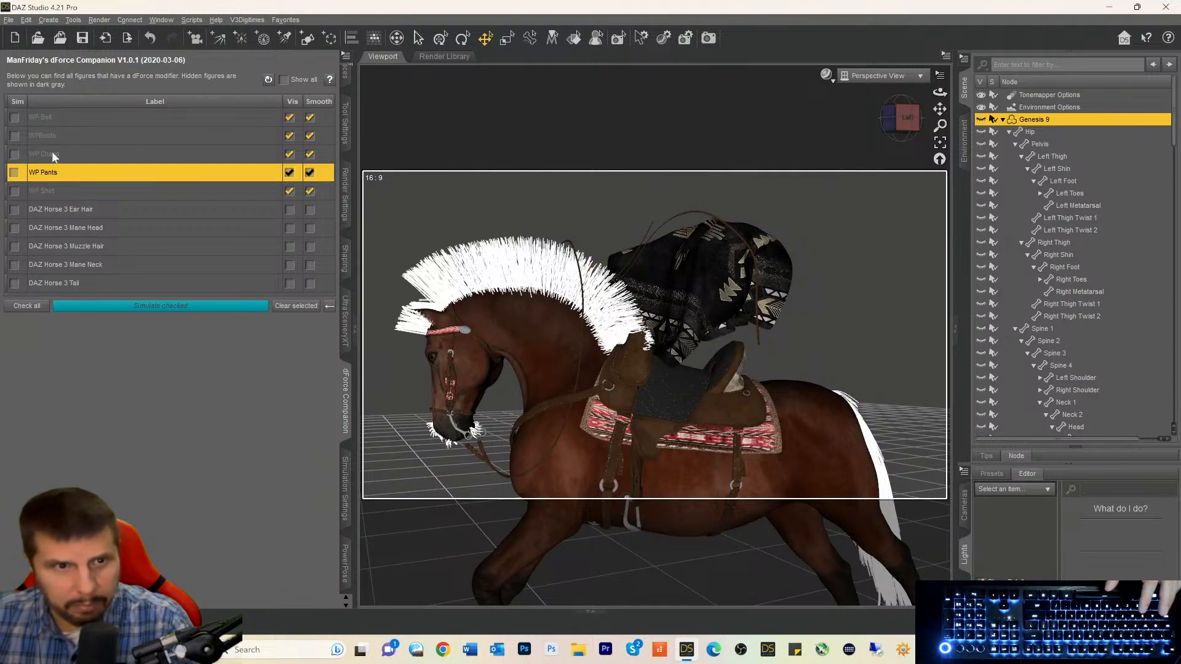
Enable Sim and Vis for the DAZ Horse 3 Ear Hair, Mane Head, Muzzle Hair, Mane Neck and Tail.
left_click(14, 209)
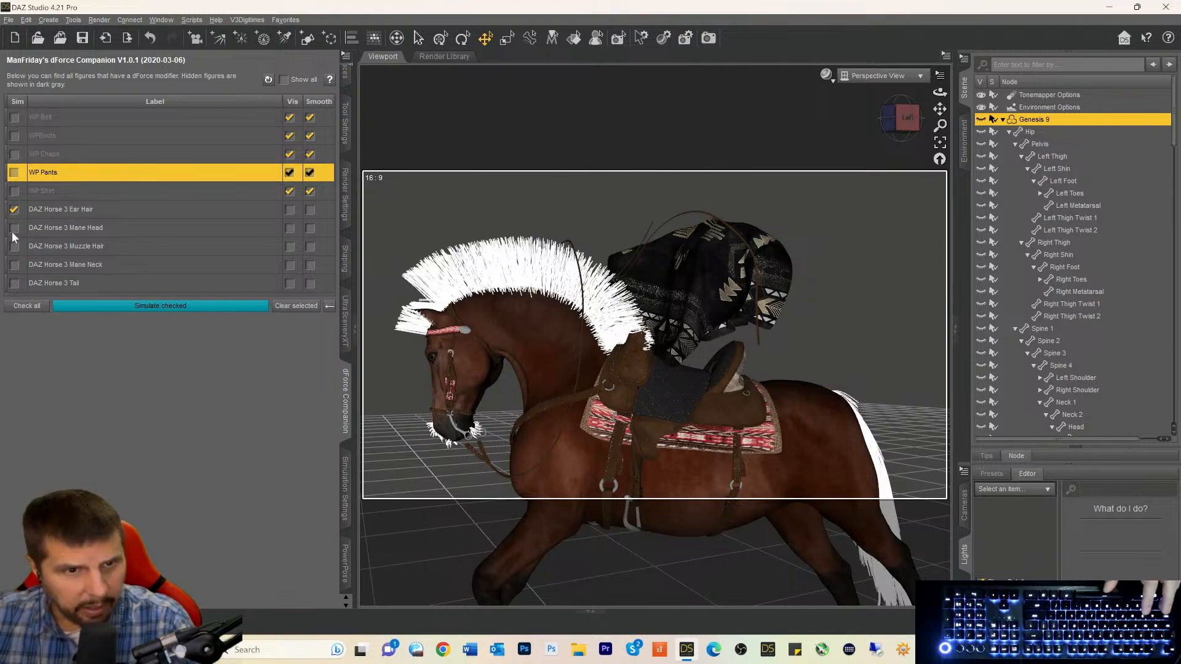
left_click(13, 228)
left_click(14, 265)
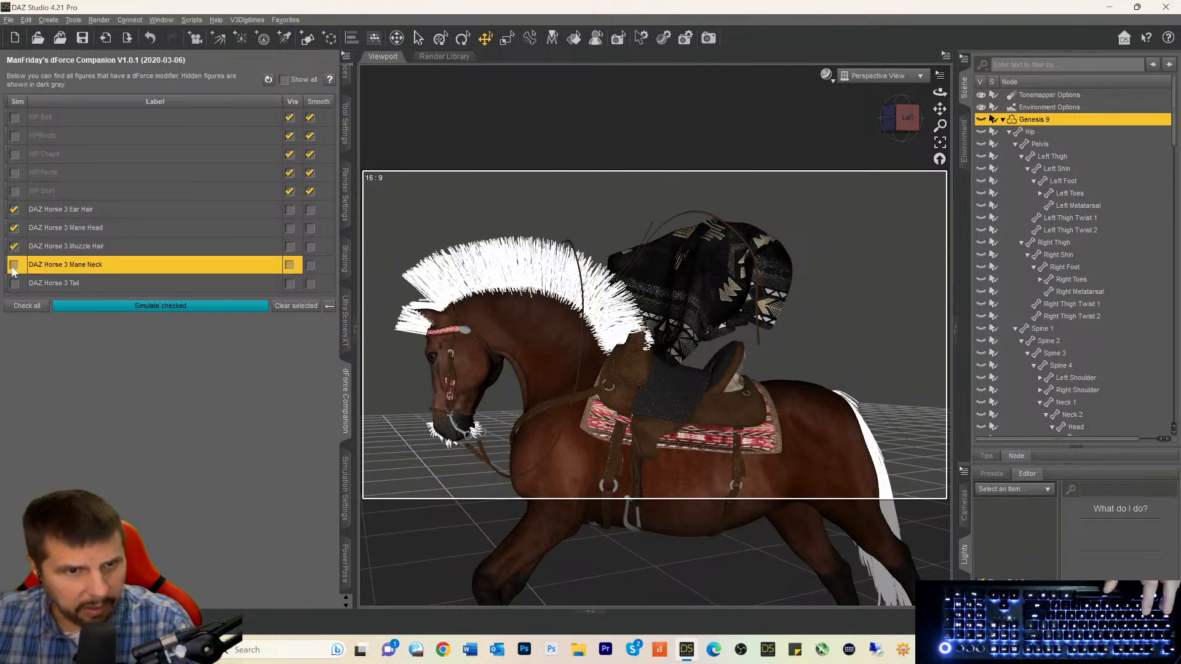
left_click(13, 283)
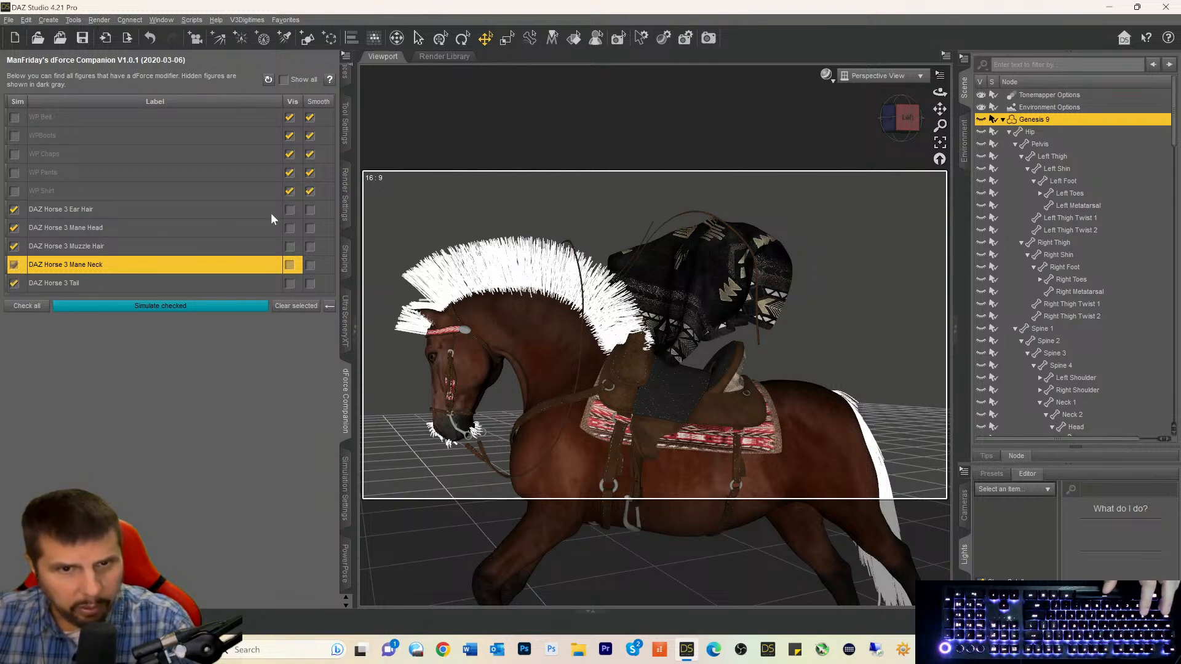
left_click(290, 211)
left_click(288, 229)
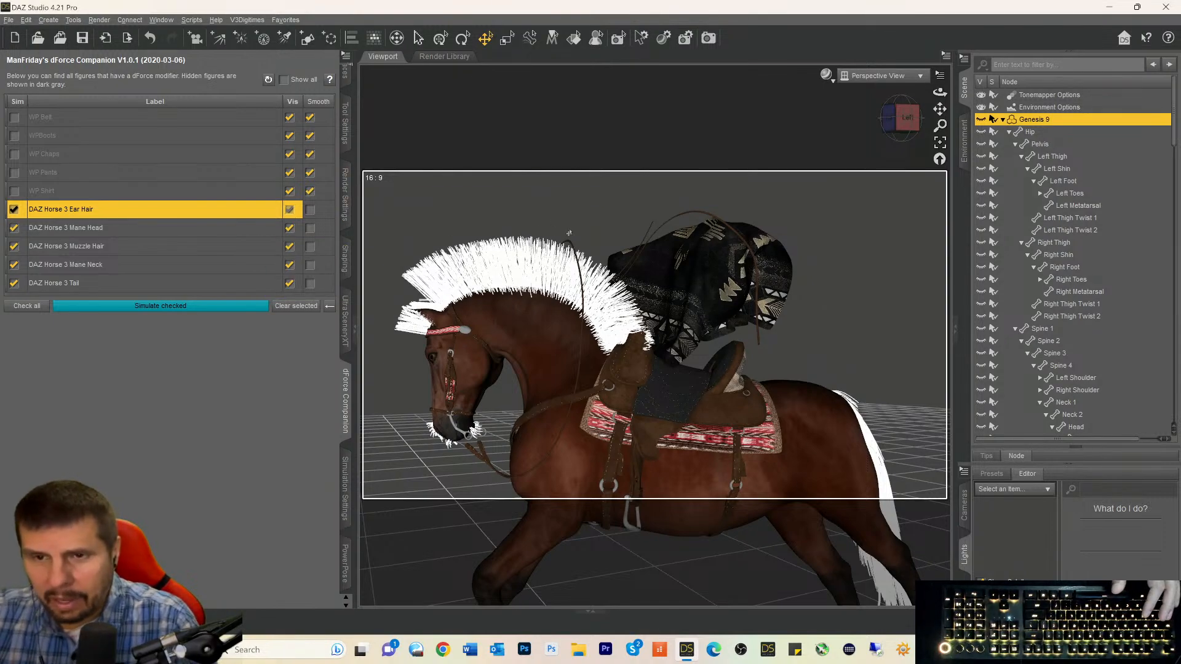
Hide the WPPoncho object in the scene.
scroll(1089, 209, "down", 3)
scroll(1084, 246, "down", 7)
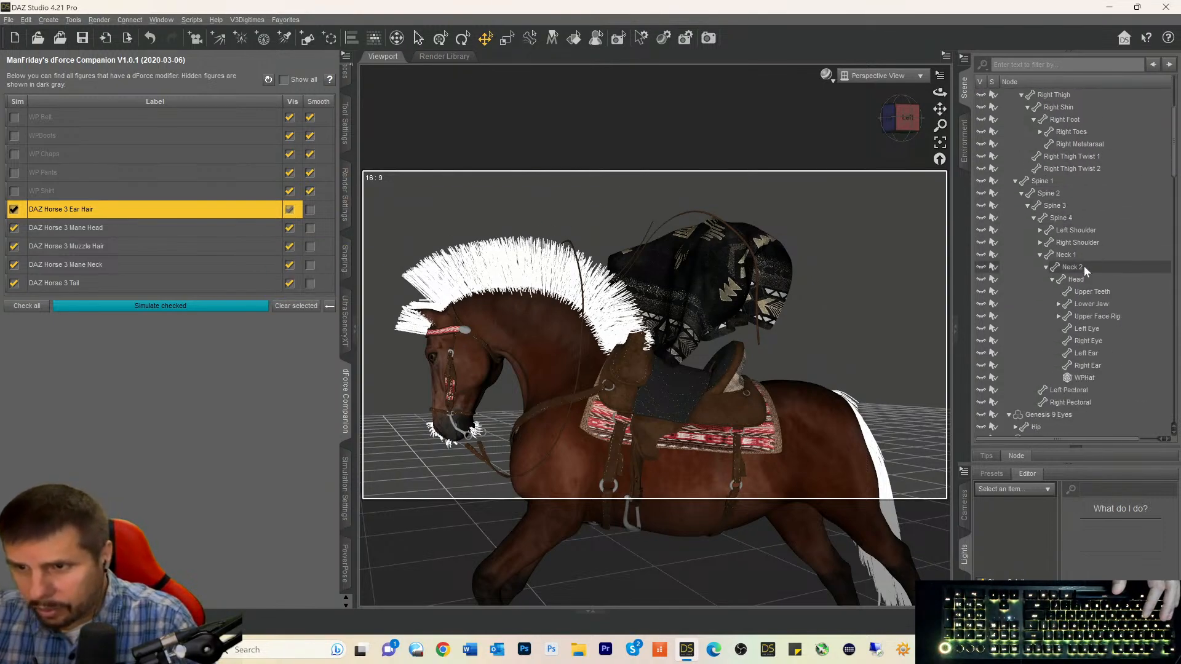
scroll(1086, 295, "down", 2)
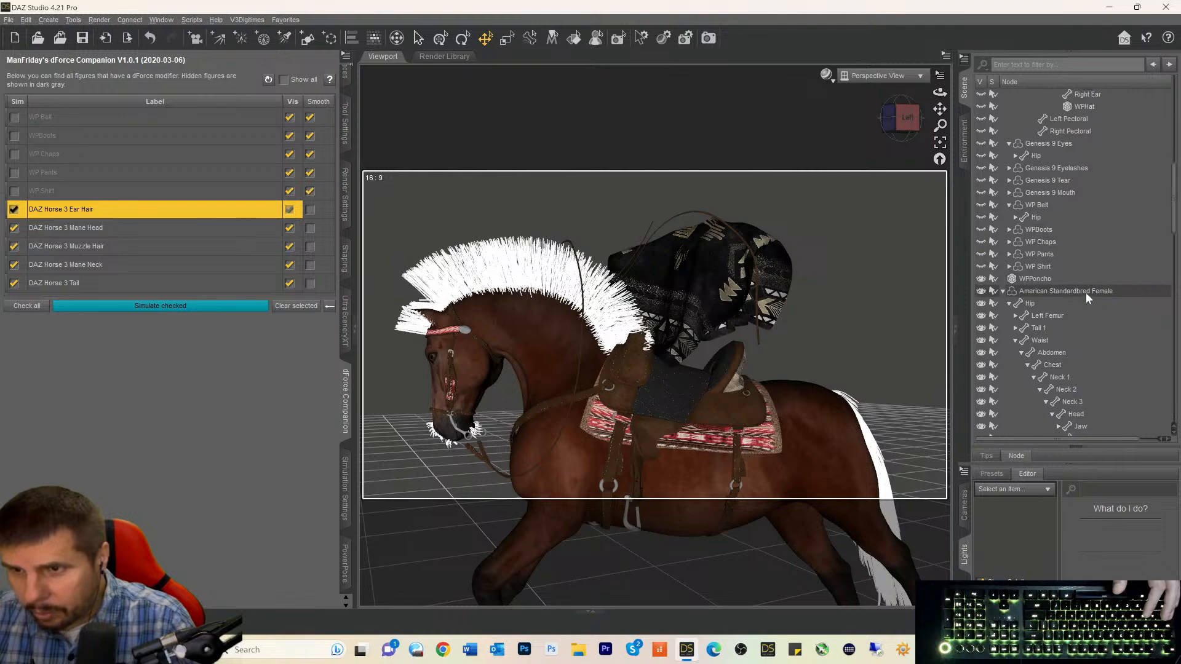
left_click(1018, 278)
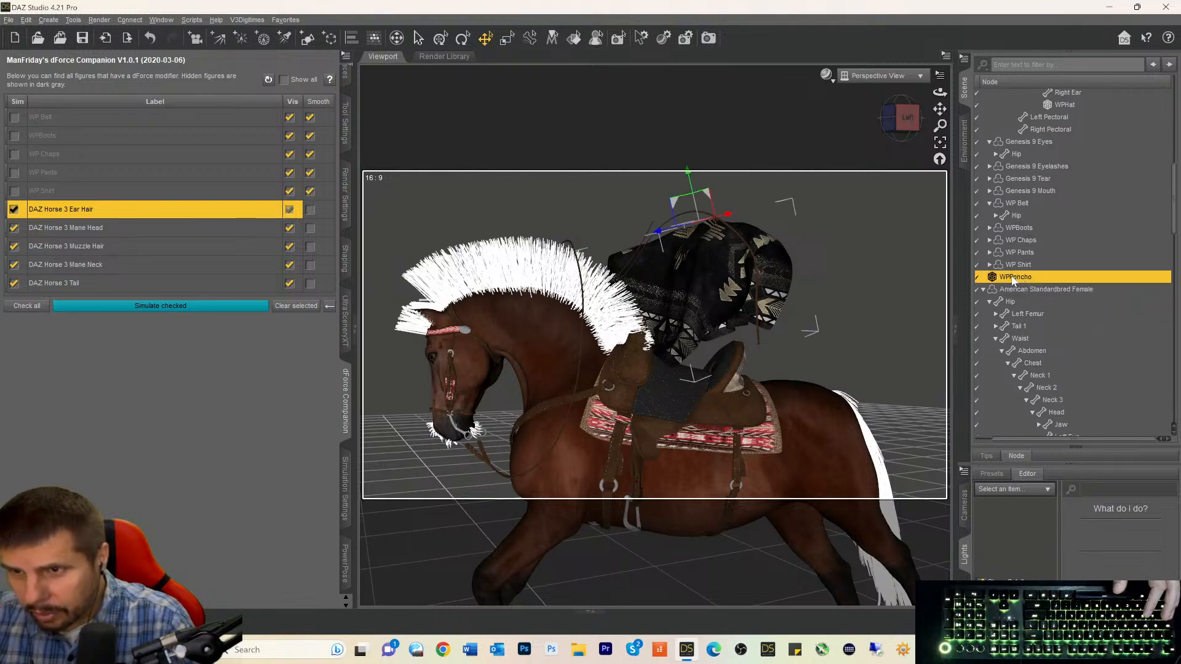
left_click_drag(1057, 441, 1004, 442)
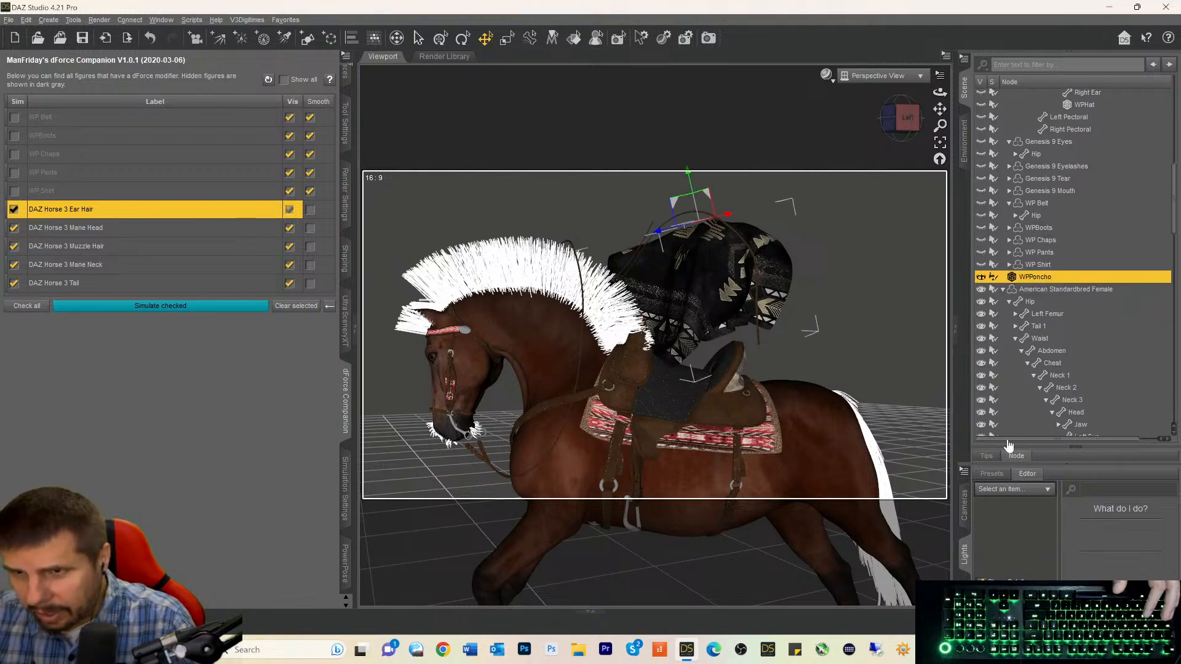
left_click(981, 277)
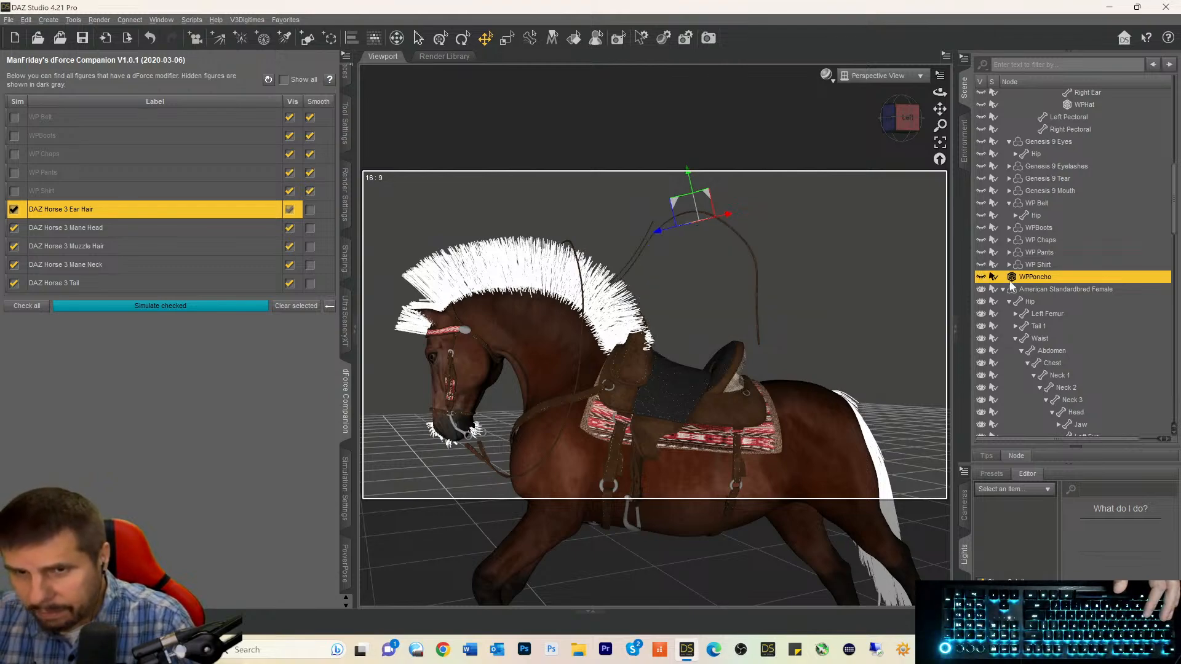
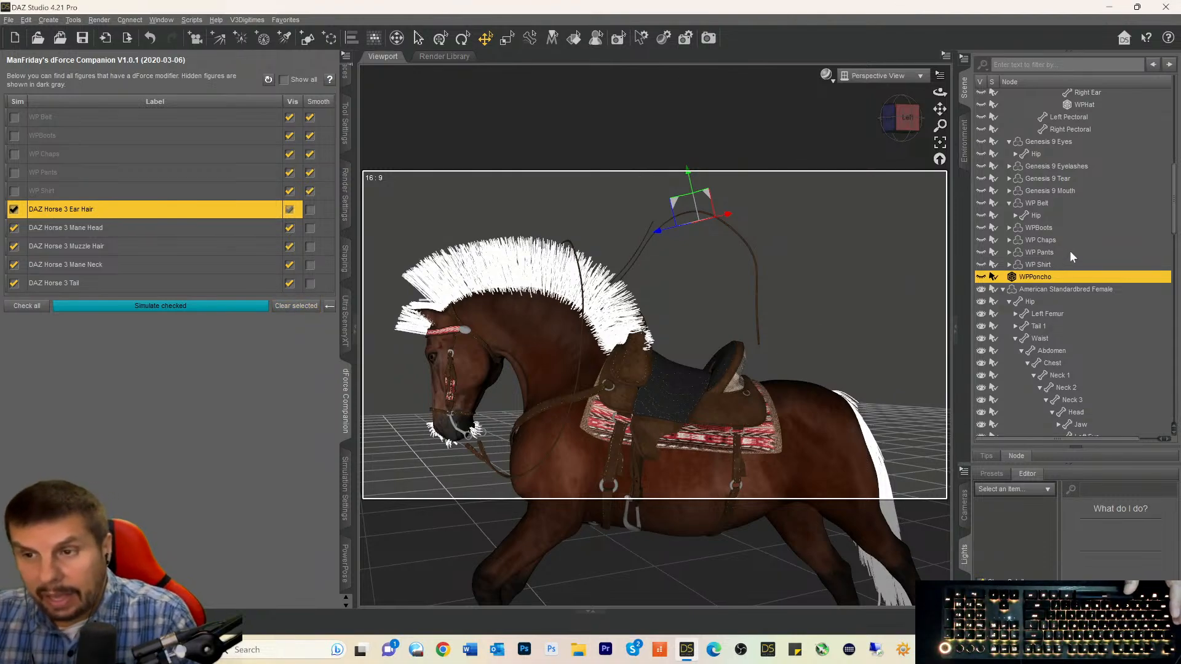
Find the WesternSaddle among the horse's child items and hide it, comparing the mane with and without the saddle.
scroll(1051, 324, "down", 4)
scroll(1034, 210, "up", 2)
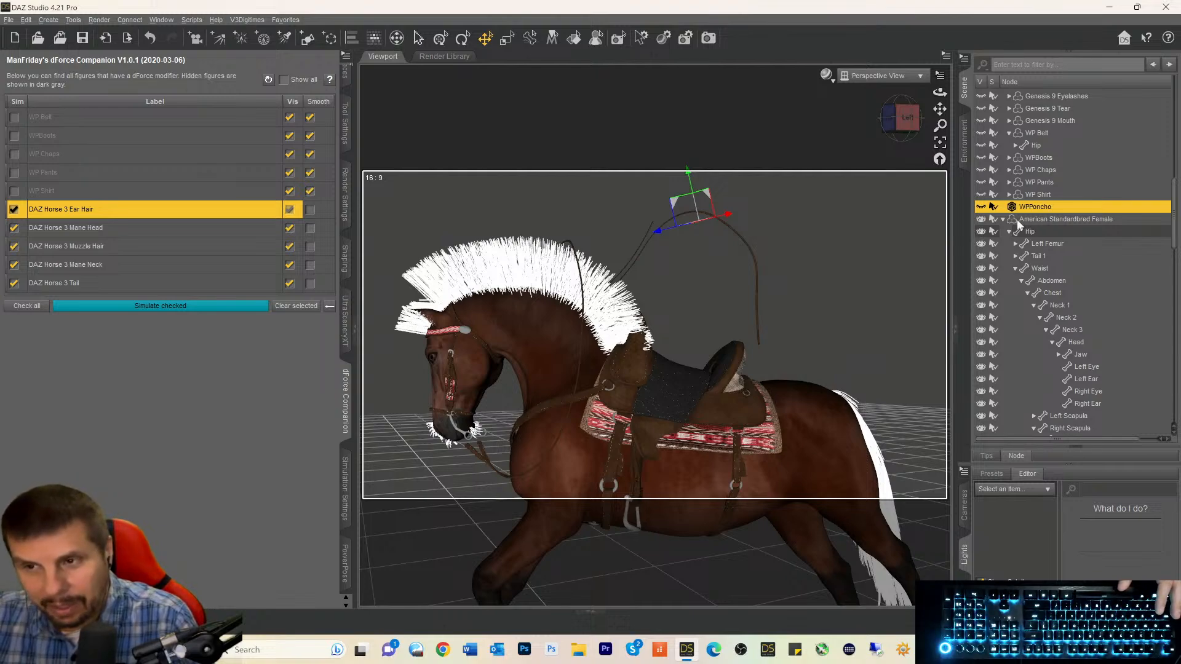
left_click(1014, 219)
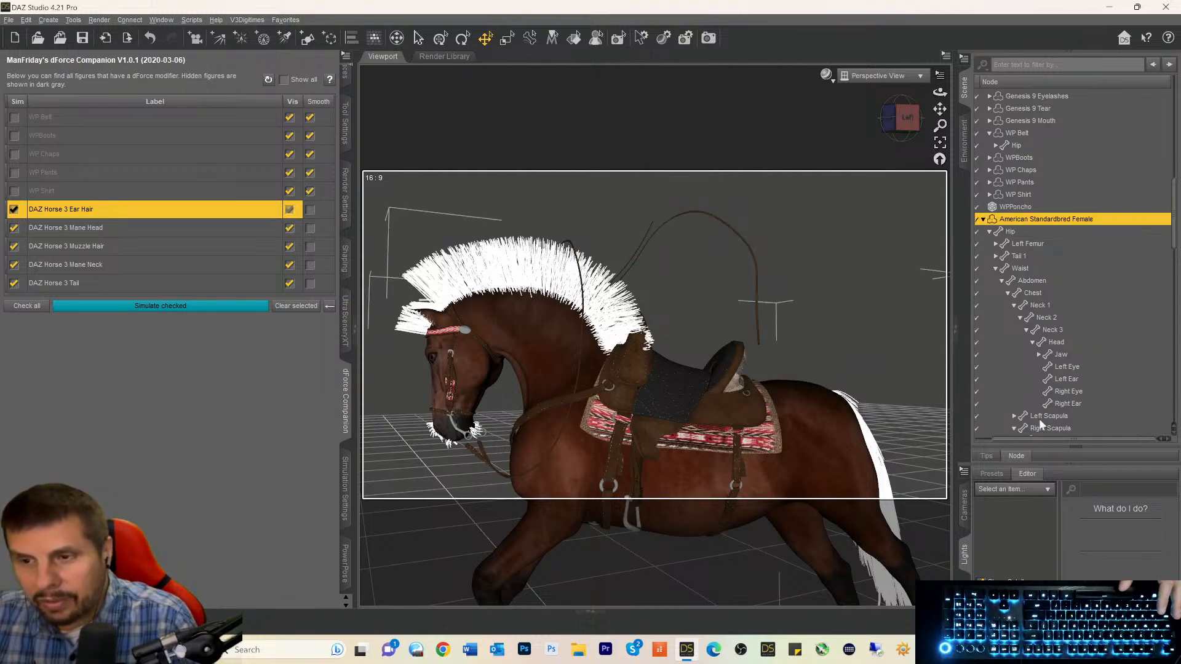
left_click_drag(1035, 440, 989, 439)
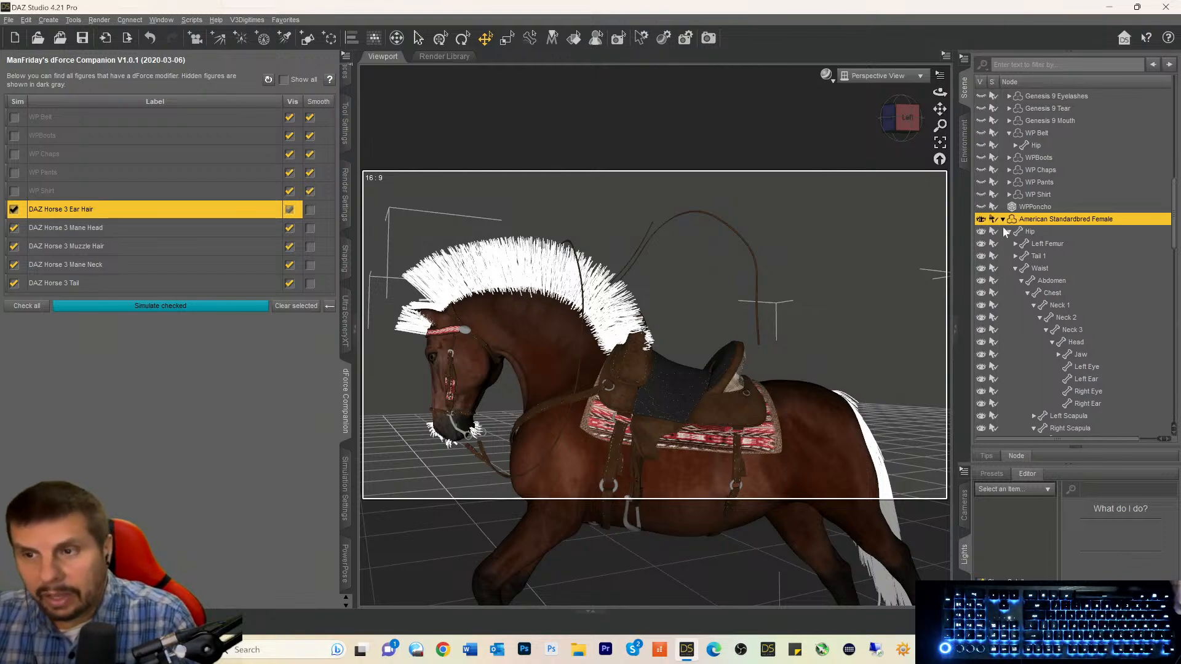
scroll(1058, 265, "down", 2)
scroll(1058, 271, "down", 6)
scroll(1054, 314, "down", 15)
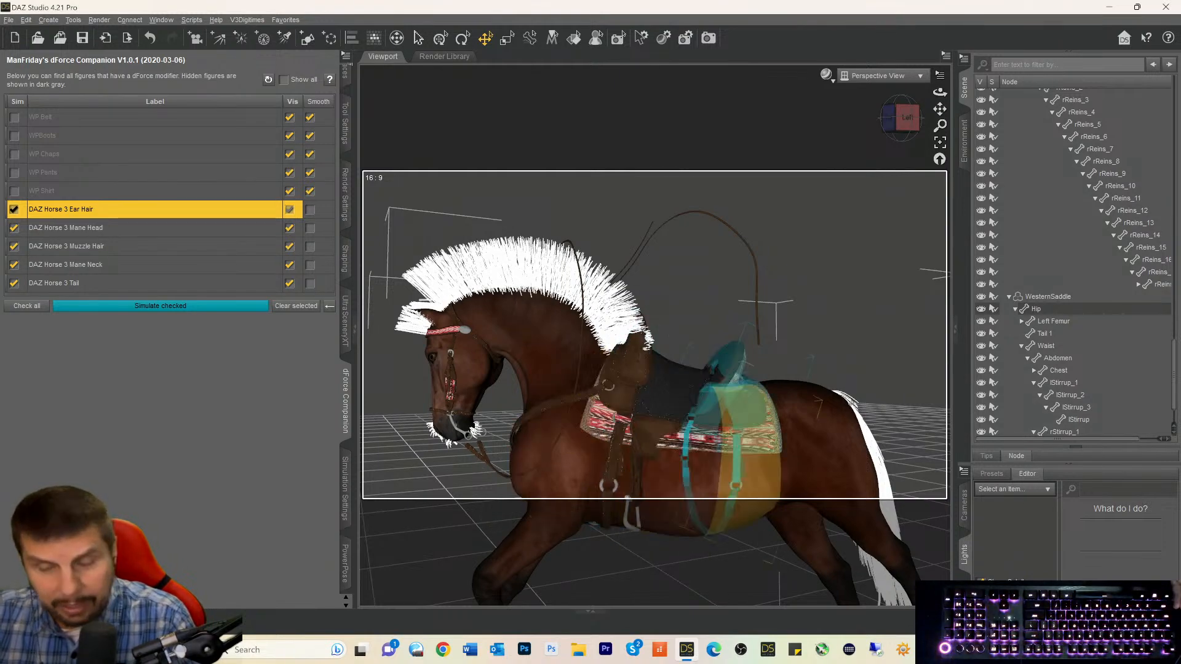
scroll(1024, 373, "down", 2)
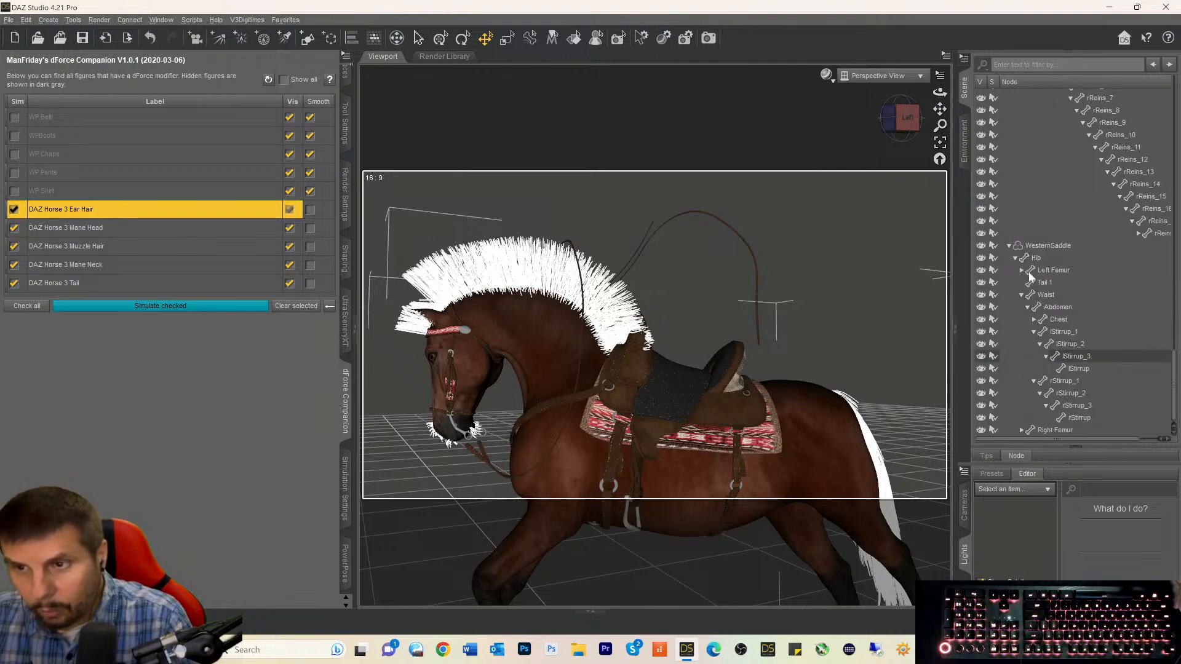
left_click(1021, 247)
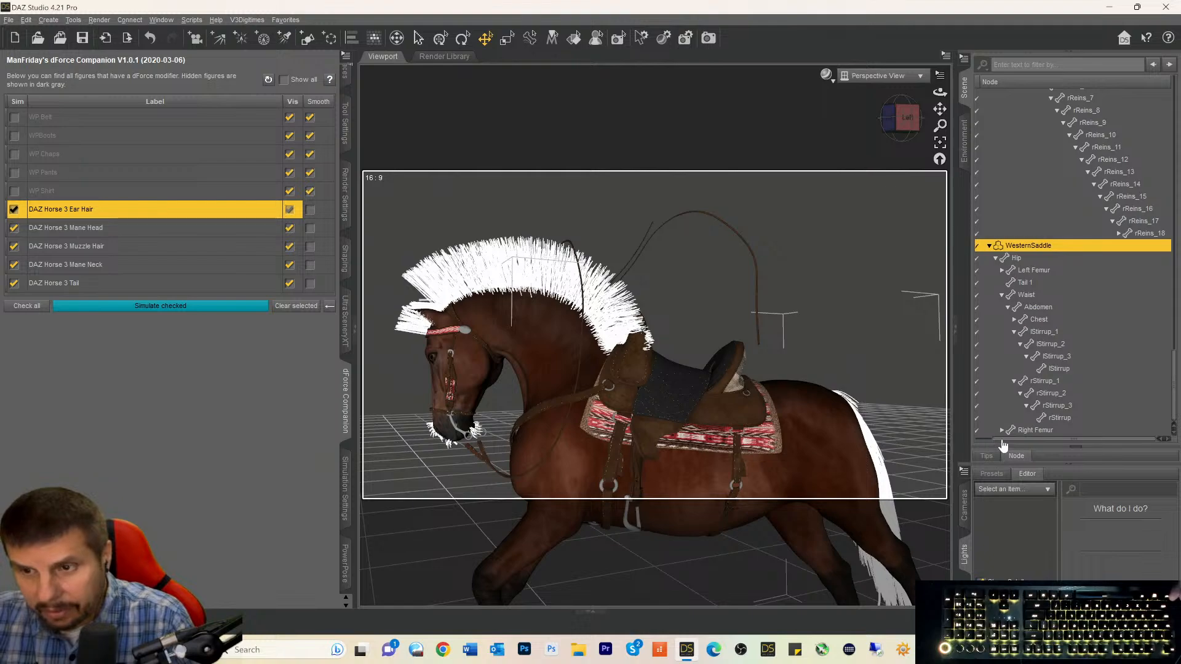
left_click_drag(1002, 441, 979, 441)
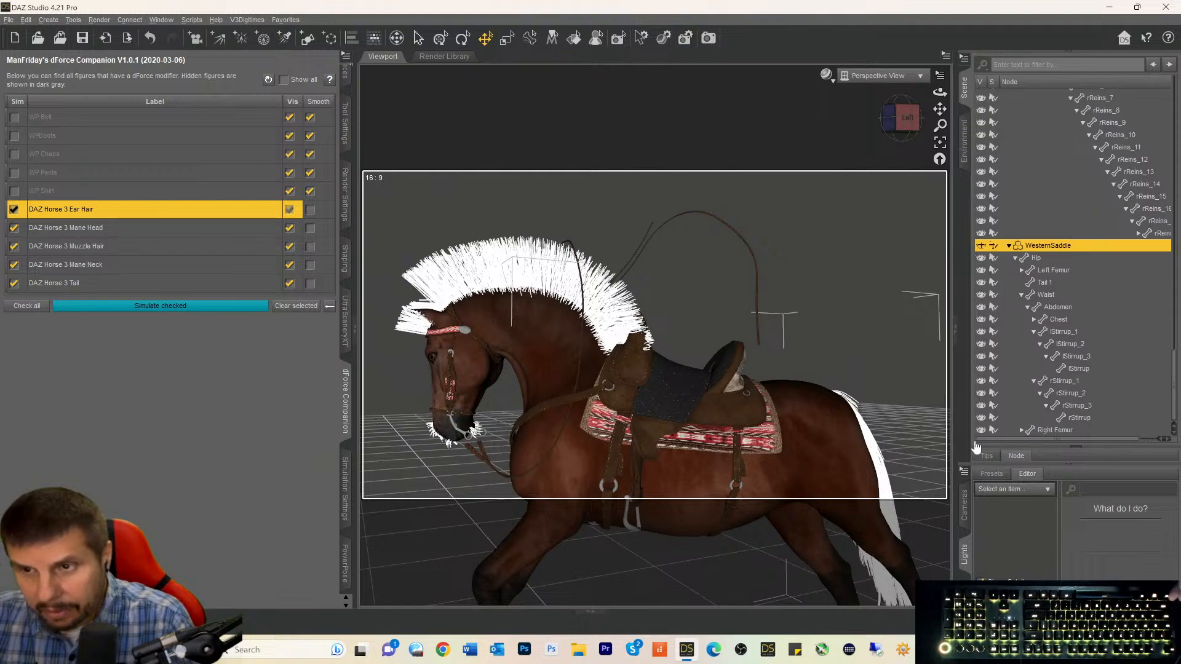
left_click(984, 246)
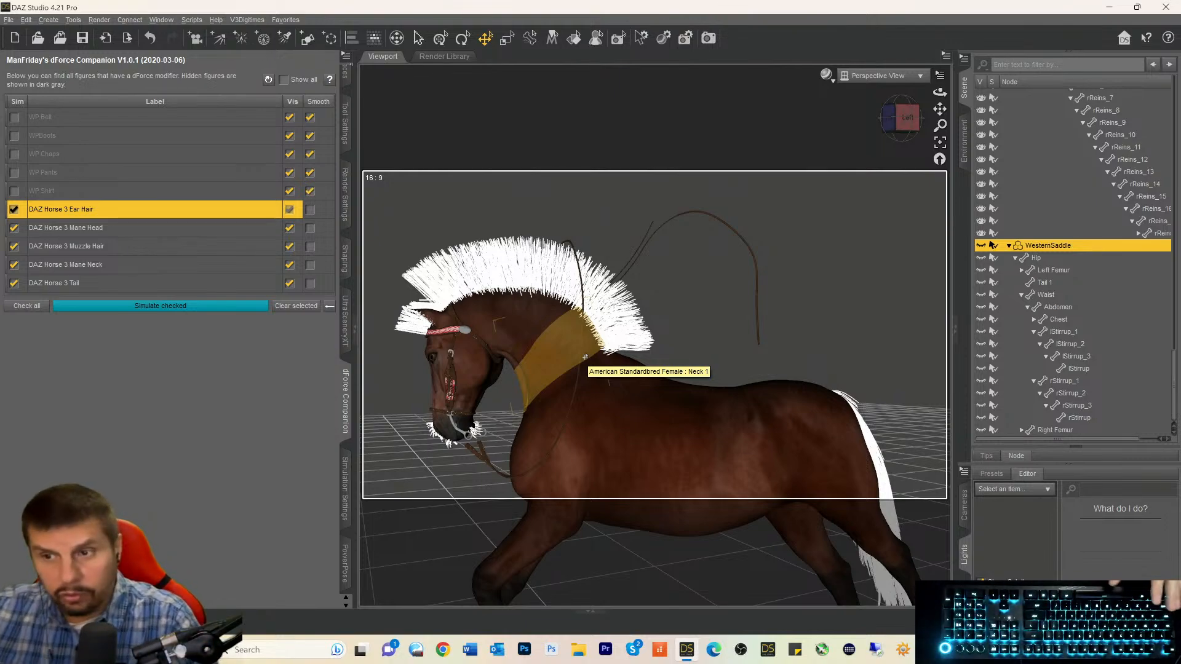
left_click(983, 246)
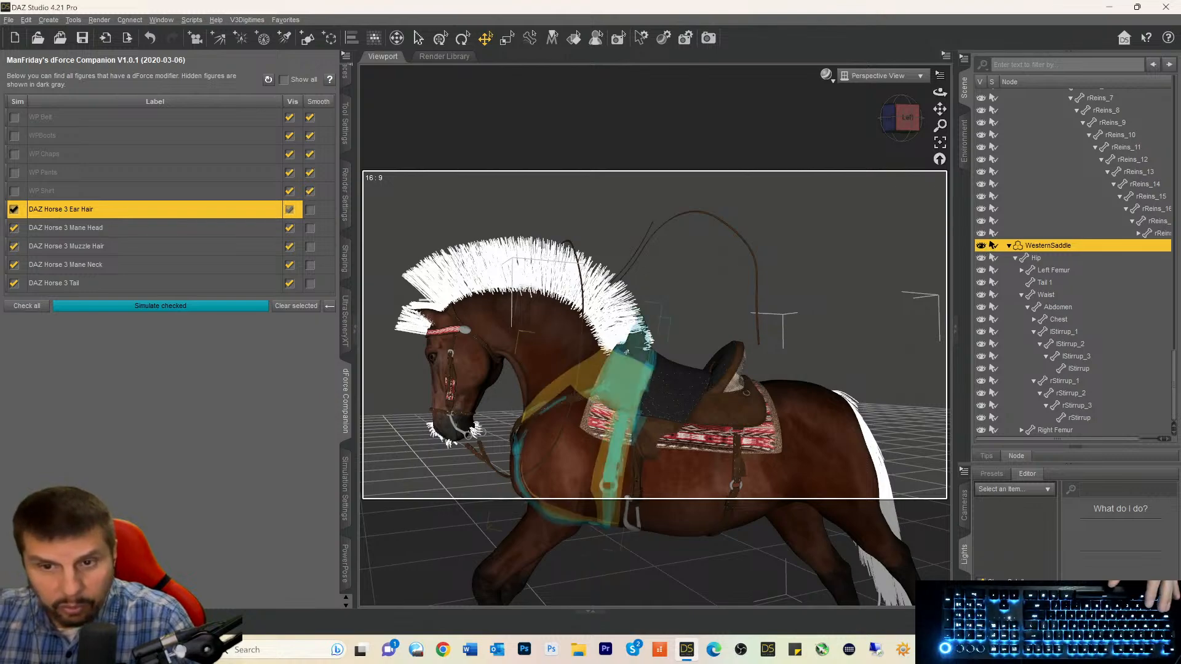
left_click(982, 246)
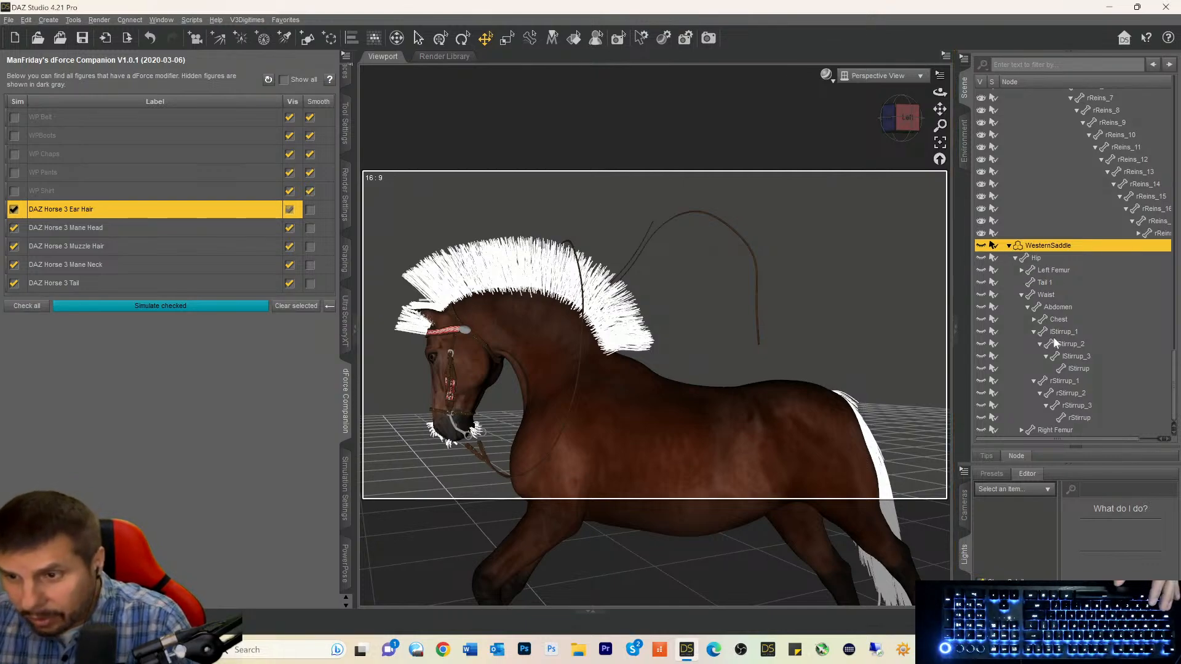
Find the WesternHalter's bit among the horse's nodes and toggle its visibility off and back on to see which part it controls.
scroll(1009, 332, "up", 4)
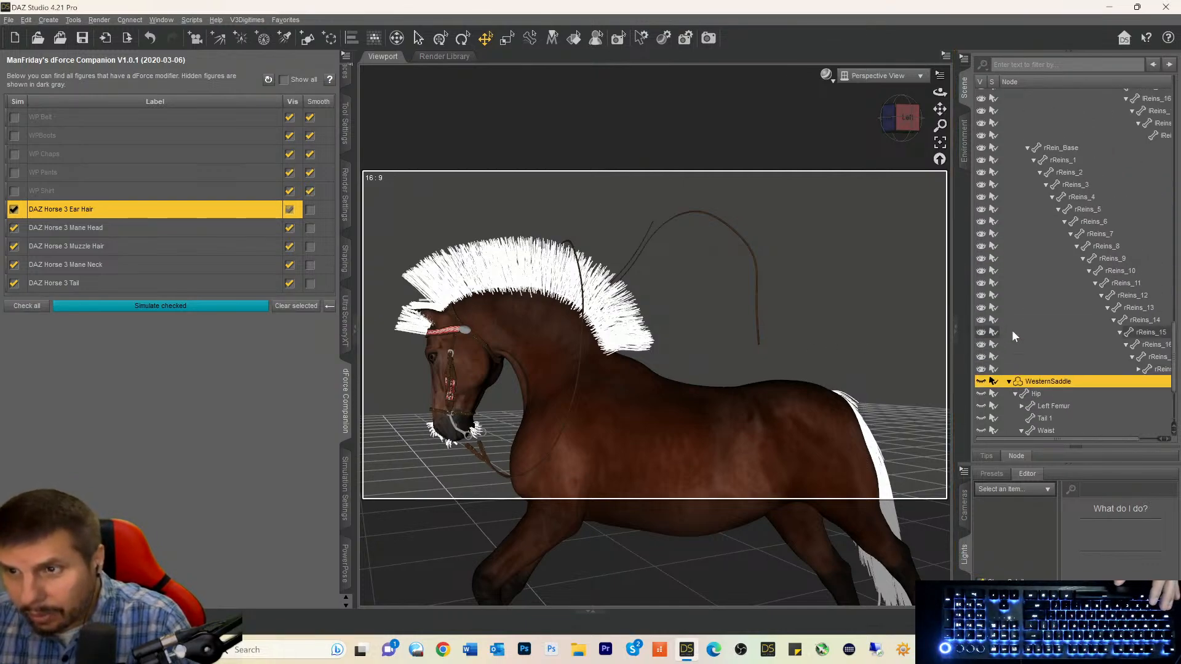
scroll(1012, 330, "up", 4)
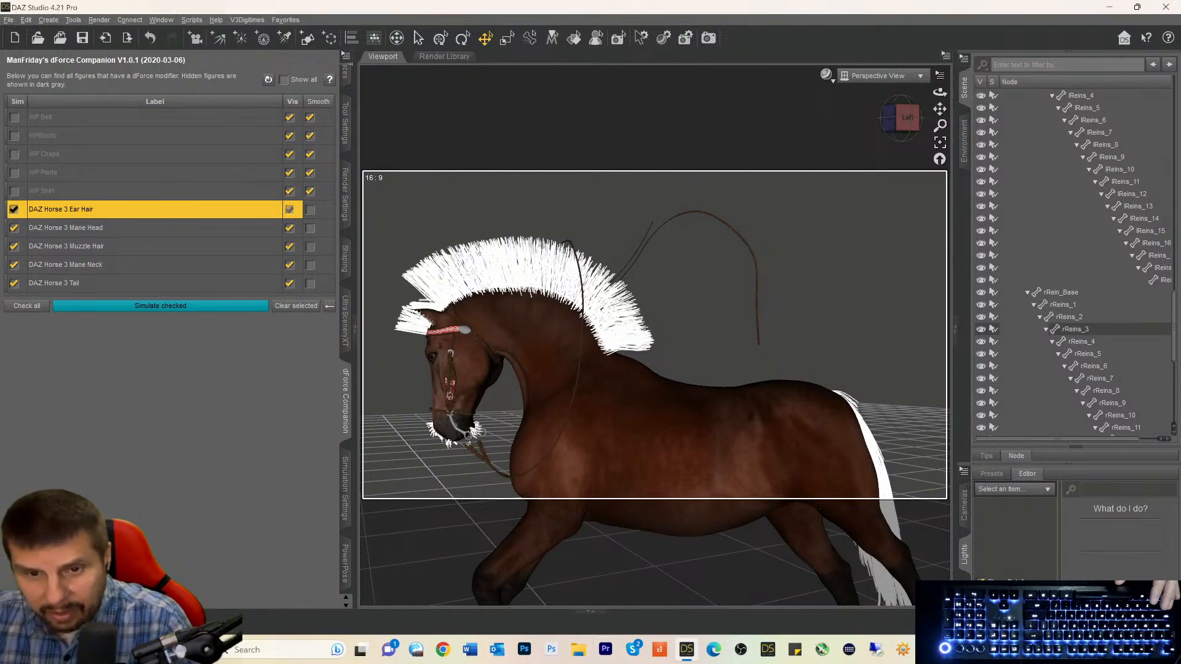
left_click(465, 426)
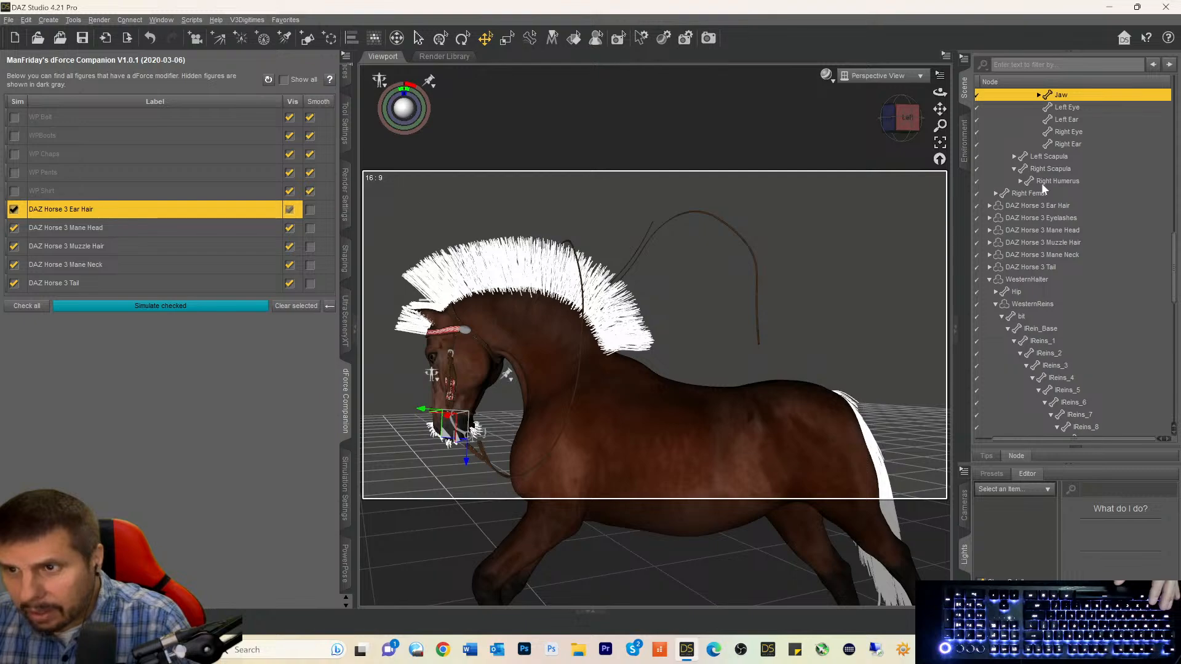
scroll(1050, 166, "up", 2)
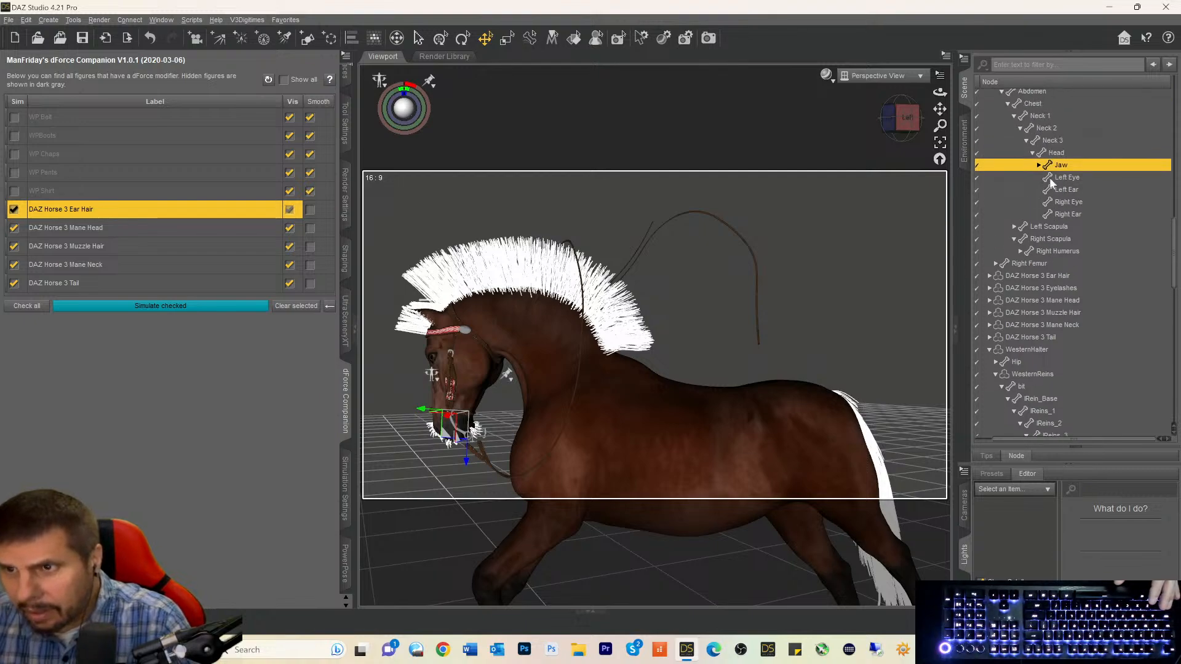
left_click(1039, 166)
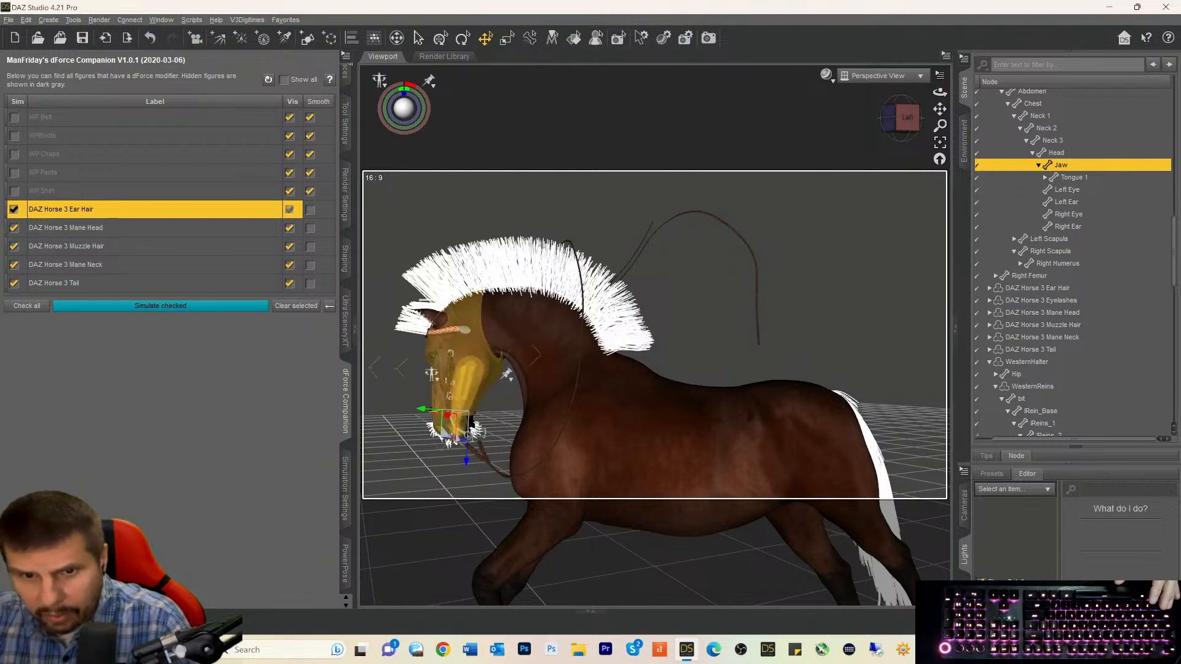
left_click(462, 434)
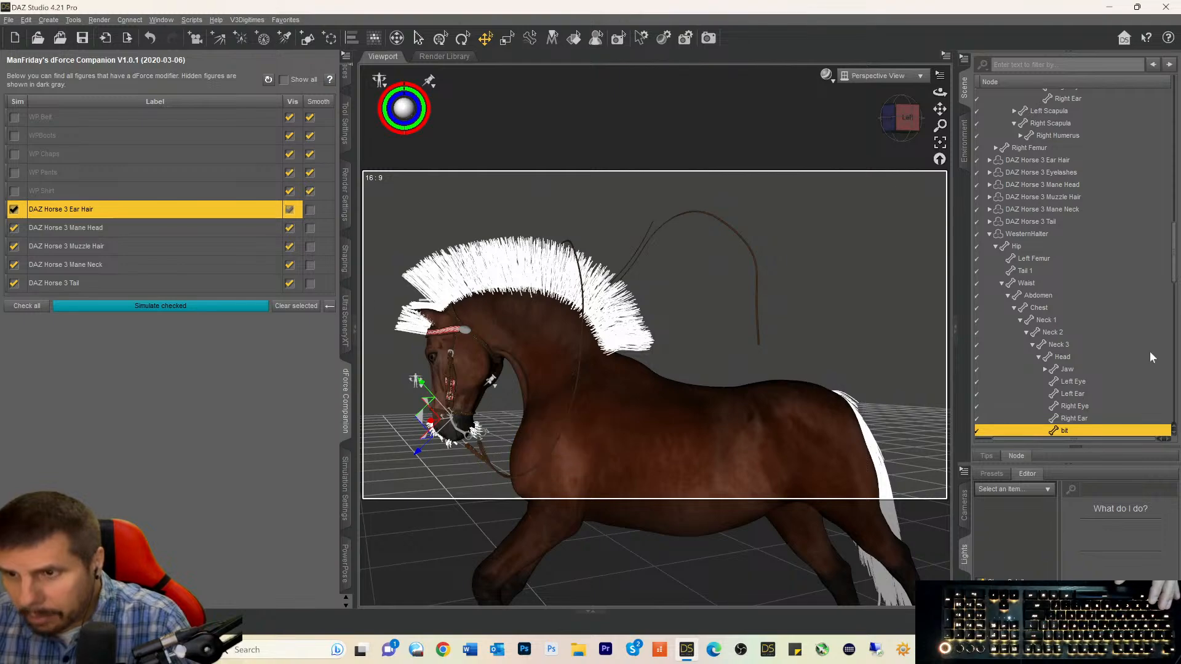
scroll(1150, 352, "down", 3)
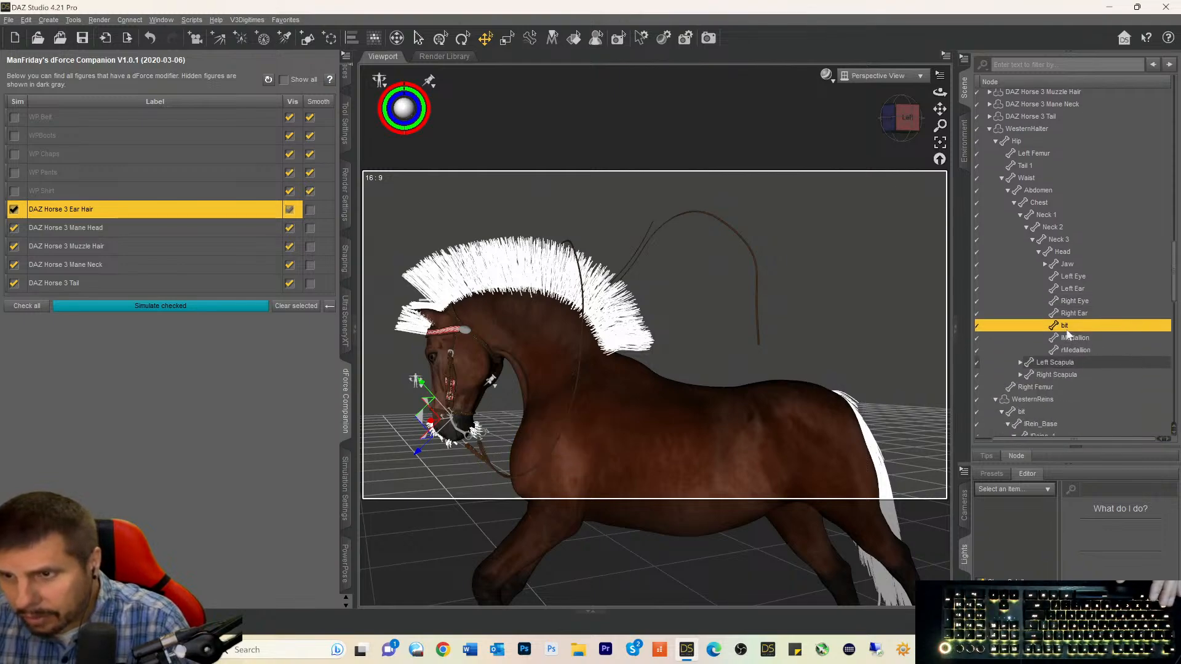
left_click_drag(1024, 439, 981, 451)
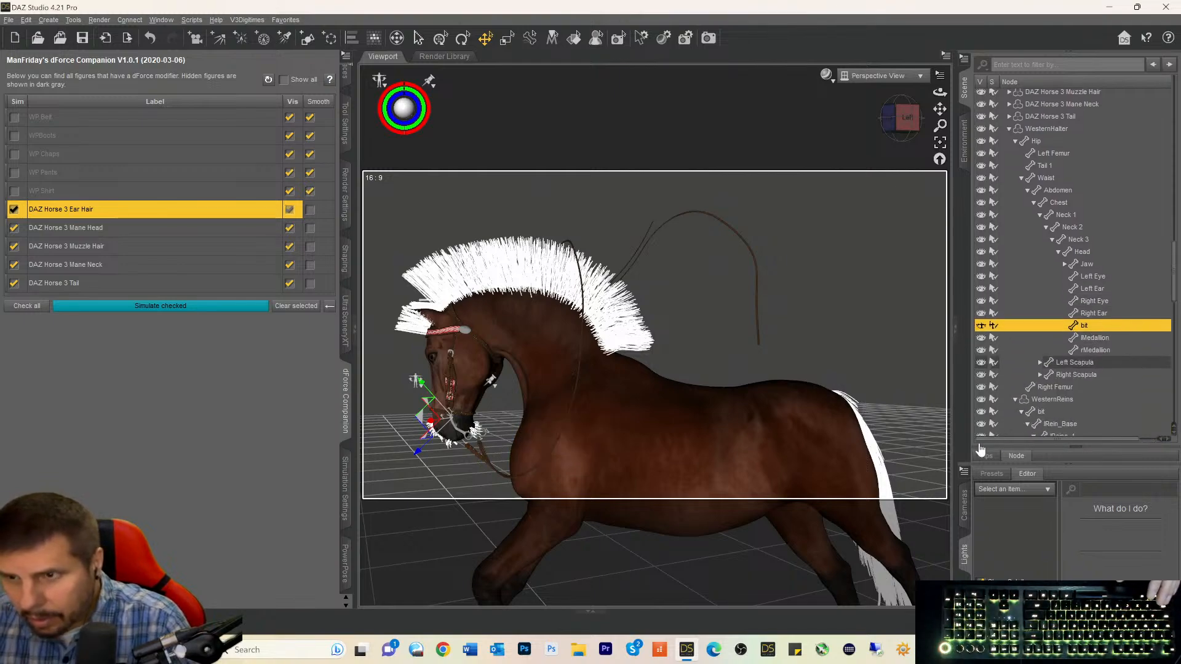
left_click(982, 326)
left_click(981, 326)
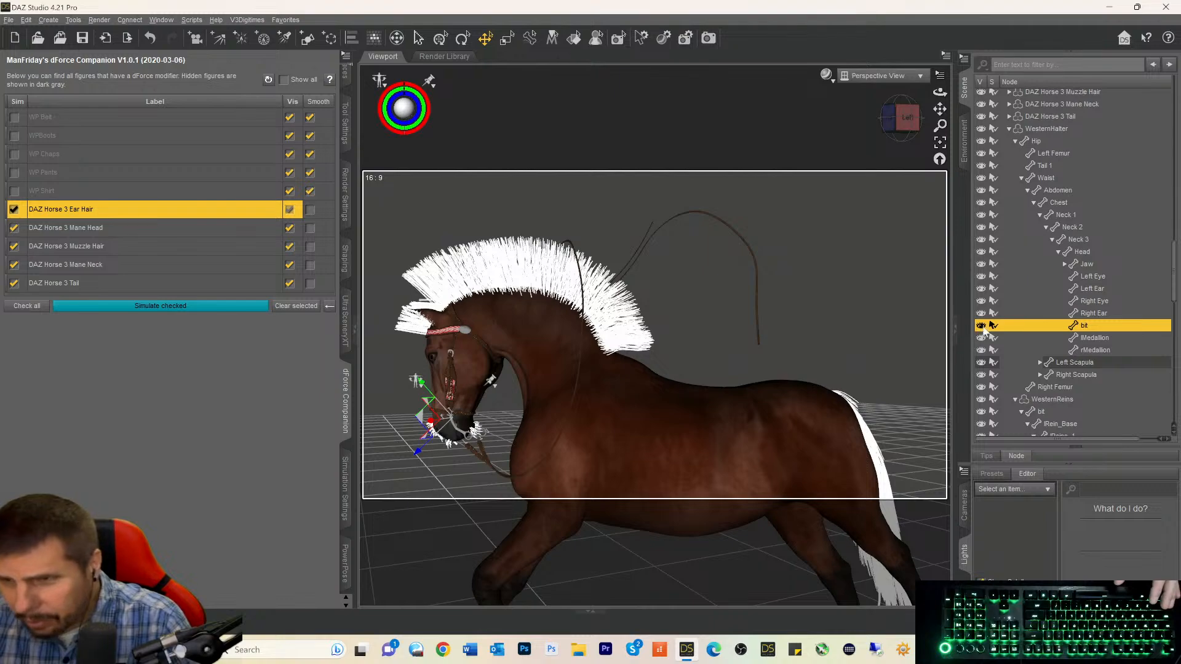
Select the WesternReins object from the rein in the scene and hide it.
left_click(576, 389)
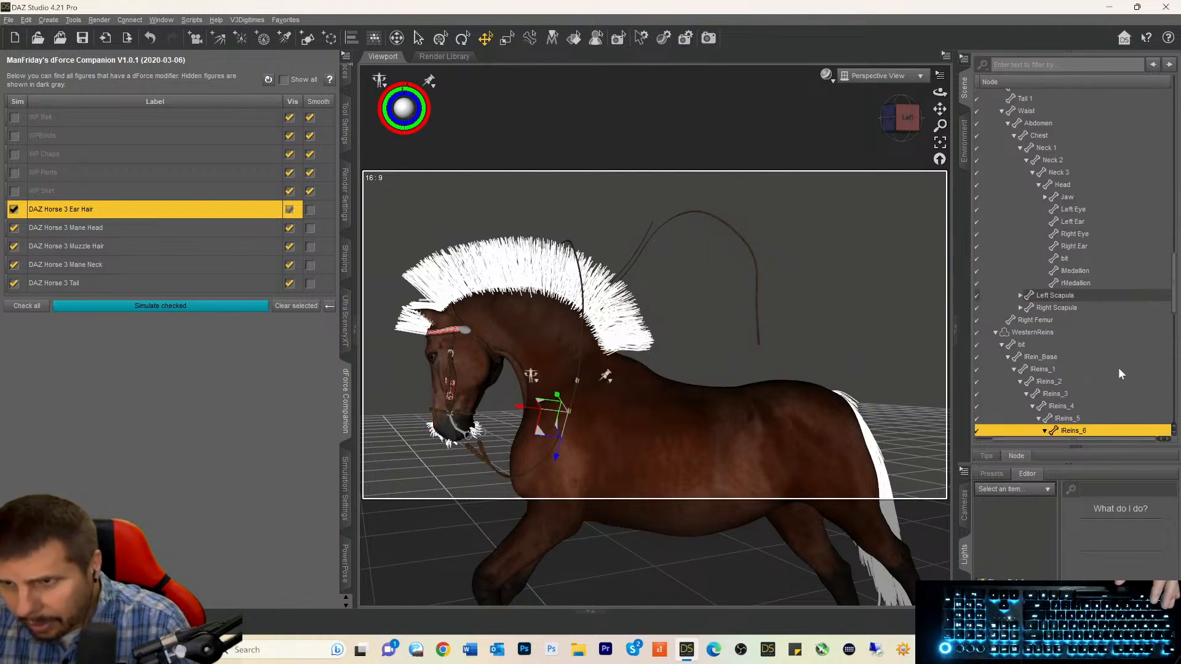
left_click(1034, 332)
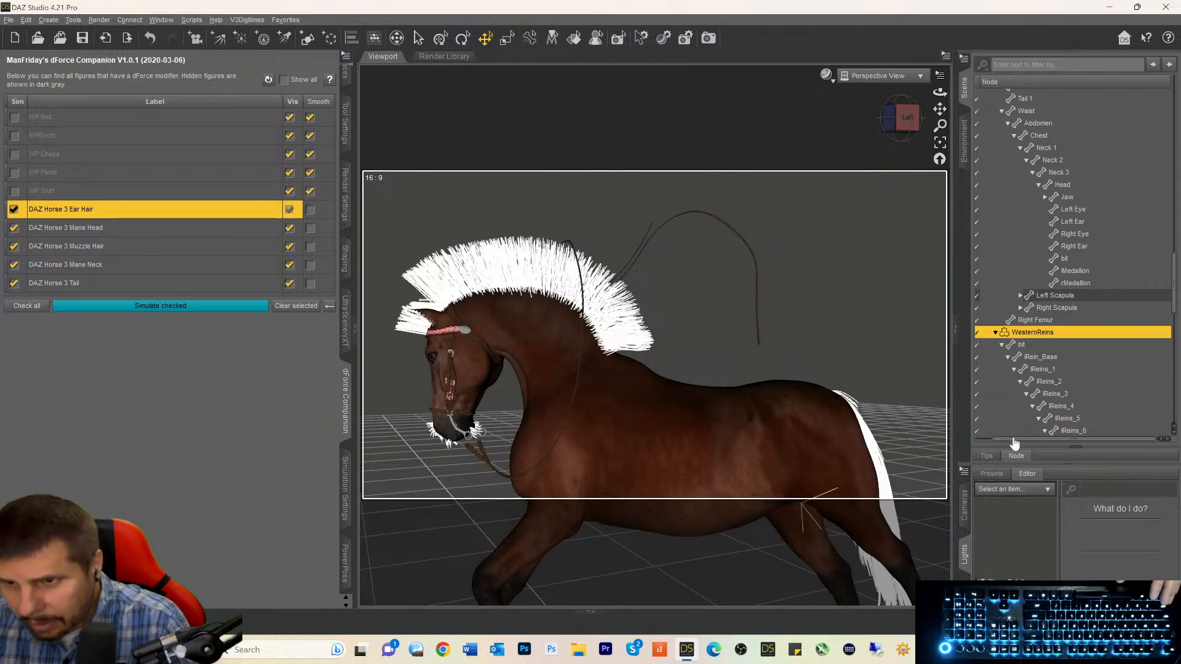
left_click_drag(1013, 439, 990, 440)
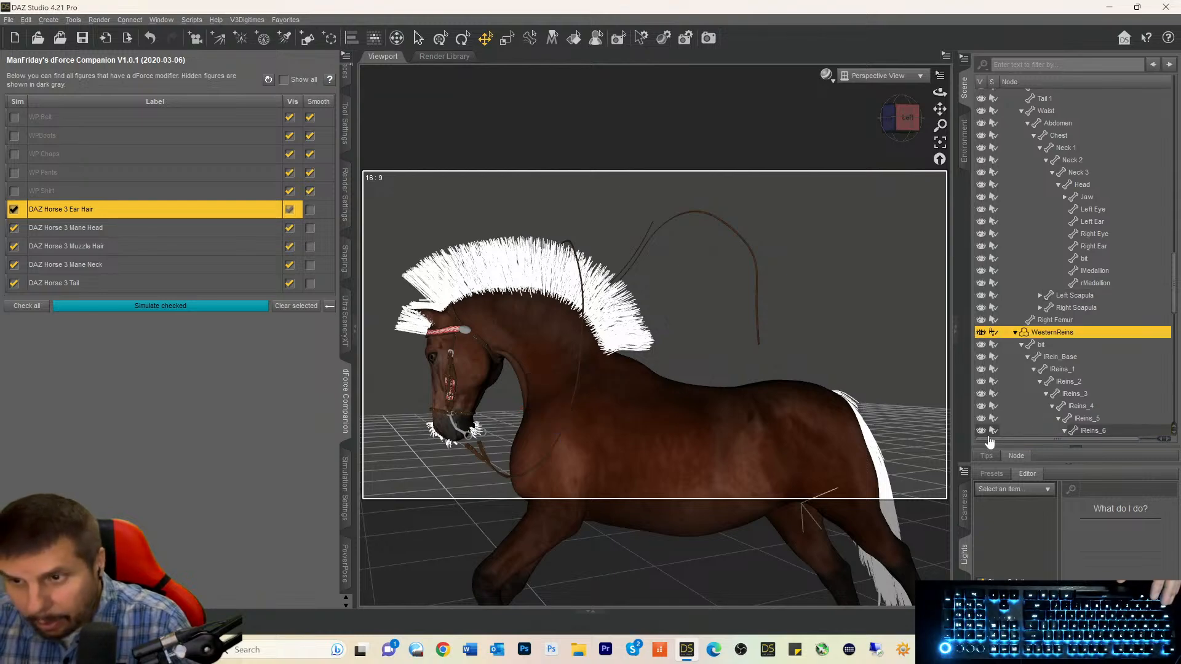
left_click(980, 333)
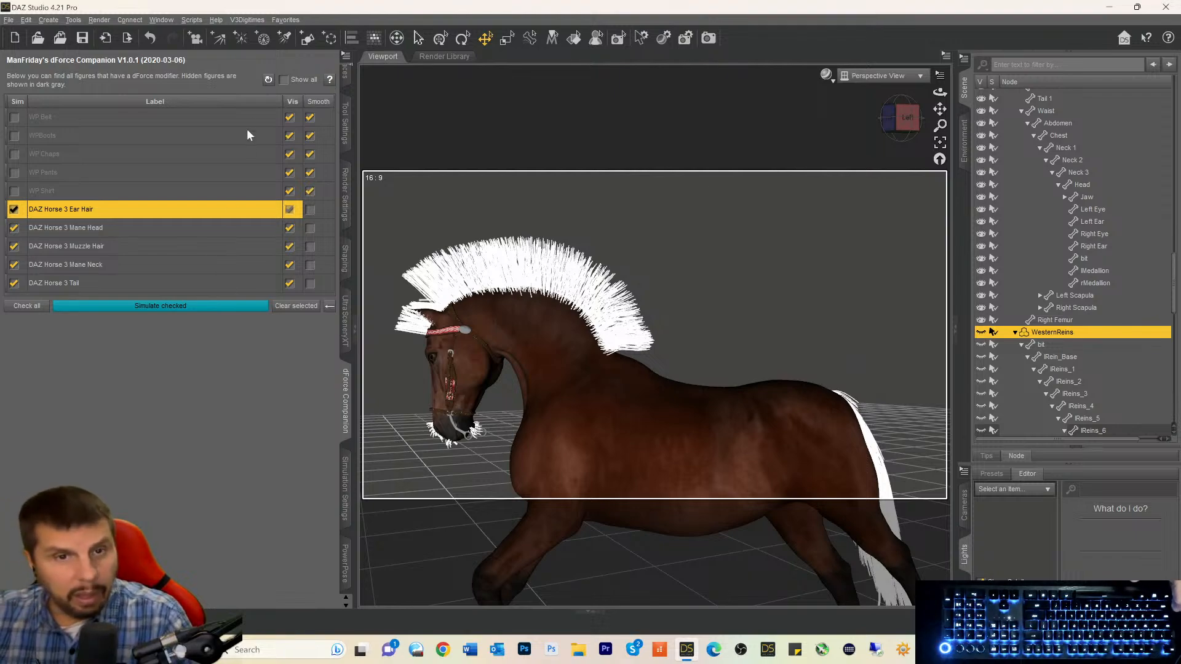
Disable Vis for the WP belt, boots, chaps, pants and shirt so the rider's clothing is excluded from the hair simulation.
left_click(289, 117)
left_click(289, 135)
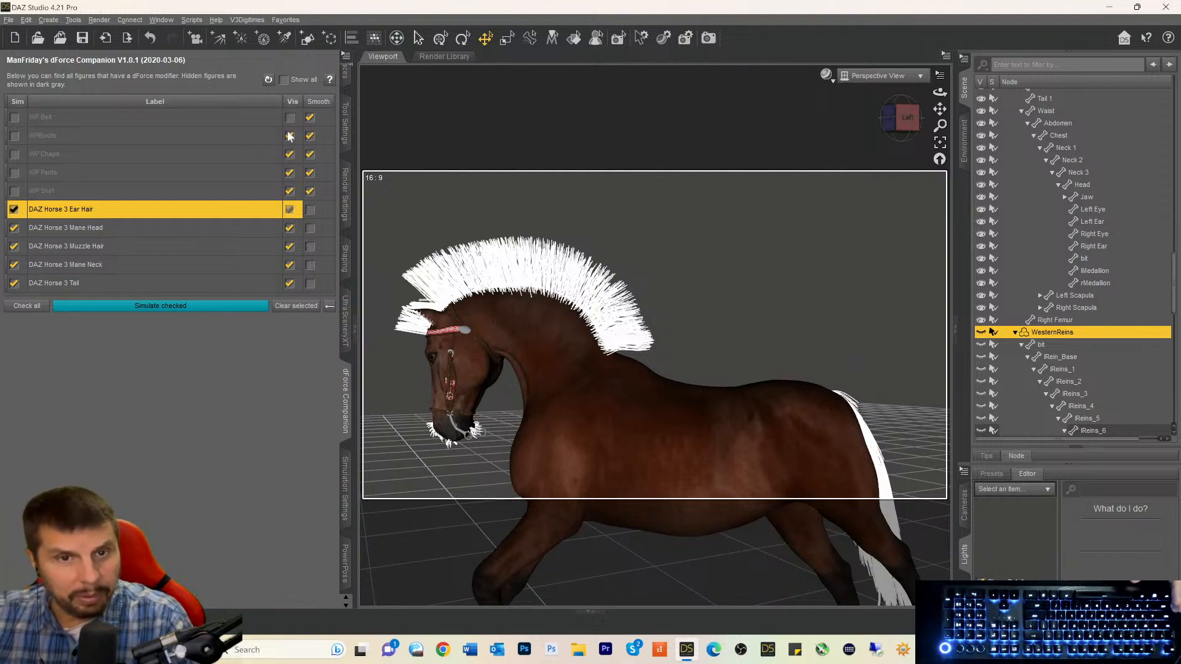
left_click(289, 153)
left_click(289, 154)
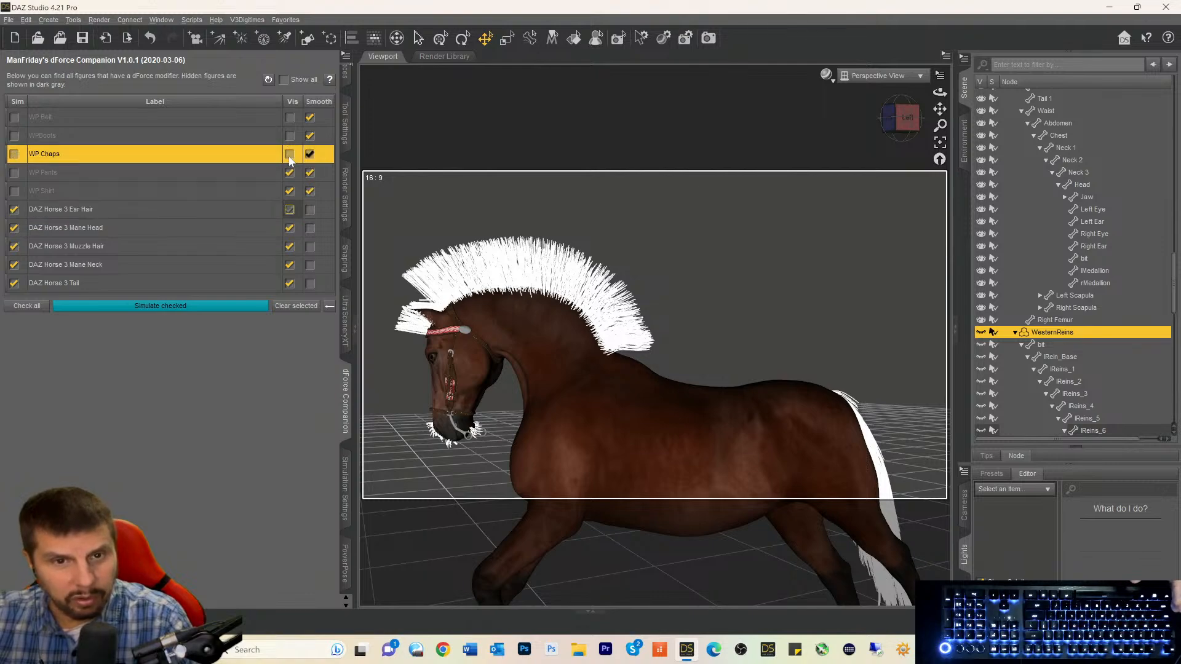
left_click(290, 172)
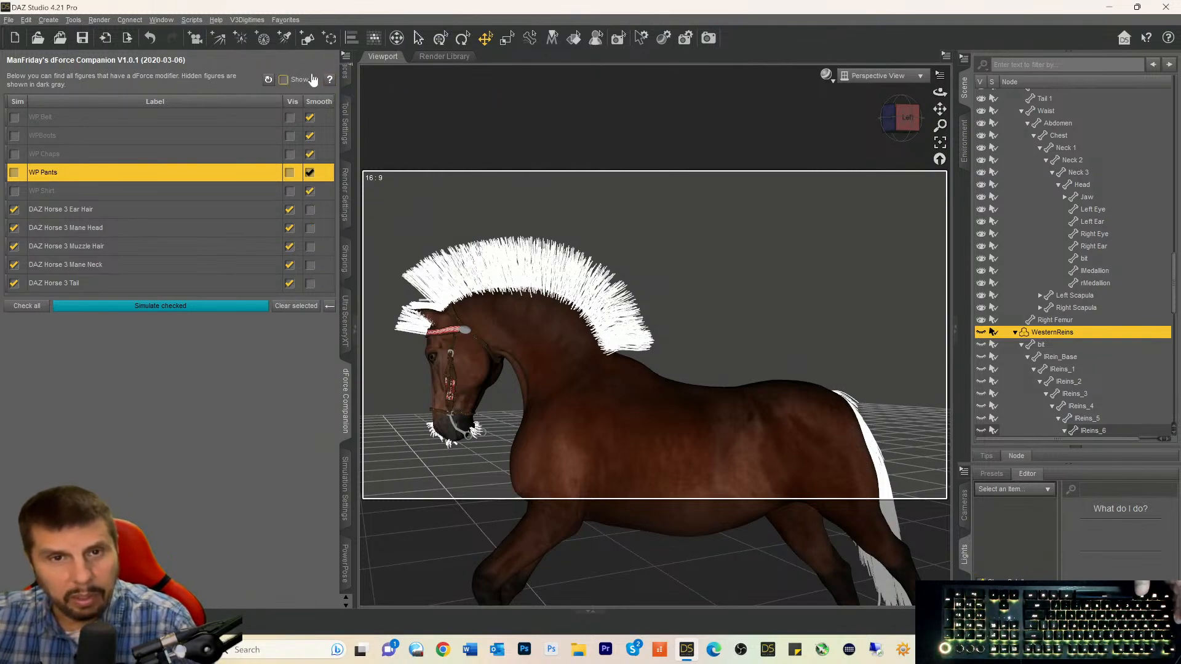
Simulate the horse's hair with dForce on the current frame and check how the mane falls.
left_click(346, 474)
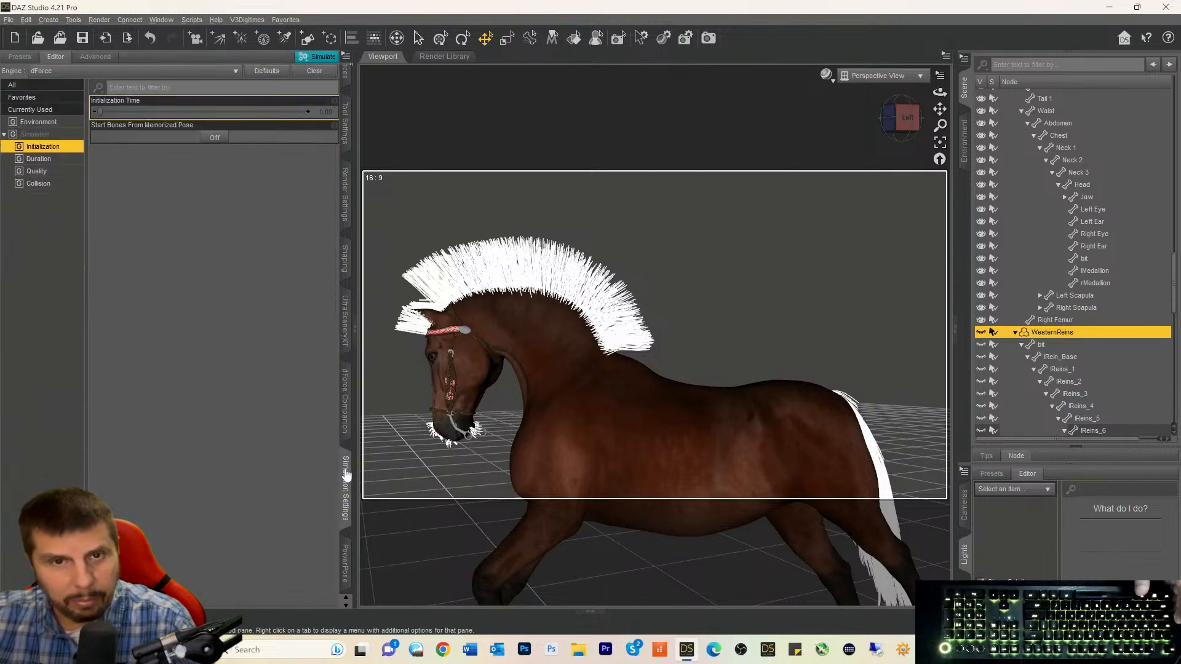
left_click(315, 62)
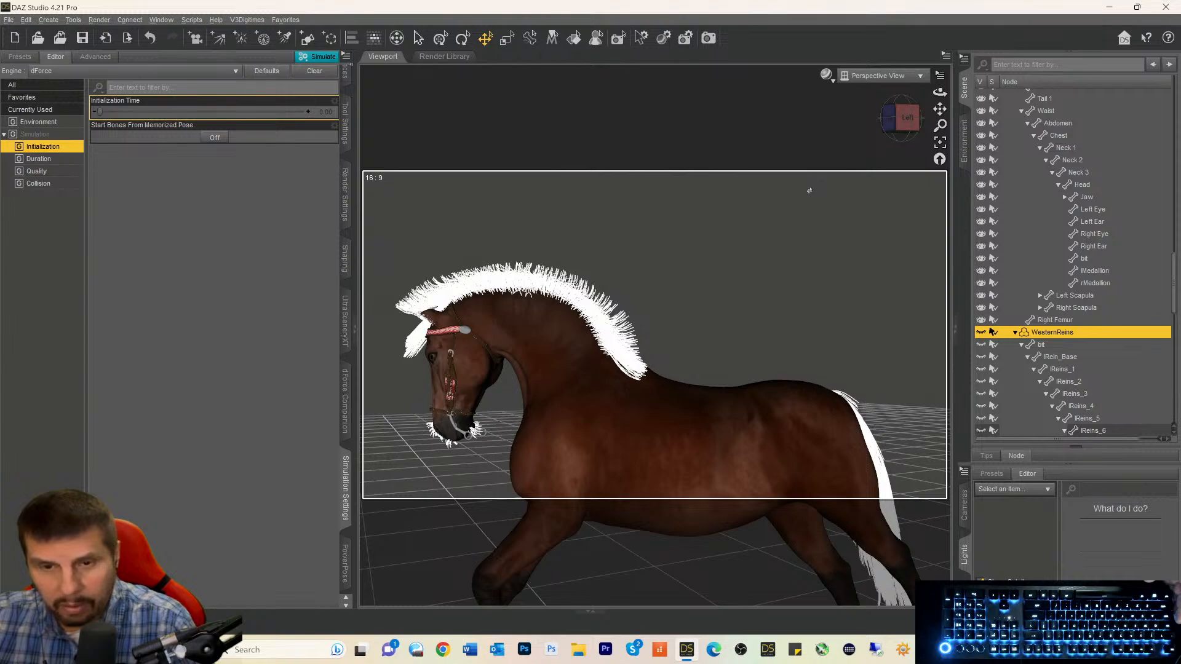
mouse_move(898, 117)
left_mouse_down()
mouse_move(818, 265)
mouse_move(583, 574)
mouse_move(553, 569)
mouse_move(640, 554)
mouse_move(913, 117)
left_mouse_up()
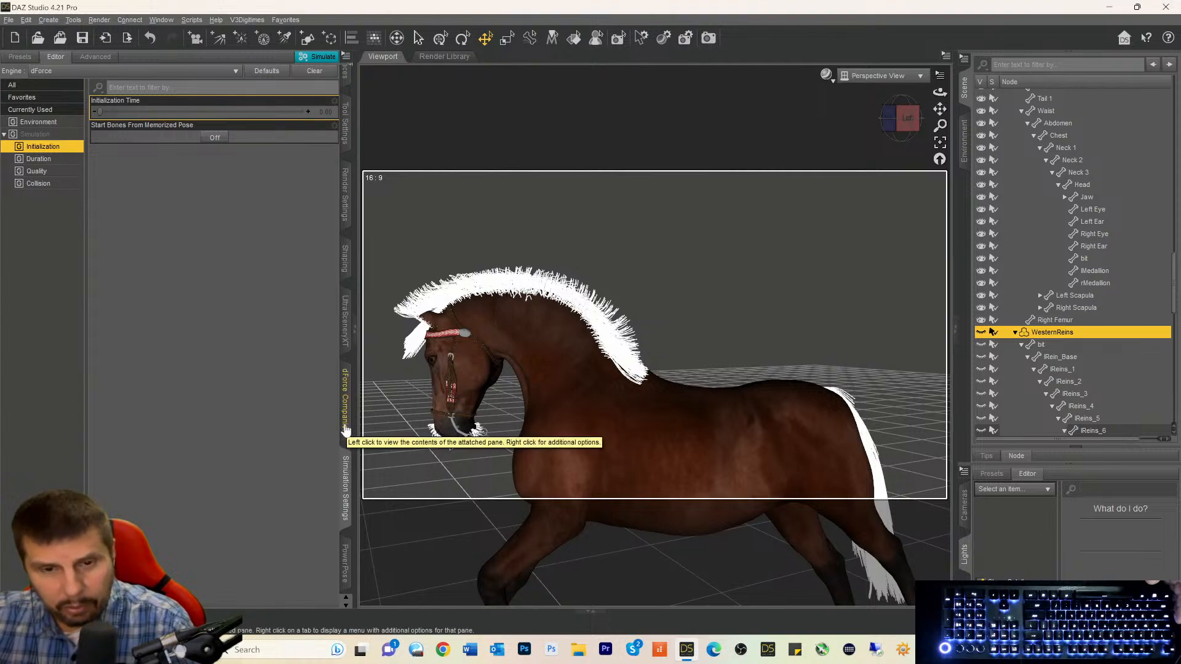
left_click(319, 57)
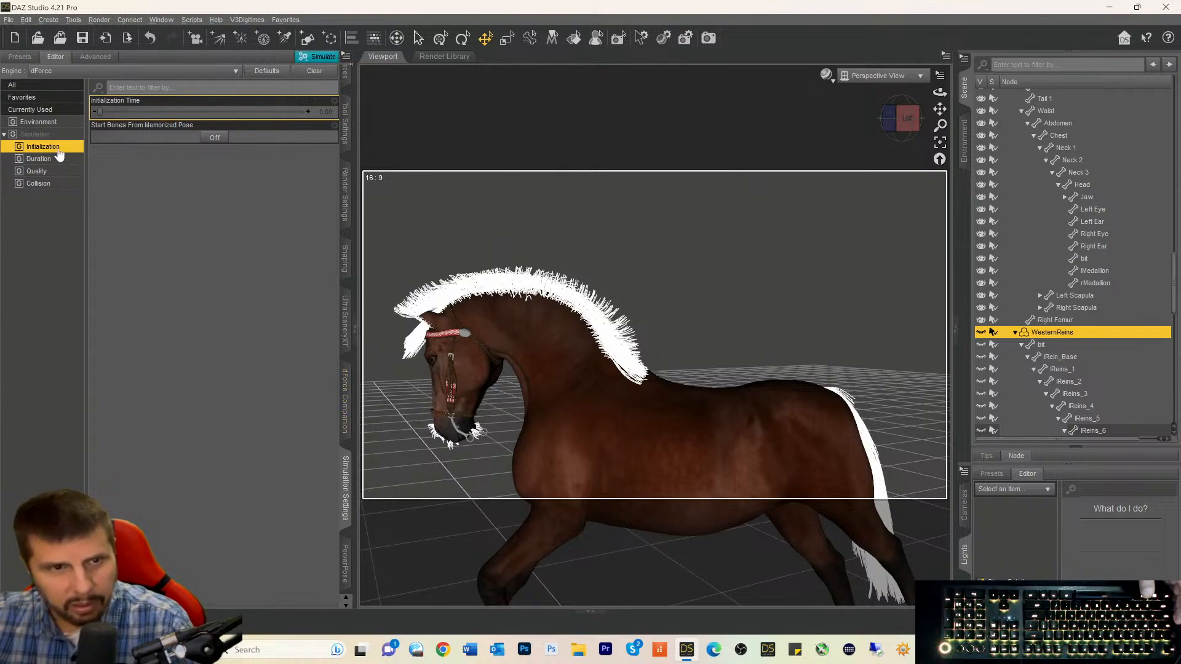
Display all dForce Simulation settings and open the timeline below the viewport at a reduced height.
left_click(35, 135)
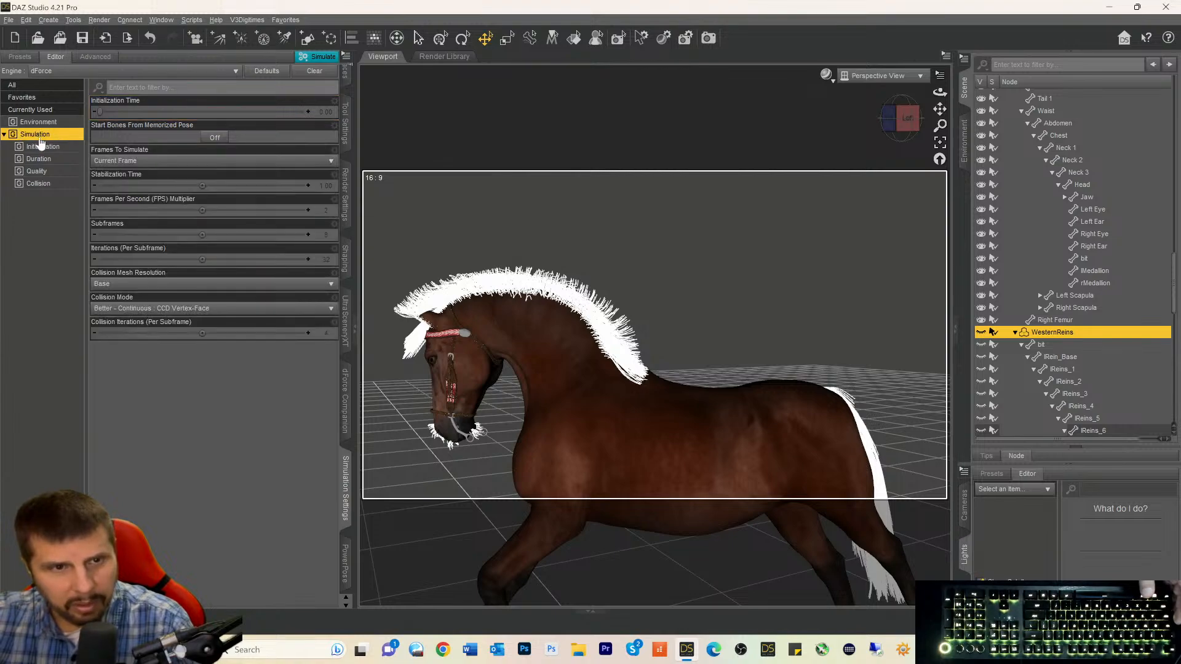
left_click_drag(129, 611, 142, 366)
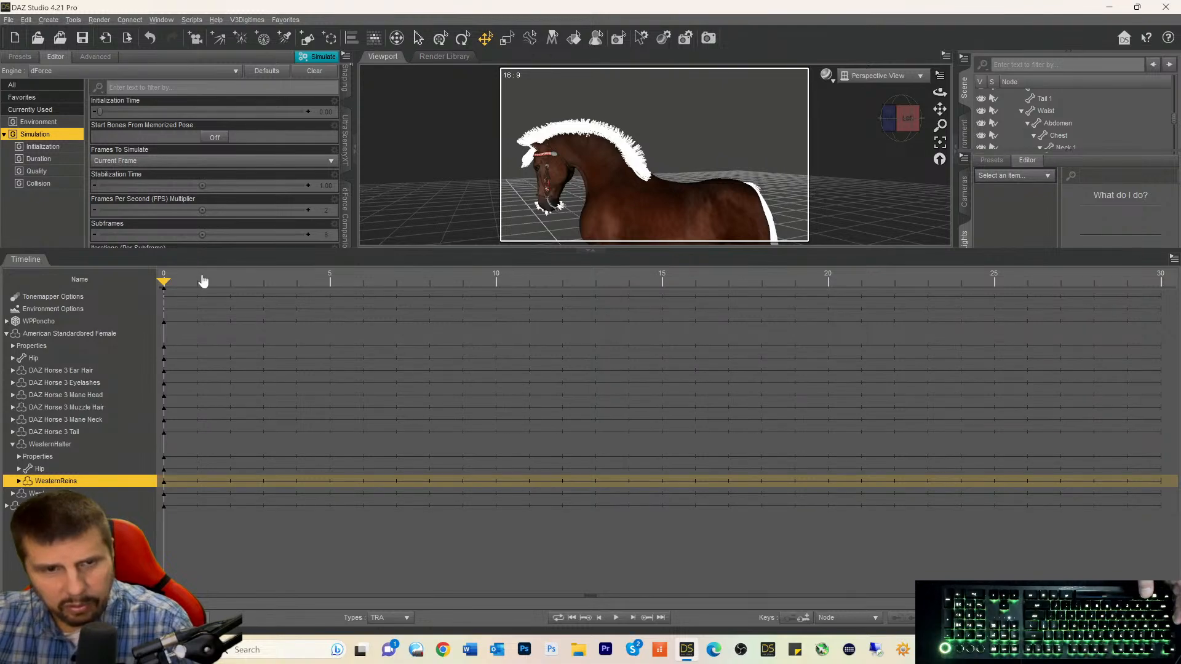
left_click_drag(213, 251, 193, 377)
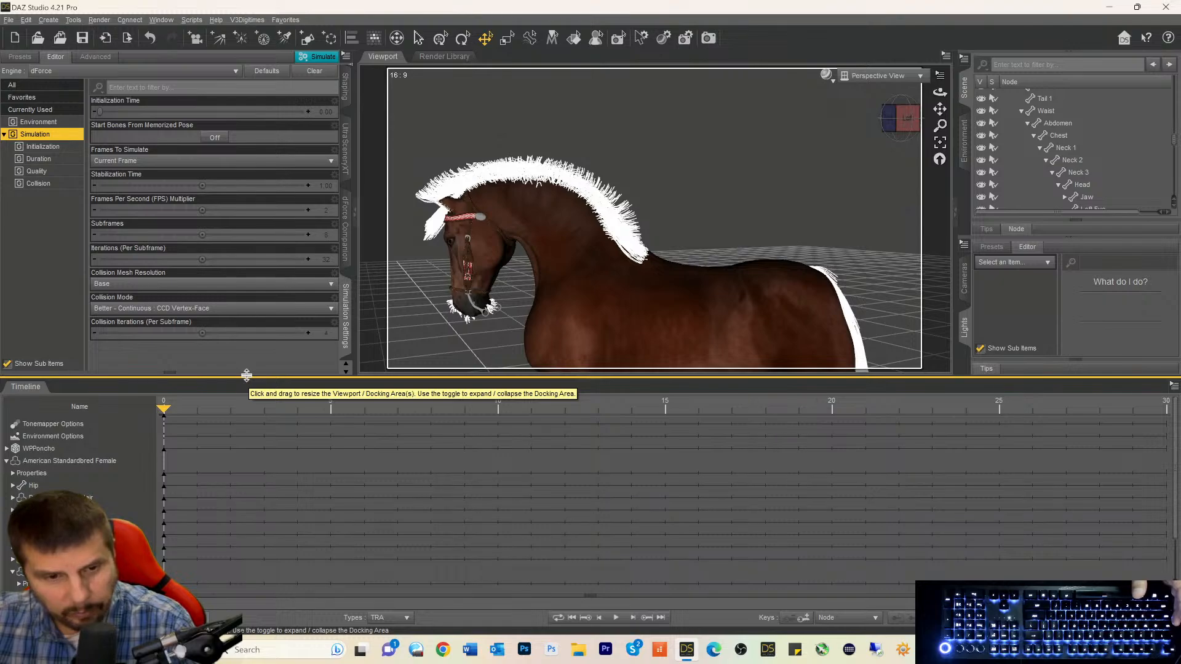
left_click_drag(247, 375, 245, 496)
Set the timeline to 50 frames and simulate the hair with Frames To Simulate set to Animated (Use Timeline Play Range).
mouse_move(907, 121)
left_mouse_down()
mouse_move(818, 308)
mouse_move(581, 487)
mouse_move(738, 384)
mouse_move(846, 252)
mouse_move(908, 117)
mouse_move(892, 126)
mouse_move(910, 116)
mouse_move(893, 119)
mouse_move(906, 124)
left_mouse_up()
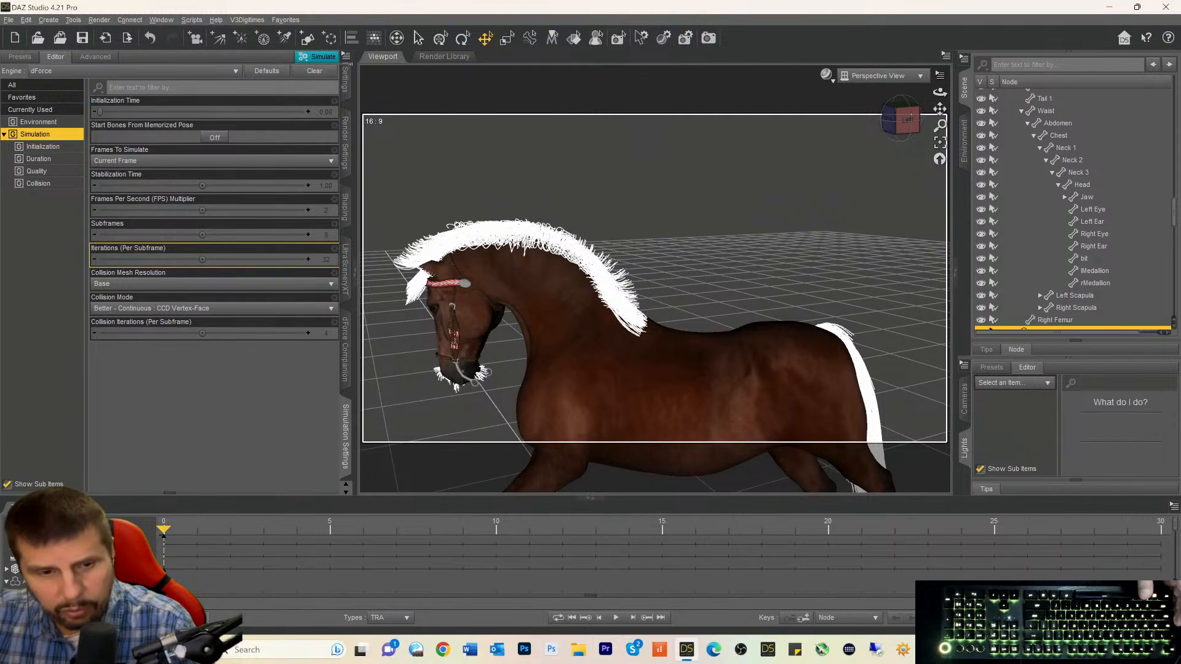
type("50")
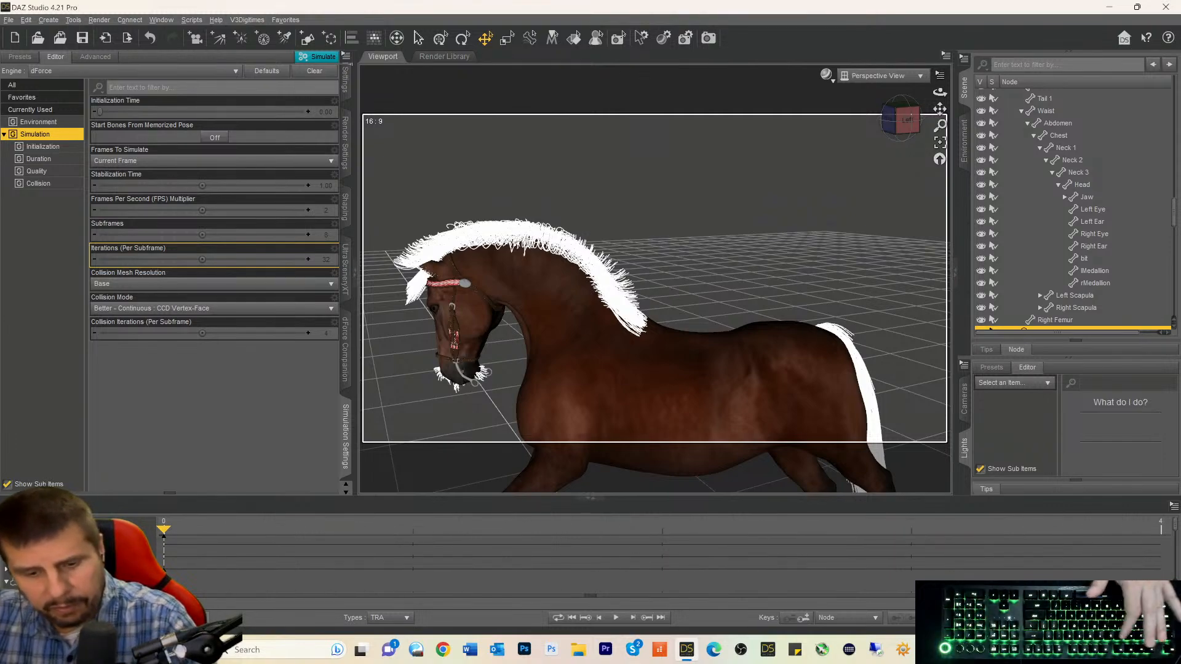
key("Return")
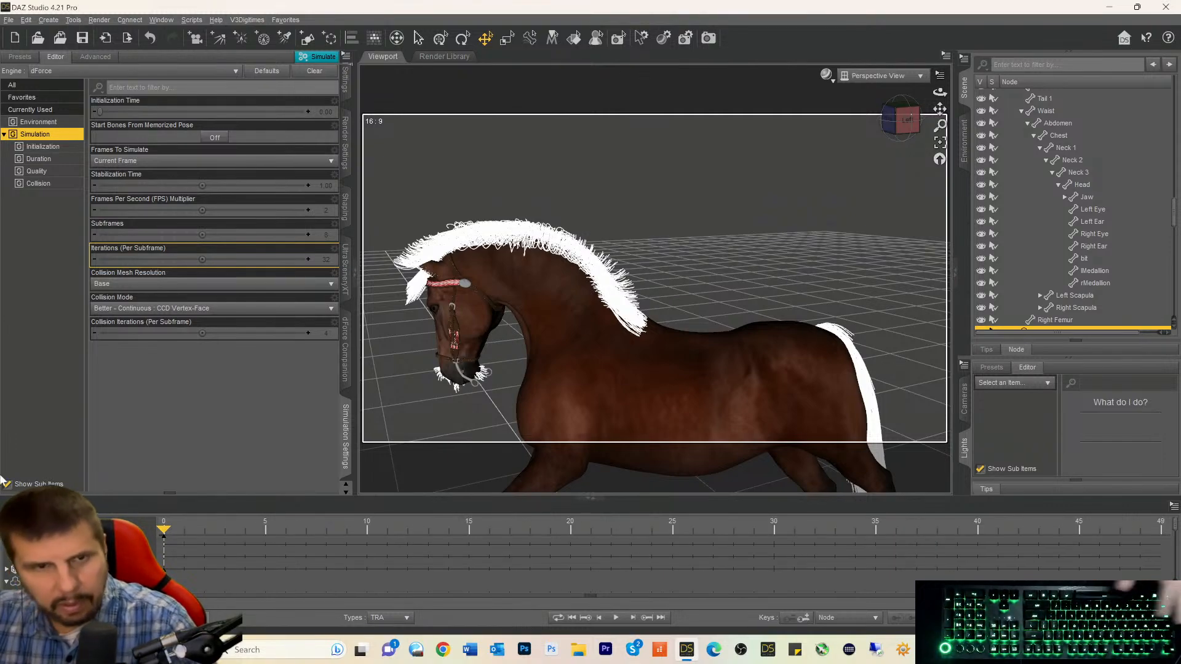
left_click(127, 160)
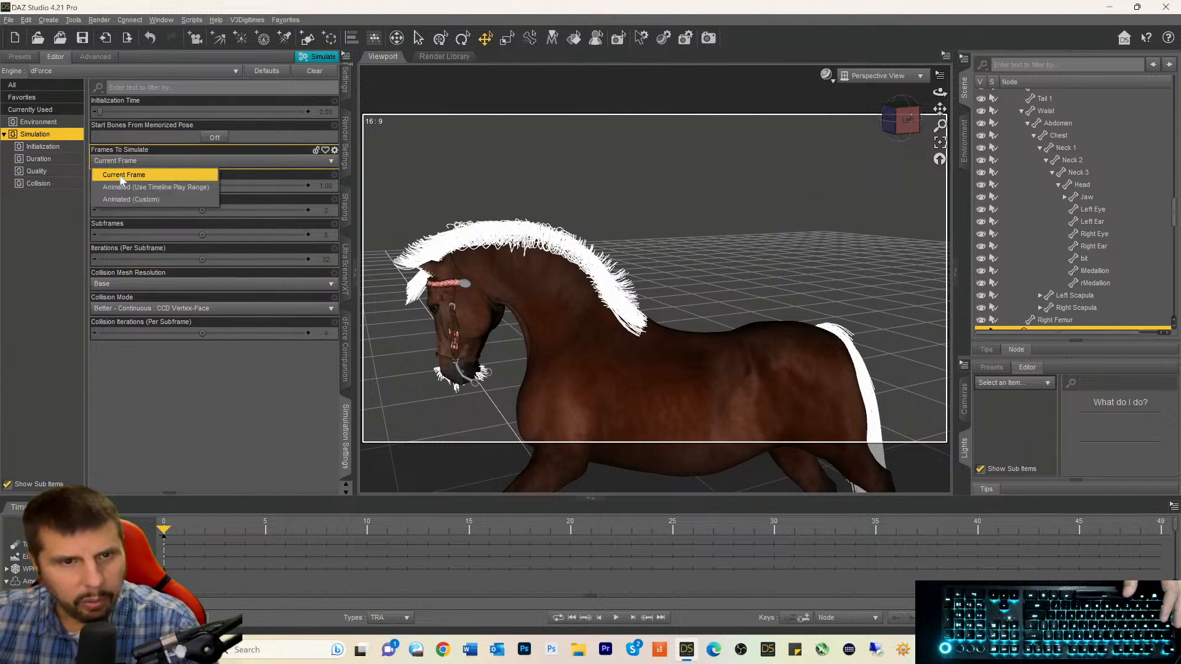
left_click(141, 184)
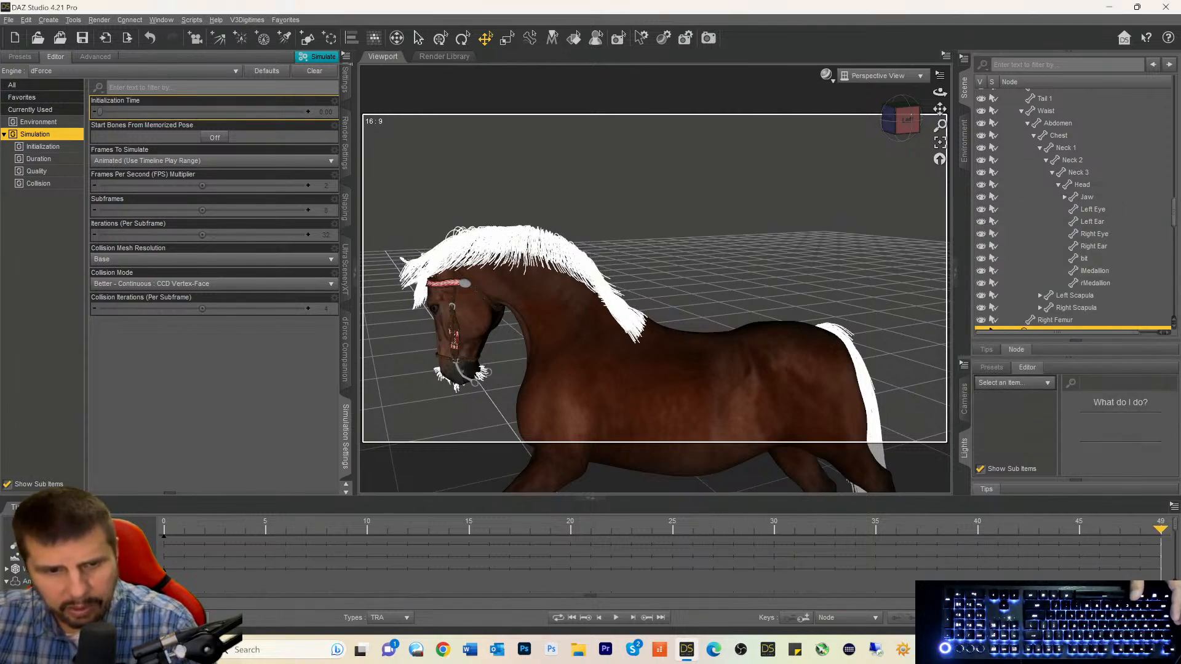
Extend the timeline to 150 frames, simulate the hair again and inspect the draped mane from the front and sides.
type("15")
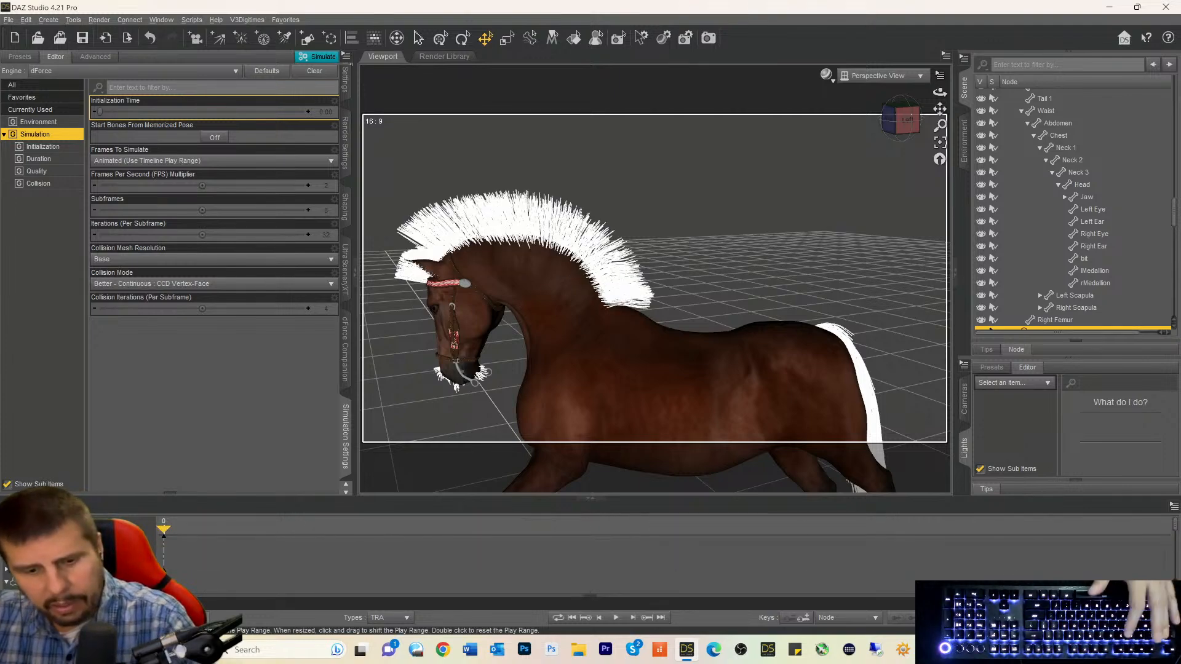
type("0")
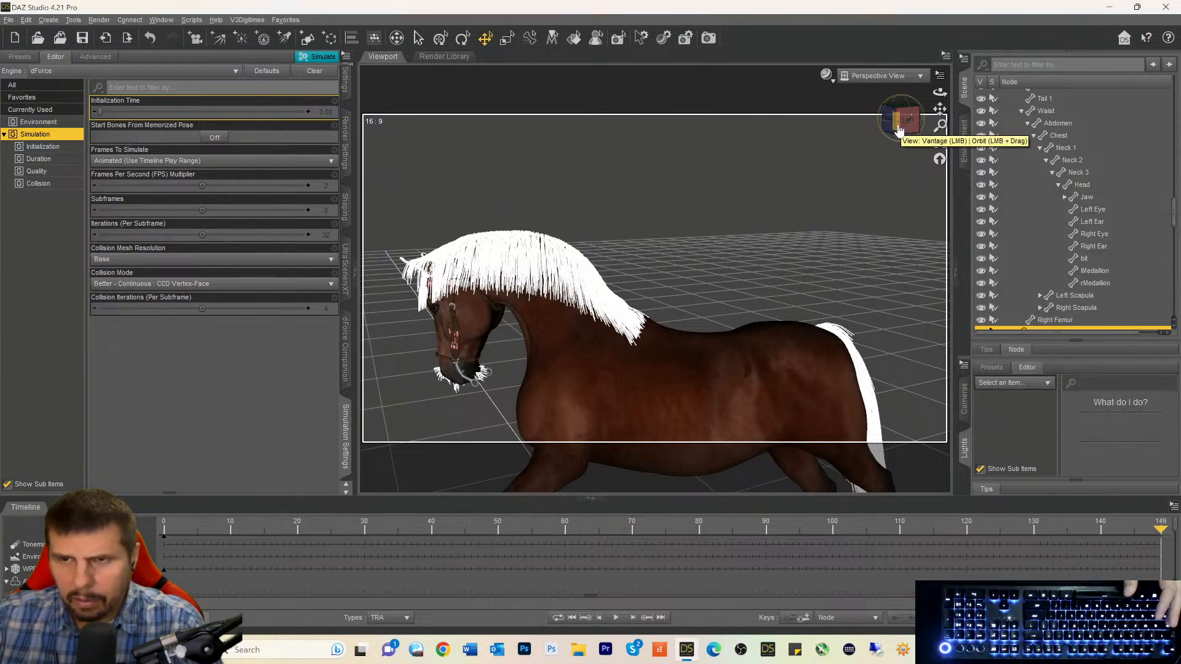
left_click(899, 129)
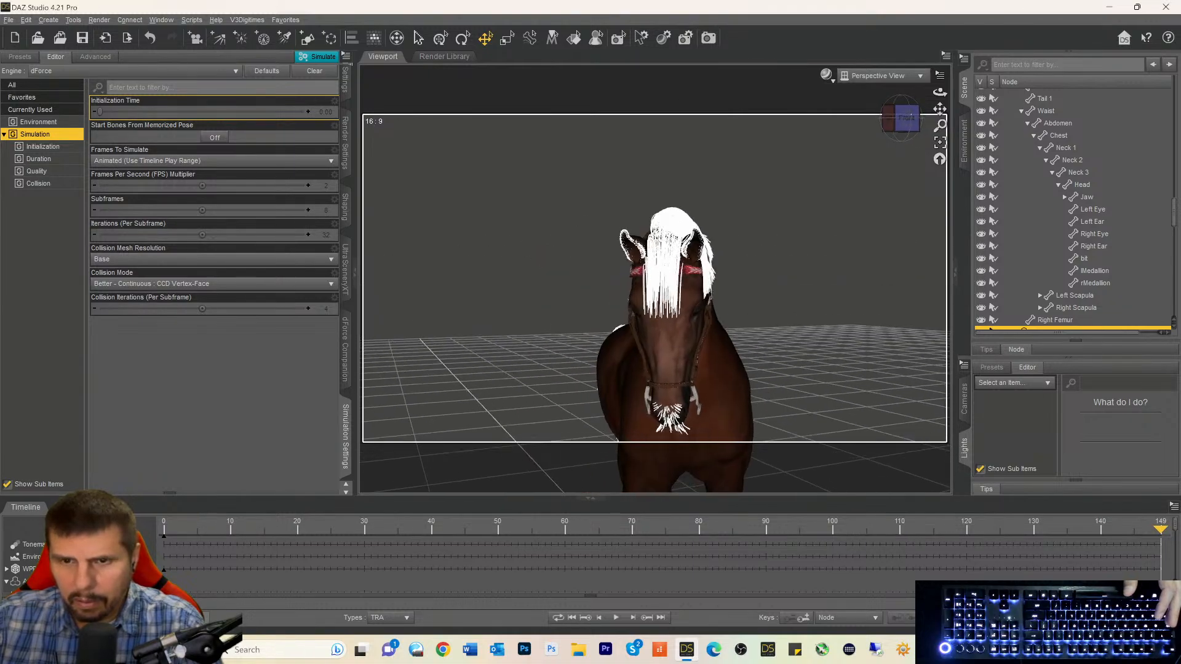
mouse_move(901, 119)
left_mouse_down()
mouse_move(864, 118)
mouse_move(923, 118)
left_mouse_up()
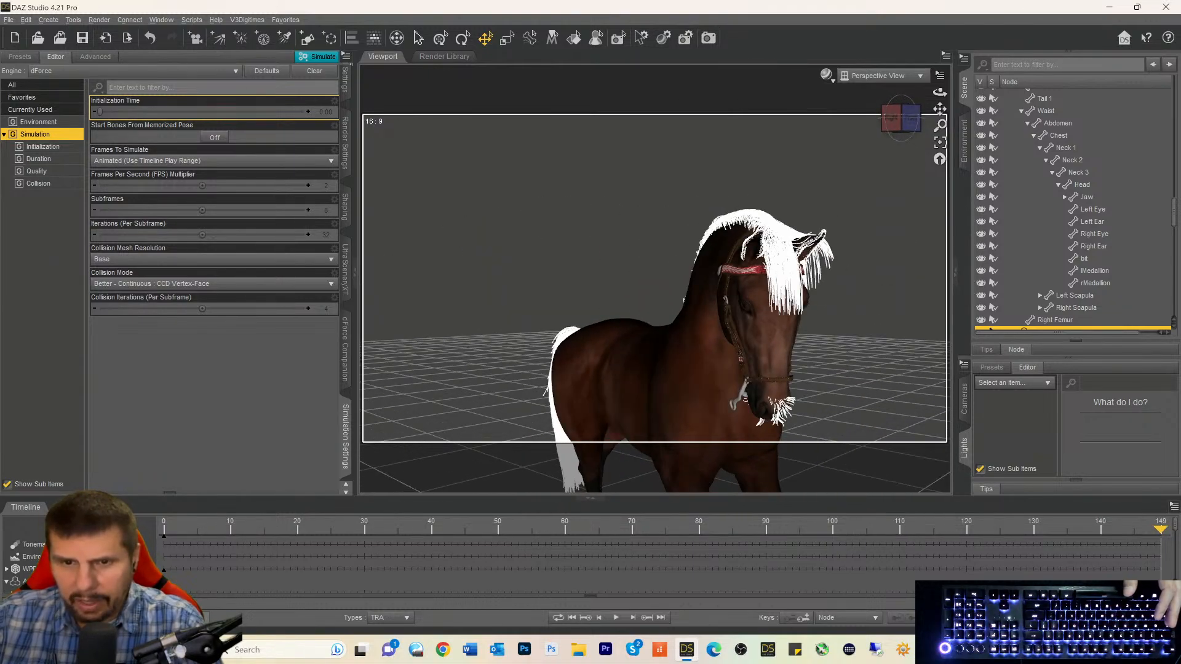
left_click_drag(646, 296, 468, 273, "ctrl+alt")
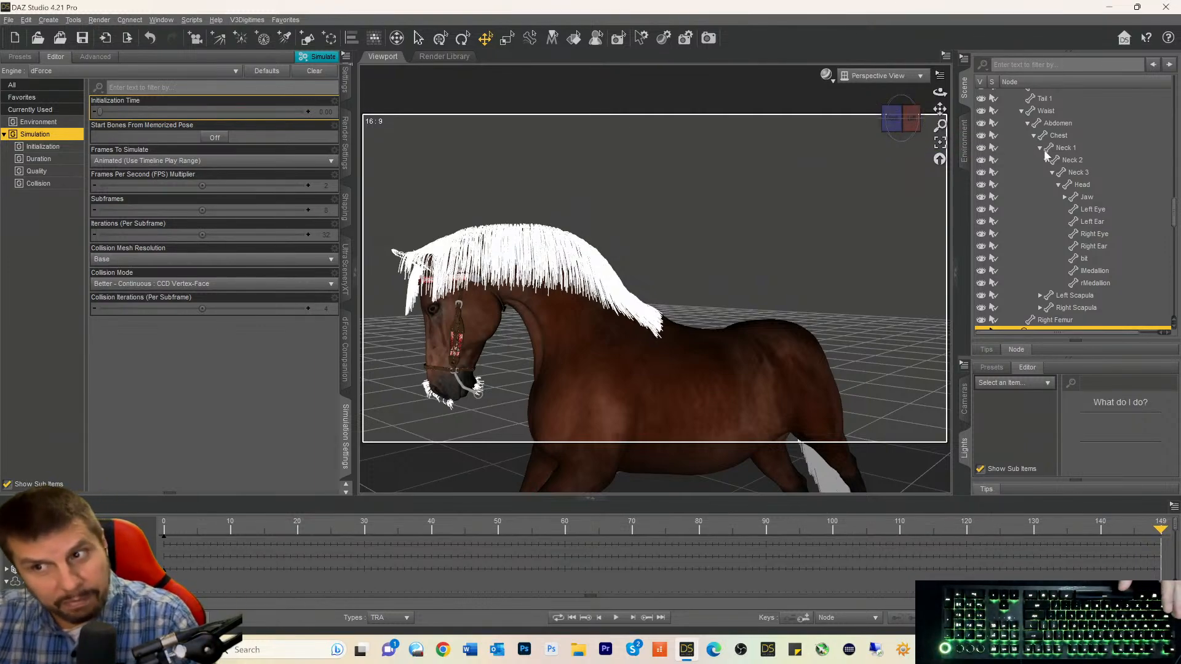
Make the hidden Genesis 9 rider visible again in the scene.
scroll(1045, 156, "up", 9)
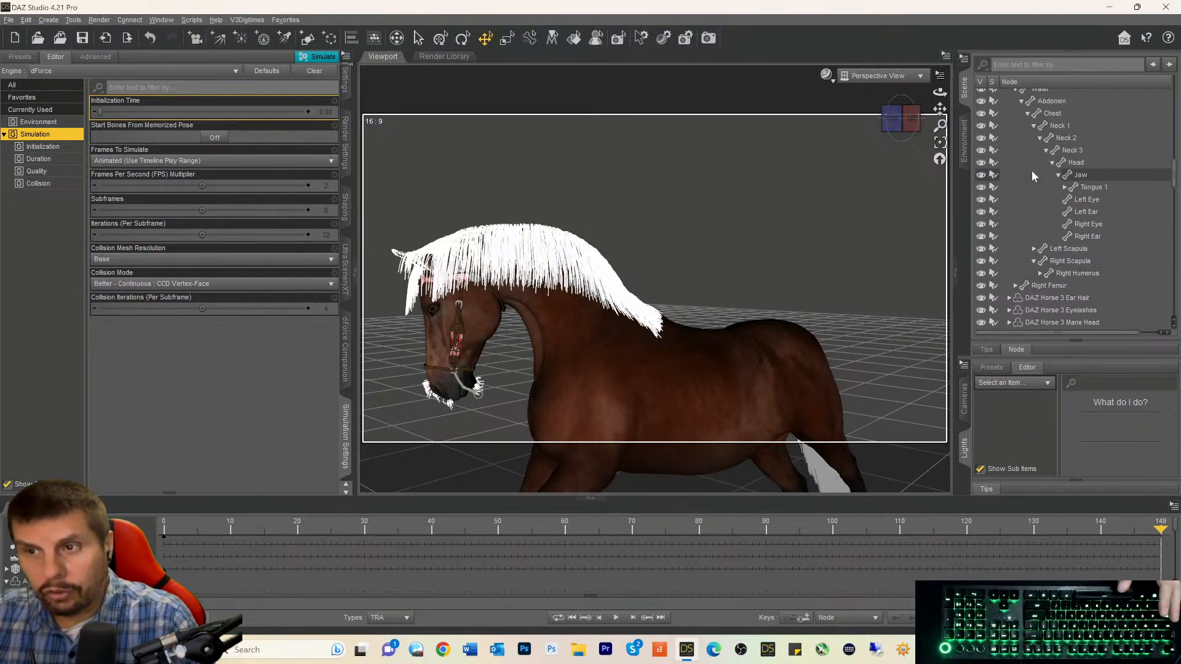
scroll(1032, 171, "up", 10)
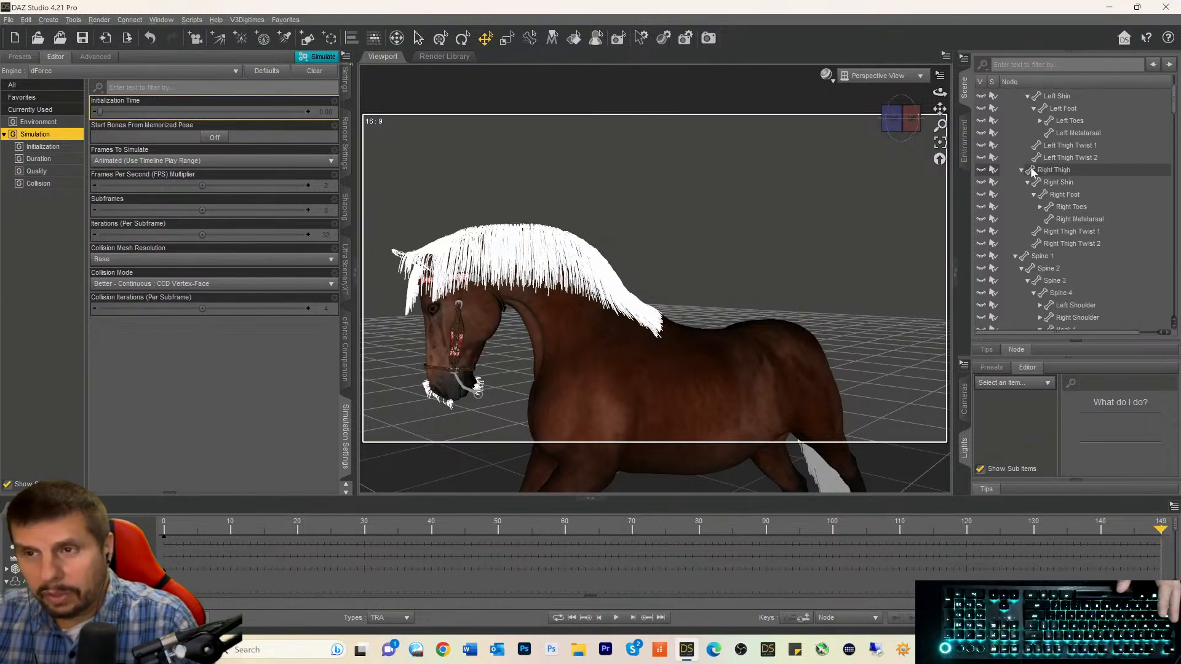
scroll(1032, 171, "up", 2)
left_click(1024, 121)
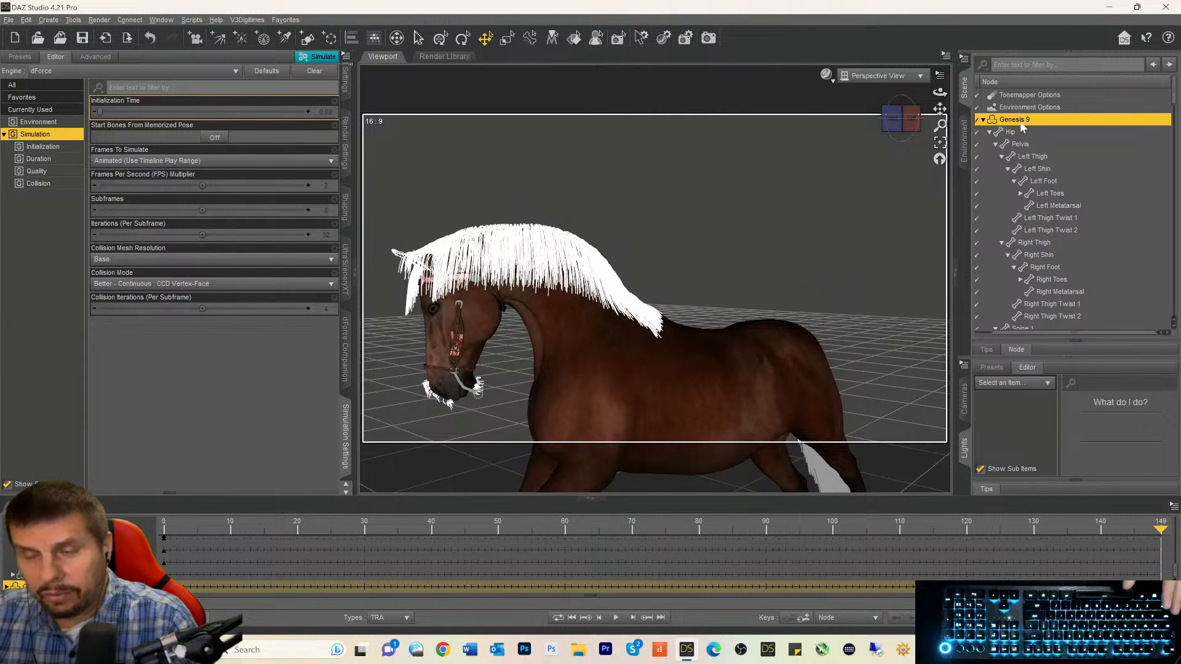
left_click_drag(1035, 332, 1017, 331)
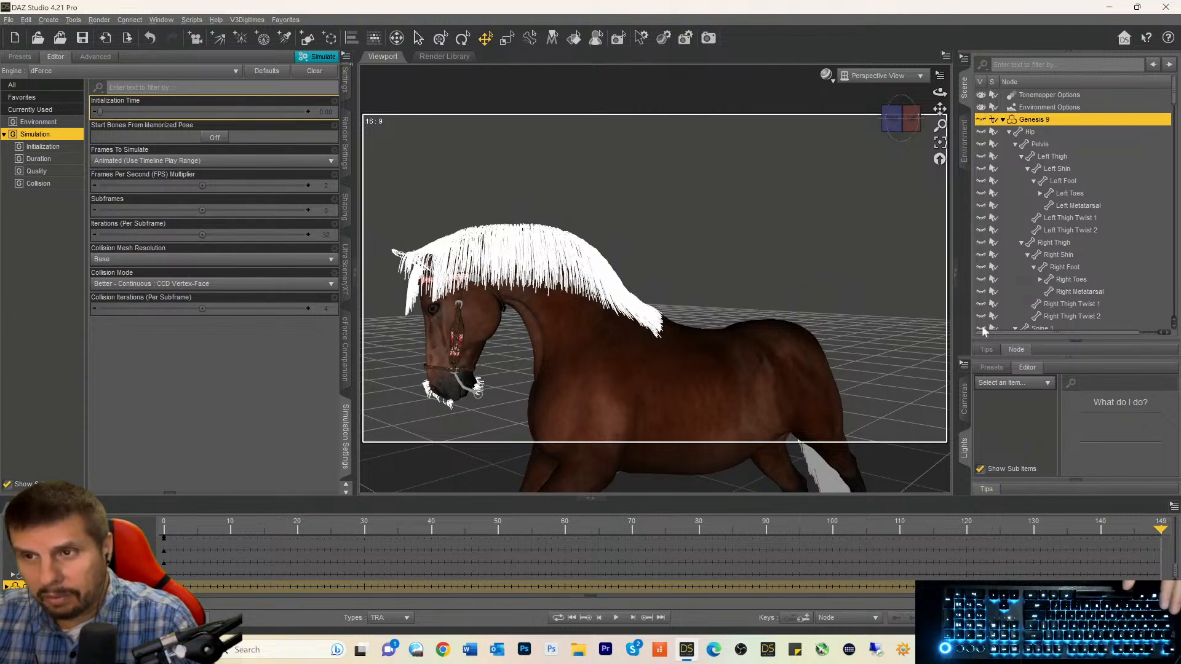
left_click(982, 121)
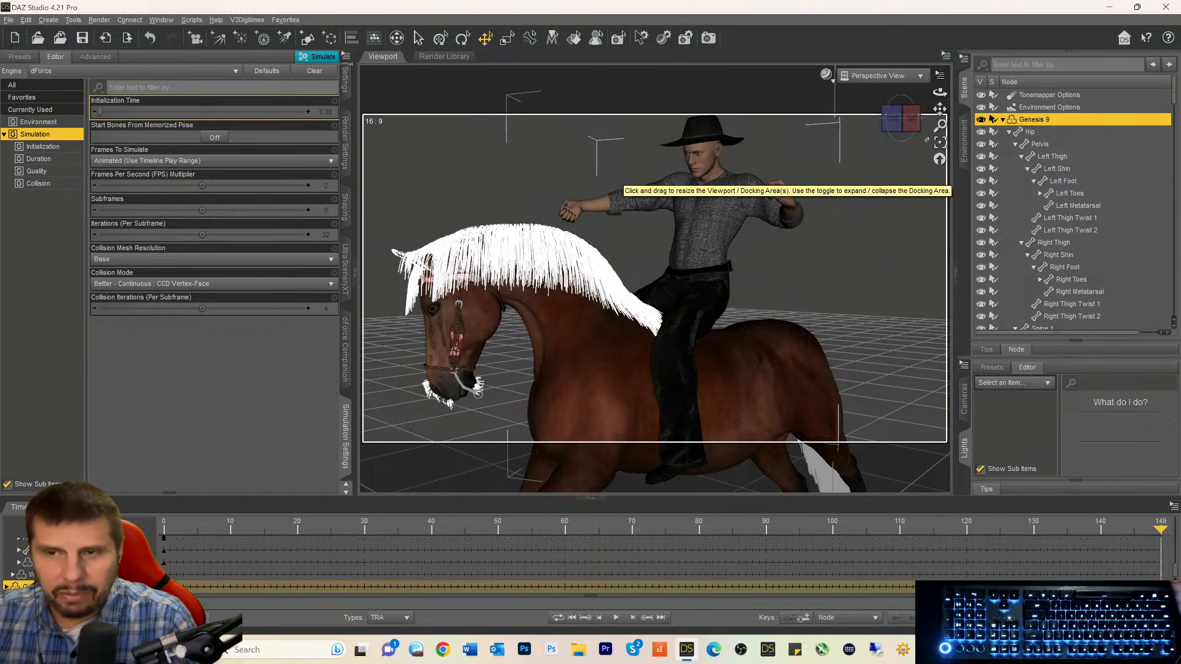
Turn the visibility of the rider's WPPoncho back on.
left_click_drag(901, 120, 748, 121)
left_click_drag(939, 91, 940, 129)
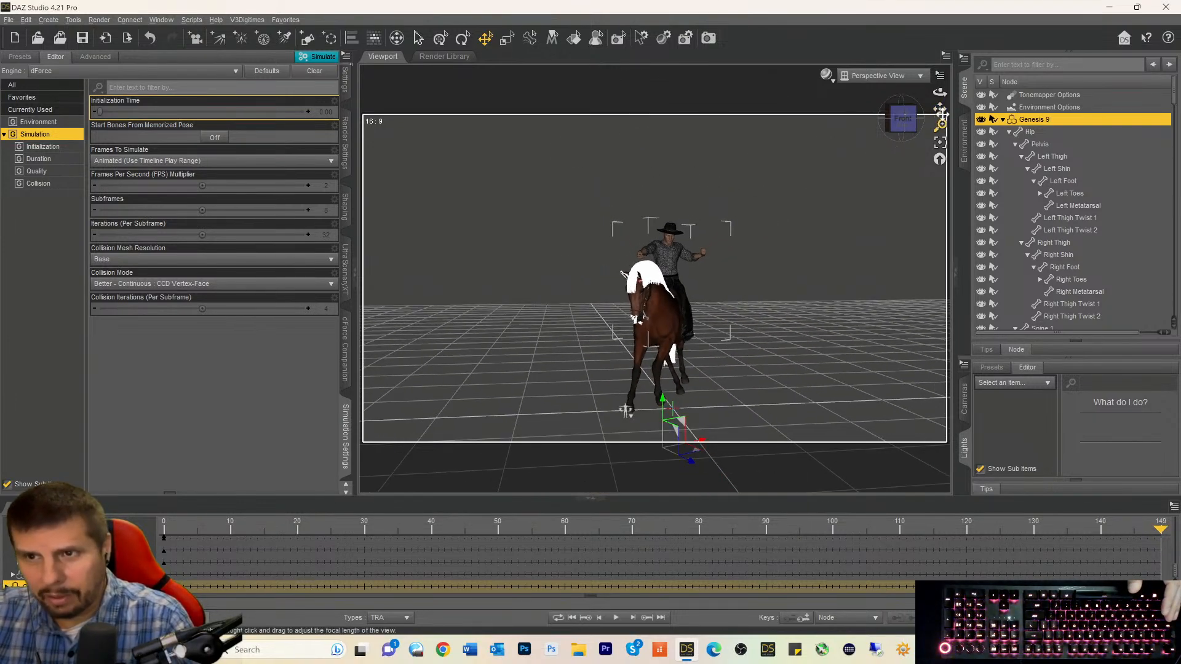
left_click_drag(939, 109, 967, 62)
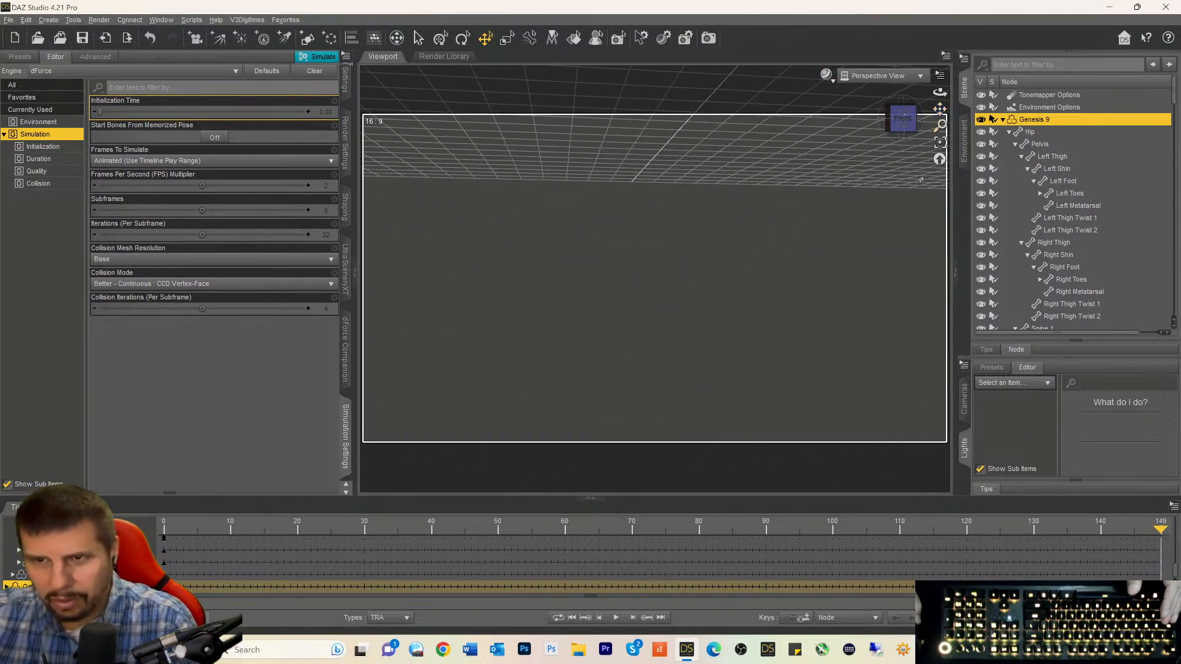
left_click_drag(898, 117, 625, 362)
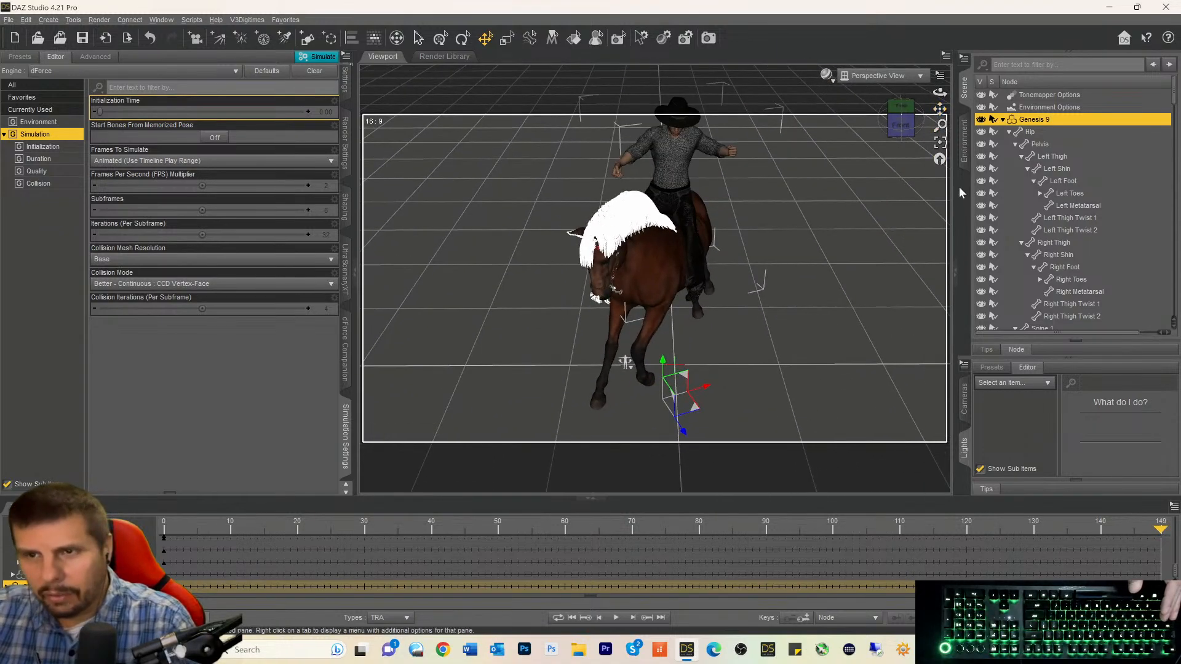
left_click(902, 125)
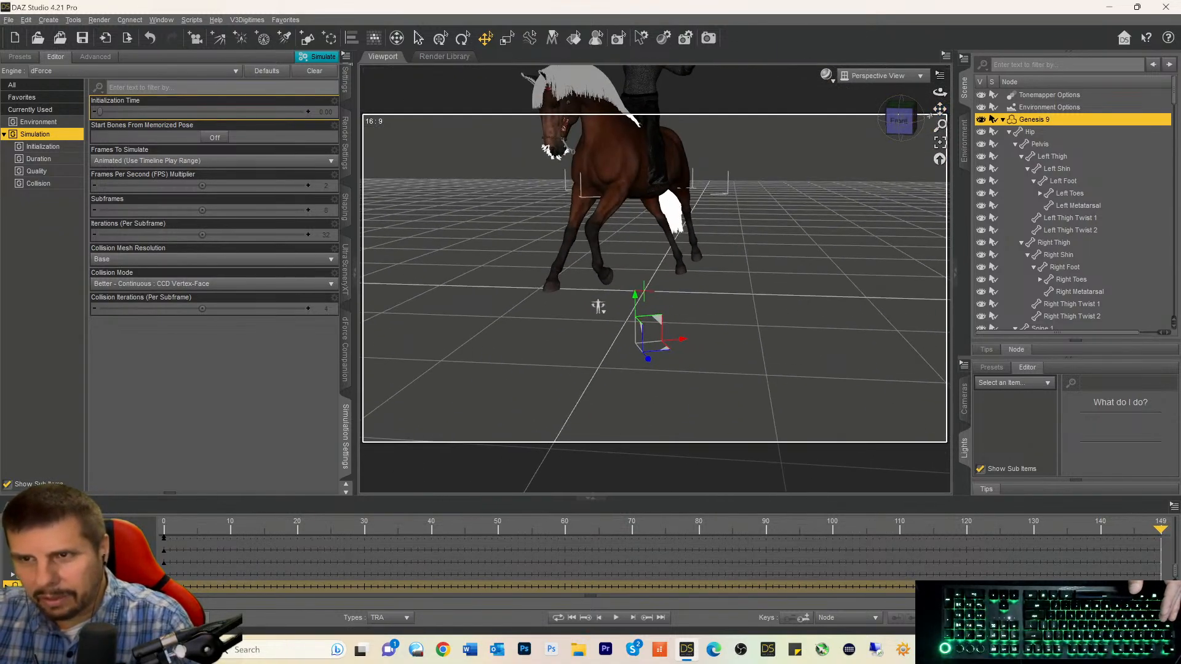
left_click_drag(939, 109, 926, 223)
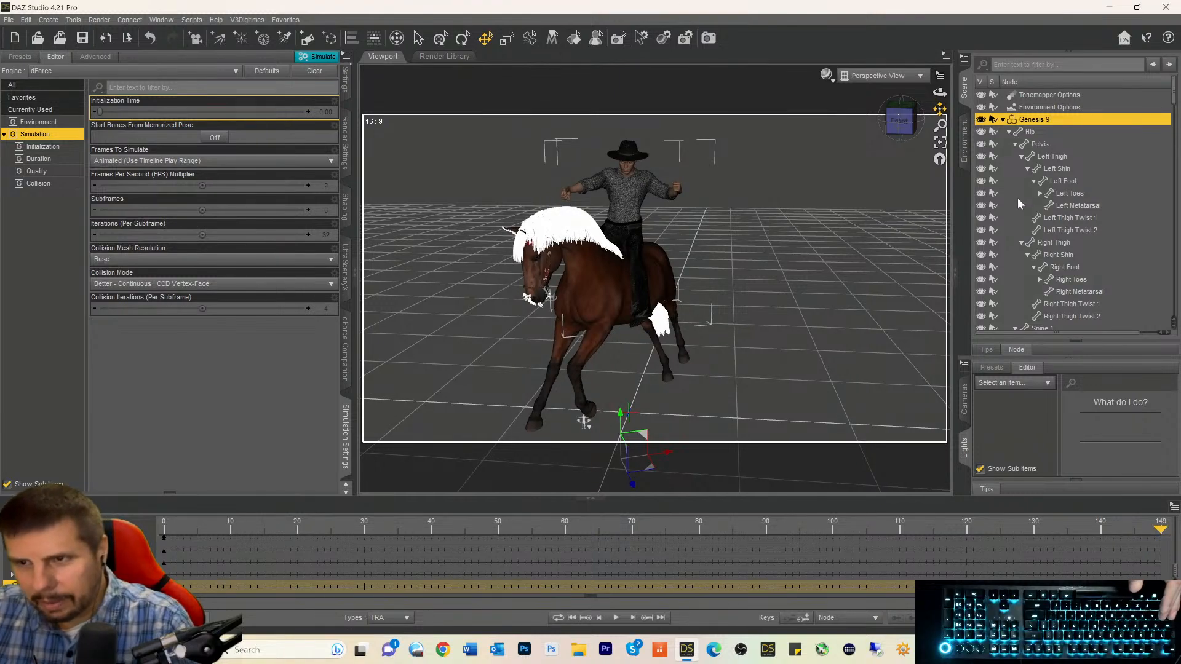
scroll(1040, 217, "down", 10)
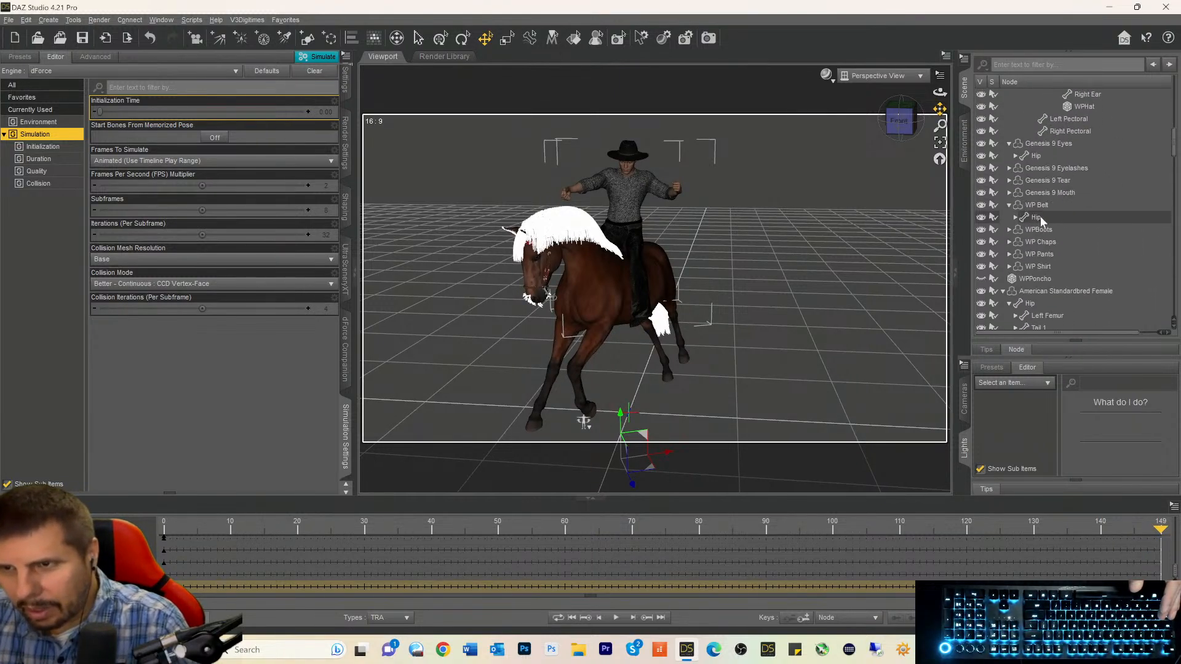
left_click(1017, 276)
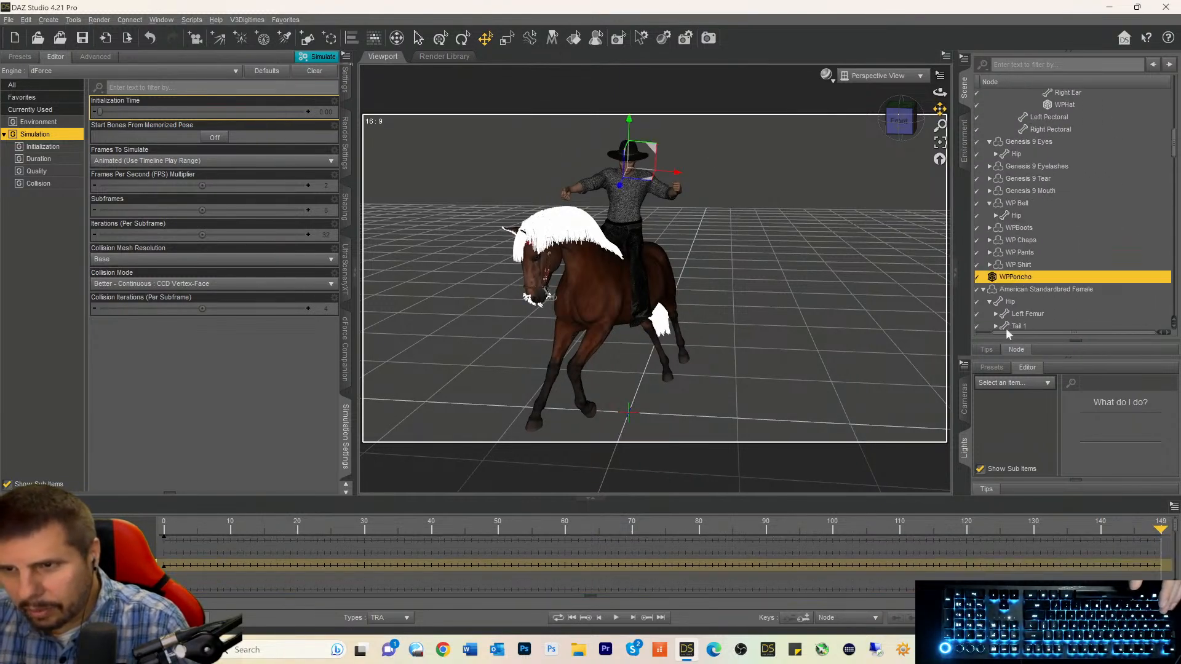
left_click_drag(1017, 334, 984, 333)
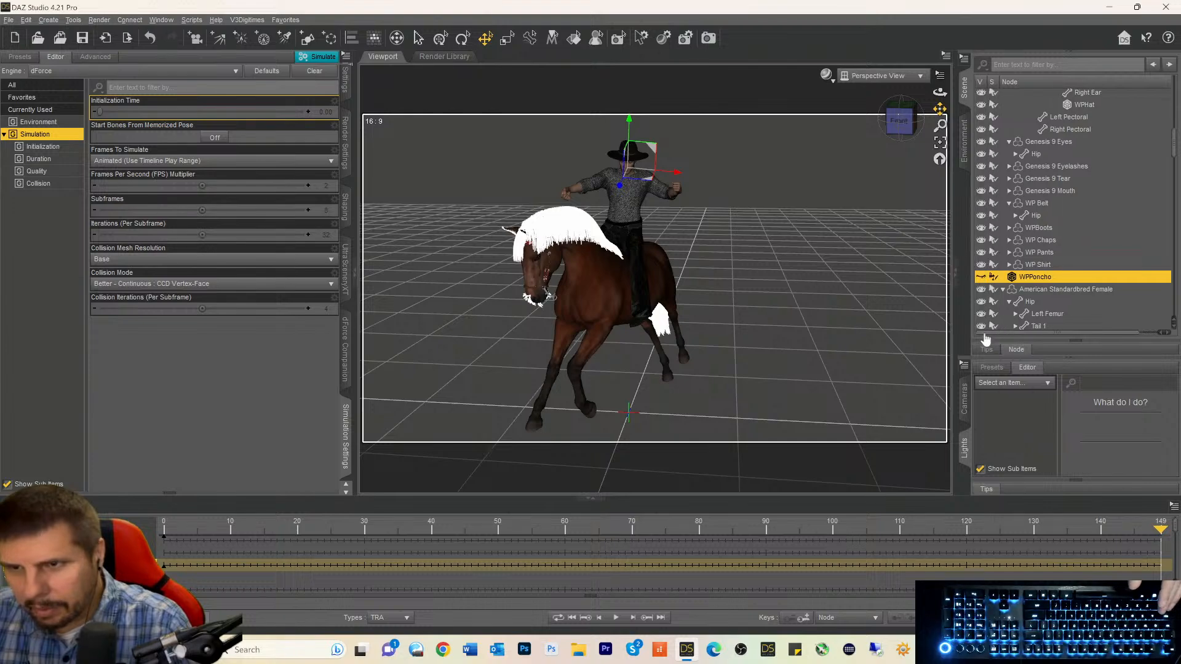
left_click(981, 277)
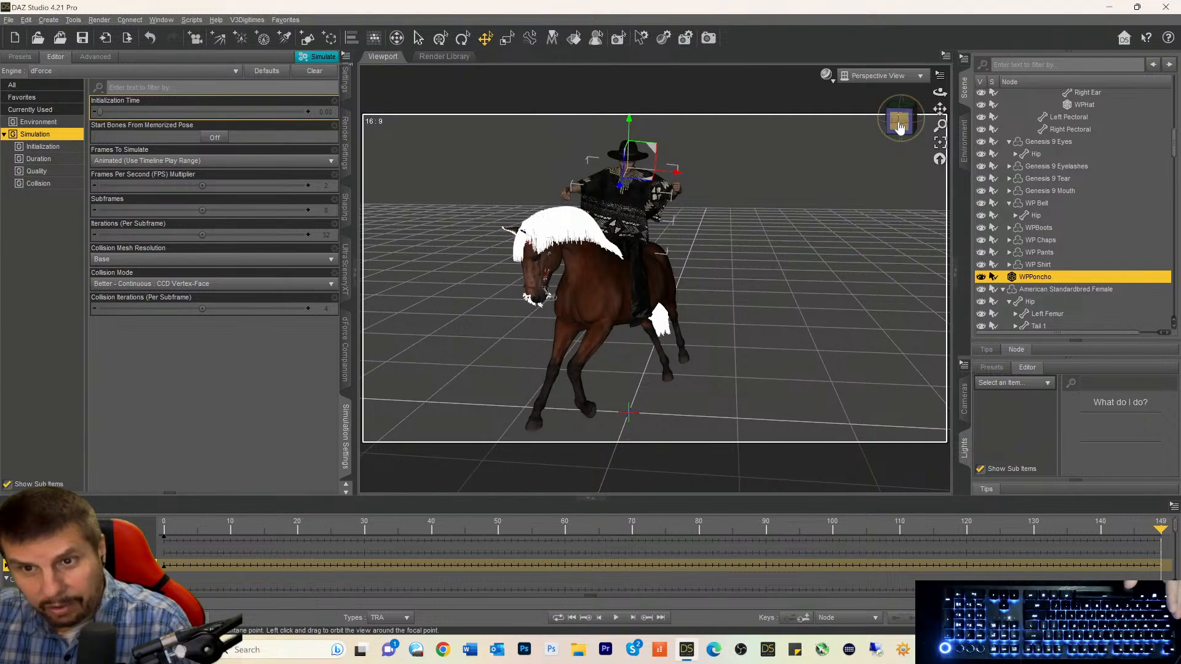
Unhide the WesternReins among the horse's fitted tack.
left_click_drag(899, 121, 840, 121)
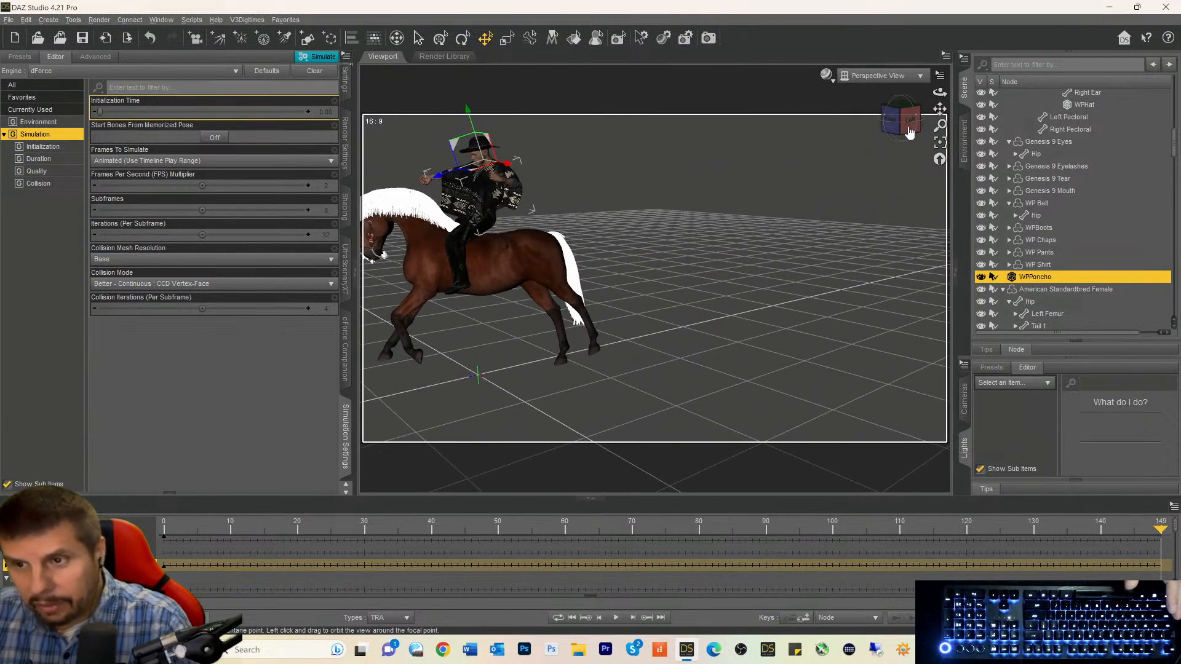
scroll(1067, 212, "down", 3)
scroll(1067, 213, "down", 5)
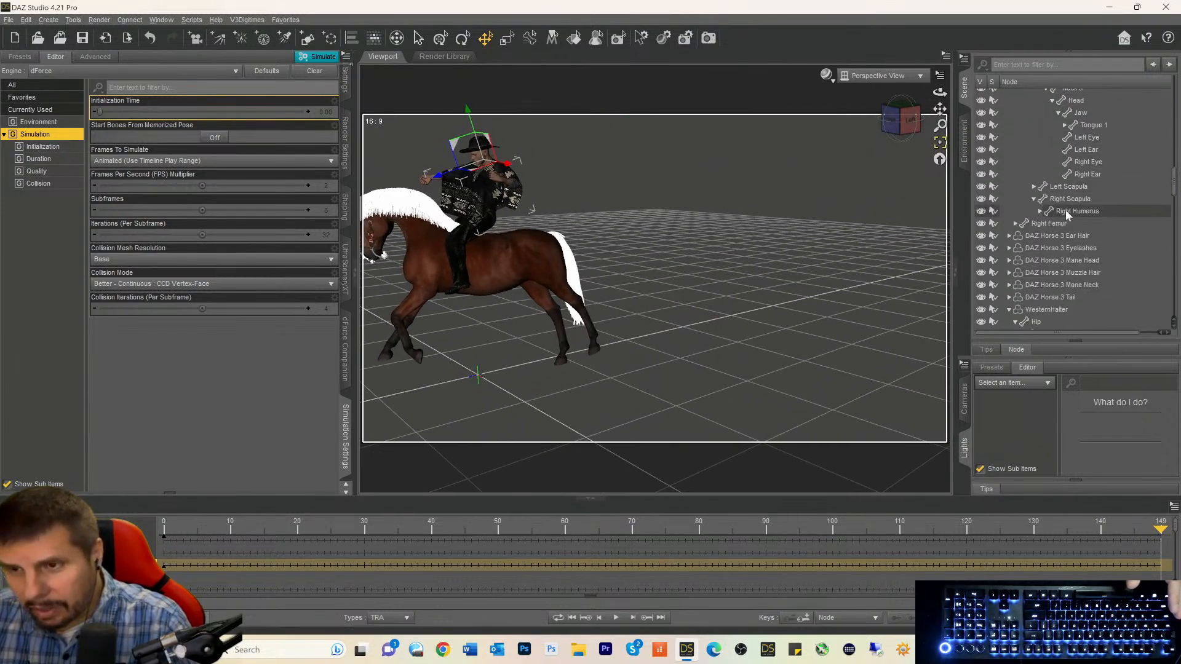
scroll(1067, 212, "down", 2)
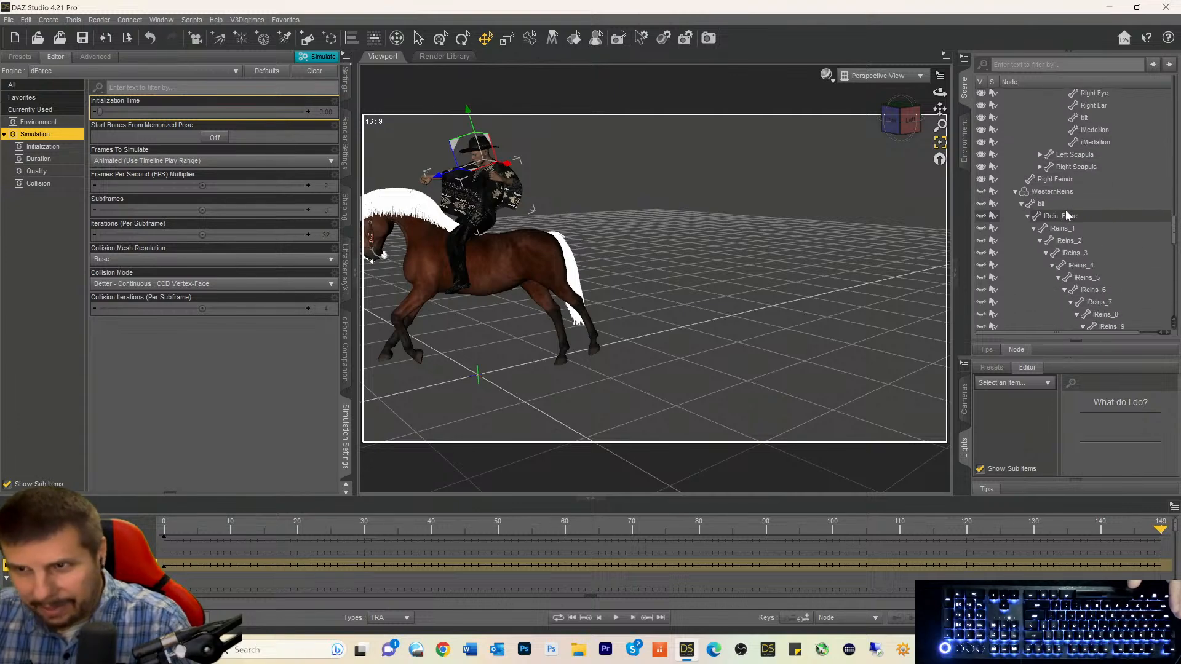
left_click(1052, 193)
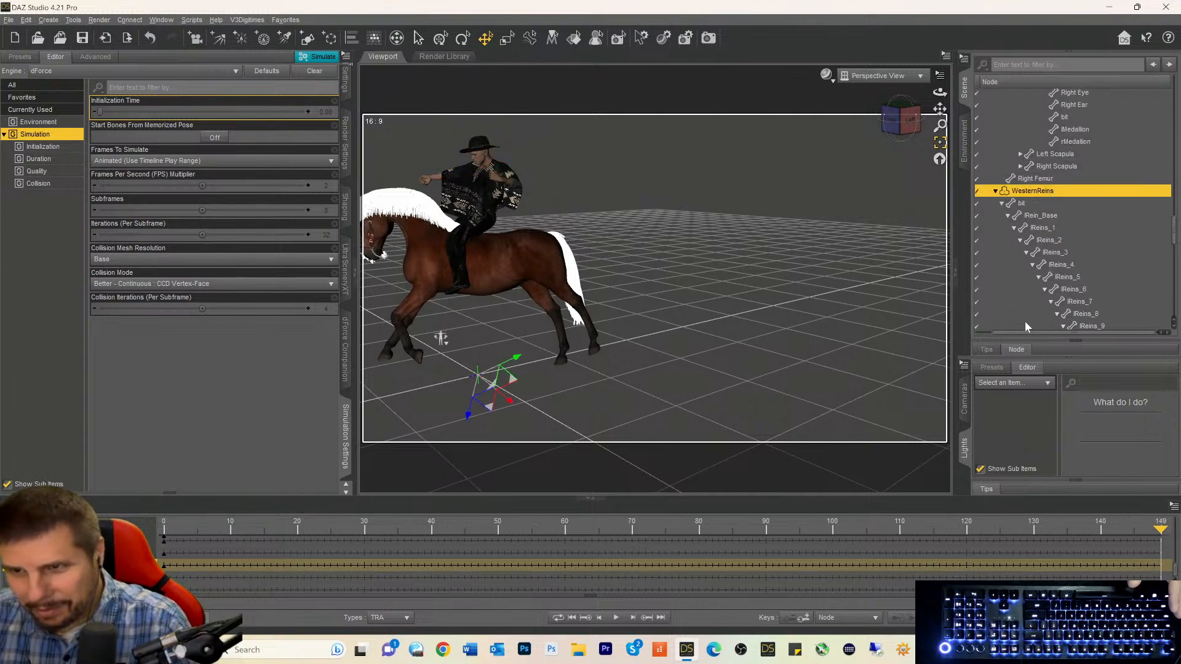
left_click_drag(1026, 333, 964, 339)
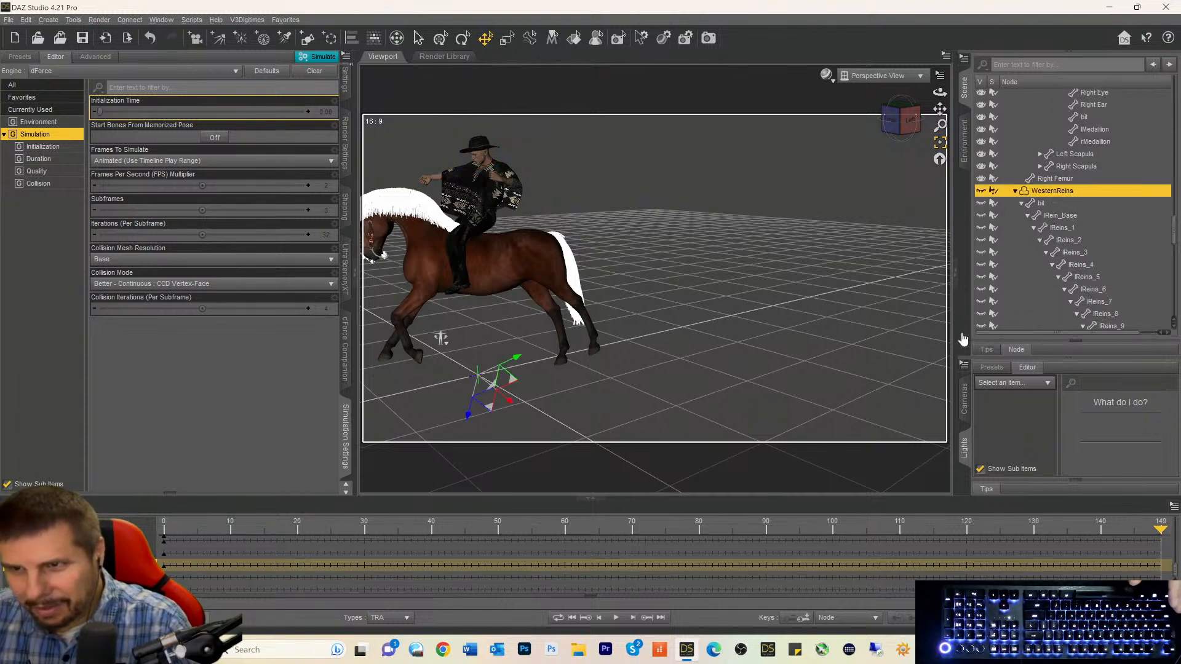
left_click(981, 192)
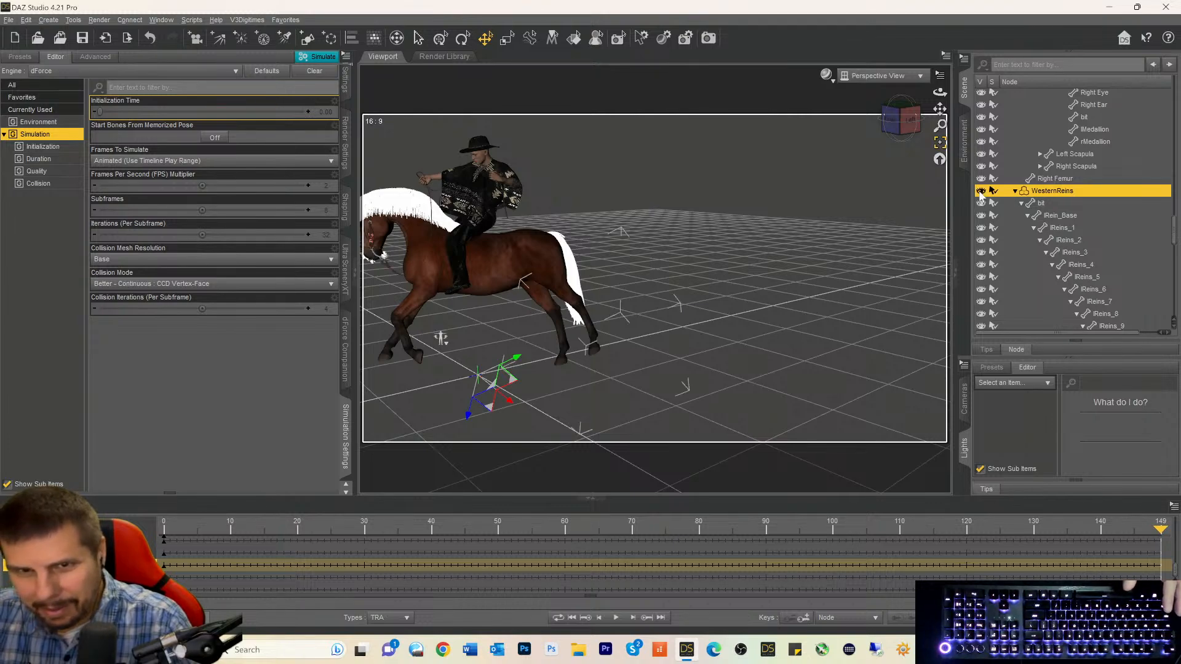
Restore the visibility of the WesternSaddle on the horse.
scroll(1024, 231, "down", 12)
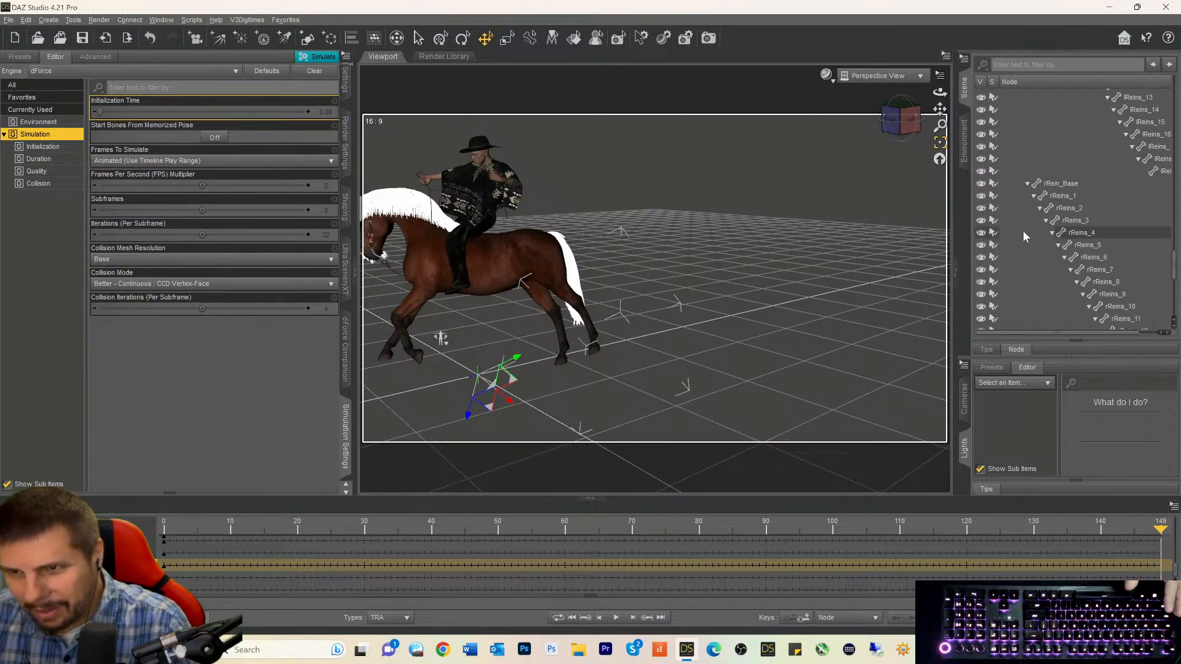
left_click(1024, 233)
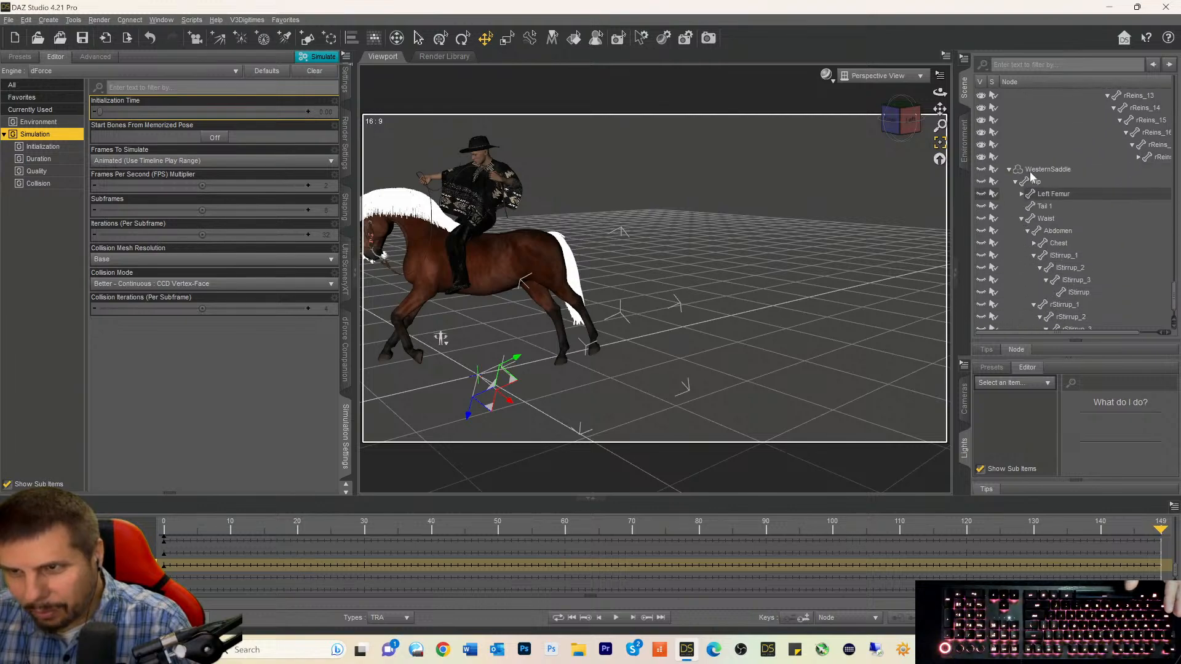
left_click_drag(1019, 337, 998, 338)
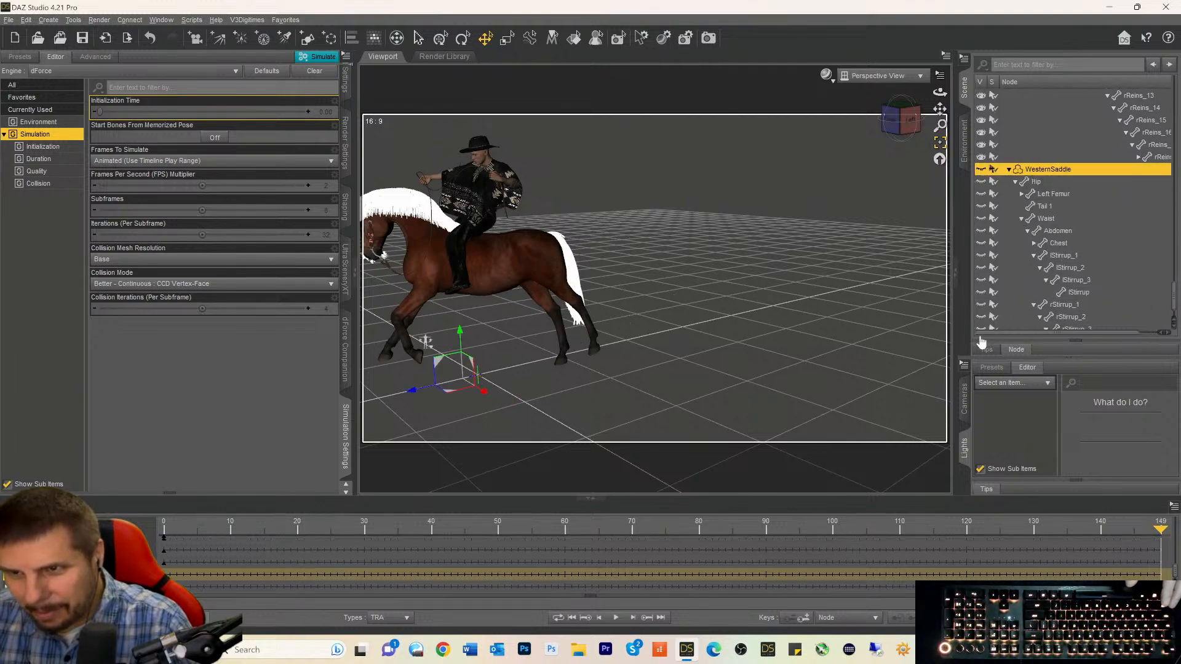
left_click(982, 170)
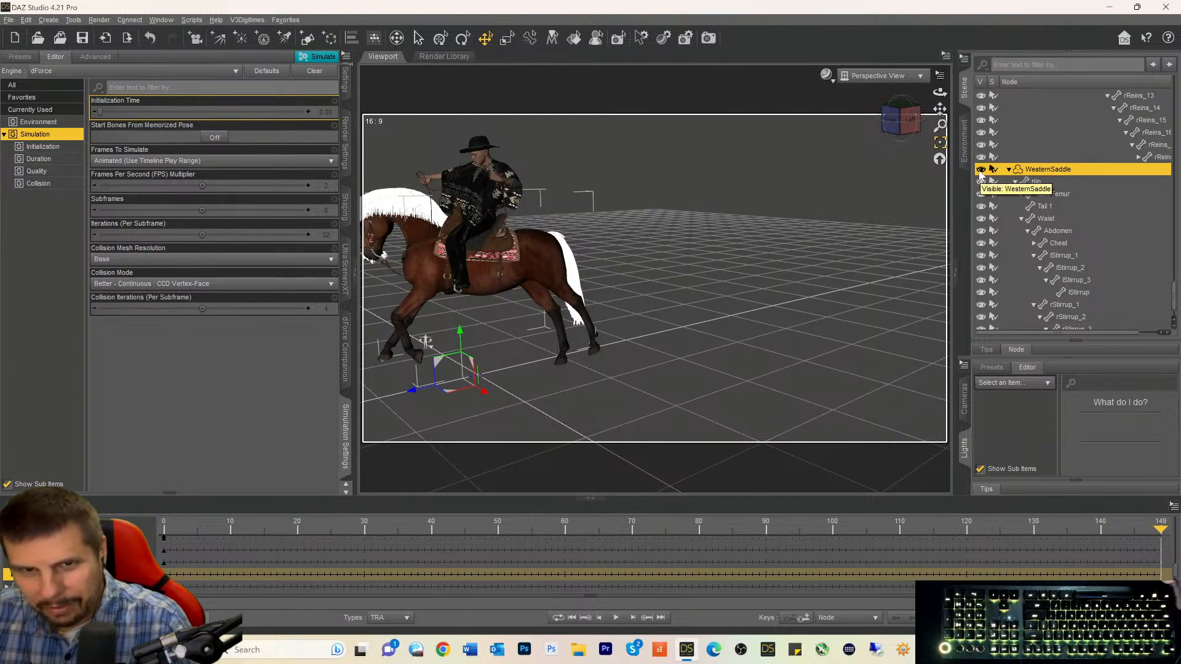
Collapse the timeline to enlarge the viewport and frame the horse and rider from the horse's left side.
mouse_move(940, 109)
left_mouse_down()
mouse_move(896, 119)
mouse_move(931, 110)
left_mouse_up()
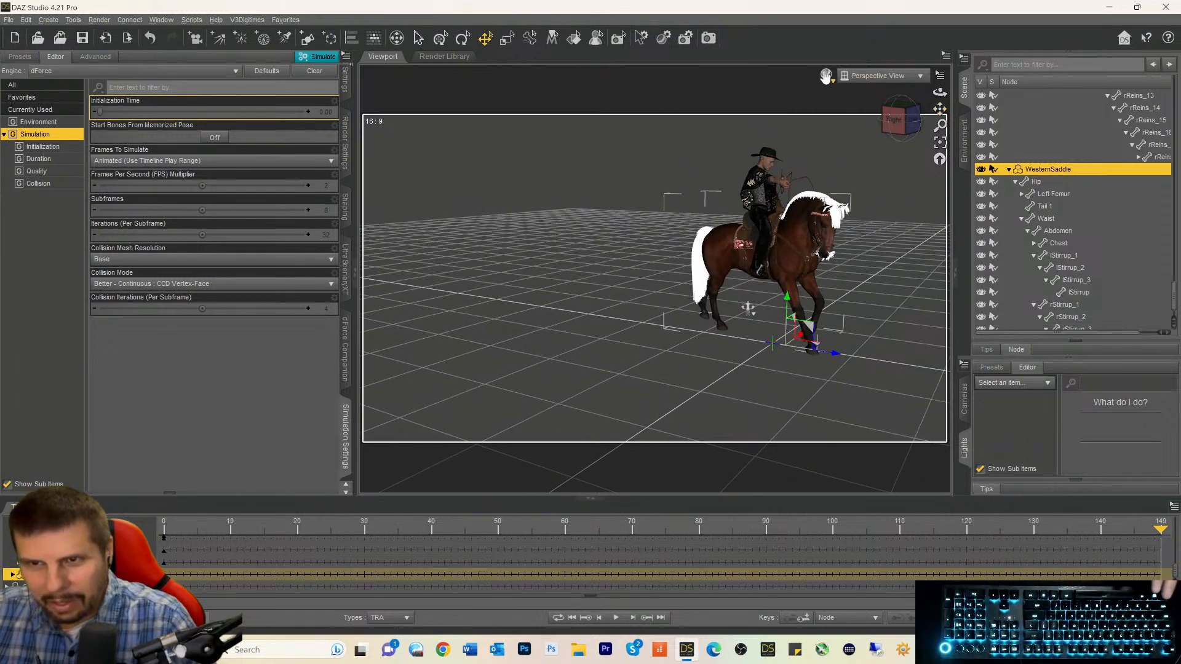
left_click(826, 76)
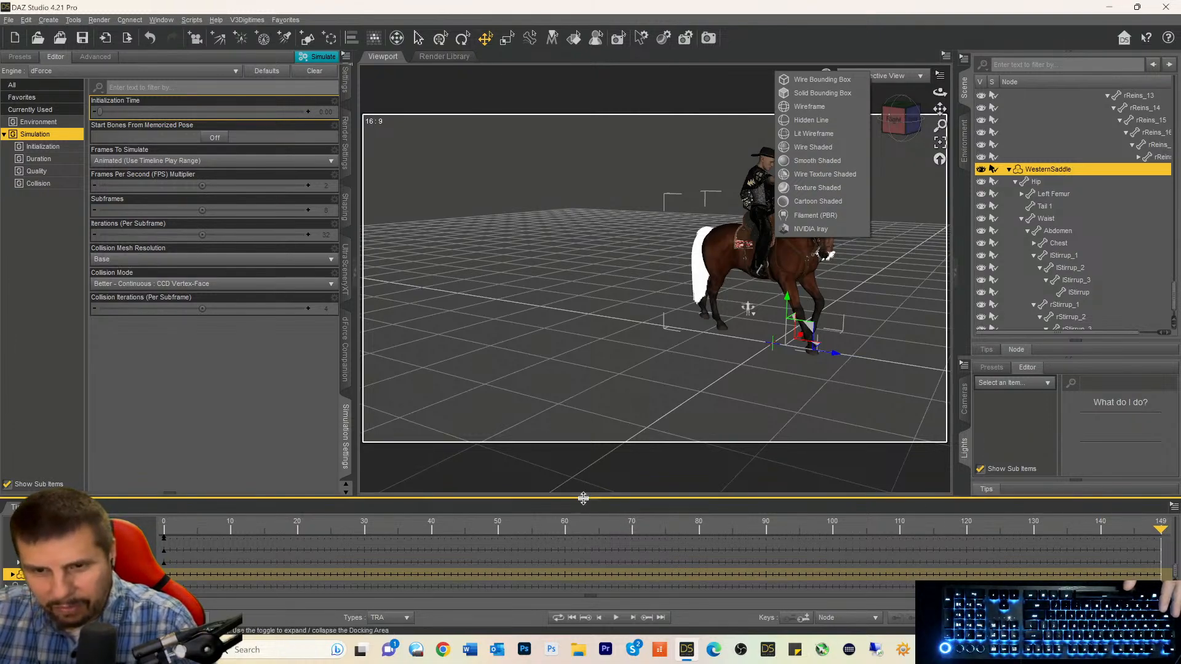
left_click_drag(582, 497, 581, 518)
left_click(575, 625)
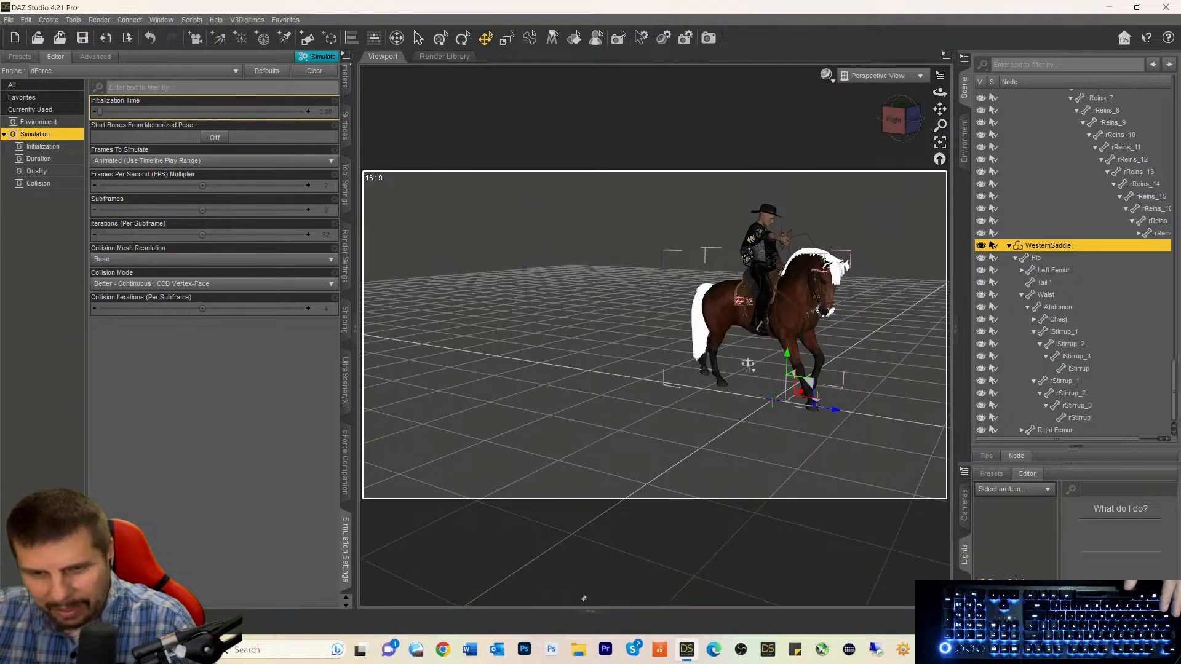
left_click(899, 120)
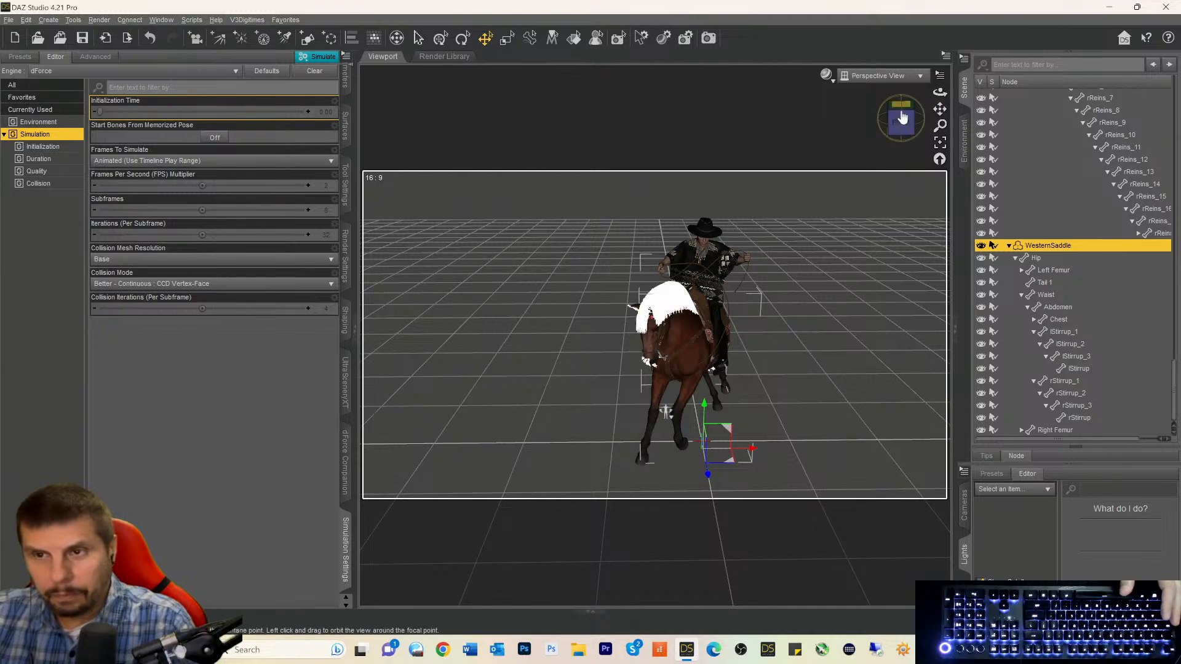
left_click_drag(901, 120, 852, 120)
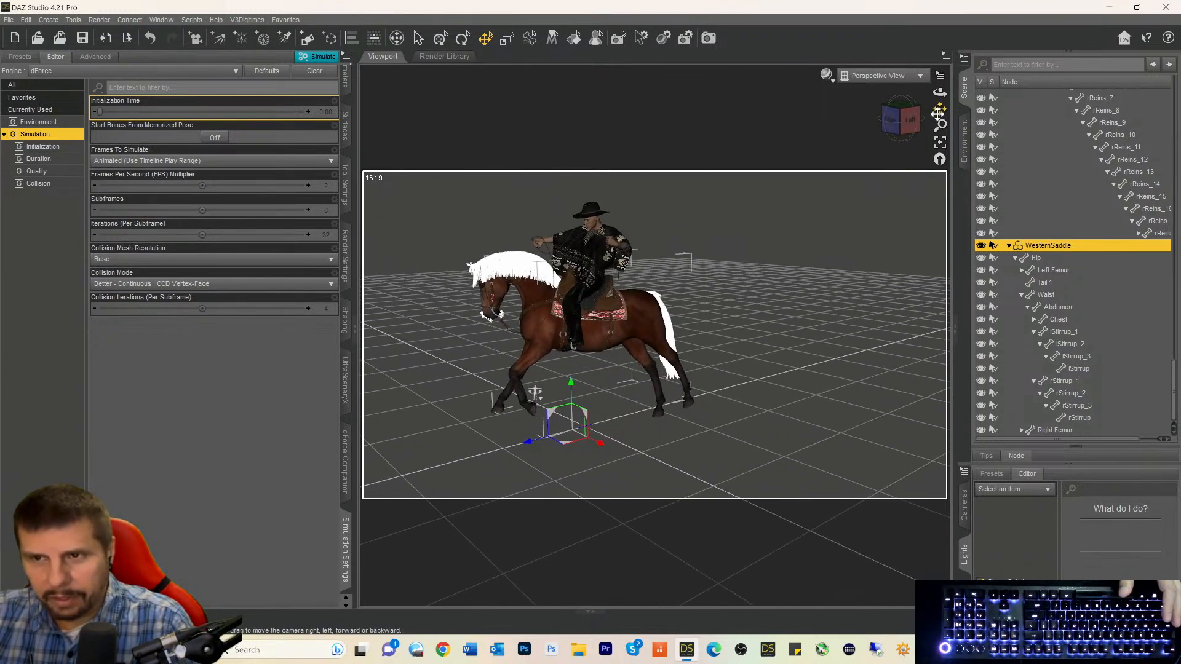
left_click_drag(939, 109, 1050, 123)
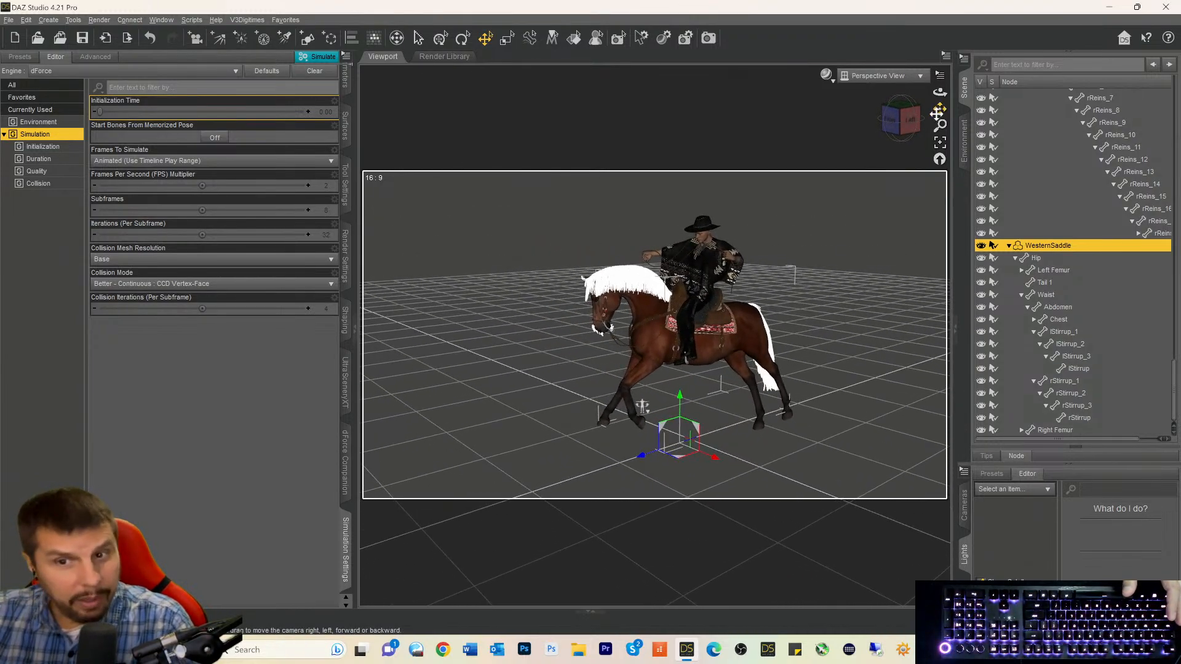
mouse_move(913, 121)
left_mouse_down()
mouse_move(907, 129)
mouse_move(977, 129)
mouse_move(902, 116)
mouse_move(902, 102)
mouse_move(924, 121)
mouse_move(948, 117)
mouse_move(907, 135)
mouse_move(907, 149)
mouse_move(907, 134)
left_mouse_up()
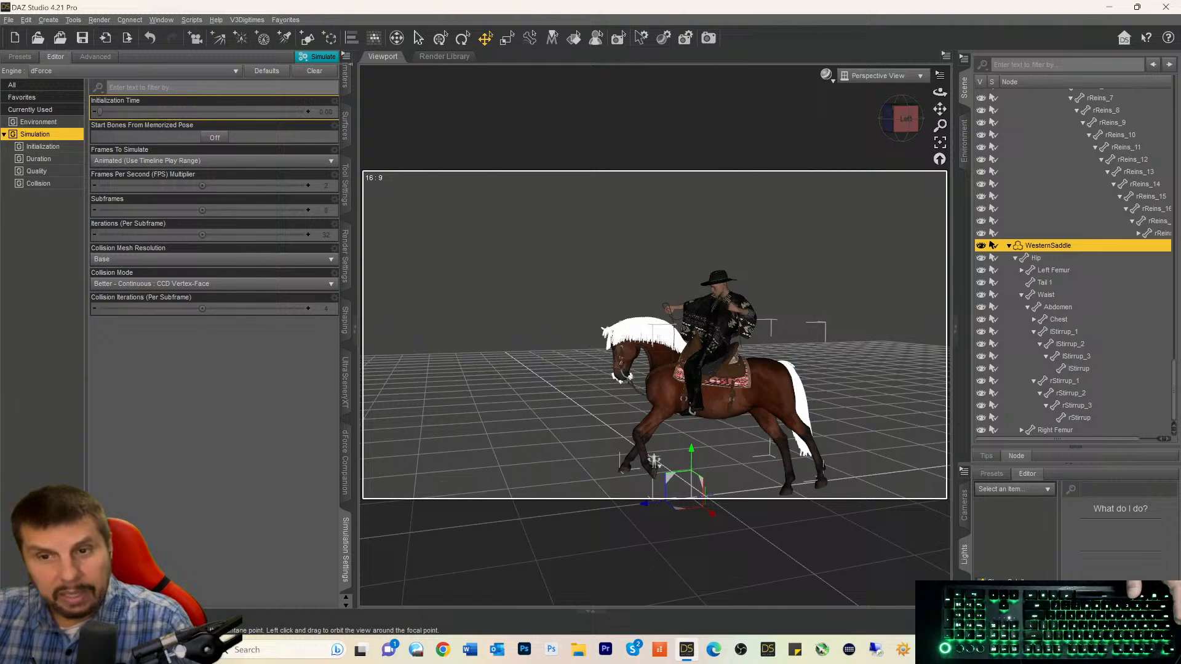
mouse_move(939, 92)
left_mouse_down()
mouse_move(1061, 87)
mouse_move(960, 88)
mouse_move(941, 92)
mouse_move(941, 109)
left_mouse_up()
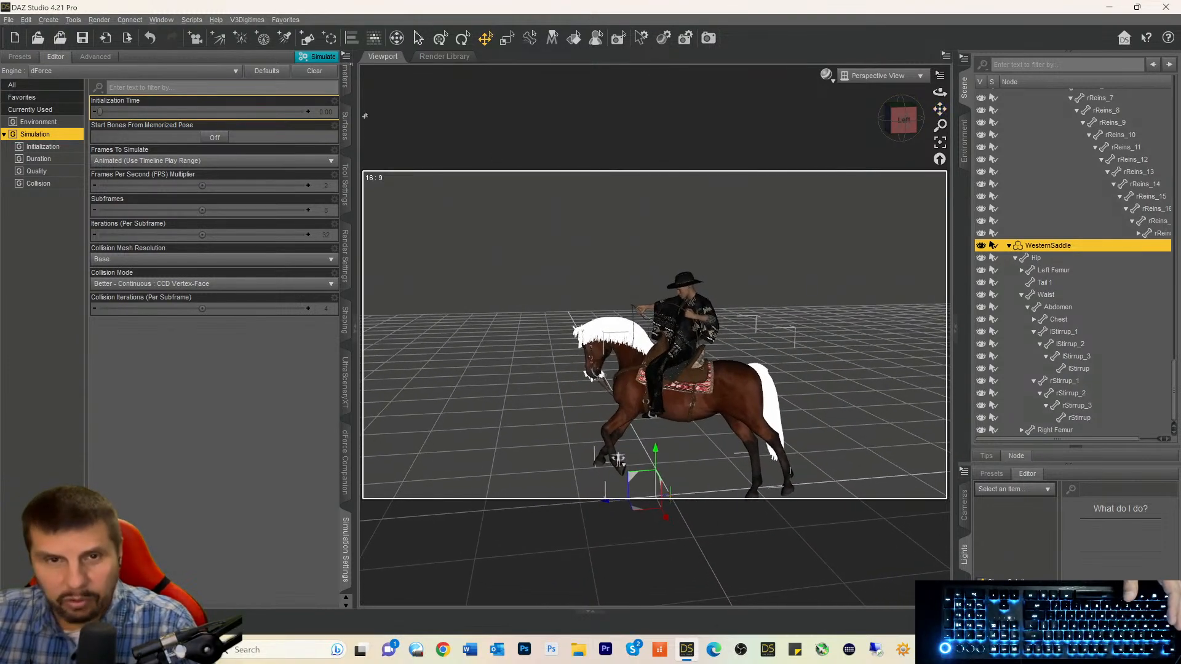
Display the saddle's parameters and collapse every expanded node in the scene hierarchy.
left_click(346, 80)
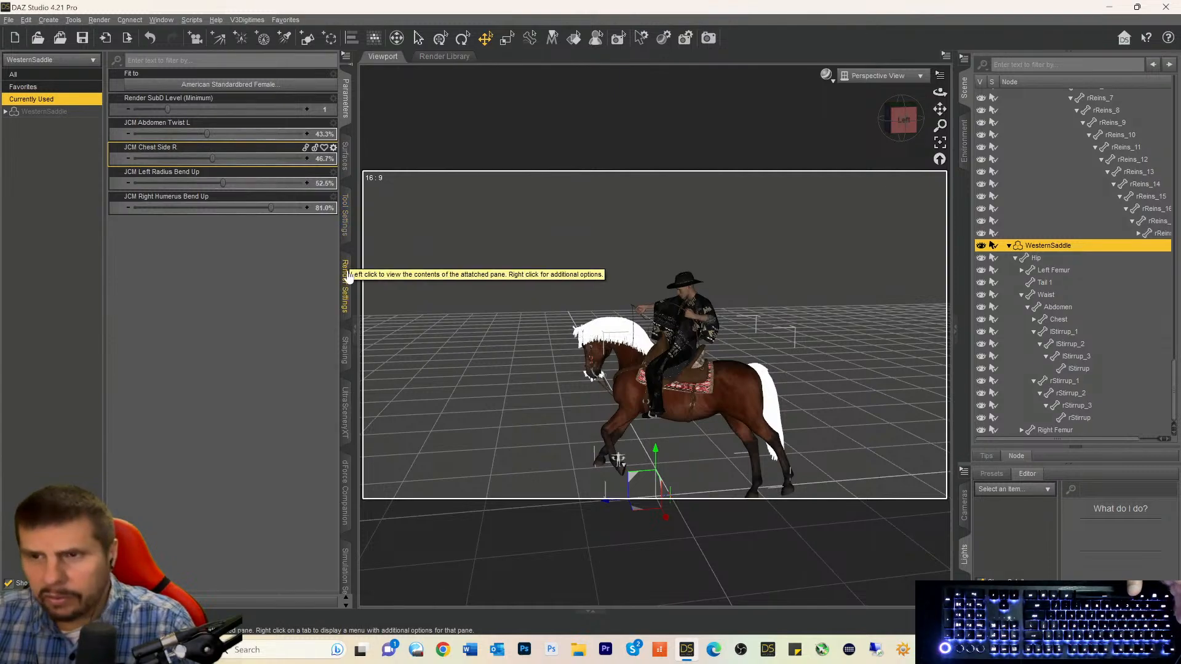
scroll(1015, 238, "up", 8)
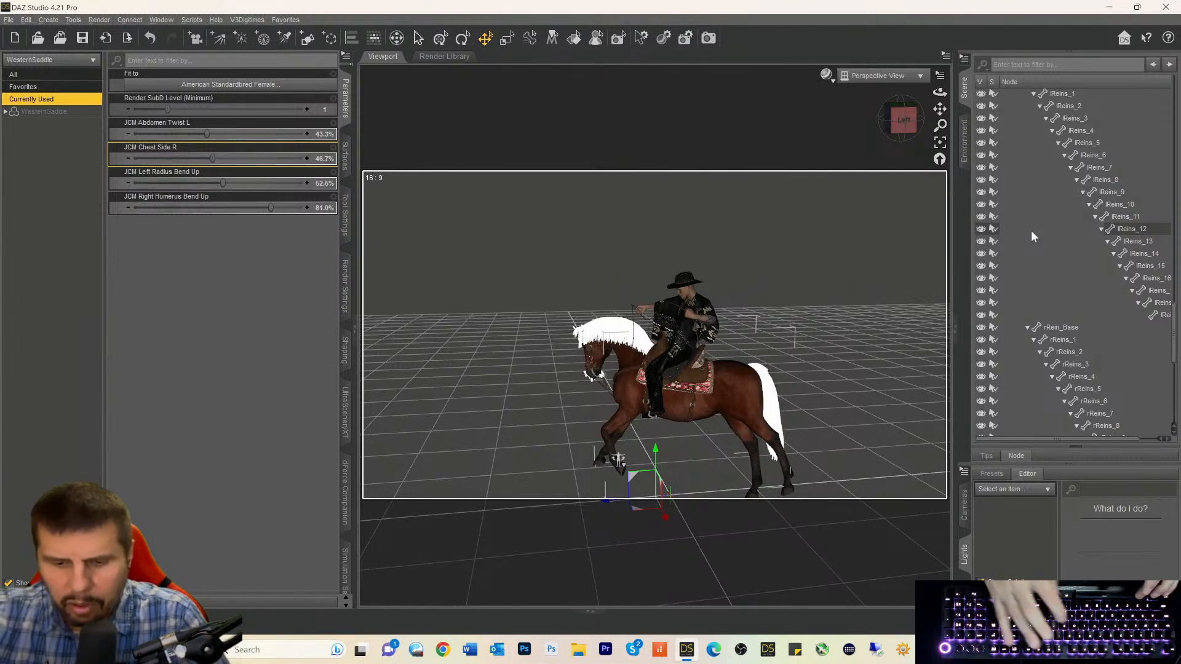
key("ctrl+minus")
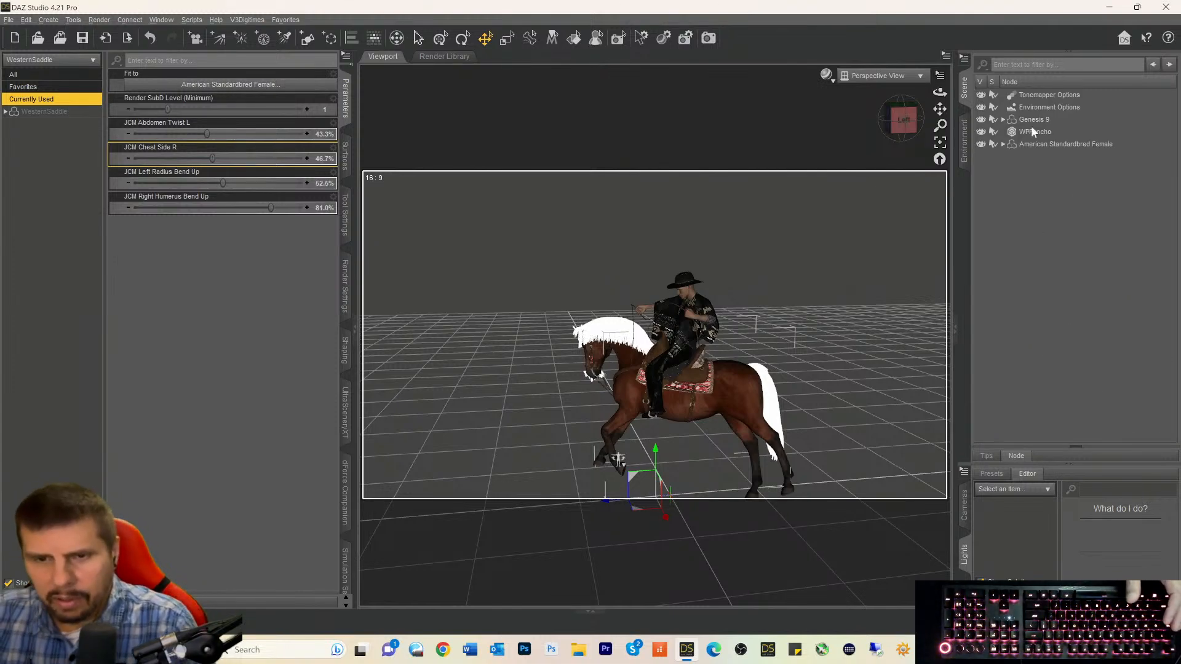
Clear the scene selection and search the product library's Hair category for "shaved".
left_click(1015, 179)
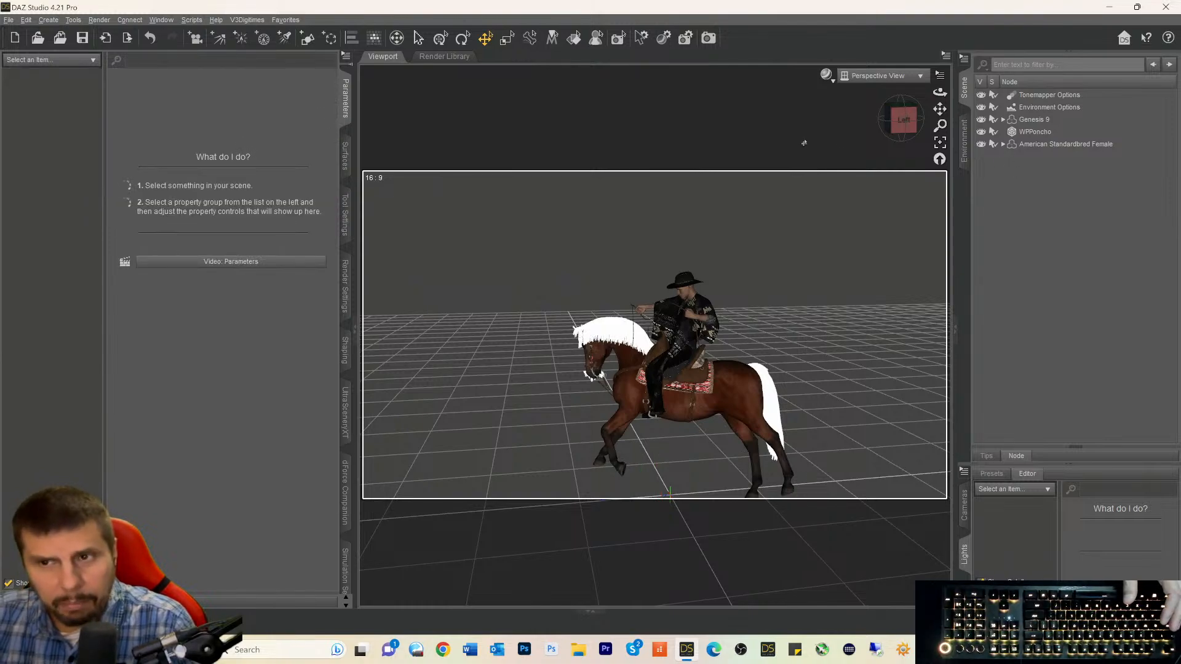
left_click_drag(940, 110, 930, 103)
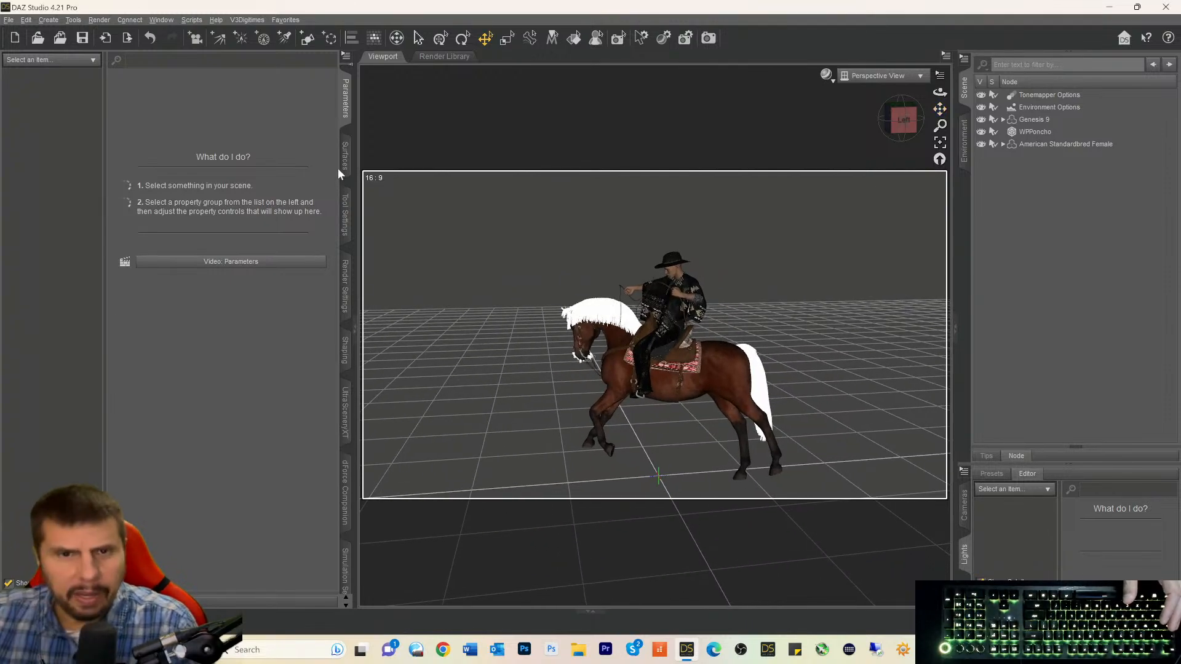
scroll(345, 123, "up", 2)
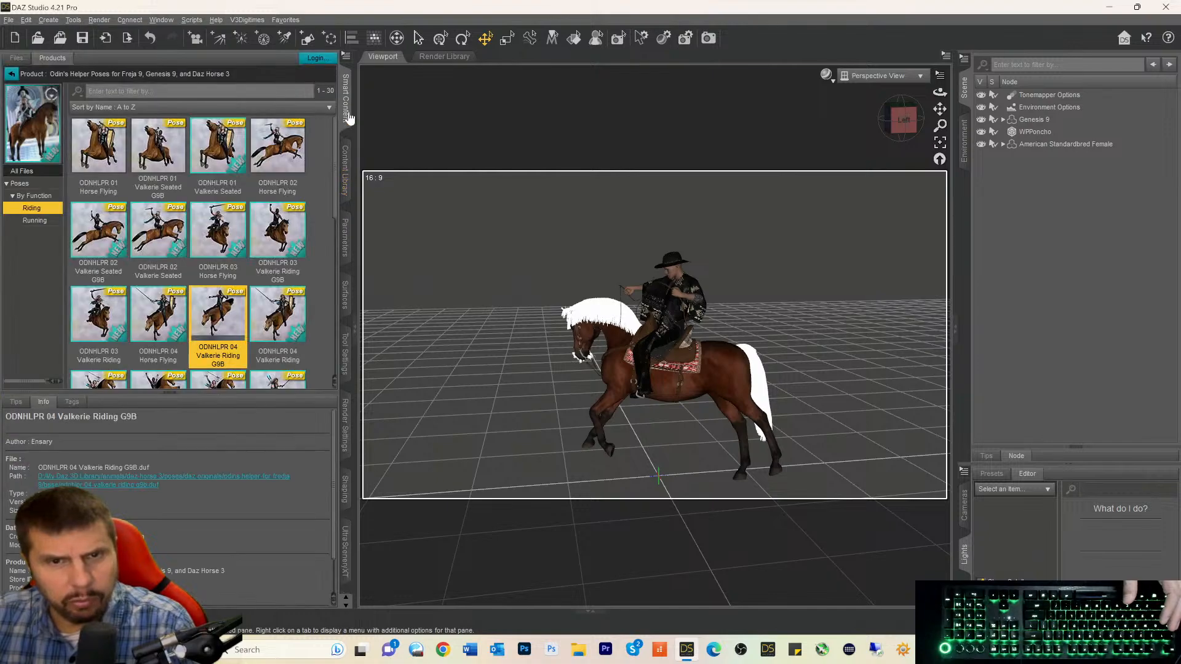
left_click(12, 74)
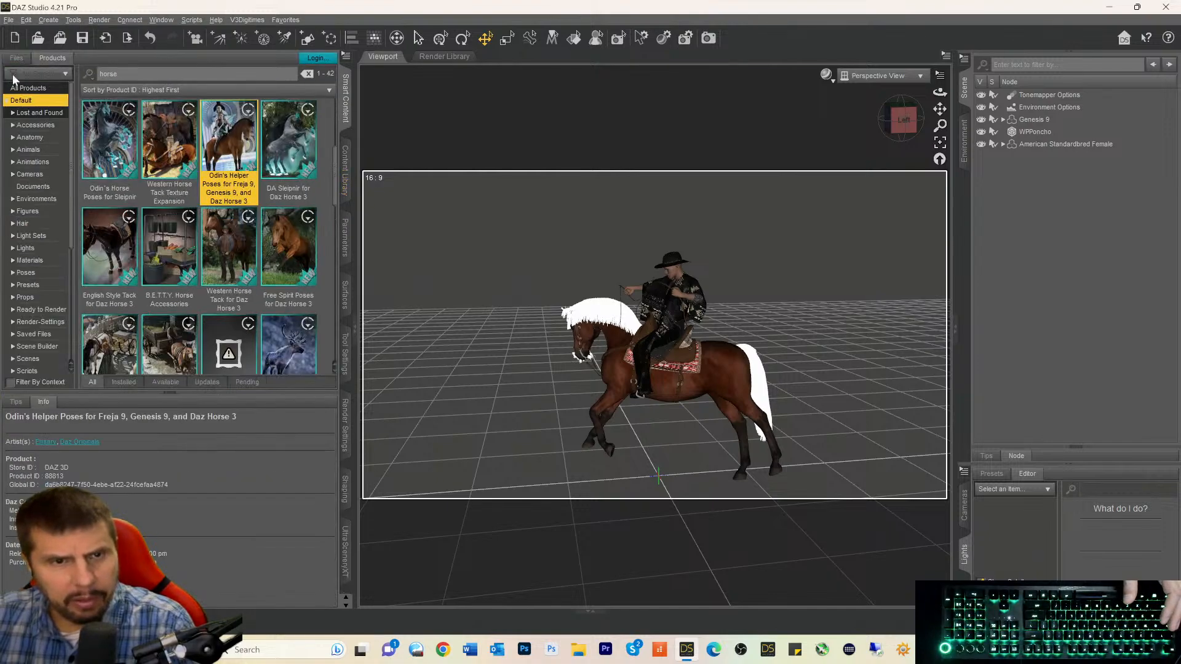
left_click(24, 224)
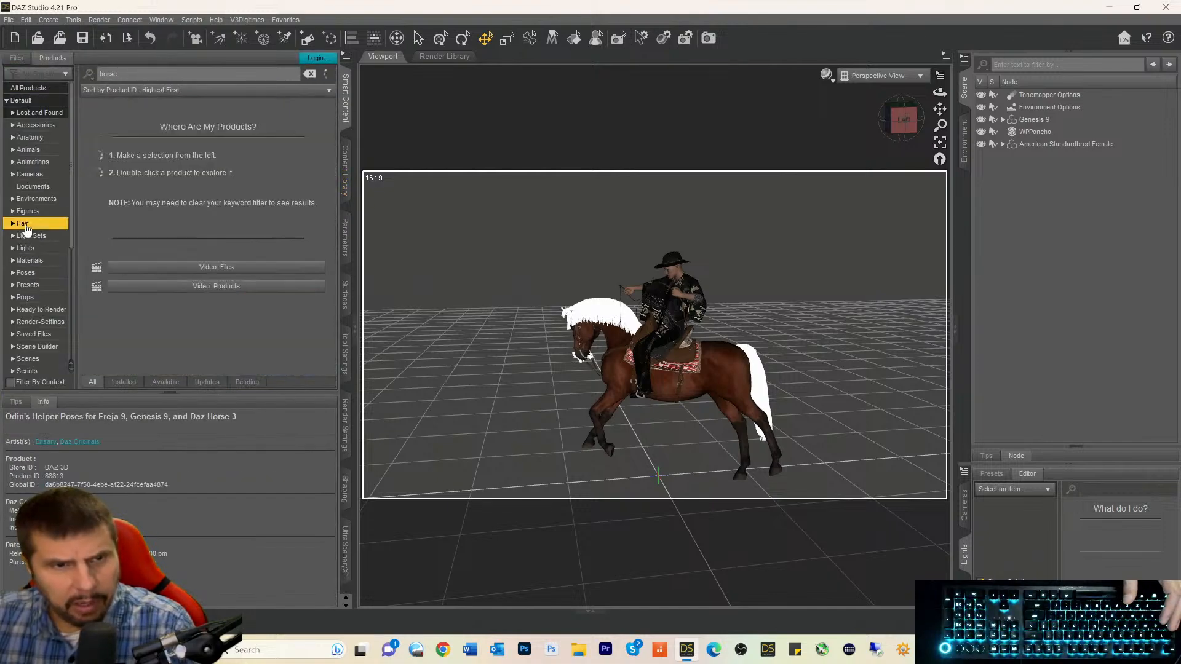
left_click_drag(137, 79, 23, 75)
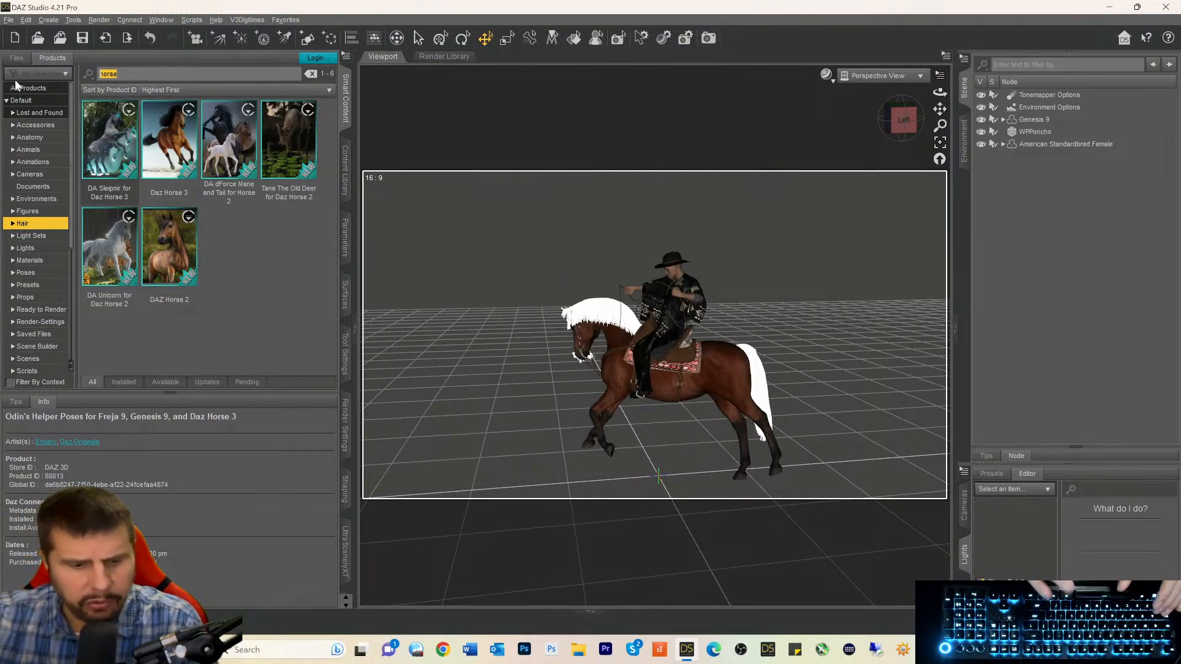
type("shaved")
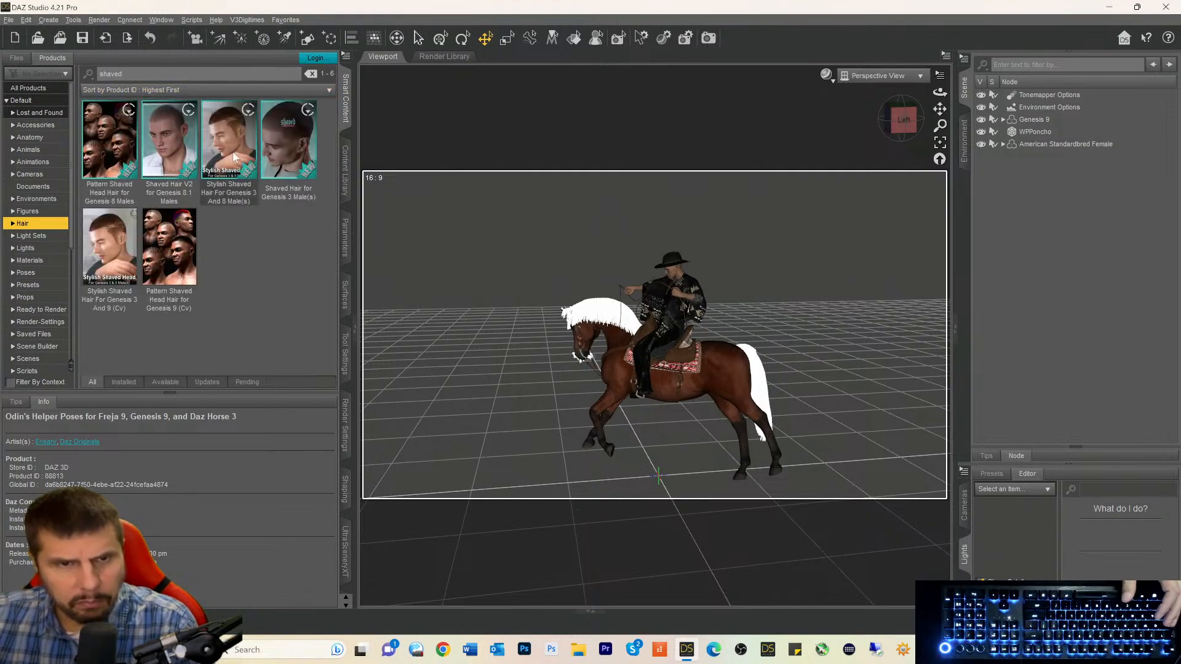
Load the Stylish Shaved Hair Genesis 8 Male item onto the Genesis 9 rider.
double_click(227, 142)
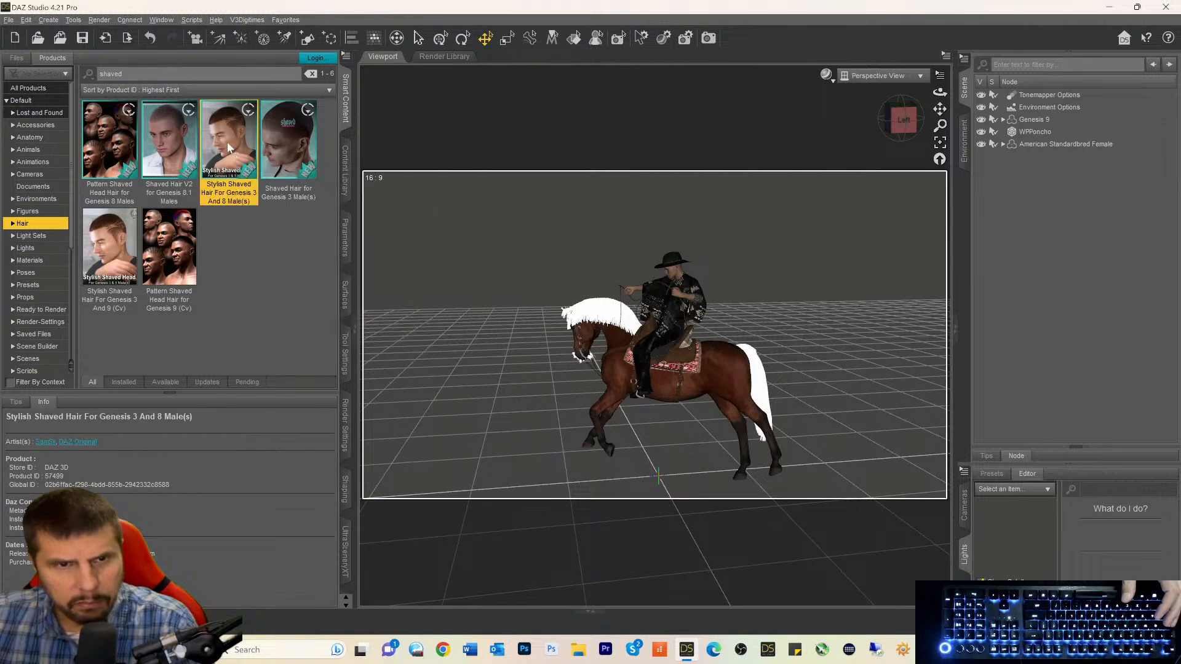
left_click(151, 153)
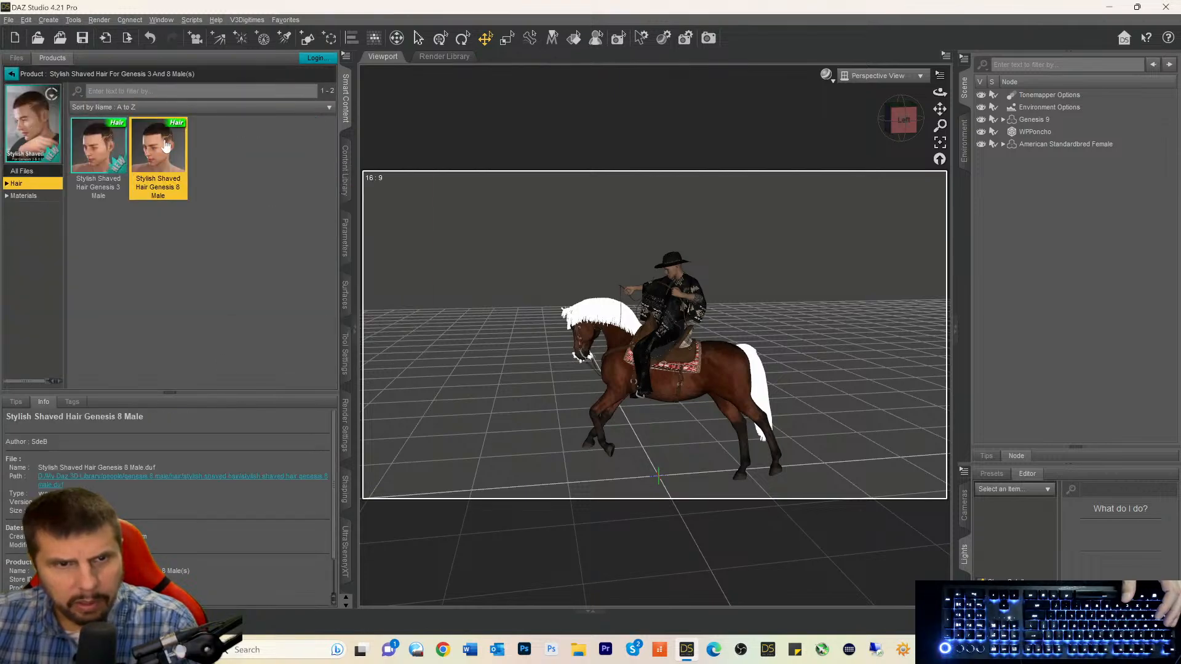
mouse_move(166, 146)
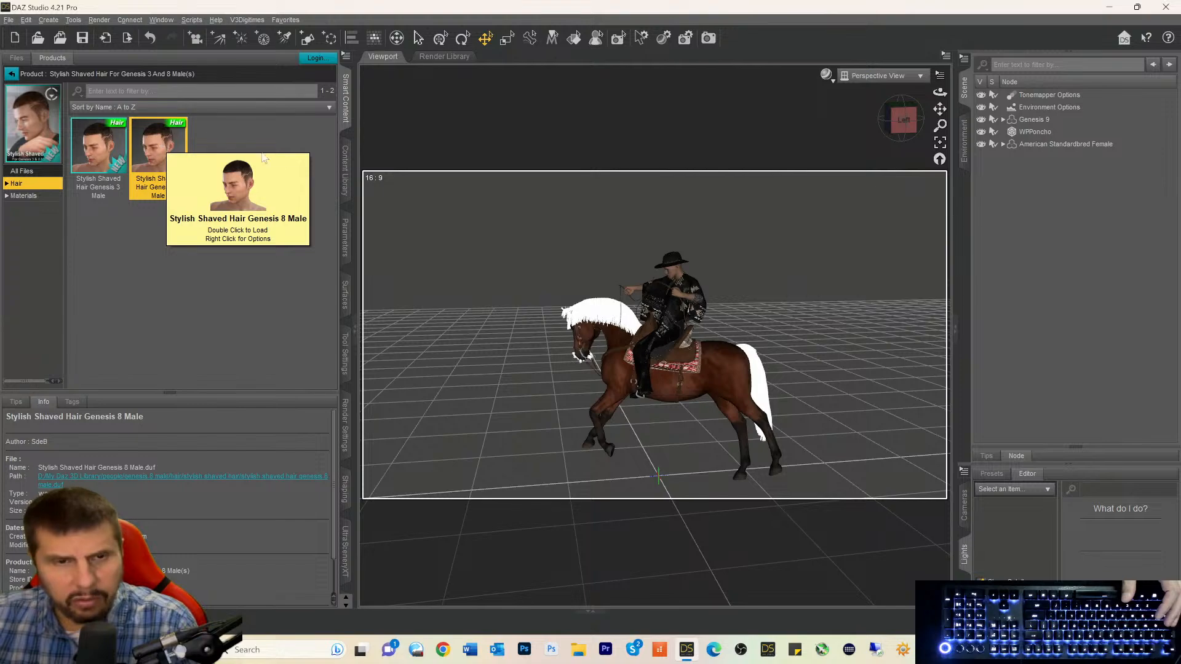
left_click(1029, 121)
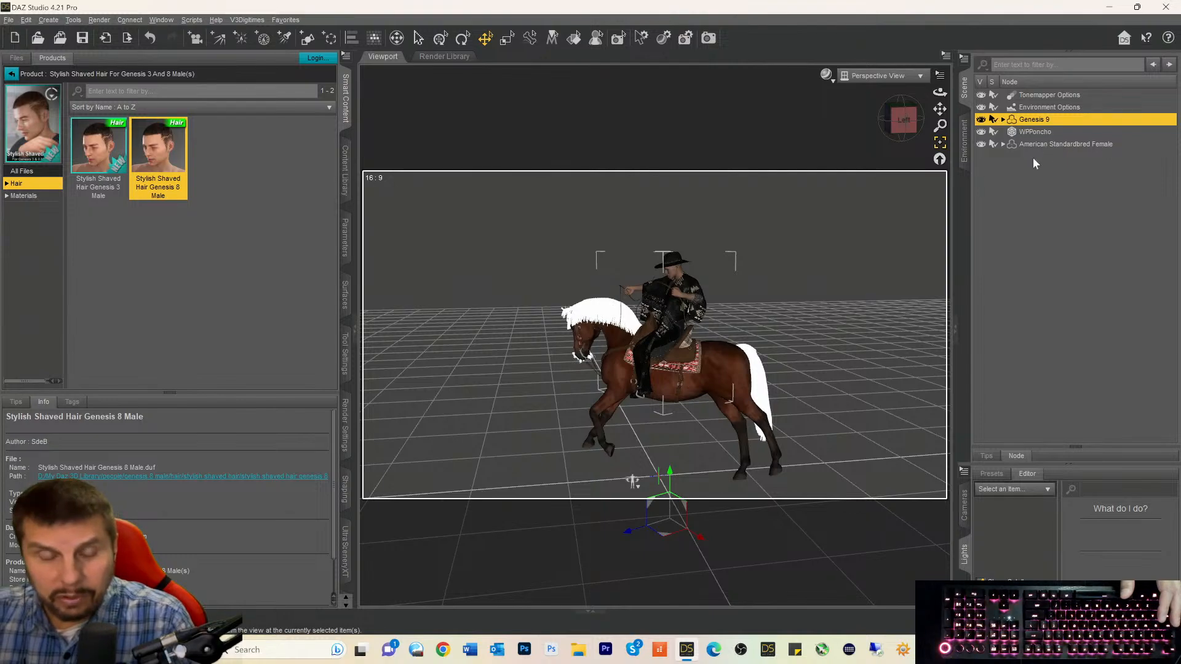
double_click(153, 162)
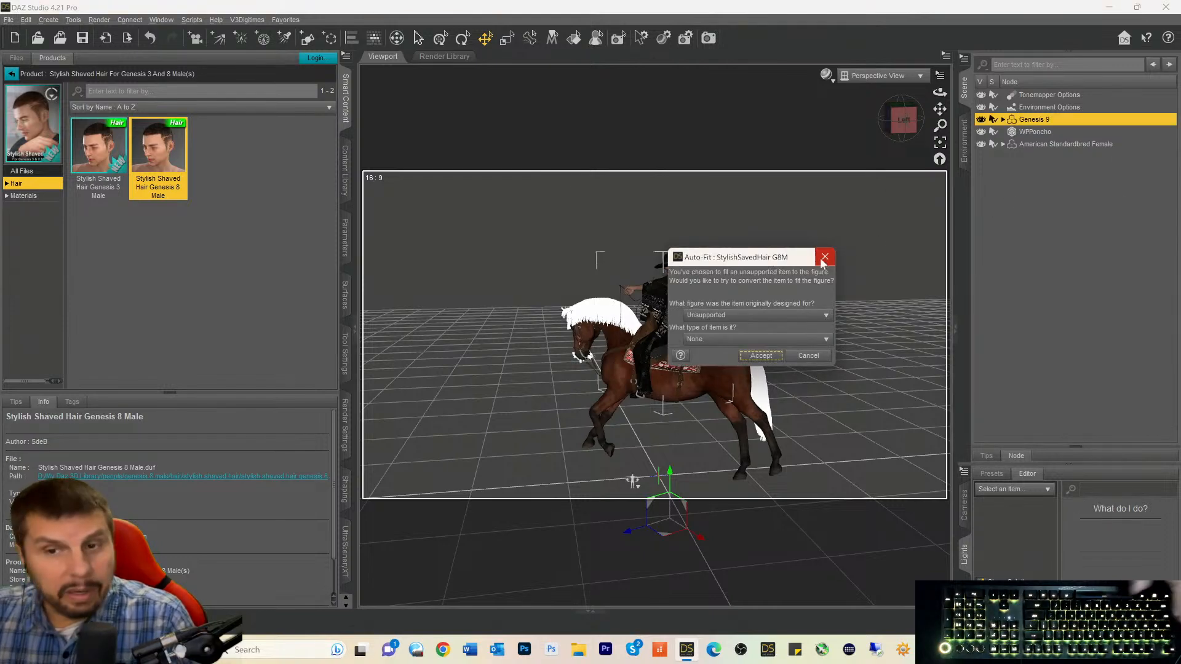
Auto-fit the shaved hair to the rider with Genesis 8 Male as the original figure and Base/Hair/Short Hair as the item type.
left_click(726, 315)
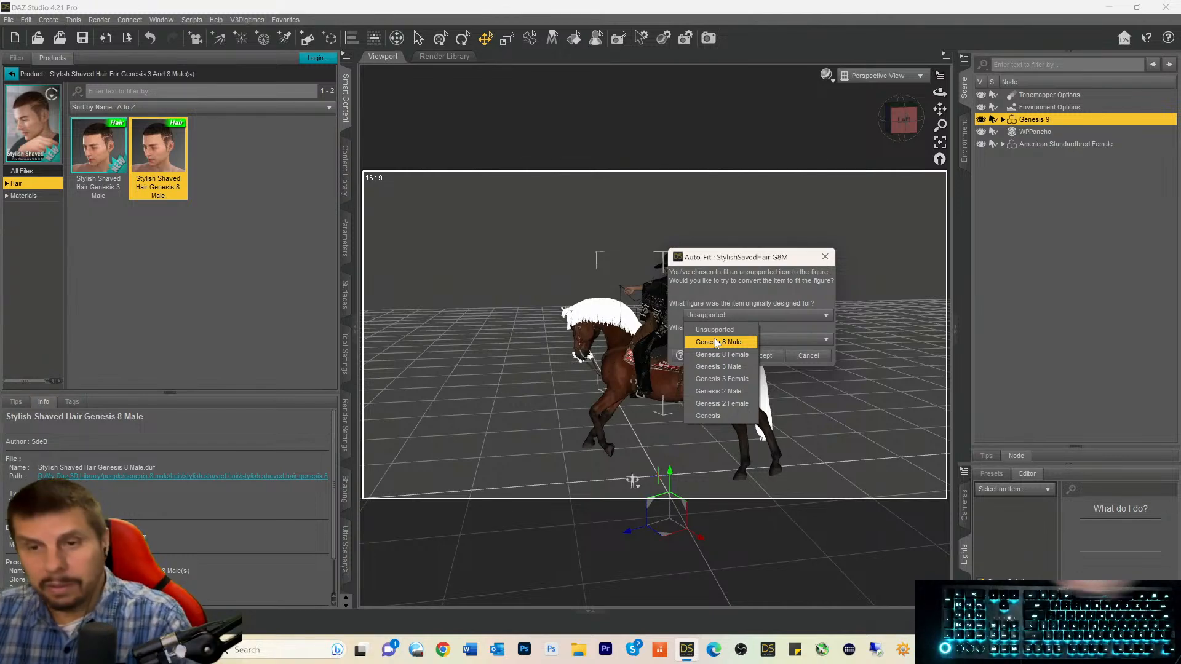
left_click(717, 342)
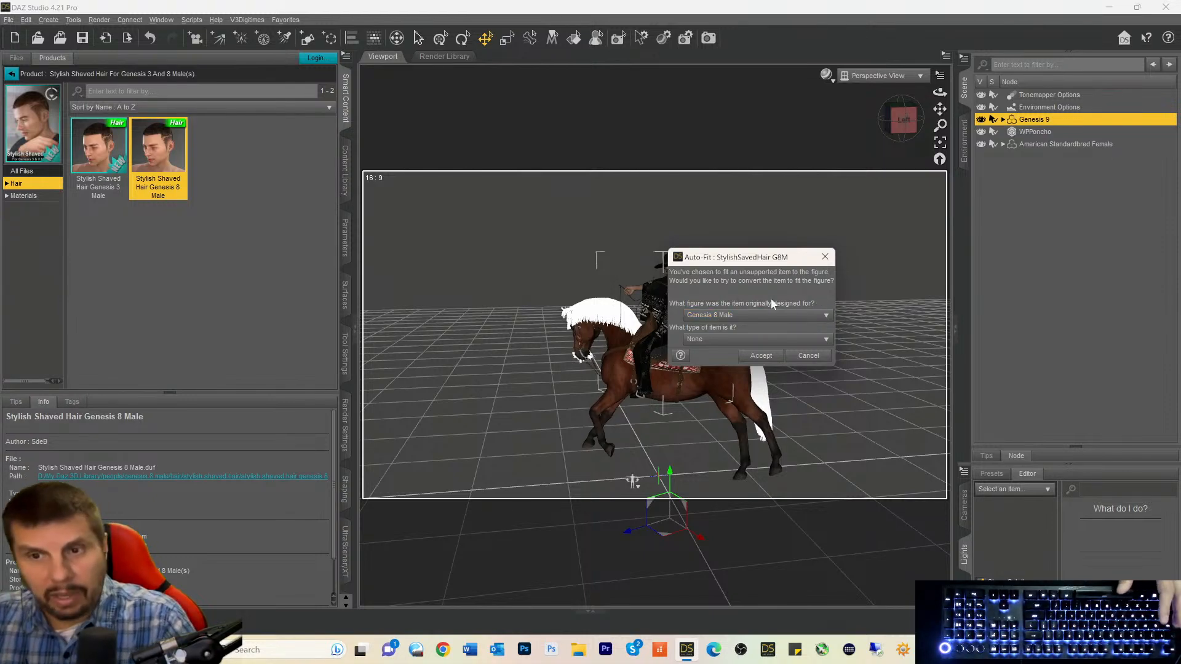
left_click(715, 340)
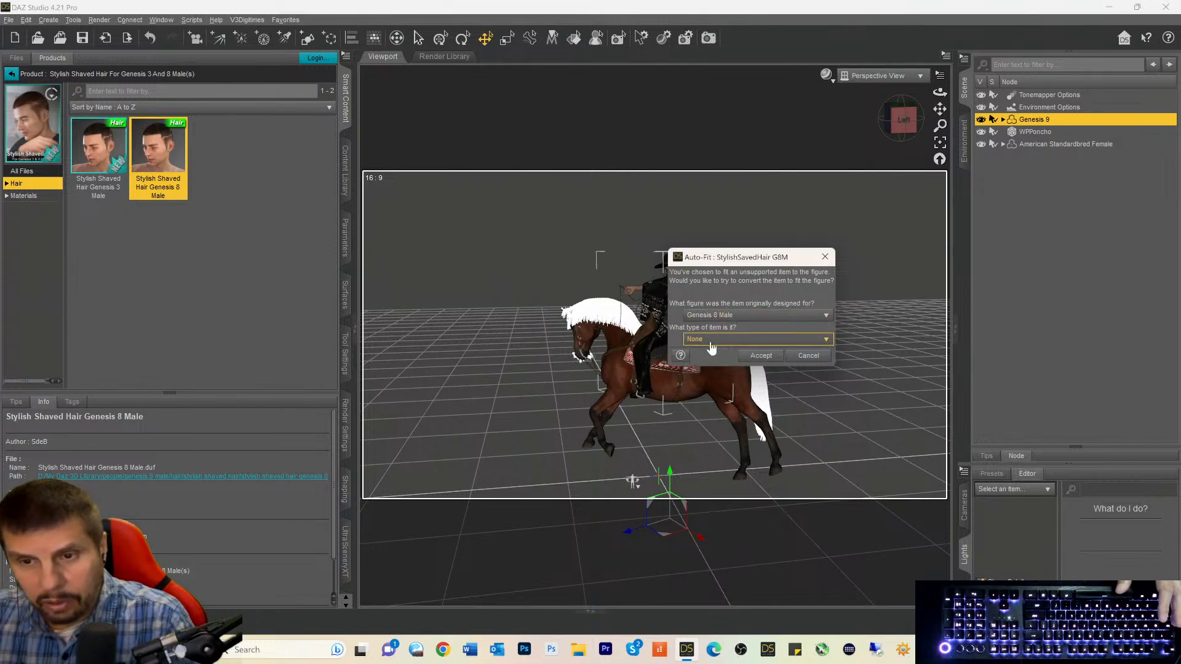
mouse_move(705, 375)
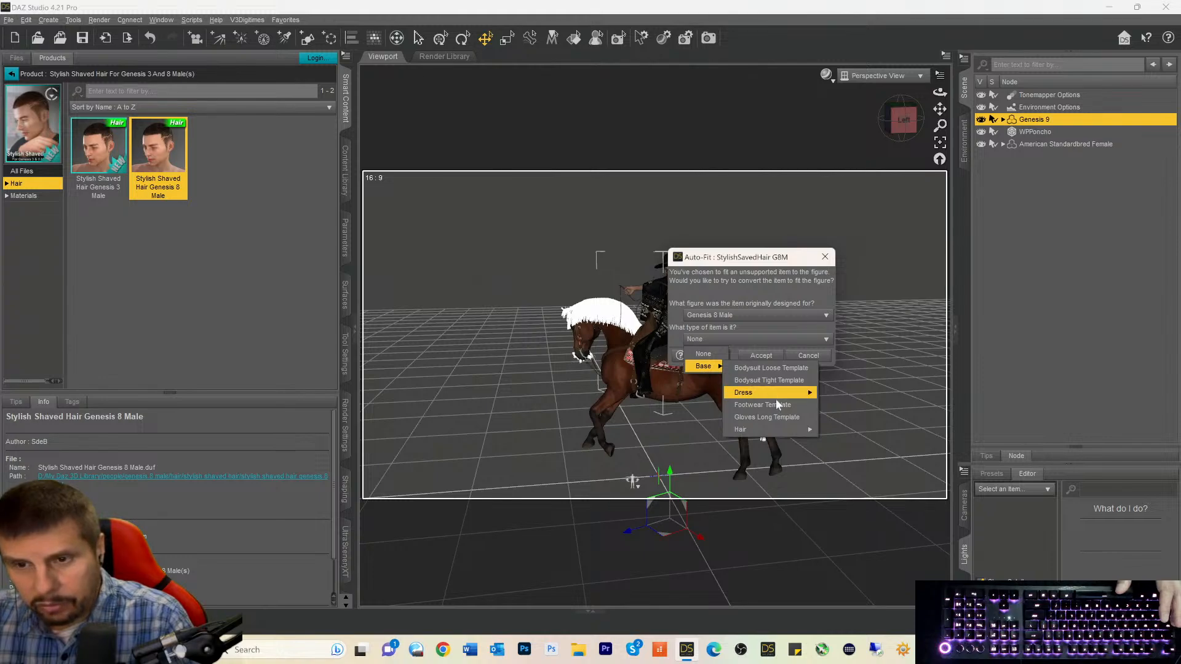
left_click(821, 431)
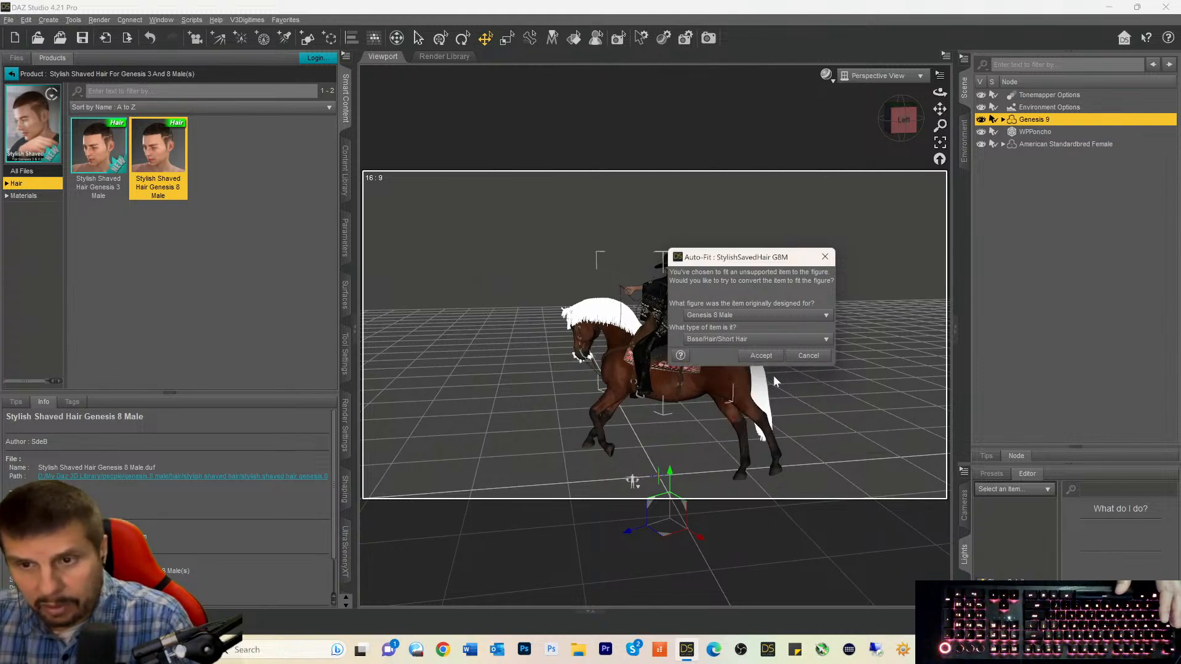
left_click(766, 356)
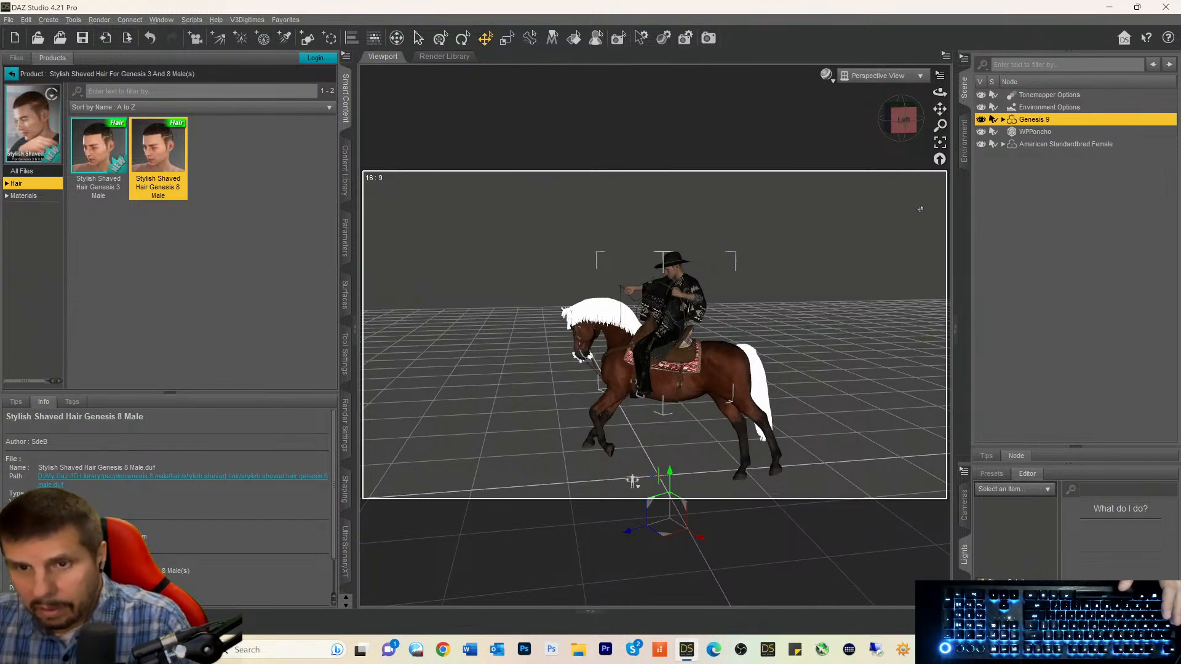
Examine the rider's head, hat and poncho up close from the horse's left side at several heights.
scroll(920, 209, "up", 1)
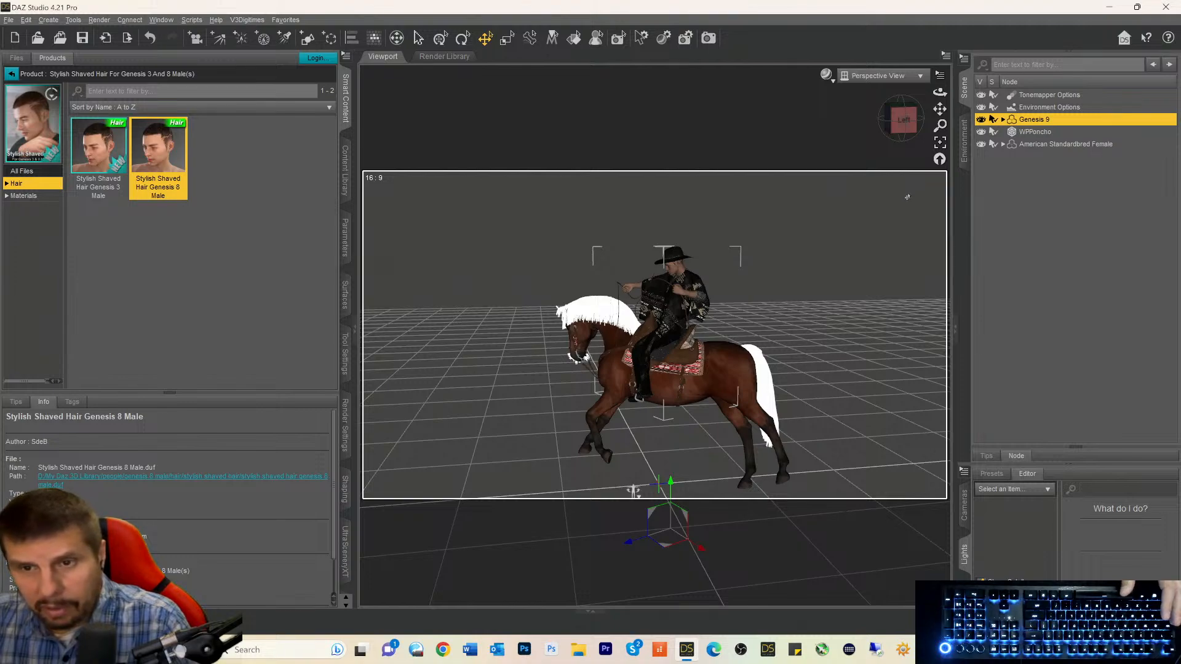
scroll(850, 263, "up", 4)
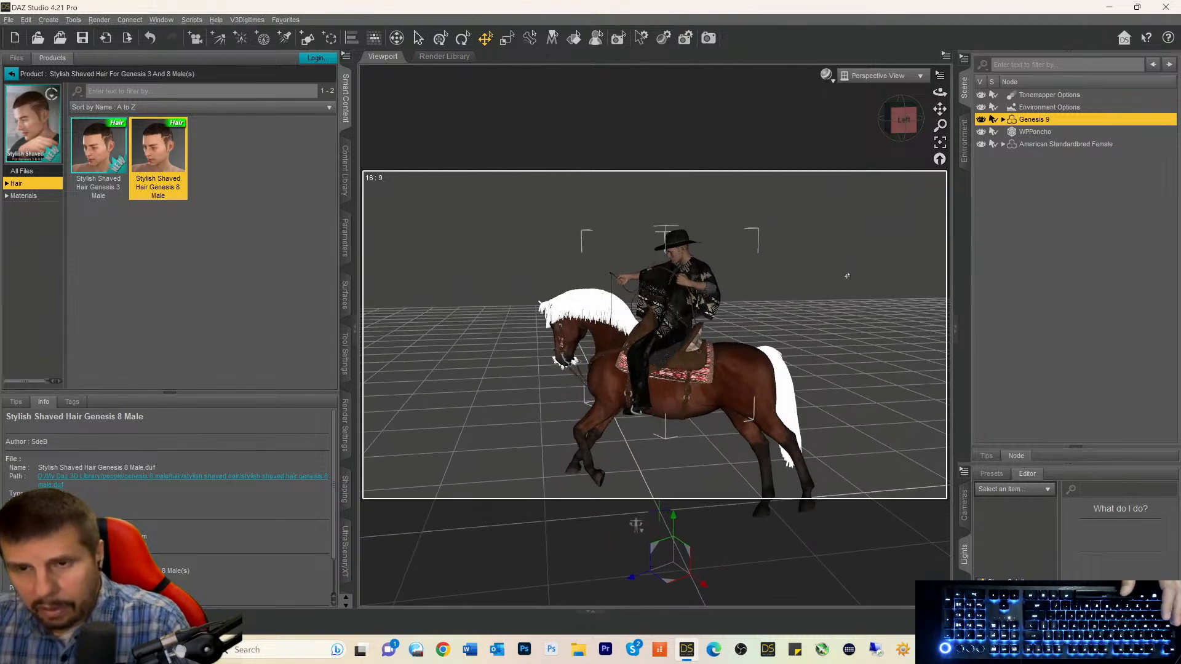
scroll(848, 276, "up", 5)
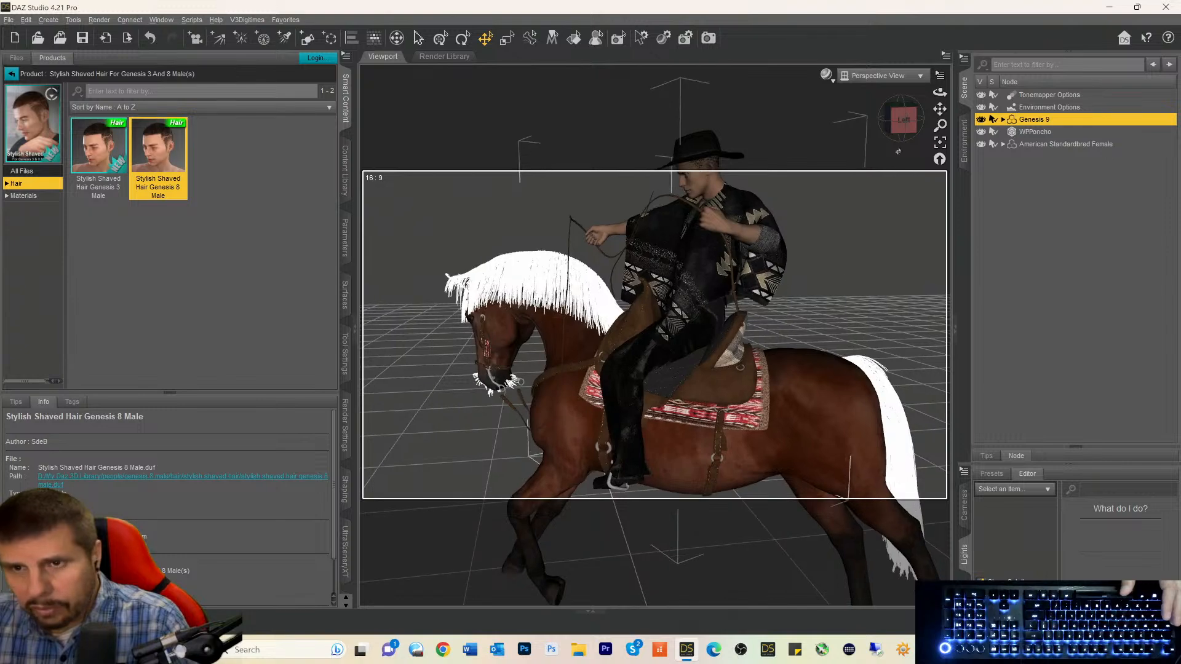
left_click_drag(940, 126, 930, 191)
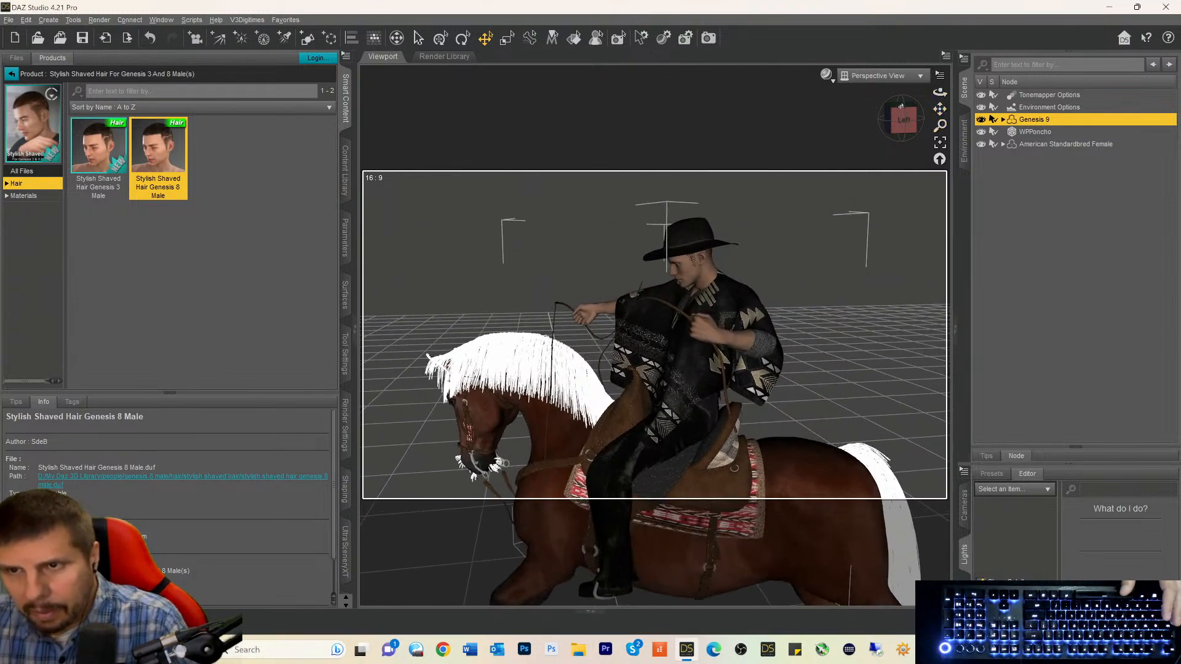
mouse_move(902, 120)
left_mouse_down()
mouse_move(930, 114)
mouse_move(920, 120)
left_mouse_up()
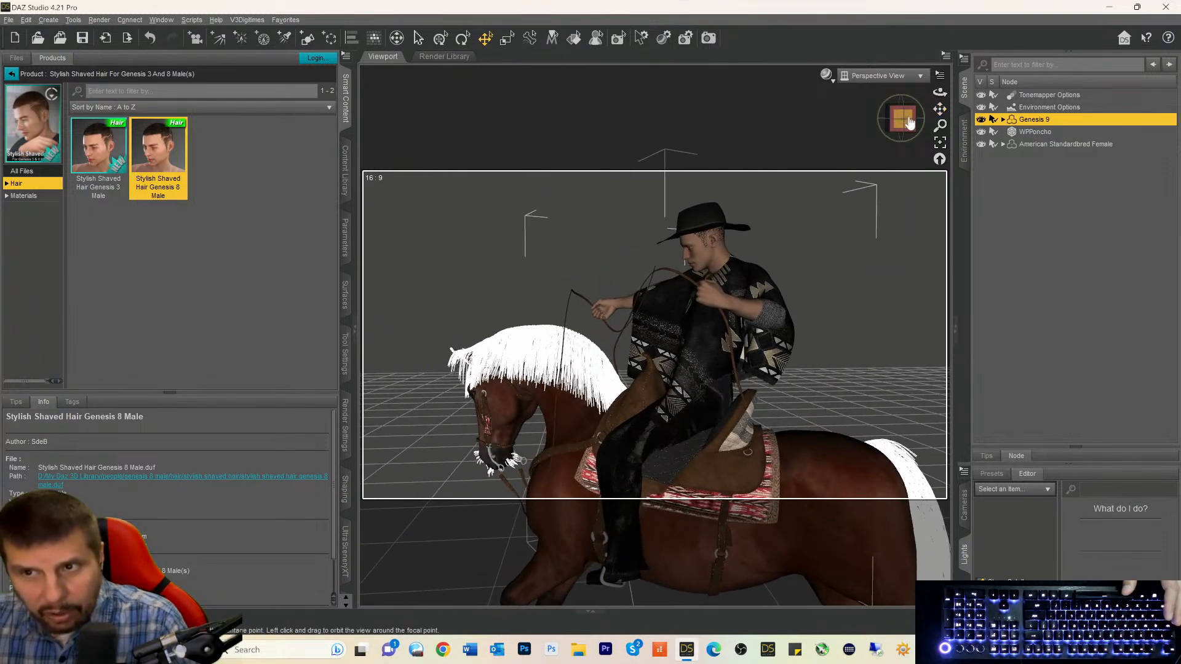
left_click(909, 122)
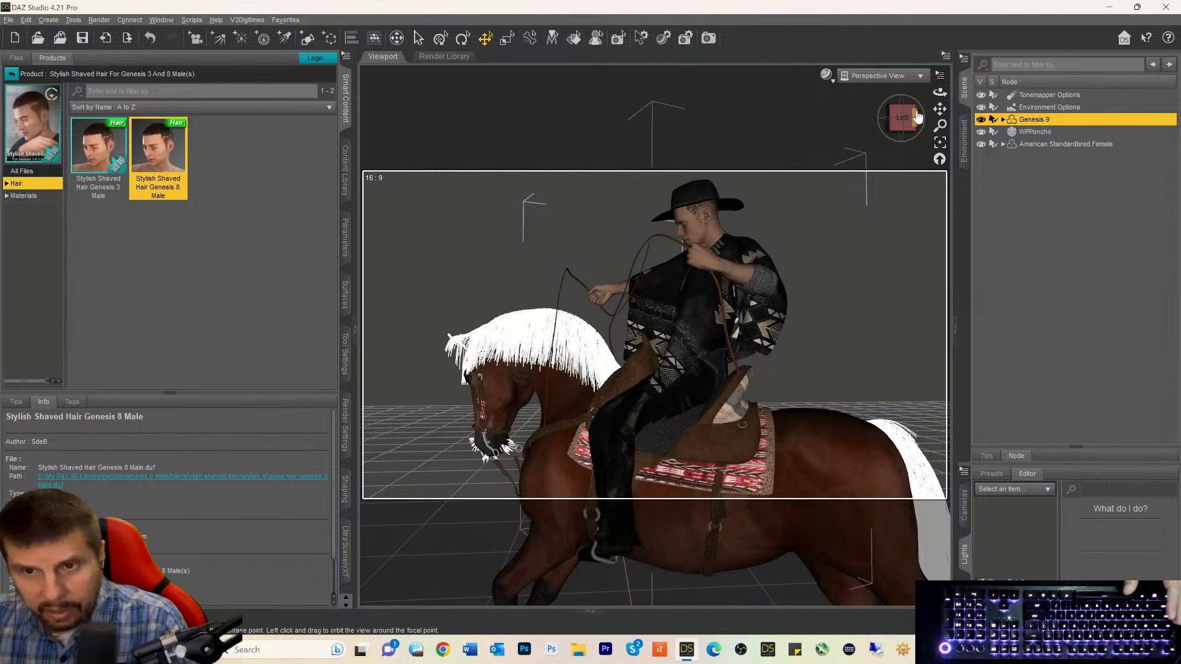
left_click_drag(940, 109, 911, 125)
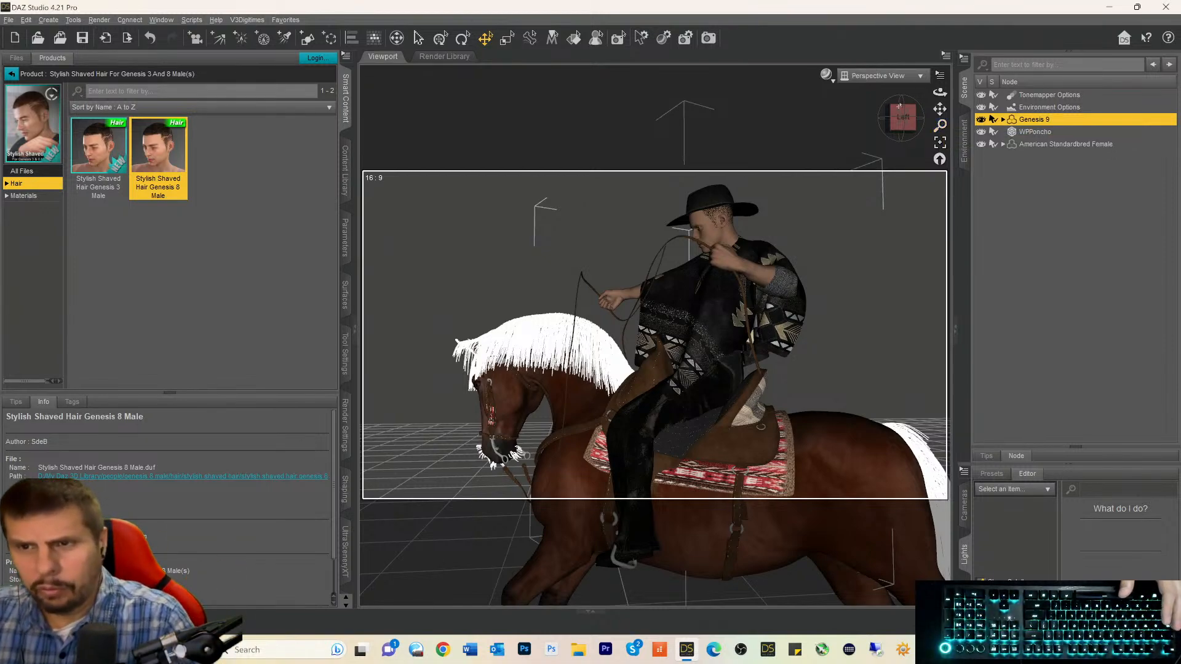
left_click_drag(900, 118, 896, 76)
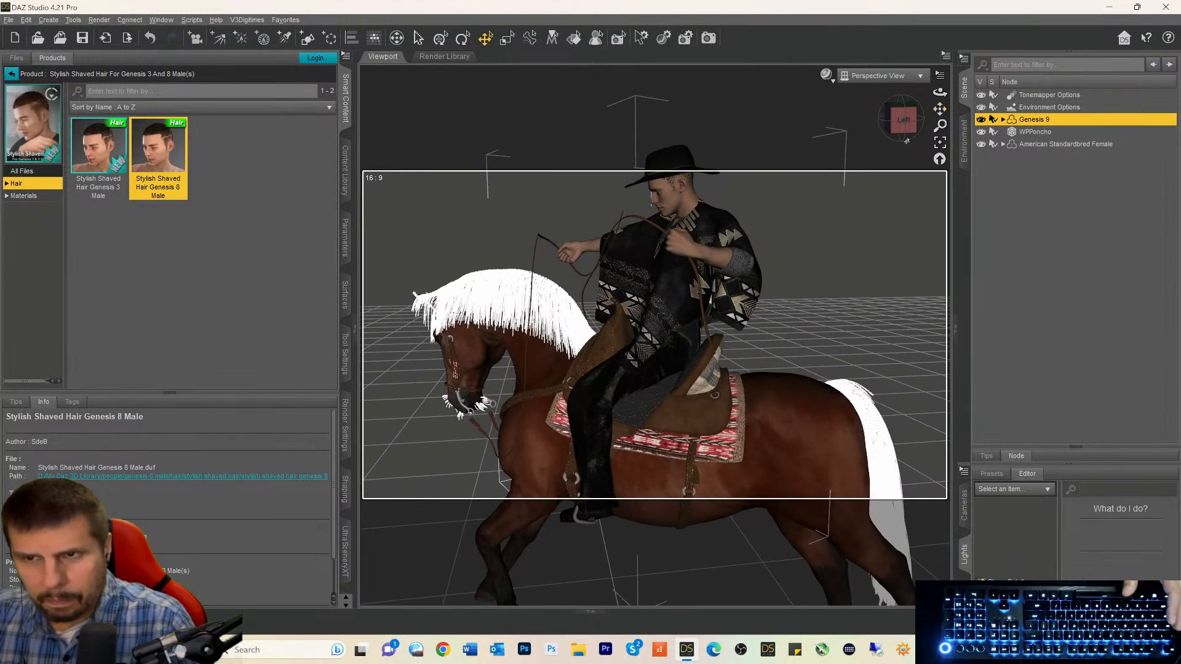
left_click_drag(903, 135, 939, 118)
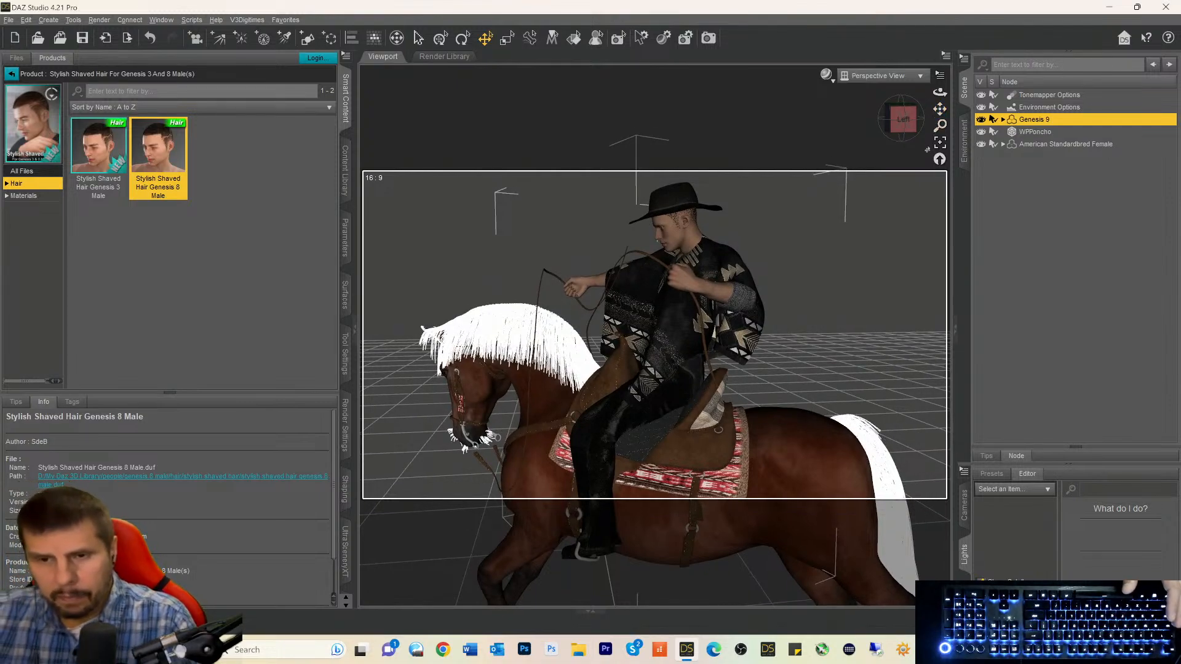
Save the scene as Western Rider in the Diffeomorphic Daz to Blender Projects folder, with backdrop, render settings and file compression included.
left_click(9, 19)
mouse_move(37, 105)
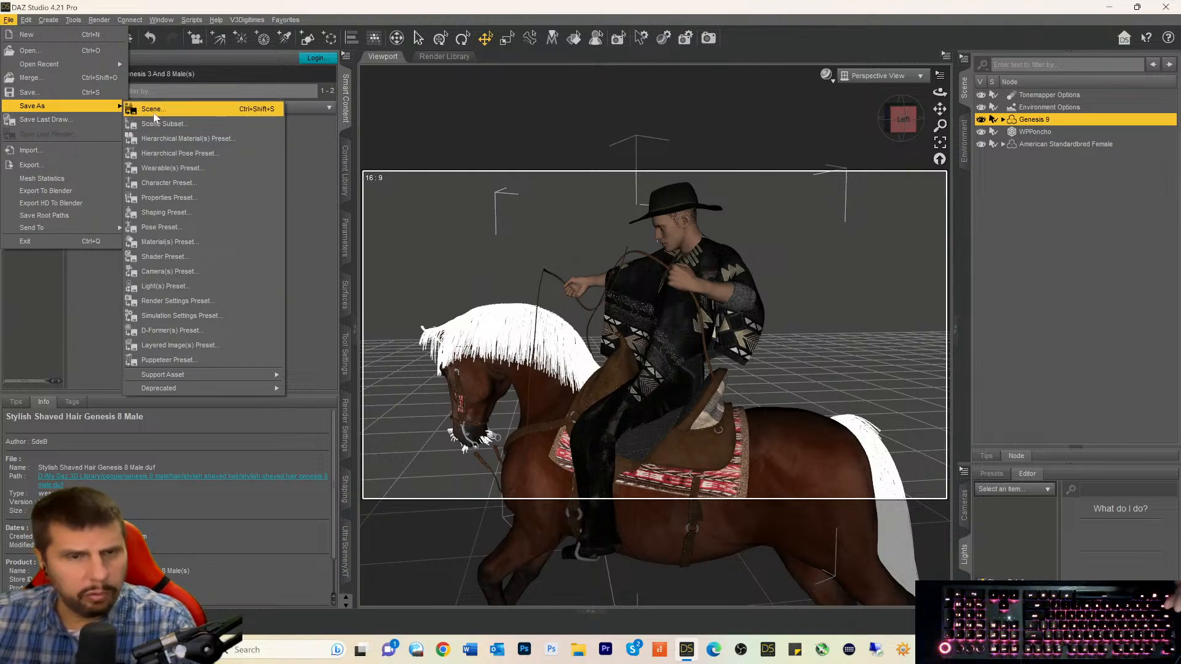
left_click(154, 111)
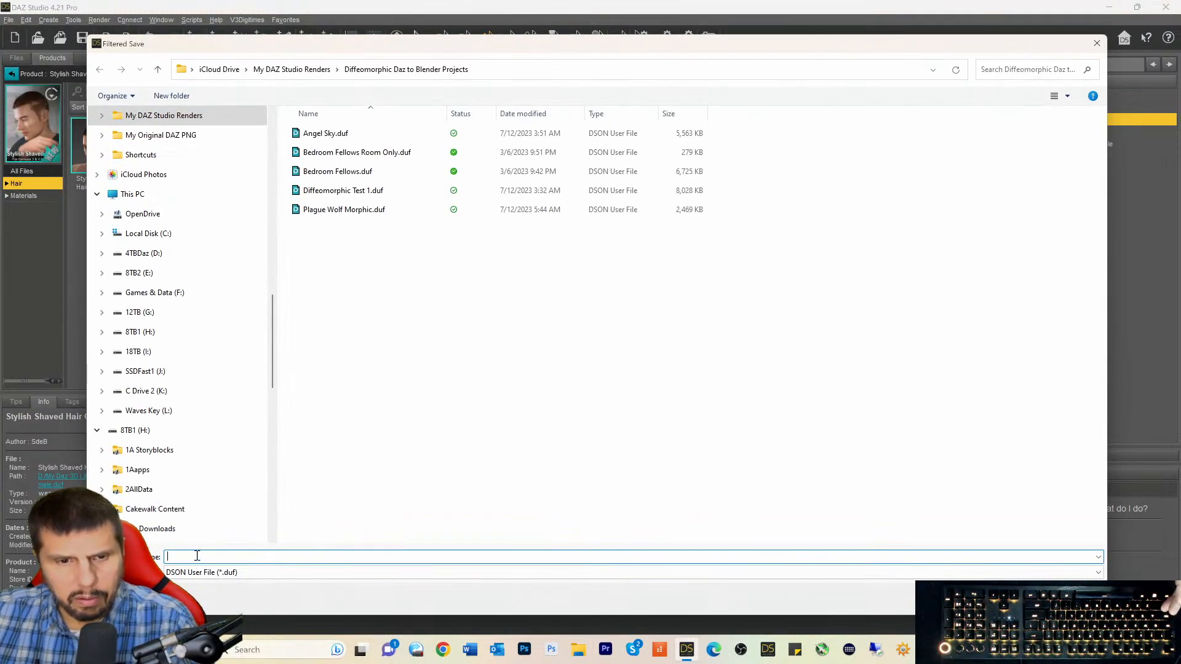
type("Wes")
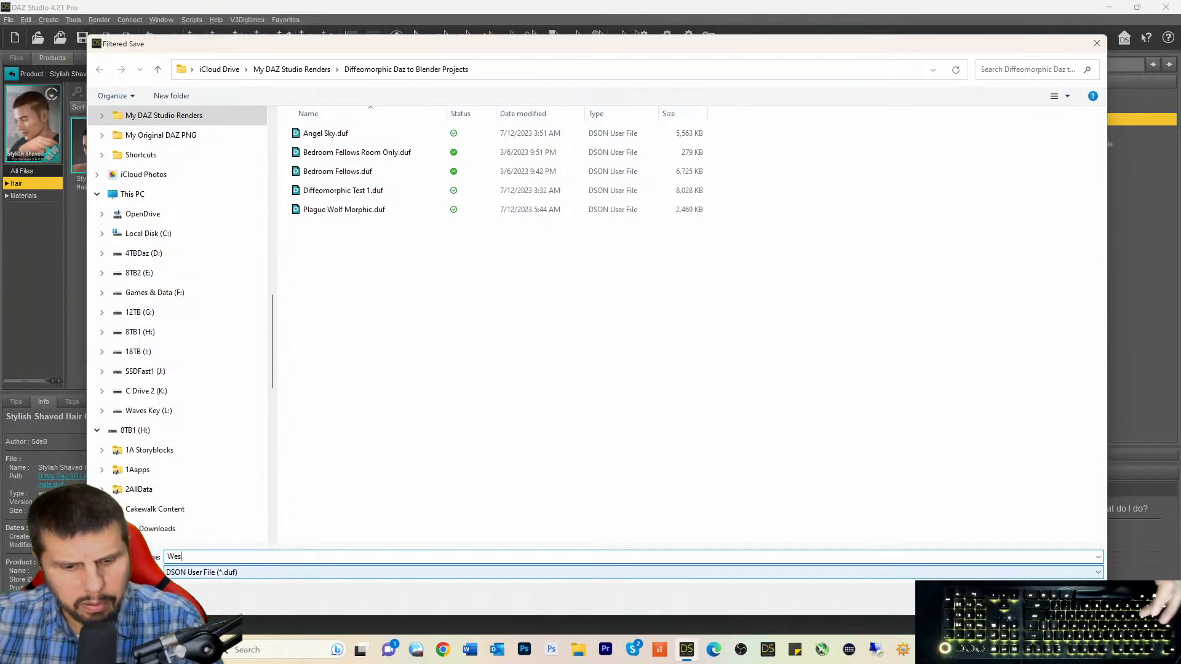
type("tern RIder")
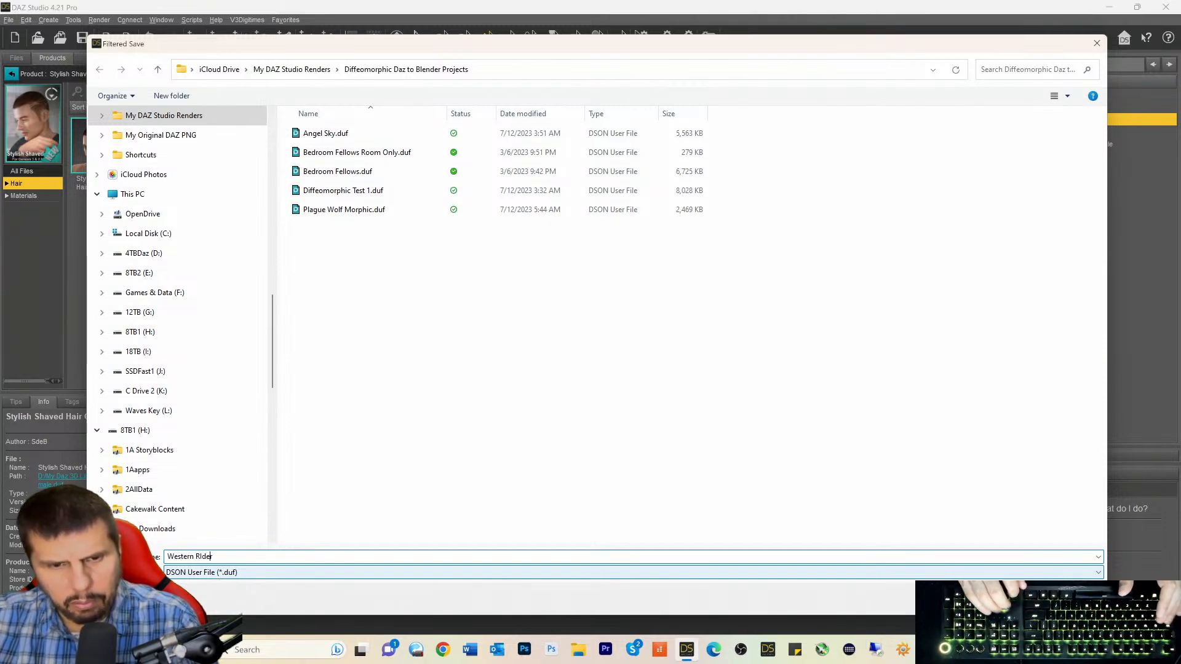
key("Left")
key("Left")
key("Left")
key("BackSpace")
type("i")
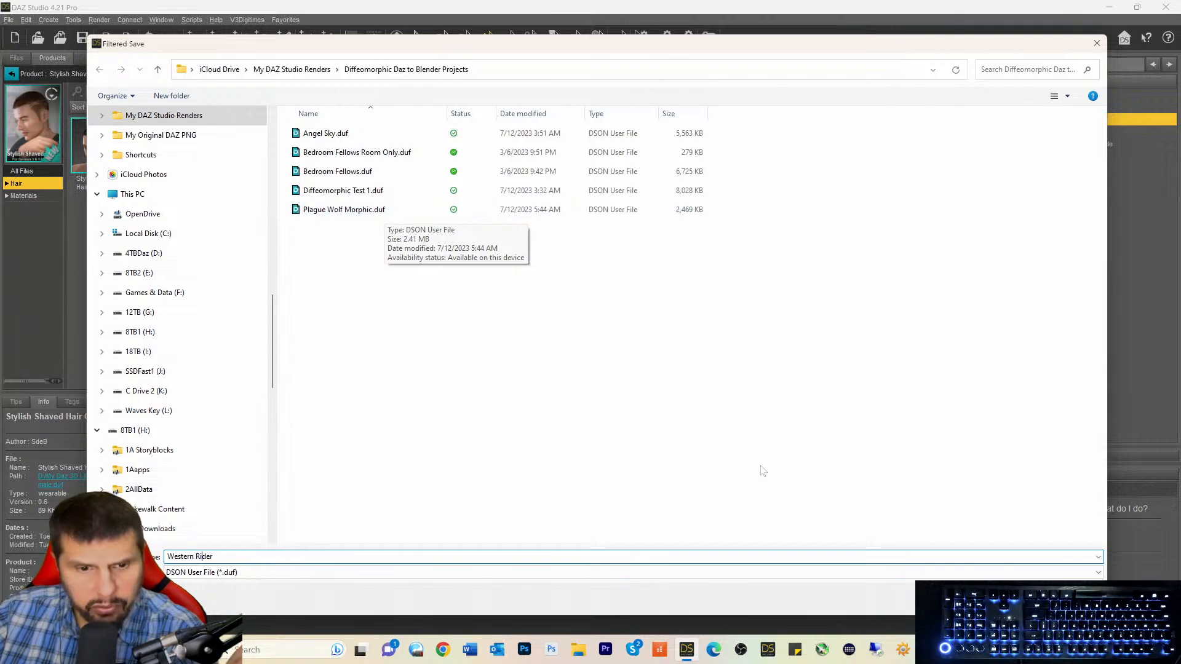
key("Return")
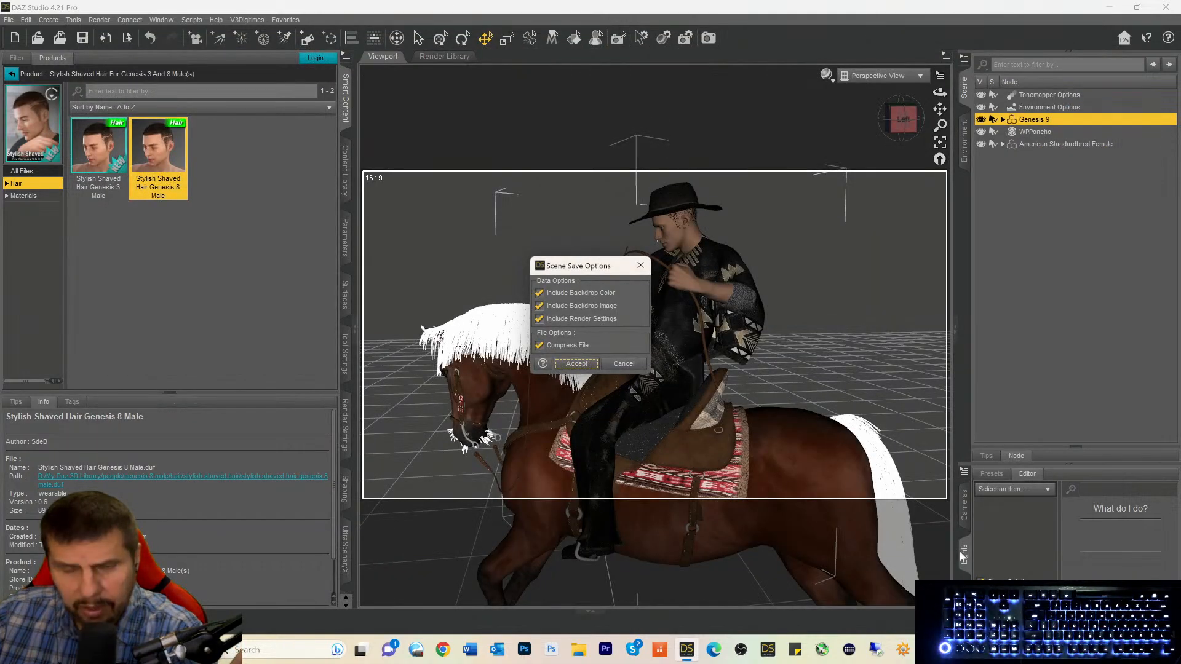
left_click(587, 365)
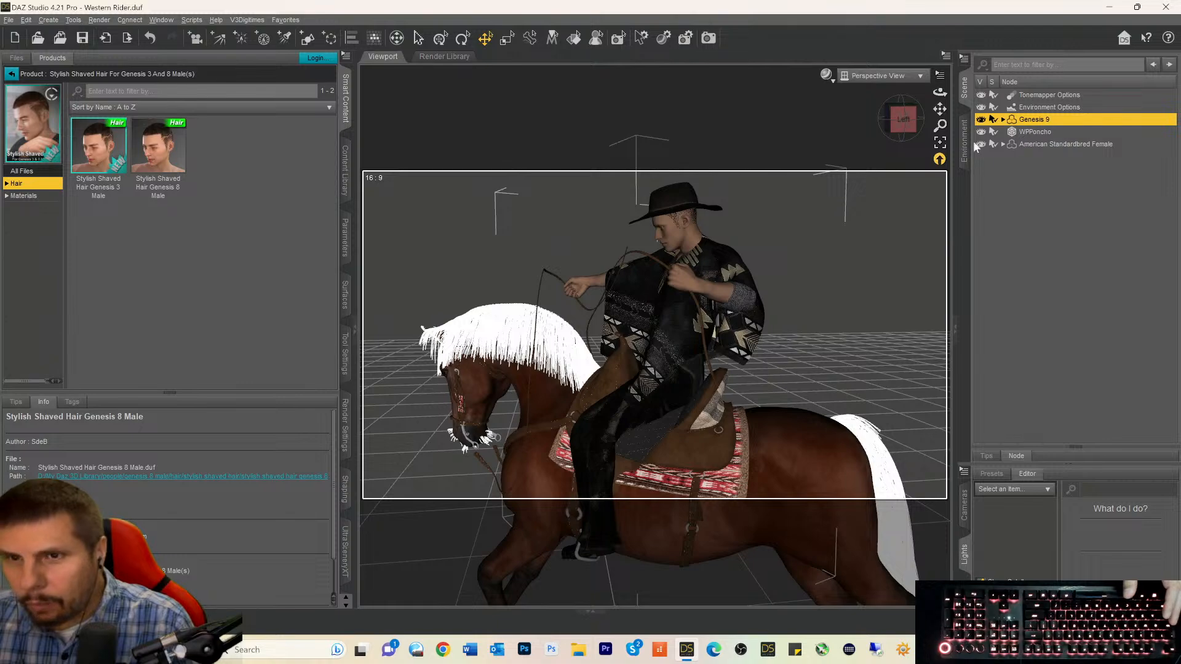
Examine the rider, poncho and horse from the left side and from above at several distances.
left_click(673, 198)
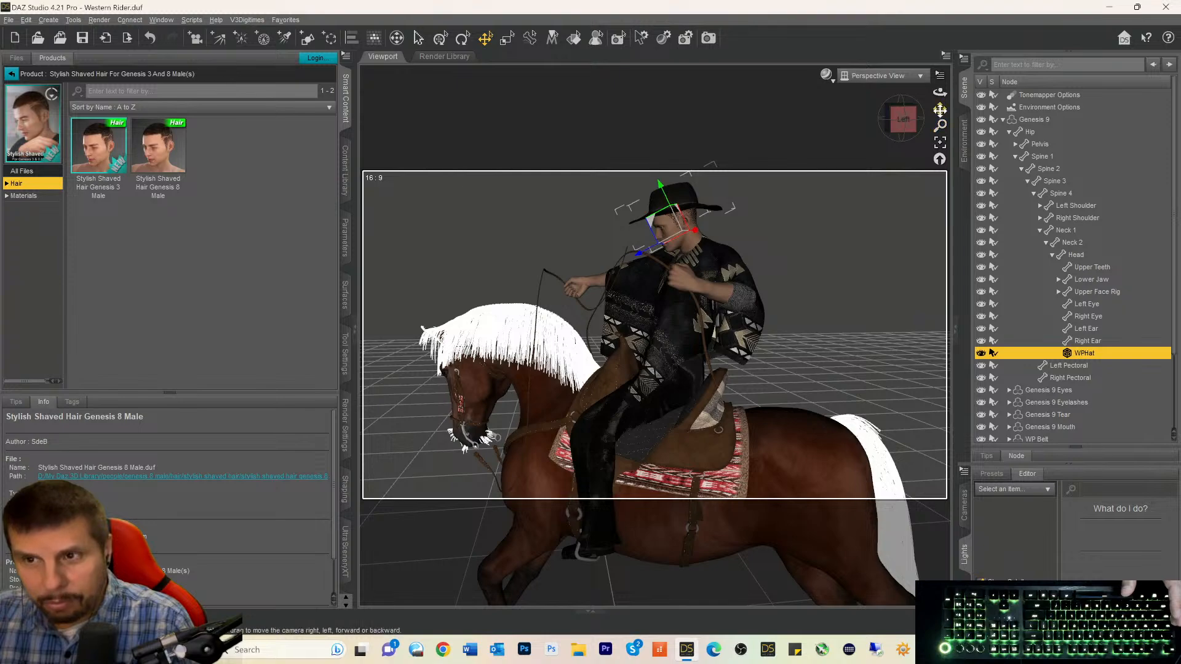
left_click_drag(940, 109, 889, 211)
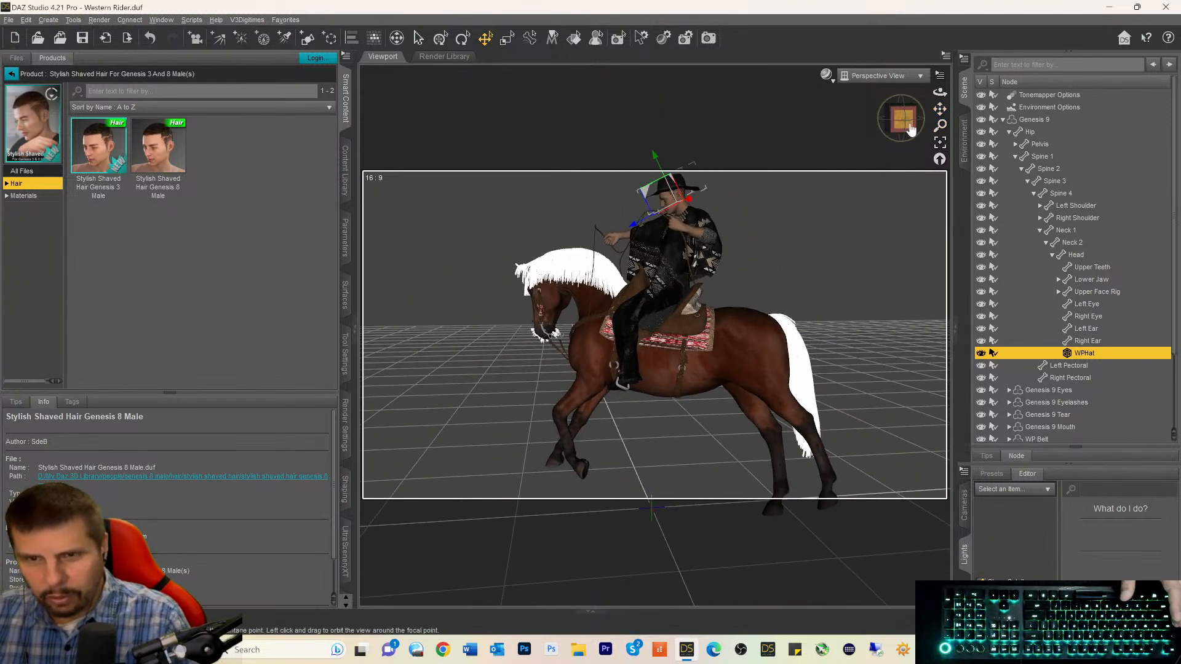
mouse_move(906, 129)
left_mouse_down()
mouse_move(943, 102)
mouse_move(910, 127)
left_mouse_up()
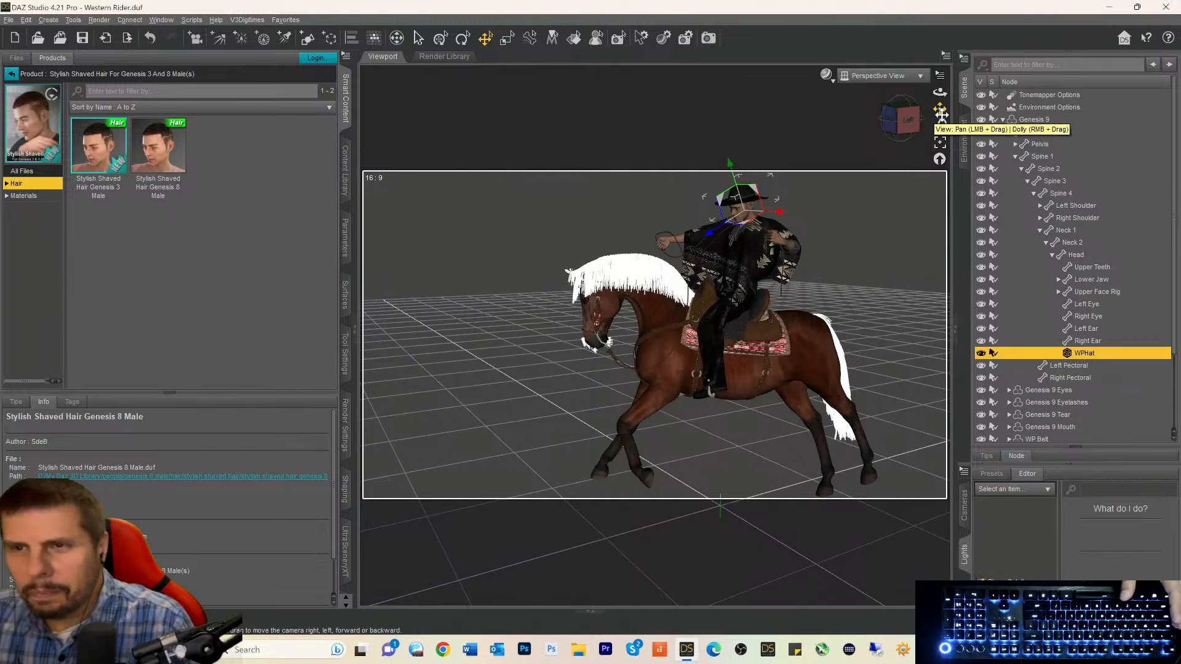
left_click_drag(941, 113, 904, 135)
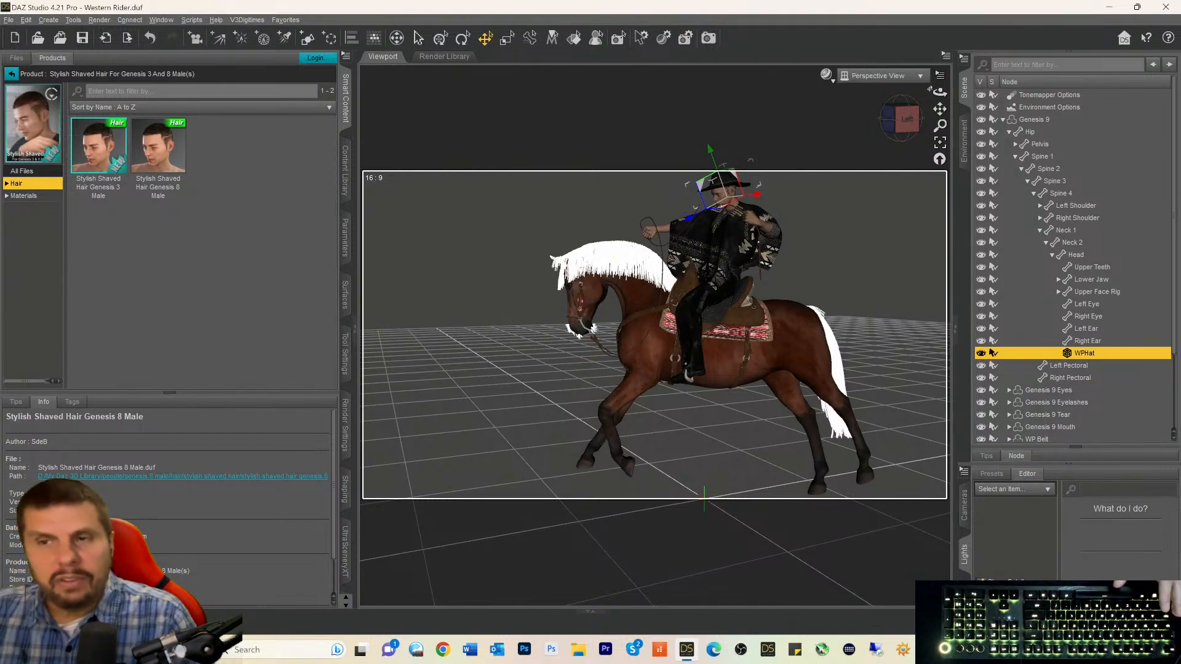
mouse_move(901, 120)
left_mouse_down()
mouse_move(939, 107)
mouse_move(910, 121)
left_mouse_up()
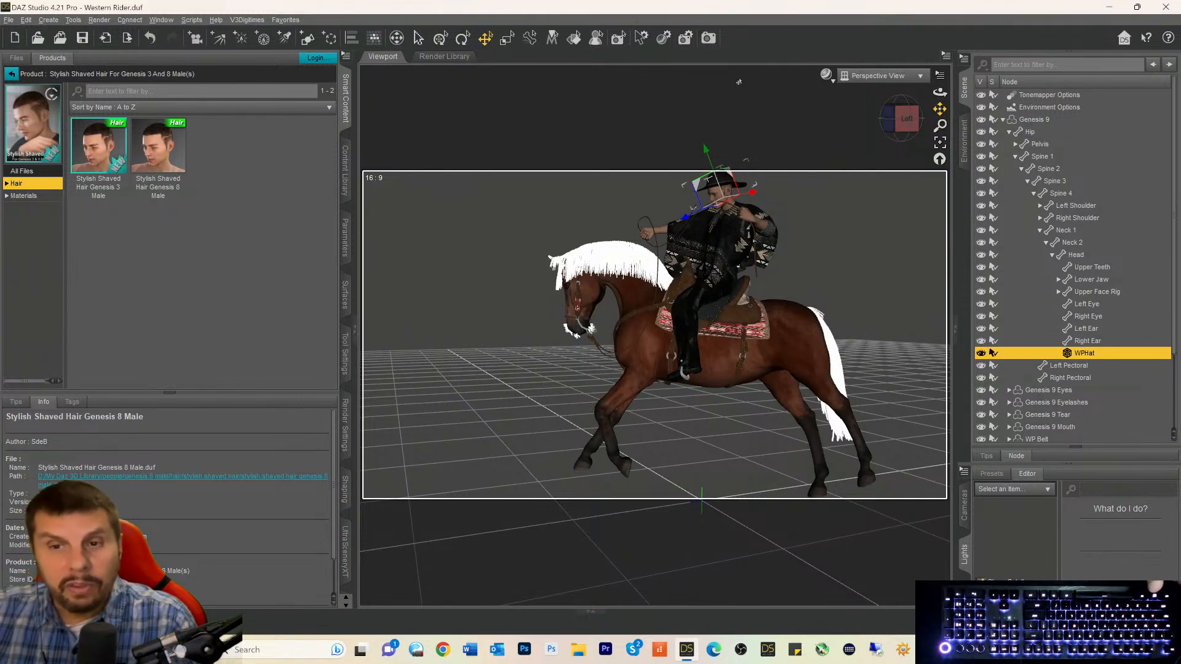
left_click_drag(909, 120, 861, 182)
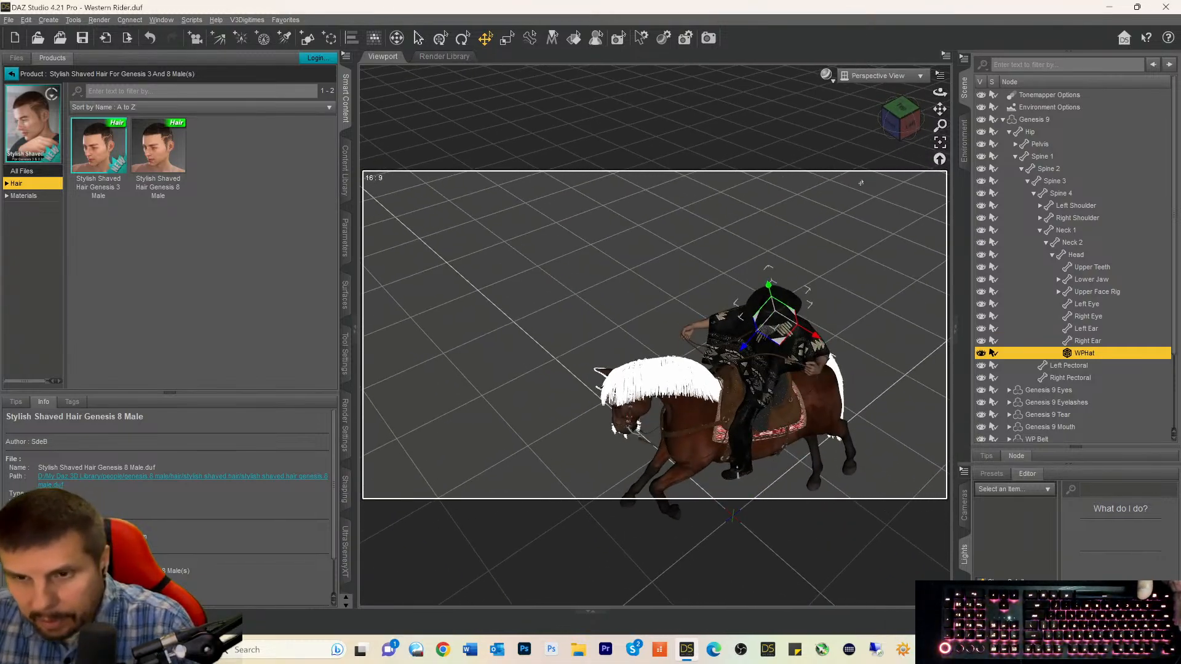
scroll(861, 183, "up", 8)
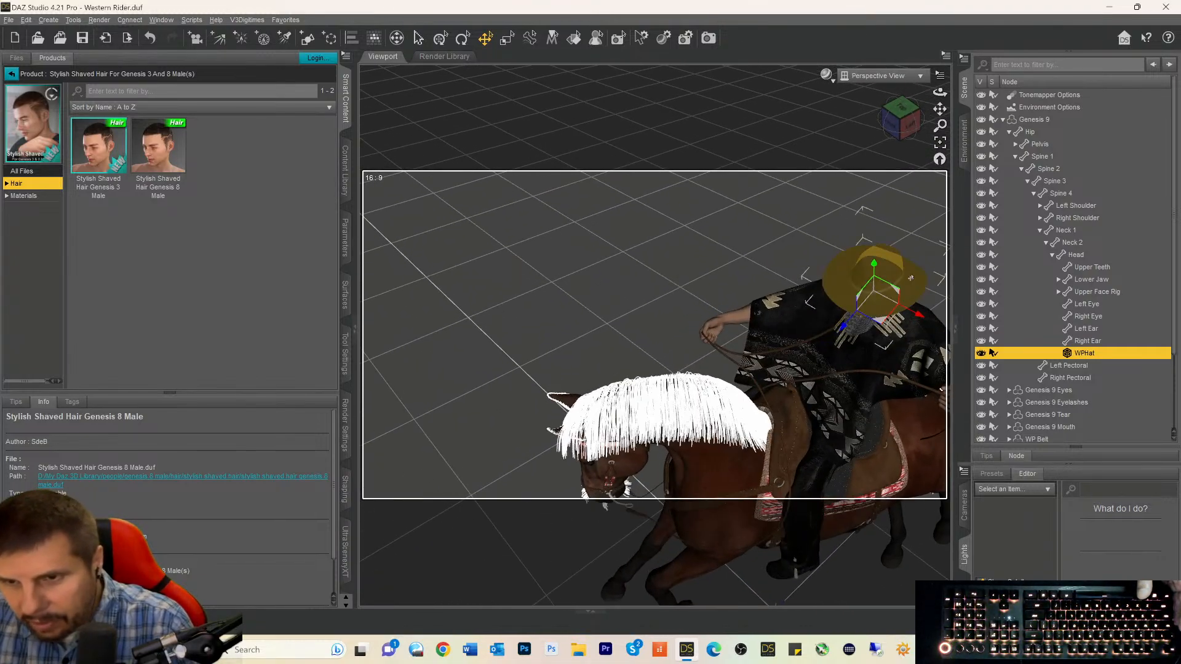
scroll(911, 277, "up", 2)
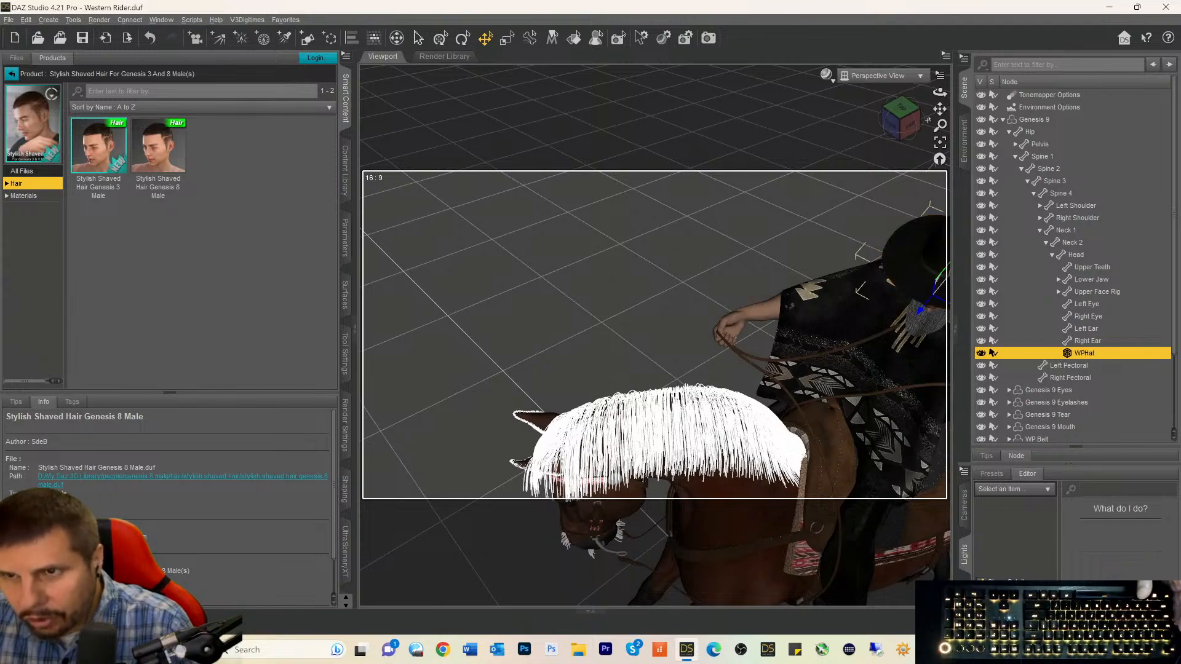
left_click_drag(899, 125, 865, 101)
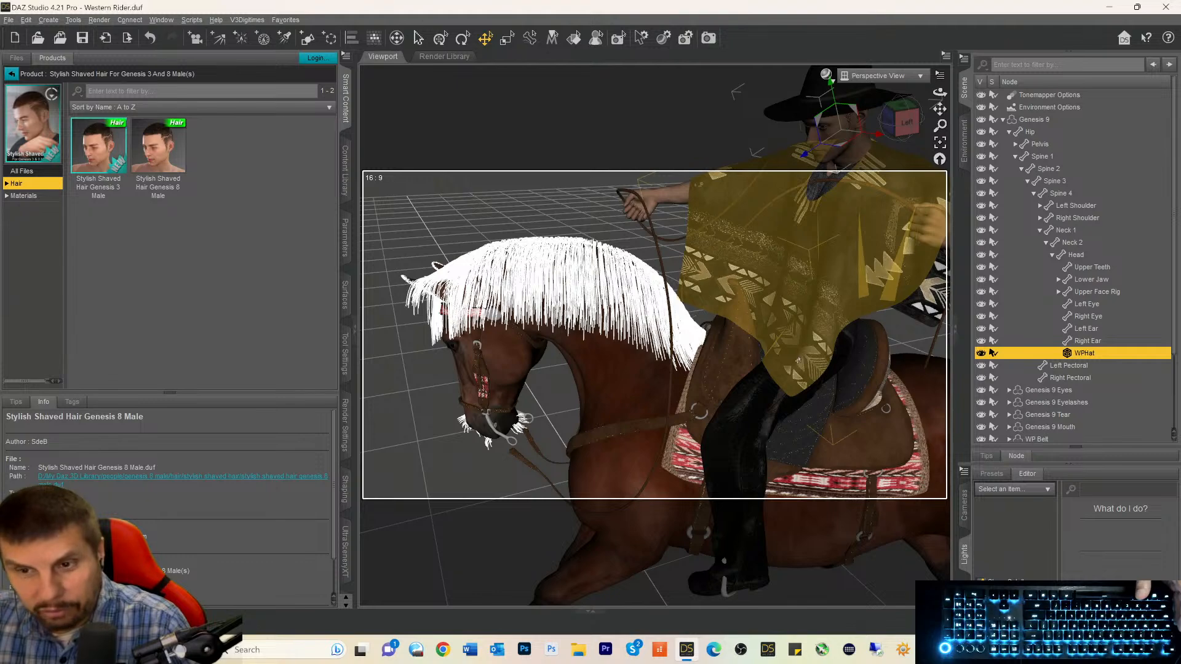
Set the Side-Side rotation of the saddle's left stirrup bone lStirrup_2 to about -3.5 to fit the rider's boot.
left_click_drag(907, 131, 913, 129)
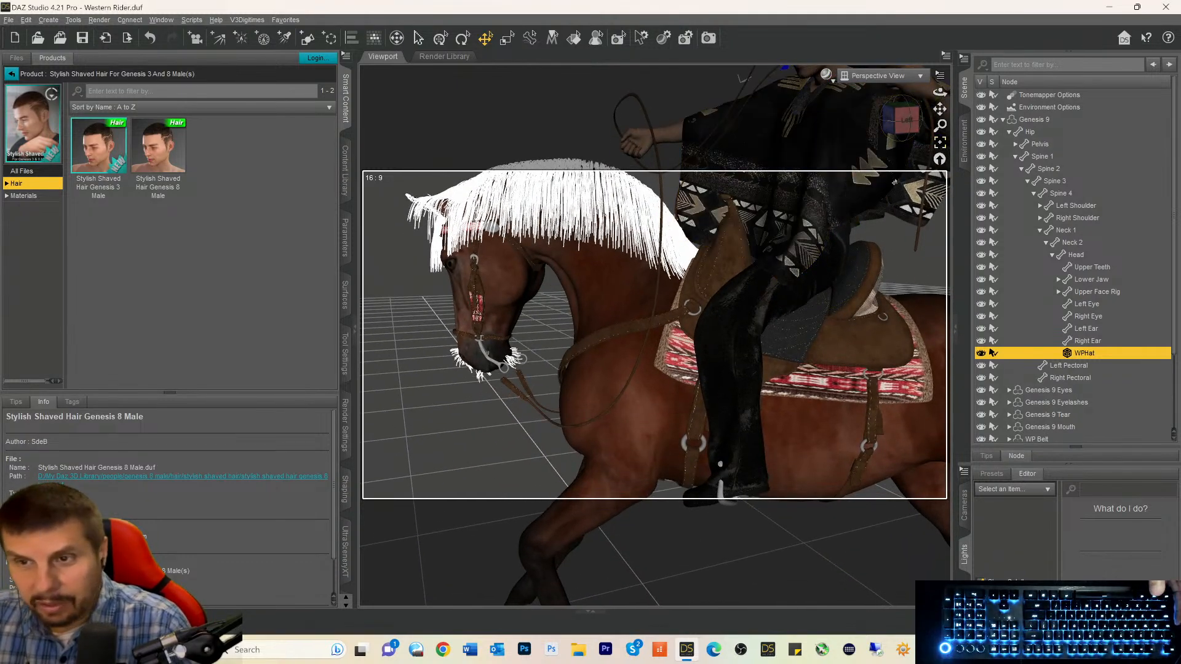
left_click_drag(940, 109, 942, 87)
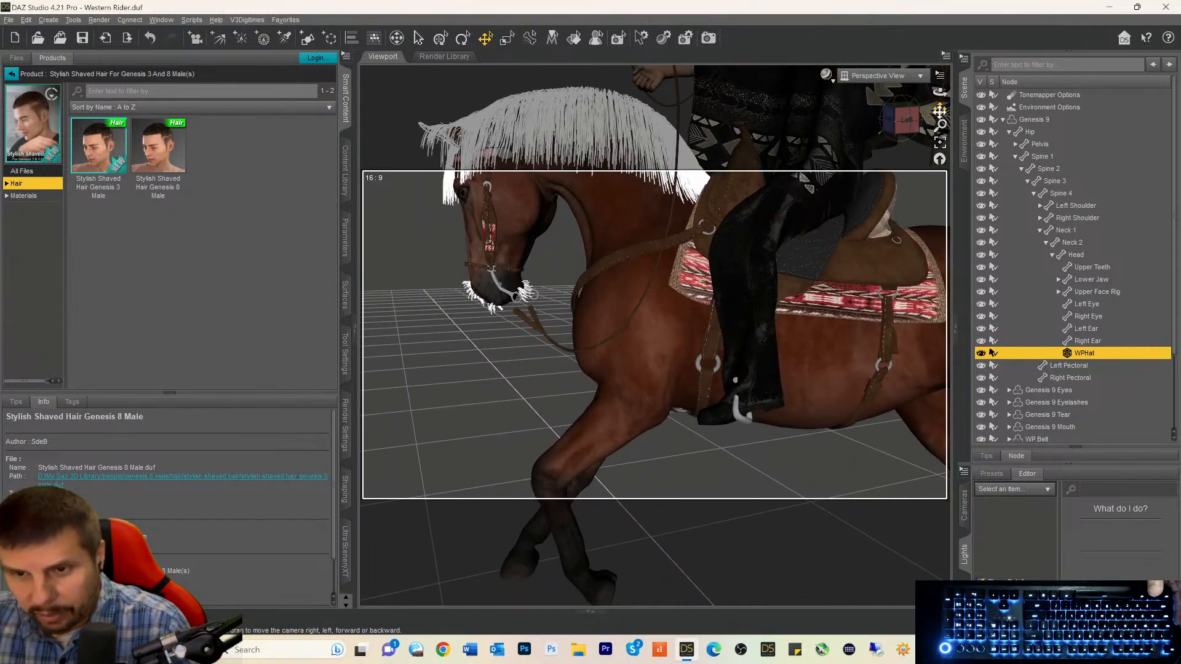
left_click(734, 416)
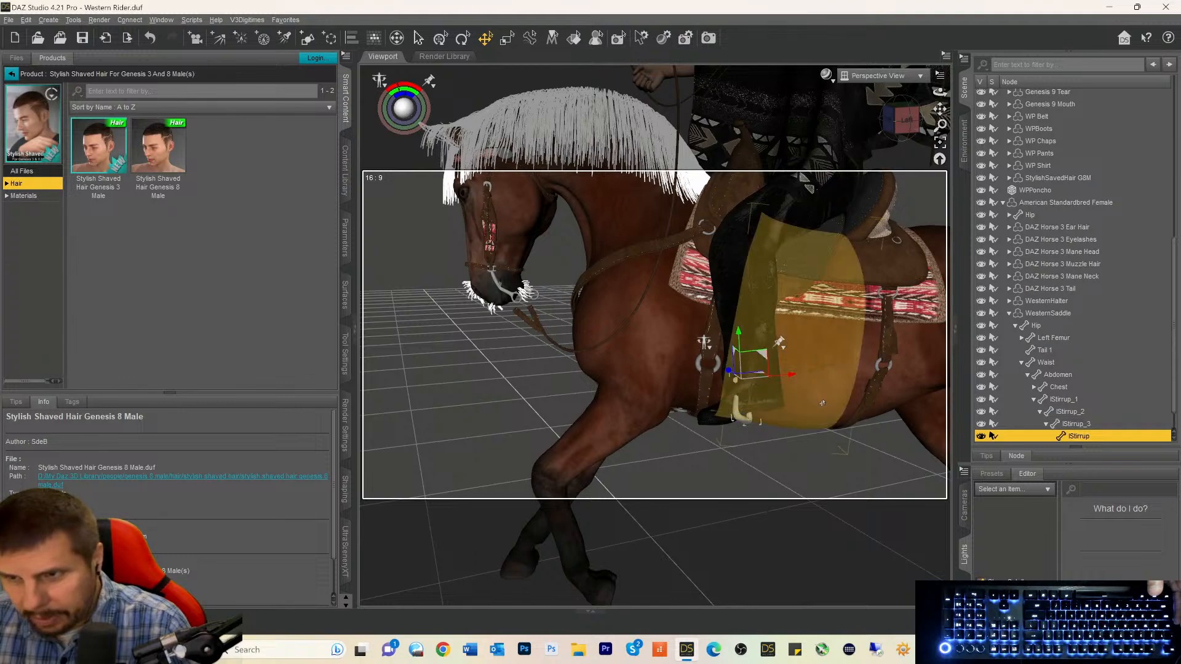
left_click(1058, 411)
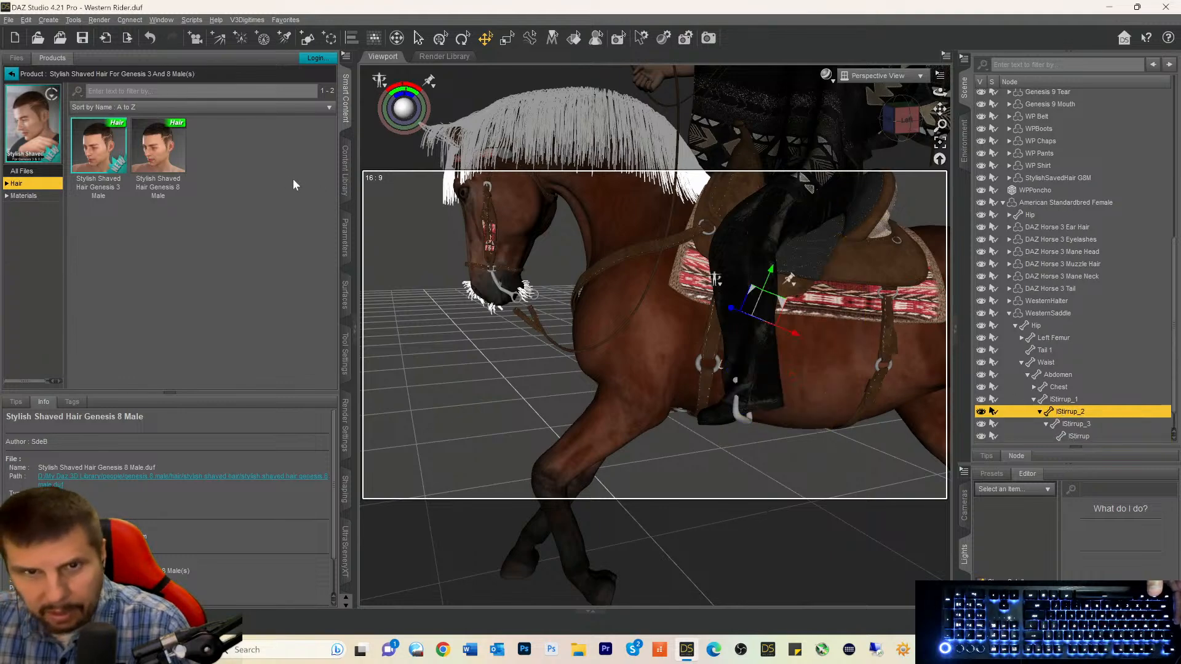
left_click(345, 238)
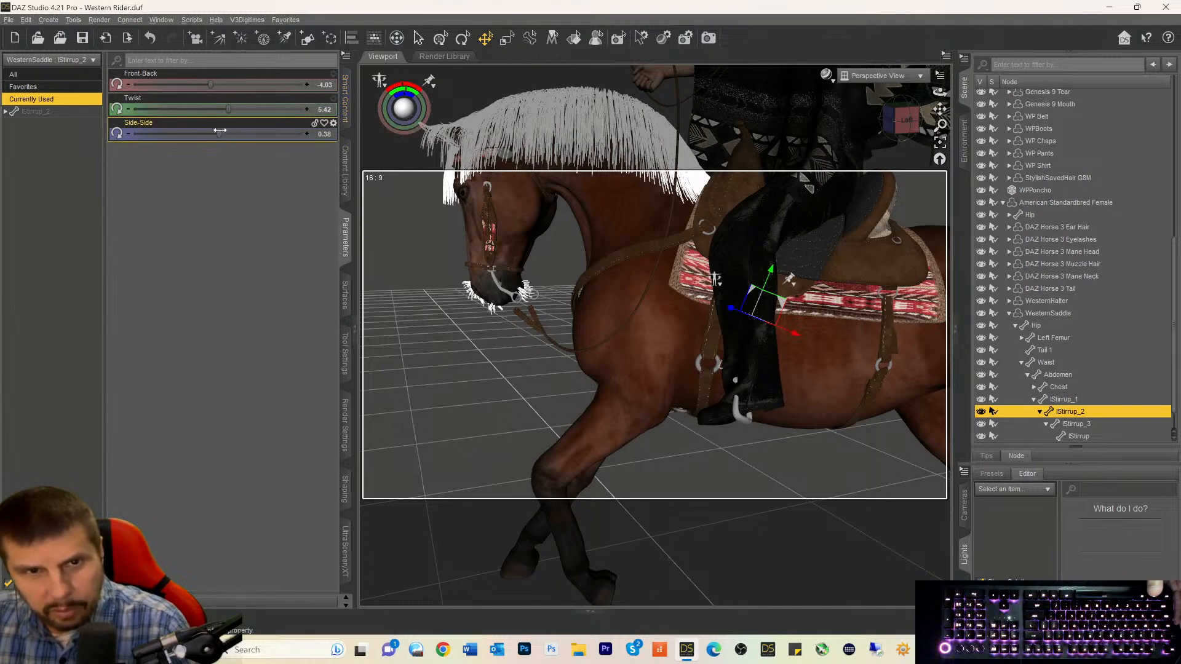
left_click_drag(219, 130, 211, 134)
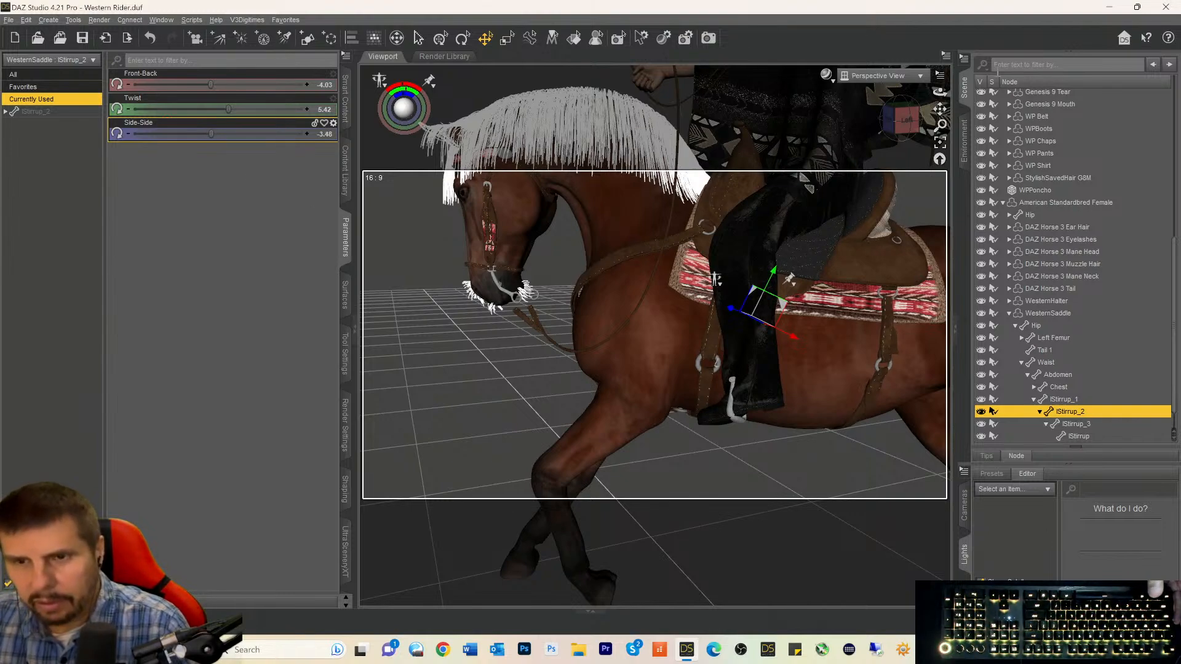
Pose the left rein near the rider's hand: lReins_15 Side-Side 57.39, lReins_16 Bend 33.91 and Side-Side 31.30.
left_click_drag(940, 109, 943, 168)
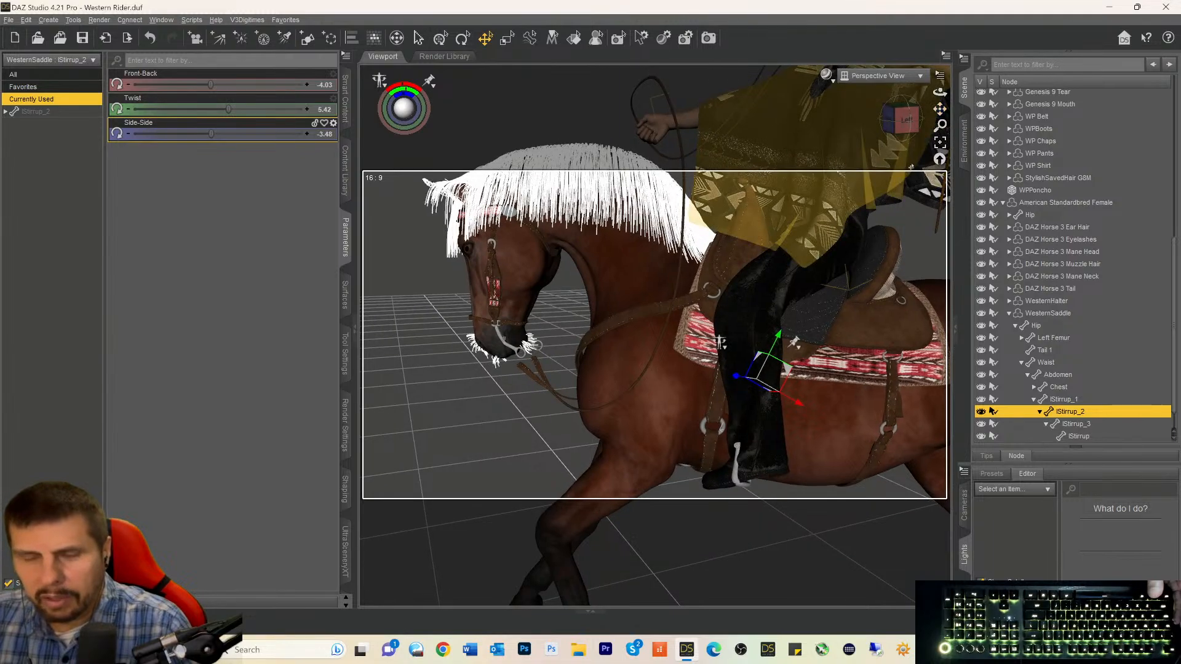
scroll(902, 139, "down", 4)
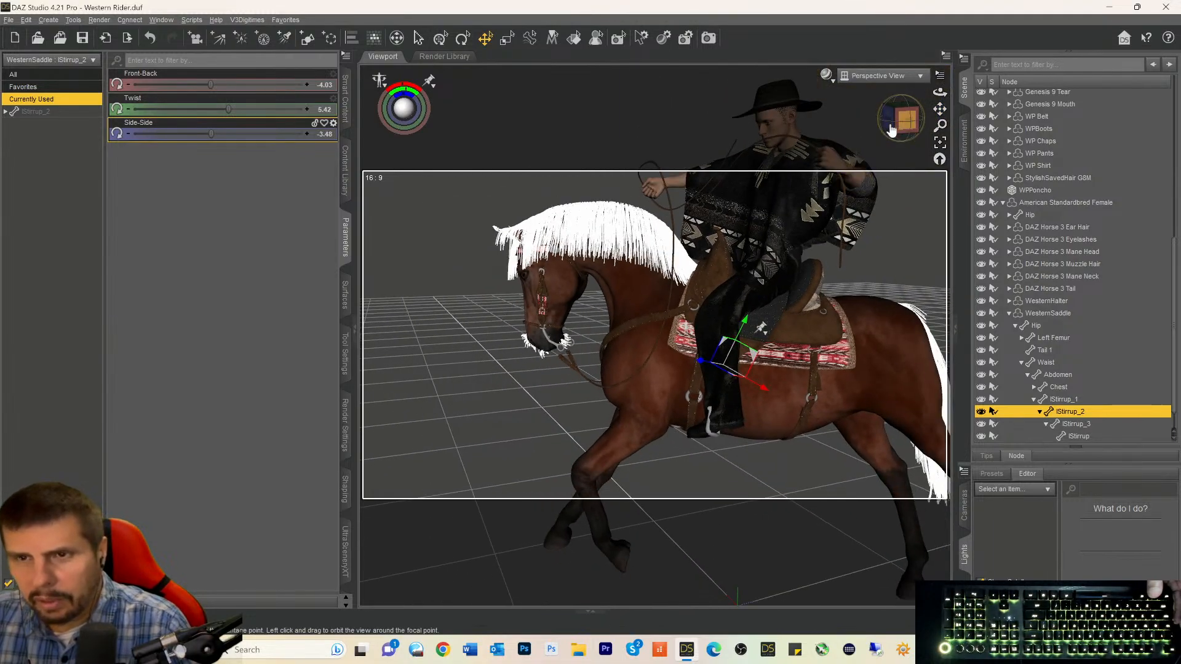
left_click_drag(917, 117, 906, 167)
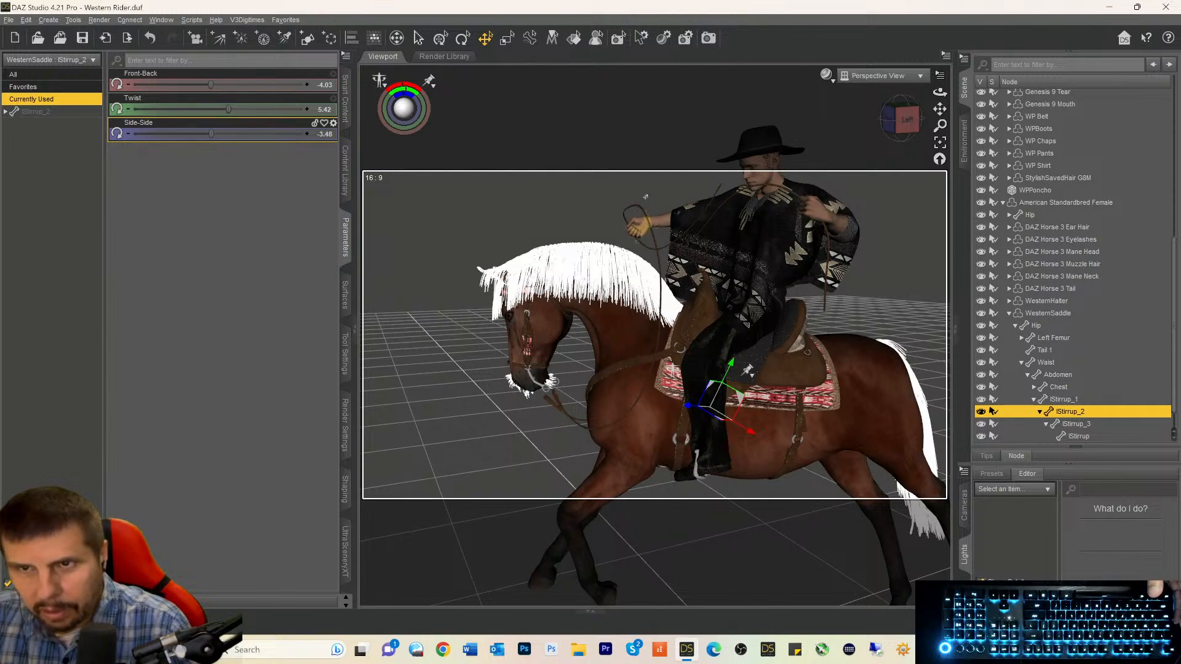
left_click(468, 43)
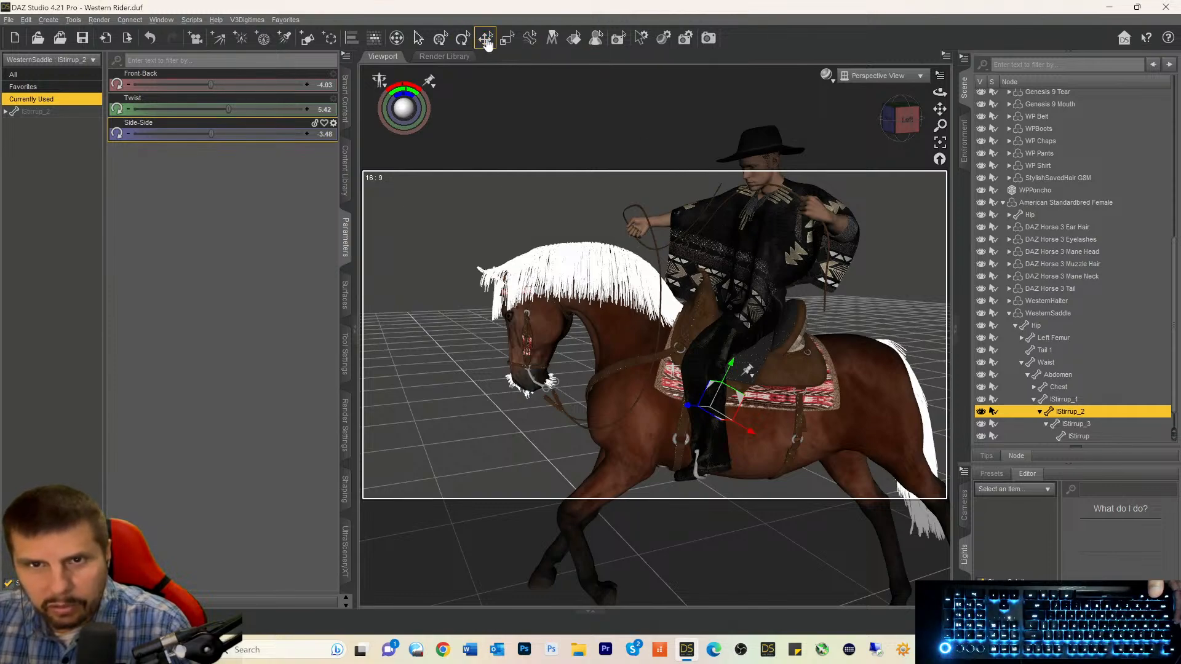
left_click(530, 38)
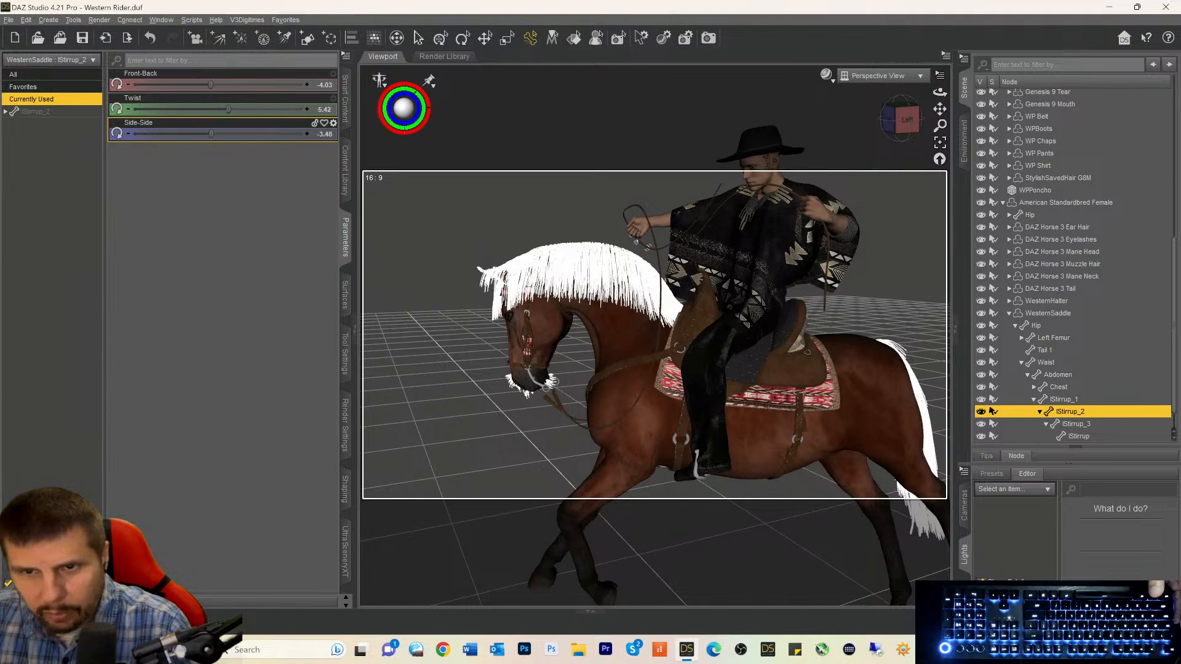
left_click(640, 242)
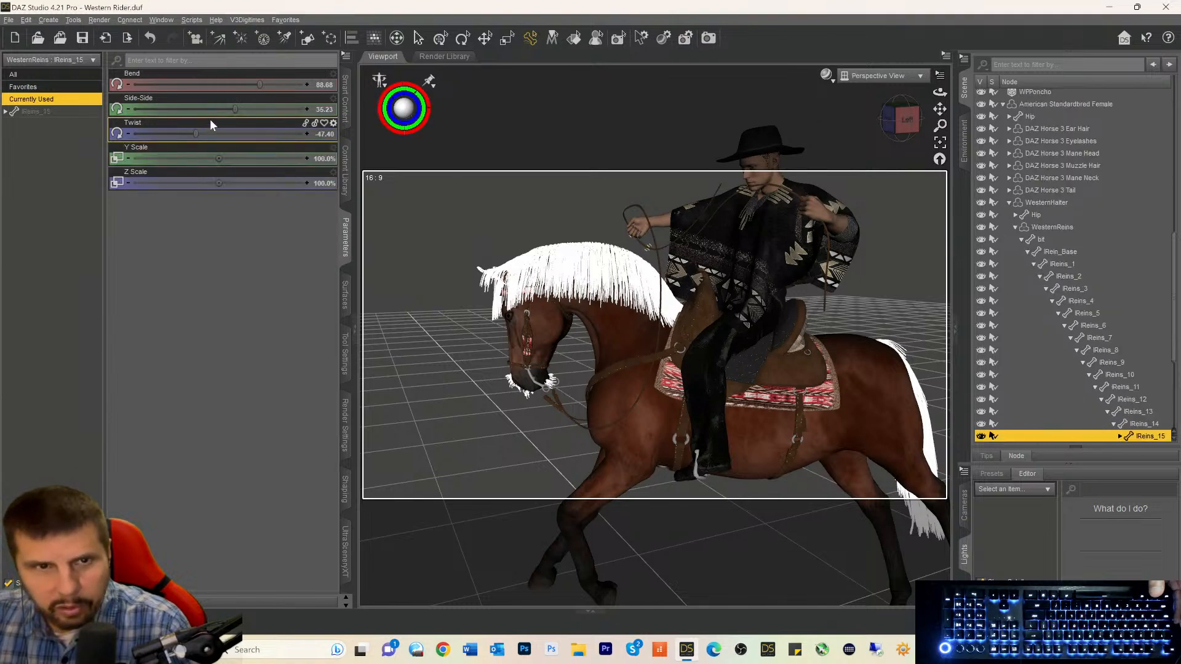
left_click_drag(233, 110, 245, 110)
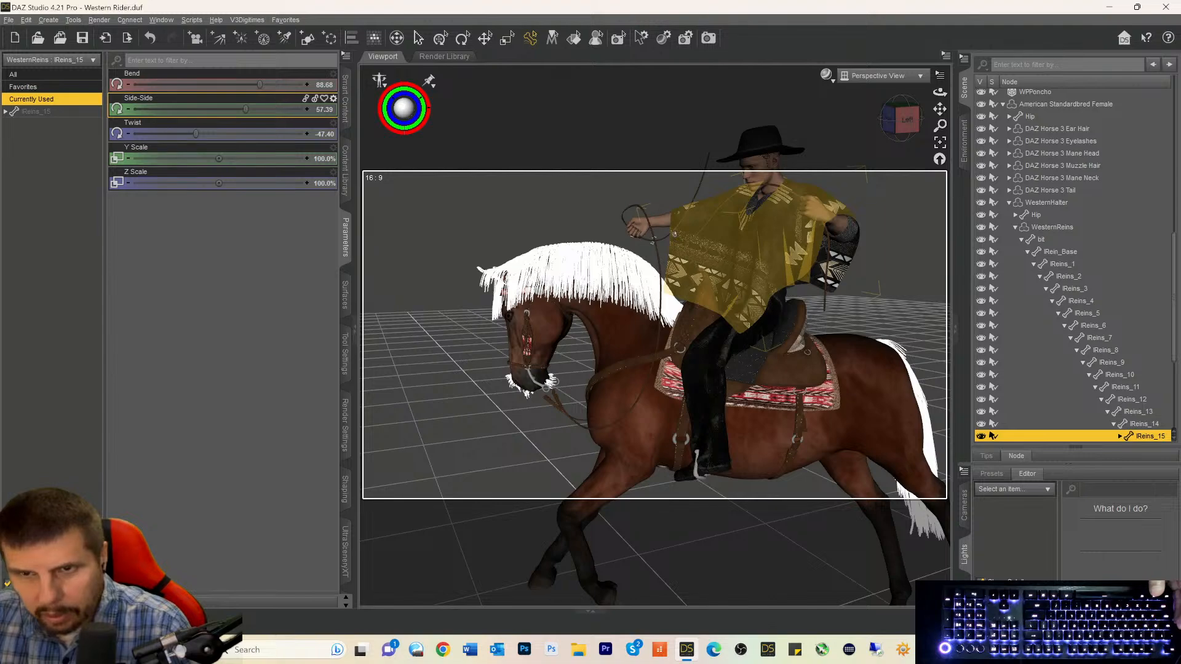
left_click(663, 236)
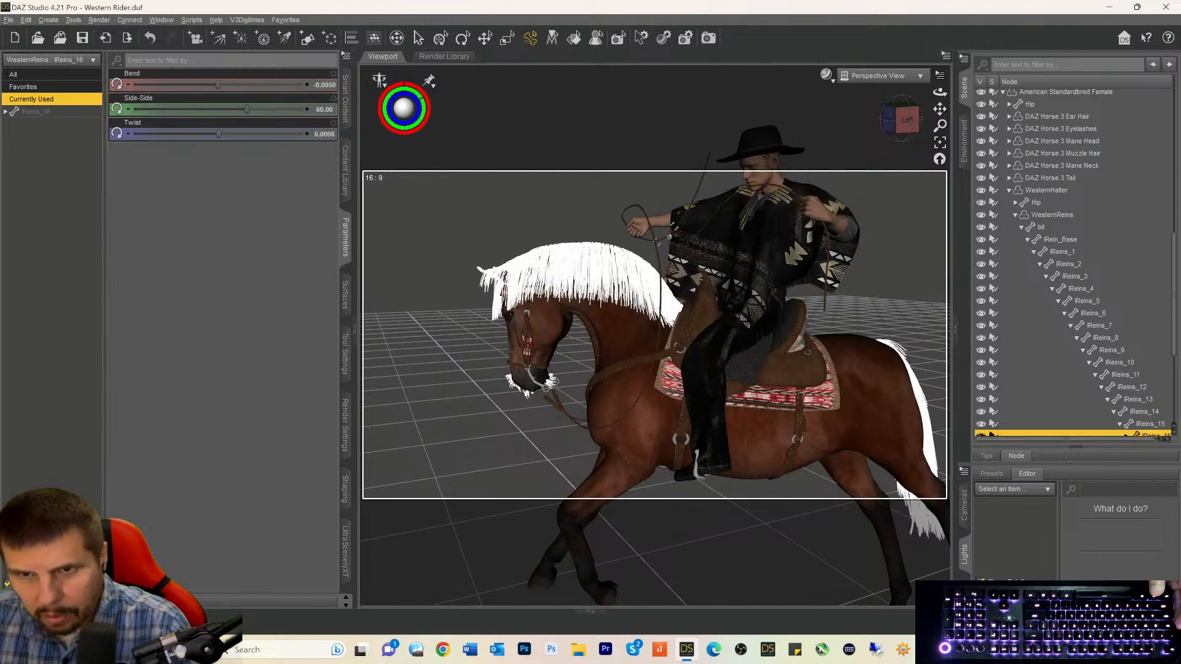
left_click_drag(244, 112, 234, 85)
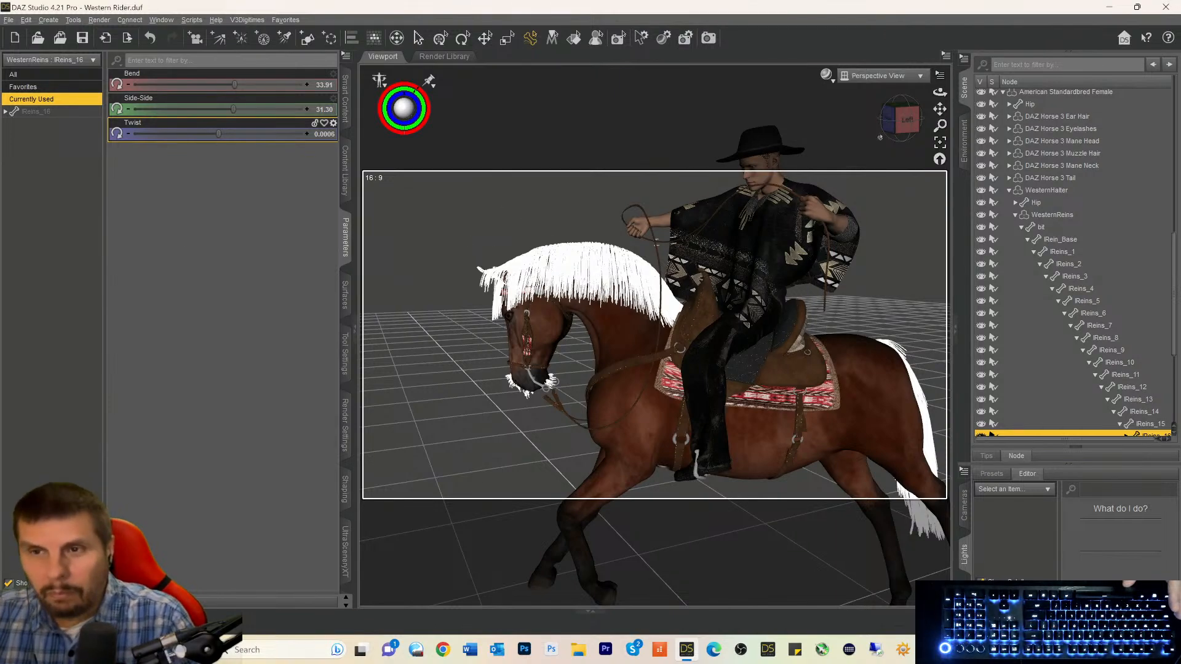
Temporarily hide the hat to examine the rider's shaved hair from both sides, and make the hat visible again.
mouse_move(902, 121)
left_mouse_down()
mouse_move(918, 121)
mouse_move(895, 131)
mouse_move(949, 107)
mouse_move(902, 123)
left_mouse_up()
scroll(1053, 355, "down", 3)
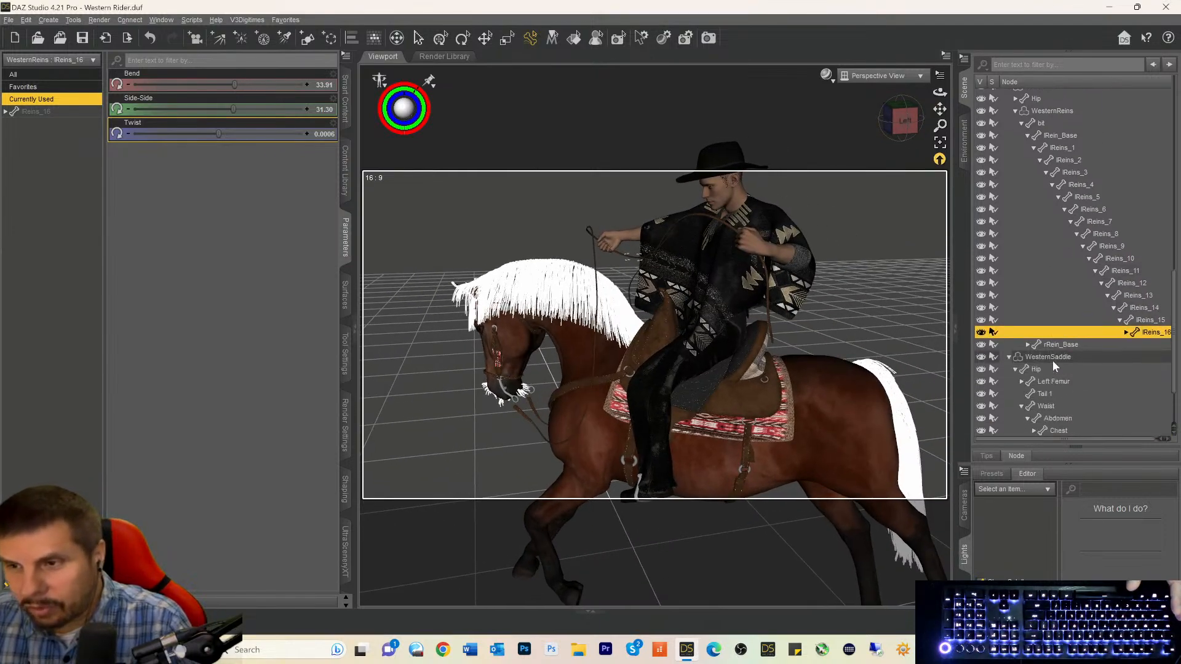
left_click(733, 165)
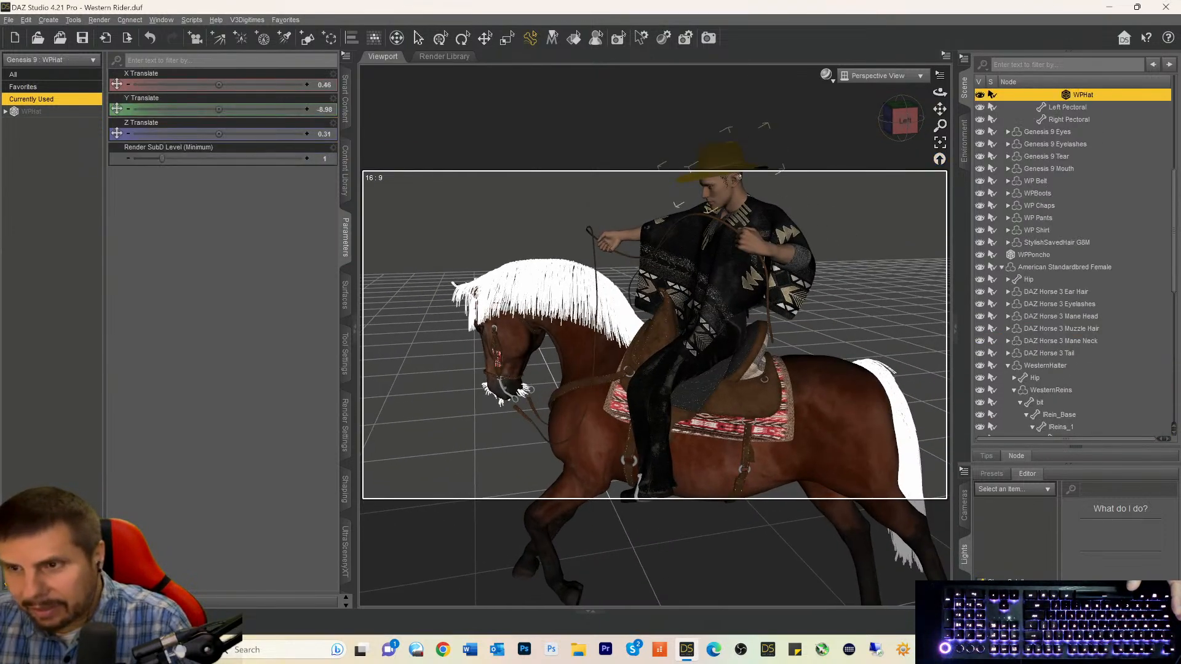
left_click(981, 95)
mouse_move(902, 118)
left_mouse_down()
mouse_move(901, 134)
mouse_move(897, 121)
mouse_move(854, 126)
mouse_move(947, 123)
mouse_move(899, 126)
mouse_move(916, 123)
left_mouse_up()
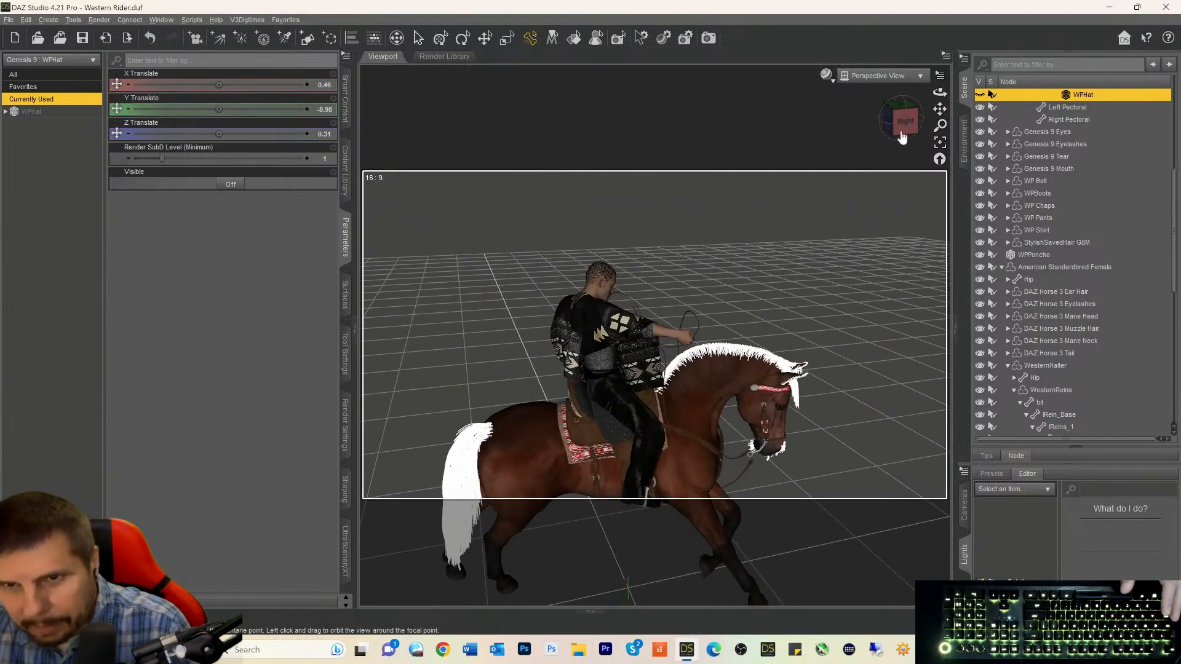
scroll(781, 218, "up", 1)
scroll(781, 214, "up", 5)
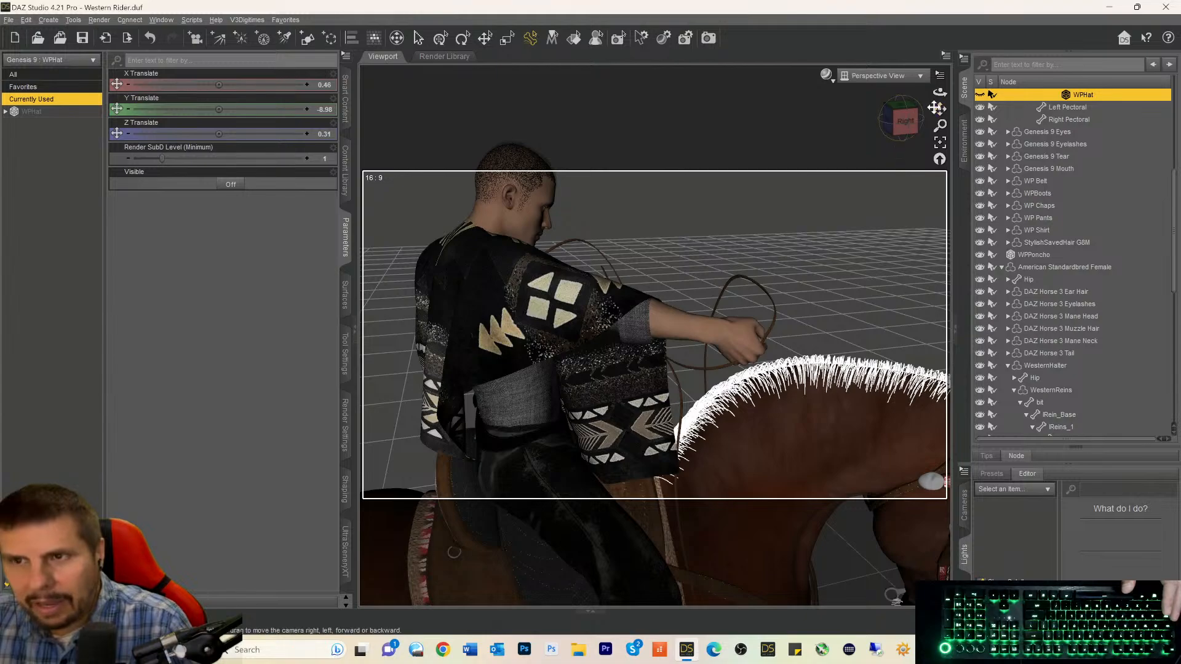
left_click_drag(901, 120, 872, 116)
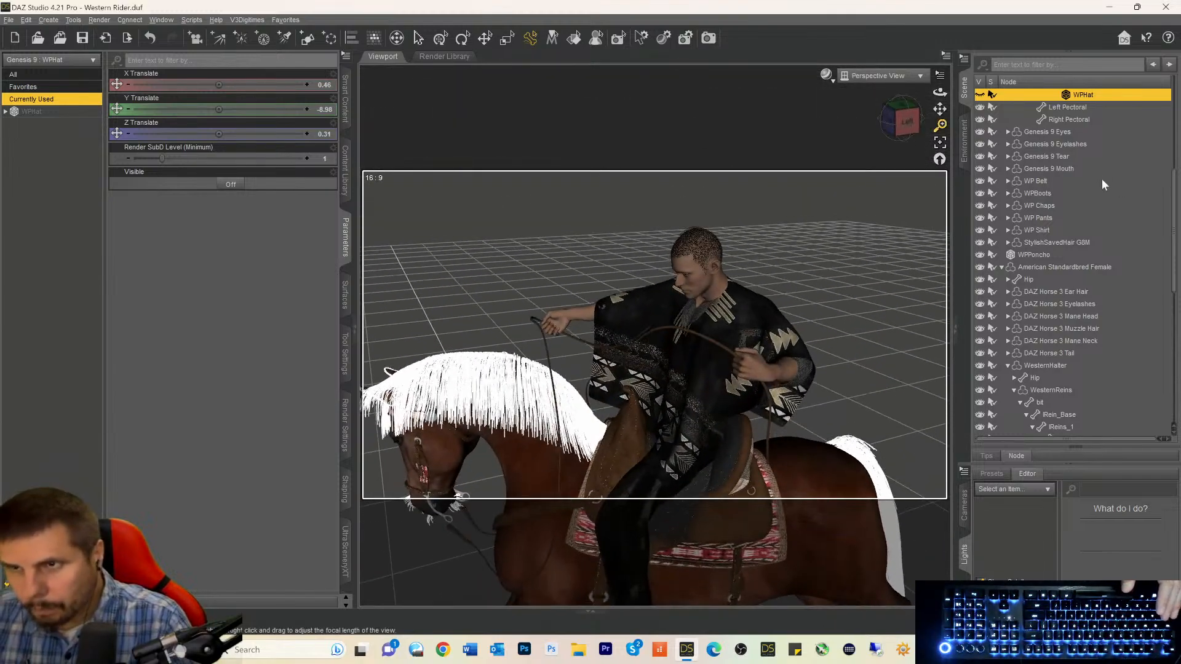
left_click(980, 96)
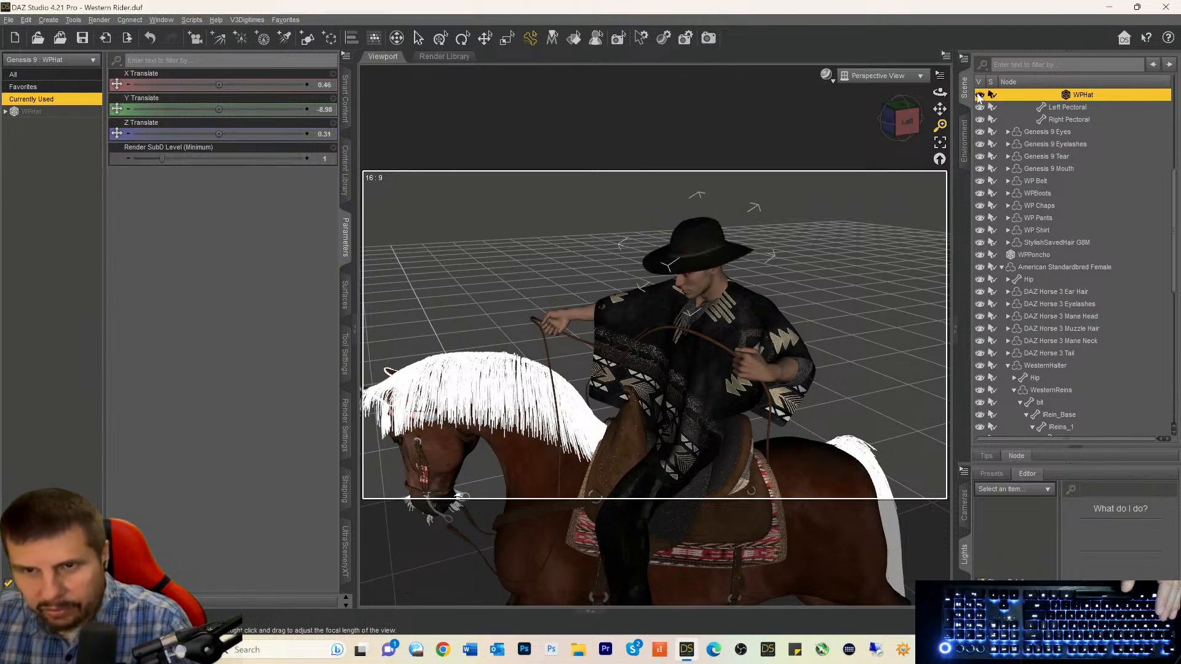
Examine the hat's fit on the rider's head up close from the left, front and right.
scroll(836, 125, "up", 10)
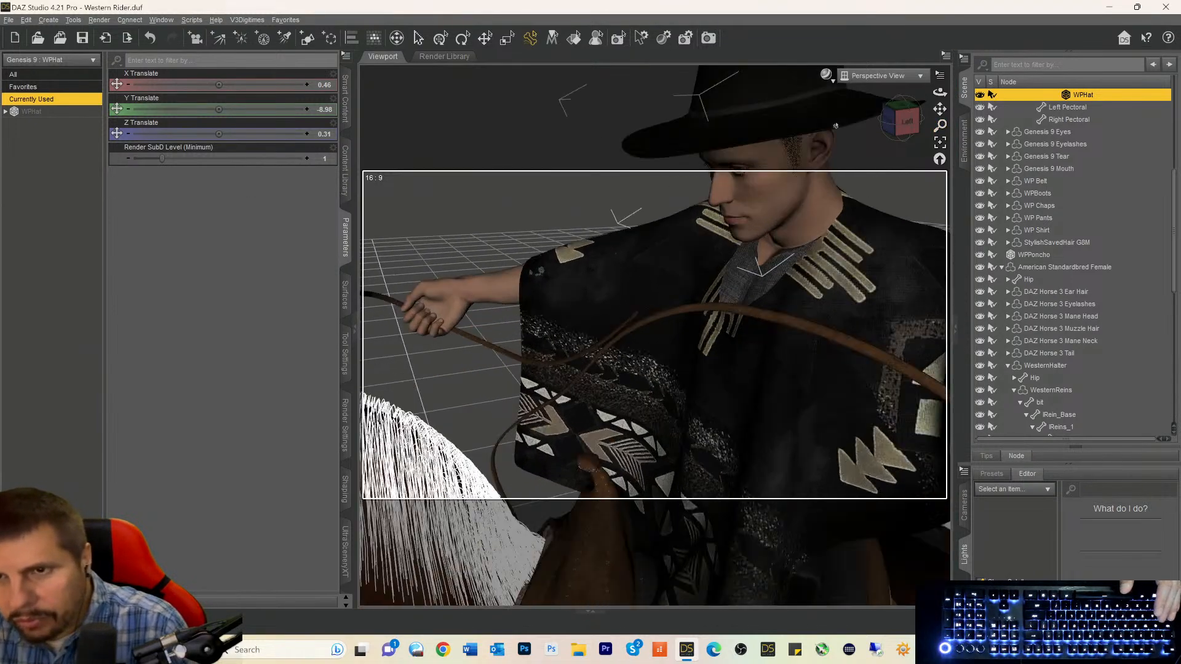
scroll(836, 126, "up", 1)
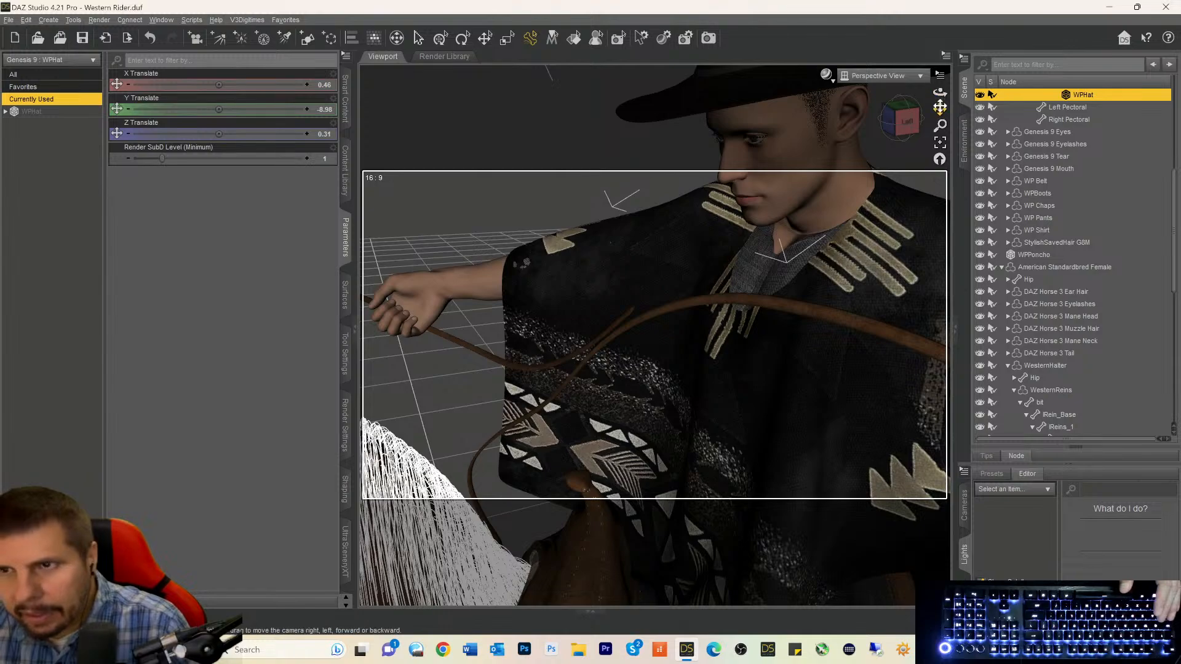
left_click_drag(940, 109, 929, 203)
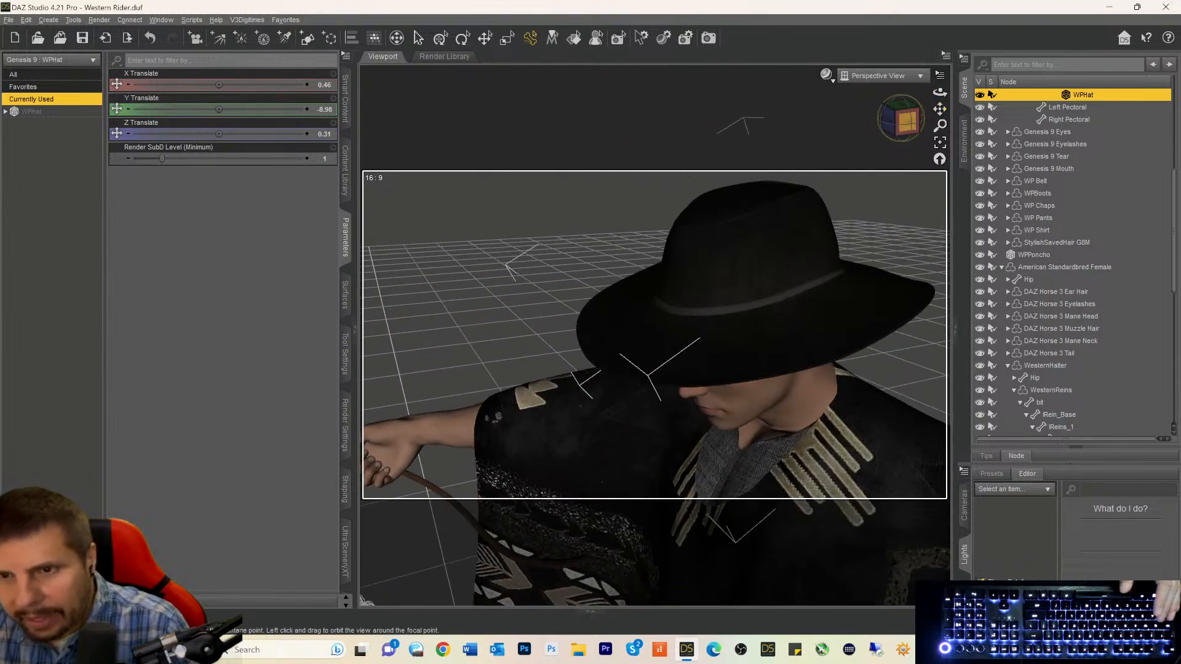
left_click_drag(909, 118, 1076, 112)
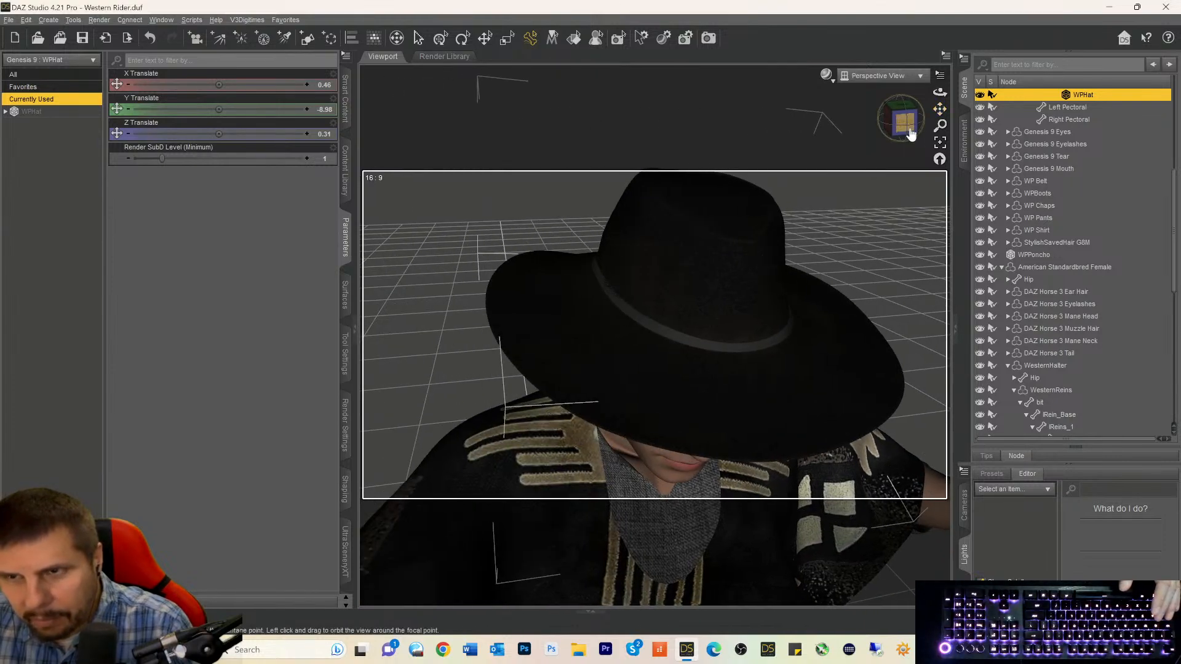
left_click_drag(909, 133, 911, 136)
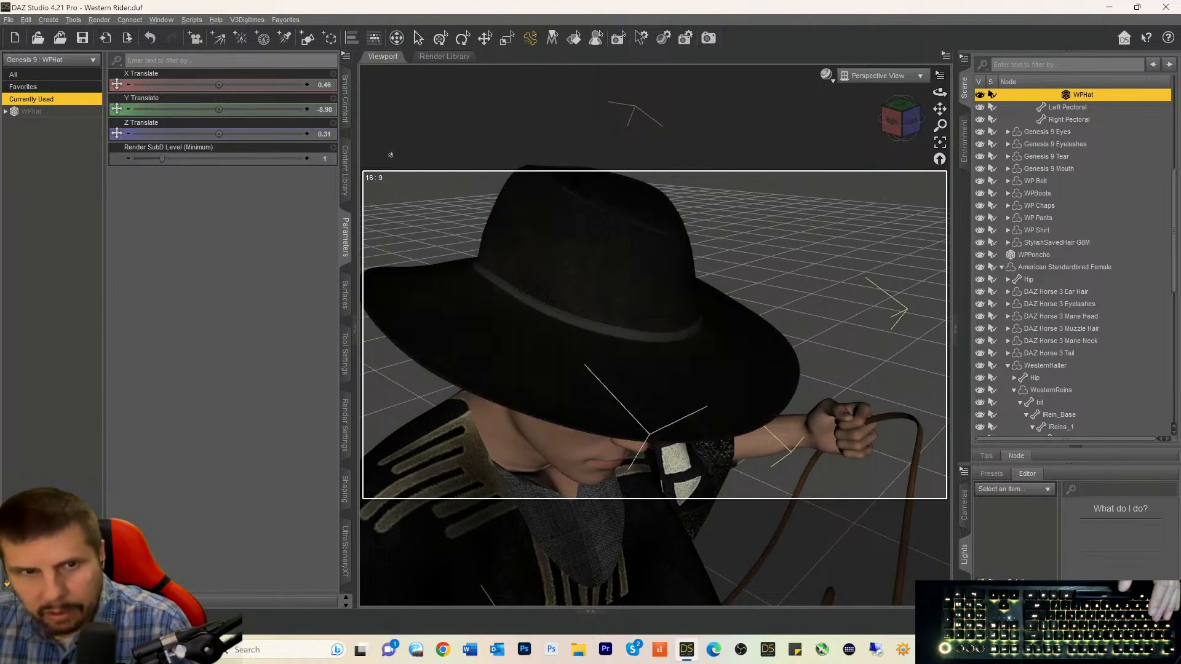
Set the WPHat's Adj Head Sides to about 20.6% and check its fit around the rider's head from the front.
left_click(25, 112)
scroll(149, 268, "down", 4)
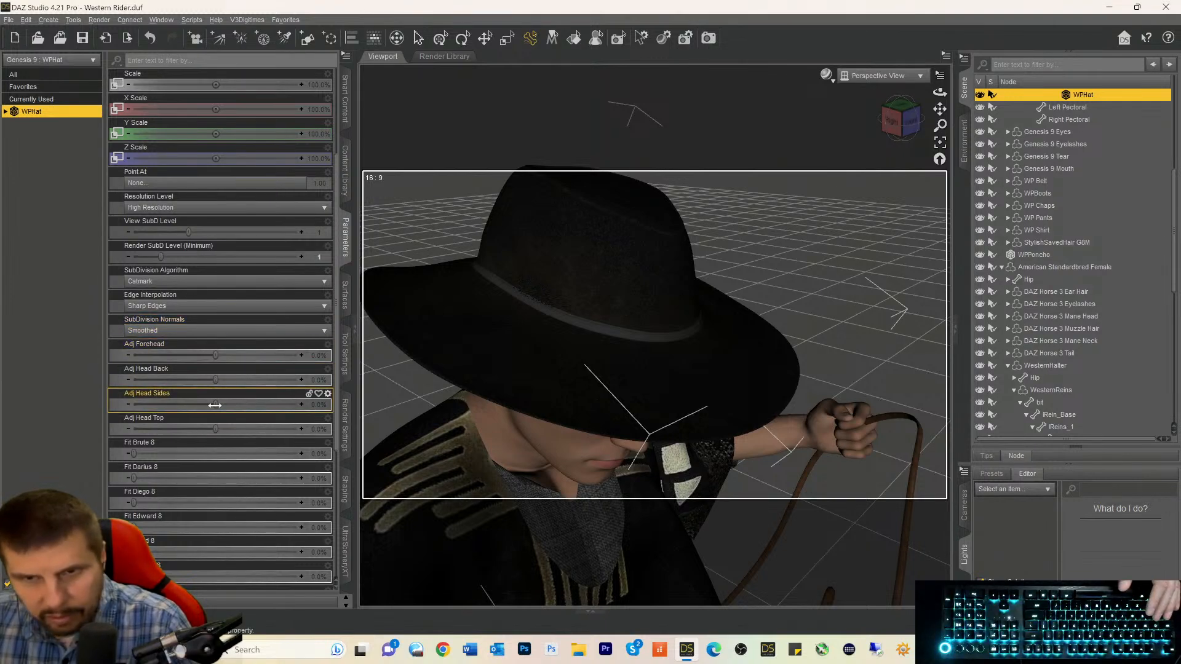
left_click_drag(215, 405, 260, 404)
left_click(909, 123)
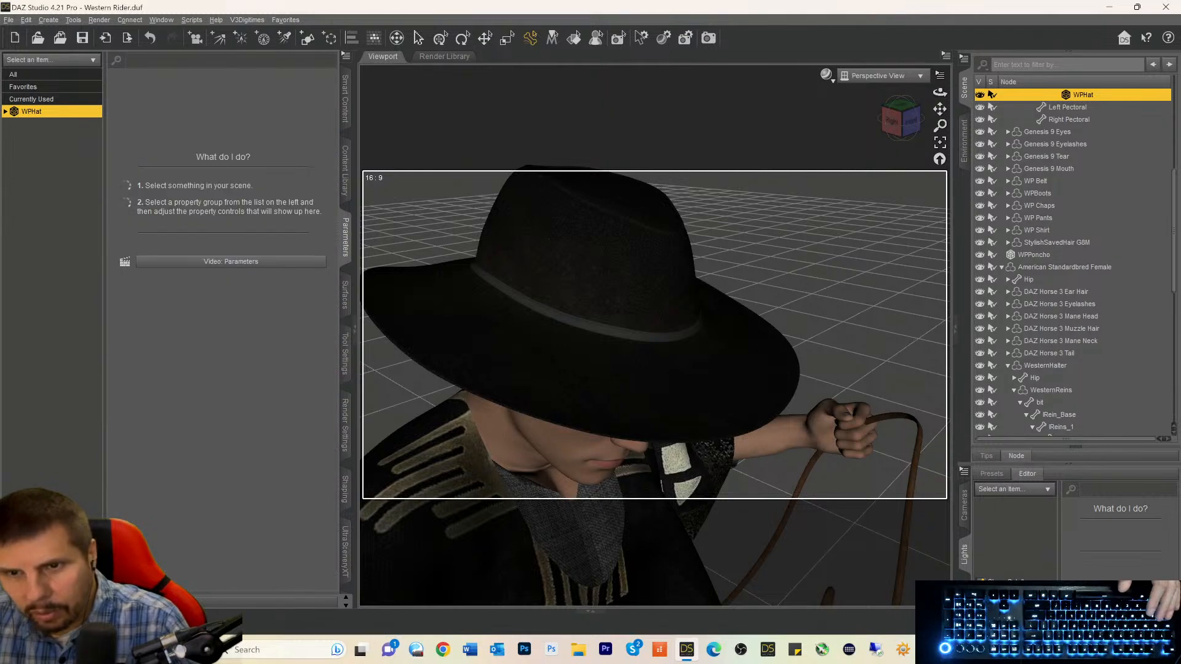
left_click_drag(902, 127, 867, 88)
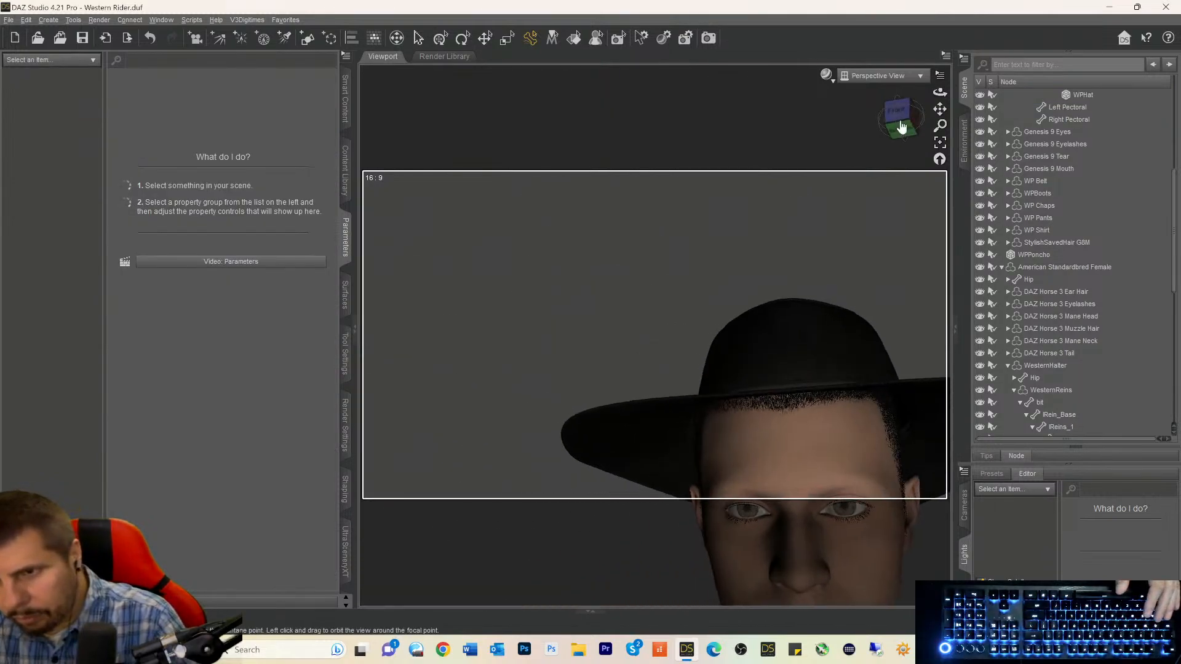
left_click_drag(940, 109, 942, 118)
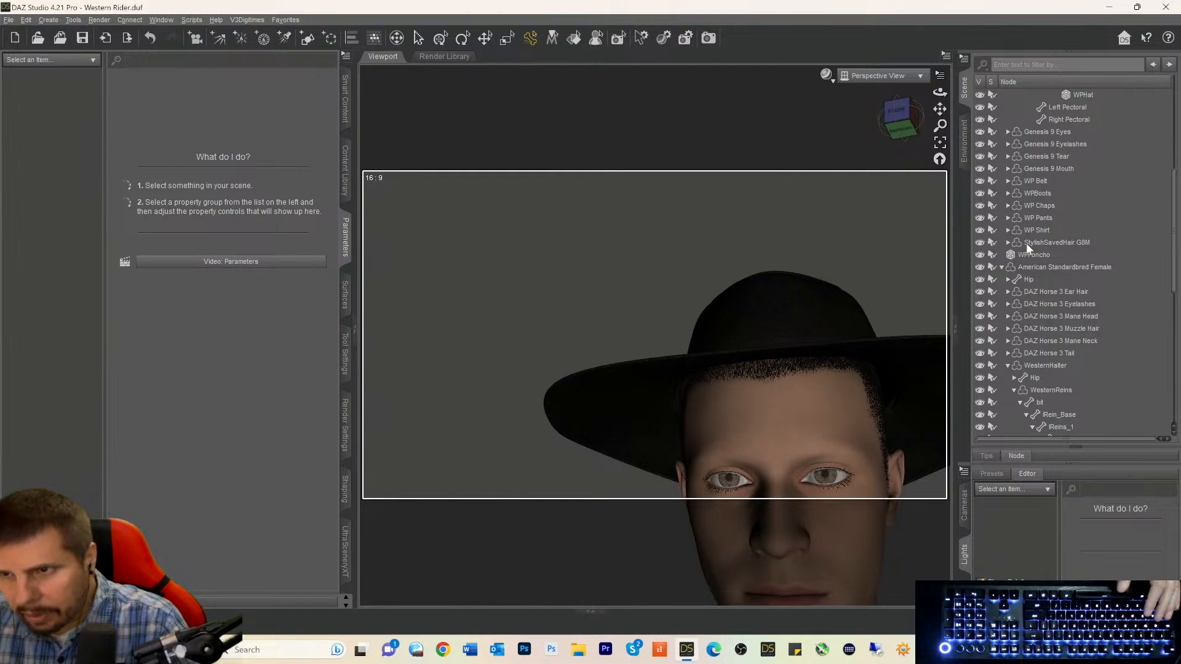
Nudge the hat slightly along its X axis with the Translate tool to centre it on the rider's head.
left_click(812, 352)
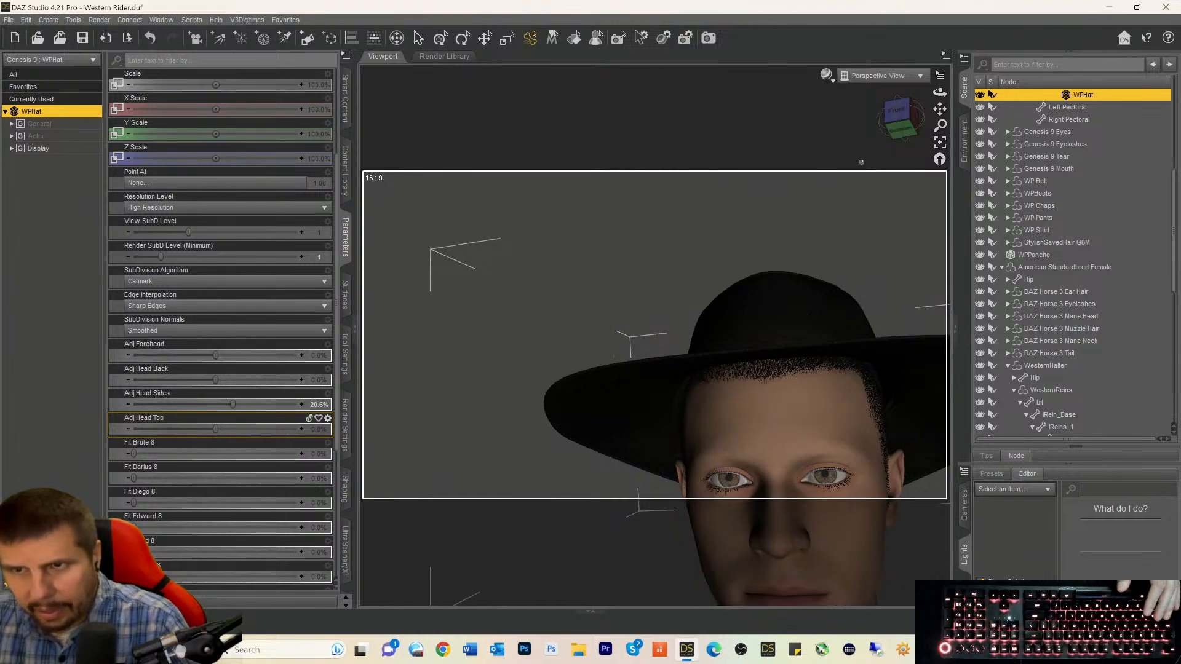
left_click_drag(901, 119, 902, 137)
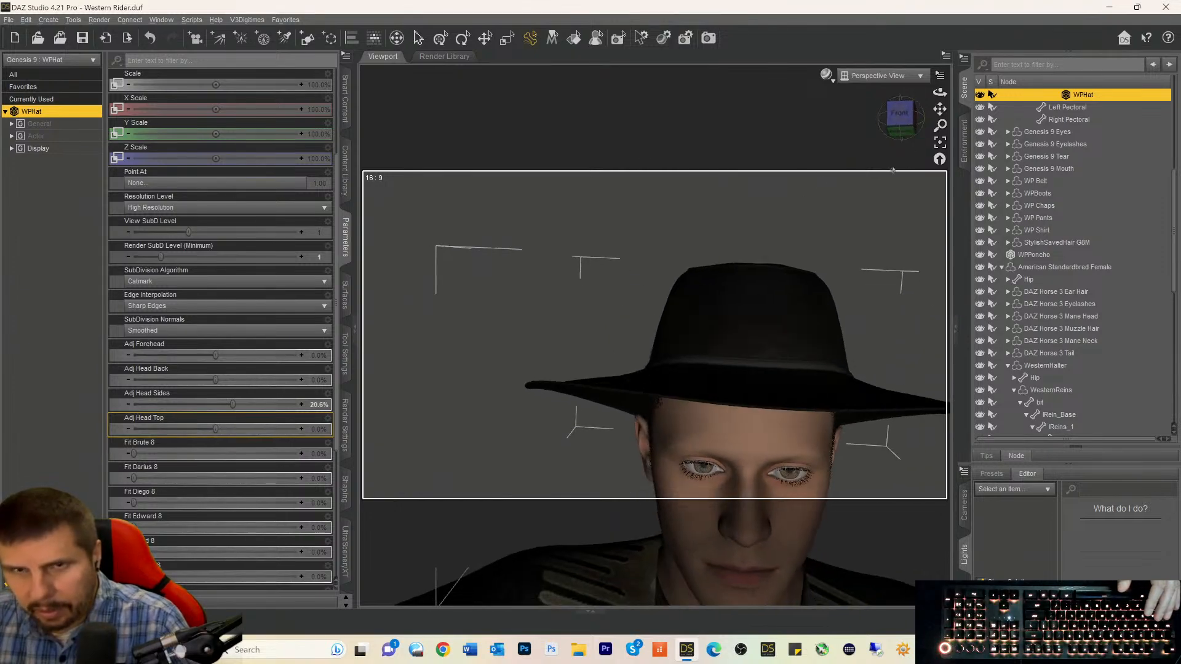
left_click(486, 38)
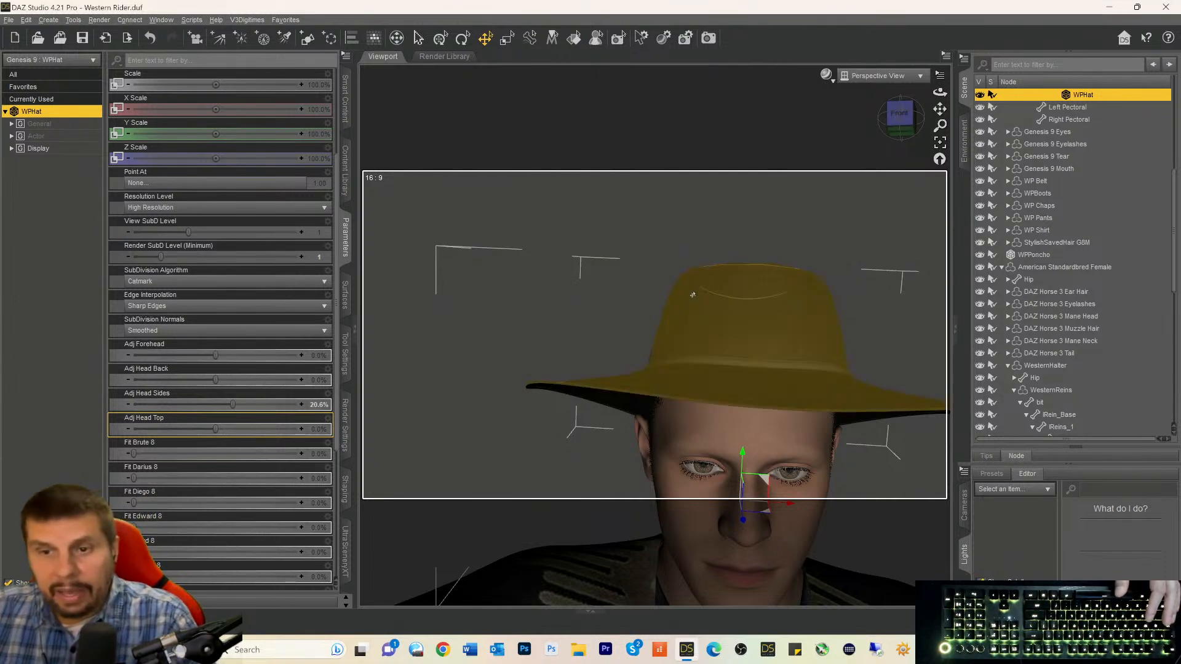
scroll(690, 289, "down", 2)
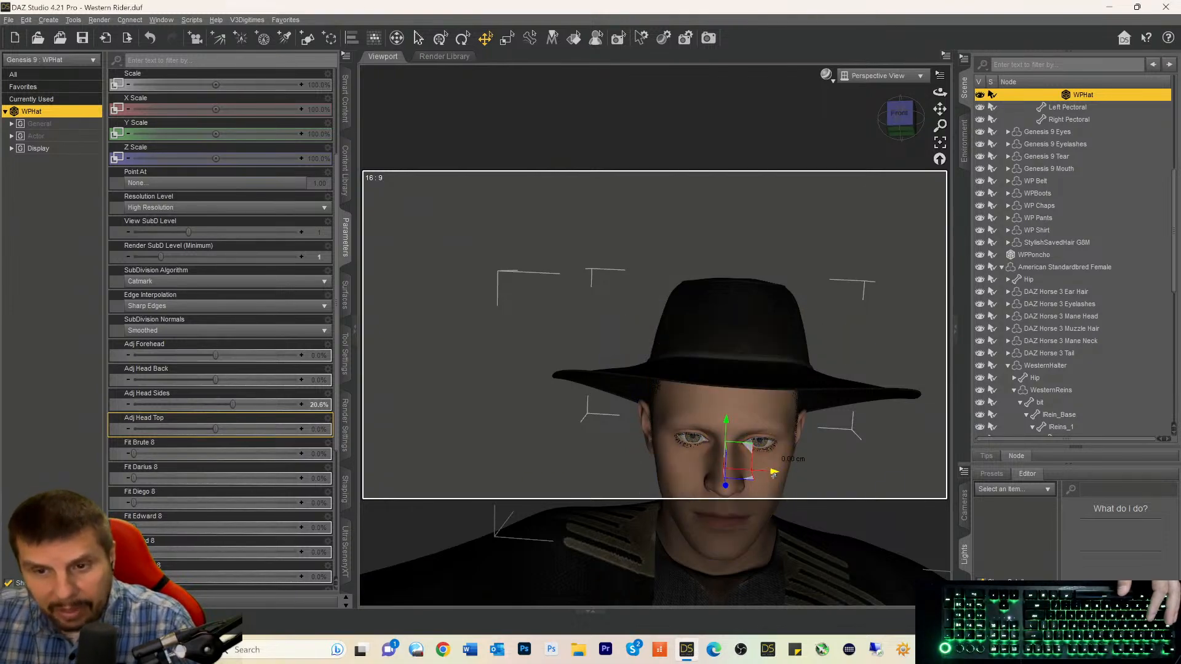
left_click_drag(774, 472, 773, 473)
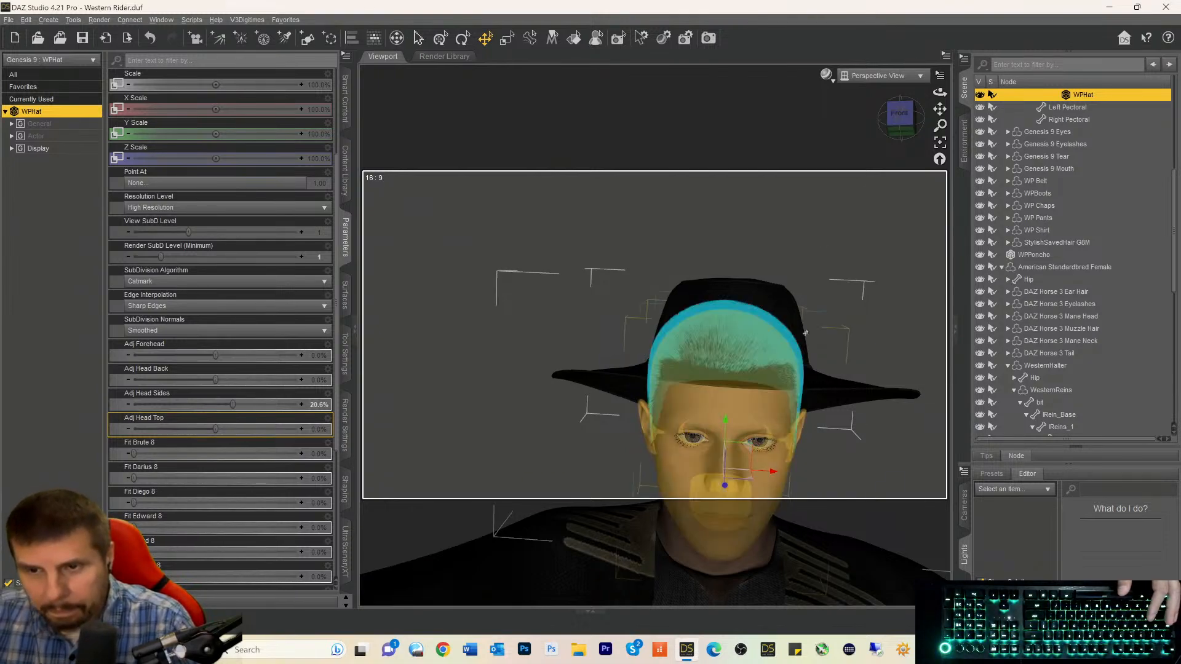
Tighten the hat around the rider's head by setting Adj Head Back to -100% and Adj Forehead to -72.3%.
mouse_move(909, 126)
left_mouse_down()
mouse_move(856, 128)
mouse_move(904, 125)
mouse_move(904, 112)
mouse_move(873, 116)
mouse_move(908, 109)
mouse_move(900, 114)
left_mouse_up()
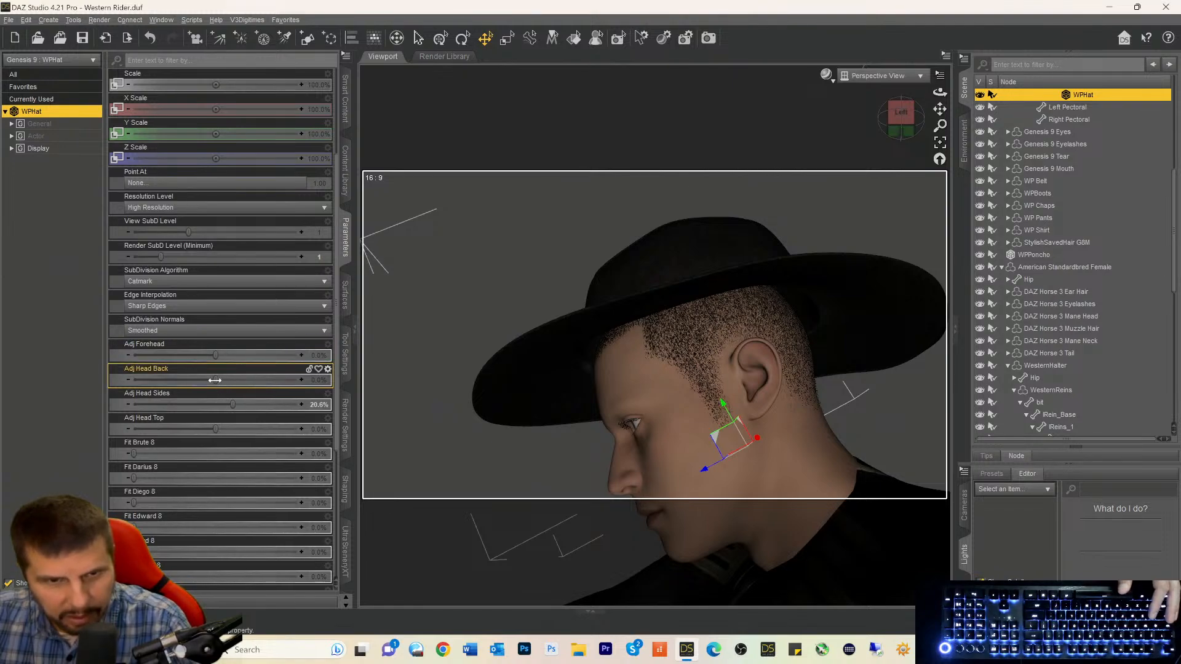
left_click_drag(217, 380, 128, 386)
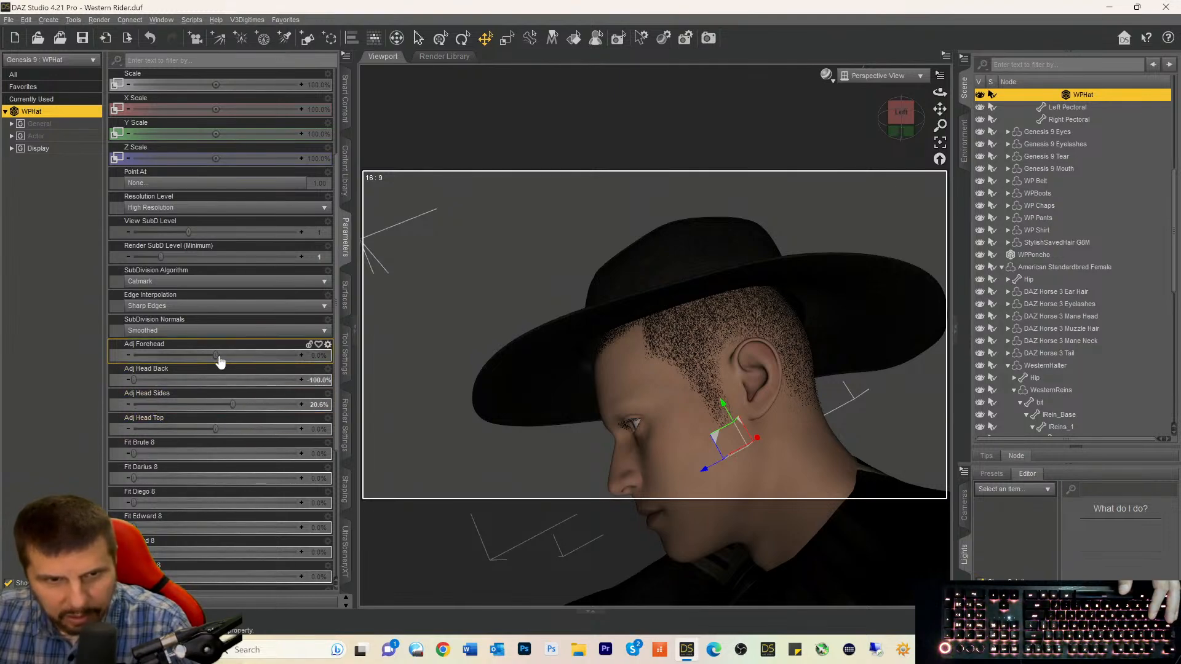
left_click_drag(215, 356, 172, 356)
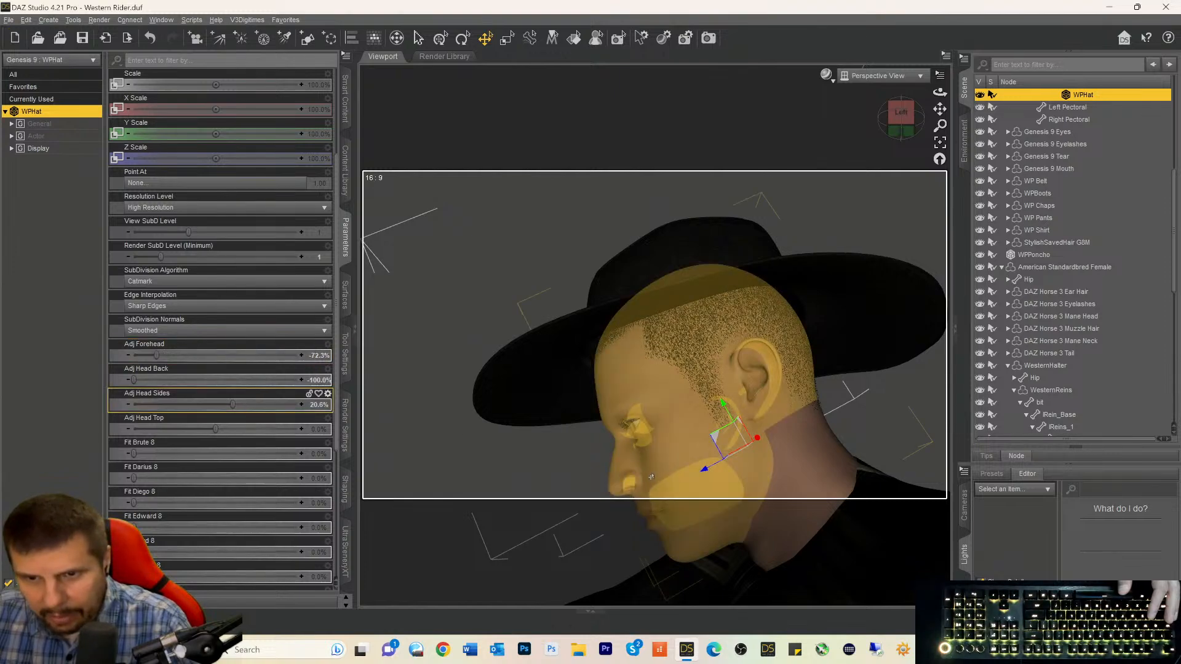
Fine-tune the hat's position with small shifts along its Z and X axes, and check the fit from several angles.
left_click_drag(701, 472, 702, 470)
mouse_move(901, 116)
left_mouse_down()
mouse_move(940, 142)
mouse_move(889, 123)
mouse_move(908, 136)
mouse_move(900, 122)
left_mouse_up()
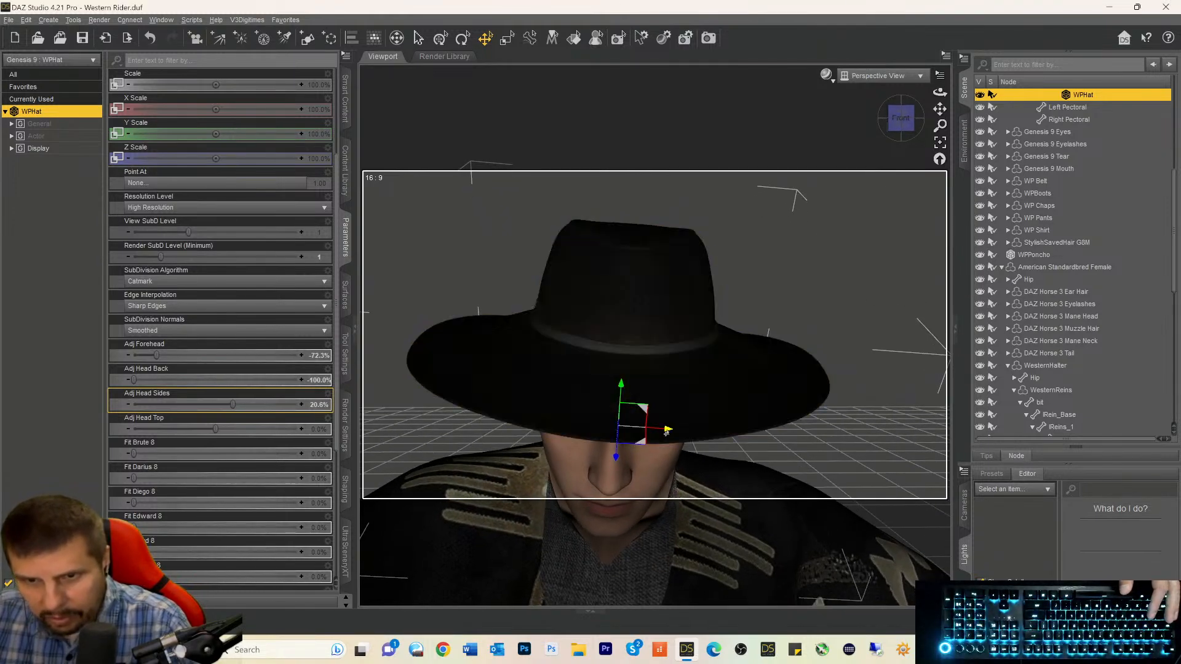
left_click_drag(667, 434, 663, 433)
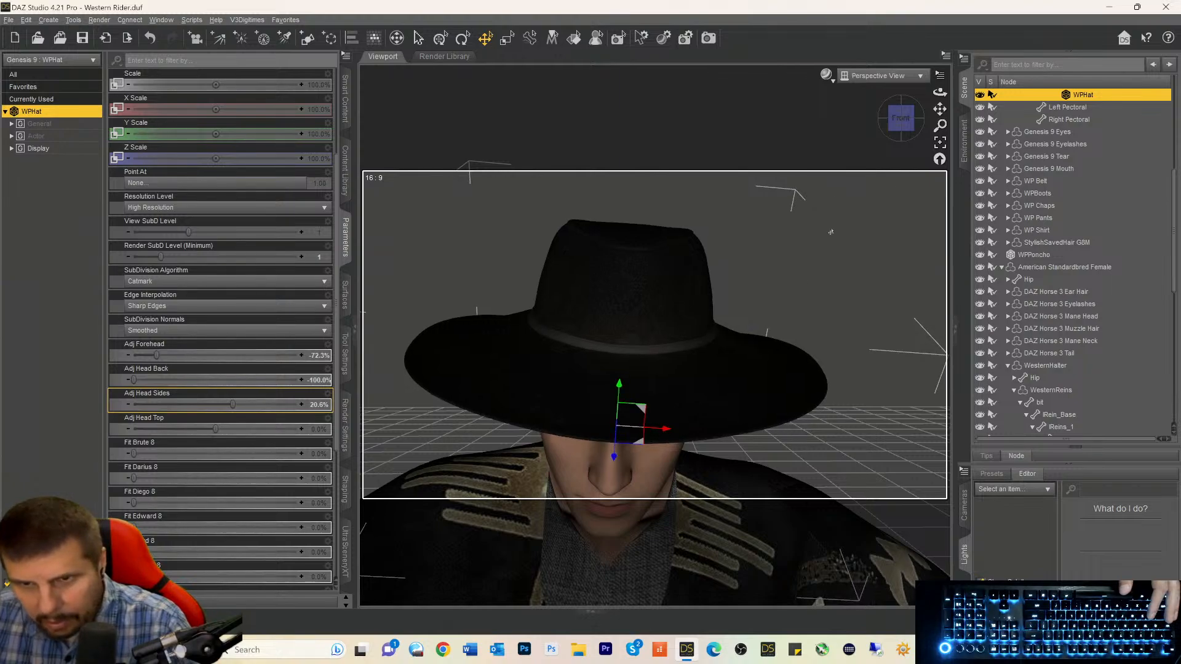
left_click_drag(900, 121, 777, 114)
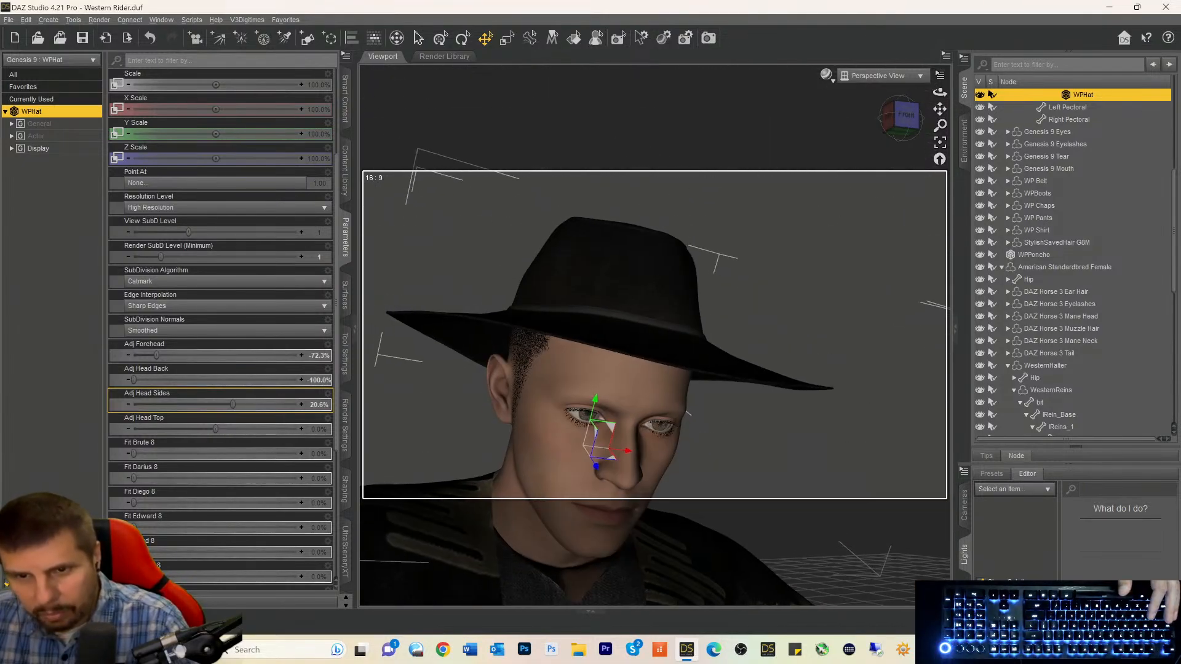
scroll(853, 273, "down", 3)
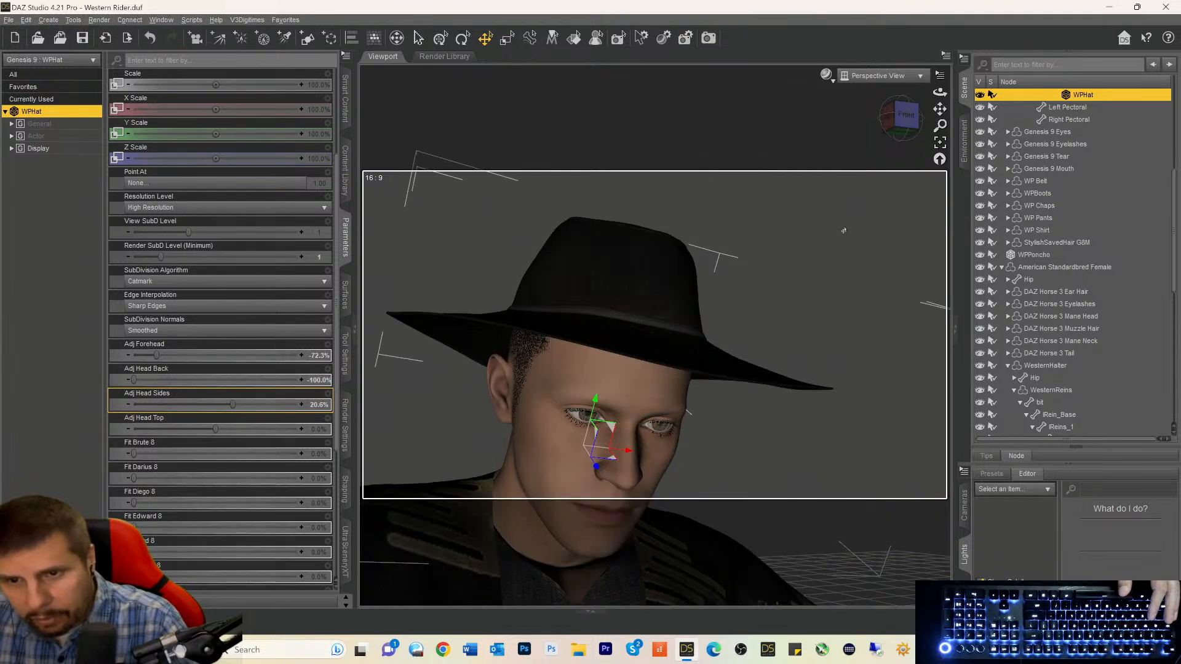
left_click(906, 115)
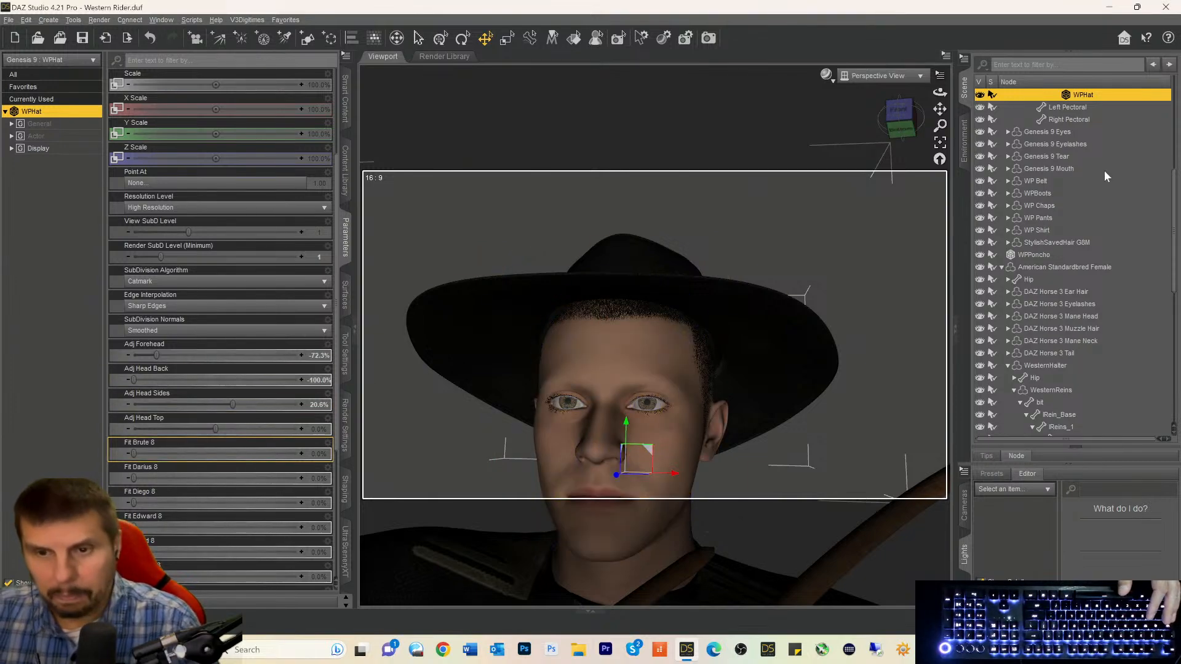
left_click_drag(890, 113, 941, 98)
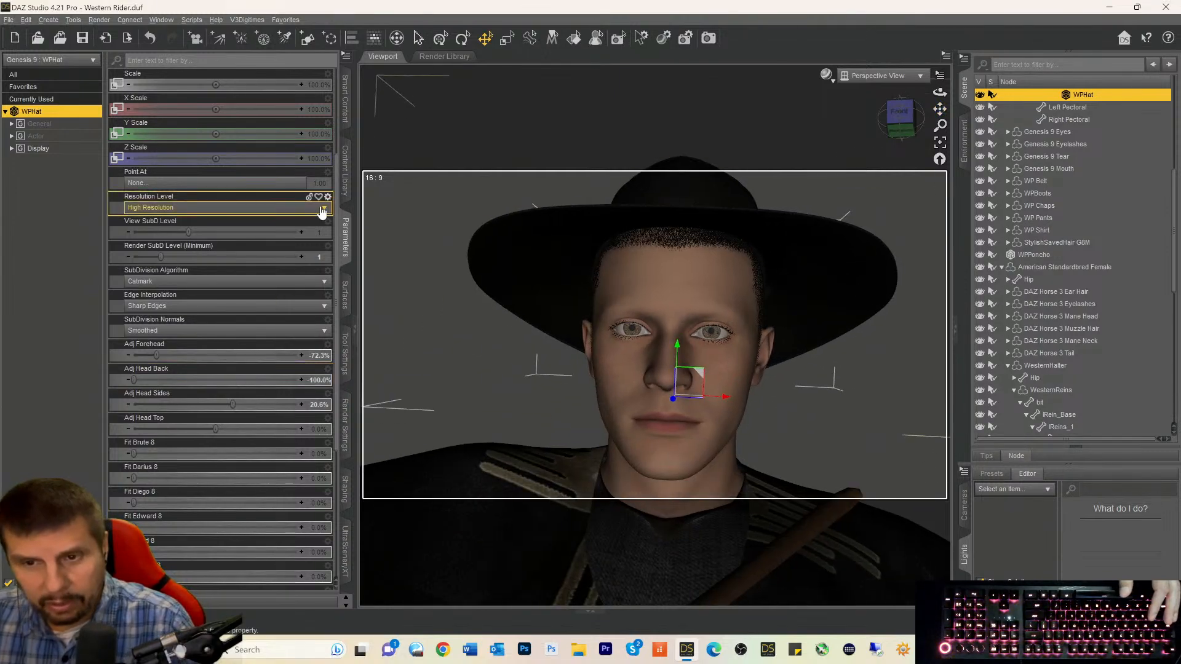
Clear the "shaved" filter from the hair products and inspect the contents of dForce Redz Kaz Hair for Genesis 9.
left_click(345, 98)
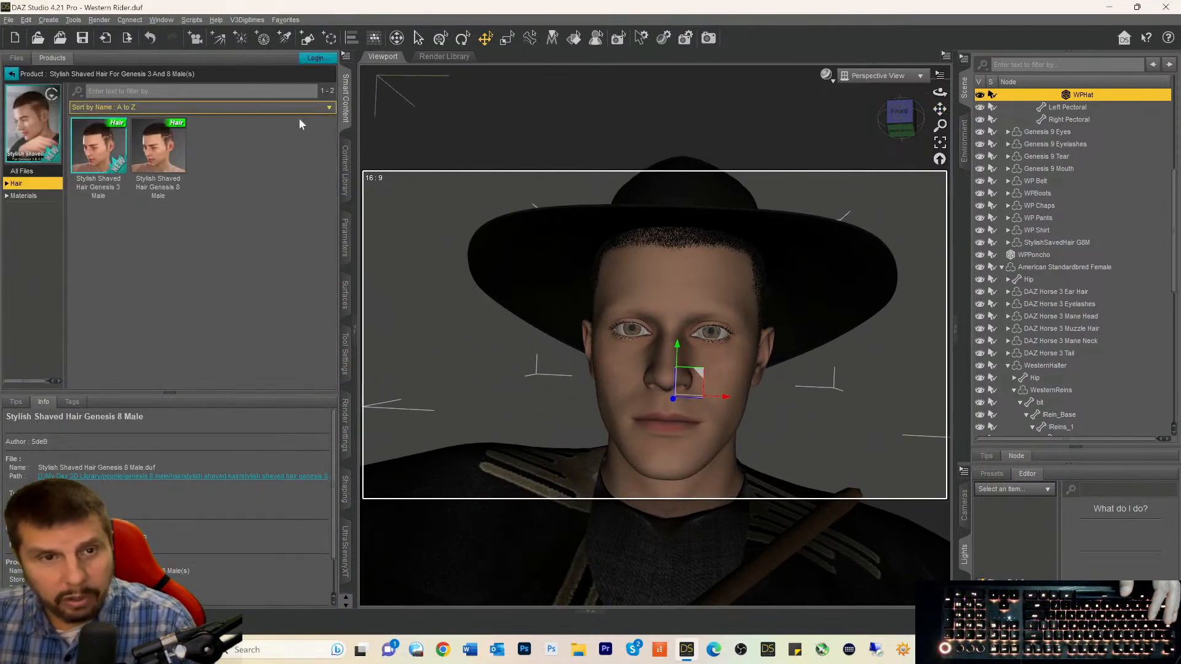
left_click(11, 74)
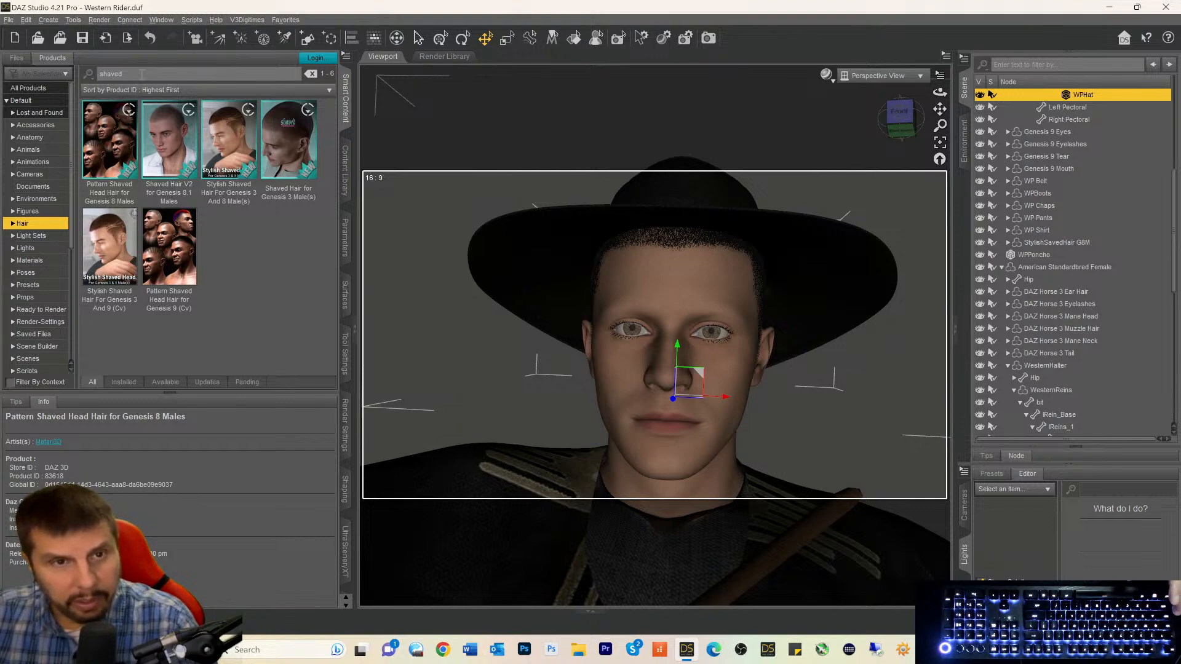
left_click(311, 73)
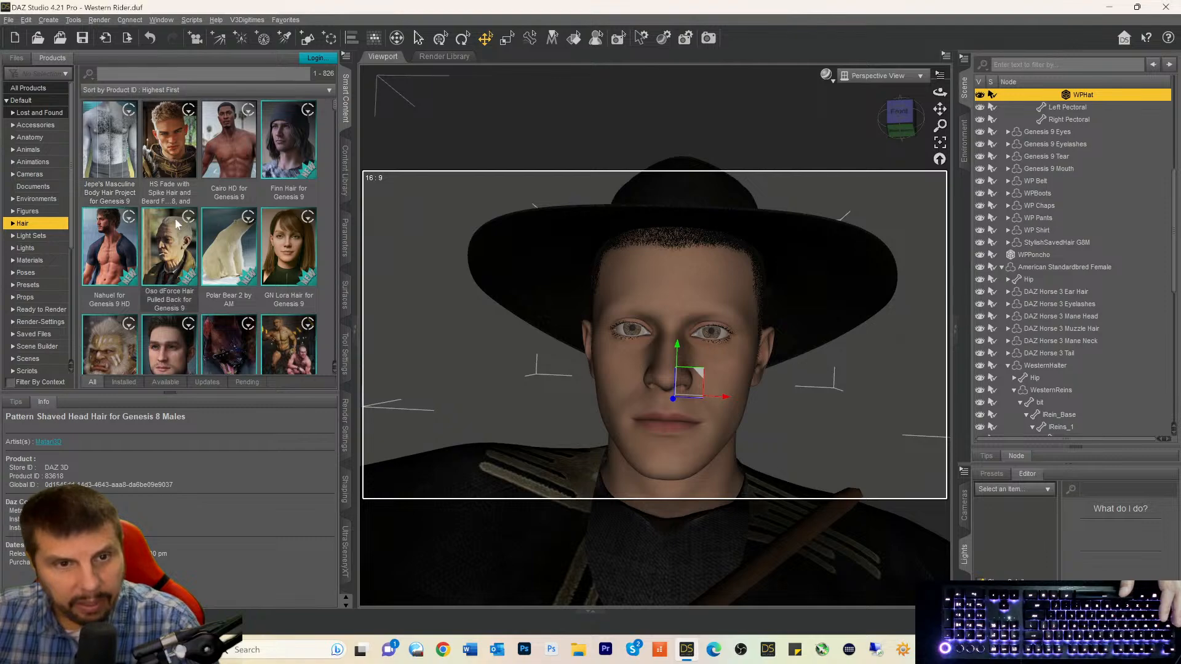
scroll(175, 219, "down", 5)
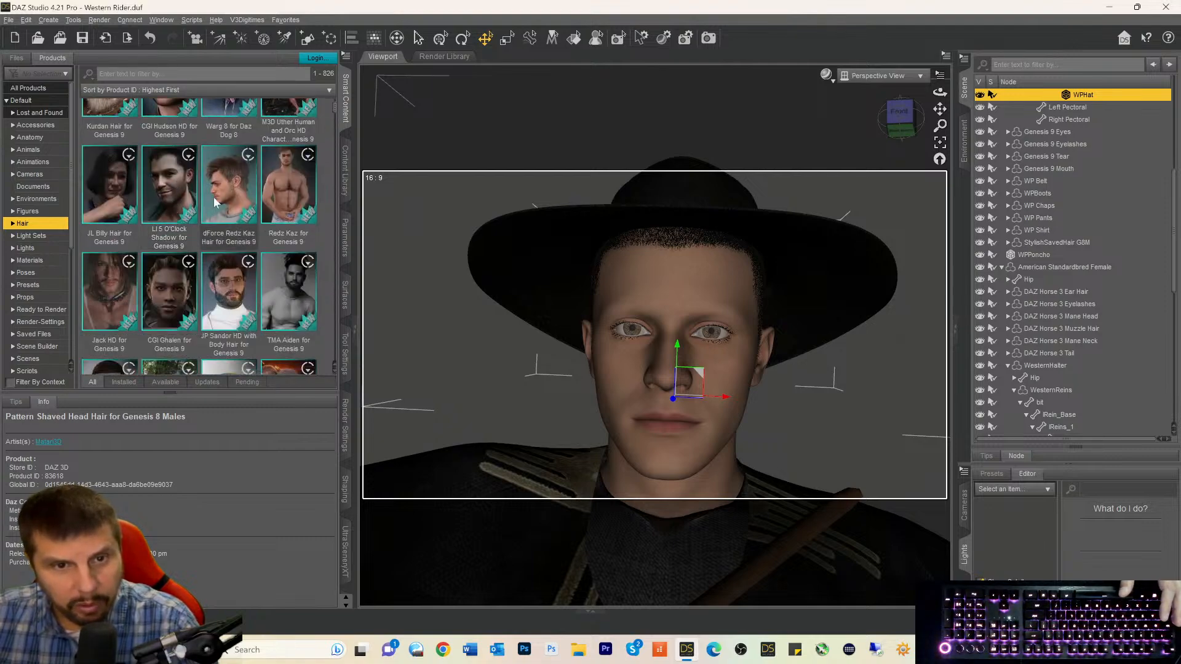
mouse_move(218, 199)
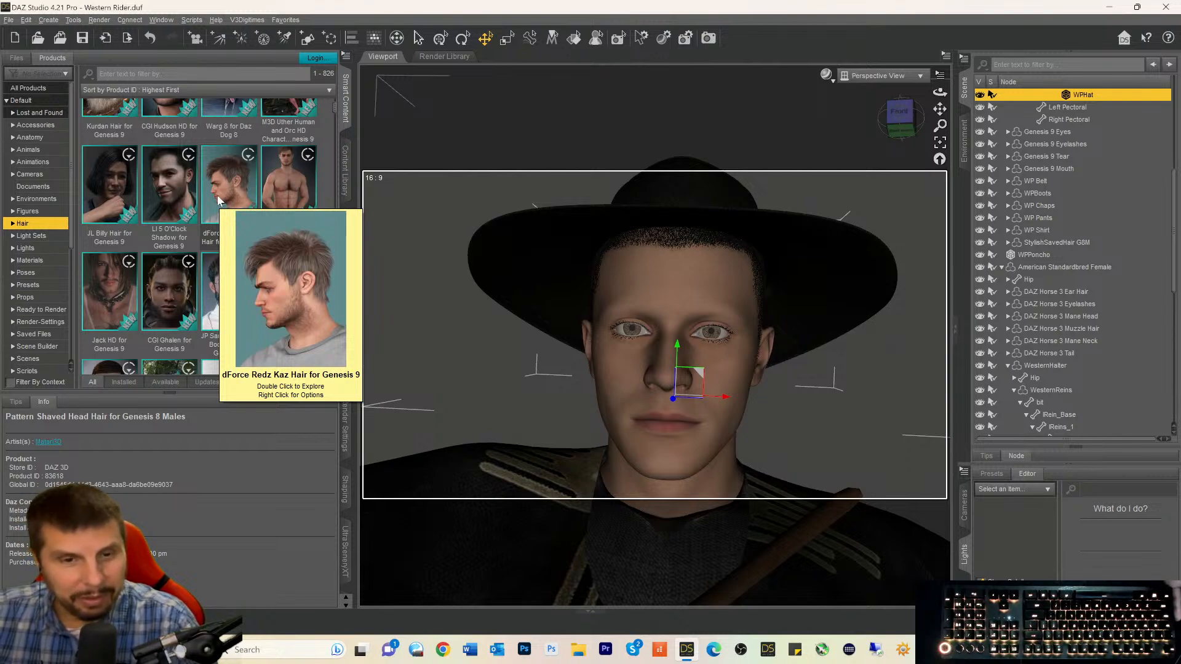
left_click(217, 195)
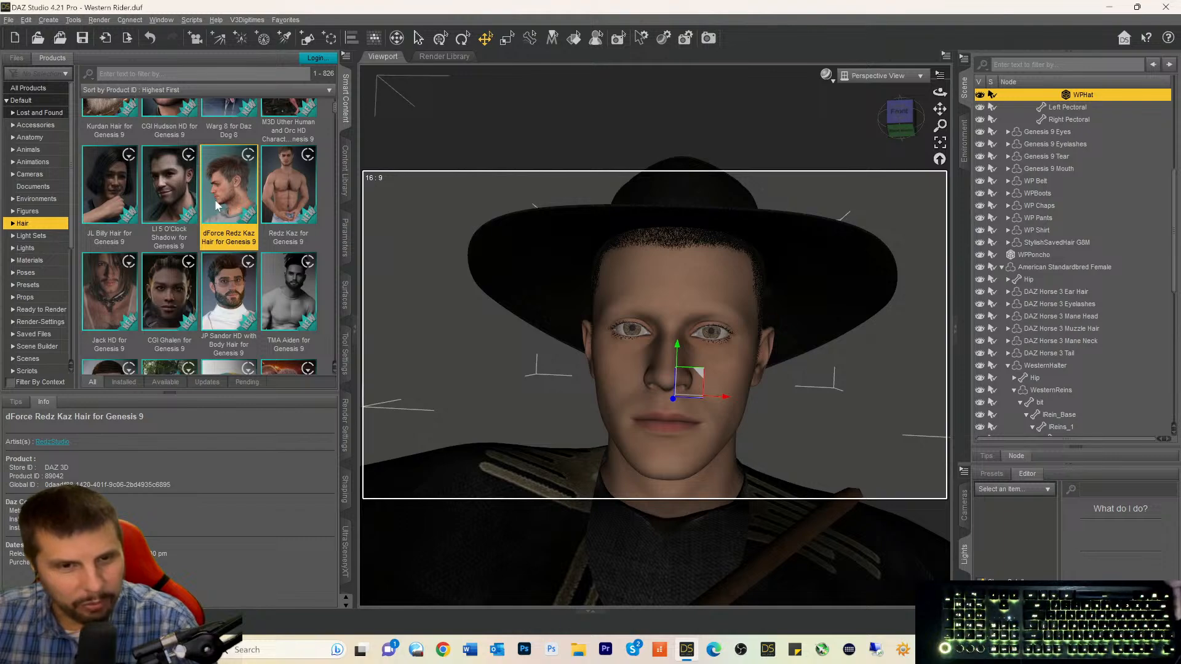
mouse_move(223, 205)
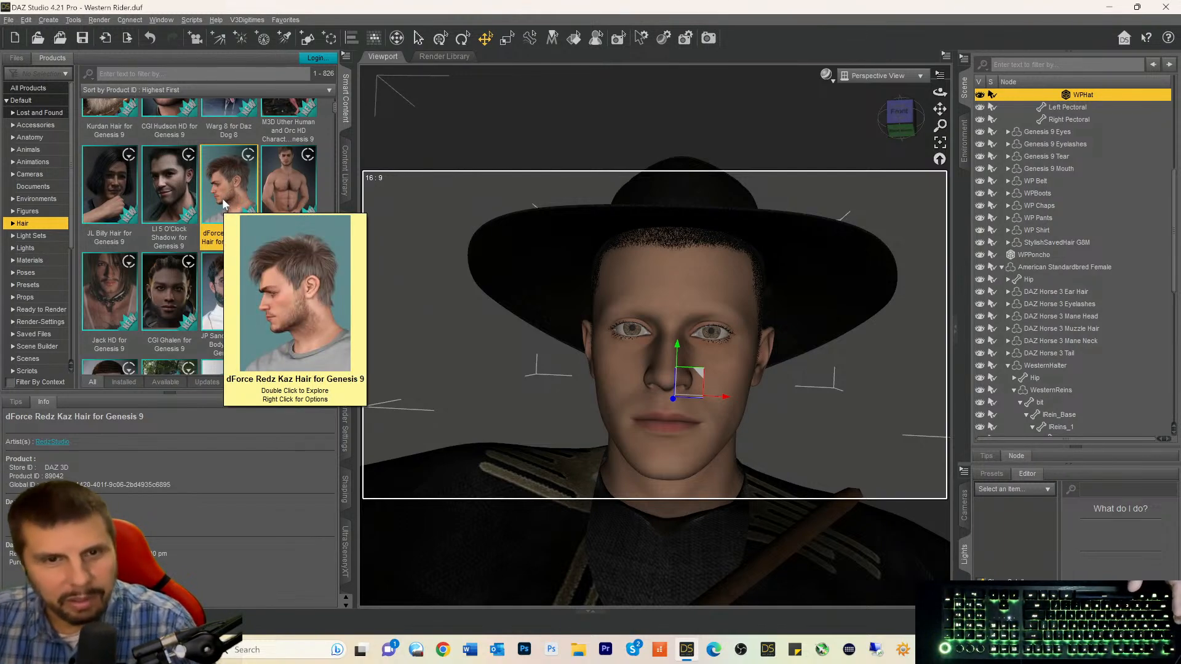
double_click(225, 196)
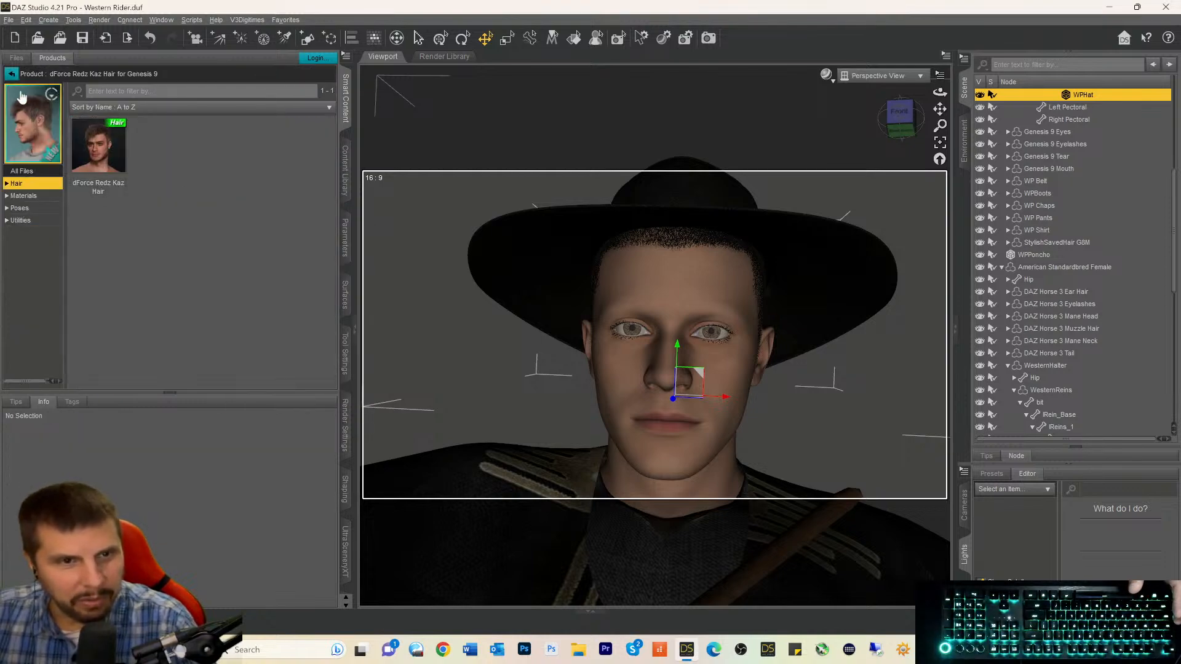
left_click(11, 73)
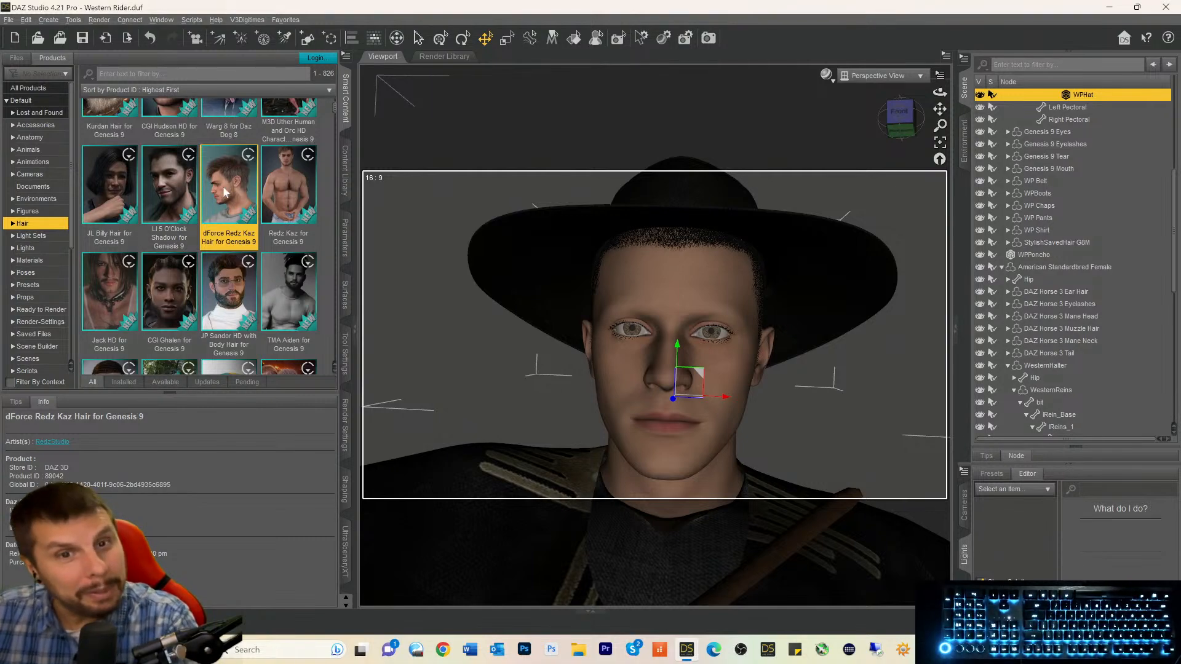
Browse further hair products and examine the Default files of E3D Jacques HD for Genesis 8.1 Male.
scroll(225, 196, "down", 5)
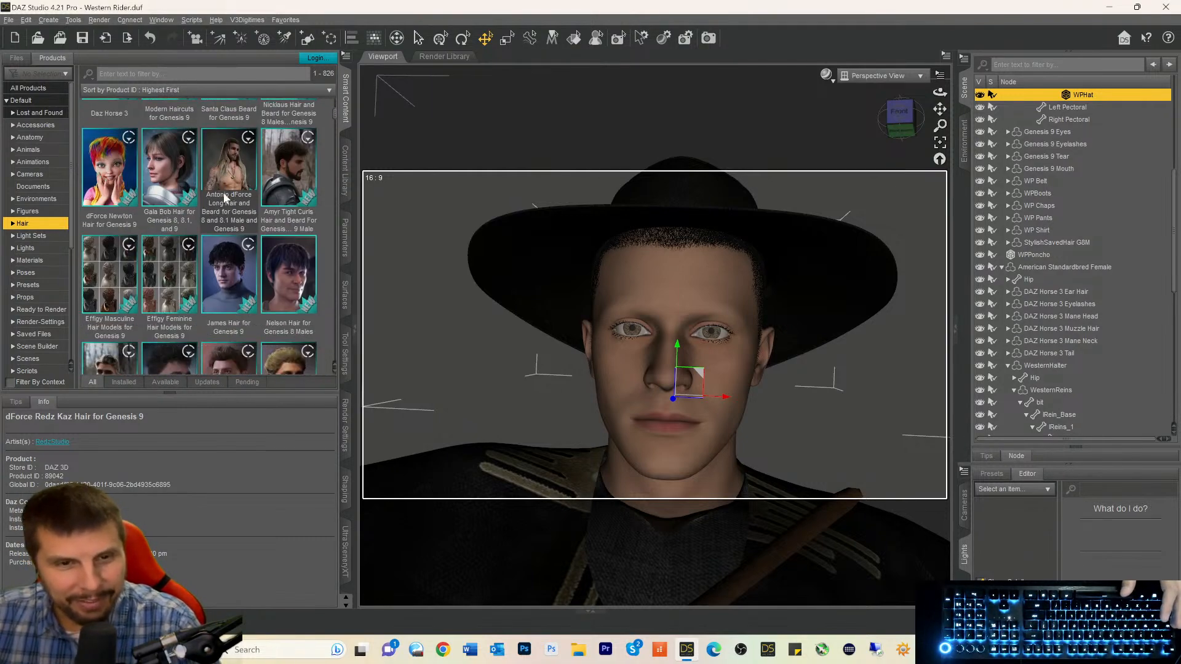
scroll(225, 196, "down", 5)
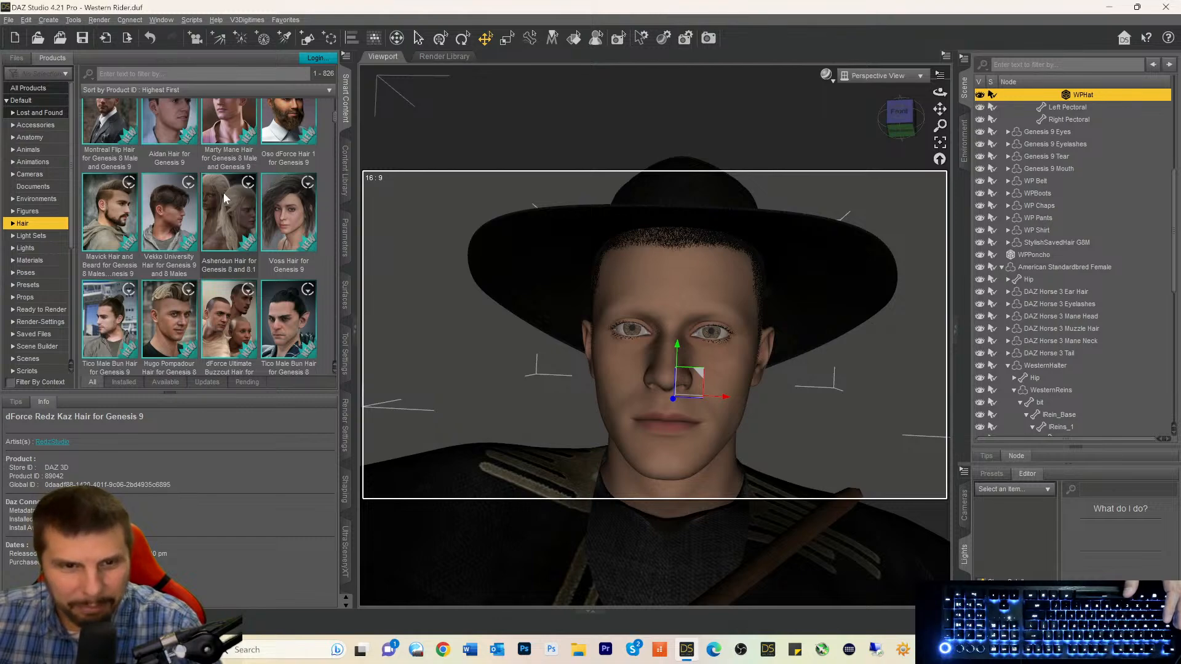
scroll(225, 197, "down", 5)
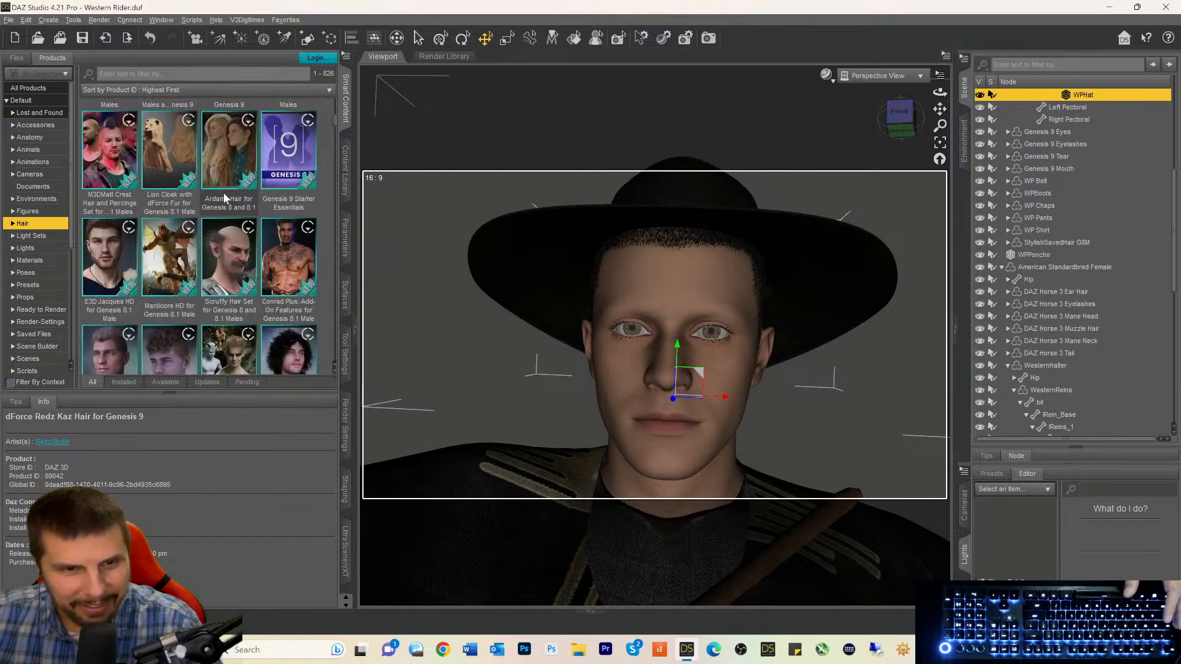
scroll(225, 198, "down", 4)
scroll(224, 198, "up", 4)
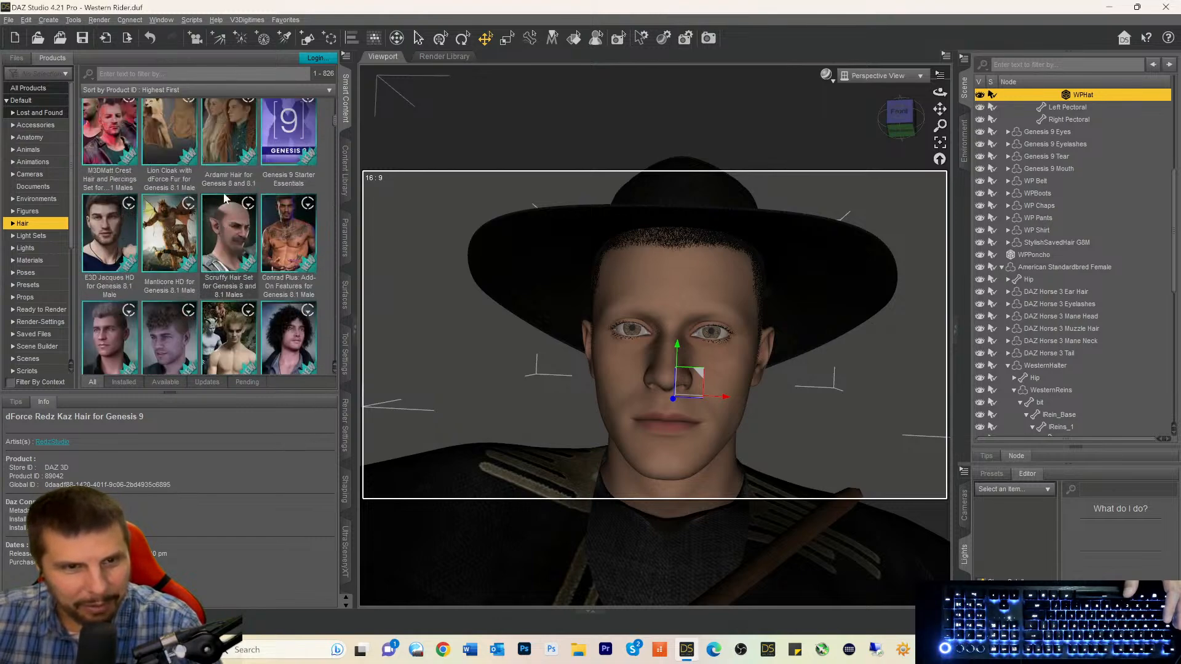
left_click(106, 268)
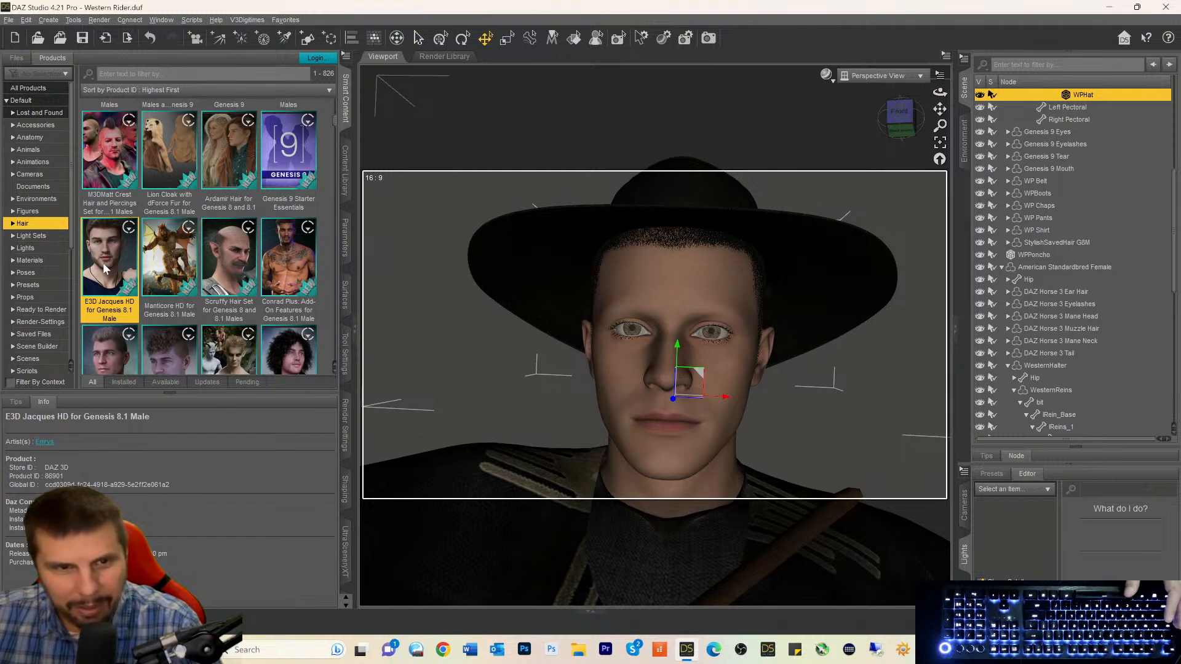
double_click(106, 268)
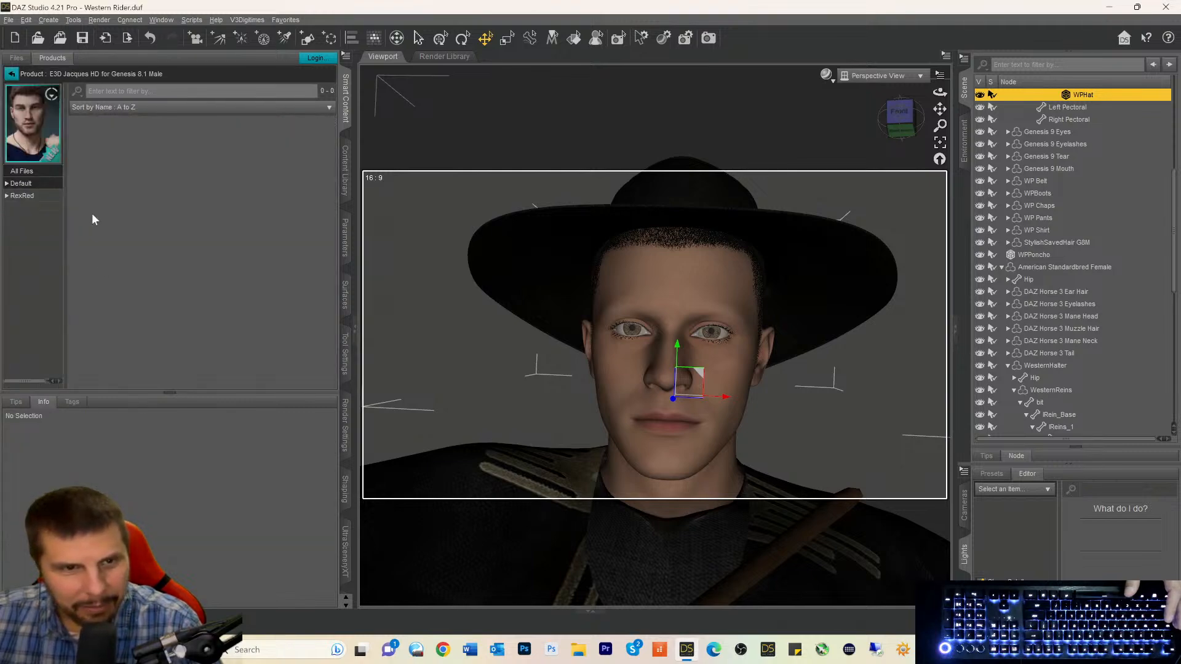
left_click(21, 185)
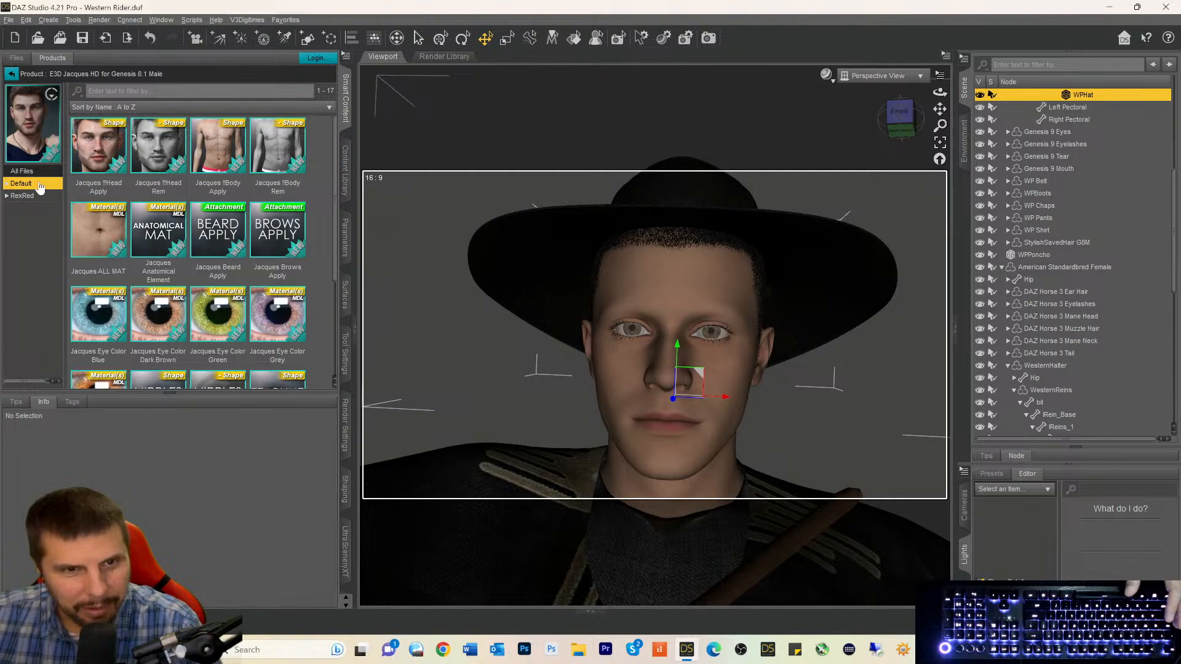
scroll(212, 196, "down", 3)
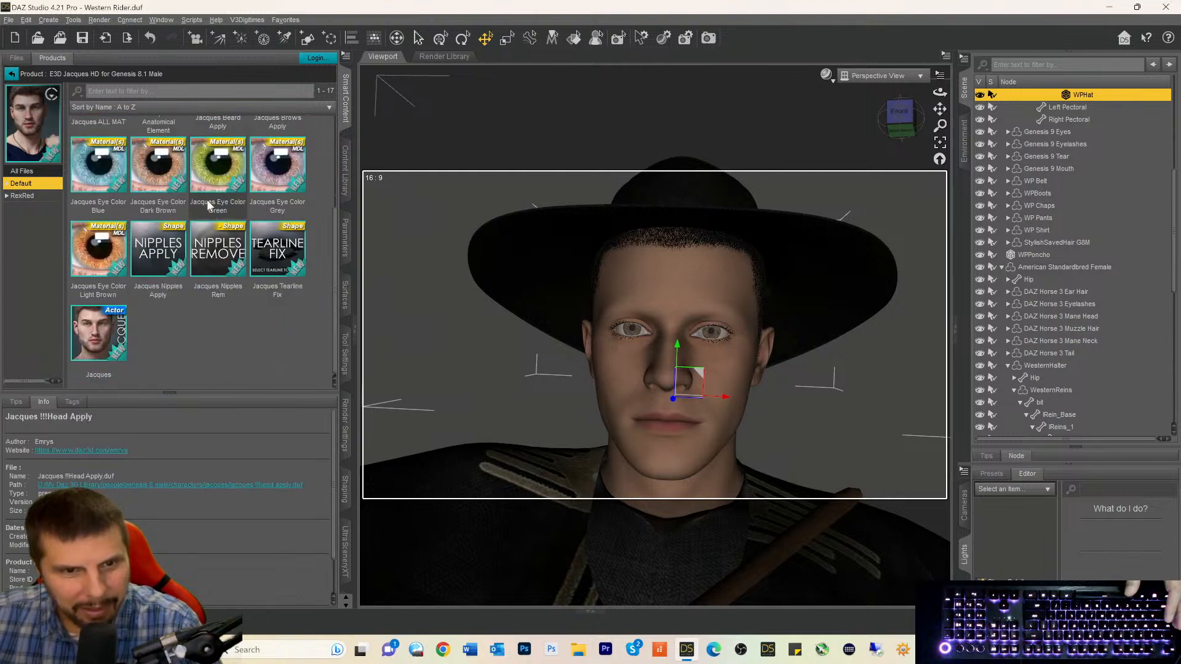
Examine the Jacques actor preset and the complete file list of E3D Jacques HD for Genesis 8.1 Male.
left_click(102, 337)
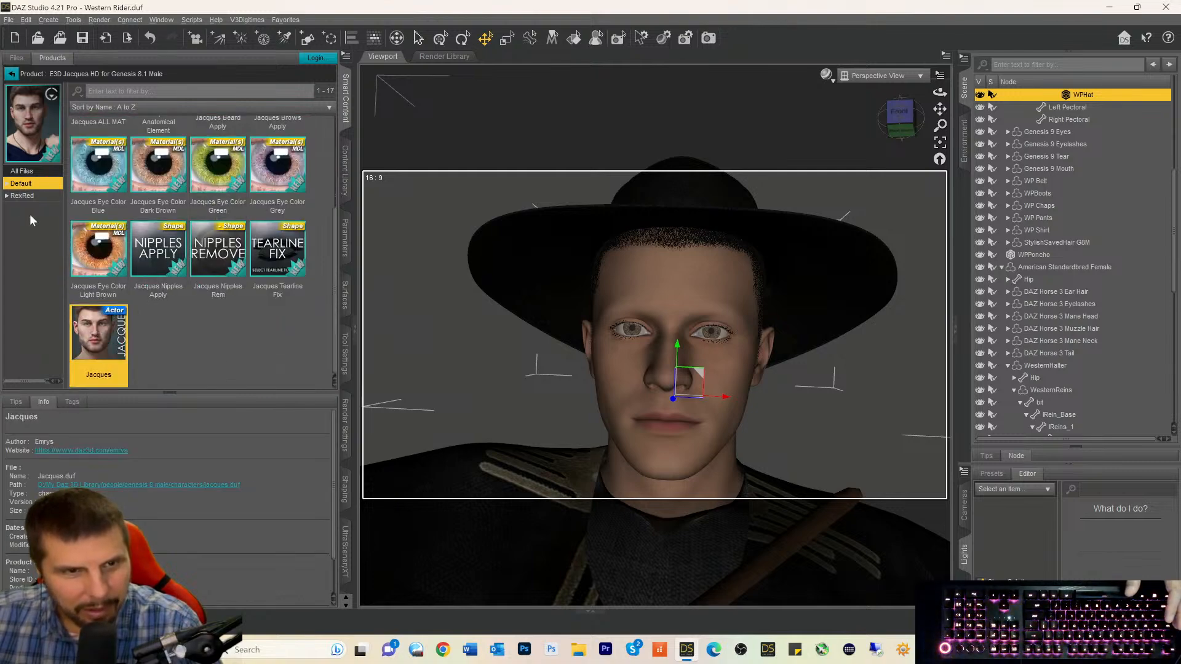
left_click(18, 172)
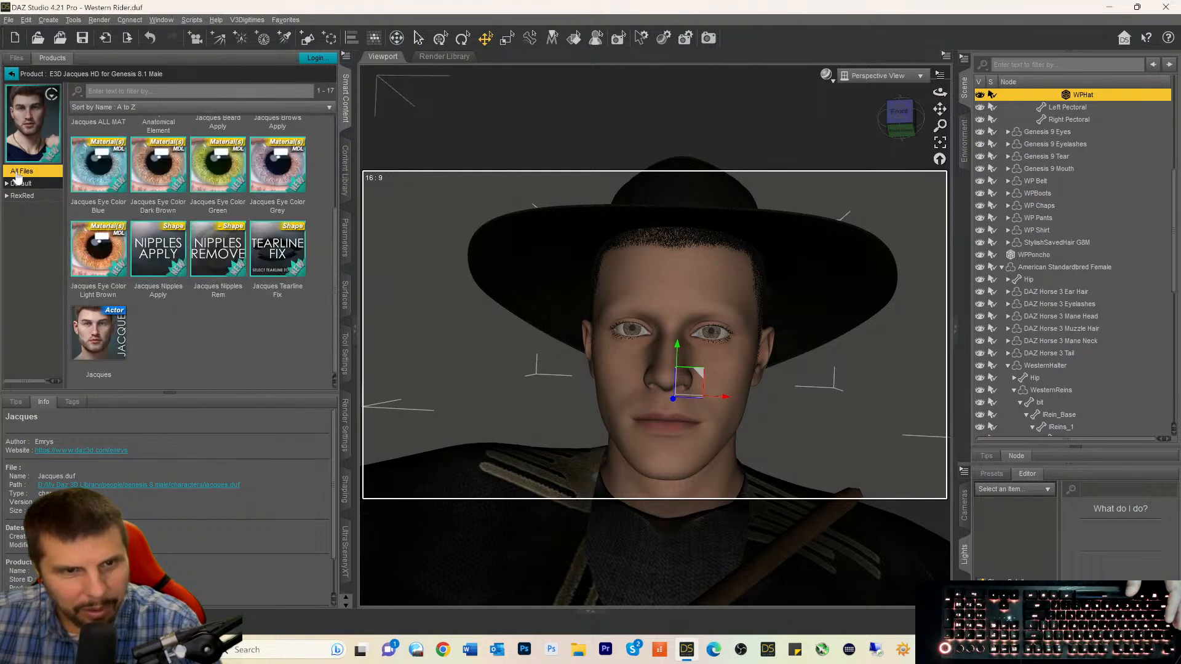
scroll(140, 232, "up", 3)
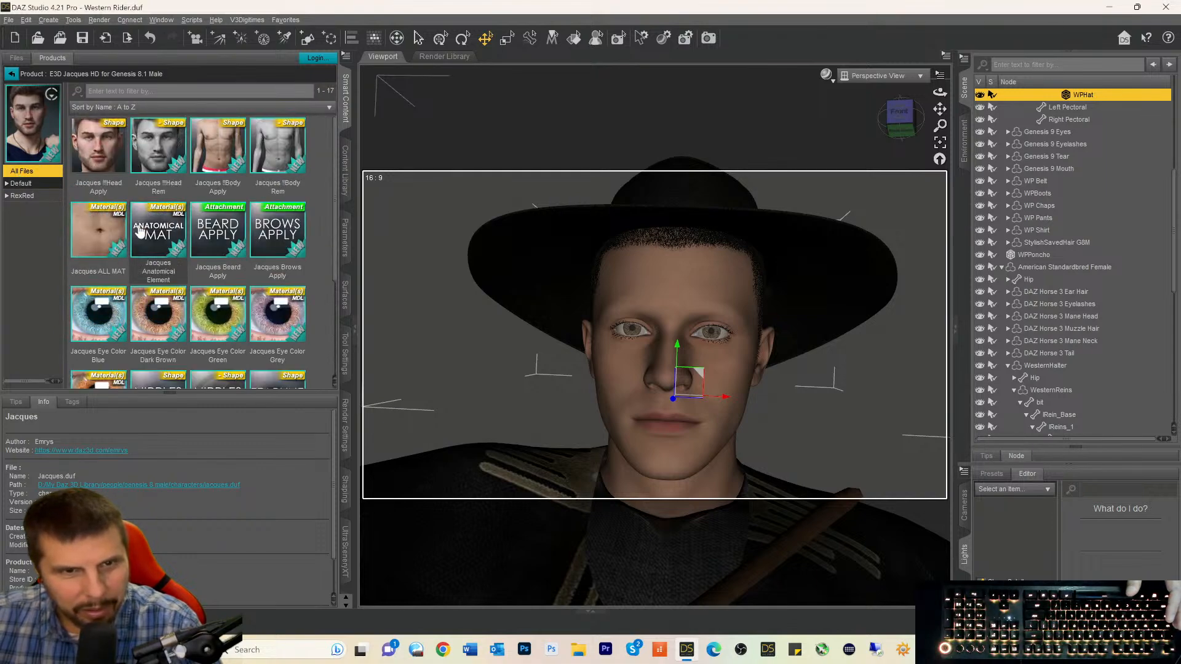
Return to the hair products and filter them by "essentials".
left_click(11, 74)
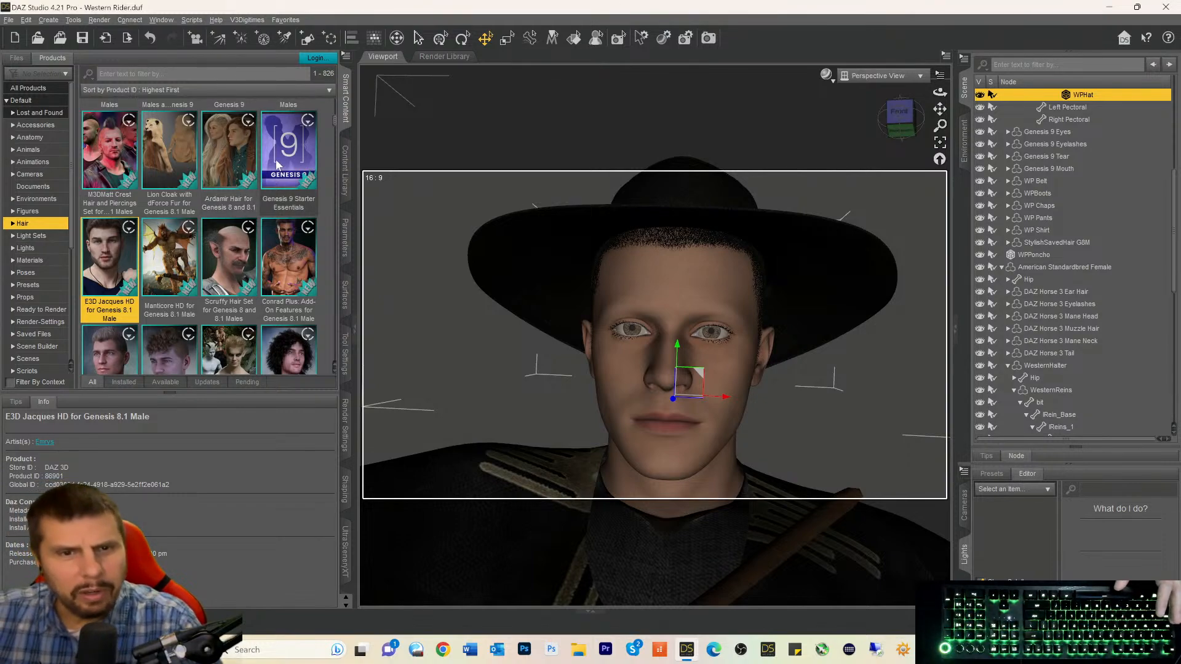
left_click(132, 73)
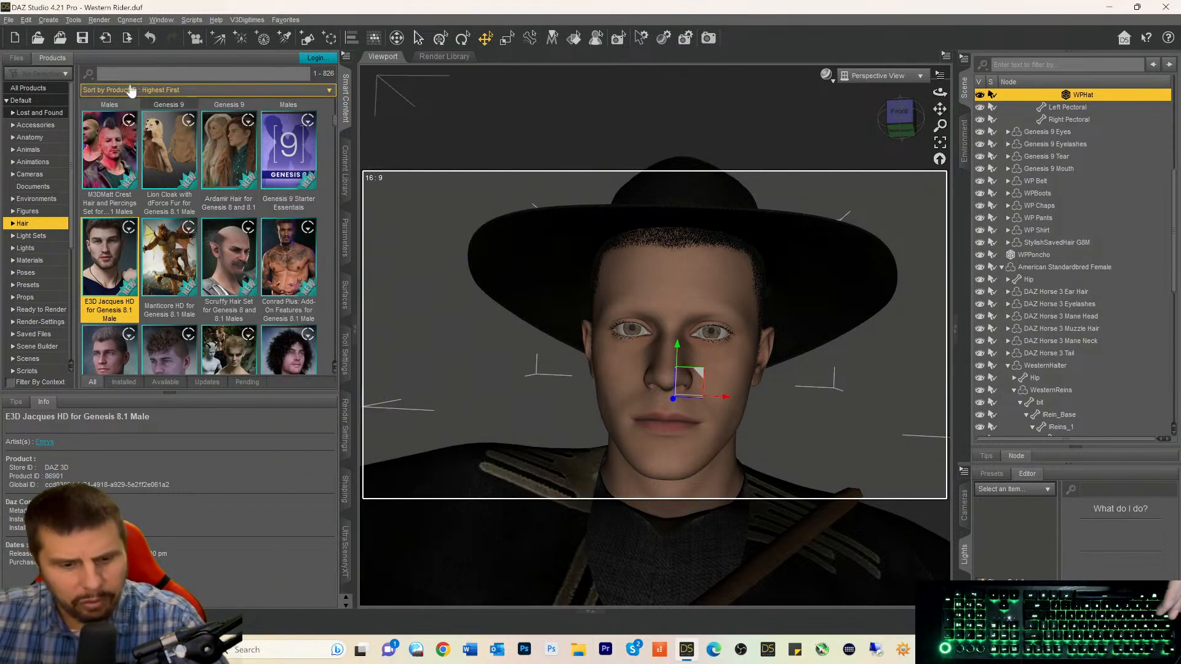
type("essentials")
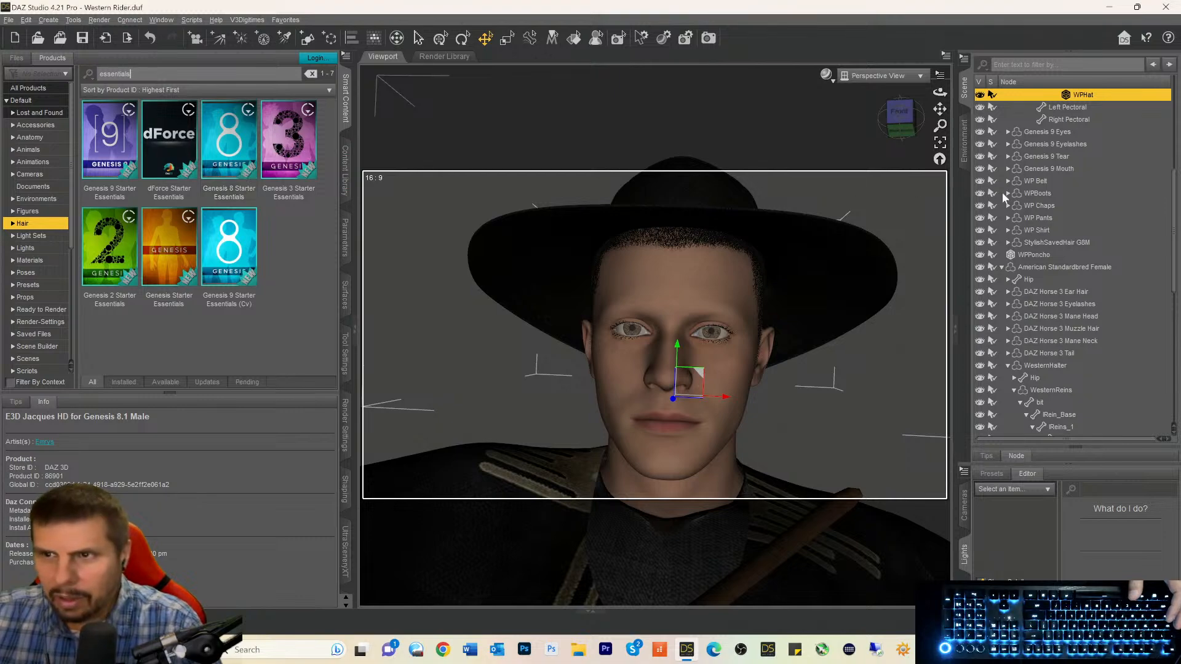
Select the Genesis 9 figure and open Genesis 9 Starter Essentials Expansion from the Default category.
scroll(1000, 190, "up", 7)
left_click(1017, 120)
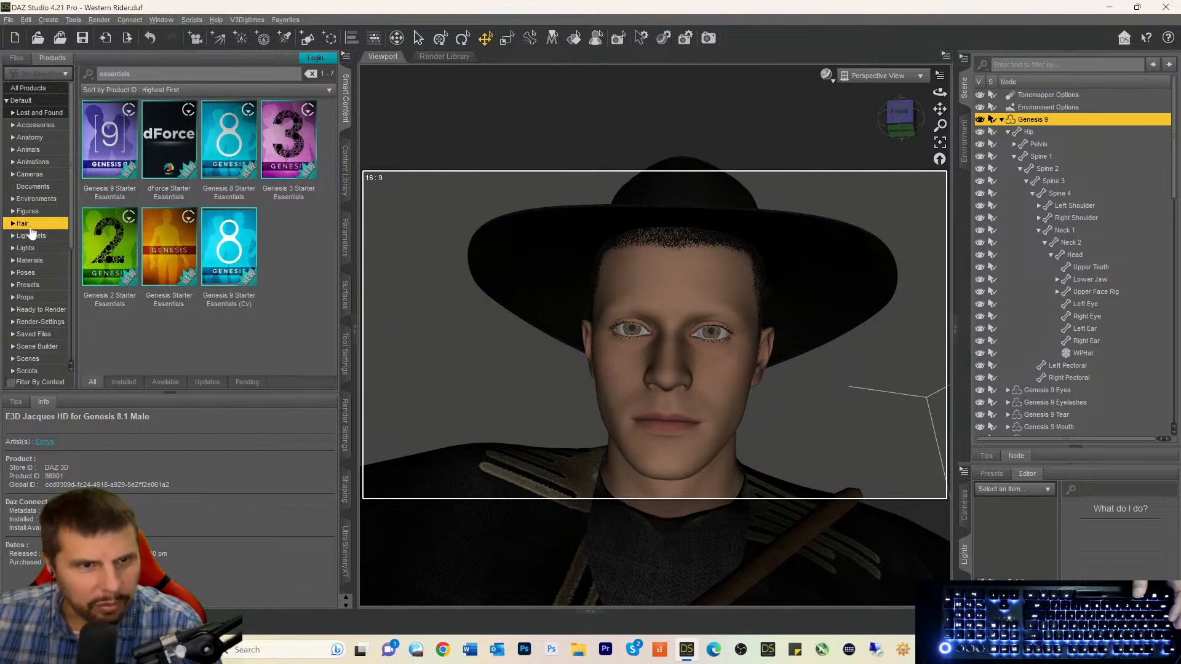
left_click(22, 102)
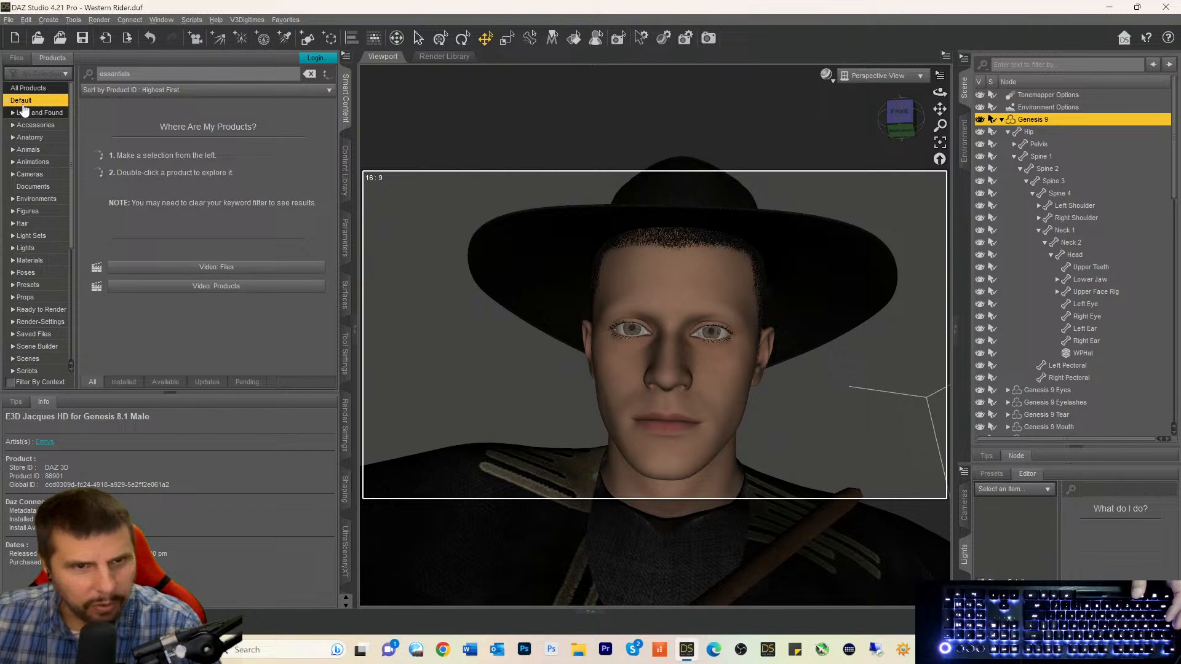
left_click(145, 175)
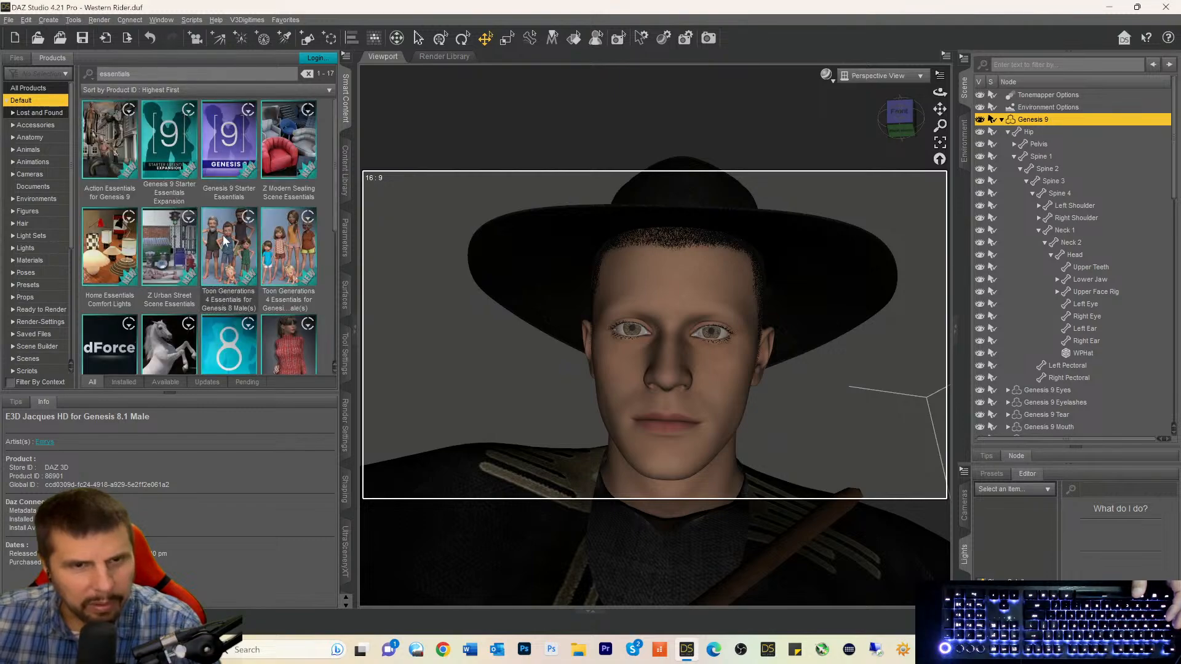
double_click(176, 161)
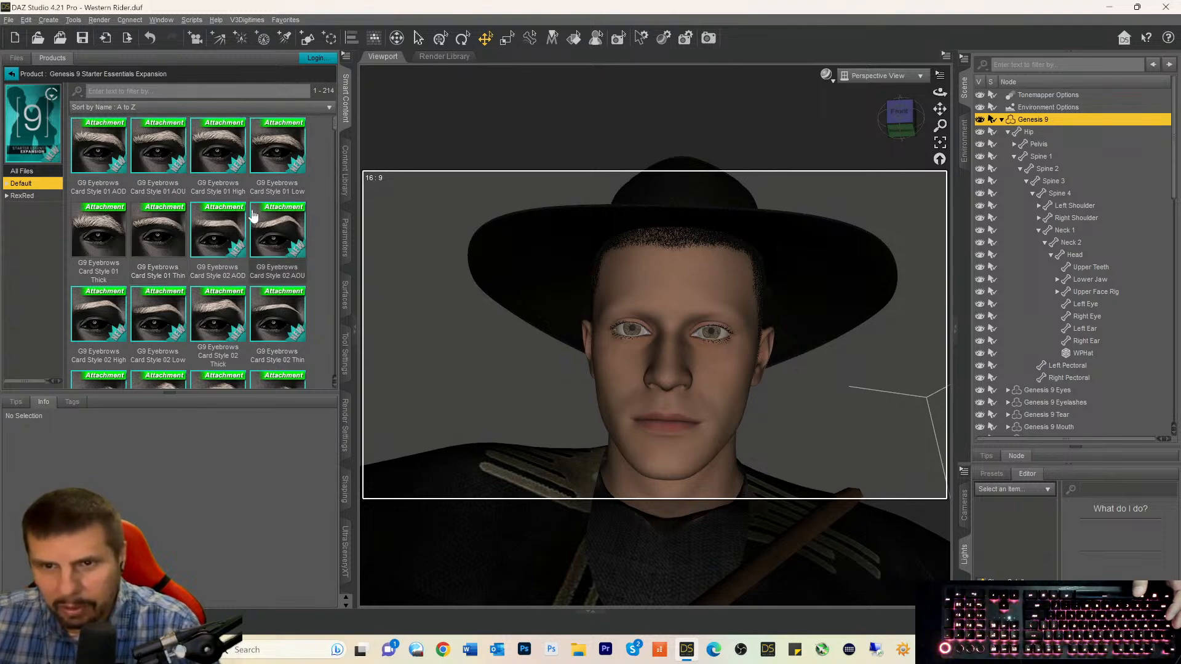
Add the G9 Eyebrows Card Style 01 High to the rider and check his face from the side and front.
left_click(216, 155)
double_click(216, 155)
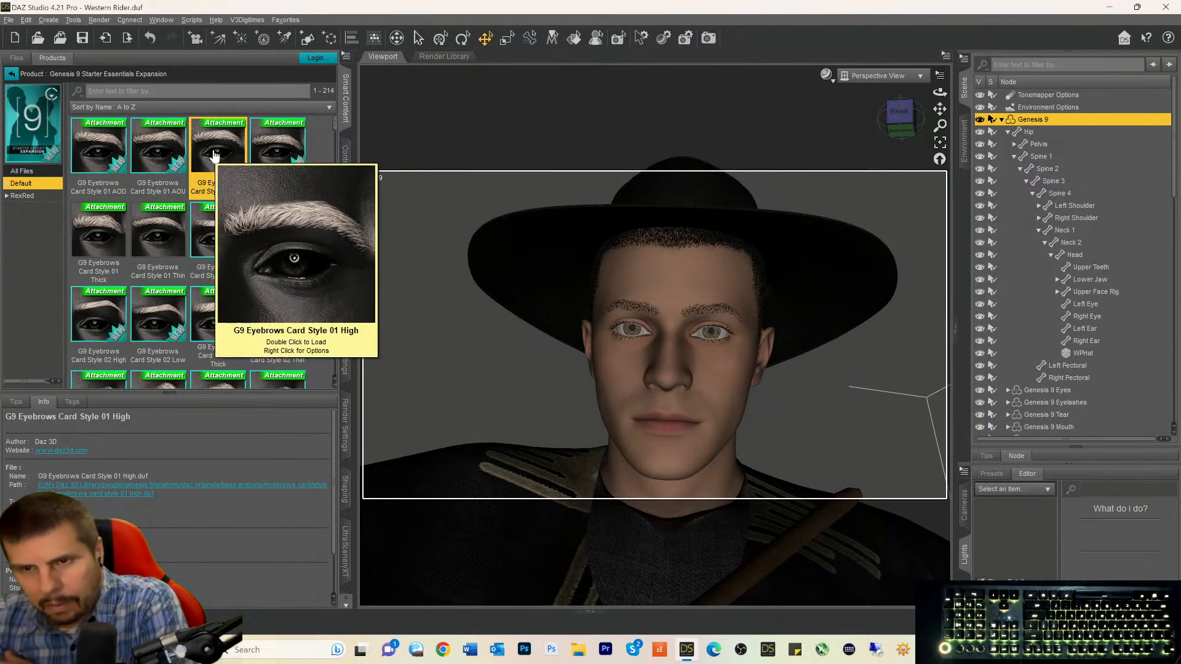
left_click_drag(939, 92, 803, 81)
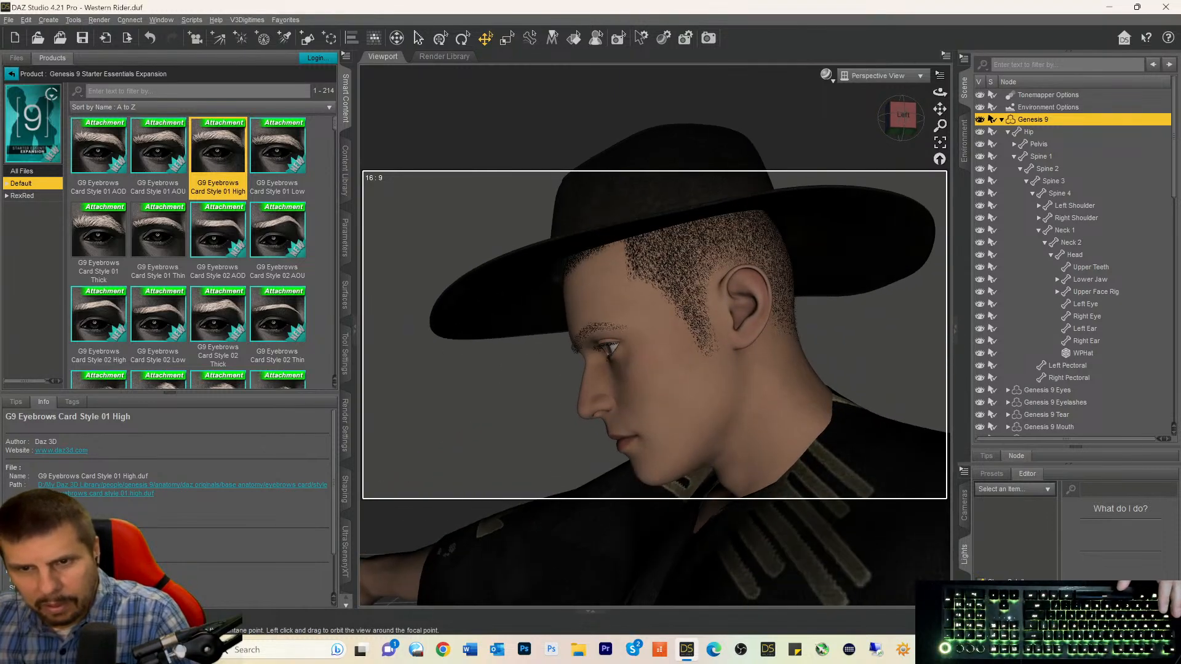
scroll(873, 211, "down", 3)
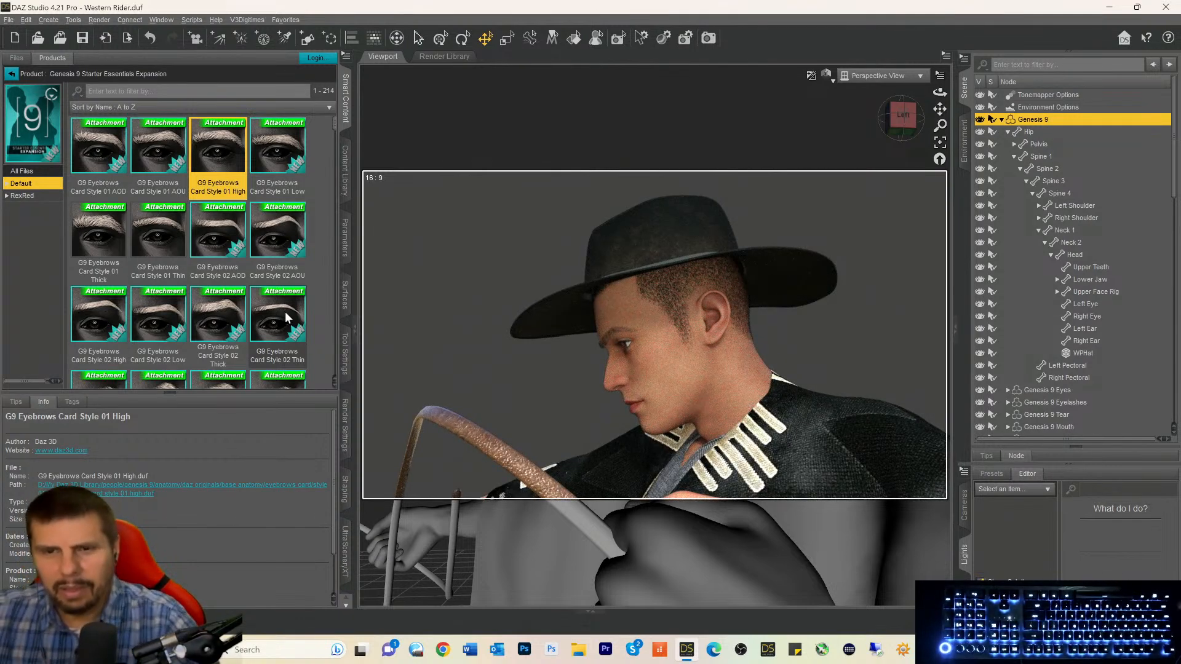
left_click(11, 74)
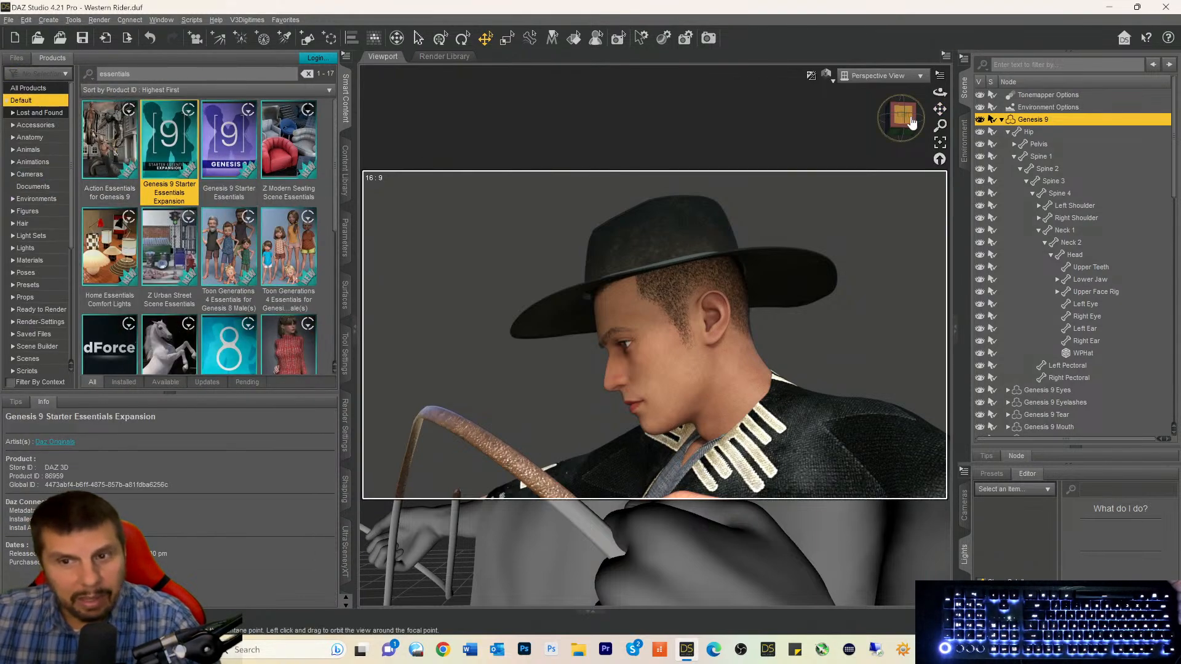
mouse_move(901, 115)
left_mouse_down()
mouse_move(925, 117)
mouse_move(909, 121)
left_mouse_up()
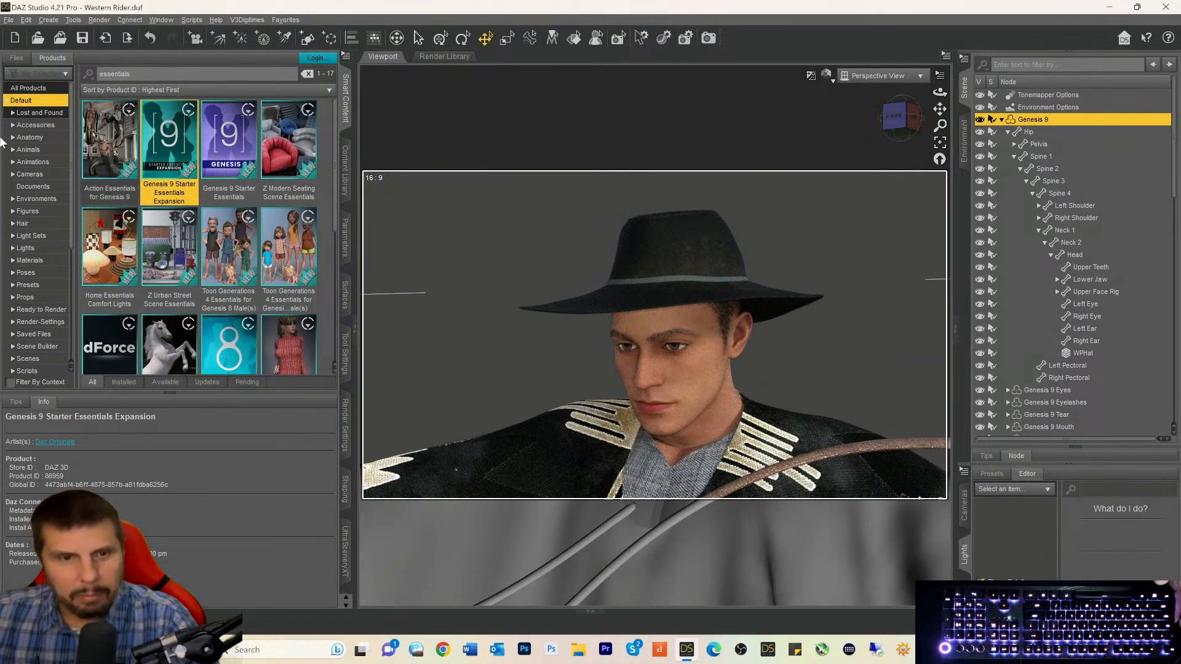
Show the Hair category again and clear the "essentials" filter.
mouse_move(152, 135)
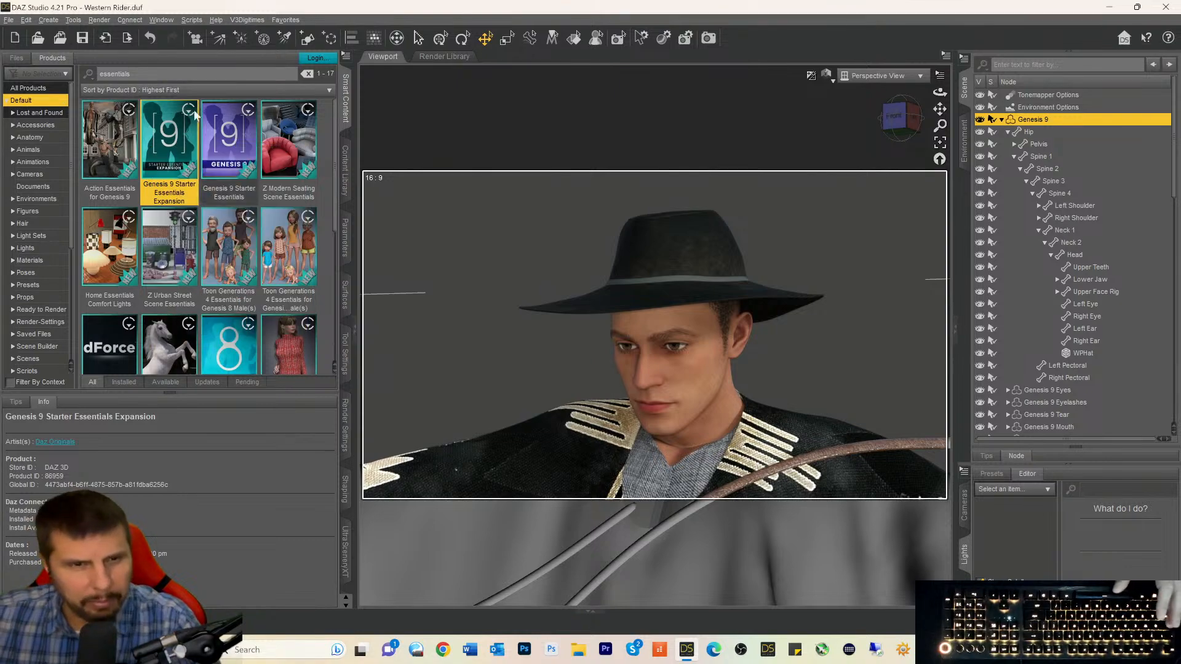
left_click(22, 224)
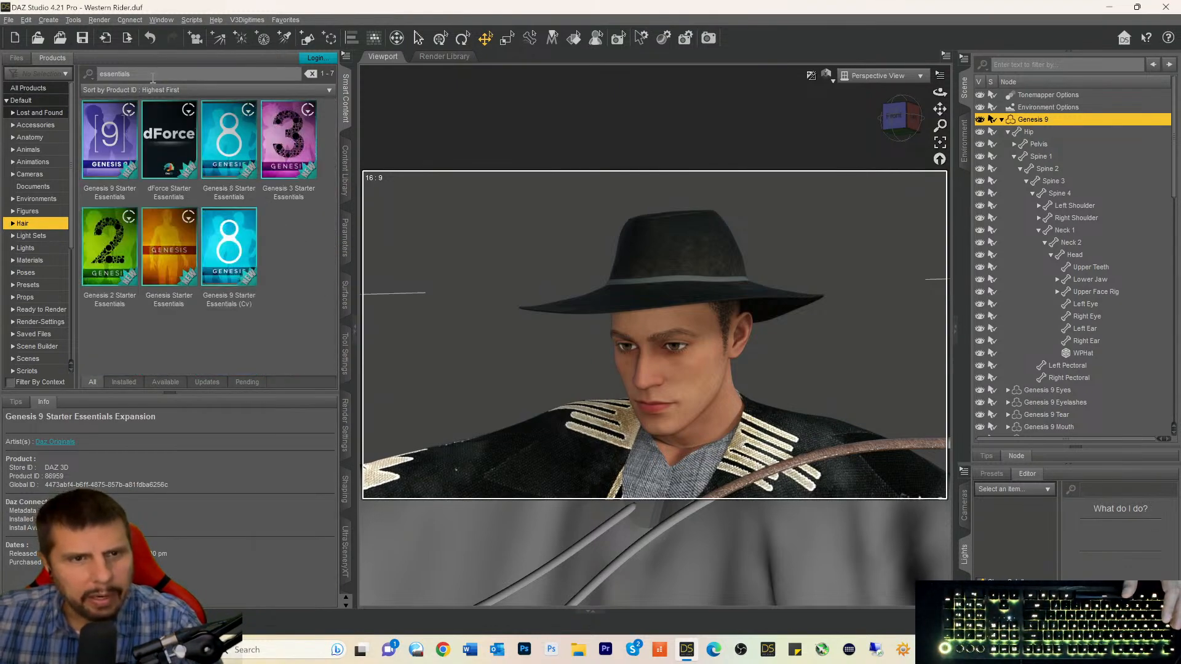
left_click_drag(153, 78, 37, 83)
key("BackSpace")
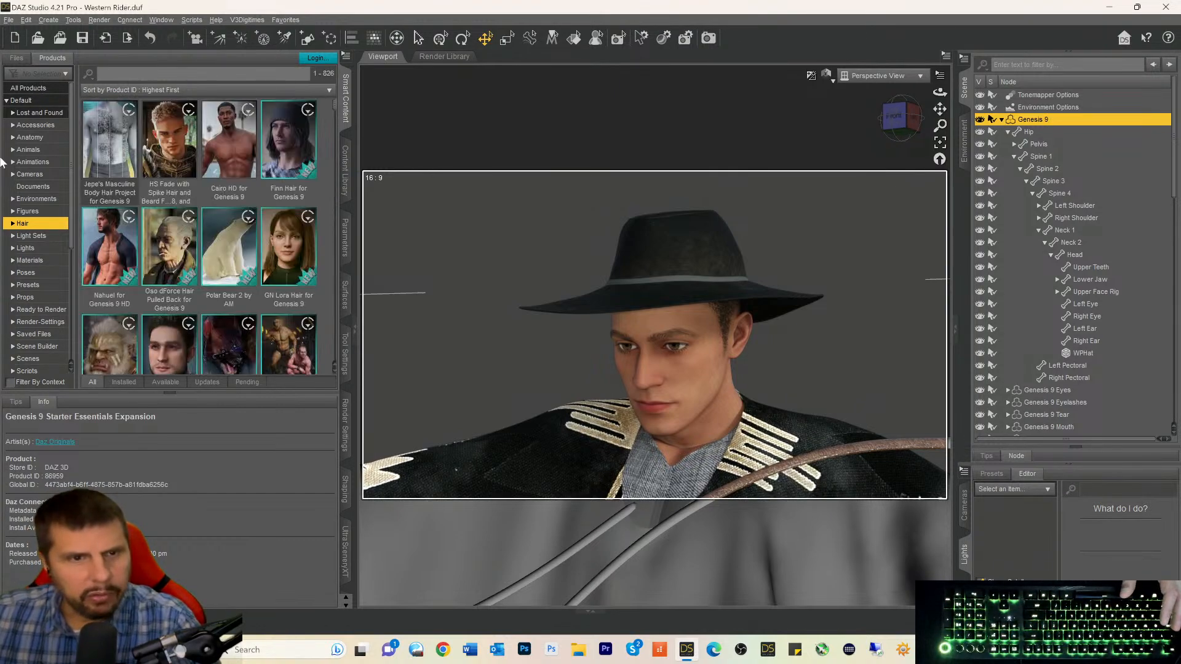
Browse the hair products for a beard or mustache that suits the rider, including Zenty Cool Hairstyle and Scruffy Beard.
scroll(170, 165, "down", 5)
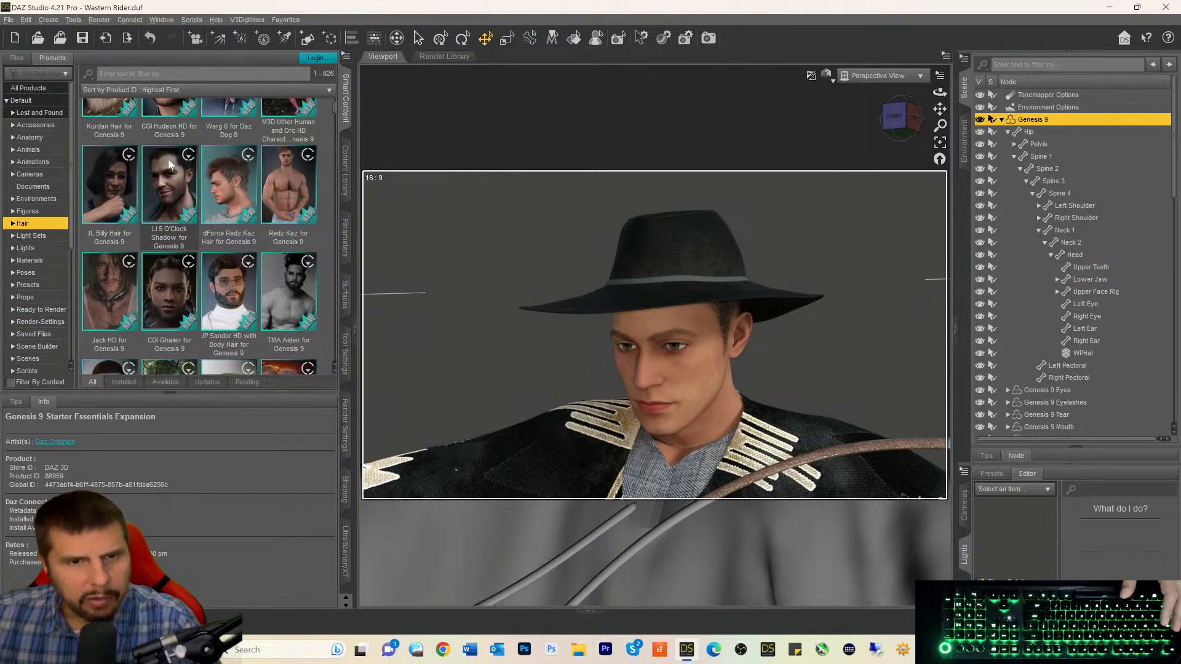
mouse_move(263, 173)
mouse_move(183, 205)
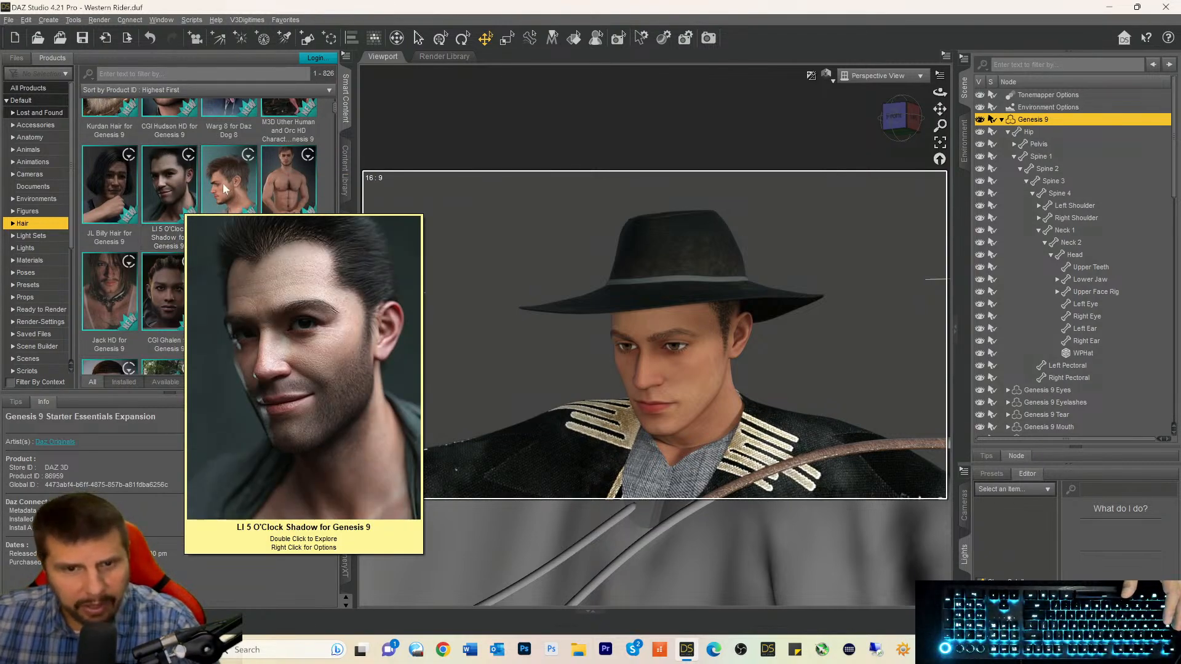
scroll(223, 183, "down", 5)
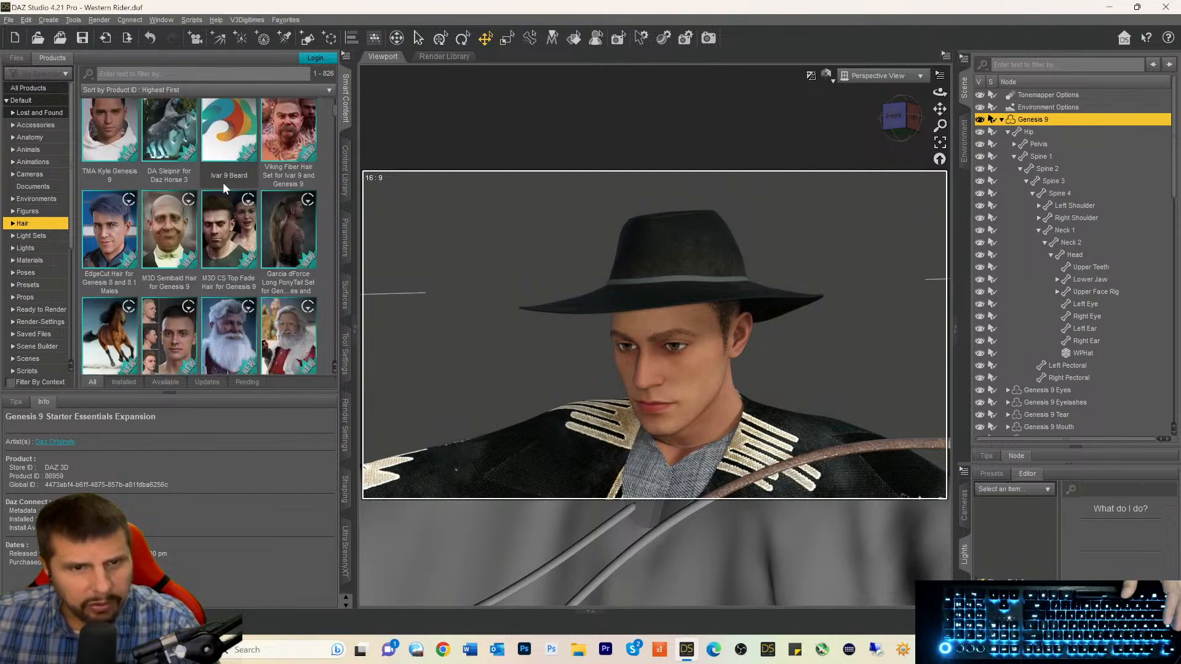
scroll(222, 182, "up", 5)
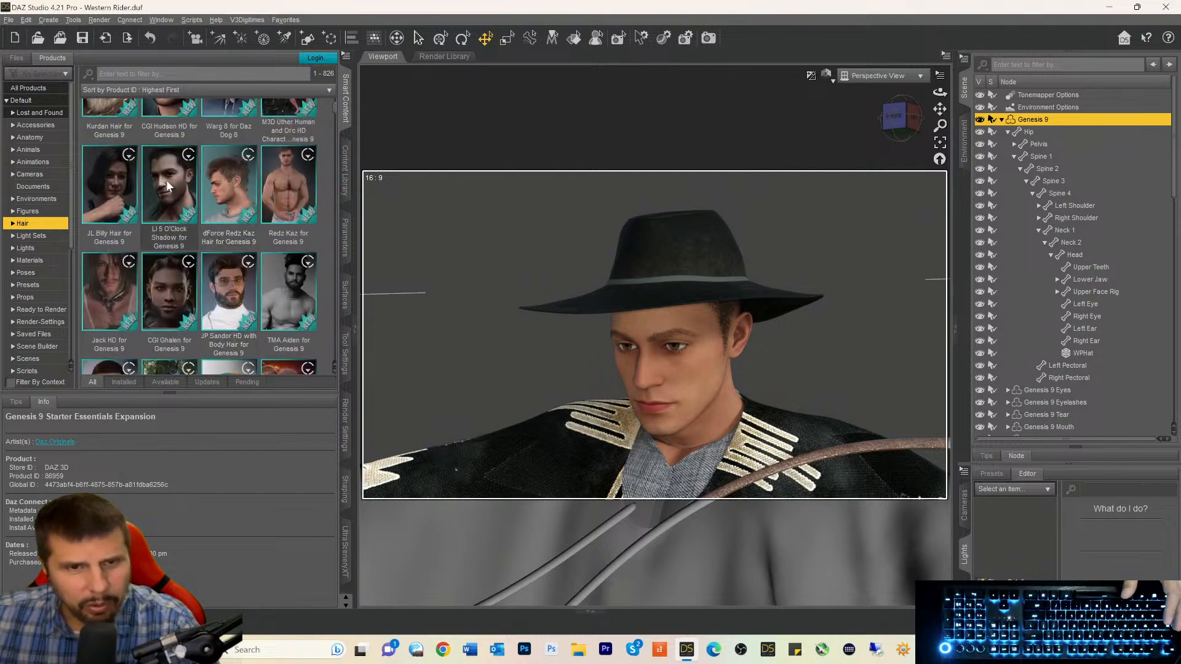
scroll(216, 177, "down", 1)
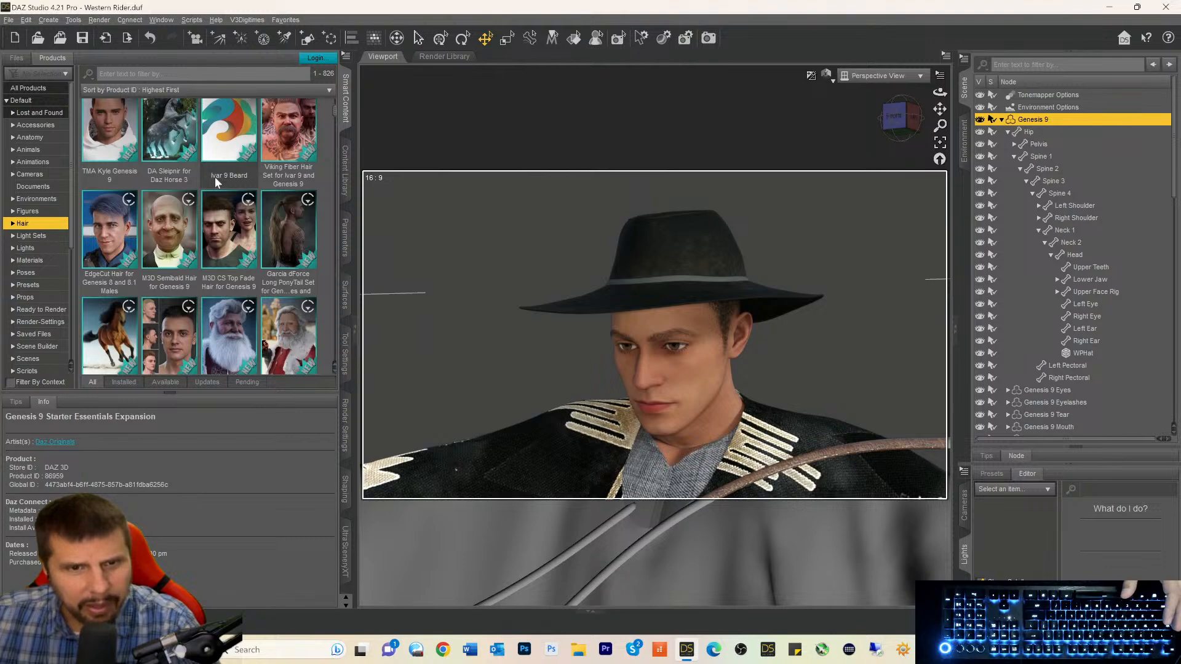
scroll(216, 176, "down", 3)
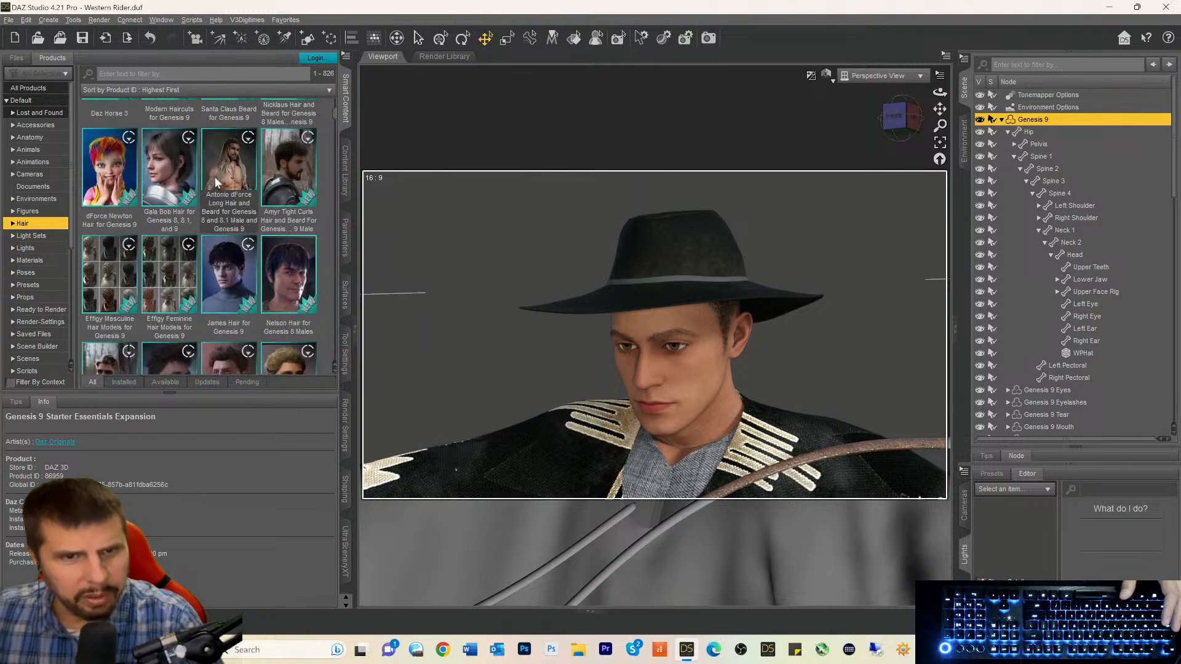
scroll(216, 181, "down", 5)
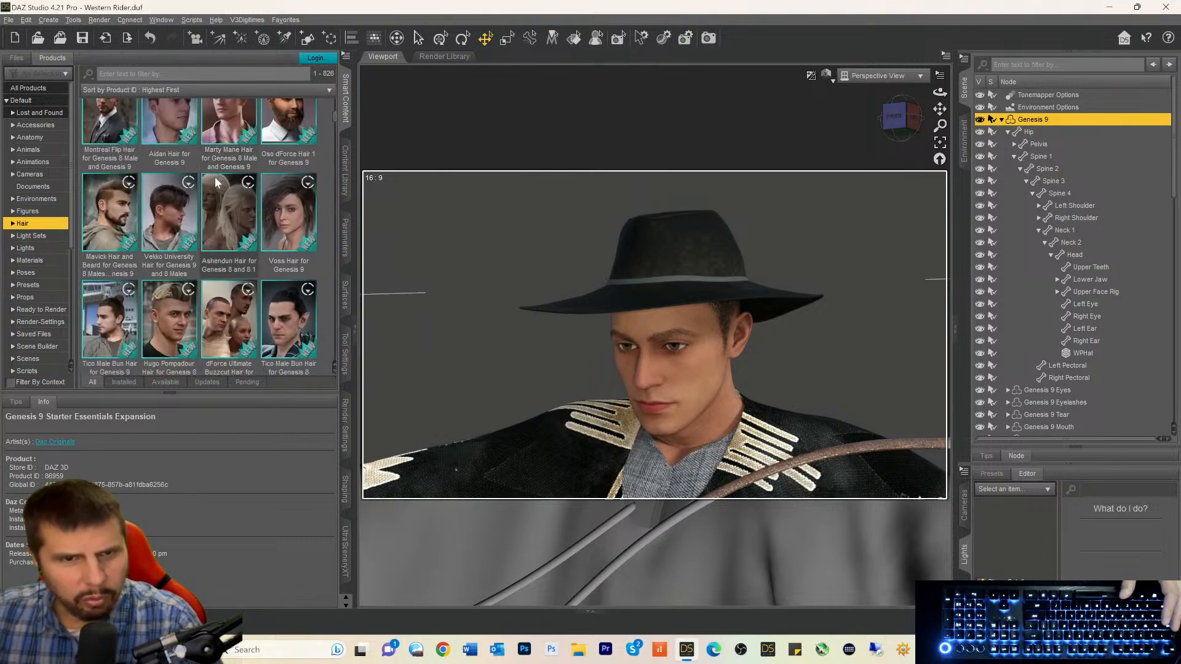
scroll(216, 182, "down", 5)
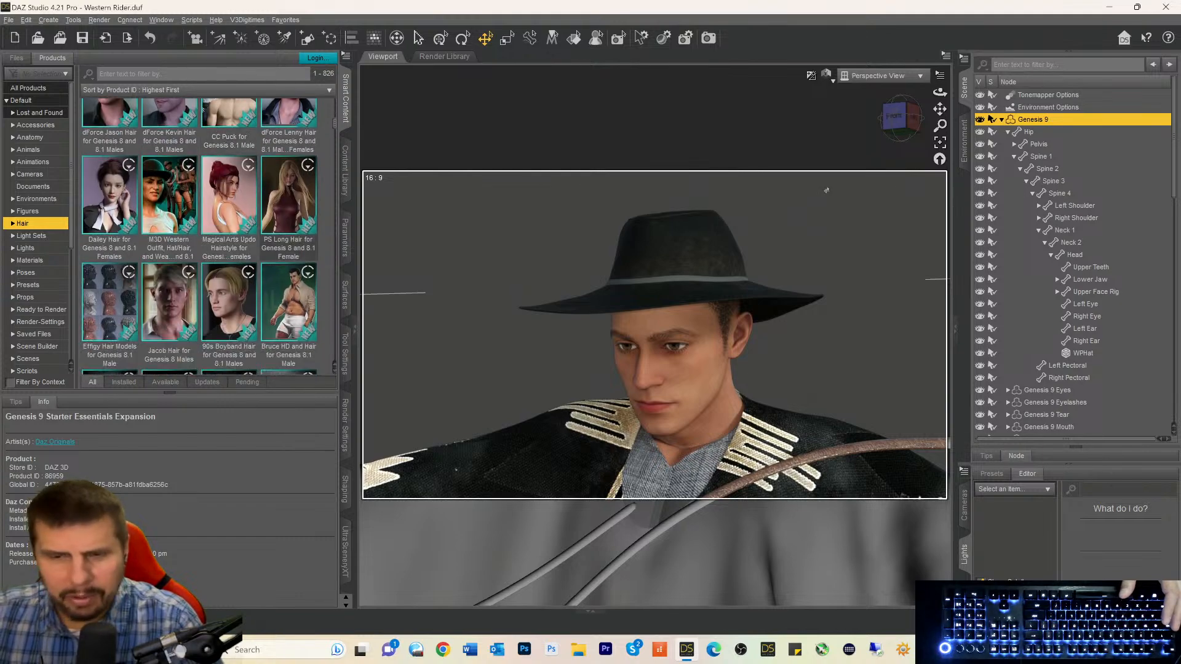
scroll(235, 181, "down", 5)
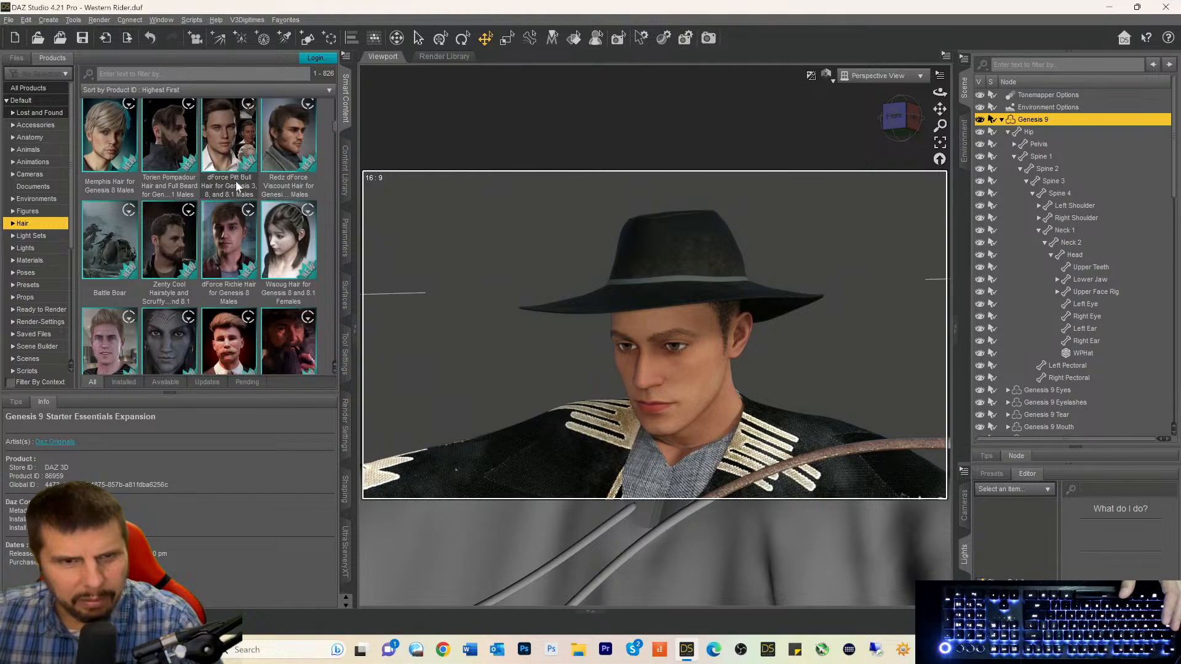
left_click(187, 214)
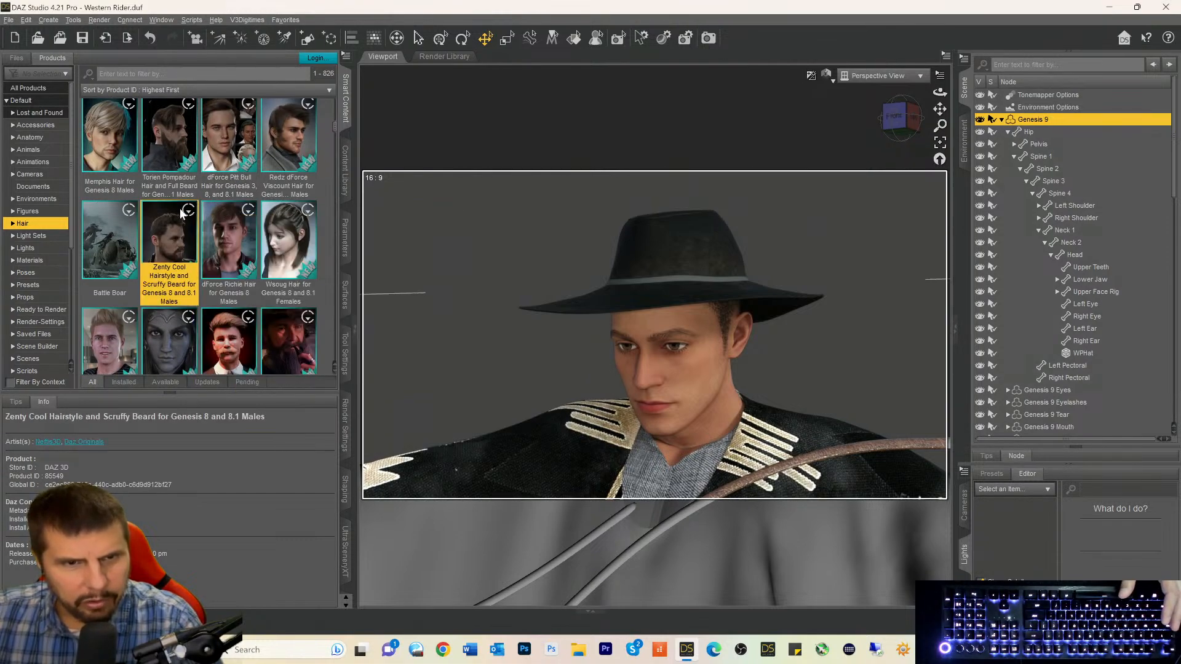
mouse_move(234, 210)
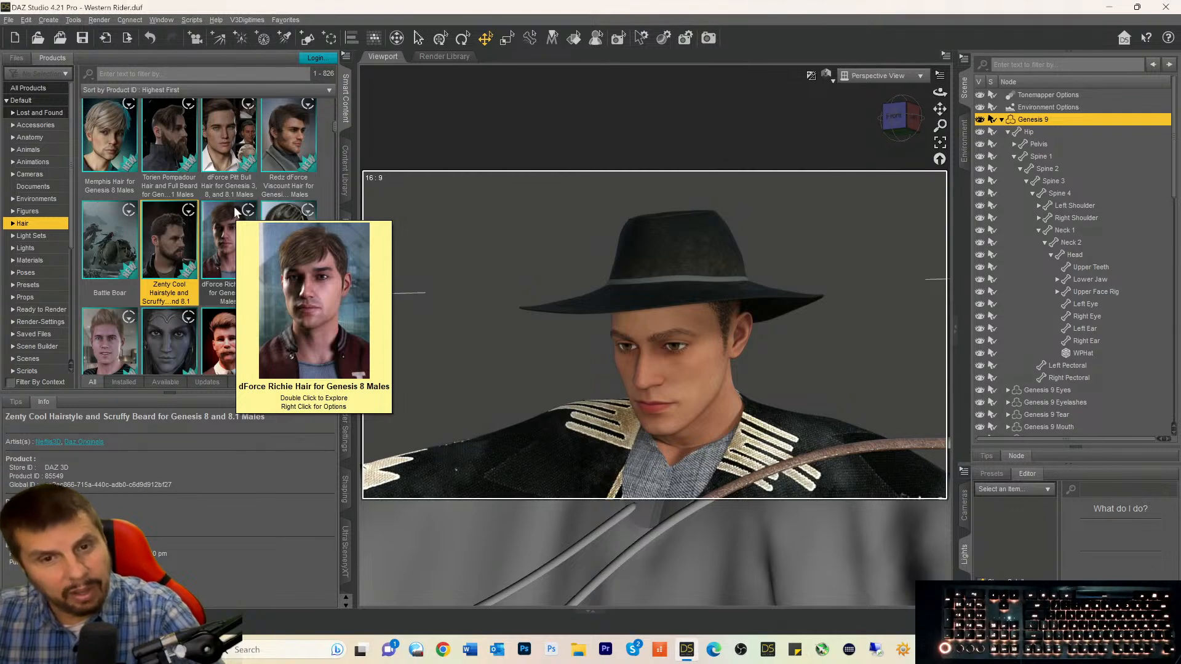
scroll(234, 211, "down", 3)
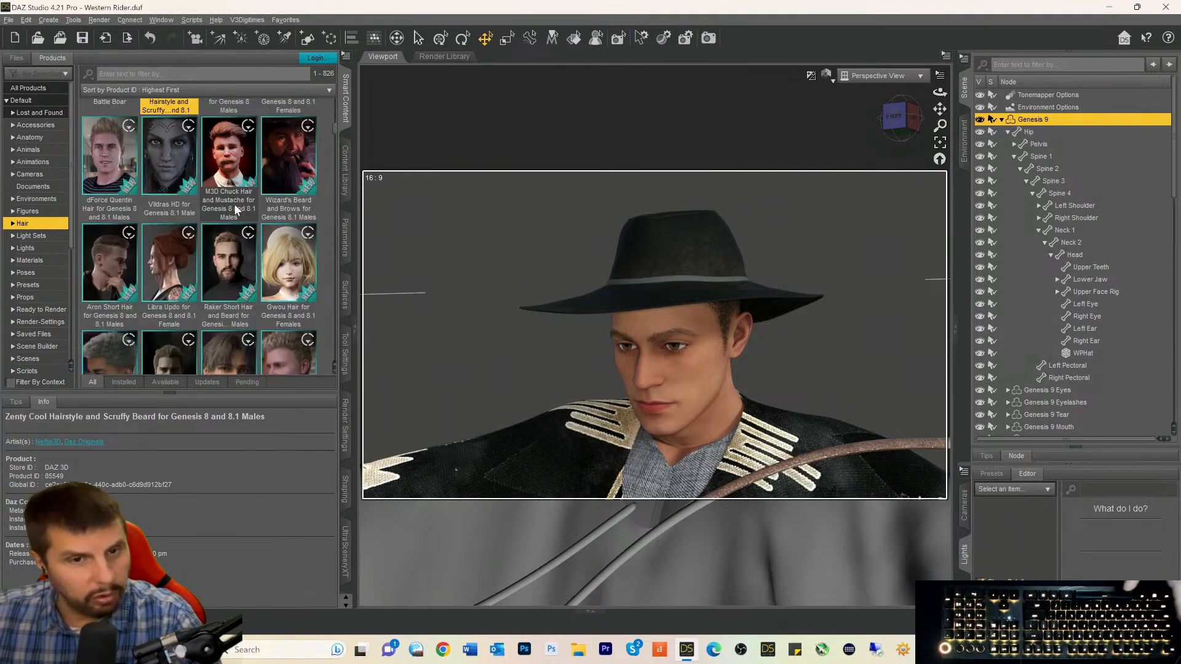
scroll(235, 209, "down", 1)
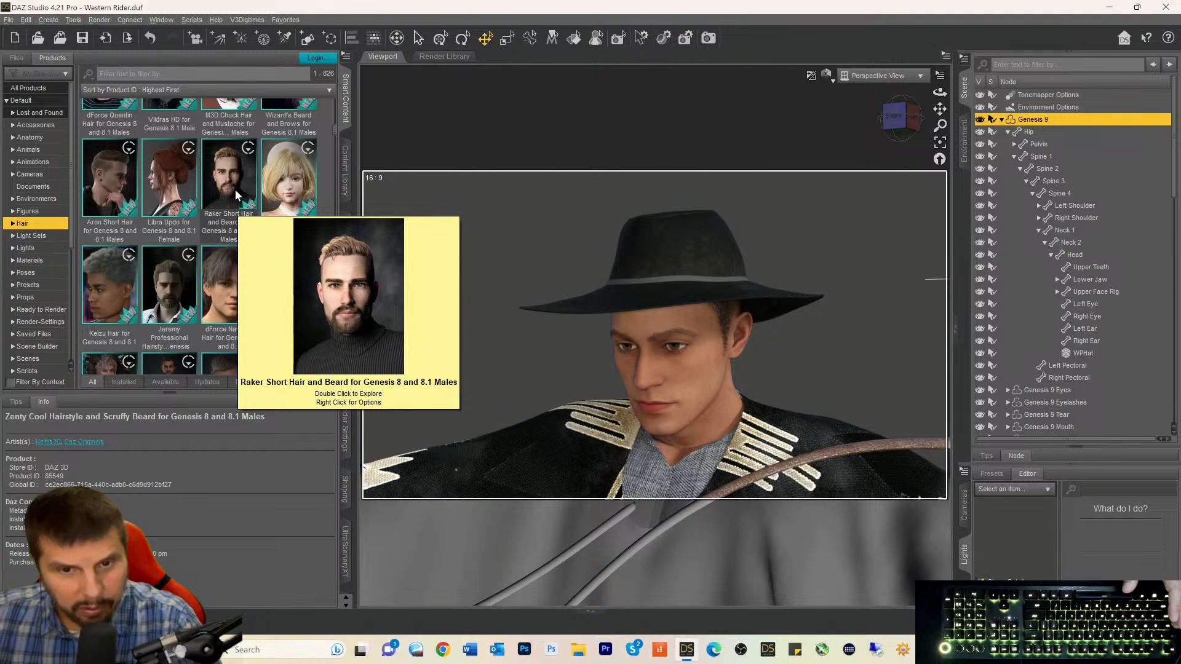
Open the Raker Short Hair and Beard for Genesis 8 and 8.1 Males product and load the Raker Beard onto the rider.
left_click(235, 189)
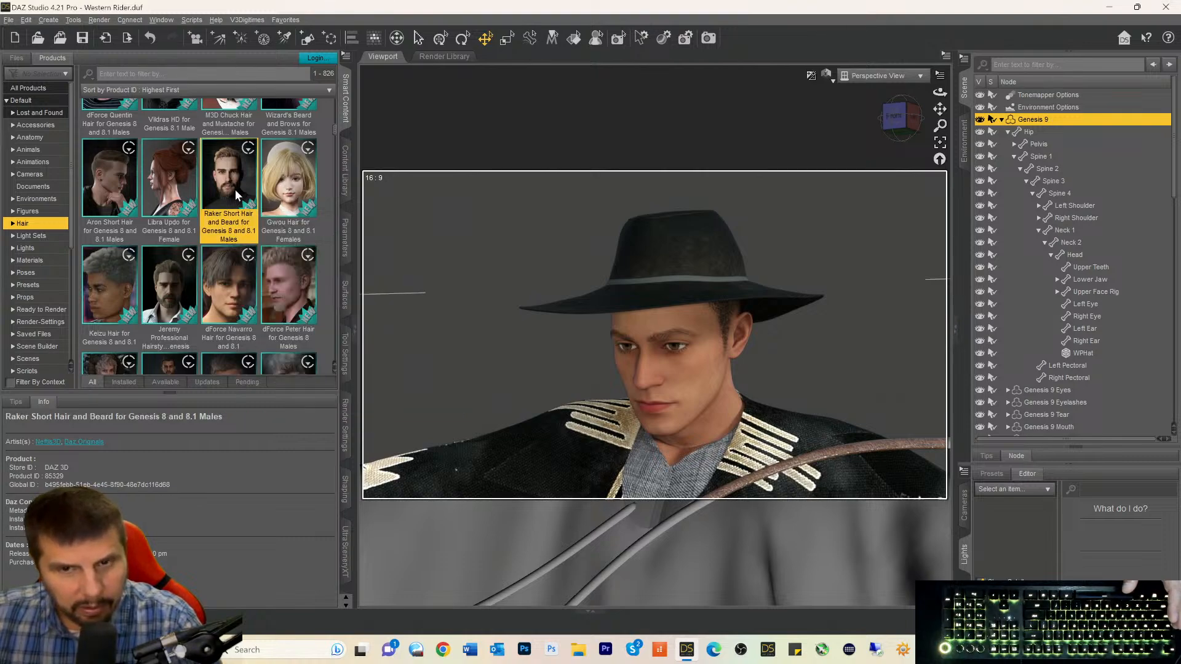
double_click(235, 190)
left_click(16, 184)
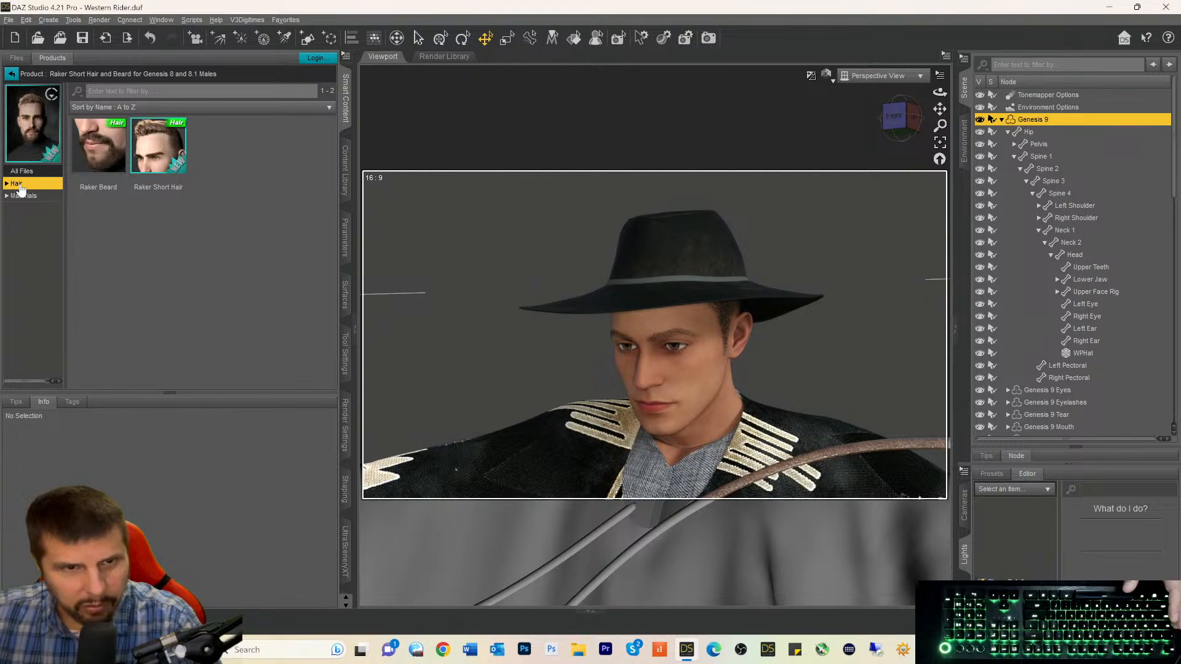
left_click(103, 163)
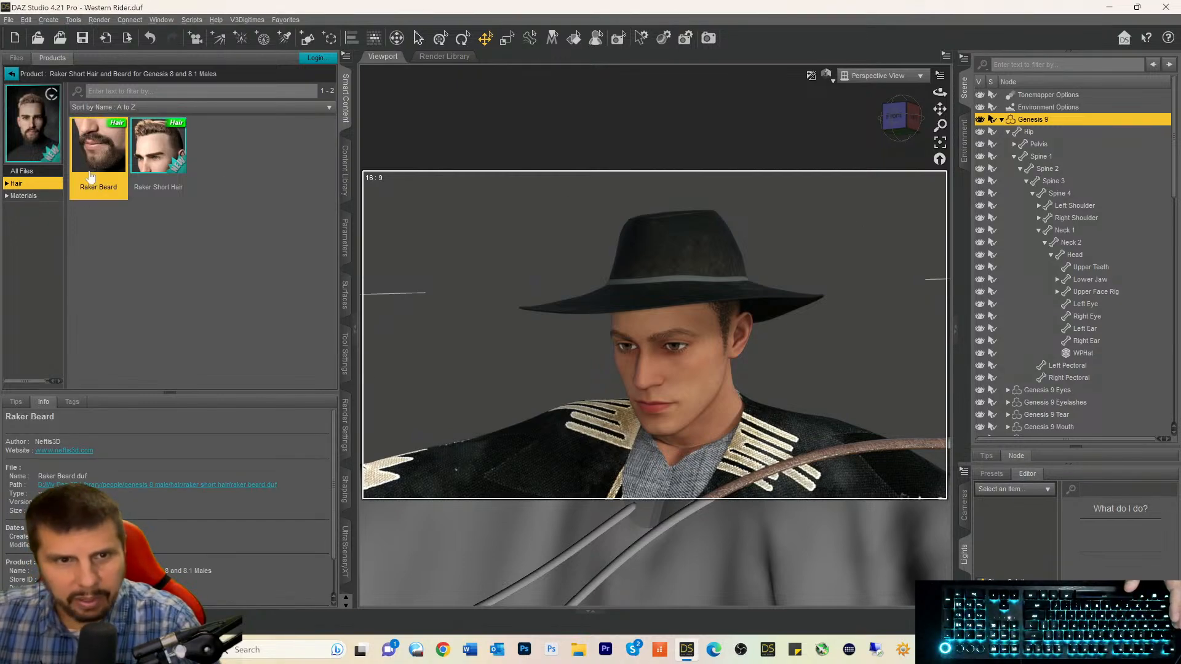
double_click(97, 157)
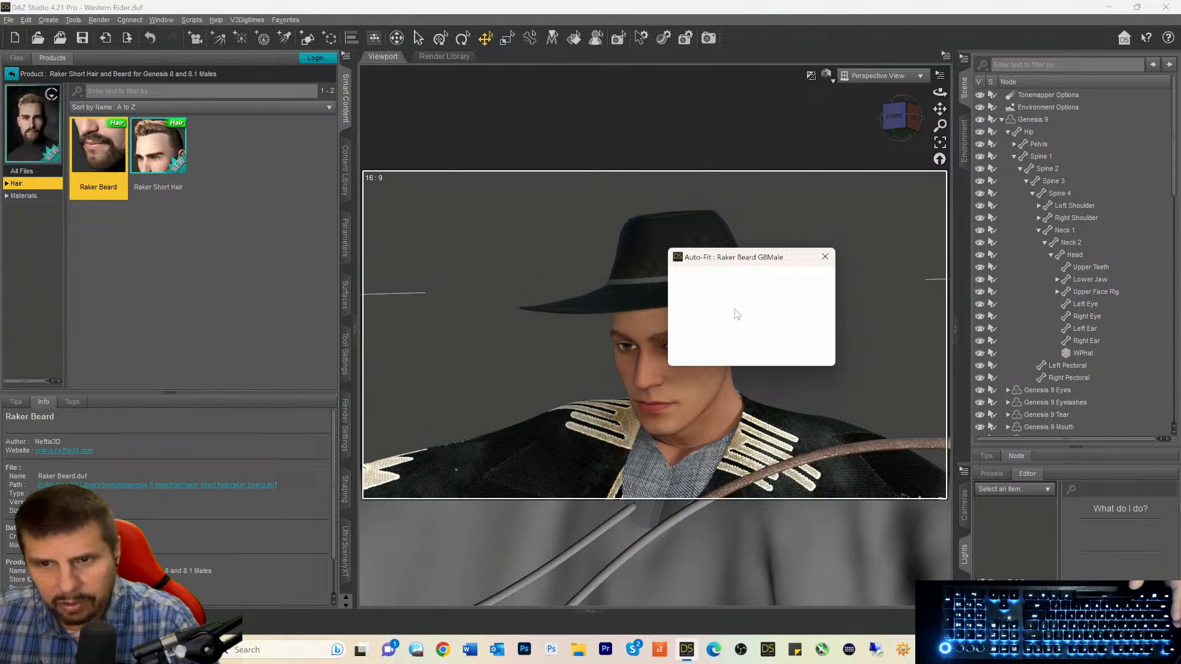
Auto-fit the beard from Genesis 8 Male using the Base/Bodysuit Tight Template and check the fit from the side.
left_click(727, 314)
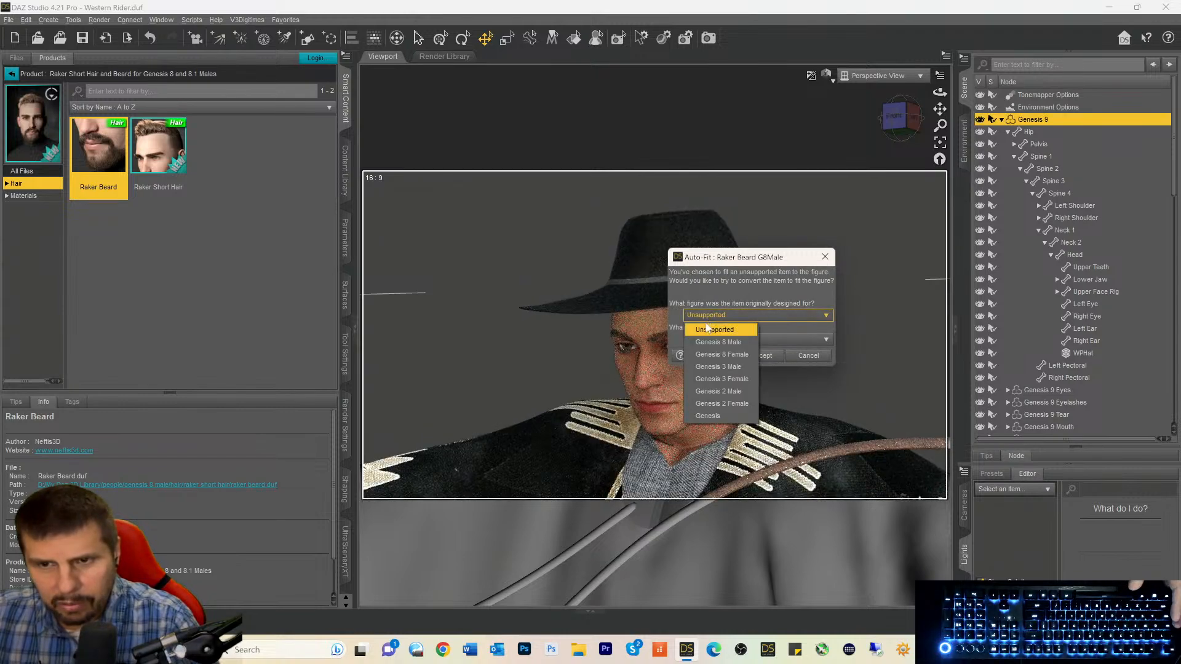
left_click(706, 339)
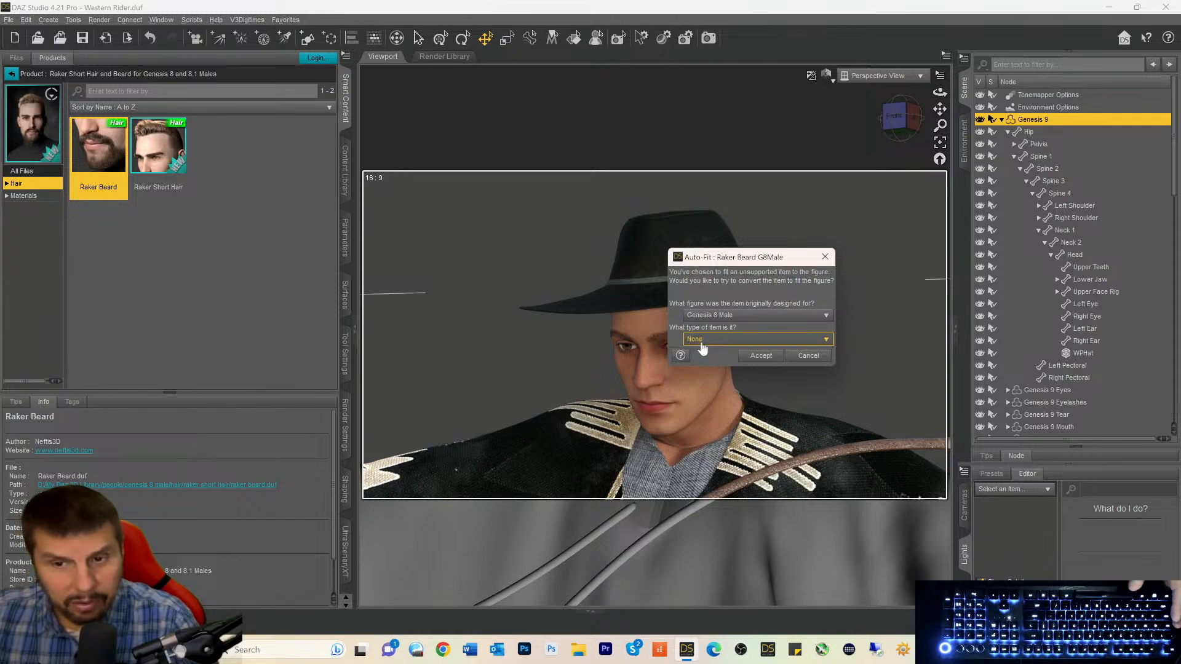
left_click(705, 339)
mouse_move(705, 368)
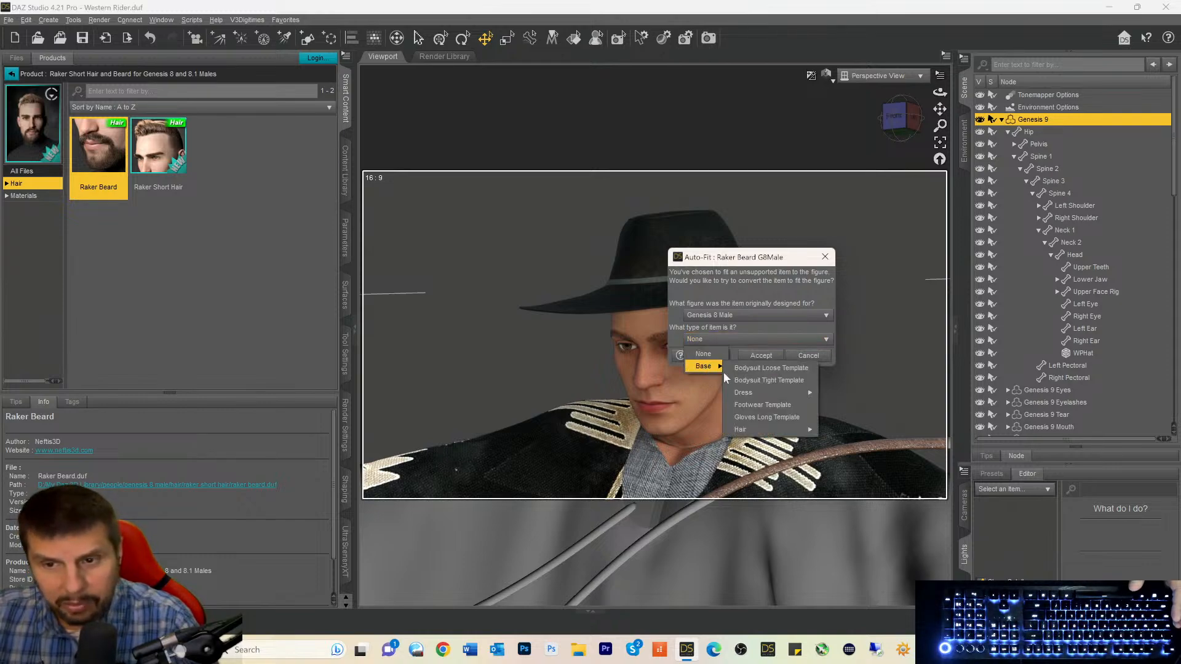
left_click(748, 381)
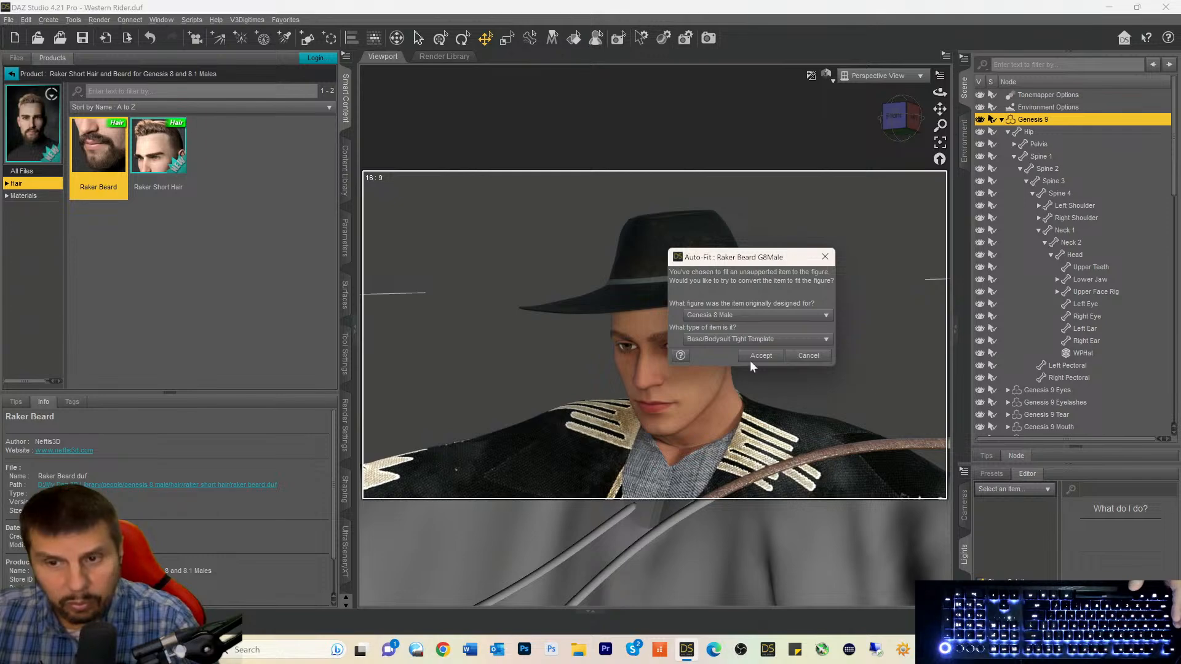
left_click(758, 356)
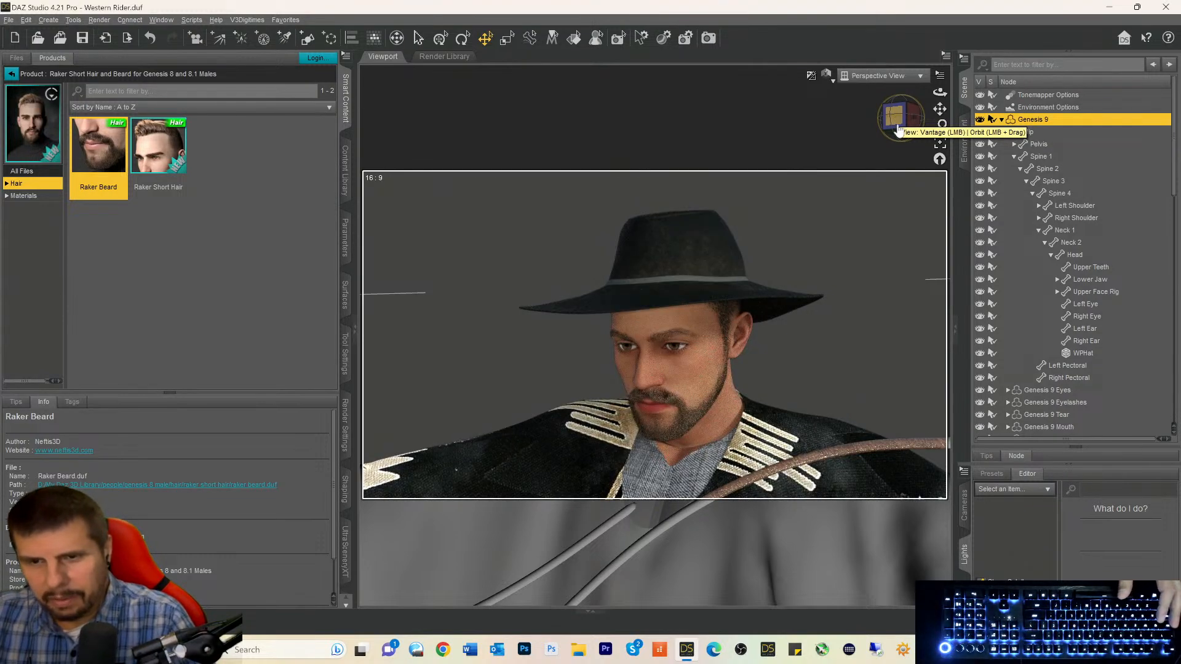
left_click_drag(898, 112, 866, 115)
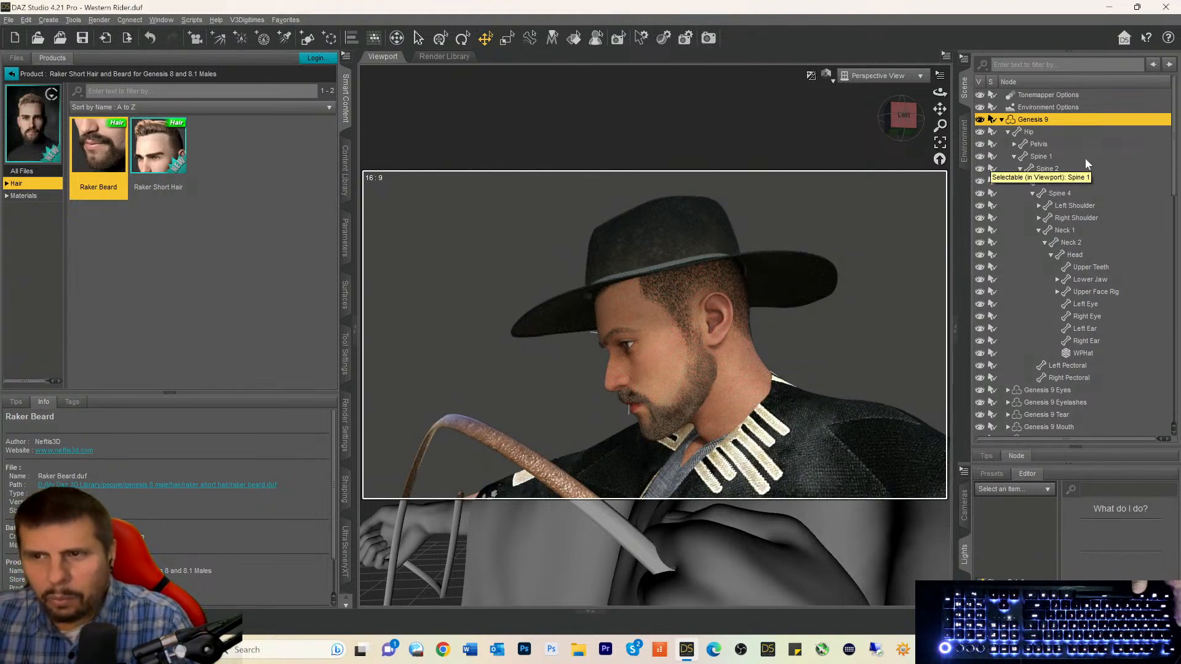
Select Raker Beard G8Male in the scene hierarchy and bring up its surface properties.
scroll(1039, 182, "down", 1)
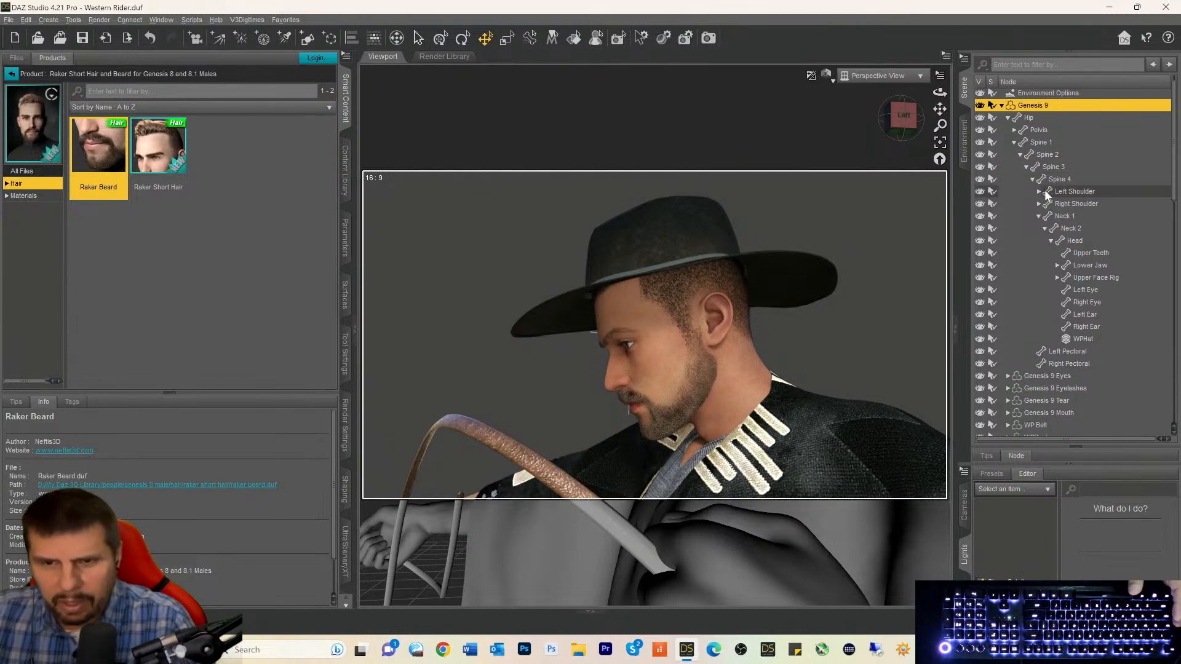
scroll(1047, 193, "down", 2)
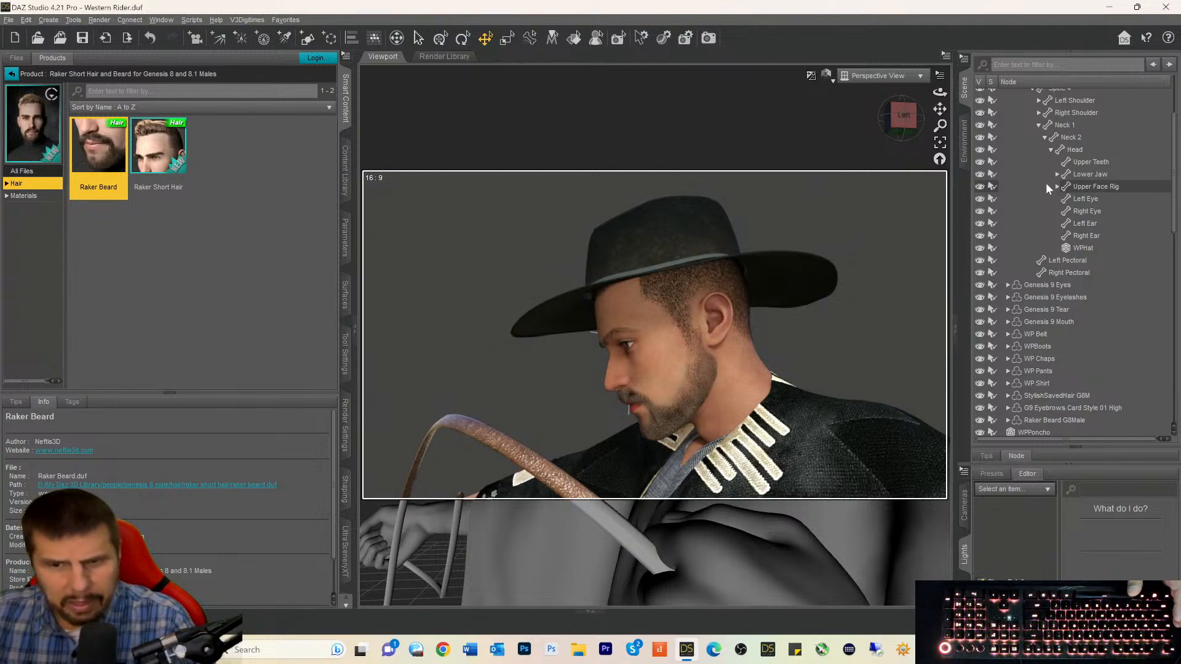
scroll(1043, 179, "down", 1)
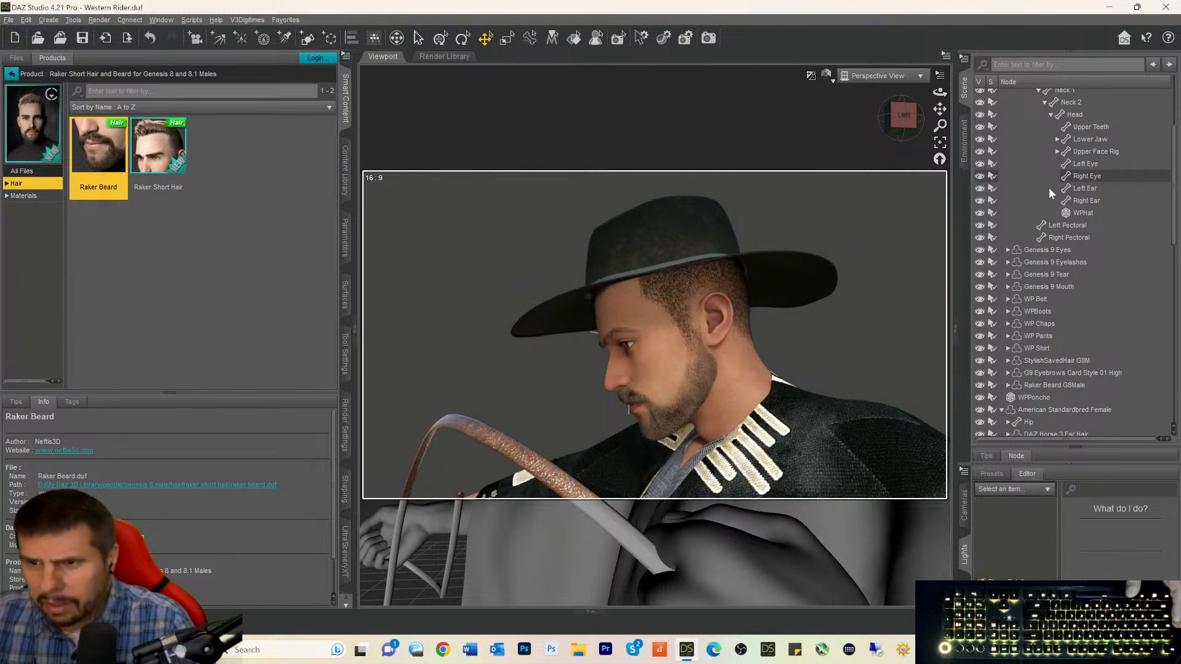
scroll(1049, 187, "down", 2)
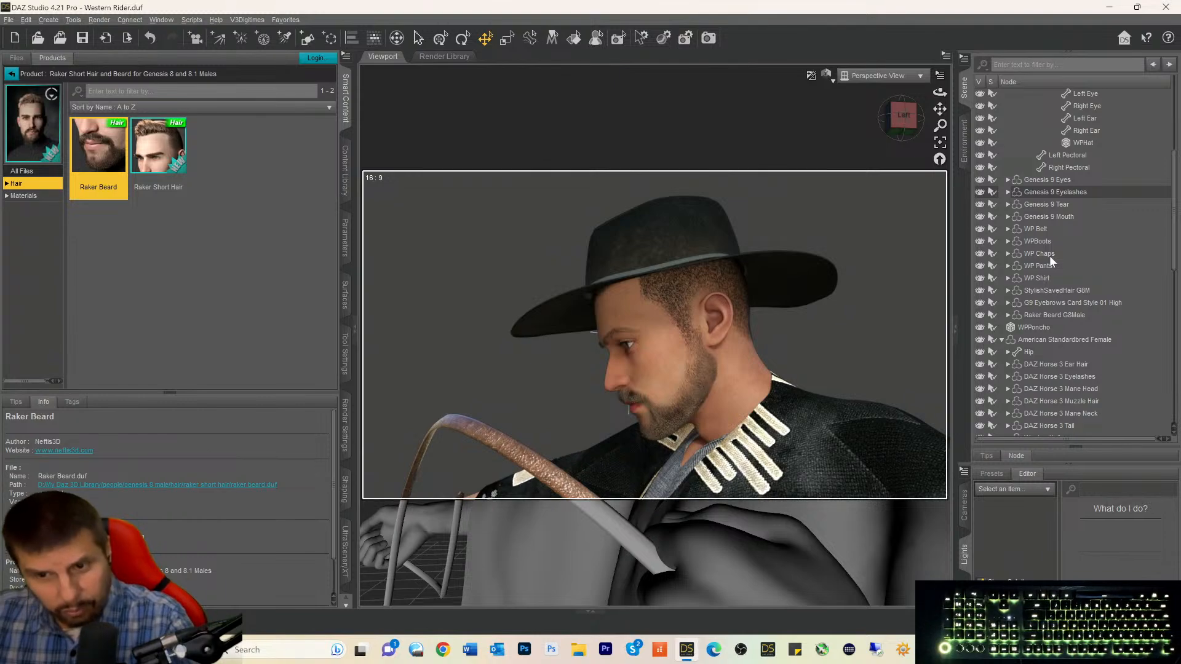
scroll(1049, 256, "down", 1)
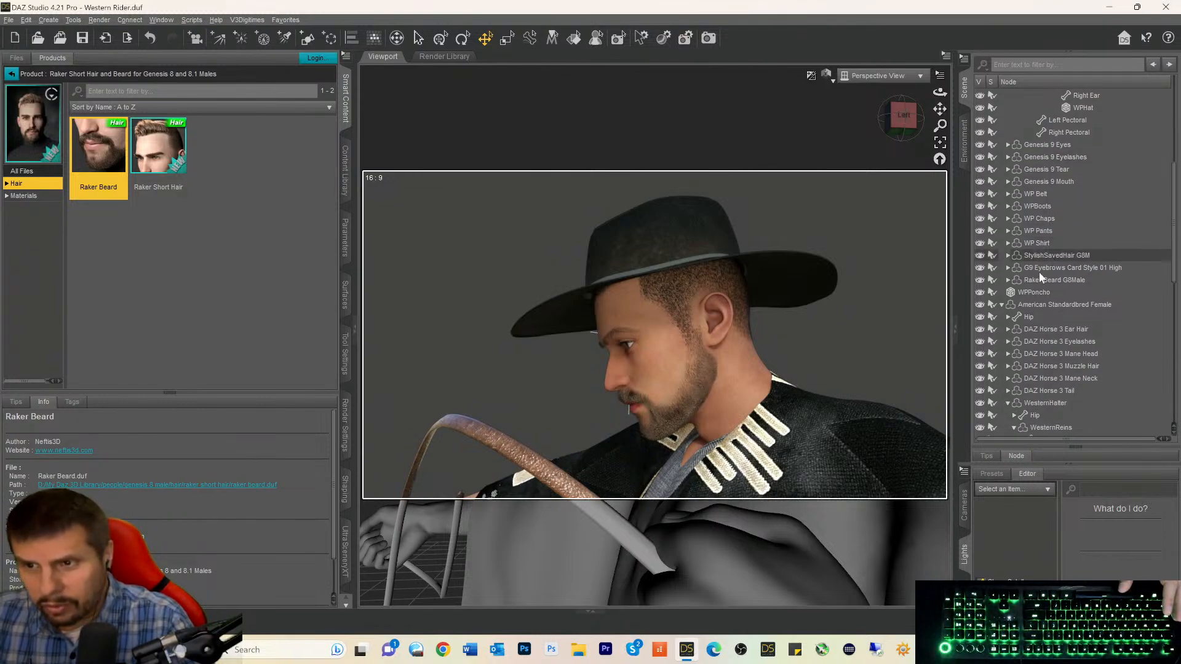
left_click(1039, 278)
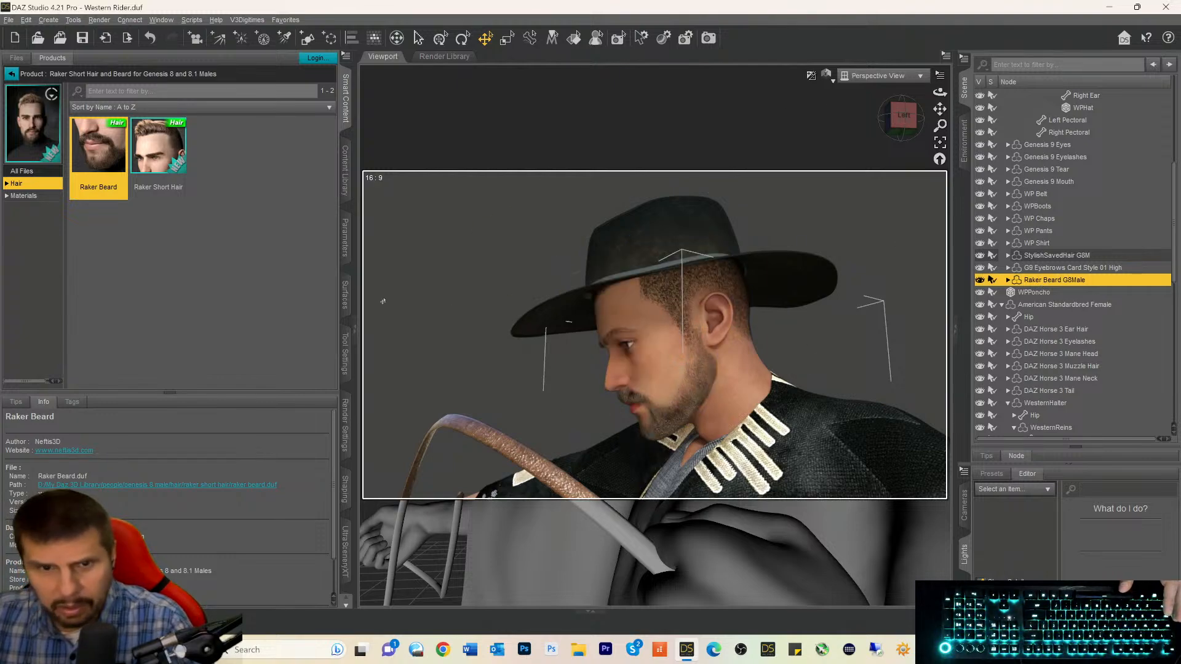
left_click(344, 290)
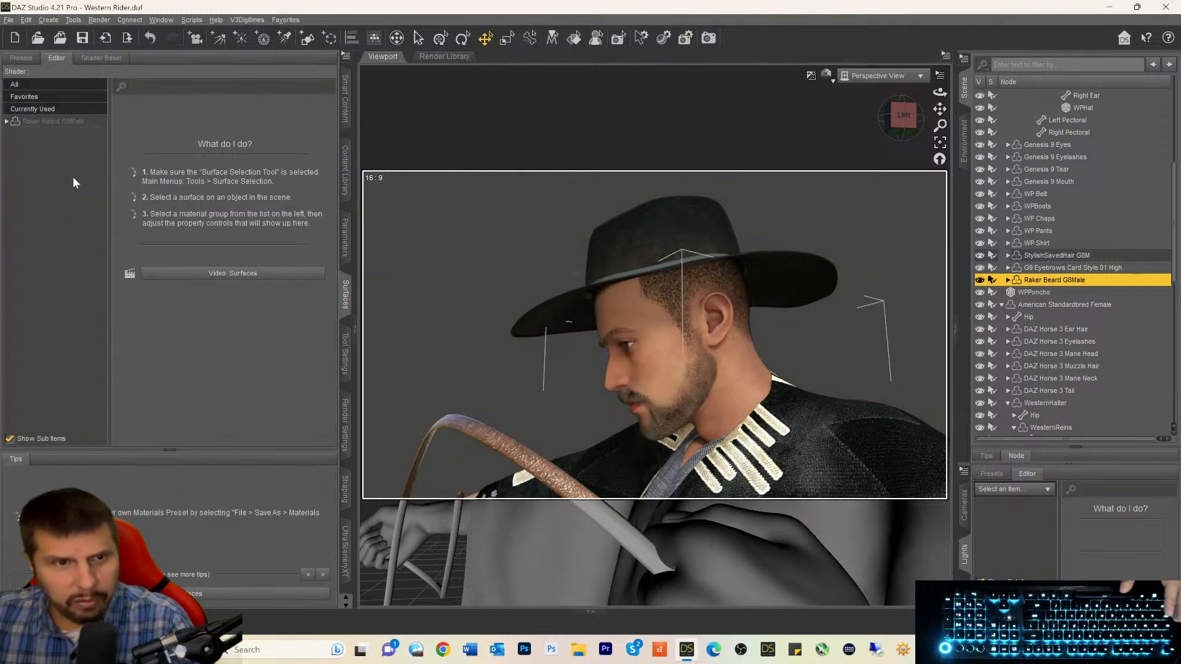
left_click(51, 123)
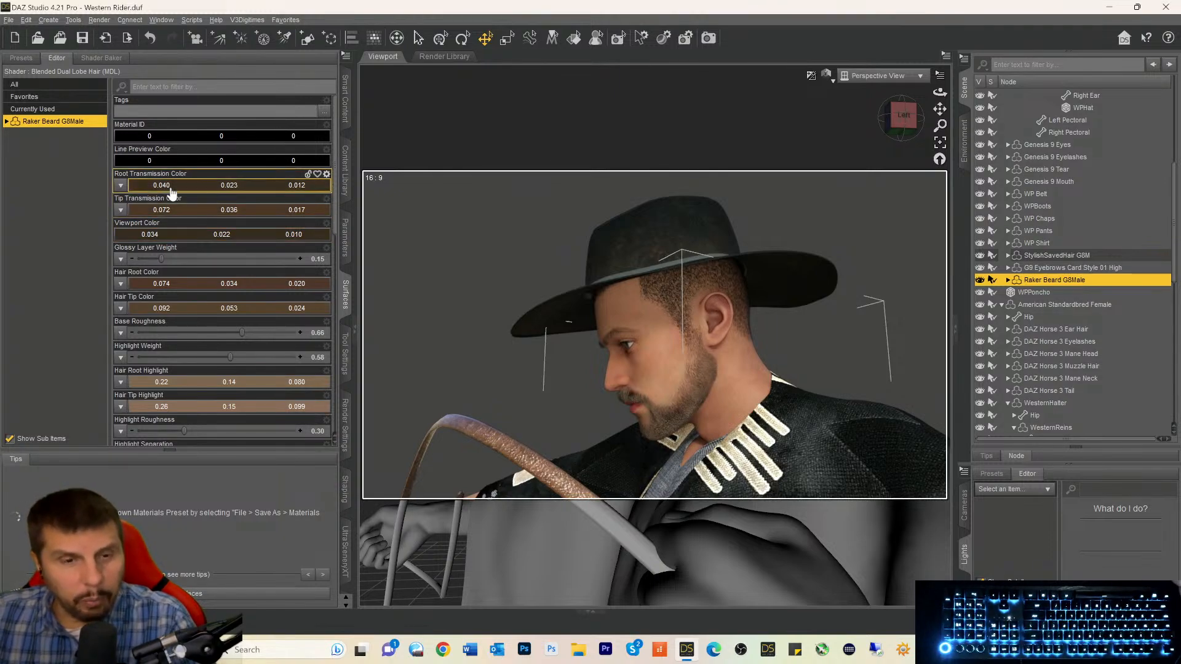
scroll(178, 209, "down", 3)
scroll(184, 220, "up", 3)
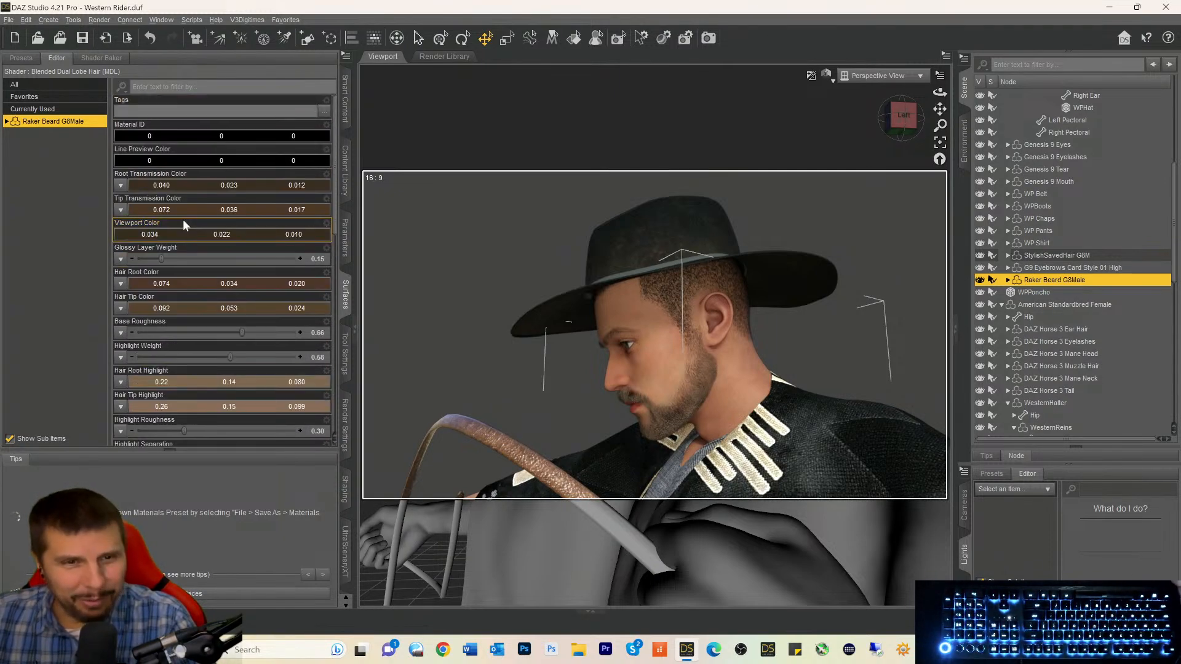
Select the beard's defaultMat_Stubble material and darken its Hair Tip Color to 0.053, 0.029, 0.013.
left_click(7, 122)
left_click(25, 137)
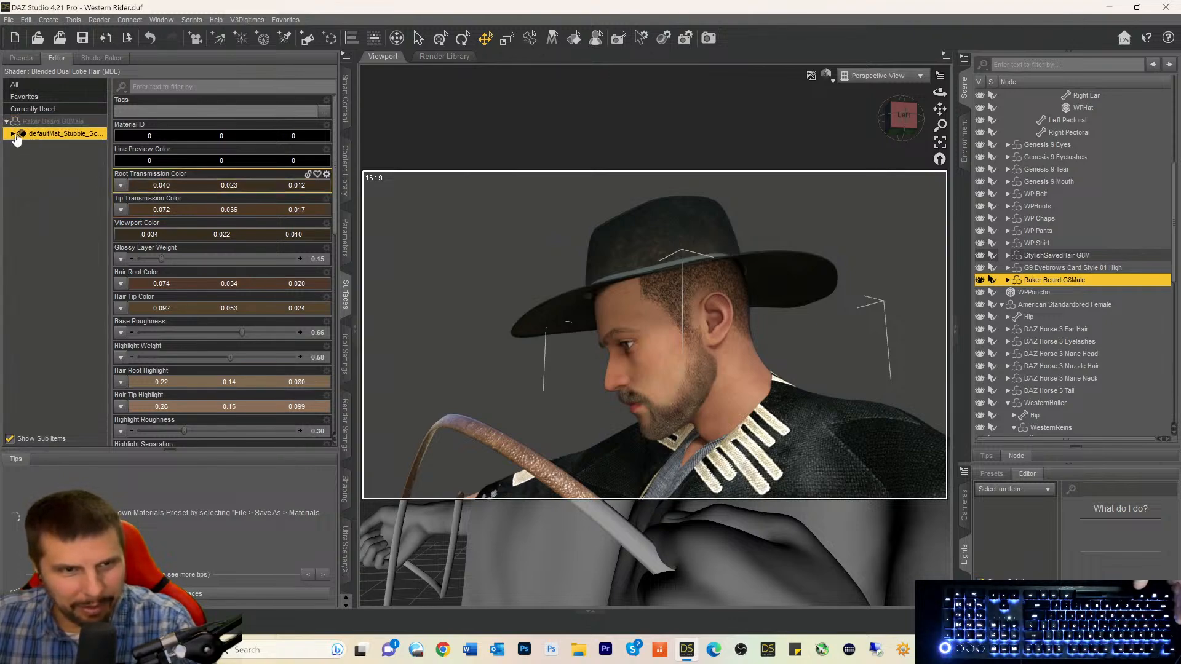
left_click(13, 135)
left_click(13, 135)
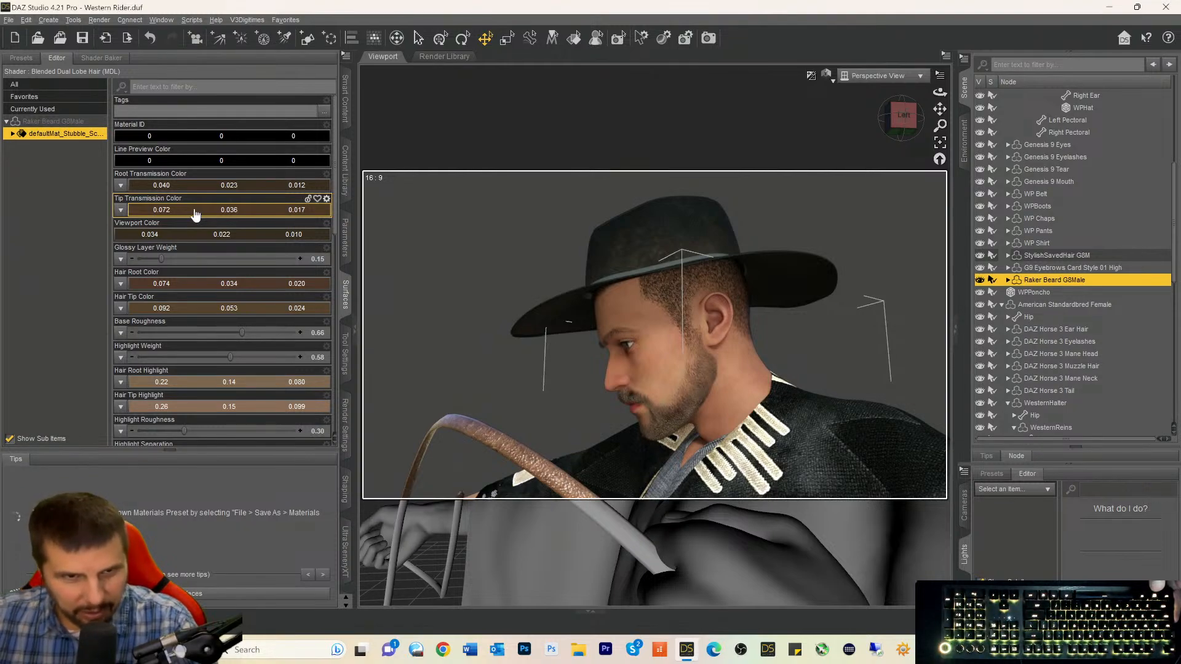
left_click(194, 308)
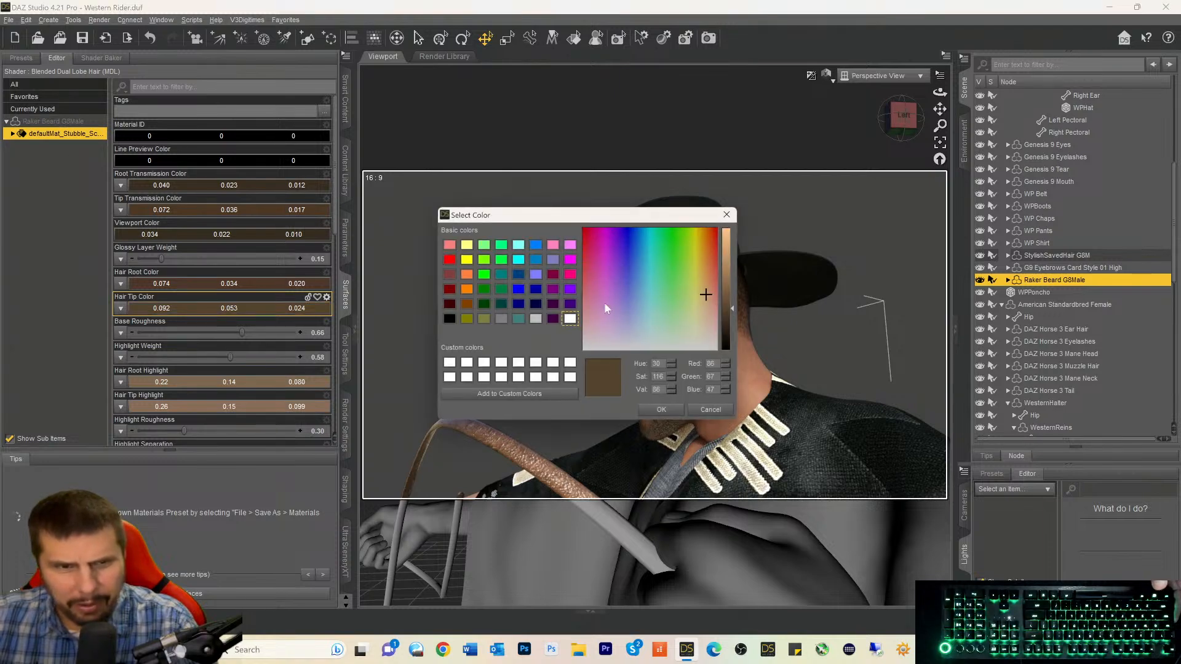
left_click_drag(726, 300, 729, 318)
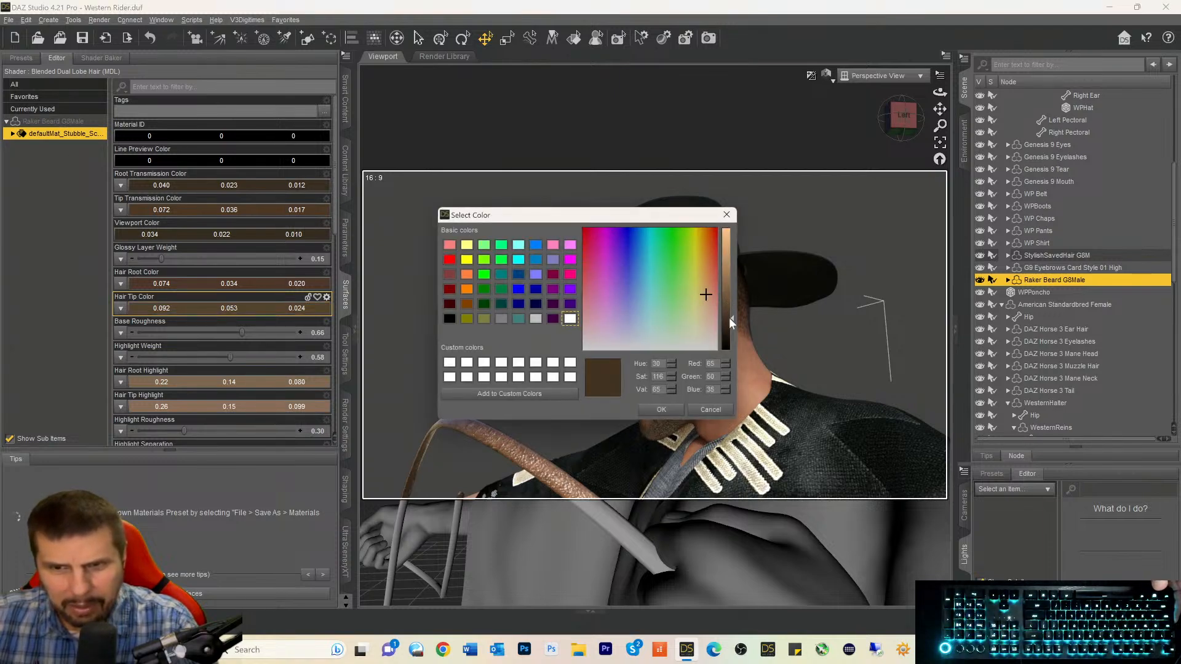
left_click(661, 409)
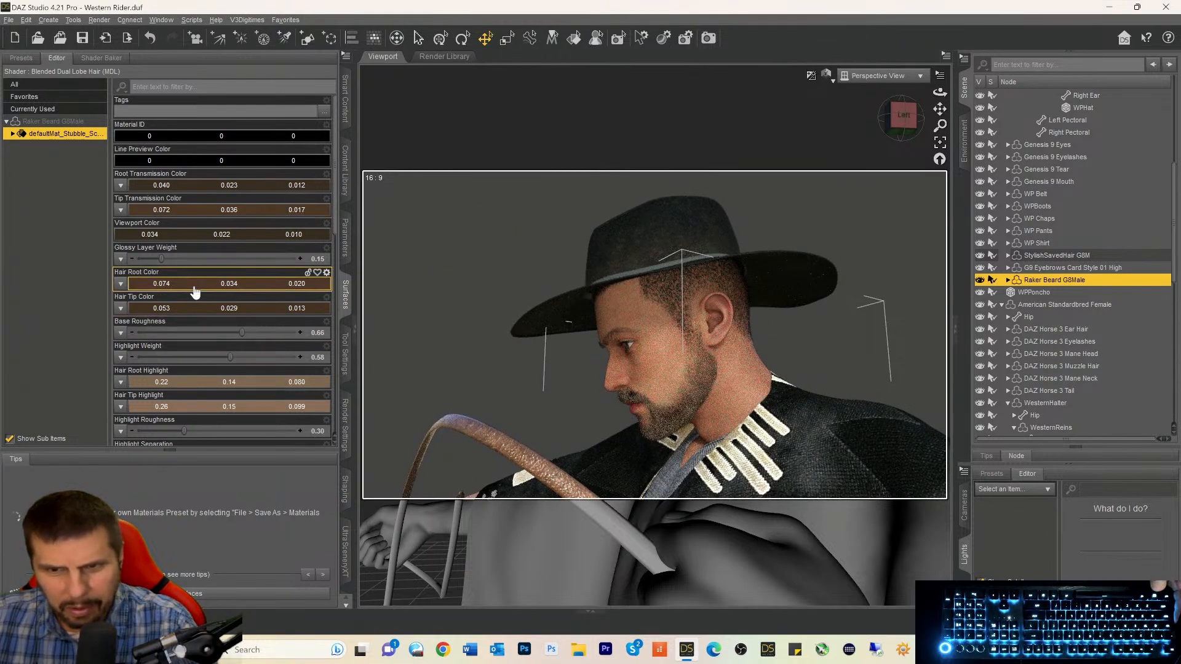
Darken the beard's Hair Root Color to 0.040, 0.018, 0.010.
left_click(194, 285)
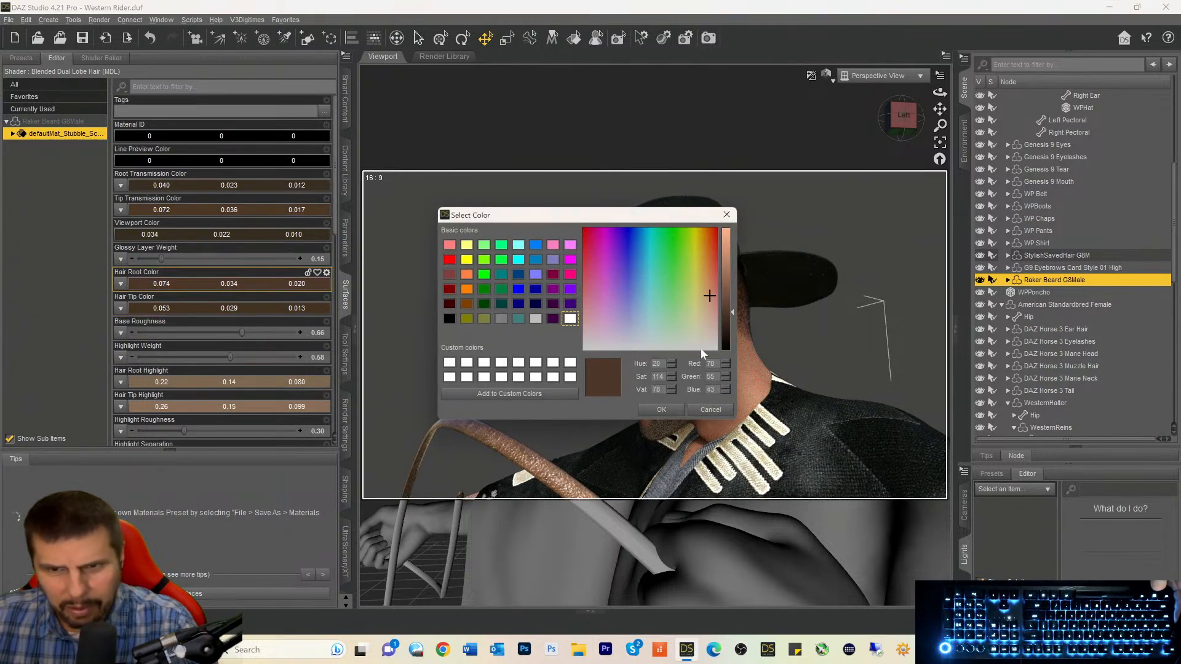
left_click(728, 321)
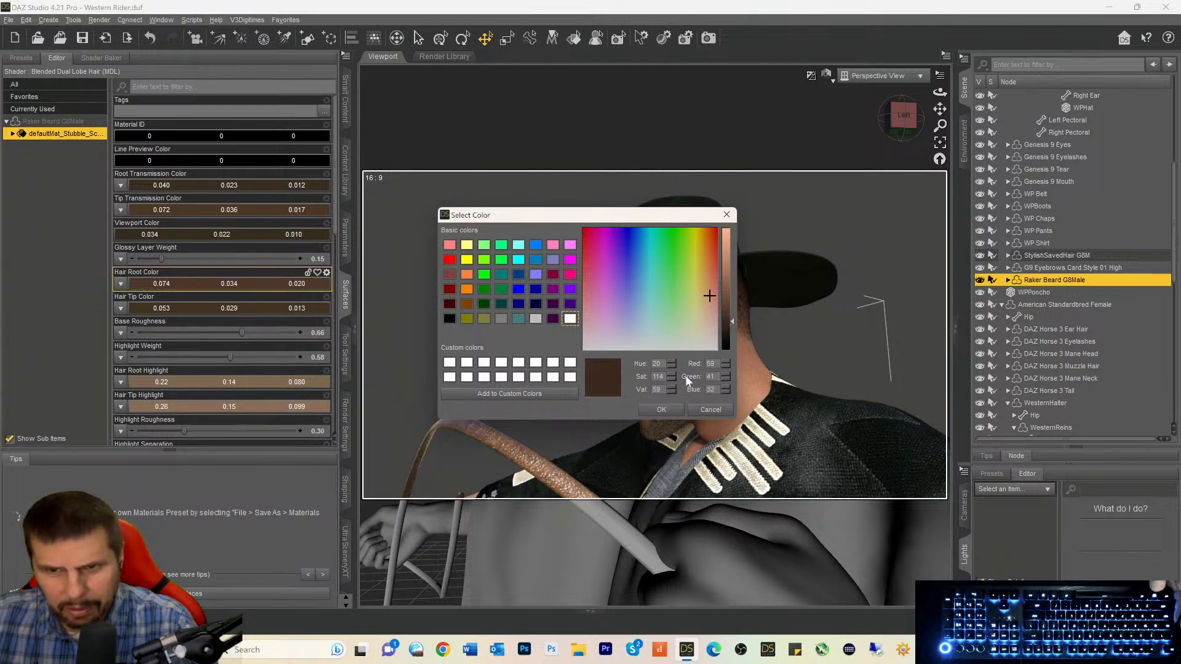
left_click(662, 410)
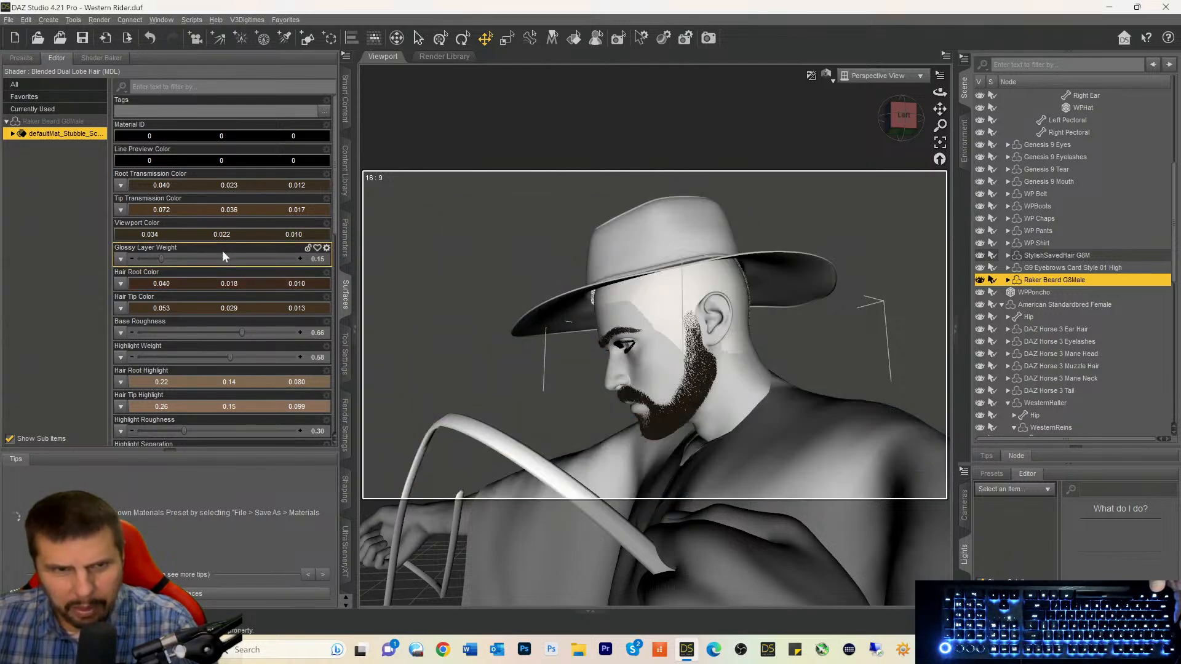
Darken the beard's Tip Transmission Color in two passes to 0.033, 0.015, 0.0072.
left_click(194, 206)
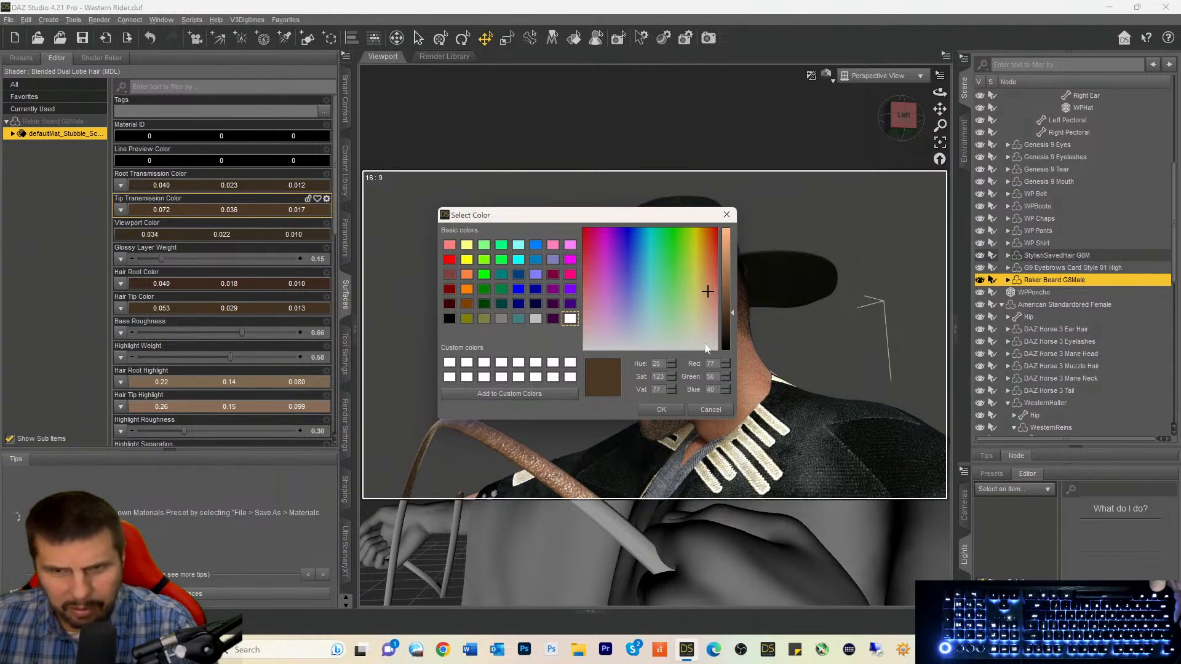
left_click(725, 319)
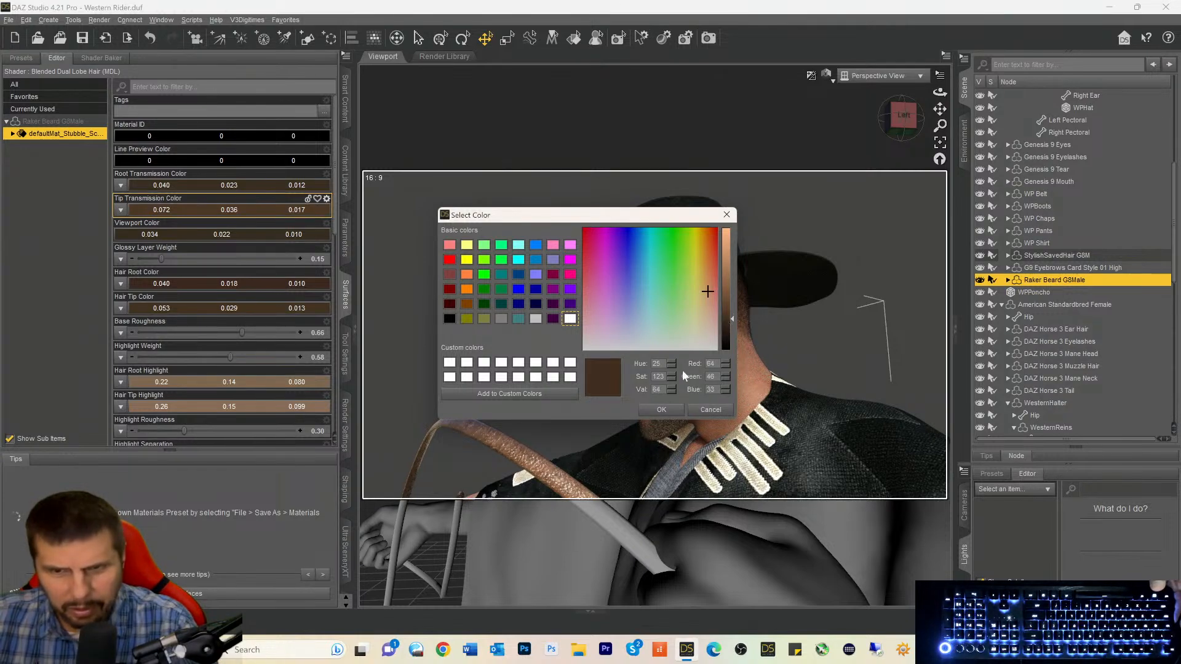
left_click(661, 410)
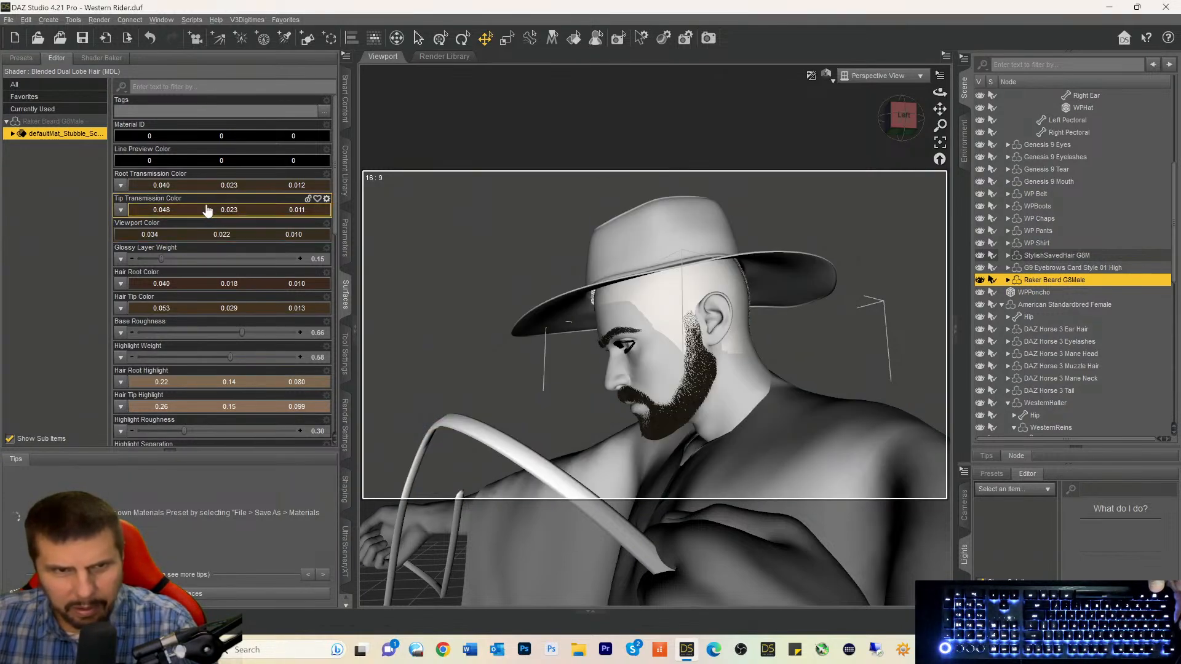
left_click(206, 210)
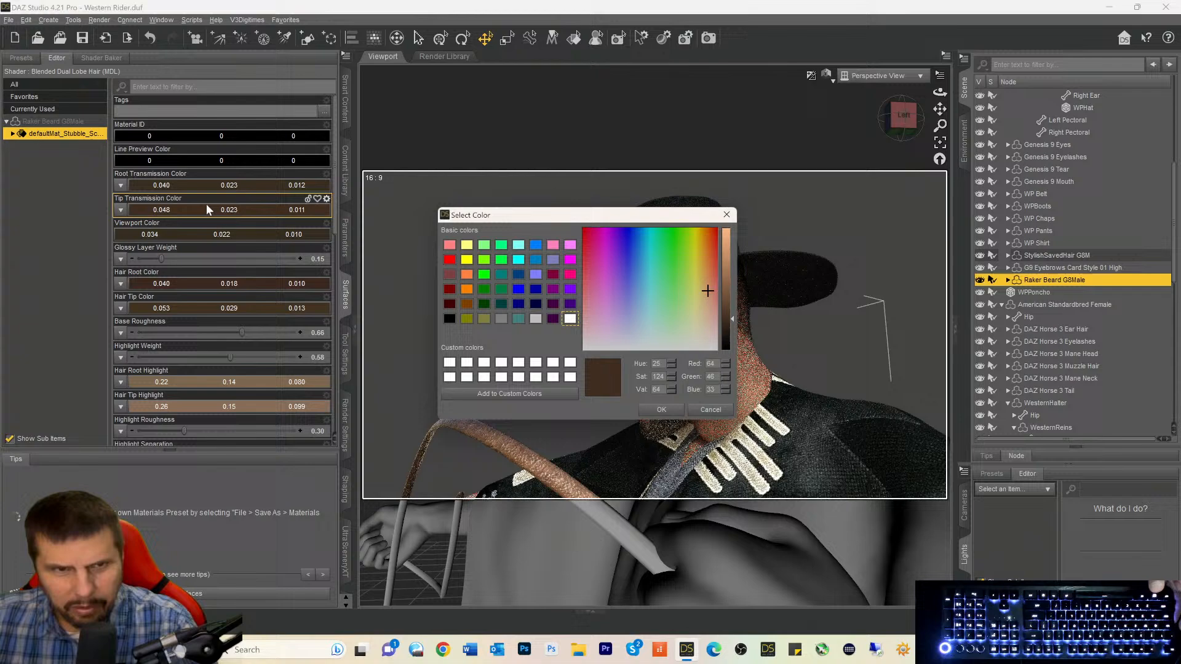
left_click(728, 323)
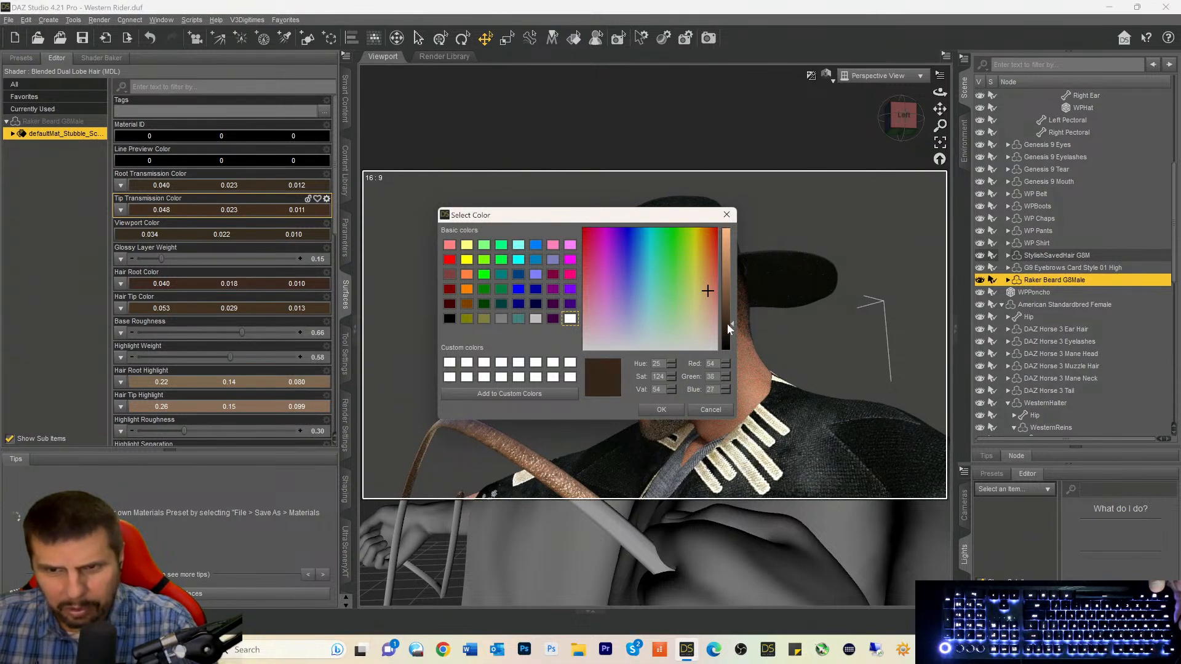
left_click(663, 409)
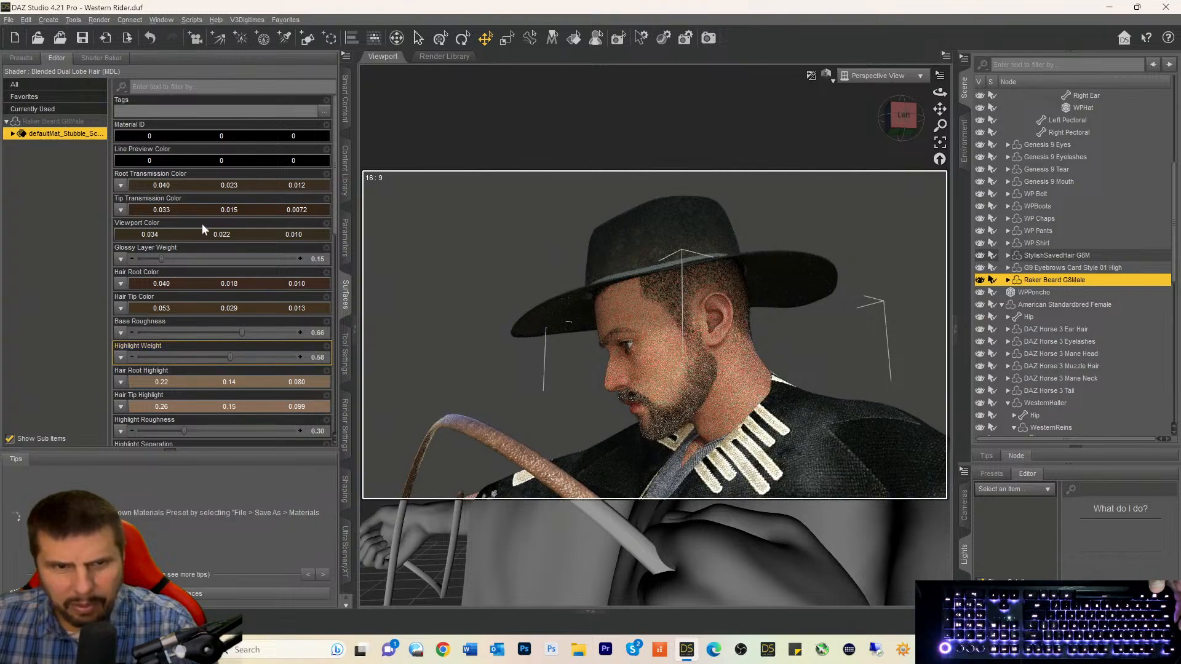
Darken the beard's Hair Root Highlight to 0.055, 0.034, 0.020 and its Hair Tip Highlight to 0.023, 0.013, 0.0084.
left_click(193, 383)
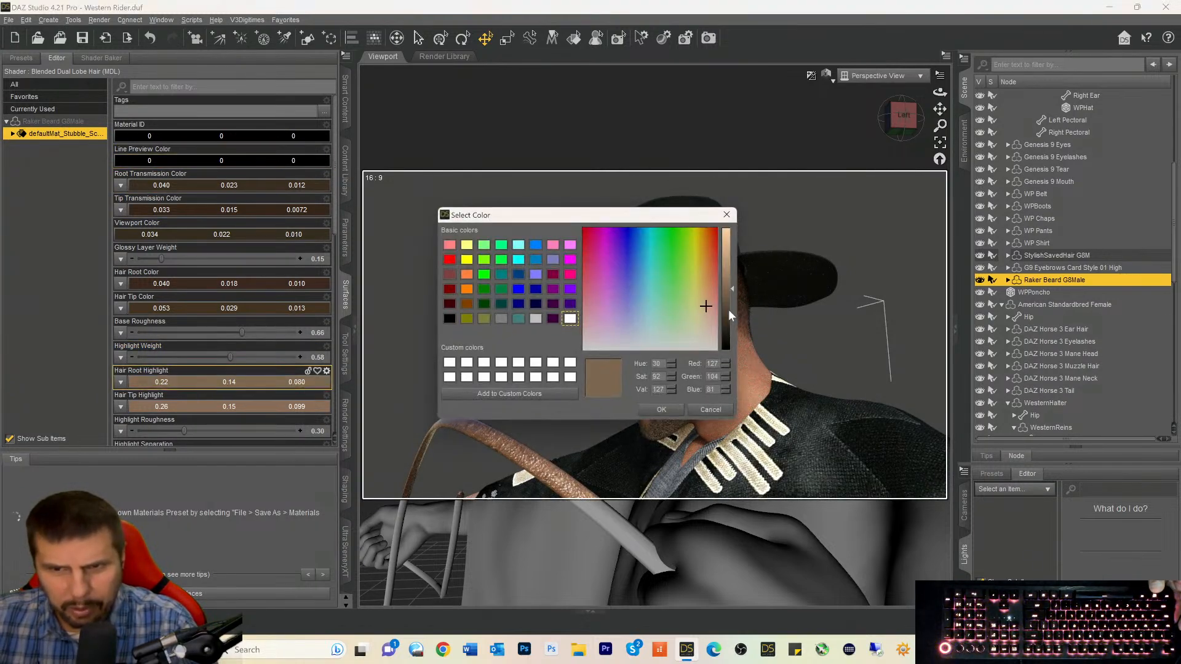
left_click_drag(730, 315, 728, 318)
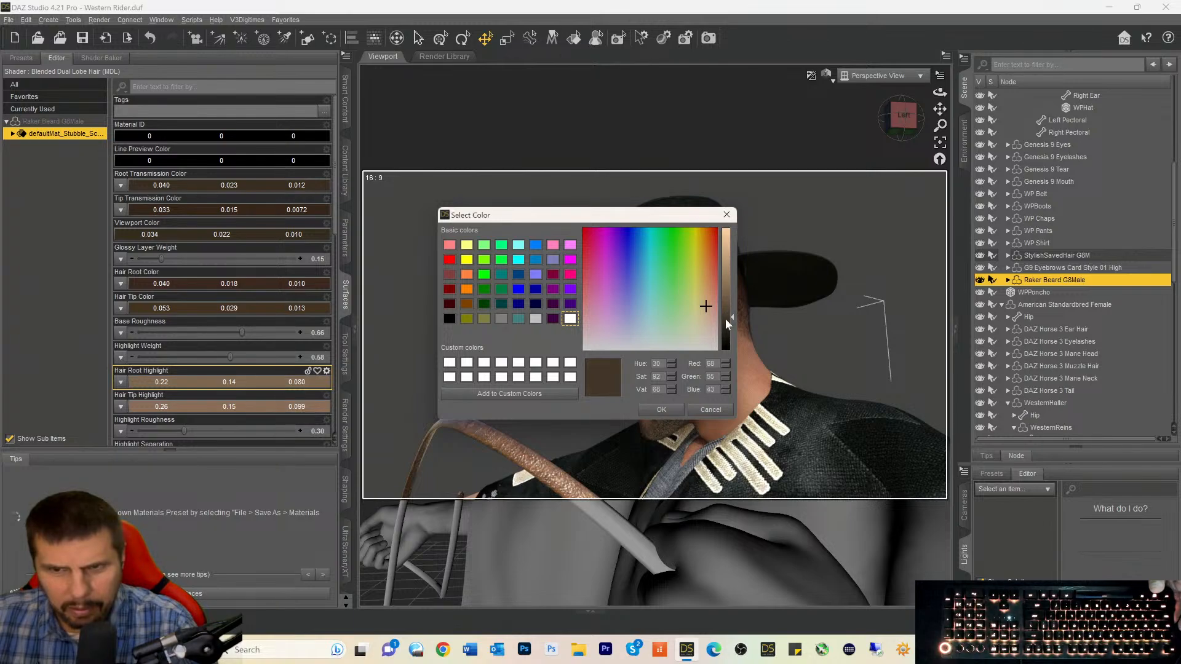
left_click(679, 417)
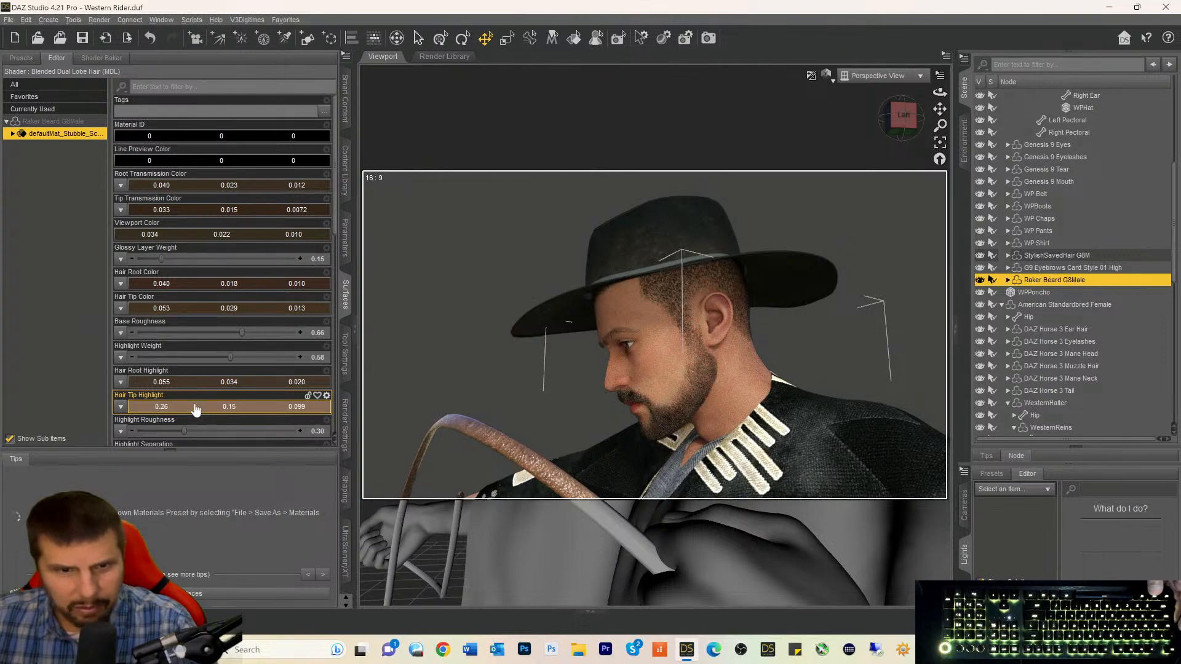
left_click(195, 408)
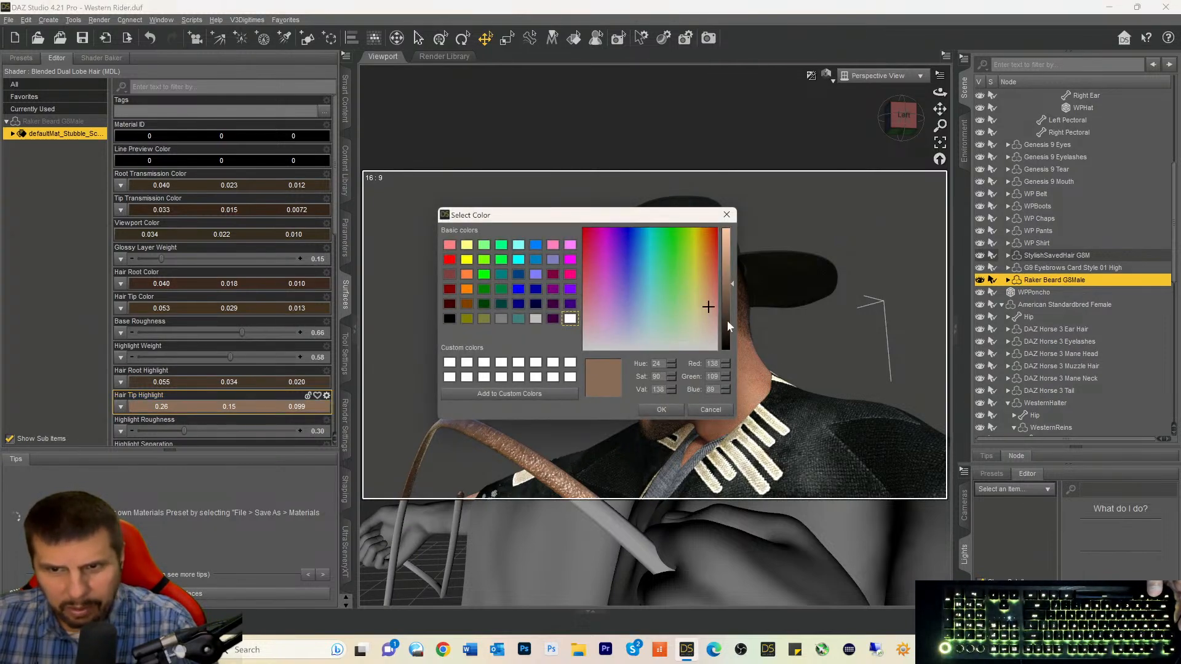
left_click_drag(728, 320, 727, 327)
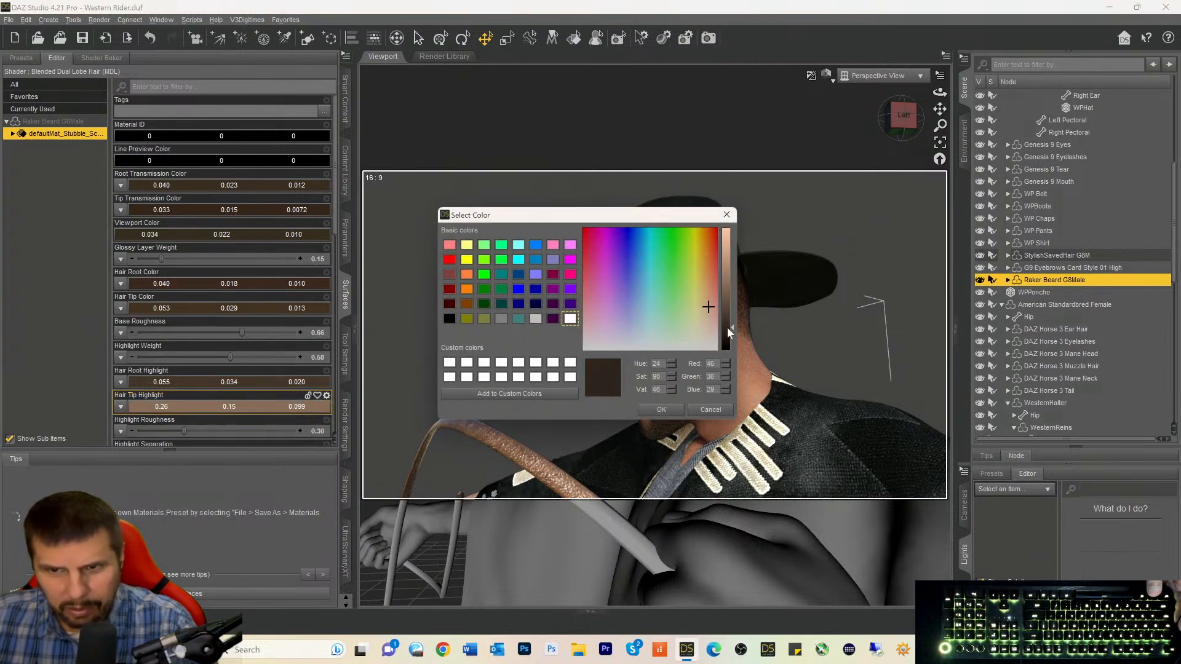
left_click(667, 408)
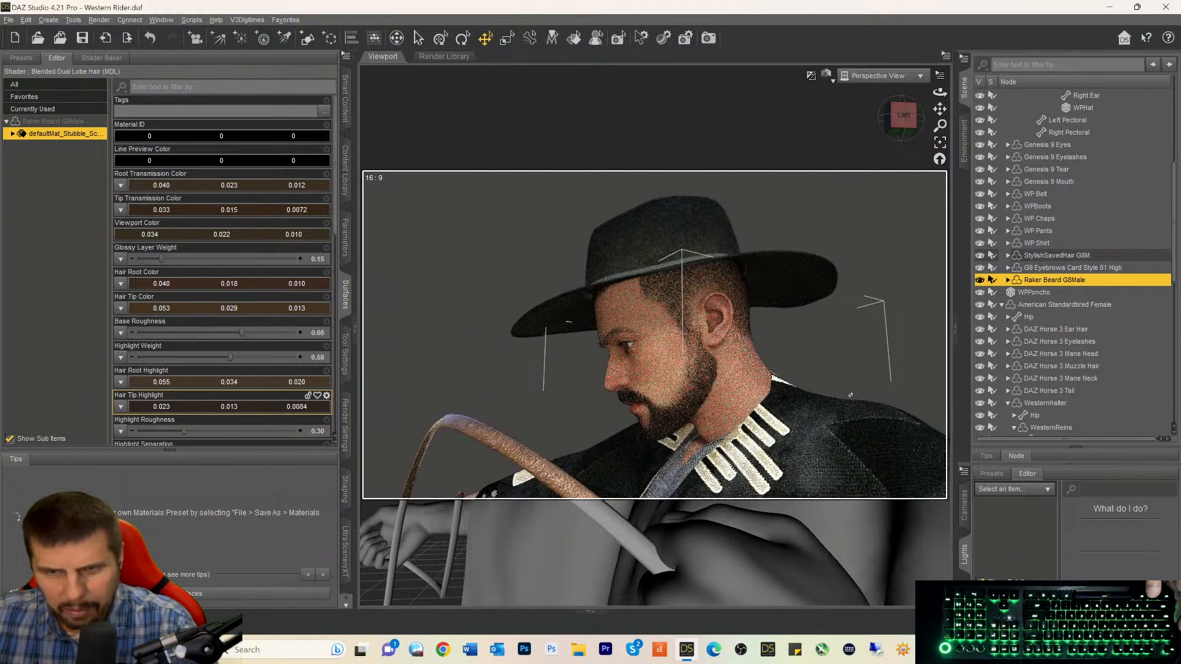
Frame the rider and horse in the viewport and save the Western Rider.duf scene.
scroll(787, 374, "down", 6)
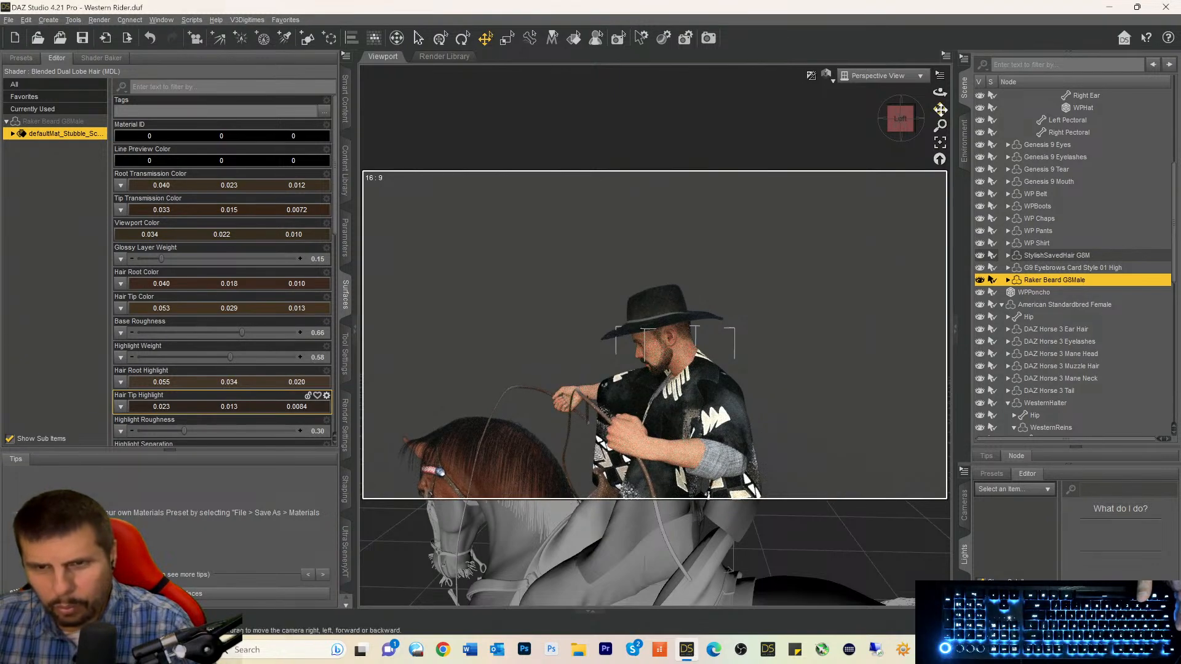
left_click_drag(940, 110, 940, 110)
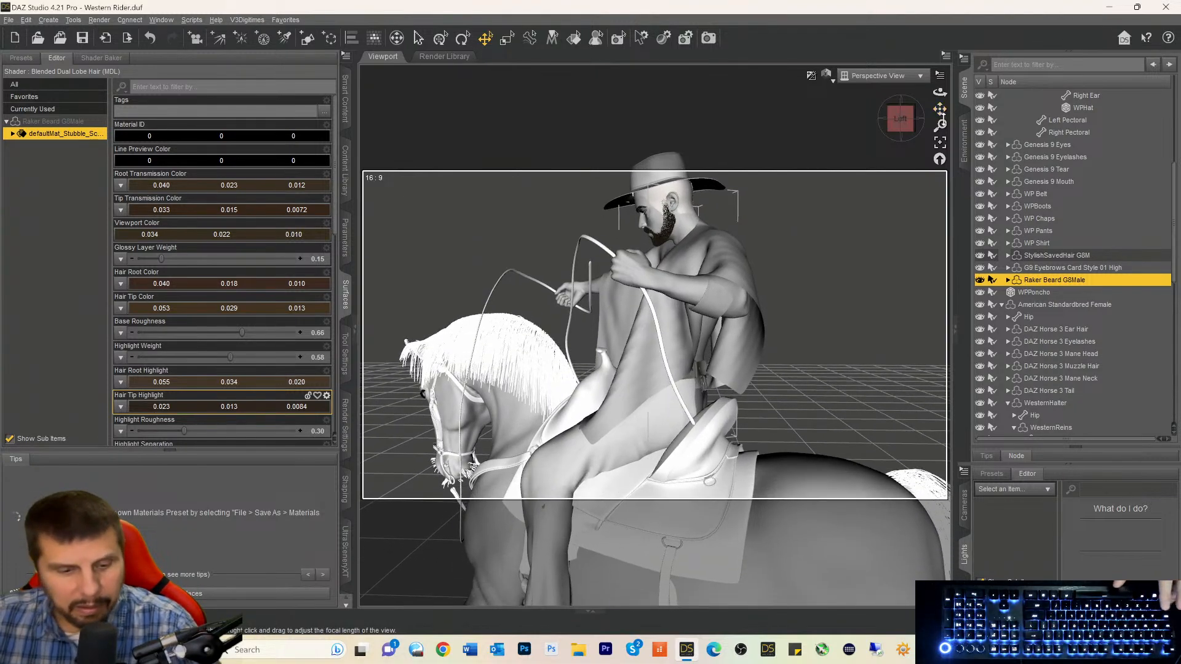
key("ctrl+s")
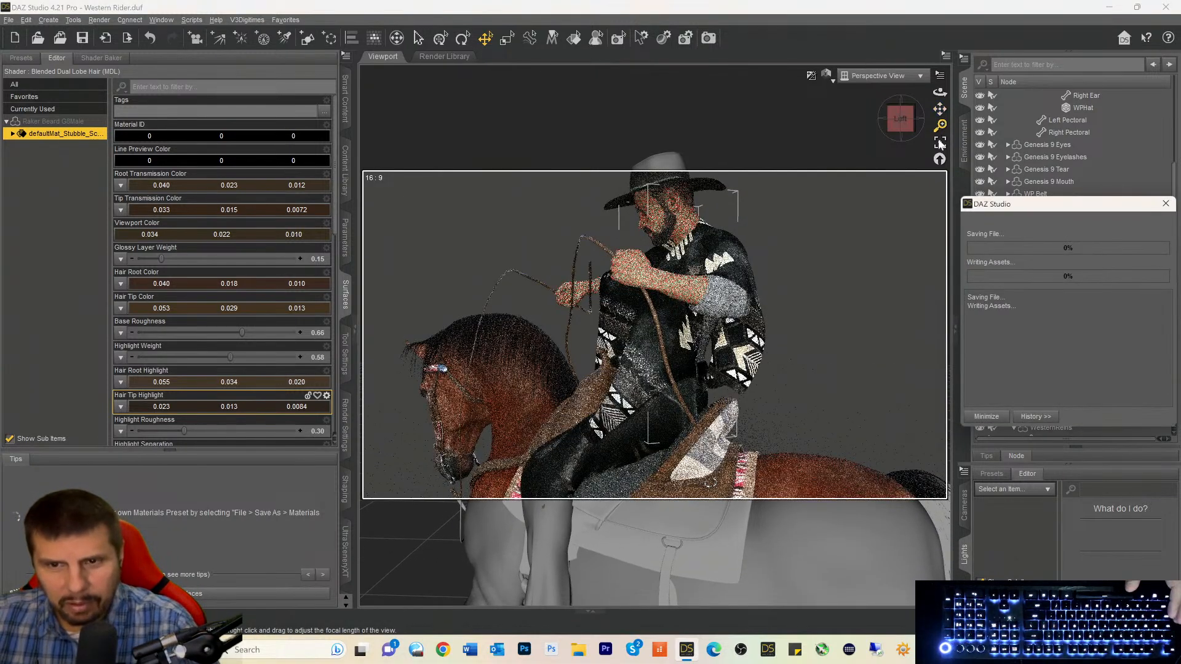
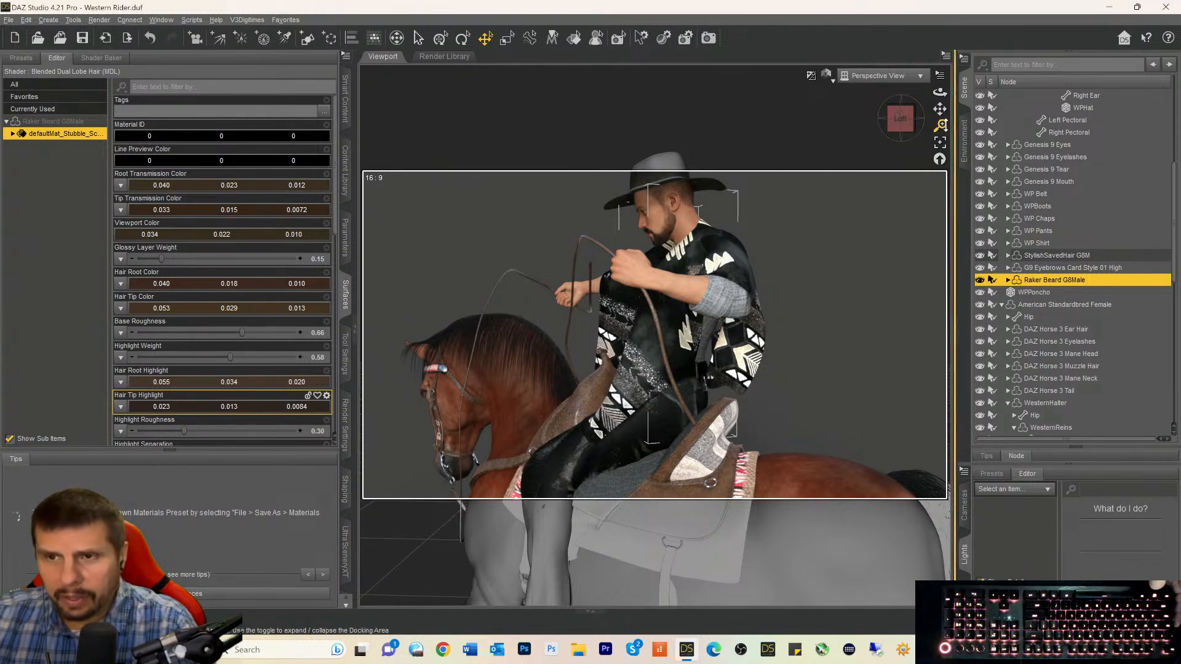
left_click(905, 128)
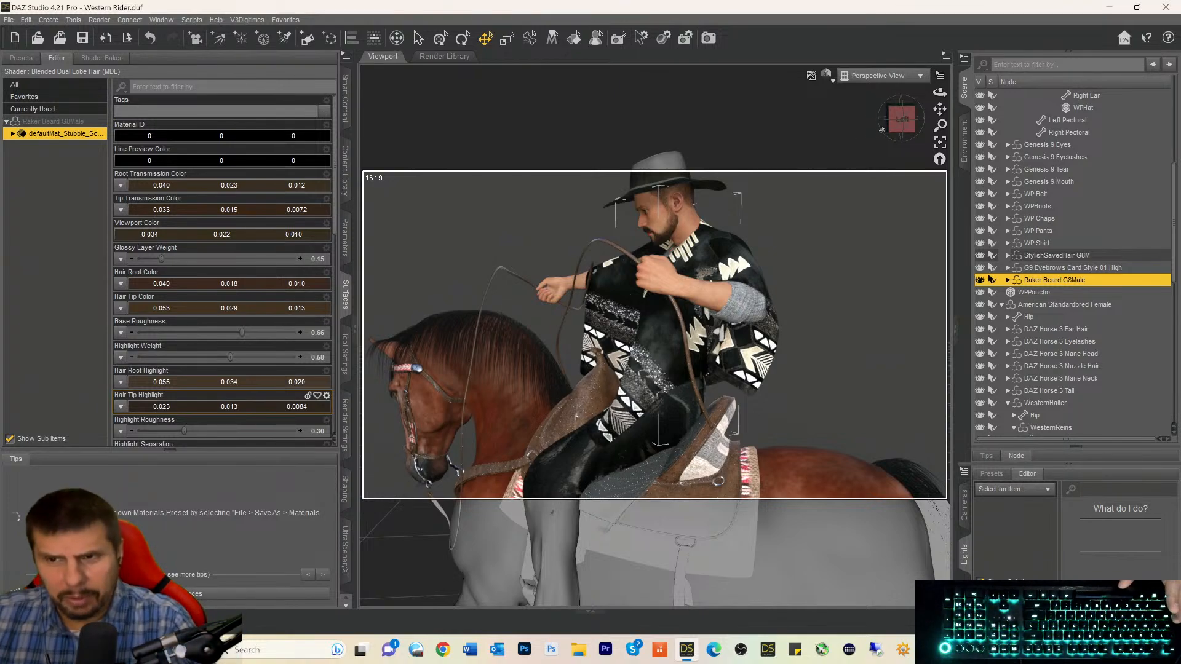
left_click_drag(898, 127, 912, 126)
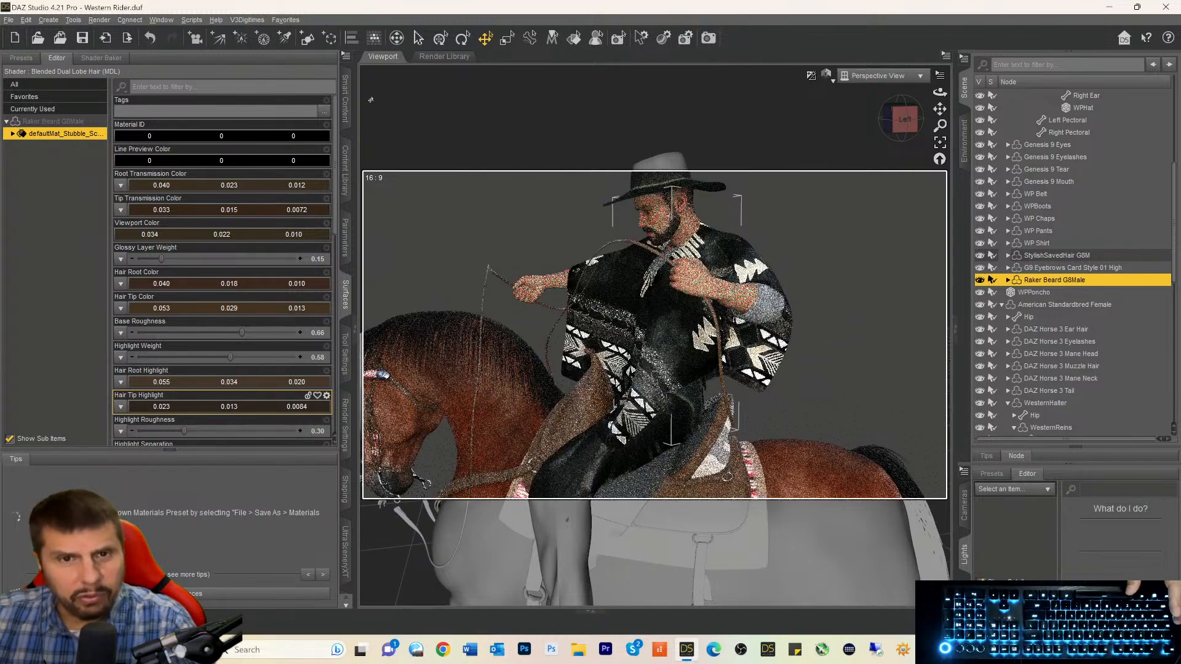
left_click(10, 19)
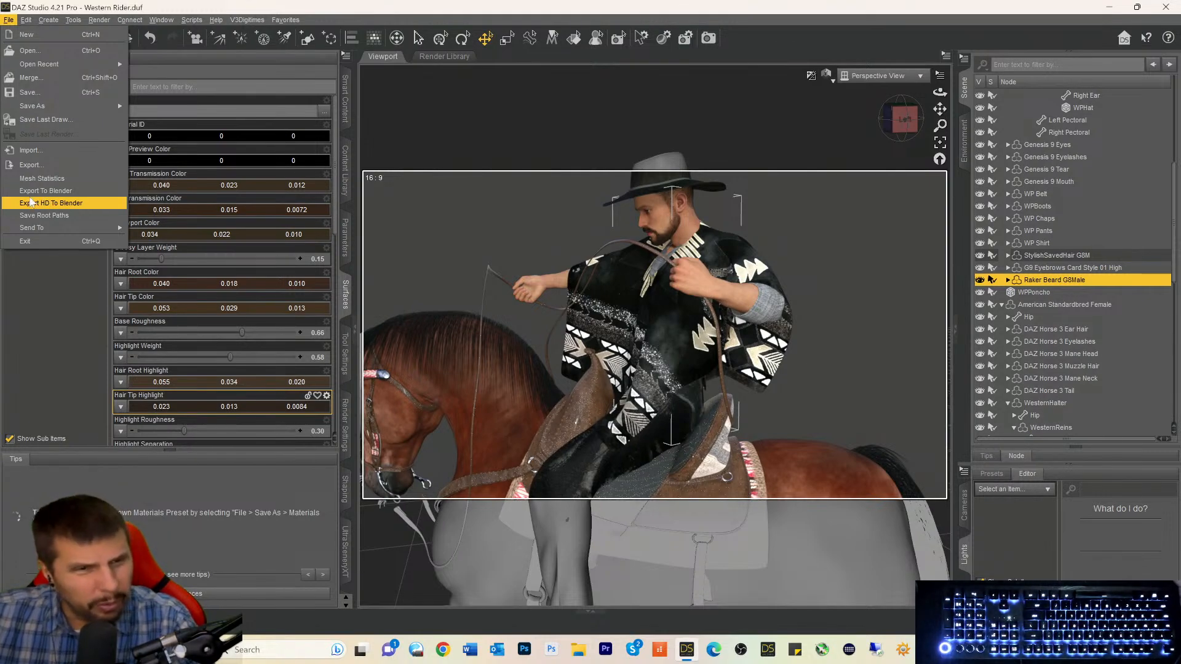
left_click(373, 6)
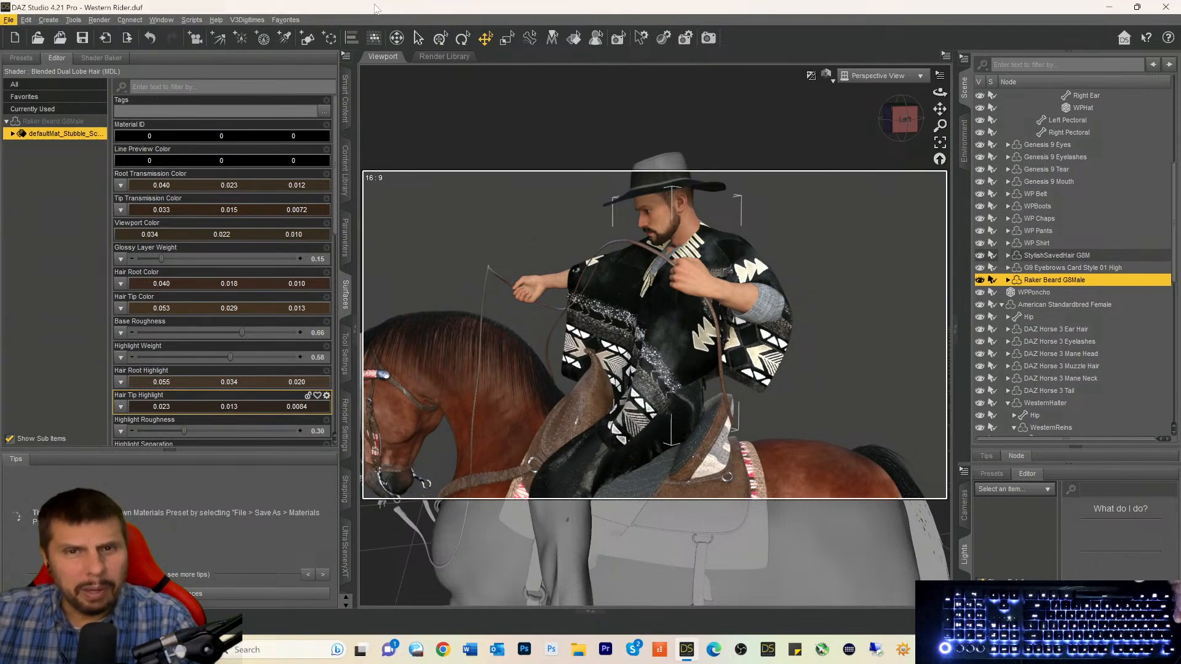
Collapse the figure hierarchies in the scene and parent WPPoncho to Genesis 9.
scroll(1049, 274, "up", 7)
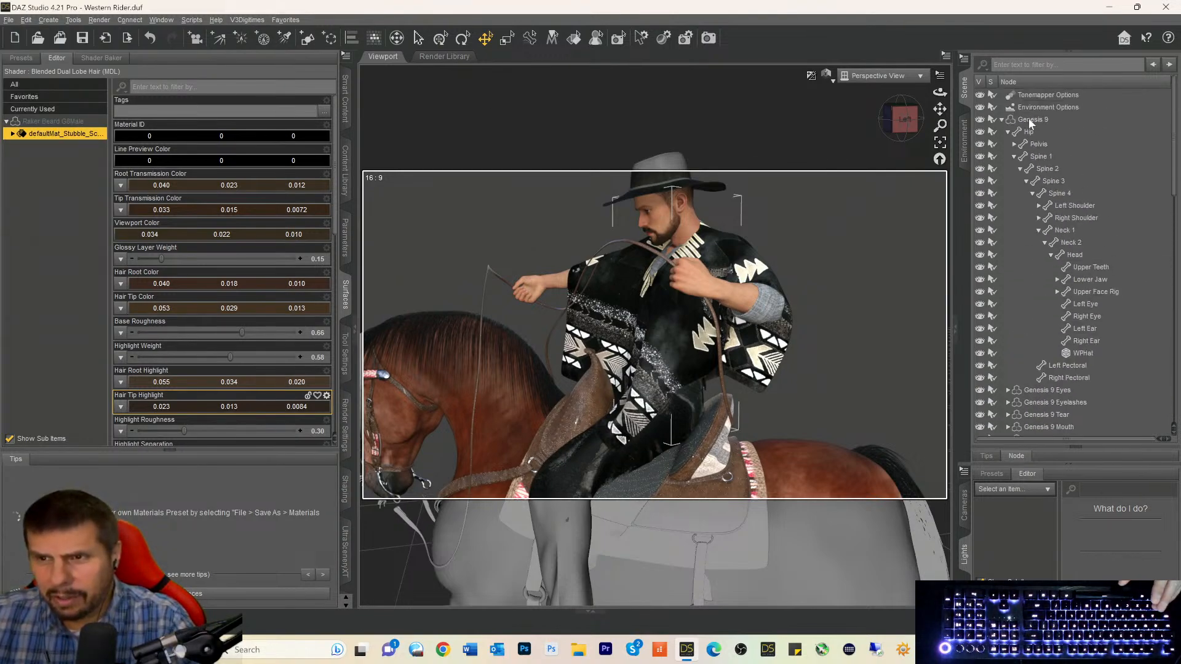
left_click(1029, 119)
left_click(1002, 119)
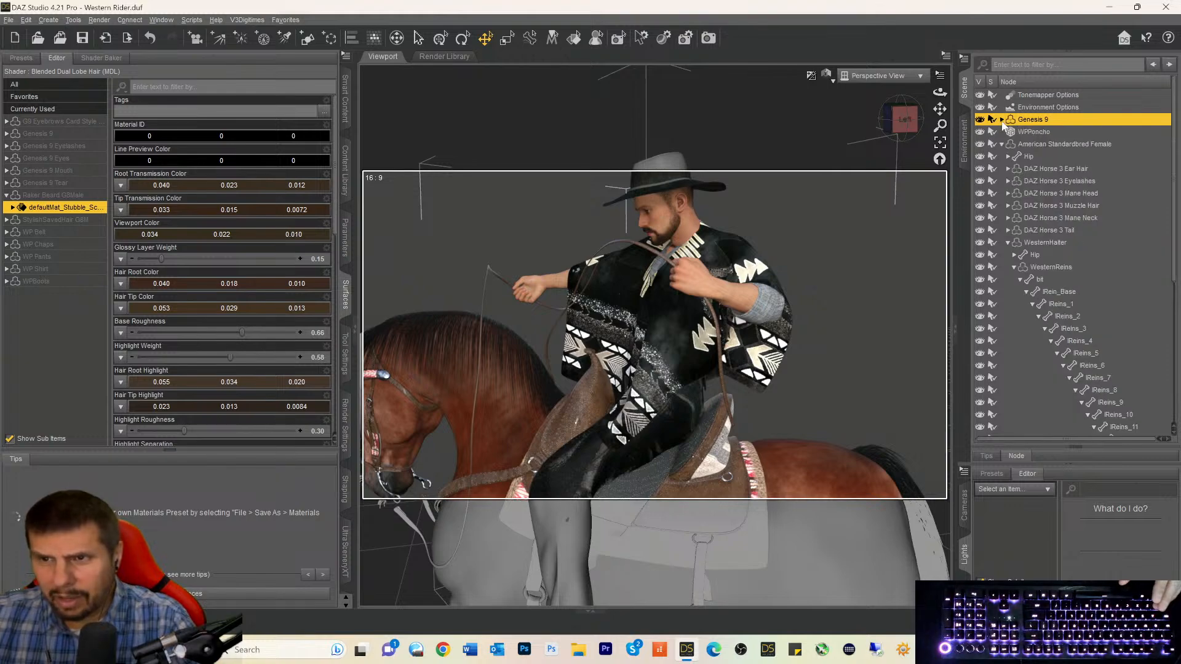
left_click(1003, 145)
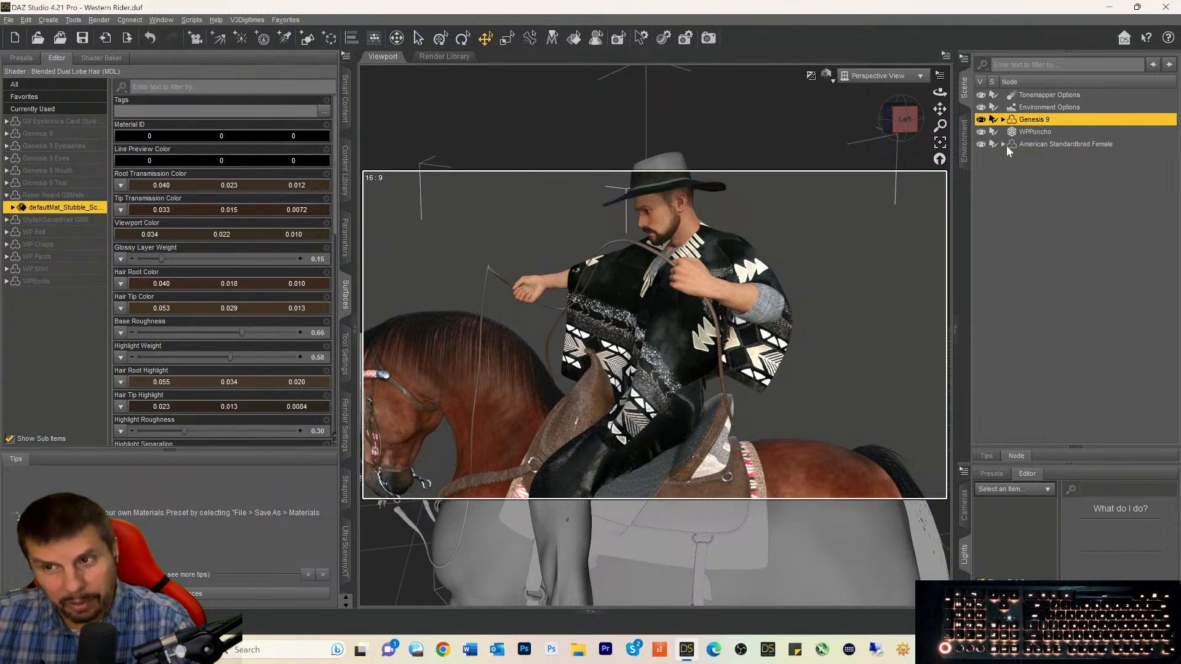
left_click_drag(1015, 131, 1013, 119)
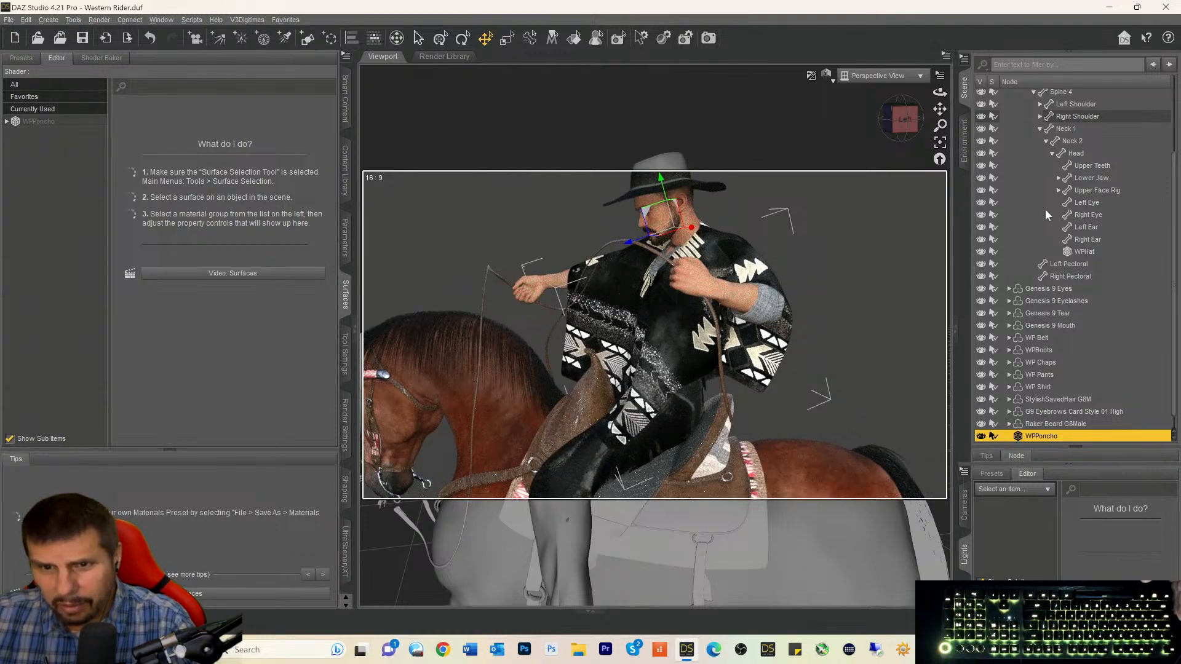
scroll(1045, 208, "up", 3)
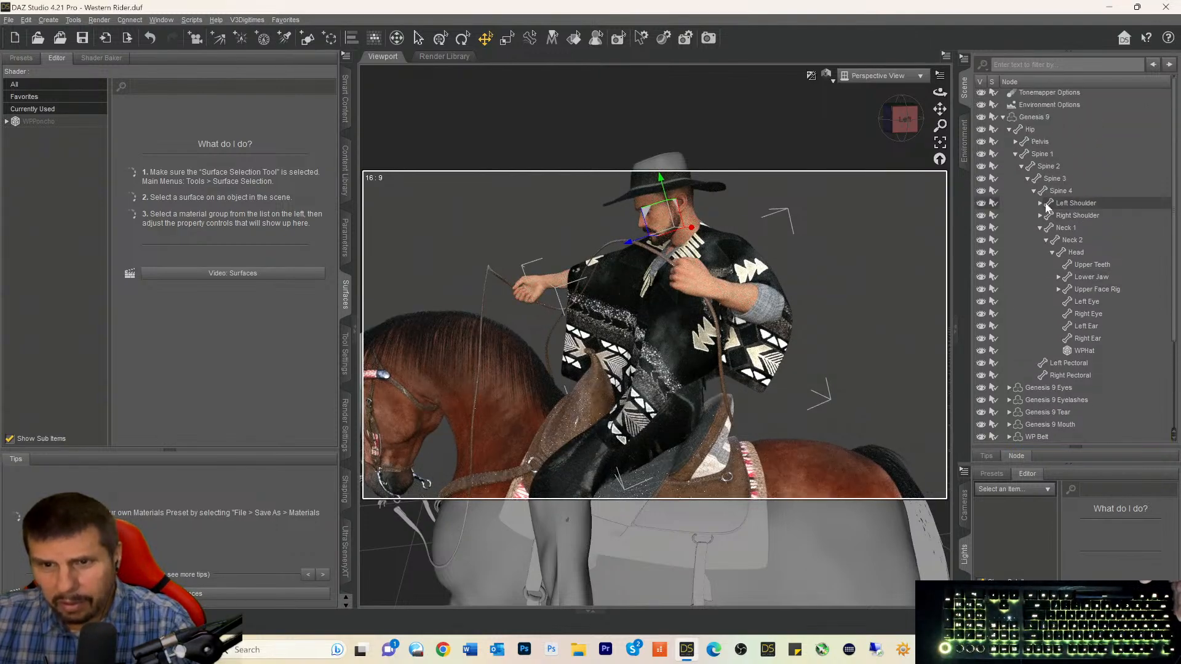
left_click(1004, 119)
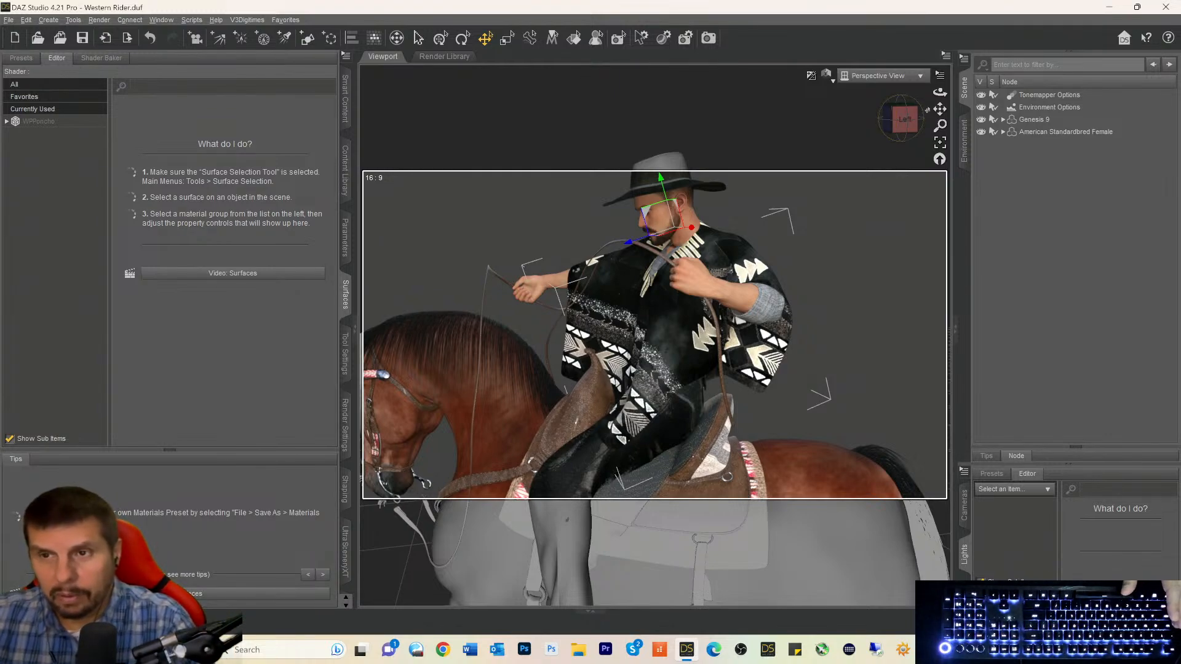
left_click_drag(940, 109, 946, 125)
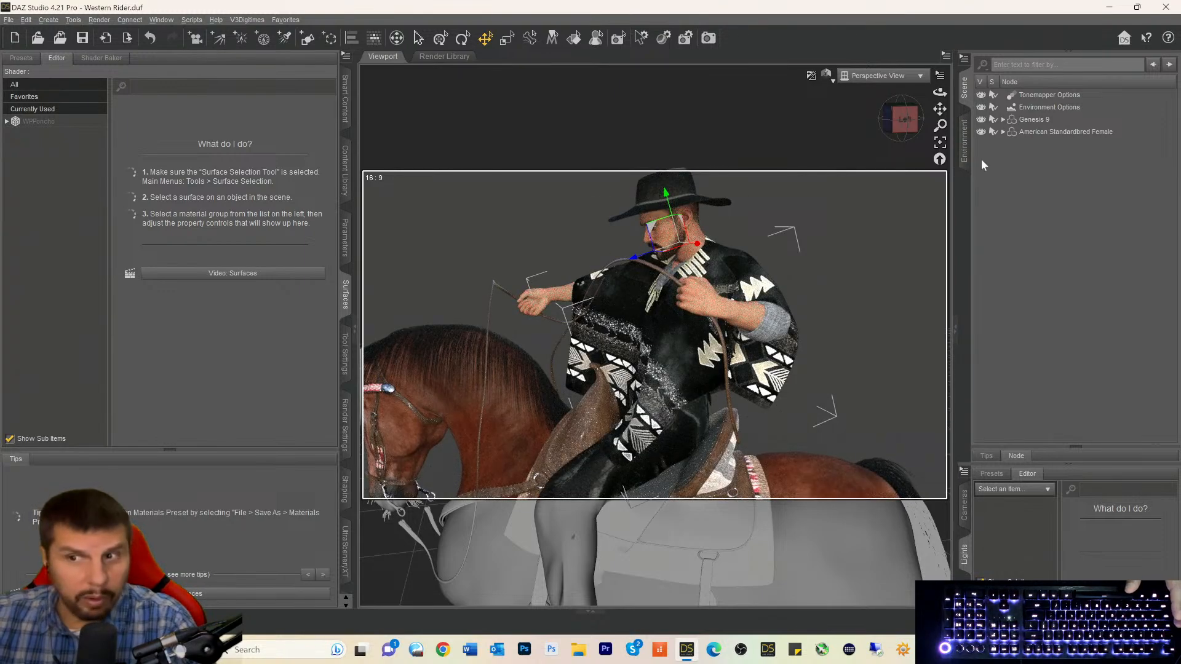
left_click(279, 21)
left_click(339, 14)
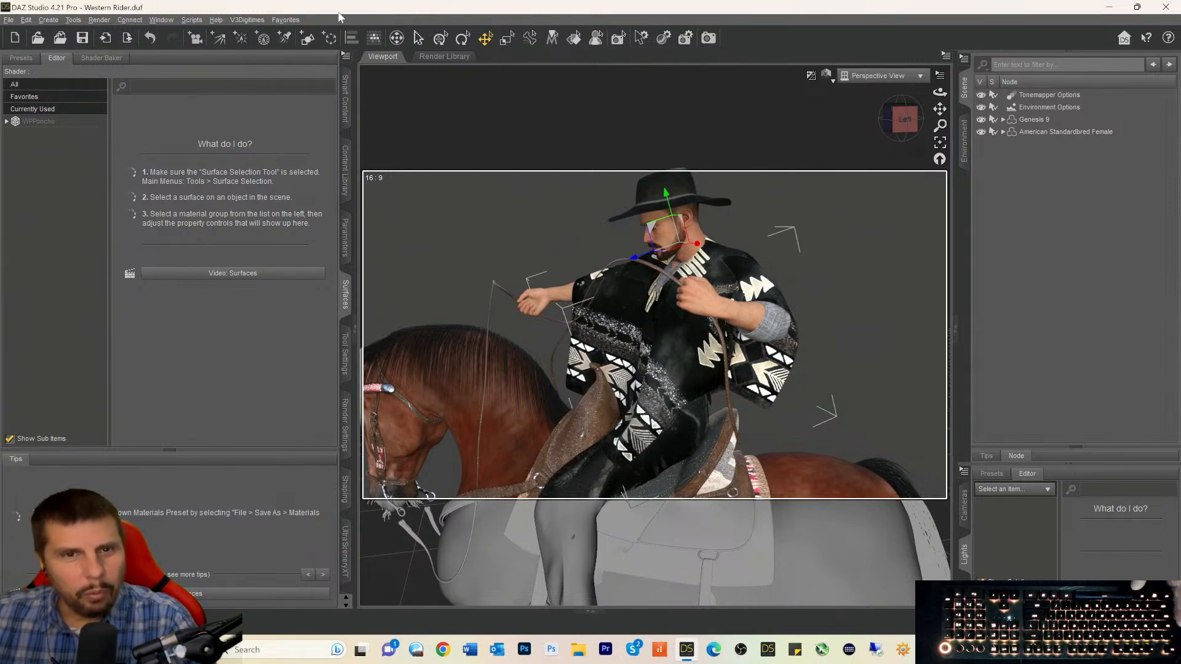
left_click(14, 22)
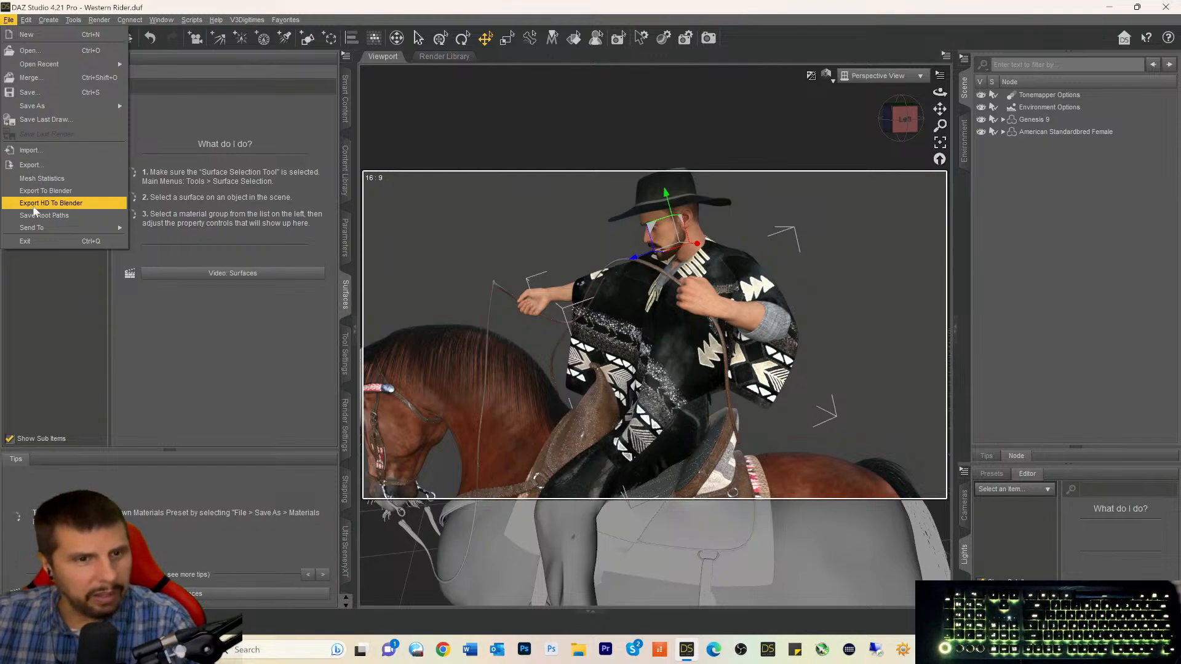
left_click(276, 22)
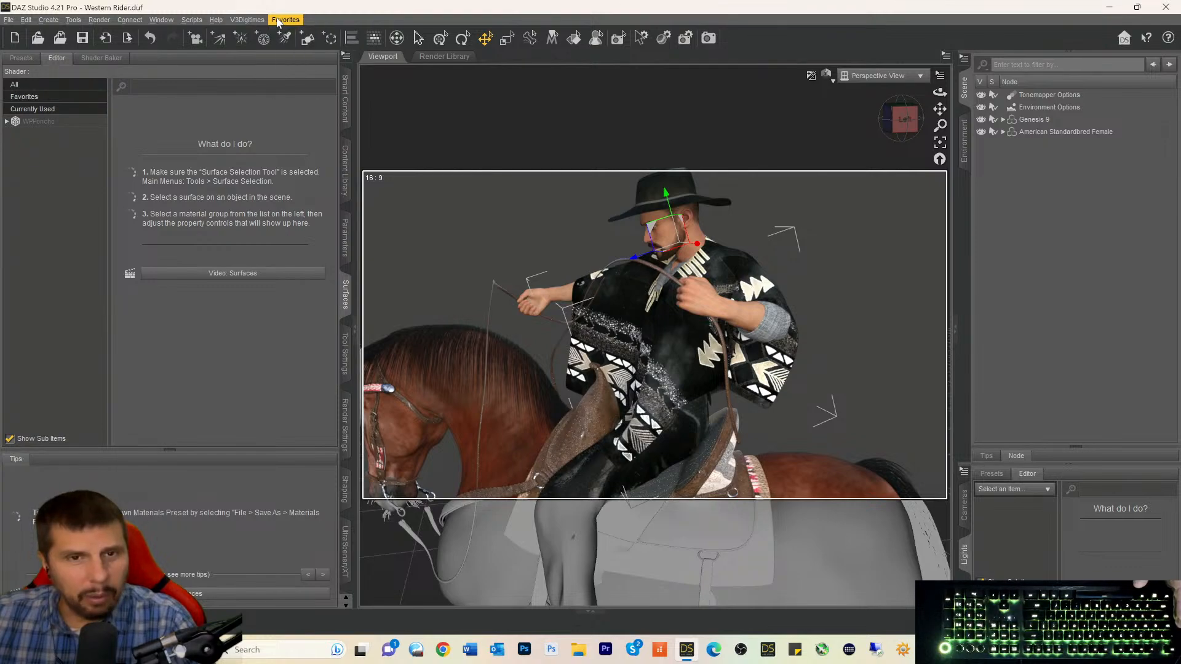
Run the export_to_blender script and save Western Rider.dbz in the Diffeomorphic Daz to Blender Projects folder.
left_click(277, 22)
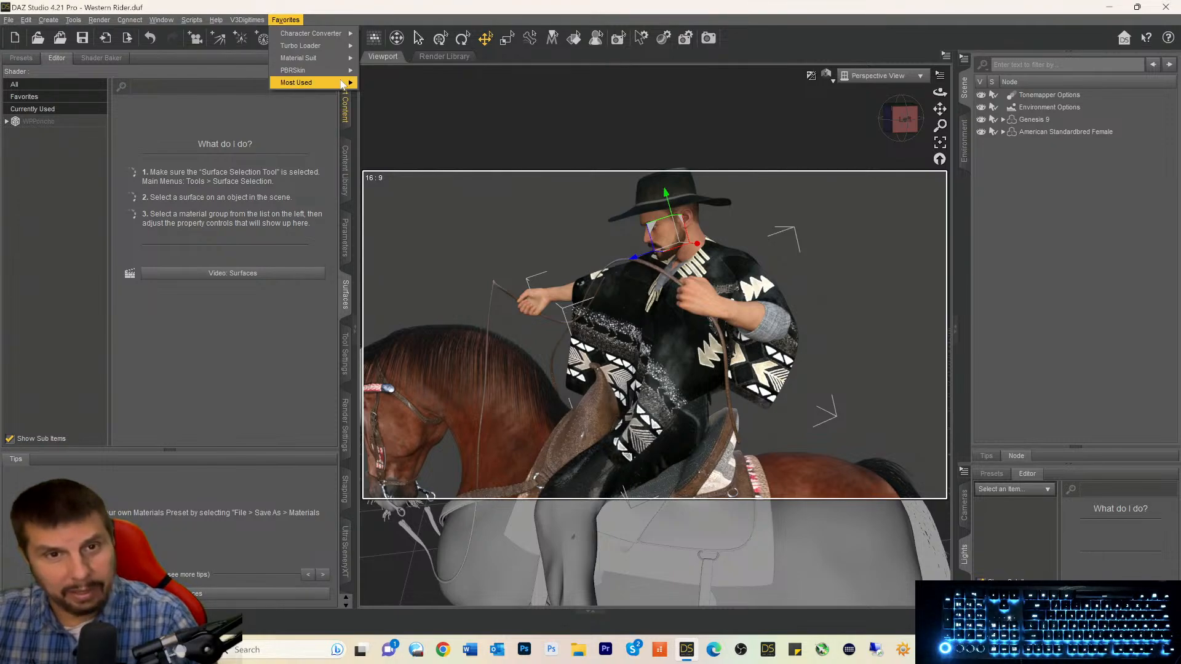
mouse_move(320, 87)
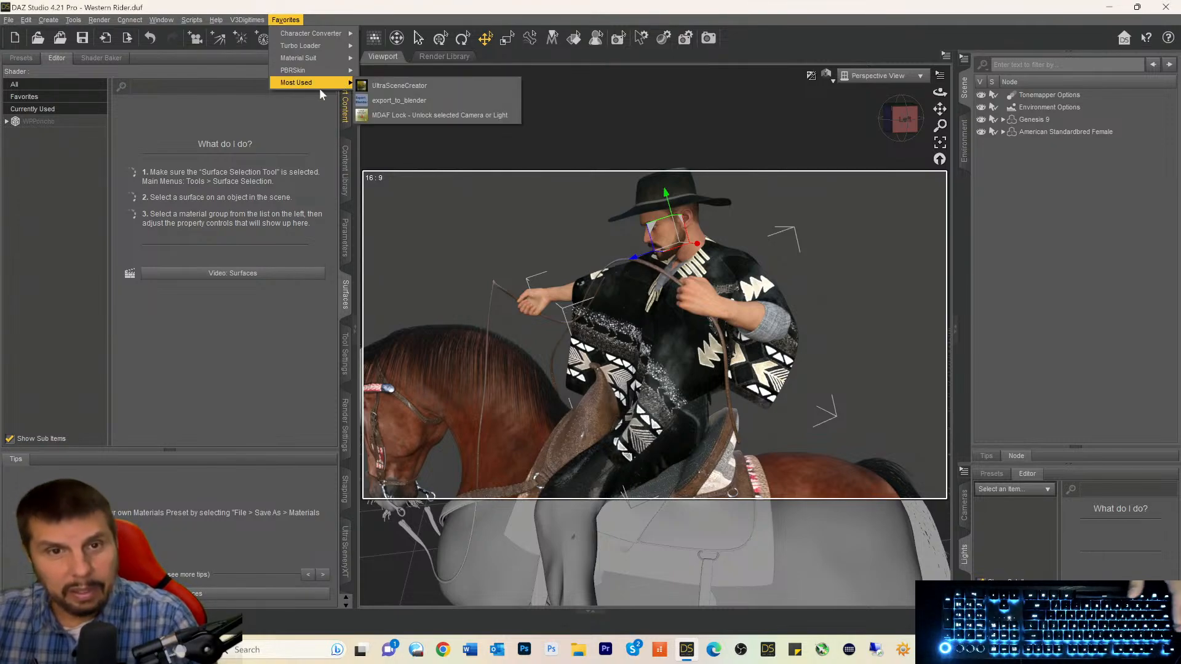
left_click(362, 101)
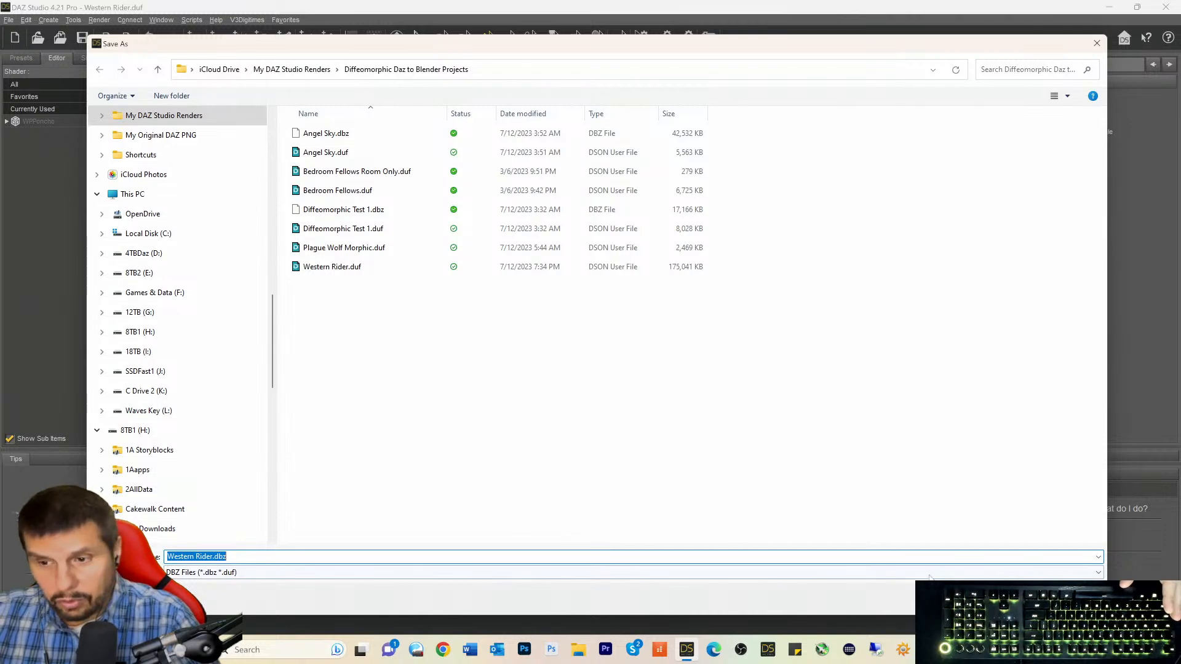
left_click(1011, 598)
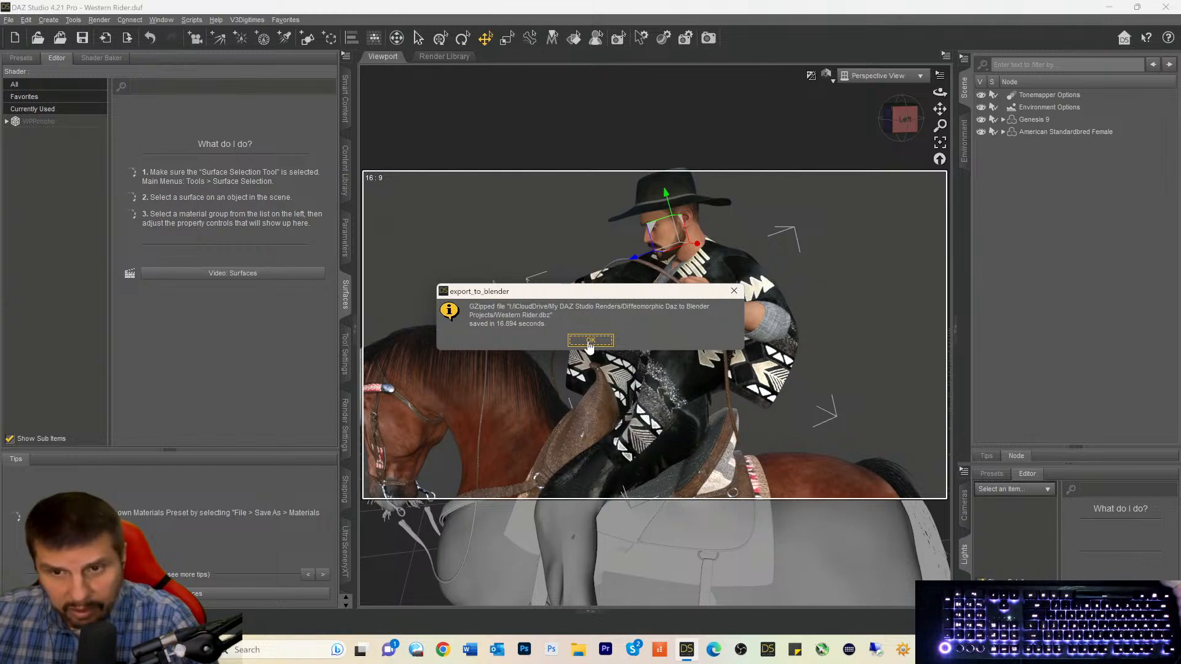
left_click(590, 342)
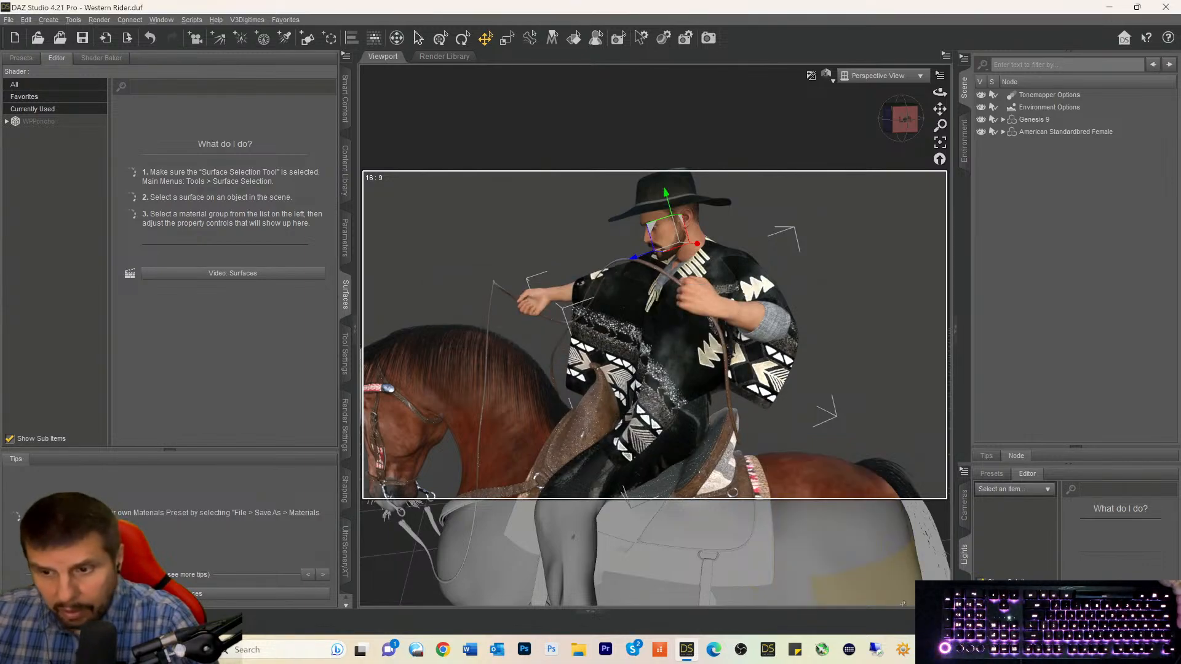
Switch to the Steam library, launch Blender and dismiss its splash screen.
left_click(984, 649)
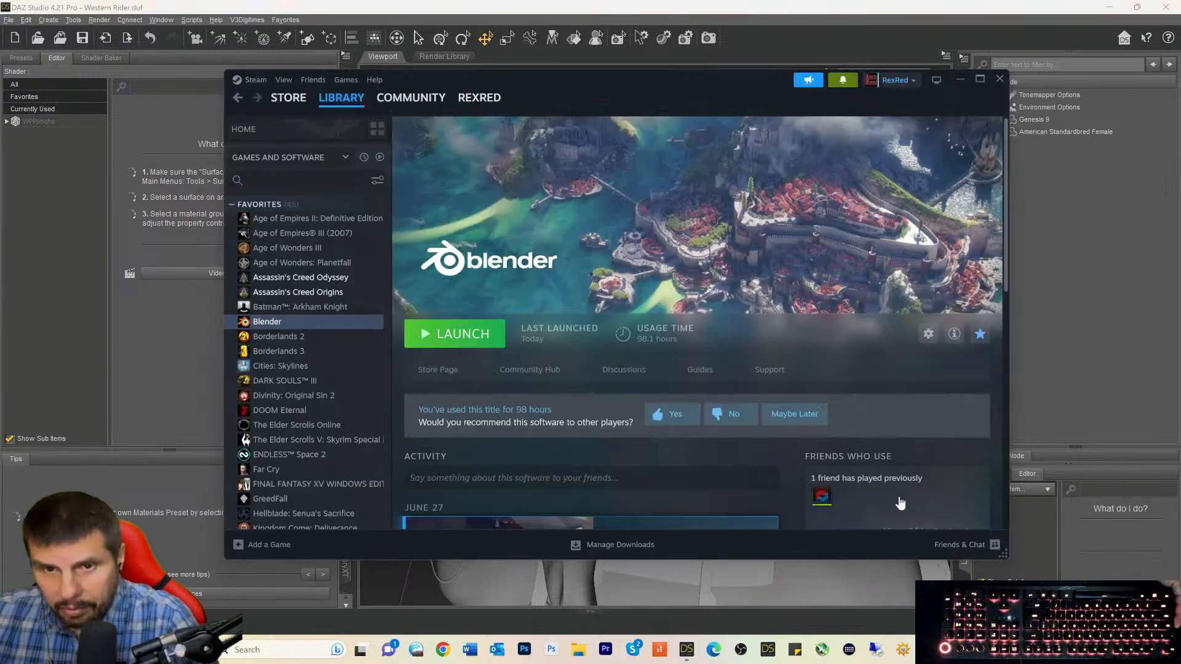
left_click(441, 342)
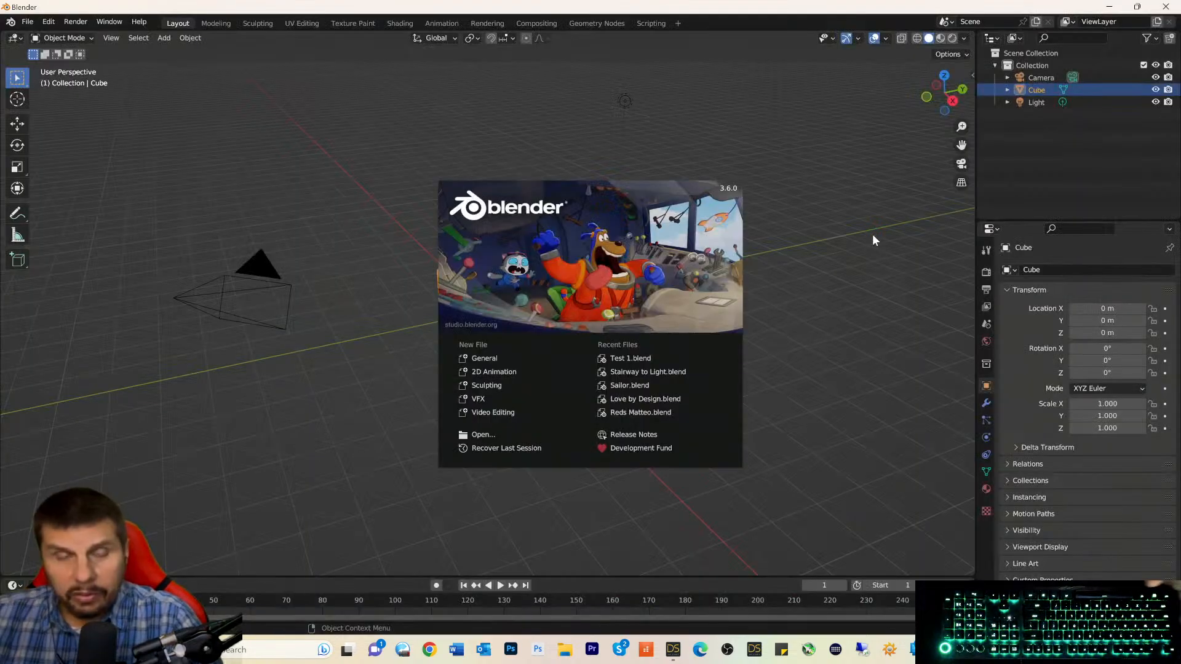
left_click(818, 279)
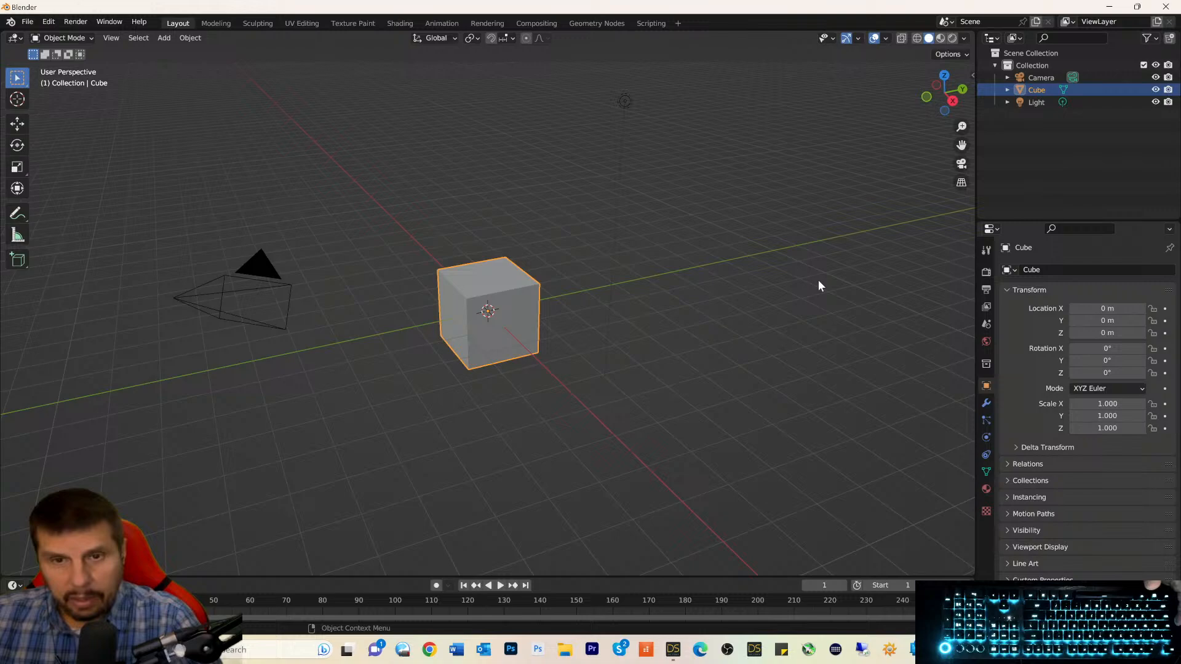
Delete the default camera, cube and light from the new Blender scene.
right_click(807, 315)
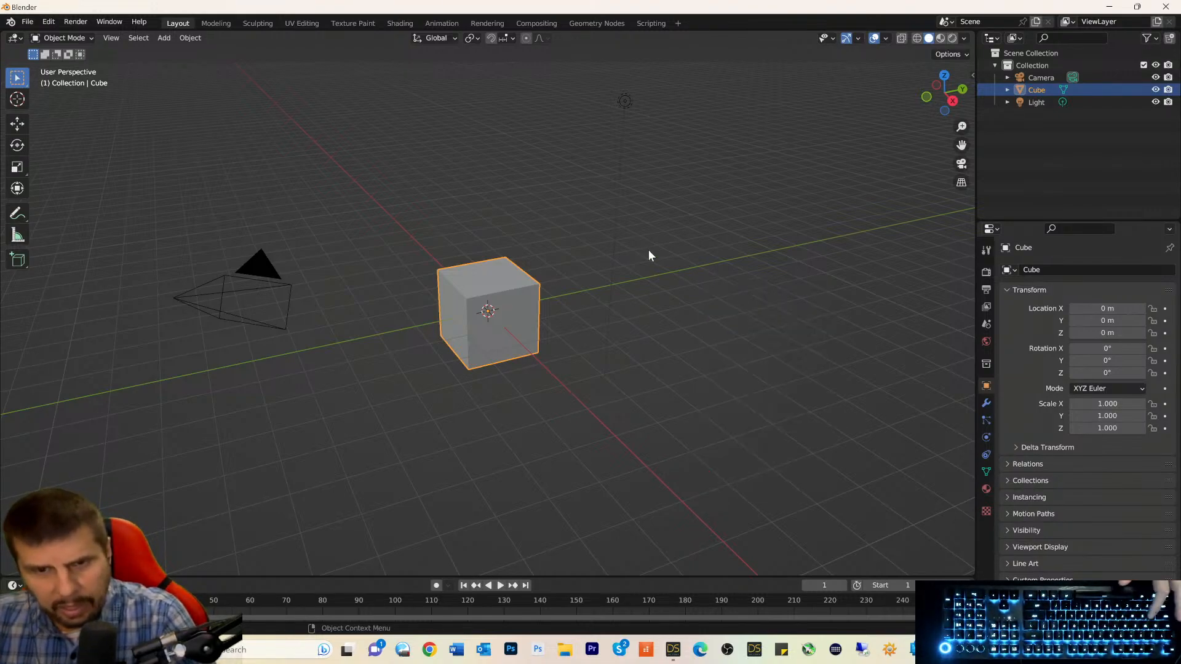
key("a")
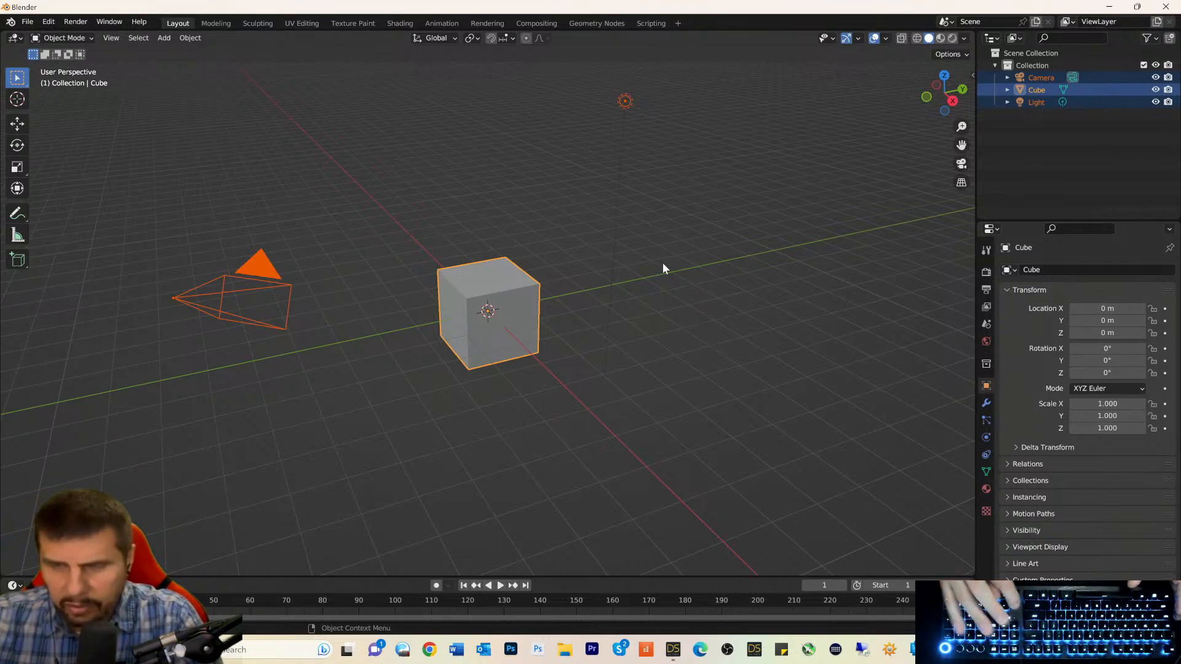
key("Delete")
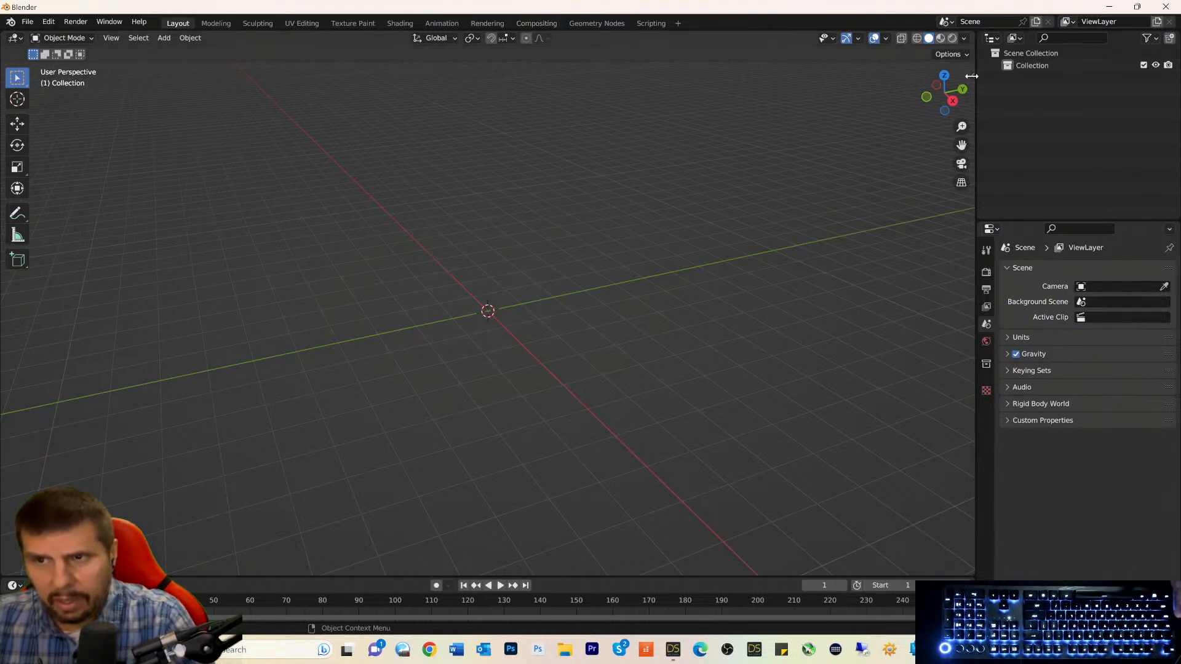
Reveal the 3D viewport's sidebar and show the DAZ Importer setup tools.
left_click_drag(972, 74, 842, 90)
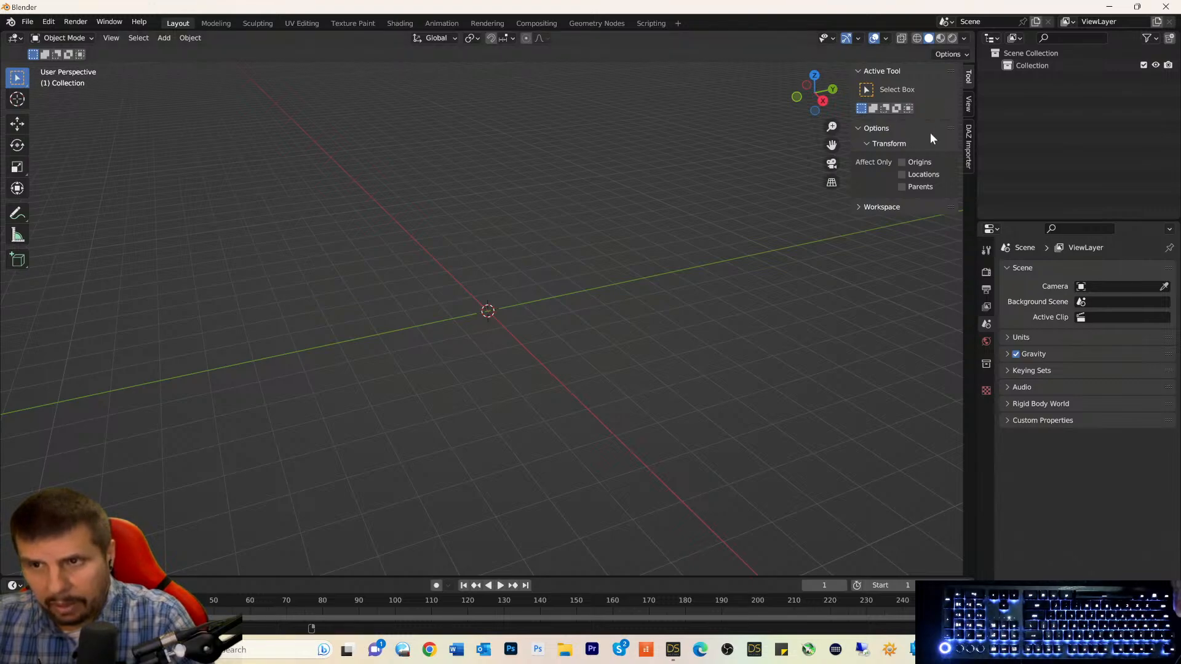
left_click(970, 157)
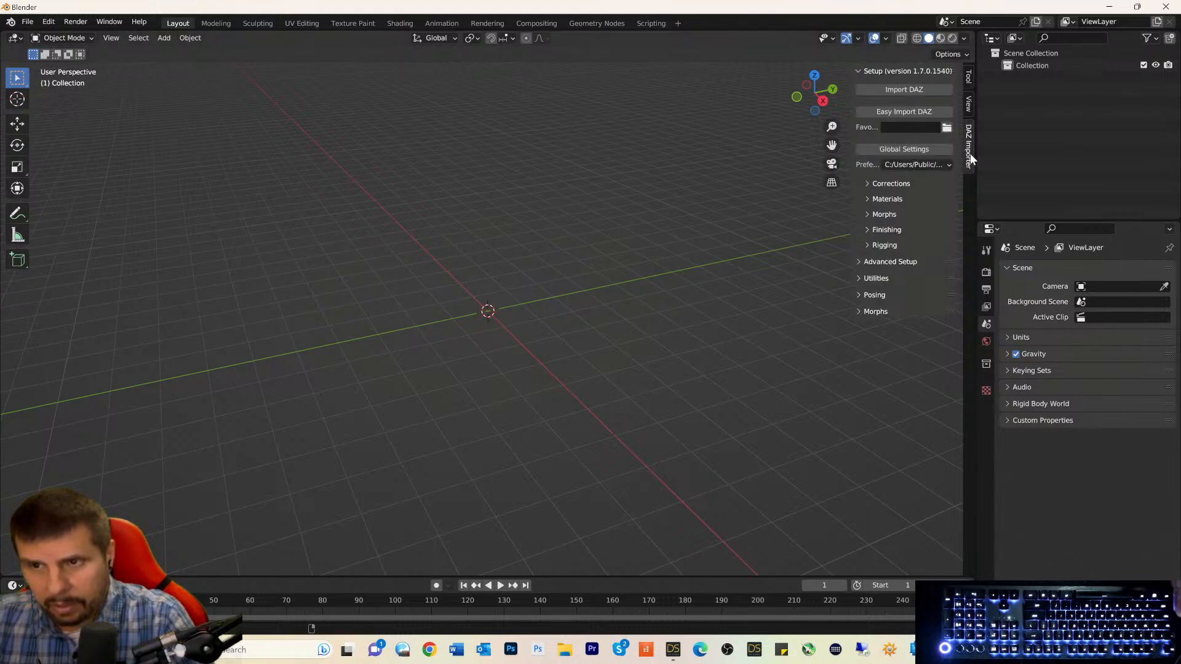
left_click(906, 90)
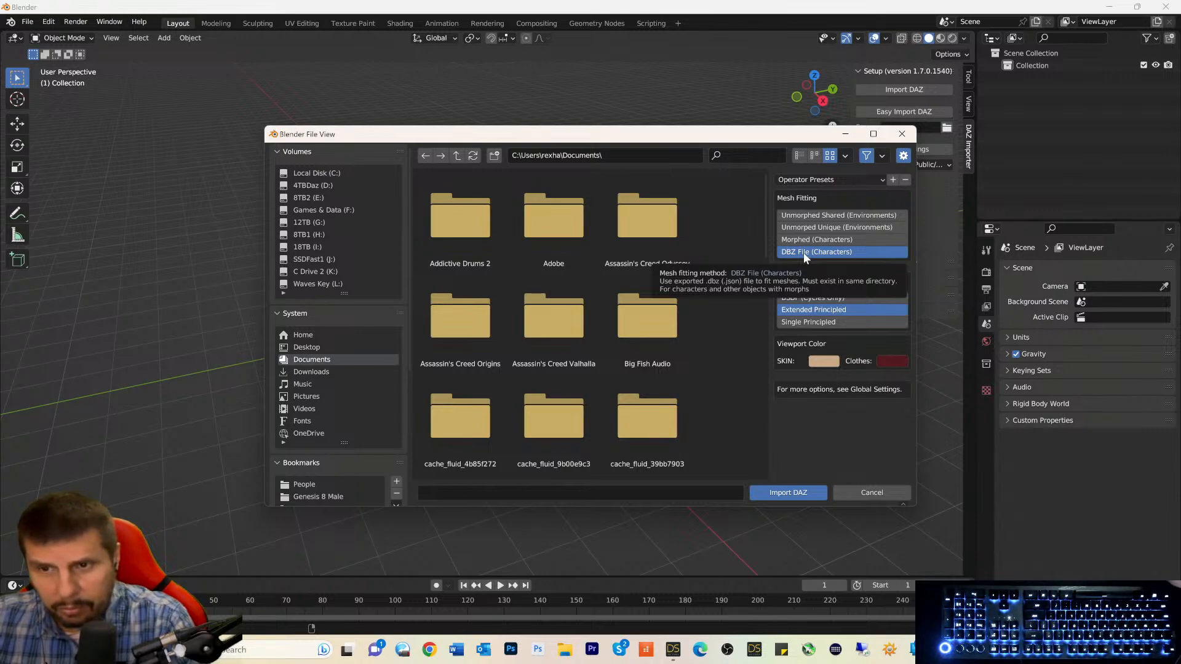
left_click(788, 494)
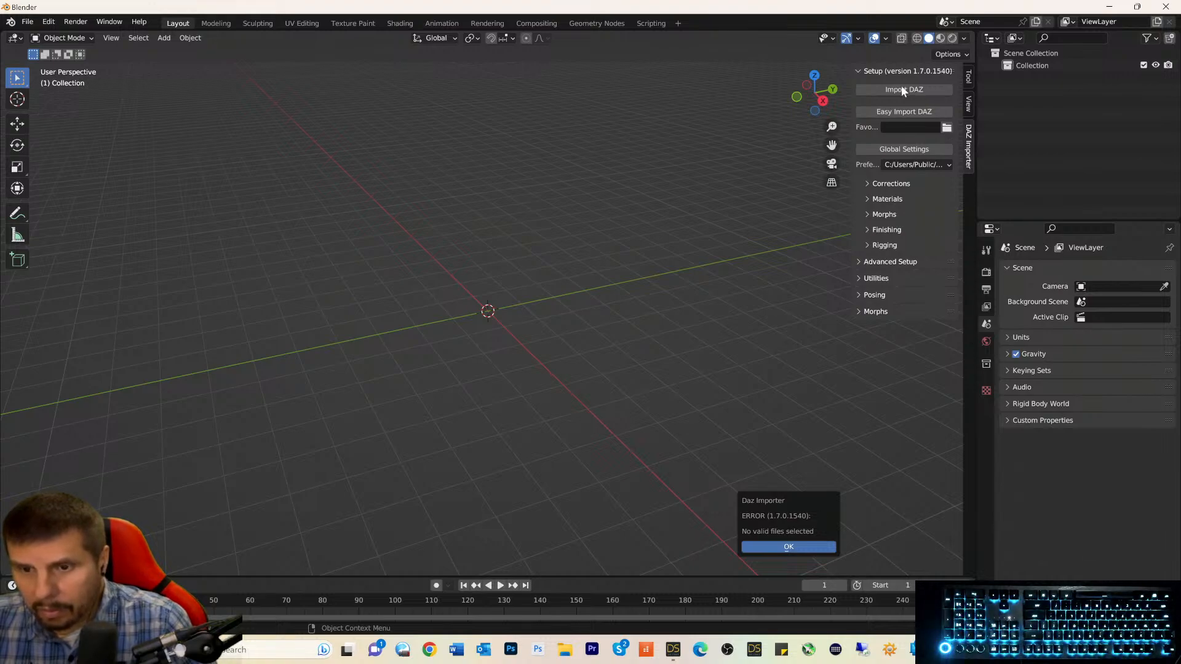
left_click(764, 547)
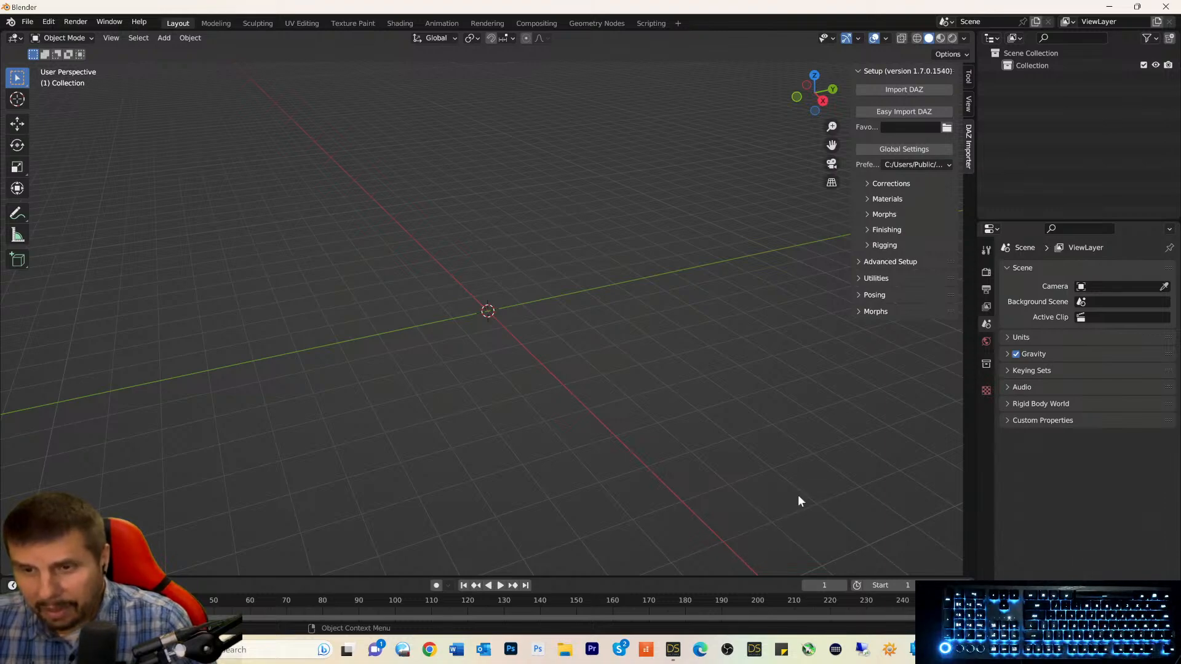
Import Western Rider.duf from the bookmarked Diffeomorphic projects folder with DBZ File (Characters) mesh fitting and Extended Principled materials, and dismiss the importer's report.
left_click(900, 89)
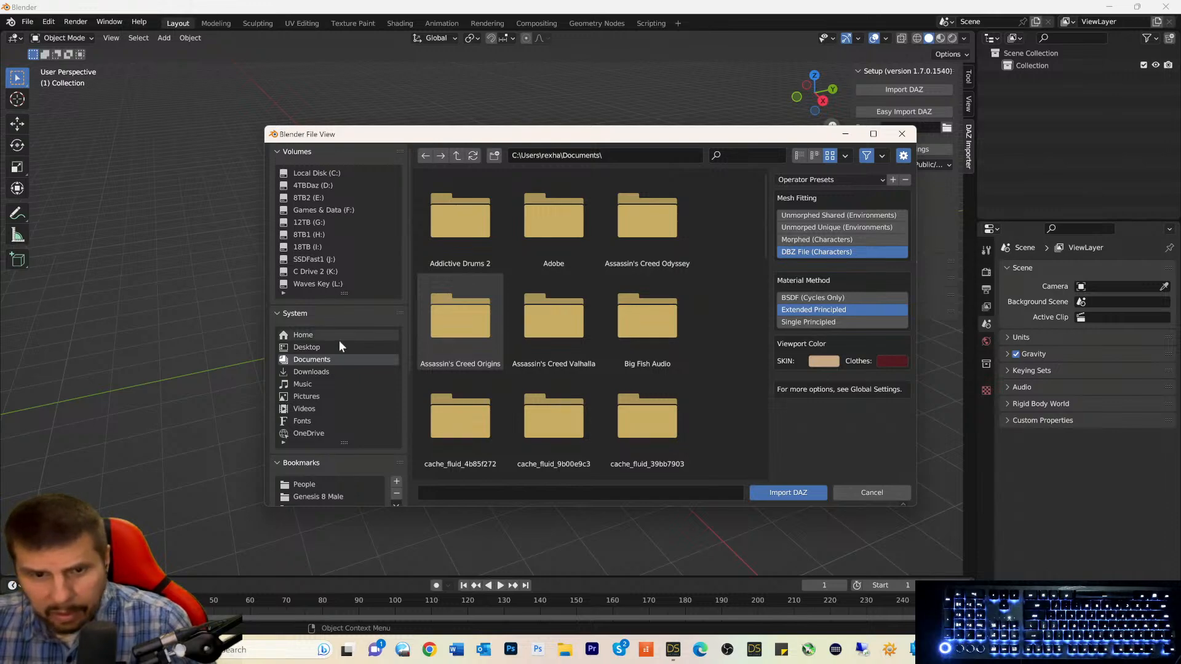
scroll(325, 434, "down", 2)
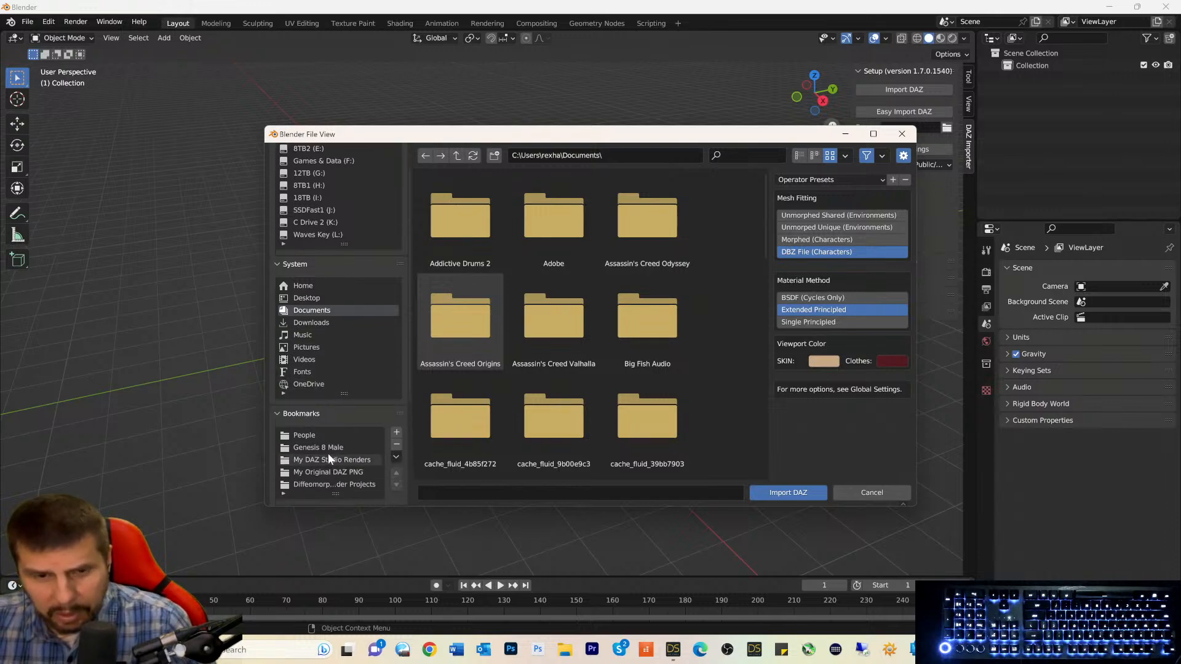
left_click(312, 482)
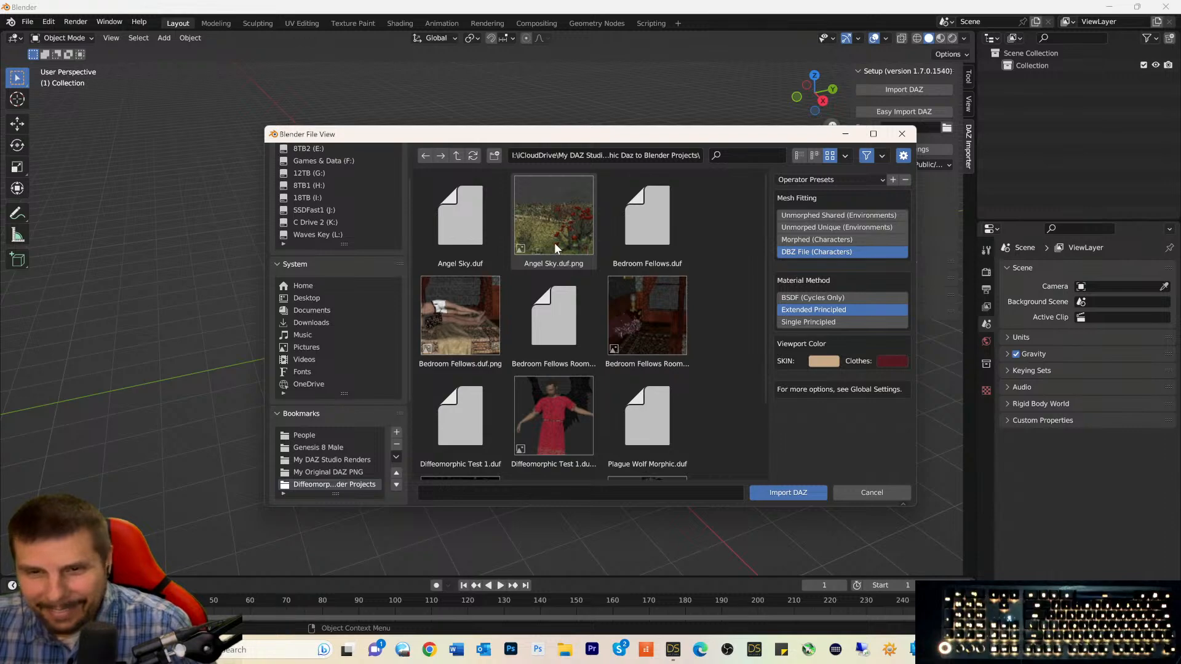
scroll(546, 355, "down", 2)
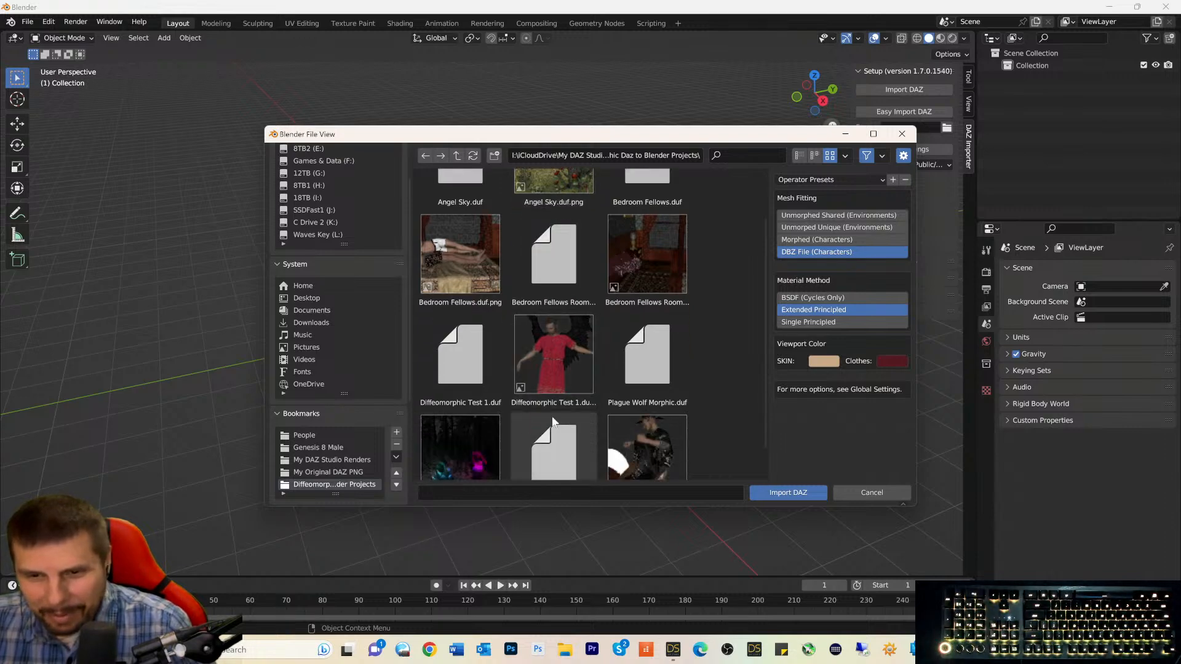
left_click(544, 433)
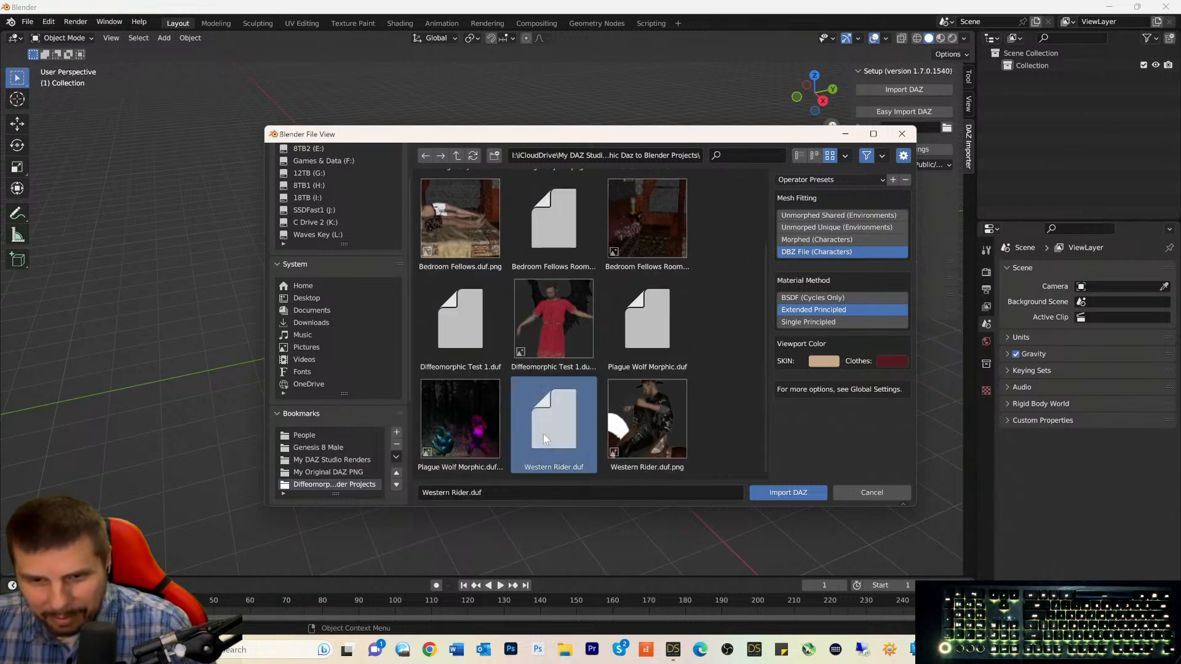
left_click(785, 492)
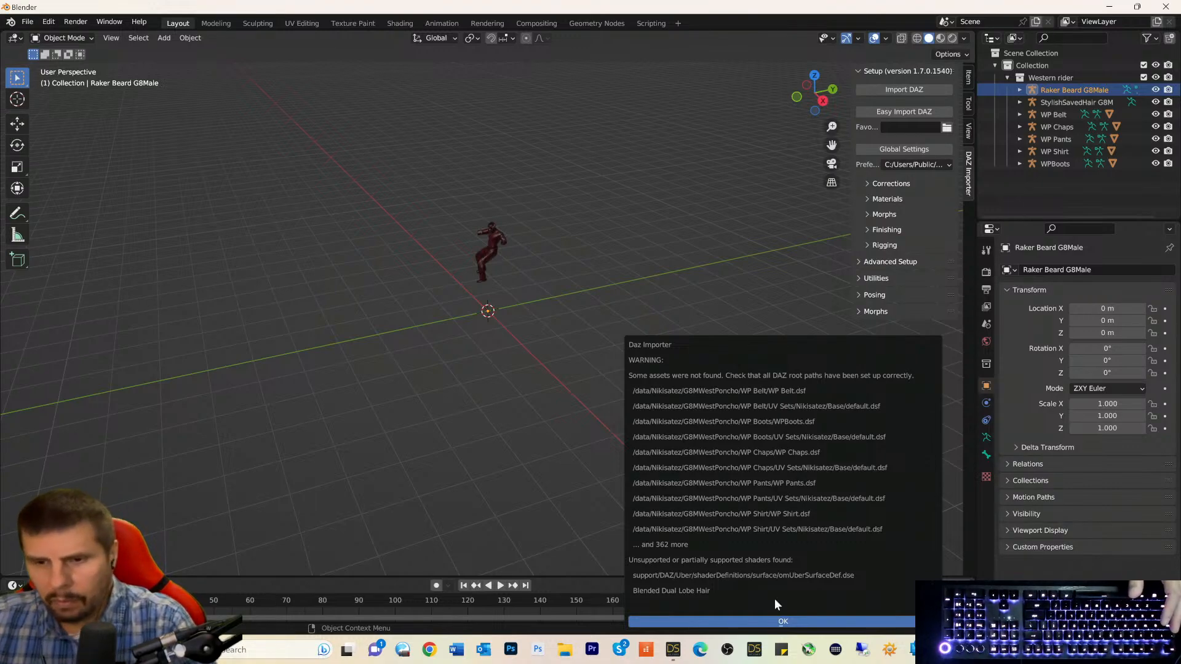
left_click(773, 621)
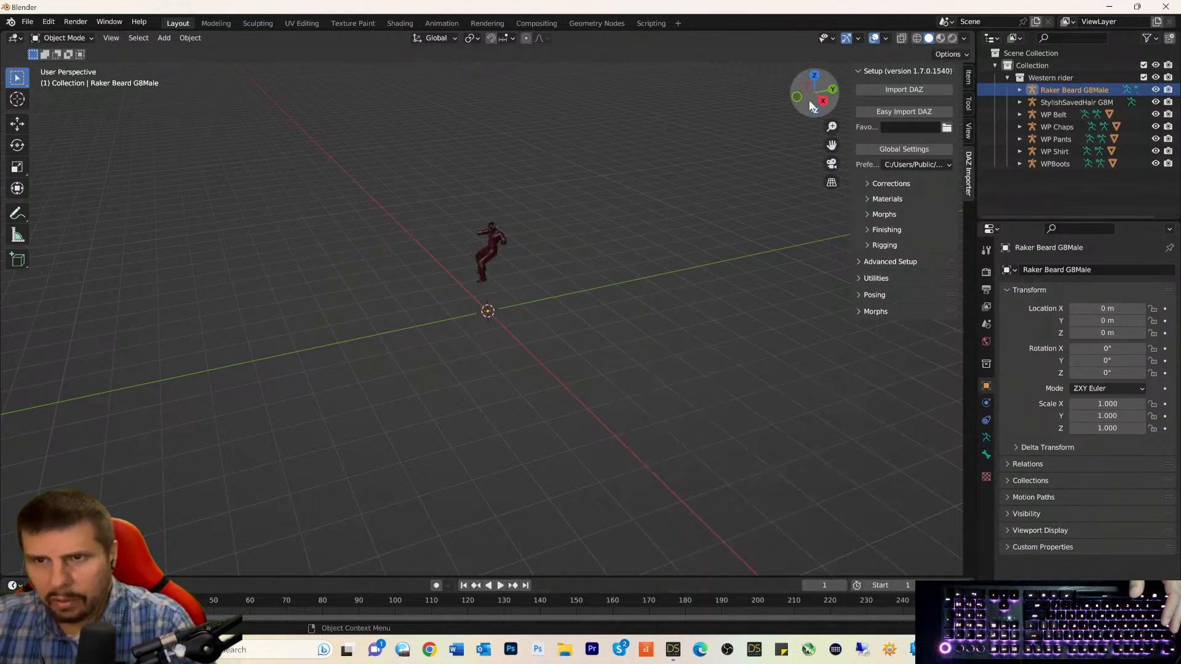
Inspect the posed rider figure from several sides and undo its import.
left_click_drag(811, 102, 663, 248)
scroll(629, 289, "up", 6)
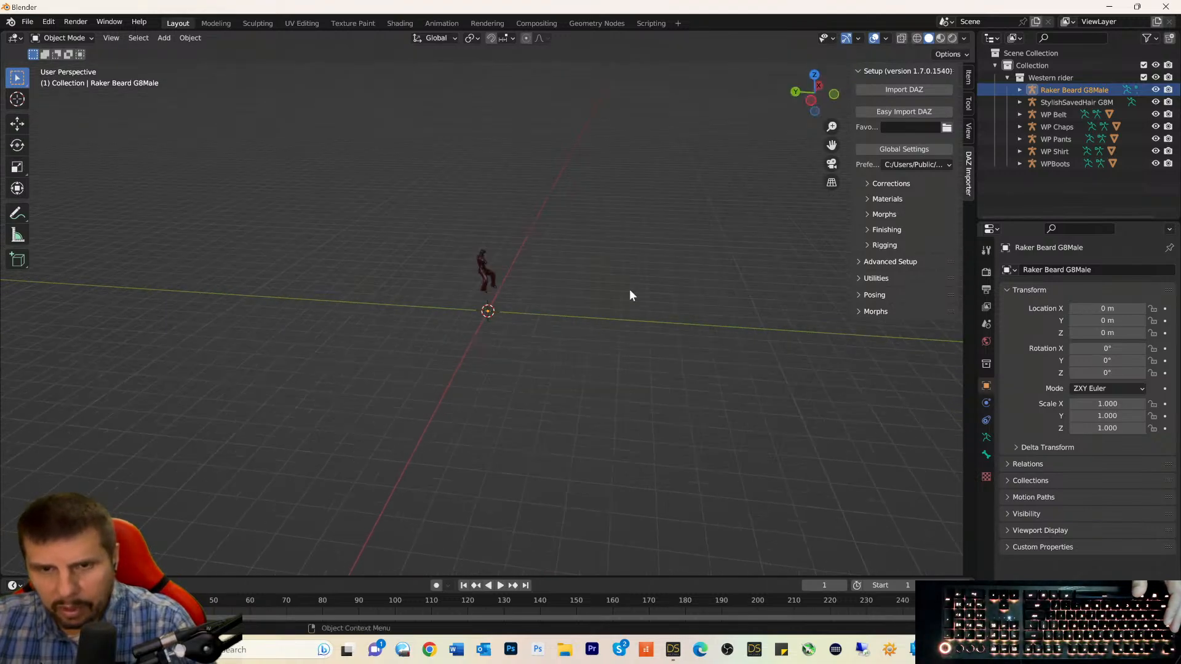
scroll(769, 138, "down", 2)
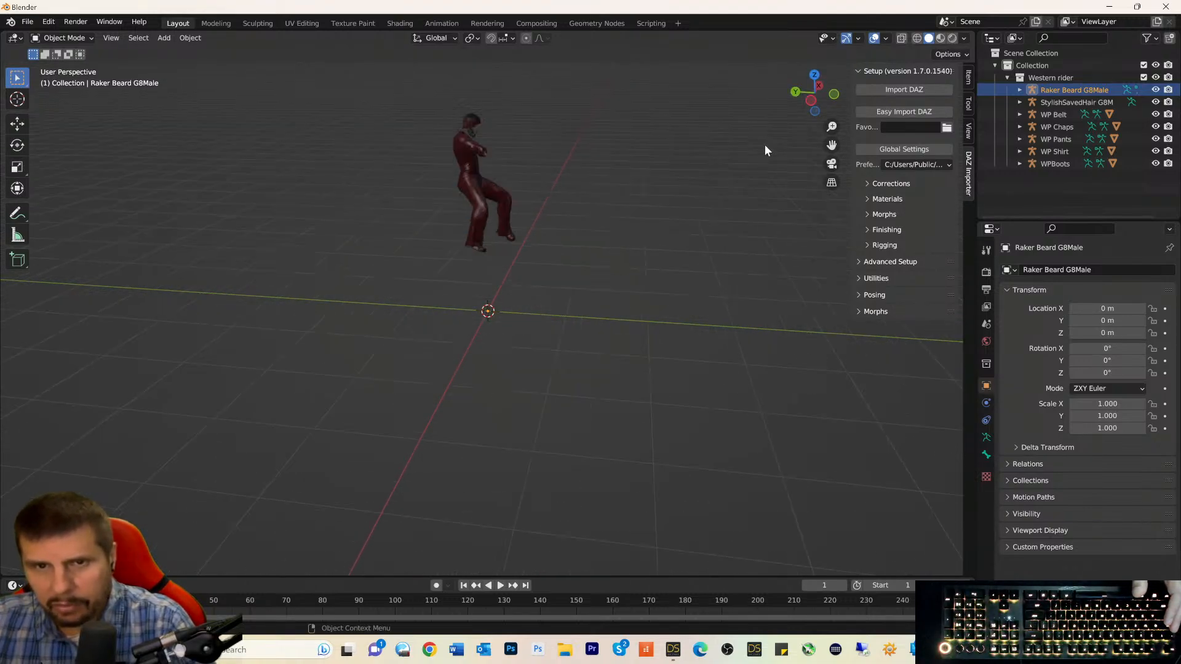
left_click_drag(810, 107, 744, 111)
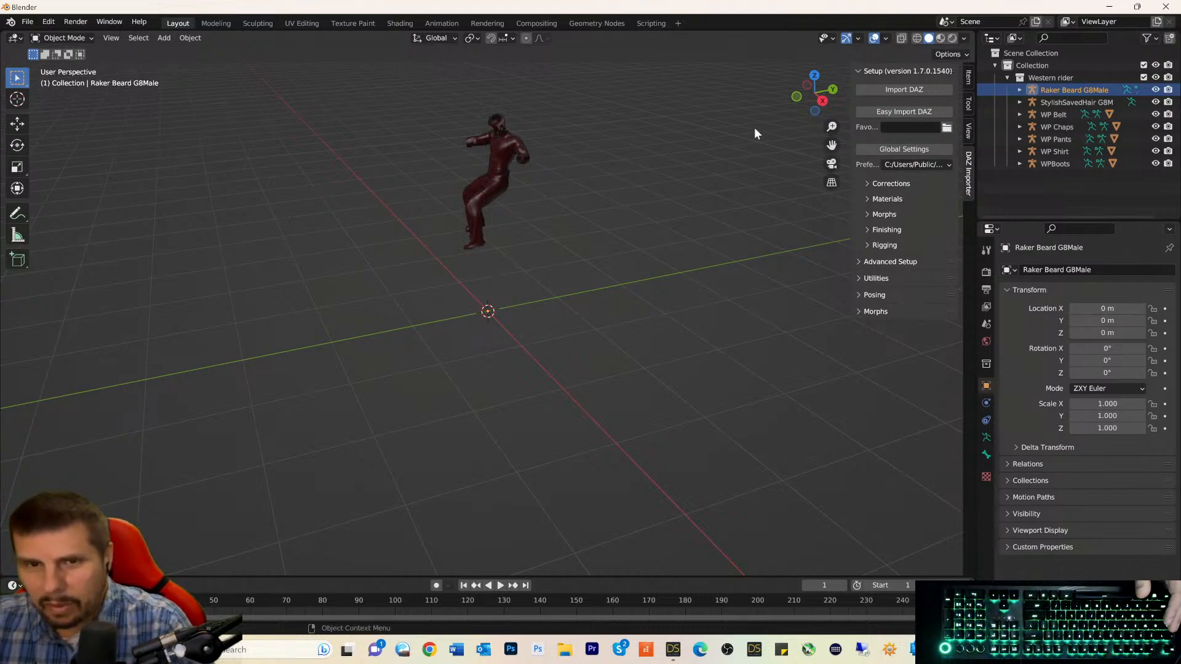
key("ctrl+z")
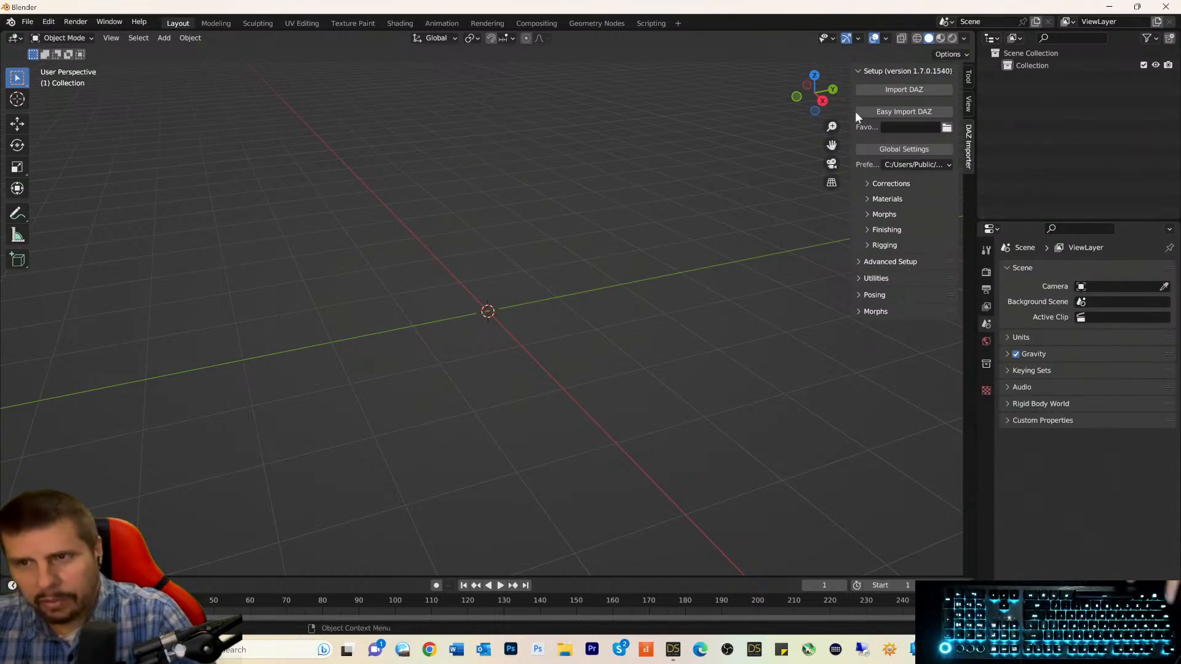
Import Western Rider.duf again with the mesh fitting set to Morphed (Characters) and the Extended Principled material method.
left_click(889, 91)
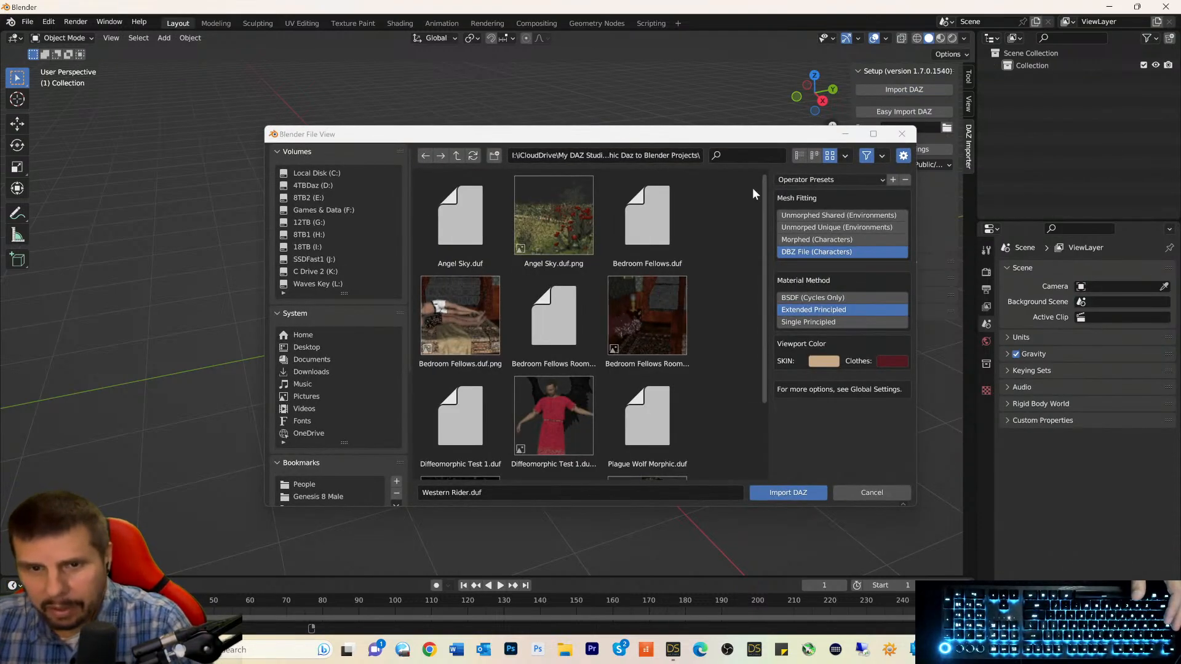
scroll(643, 351, "down", 3)
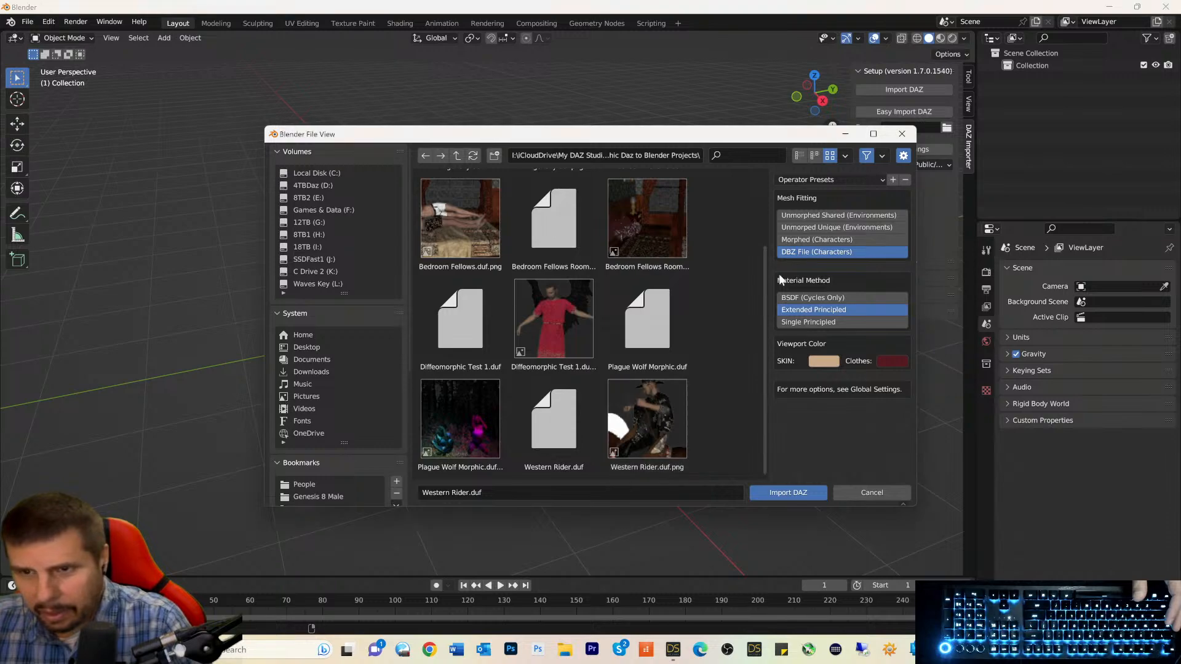
left_click(800, 240)
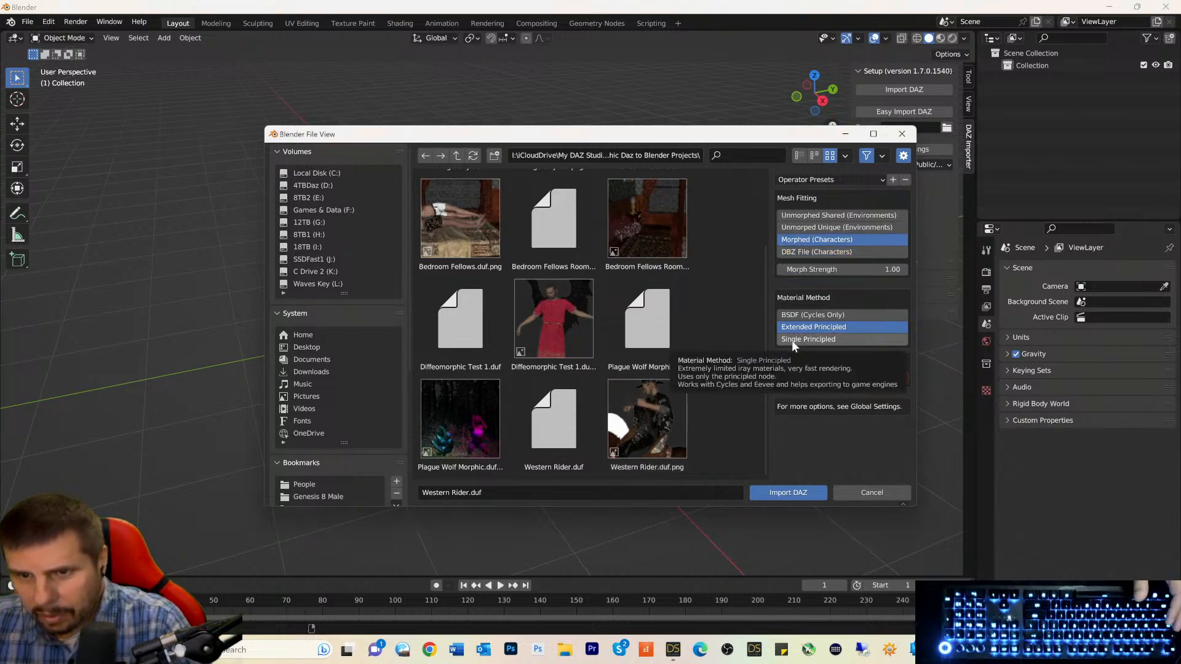
left_click(575, 426)
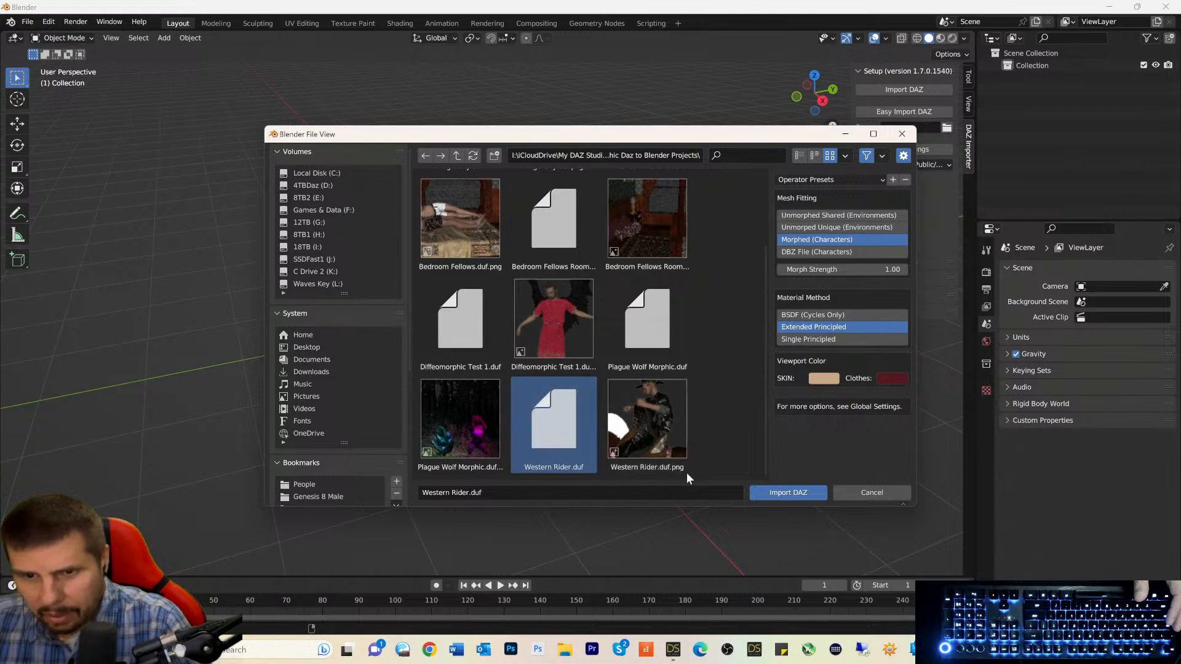
left_click(772, 492)
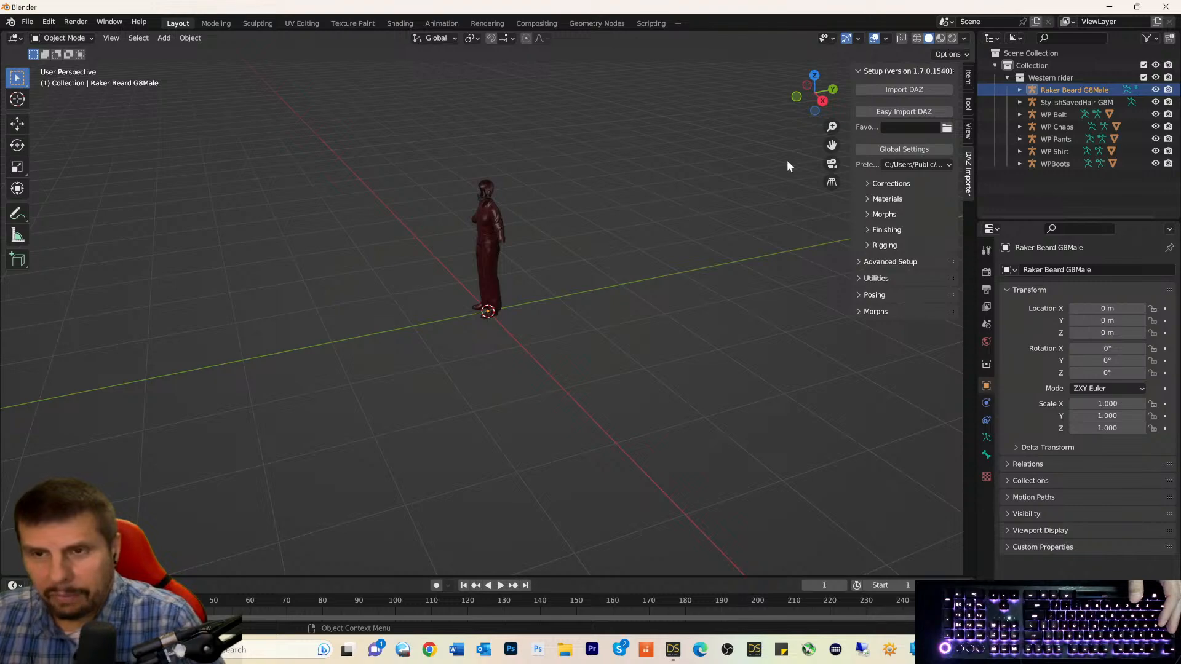
Examine the figure imported with Morphed mesh fitting from the front and side, and undo that import.
left_click_drag(799, 106, 766, 129)
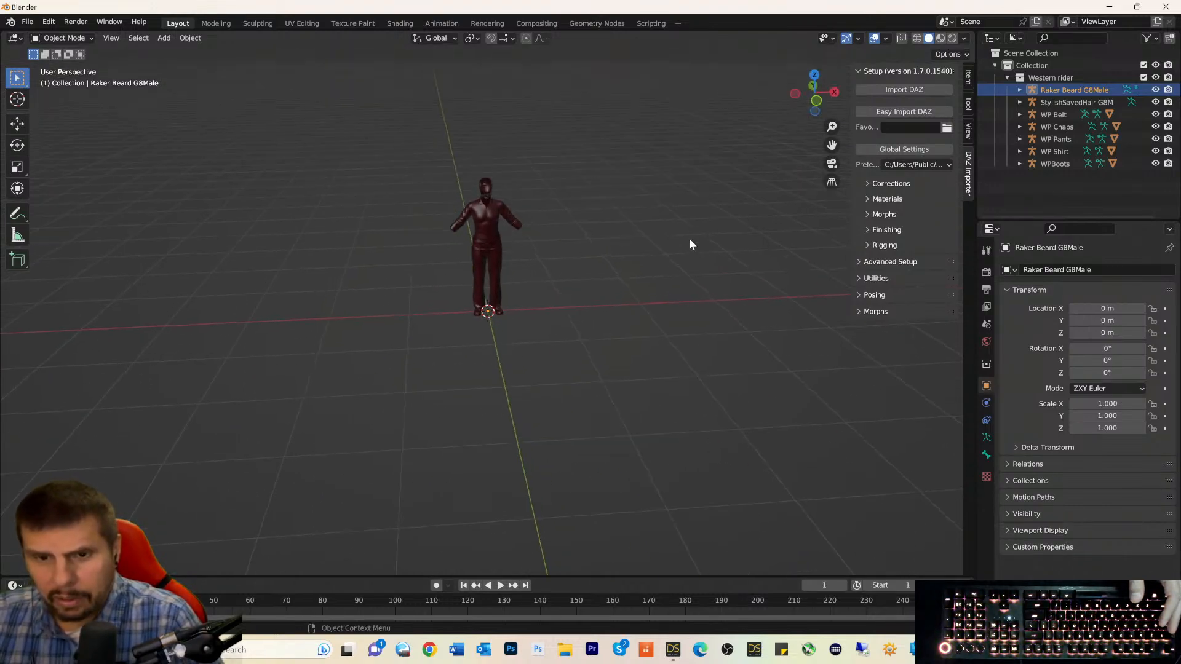
scroll(687, 256, "up", 1)
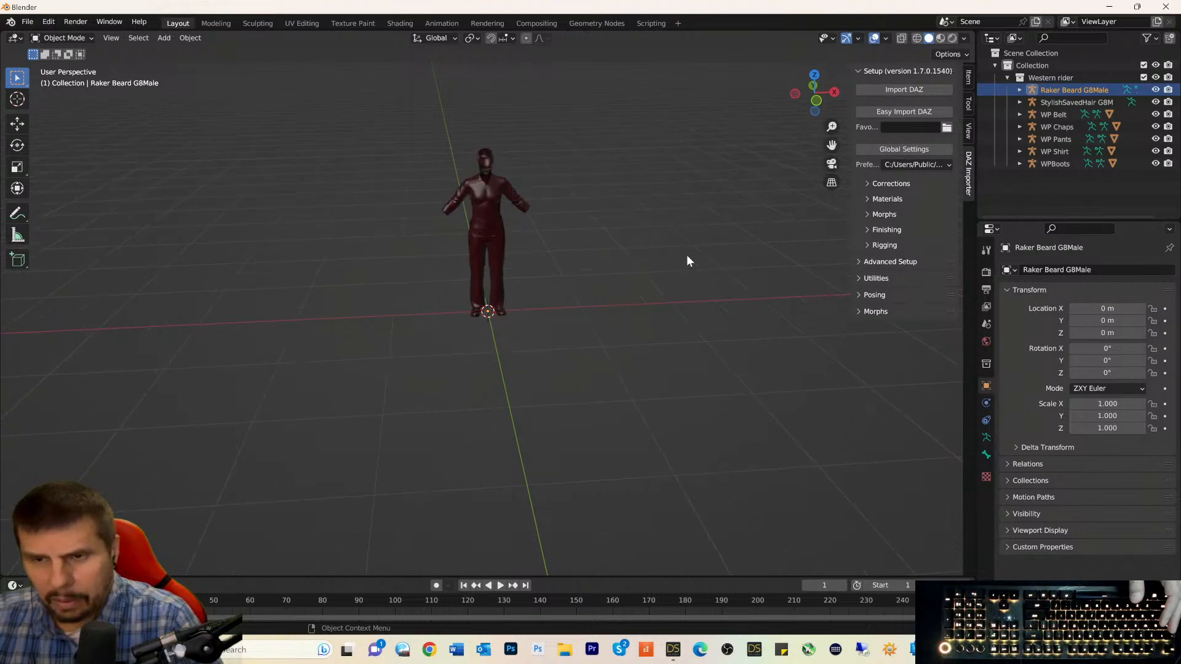
left_click_drag(817, 108, 877, 228)
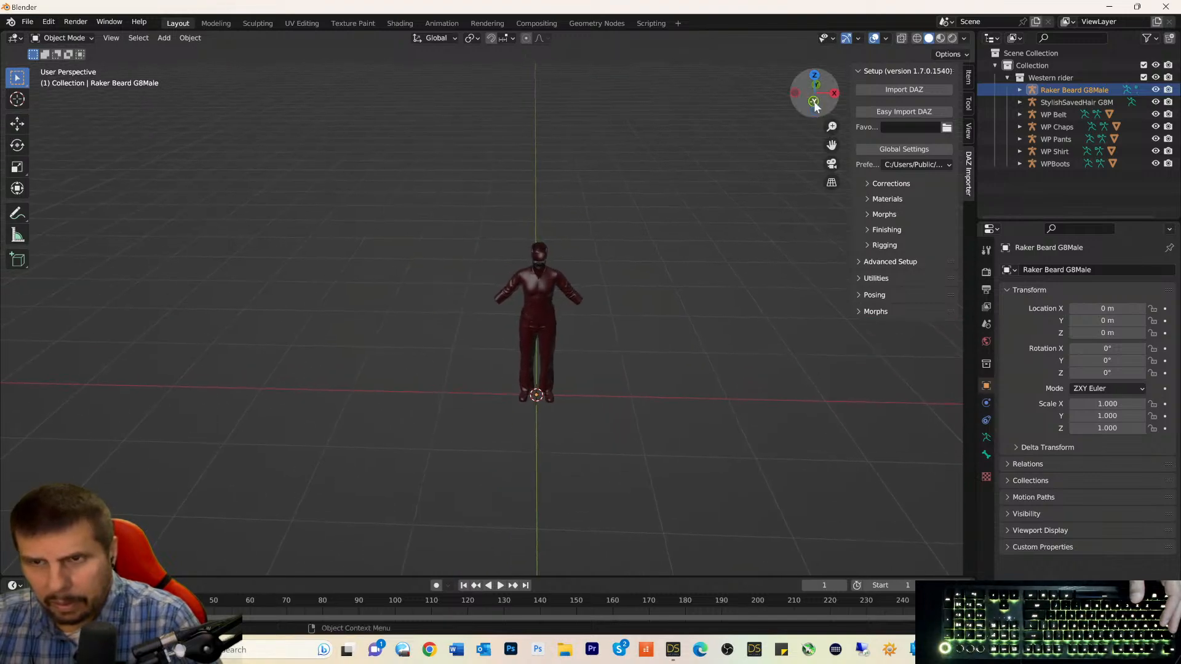
left_click_drag(814, 92, 760, 96)
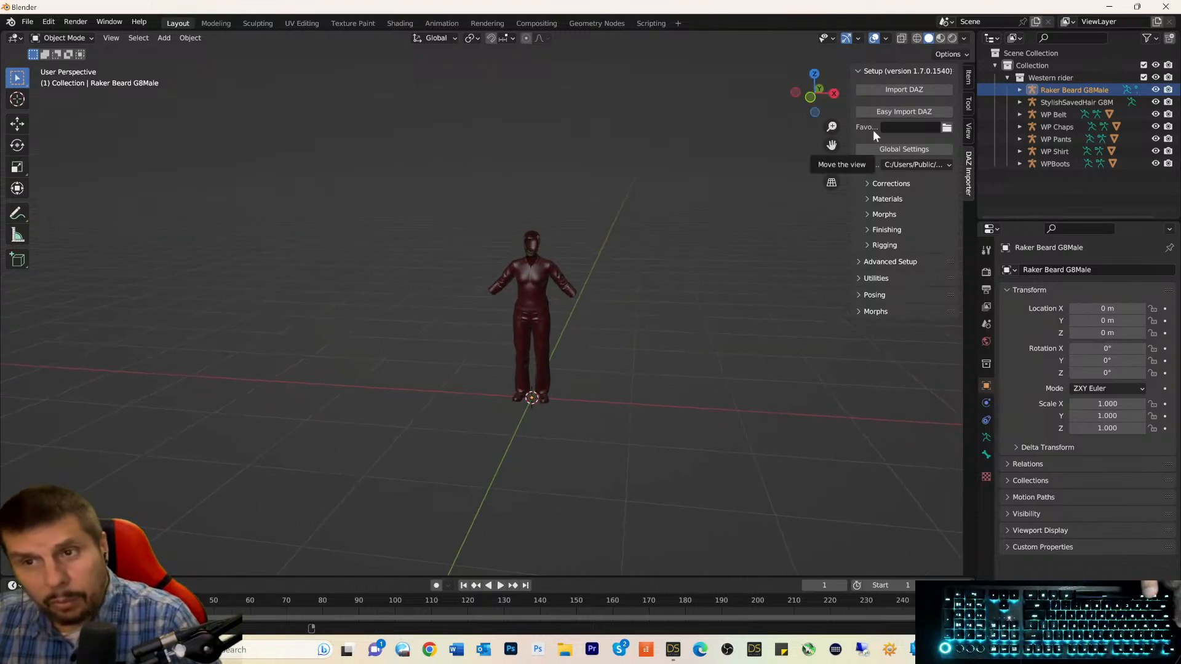
key("ctrl+z")
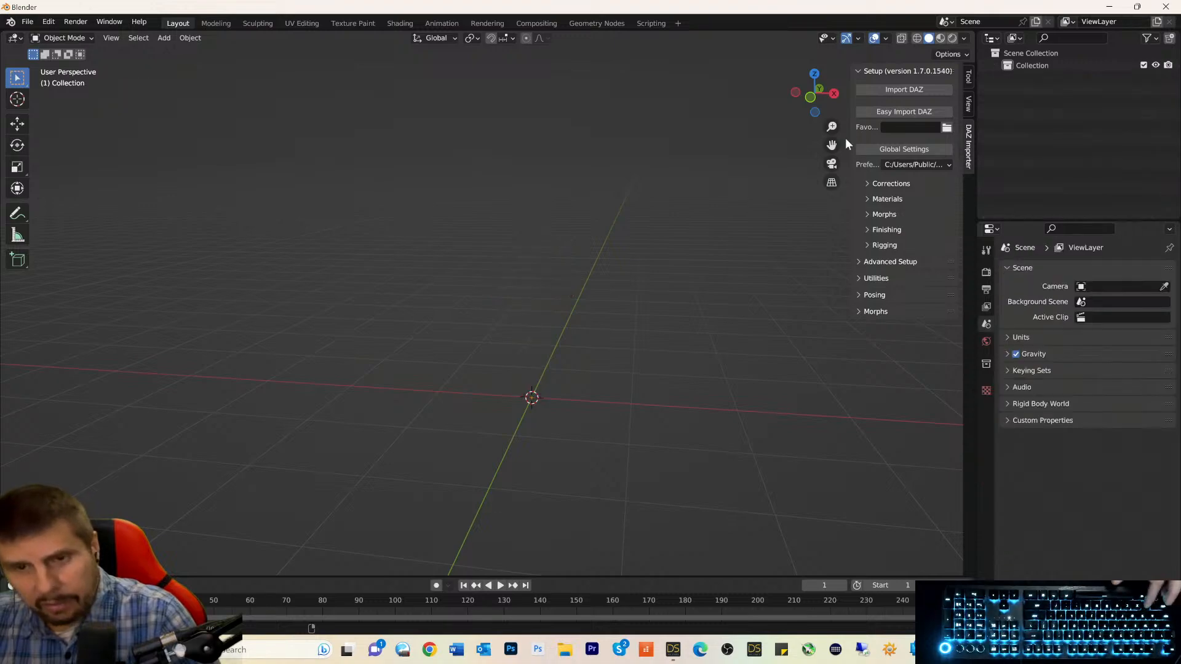
Import the Diffeomorphic Test 1.duf.png entry with DBZ File (Characters) mesh fitting and Extended Principled materials, and dismiss the asset warning.
left_click(901, 91)
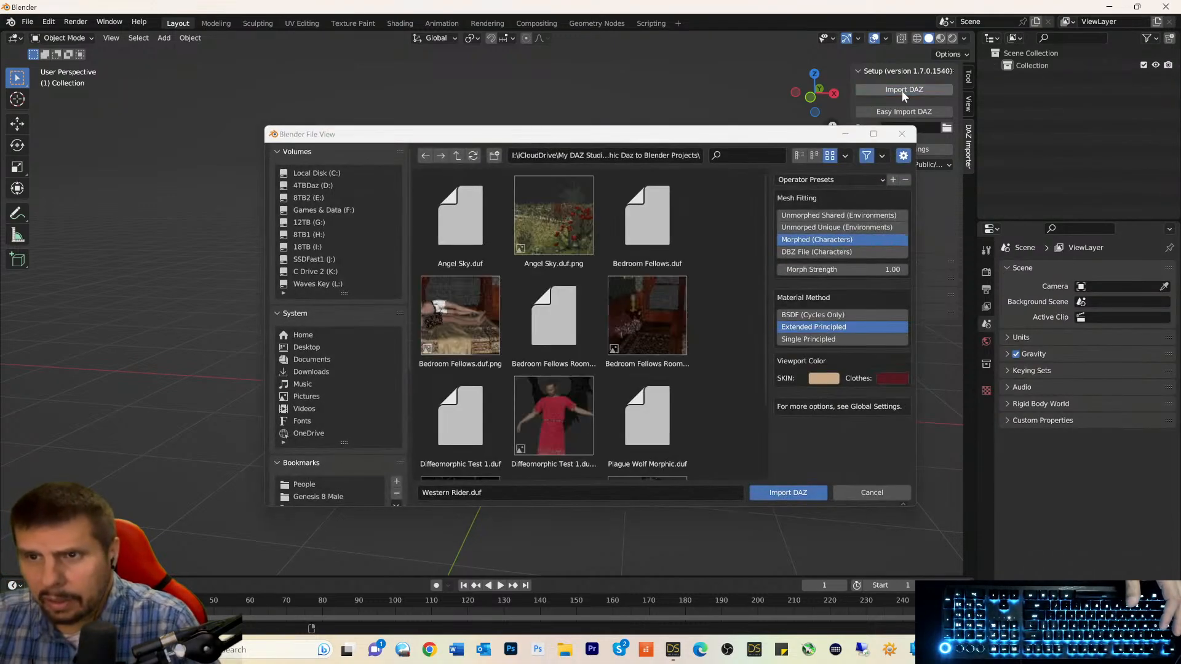
left_click(807, 217)
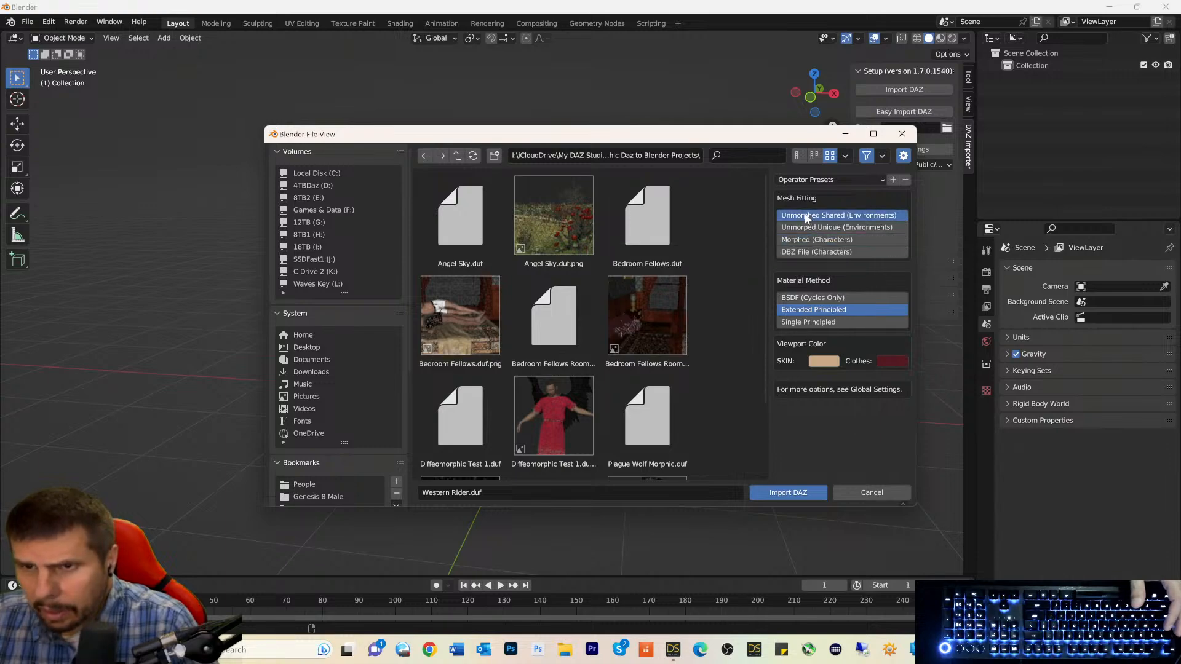
left_click(803, 242)
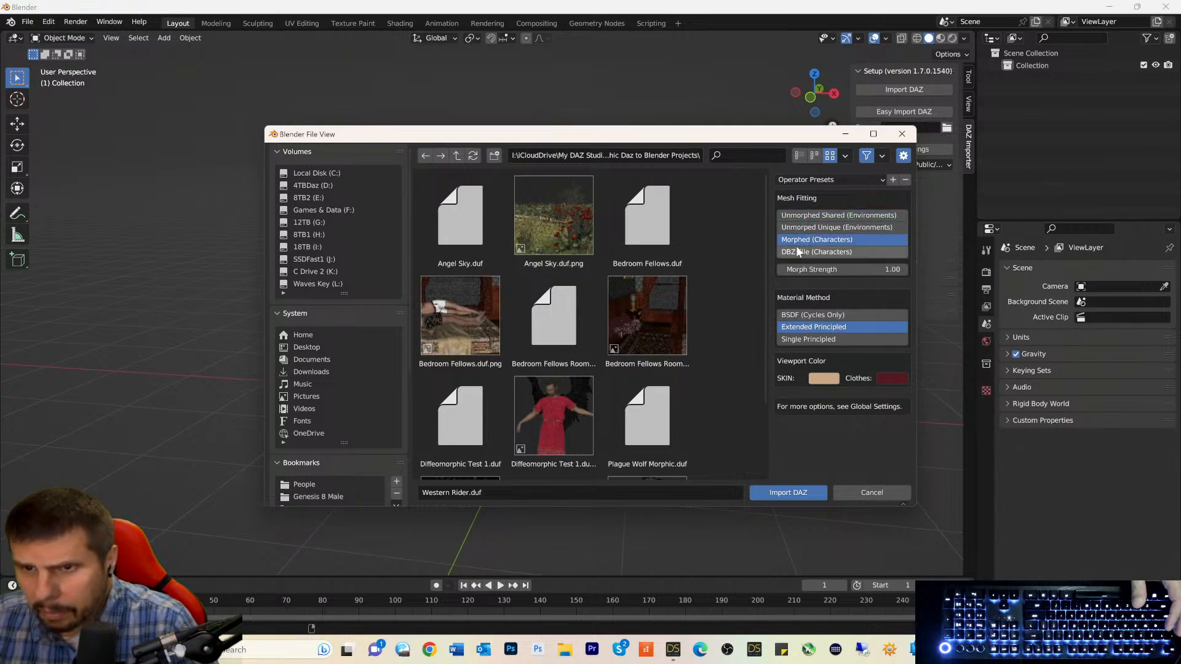
left_click(797, 252)
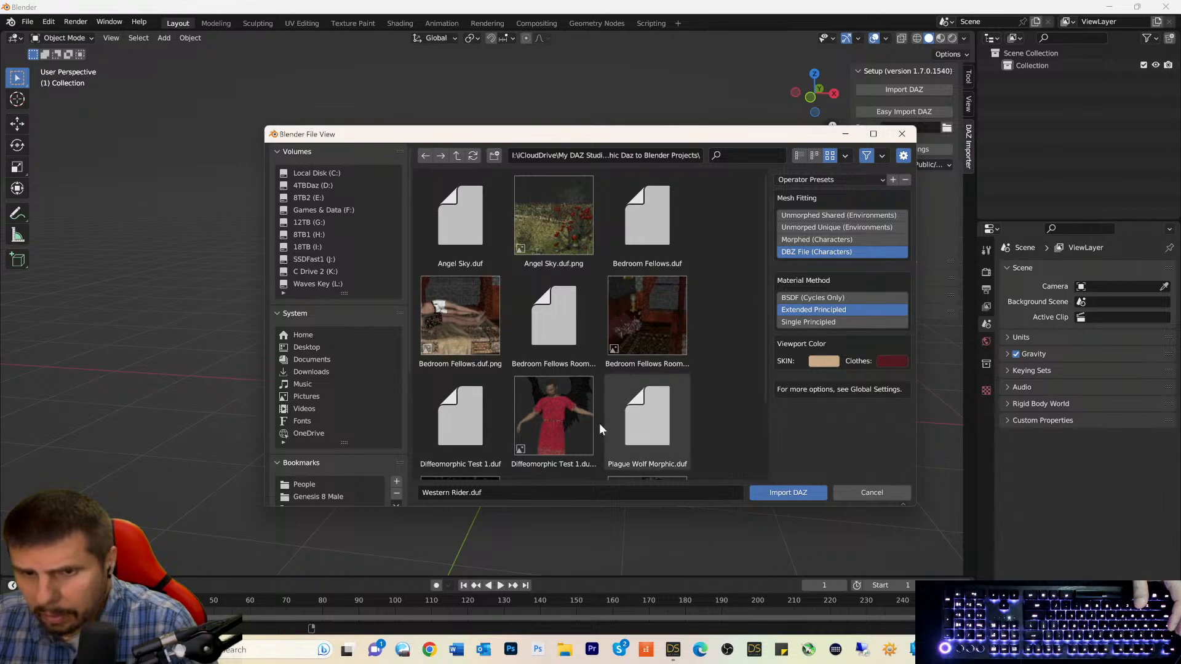
scroll(554, 423, "down", 1)
scroll(555, 423, "down", 2)
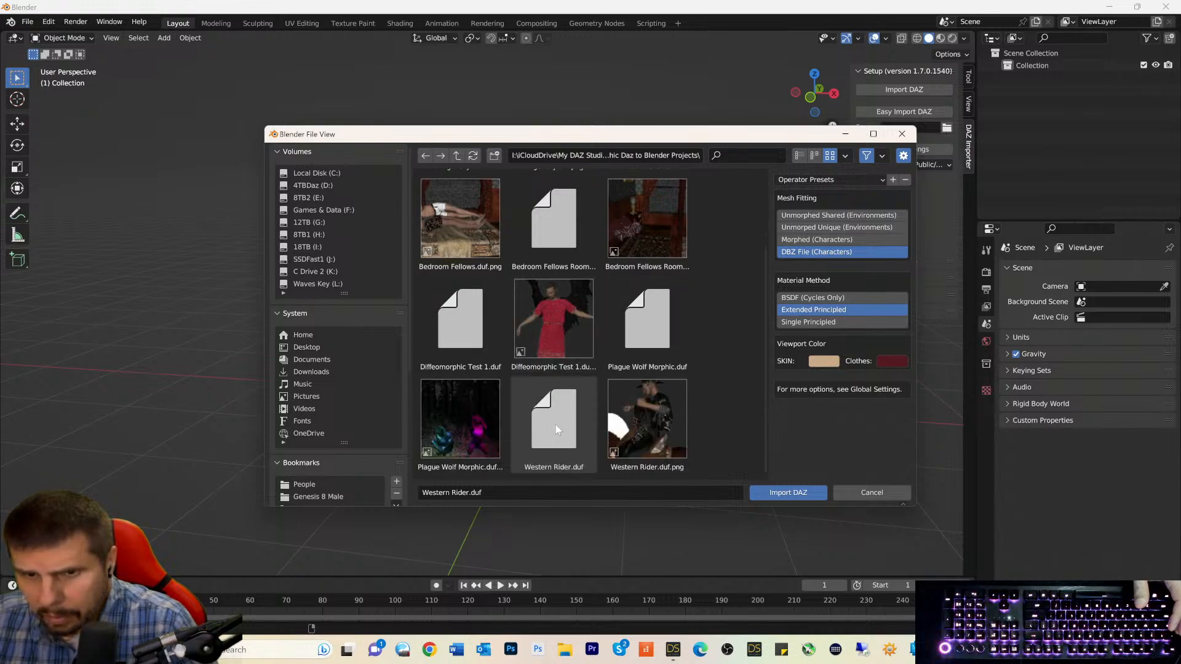
left_click(566, 339)
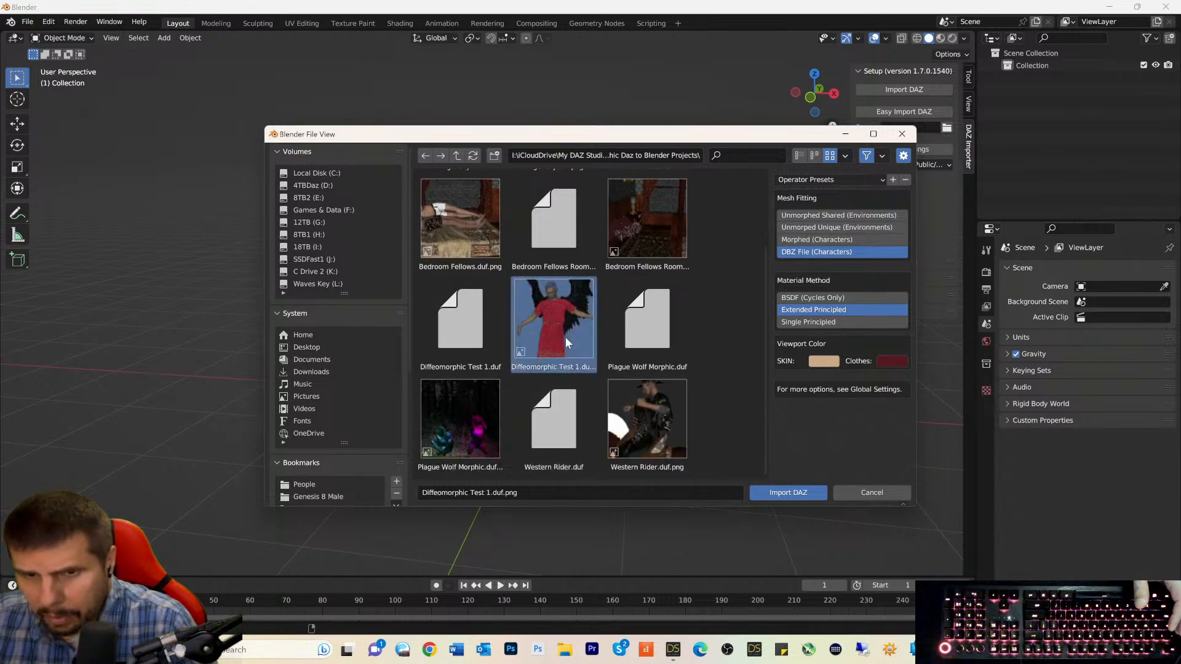
left_click(770, 487)
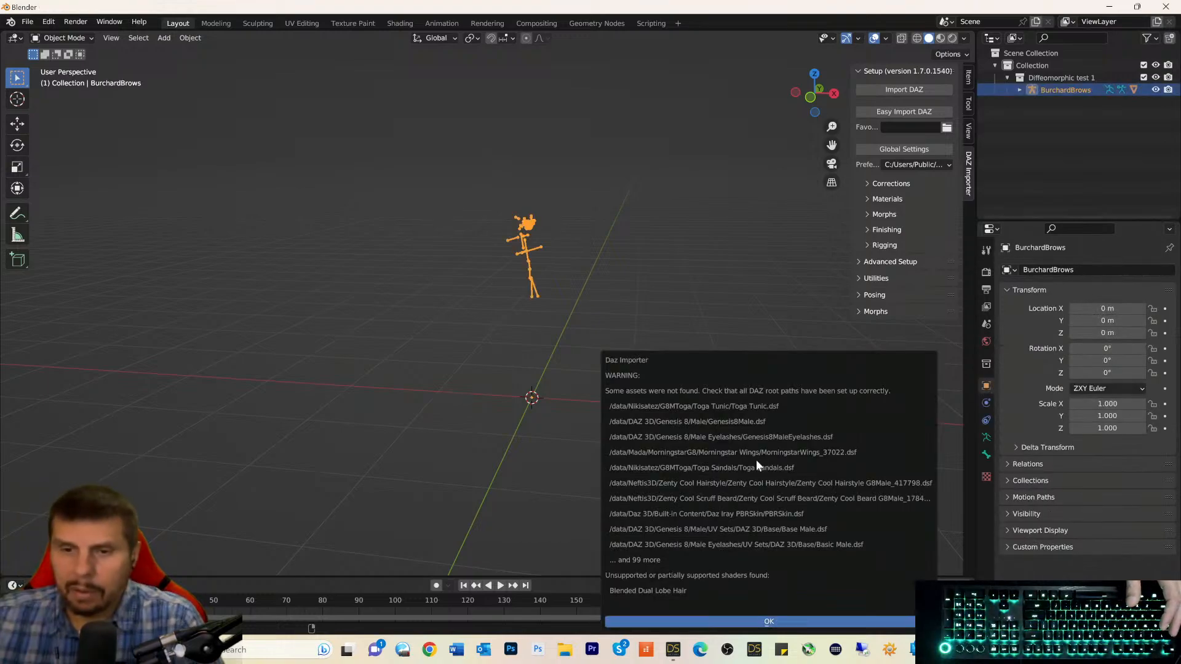
left_click(730, 622)
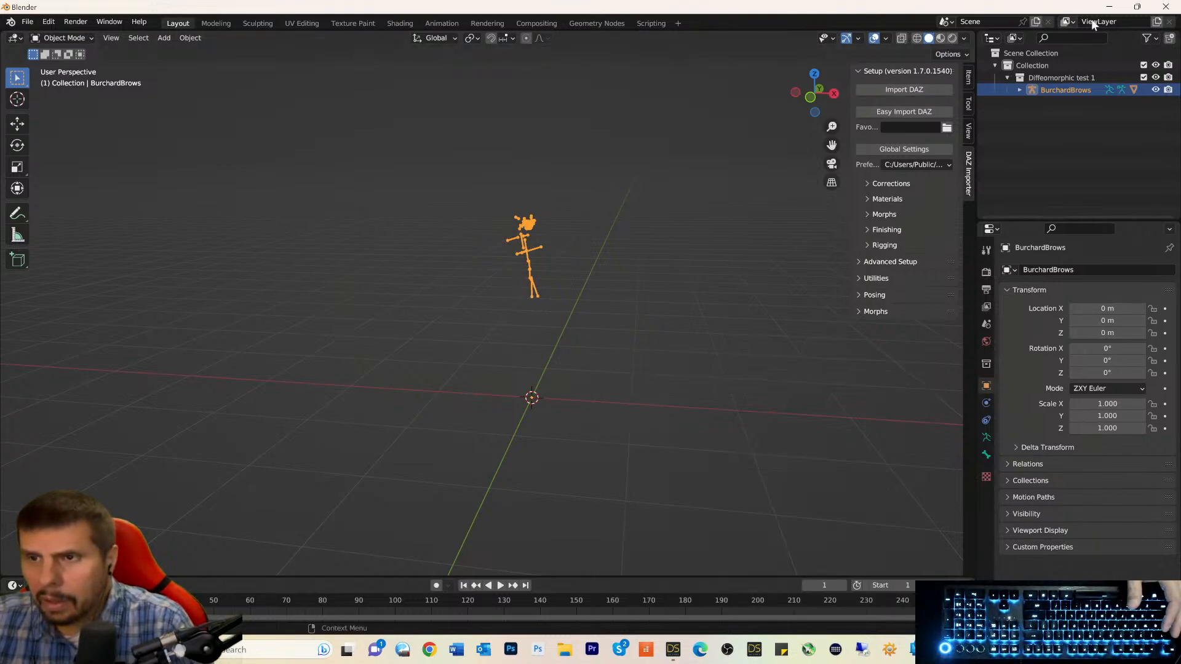
Close Blender without saving the untitled file and launch it again from the Steam library.
left_click(1163, 7)
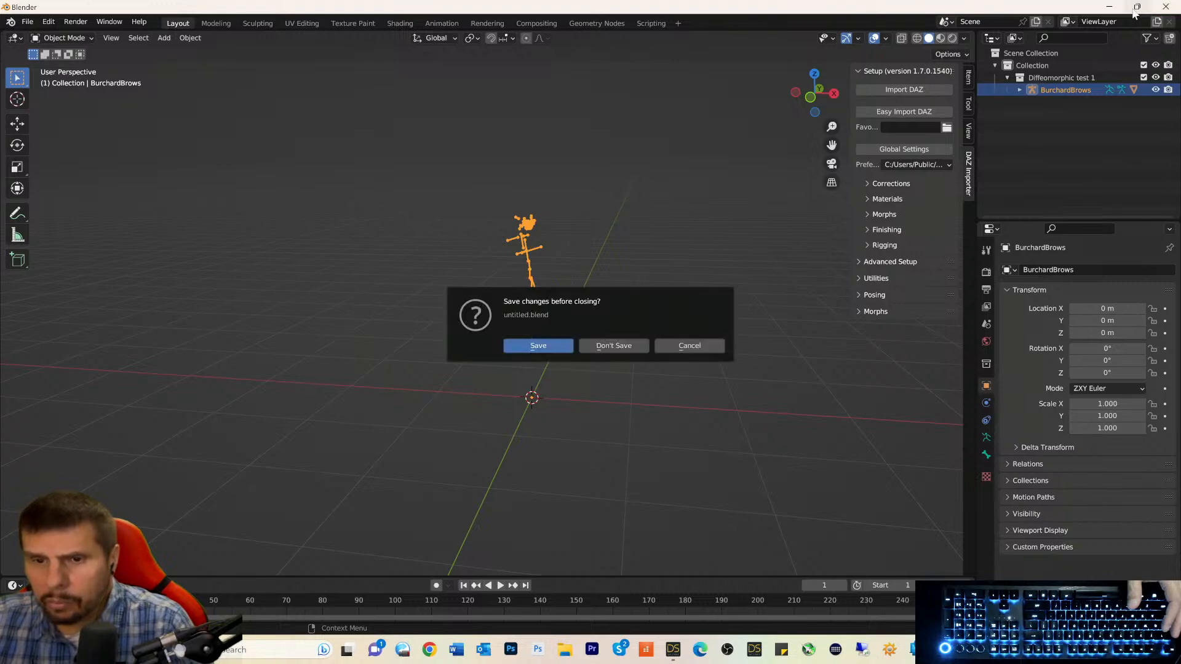
left_click(616, 346)
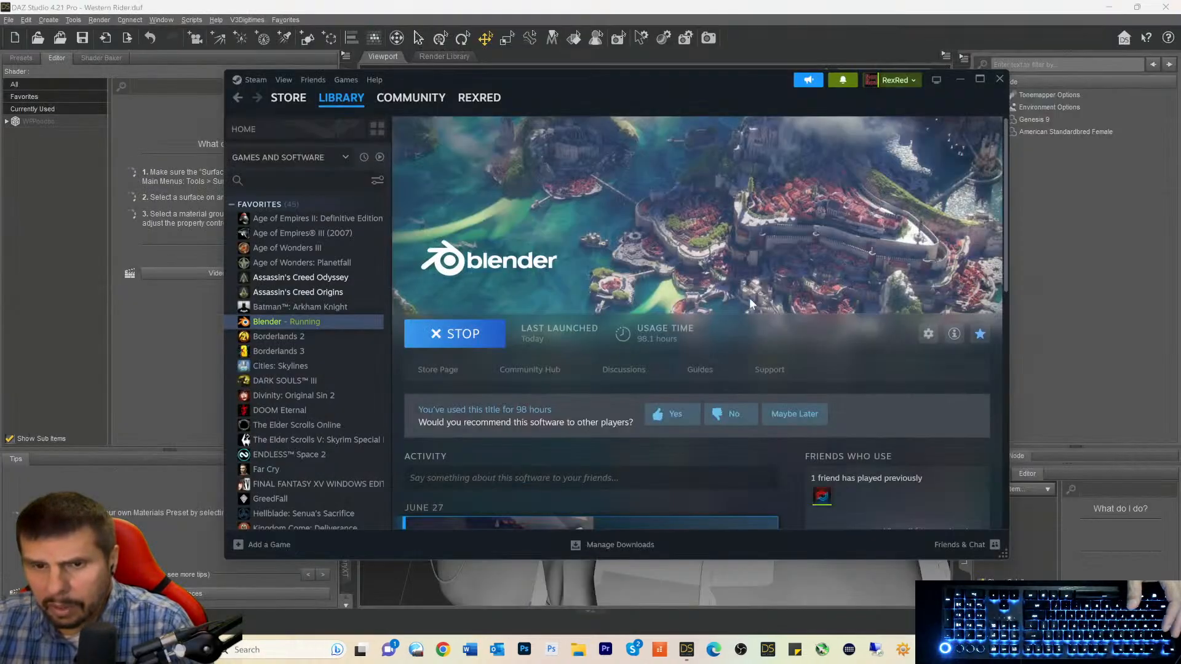
left_click_drag(590, 74, 552, 131)
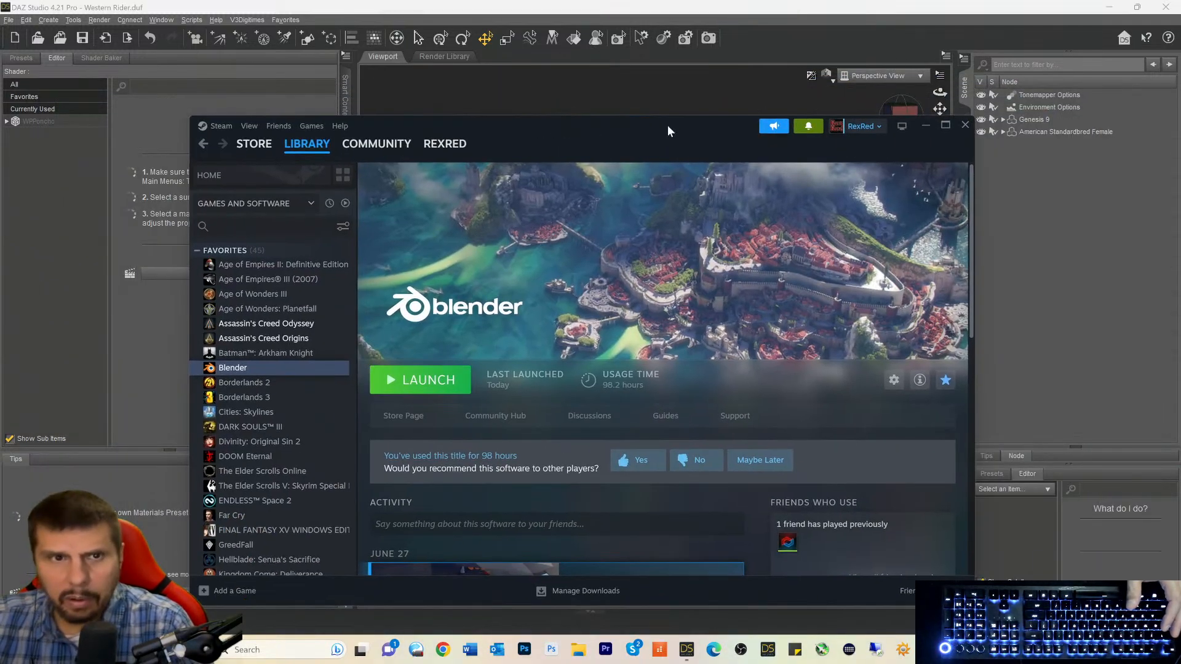
left_click(1002, 204)
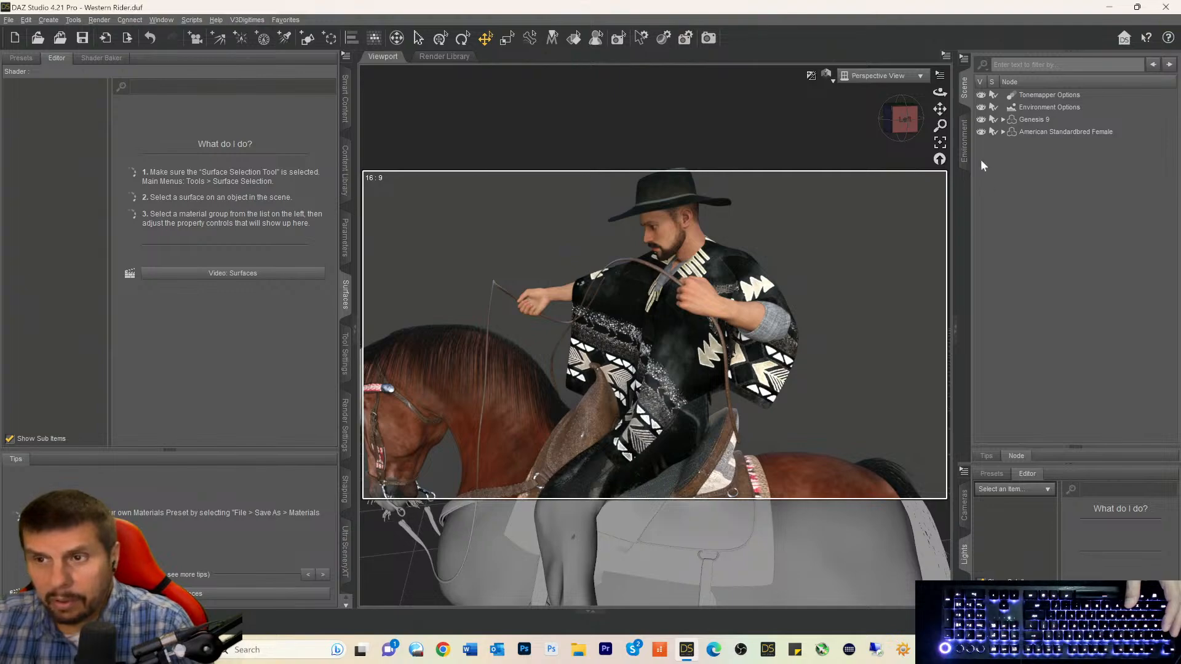
key("alt+Tab")
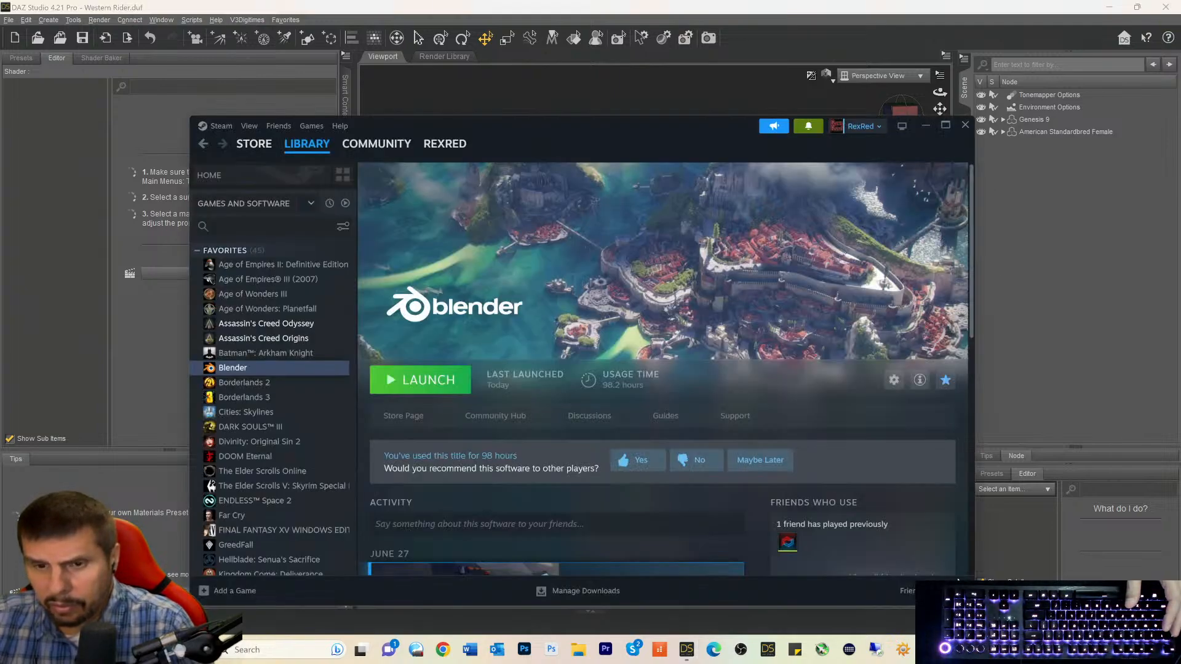
left_click(425, 382)
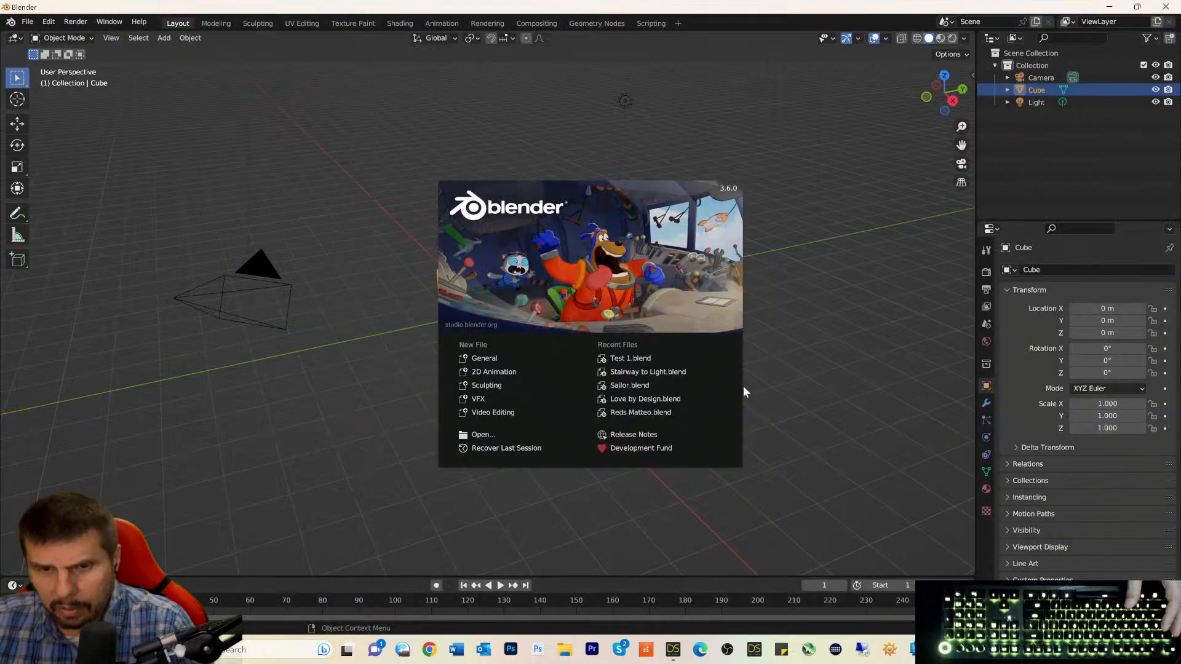
Delete the default camera, cube and light, and bring up the DAZ Importer tools in a widened sidebar.
left_click(745, 390)
key("a")
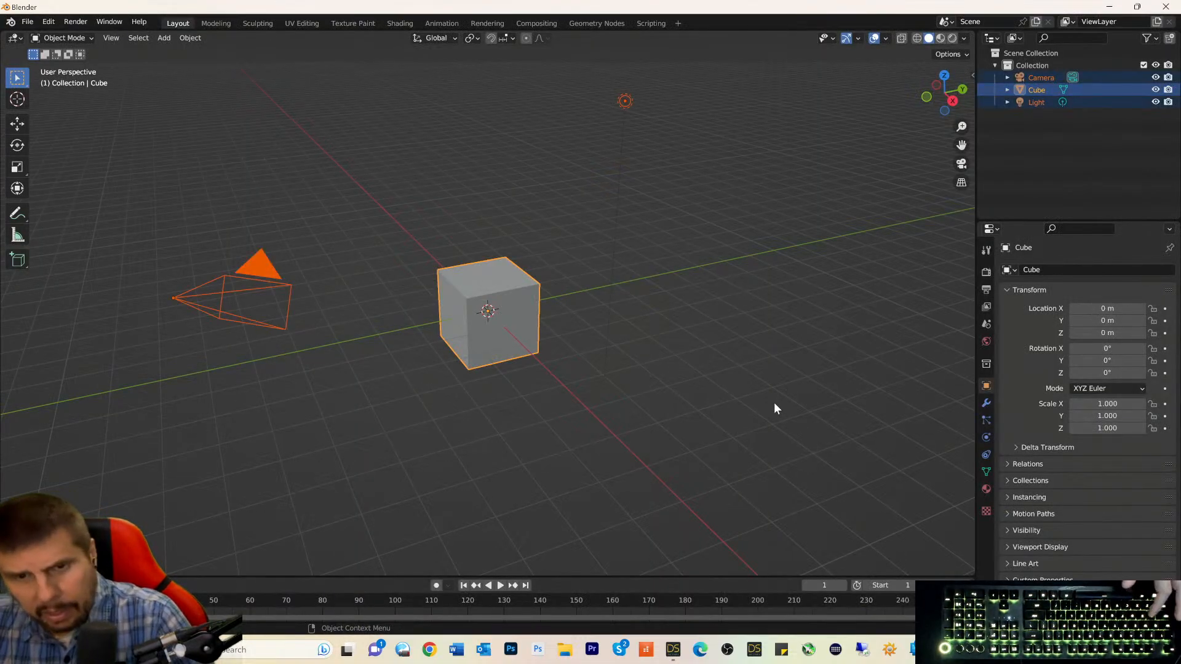
key("Delete")
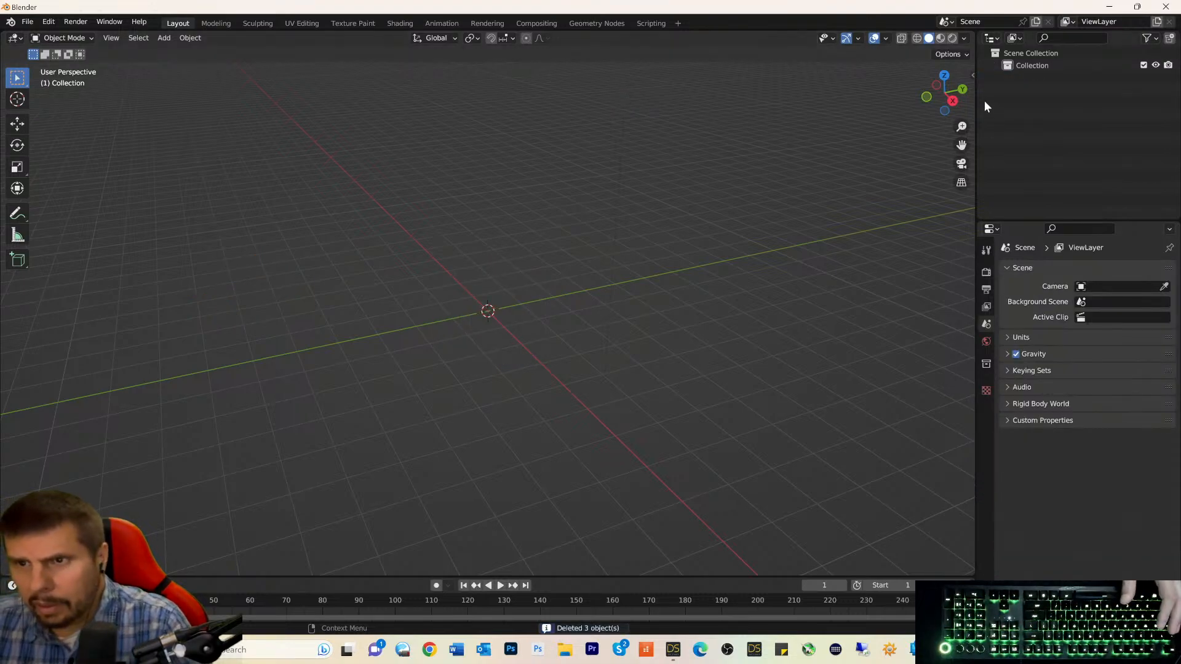
left_click(972, 75)
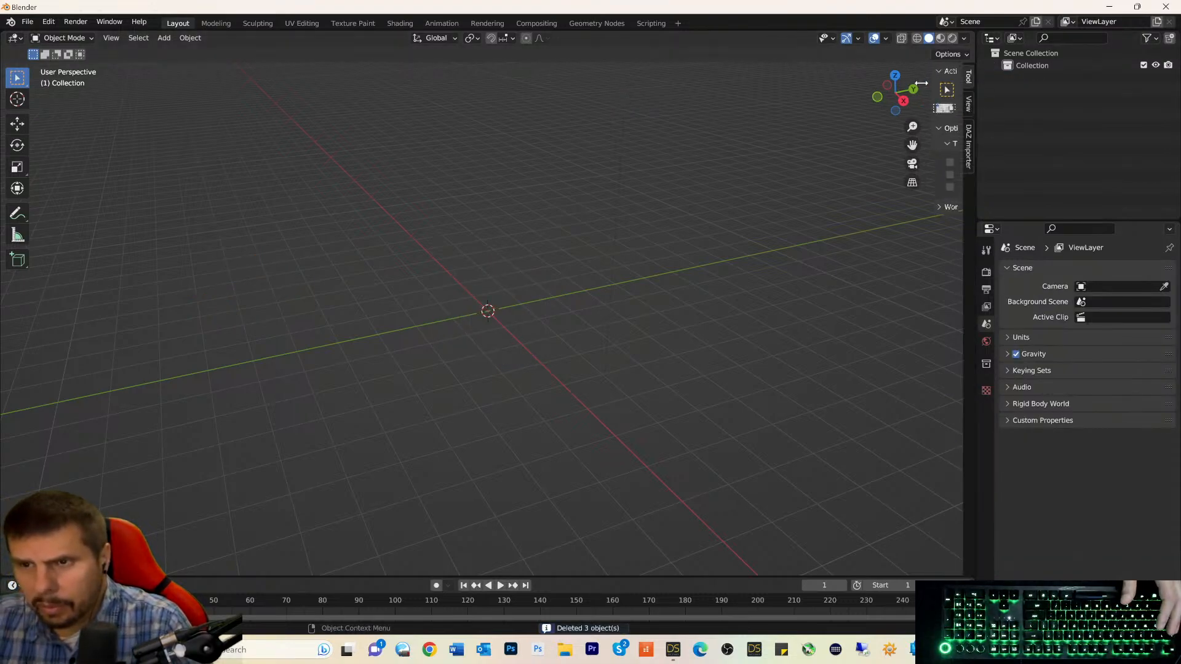
left_click_drag(844, 87, 813, 89)
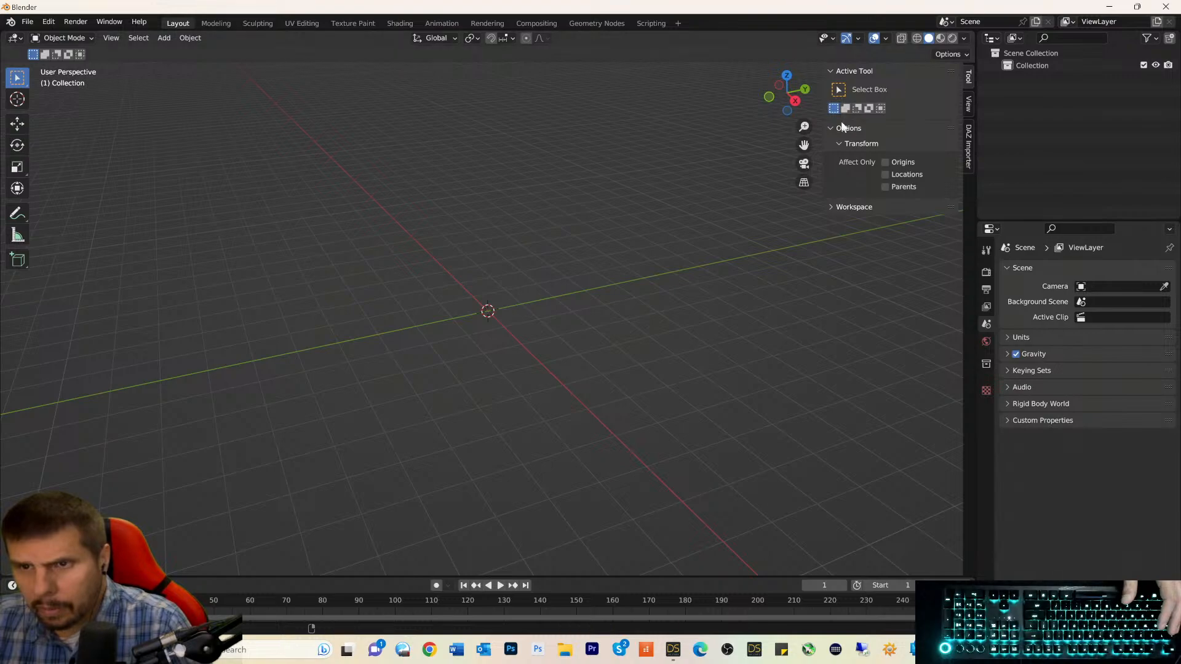
left_click(969, 153)
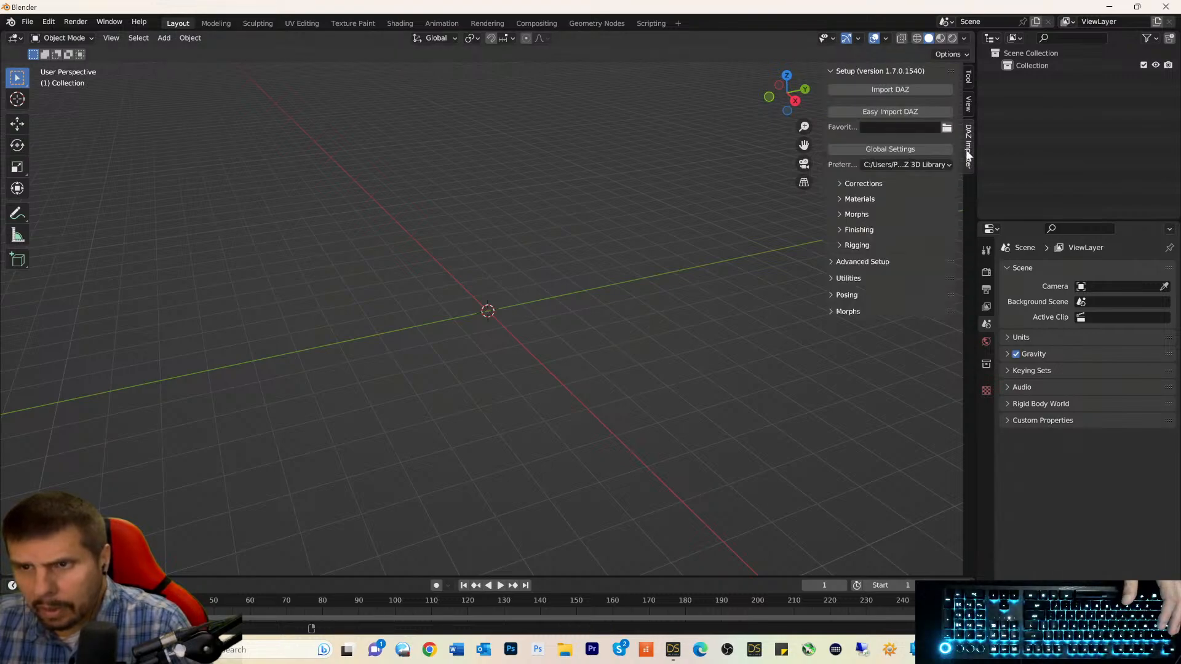
left_click(897, 148)
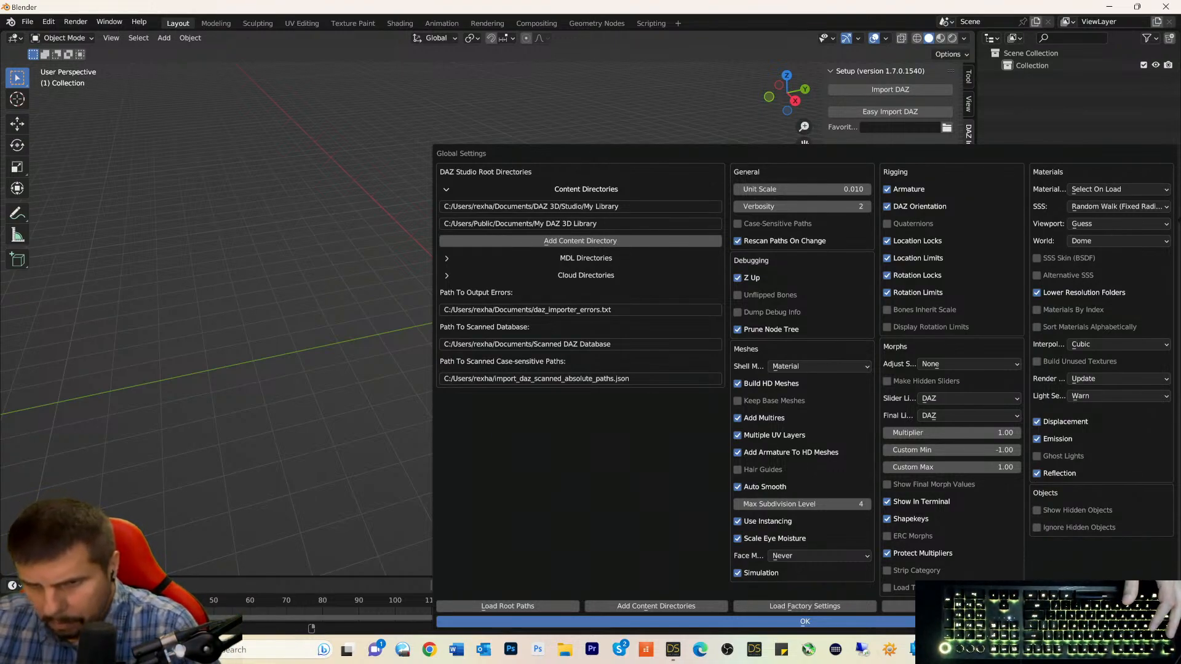
left_click(1102, 606)
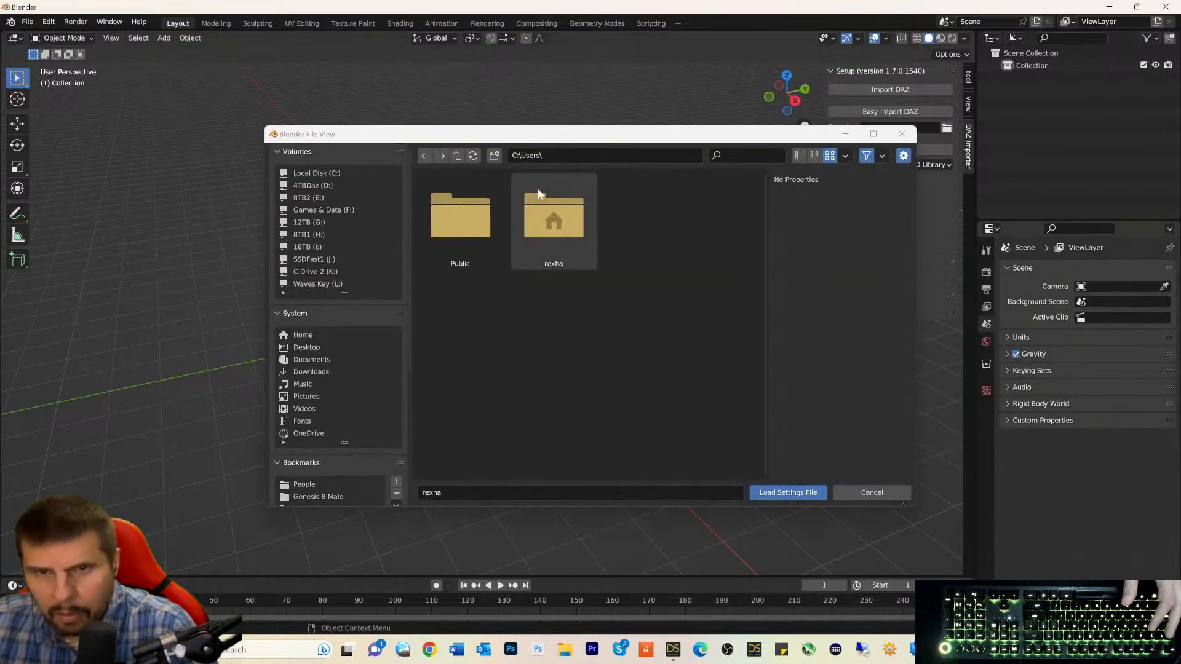
left_click(902, 133)
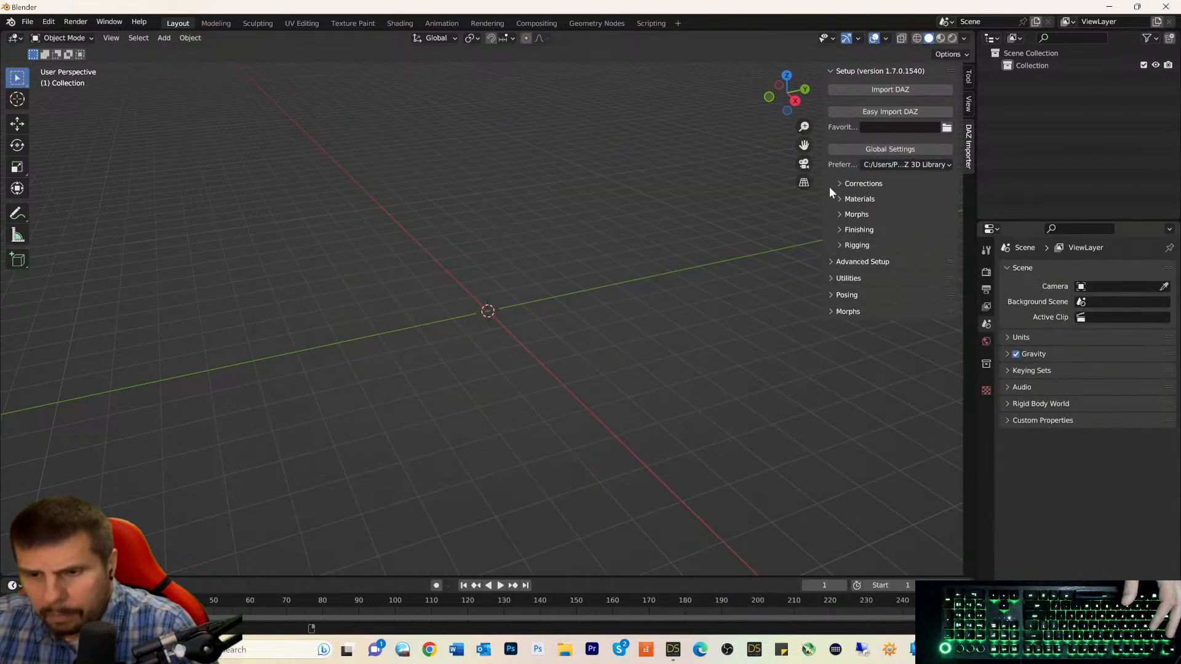
Switch to Chrome and watch the Blender Setup part of the bookmarked video "Importing DAZ models into Blender - Diffeomorphic Addon".
left_click(428, 652)
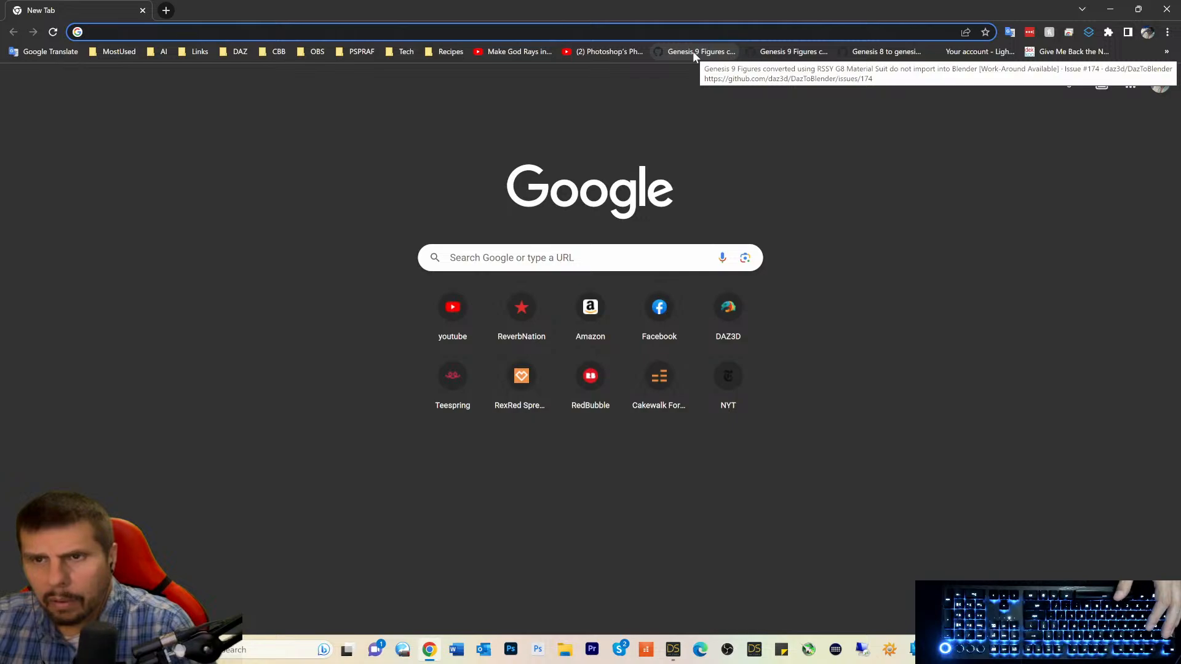
left_click(228, 53)
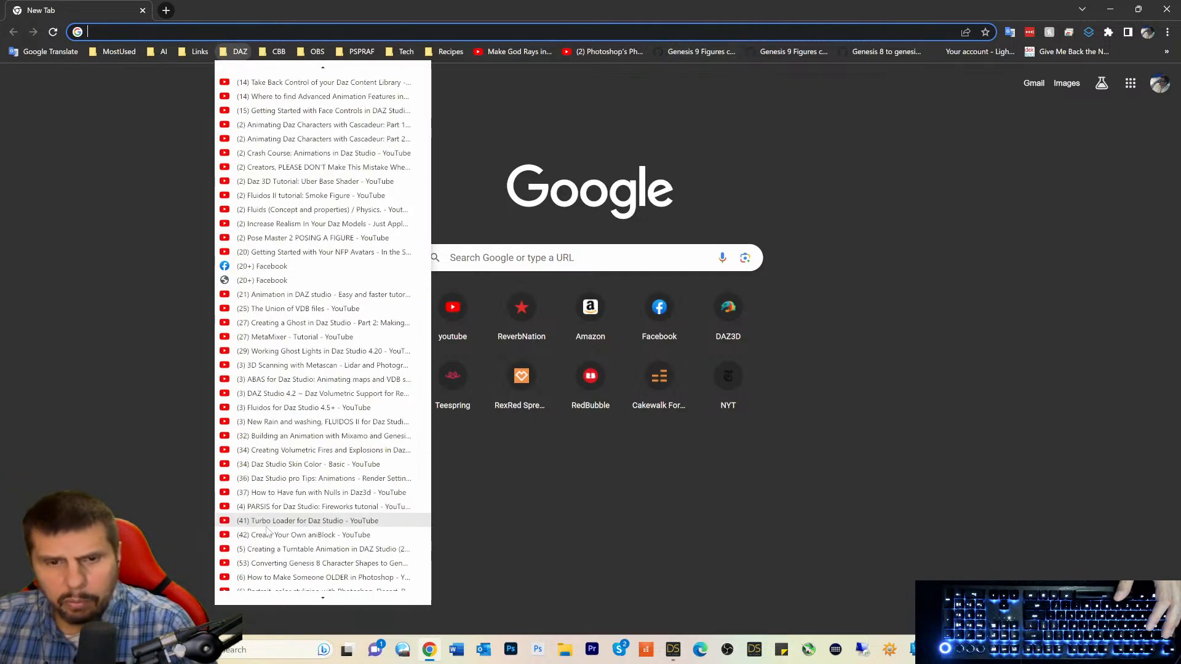
scroll(266, 532, "down", 9)
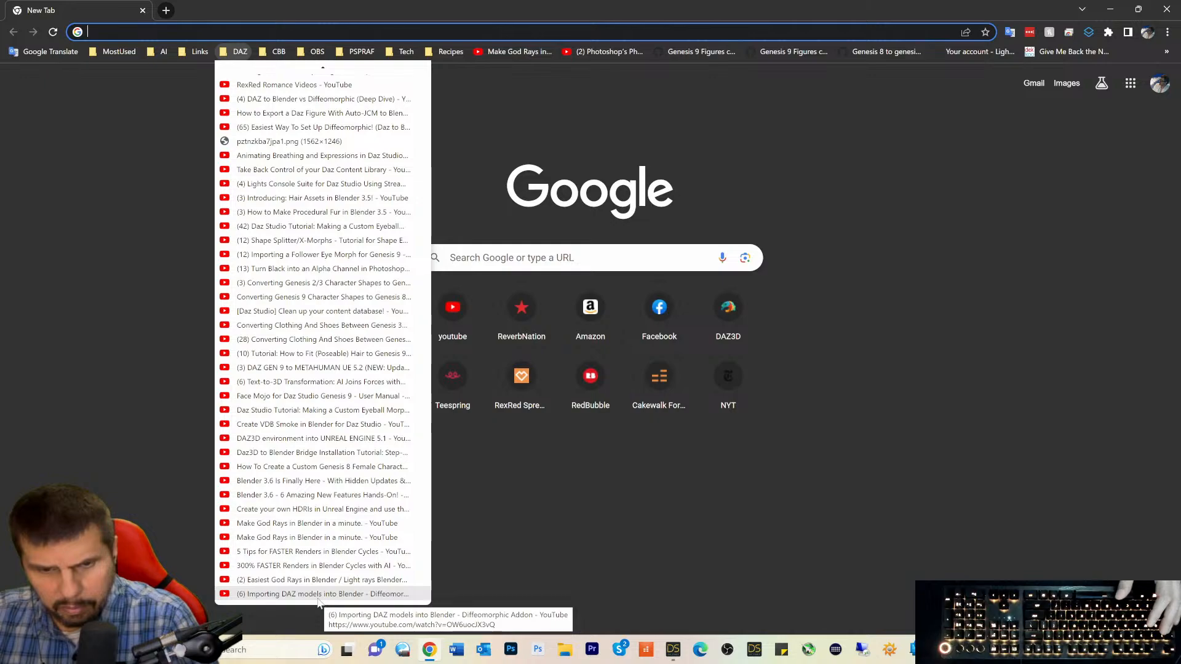
left_click(317, 595)
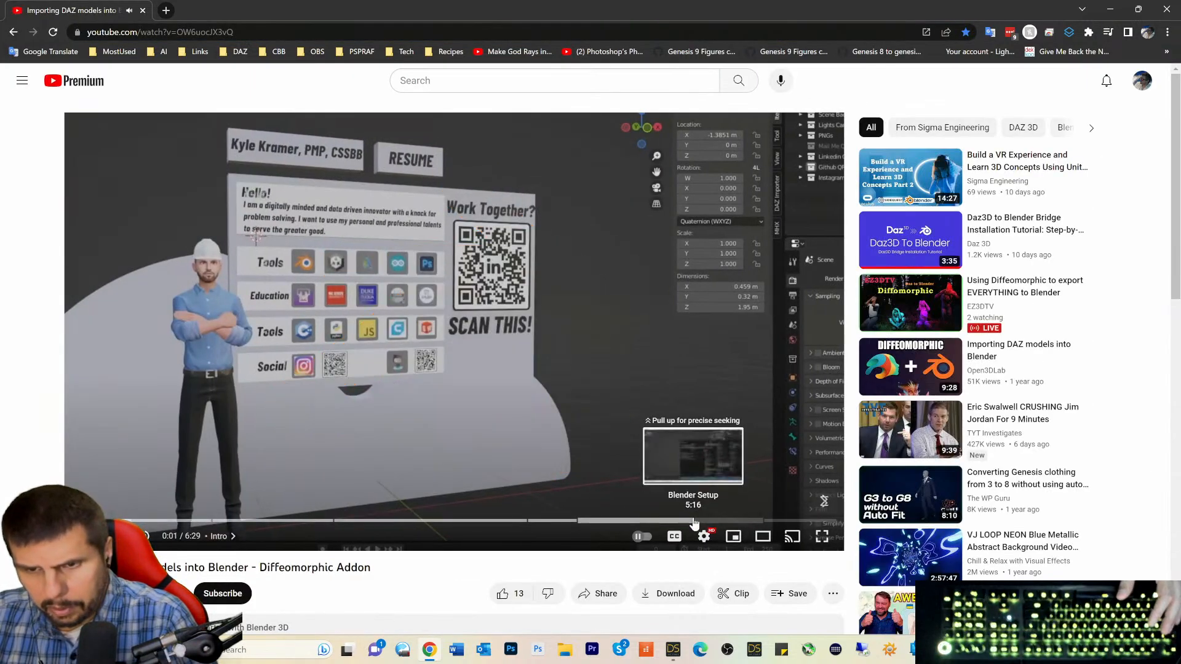
left_click(696, 522)
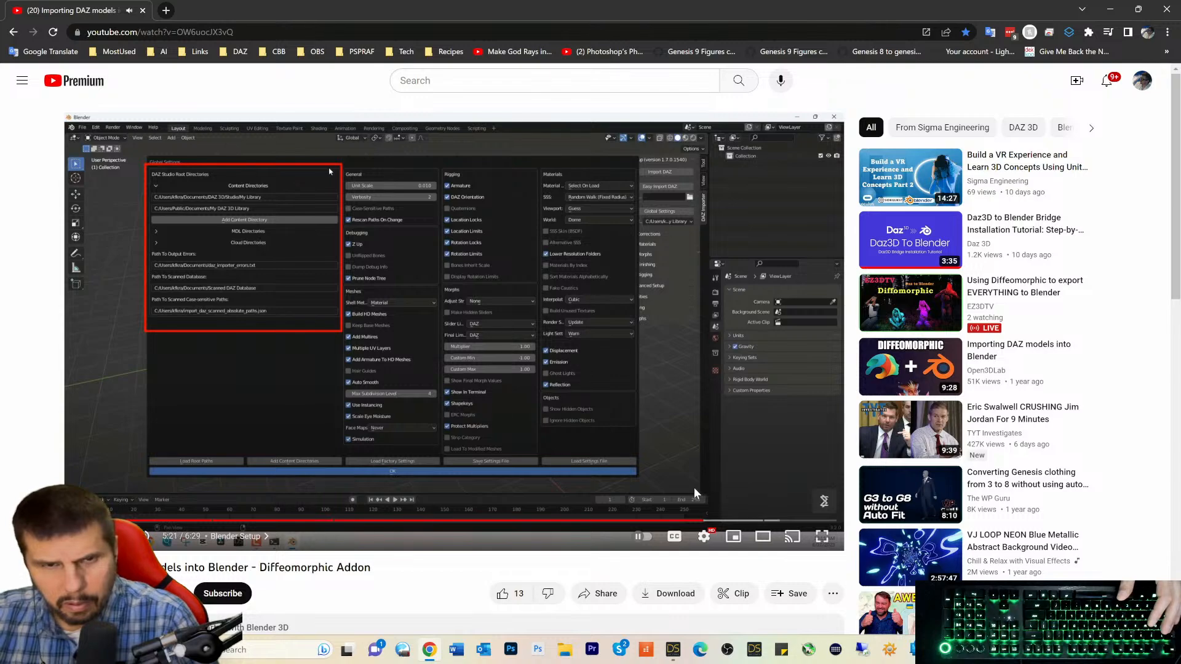
left_click(725, 525)
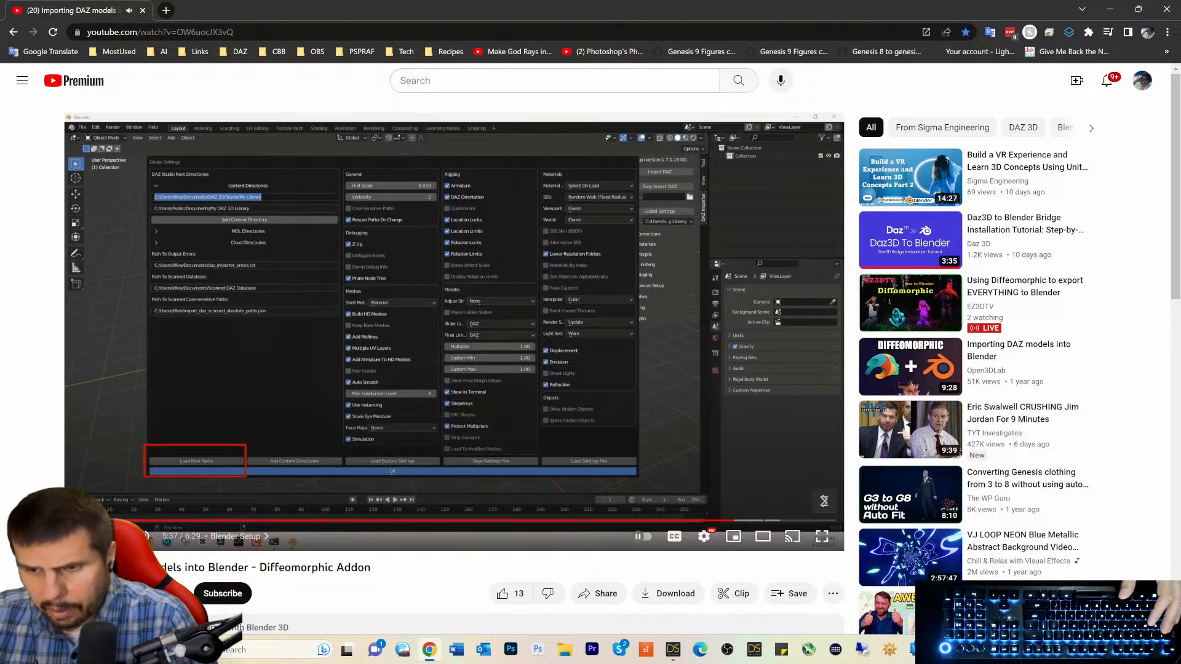
Back in Blender, load the DAZ root paths from import-daz-paths.json in the bookmarked Diffeomorphic projects folder, including content, MDL and cloud directories.
key("alt+Tab")
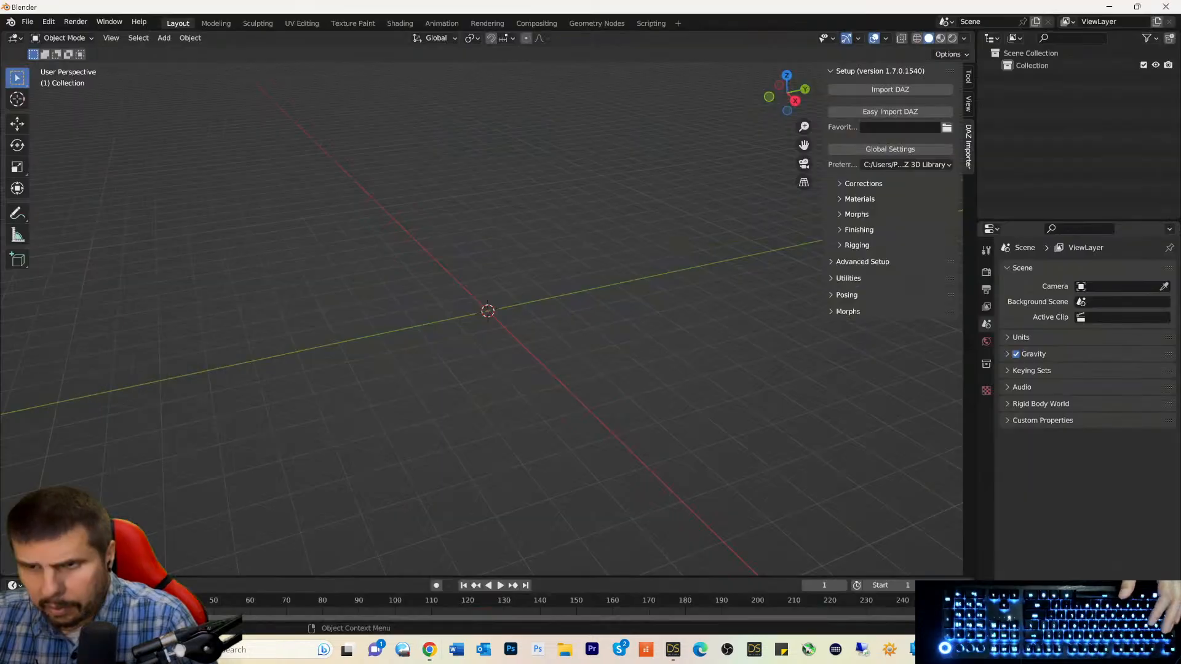
left_click(907, 149)
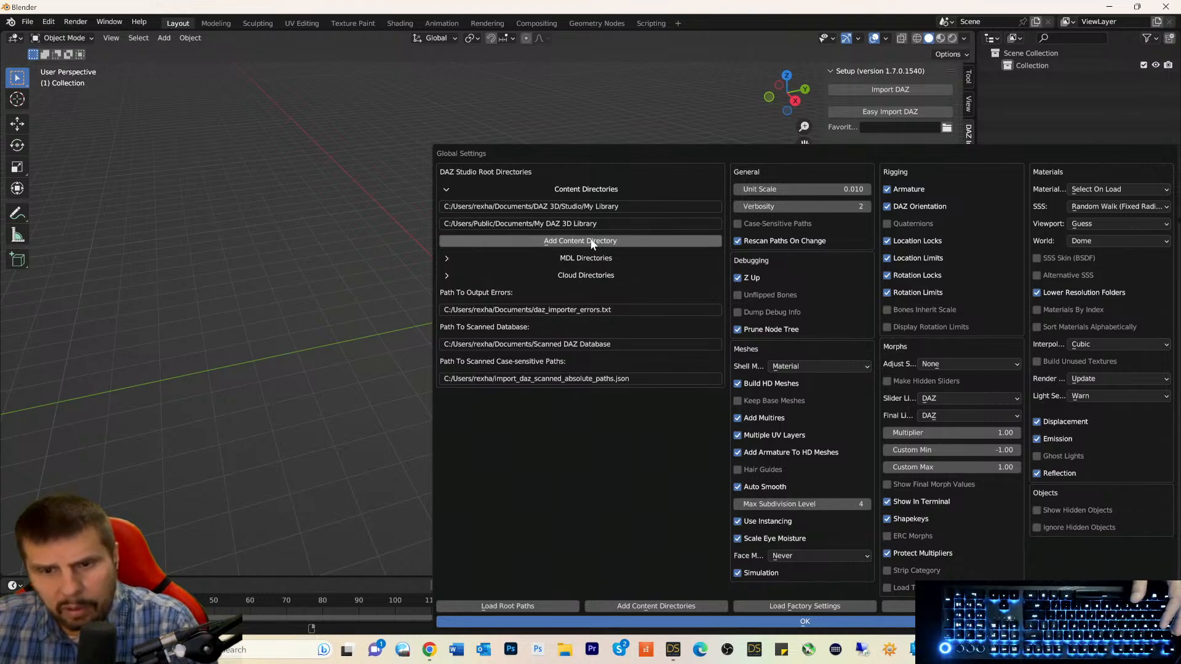
left_click(506, 606)
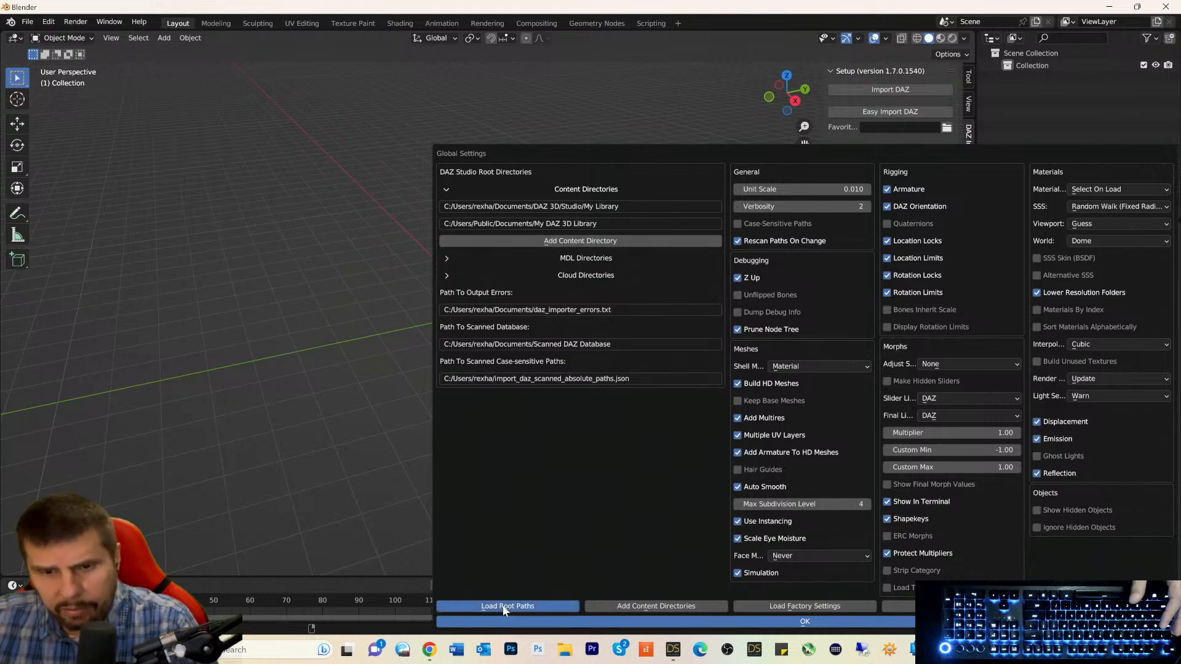
scroll(571, 359, "down", 5)
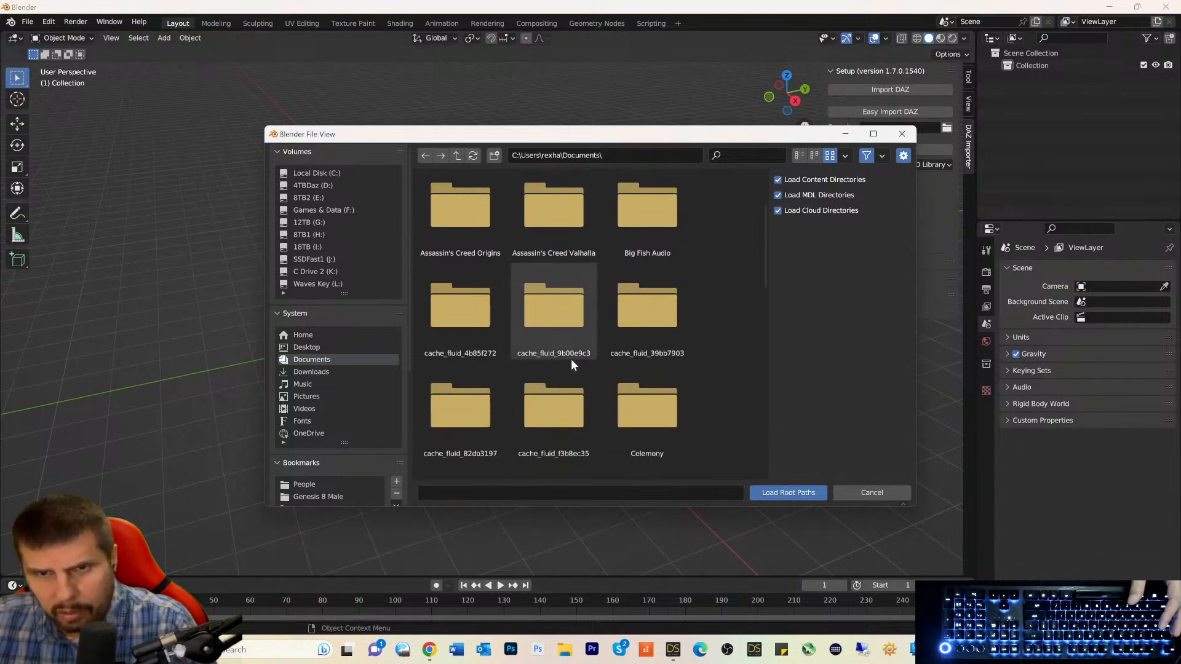
scroll(573, 360, "down", 4)
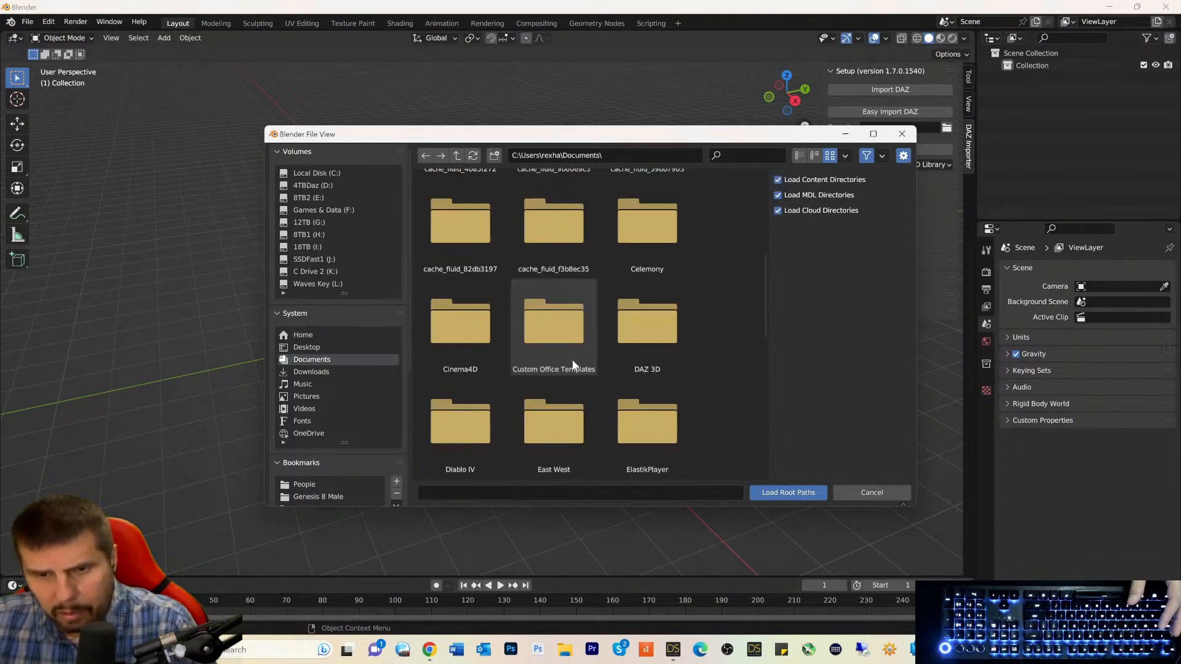
scroll(571, 360, "down", 3)
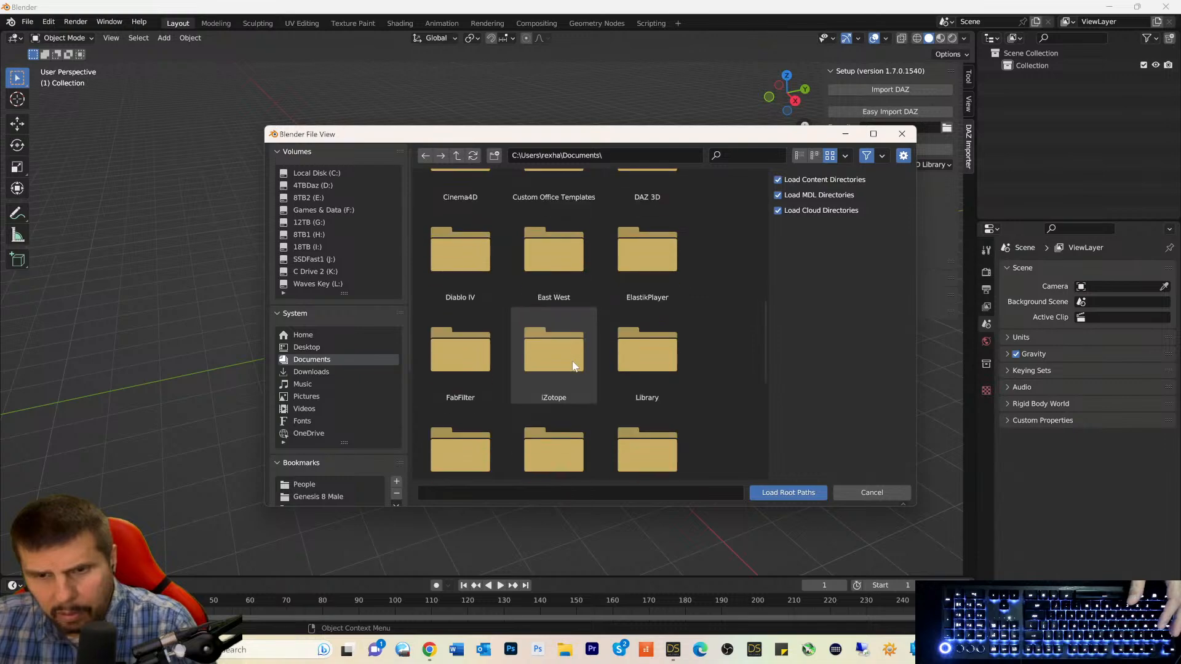
scroll(320, 394, "down", 2)
scroll(321, 397, "down", 2)
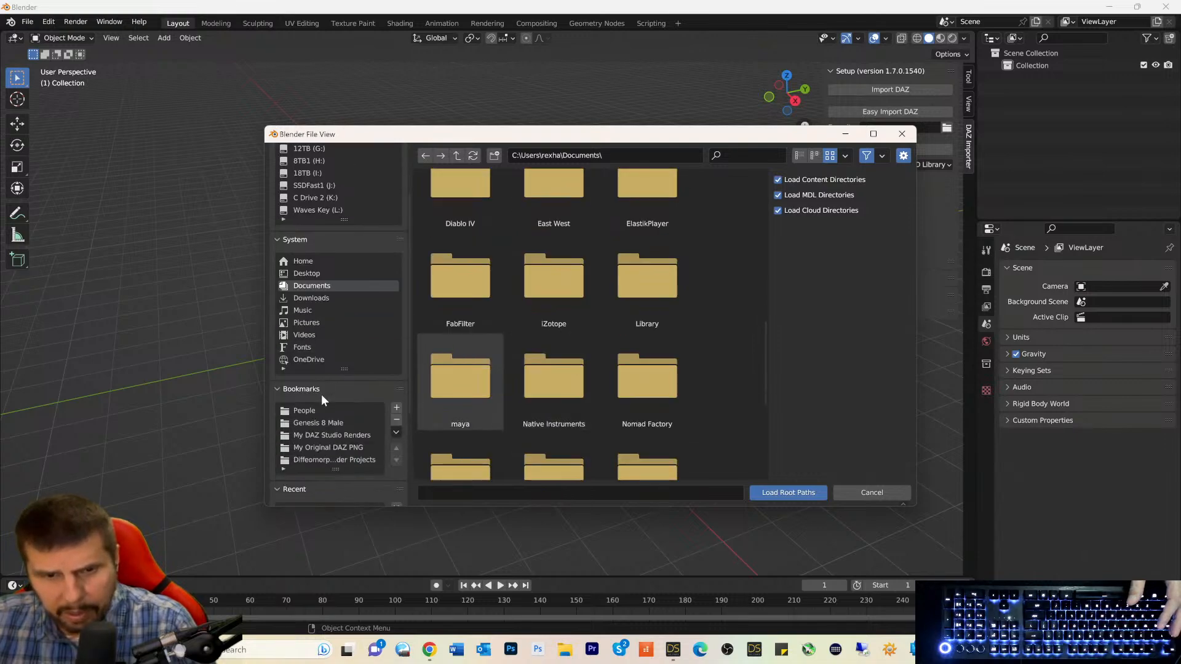
left_click(317, 447)
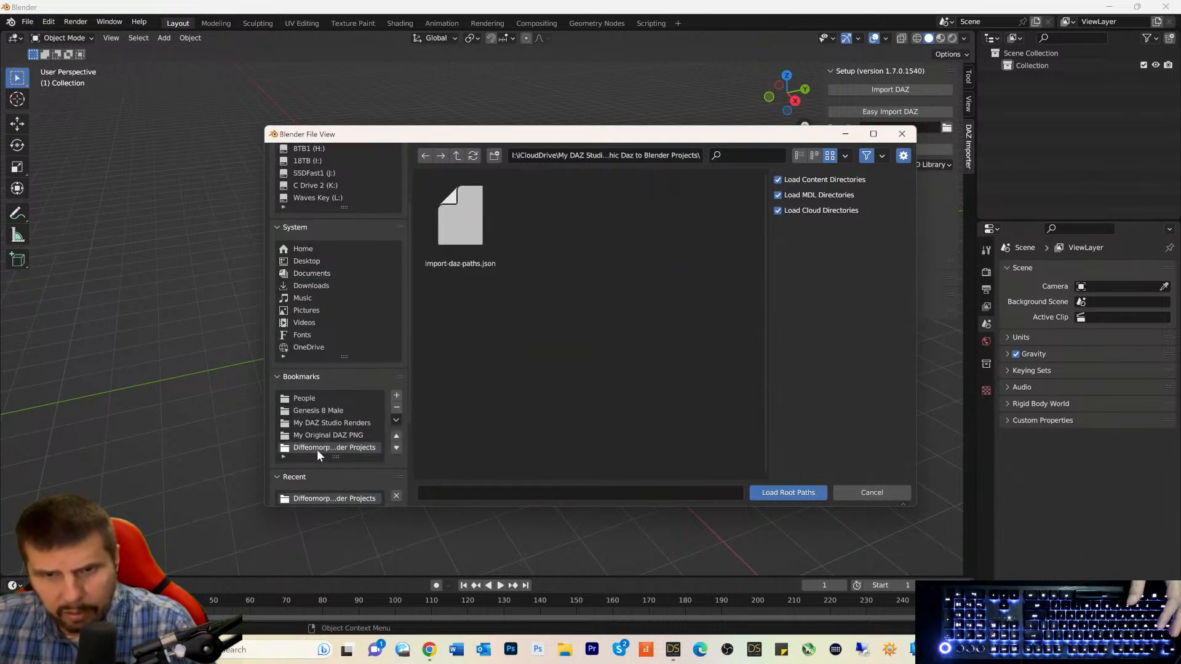
double_click(462, 225)
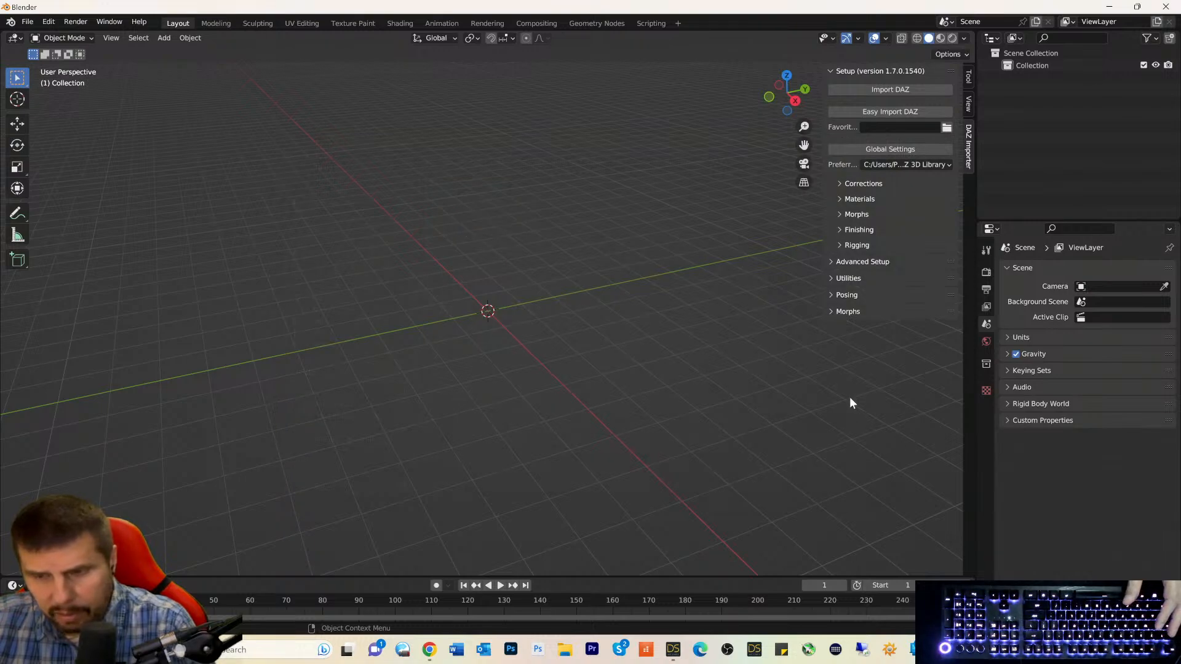
Review the content directories in the DAZ Importer's global settings and accept the settings.
mouse_move(998, 649)
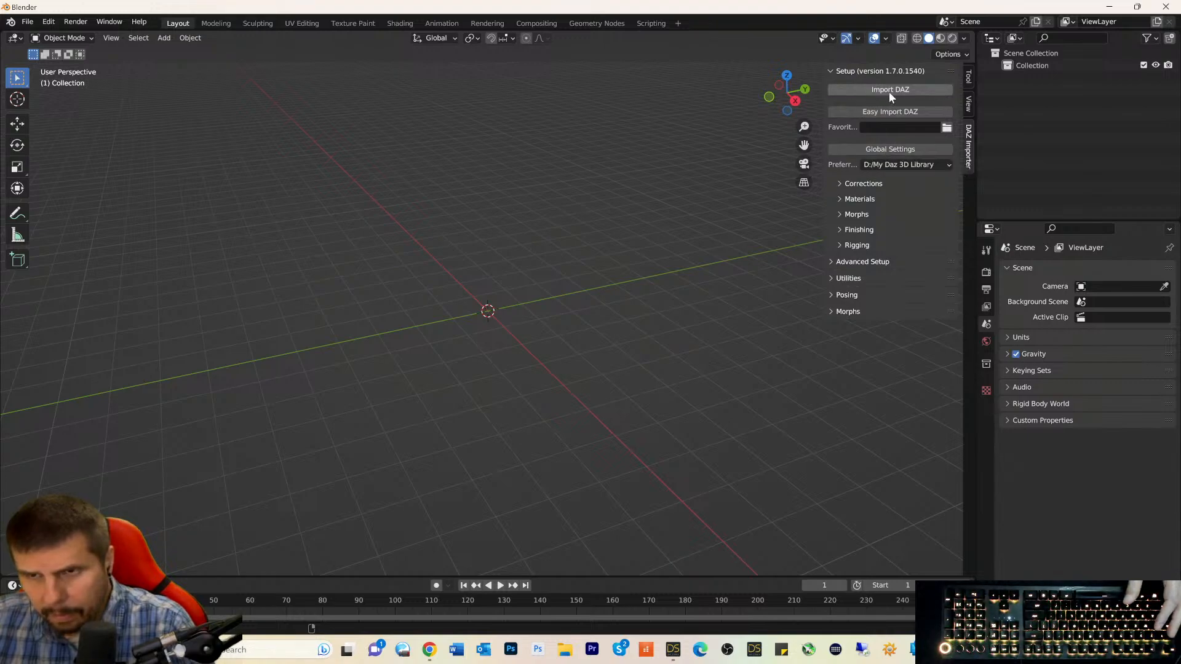
left_click(861, 150)
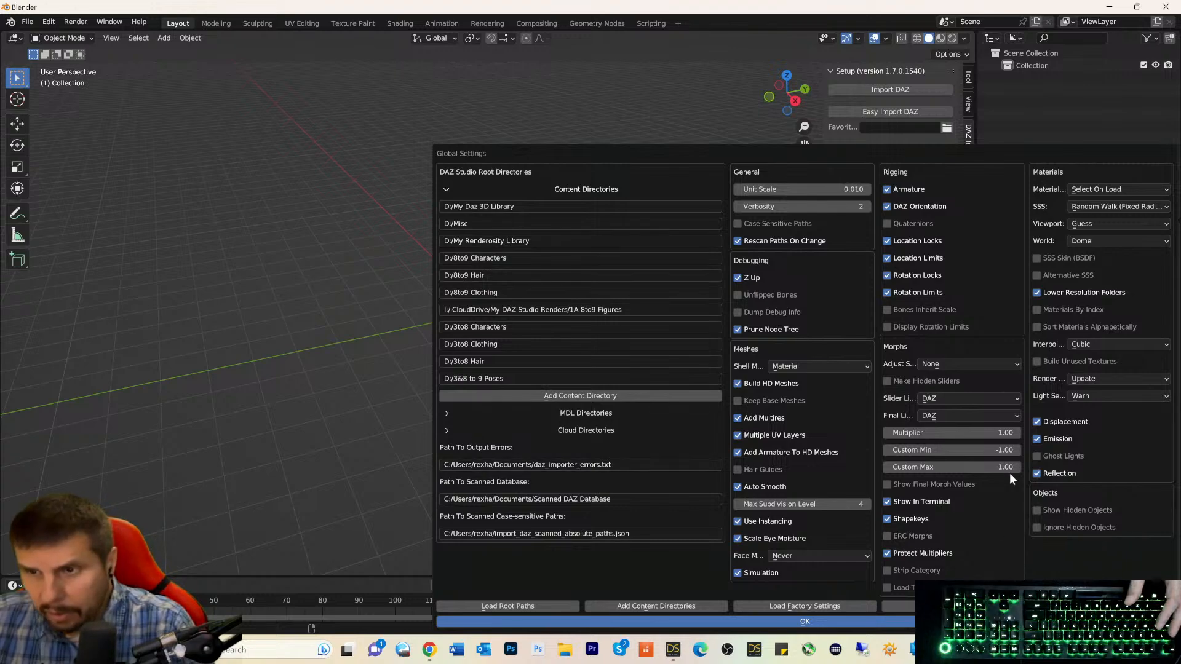
left_click(819, 622)
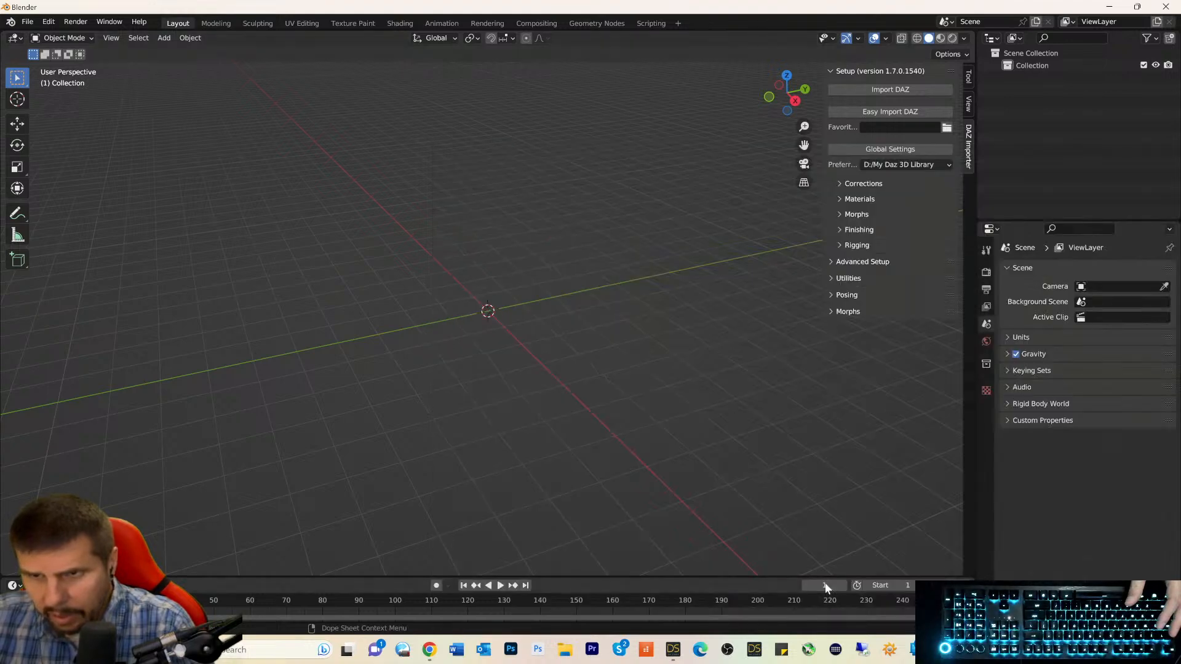
Import Western Rider.duf from the Diffeomorphic projects folder with DBZ File (Characters) mesh fitting and Extended Principled materials.
left_click(884, 89)
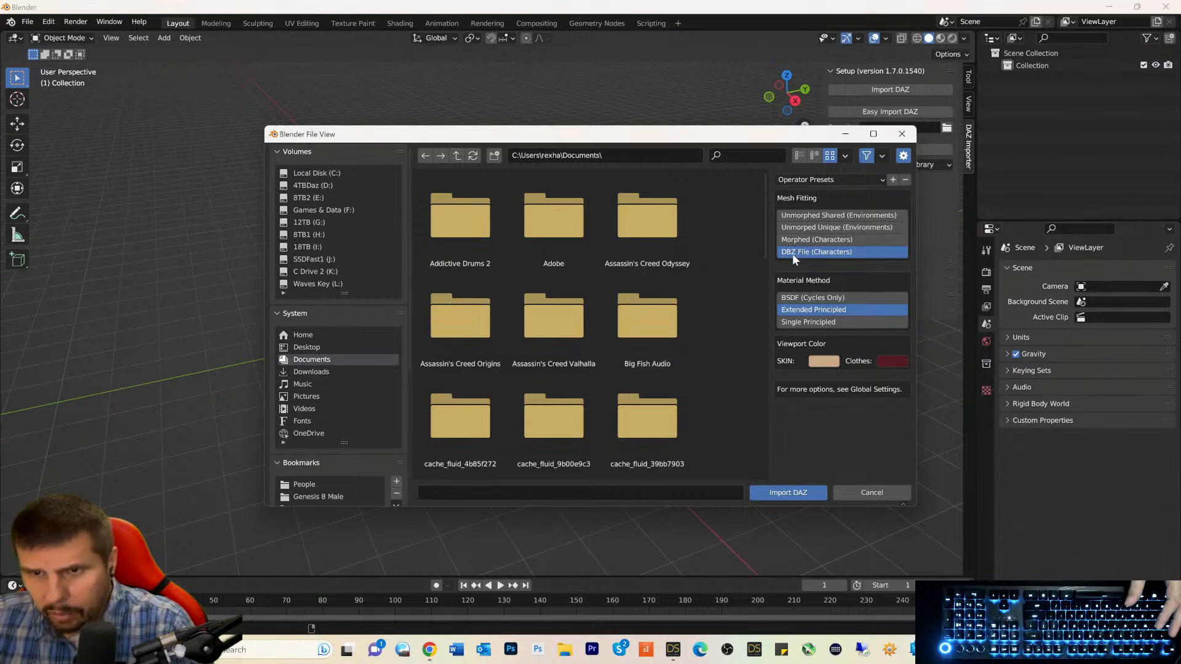
scroll(550, 365, "down", 1)
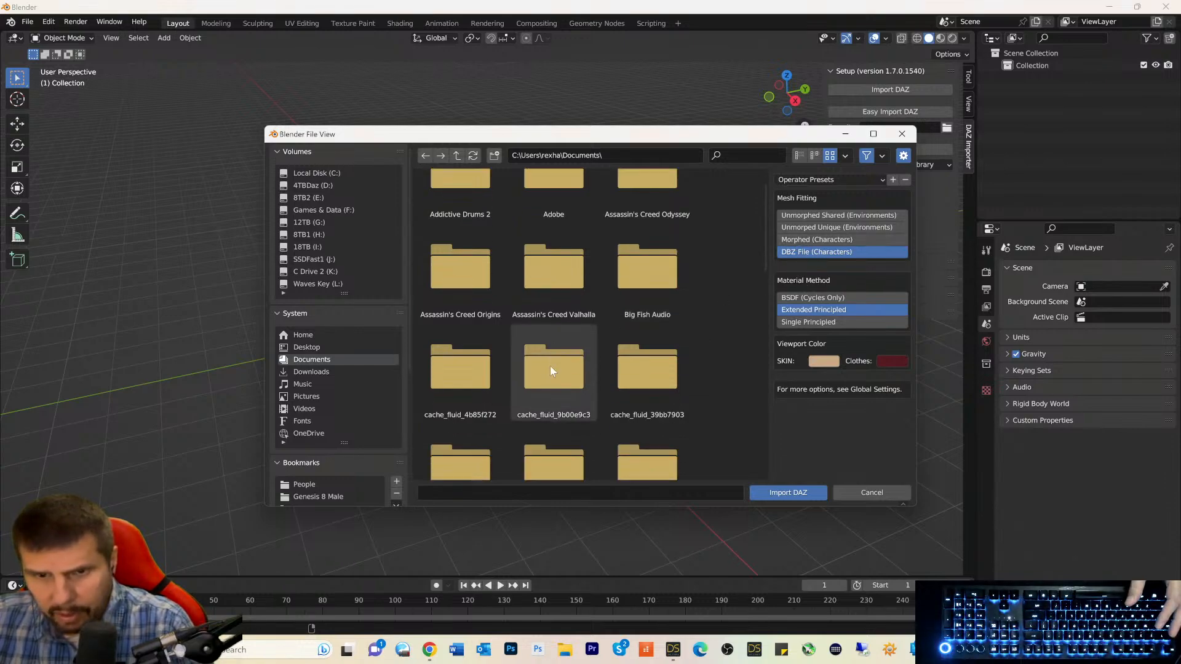
scroll(337, 401, "down", 2)
scroll(335, 411, "down", 2)
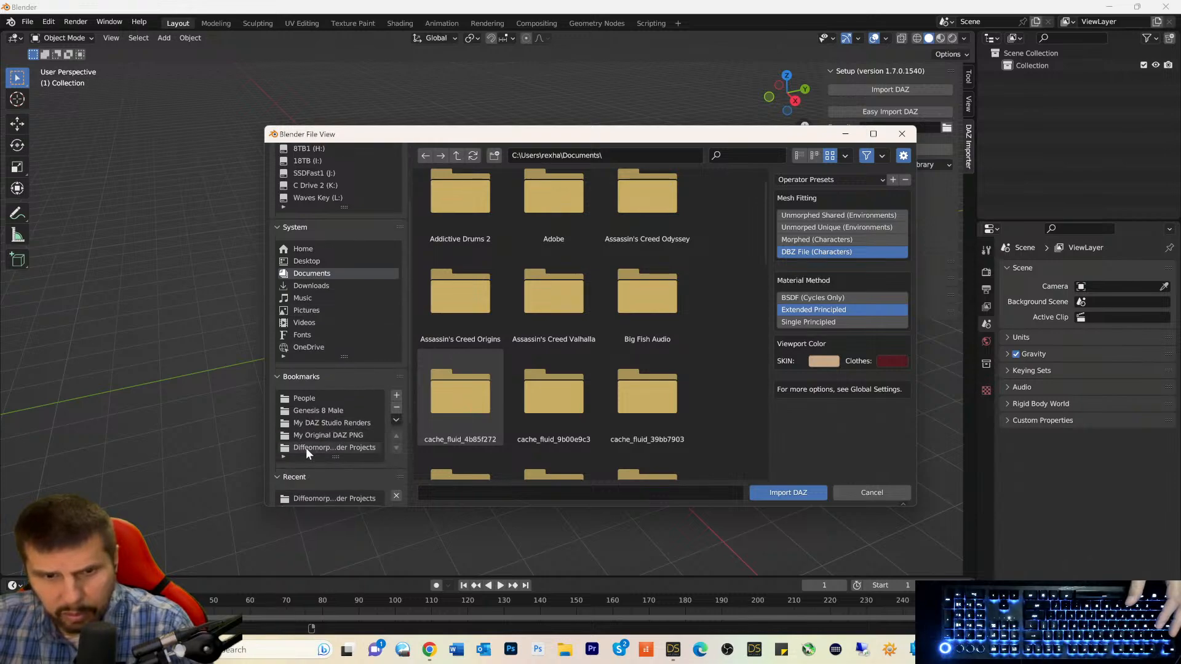
left_click(305, 446)
scroll(544, 342, "down", 2)
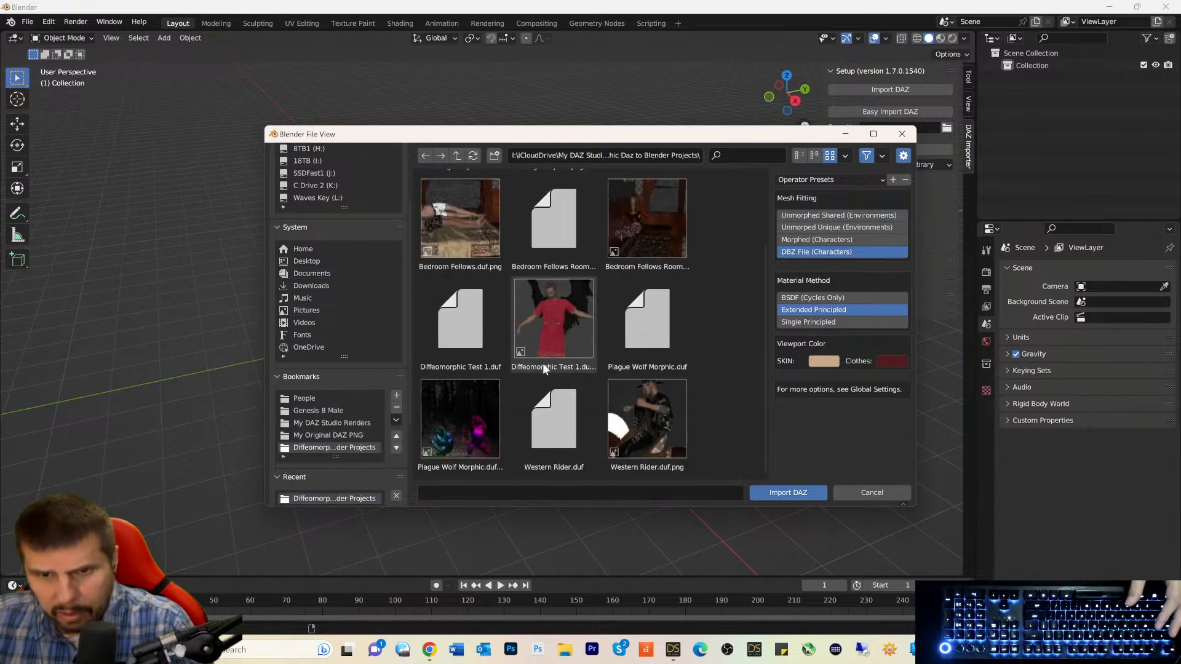
left_click(539, 415)
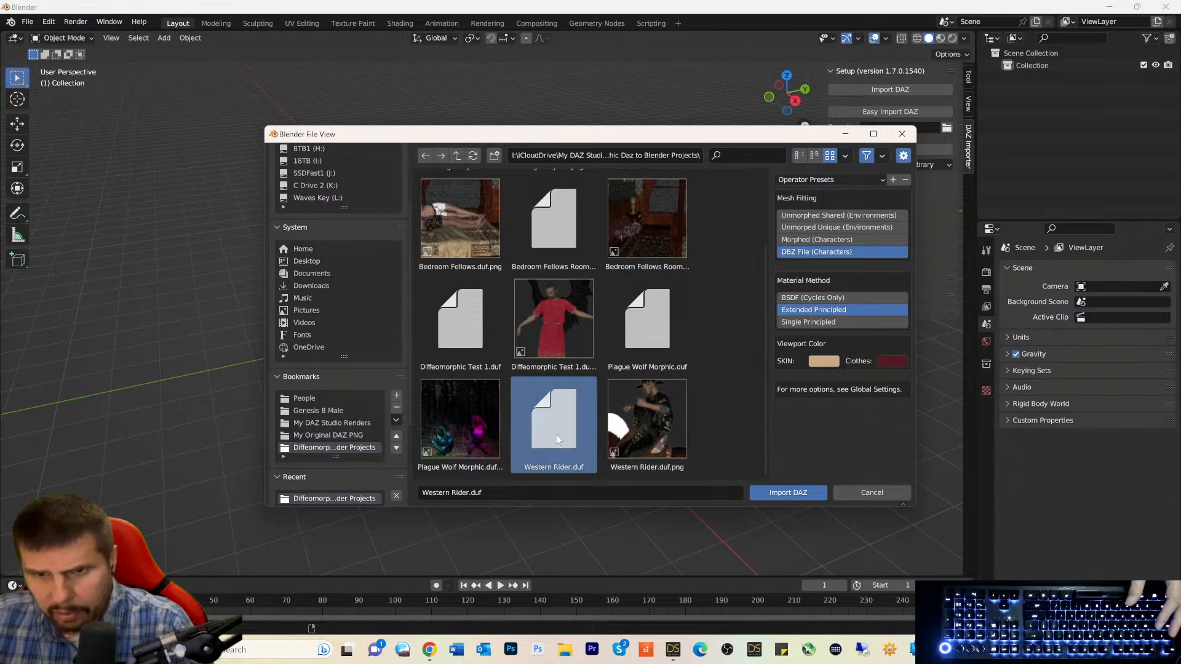
left_click(788, 492)
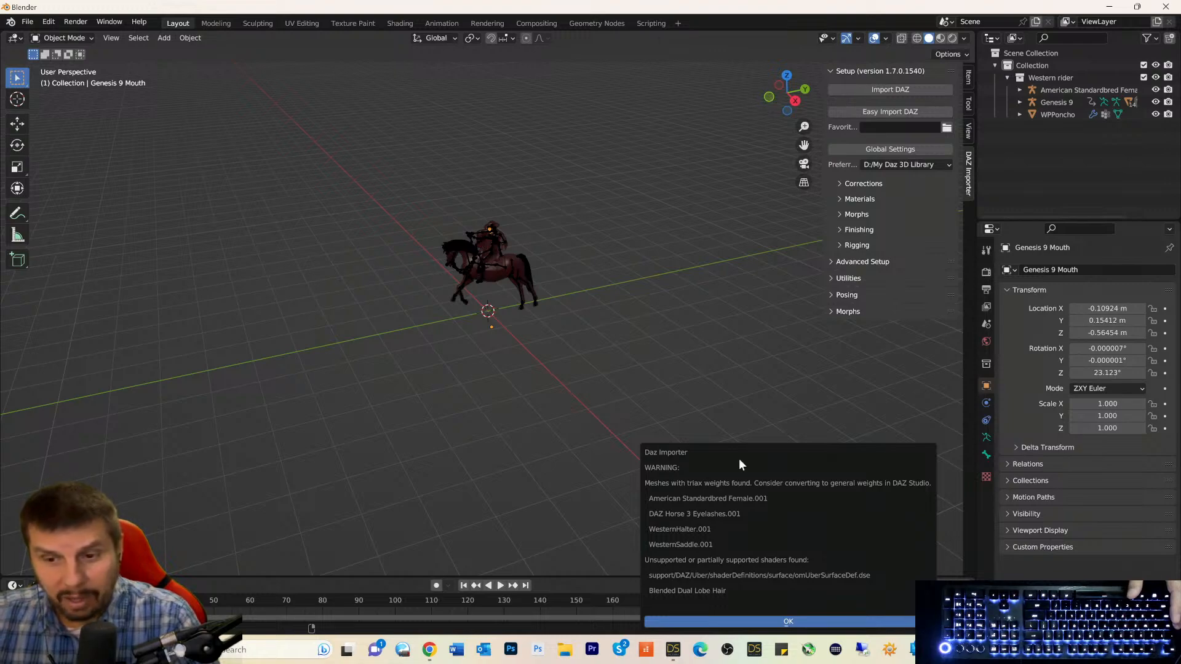
left_click(769, 621)
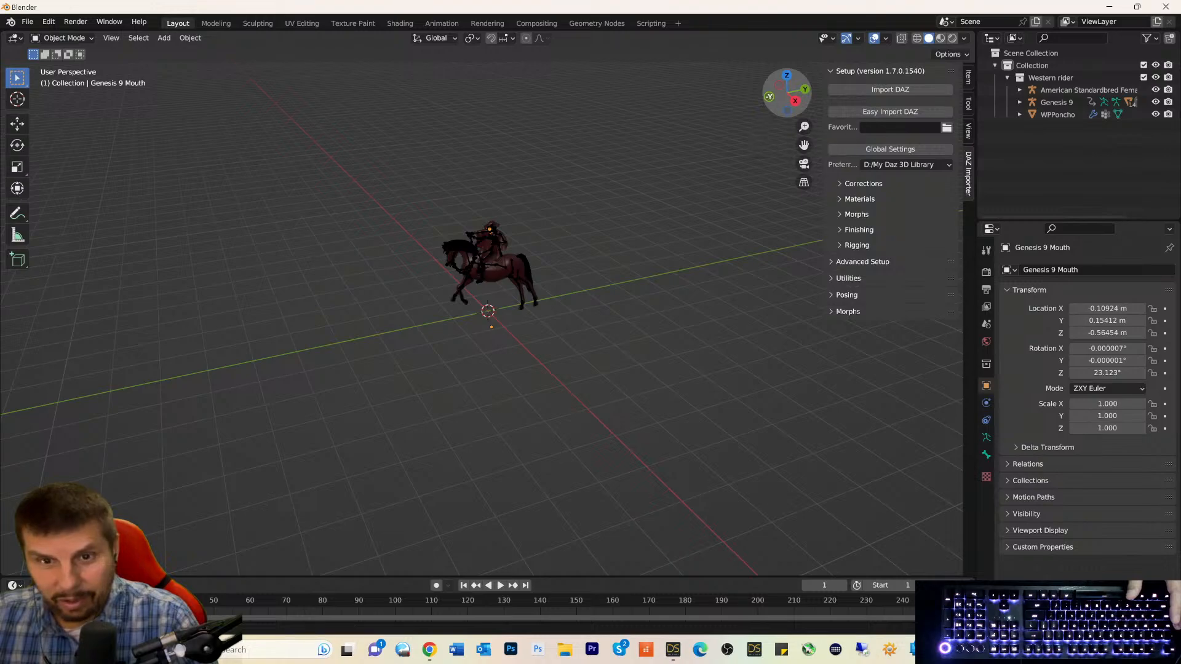
Set the scene's render engine to Cycles and its device to GPU Compute.
left_click_drag(769, 94, 685, 222)
scroll(677, 236, "down", 6)
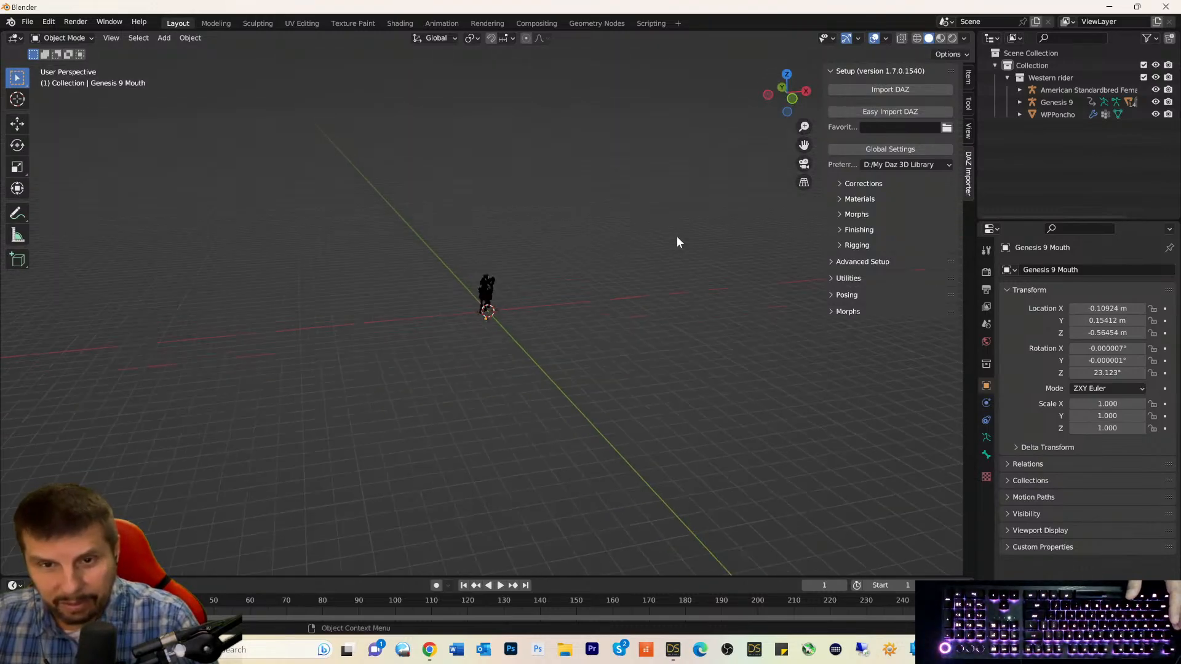
scroll(672, 237, "up", 12)
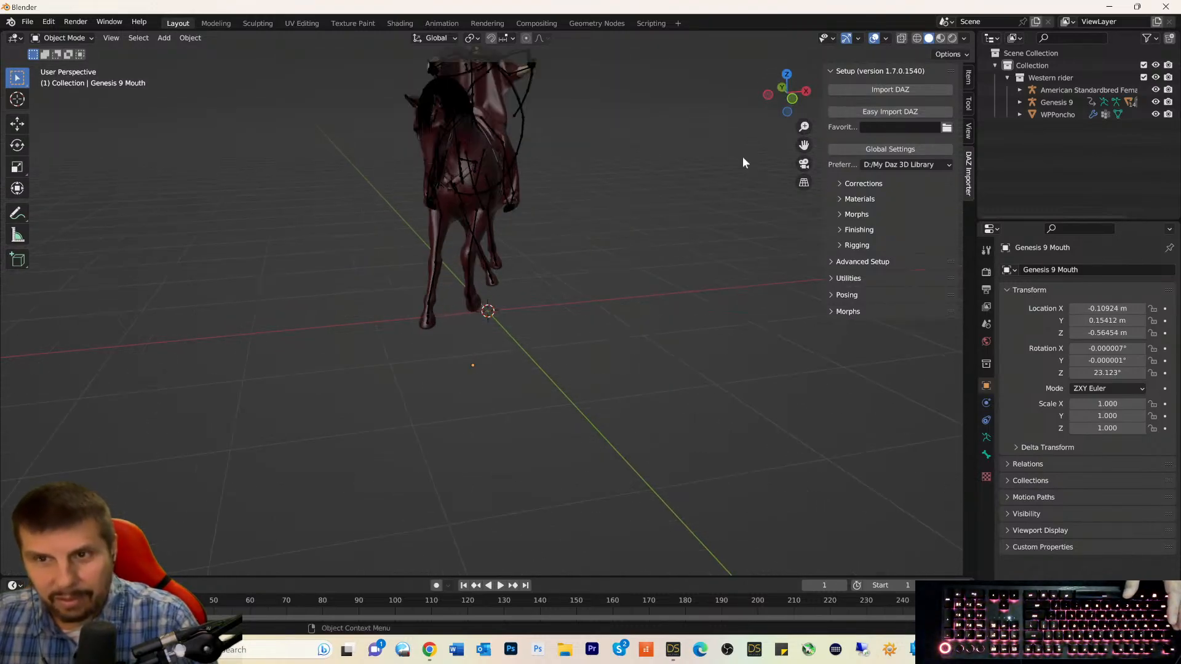
left_click_drag(770, 98, 659, 98)
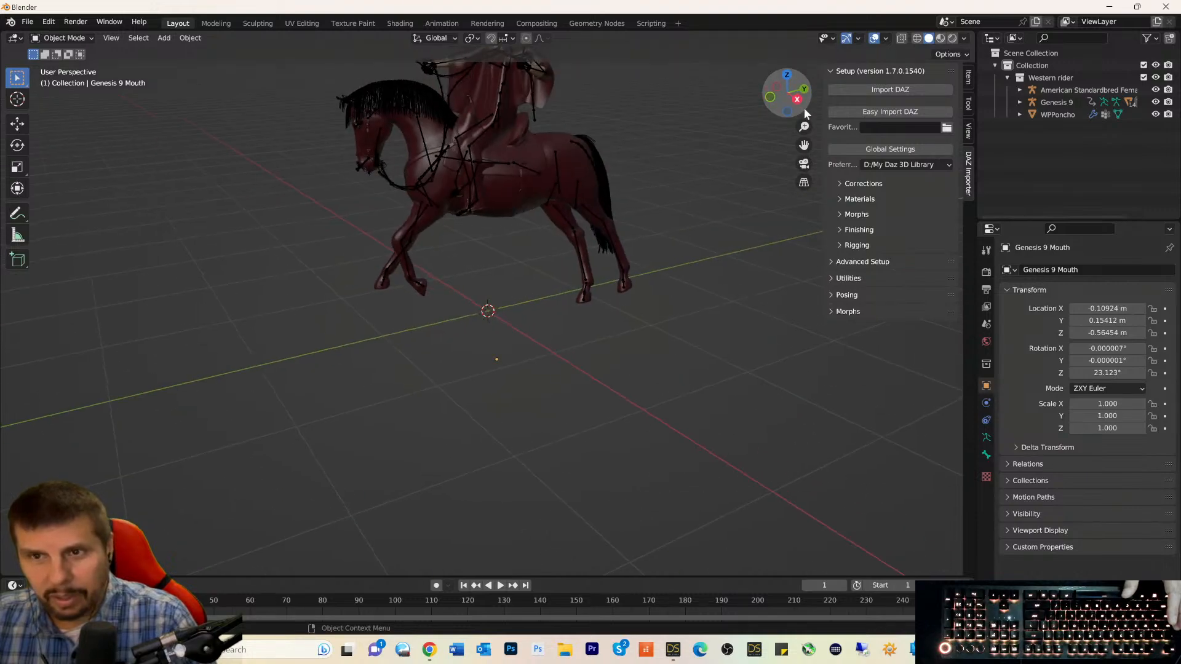
left_click_drag(804, 147, 837, 264)
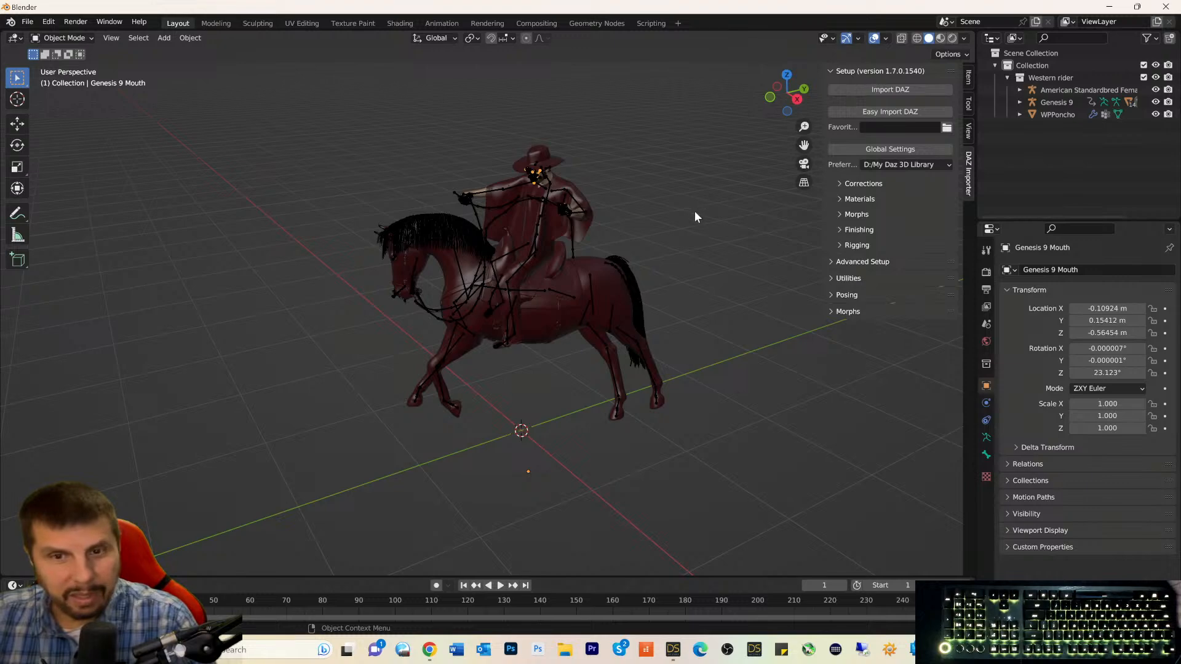
left_click(985, 272)
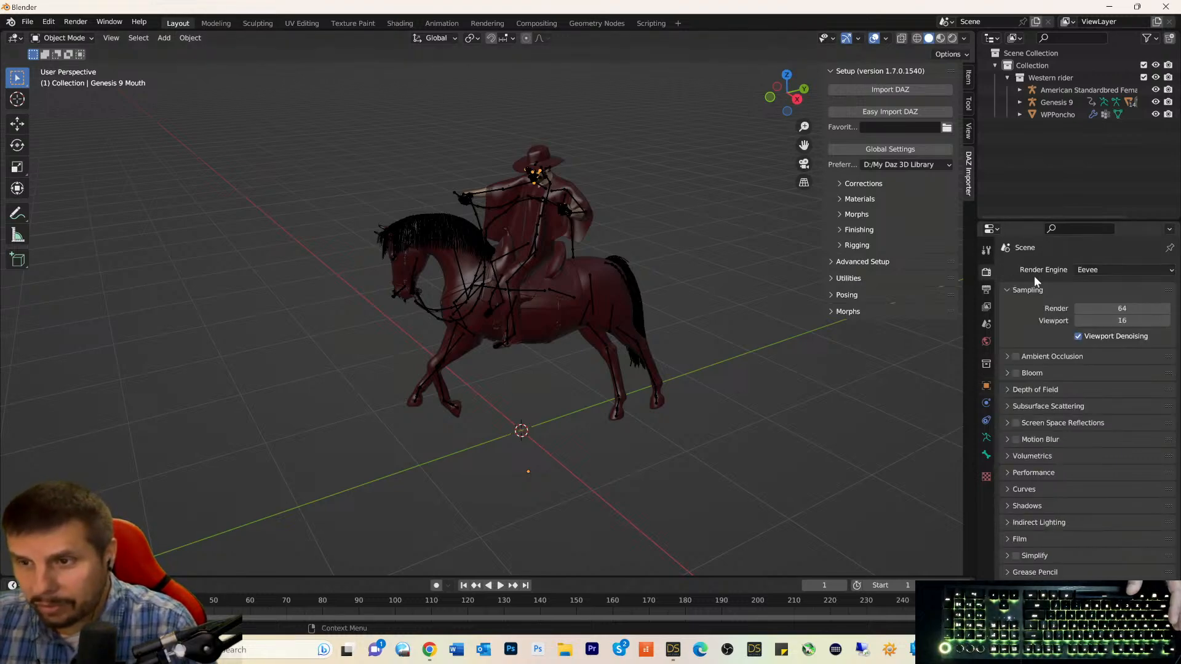
left_click(1098, 270)
left_click(1092, 312)
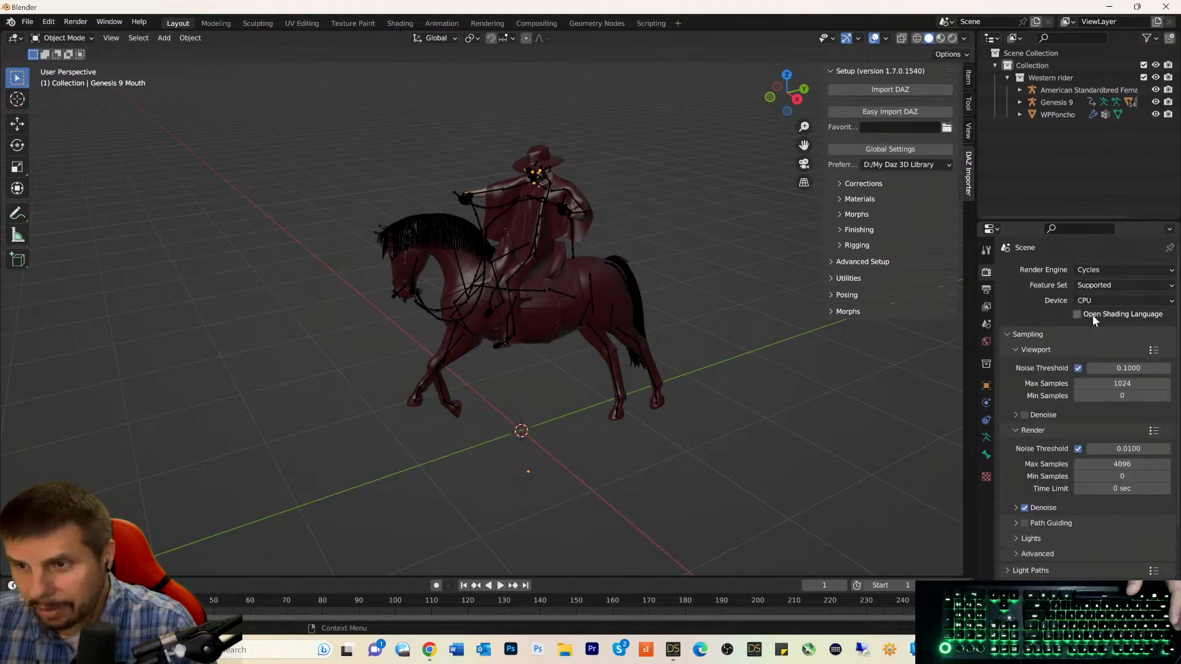
left_click(1092, 301)
left_click(1091, 323)
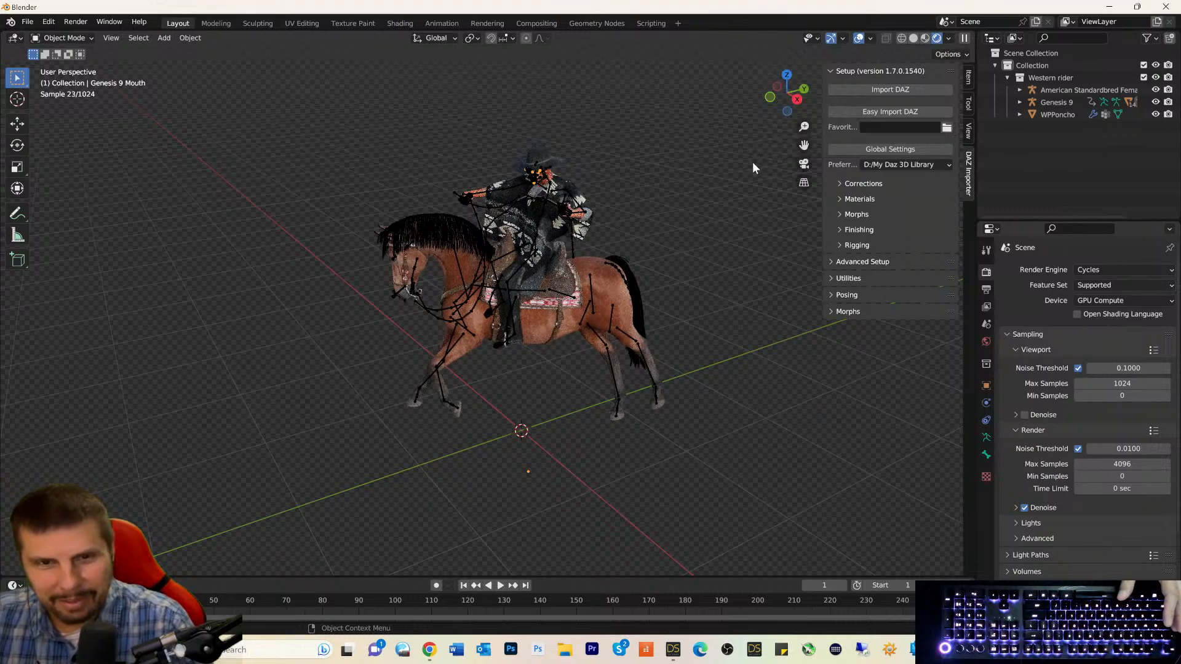
Examine the rendered horse and rider up close from several angles, checking the materials, hair and bones.
scroll(750, 164, "down", 2)
scroll(750, 163, "up", 3)
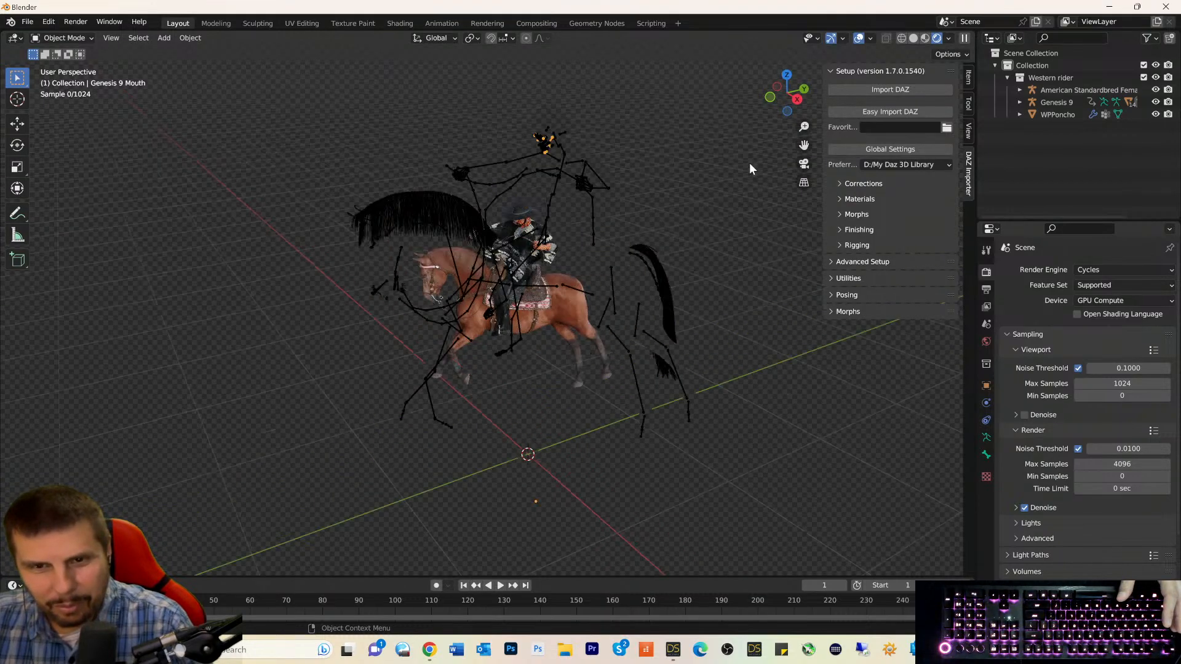
scroll(749, 162, "up", 3)
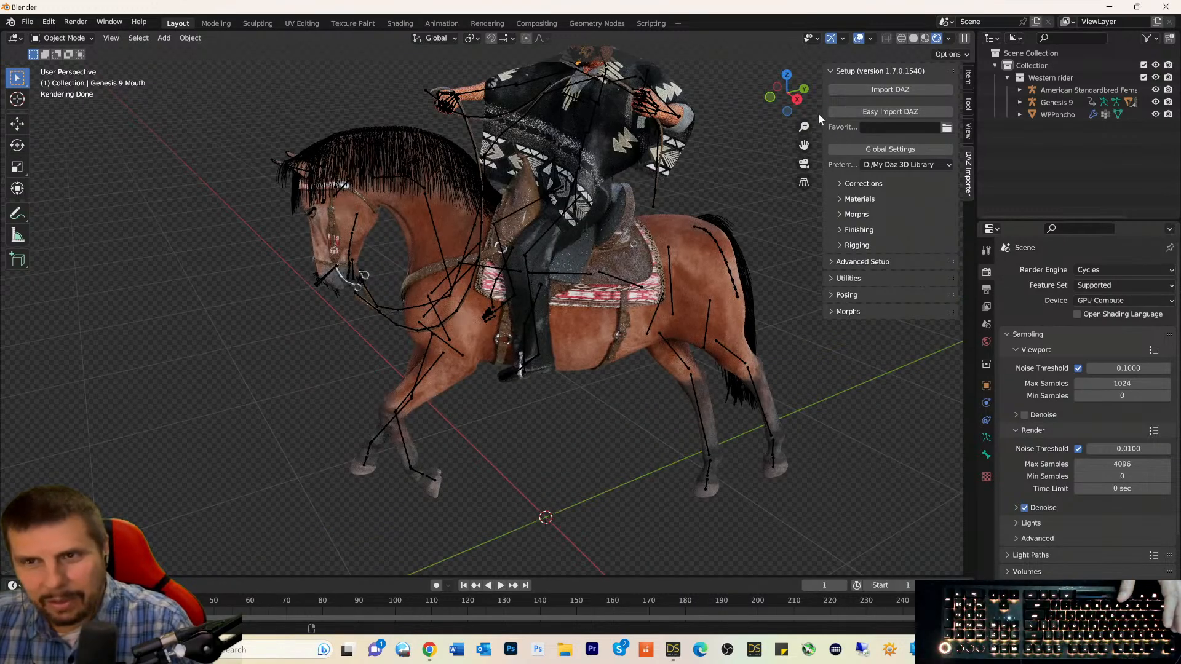
mouse_move(804, 145)
left_mouse_down()
mouse_move(809, 186)
mouse_move(804, 152)
left_mouse_up()
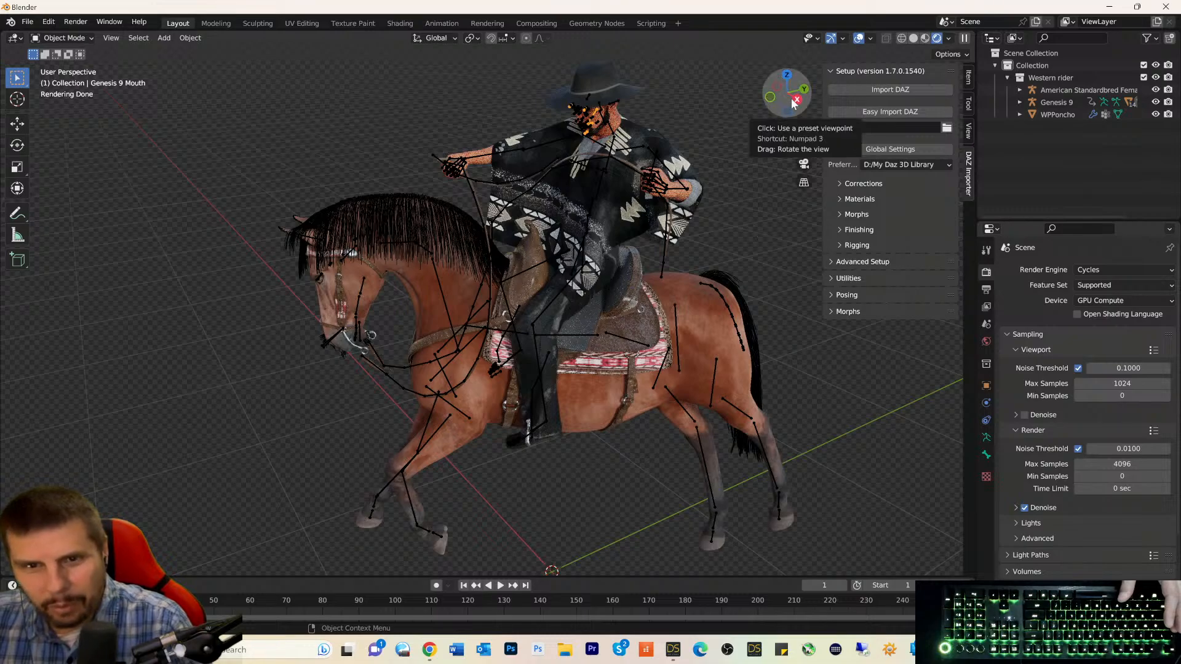
mouse_move(791, 104)
left_mouse_down()
mouse_move(670, 106)
mouse_move(797, 106)
left_mouse_up()
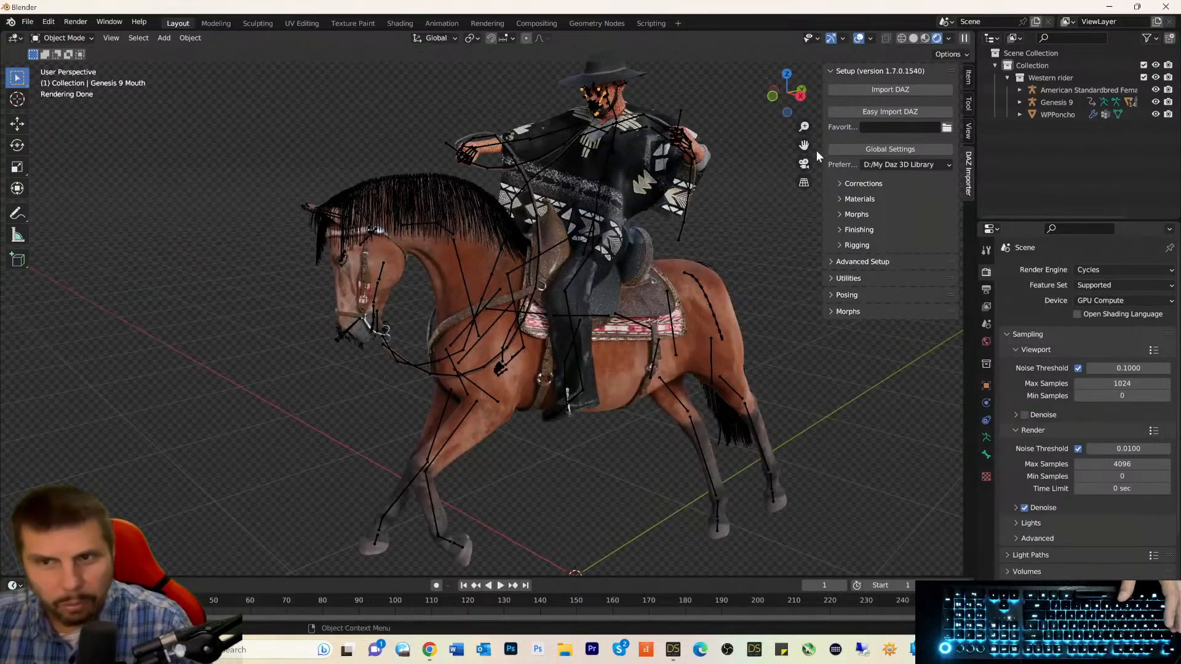
left_click_drag(804, 146, 804, 155)
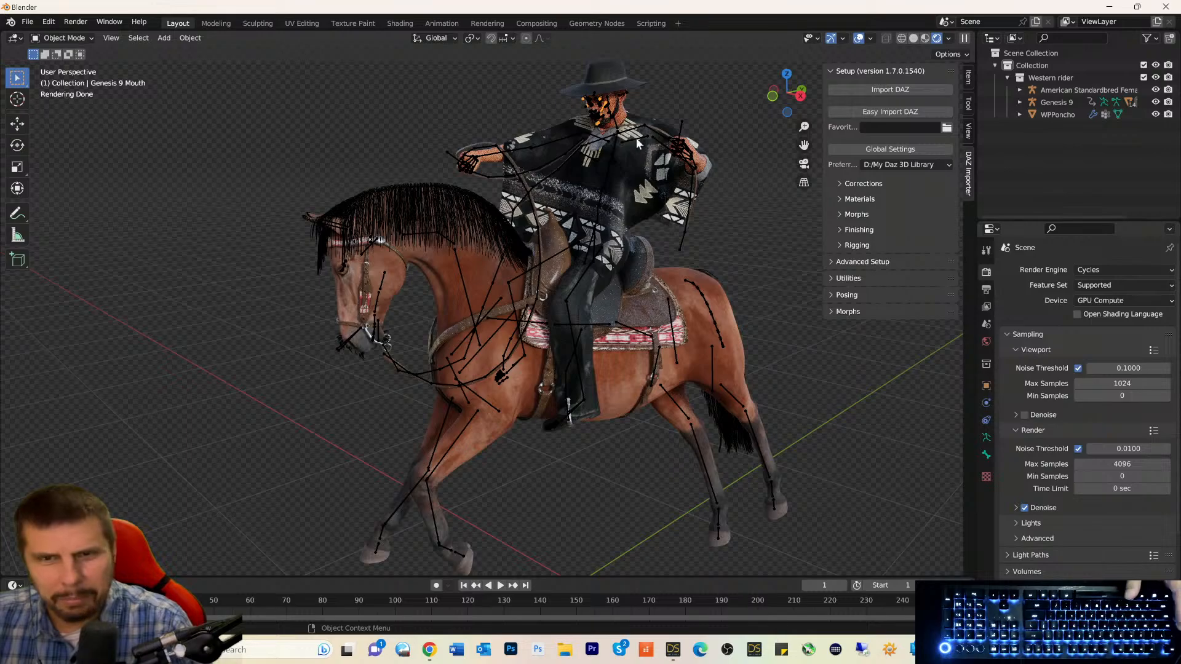
left_click_drag(804, 145, 790, 143)
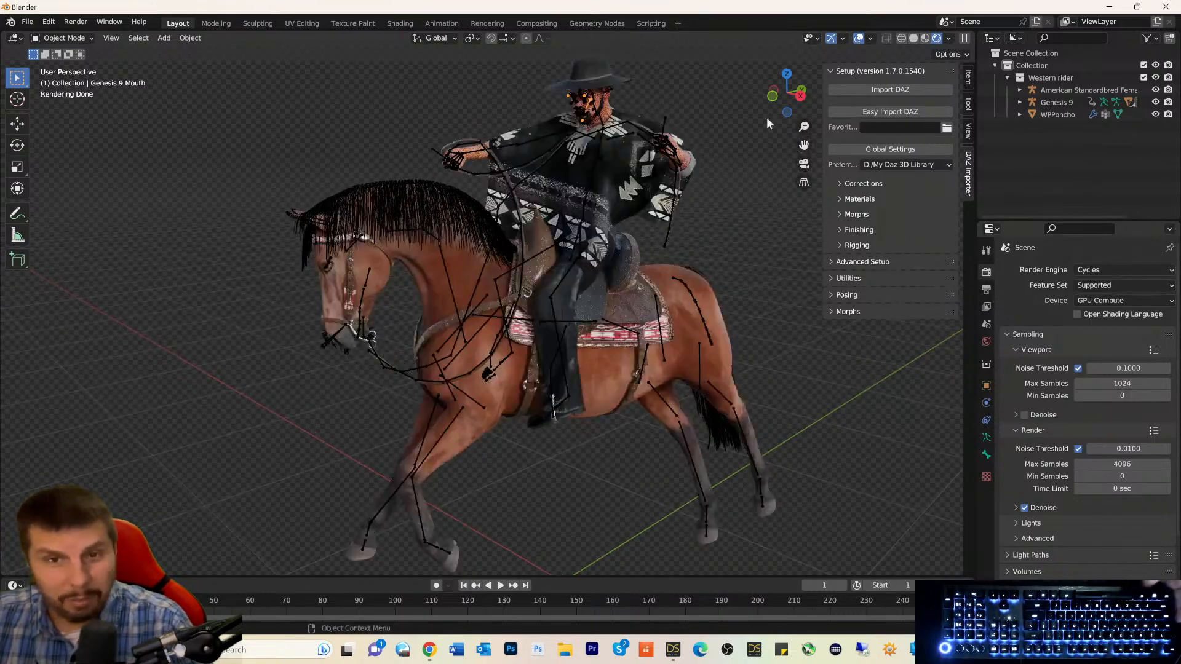
Save the scene as Western RIder.blend in the Diffeomorphic Daz to Blender Projects folder.
left_click(27, 22)
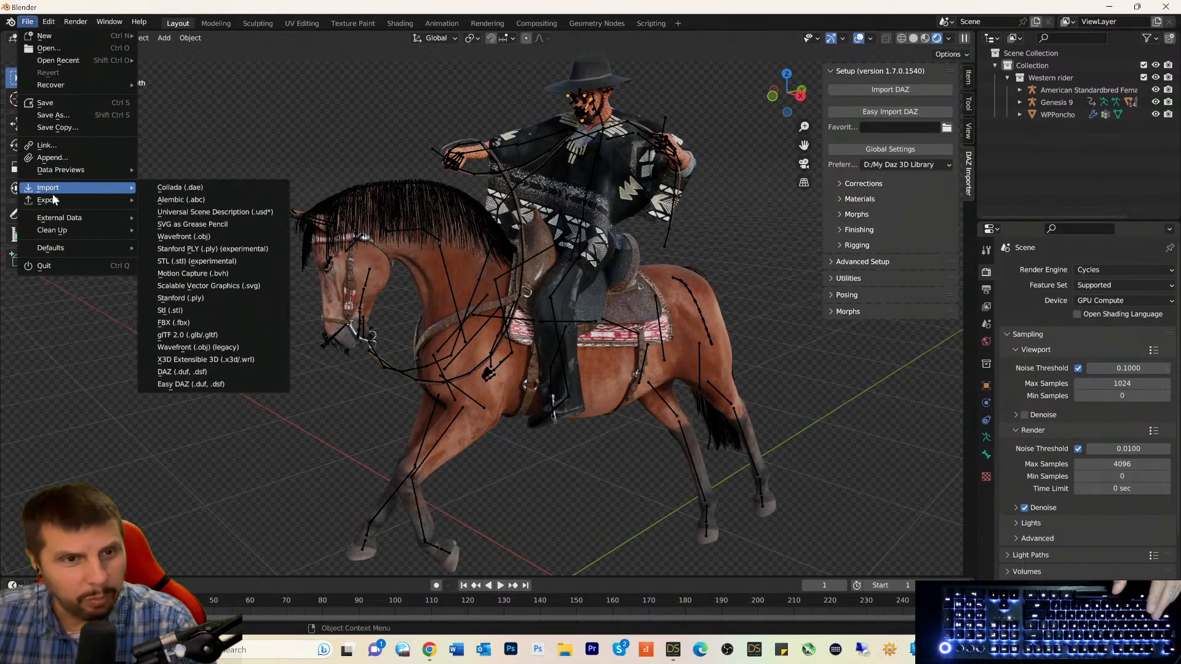
left_click(73, 117)
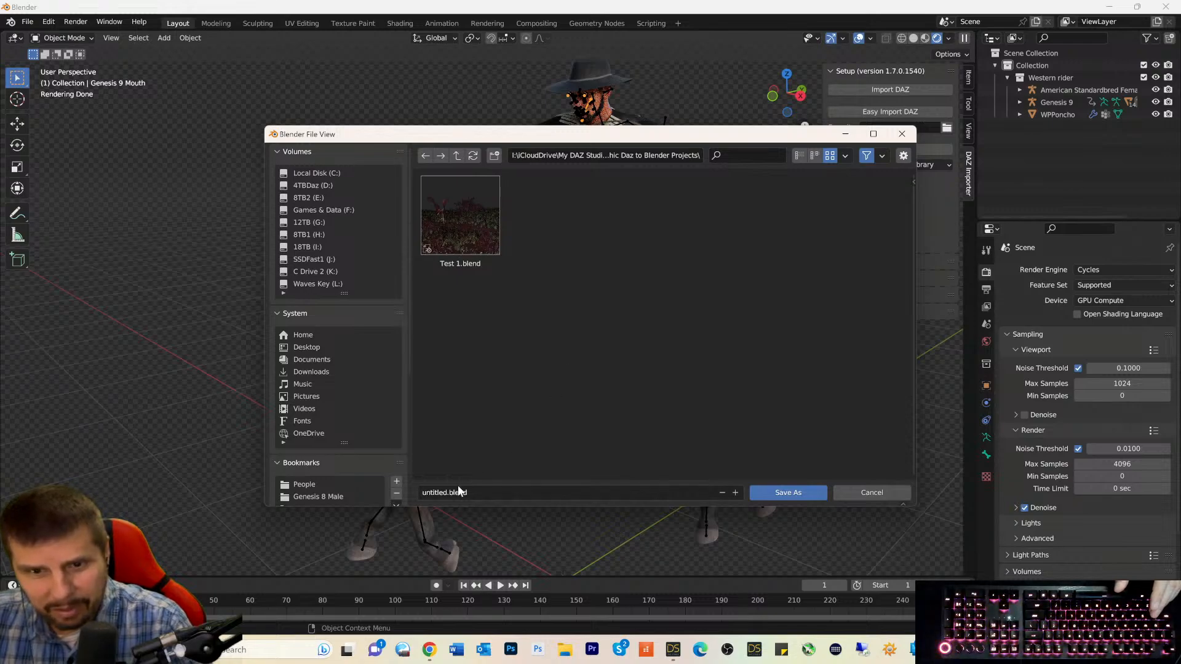
left_click(442, 492)
double_click(443, 493)
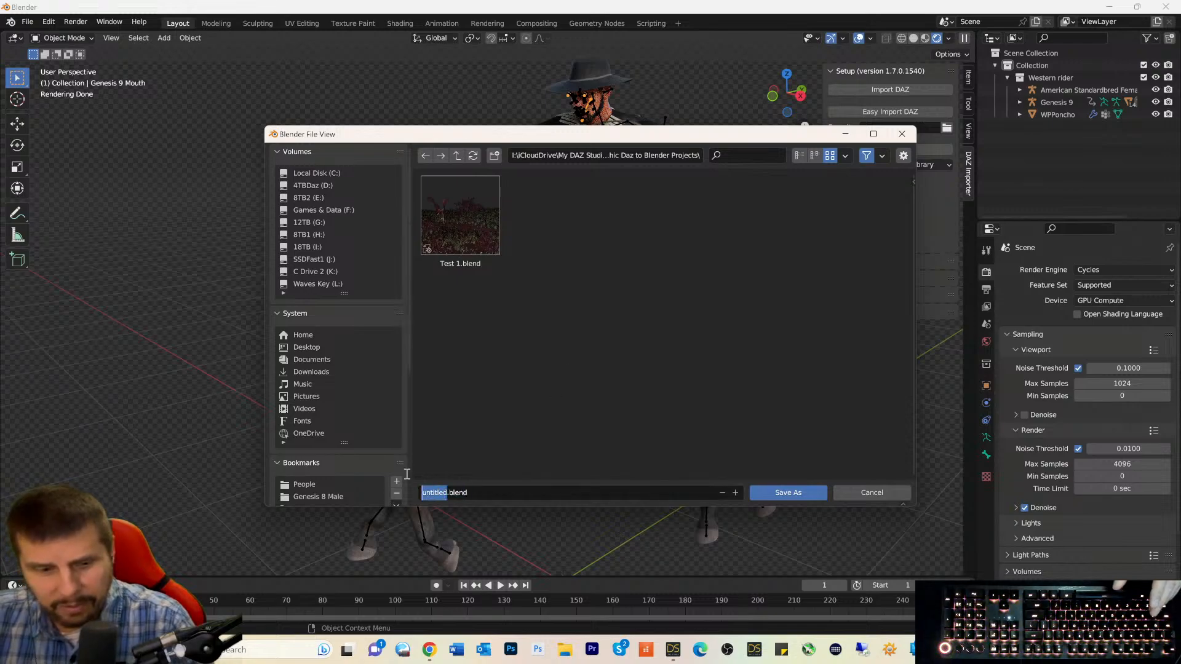
type("Wes")
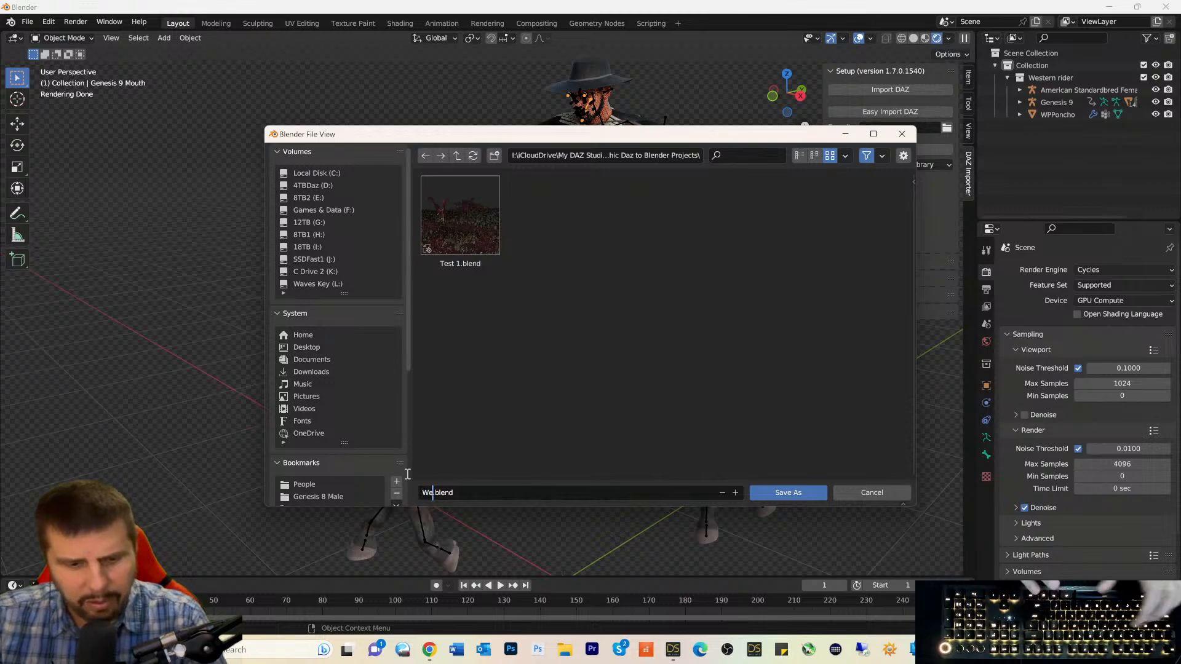
type("tern Ri")
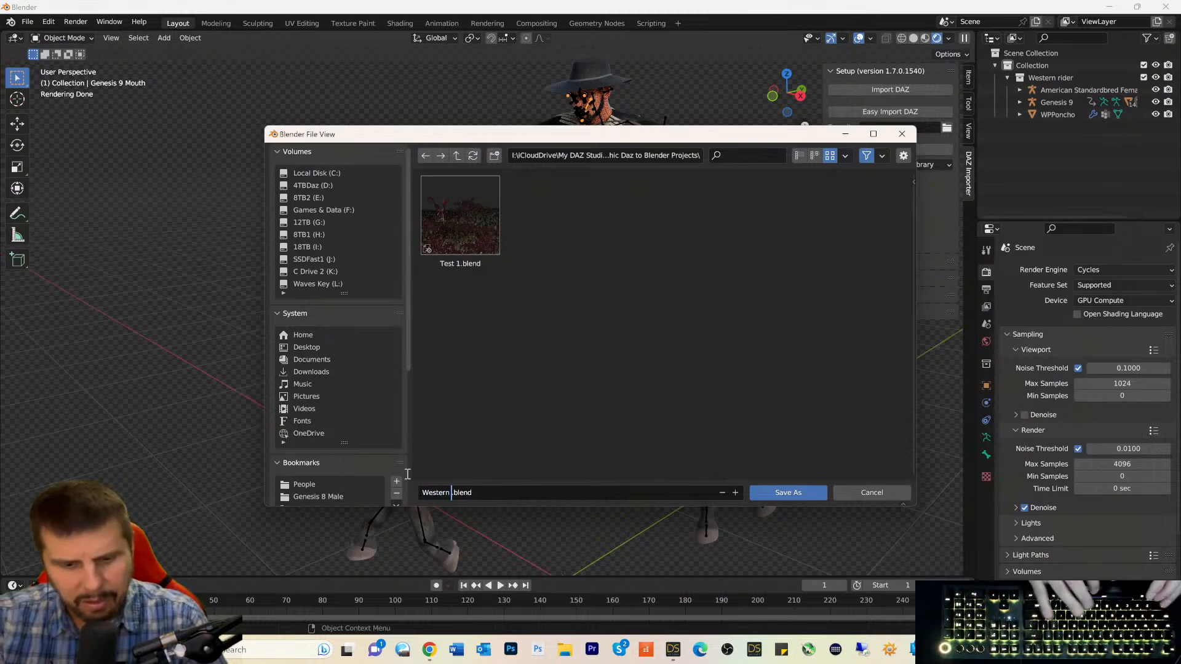
type("der4")
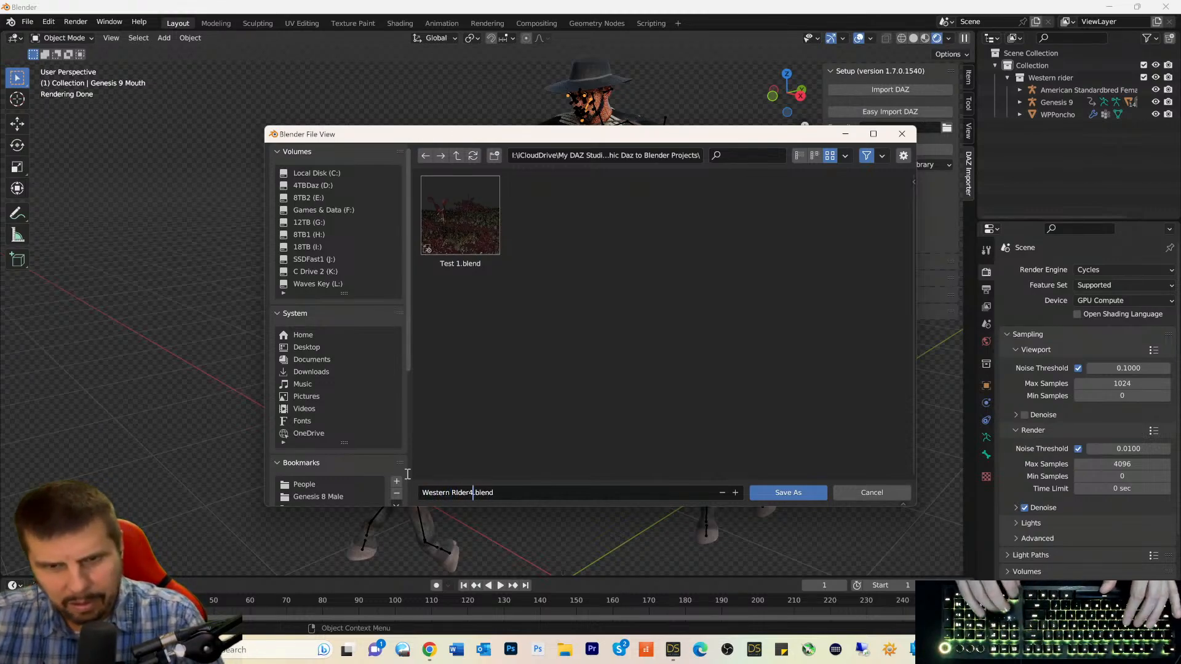
key("Right")
key("Right")
key("Right")
key("Right")
key("Right")
key("Right")
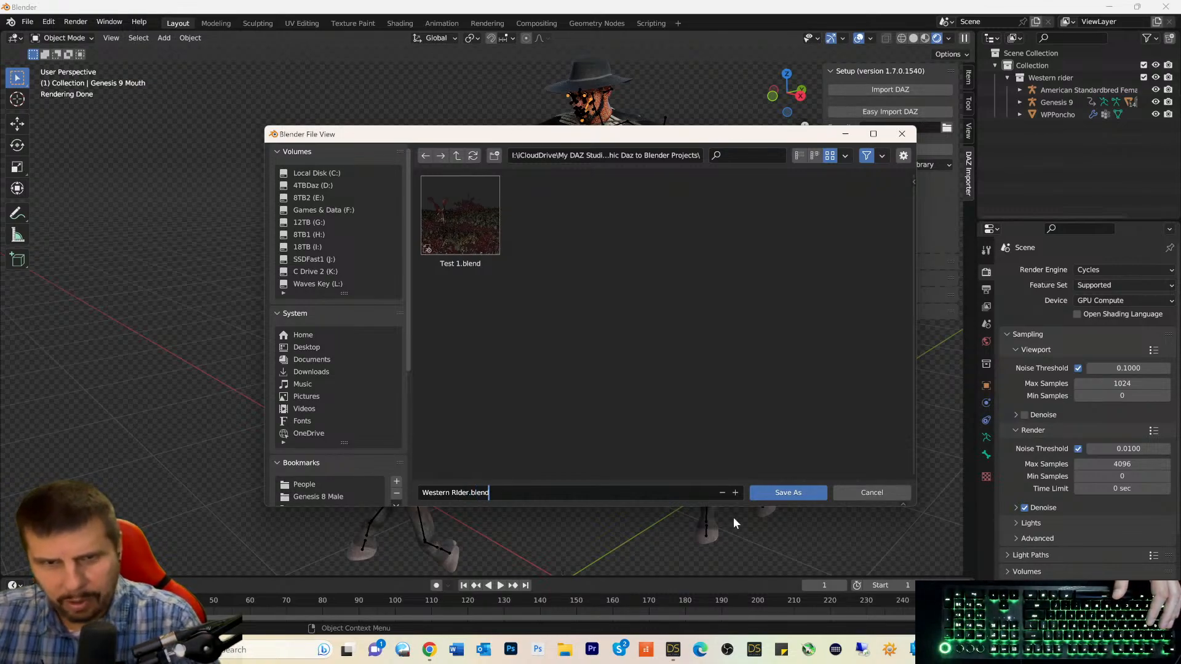
left_click(786, 493)
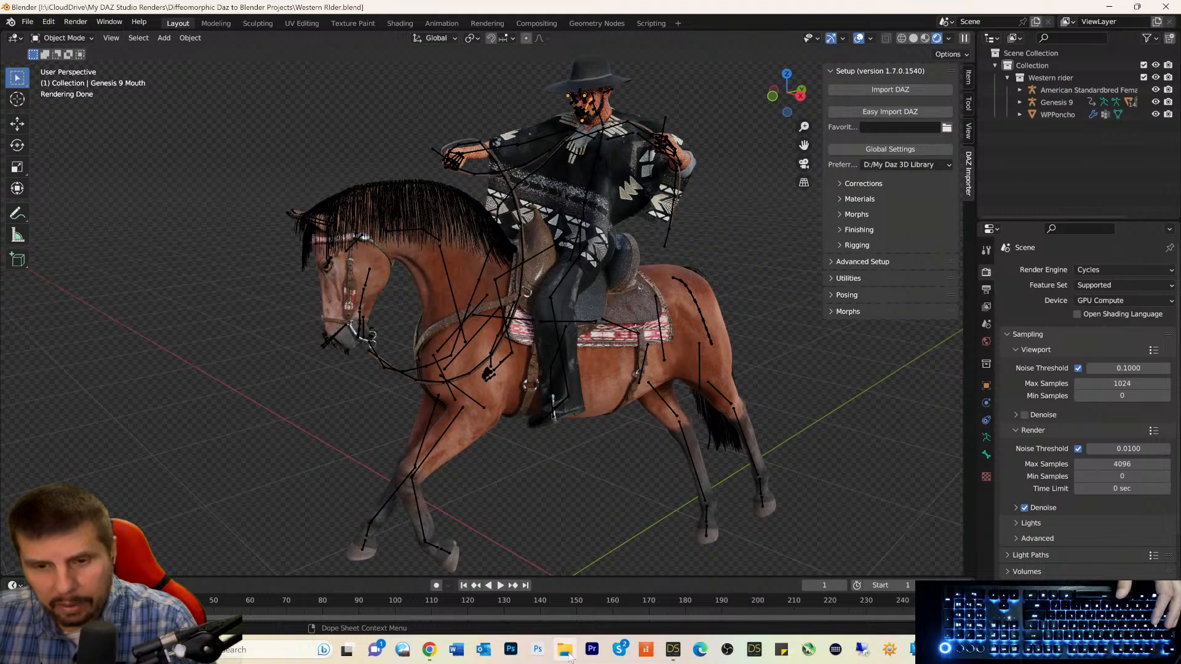
Switch to DAZ Studio and frame the whole horse and rider in the viewport.
left_click(673, 649)
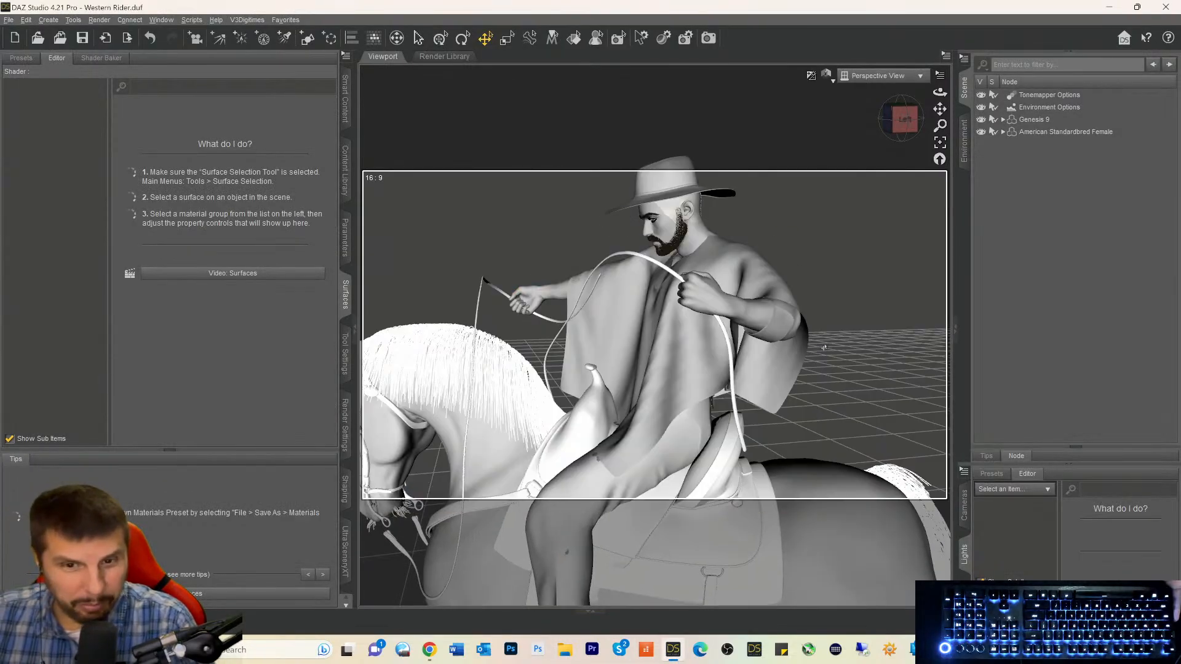
scroll(824, 348, "down", 2)
scroll(824, 347, "down", 2)
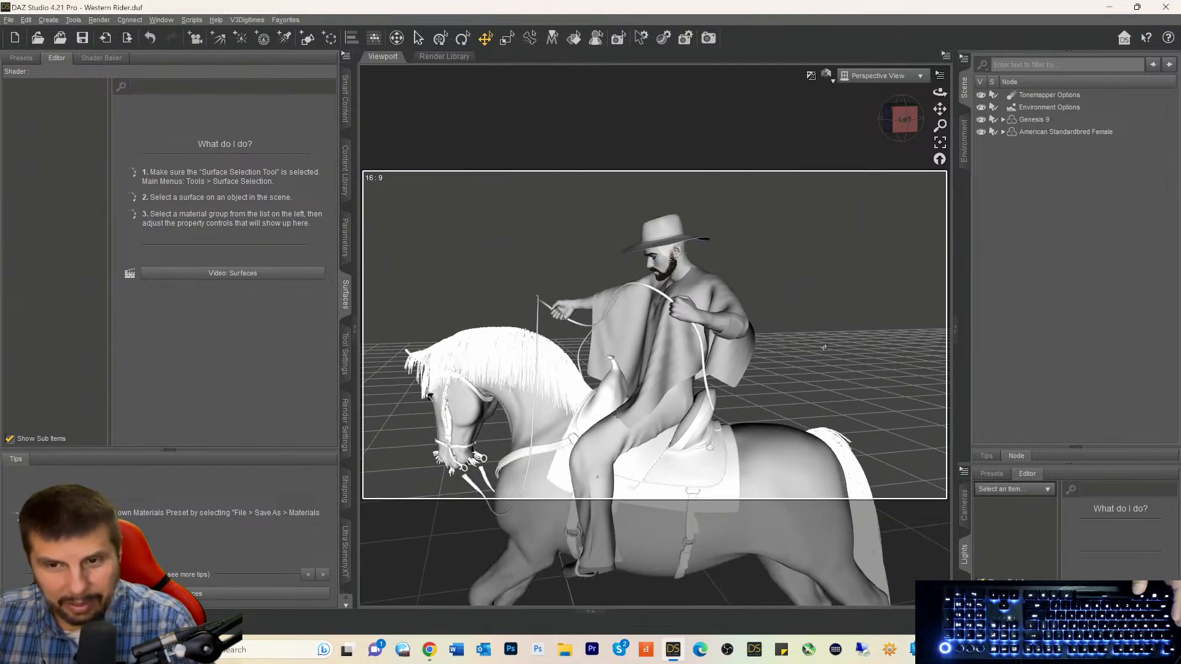
scroll(824, 346, "down", 2)
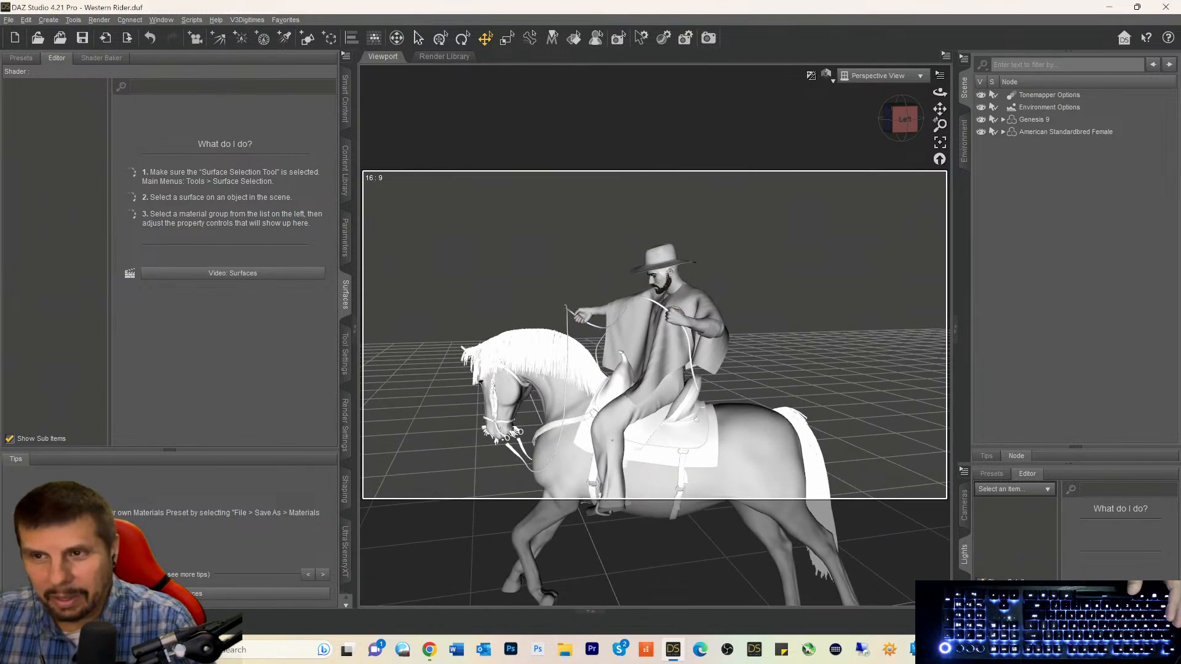
left_click_drag(940, 109, 940, 90)
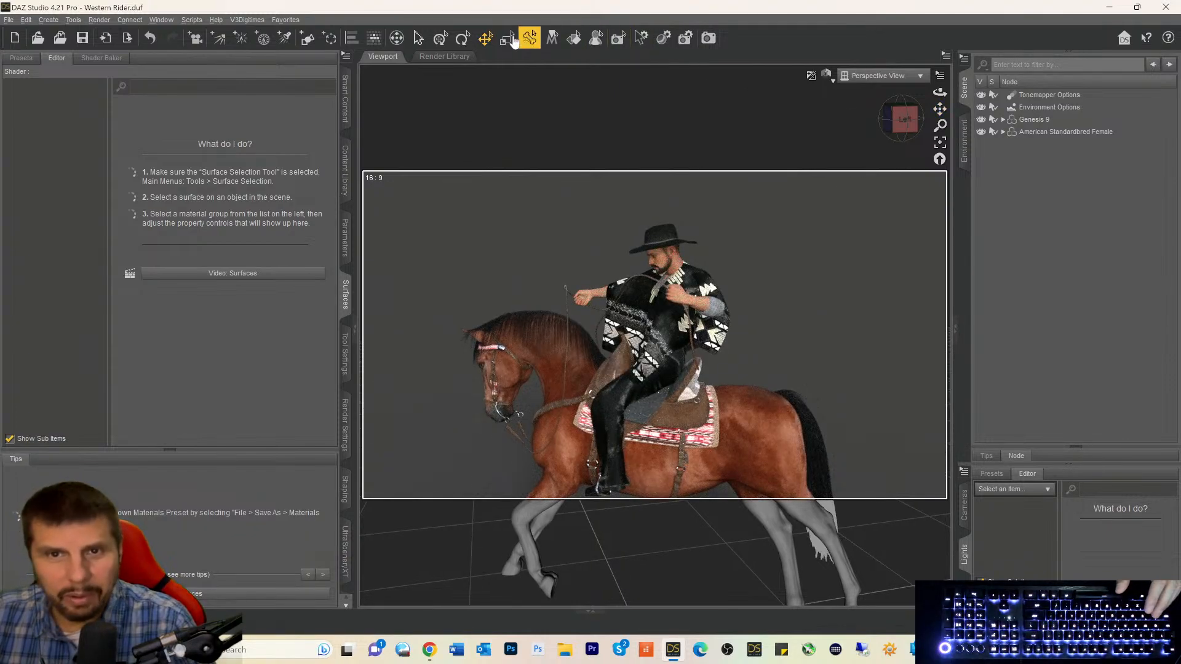
Group the Genesis 9 and American Standardbred Female figures in a new group labelled Western Rider.
left_click(1022, 119)
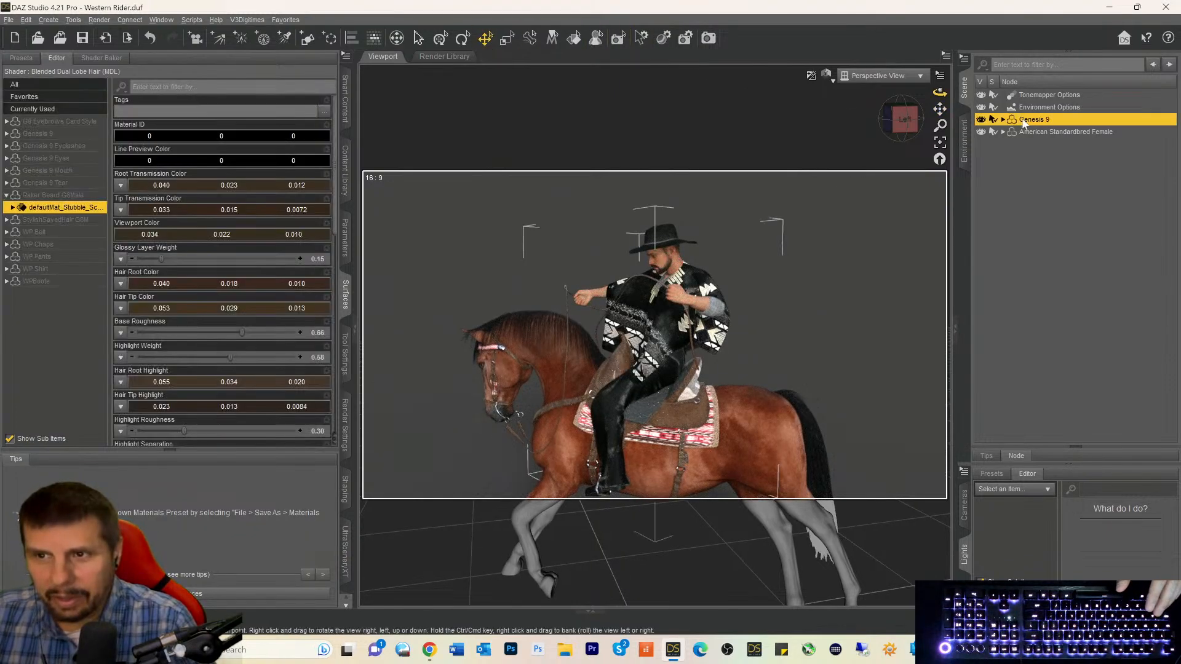
left_click(1014, 131, "ctrl")
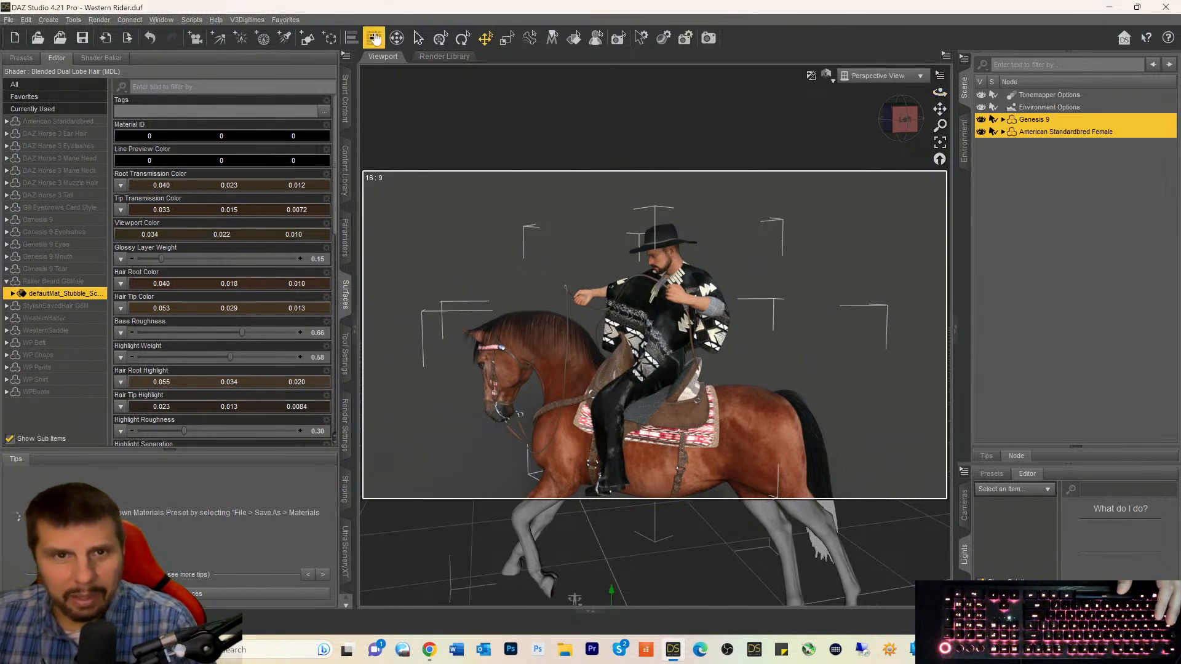
left_click(329, 39)
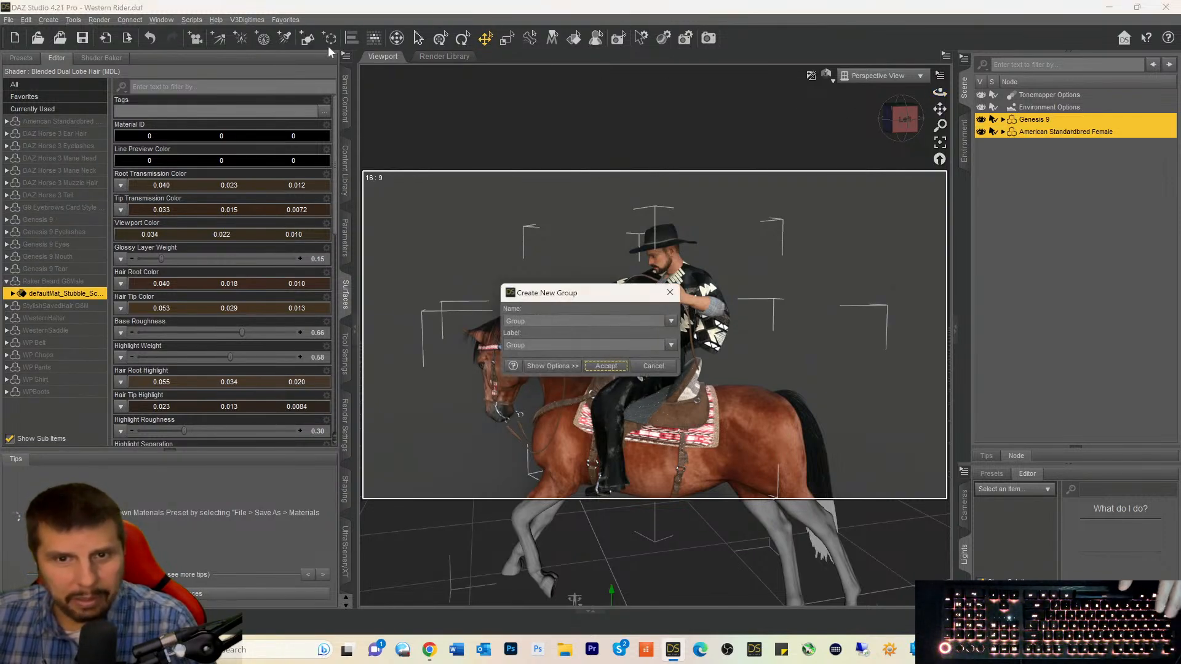
double_click(545, 349)
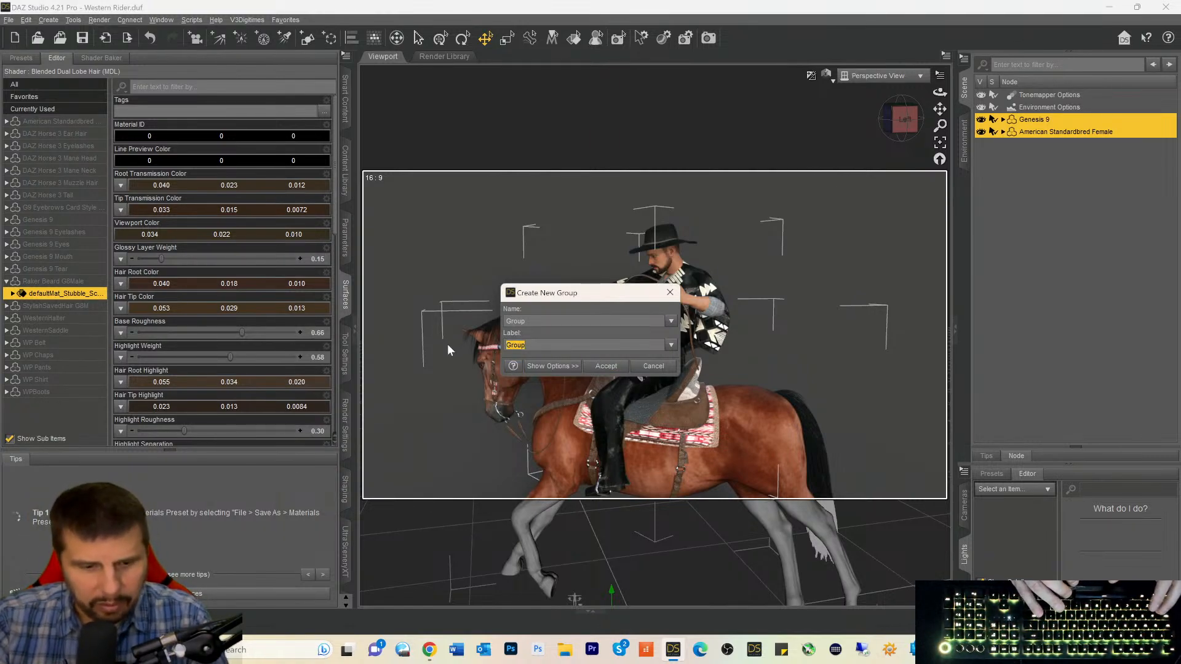
type("Wester")
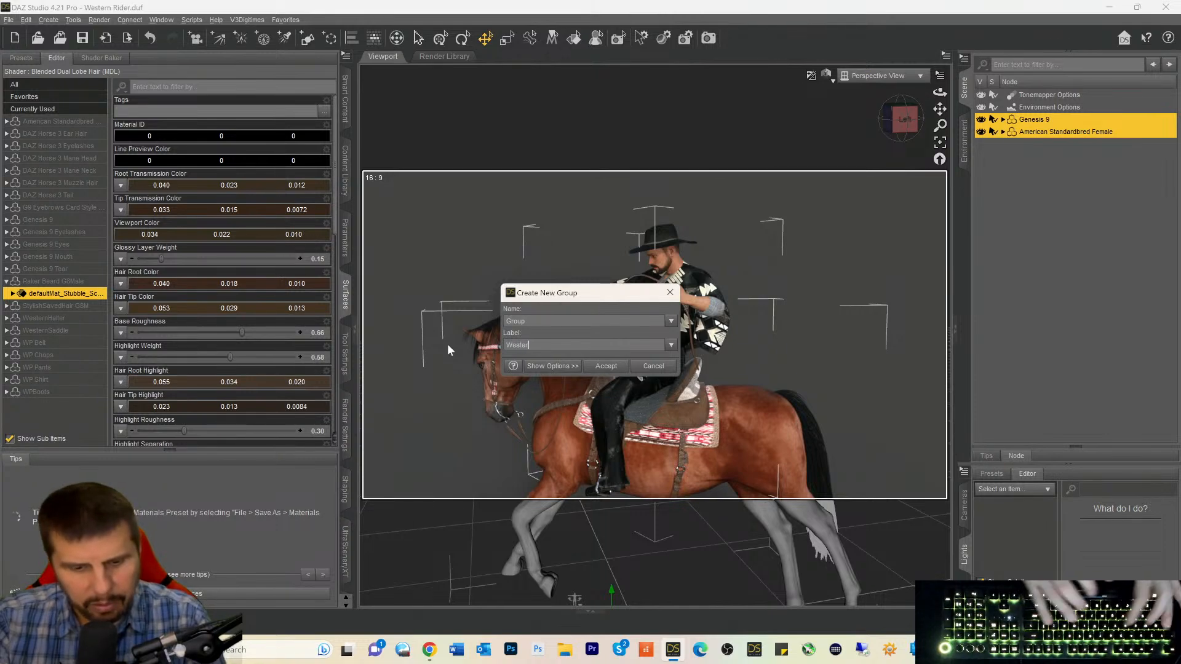
type("n Ridedr")
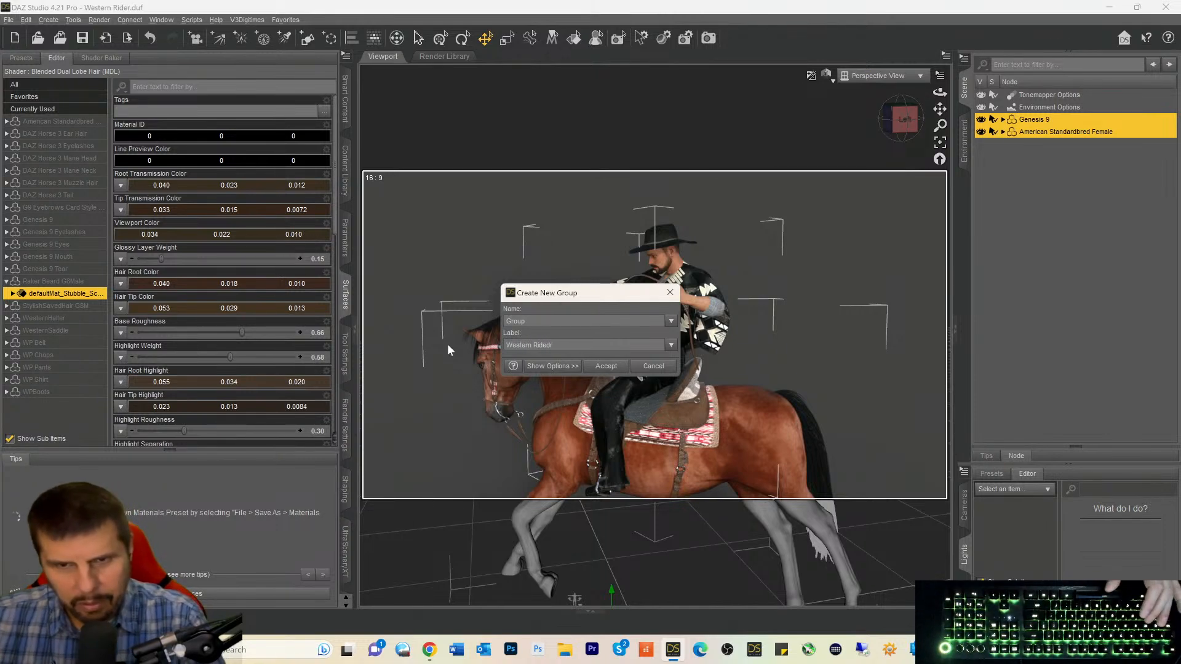
key("BackSpace")
key("BackSpace")
type("r")
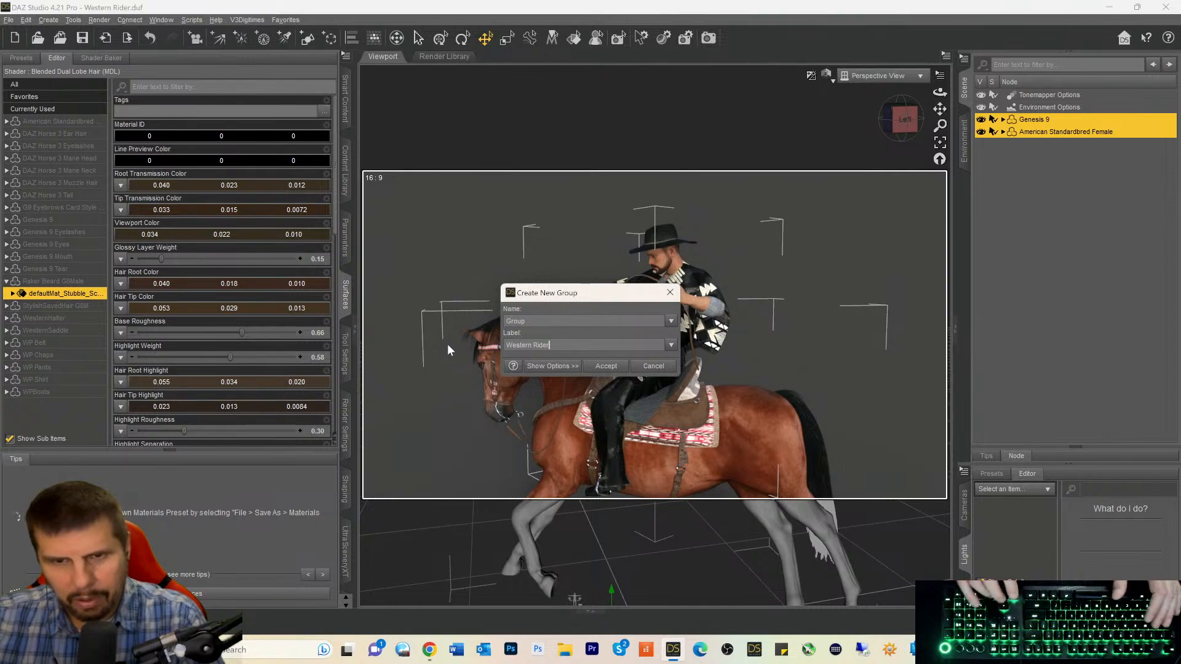
left_click(605, 366)
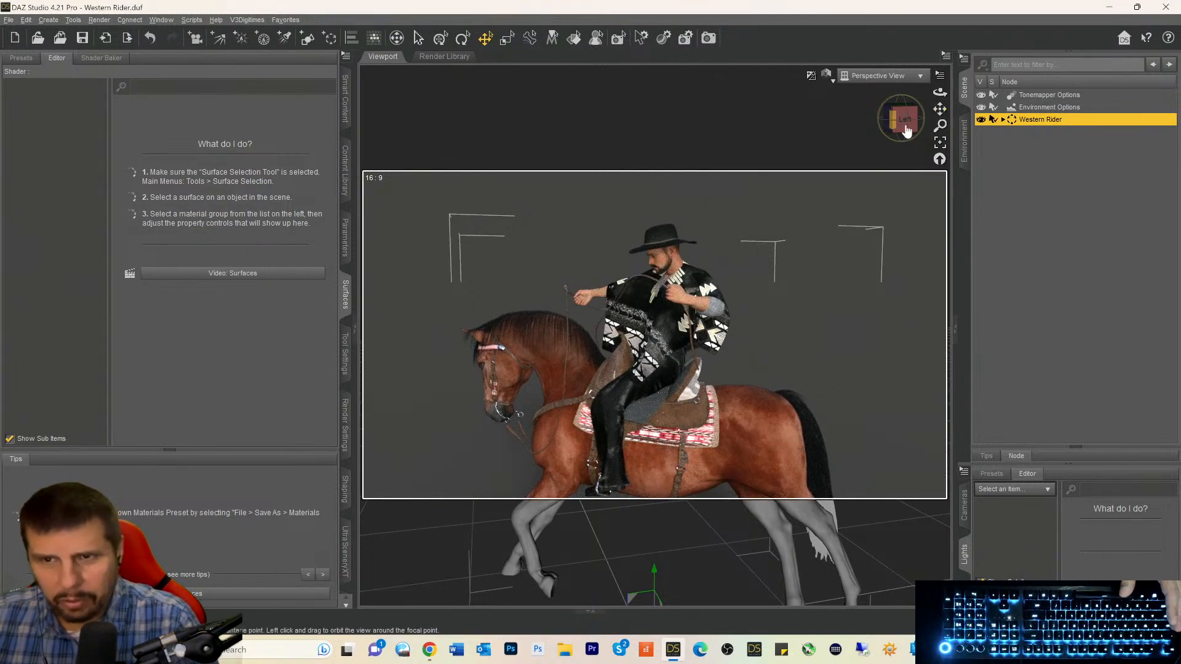
Save the Western Rider group as scene subset Western Rider in the Scene Subsets folder, excluding Tonemapper Options and Environment Options.
left_click_drag(903, 120, 955, 88)
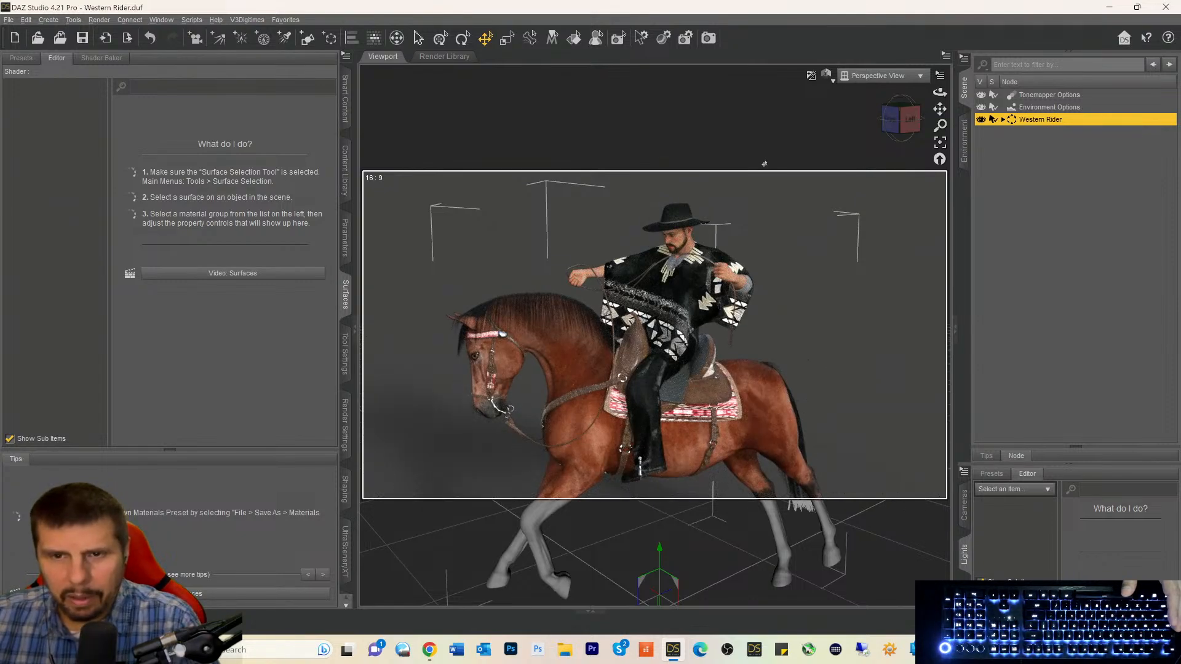
left_click(345, 114)
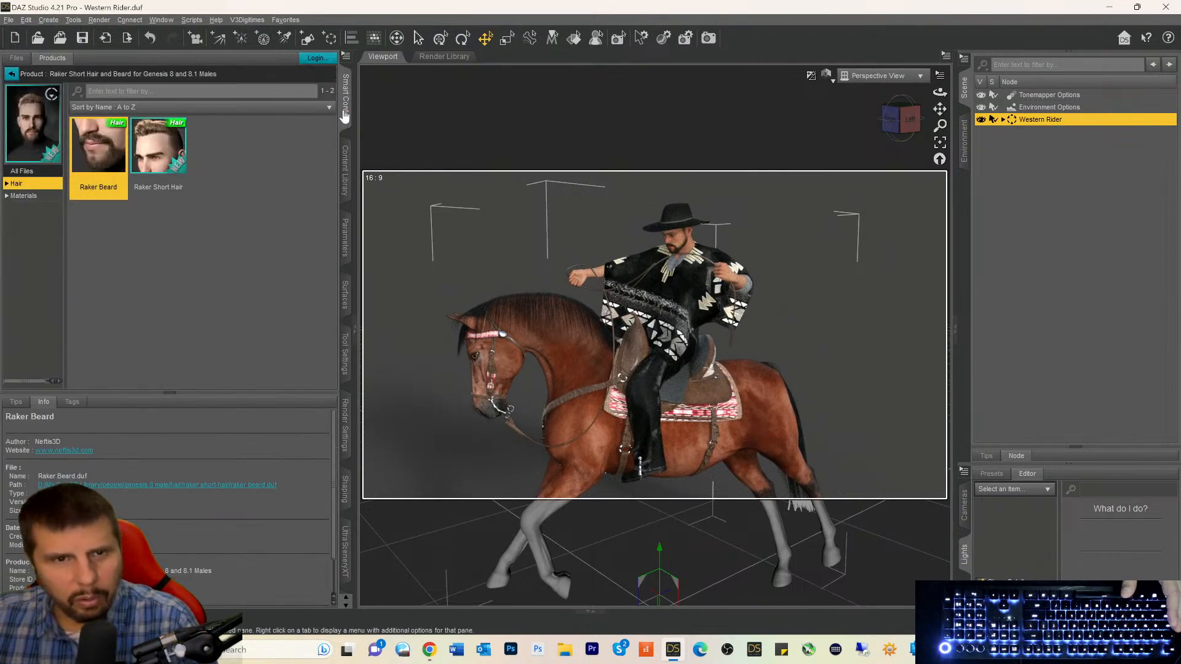
left_click(9, 20)
mouse_move(26, 108)
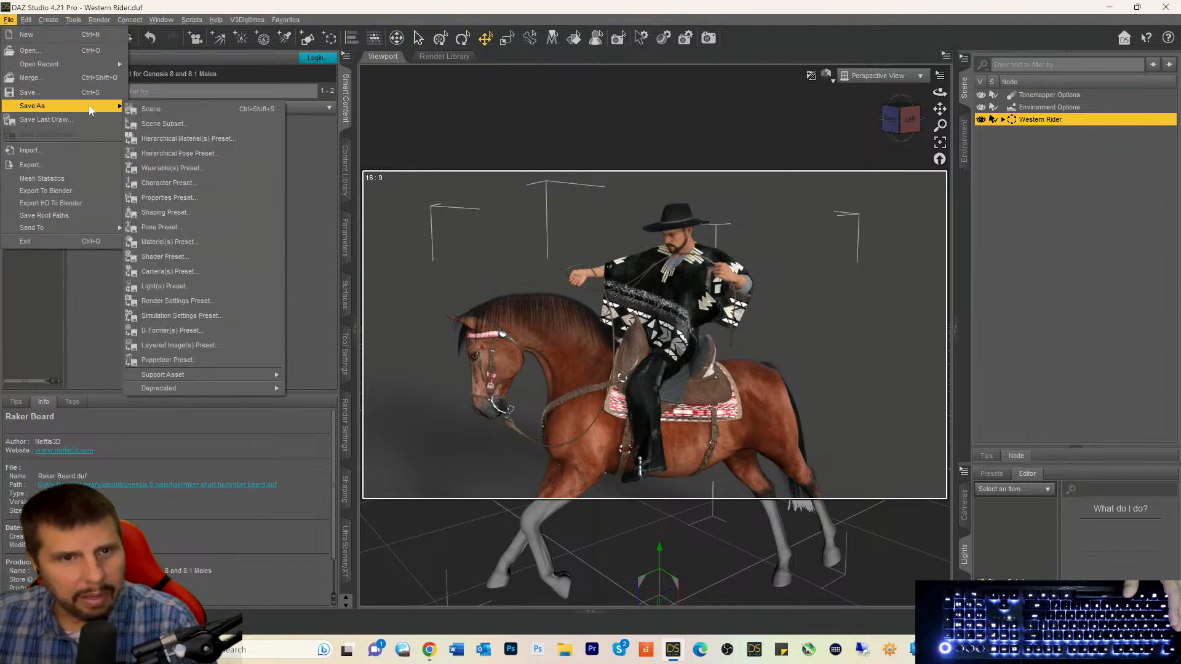
left_click(159, 113)
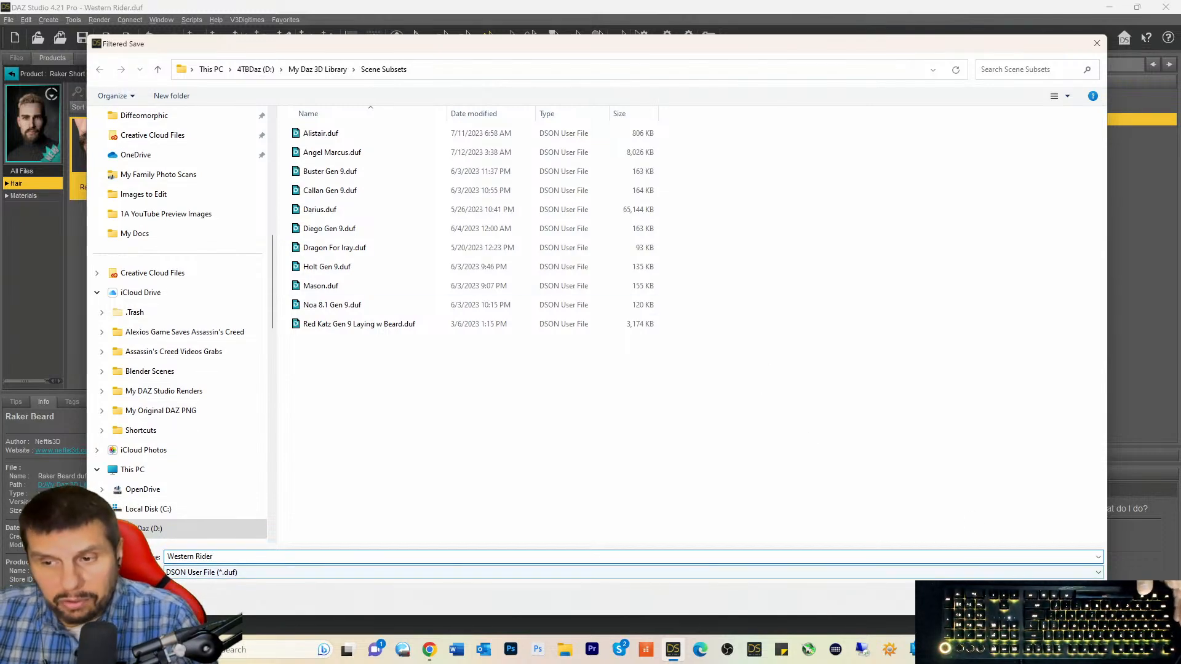
key("Return")
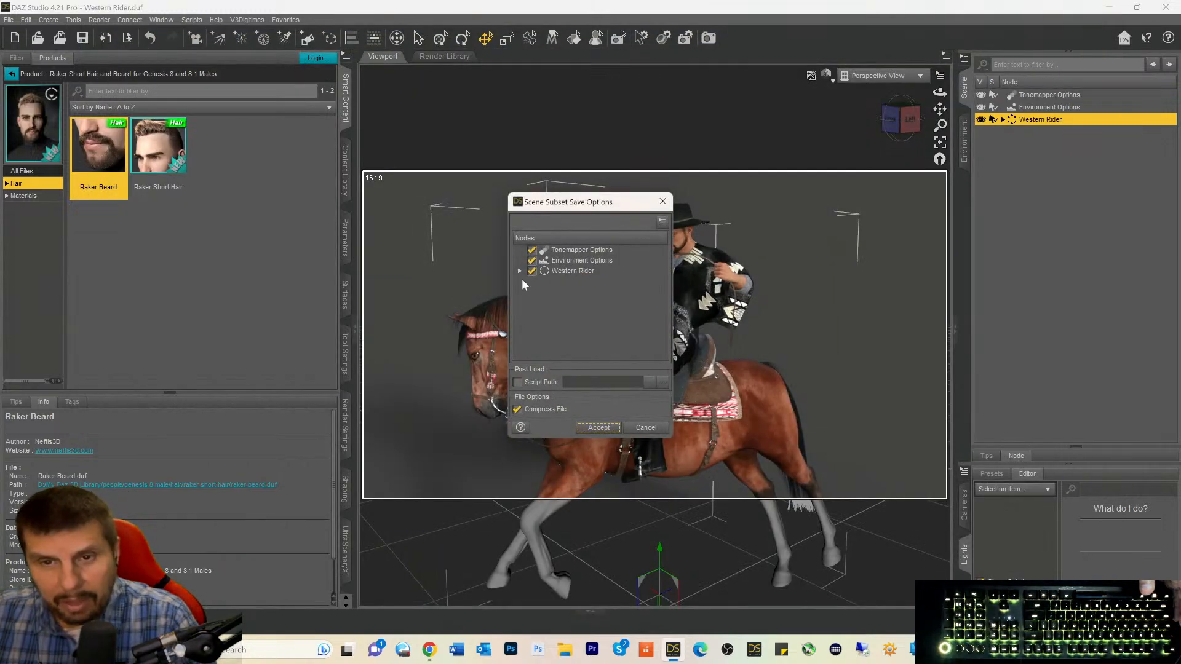
left_click(532, 261)
left_click(533, 251)
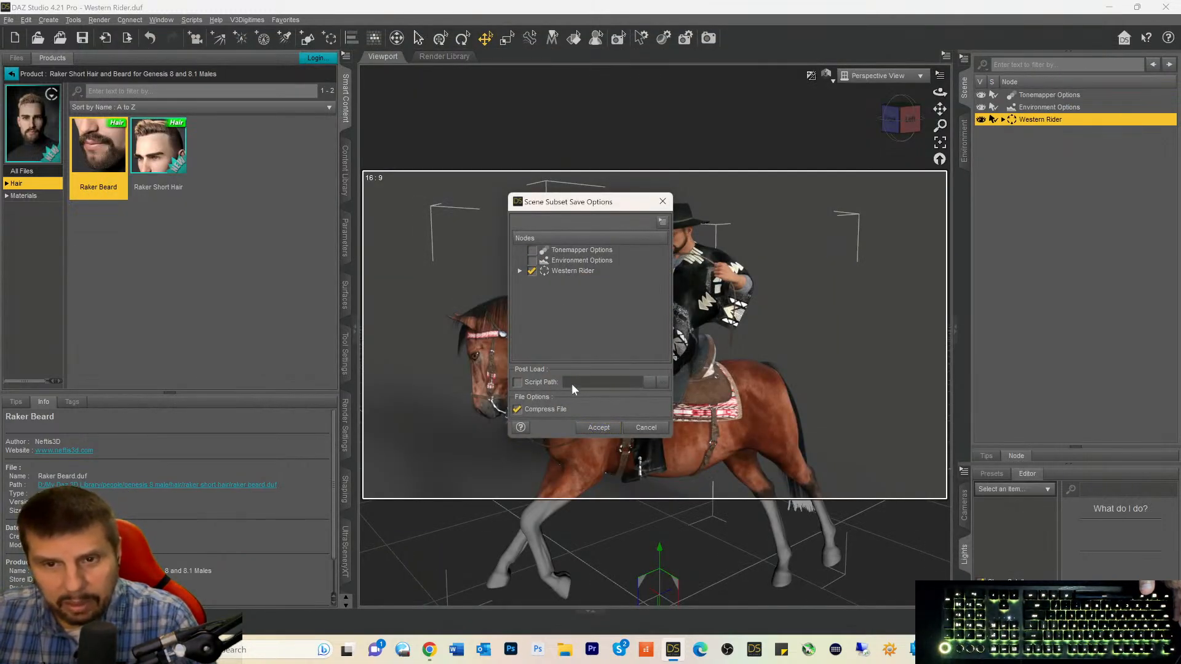
left_click(599, 428)
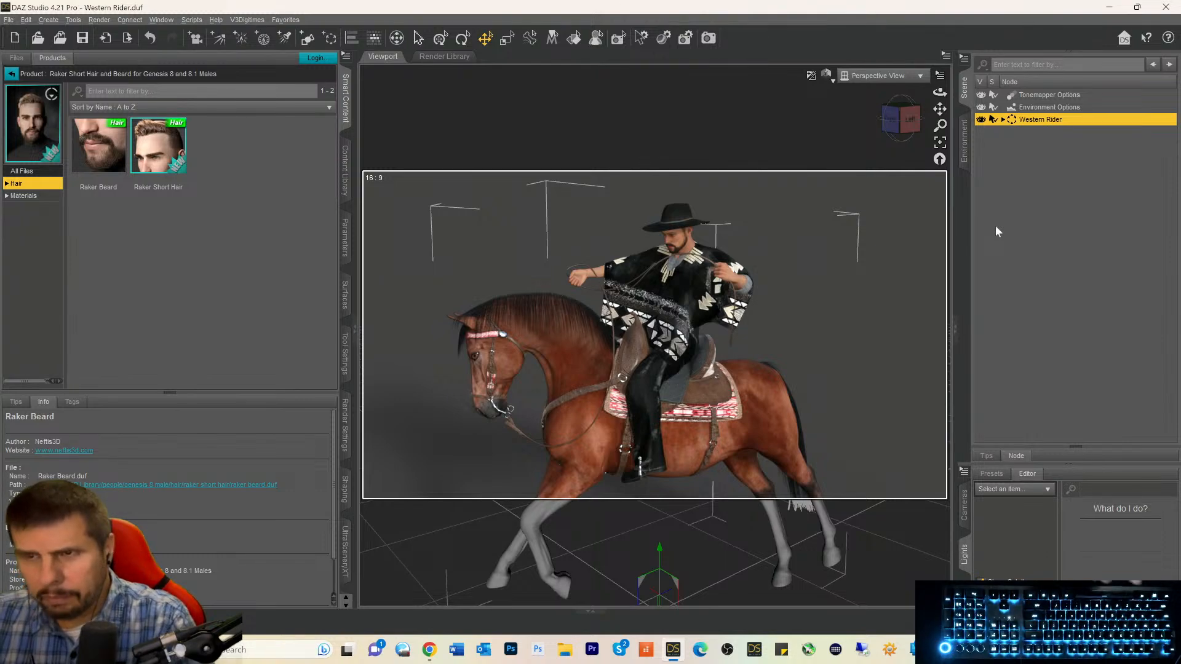
Delete the Western Rider group from the scene and search all default product categories for "horse".
key("Delete")
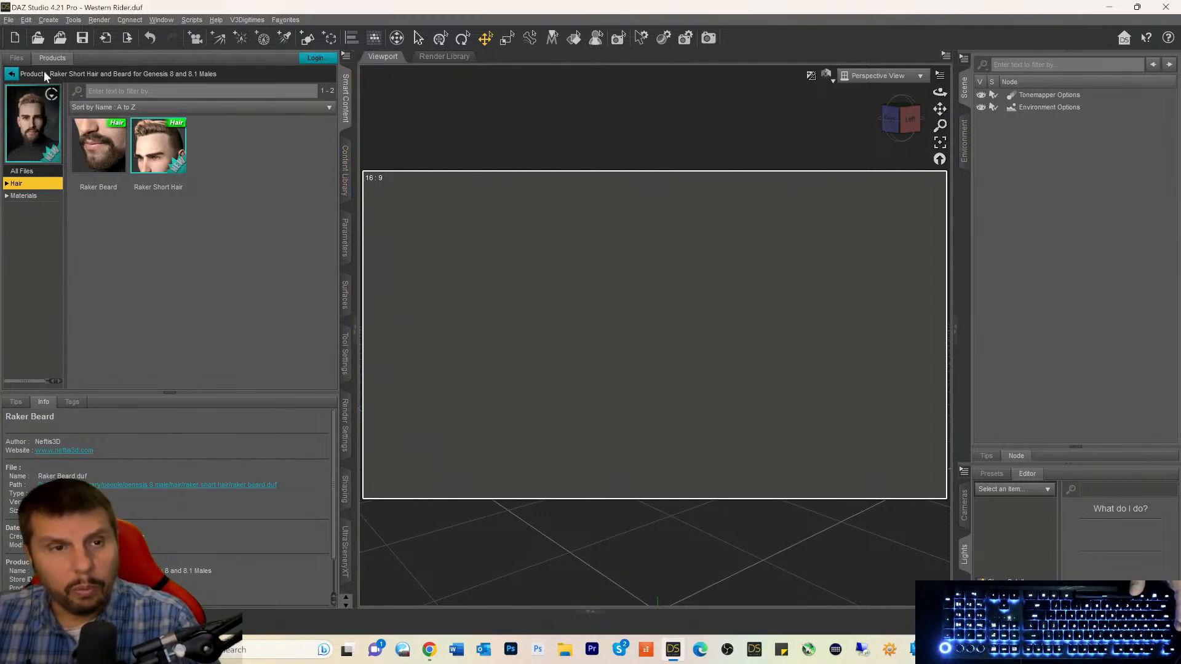
left_click(12, 74)
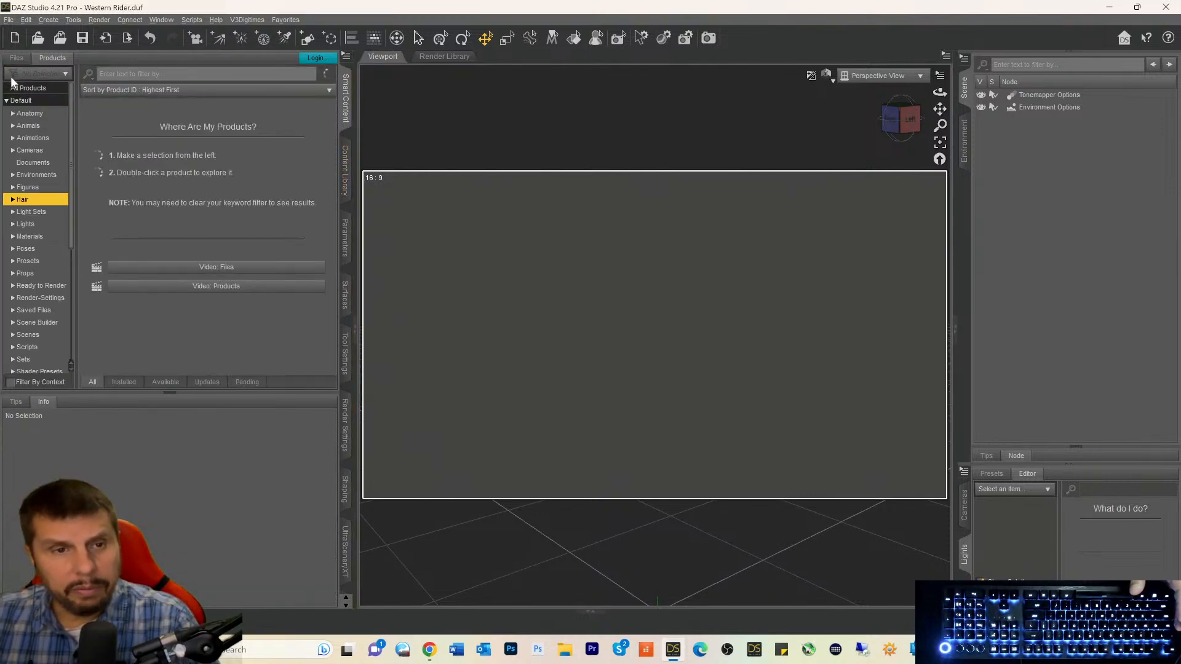
left_click(128, 75)
type("horse")
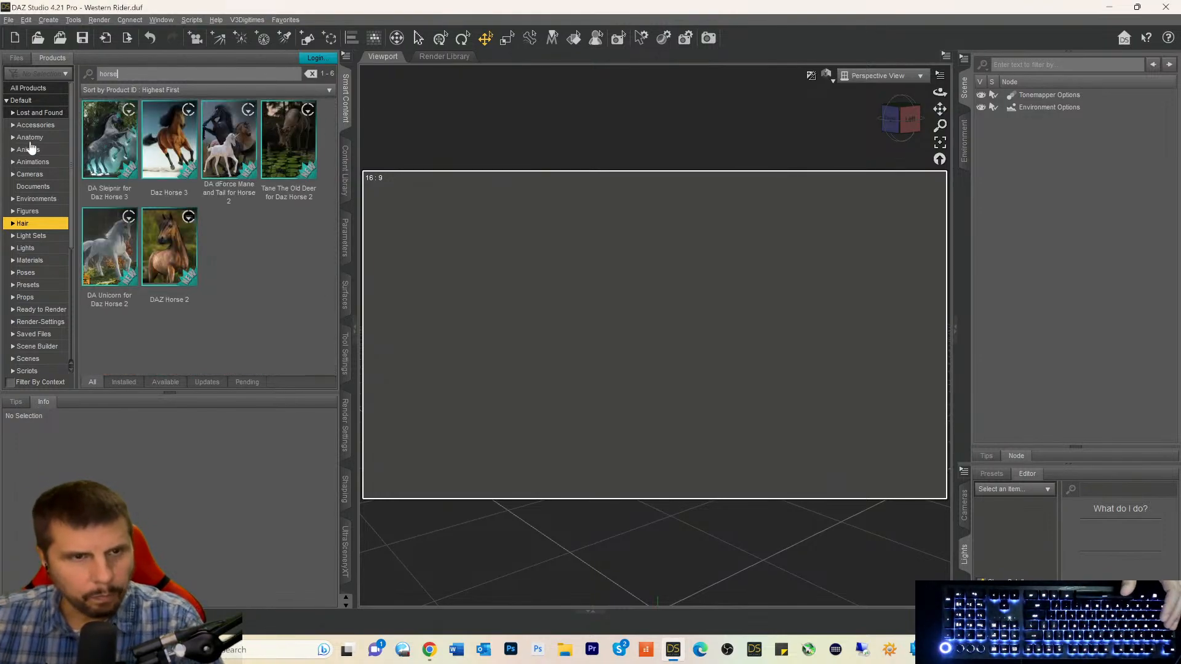
left_click(21, 102)
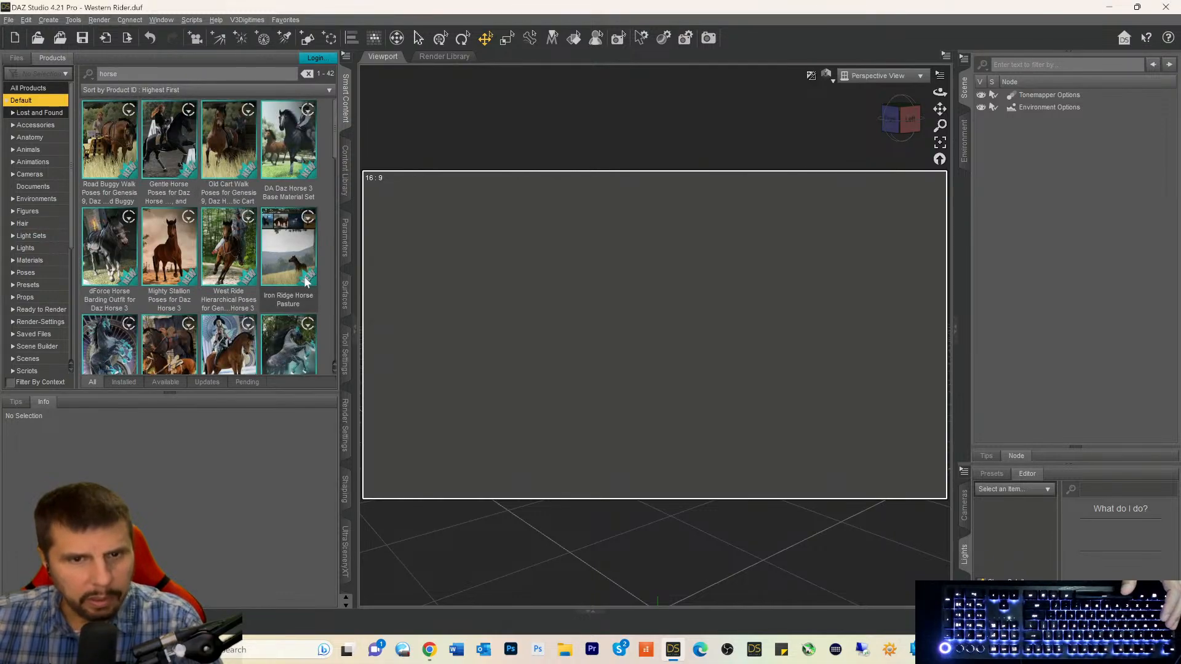
Merge the KHPS Horse Pasture Scene from the Iron Ridge Horse Pasture product into the current scene.
left_click(291, 255)
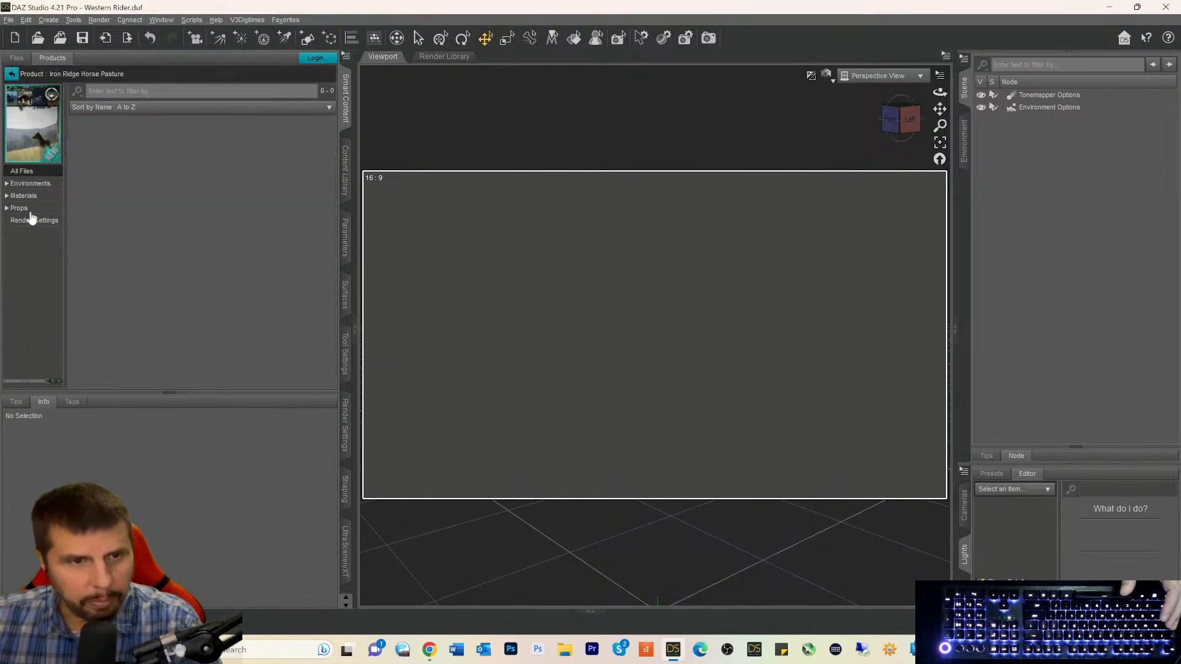
left_click(23, 183)
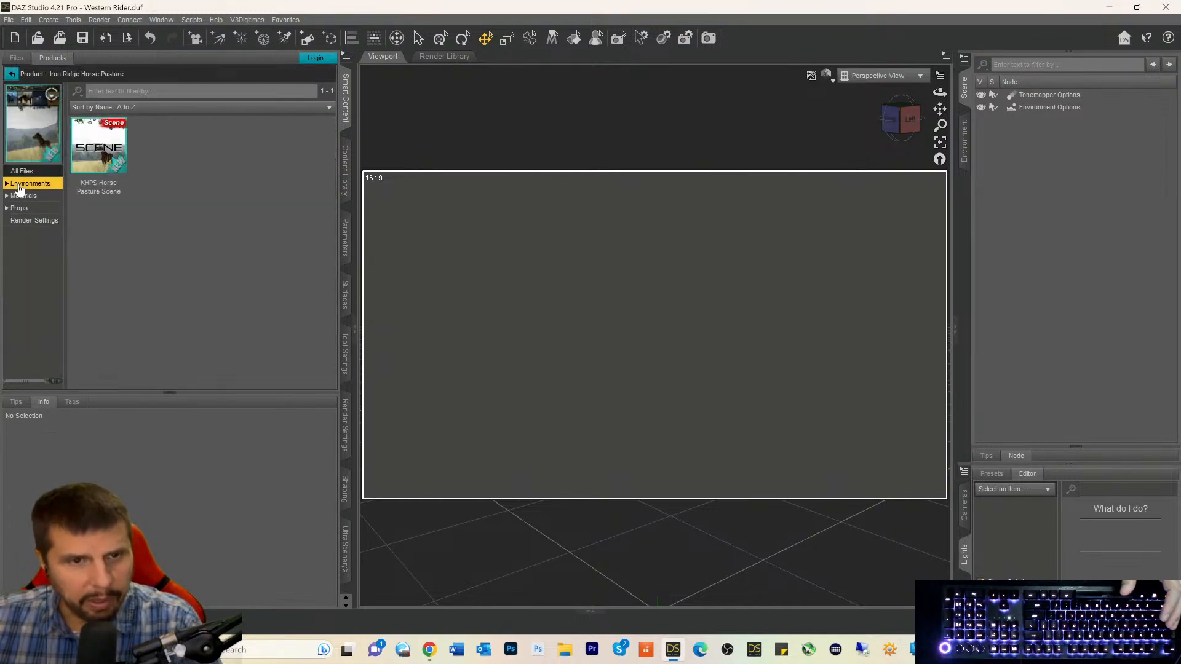
left_click(92, 159)
right_click(93, 155)
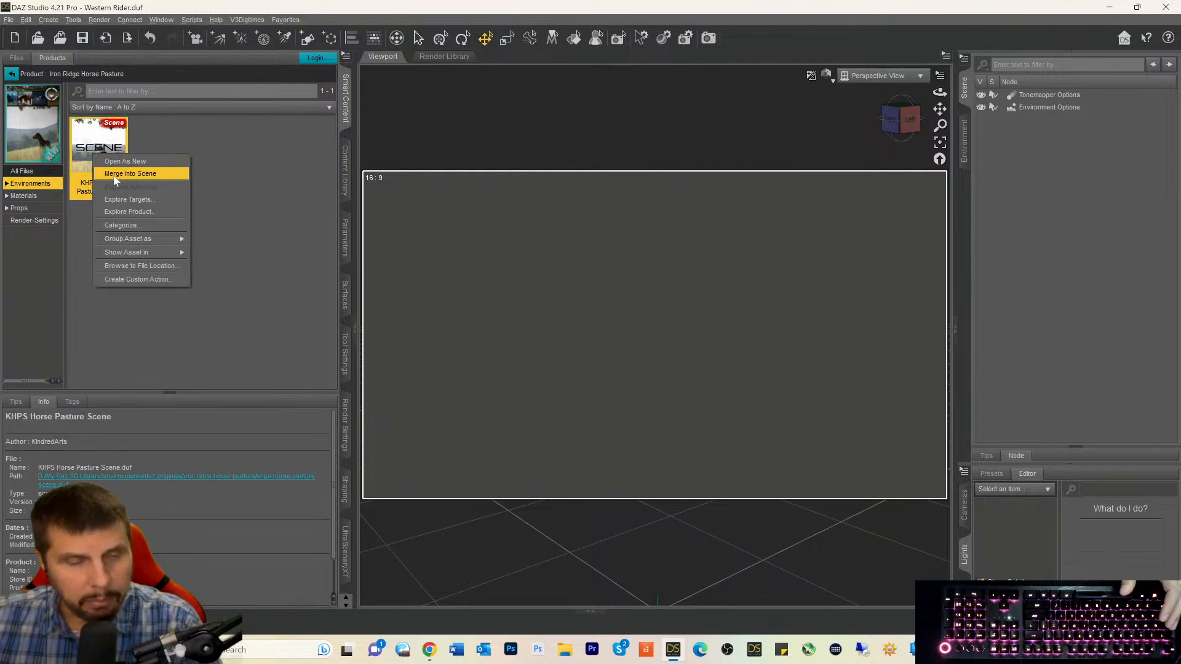
left_click(115, 177)
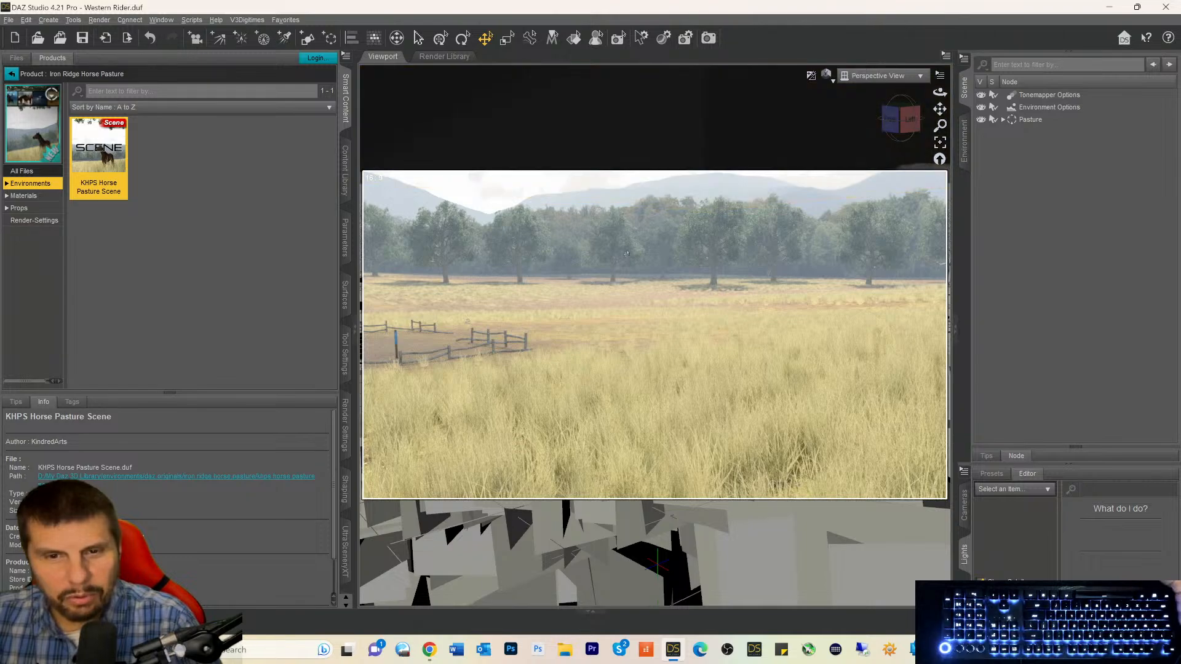
Show the Content Library and collapse its My Daz 3D Library folder.
left_click(350, 157)
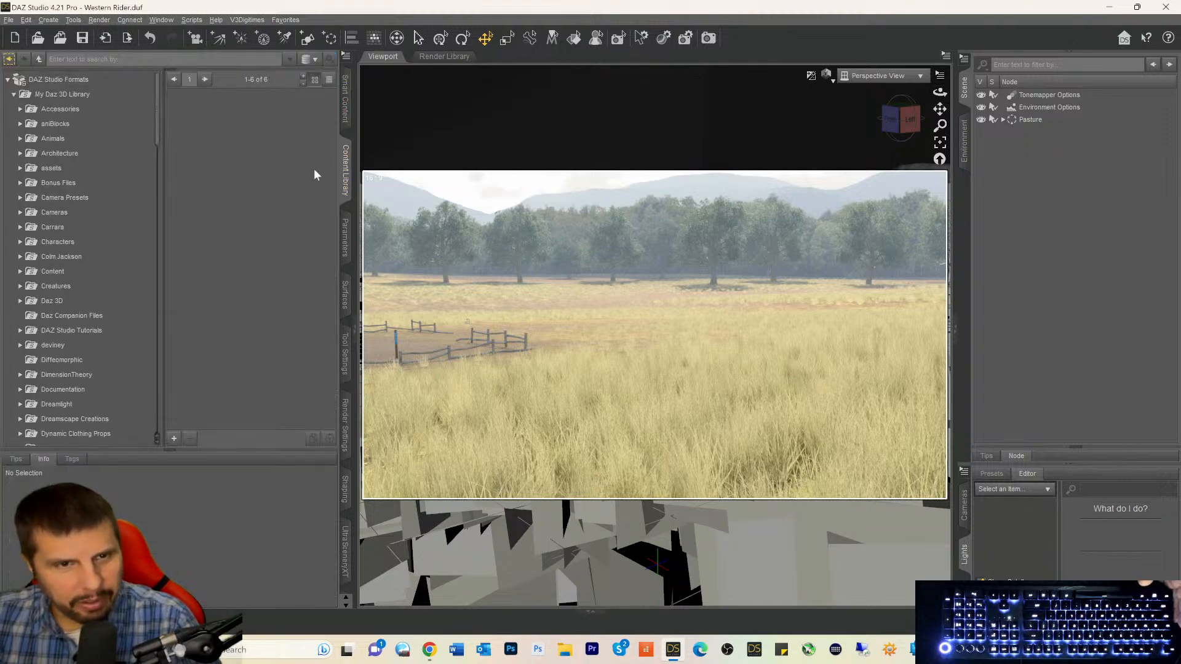
left_click(13, 94)
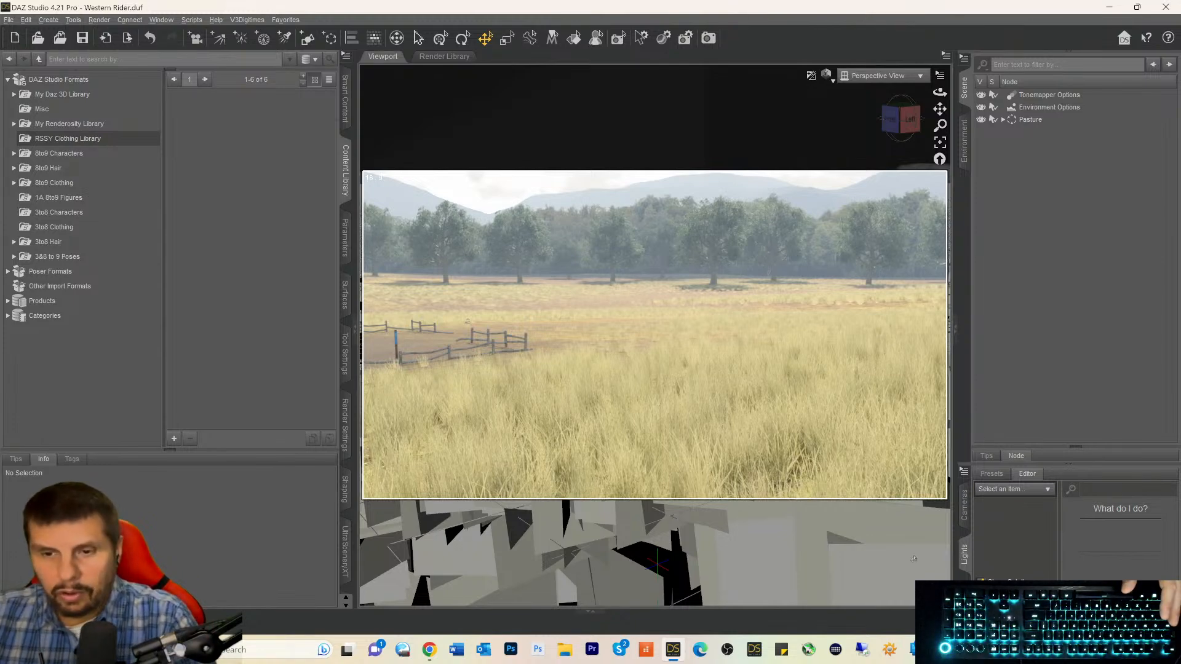
left_click(26, 20)
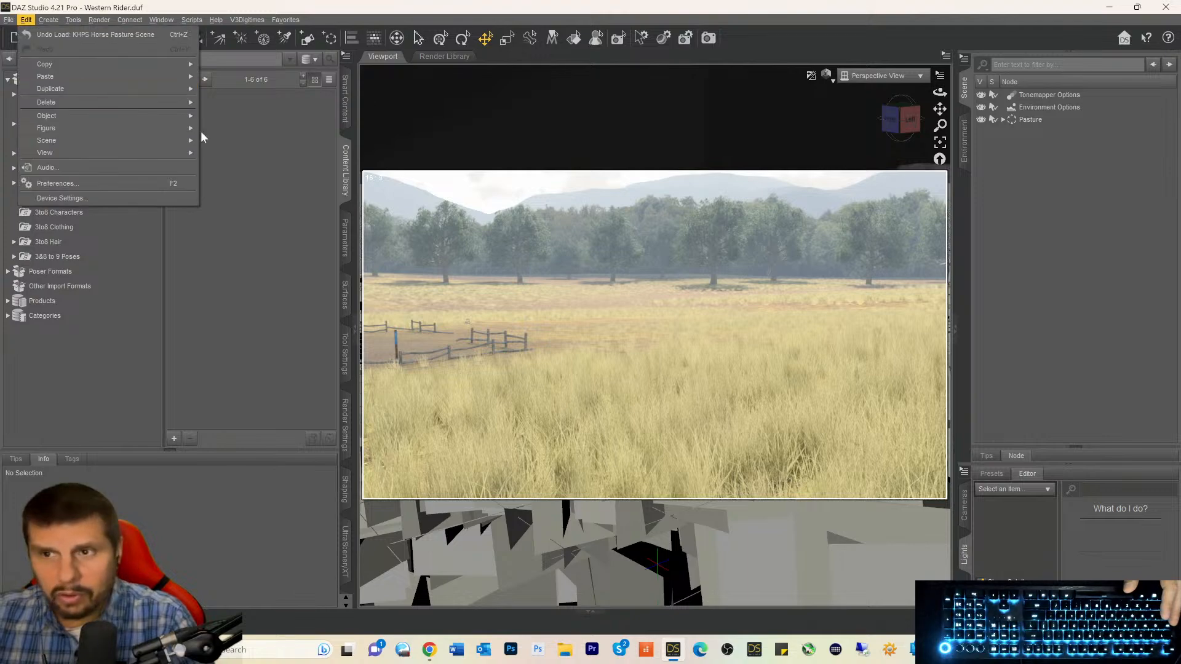
left_click(248, 157)
left_click(10, 19)
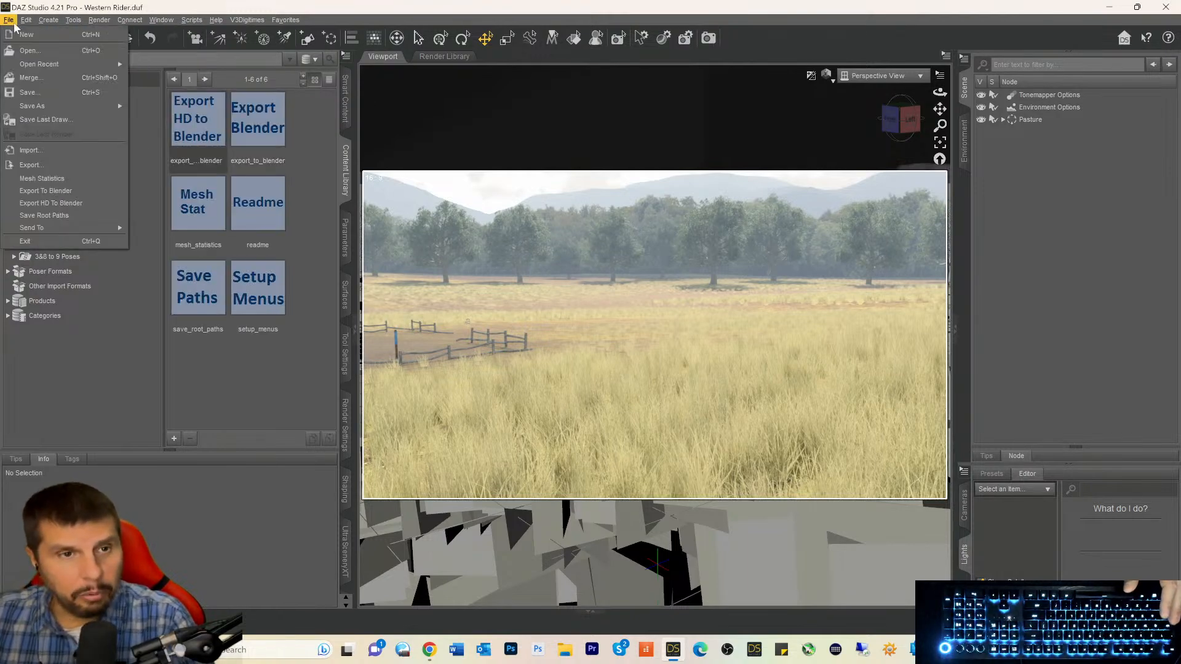
mouse_move(28, 107)
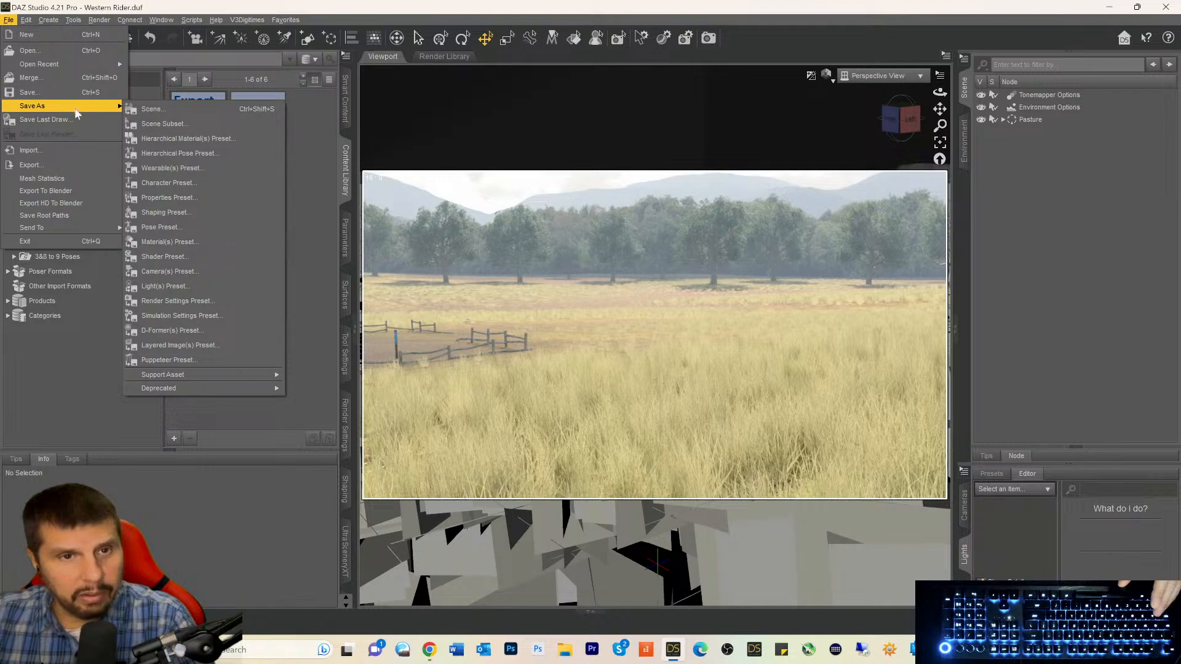
left_click(138, 114)
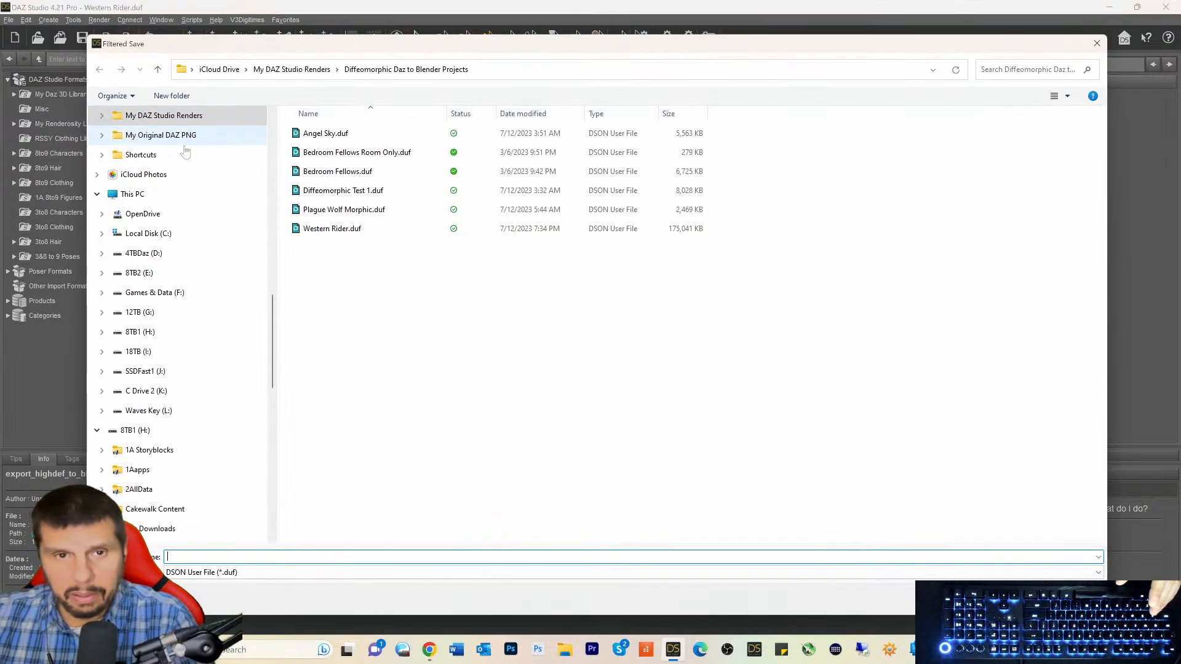
left_click(1097, 43)
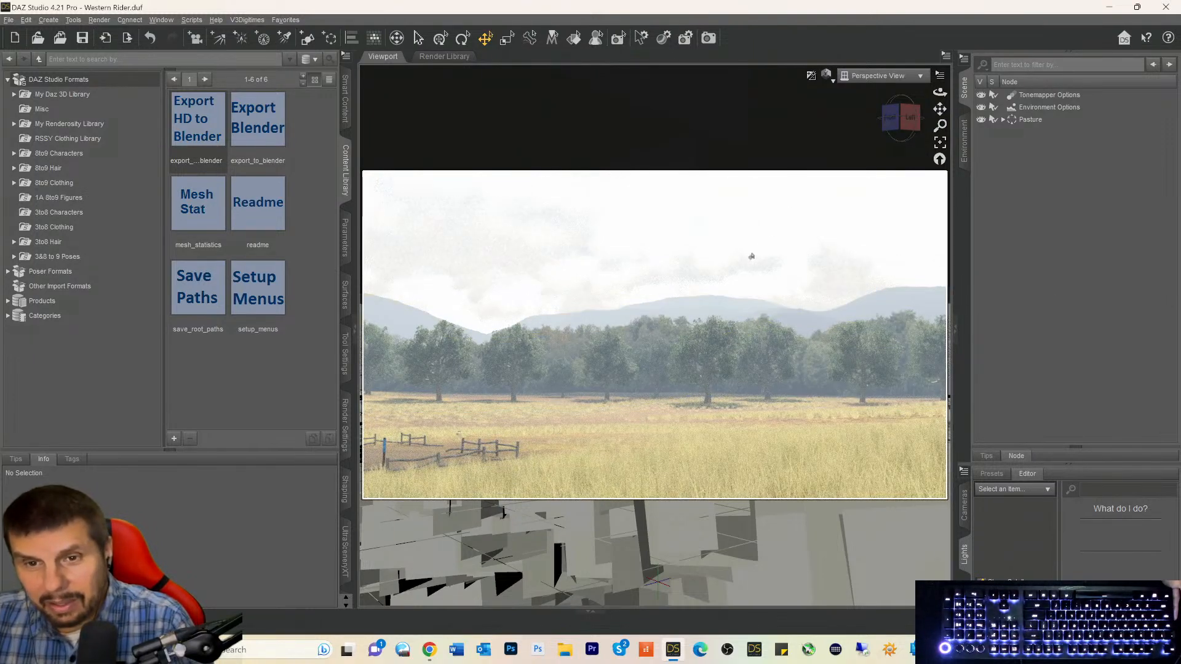
Set the Environment Mode of the Environment Options node to Dome and Scene.
left_click(1031, 108)
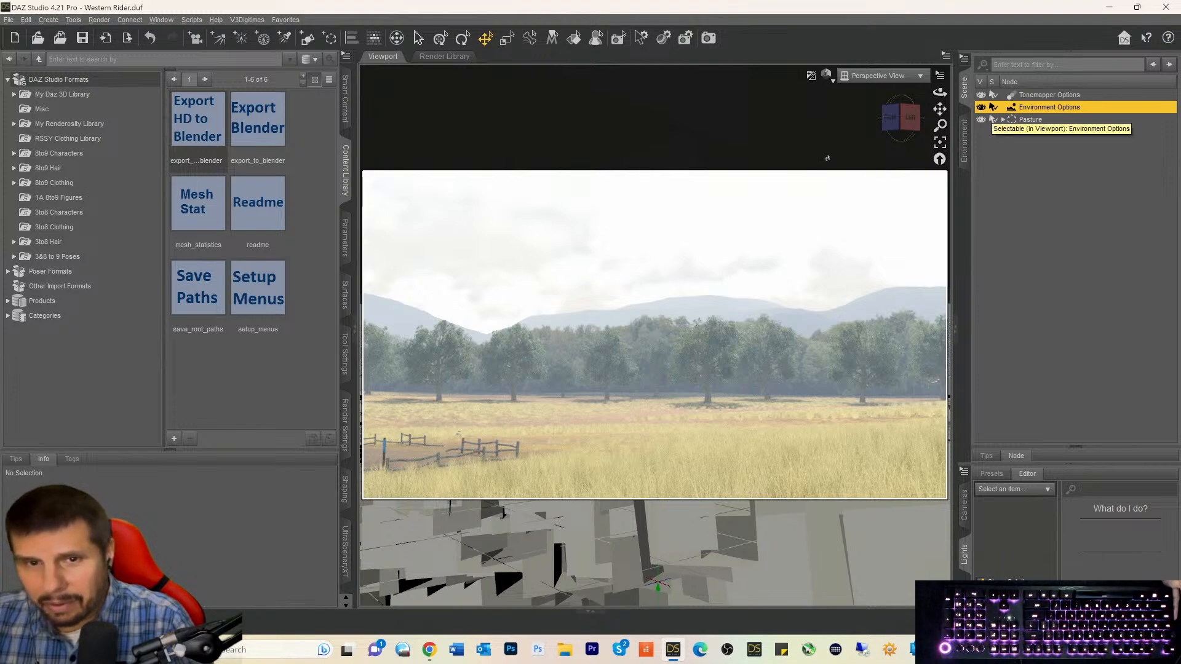
left_click(345, 249)
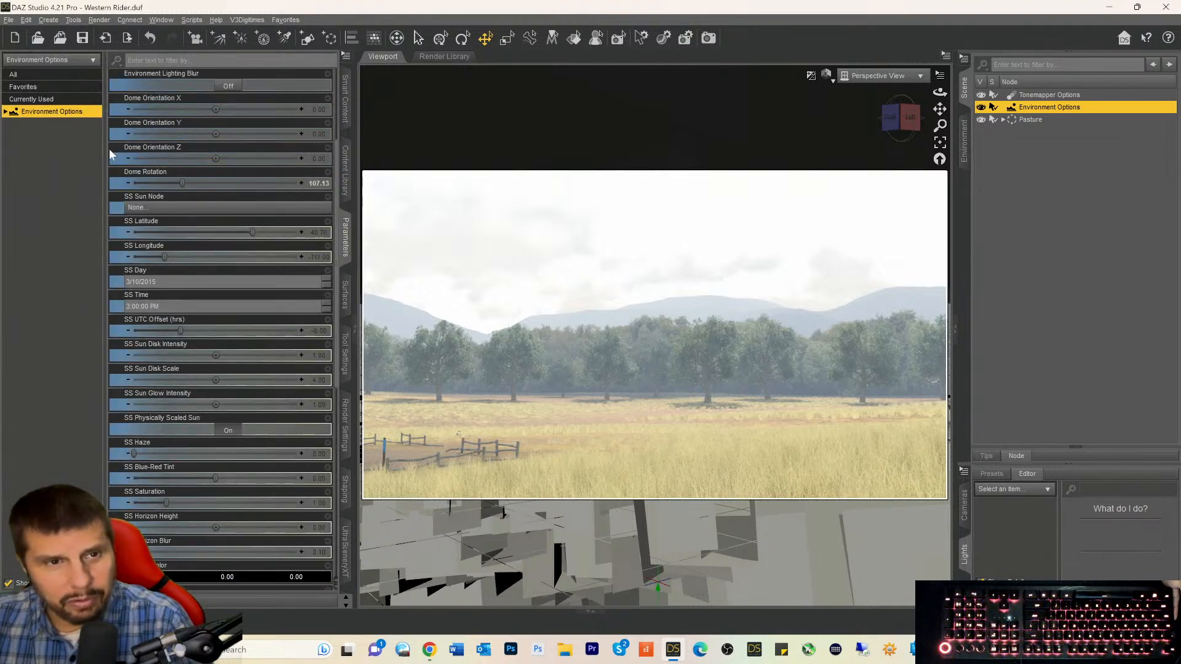
scroll(203, 160, "up", 3)
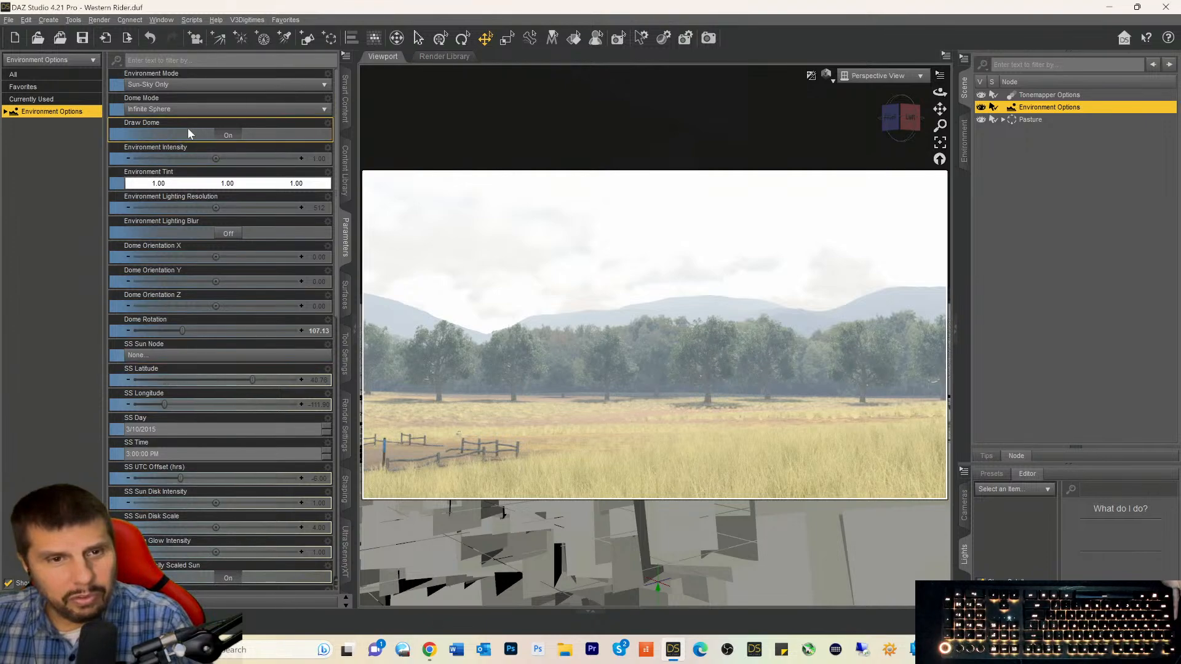
left_click(223, 87)
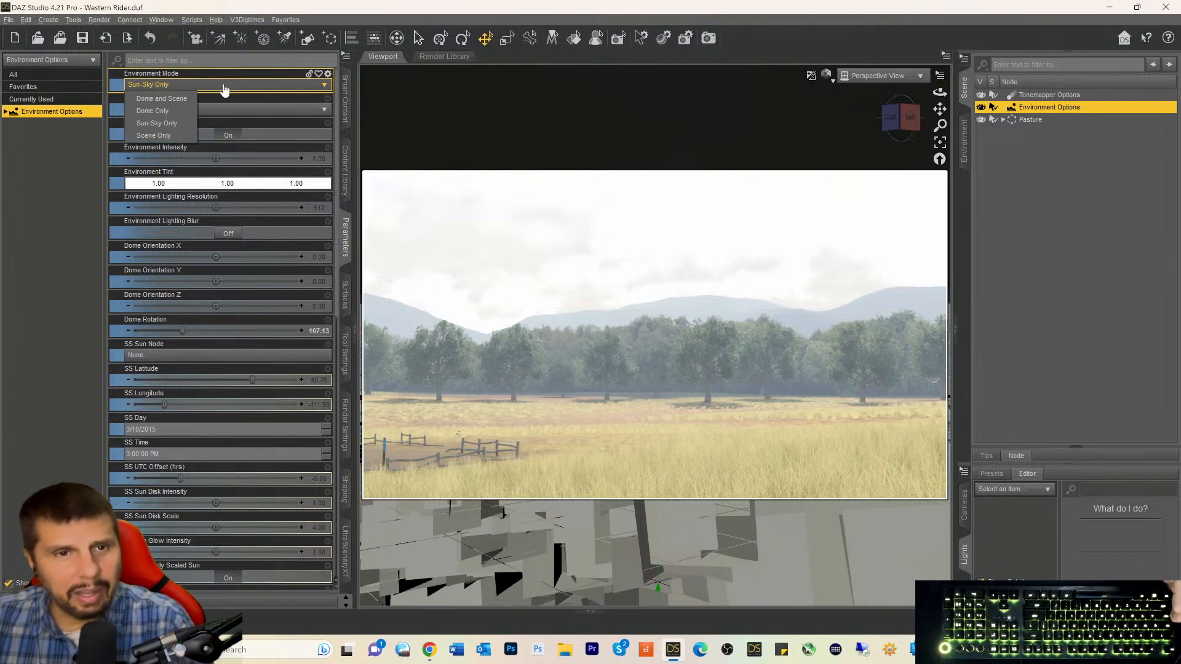
left_click(152, 99)
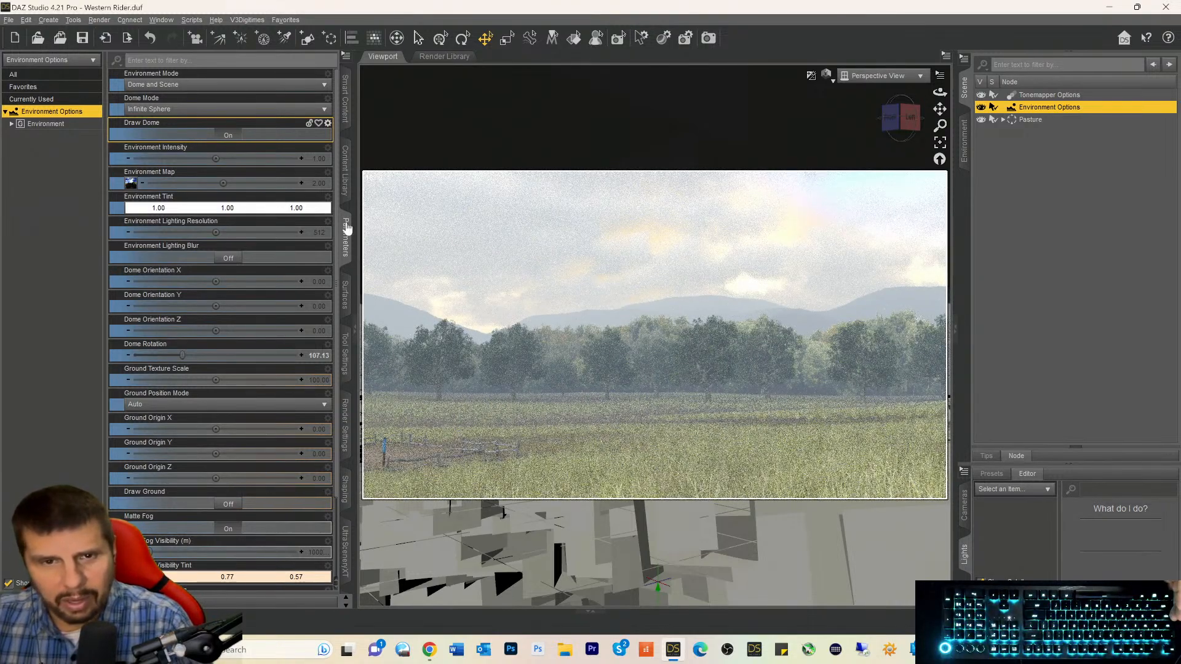
List all products in the Render-Settings category of Smart Content, clearing the "horse" search filter.
left_click(346, 175)
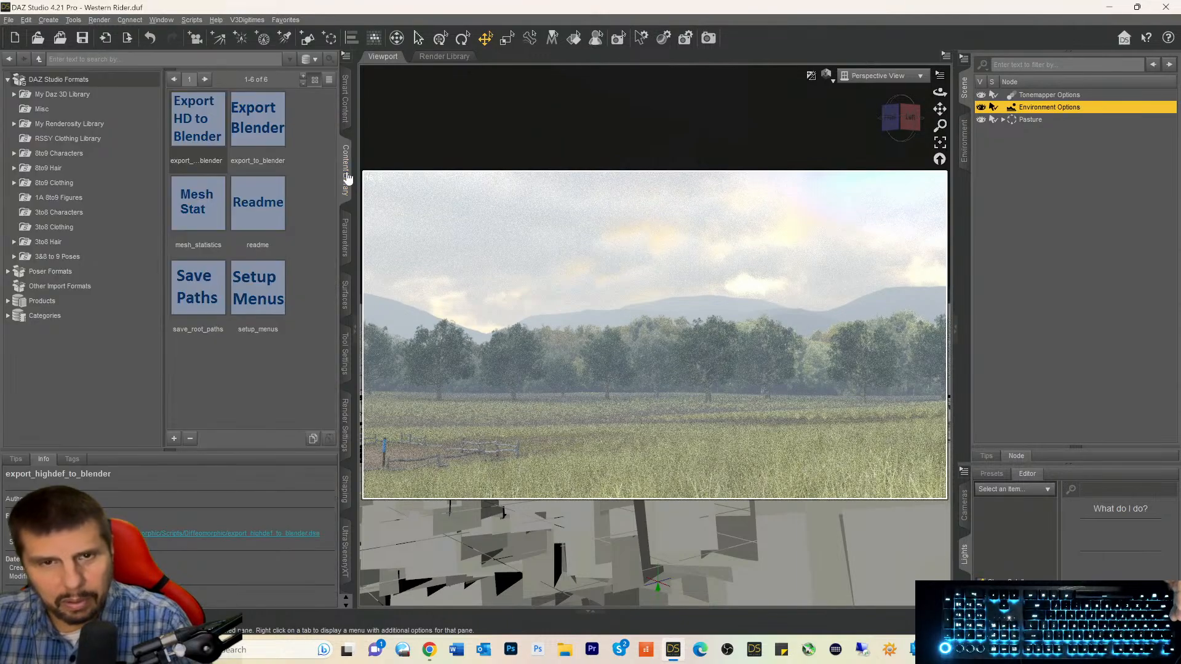
left_click(346, 120)
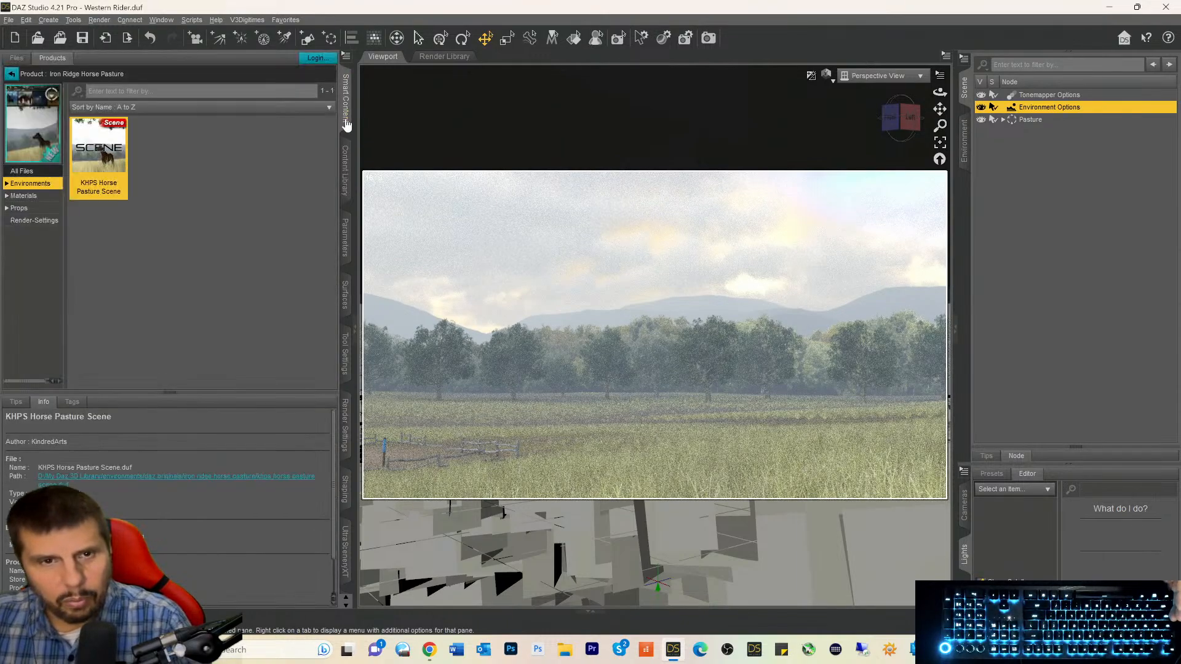
left_click(11, 75)
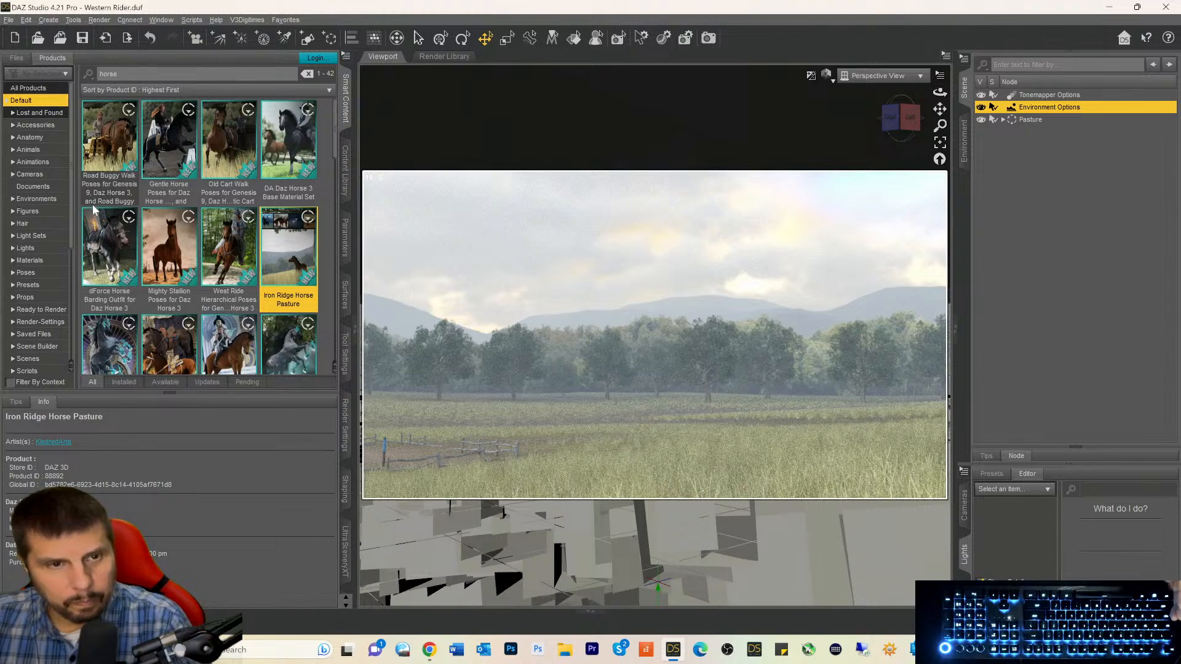
left_click(31, 322)
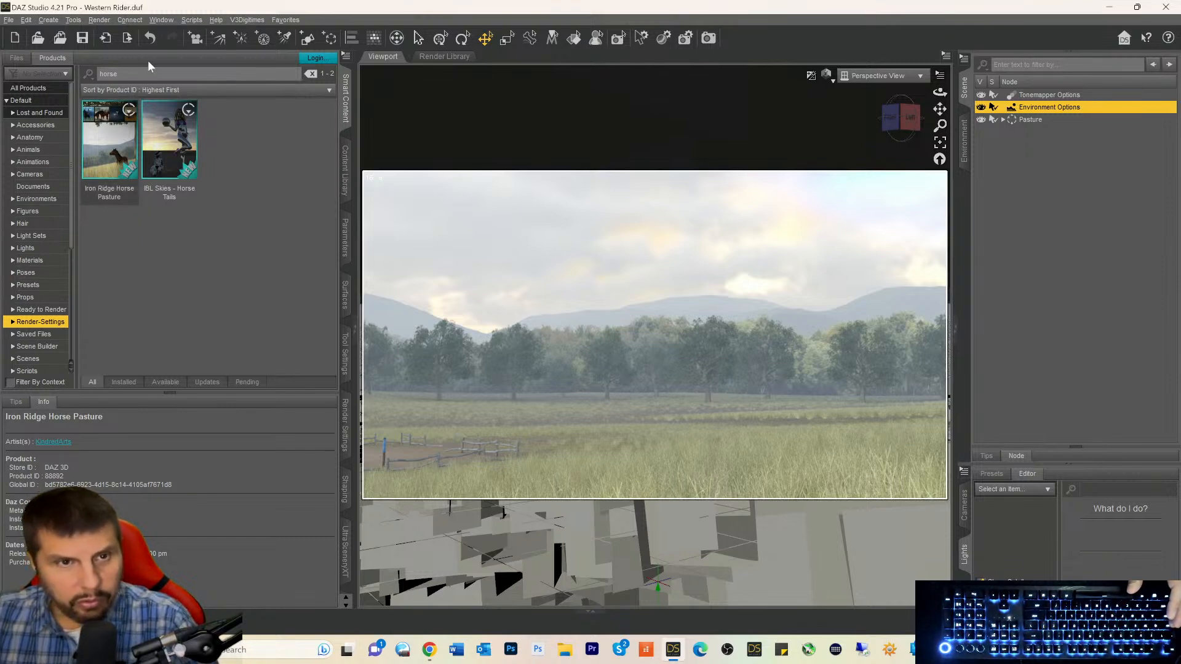
double_click(141, 75)
key("BackSpace")
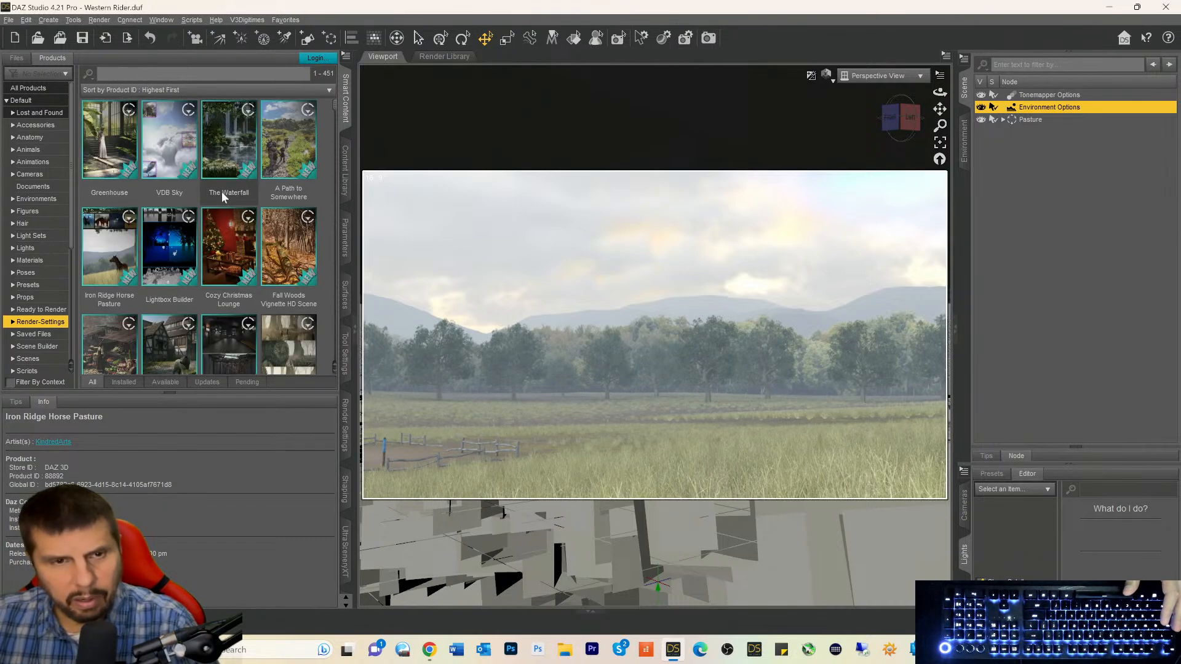
Browse the Render-Settings products and open Orestes Iray HDRI Skydomes - Day's End.
scroll(218, 203, "down", 10)
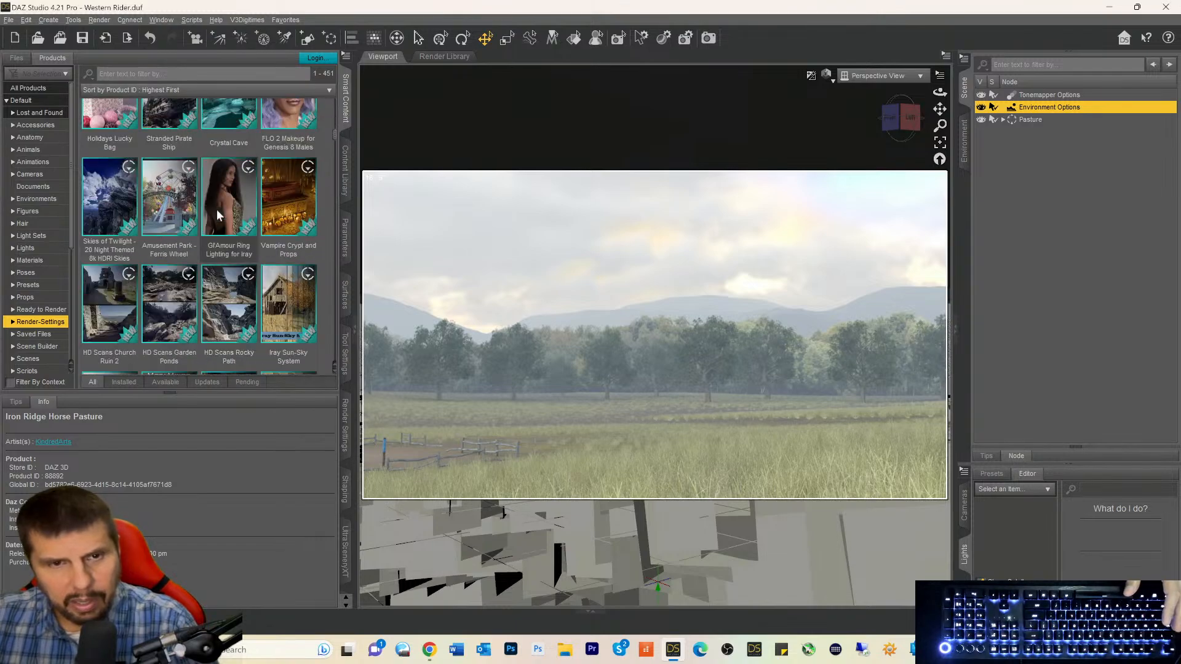
scroll(217, 209, "down", 10)
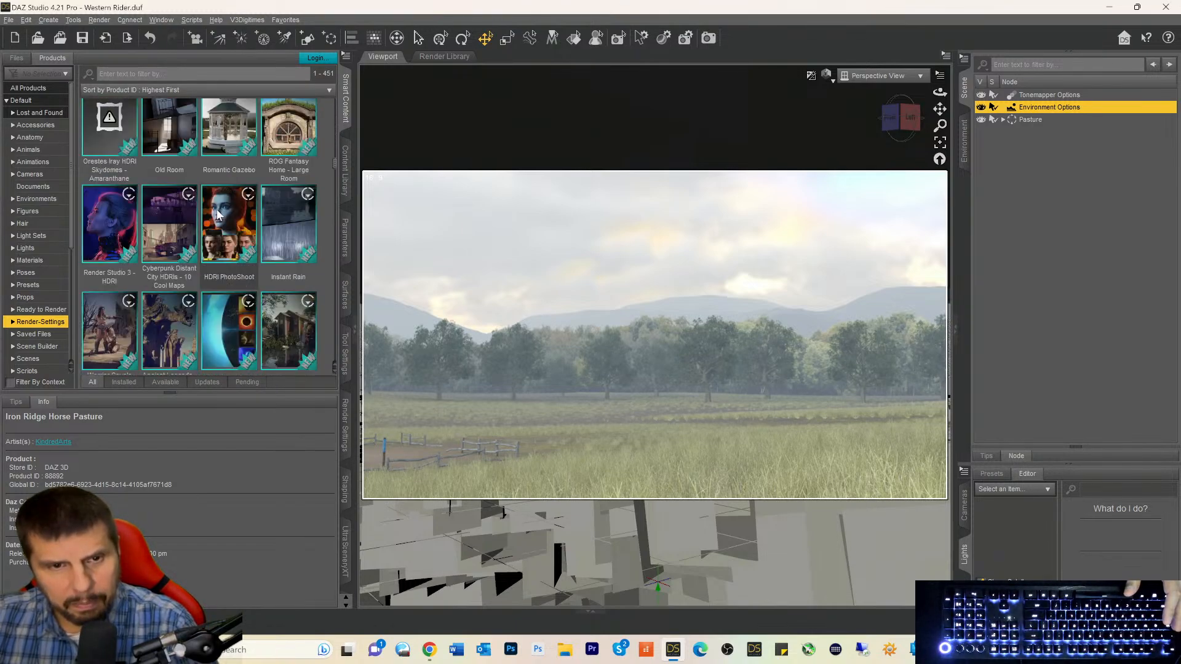
scroll(217, 209, "down", 10)
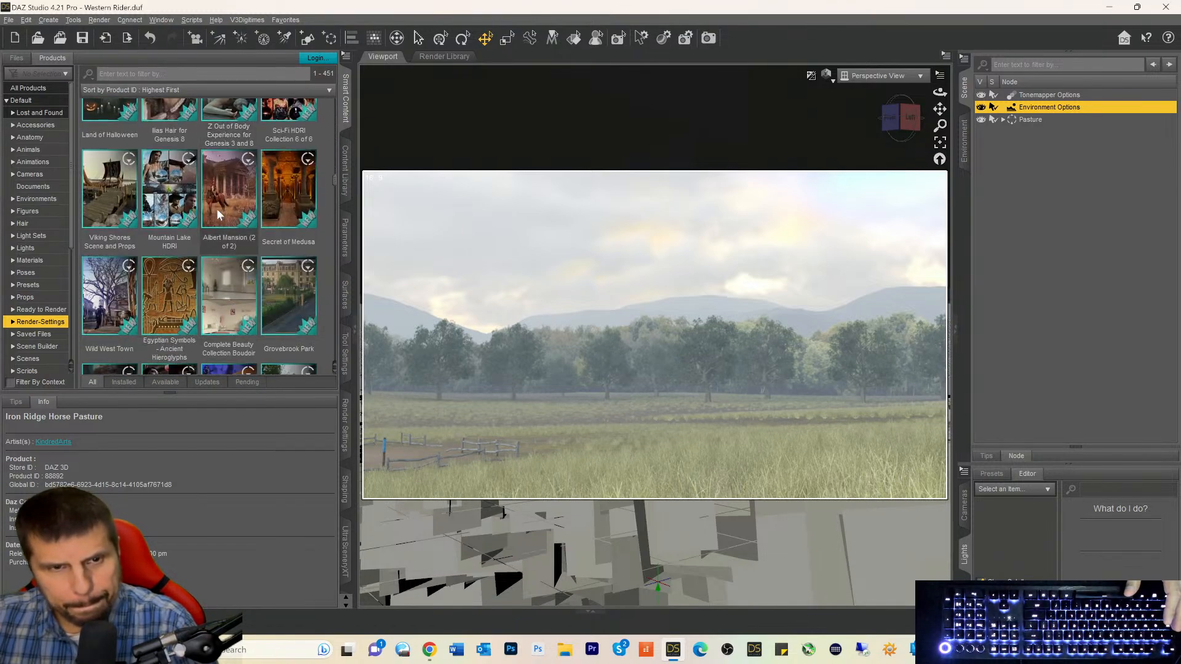
scroll(216, 208, "down", 10)
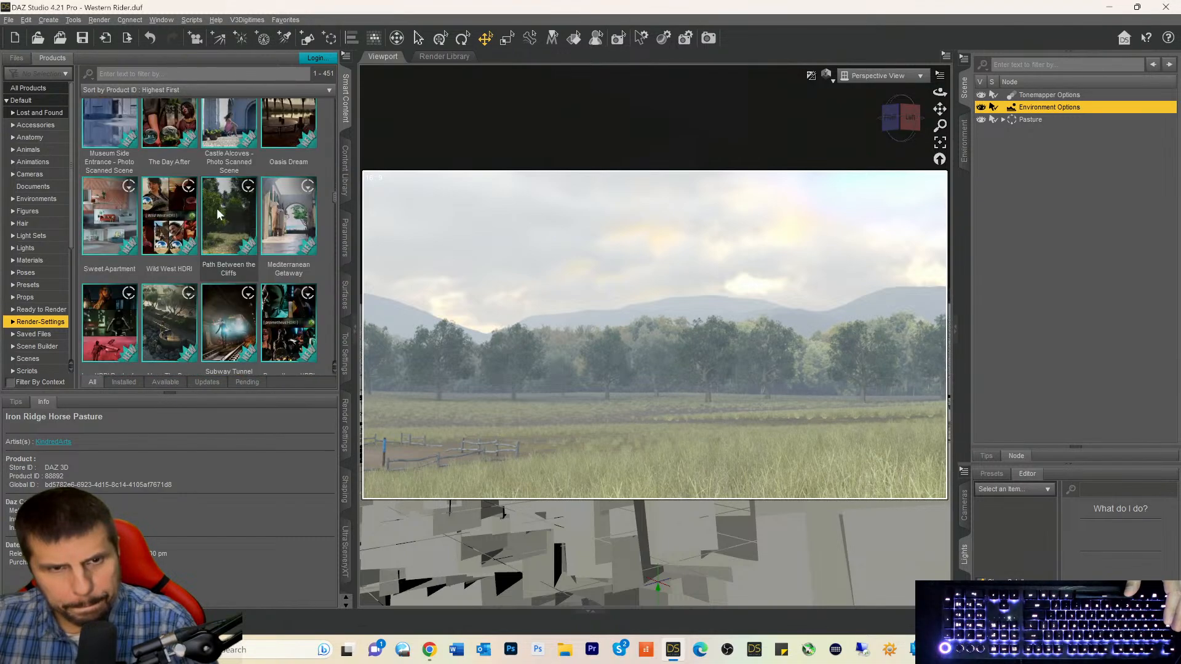
scroll(218, 215, "down", 10)
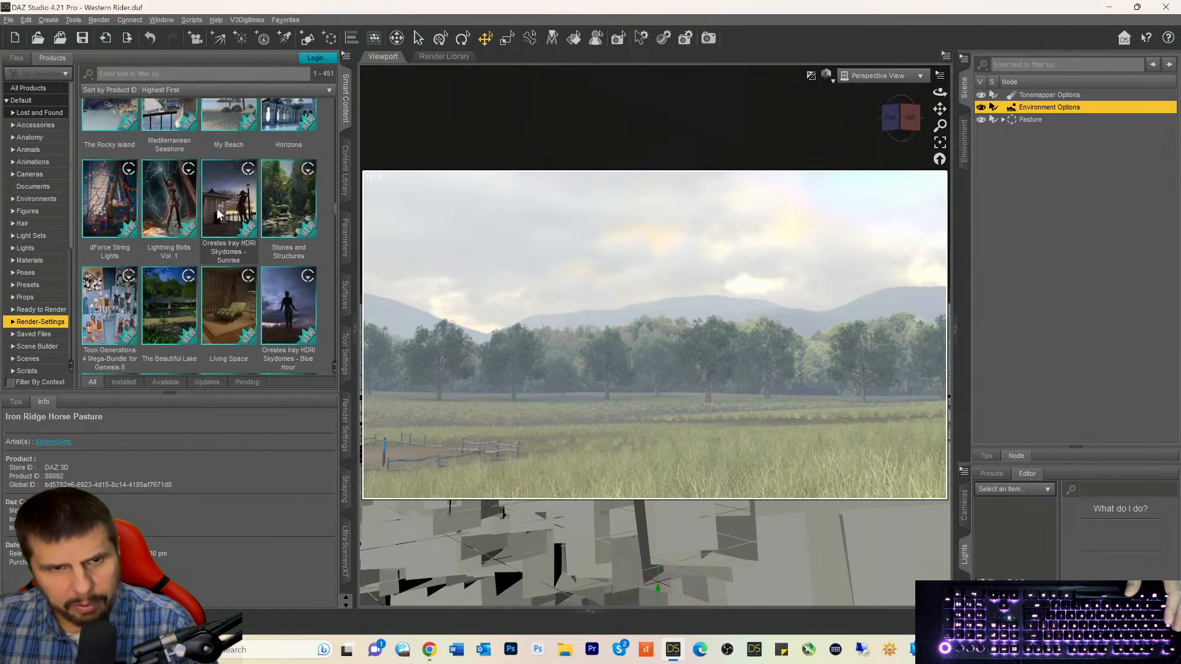
scroll(218, 213, "down", 10)
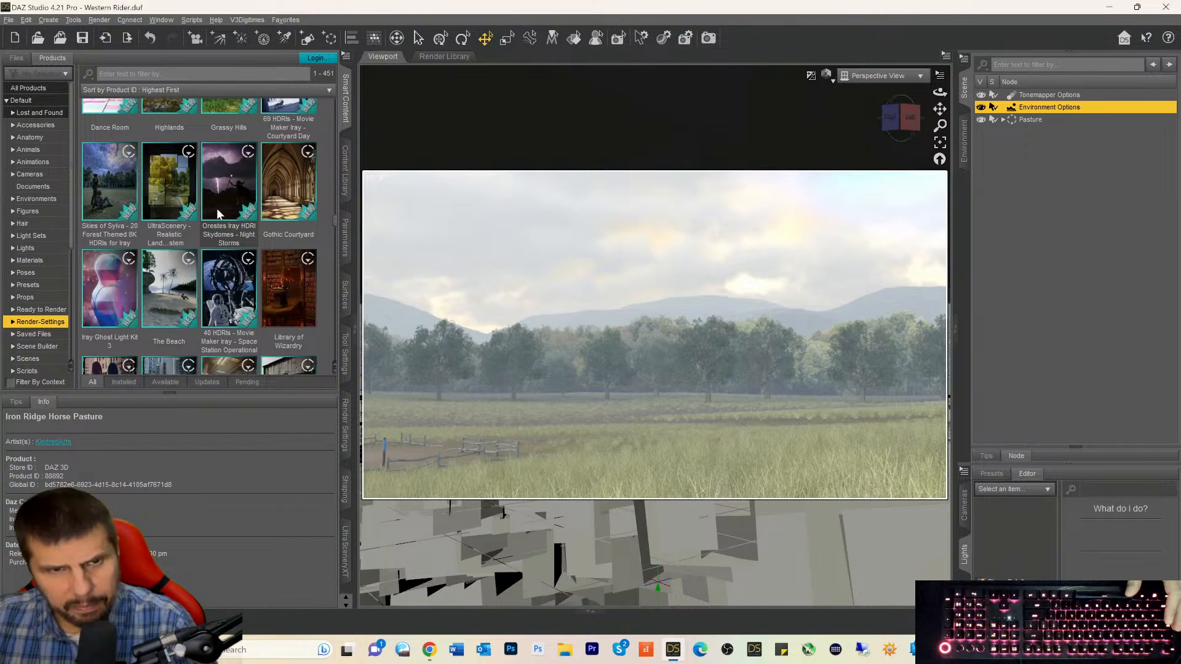
scroll(219, 213, "down", 10)
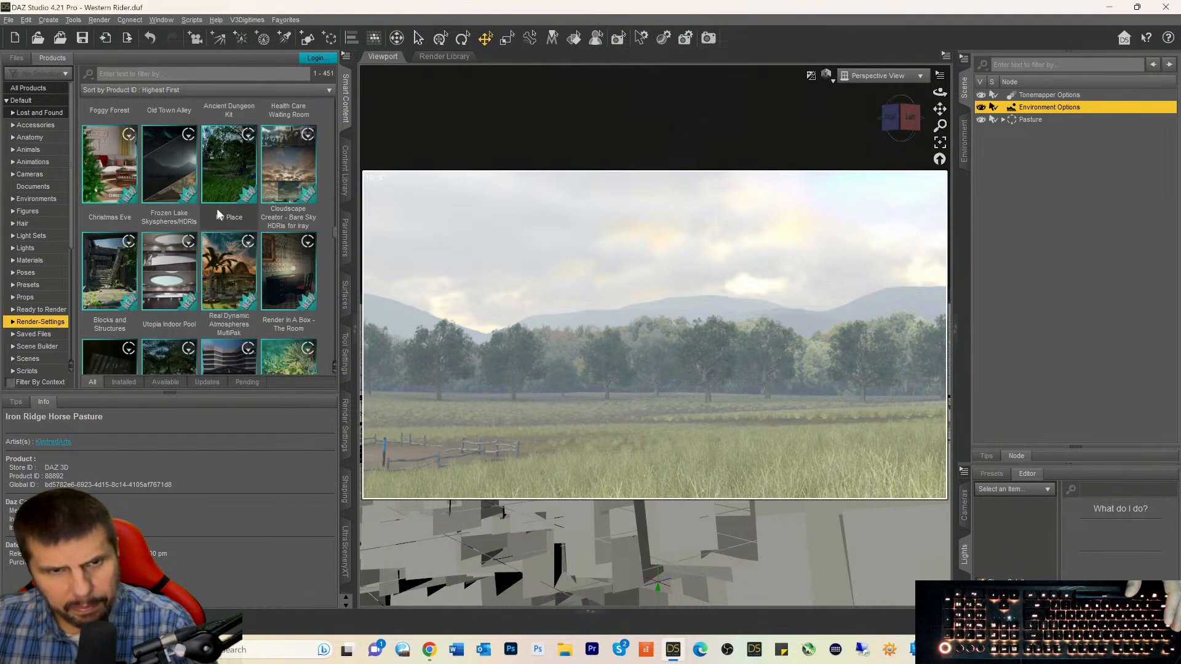
scroll(216, 208, "down", 5)
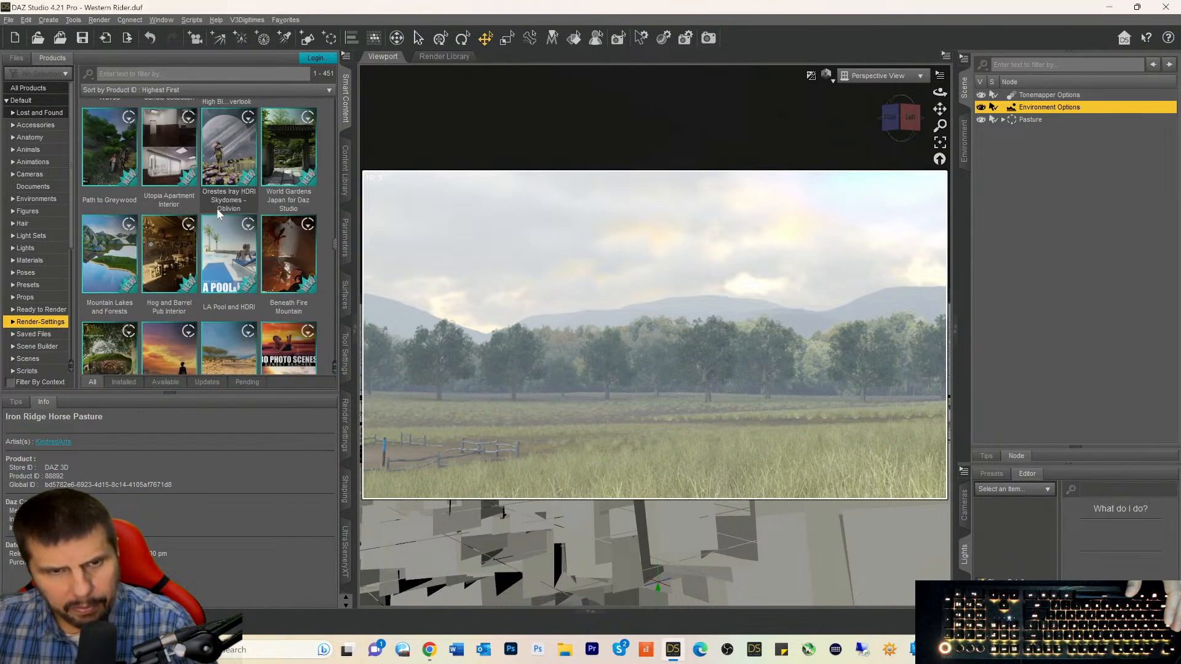
double_click(159, 339)
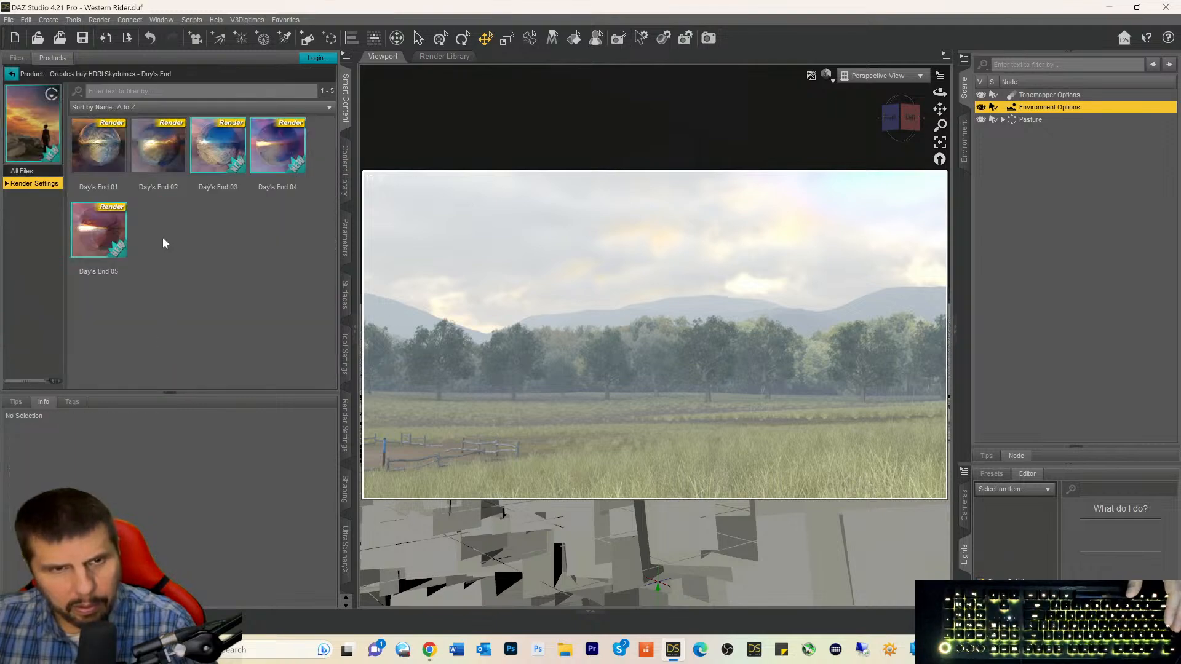
Try the Day's End 02 sky preset on the pasture, and replace it with Day's End 03.
double_click(158, 136)
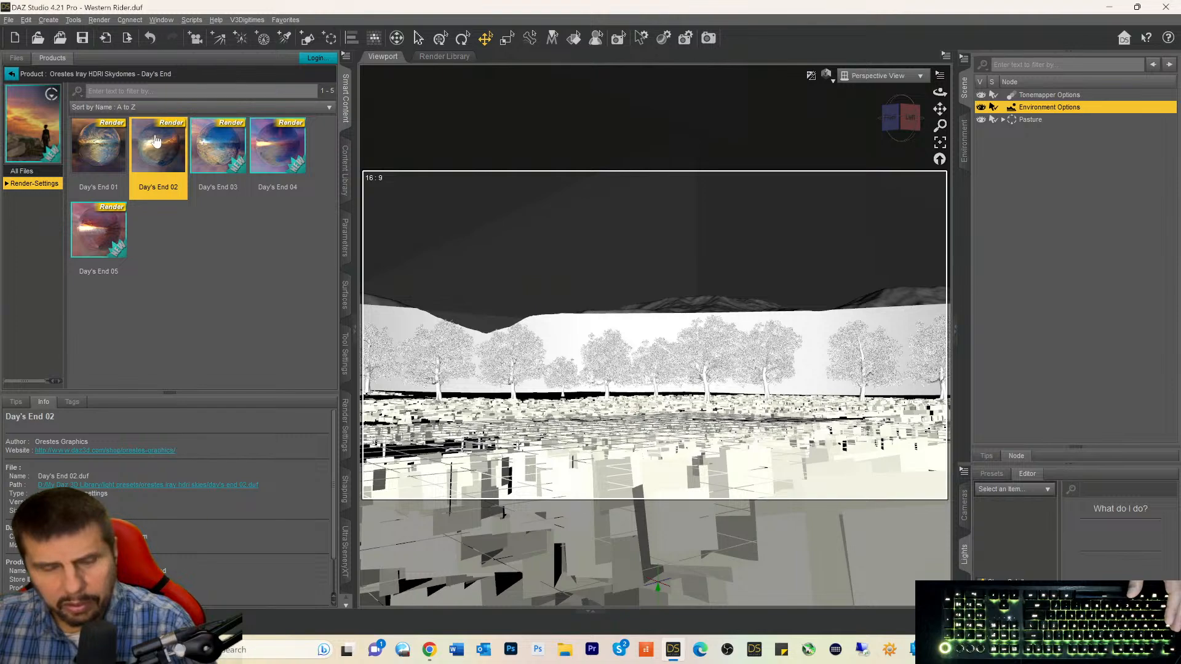
mouse_move(154, 142)
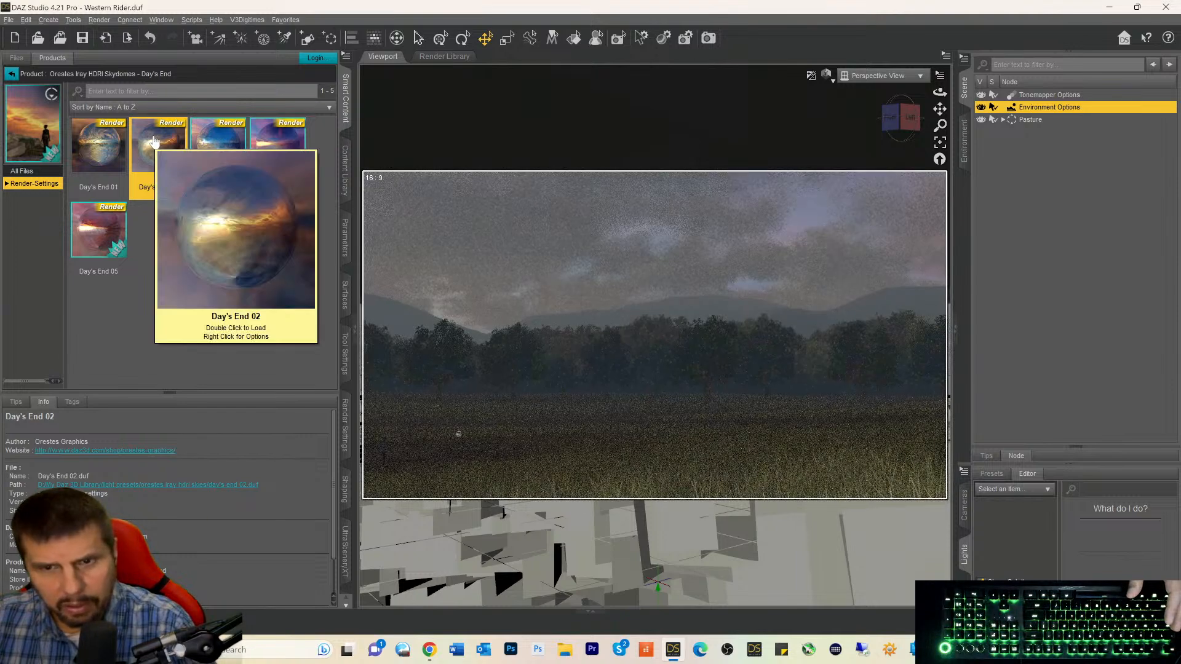
double_click(218, 148)
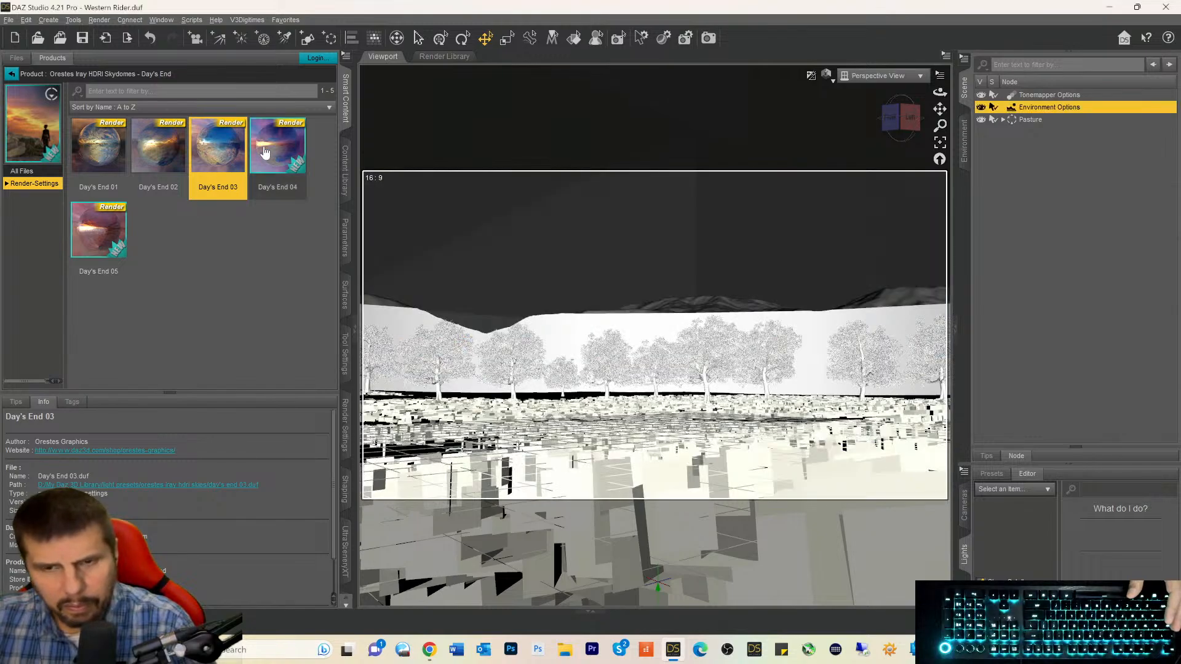
mouse_move(265, 152)
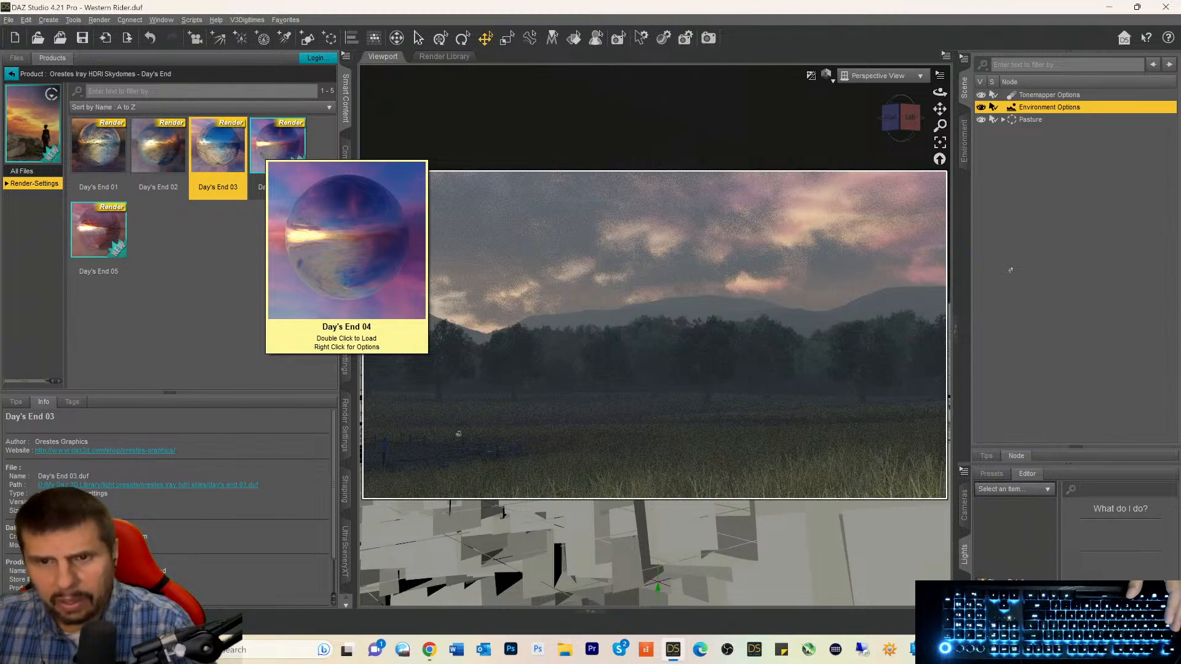
Delete KHPS VDB Clouds from the Pasture group.
left_click(1002, 120)
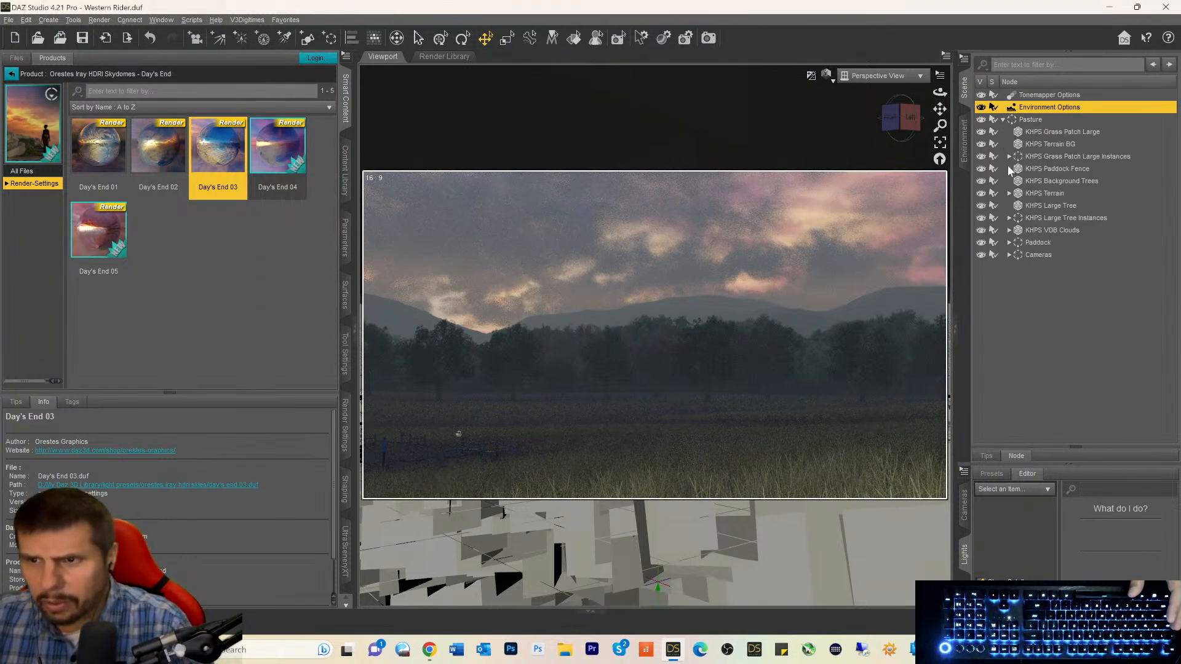
left_click(1024, 231)
key("Delete")
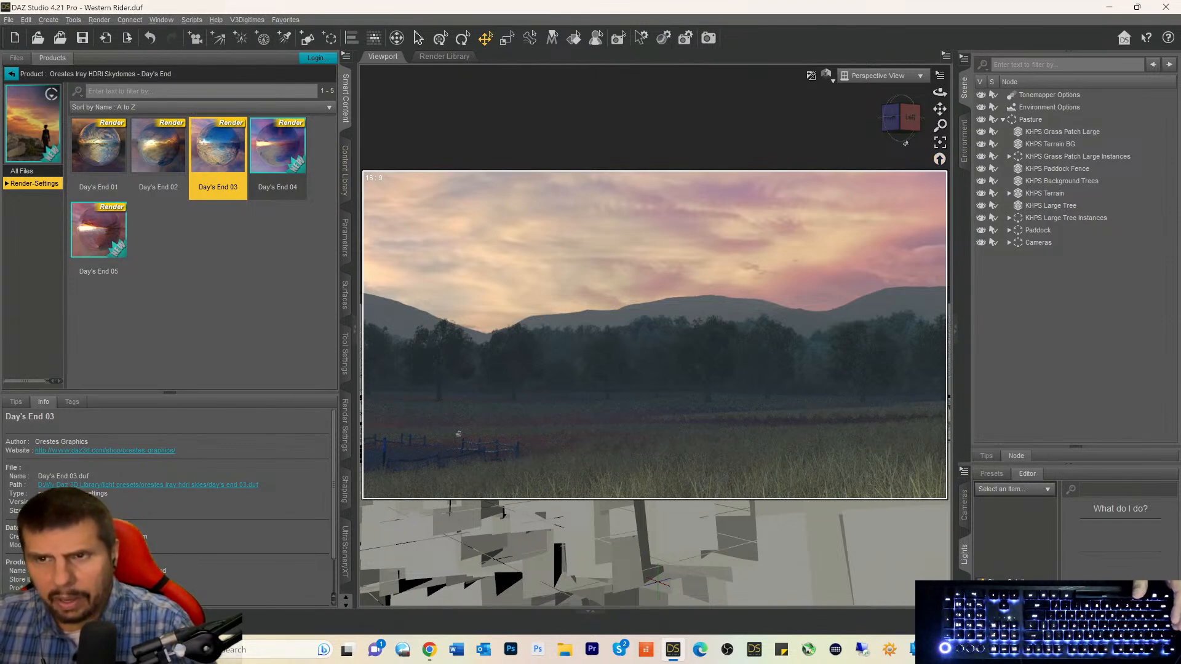
Delete the KHPS Yoga Play Ball from the fenced paddock.
mouse_move(907, 120)
left_mouse_down()
mouse_move(883, 125)
mouse_move(891, 118)
left_mouse_up()
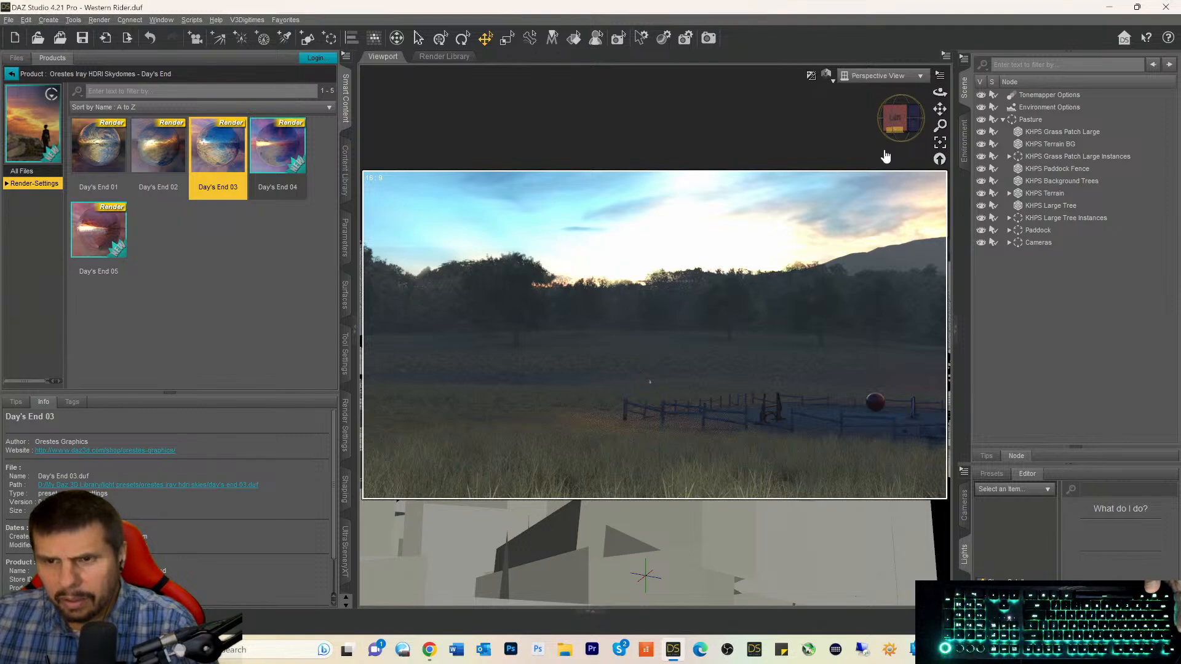
left_click(875, 401)
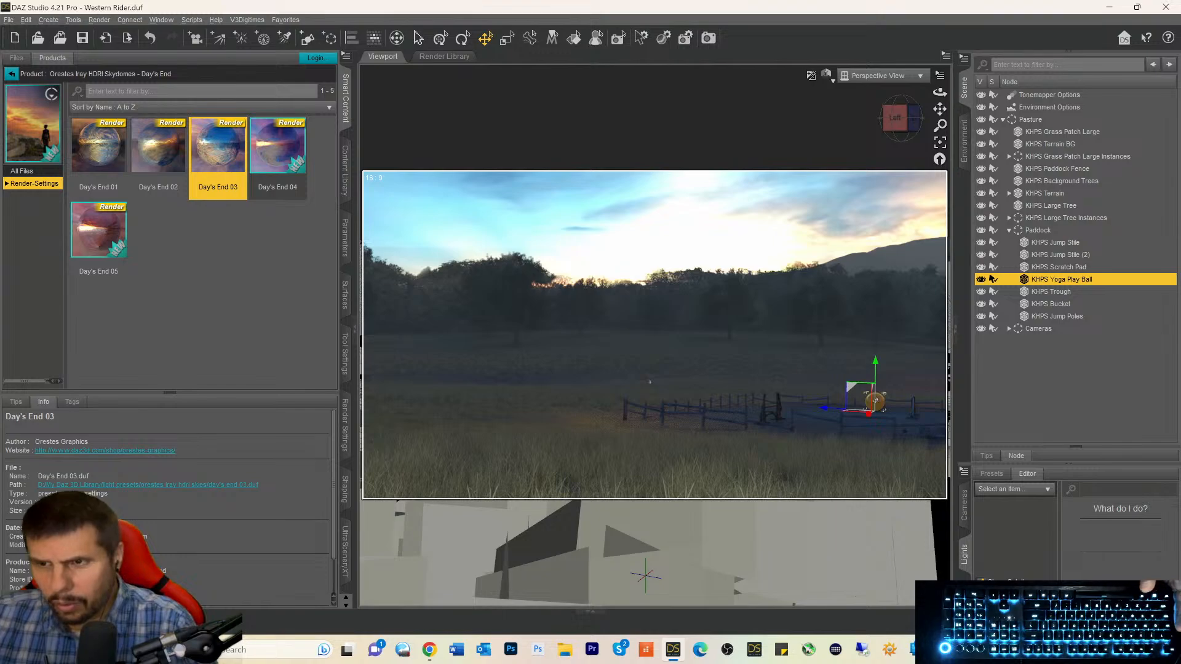
key("Delete")
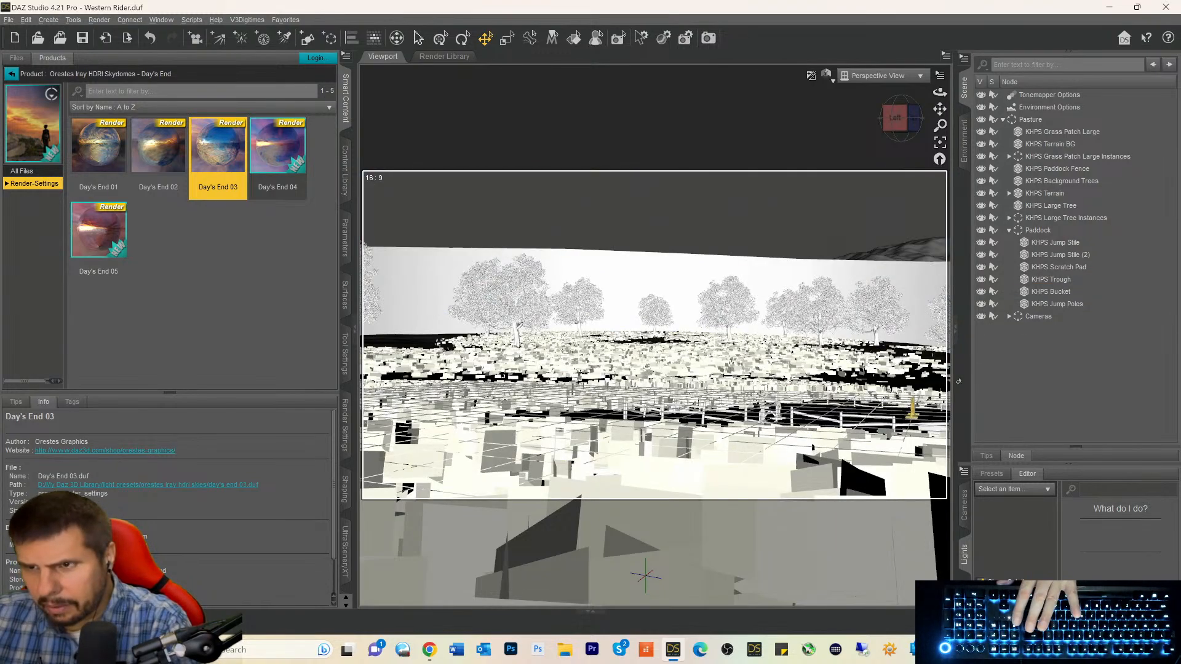
Delete the remaining Paddock props: both Jump Stiles, Scratch Pad, Trough, Bucket and Jump Poles.
left_click(1047, 258)
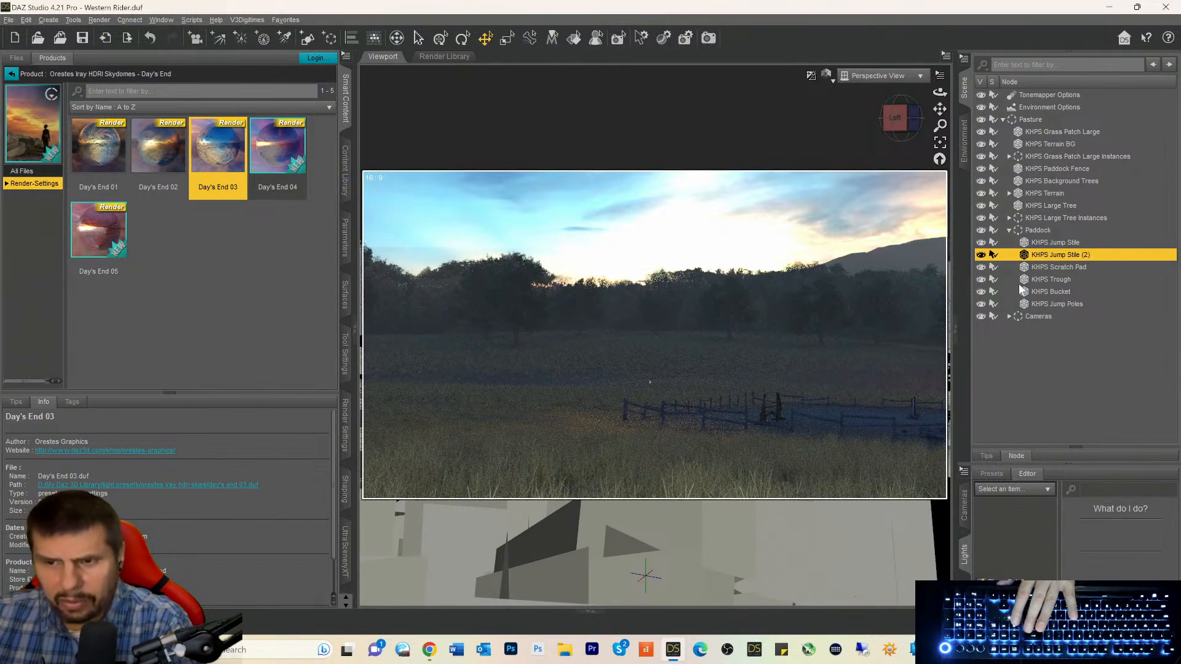
left_click(1049, 244)
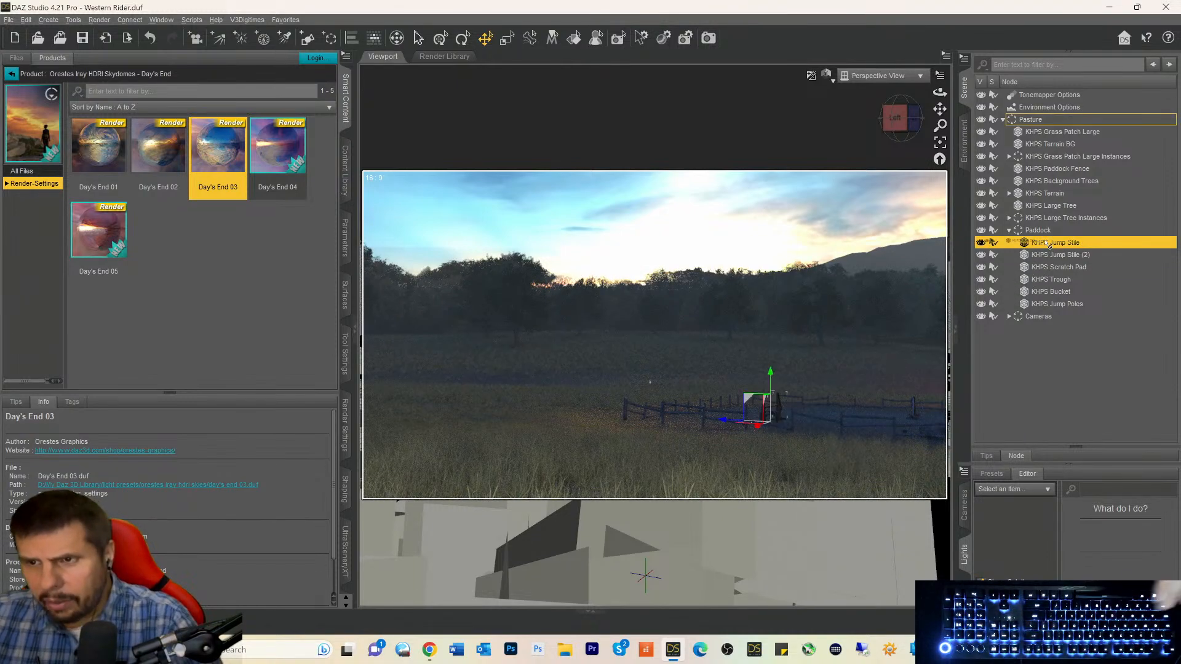
left_click(1035, 308, "shift")
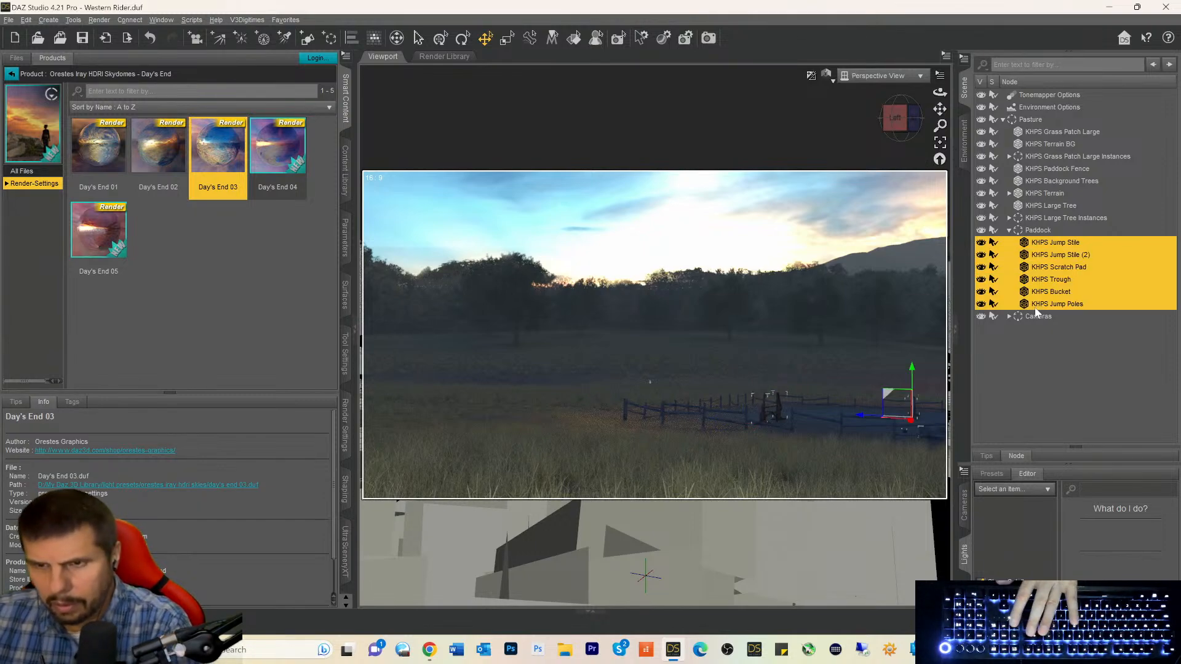
key("Delete")
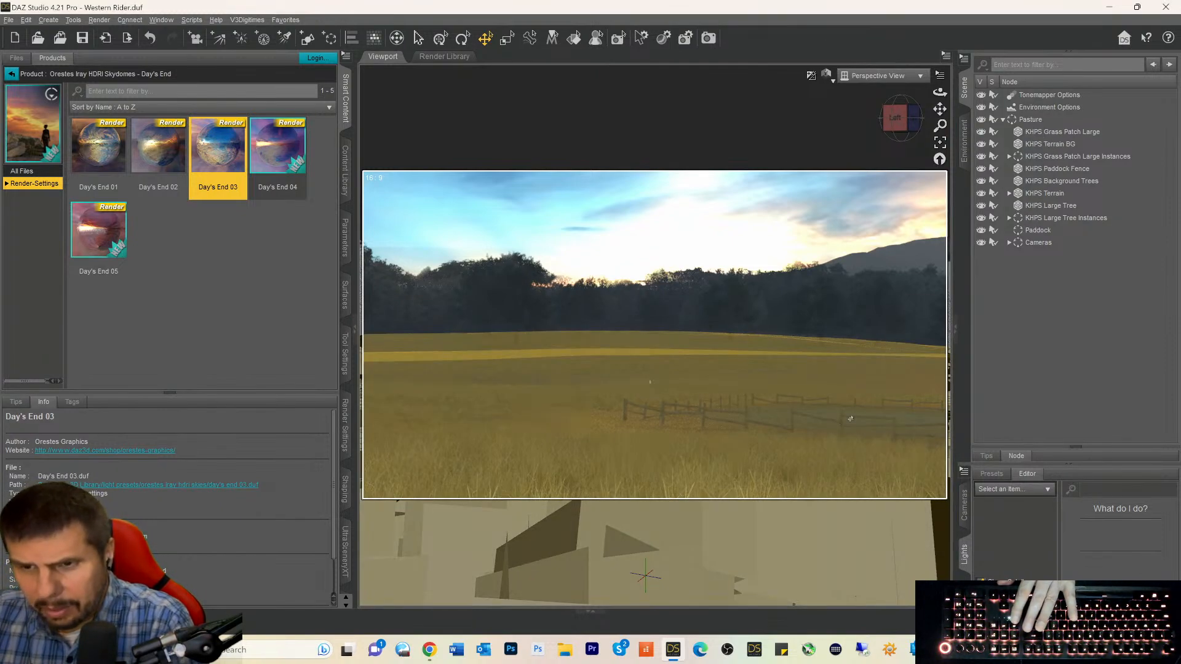
Survey the cleared pasture, expand the Cameras group, and view the scene through Cam Tree.
left_click_drag(940, 109, 929, 109)
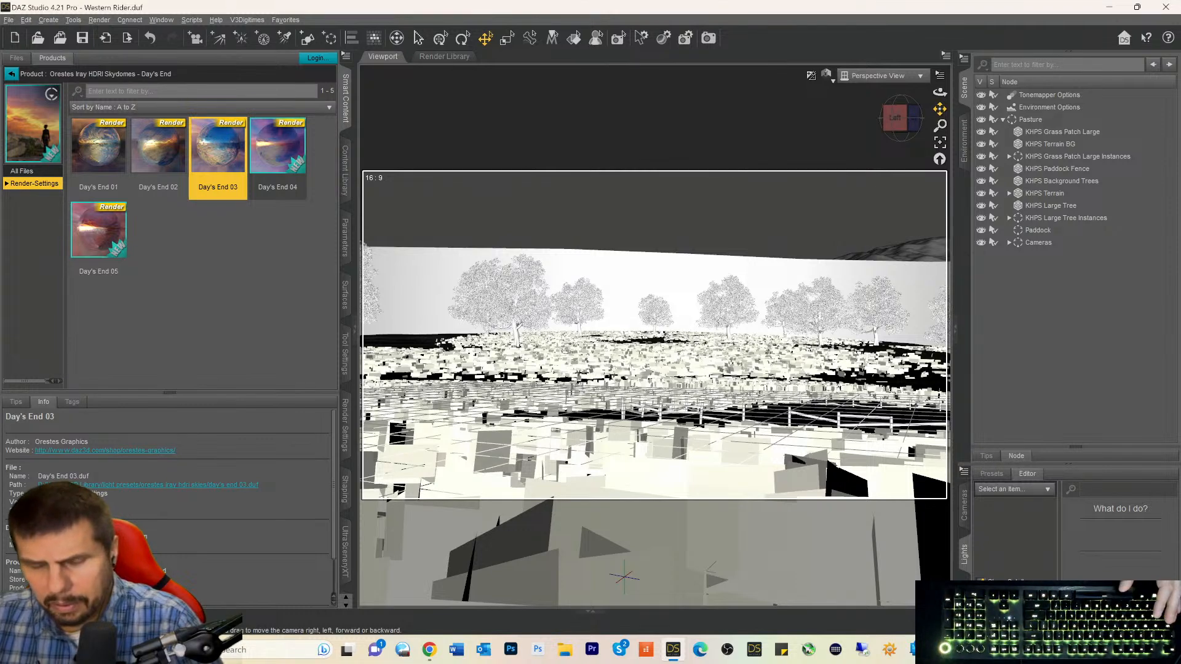
left_click_drag(940, 109, 938, 112)
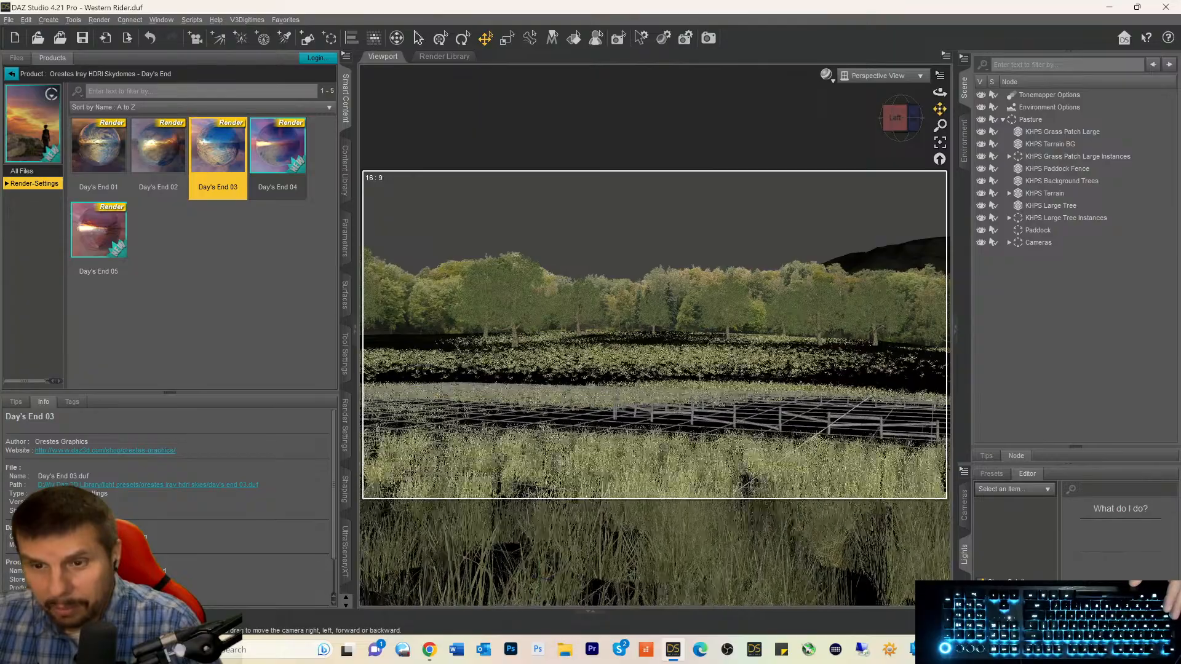
left_click_drag(941, 109, 900, 119)
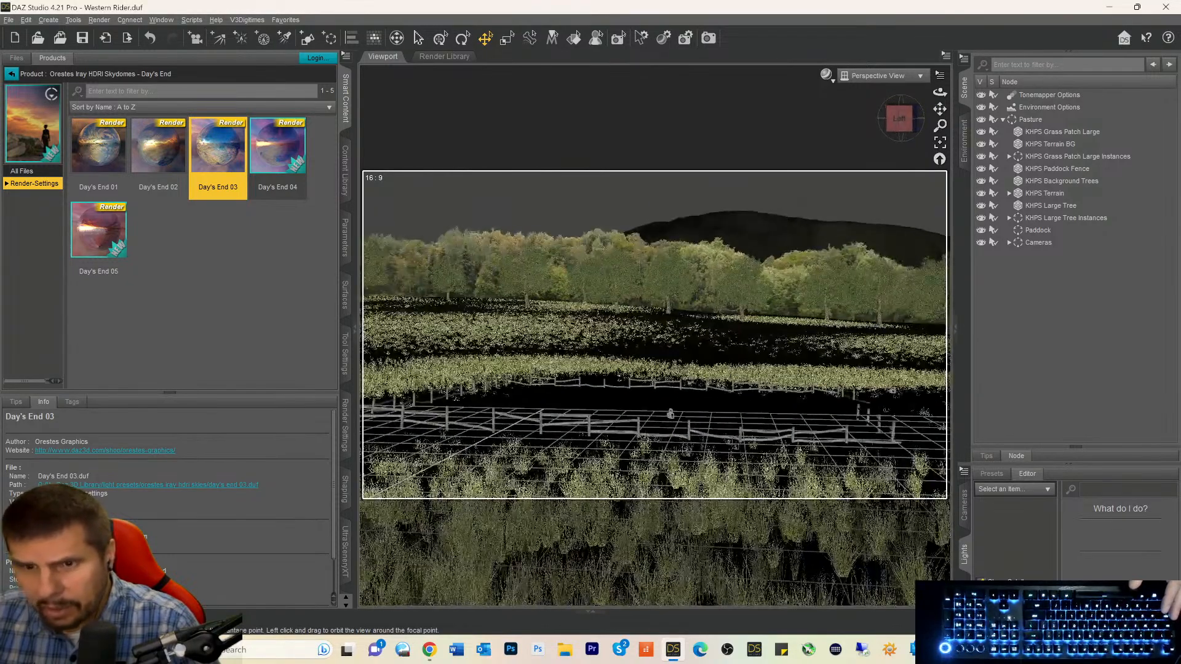
left_click(1009, 243)
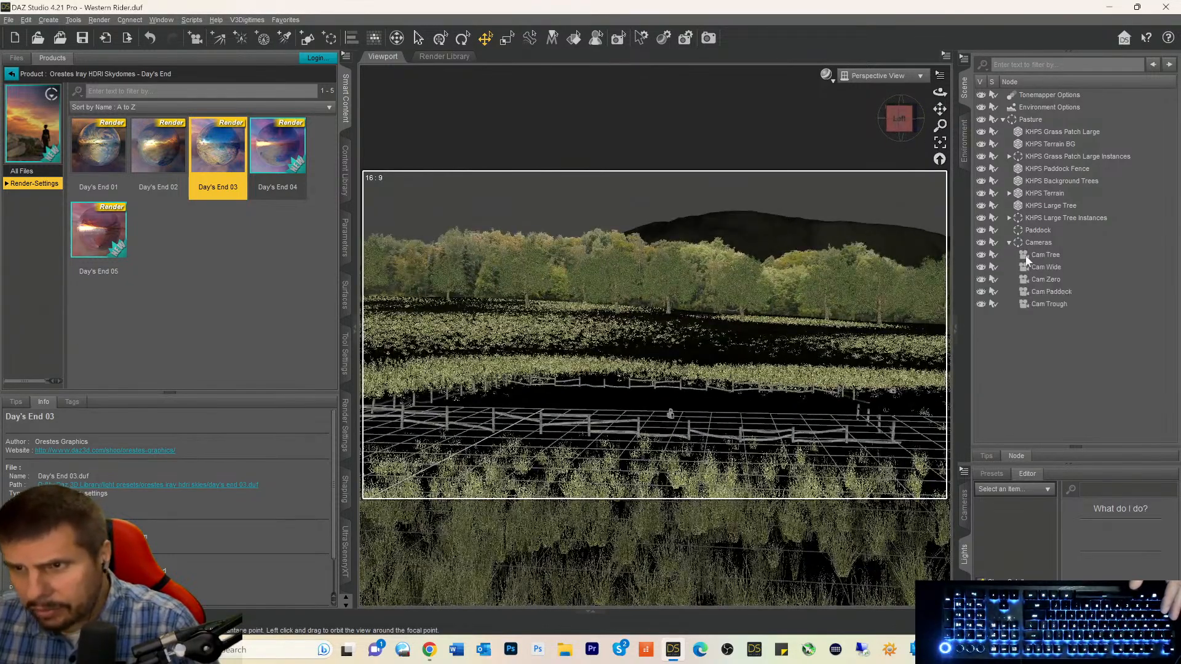
left_click(1027, 257)
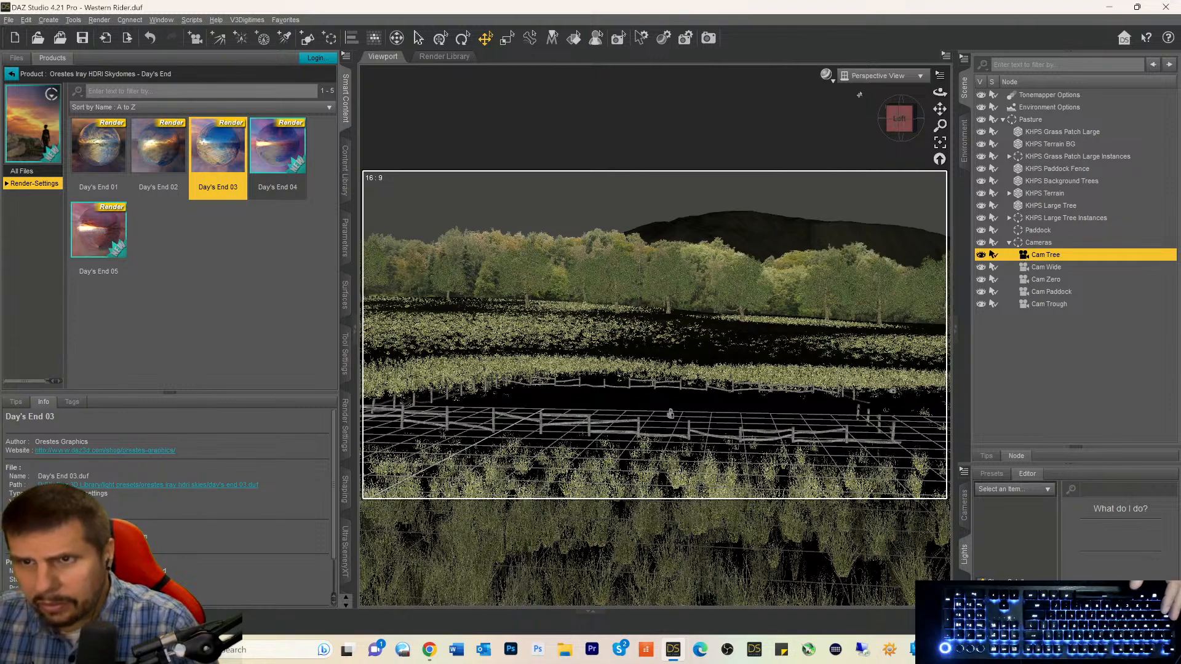
left_click(871, 77)
left_click(860, 179)
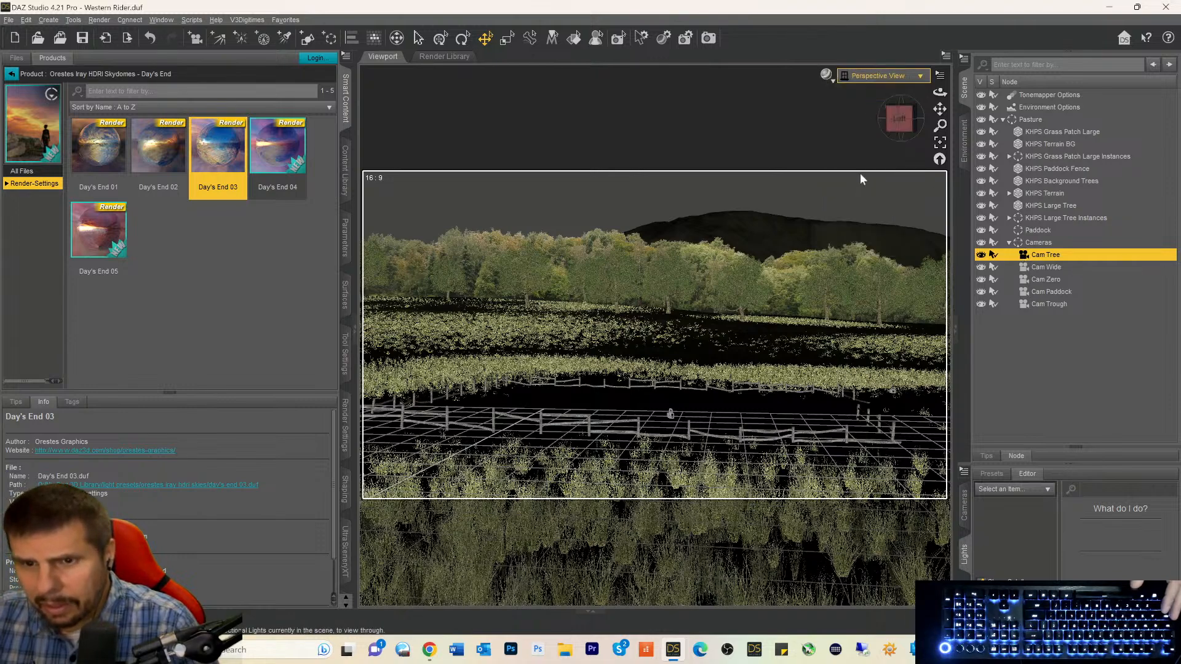
Compare the pasture views through Cam Wide and Cam Zero, orbiting Cam Zero toward the paddock fence.
left_click(1026, 268)
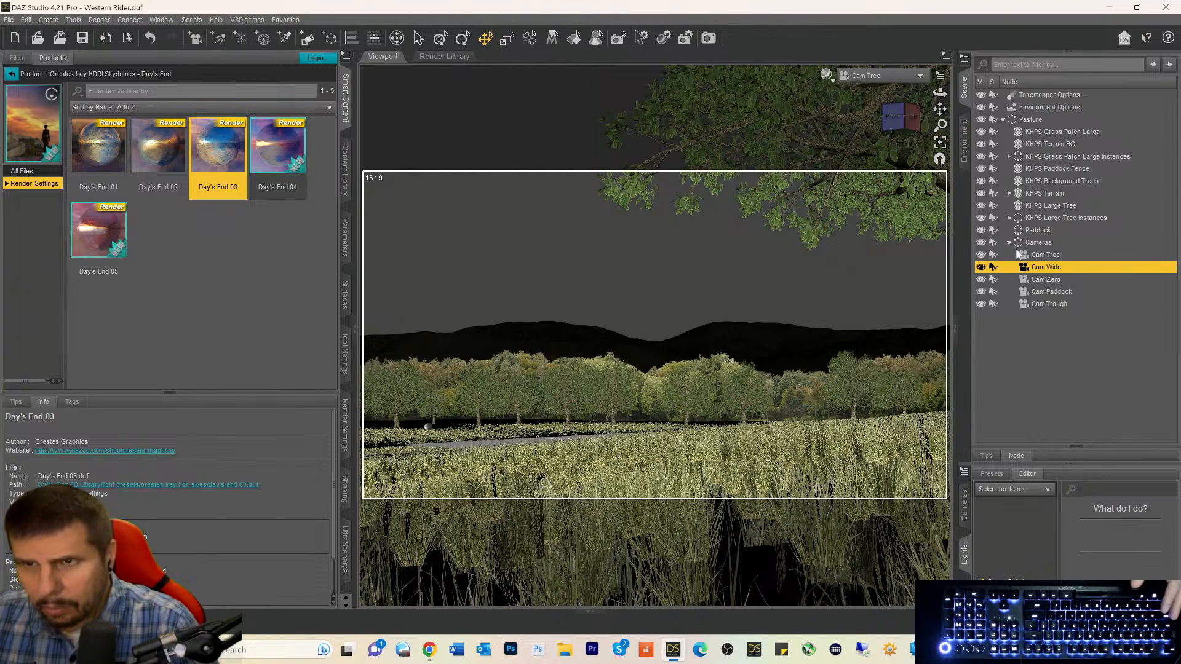
left_click(879, 75)
left_click(858, 196)
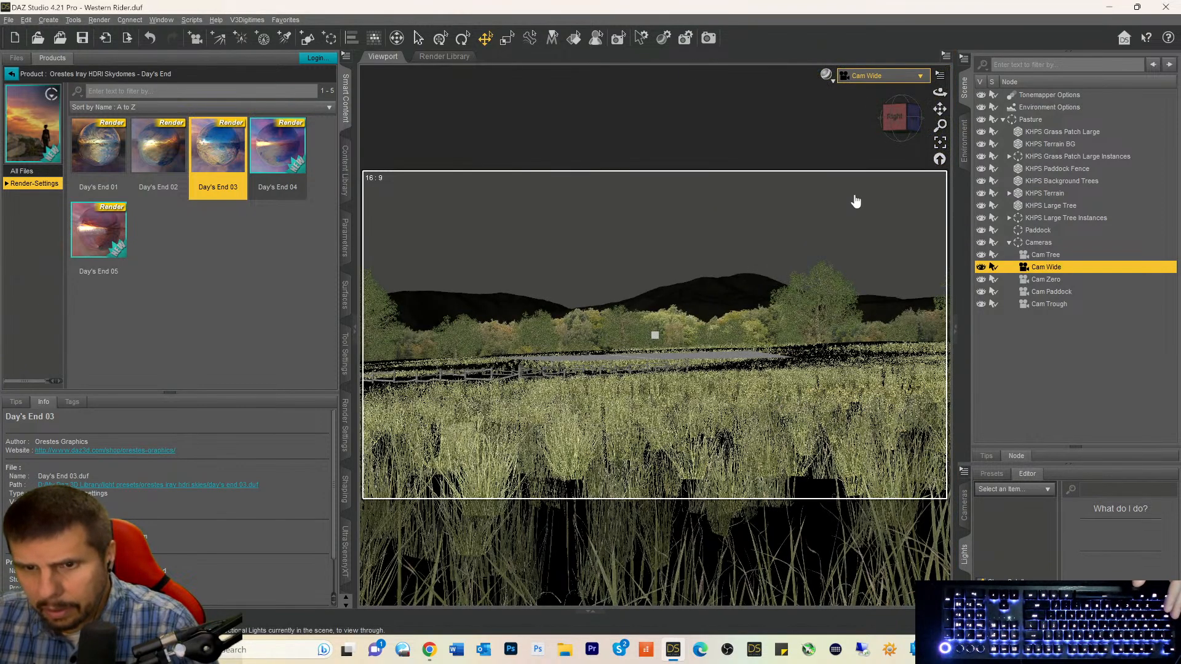
left_click(868, 76)
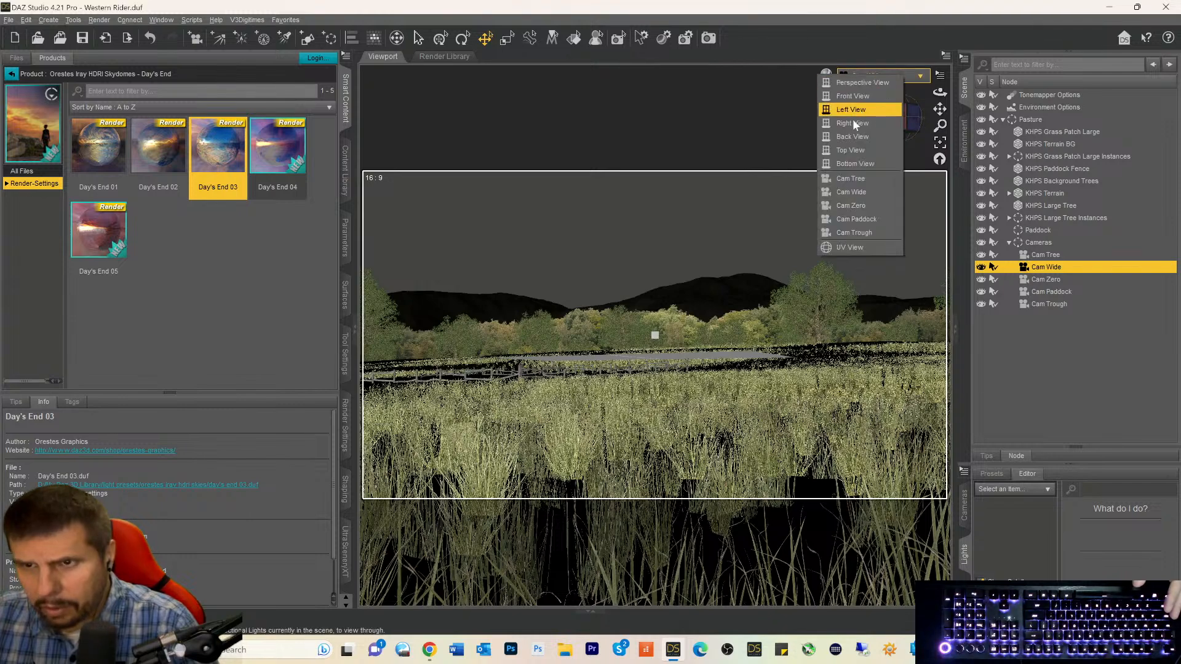
left_click(844, 205)
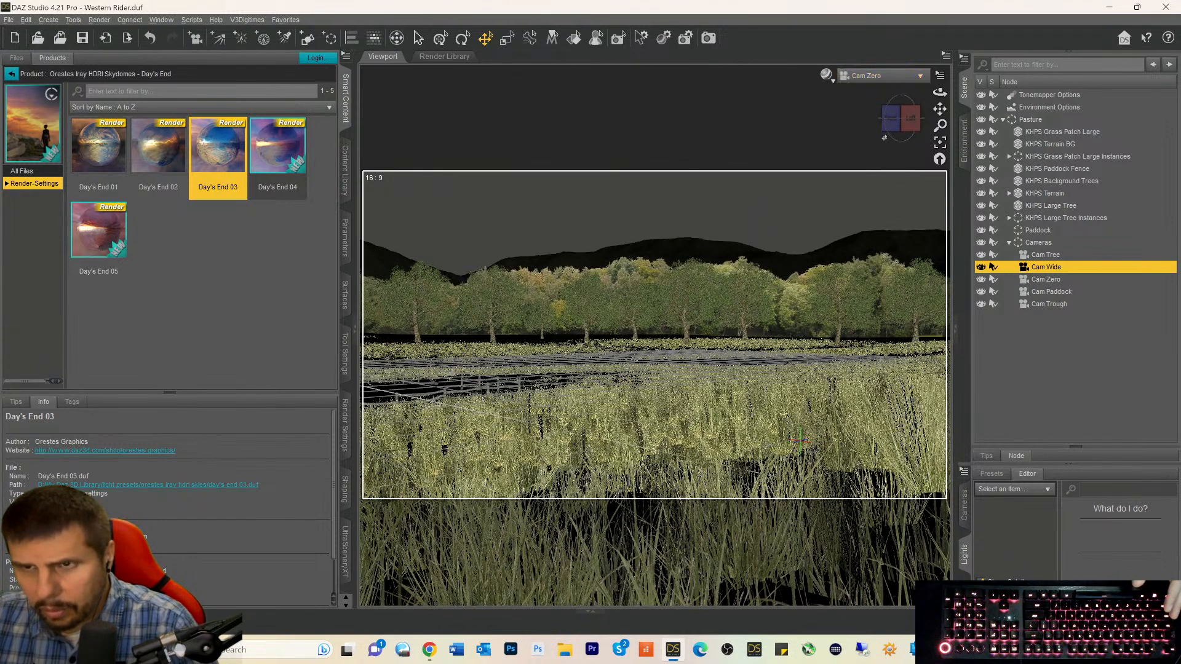
mouse_move(909, 113)
left_mouse_down()
mouse_move(881, 130)
mouse_move(893, 122)
left_mouse_up()
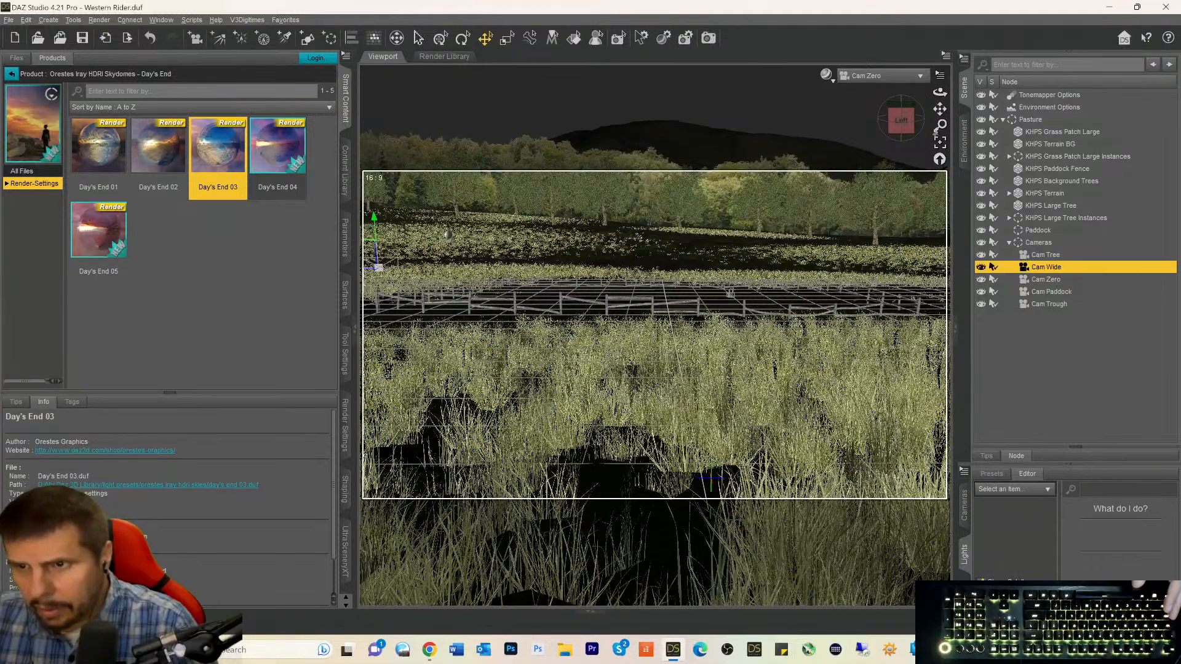
View the scene through Cam Paddock and check its framing of the fence and tree line.
left_click(1025, 280)
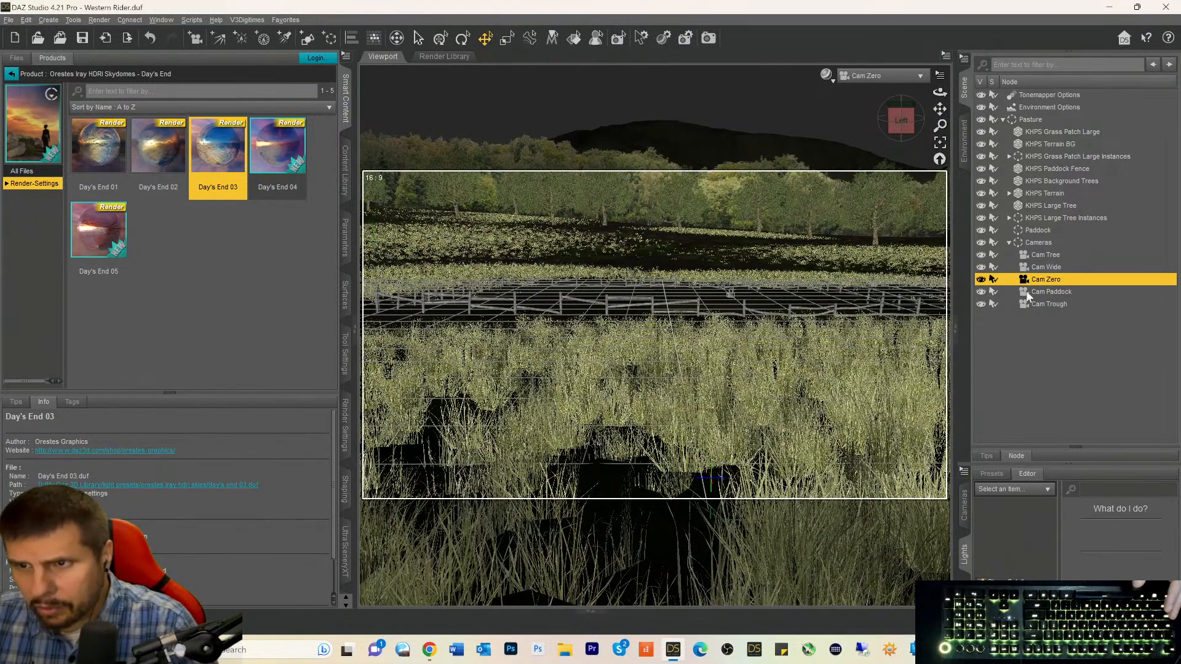
left_click(1026, 293)
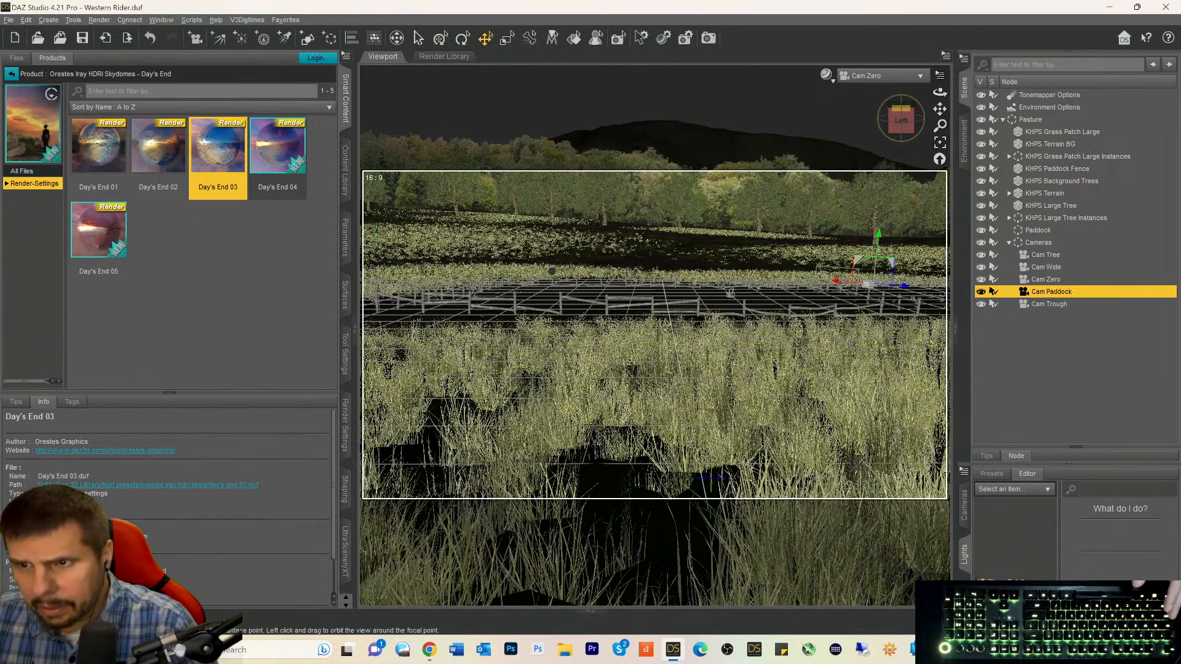
left_click(902, 116)
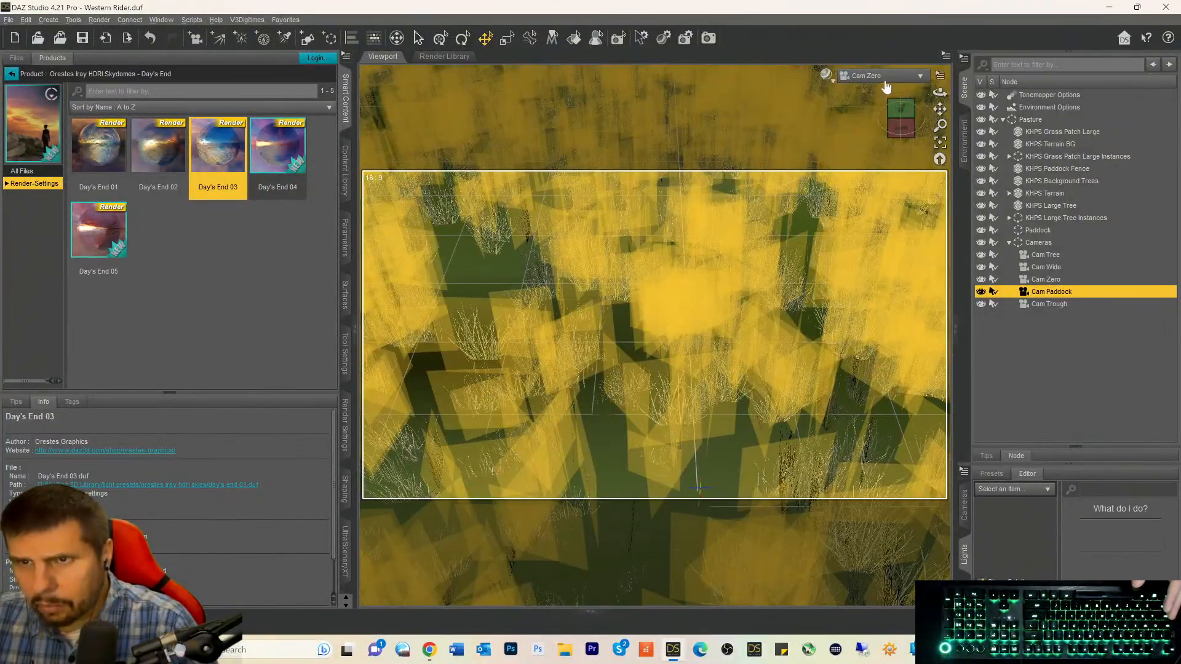
left_click(881, 74)
left_click(852, 217)
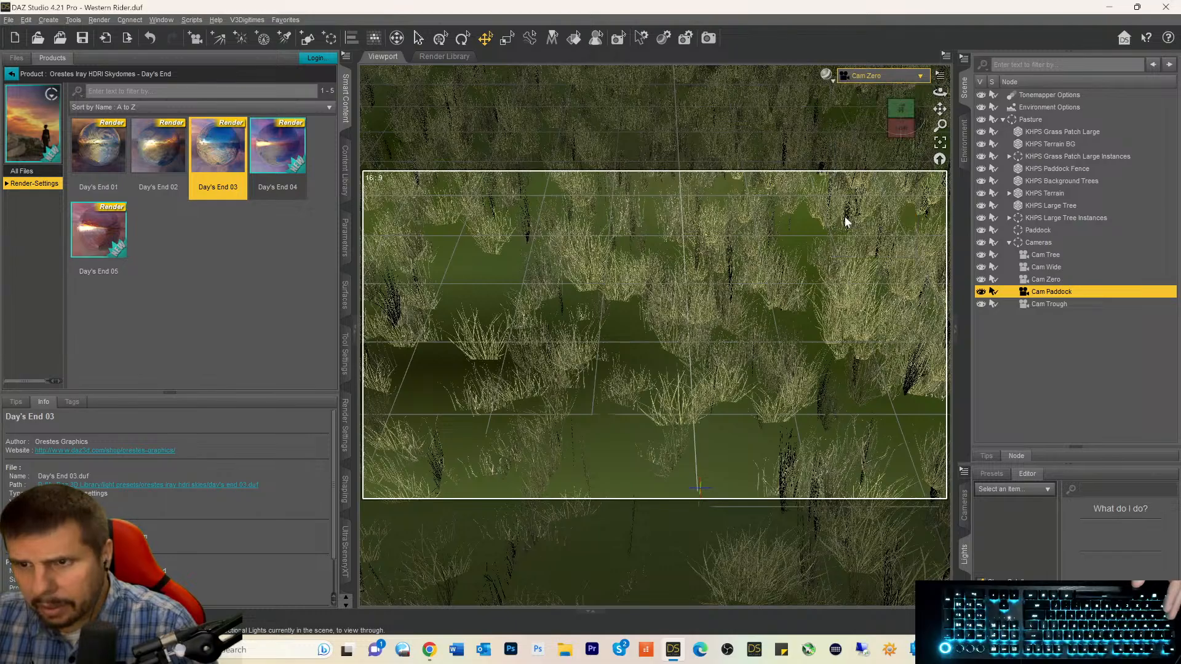
left_click(897, 120)
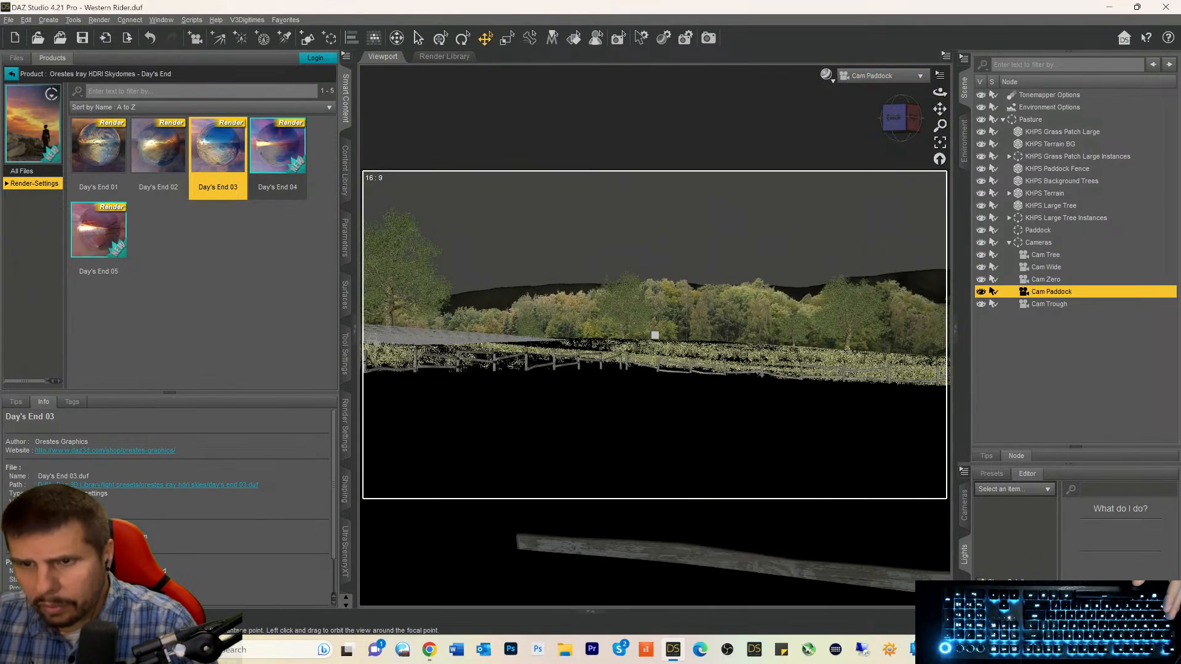
mouse_move(900, 119)
left_mouse_down()
mouse_move(912, 127)
mouse_move(909, 111)
mouse_move(878, 118)
left_mouse_up()
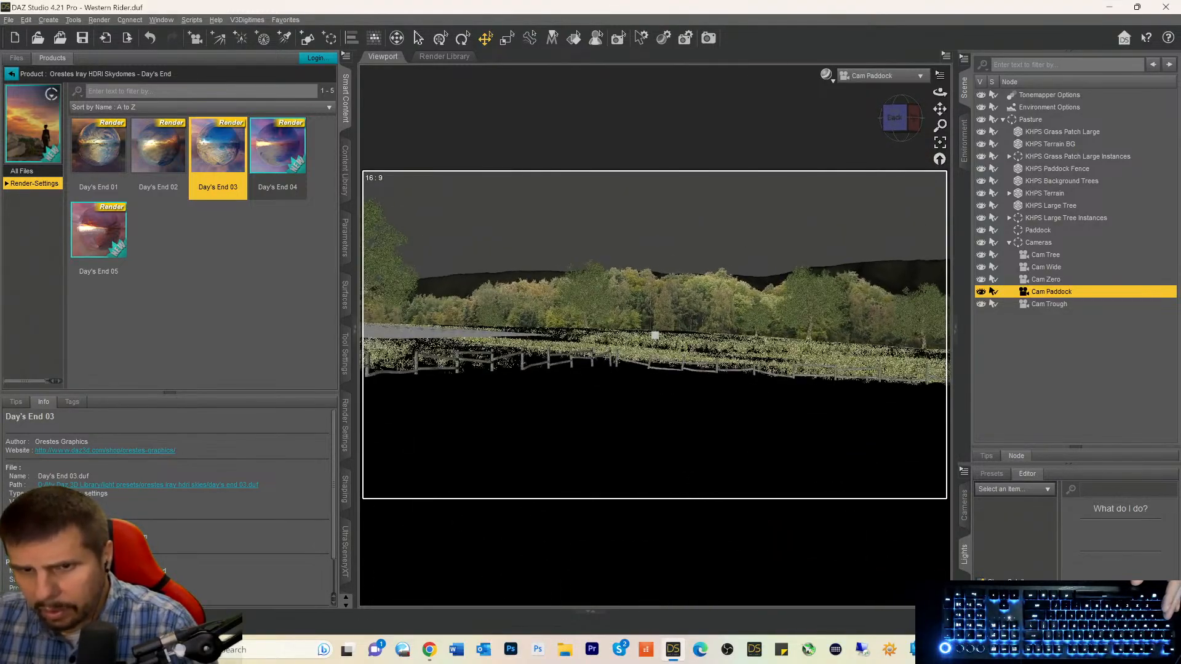
scroll(823, 176, "down", 1)
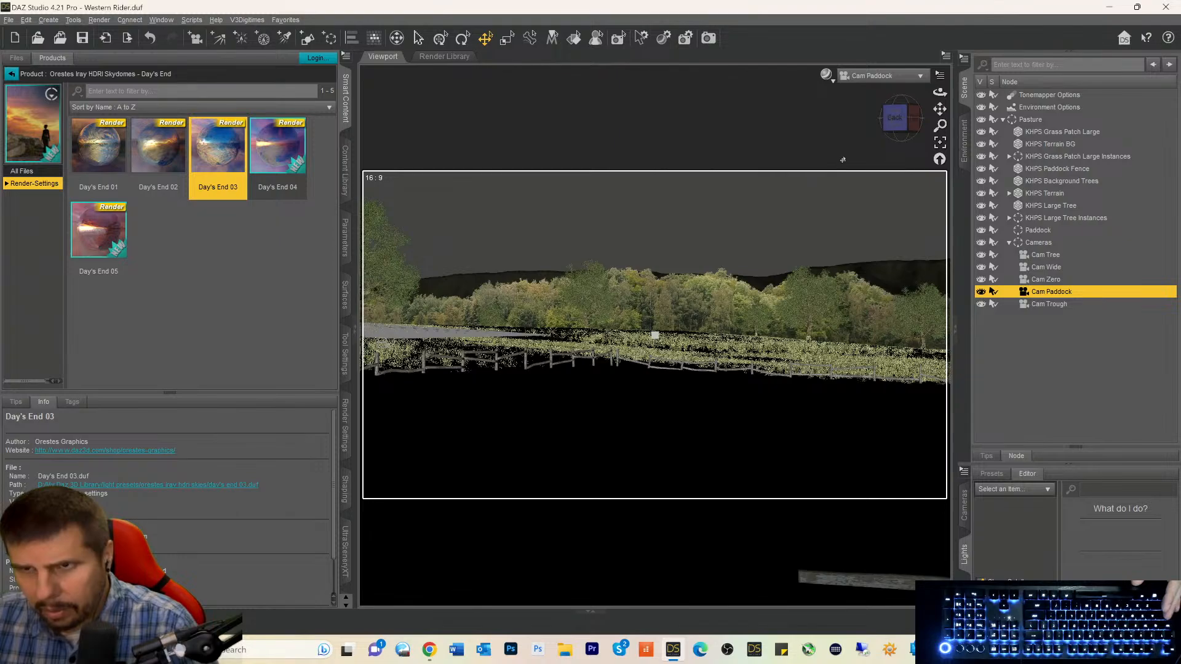
left_click_drag(897, 118, 896, 117)
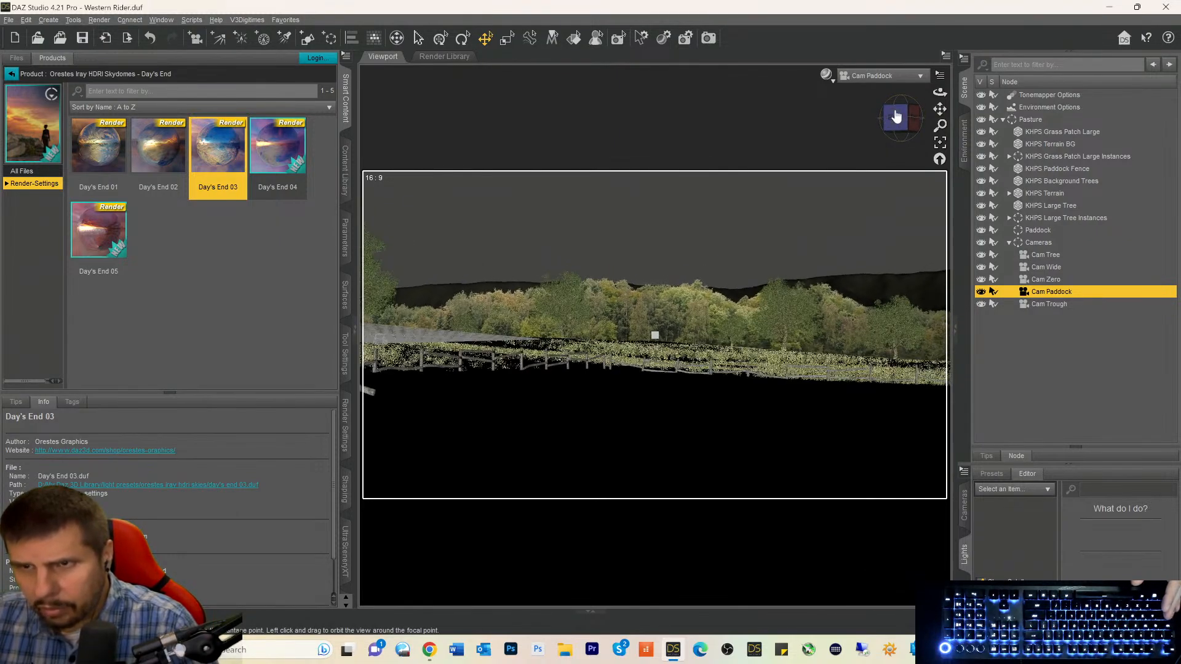
Switch the viewport to Cam Trough and delete Cam Tree, Cam Wide, Cam Zero and Cam Paddock.
left_click(892, 78)
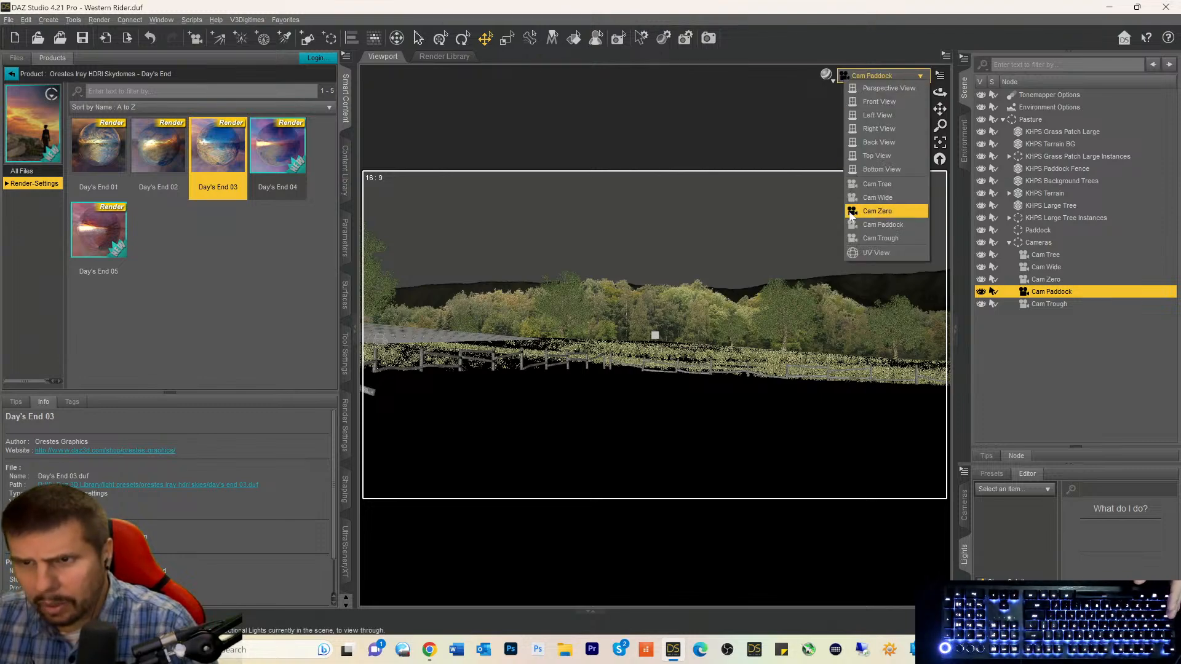
left_click(855, 238)
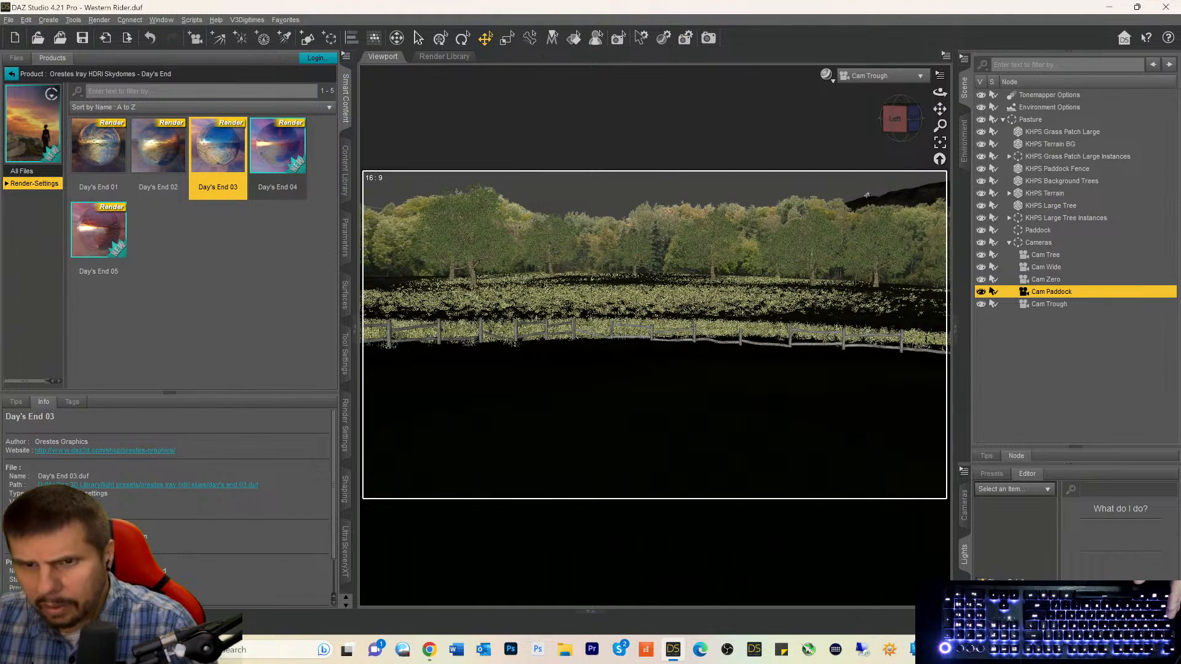
left_click(1035, 254)
left_click(1033, 290, "shift")
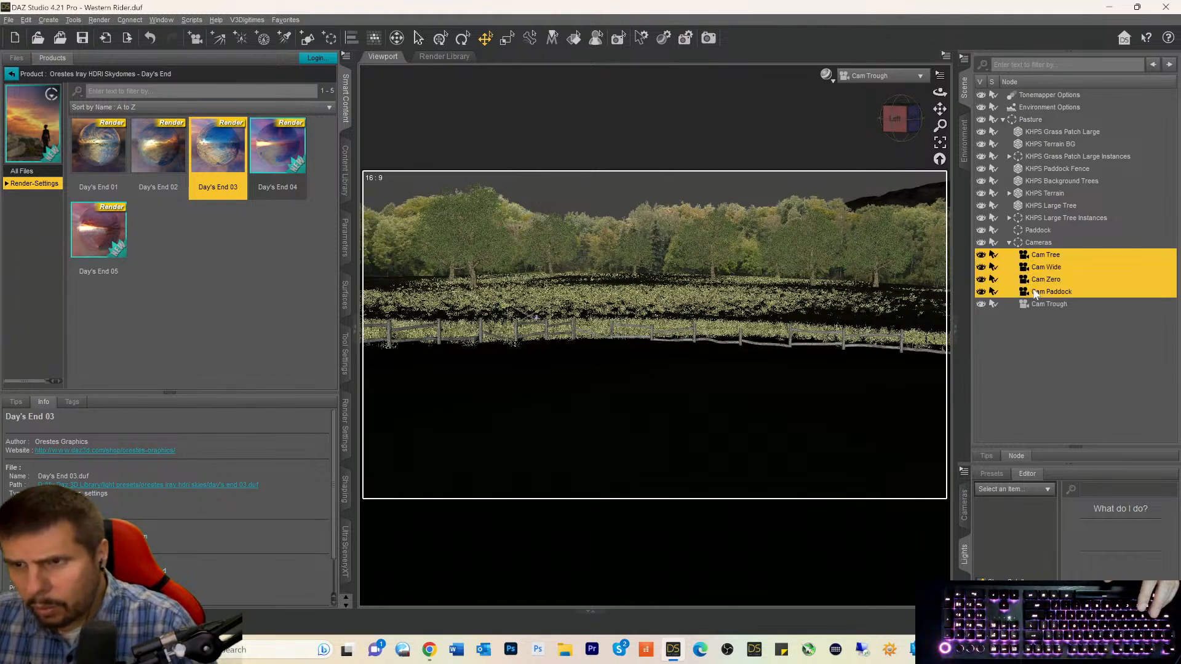
key("Delete")
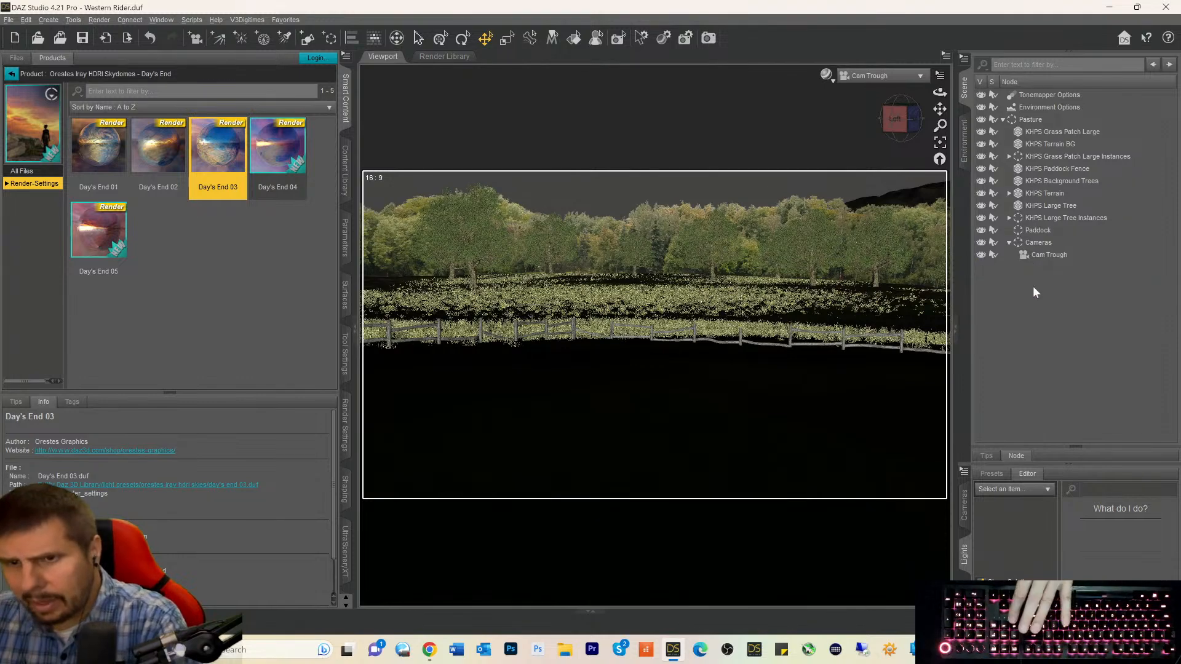
Unparent Cam Trough from the Cameras group and delete the emptied group.
left_click(1026, 244)
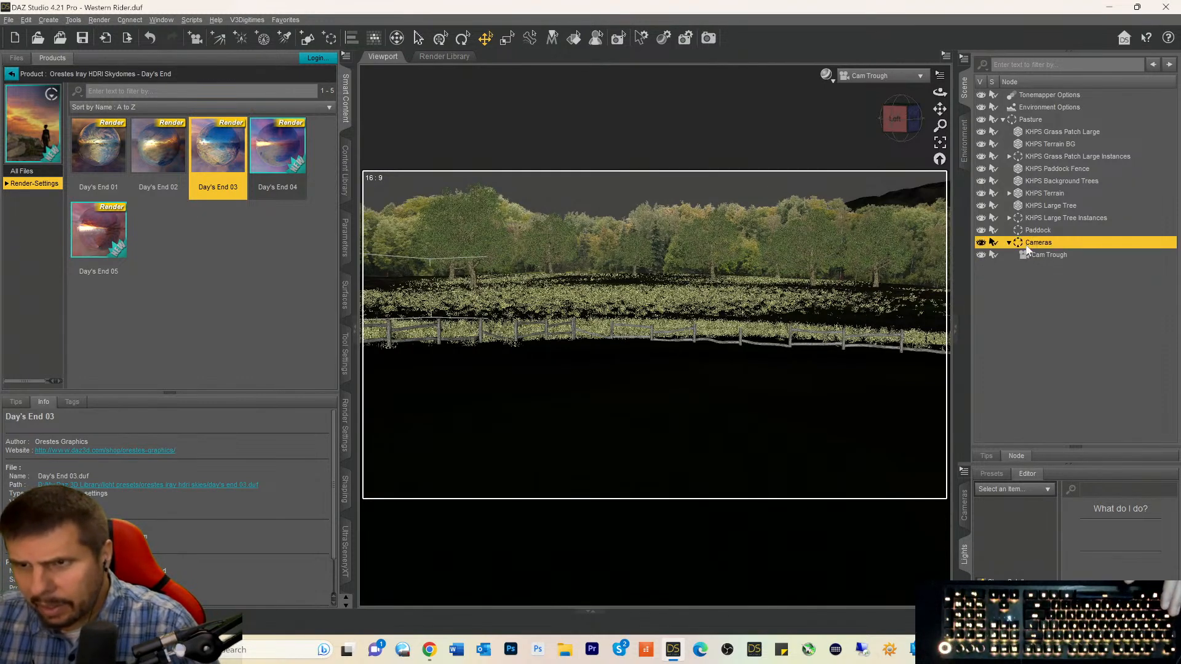
left_click(1026, 256)
right_click(1026, 255)
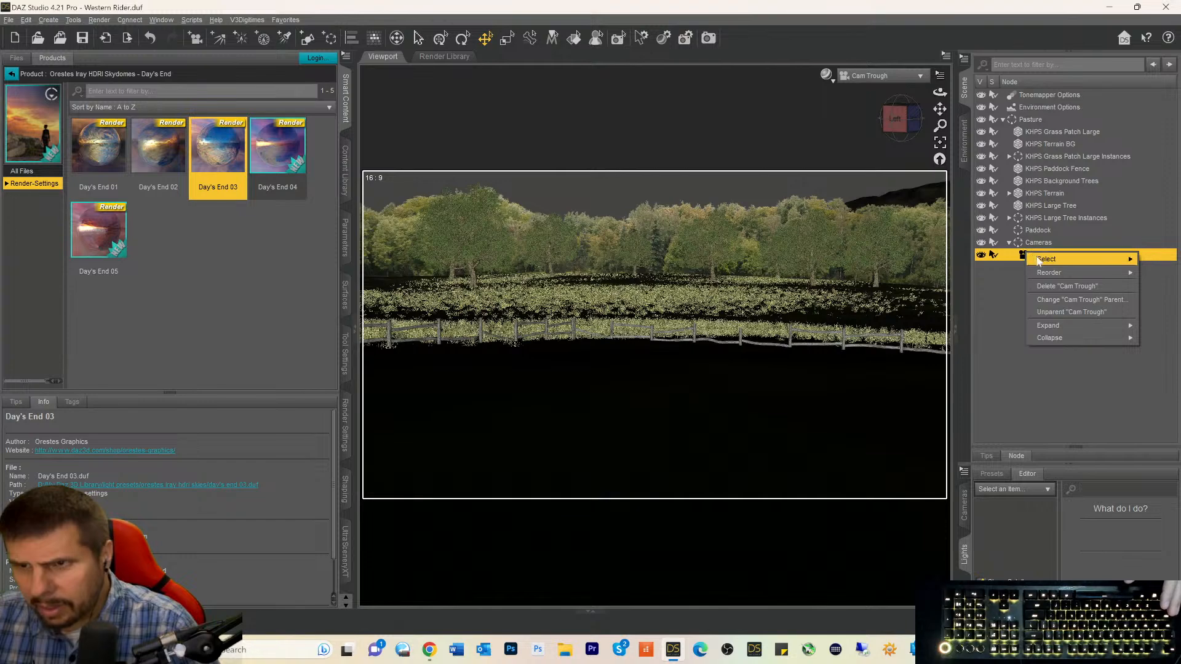
mouse_move(1047, 273)
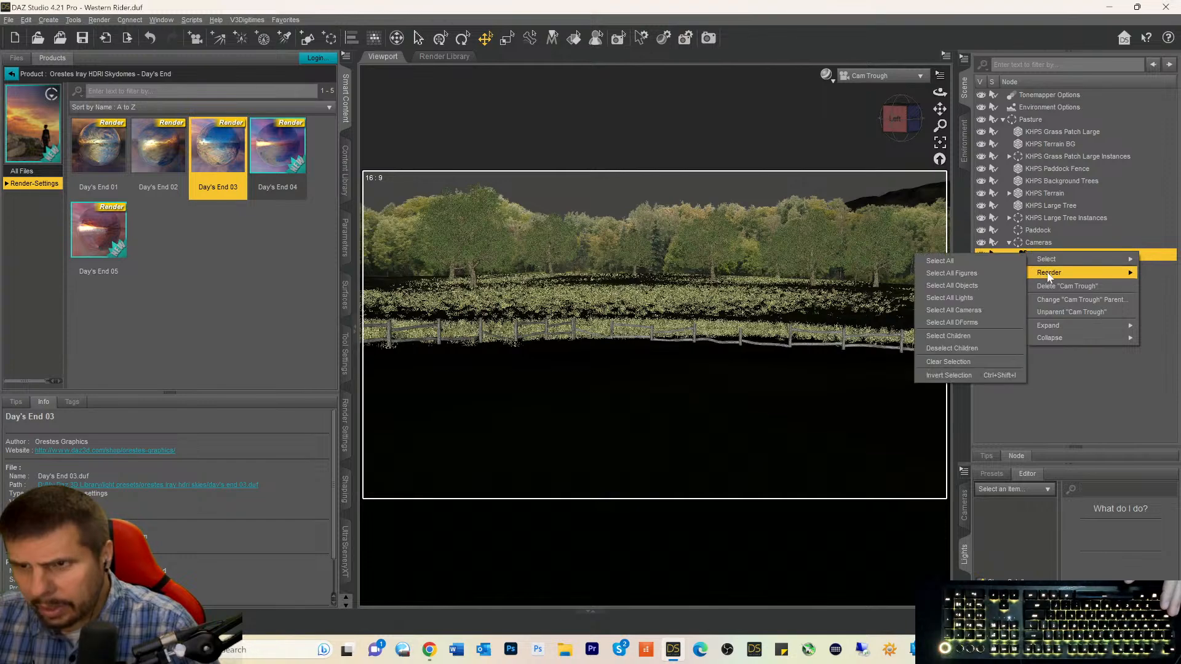
left_click(1049, 312)
left_click(1027, 243)
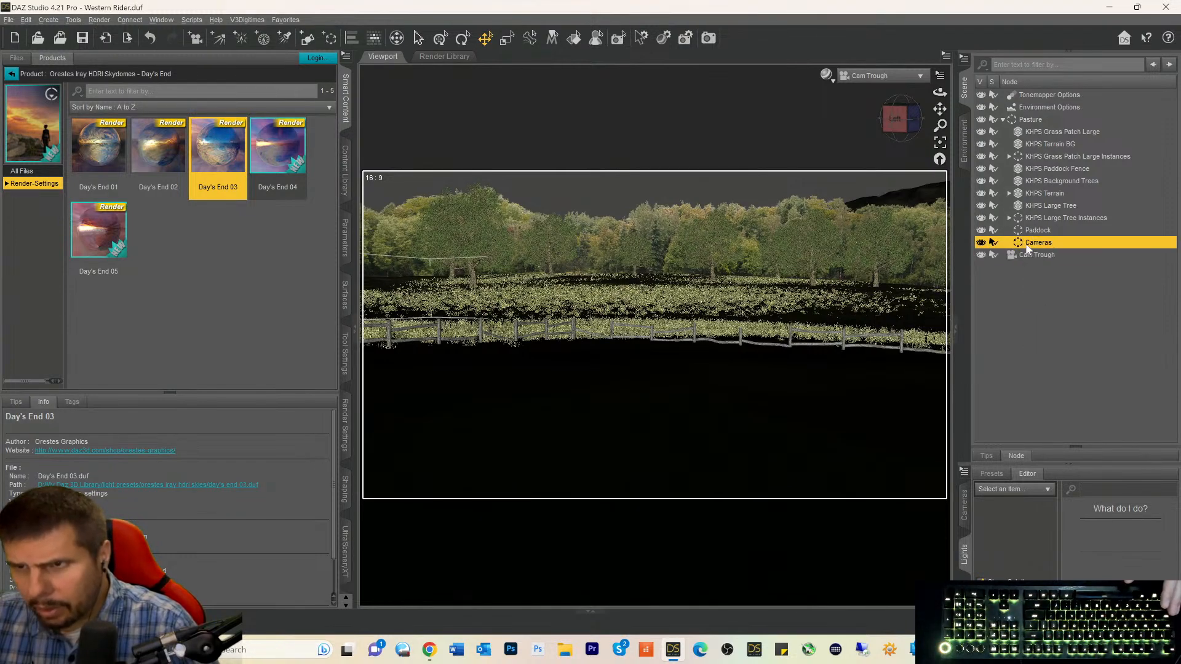
key("Delete")
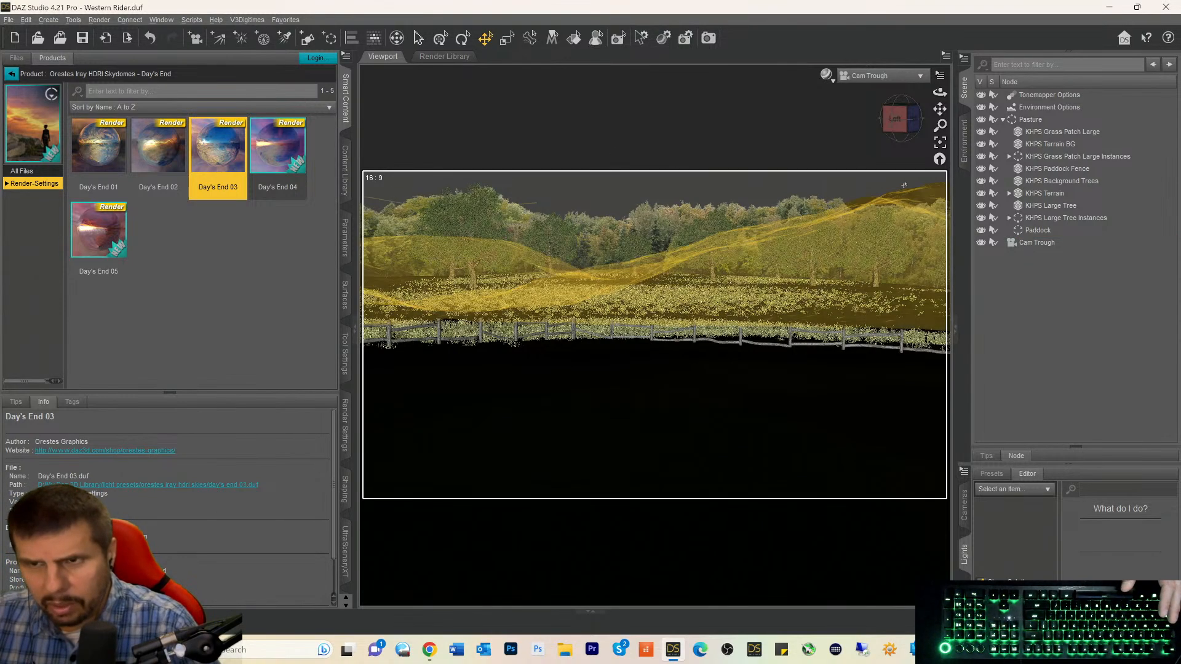
Set the Dome Rotation in the Environment Options to about 66.07 to reposition the sunset sky behind the trees.
left_click_drag(896, 120, 898, 122)
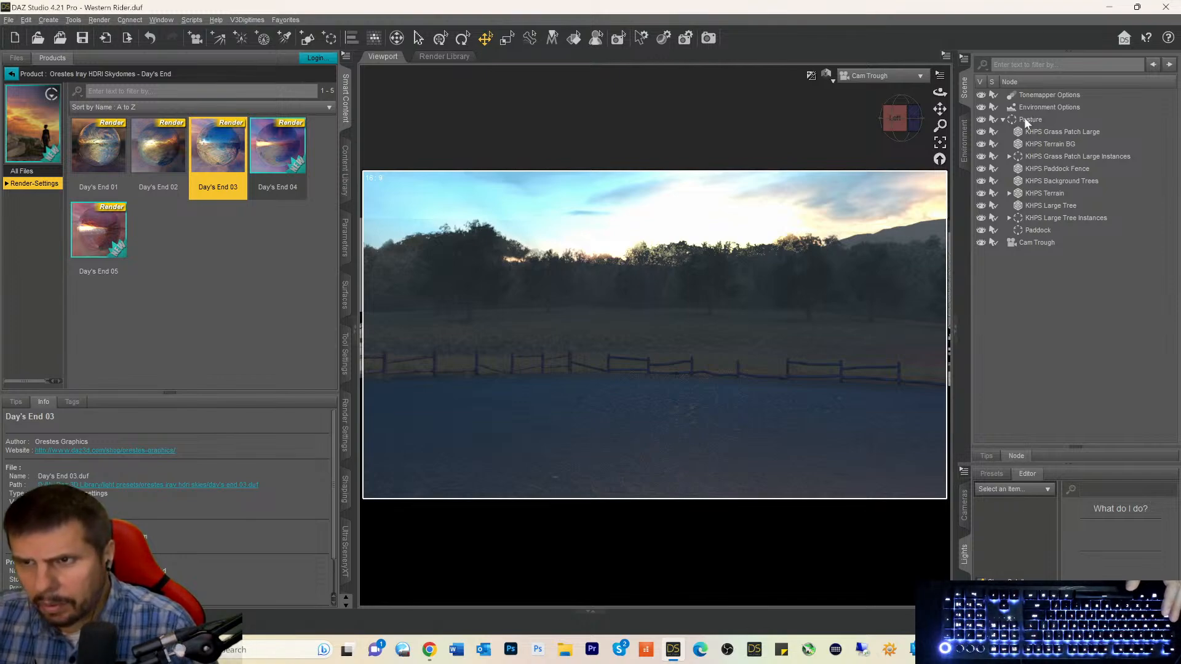
left_click(1036, 106)
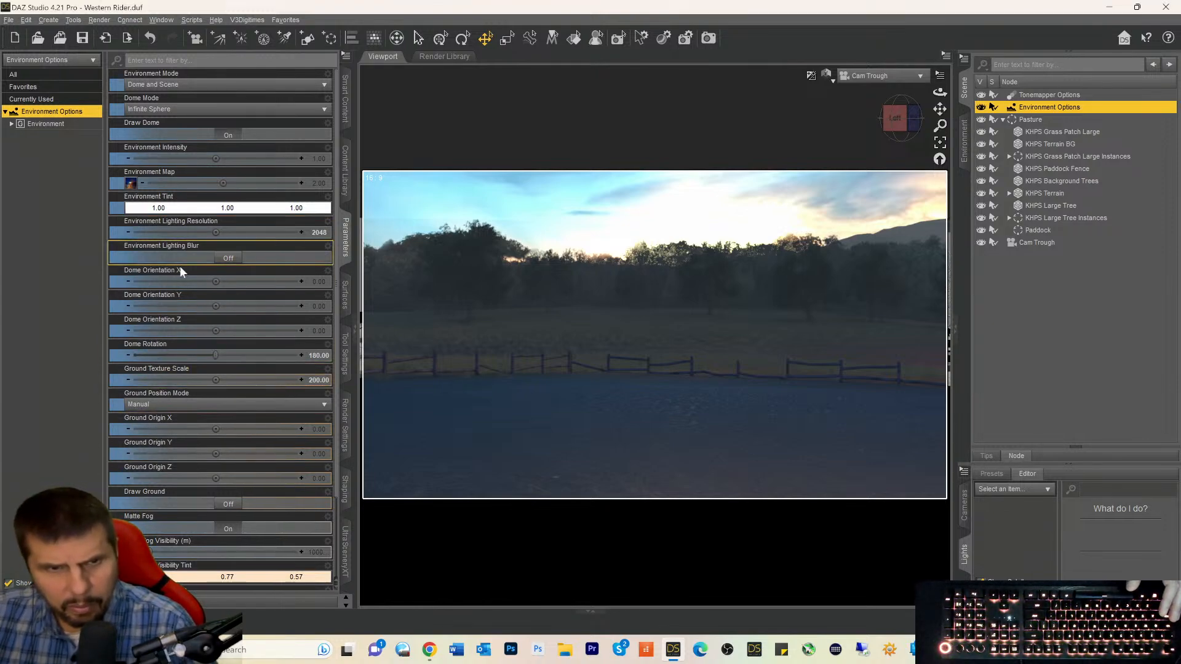
left_click(164, 357)
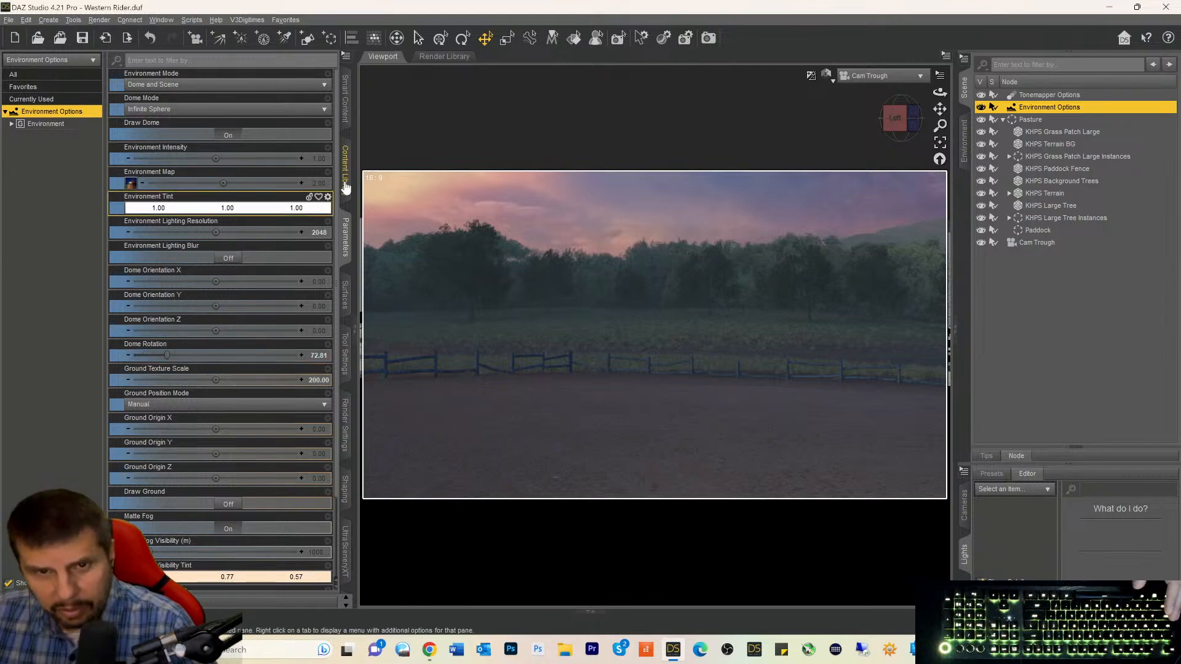
left_click_drag(166, 355, 163, 355)
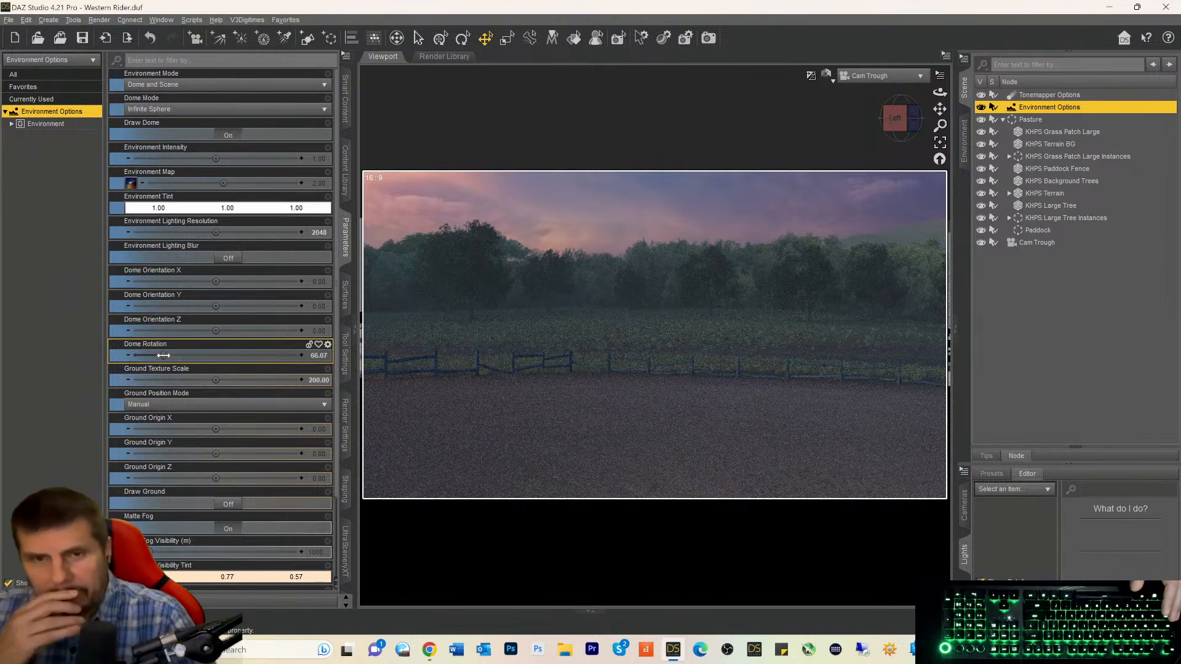
mouse_move(163, 355)
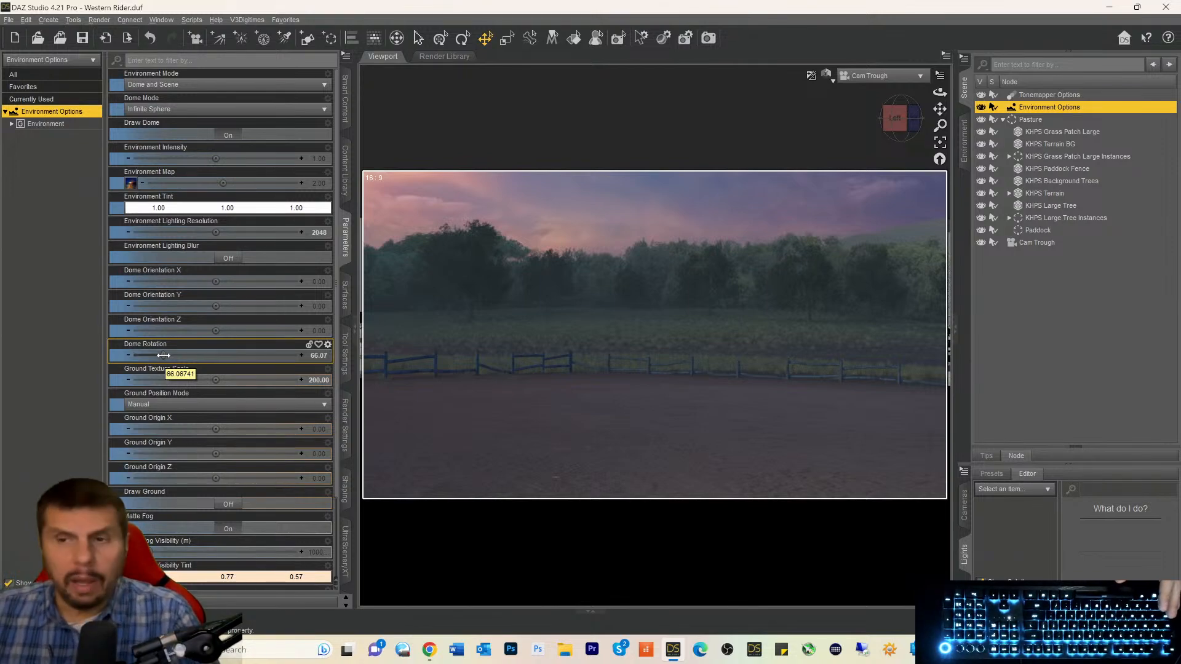
Change the viewport's draw style to Texture Shaded.
left_click(827, 75)
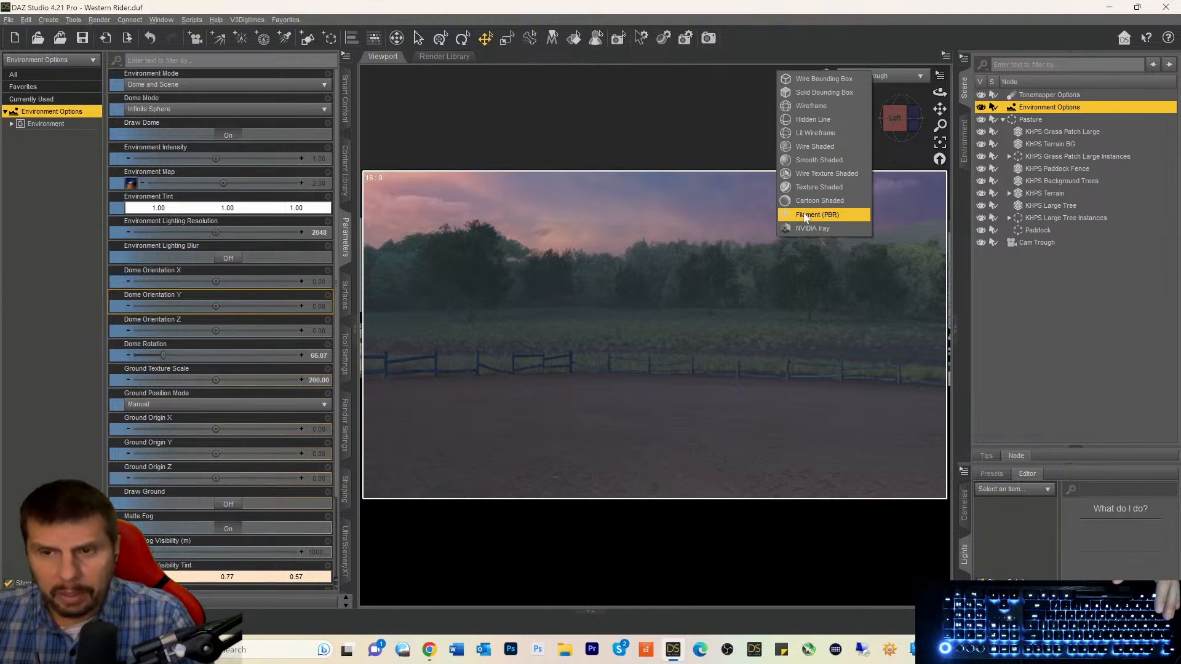
left_click(807, 187)
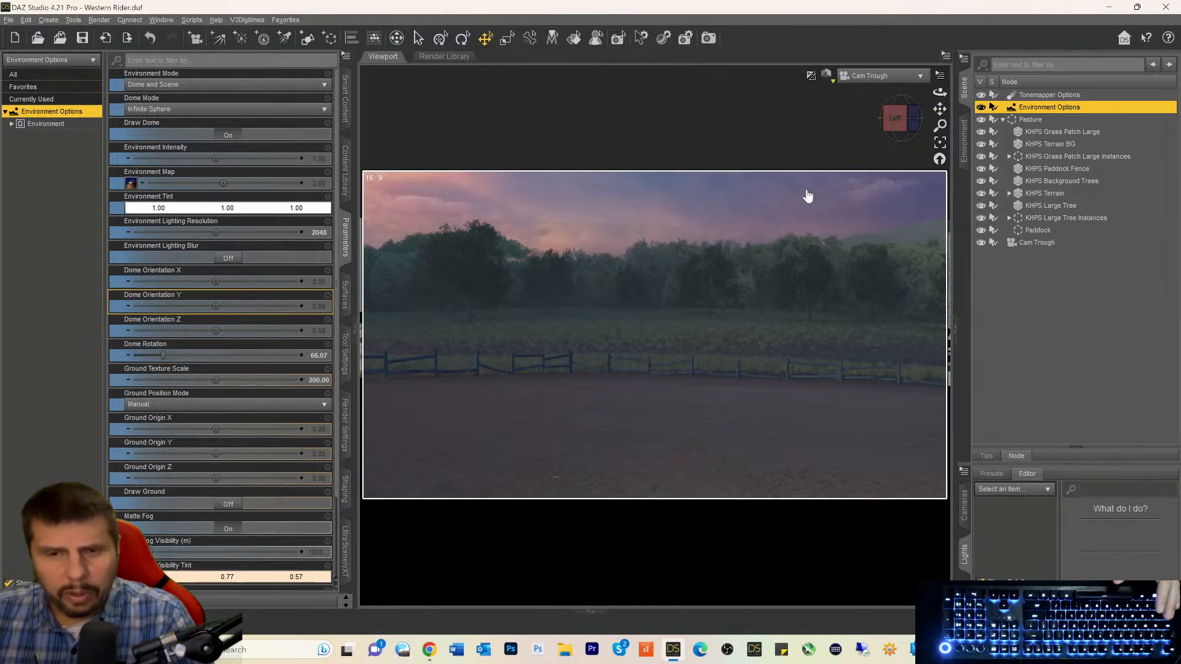
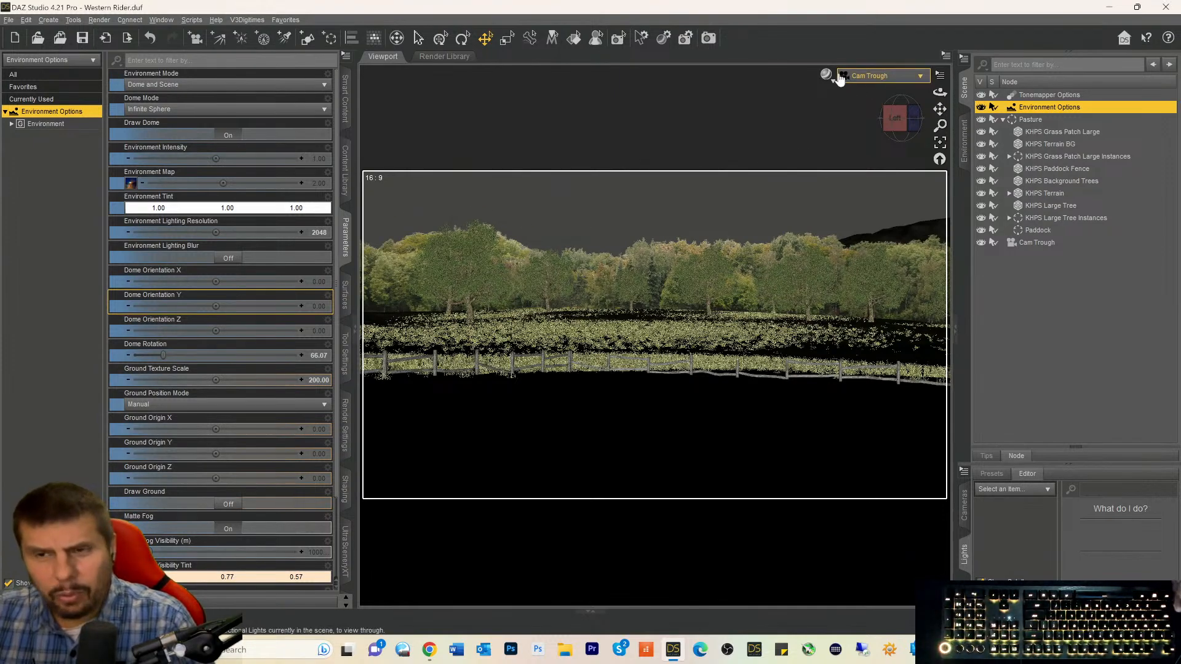
Switch the viewport's draw style to Filament (PBR) and return the Dome Rotation to 0.
left_click(828, 75)
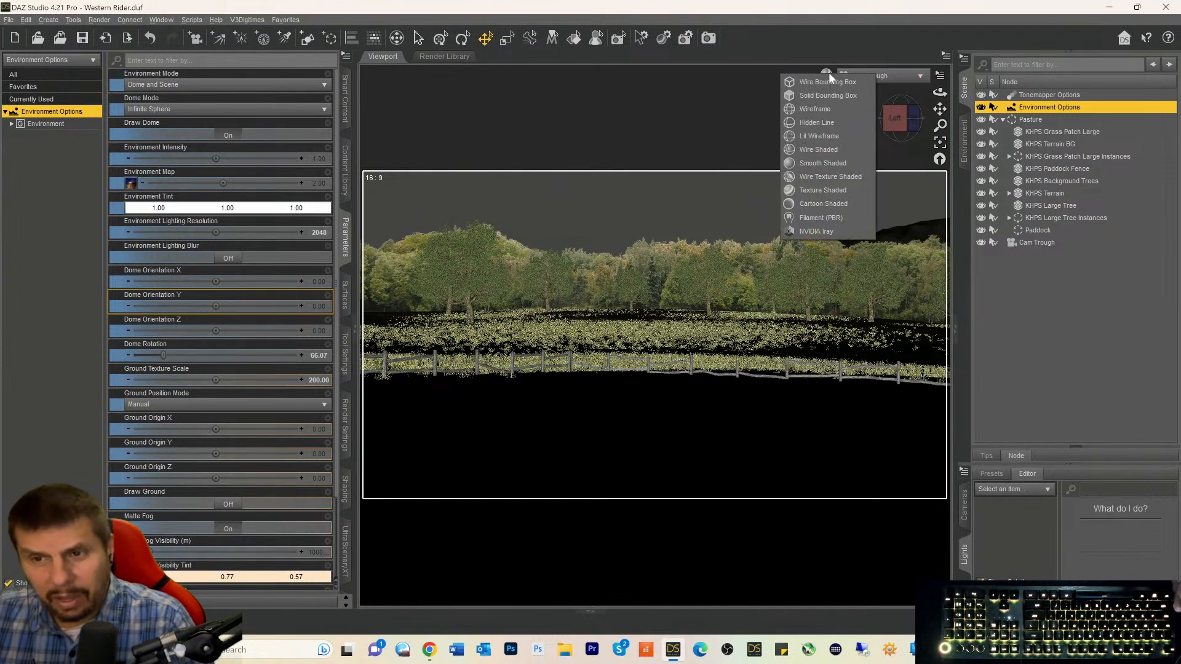
left_click(800, 231)
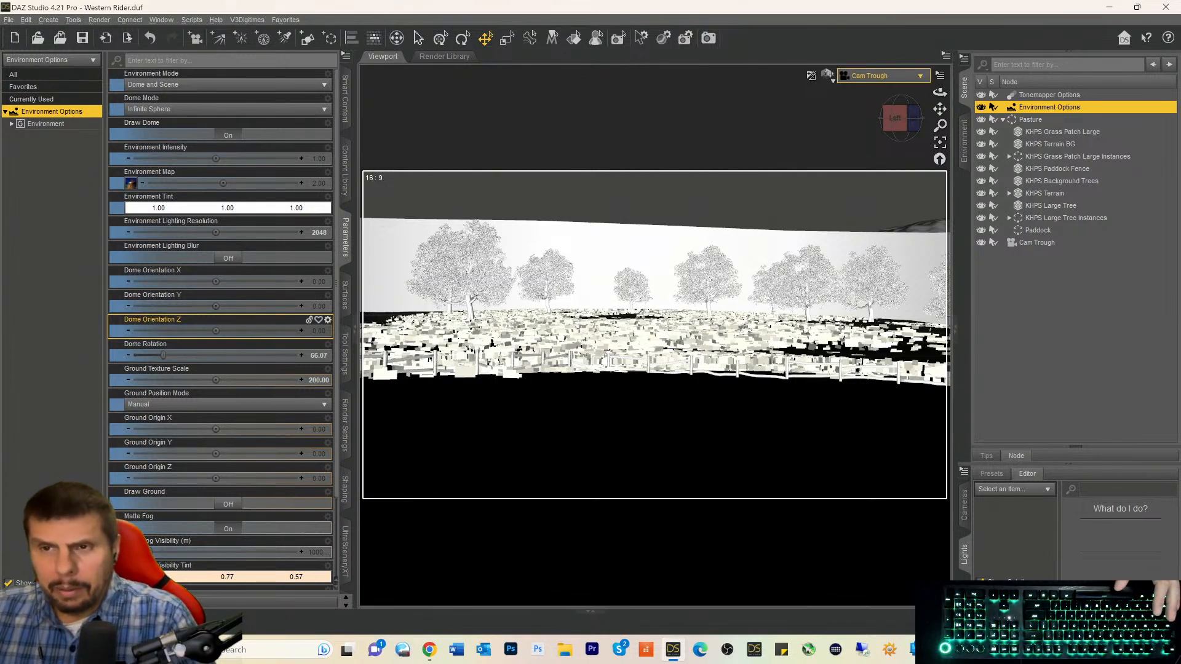
left_click(828, 74)
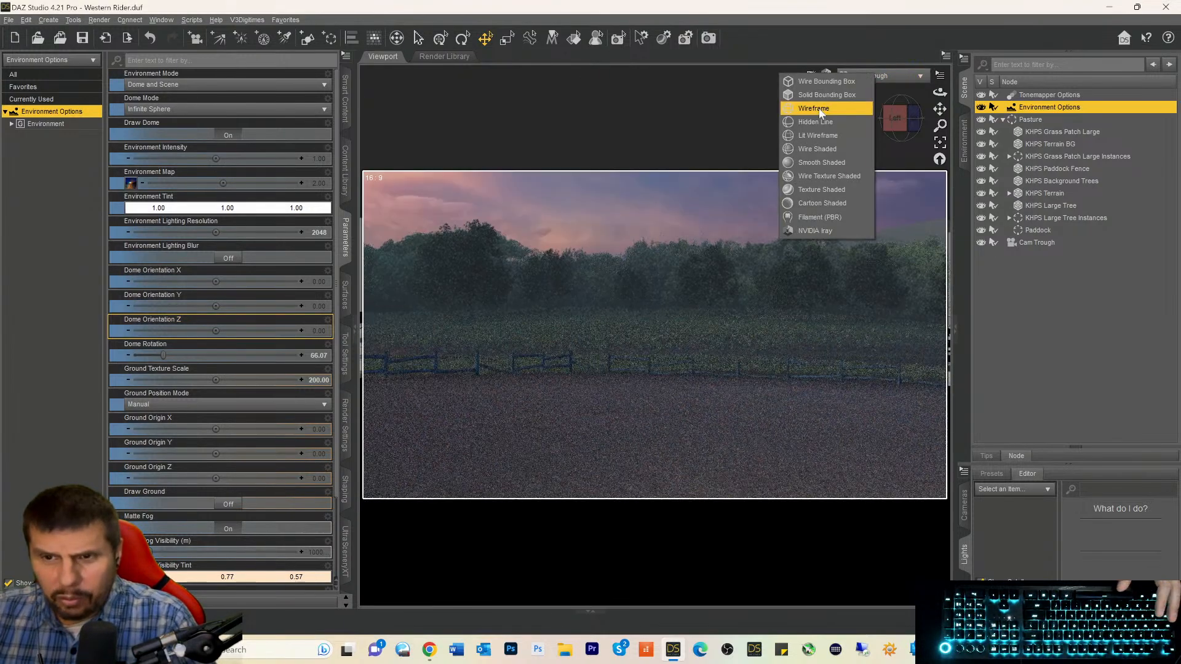
left_click(806, 229)
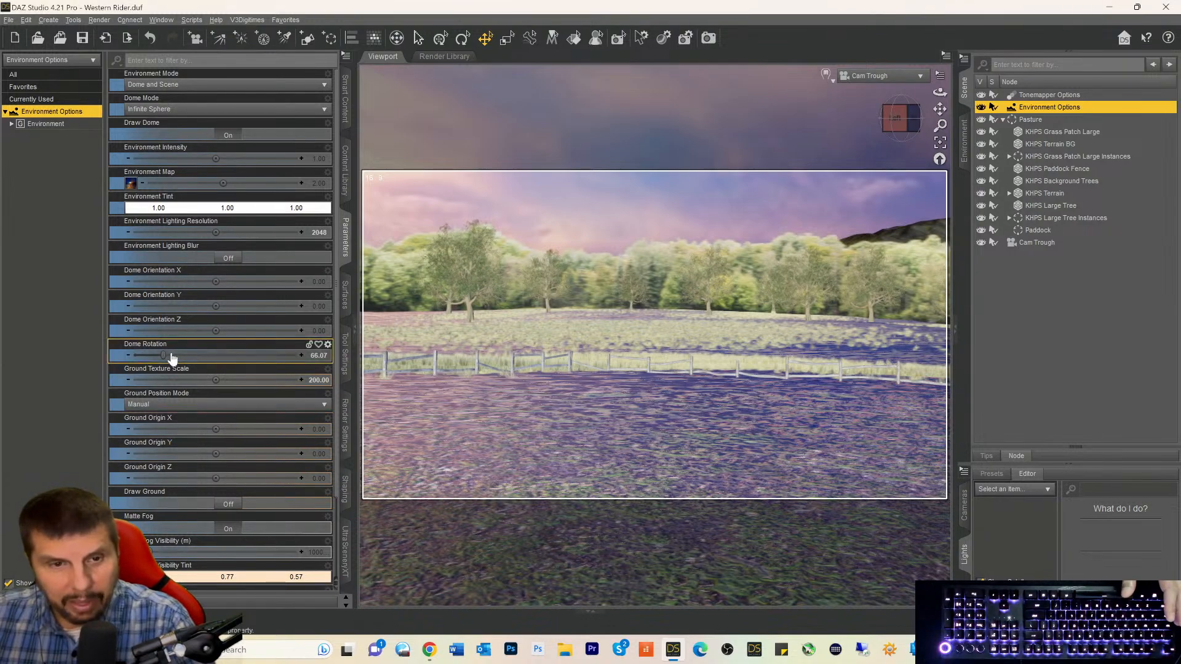
left_click_drag(163, 355, 173, 356)
left_click_drag(175, 356, 131, 379)
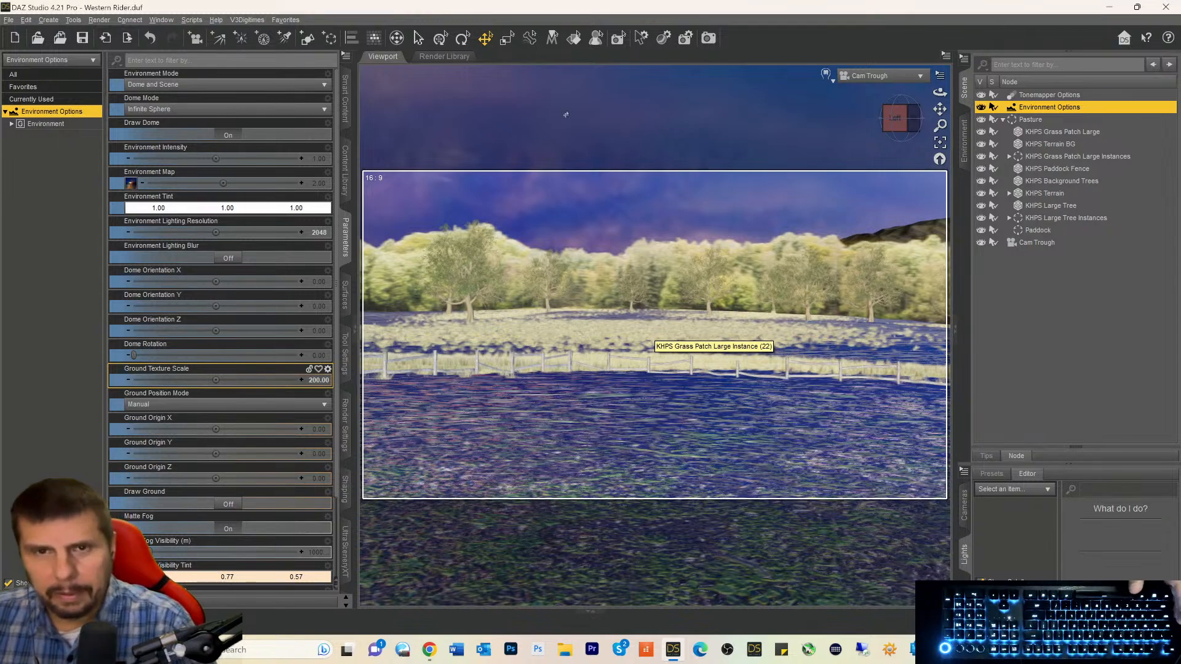
Create a plane primitive at World Center with Y Positive as its axis, and lower it to a Y Translate of about -26.6.
left_click(308, 42)
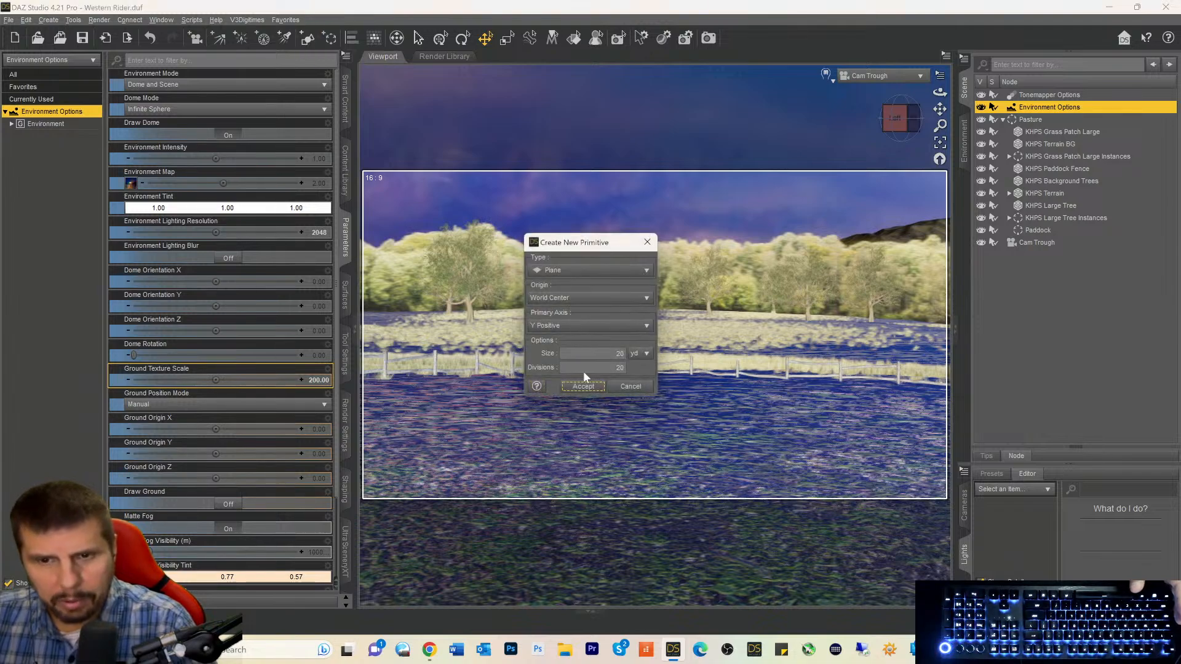
left_click(582, 386)
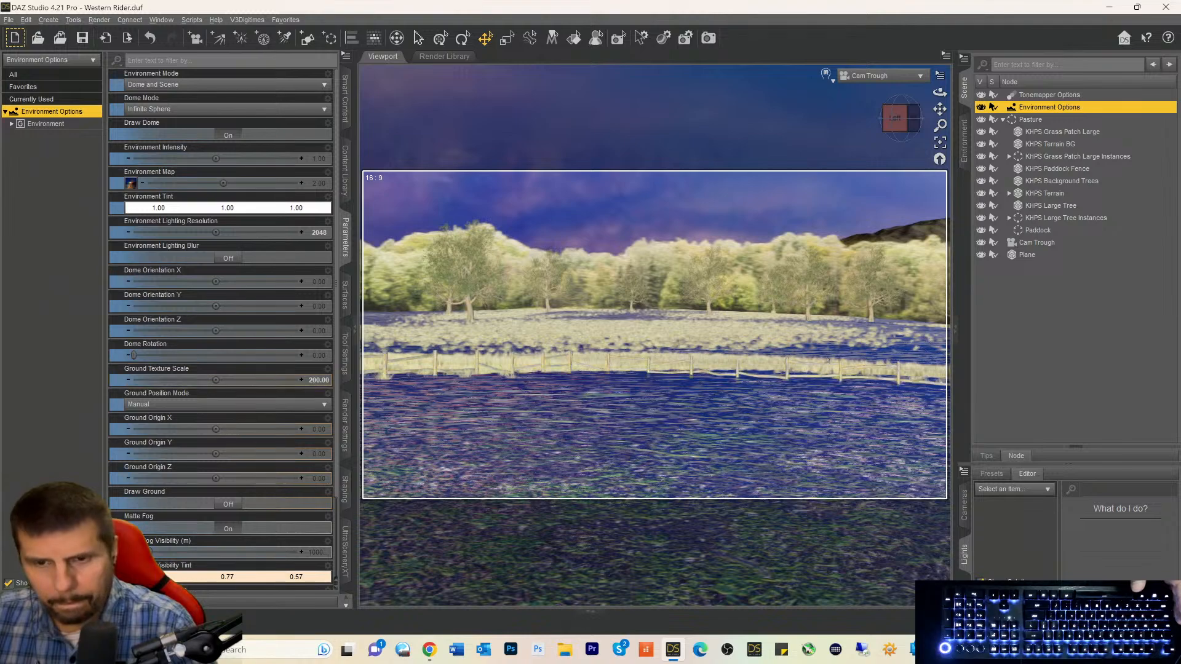
left_click(1012, 255)
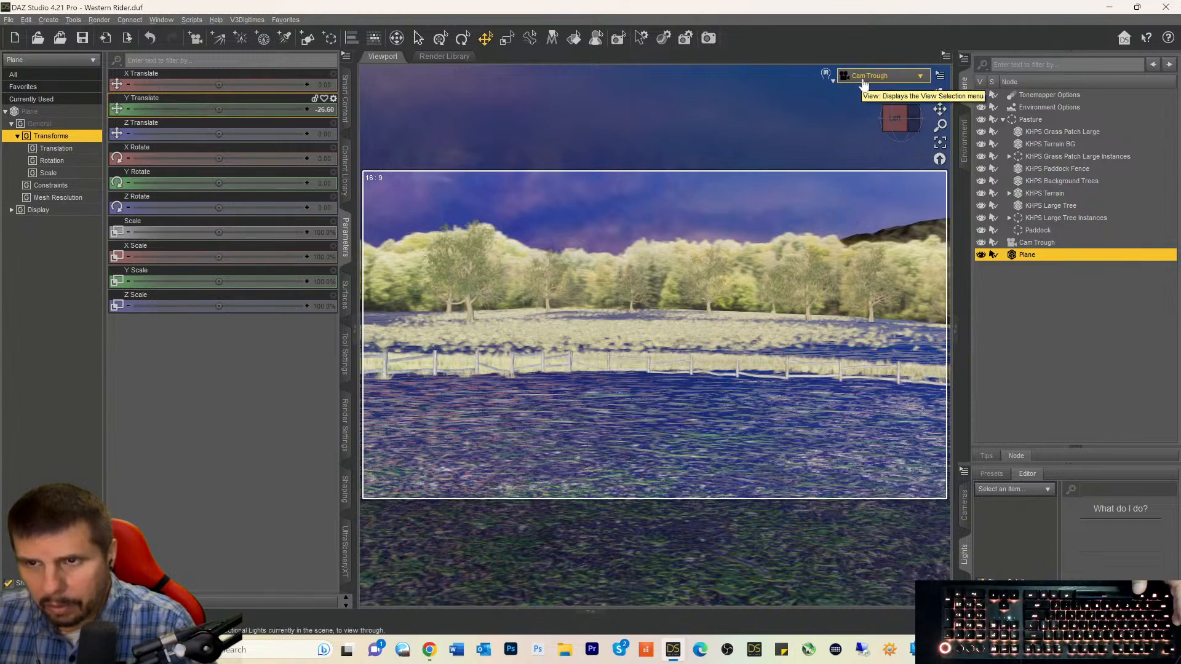
Lock Cam Trough's transforms with the Lock - Unlock selected Camera or Light script.
left_click(1025, 245)
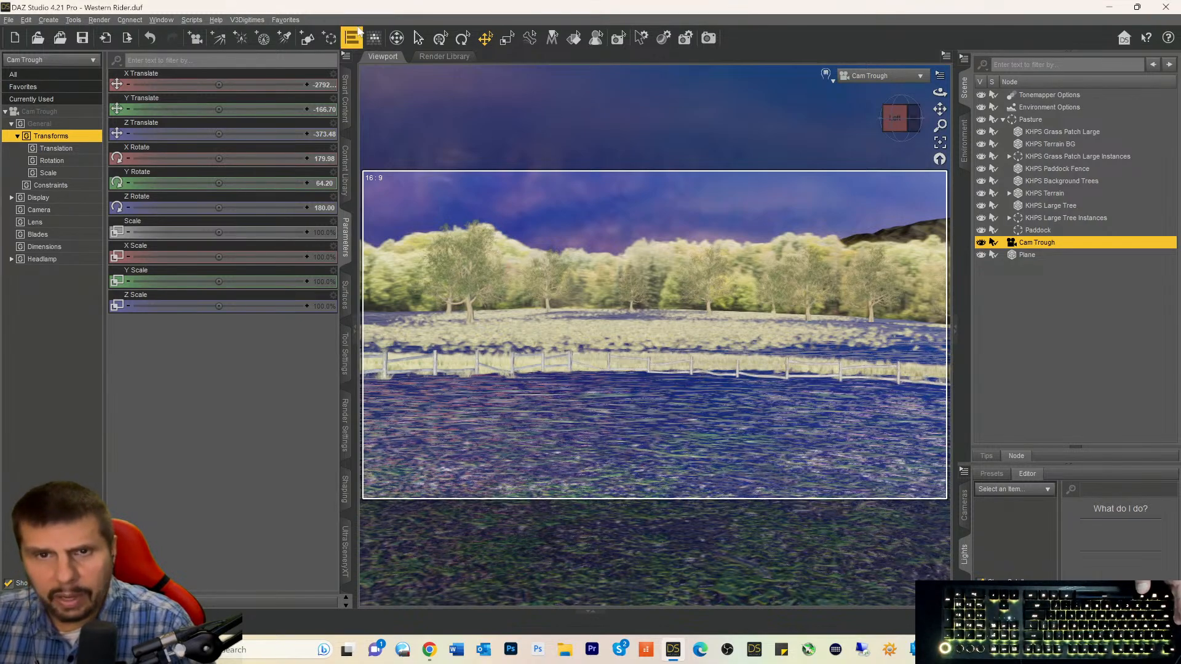
left_click(287, 20)
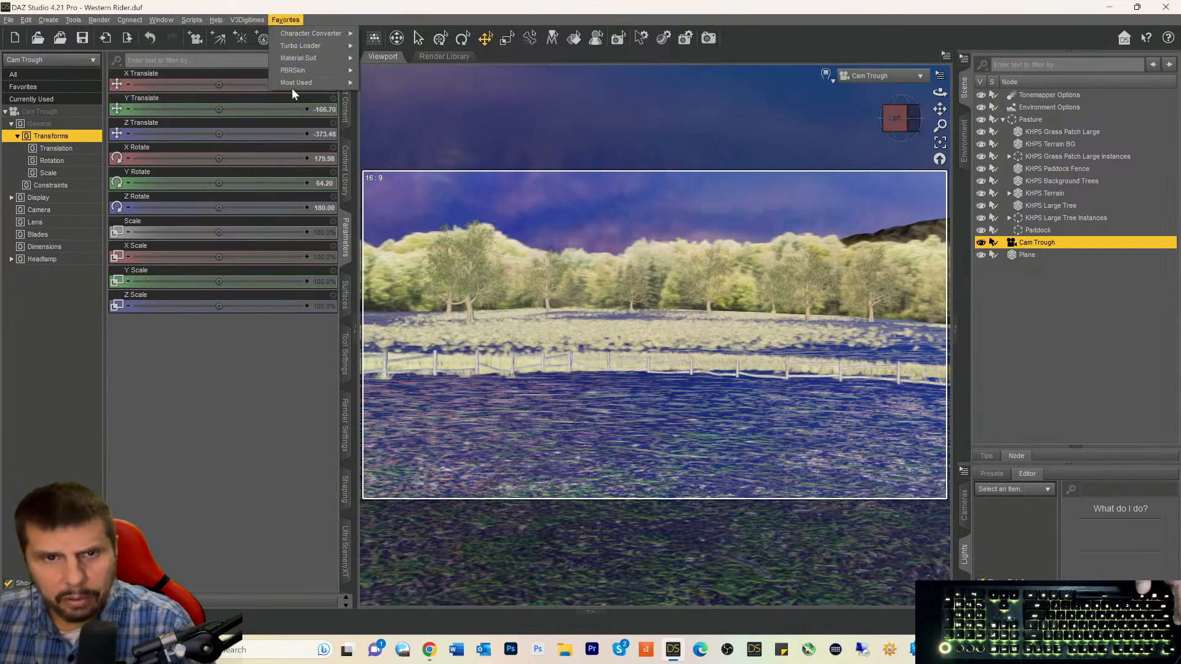
mouse_move(296, 82)
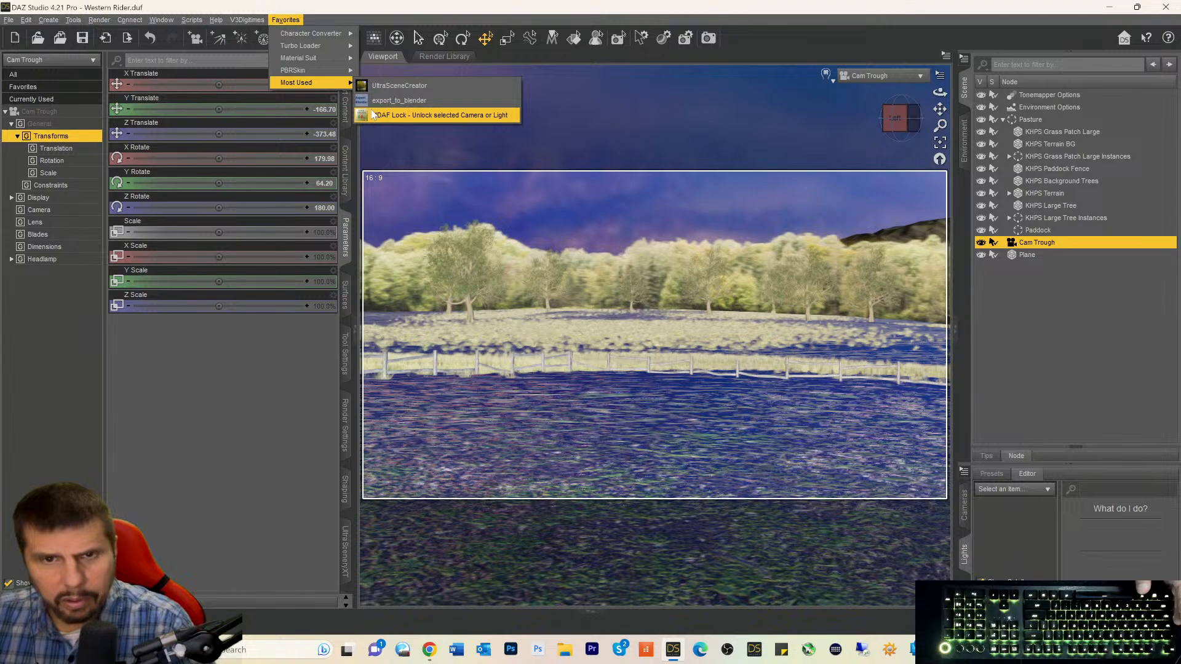
left_click(373, 114)
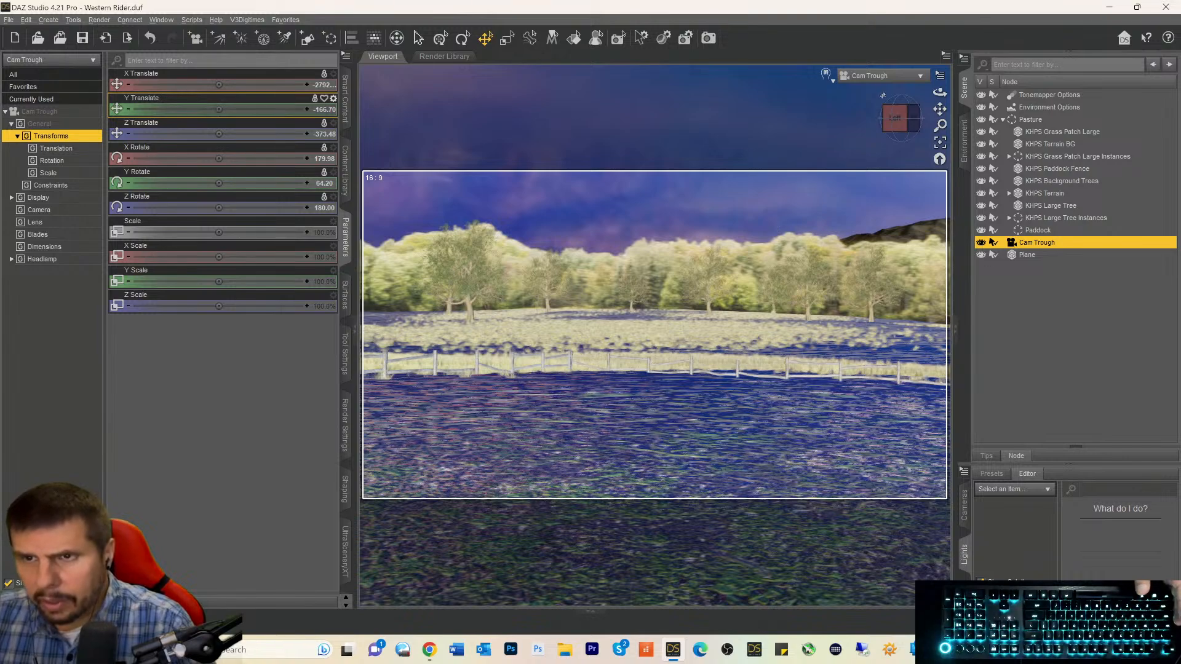
In Perspective View, raise the plane above the ground to a Y Translate of about 549.16.
left_click(876, 77)
left_click(874, 85)
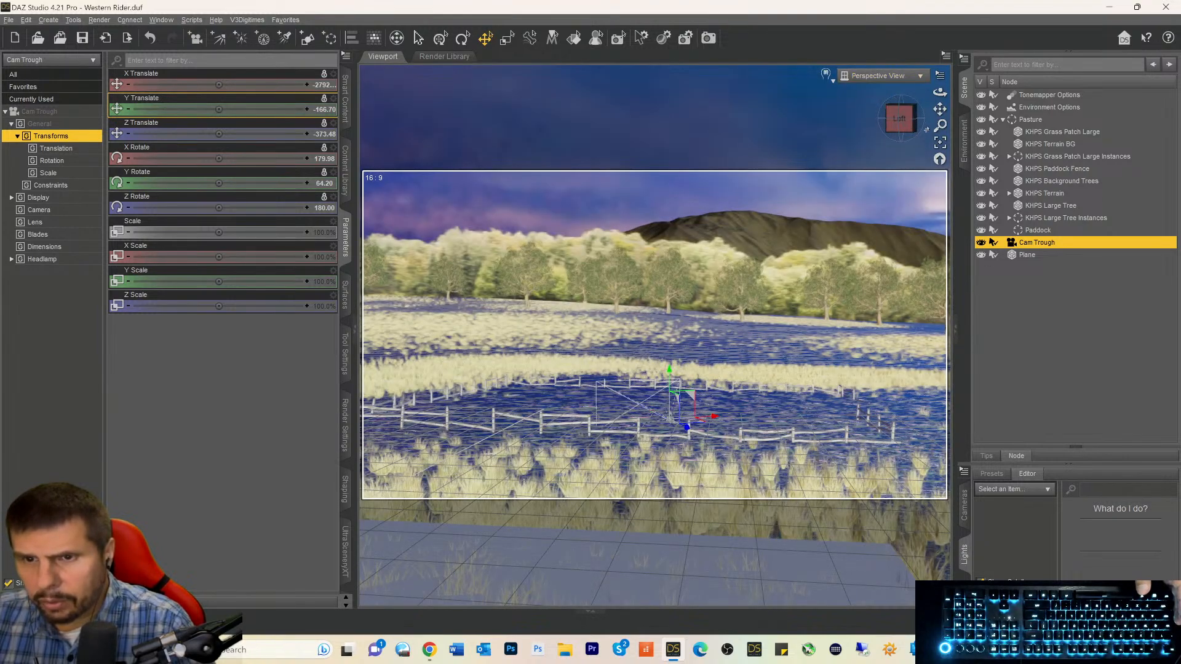
left_click(940, 145)
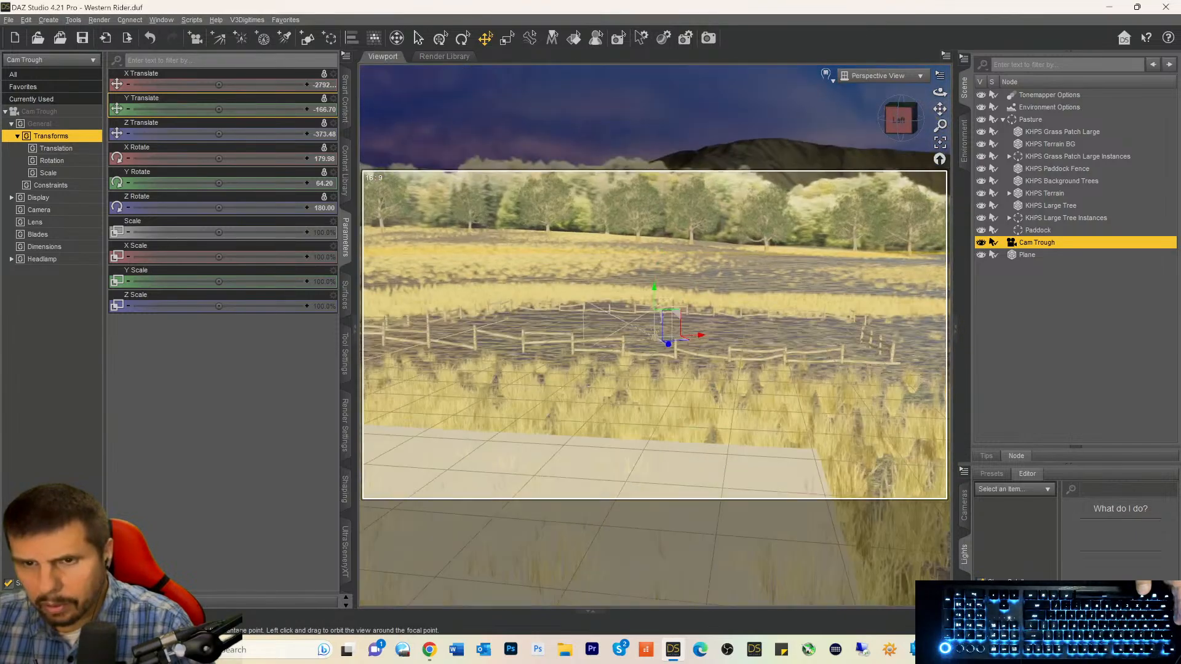
left_click_drag(900, 120, 900, 132)
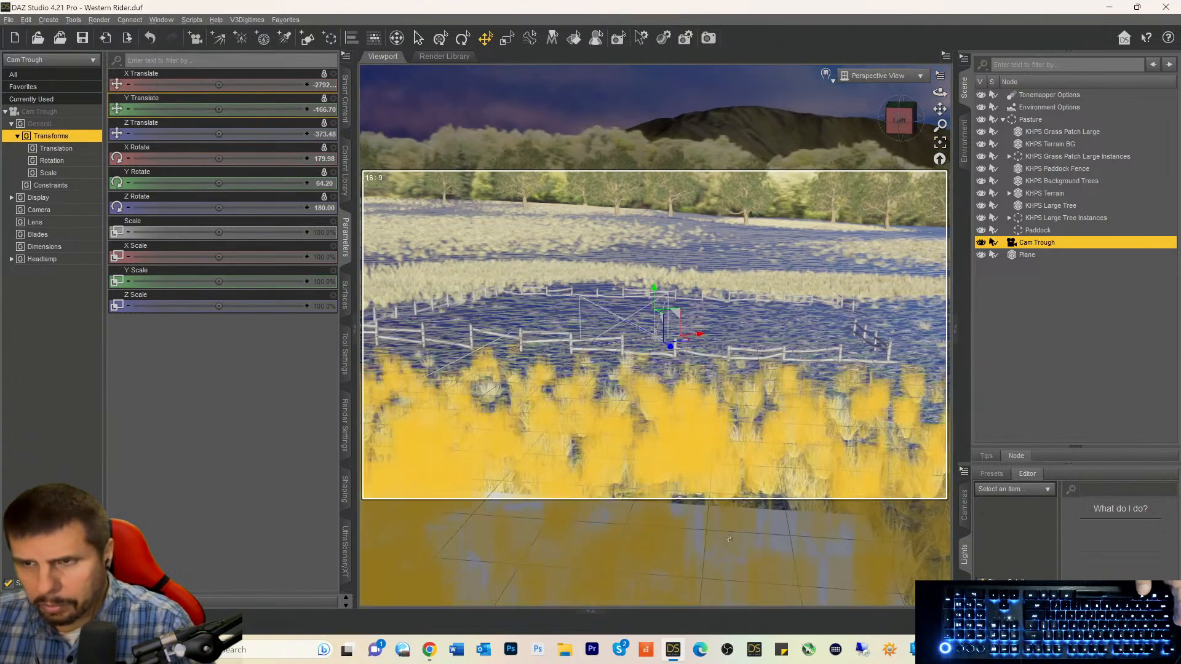
left_click(1026, 255)
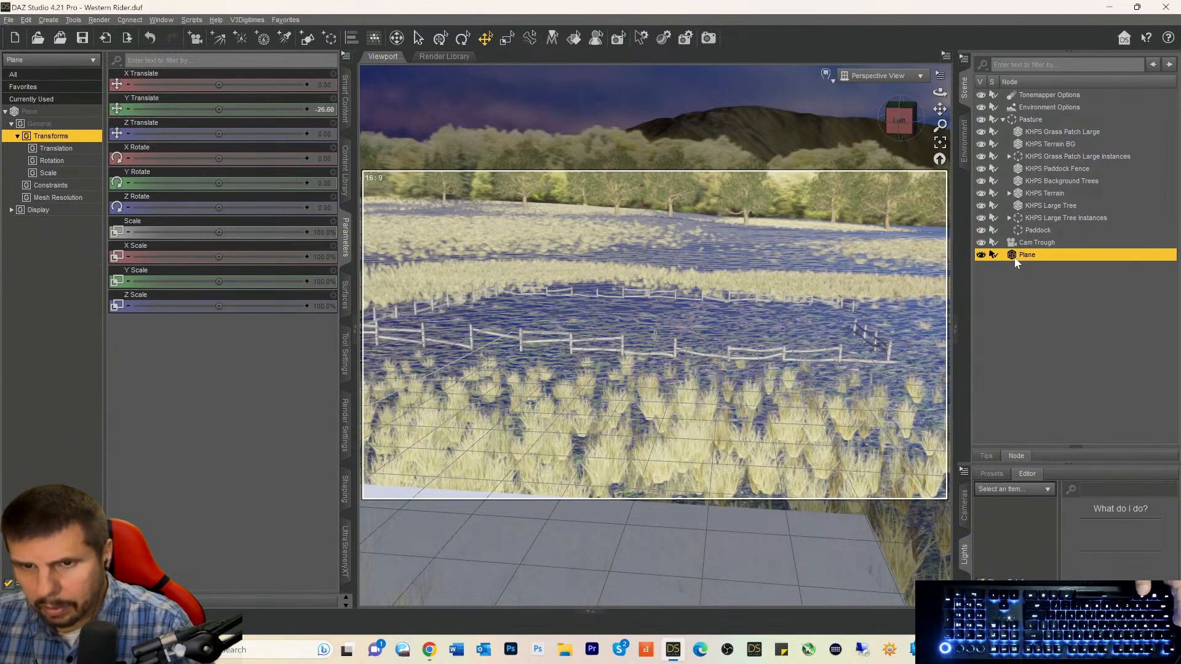
left_click(940, 142)
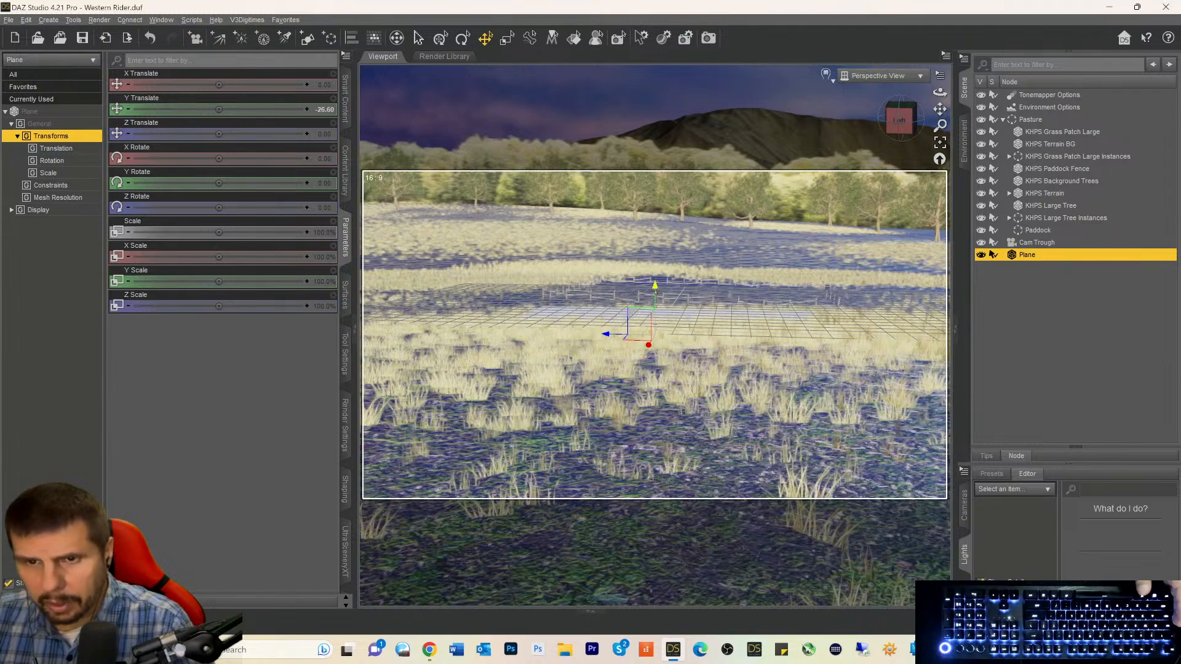
left_click_drag(655, 287, 653, 151)
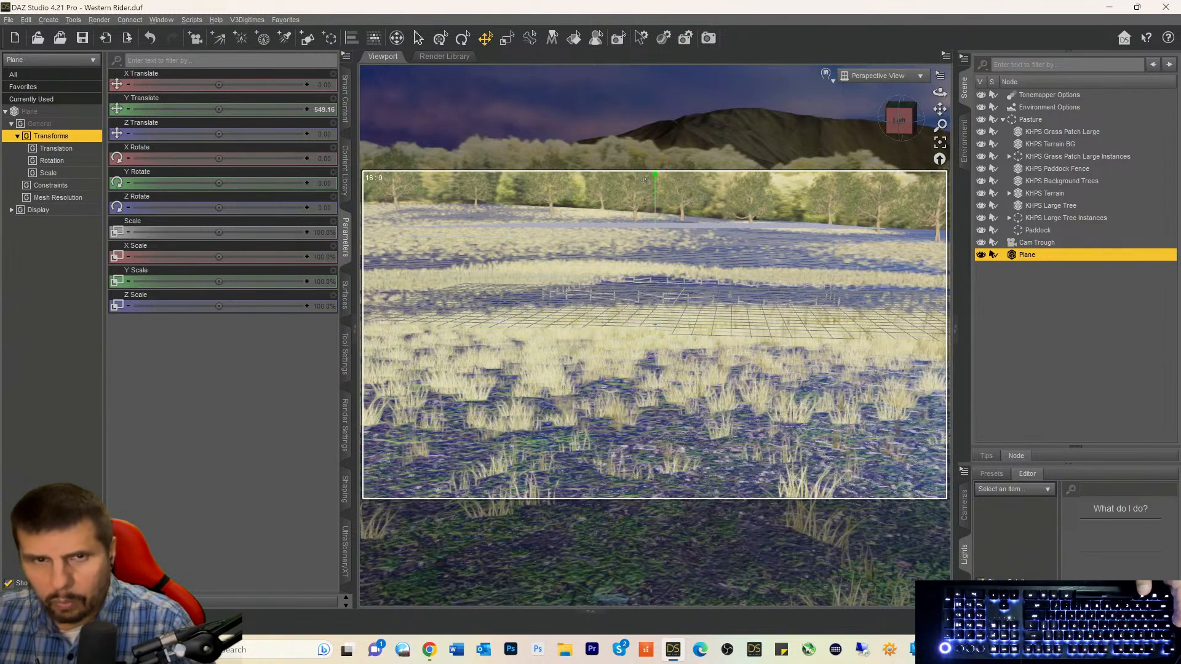
Stand the plane upright by setting its Y Rotate and Z Rotate to 90 degrees.
left_click(462, 39)
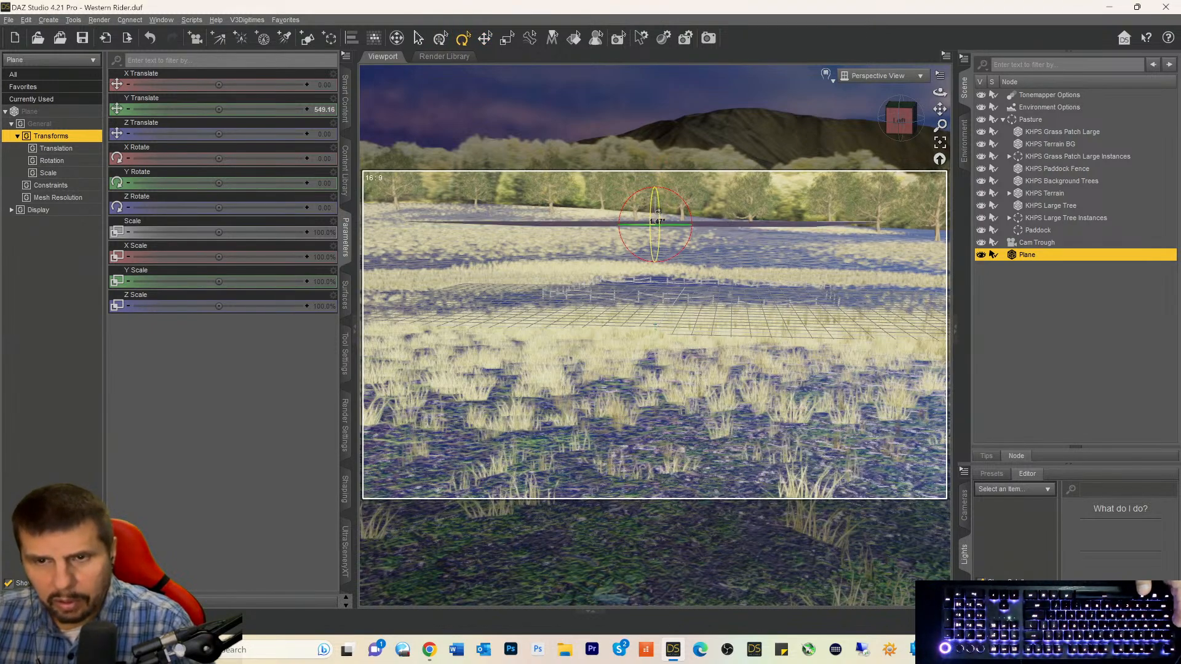
left_click_drag(656, 212, 663, 165)
double_click(325, 183)
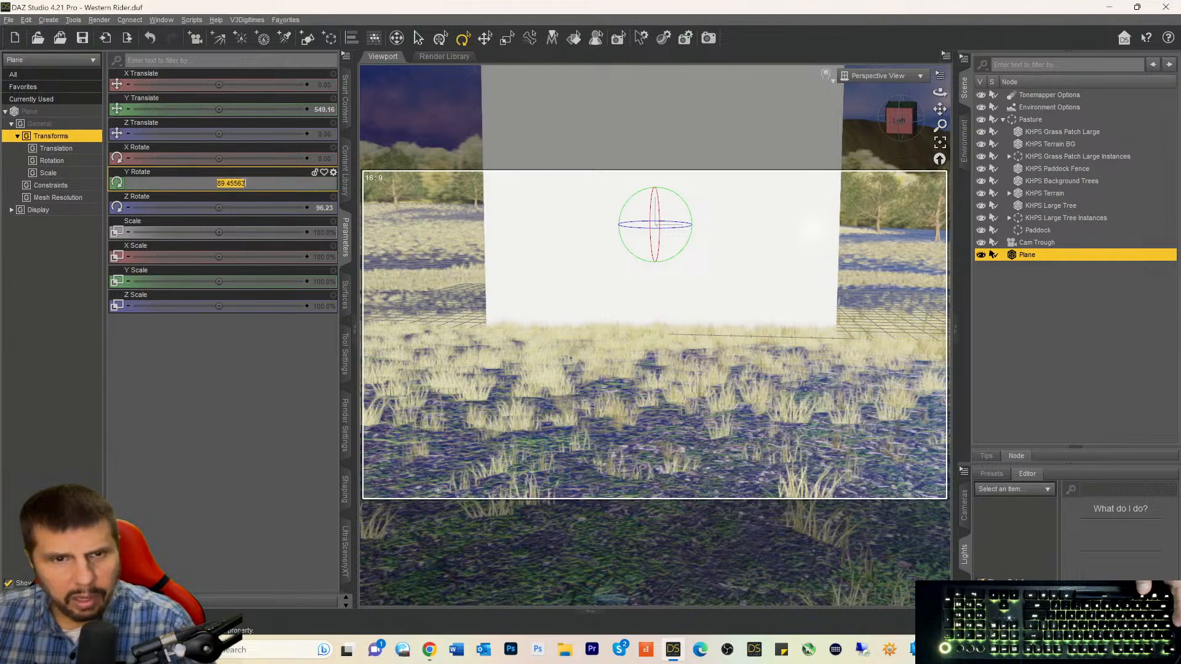
type("90")
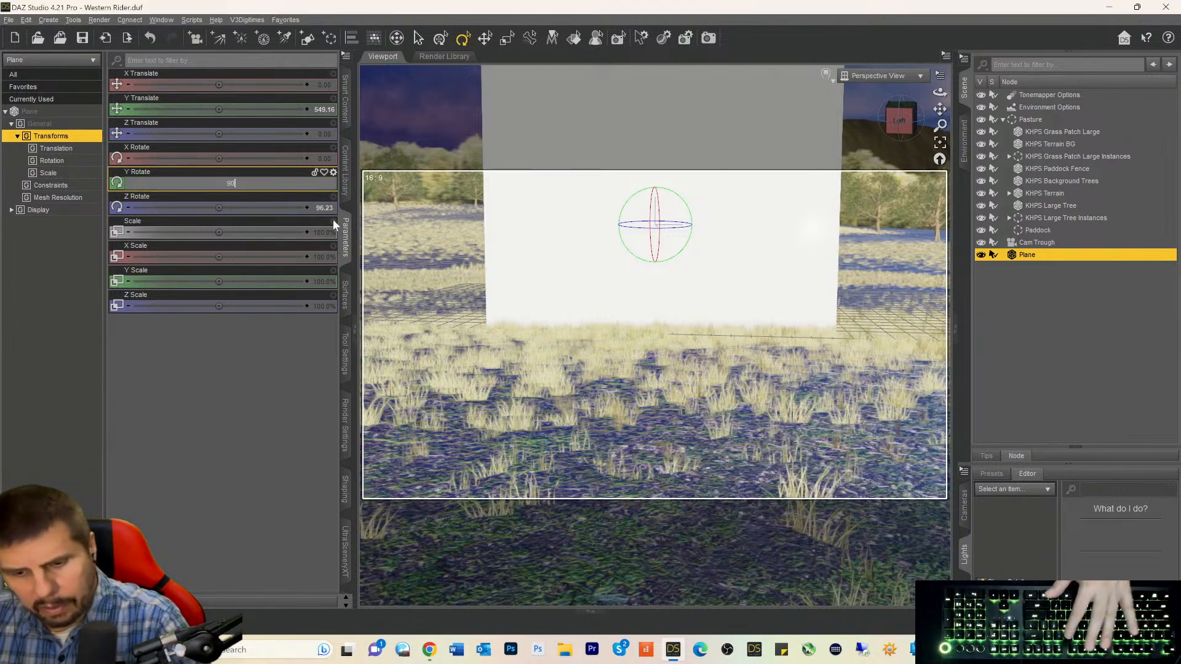
key("Return")
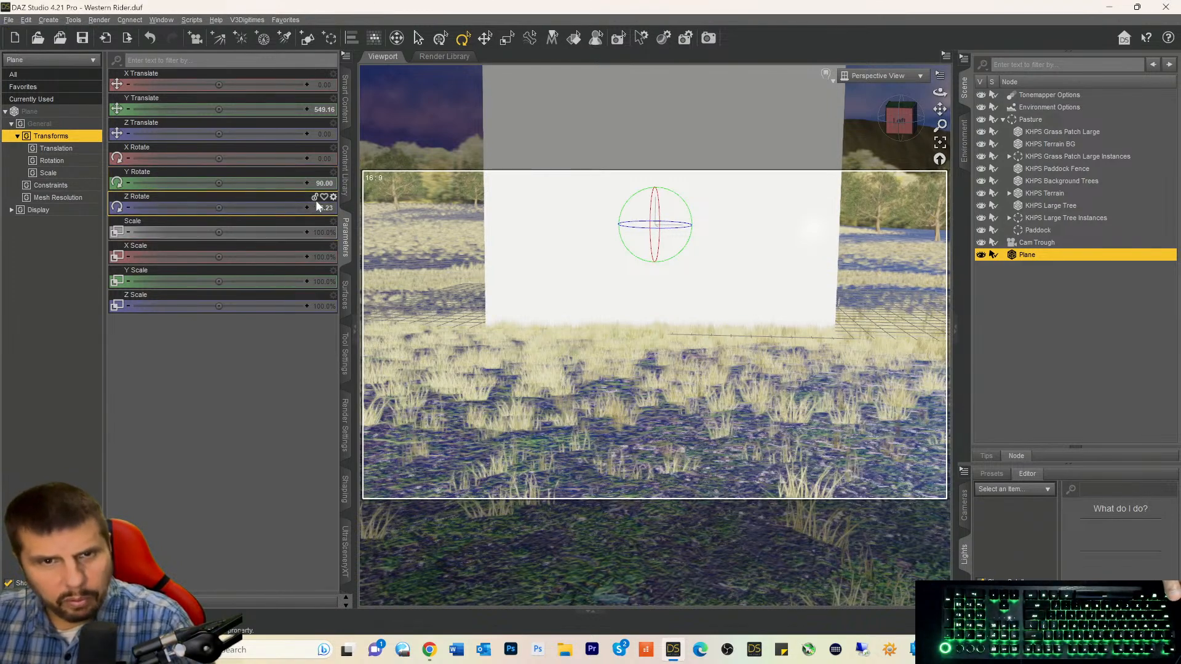
double_click(320, 208)
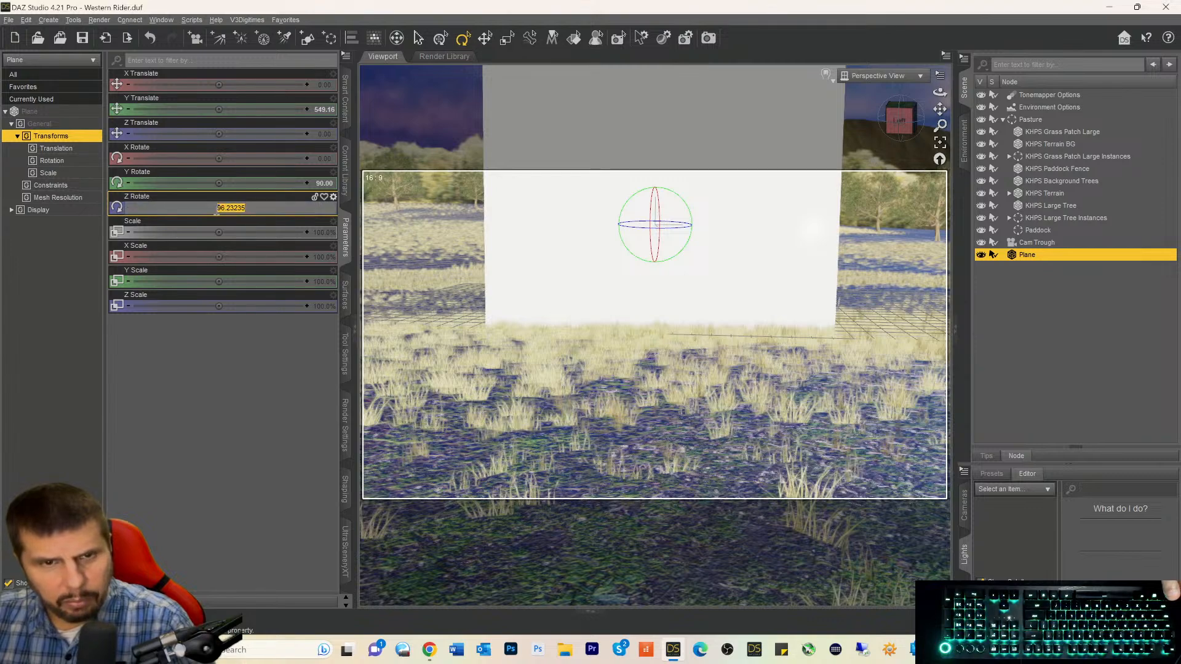
type("90")
key("Return")
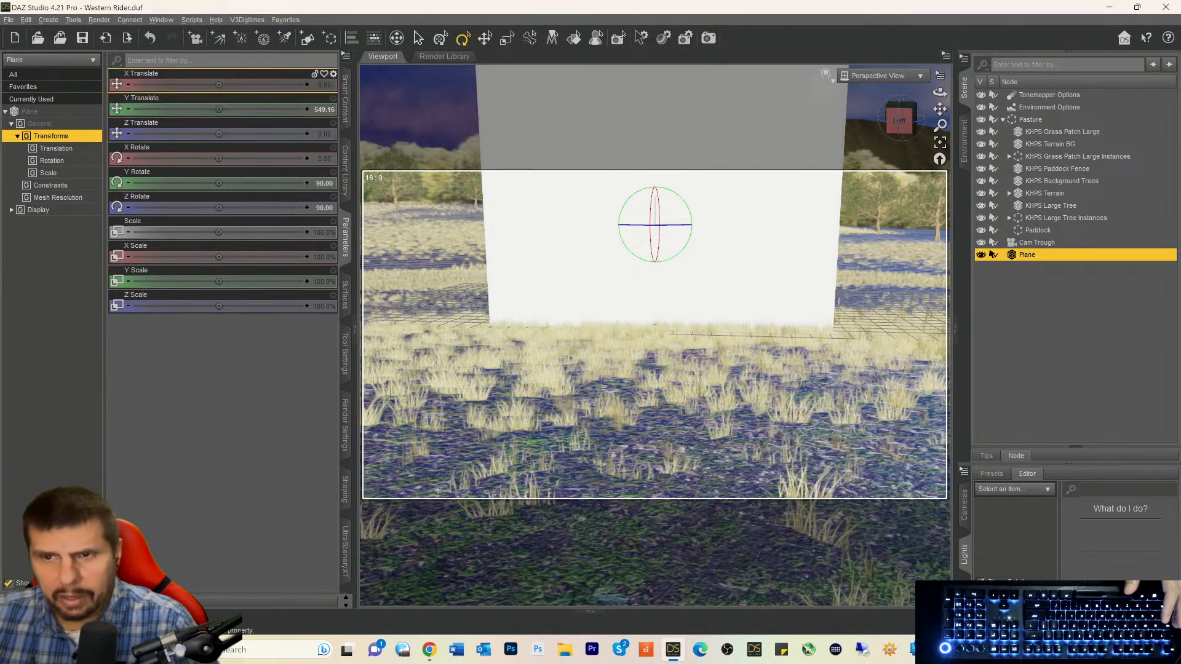
Move the plane back along X to about -11423.87 and enlarge its overall Scale to about 314.2%.
left_click_drag(218, 84, 146, 84)
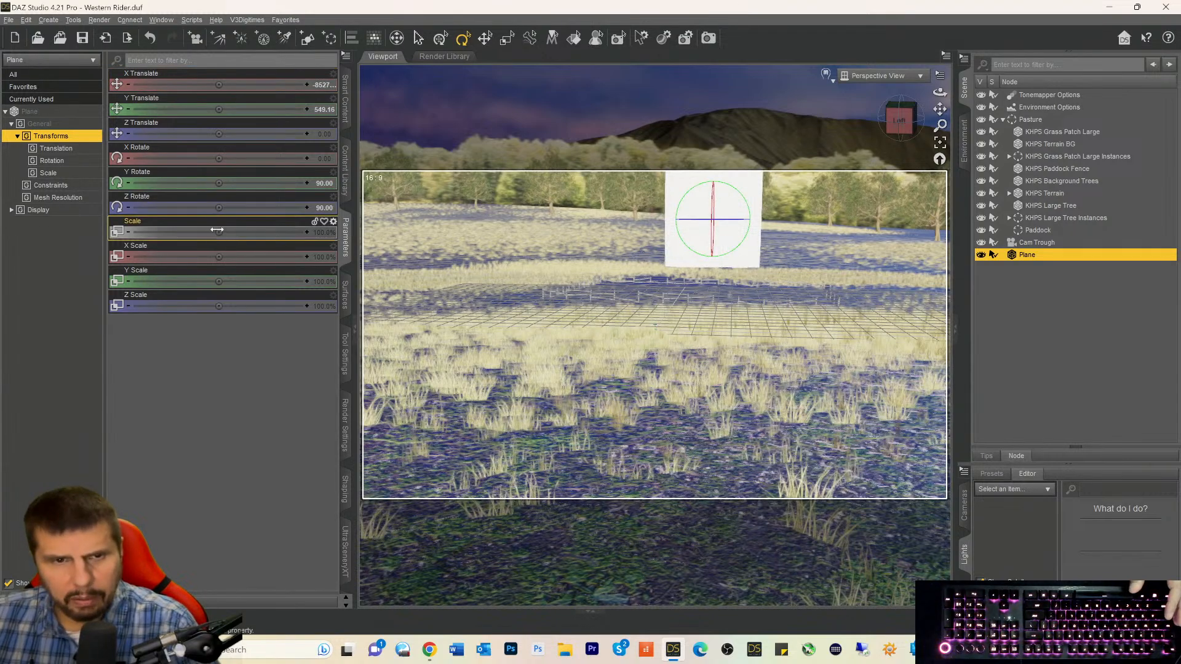
mouse_move(223, 233)
left_mouse_down()
mouse_move(259, 233)
mouse_move(223, 235)
left_mouse_up()
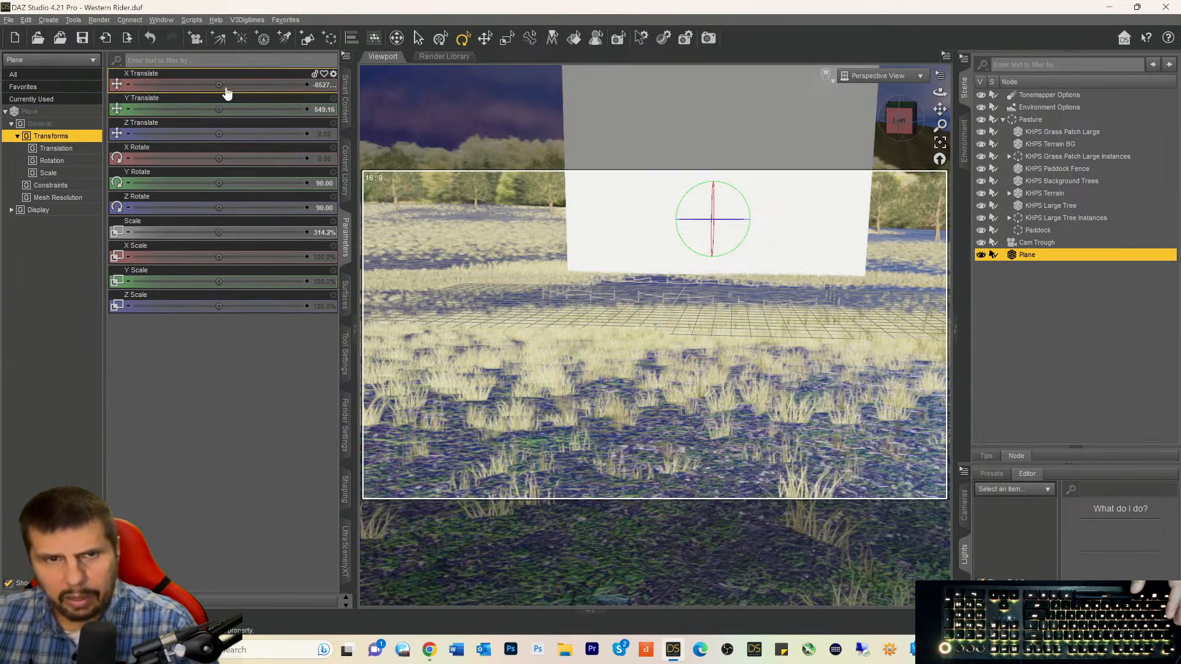
left_click_drag(218, 85, 151, 85)
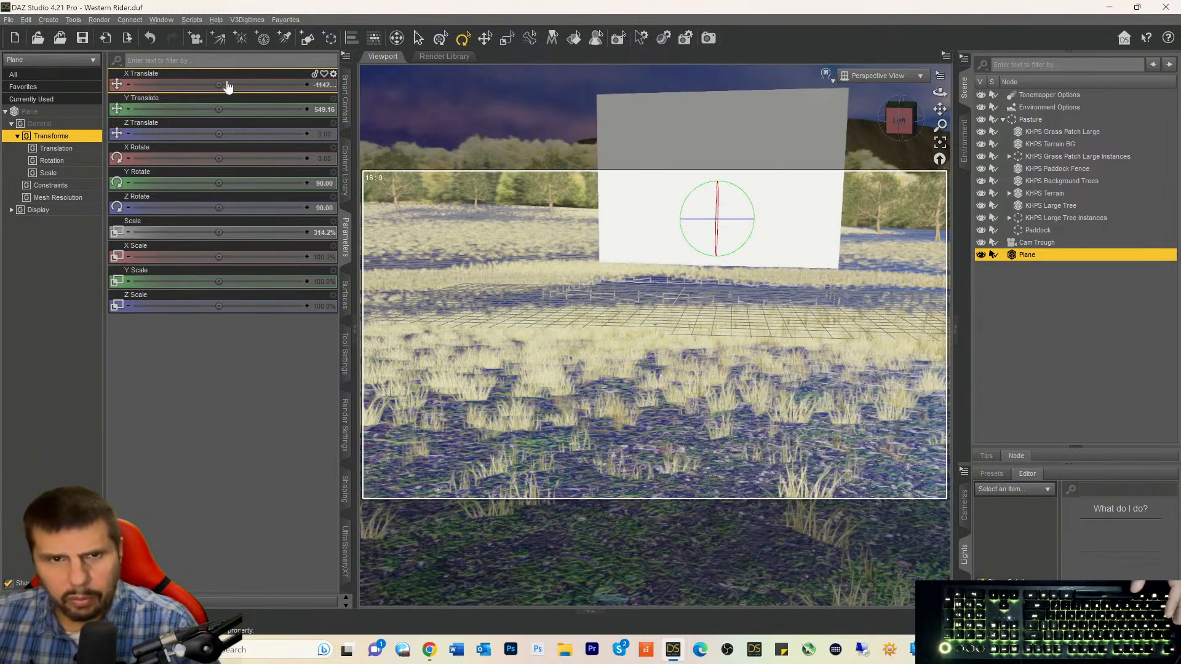
Push the plane farther back by setting its X Translate first to -31423.87 and finally to -51423.87.
left_click_drag(344, 98, 435, 110)
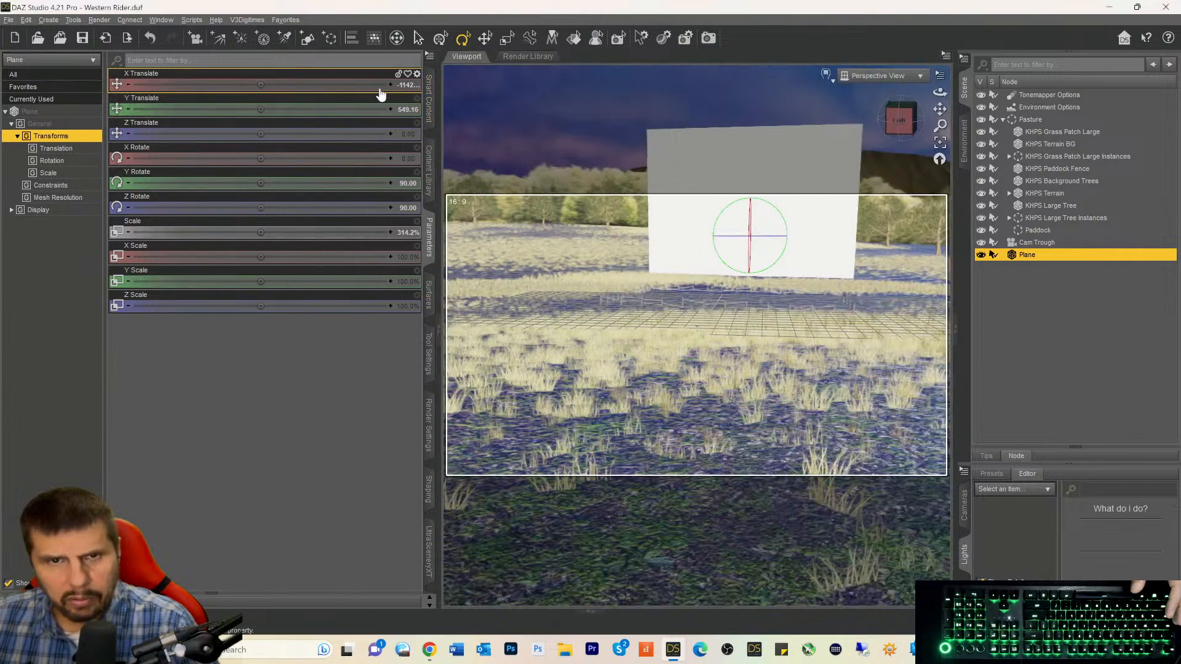
left_click(407, 85)
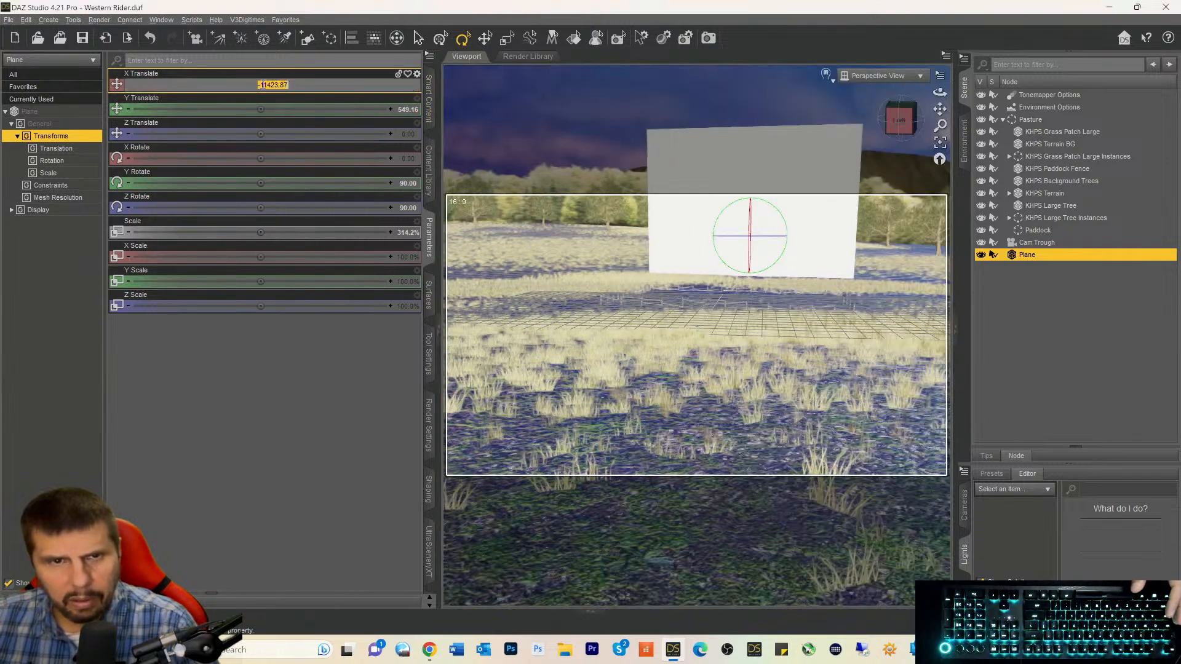
key("BackSpace")
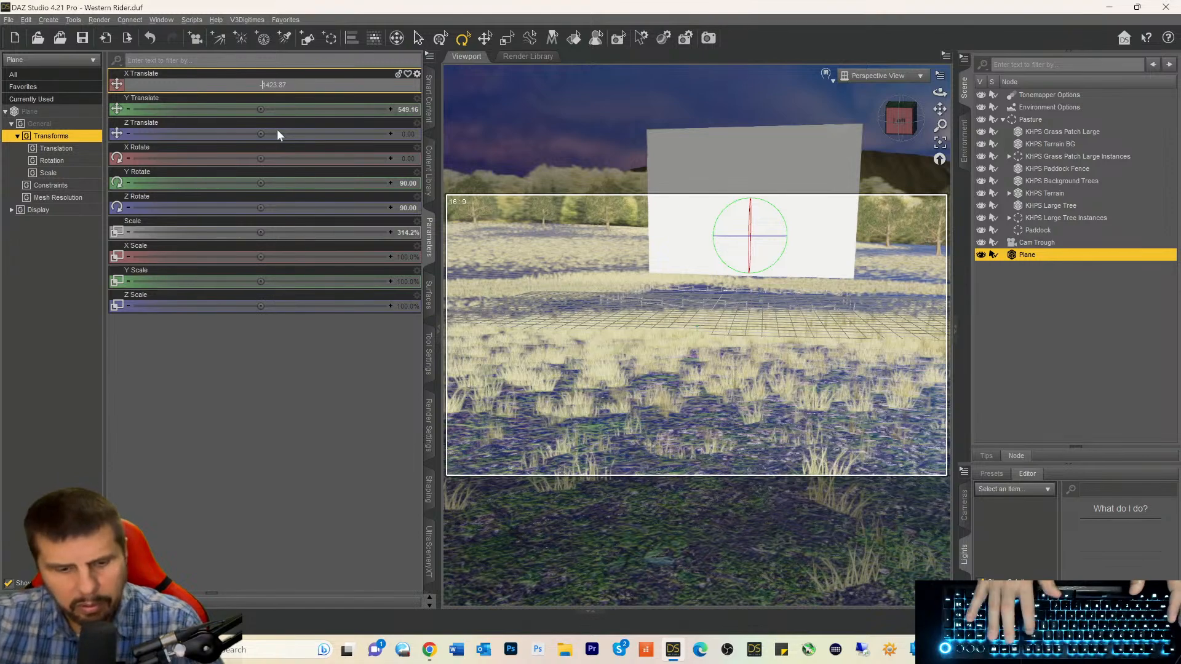
type("3")
key("Return")
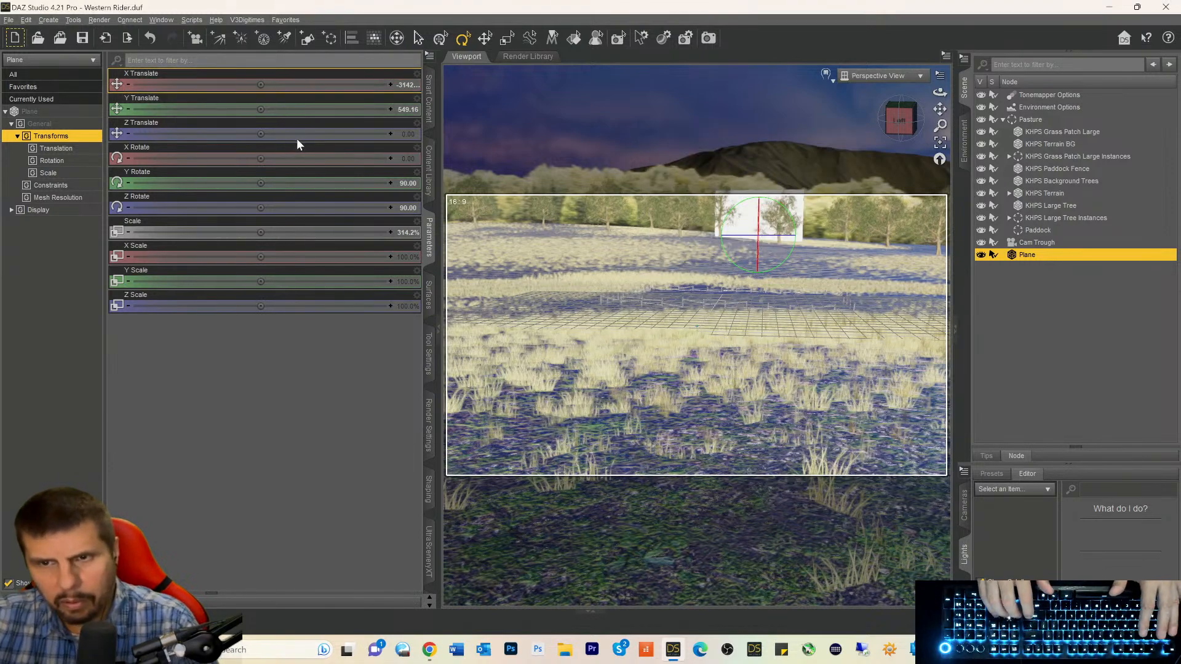
left_click(403, 86)
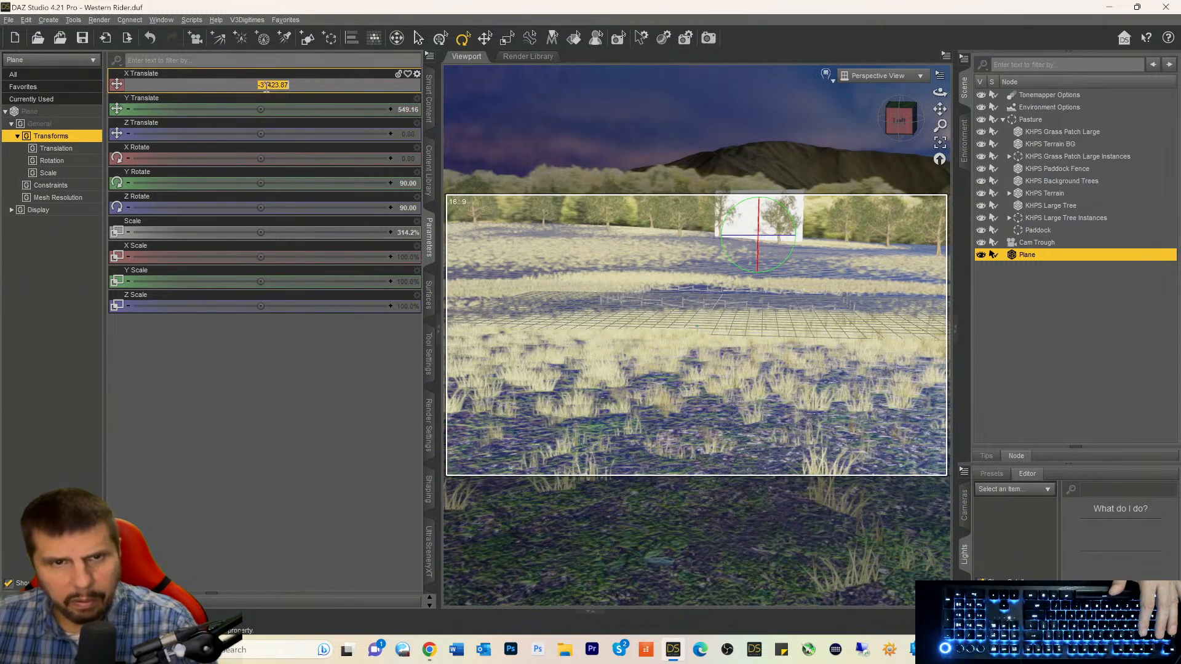
key("BackSpace")
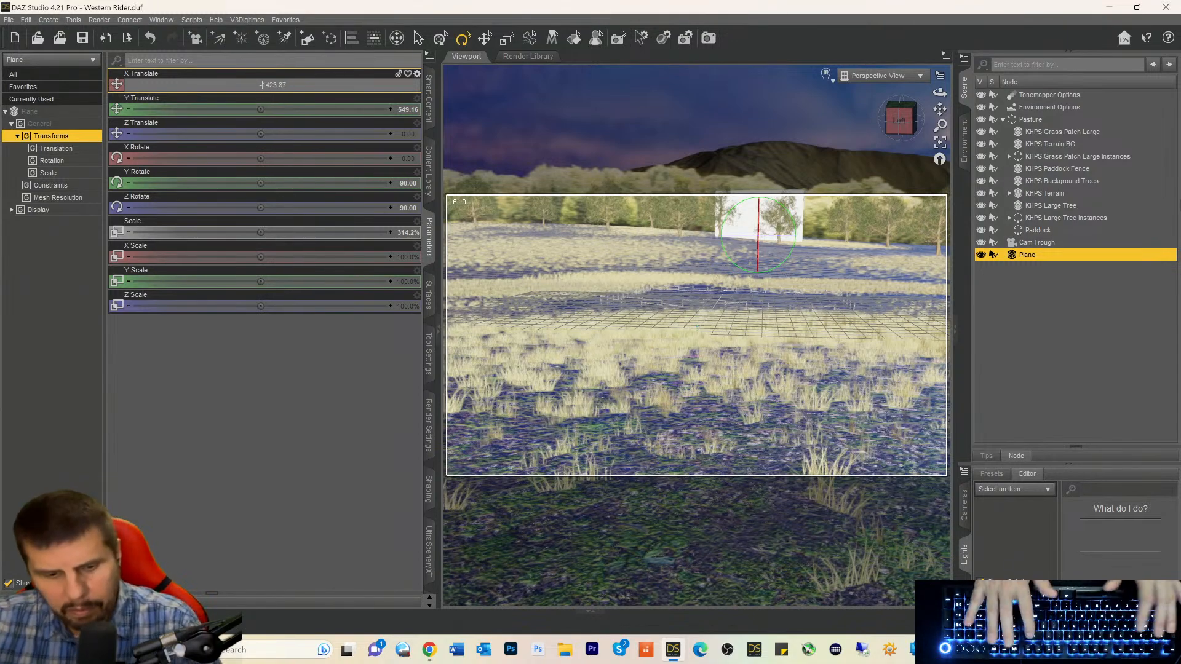
type("5")
key("Return")
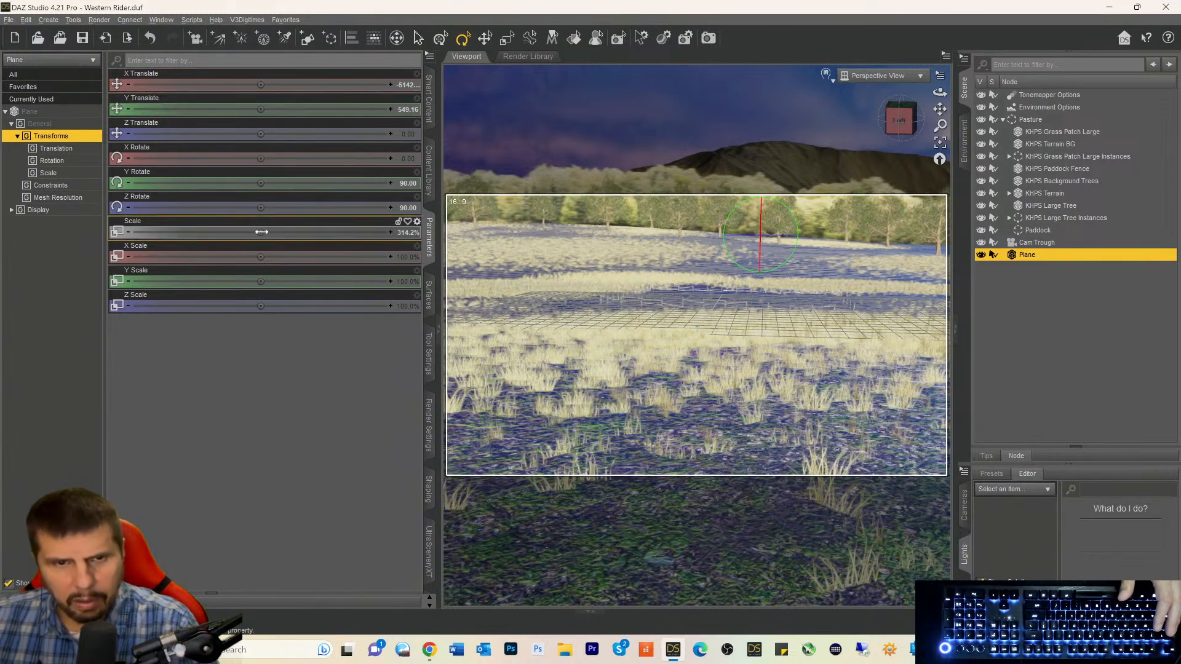
Enlarge the plane's overall Scale and push it farther back to an X Translate of -91423.87.
left_click_drag(338, 232, 351, 232)
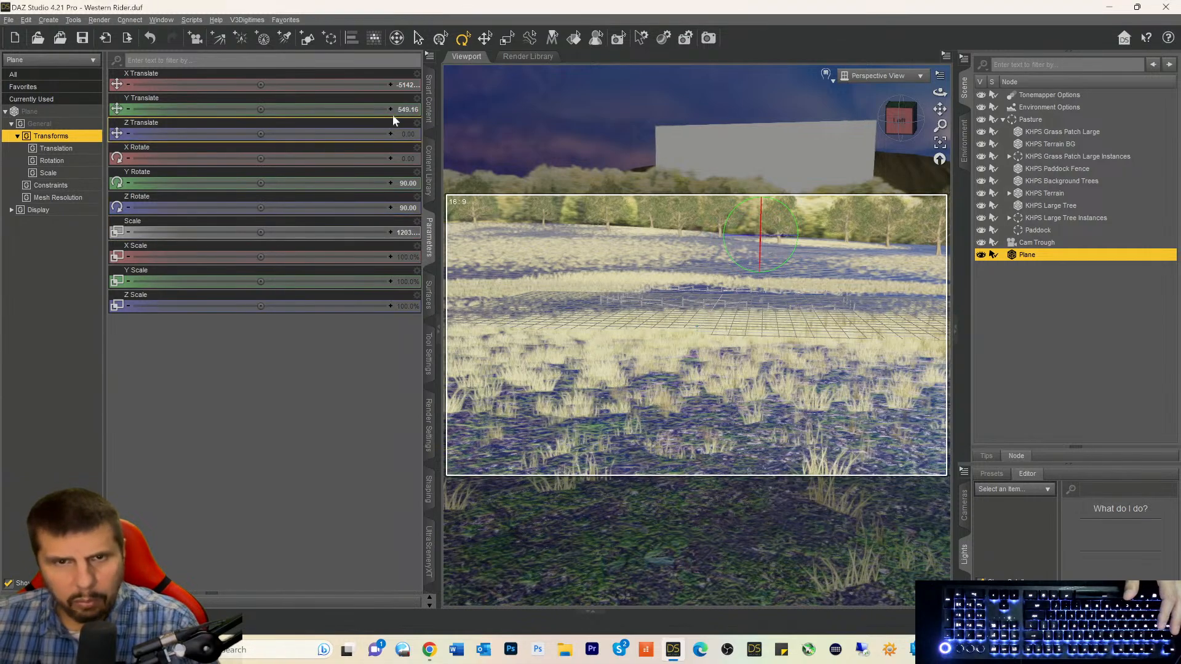
left_click(407, 85)
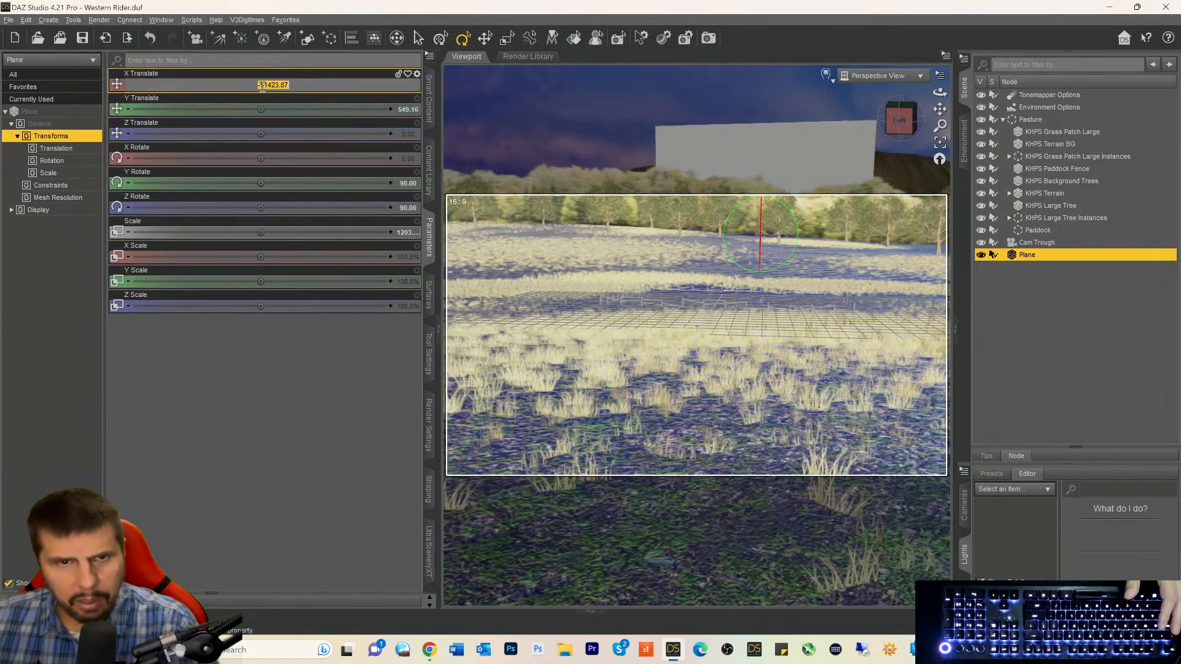
type("-9142")
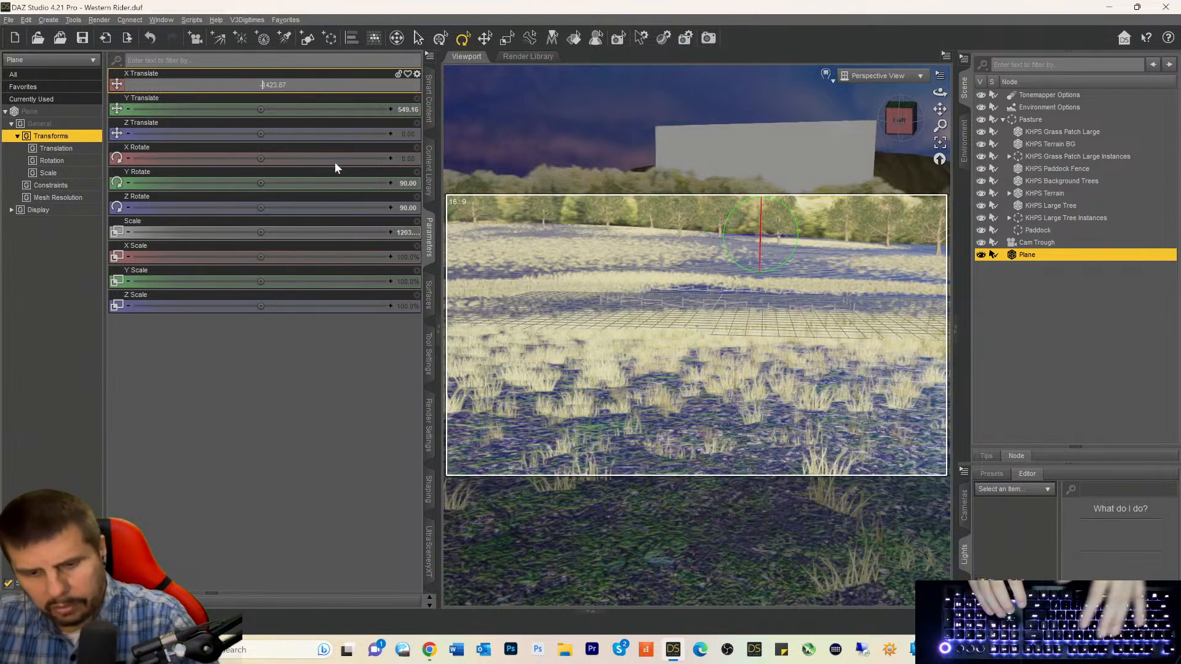
key("Return")
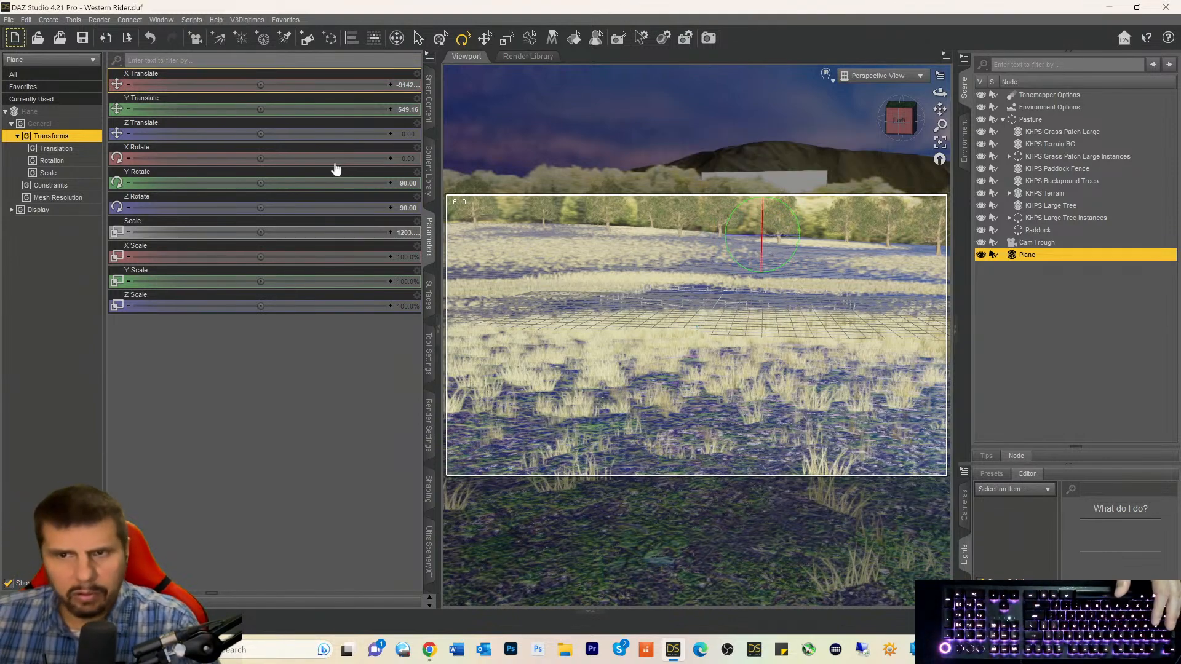
Set the plane's X Translate to -591423.87 and enlarge its overall Scale until it towers above the distant hill.
left_click(401, 85)
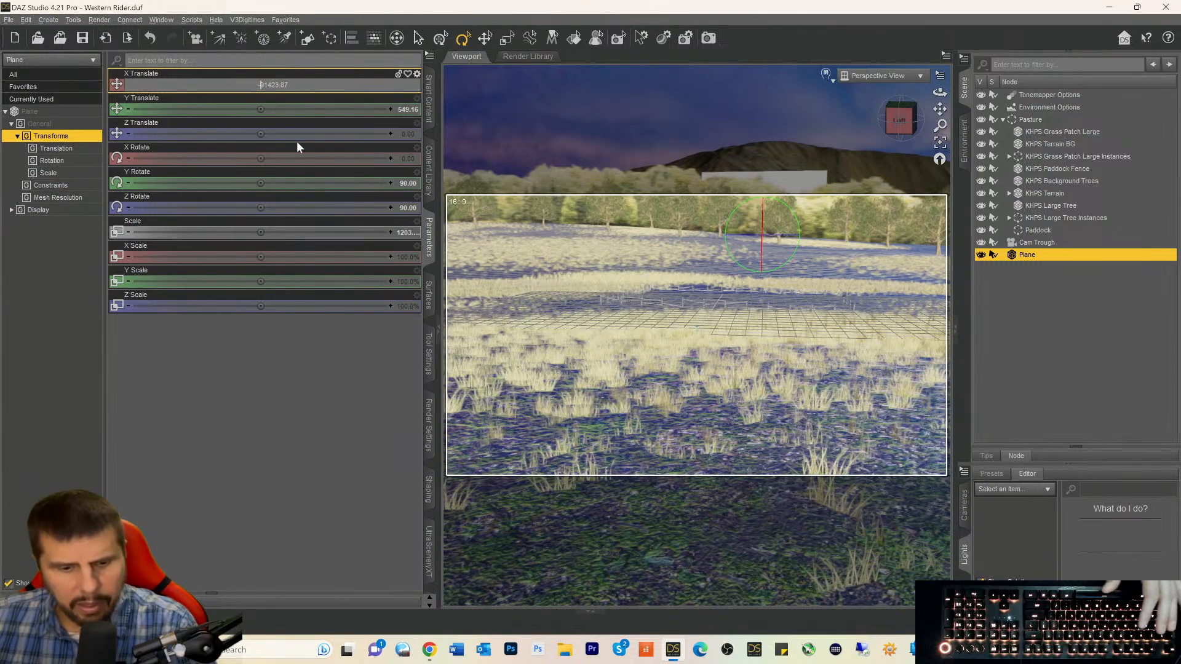
type("59")
key("Return")
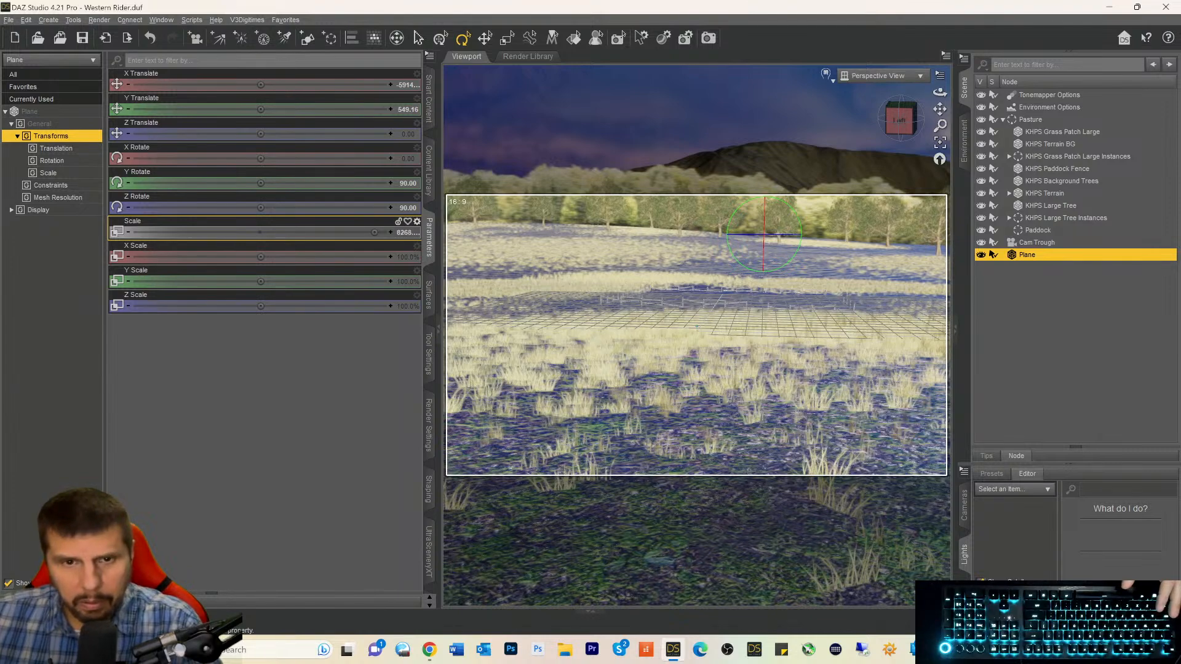
left_click_drag(376, 232, 386, 232)
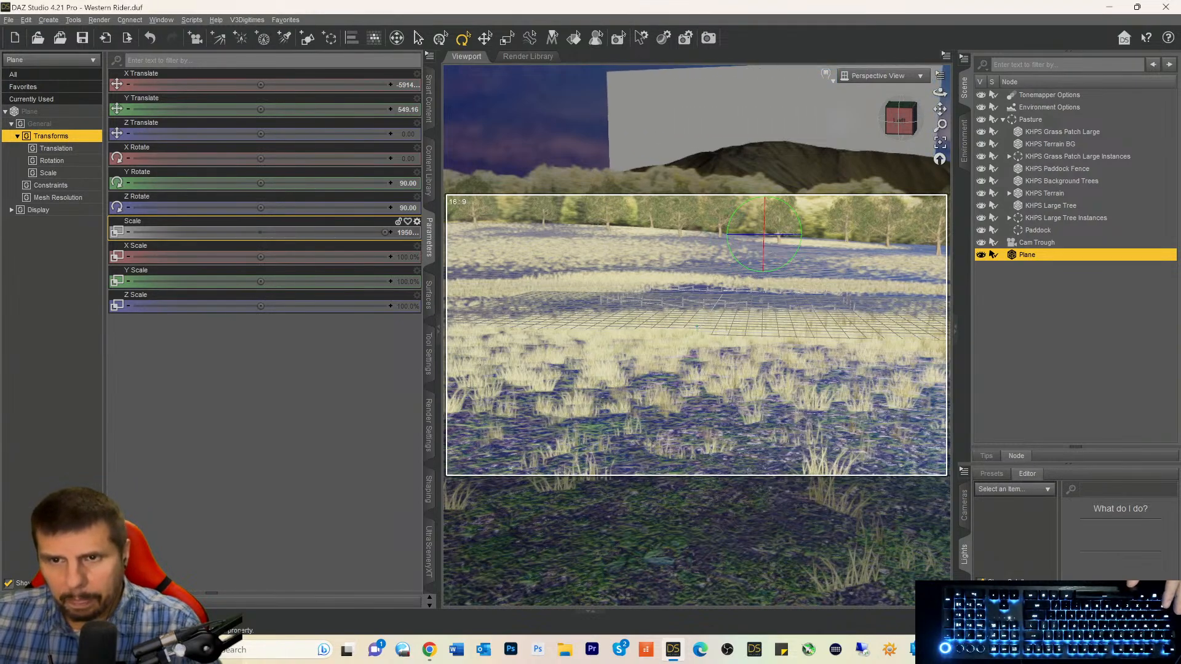
Look through the Cam Trough camera and shift the plane along Z toward the middle of the frame.
left_click(876, 76)
left_click(877, 179)
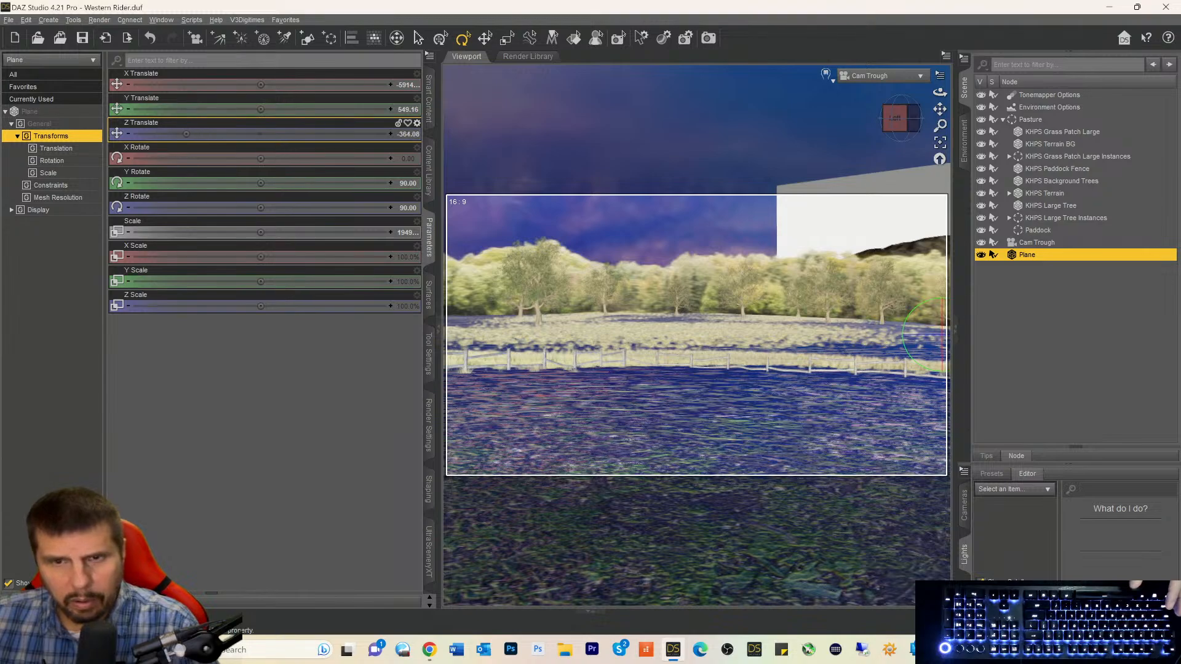
left_click_drag(336, 134, 363, 133)
left_click_drag(368, 134, 394, 134)
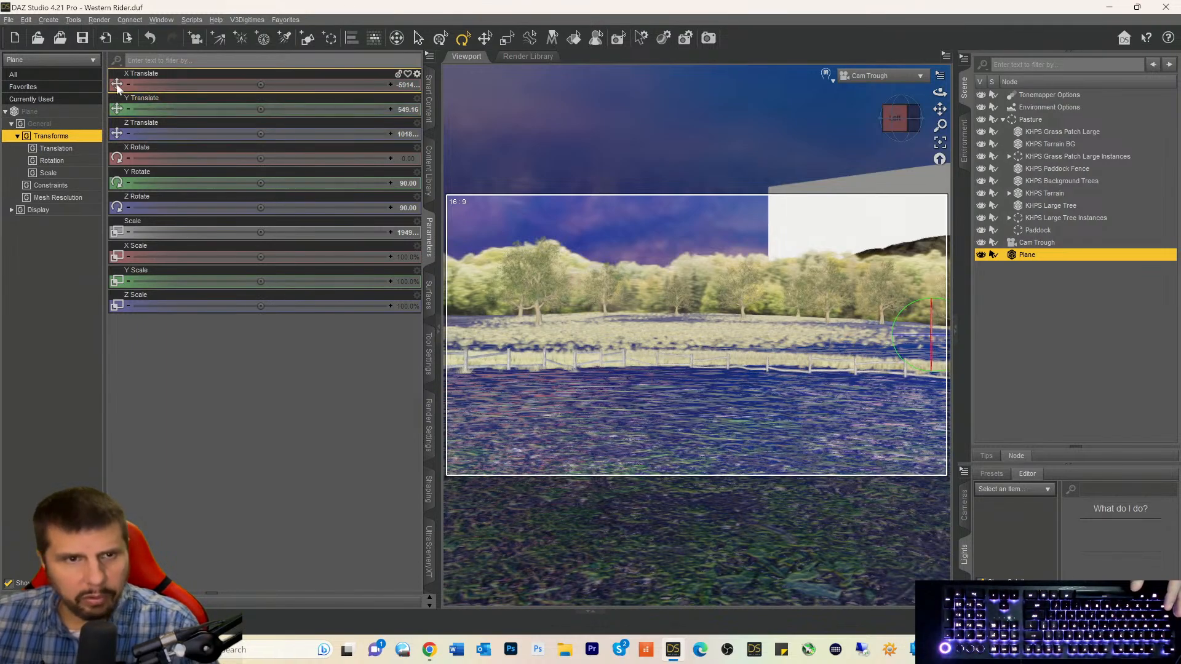
Raise the plane to a Y Translate of about 6598.24 and parent it to the Pasture group.
left_click(485, 38)
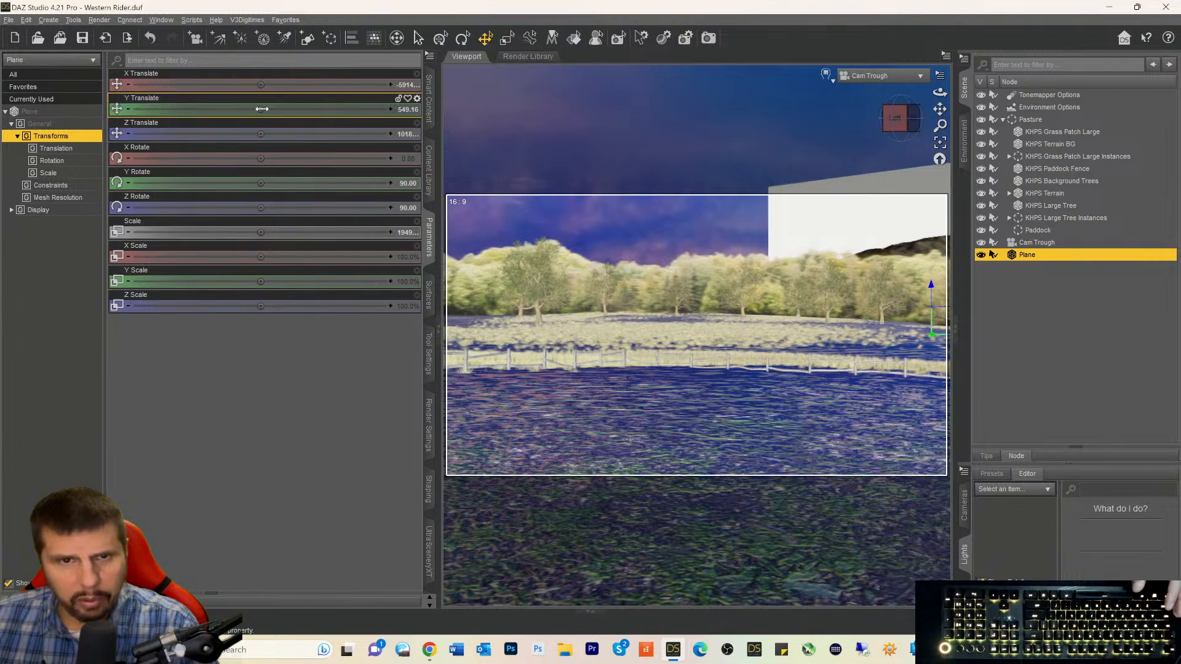
left_click_drag(207, 109, 365, 109)
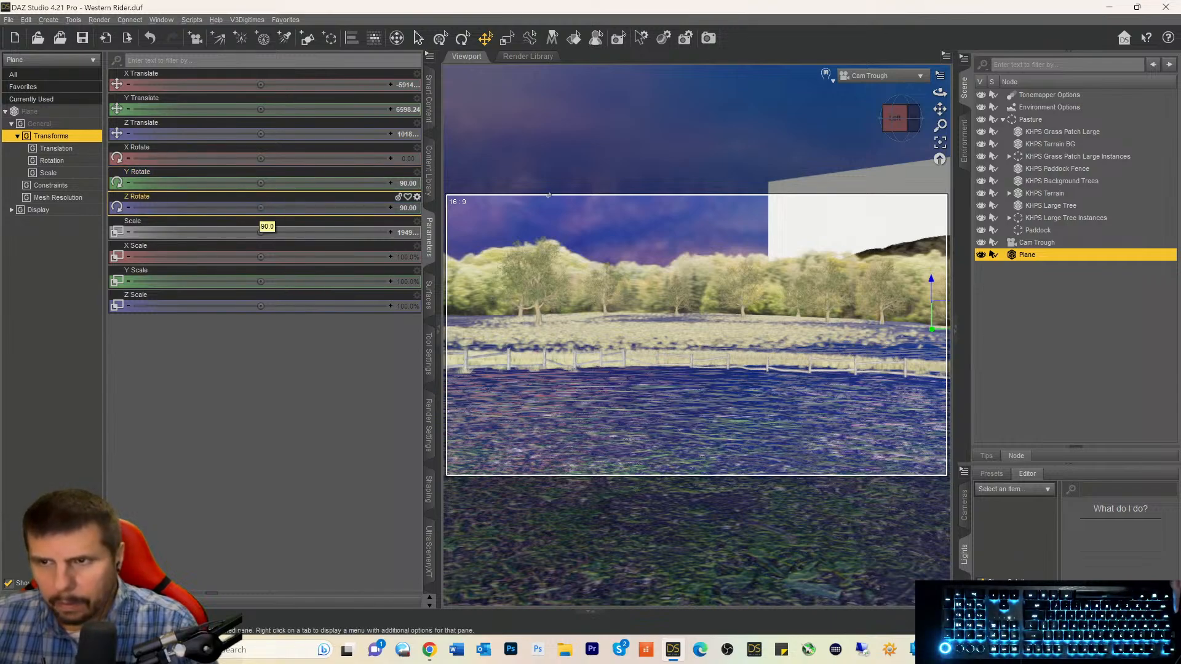
left_click_drag(1015, 261, 1031, 120)
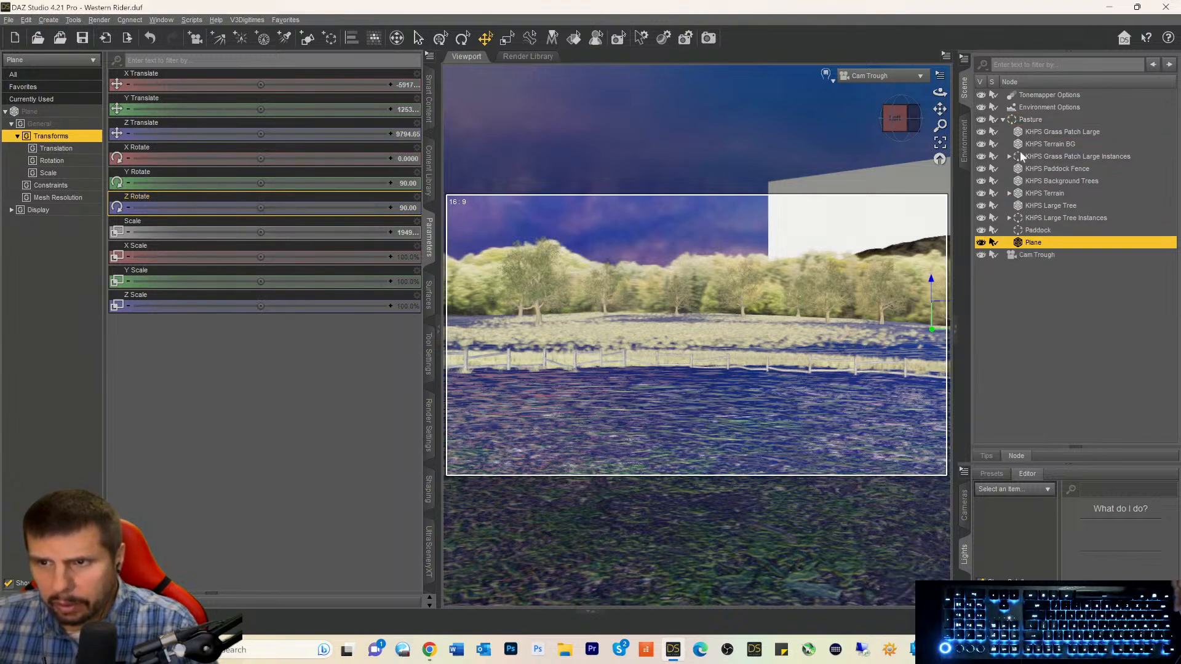
Try parenting Cam Trough to the Pasture group, and unparent the camera again.
left_click_drag(1014, 257, 1037, 120)
left_click(1034, 120)
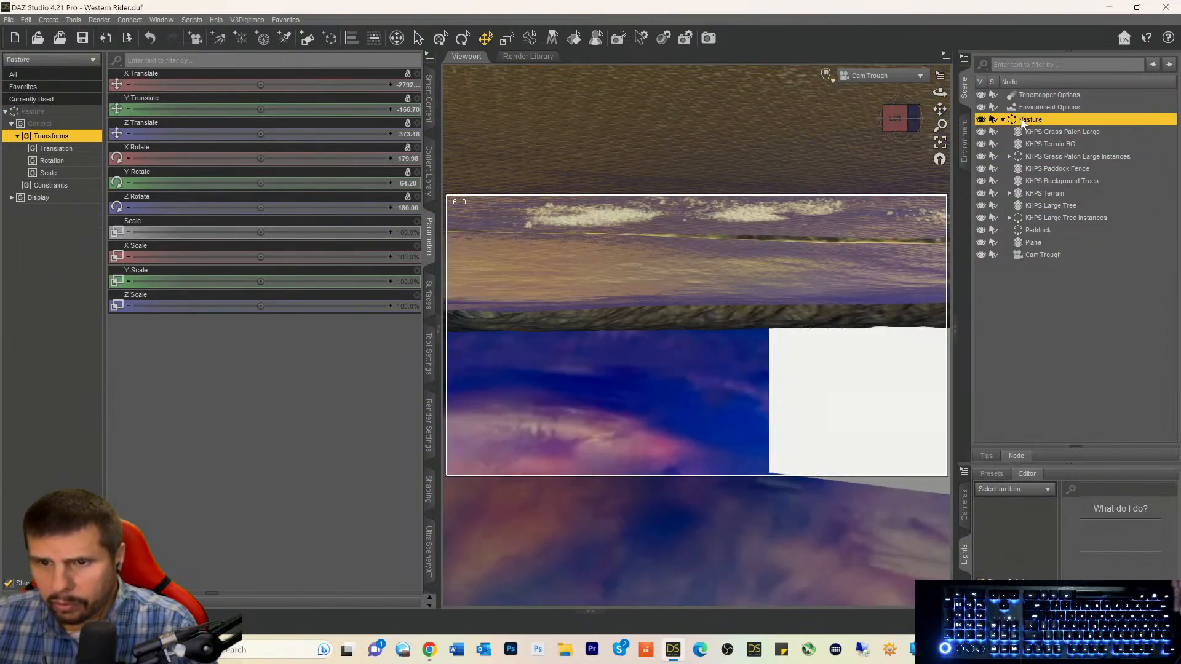
right_click(1016, 256)
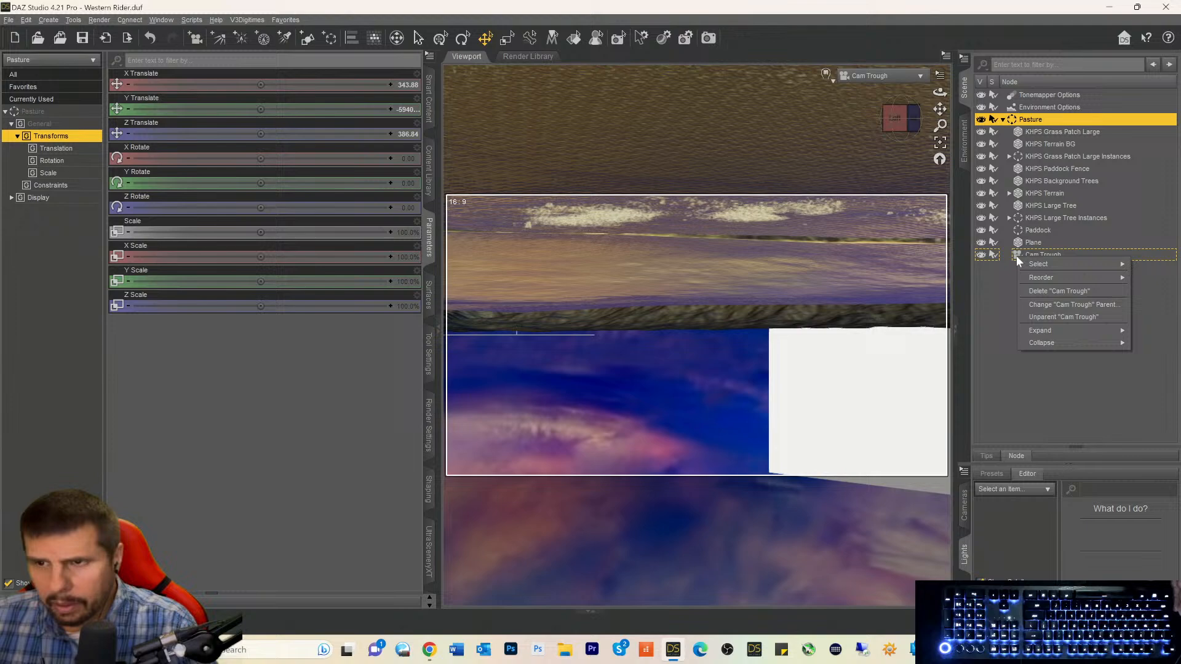
left_click(1038, 316)
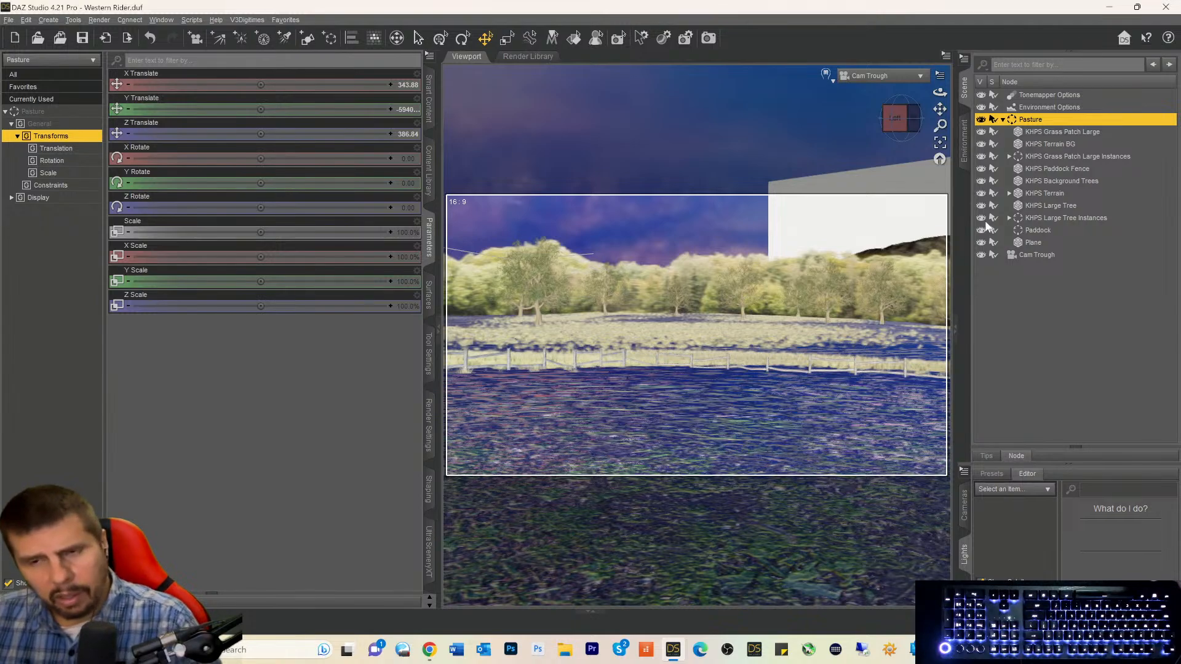
Select the plane, nudge it along X and move it to a Z Translate of about 33199.91.
left_click(844, 212)
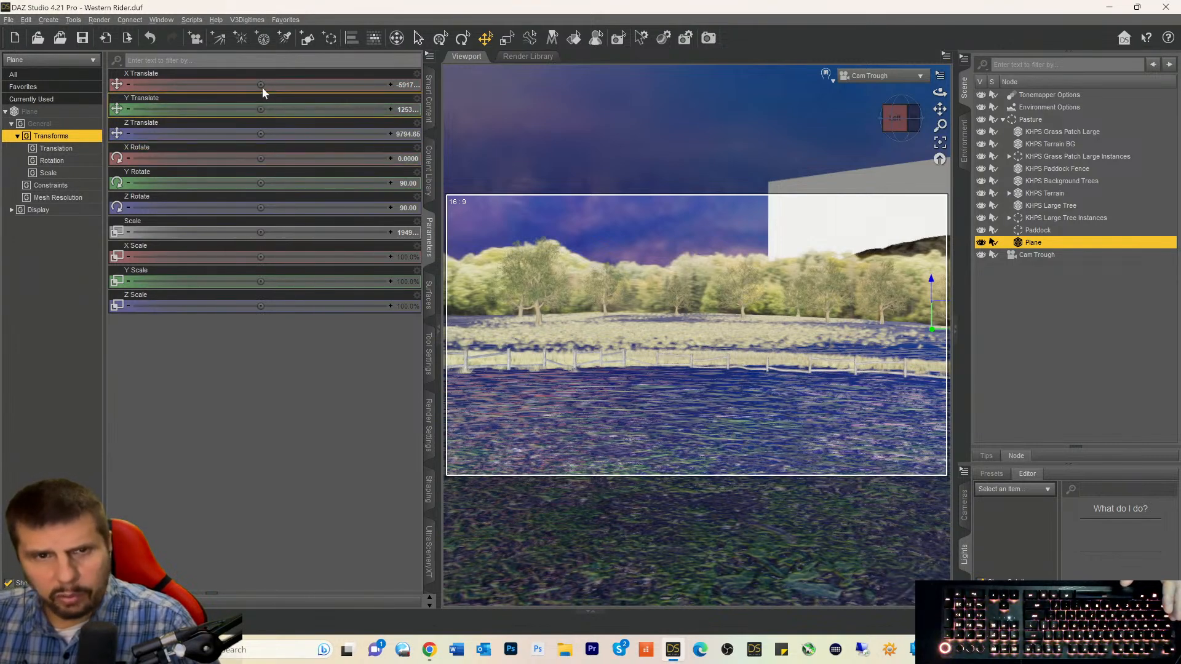
left_click_drag(261, 84, 317, 84)
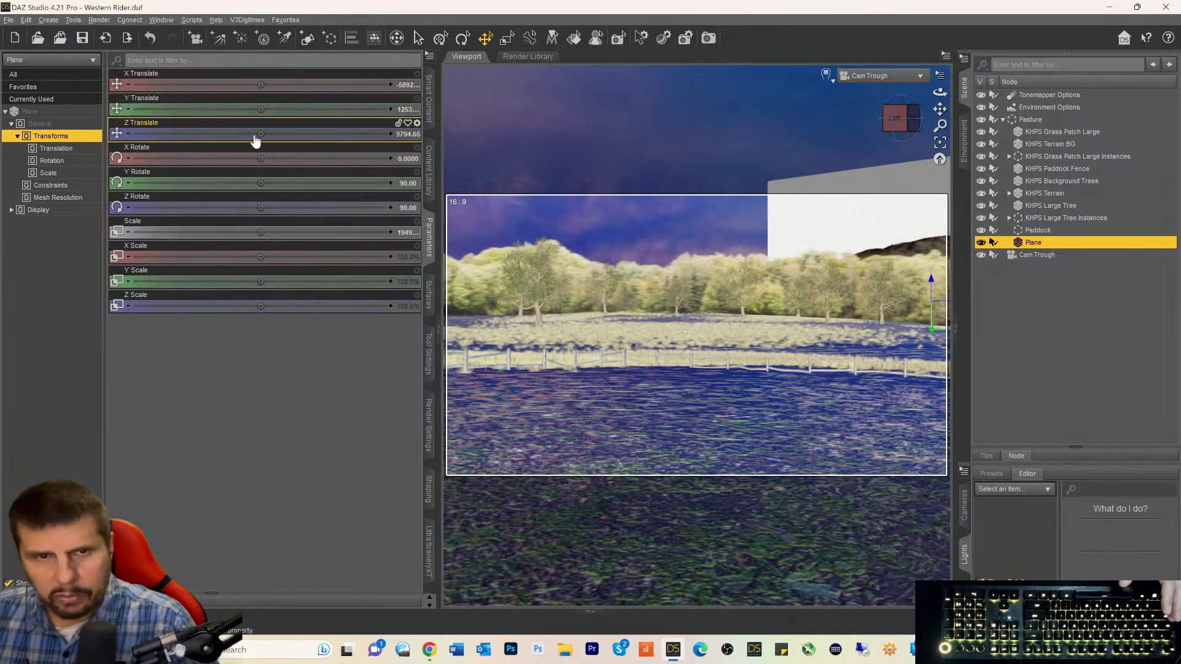
left_click_drag(261, 133, 386, 126)
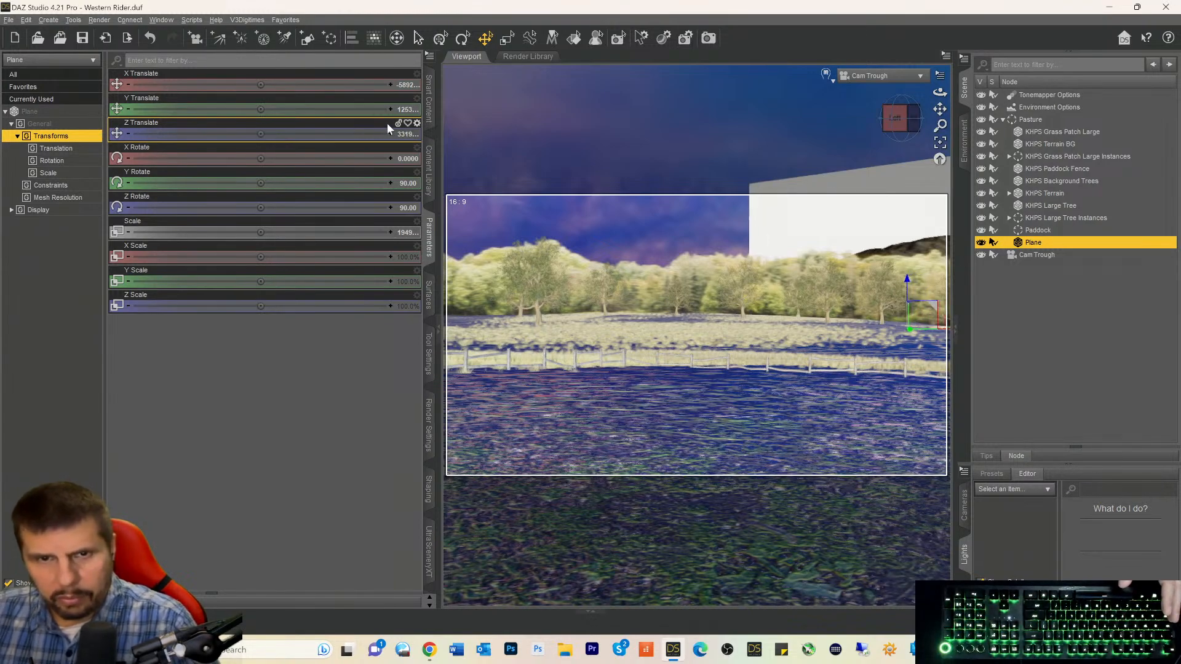
Slide the plane across the camera view by setting its Z Translate to 93199.91, 593199.94 and finally 293199.94.
double_click(400, 133)
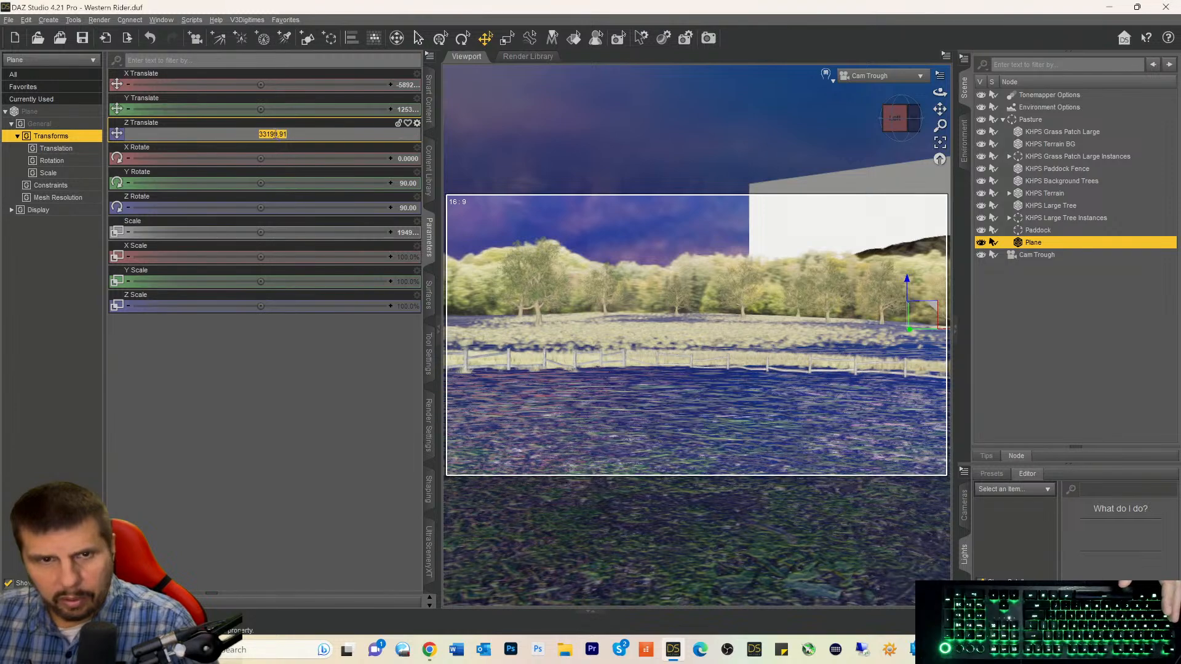
left_click(259, 133)
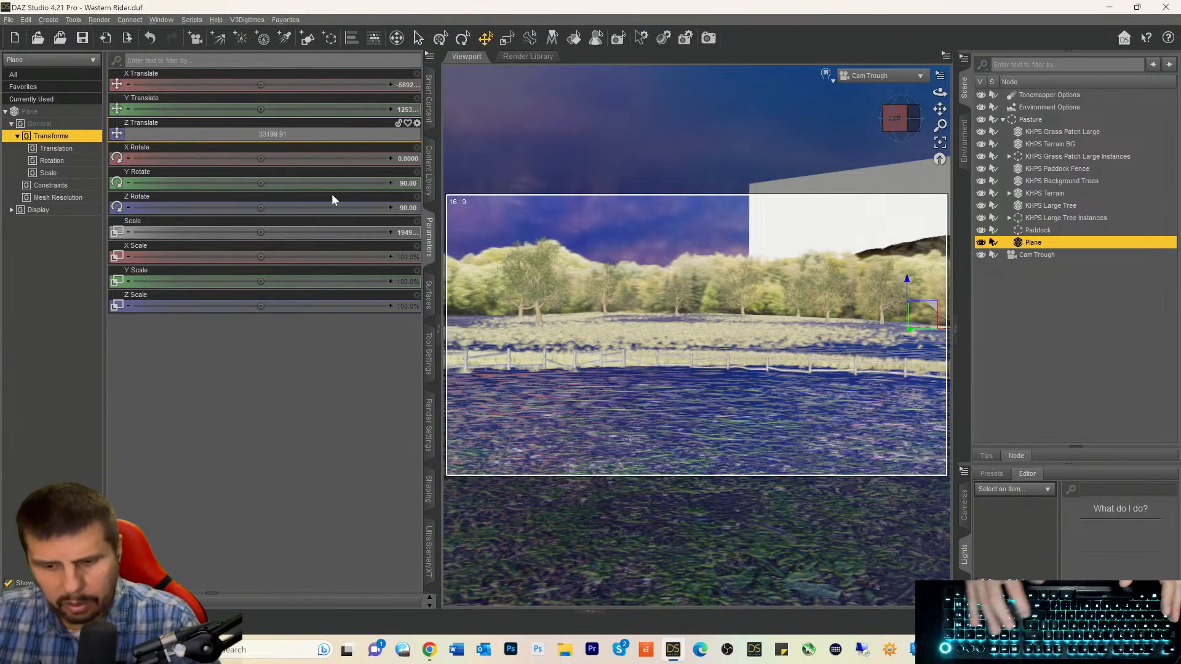
key("Delete")
type("9")
key("Return")
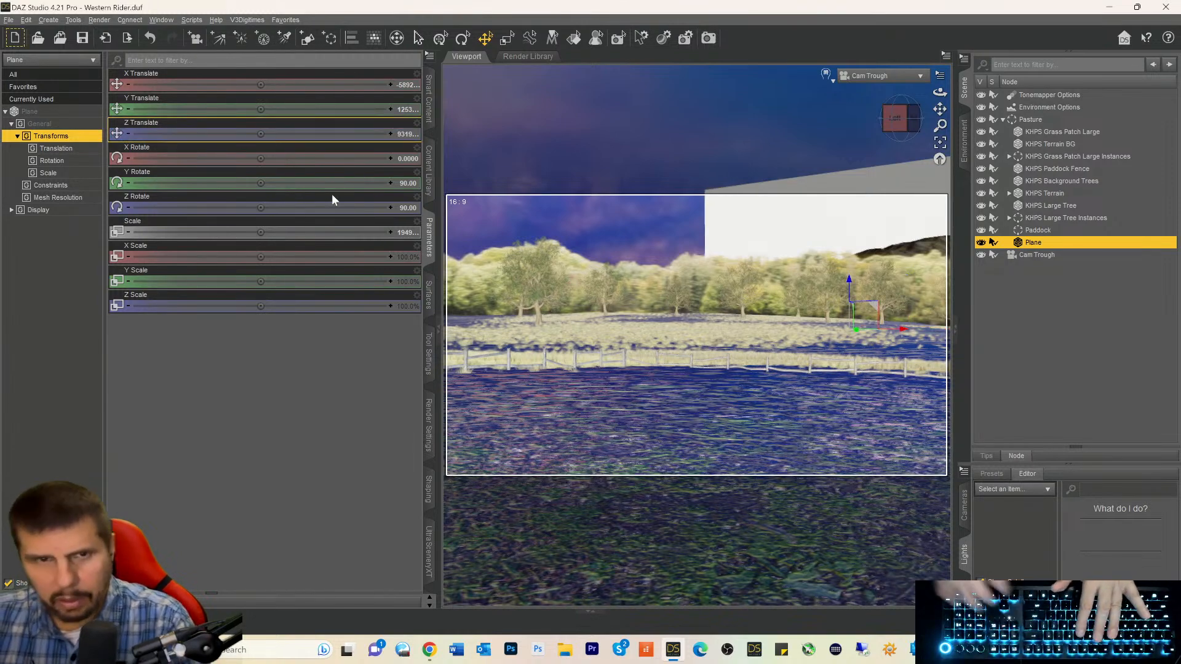
left_click(407, 134)
left_click(263, 136)
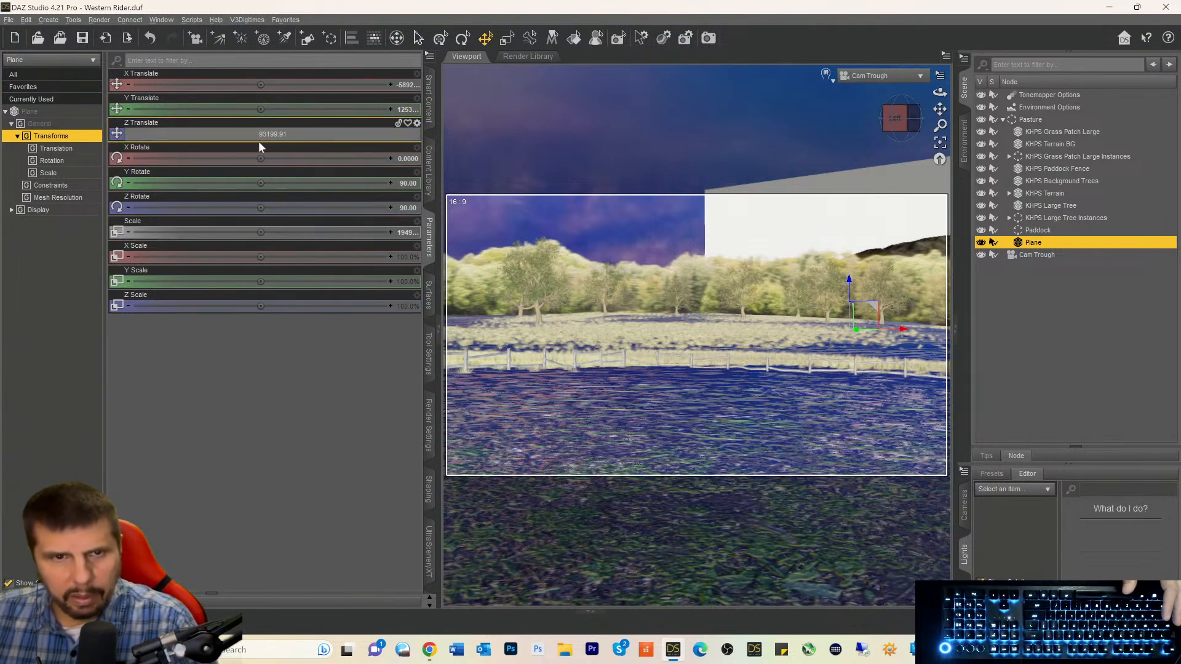
type("5")
key("Return")
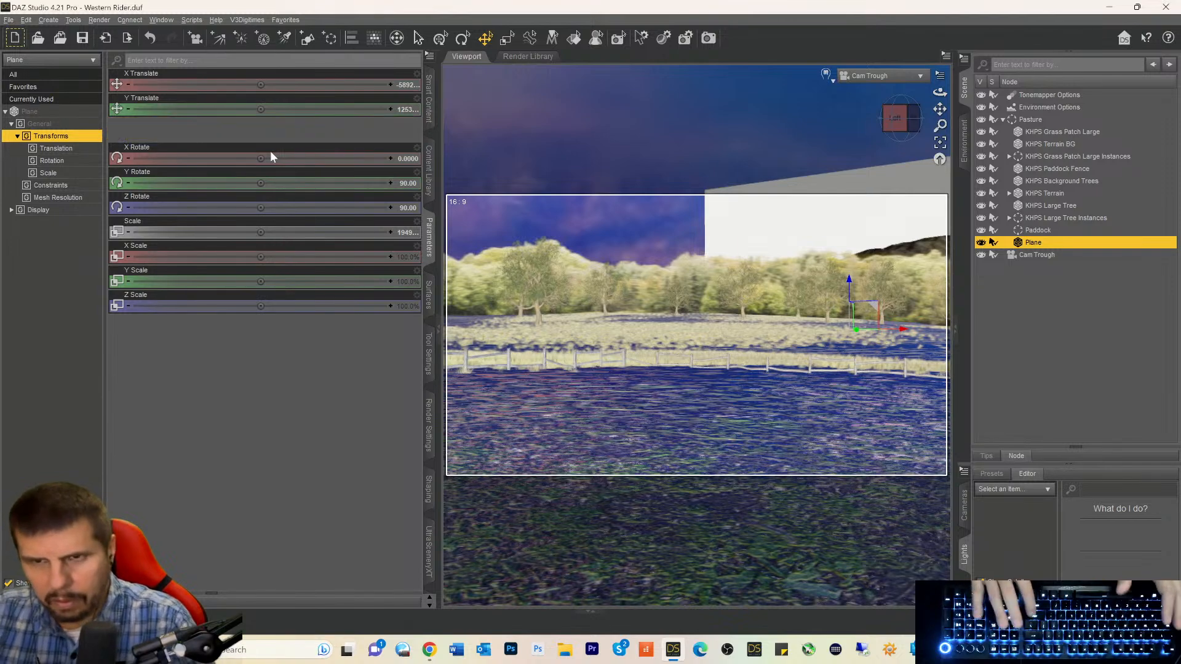
left_click(368, 135)
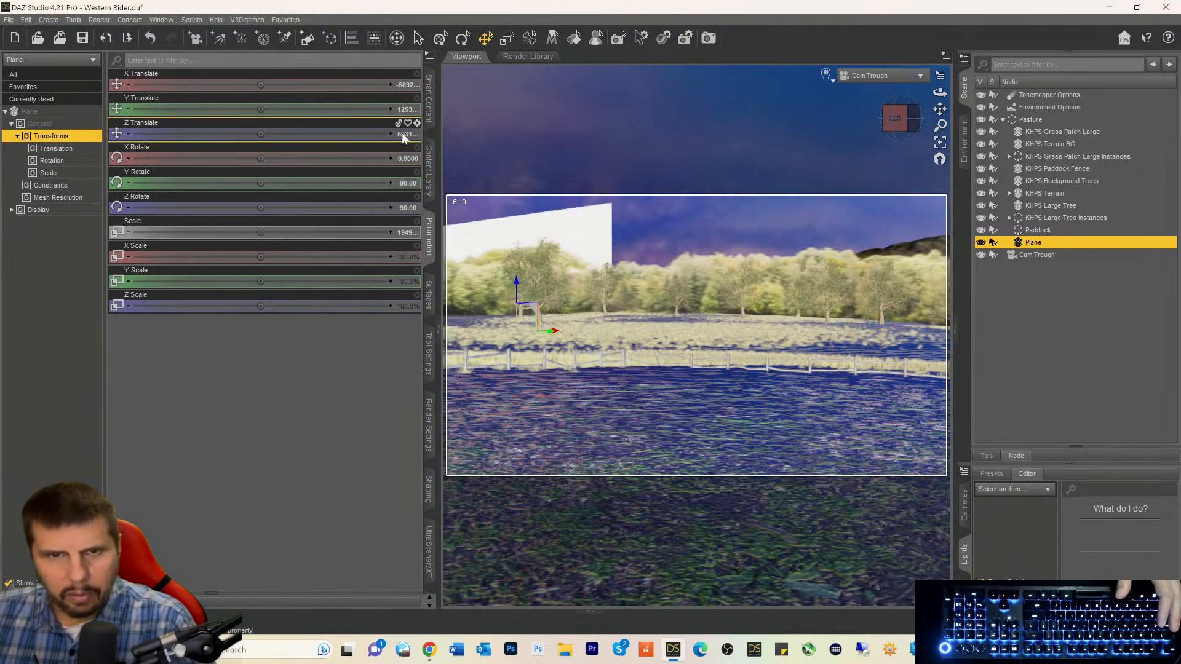
left_click(261, 134)
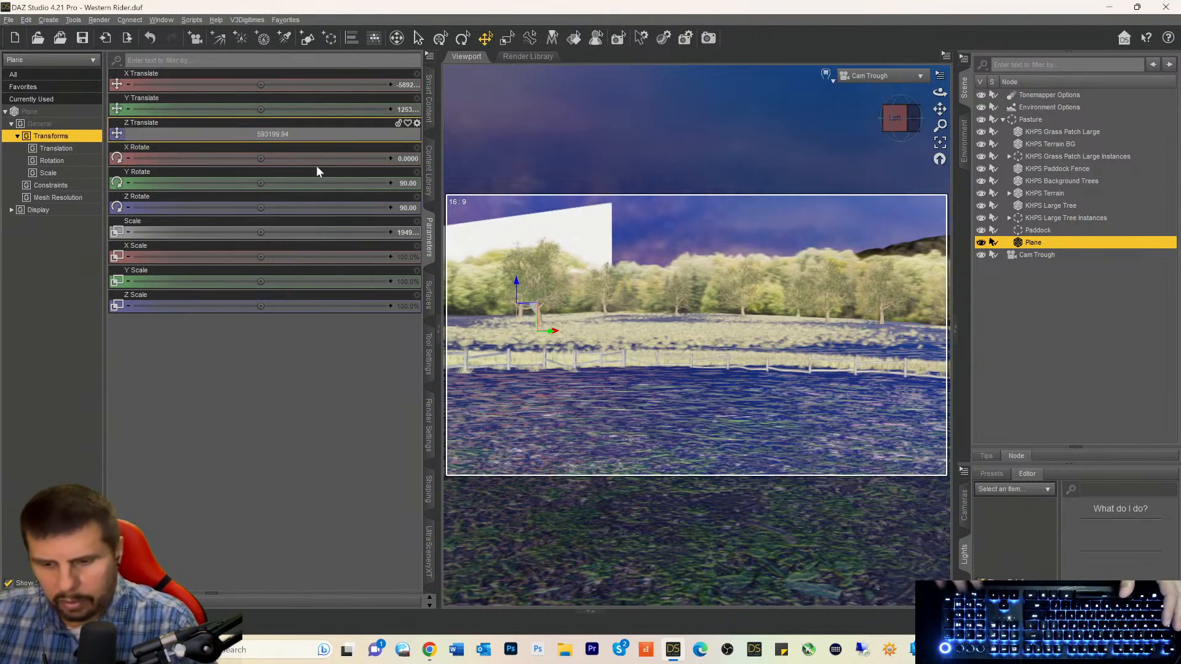
type("2")
key("Return")
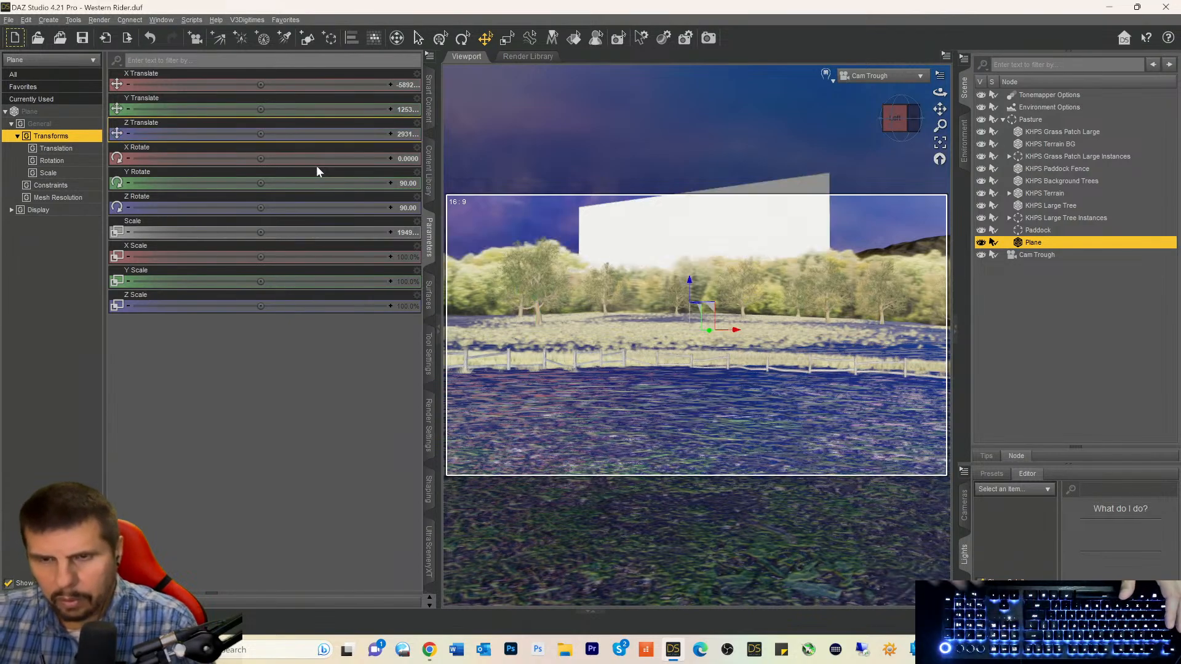
Rotate the plane to an X Rotate of about 31.90 so that it faces the camera.
left_click(464, 38)
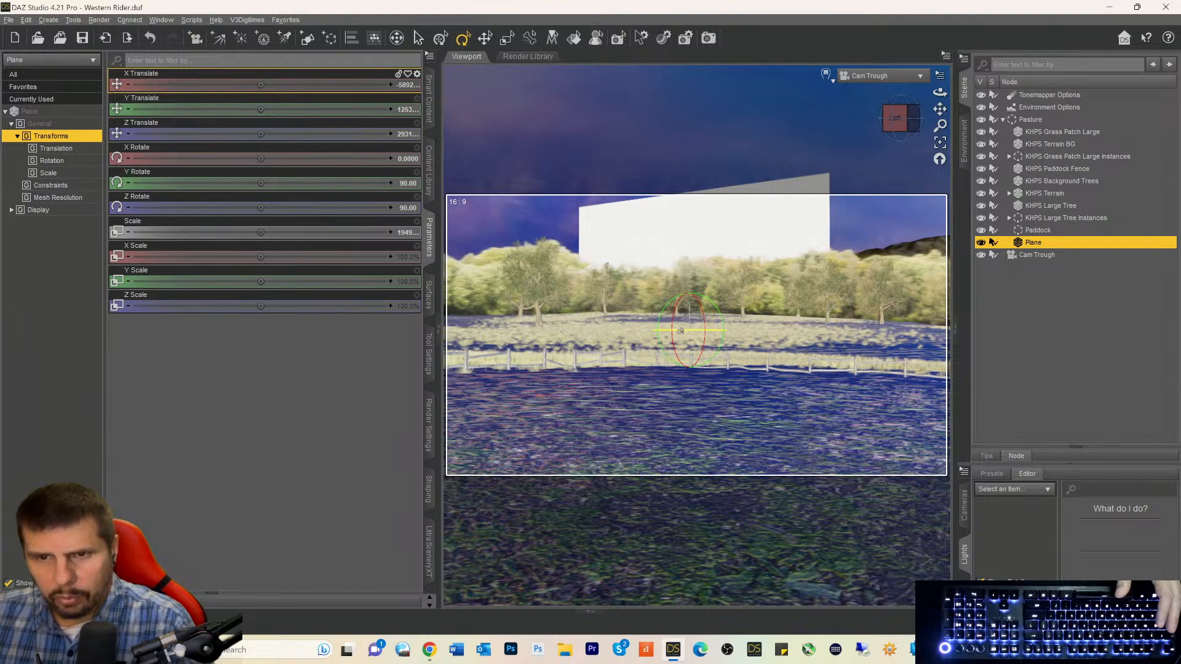
left_click_drag(681, 331, 692, 331)
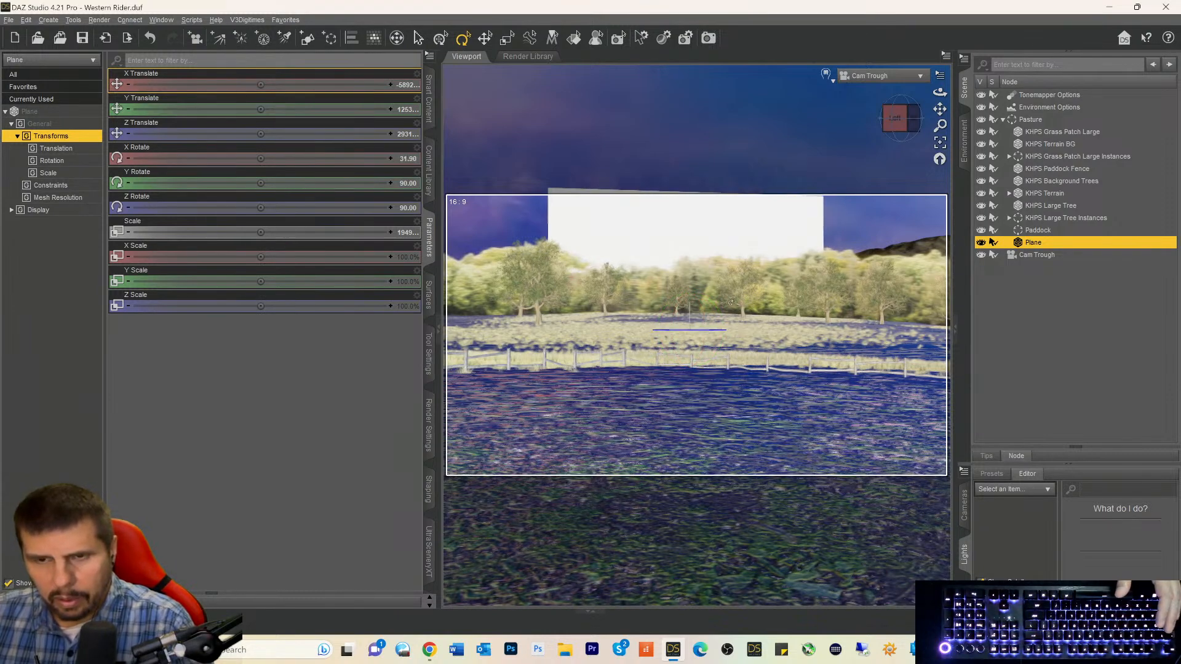
Raise the plane slightly behind the trees and widen it to an X Scale of about 203.3% to fill the frame.
left_click(485, 38)
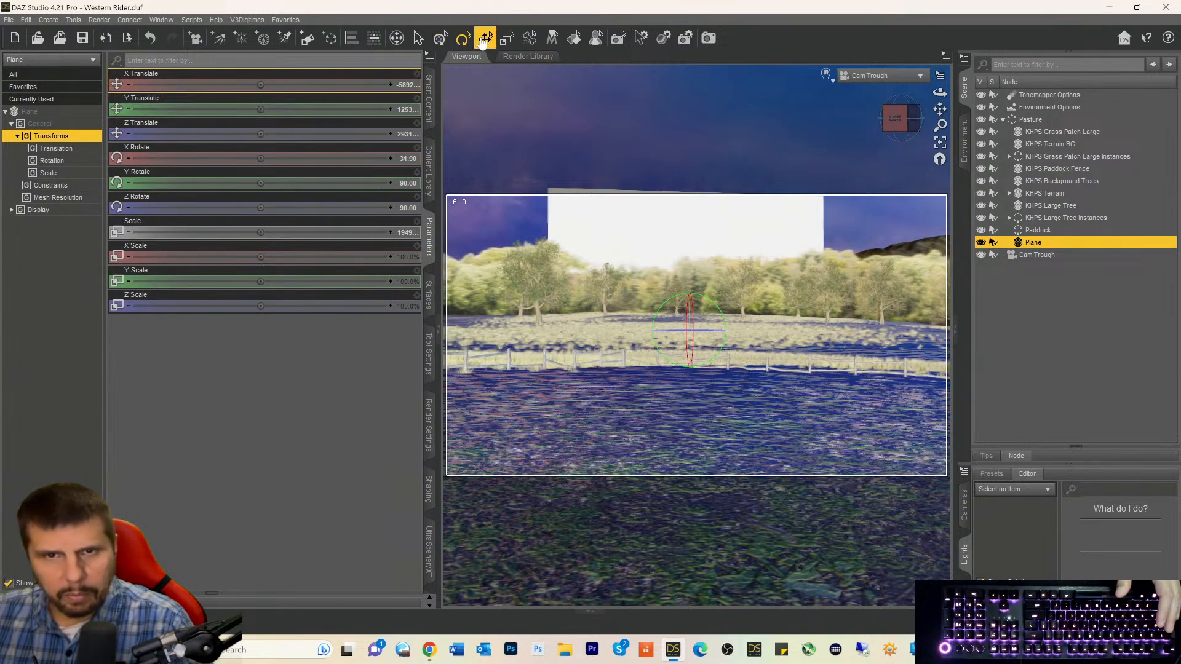
left_click_drag(690, 282, 690, 263)
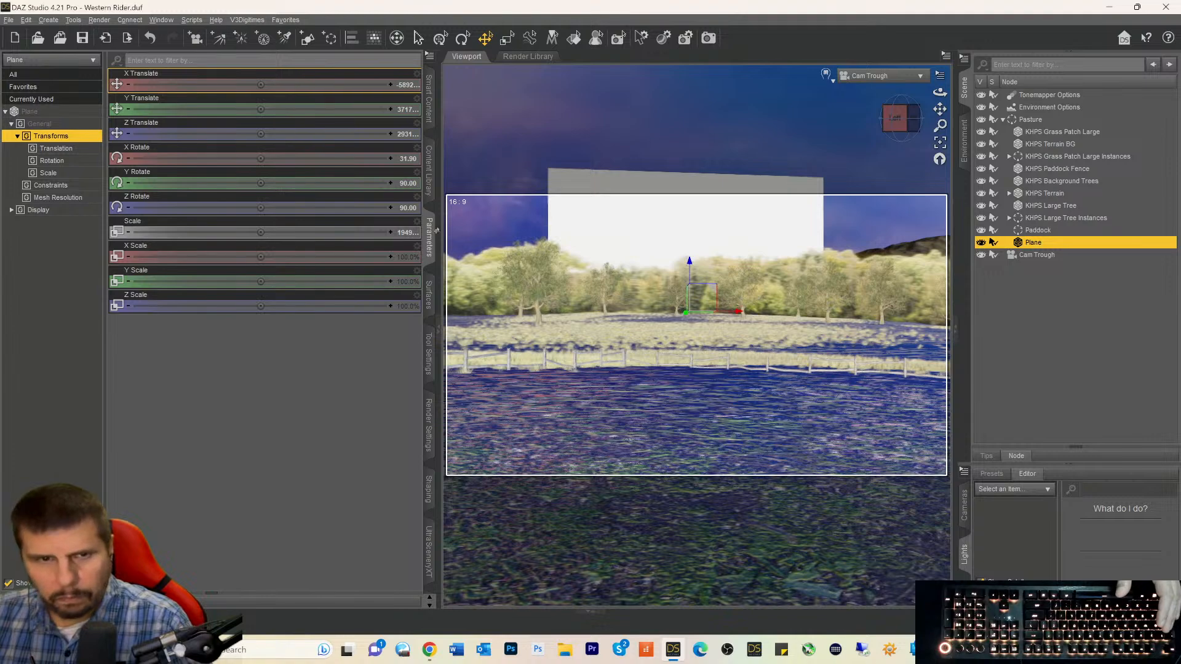
left_click_drag(259, 256, 328, 255)
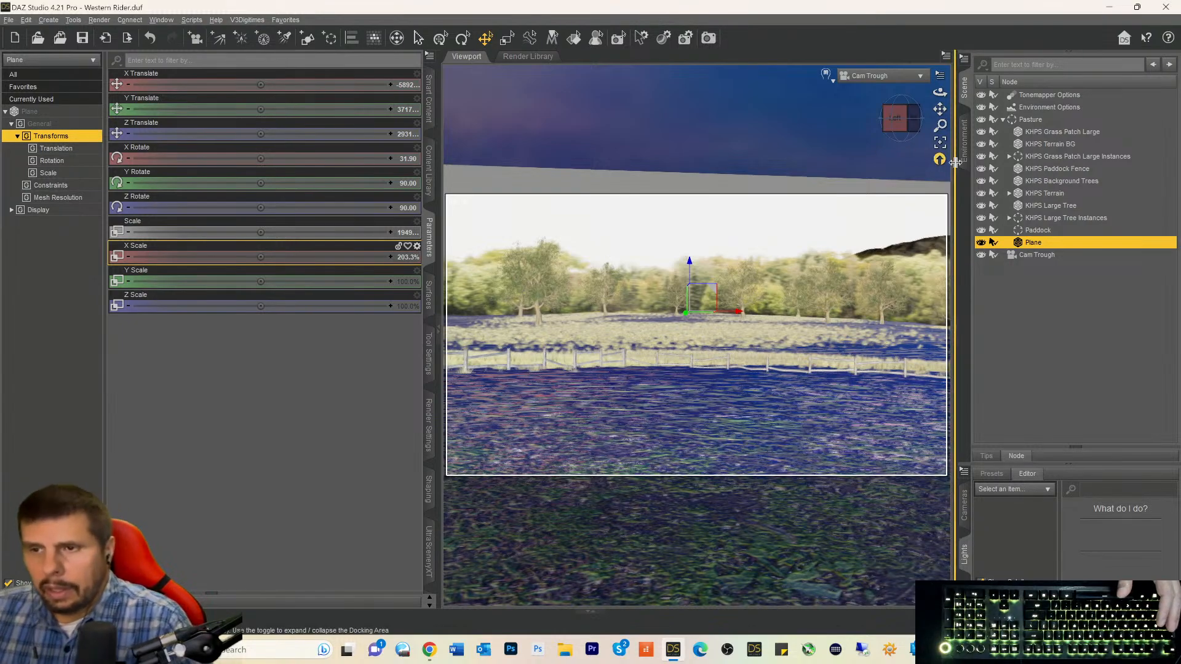
Open the plane's surface settings and assign a cloudy sky image already used in the scene as its Base Color map.
left_click(429, 295)
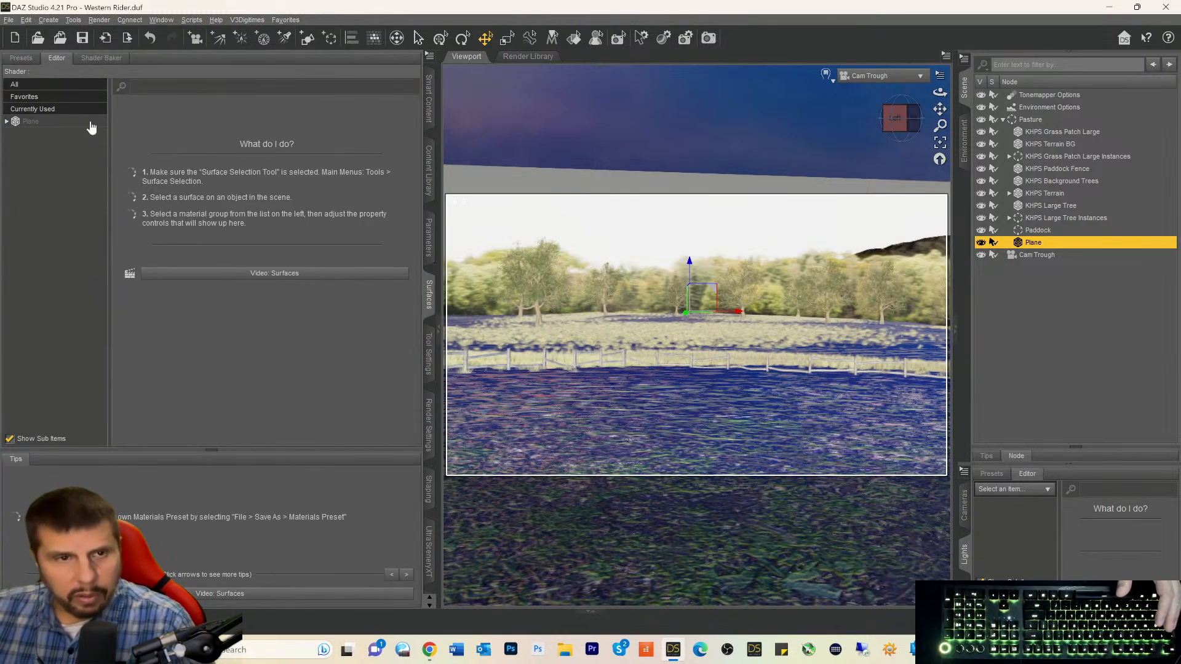
left_click(44, 124)
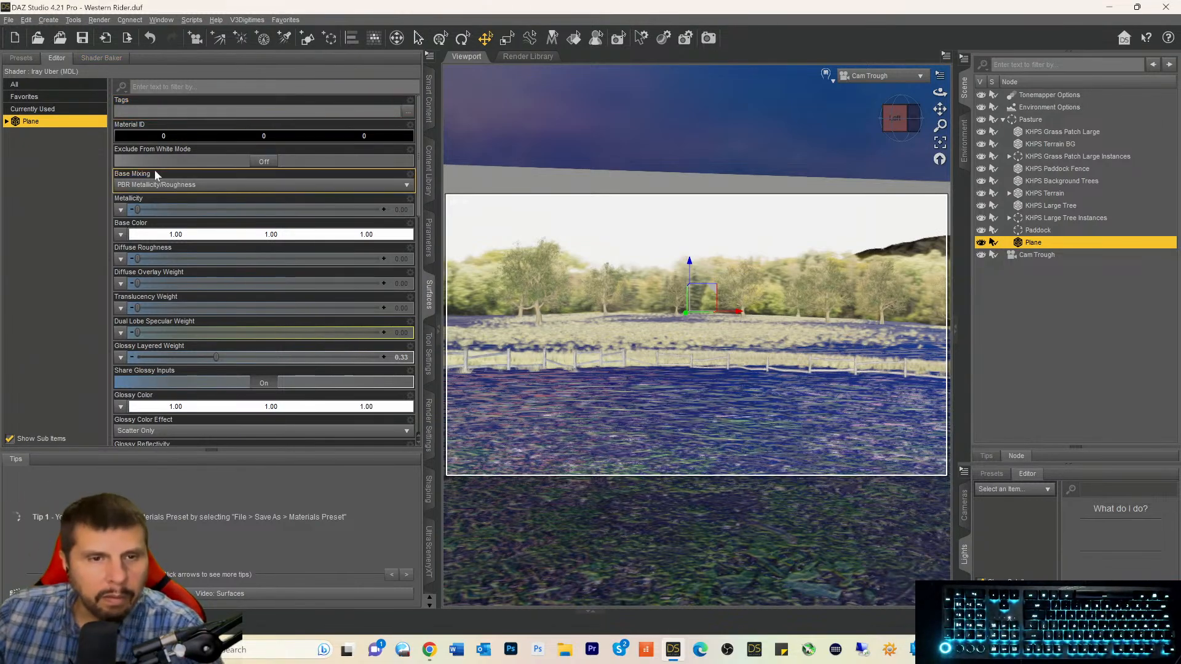
left_click(120, 209)
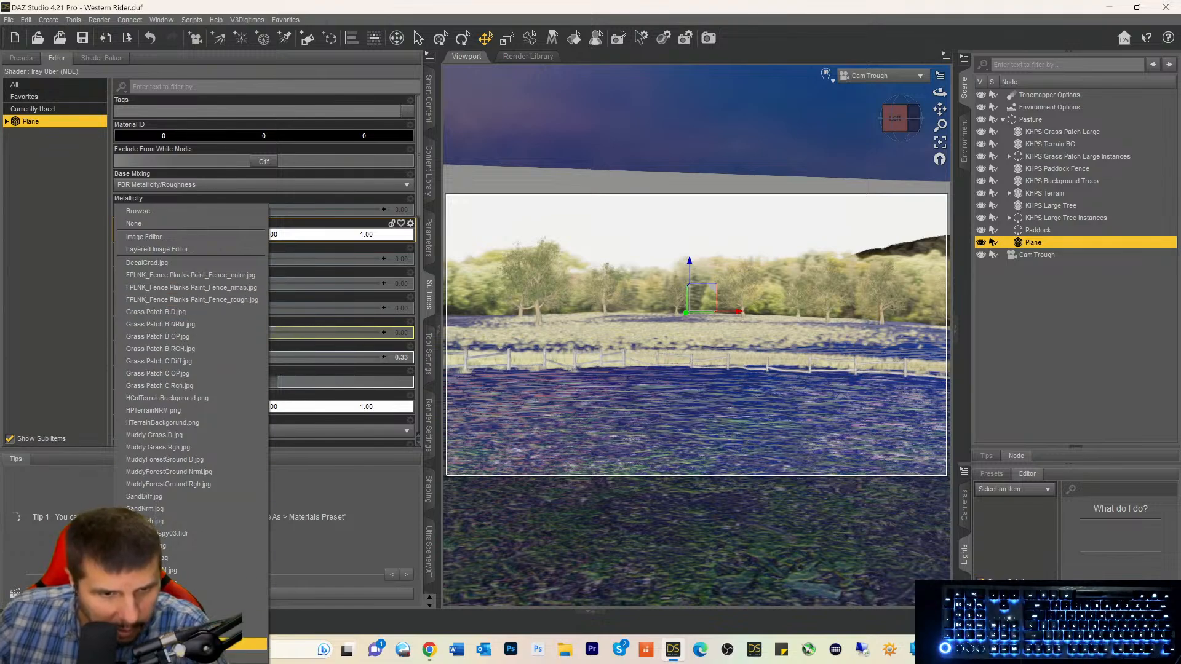
left_click(161, 534)
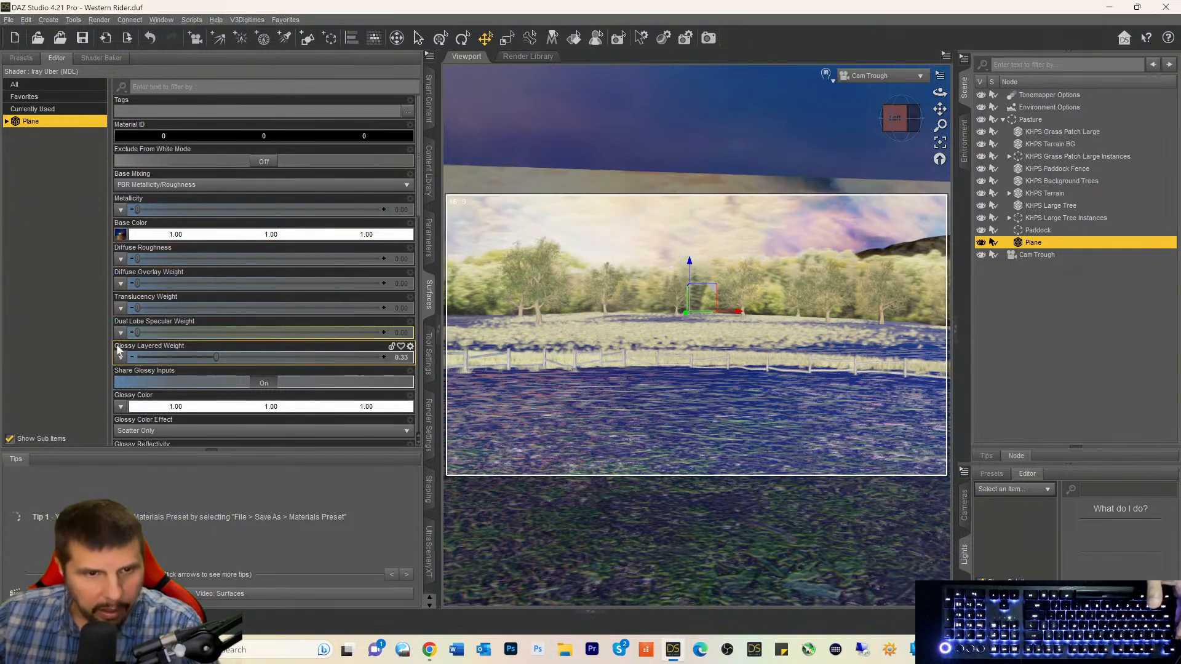
Assign the wispy sky HDR image already in the scene as the plane's Translucency Weight and Emission Color maps.
left_click(121, 308)
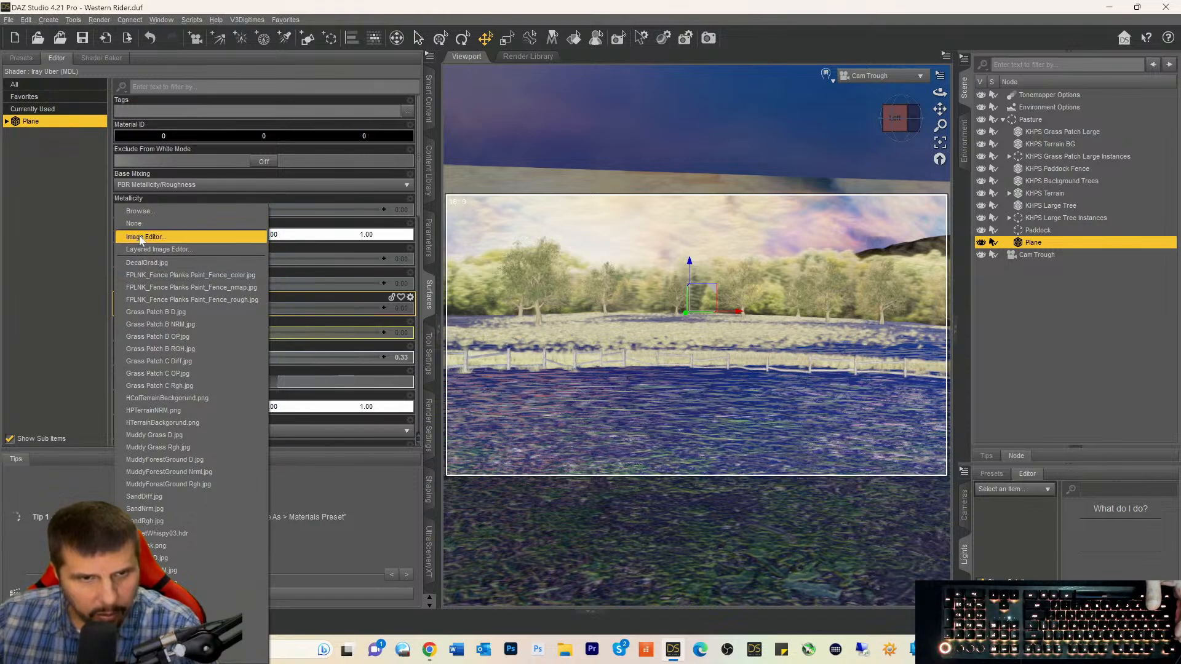
left_click(171, 532)
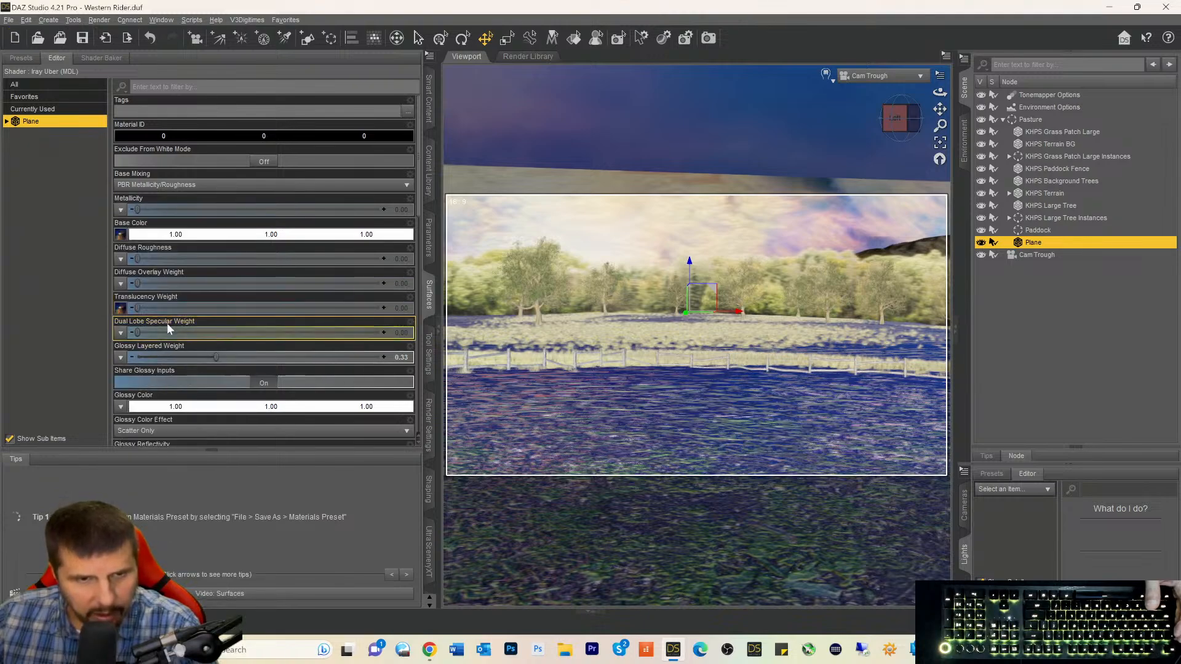
scroll(167, 329, "down", 15)
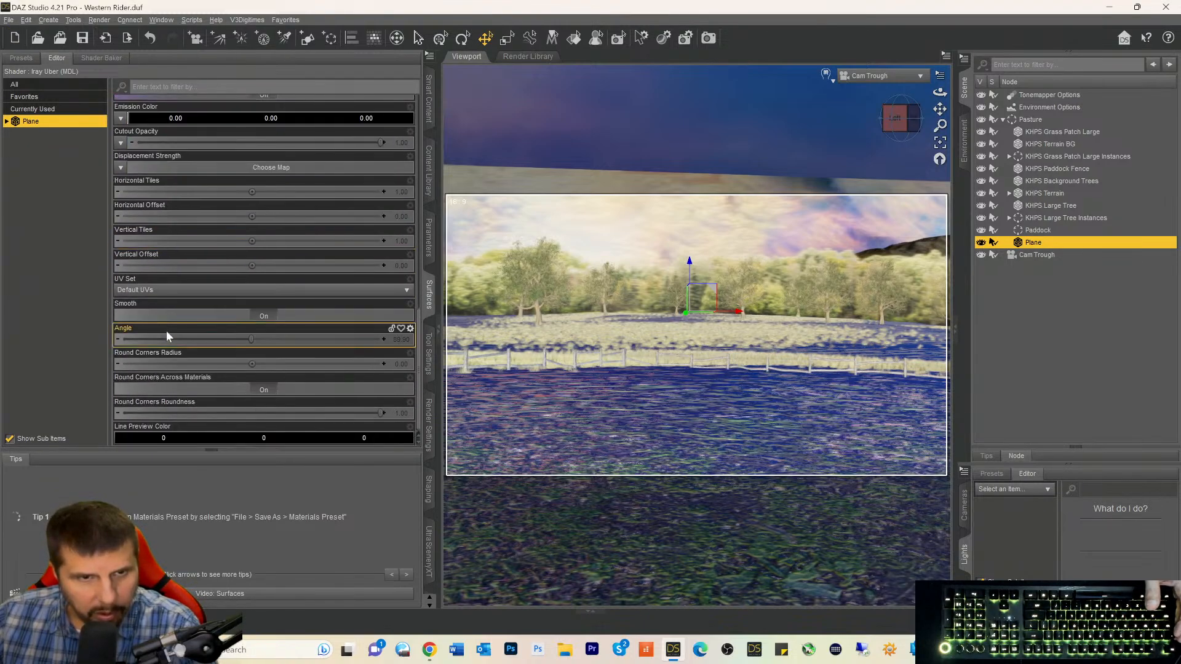
scroll(166, 330, "up", 5)
left_click(121, 267)
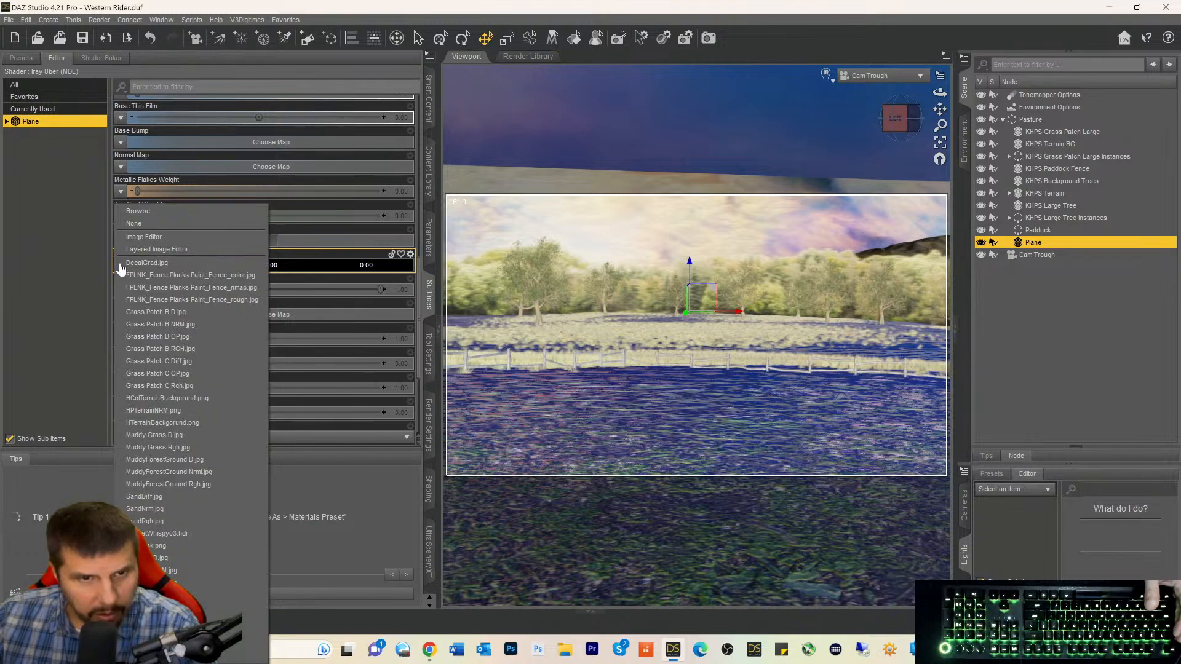
left_click(155, 534)
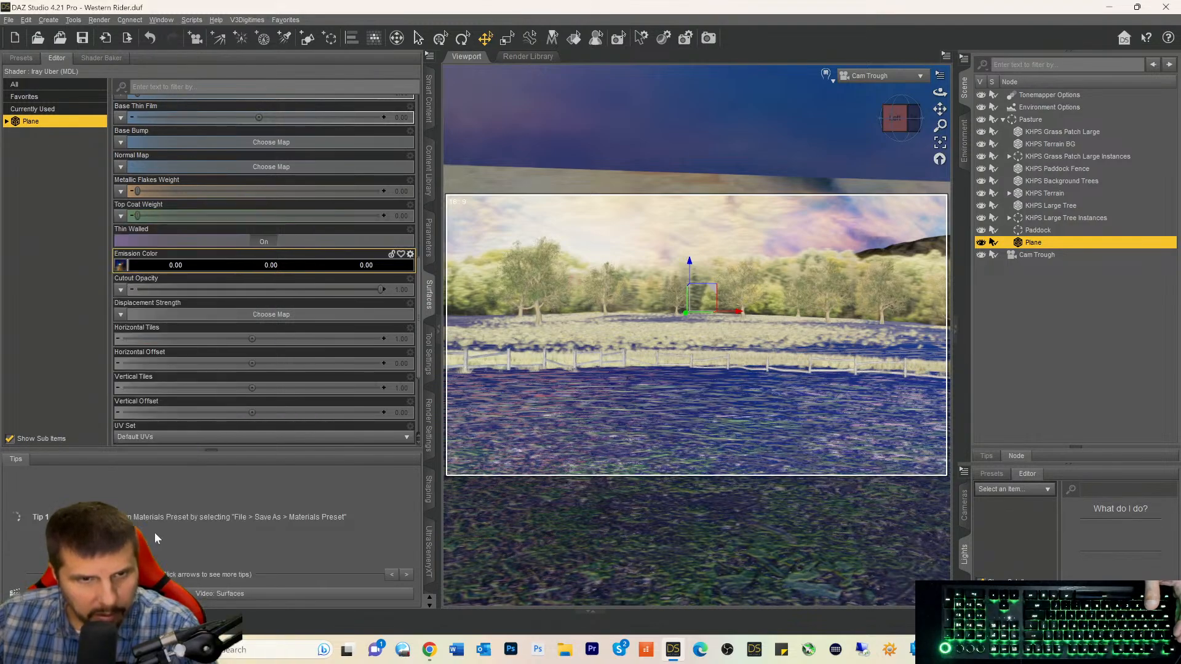
Set the plane's Emission Color to white and assign the same sky HDR image as its Luminance map.
scroll(163, 289, "down", 5)
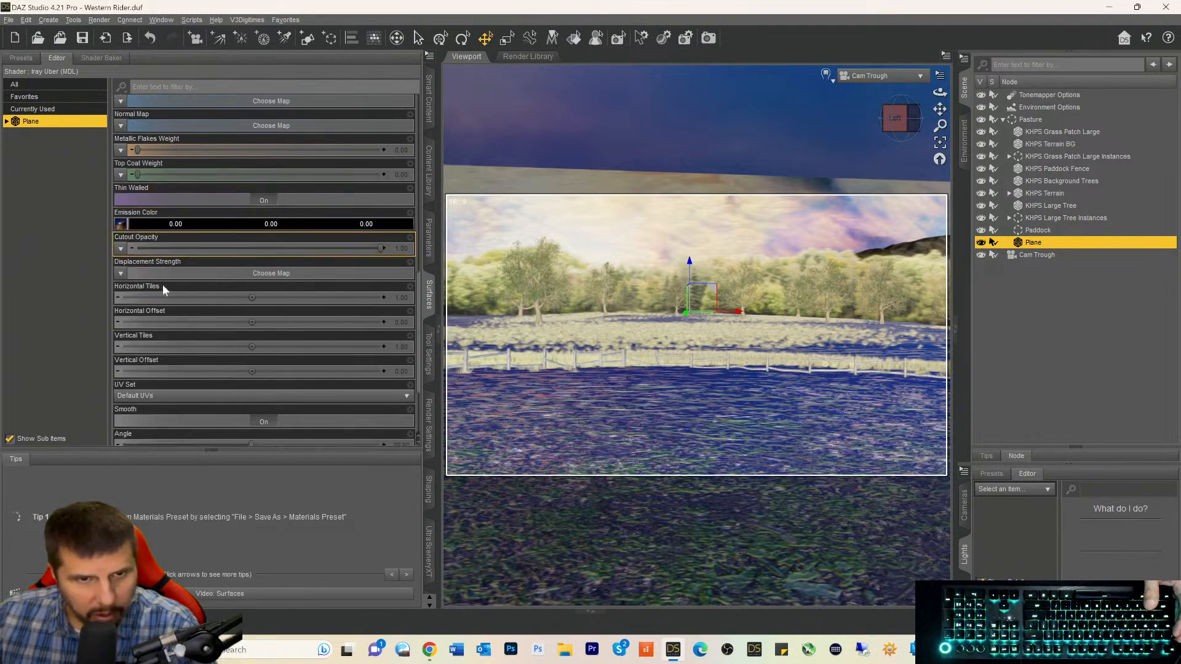
scroll(164, 298, "up", 3)
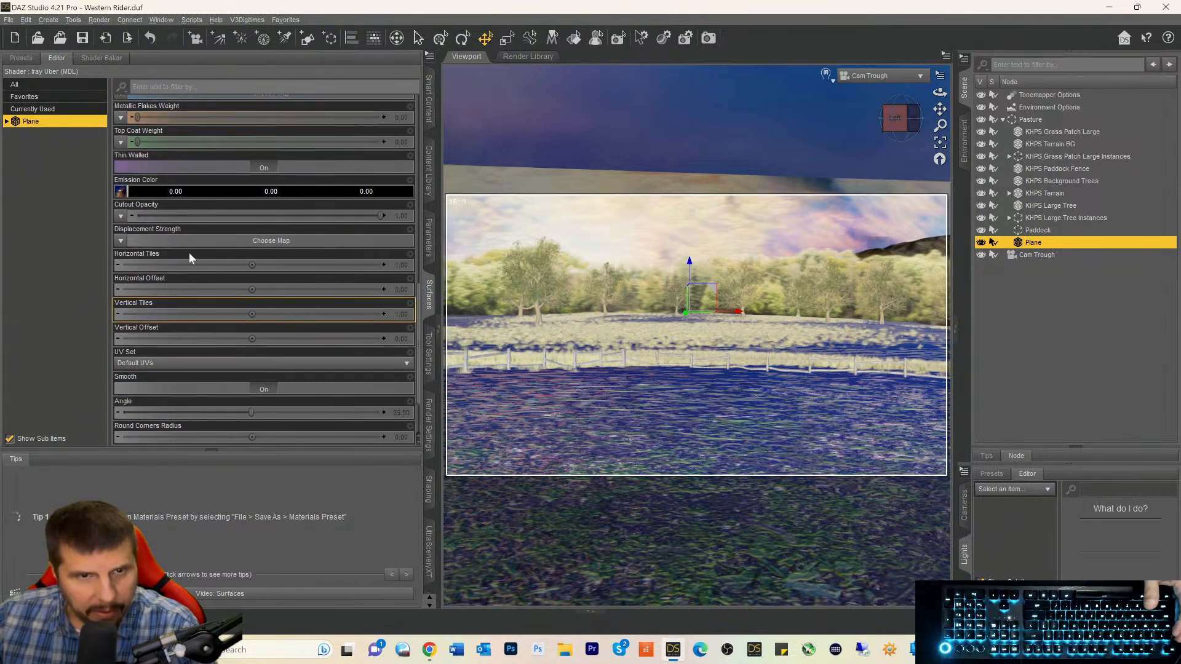
left_click(208, 192)
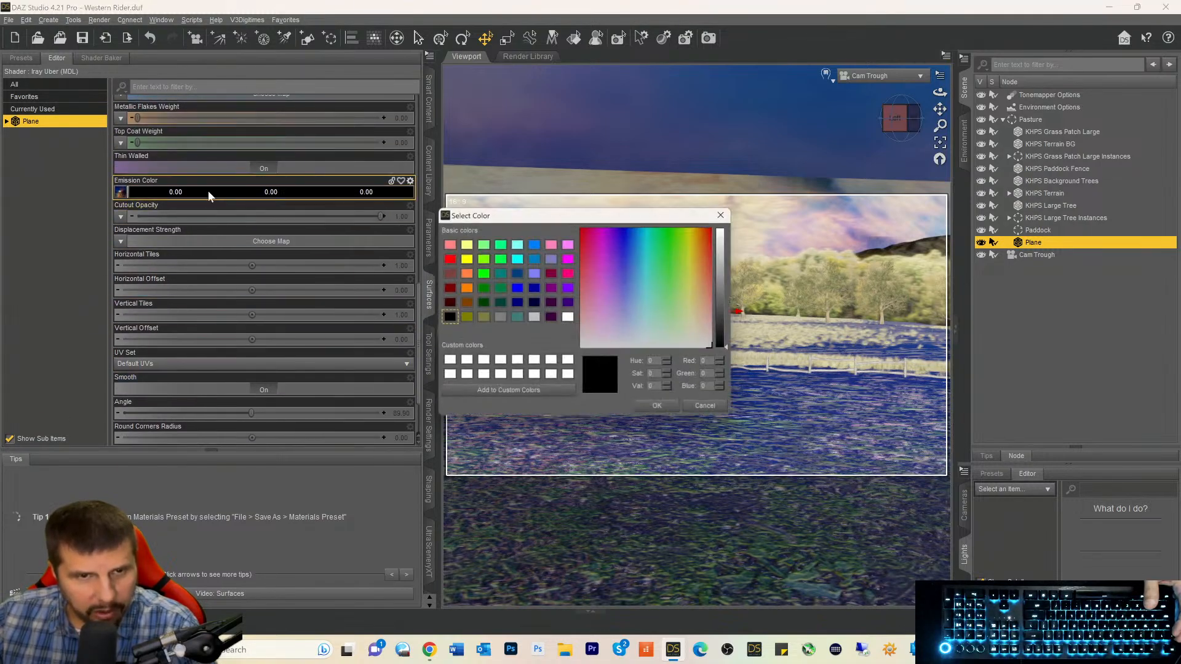
left_click(571, 319)
left_click(662, 410)
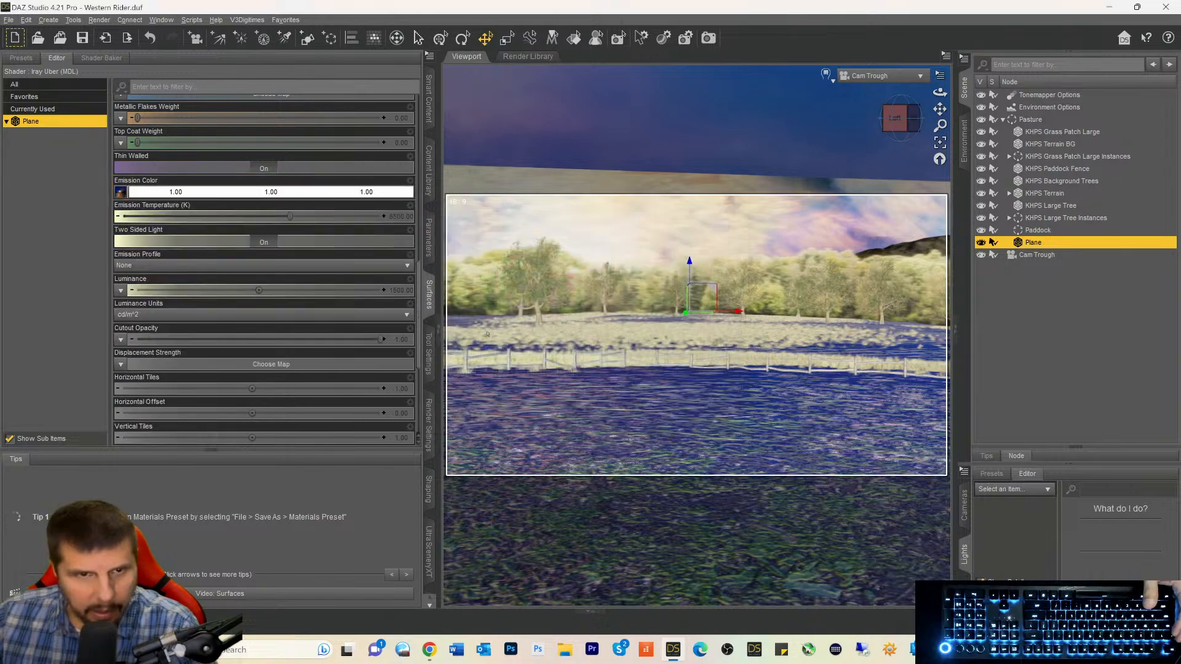
left_click(120, 291)
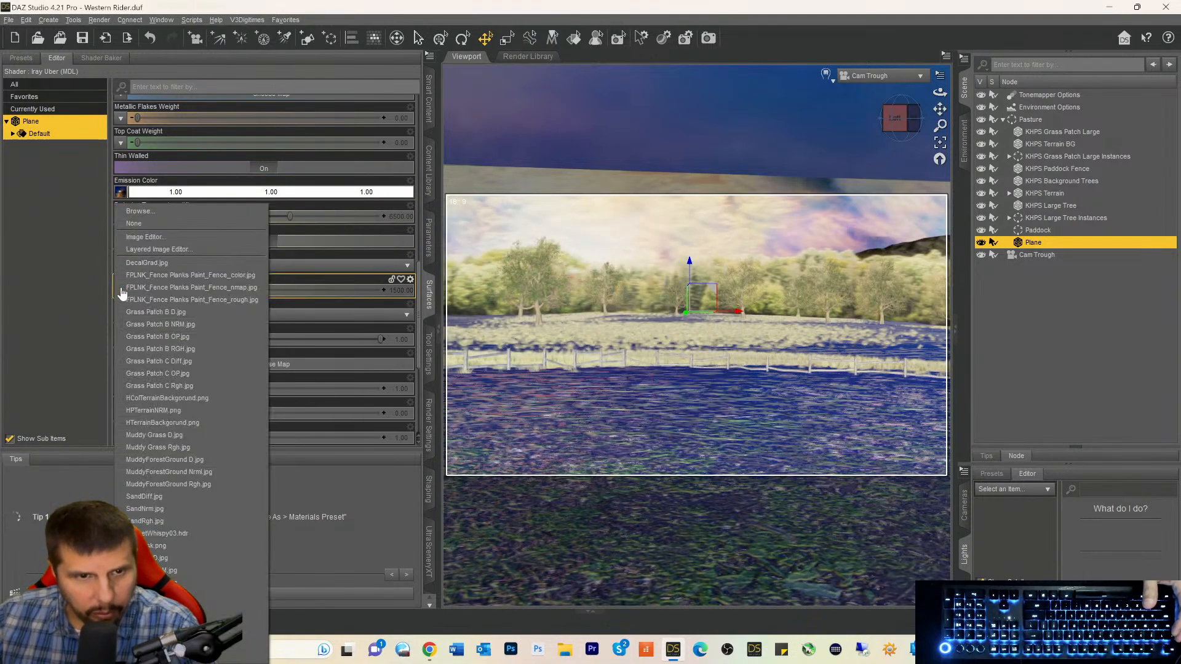
left_click(173, 533)
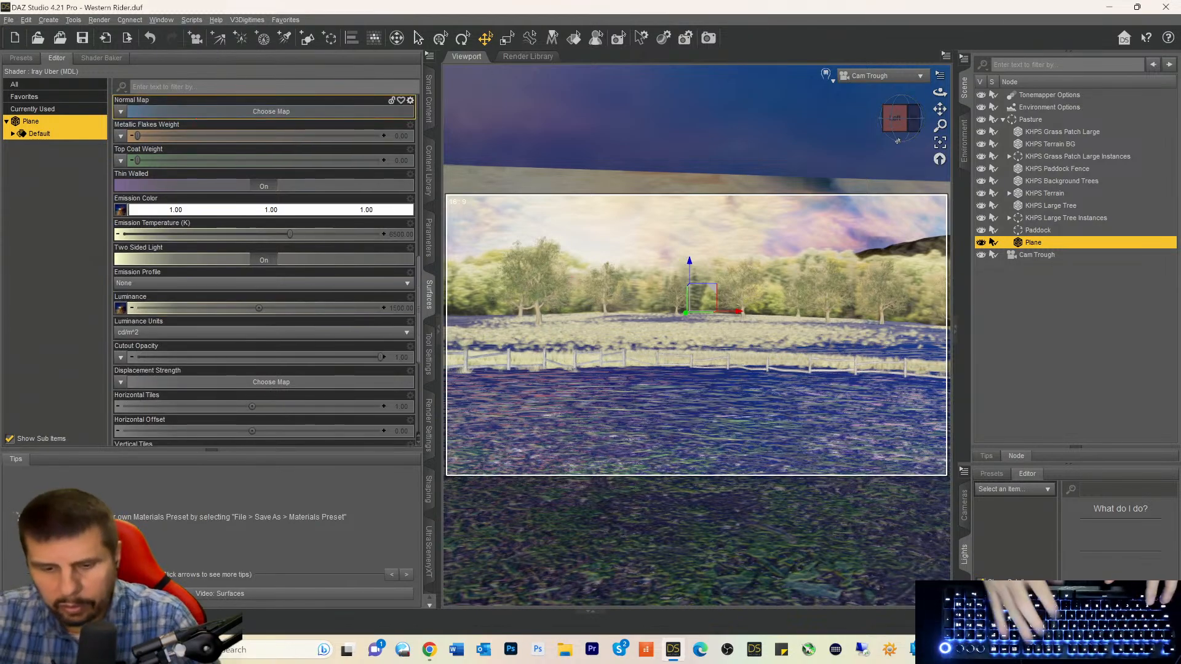
Switch the viewport to a rendered preview and set the plane's Luminance to 21500.
key("ctrl+9")
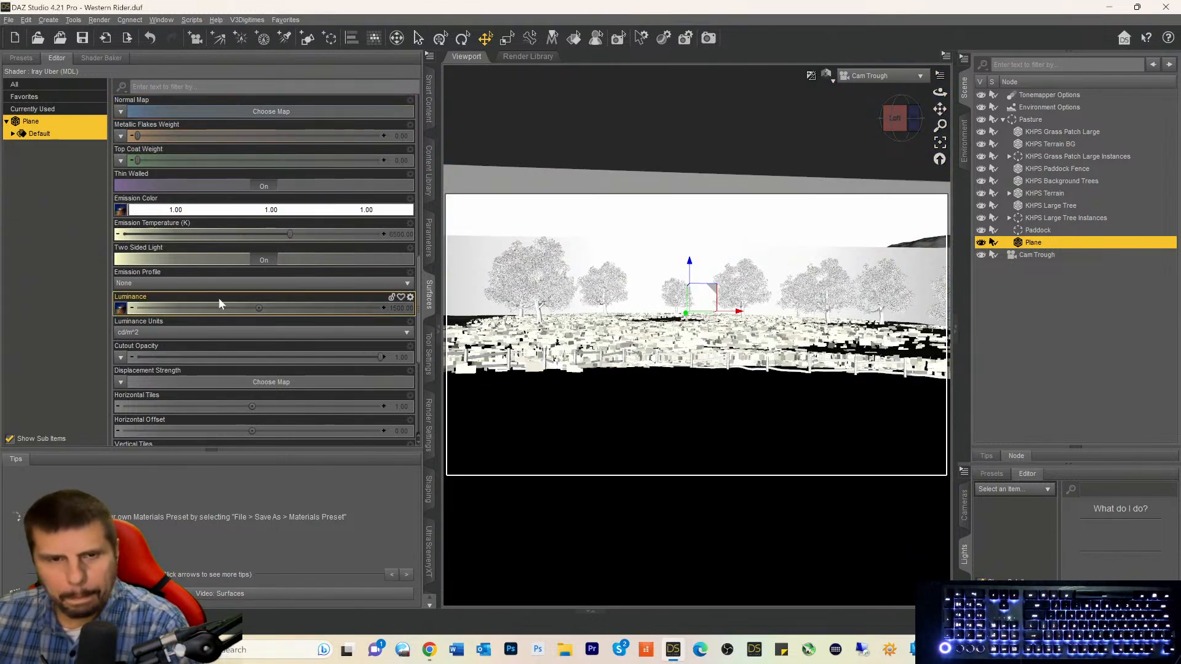
left_click(394, 309)
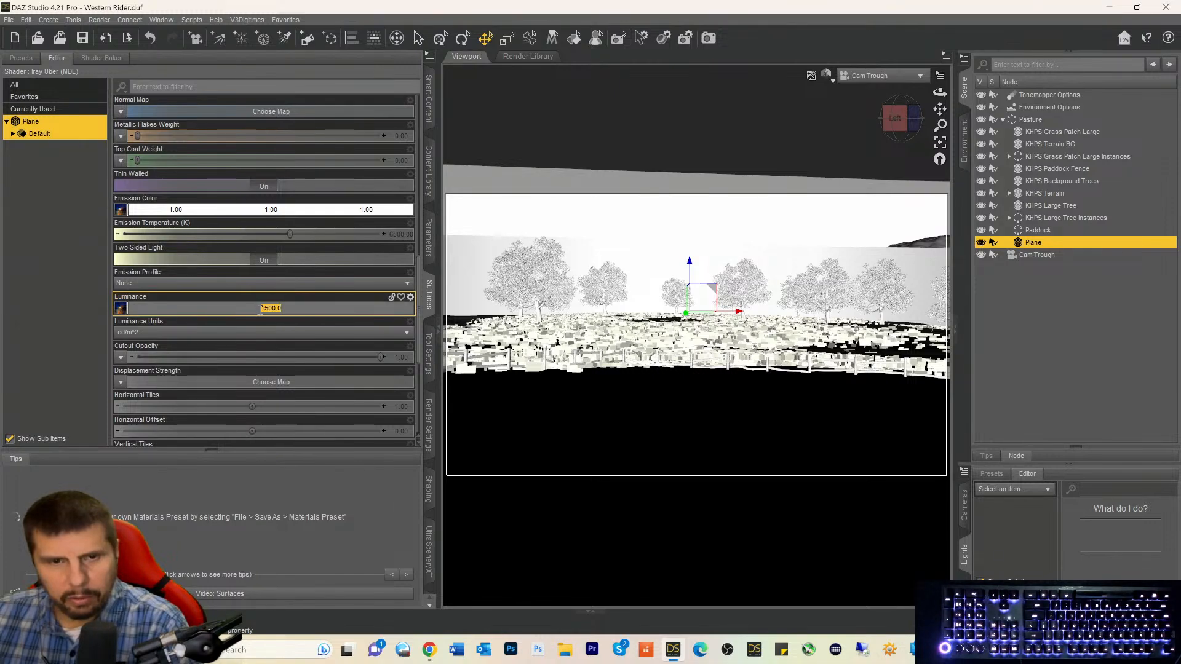
left_click(260, 310)
type("2")
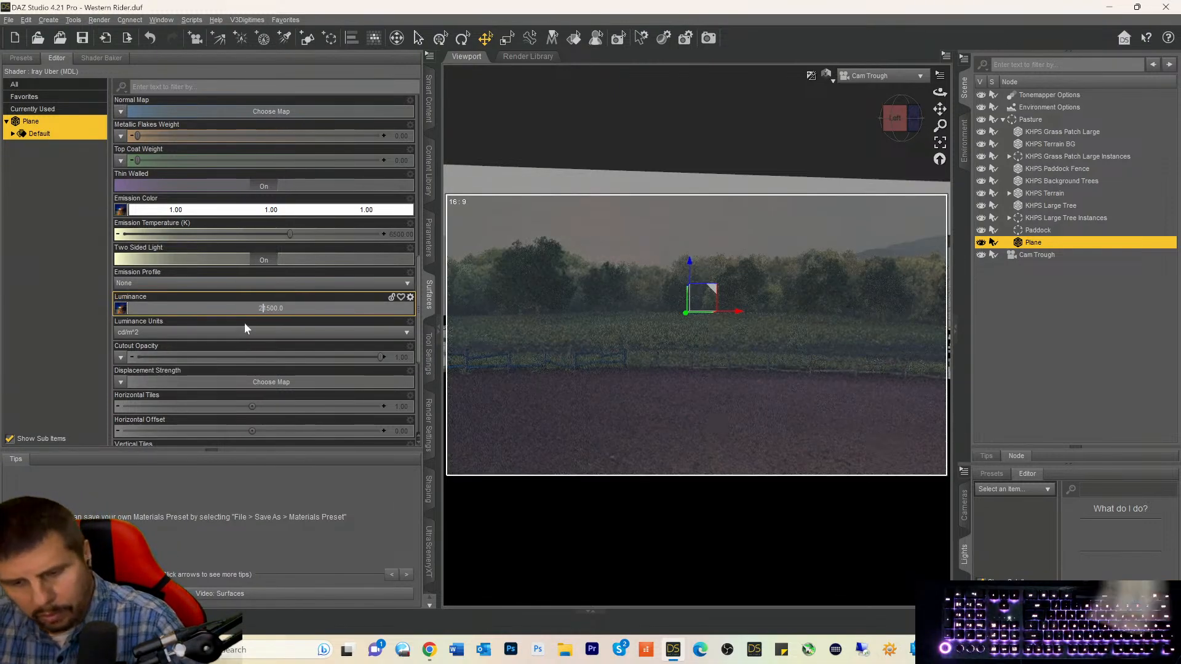
key("Return")
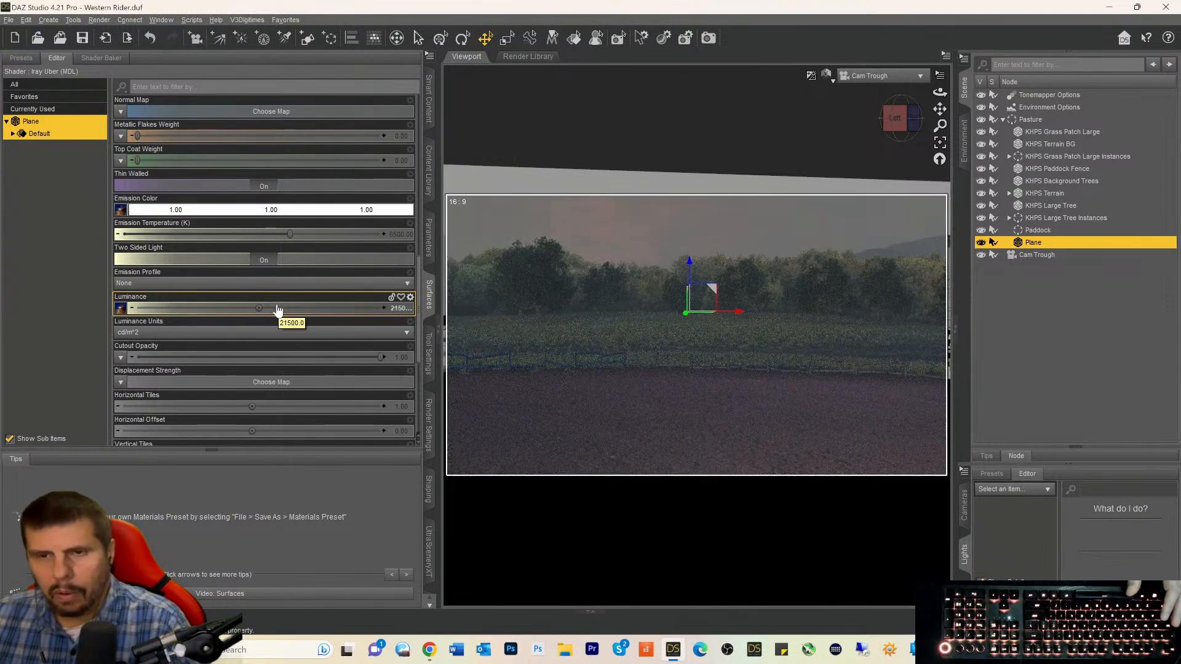
Try brighter sky emission by setting the plane's Luminance to 91550 and 291550.
left_click(385, 308)
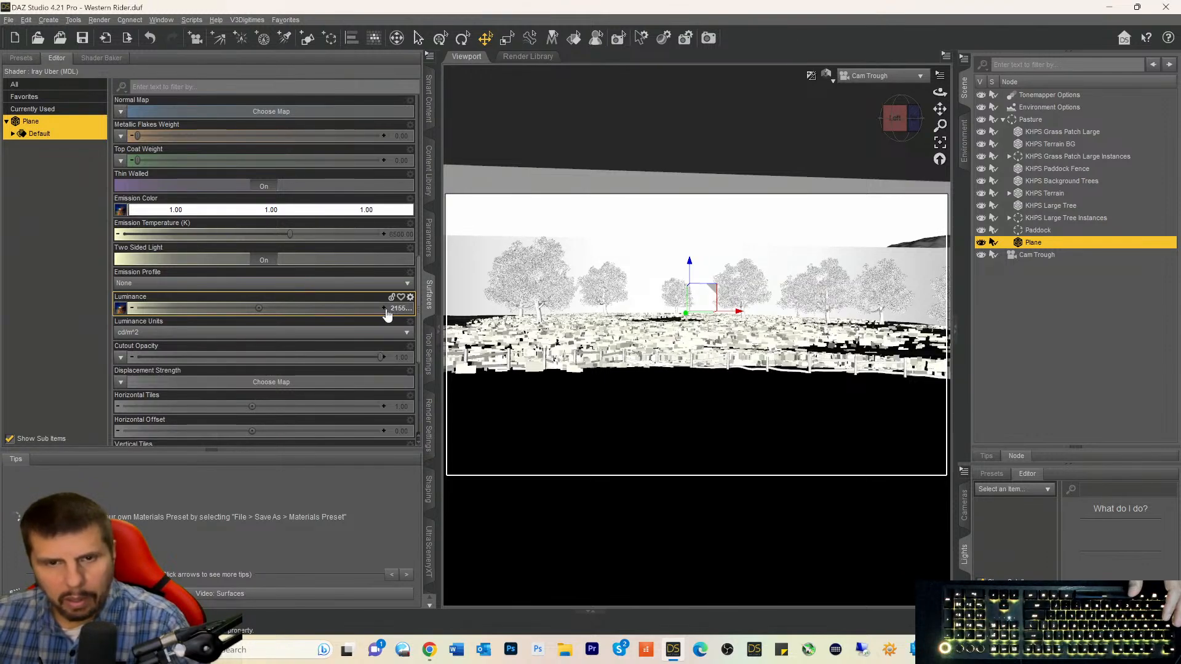
left_click(392, 309)
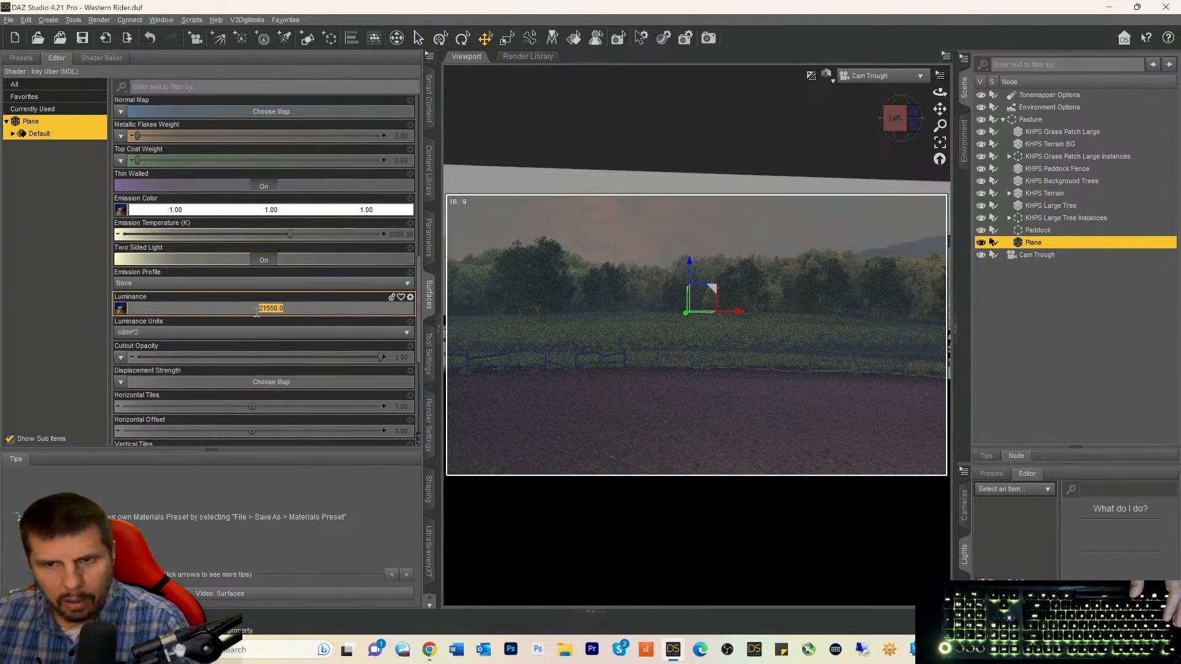
left_click(258, 309)
key("Delete")
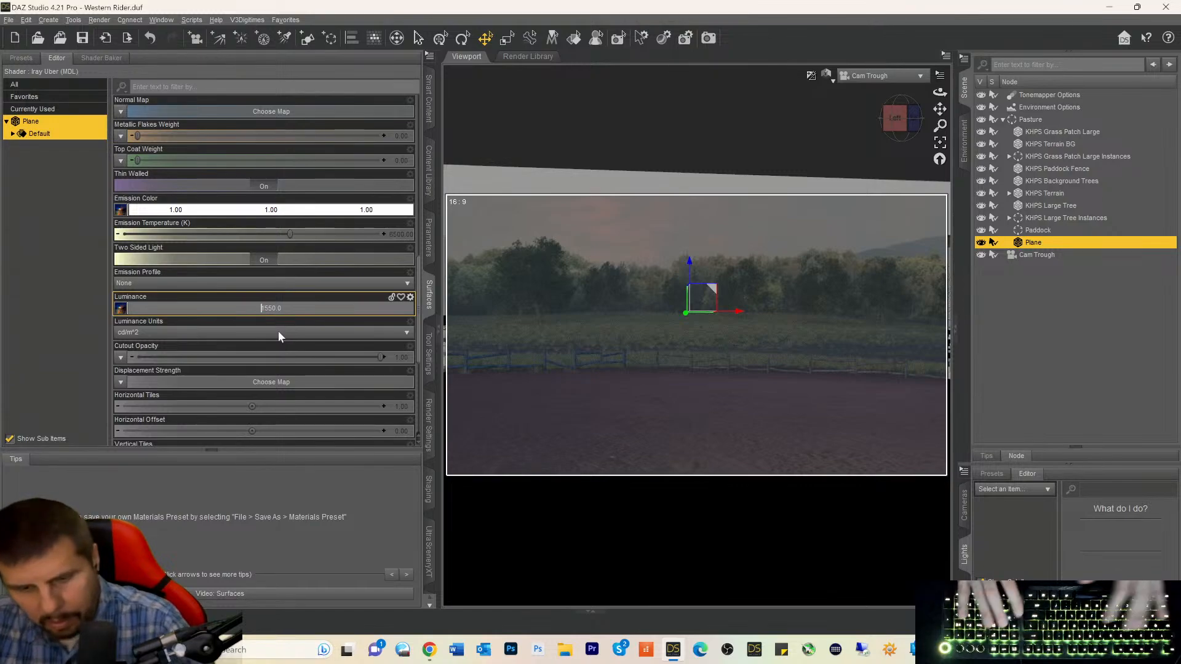
type("9")
key("Return")
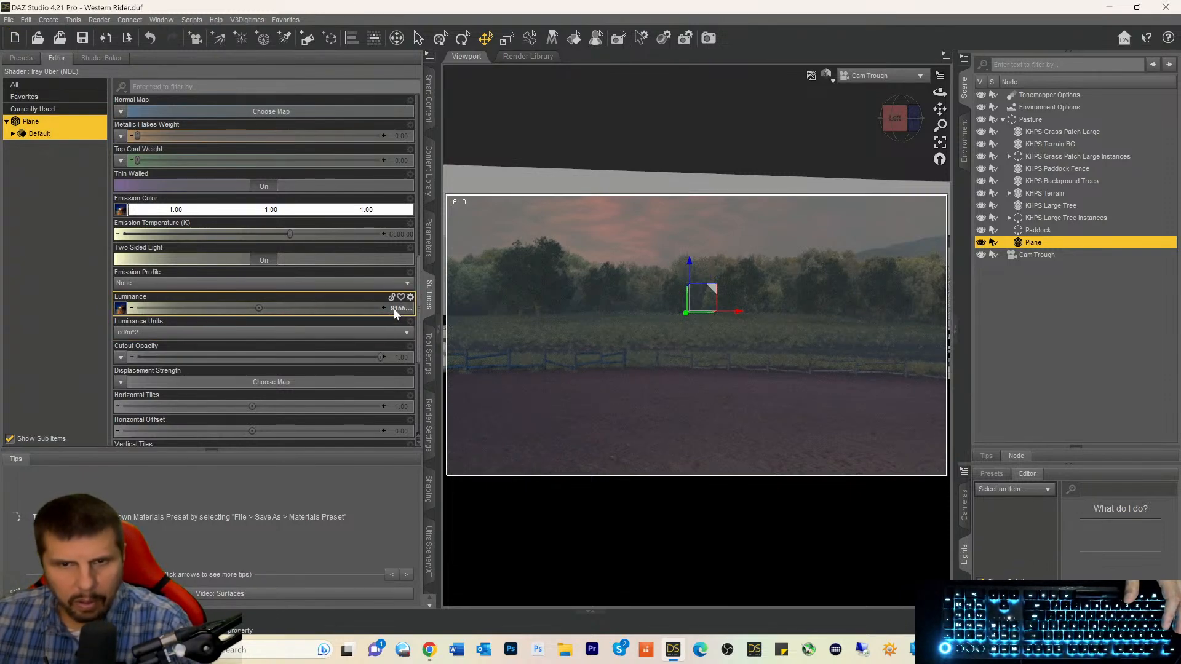
left_click(393, 308)
left_click(265, 330)
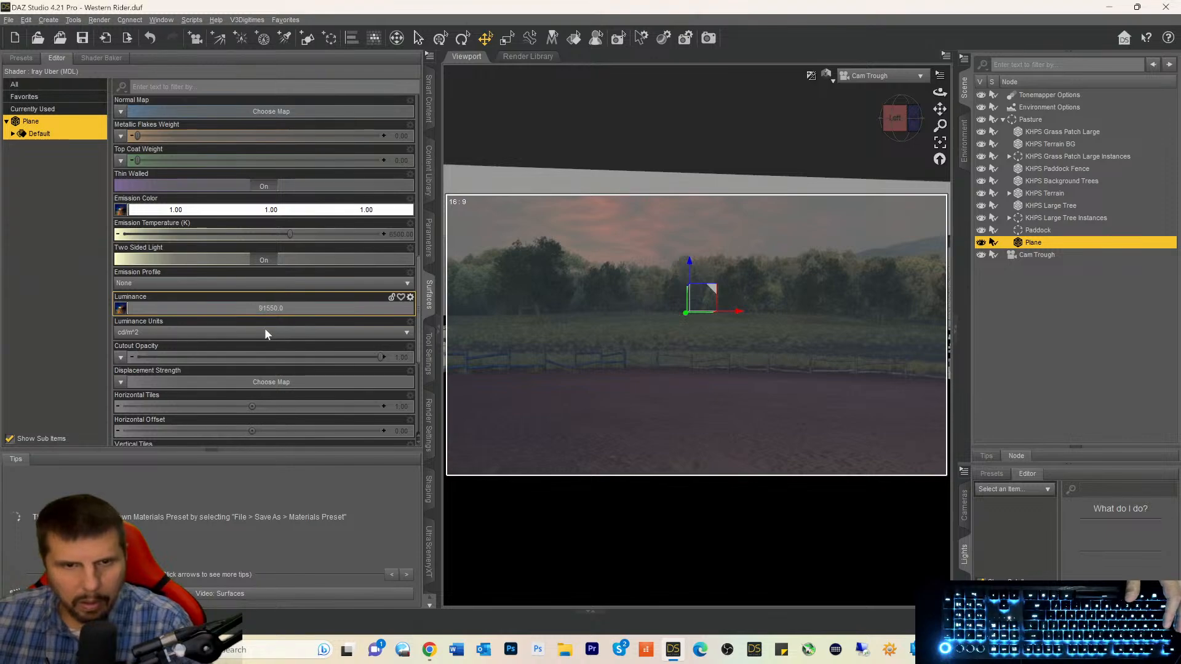
type("2")
key("Return")
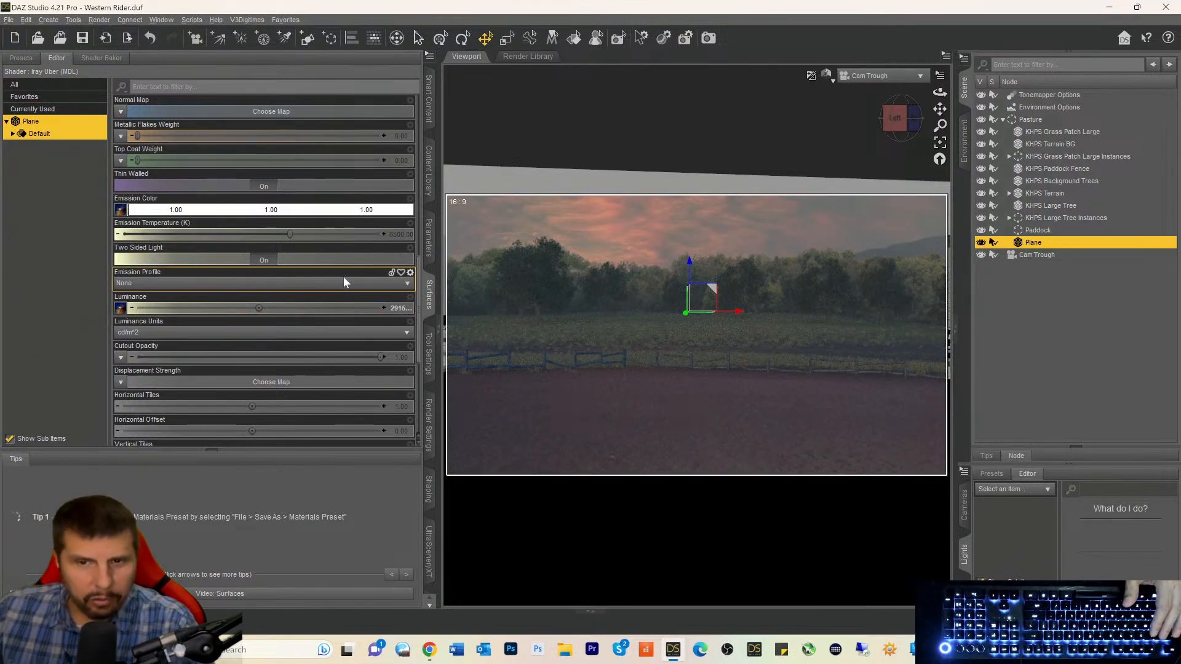
Raise the plane's Luminance to 591550 and finally to 991550.
left_click(390, 310)
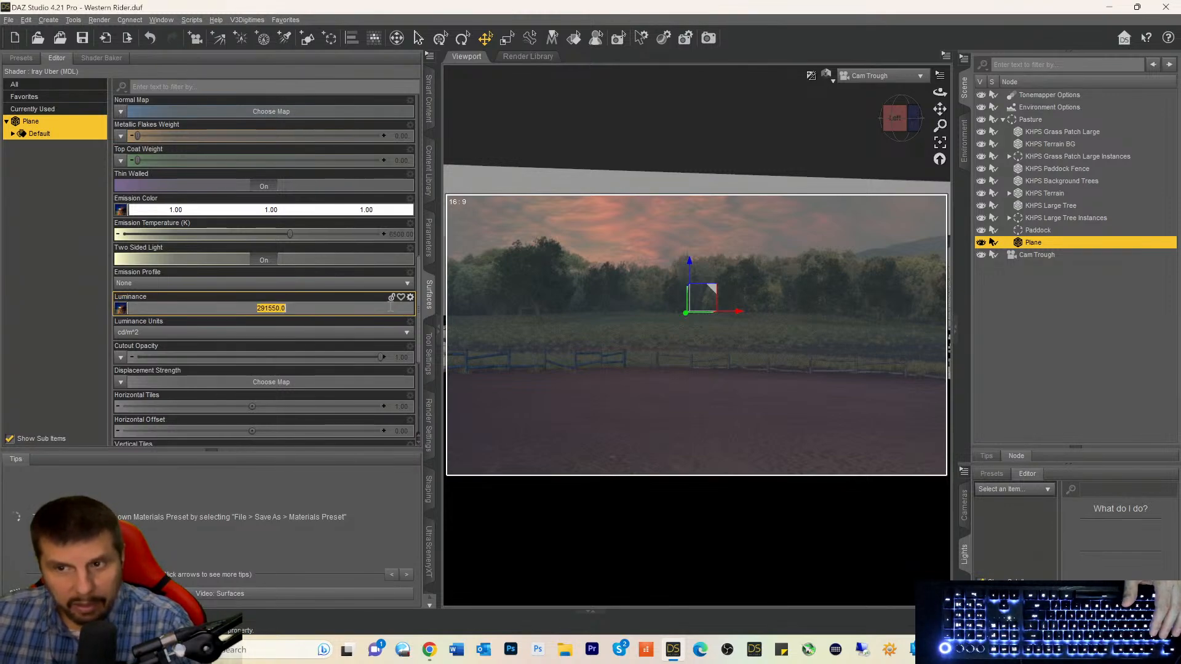
left_click(259, 308)
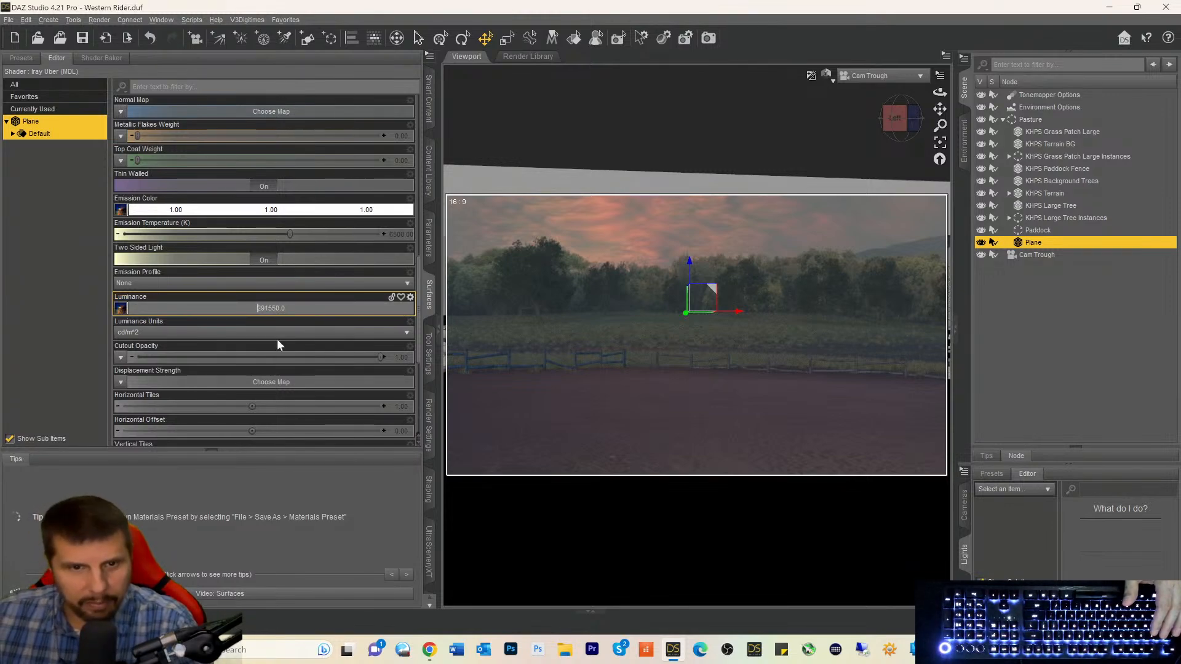
type("5")
key("Return")
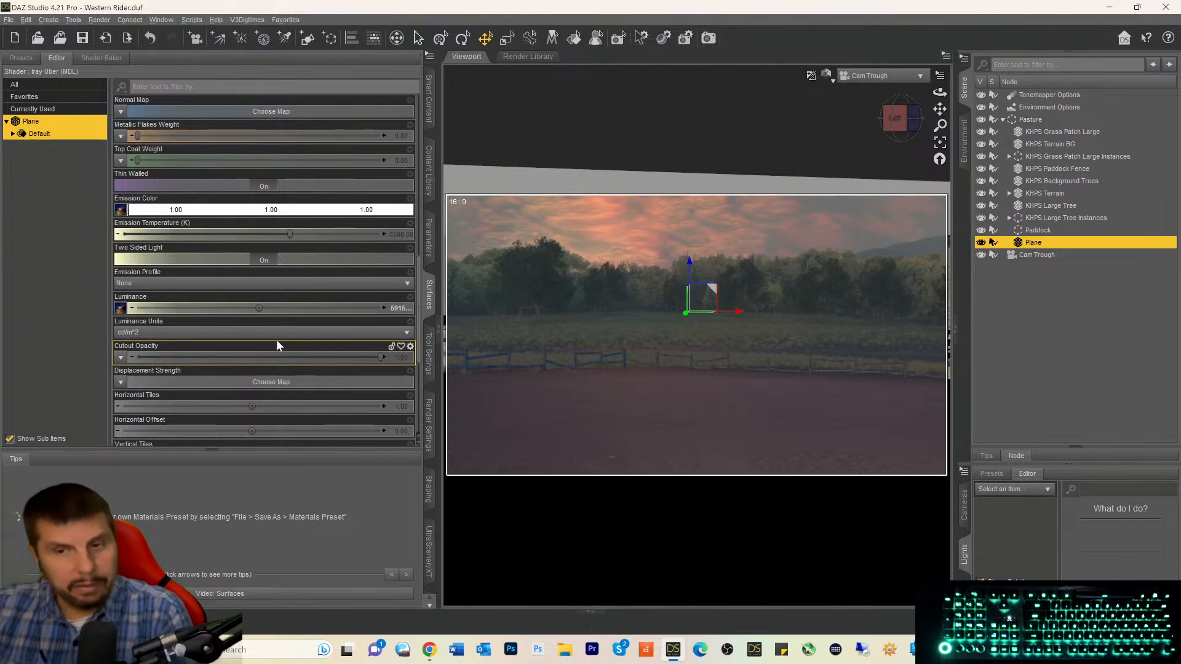
left_click(394, 310)
left_click(258, 308)
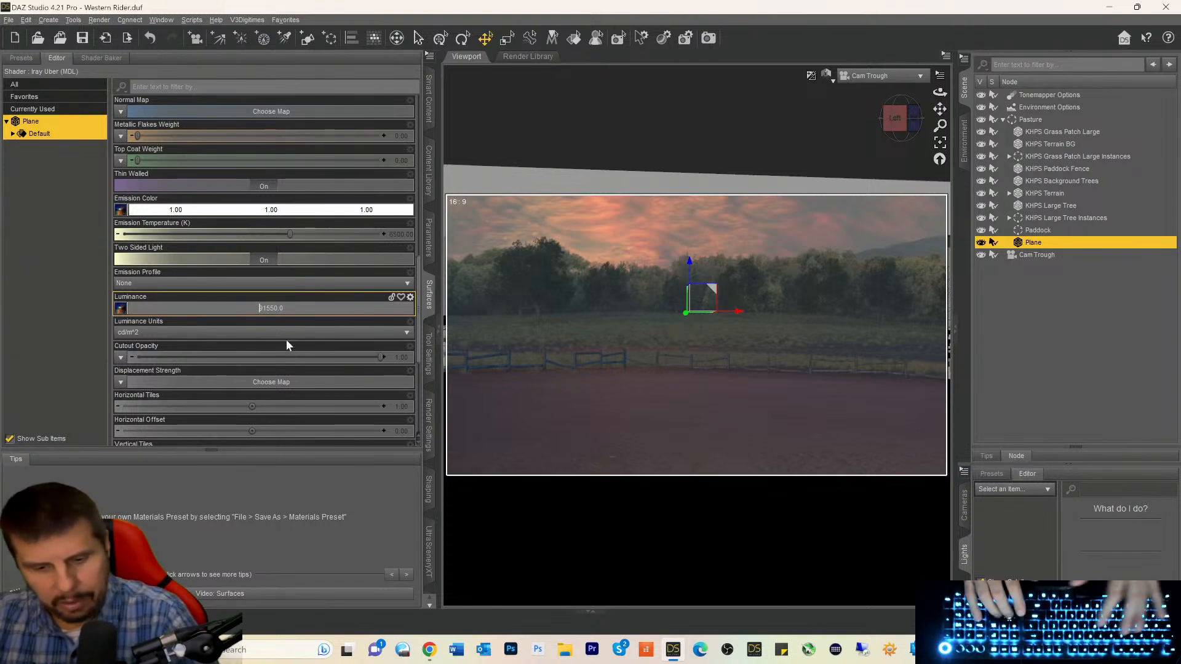
type("9")
key("Return")
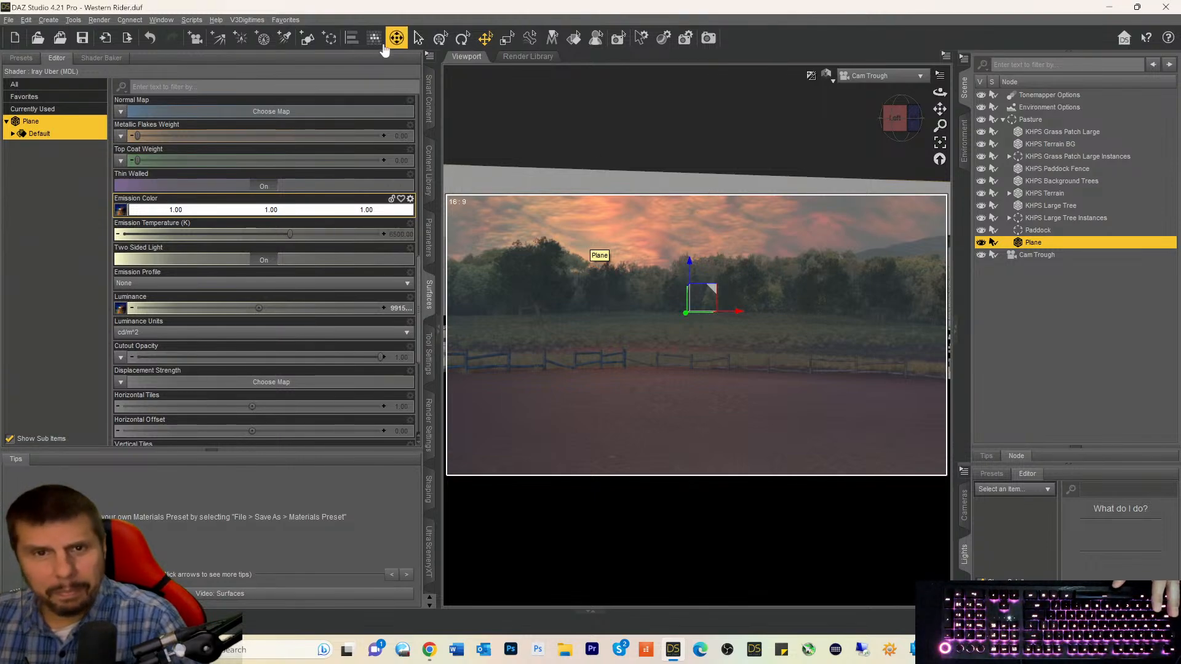
Rotate the sky plane around its Y axis until its upper edge is roughly level above the trees.
left_click(463, 40)
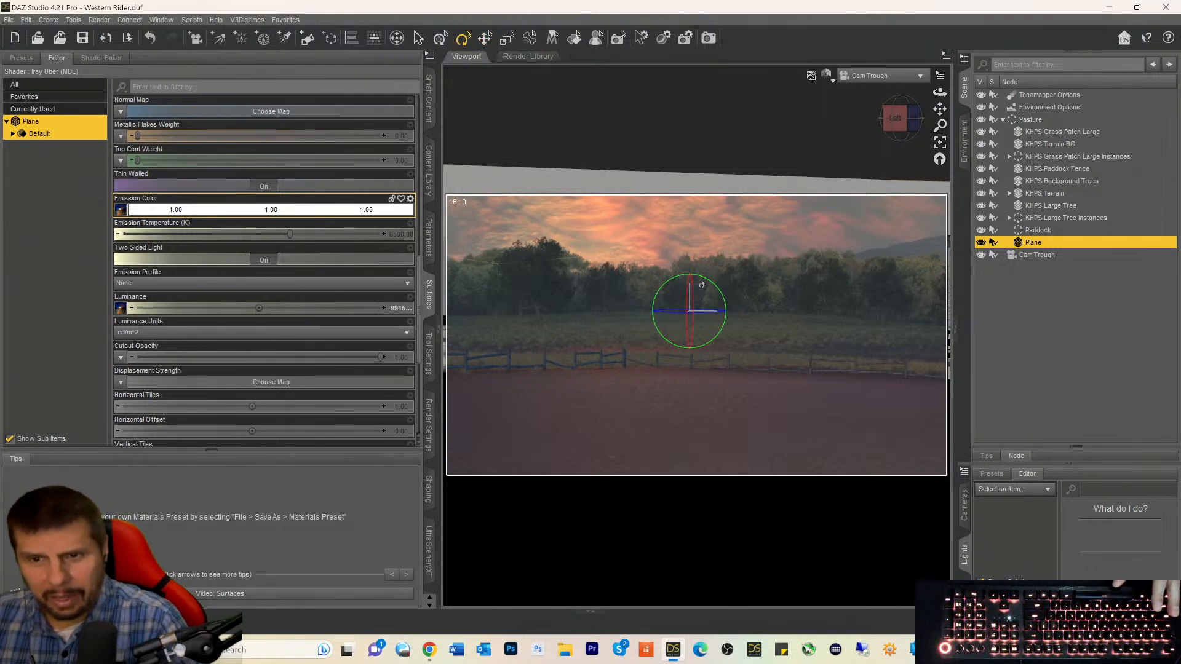
left_click_drag(673, 293, 715, 286)
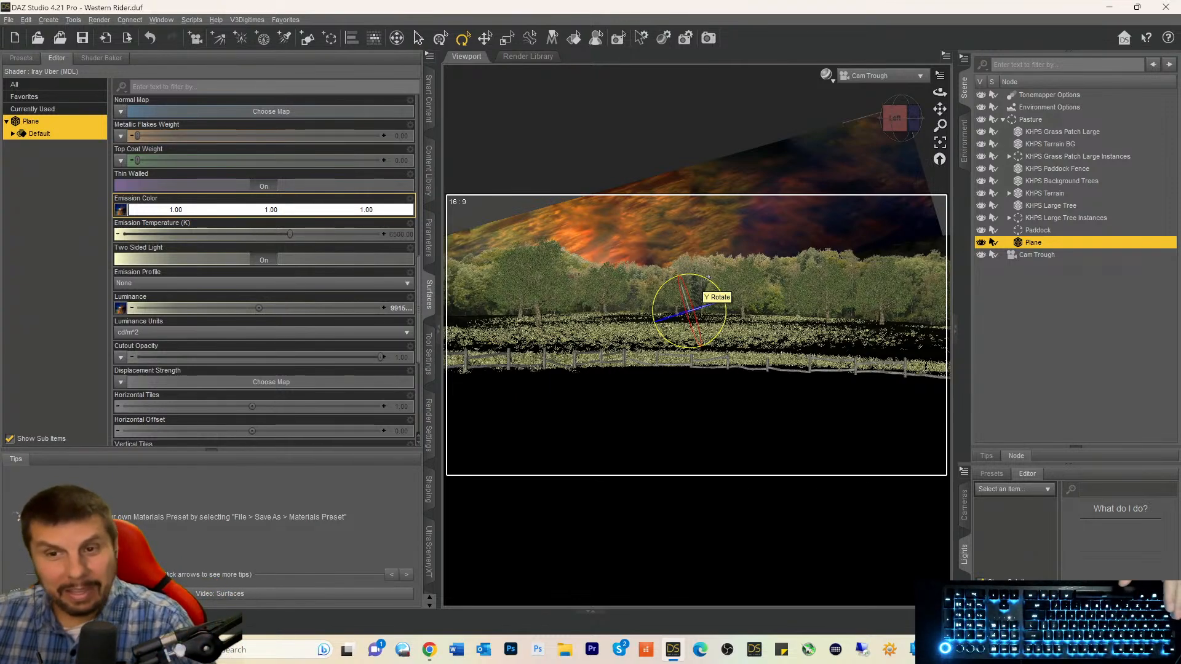
left_click_drag(707, 278, 694, 311)
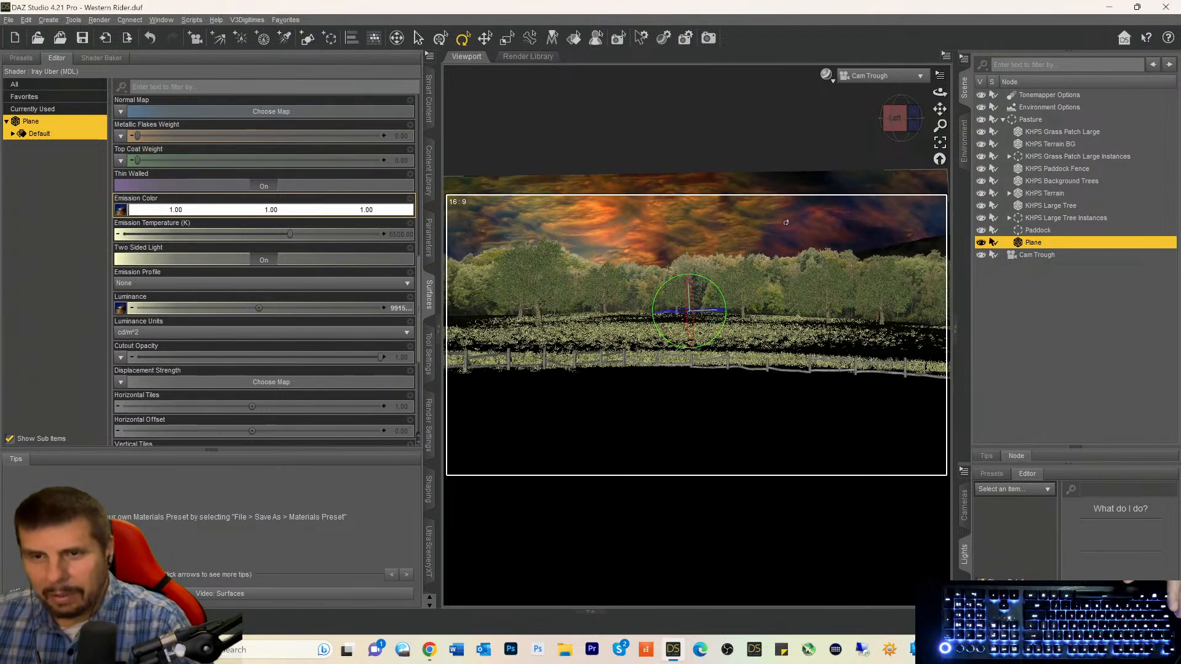
Unlock the Cam Trough camera with the MDAF Lock - Unlock selected Camera or Light script.
left_click(1017, 255)
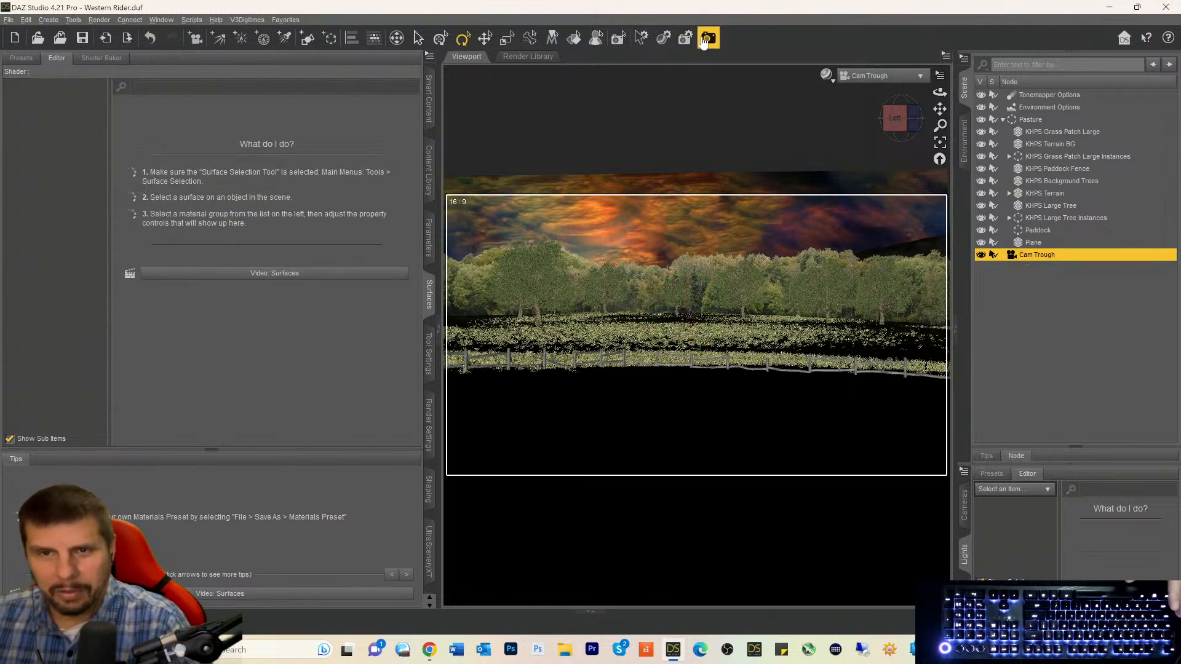
left_click(286, 19)
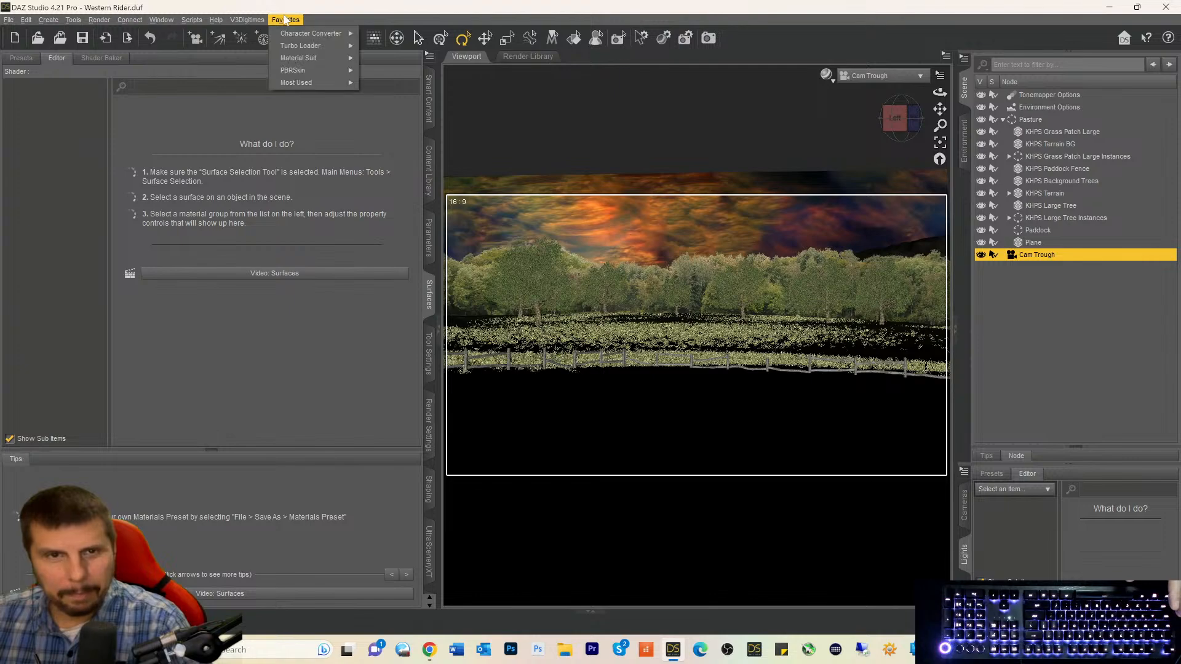
mouse_move(284, 84)
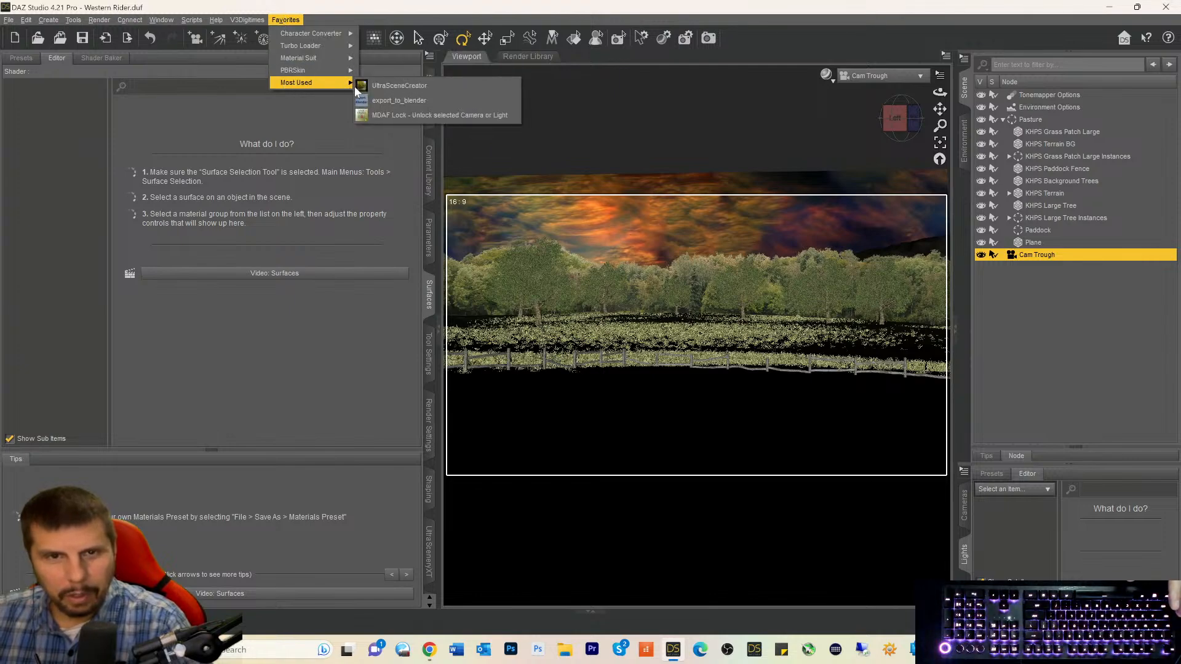
left_click(393, 115)
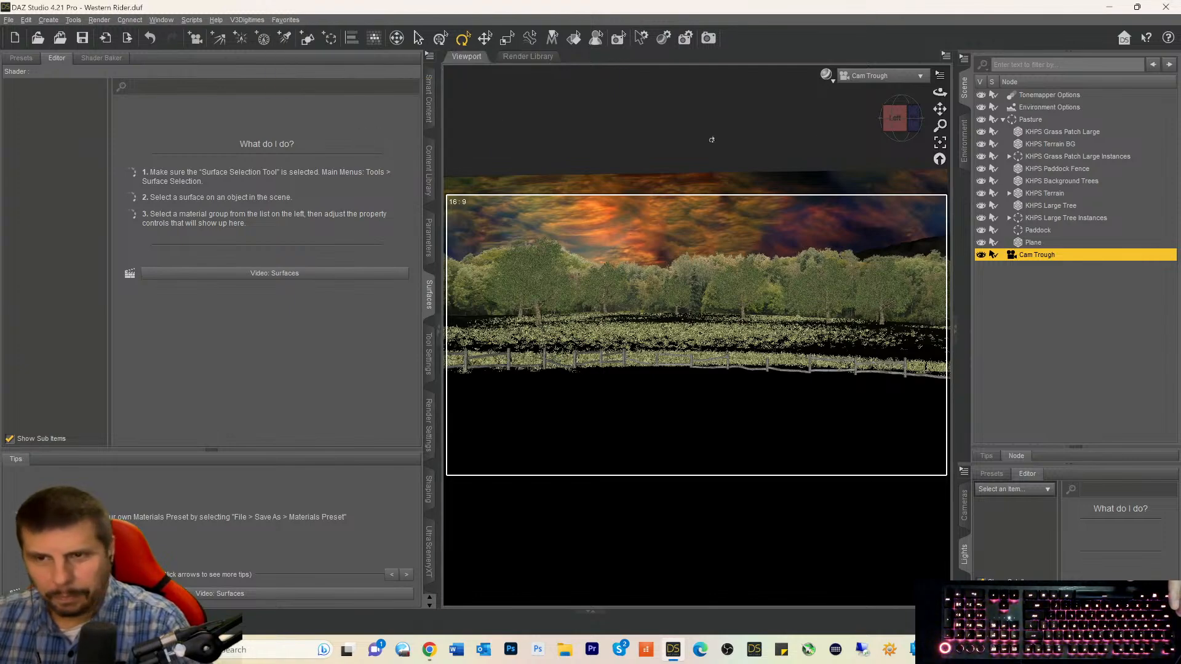
Reframe the Cam Trough camera so the sky plane, tree line and paddock fence fill the frame.
mouse_move(894, 127)
left_mouse_down()
mouse_move(892, 112)
mouse_move(937, 97)
mouse_move(936, 108)
mouse_move(892, 107)
left_mouse_up()
scroll(854, 197, "down", 2)
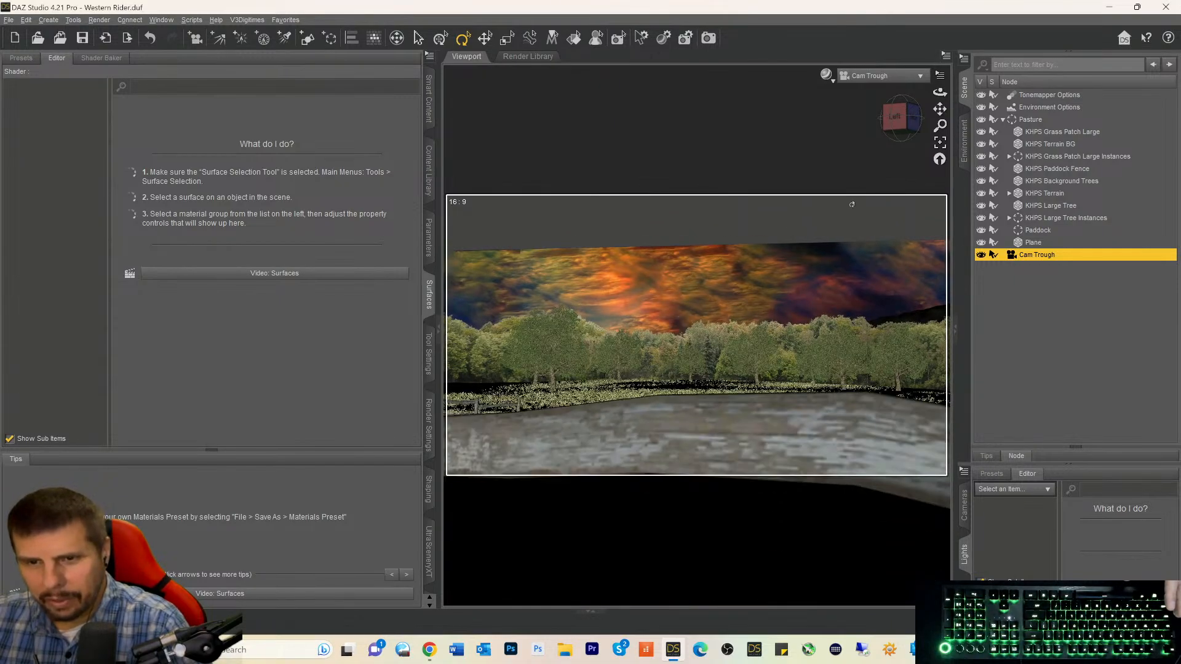
scroll(851, 206, "up", 2)
scroll(852, 208, "down", 2)
scroll(851, 208, "up", 3)
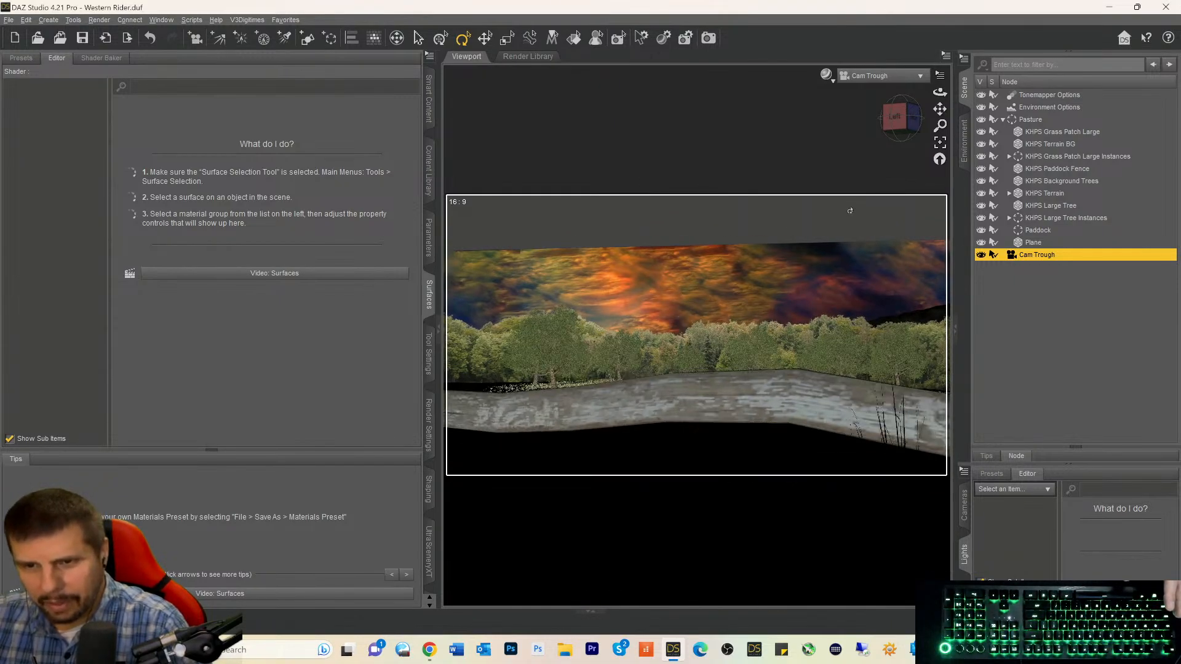
scroll(848, 215, "up", 5)
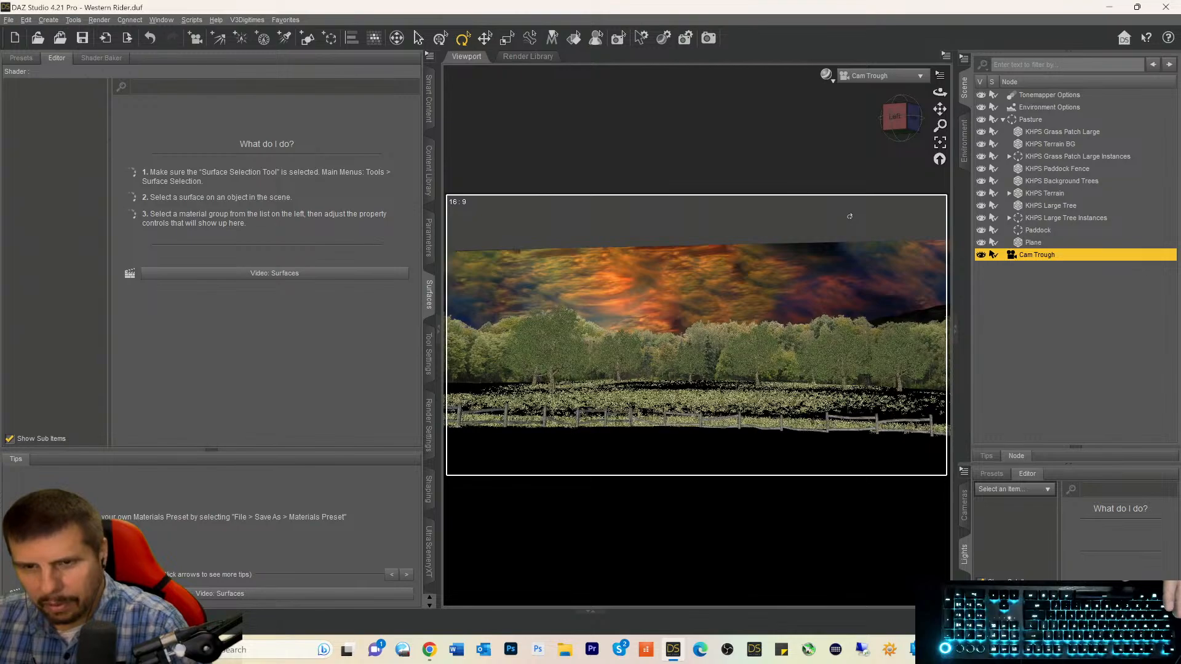
scroll(858, 211, "up", 2)
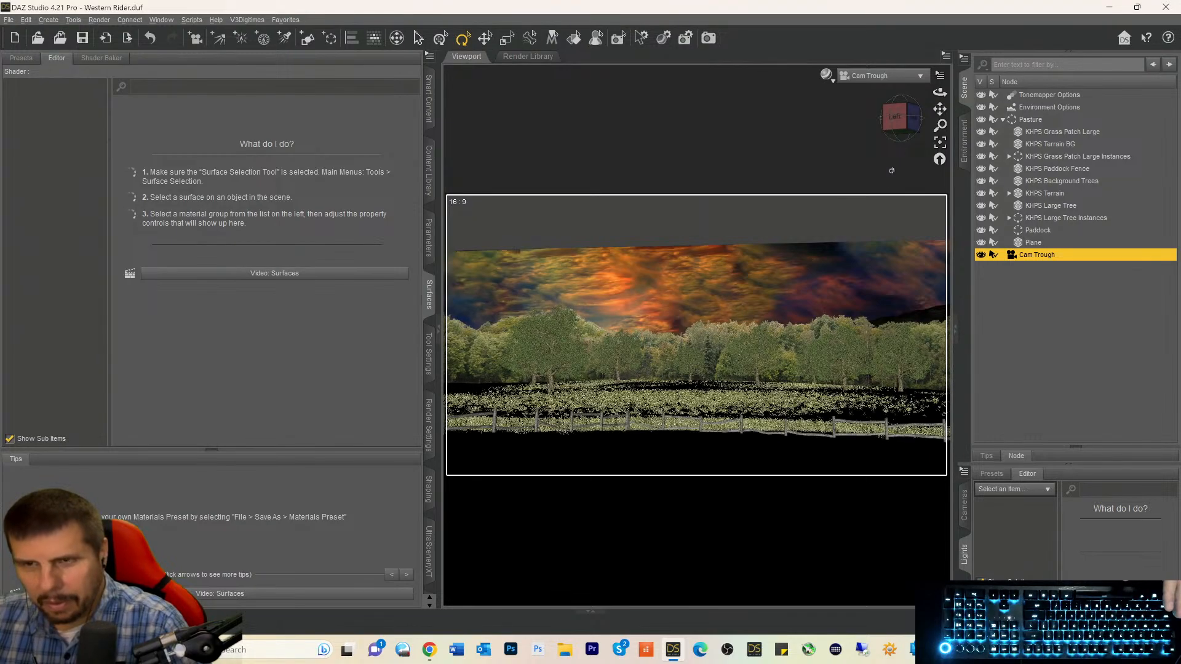
left_click_drag(940, 109, 908, 120)
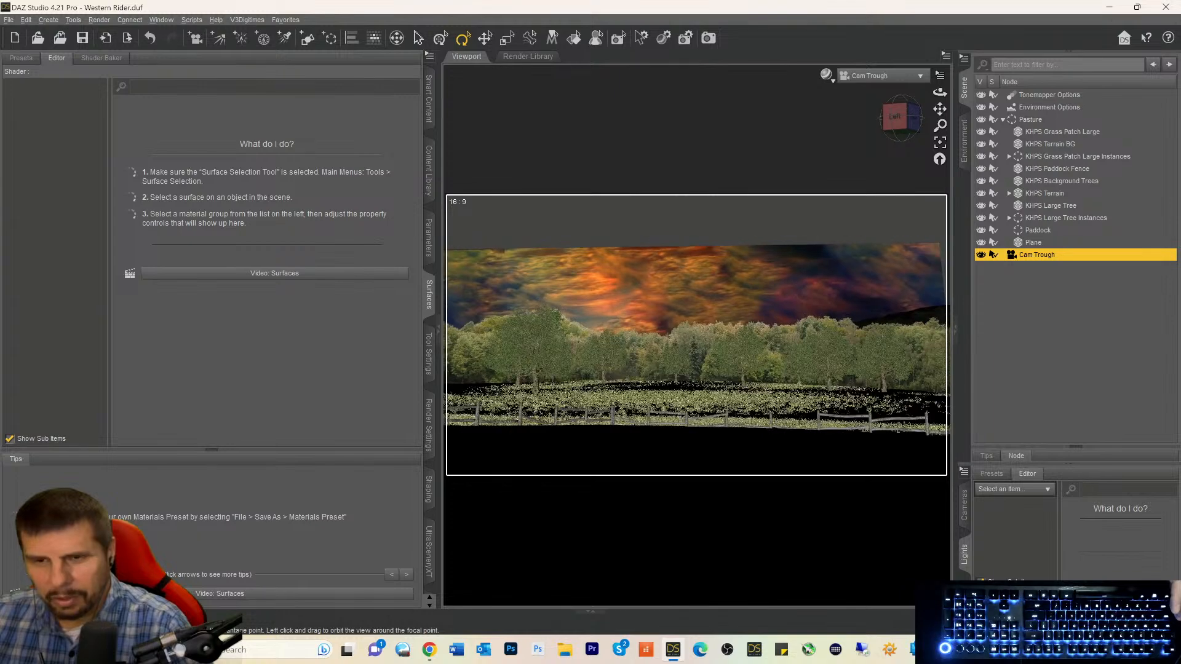
Rotate the sky plane slightly around its Y axis and raise it so the sky fills the area above the trees.
left_click(676, 310)
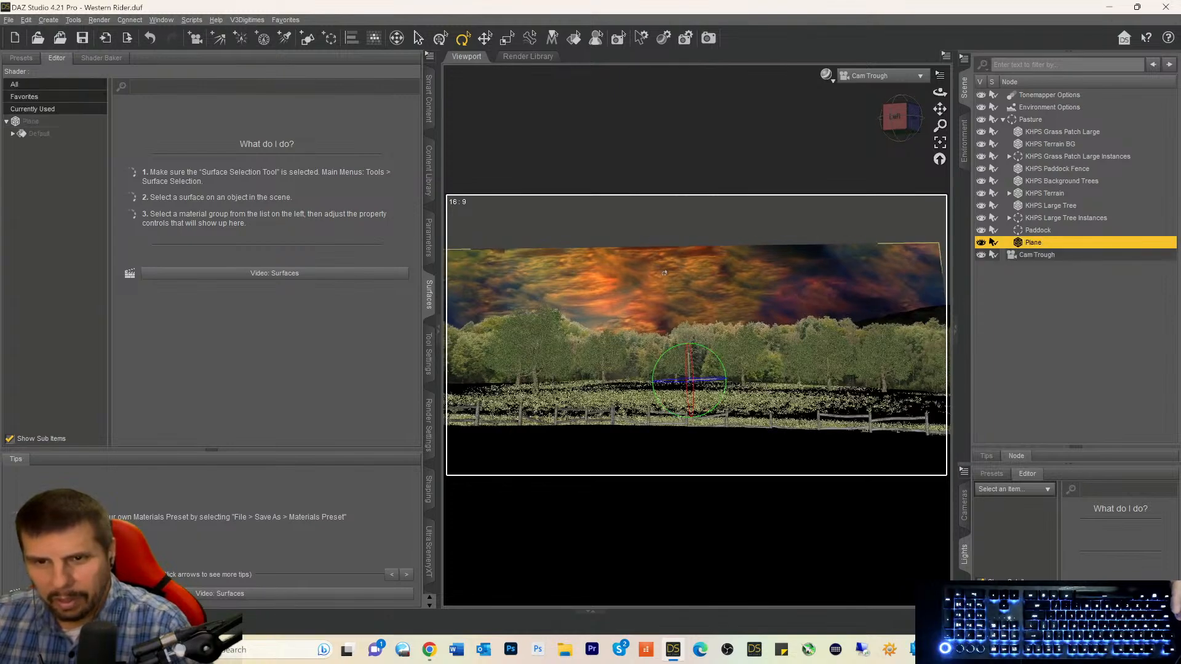
left_click_drag(694, 344, 697, 348)
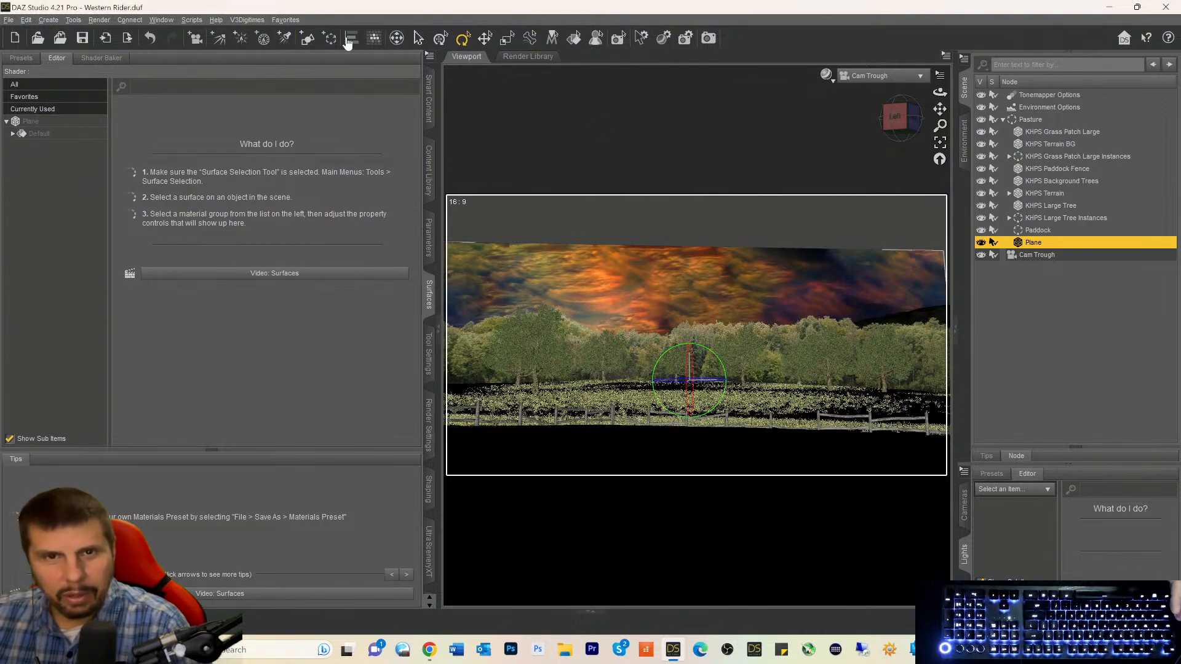
left_click(485, 37)
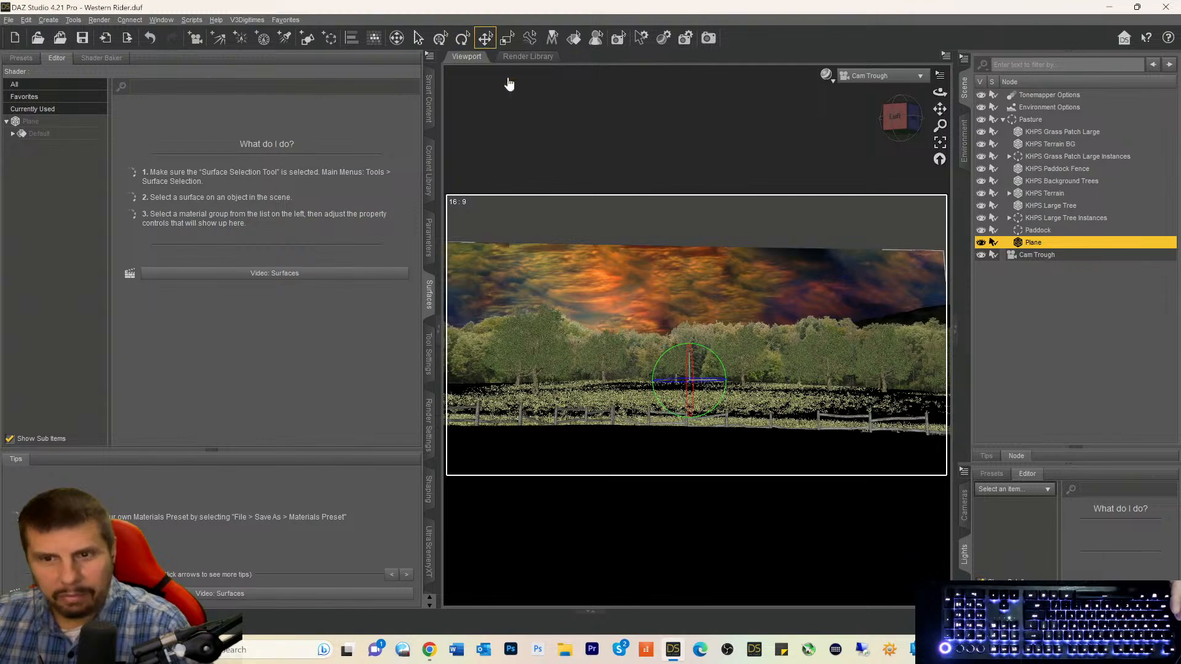
left_click_drag(688, 338, 689, 288)
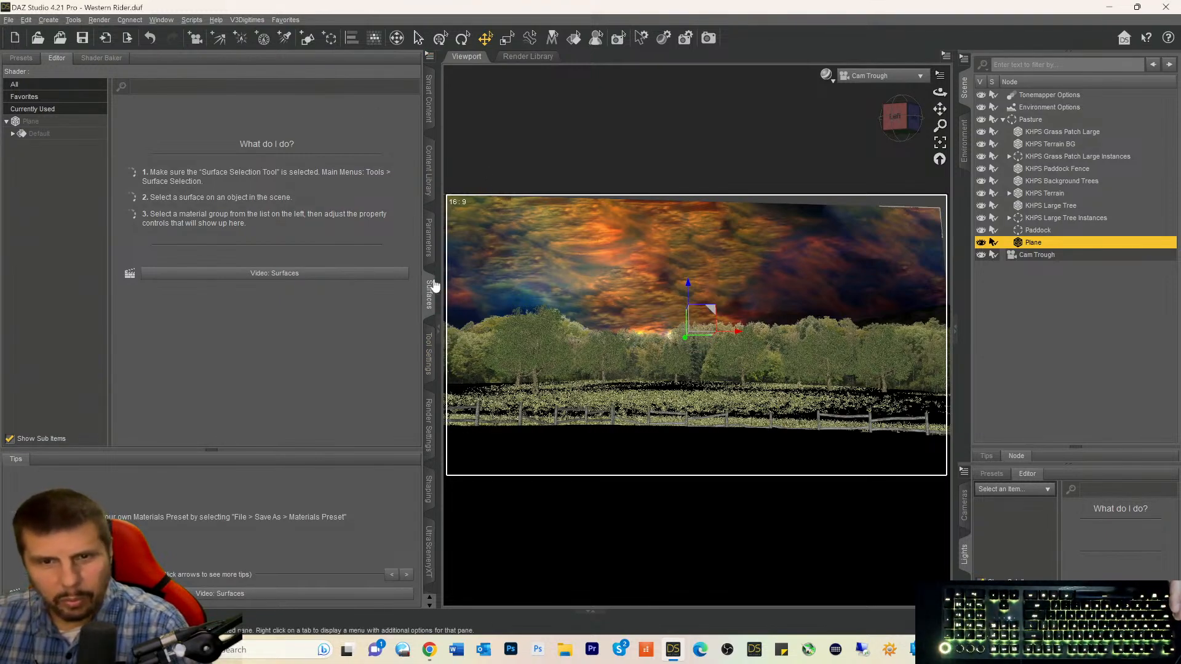
Set the sky plane's Z Scale to 113.9% and shift the plane slightly sideways along its X axis.
left_click(430, 246)
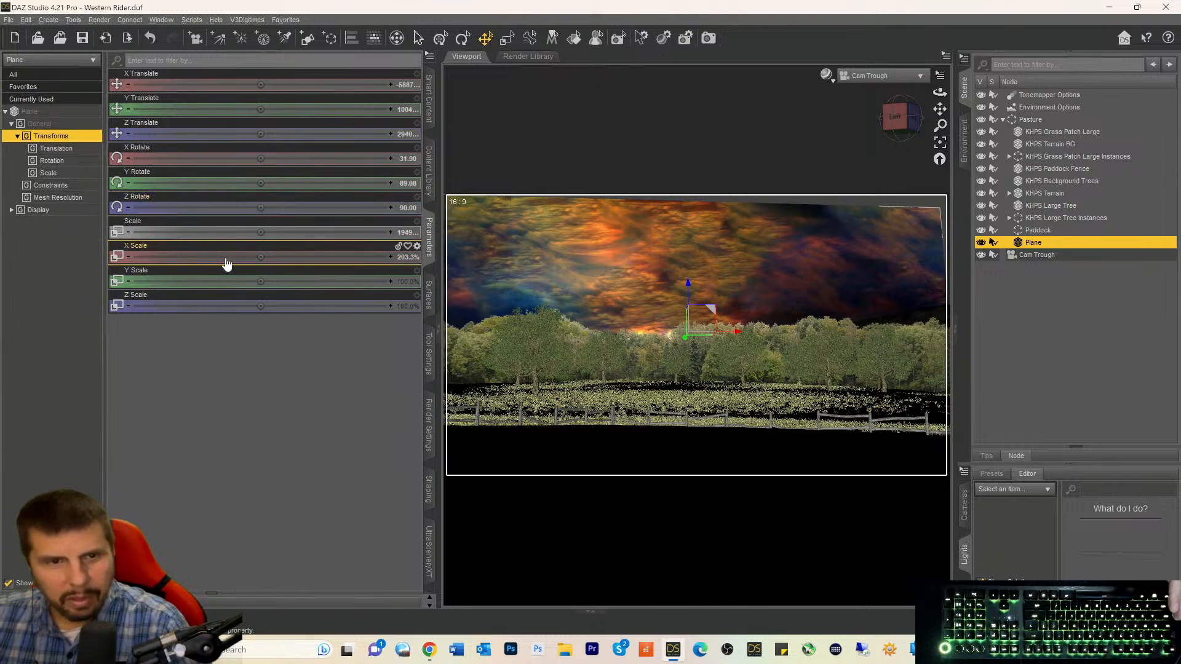
left_click_drag(261, 281, 308, 287)
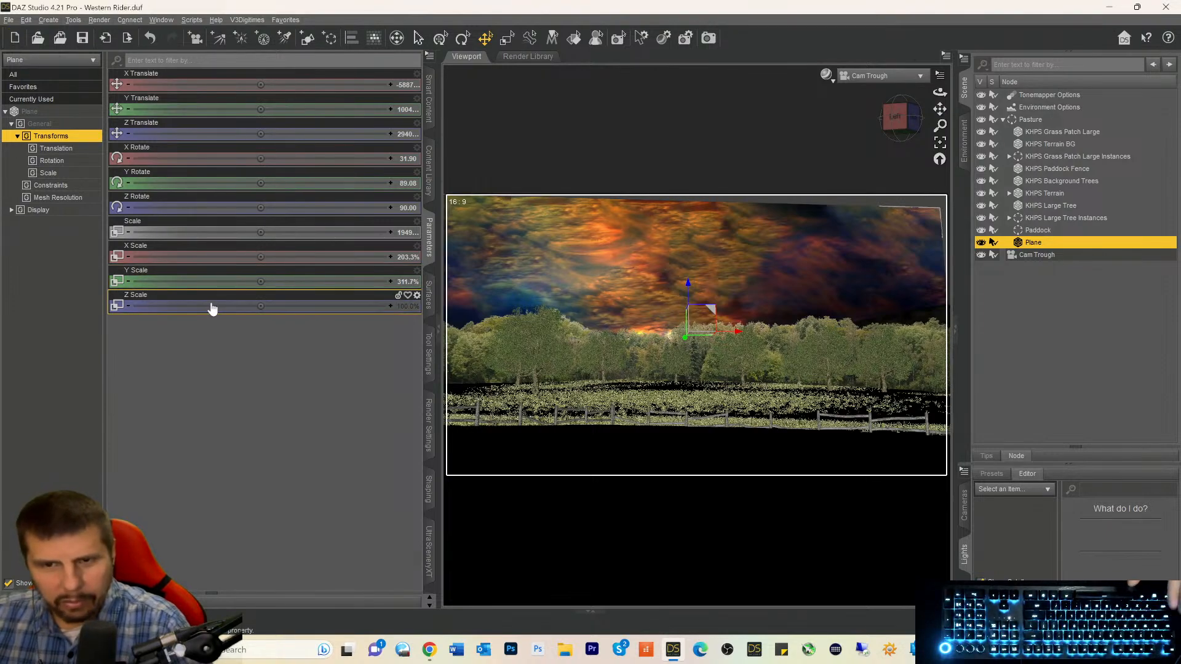
key("ctrl+z")
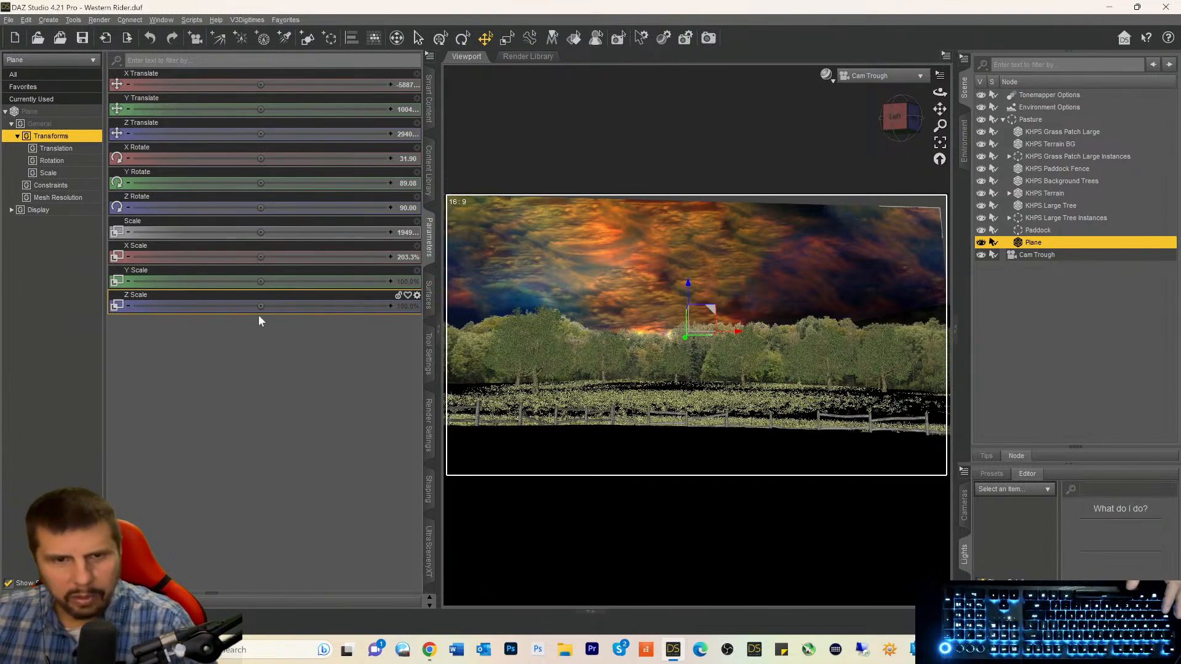
left_click_drag(261, 306, 311, 306)
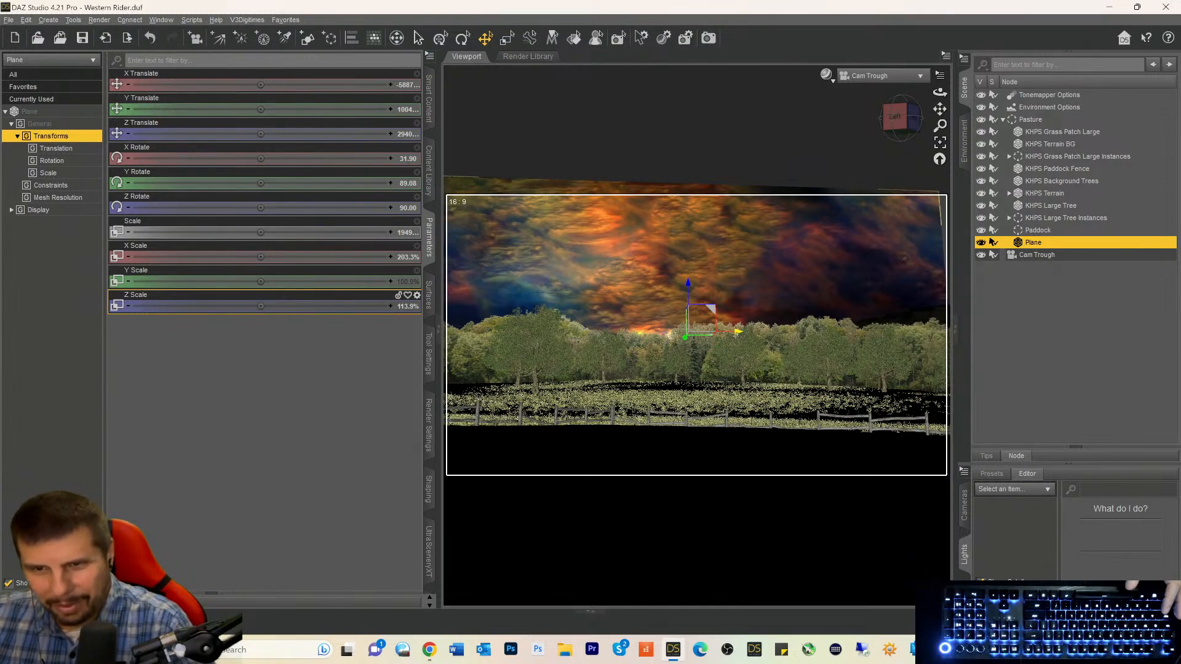
left_click_drag(745, 334, 756, 336)
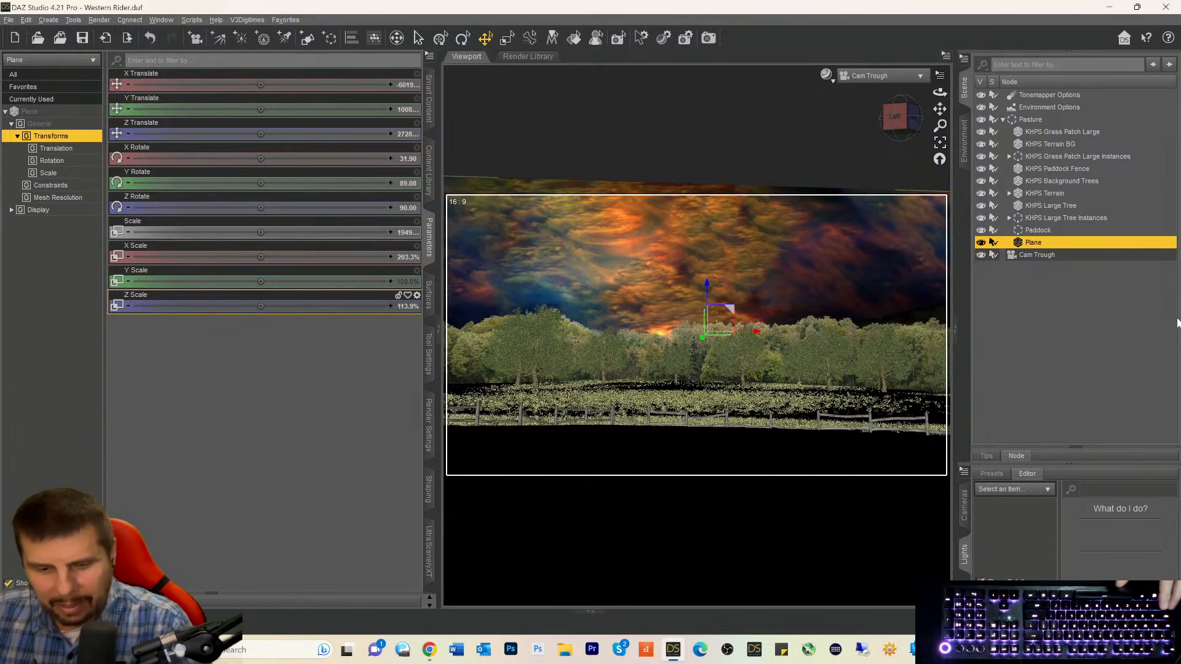
Preview the scene in Iray, review the plane's emission settings and rotate the plane until its upper edge is level.
key("ctrl+0")
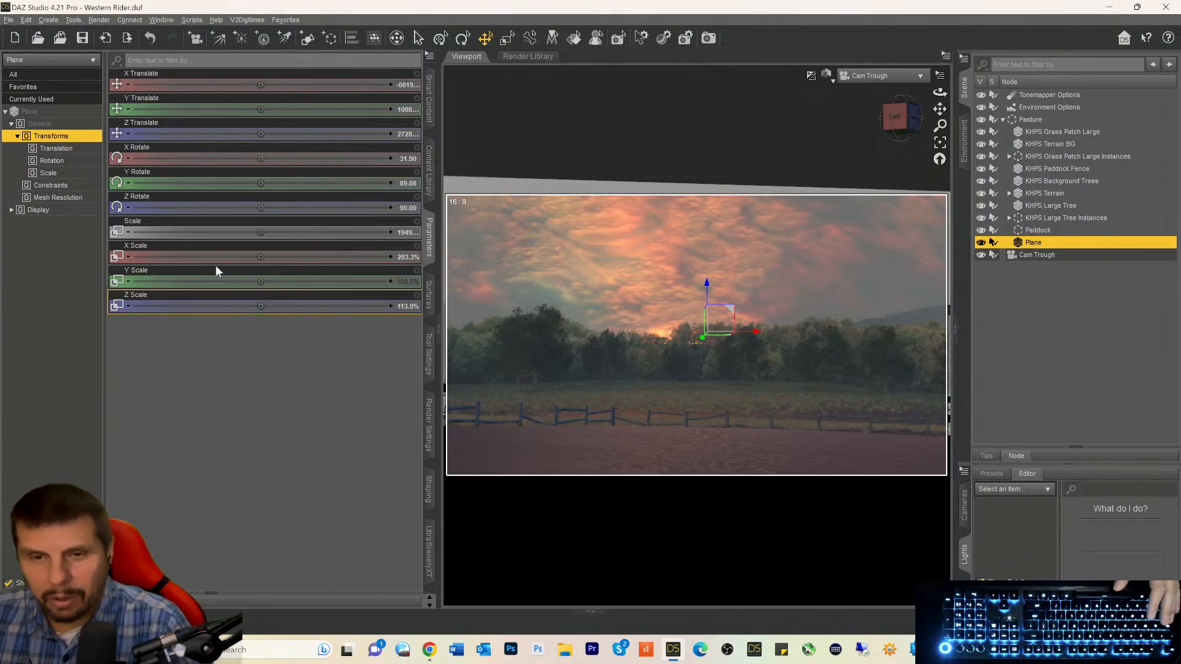
left_click(430, 296)
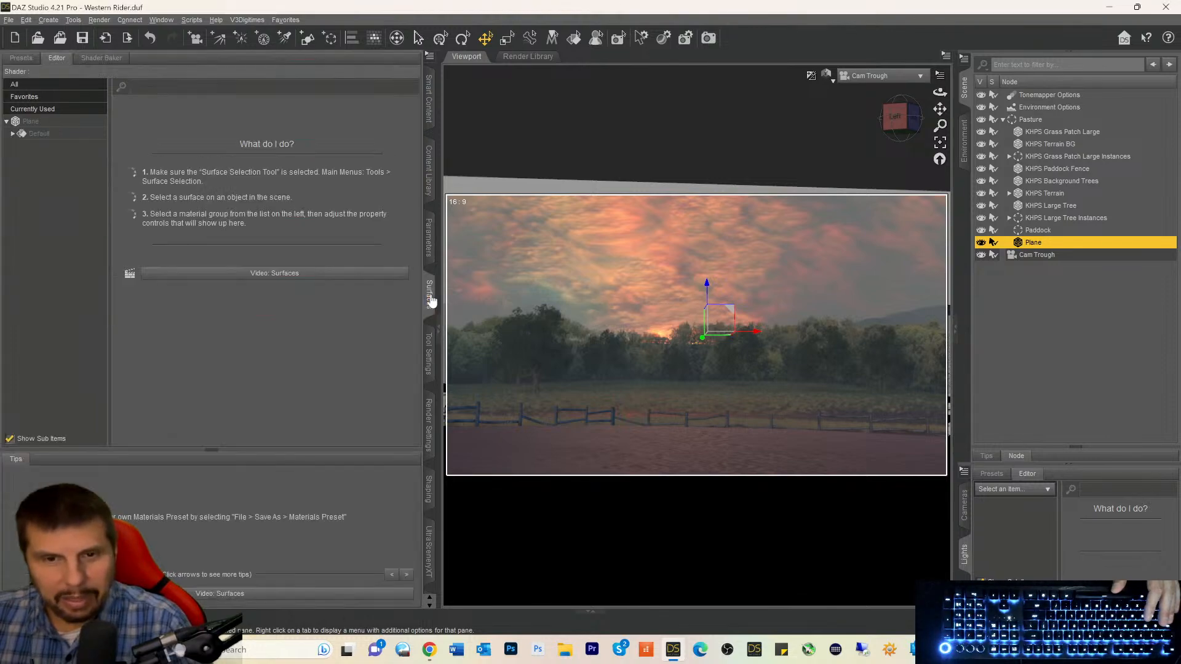
left_click(32, 136)
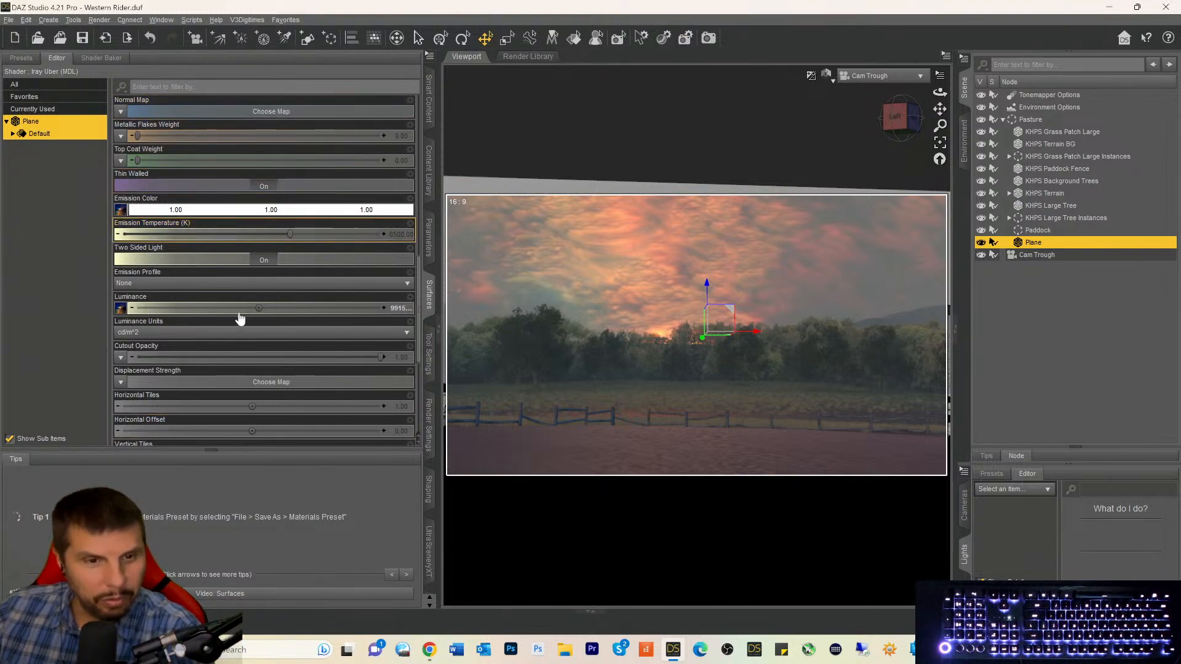
scroll(228, 392, "down", 2)
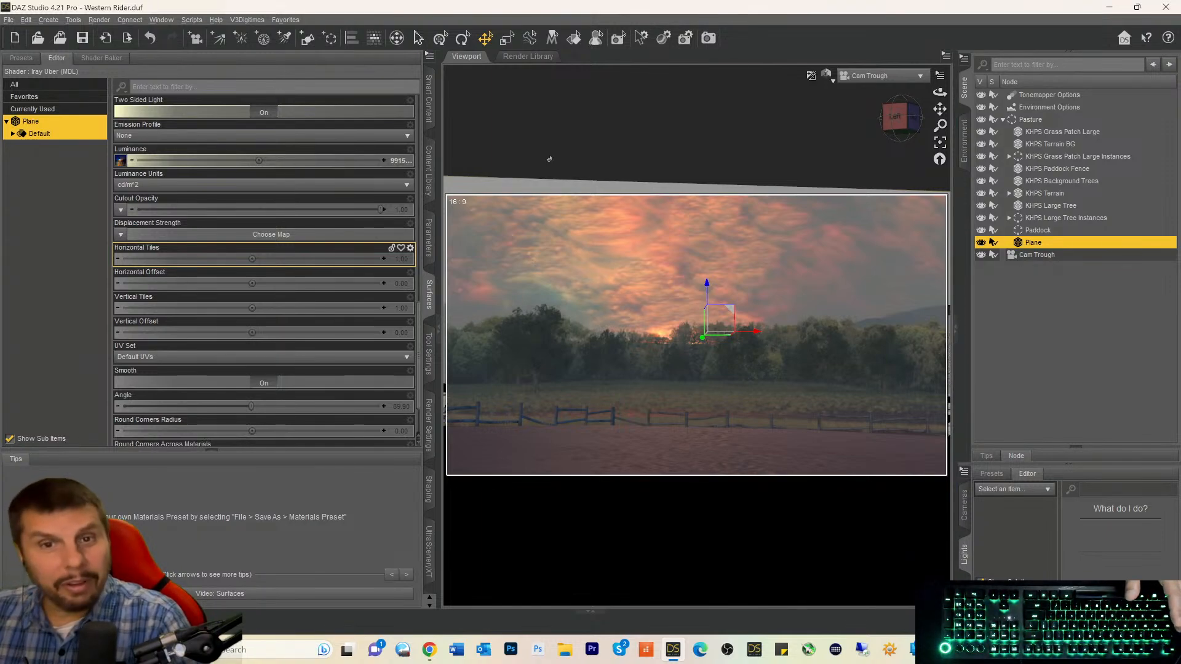
left_click(462, 38)
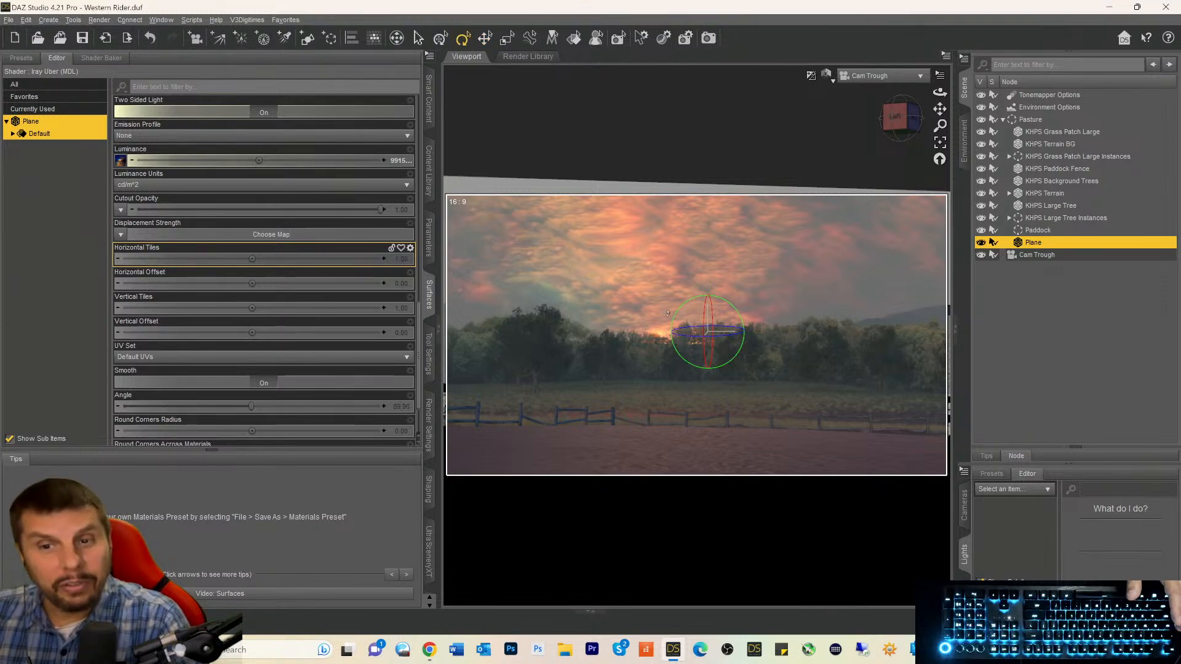
left_click_drag(675, 317, 861, 286)
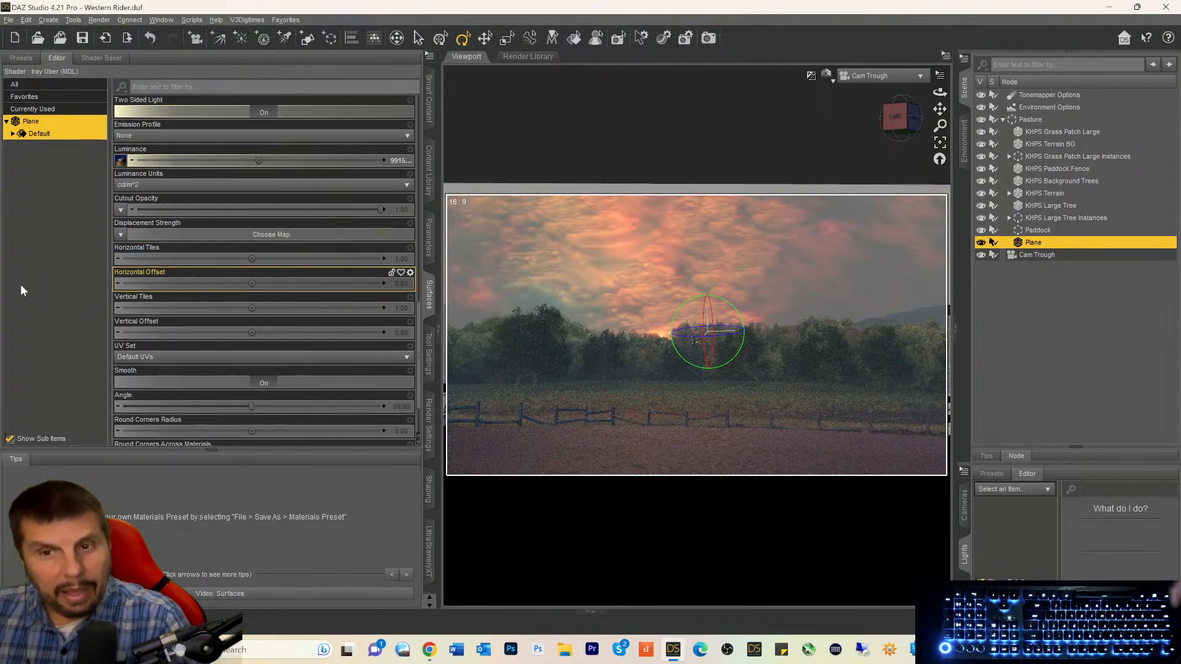
Try a Dome Rotation of 284.07 in the Environment Options, and settle on 24.12.
left_click(1045, 108)
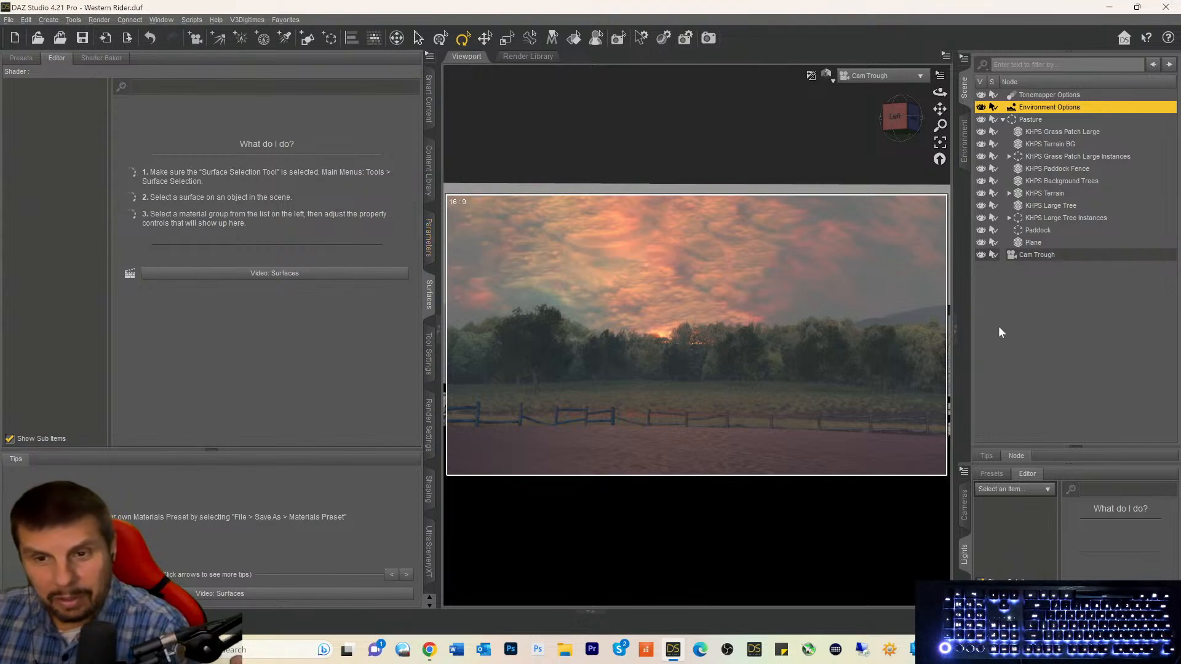
left_click(429, 237)
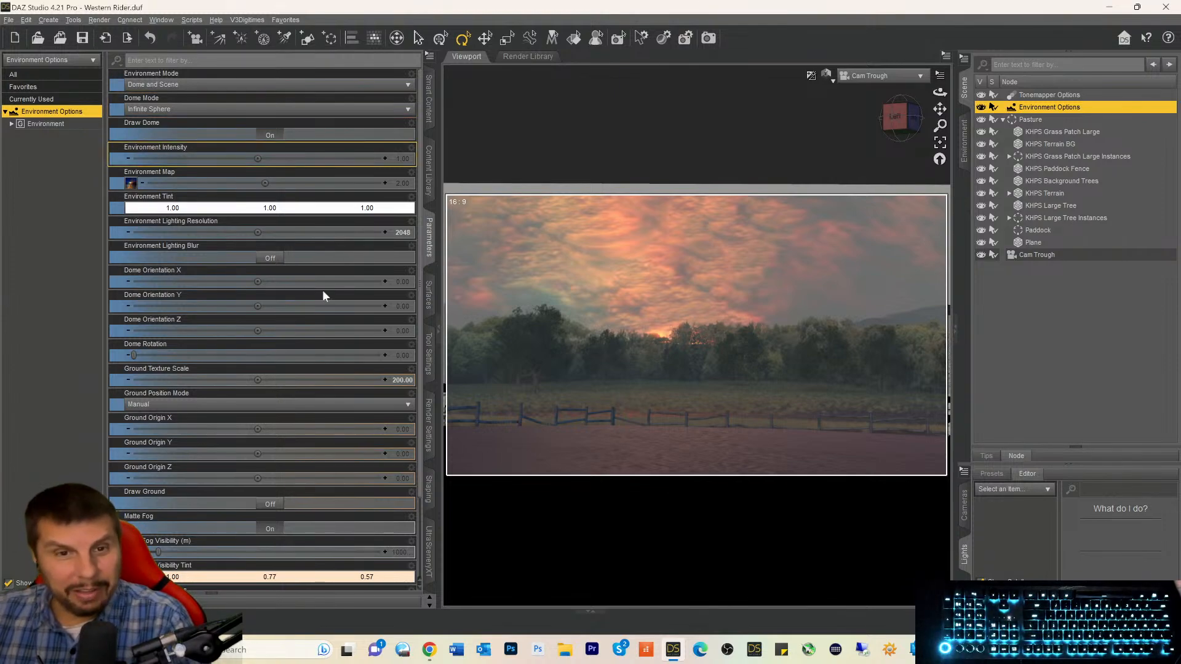
left_click(430, 301)
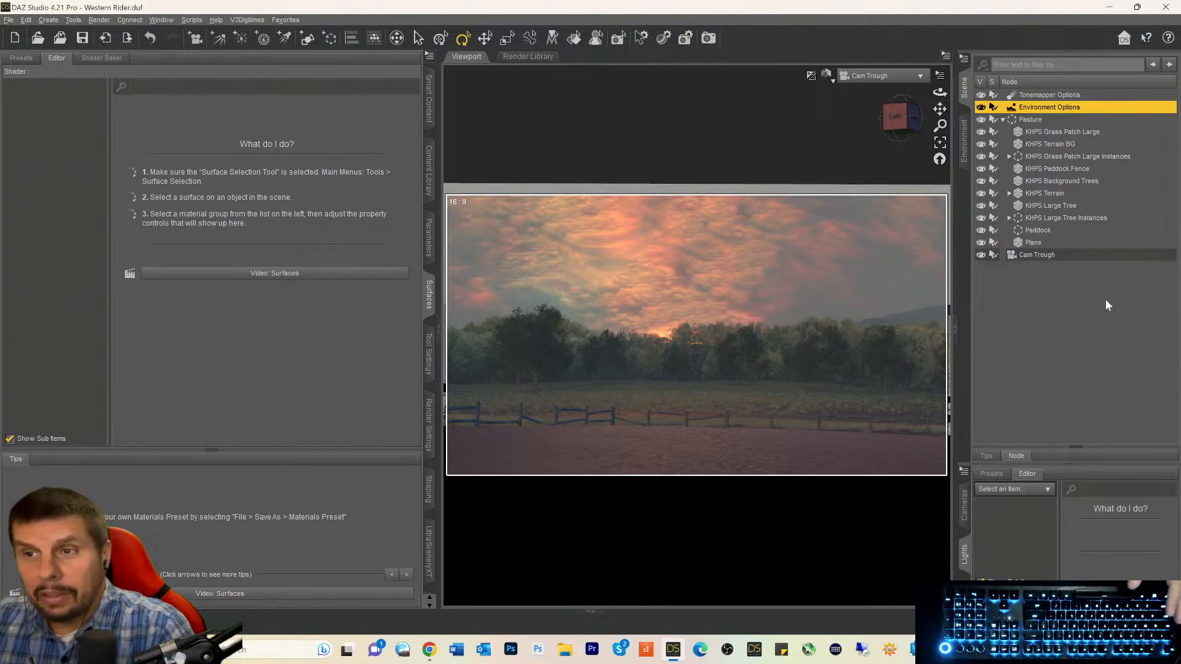
left_click(429, 239)
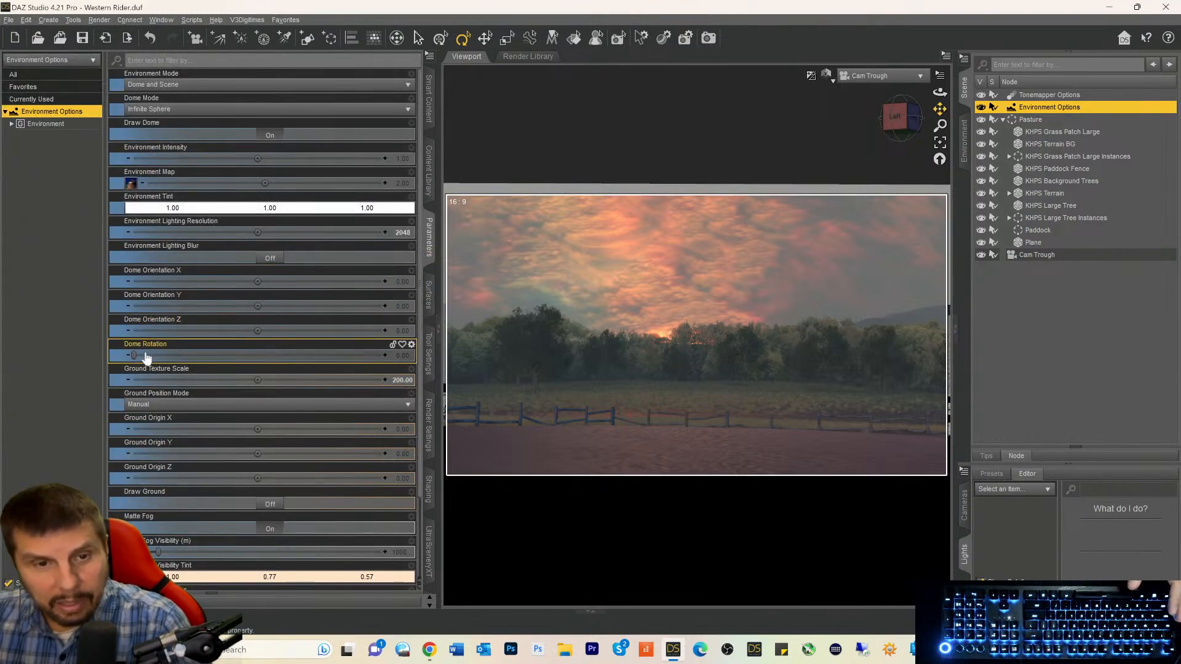
left_click_drag(143, 358, 327, 362)
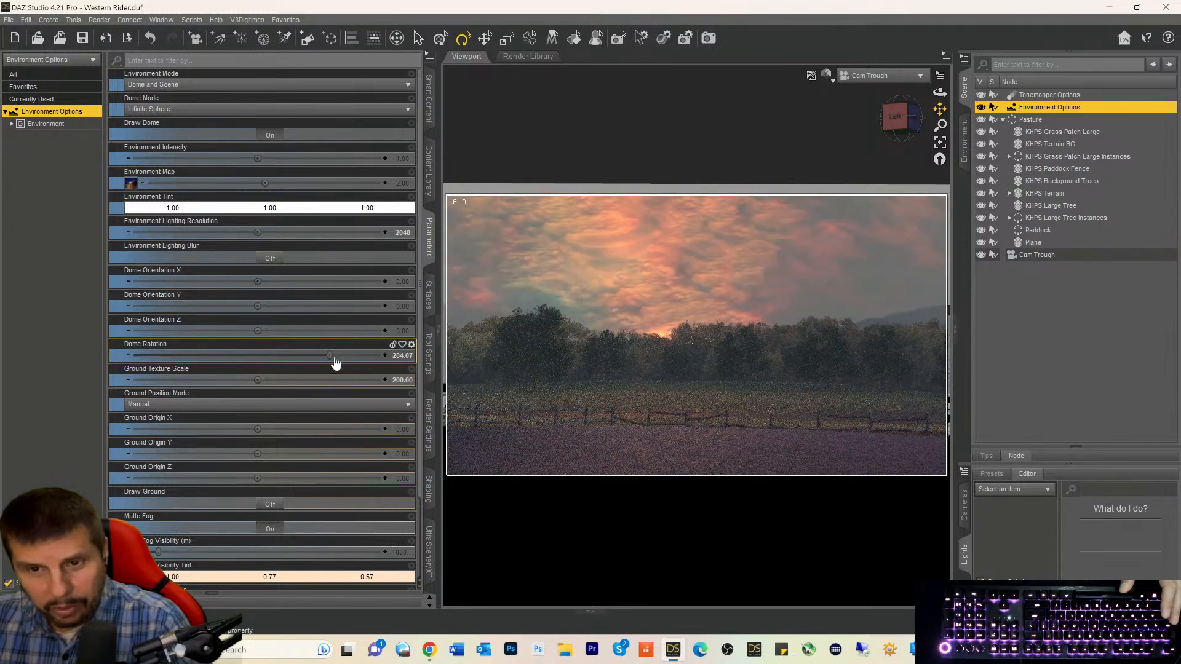
left_click_drag(337, 362, 150, 355)
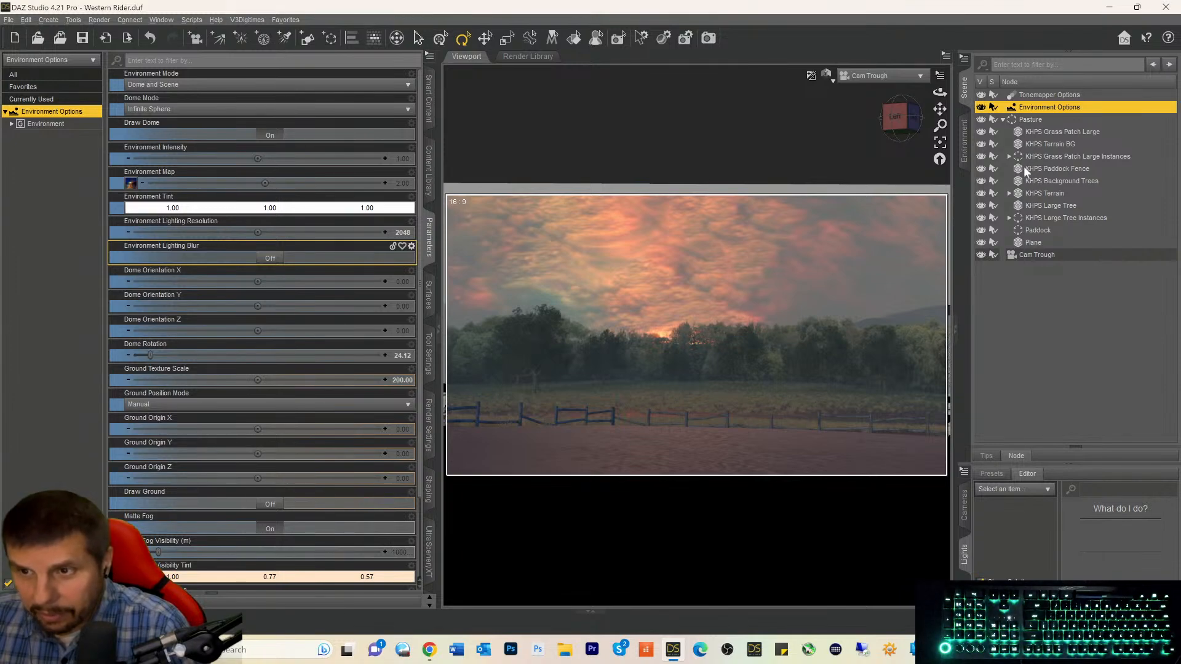
left_click(1009, 217)
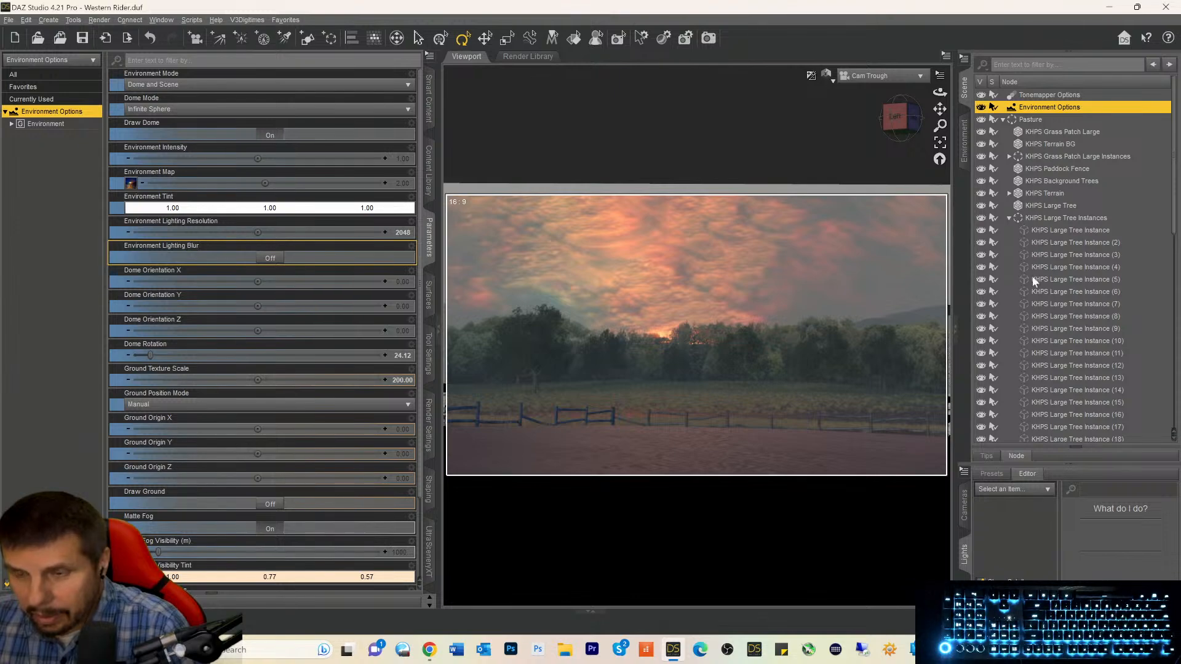
scroll(1033, 307, "down", 12)
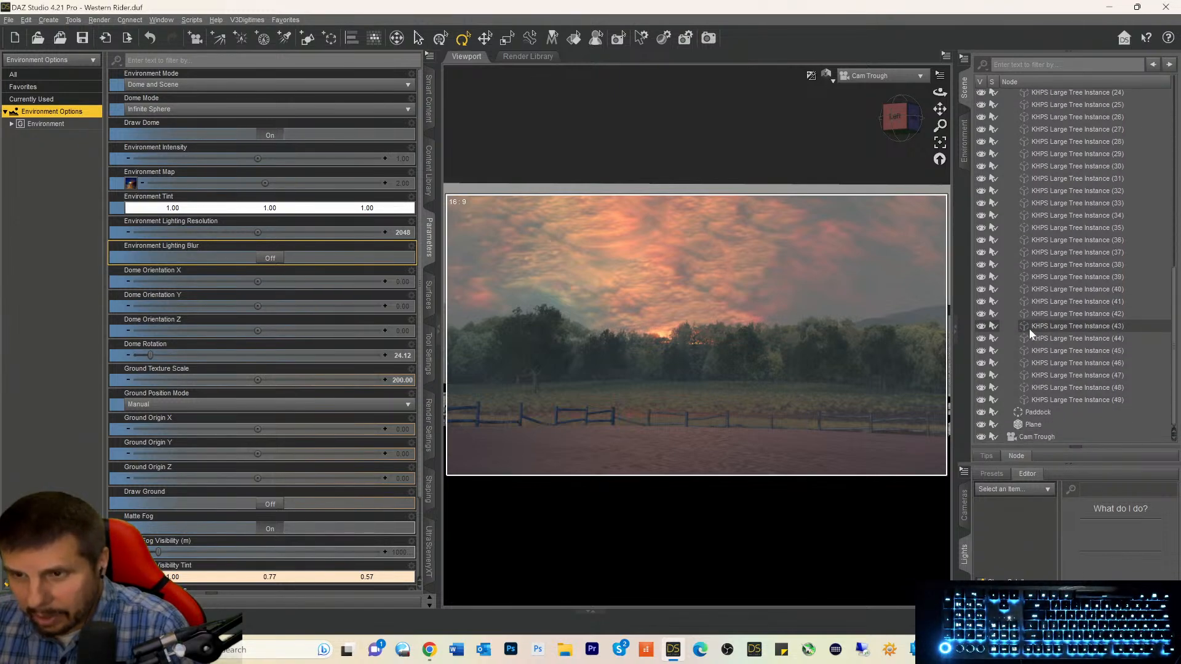
scroll(1029, 327, "up", 10)
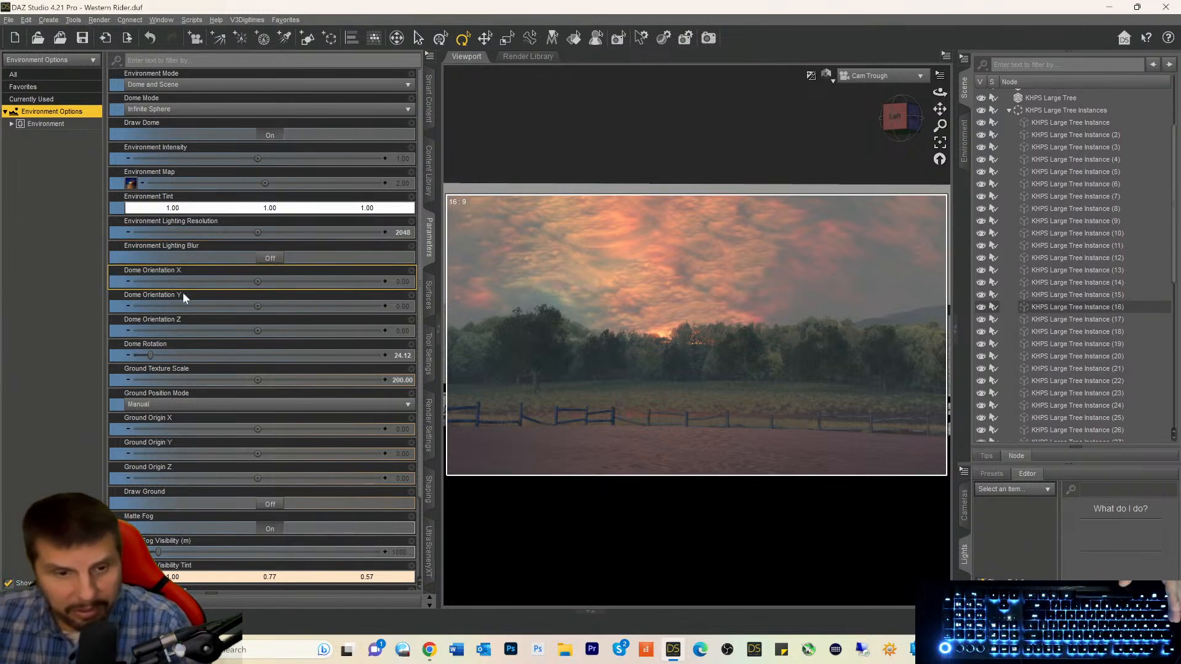
Turn off Matte Fog in the Environment Options and set the Environment Mode to Scene Only.
scroll(183, 295, "down", 3)
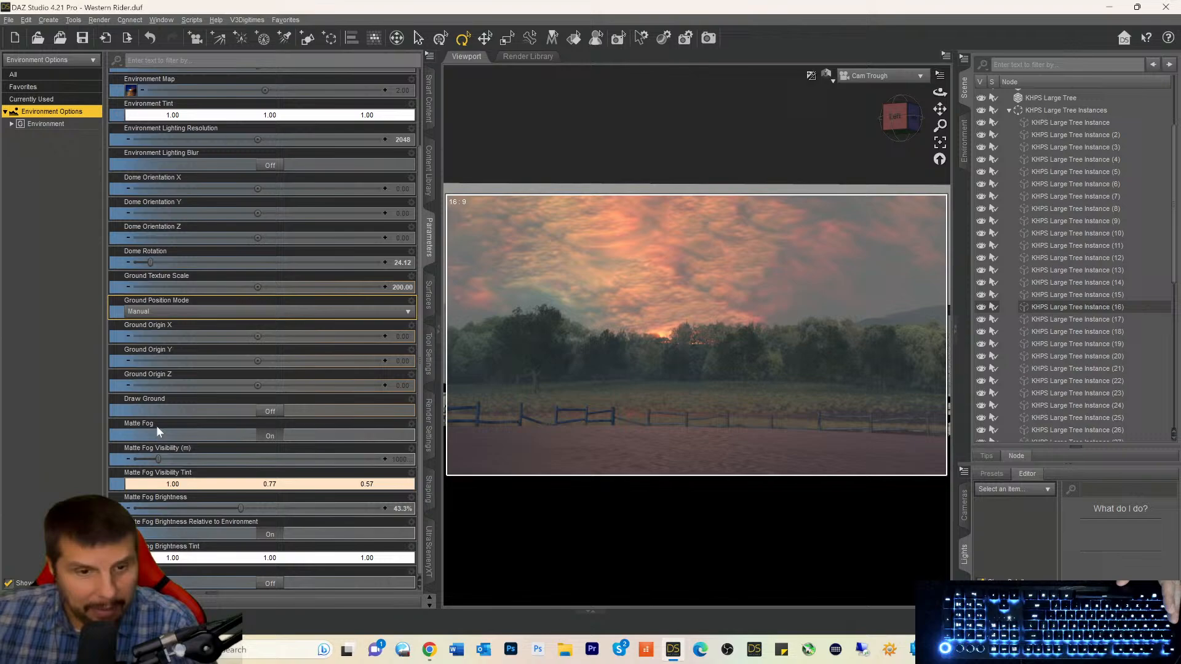
left_click(274, 436)
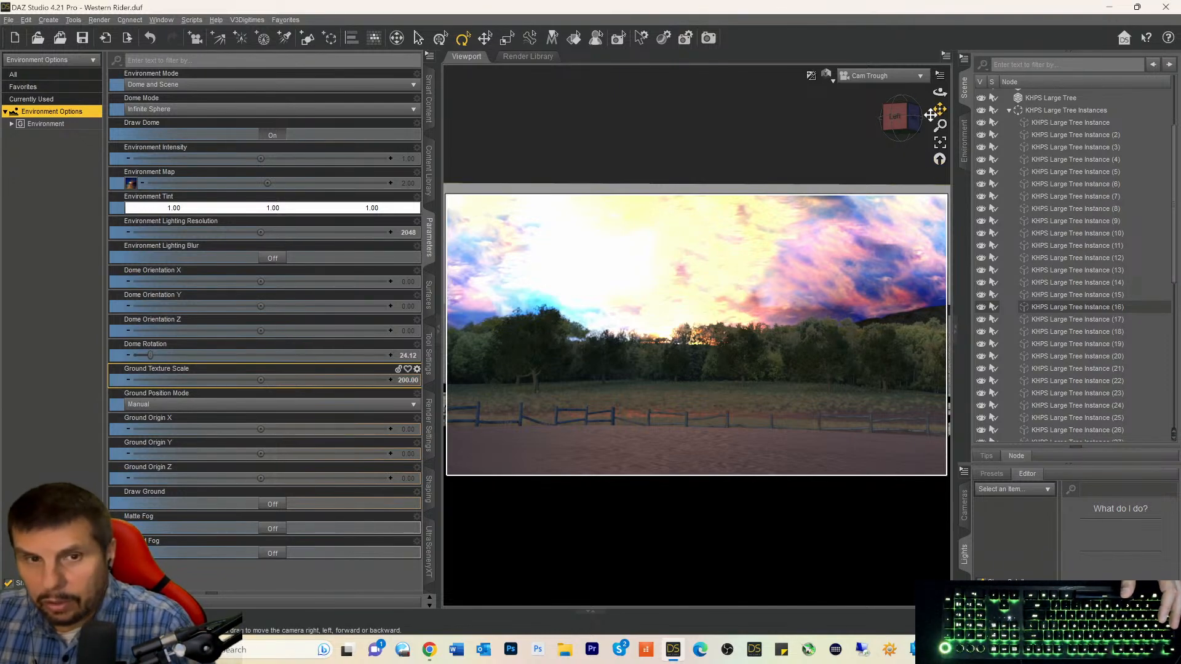
left_click(177, 87)
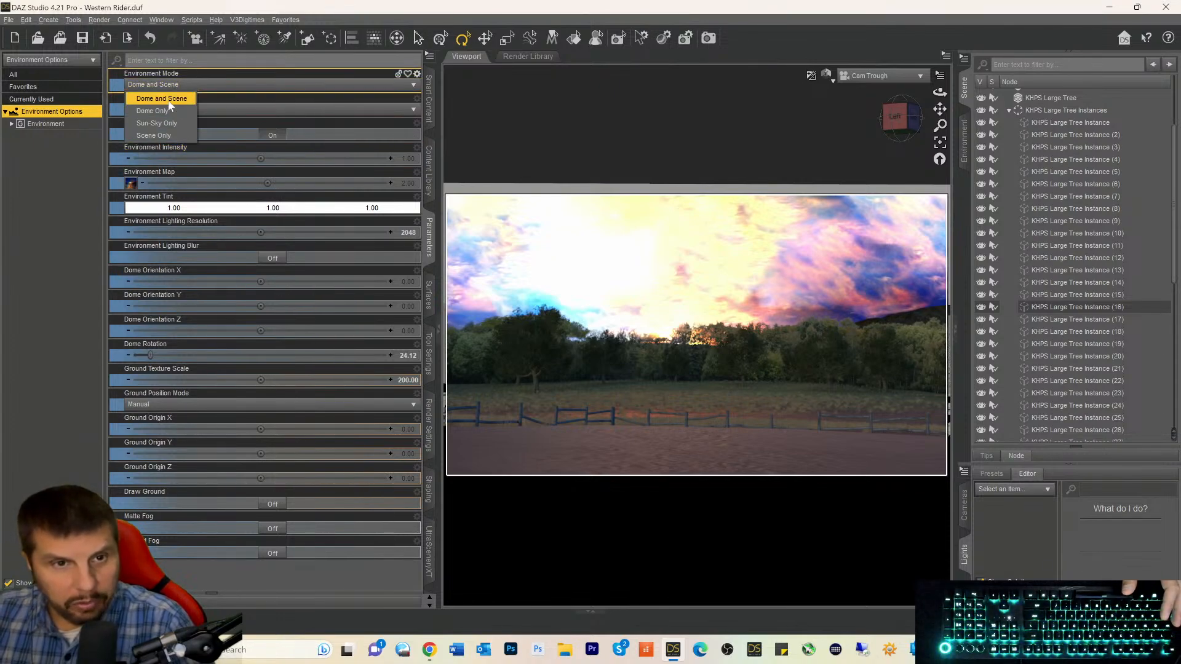
left_click(160, 135)
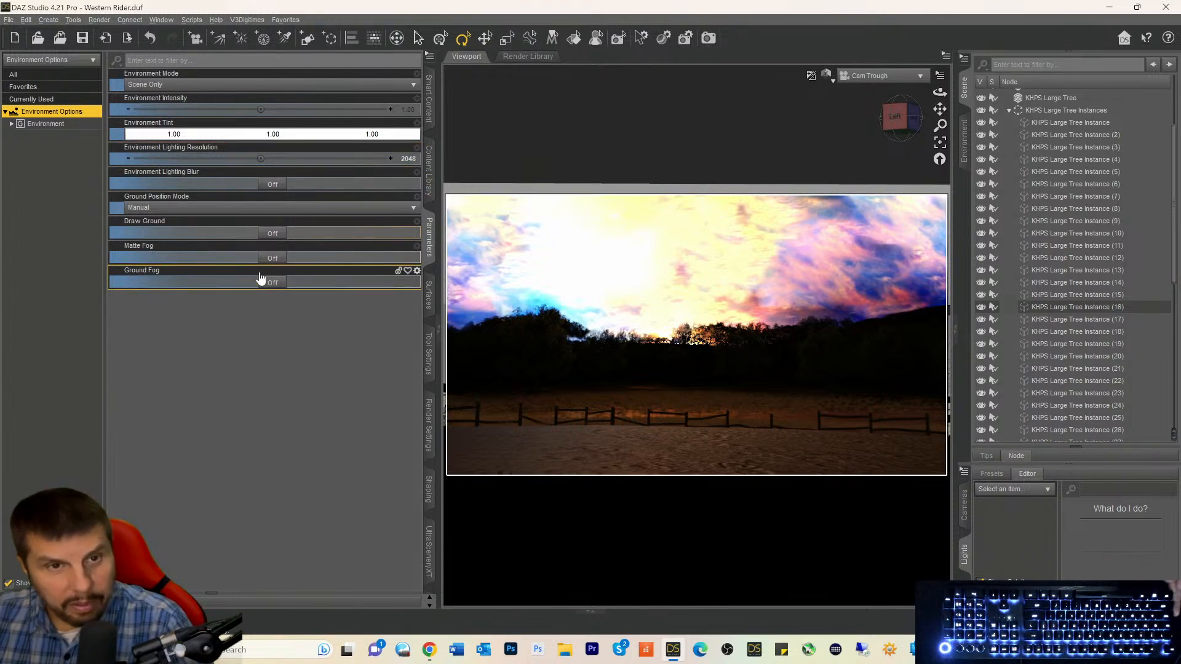
left_click(965, 160)
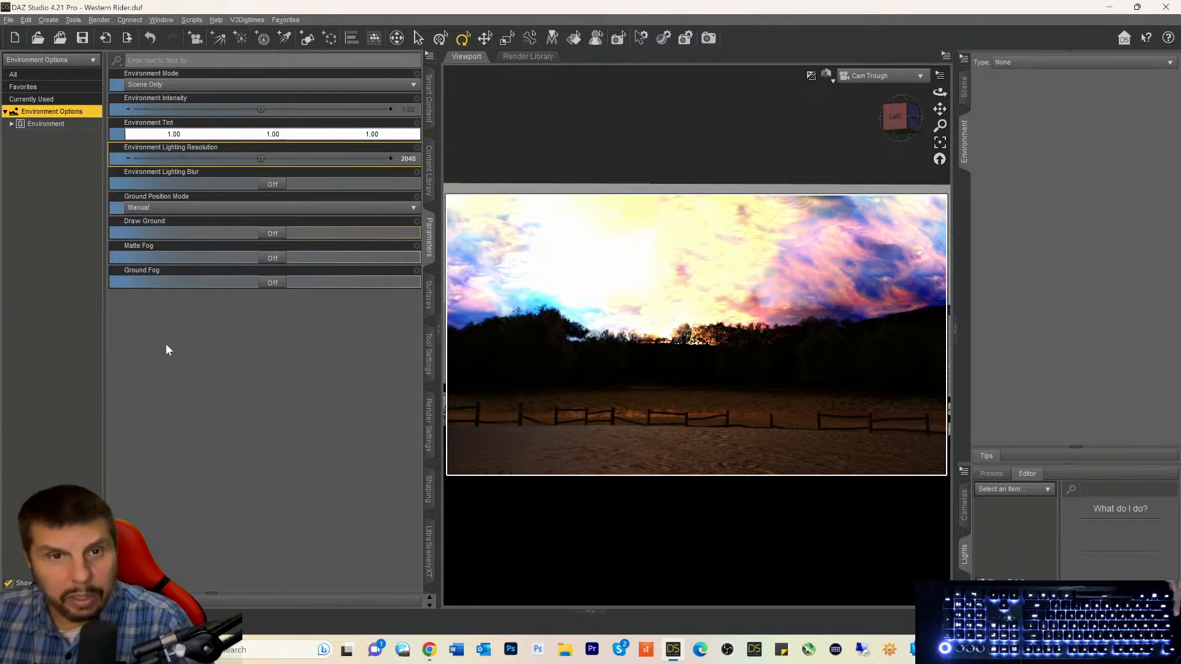
left_click(464, 39)
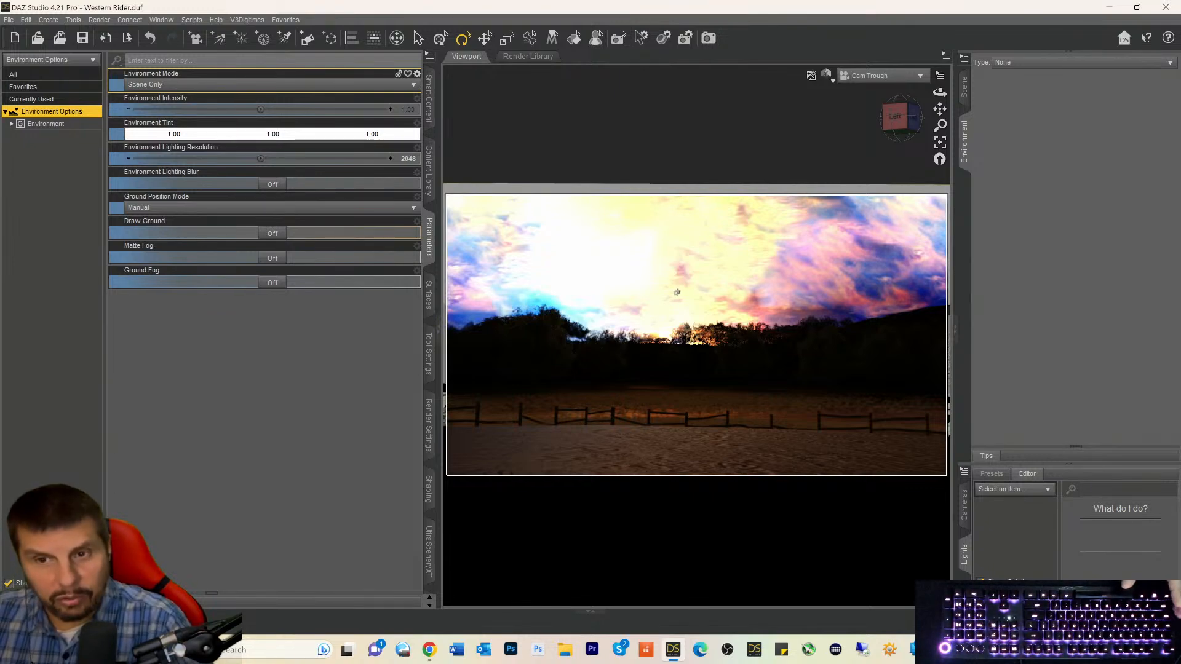
Set the sky plane's surface emission Luminance to 91550 cd/m^2.
left_click(964, 88)
scroll(1069, 293, "down", 5)
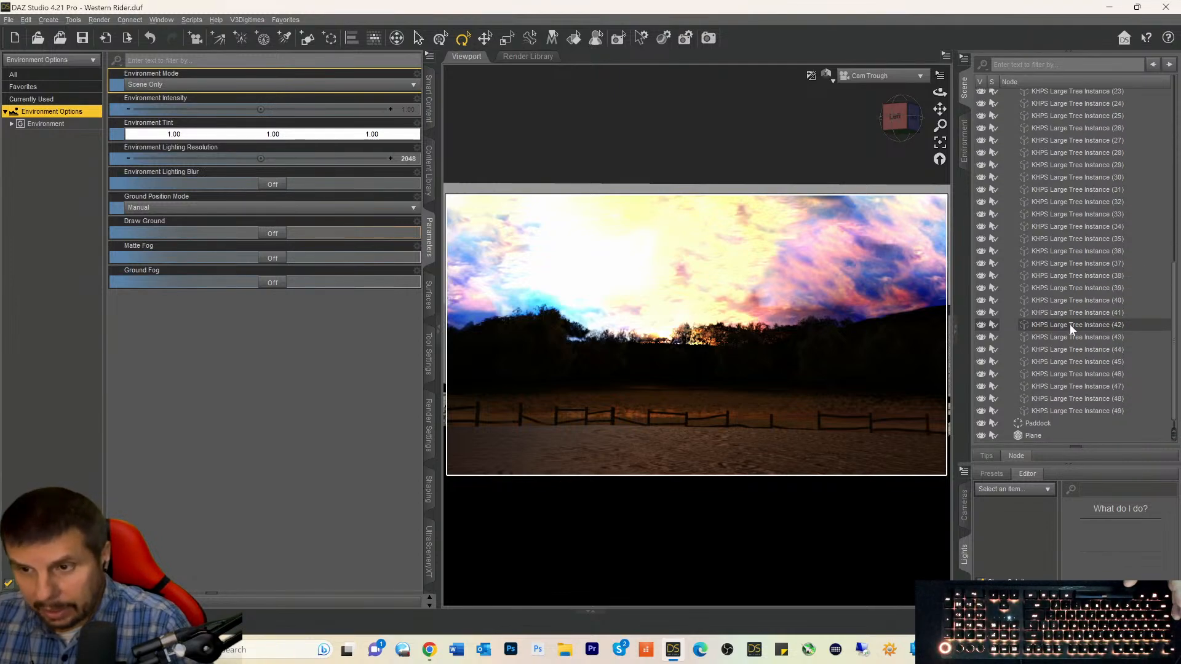
left_click(1032, 422)
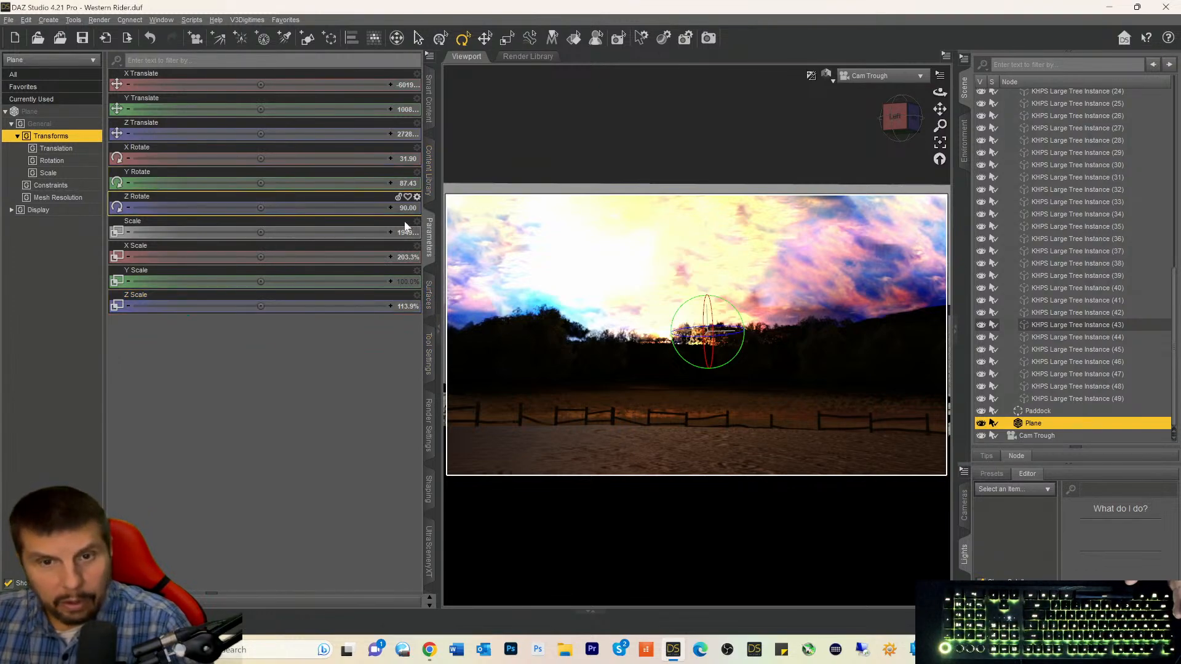
left_click(430, 301)
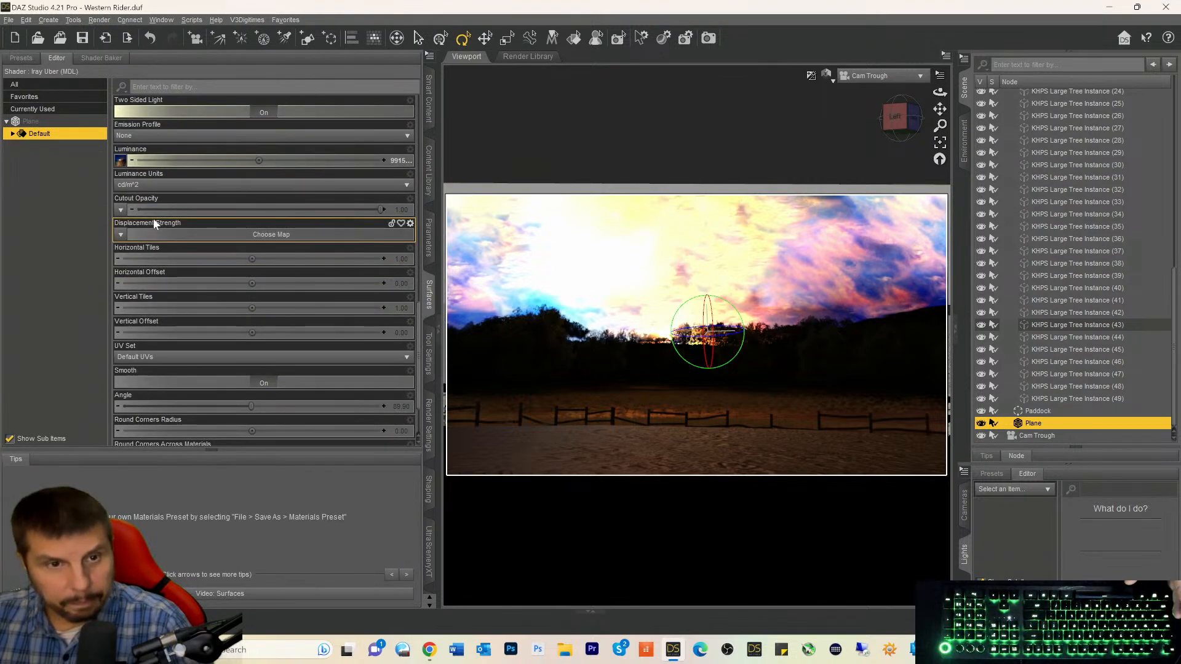
scroll(163, 211, "down", 2)
scroll(170, 212, "up", 5)
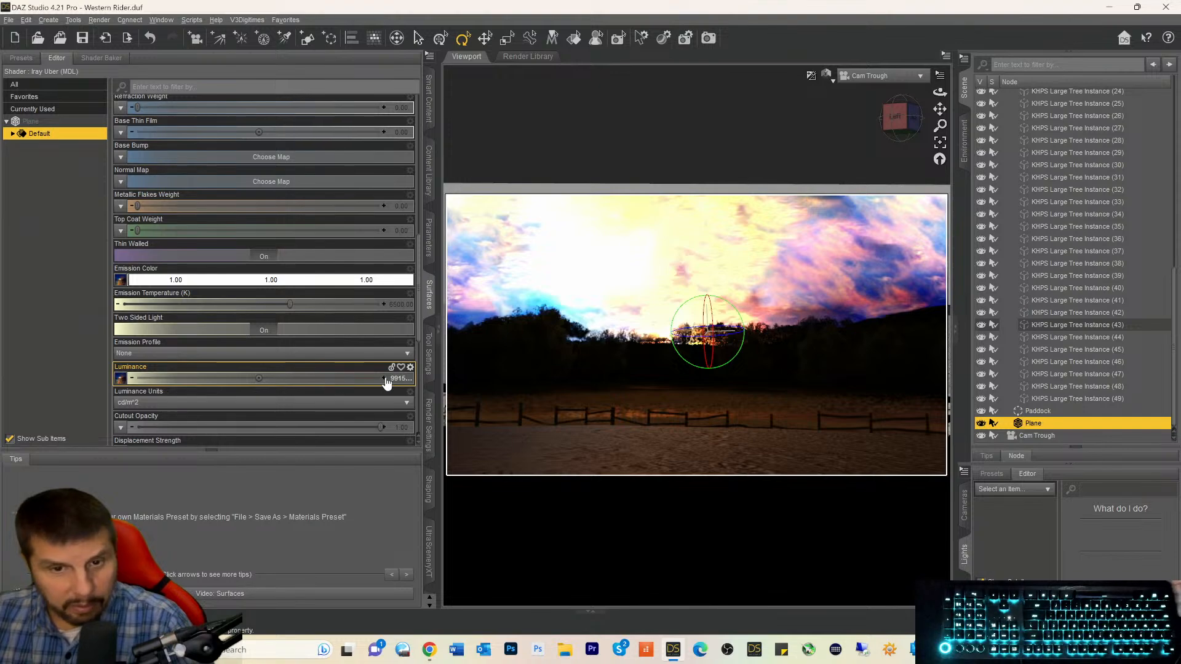
left_click(397, 378)
key("Home")
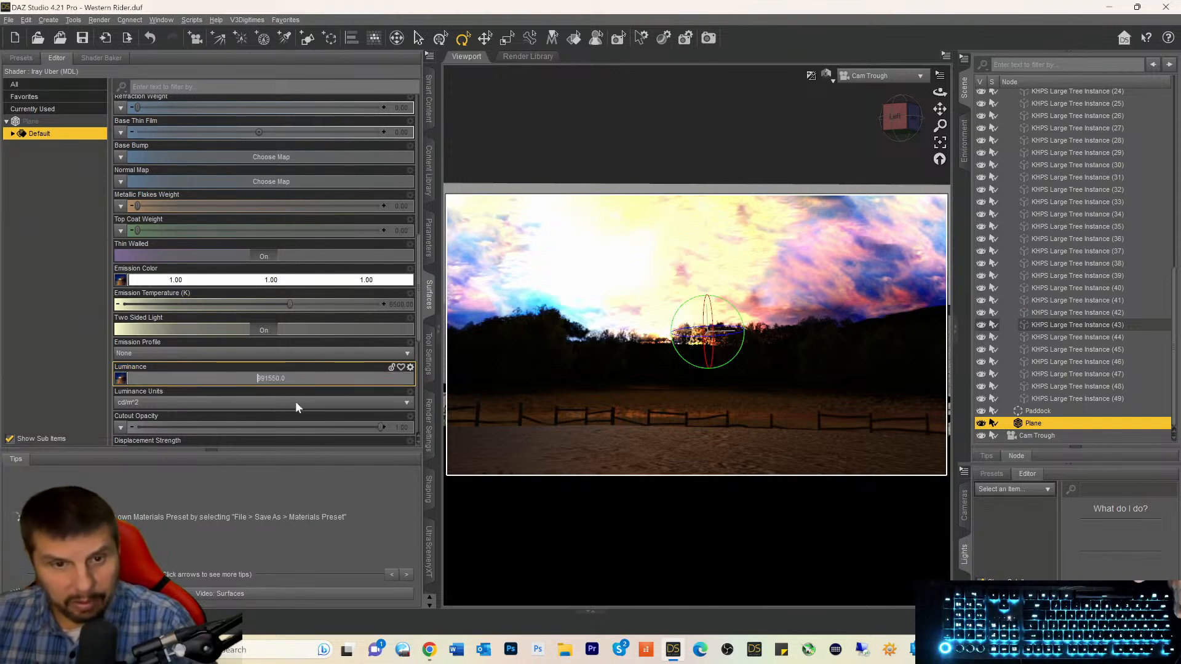
key("Delete")
key("Return")
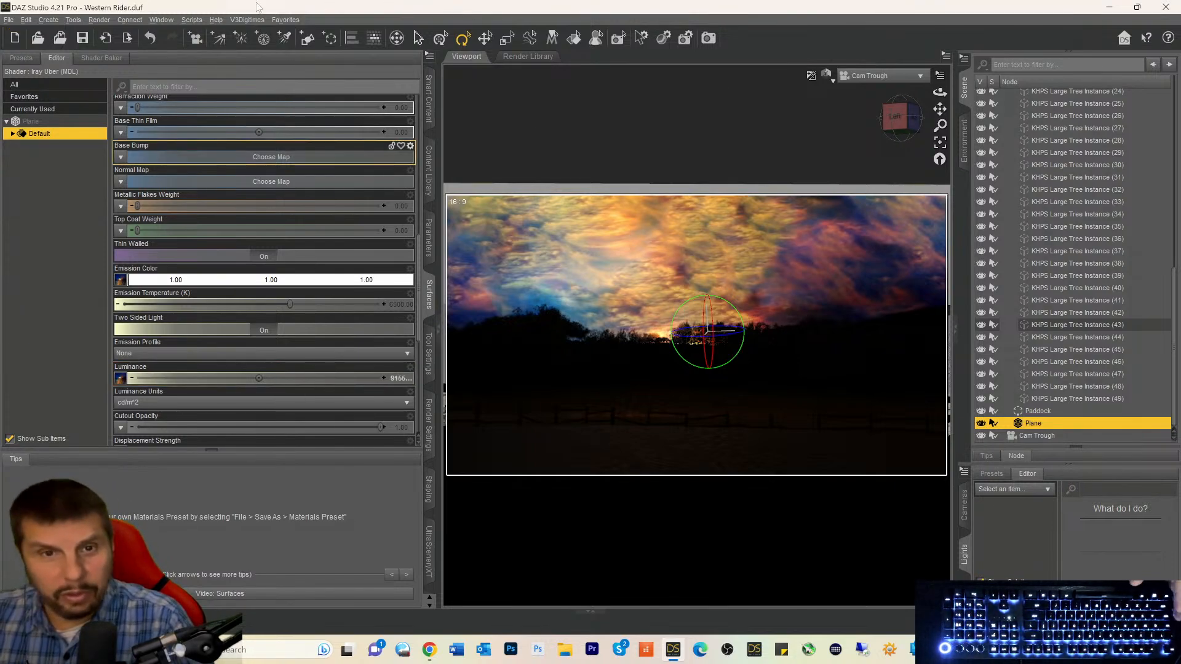
Create a new DistantLight with default settings and look at the scene through it.
left_click(285, 40)
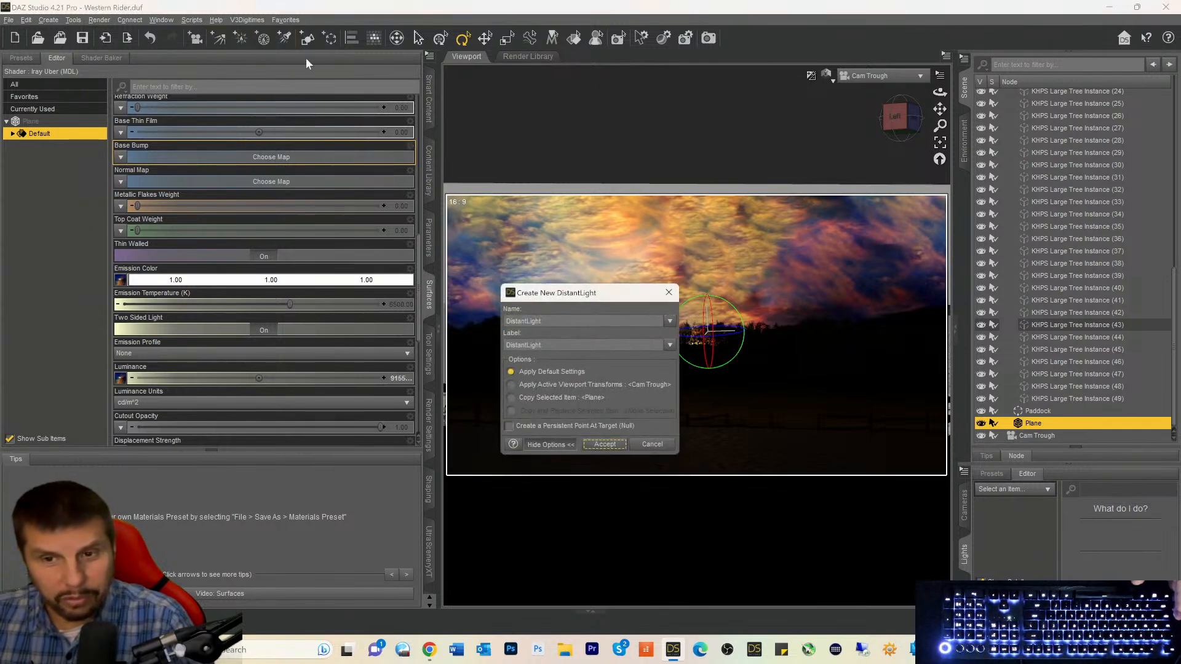
left_click(605, 444)
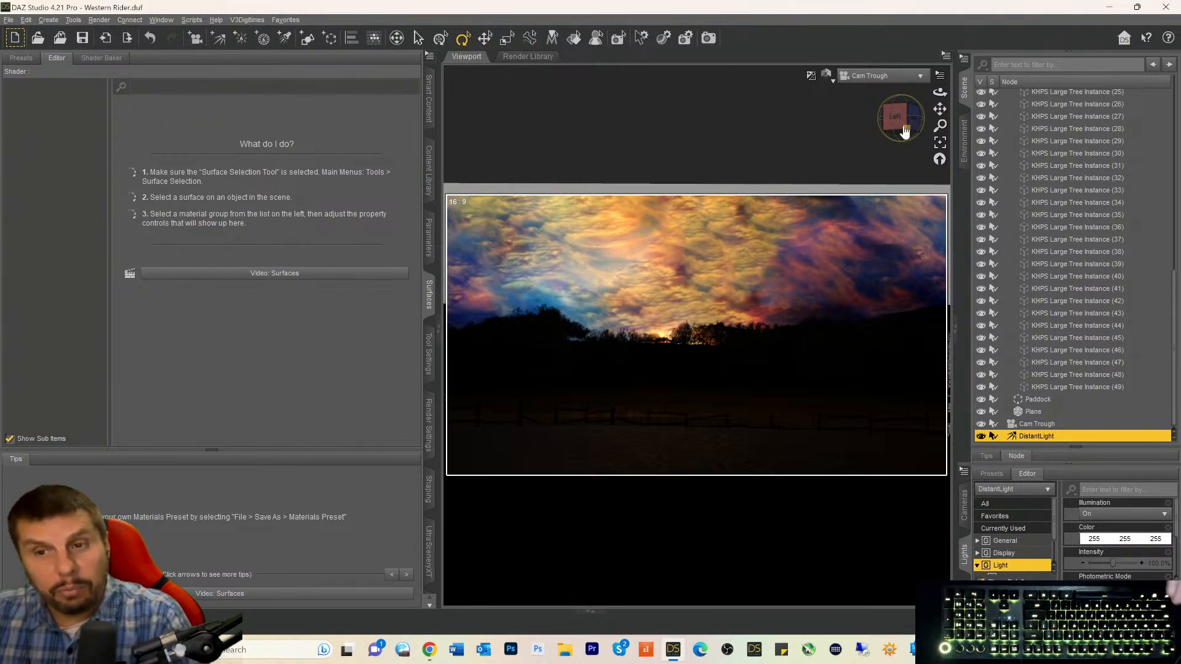
left_click(884, 78)
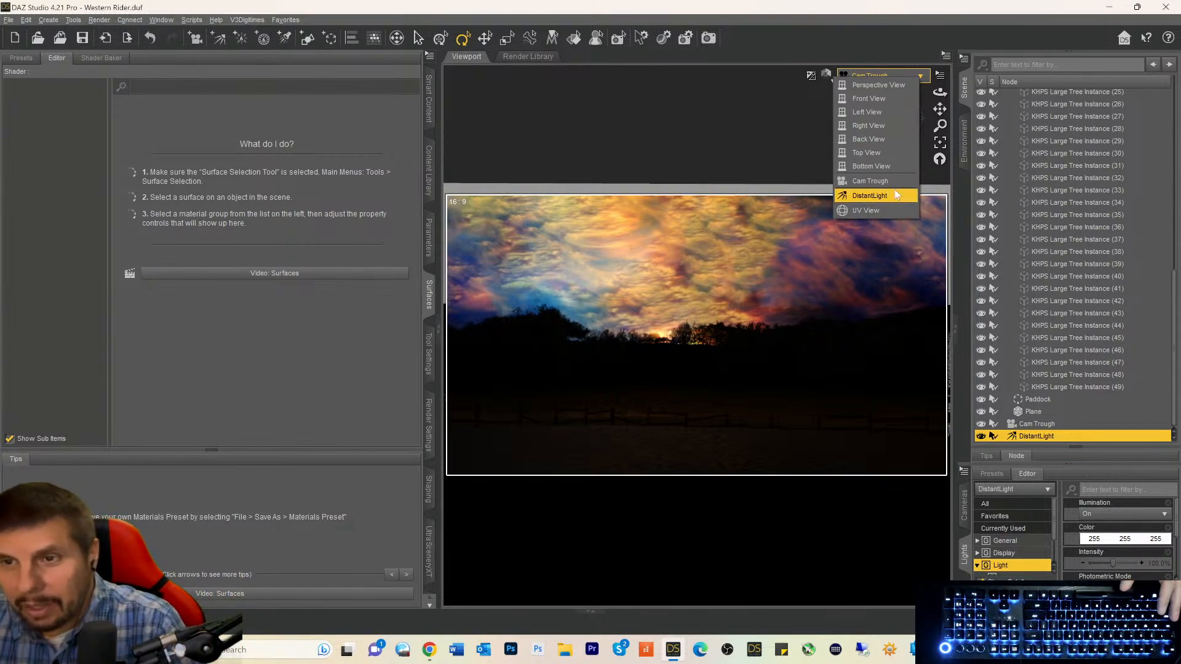
left_click(868, 196)
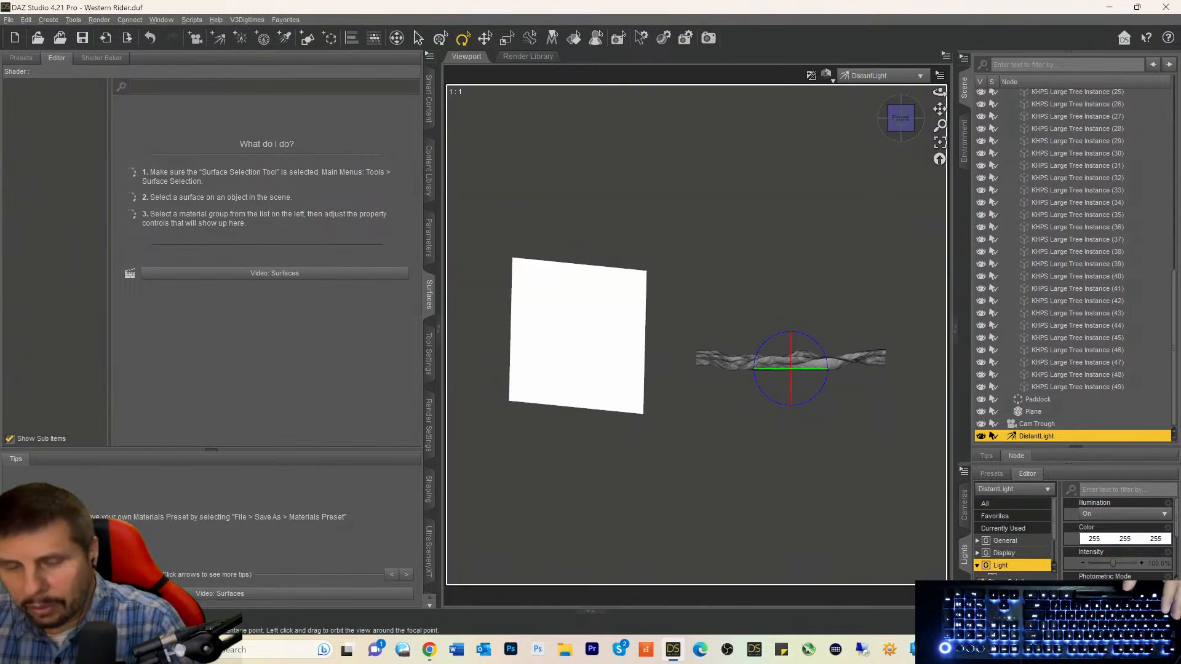
Aim the distant light over the pasture toward the sky plane, about -11° in X and 99.12° in Y, and return to the Cam Trough view.
left_click_drag(939, 91, 908, 121)
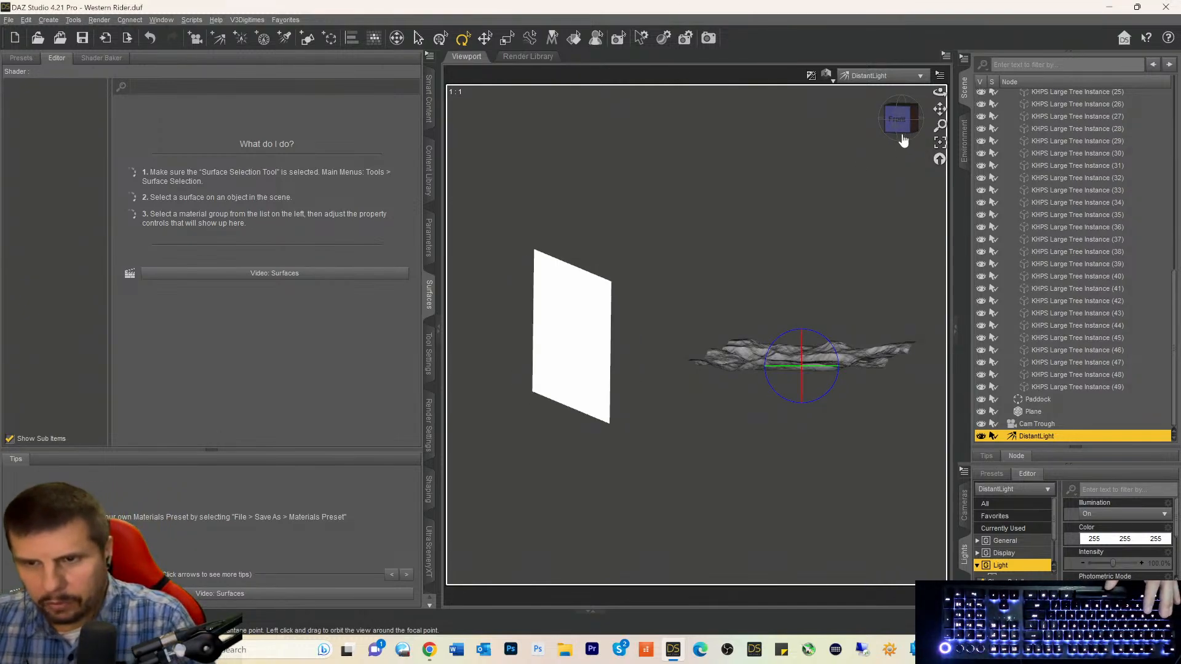
mouse_move(905, 125)
left_mouse_down()
mouse_move(870, 136)
mouse_move(875, 121)
mouse_move(885, 137)
left_mouse_up()
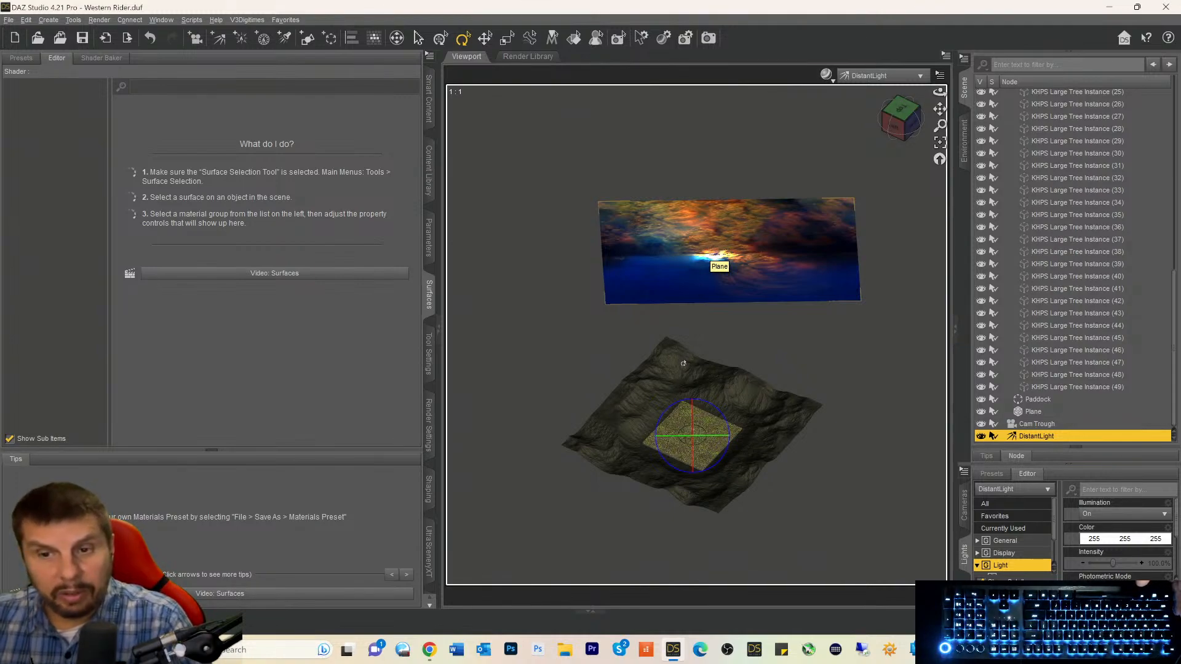
left_click(714, 257)
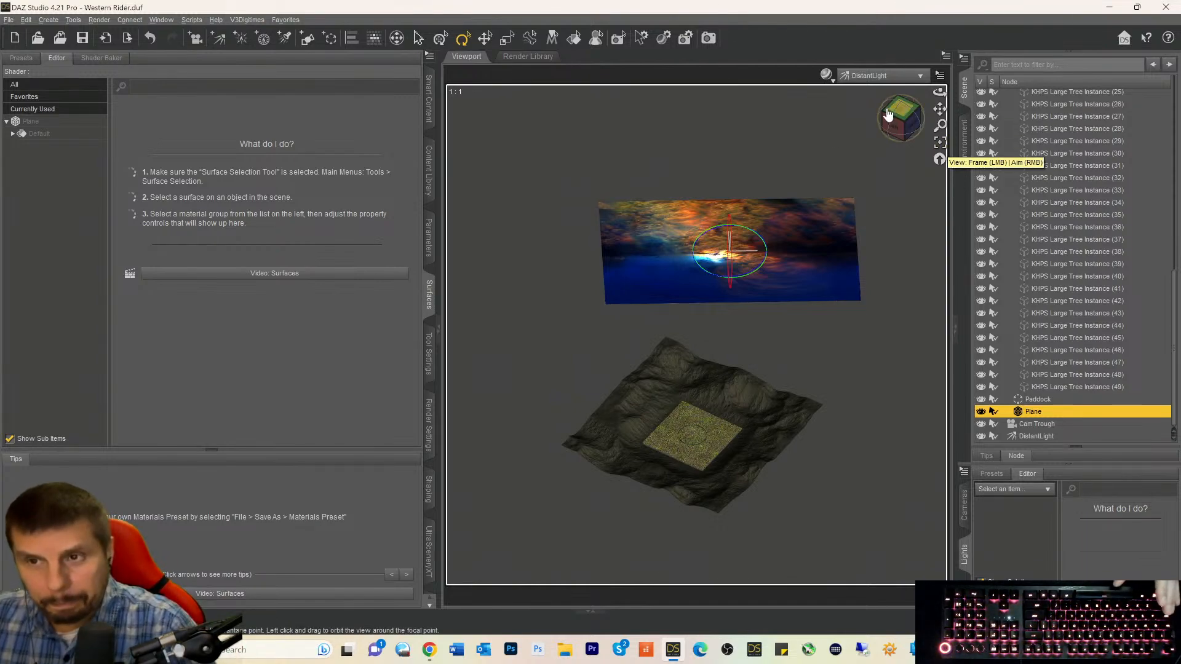
mouse_move(894, 123)
left_mouse_down()
mouse_move(914, 147)
mouse_move(912, 135)
left_mouse_up()
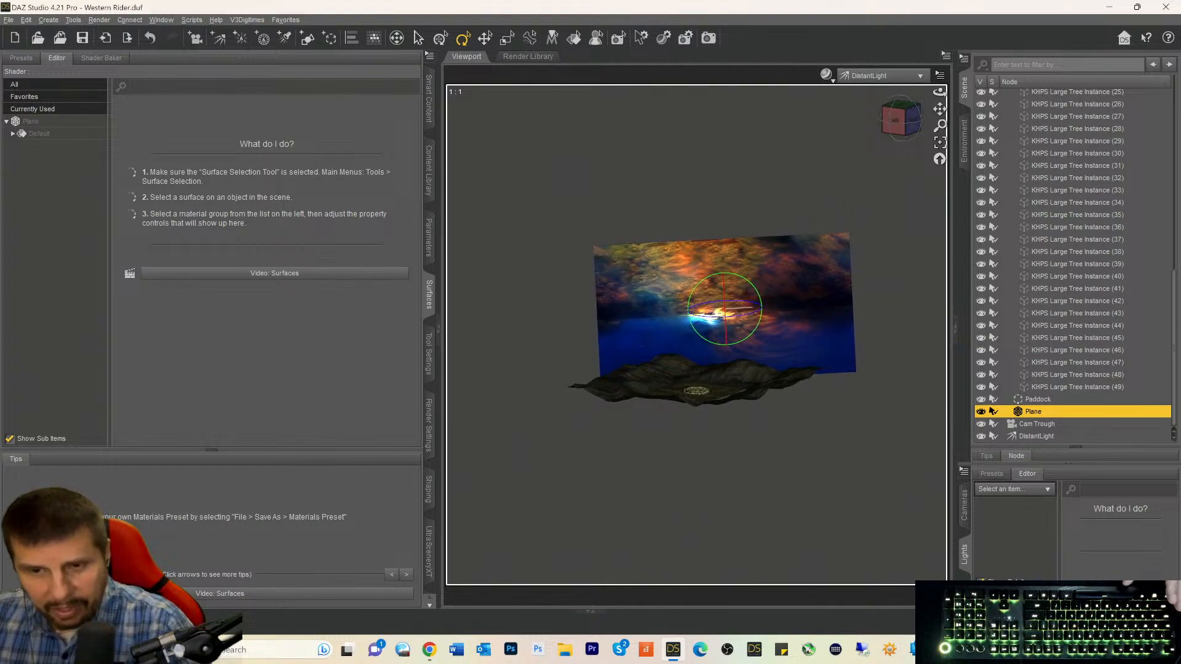
left_click(1017, 434)
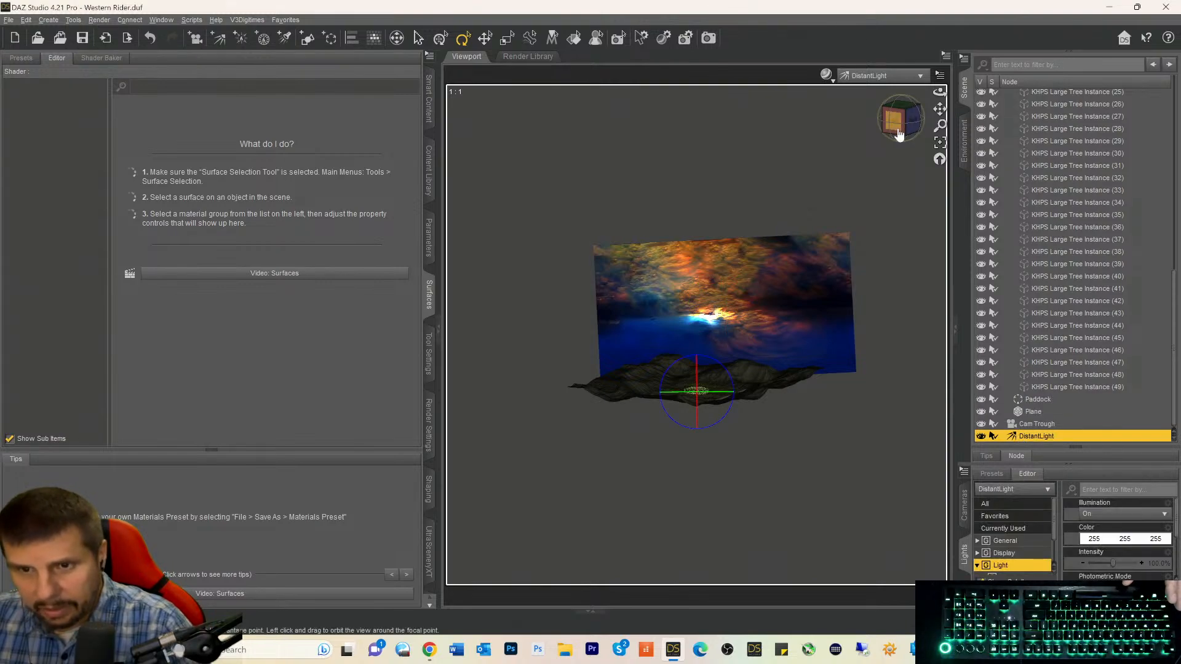
left_click_drag(899, 134, 922, 135)
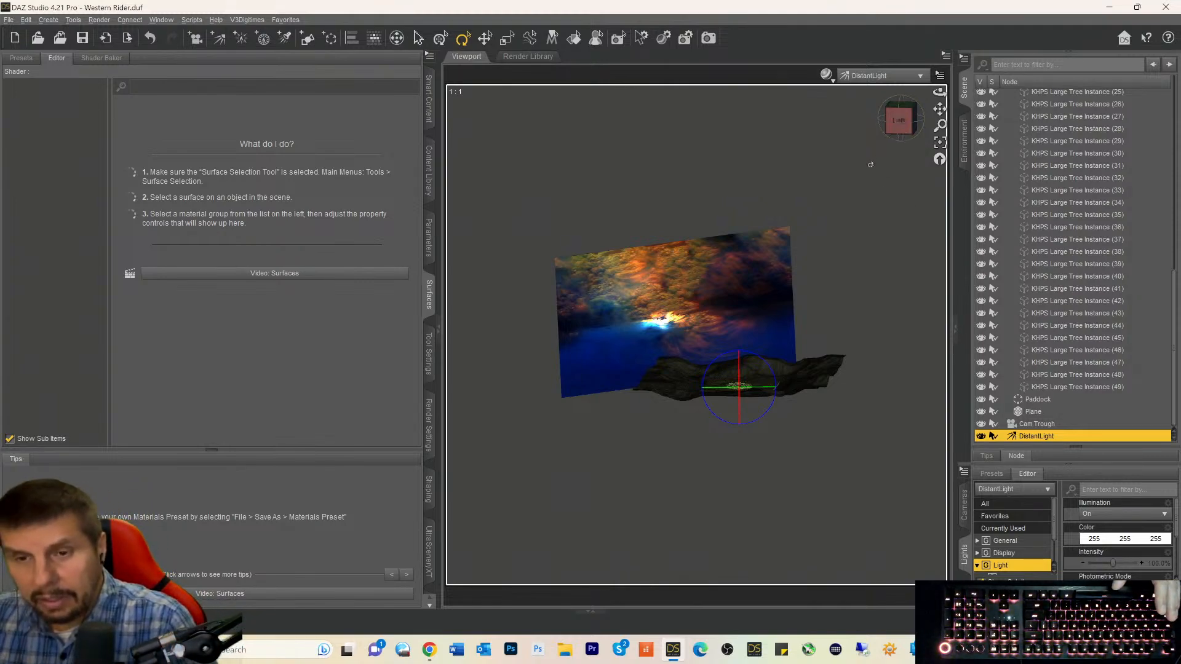
left_click(880, 76)
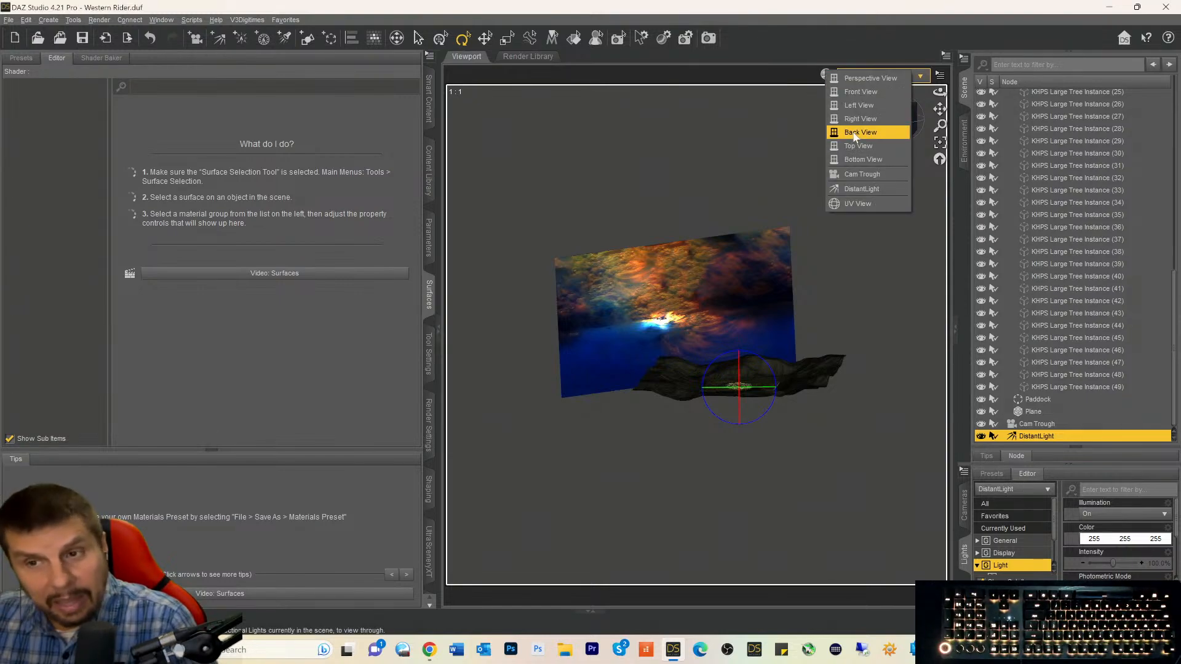
left_click(853, 177)
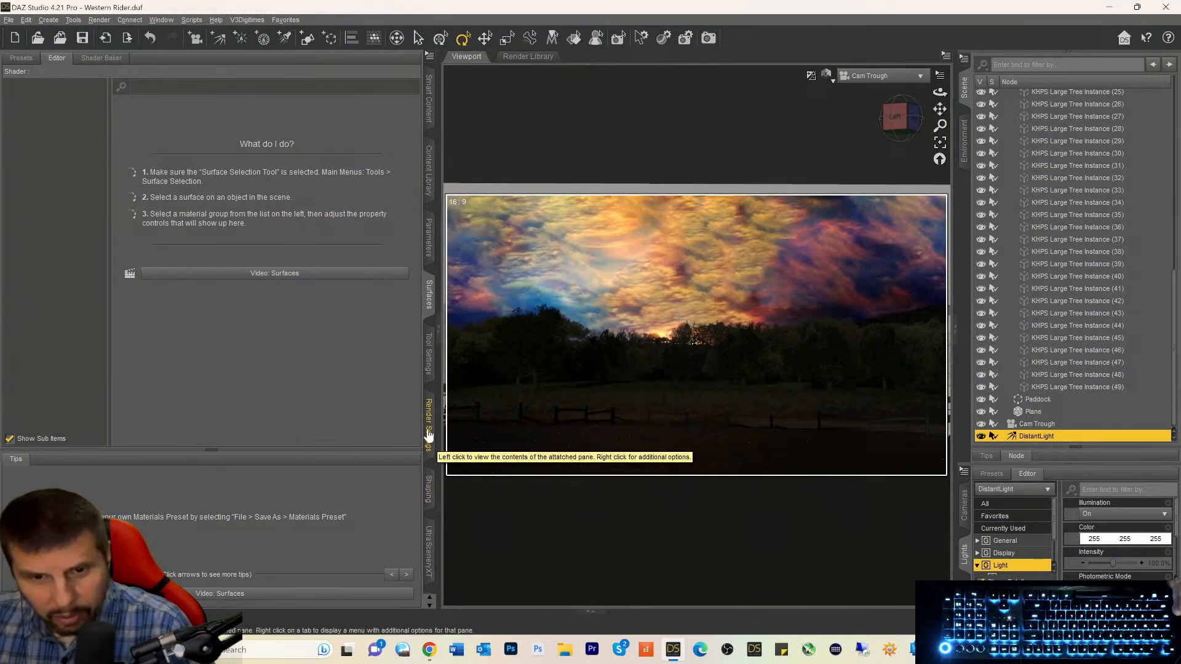
Set the distant light's Luminous Flux to 21500 lumens.
left_click(429, 236)
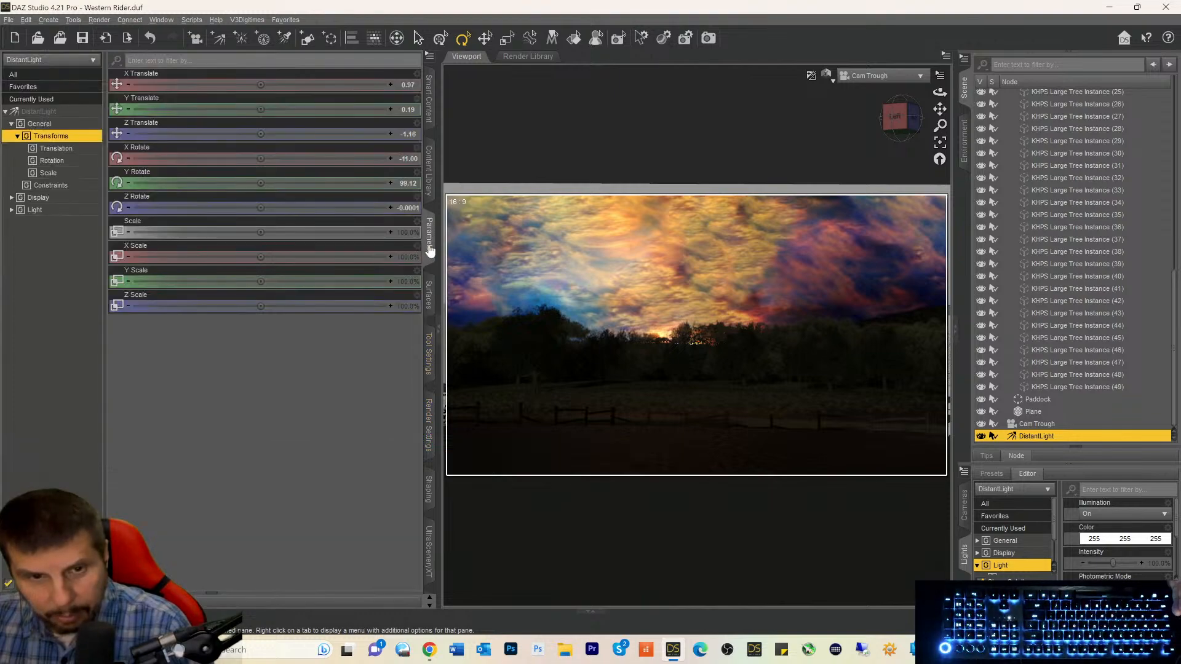
left_click(40, 112)
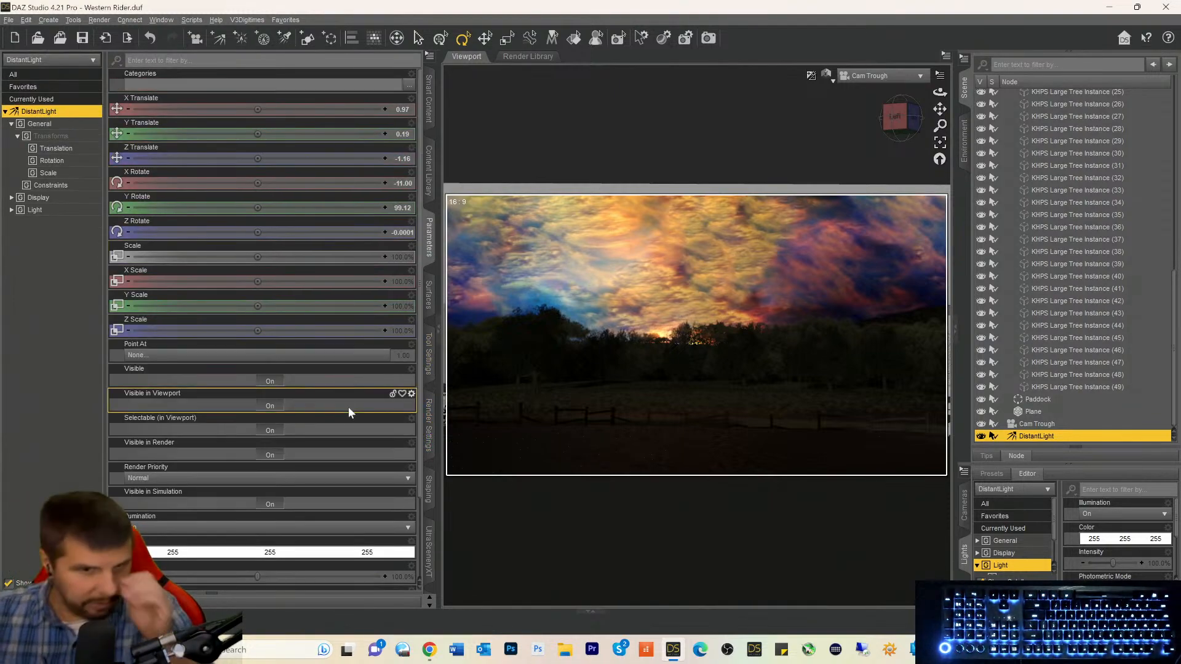
scroll(349, 408, "down", 3)
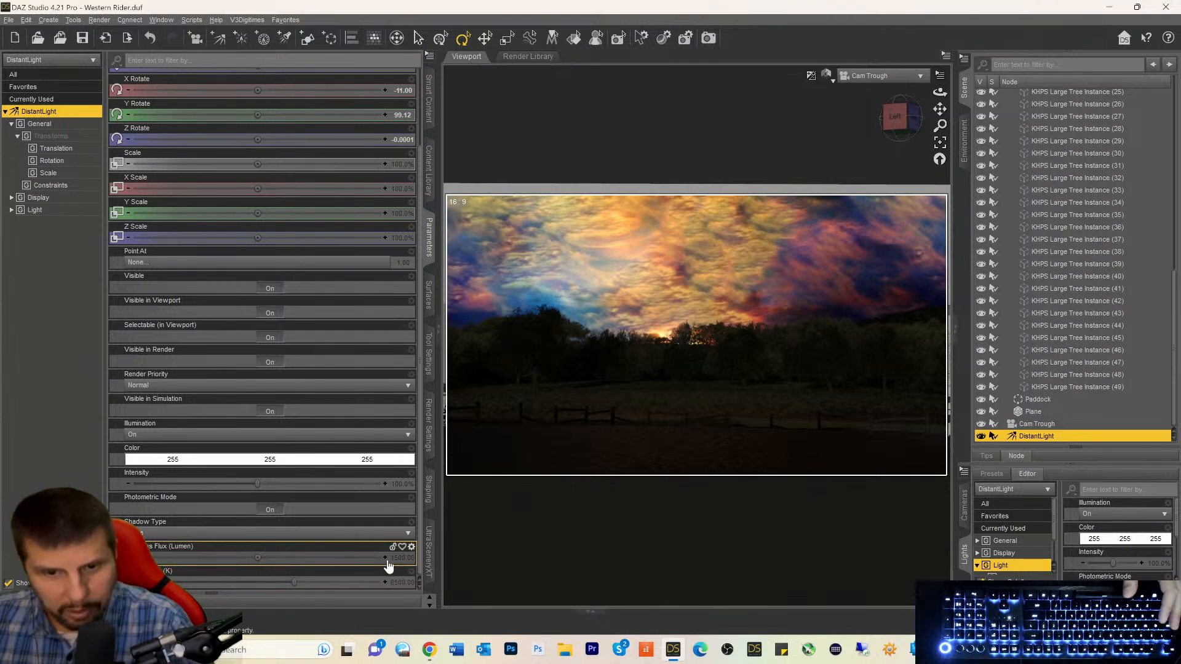
double_click(269, 556)
left_click(260, 557)
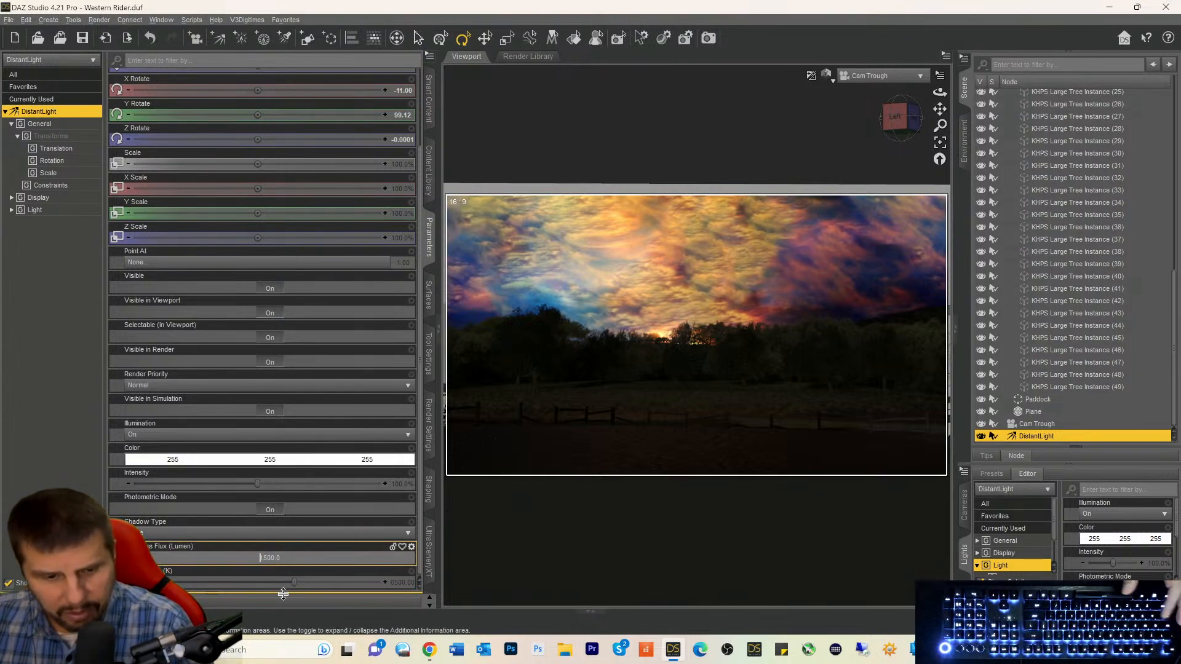
type("2")
key("Return")
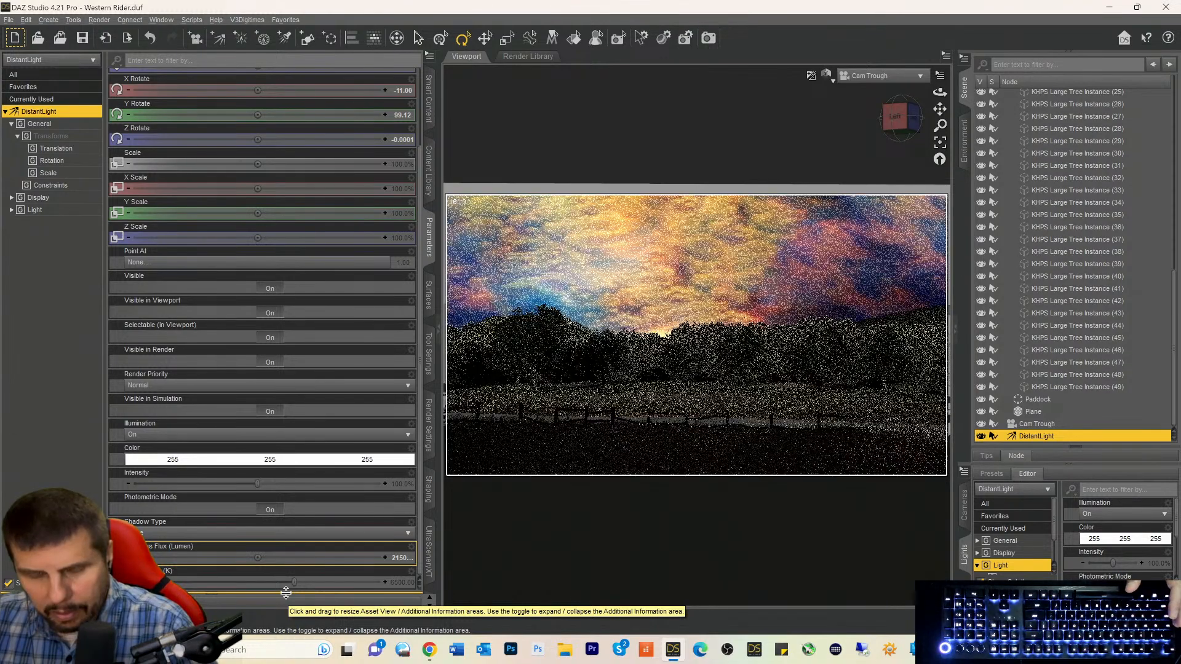
Warm the distant light to a temperature of about 3672.46 K and orbit the Cam Trough camera slightly.
left_click(246, 581)
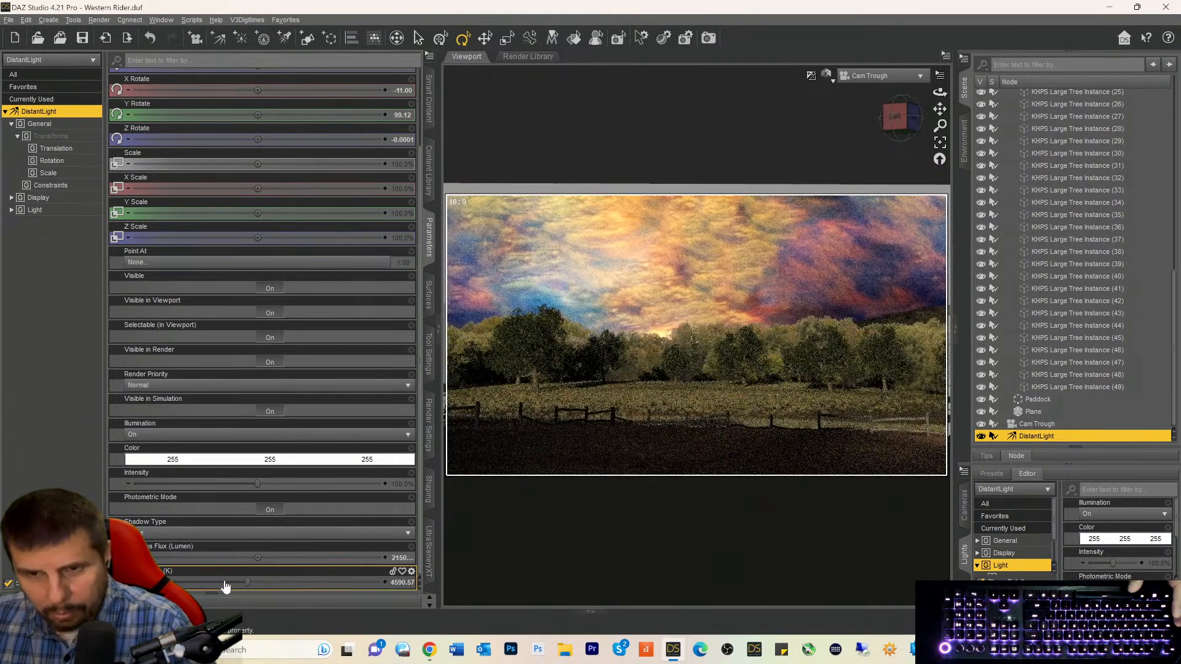
left_click(224, 581)
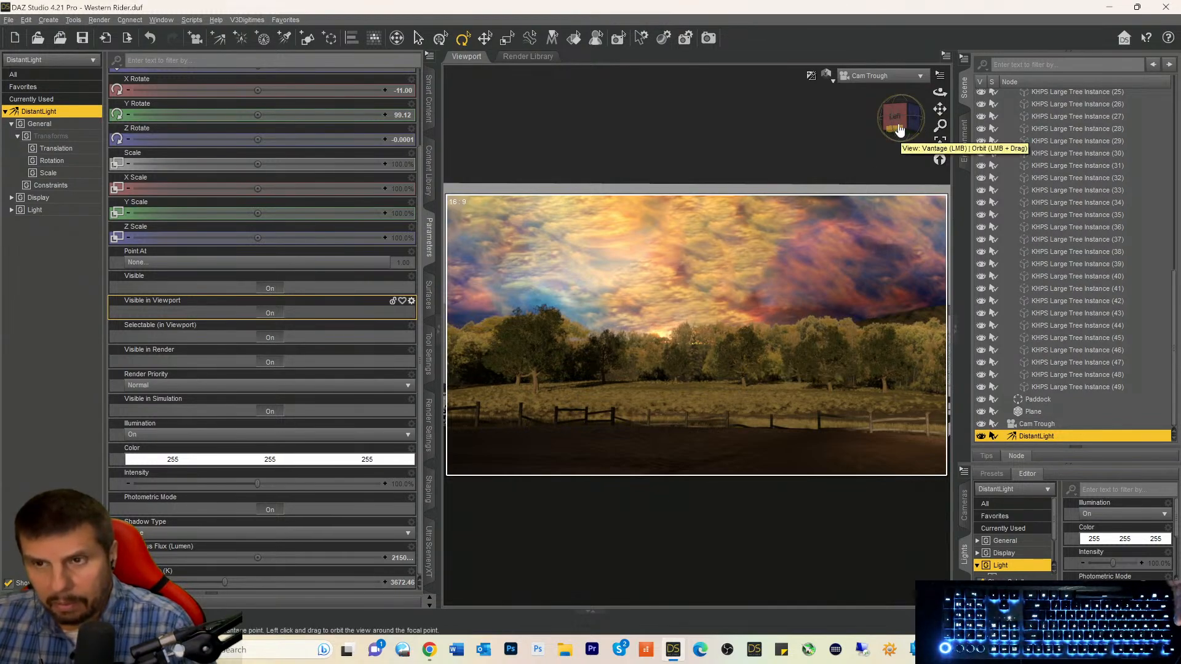
left_click_drag(897, 117, 898, 152)
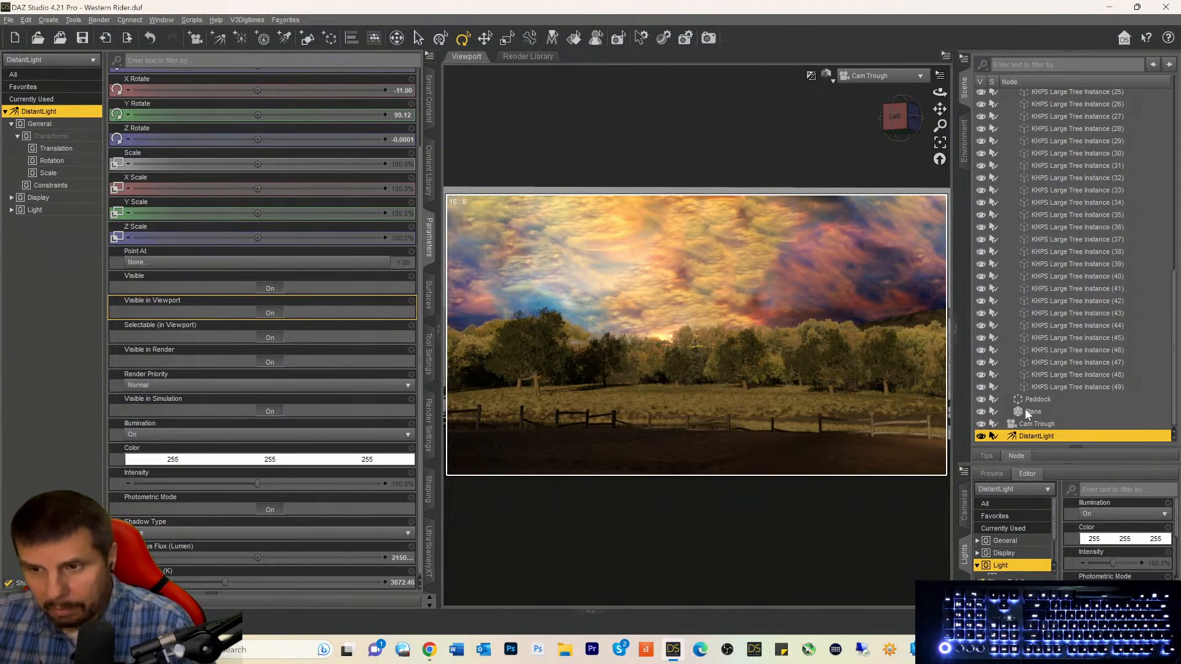
Create a new SpotLight with the default name and hide it in the scene.
left_click(1015, 425)
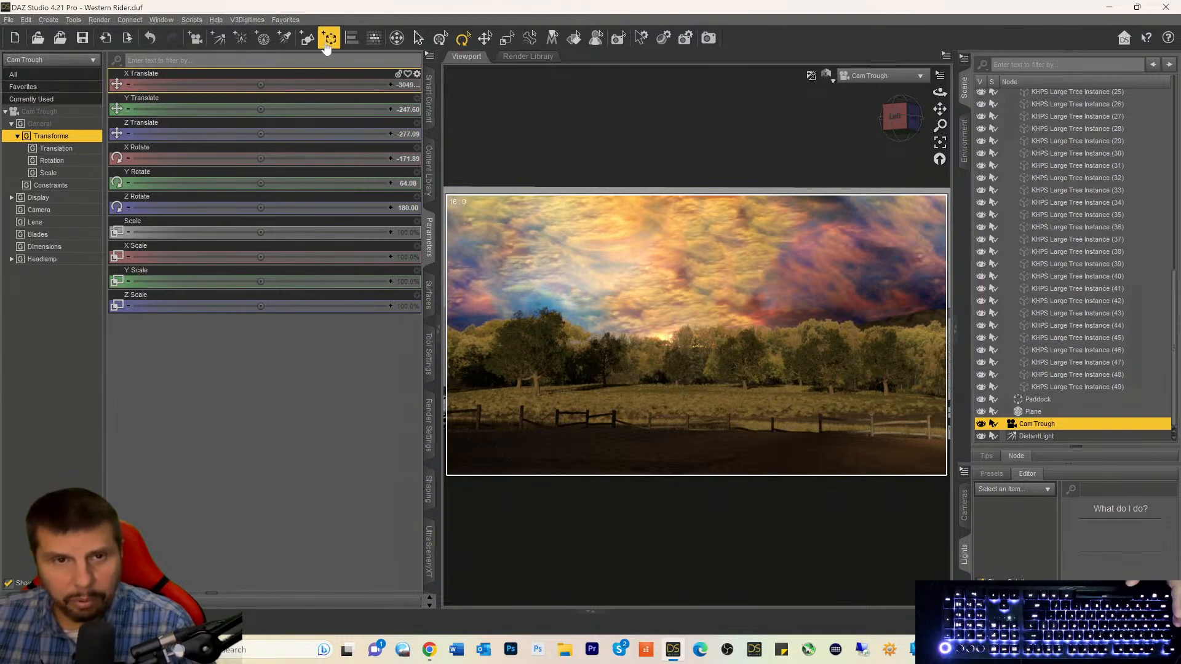
left_click(285, 38)
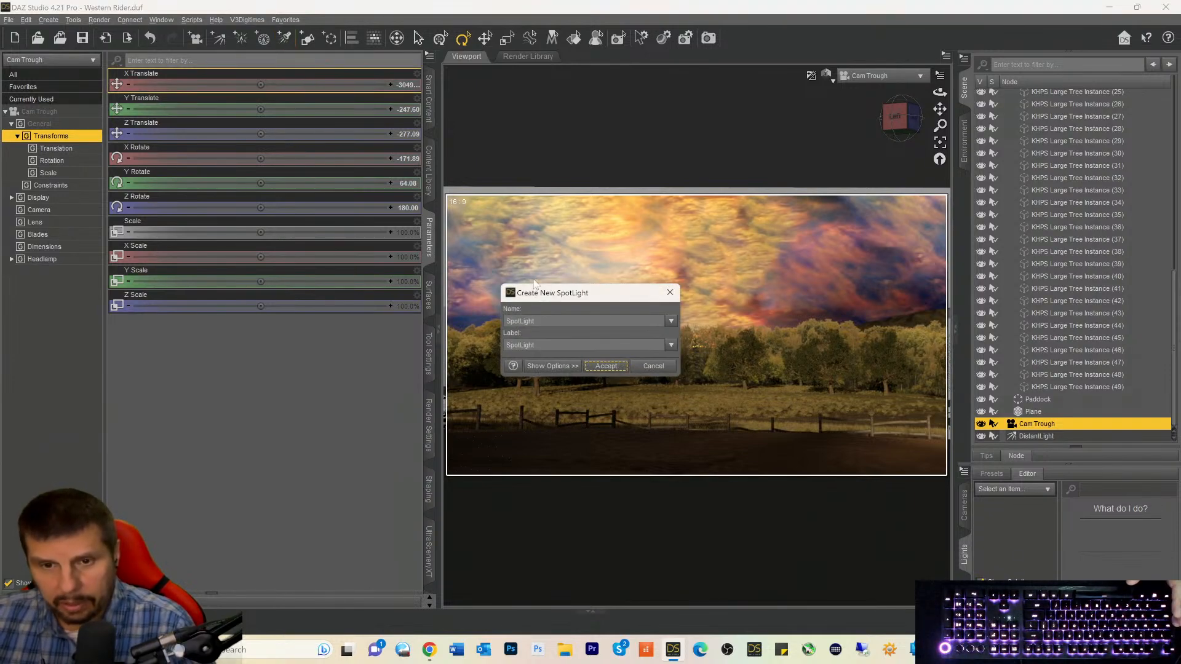
left_click(603, 367)
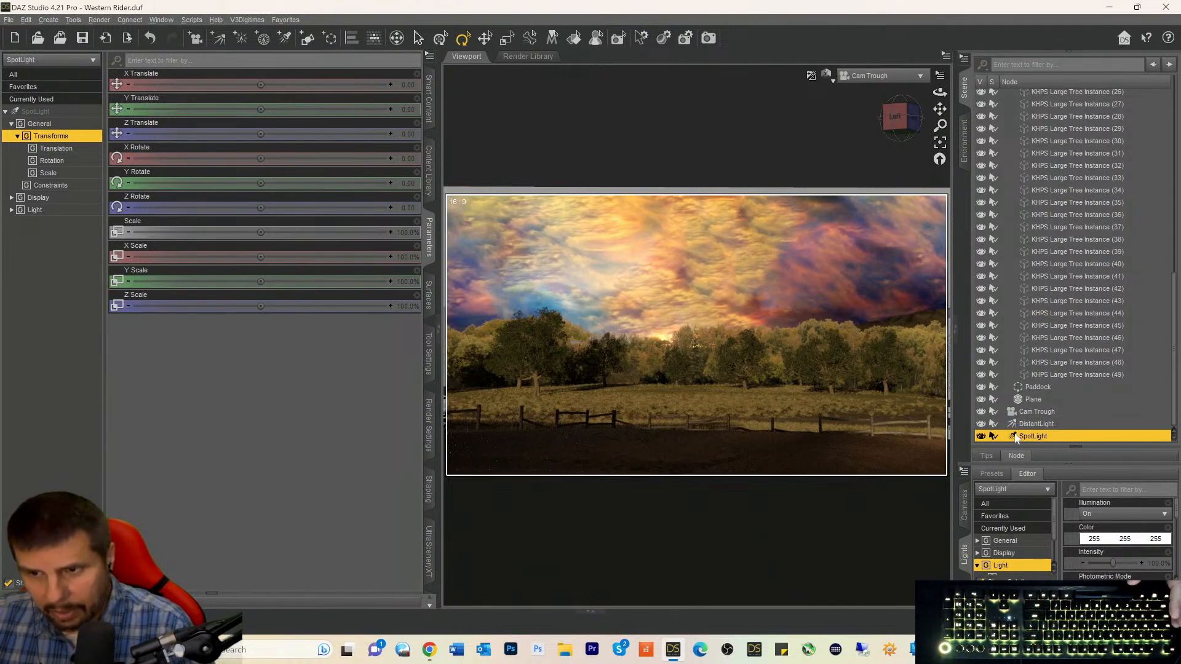
left_click(981, 436)
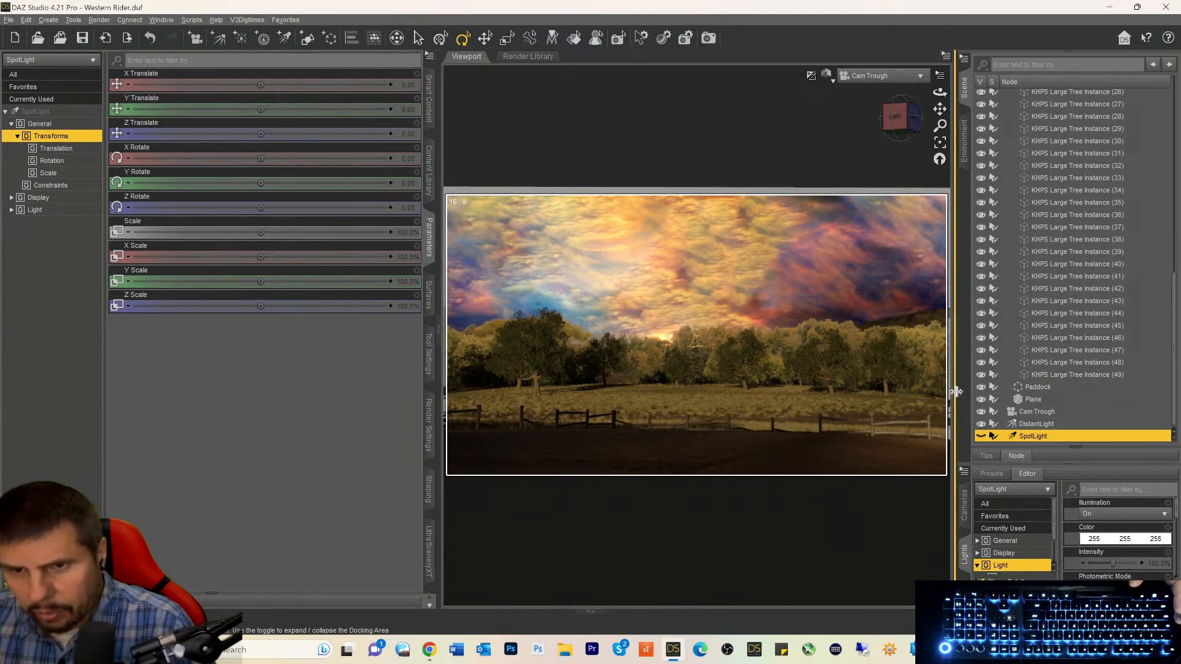
Lower the sky plane's emission Luminance to 51550 cd/m^2 in its surface settings.
left_click(700, 266)
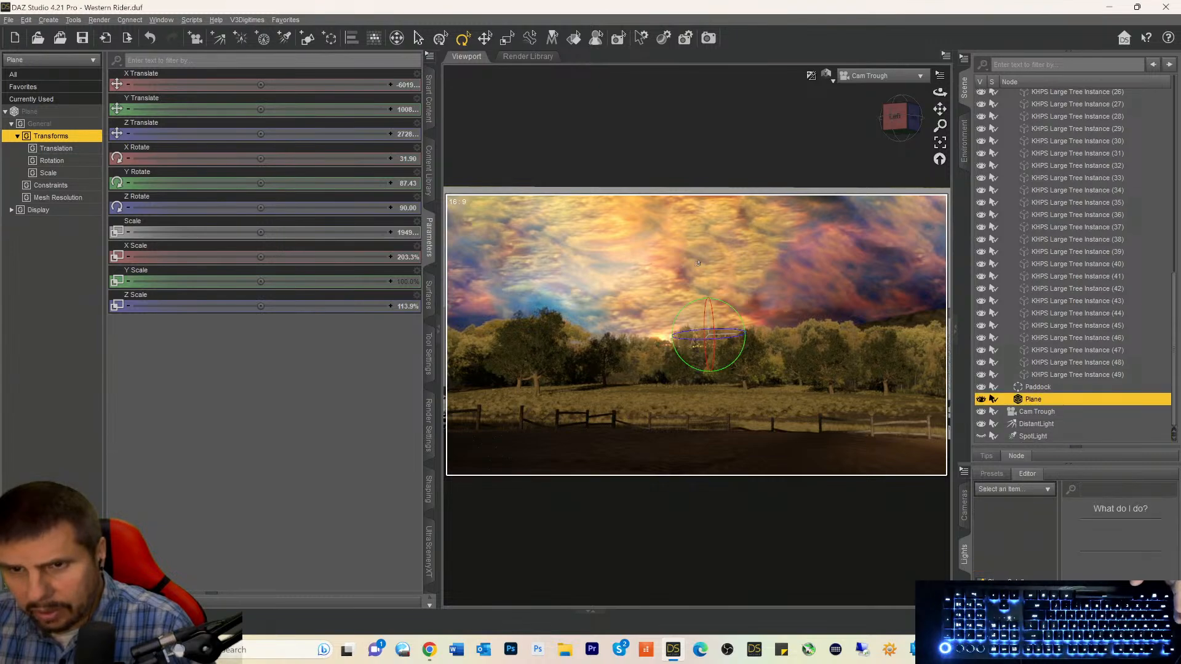
left_click(473, 43)
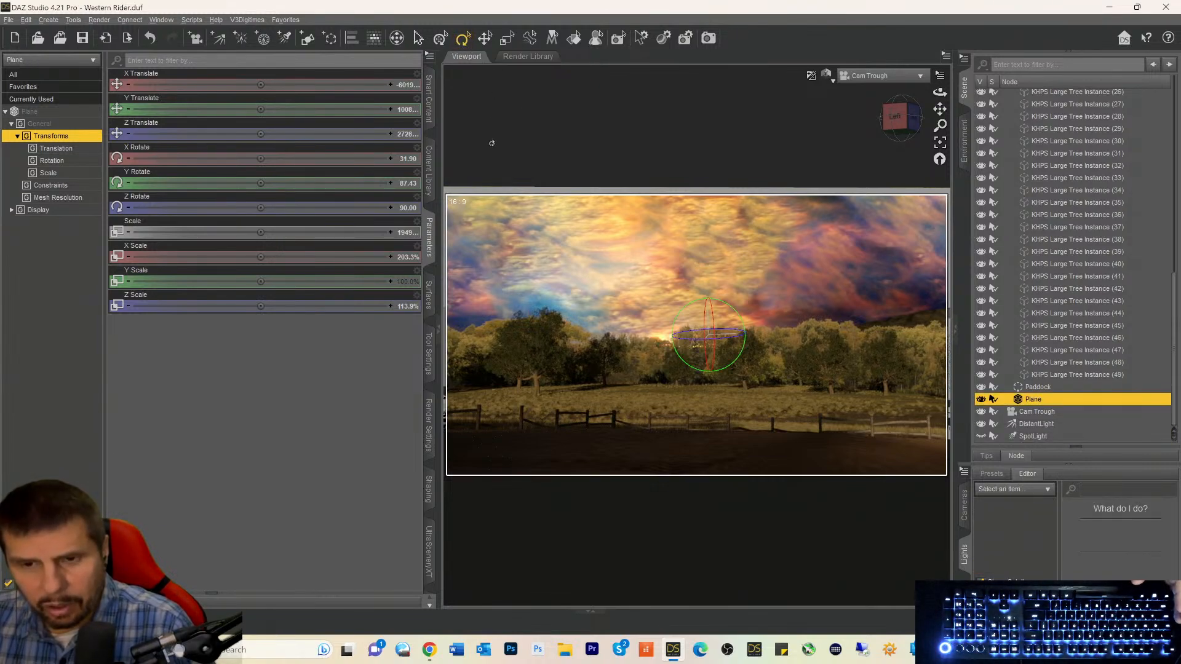
left_click(429, 295)
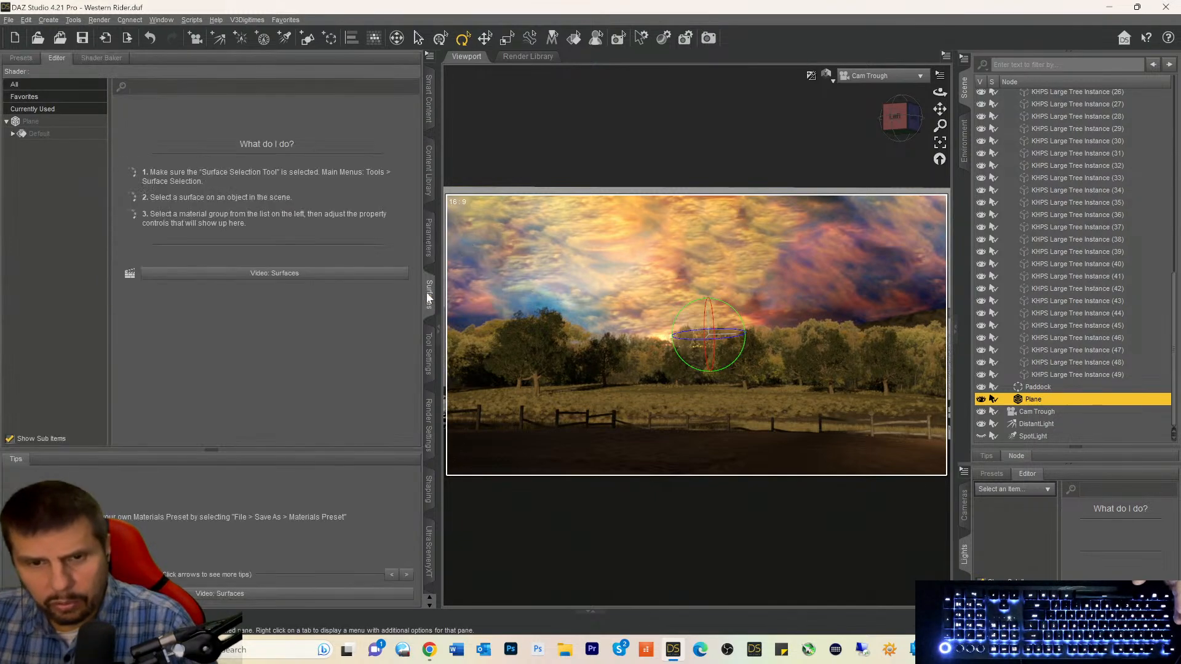
left_click(29, 123)
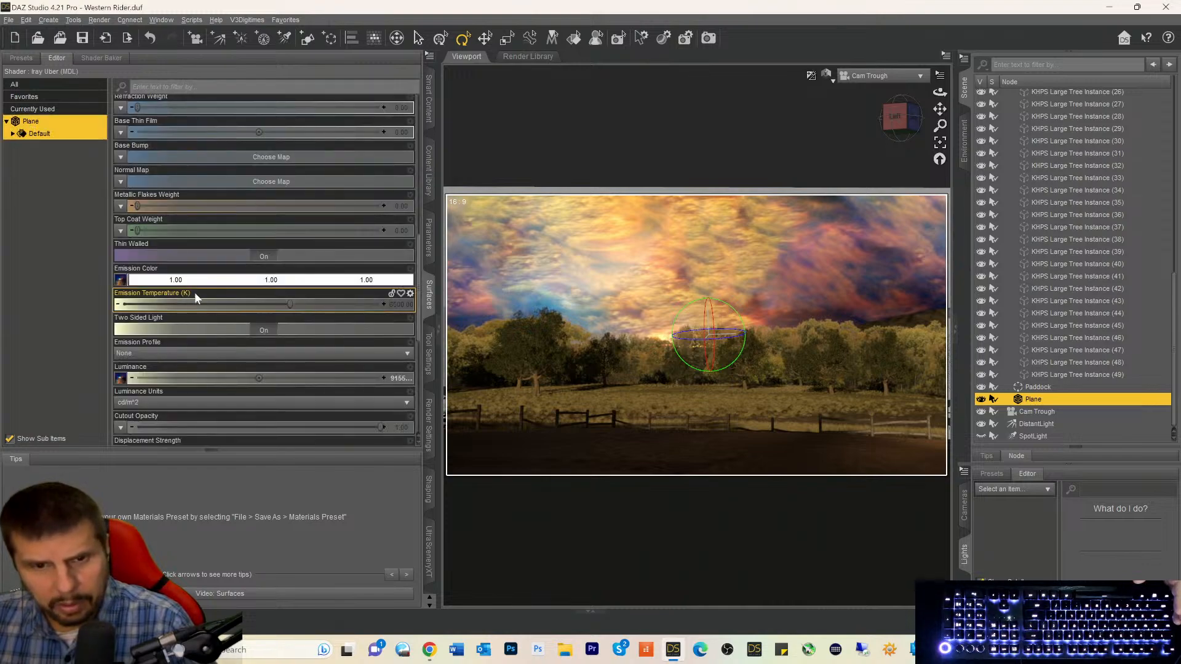
left_click(401, 377)
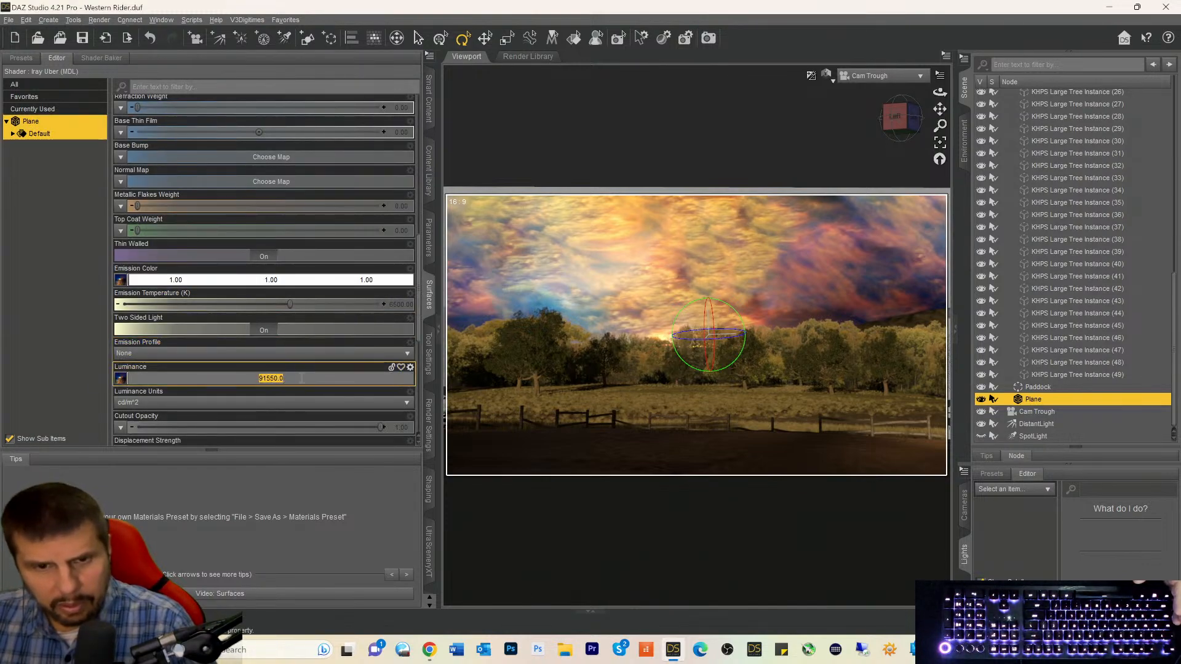
left_click(259, 378)
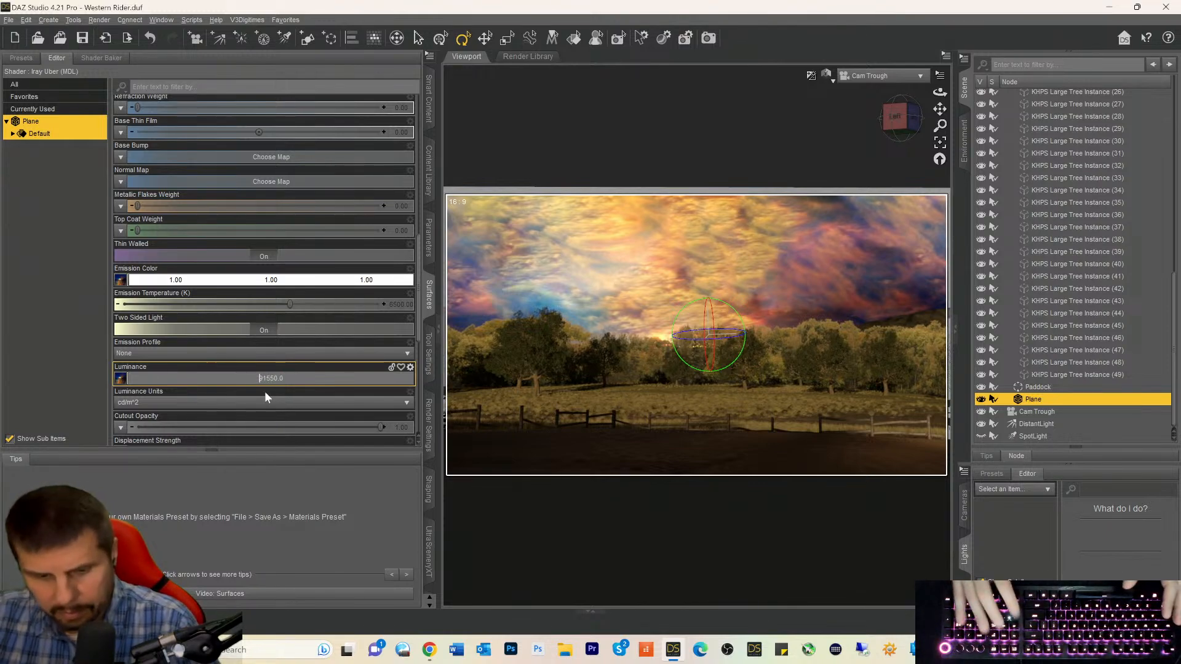
type("5")
key("Return")
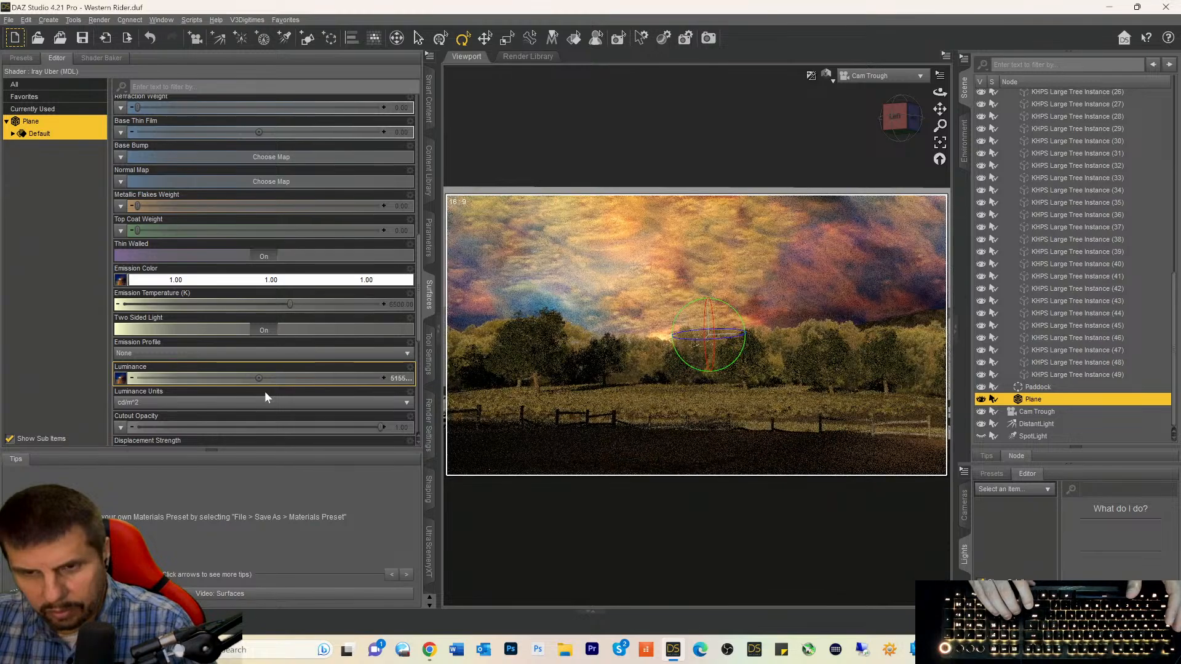
left_click(397, 379)
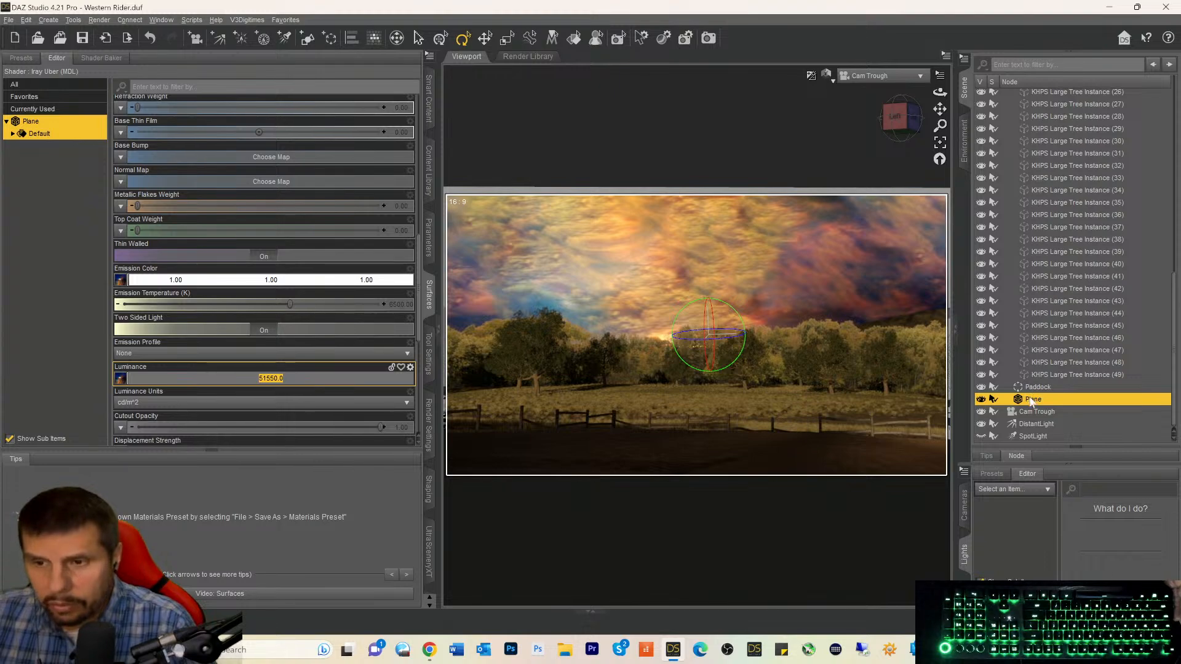
Hide the distant light to check the scene lit by the sky plane alone, and show it again.
left_click(1021, 424)
left_click(982, 425)
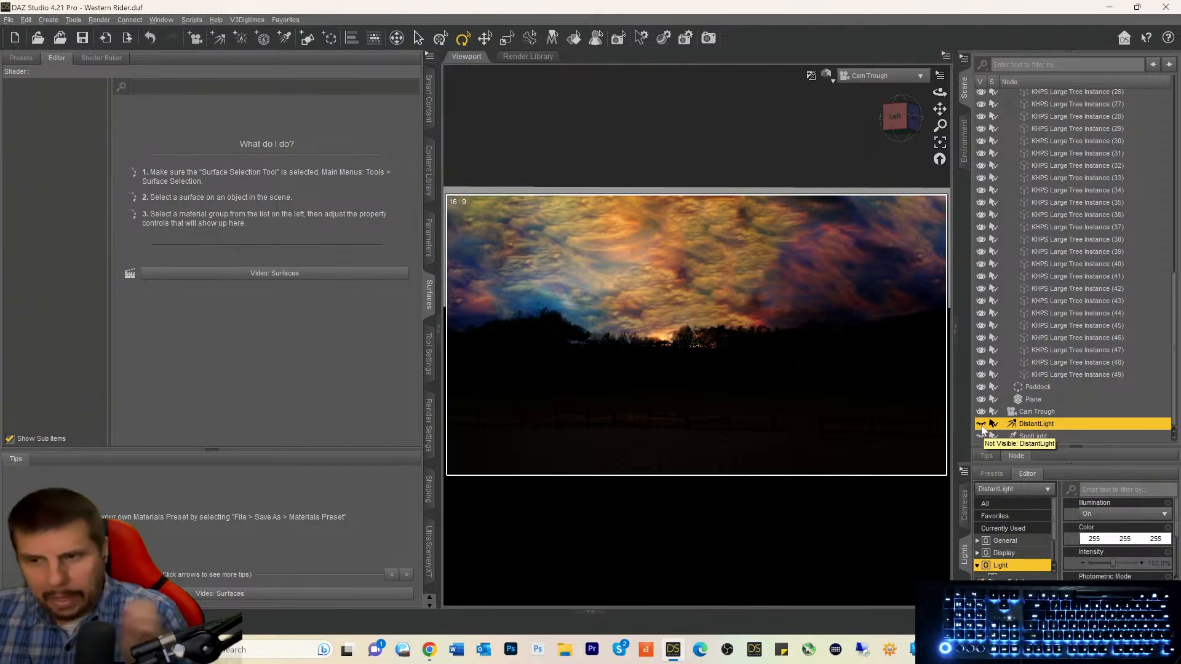
left_click(982, 425)
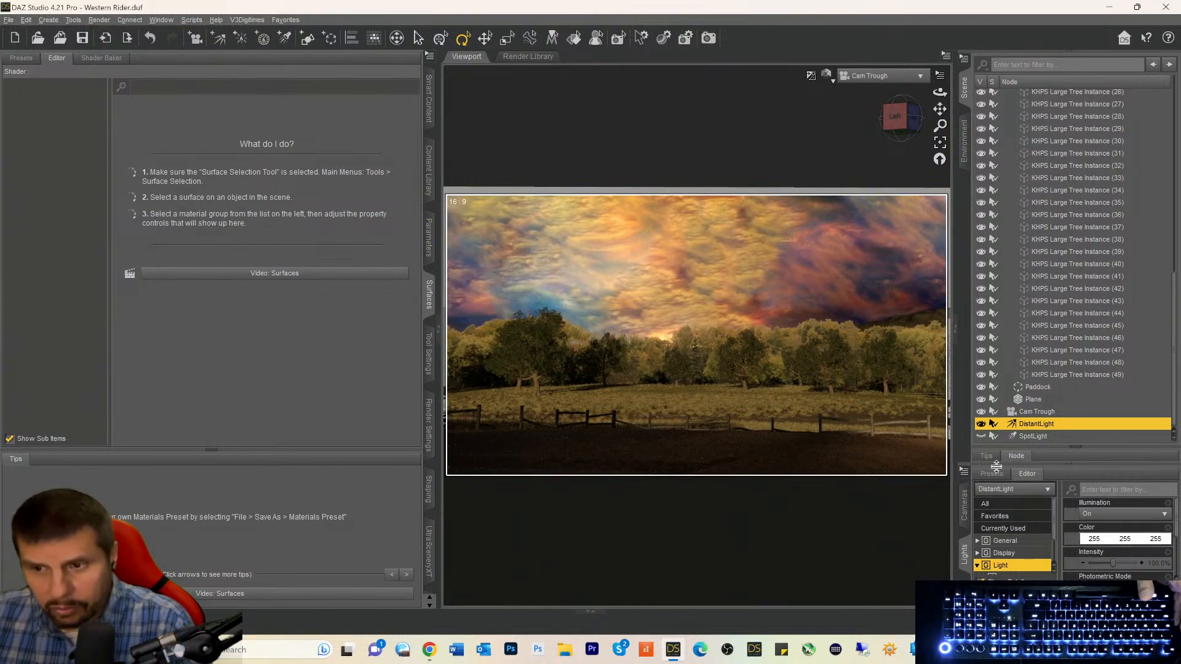
Set the Glossy Color of the sky plane's surface to black.
left_click(1026, 400)
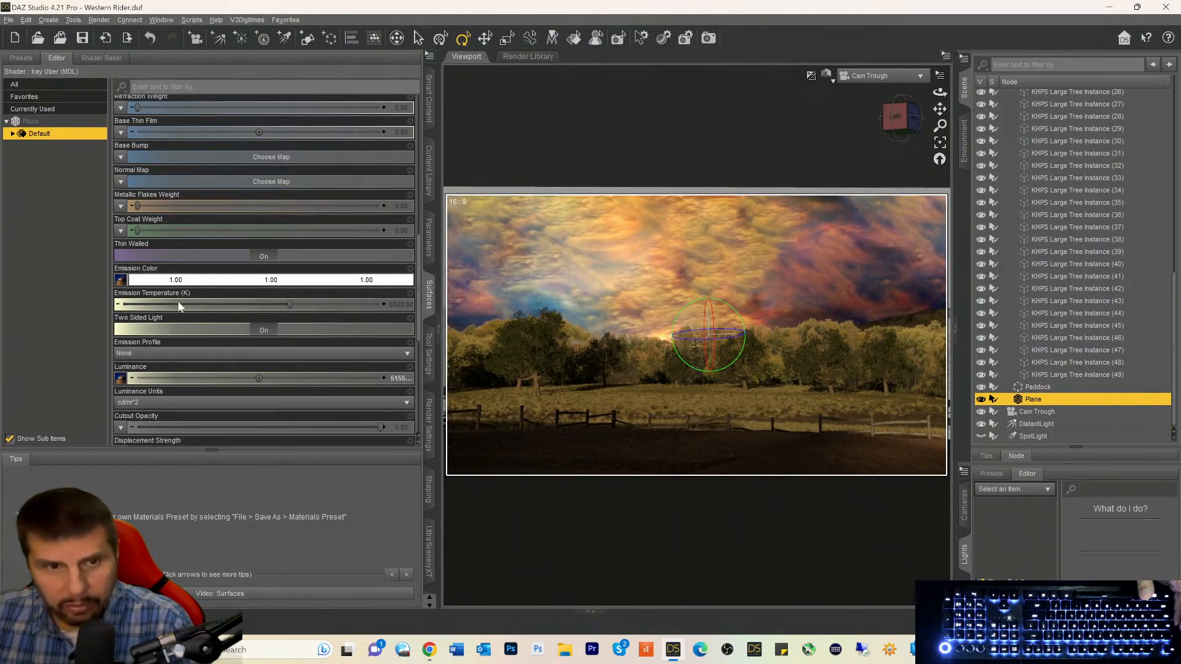
scroll(215, 274, "up", 3)
scroll(210, 280, "up", 6)
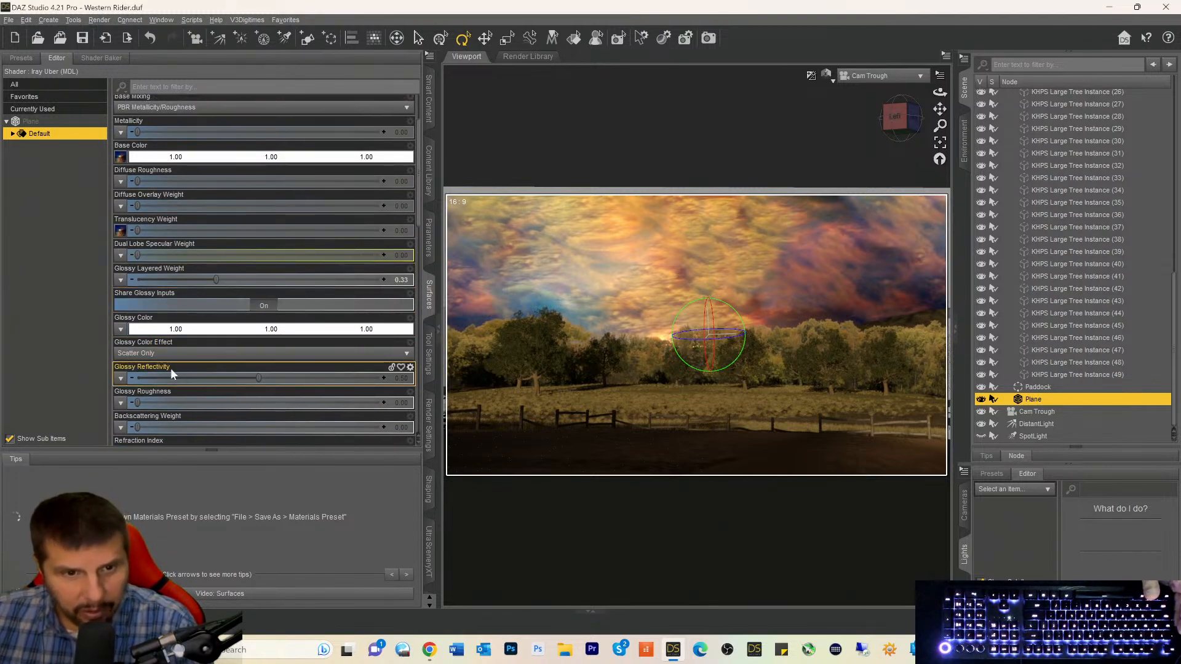
left_click(200, 332)
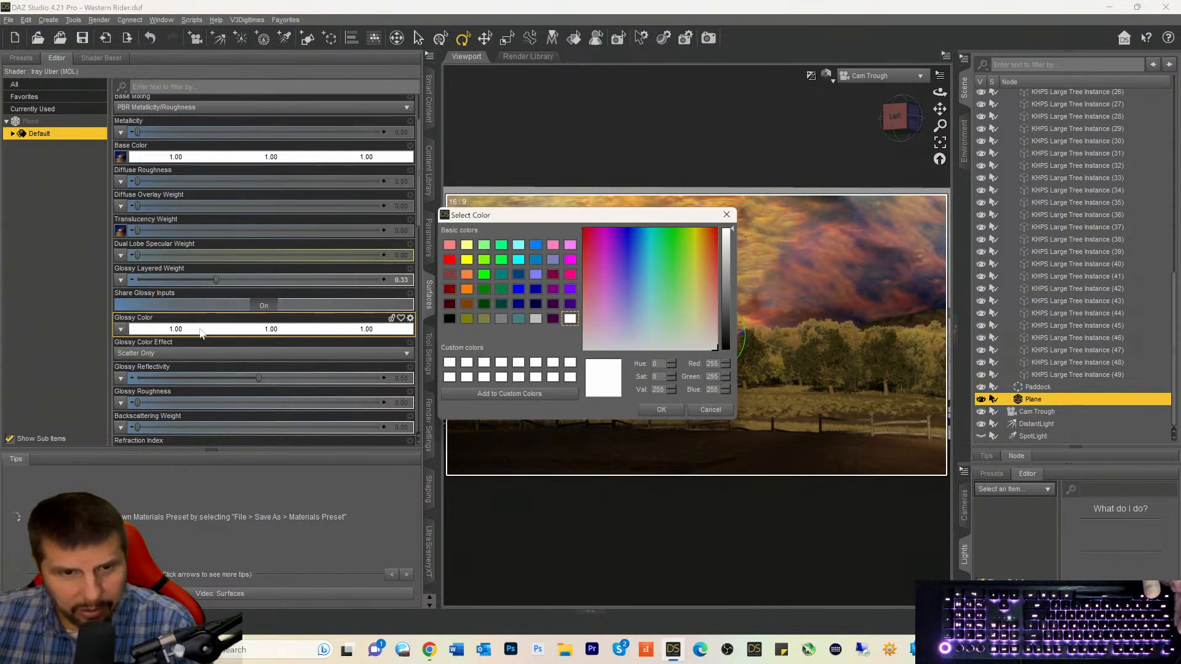
left_click(450, 318)
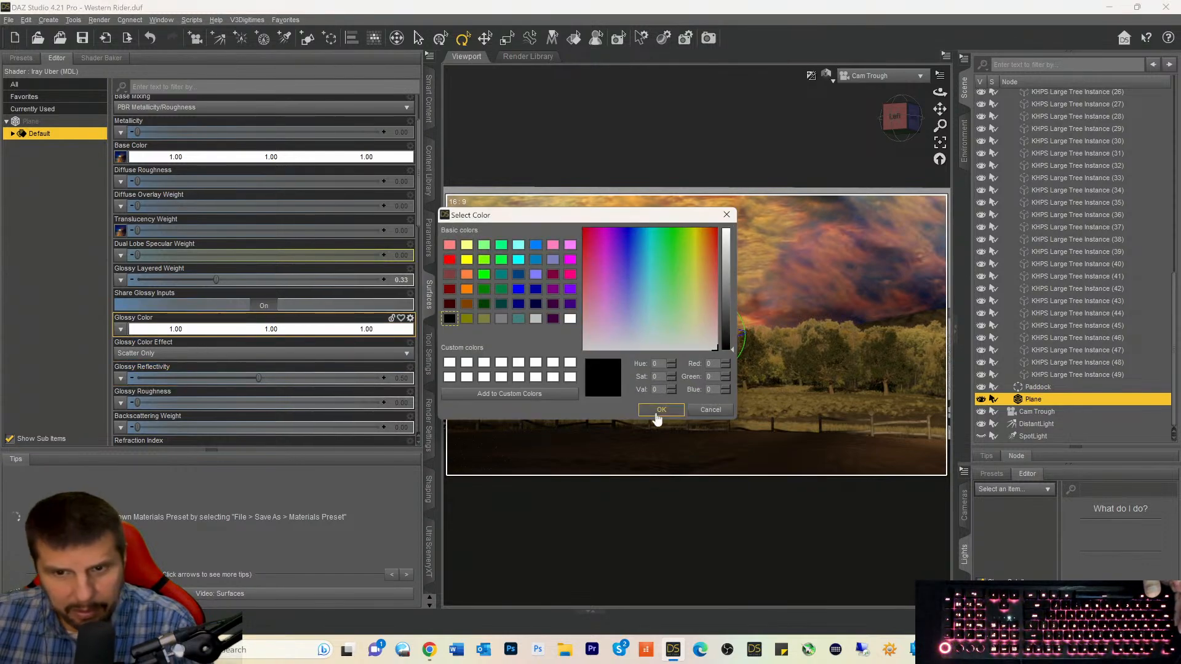
left_click(658, 412)
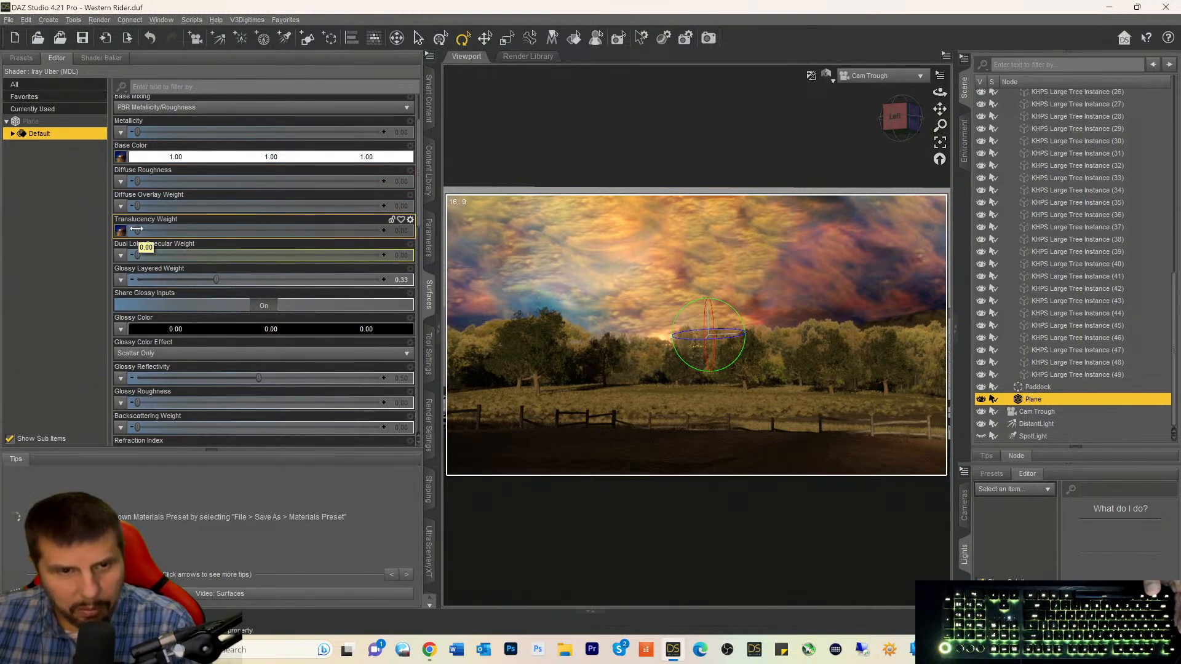
Raise the sky plane's Translucency Weight to 0.45, leaving its Translucency Color white.
left_click_drag(137, 229, 238, 234)
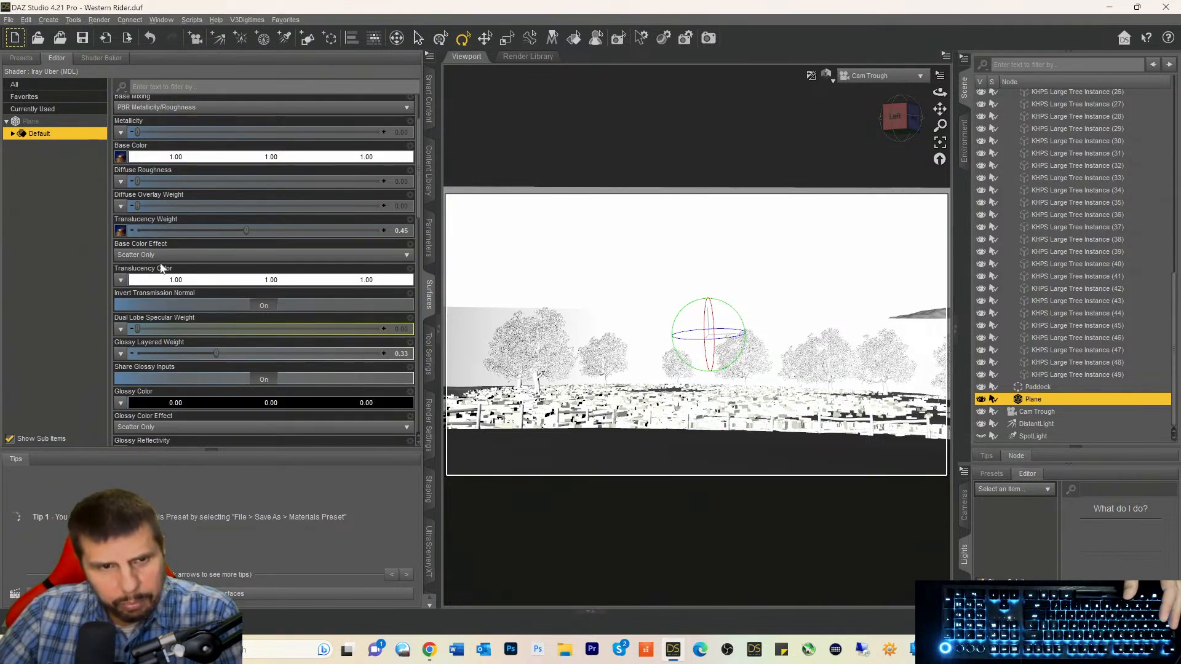
left_click(216, 282)
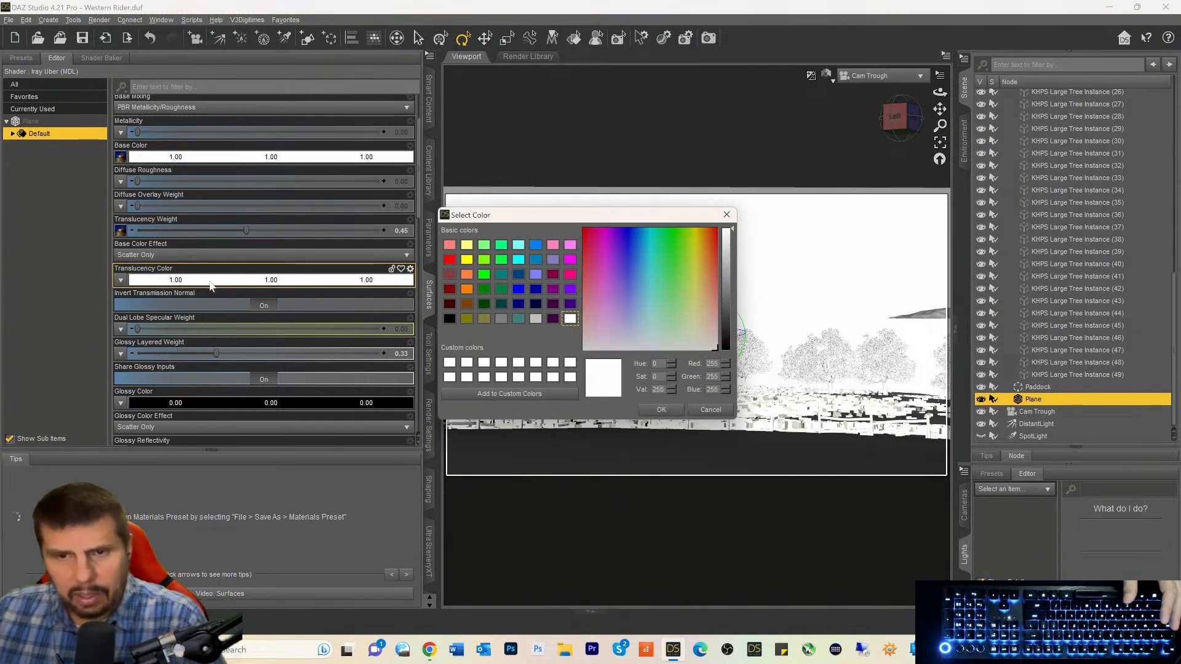
left_click(726, 215)
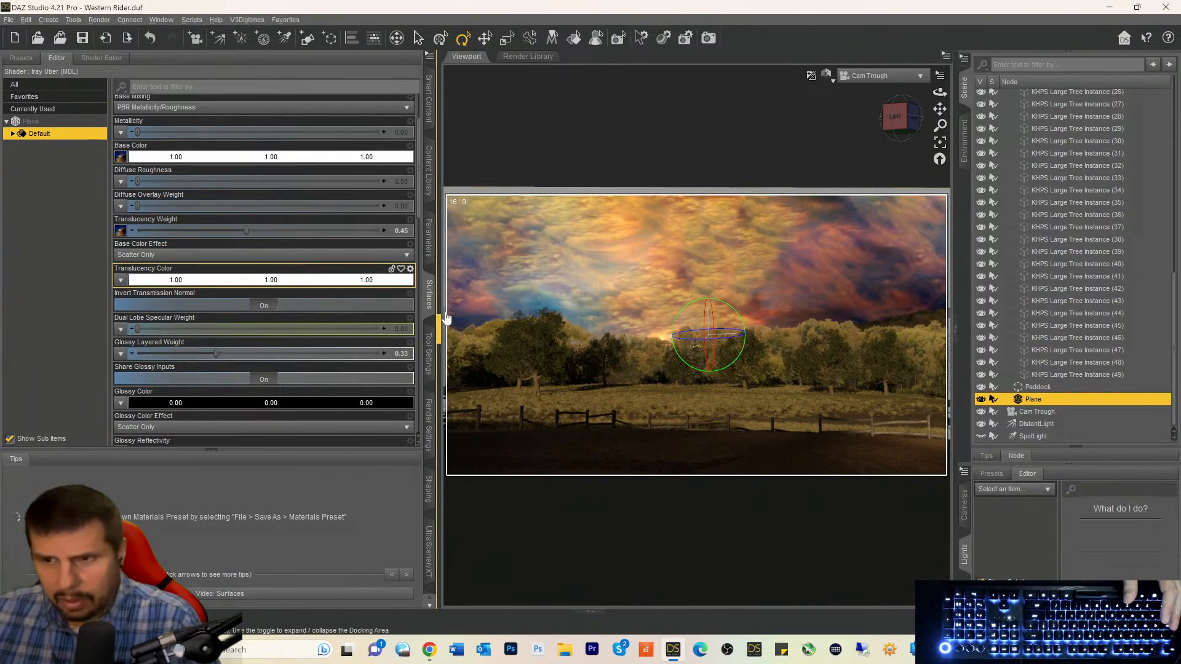
Hide the distant light and keep the SpotLight hidden as well.
left_click(1031, 423)
left_click(981, 428)
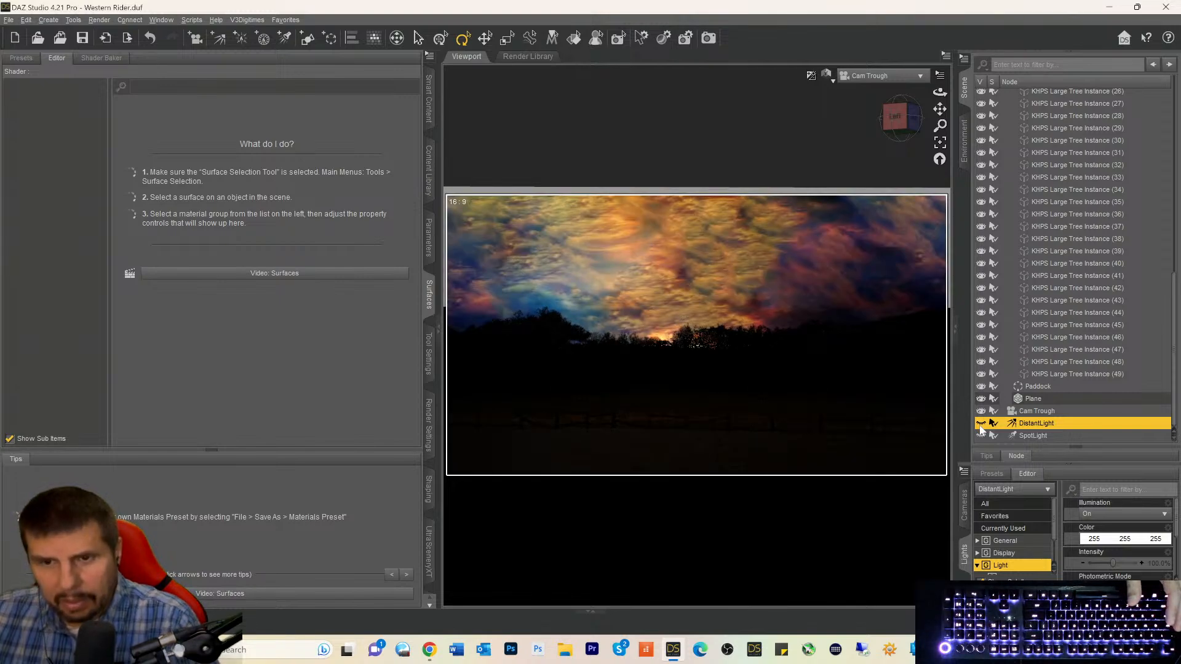
left_click(981, 435)
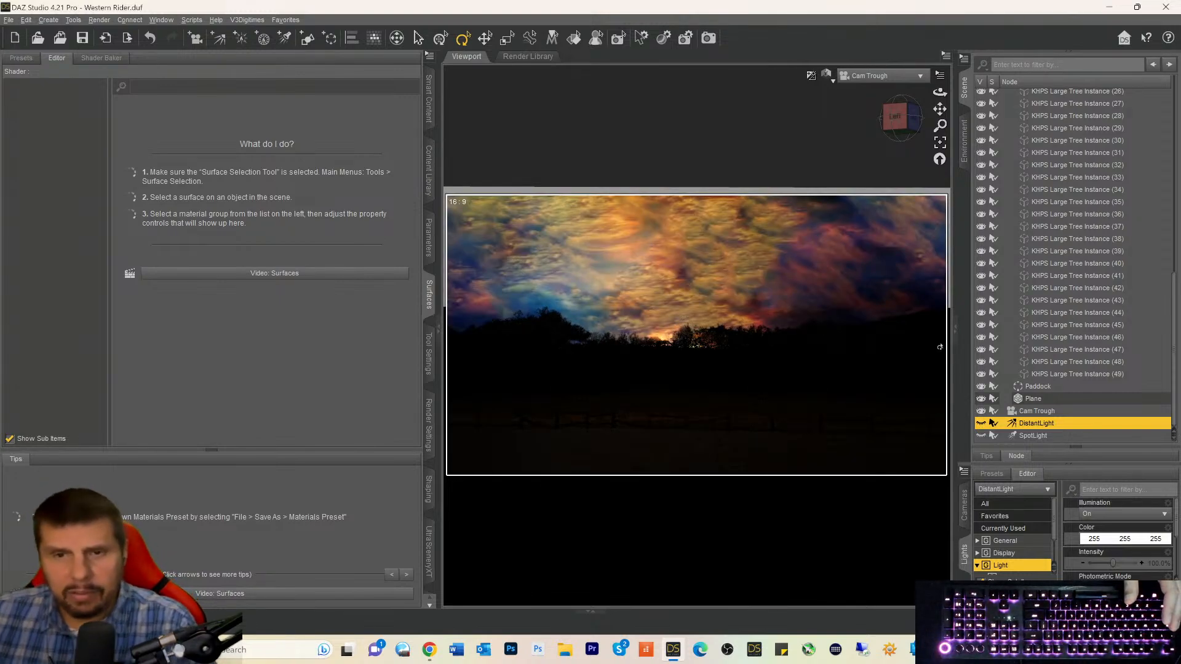
Frame the sky plane in the Perspective View and orbit until it is seen edge-on to check its tilt.
left_click(874, 76)
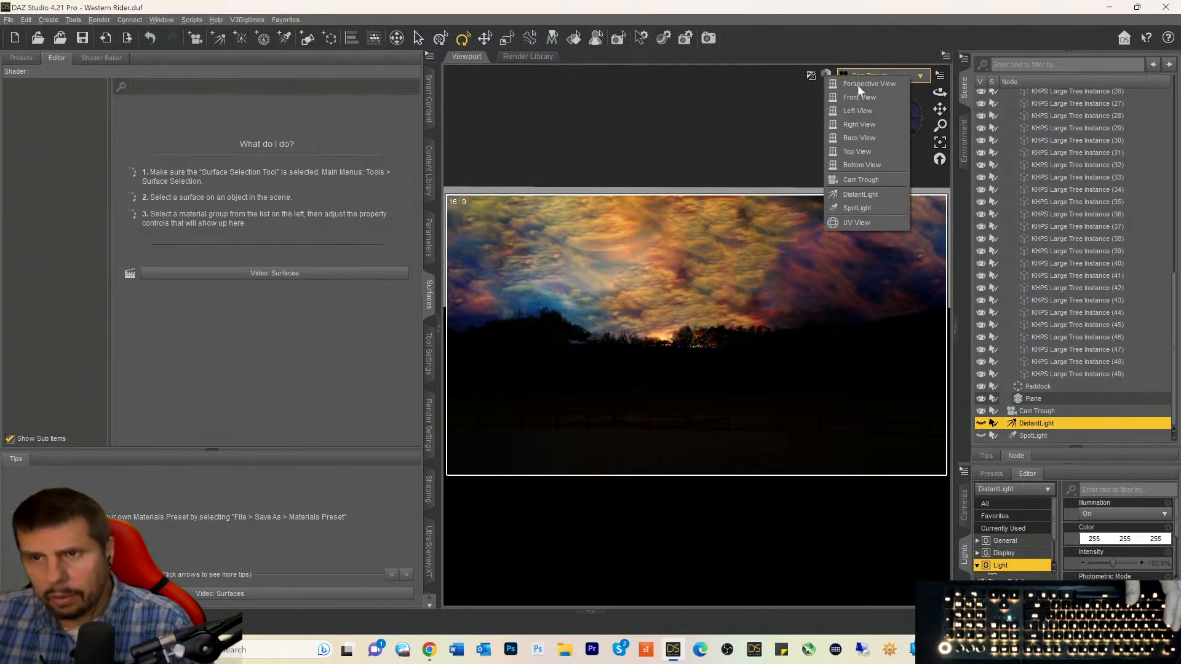
left_click(857, 84)
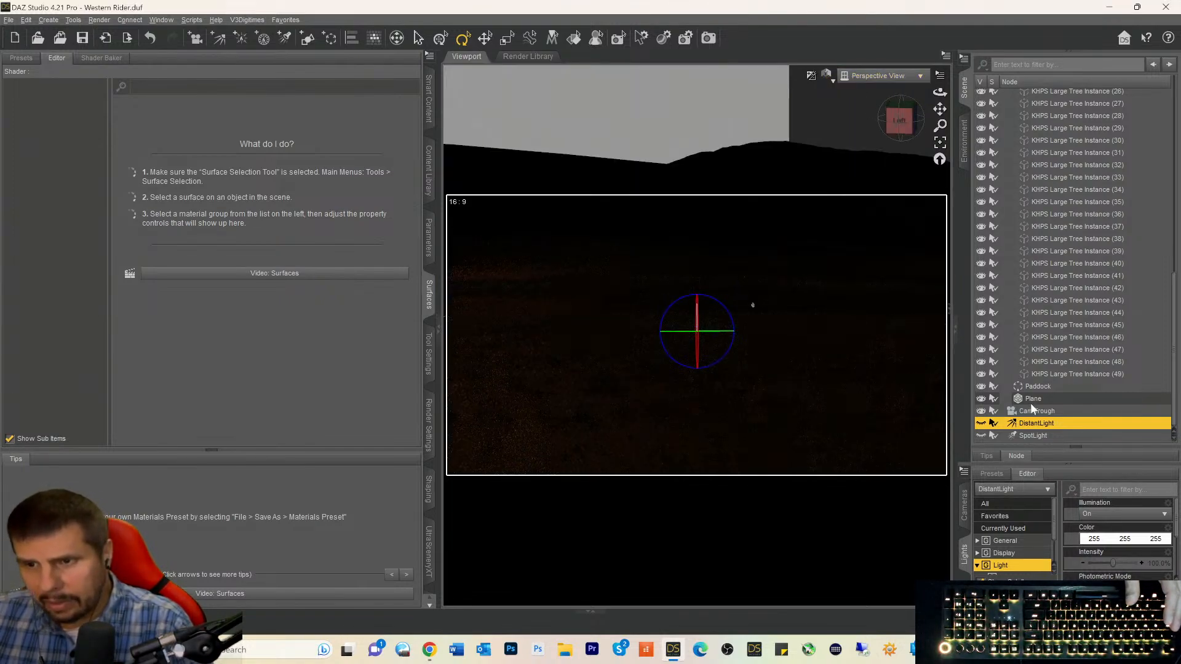
left_click(1031, 401)
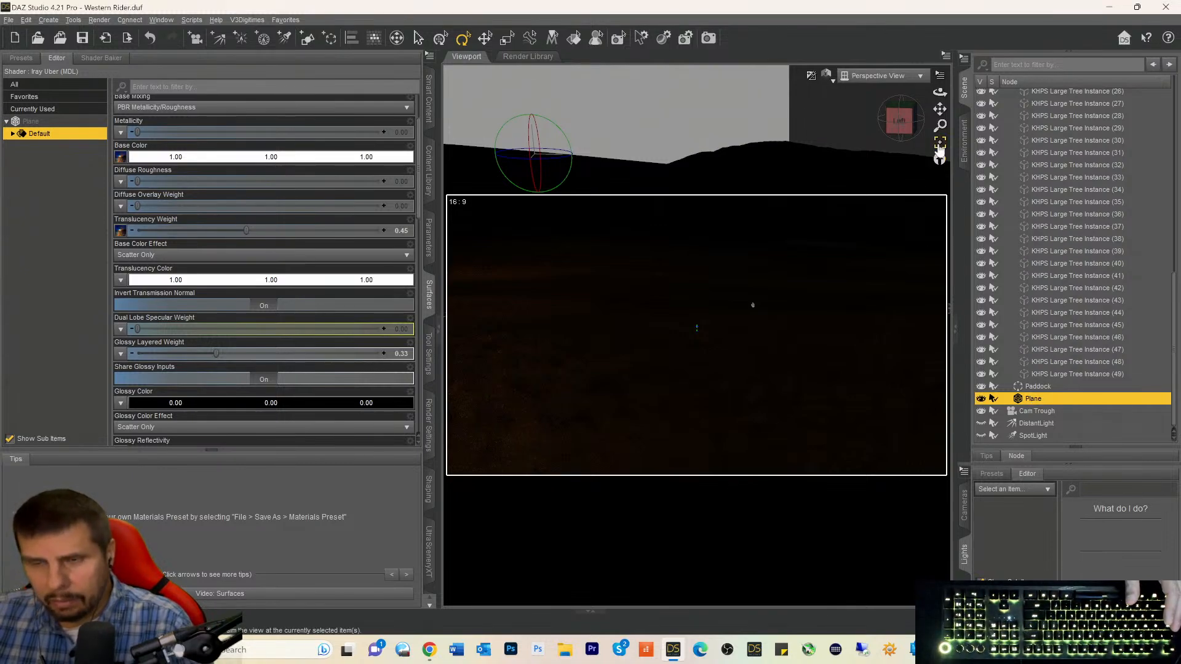
left_click(939, 148)
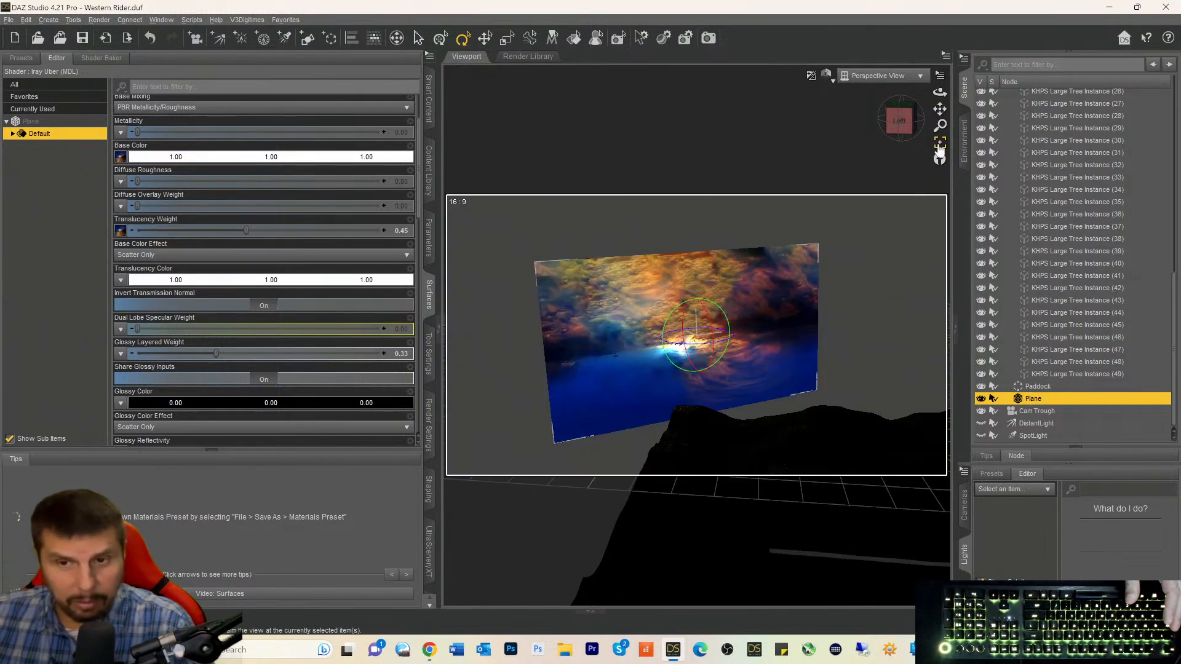
left_click_drag(899, 133, 958, 133)
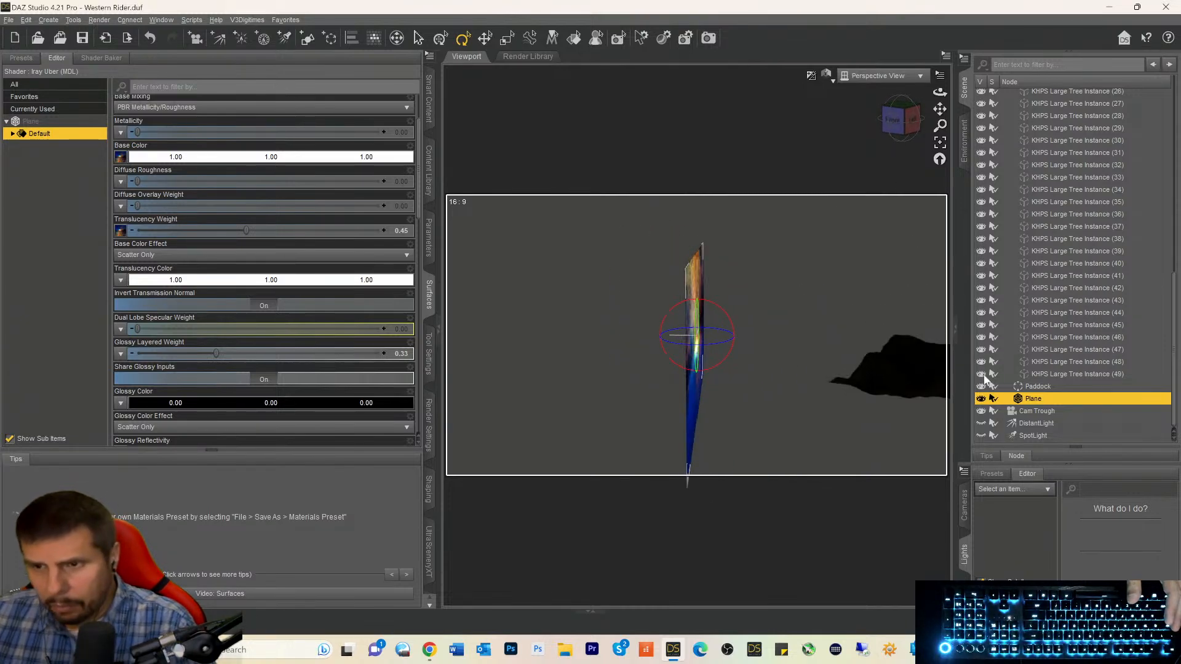
Try setting the sky plane's Y Rotate to 90° and undo the change.
left_click(429, 237)
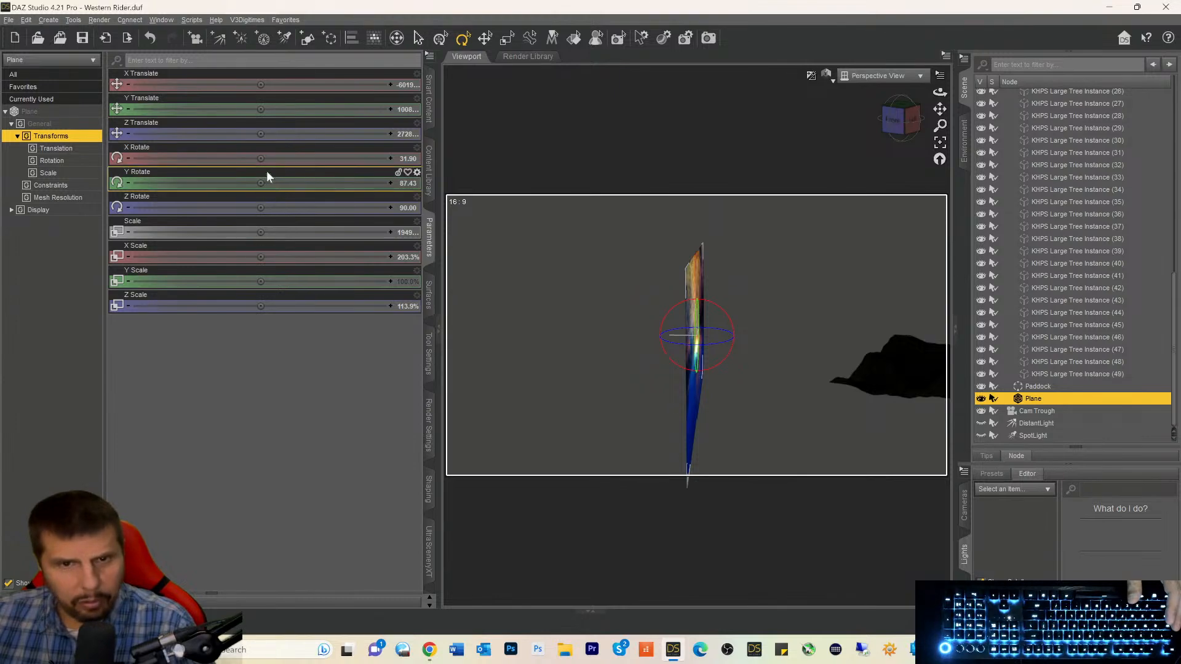
double_click(407, 111)
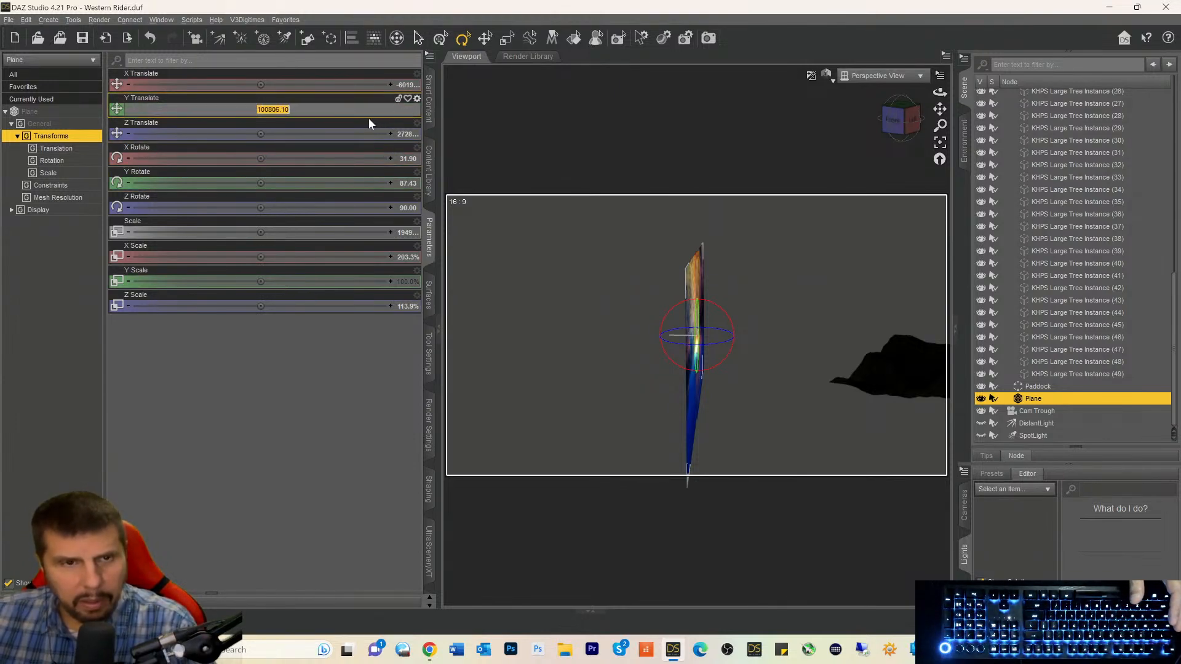
left_click(408, 184)
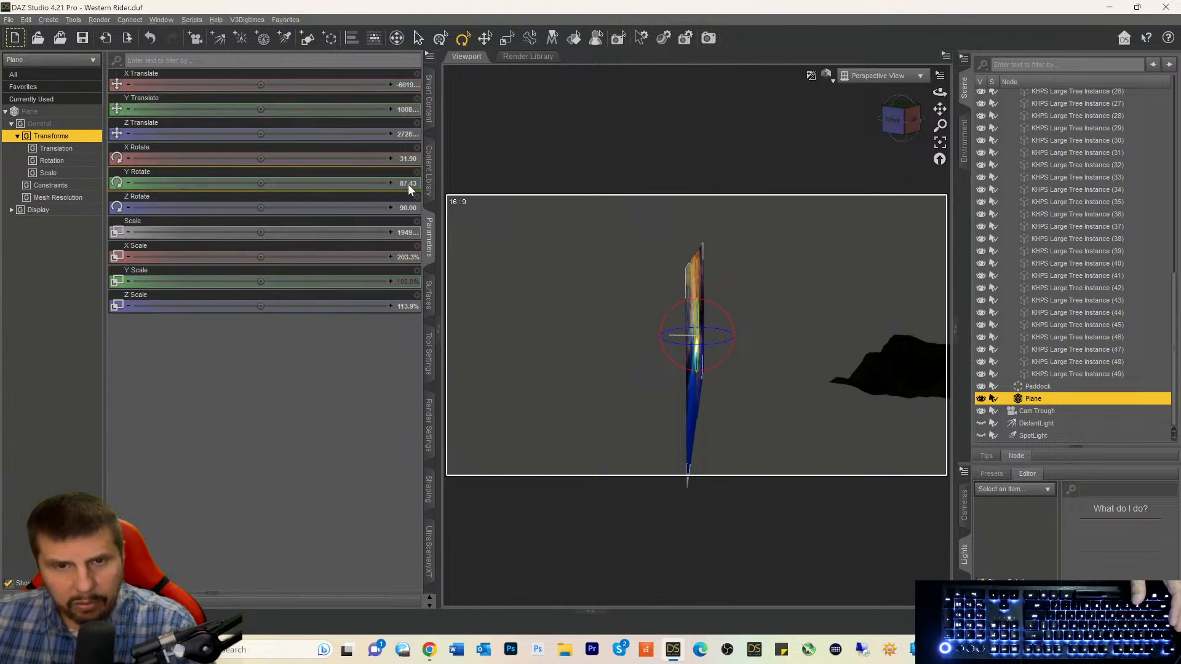
double_click(403, 183)
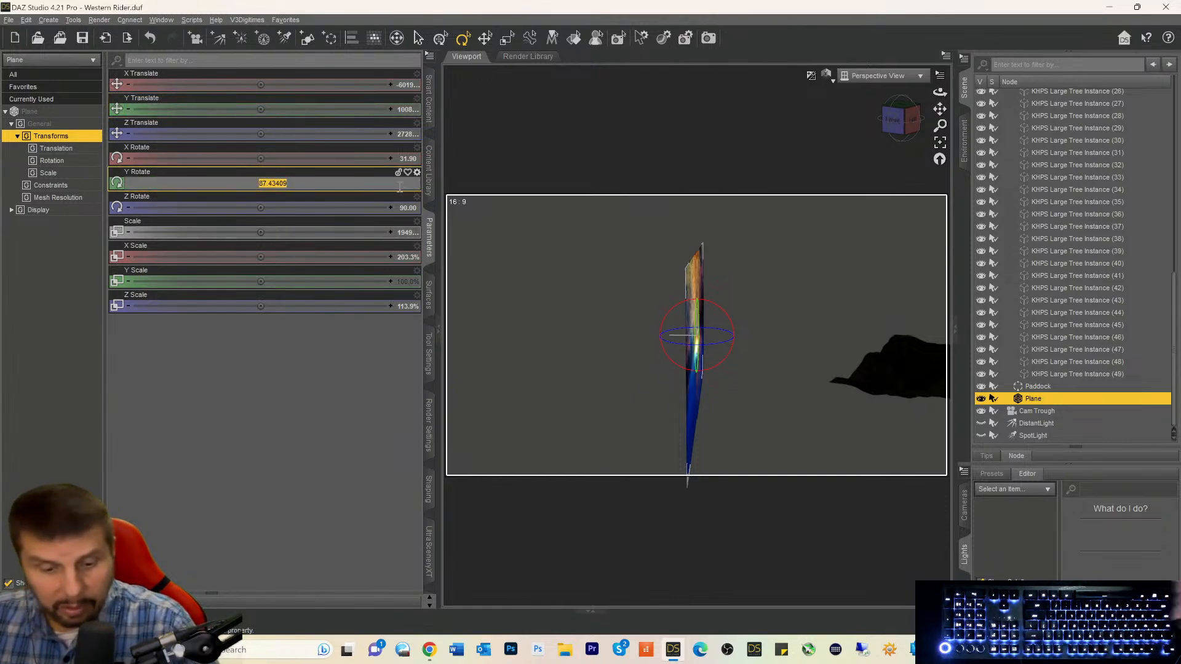
type("90")
key("Return")
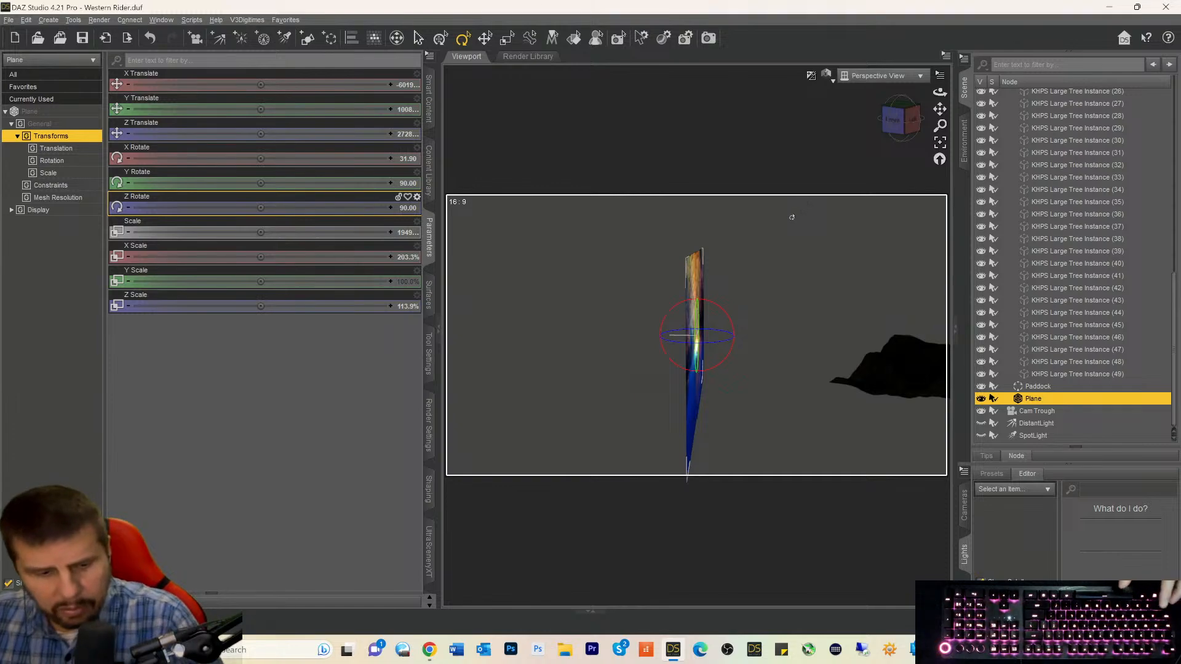
key("ctrl+z")
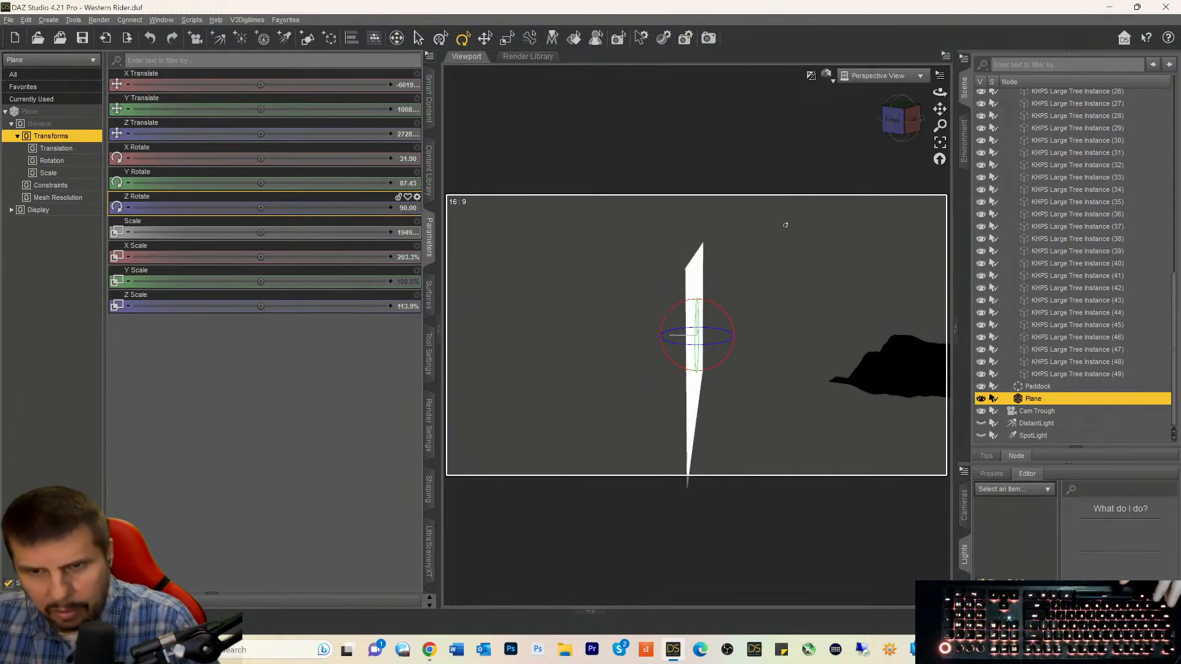
Look through the DistantLight at the sky plane and orbit it slightly to look down from a higher angle.
left_click_drag(899, 123, 871, 126)
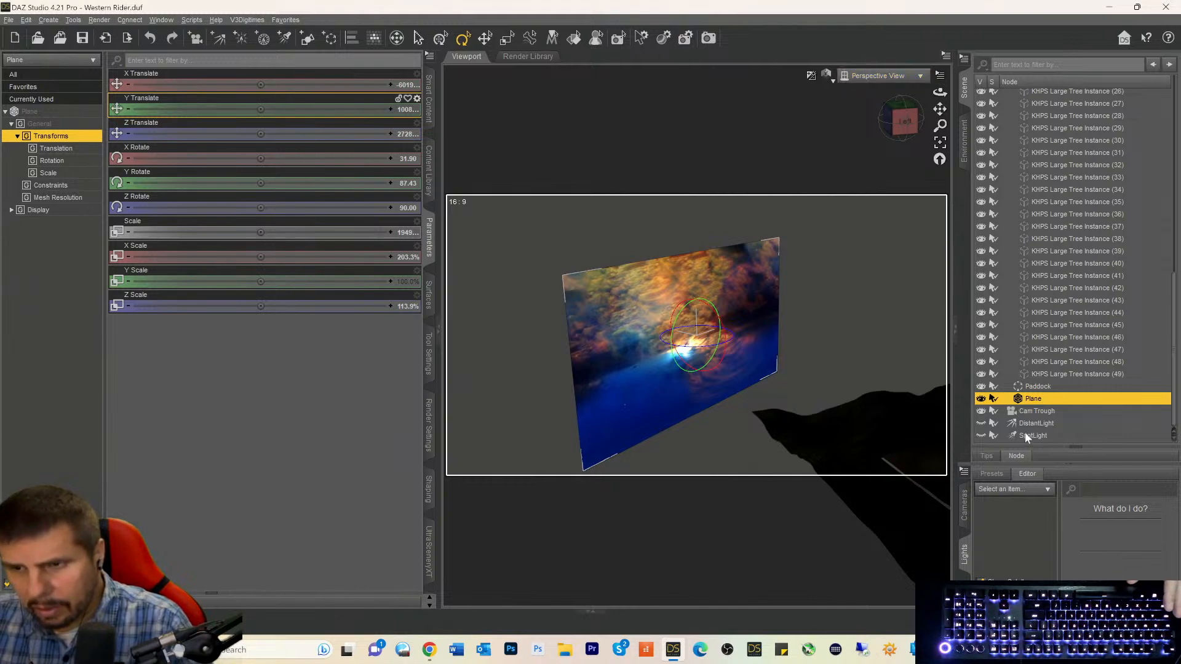
left_click(870, 82)
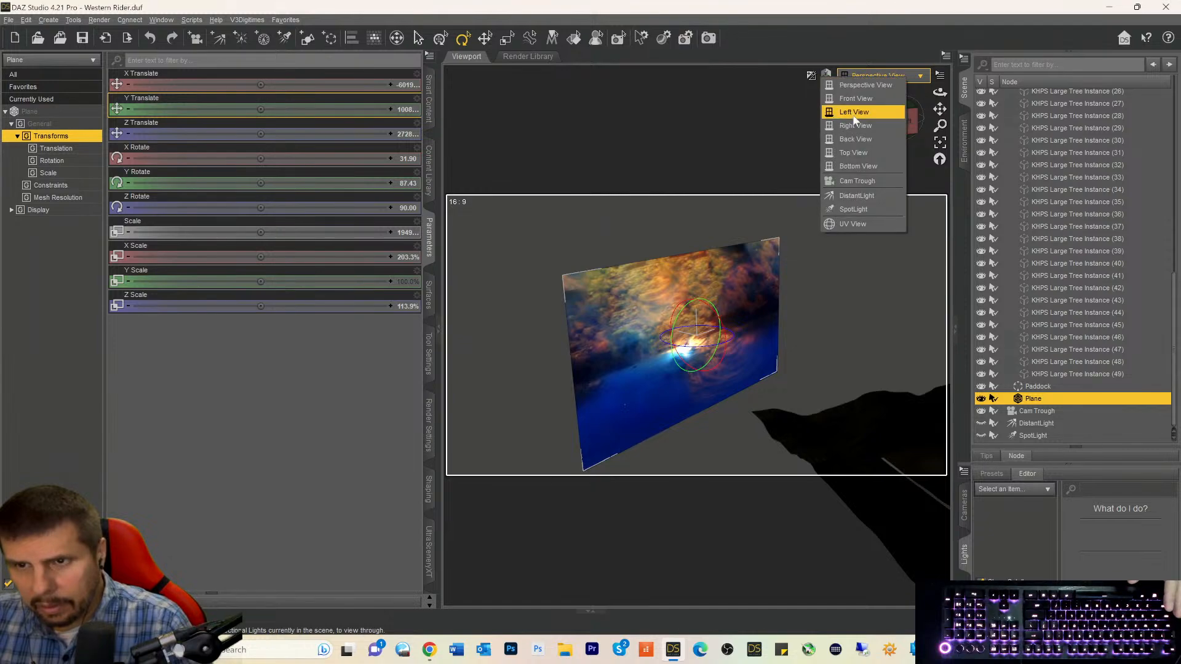
left_click(837, 194)
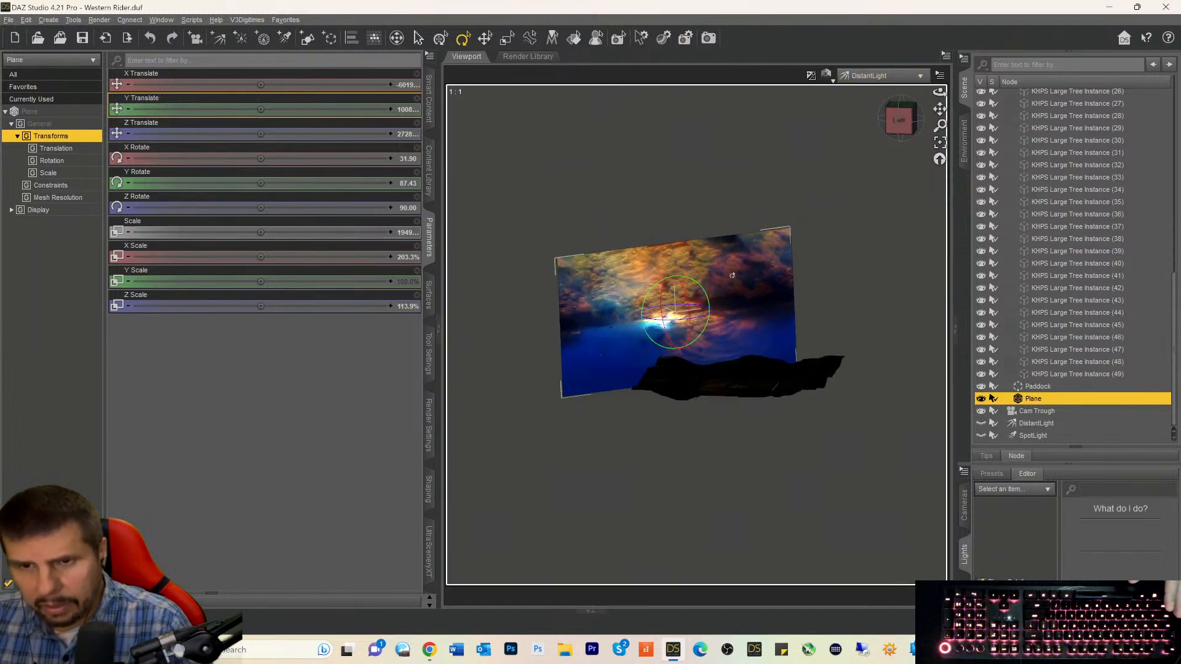
left_click_drag(900, 122, 906, 123)
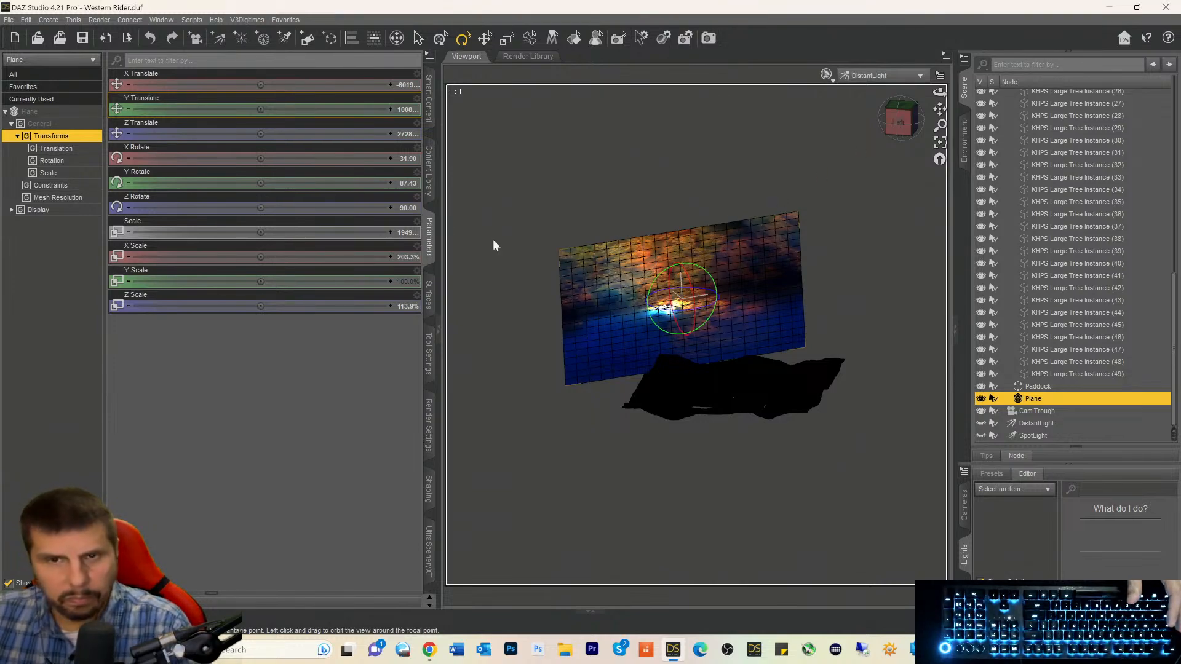
Move the sky plane much farther back, well behind the pasture terrain, using the Translate tool.
left_click(226, 252)
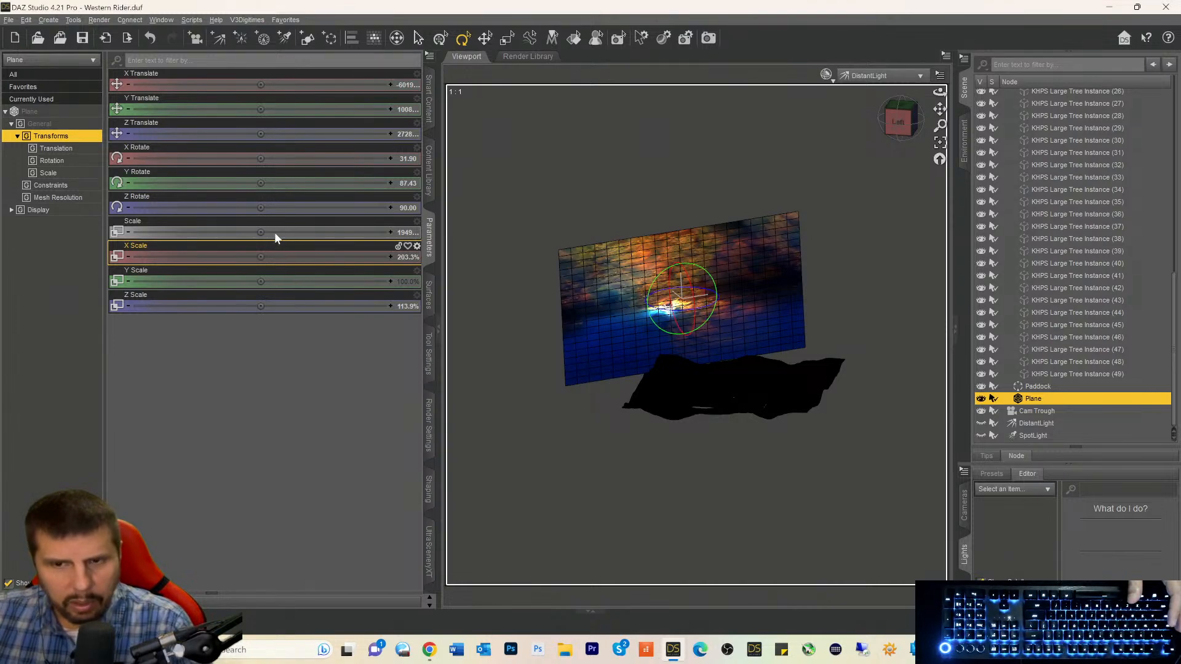
left_click(254, 108)
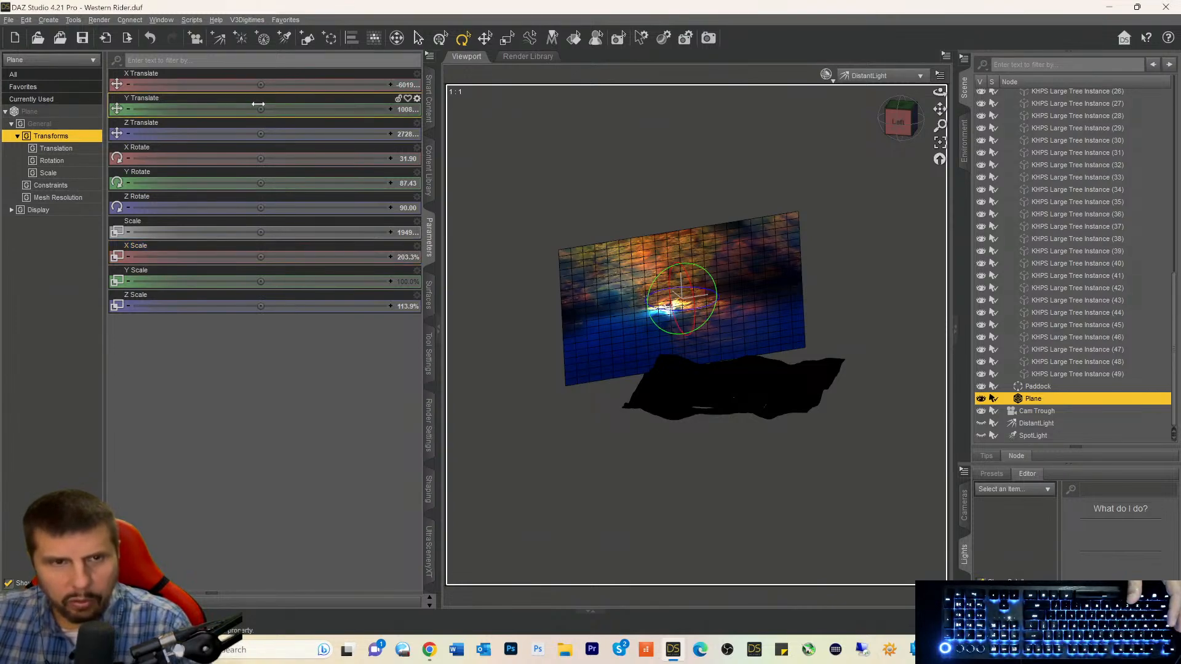
left_click(309, 120)
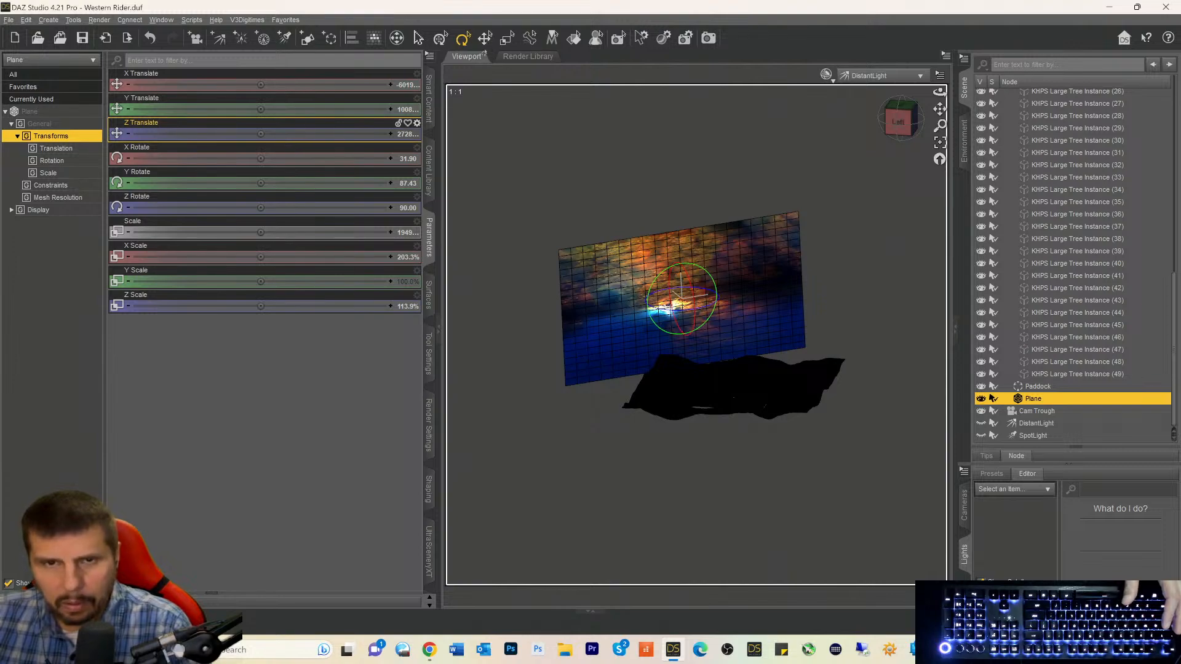
left_click(486, 37)
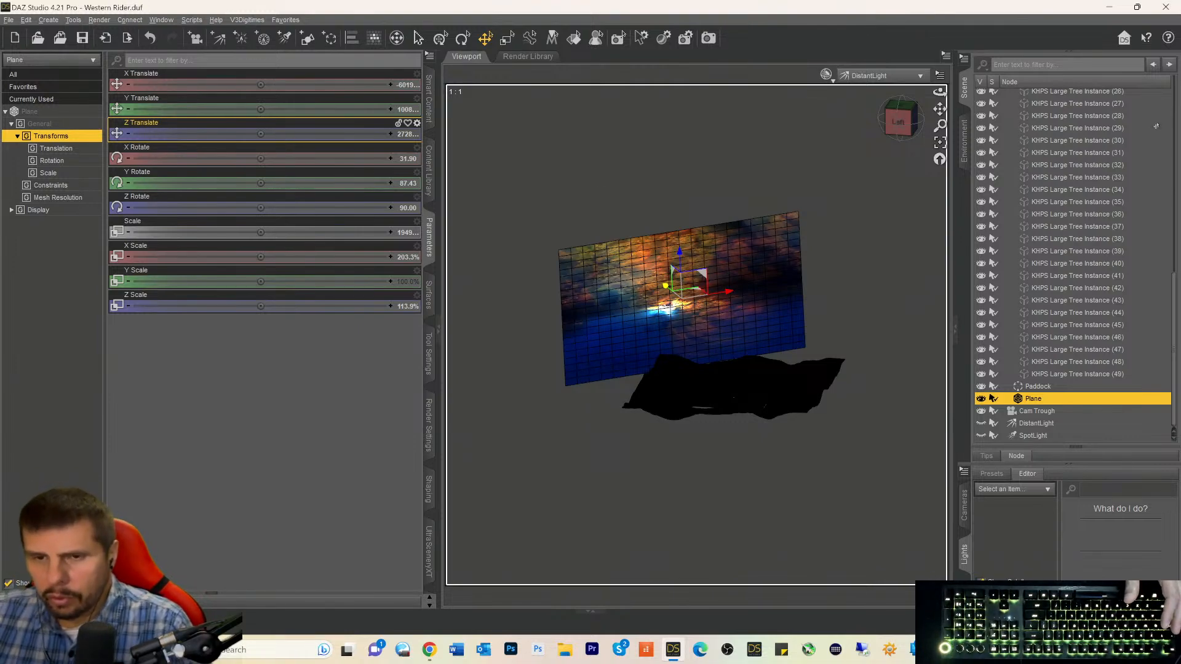
left_click_drag(1099, 179, 1068, 228)
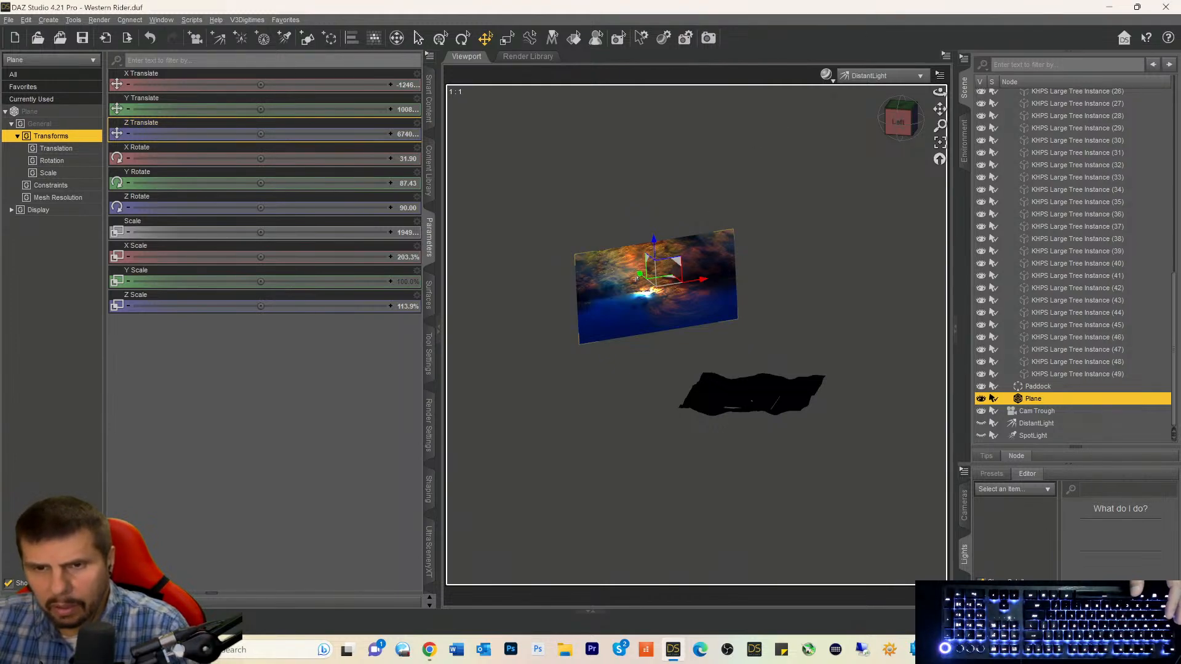
left_click_drag(640, 274, 620, 254)
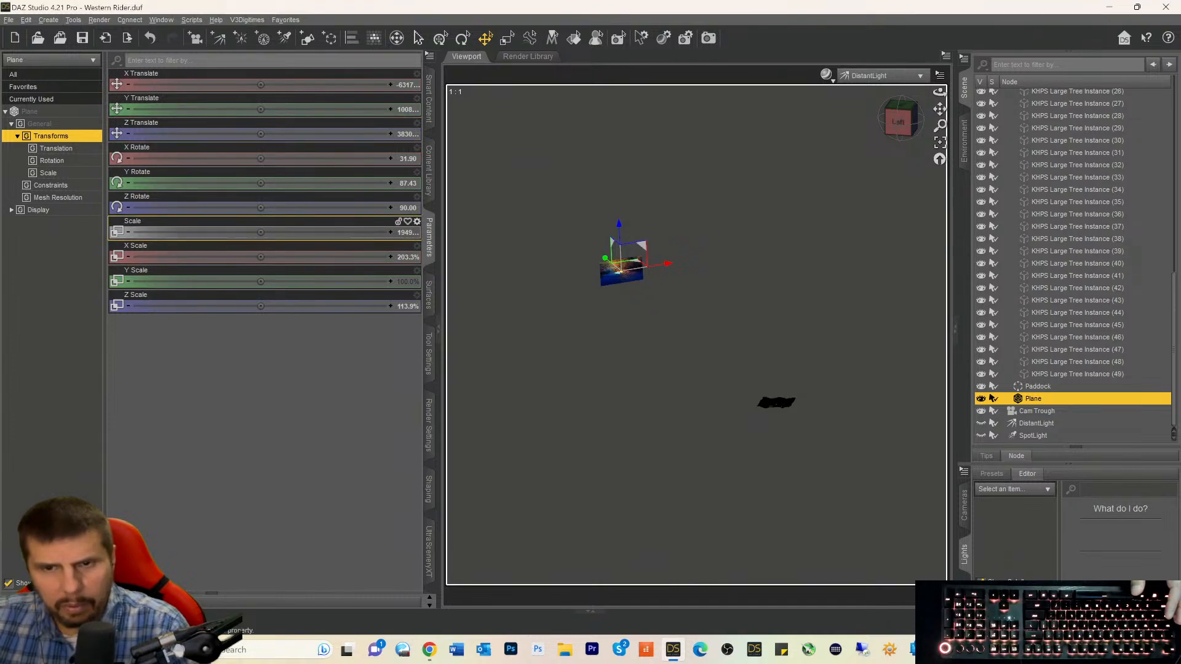
Try an overall Scale of 20503.61% and an X Scale of 9203.33% on the sky plane, undoing both changes.
left_click_drag(312, 232, 314, 232)
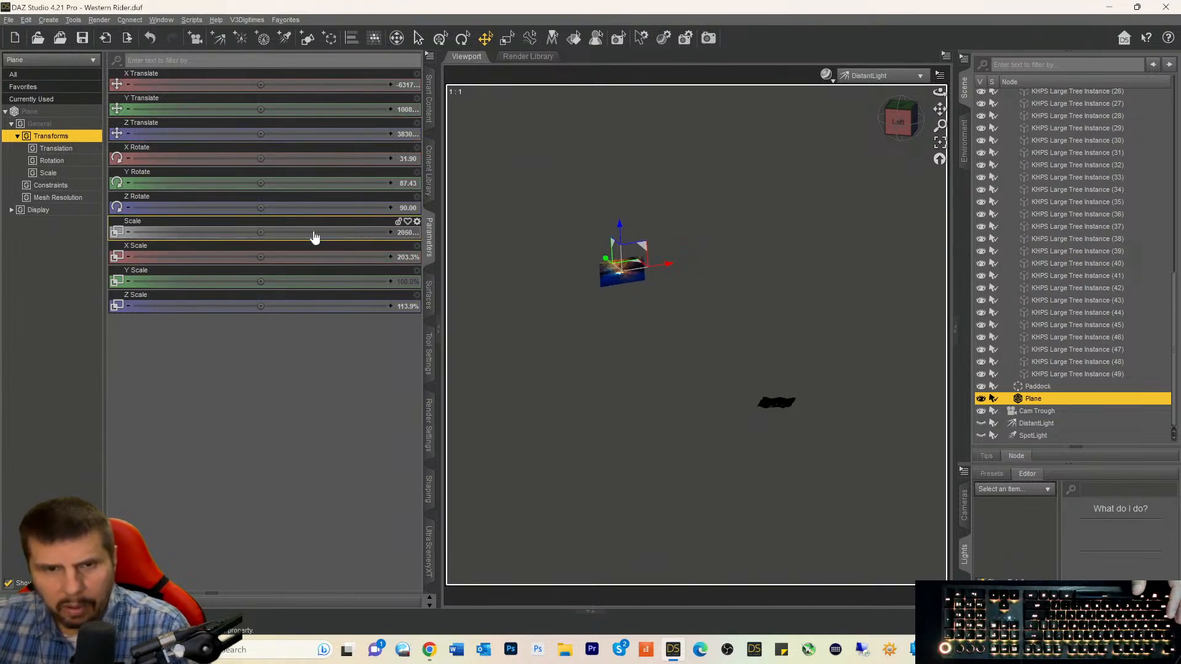
left_click(399, 257)
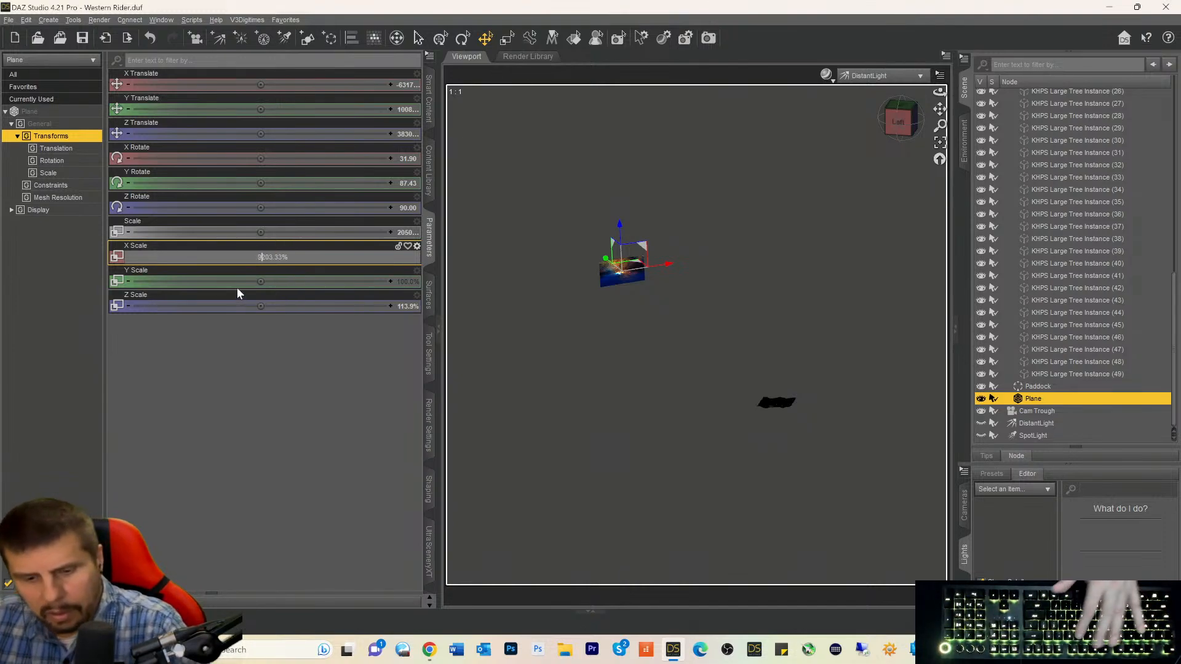
key("Return")
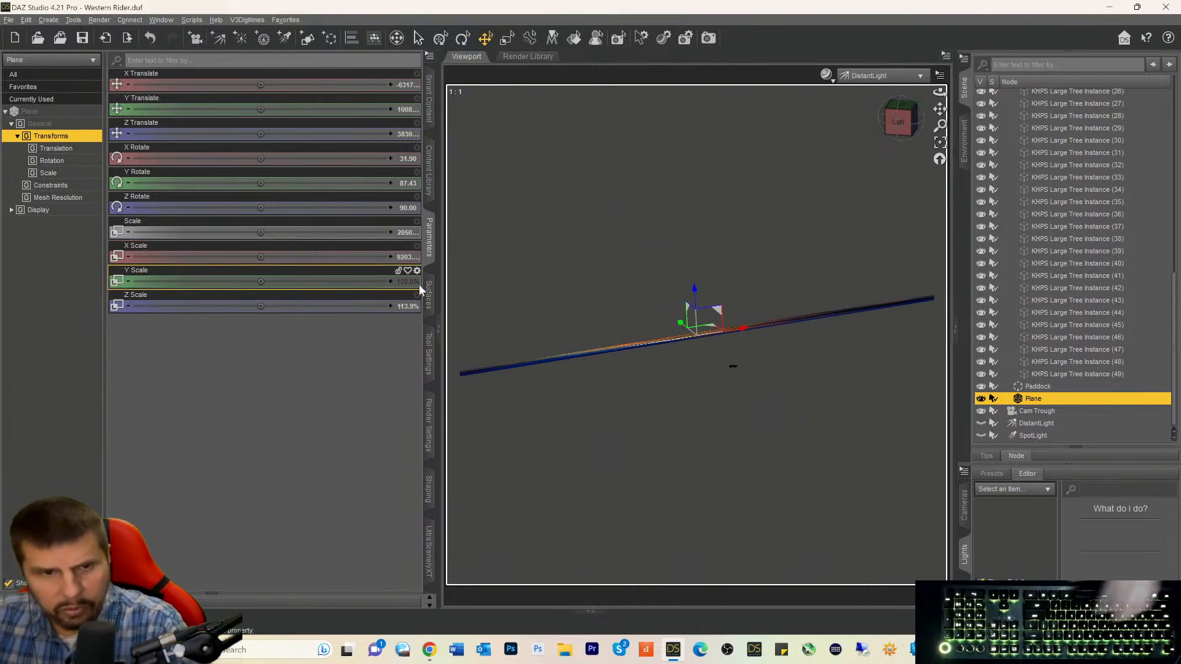
key("ctrl+z")
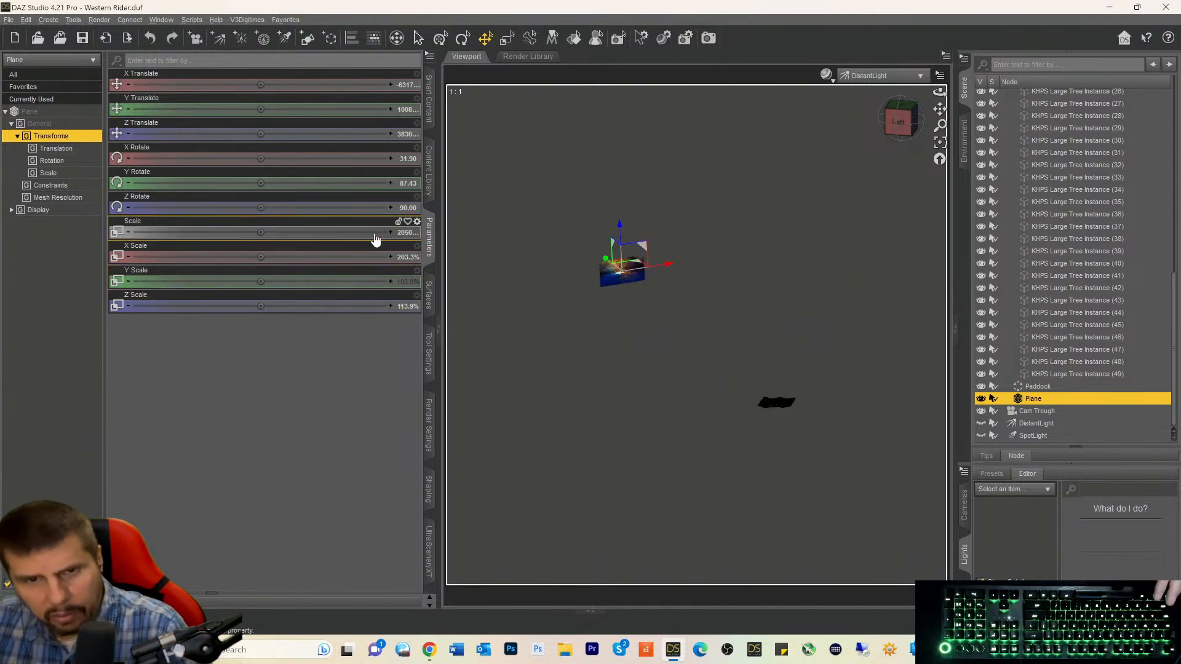
left_click(406, 233)
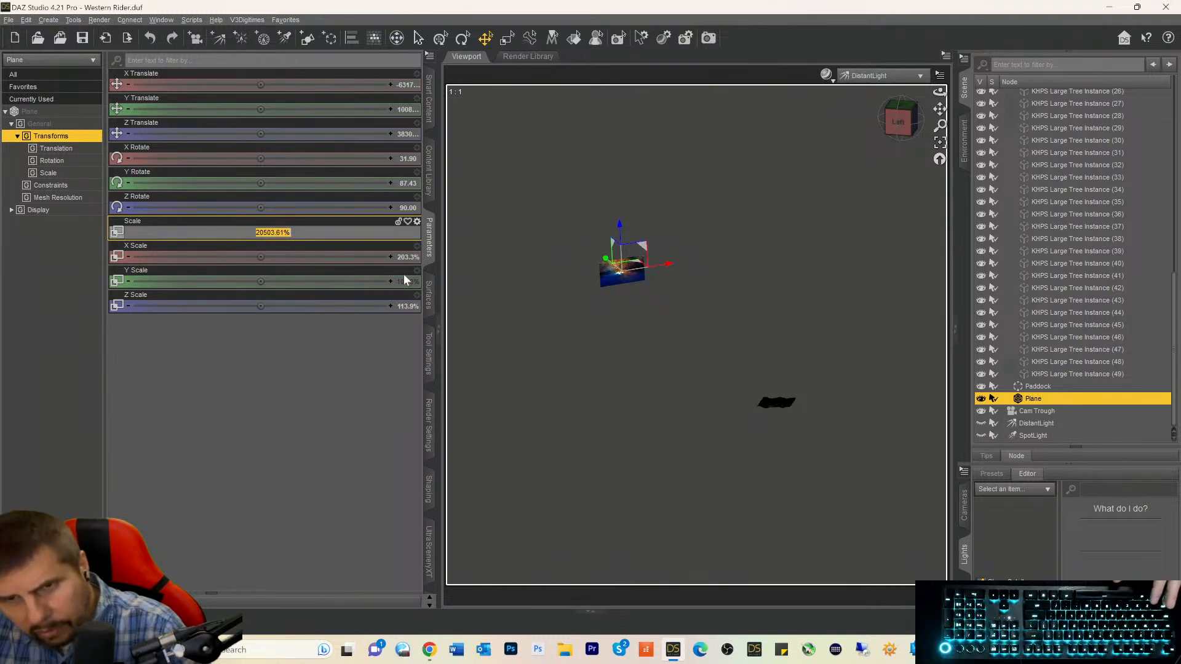
key("BackSpace")
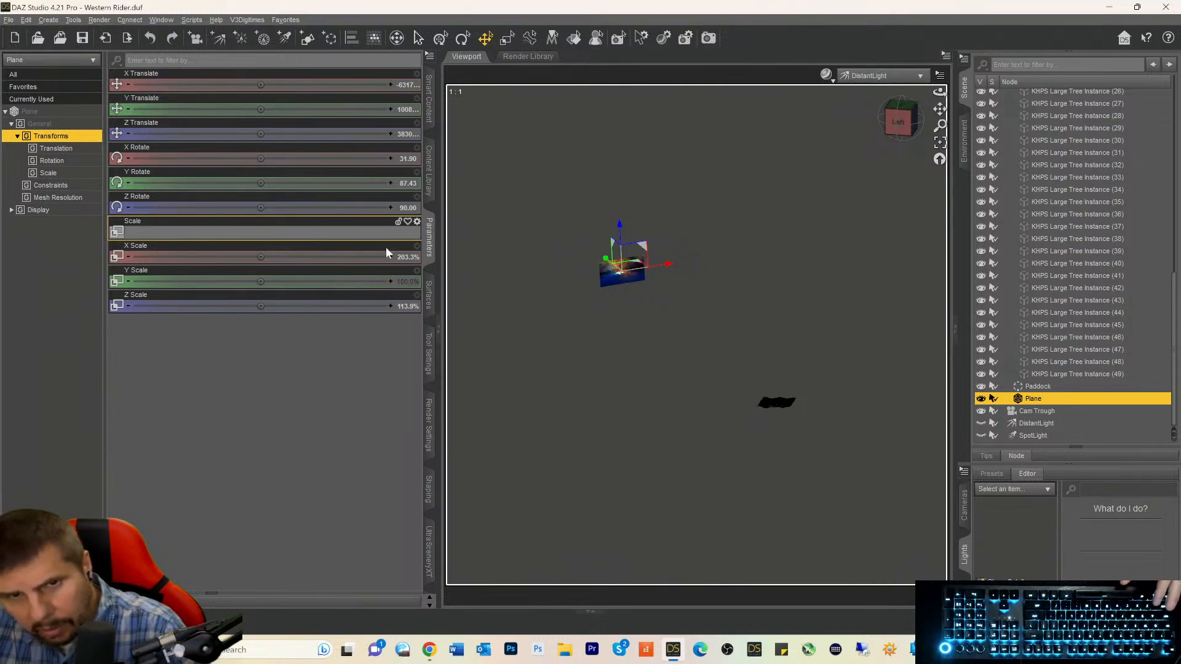
key("Return")
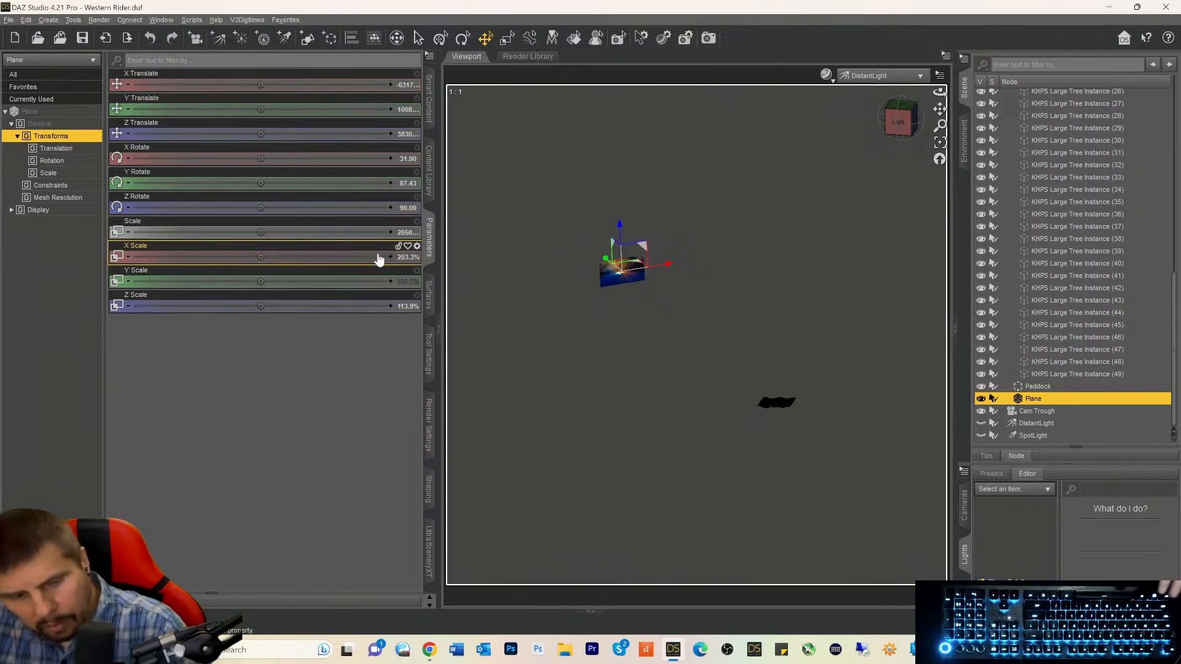
key("ctrl+z")
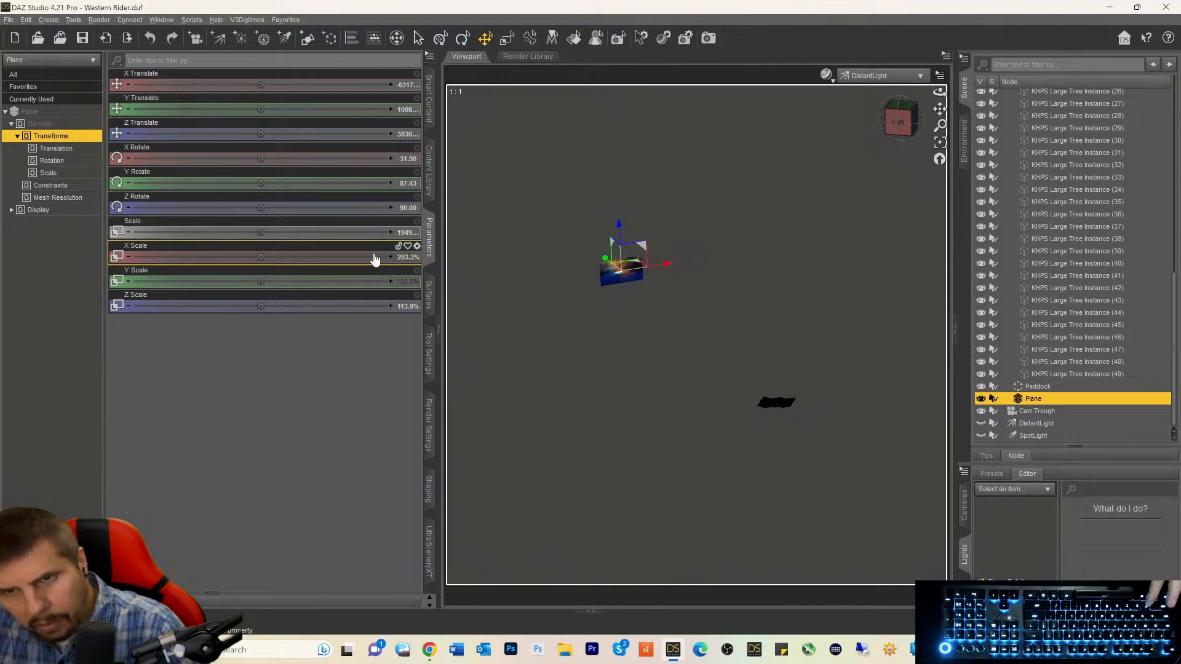
Try enlarging the sky plane with an overall Scale of 919491.5% and then 319491.5%.
left_click(403, 234)
left_click(257, 233)
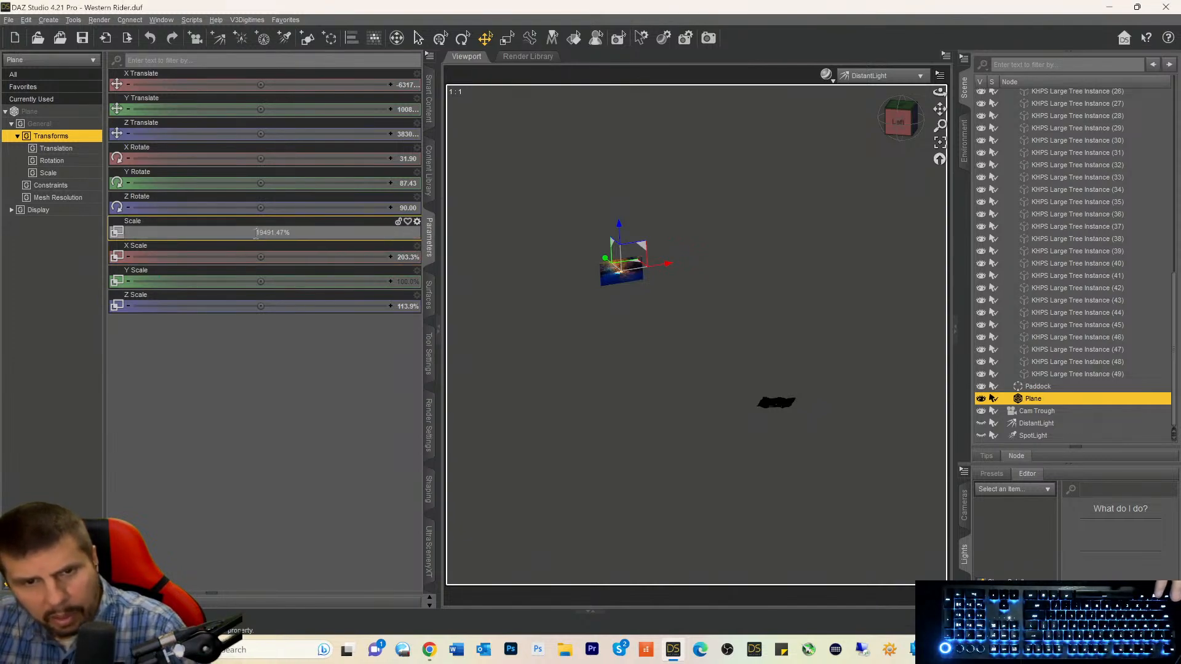
type("9")
key("Return")
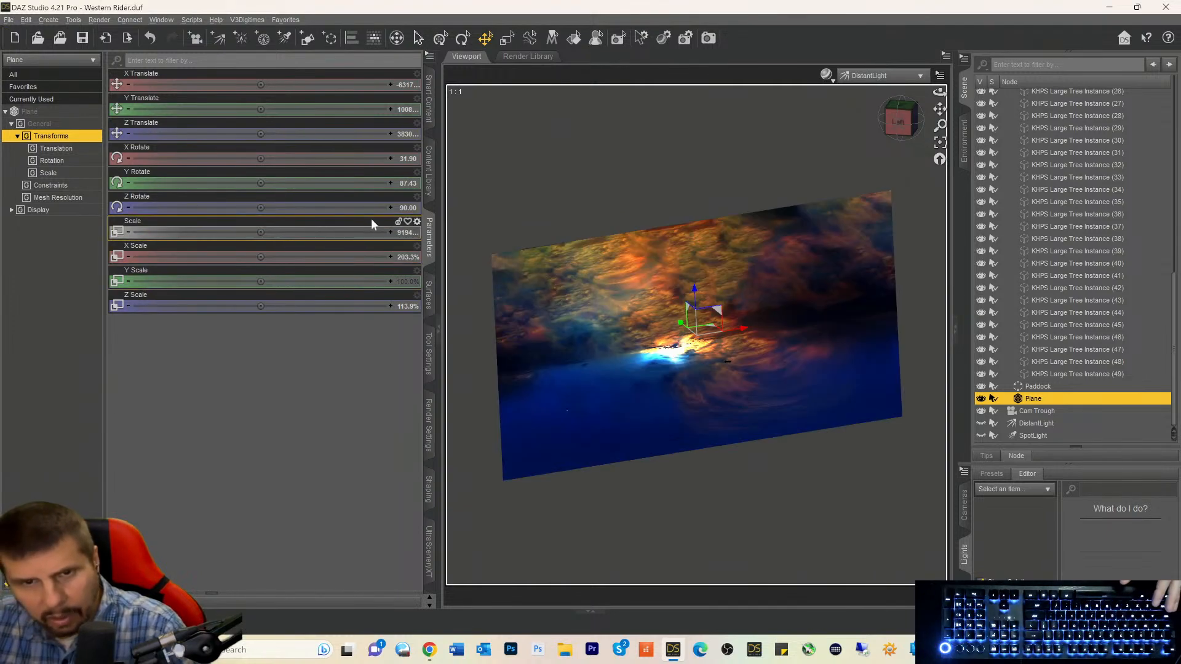
left_click(404, 233)
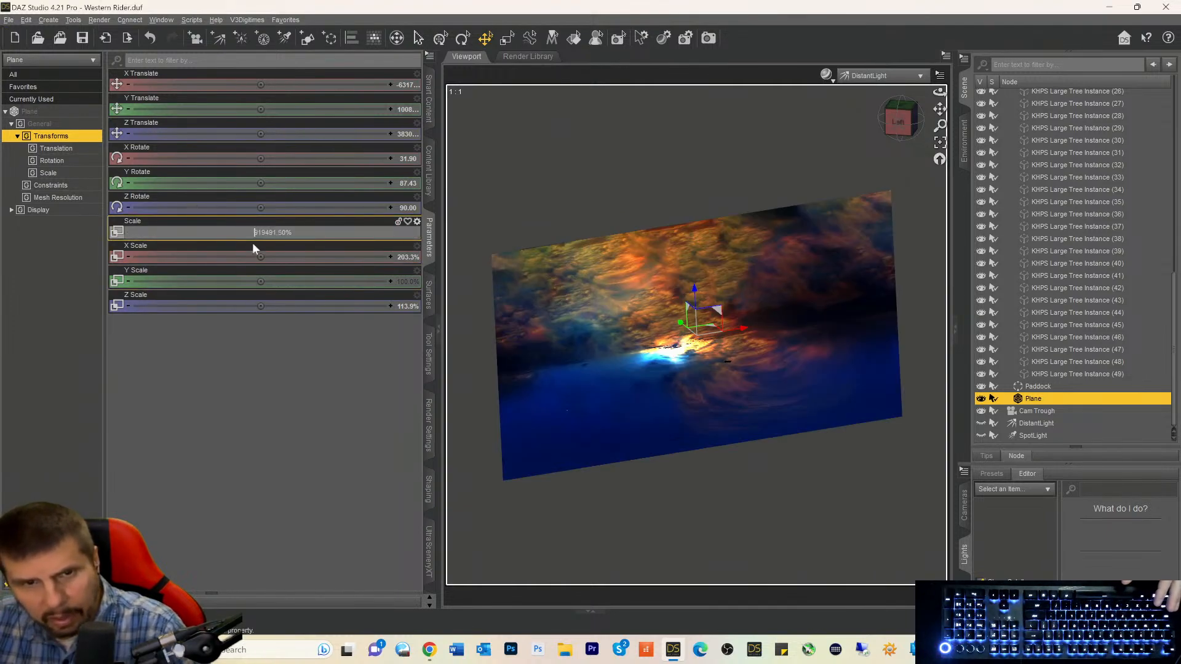
key("Delete")
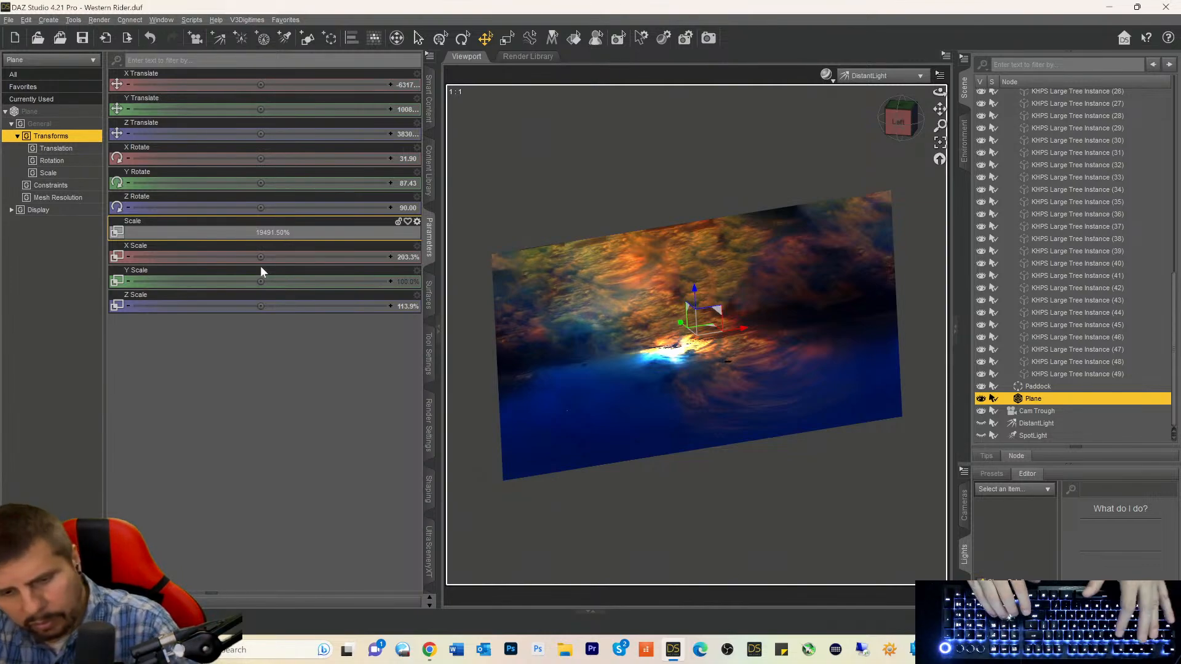
type("3")
key("Return")
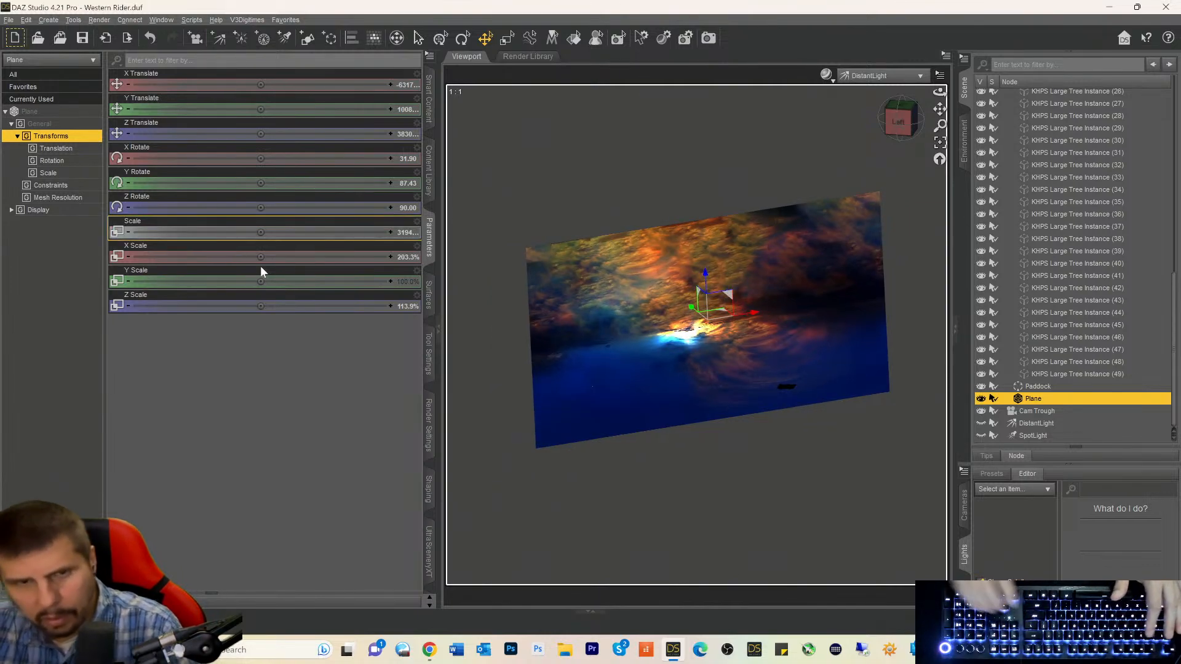
Set the sky plane's overall Scale to 49491.5%.
left_click(401, 233)
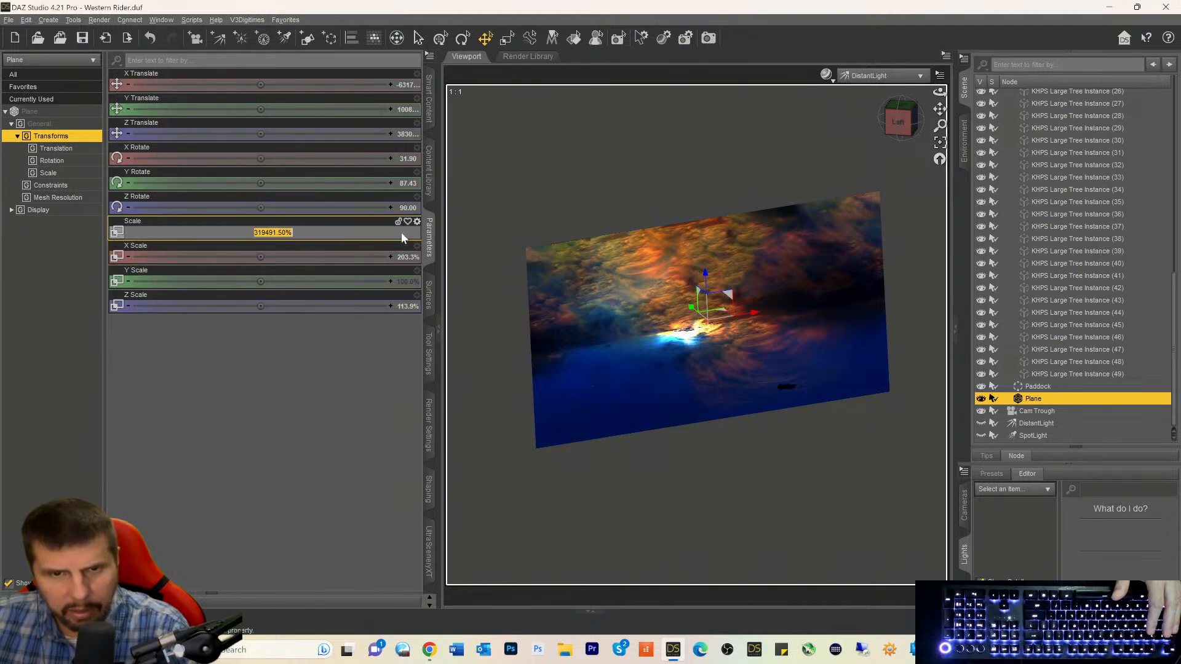
left_click(245, 232)
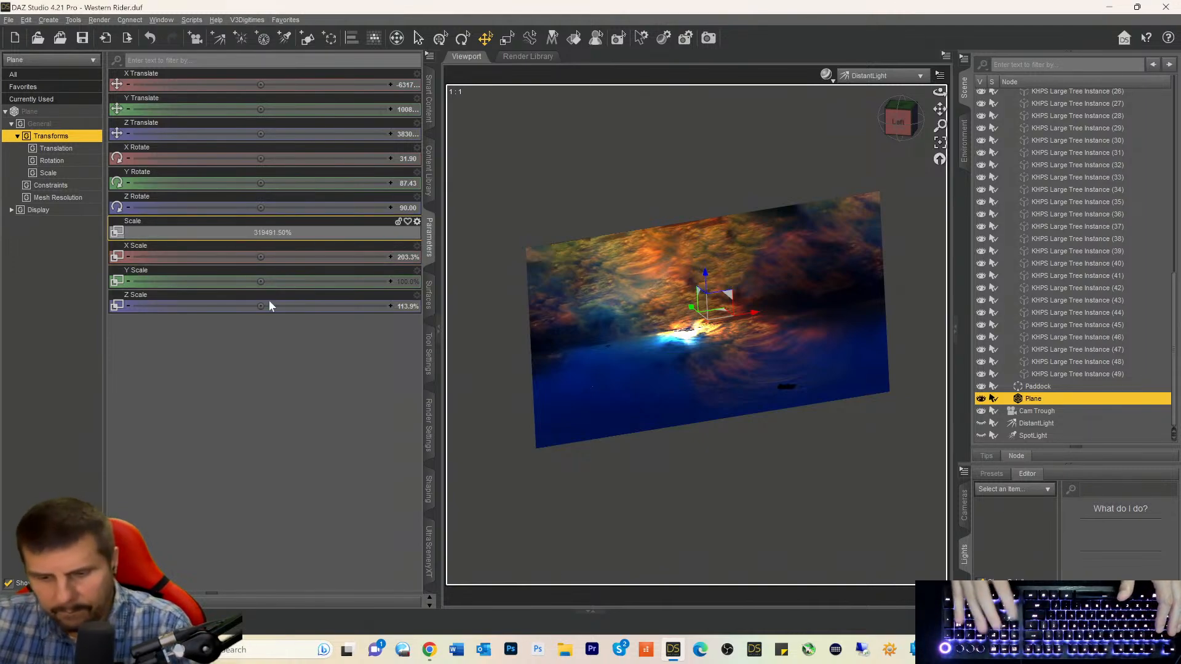
key("Delete")
key("Delete")
type("4")
key("Return")
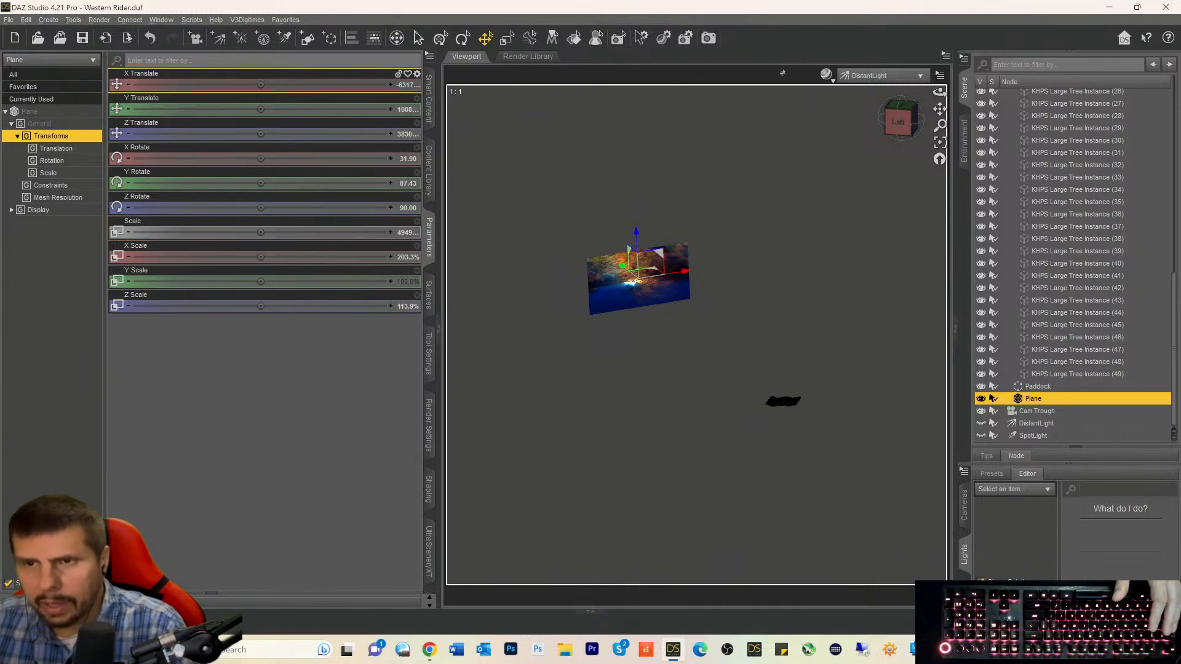
Look through Cam Trough and raise the sky plane until it sits above the treeline.
left_click(867, 76)
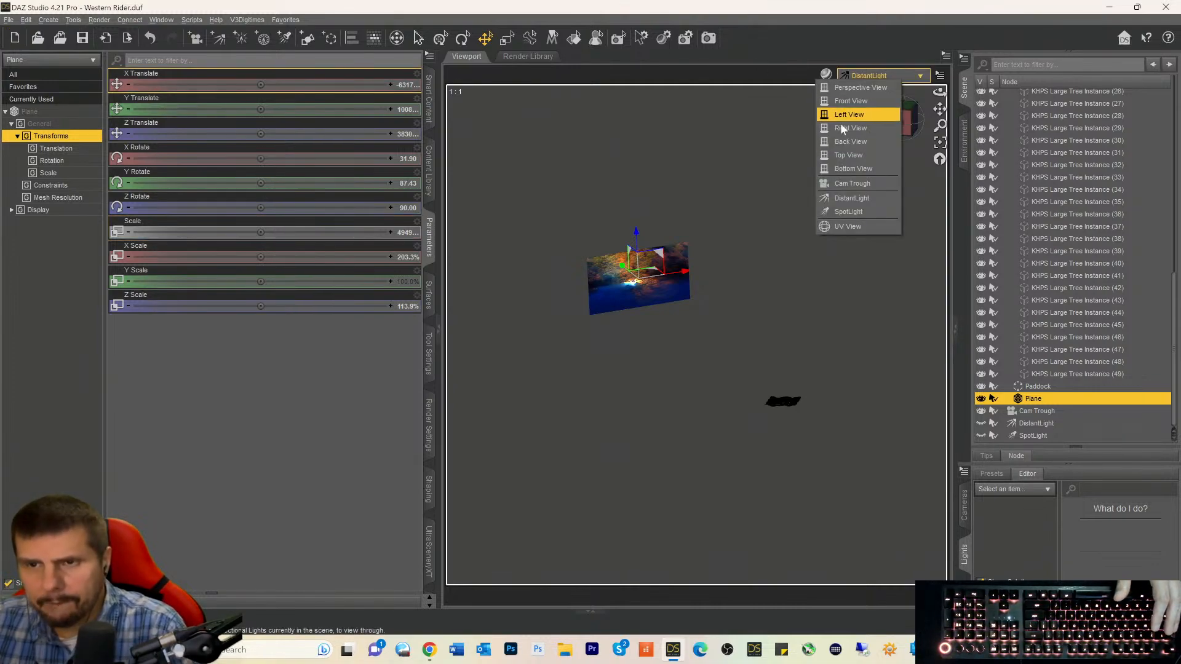
left_click(841, 183)
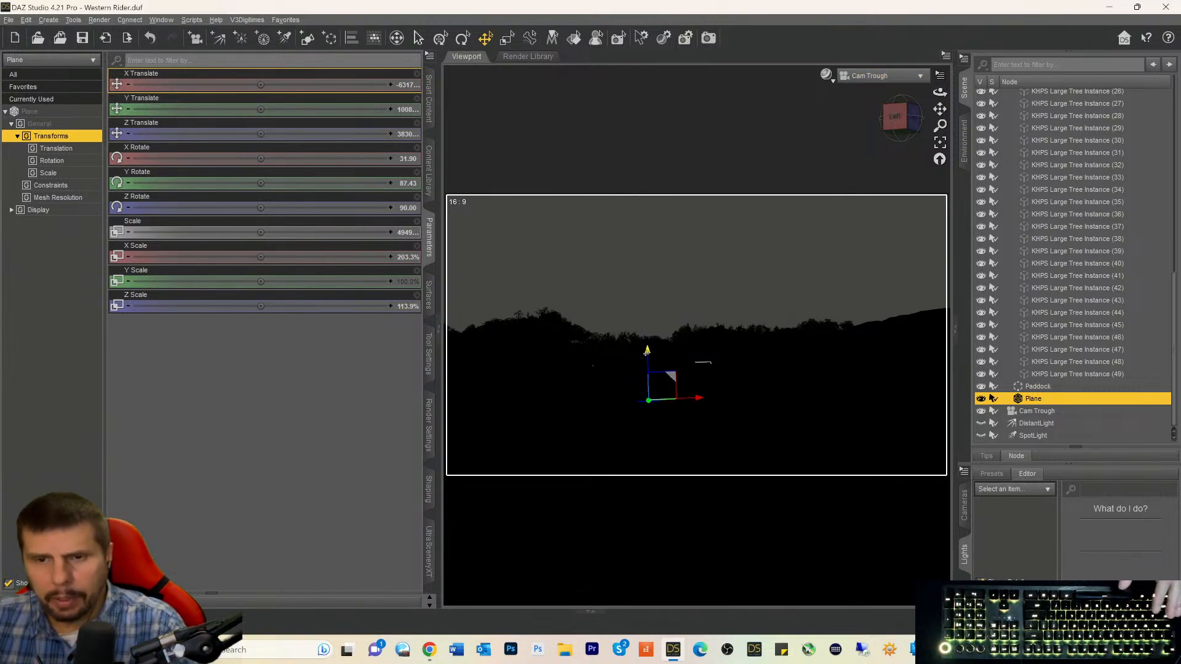
left_click_drag(645, 348, 631, 259)
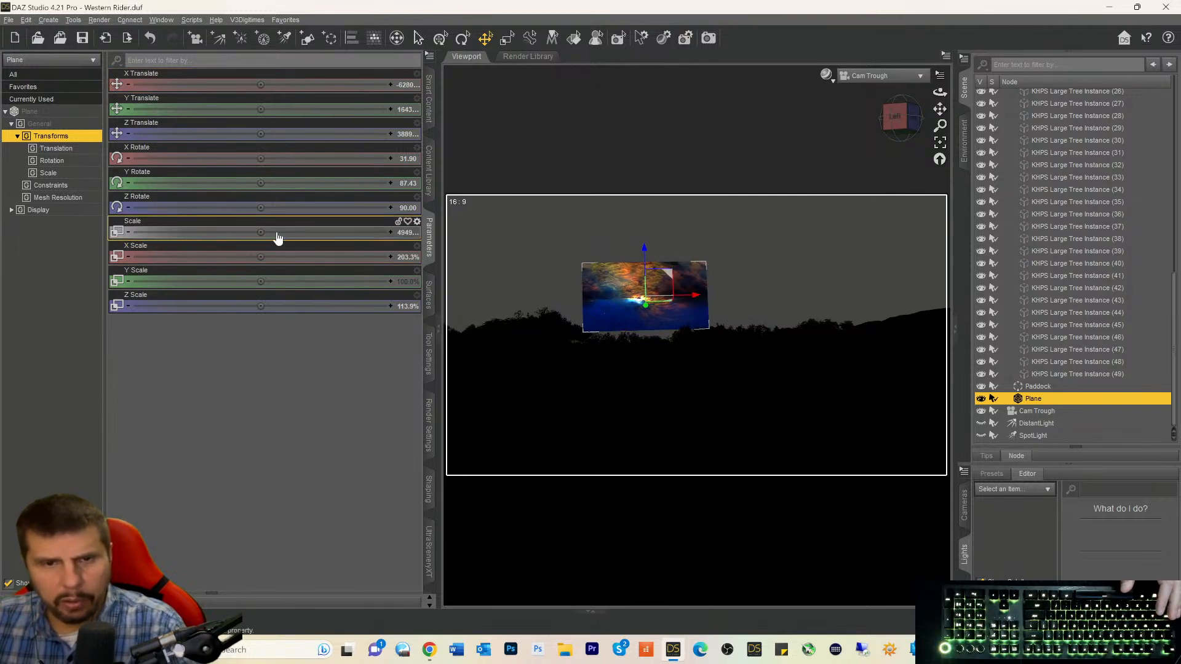
Try the sky plane's overall Scale at 59491.5% and then 89491.5% in the camera view.
left_click(400, 234)
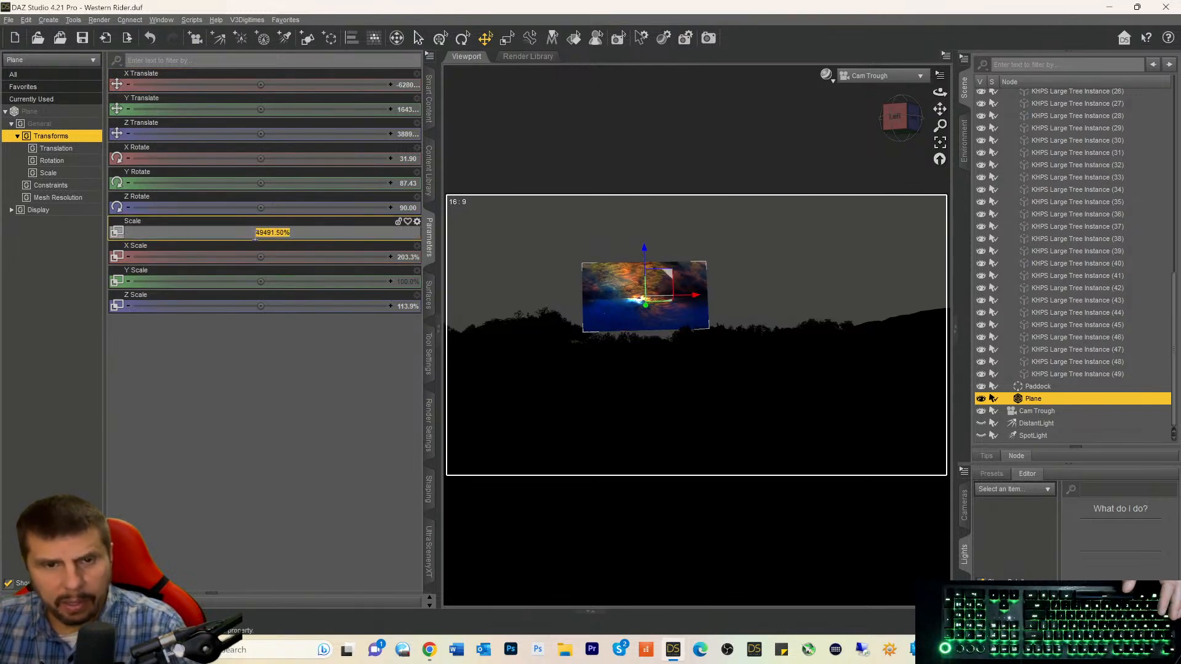
left_click(253, 237)
key("Delete")
type("5")
key("Return")
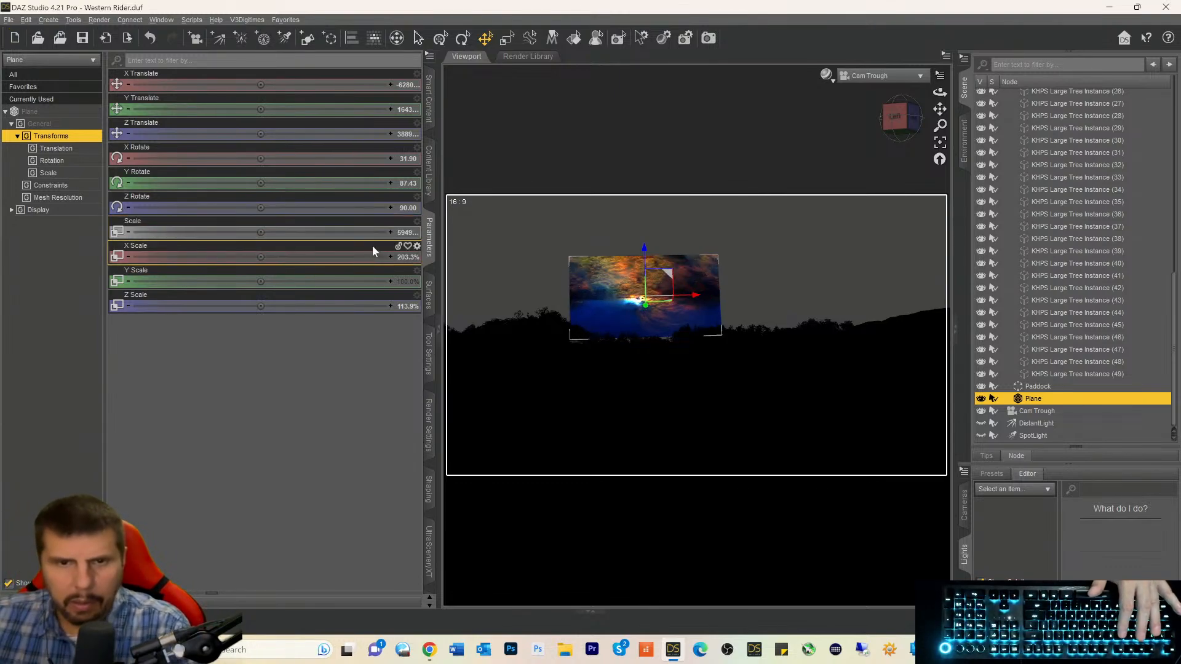
left_click(398, 232)
left_click(260, 234)
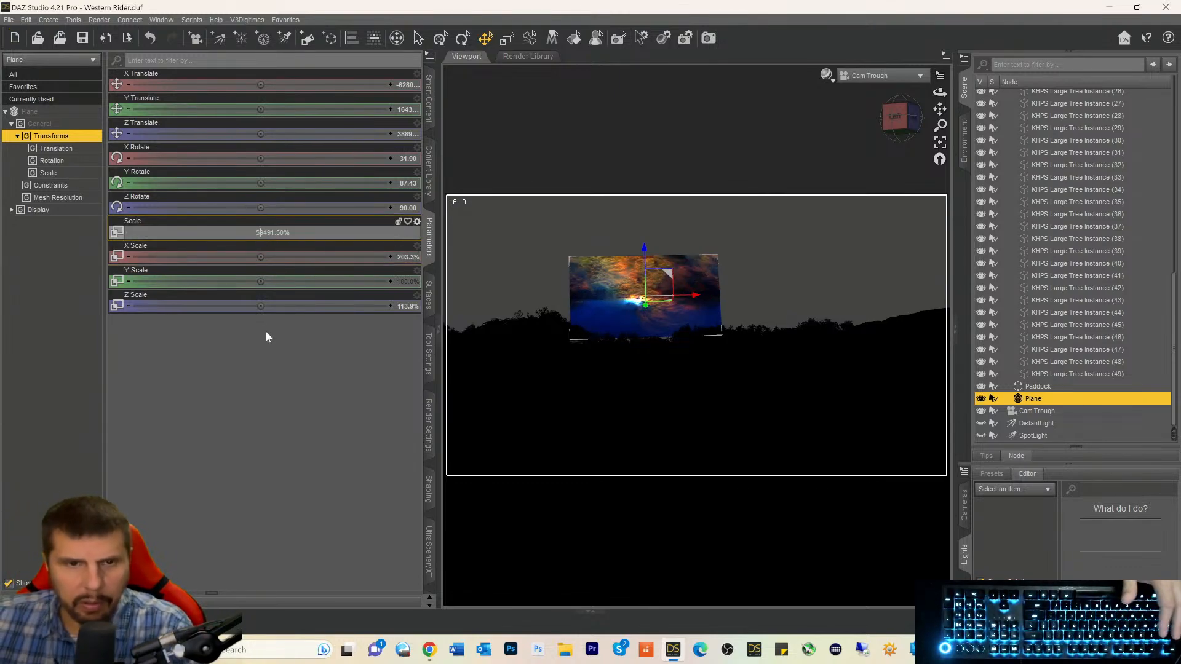
key("Delete")
type("8")
key("Return")
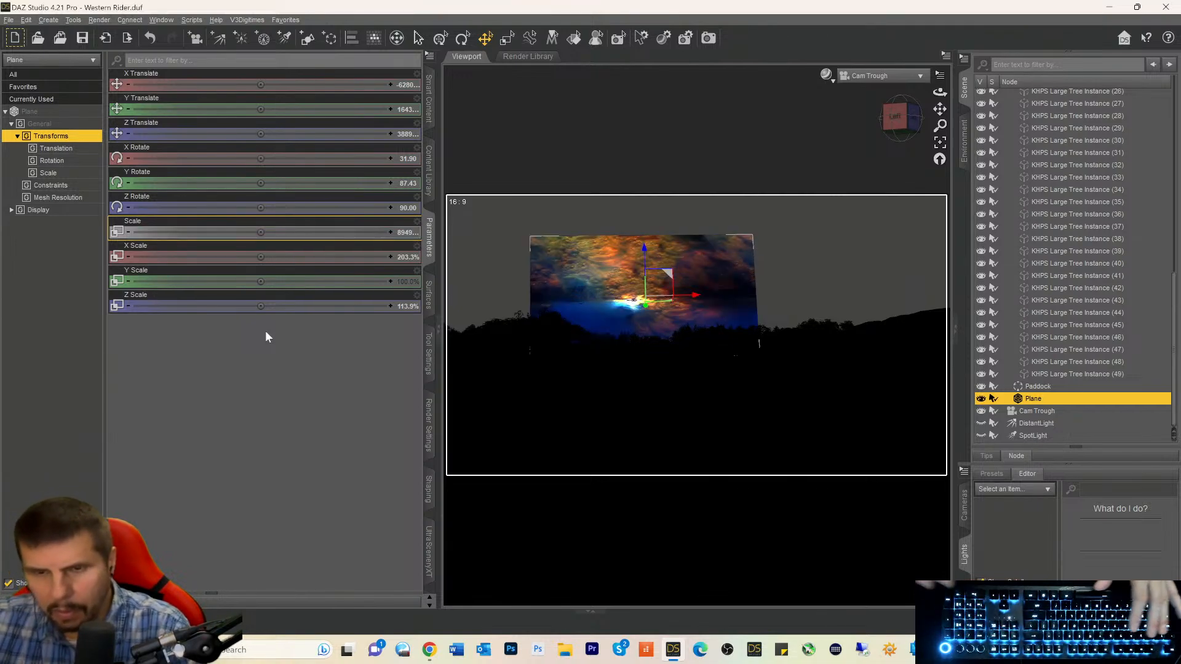
Set the sky plane's overall Scale to 100000%.
left_click(406, 232)
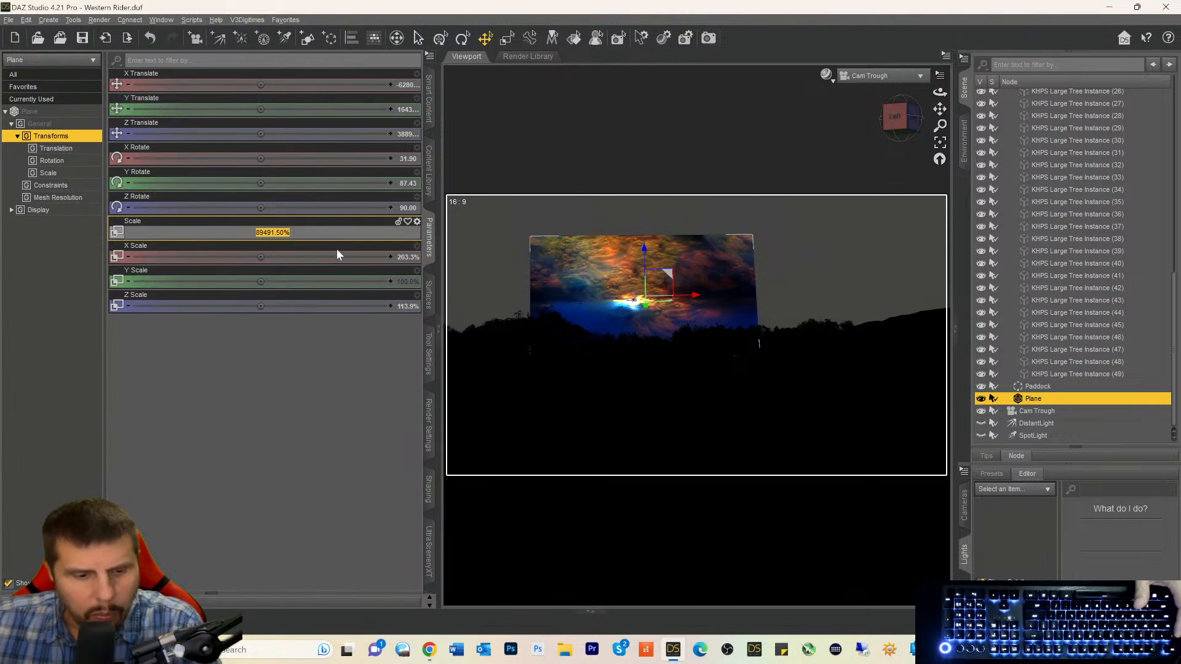
type("100000")
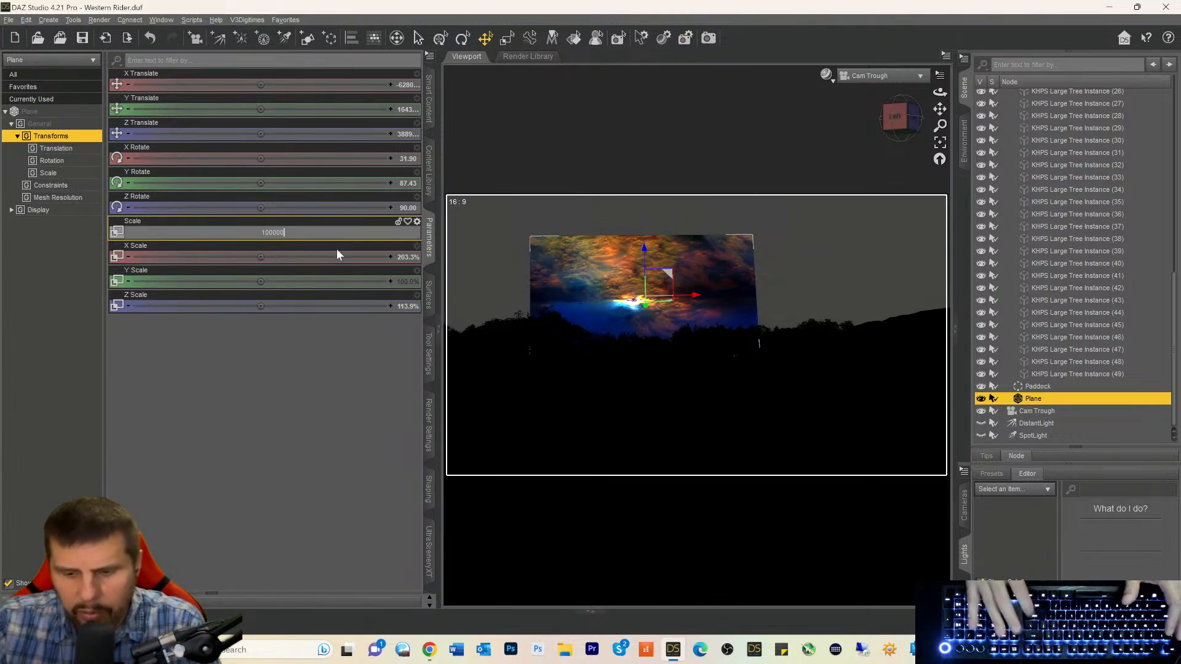
key("Return")
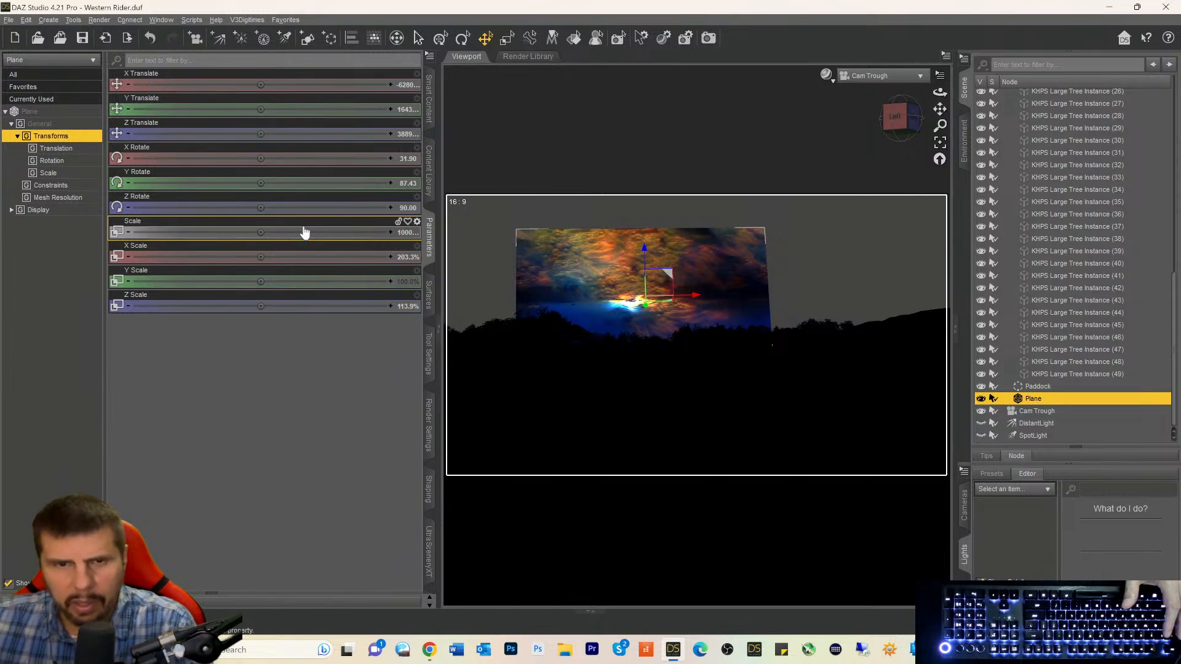
Enlarge the sky plane to an overall Scale of 300000% to fill the sky in the camera frame.
left_click(403, 234)
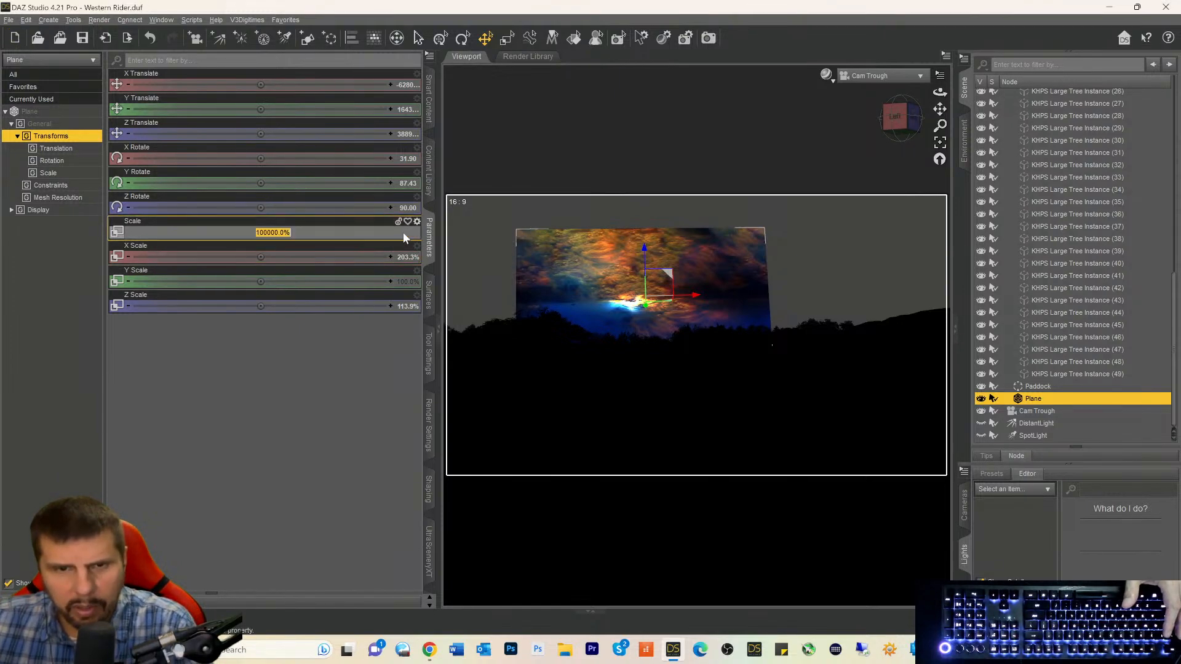
left_click(254, 234)
key("Delete")
type("3")
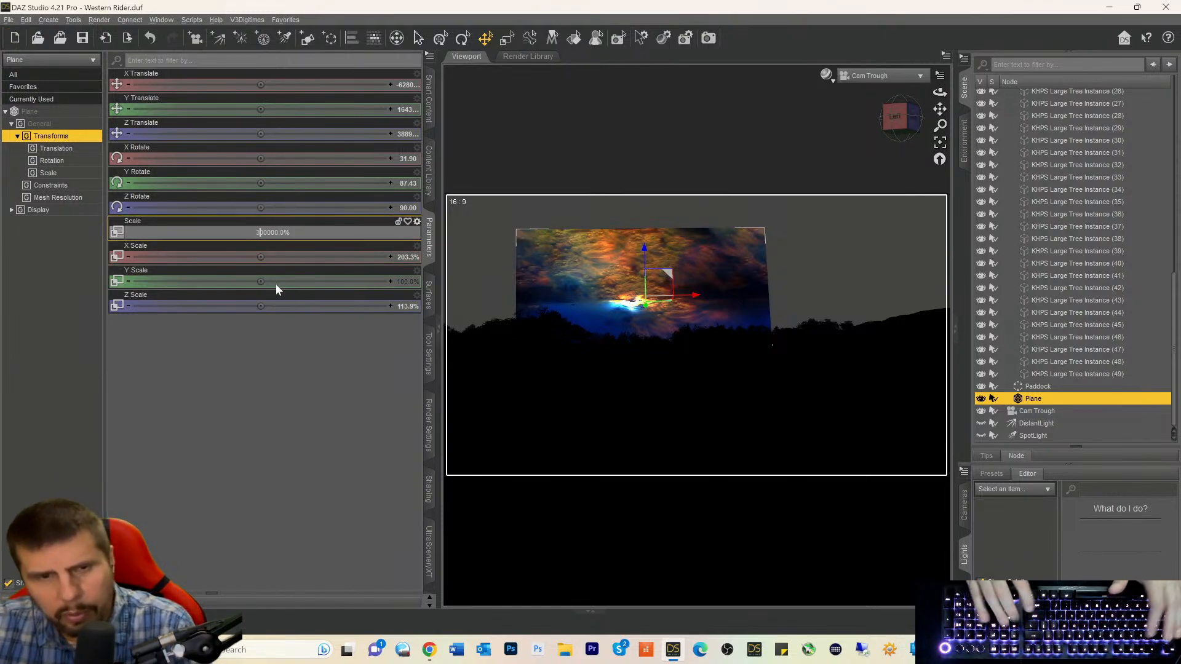
key("Return")
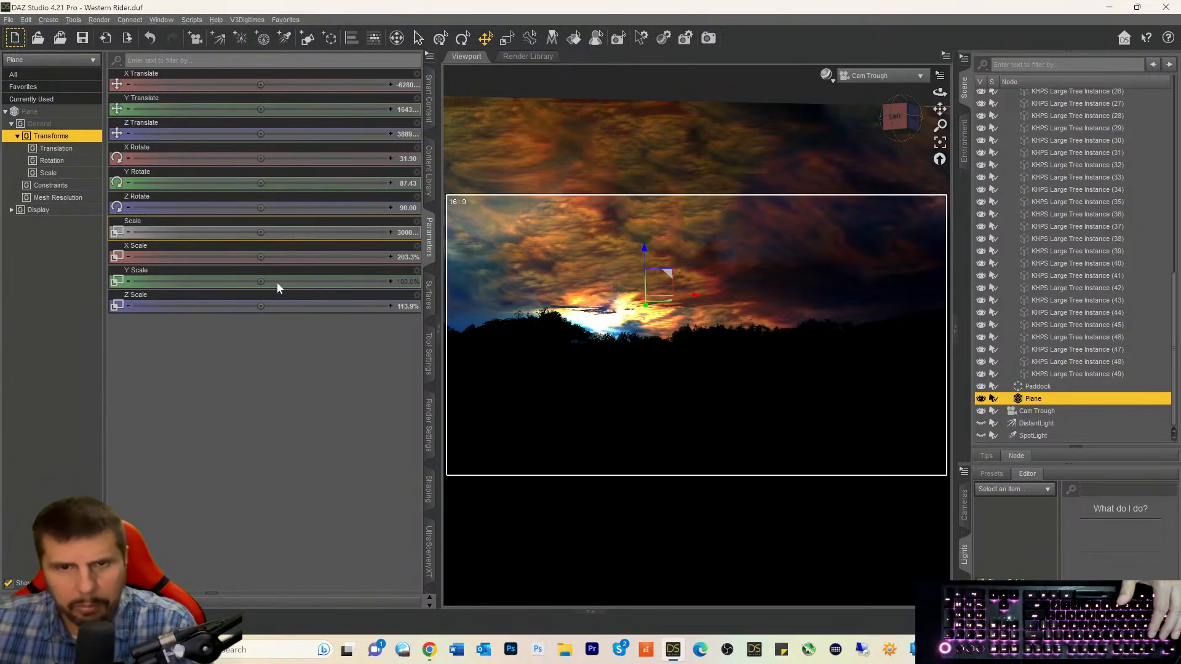
Set the sky plane's overall Scale to 200000%, and move the plane down toward the treeline and sideways to cover the frame's uncovered right edge.
left_click(406, 233)
left_click(256, 232)
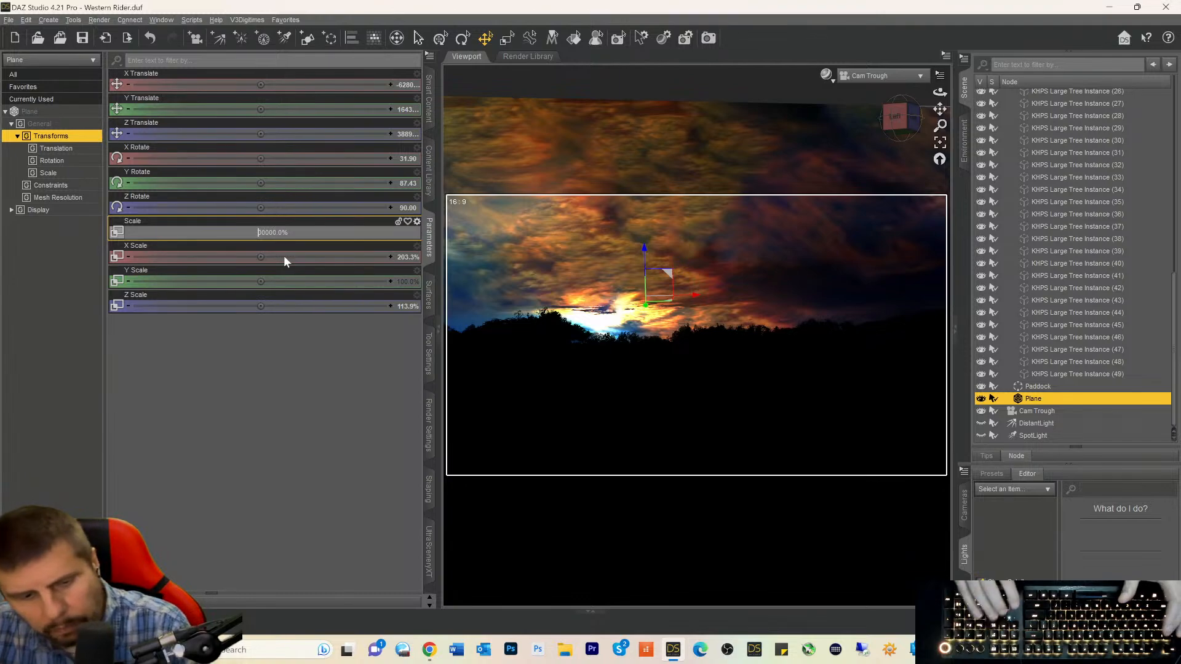
key("Return")
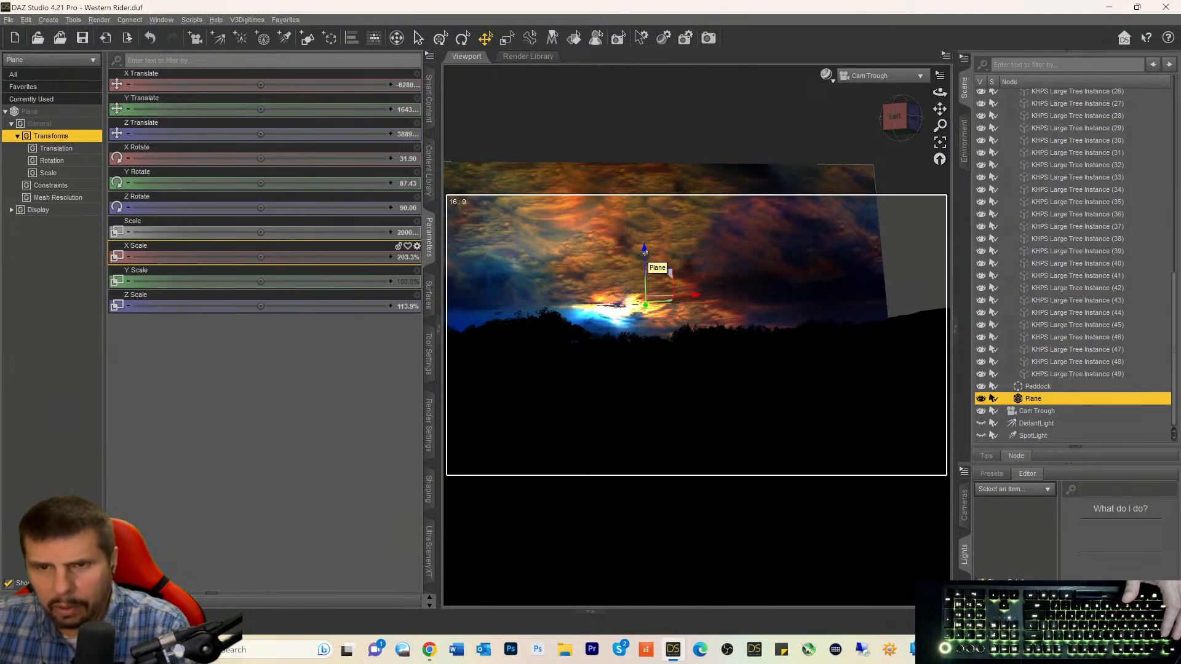
left_click_drag(644, 249, 639, 298)
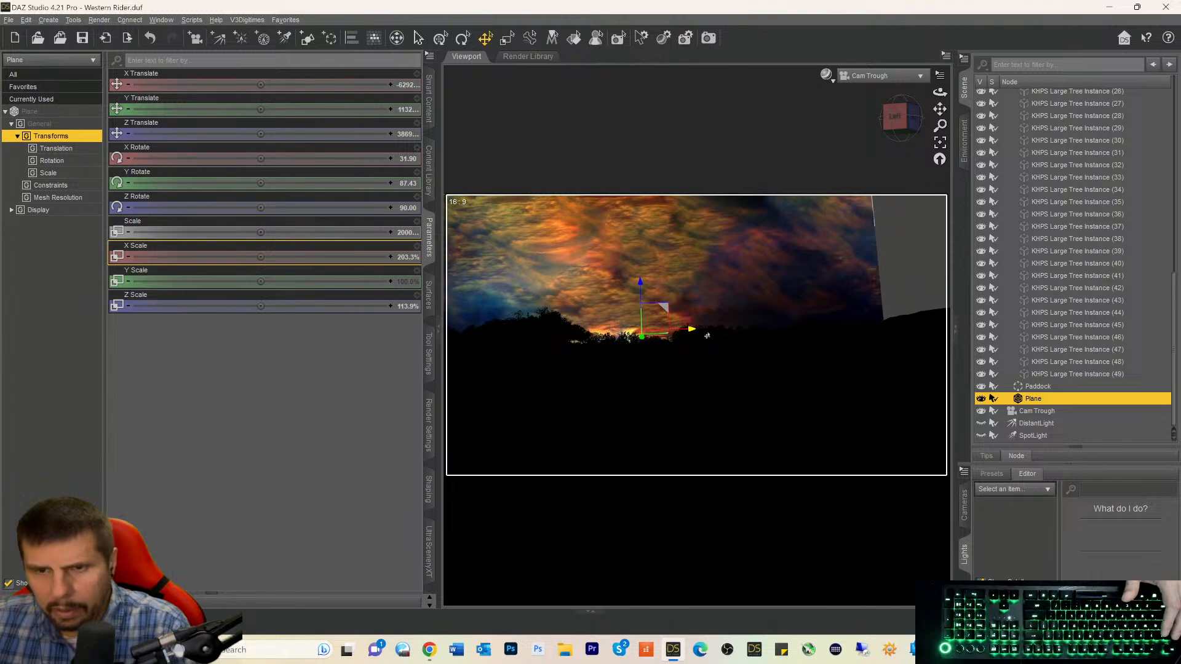
left_click_drag(707, 336, 753, 340)
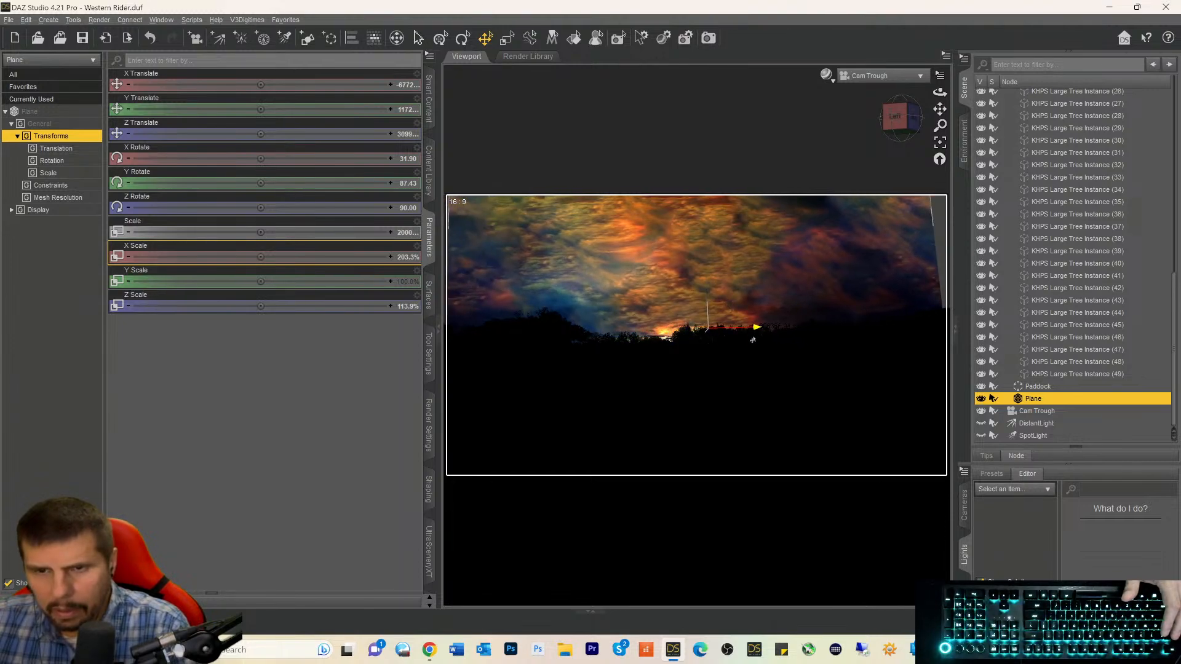
Open the sky plane's overall Scale value for editing.
double_click(383, 234)
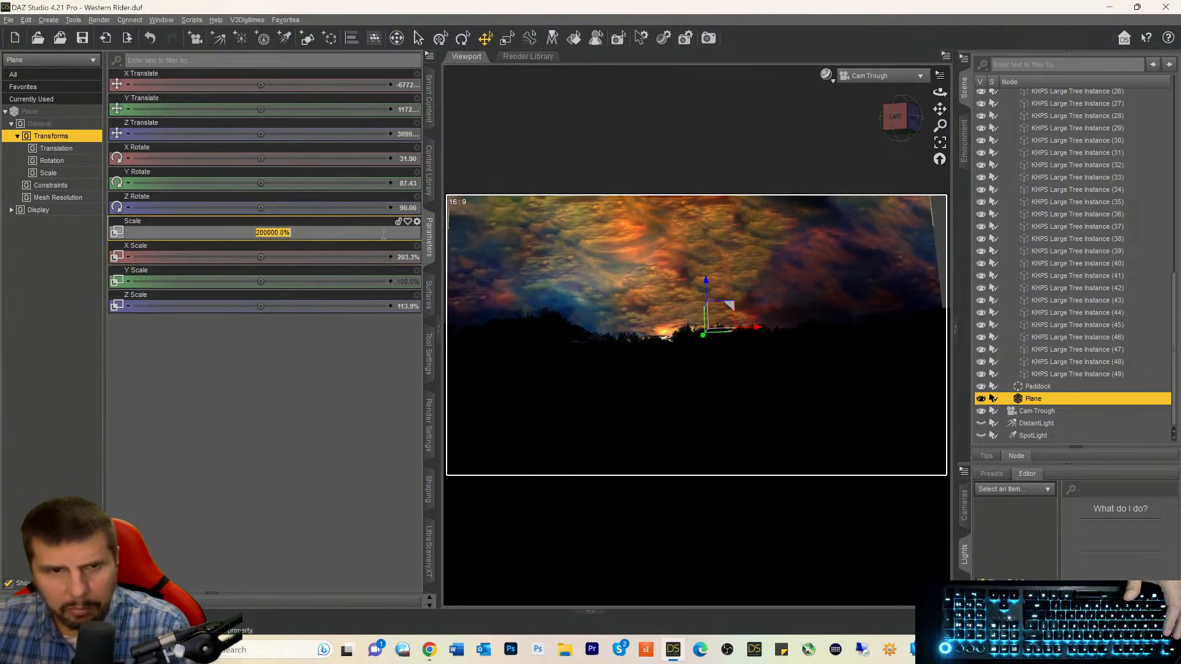
left_click(259, 233)
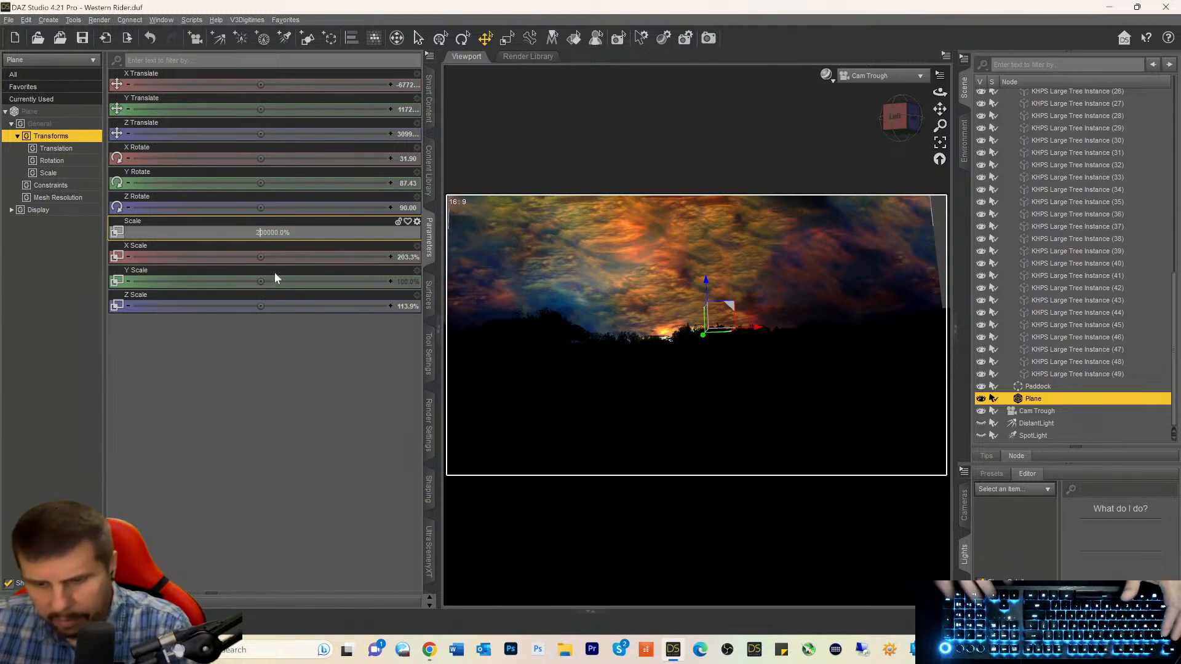
Set the sky plane's overall Scale to 250000%.
key("BackSpace")
type("3")
key("Return")
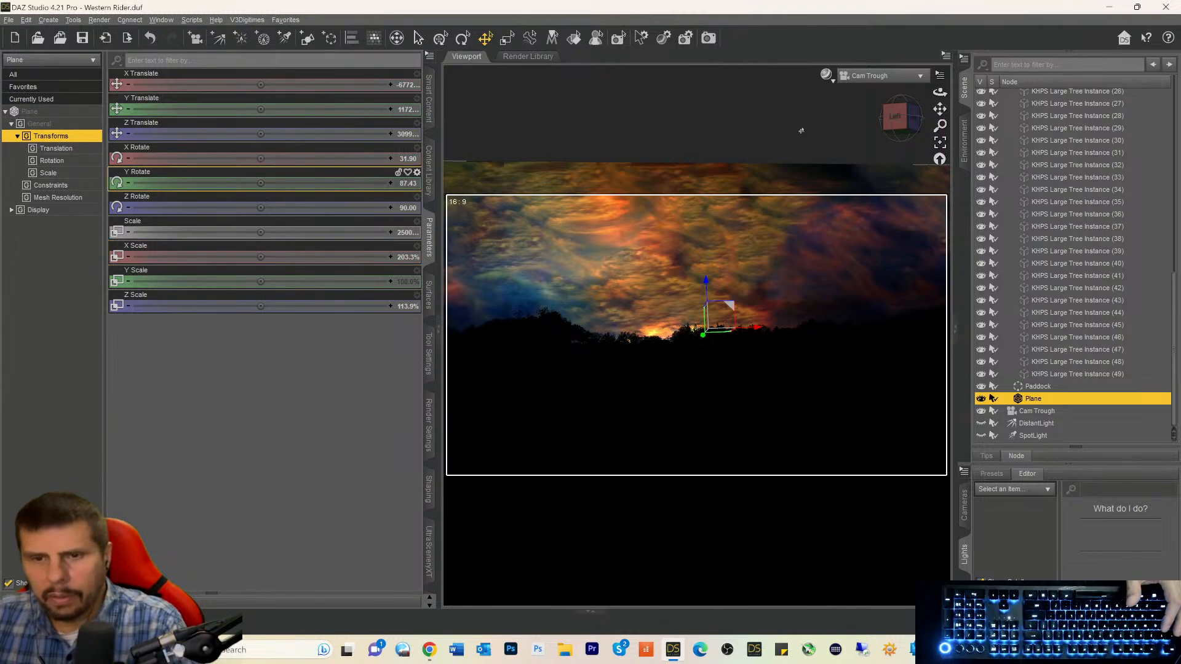
Make the hidden DistantLight visible in the scene and review its parameters.
left_click(1023, 423)
left_click(981, 424)
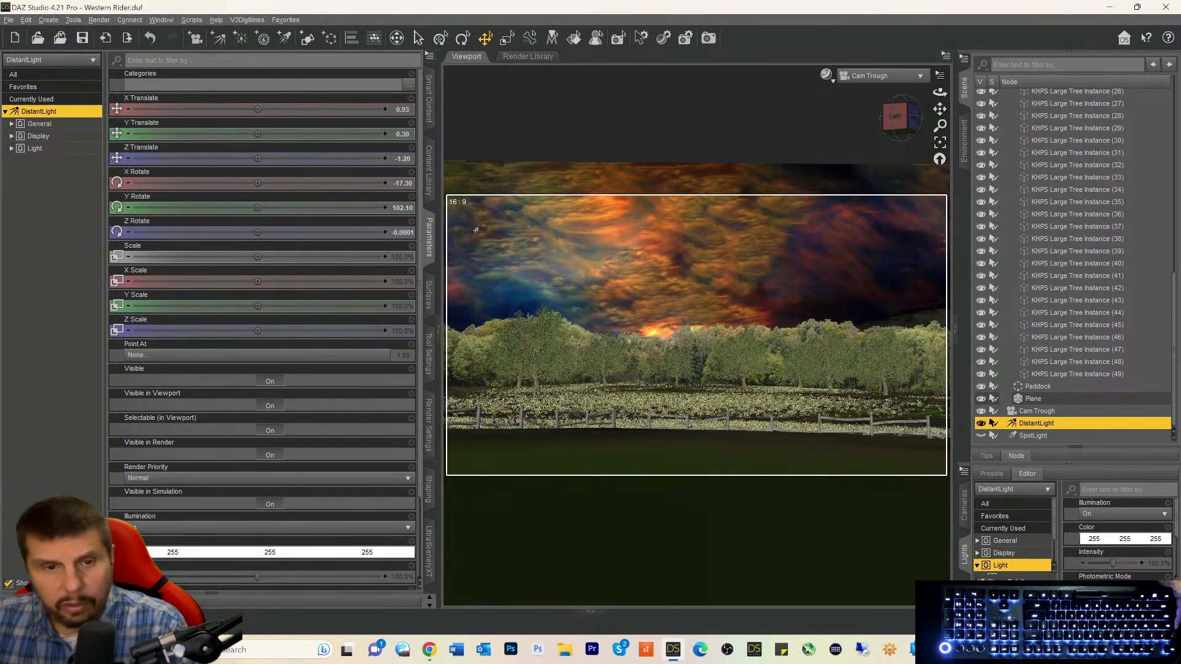
scroll(371, 309, "down", 3)
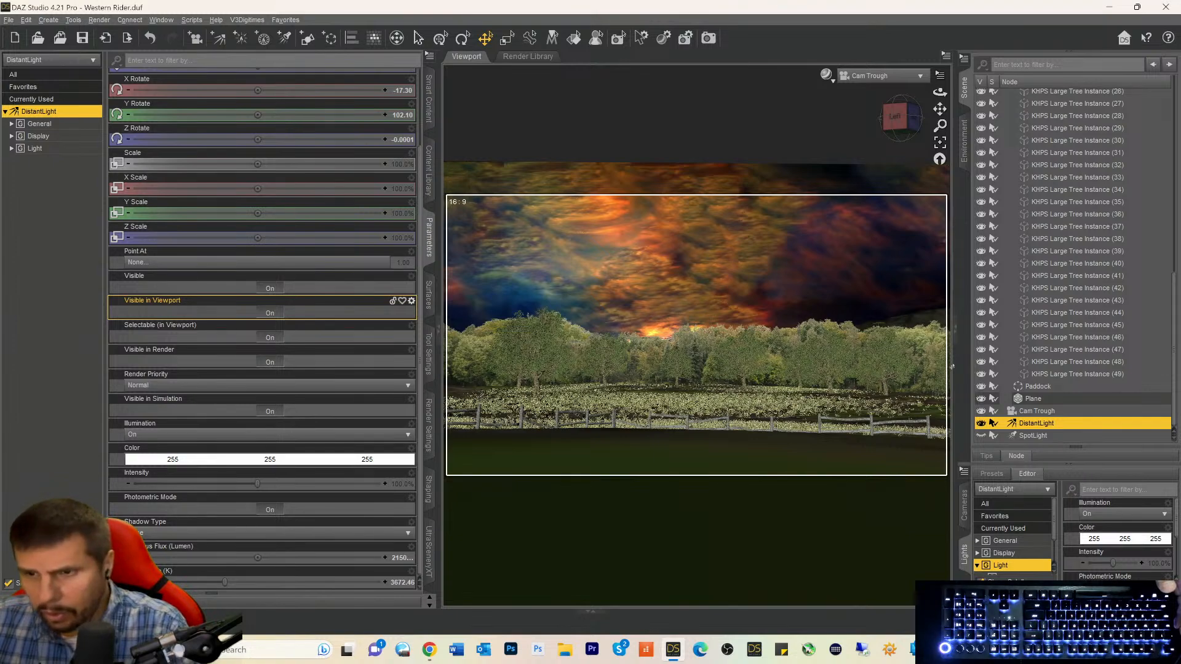
Darken the sky plane's Translucency Color to a neutral grey with RGB 122, 122, 122 in its surface settings.
left_click(1028, 399)
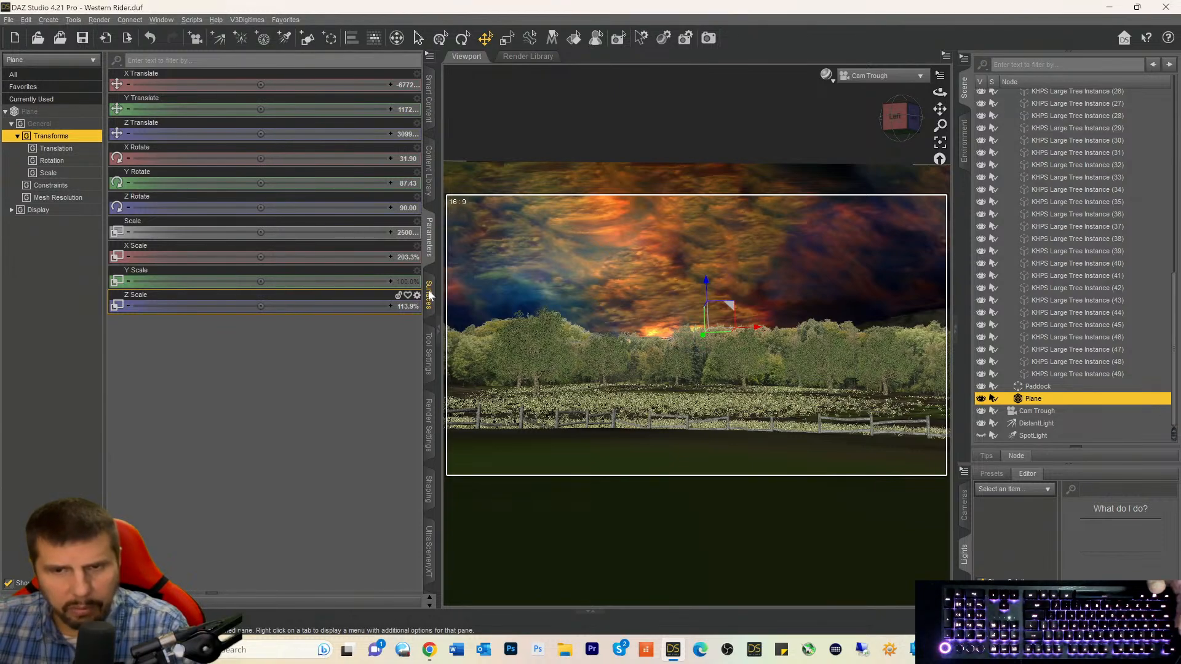
left_click(429, 295)
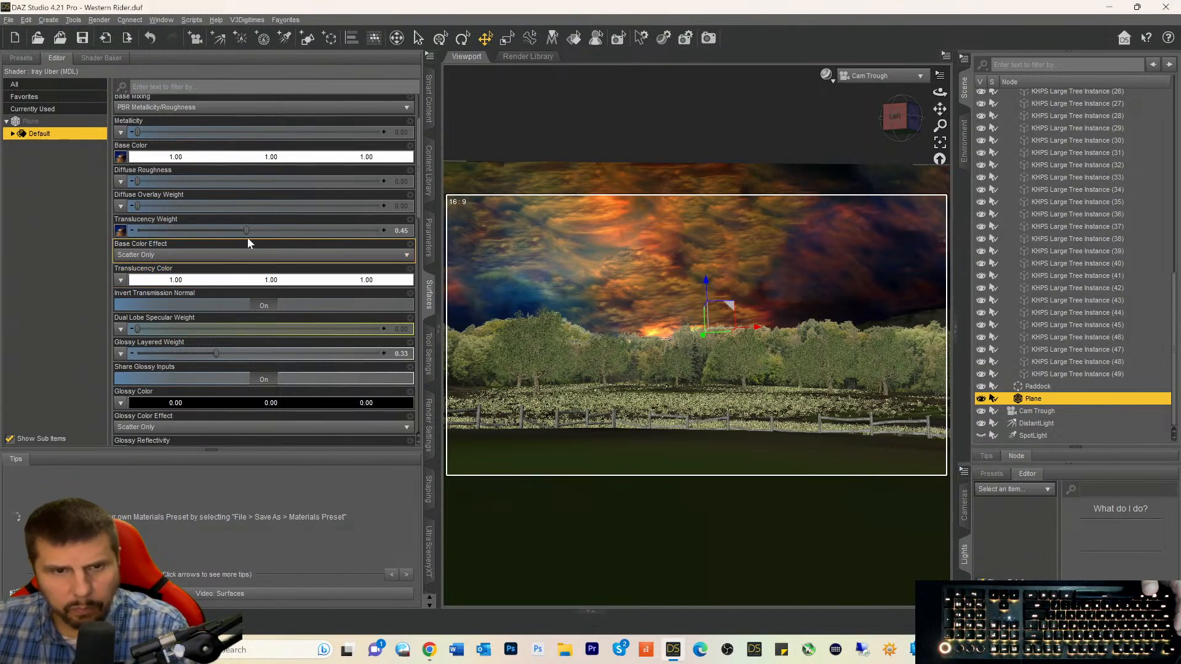
left_click(234, 280)
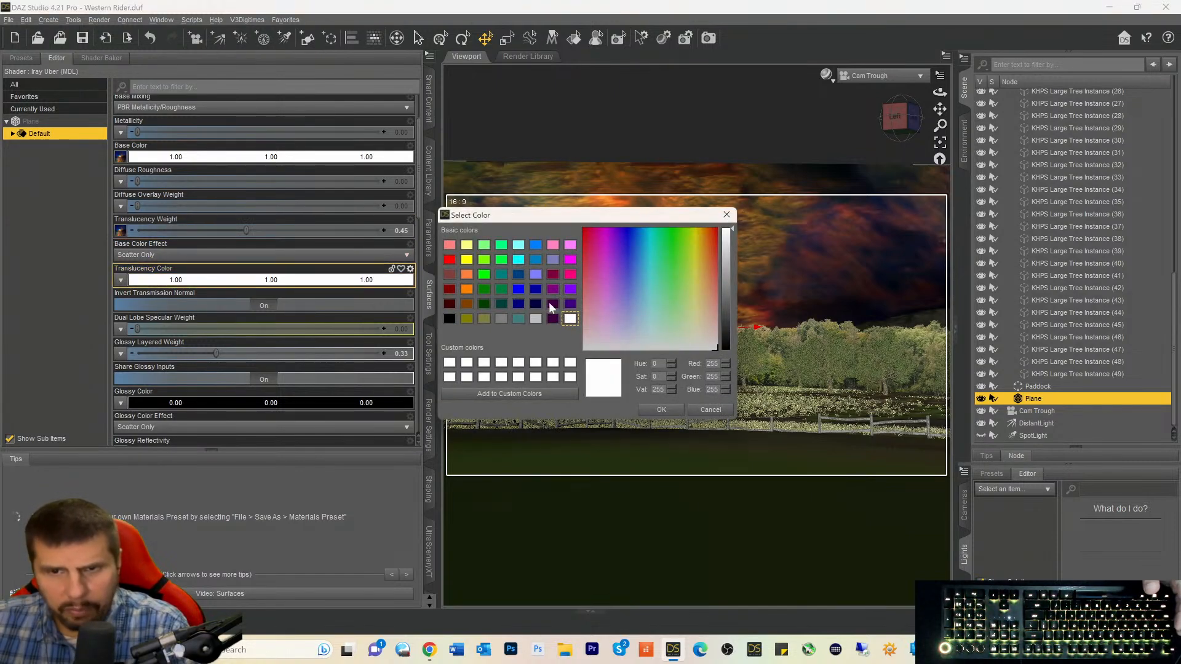
left_click(723, 292)
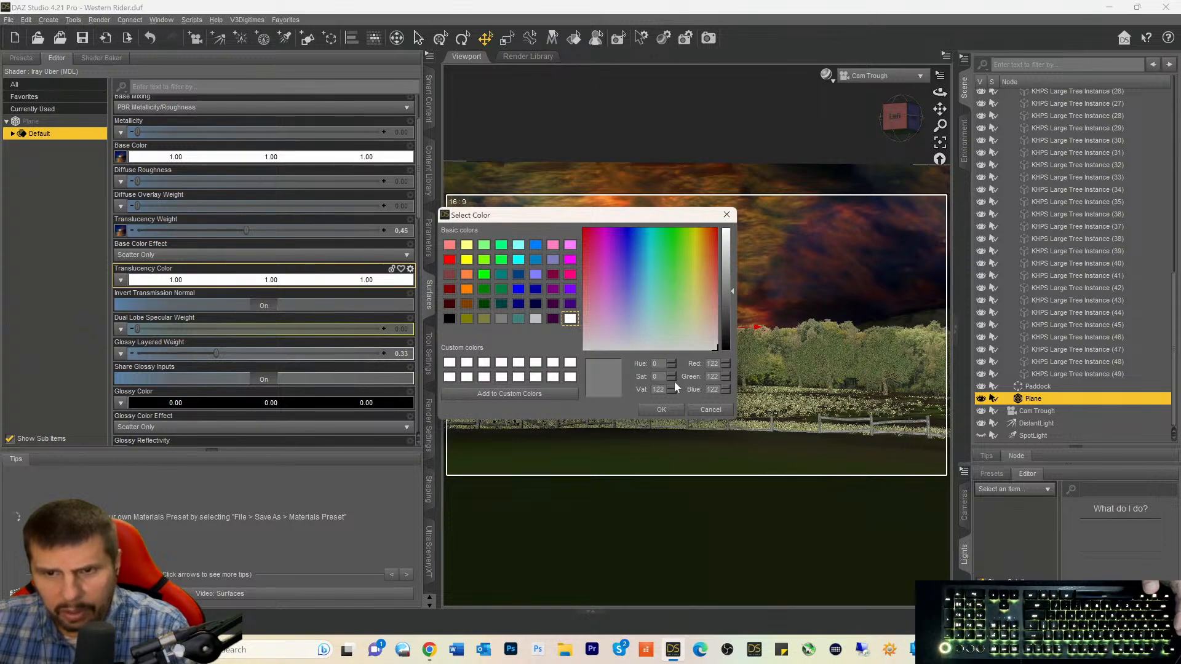
left_click(661, 410)
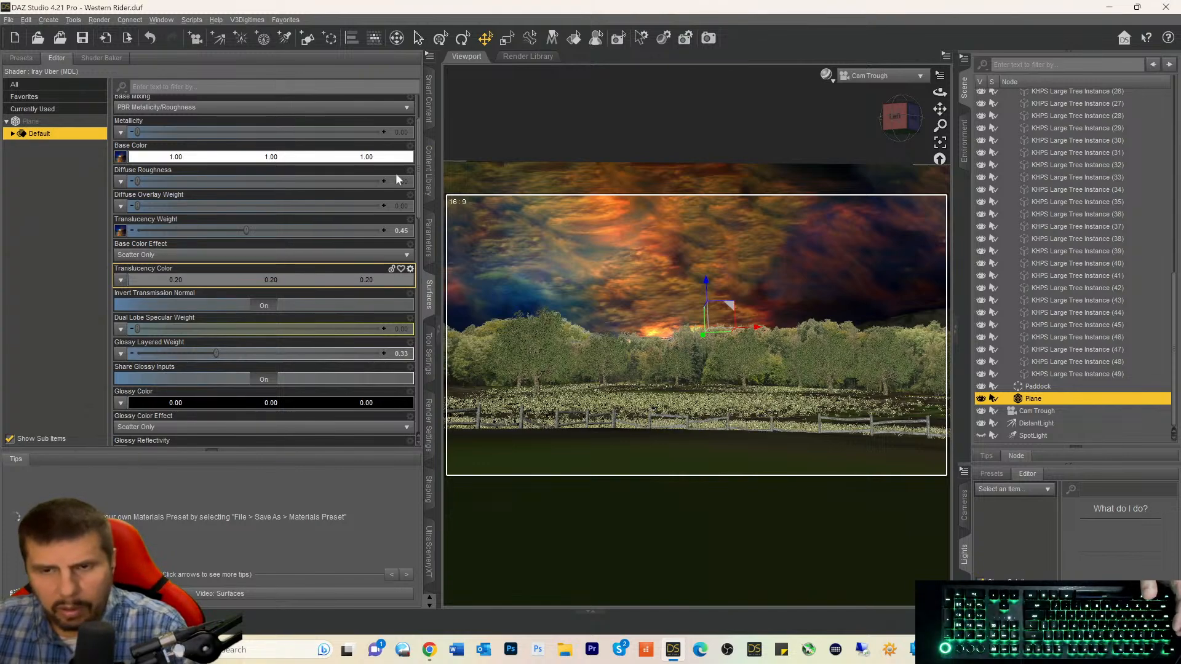
Lower the sky plane's Emission Temperature to about 5311 K.
scroll(331, 237, "down", 6)
scroll(336, 243, "down", 8)
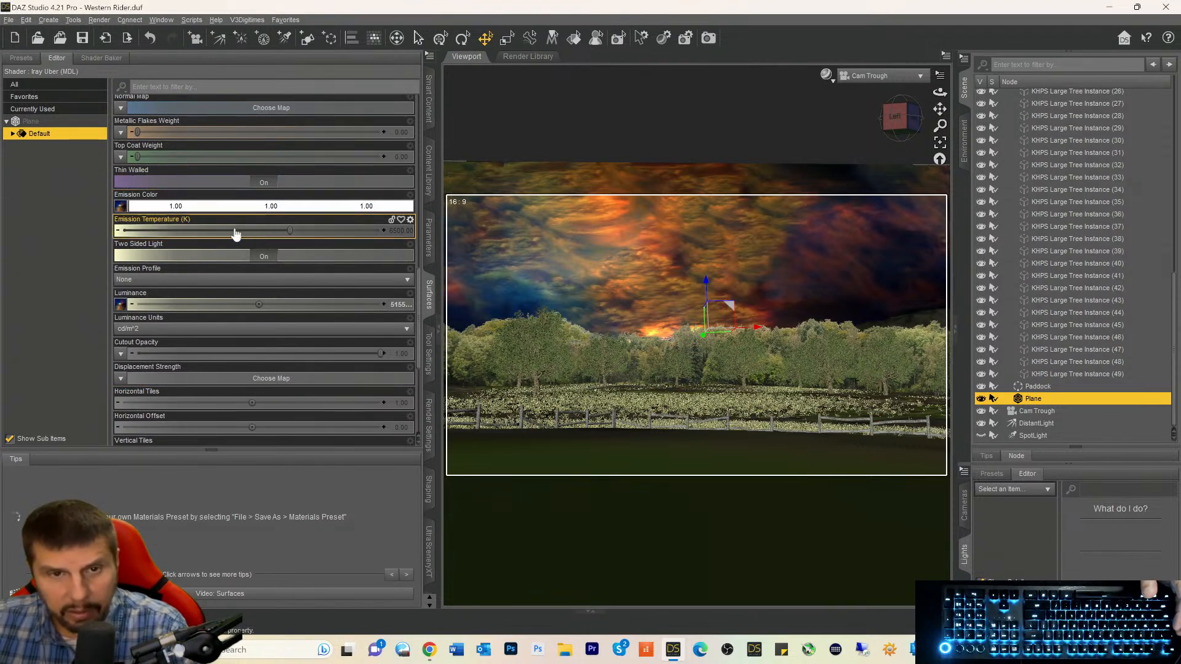
left_click(275, 233)
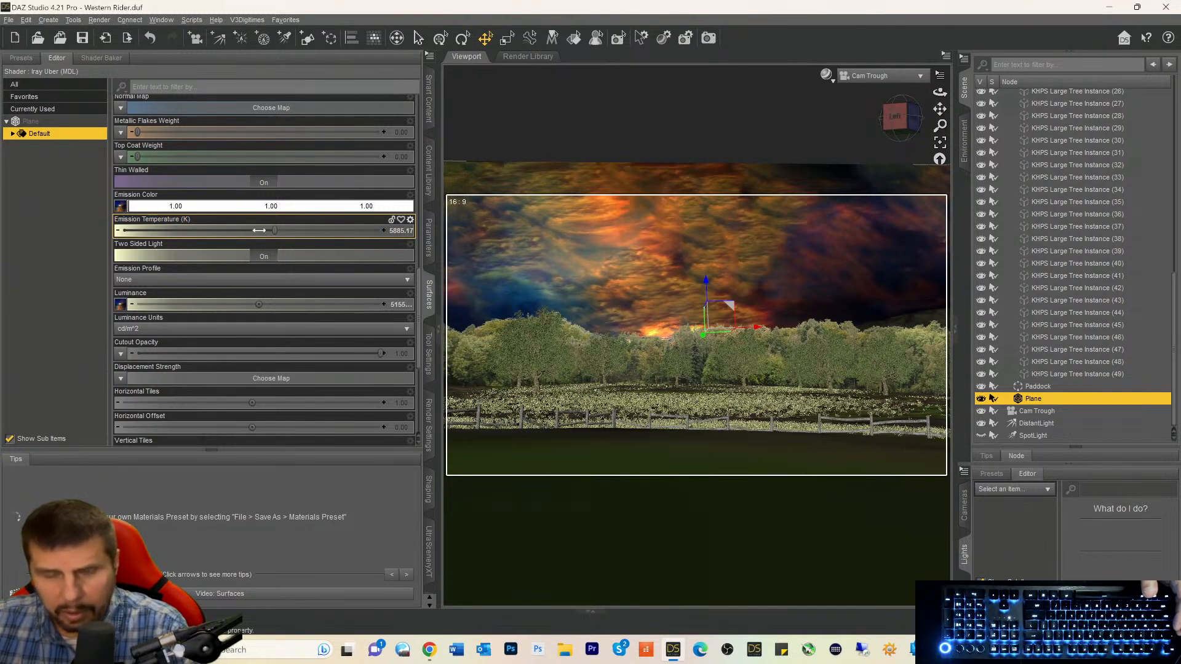
Set the sky plane's emission Luminance to 21550 cd/m^2.
double_click(394, 312)
left_click(263, 305)
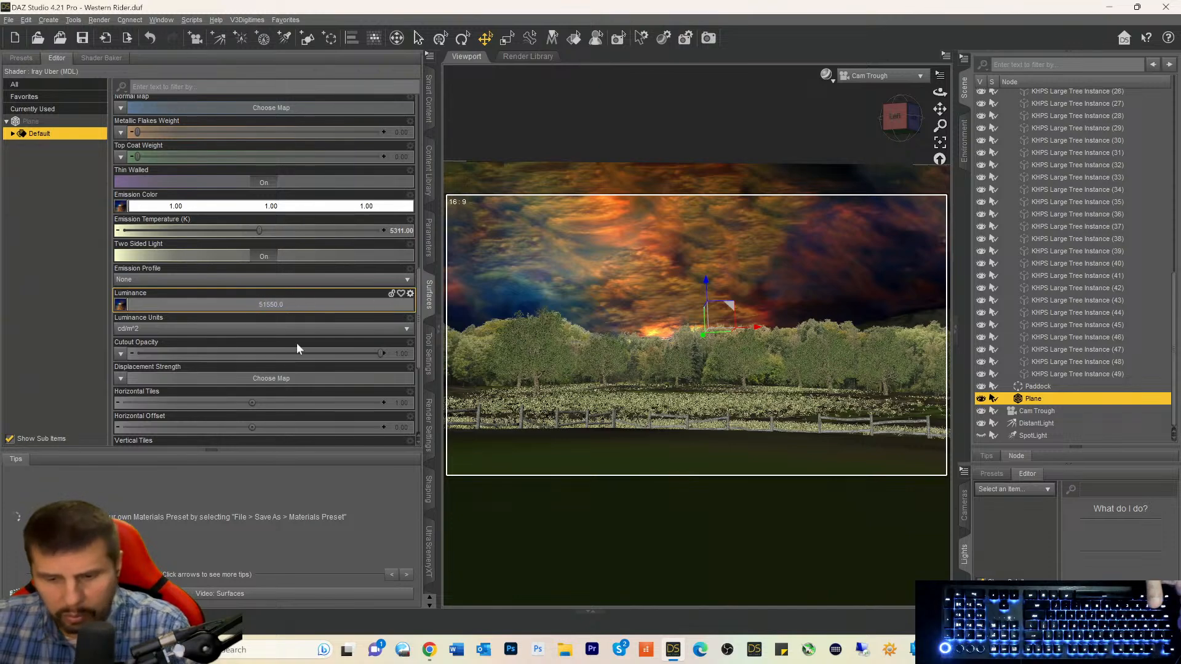
key("BackSpace")
type("2")
key("Return")
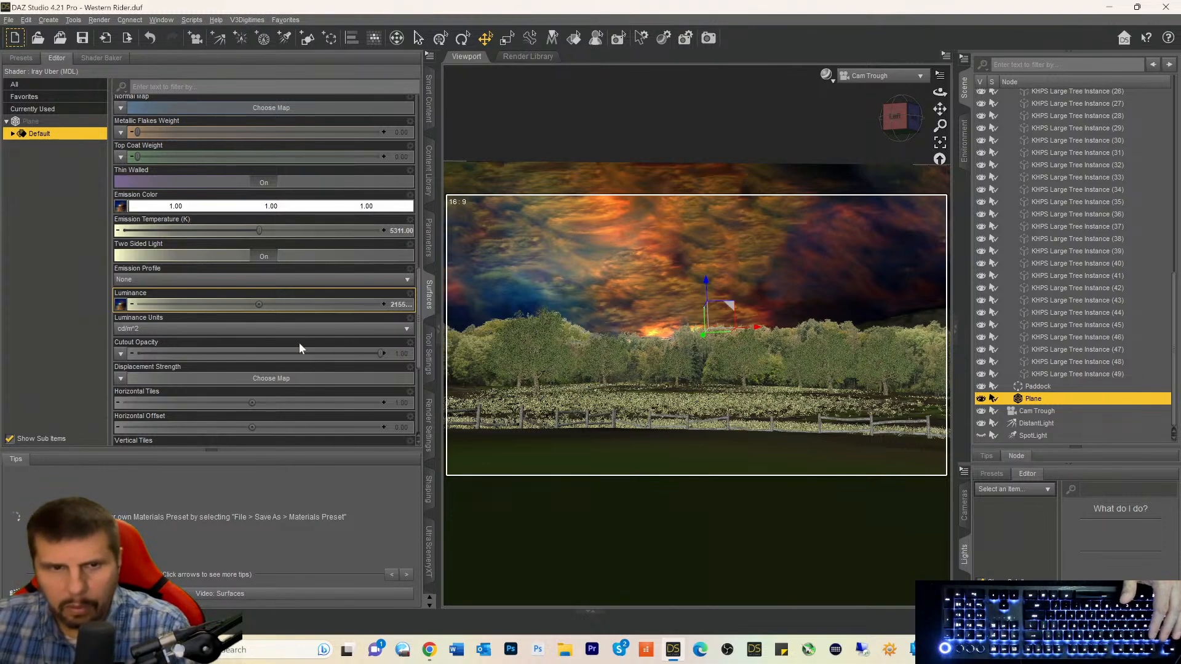
Reduce the sky plane's emission Luminance to 4550 cd/m^2.
left_click(399, 306)
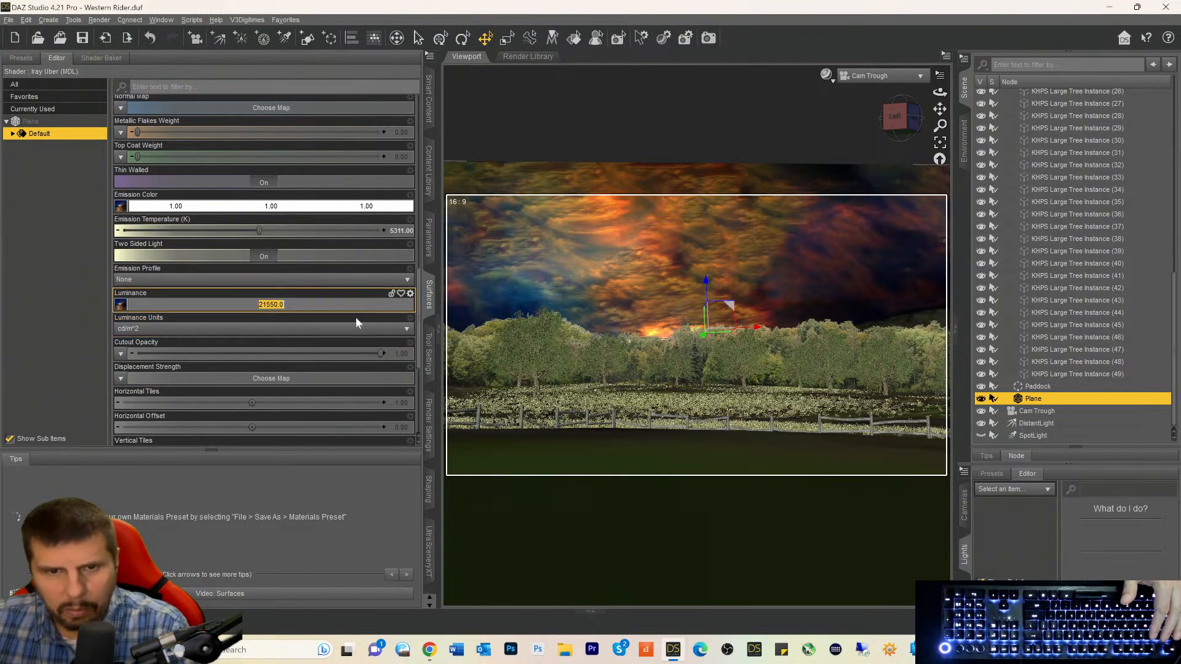
left_click(253, 304)
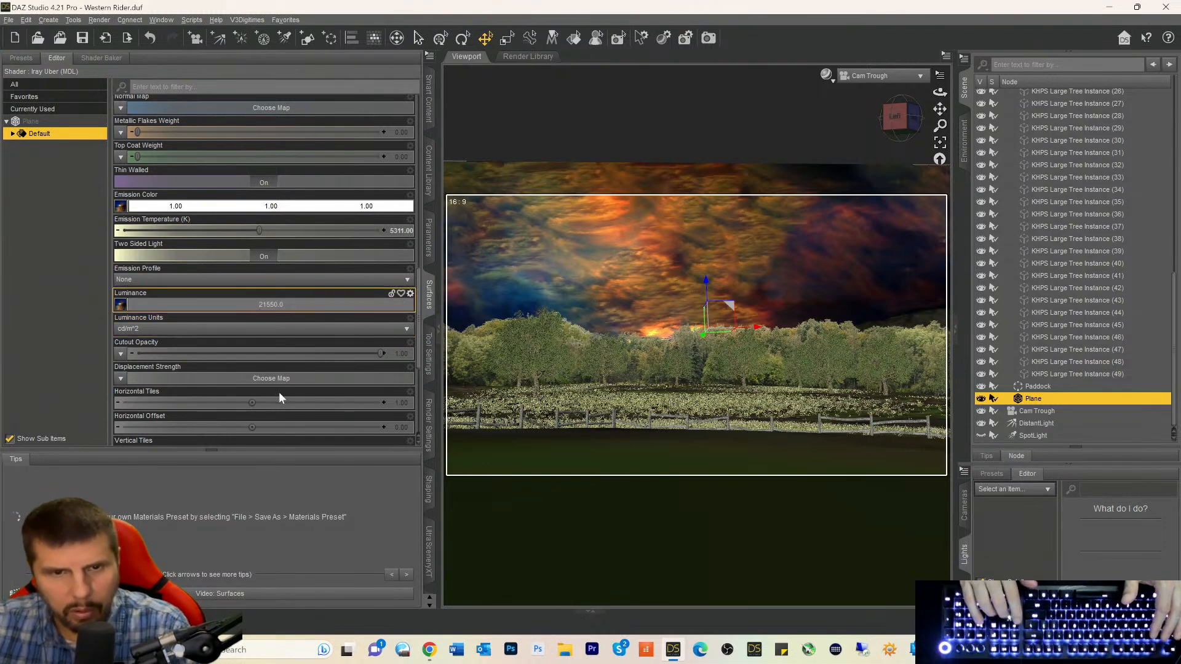
key("Delete")
key("Delete")
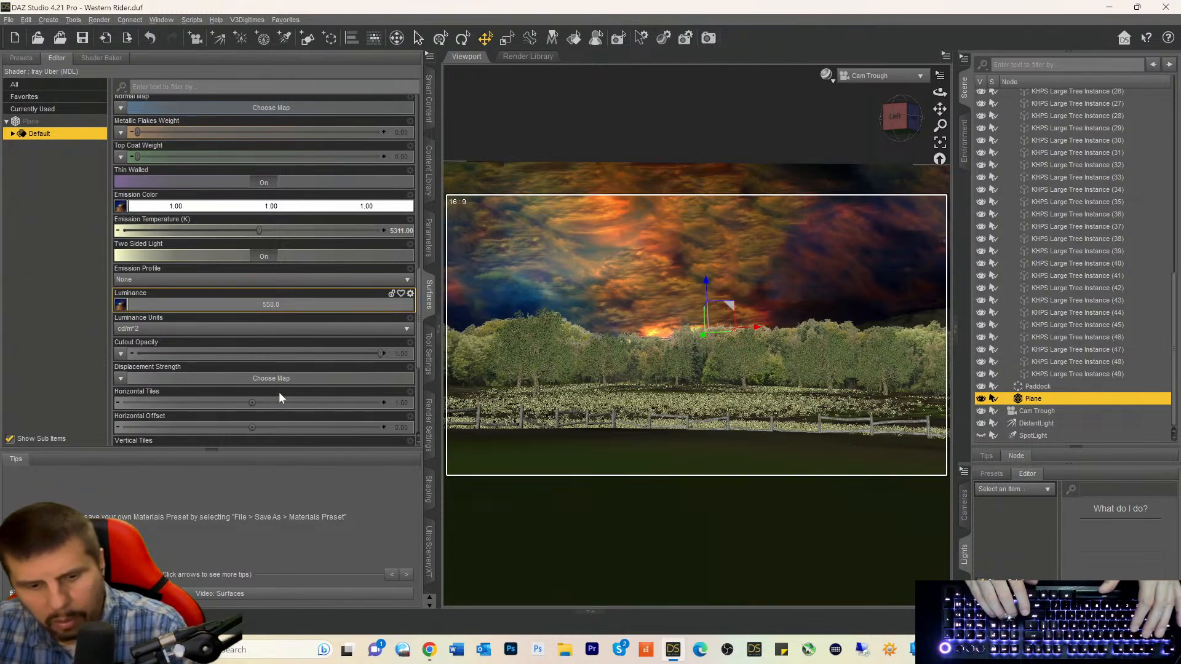
type("4")
key("Return")
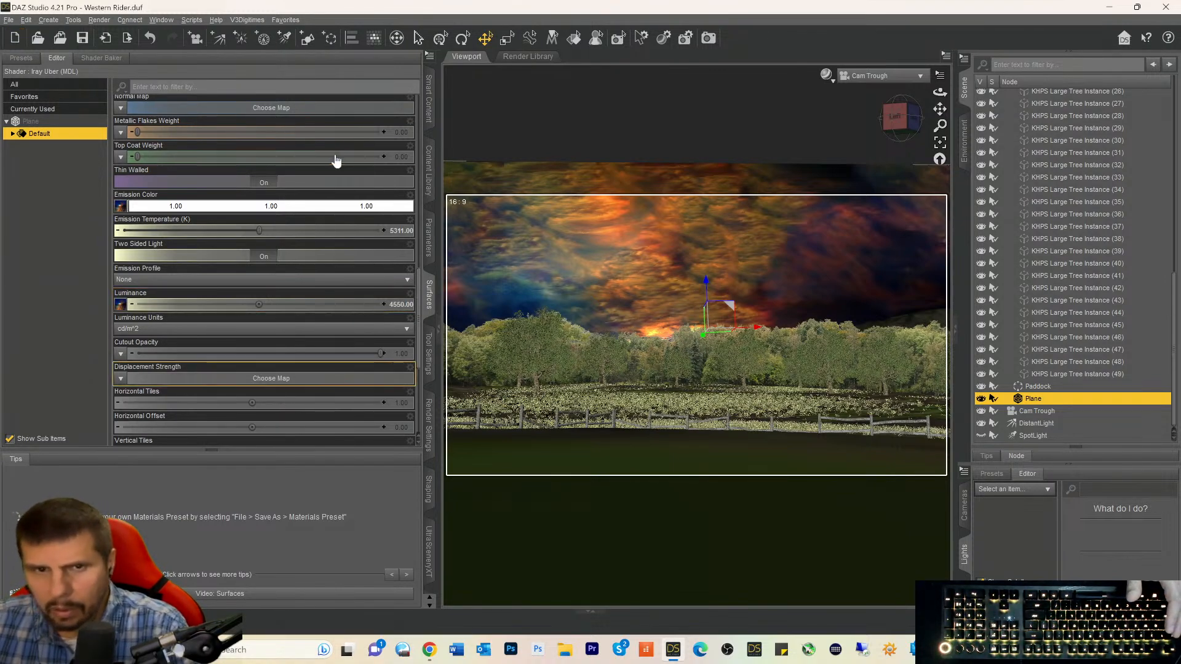
Raise the sky plane's Translucency Weight to 0.70 and check the Translucency Color without changing it.
scroll(341, 142, "up", 15)
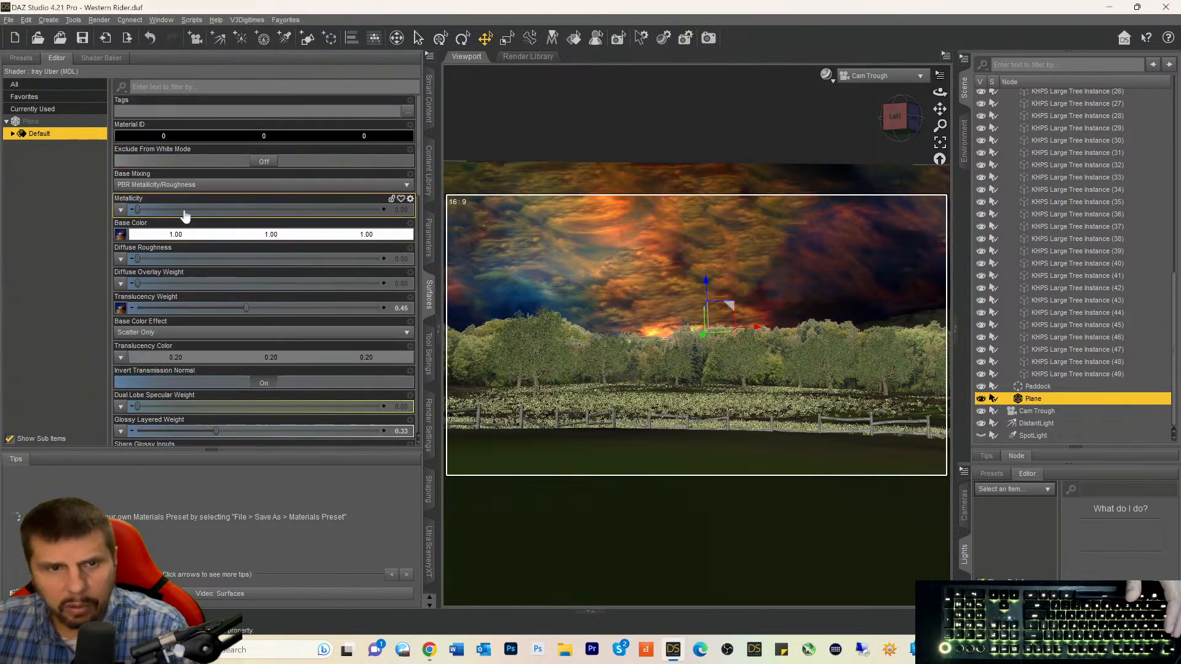
left_click(120, 310)
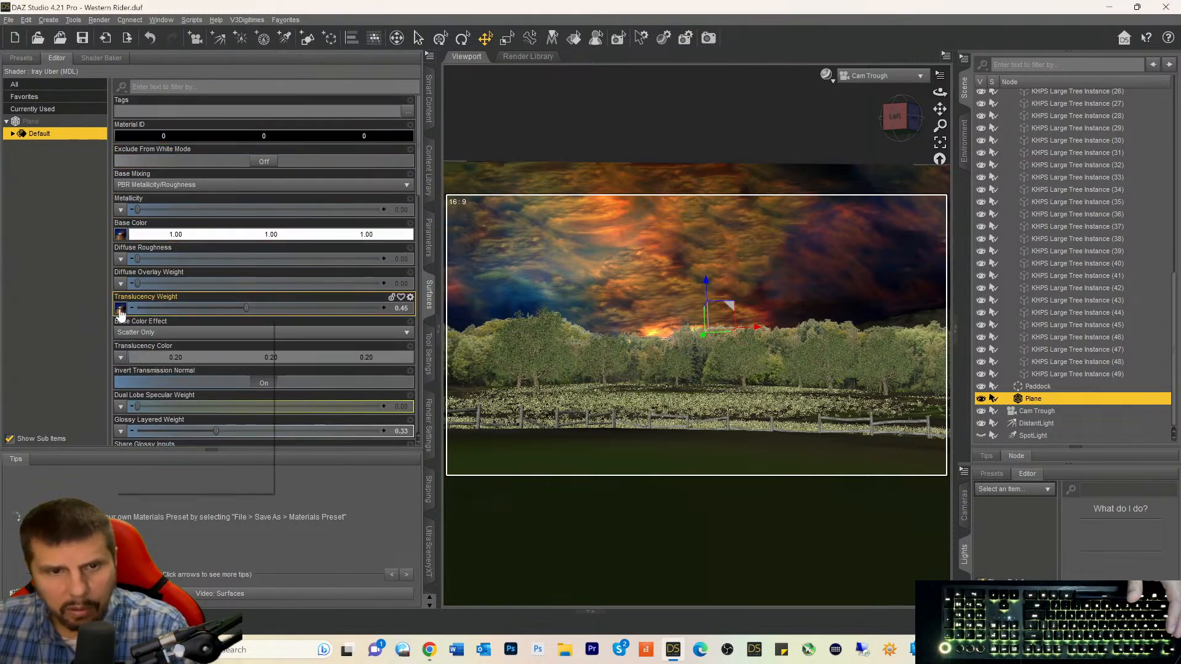
left_click(308, 308)
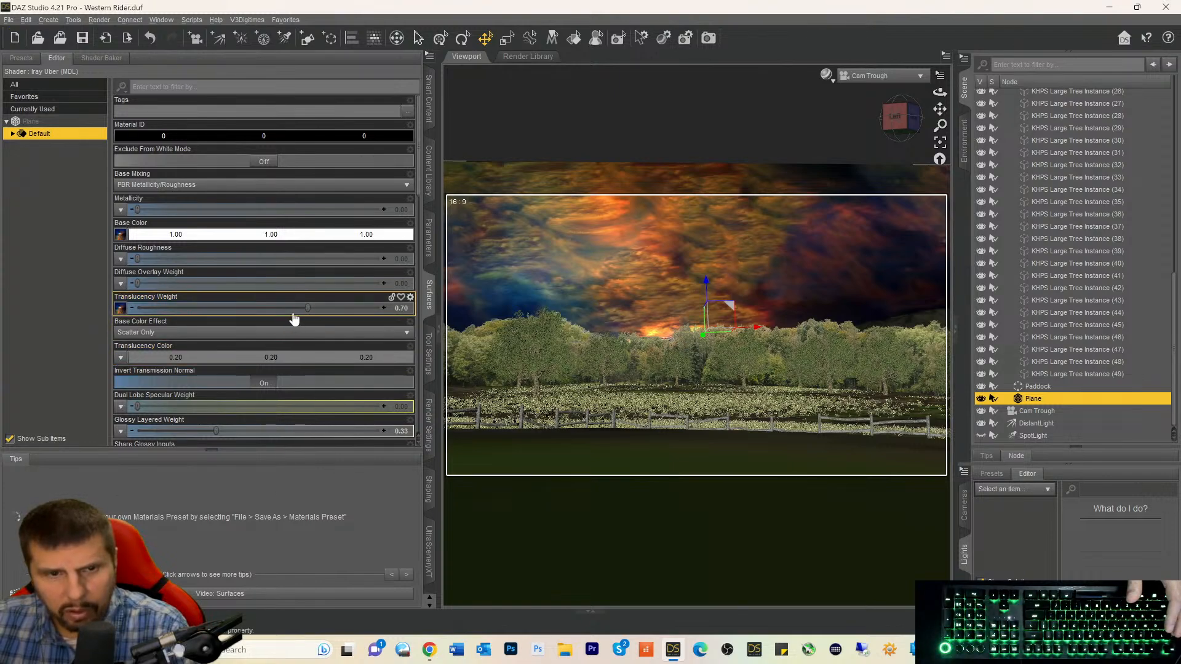
left_click(206, 358)
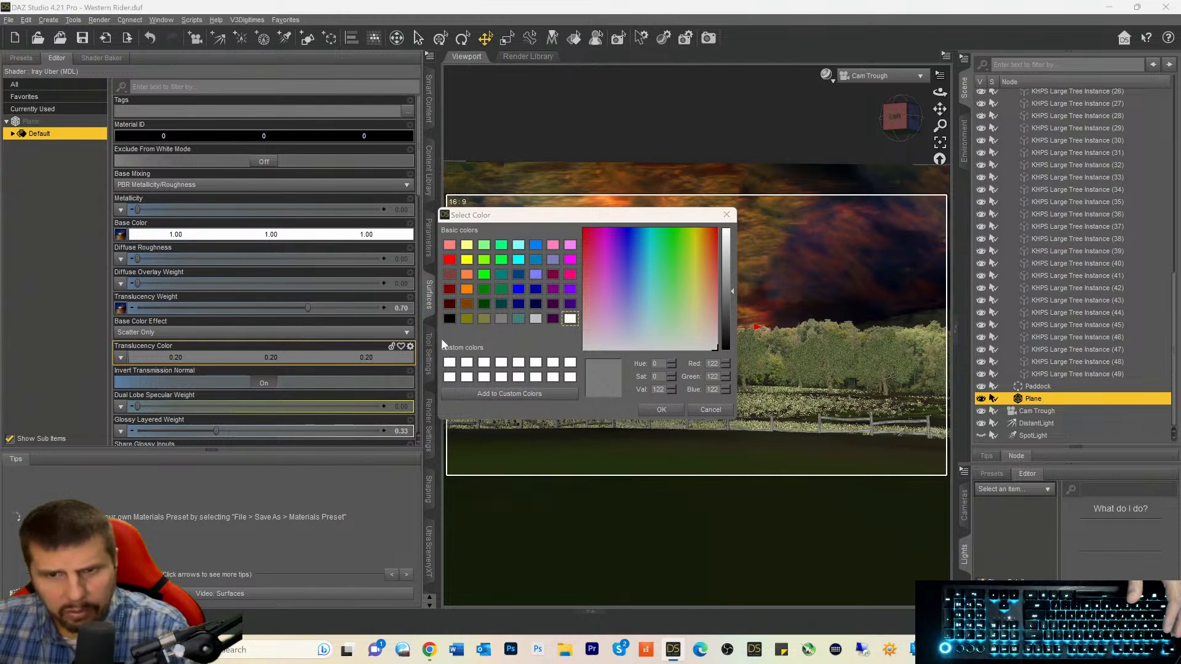
left_click(706, 410)
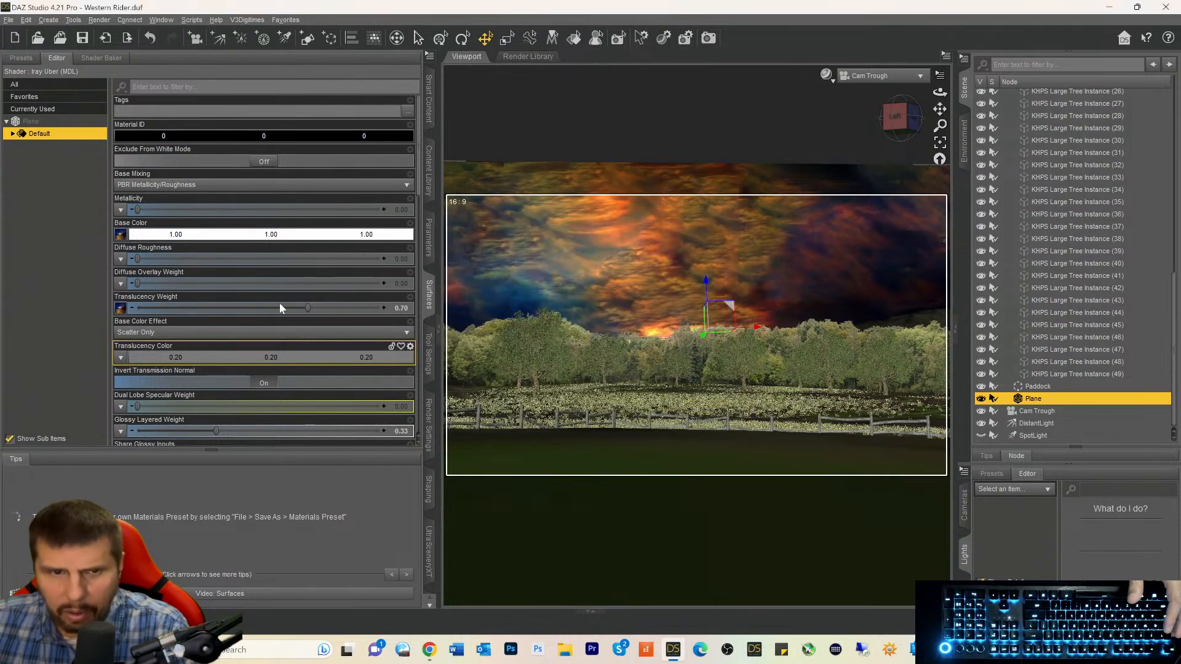
Set the sky plane's Translucency Weight to 0 and remove the image map assigned to it.
left_click_drag(269, 307, 131, 299)
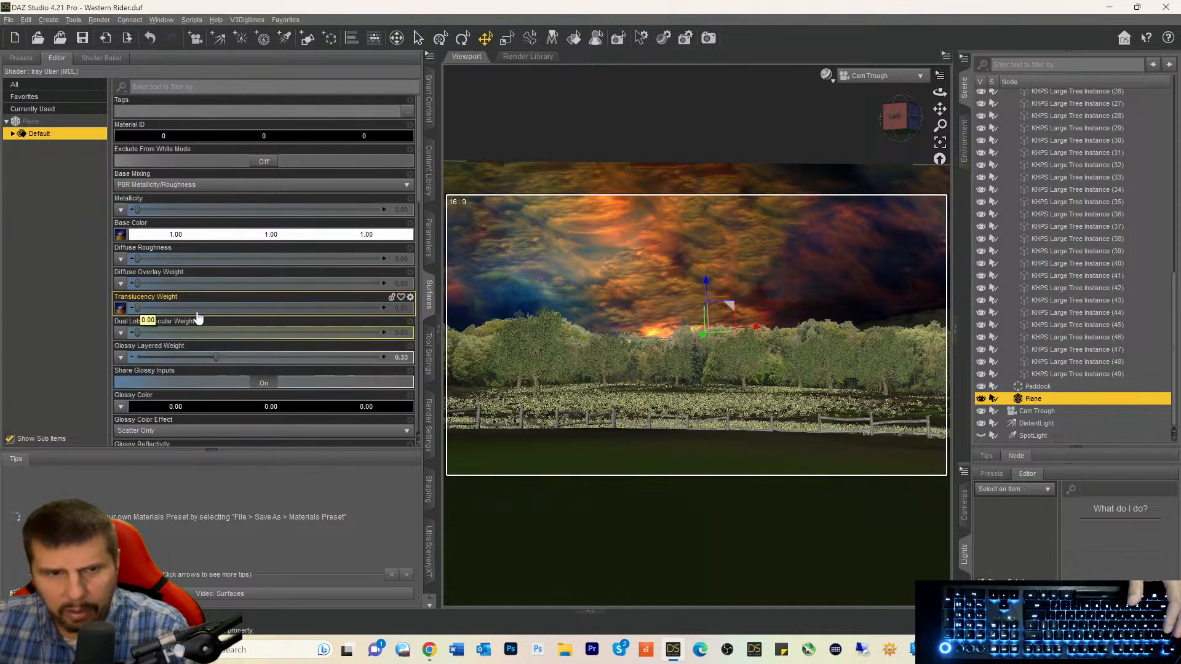
scroll(197, 312, "down", 3)
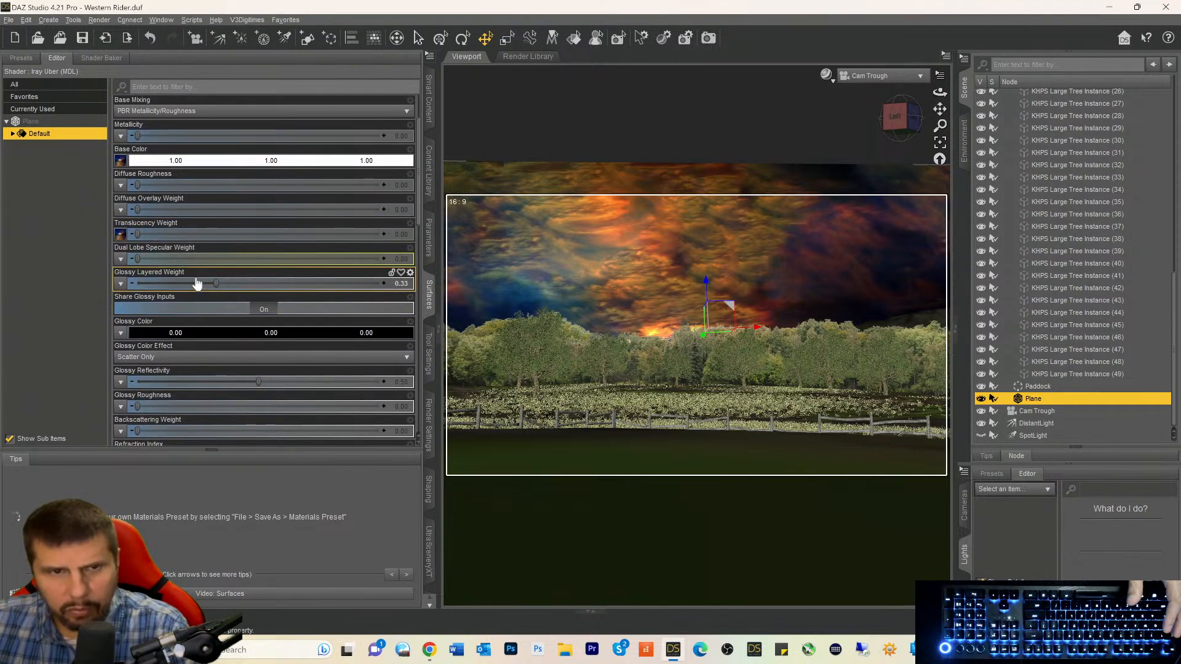
scroll(196, 276, "up", 3)
scroll(194, 277, "down", 20)
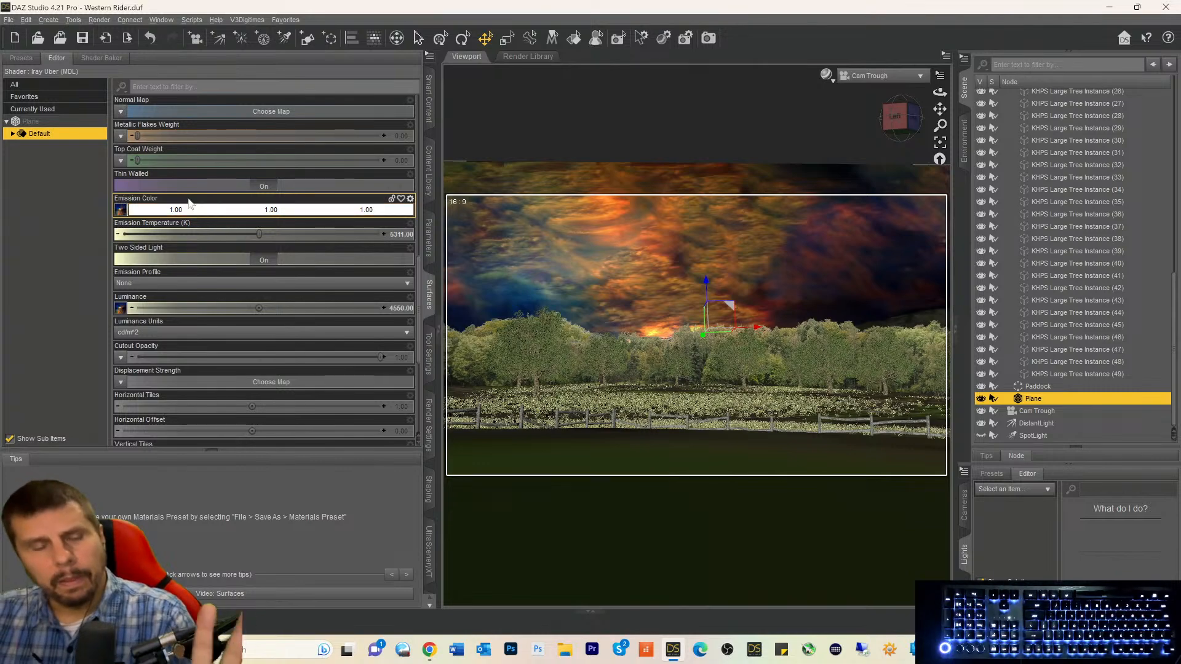
scroll(191, 203, "up", 20)
mouse_move(131, 238)
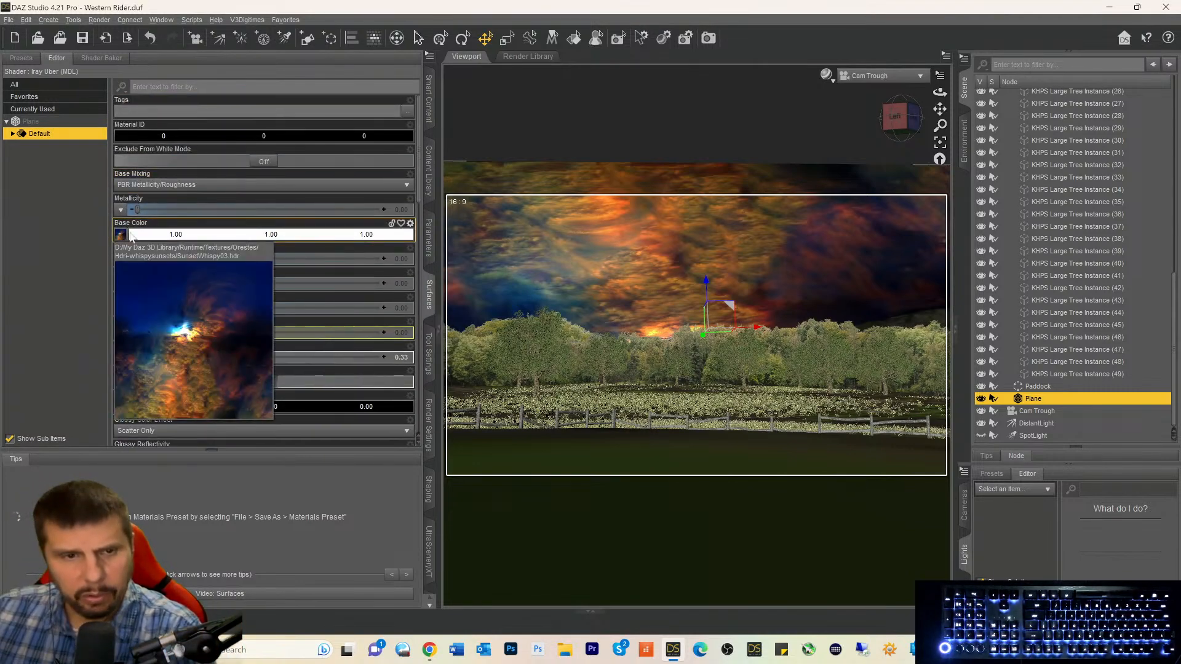
left_click(120, 310)
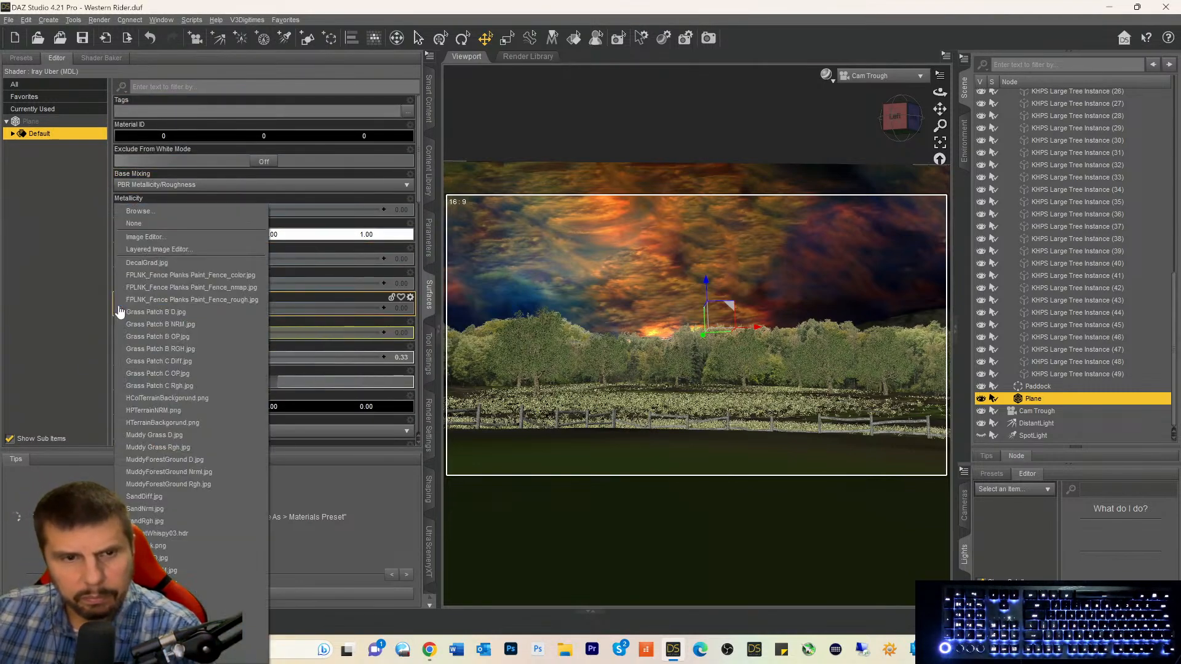
left_click(135, 228)
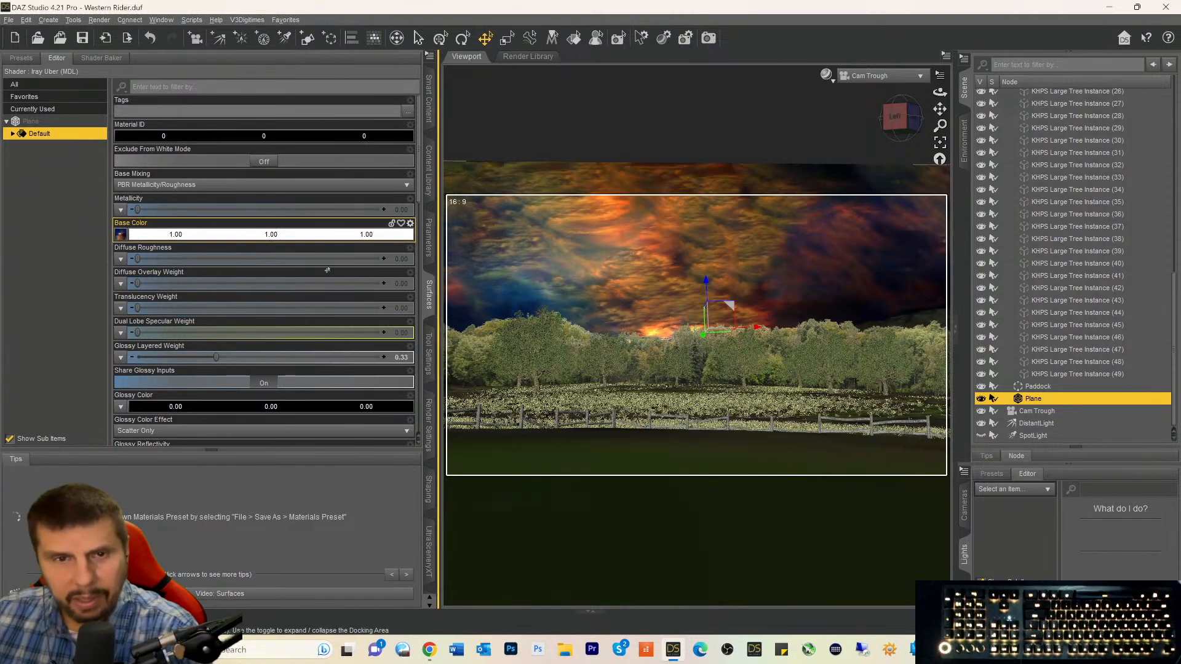
Set the sky plane's Emission Temperature to about 311 K.
scroll(208, 249, "down", 5)
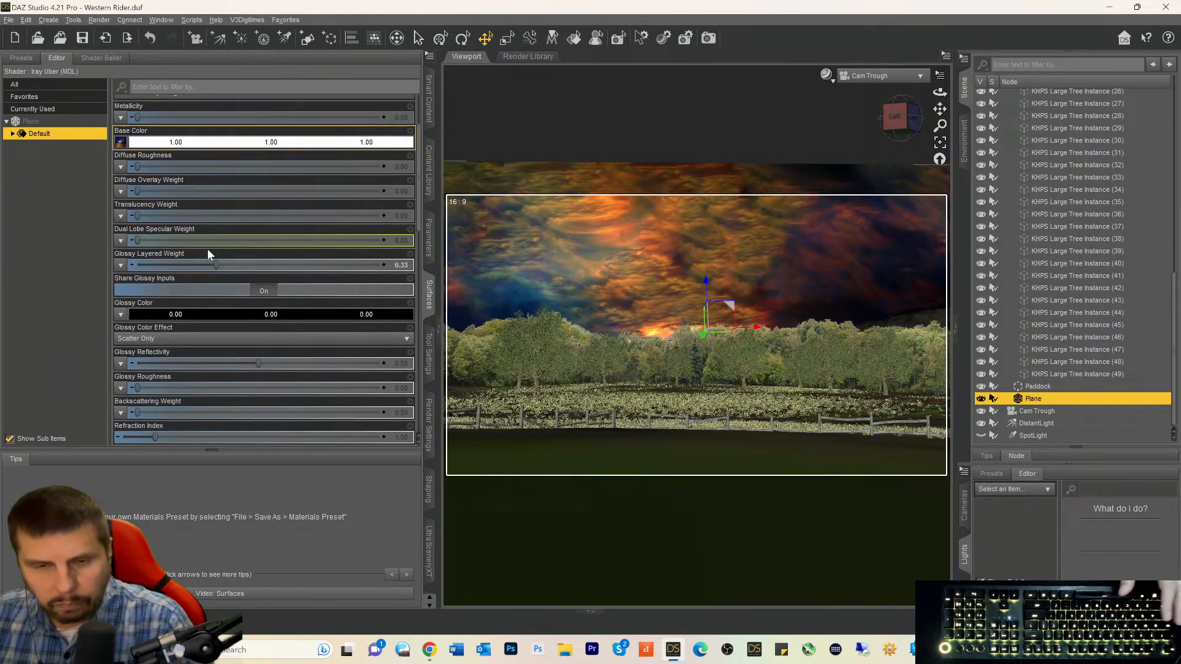
scroll(216, 264, "down", 3)
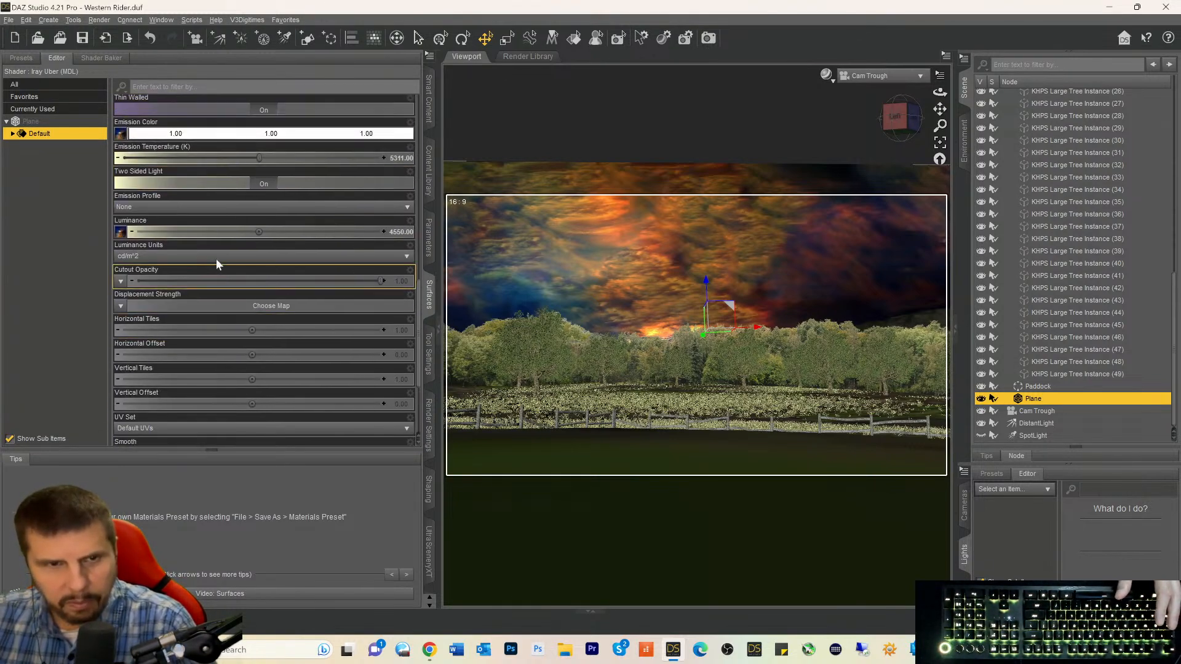
scroll(208, 265, "up", 1)
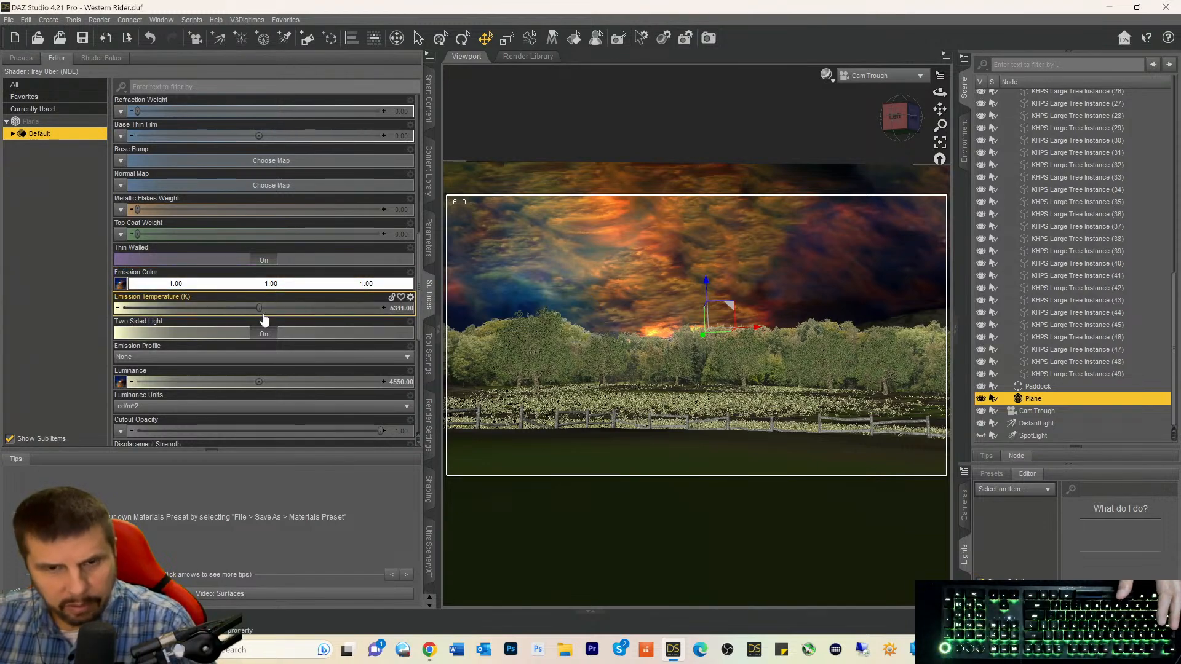
left_click(400, 310)
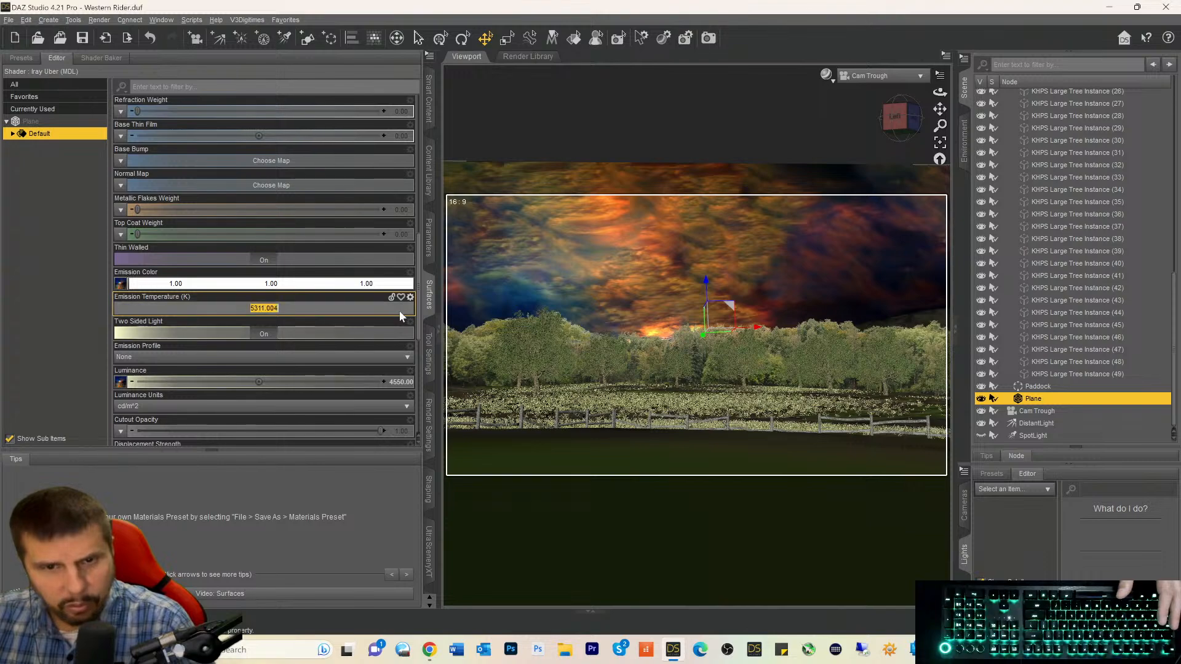
left_click(254, 308)
key("BackSpace")
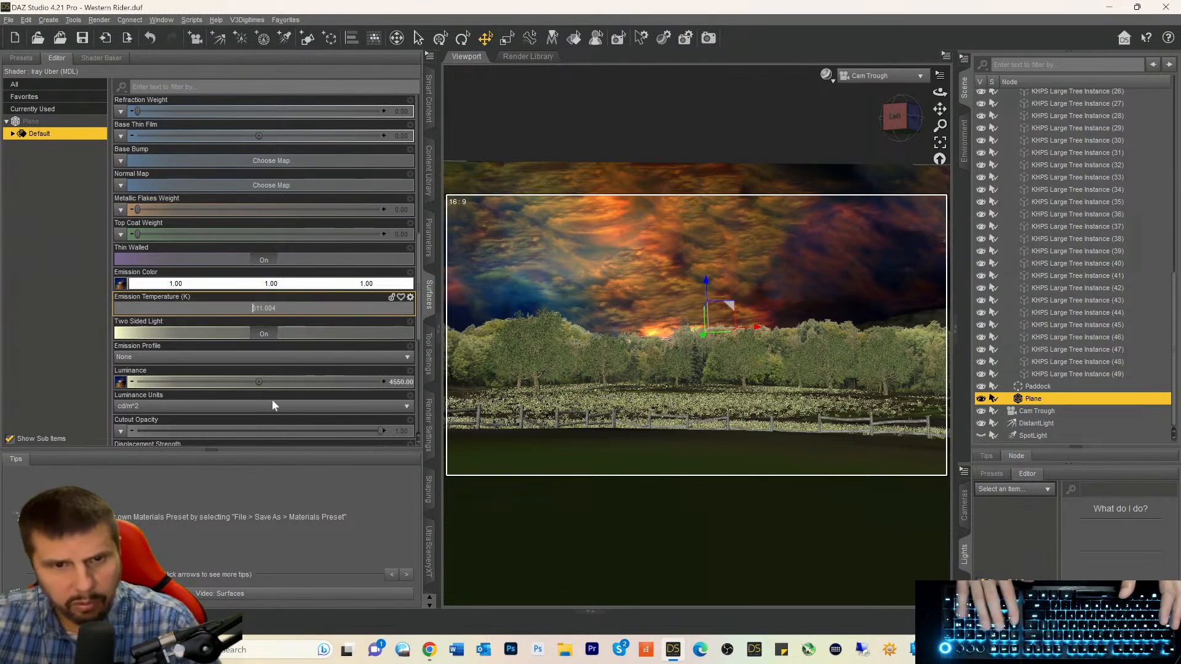
key("Return")
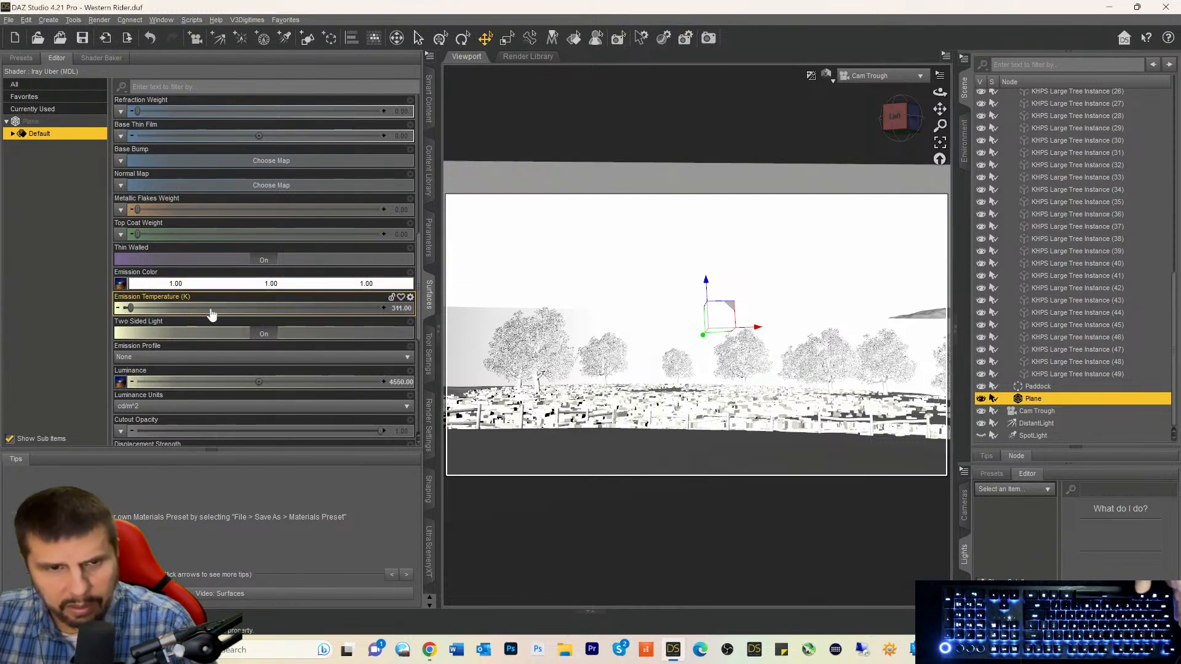
Set the sky plane's Emission Temperature to about 5885 K.
mouse_move(193, 313)
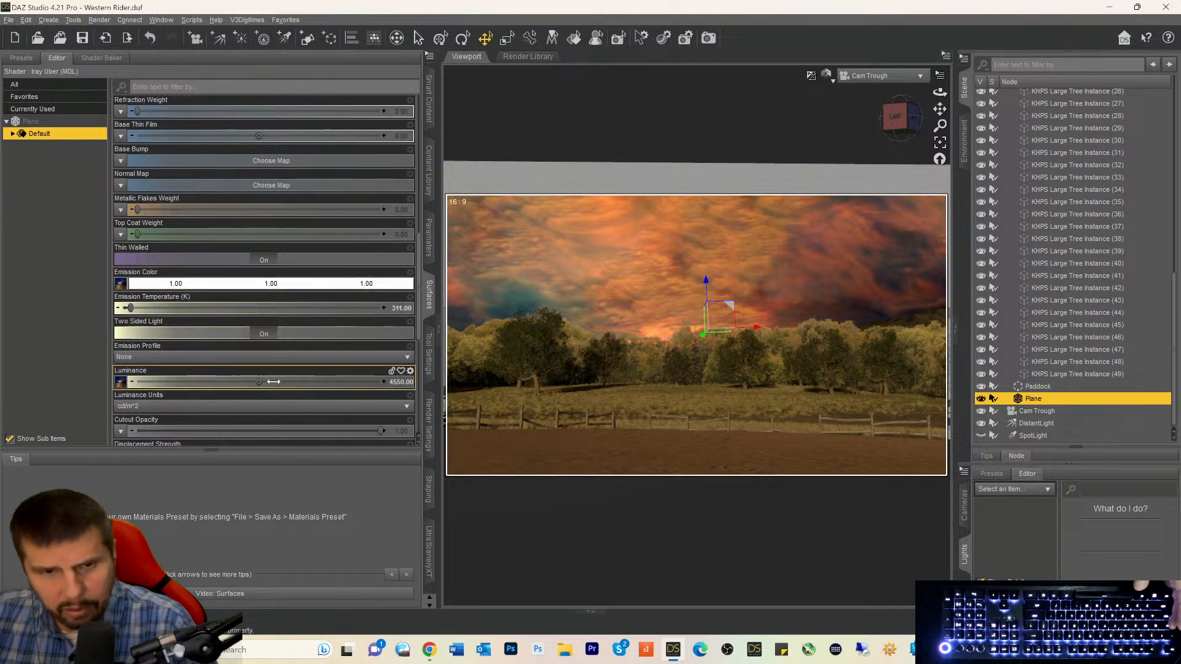
left_click_drag(130, 309, 267, 310)
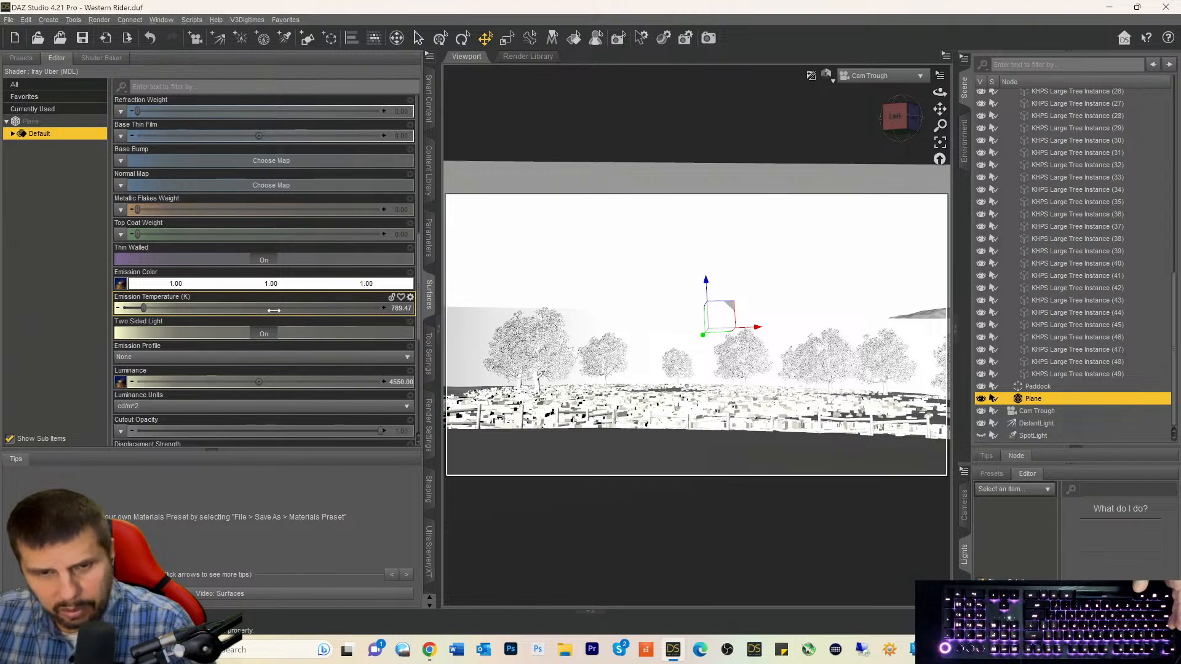
left_click(273, 311)
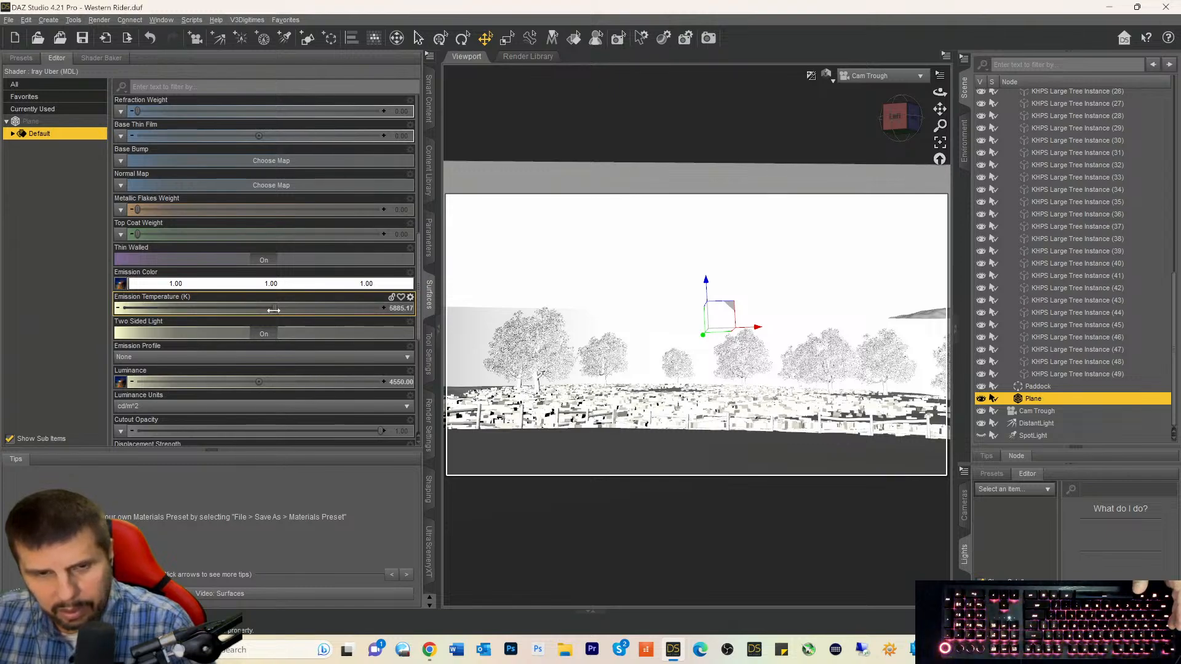
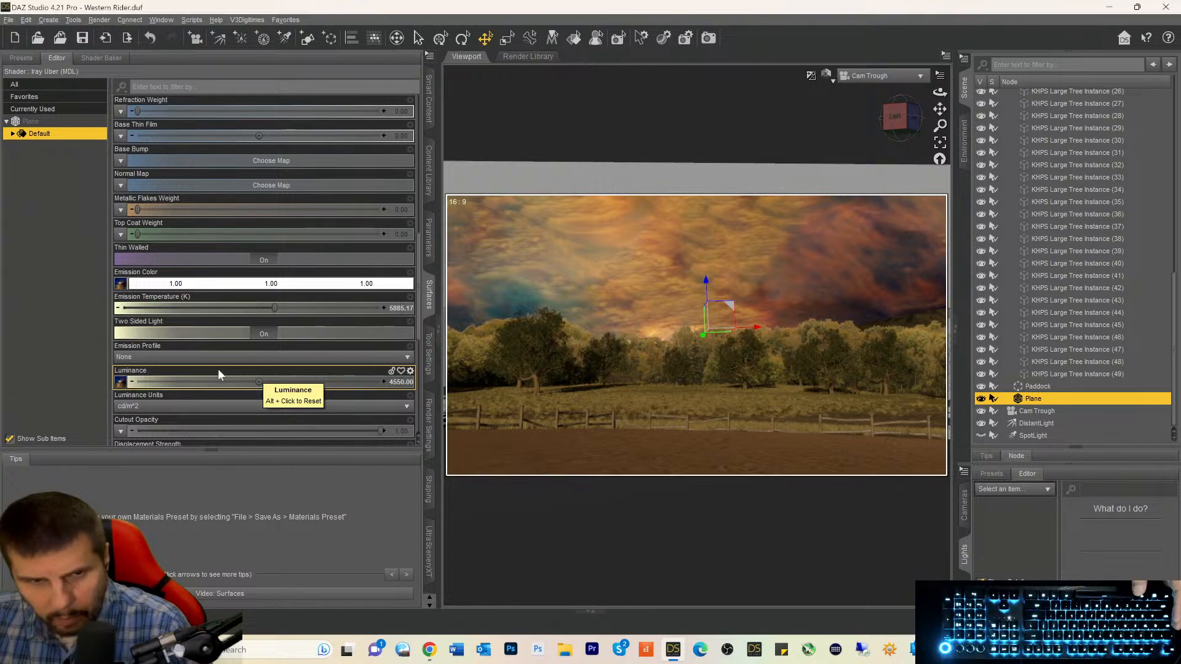
Reduce the sky plane's emission Luminance to 550 cd/m^2.
left_click(397, 382)
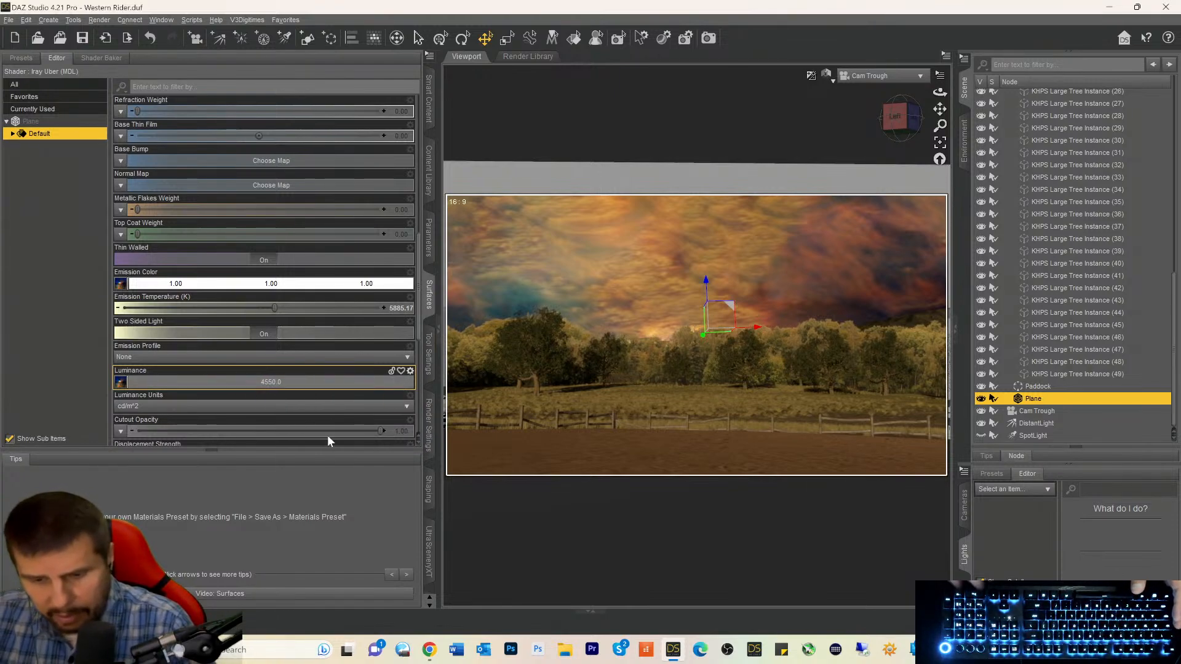
key("Delete")
key("Return")
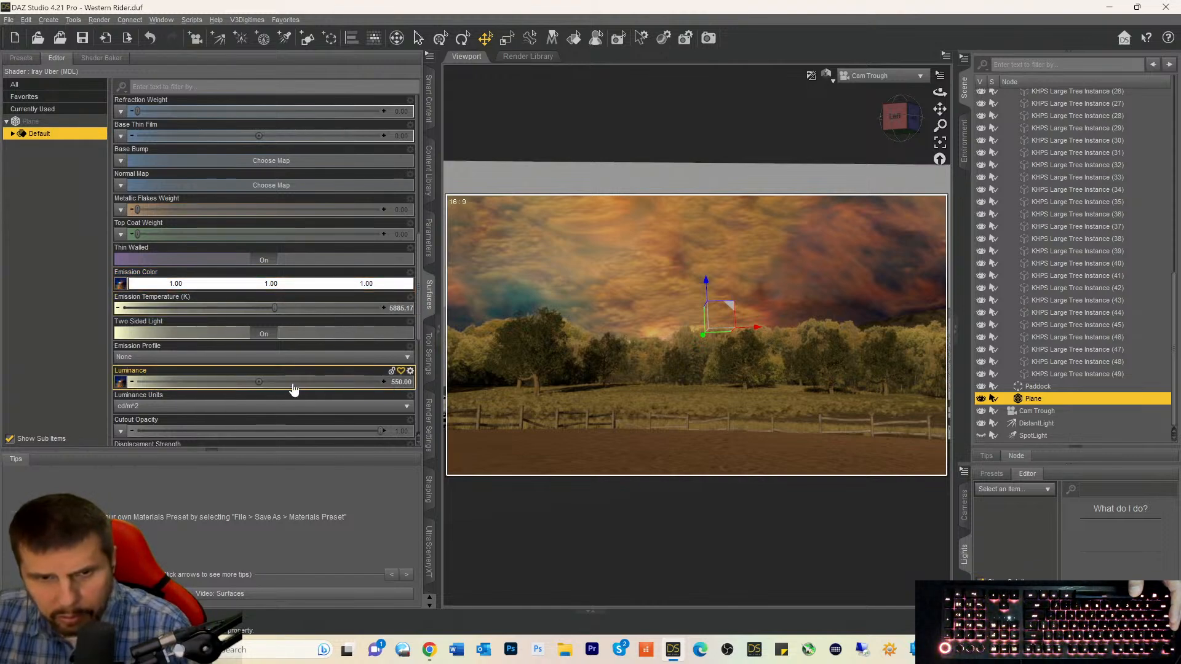
Try a freehand change to the sky plane's Luminance and replace it with 3000 cd/m^2.
left_click_drag(259, 382, 201, 382)
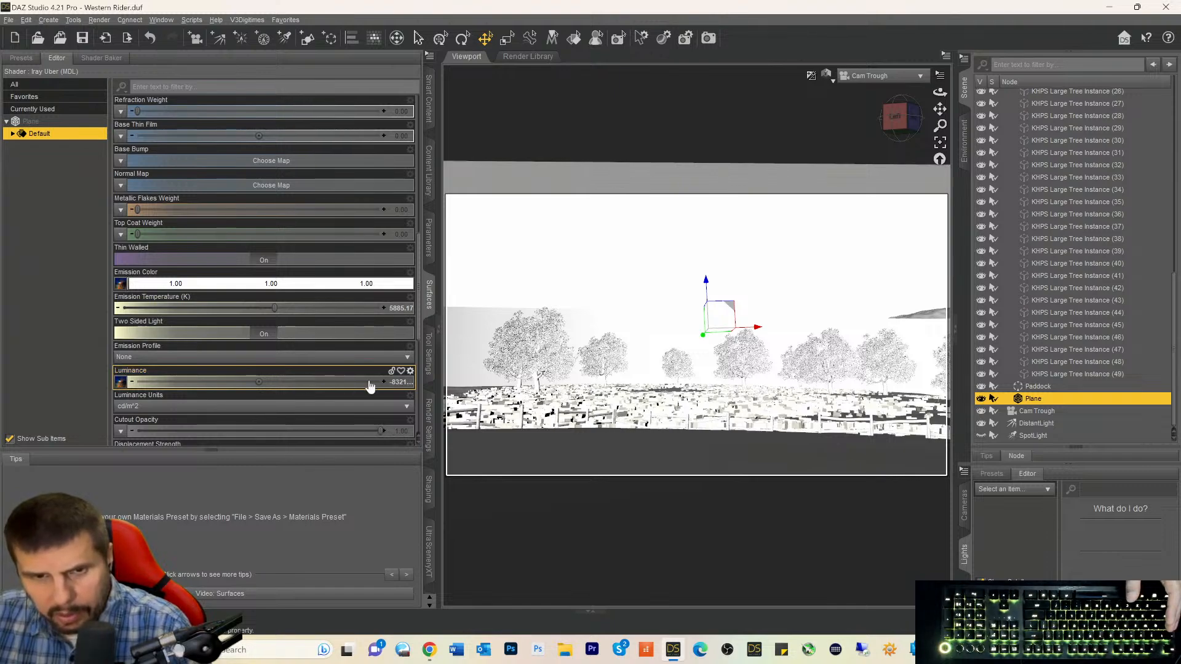
left_click(396, 381)
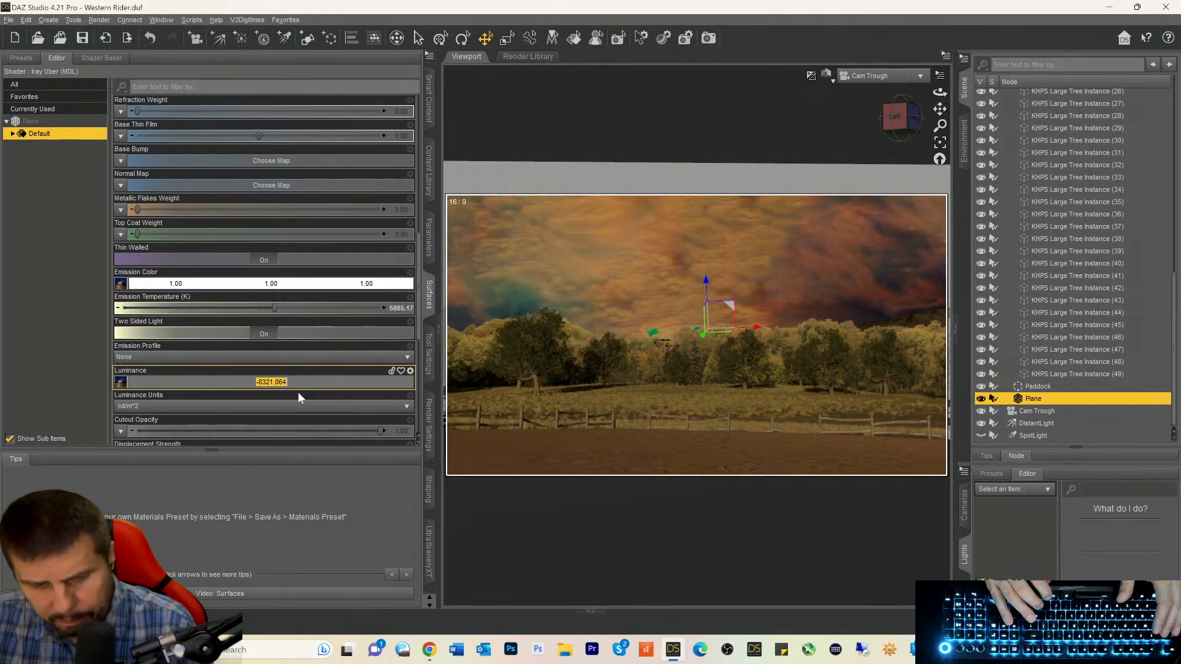
type("3000")
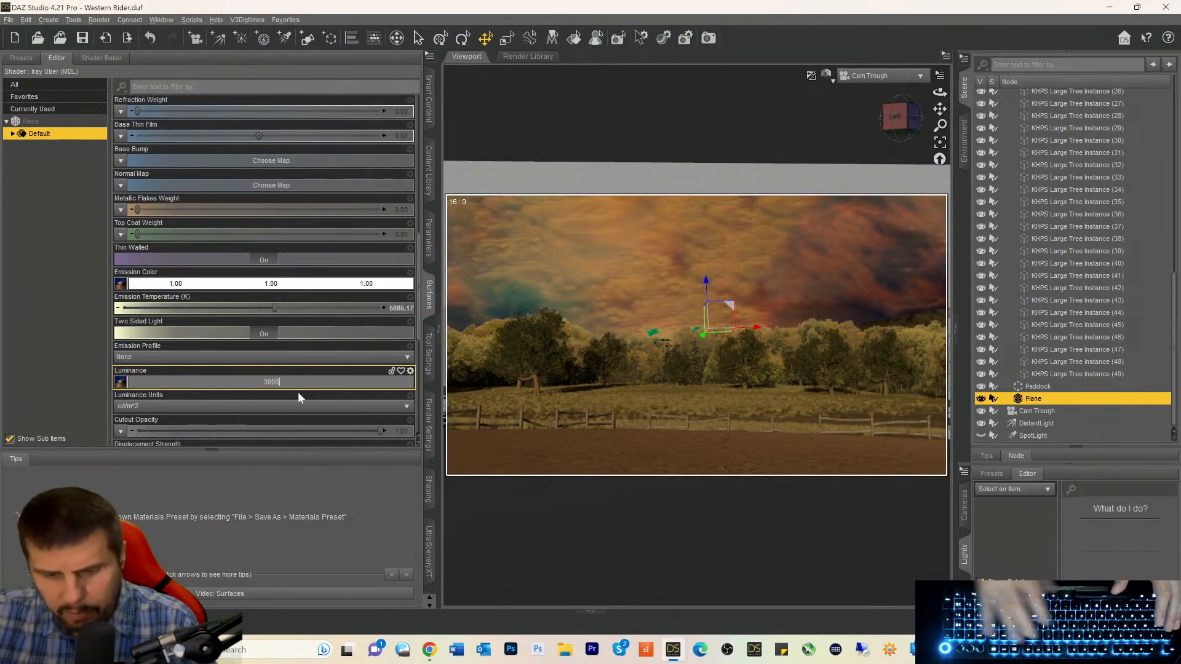
key("Return")
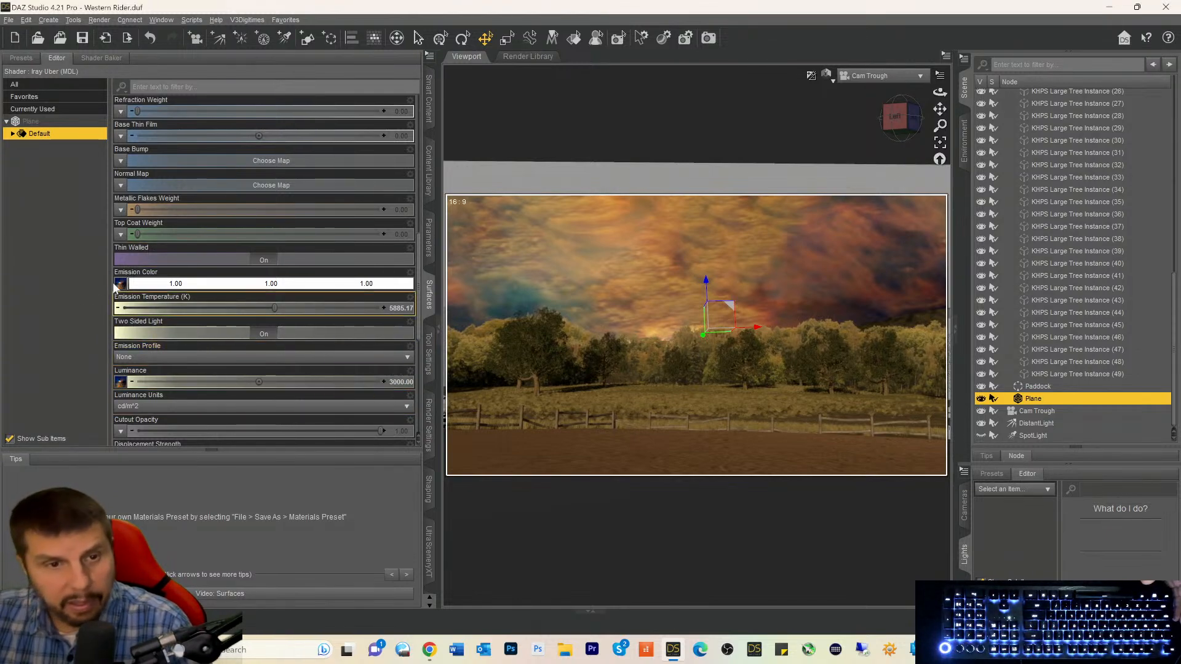
Raise the sky plane's emission Luminance to 993000 cd/m^2.
mouse_move(121, 288)
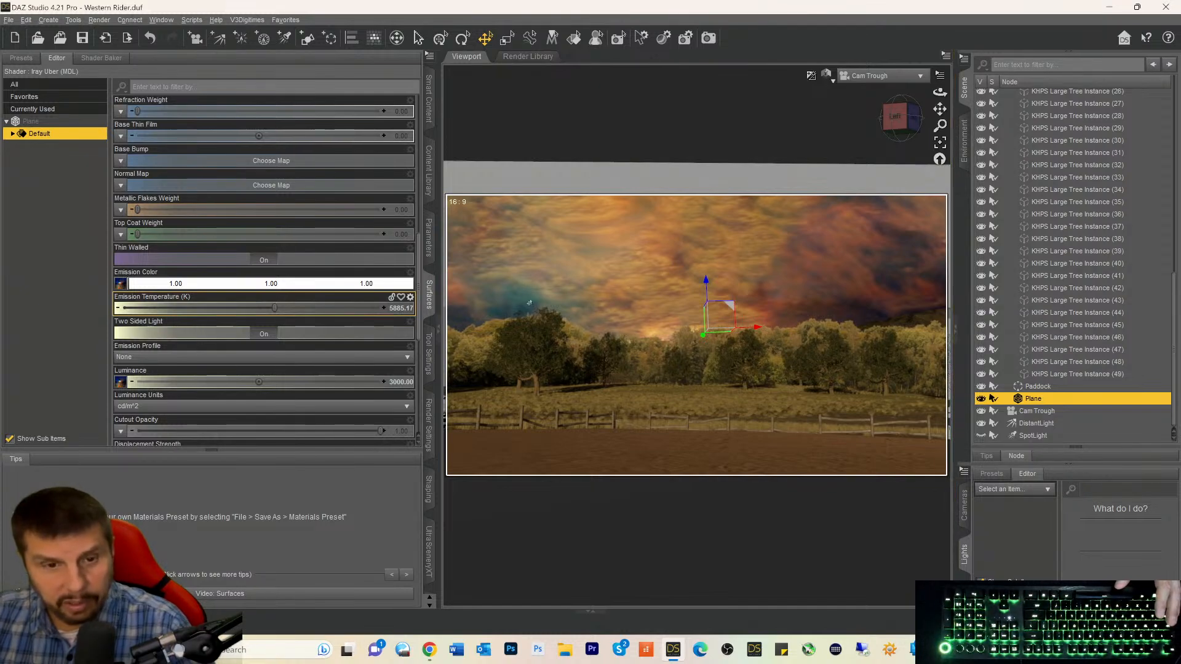
left_click(258, 380)
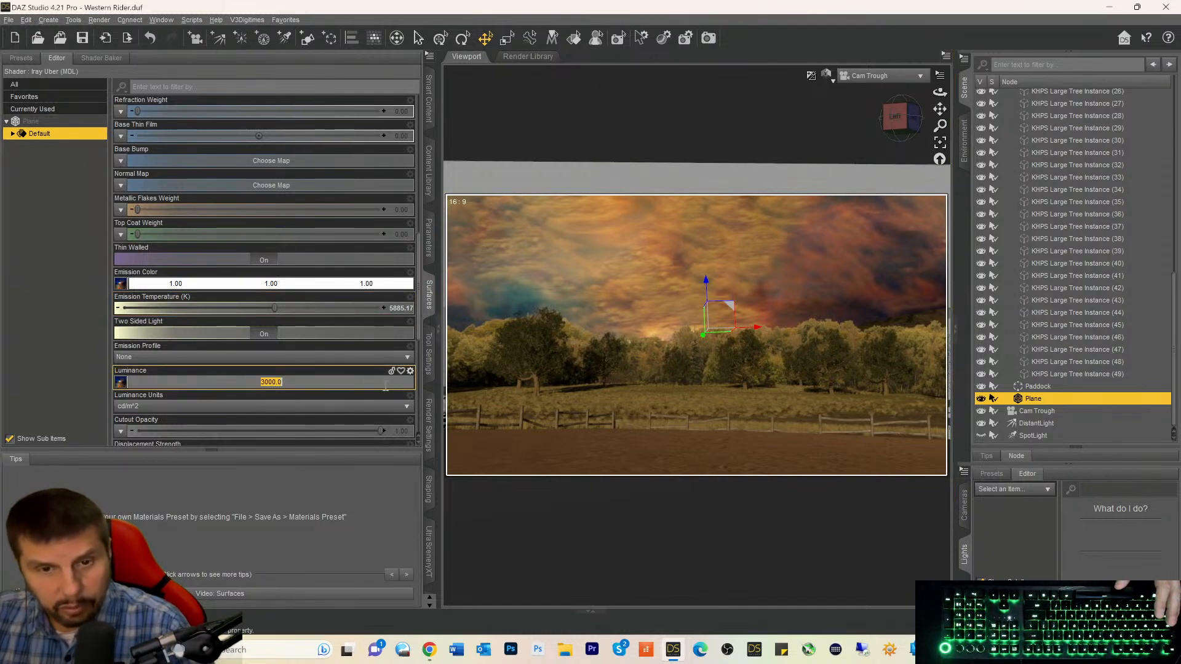
left_click(257, 379)
type("99")
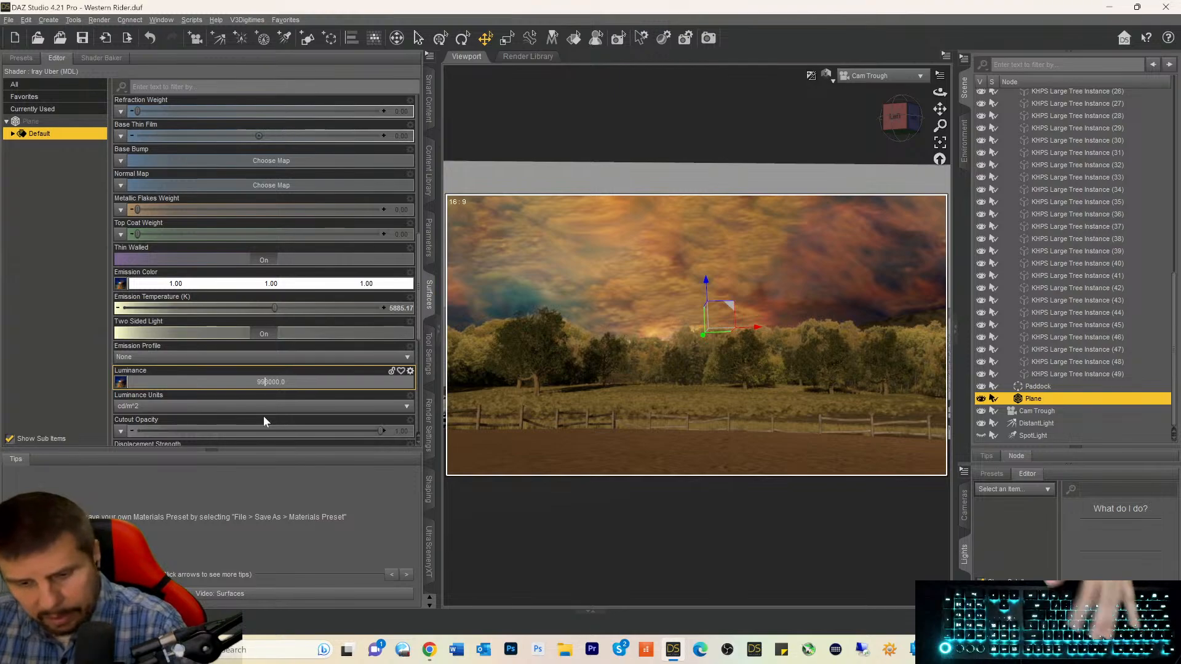
key("Return")
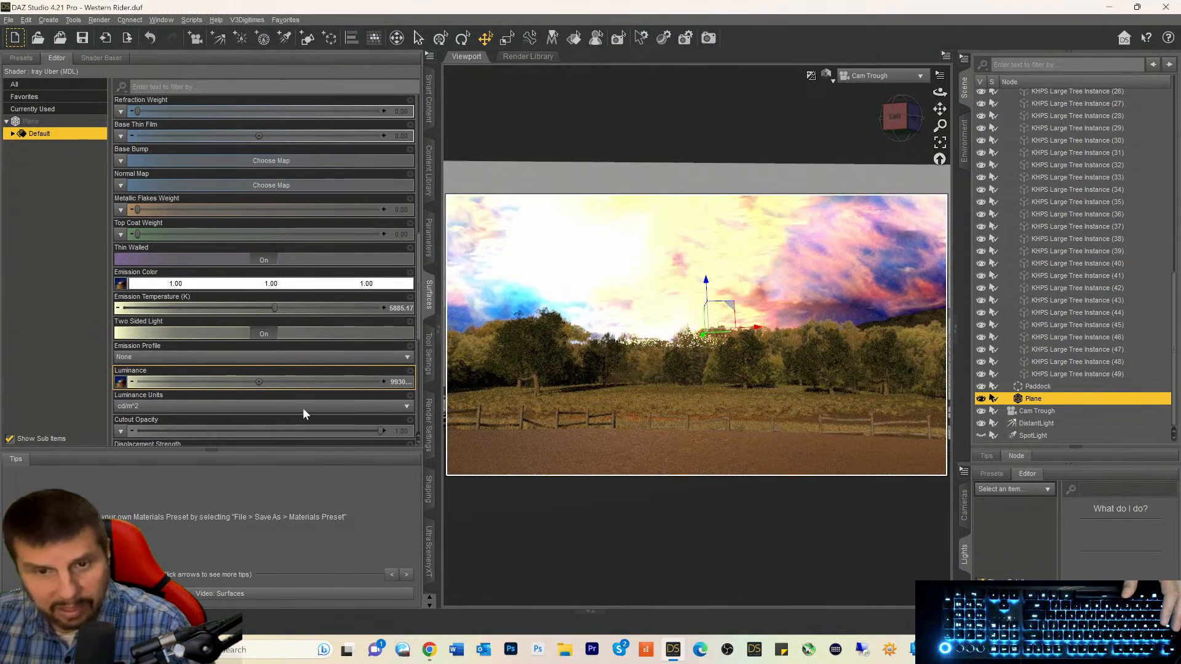
Set the sky plane's emission Luminance to 93000 cd/m^2.
double_click(302, 381)
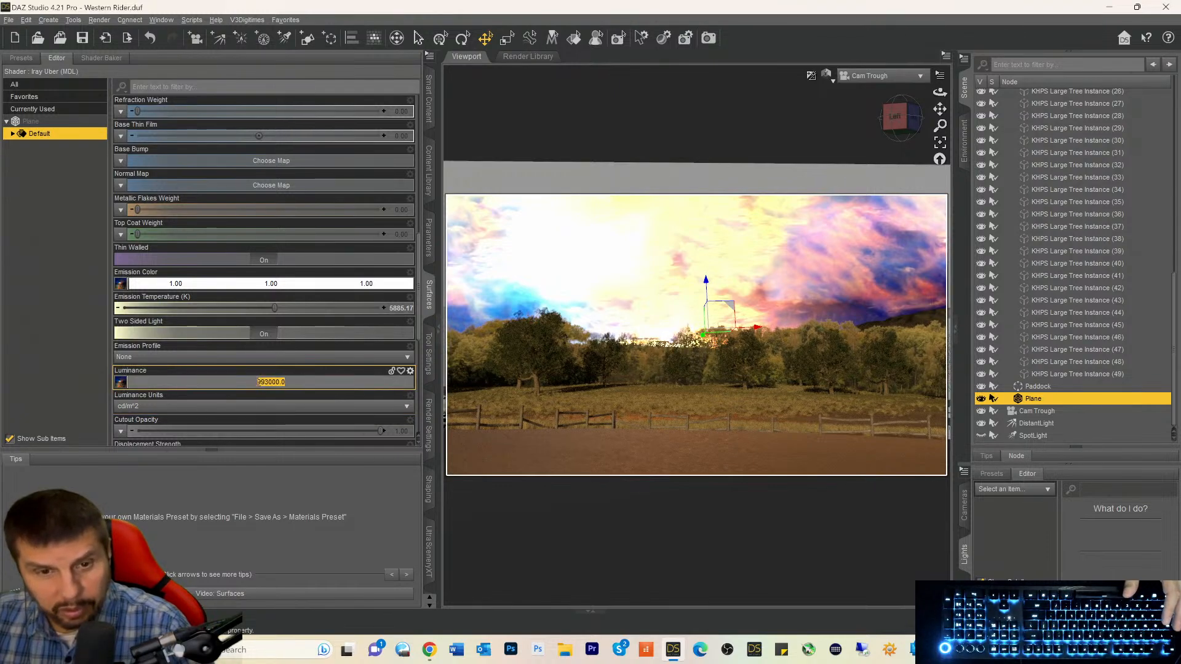
left_click(258, 382)
key("Delete")
key("Return")
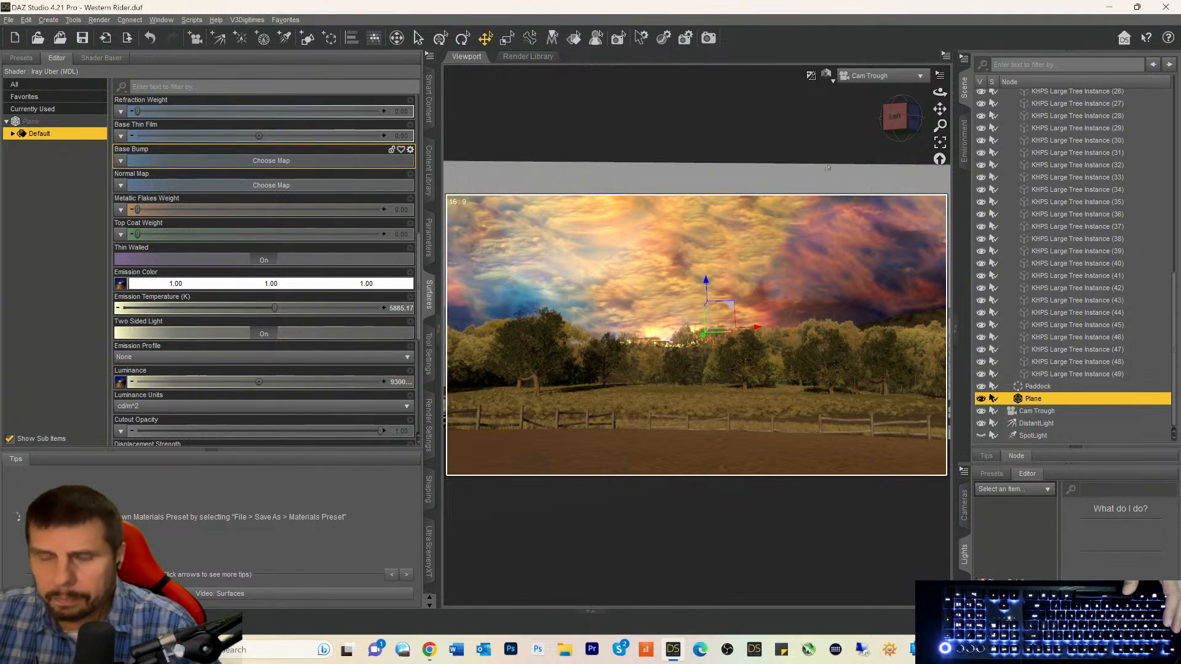
Set the environment type to Backdrop and make its background colour black (0, 0, 0).
left_click(965, 142)
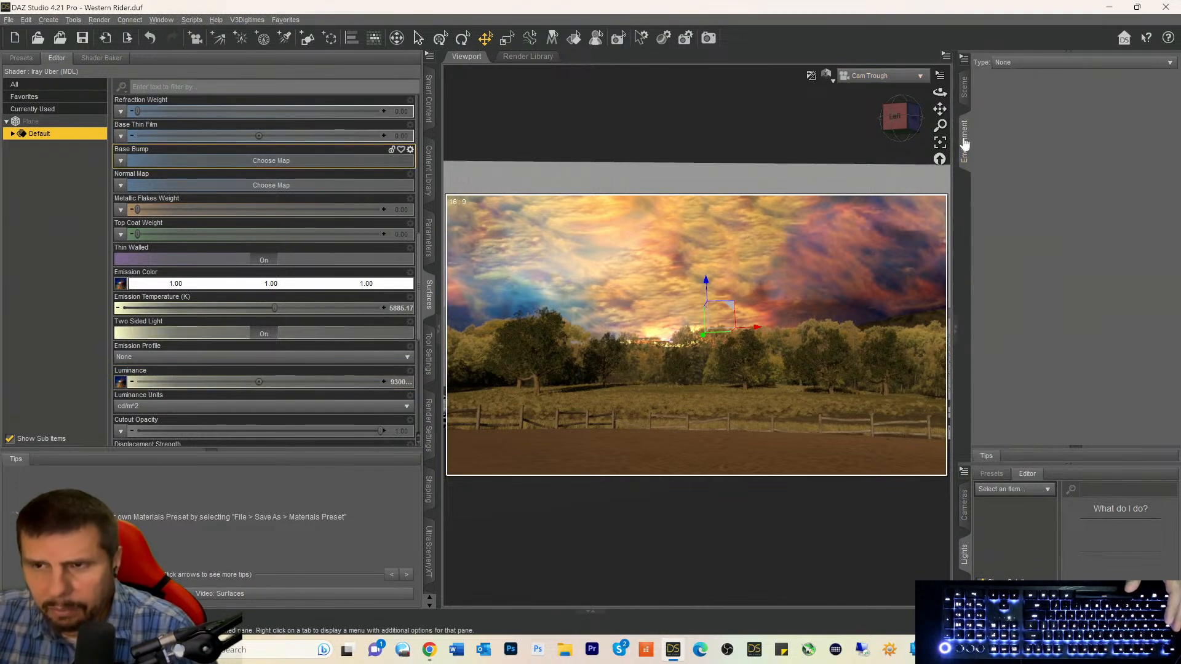
left_click(1004, 65)
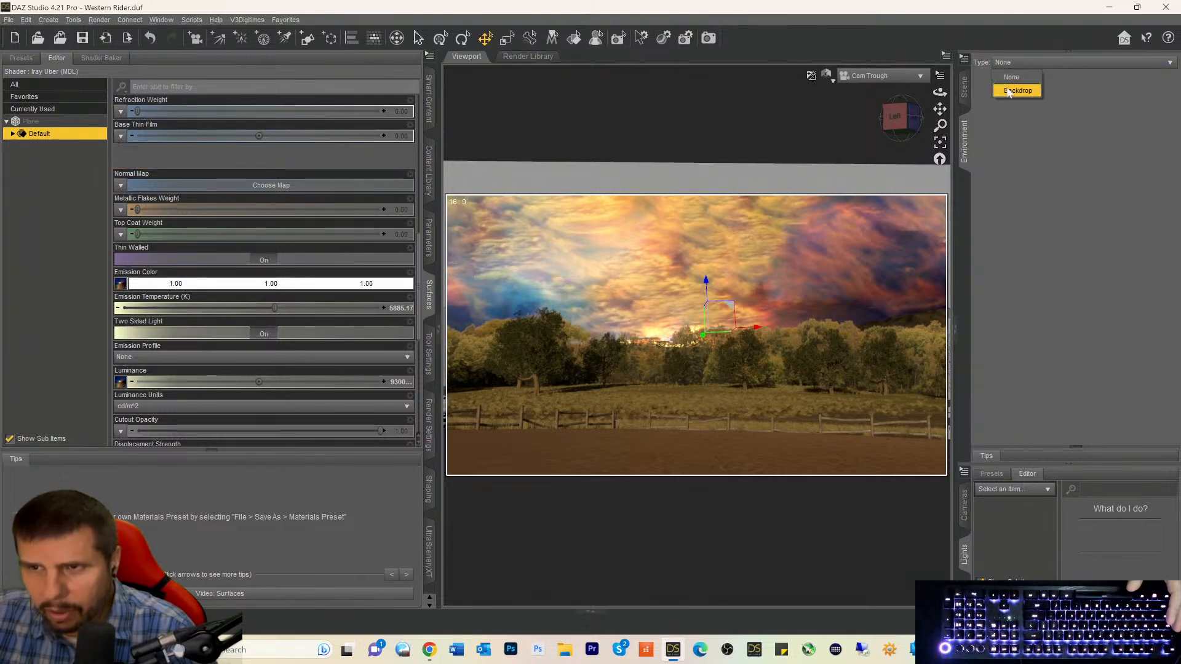
left_click(1009, 90)
left_click(1089, 88)
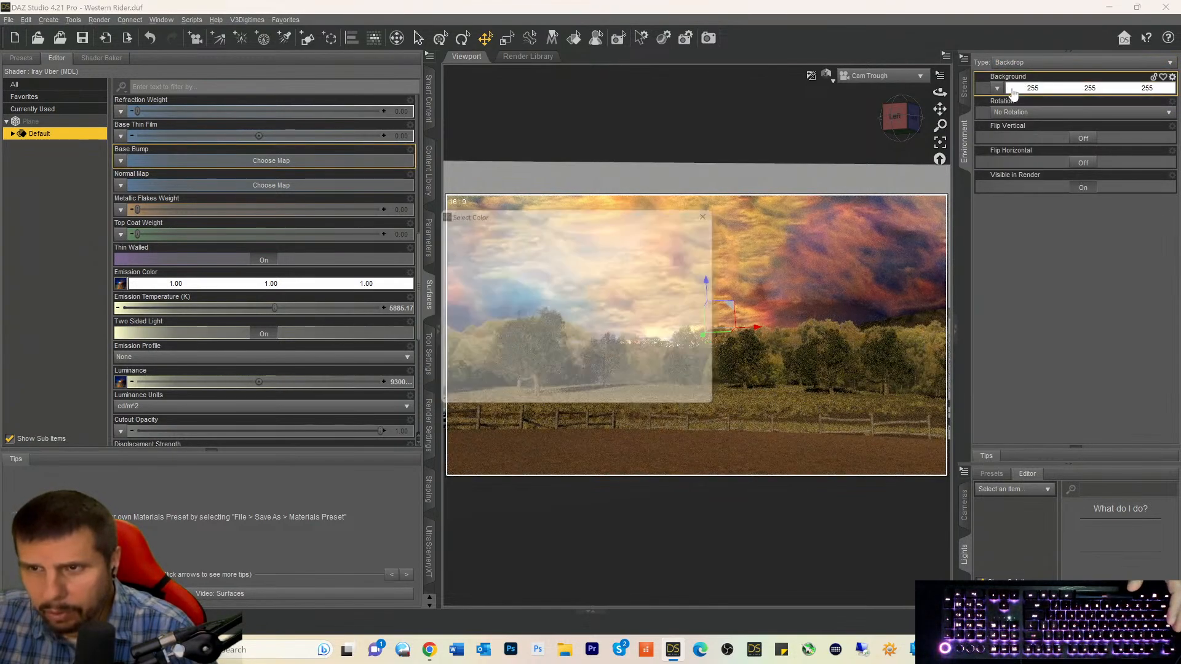
left_click(449, 320)
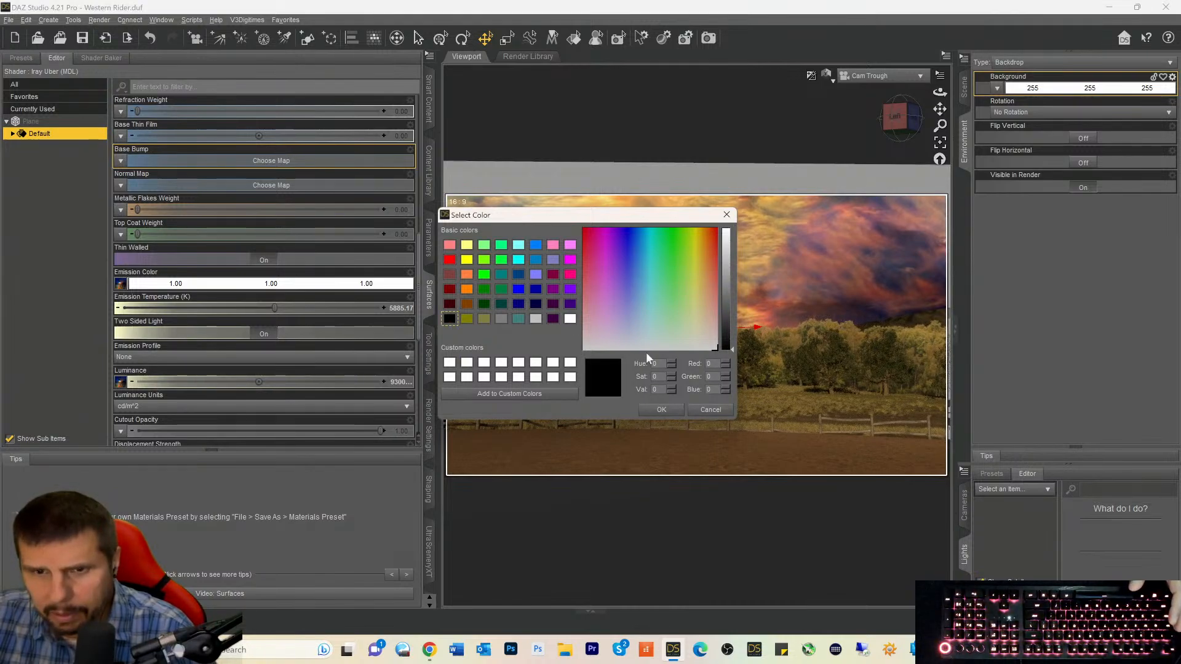
left_click(661, 410)
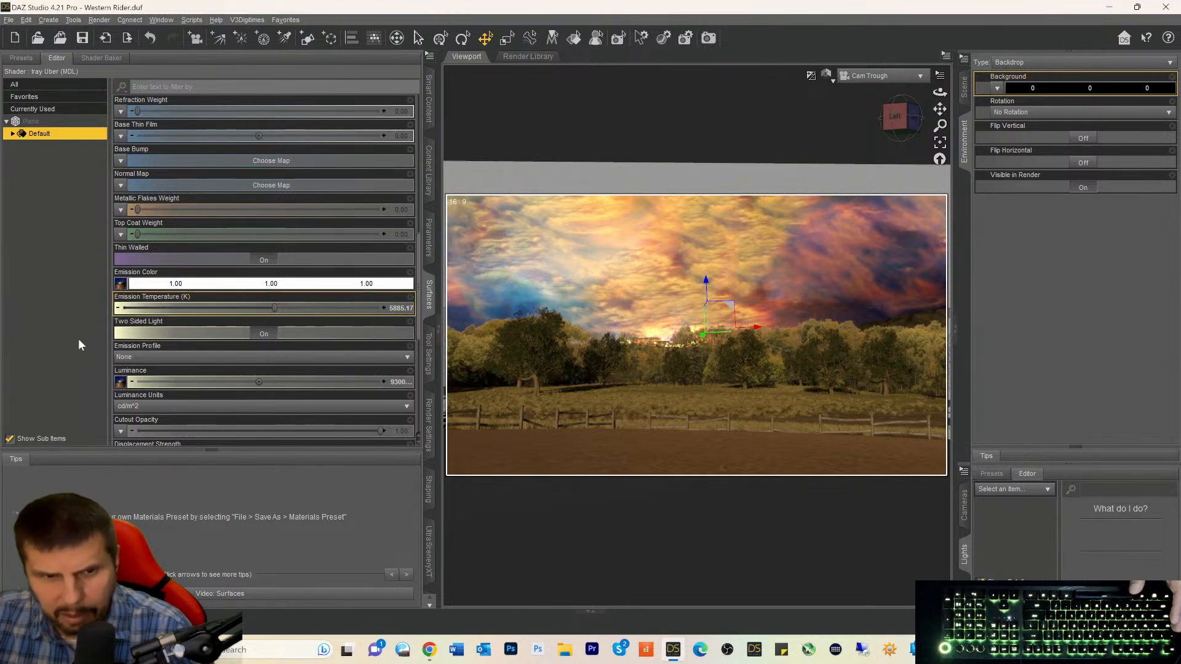
scroll(123, 277, "up", 5)
scroll(127, 278, "up", 4)
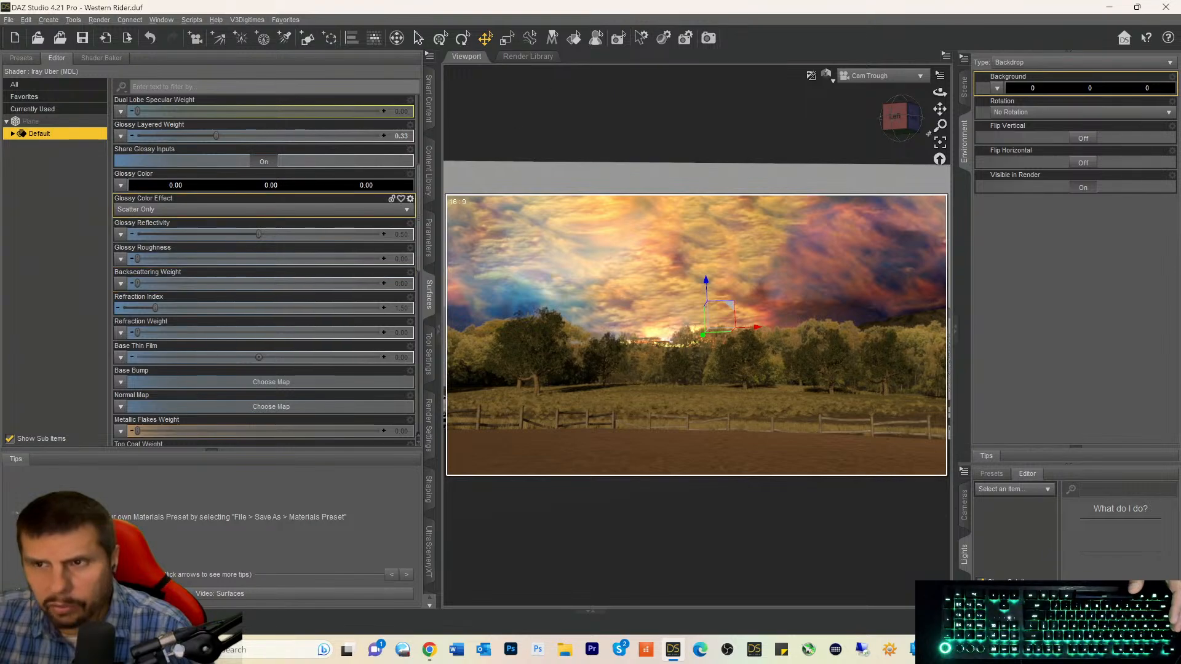
Hide the DistantLight temporarily to judge the sky plane's own lighting, and restore the light's visibility.
left_click(964, 88)
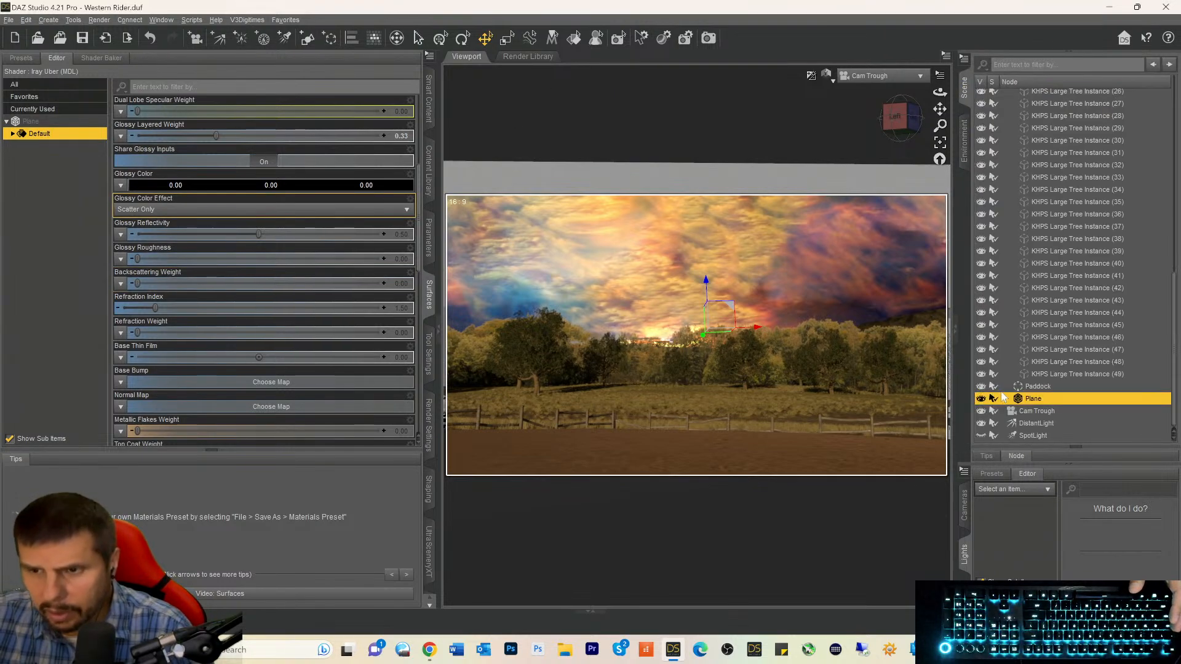
left_click(1015, 424)
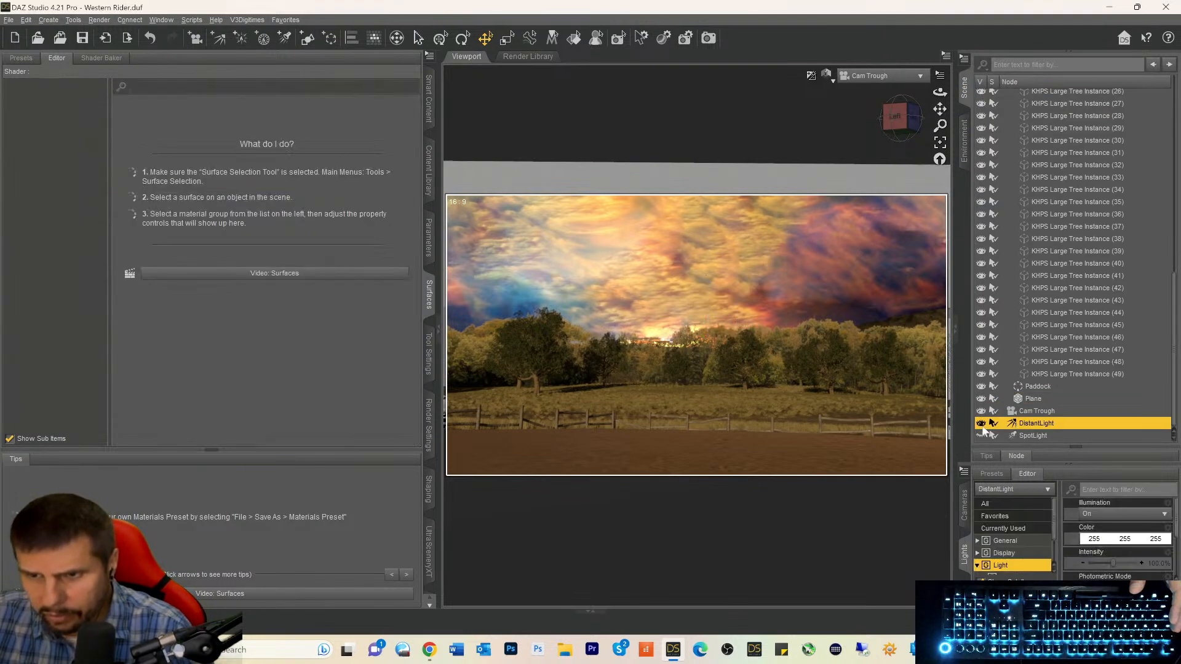
left_click(982, 424)
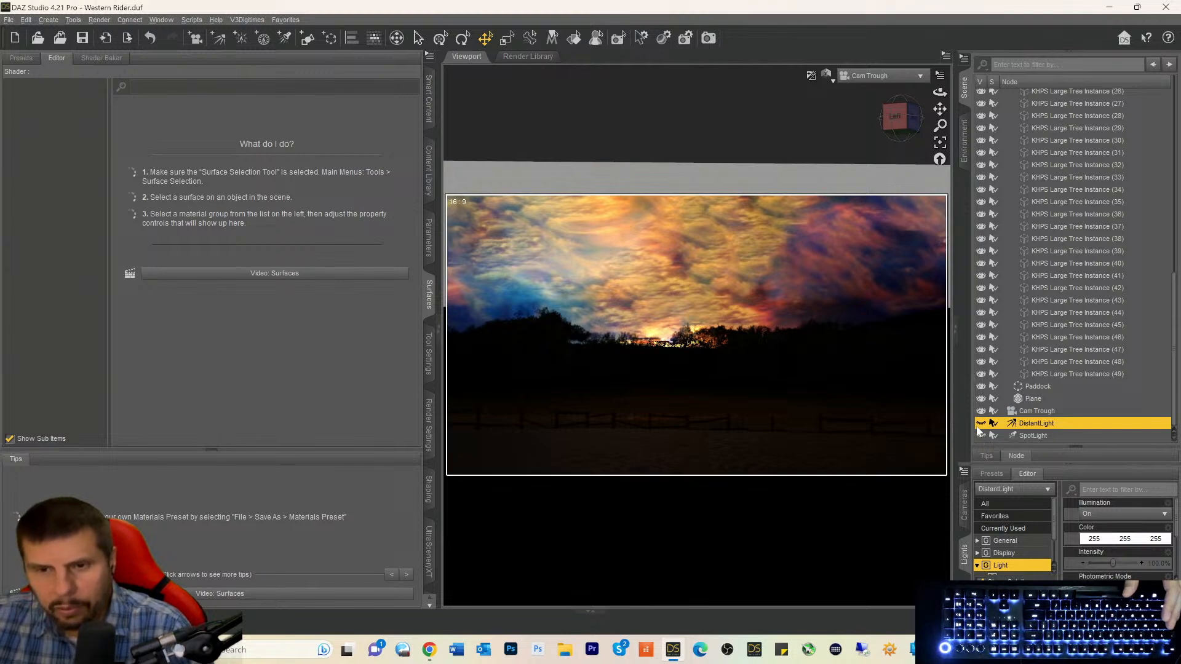
left_click(981, 424)
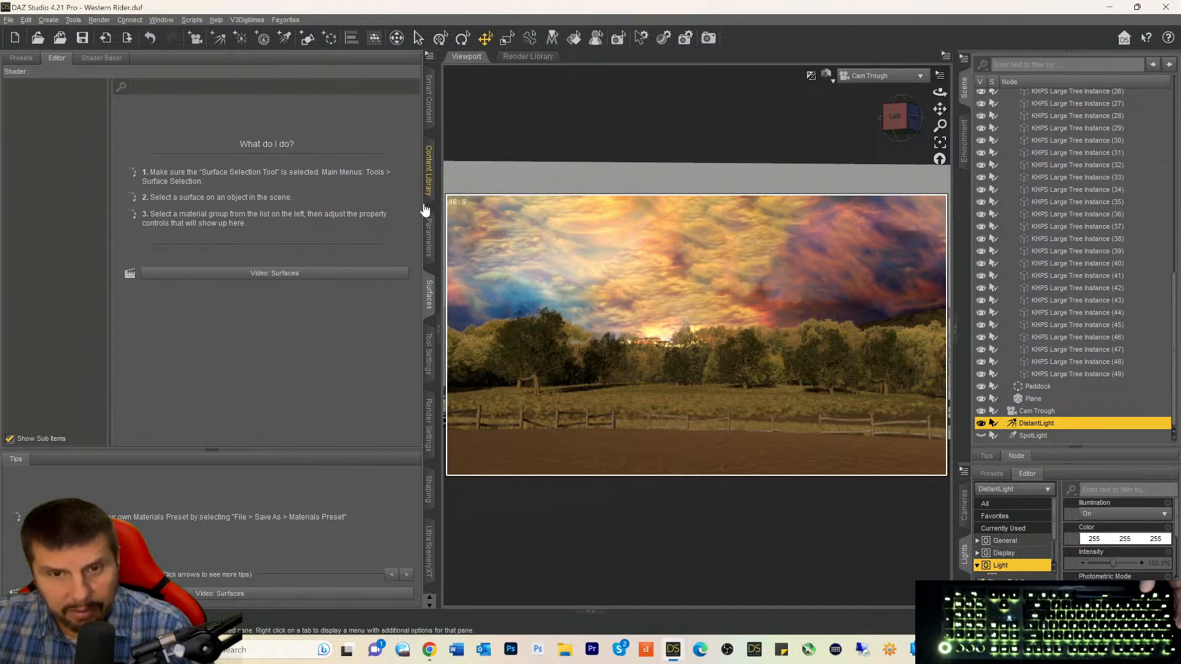
Set the DistantLight's Luminous Flux to 5500 lumens.
left_click(429, 234)
scroll(232, 330, "down", 3)
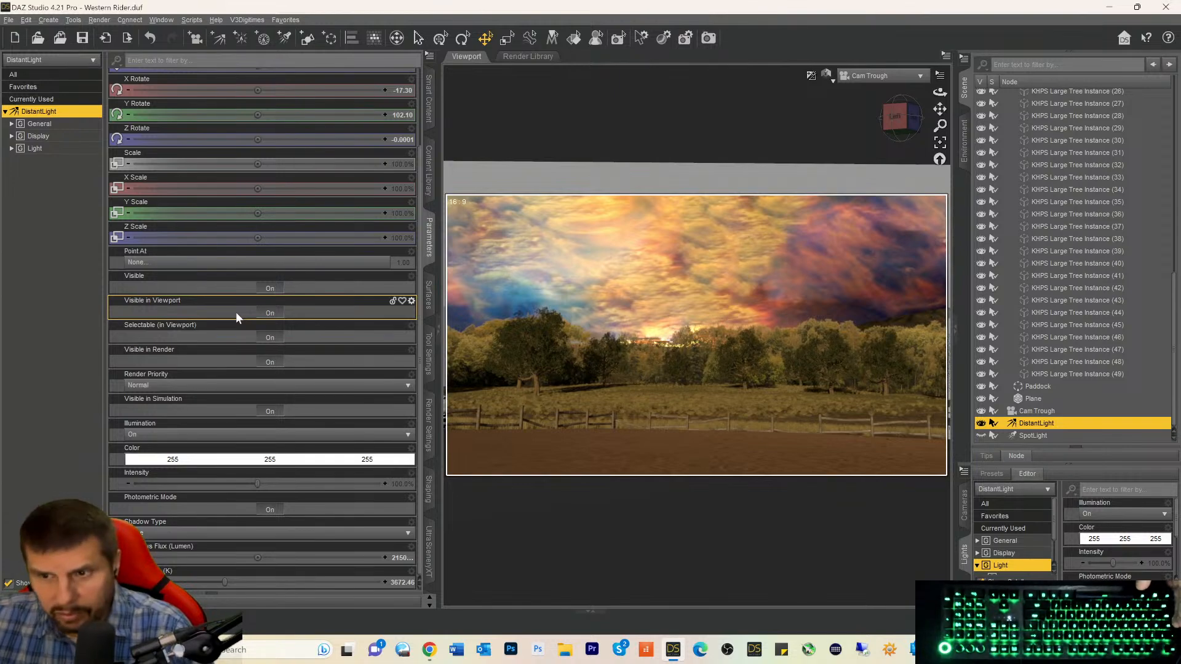
left_click(394, 562)
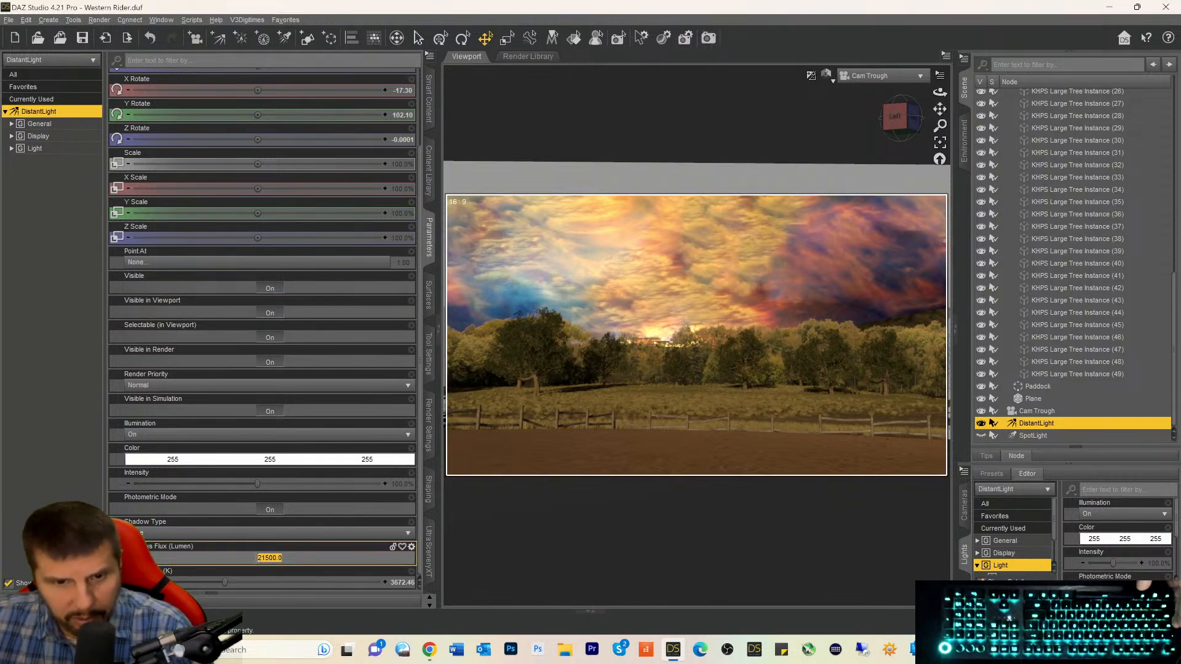
left_click(255, 558)
key("Delete")
key("Delete")
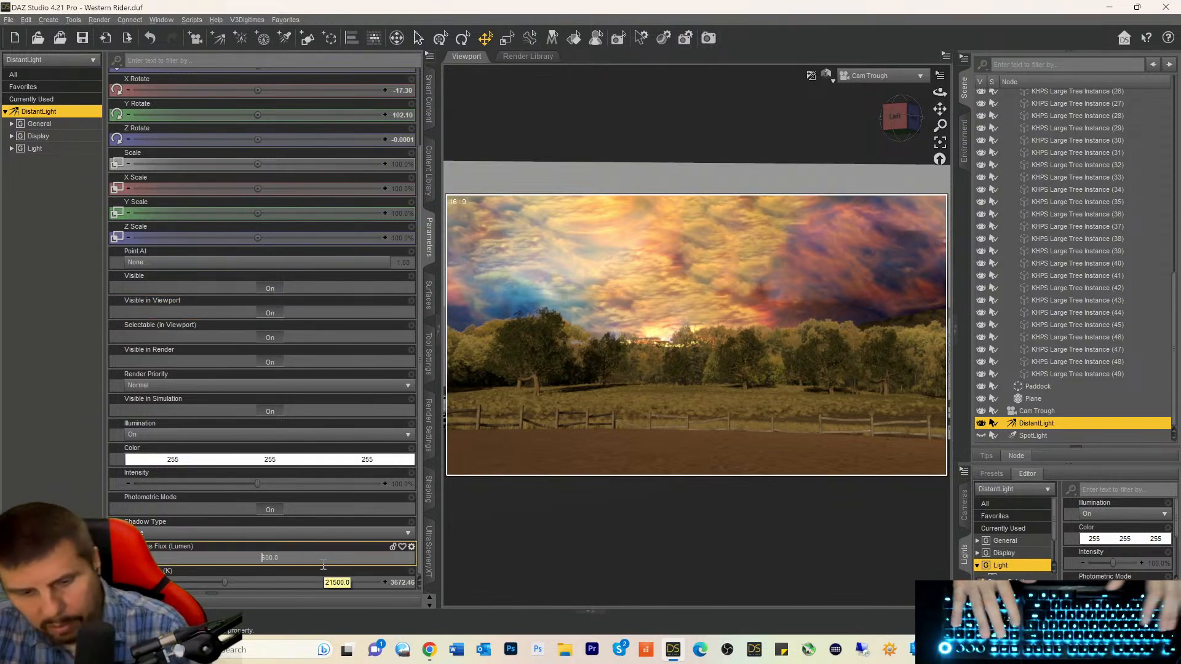
type("5")
key("Return")
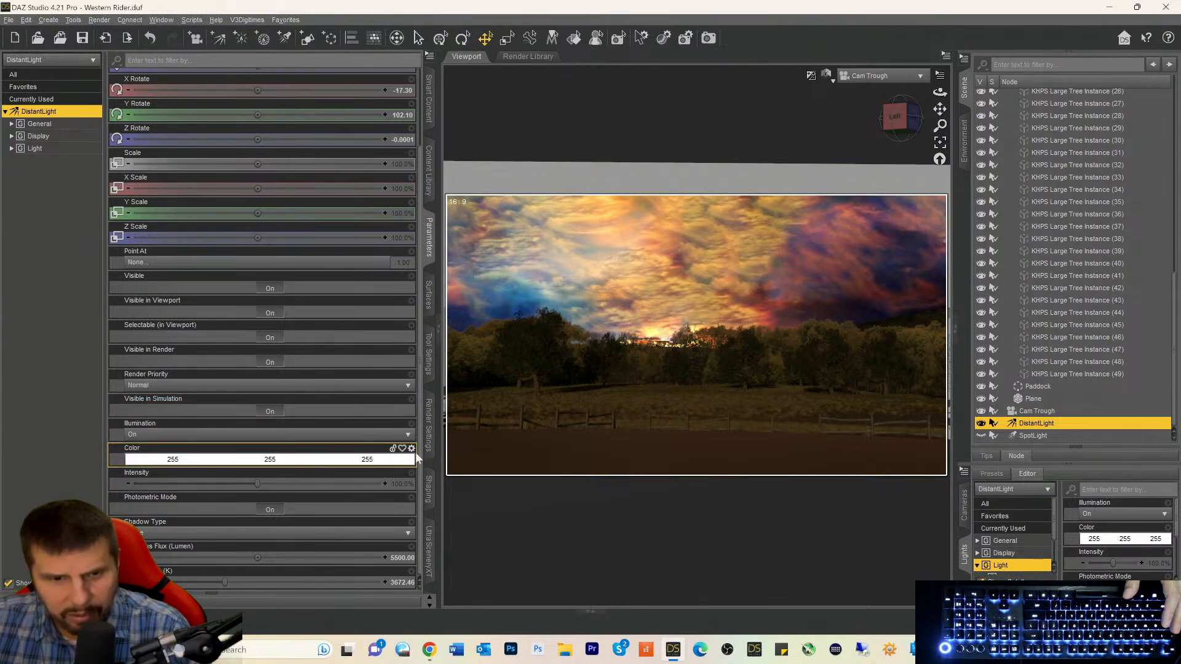
Change the DistantLight's colour to a warm salmon tone of 255, 163, 140.
left_click(202, 460)
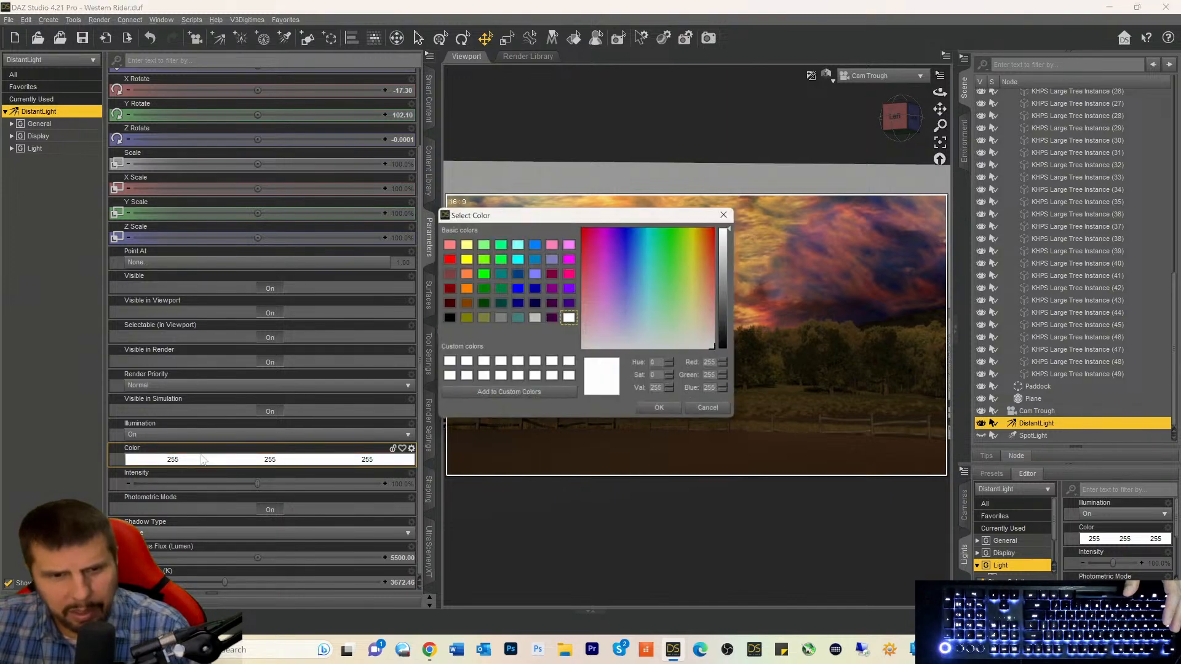
left_click(706, 307)
mouse_move(705, 314)
left_mouse_down()
mouse_move(717, 293)
mouse_move(707, 295)
left_mouse_up()
left_click(662, 410)
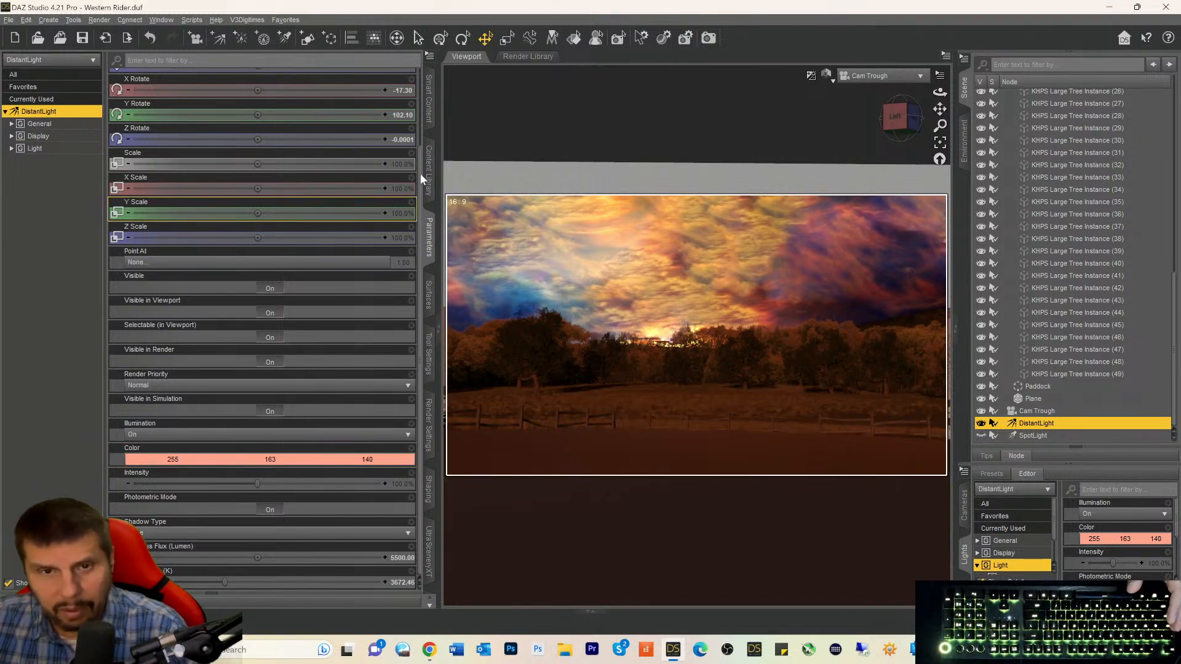
Widen the viewport and lower the sky plane slightly behind the tree line.
left_click_drag(438, 178, 280, 179)
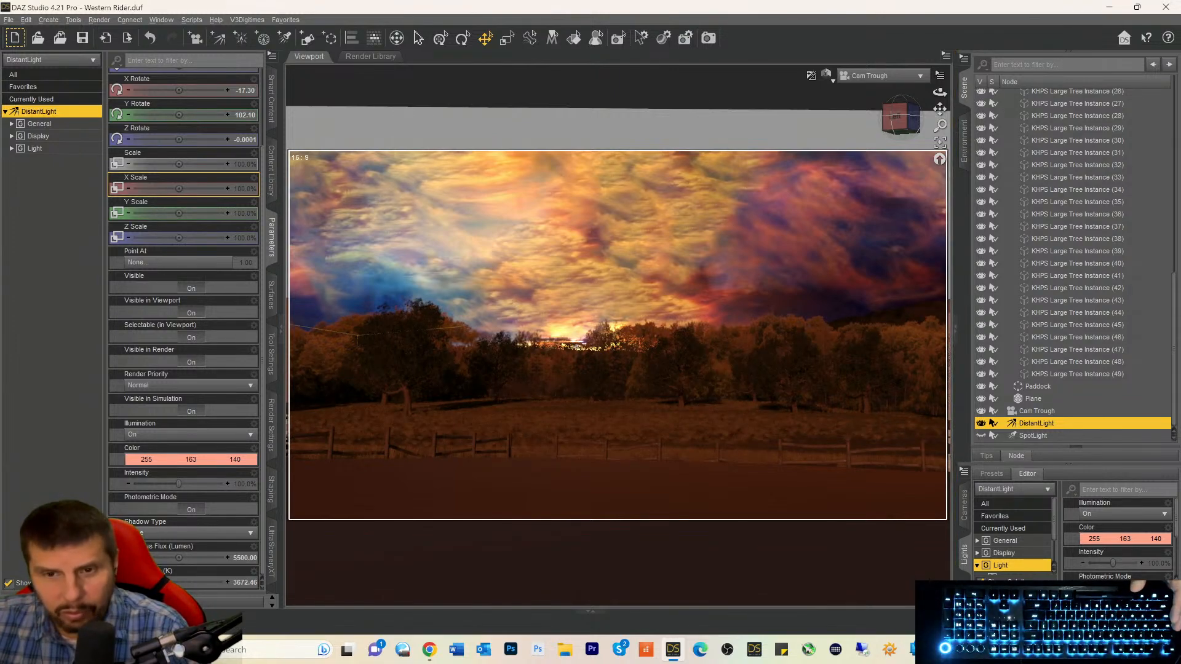
left_click(628, 271)
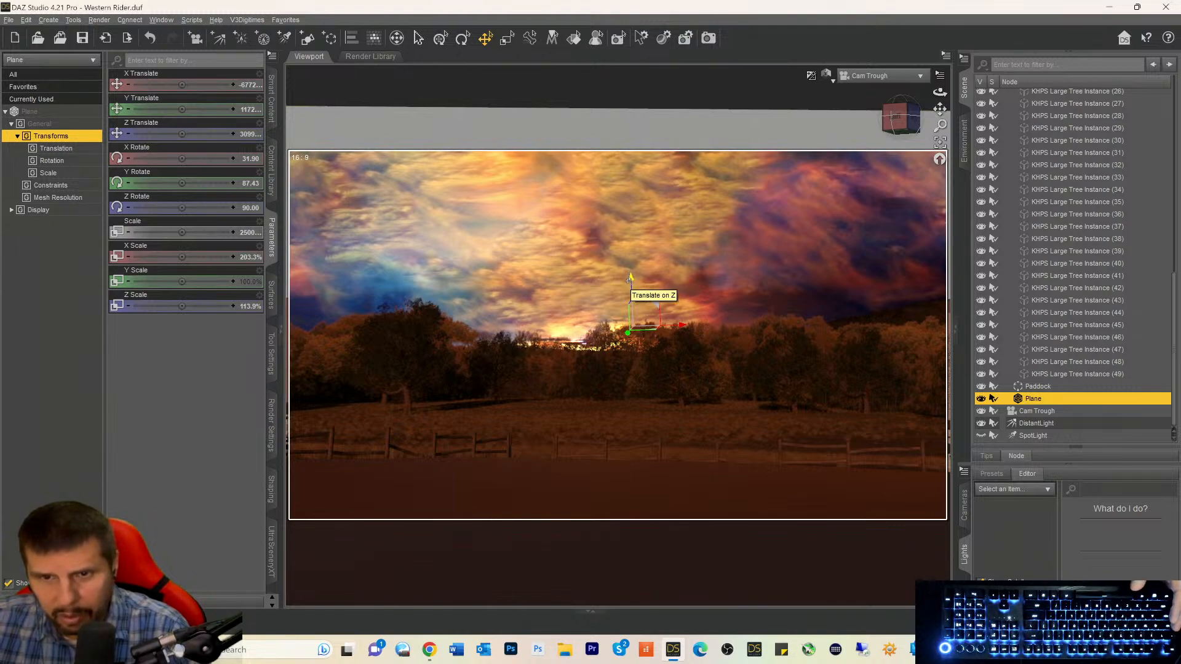
left_click_drag(628, 281, 625, 291)
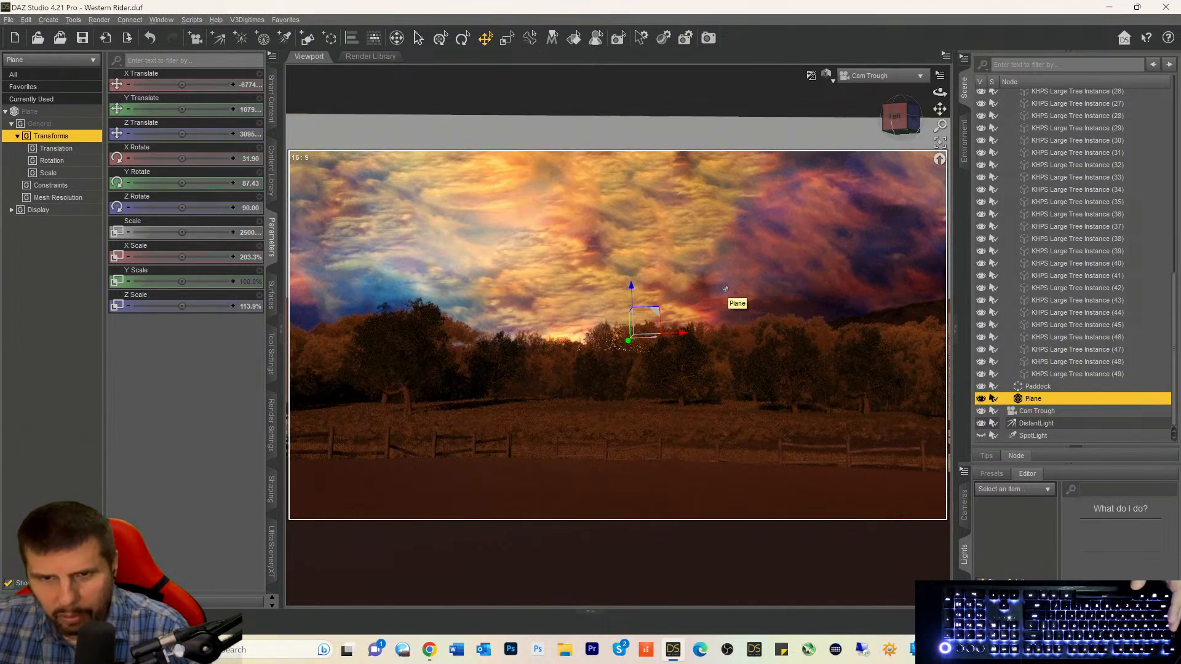
Look through the DistantLight and re-aim it to X Rotate -29.68 and Y Rotate 124.45, then return to the Cam Trough view.
left_click(816, 374)
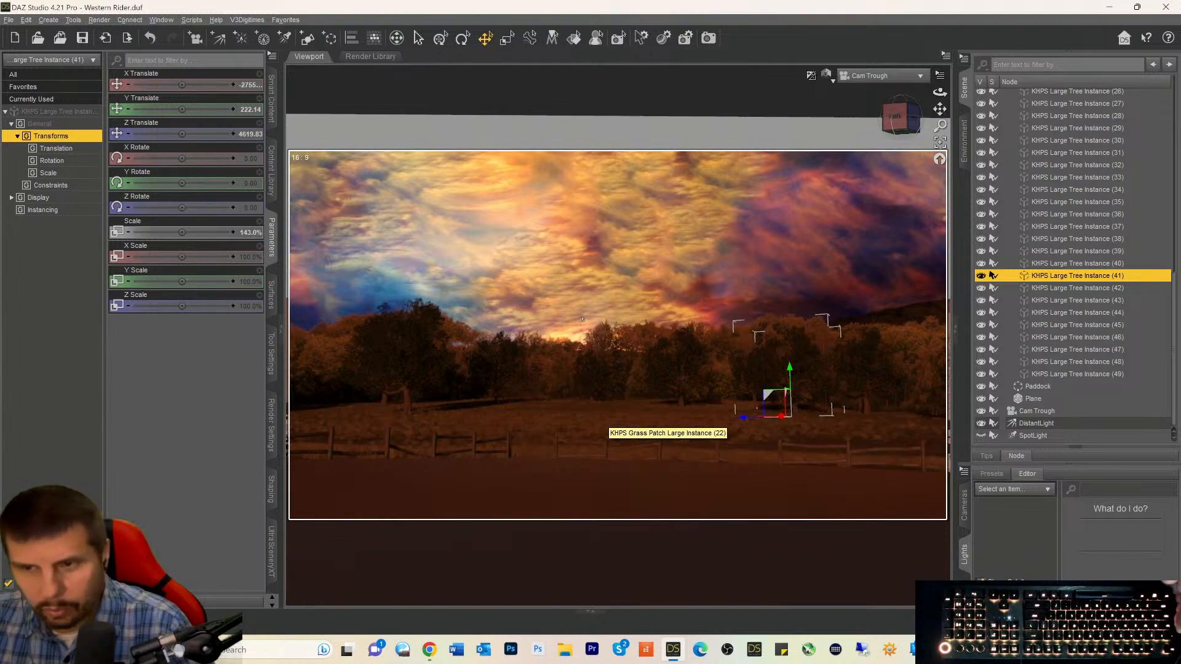
left_click(1026, 424)
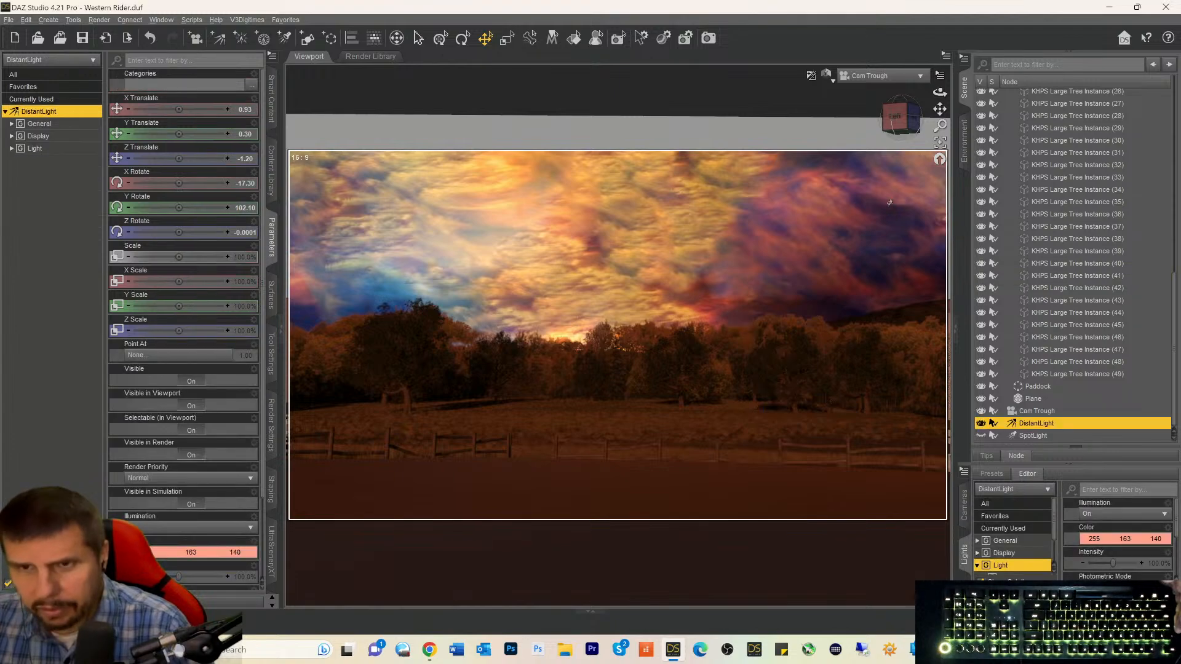
left_click(866, 76)
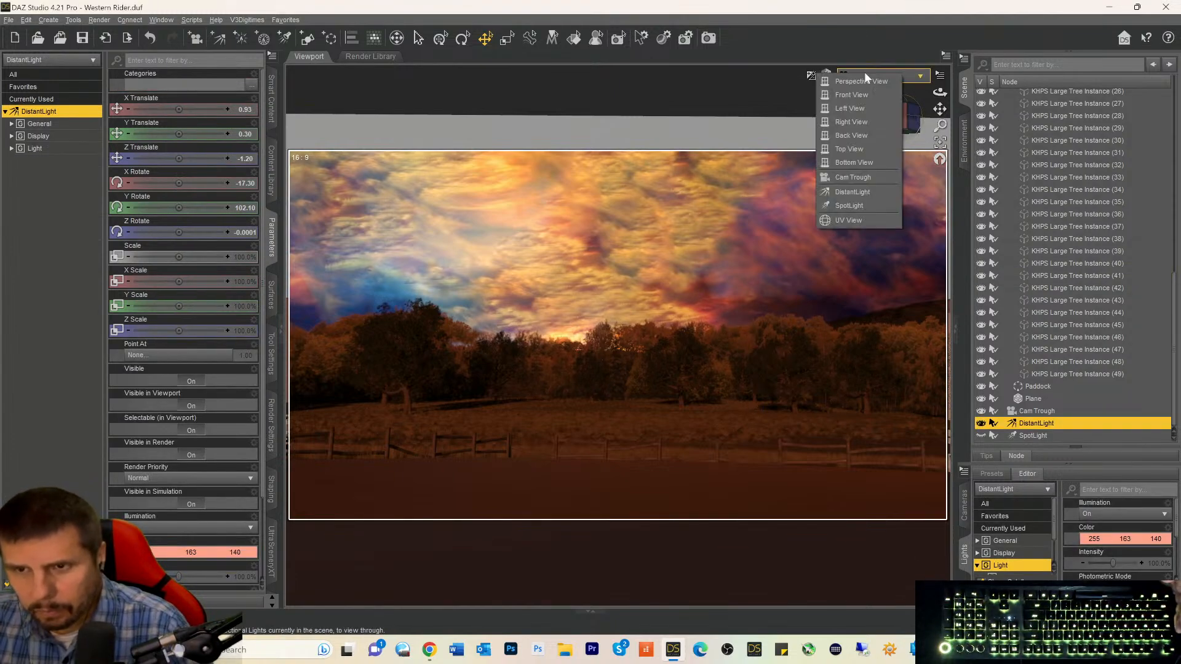
left_click(847, 192)
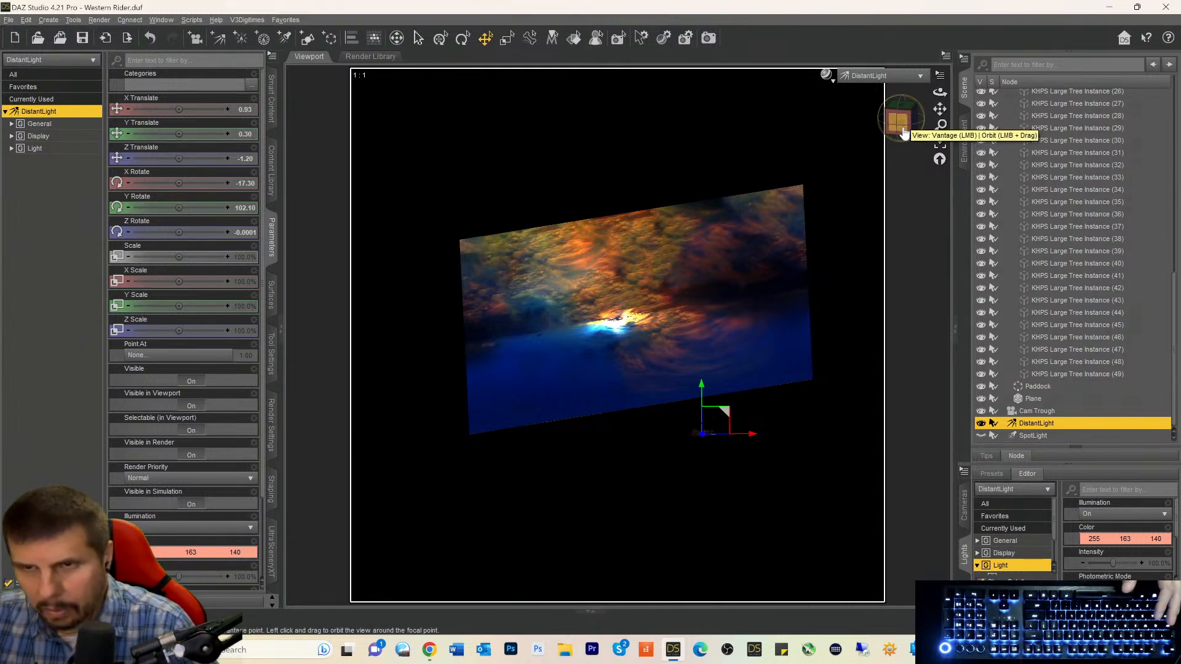
left_click_drag(903, 133, 883, 143)
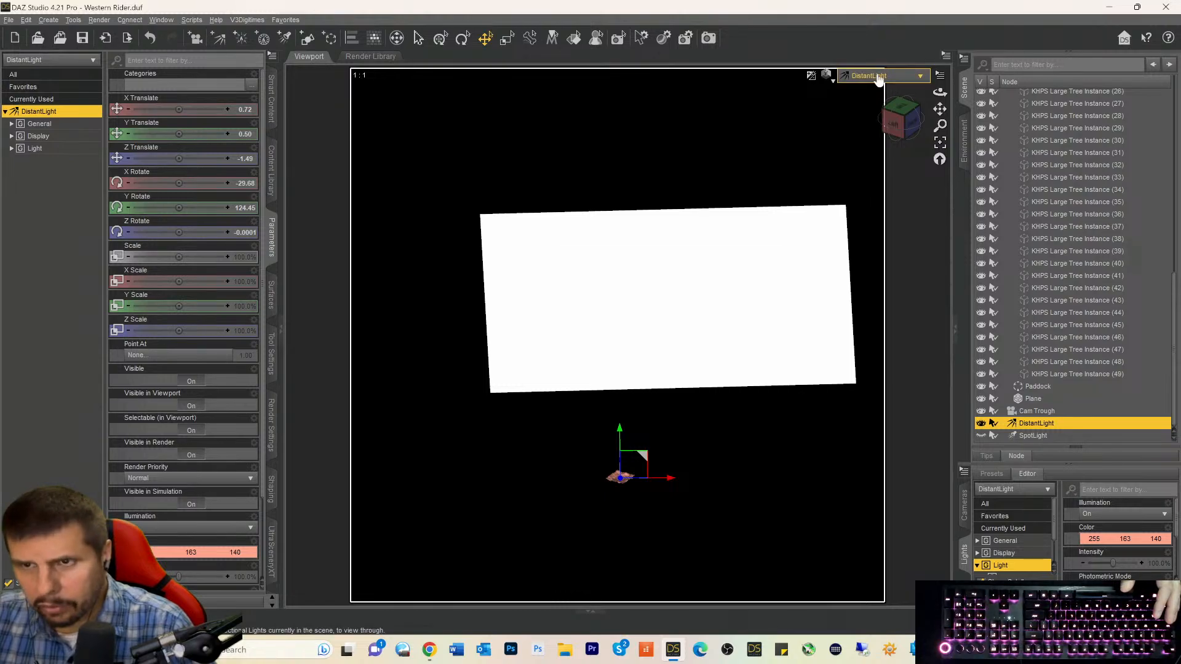
left_click(880, 77)
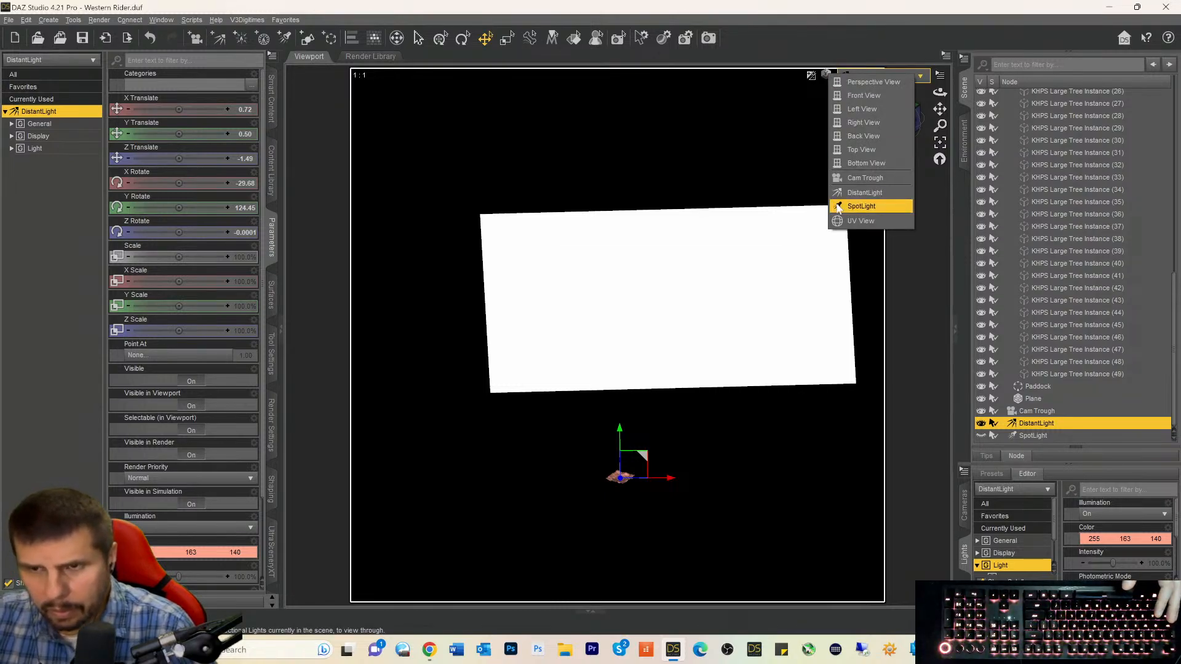
left_click(841, 178)
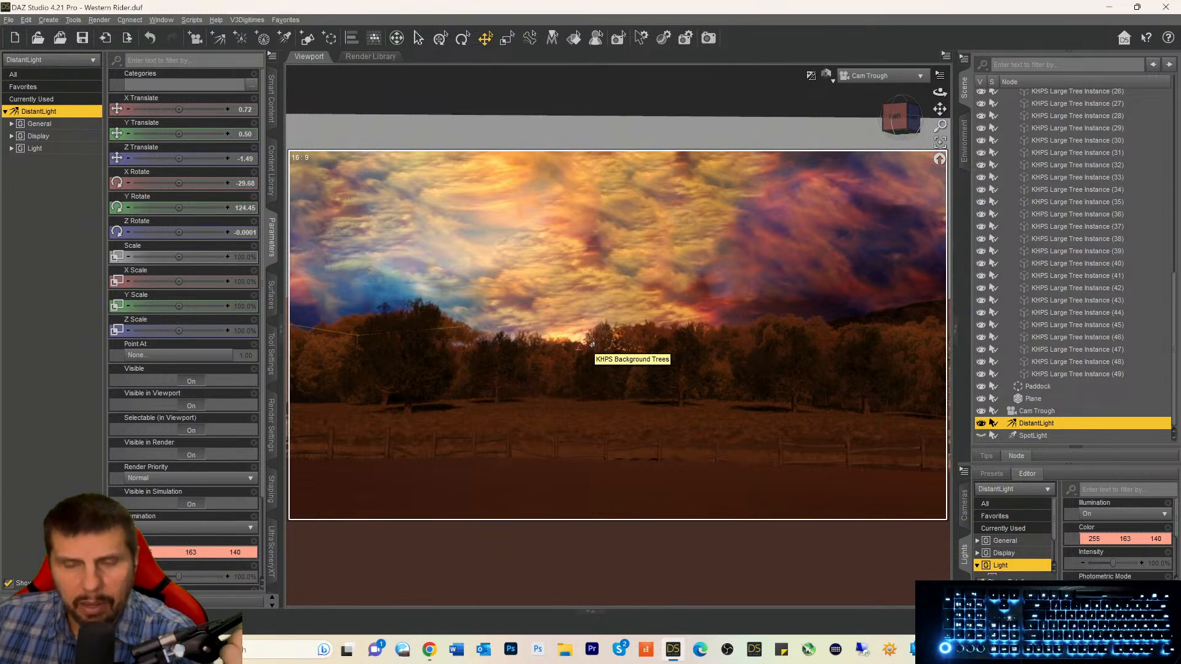
Search all products in the content library for vdb and open the SY Real Fog Iray VDB product.
left_click(272, 112)
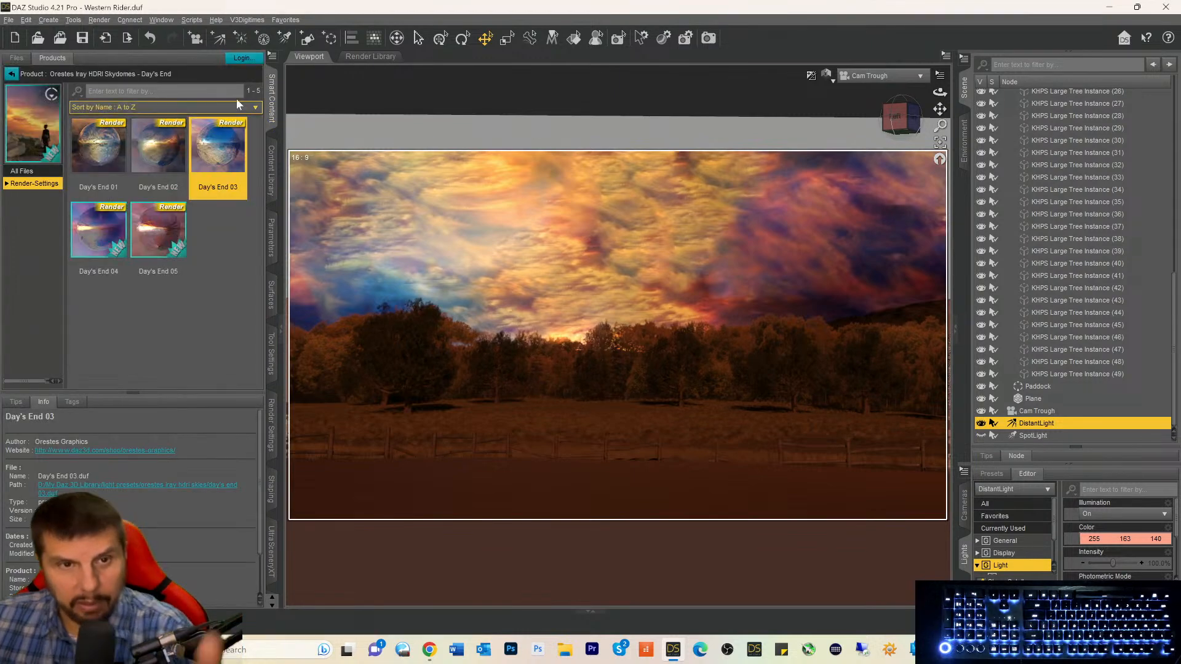
left_click(10, 74)
mouse_move(136, 111)
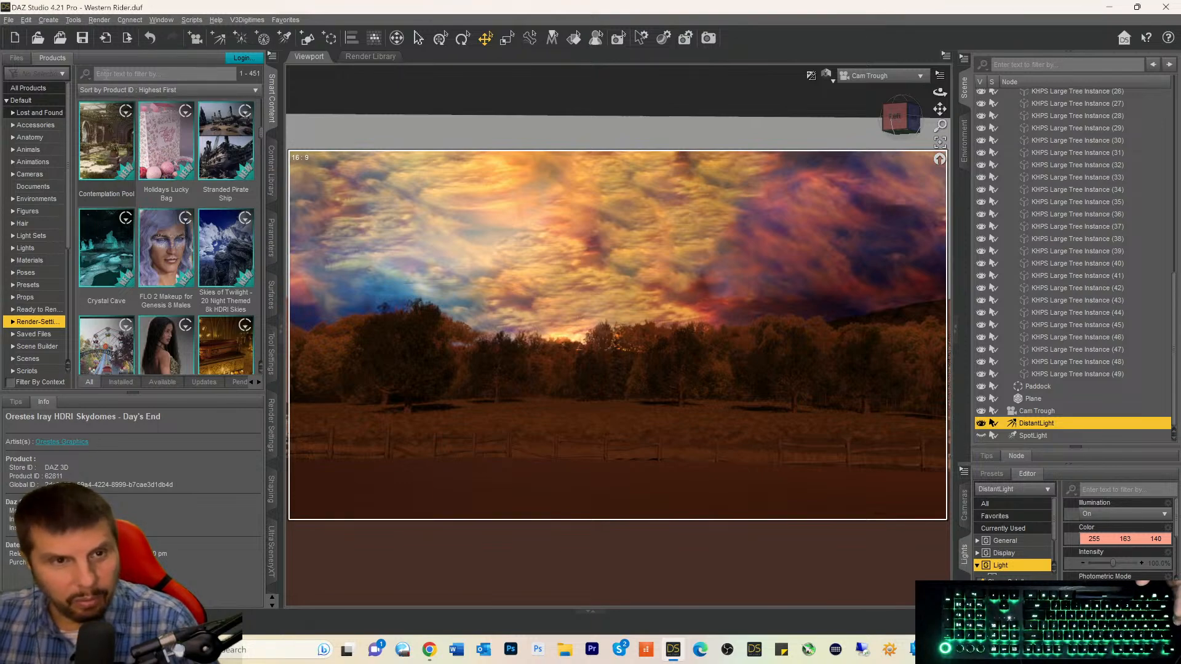
left_click(135, 74)
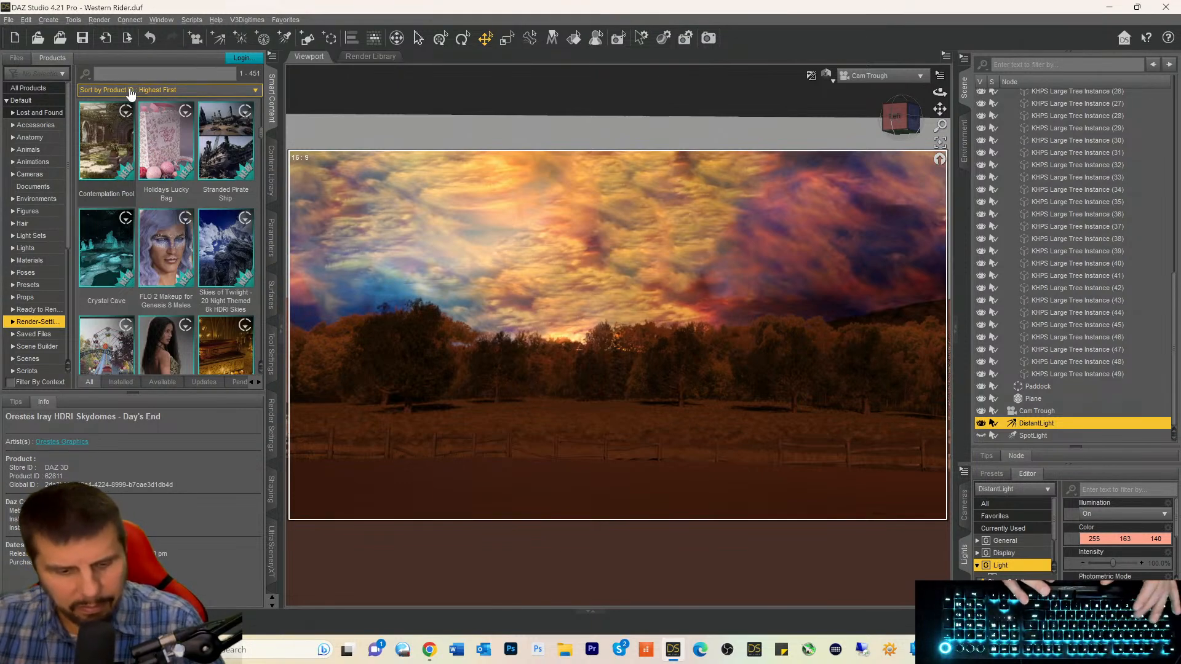
type("vdb")
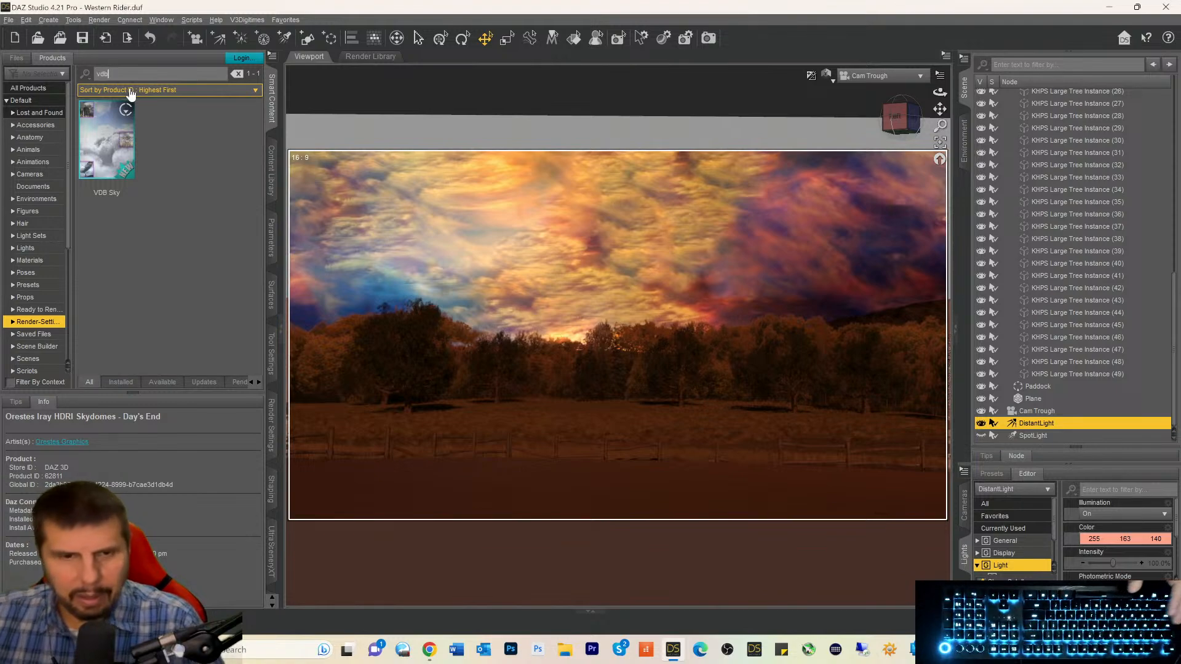
left_click(21, 101)
scroll(150, 193, "down", 2)
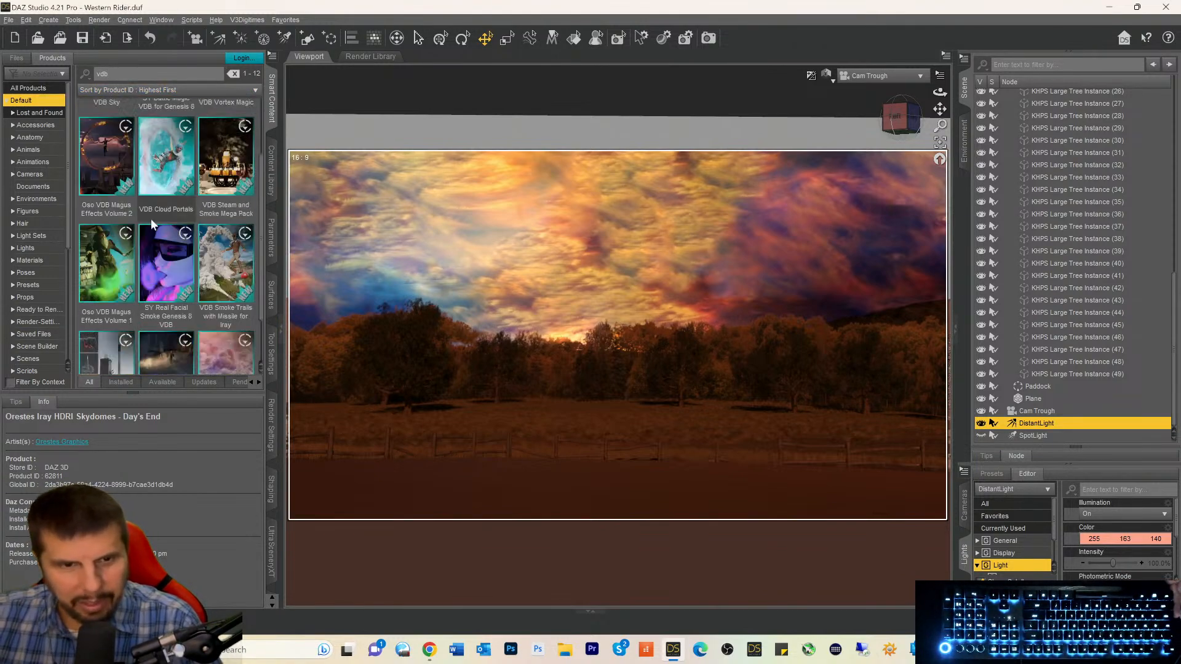
left_click(158, 282)
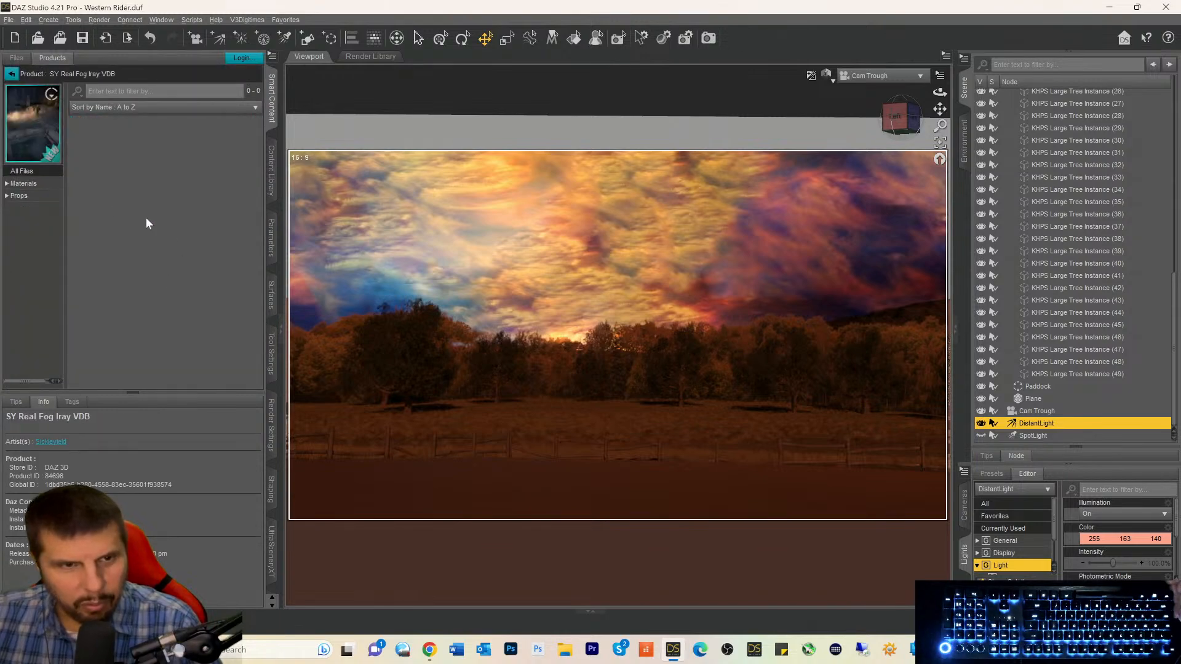
Load the SYRF Fog Big Falls 01 prop from the fog product into the scene.
left_click(25, 184)
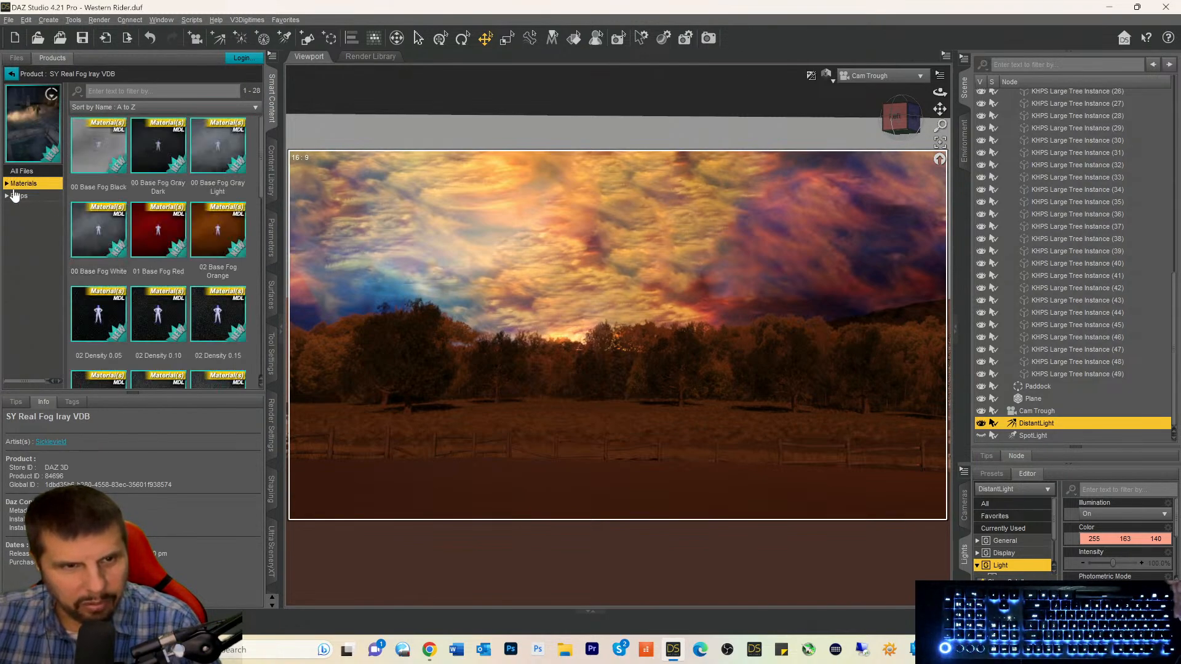
left_click(15, 196)
scroll(106, 244, "down", 2)
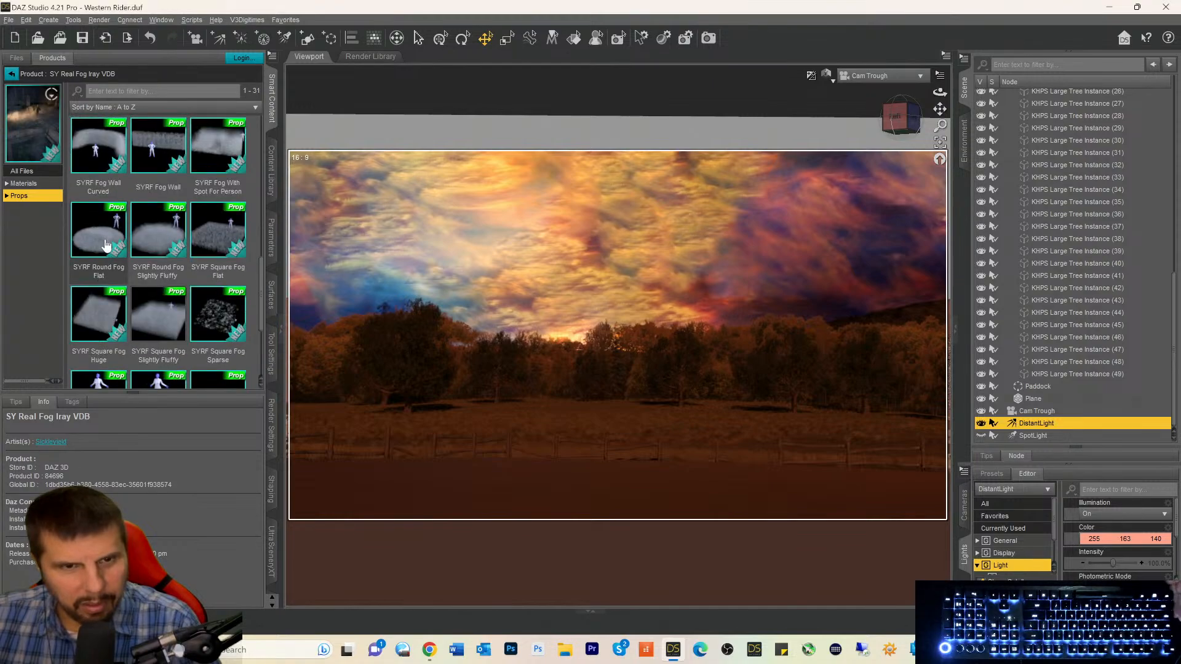
scroll(106, 245, "up", 3)
double_click(218, 149)
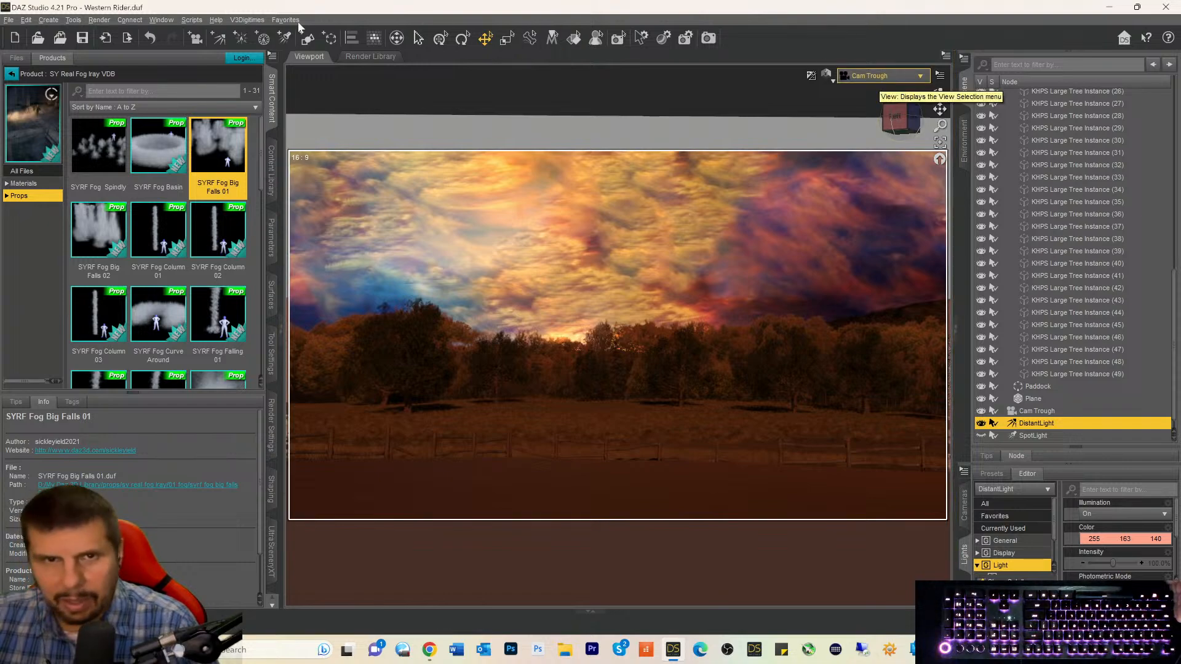
left_click(278, 20)
mouse_move(277, 72)
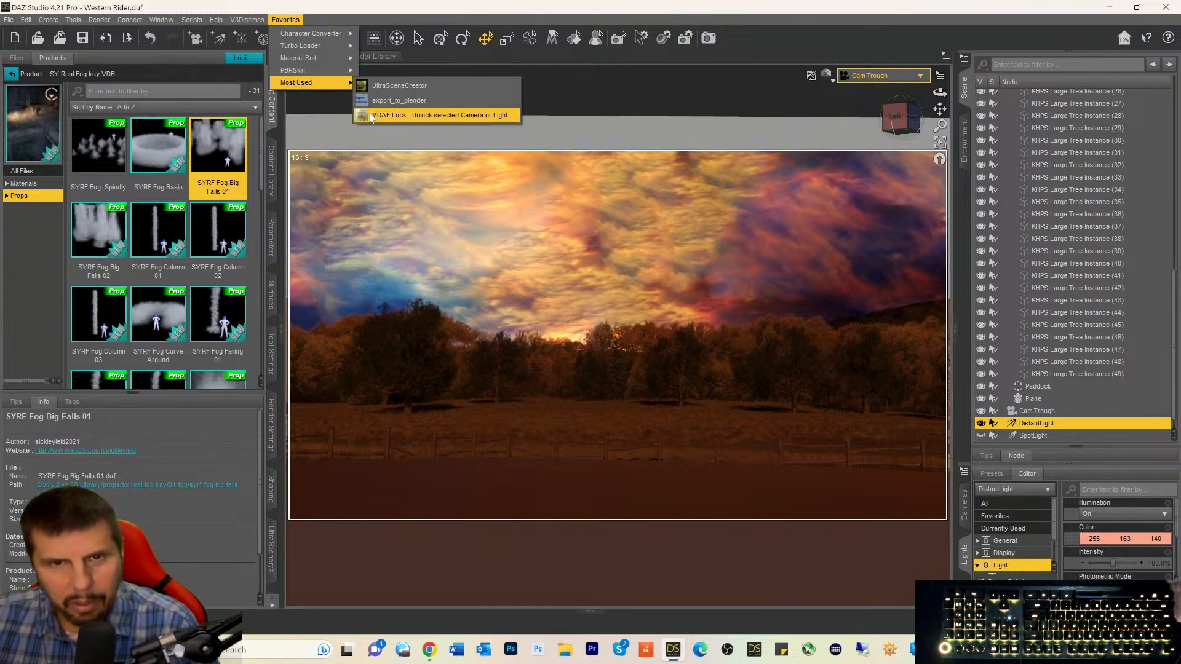
left_click(372, 116)
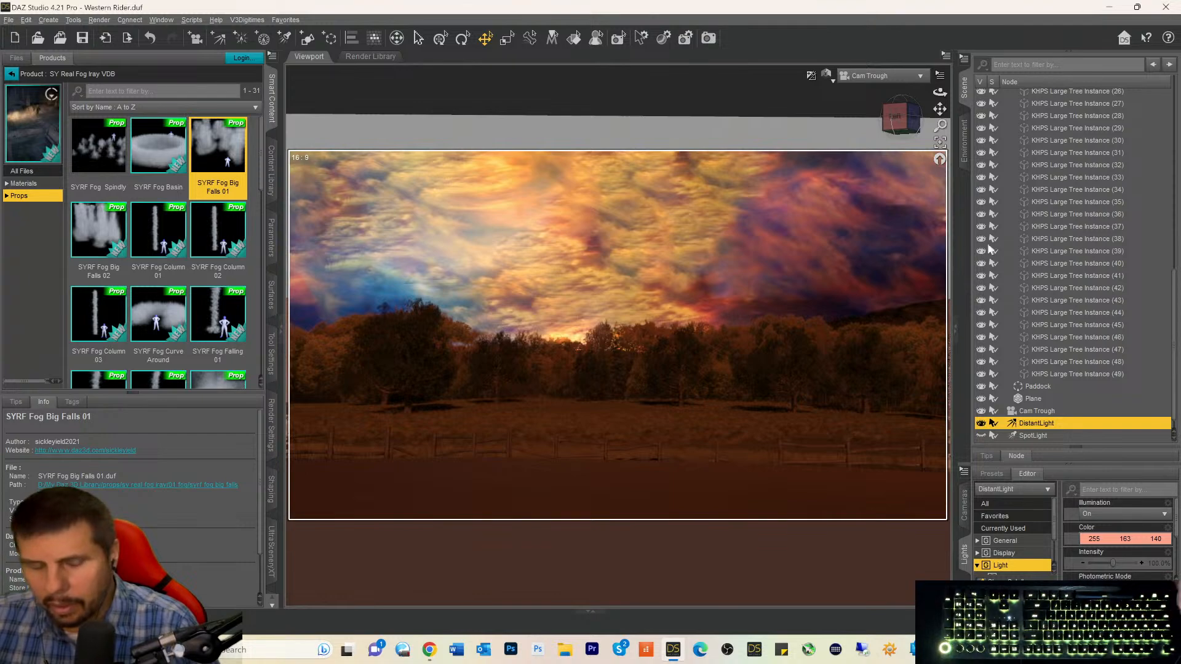
left_click(286, 20)
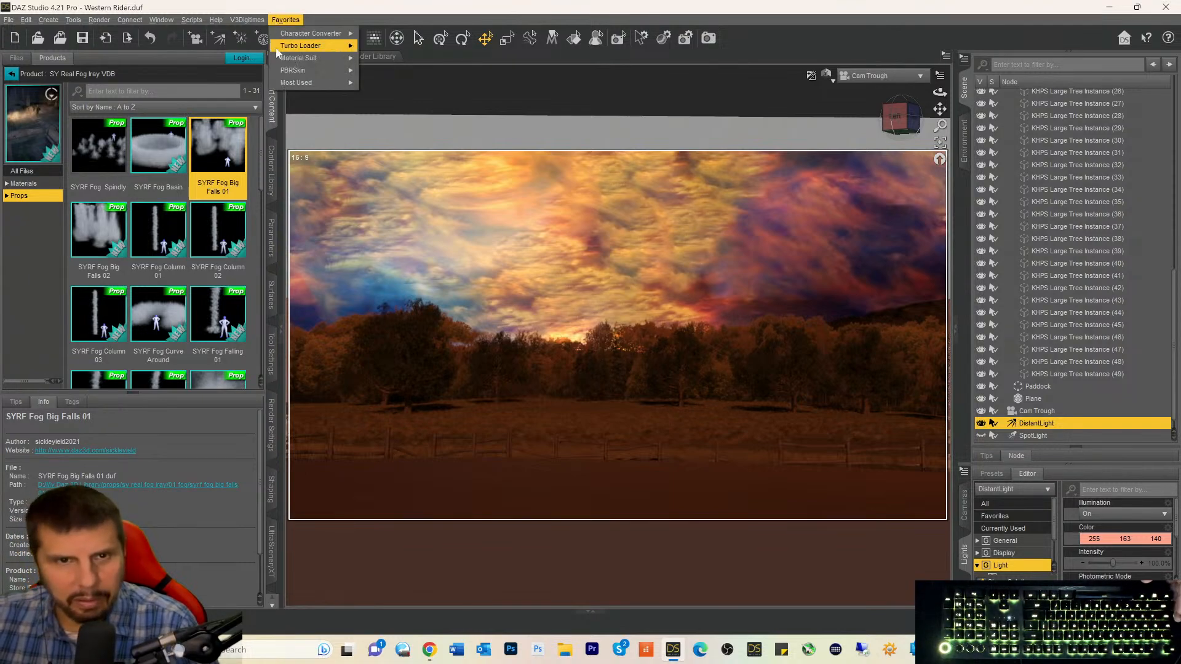
mouse_move(290, 86)
left_click(373, 115)
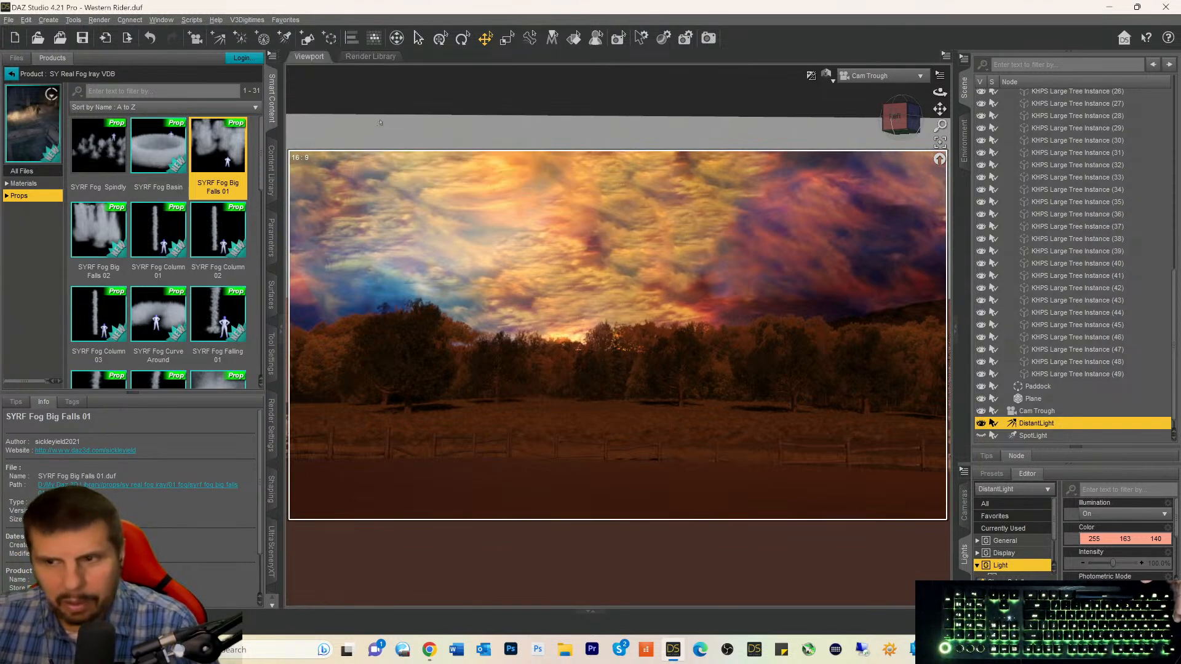
Rename the Cam Trough camera as Camera and run the MDAF Lock - Unlock script on it.
left_click(1028, 413)
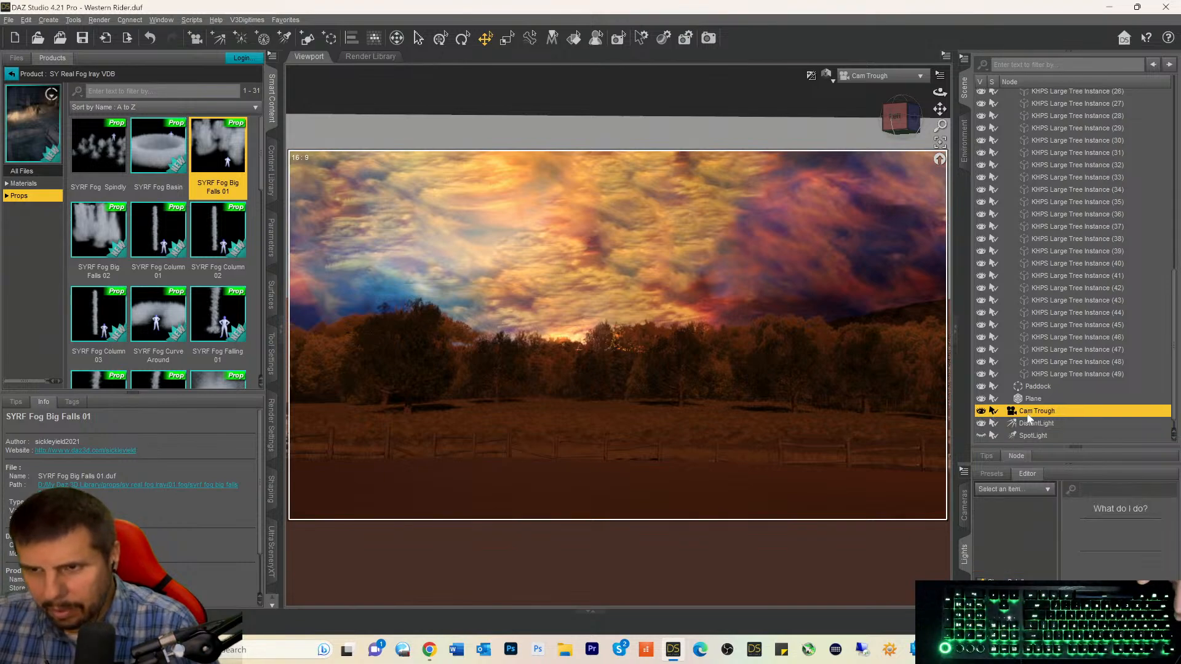
double_click(1033, 414)
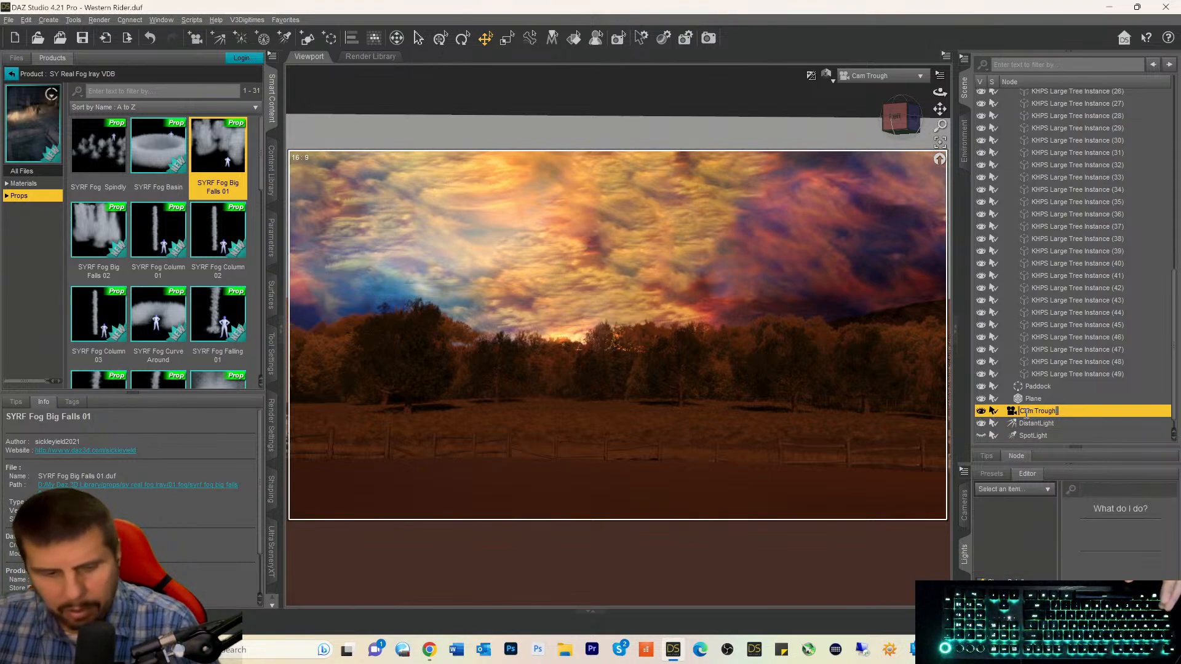
type("Camera")
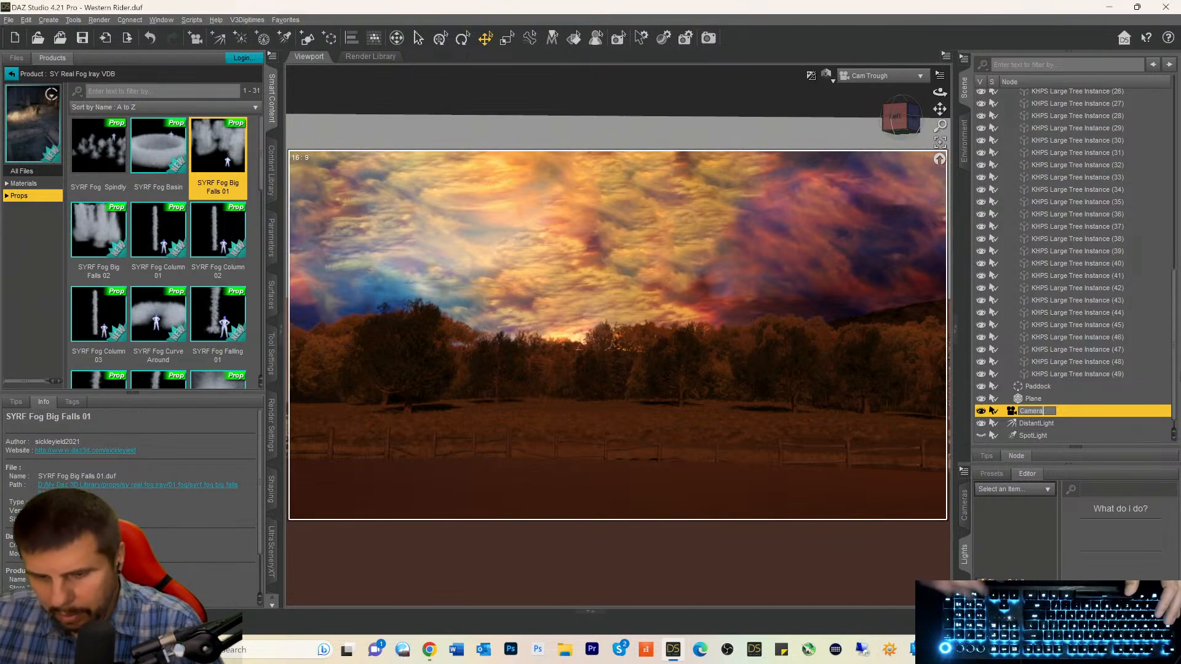
key("Return")
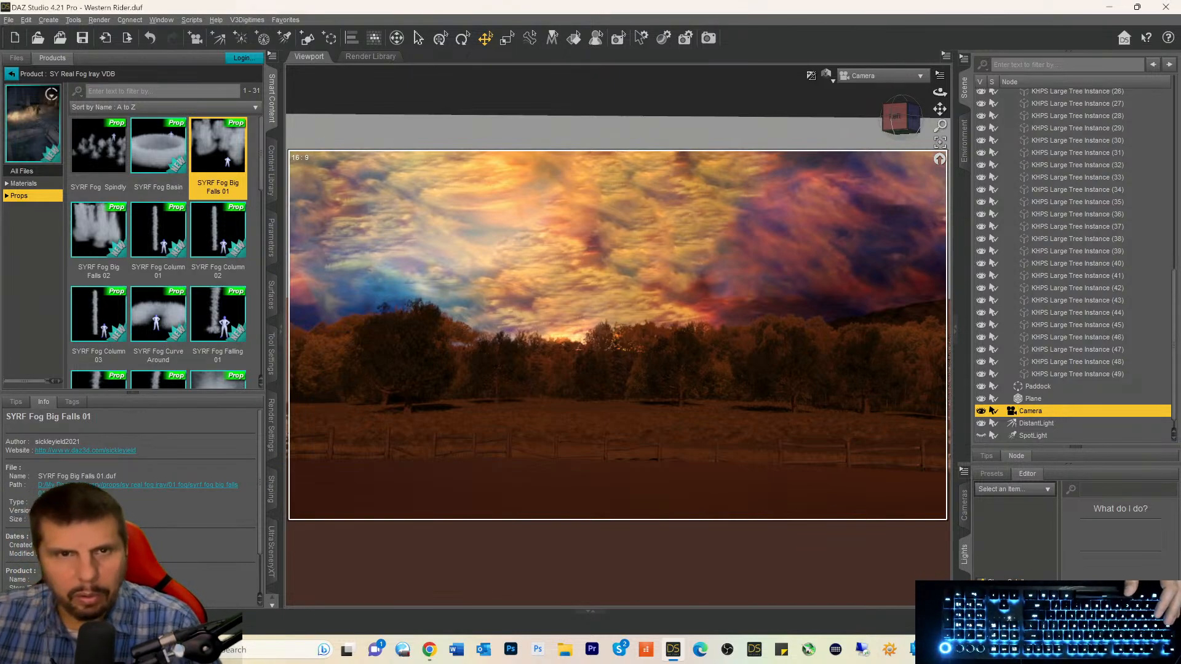
left_click(285, 19)
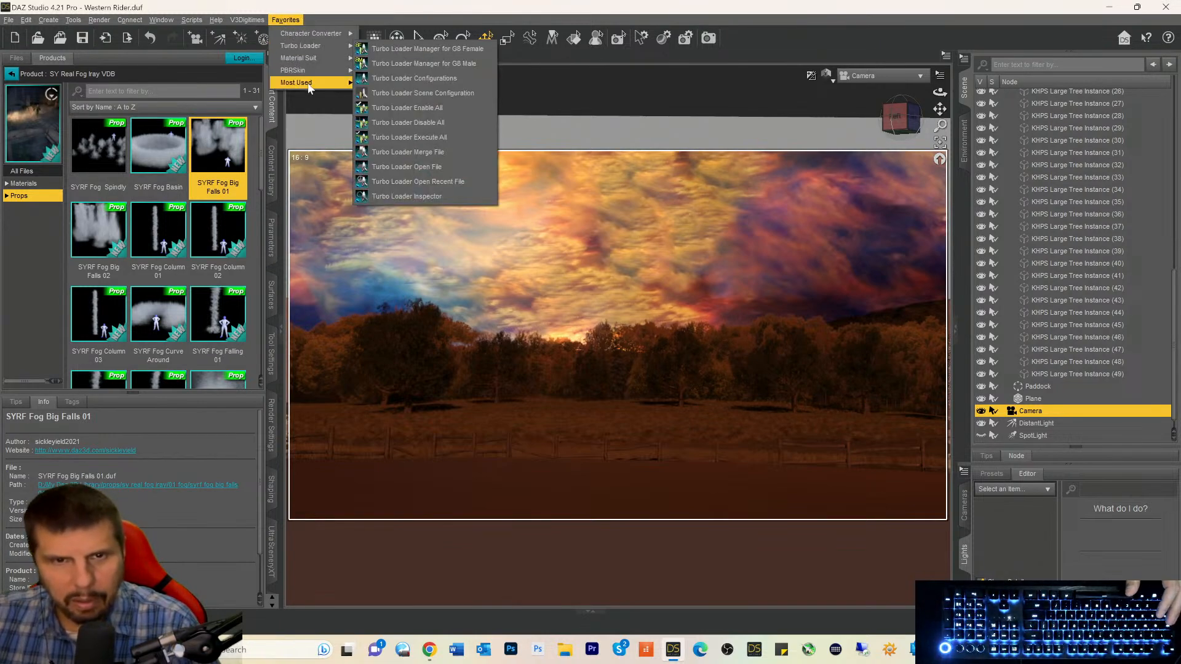
mouse_move(311, 83)
left_click(431, 112)
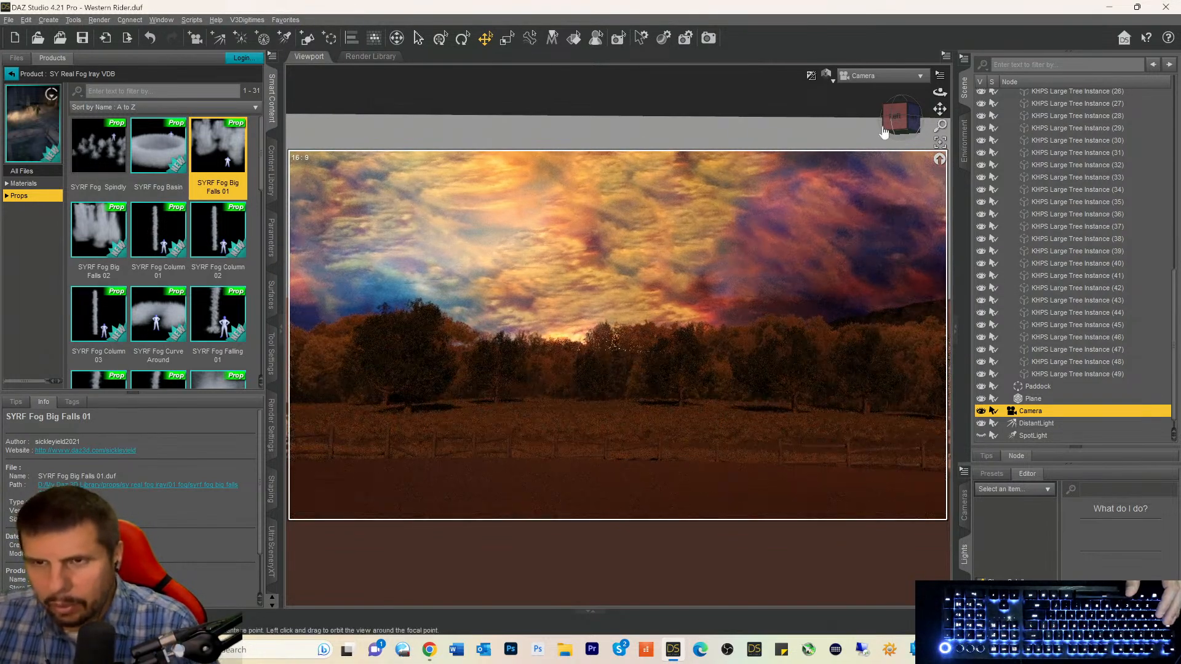
Frame SYRF Fog Big Falls 01 in the Perspective View and move it slightly along its red X axis.
left_click(872, 74)
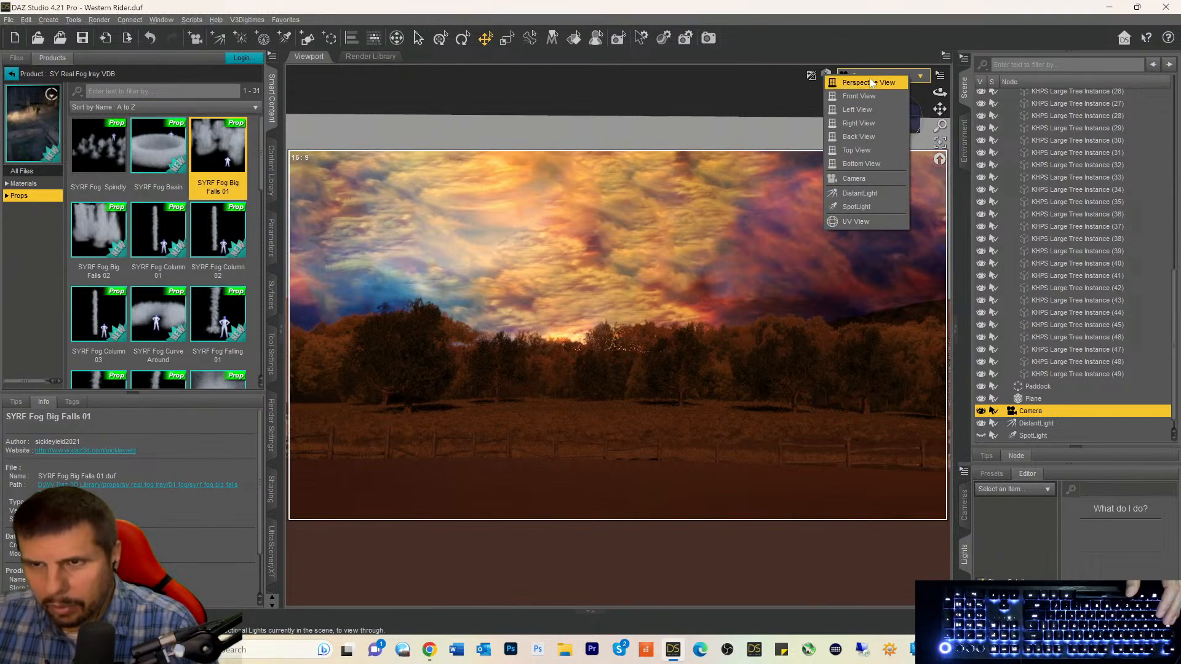
left_click(865, 80)
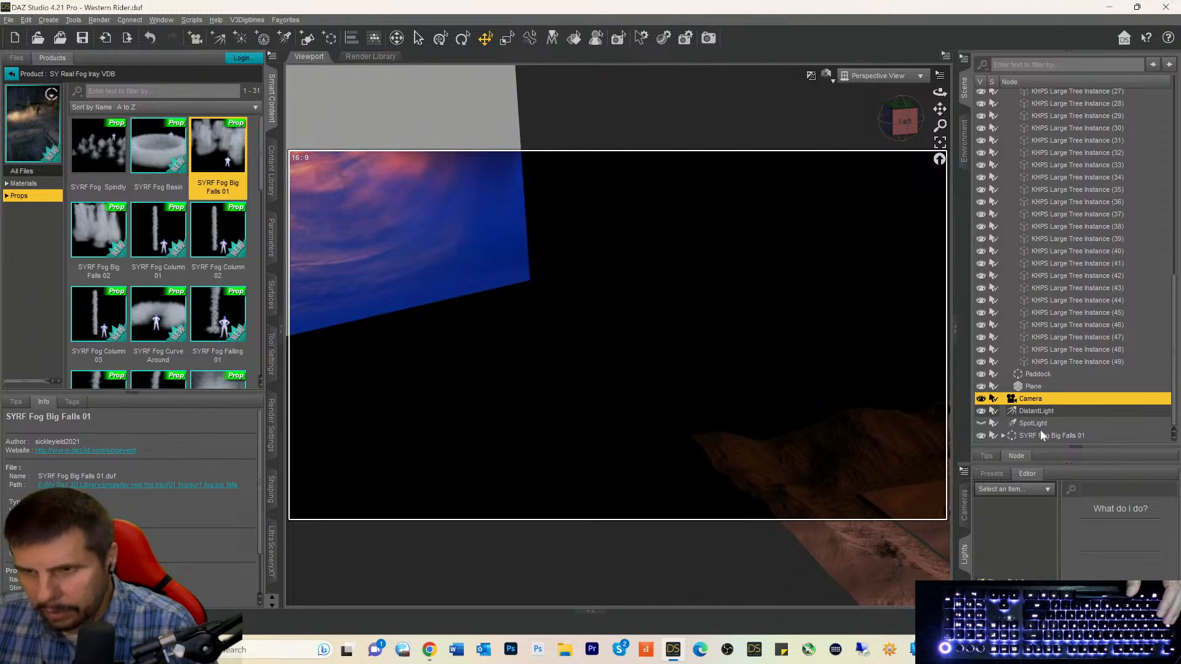
left_click(1040, 433)
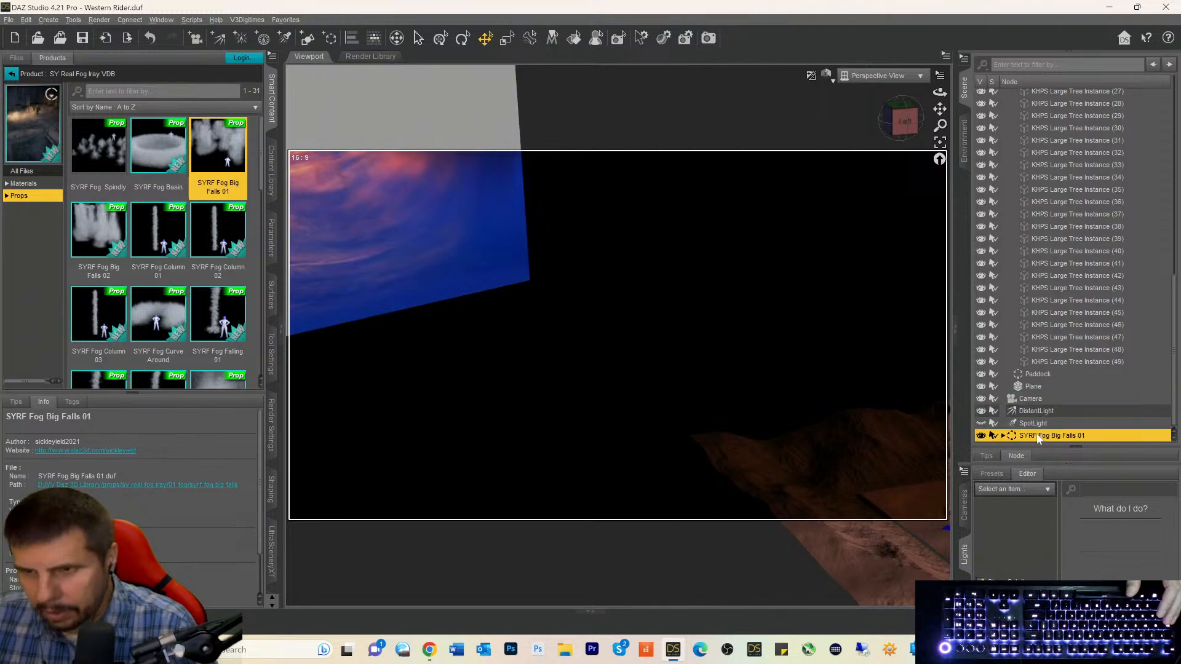
left_click(940, 143)
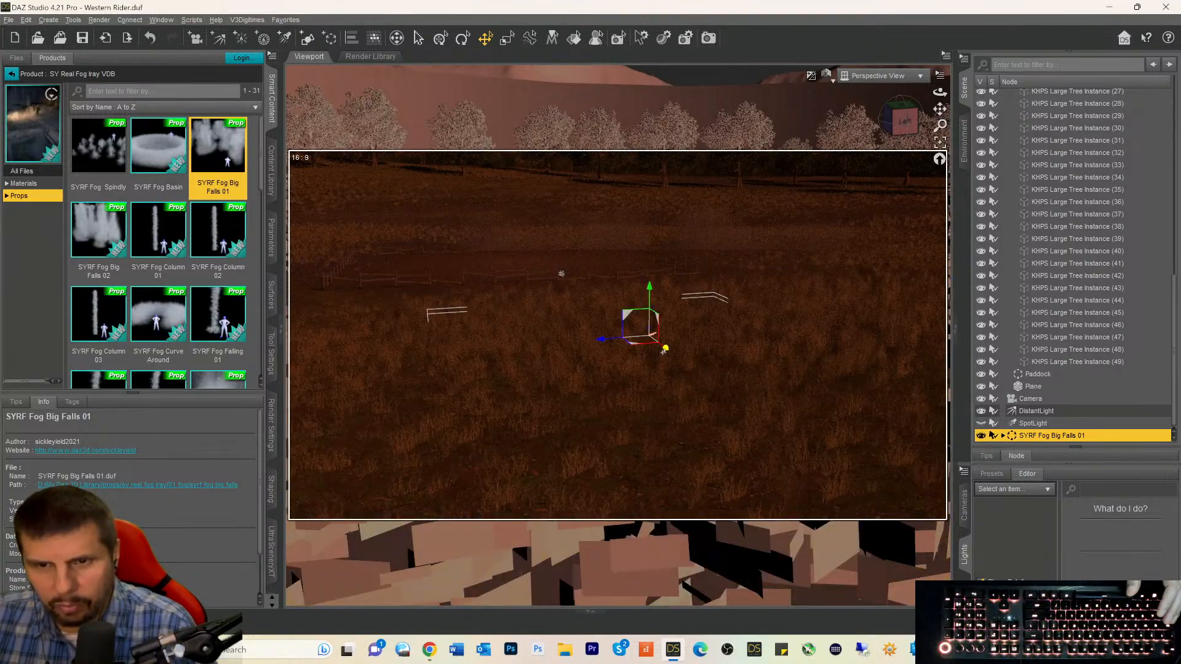
mouse_move(665, 350)
left_mouse_down()
mouse_move(592, 292)
mouse_move(642, 331)
left_mouse_up()
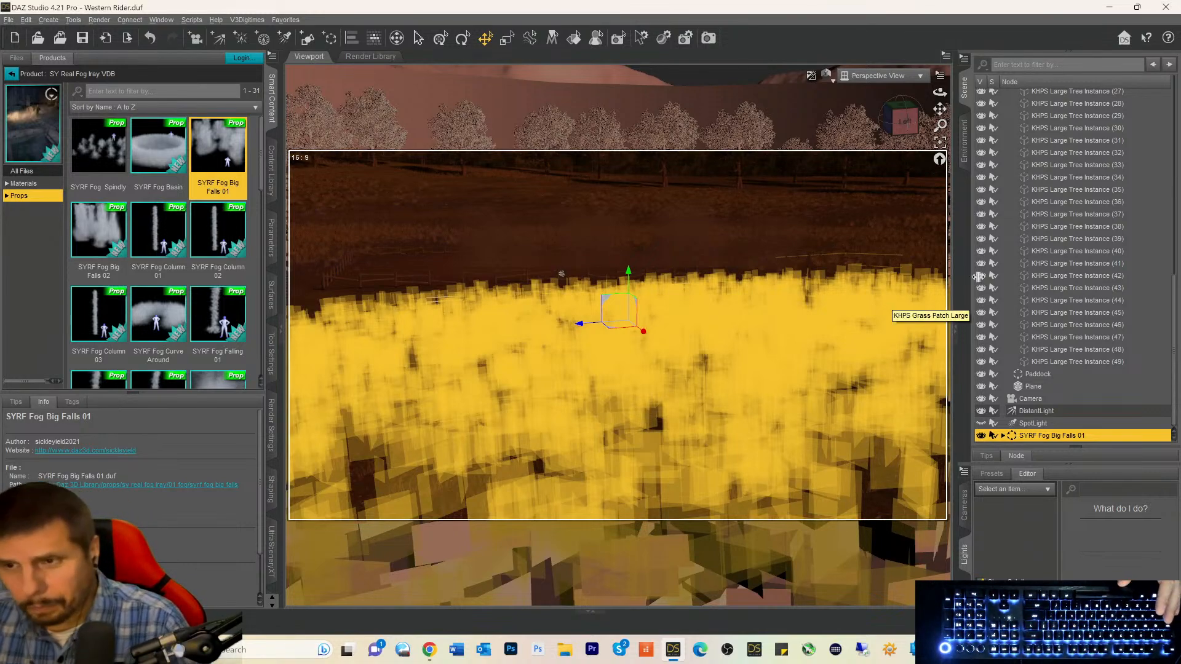
Shift the whole Pasture group along its X axis to an X Translate of about 3463.89.
left_click(1029, 374)
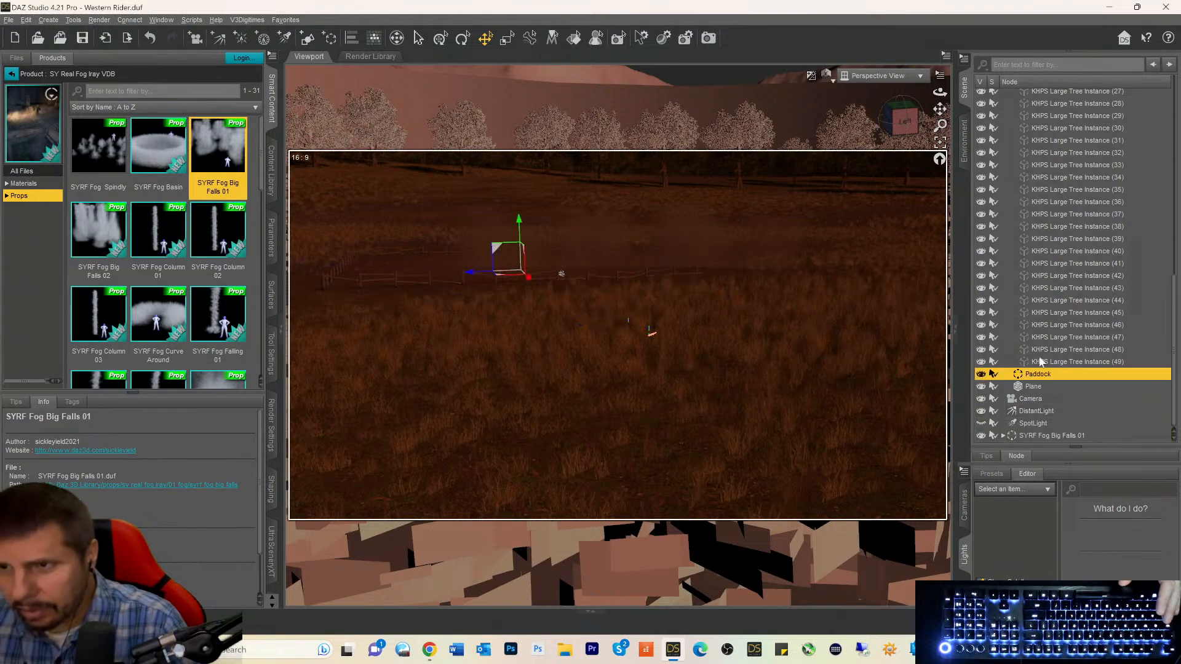
scroll(1038, 334, "up", 8)
scroll(1039, 334, "up", 4)
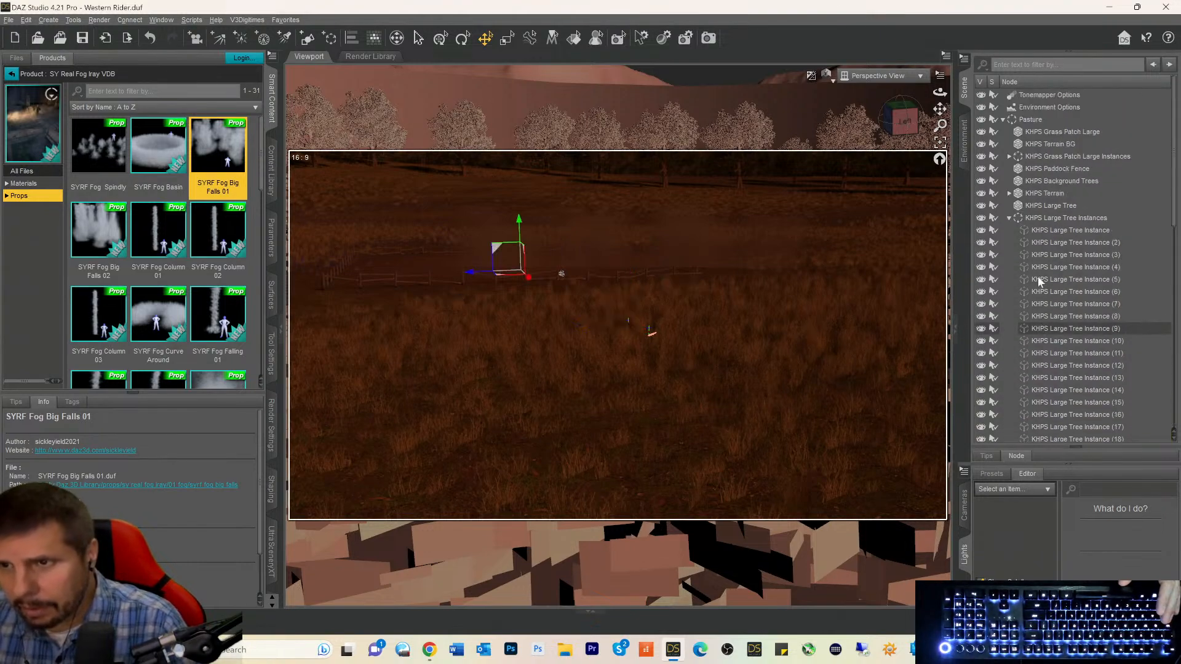
left_click(1031, 121)
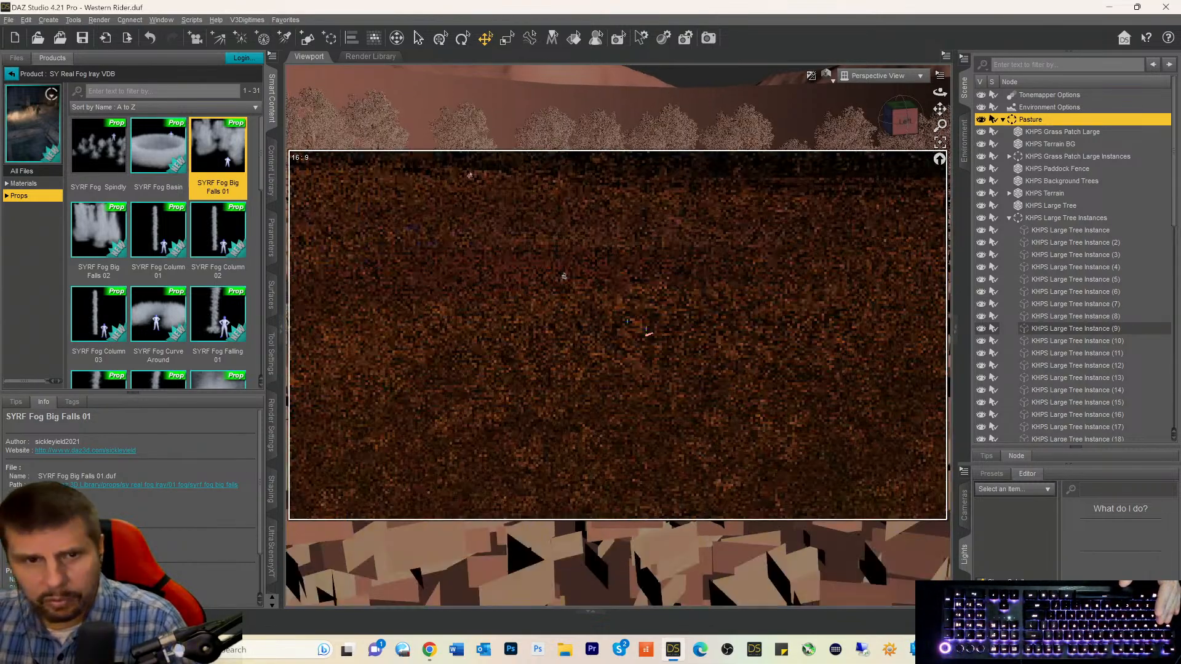
left_click(271, 234)
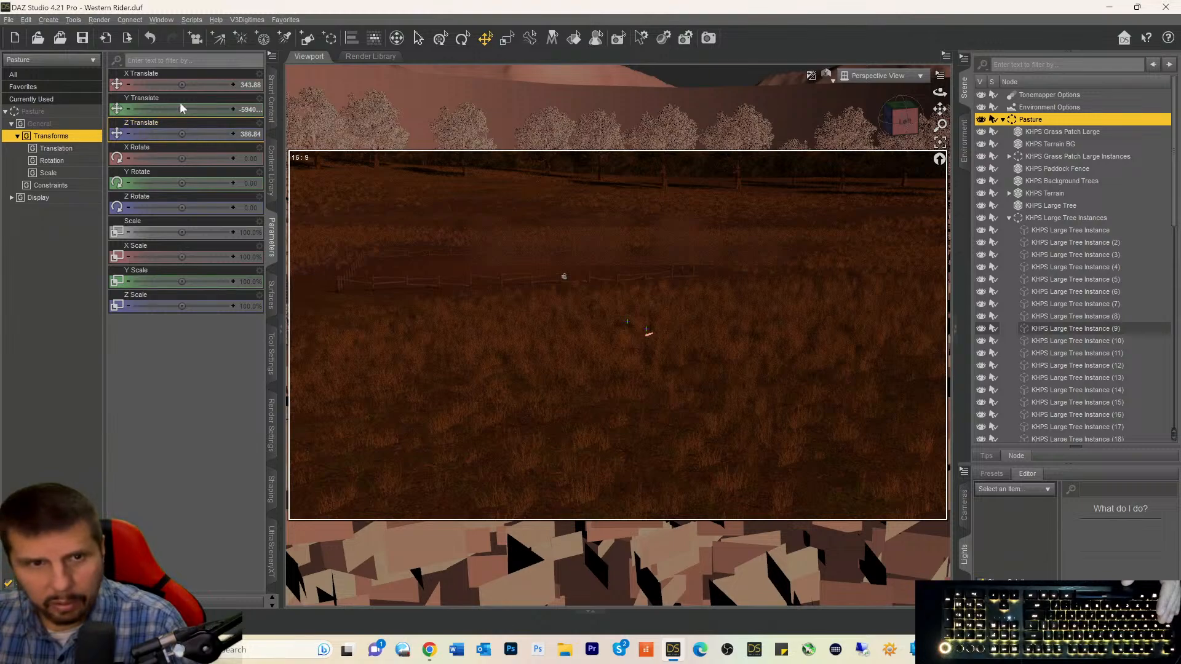
left_click_drag(179, 85, 160, 84)
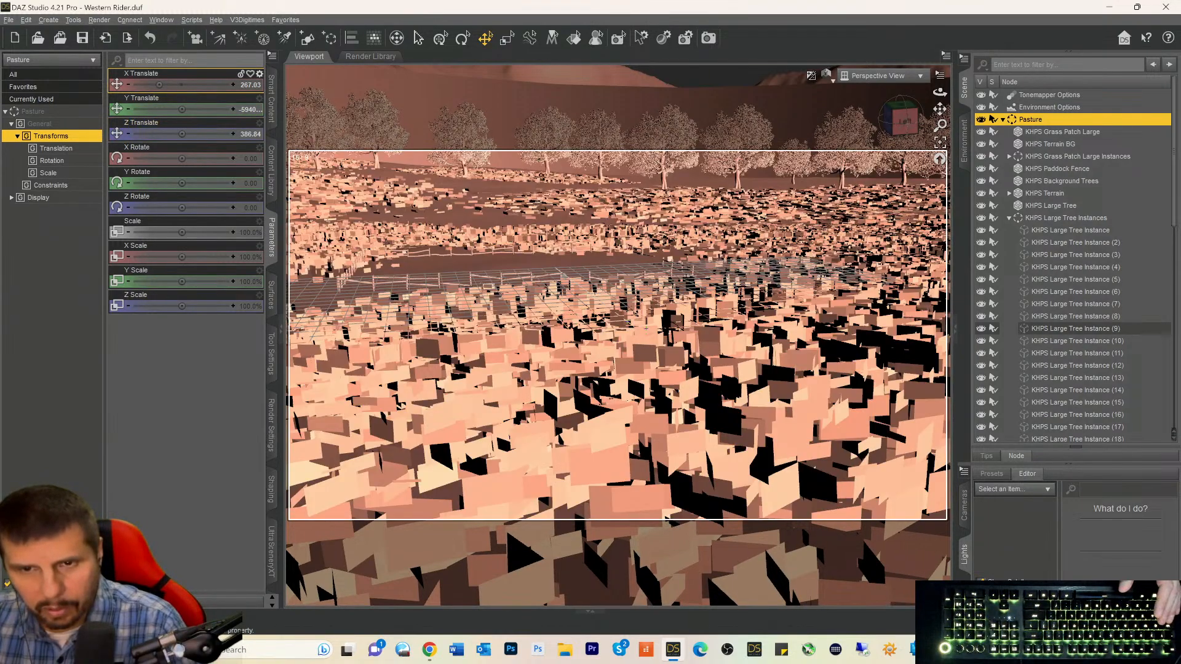
left_click_drag(159, 84, 156, 85)
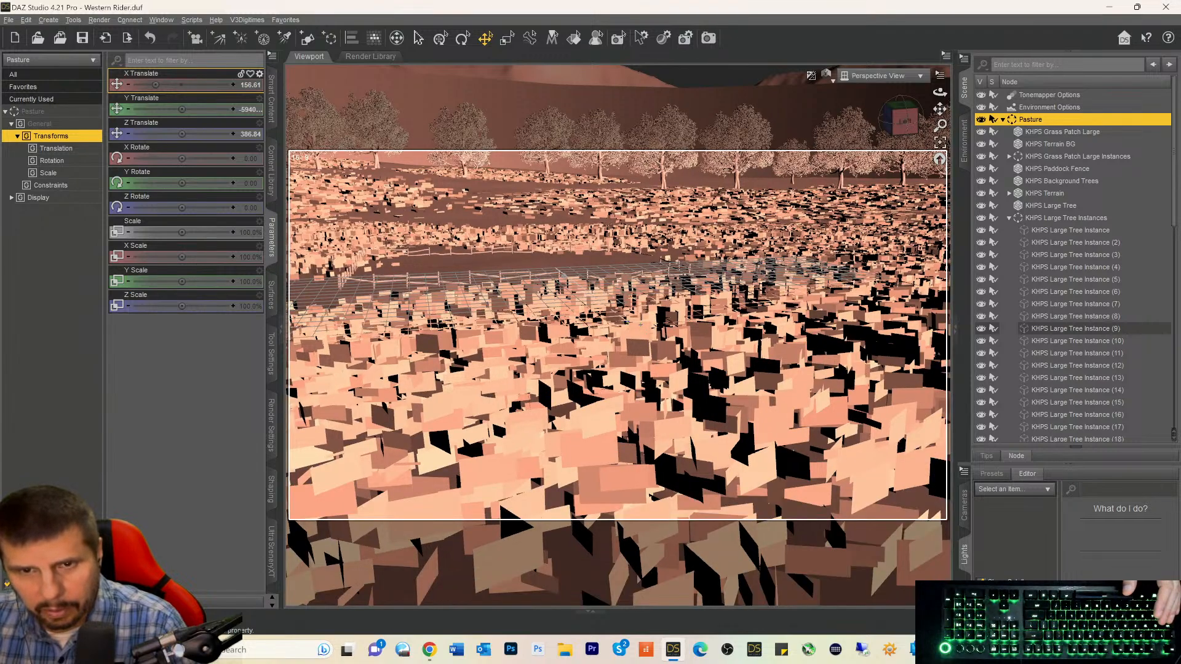
left_click_drag(155, 84, 207, 84)
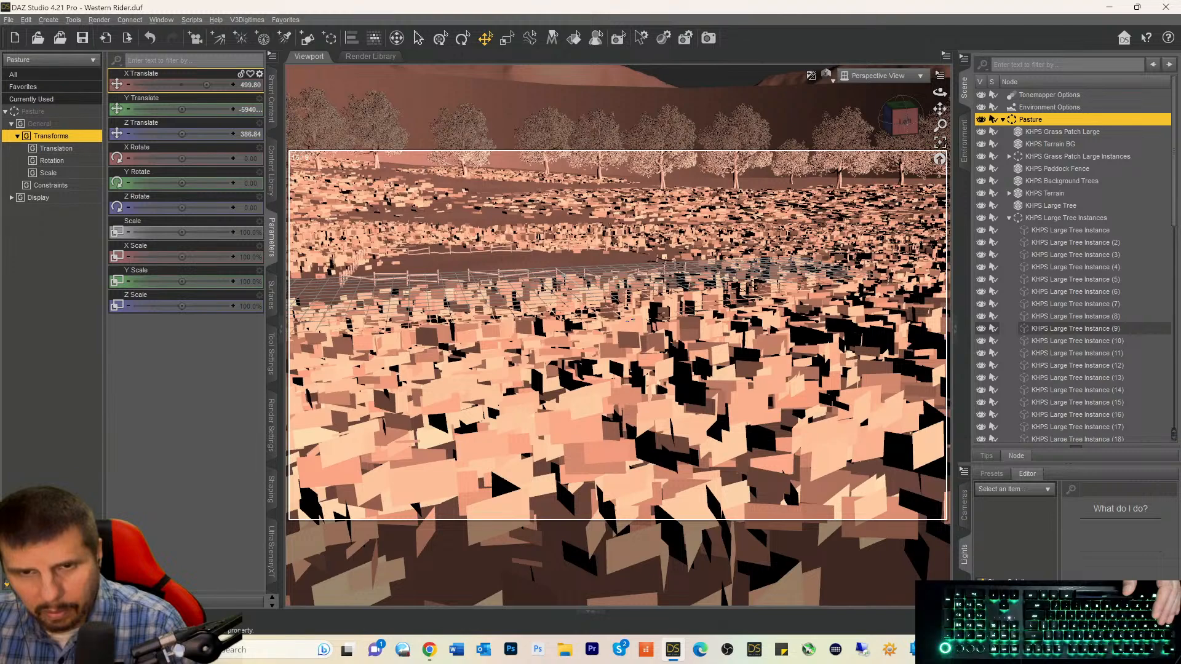
left_click_drag(206, 84, 209, 84)
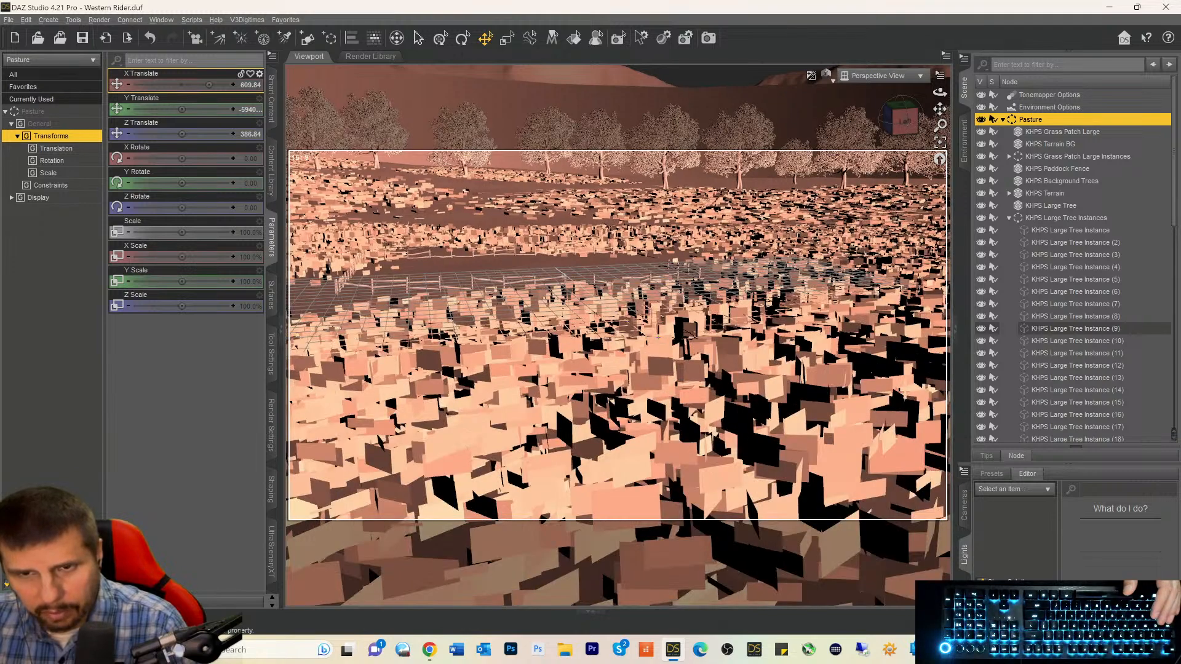
left_click_drag(210, 84, 211, 84)
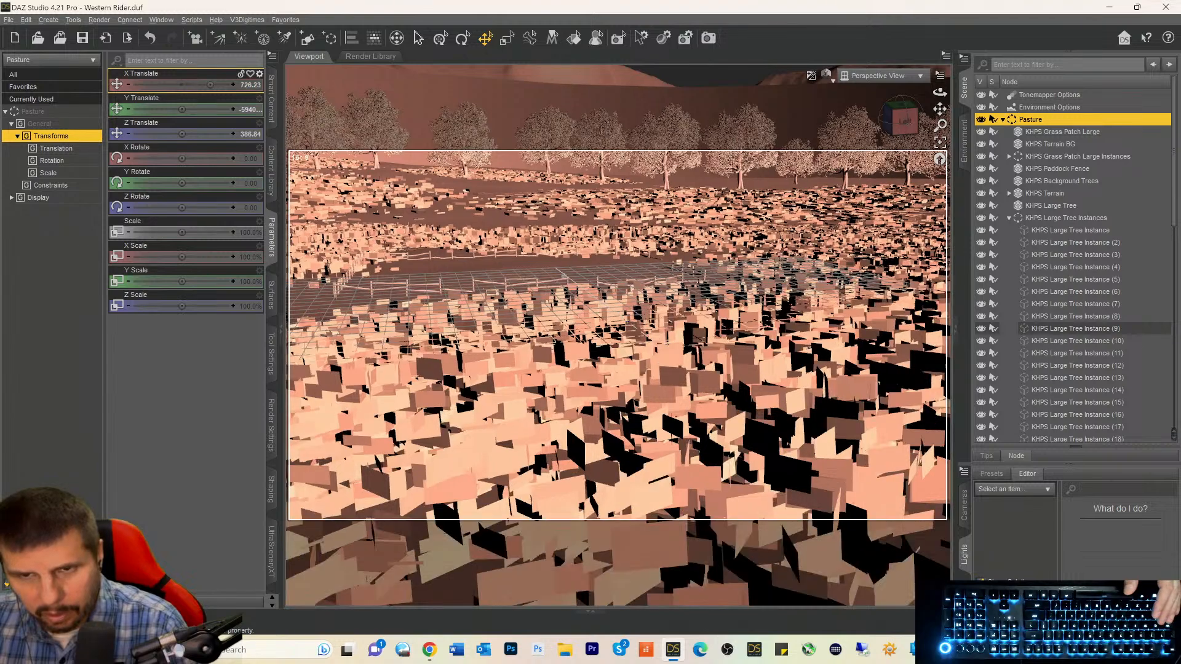
left_click_drag(210, 84, 212, 84)
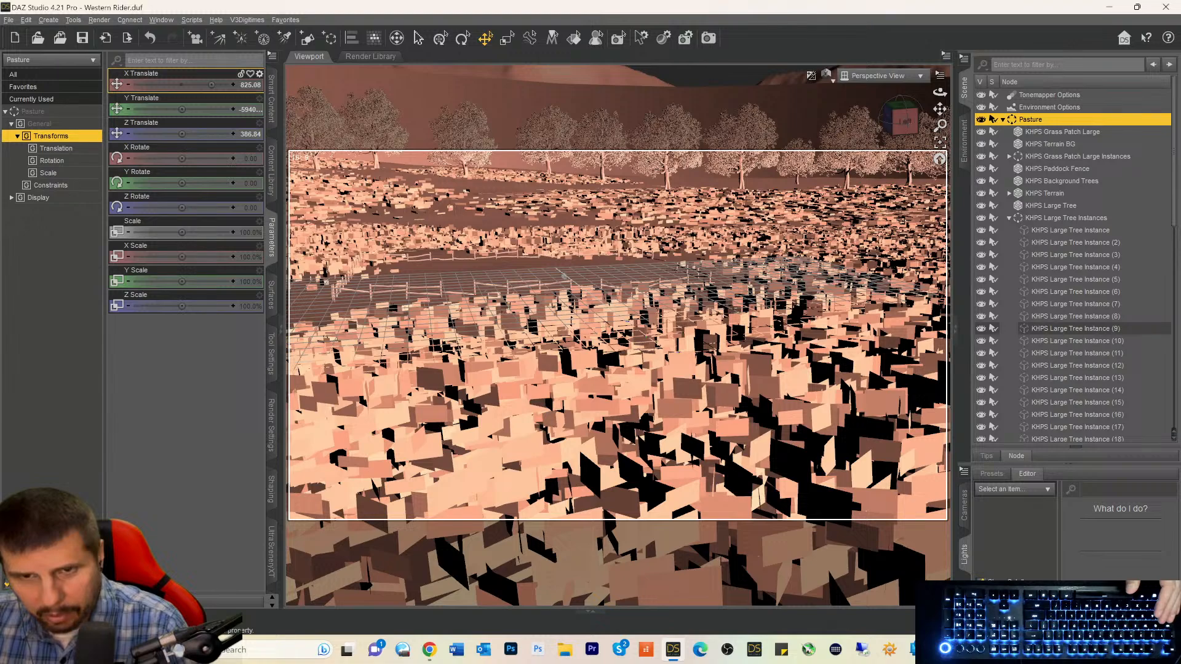
left_click_drag(212, 84, 212, 84)
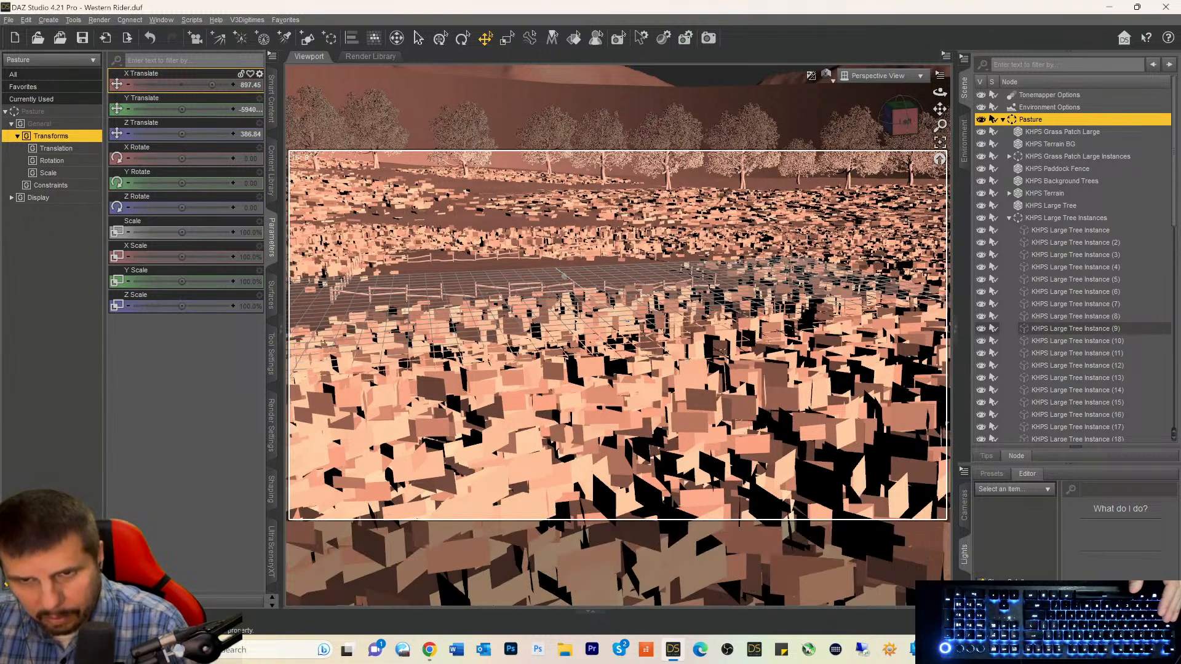
left_click_drag(212, 84, 213, 84)
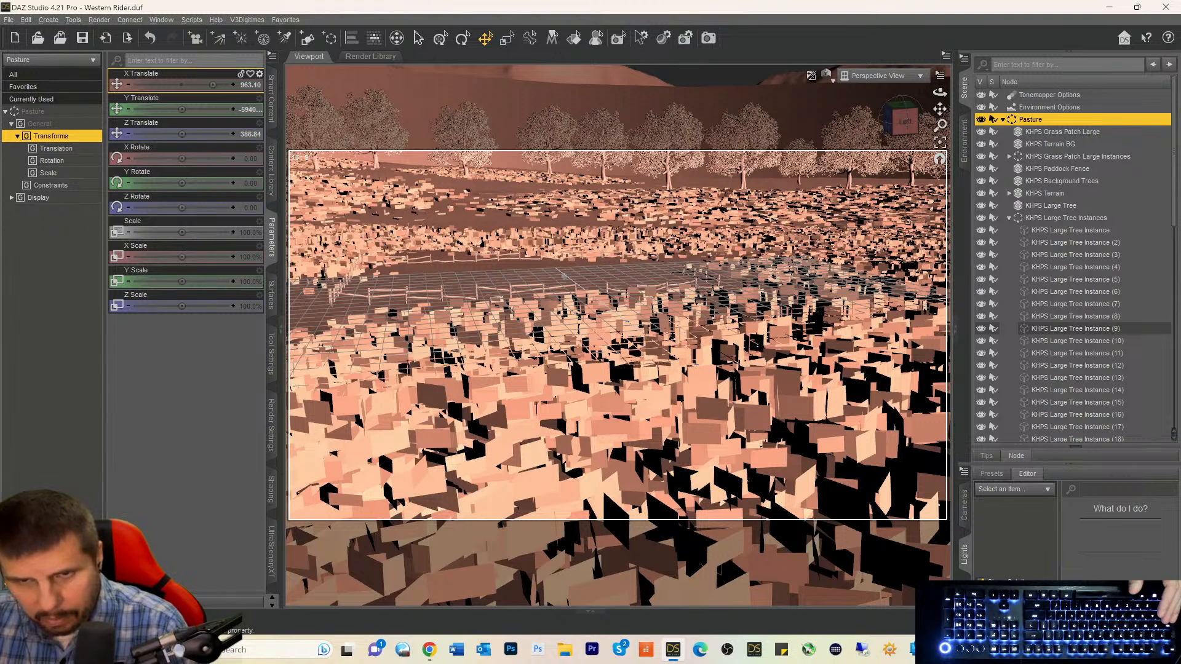
left_click_drag(213, 84, 214, 84)
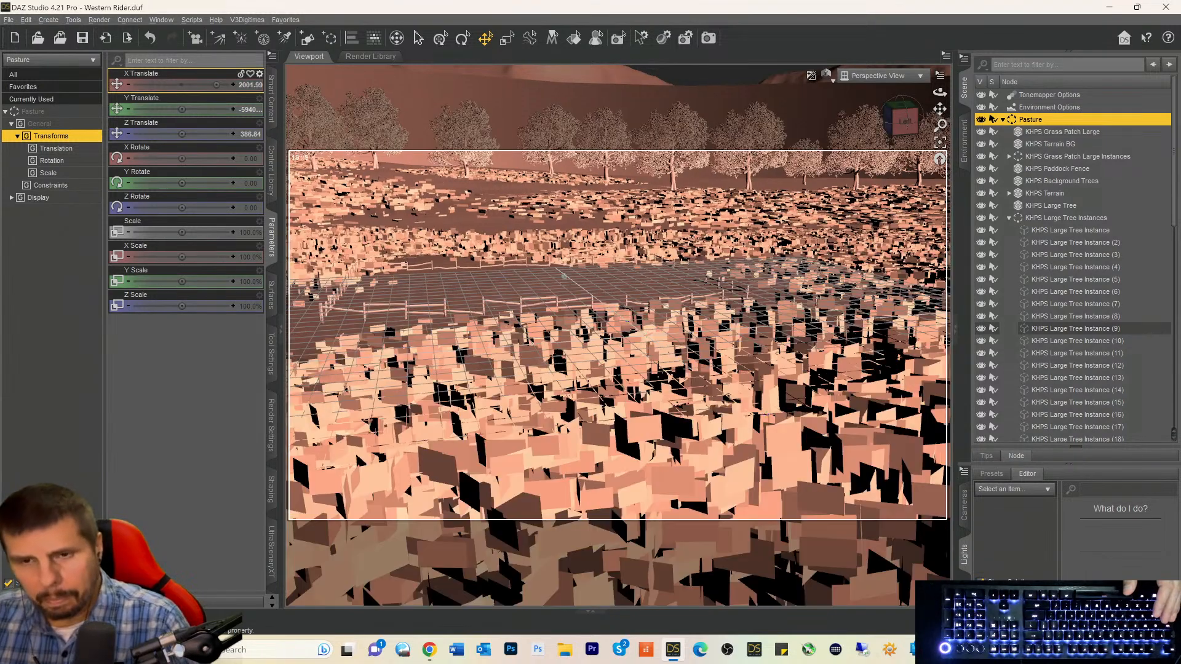
left_click_drag(215, 85, 218, 84)
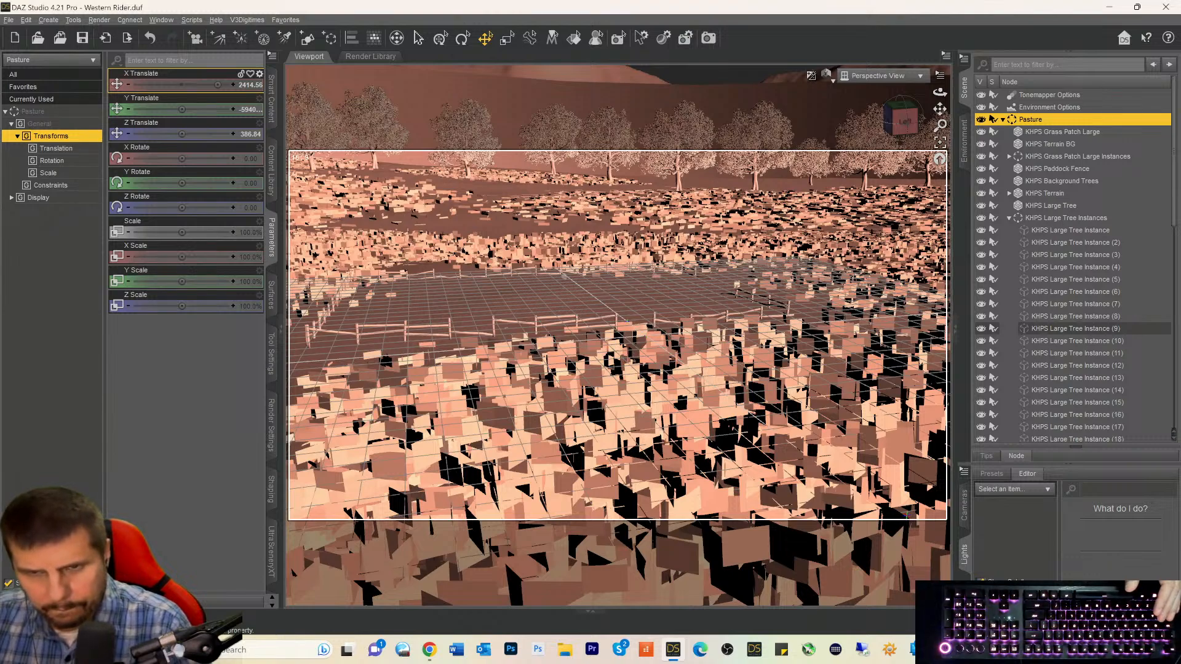
left_click_drag(218, 84, 219, 84)
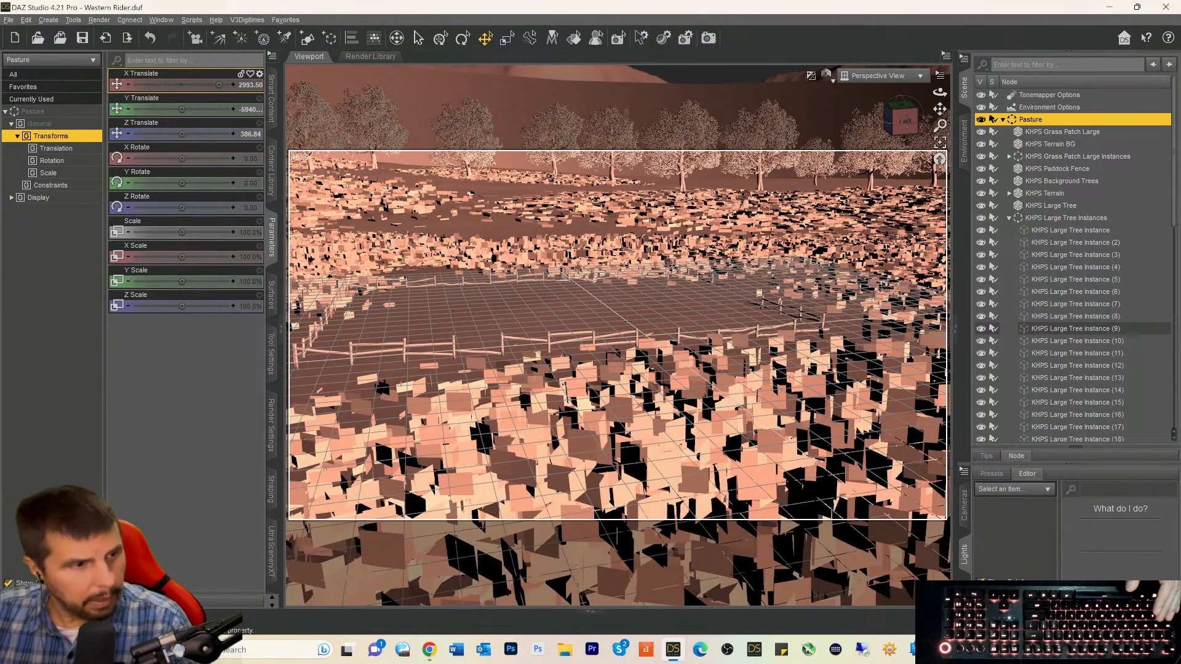
left_click_drag(219, 84, 219, 84)
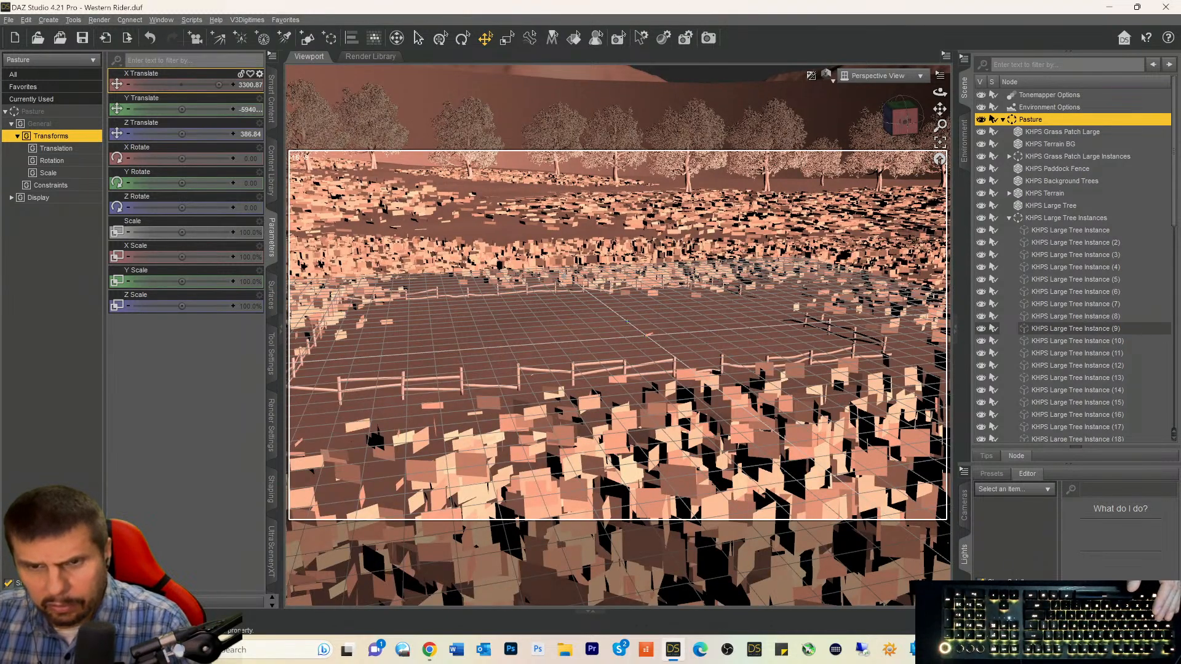
left_click_drag(220, 85, 220, 85)
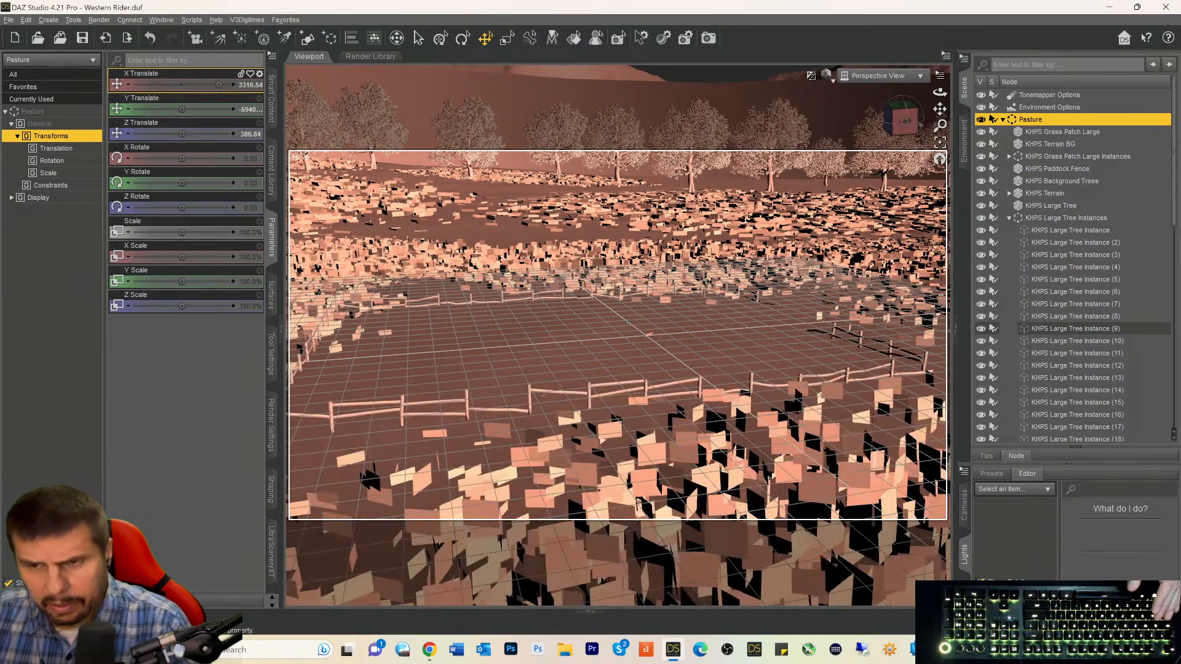
left_click_drag(220, 85, 220, 84)
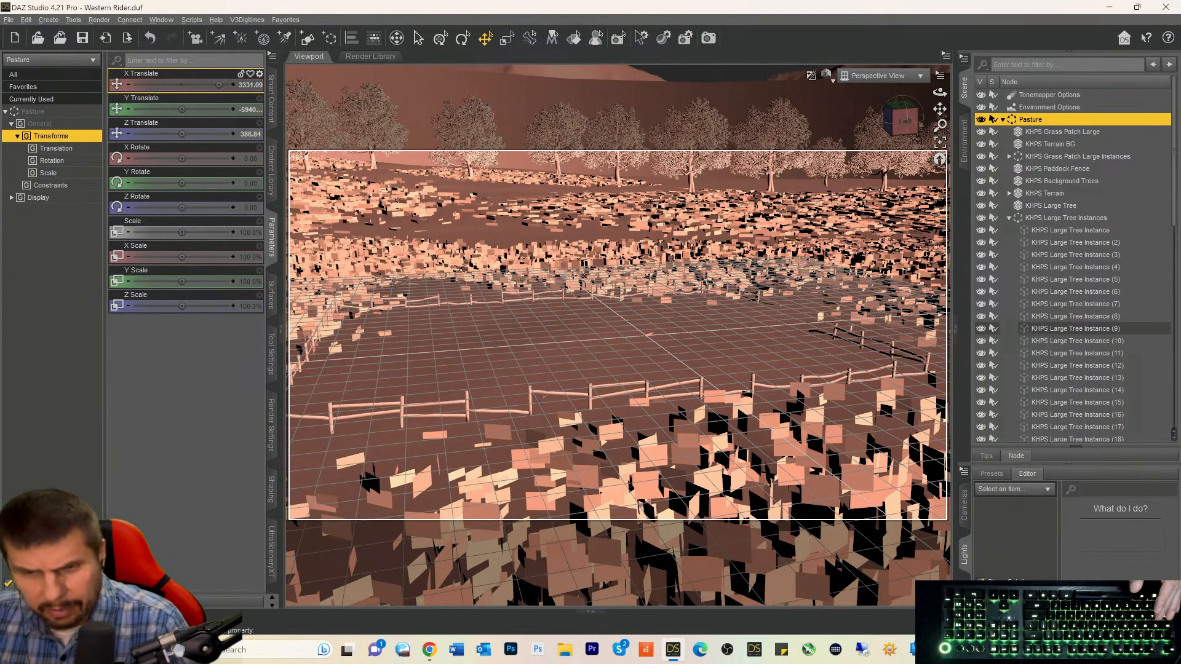
left_click_drag(220, 84, 220, 84)
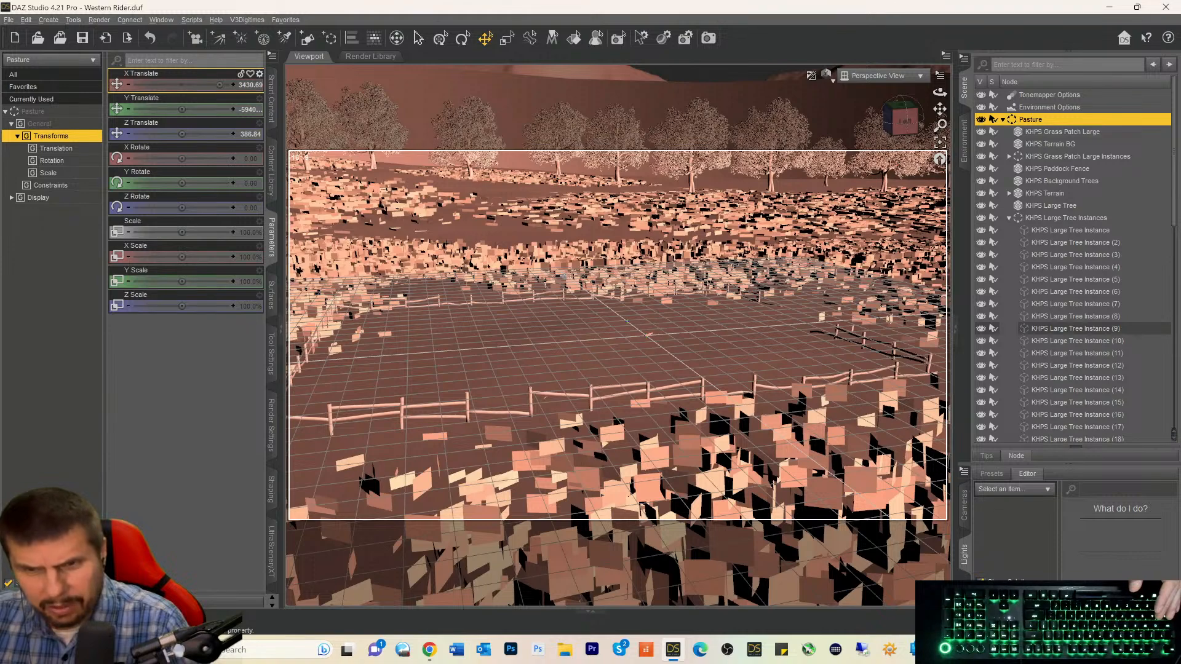
left_click_drag(219, 84, 221, 84)
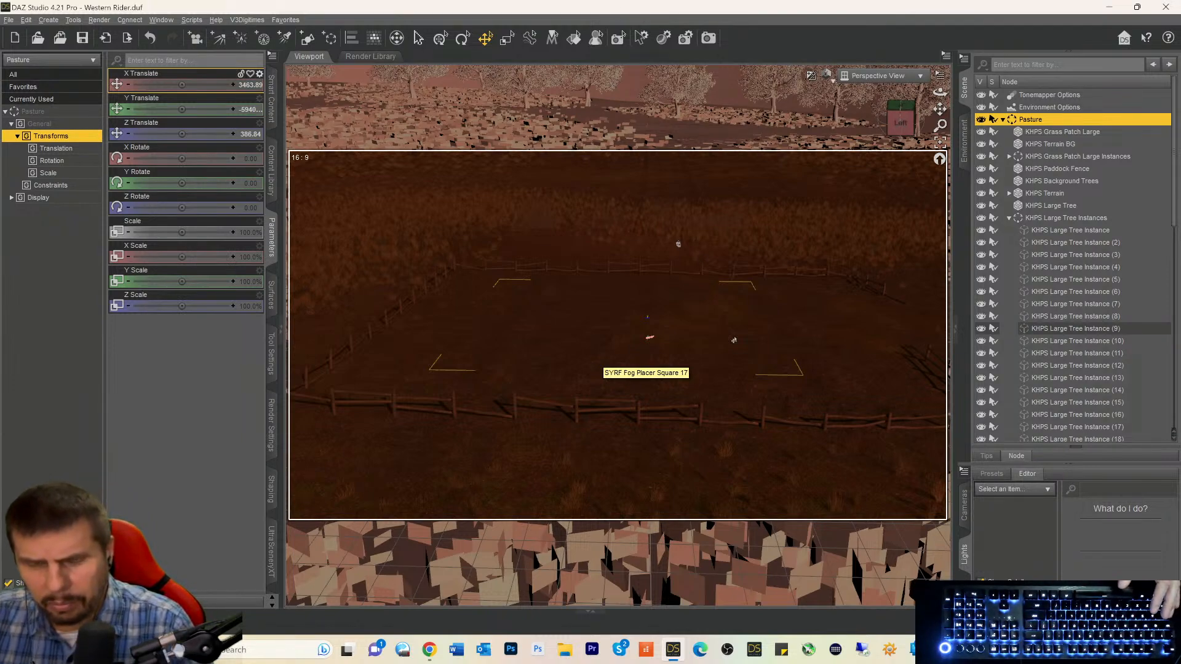
Switch the Perspective View from the Iray preview to a wireframe-overlay draw style and frame the paddock area.
key("ctrl+8")
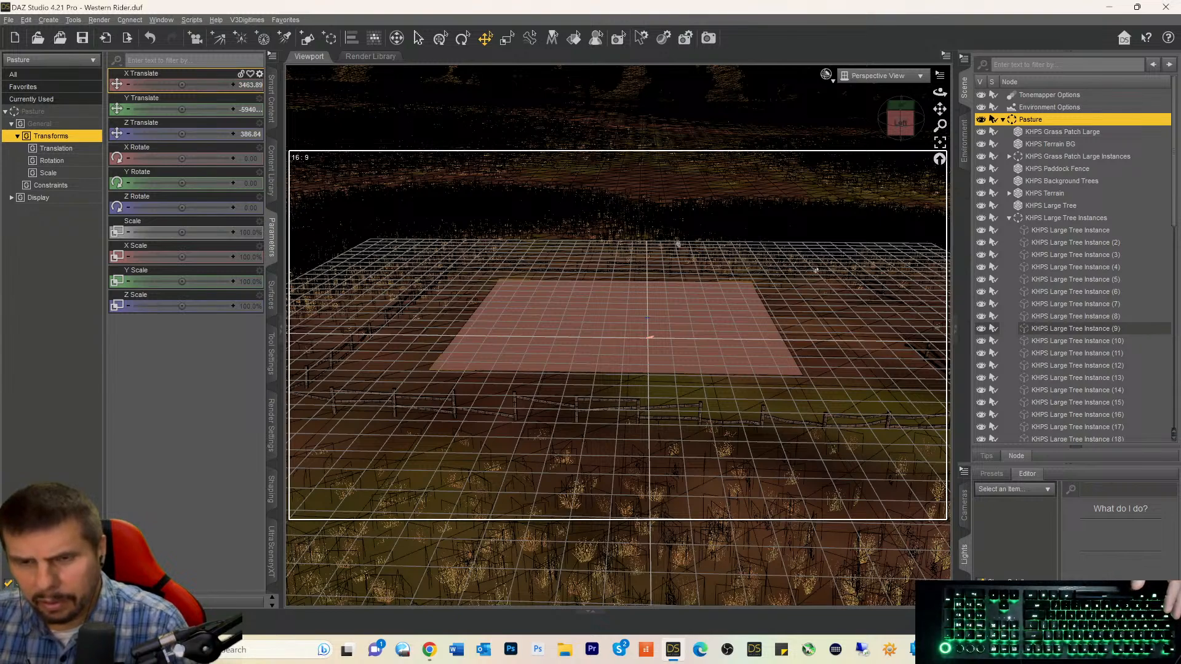
scroll(817, 270, "down", 1)
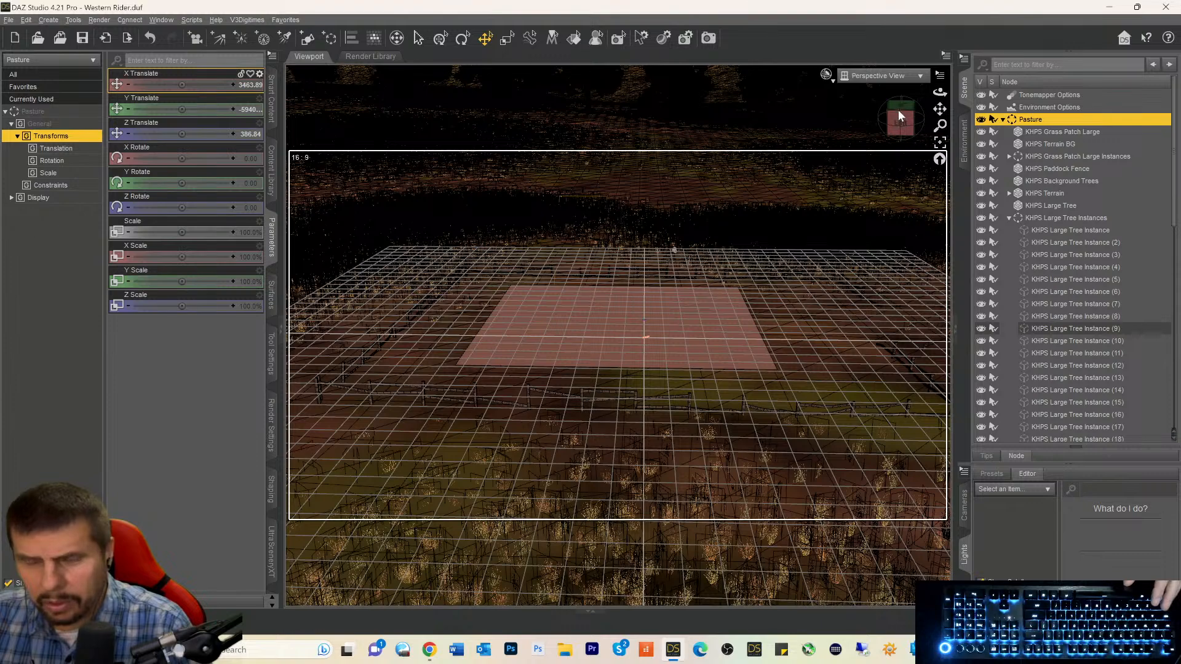
left_click_drag(899, 121, 899, 120)
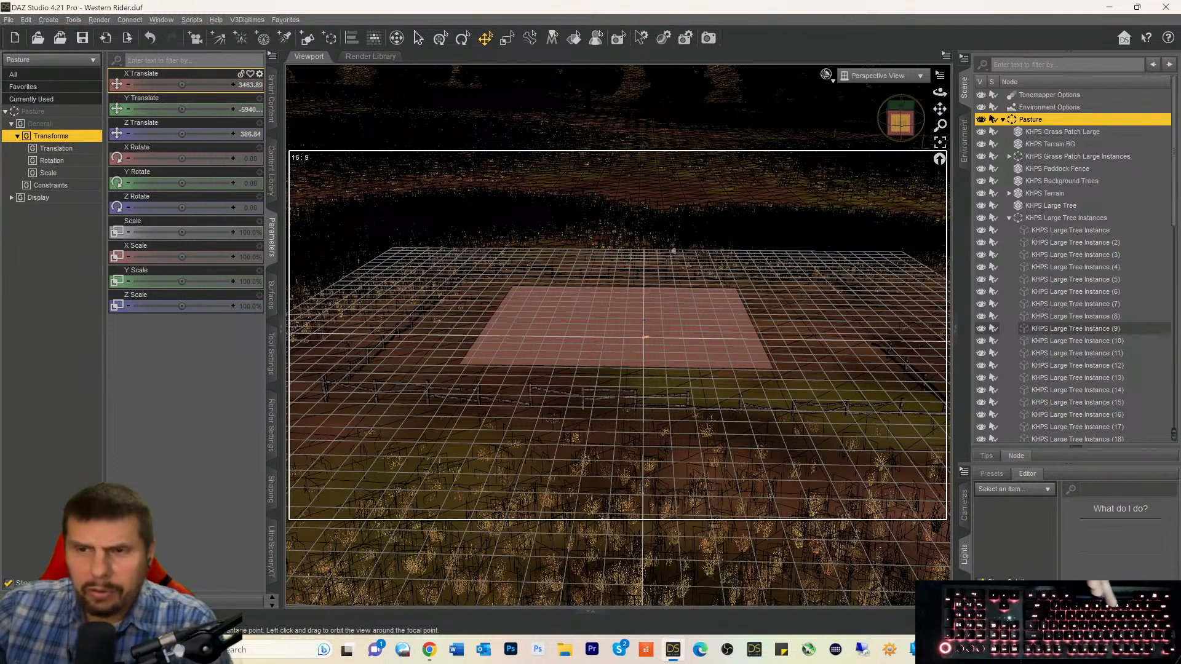
left_click_drag(901, 123, 908, 108)
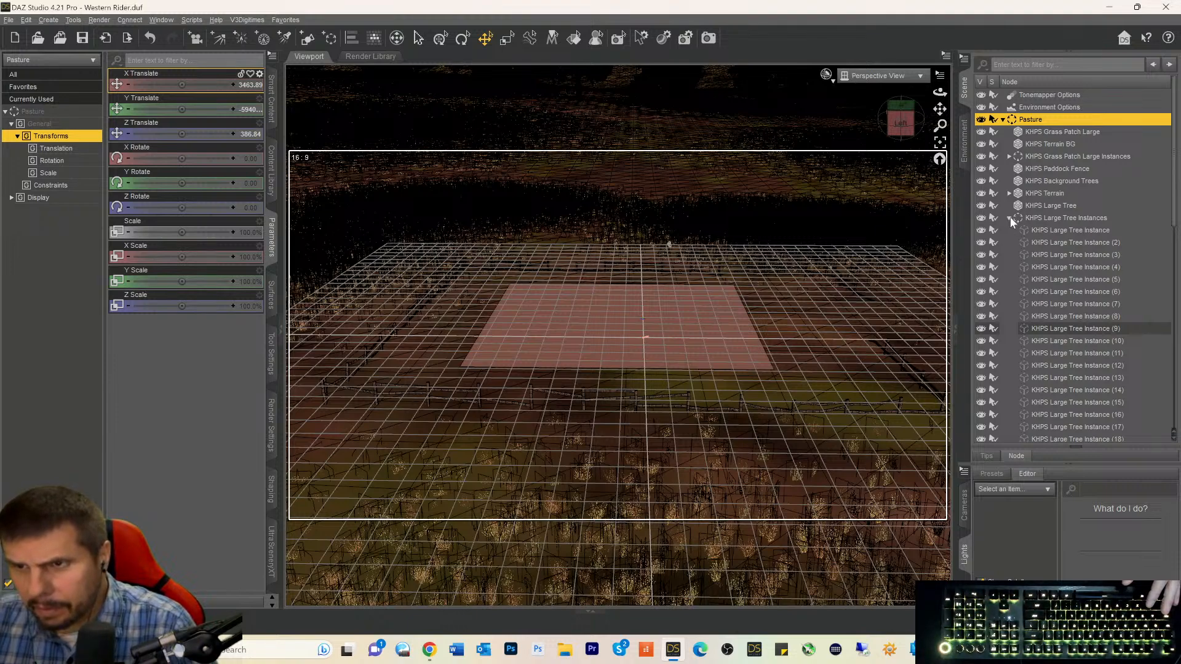
Hide KHPS Large Tree, KHPS Large Tree Instances and KHPS Background Trees within the Pasture group.
left_click(1011, 218)
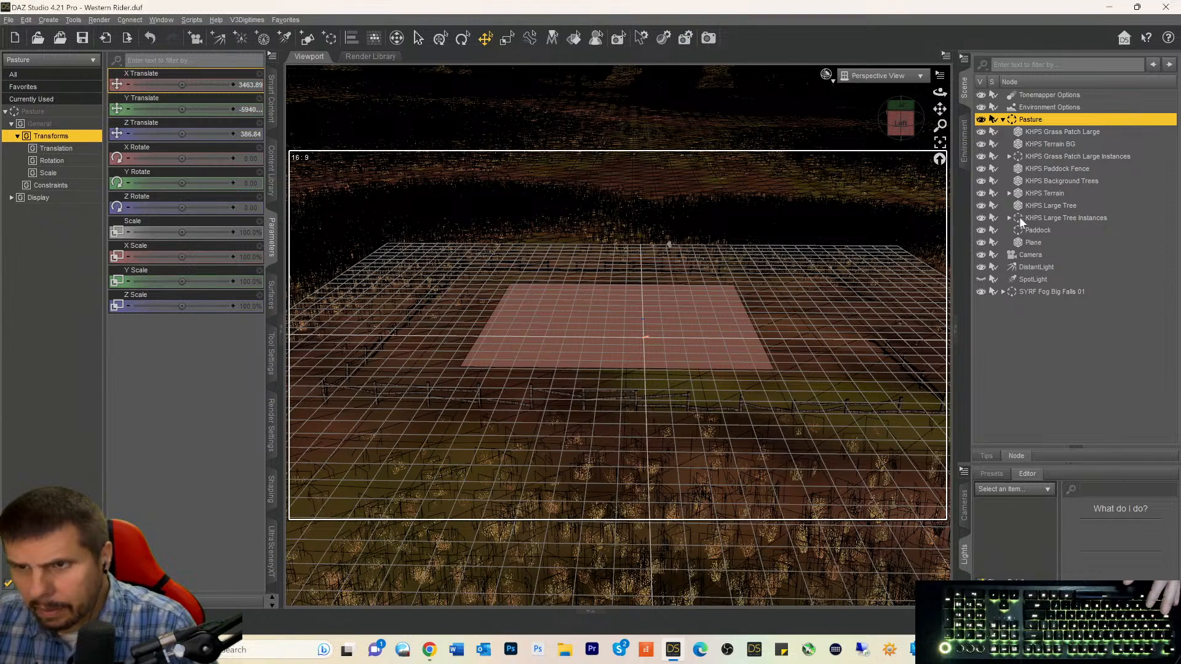
left_click(1026, 220)
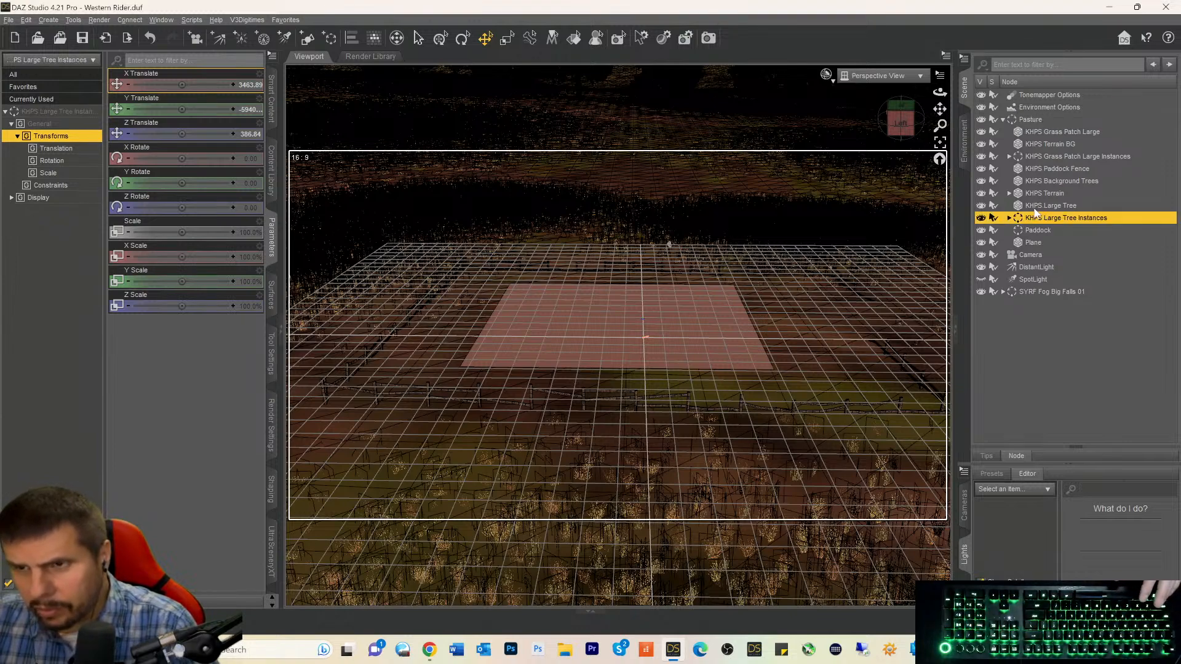
left_click(1031, 206)
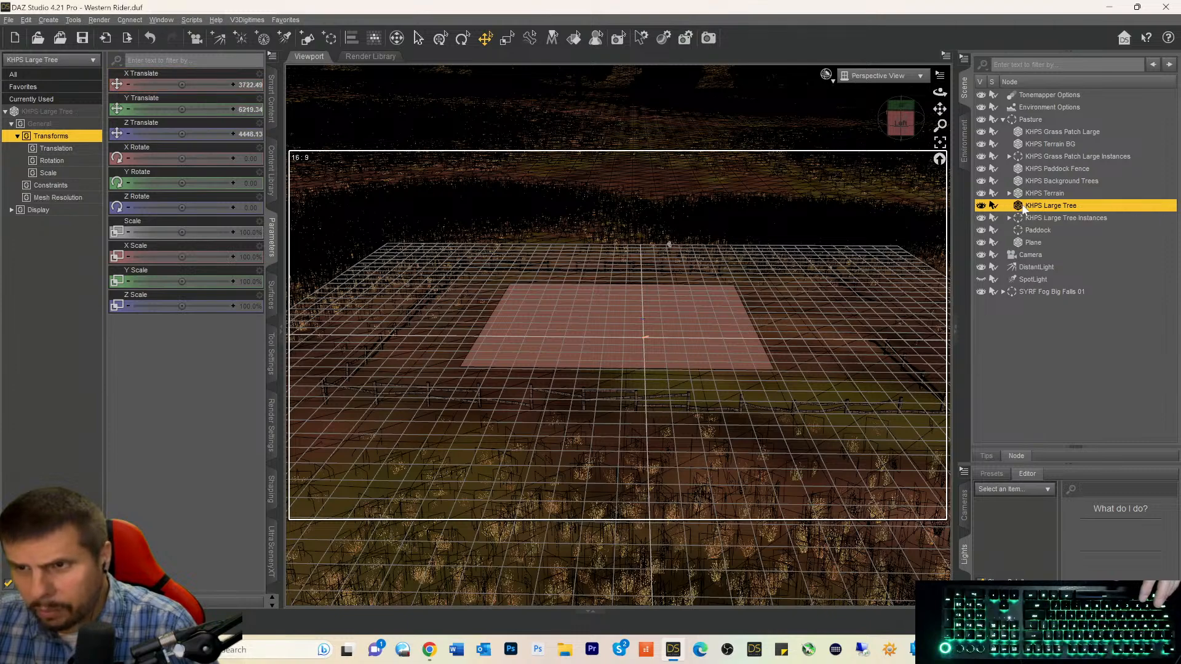
left_click(981, 217)
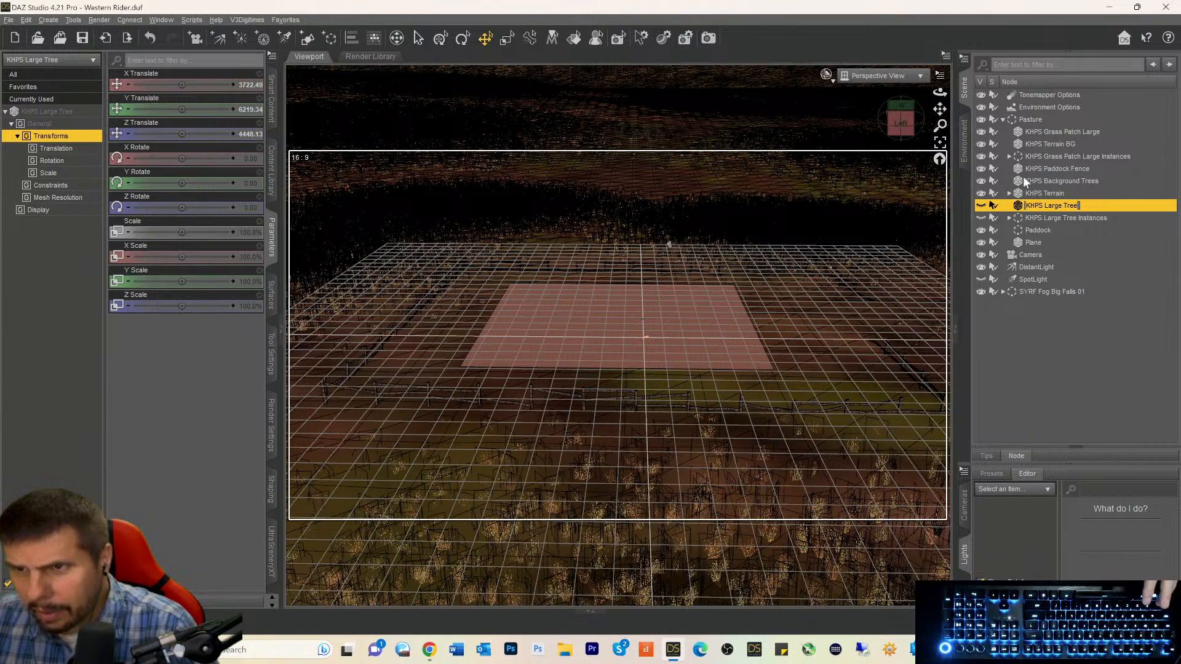
left_click(1021, 195)
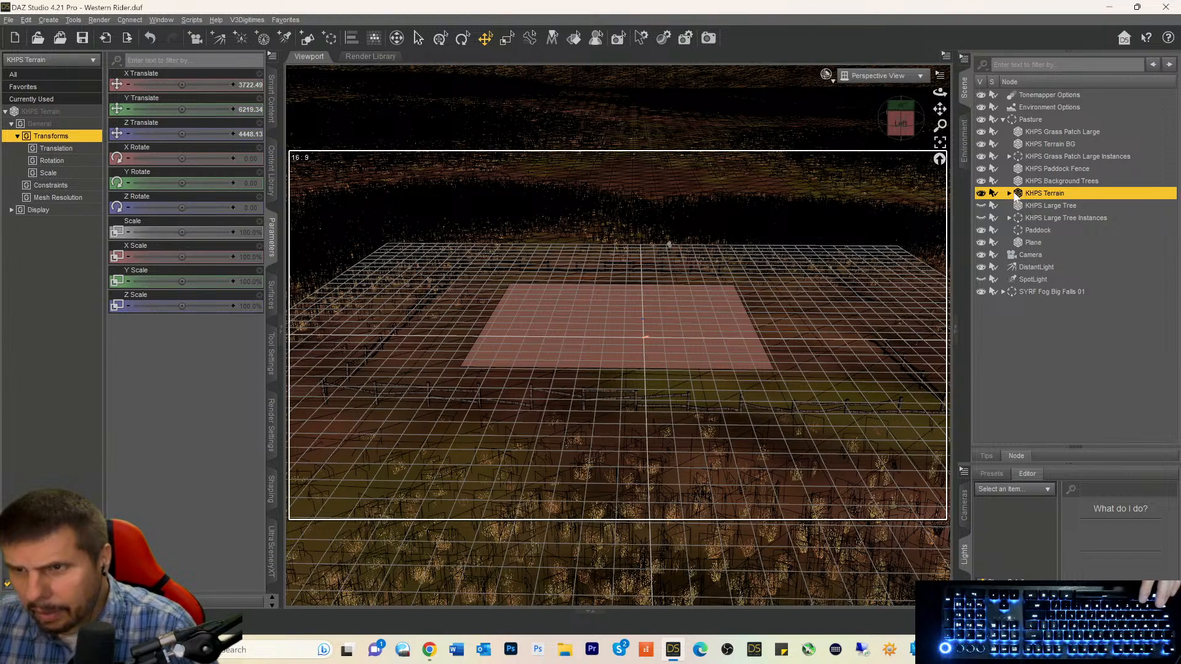
left_click(1019, 181)
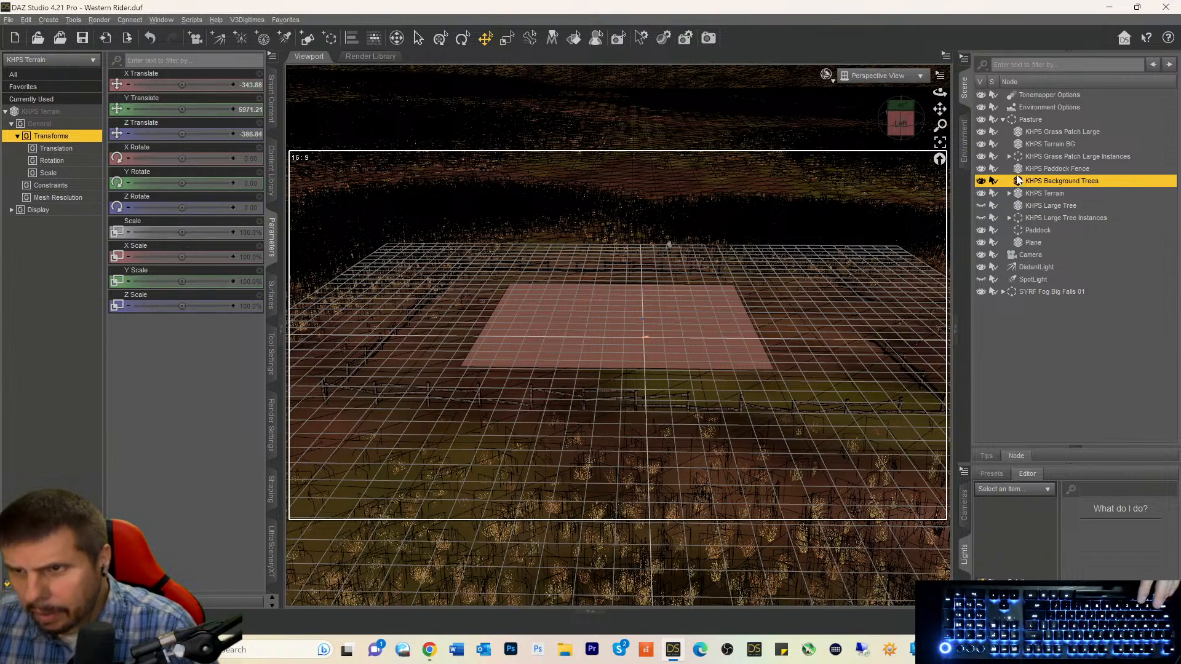
left_click(982, 181)
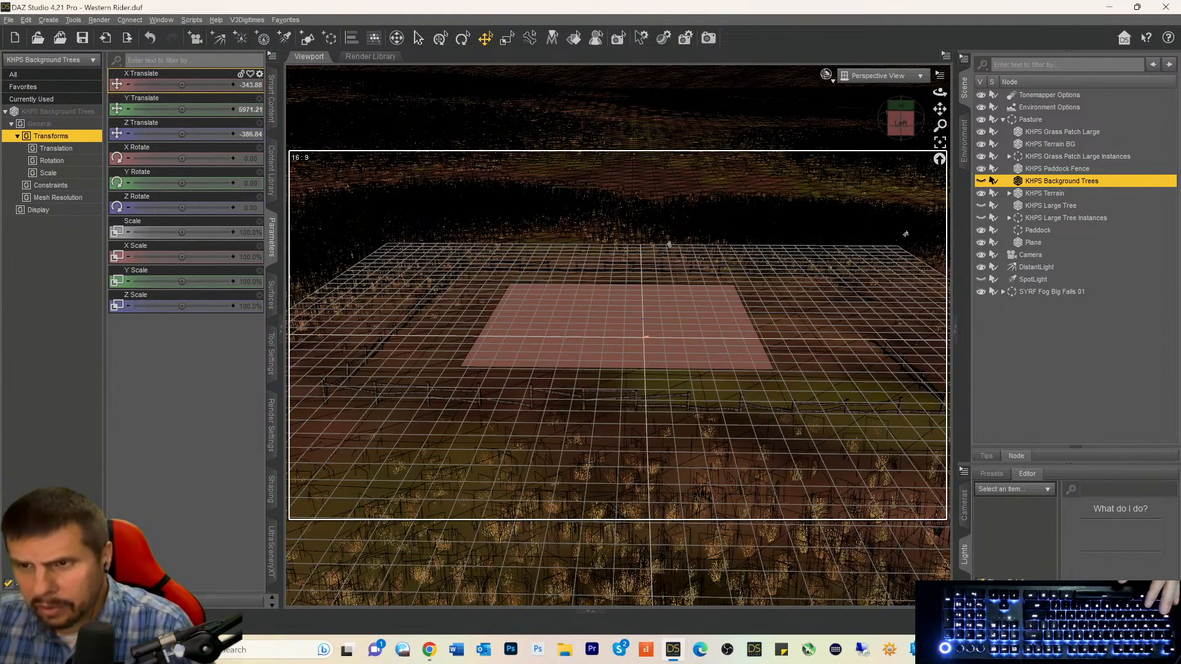
Unparent the Plane from the Pasture group and reselect Pasture.
left_click(1023, 244)
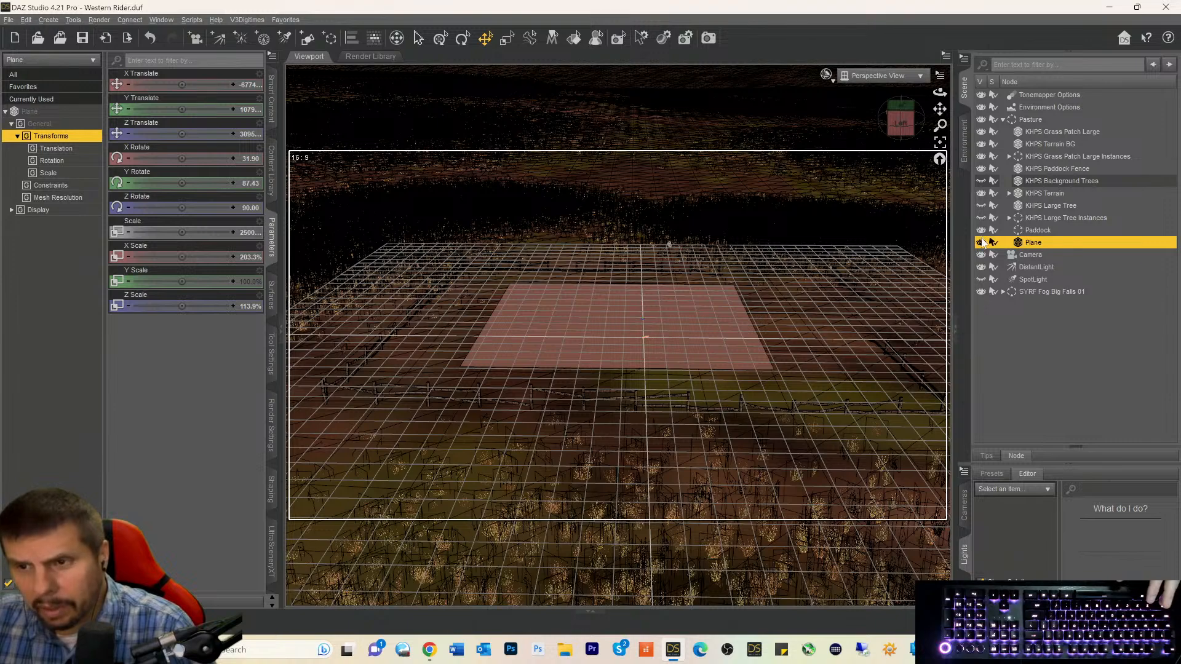
right_click(1019, 244)
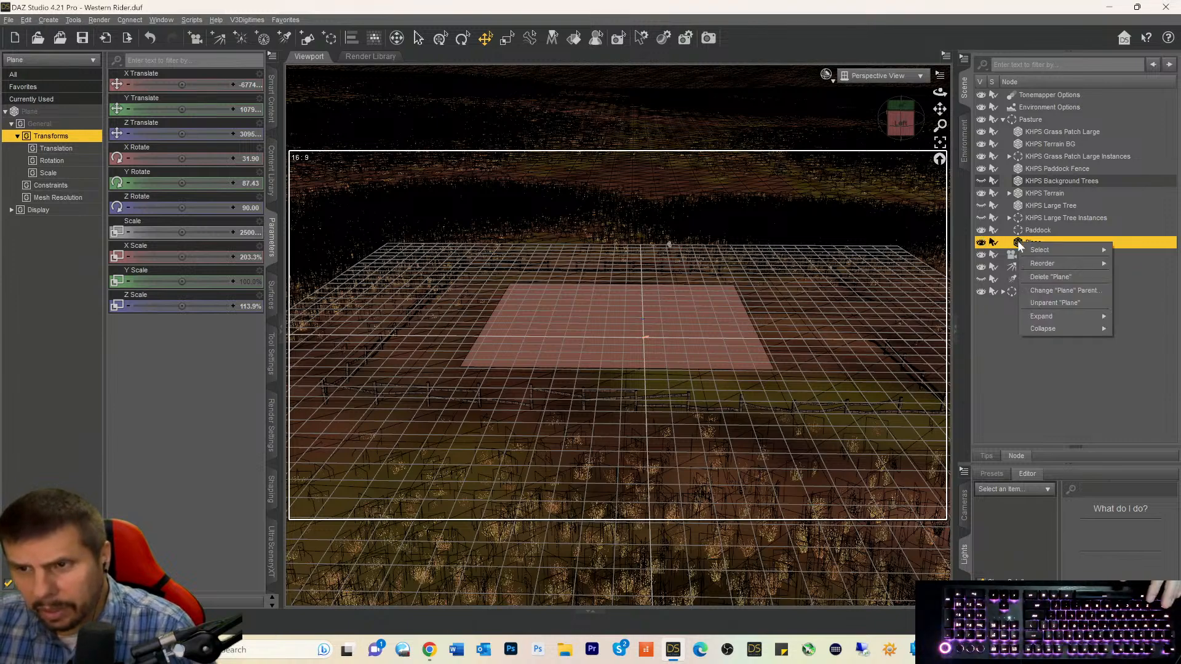
left_click(1040, 302)
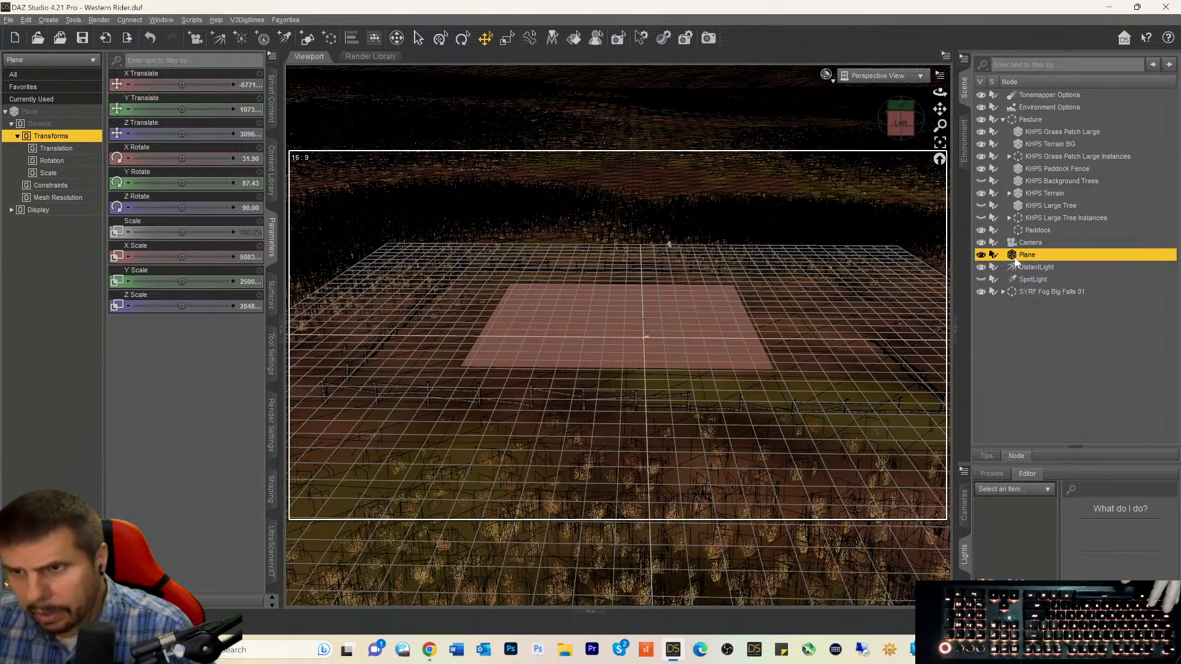
left_click(1016, 121)
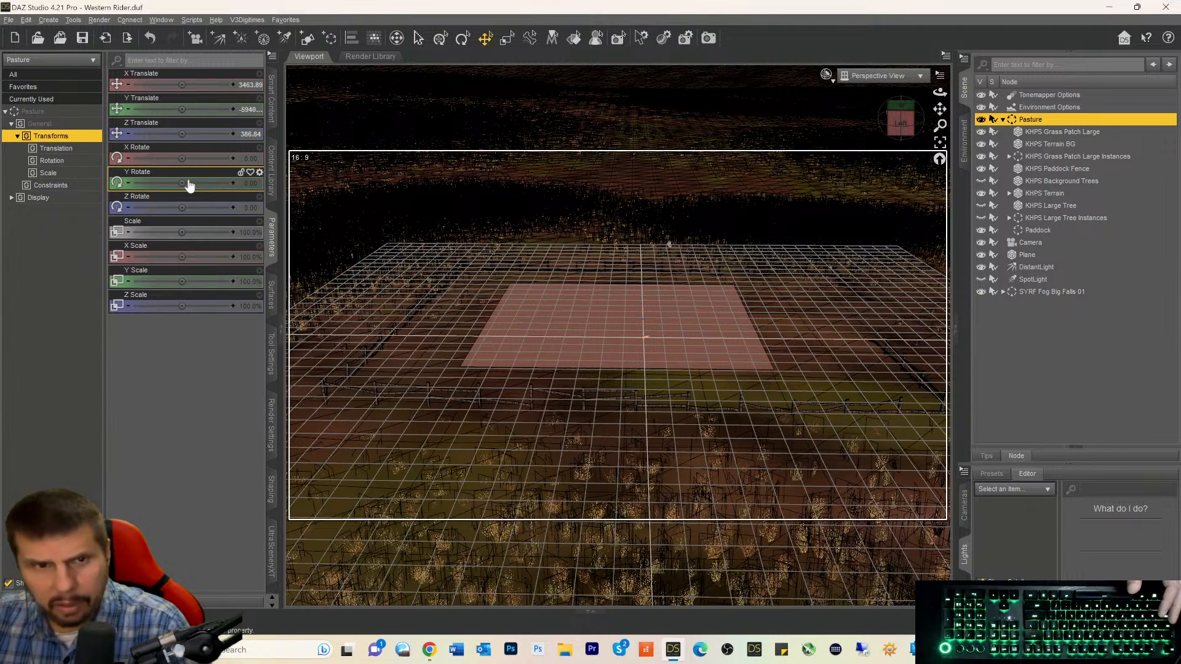
Rotate the Pasture group to a Y Rotate of -90.
left_click_drag(184, 183, 155, 182)
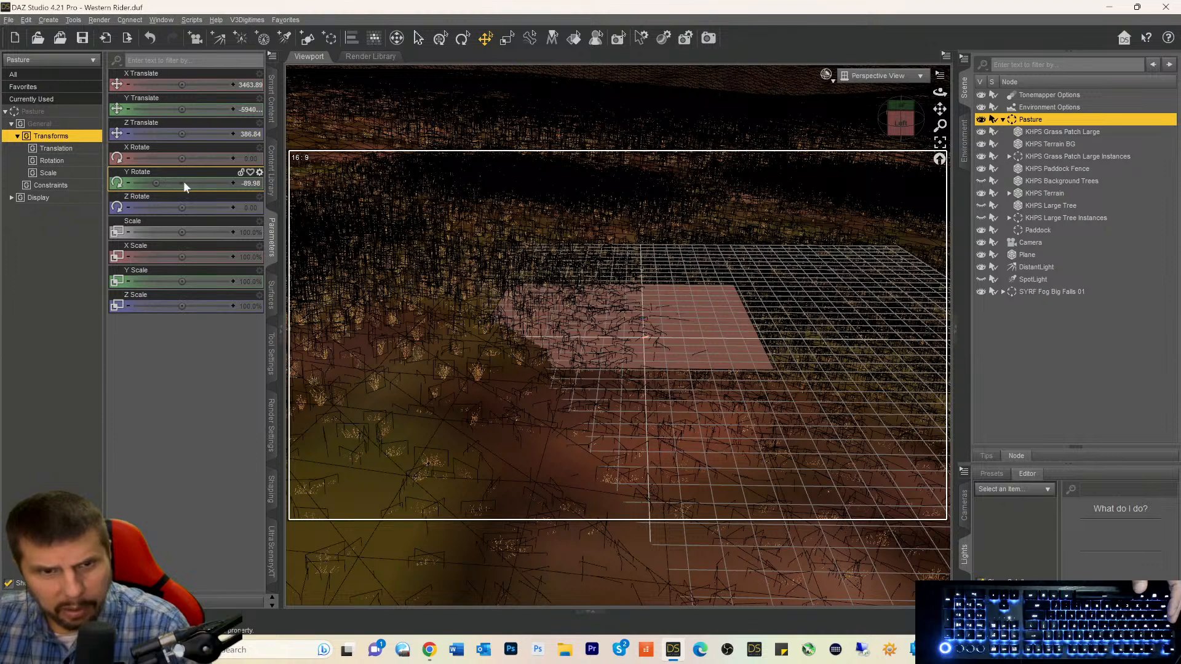
left_click(244, 184)
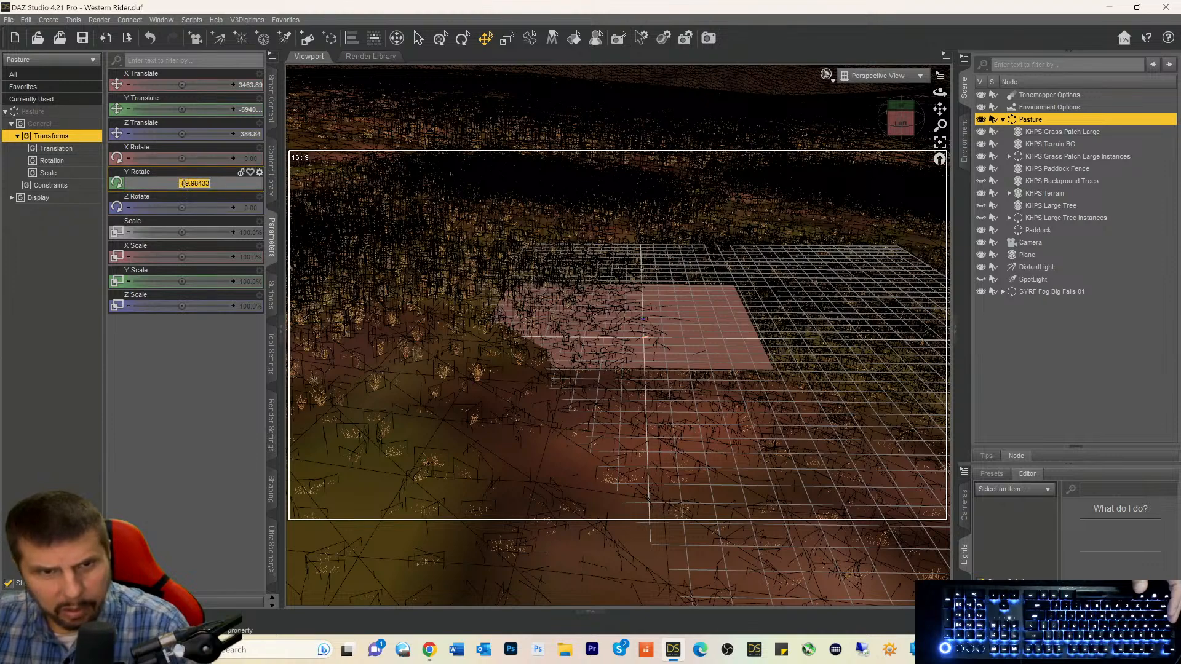
type("-90")
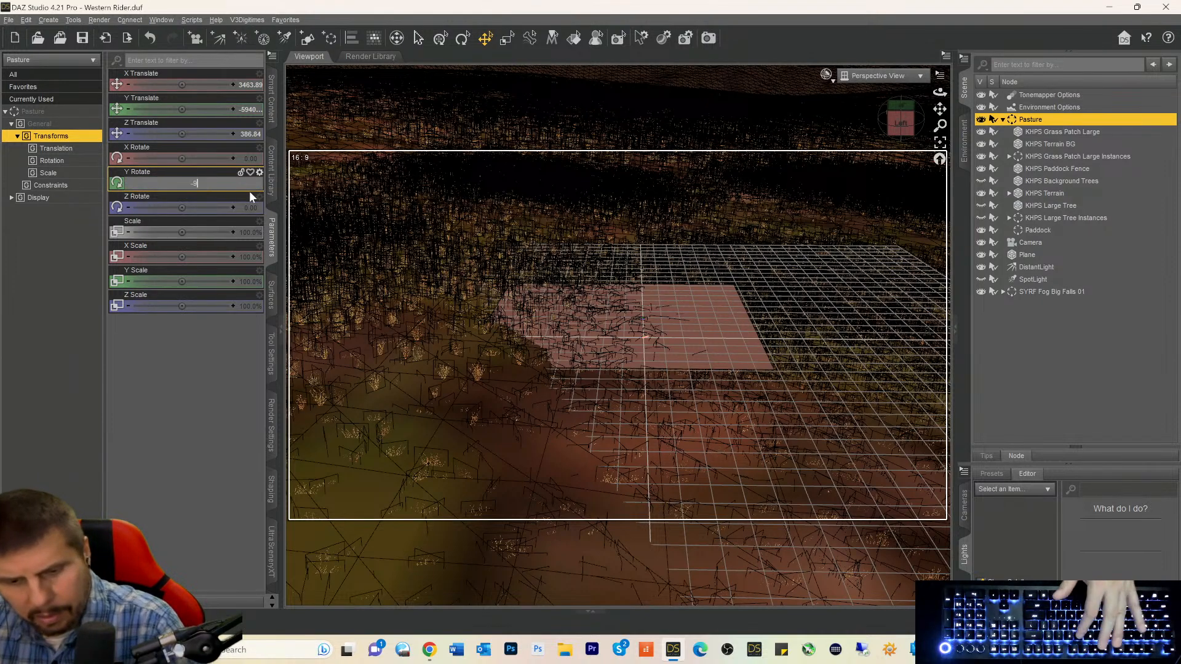
key("Return")
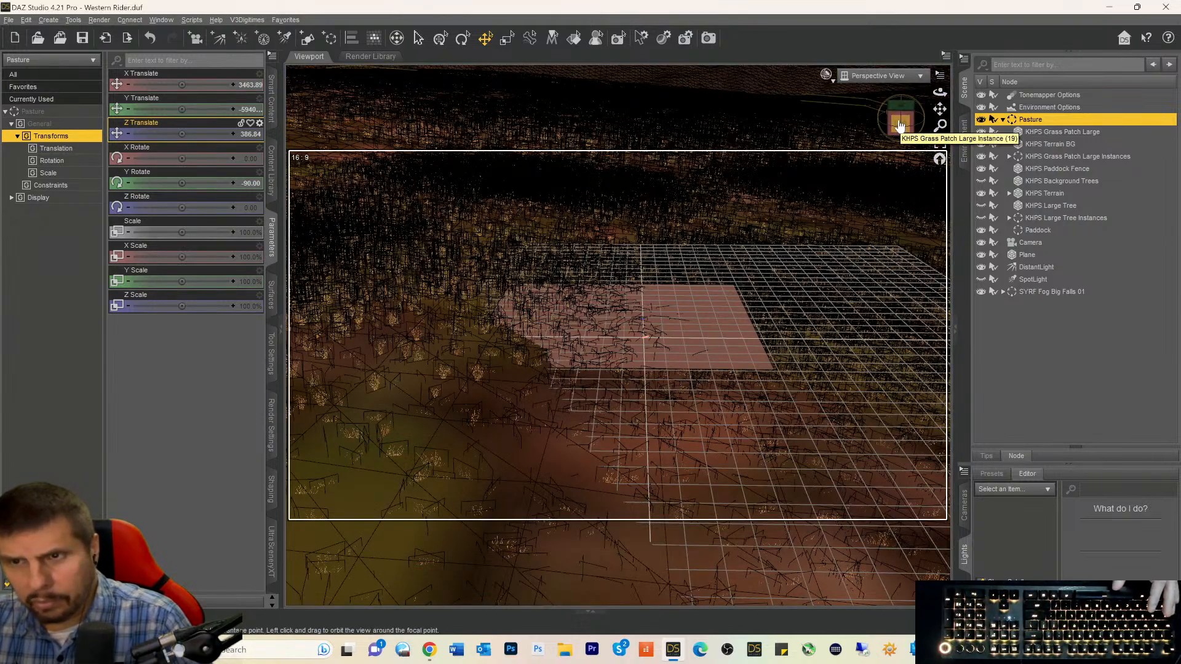
Reposition the Pasture group to an X Translate of about -543.90 and a Z Translate of about 4009.35.
left_click_drag(899, 125, 935, 146)
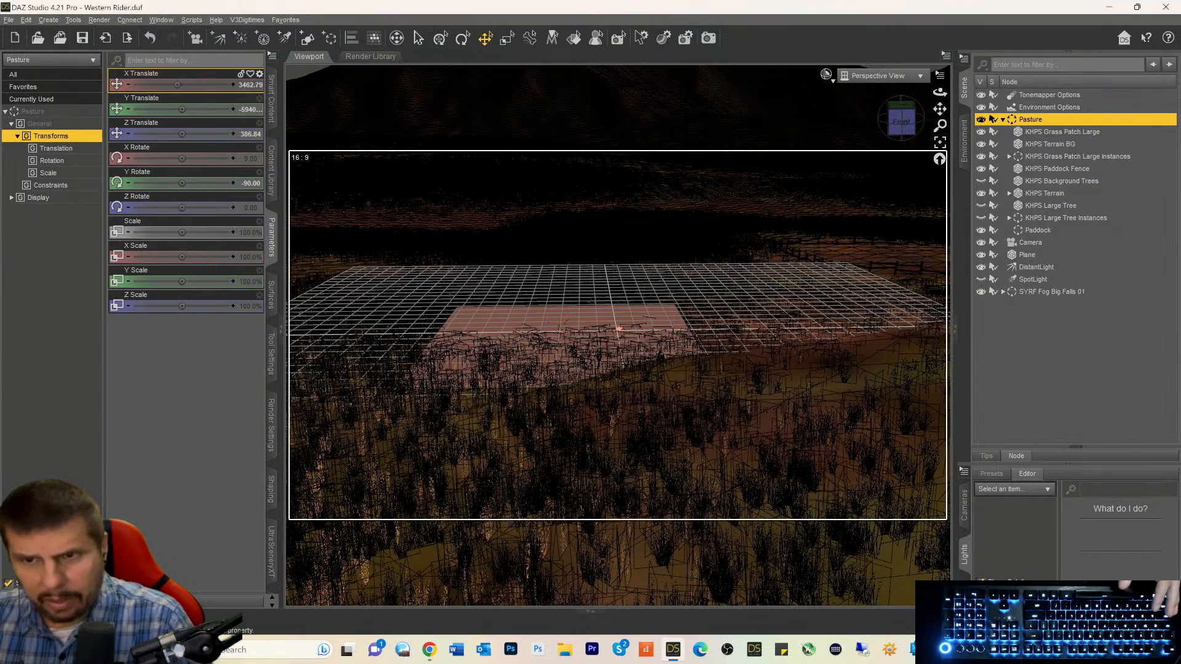
left_click_drag(177, 84, 145, 84)
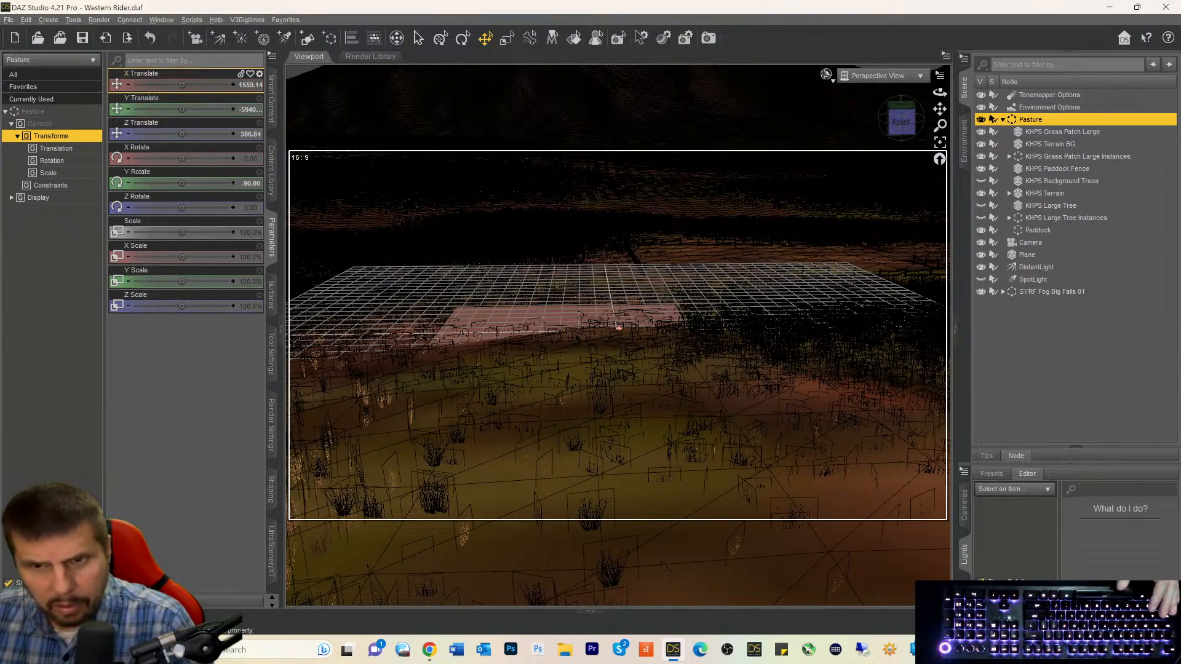
left_click_drag(158, 84, 145, 85)
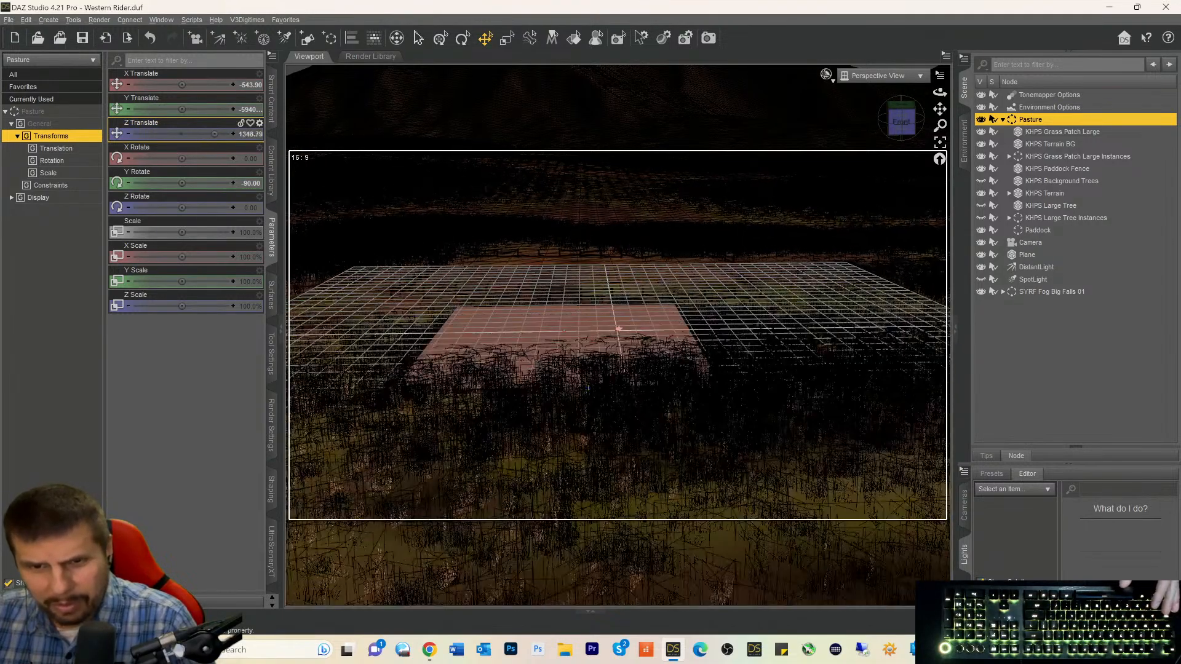
left_click_drag(216, 133, 219, 134)
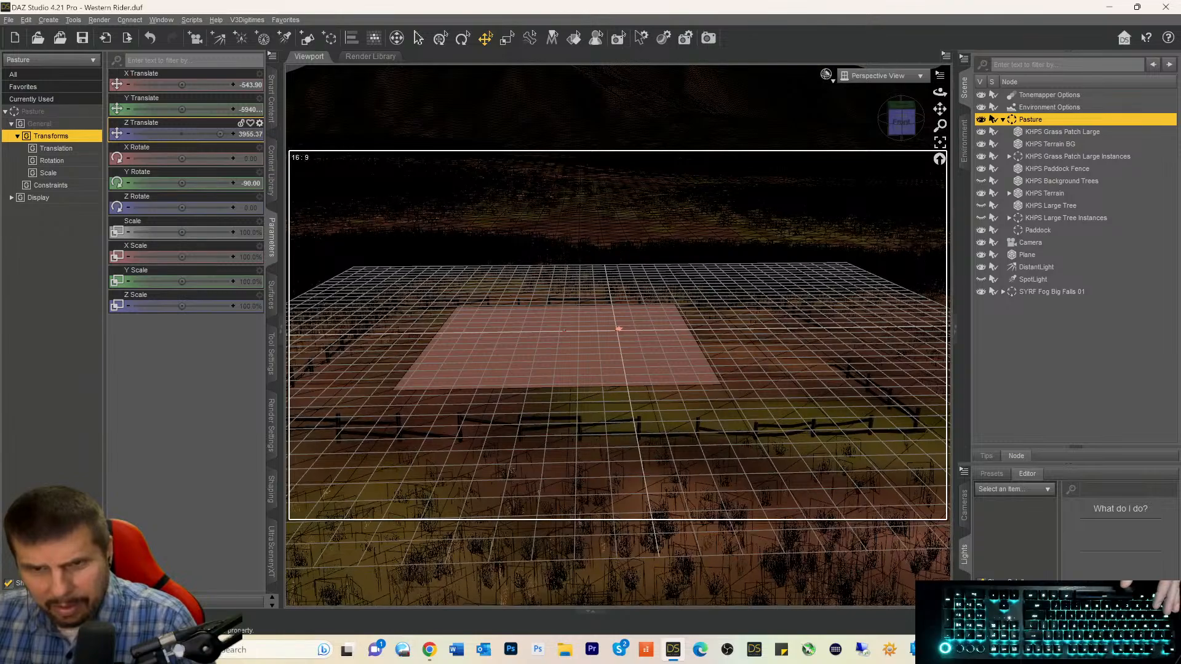
left_click_drag(182, 140, 182, 139)
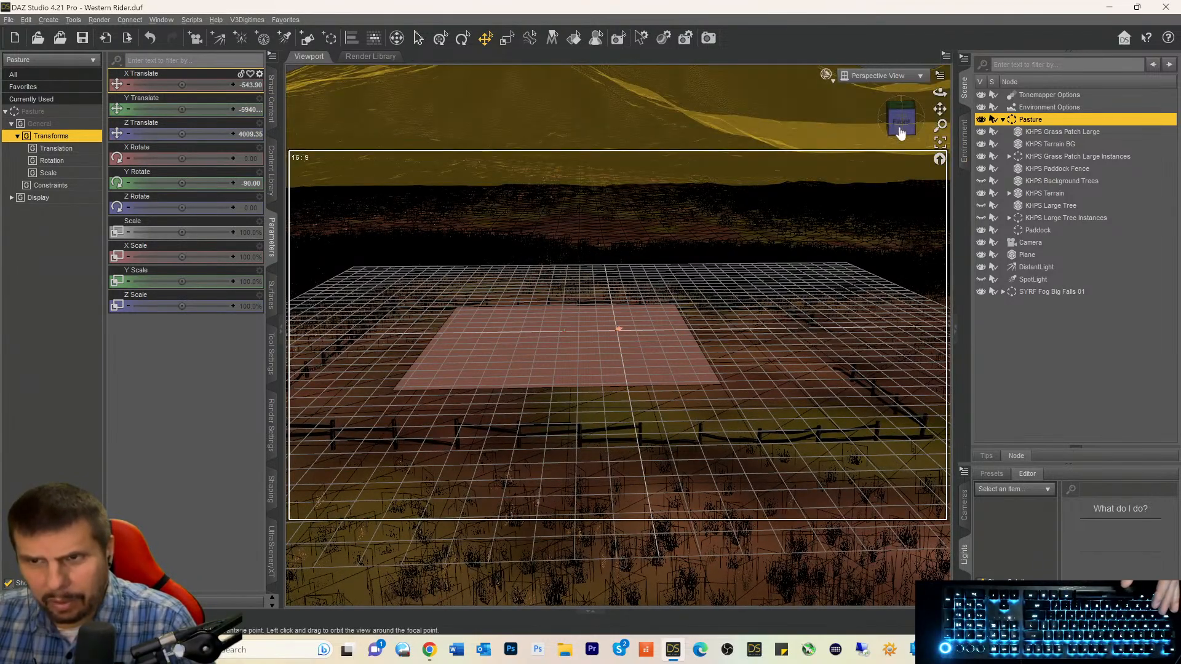
Raise the Pasture group to a Y Translate of about -5736 and shift its Z Translate to about 4697.31.
mouse_move(900, 132)
left_mouse_down()
mouse_move(901, 185)
mouse_move(898, 135)
left_mouse_up()
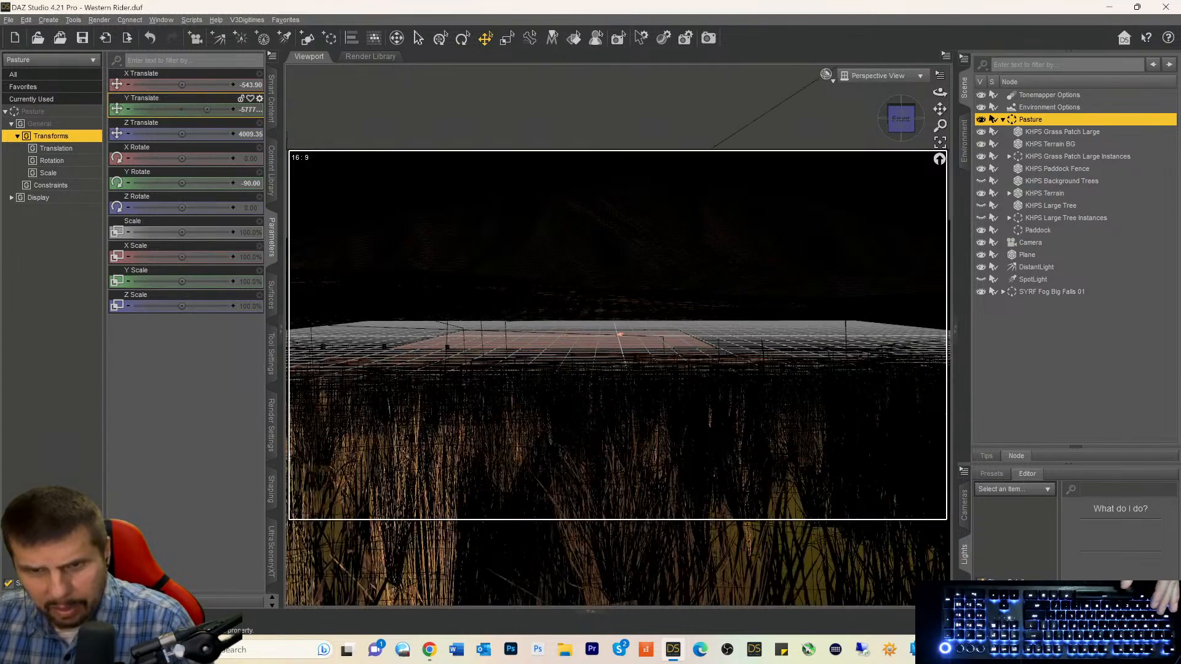
left_click_drag(207, 109, 208, 109)
left_click_drag(900, 122, 899, 198)
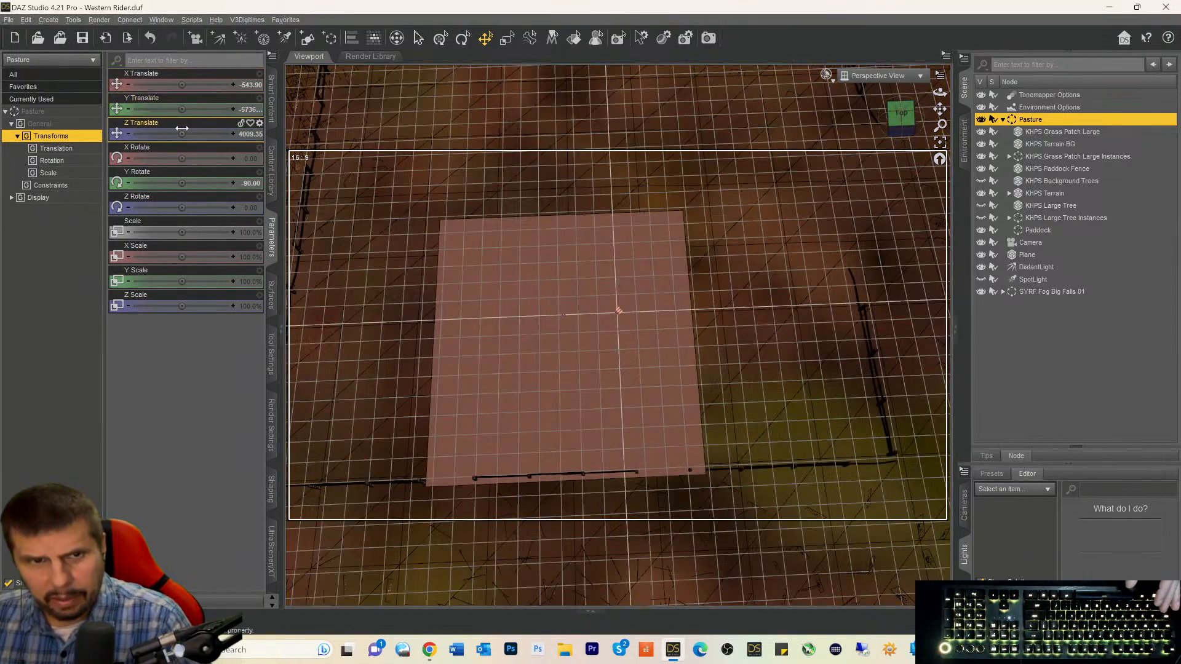
left_click_drag(167, 133, 213, 133)
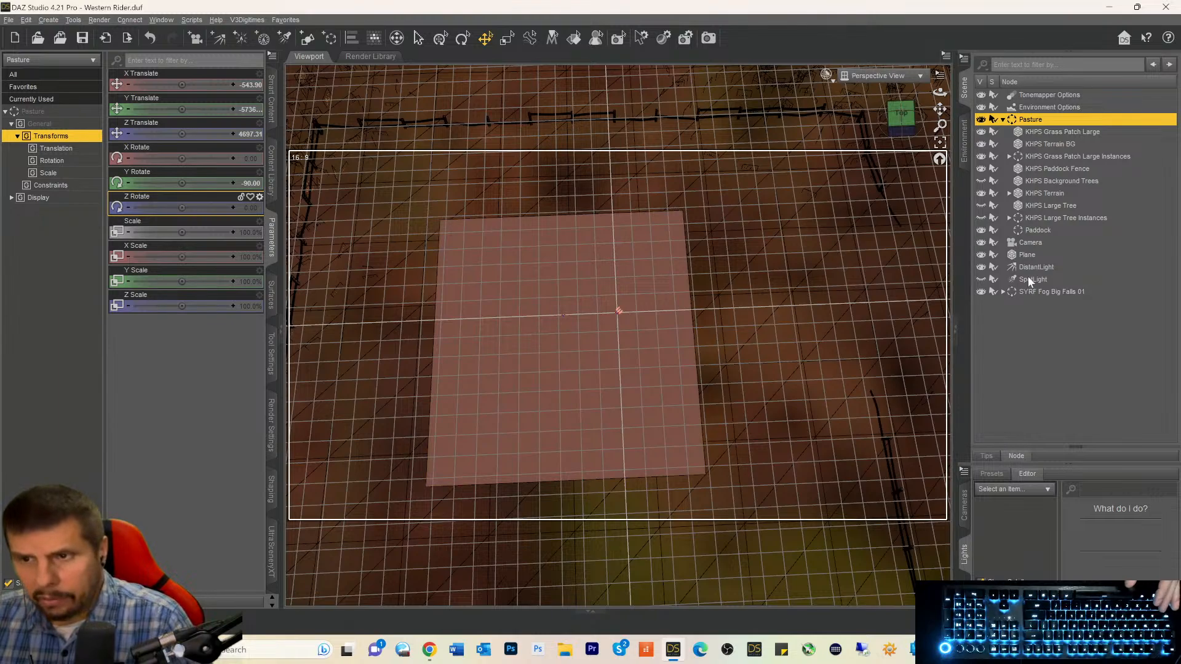
Move SYRF Fog Big Falls 01 to an X Translate of about -701.04 and a Z Translate of about -579.48.
left_click(1046, 292)
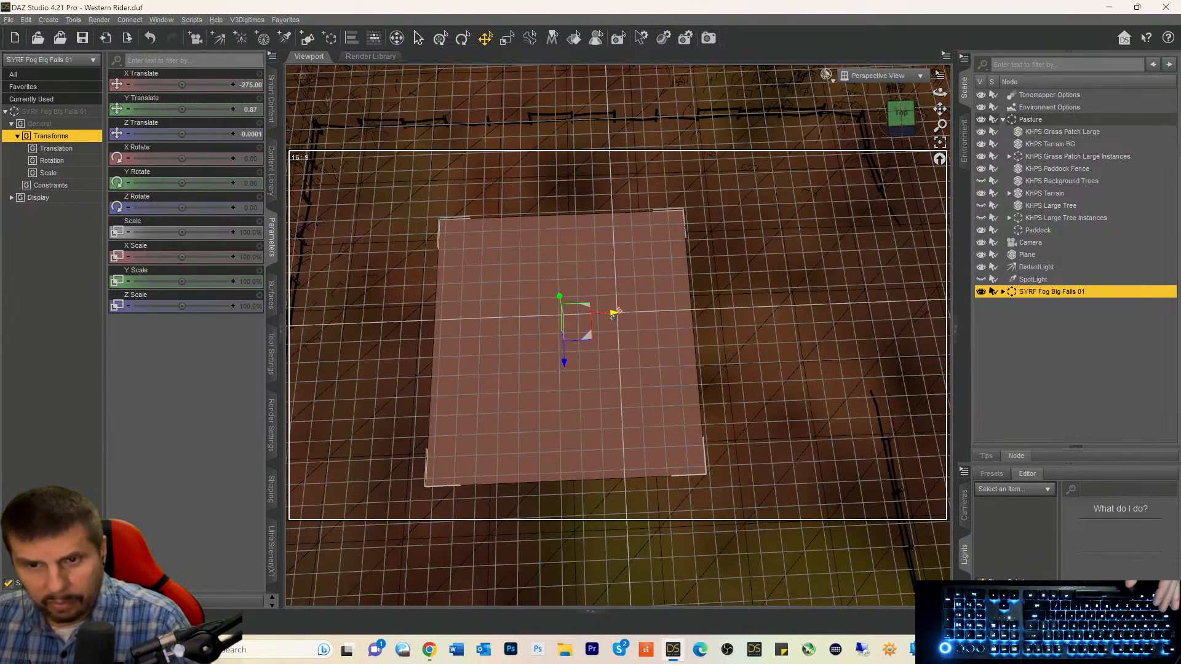
left_click_drag(613, 313, 666, 315)
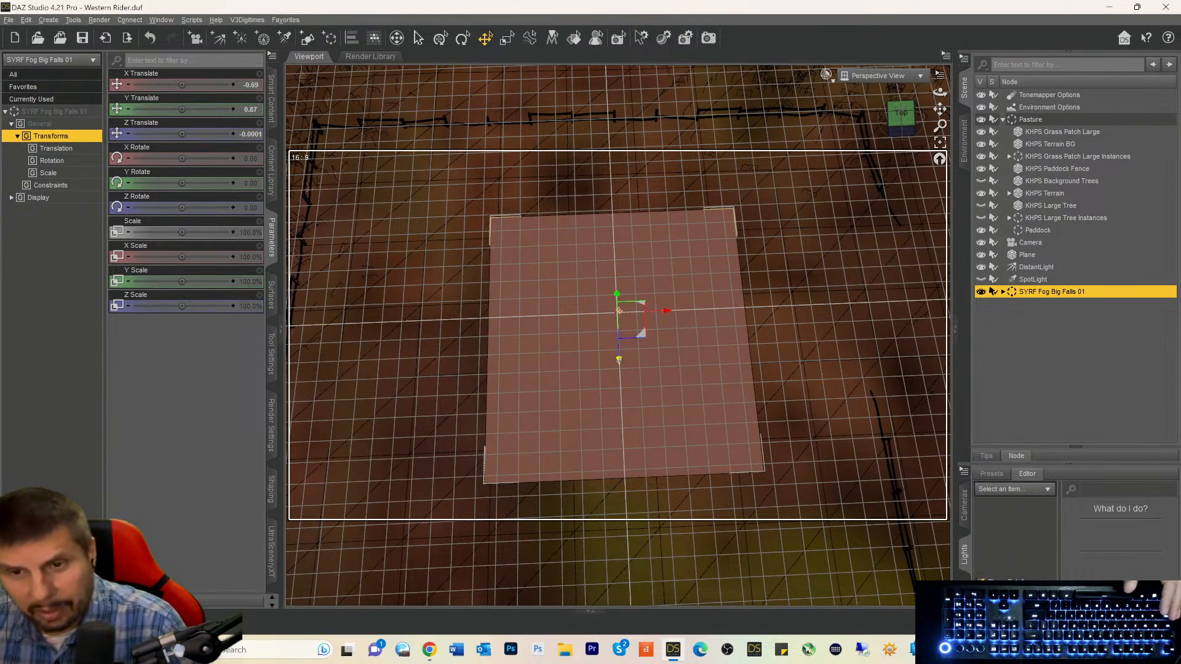
left_click_drag(619, 359, 619, 356)
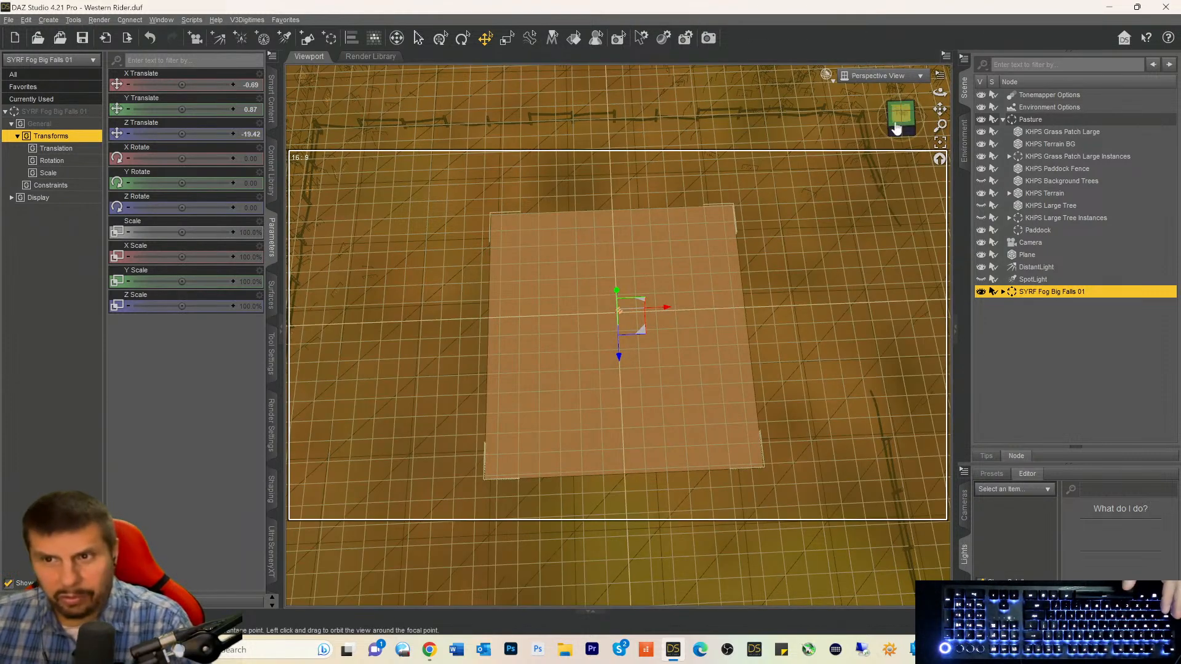
left_click_drag(896, 128, 896, 85)
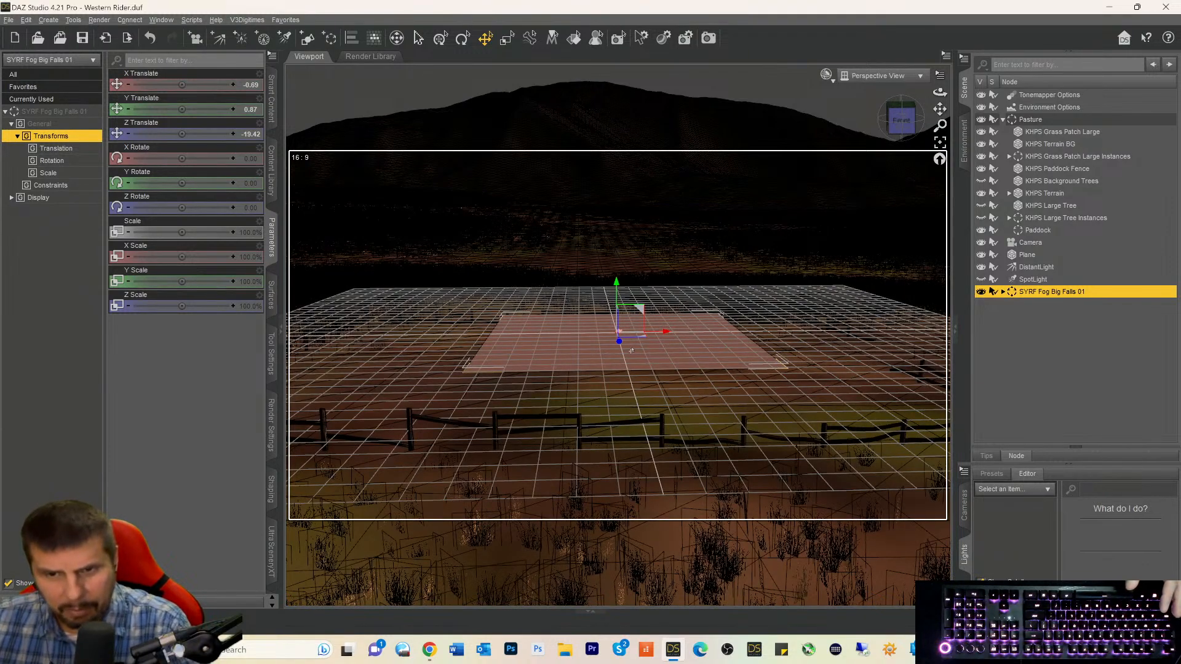
left_click_drag(619, 343, 616, 322)
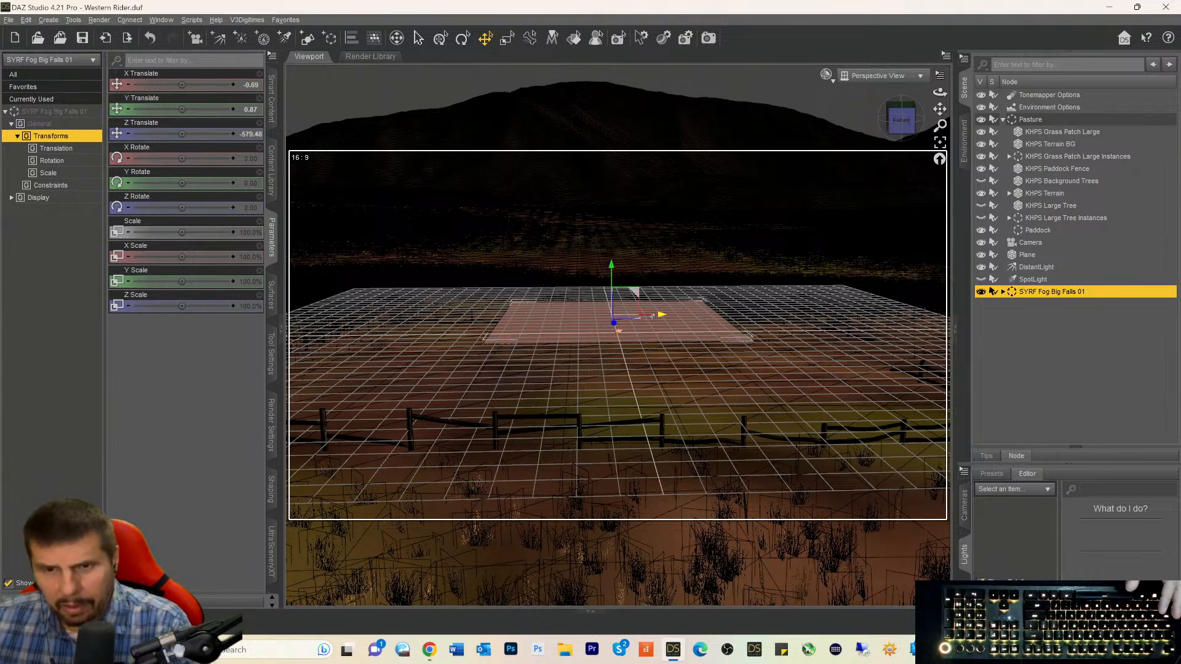
left_click_drag(662, 315, 545, 319)
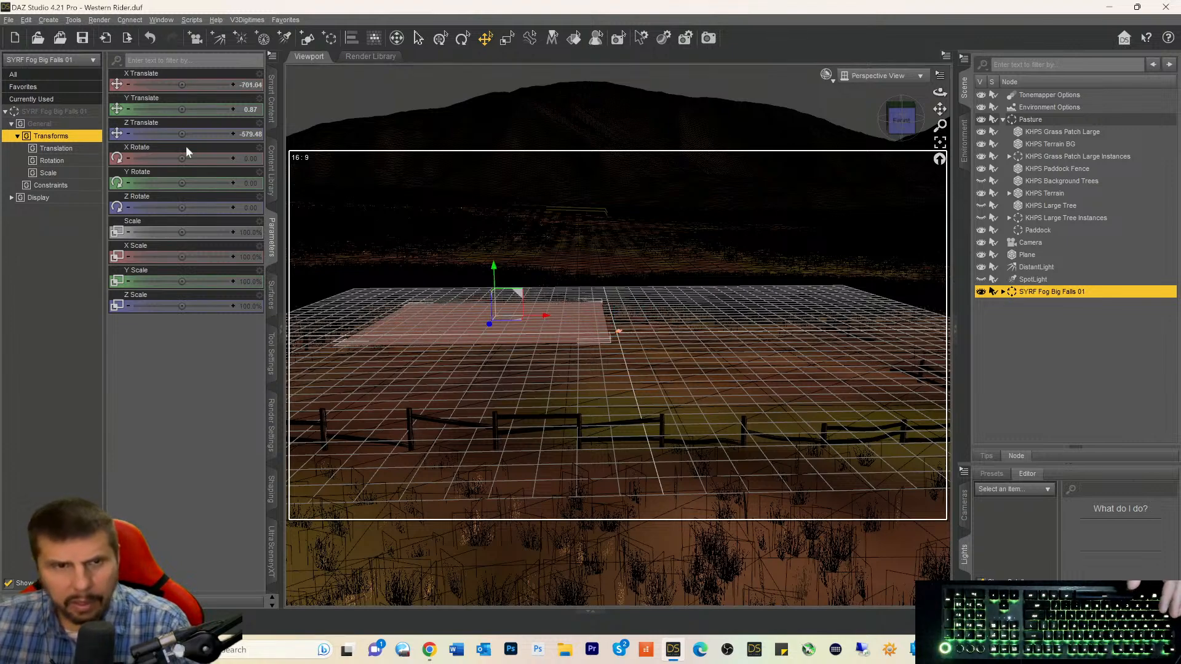
Duplicate the SYRF Fog Big Falls 01 group together with its node hierarchy.
left_click(146, 74)
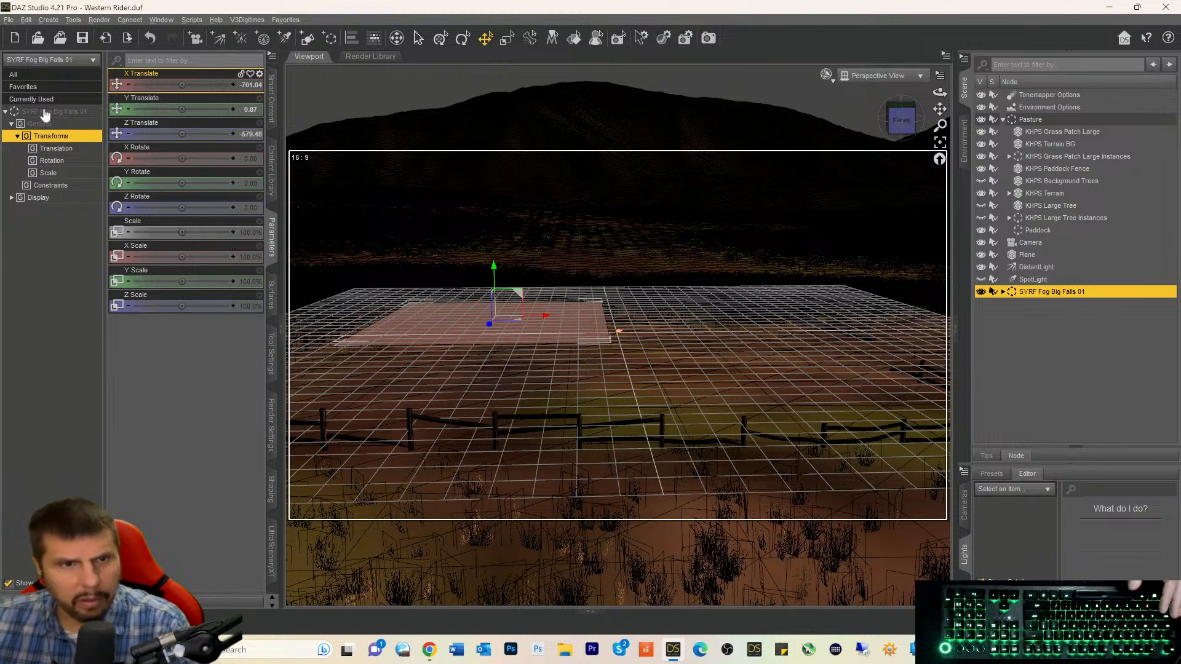
left_click(25, 20)
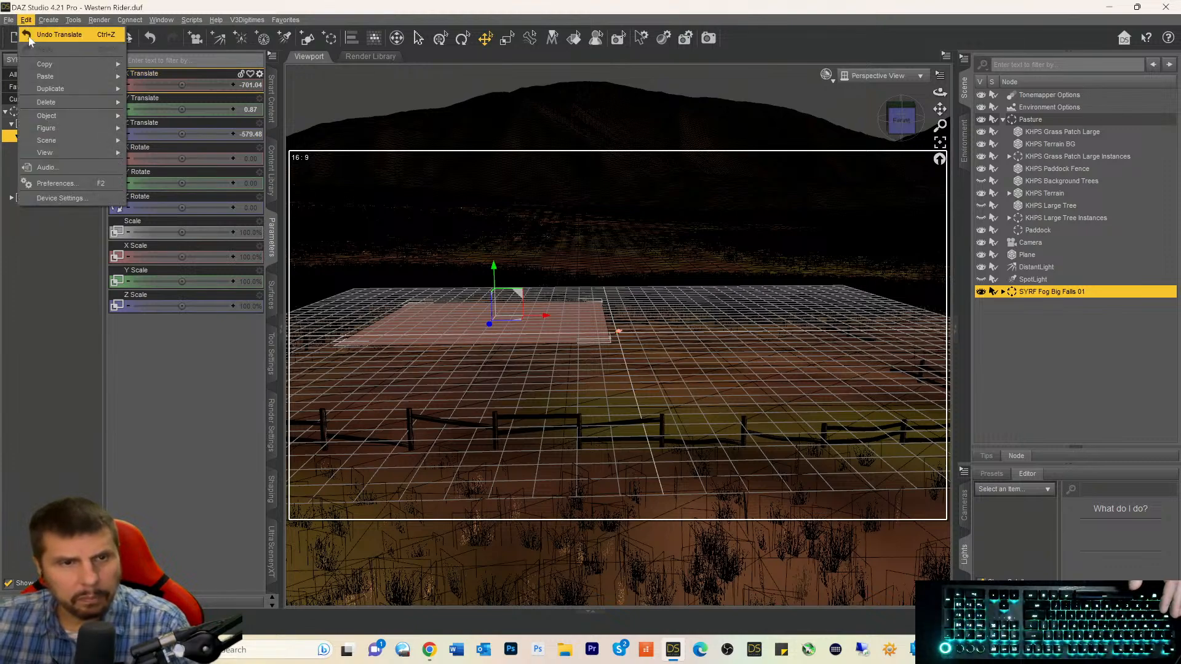
mouse_move(39, 91)
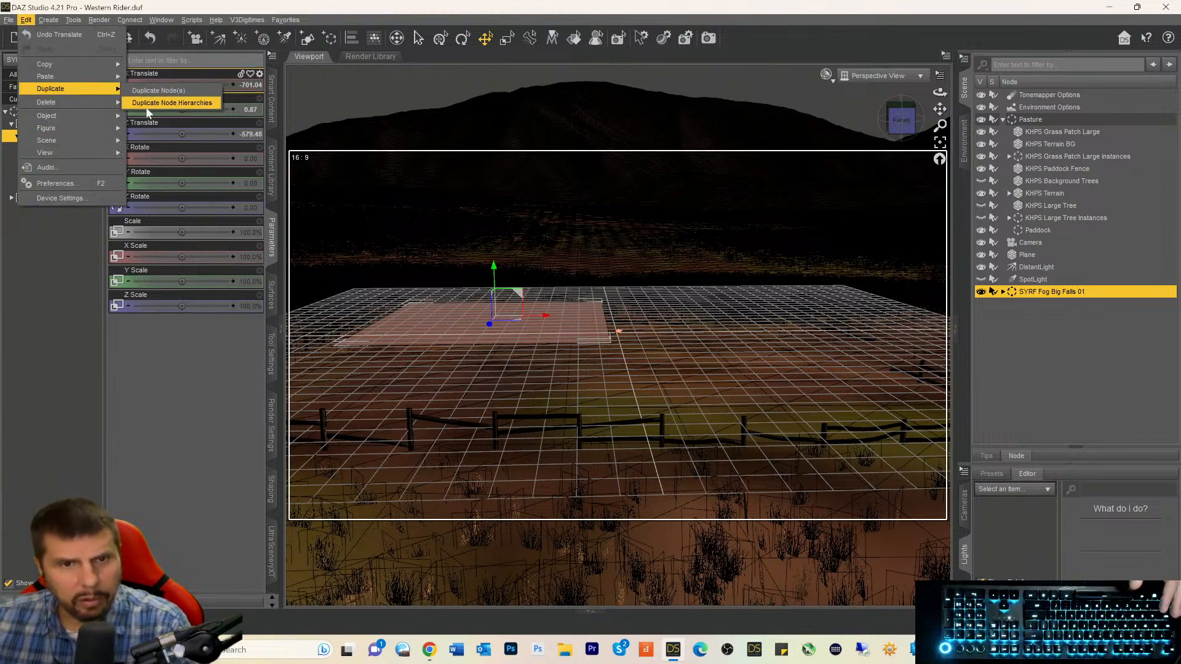
left_click(145, 106)
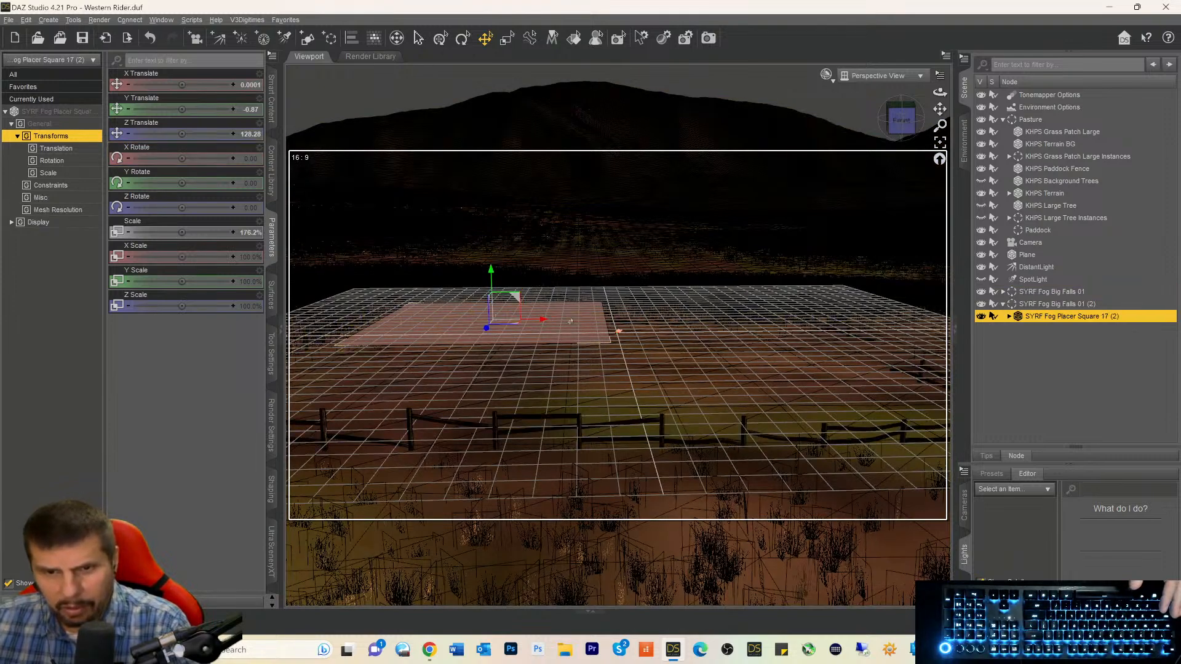
Try to set the copied fog placer beside the original at X Translate 1328.19, shifting the original fog group to X Translate -660.25.
left_click_drag(543, 320, 767, 318)
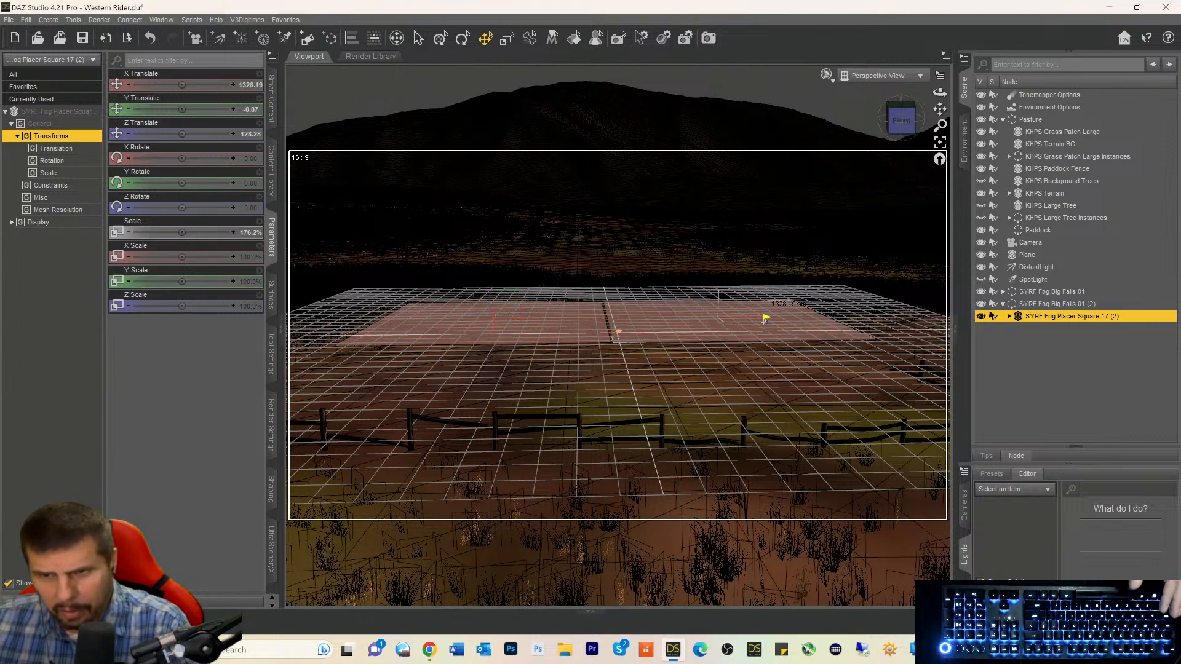
left_click(570, 323)
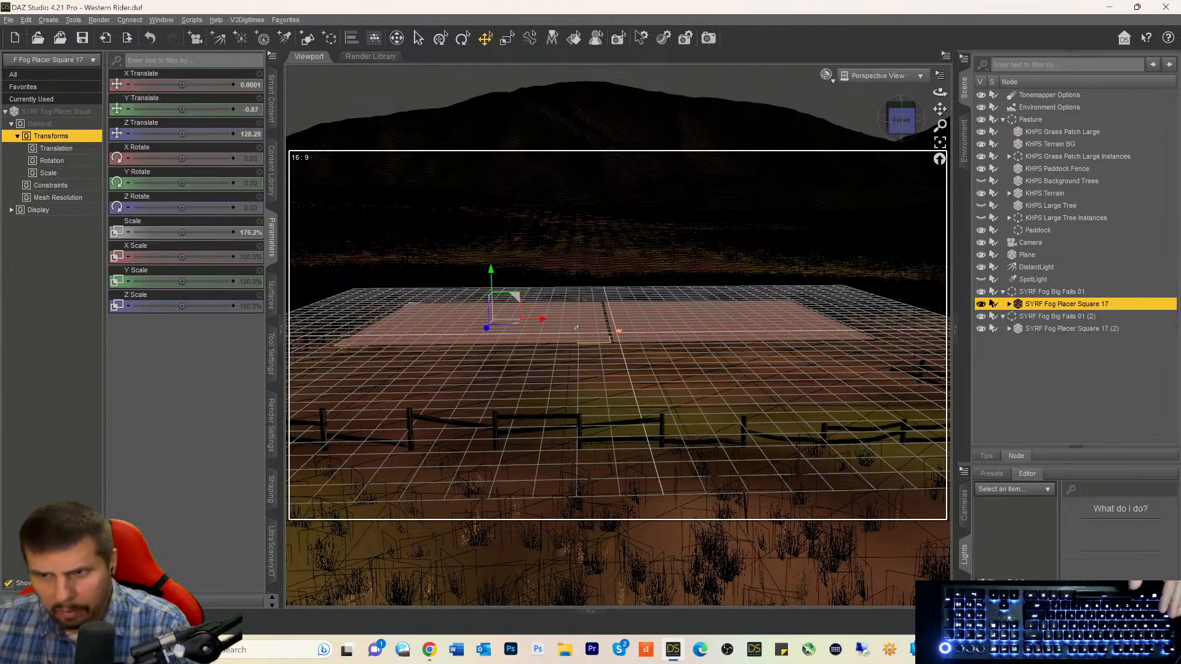
left_click(1021, 293)
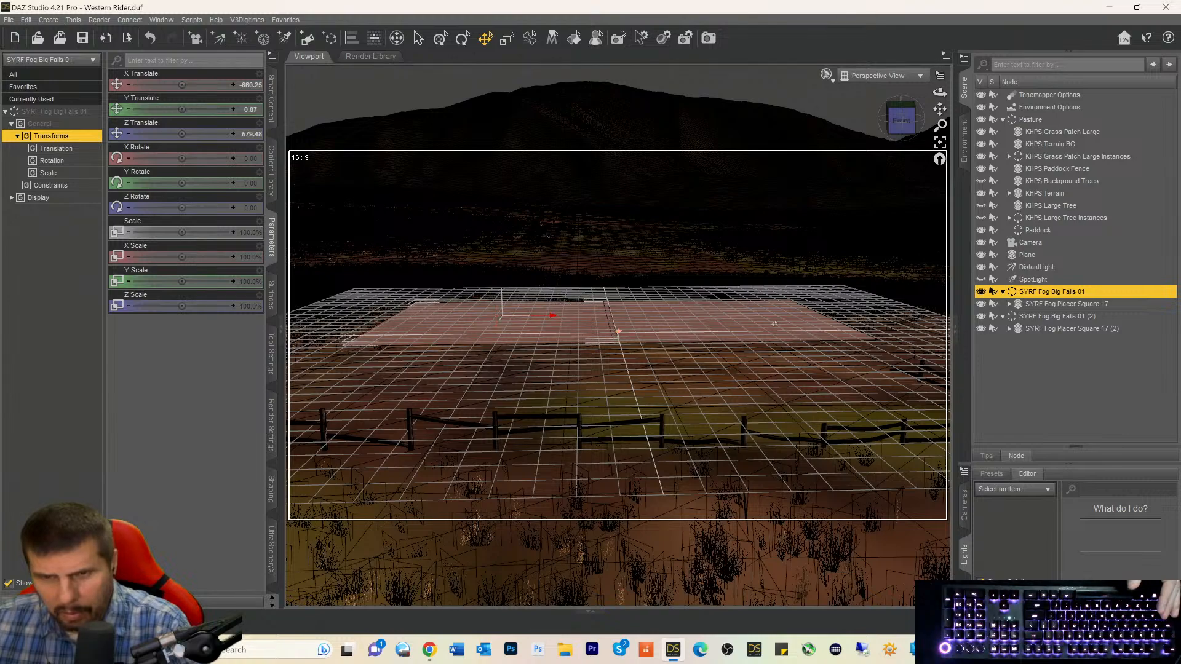
left_click(1013, 314)
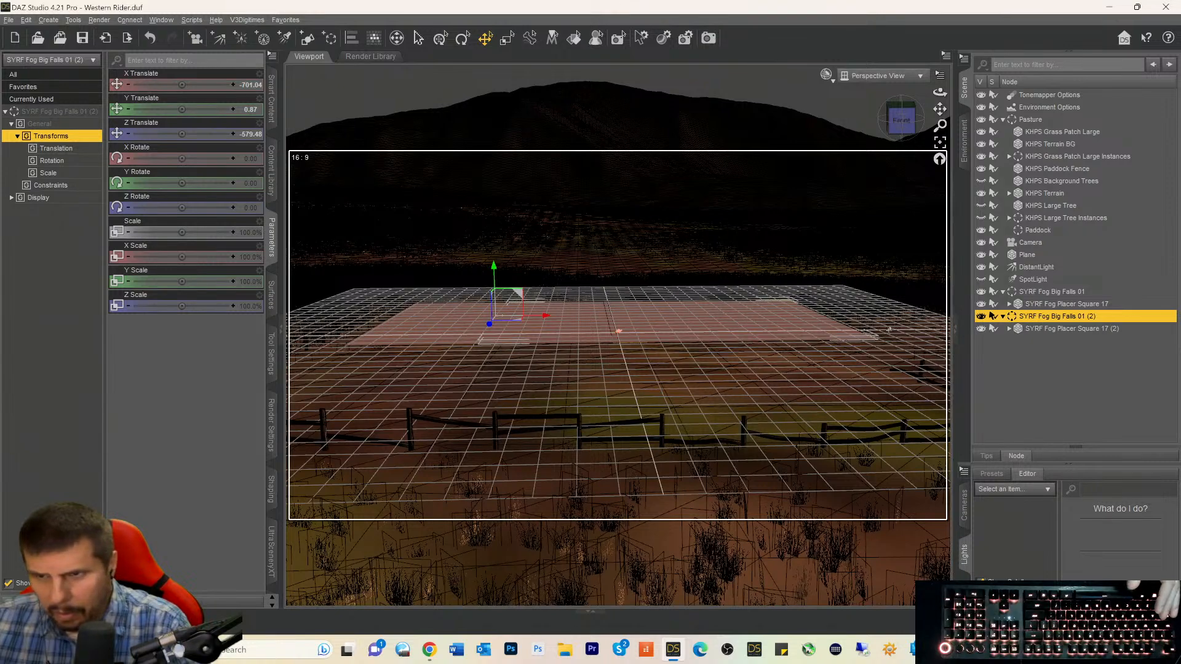
left_click(1003, 316)
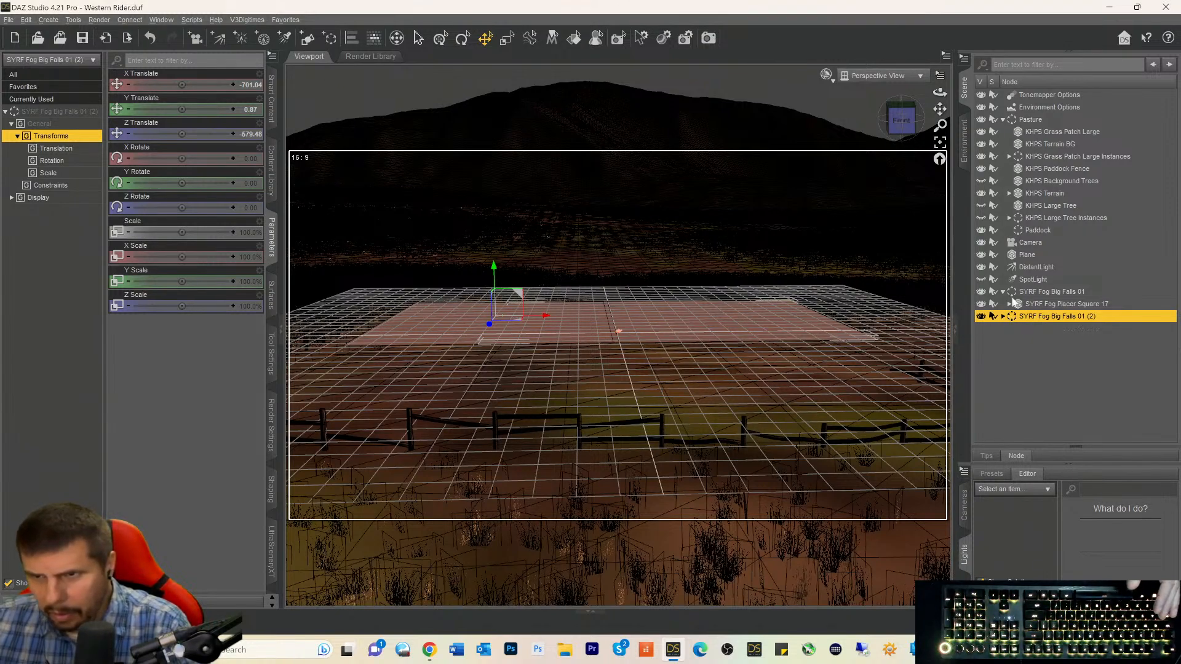
left_click(1015, 293)
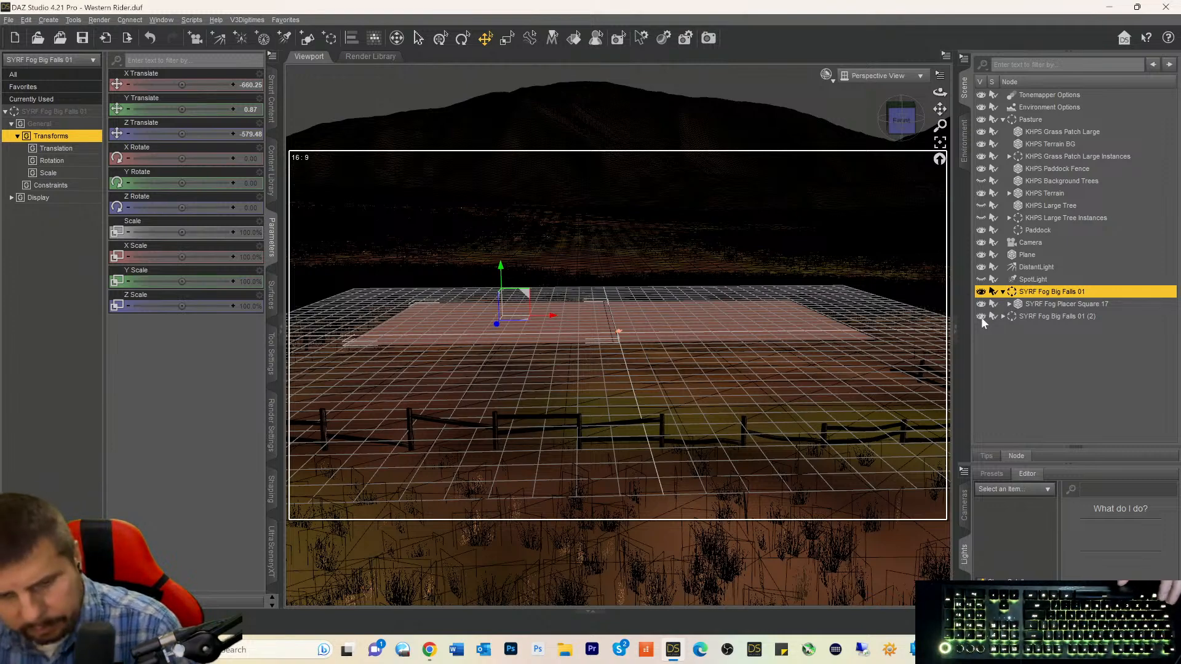
Undo the moves of the original fog group and the copied placer, restoring the Pasture's last Z Translate change with a redo.
key("ctrl+z")
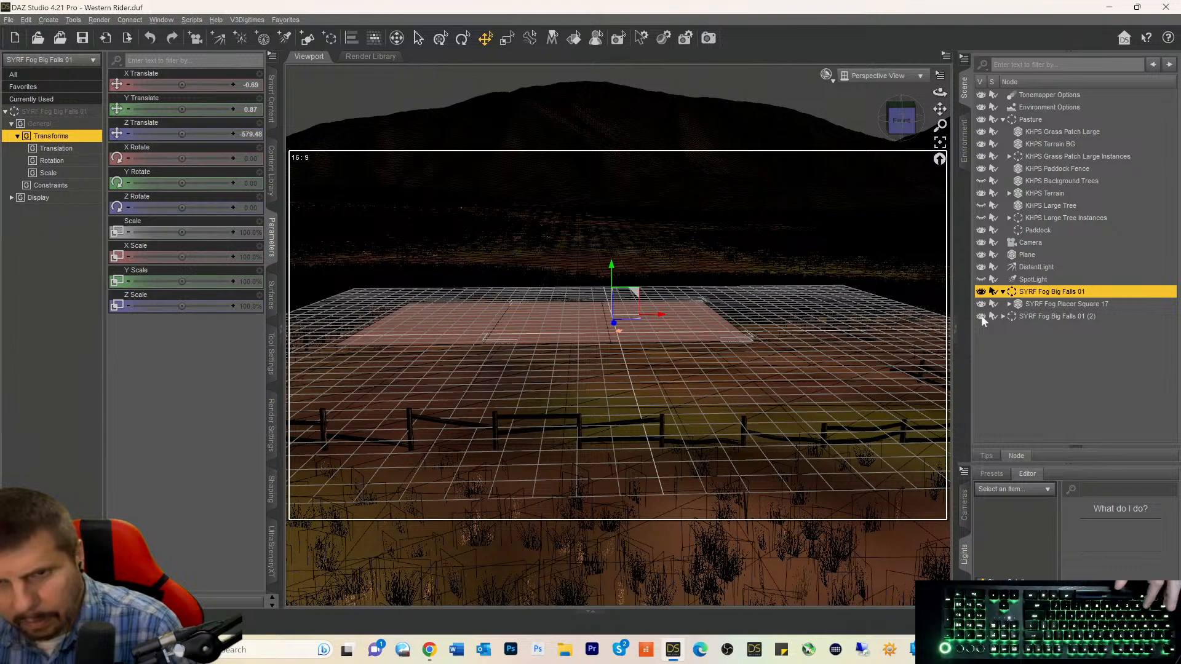
key("ctrl+z")
key("ctrl+z")
key("ctrl+z")
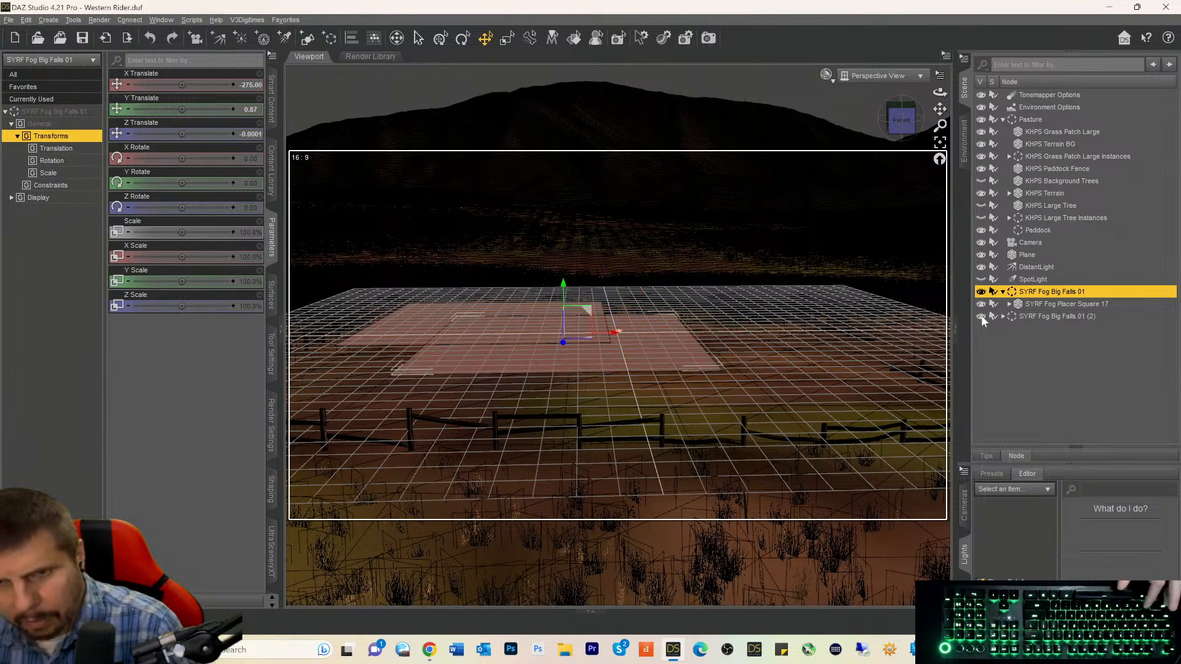
key("ctrl+z")
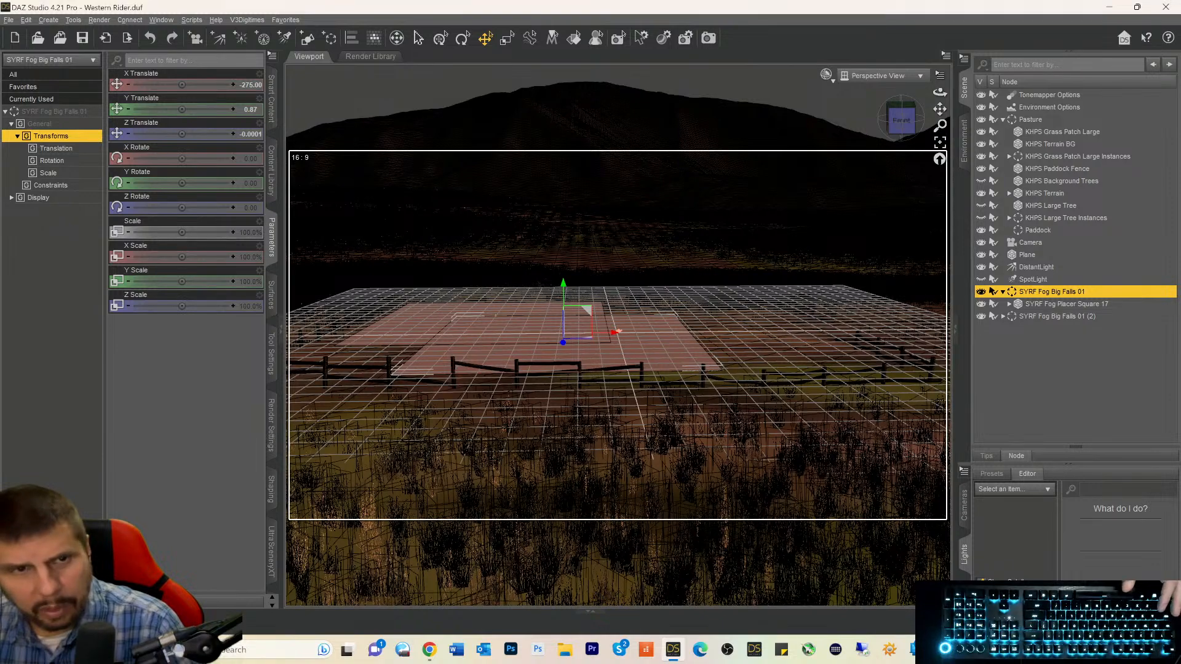
left_click(25, 19)
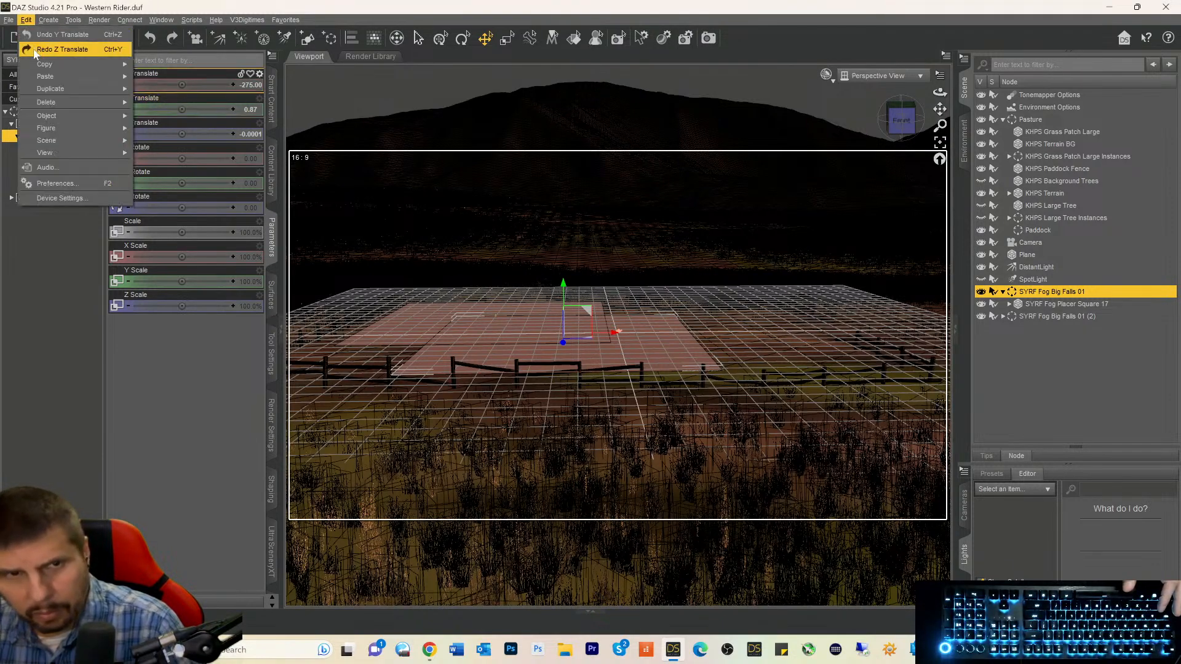
left_click(35, 51)
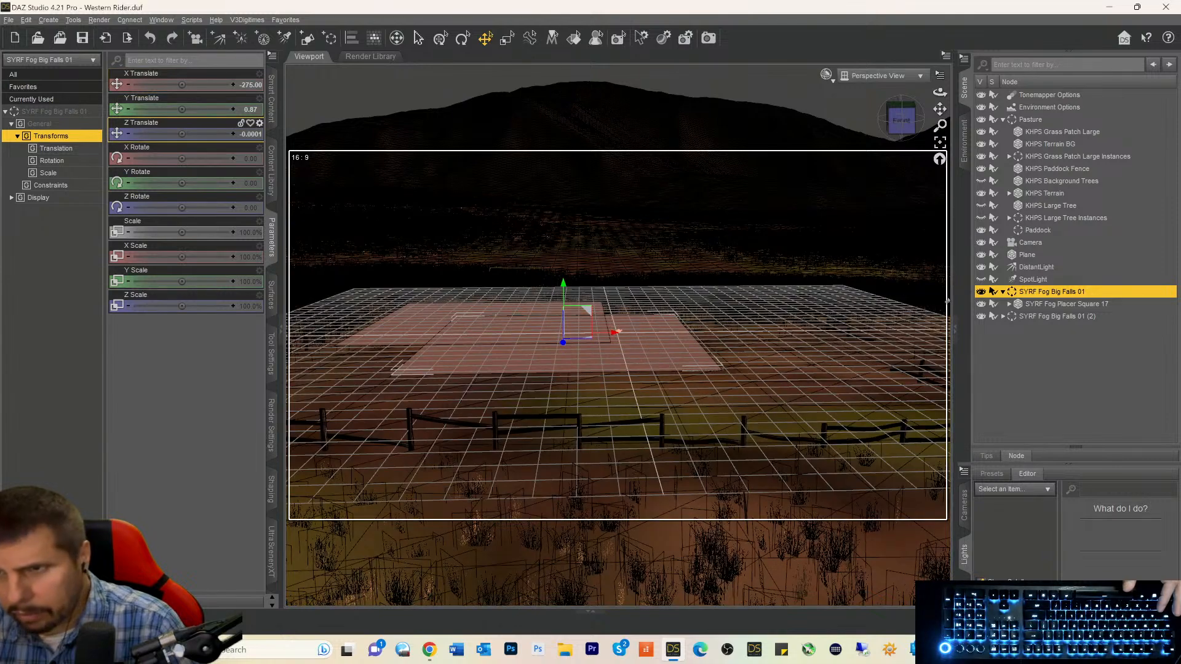
Move the duplicated group SYRF Fog Big Falls 01 (2) along its X axis to an X Translate of about 773.39.
left_click(1015, 316)
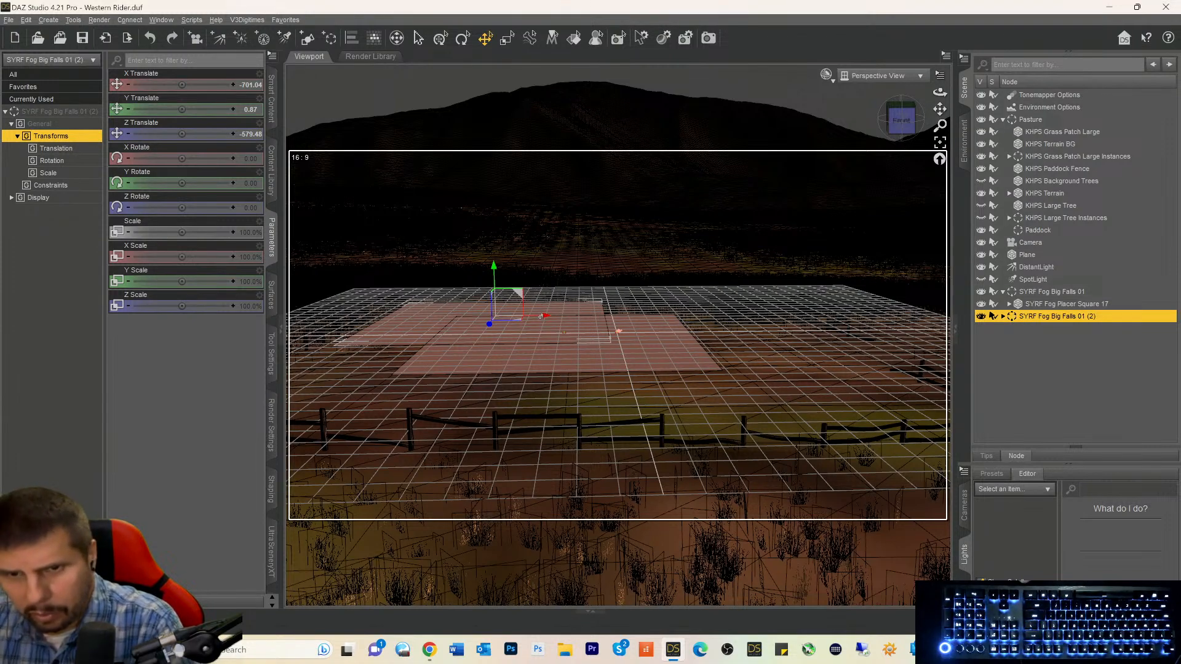
left_click_drag(541, 316, 782, 324)
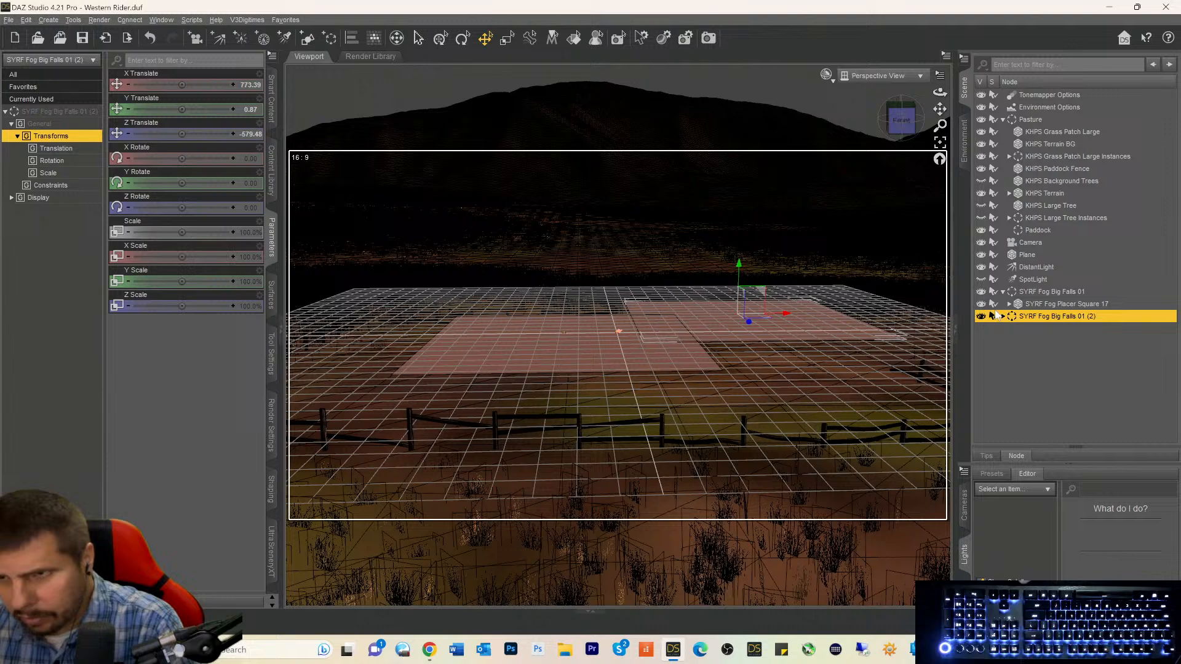
Move the original group SYRF Fog Big Falls 01 back to Z Translate about -541.84 and across to X Translate about -656.6.
left_click(1030, 293)
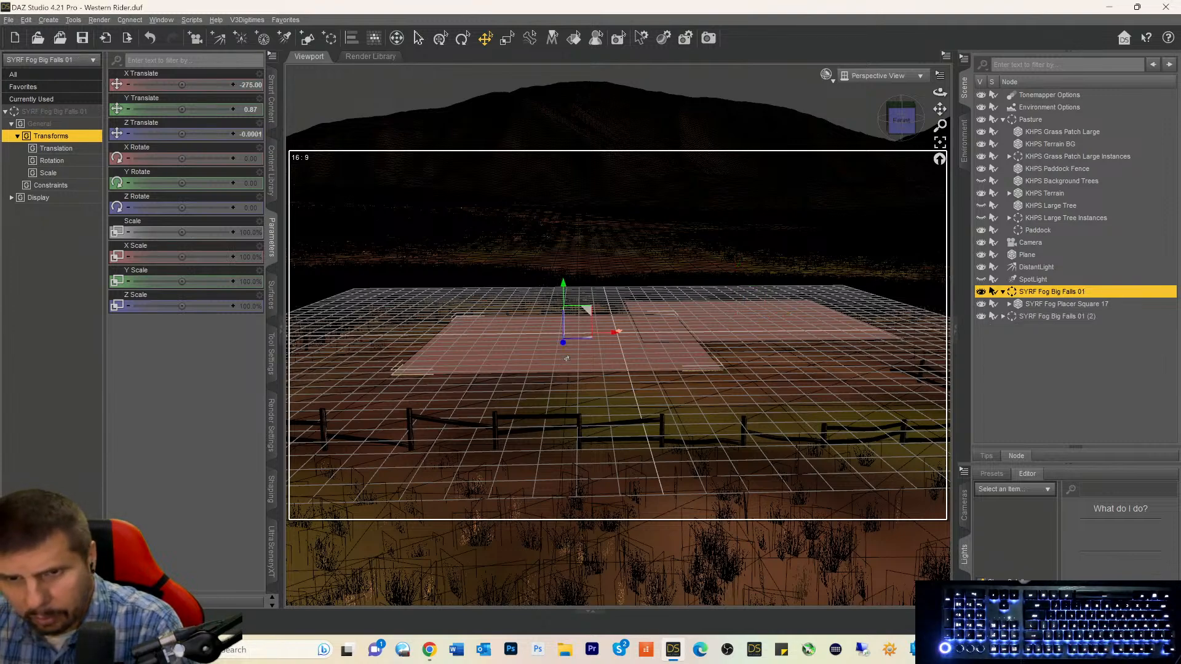
left_click_drag(562, 346, 562, 319)
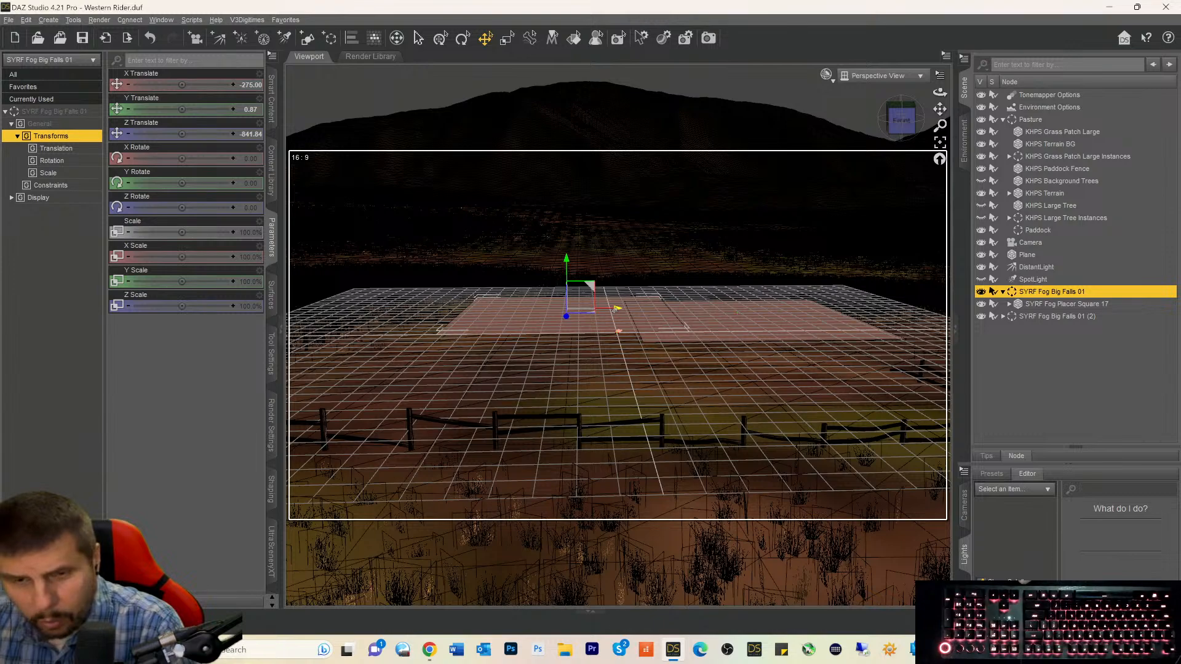
left_click_drag(614, 309, 557, 316)
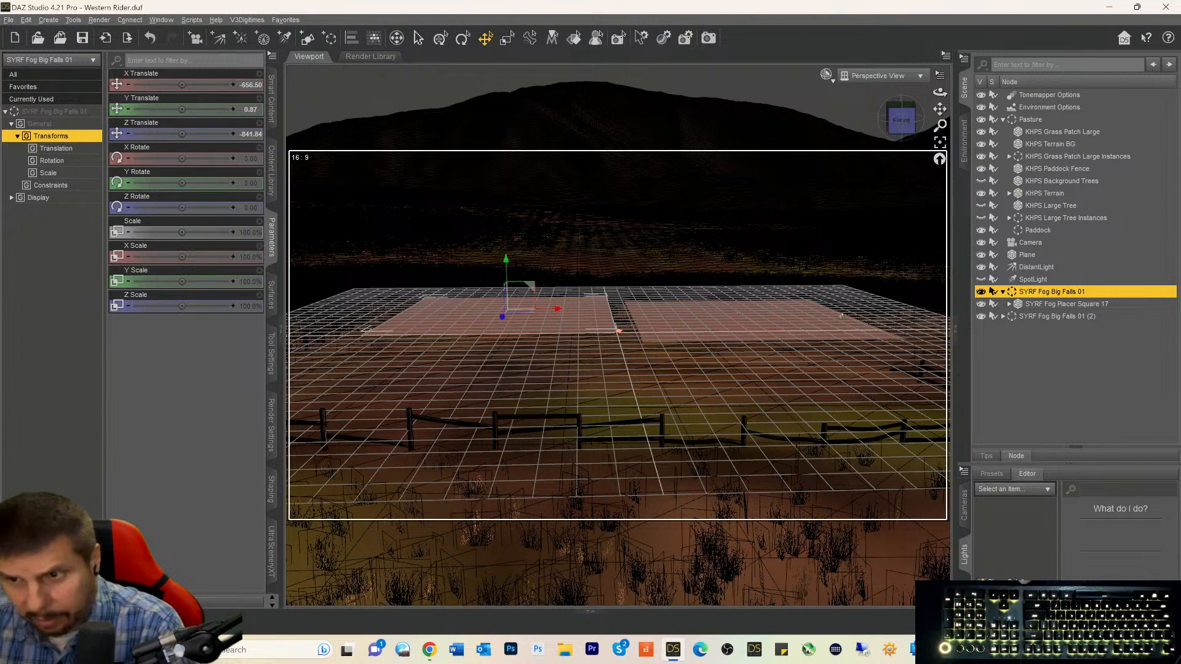
Align SYRF Fog Big Falls 01 (2) edge to edge with the original fog group at X Translate about 657.22 and Z Translate about -827.14.
left_click(1013, 314)
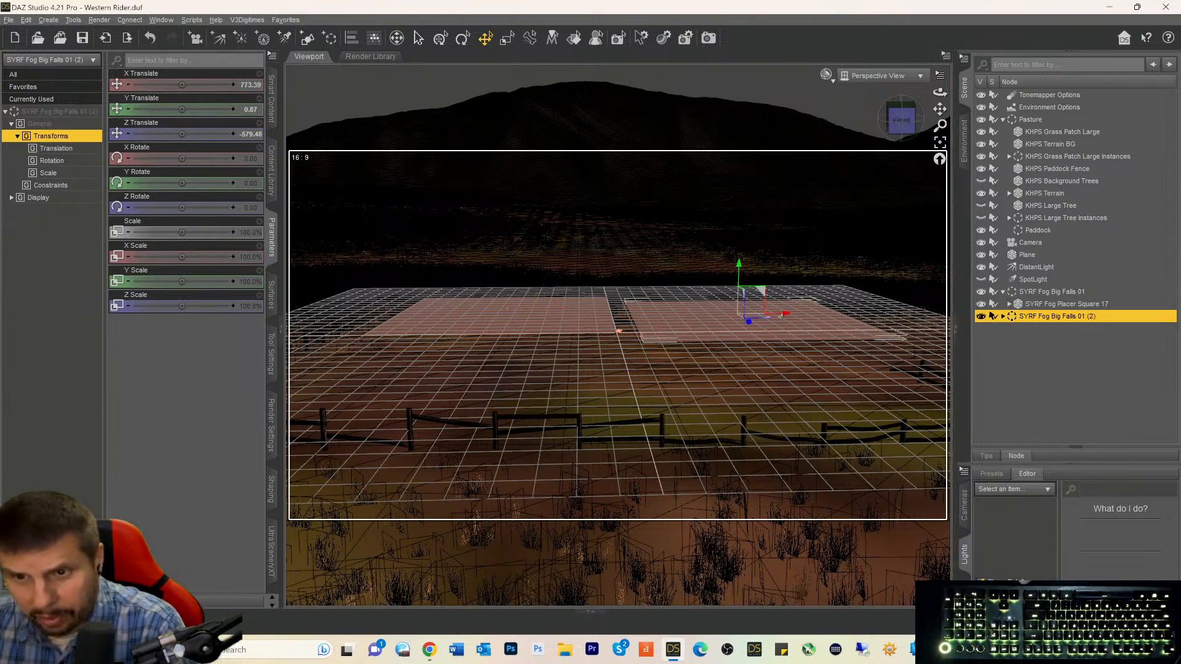
mouse_move(749, 324)
left_mouse_down()
mouse_move(777, 309)
mouse_move(761, 312)
left_mouse_up()
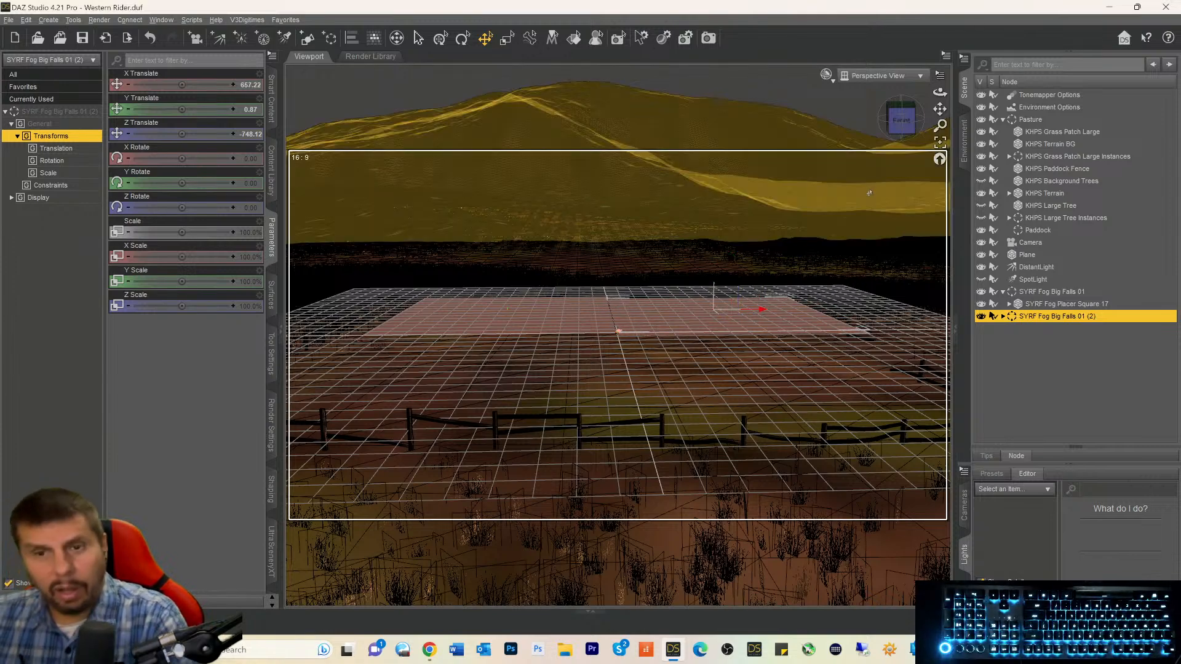
left_click_drag(909, 123, 889, 140)
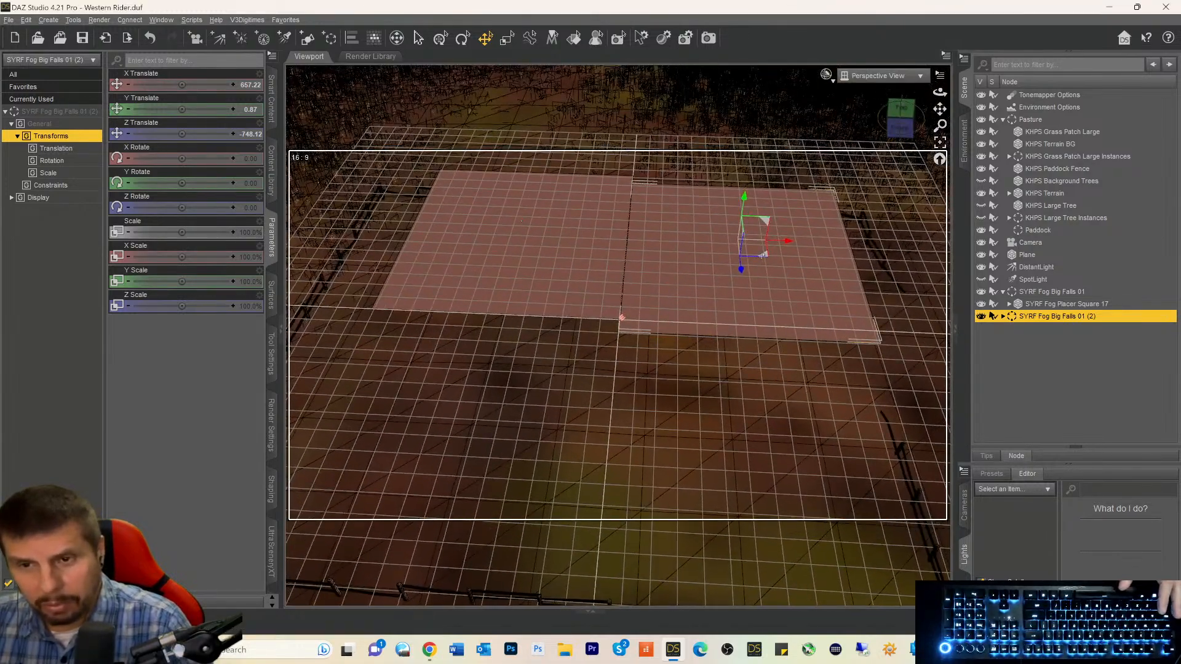
left_click_drag(740, 270, 740, 261)
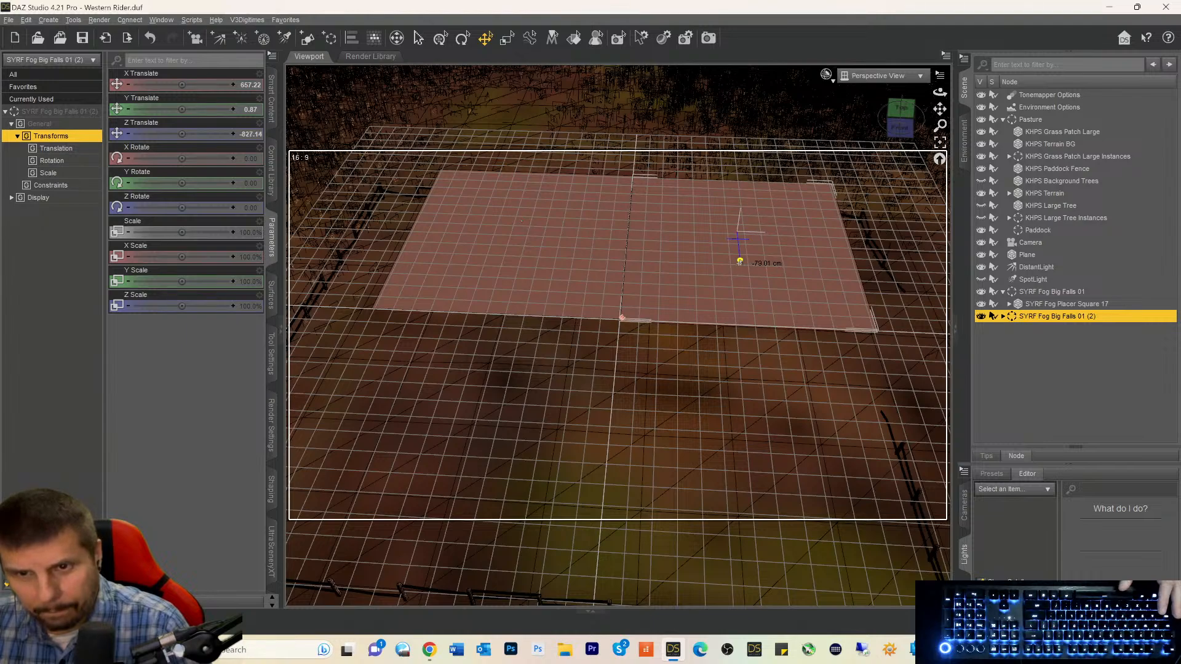
left_click_drag(897, 137, 897, 109)
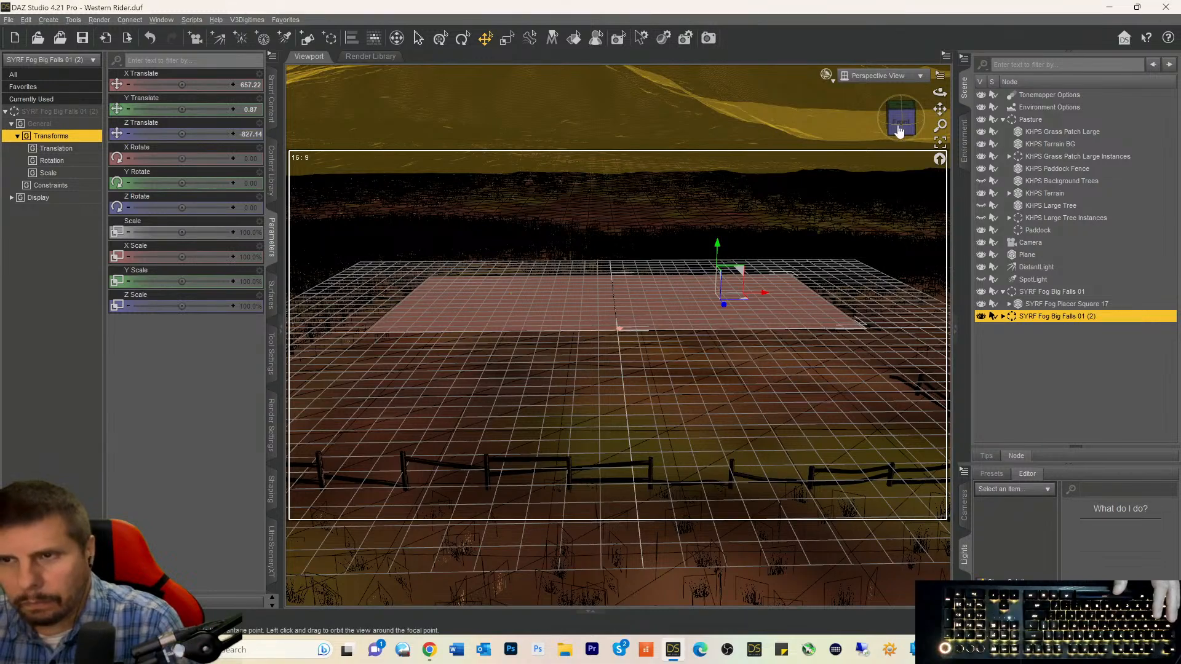
left_click_drag(899, 131, 900, 120)
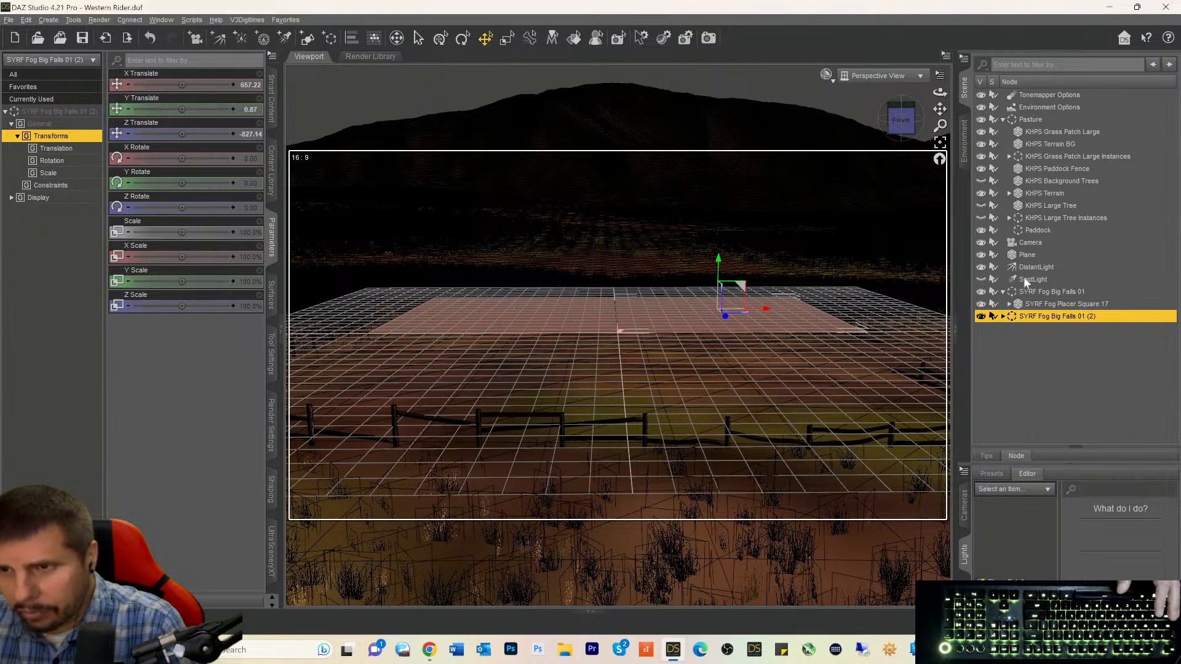
Unlock the existing Camera and delete it from the scene.
left_click(1024, 242)
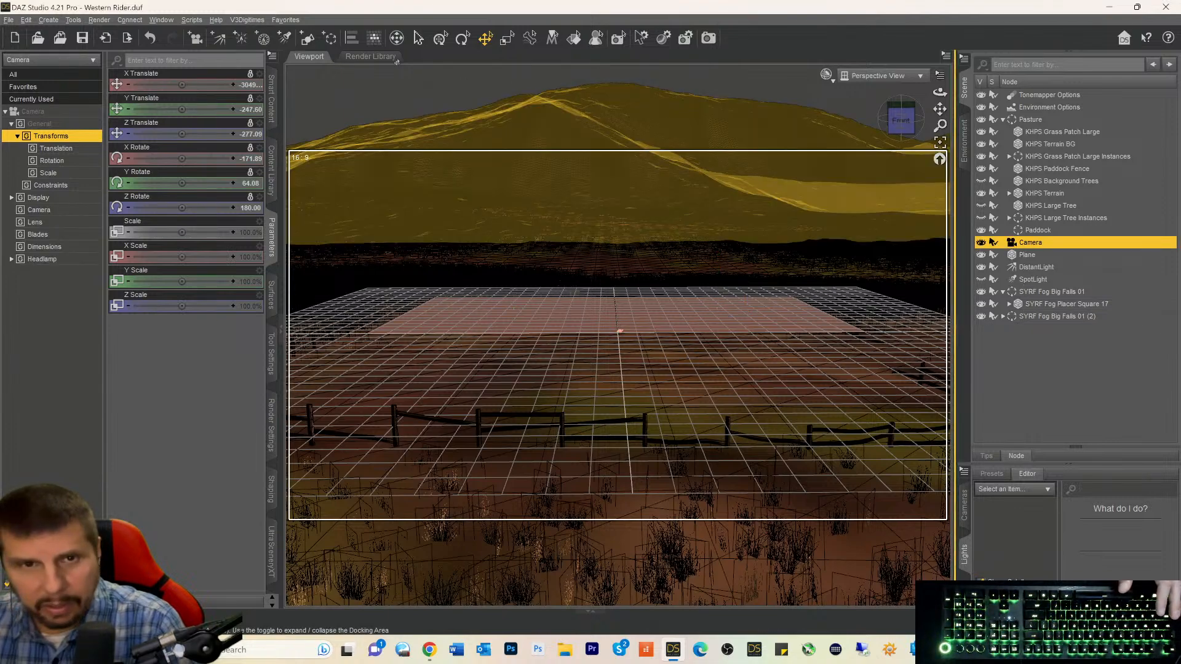
left_click(286, 20)
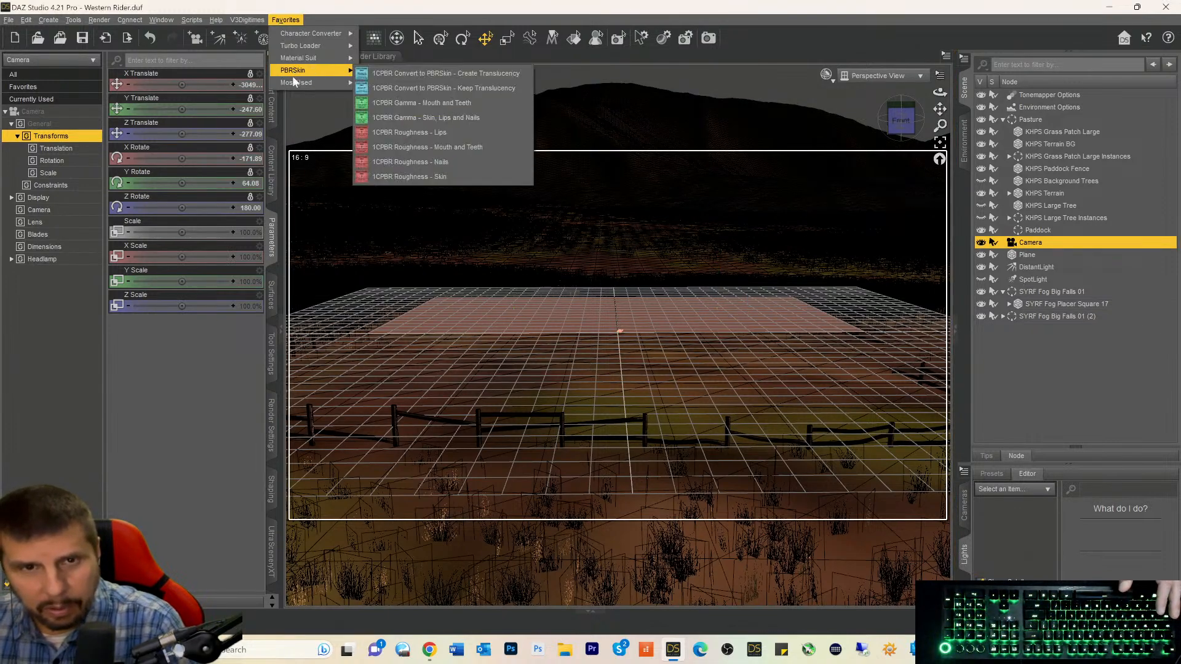
mouse_move(294, 82)
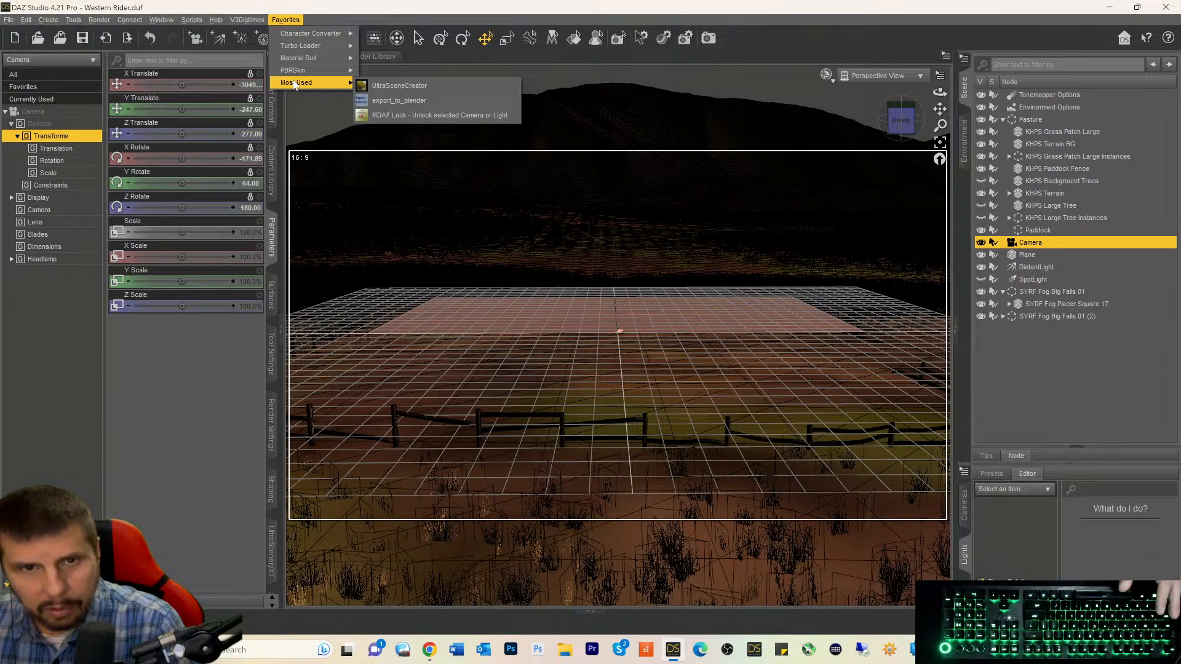
left_click(386, 115)
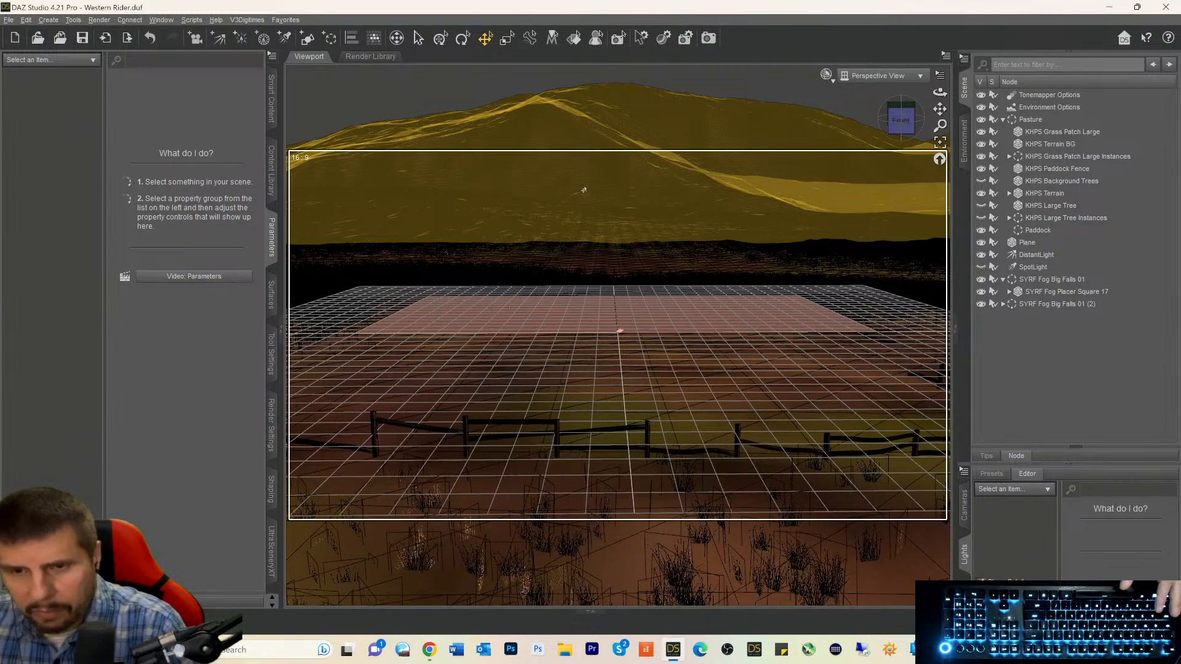
Frame the perspective view close to the ground, looking past the fence across the fog planes towards the mountain.
scroll(585, 197, "up", 2)
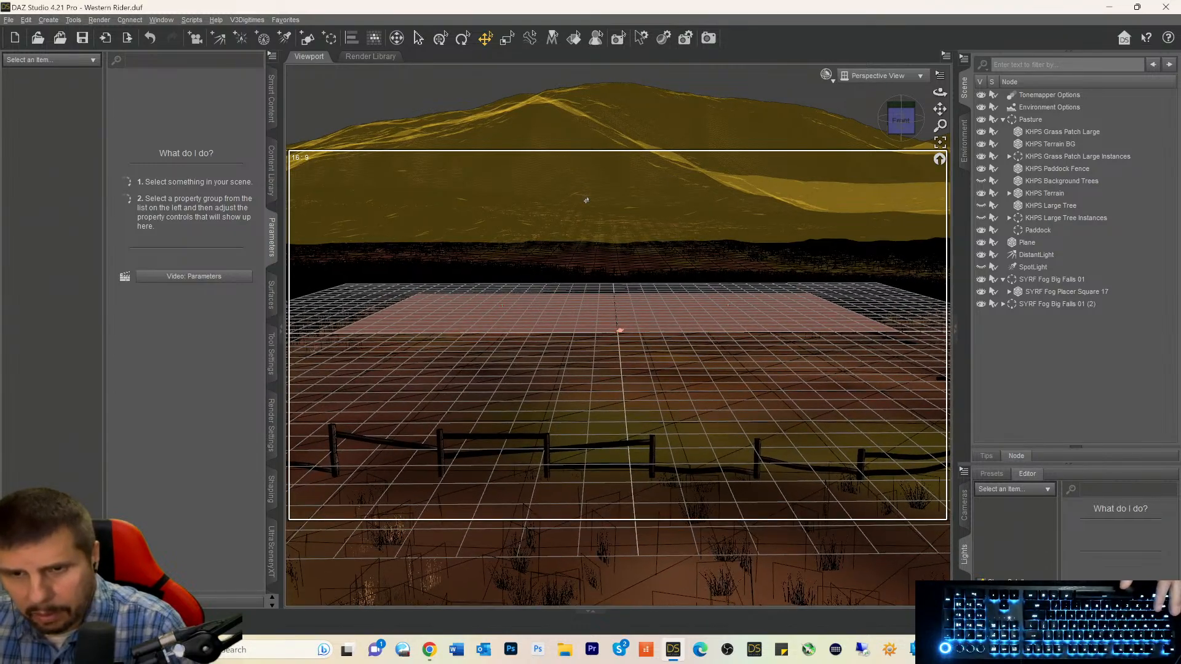
scroll(595, 201, "up", 2)
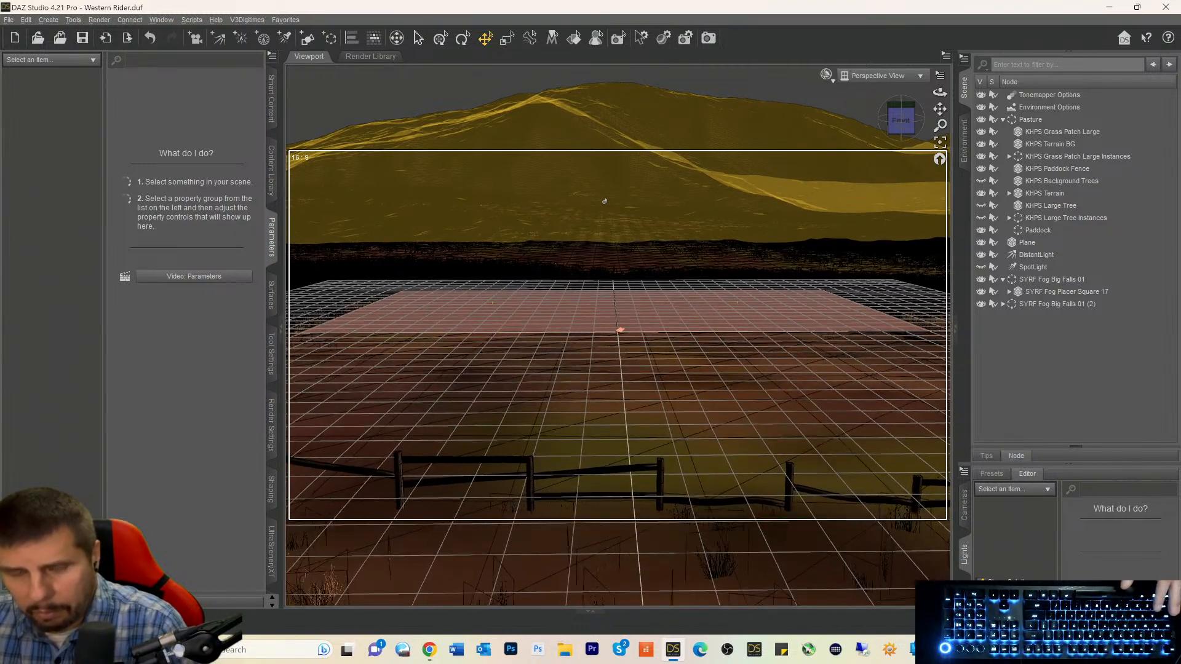
scroll(605, 201, "up", 2)
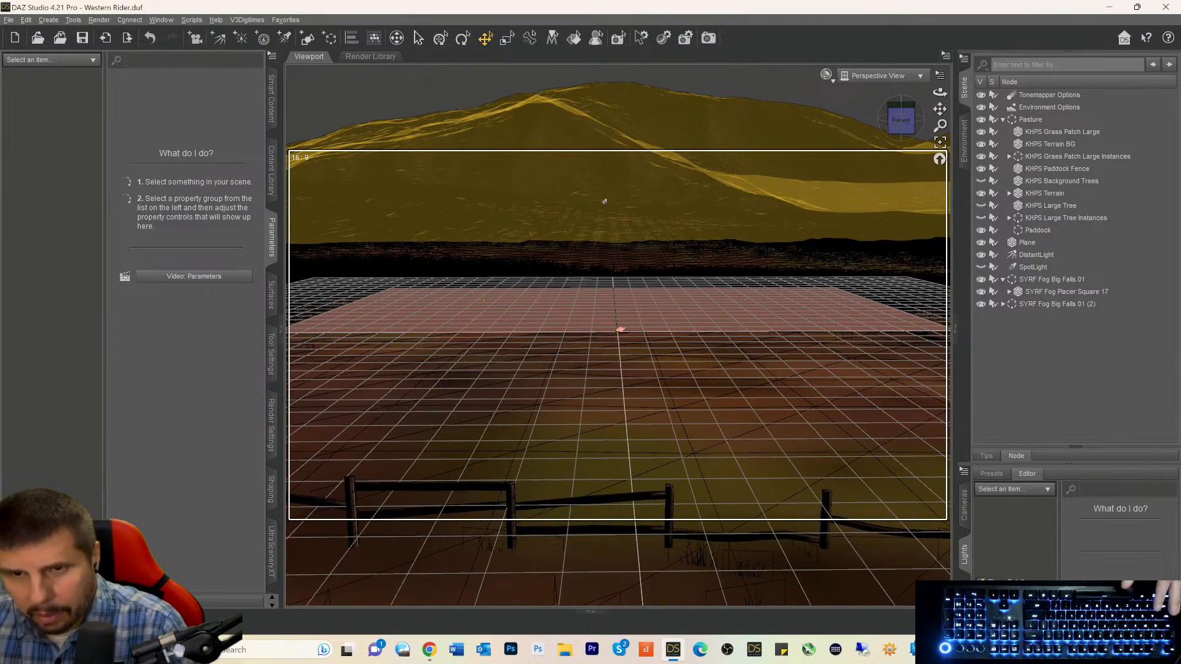
scroll(604, 201, "up", 2)
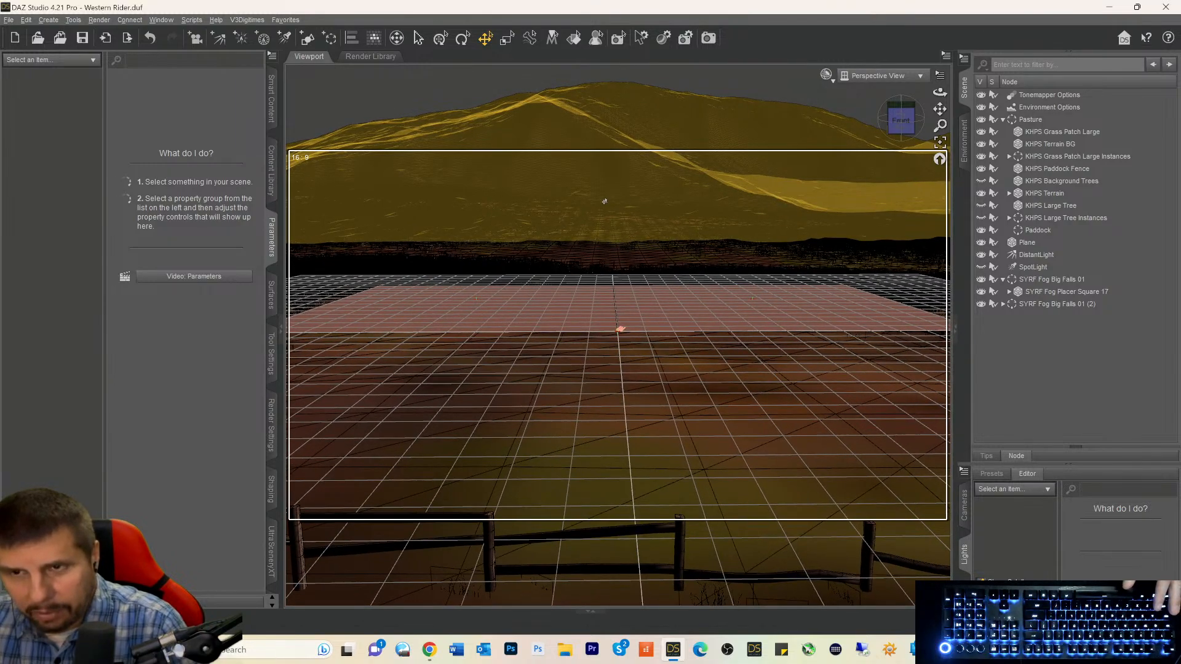
scroll(604, 201, "up", 2)
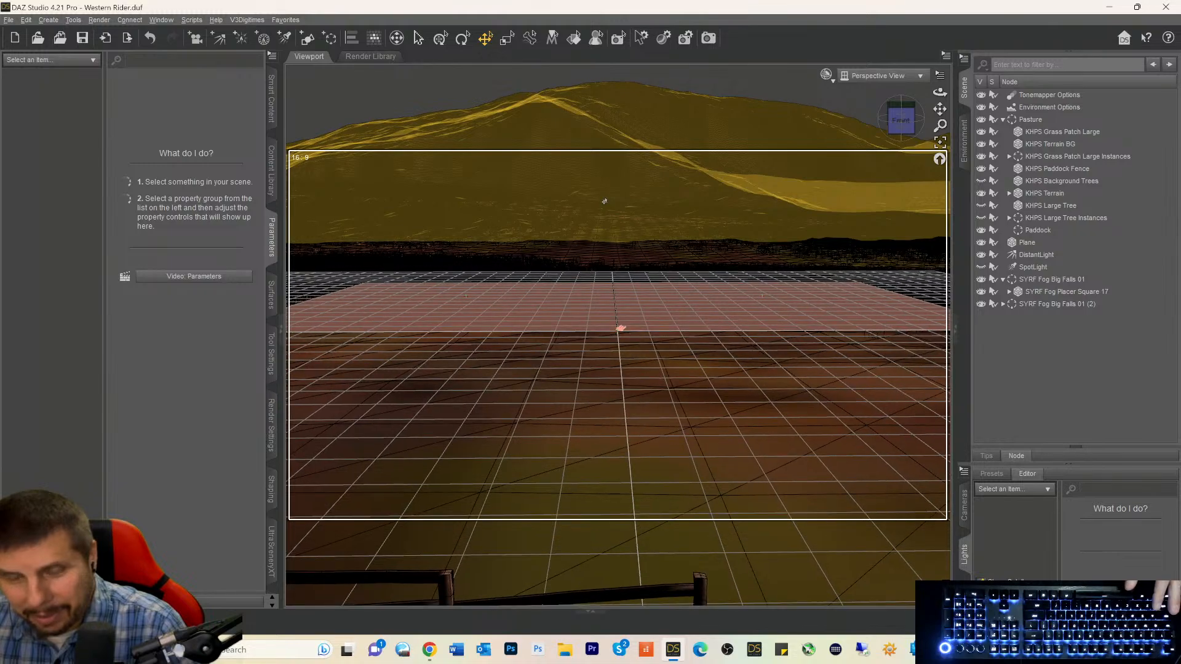
scroll(605, 201, "up", 2)
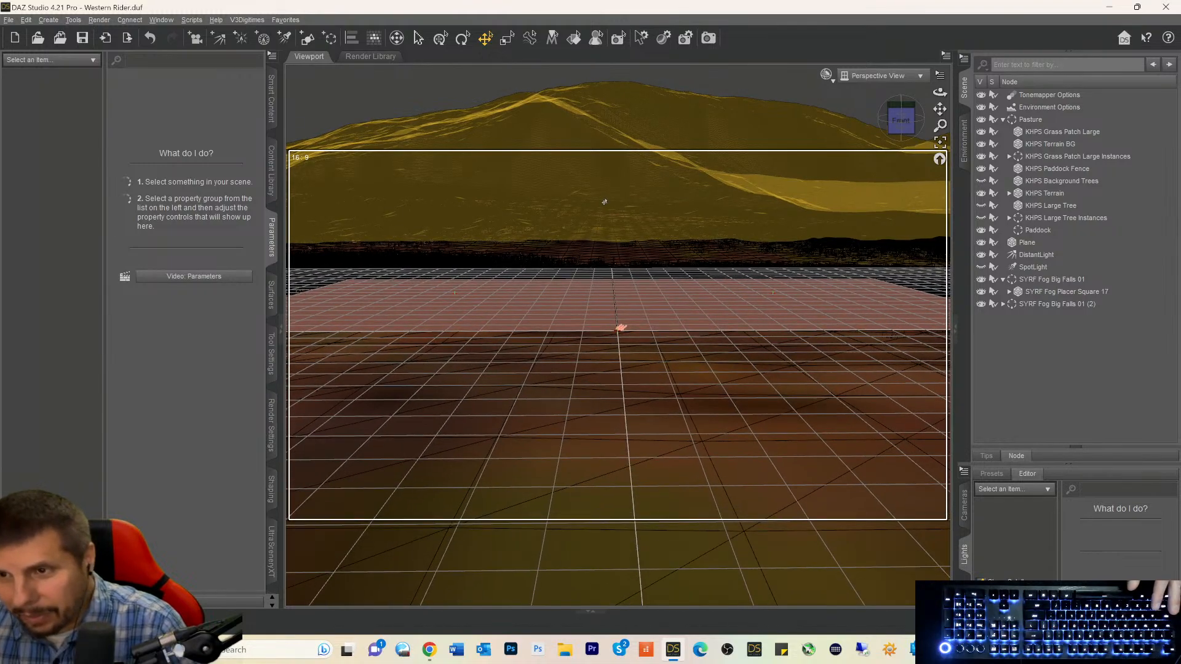
scroll(605, 202, "up", 2)
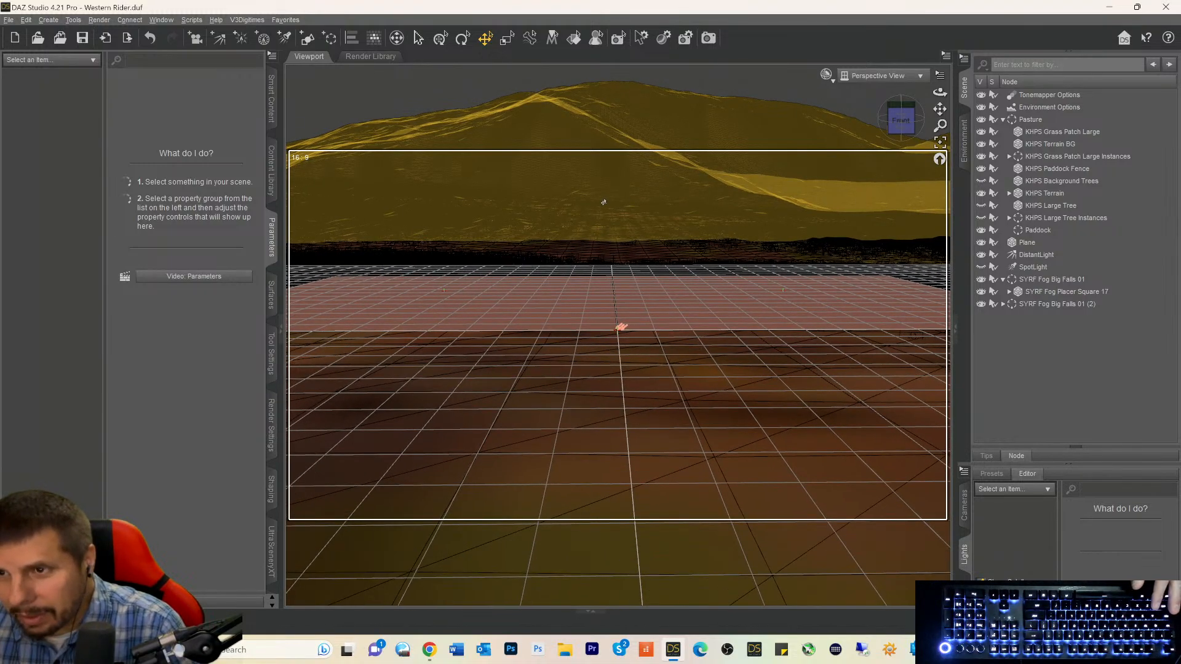
scroll(604, 202, "up", 2)
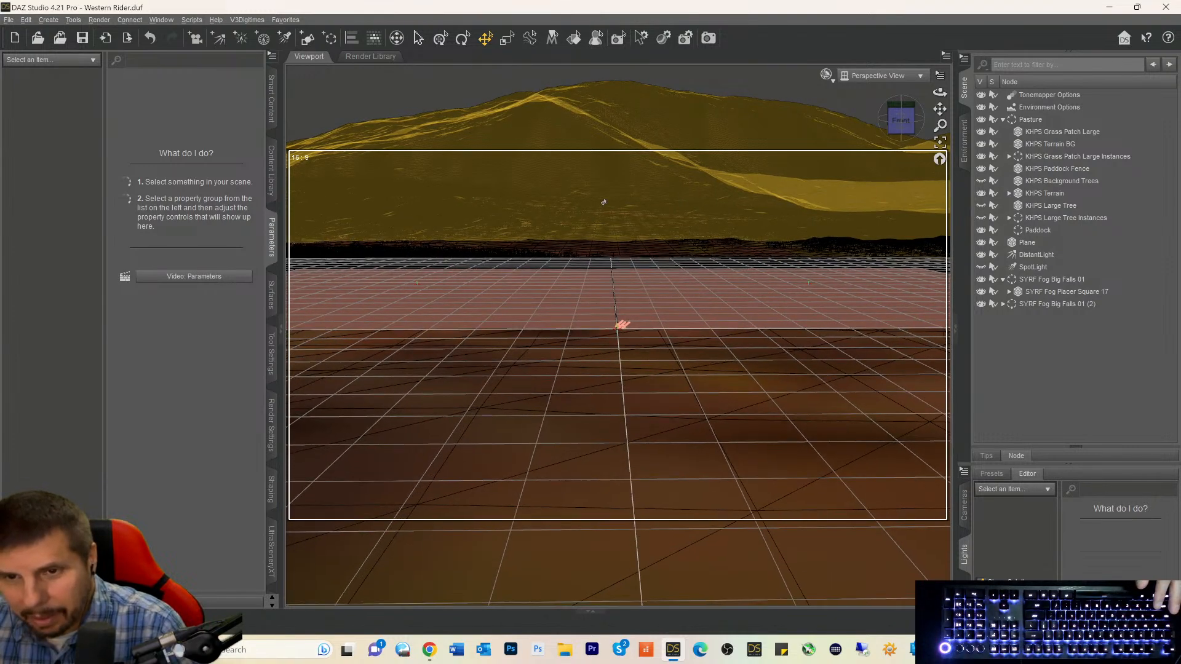
left_click(904, 118)
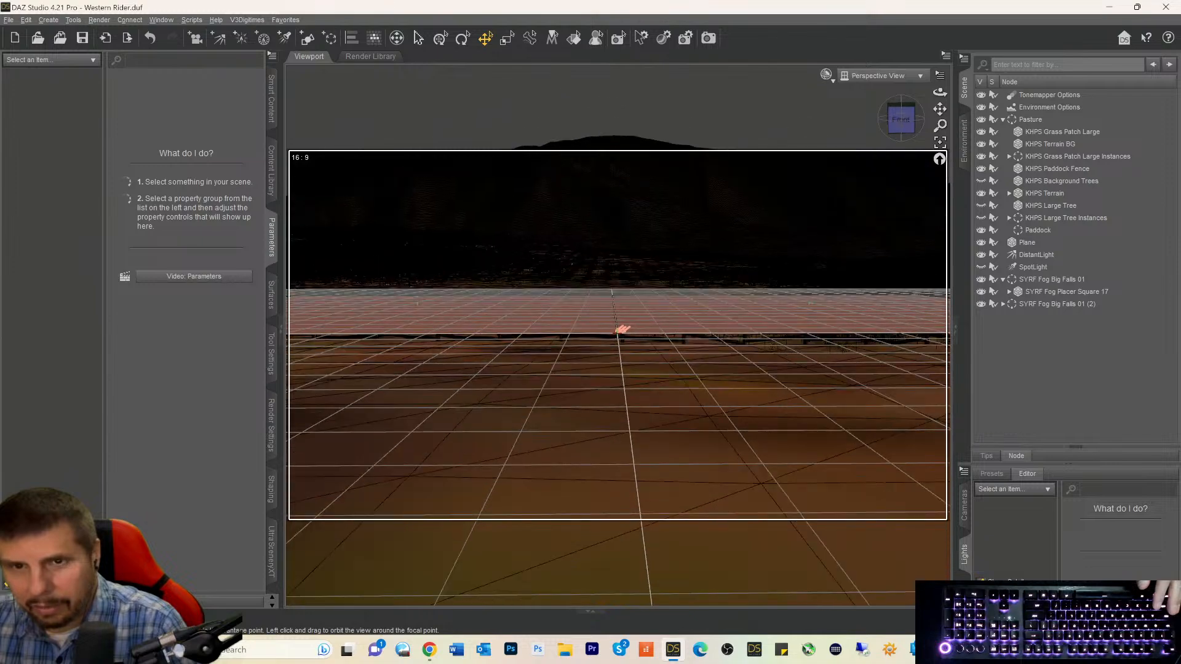
Hide the KHPS Terrain BG background mountain.
left_click(703, 178)
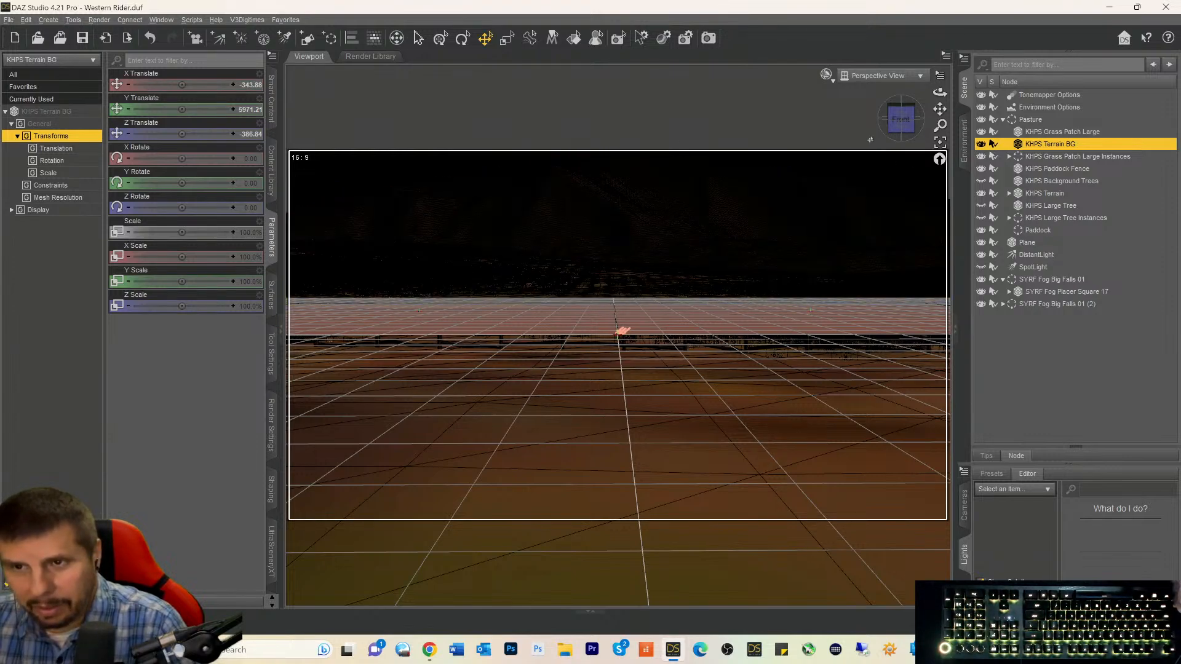
left_click_drag(900, 123, 940, 127)
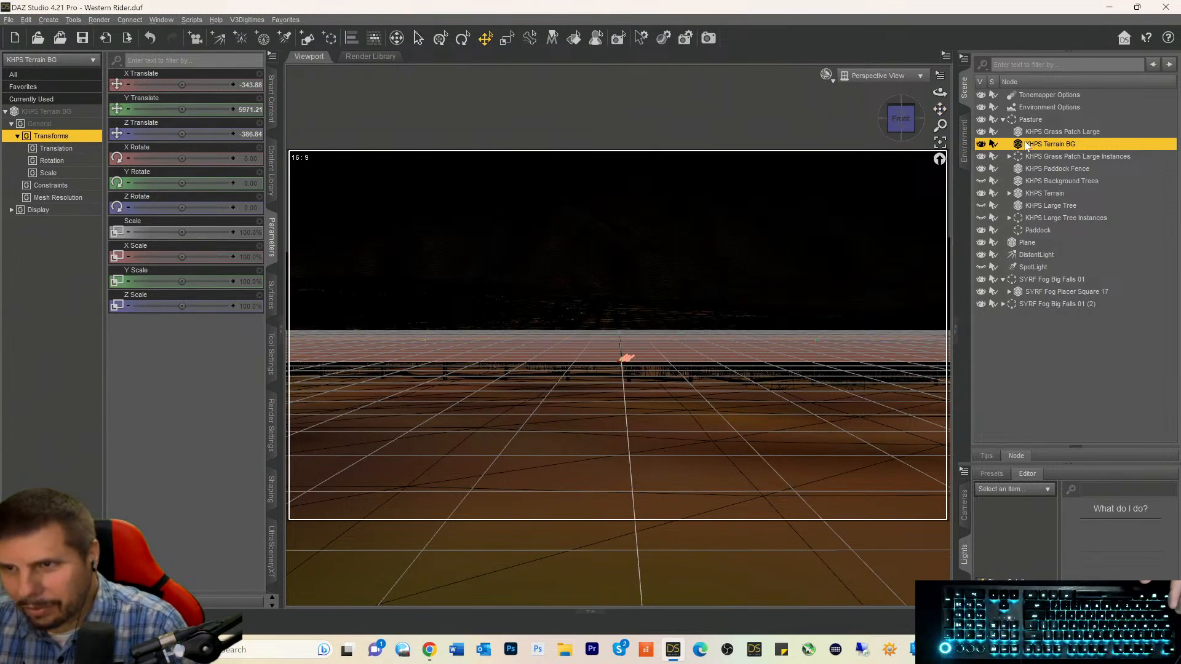
double_click(1025, 145)
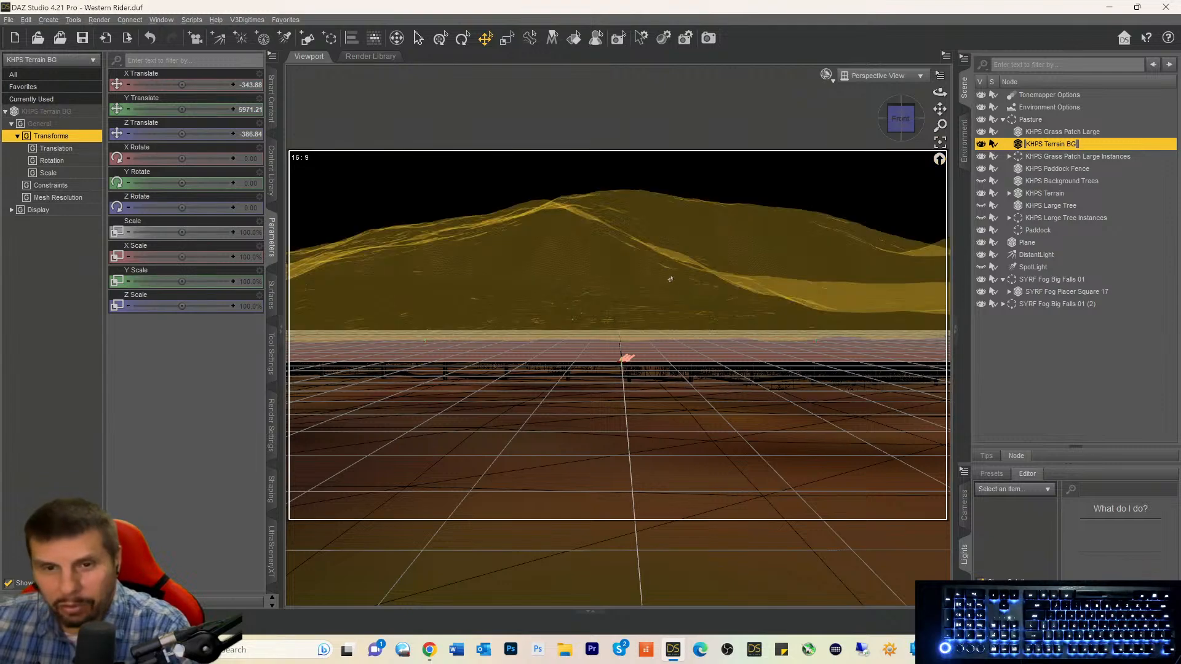
key("Return")
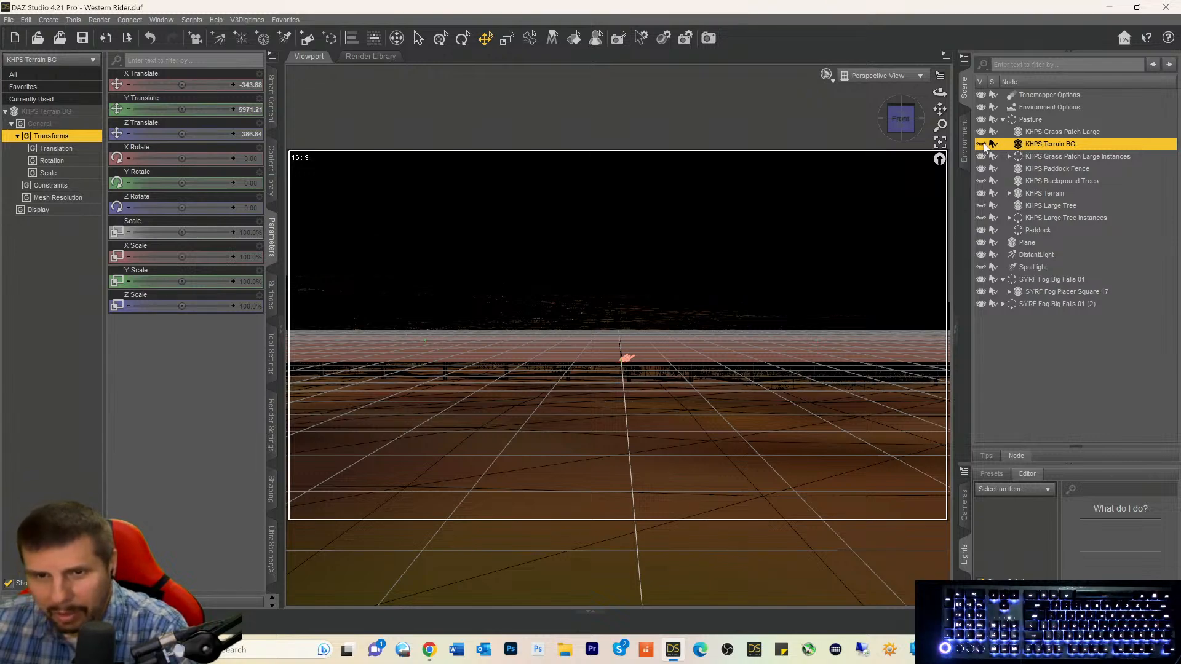
Lower the view slightly and create a new camera named Camera that copies the active Perspective View.
left_click_drag(888, 121, 940, 127)
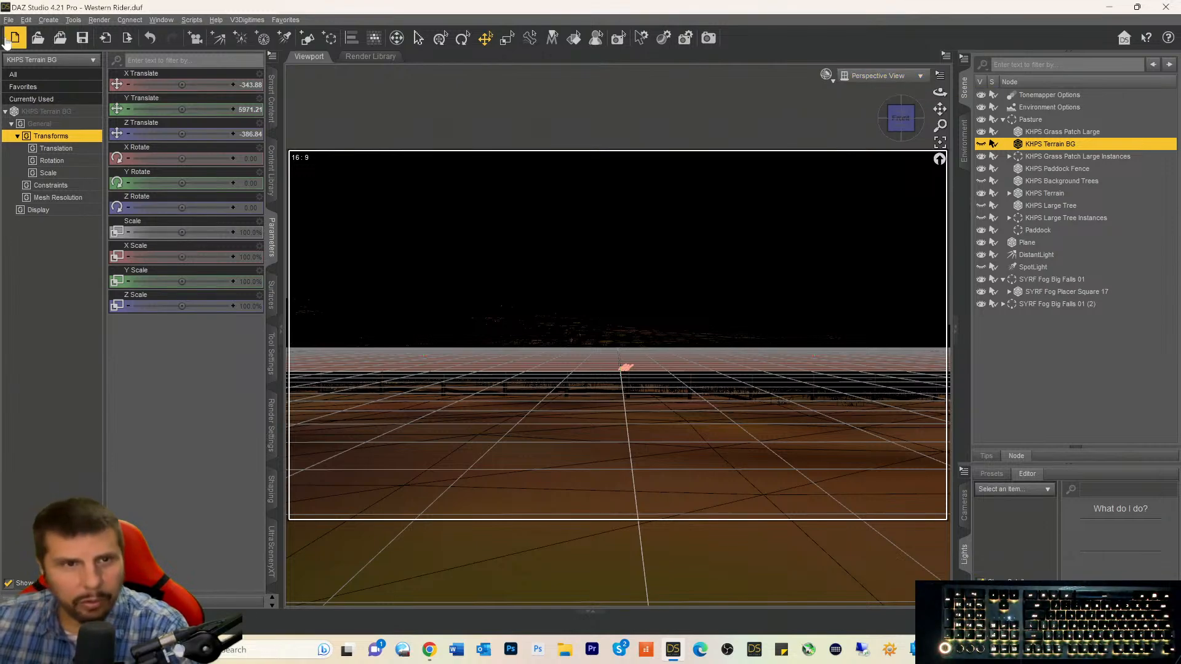
left_click(45, 21)
left_click(51, 35)
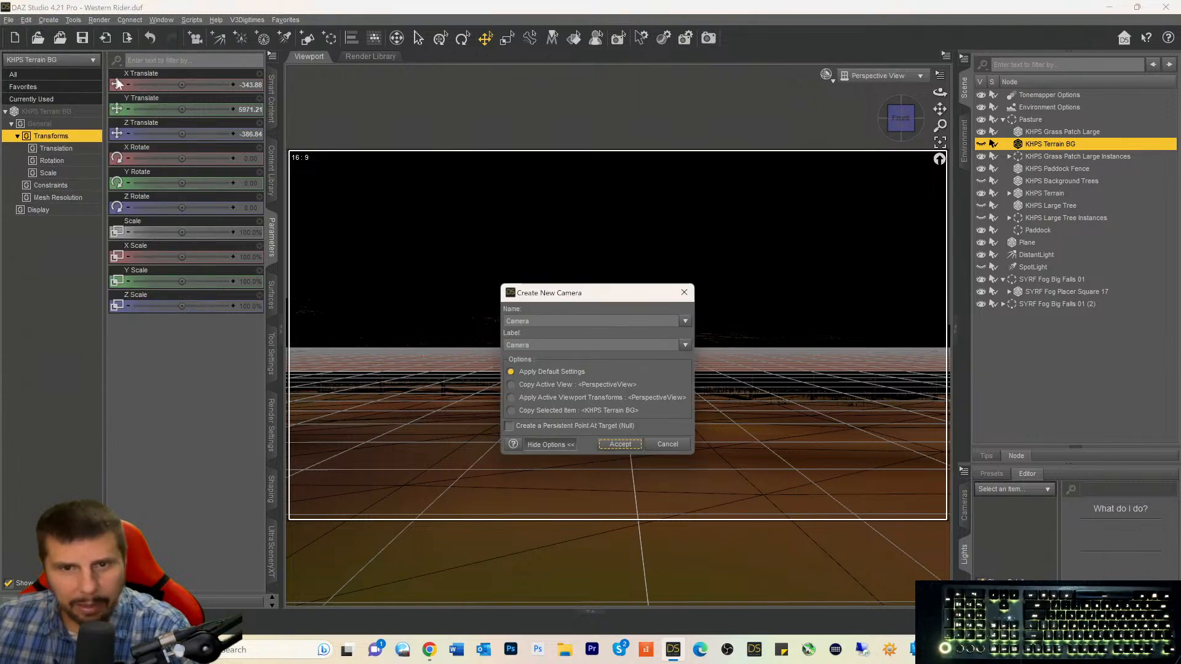
left_click(511, 386)
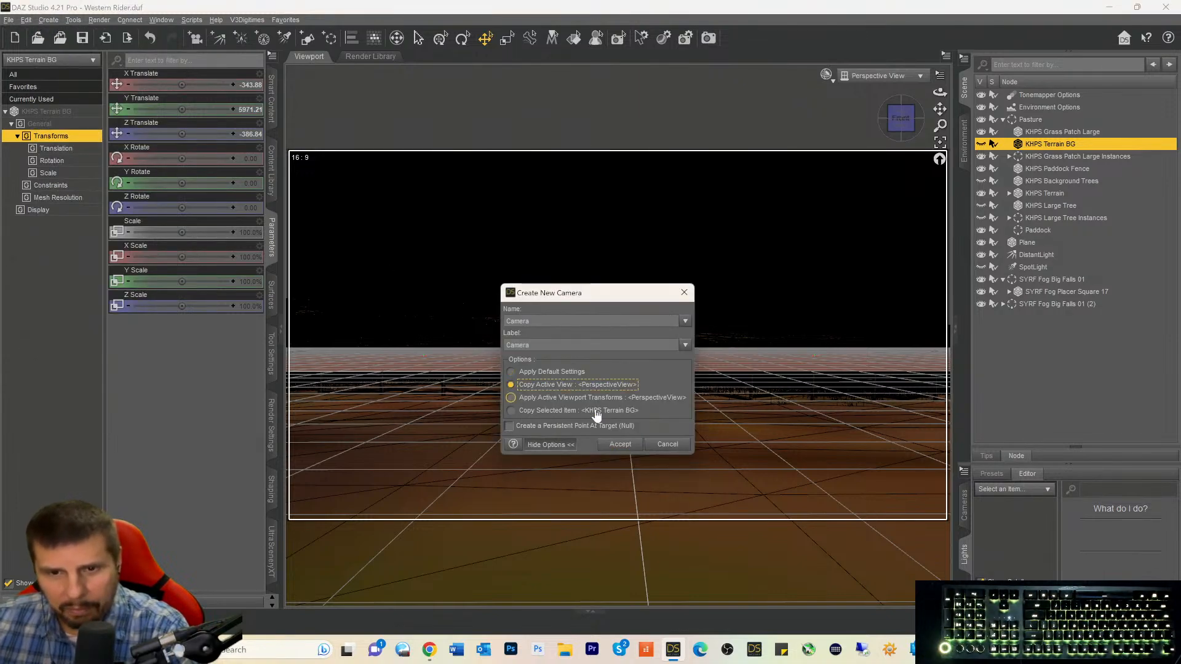
left_click(617, 444)
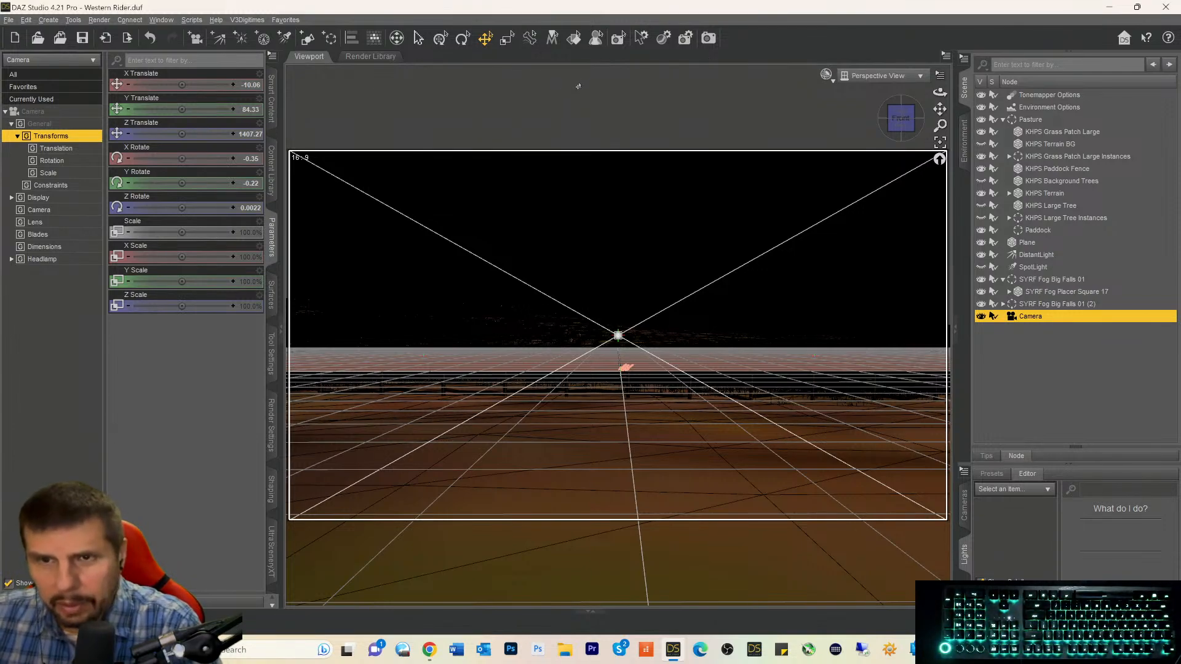
Look through DistantLight and increase the light's luminous flux in lumens.
left_click(857, 75)
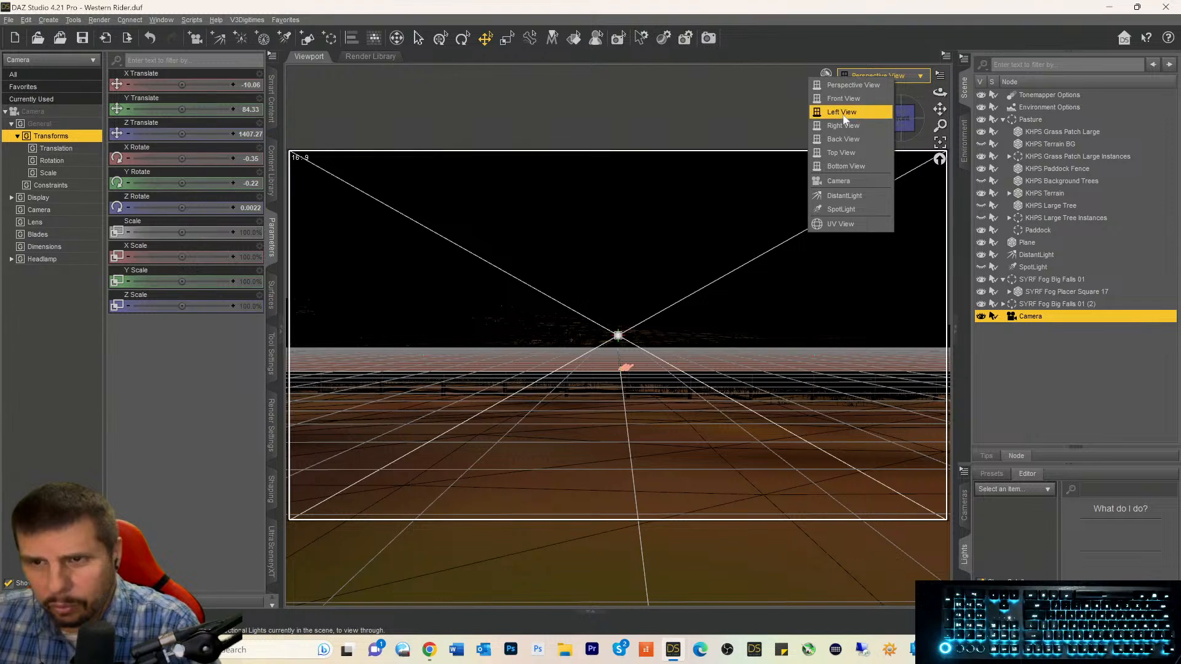
left_click(844, 196)
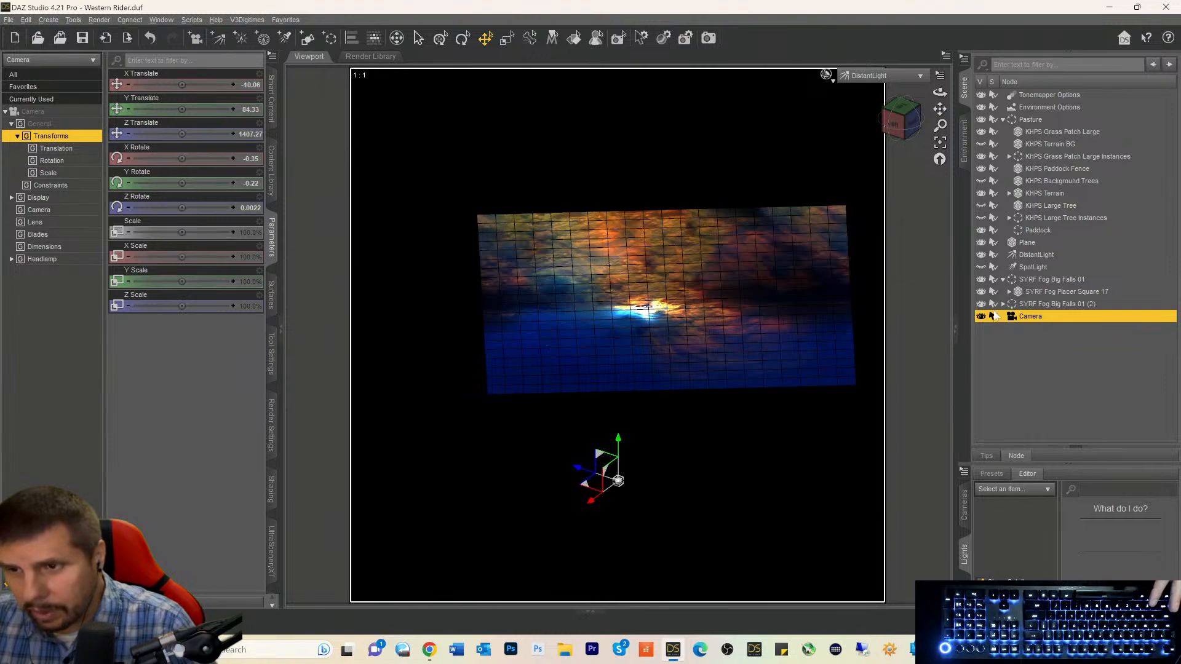
left_click(1025, 255)
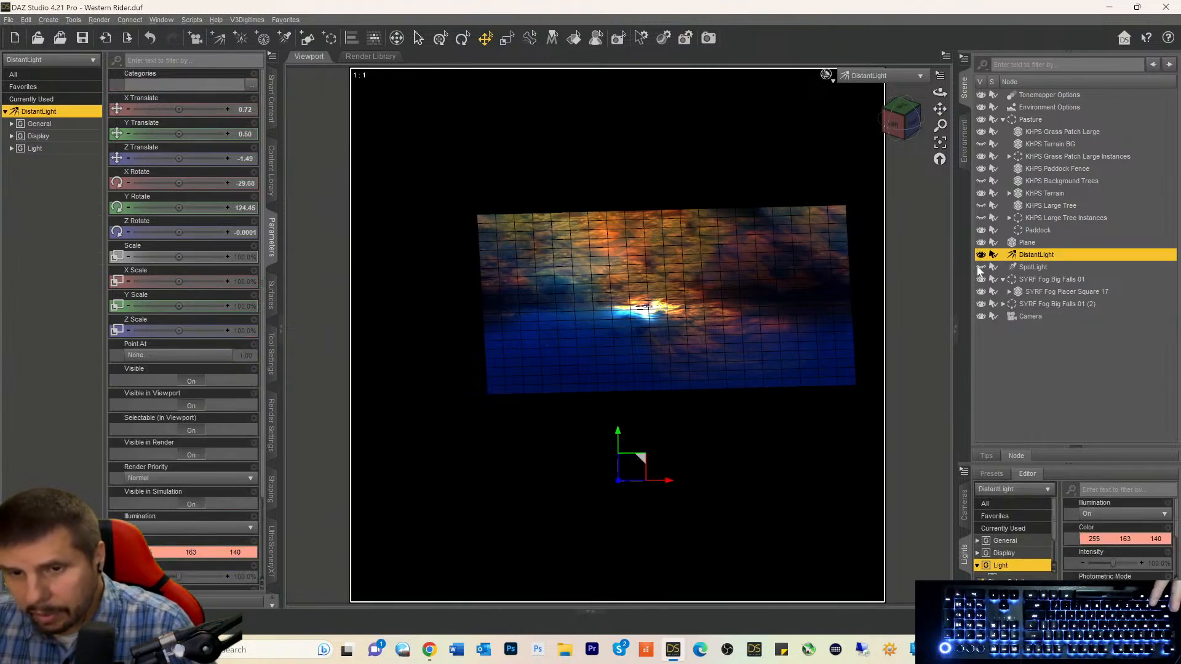
scroll(160, 407, "down", 3)
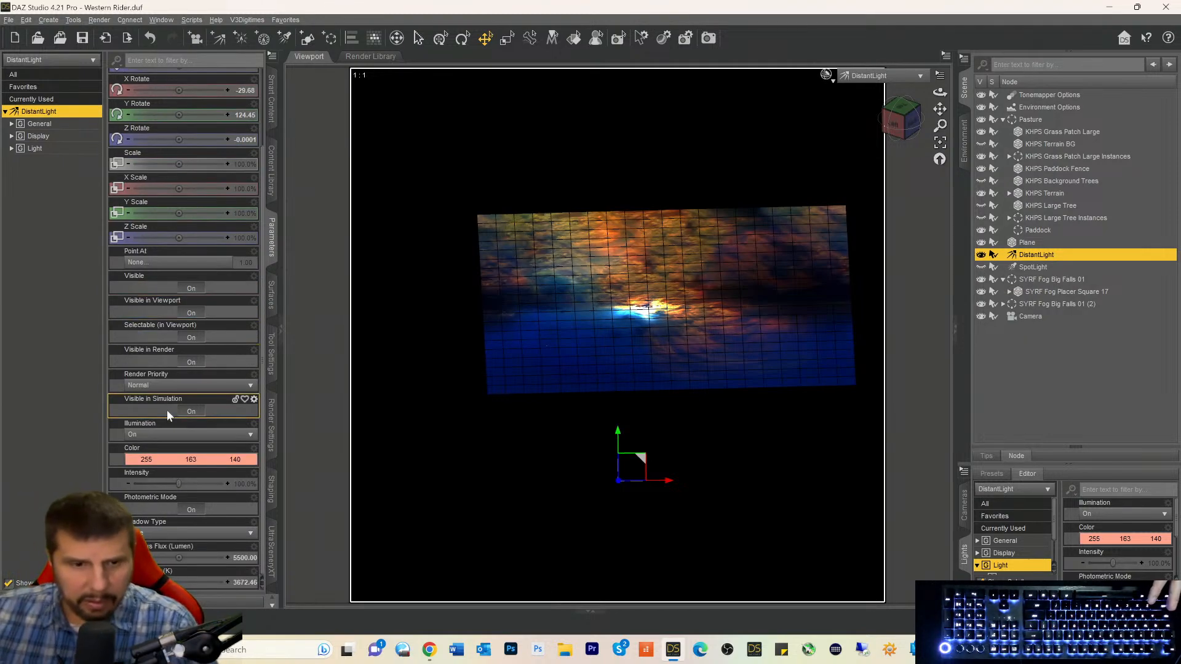
left_click(241, 559)
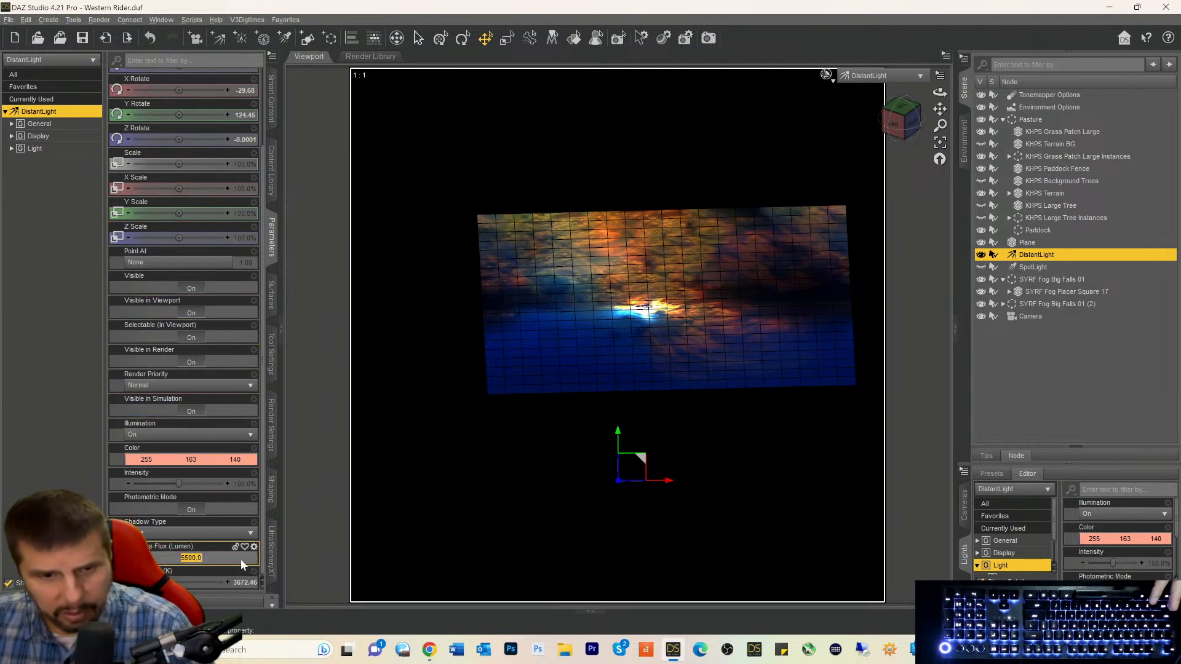
type("99")
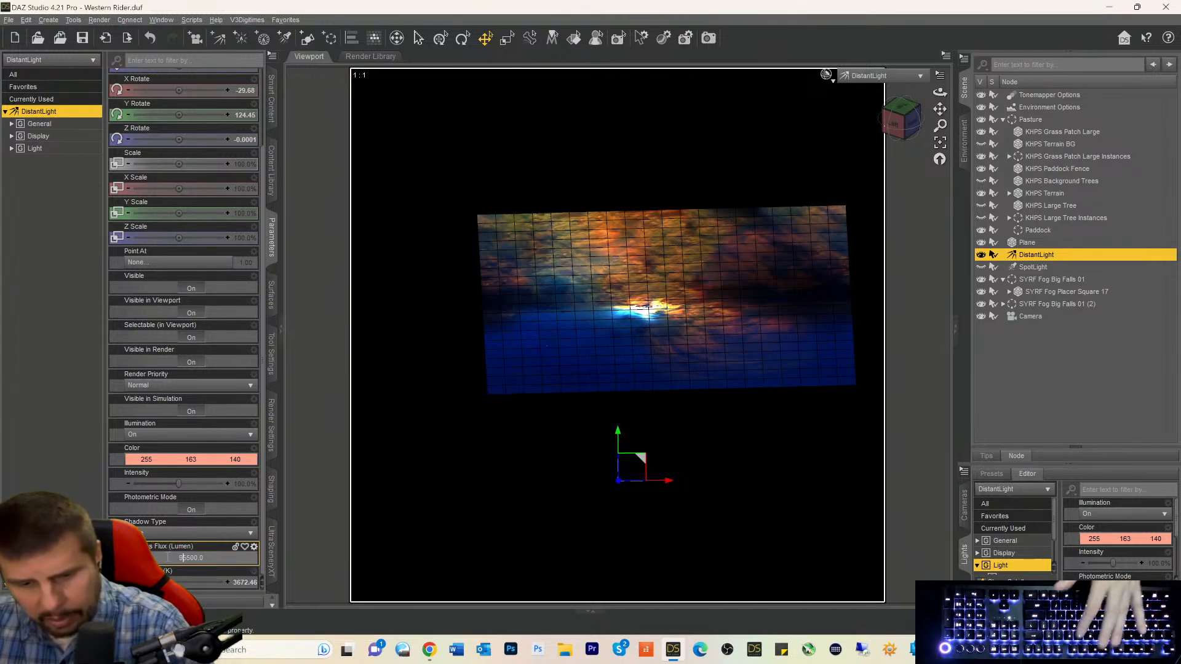
key("Return")
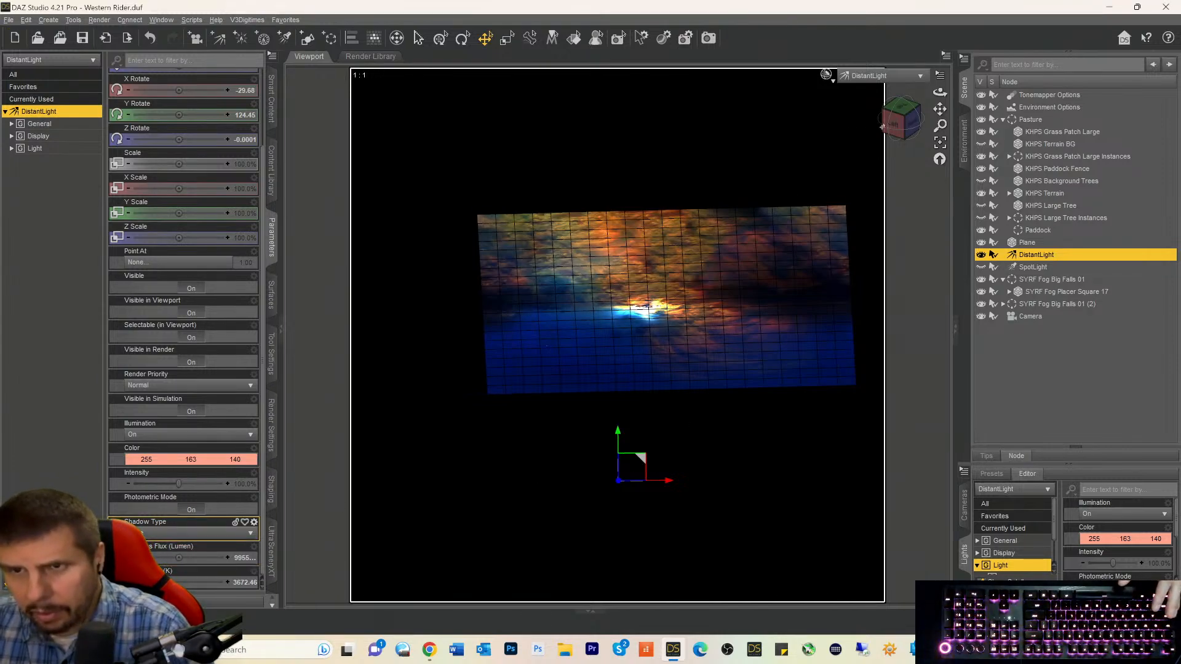
Turn the DistantLight view slightly and rotate the sky Plane freely to about -46.97 degrees X Rotate.
mouse_move(891, 127)
left_mouse_down()
mouse_move(909, 120)
mouse_move(882, 122)
mouse_move(897, 116)
left_mouse_up()
left_click(690, 296)
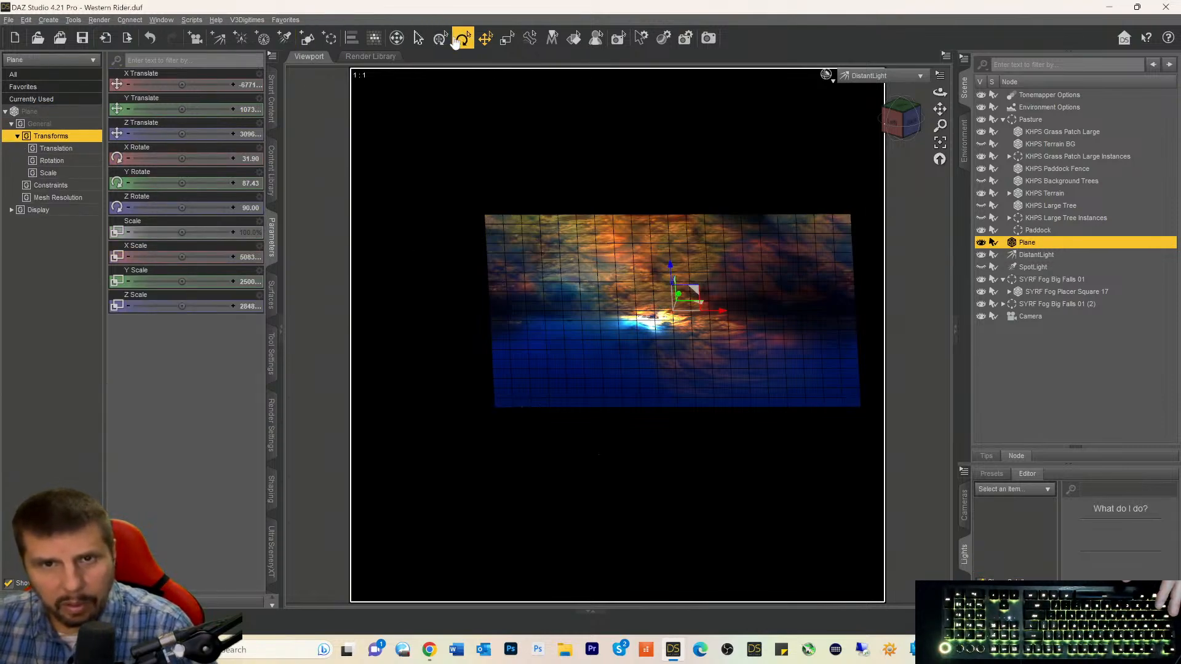
left_click(463, 39)
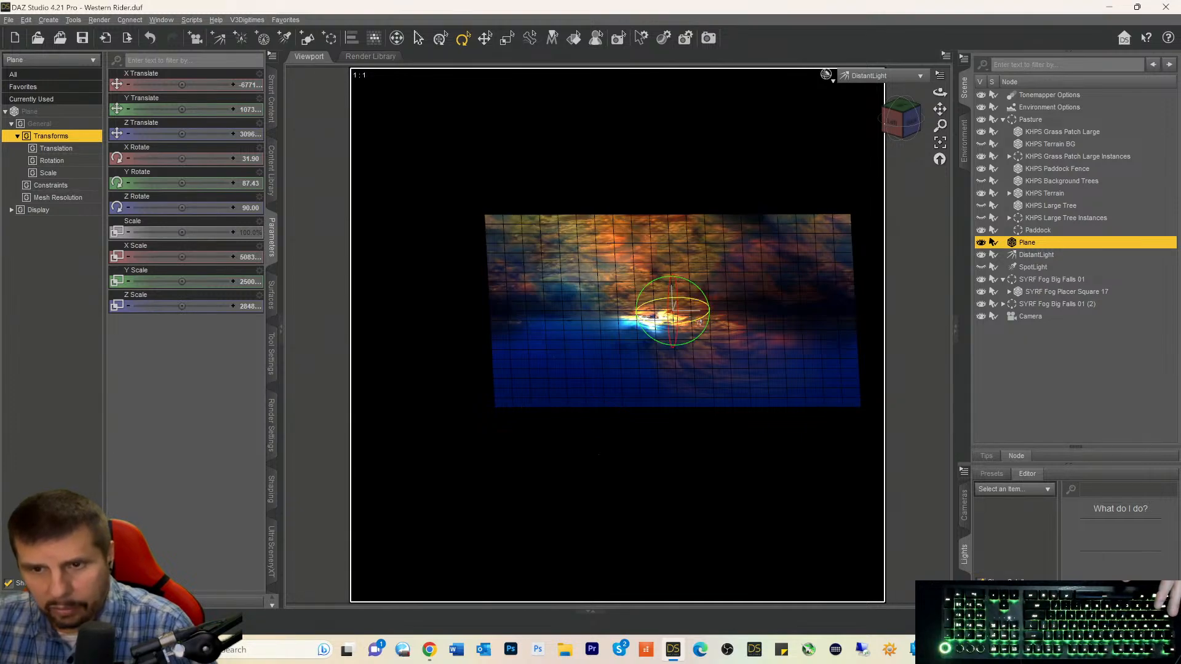
left_click_drag(701, 322, 671, 344)
Set the sky Plane's Z Rotate and Y Rotate to 90 degrees each.
left_click(245, 208)
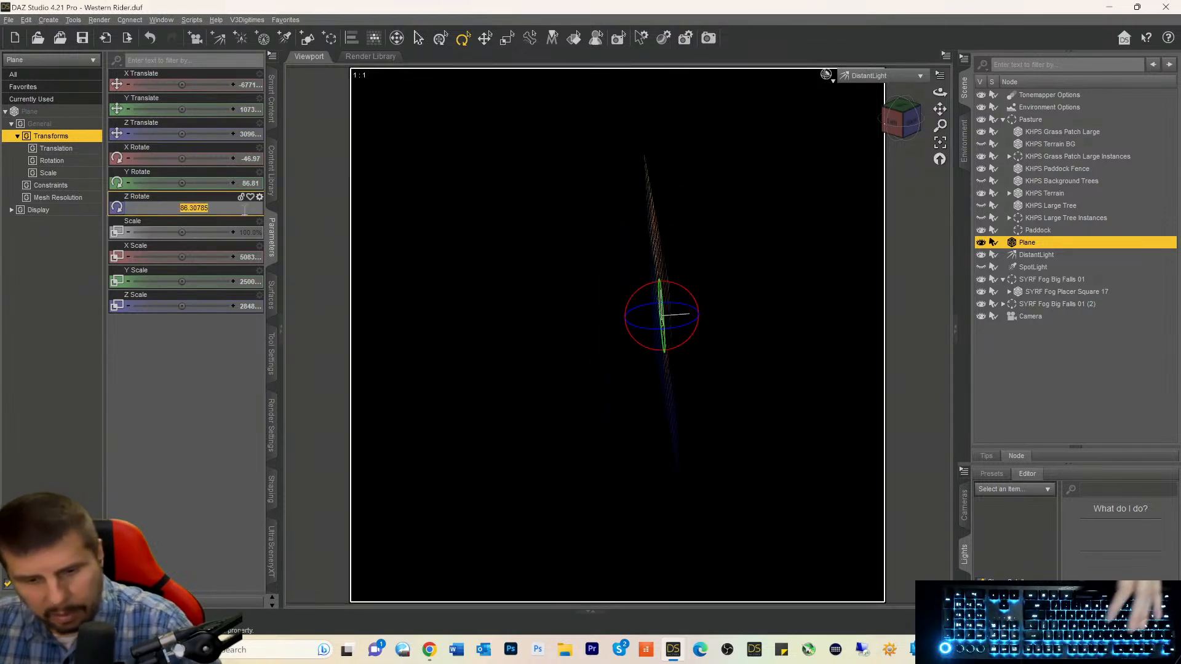
type("8")
key("BackSpace")
type("9")
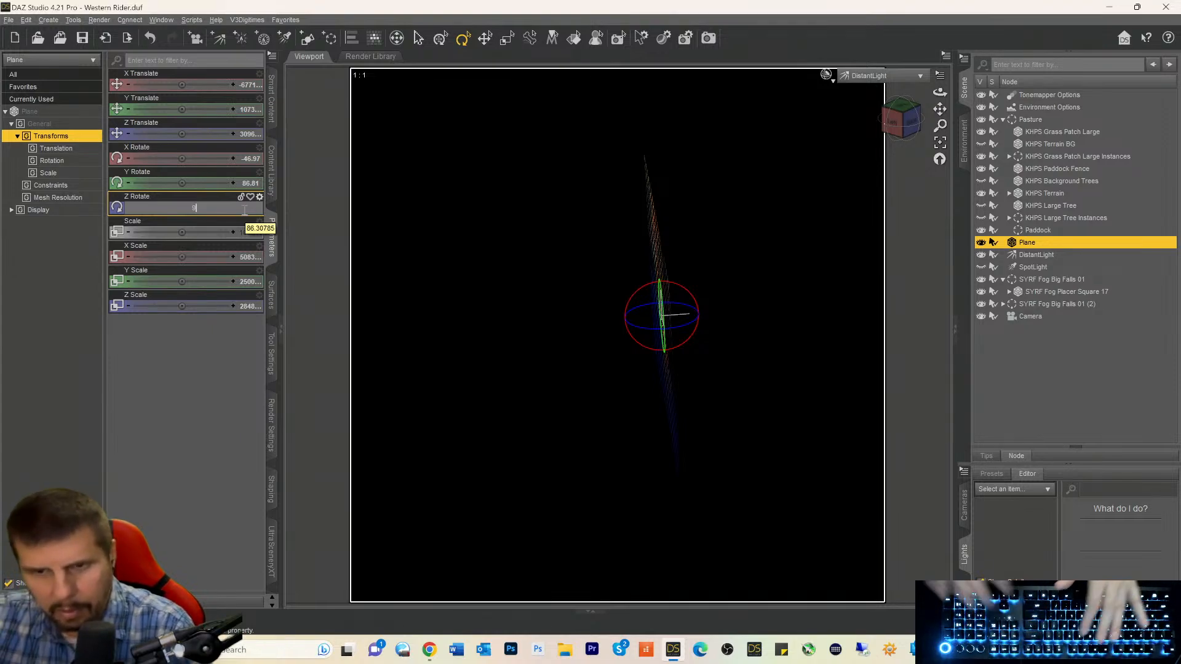
key("Return")
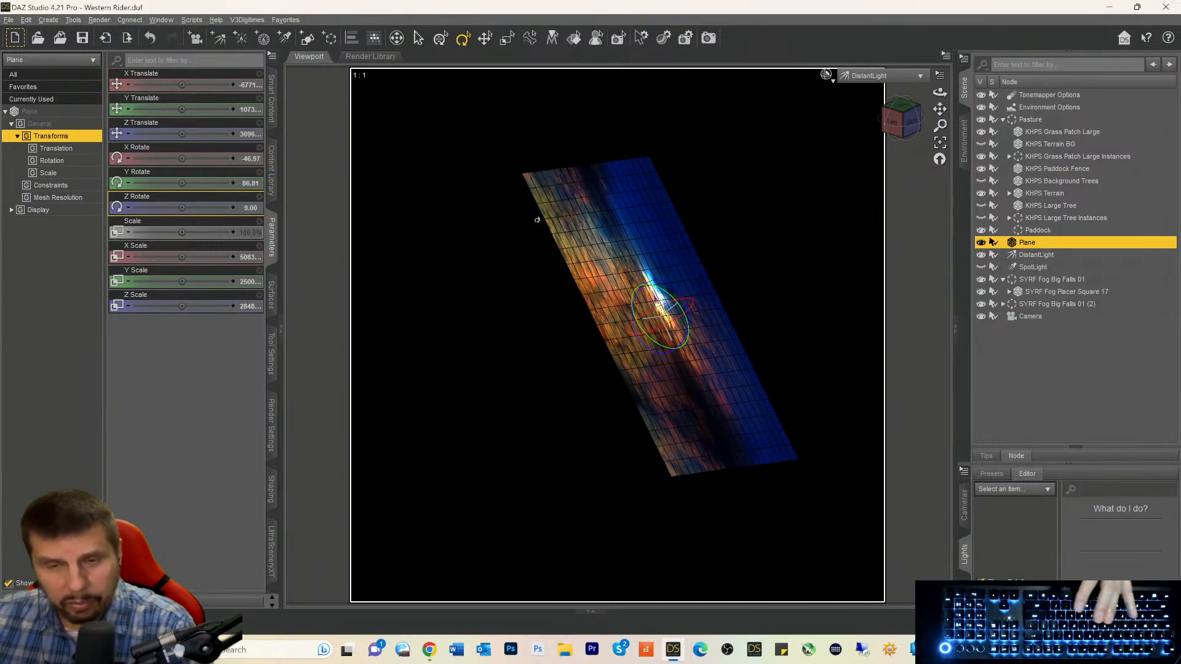
left_click(251, 208)
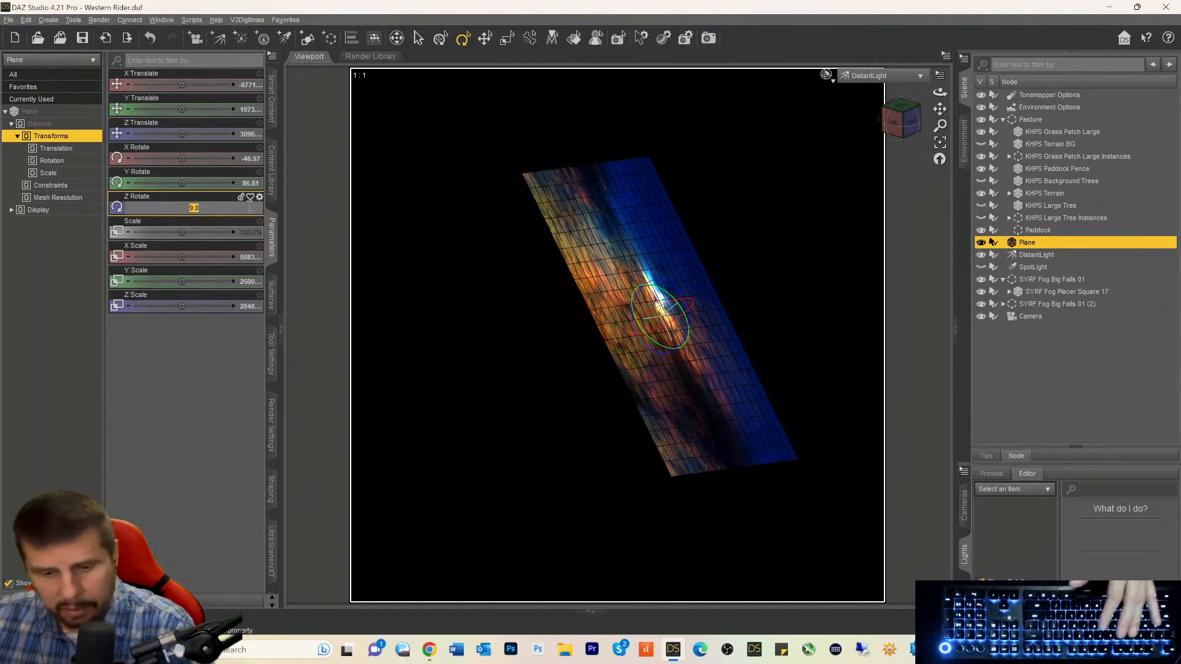
type("90")
key("Return")
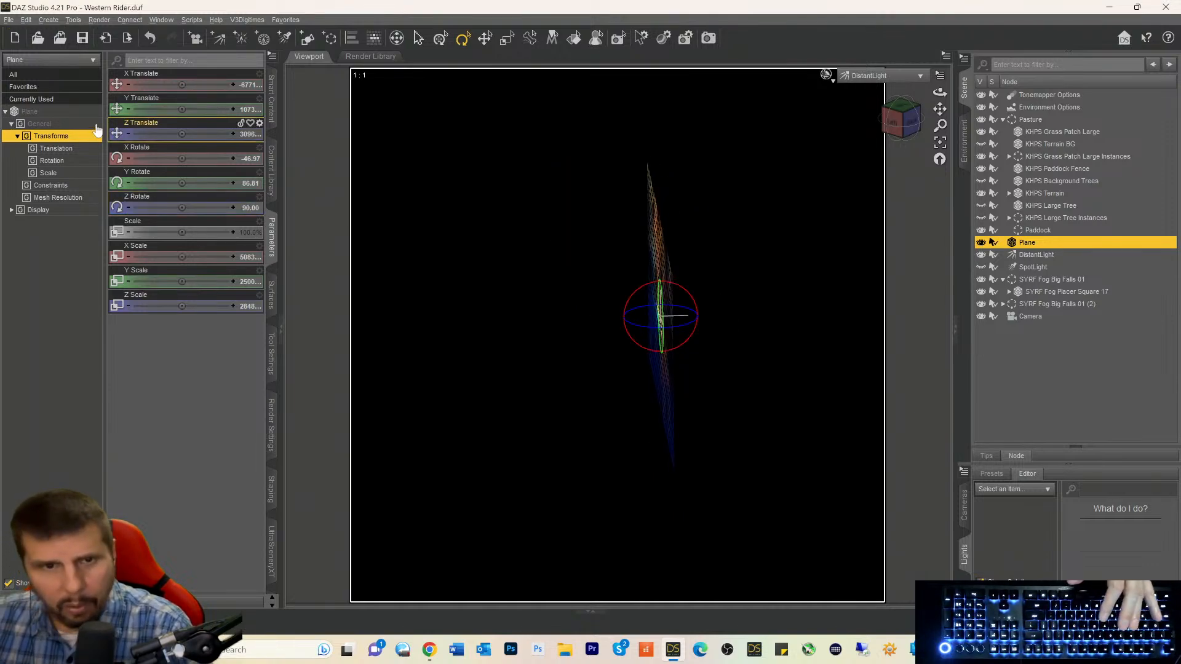
left_click(249, 184)
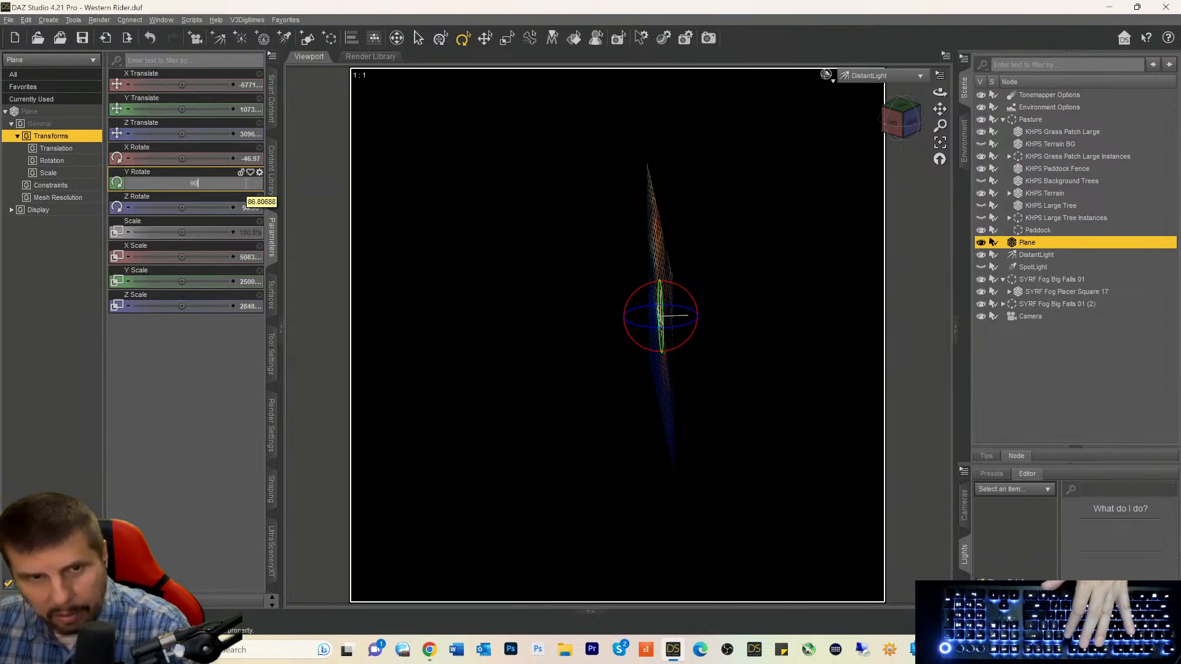
type("90")
key("Return")
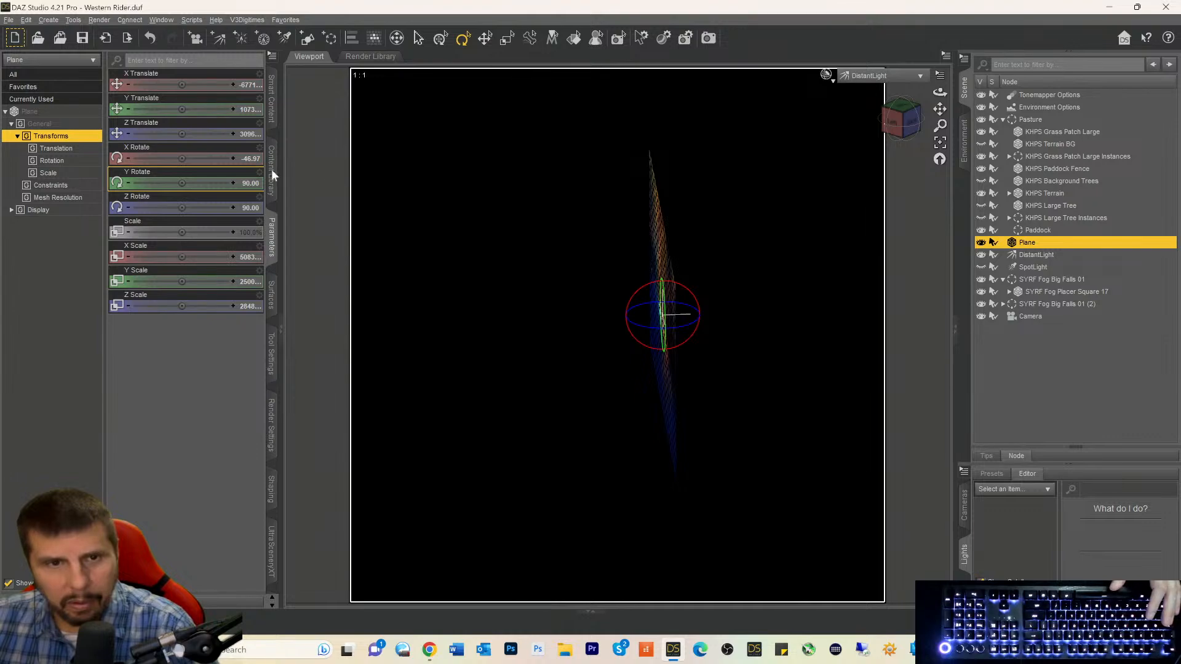
Try the sky Plane at 0 degrees X Rotate and turned freely to about -50.26 degrees.
left_click(249, 158)
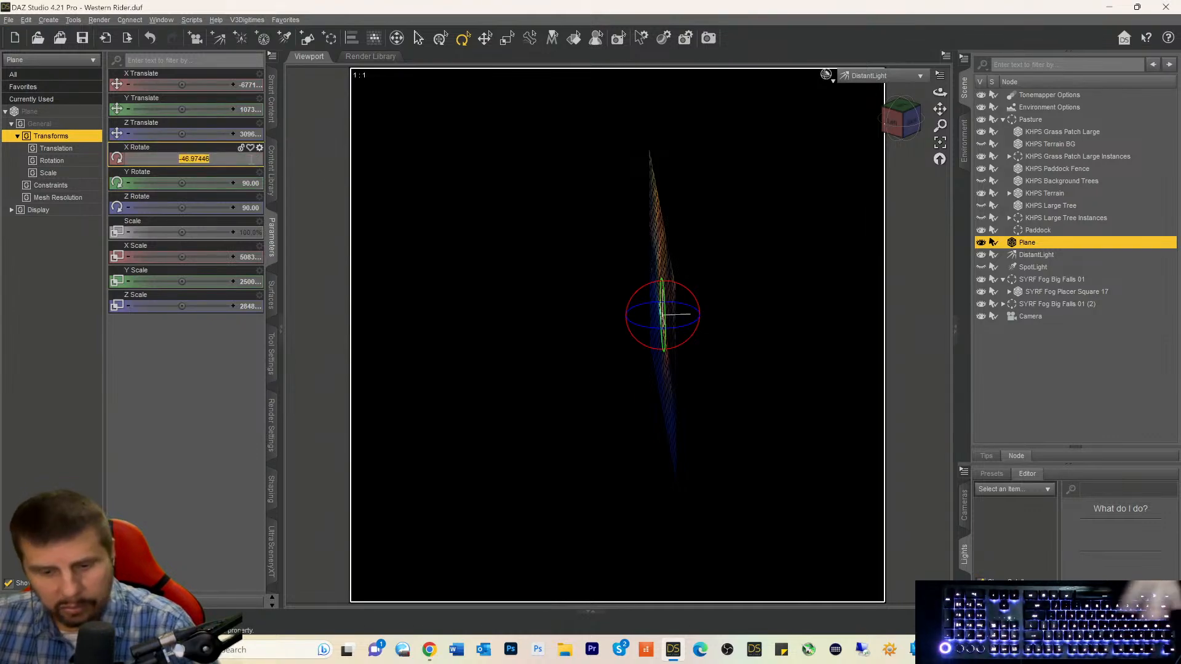
key("Return")
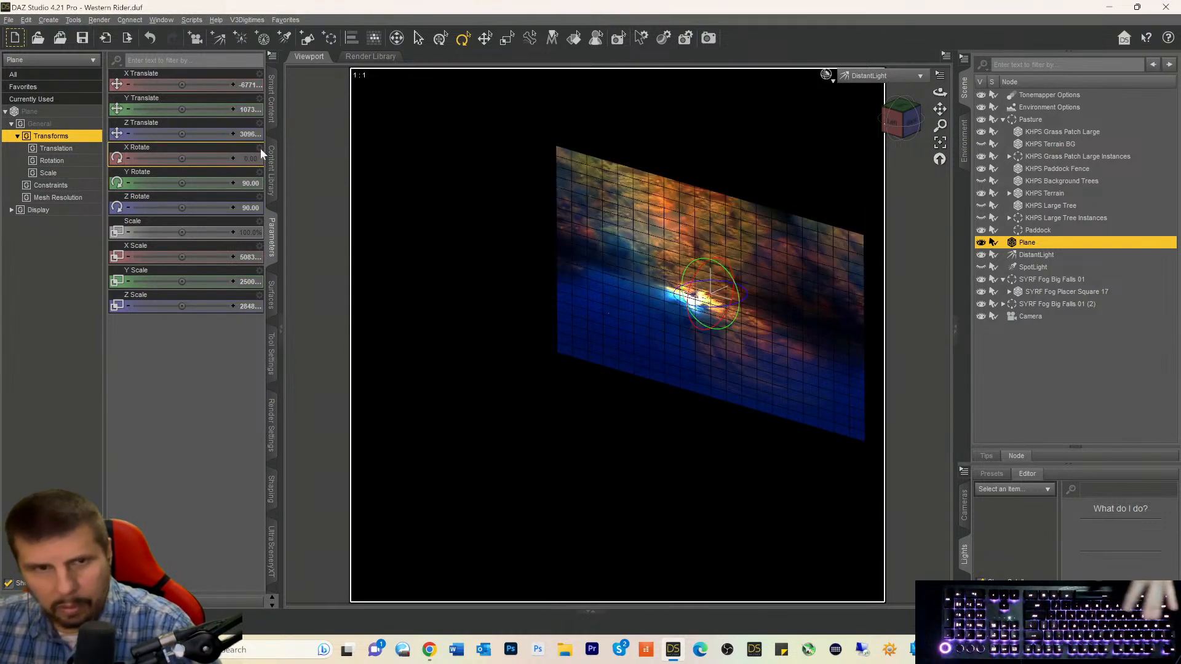
left_click(252, 85)
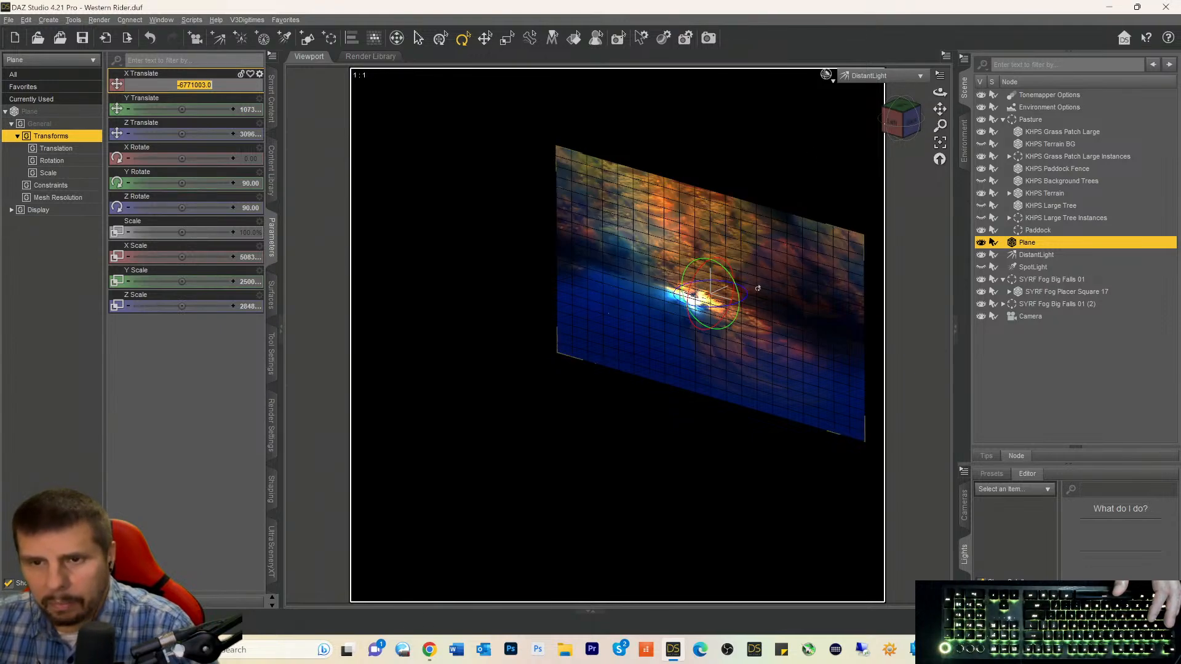
key("Return")
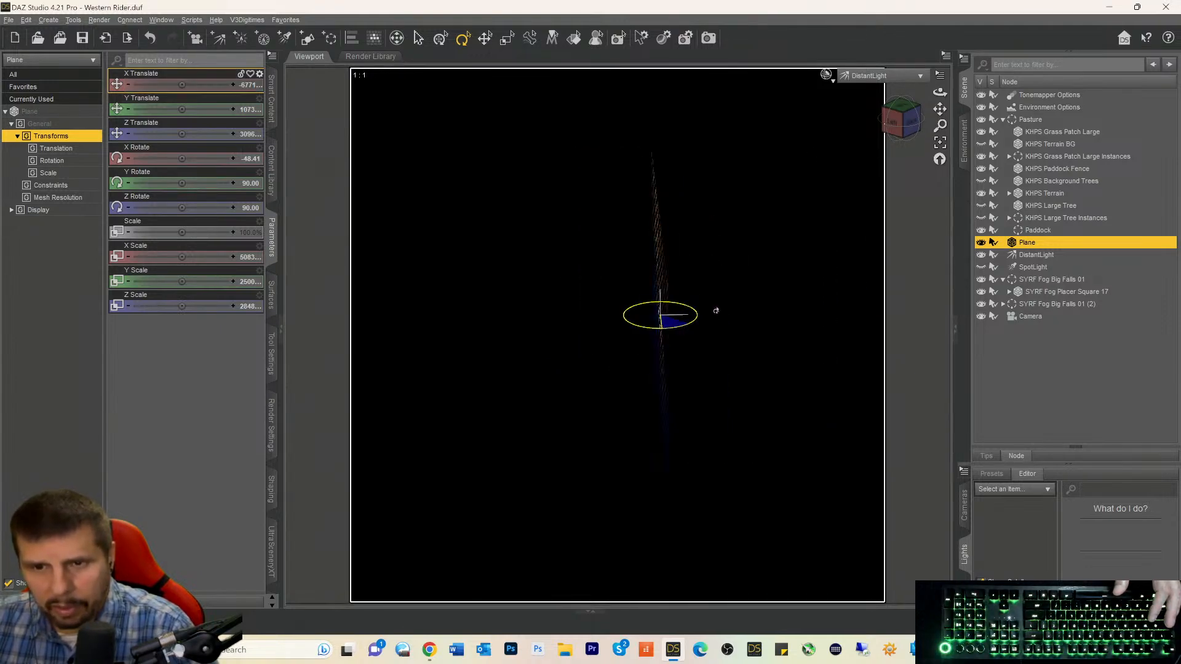
left_click_drag(716, 311, 715, 310)
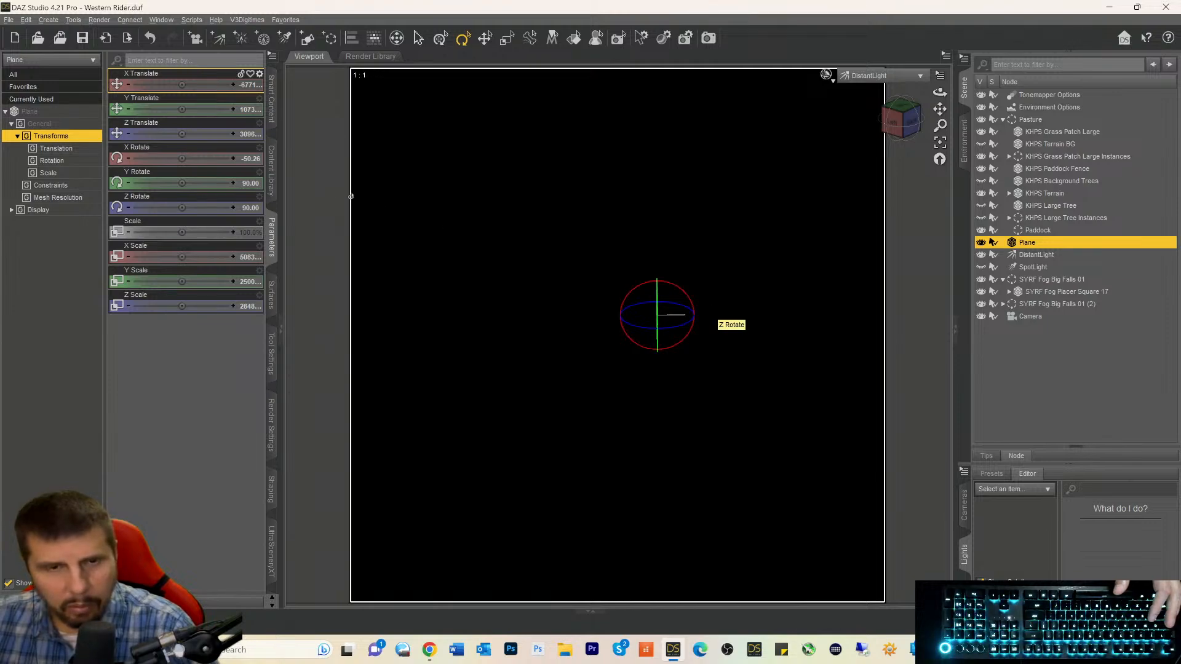
left_click(246, 160)
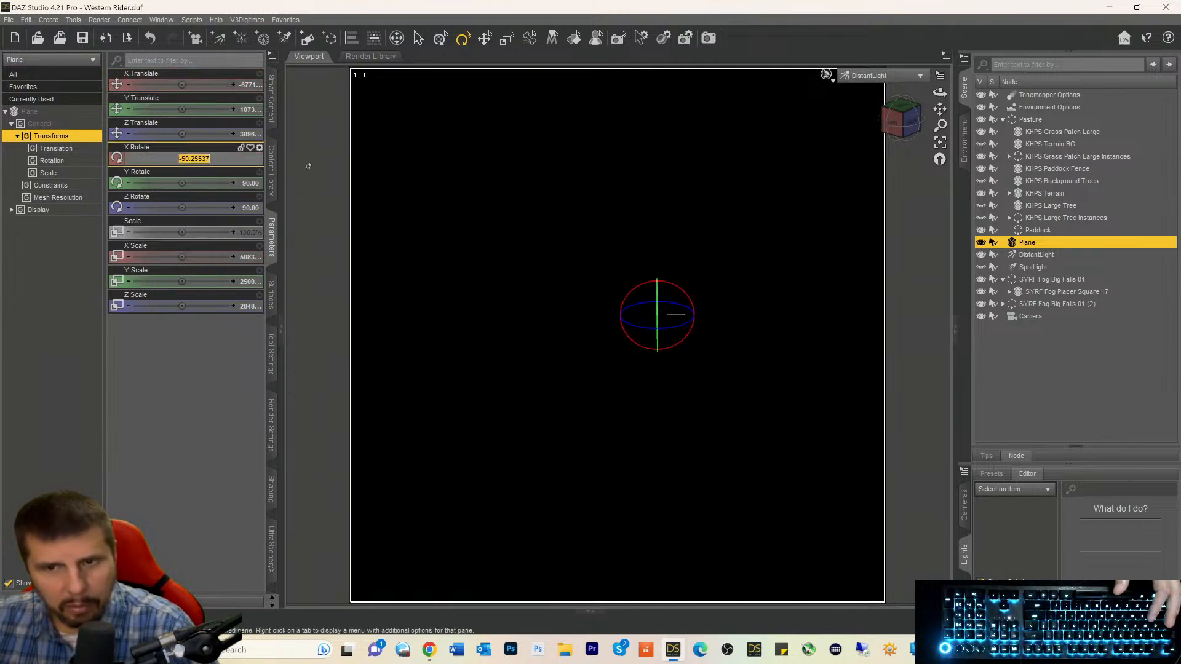
Turn the DistantLight view to face the sky Plane and switch the viewport to Camera.
left_click_drag(901, 126, 932, 130)
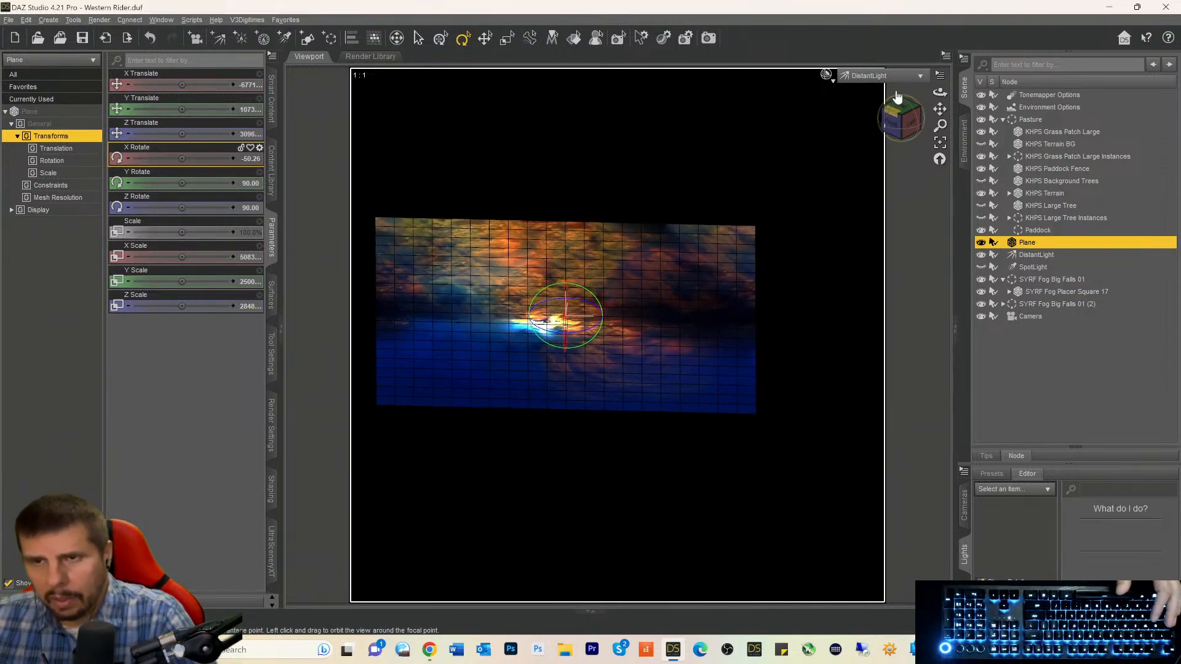
left_click(875, 75)
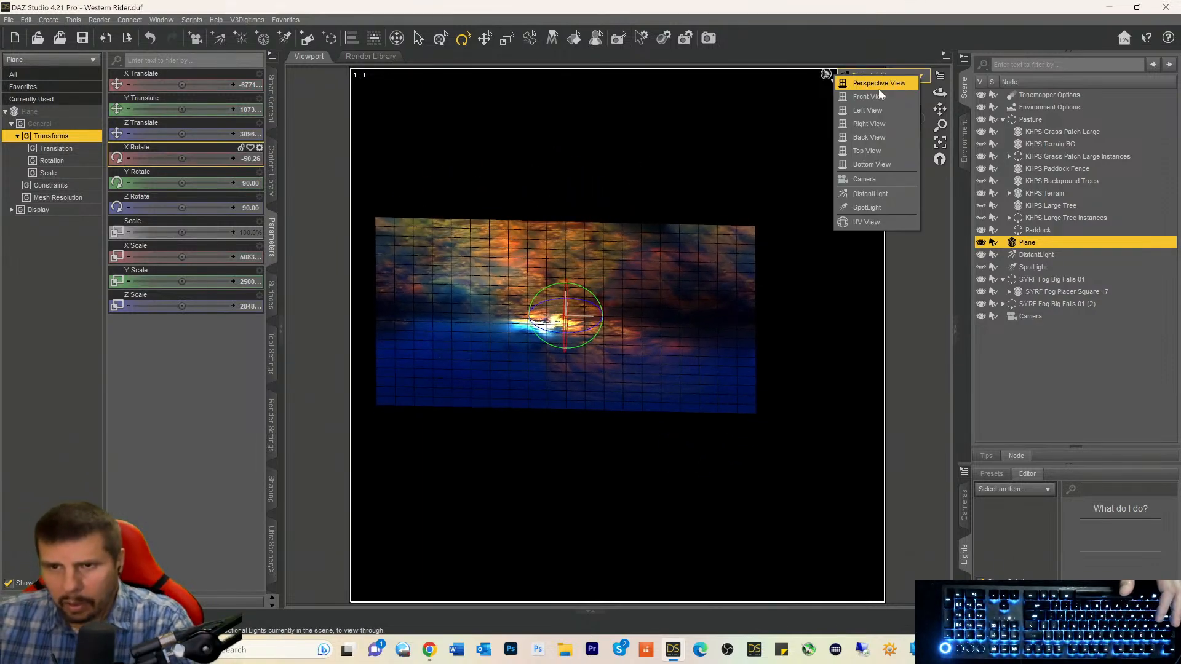
left_click(859, 182)
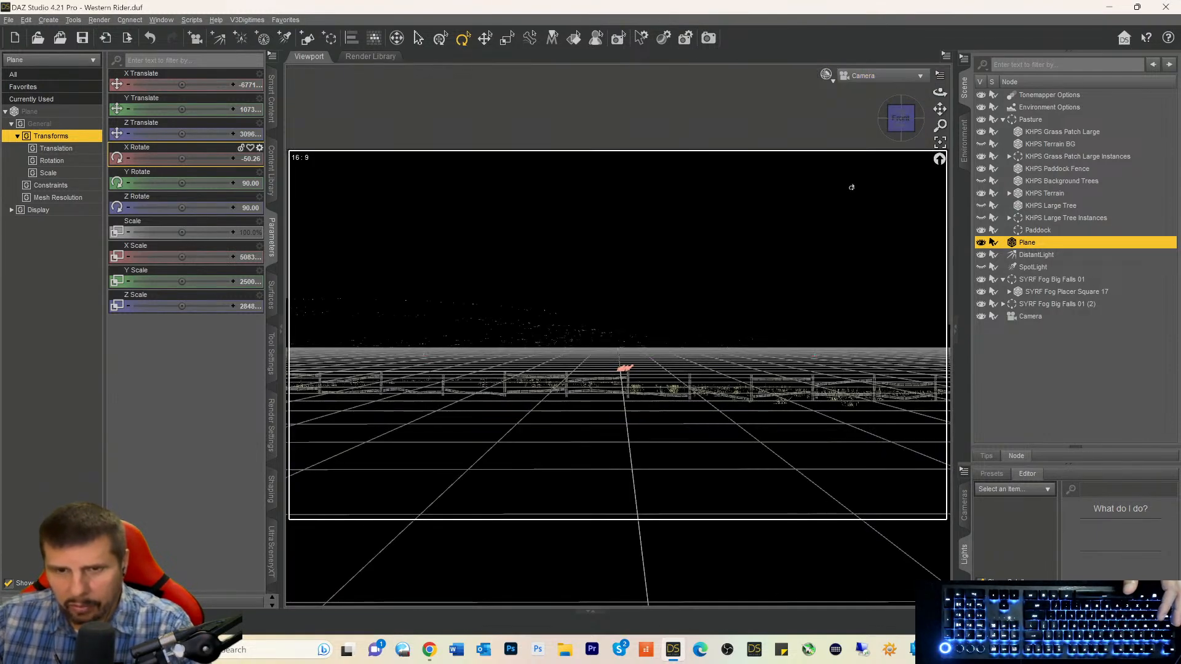
Orbit the Camera to bring the sky Plane into view and rotate the Plane to about 20.44 degrees X Rotate.
left_click_drag(901, 134, 940, 174)
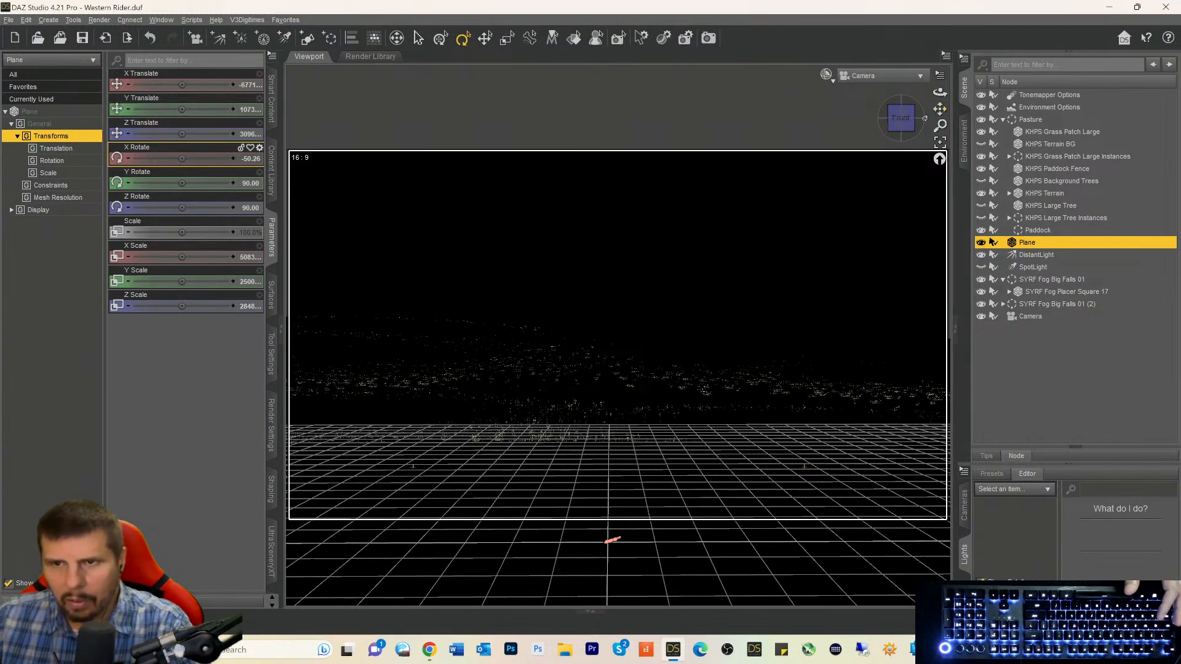
left_click_drag(902, 118, 877, 117)
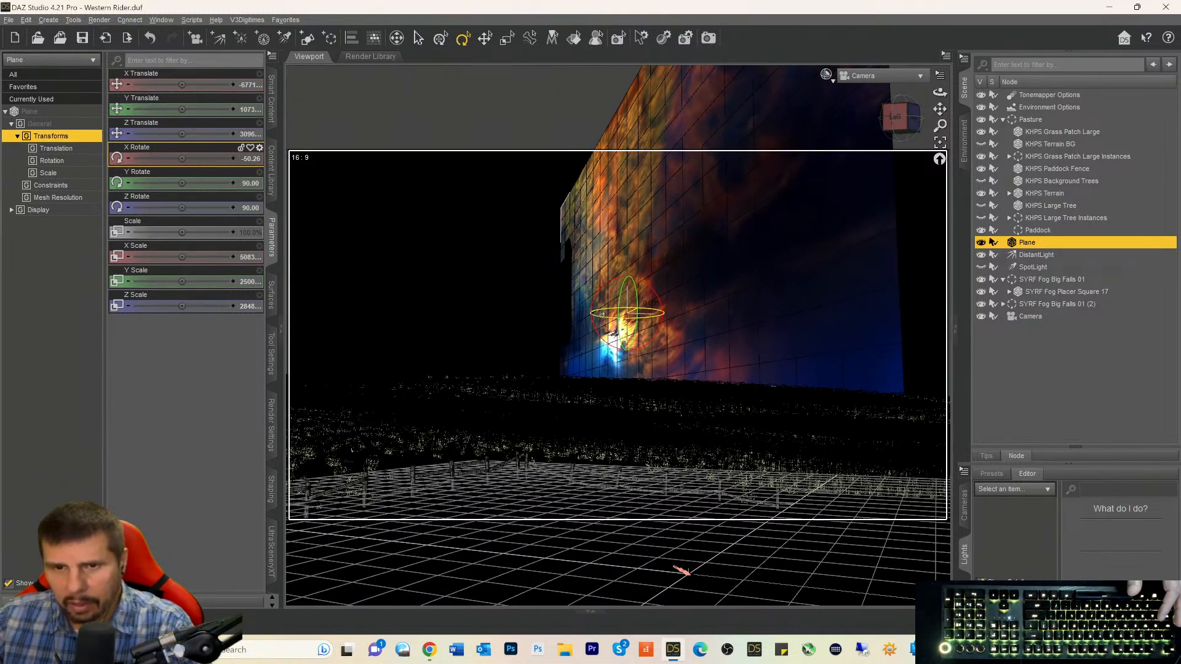
left_click_drag(602, 315, 625, 316)
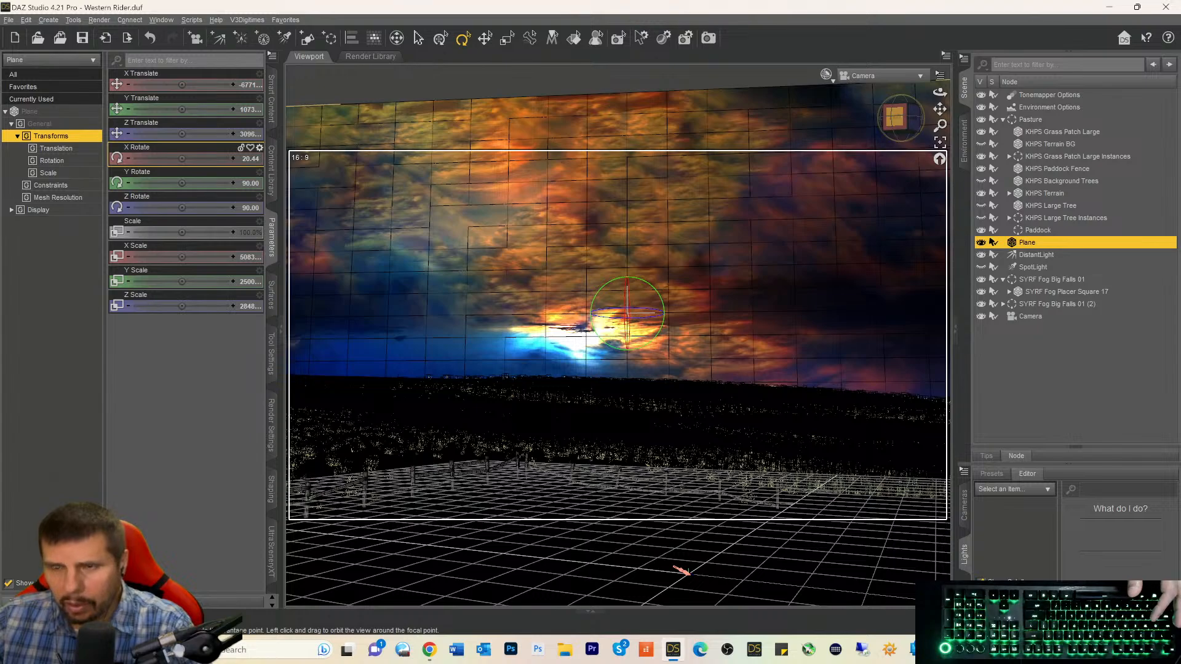
Turn the Camera to face the sky Plane and slide the Plane sideways until its sun glow is near the frame's centre.
left_click(900, 121)
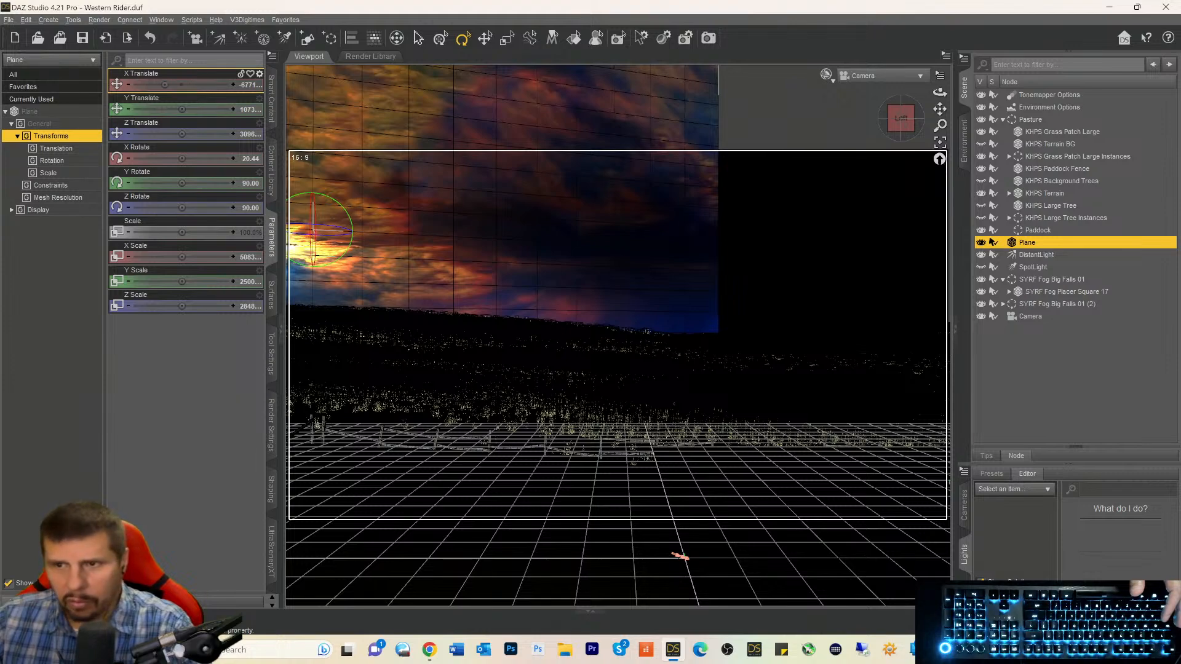
left_click_drag(204, 84, 204, 84)
key("ctrl+z")
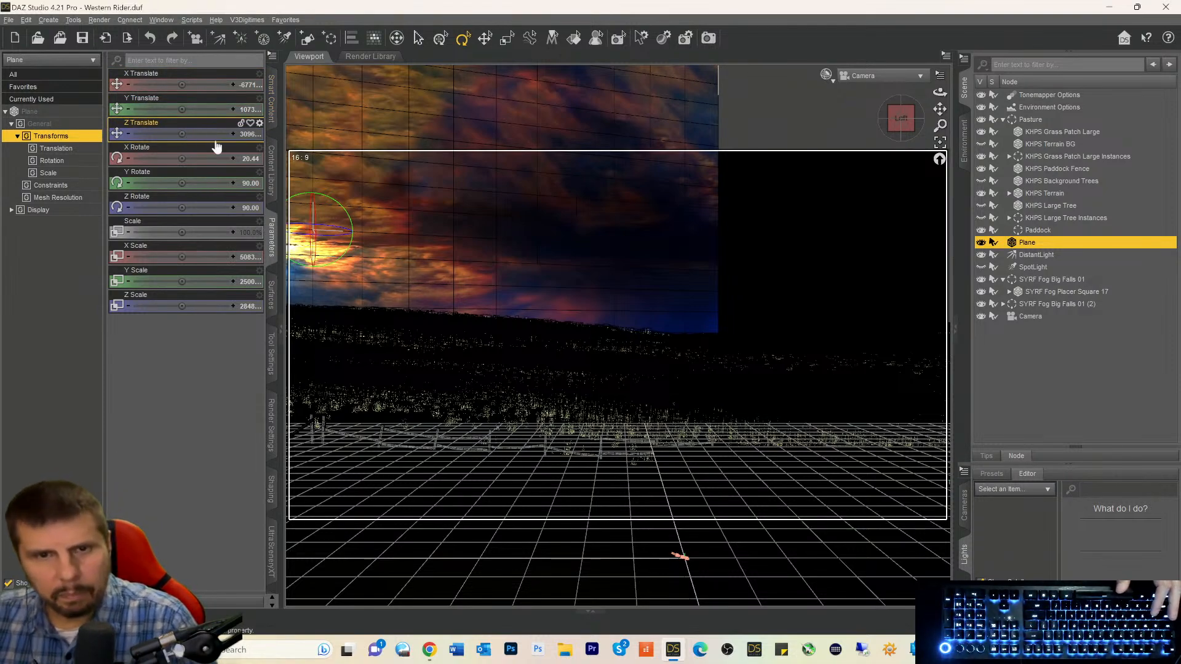
left_click(485, 38)
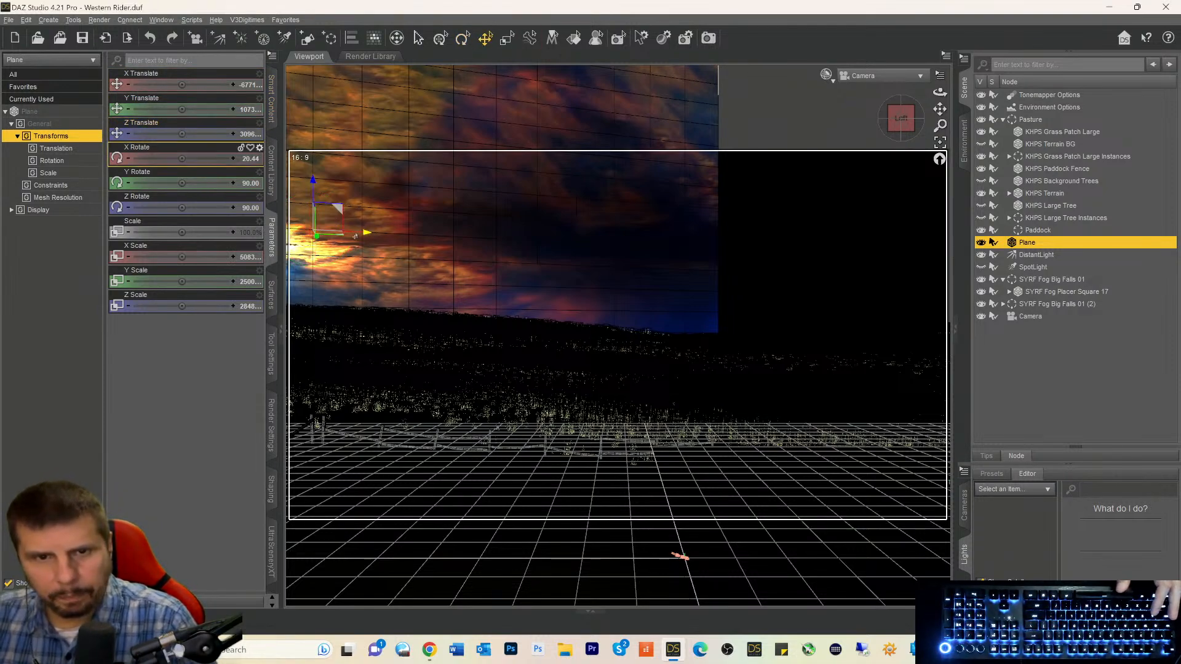
left_click_drag(365, 232, 699, 229)
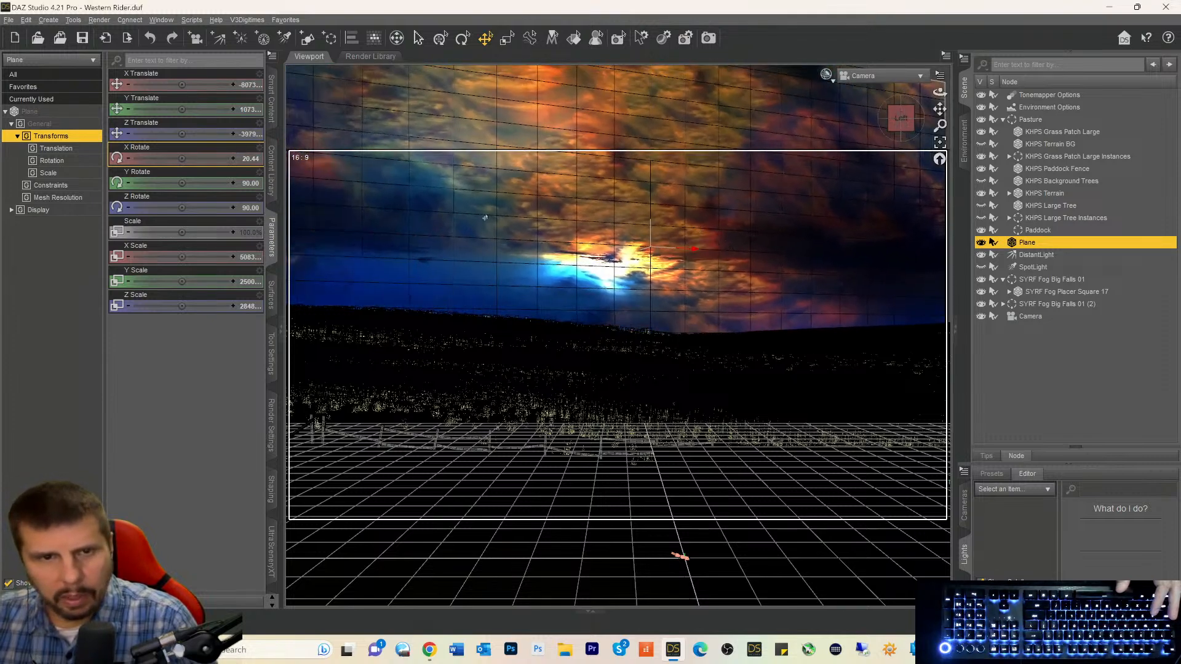
Rotate the sky Plane with the Rotate tool and set its X Rotate to exactly 0 degrees.
left_click(462, 38)
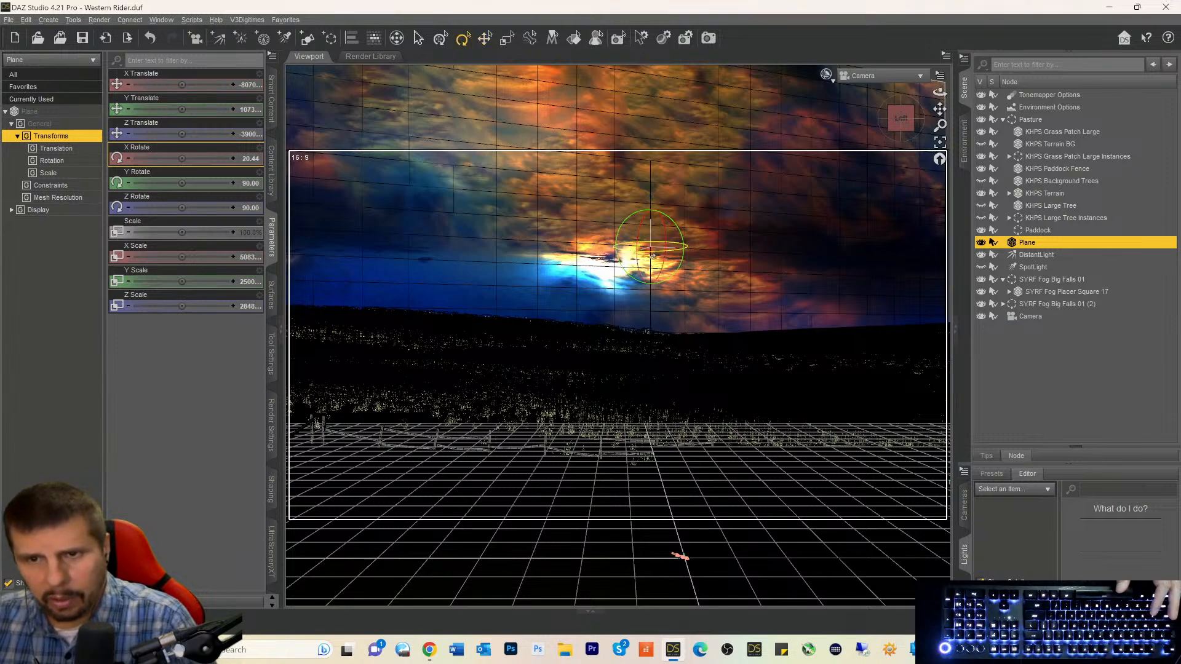
left_click_drag(695, 247, 703, 245)
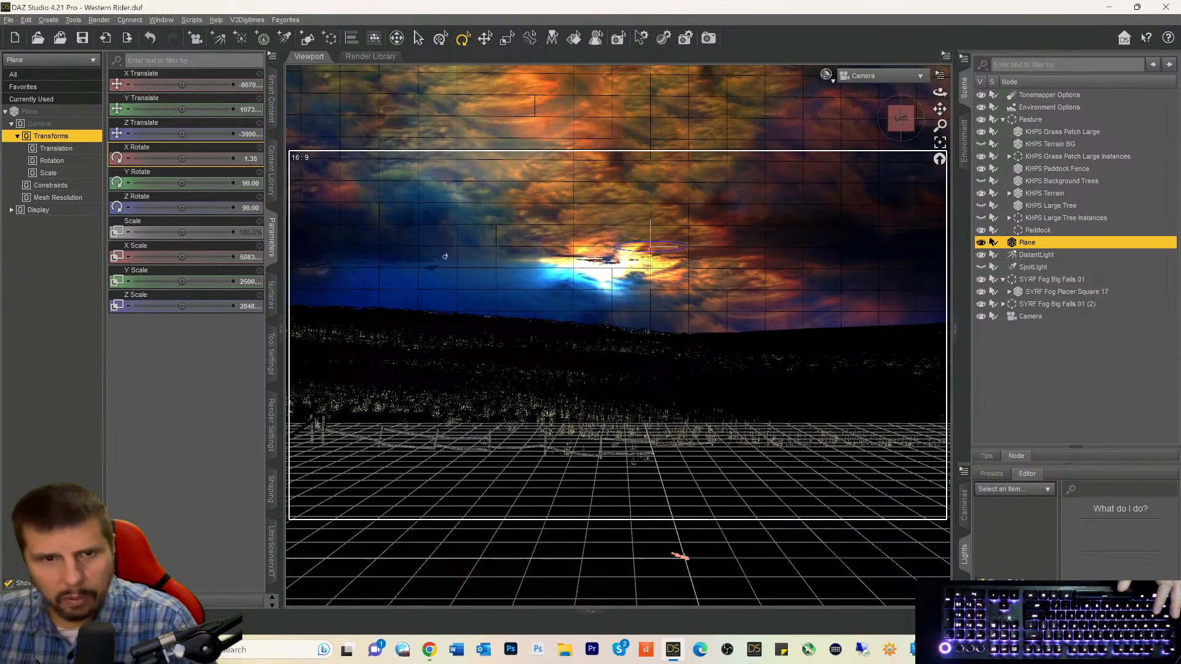
left_click(251, 158)
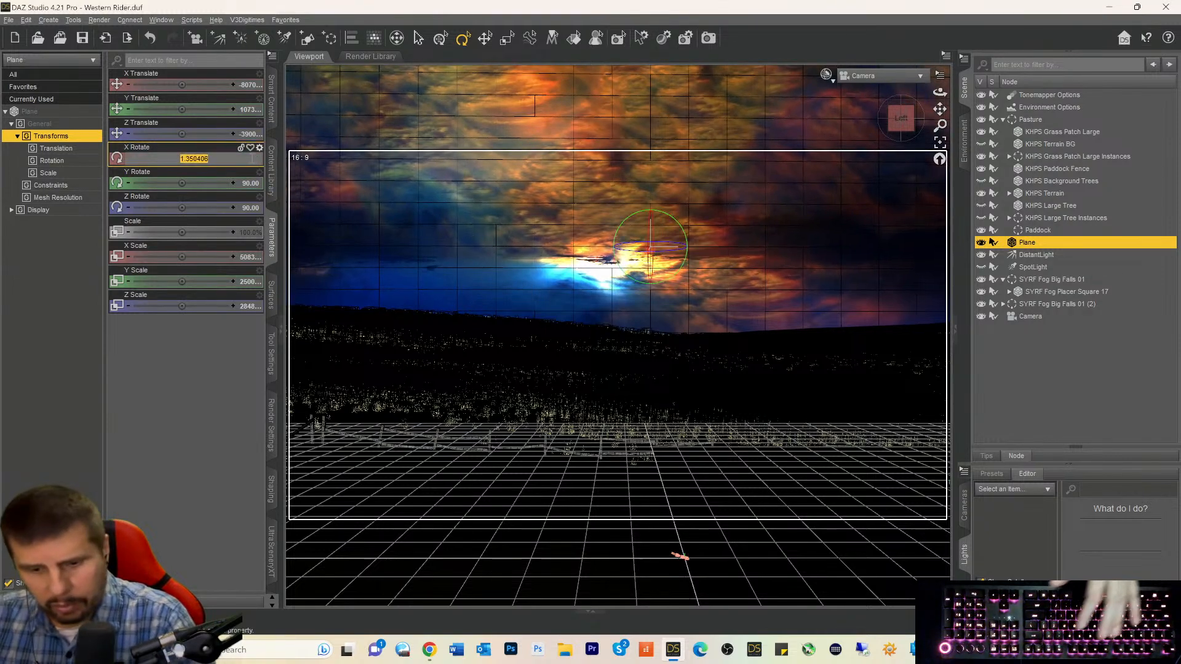
type("0")
key("Return")
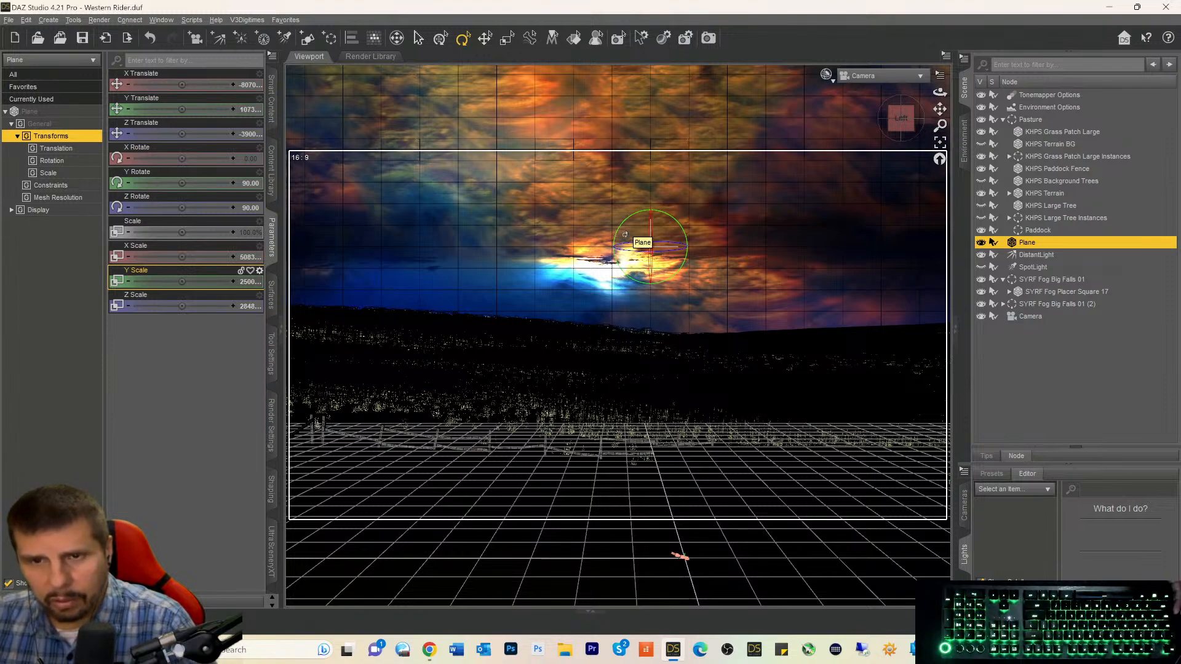
Move the sky Plane to the opposite side of the scene at X Translate 8070079 and orbit the Camera to face it.
left_click(485, 38)
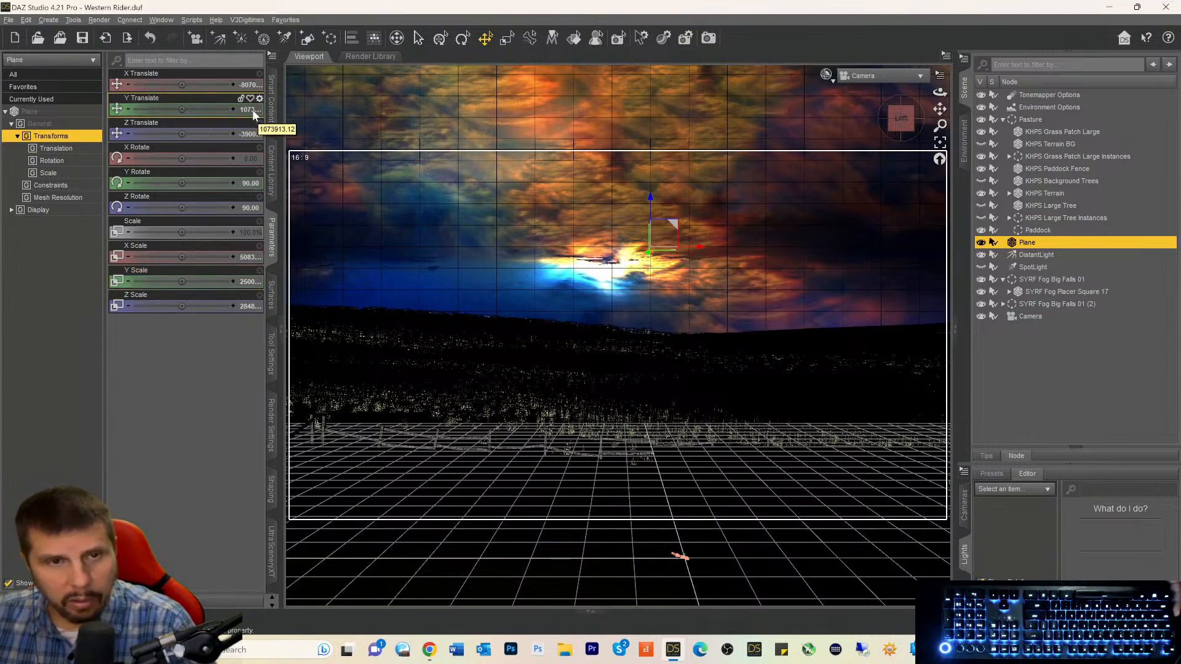
left_click(249, 84)
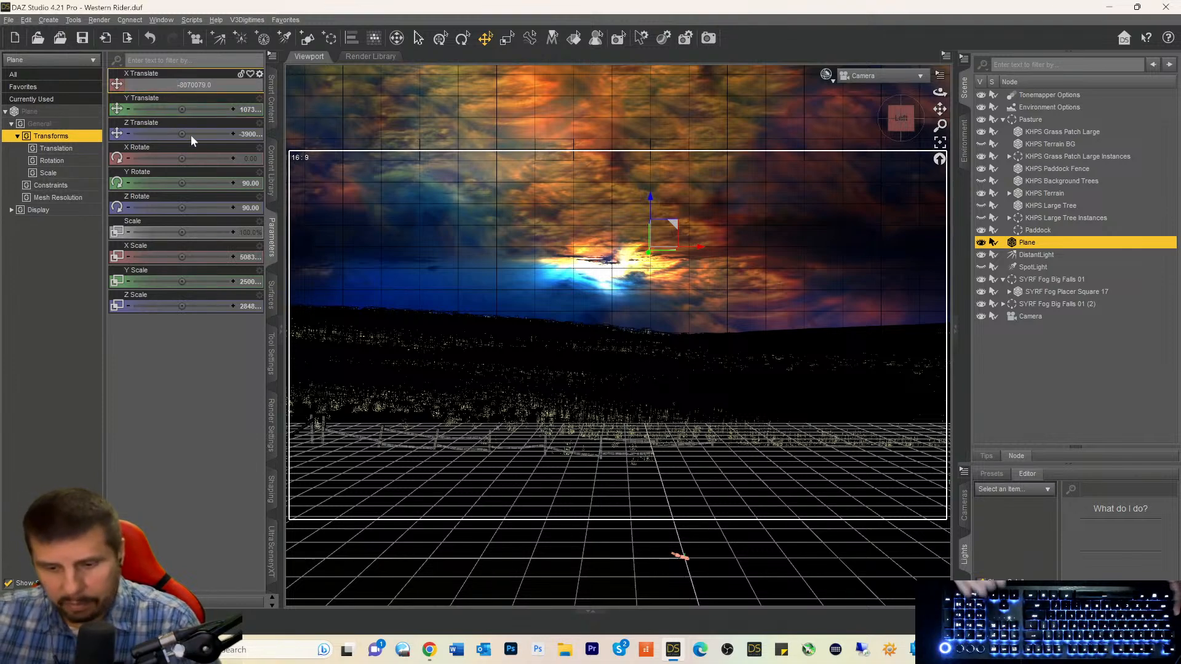
key("Home")
key("Delete")
type("-")
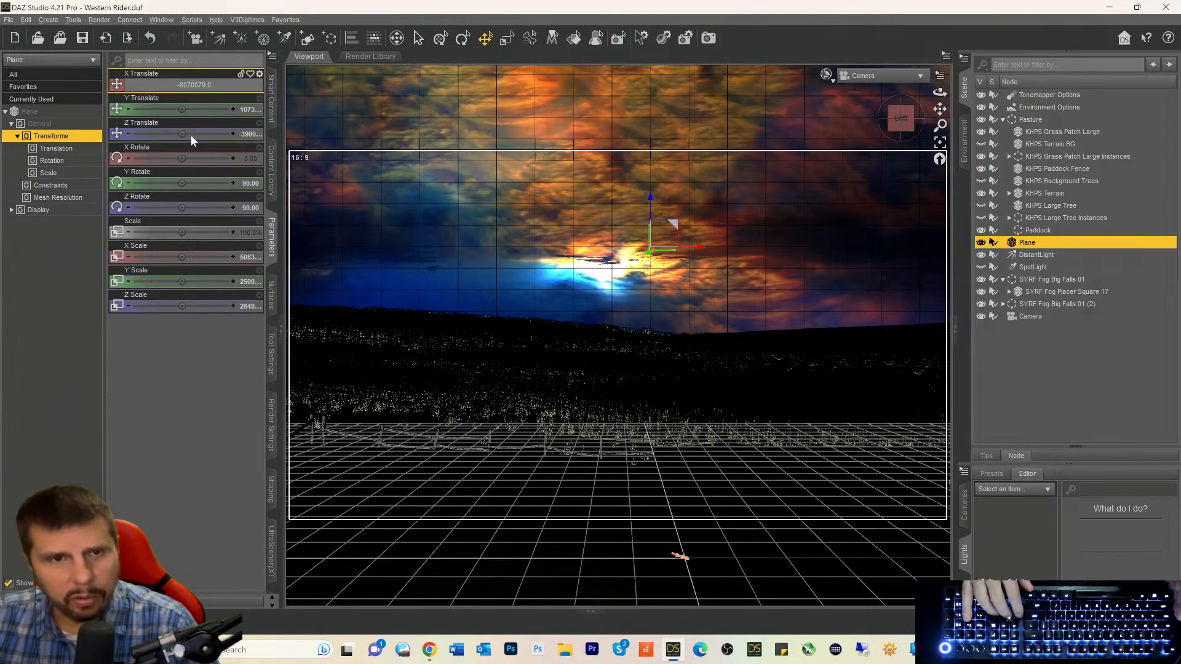
key("BackSpace")
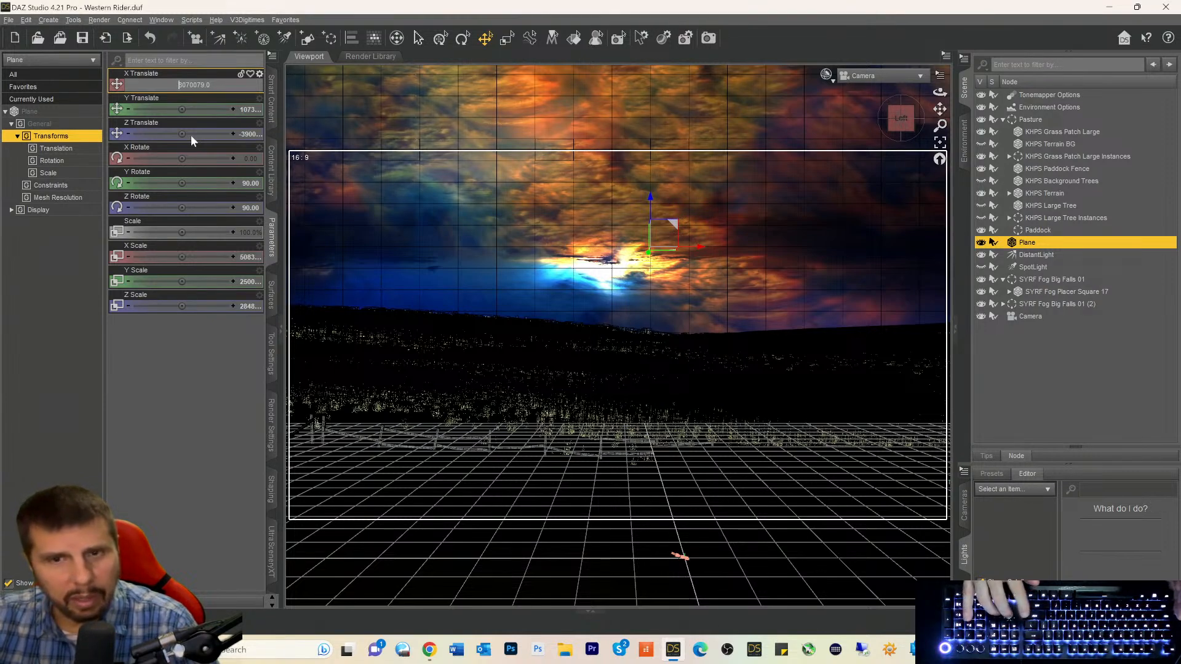
key("Return")
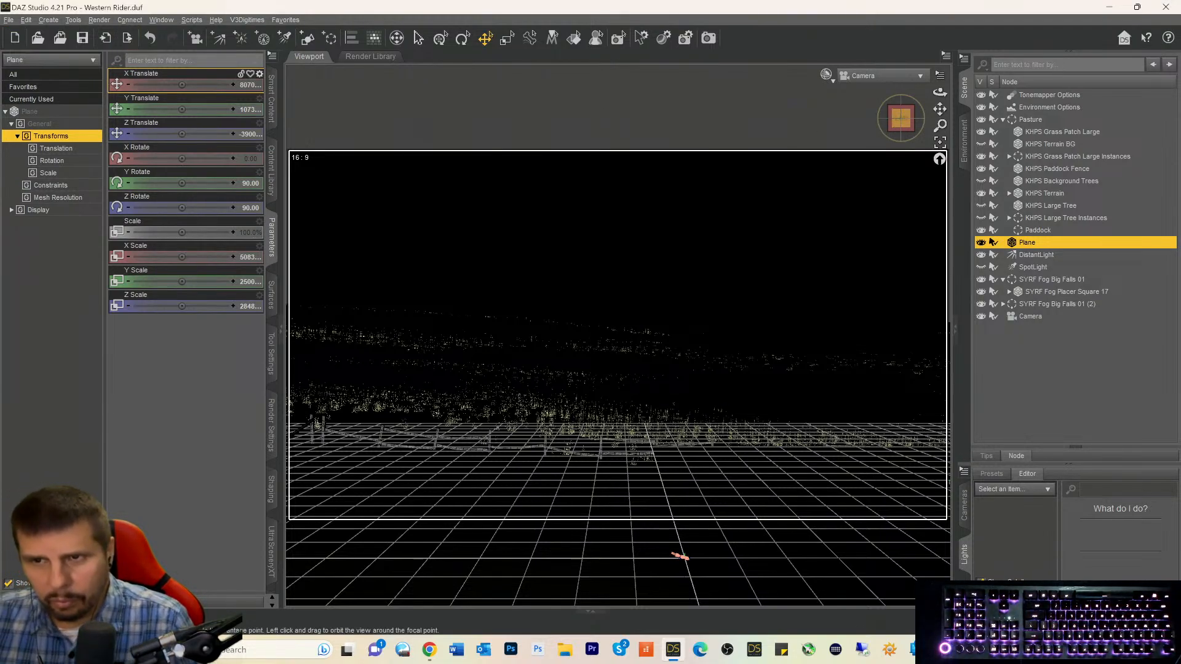
left_click_drag(901, 120, 858, 120)
left_click_drag(647, 578, 613, 532)
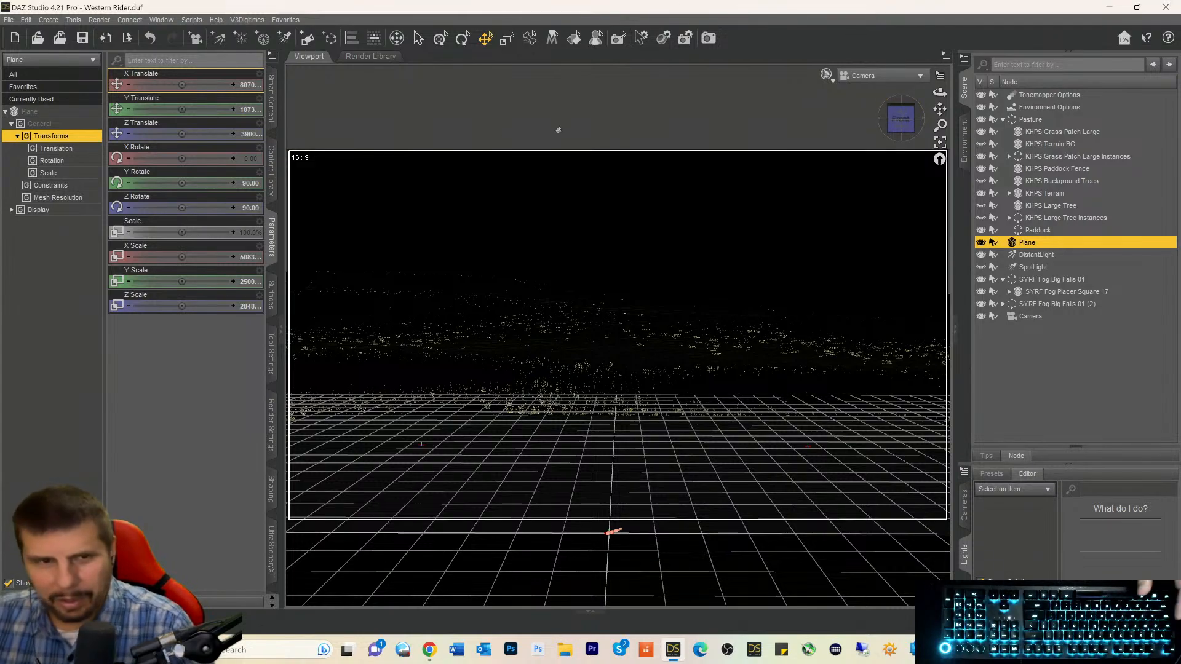
left_click_drag(613, 530, 556, 548)
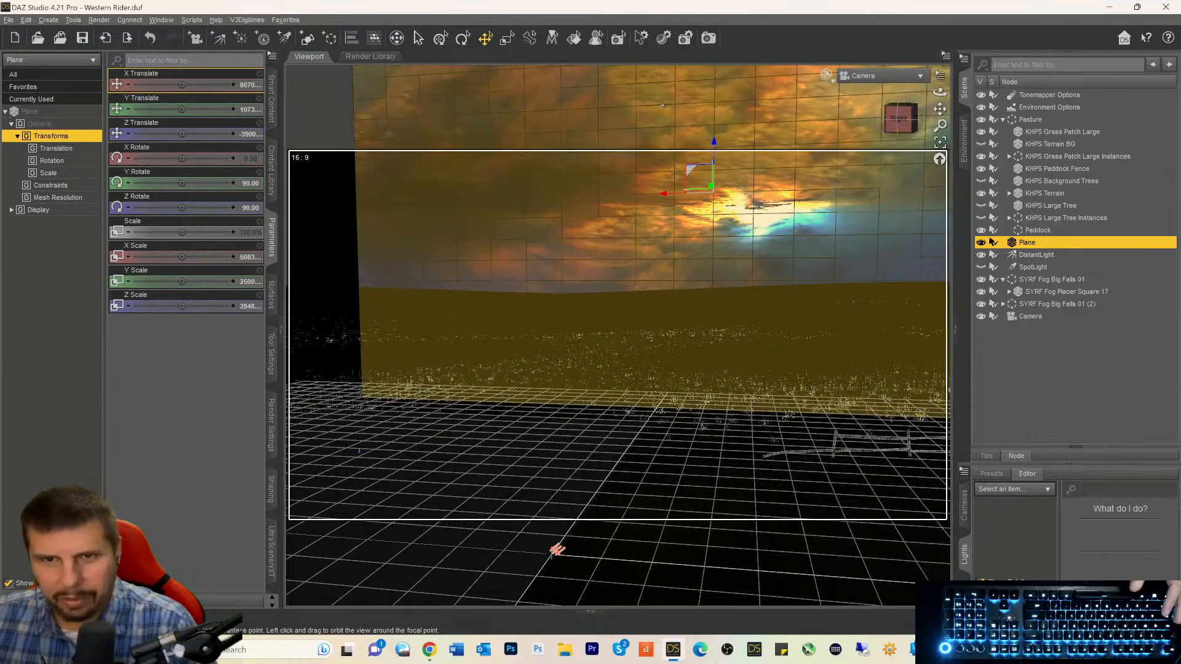
Turn the sky Plane with the Rotate tool and set its X Rotate to exactly 90 degrees.
left_click(463, 37)
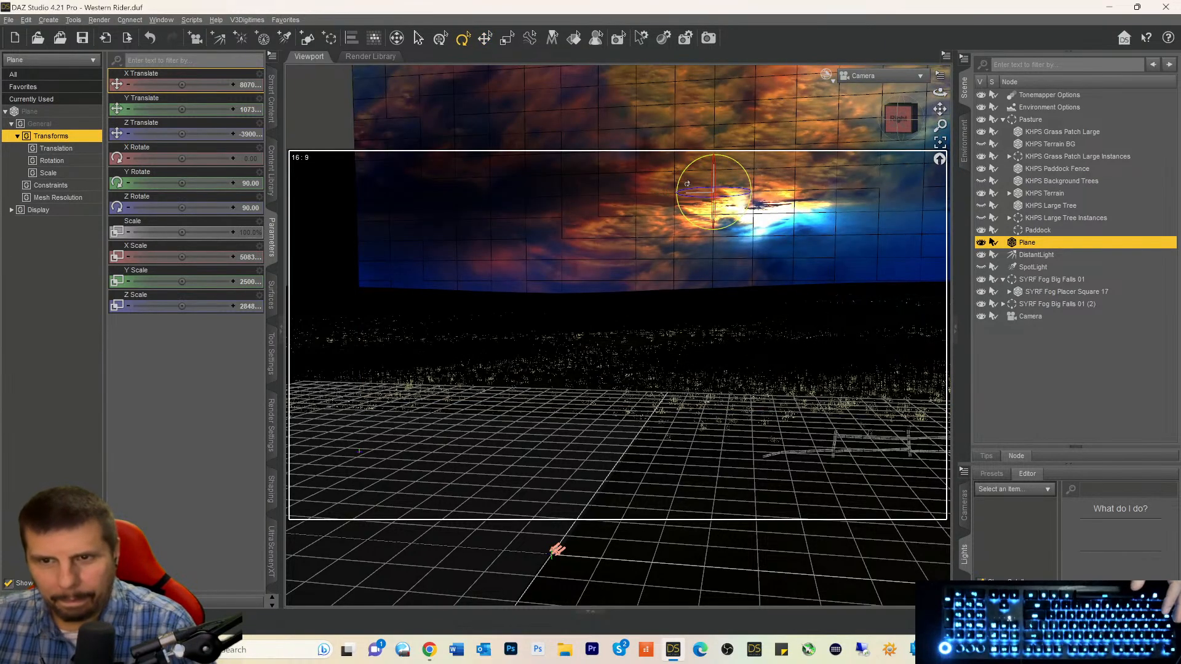
left_click_drag(686, 196, 713, 194)
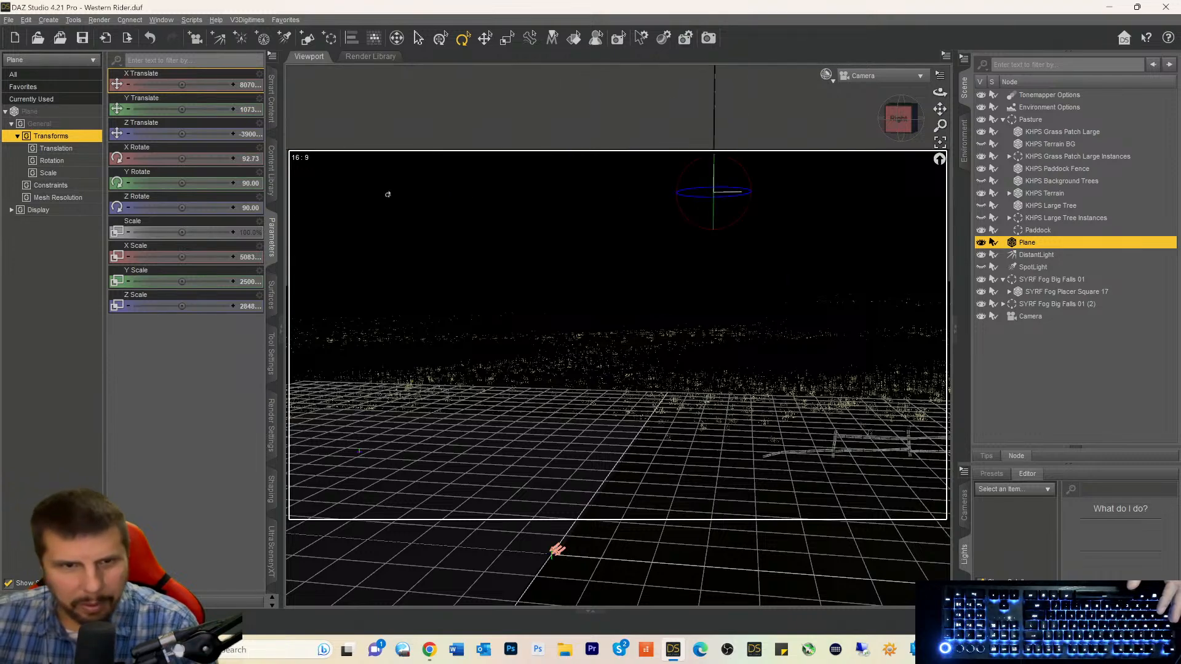
left_click(247, 161)
type("9")
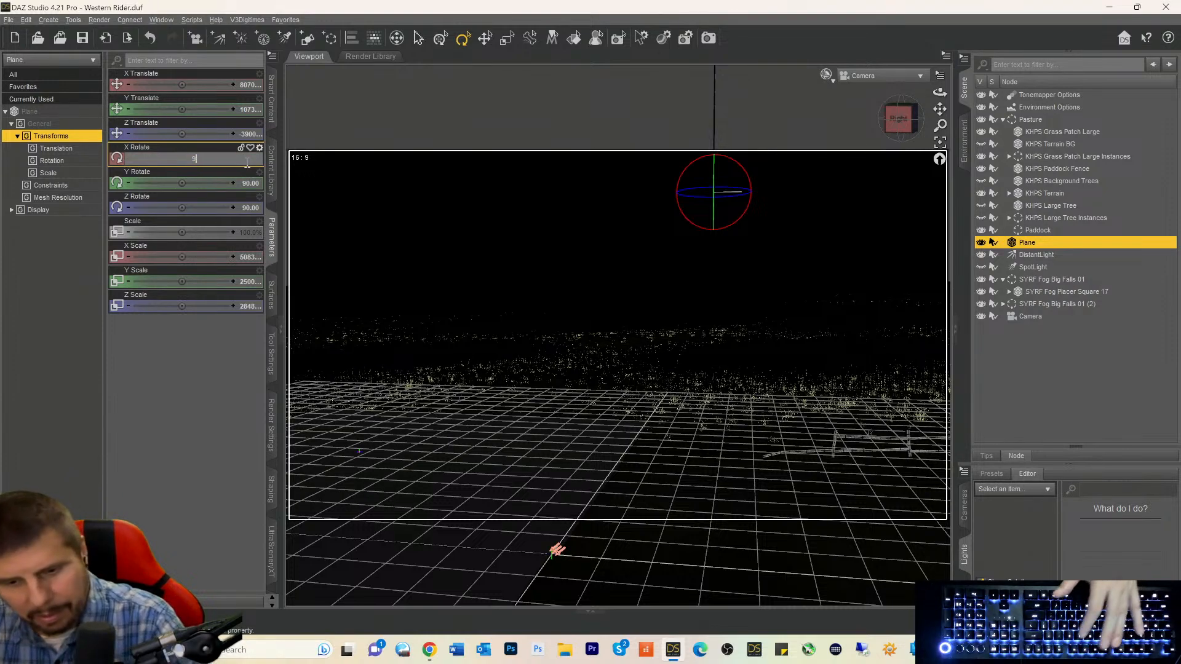
type("0")
key("Return")
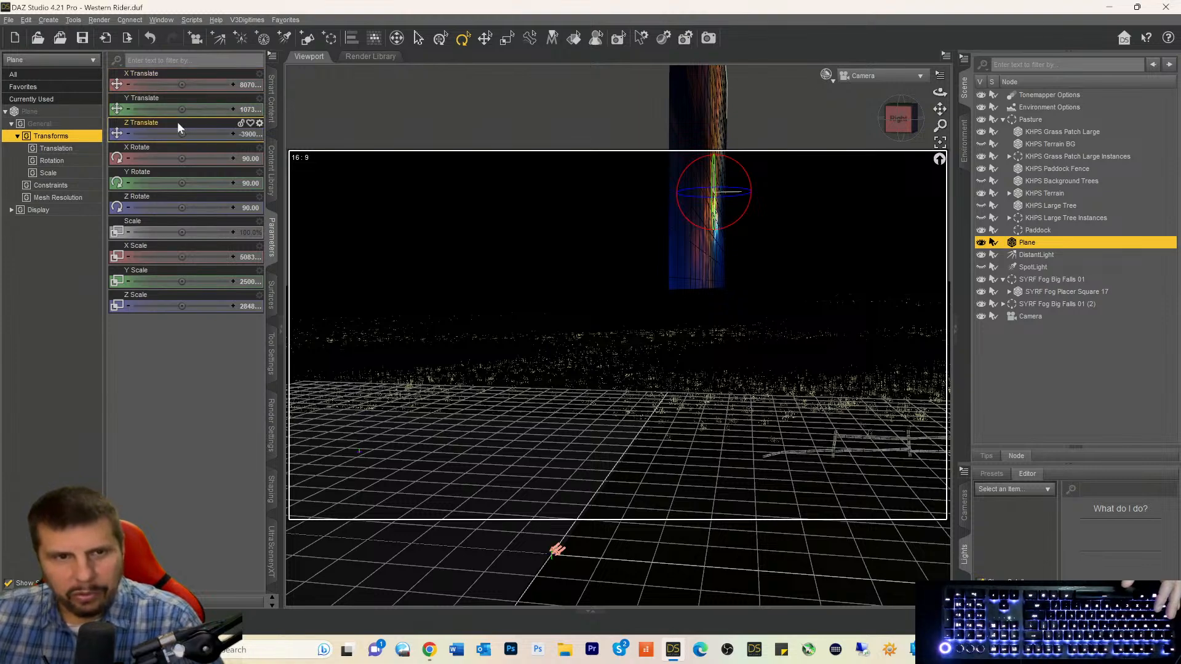
Nudge the sky Plane along Z, reframe the Camera on it and set its Z Translate to -889390.16.
mouse_move(182, 134)
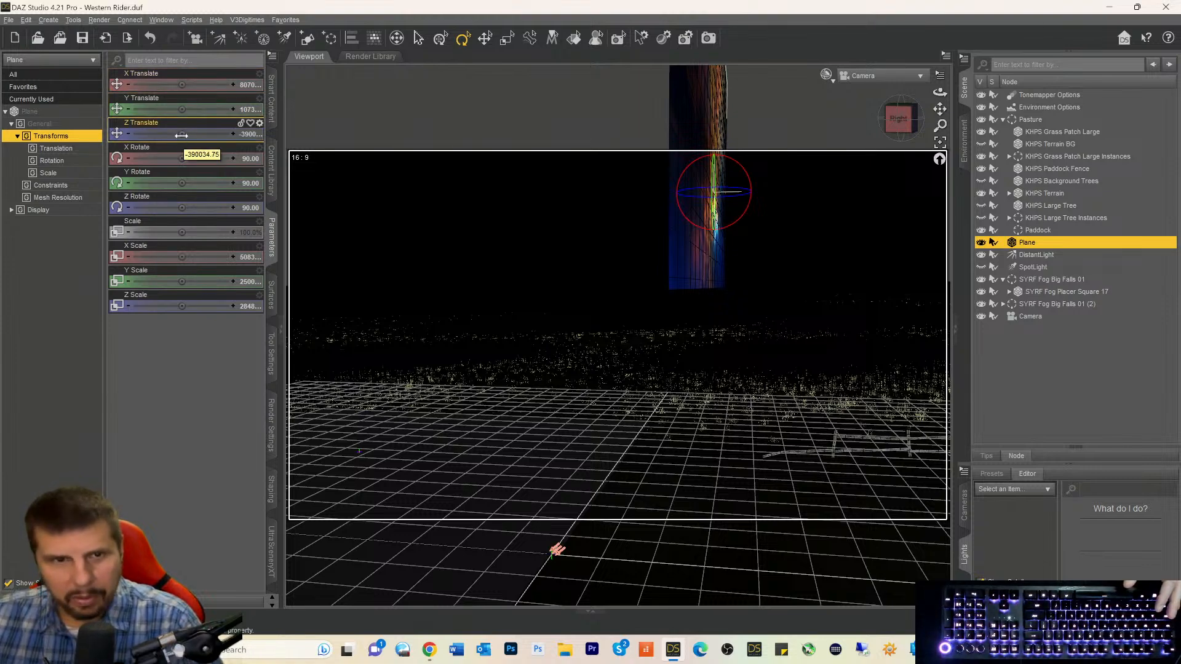
left_click_drag(182, 134, 167, 134)
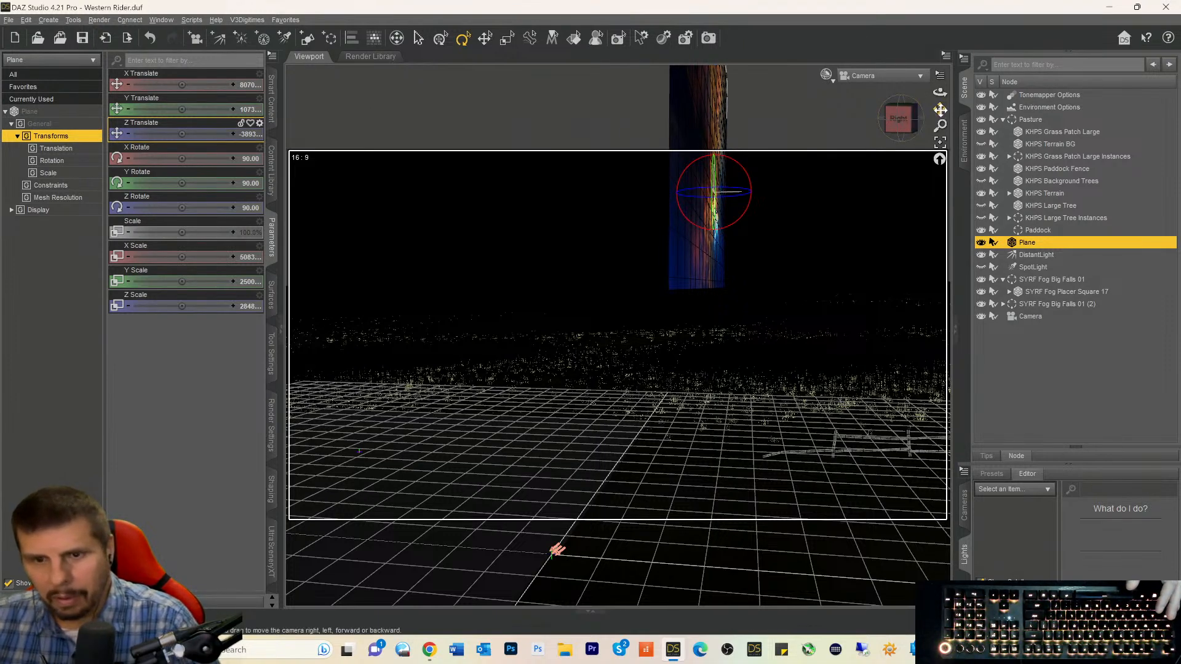
left_click_drag(940, 109, 901, 120)
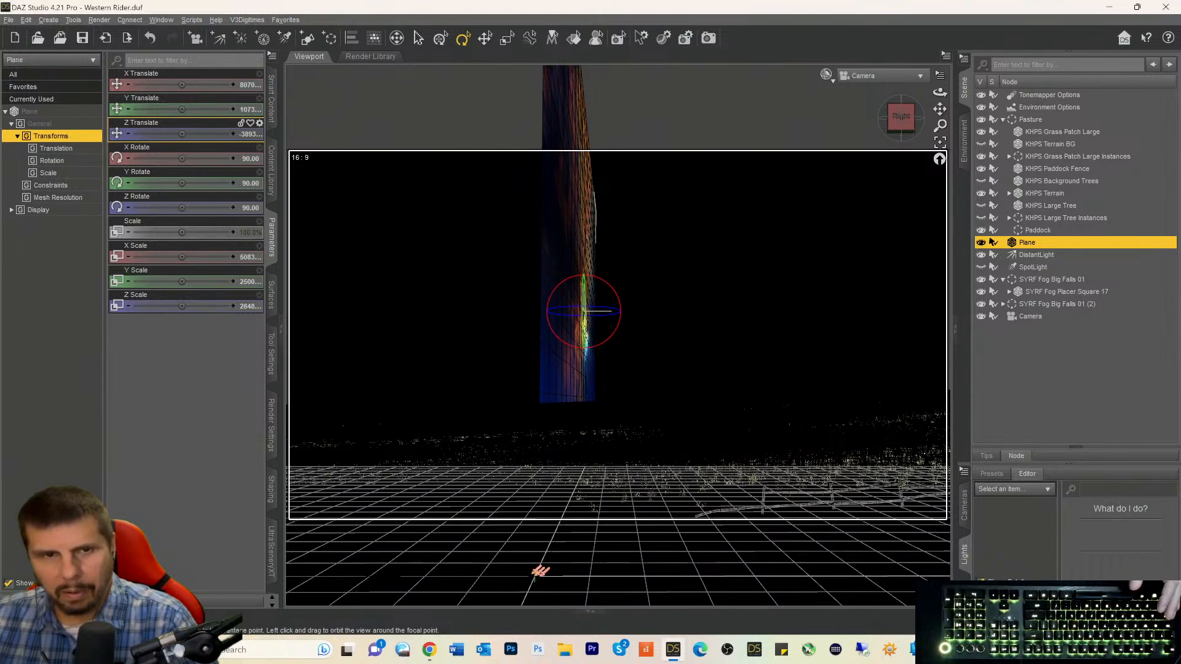
left_click(246, 138)
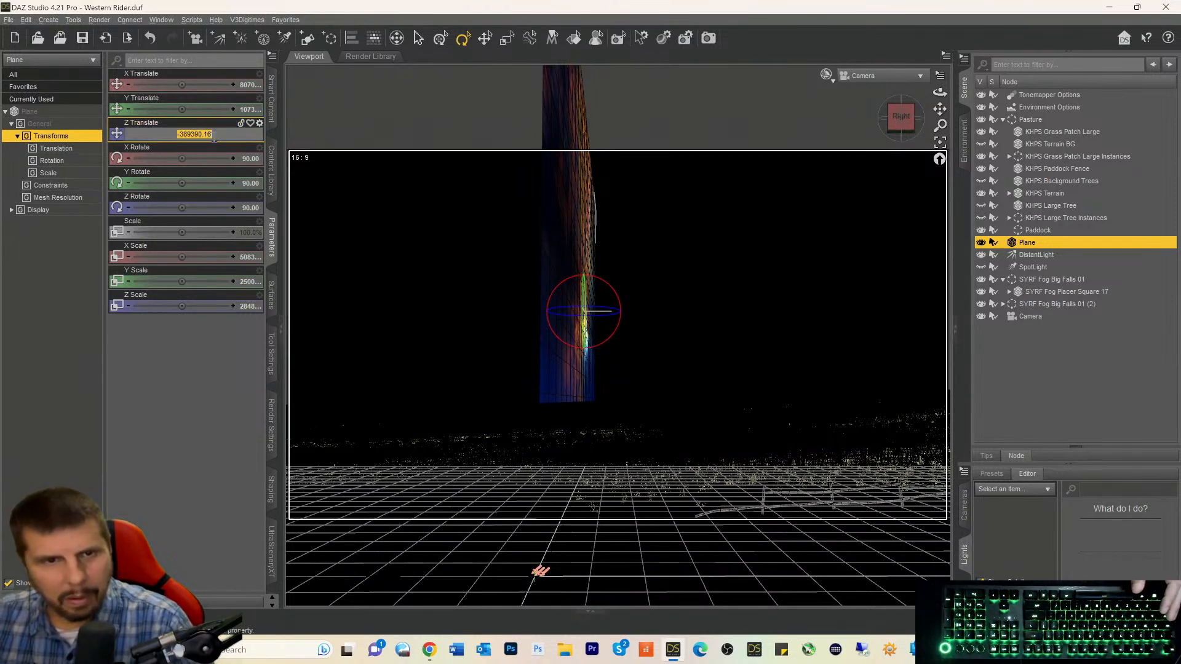
left_click(180, 135)
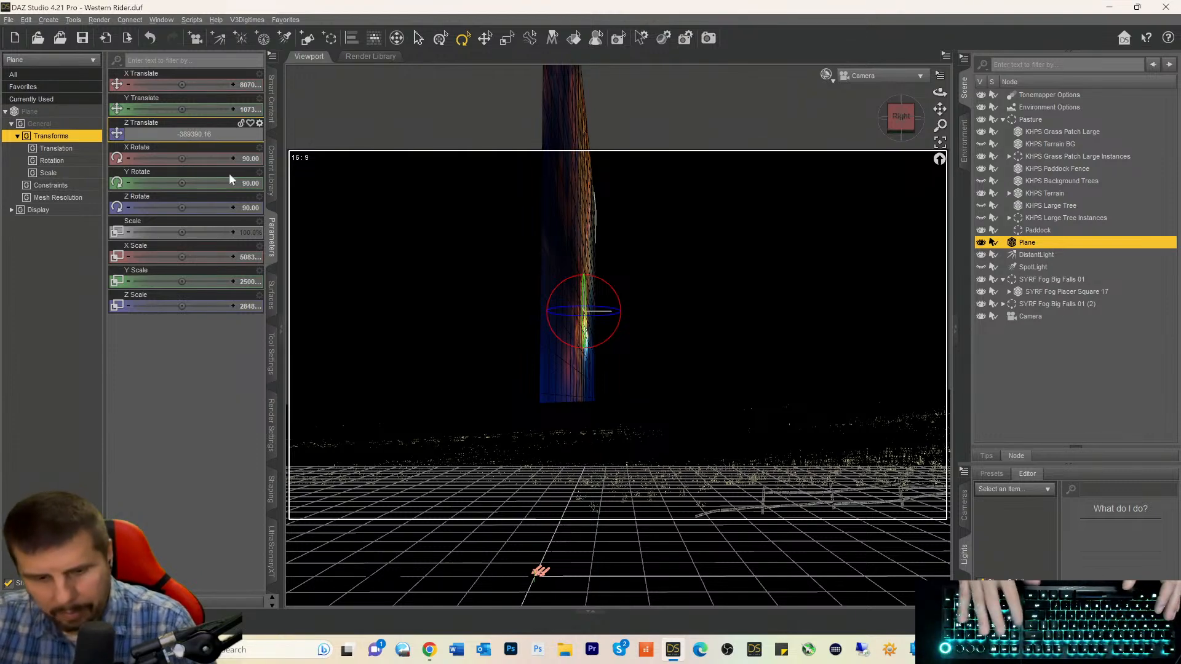
key("Delete")
type("8")
key("Return")
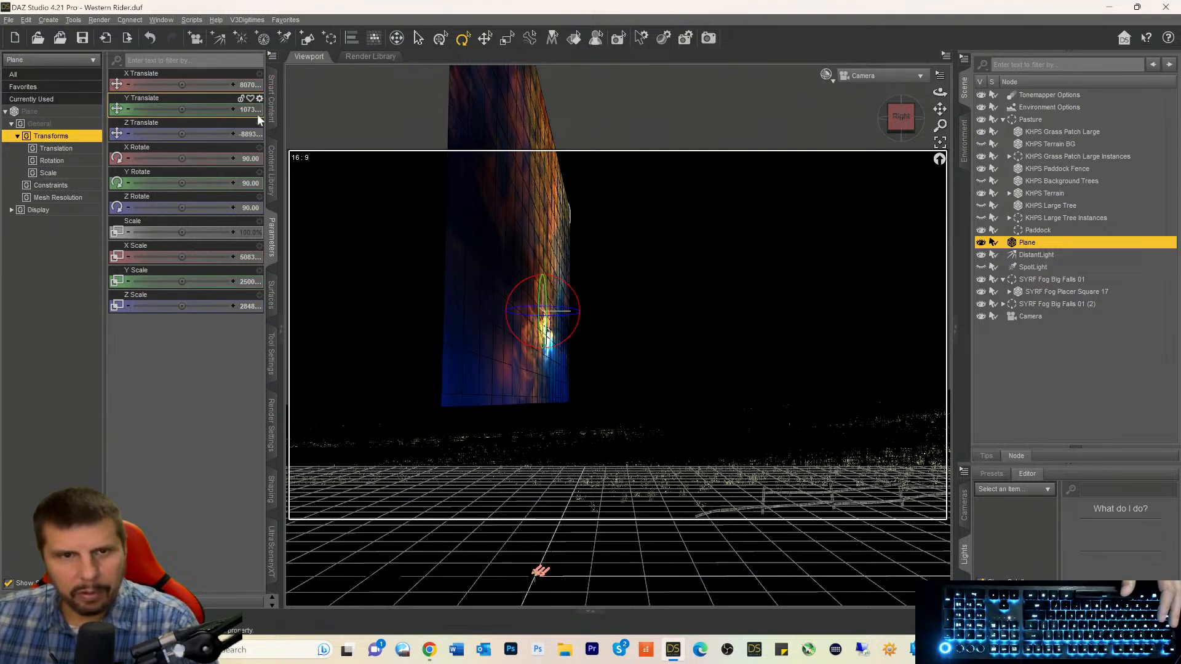
Place the sky Plane at X Translate 0 and Z Translate -8889390.19, and orbit the Camera to face it from the front.
left_click(249, 87)
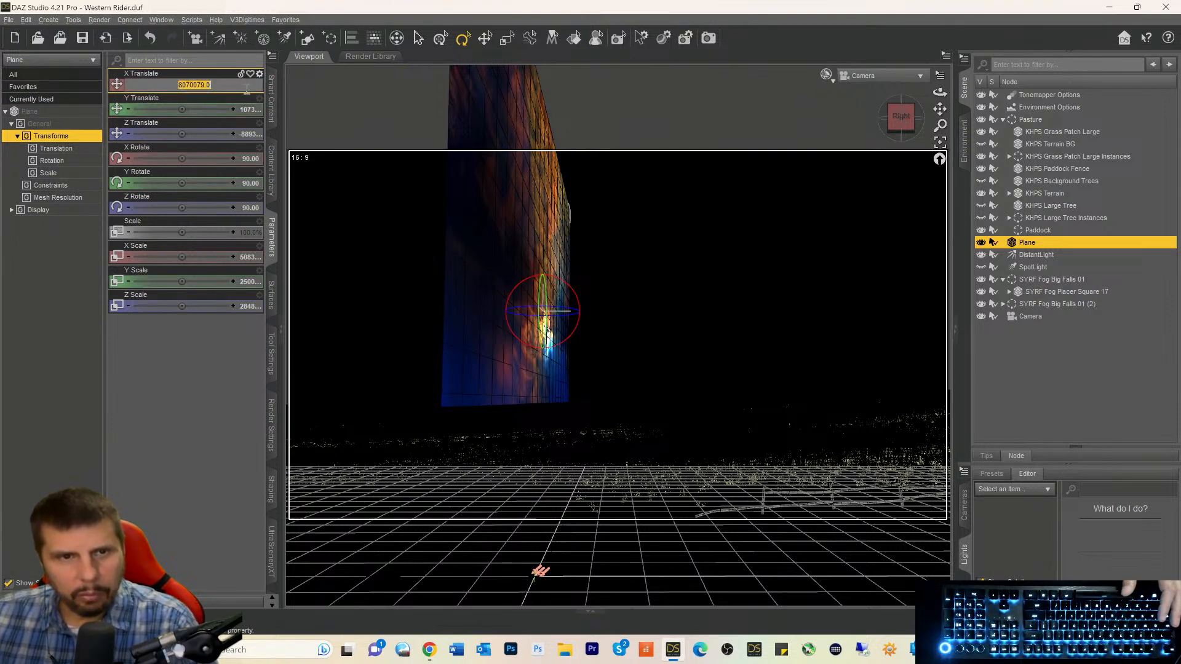
type("0")
key("Return")
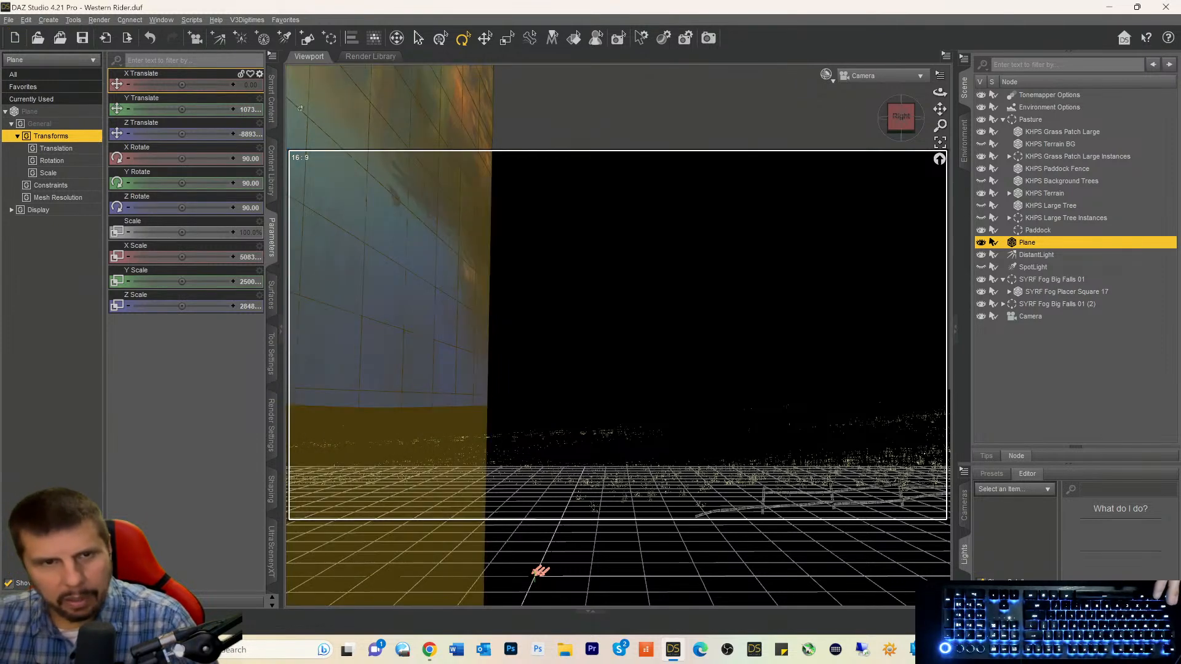
left_click(245, 134)
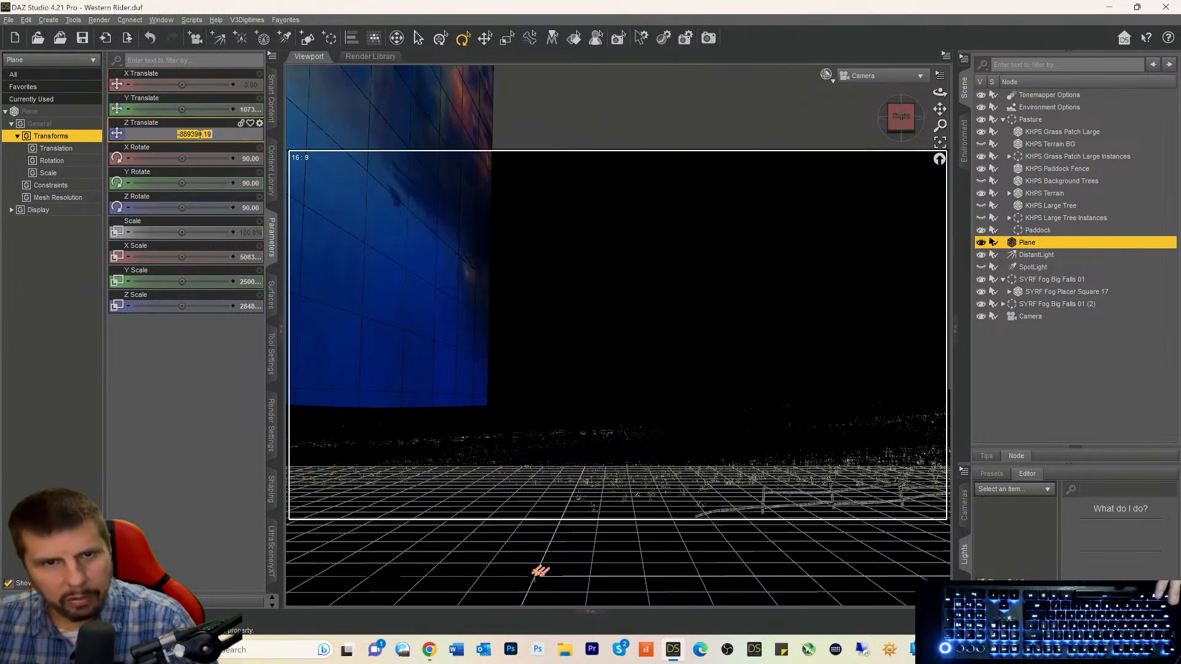
left_click(179, 135)
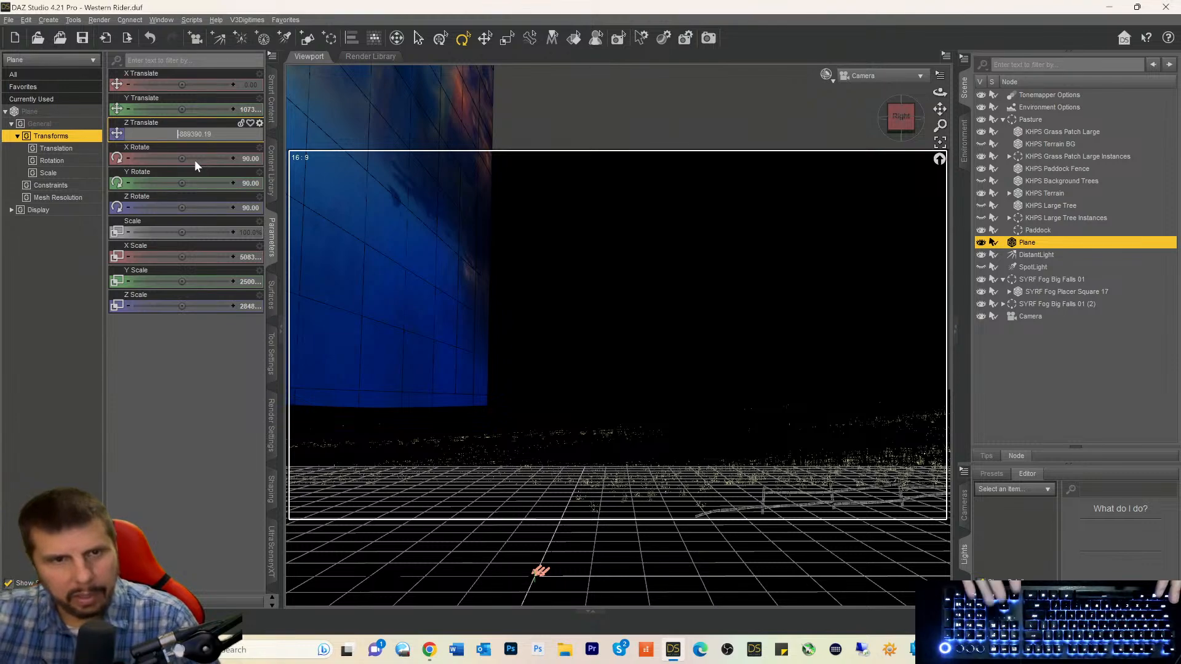
type("8")
key("Return")
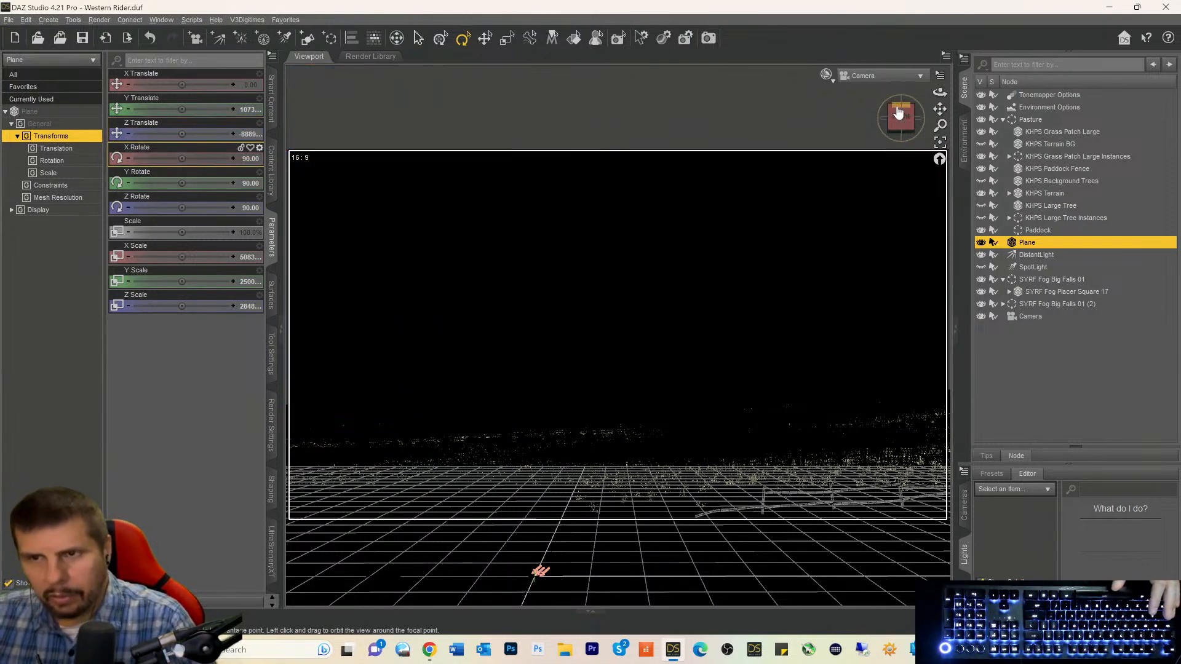
left_click_drag(898, 113, 922, 116)
left_click_drag(553, 581, 616, 547)
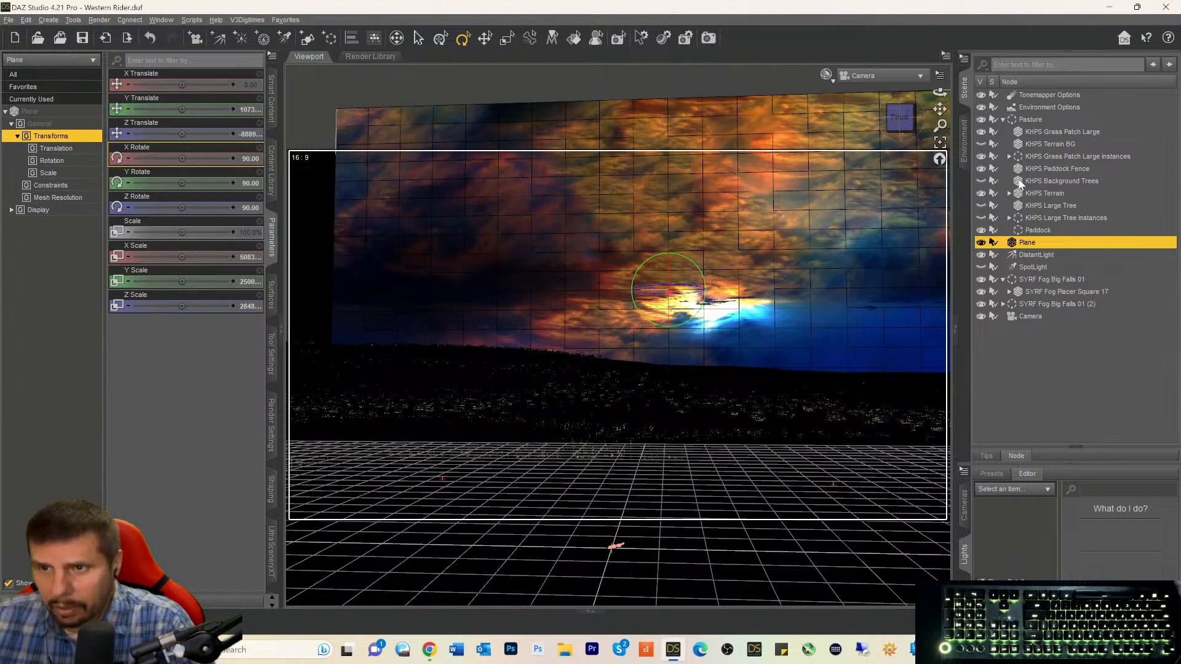
Make the KHPS Terrain BG hill visible, try shifting it to X Translate 884.96 and undo the shift.
left_click(1018, 144)
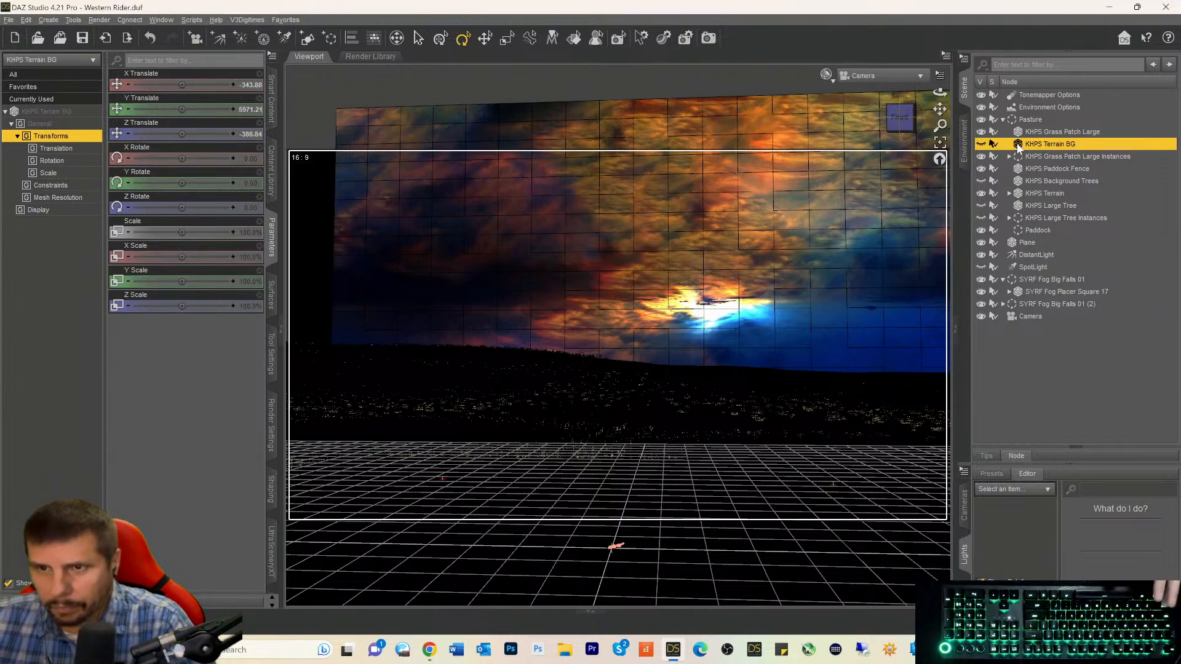
left_click(981, 146)
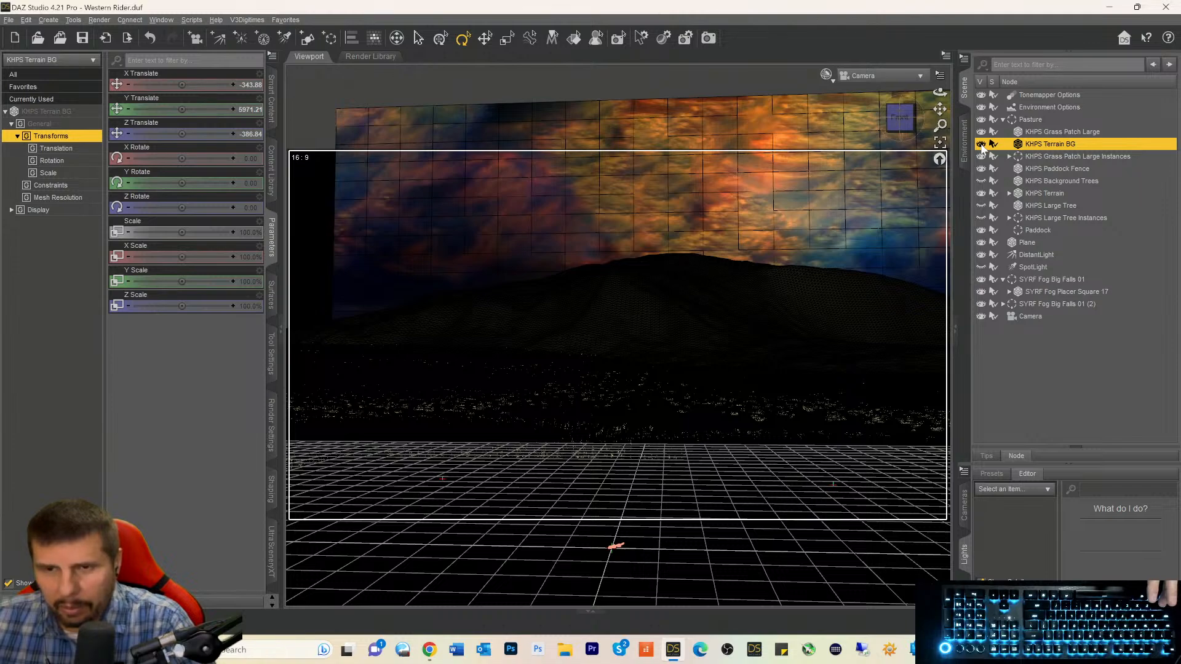
left_click(981, 145)
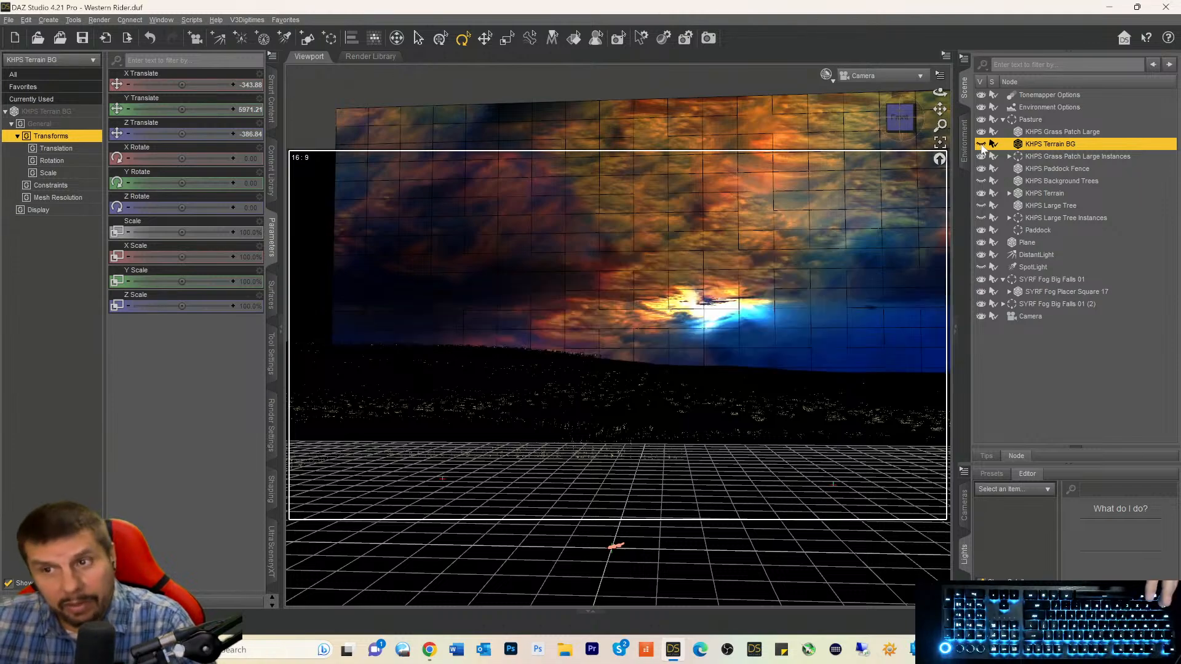
left_click(981, 145)
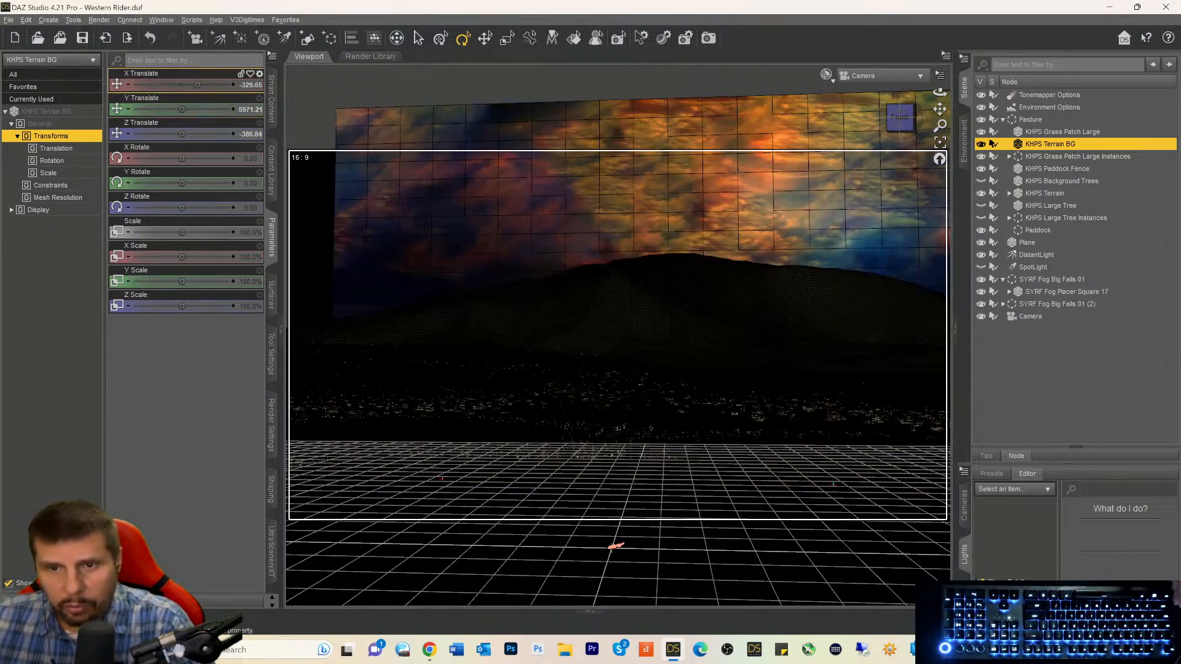
left_click_drag(211, 85, 209, 85)
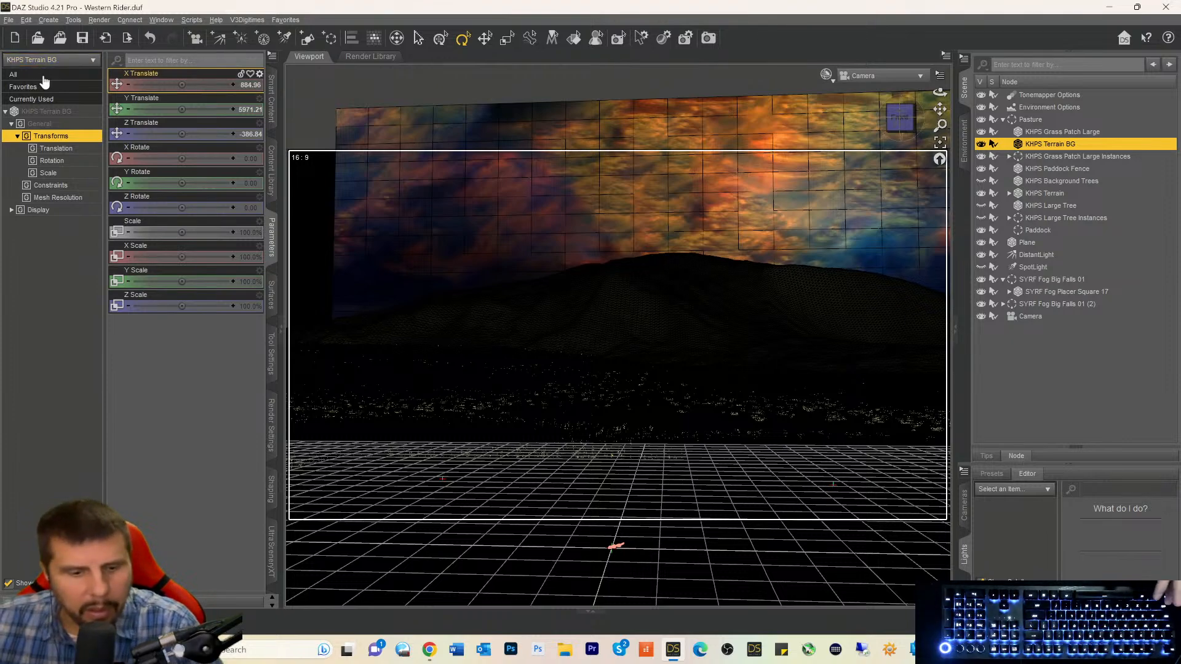
key("ctrl+z")
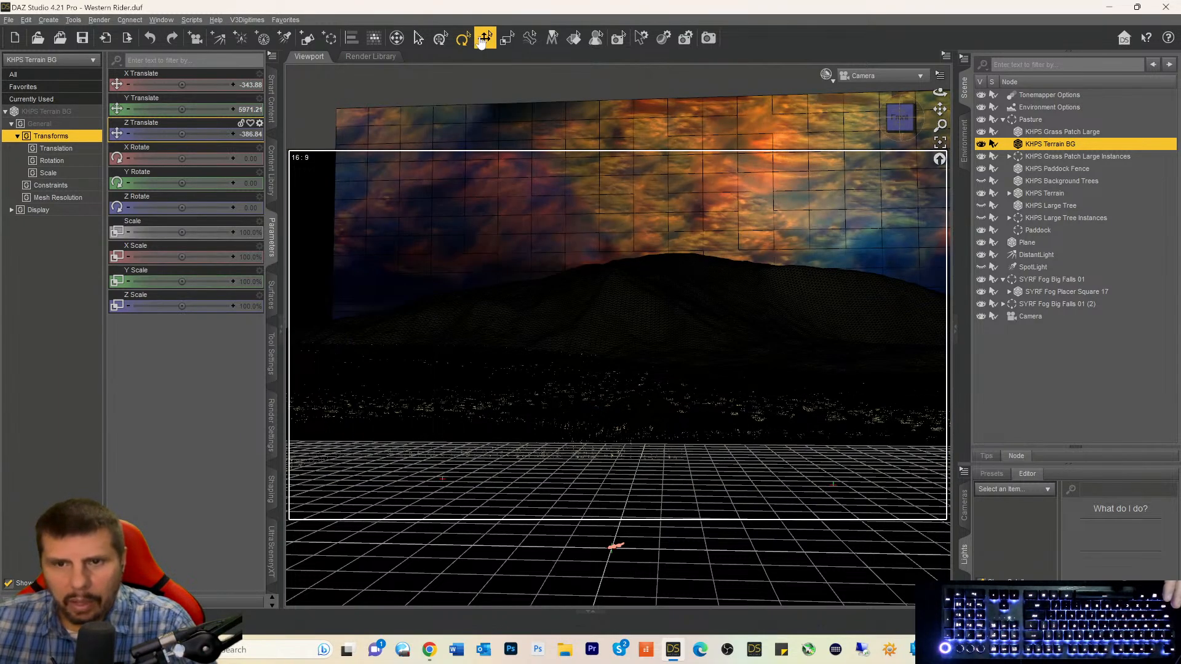
Select the sky Plane with the Translate tool and pan the Camera so the sky fills the frame behind the hill.
left_click(483, 38)
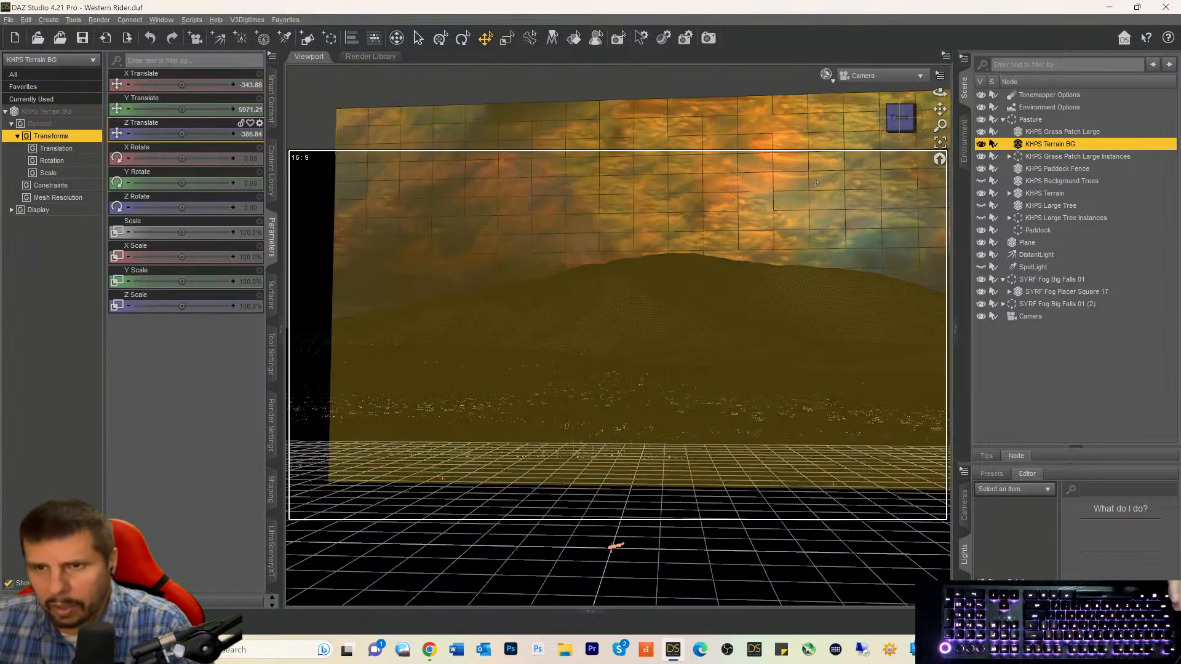
left_click(817, 183)
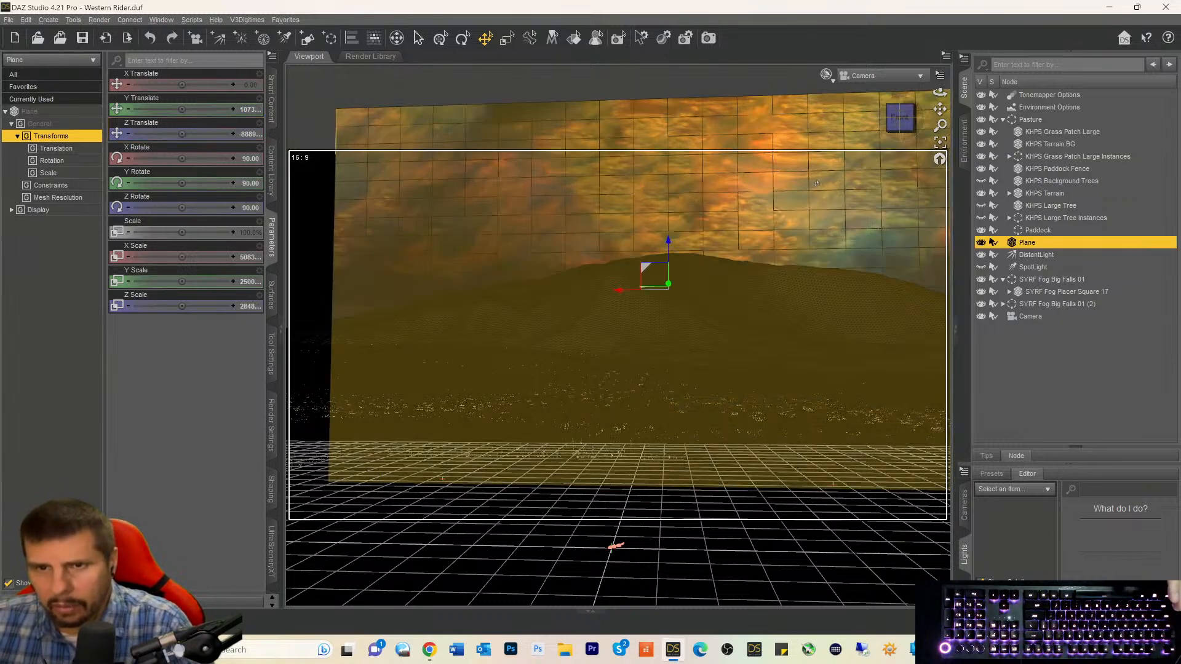
scroll(736, 374, "down", 1)
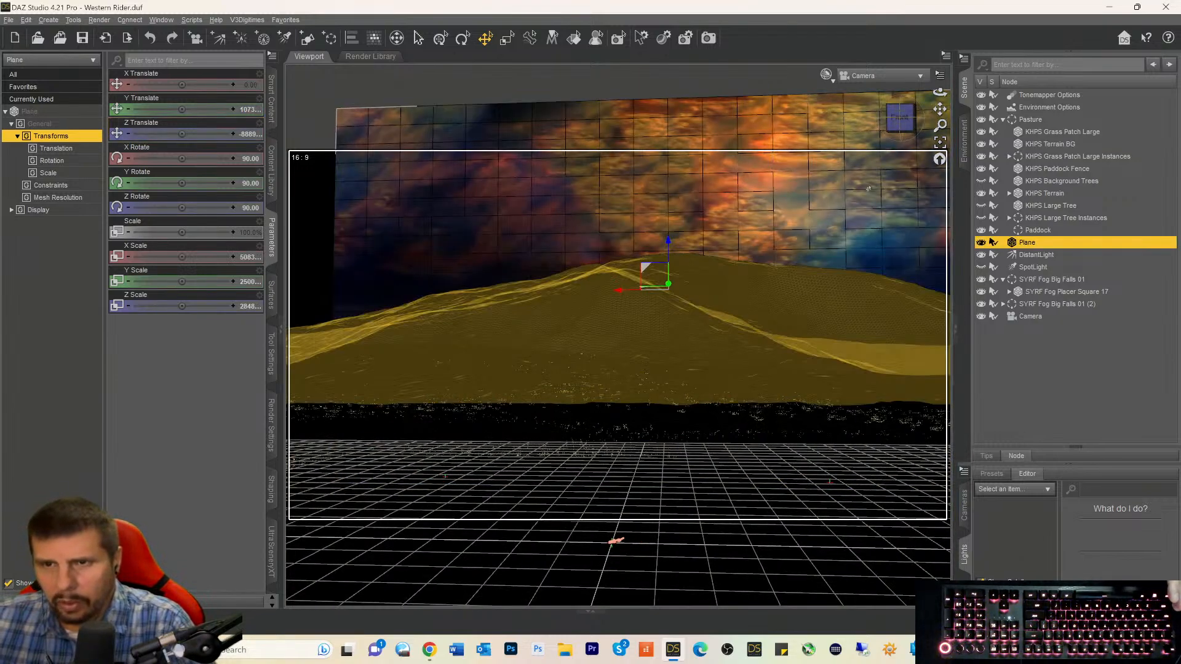
left_click(897, 121)
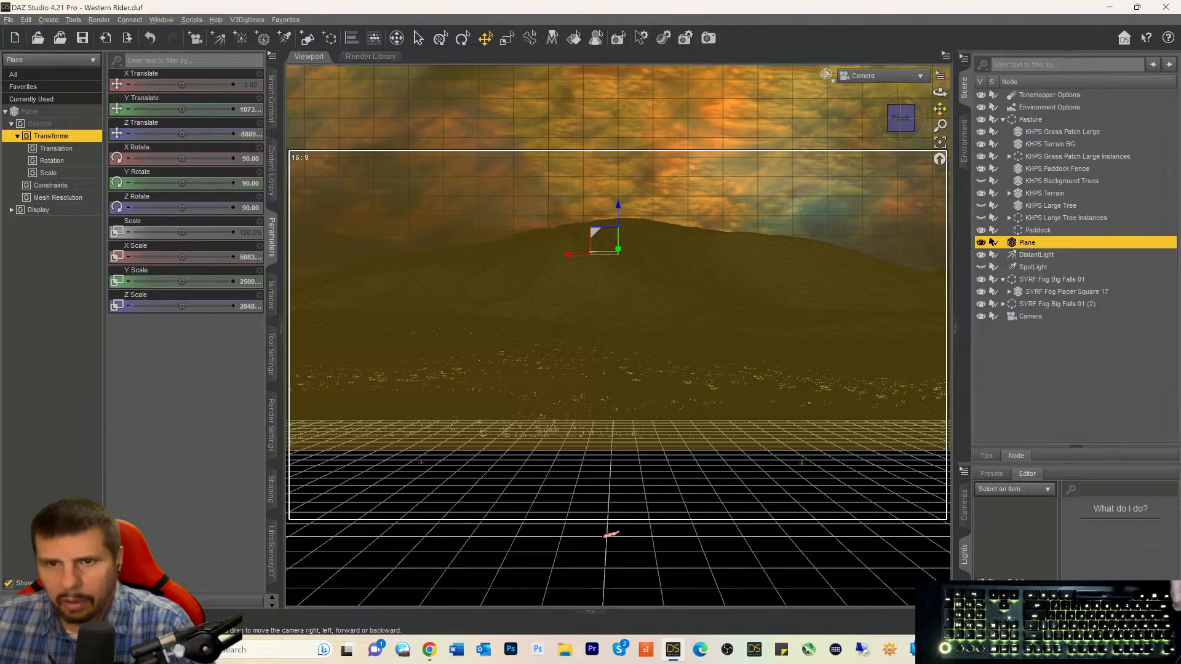
mouse_move(940, 109)
left_mouse_down()
mouse_move(936, 139)
mouse_move(936, 111)
left_mouse_up()
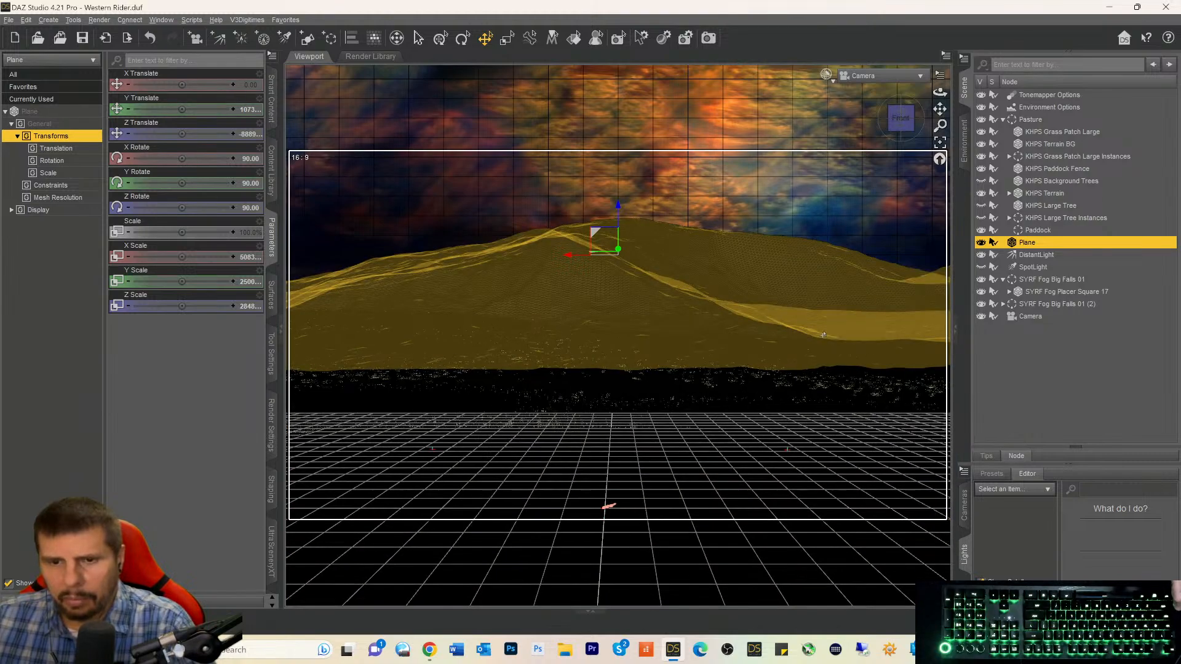
Pull the Camera back toward the paddock fence, select KHPS Terrain BG and tilt the Camera to frame the hills against the sky.
scroll(823, 335, "down", 4)
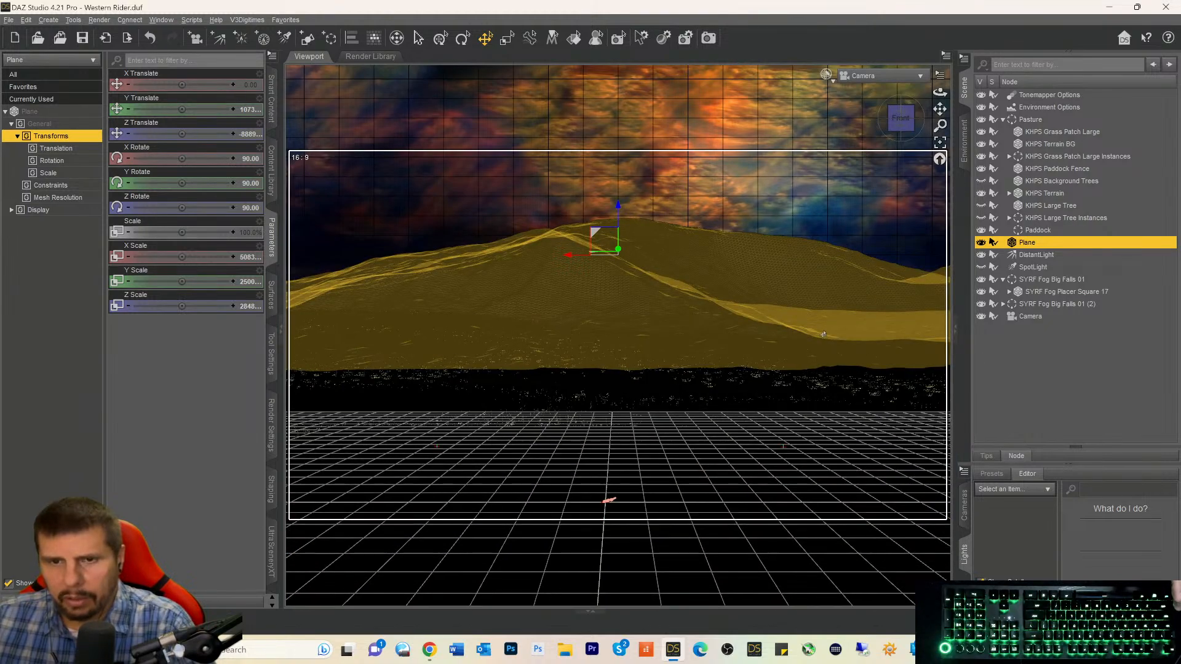
scroll(823, 333, "down", 4)
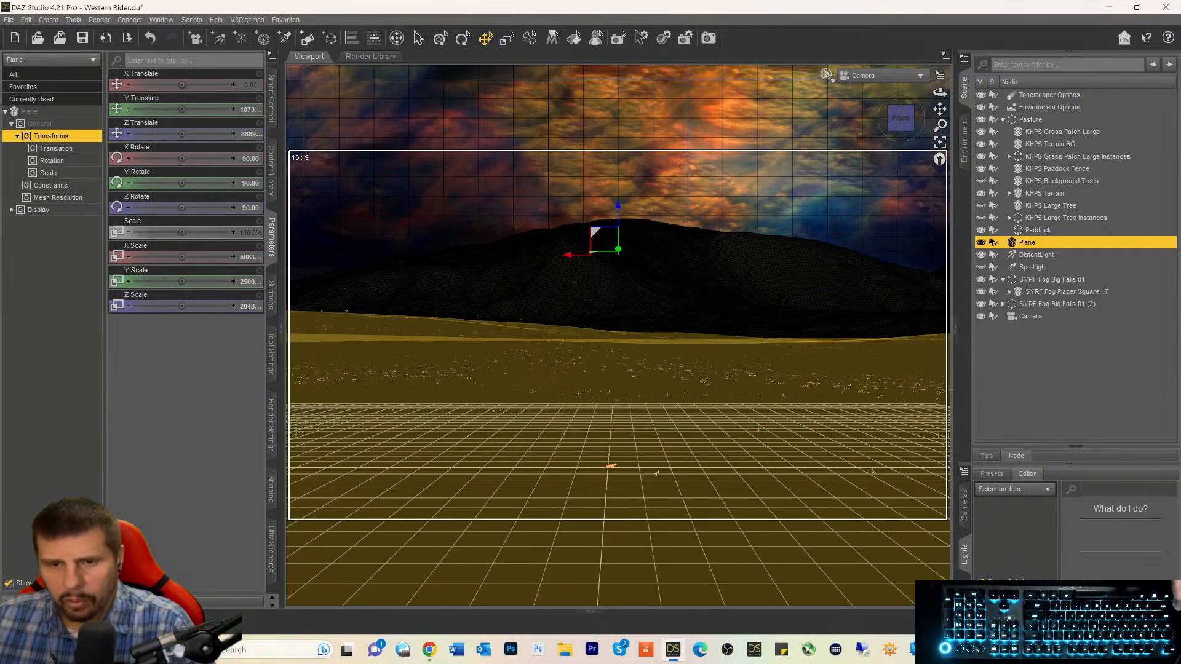
scroll(787, 382, "down", 3)
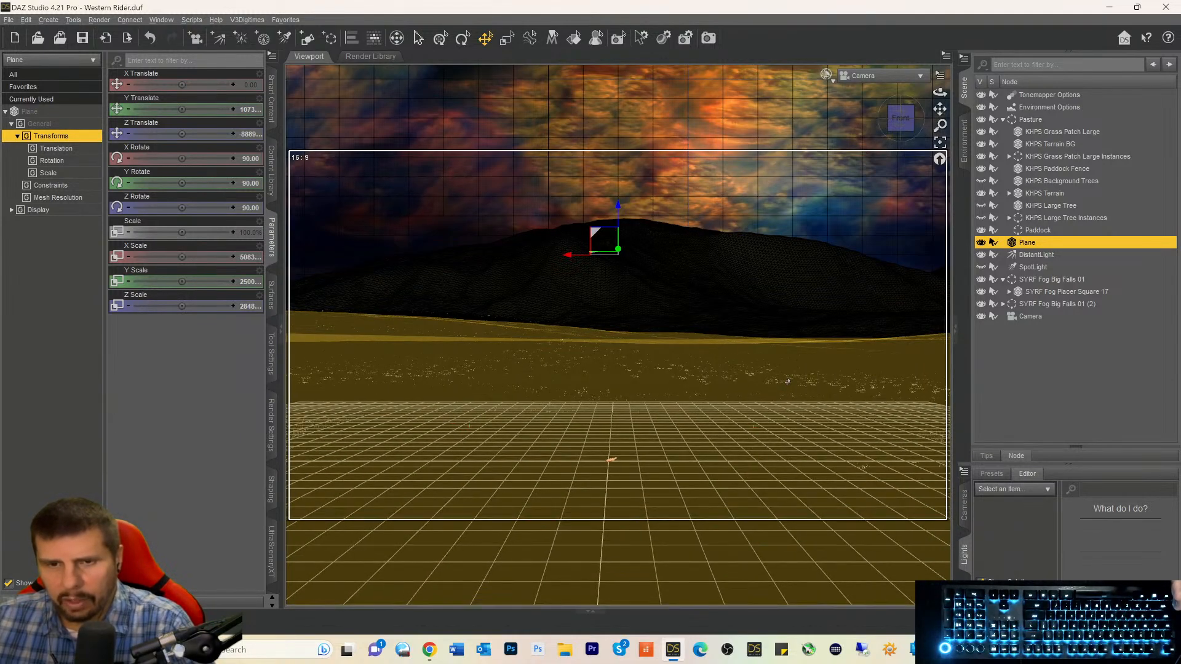
scroll(787, 382, "down", 4)
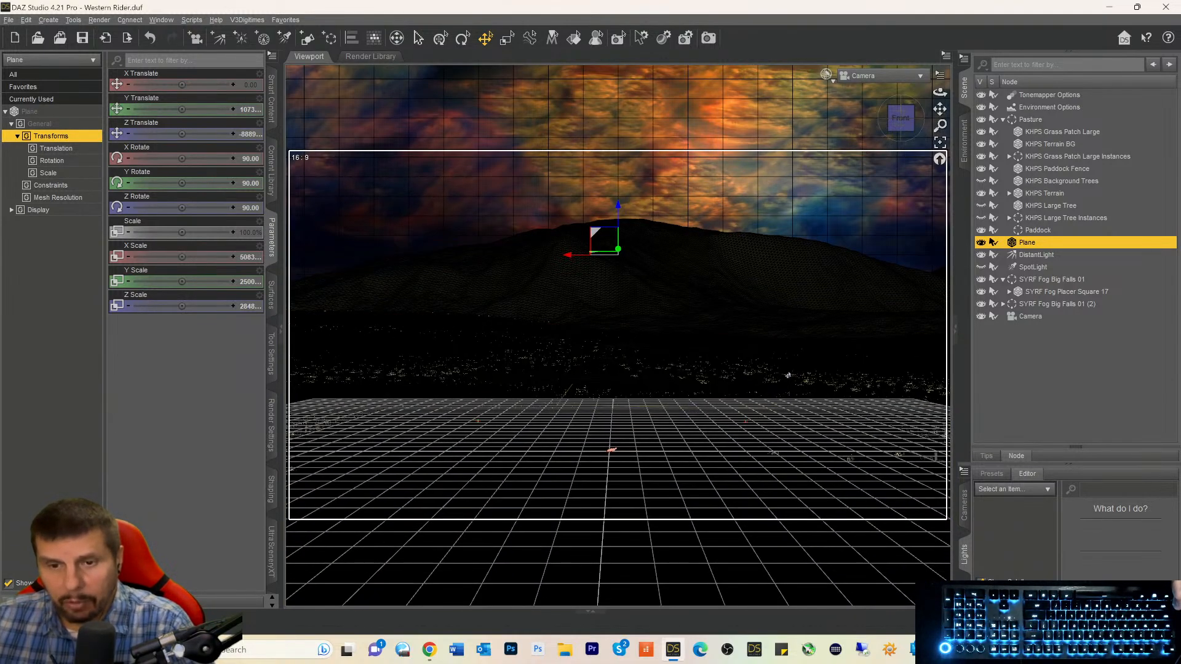
scroll(788, 374, "down", 2)
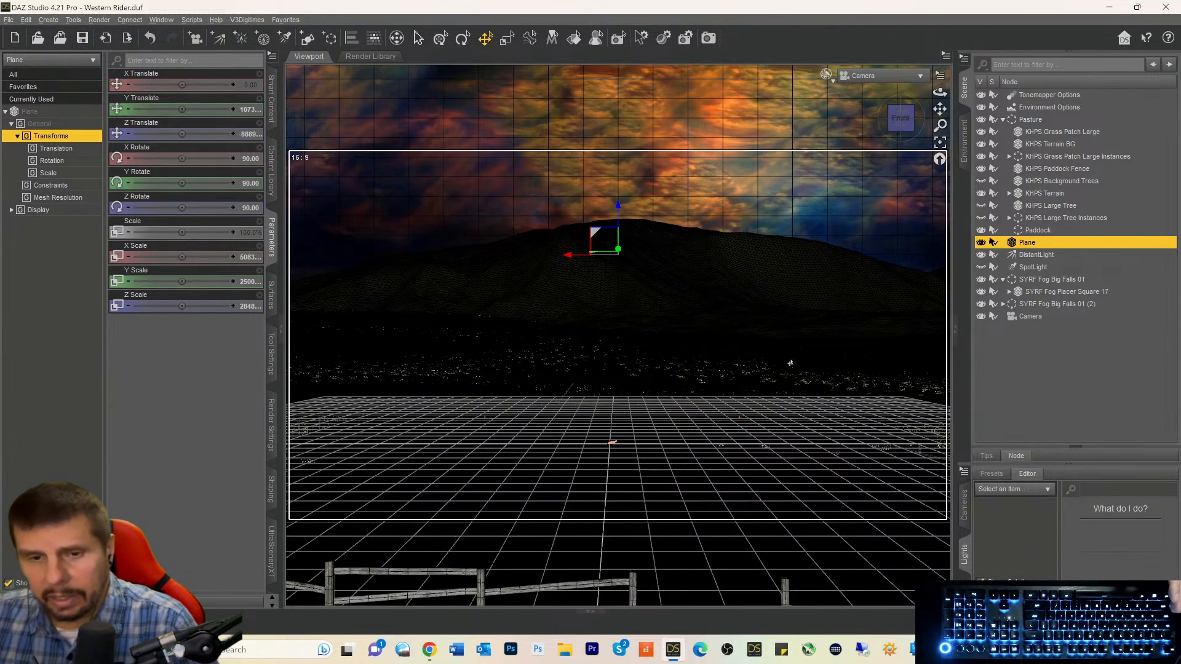
scroll(791, 363, "down", 1)
scroll(791, 363, "down", 1)
scroll(791, 361, "up", 2)
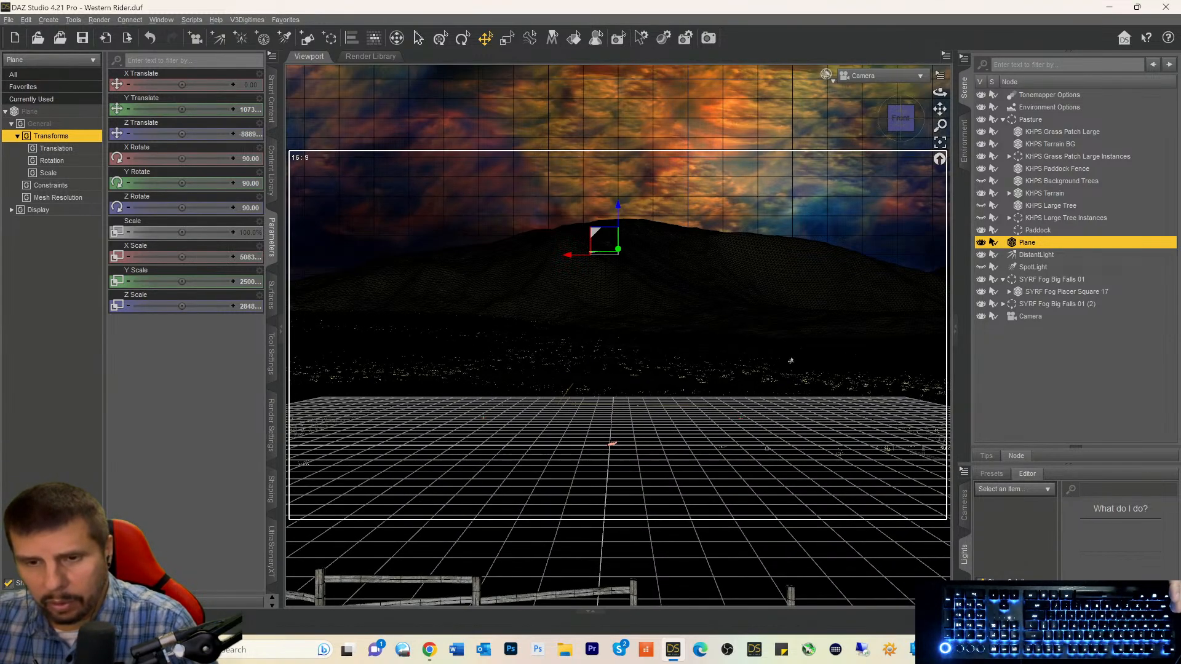
scroll(792, 360, "up", 1)
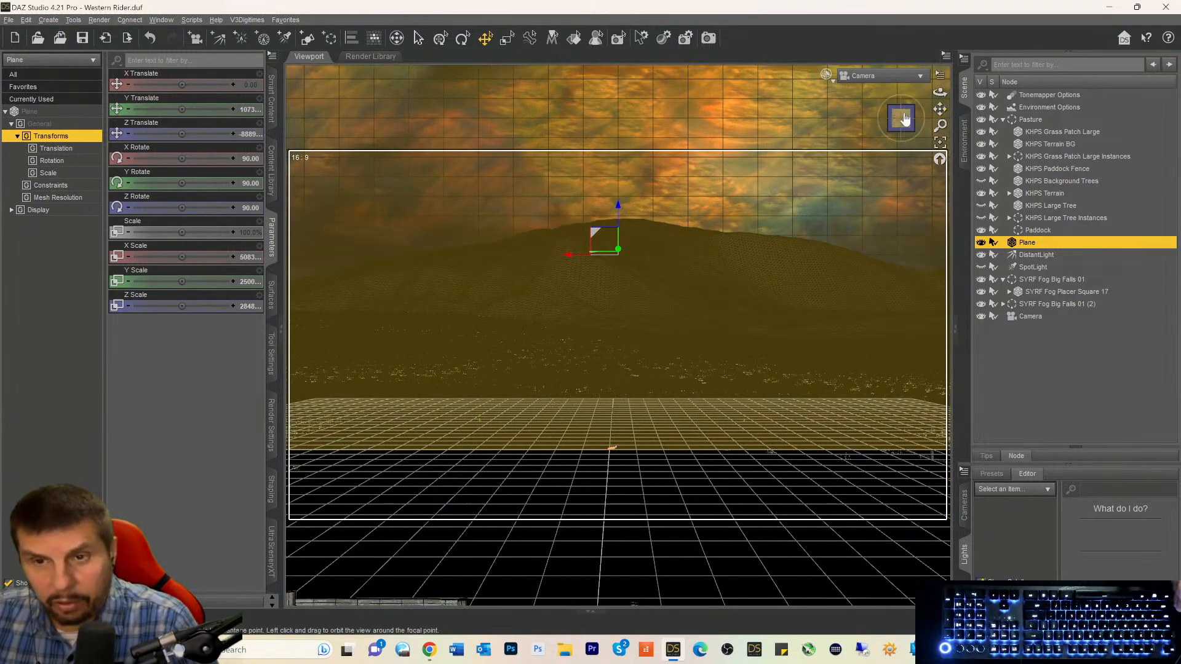
left_click(711, 246)
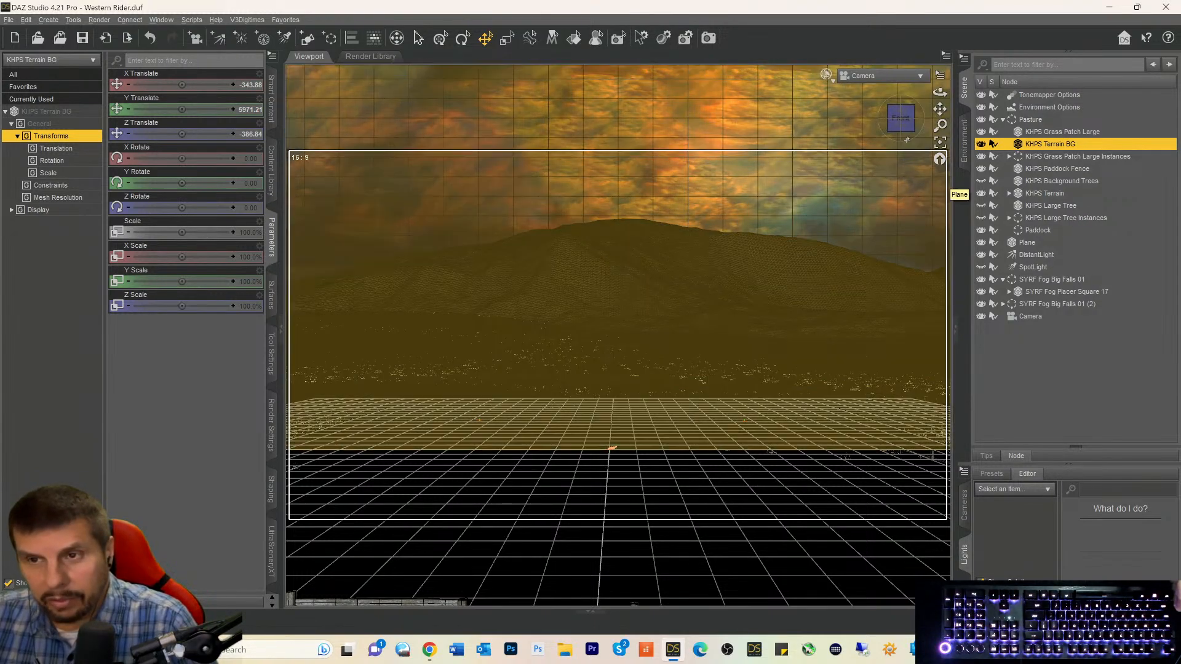
mouse_move(902, 127)
left_mouse_down()
mouse_move(901, 111)
mouse_move(940, 106)
mouse_move(903, 117)
left_mouse_up()
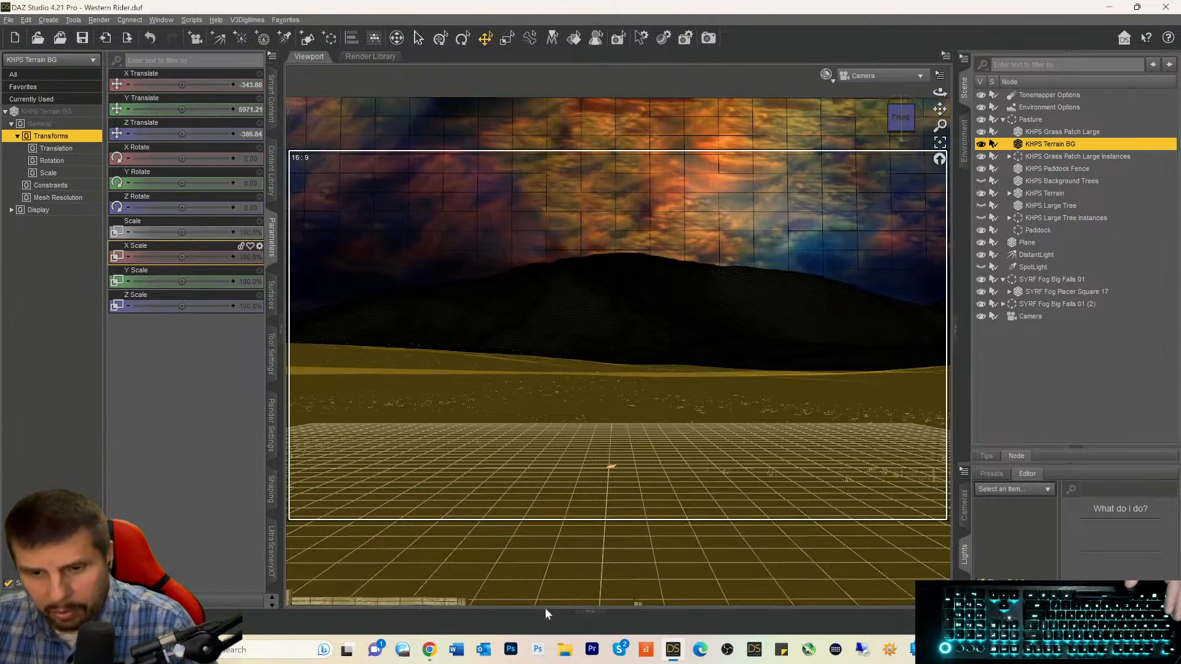
Switch to File Explorer and open the Diffeomorphic Daz to Blender Projects folder inside My DAZ Studio Renders.
left_click(563, 650)
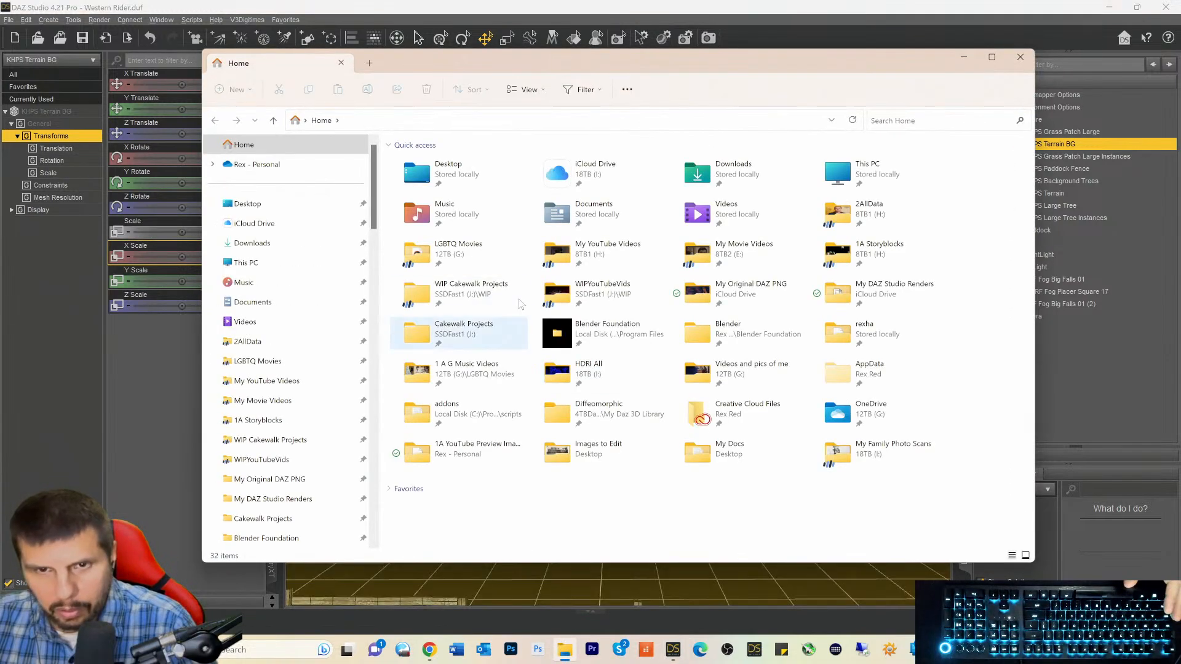
left_click(309, 220)
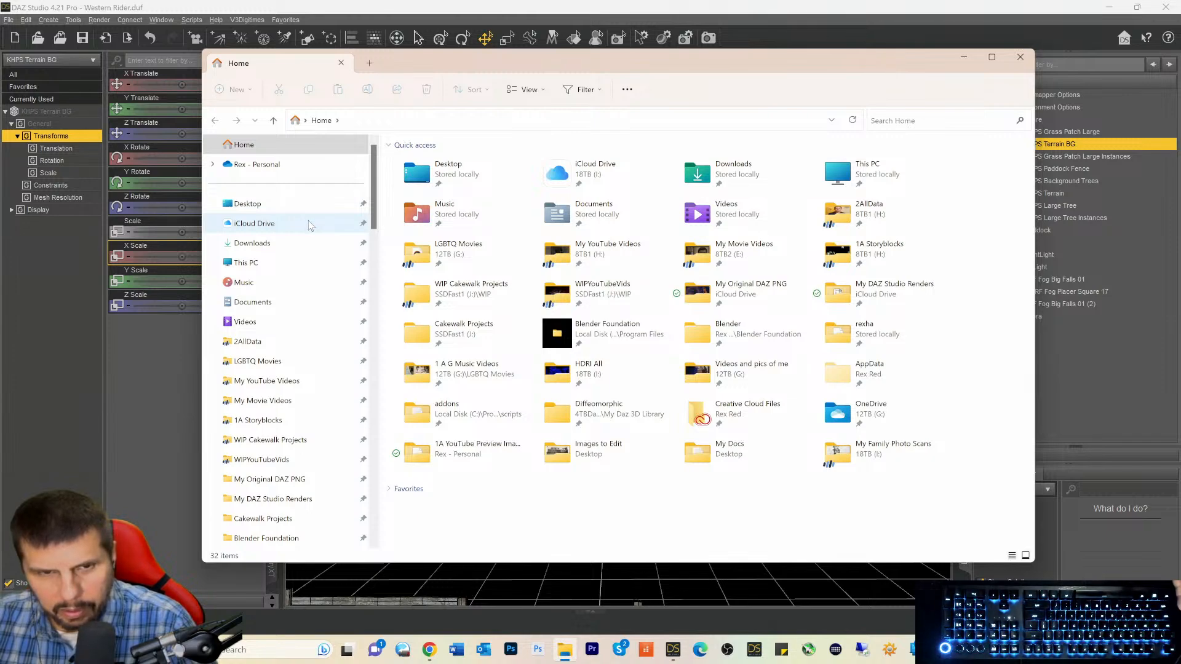
scroll(309, 225, "down", 2)
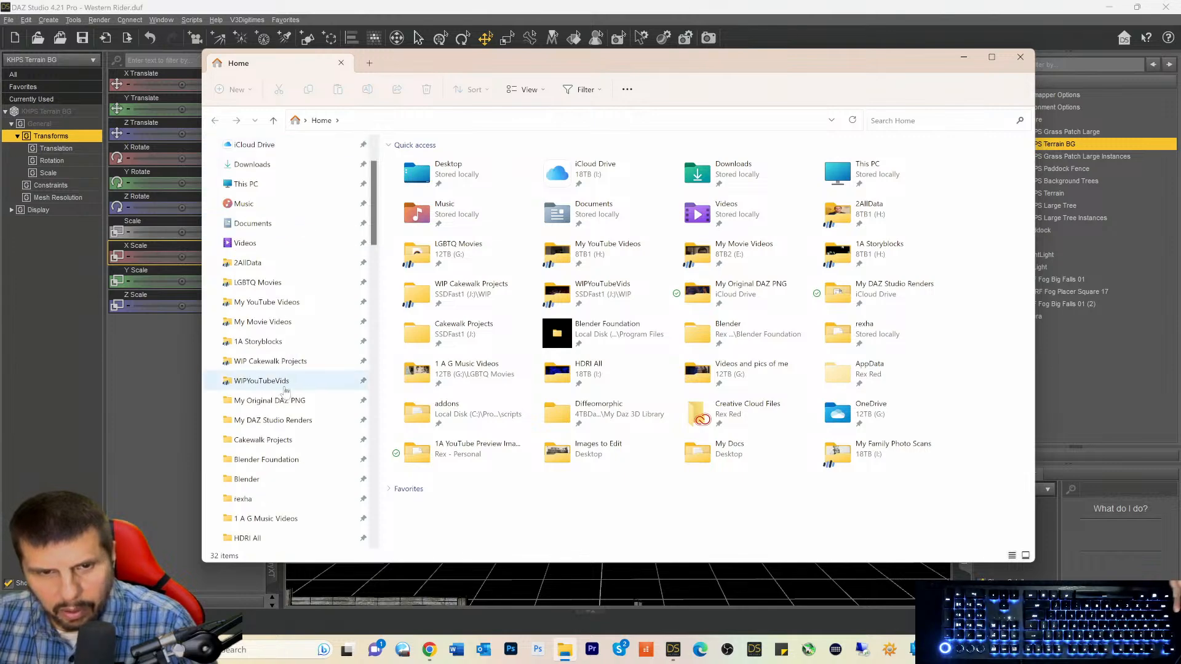
left_click(270, 421)
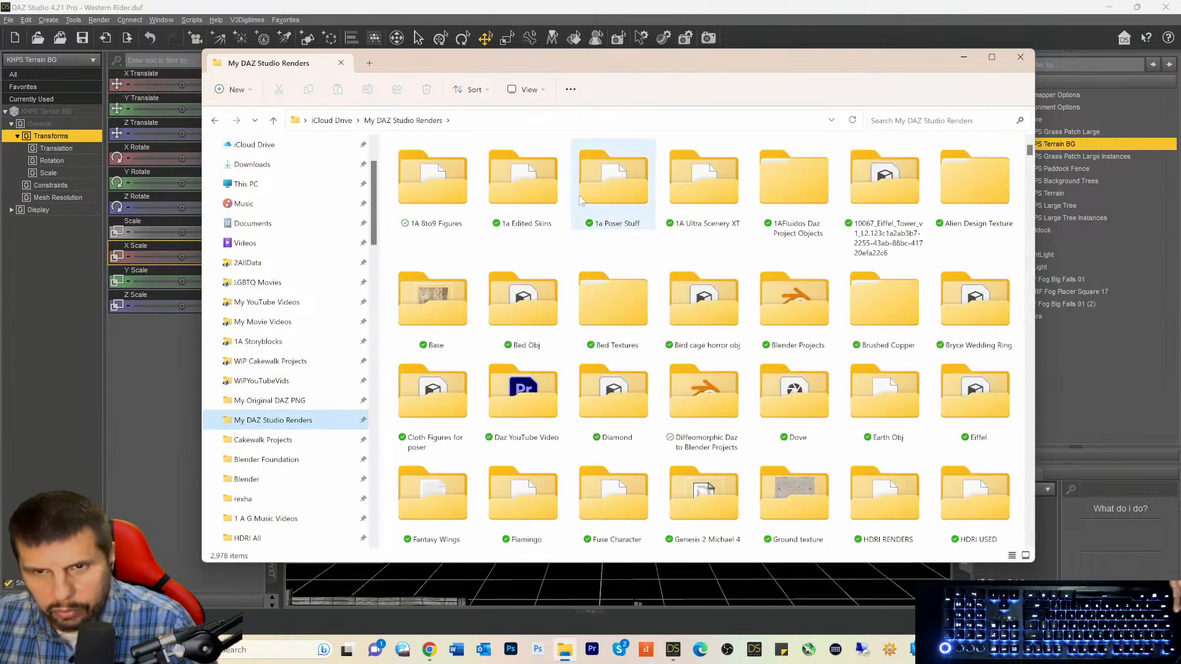
left_click(702, 399)
double_click(700, 396)
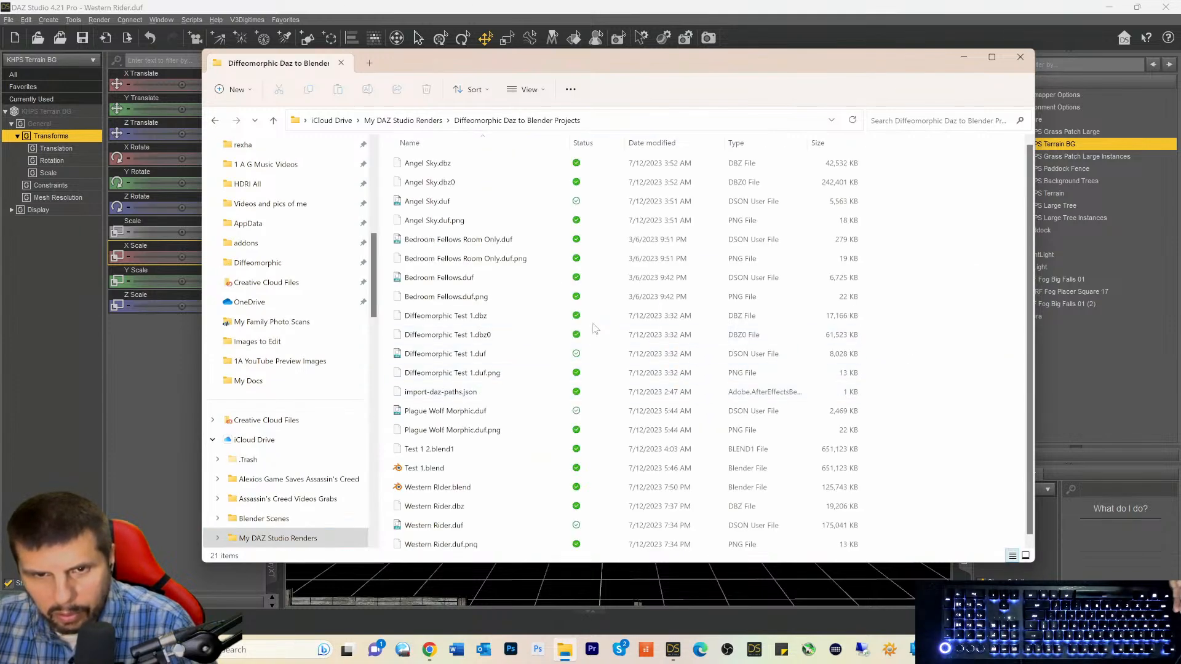
Move the four Bedroom Fellows scene and preview files up into the My DAZ Studio Renders folder.
left_click(429, 280)
left_click(424, 298, "ctrl")
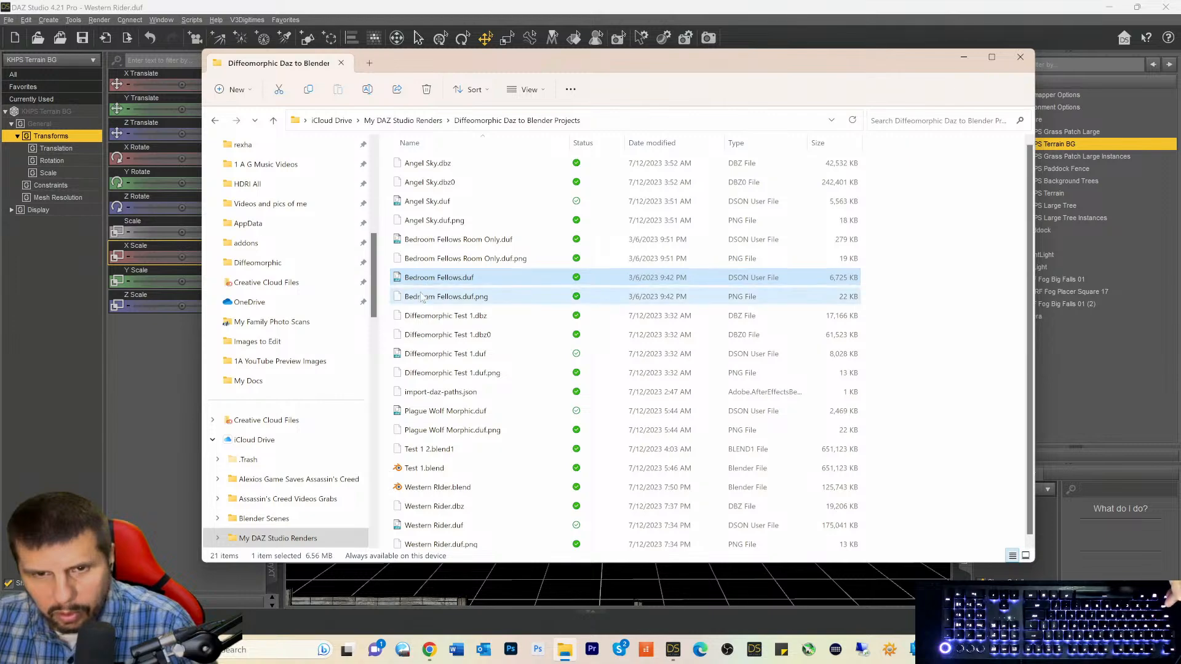
left_click(472, 261, "ctrl")
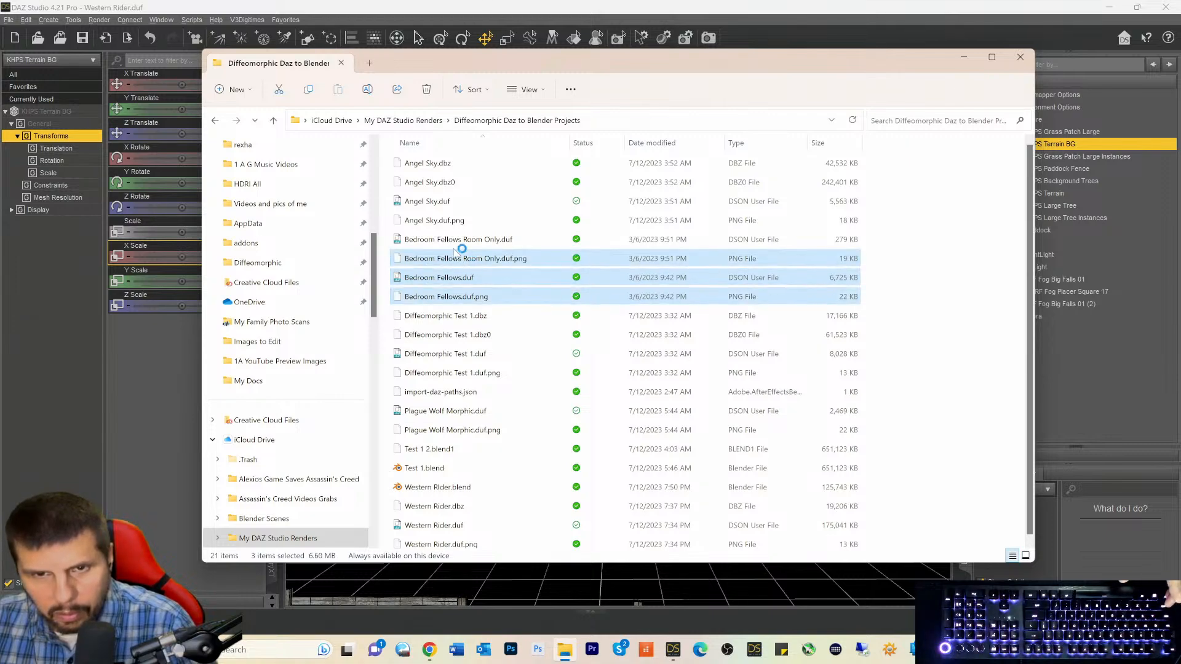
left_click(457, 243, "ctrl")
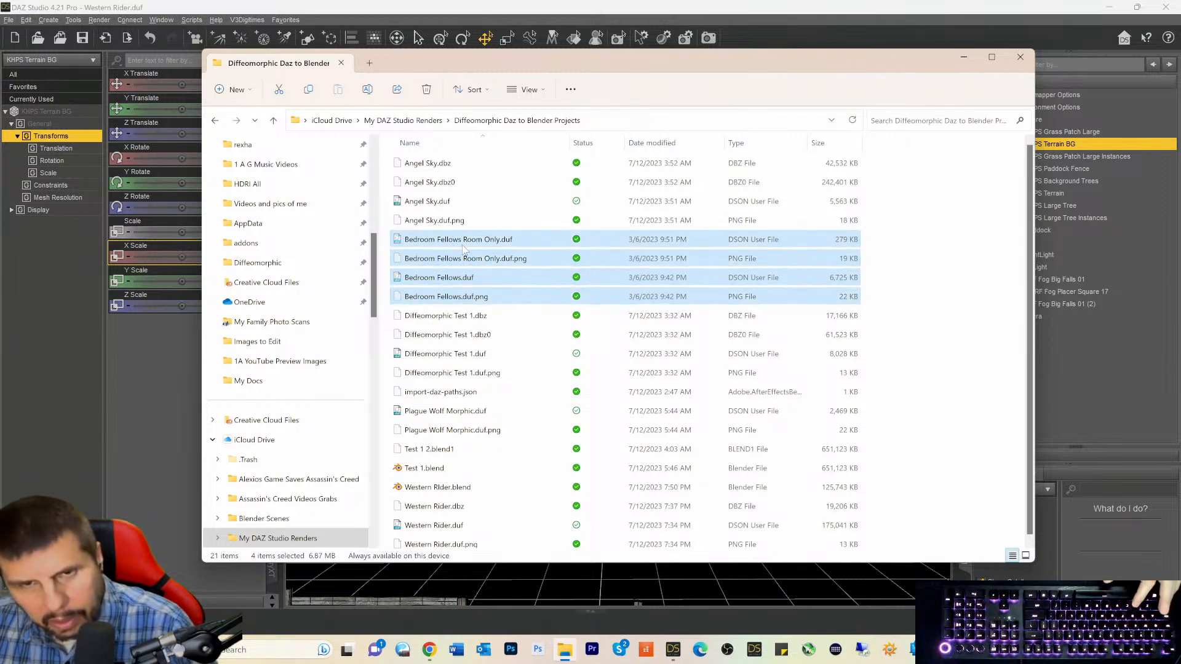
key("ctrl+x")
left_click(436, 121)
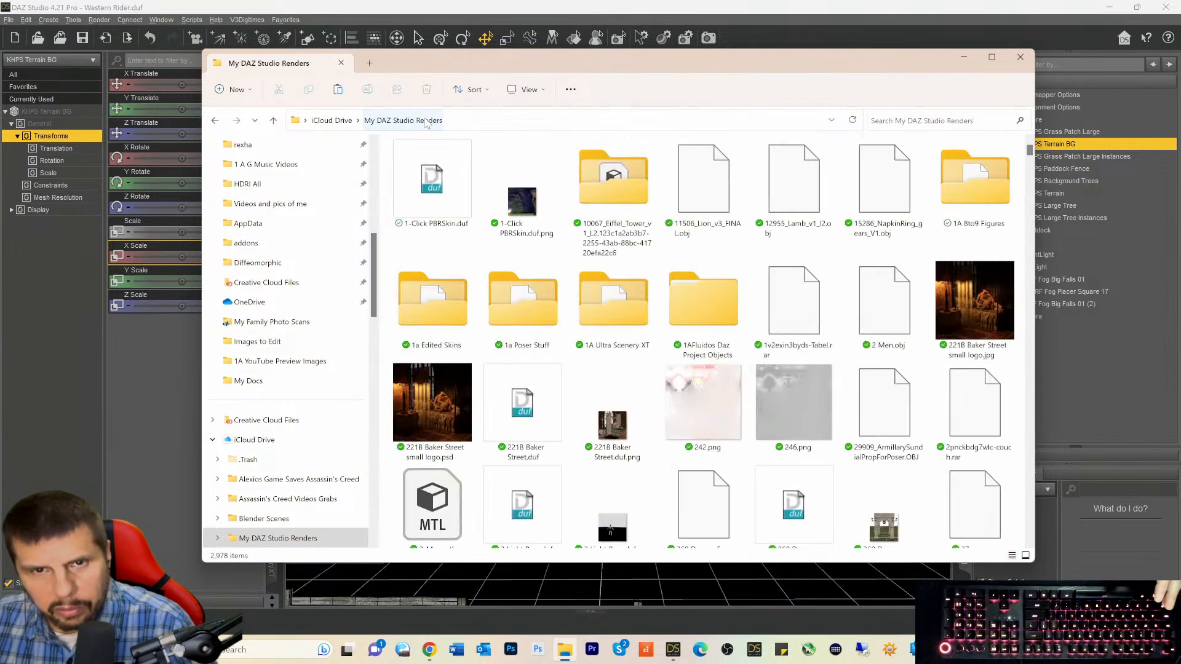
key("ctrl+v")
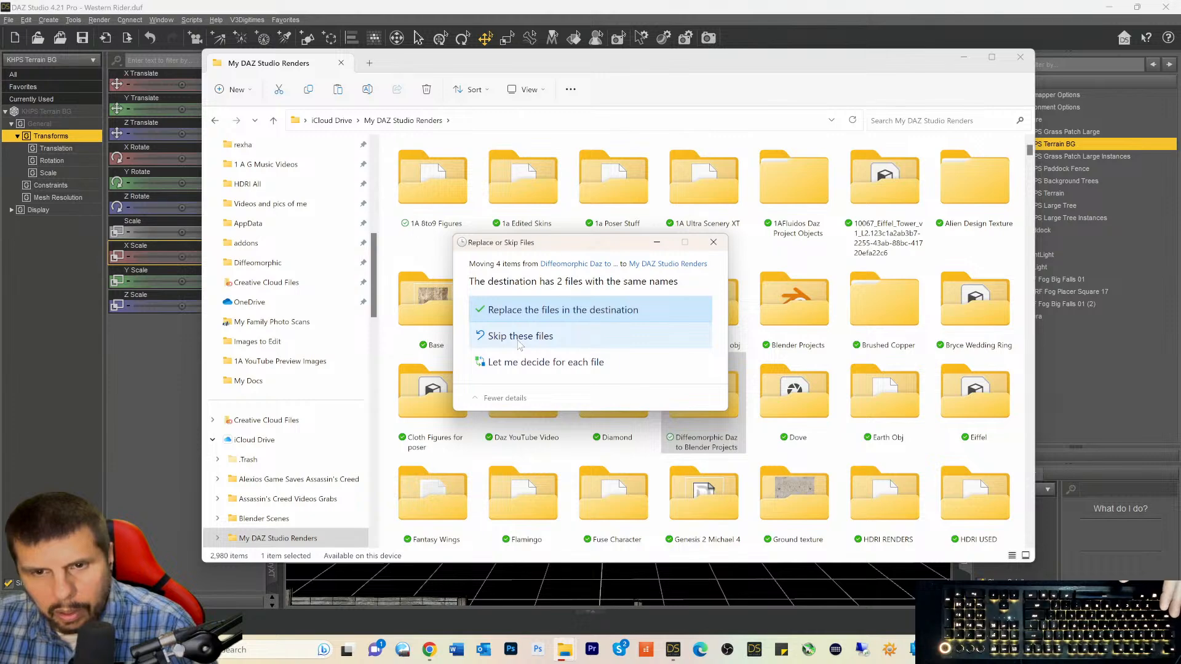
Resolve the file conflicts by keeping both versions of Bedroom Fellows.duf and Bedroom Fellows.duf.png.
left_click(515, 363)
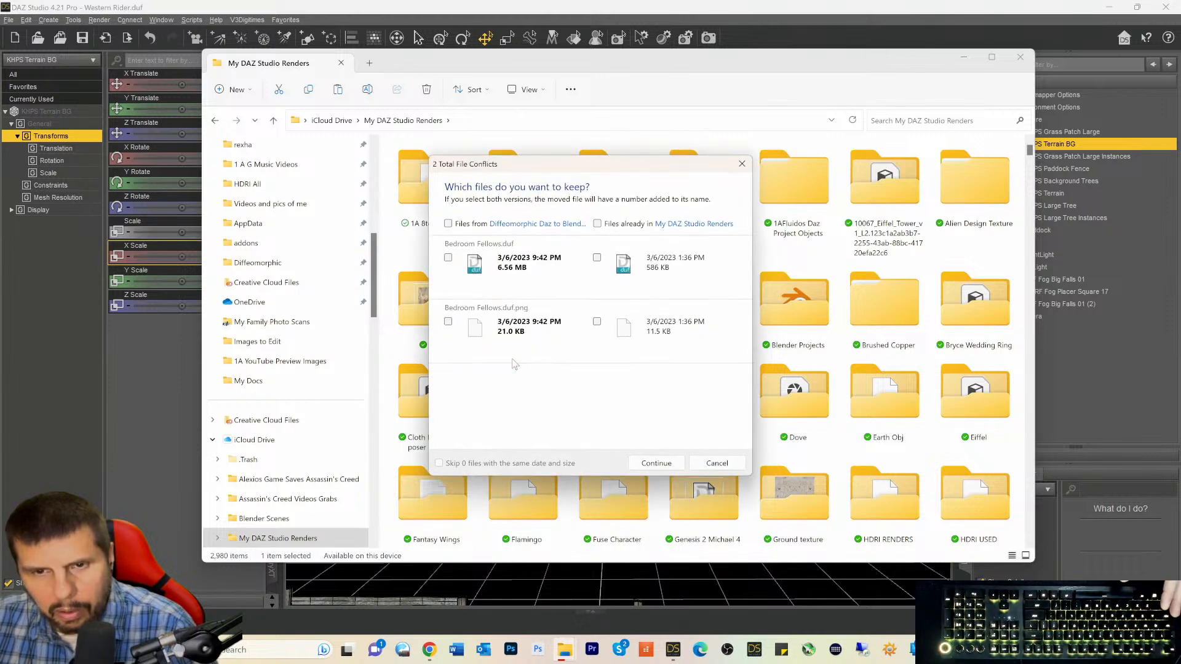
left_click(448, 224)
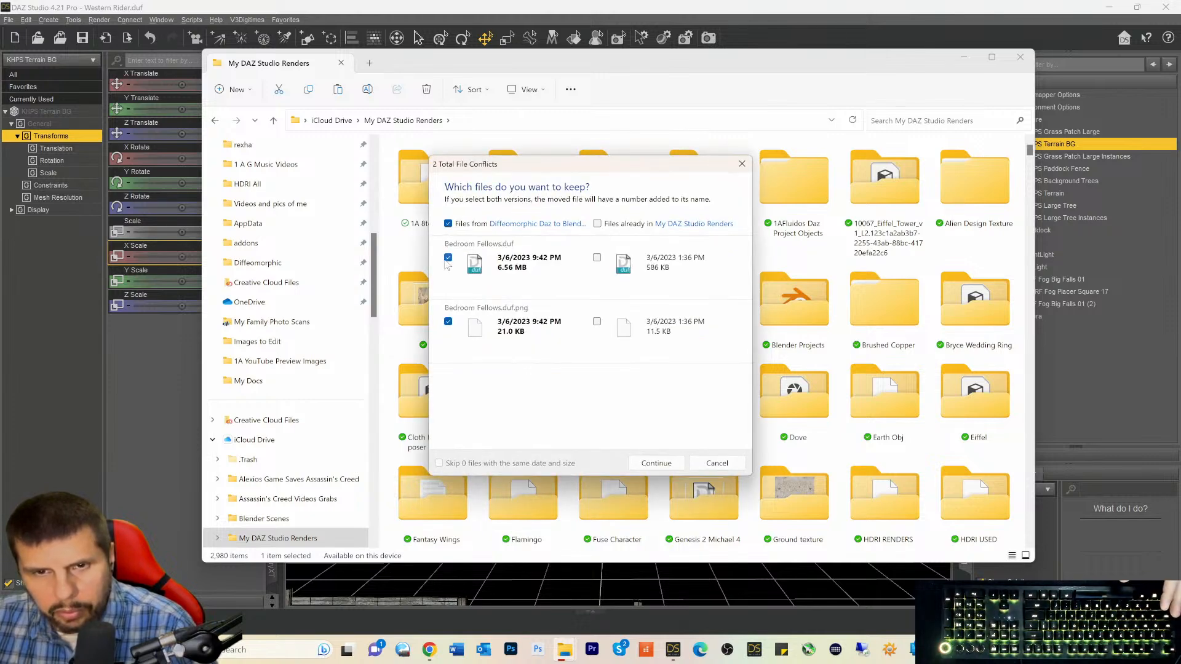
left_click(597, 224)
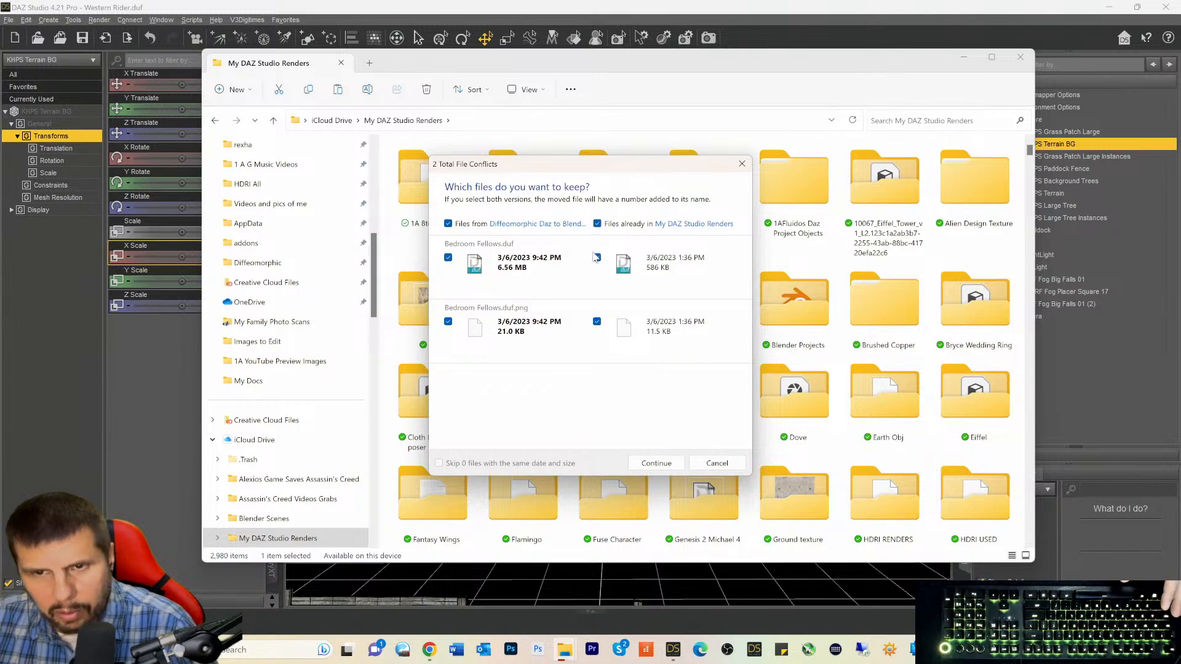
left_click(656, 463)
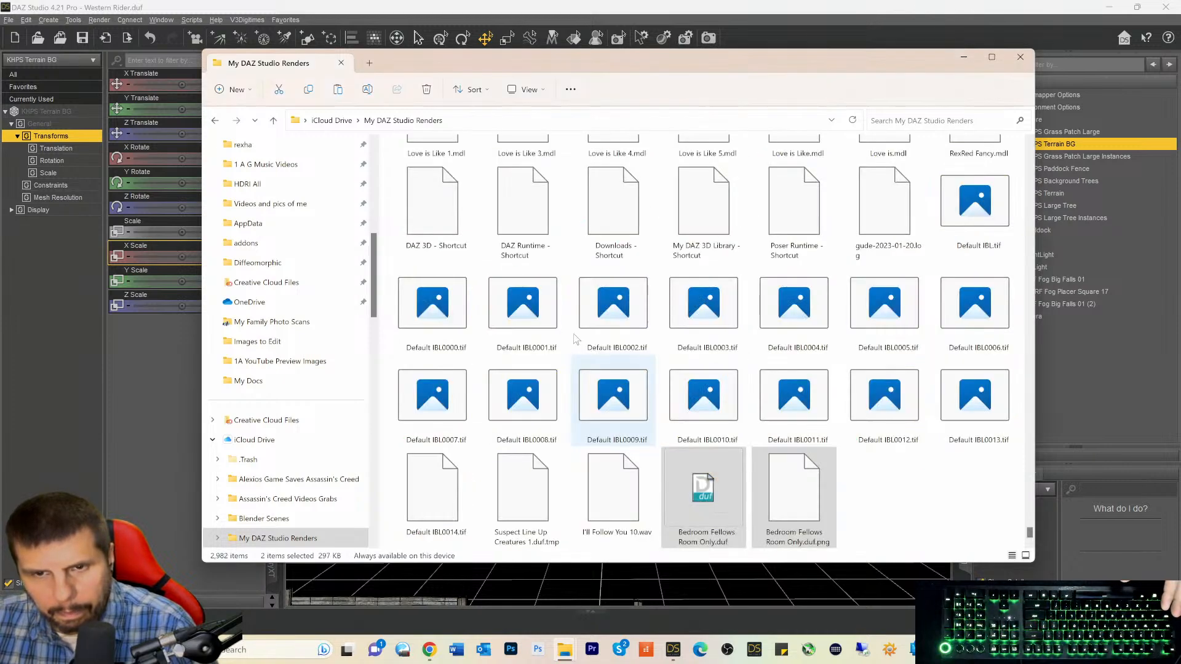
Go back to the start of My DAZ Studio Renders and reopen the Diffeomorphic Daz to Blender Projects folder.
scroll(607, 280, "up", 10)
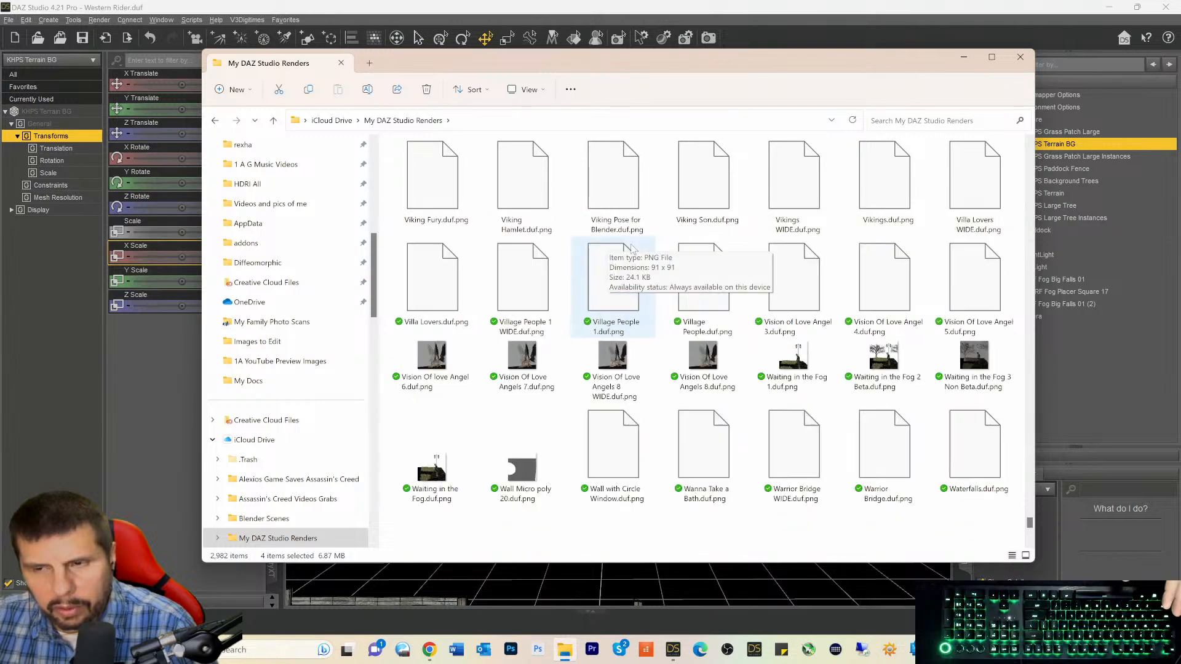
left_click_drag(1031, 523, 1020, 111)
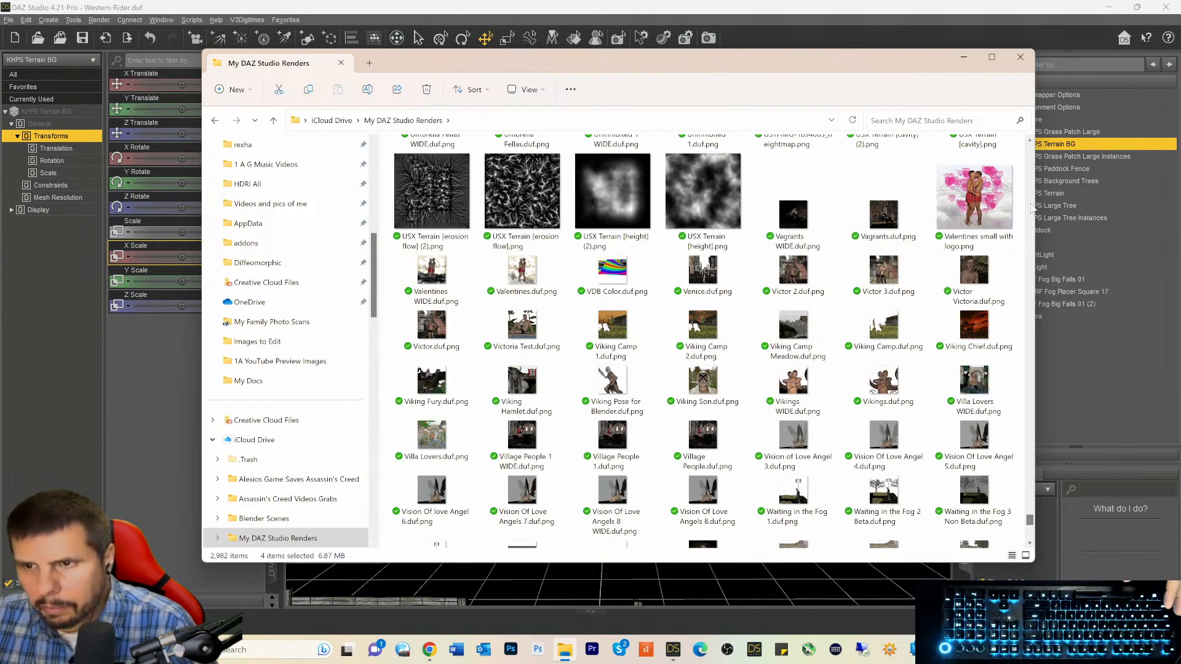
left_click_drag(1031, 523, 1024, 151)
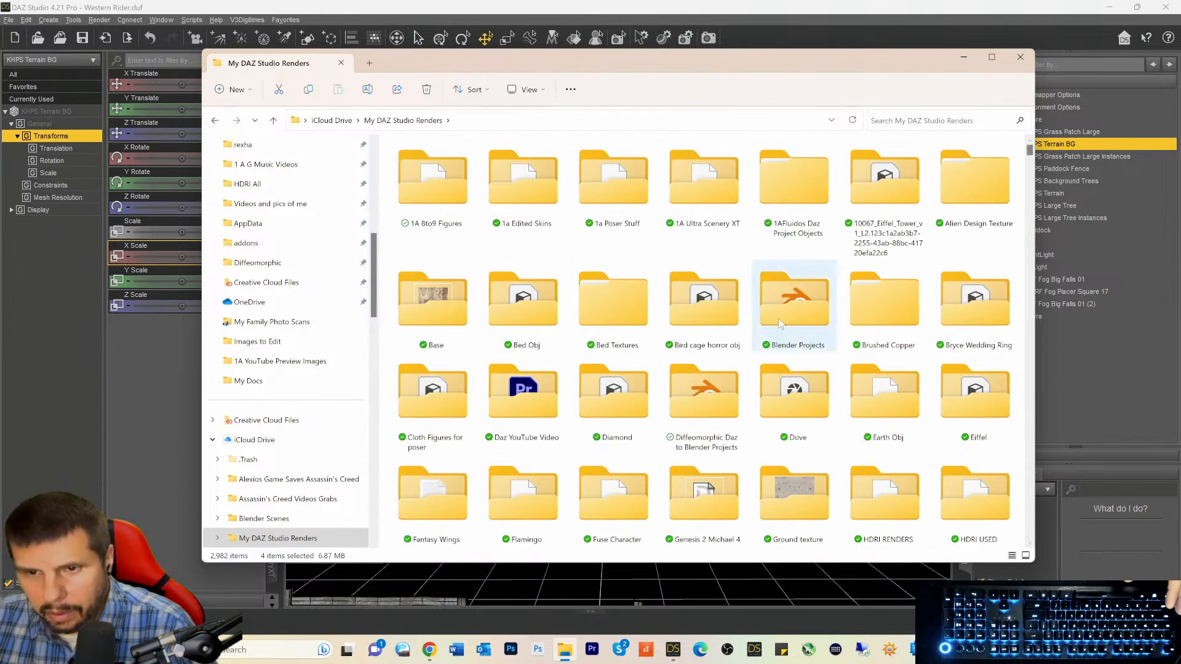
left_click(716, 389)
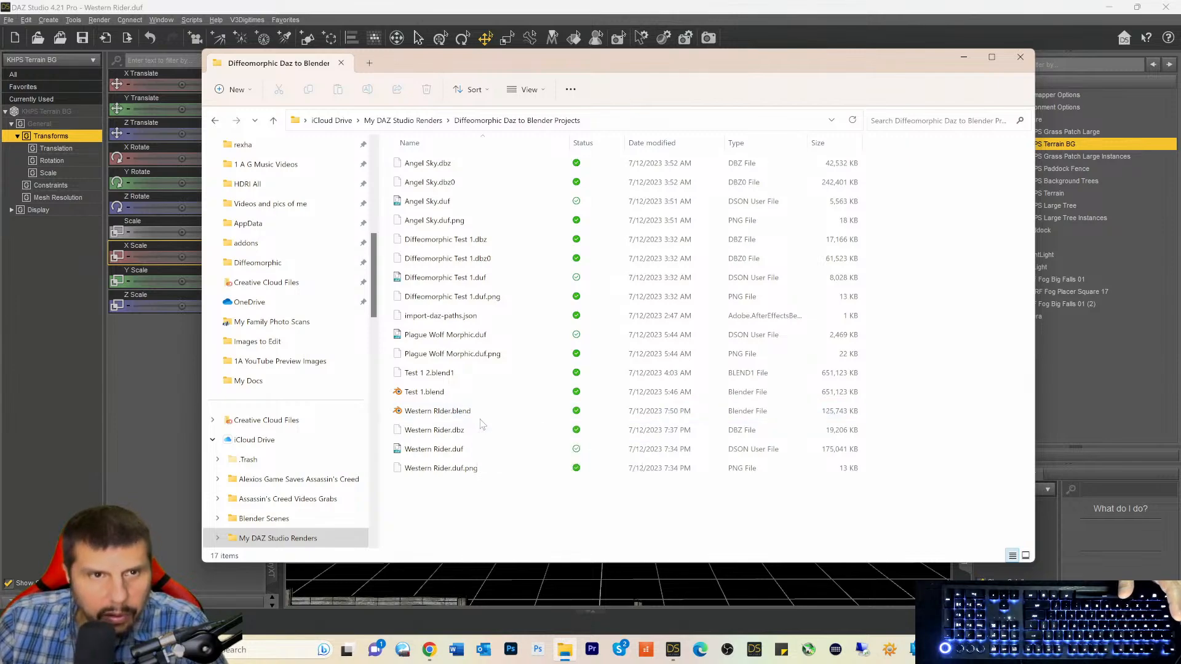
Correct the capitalization in the Blender file's name so it reads Western Rider.blend.
left_click(440, 412)
left_click(442, 414)
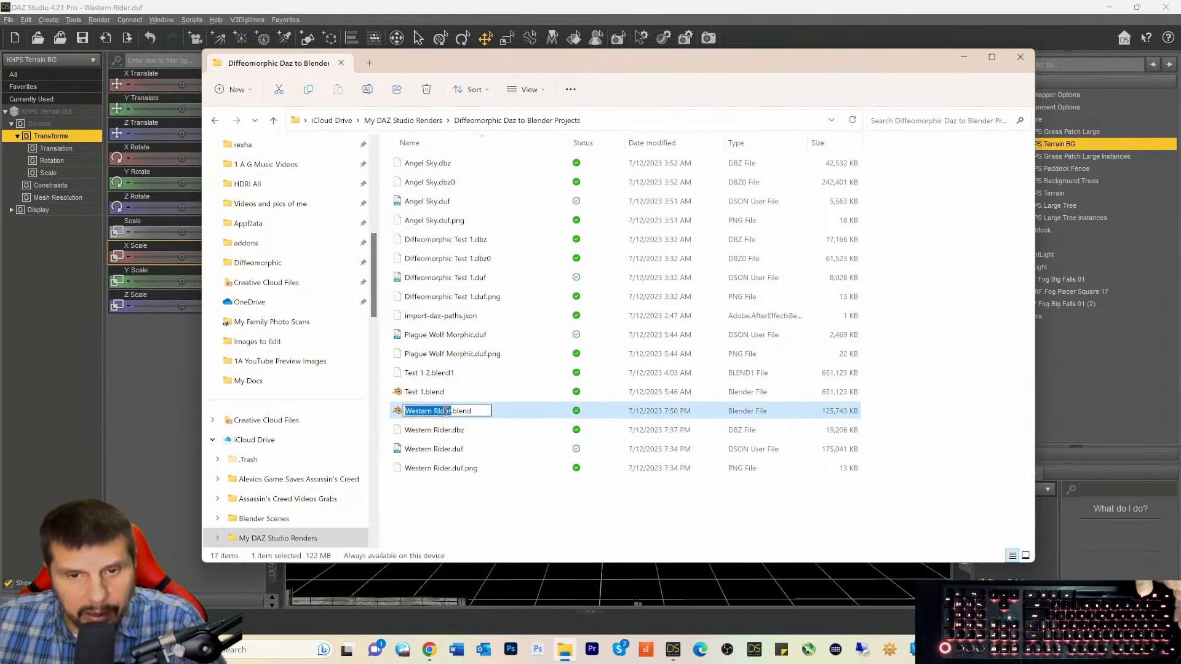
left_click(440, 412)
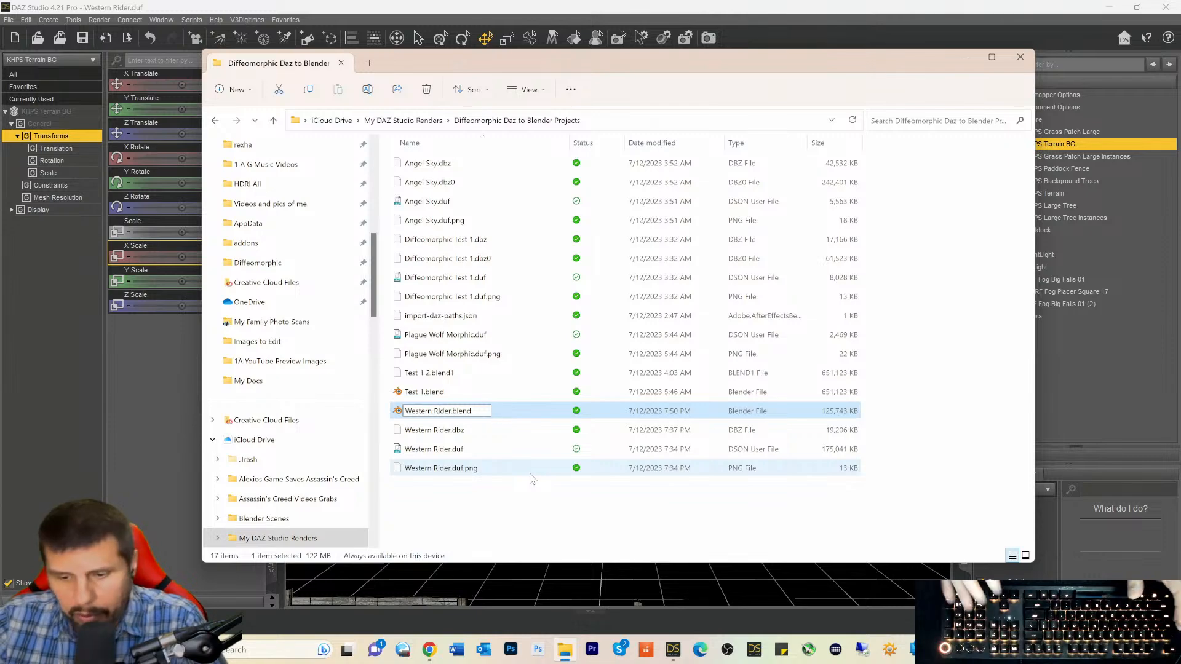
key("BackSpace")
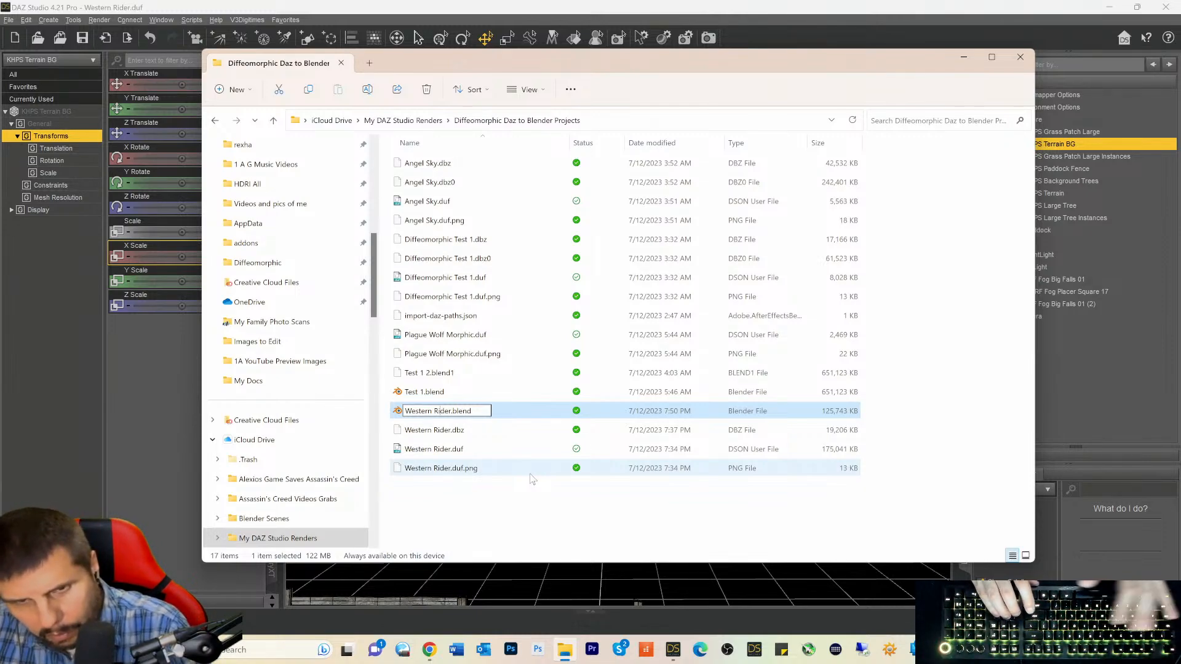
type("i")
key("Return")
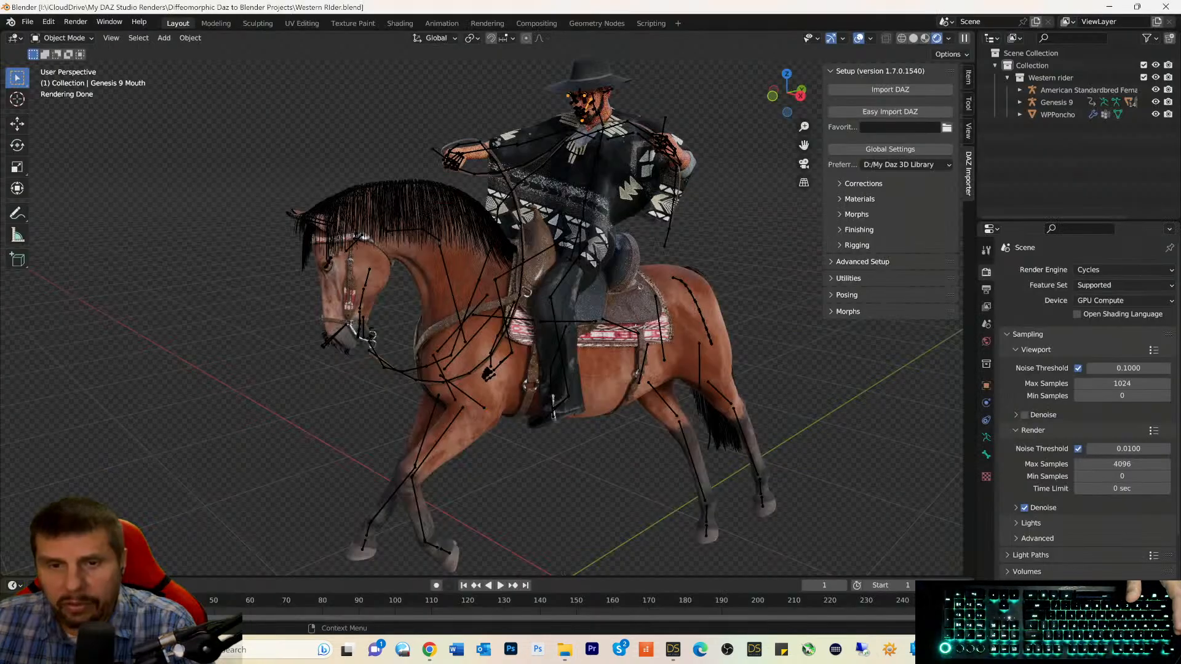
In Blender, save the scene over the existing Western Rider.blend in the Diffeomorphic Daz to Blender Projects folder.
left_click(27, 21)
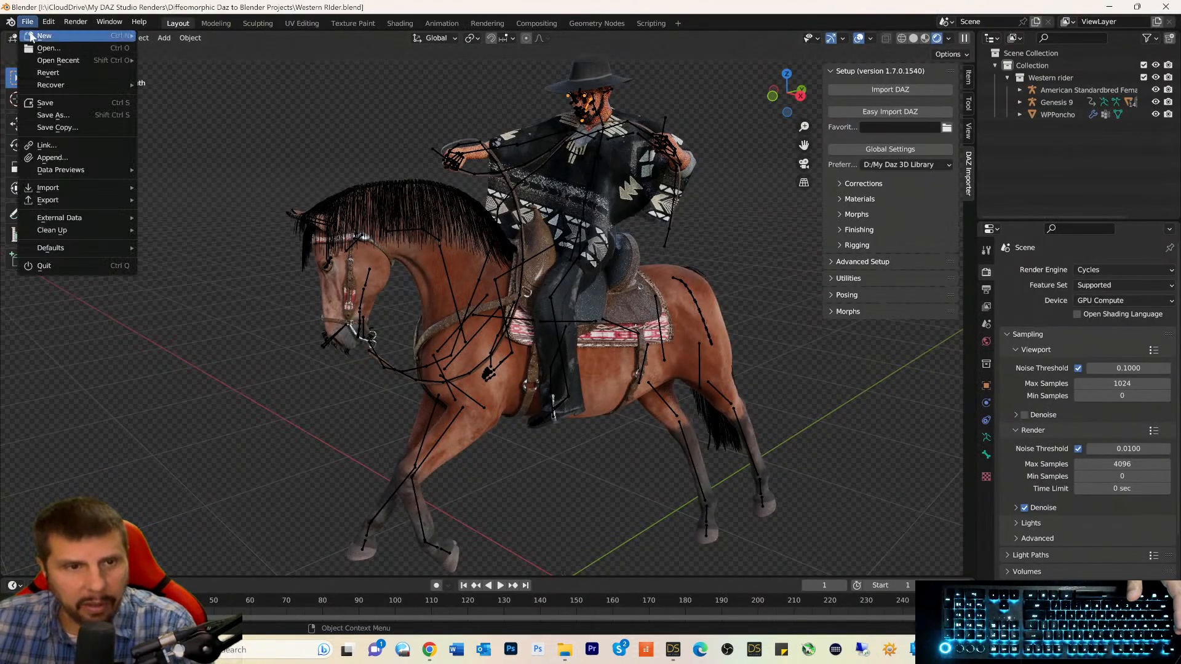
left_click(52, 116)
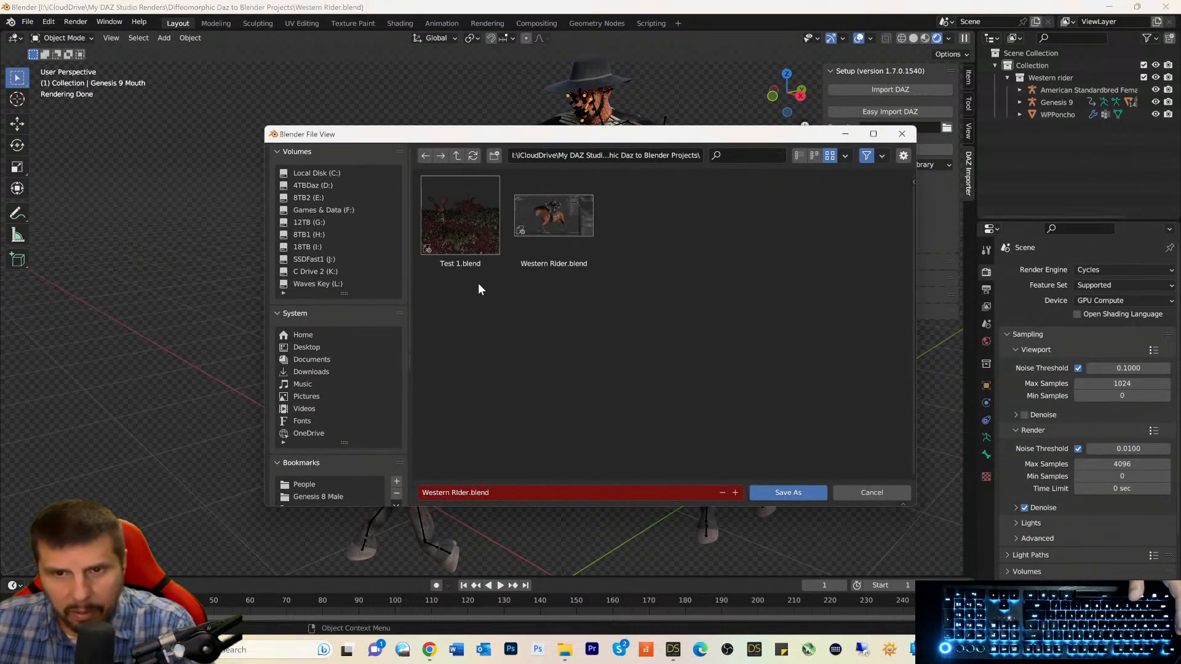
left_click(573, 261)
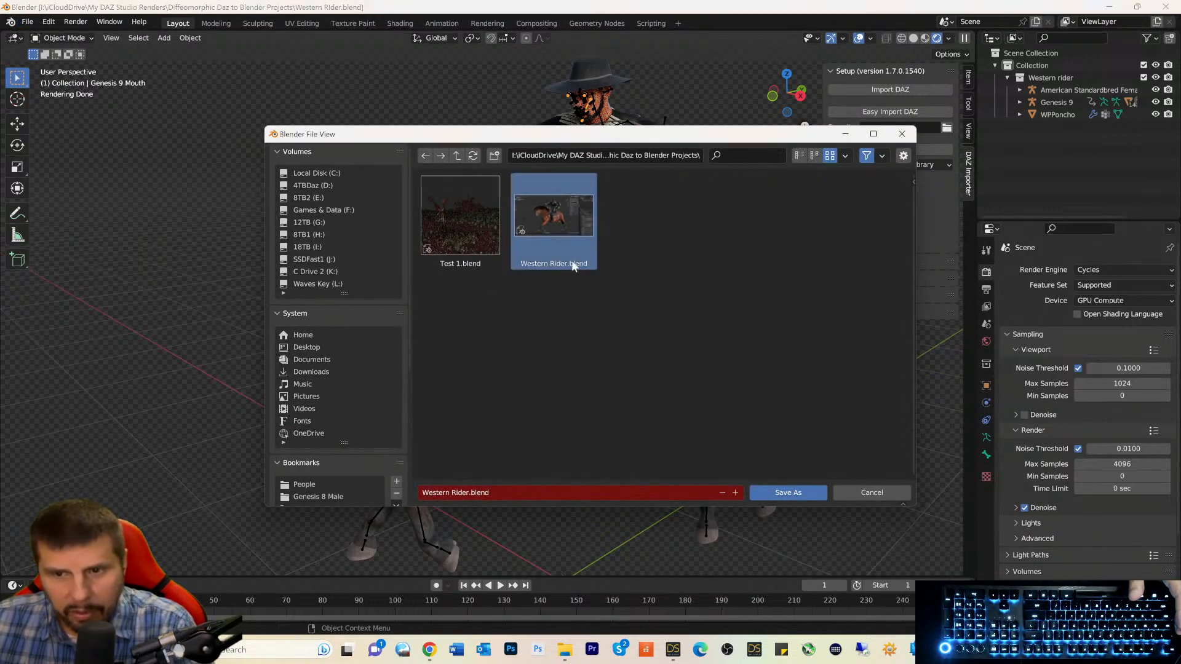
left_click(784, 495)
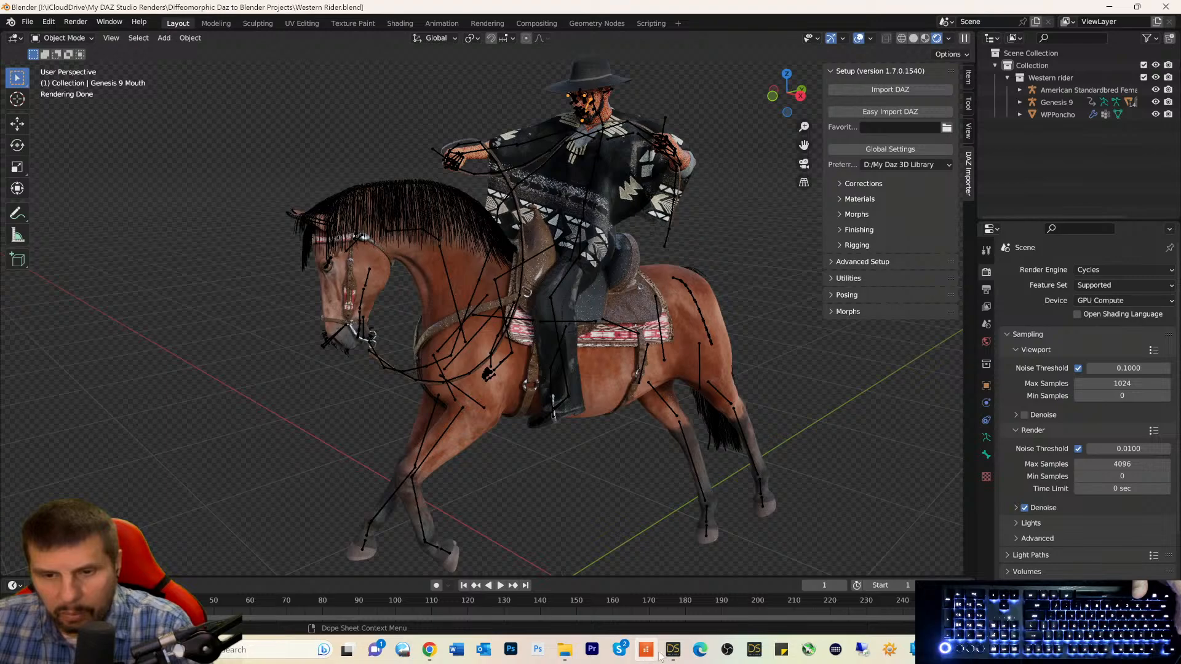
Switch to DAZ Studio and show the camera viewport in the Iray preview.
left_click(667, 615)
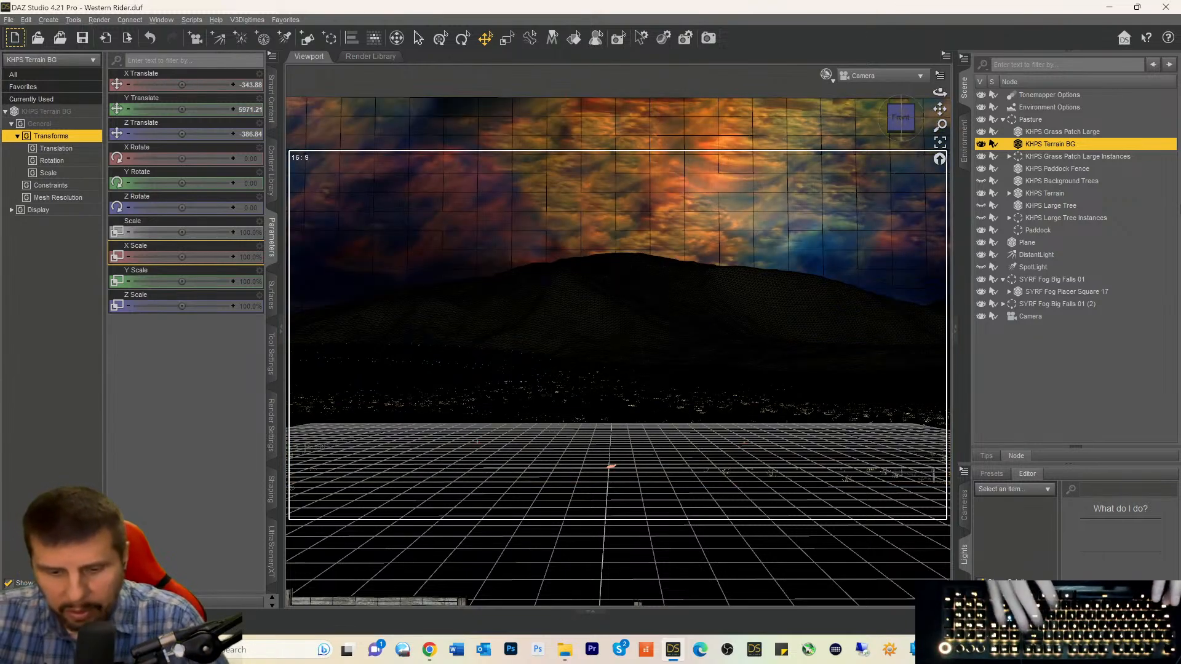
key("ctrl+0")
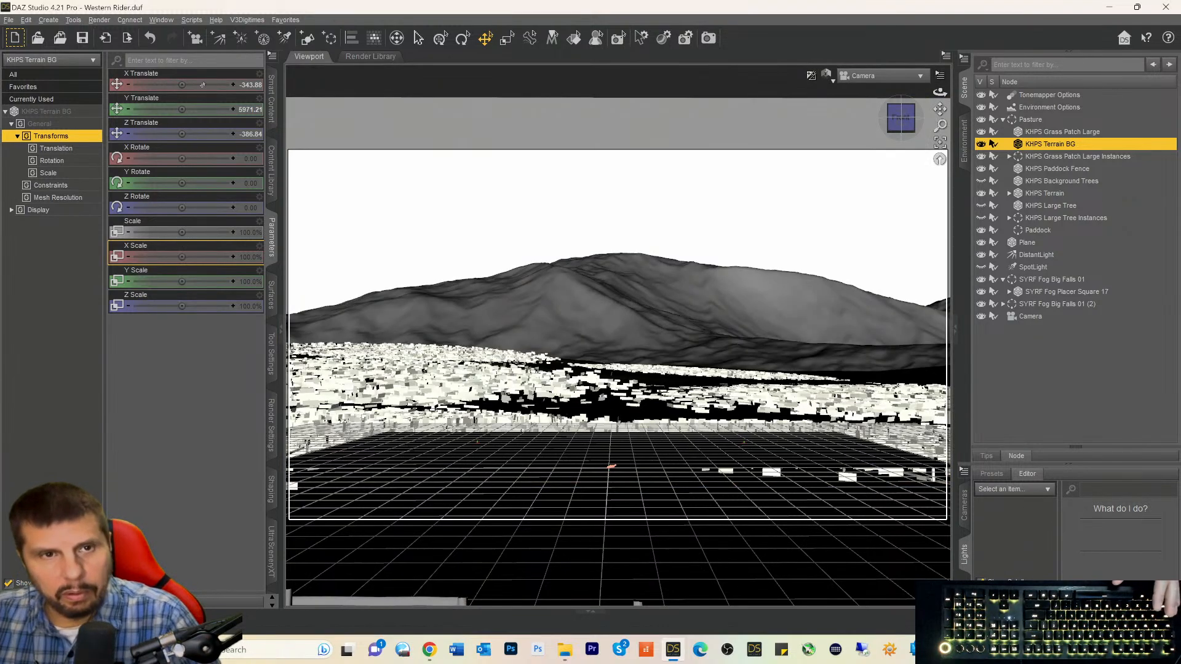
Save a copy of the scene as Western Rider Landscape in Diffeomorphic Daz to Blender Projects, accepting the default scene save options.
left_click(10, 20)
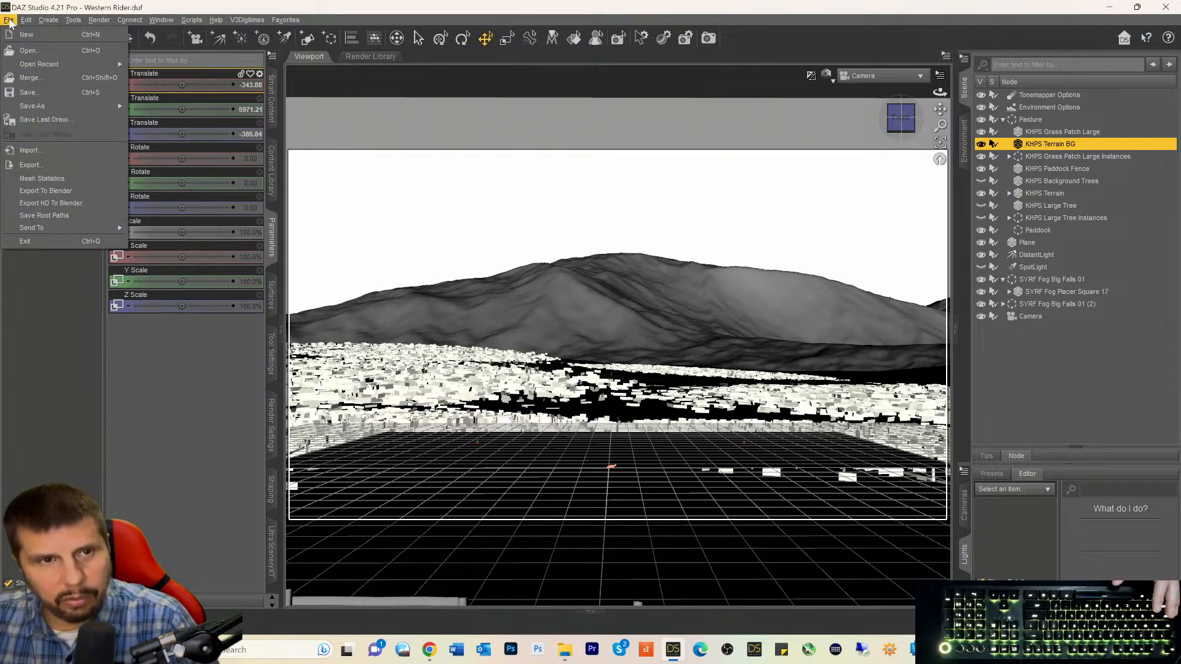
mouse_move(37, 107)
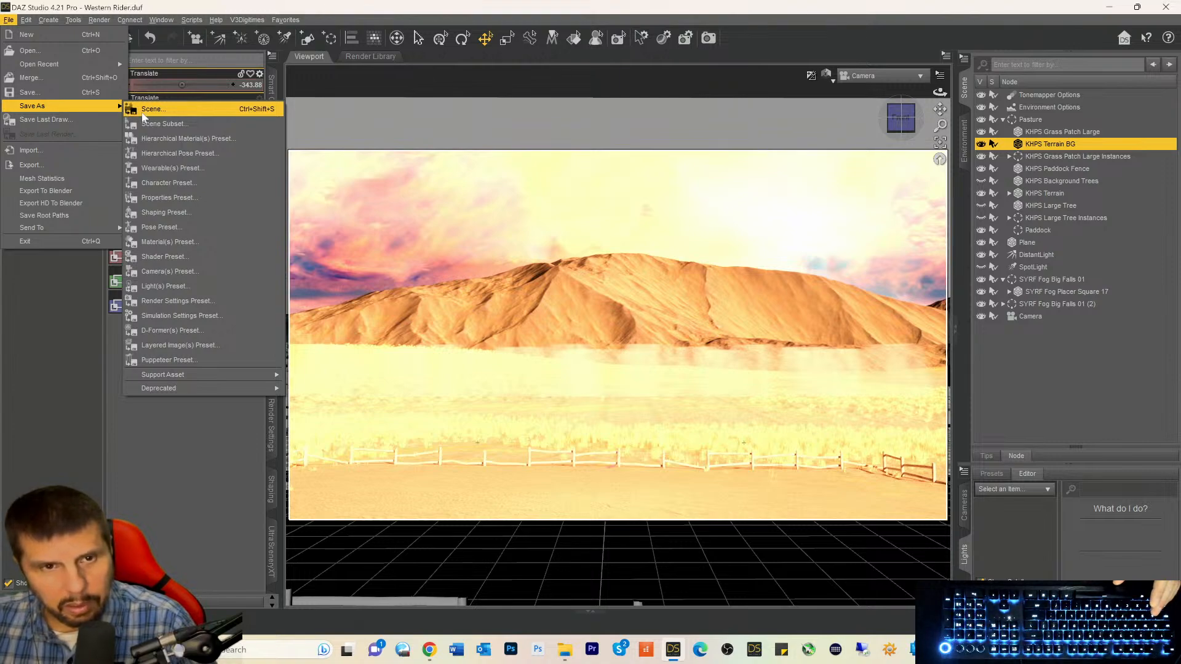
left_click(149, 117)
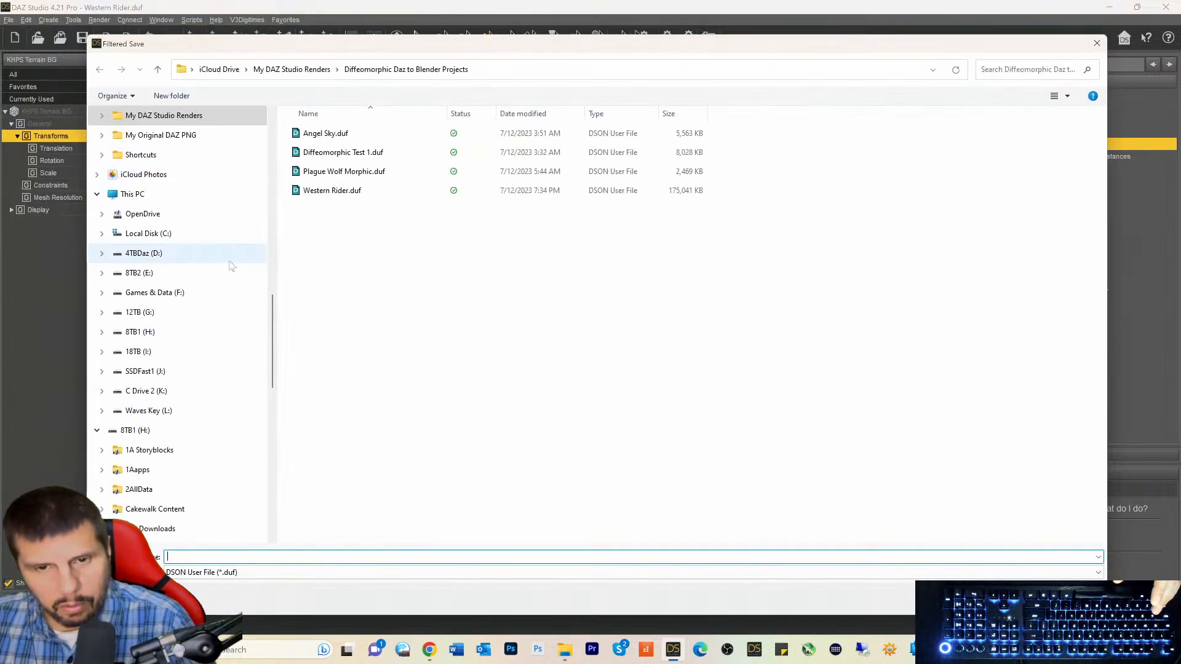
type("Wes")
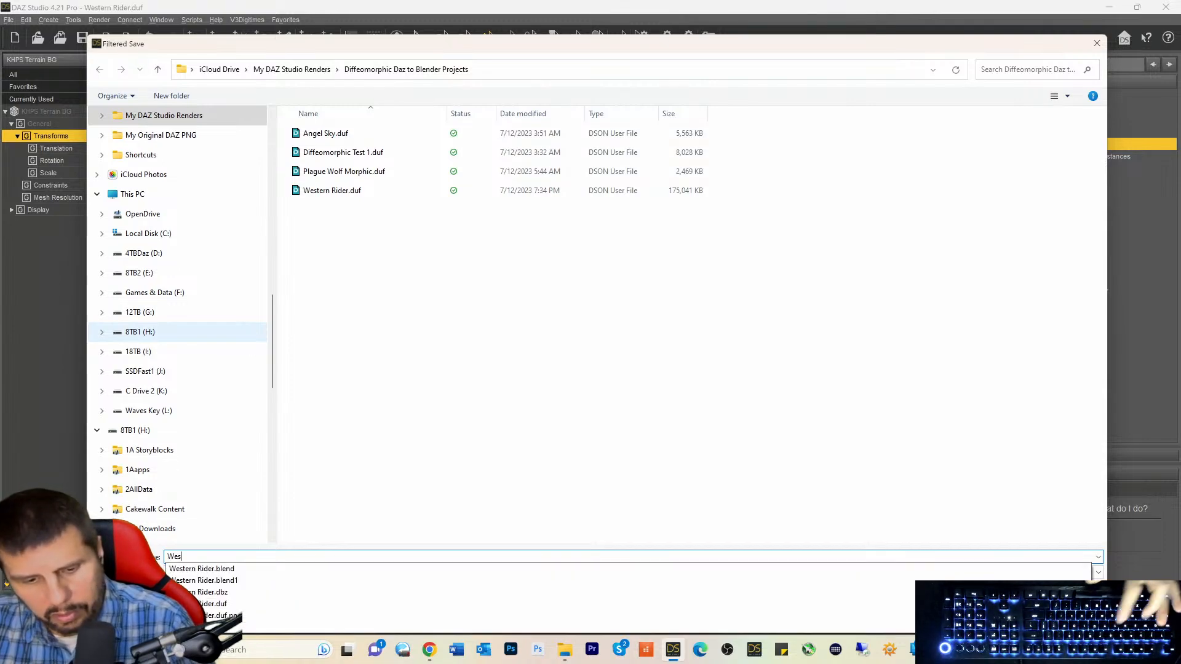
type("tern RIder Landscape")
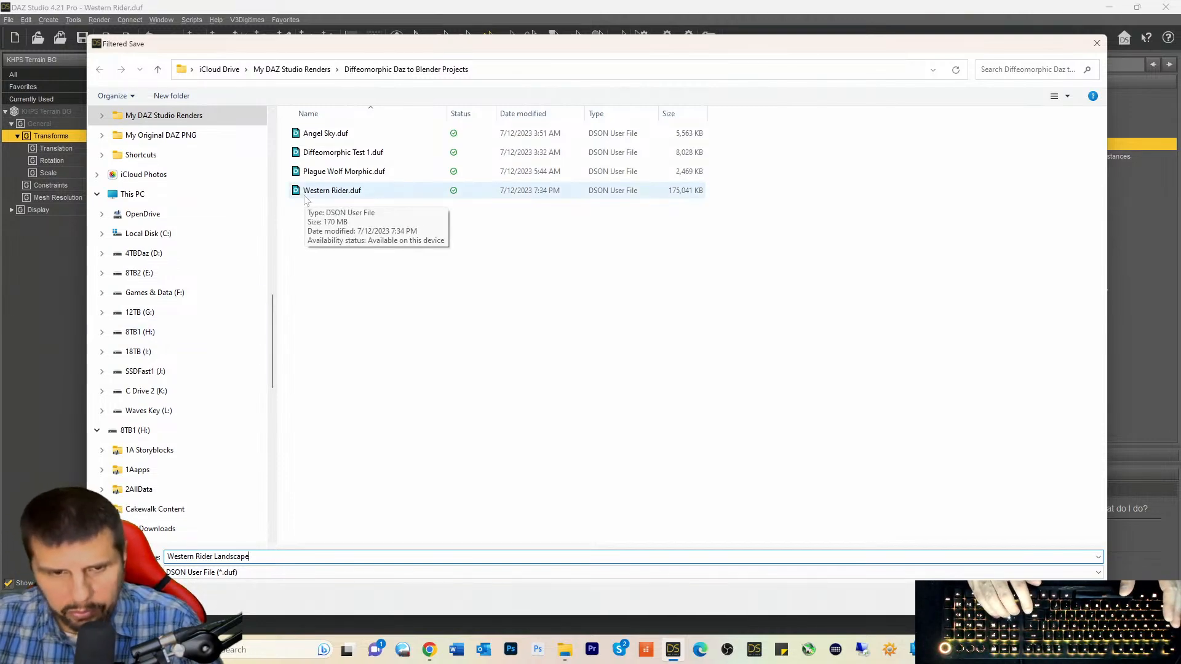
key("Return")
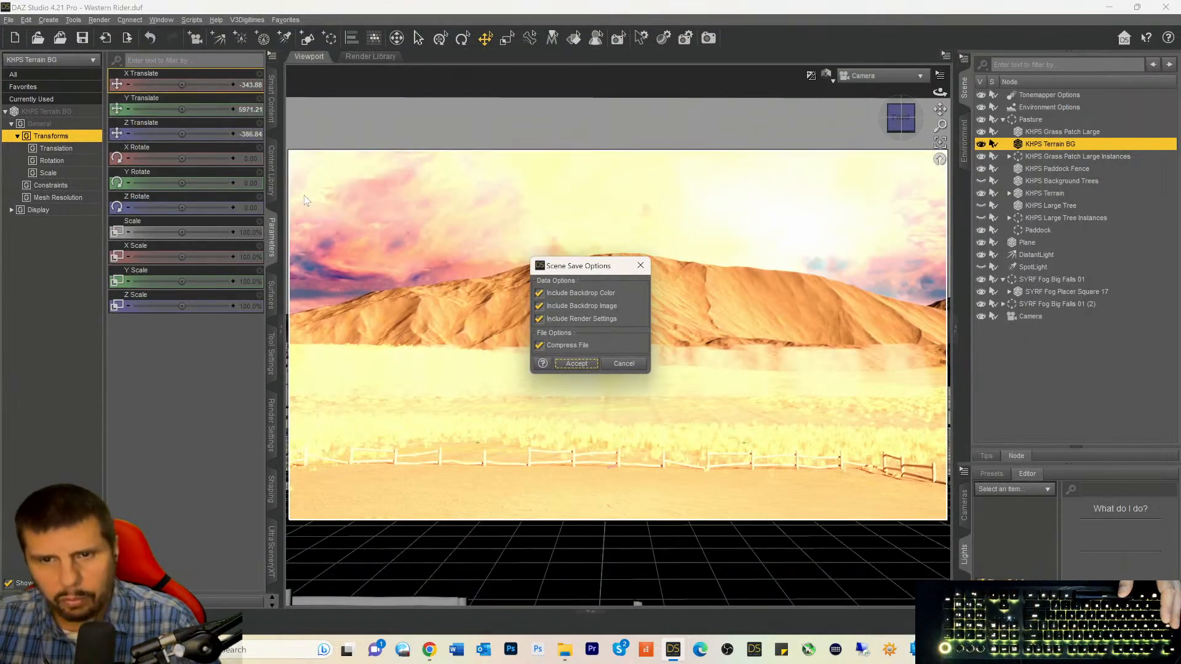
left_click(574, 363)
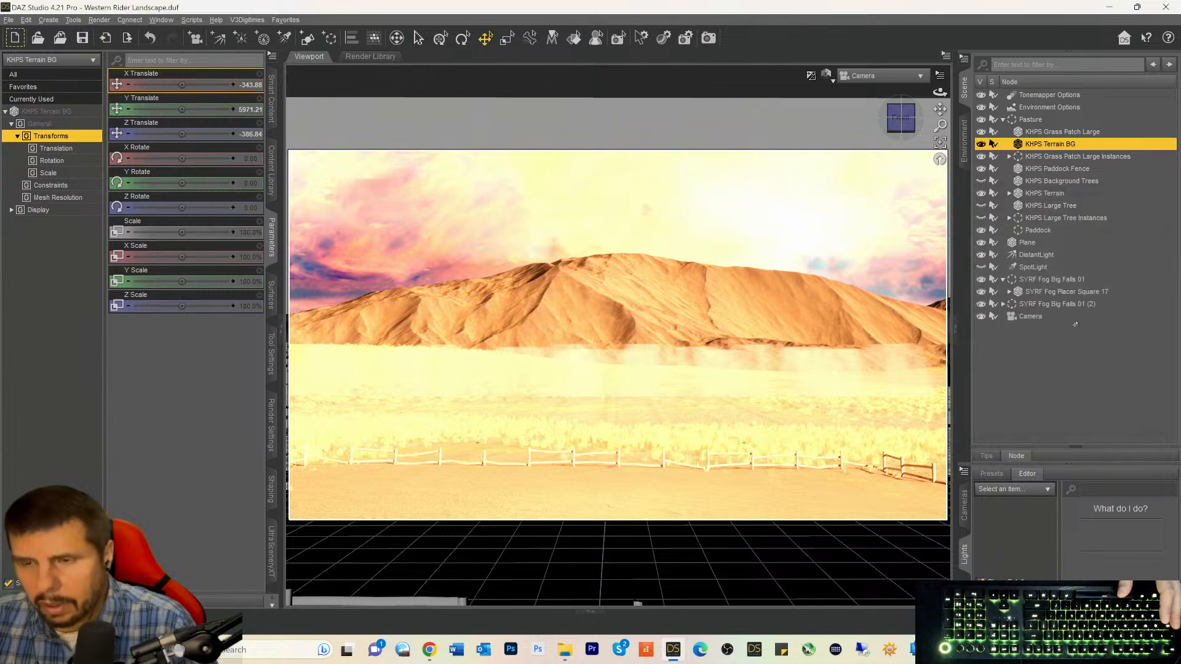
Lower the DistantLight's Luminous Flux in two stages, first to 95500 lumen and finally to 5500 lumen.
left_click(1034, 255)
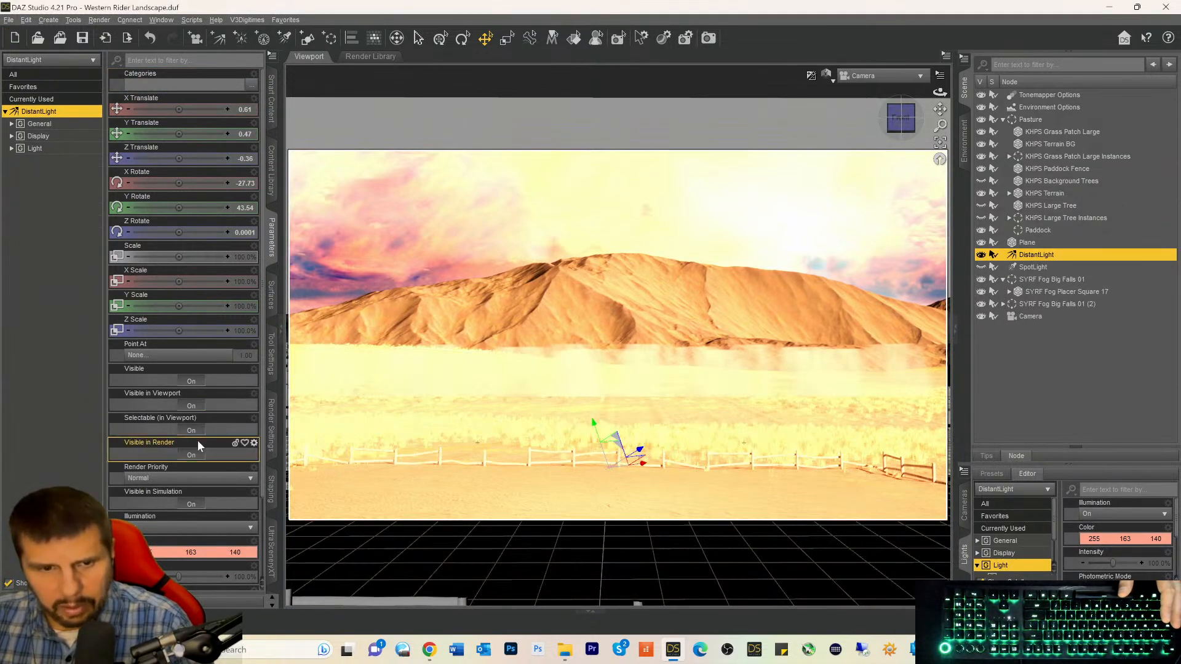
scroll(198, 446, "down", 3)
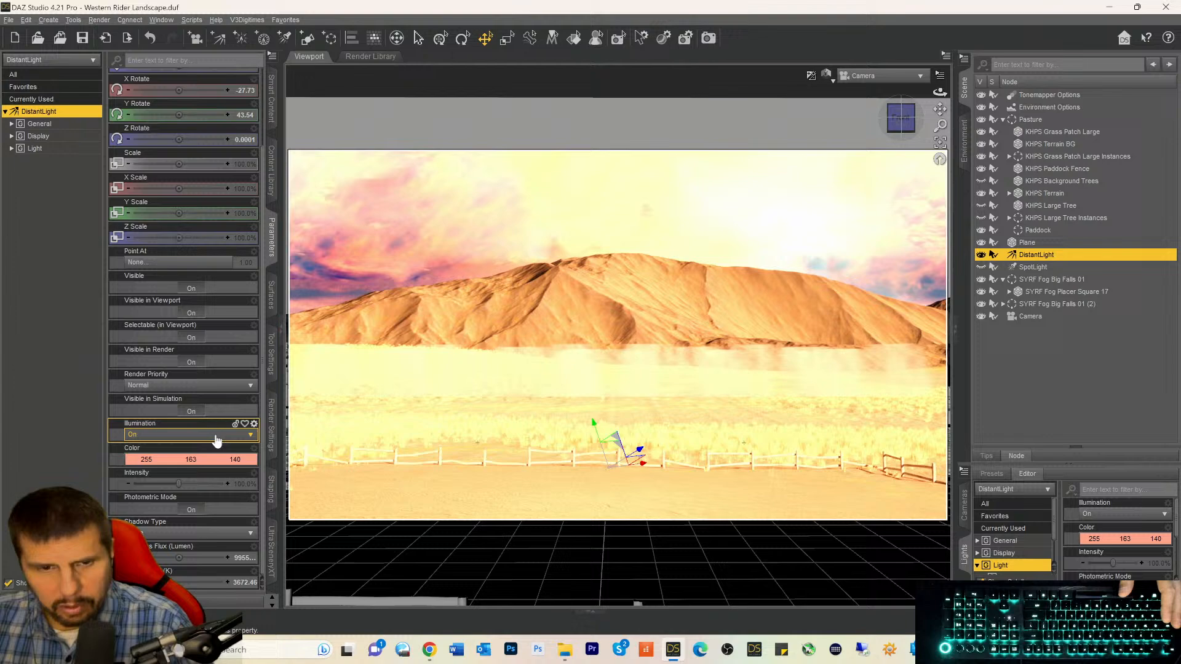
left_click(240, 559)
left_click(180, 558)
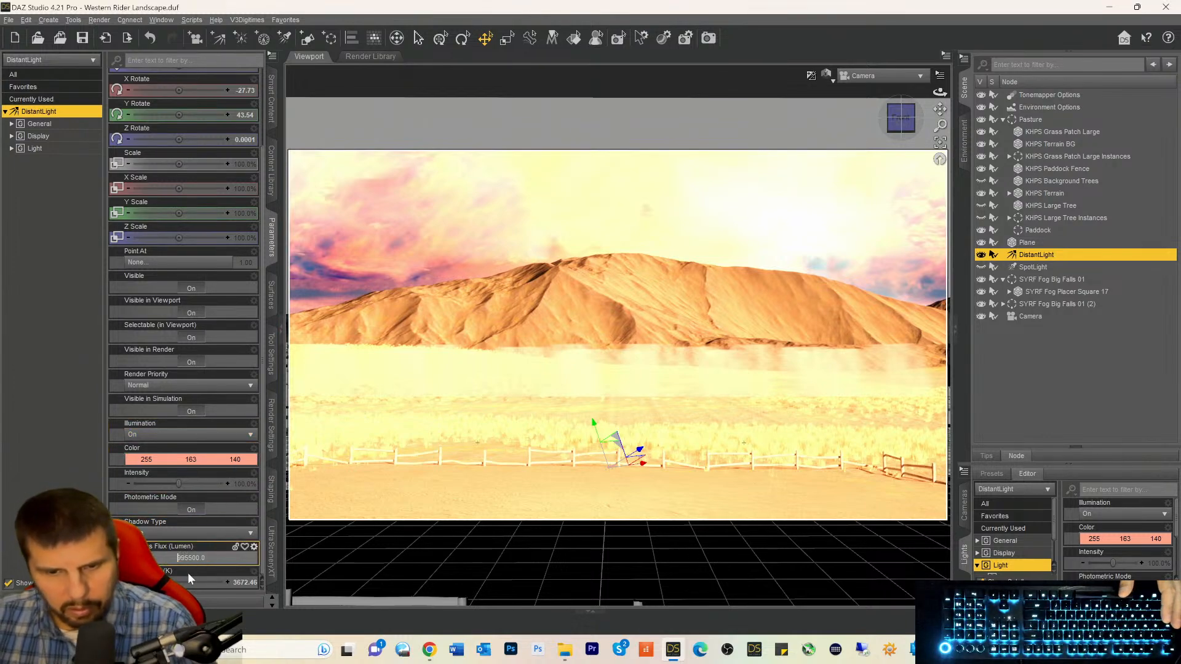
key("Return")
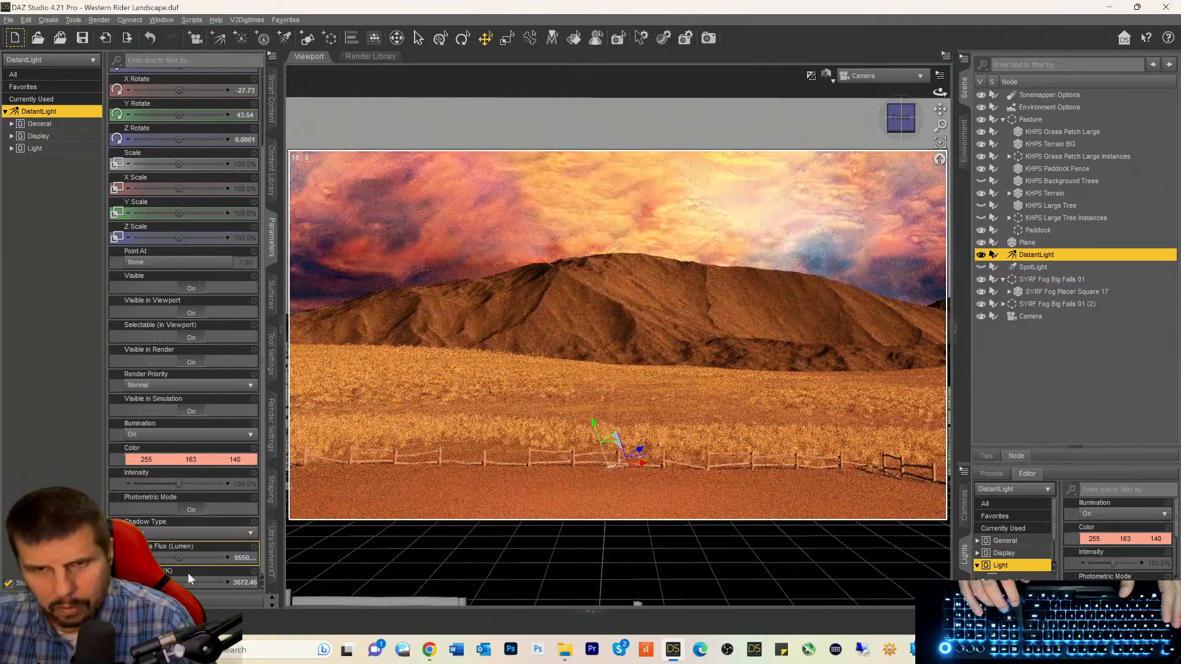
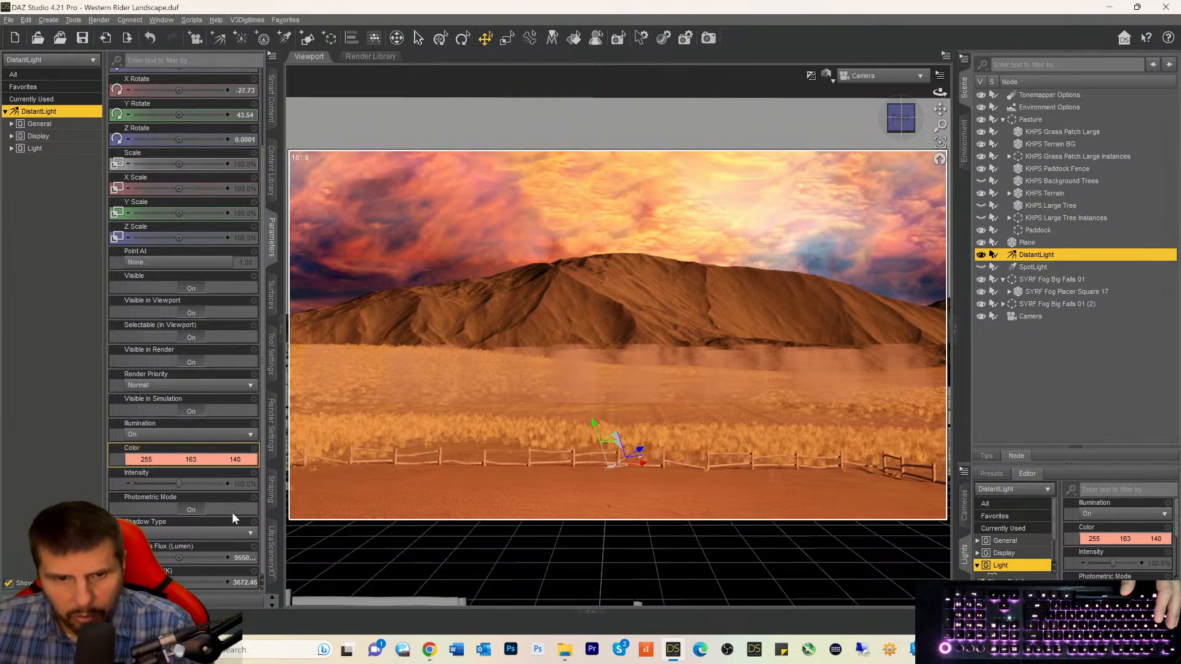
left_click(232, 559)
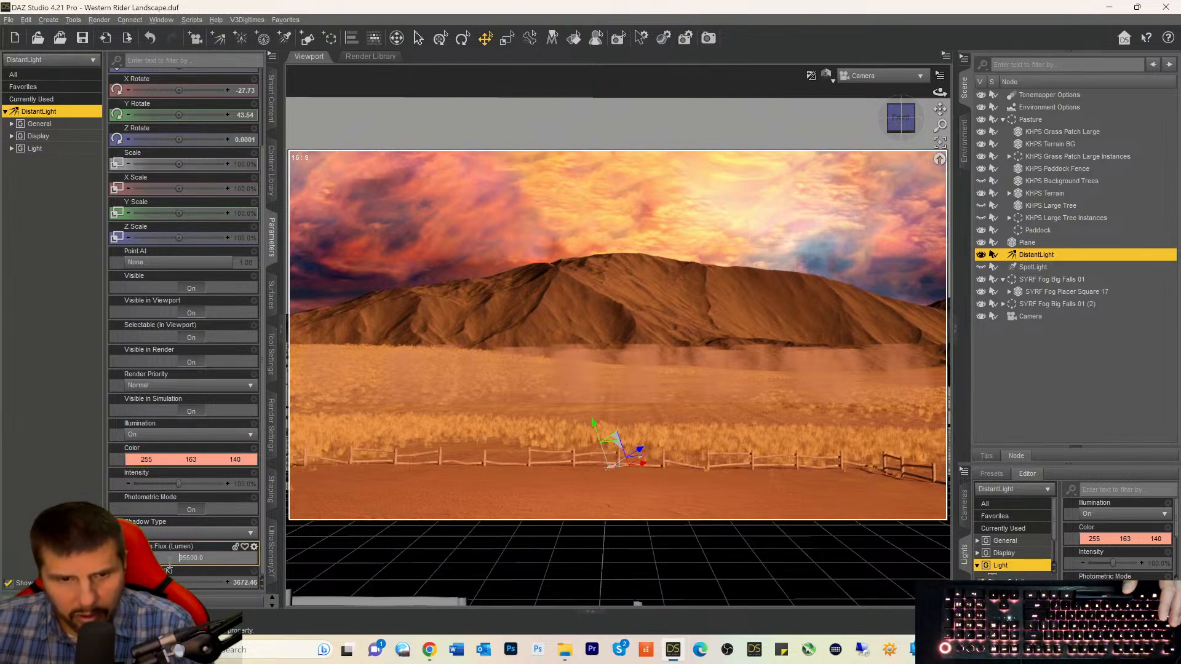
key("Return")
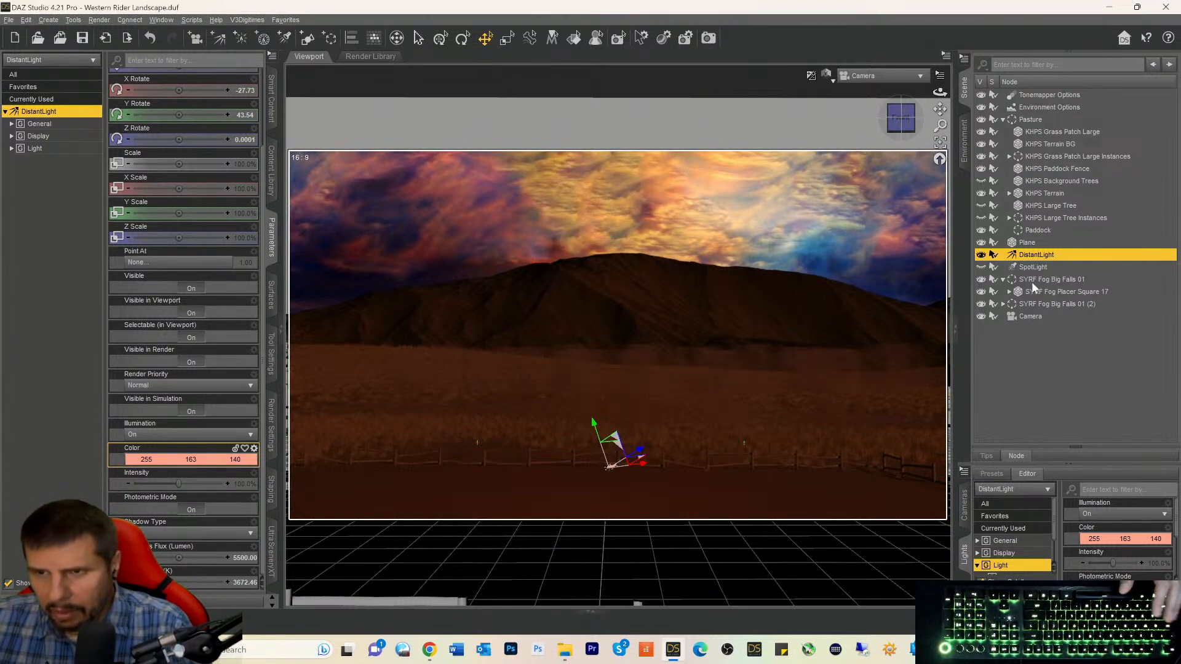
Delete both SYRF Fog Big Falls 01 groups, including the fog placer, from the scene.
left_click(1031, 281)
left_click(1032, 309, "shift")
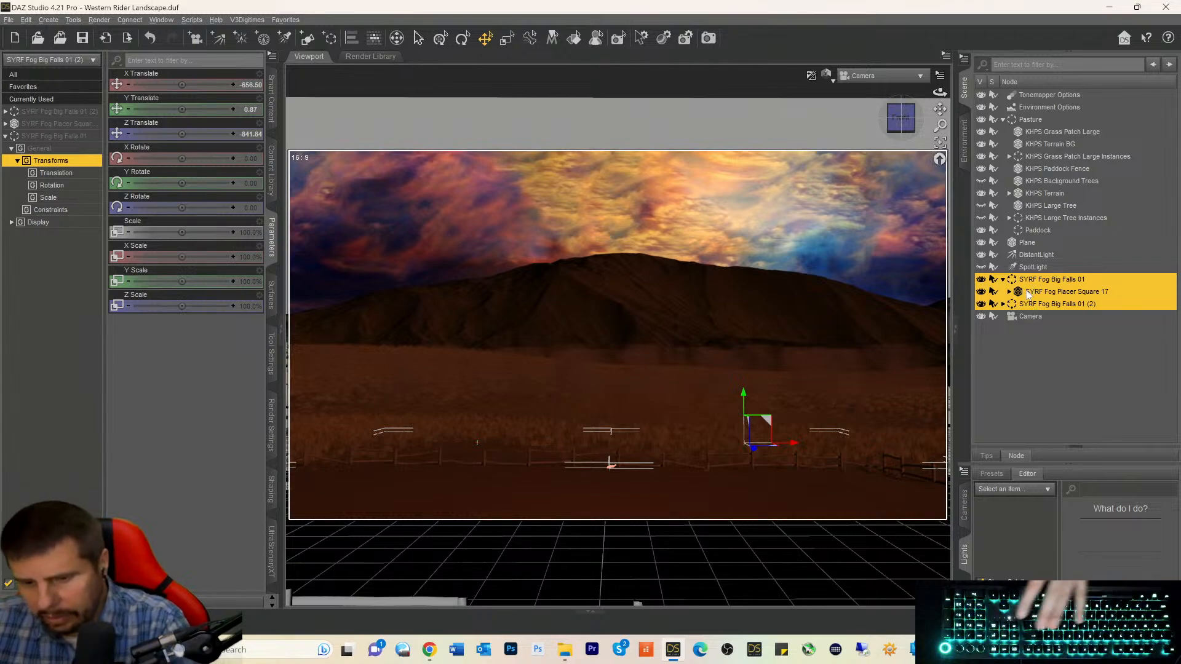
key("Delete")
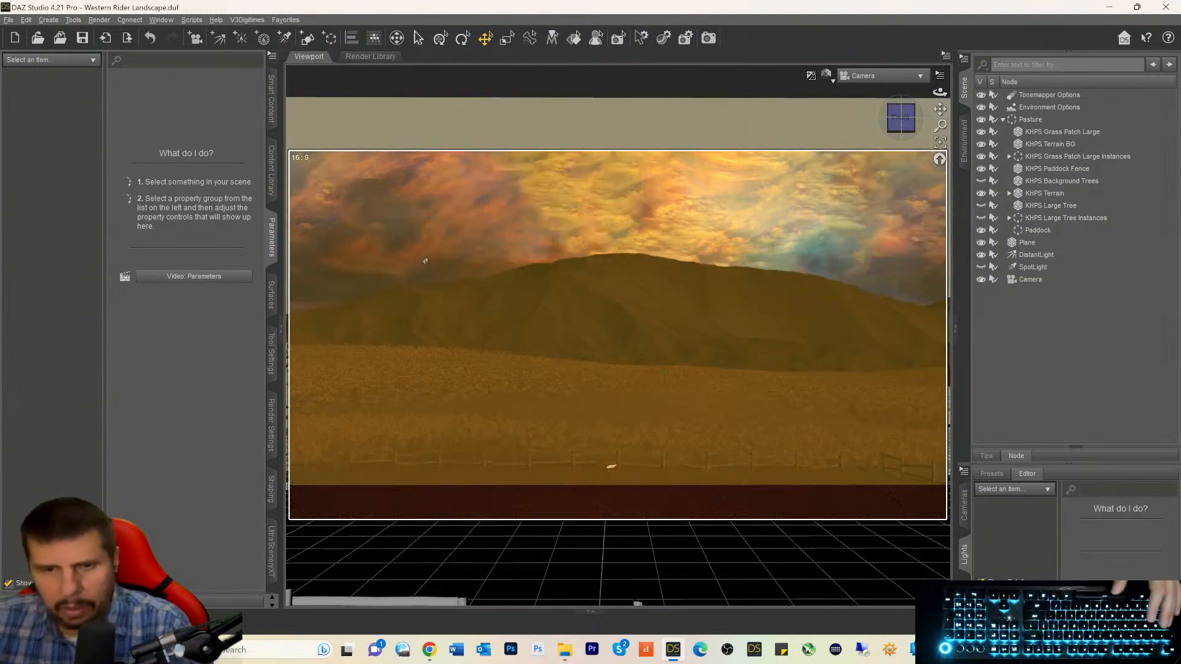
Add the SYRF Fog Pouf prop from SY Real Fog Iray VDB and shift it along X to the left of the scene's centre.
left_click(271, 98)
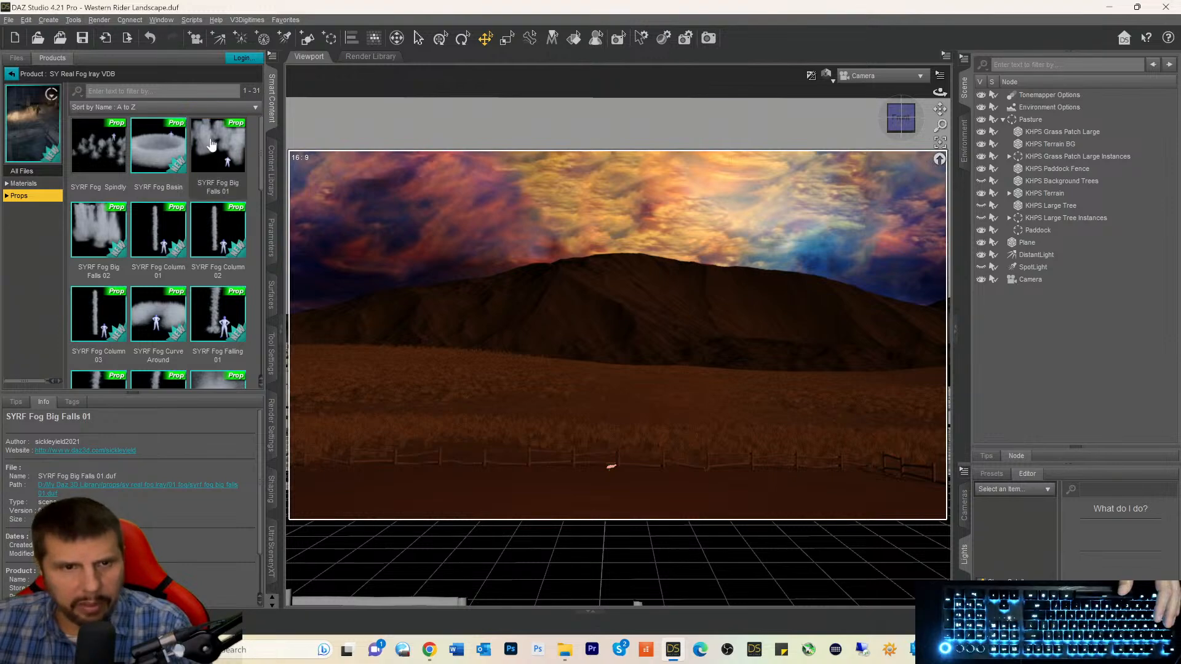
scroll(160, 232, "down", 3)
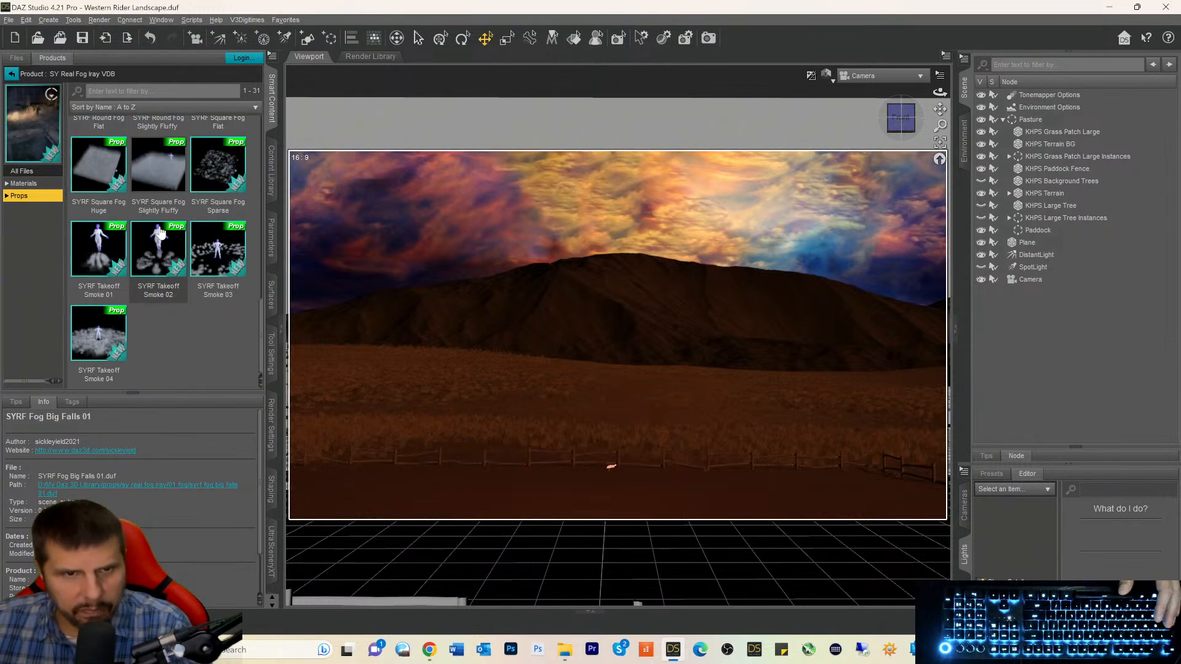
scroll(160, 231, "up", 4)
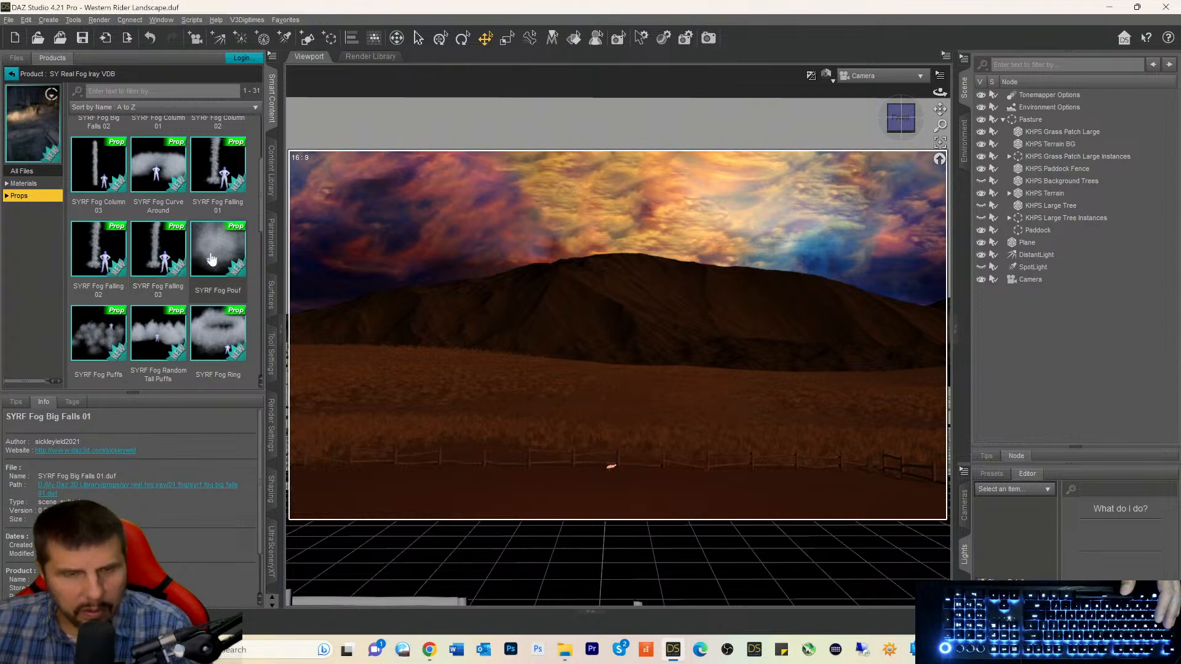
left_click(212, 259)
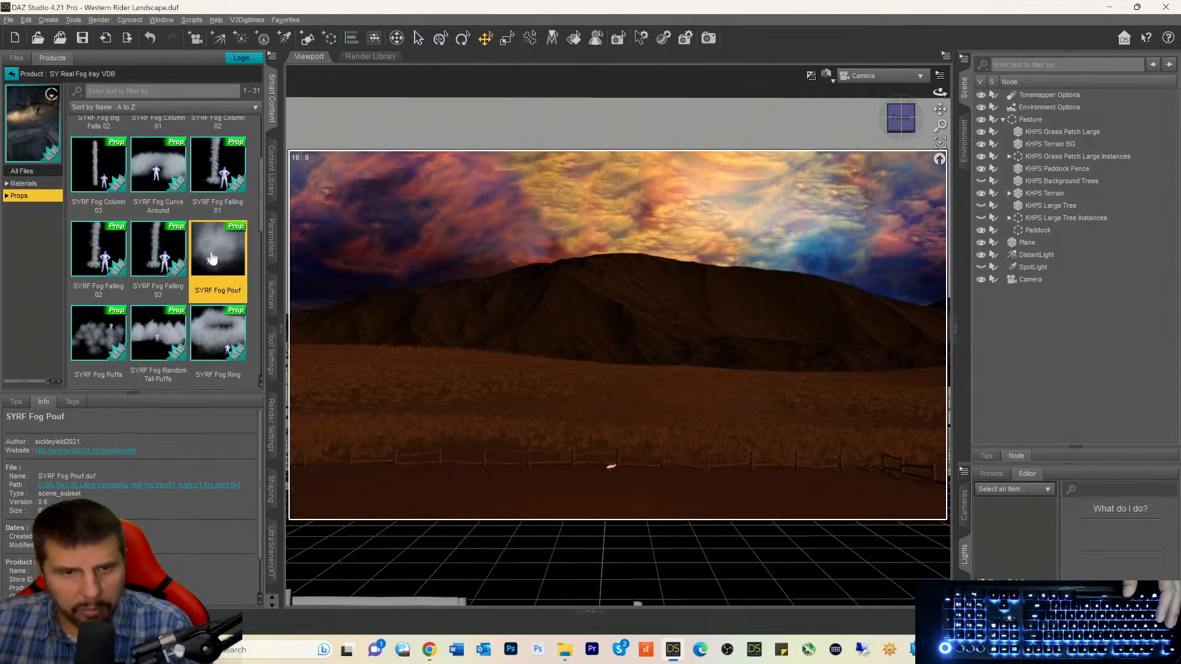
double_click(211, 259)
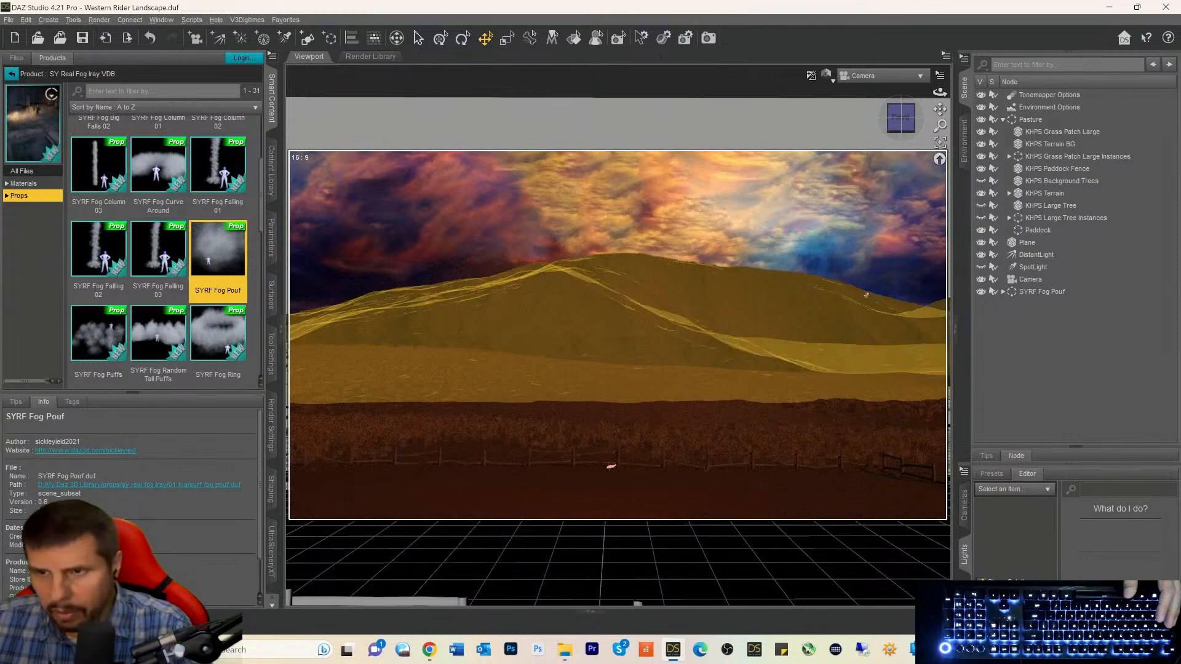
left_click(1043, 292)
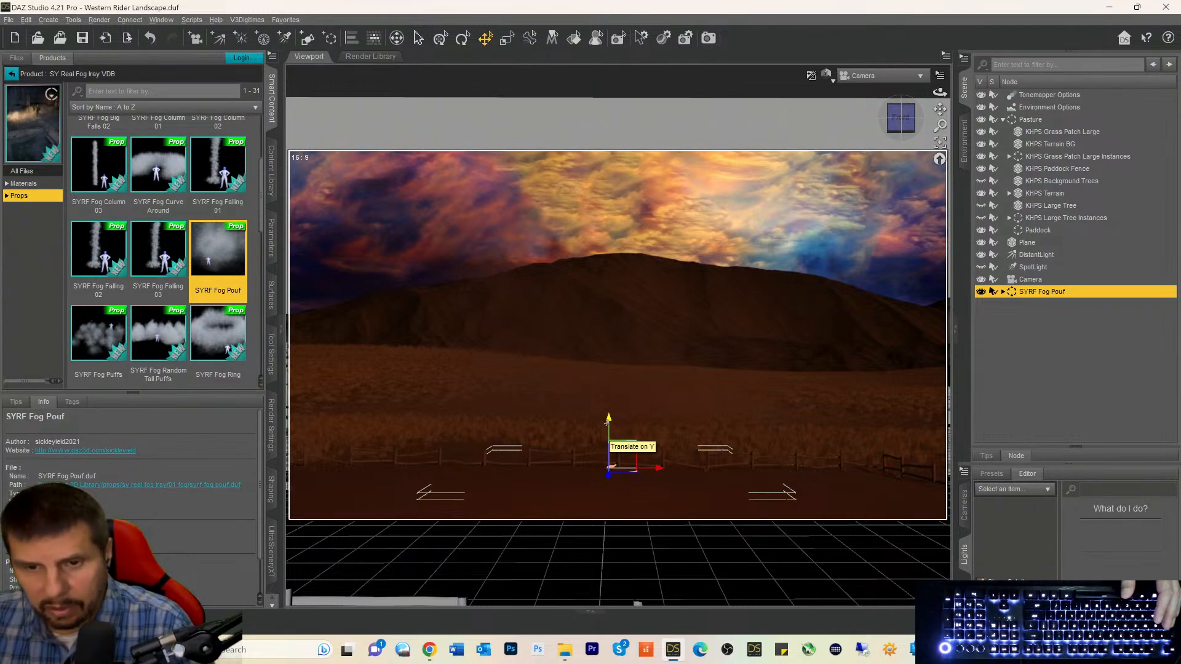
left_click_drag(652, 469, 535, 471)
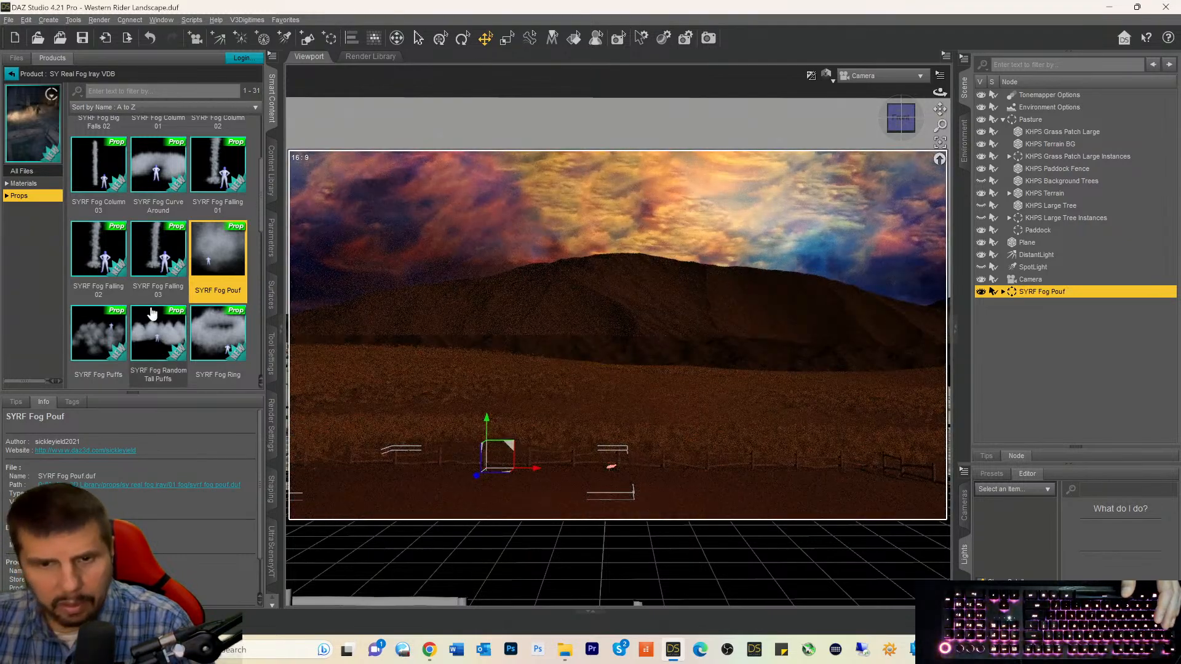
Add a second SYRF Fog Pouf and move the first one along X to the right of the scene's centre.
double_click(234, 249)
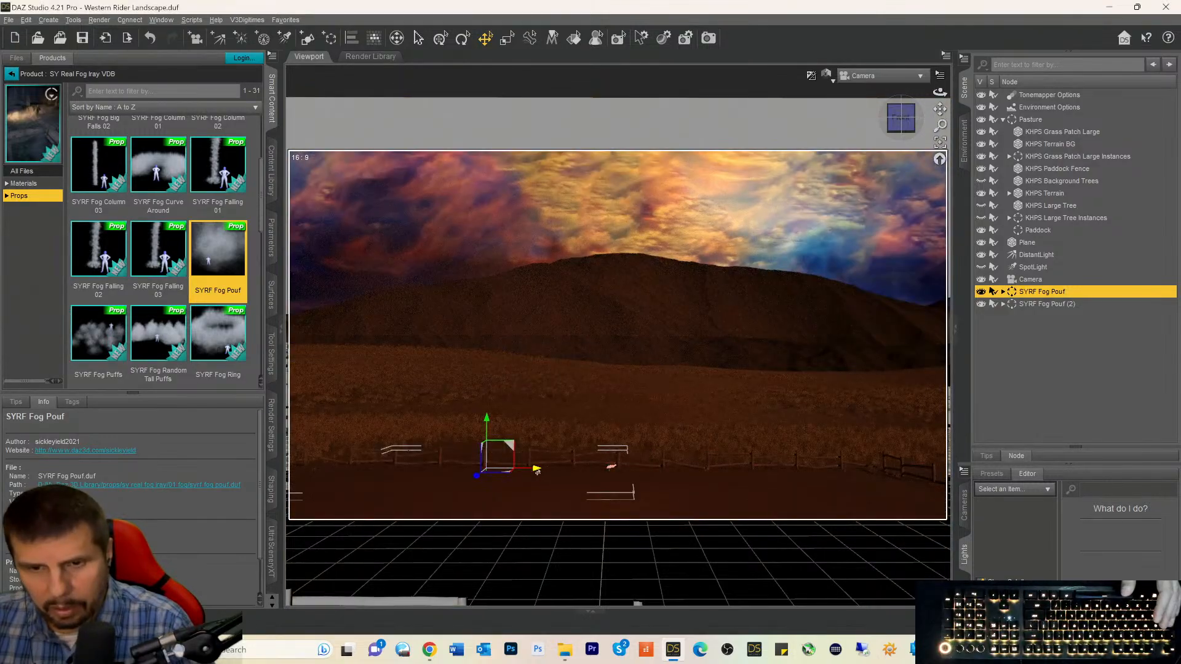
left_click_drag(536, 469, 777, 512)
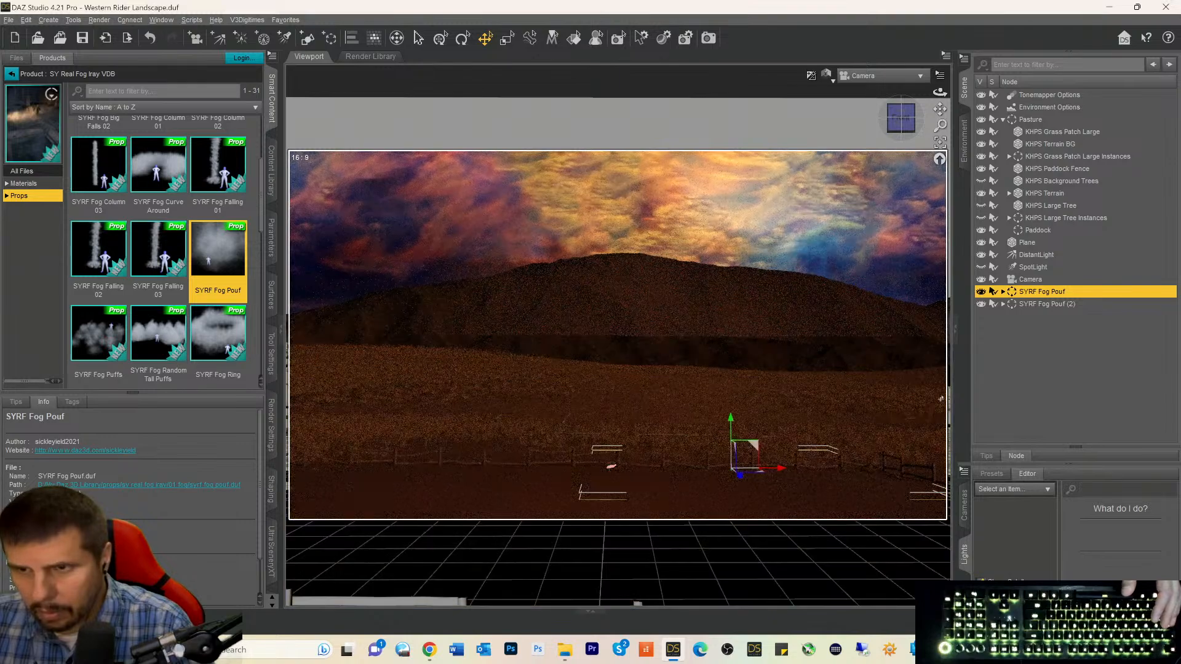
Move the second SYRF Fog Pouf along X to the left of the scene's centre.
left_click(1025, 303)
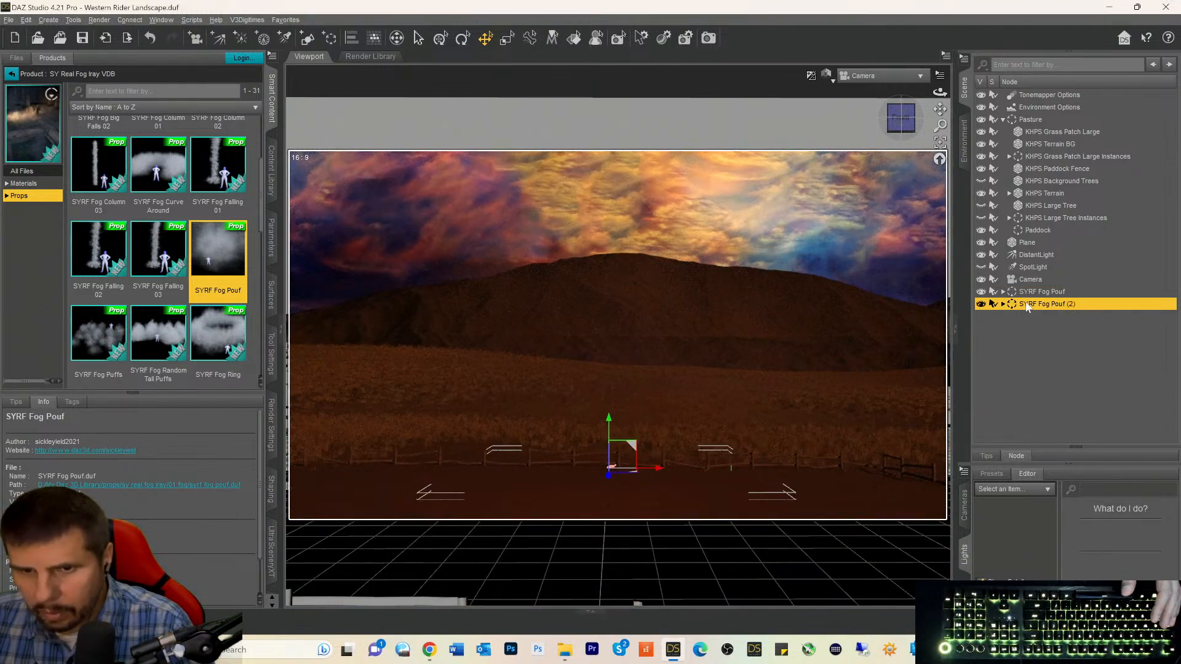
left_click_drag(657, 472, 528, 479)
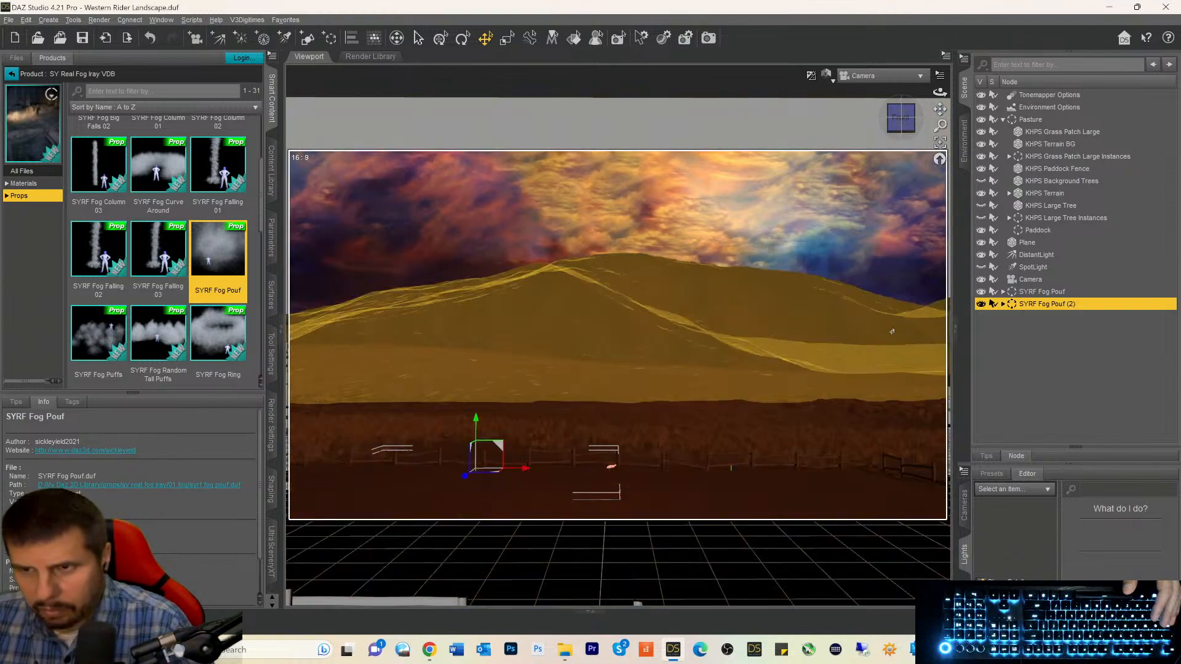
Make the KHPS Background Trees, KHPS Large Tree and KHPS Large Tree Instances visible in the scene.
left_click(1035, 181)
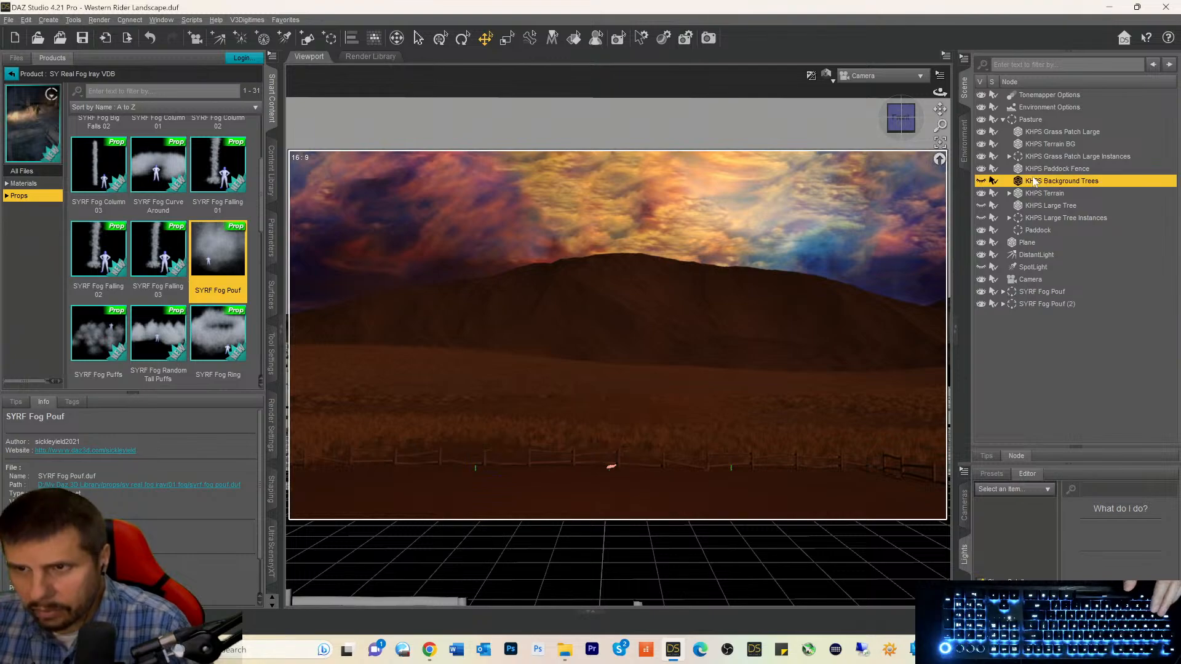
left_click(981, 181)
left_click(1024, 205)
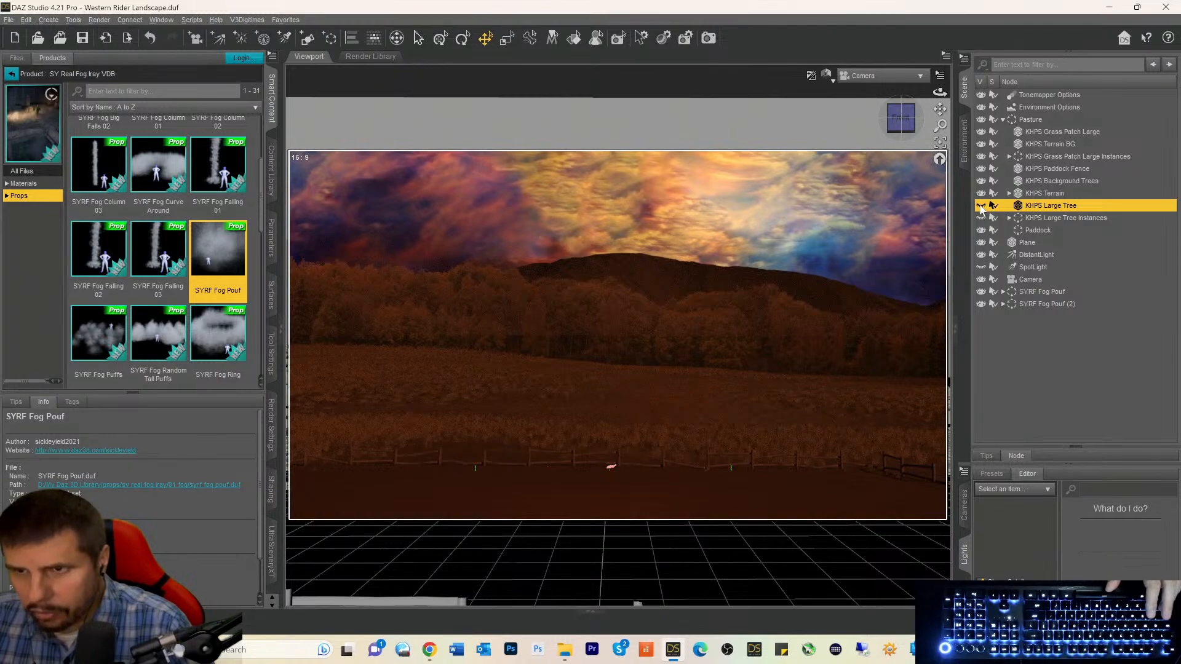
left_click(981, 206)
left_click(1019, 218)
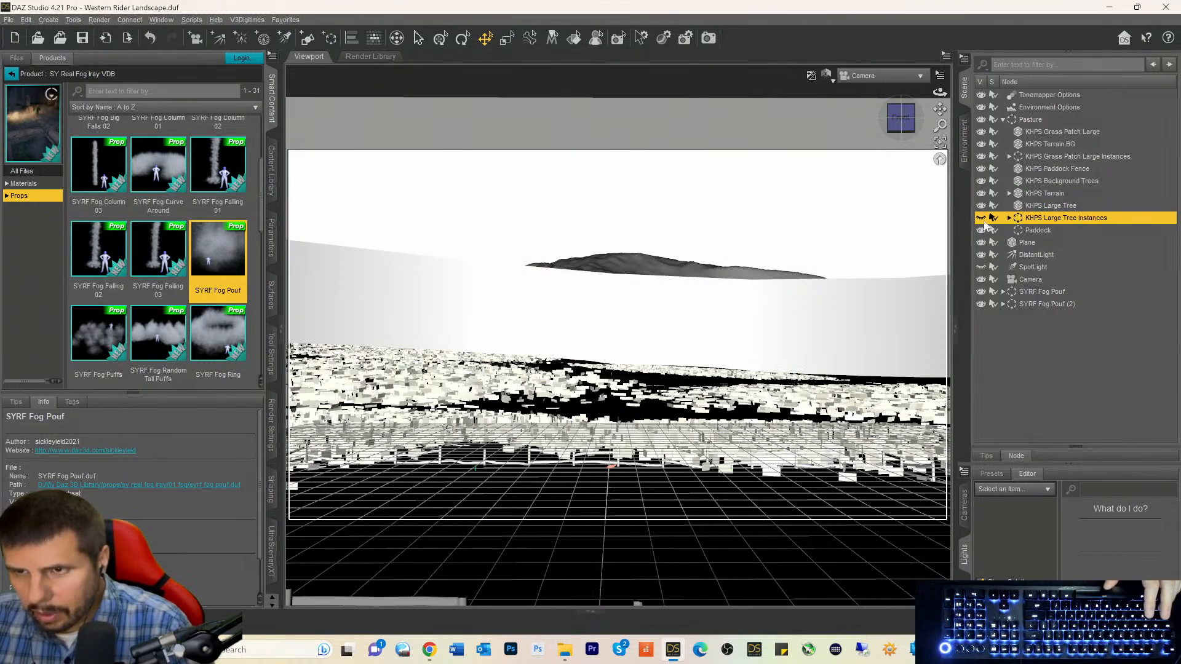
left_click(982, 218)
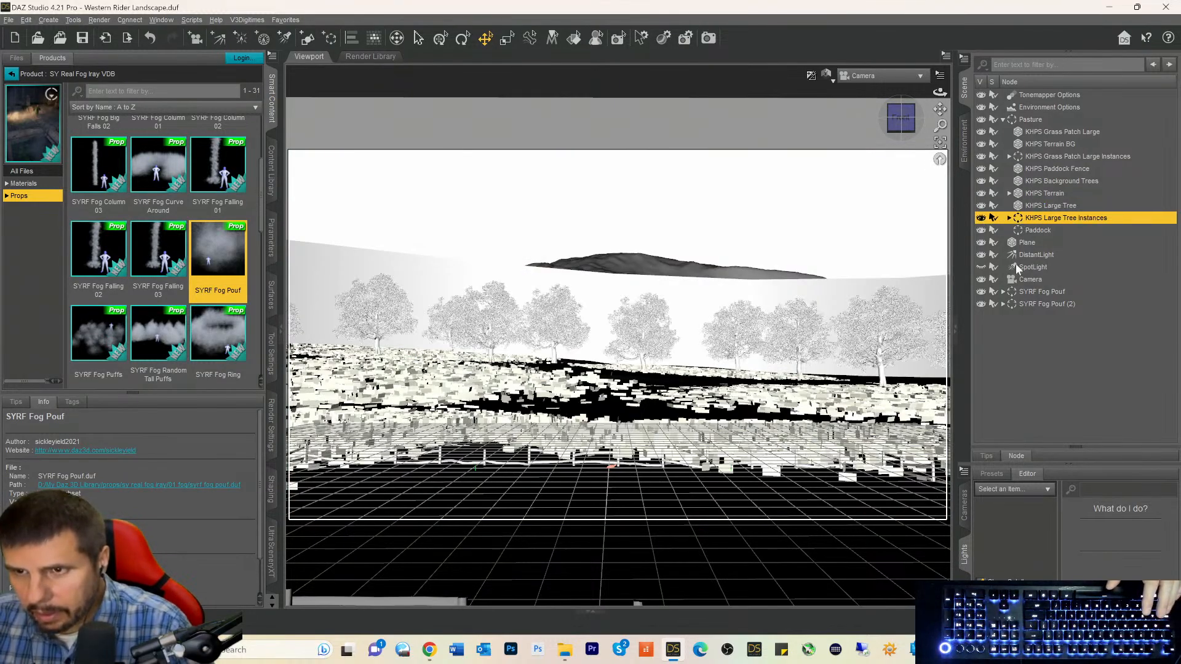
Delete the hidden SpotLight from the scene.
left_click(1016, 267)
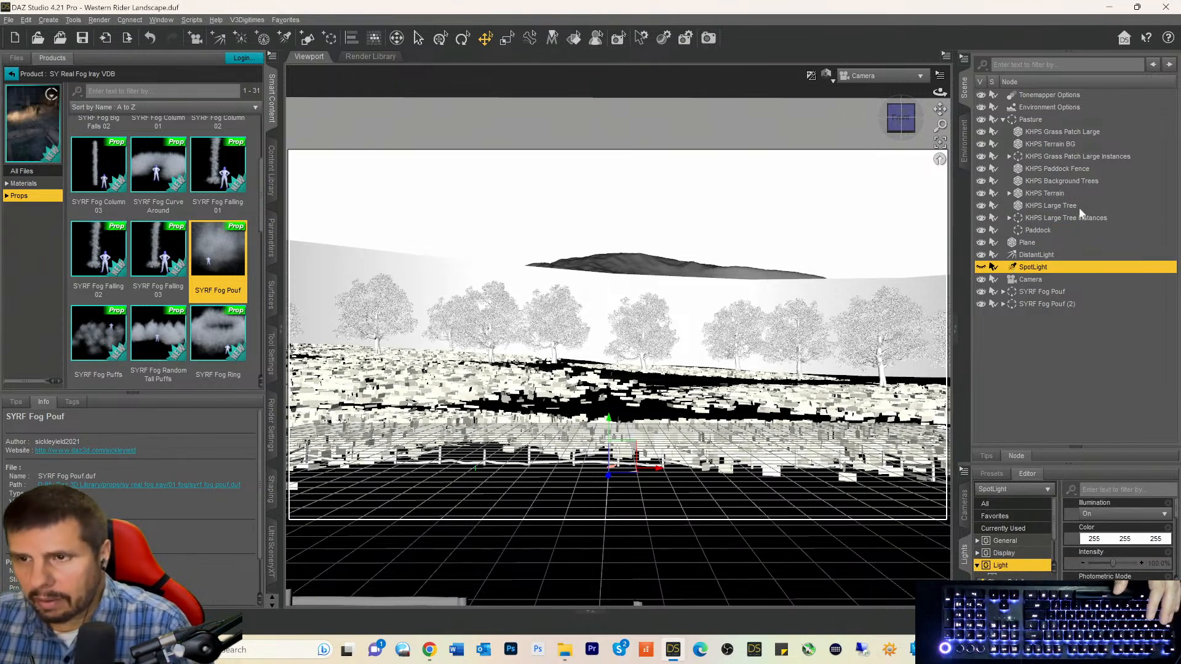
key("Delete")
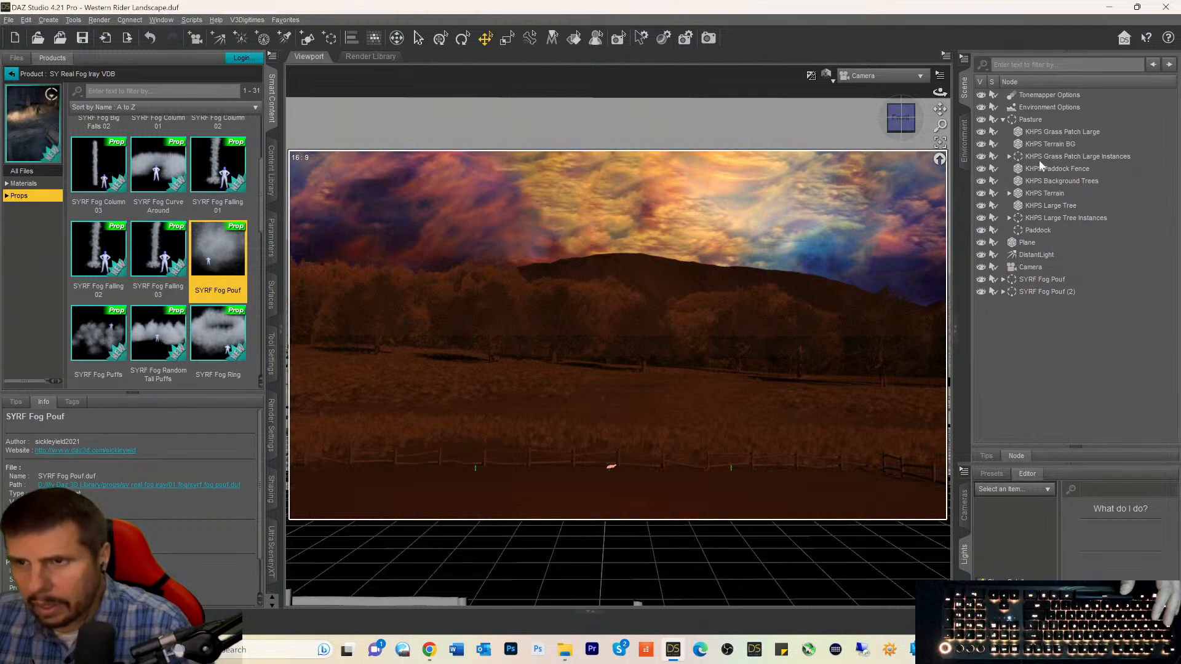
Parent both SYRF Fog Pouf groups, the sky Plane and the DistantLight to the Pasture group.
left_click(1027, 120)
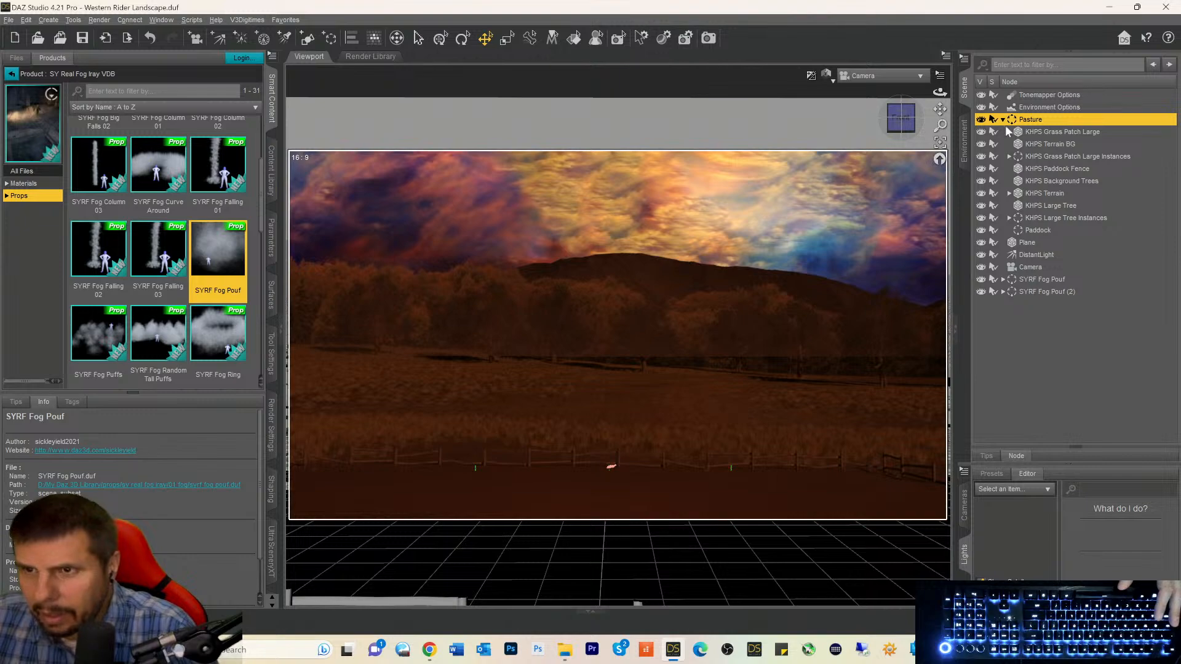
left_click(1020, 279)
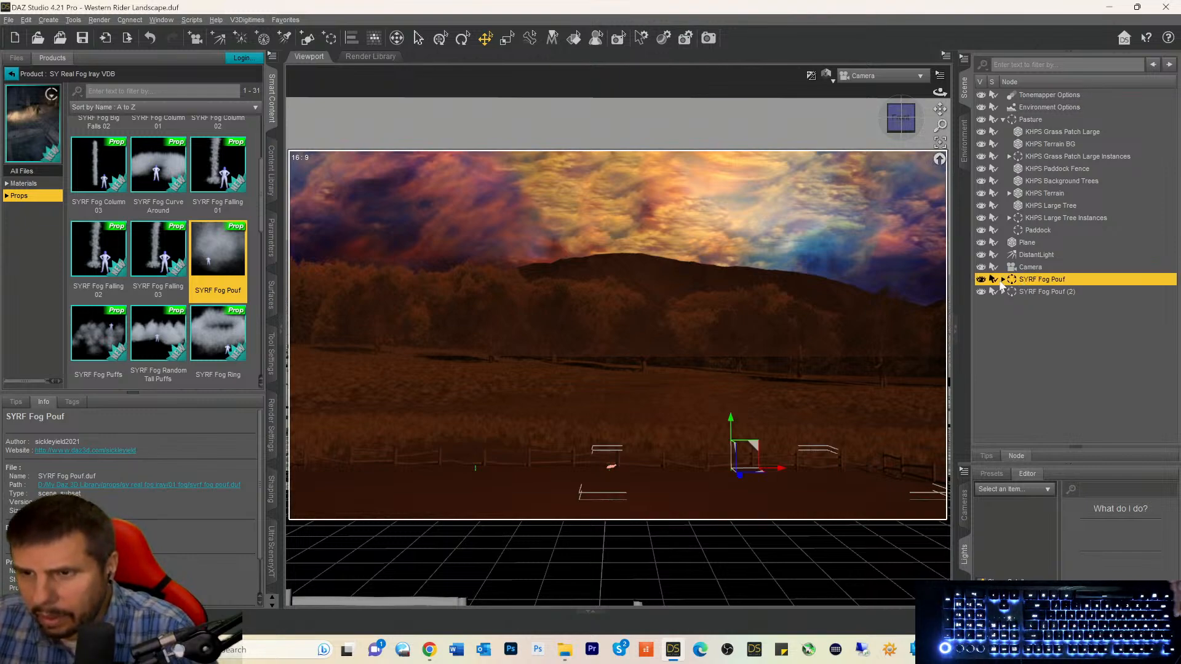
left_click(1003, 280)
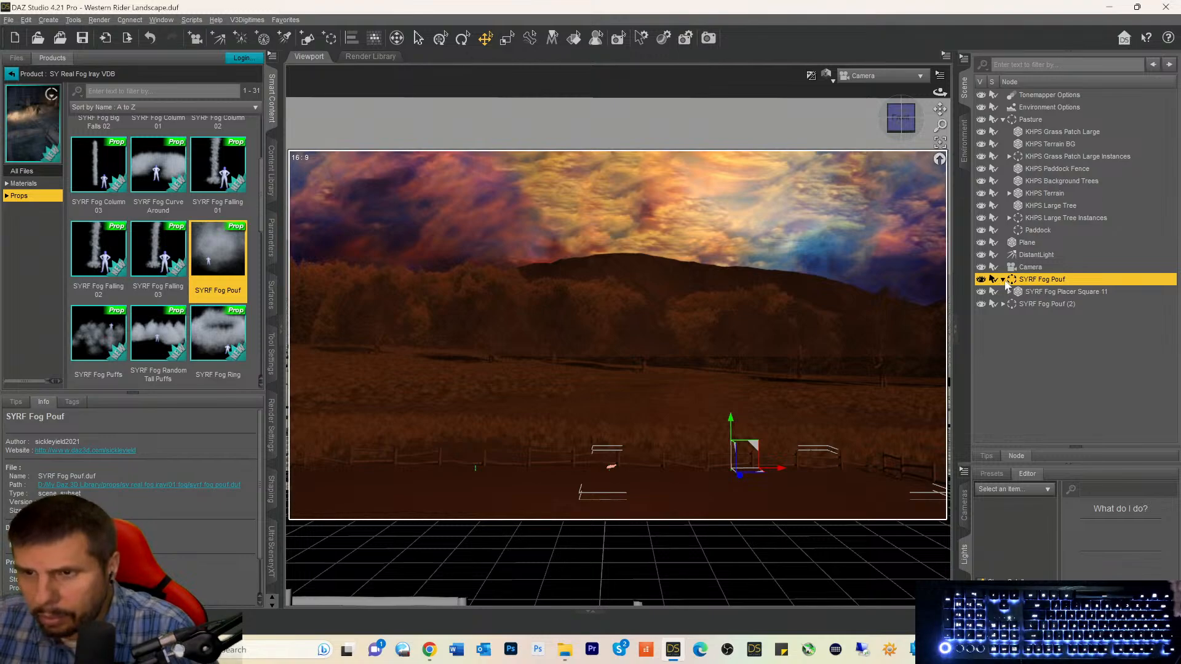
left_click_drag(1008, 283, 1022, 120)
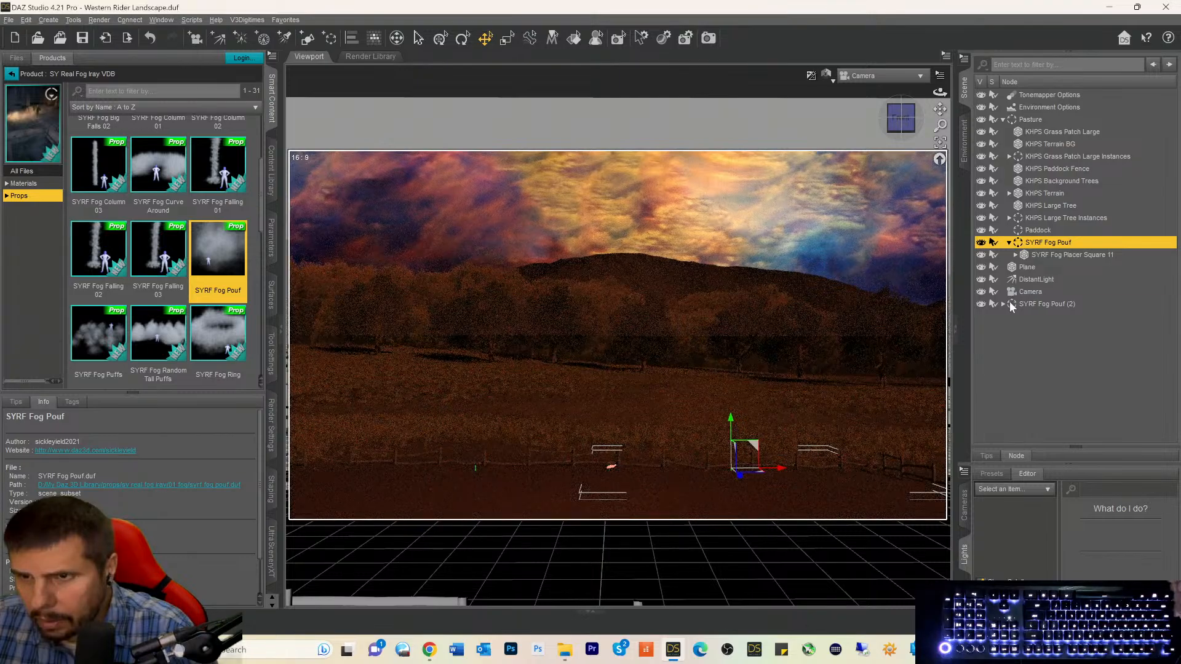
left_click_drag(1010, 306, 1041, 119)
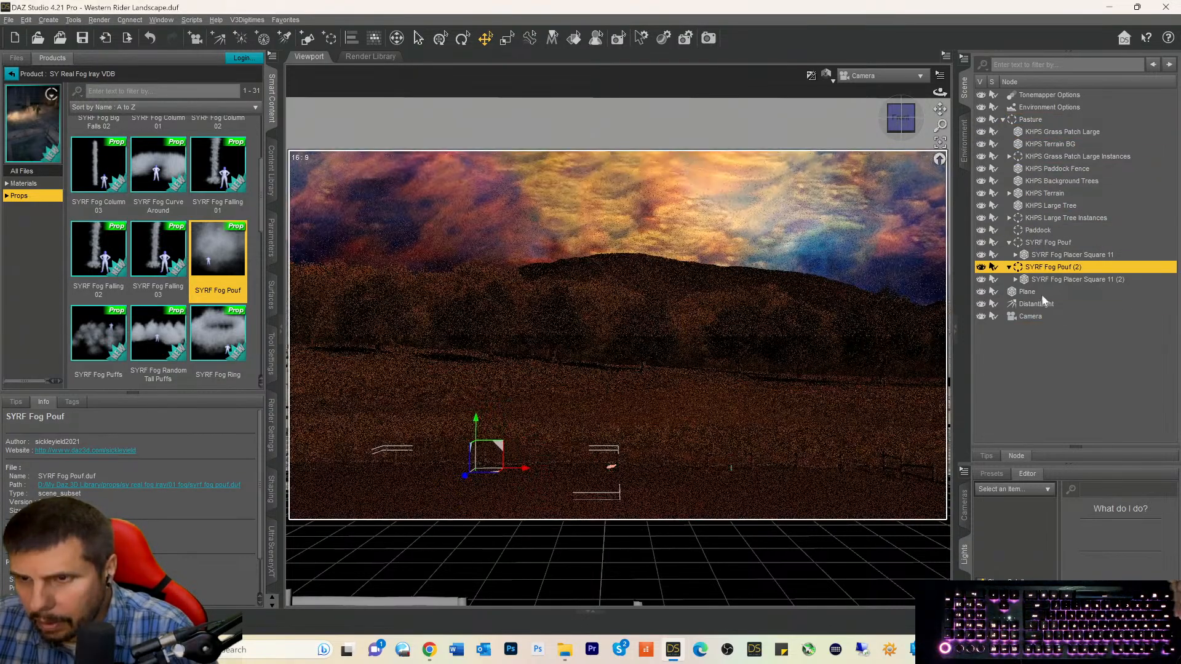
left_click(1024, 294)
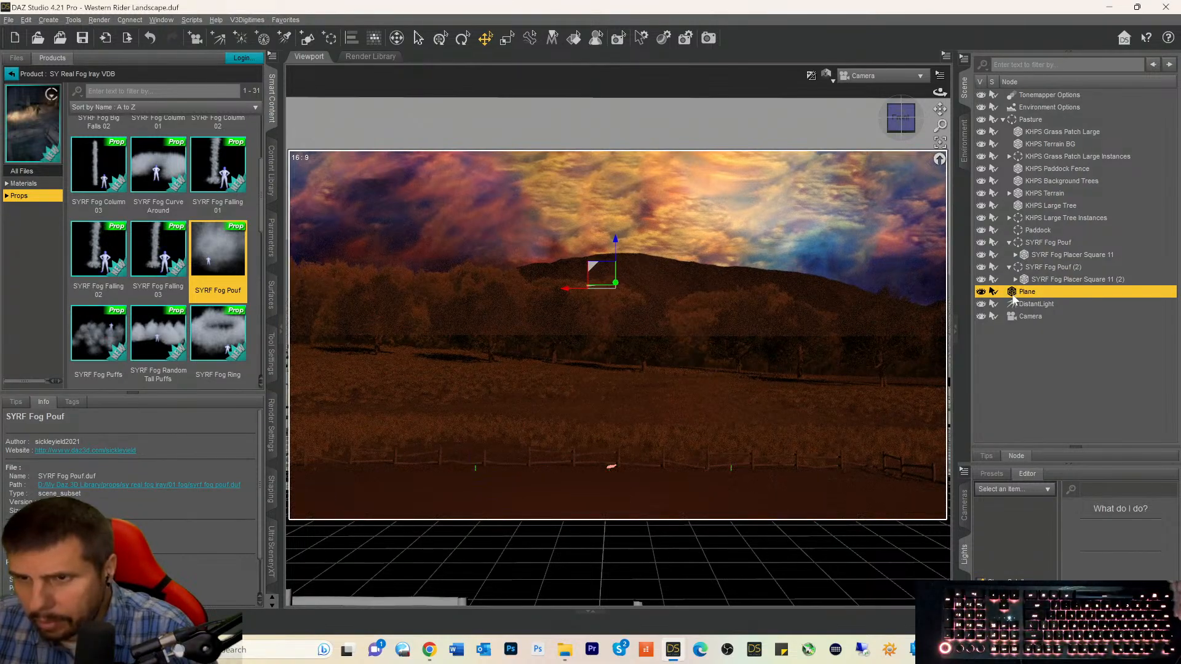
left_click_drag(1014, 298, 1028, 122)
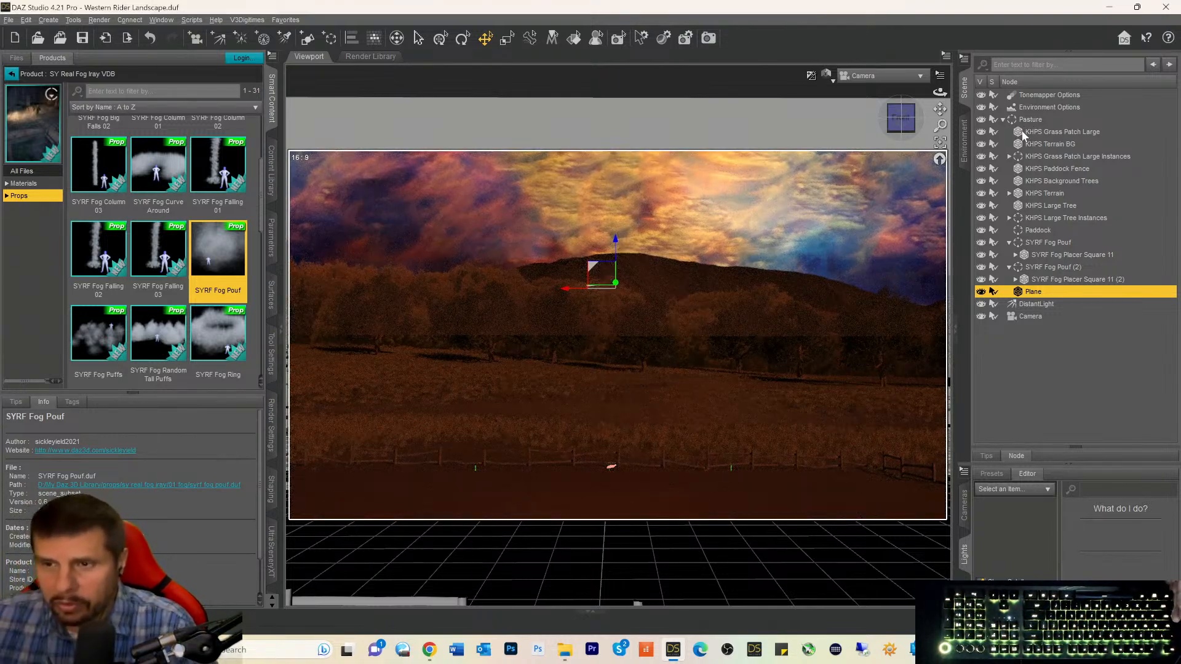
left_click(1016, 304)
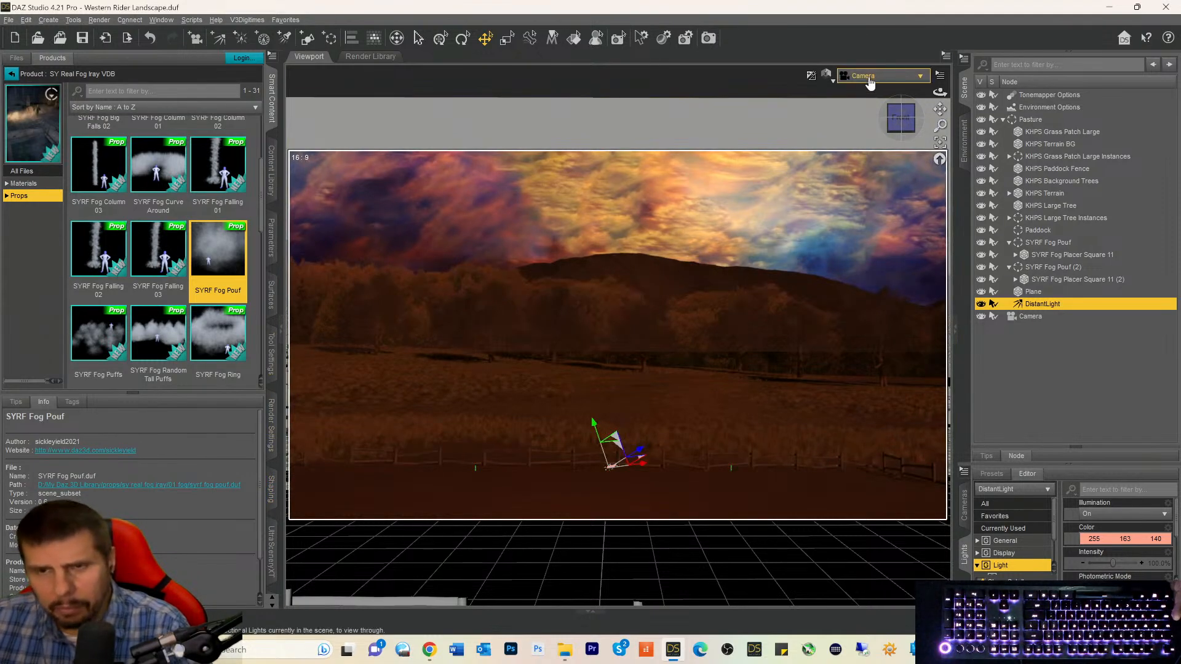
Look through the DistantLight and orbit it to aim from the scene's right side, then preview the lighting from the Camera in Iray.
left_click(870, 82)
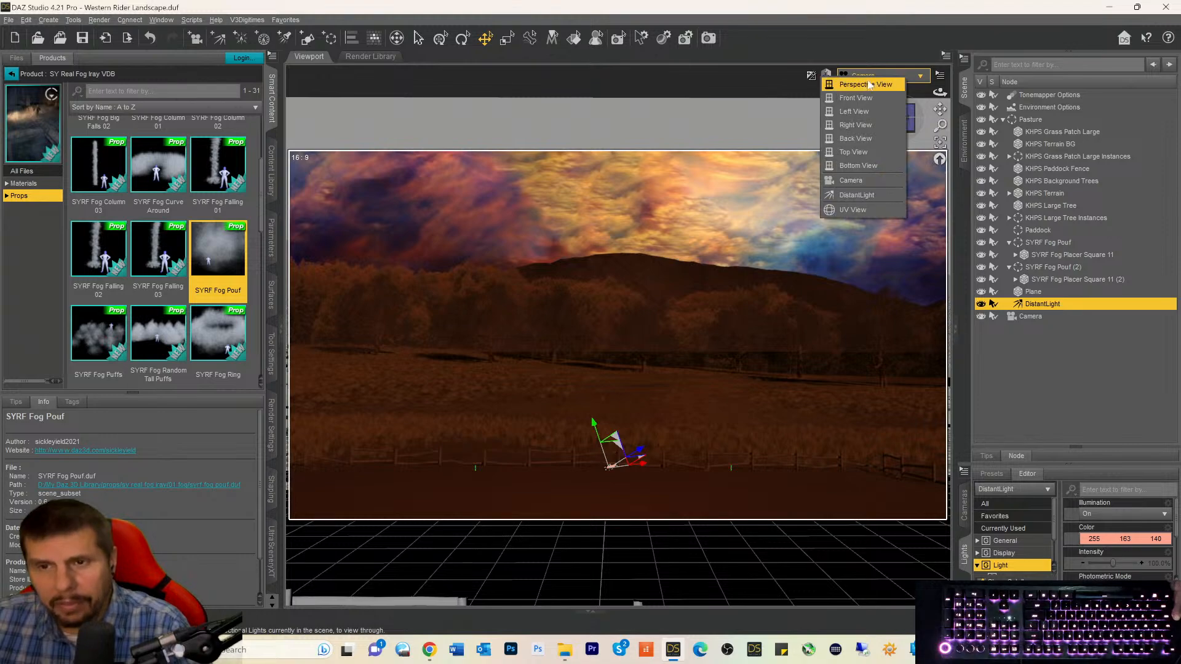
left_click(835, 195)
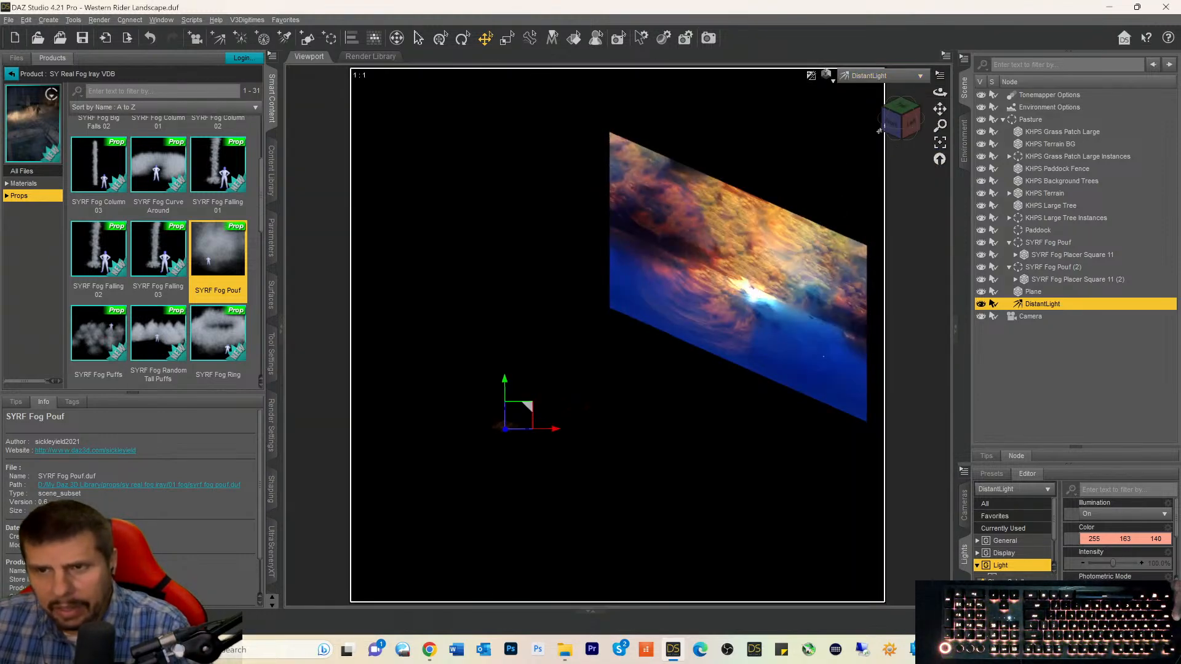
left_click_drag(891, 132, 900, 126)
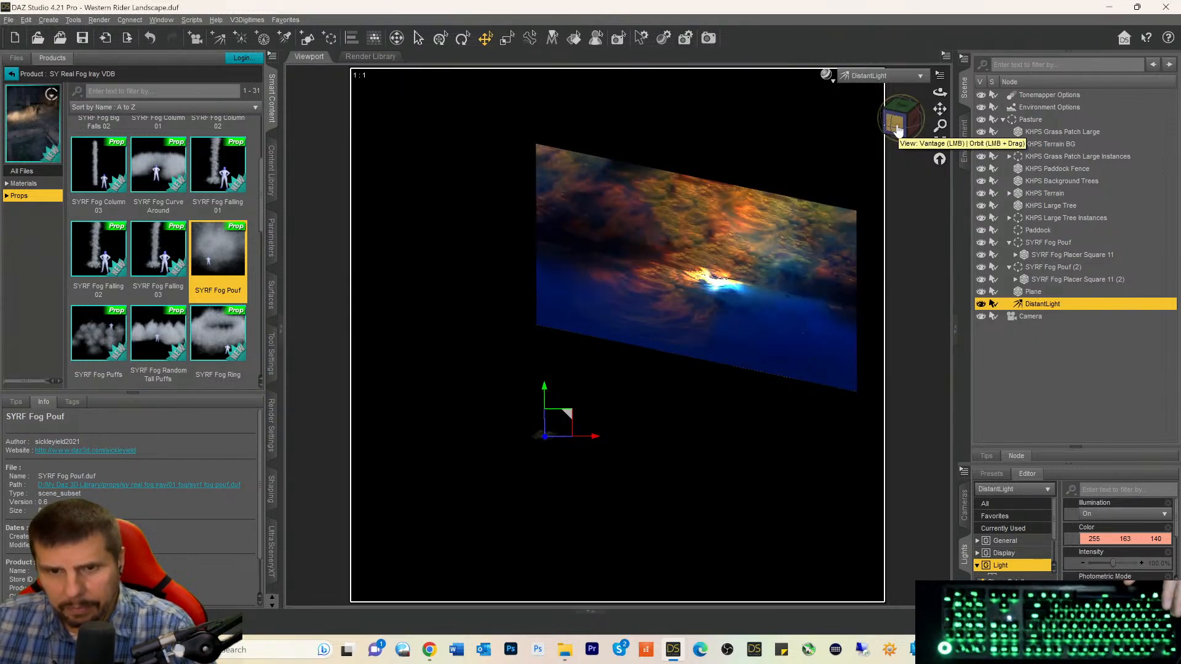
left_click(895, 128)
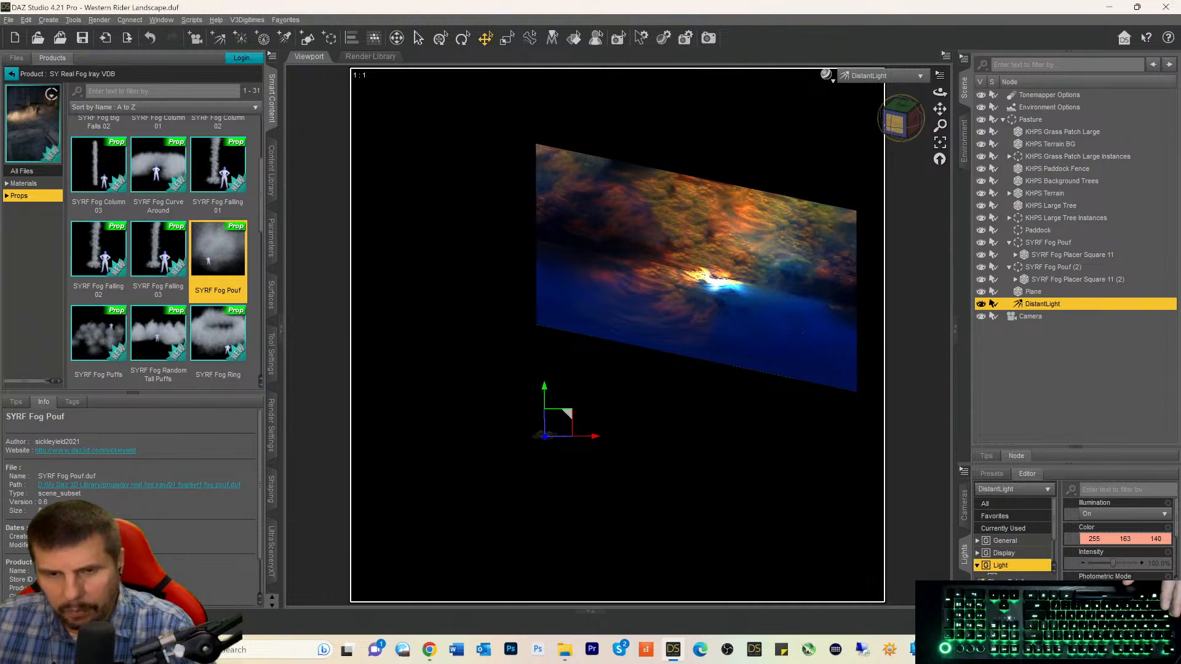
left_click_drag(900, 123, 849, 133)
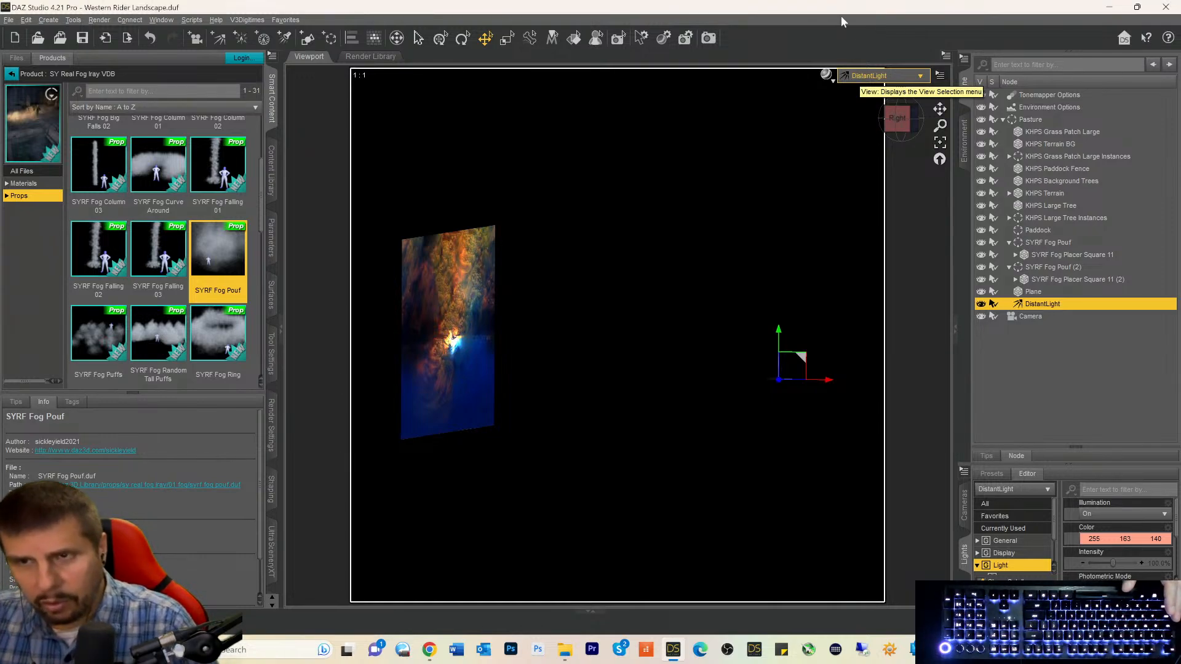
left_click(855, 73)
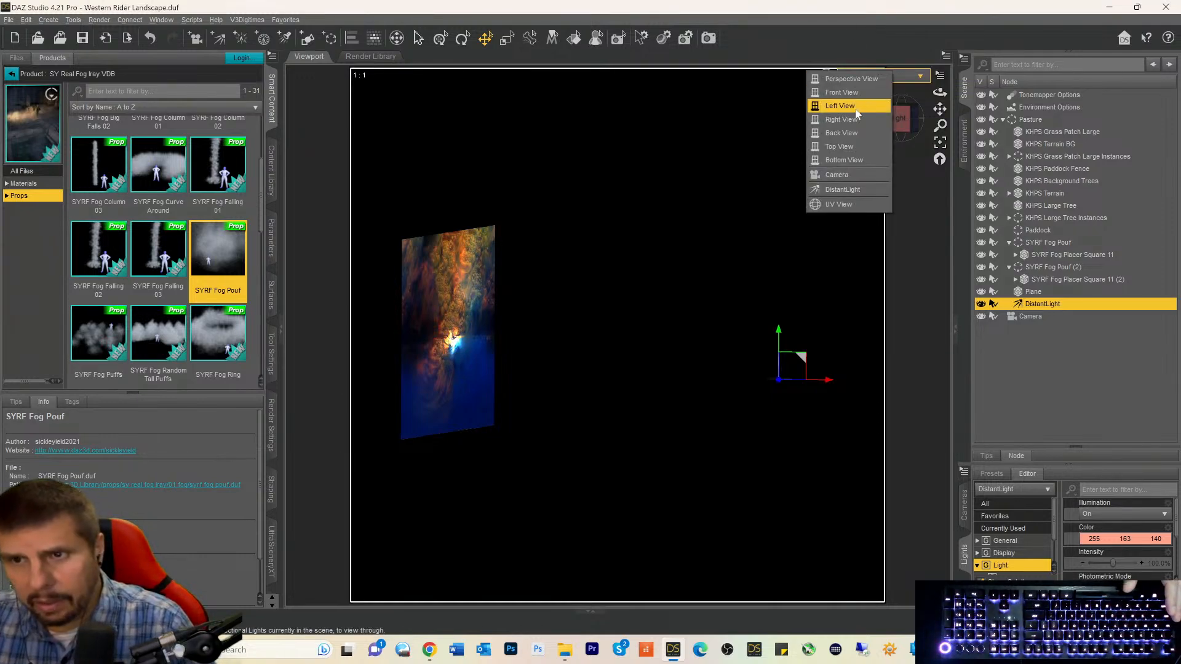
left_click(816, 176)
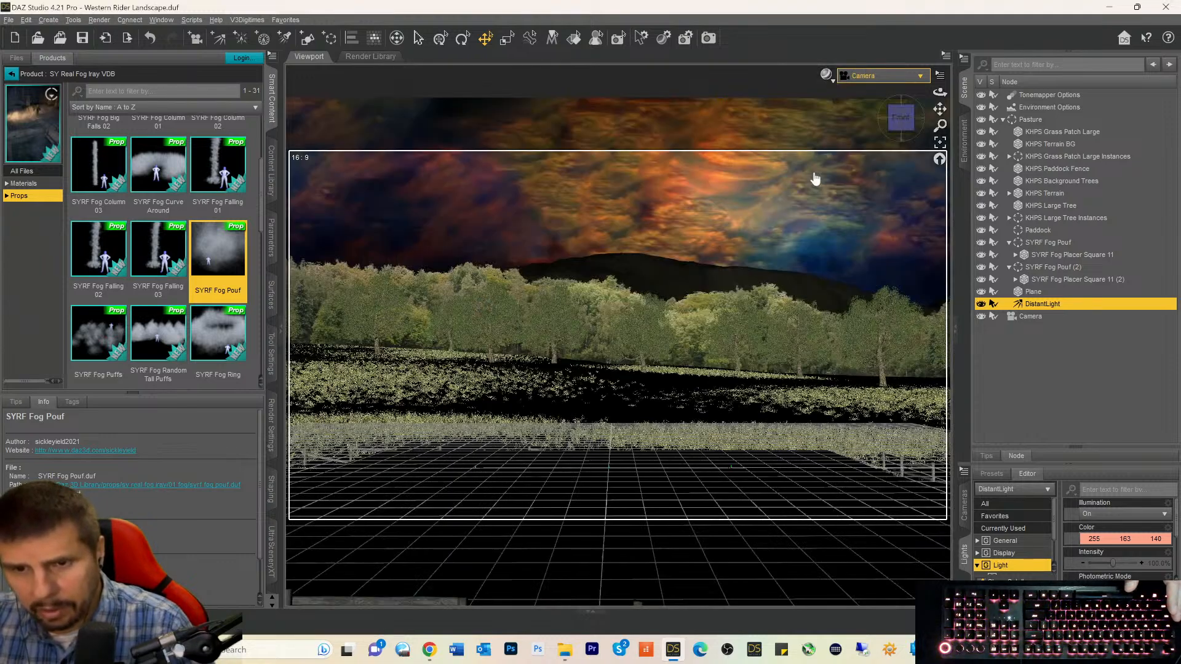
key("ctrl+0")
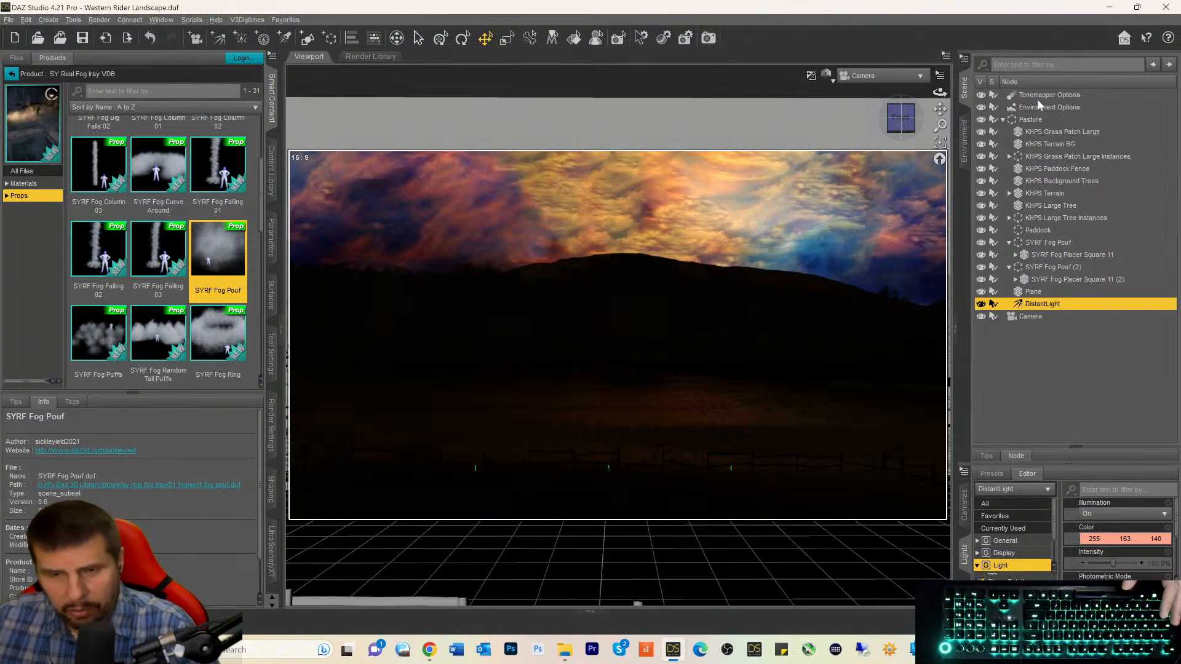
Fine-tune the DistantLight's angle from its own view, tilting it slightly while keeping it on the right, and return to the Camera view.
left_click(869, 75)
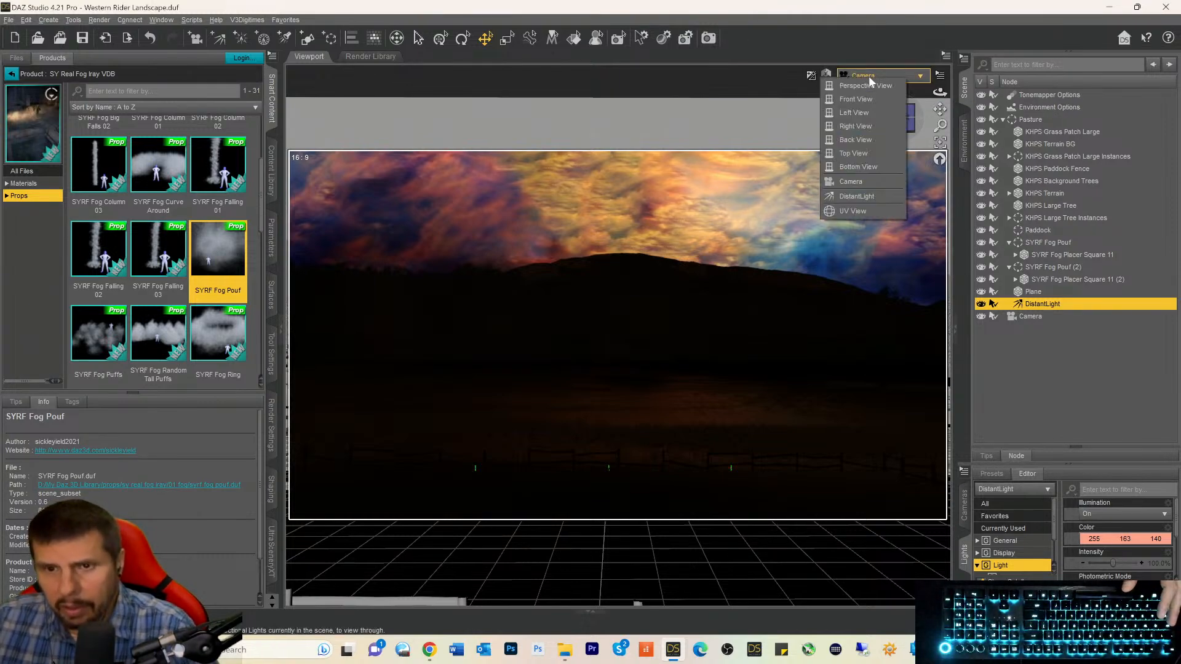
left_click(849, 196)
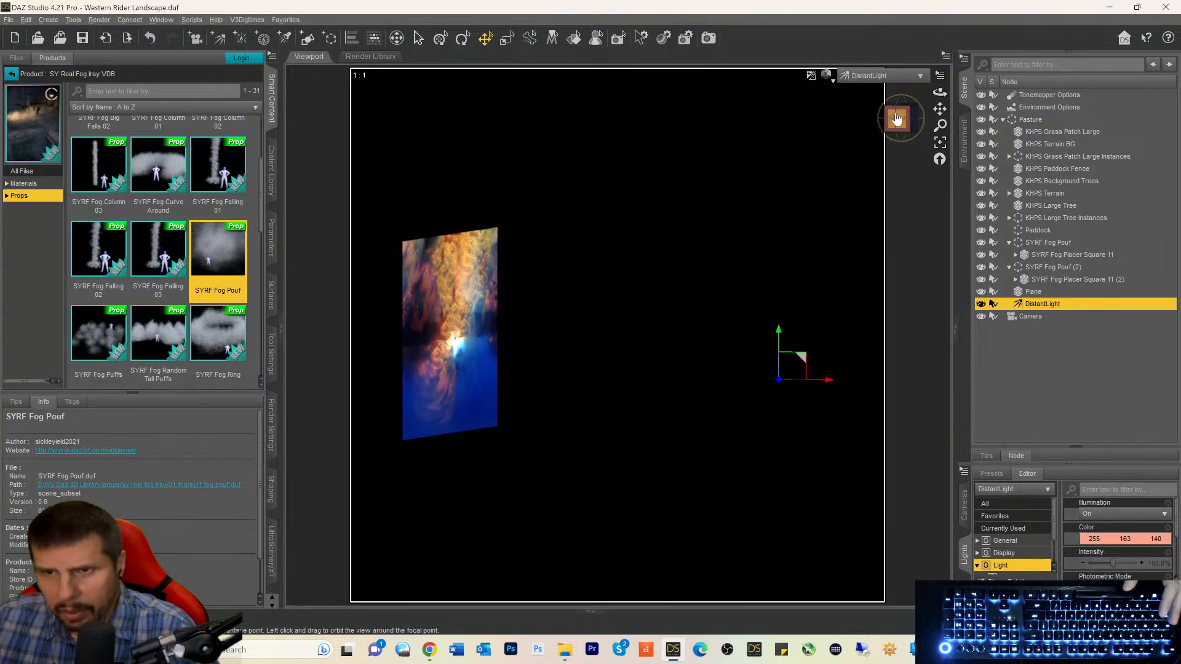
left_click_drag(898, 120, 899, 120)
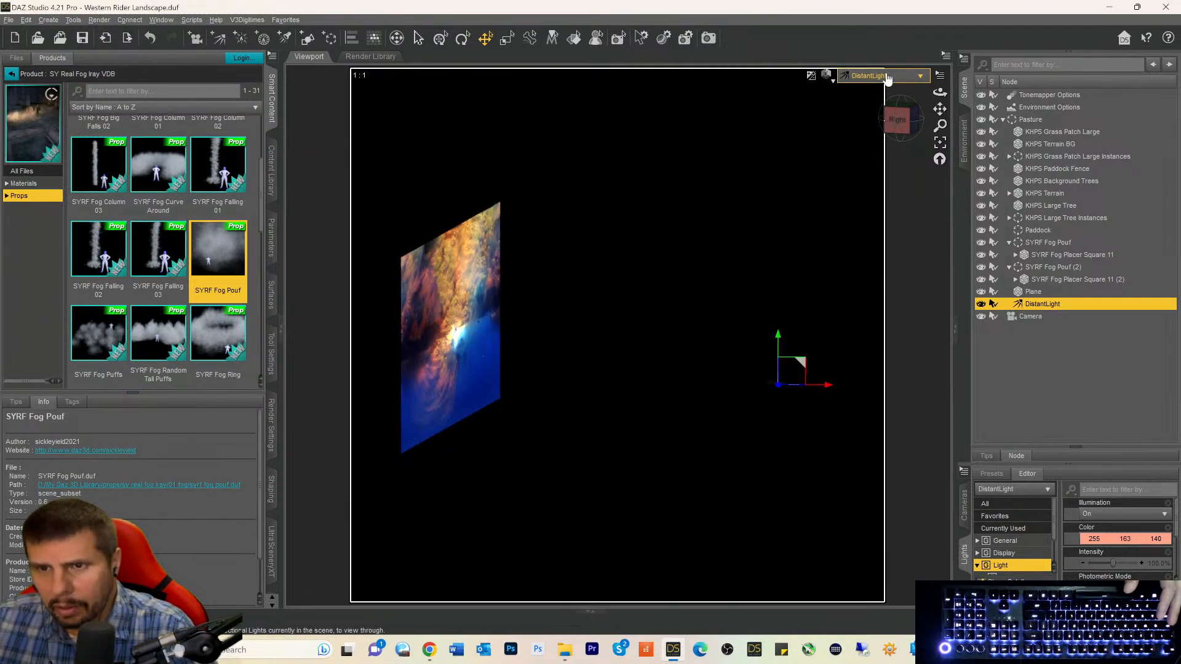
left_click(887, 77)
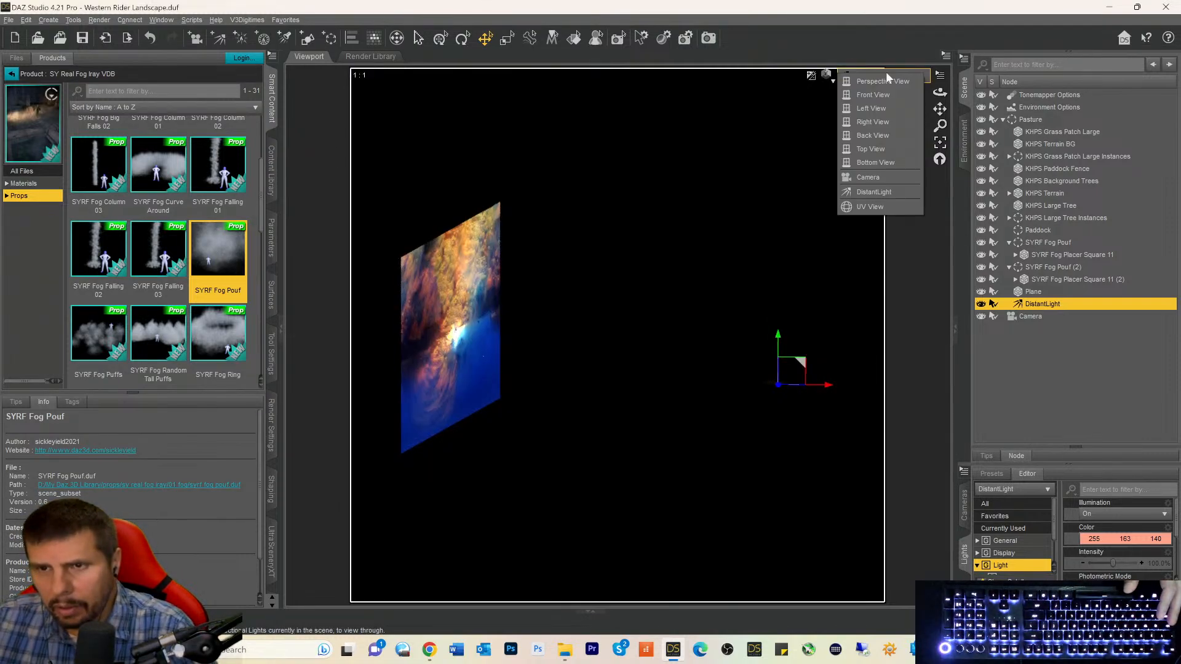
left_click(847, 180)
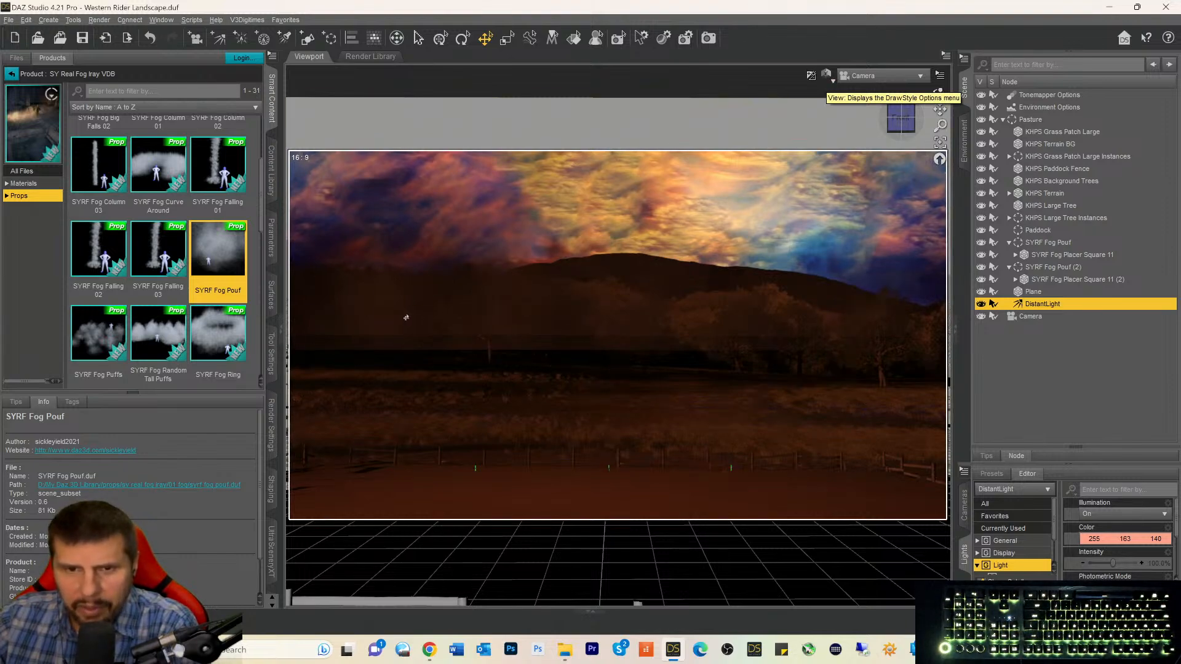
left_click_drag(628, 317, 776, 327)
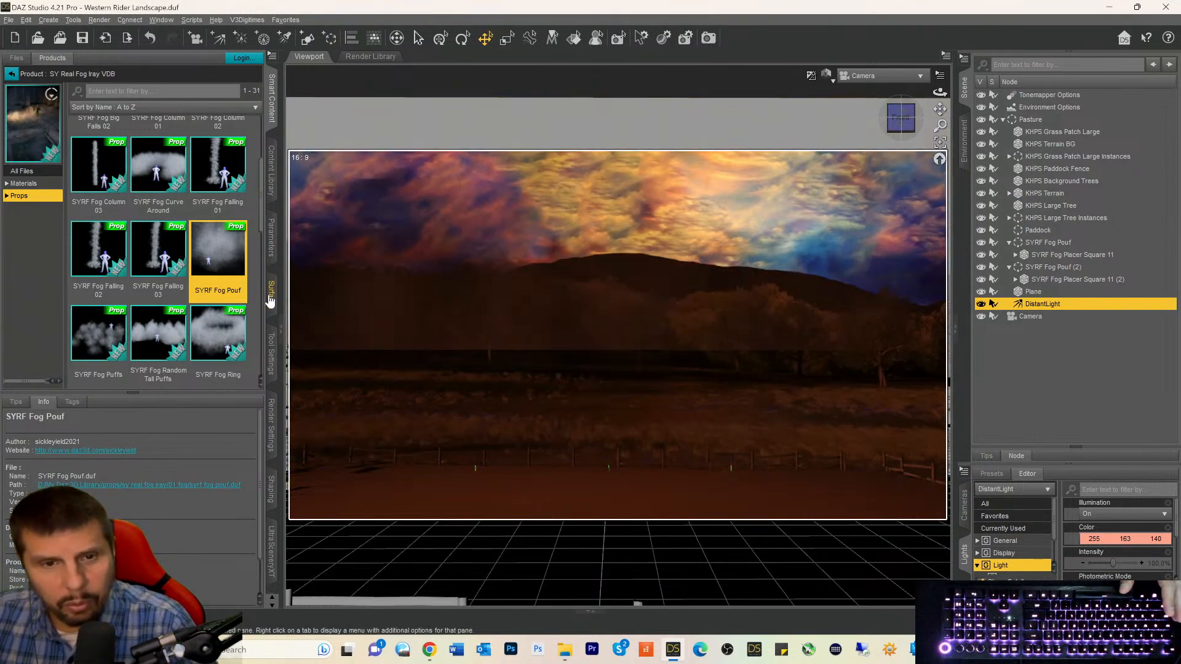
Set the render's pixel width to 2000 with the 16:9 proportions constrained.
left_click(271, 410)
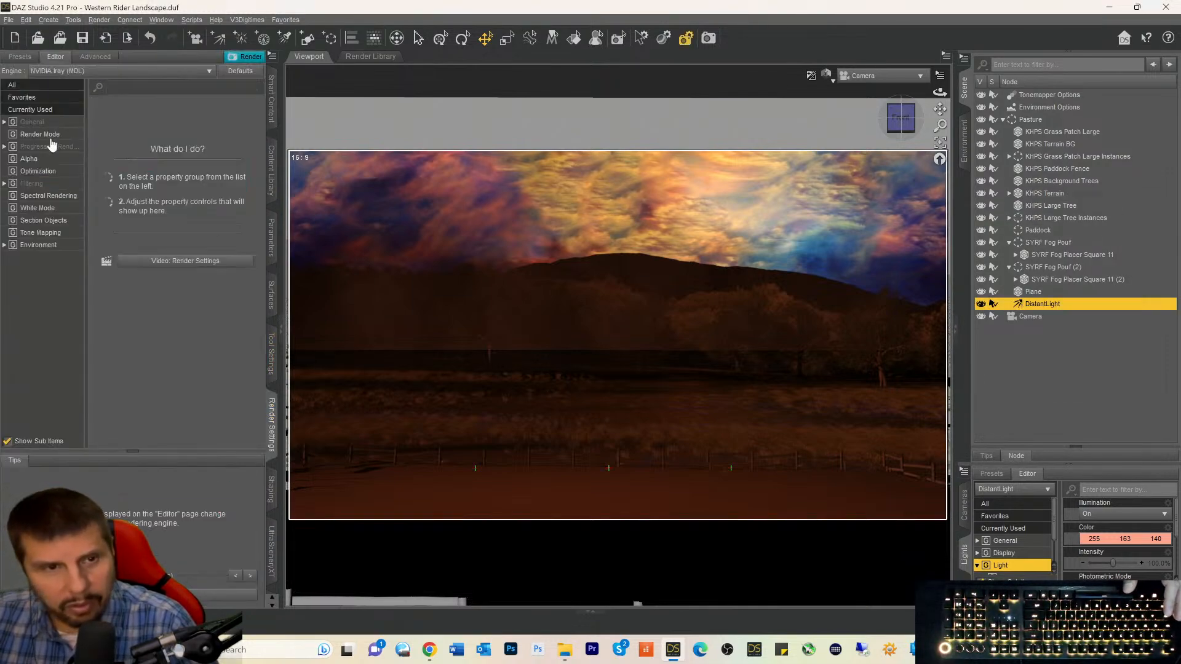
left_click(42, 123)
left_click(88, 136)
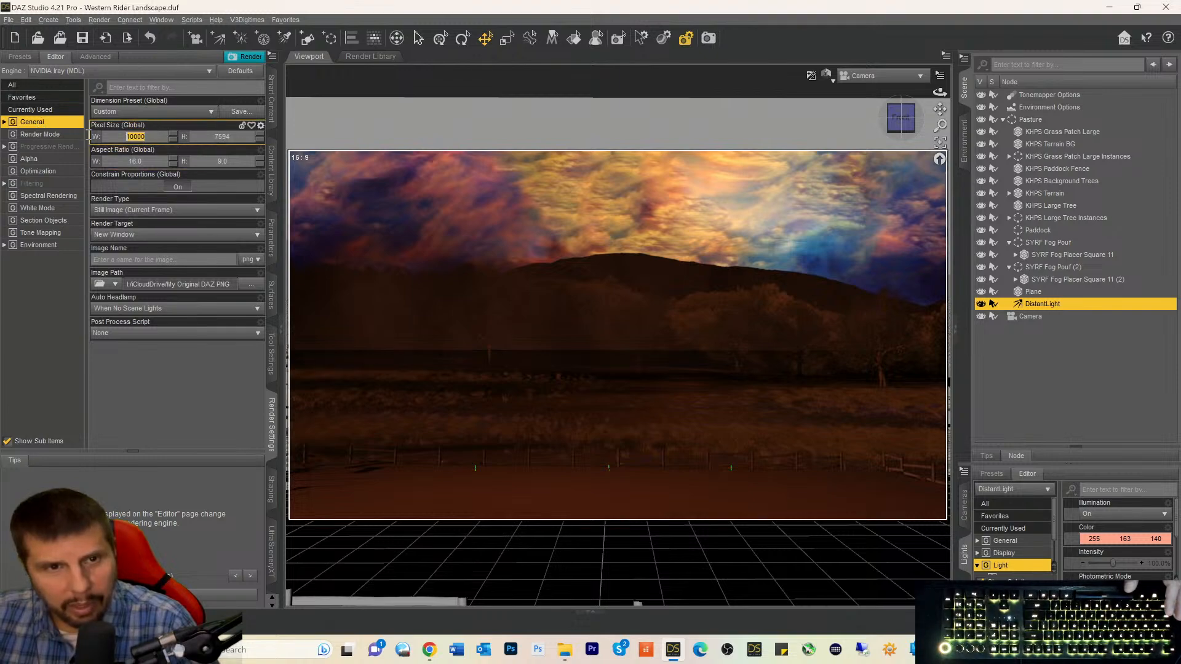
type("200")
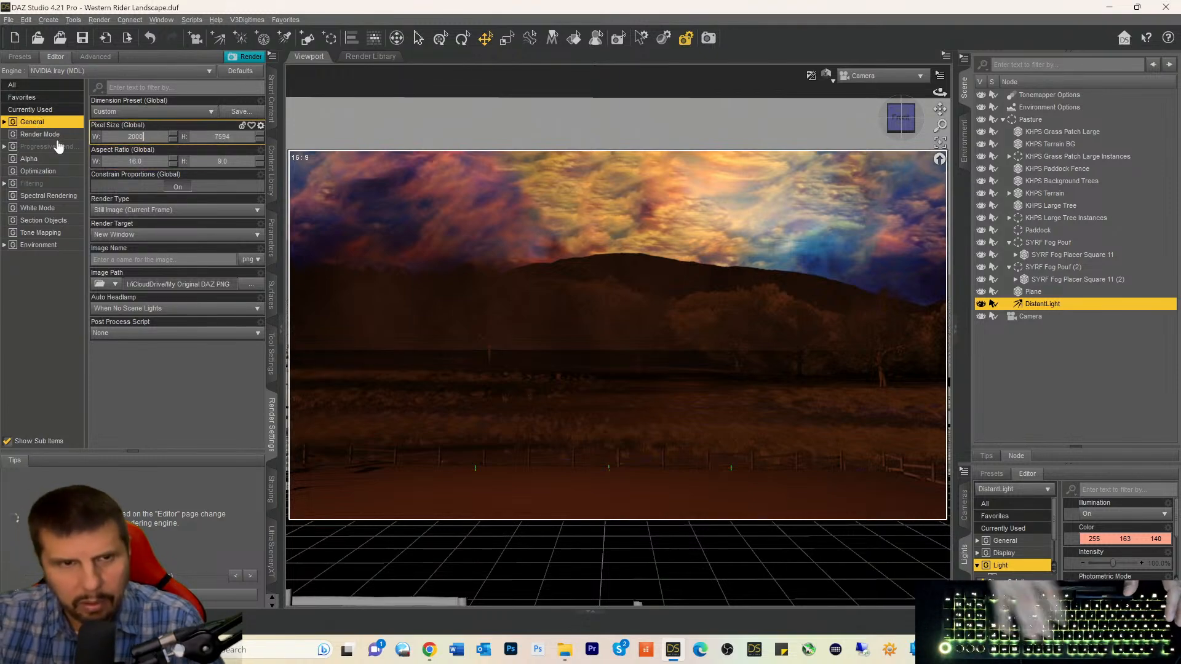
type("0")
key("Return")
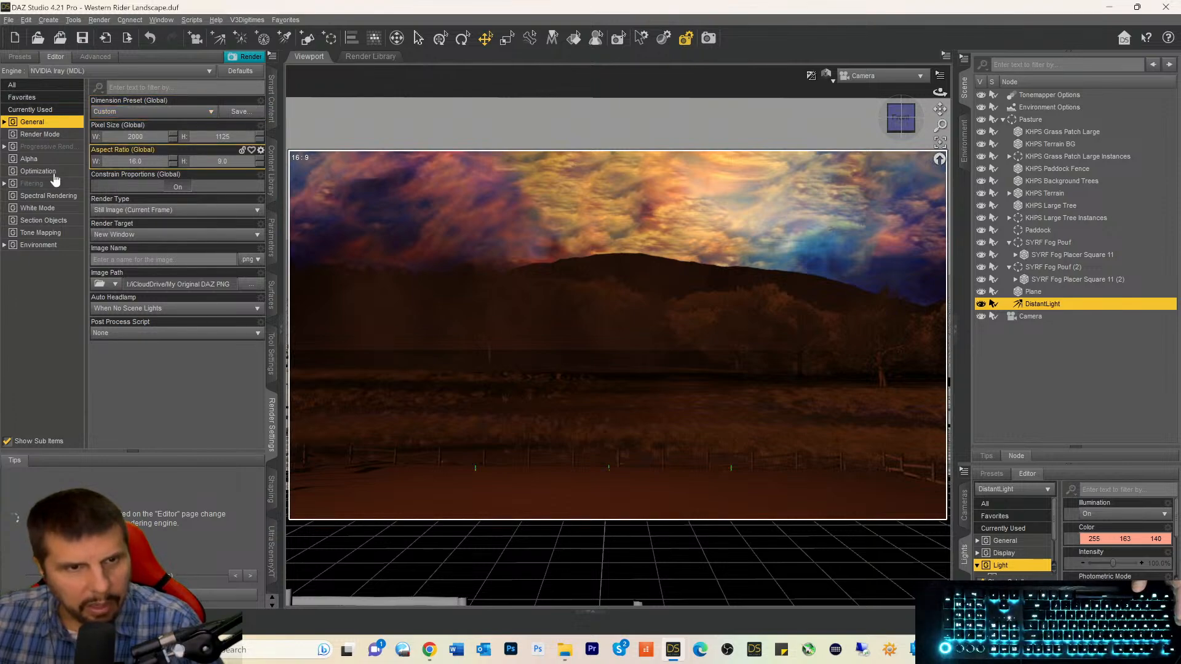
Set the progressive render limits to 15000 max samples and 259200 seconds max time, and disable Rendering Quality.
left_click(34, 175)
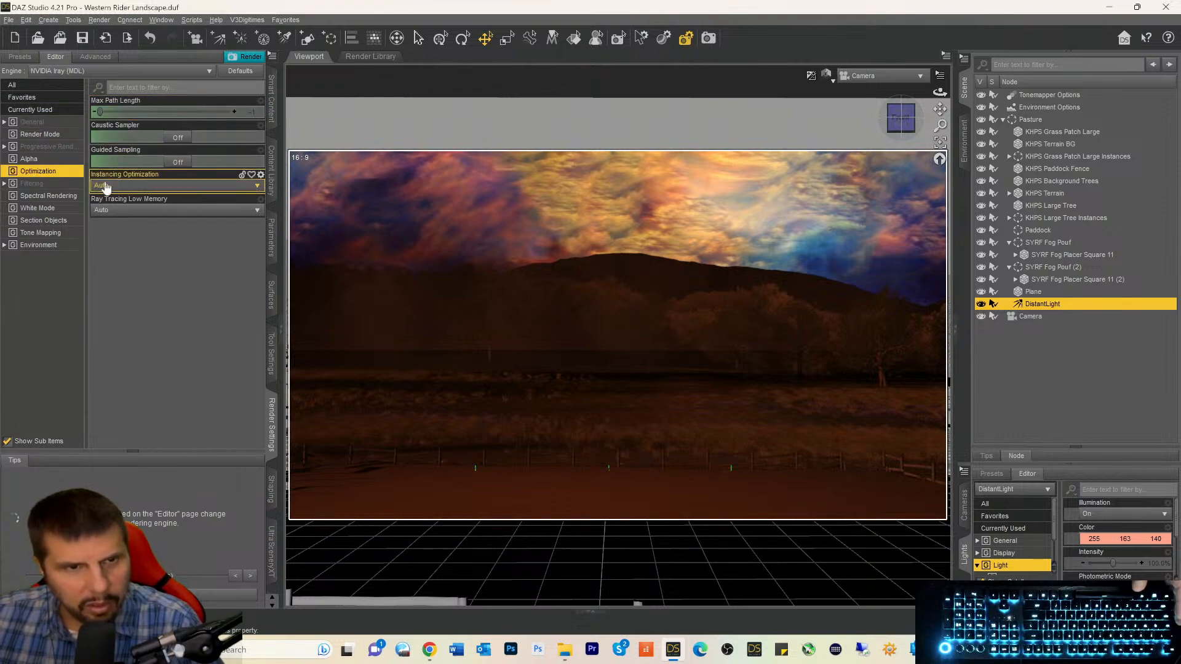
left_click(44, 147)
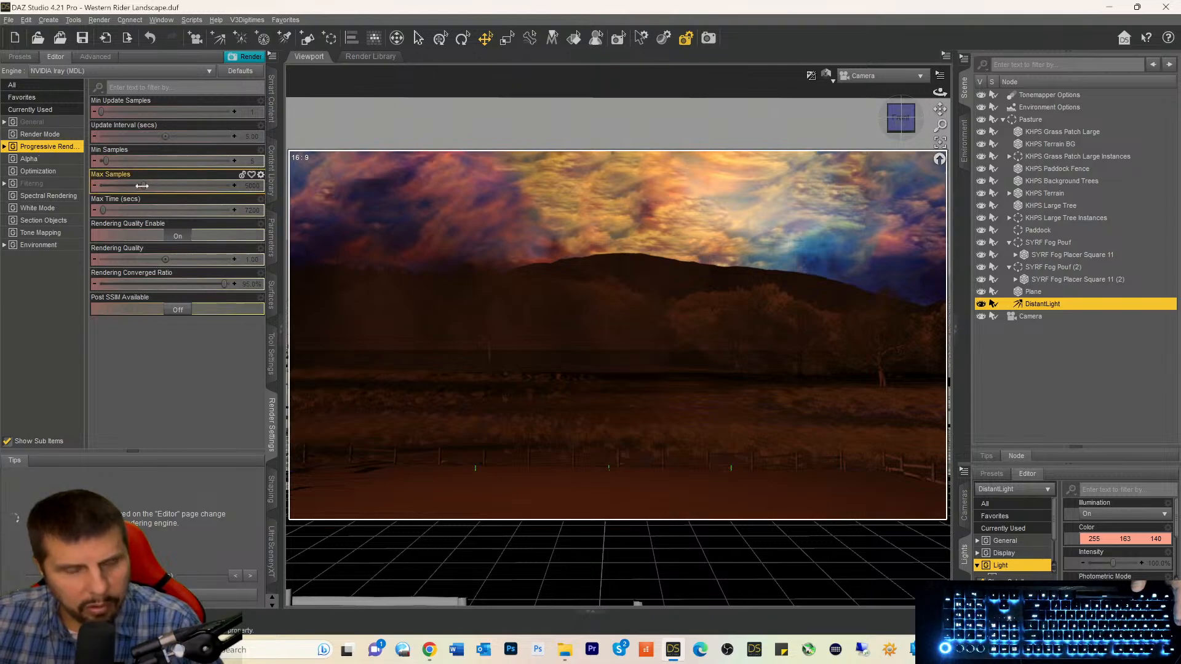
left_click_drag(143, 186, 240, 185)
left_click_drag(140, 210, 250, 210)
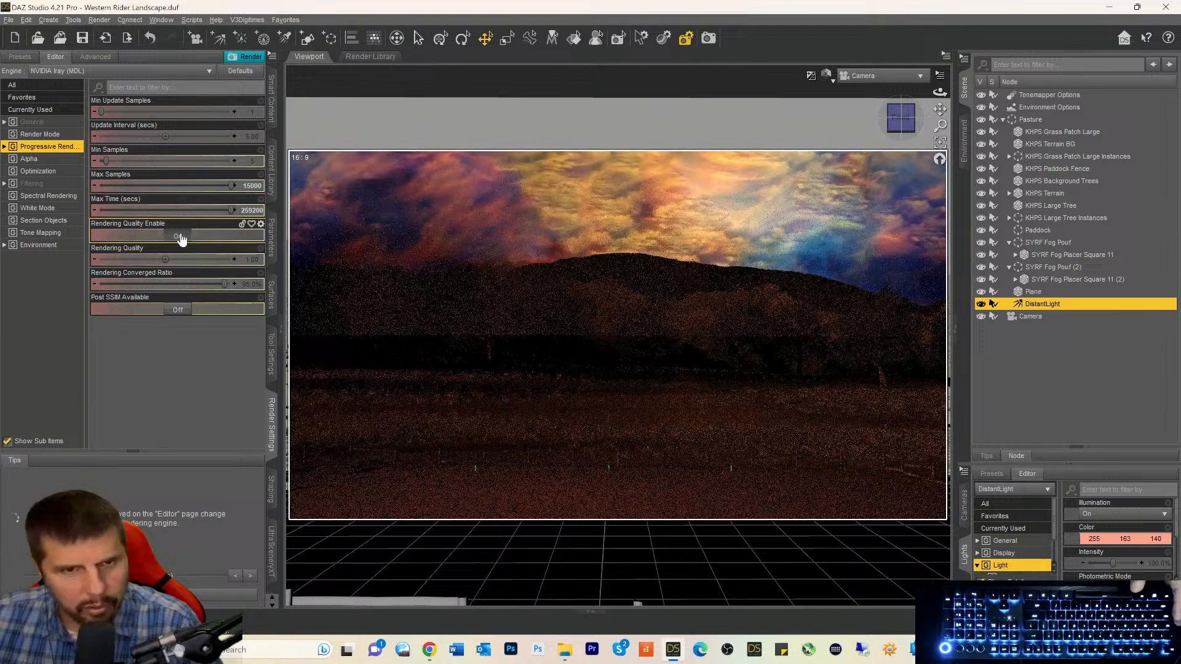
left_click(178, 236)
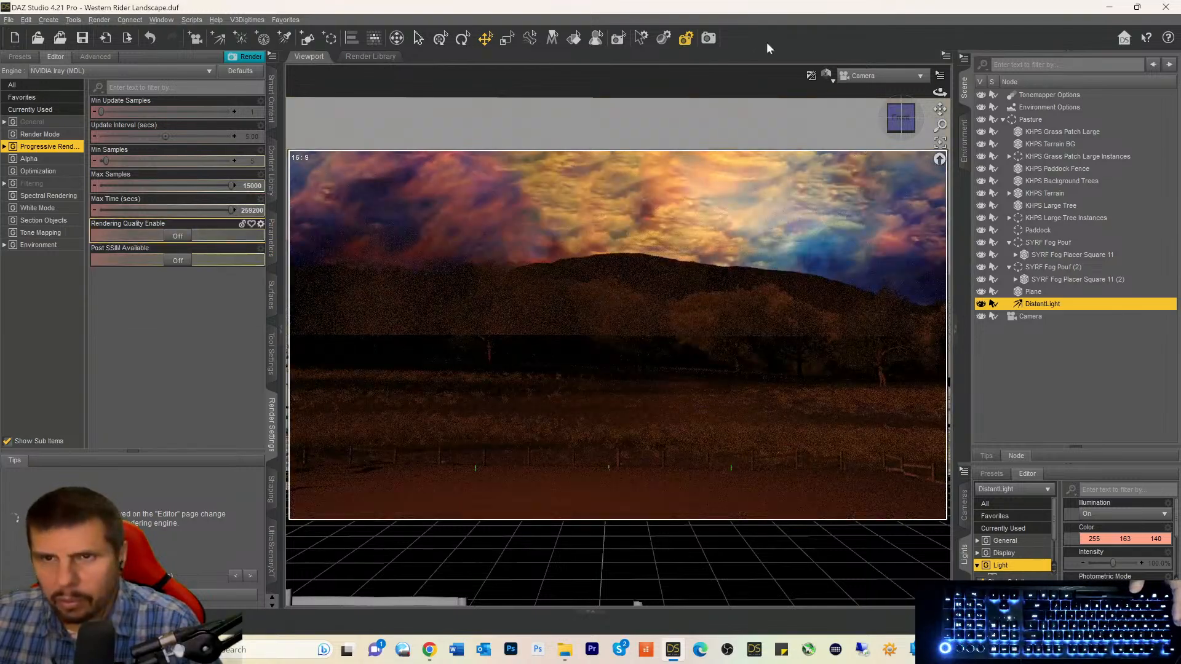
Render the landscape from the Camera into a new window and inspect the sky, trees and pasture as it progresses.
left_click(704, 43)
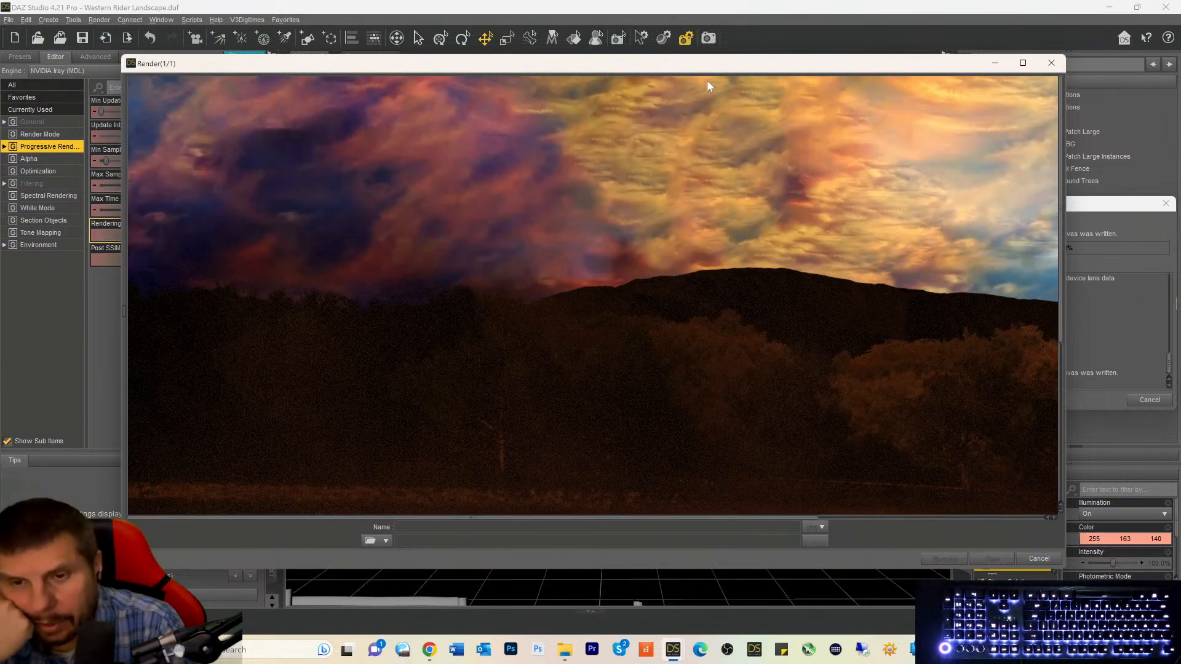
scroll(742, 153, "down", 5)
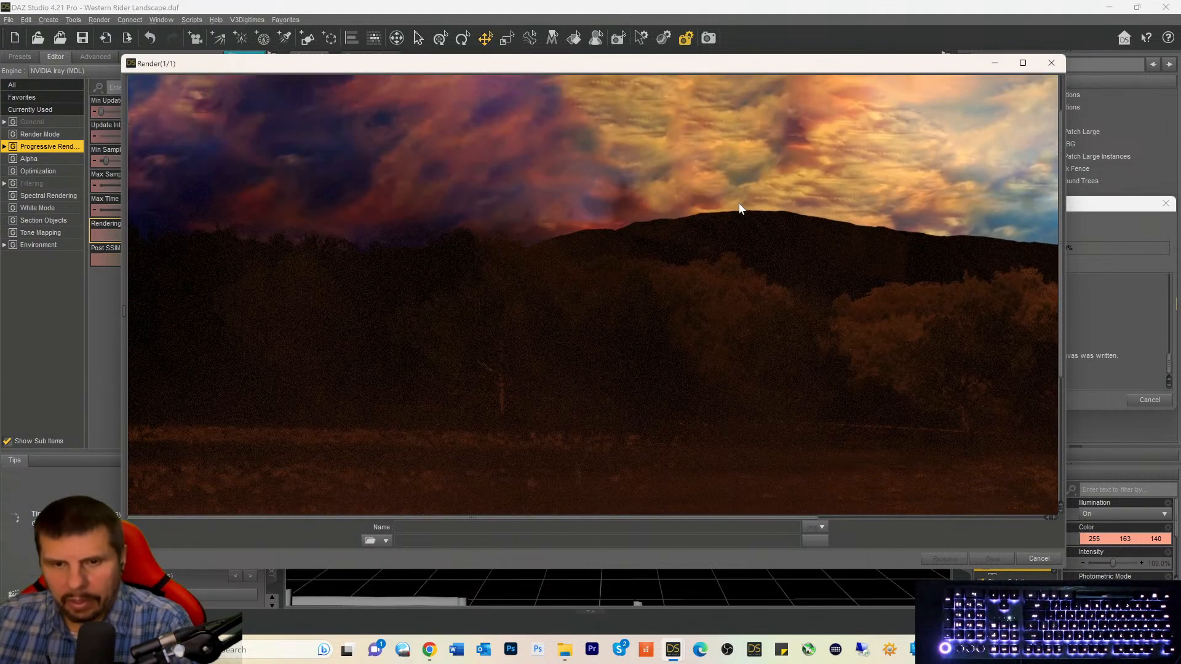
scroll(768, 249, "up", 4)
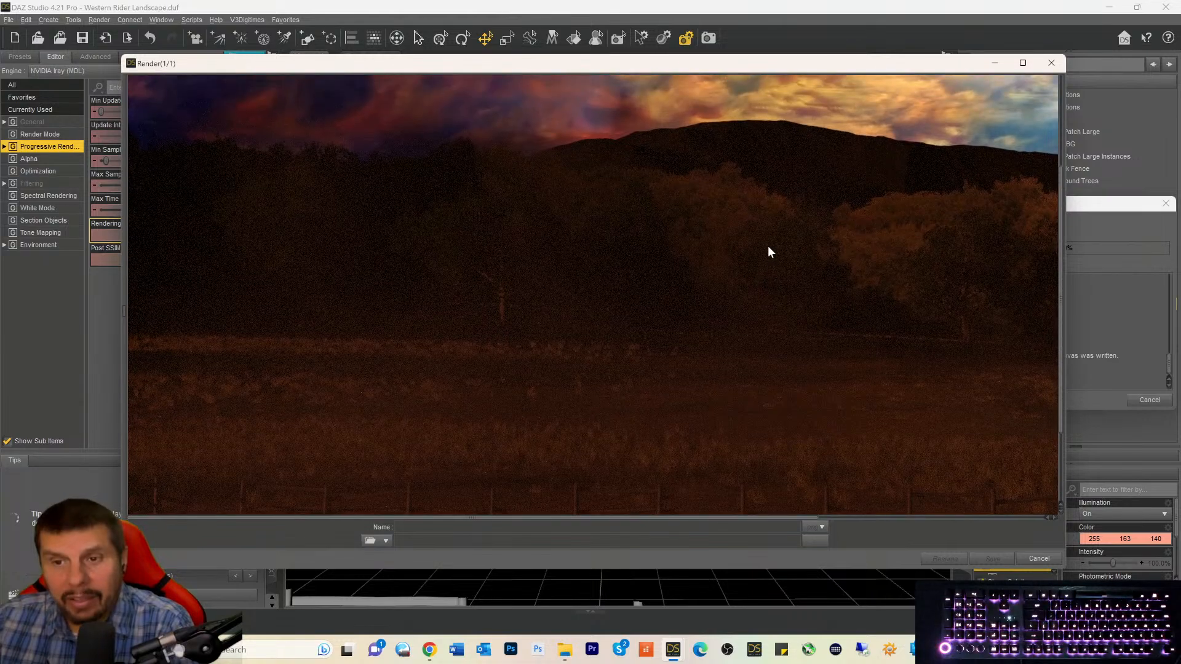
scroll(768, 249, "down", 5)
scroll(769, 254, "up", 5)
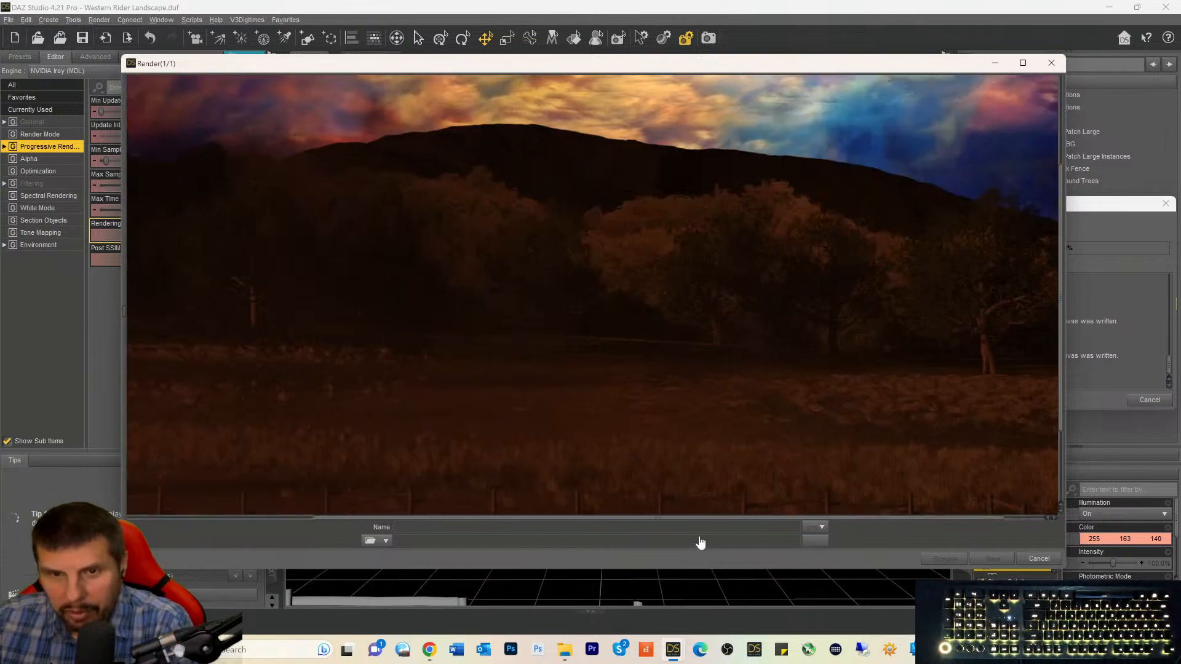
Check the landscape render from sky to foreground, cancel the render, and close its window.
scroll(505, 277, "up", 3)
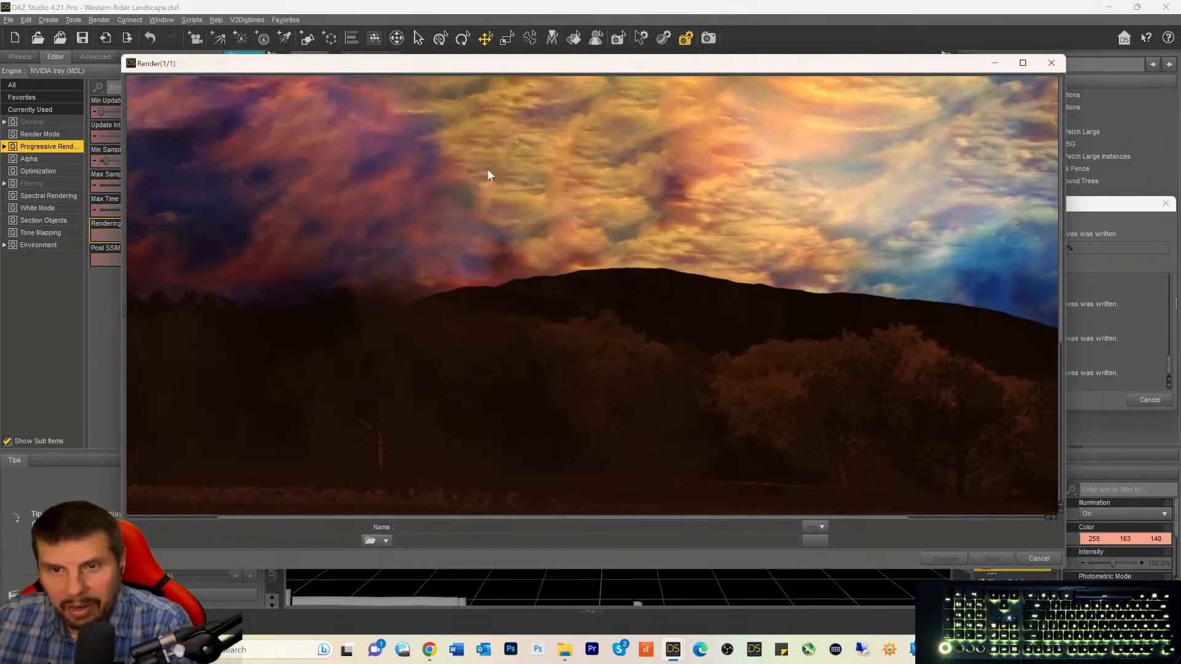
scroll(862, 364, "down", 3)
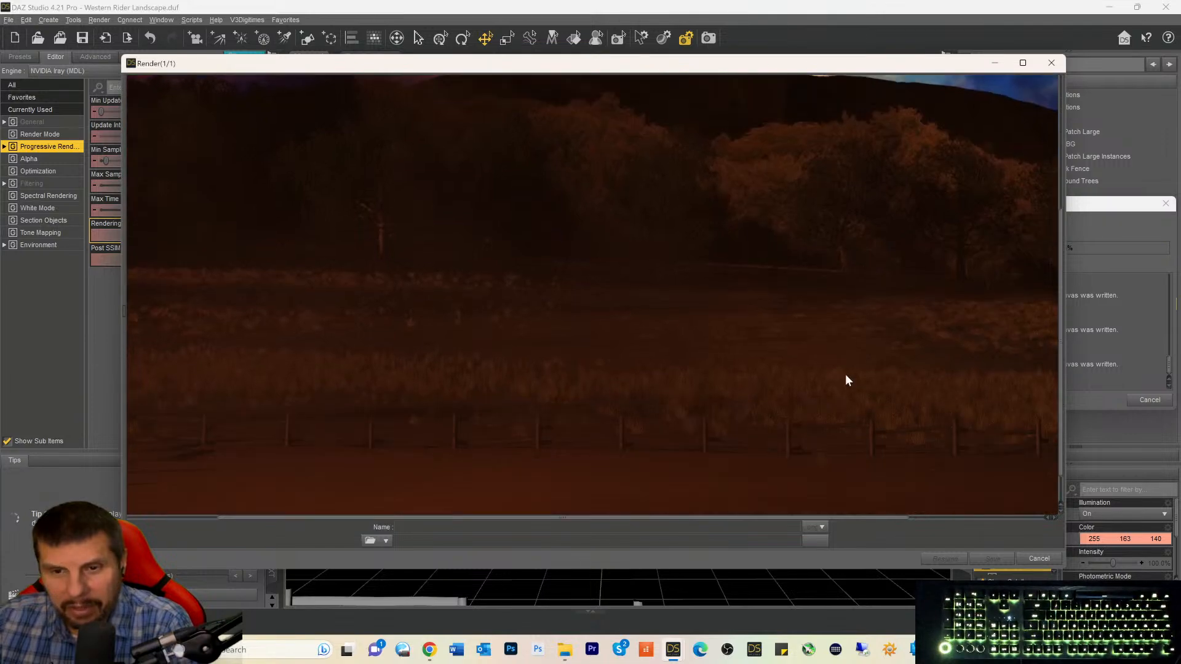
scroll(765, 377, "down", 1)
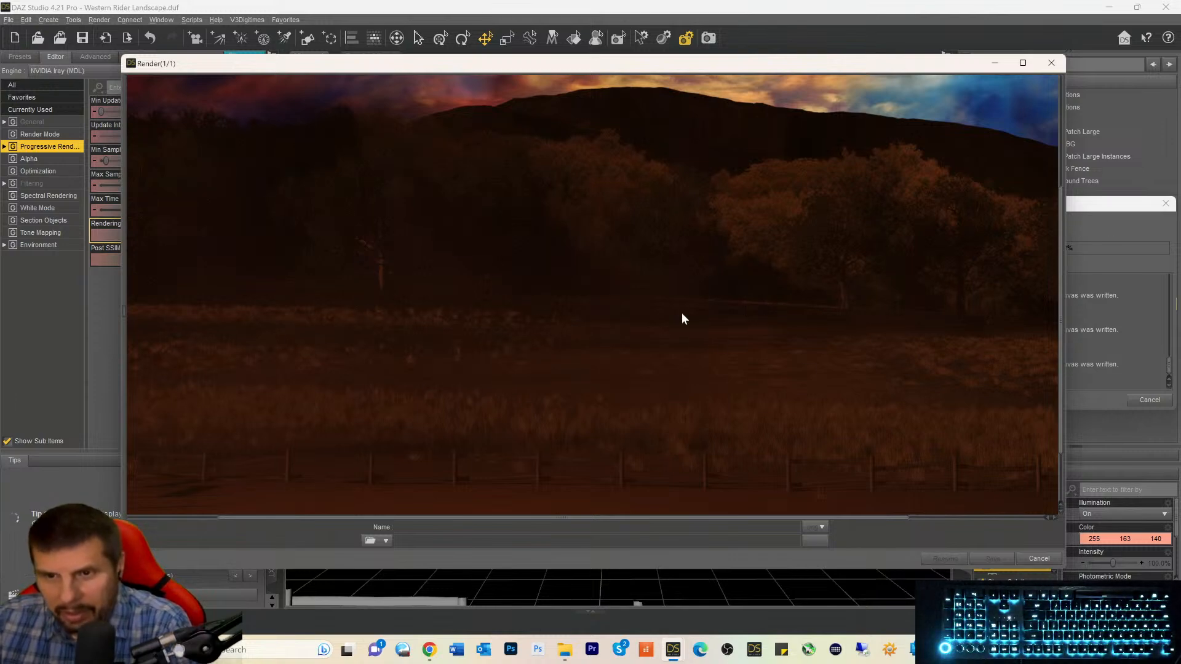
scroll(780, 289, "up", 5)
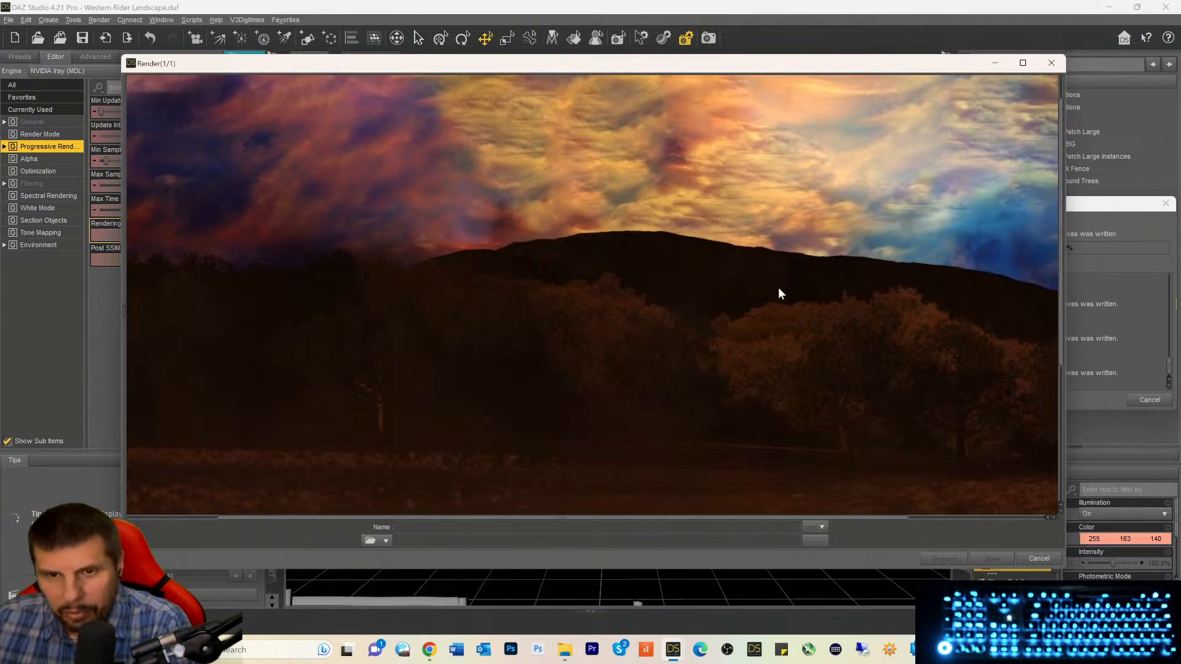
scroll(779, 293, "down", 5)
scroll(776, 310, "down", 2)
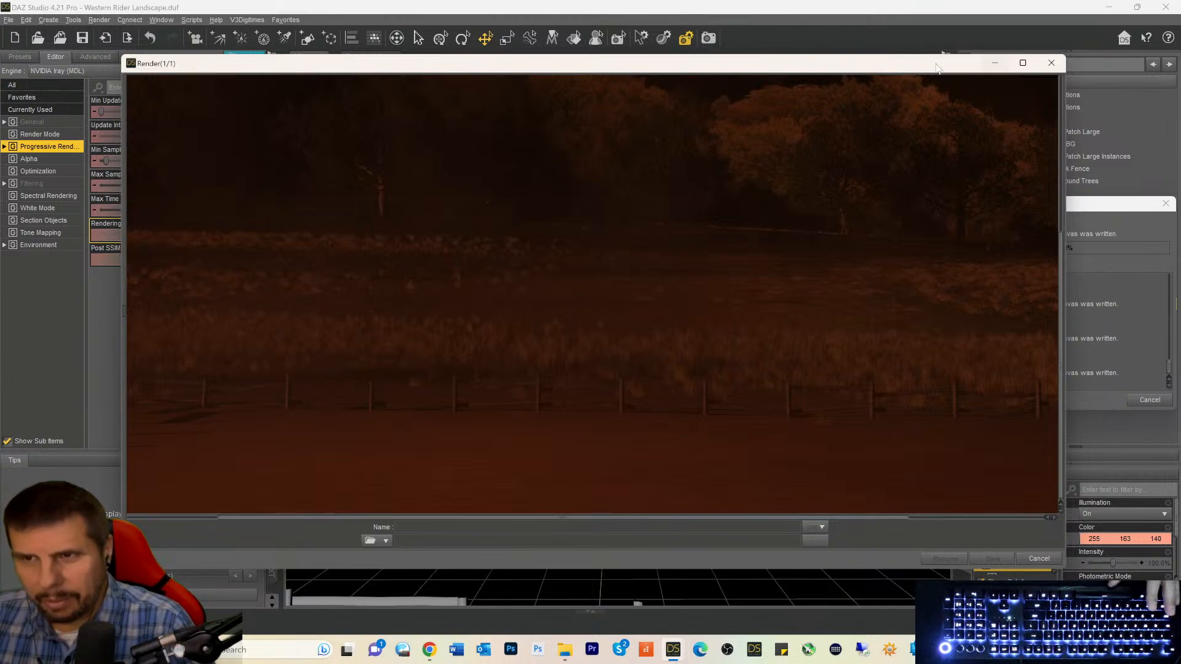
left_click(1026, 557)
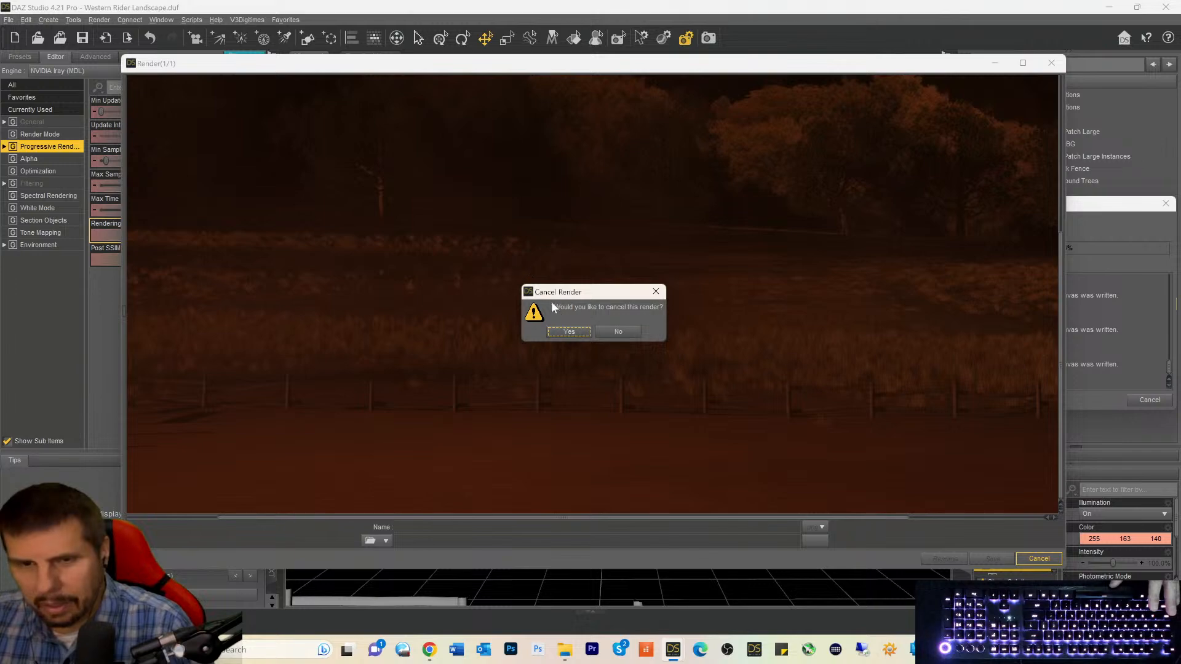
left_click(564, 331)
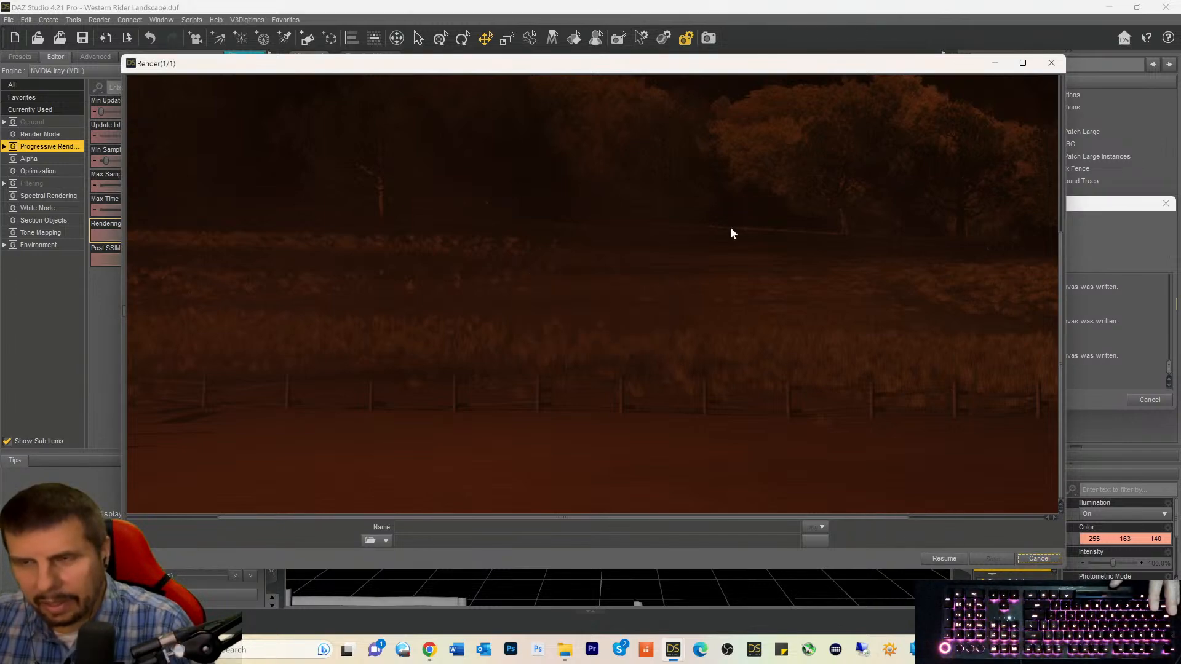
left_click(1051, 64)
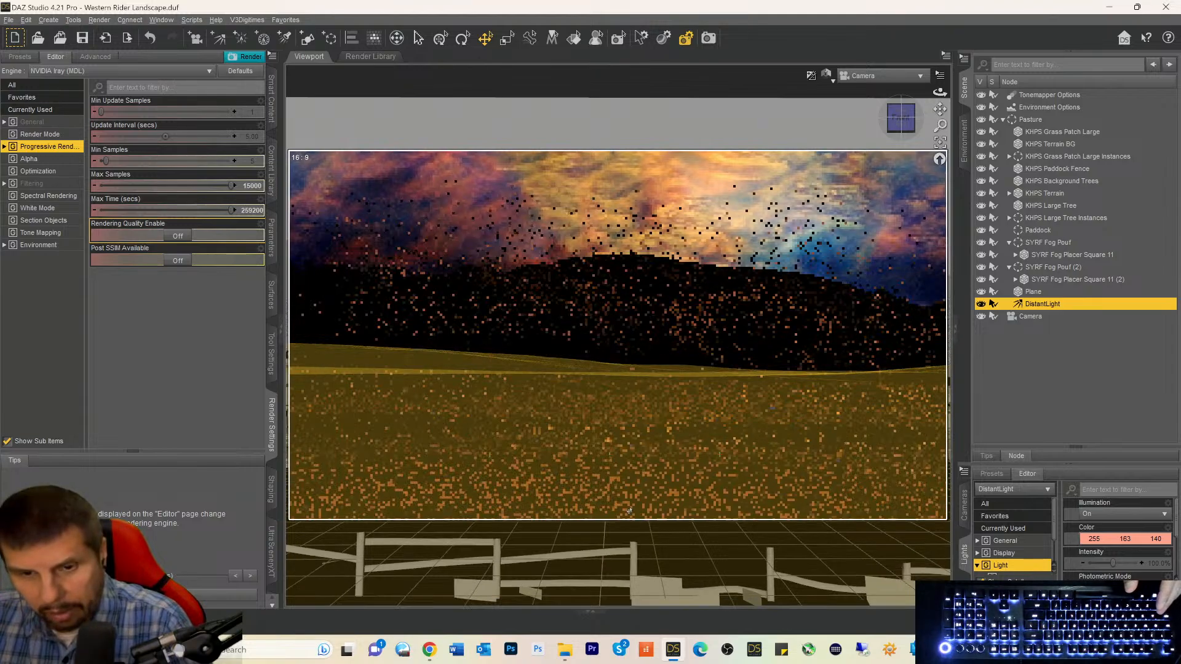
Save the Western Rider Landscape scene.
scroll(629, 511, "down", 1)
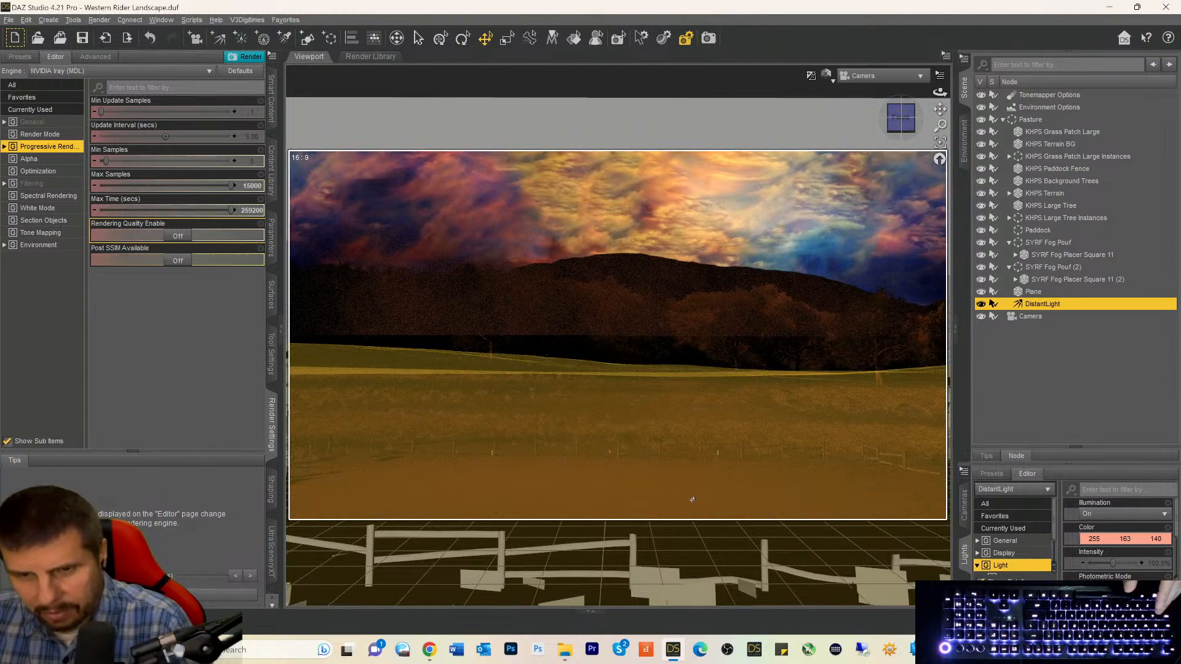
key("ctrl+s")
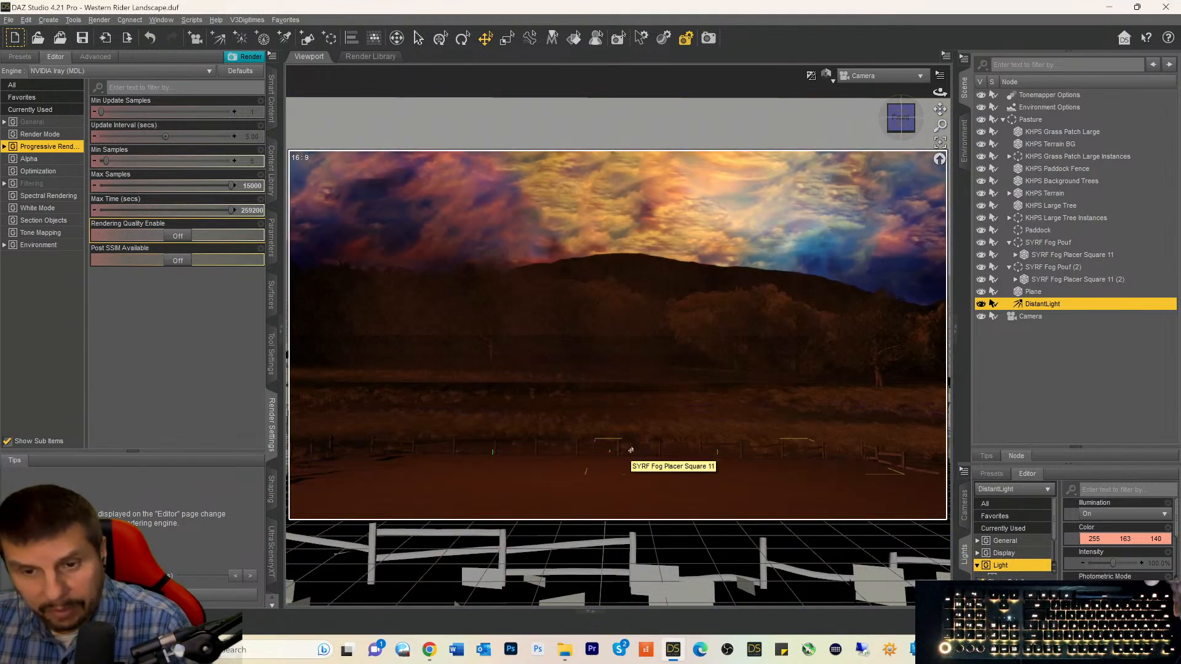
scroll(632, 449, "down", 1)
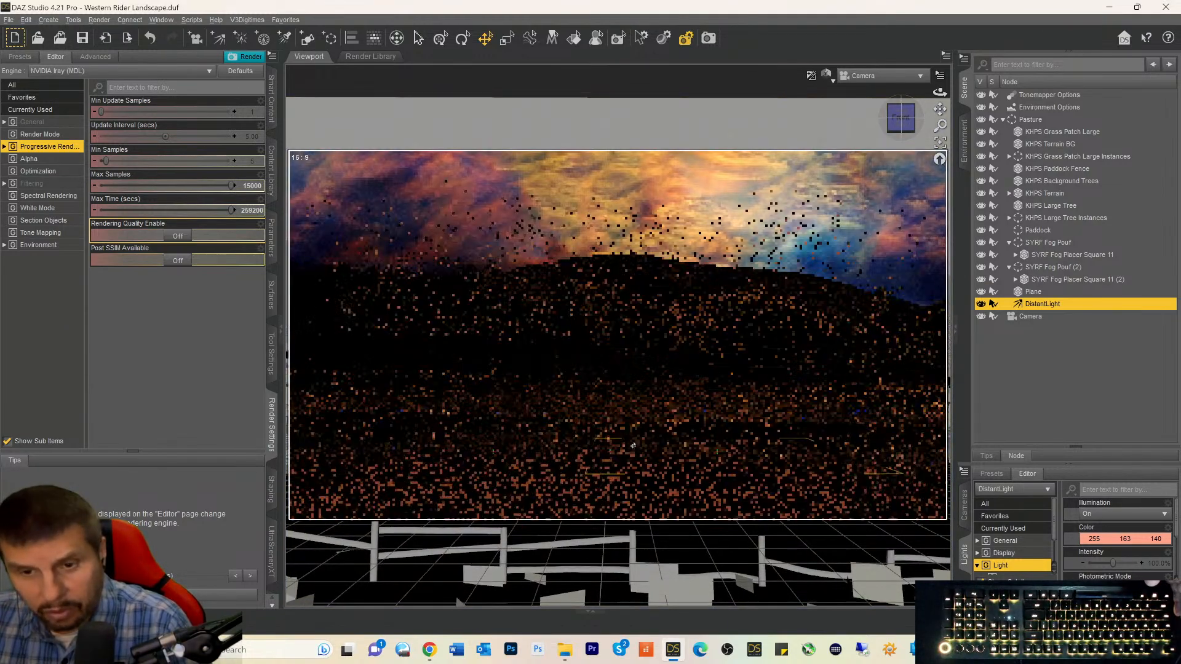
scroll(635, 443, "up", 1)
Reframe the scene camera vertically and move it forward until the near paddock fence falls below the frame.
left_click(940, 109)
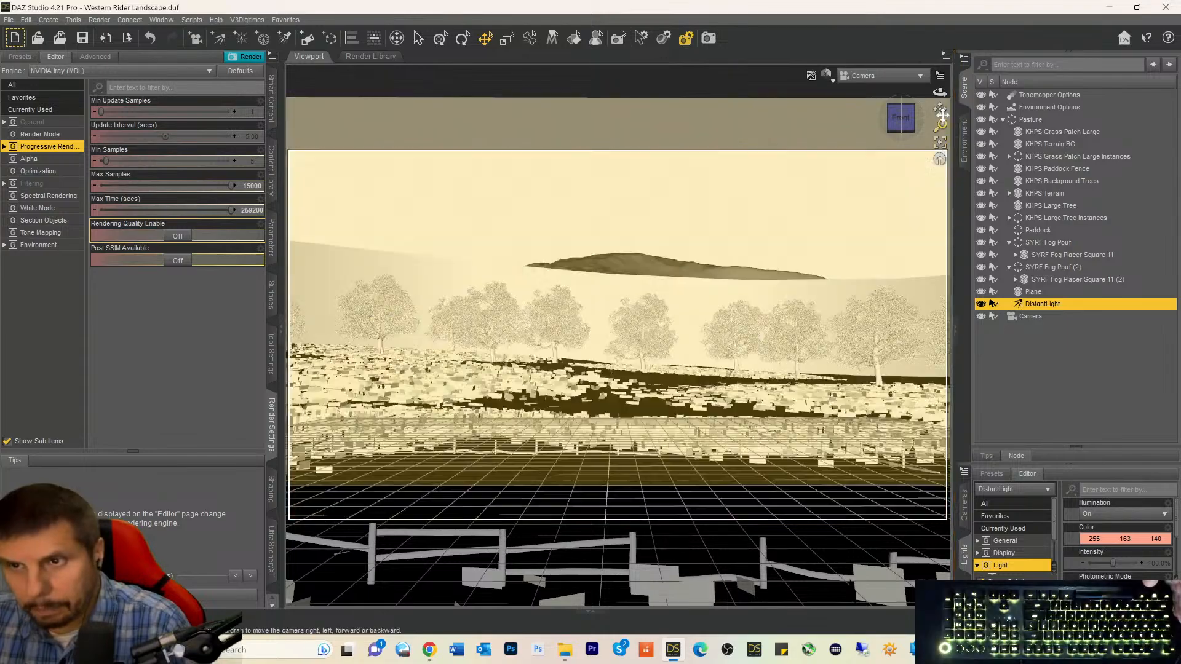
left_click_drag(940, 109, 940, 57)
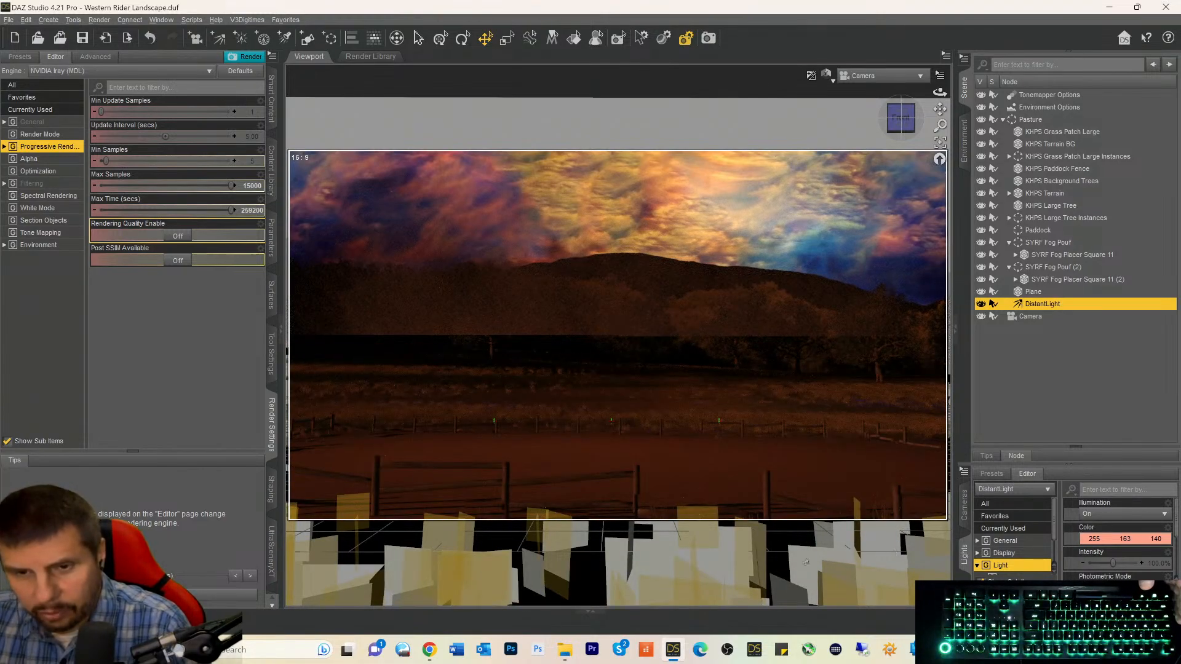
scroll(806, 562, "up", 3)
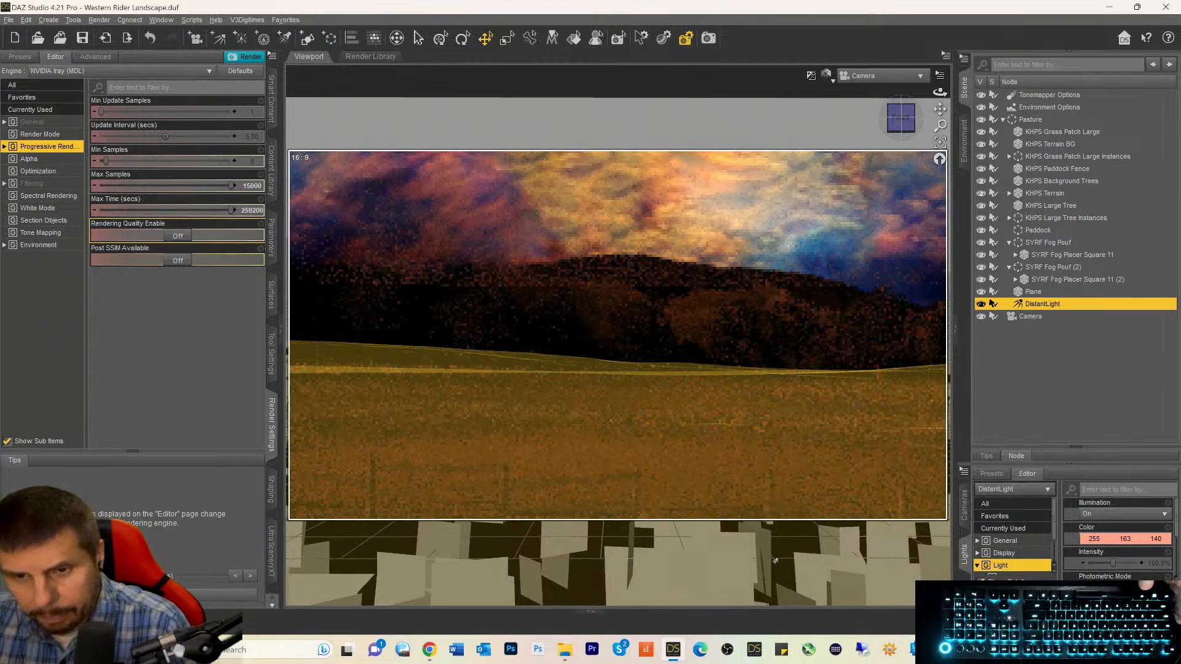
scroll(775, 561, "up", 3)
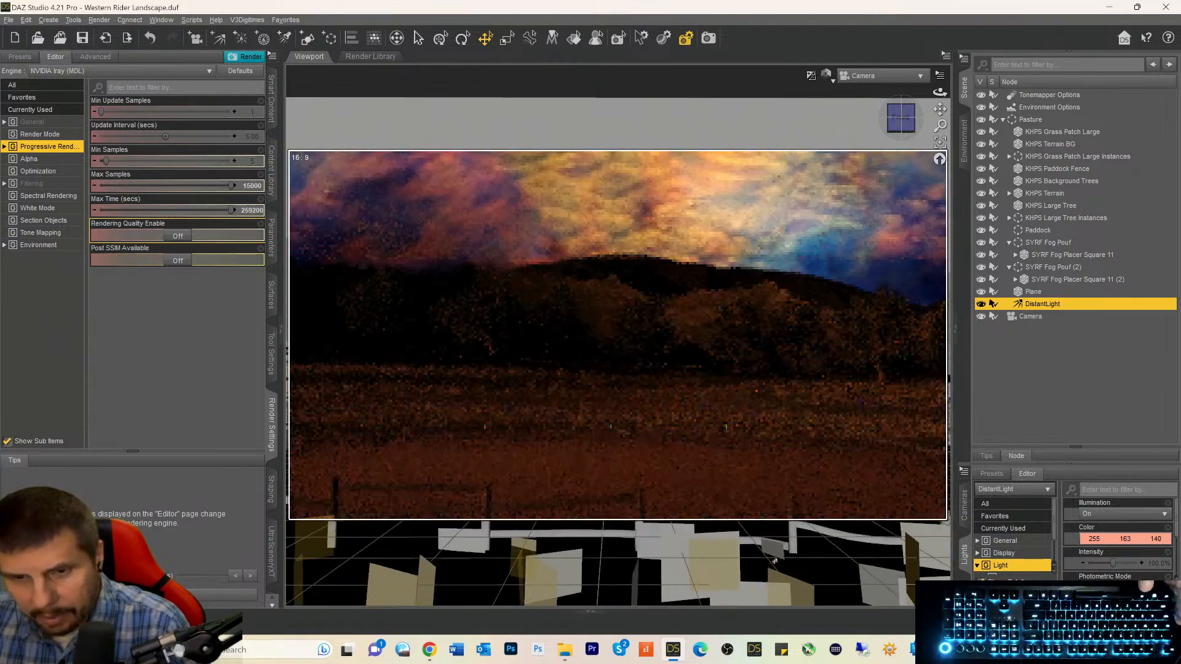
scroll(775, 561, "up", 3)
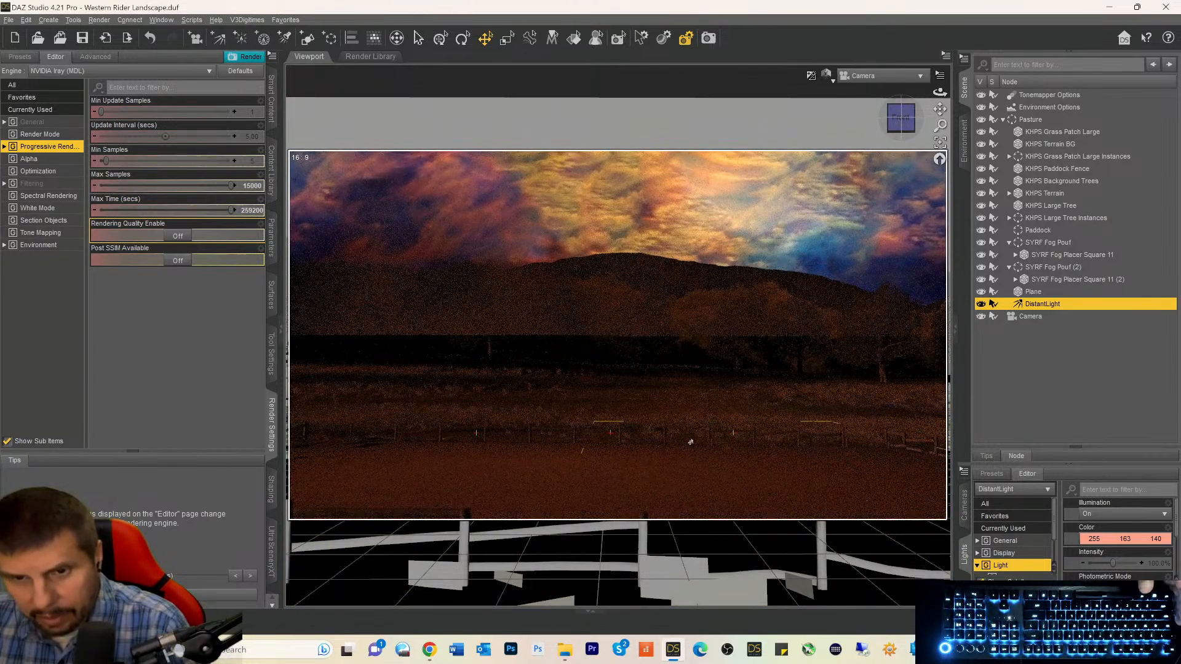
scroll(691, 442, "up", 3)
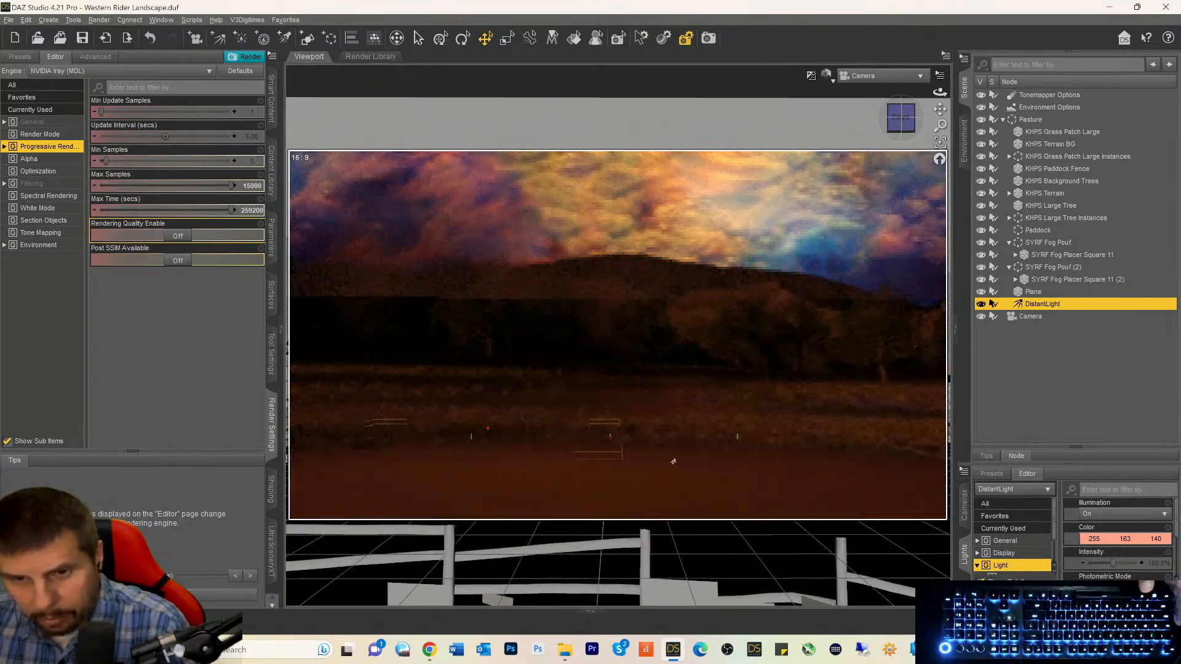
scroll(674, 462, "up", 2)
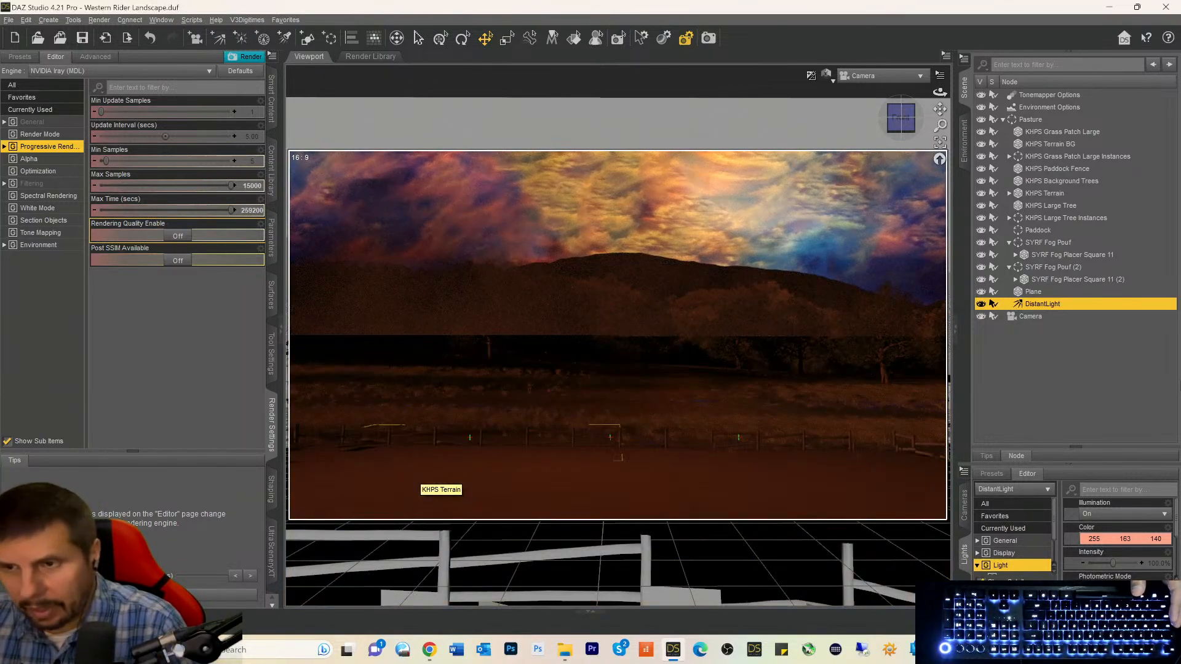
Tilt the camera to bring the near fence into frame, and lower both SYRF Fog Pouf groups vertically to the paddock ground.
left_click(1049, 278)
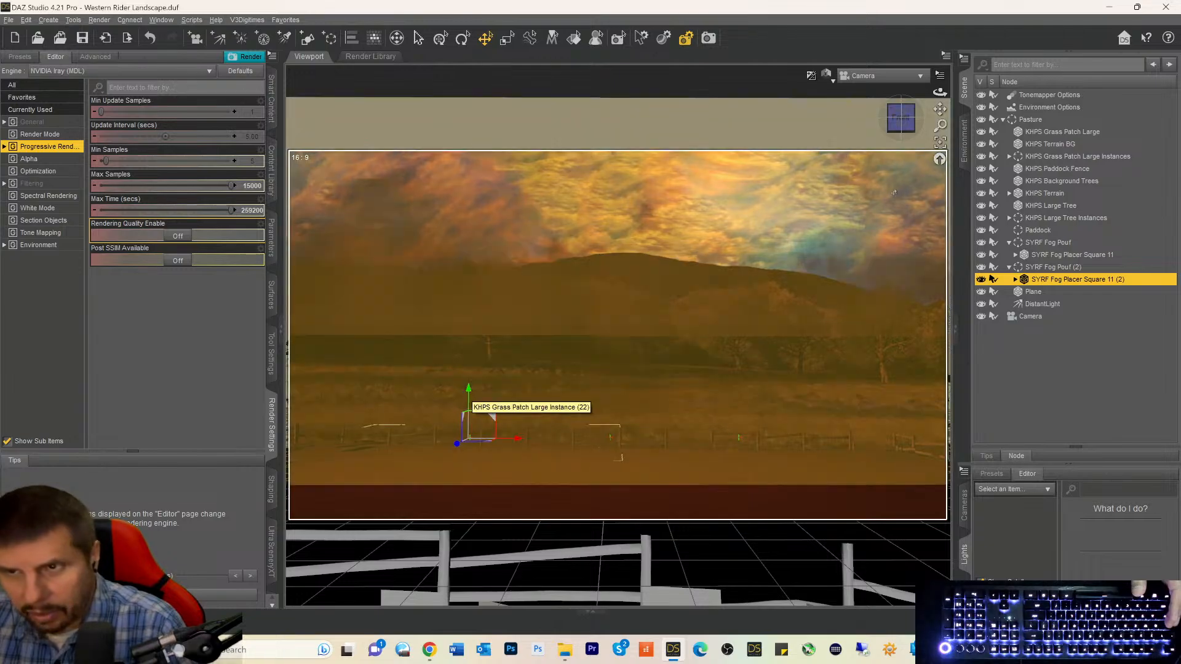
mouse_move(893, 128)
left_mouse_down()
mouse_move(893, 150)
mouse_move(894, 108)
left_mouse_up()
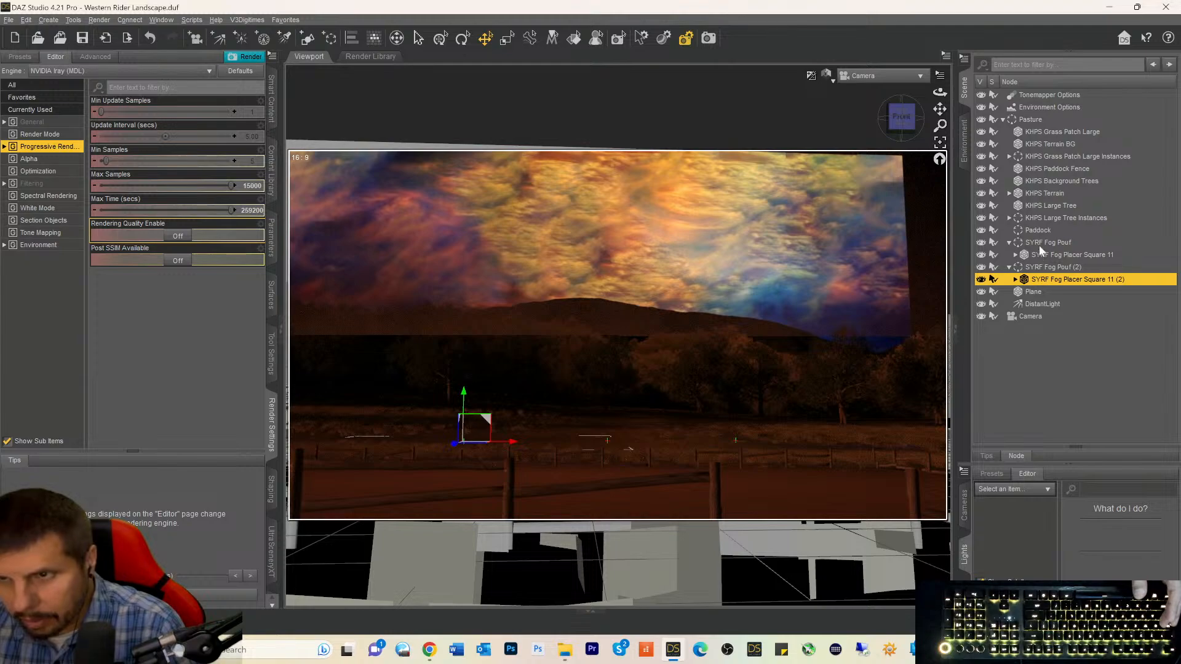
left_click(1048, 267)
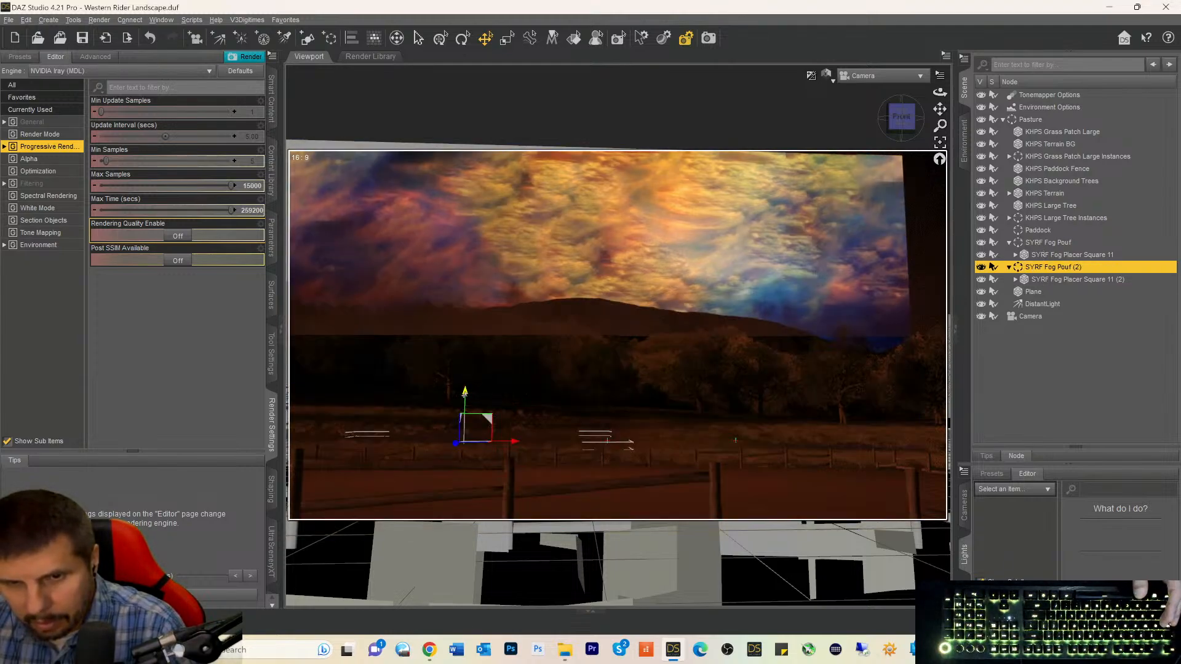
left_click_drag(465, 391, 464, 438)
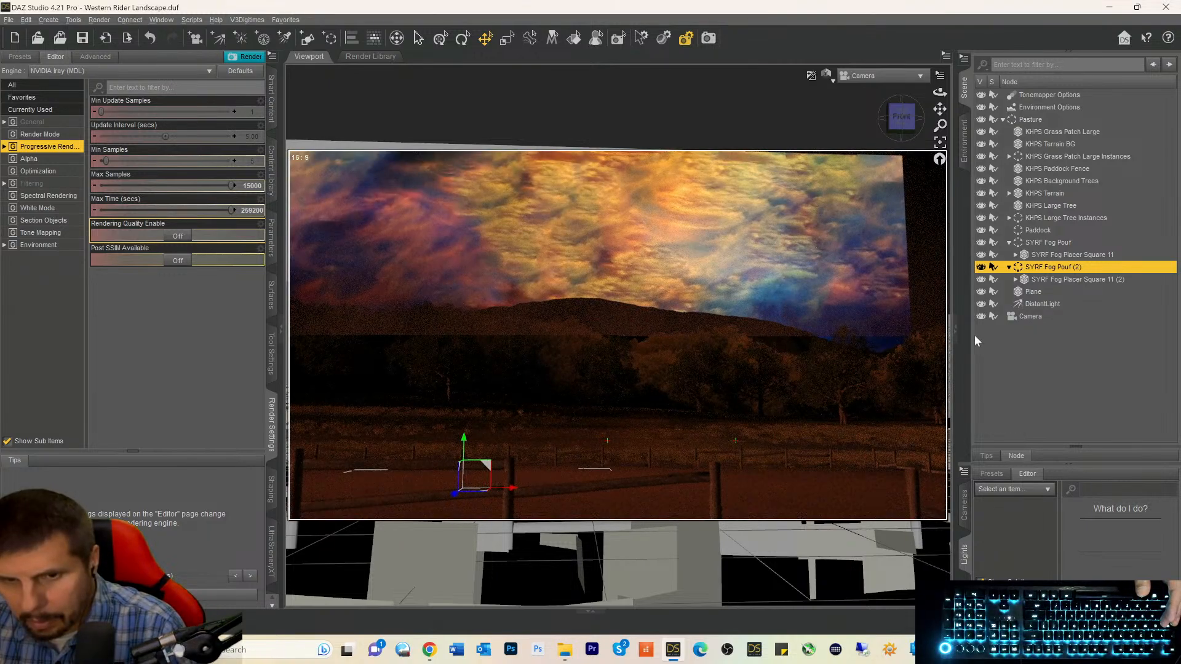
left_click(1047, 242)
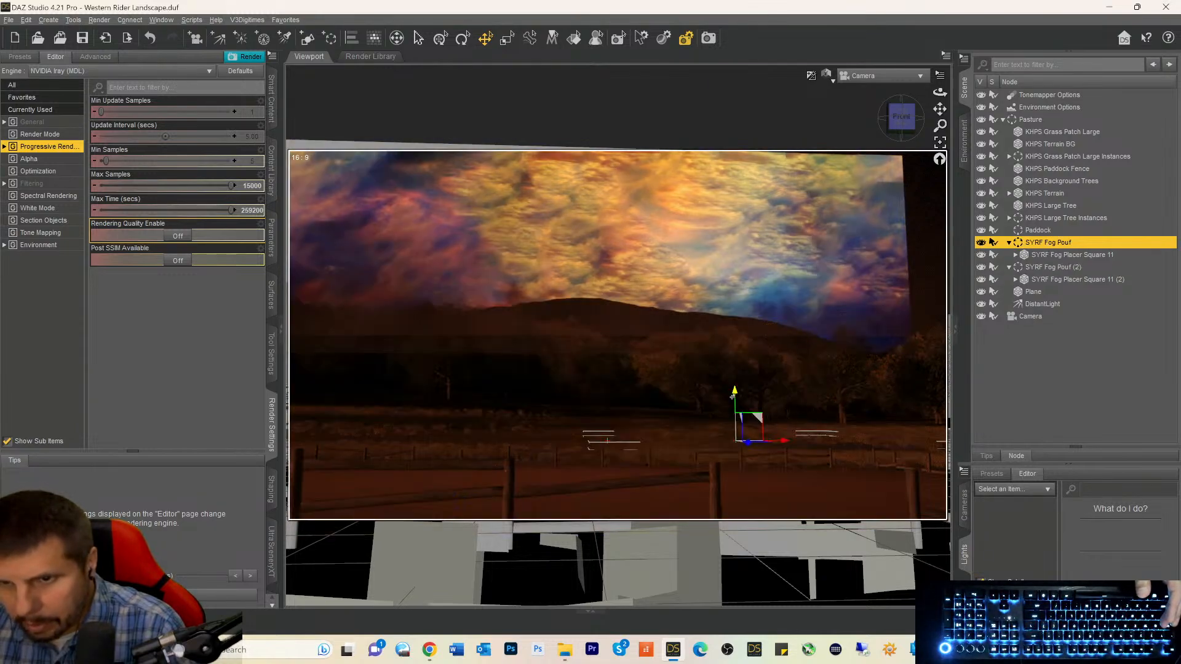
left_click_drag(735, 393, 720, 450)
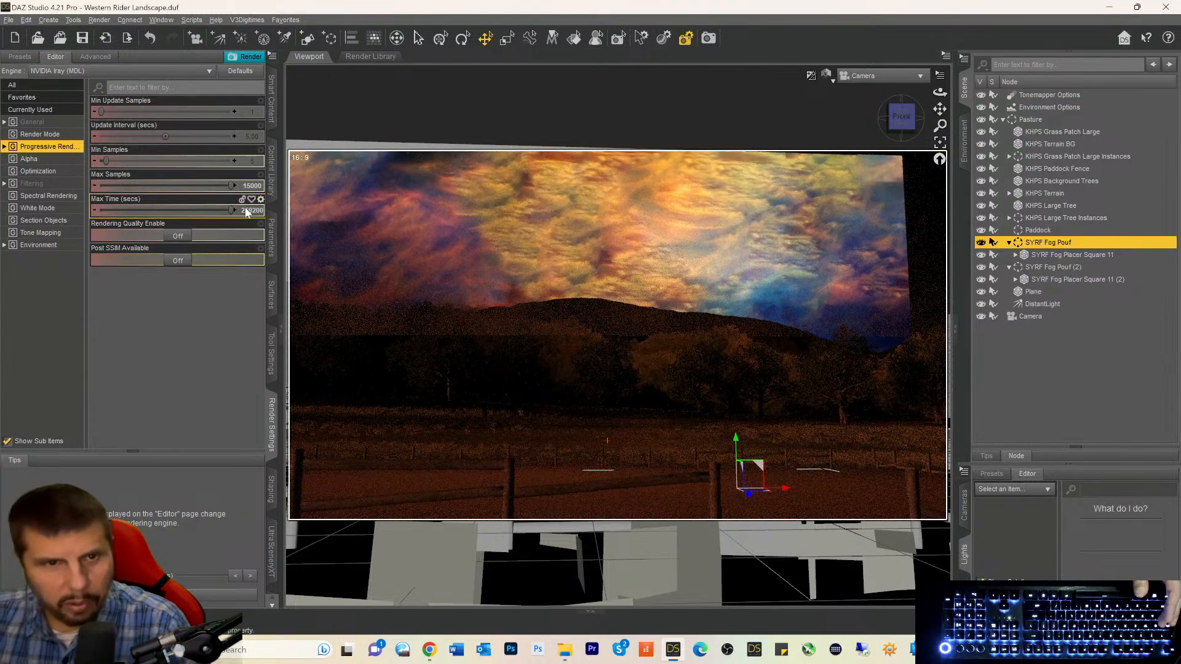
Set the Y Translate of SYRF Invisible Smoke Cube (2), nested in the second fog placer, to 0.
left_click(274, 249)
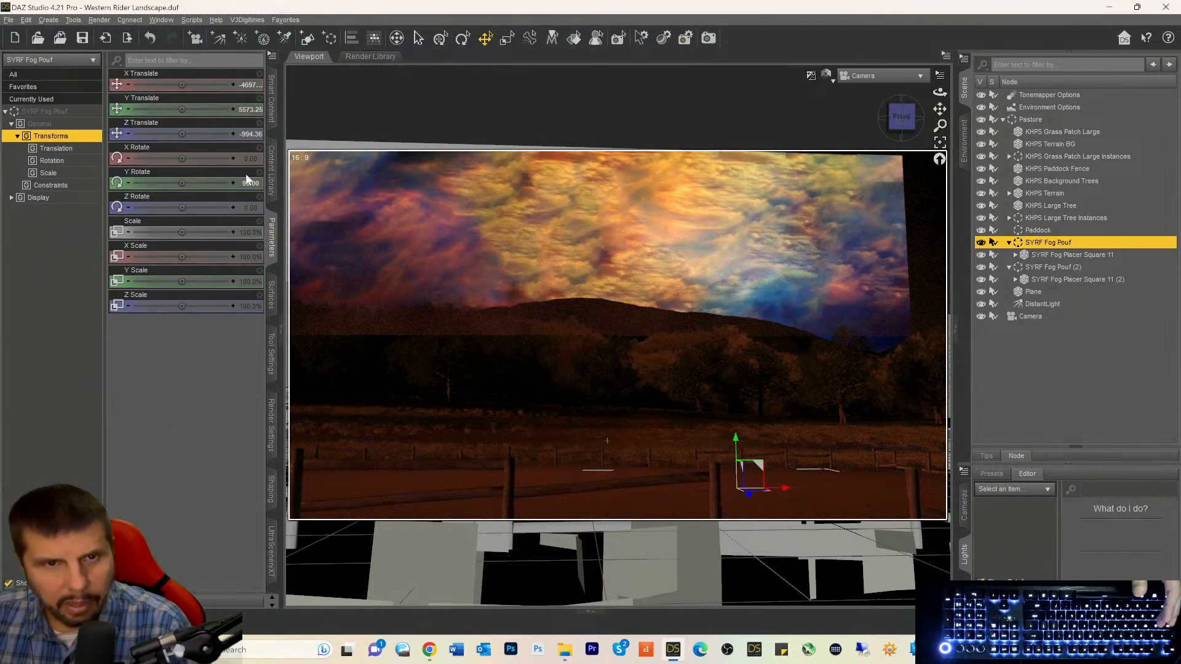
left_click(249, 112)
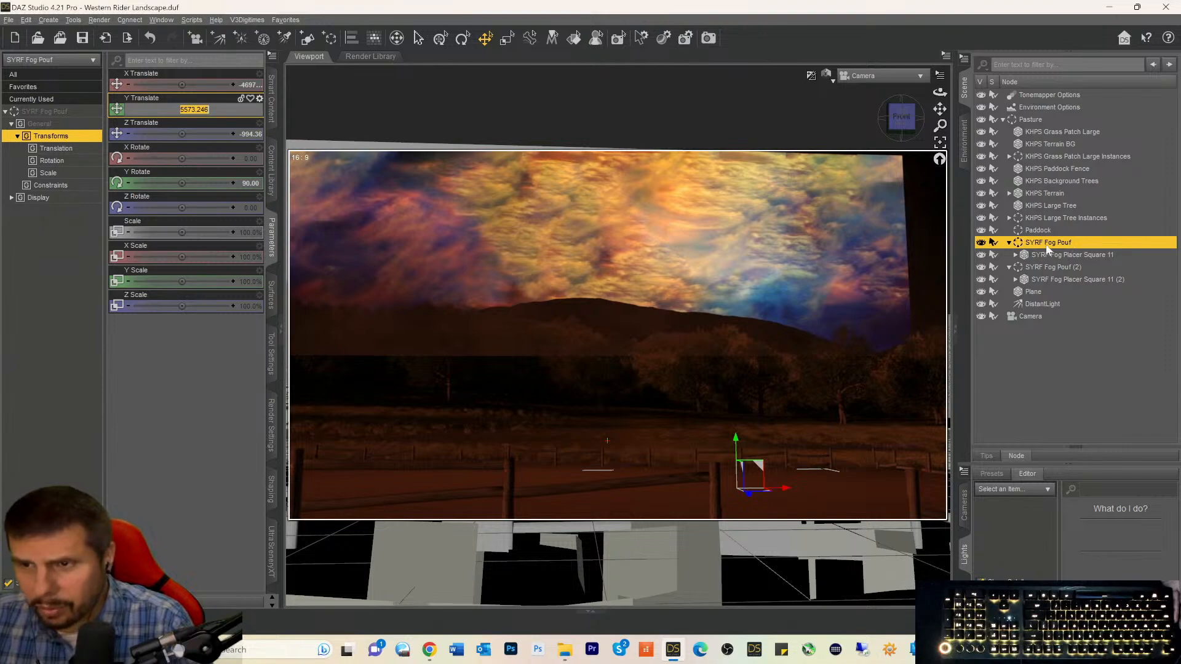
left_click(1045, 255)
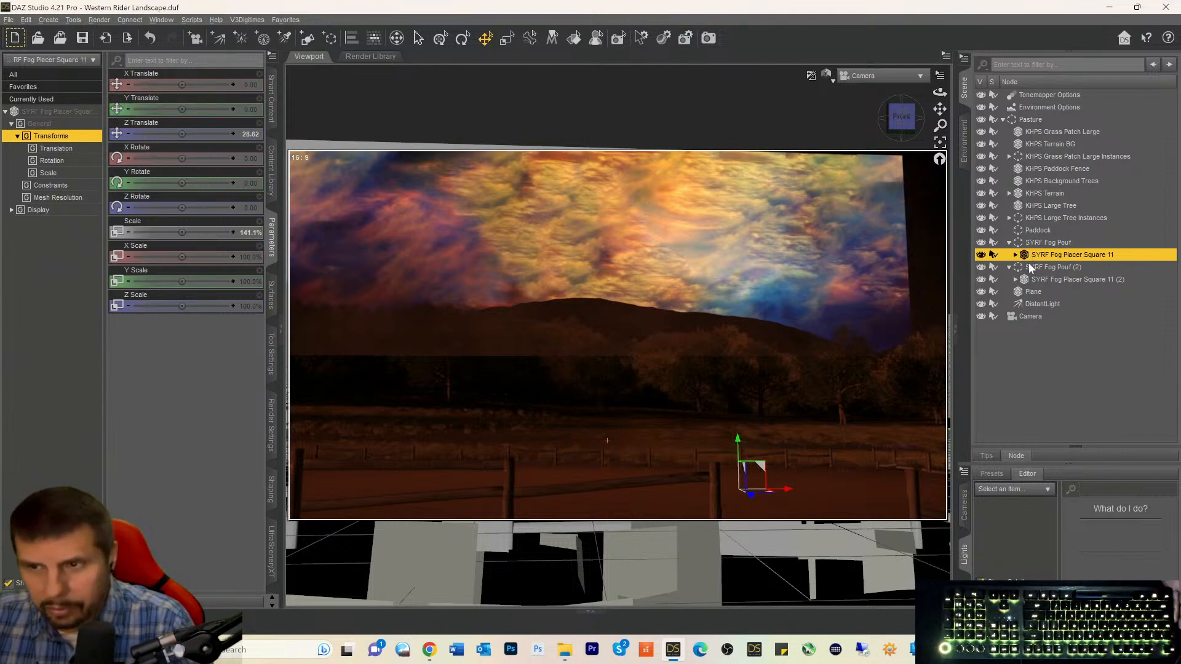
left_click(1029, 280)
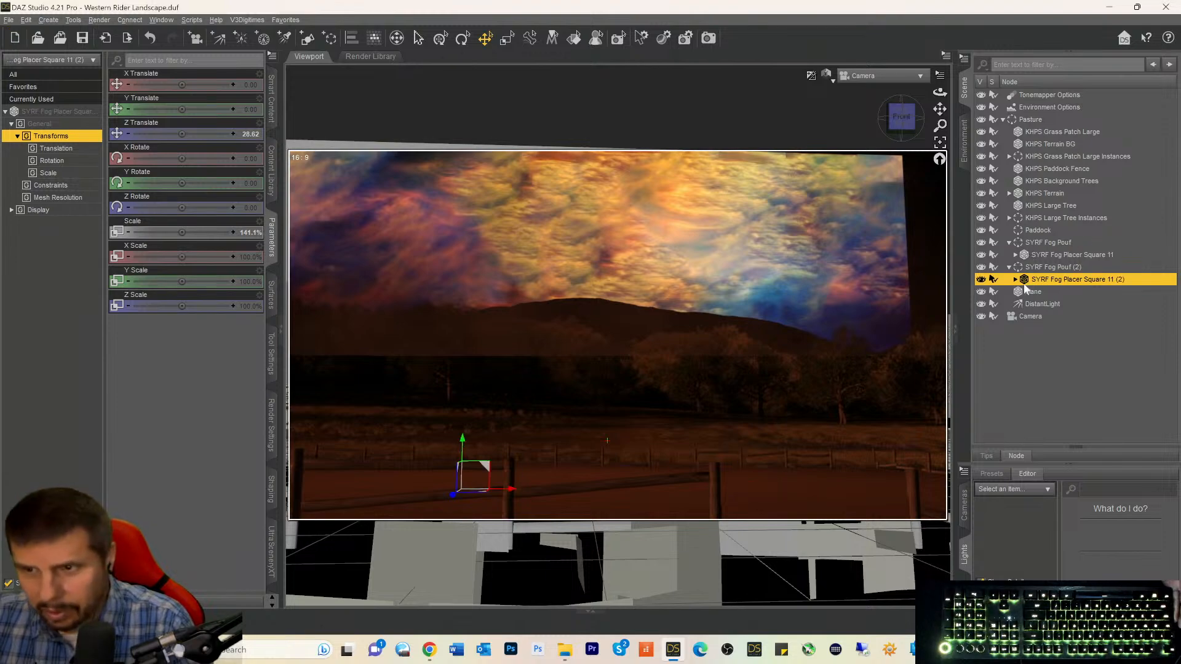
left_click(1015, 280)
left_click(1037, 293)
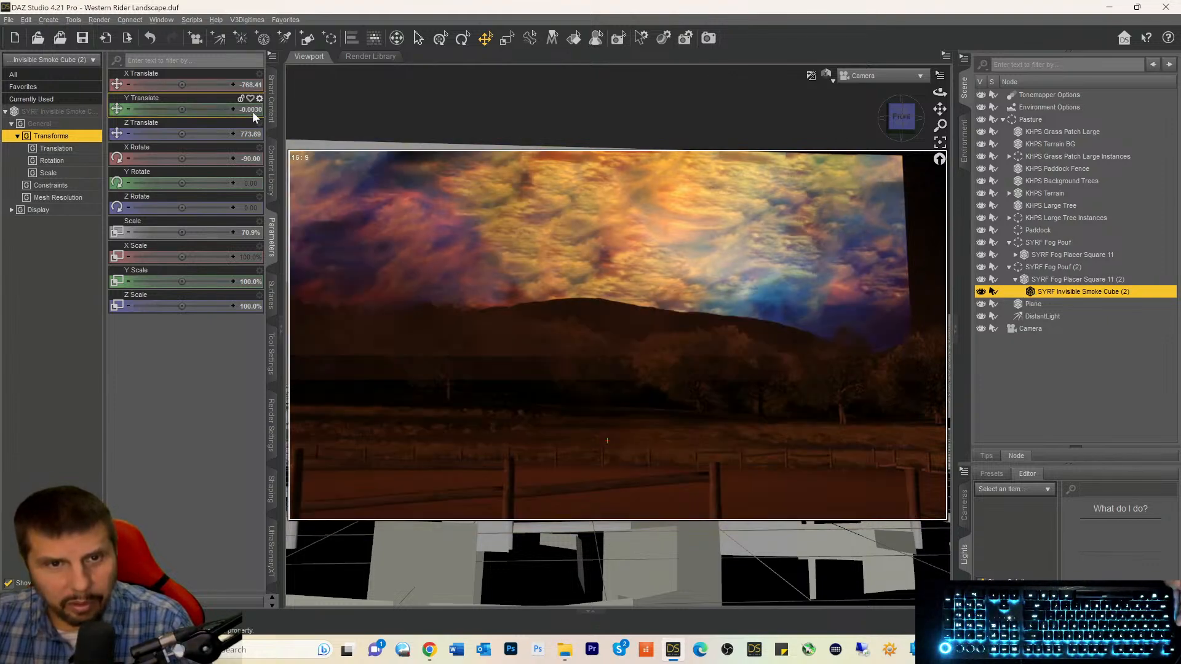
left_click(251, 110)
type("087")
key("Return")
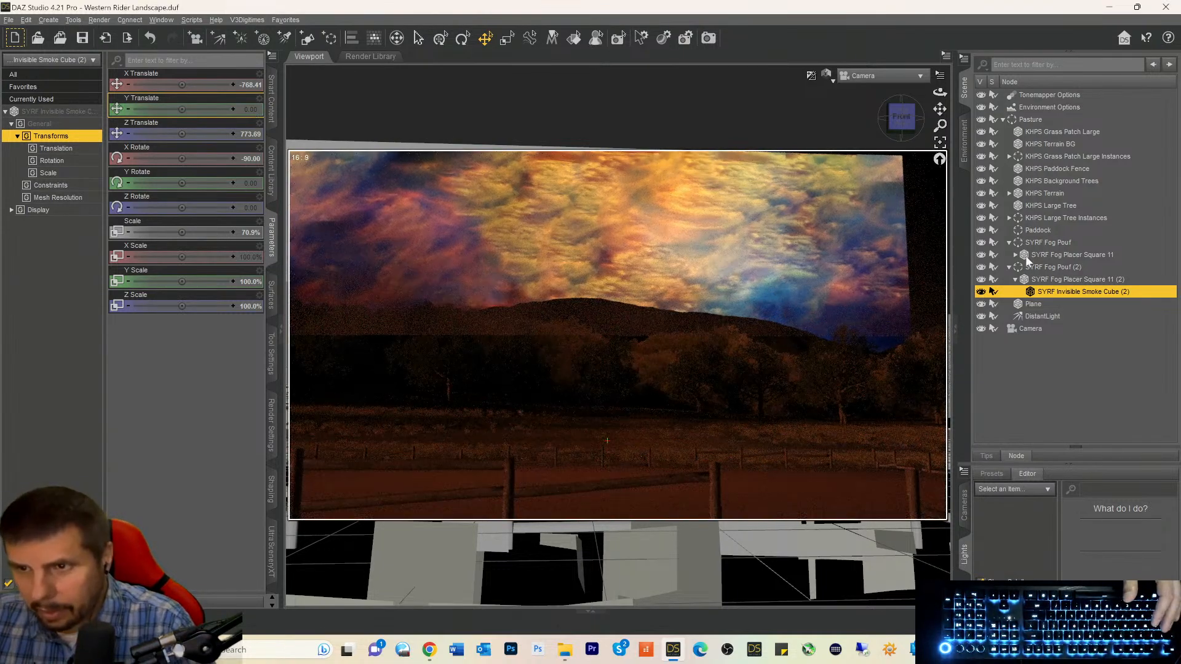
Render the scene from the adjusted camera and check the image from the sky to the foreground fence.
left_click(1025, 254)
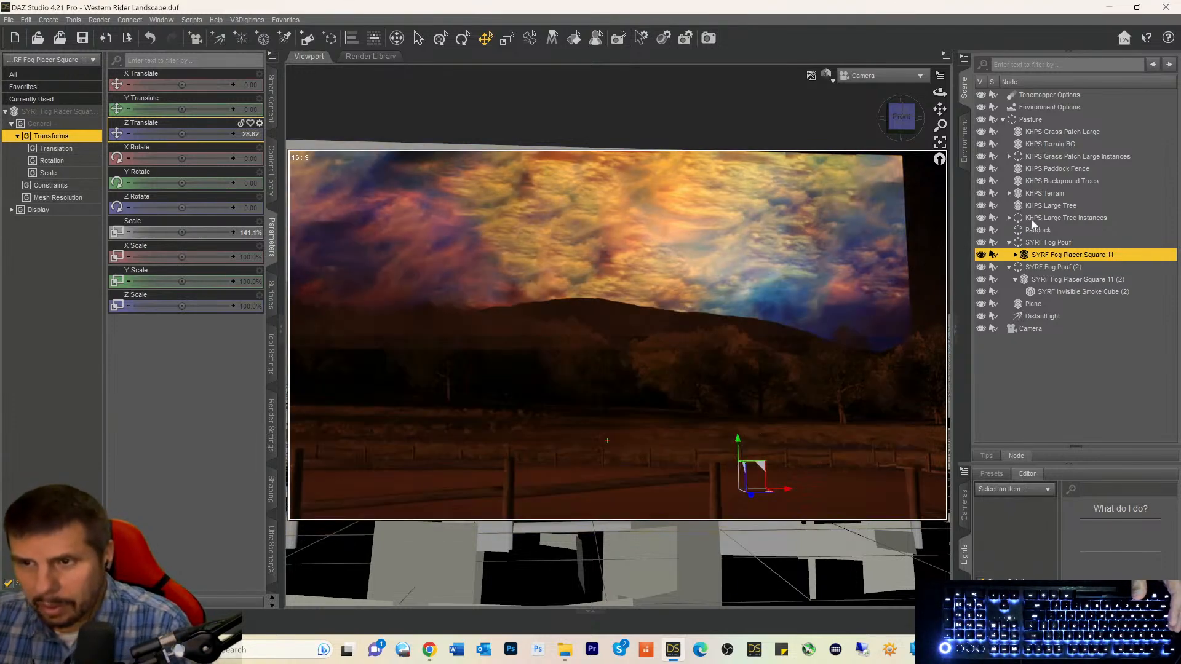
left_click(1032, 219)
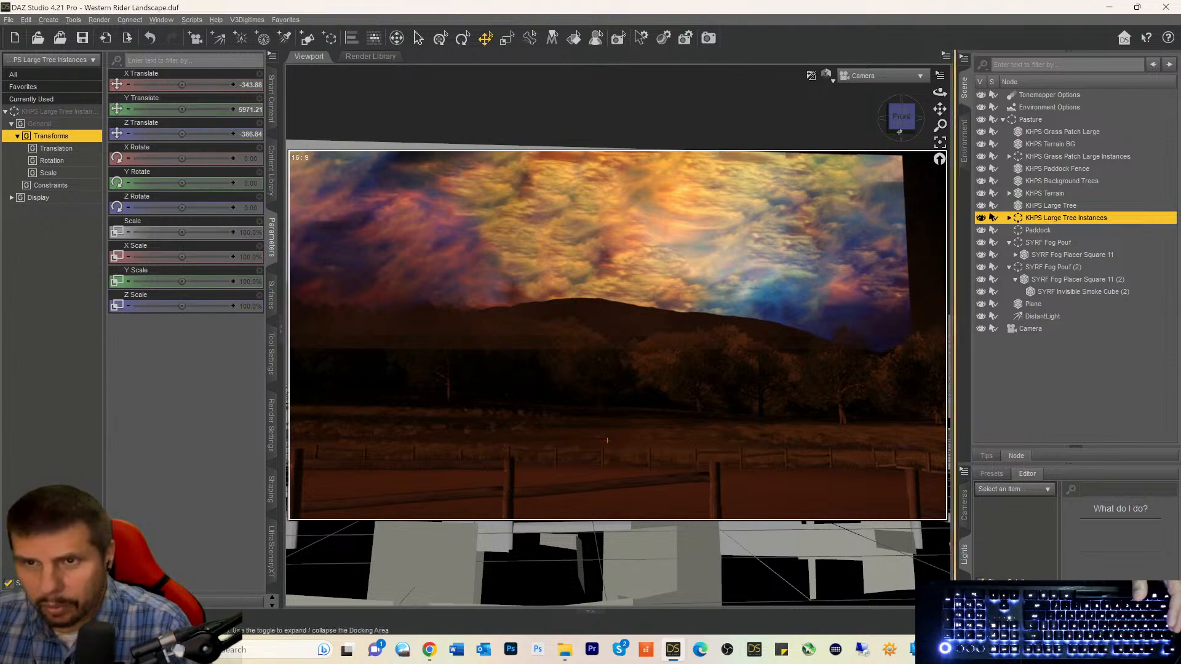
left_click(708, 41)
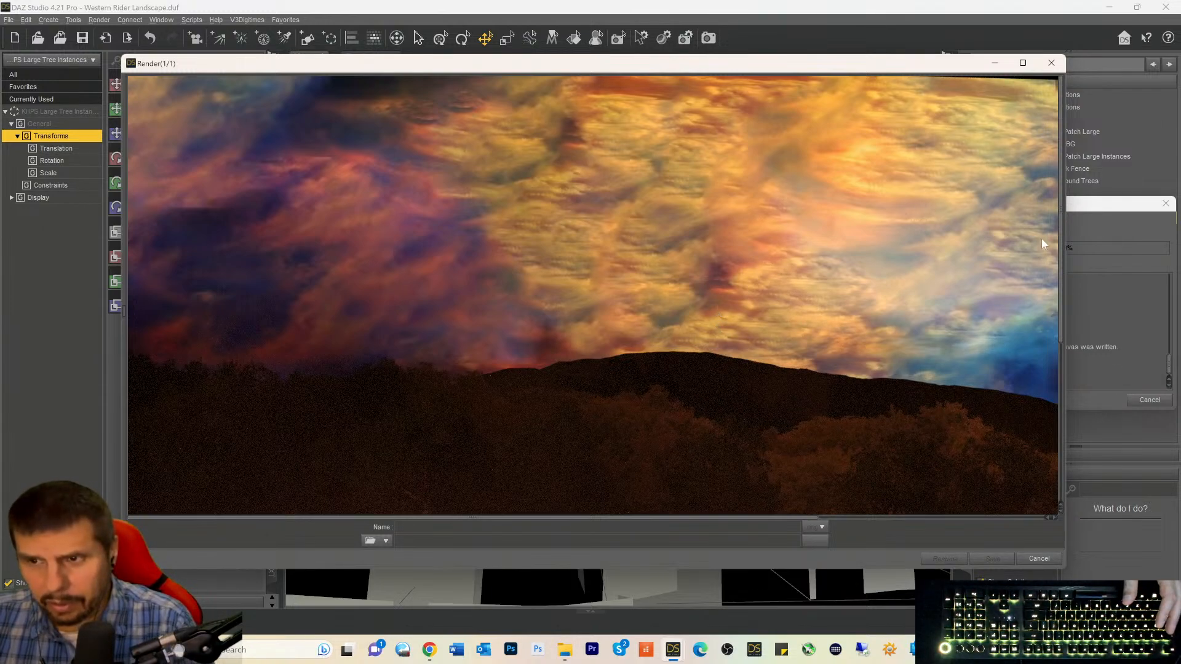
scroll(1056, 262, "down", 5)
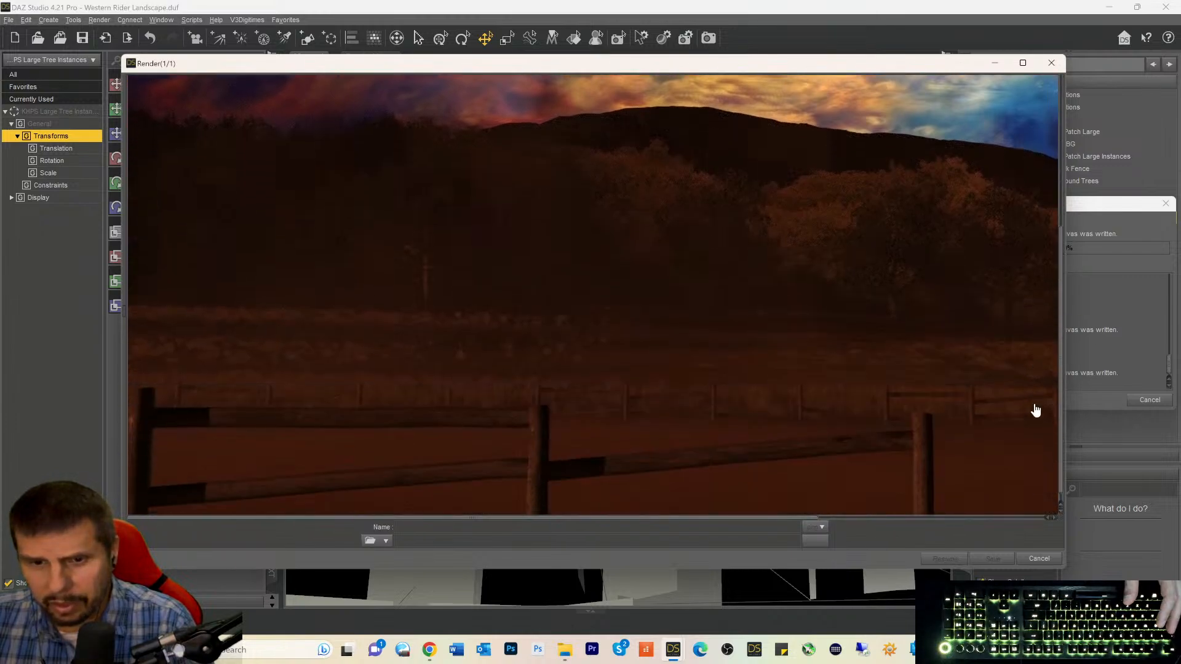
scroll(1041, 370, "up", 4)
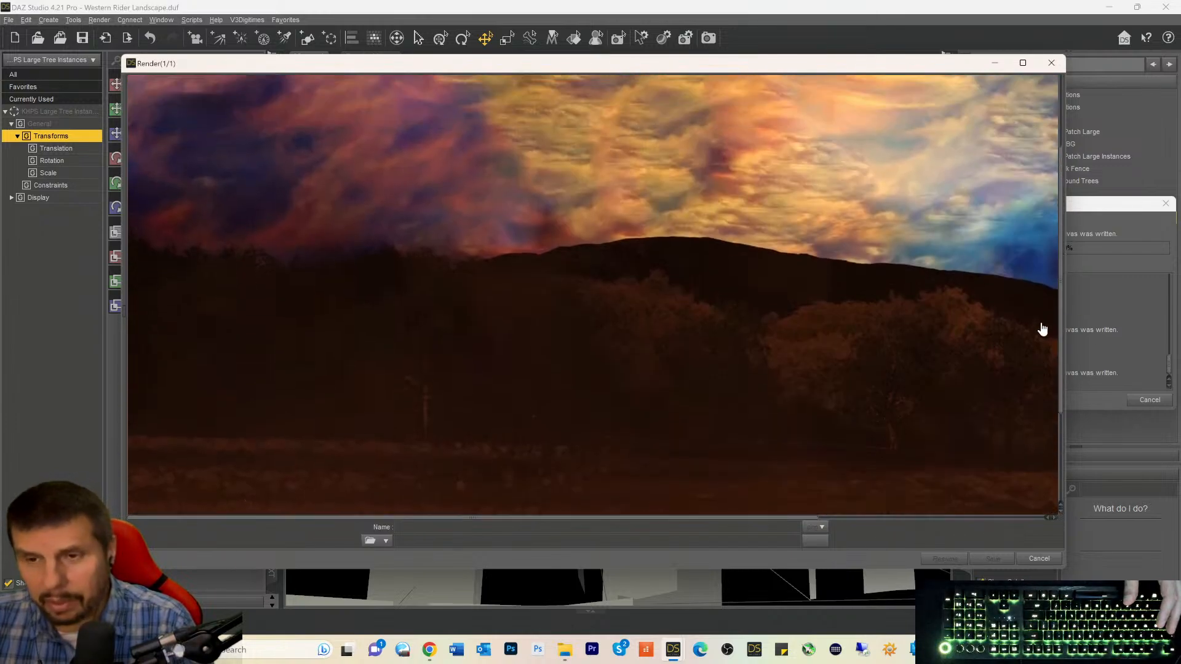
Inspect the render from the sky down to the foreground fence, then cancel it and close the render window.
scroll(1031, 400, "down", 4)
scroll(1026, 430, "up", 5)
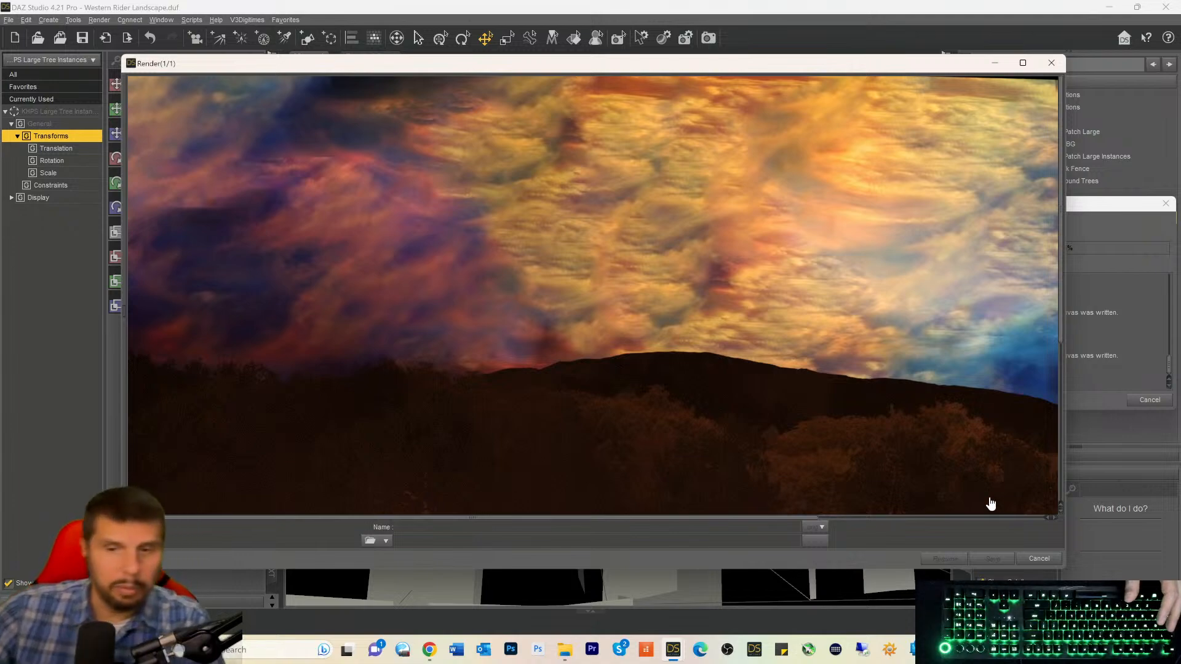
scroll(1054, 308, "down", 4)
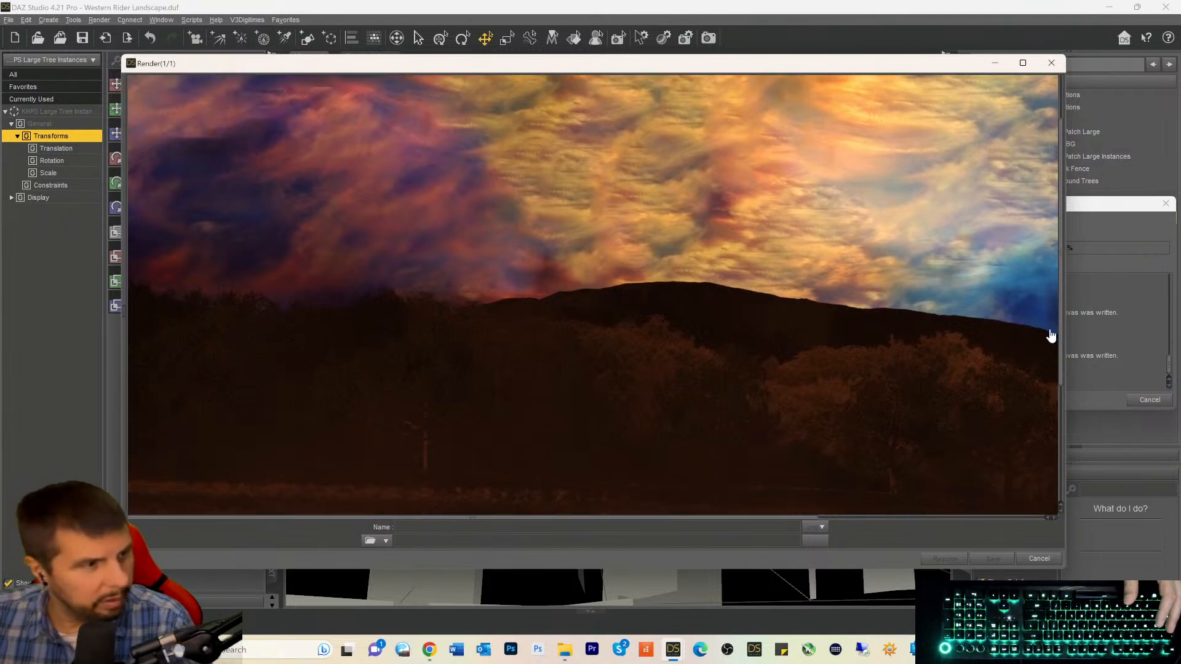
scroll(1046, 382, "down", 4)
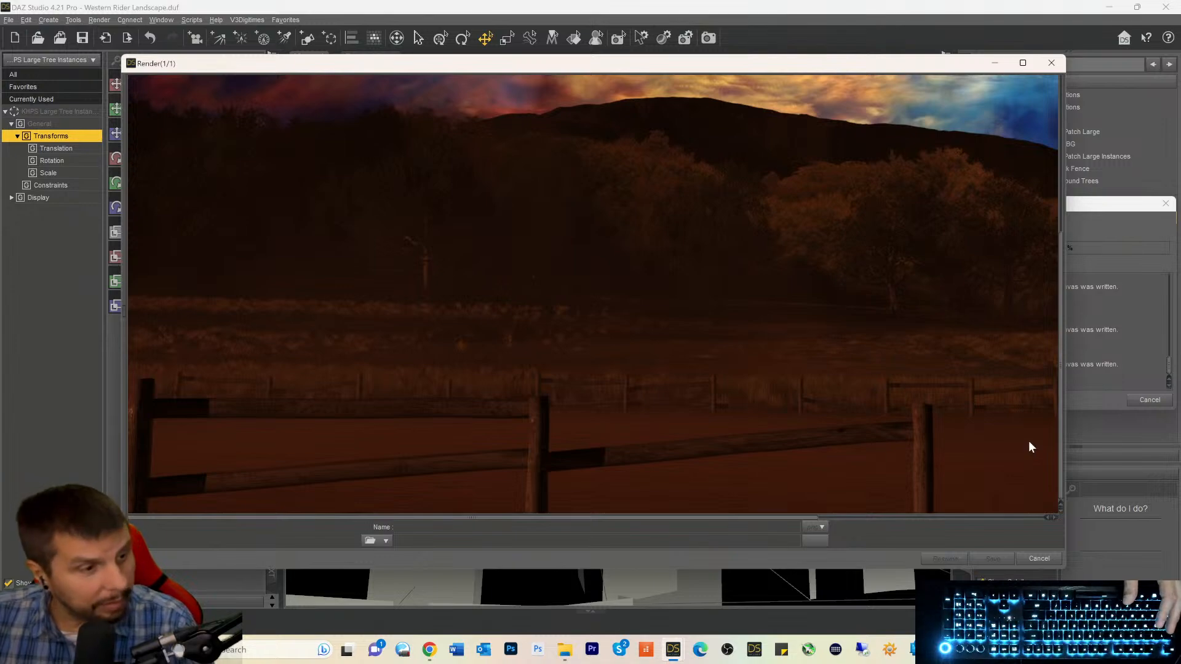
left_click(1052, 64)
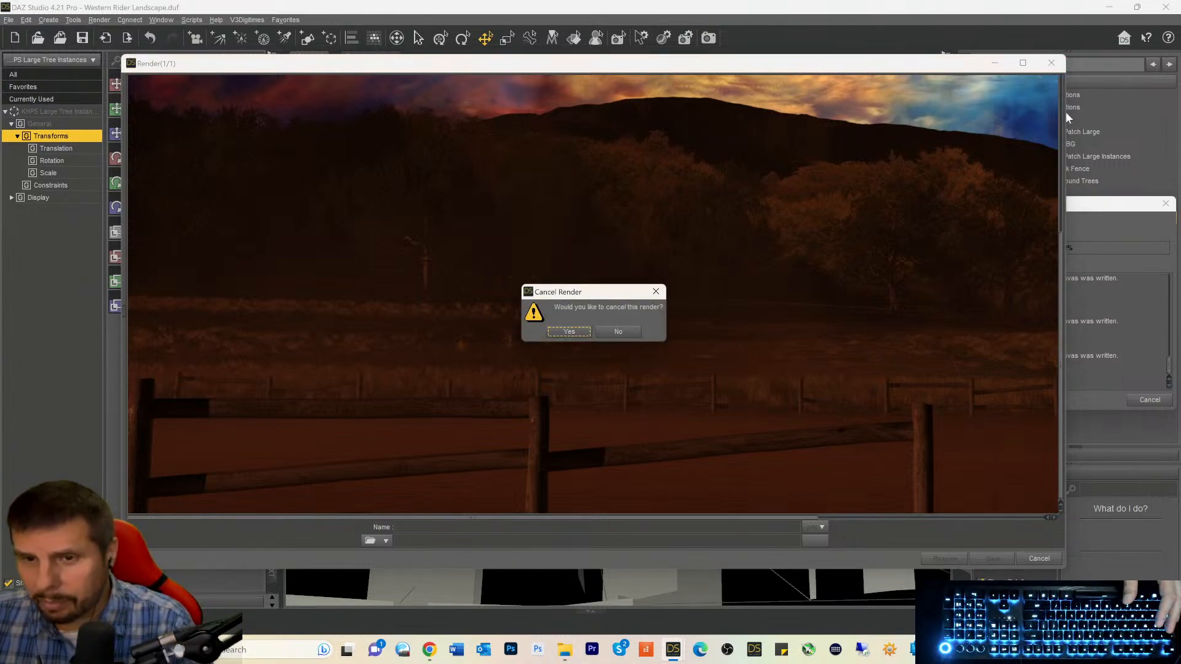
left_click(561, 333)
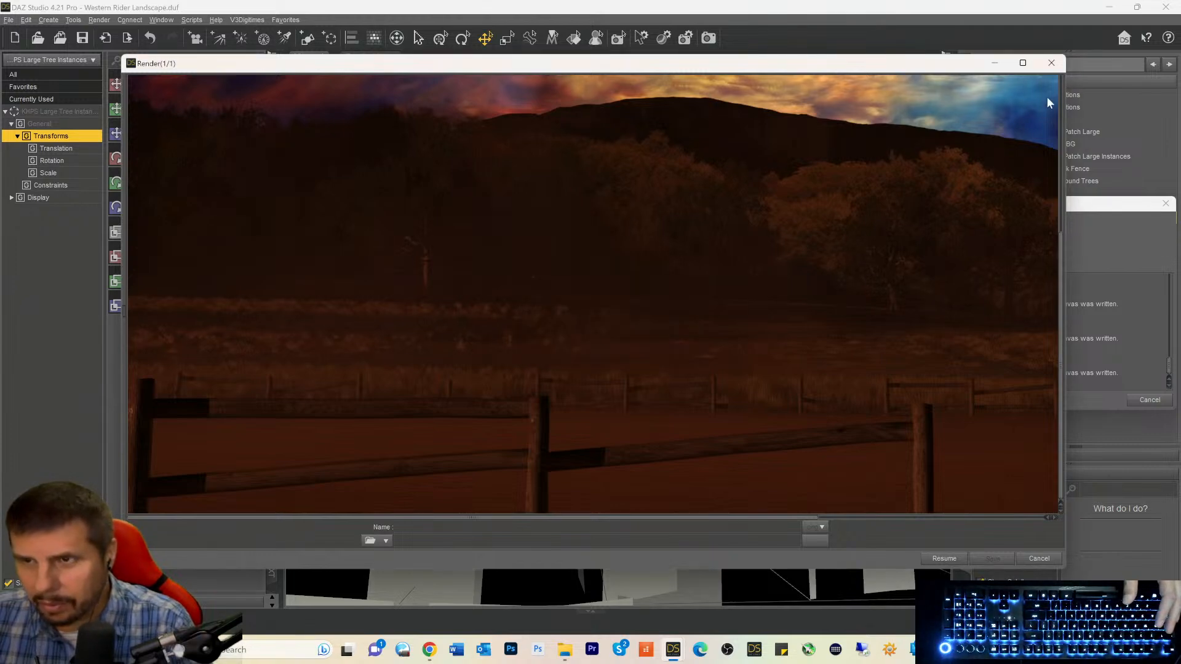
left_click(1051, 64)
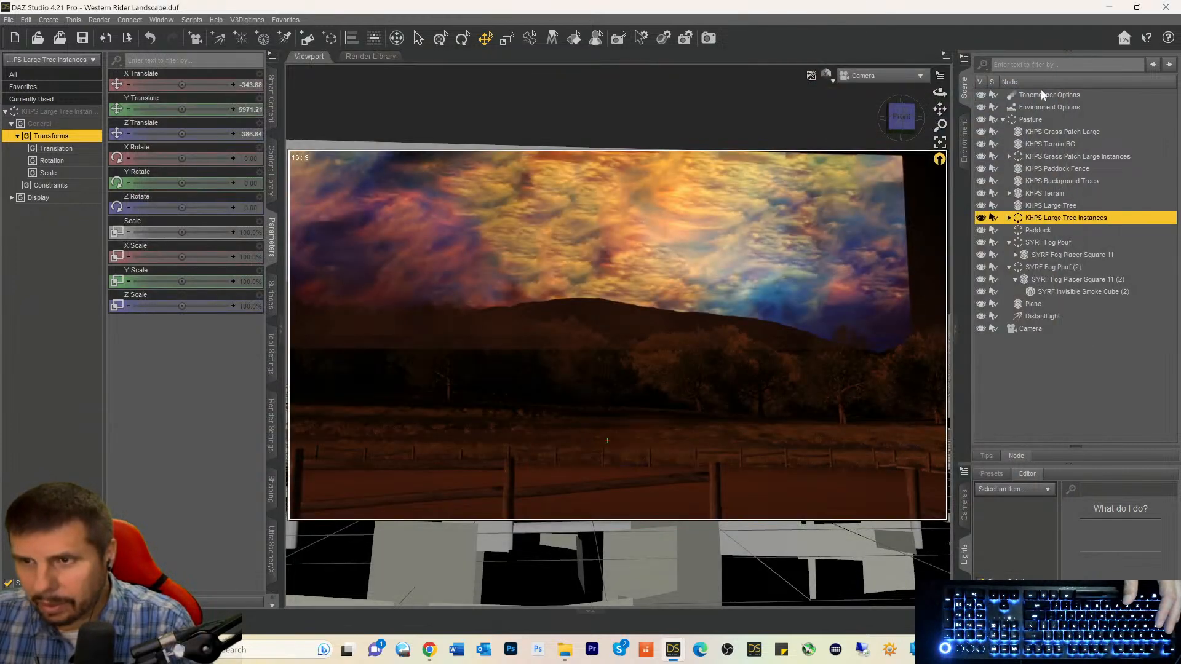
Align the scene camera to a straight front view with the near fence out of frame, and set its X Translate to 0.
left_click_drag(900, 120, 876, 126)
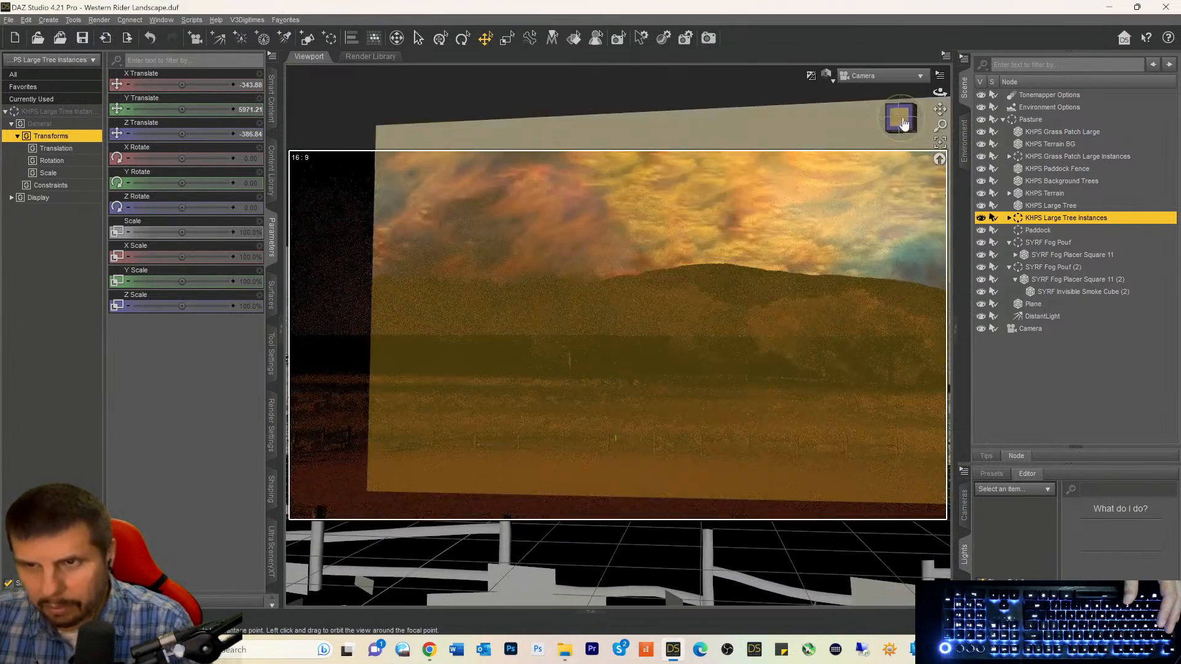
left_click(903, 123)
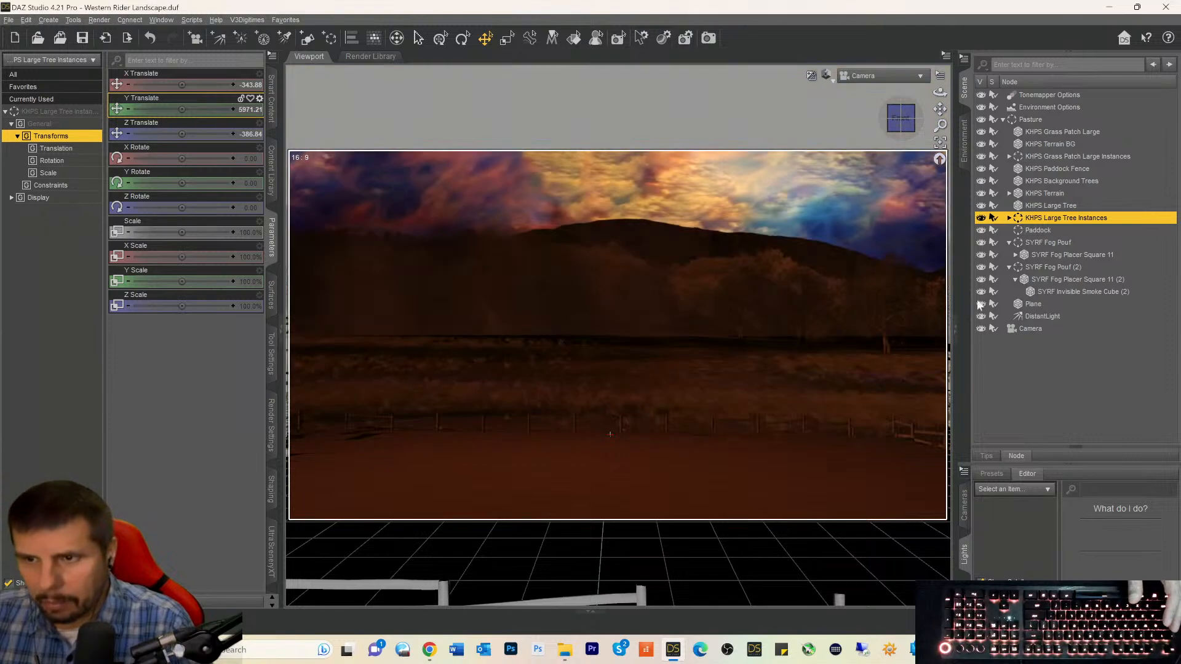
left_click(1009, 330)
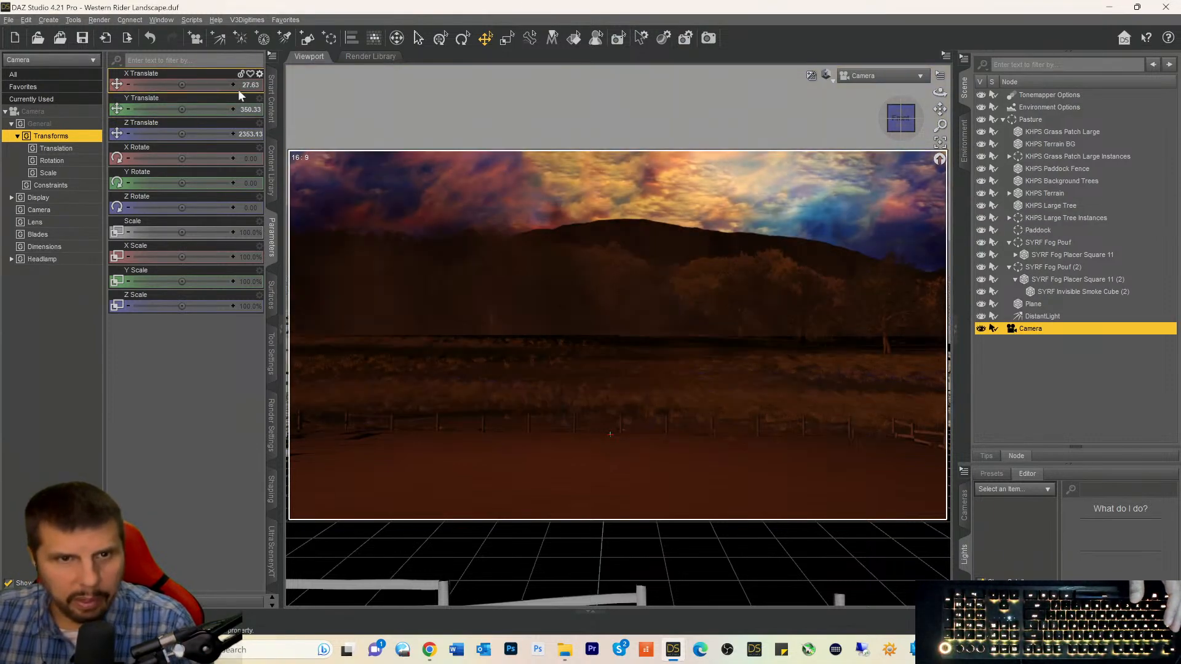
left_click(242, 86)
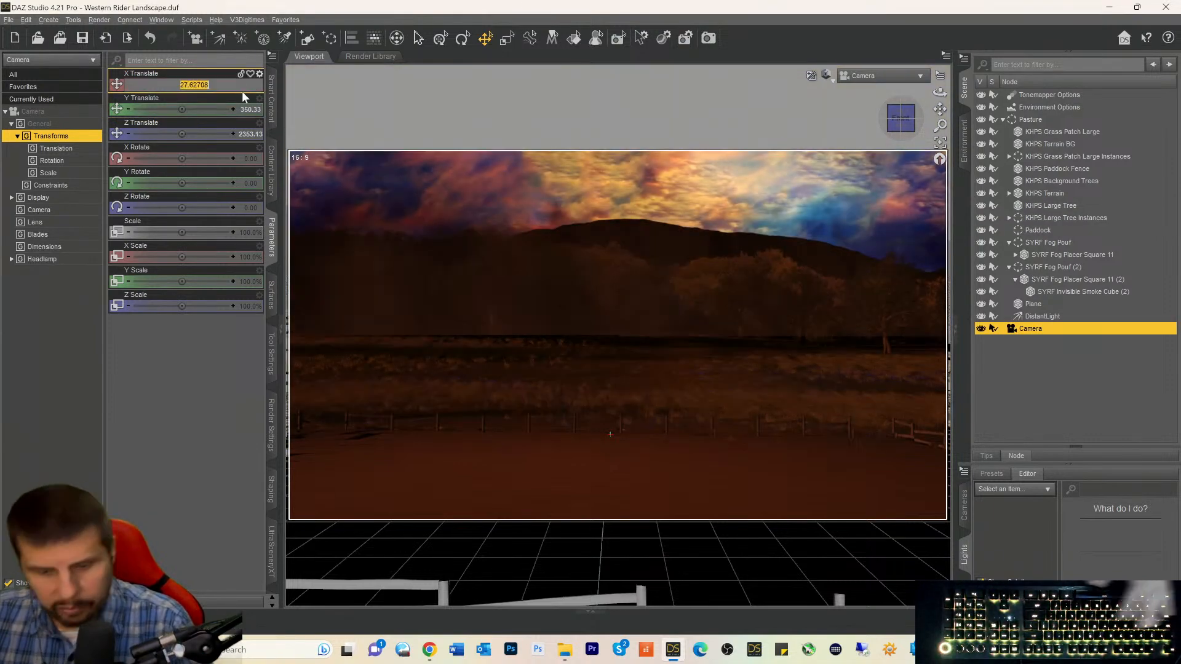
type("0")
key("Return")
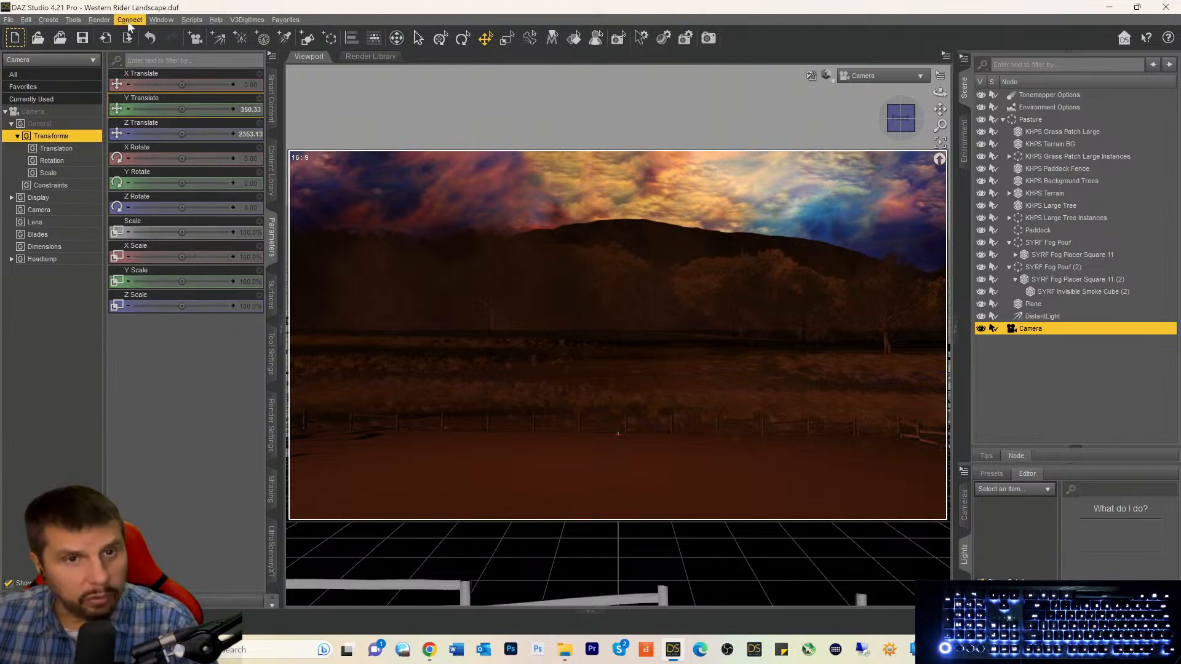
Export the landscape scene for Blender as Western Rider Landscape.dbz in the Diffeomorphic Daz to Blender Projects folder.
left_click(286, 20)
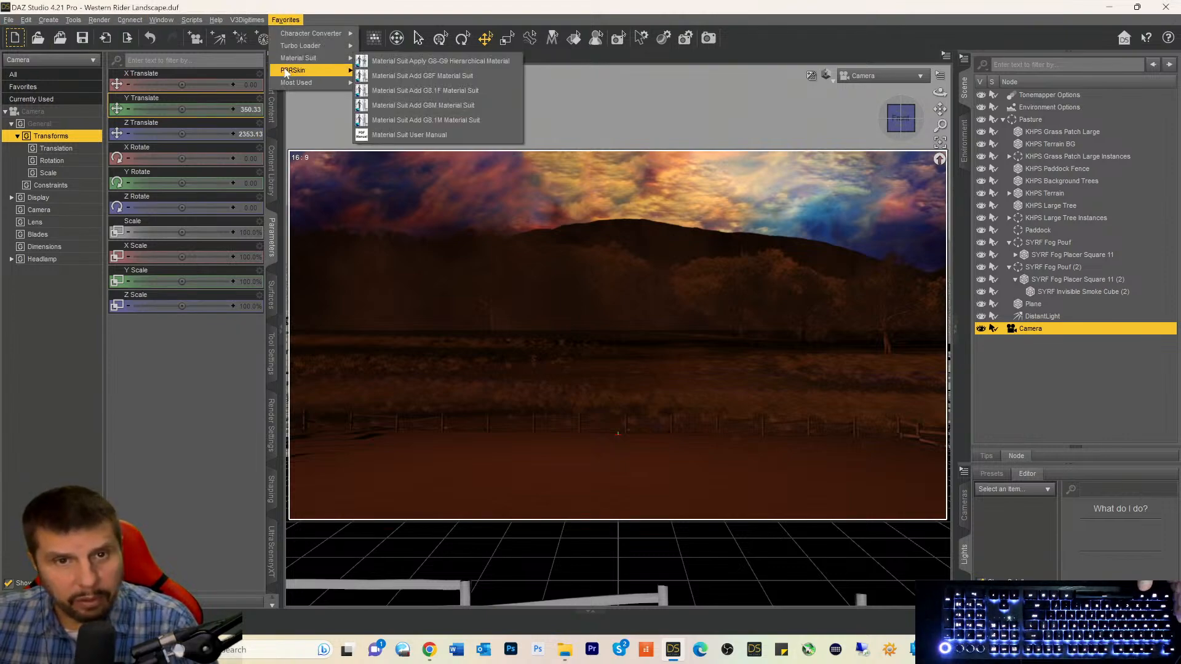
mouse_move(292, 84)
left_click(368, 100)
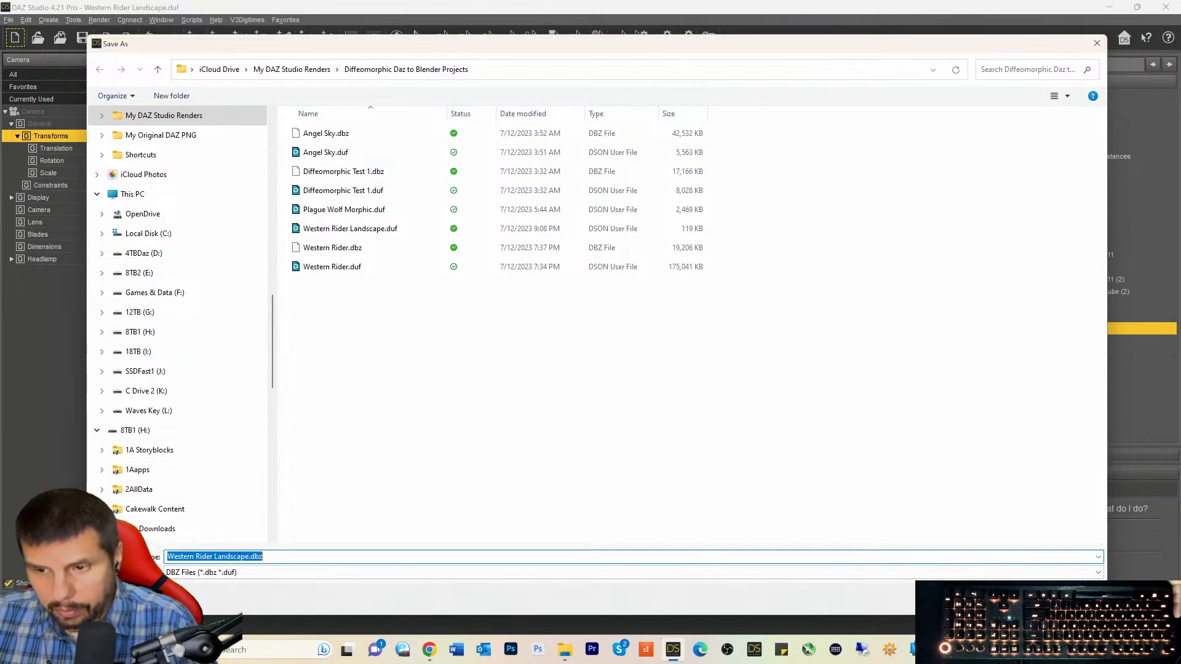
left_click(1011, 598)
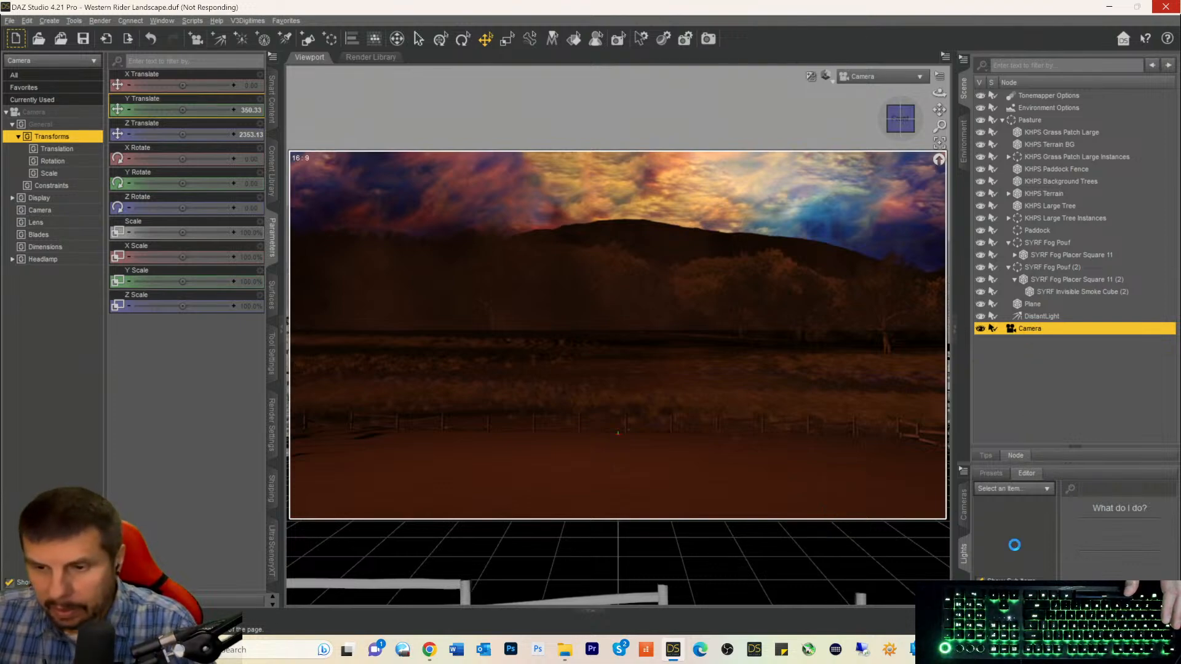
Switch to Blender and start a DAZ import with mesh fitting set to Unmorphed Shared (Environments).
mouse_move(998, 650)
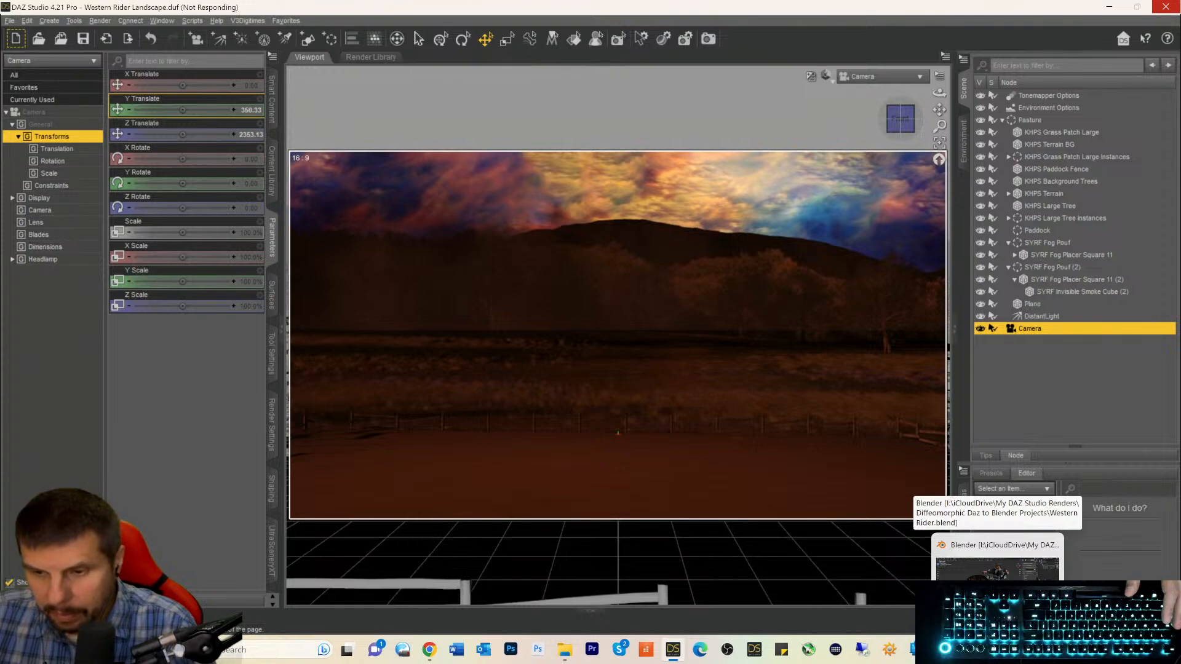
left_click(998, 566)
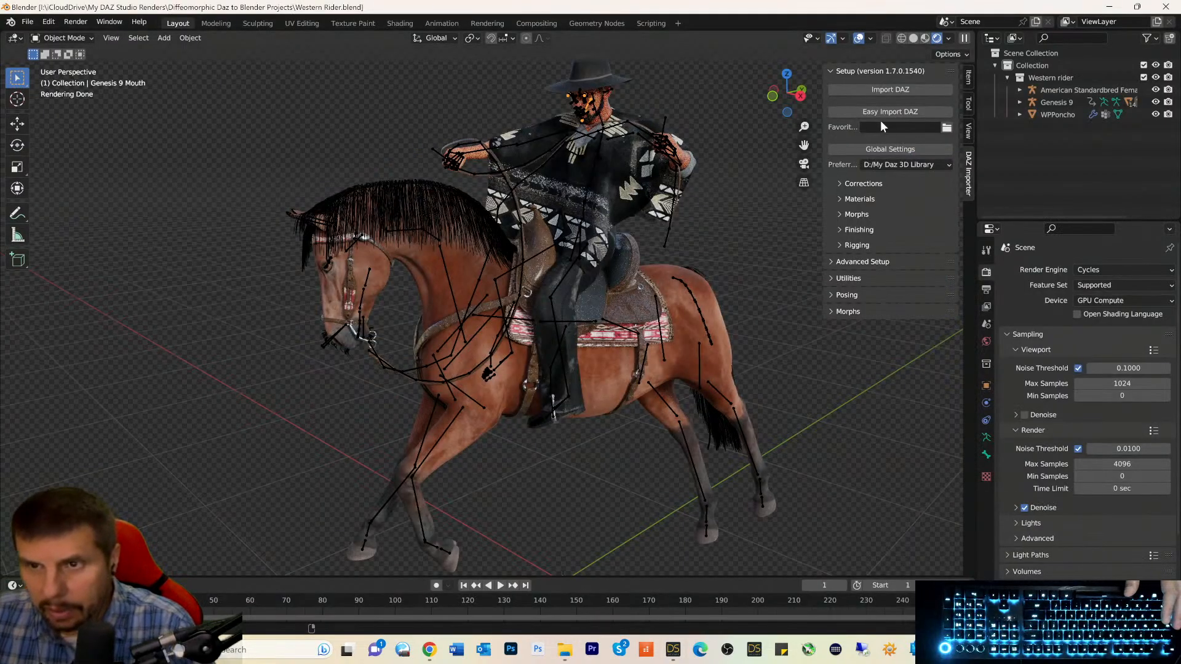
left_click(881, 90)
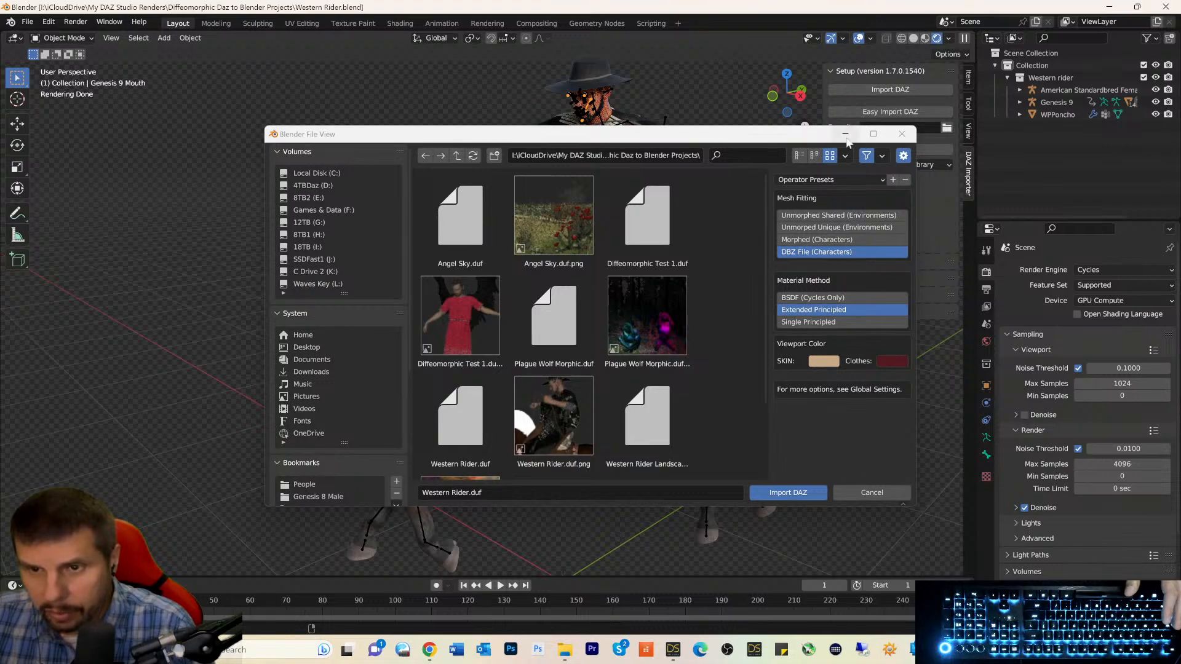
left_click(817, 217)
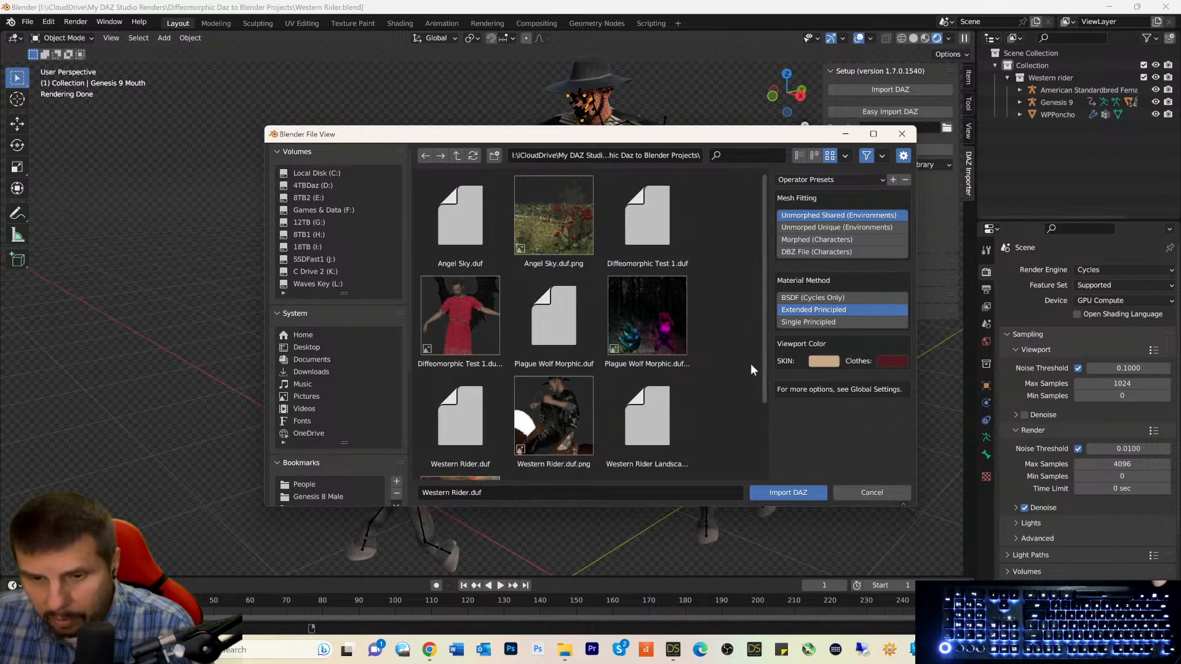
Acknowledge the finished export in DAZ Studio, then return to Blender and import Western Rider Landscape.duf beside the rider.
left_click(673, 649)
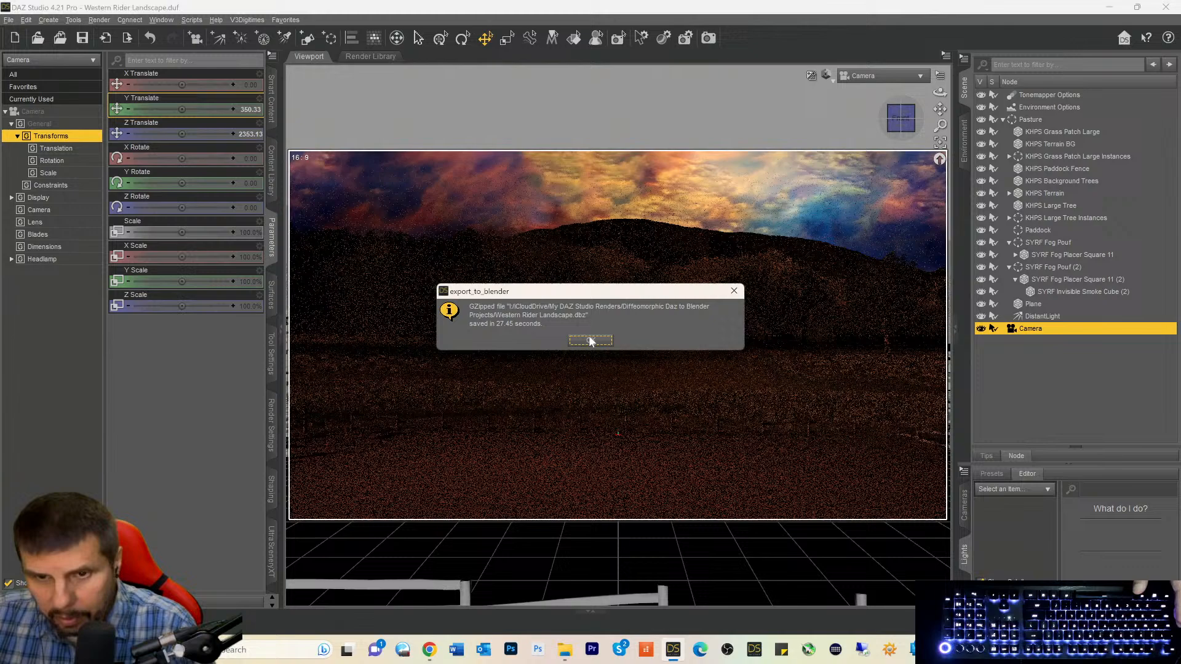
left_click(590, 340)
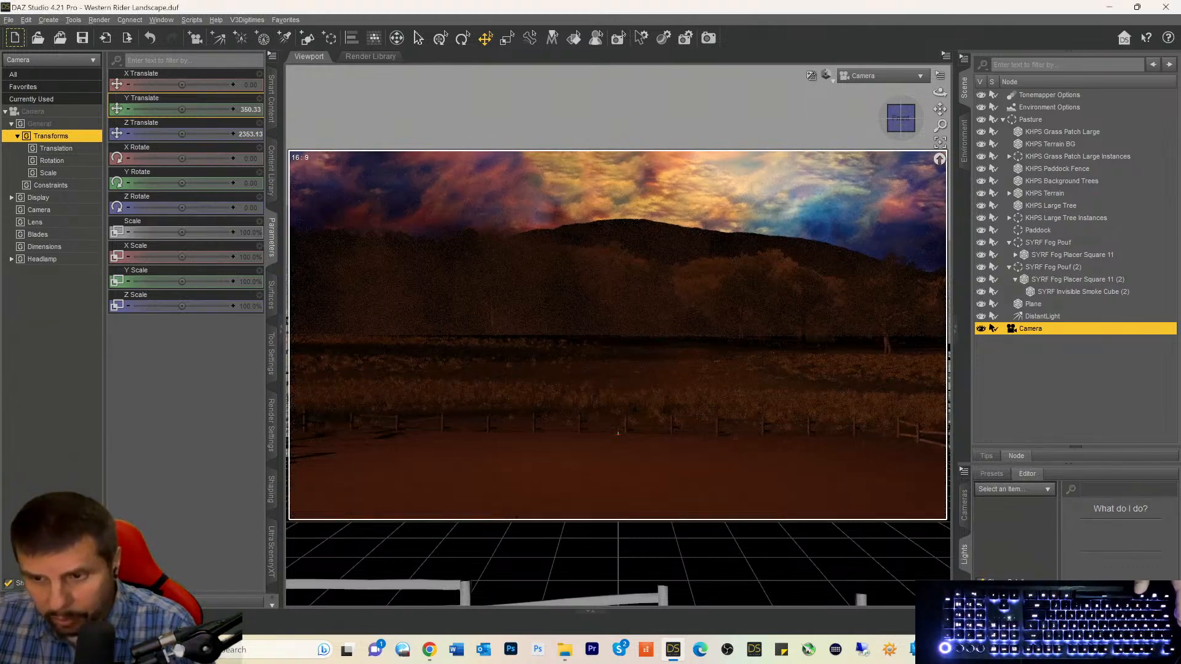
mouse_move(998, 650)
left_click(935, 578)
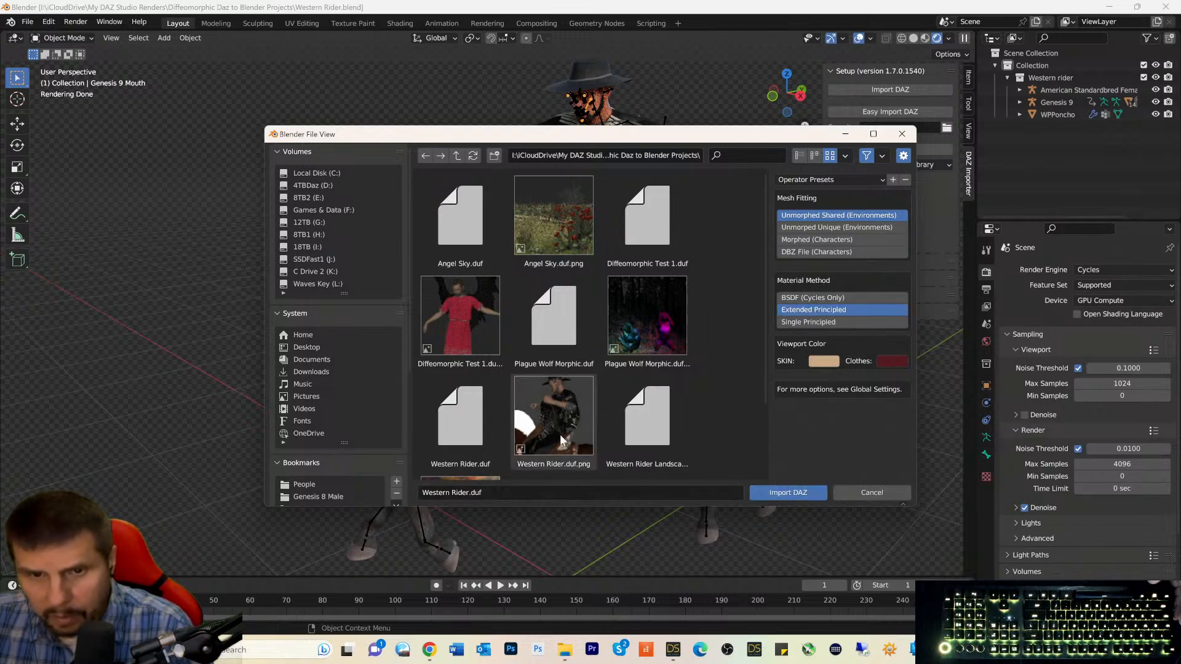
scroll(579, 292, "down", 1)
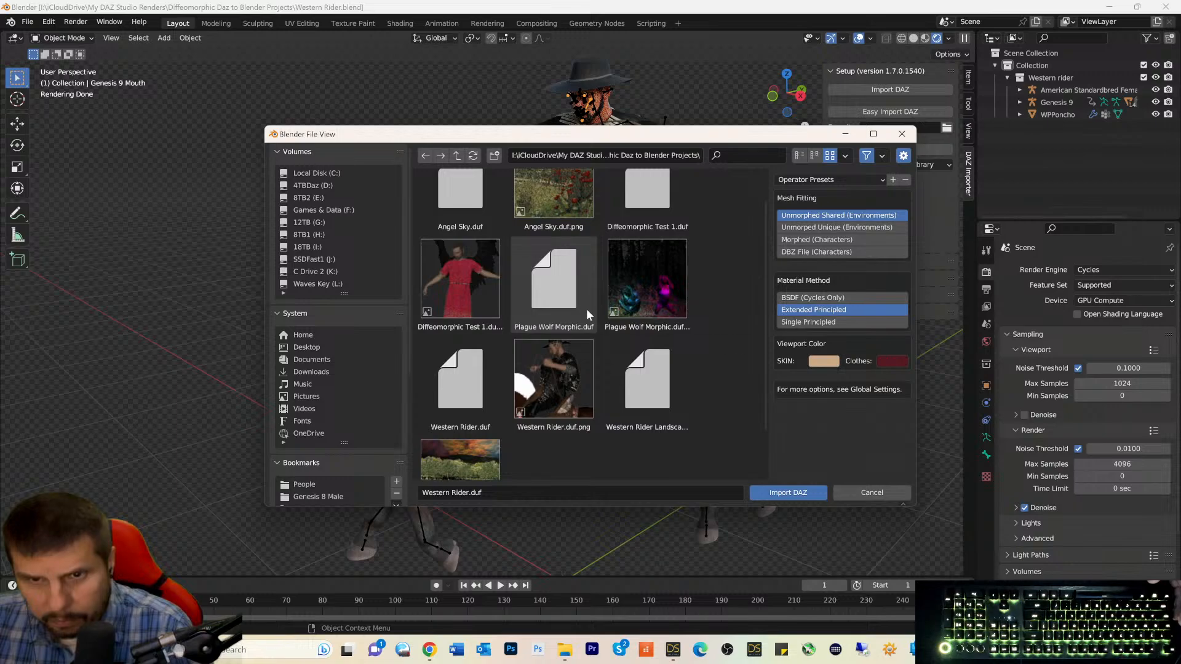
scroll(586, 310, "down", 2)
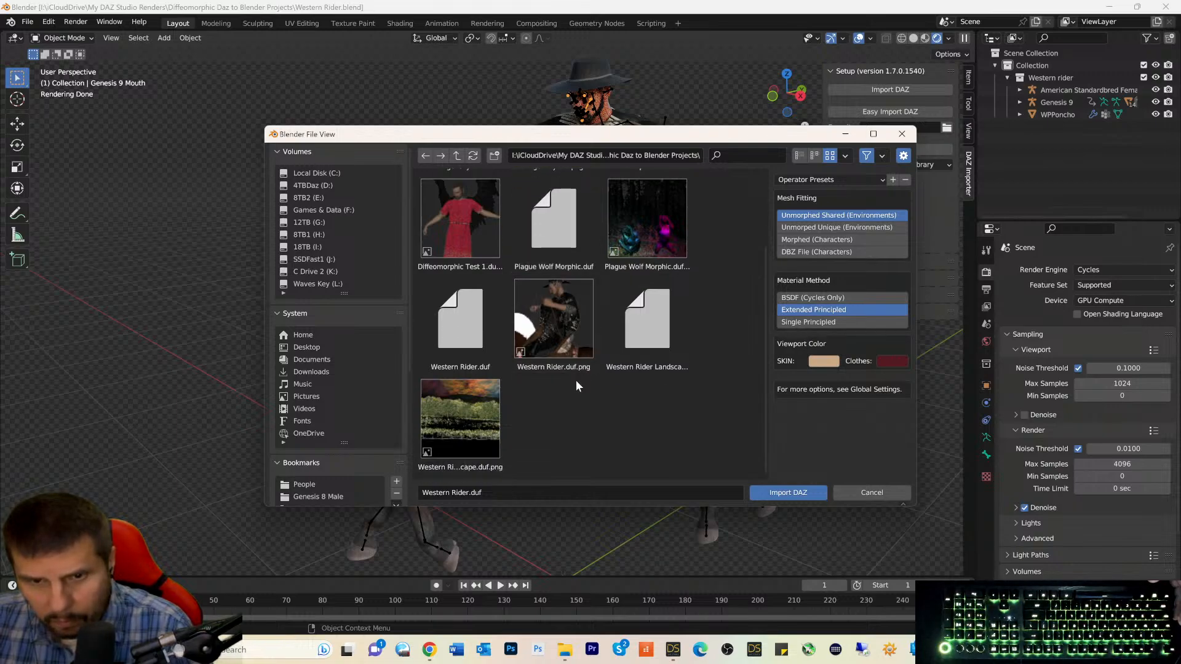
left_click(652, 348)
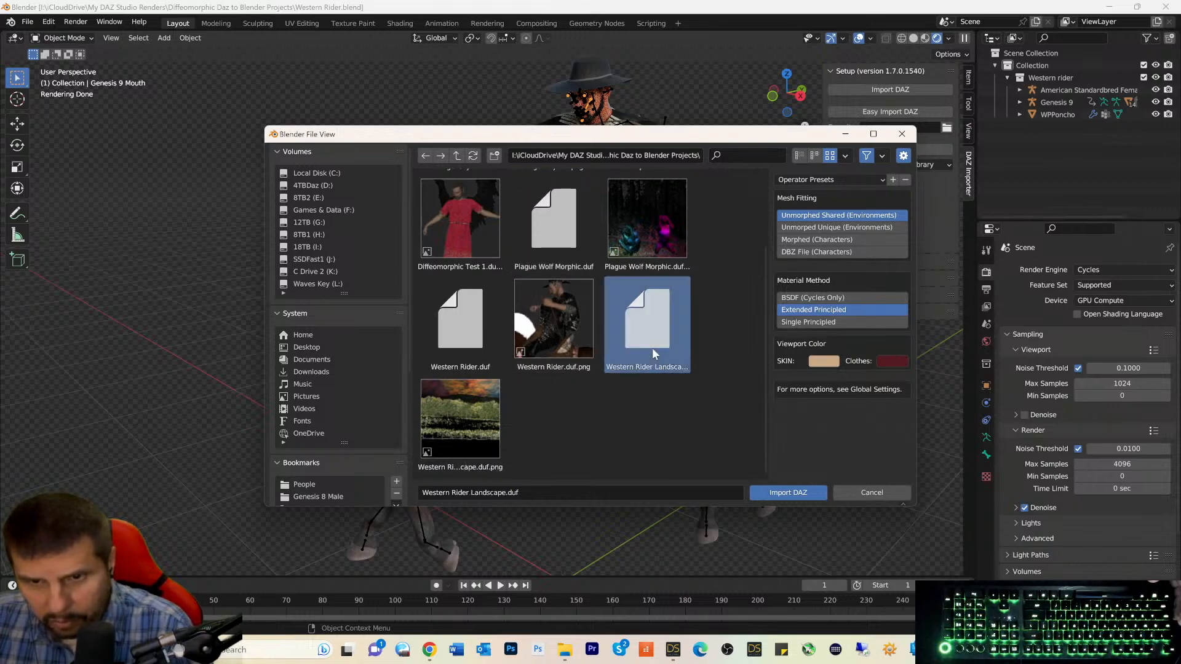
left_click(785, 493)
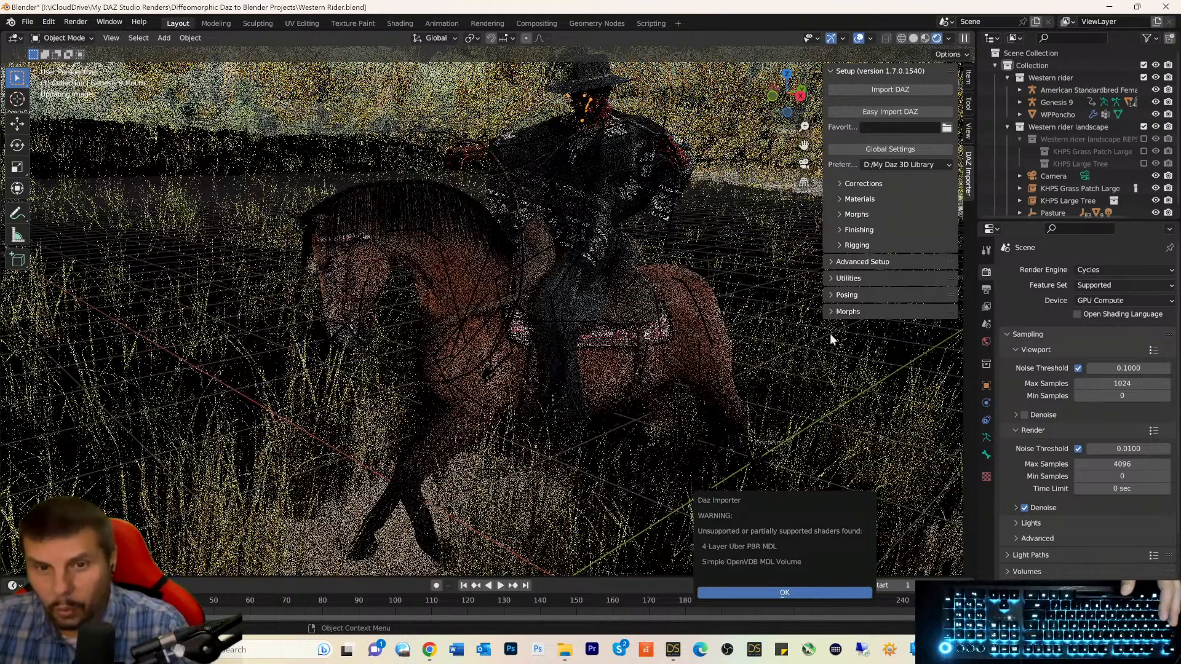
left_click(784, 591)
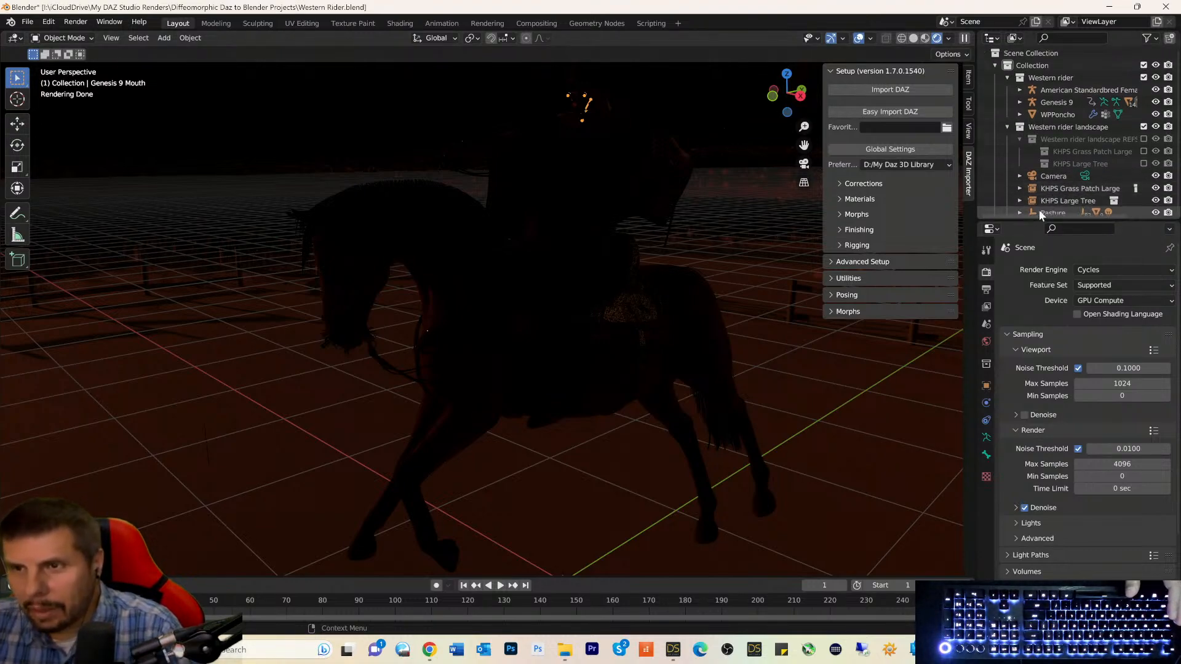
Expand the imported Pasture group in the scene hierarchy and look through its objects.
scroll(1040, 197, "down", 1)
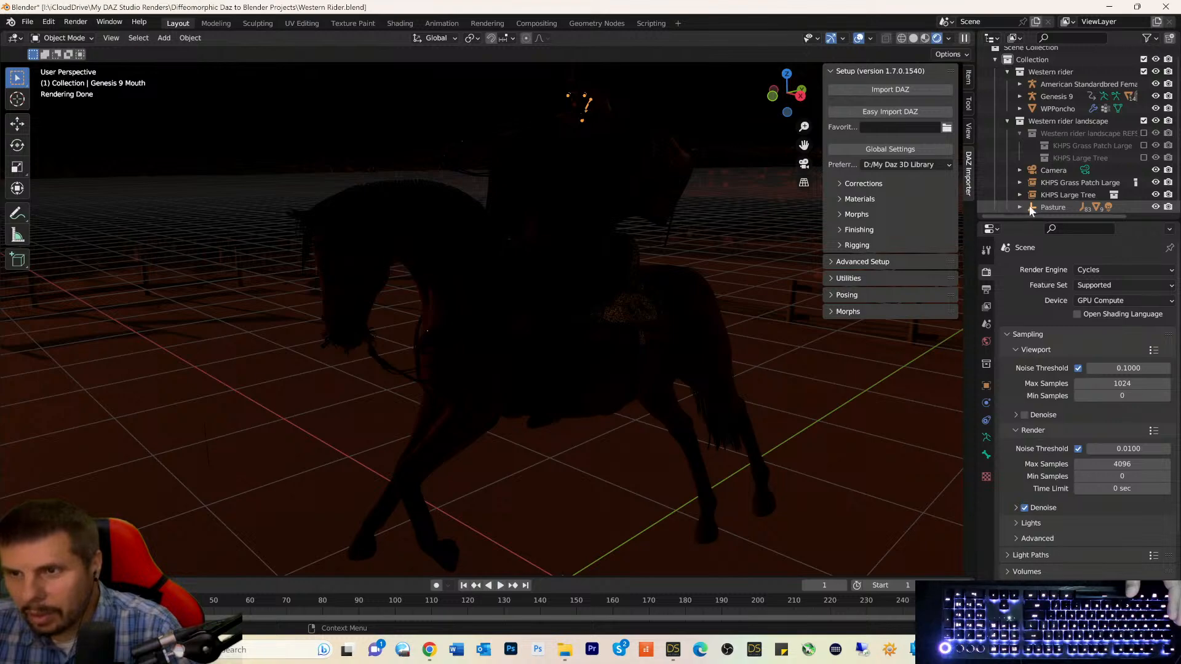
left_click(1020, 207)
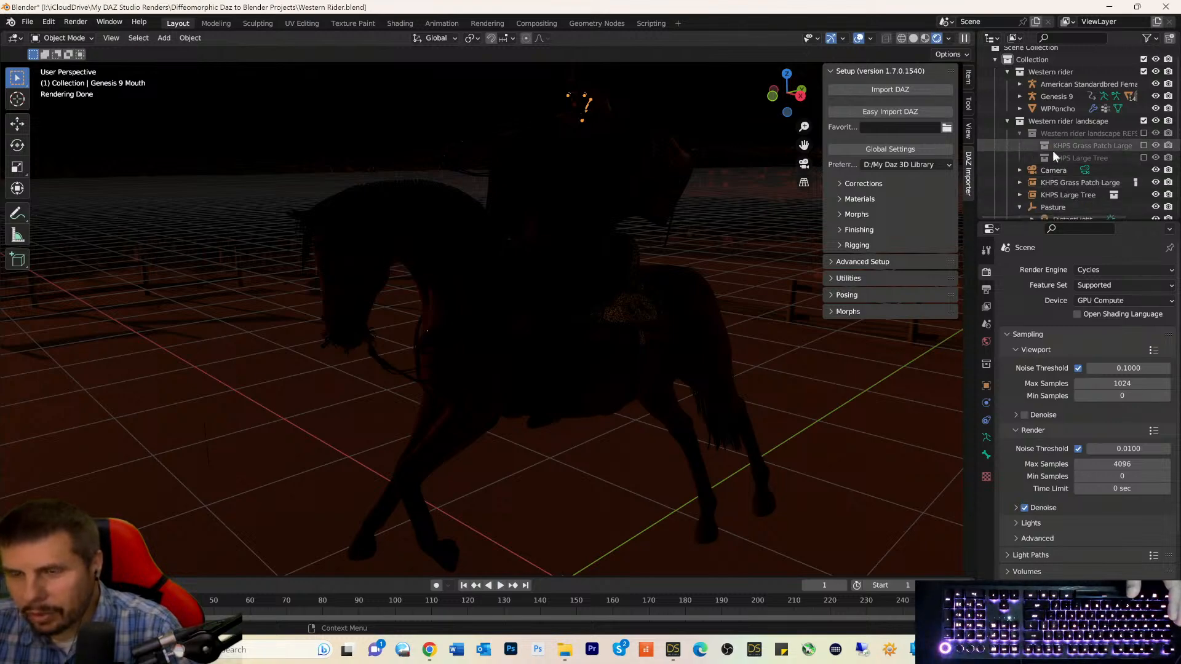
scroll(1053, 150, "down", 5)
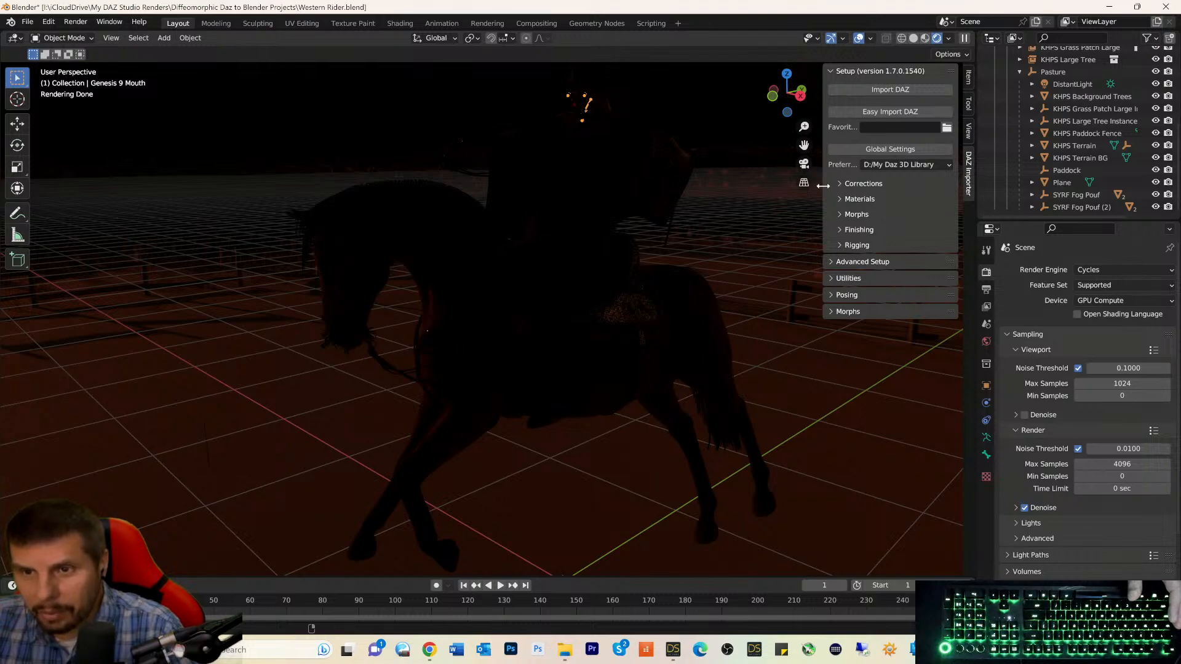
Hide the viewport sidebar and view the scene through the imported camera, closer in on the rider.
key("n")
left_click(959, 166)
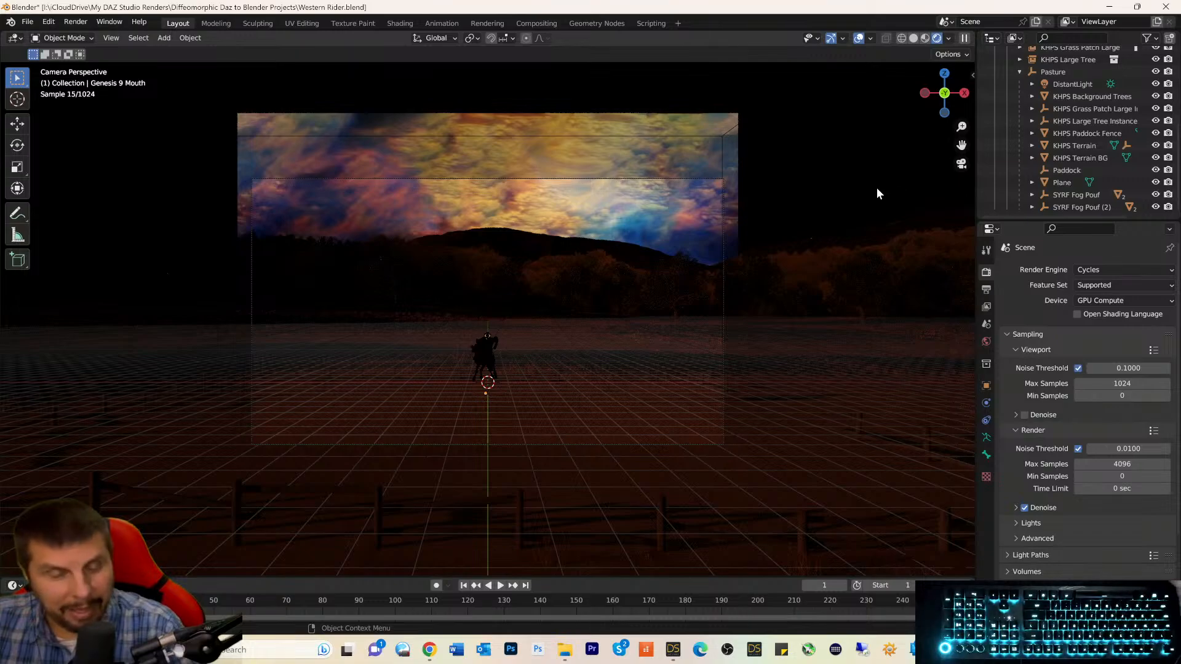
scroll(871, 207, "down", 3)
scroll(871, 207, "up", 4)
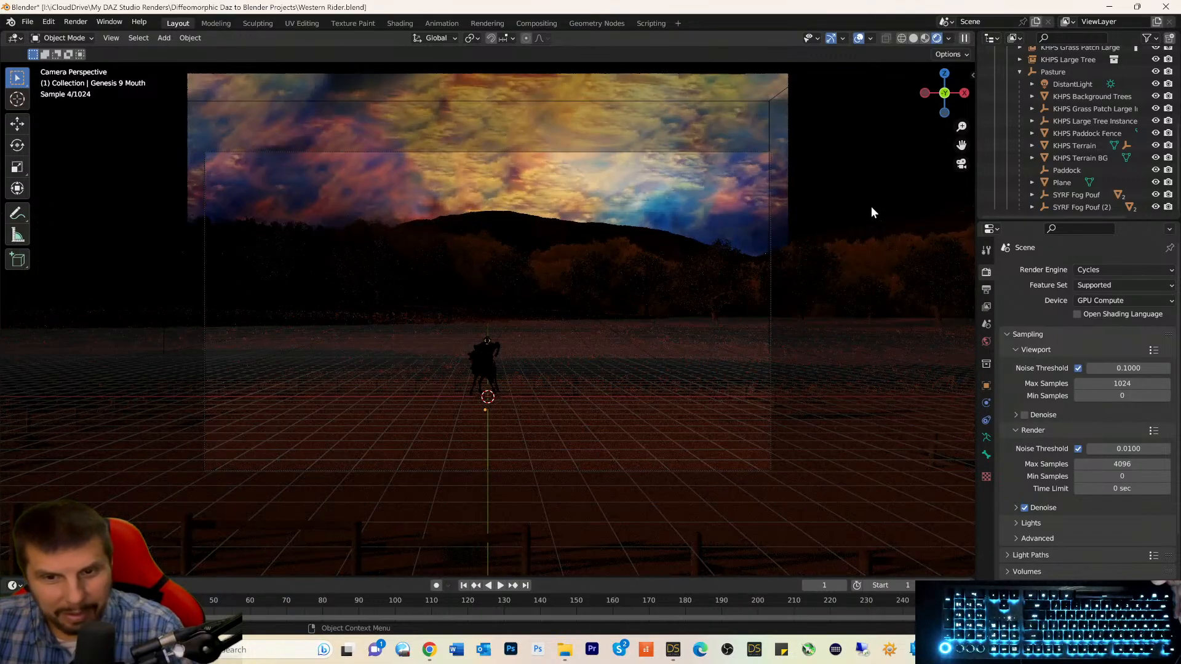
scroll(871, 207, "up", 4)
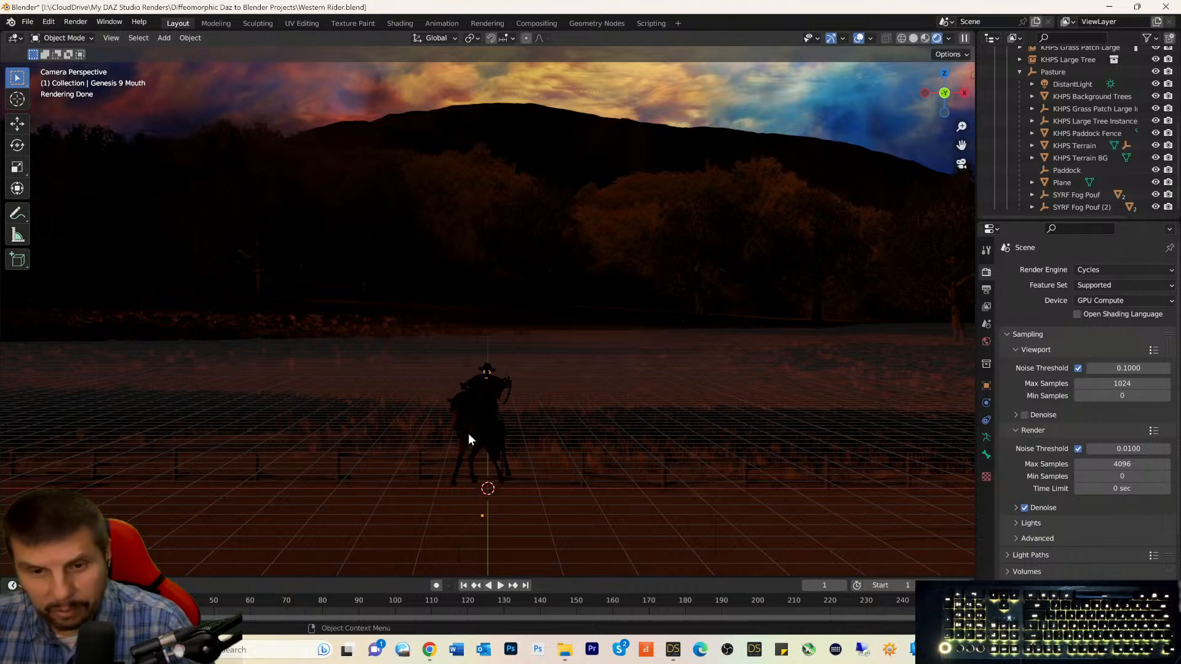
Select the Western rider collection, show the active object's transform settings, and switch the viewport to solid shading.
scroll(1074, 158, "up", 4)
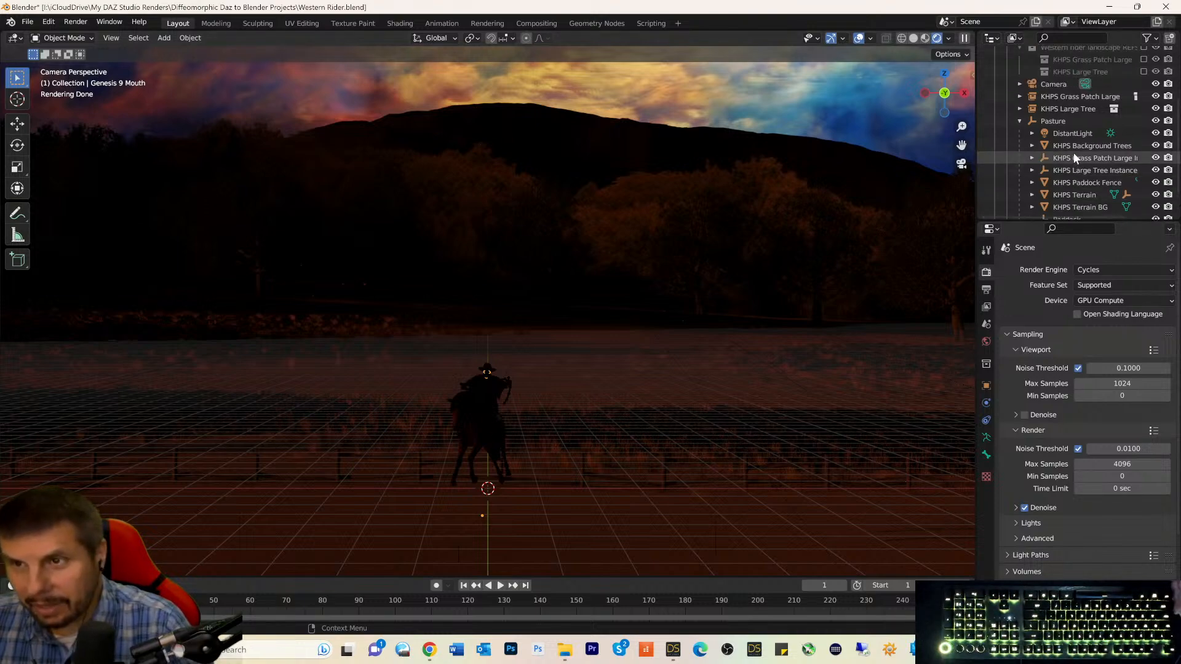
scroll(1072, 152, "up", 2)
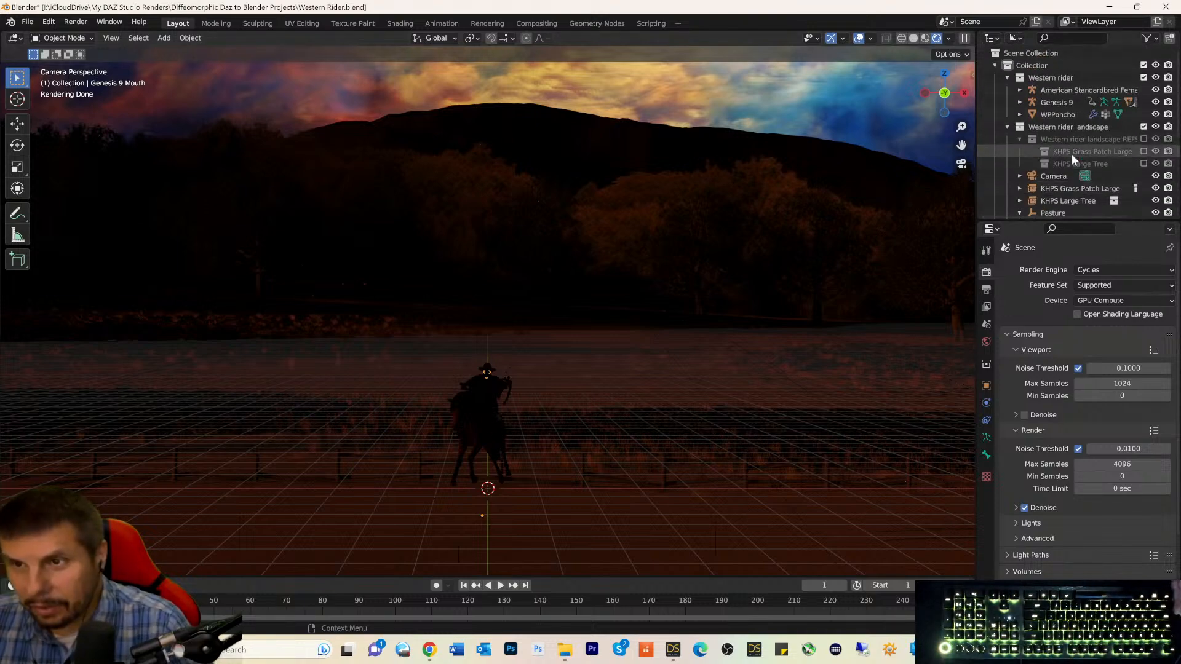
left_click(1052, 78)
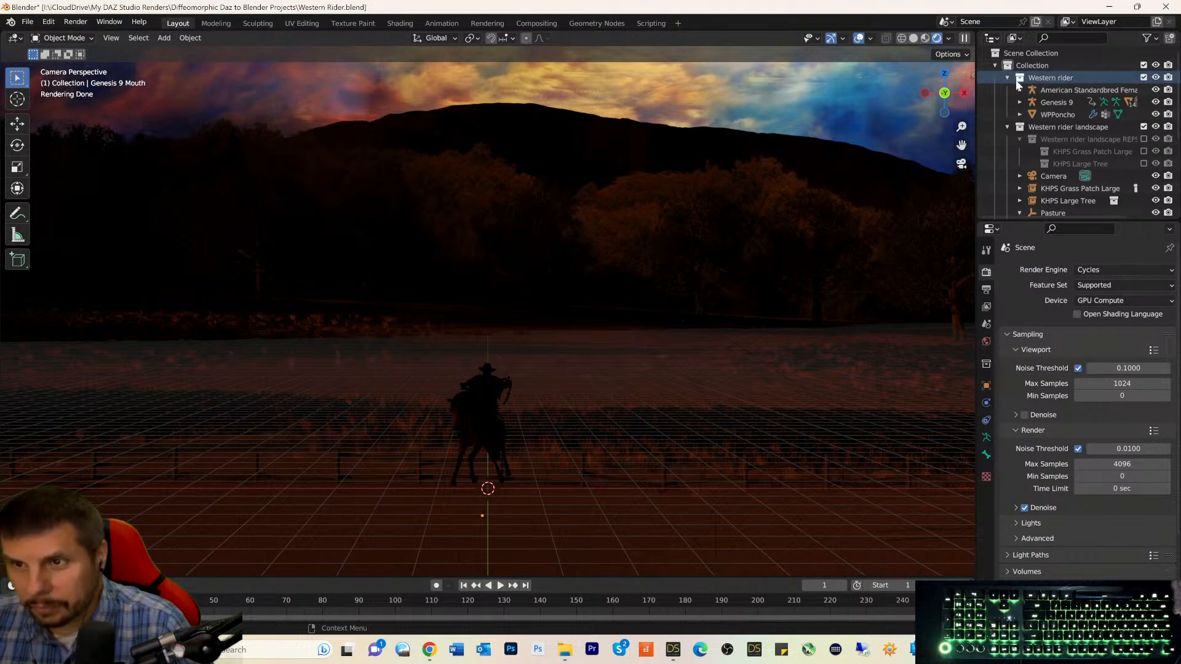
left_click(1018, 80)
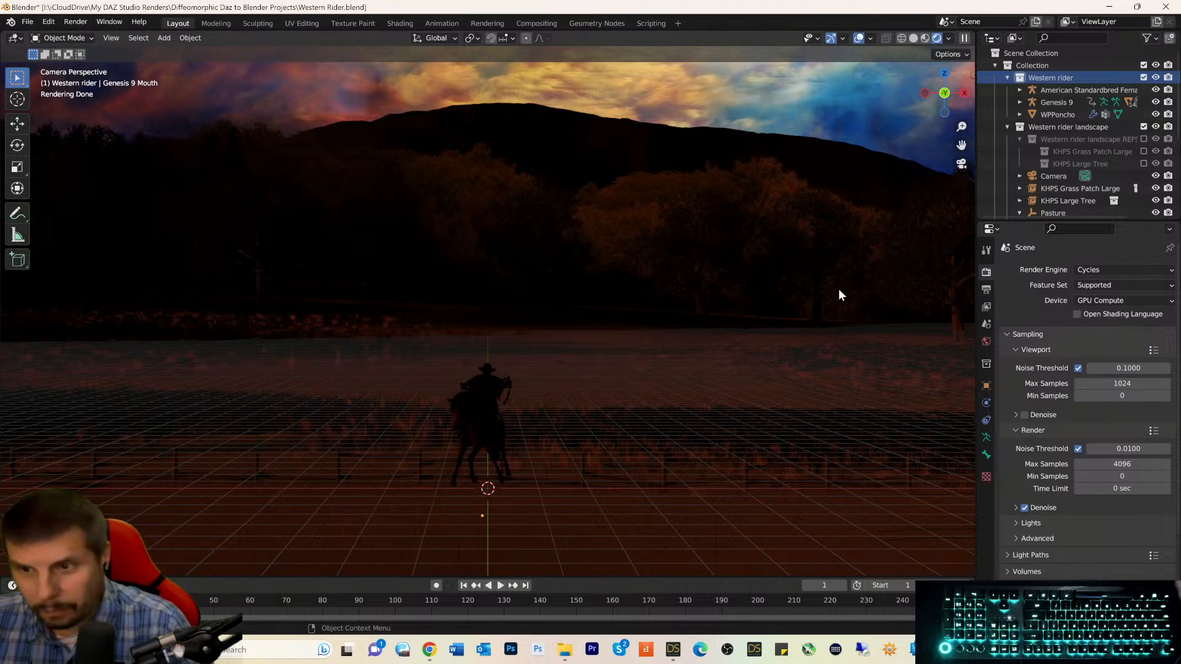
left_click(986, 365)
left_click(986, 385)
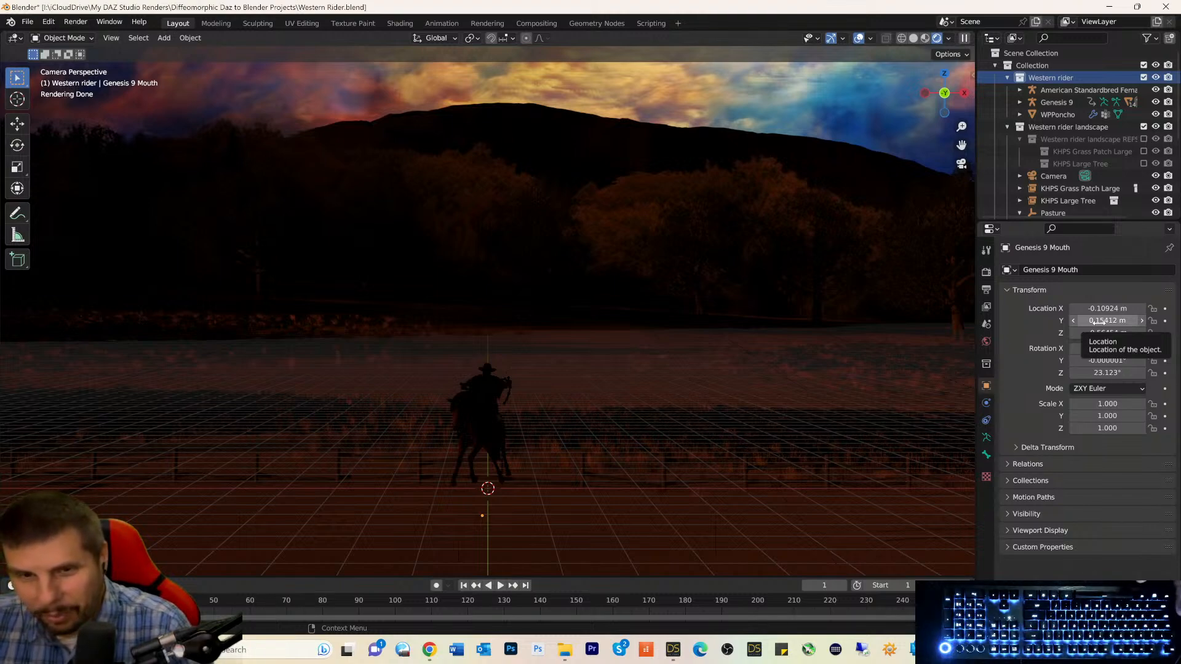
left_click(914, 38)
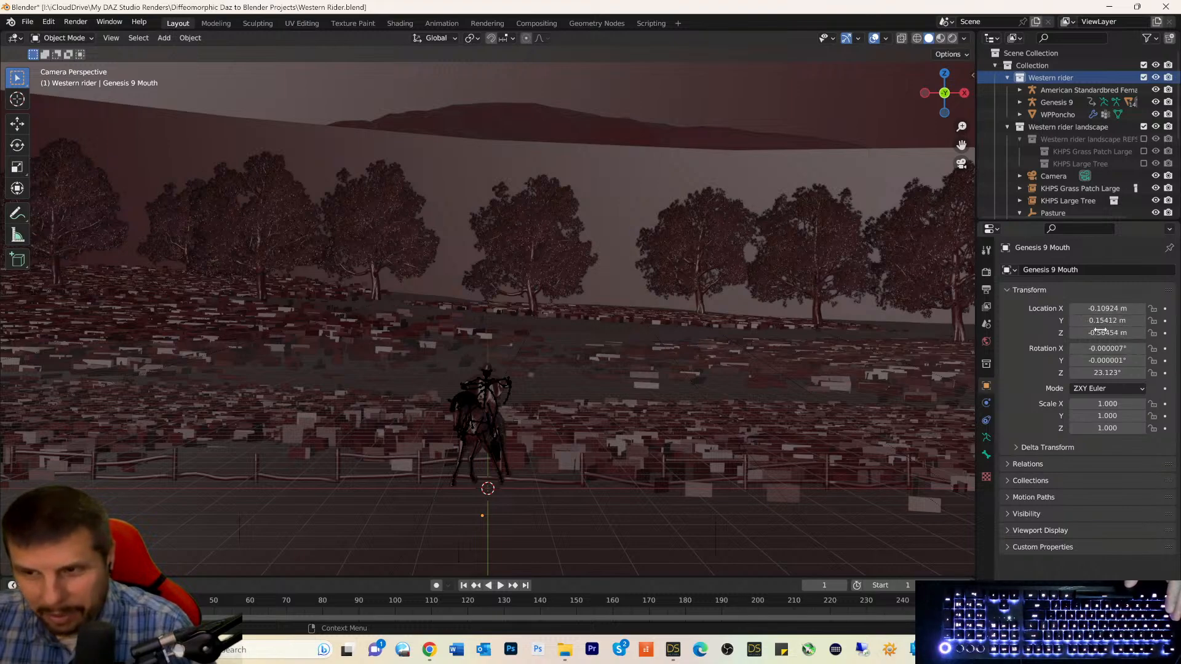
Try raising Genesis 9 Mouth to a Z location of about -0.15 m, and undo the move.
left_click_drag(1101, 333, 1132, 334)
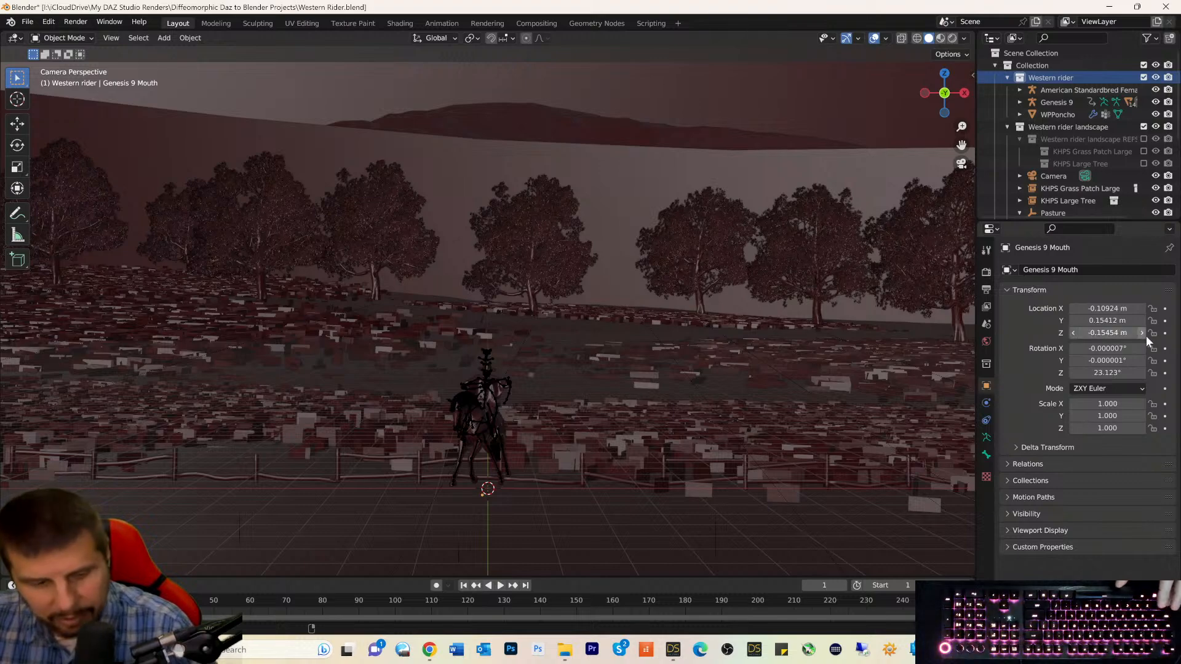
key("ctrl+z")
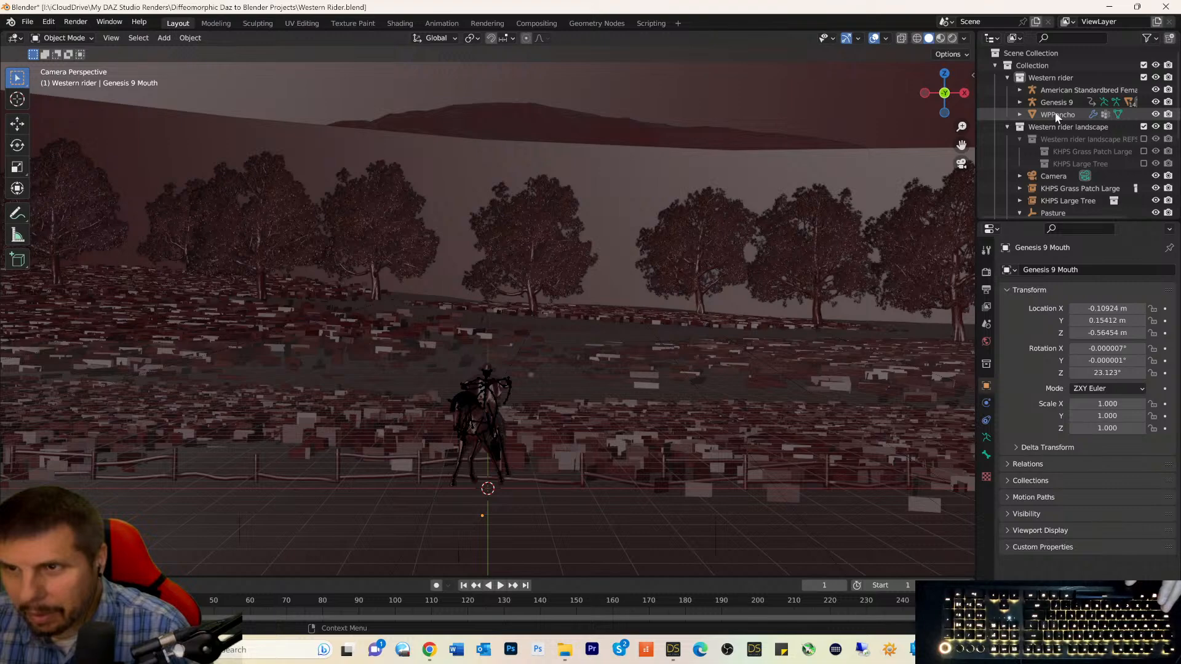
Try lowering the Western rider collection through American Standardbred Female's Z location, to about -0.34 m, and undo it.
left_click(1019, 91)
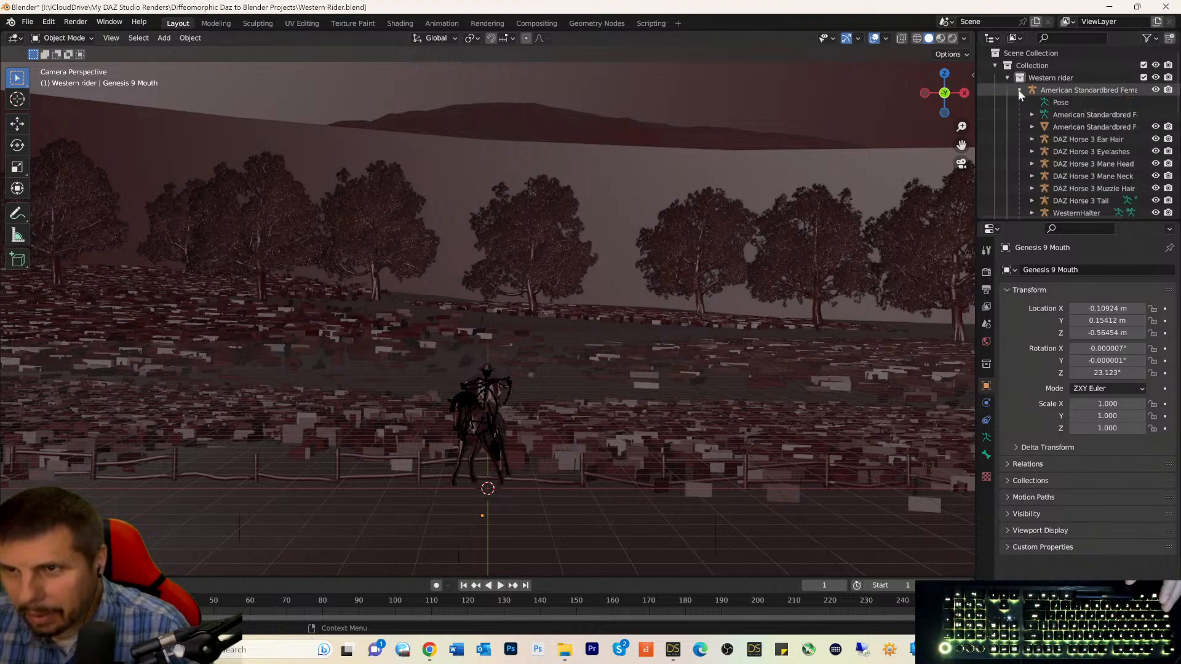
left_click(1019, 91)
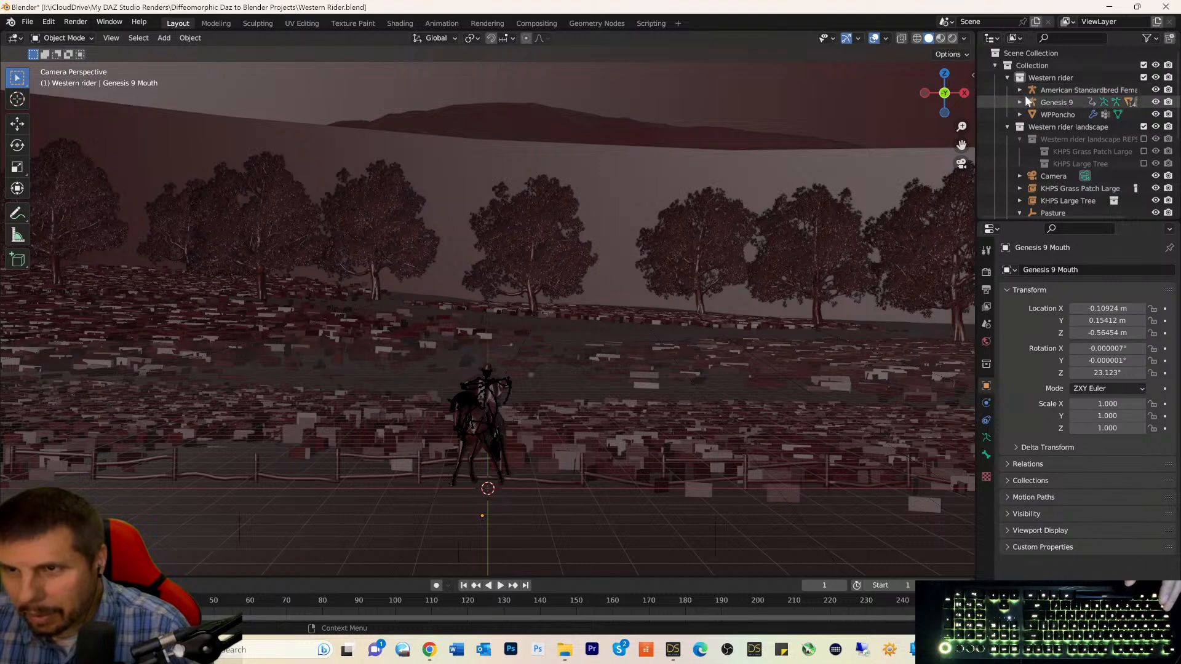
left_click(1035, 90)
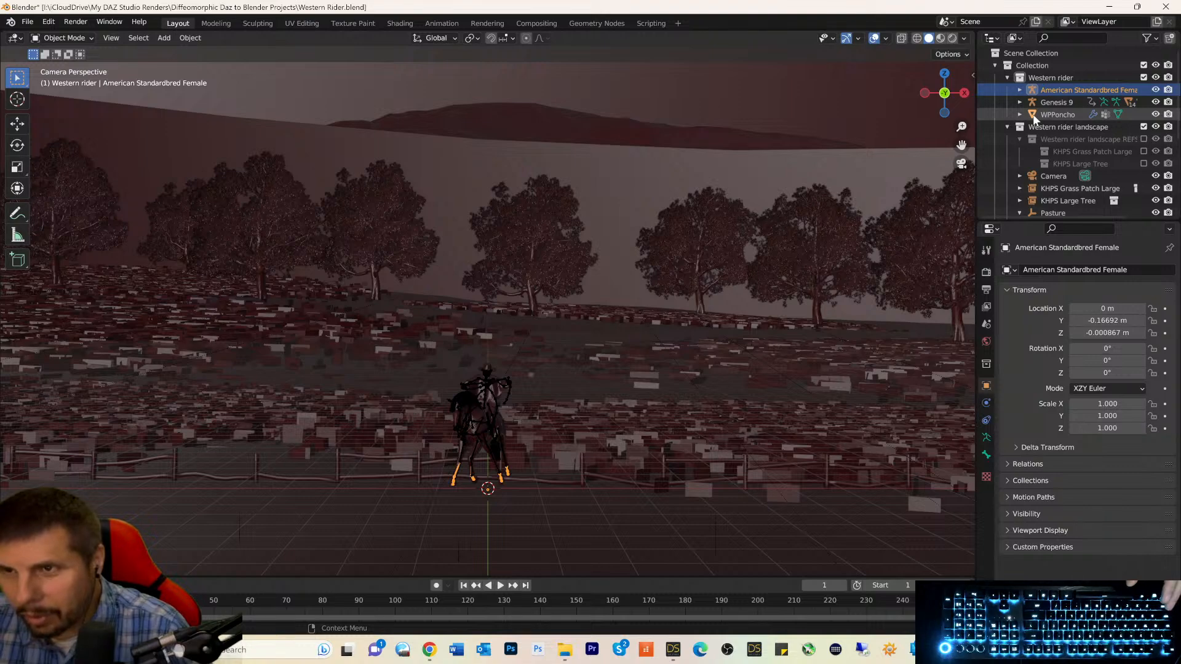
left_click(1034, 75)
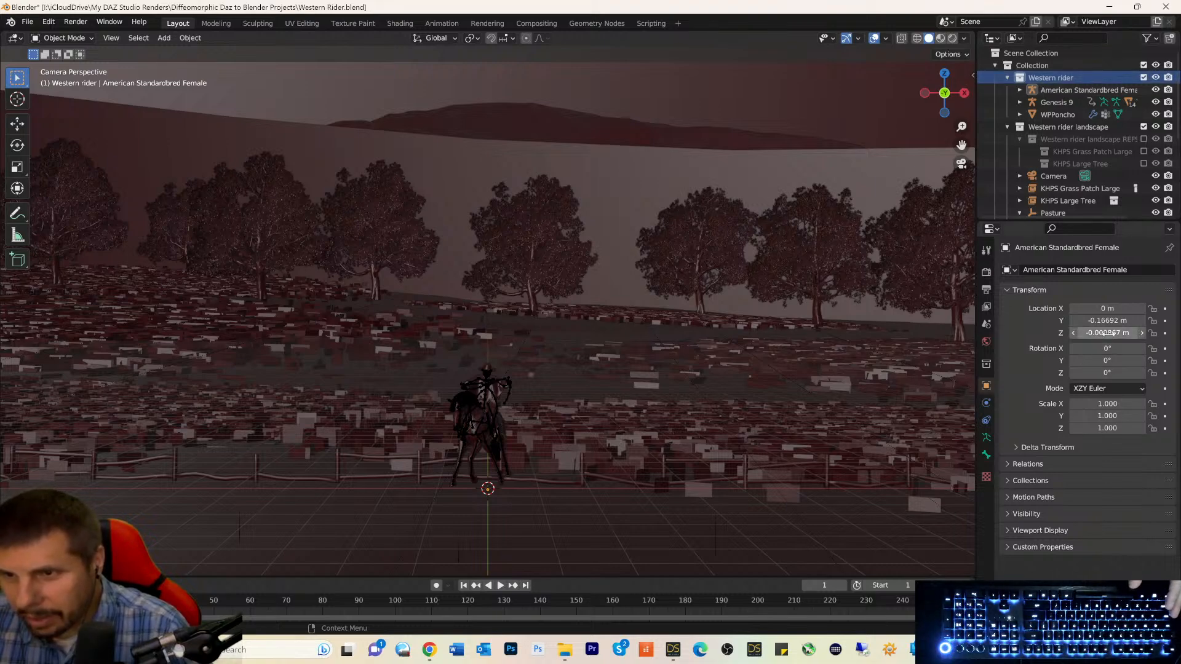
left_click_drag(1108, 333, 1077, 333)
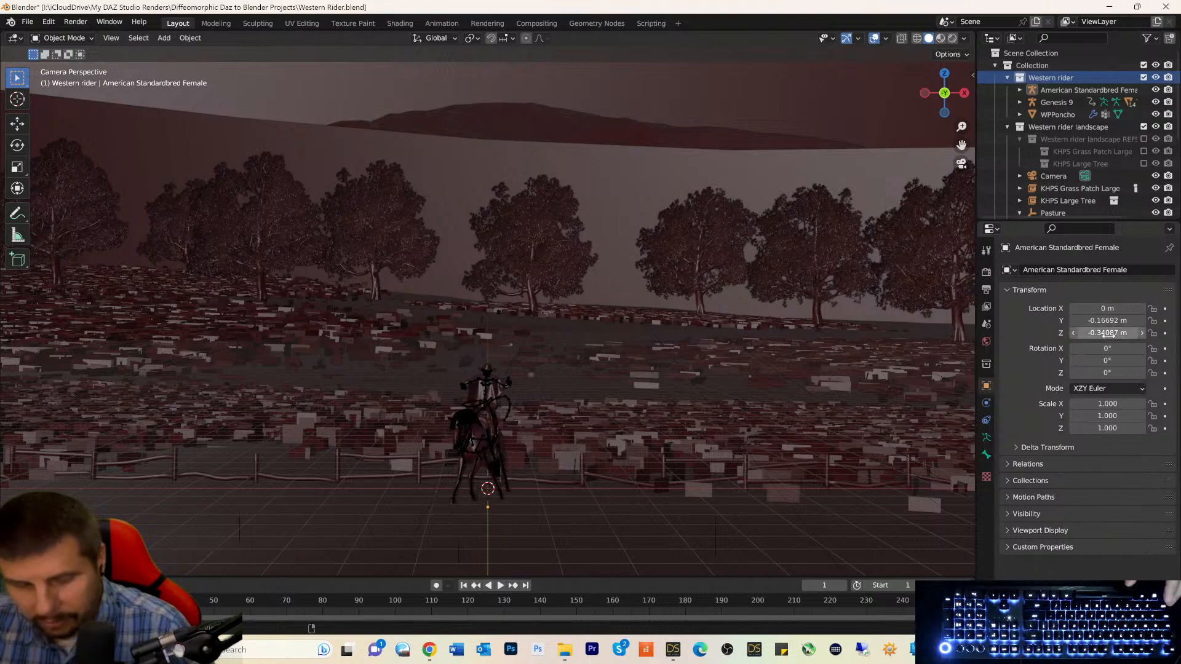
key("ctrl+z")
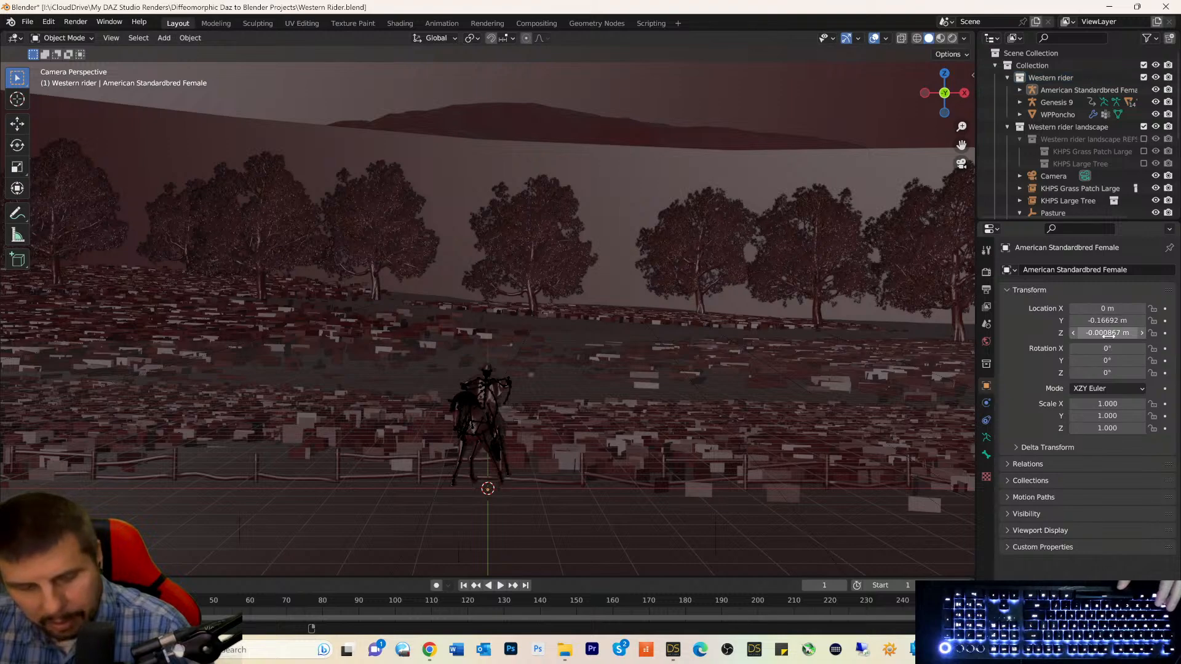
Check the transforms of American Standardbred Female and Genesis 9, and look through the landscape objects in the scene hierarchy.
left_click(1050, 99)
left_click(1049, 92, "ctrl")
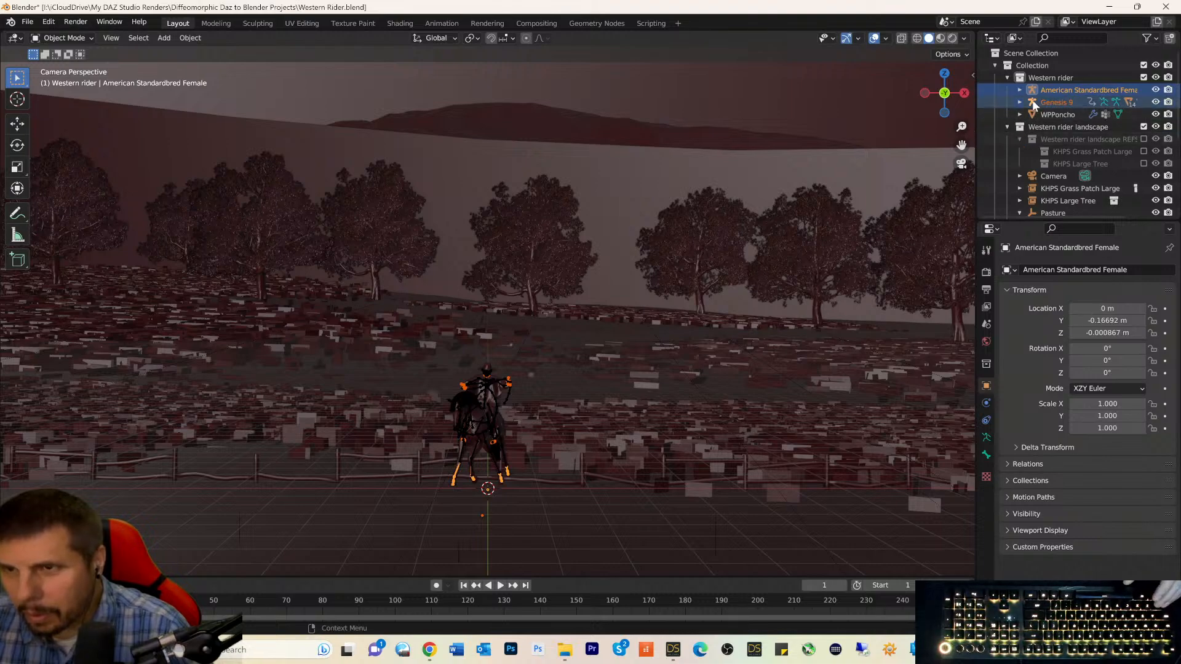
left_click(1032, 101)
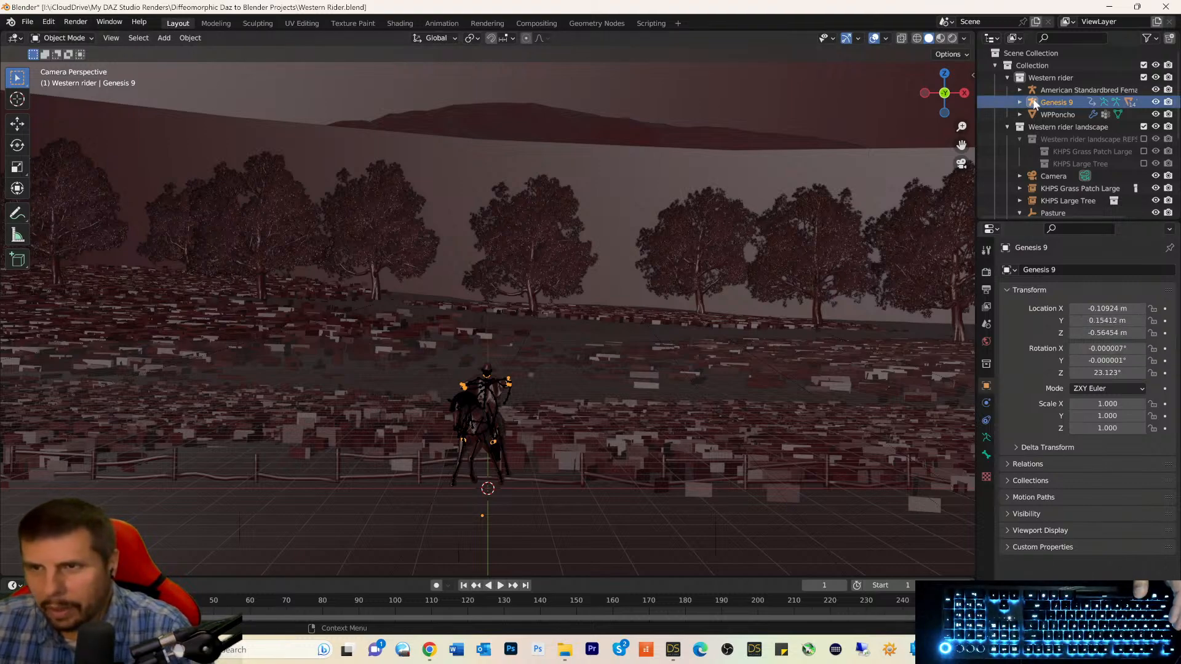
scroll(1043, 128, "down", 2)
scroll(1046, 141, "down", 4)
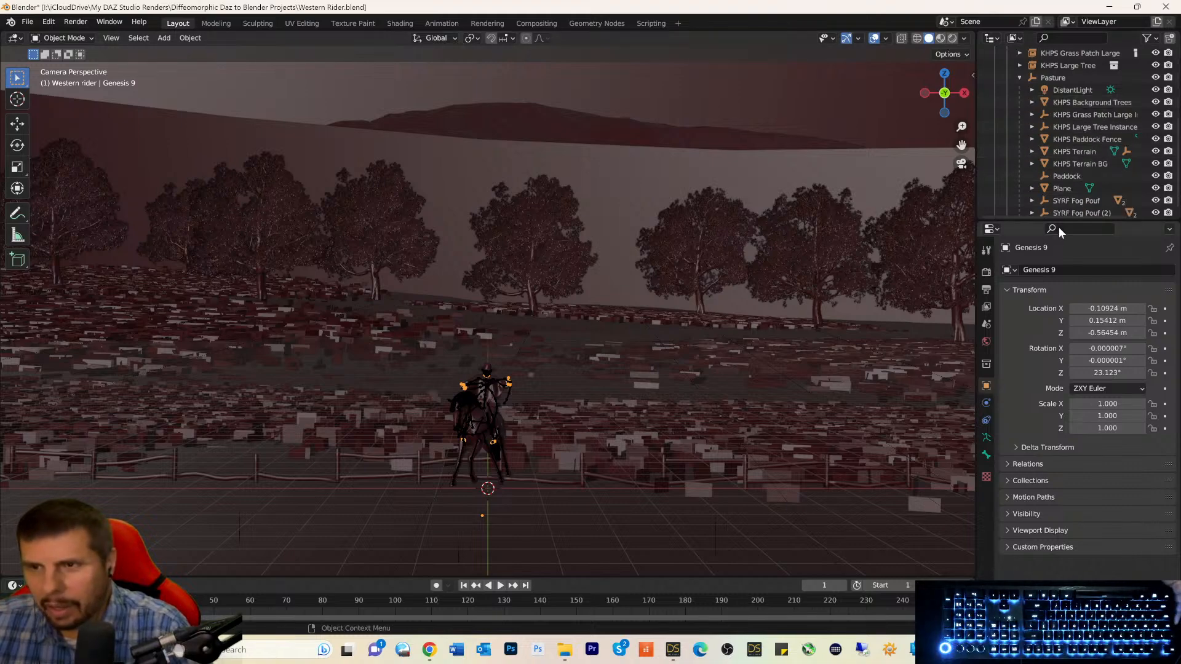
scroll(1065, 156, "down", 1)
scroll(1065, 156, "up", 6)
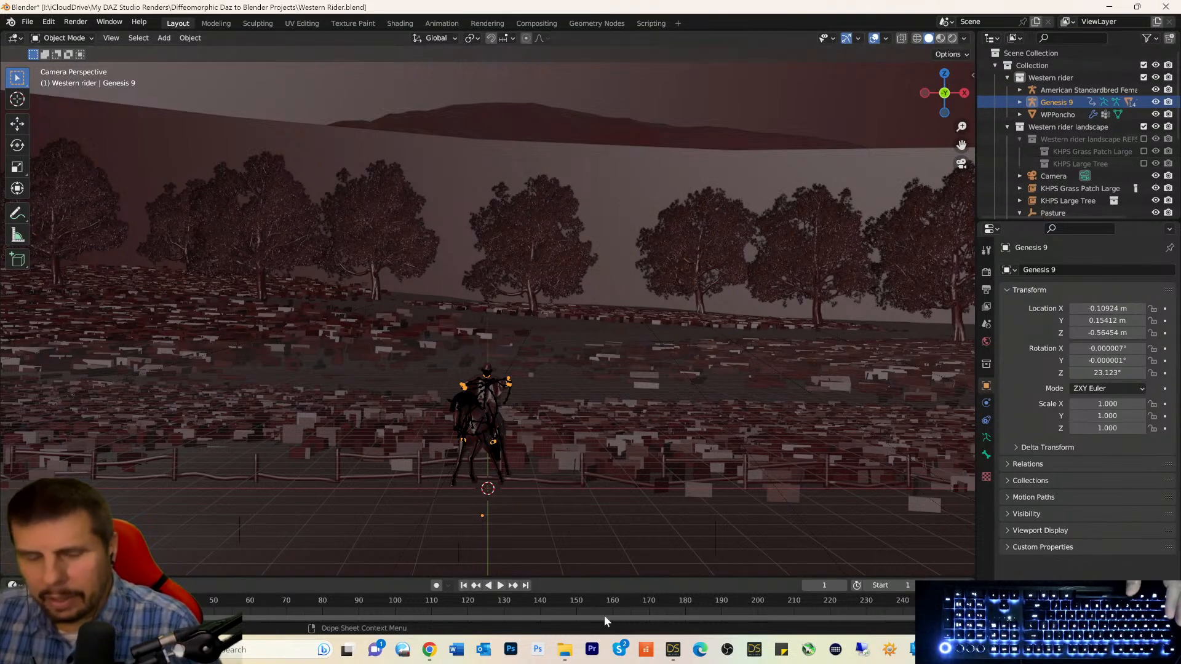
mouse_move(671, 657)
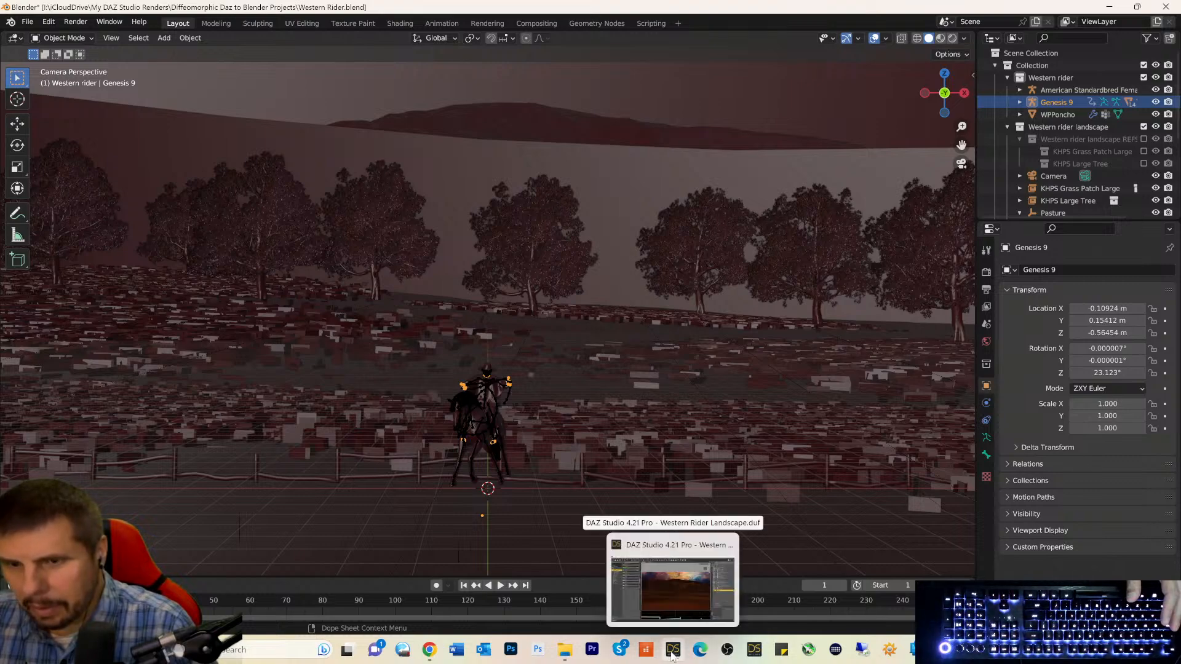
Select American Standardbred Female, Genesis 9 and WPPoncho together, with WPPoncho as the active object.
left_click(1033, 115)
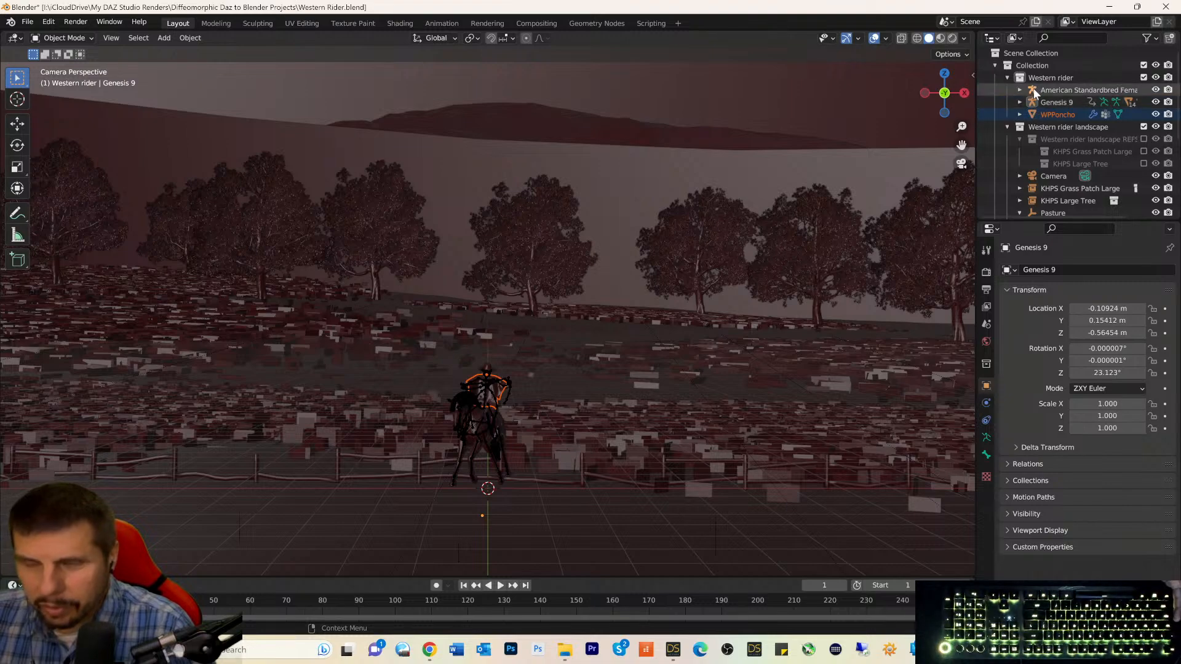
left_click_drag(1032, 90, 1032, 108)
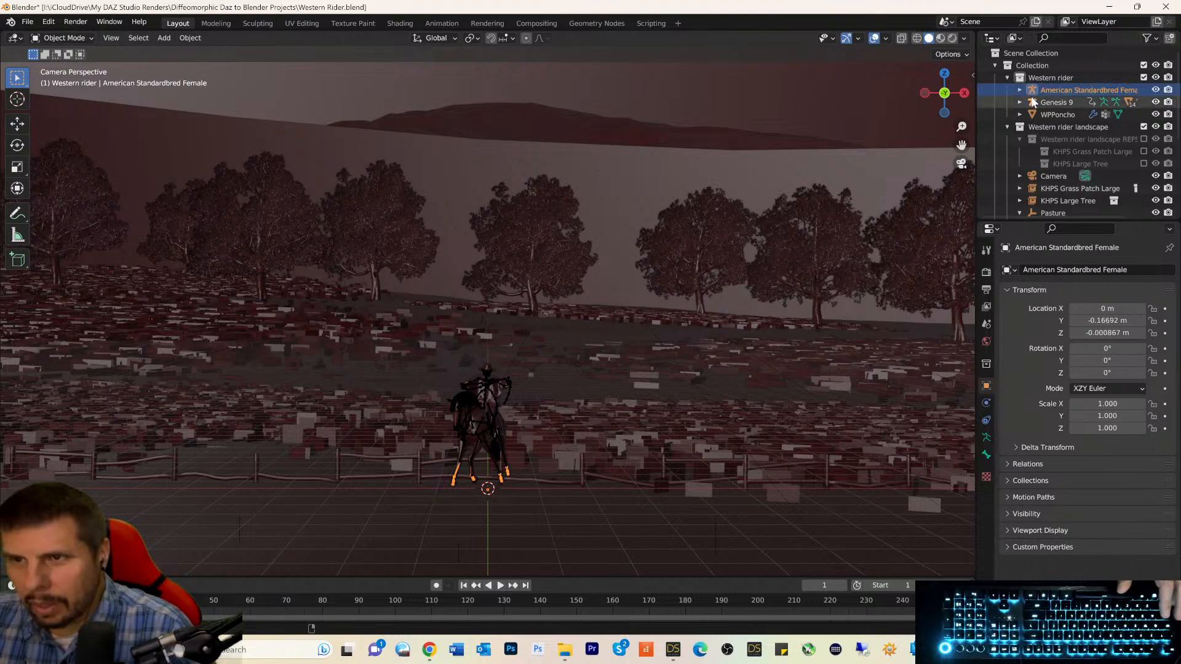
left_click(1031, 102, "ctrl")
left_click(1032, 112, "ctrl")
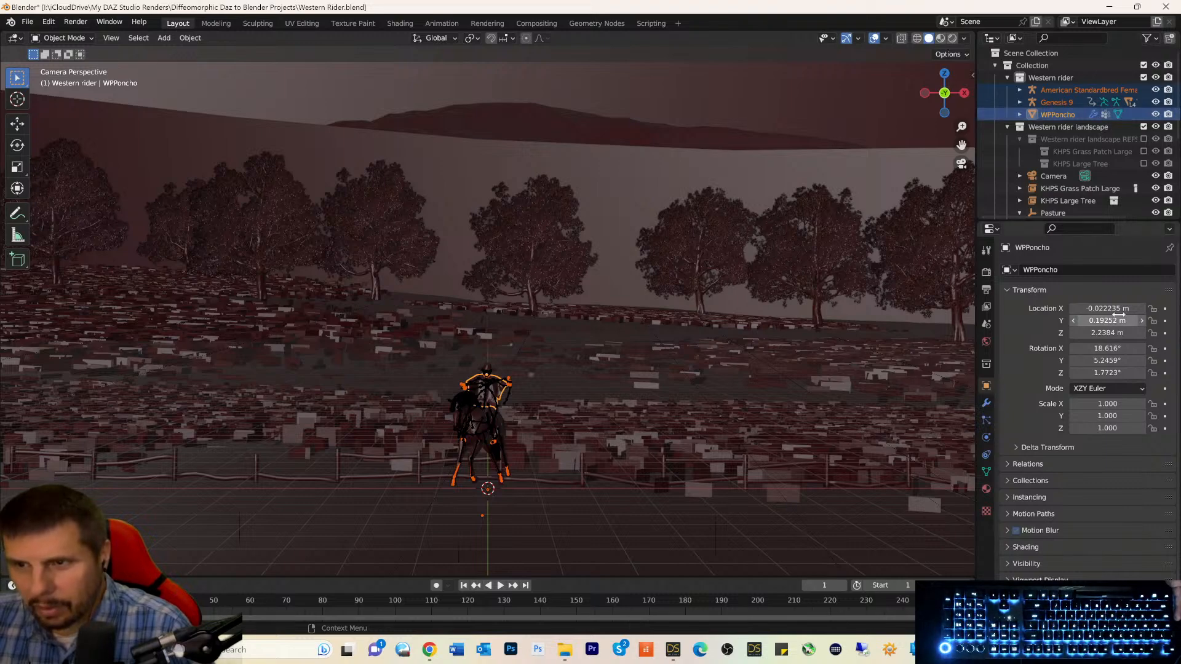
Try moving the selected rider objects to a Y location of about -3.7 m, and undo the move.
left_click_drag(1111, 320, 1040, 321)
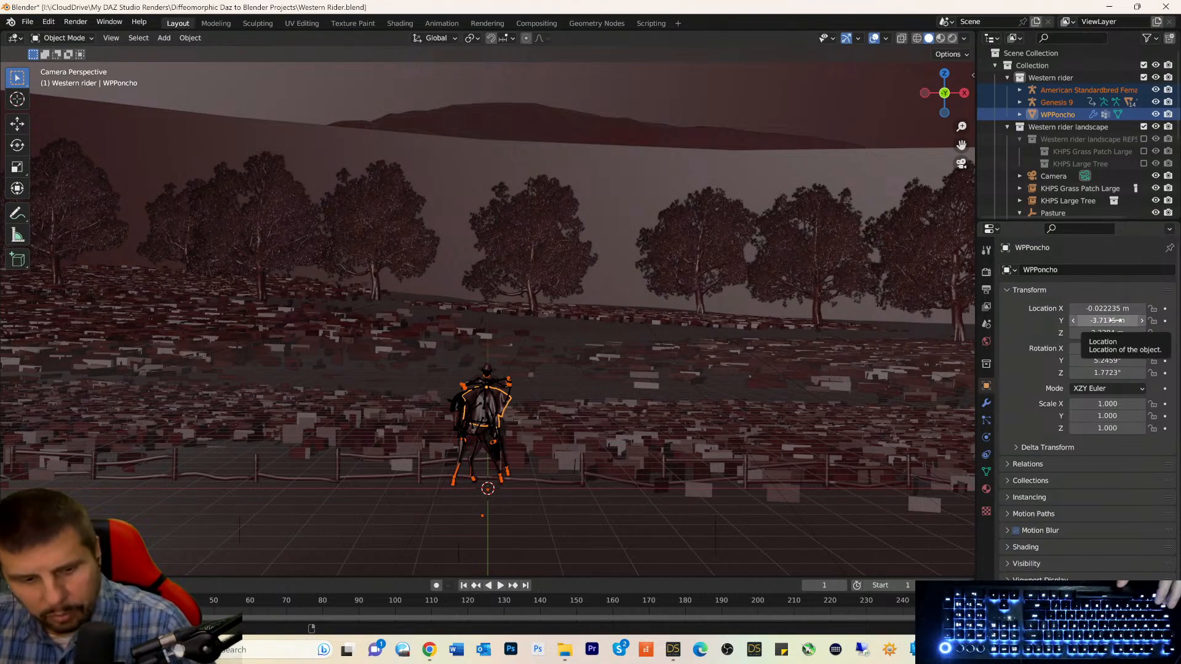
key("ctrl+z")
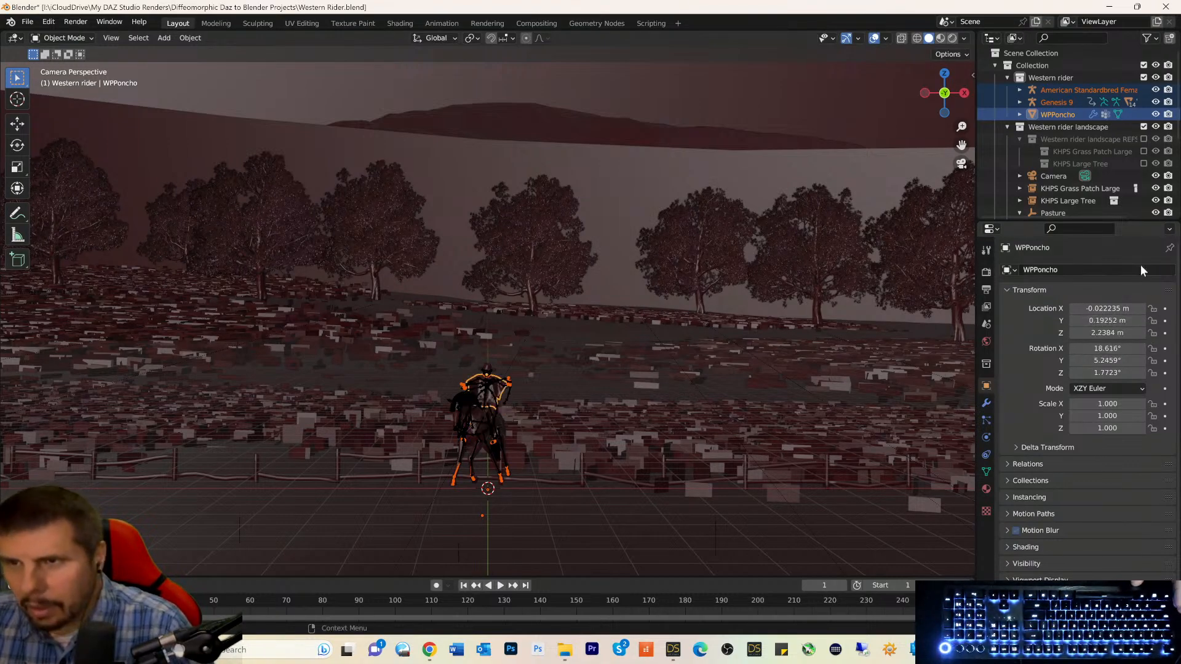
Try unlinking the selected horse, Genesis 9 and poncho objects, and undo the unlinking.
right_click(1046, 100)
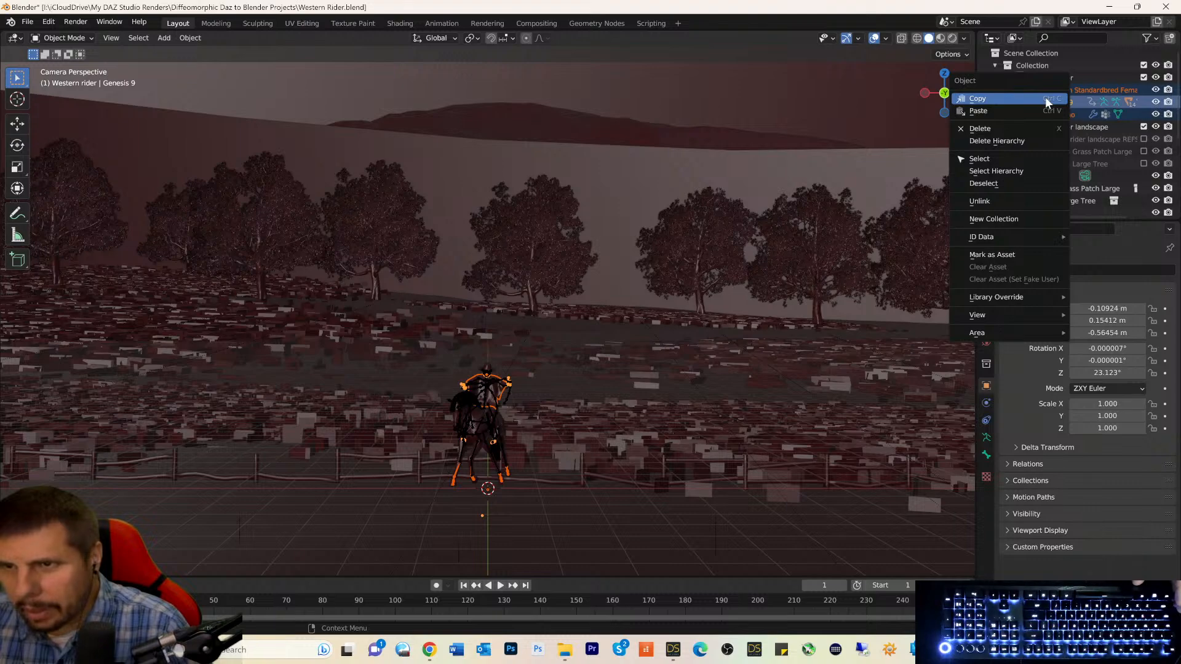
left_click(984, 201)
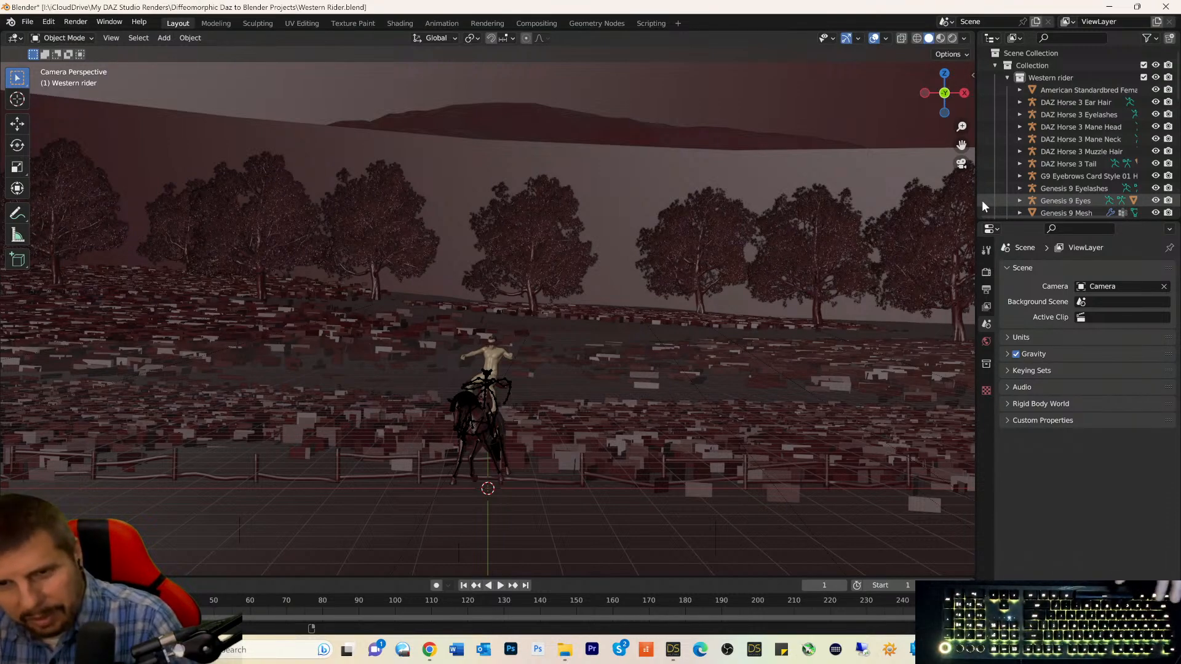
key("ctrl+z")
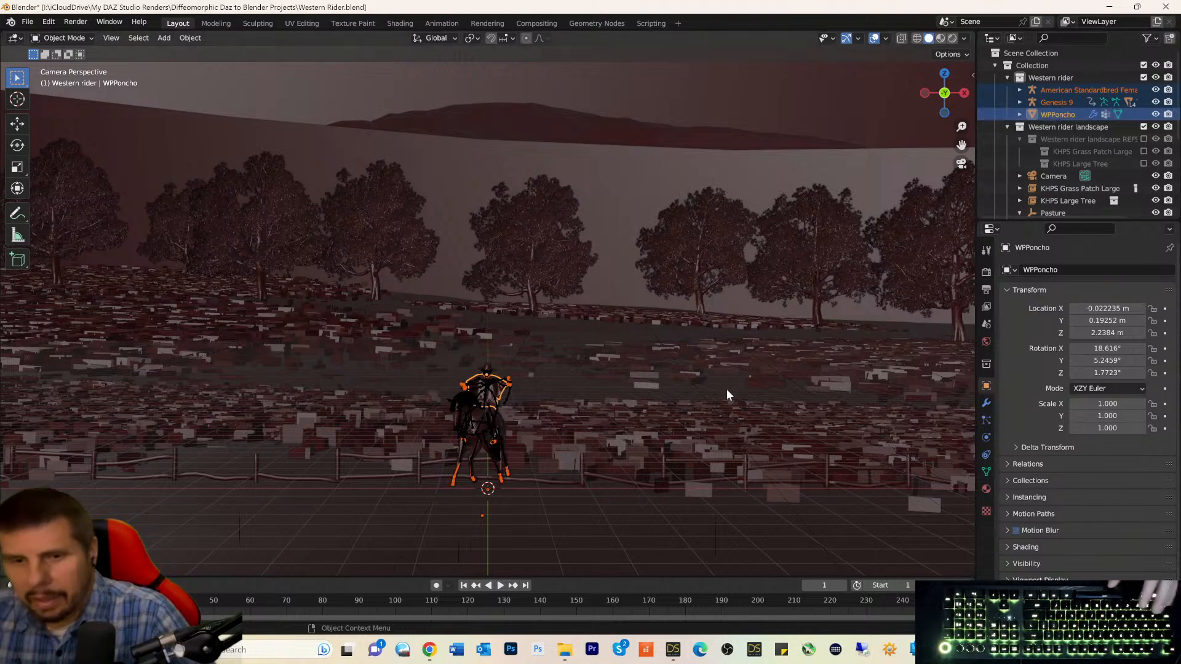
Switch to Chrome and search the web in a new tab for "how to make a group in blender".
left_click(430, 651)
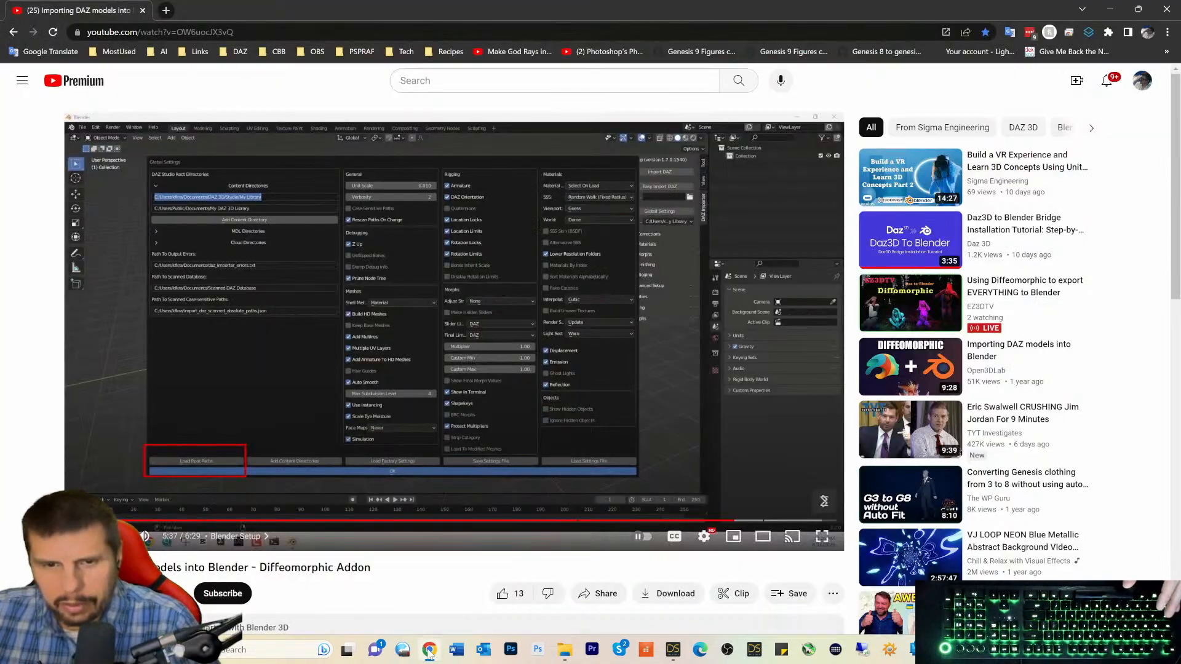
left_click(173, 12)
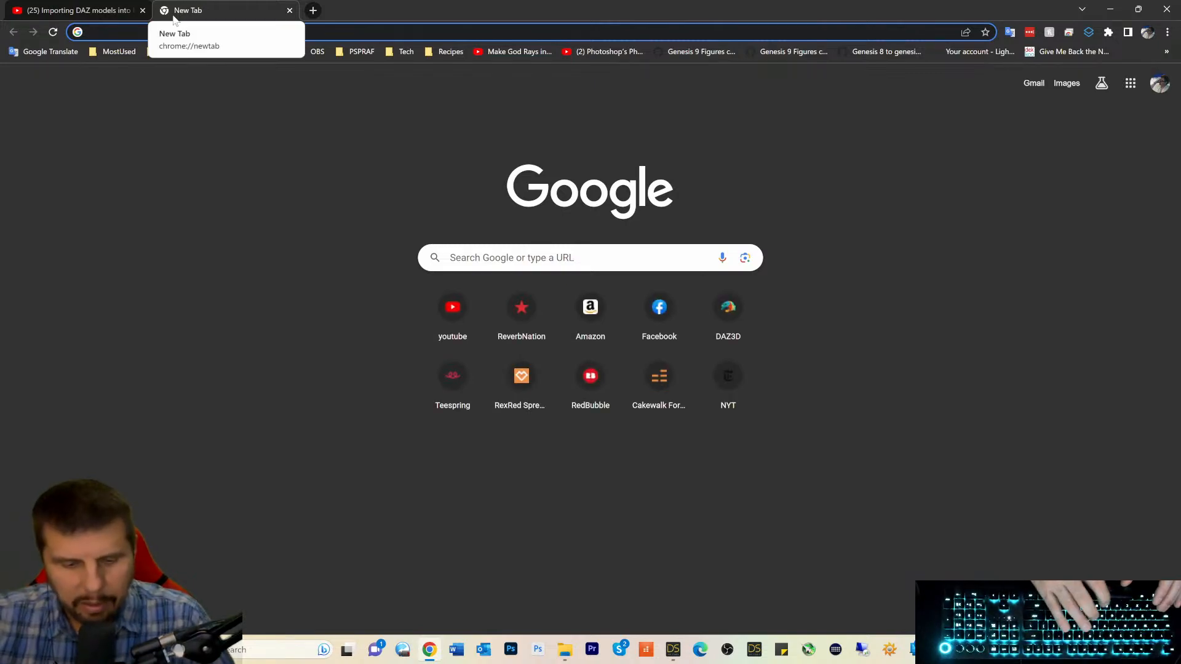
type("how to")
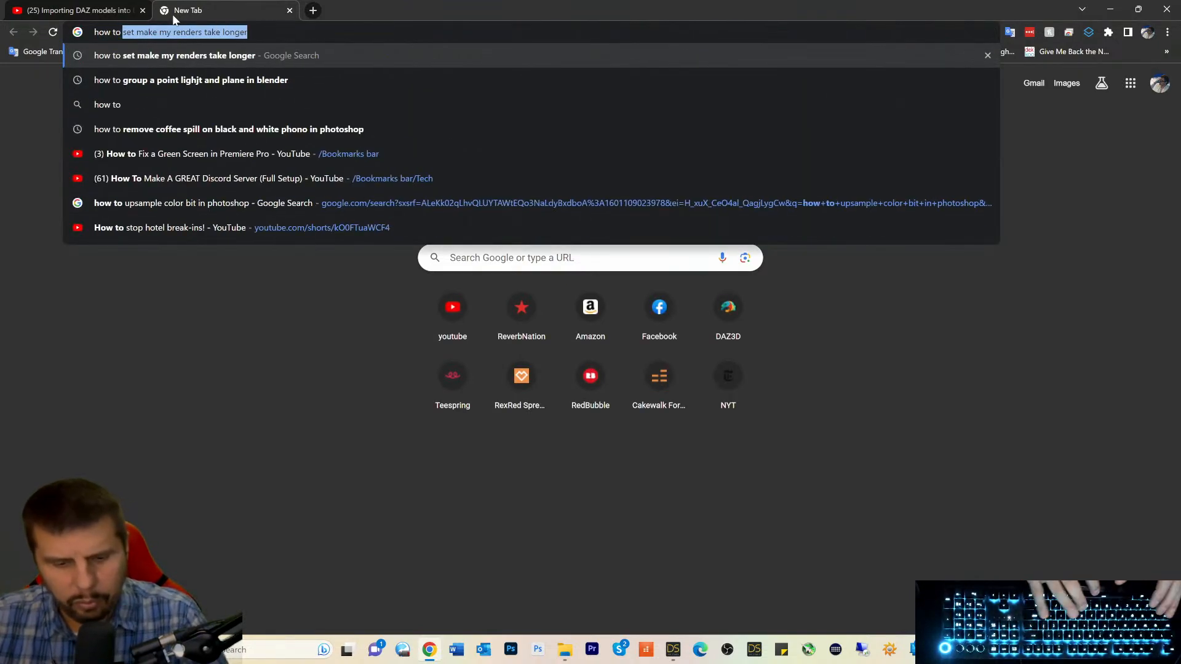
type(" make a gr")
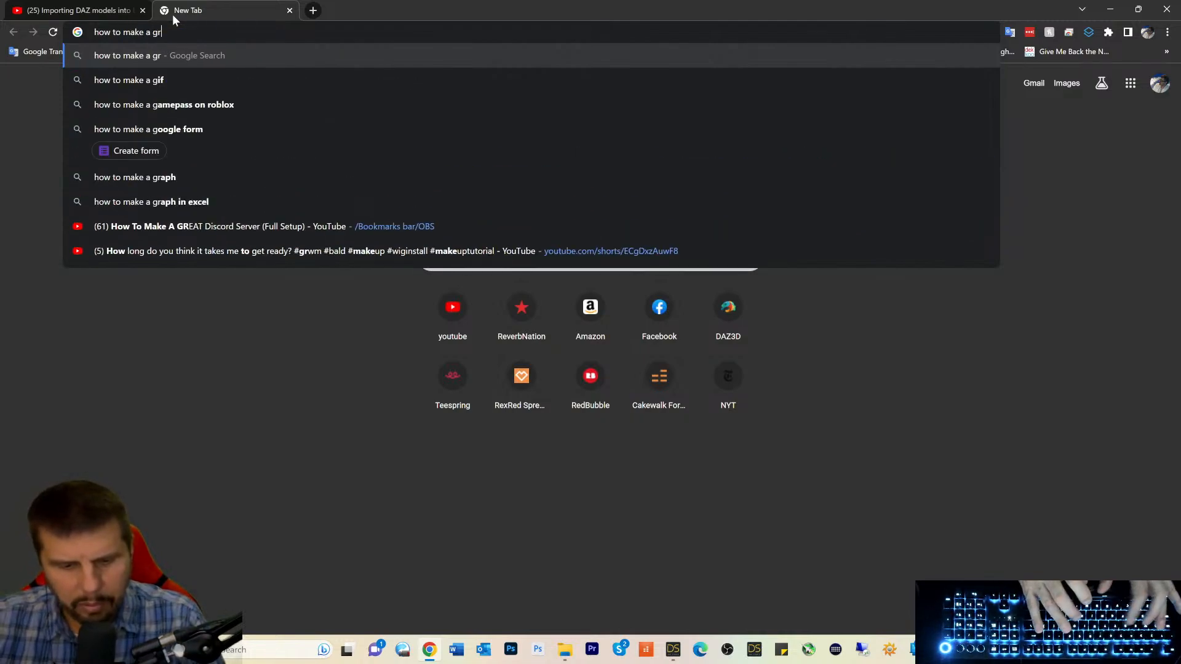
type("o")
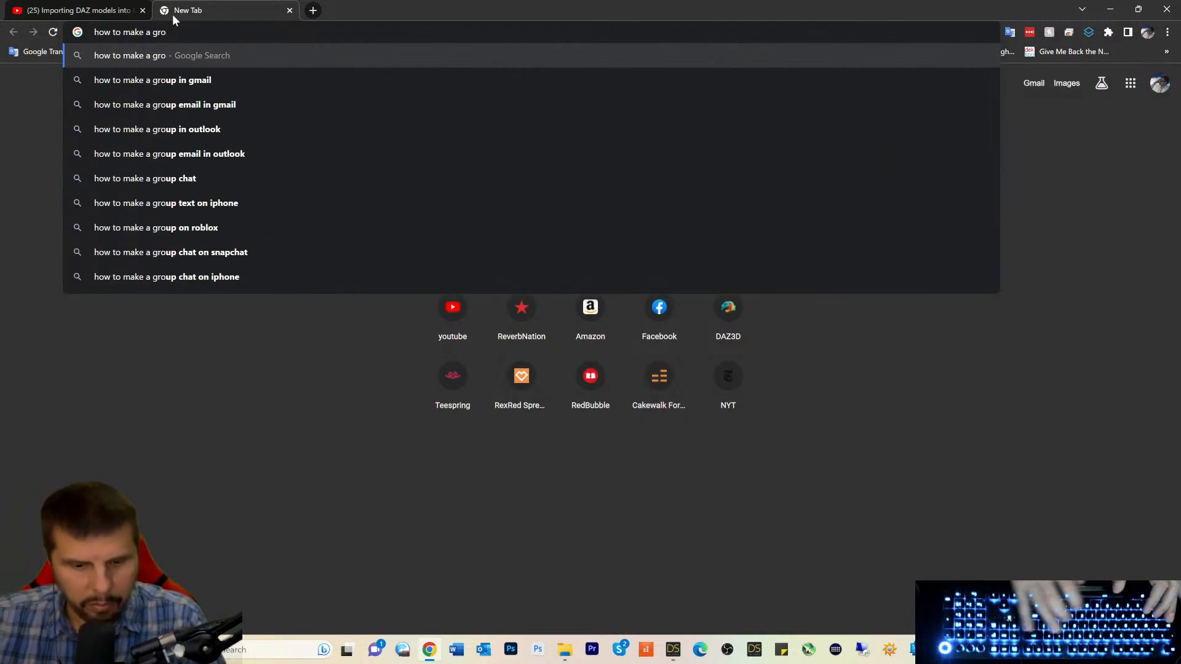
type("up in bl")
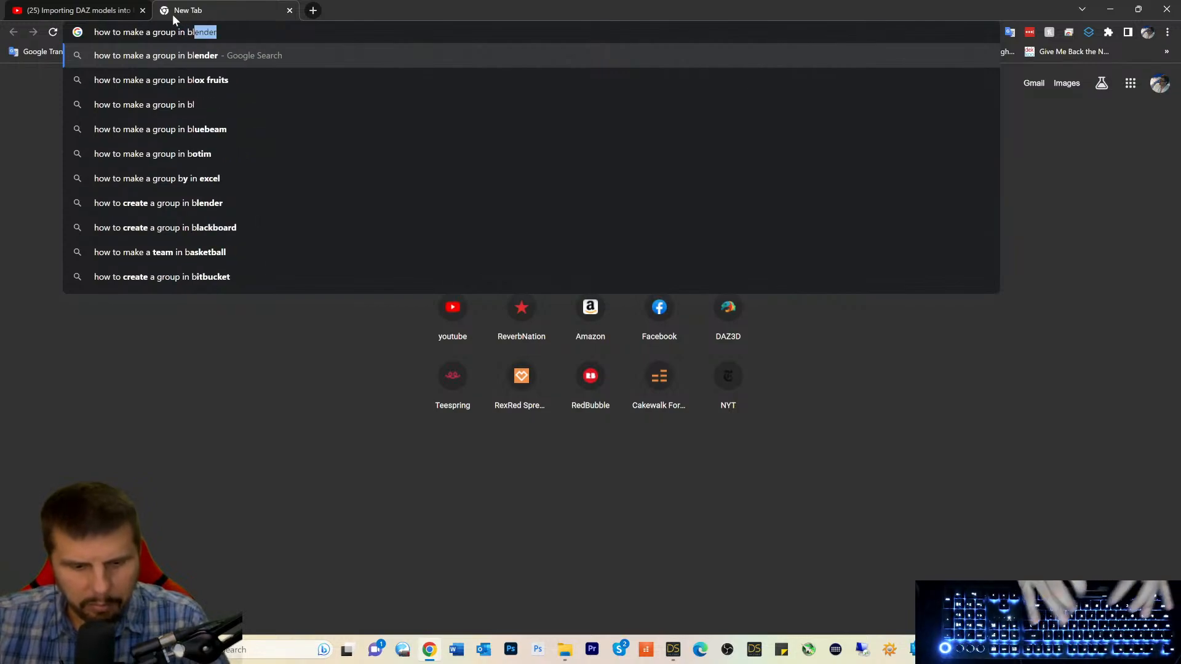
type("ender")
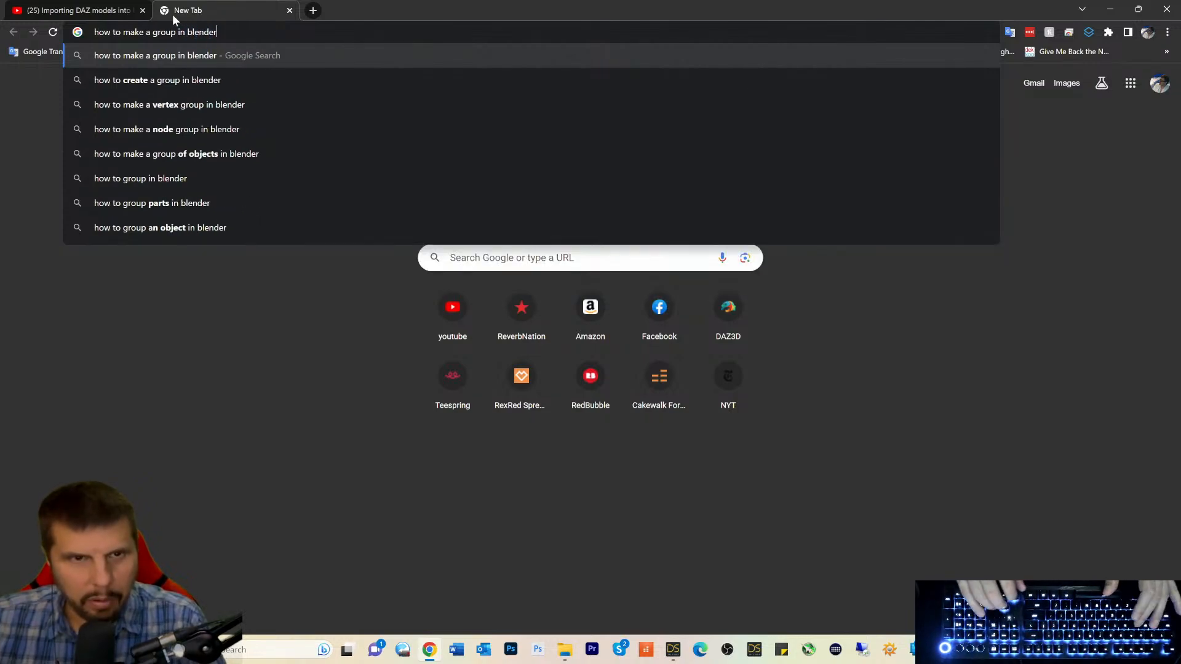
key("Return")
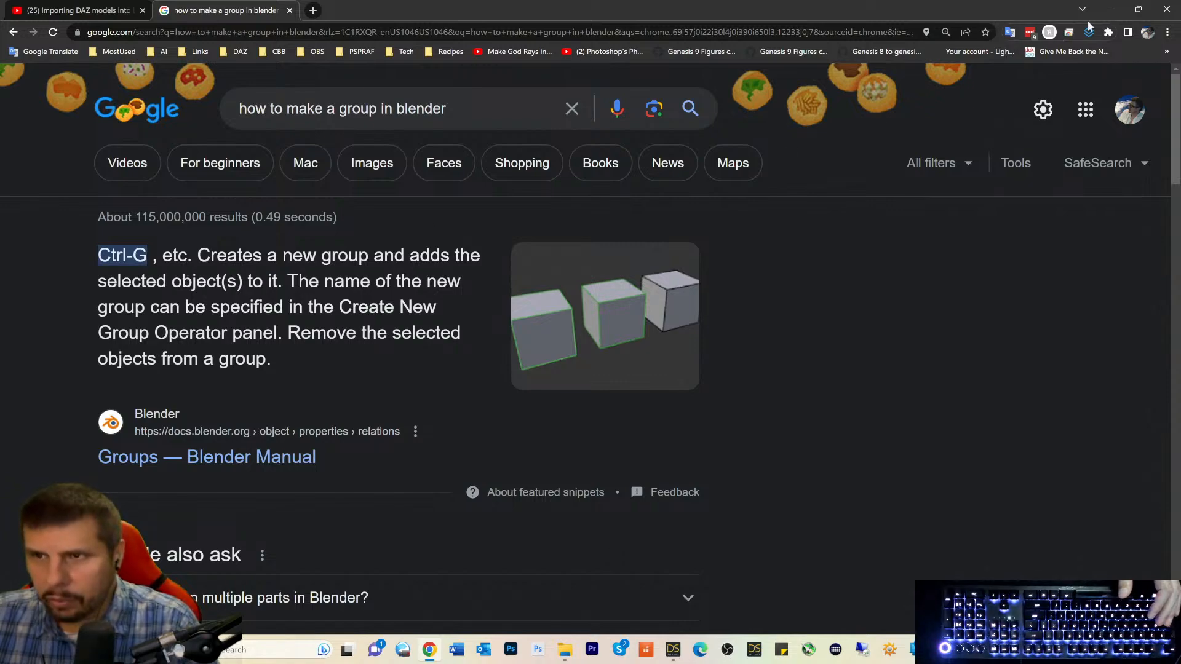
Switch to Blender, try moving the Western rider collection with a Y location of about -1.1 m, and undo the move.
left_click(1110, 9)
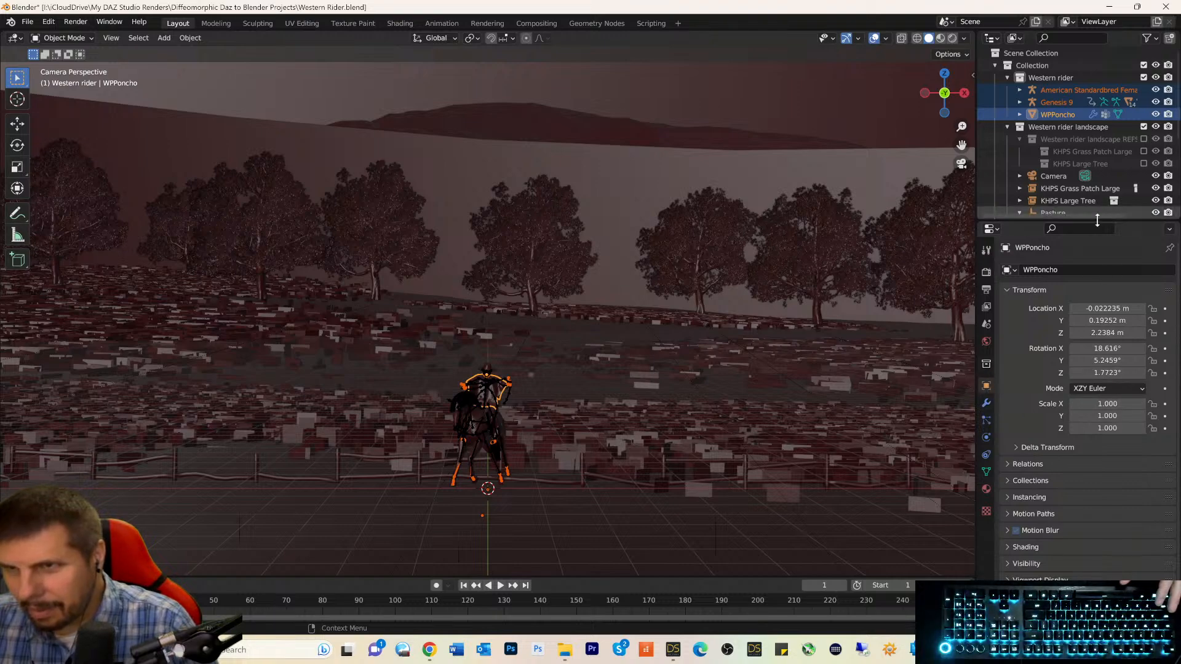
left_click(1039, 77)
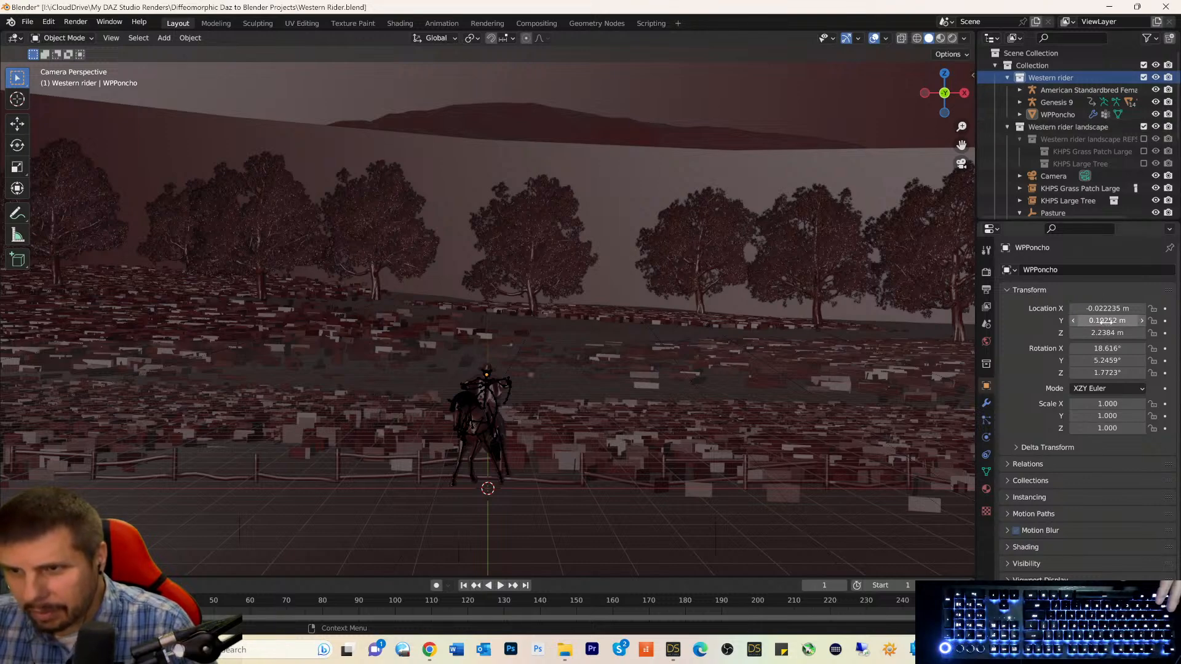
left_click_drag(1106, 322, 1027, 321)
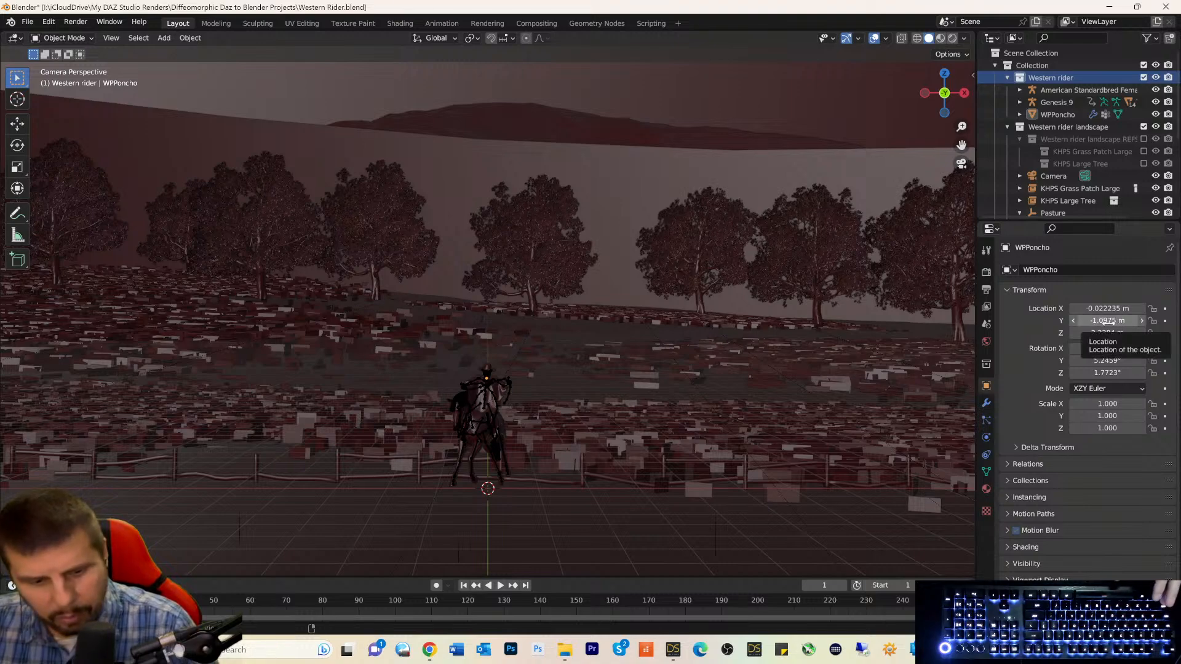
key("ctrl+z")
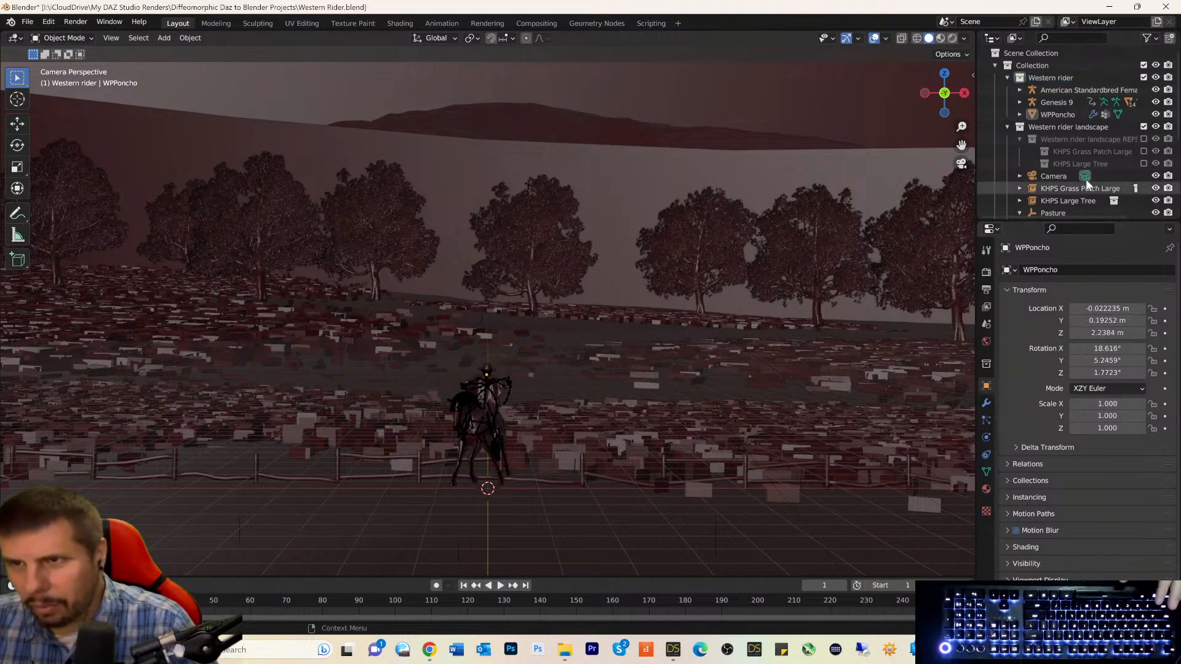
Select the Western rider collection and check which collection operations are available for it.
left_click(1025, 79)
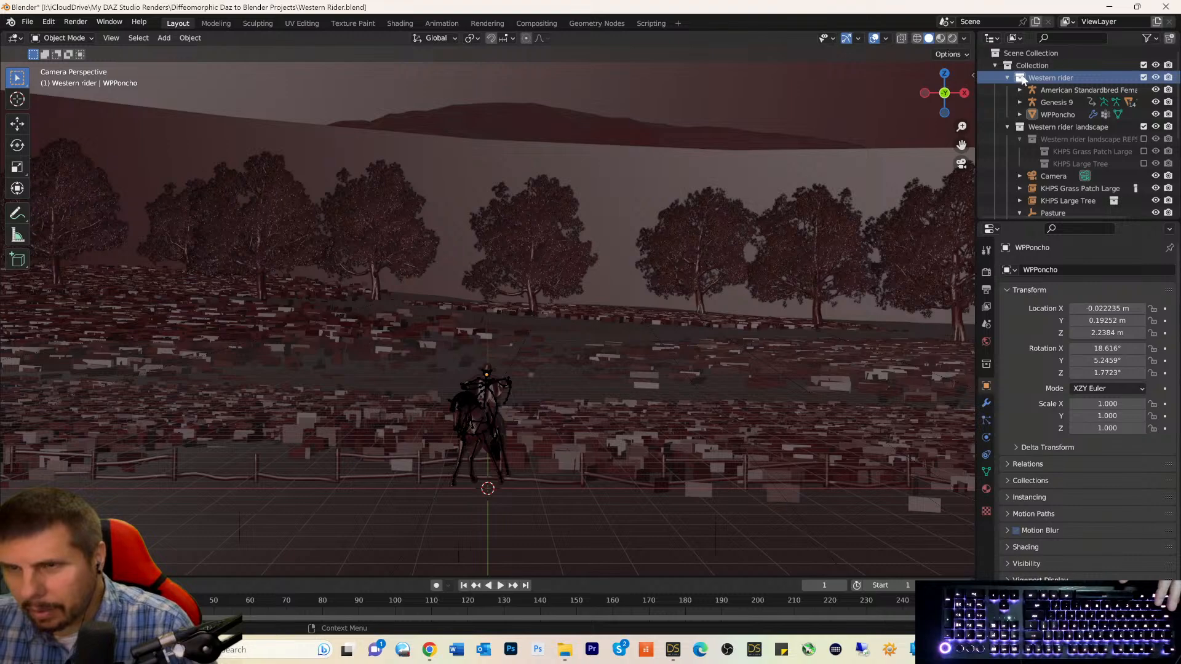
right_click(1024, 80)
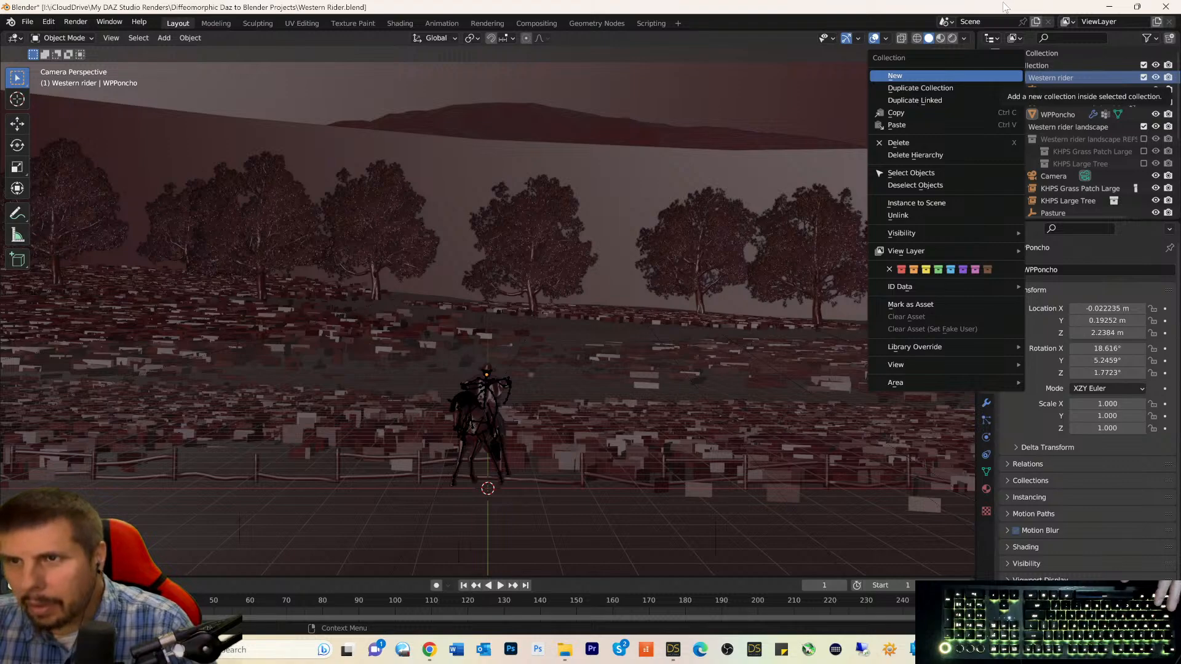
Switch to Chrome, expand "How do I group multiple parts in Blender?" and watch part of its video on joining and separating objects.
left_click(430, 647)
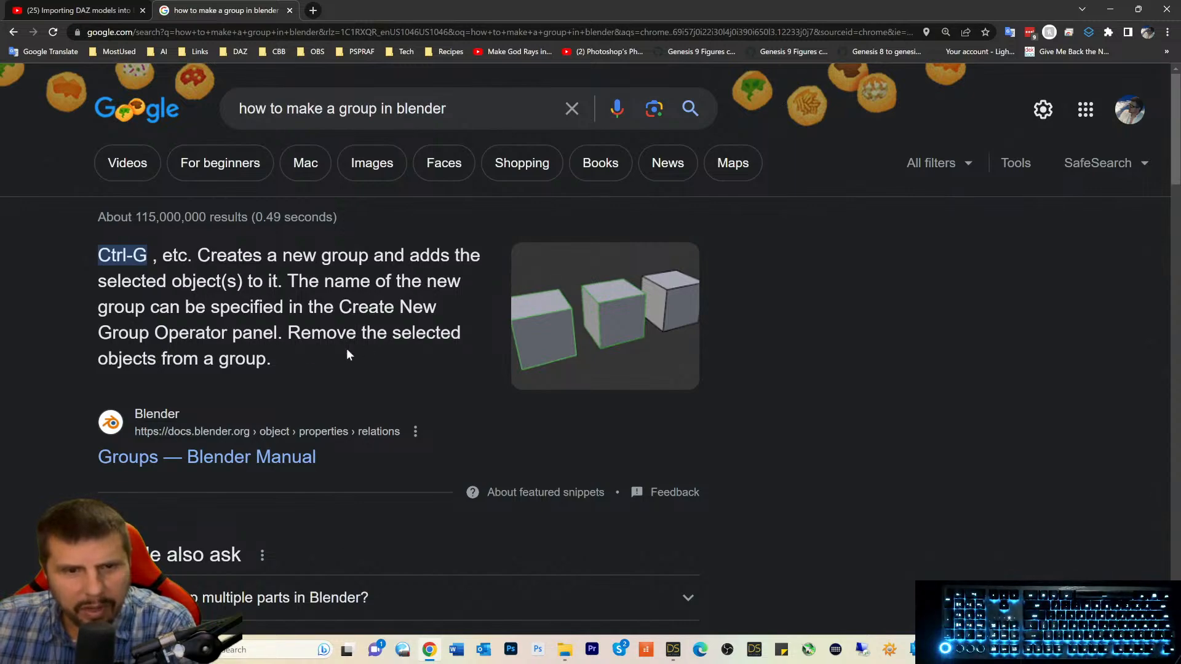
scroll(274, 366, "down", 5)
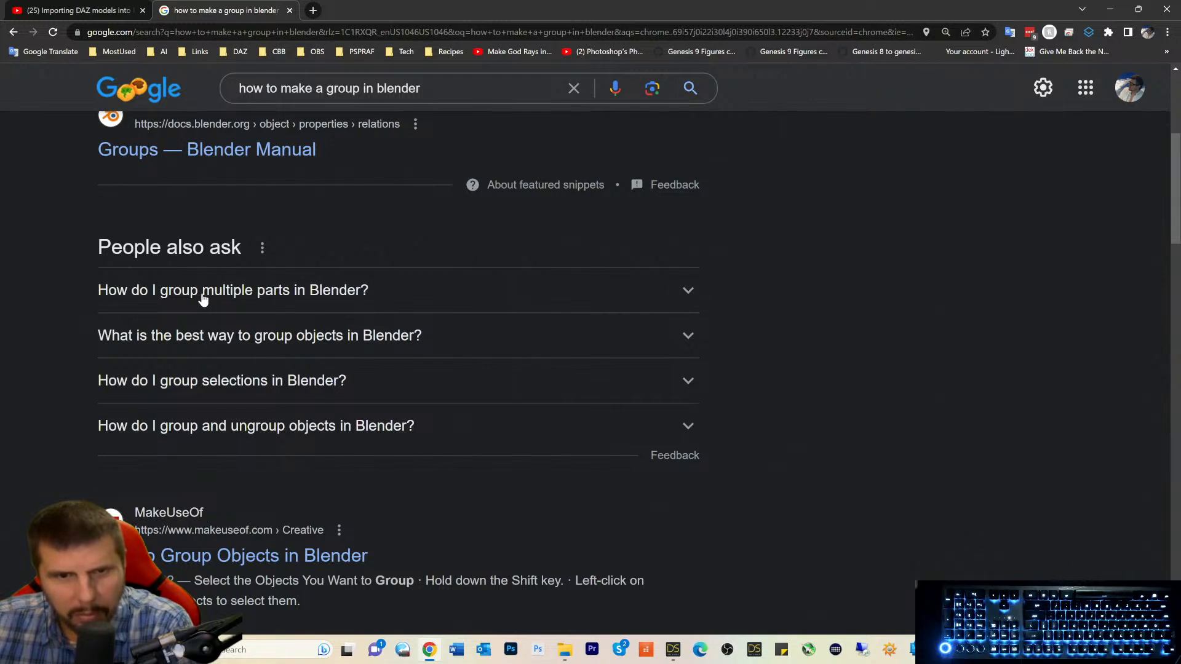
left_click(203, 299)
scroll(206, 298, "down", 2)
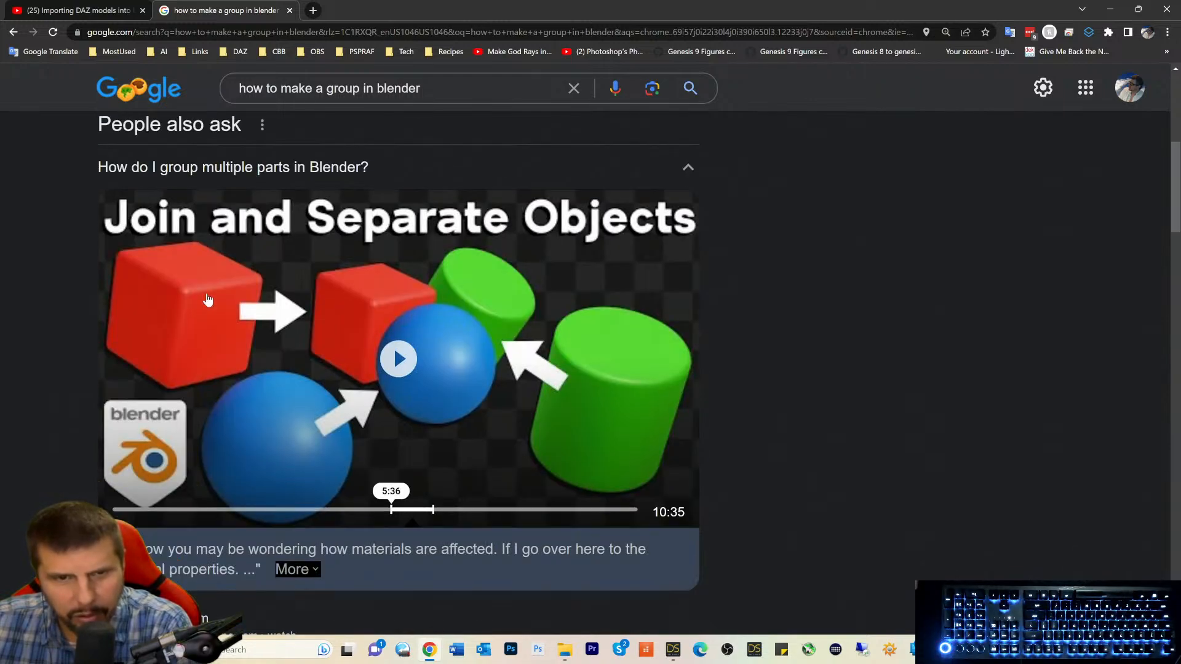
scroll(351, 354, "down", 1)
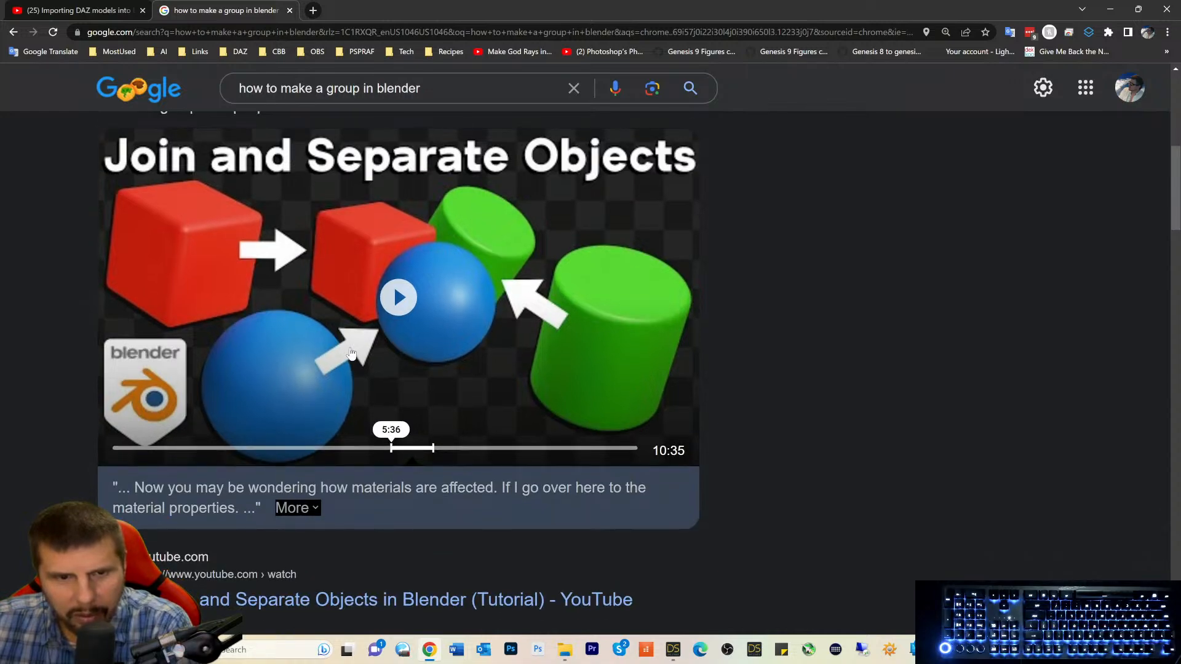
scroll(351, 353, "down", 1)
scroll(355, 401, "up", 2)
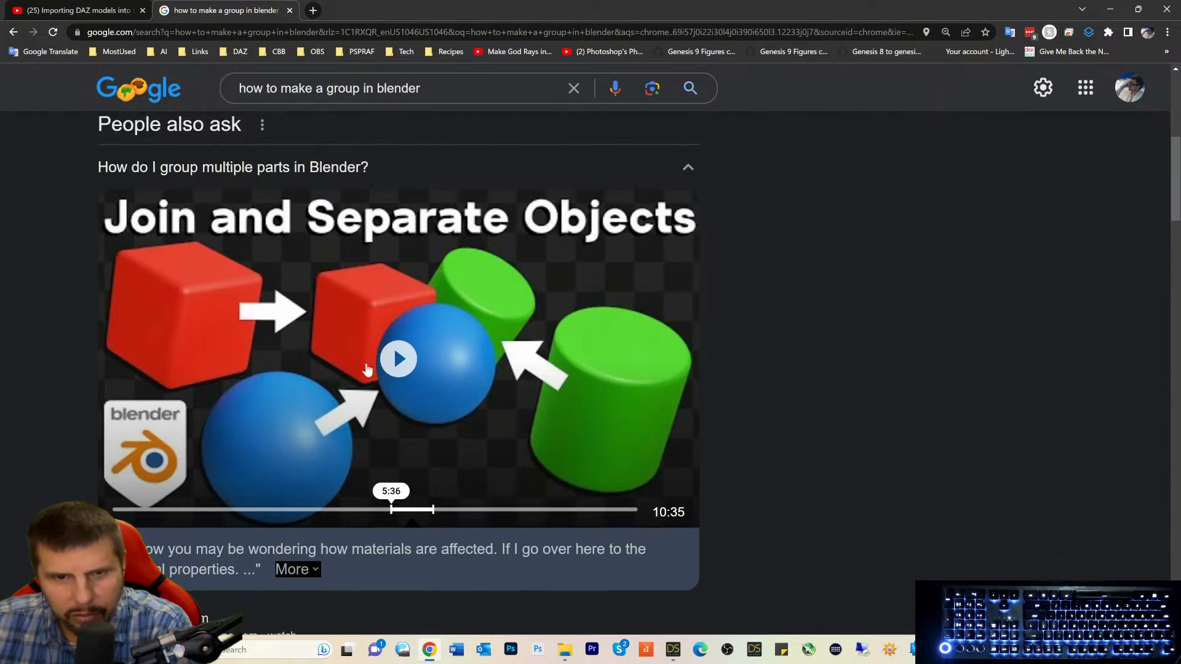
left_click(397, 359)
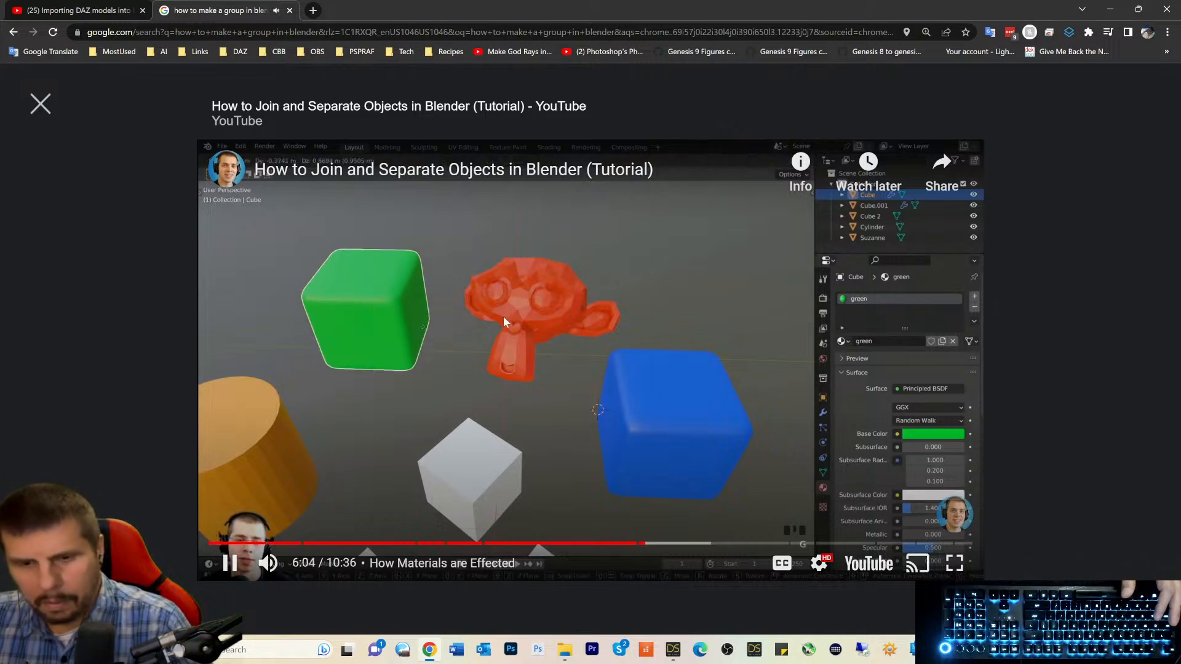
left_click(350, 466)
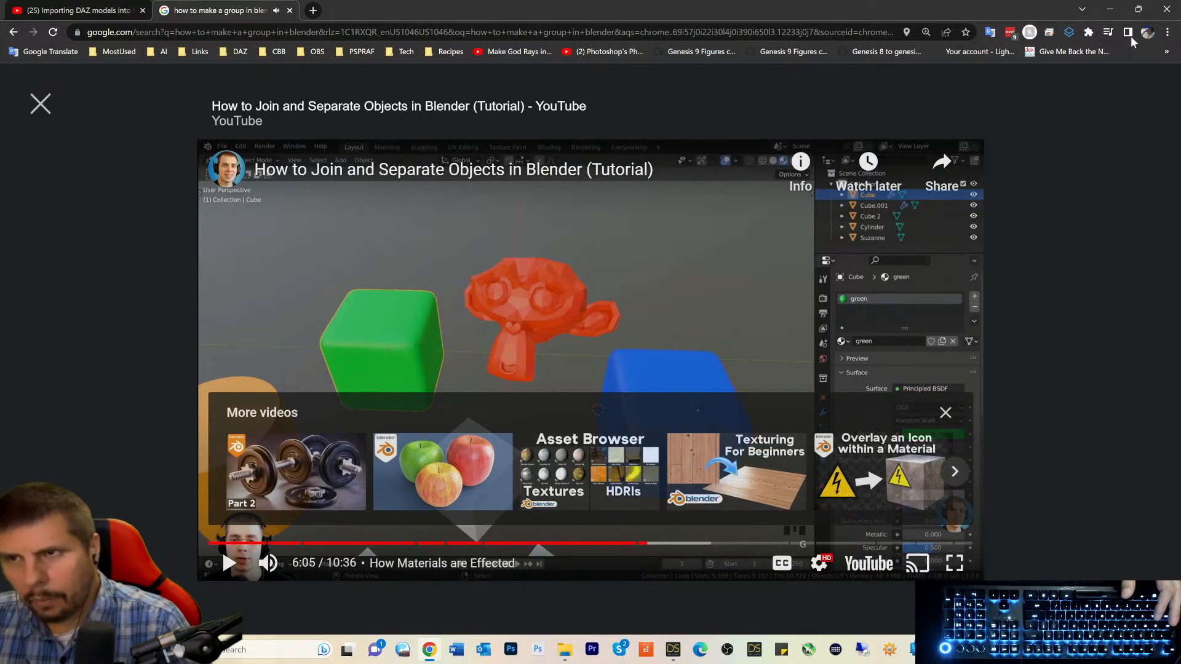
Switch to Blender, select American Standardbred Female, Genesis 9 and WPPoncho together, and try joining them.
left_click(1110, 9)
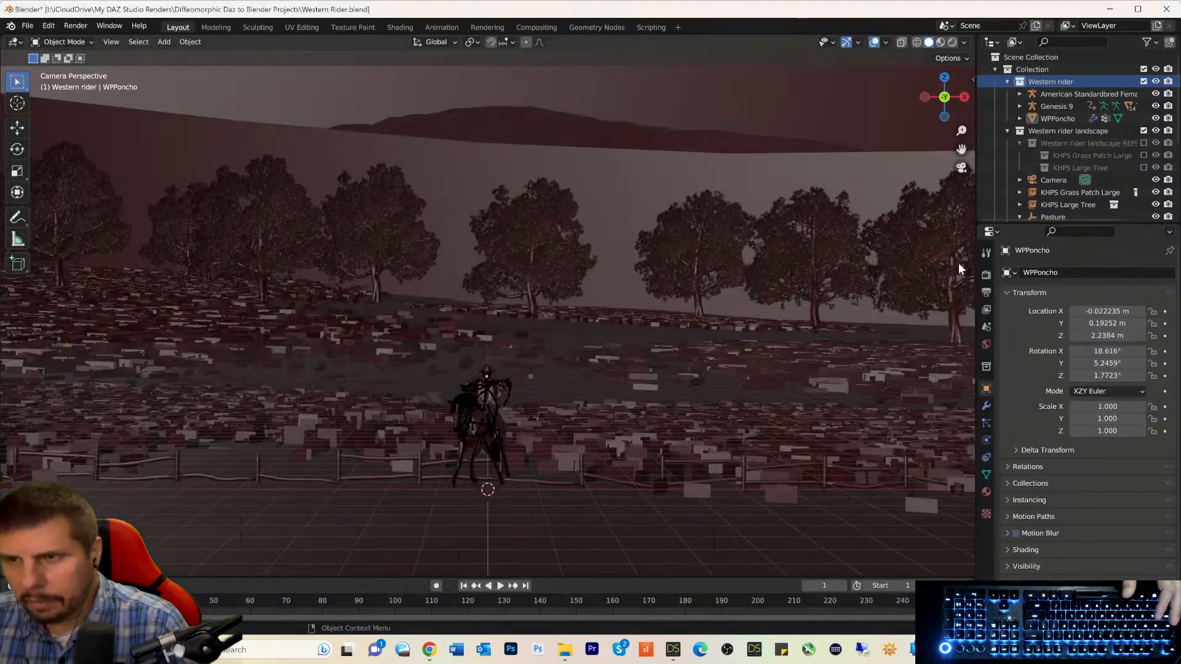
left_click(1045, 95)
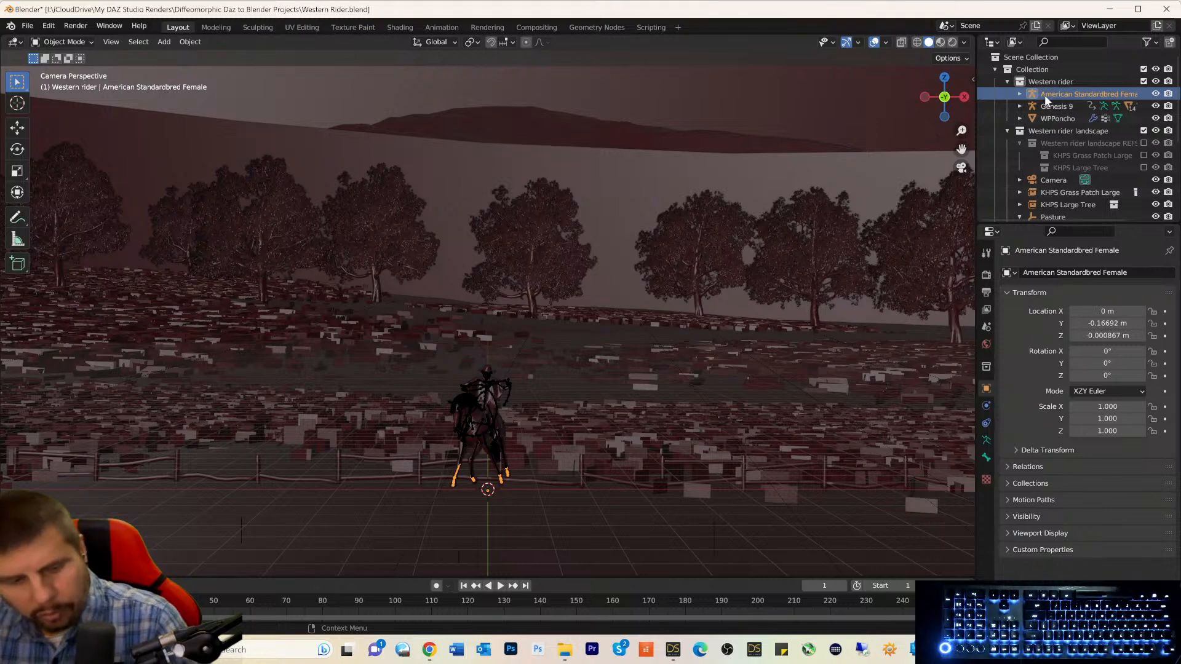
left_click(1043, 105, "ctrl")
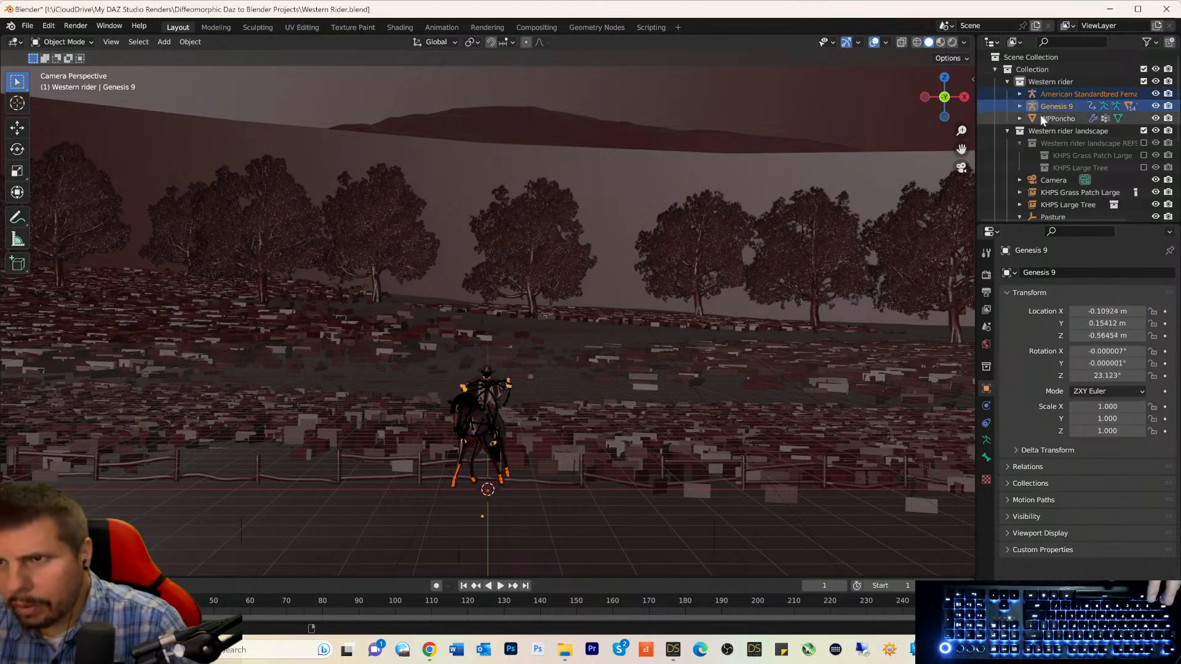
left_click(1040, 115, "ctrl")
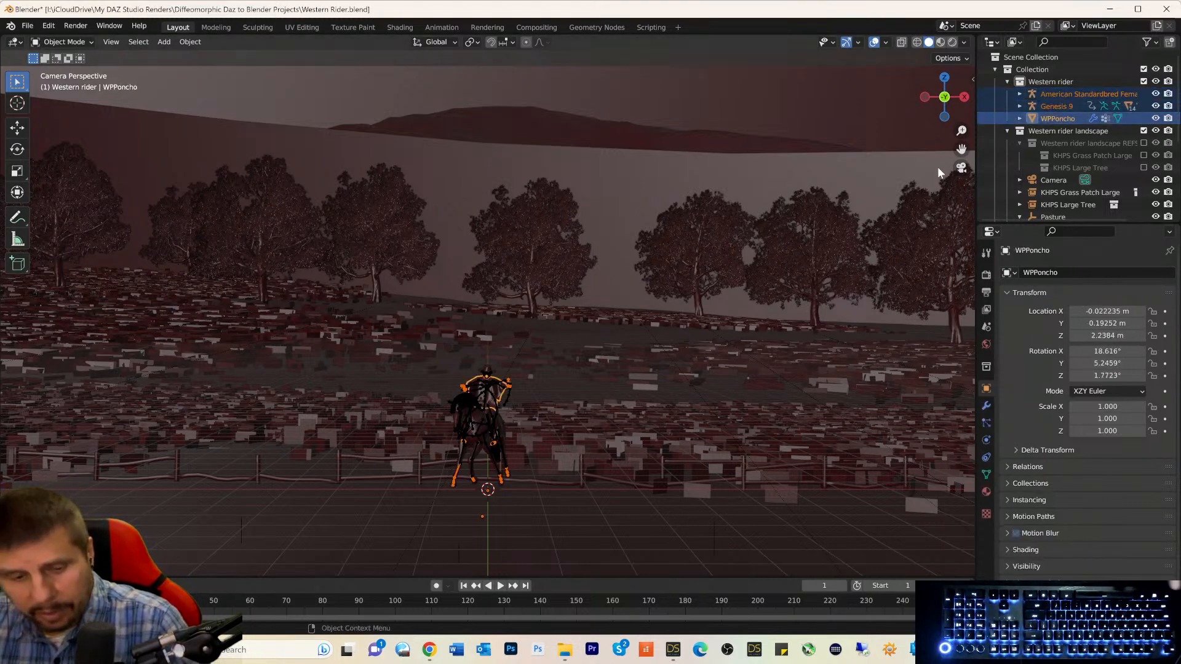
key("ctrl+j")
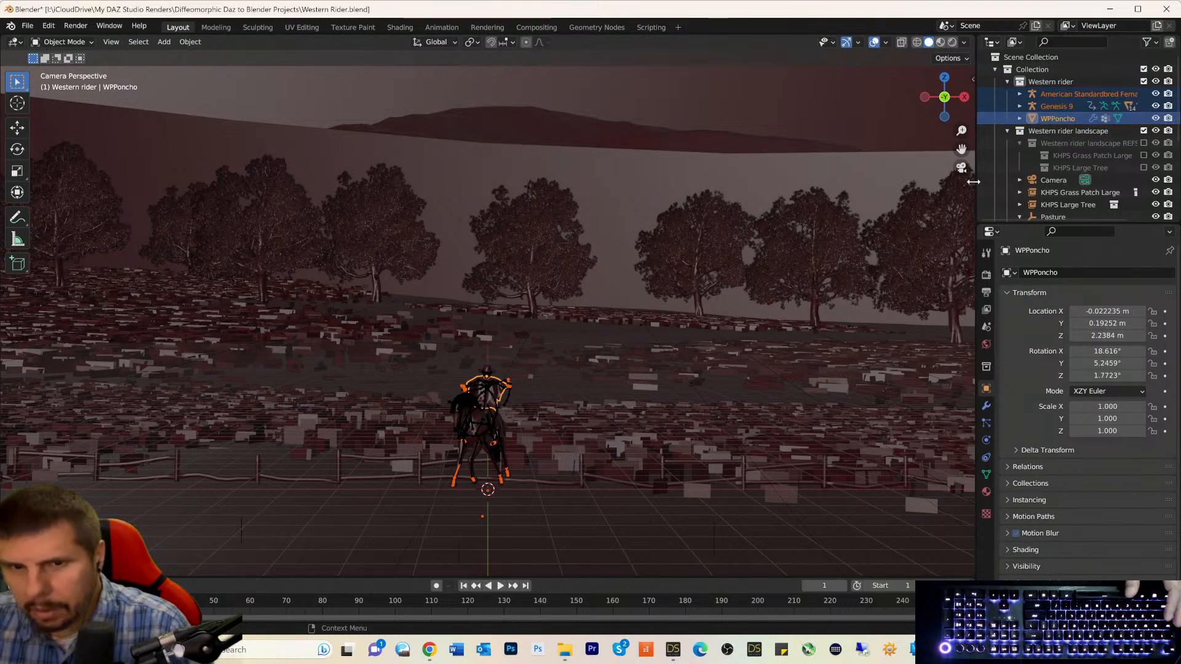
left_click(1038, 105, "ctrl")
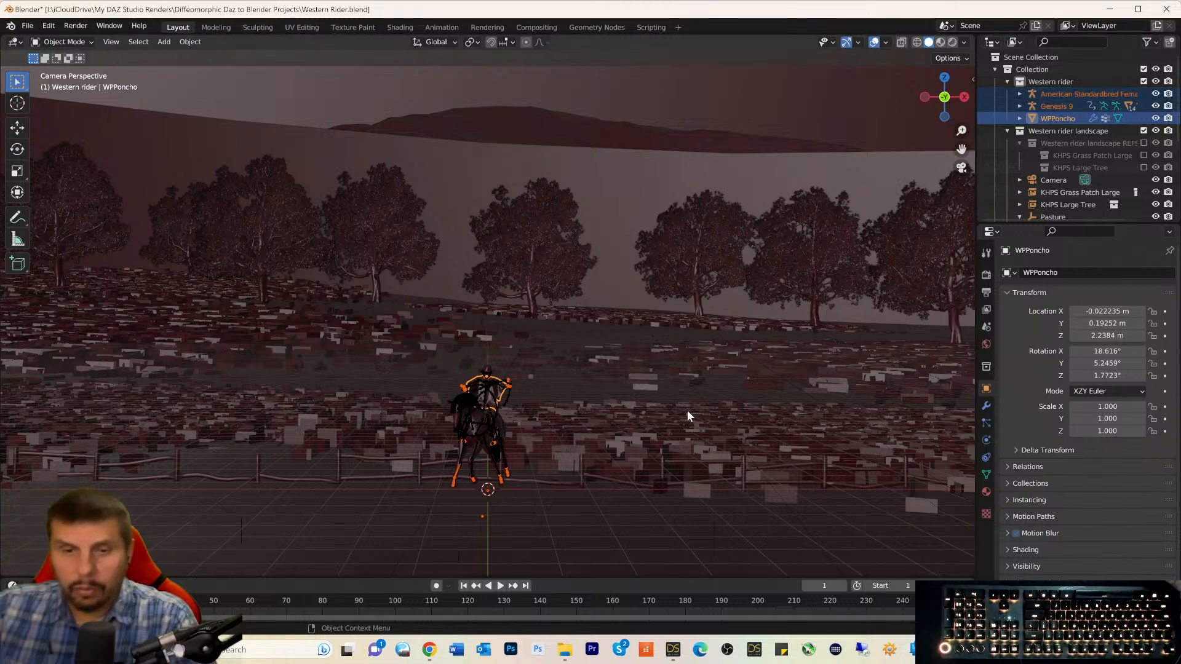
Switch to Chrome, resume the video on joining and separating objects, then pause and close it.
mouse_move(430, 653)
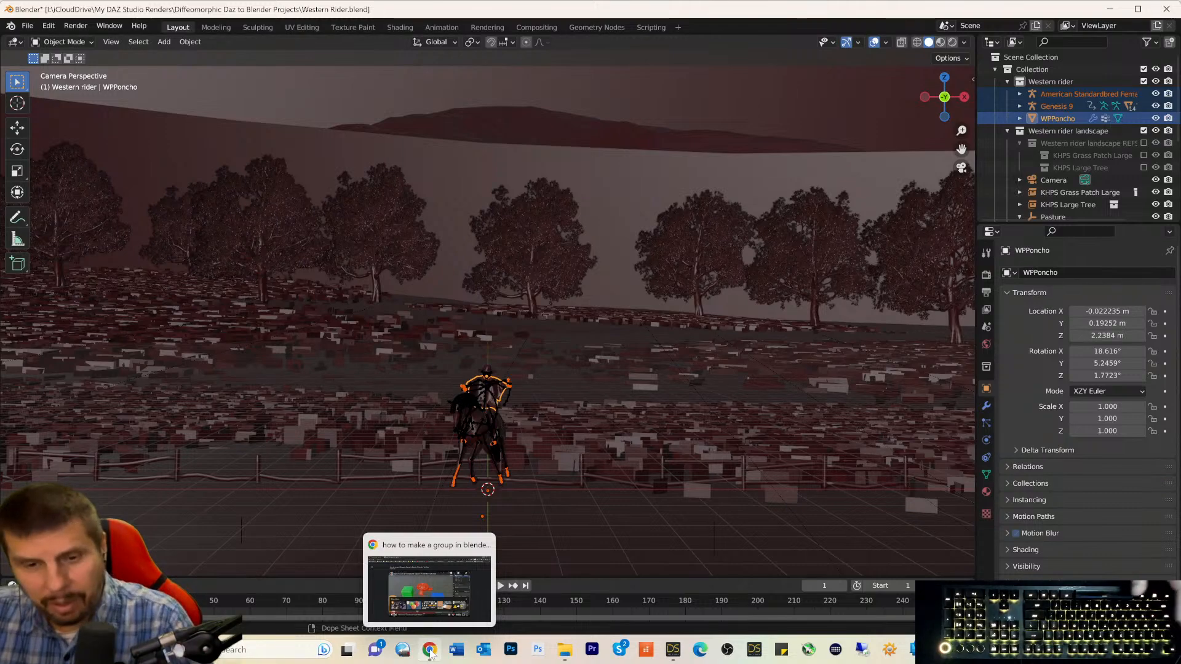
left_click(431, 600)
key("space")
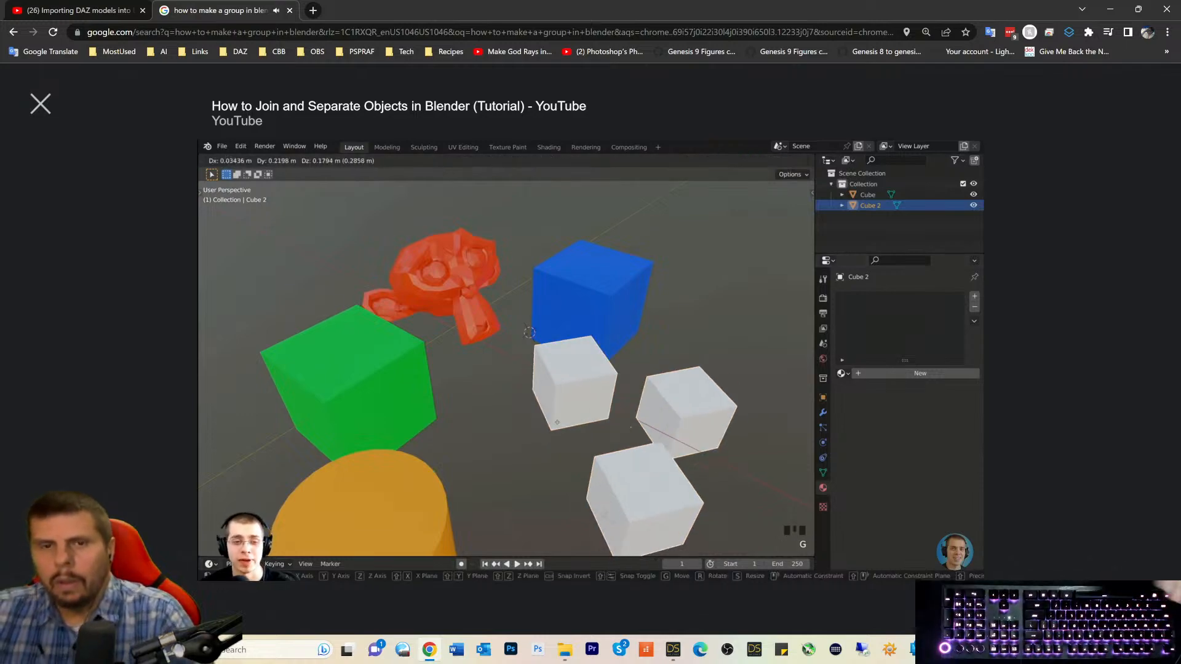
key("space")
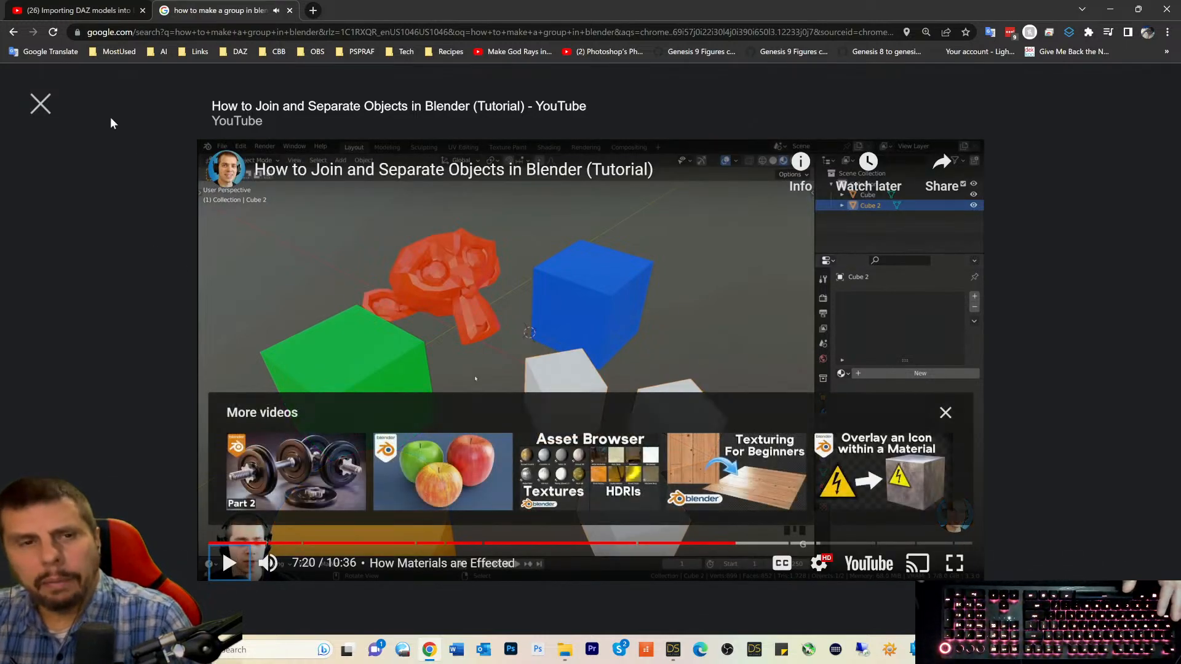
left_click(42, 106)
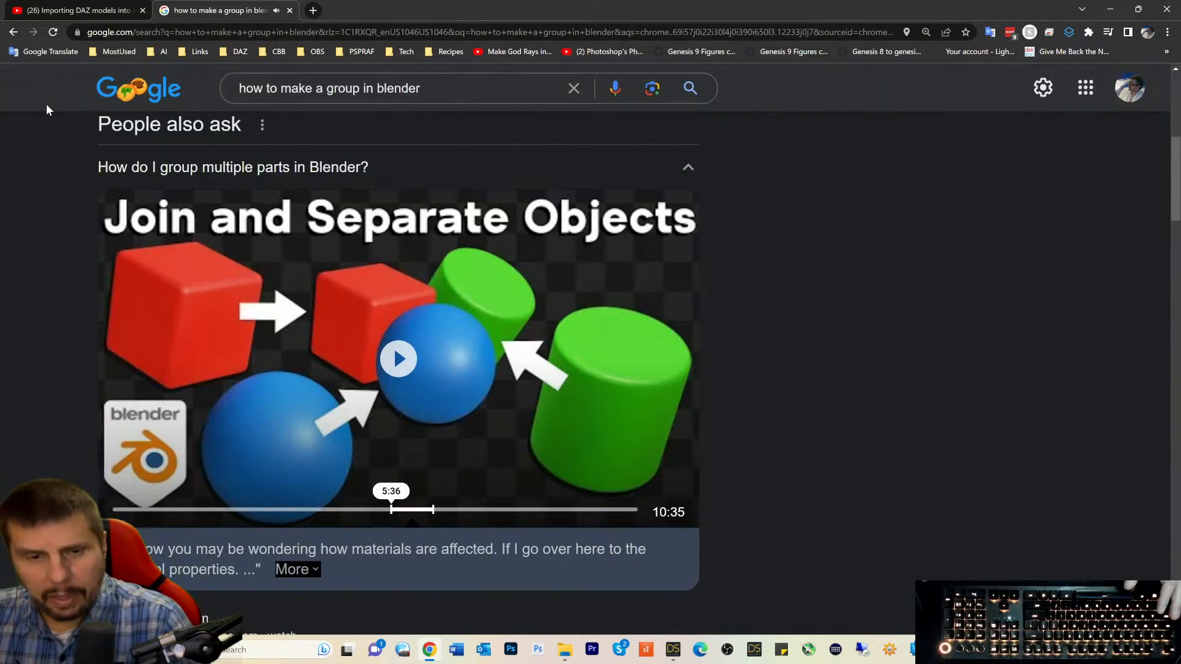
Examine the related questions about grouping in Blender, expanding the answer to "How do I group nodes in Blender?".
scroll(769, 290, "down", 5)
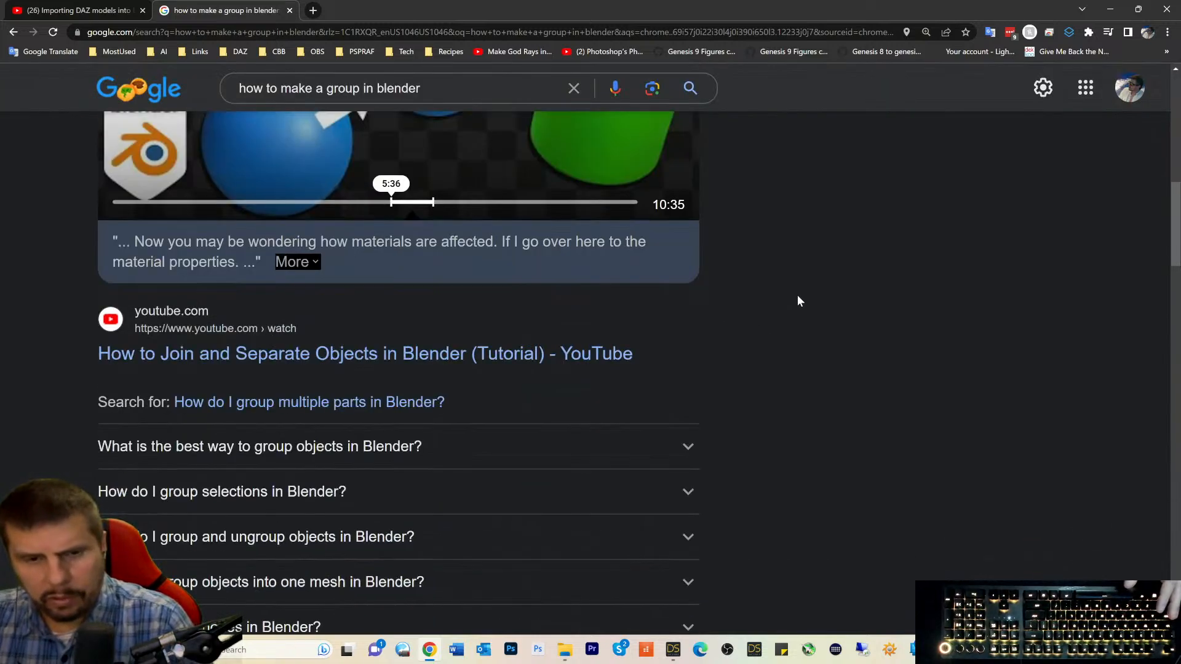
scroll(797, 303, "down", 1)
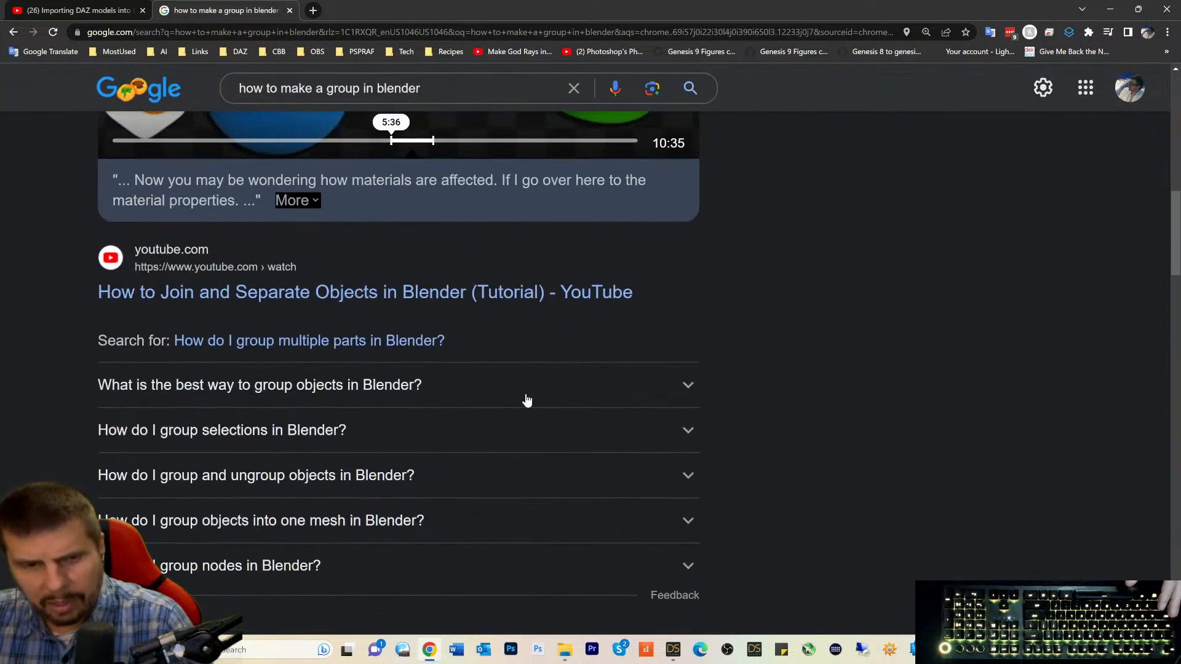
scroll(316, 391, "down", 2)
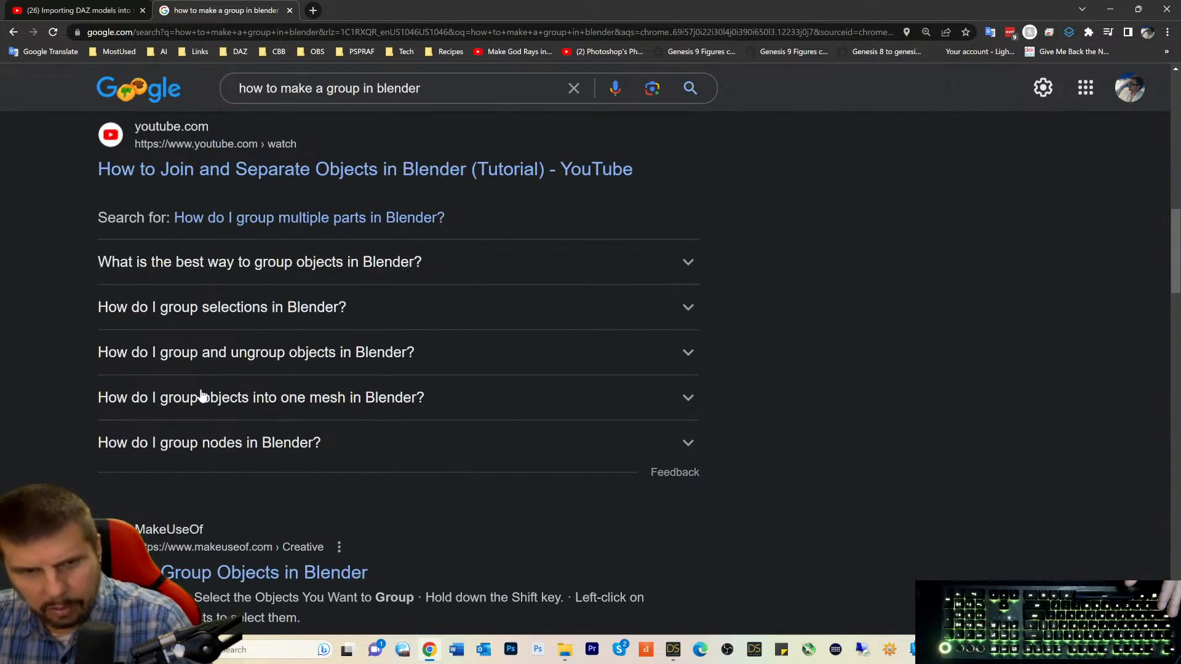
scroll(201, 395, "down", 1)
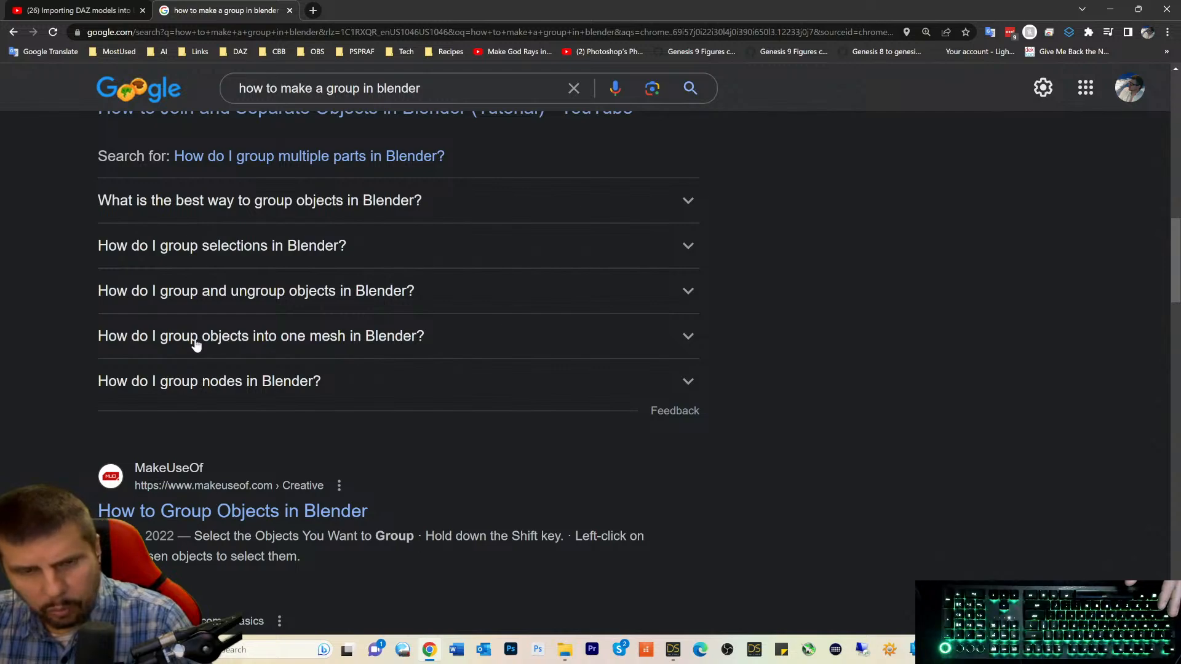
left_click(175, 386)
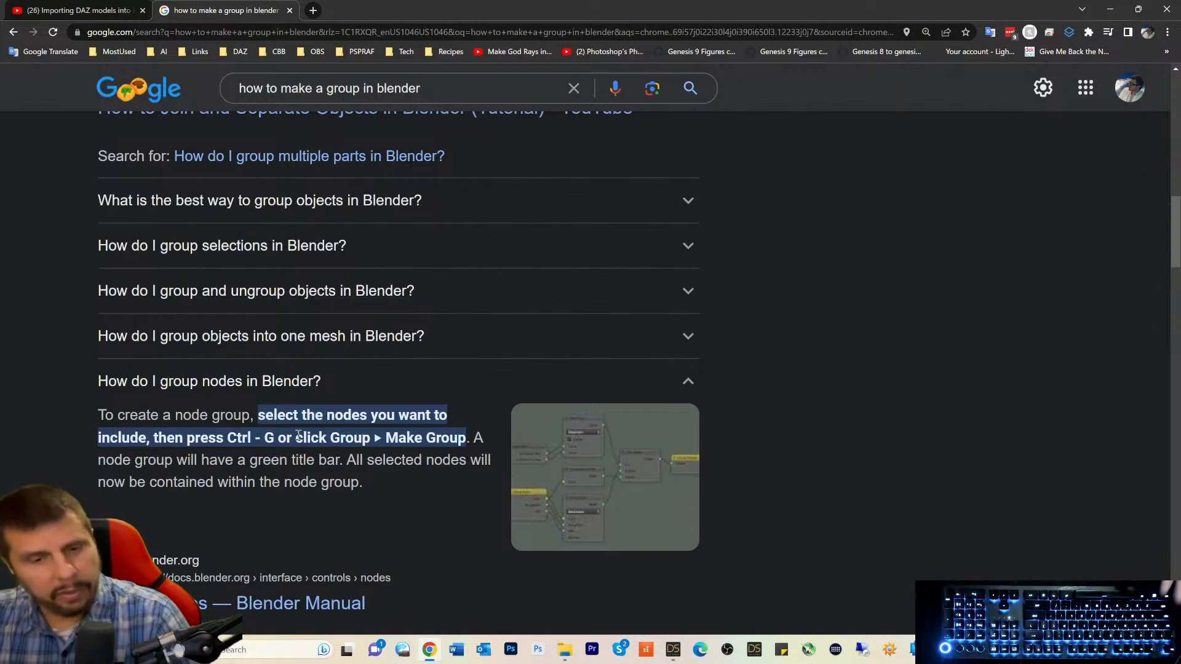
scroll(298, 436, "down", 3)
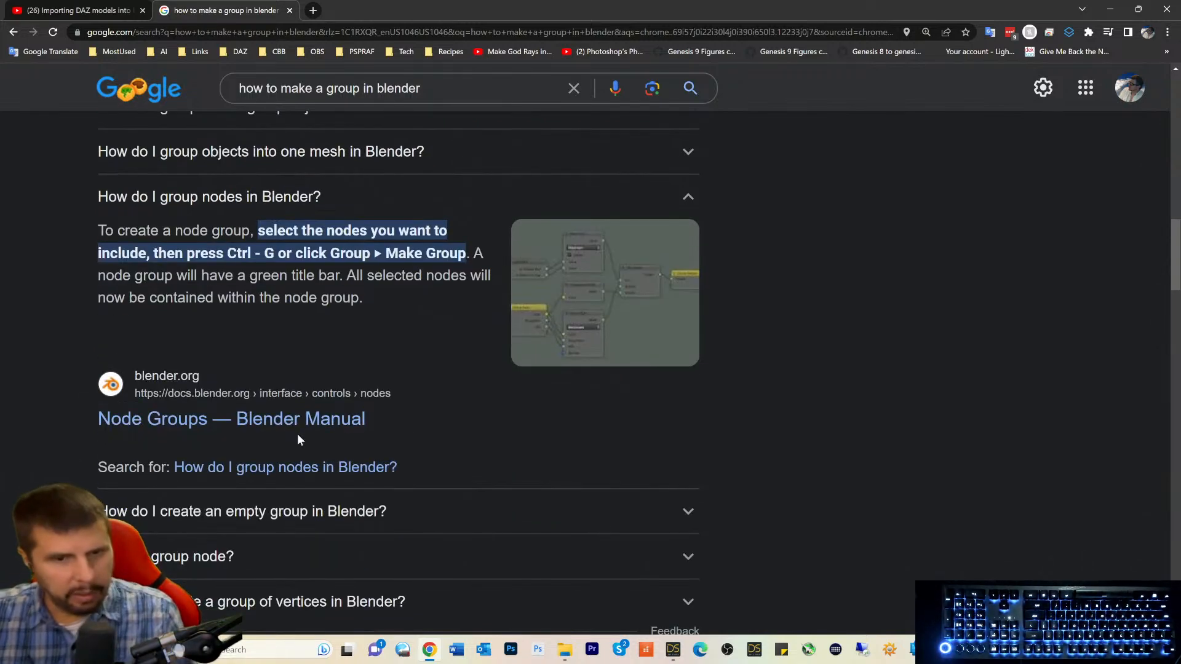
scroll(299, 436, "down", 2)
scroll(299, 434, "up", 15)
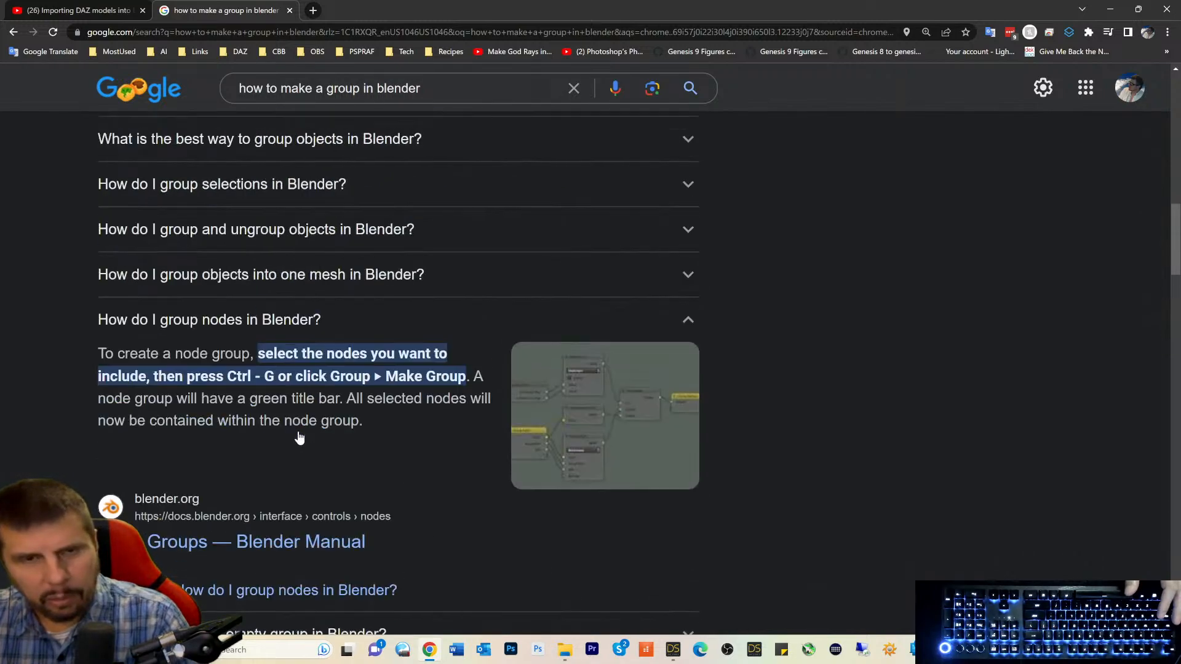
scroll(299, 430, "up", 5)
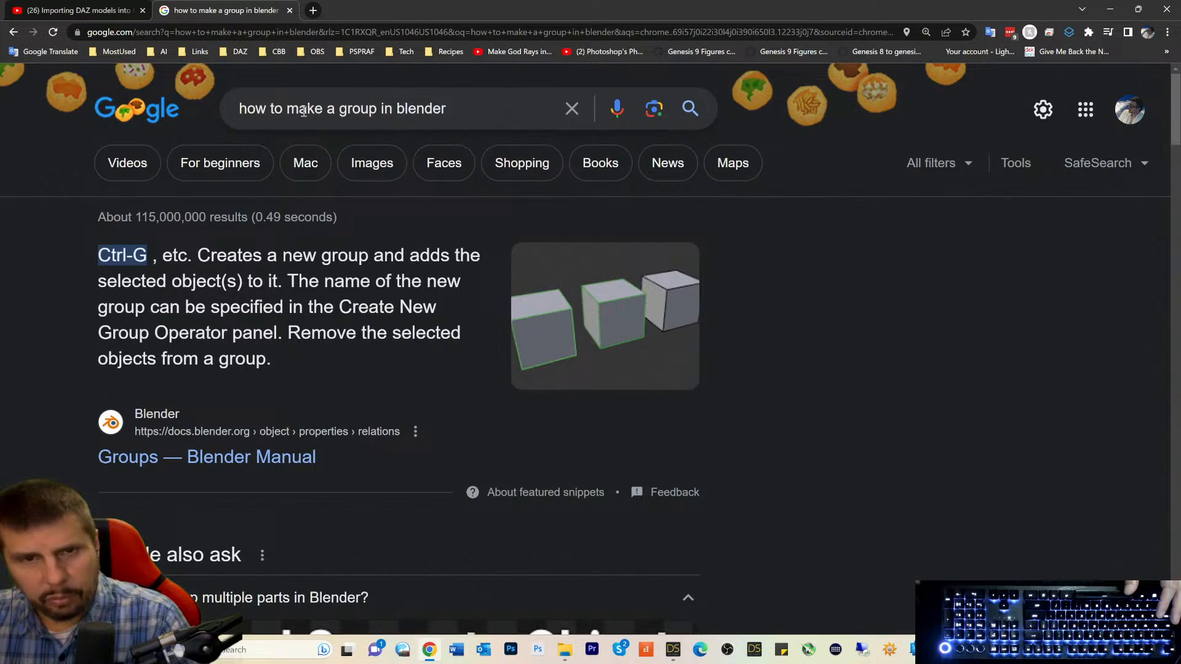
Search Google for "How to ground figures in blender" and look through the results and related questions.
left_click_drag(469, 111, 87, 106)
type("H")
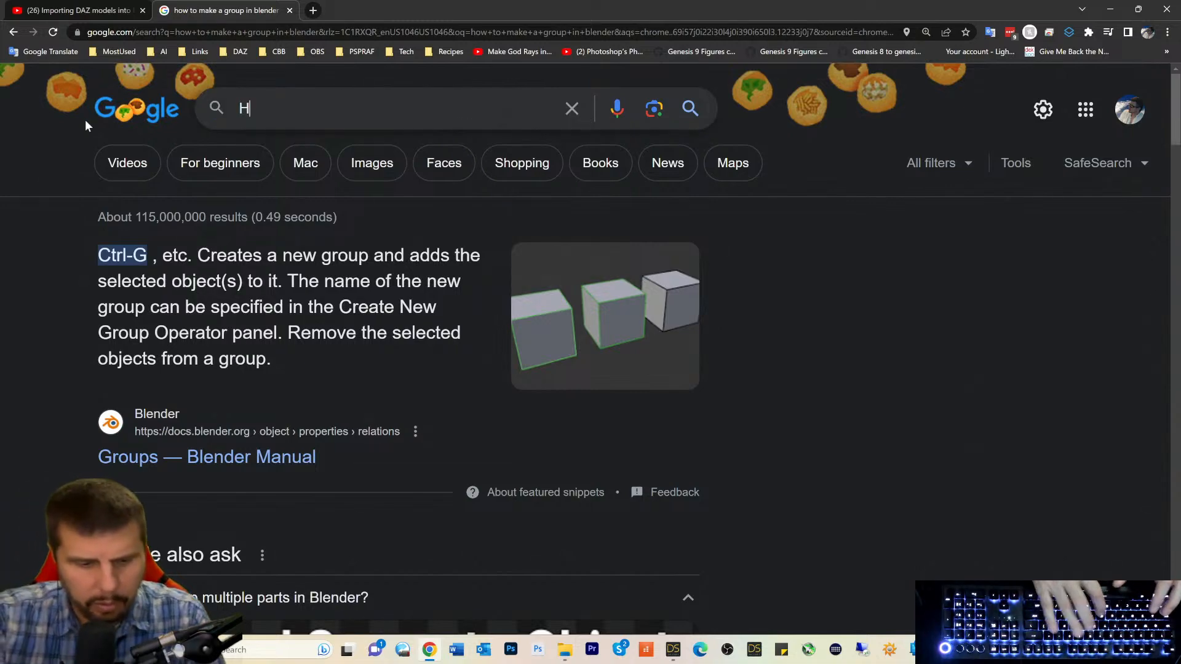
type("ow to groun")
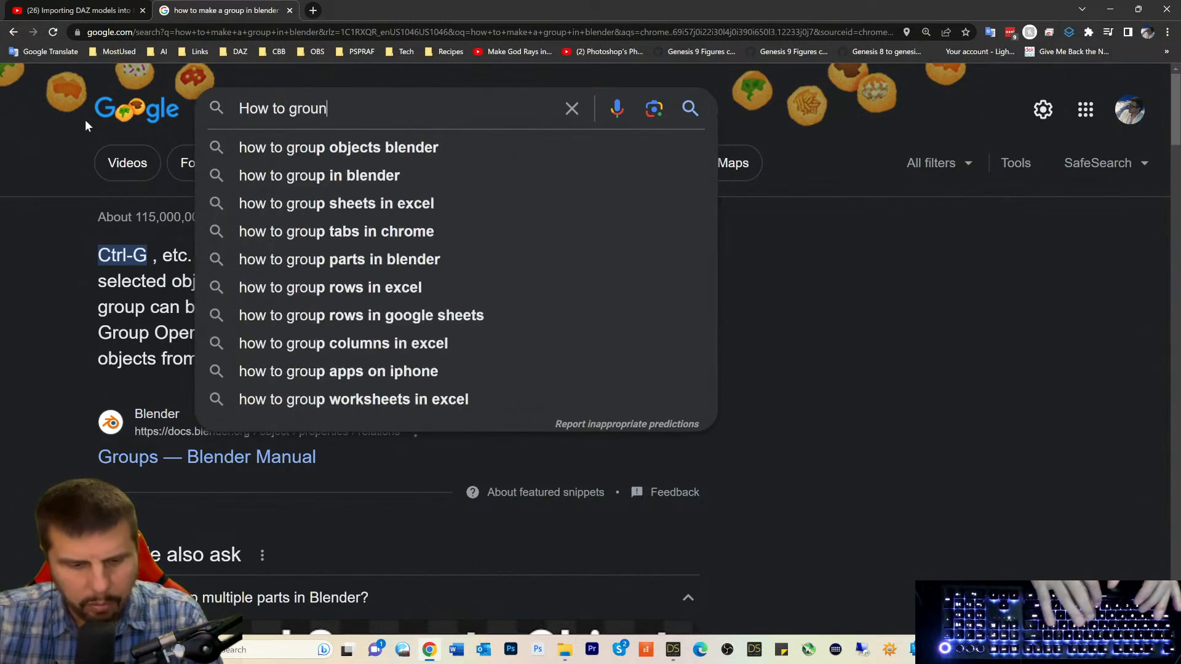
type("d figures in bnlender")
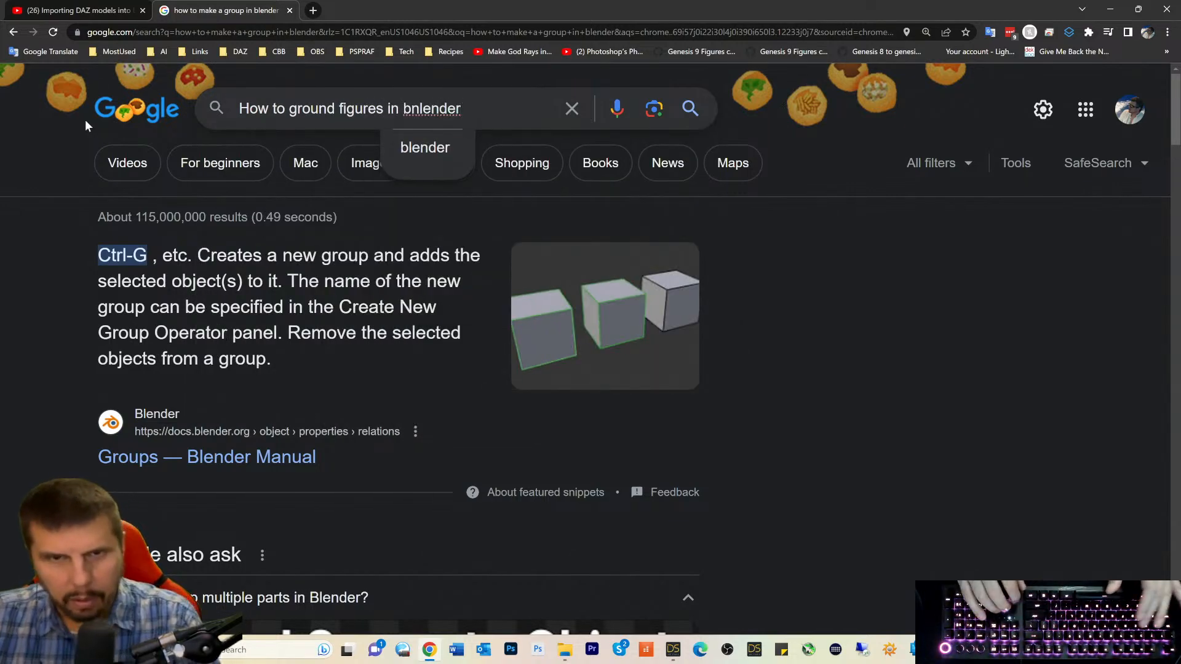
key("Delete")
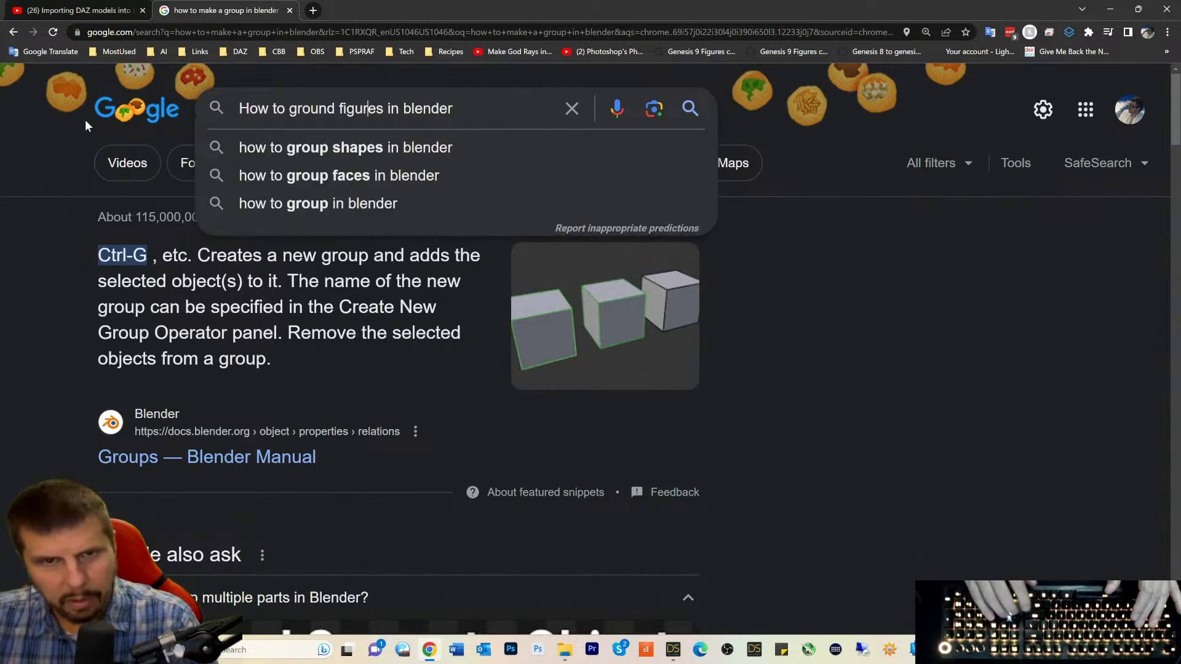
key("Return")
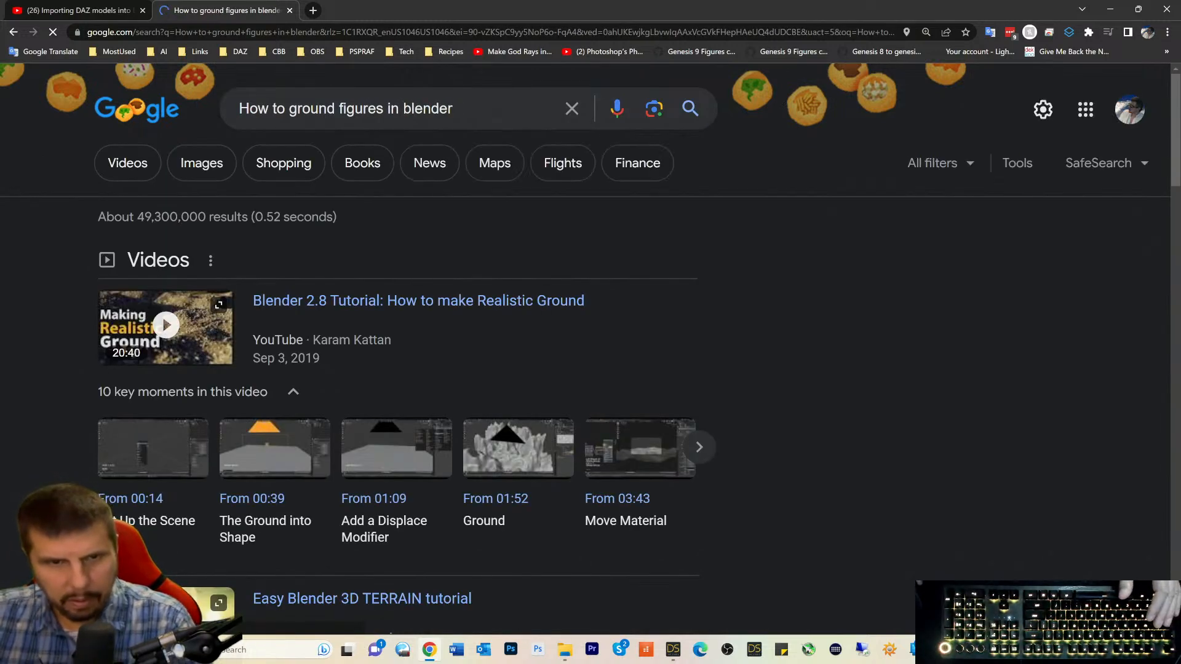
scroll(423, 299, "down", 5)
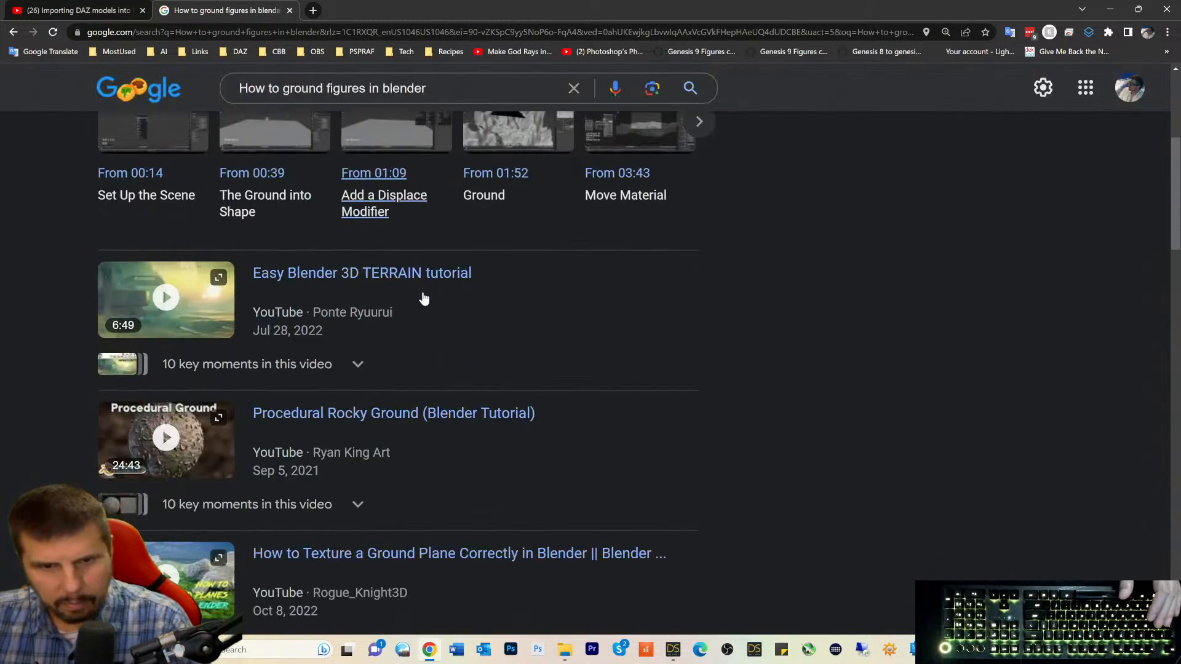
scroll(424, 299, "down", 9)
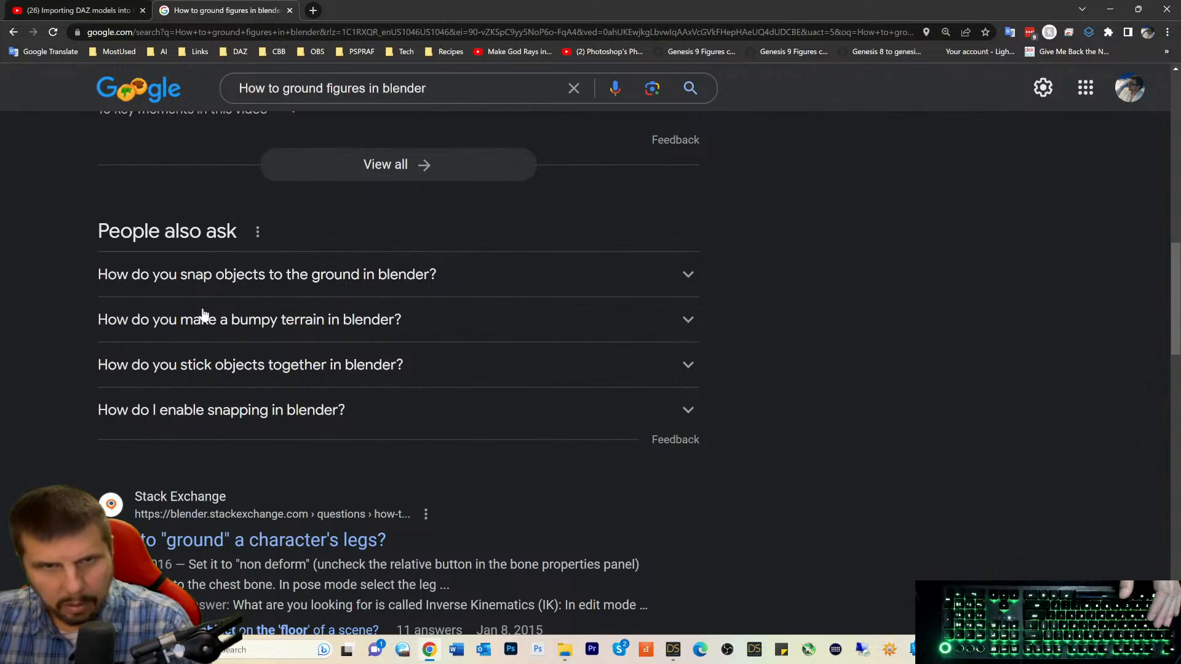
Correct the search to "How to group figures in blender" and run it.
scroll(203, 315, "up", 1)
left_click(302, 91)
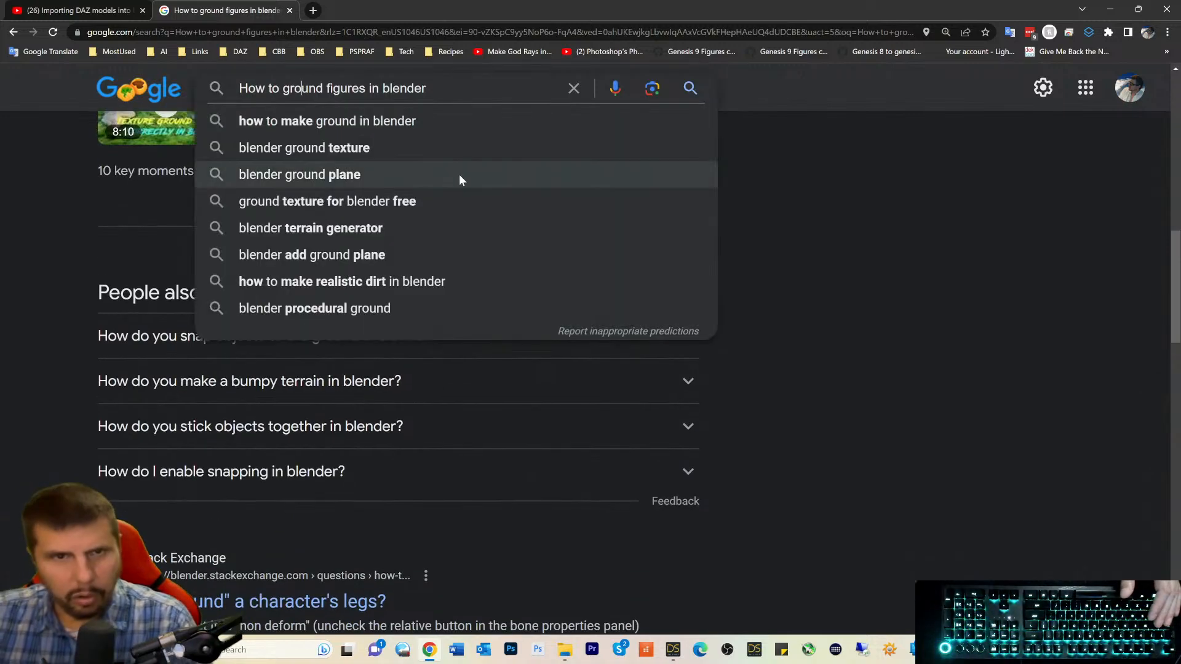
key("Delete")
key("Delete")
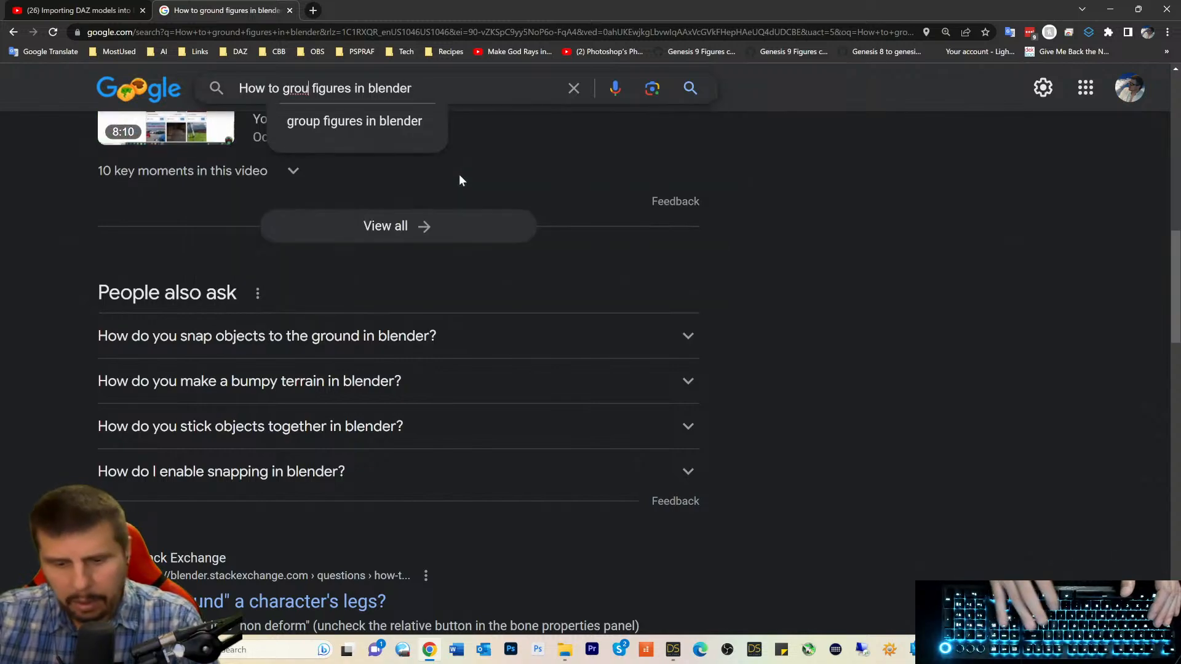
type("p")
key("Return")
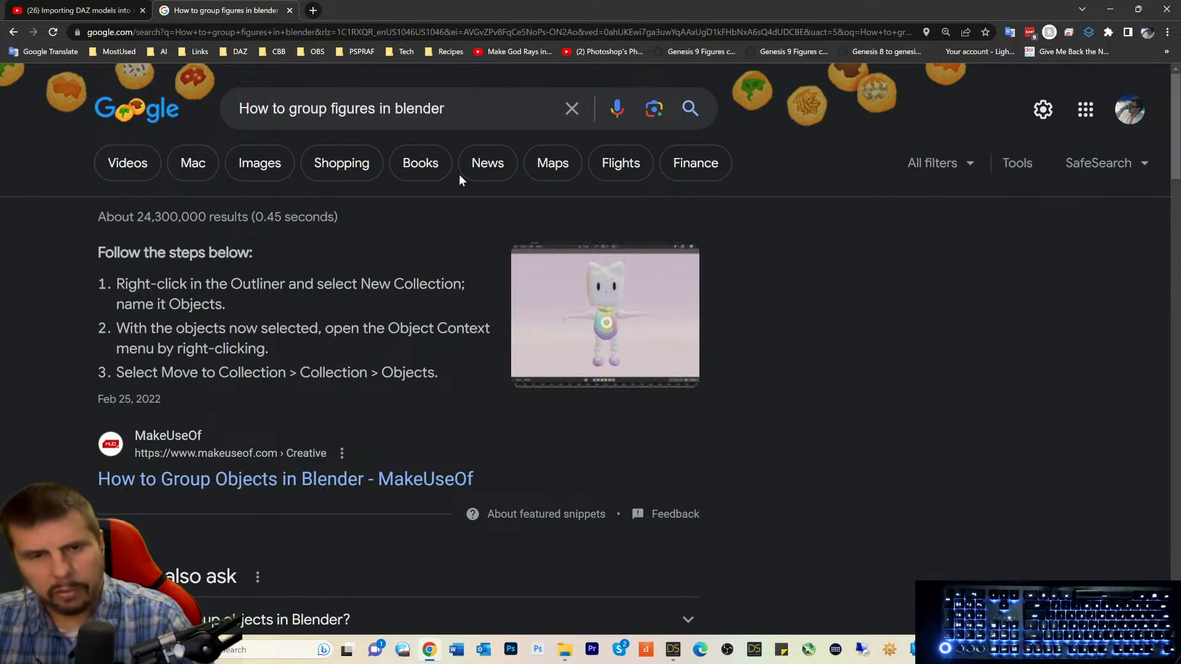
Switch to Blender and select the Western rider collection and its horse, Genesis 9 and poncho in turn to check what each selects.
left_click(1104, 10)
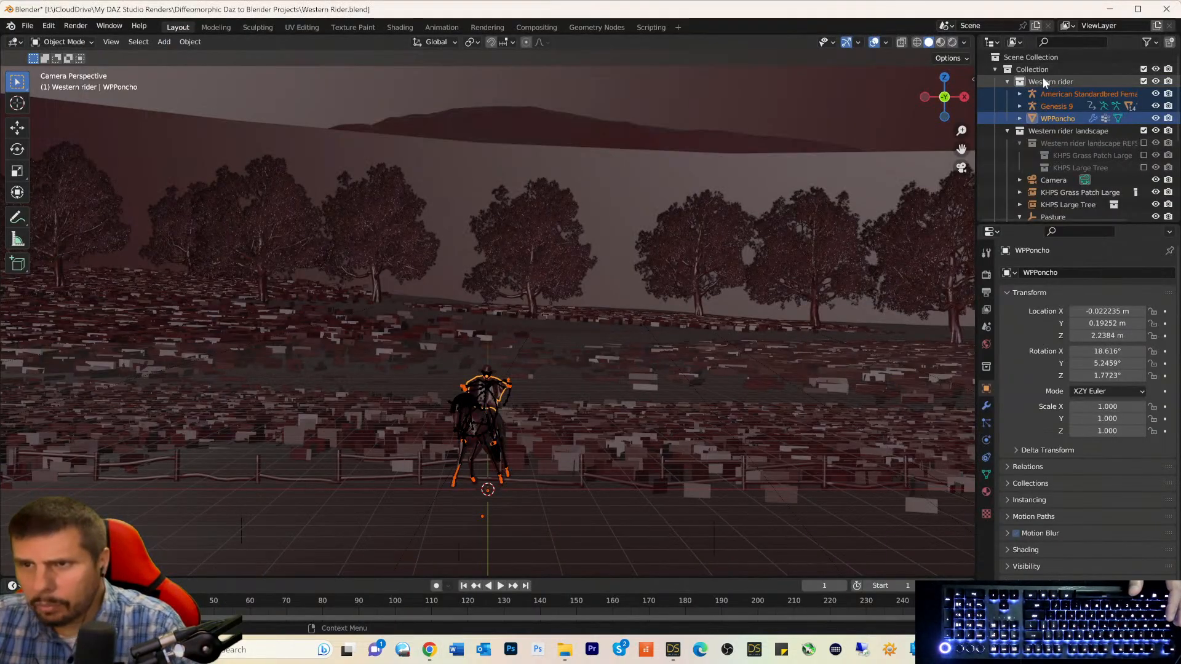
left_click(1040, 81)
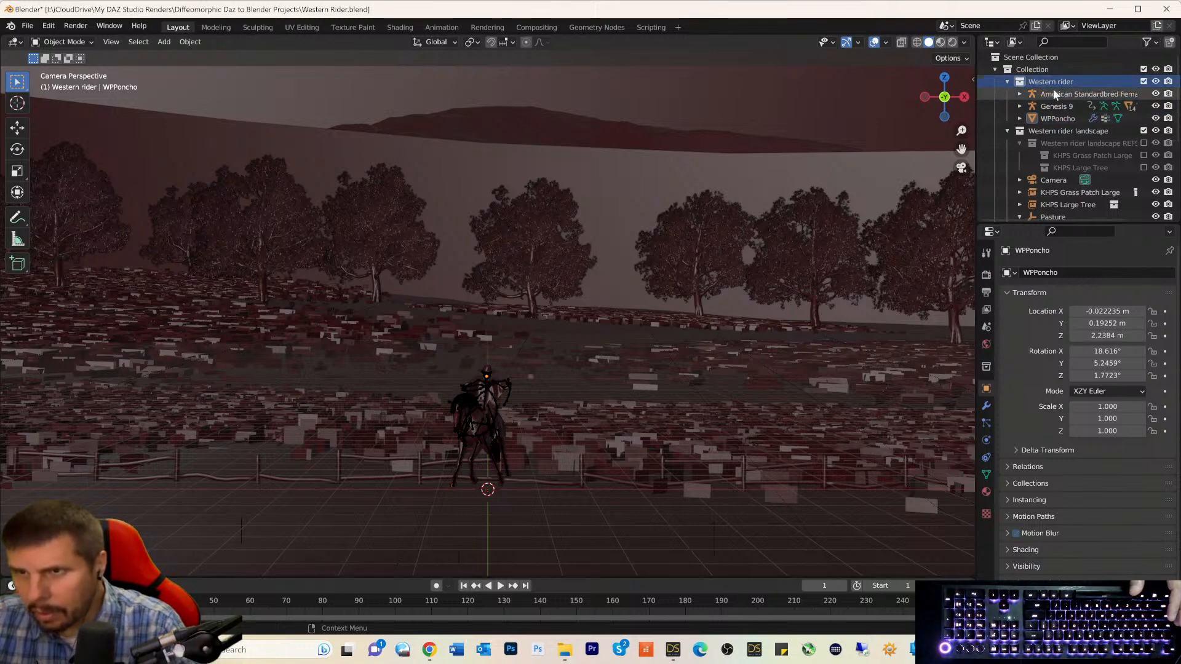
left_click(1054, 92)
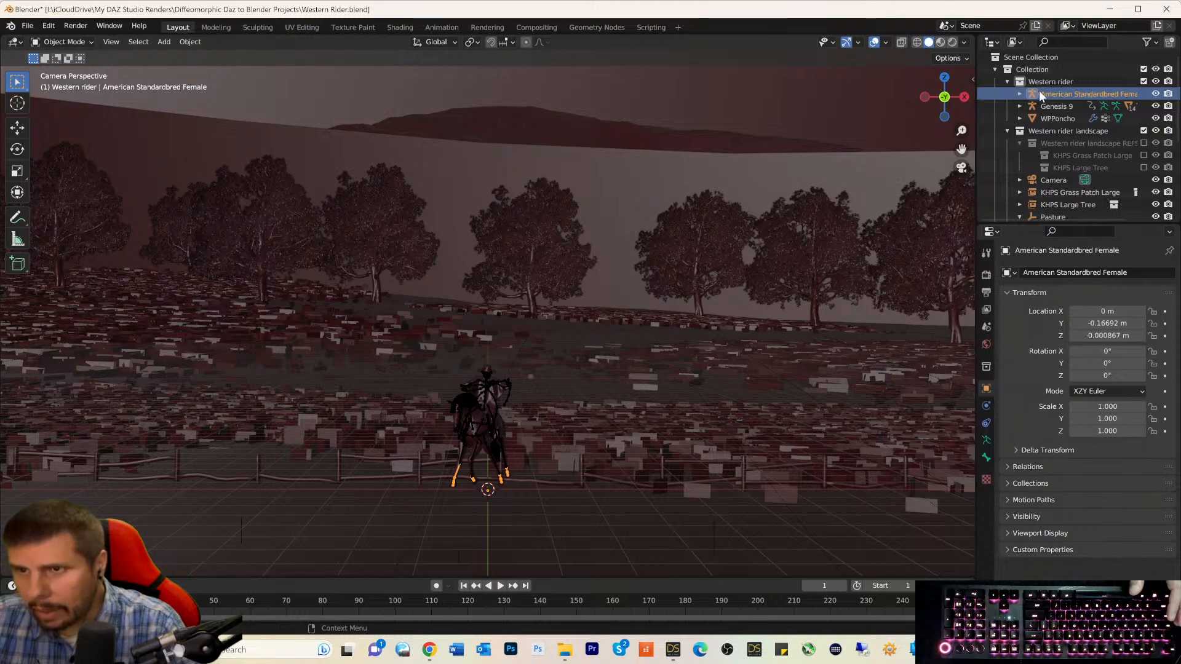
left_click(1027, 81)
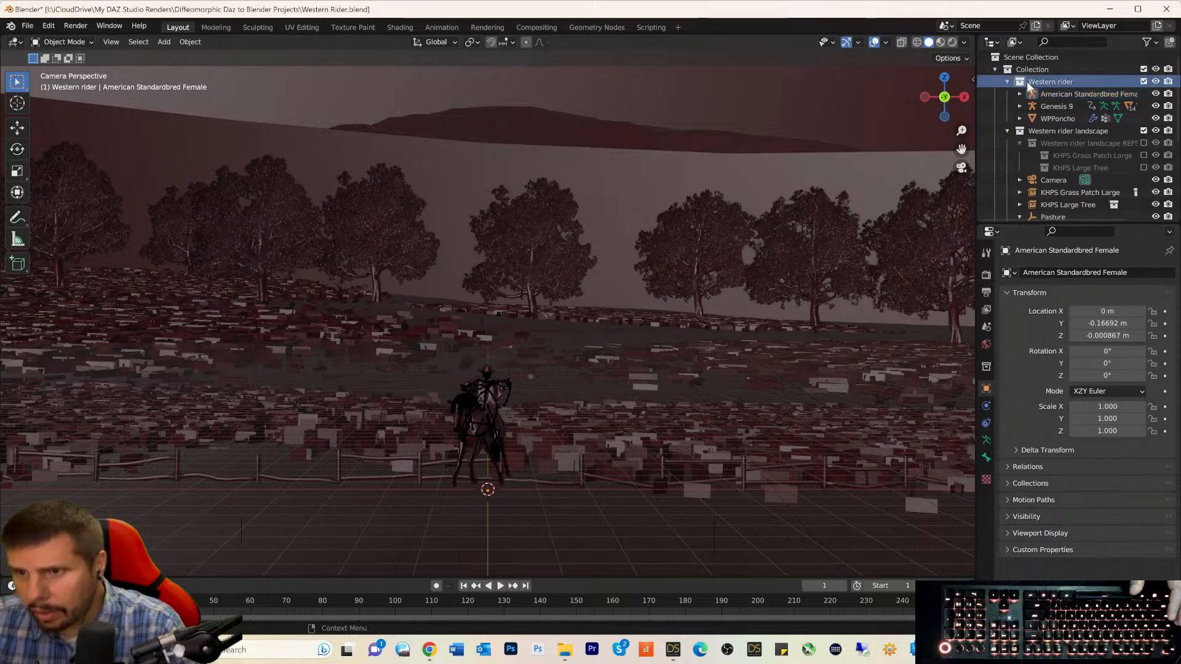
left_click(1053, 93)
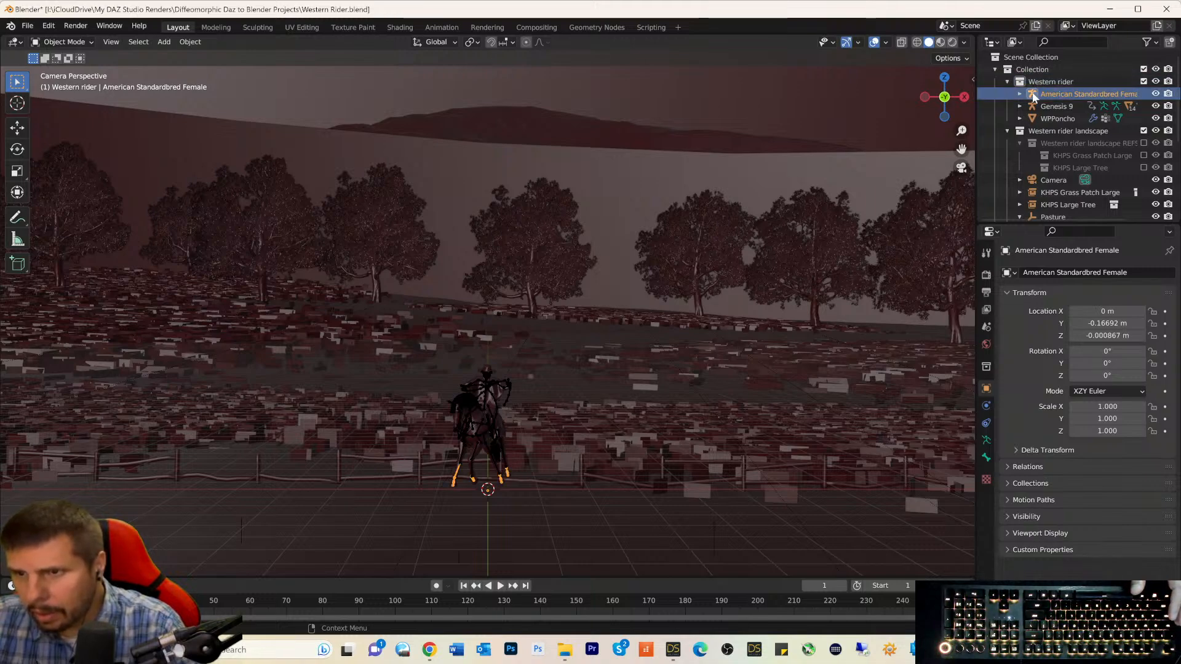
left_click(1054, 107)
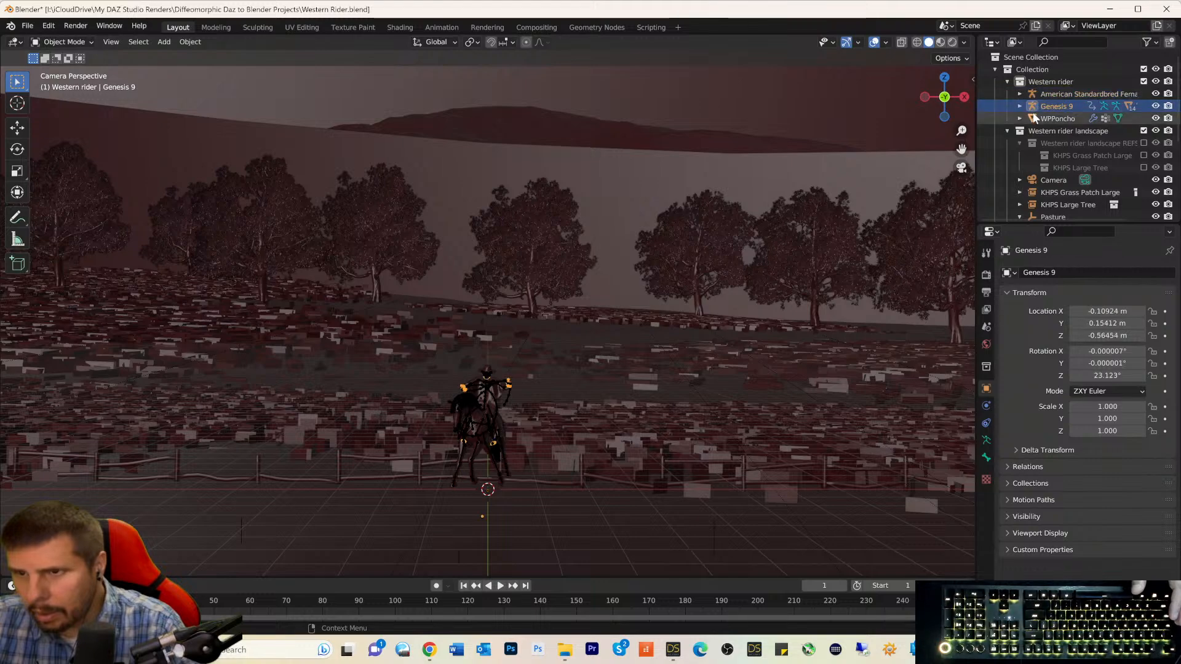
left_click(1035, 118)
left_click(1025, 83)
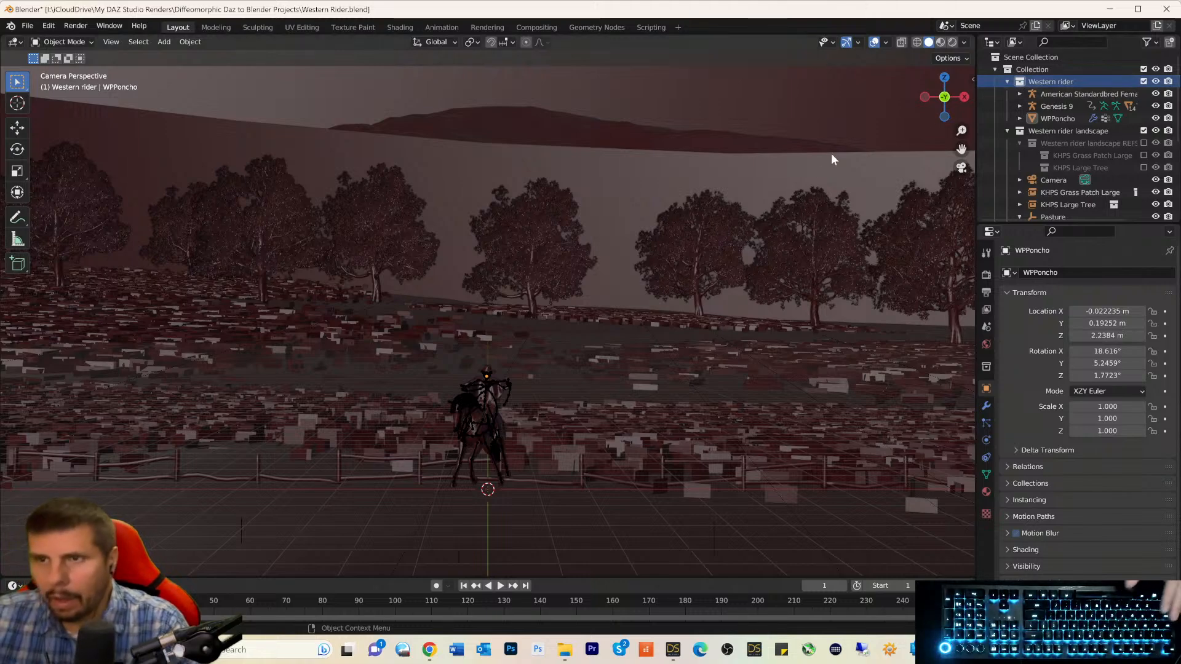
Switch to Chrome and search Google for "How to move a collection".
left_click(429, 650)
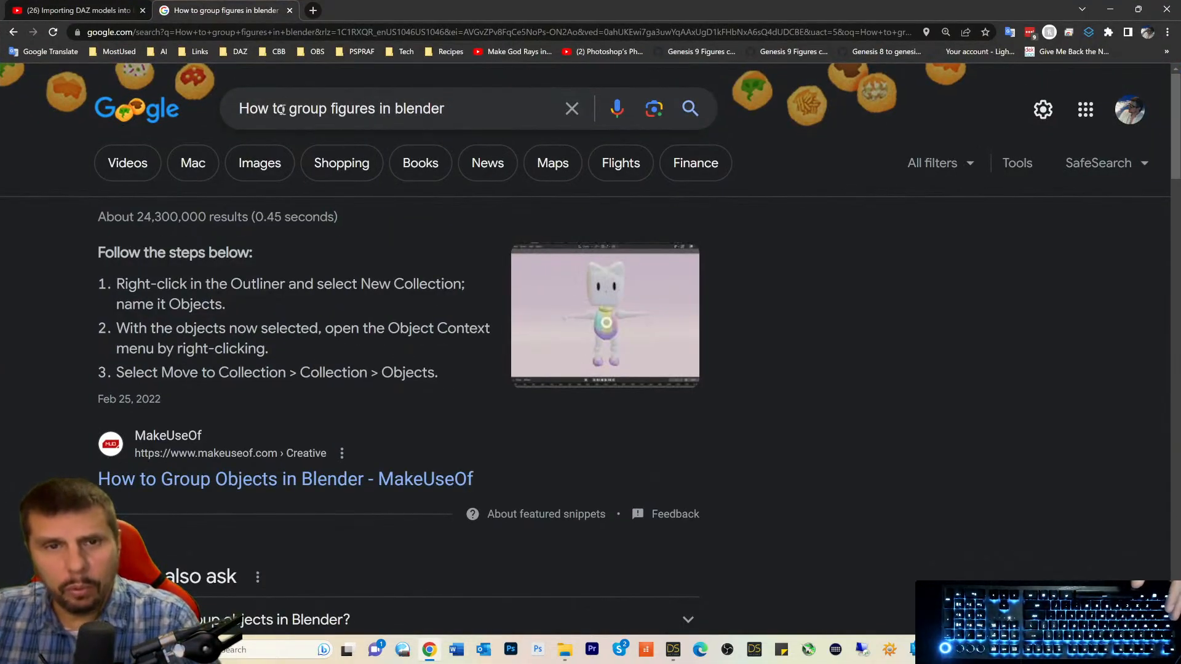
left_click_drag(287, 109, 517, 158)
type("m")
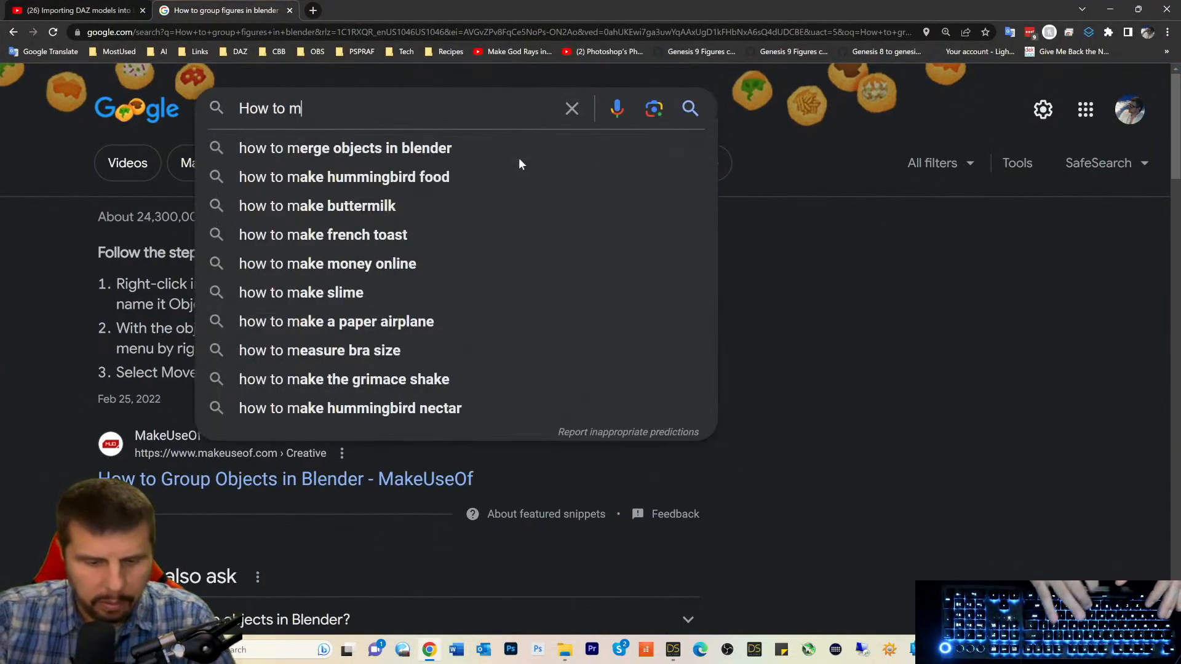
type("ove a colle")
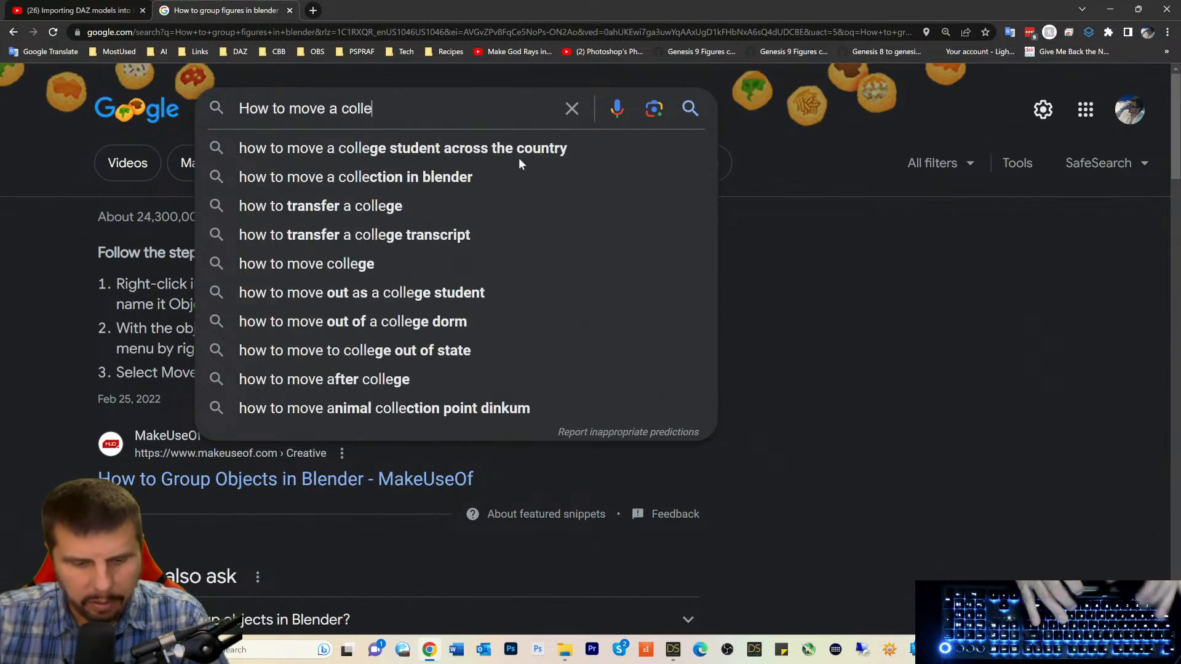
type("ction")
key("Return")
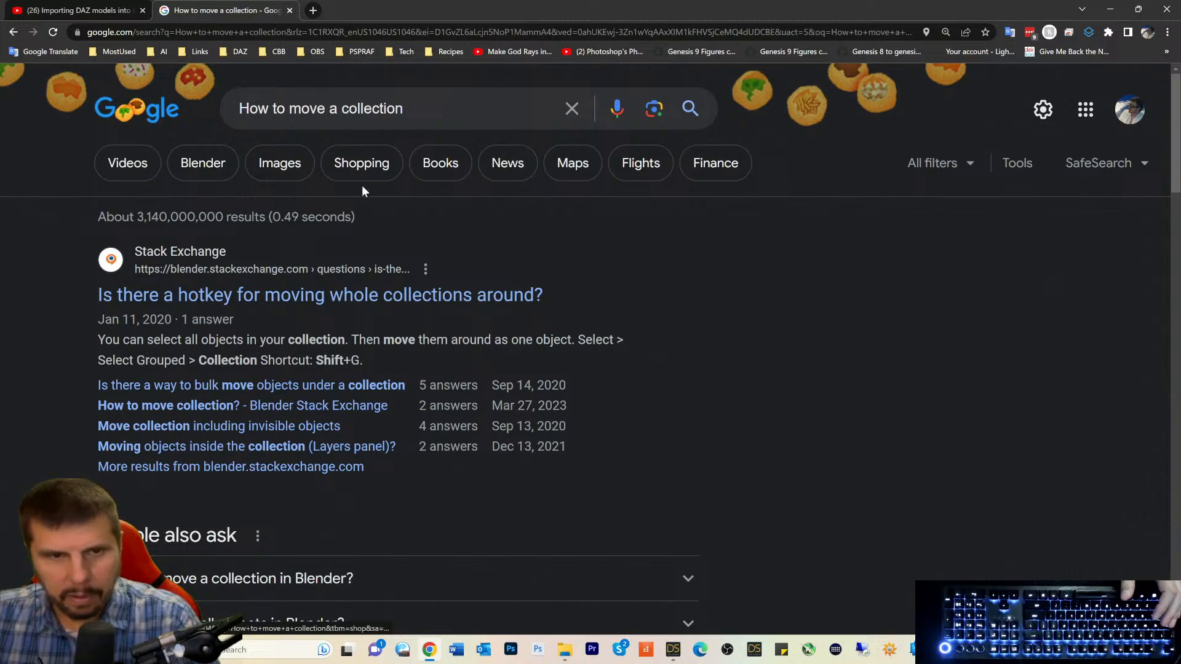
Read the related answers to "How do I move a collection in Blender?" and "How do I move all objects in Blender?".
scroll(352, 299, "down", 1)
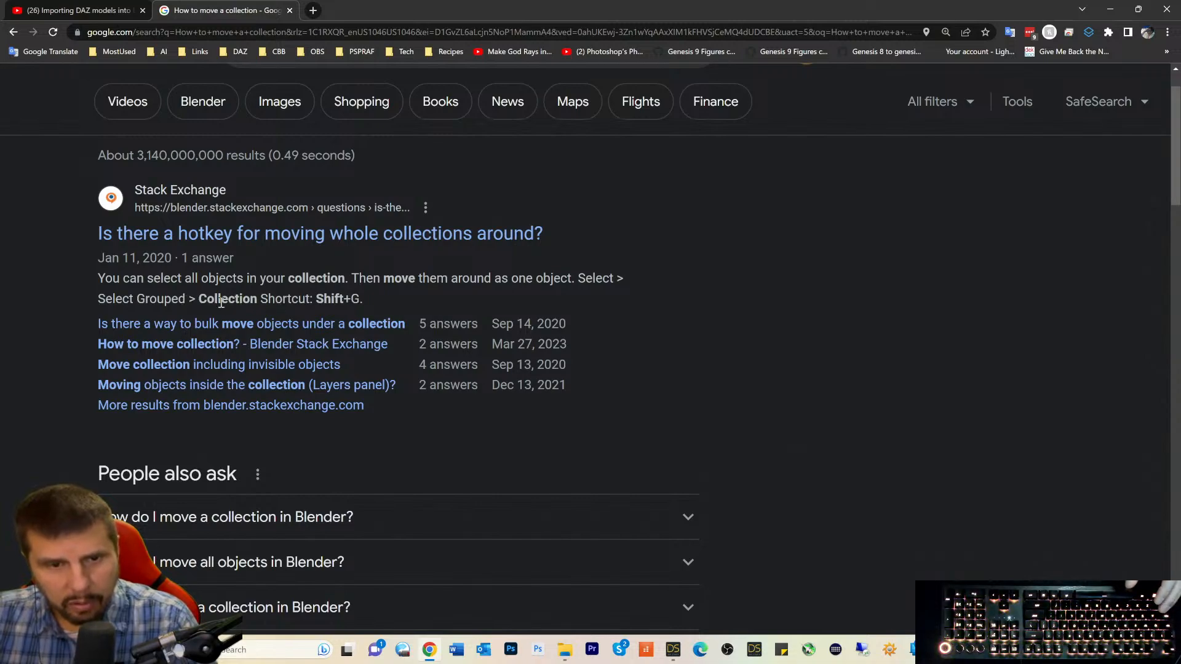
scroll(221, 302, "down", 2)
left_click(239, 394)
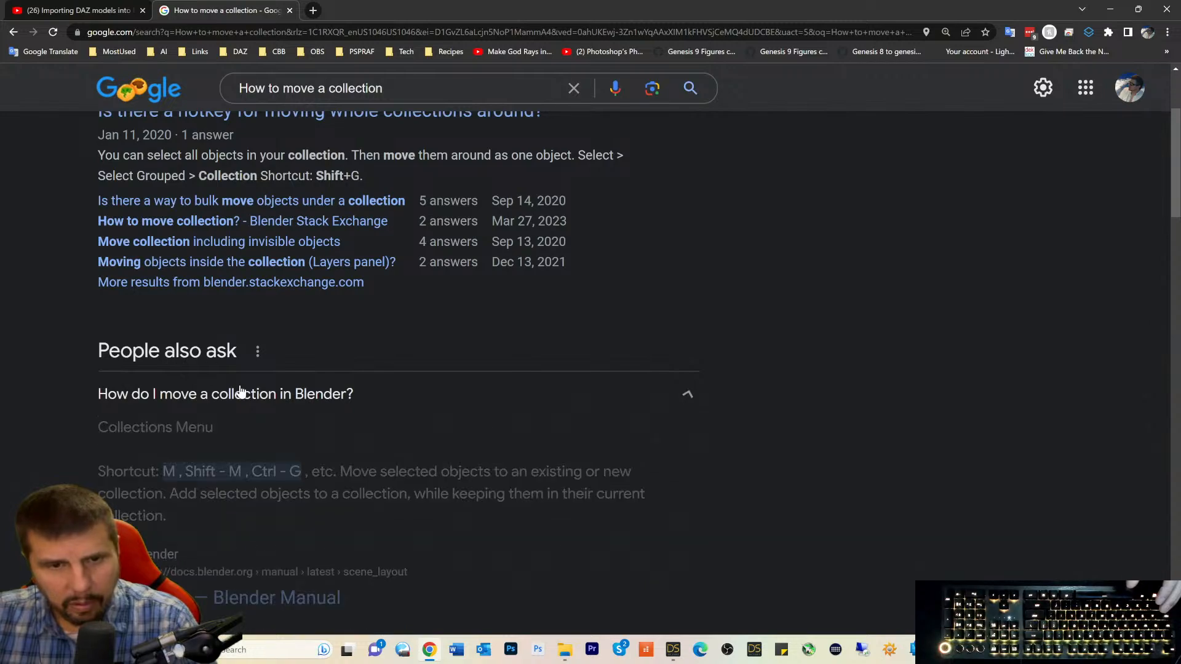
scroll(192, 339, "down", 3)
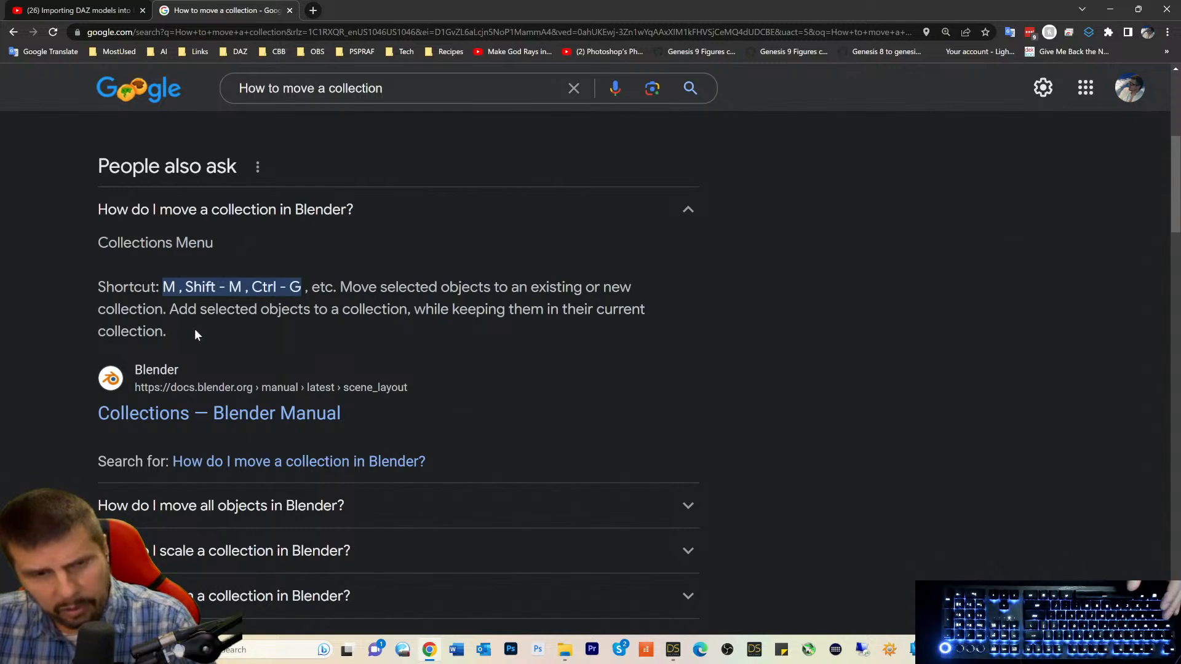
scroll(194, 335, "down", 1)
scroll(207, 431, "down", 1)
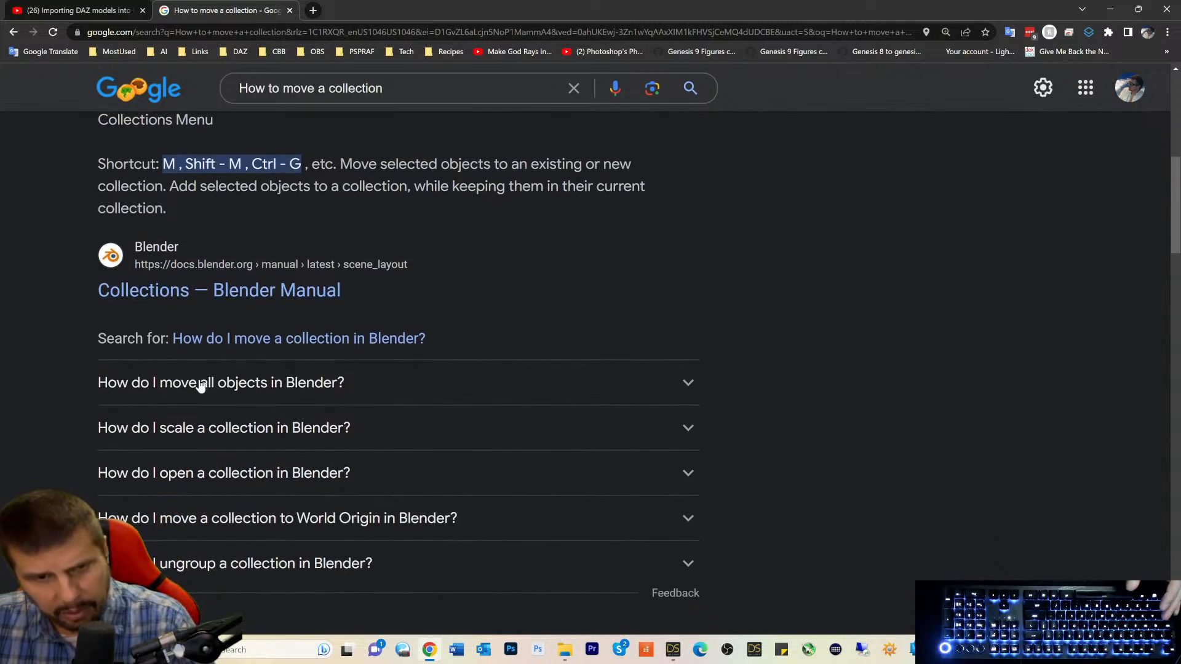
left_click(200, 385)
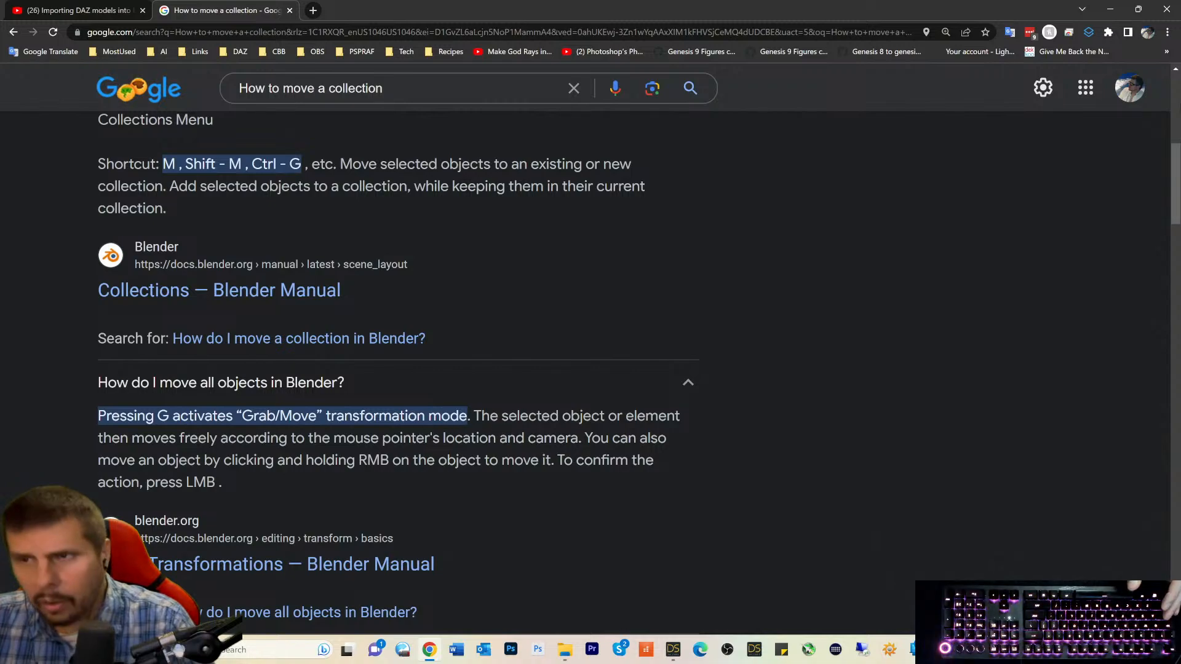
Switch to Blender and, in Object Mode, try marking the Western rider collection as an asset.
left_click(1111, 9)
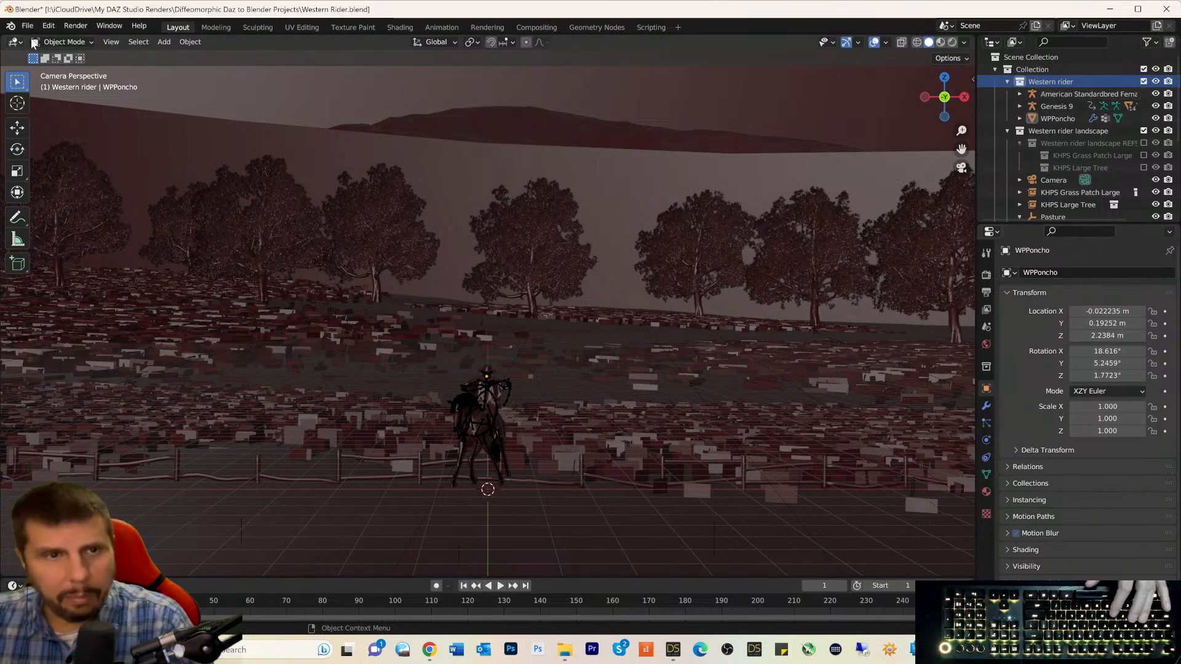
left_click(62, 41)
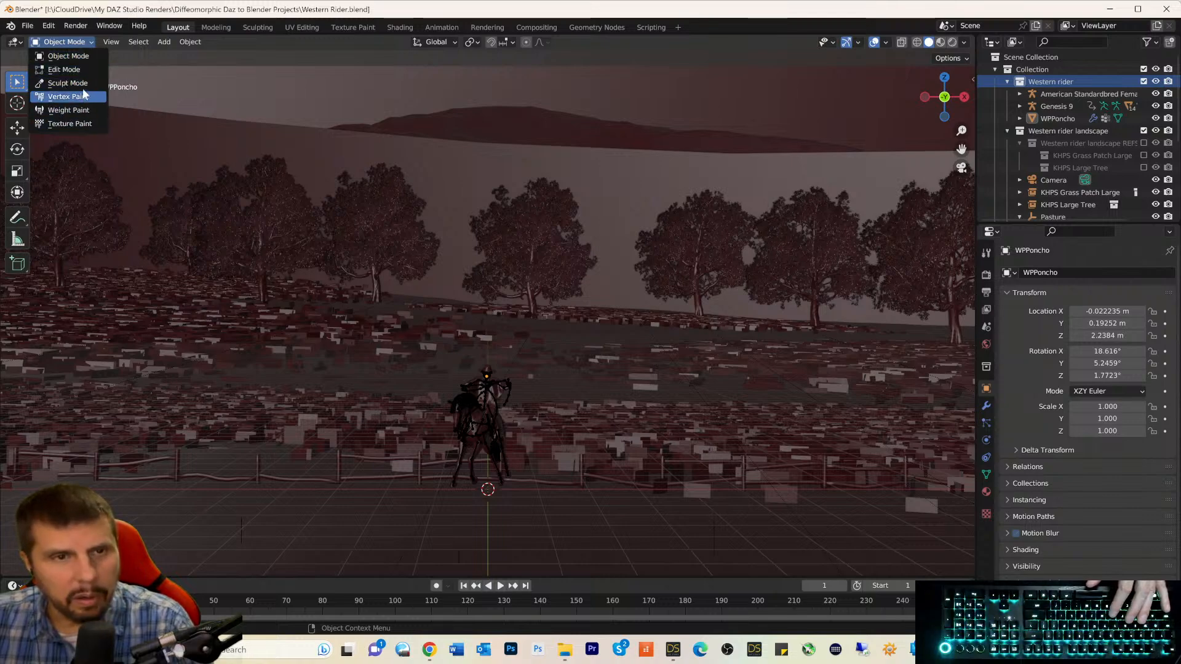
left_click(67, 56)
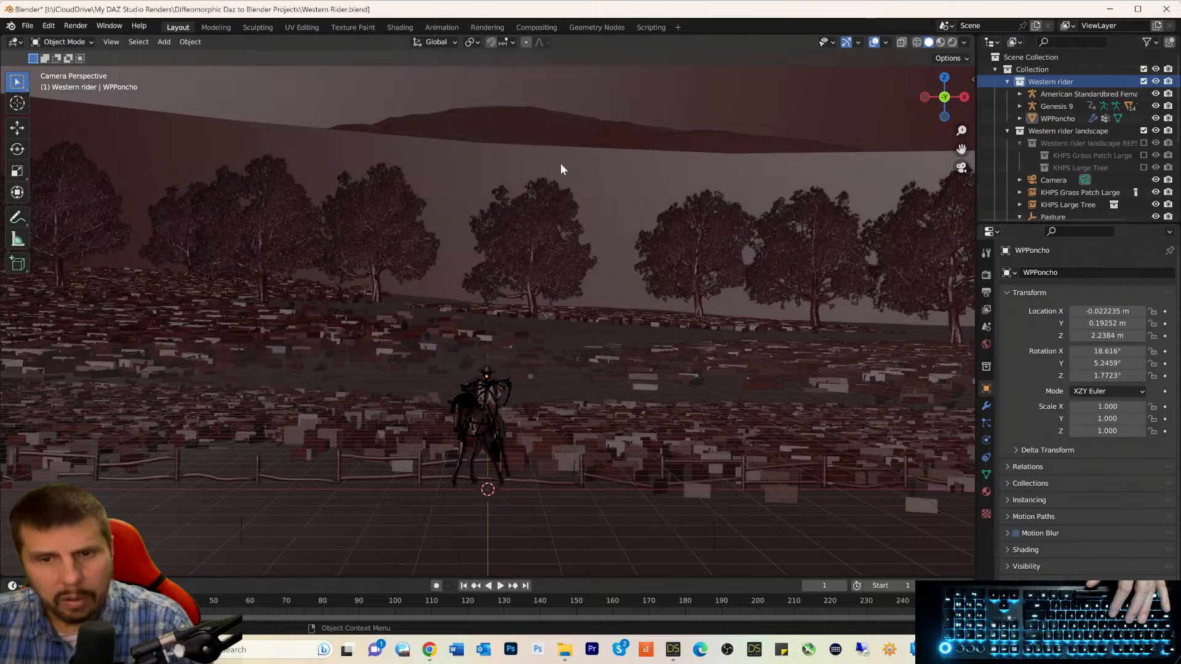
right_click(1021, 87)
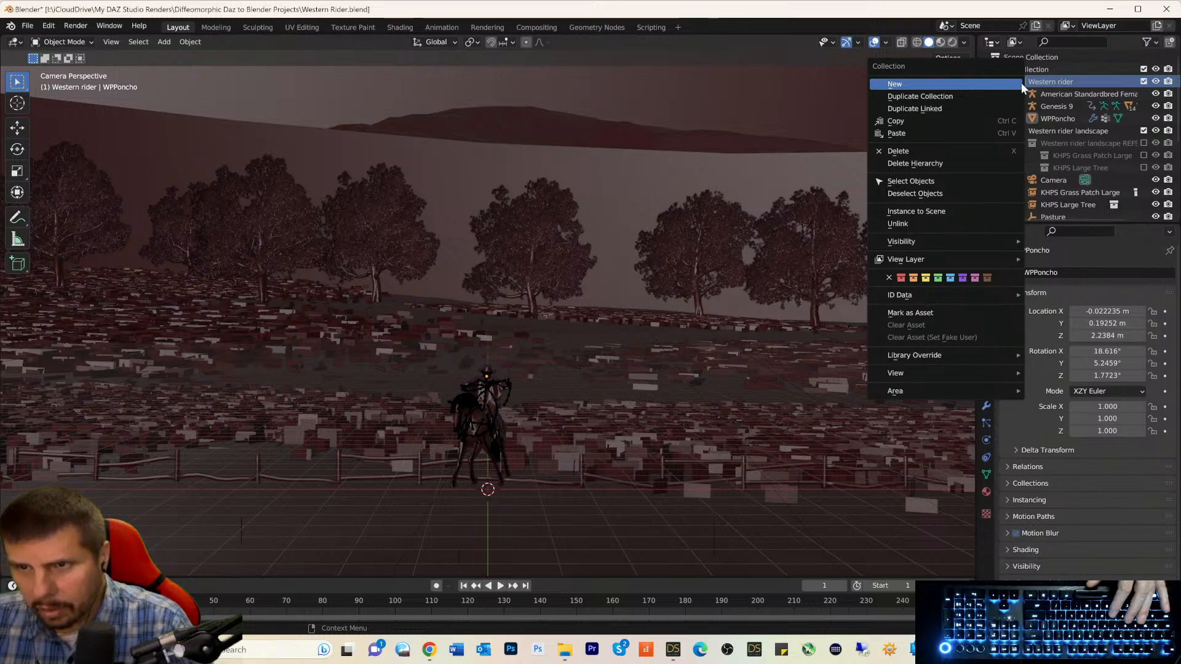
left_click(906, 313)
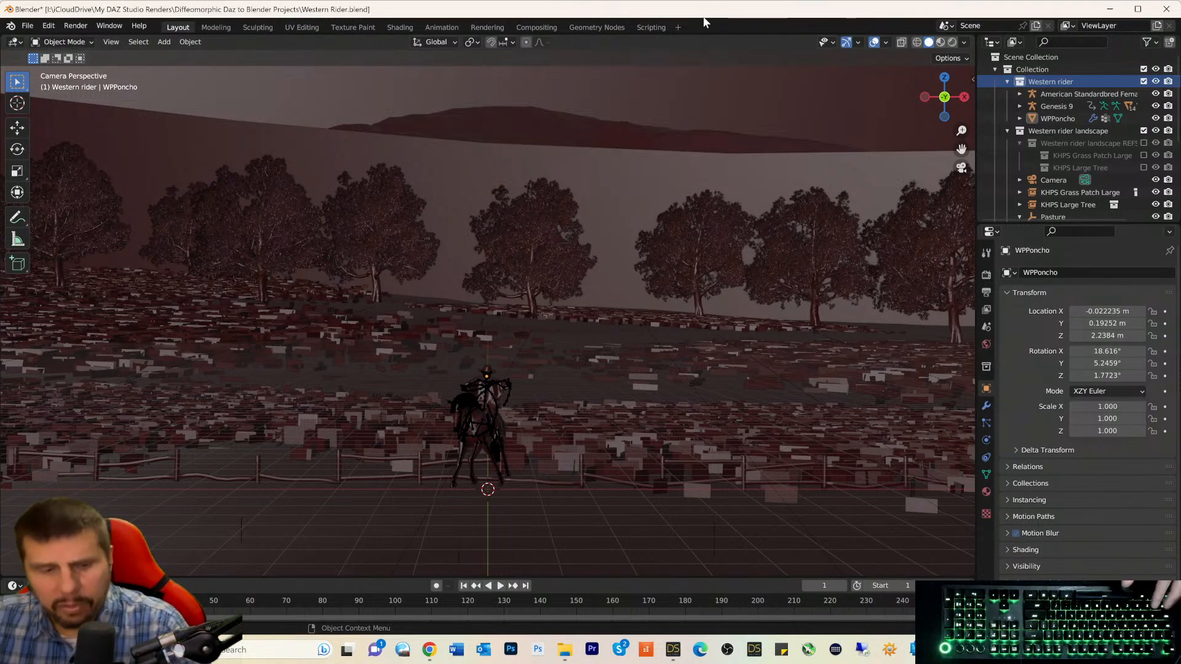
Save the Western Rider file, render the scene as an image, and move the render window over the middle of the viewport.
key("ctrl+s")
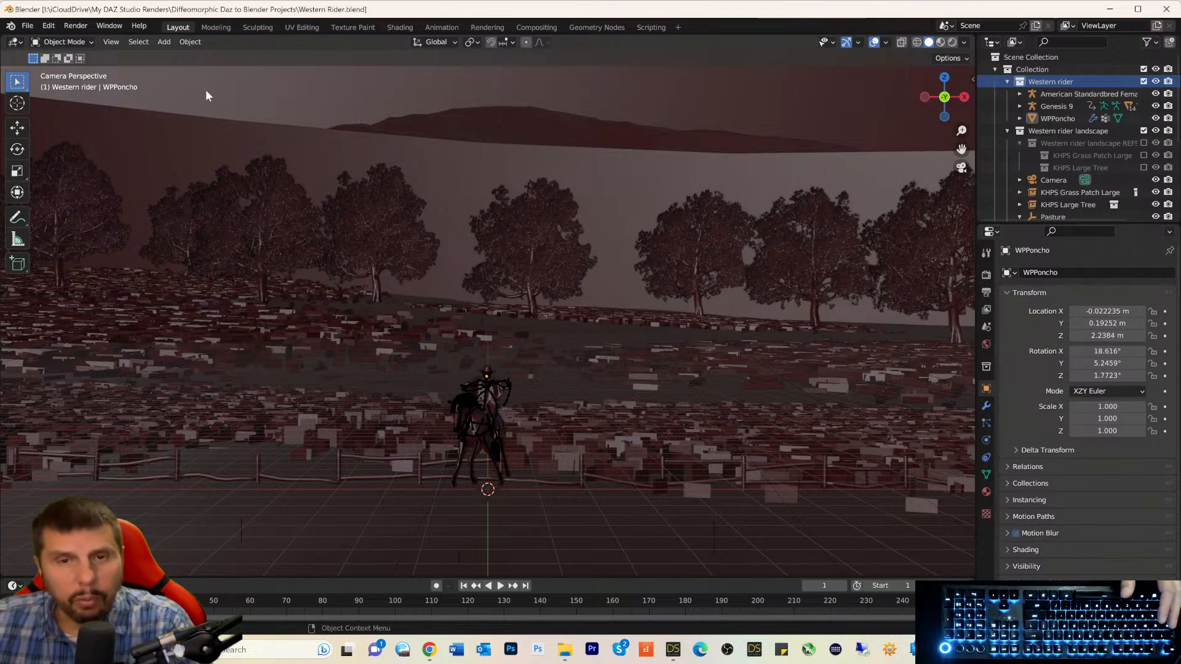
left_click(75, 25)
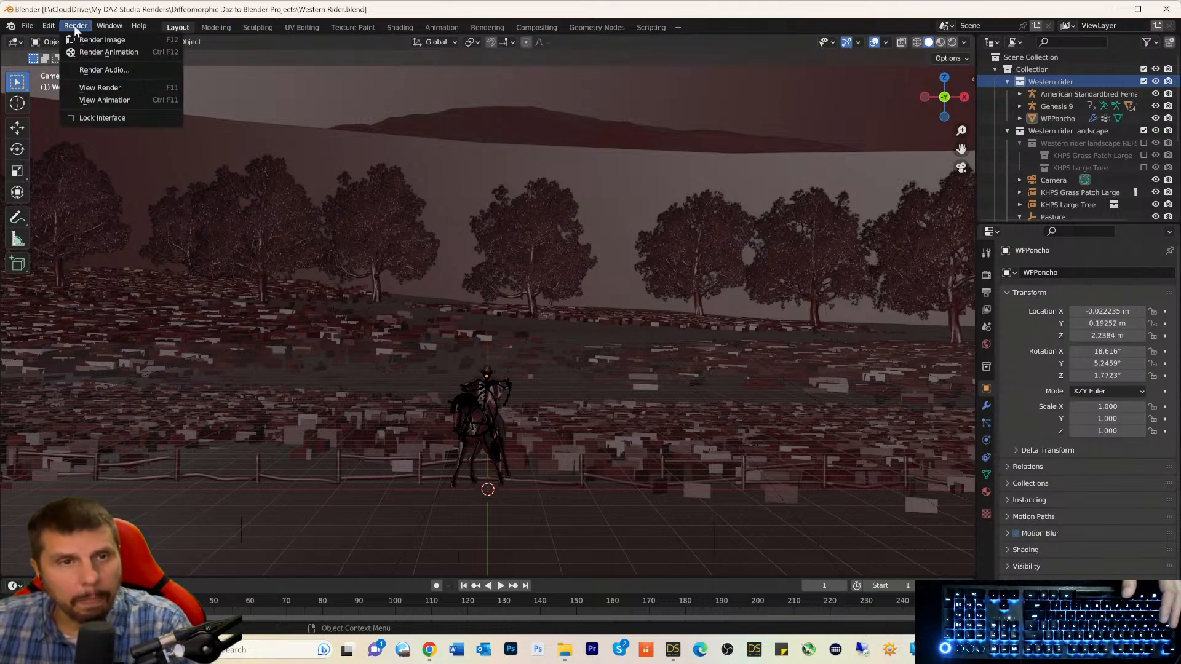
left_click(79, 40)
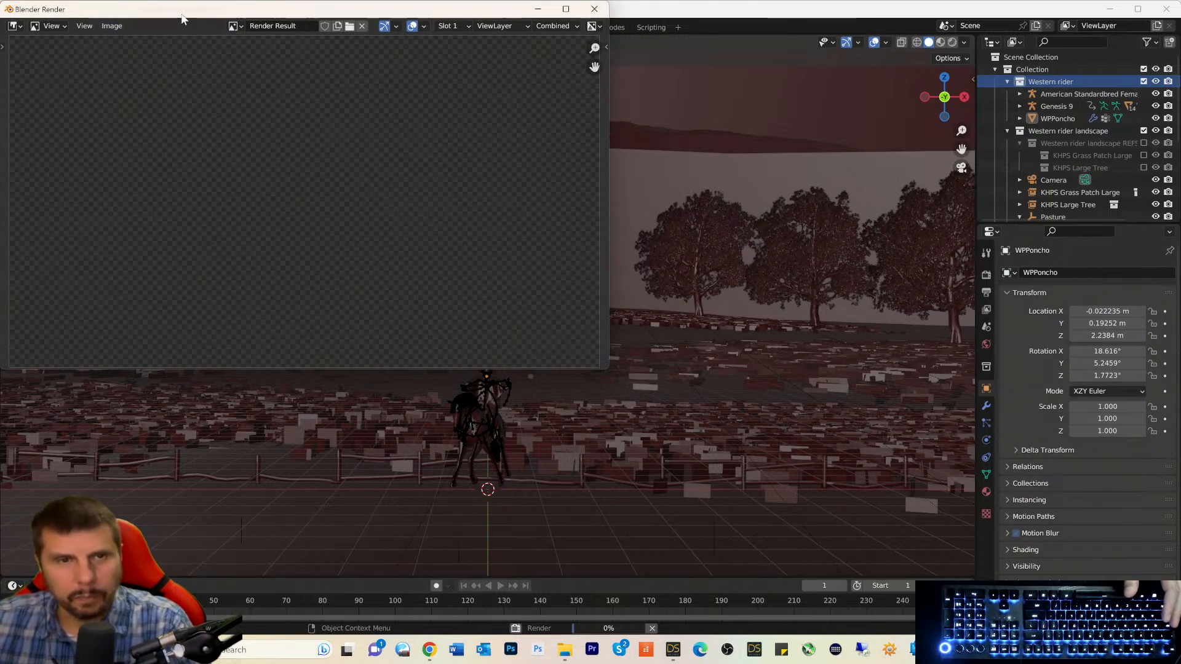
left_click_drag(223, 35, 441, 135)
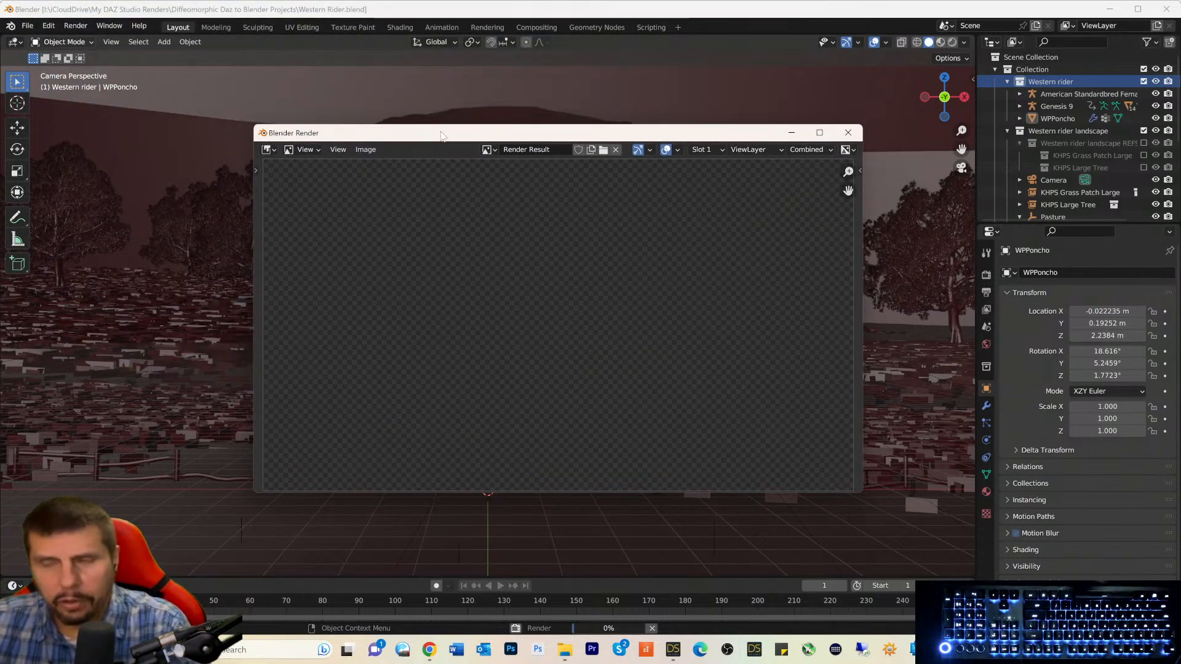
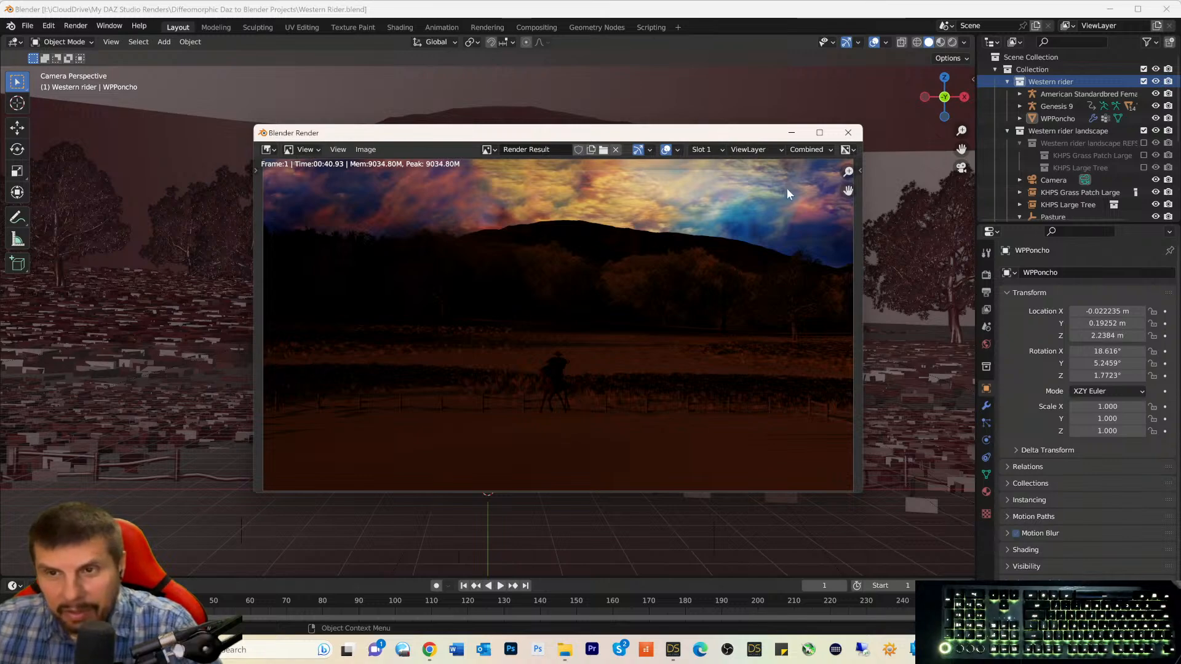
Examine the finished render full-screen, from the rider and fence to the sky, and minimize the render window.
left_click(819, 133)
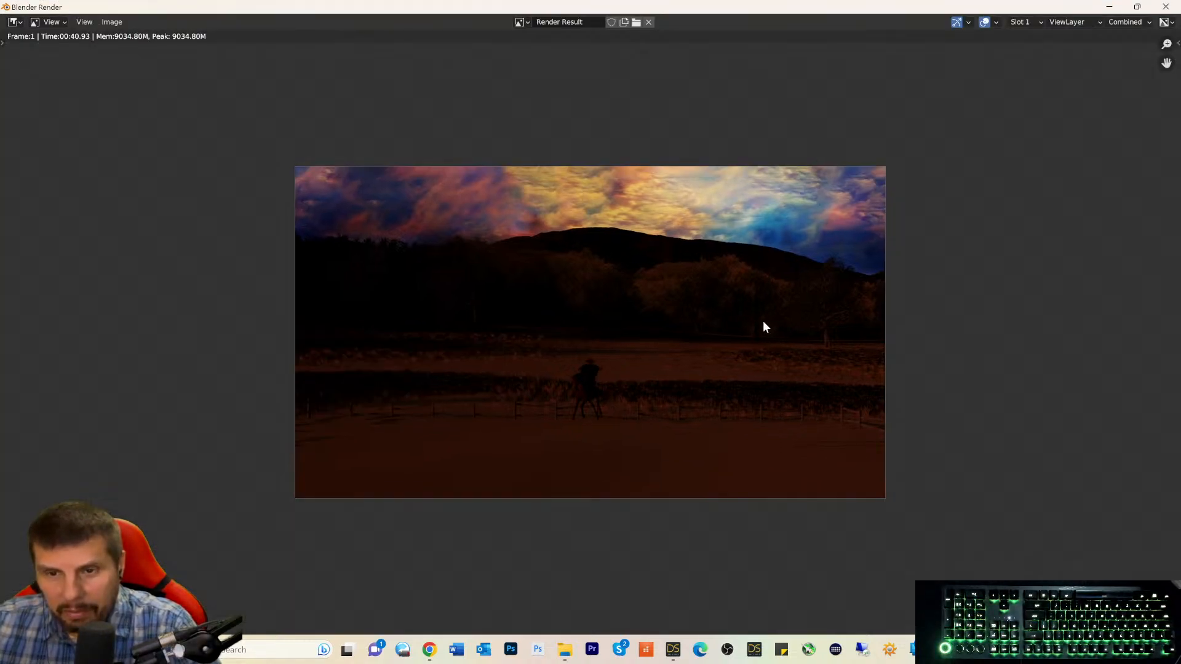
scroll(764, 322, "up", 4)
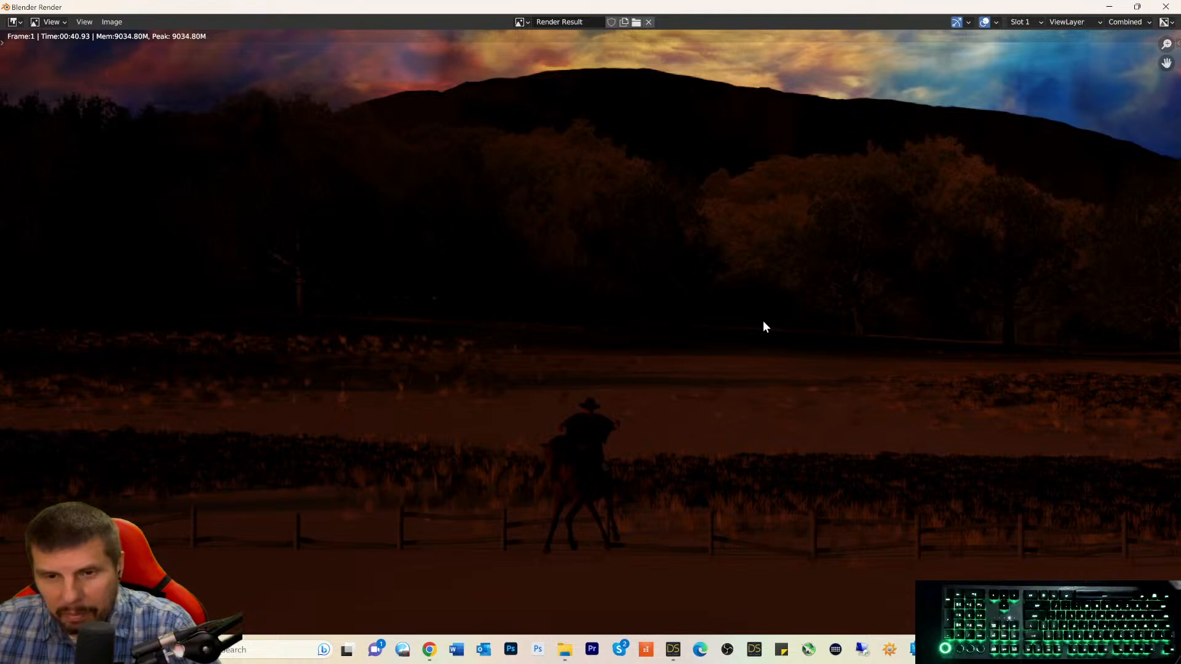
scroll(764, 322, "down", 1)
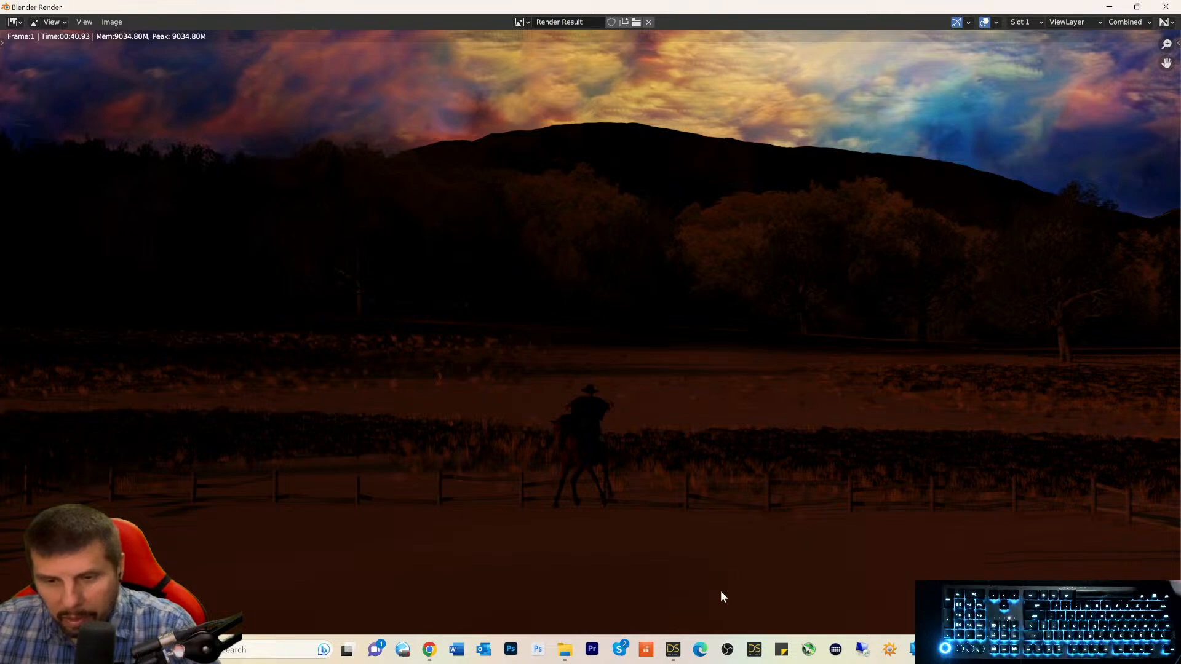
left_click(673, 649)
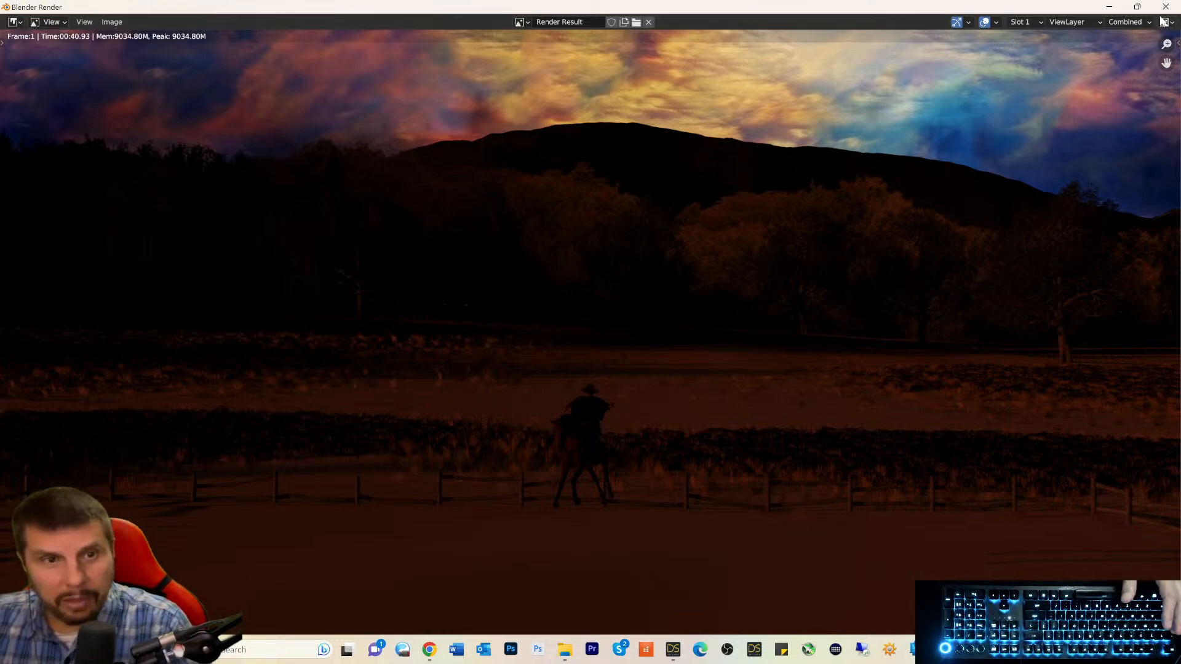
key("Home")
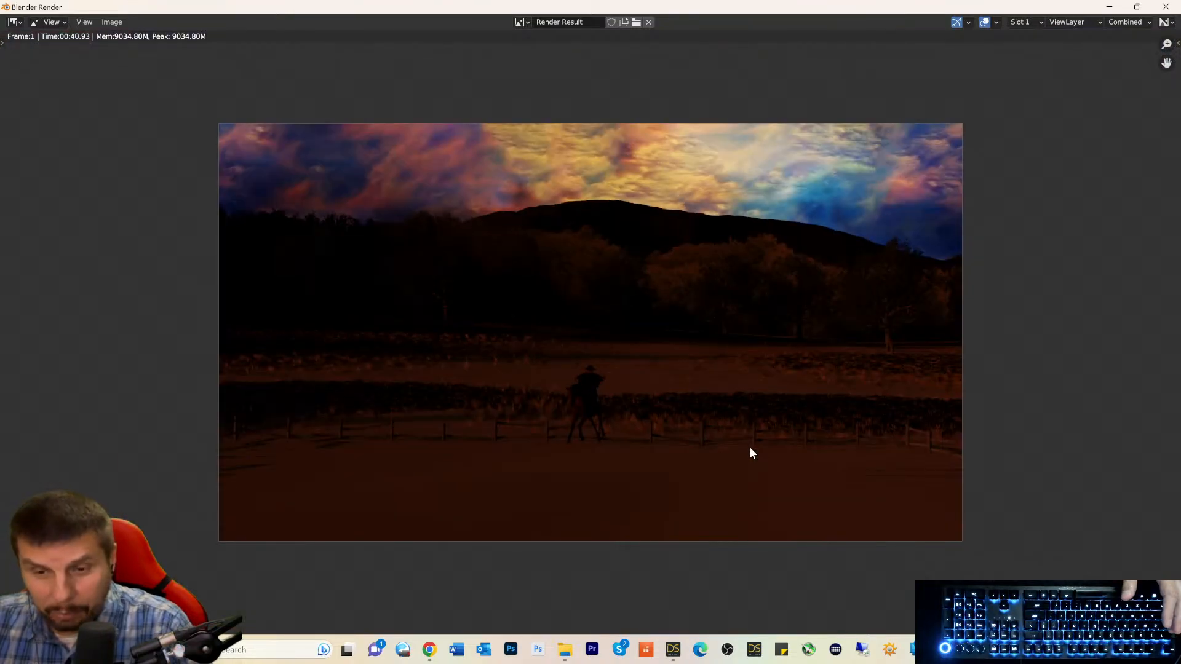
scroll(750, 453, "up", 1)
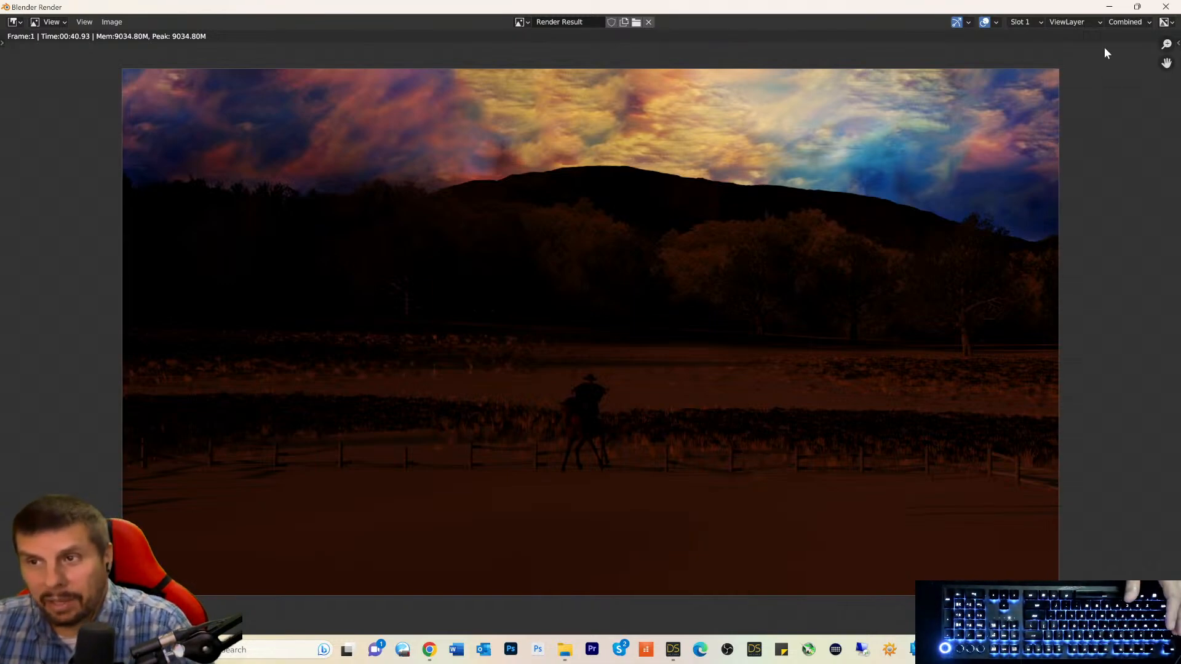
left_click(1109, 6)
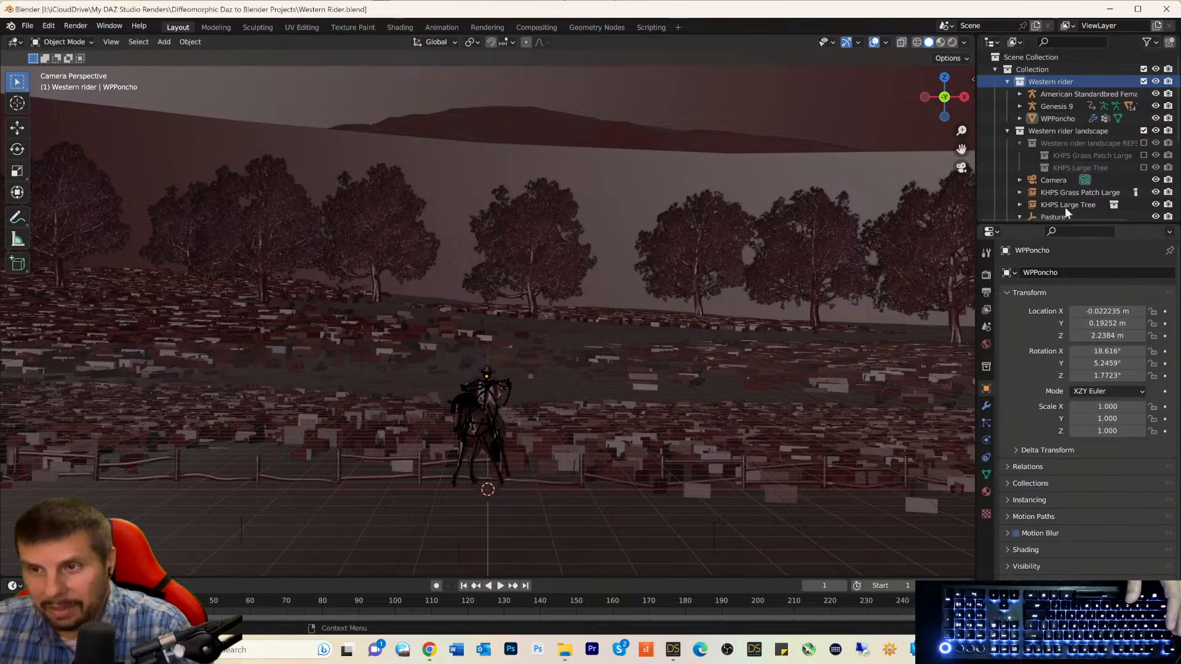
Enlarge the Outliner, expand SYRF Fog Pouf under Pasture, and check the transforms of the SYRF Fog Placer Square inside it.
left_click_drag(1063, 223, 1069, 404)
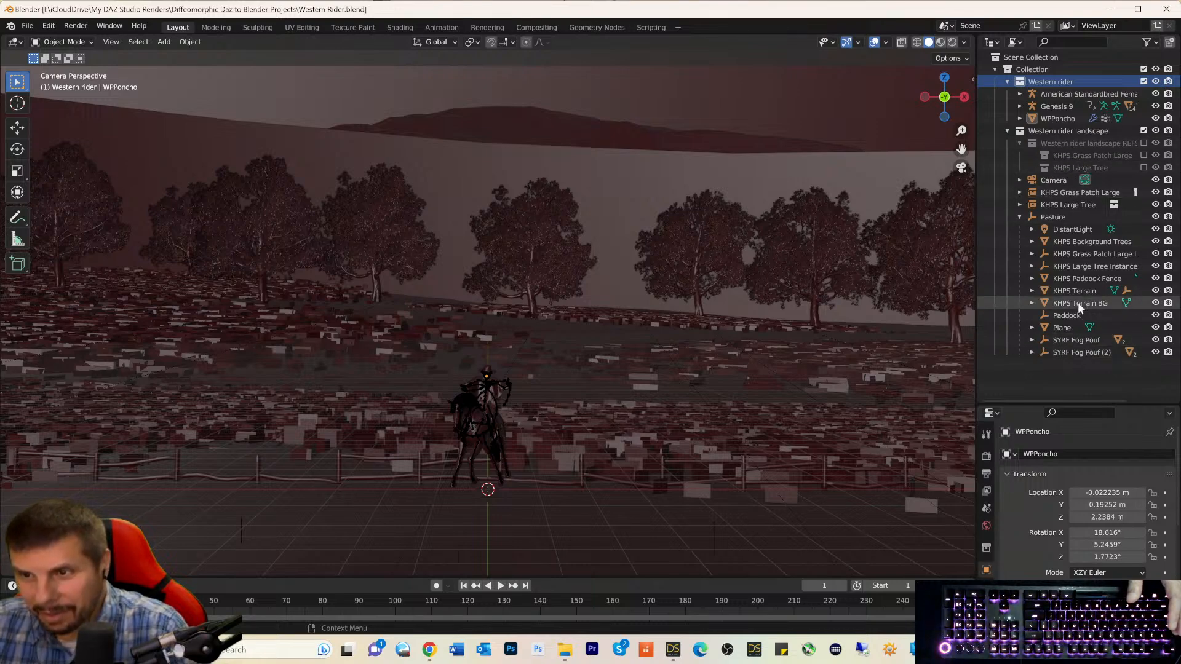
left_click(1065, 338)
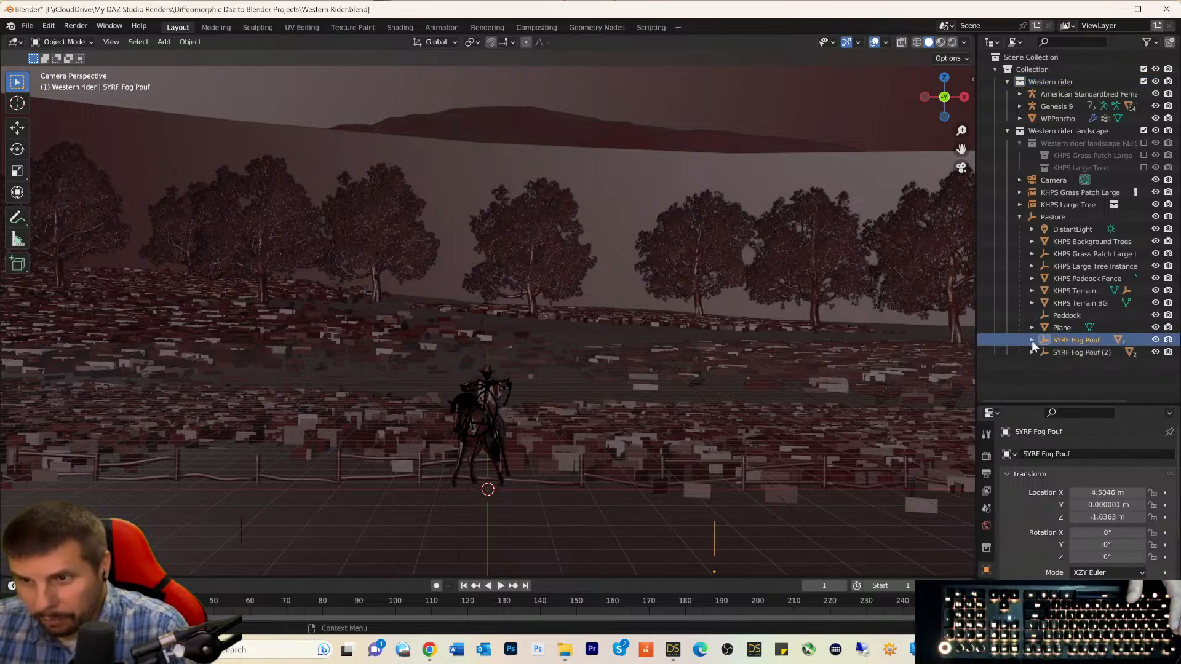
left_click(1032, 340)
left_click(1045, 352)
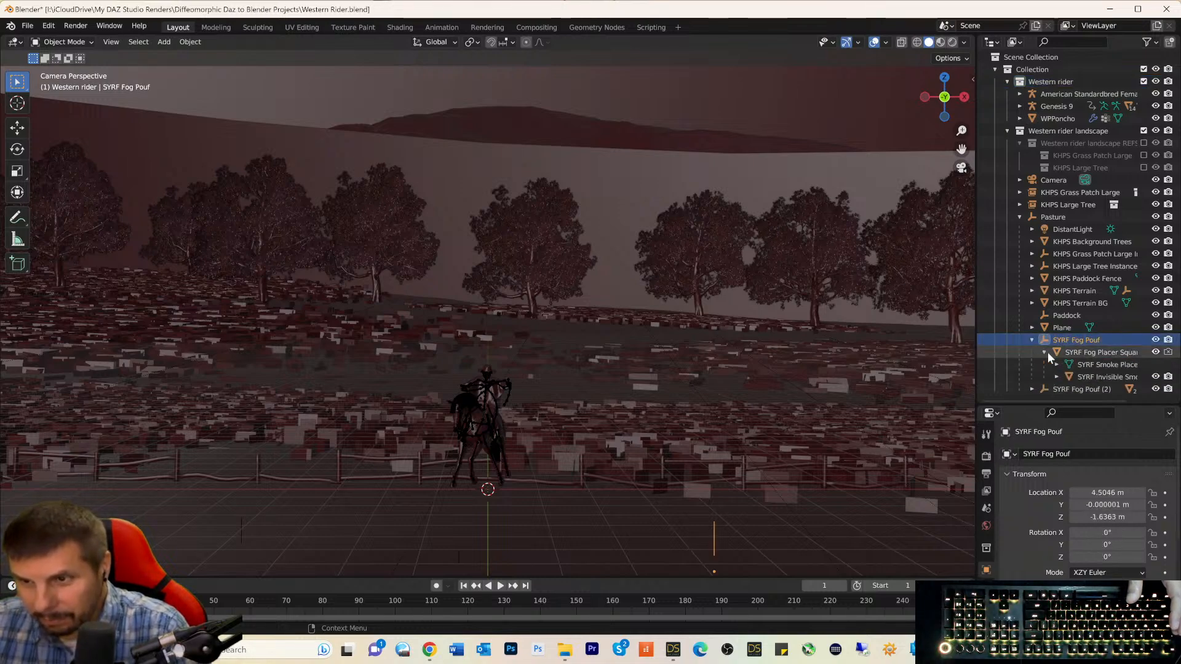
left_click(1074, 376)
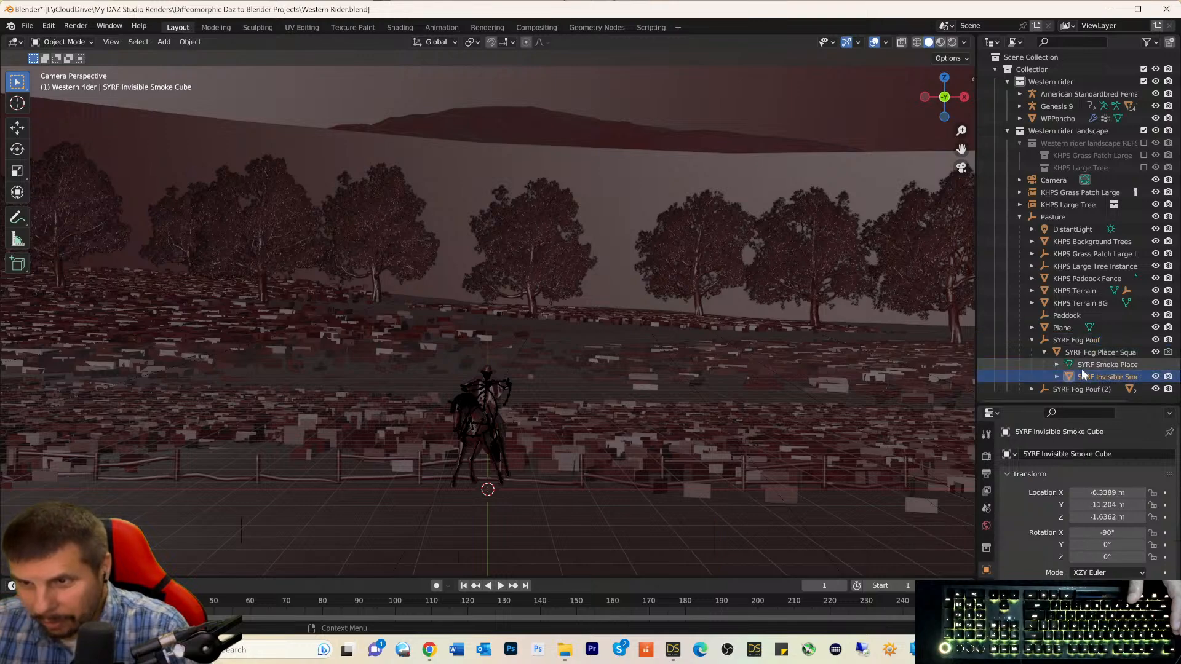
left_click(1083, 364)
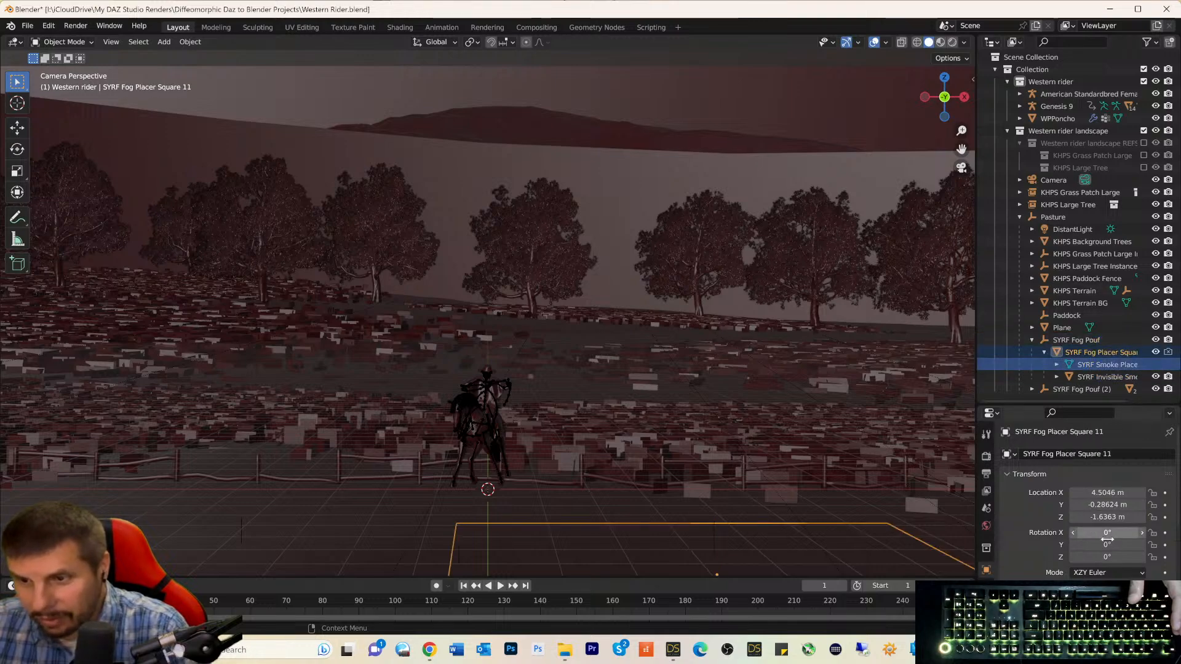
scroll(1100, 533, "down", 2)
scroll(1100, 533, "down", 2)
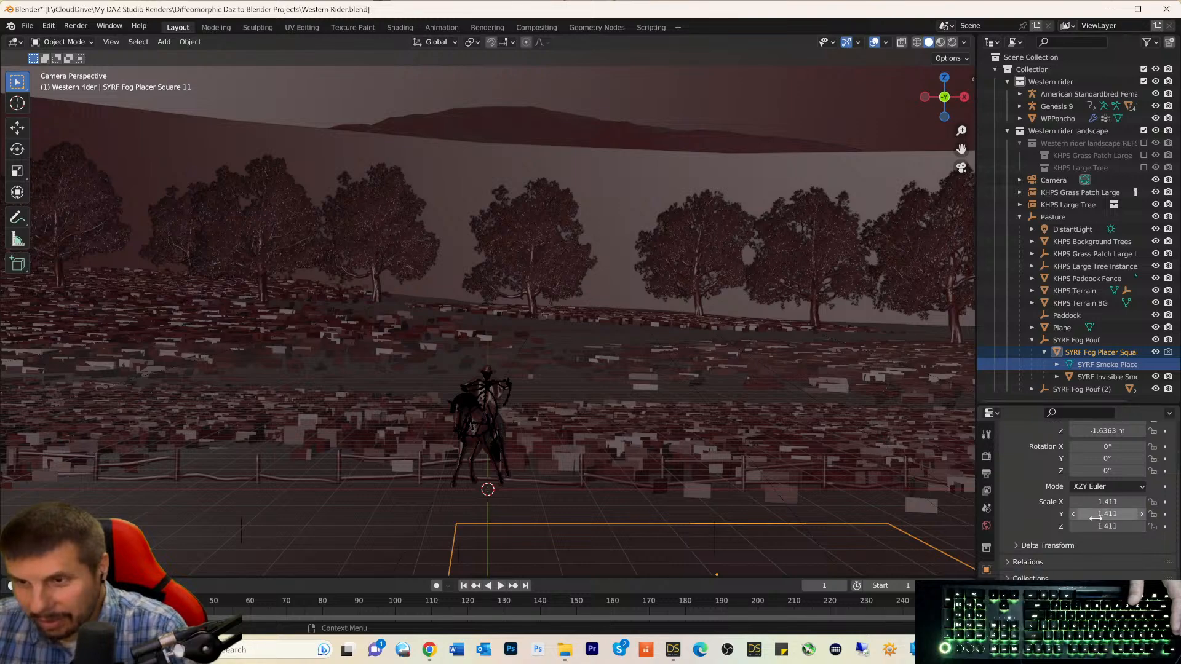
Expand SYRF Invisible Smoke Cube, inspect its properties and the fog meshes' data, and leave the cube selected.
left_click(1081, 378)
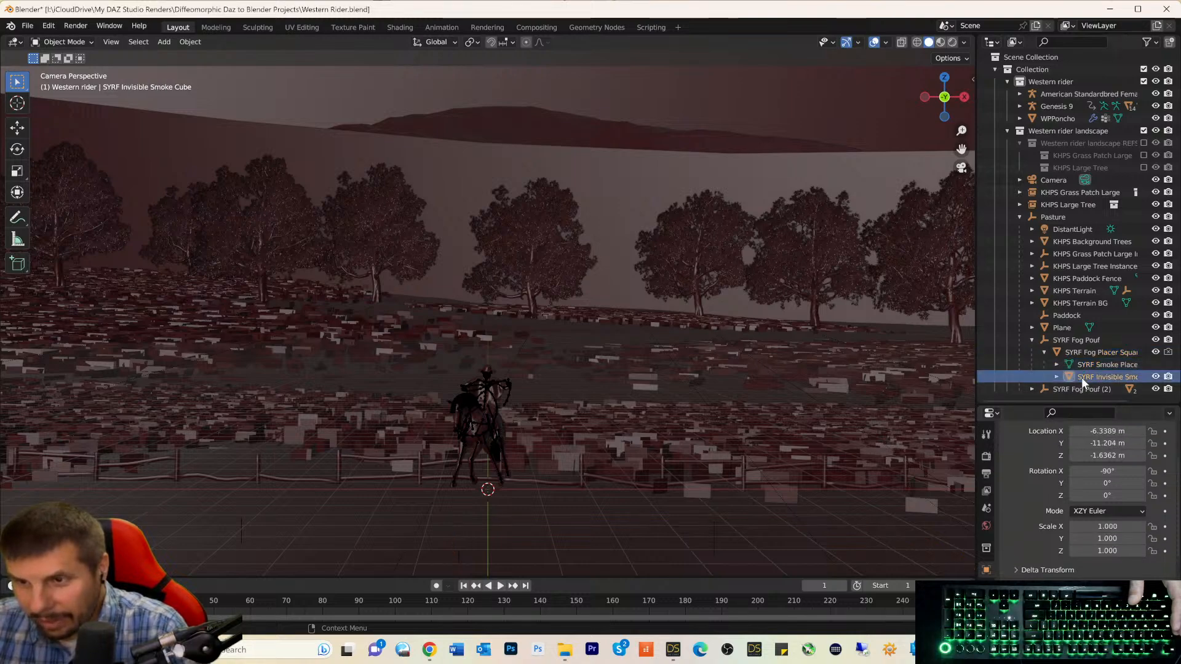
left_click(1057, 376)
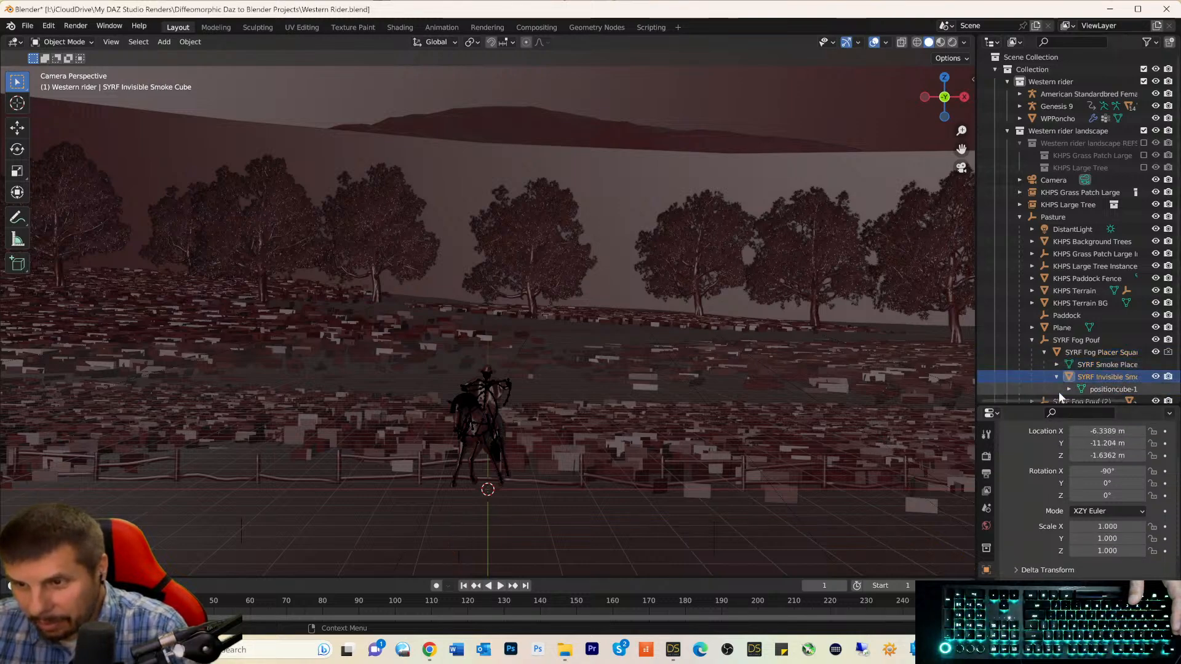
scroll(1068, 484, "down", 5)
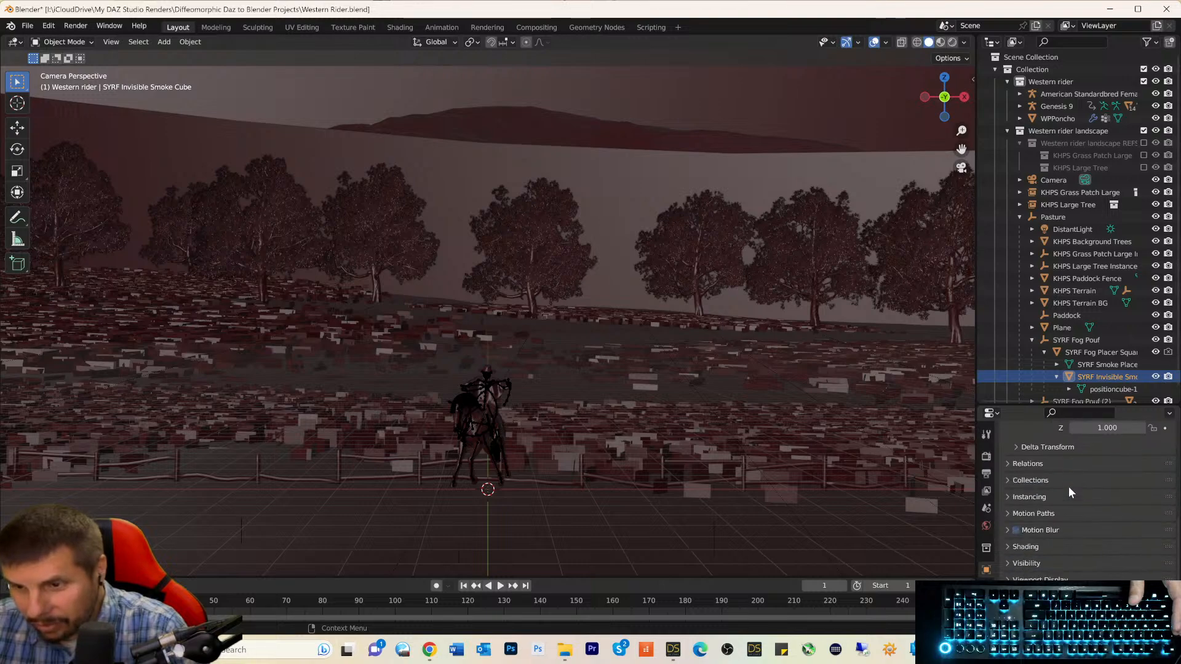
scroll(1069, 486, "up", 3)
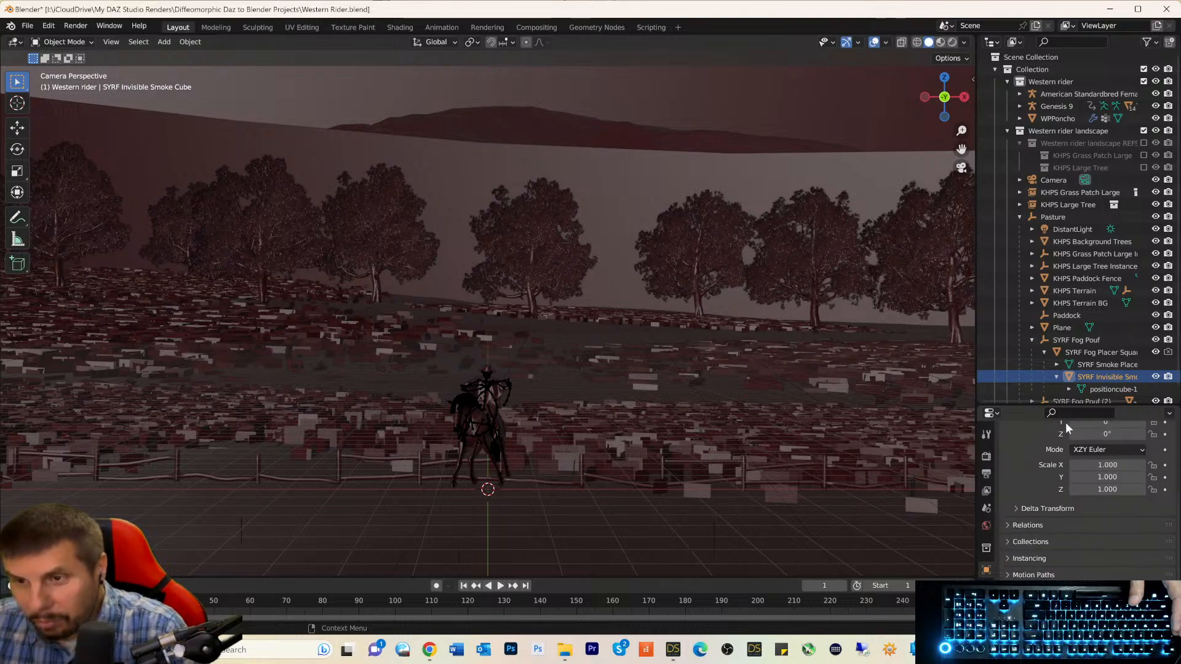
left_click(1091, 387)
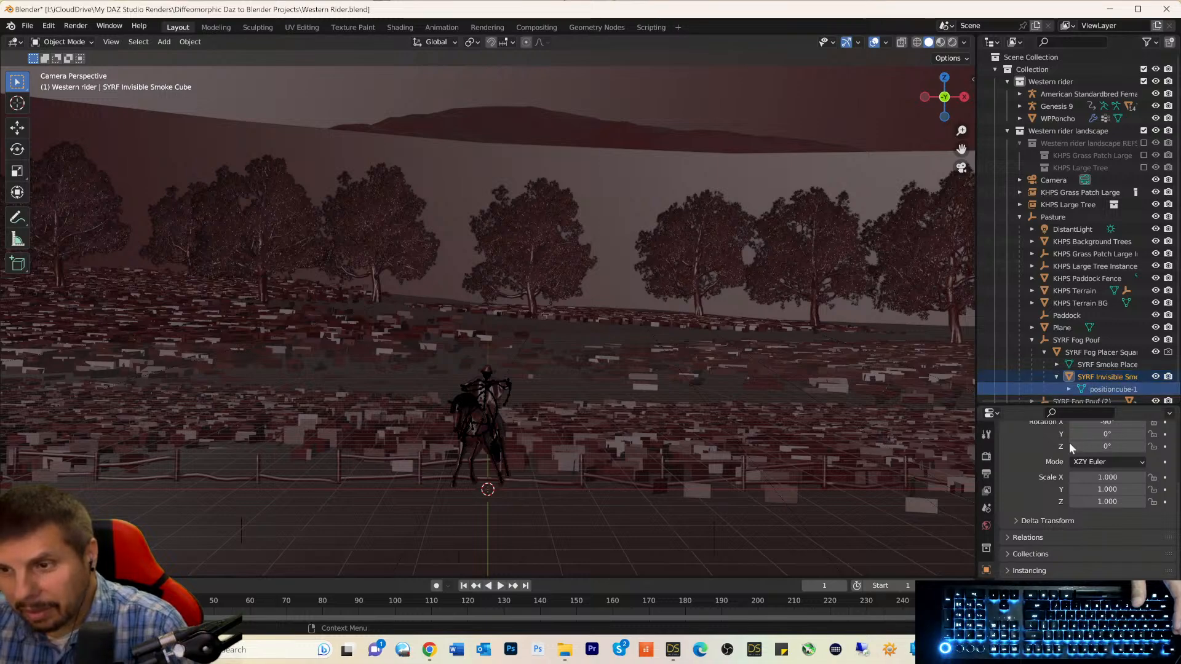
left_click(1068, 366)
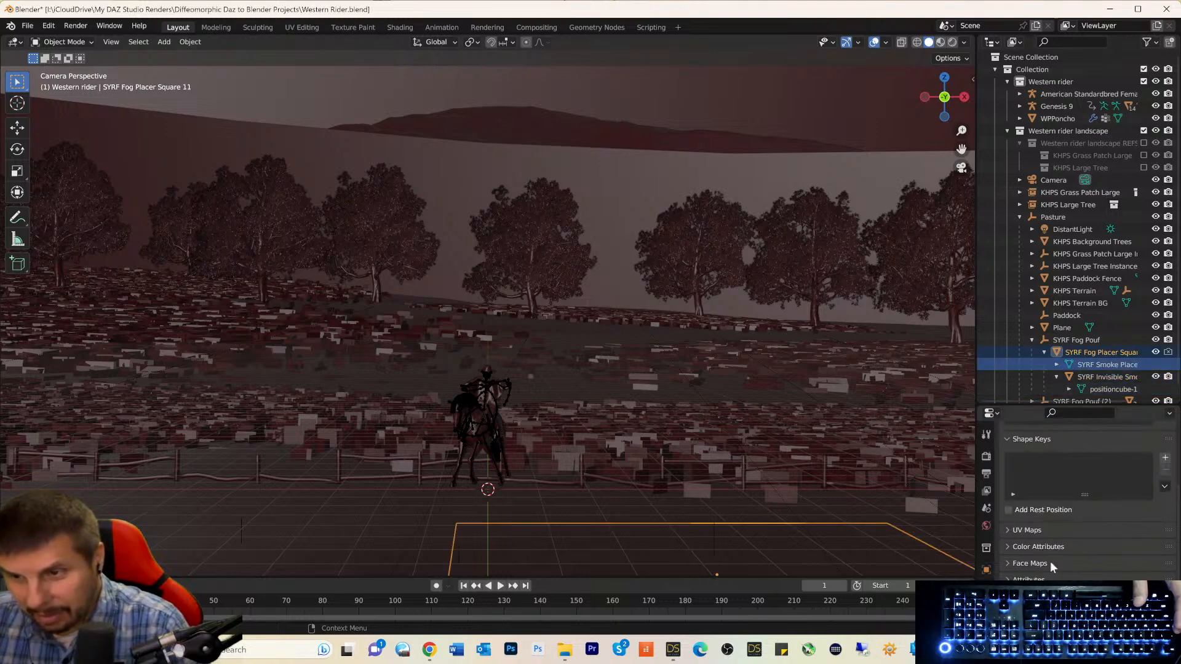
left_click(1087, 377)
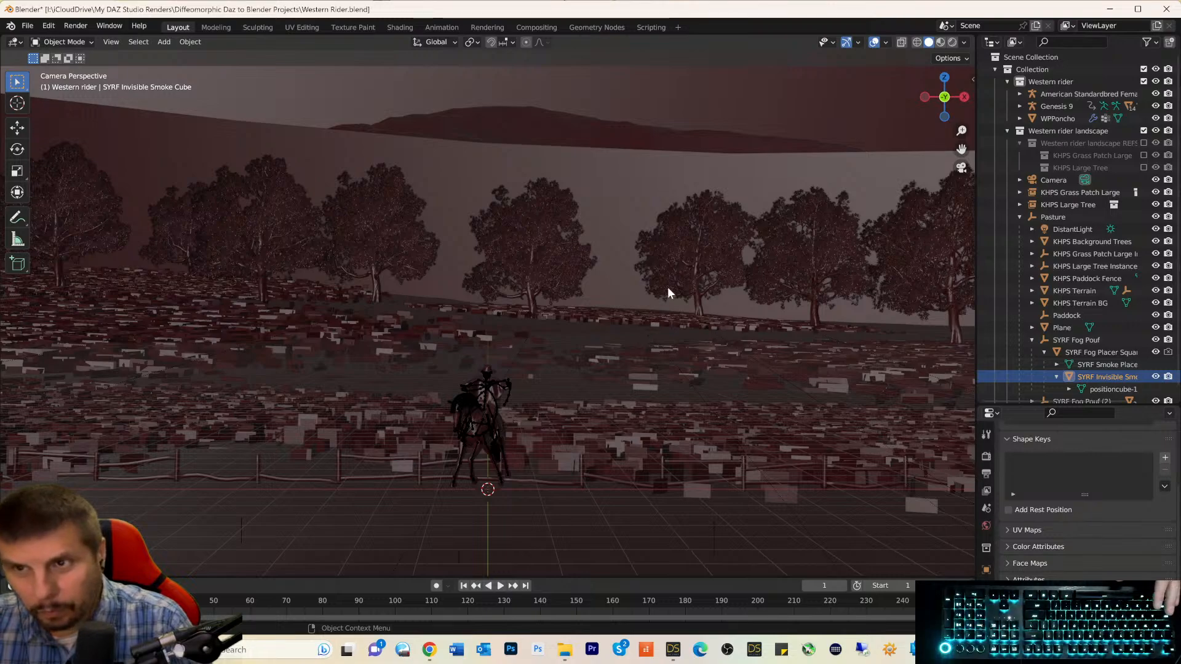
Check the scene through the camera and from a free viewpoint around the rider, returning to the camera view.
scroll(669, 290, "down", 2)
scroll(669, 290, "up", 2)
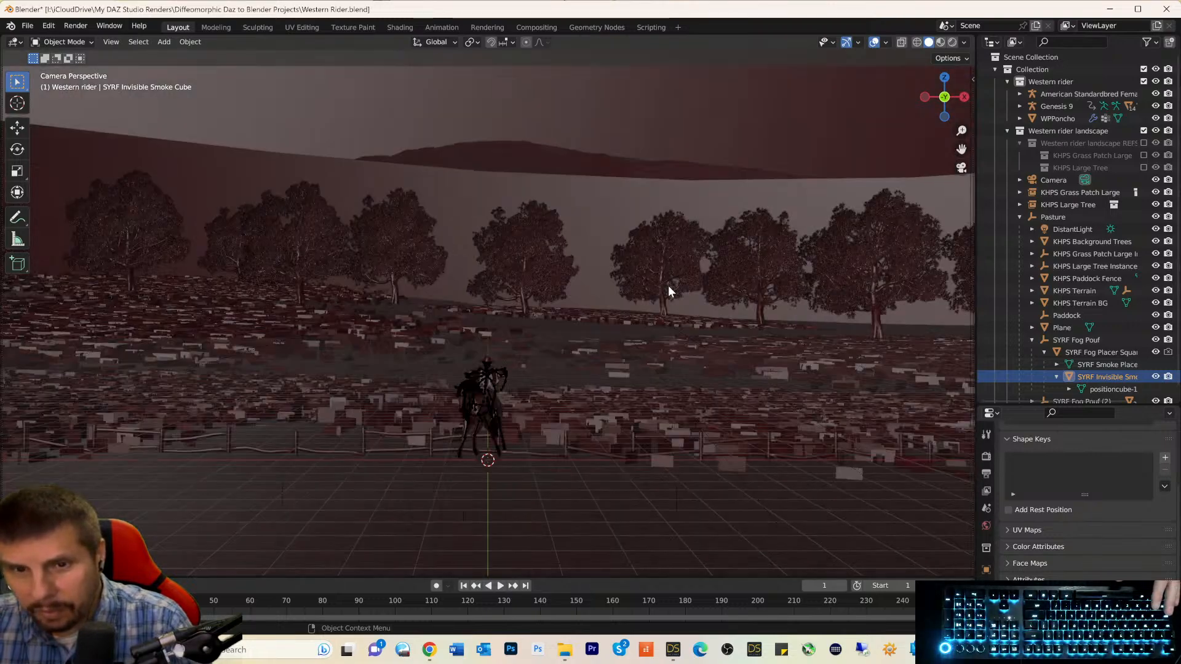
mouse_move(938, 101)
left_mouse_down()
mouse_move(920, 113)
mouse_move(921, 103)
left_mouse_up()
scroll(728, 306, "down", 5)
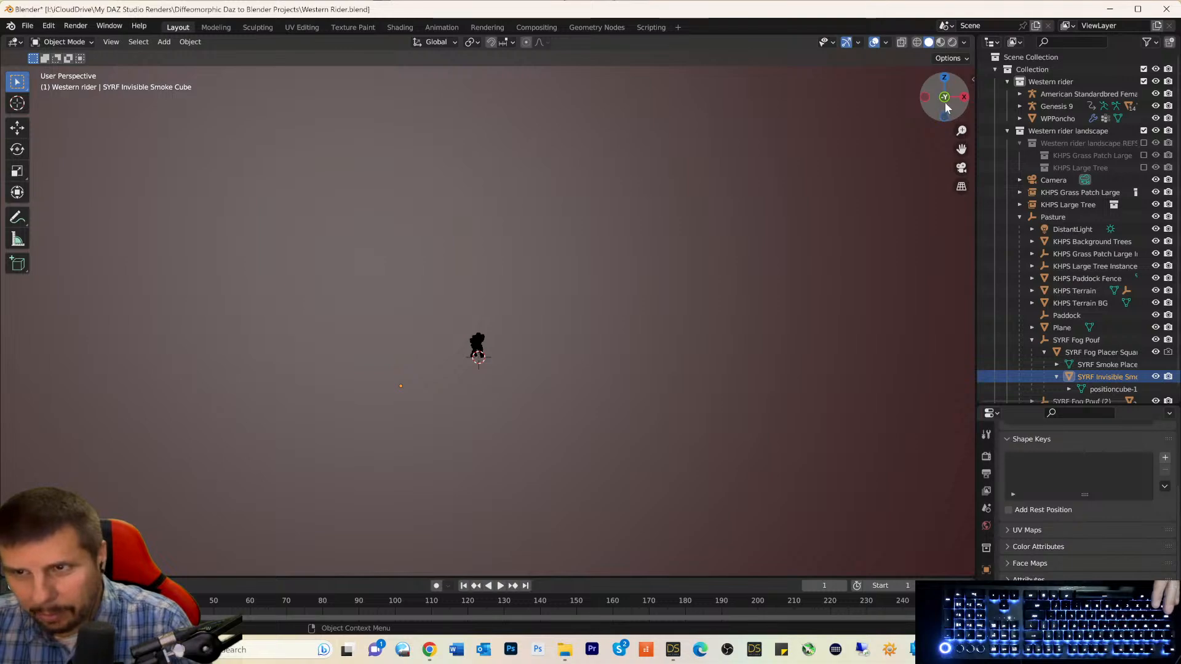
left_click_drag(945, 104, 944, 112)
left_click(958, 169)
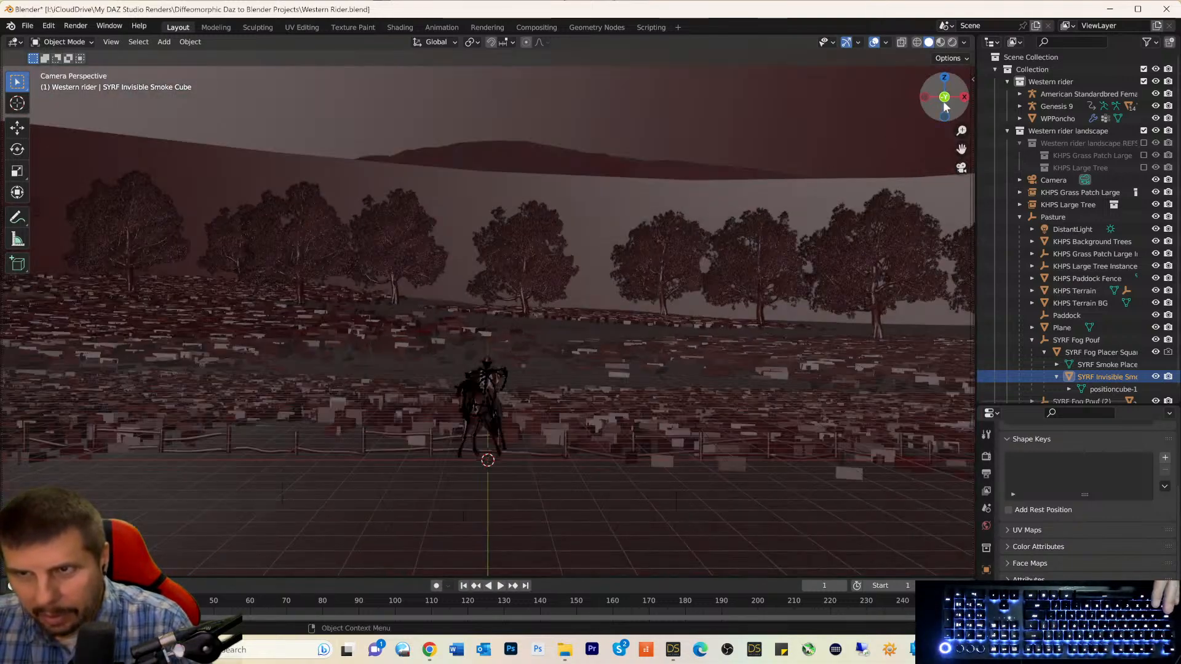
Leave the camera view and examine how the SYRF Invisible Smoke Cube's outline surrounds the rider, from above and below the grass.
left_click_drag(946, 100, 946, 102)
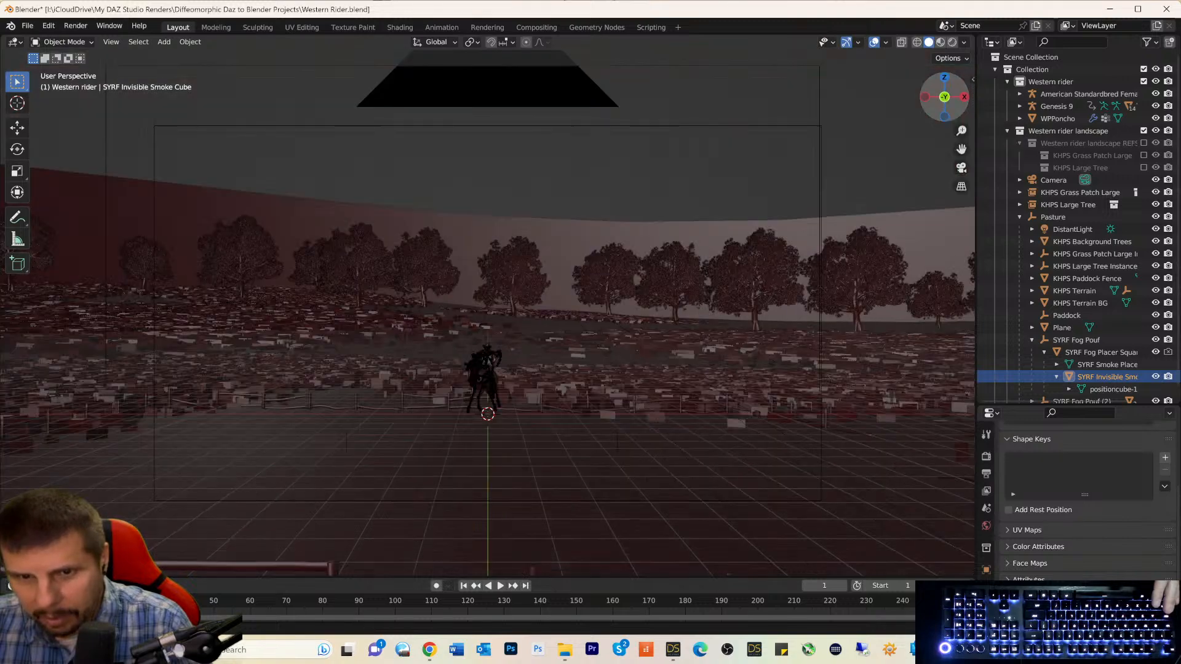
scroll(699, 252, "up", 5)
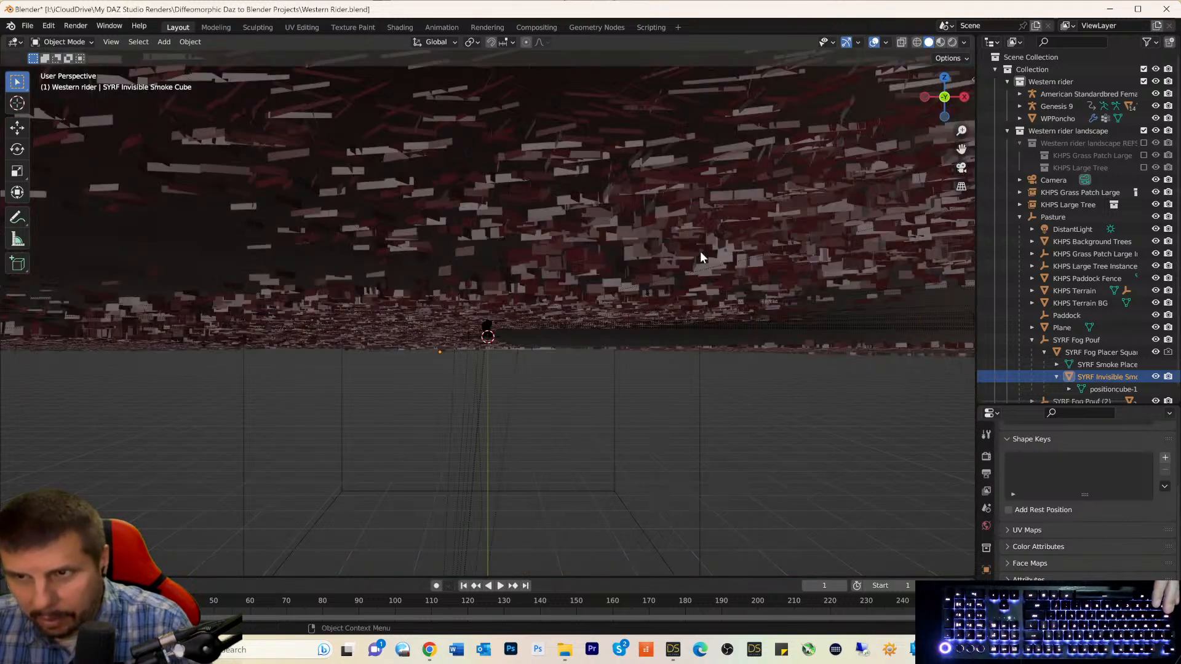
scroll(701, 254, "up", 3)
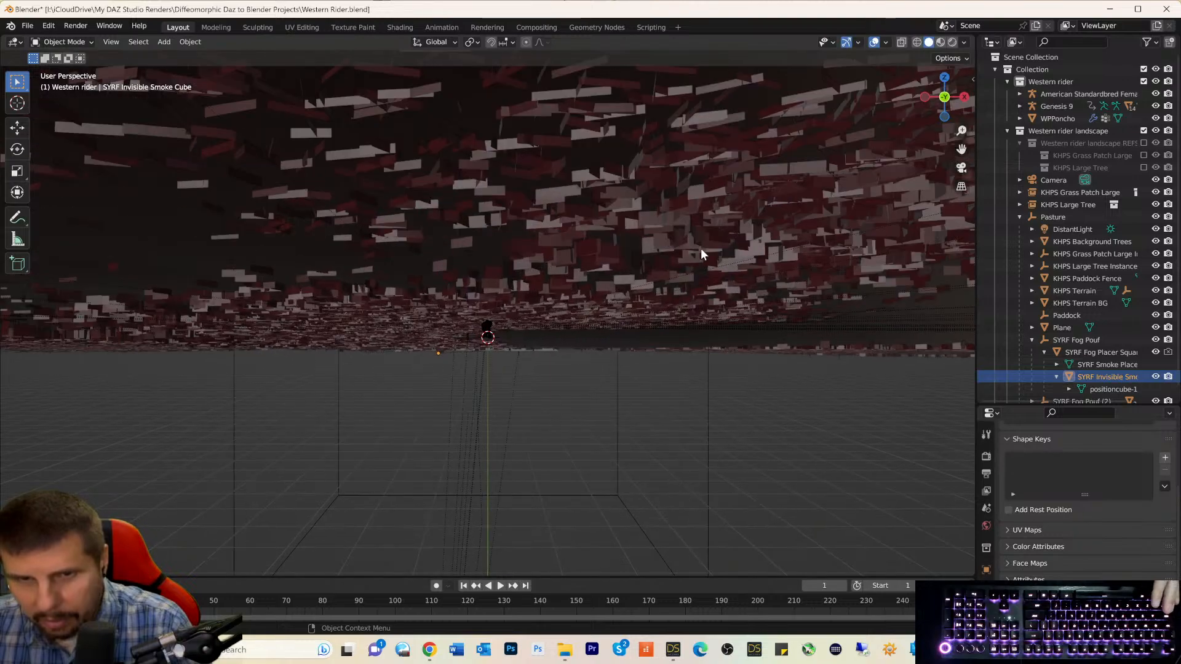
scroll(703, 244, "up", 6)
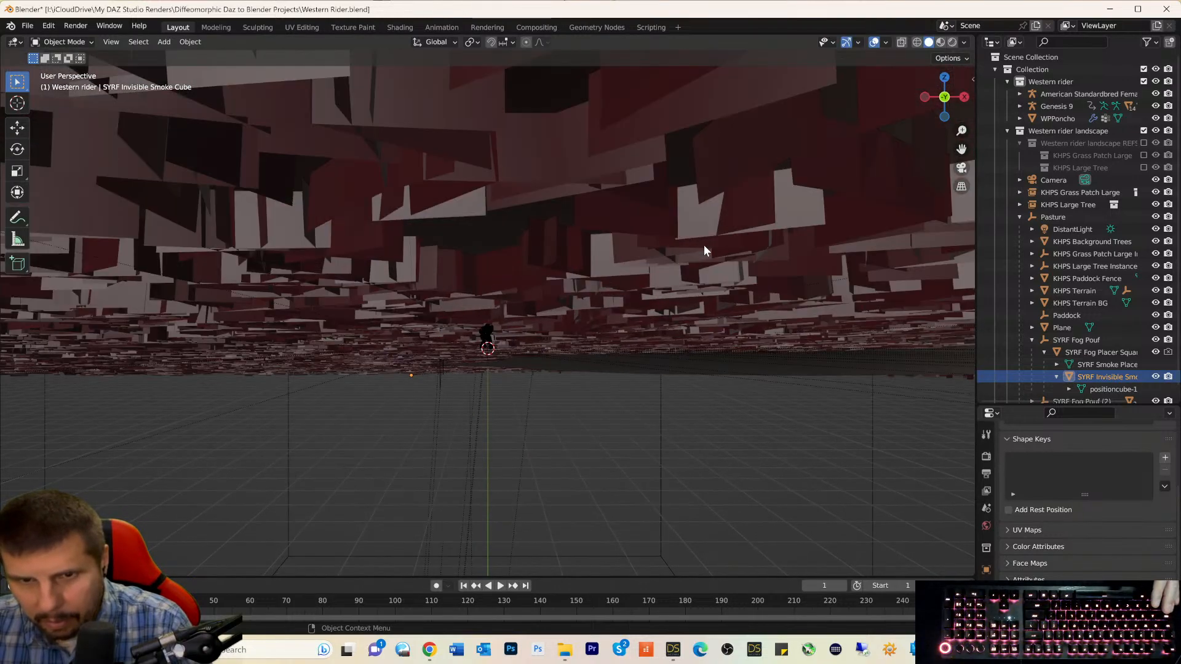
scroll(700, 245, "up", 8)
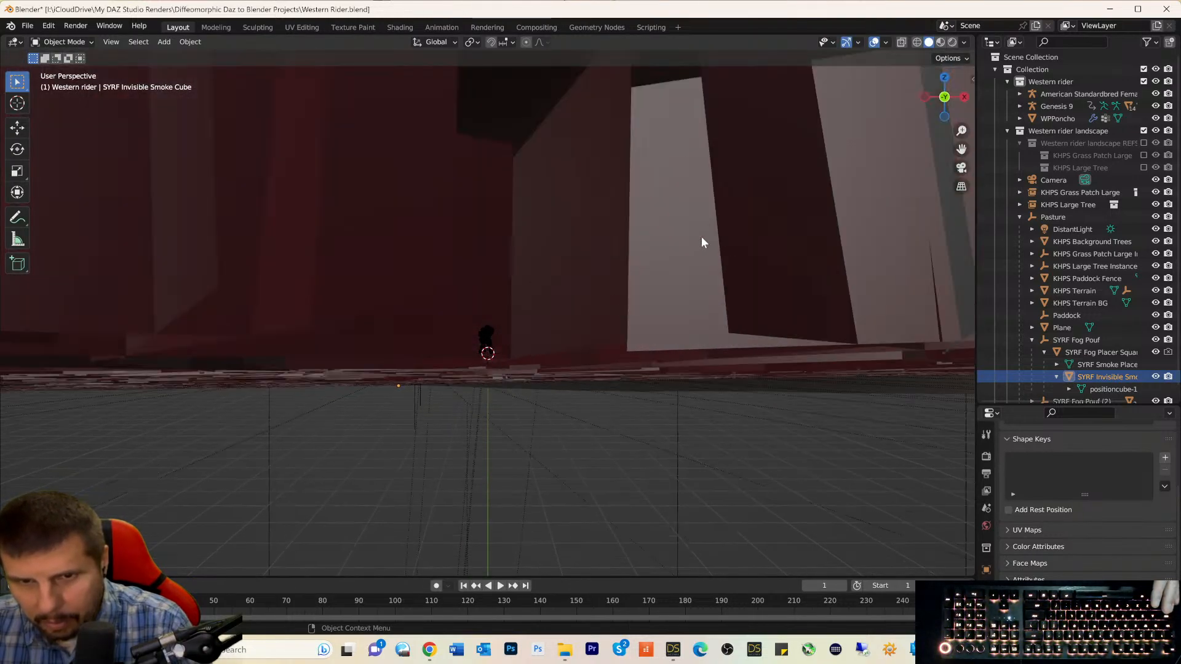
scroll(703, 234, "up", 5)
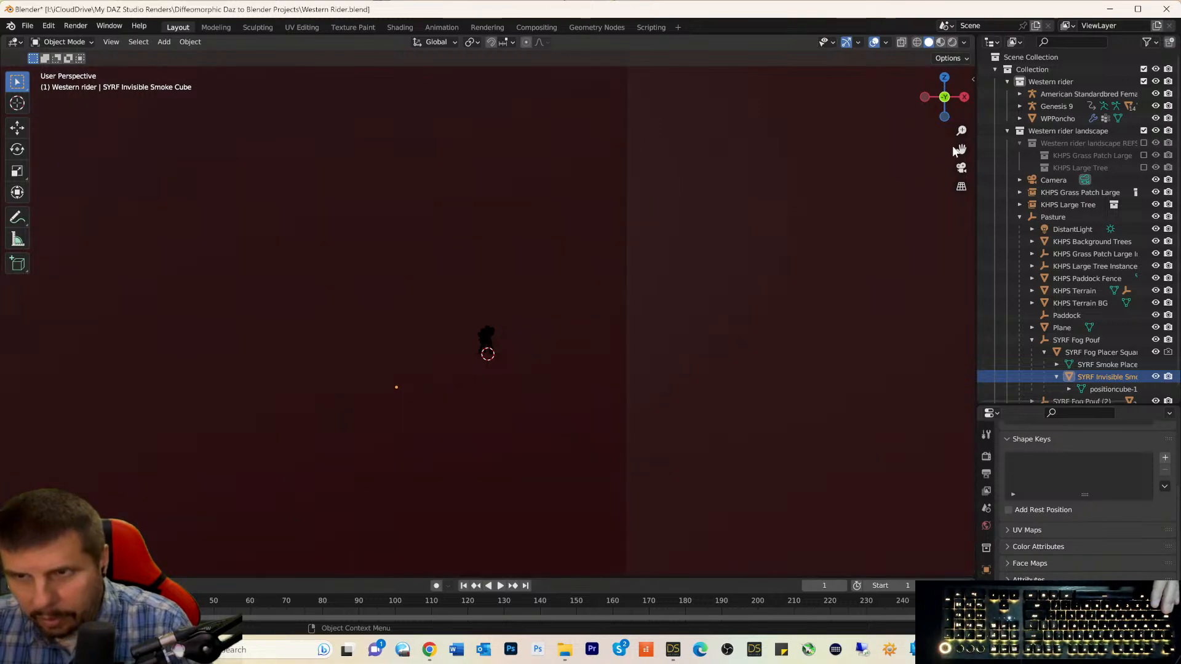
left_click_drag(961, 148, 967, 438)
scroll(486, 307, "down", 10)
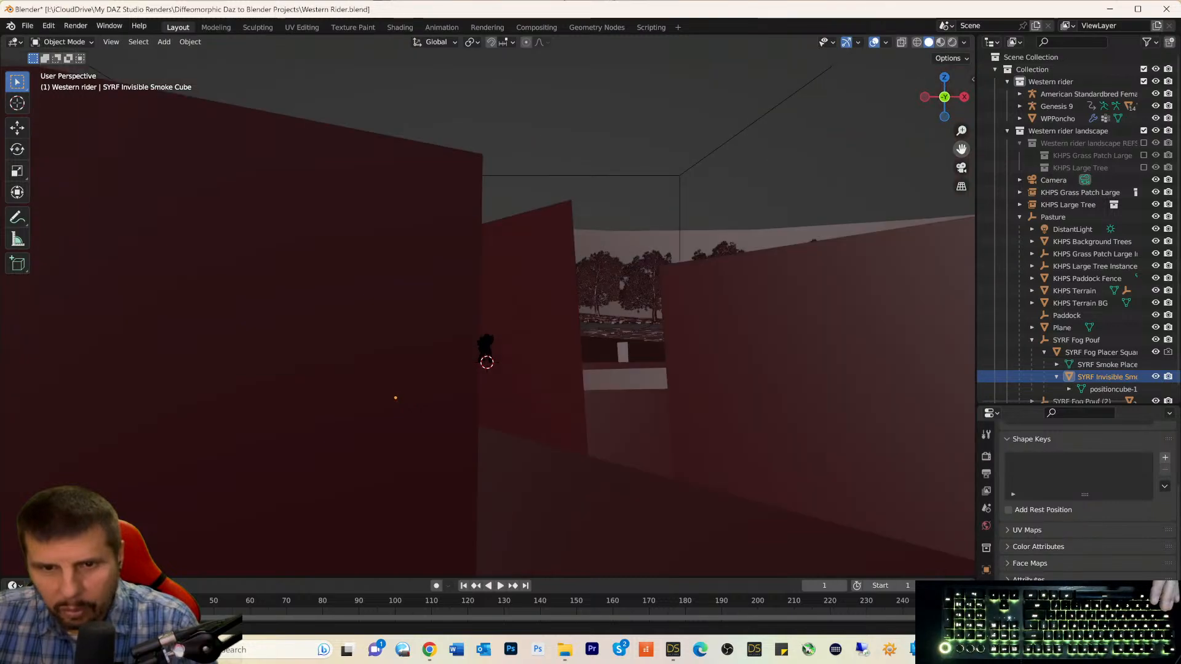
scroll(486, 308, "down", 3)
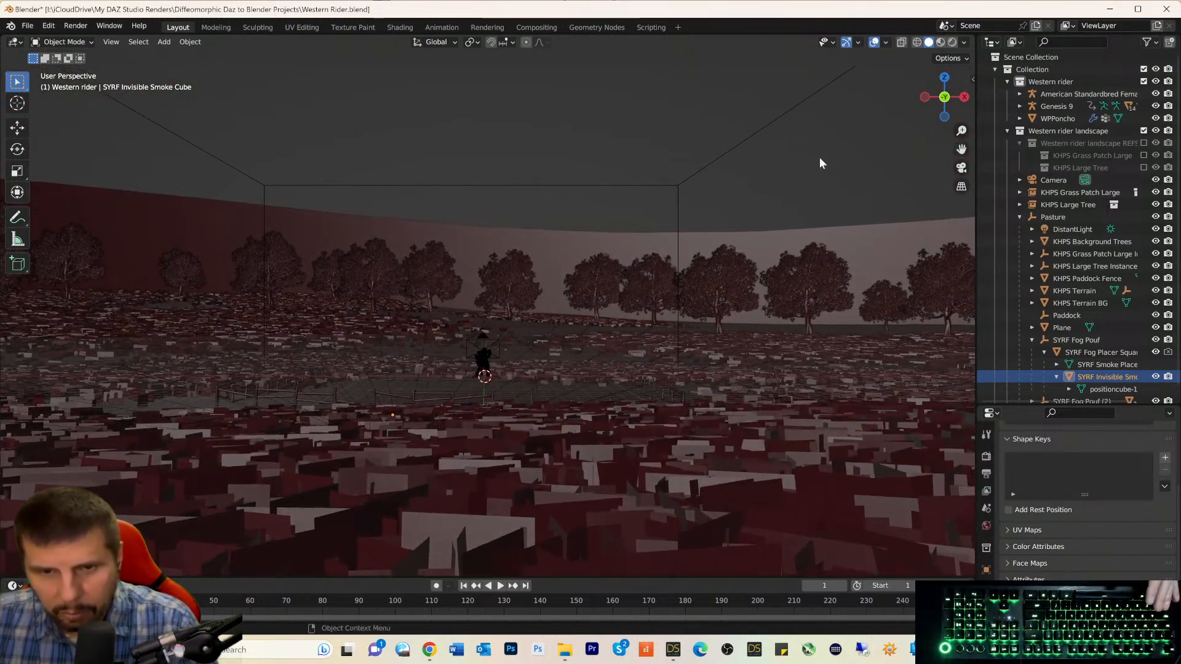
scroll(645, 279, "down", 5)
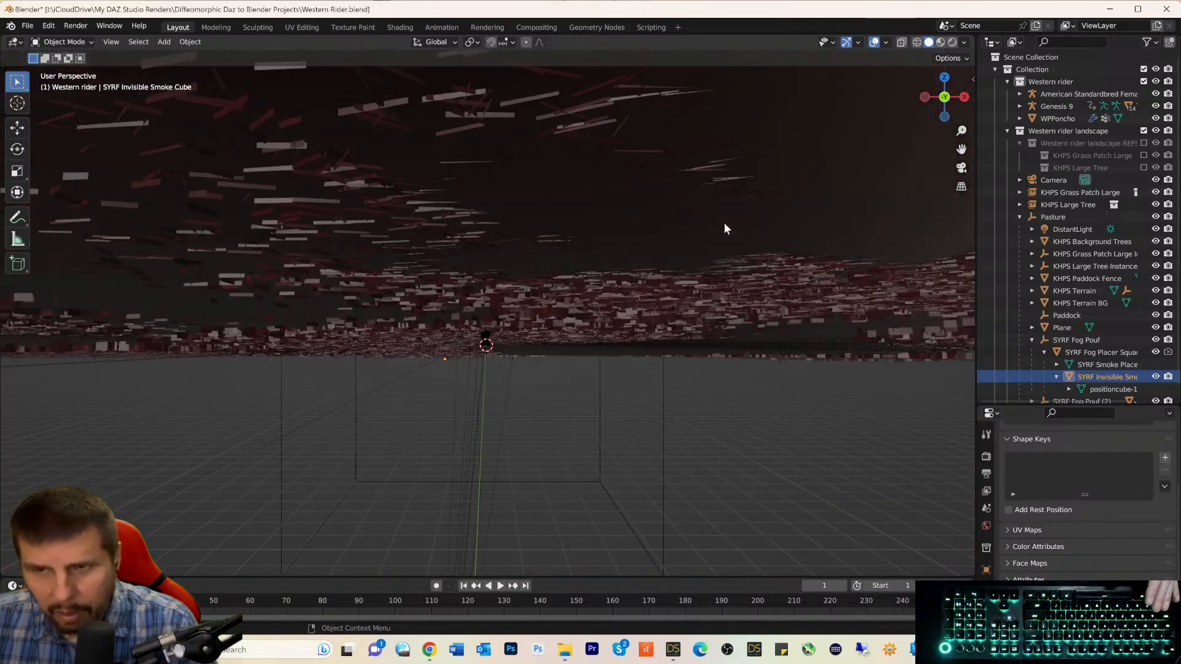
Inspect the pasture's trees and grass up close, and return to an overview of the rider inside the smoke cube's outline.
left_click_drag(961, 147, 957, 221)
scroll(722, 358, "up", 4)
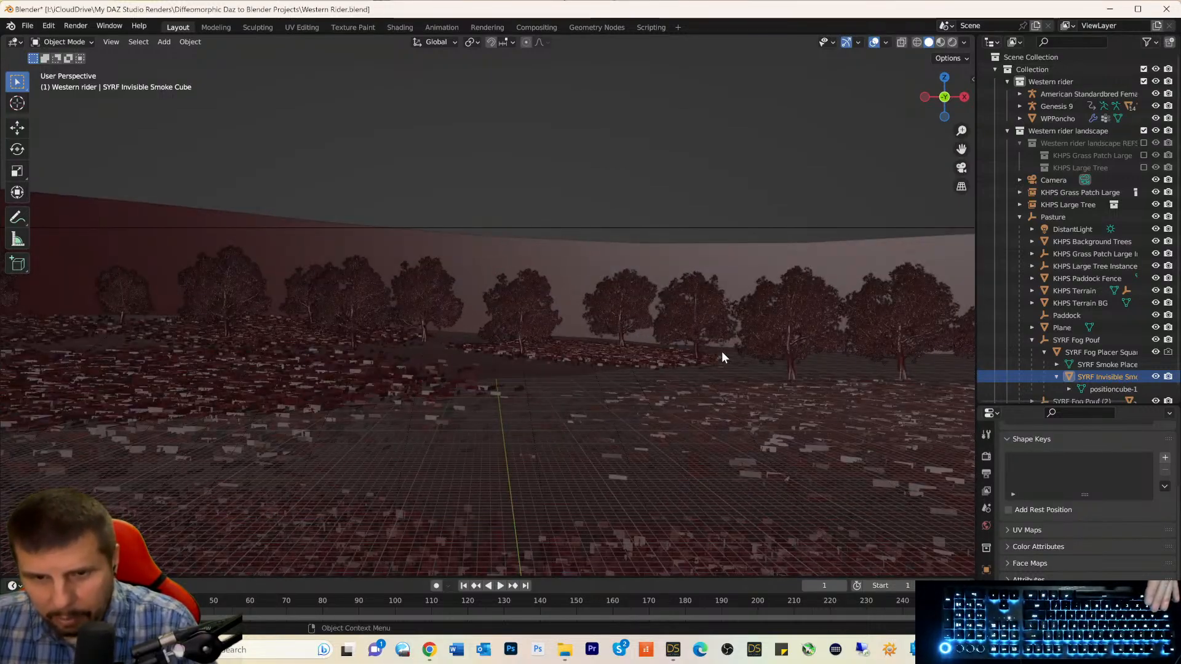
left_click_drag(961, 149, 967, 80)
scroll(789, 190, "up", 4)
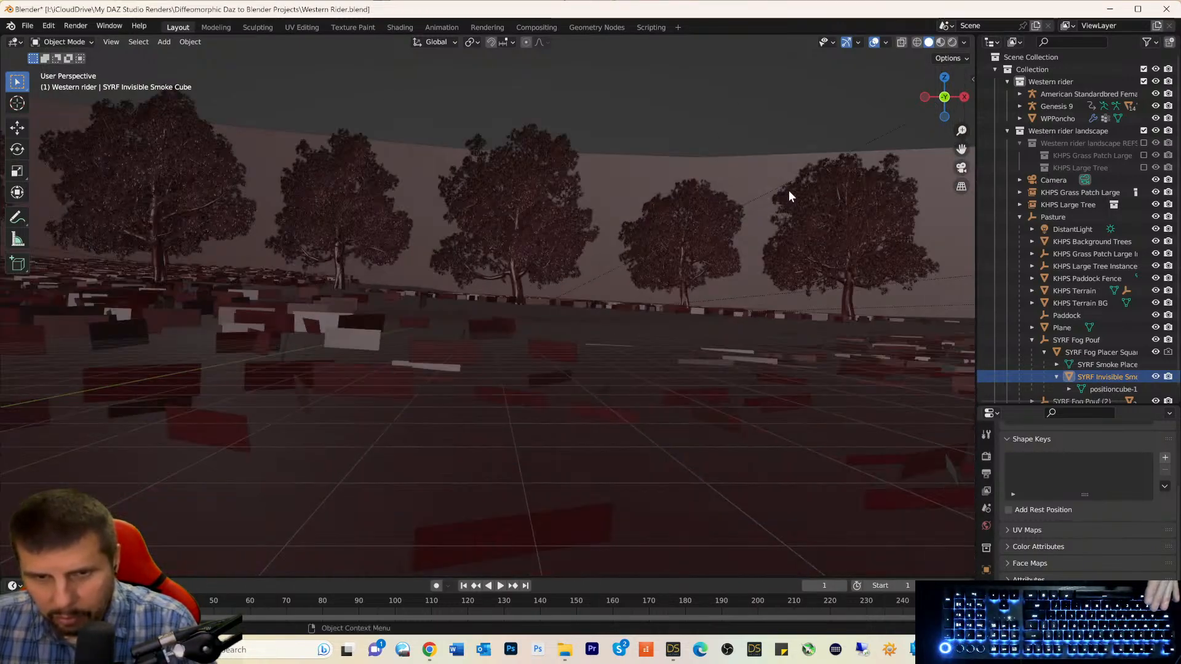
scroll(789, 190, "up", 5)
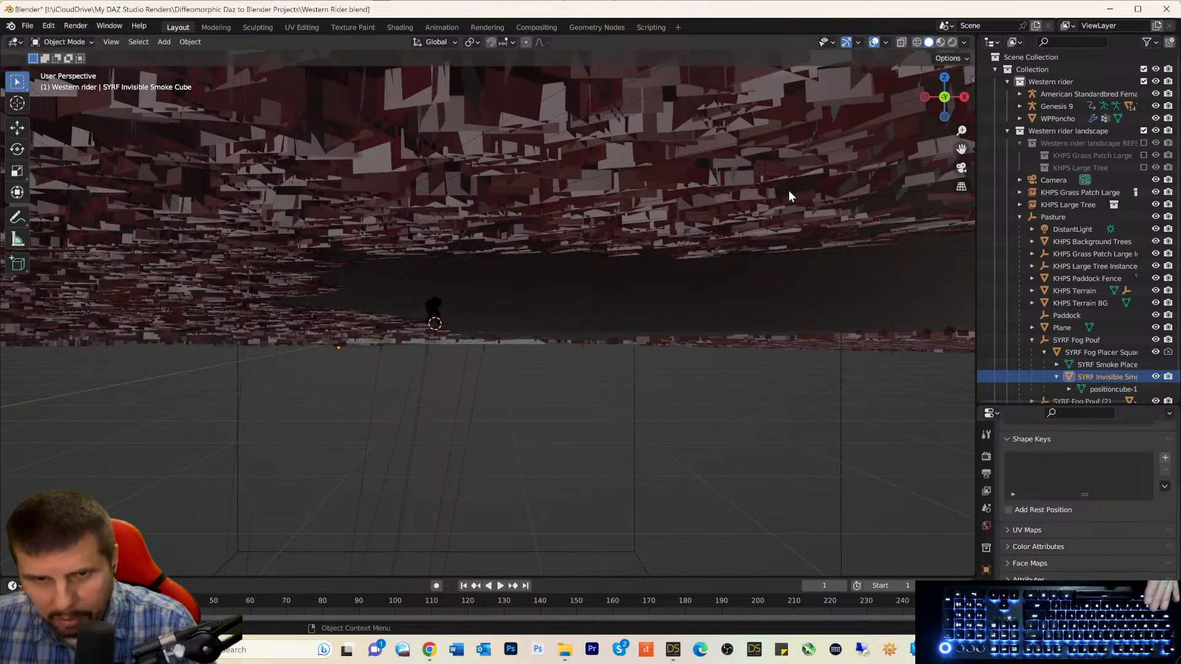
scroll(788, 190, "up", 4)
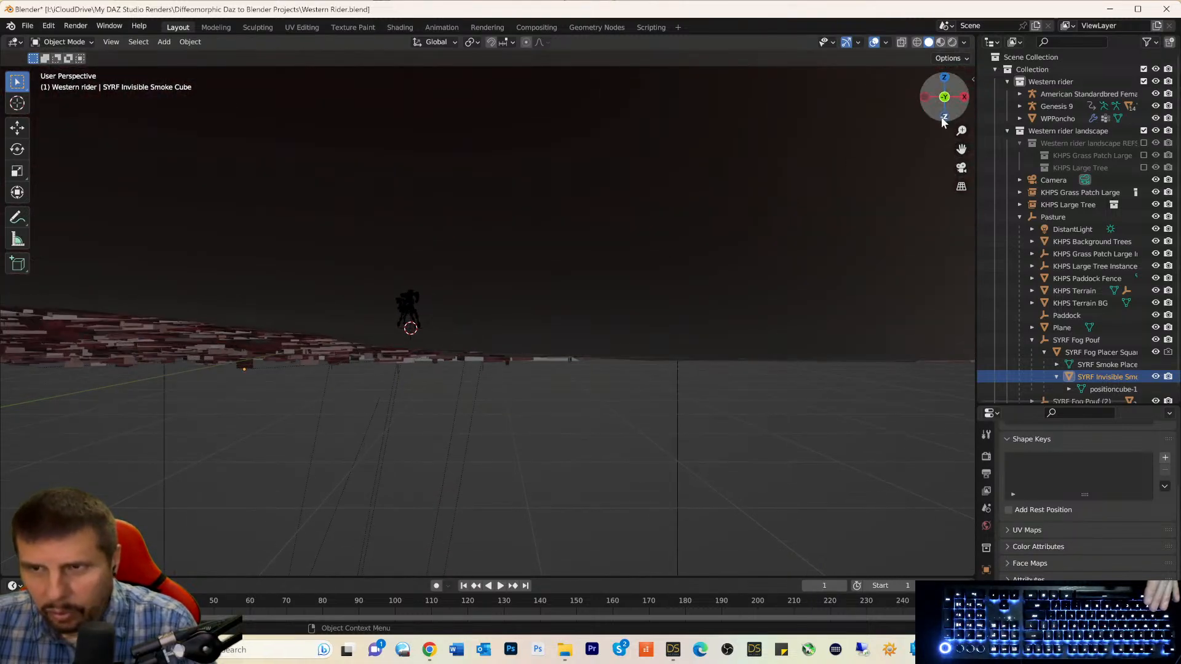
left_click_drag(960, 148, 970, 210)
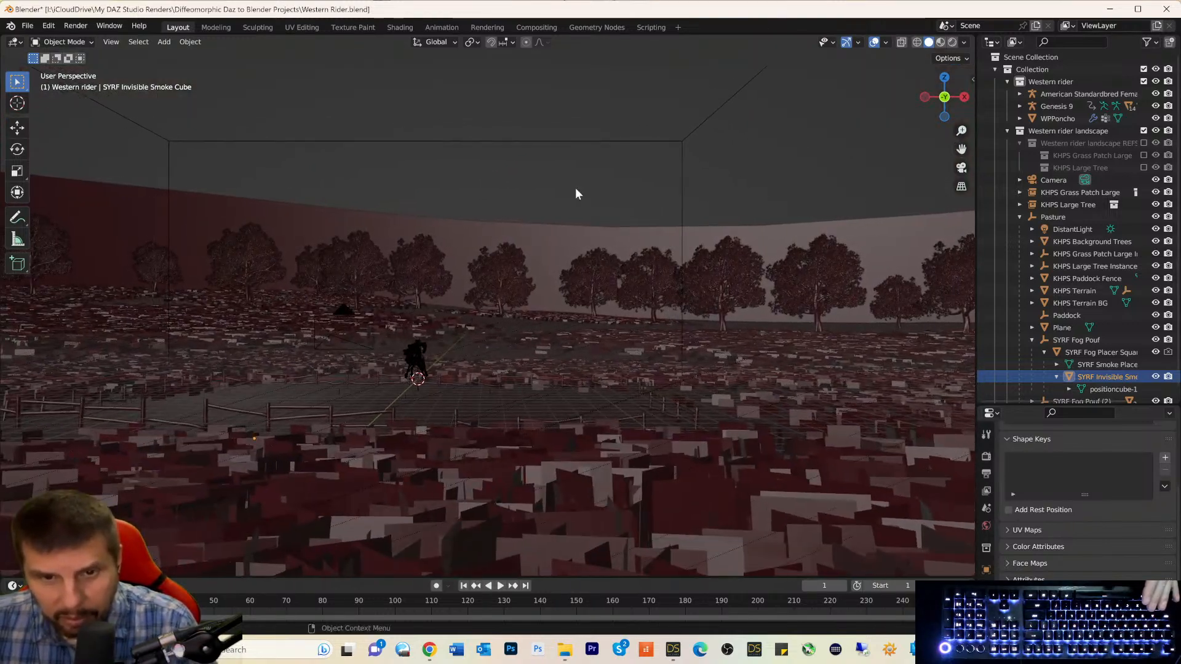
Examine the grass patches from underneath and at close range, and bring the viewpoint back above the pasture.
scroll(545, 286, "up", 6)
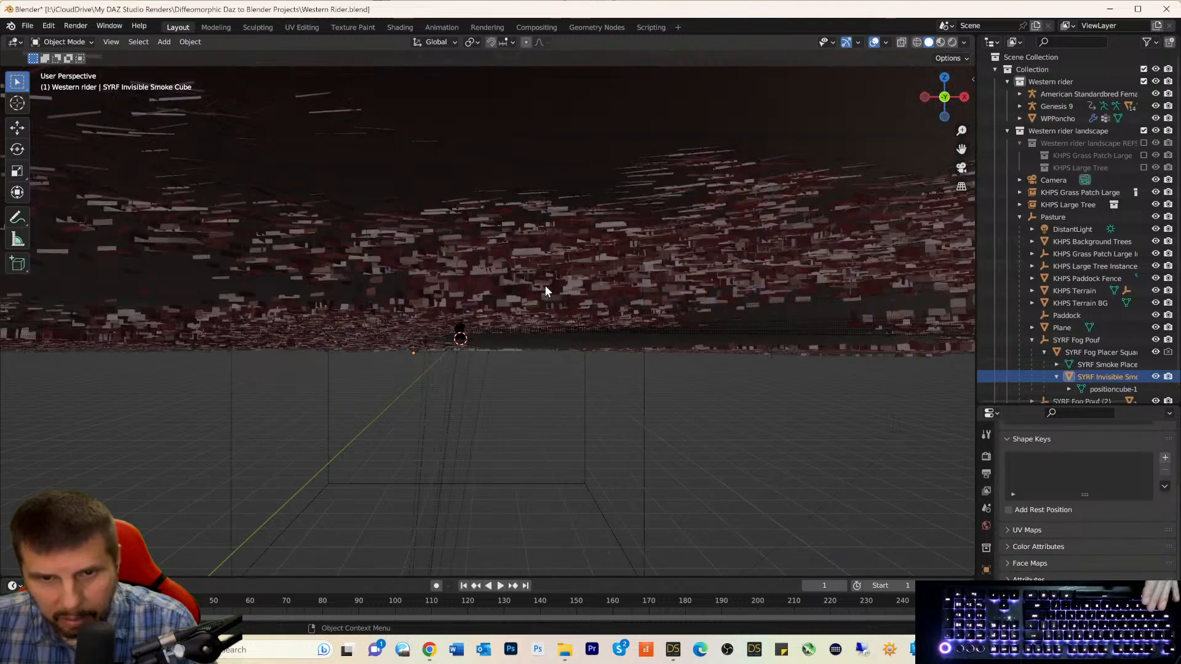
scroll(548, 280, "up", 8)
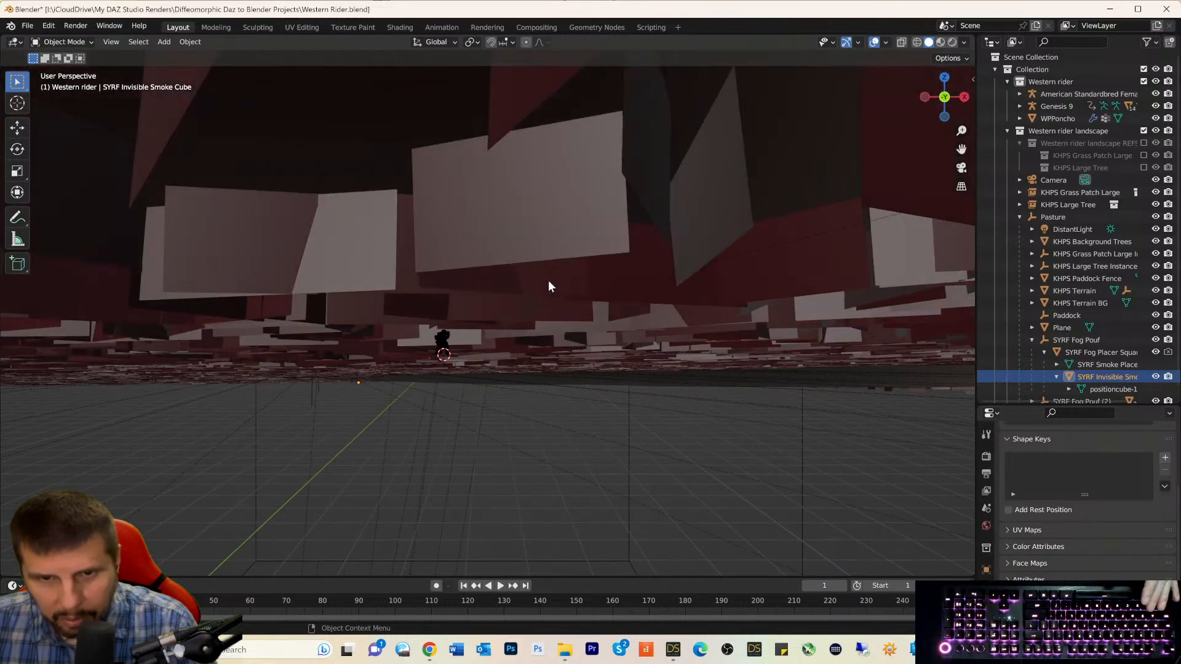
scroll(550, 283, "up", 6)
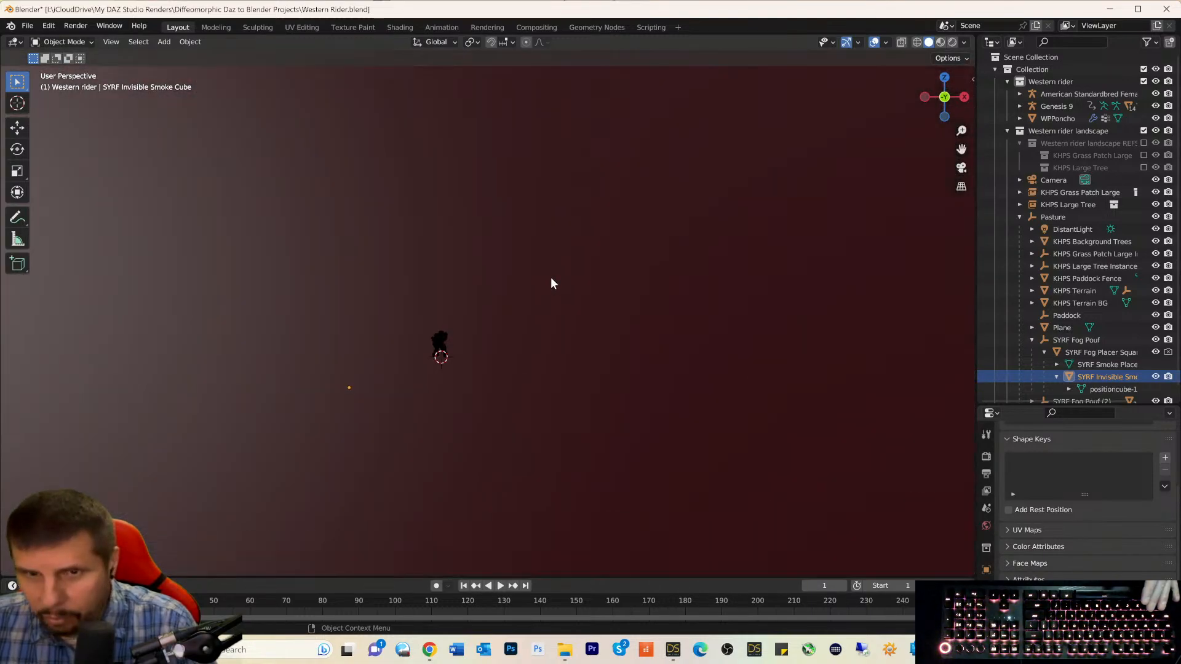
scroll(551, 283, "up", 4)
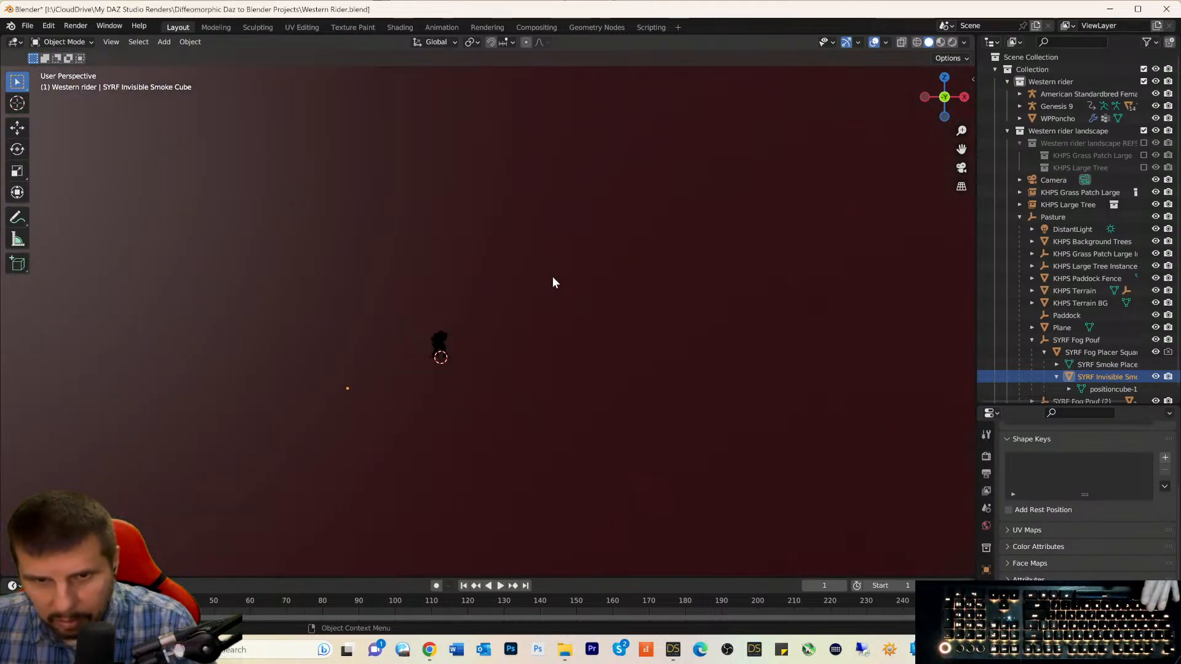
scroll(553, 277, "up", 7)
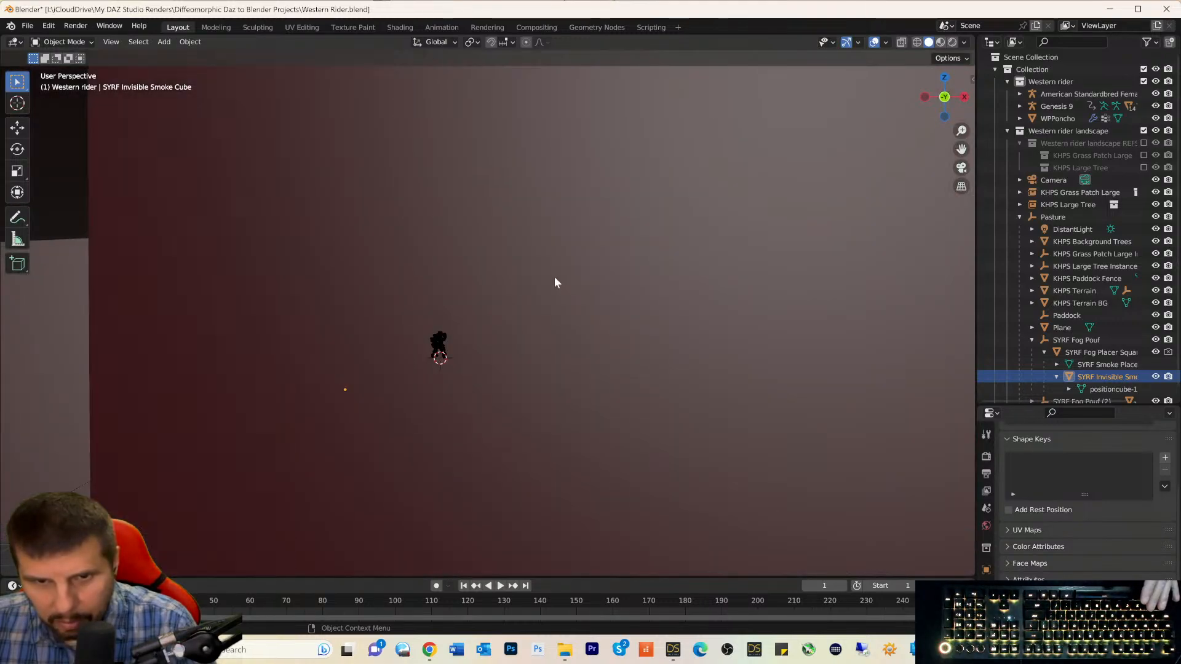
scroll(555, 276, "up", 8)
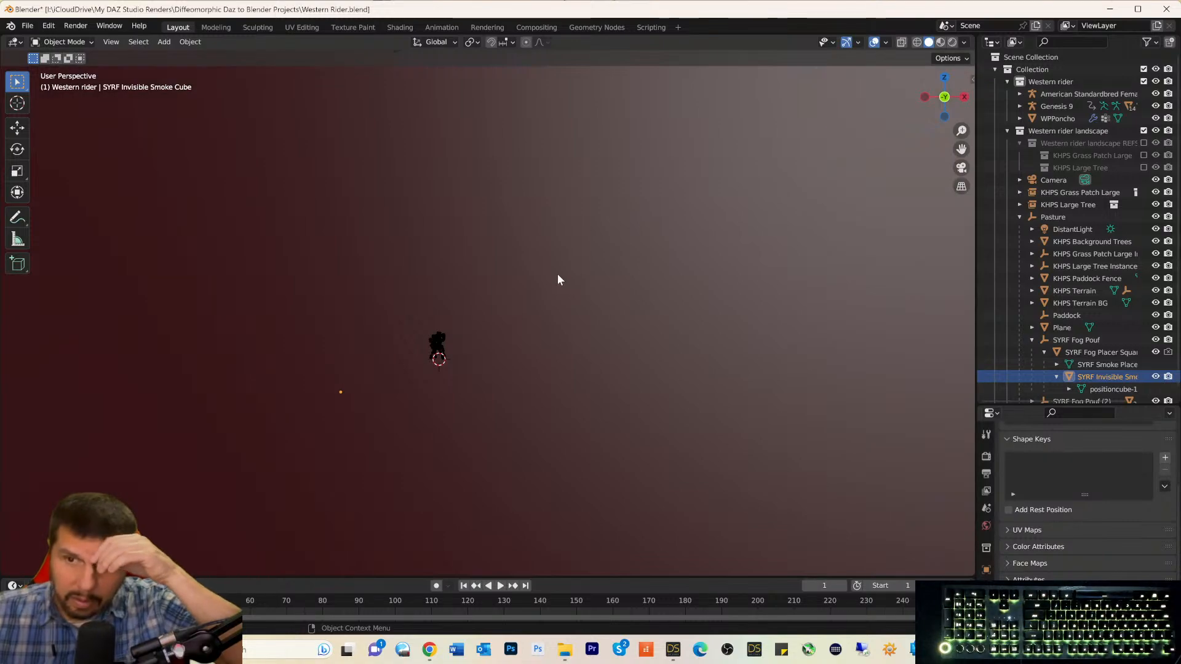
scroll(560, 268, "up", 5)
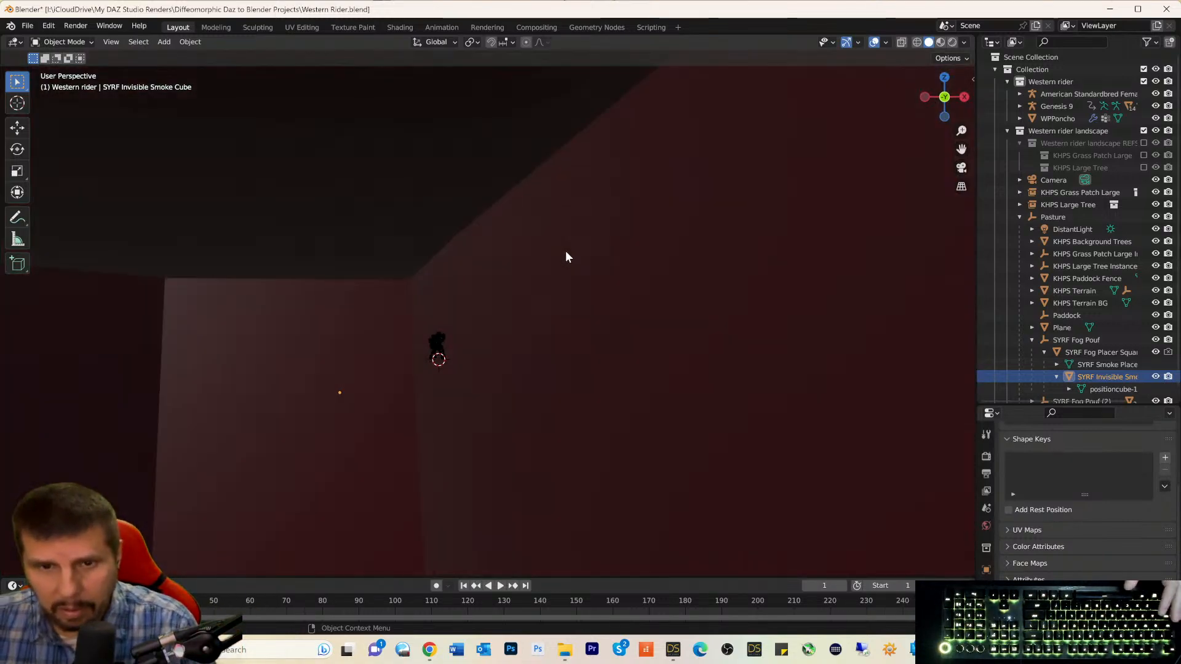
scroll(569, 253, "up", 4)
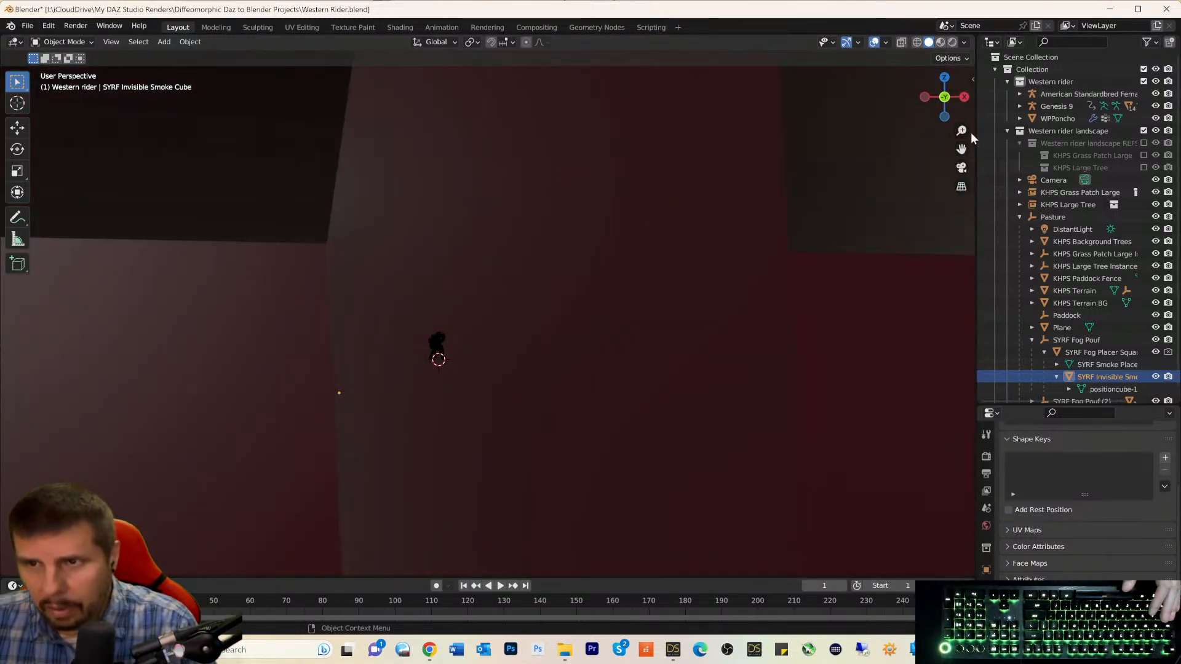
left_click_drag(961, 149, 961, 560)
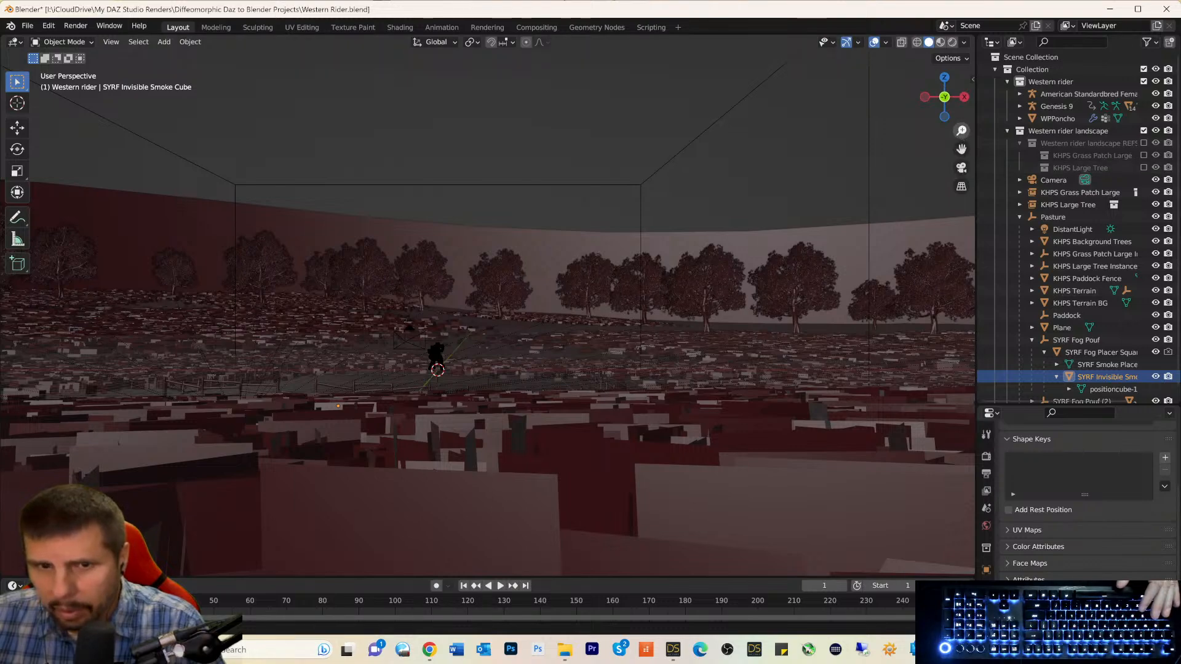
Examine the rider and fence from a rotated angle, and pull back to see the smoke cube's full outline over the pasture.
left_click_drag(962, 130, 962, 118)
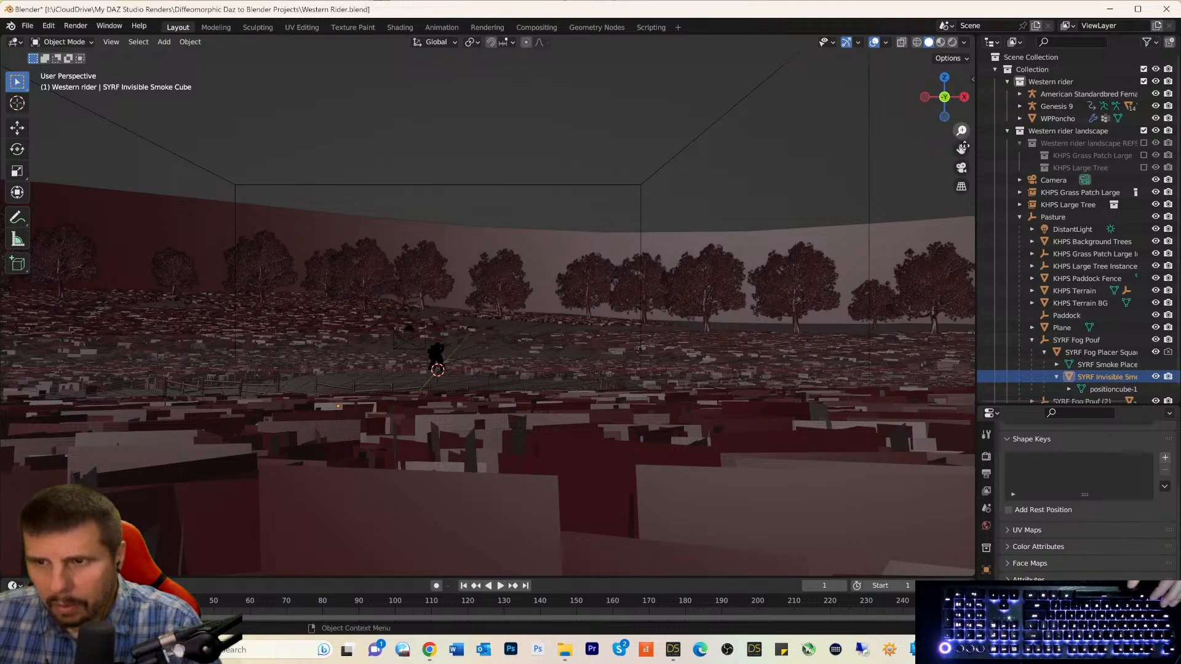
scroll(789, 366, "up", 8)
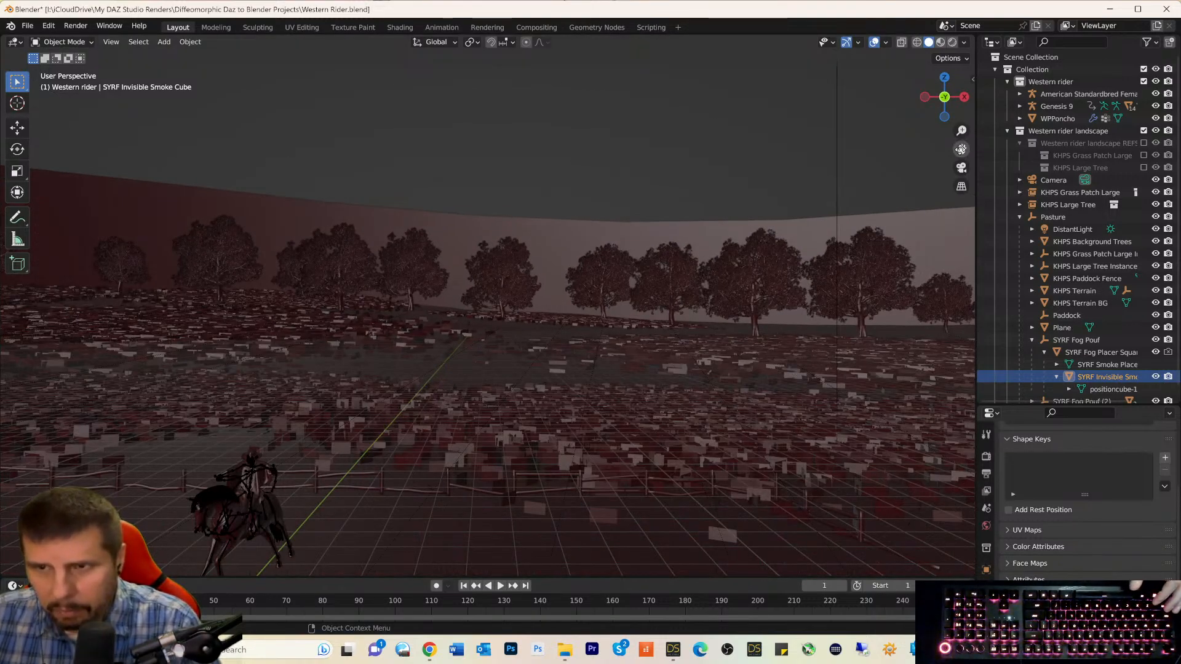
left_click_drag(961, 149, 1126, 74)
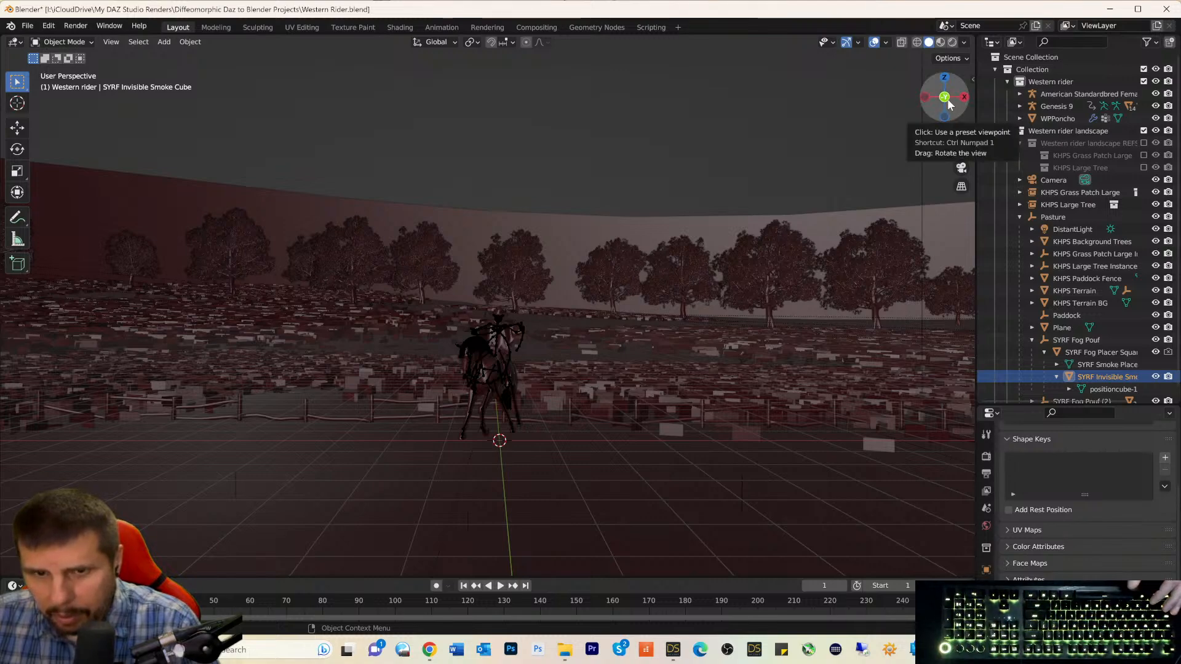
left_click_drag(949, 104, 922, 106)
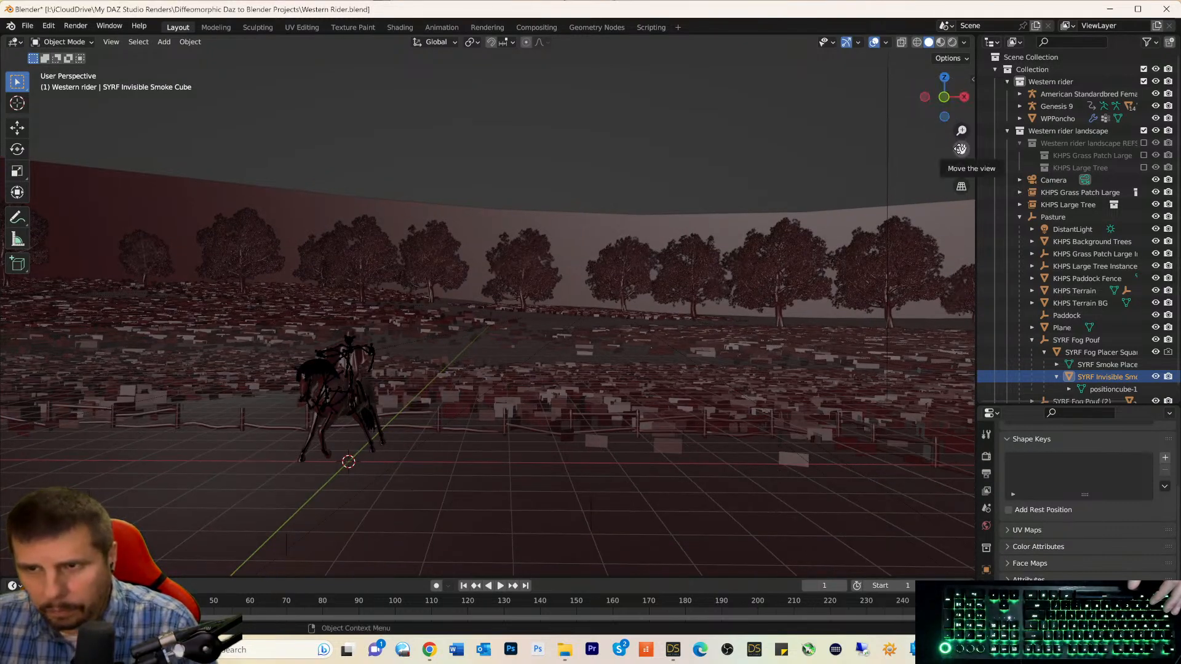
left_click_drag(960, 149, 960, 98)
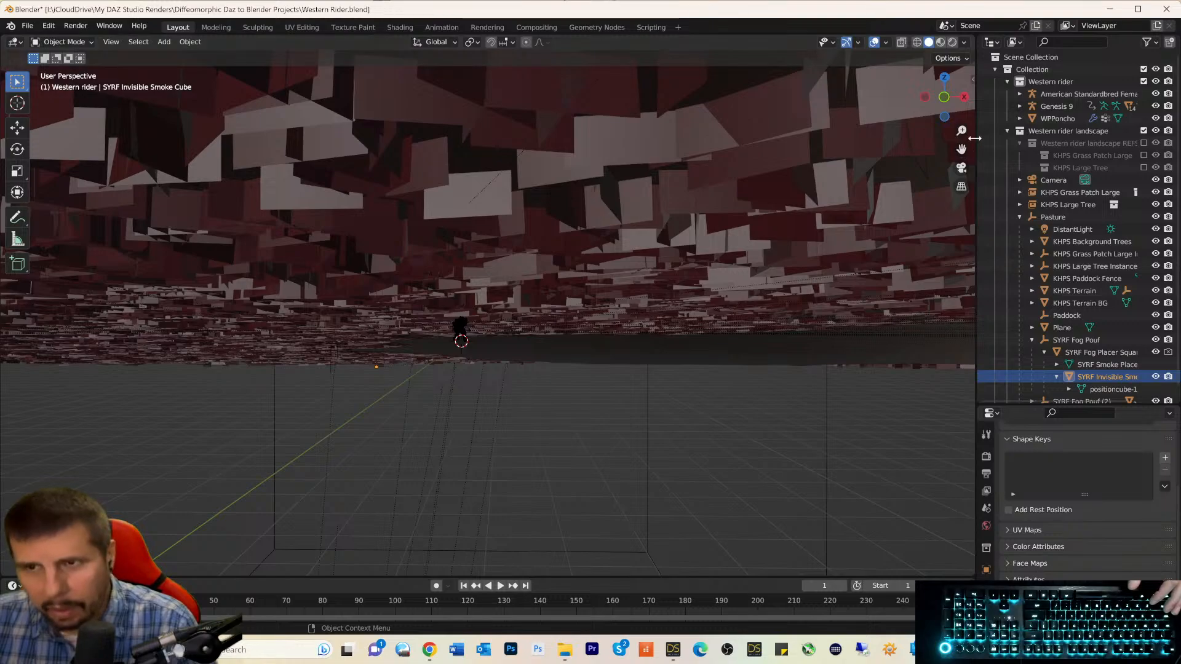
left_click_drag(962, 148, 961, 130)
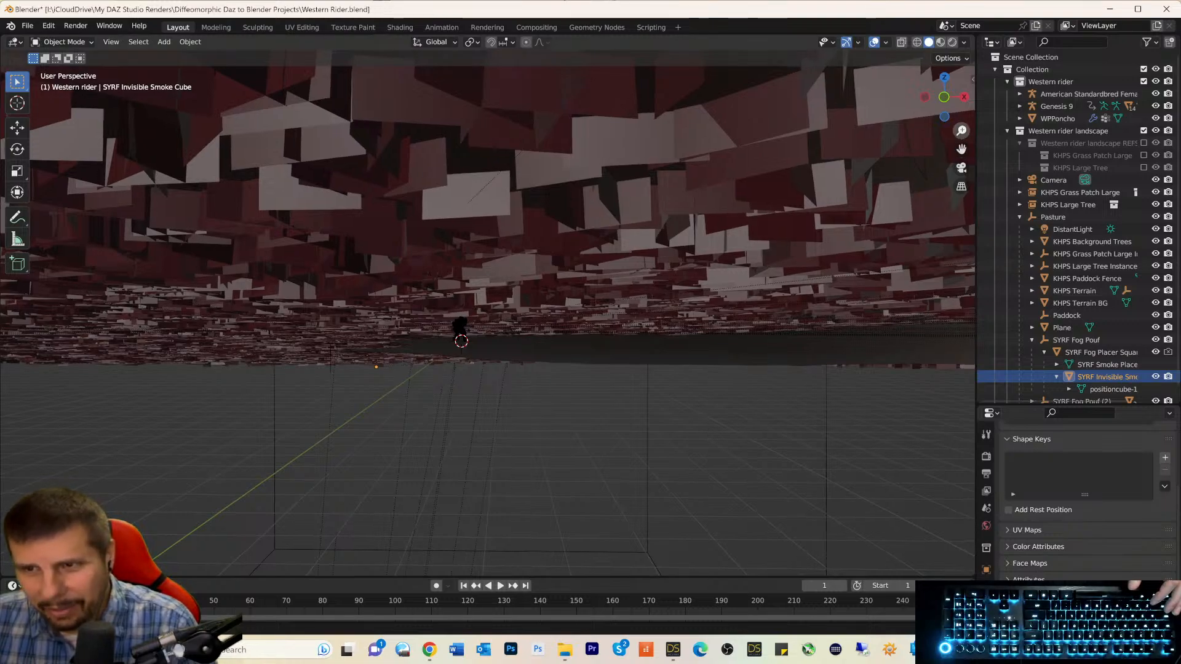
scroll(940, 155, "up", 1)
scroll(940, 155, "up", 3)
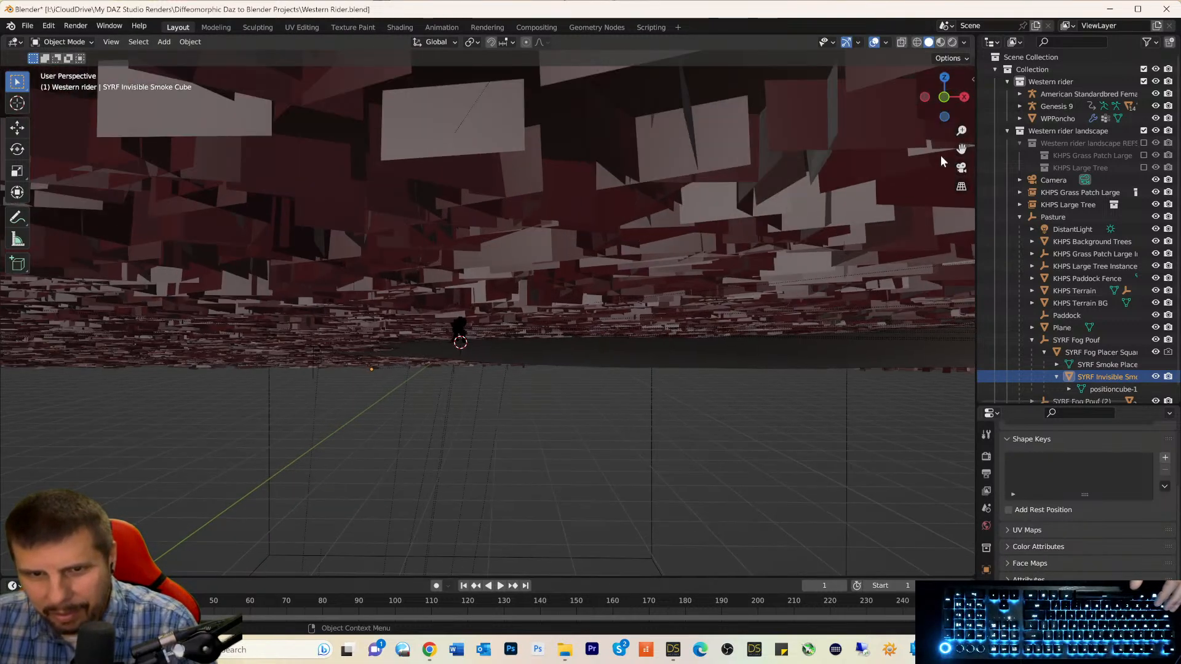
left_click_drag(961, 149, 962, 222)
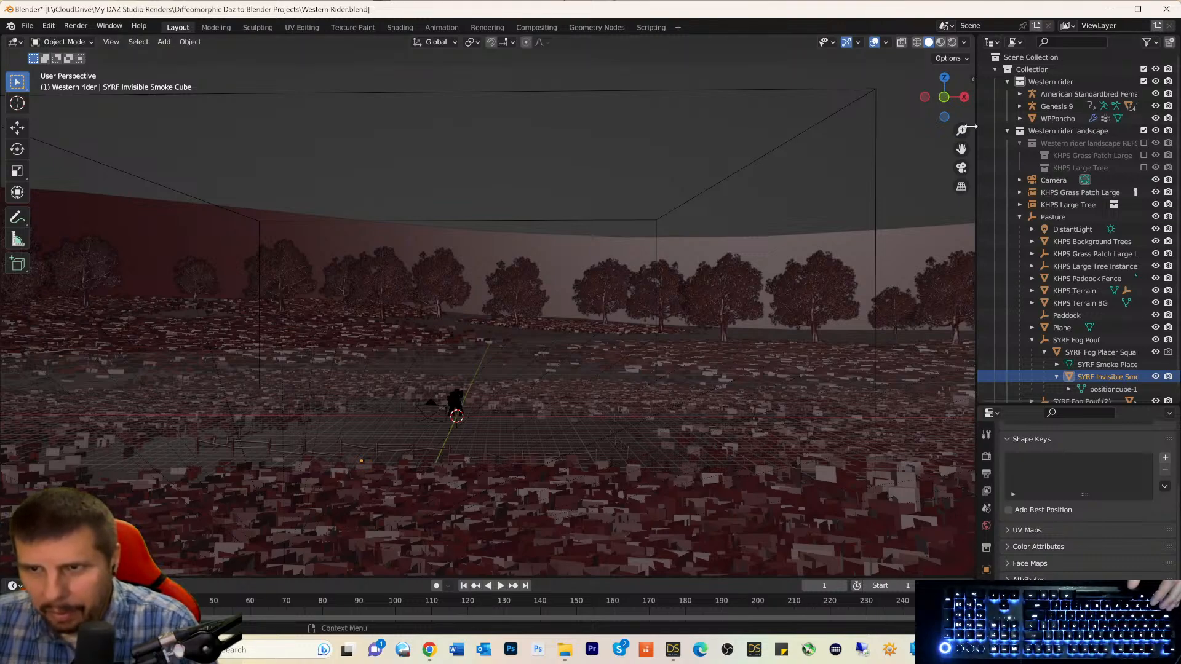
mouse_move(962, 131)
left_mouse_down()
mouse_move(961, 117)
mouse_move(961, 152)
left_mouse_up()
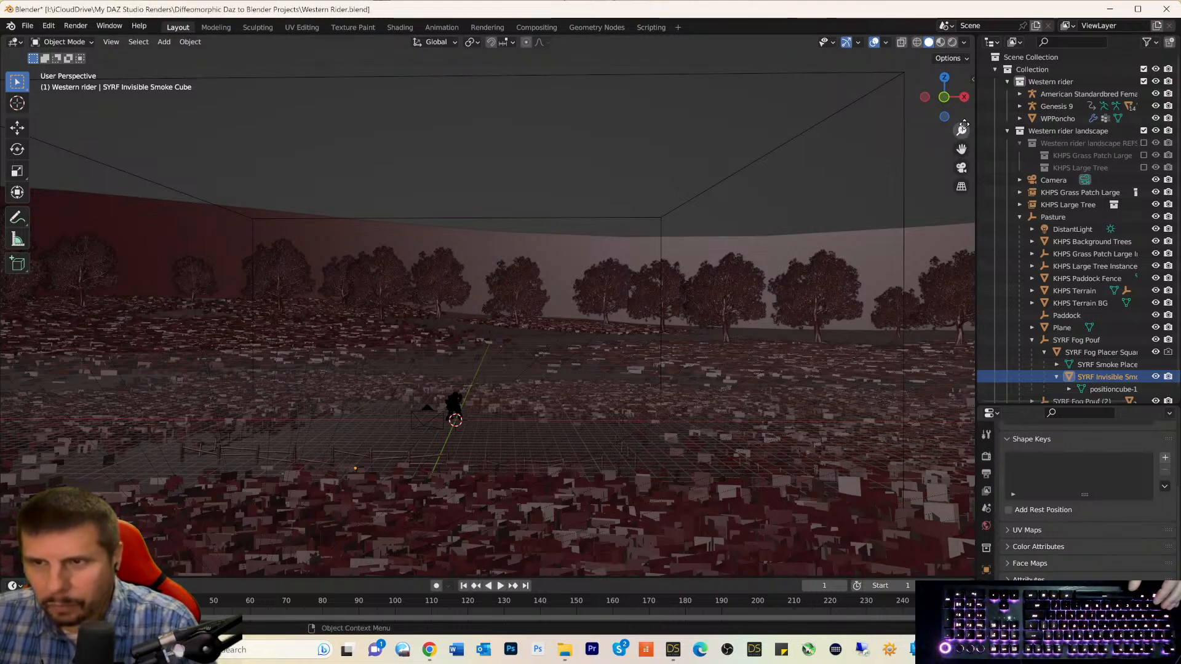
Select the American Standardbred Female in the Western rider collection to locate it in the pasture, and clear the selection.
left_click_drag(945, 107, 975, 103)
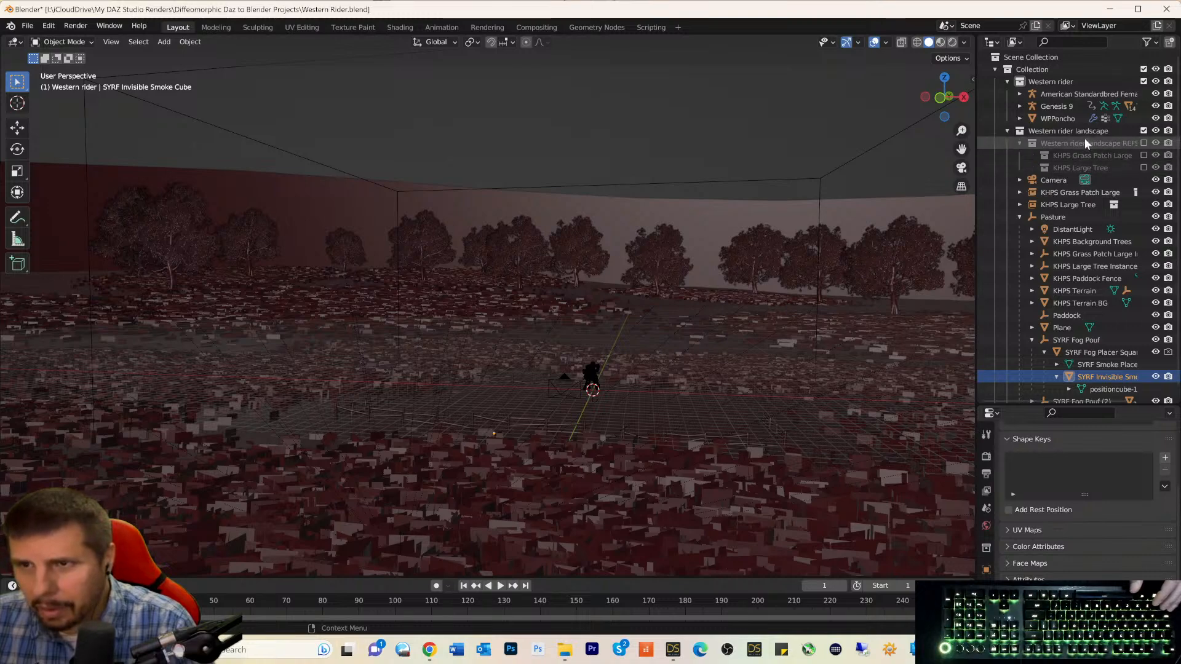
left_click(1062, 84)
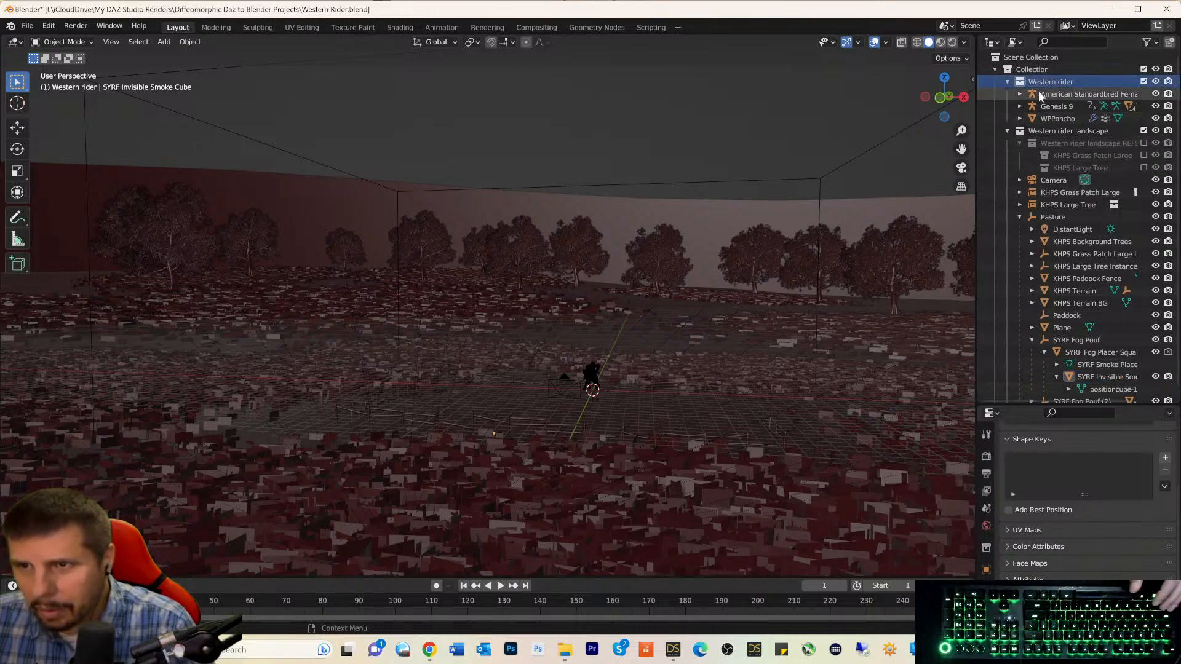
left_click(1040, 94)
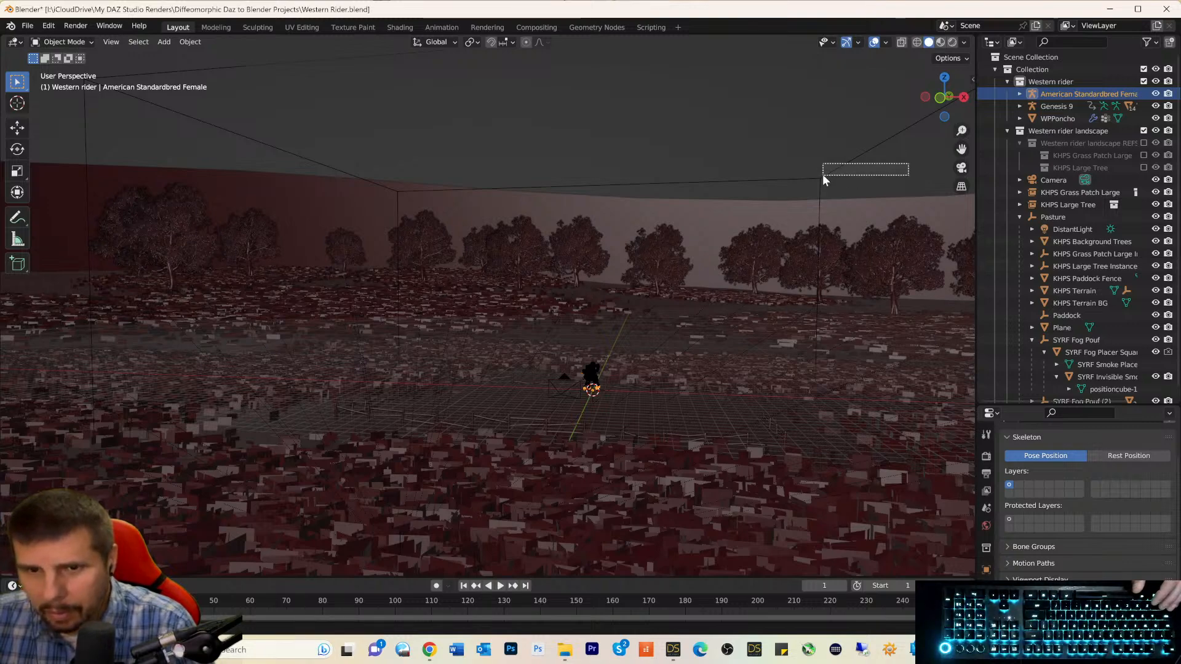
left_click_drag(930, 158, 952, 149)
left_click(952, 149)
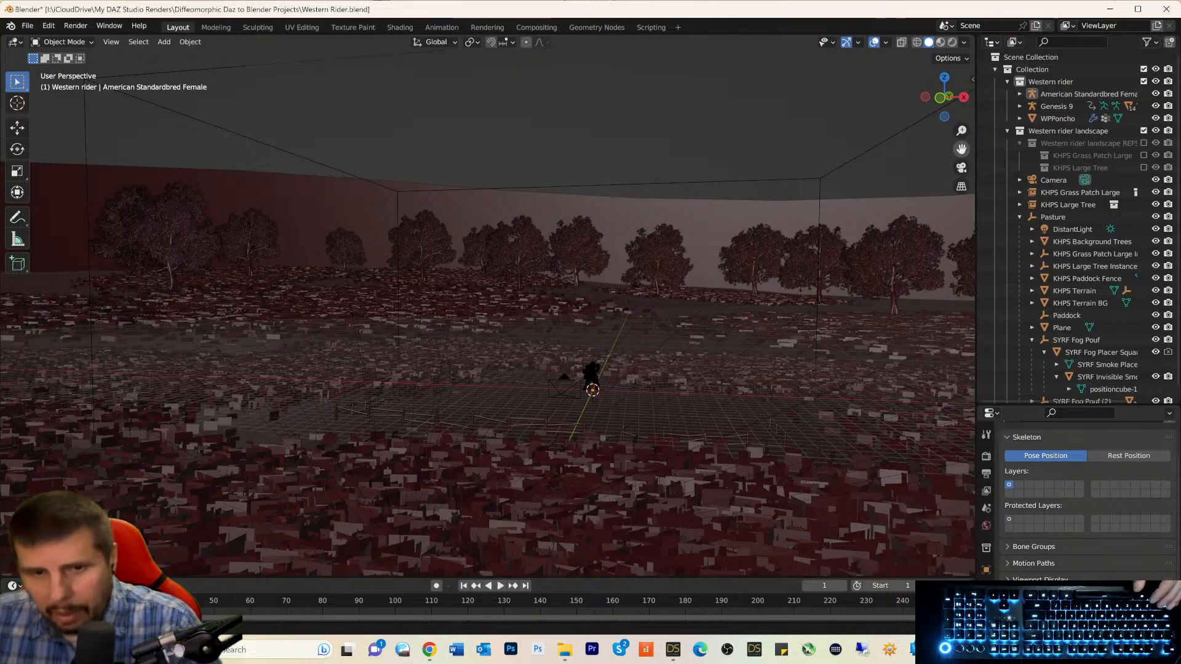
Examine the rider's surroundings inside the smoke cube's outline, and look over the parenting options for objects.
scroll(677, 363, "down", 4)
scroll(677, 363, "up", 8)
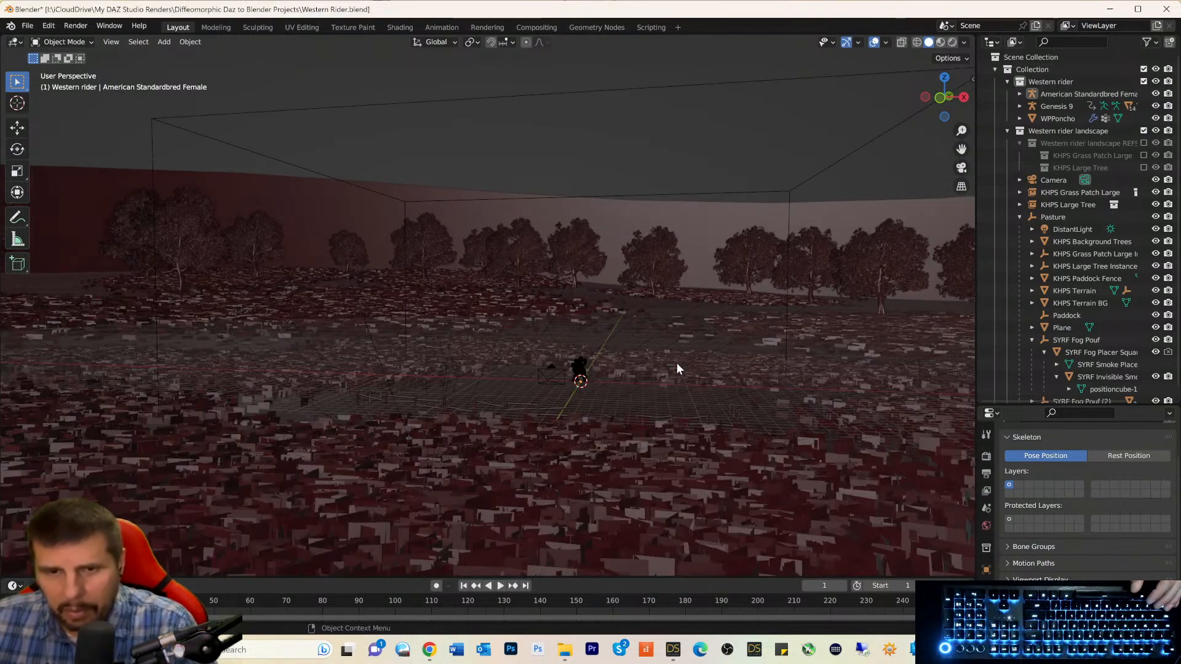
scroll(677, 363, "down", 4)
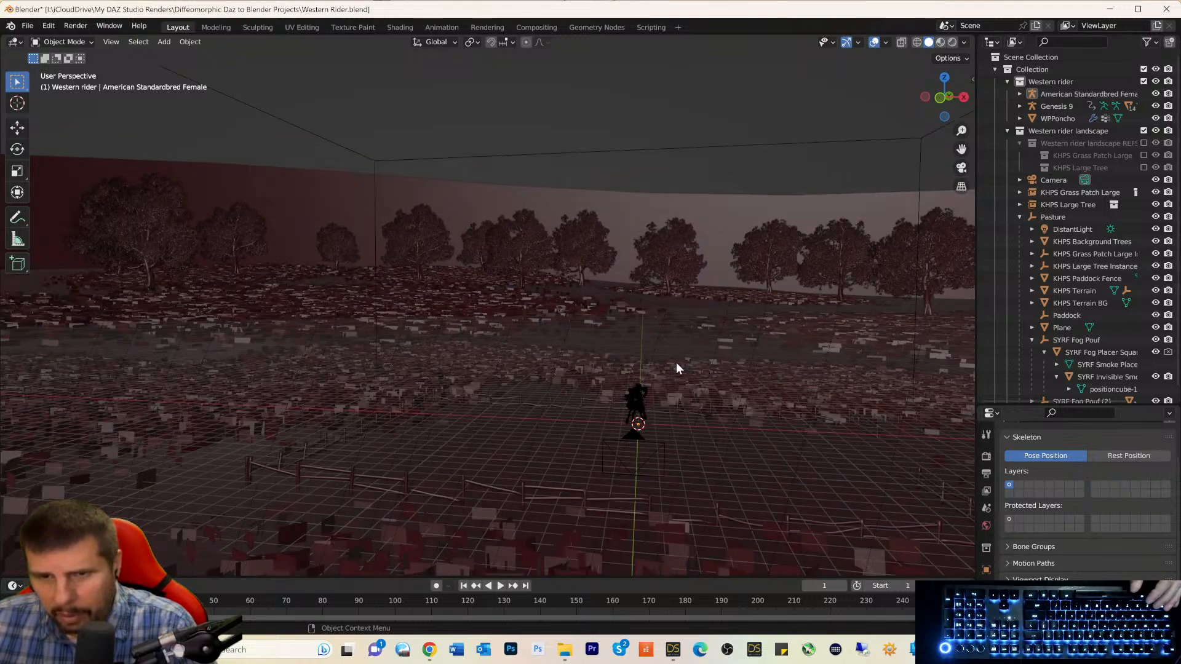
right_click(769, 286)
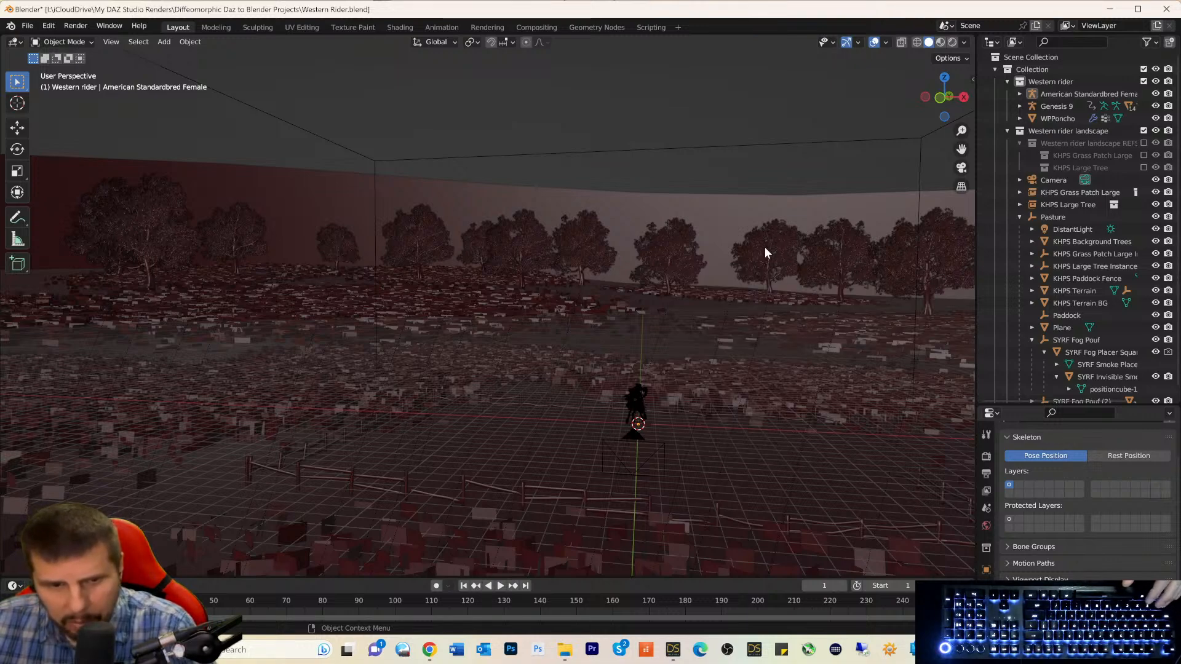
mouse_move(765, 247)
middle_mouse_down()
mouse_move(653, 245)
mouse_move(763, 248)
middle_mouse_up()
scroll(768, 250, "down", 3)
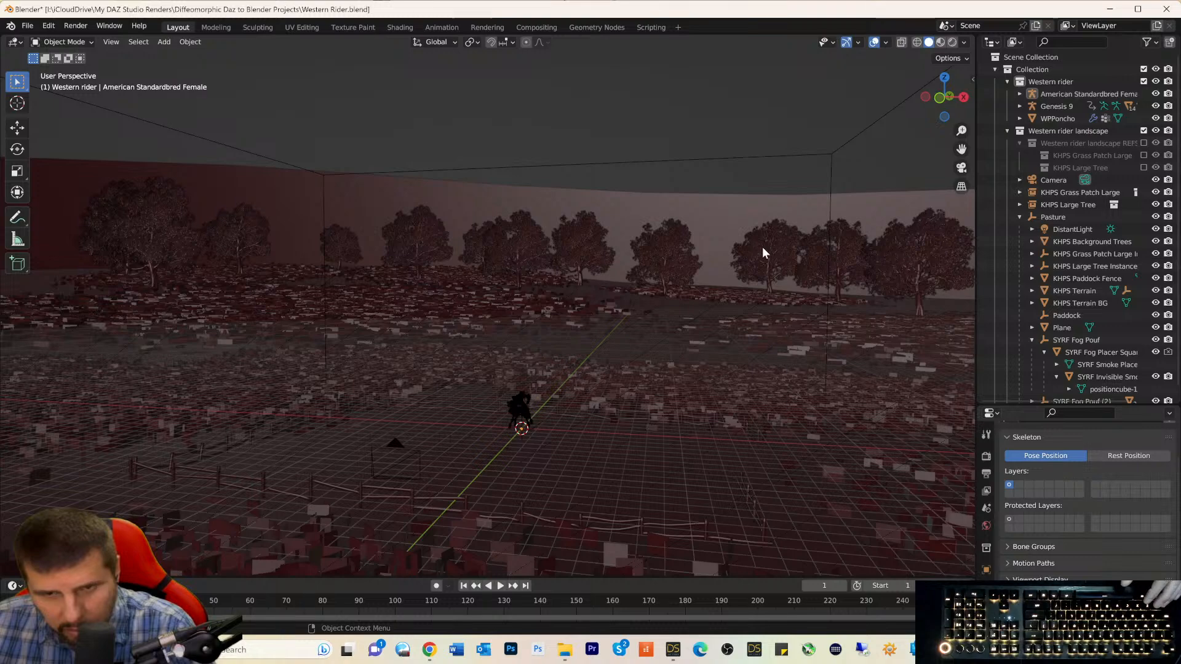
right_click(763, 248)
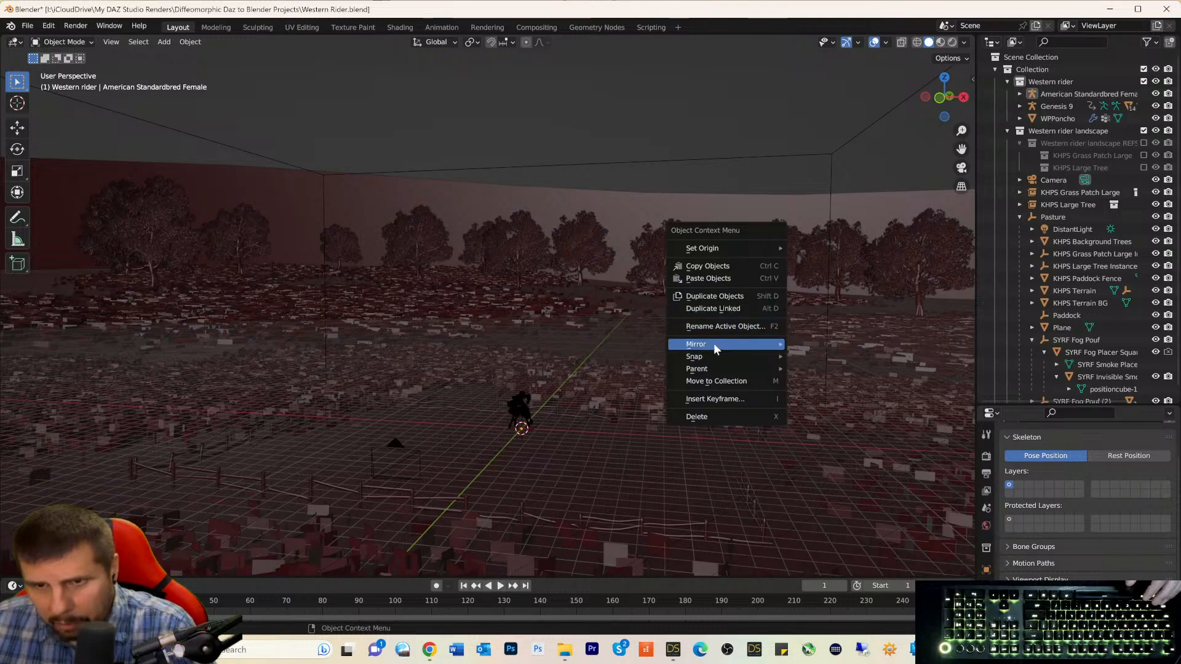
mouse_move(715, 358)
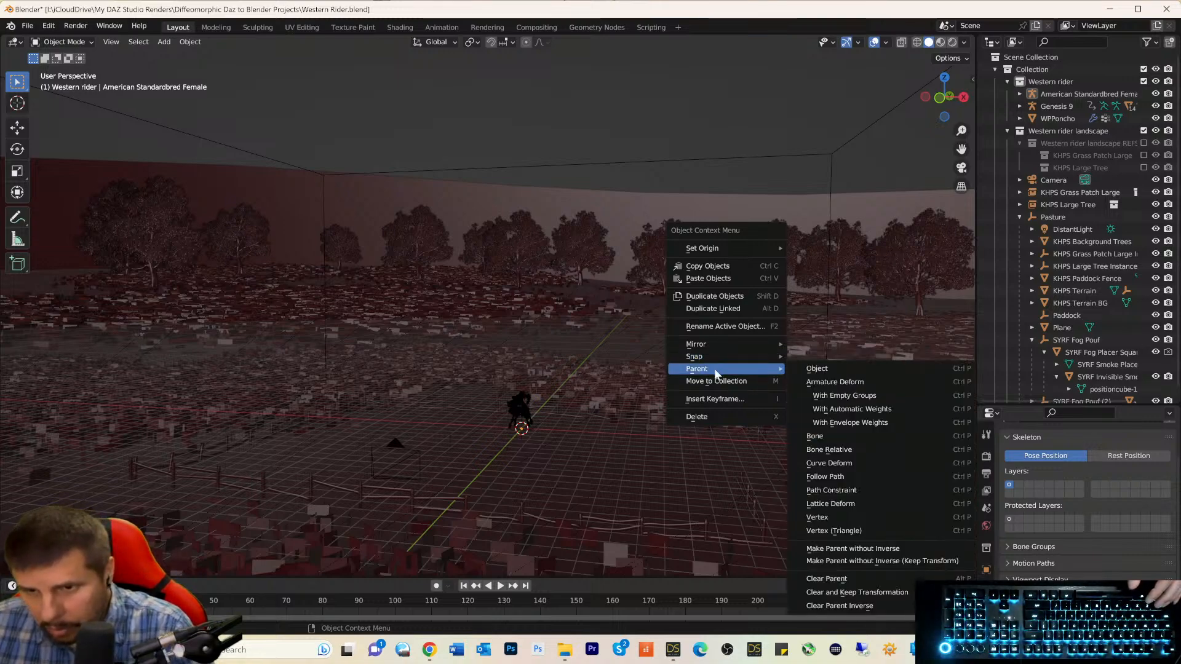
Try to parent the American Standardbred Female with the Object parenting option.
left_click(1031, 97)
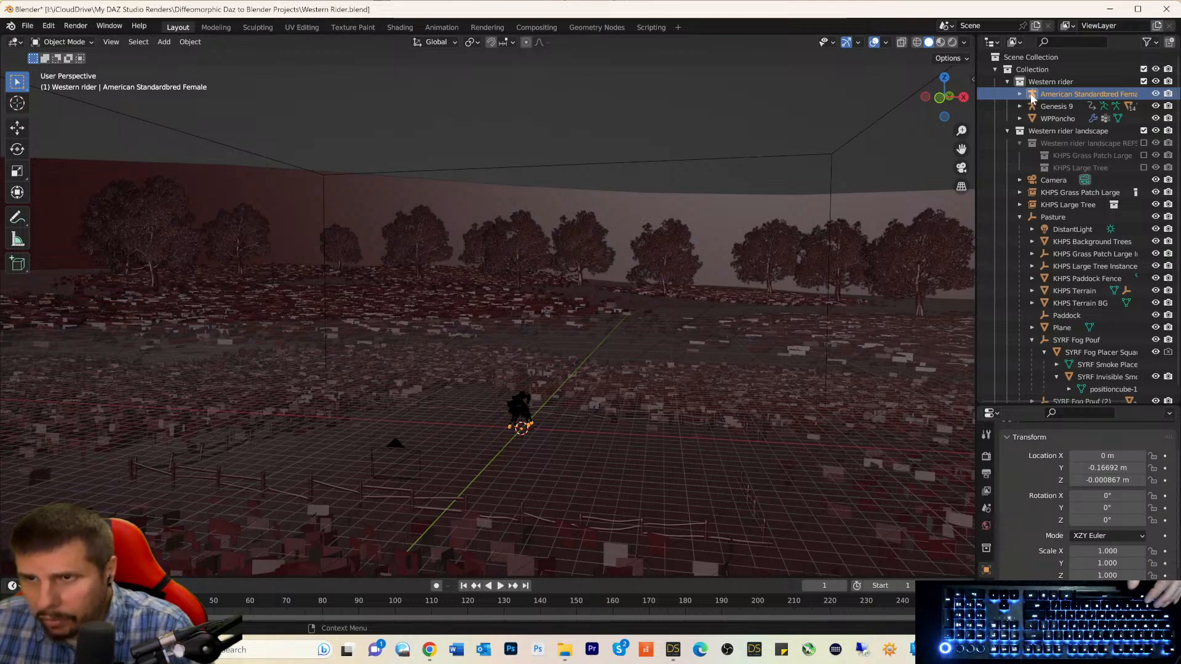
right_click(1031, 95)
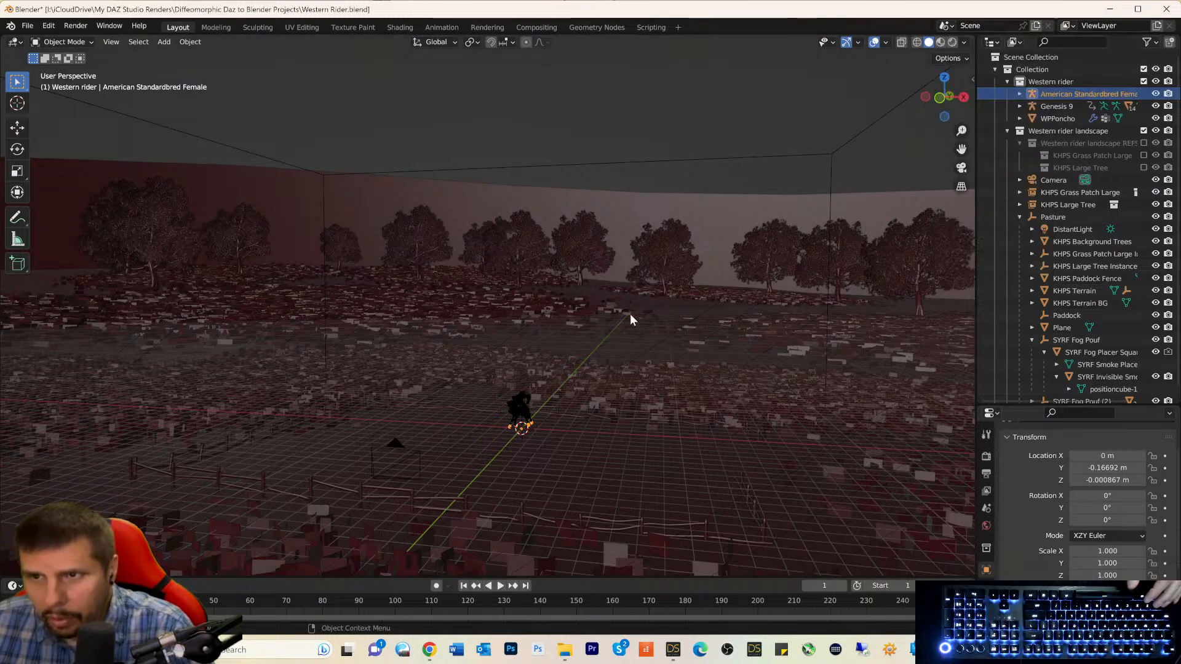
right_click(609, 355)
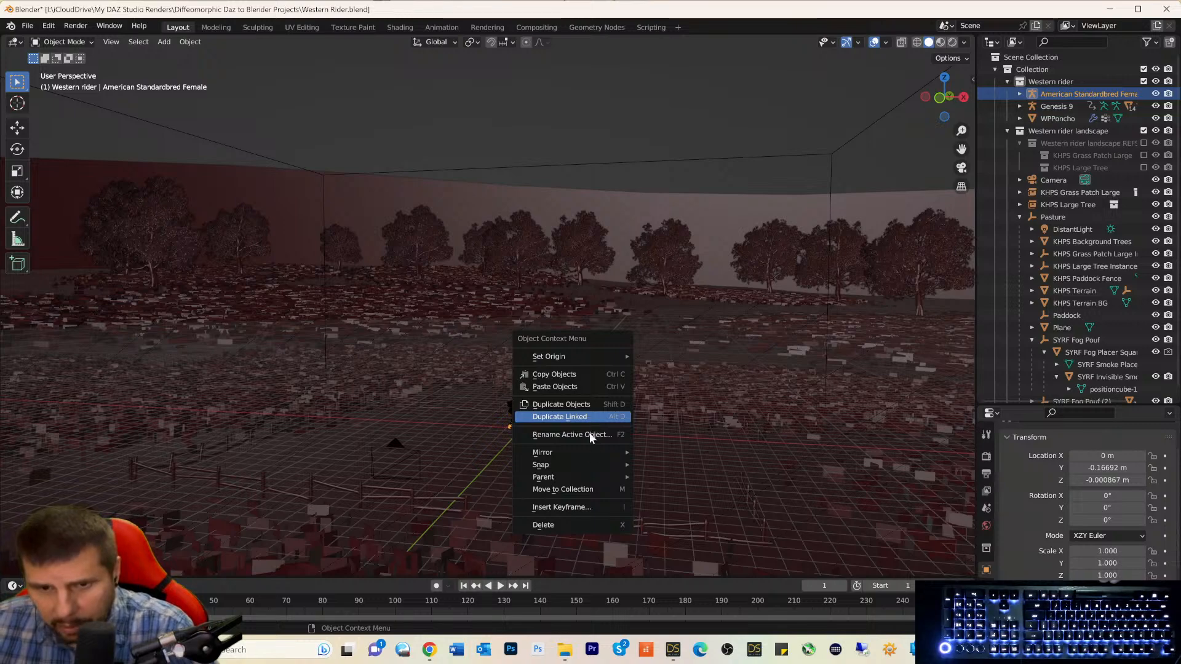
mouse_move(575, 476)
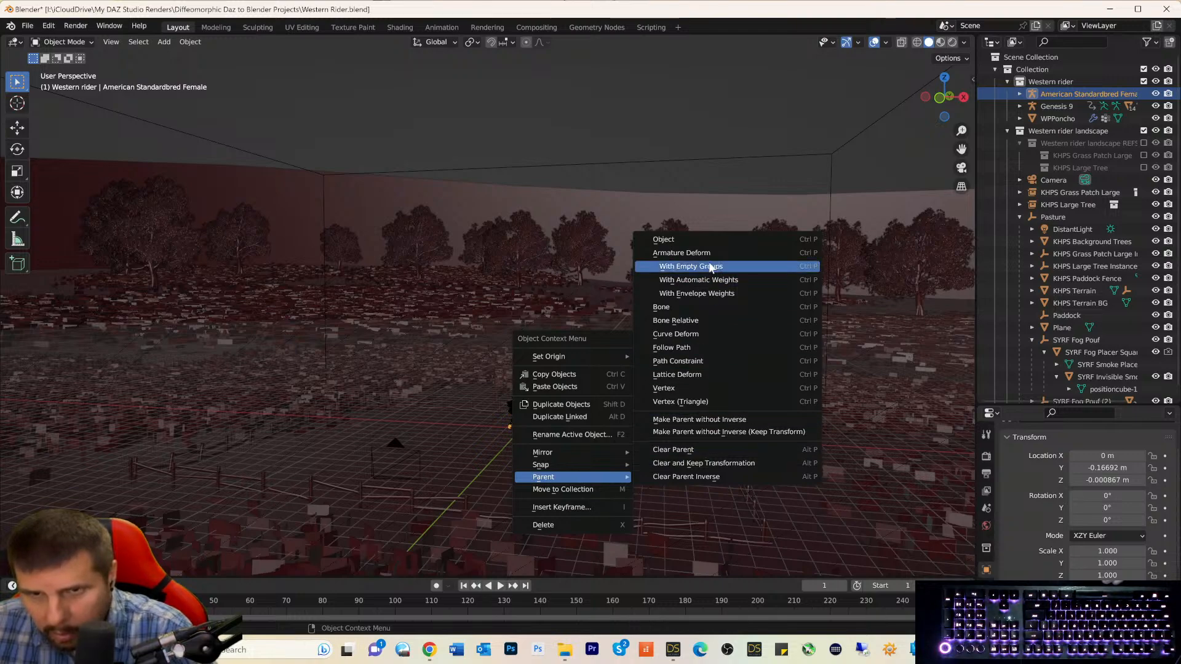
left_click(705, 240)
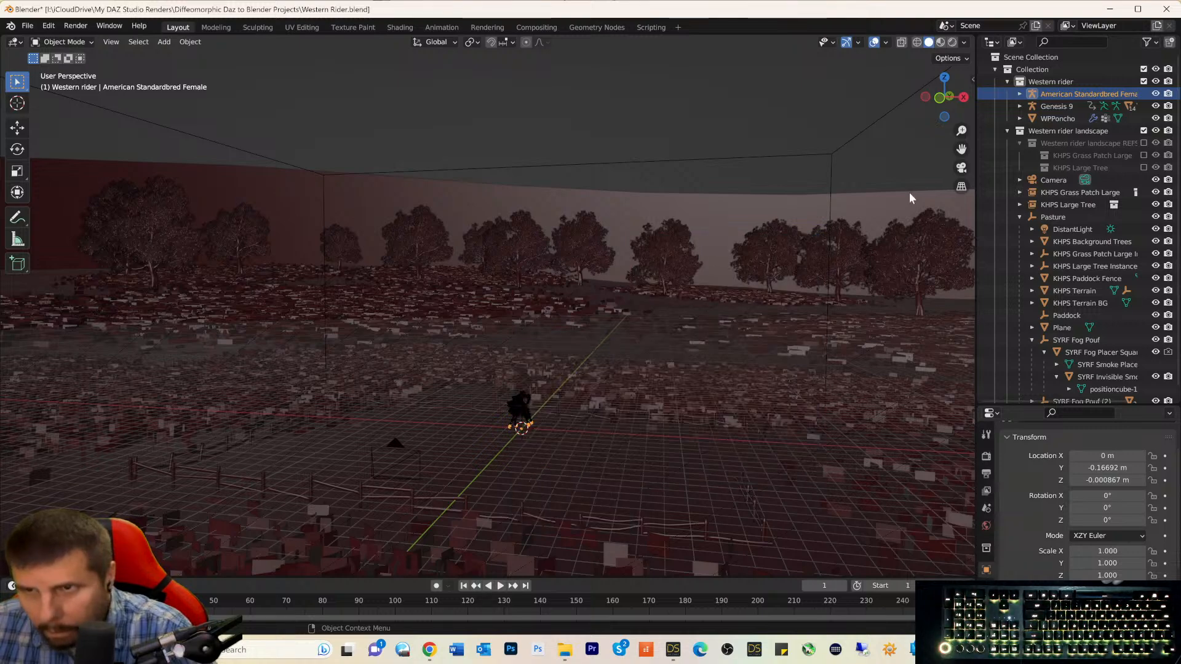
Select the Genesis 9 rider and examine the figure on the horse from a closer, rotated side angle.
left_click(1033, 107)
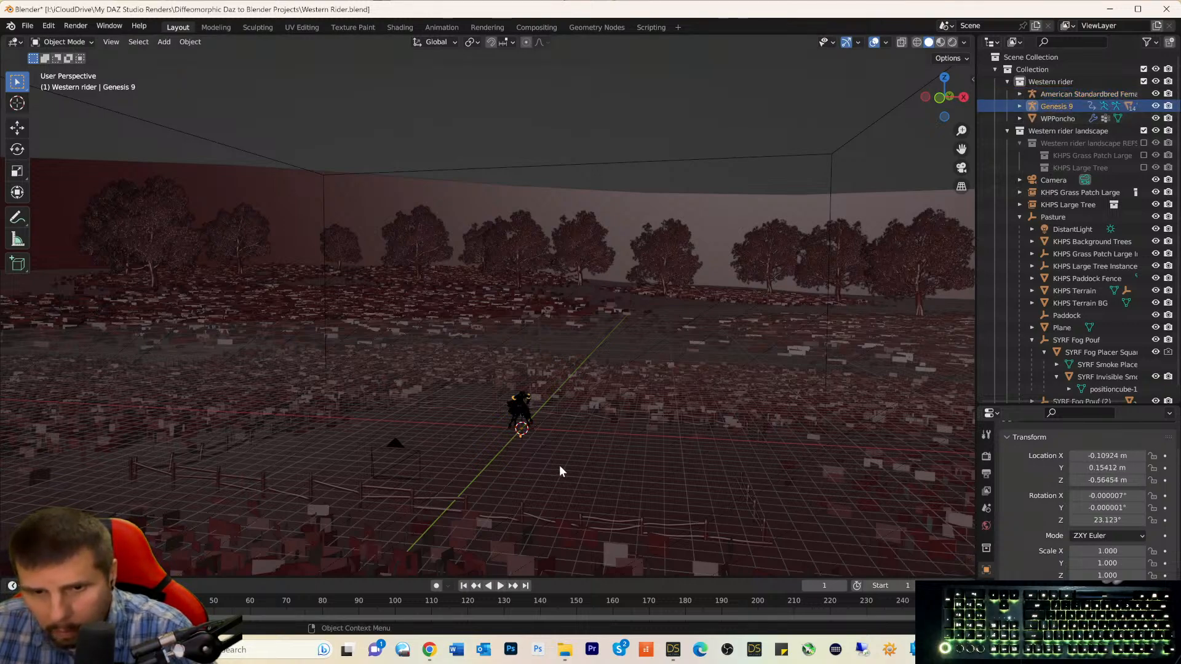
scroll(576, 452, "up", 1)
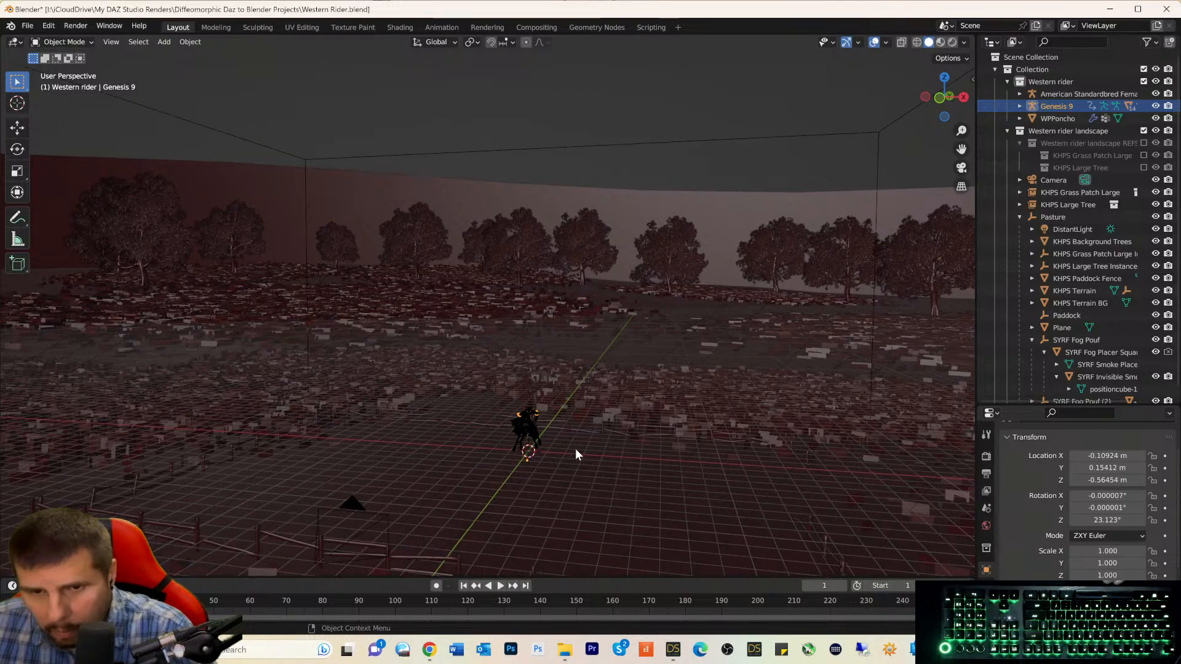
scroll(576, 453, "up", 3)
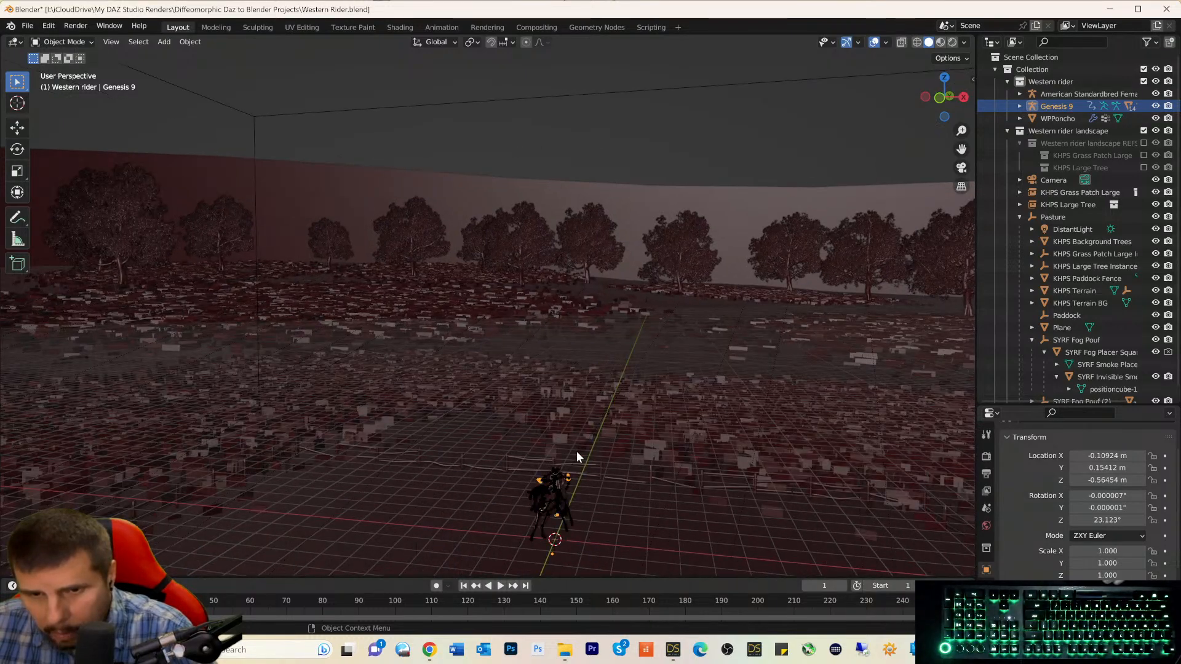
scroll(577, 451, "up", 3)
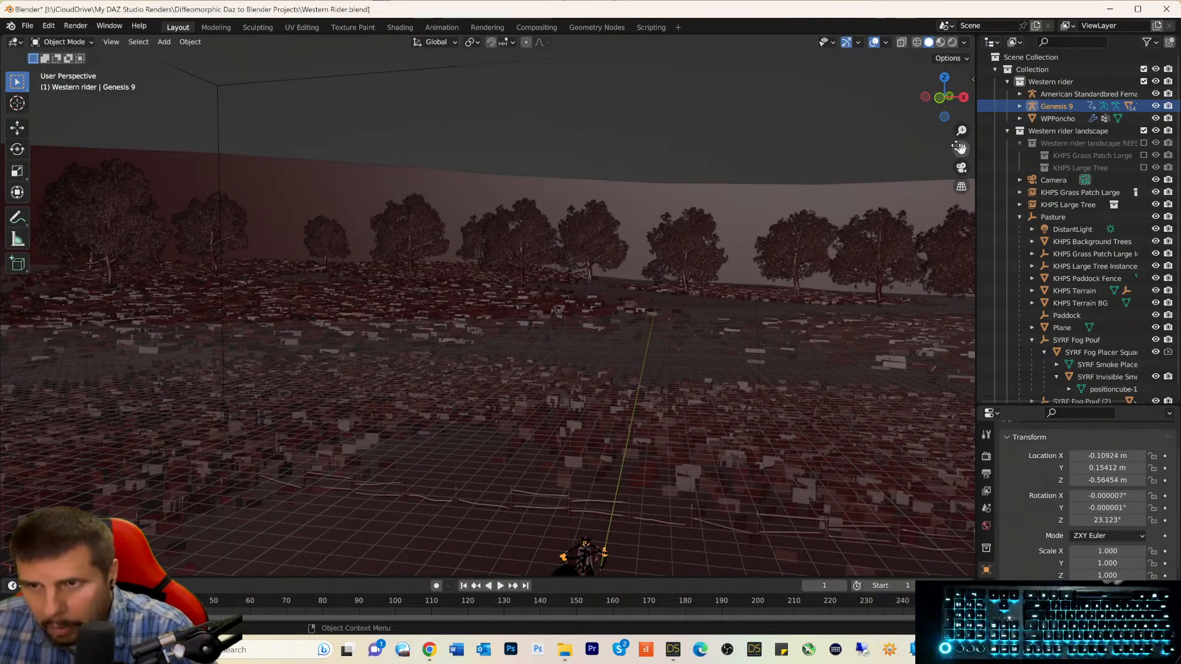
left_click_drag(961, 149, 888, 6)
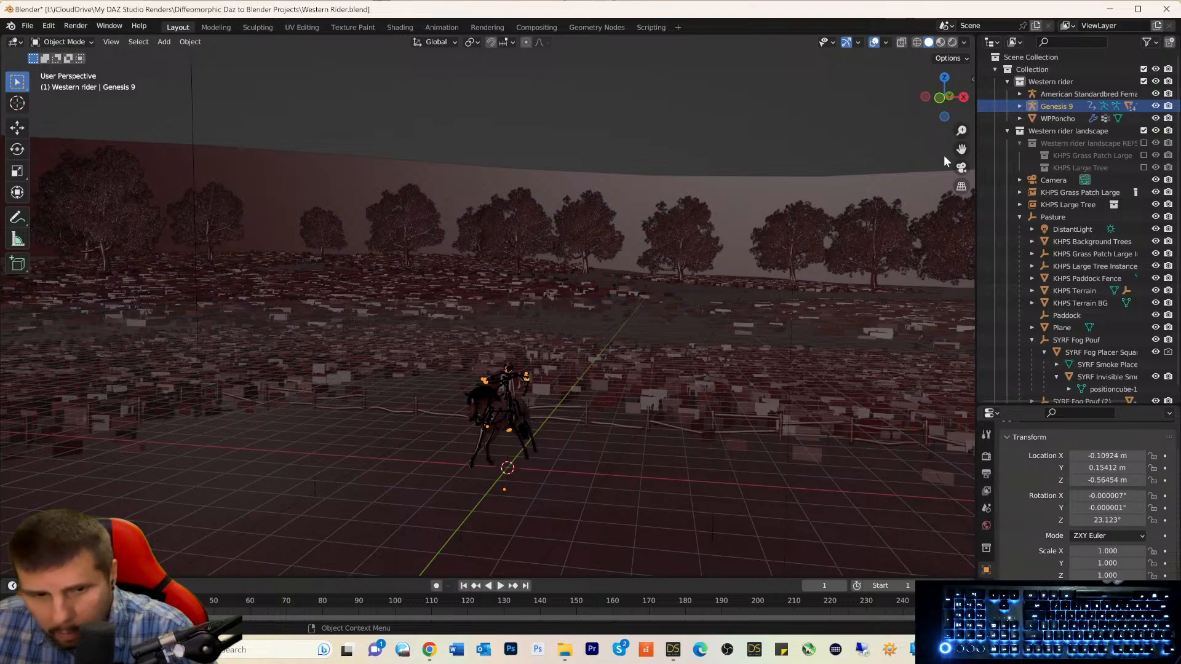
middle_click_drag(944, 156, 910, 161)
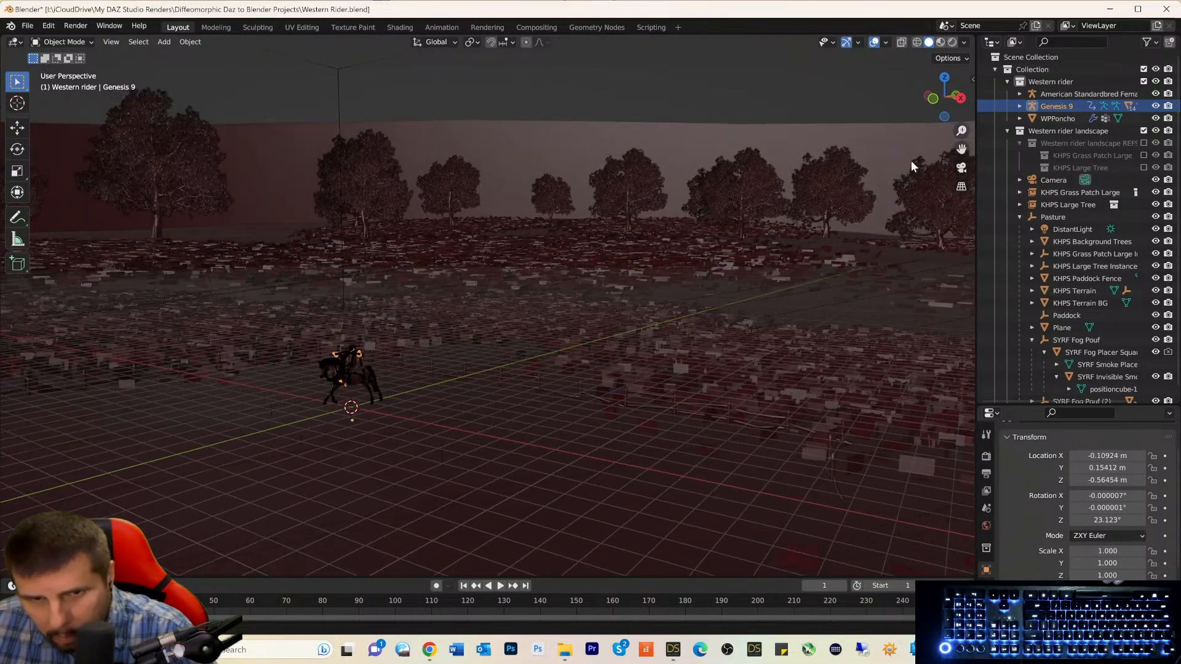
mouse_move(961, 150)
left_mouse_down()
mouse_move(1015, 154)
mouse_move(953, 153)
left_mouse_up()
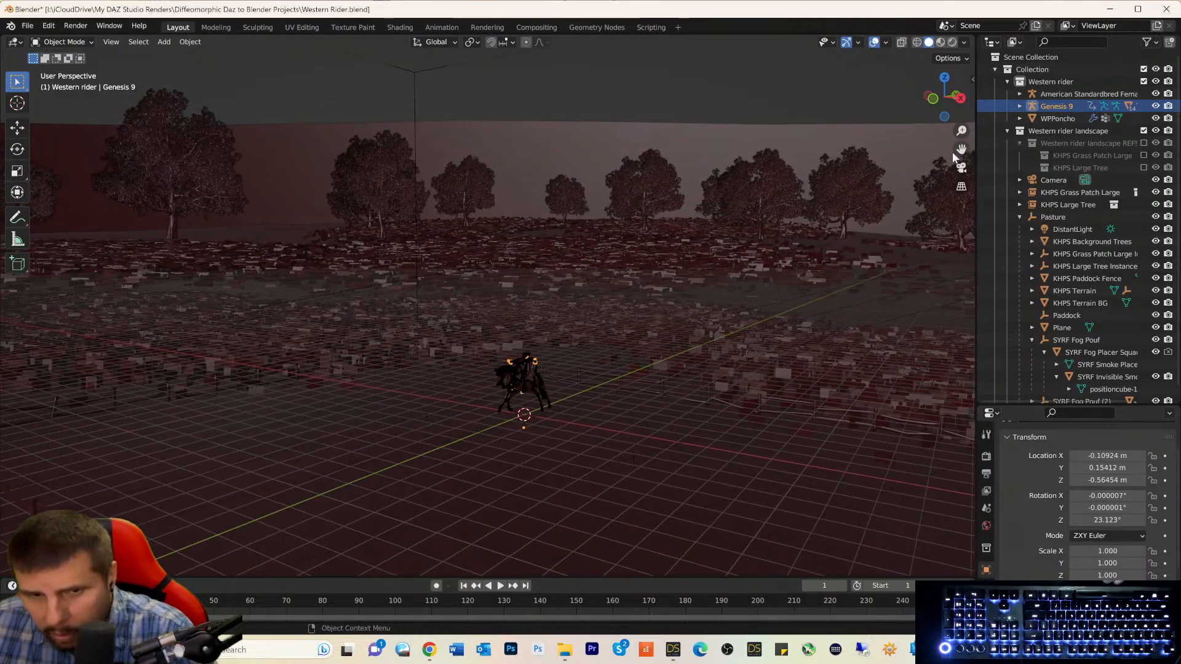
scroll(782, 310, "up", 5)
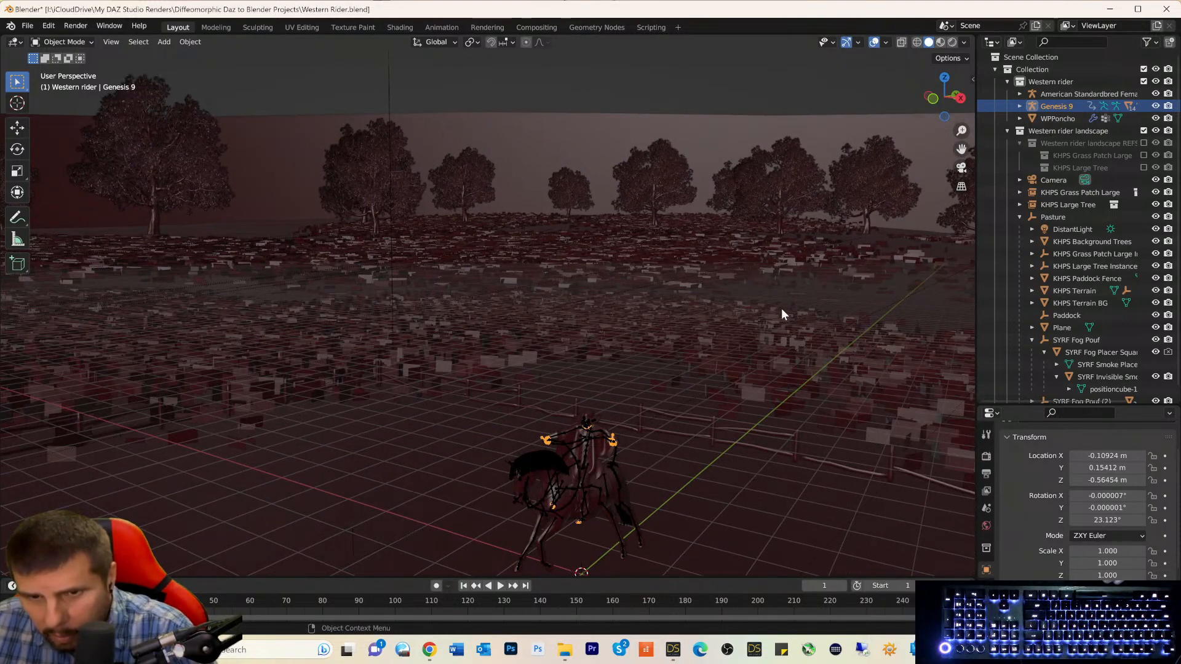
left_click_drag(961, 150, 920, 11)
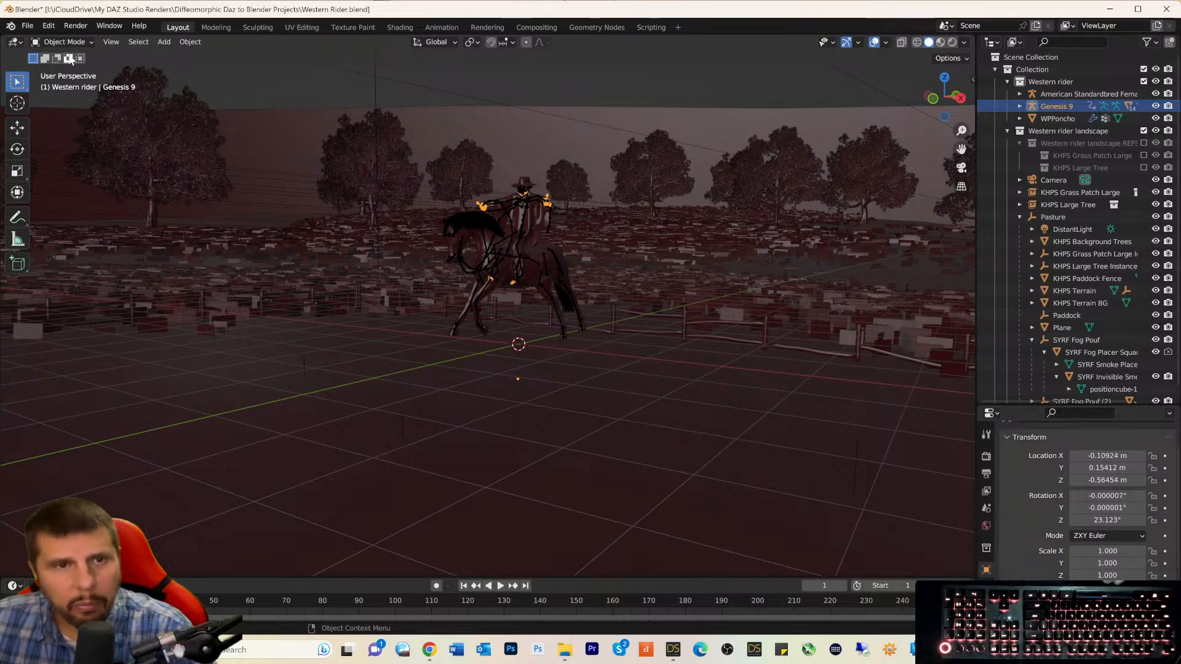
Start a render of the scene image to preview the rider in the pasture, and close the render window.
left_click(76, 25)
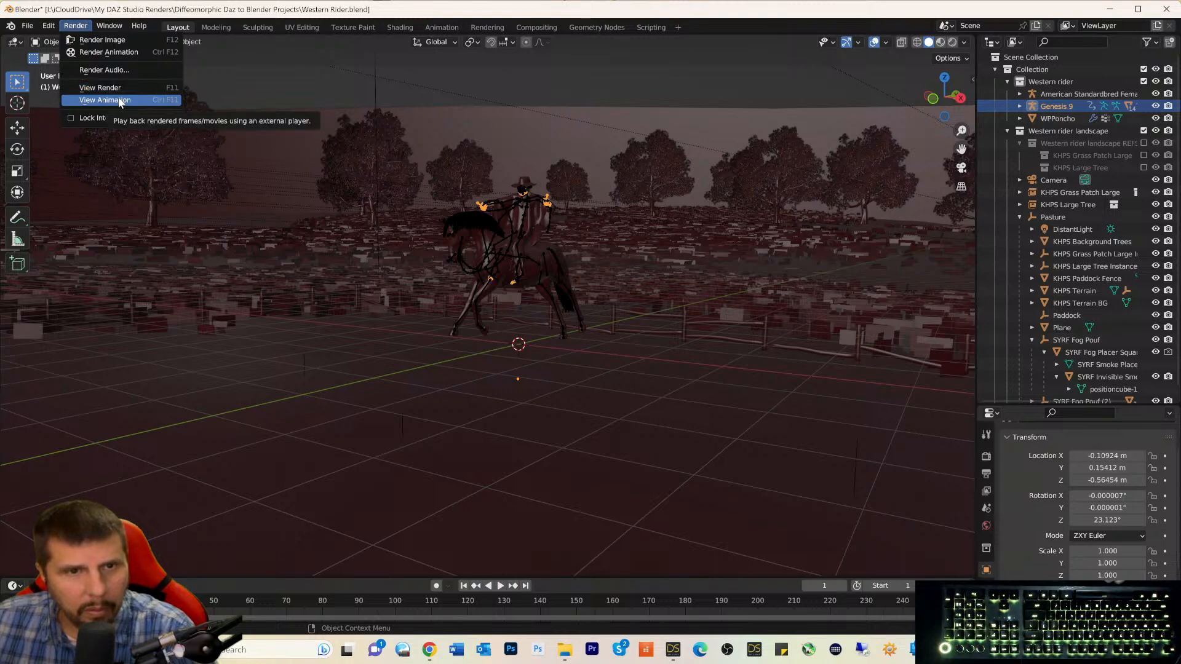
left_click(120, 42)
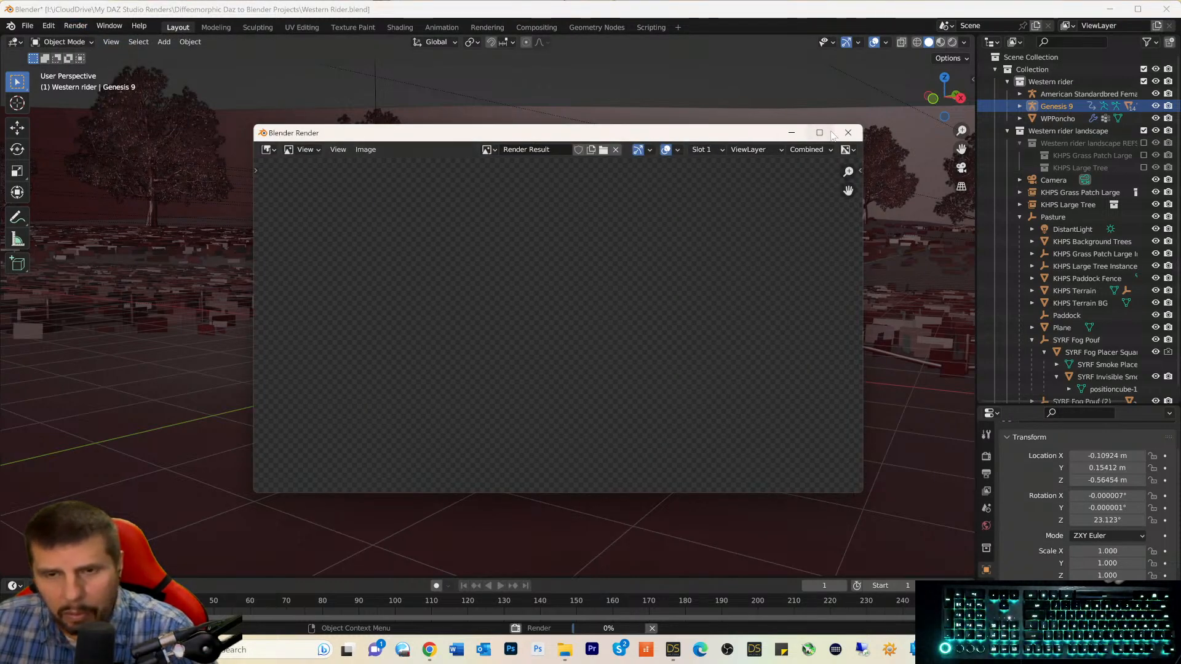
mouse_move(831, 134)
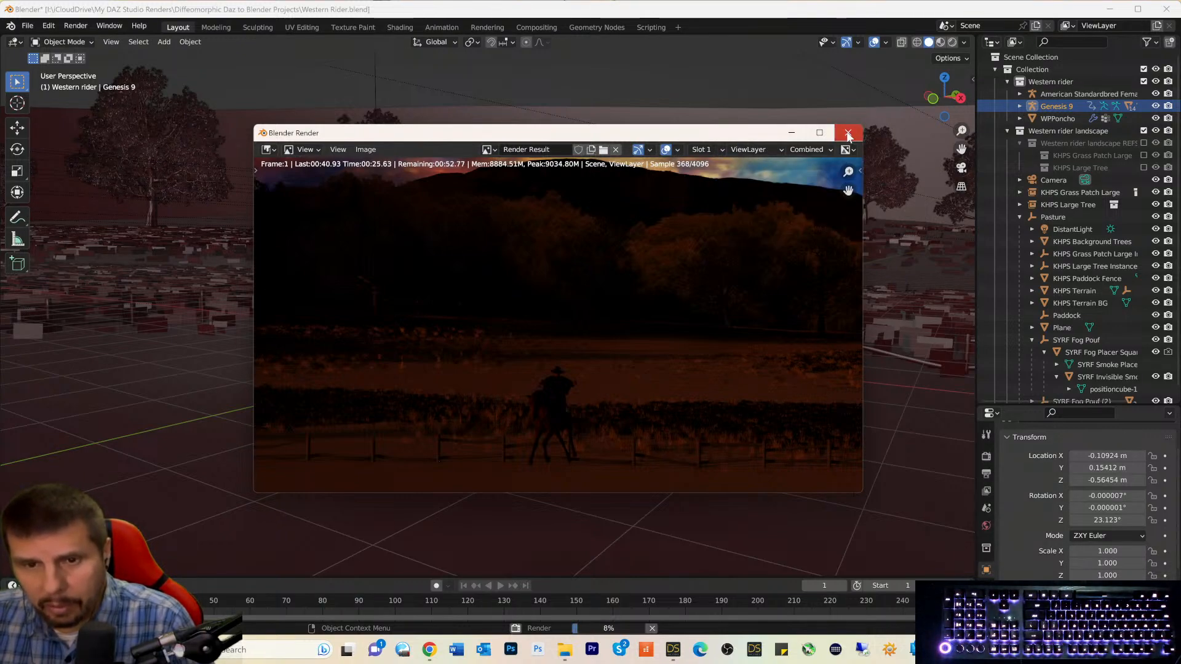
left_click(847, 134)
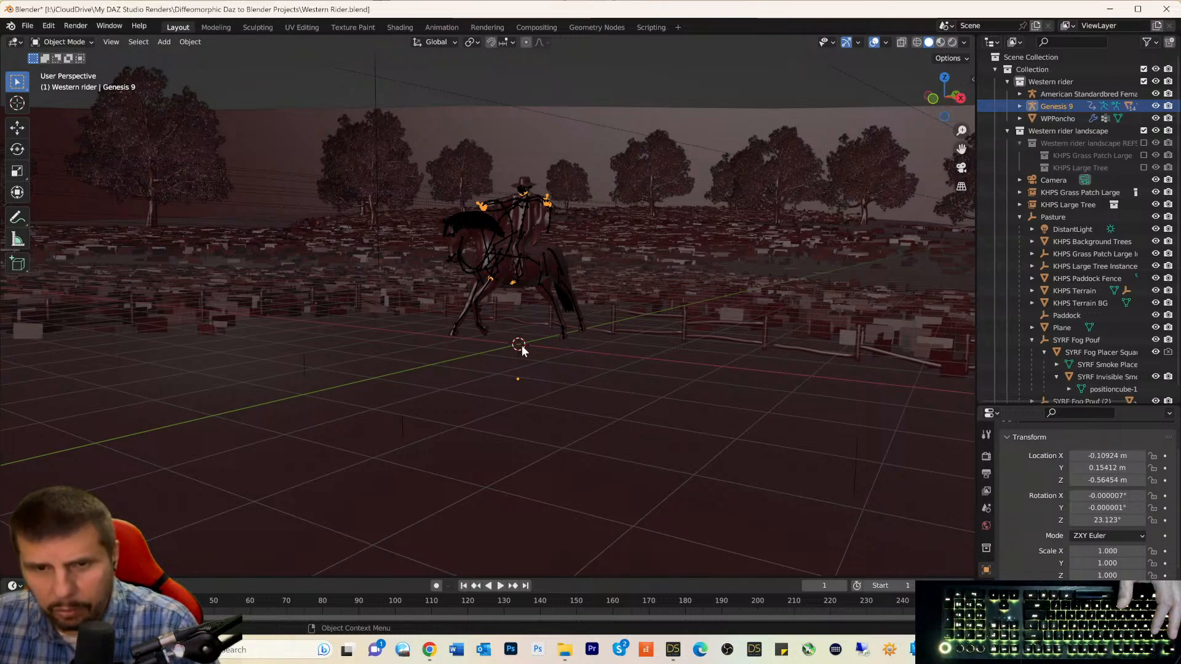
Examine the horse and its rider at close range, with both fully in view.
scroll(522, 345, "up", 3)
scroll(522, 350, "up", 2)
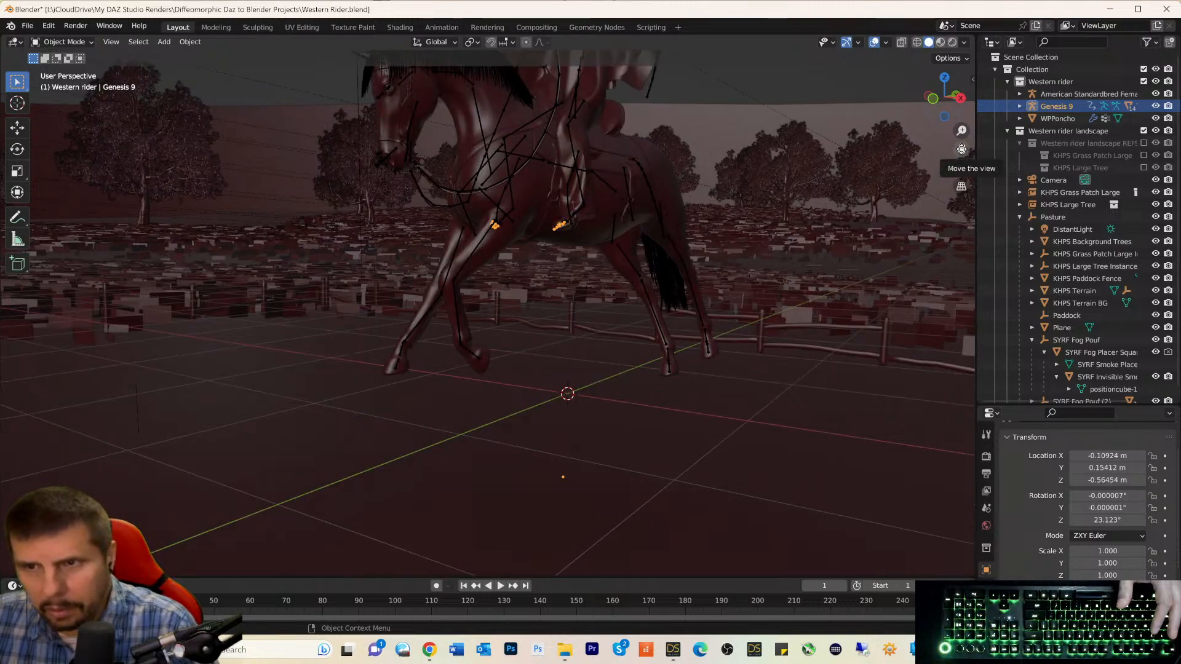
left_click_drag(961, 149, 945, 265)
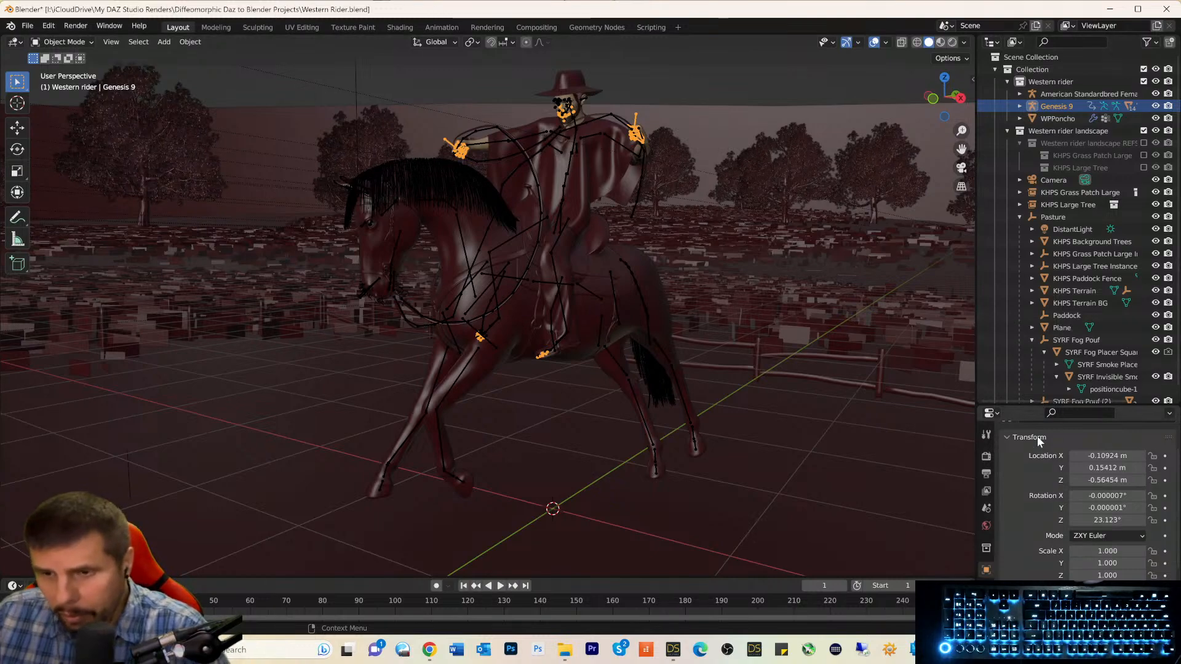
Review the view layer's data and light passes, and open the scene's render sampling settings.
left_click(986, 491)
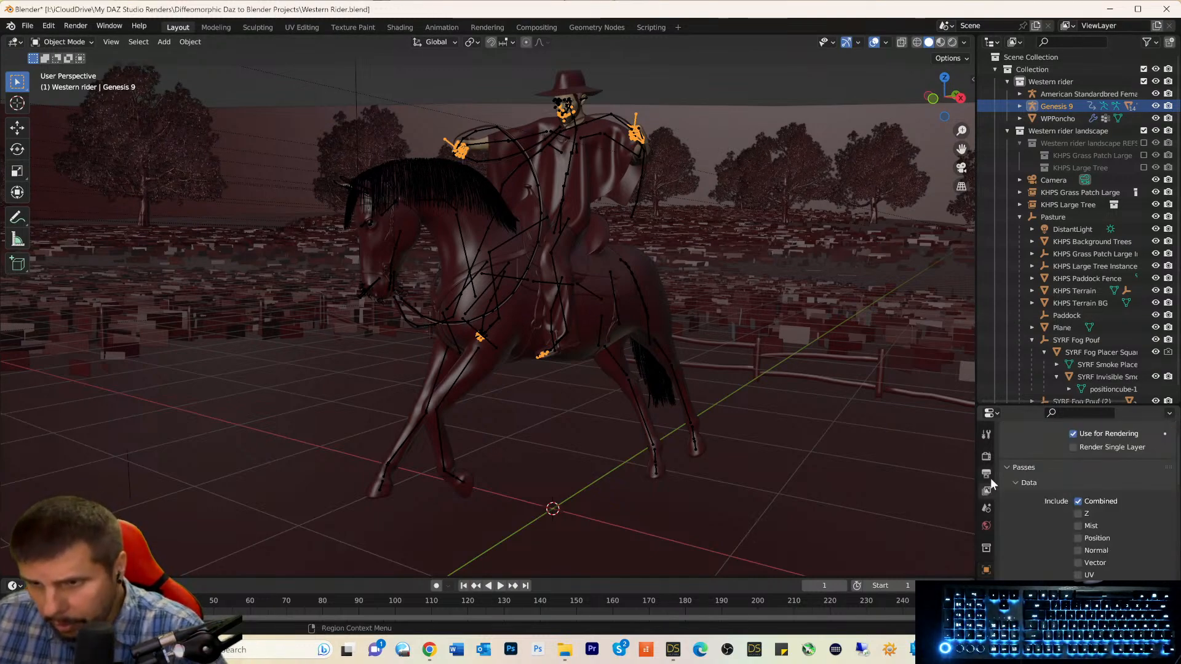
scroll(1022, 471, "up", 2)
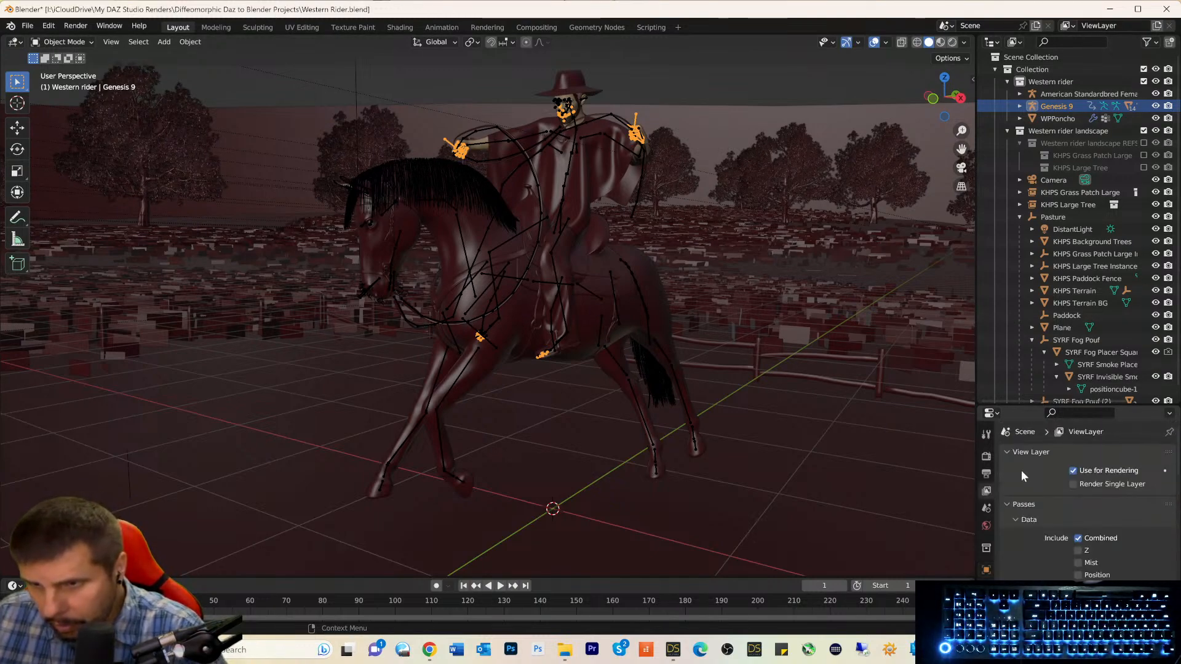
scroll(1021, 470, "down", 3)
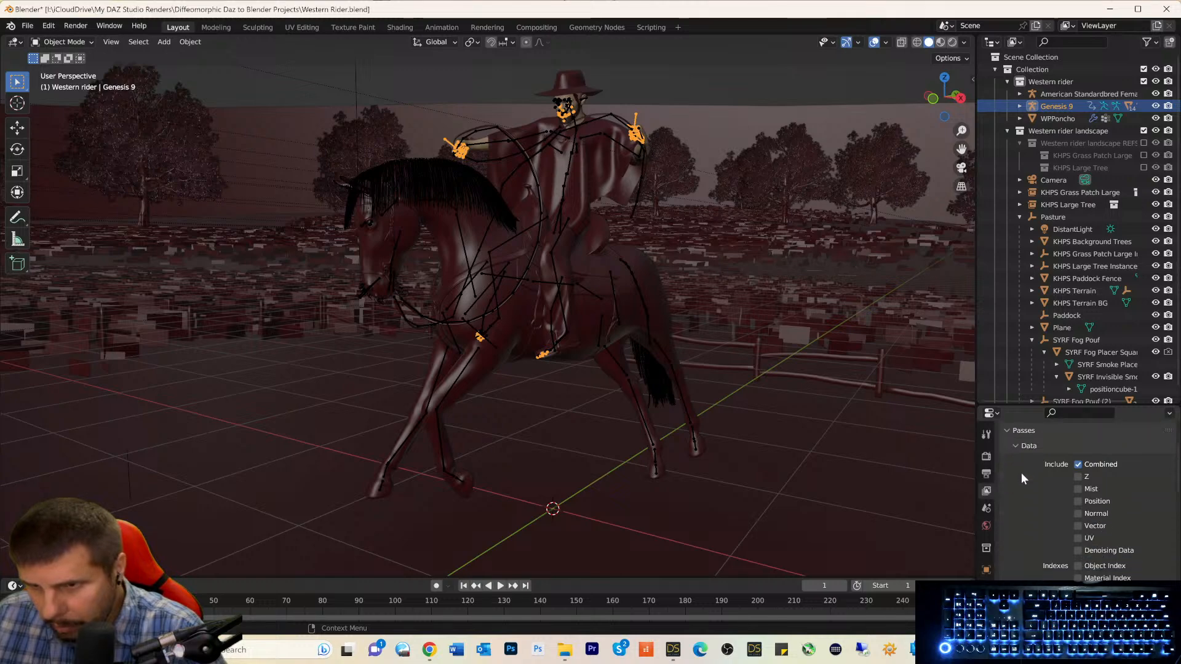
scroll(1022, 473, "down", 4)
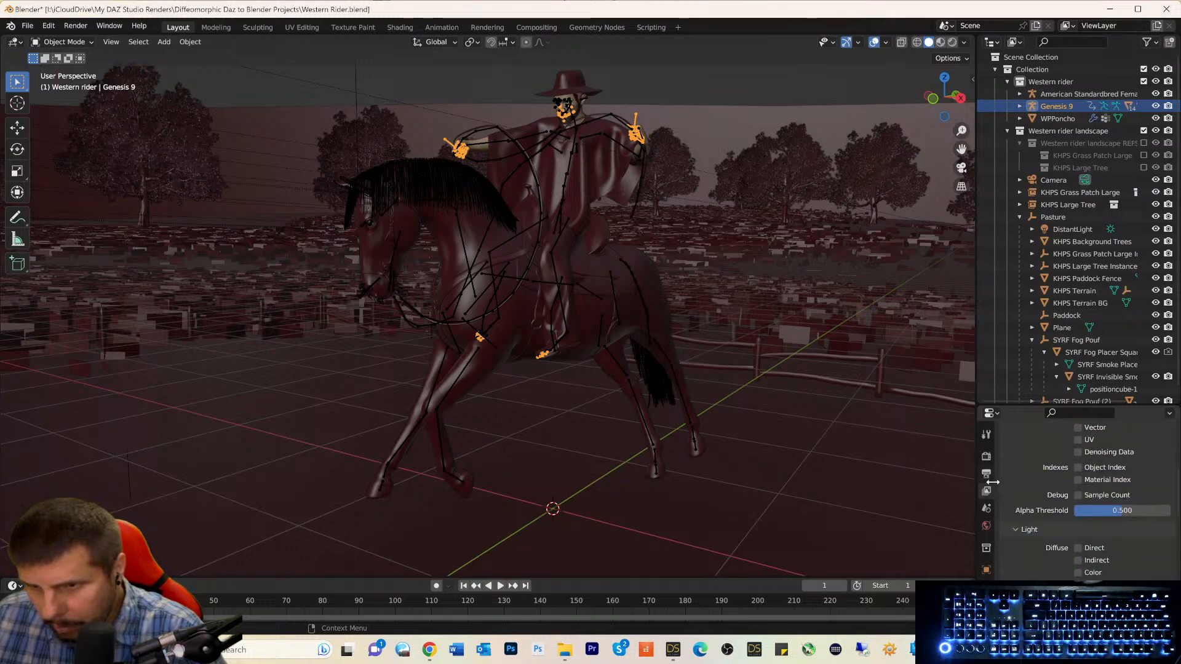
left_click(987, 458)
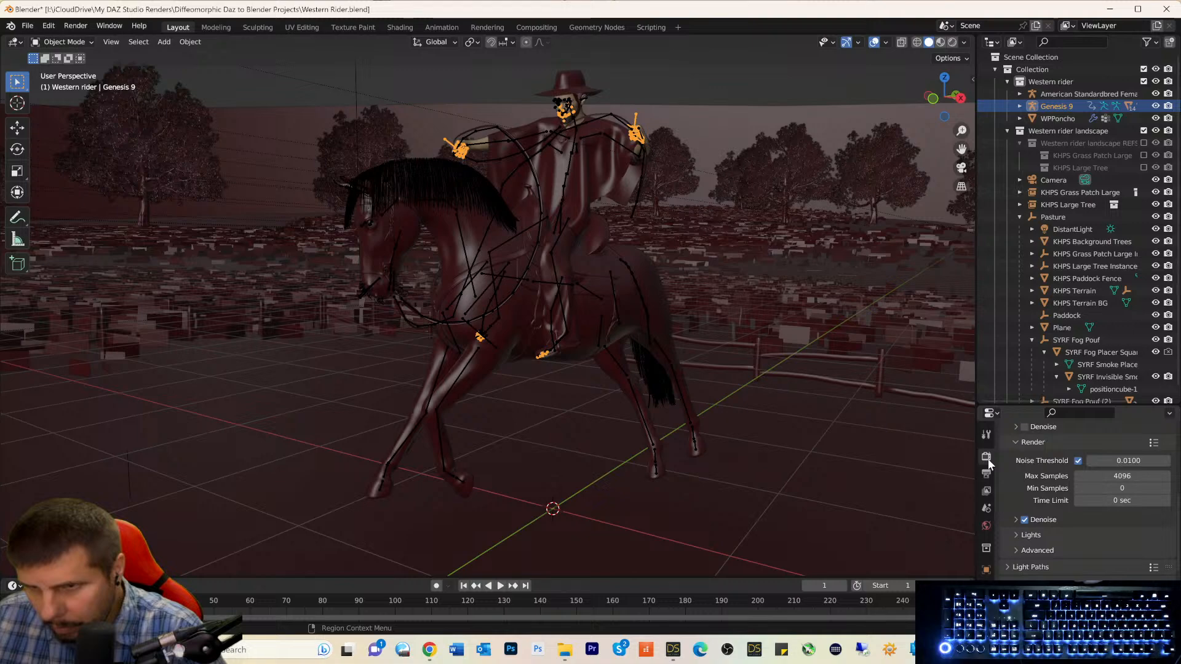
Review the scene's Cycles render settings, from the engine and device through viewport and render sampling to the remaining setting groups.
scroll(1047, 462, "up", 6)
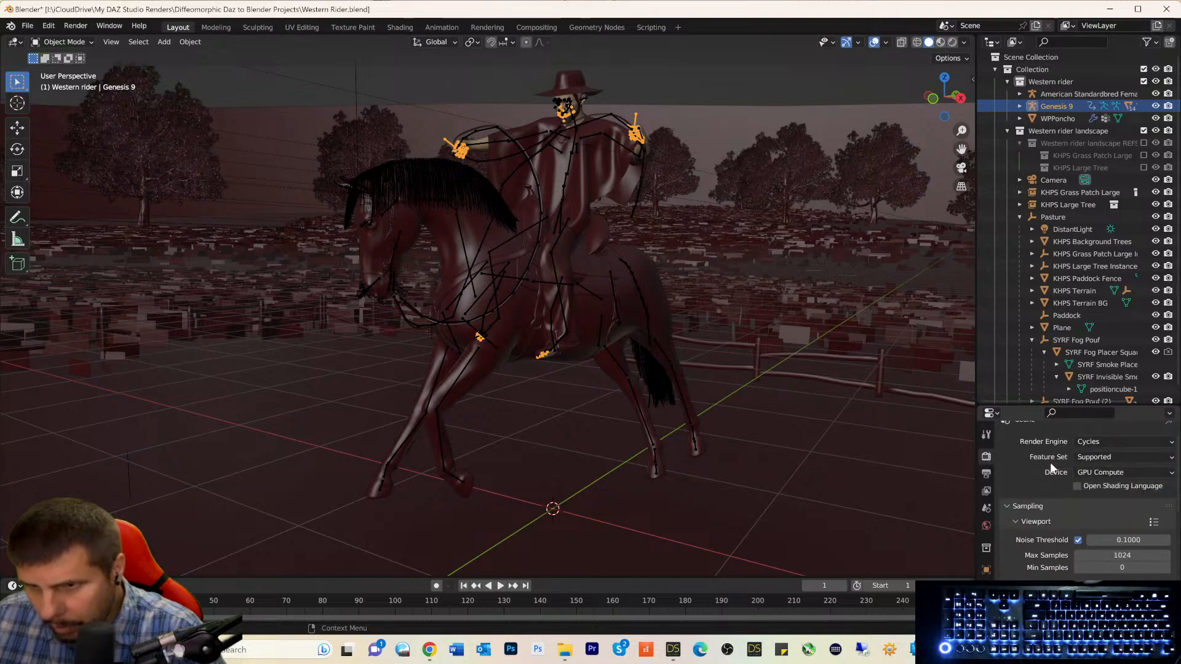
scroll(1050, 466, "up", 1)
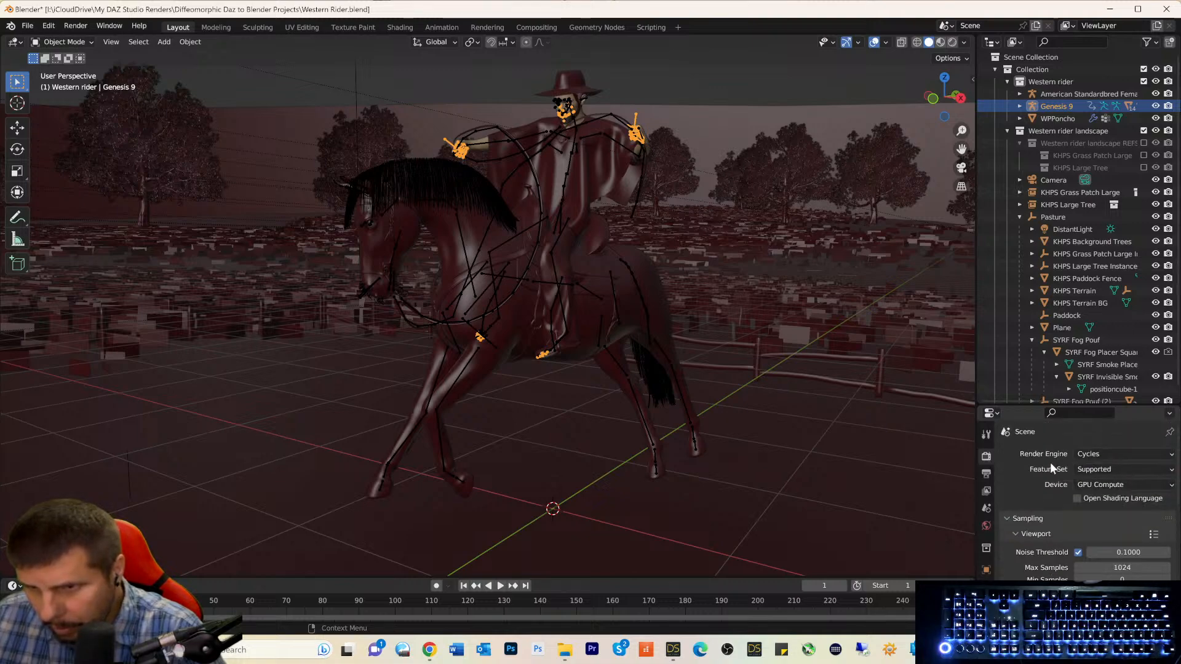
scroll(1050, 462, "down", 3)
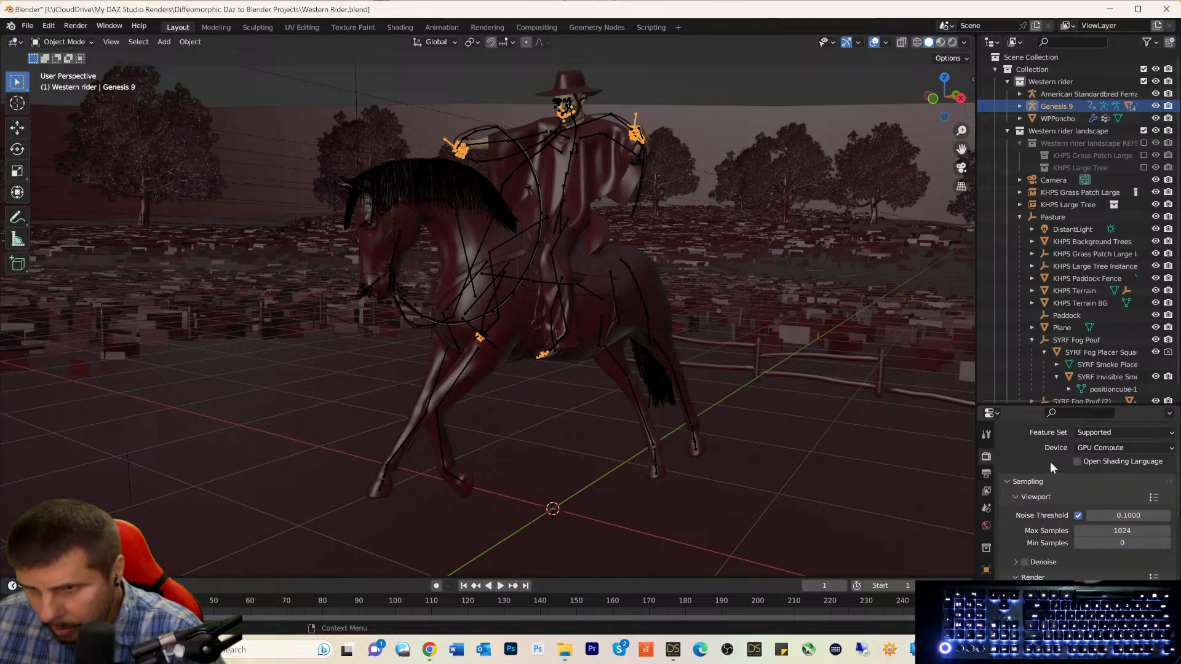
scroll(1050, 462, "down", 2)
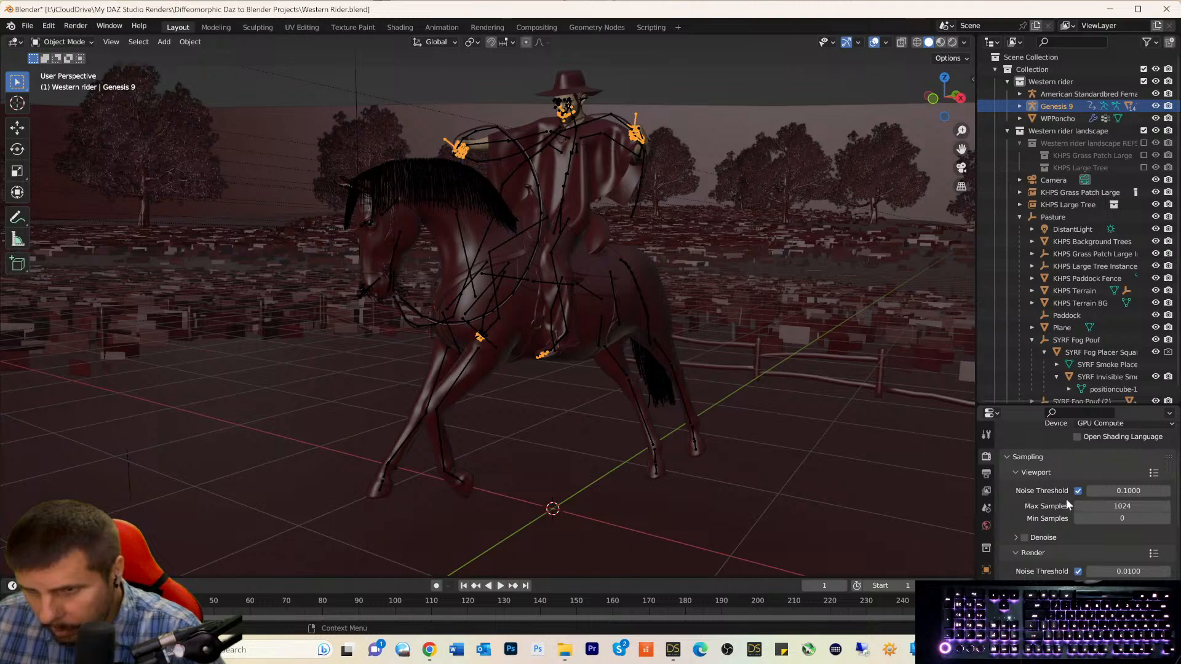
scroll(1058, 493, "down", 3)
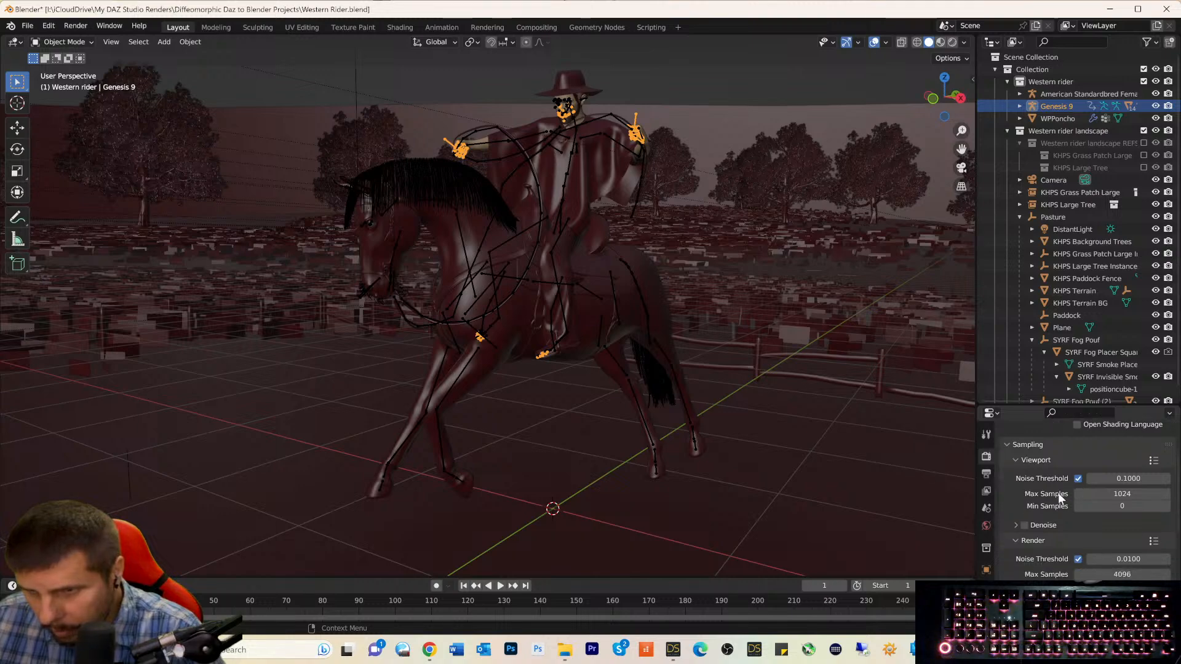
scroll(1061, 486, "down", 5)
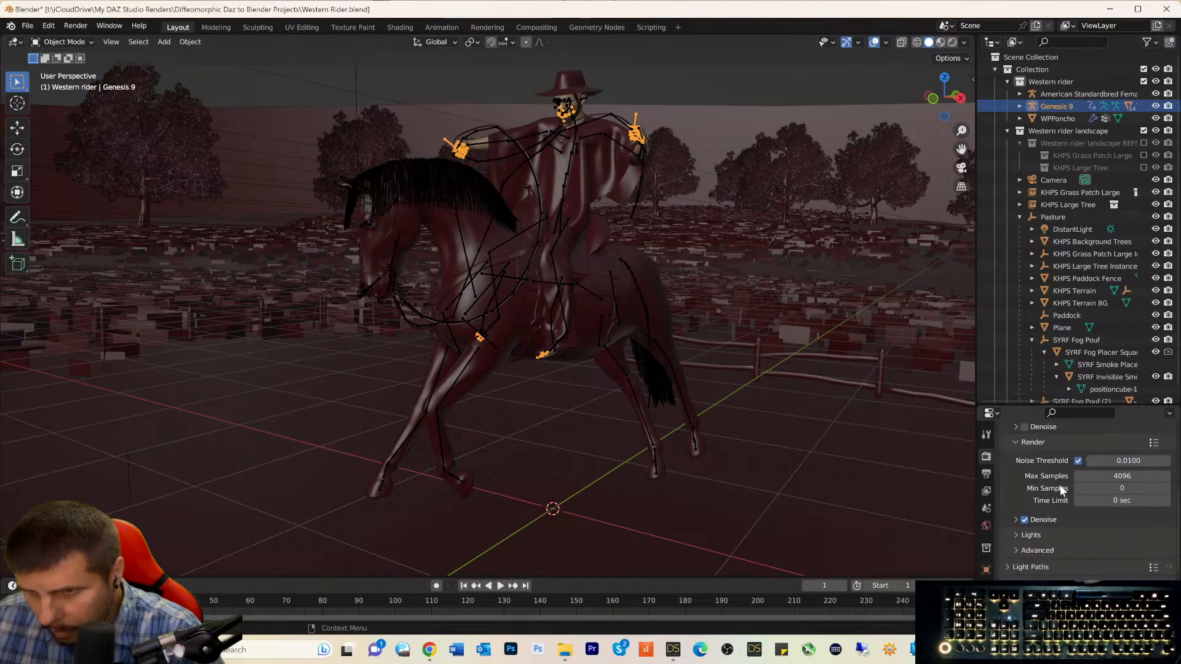
scroll(1061, 489, "down", 5)
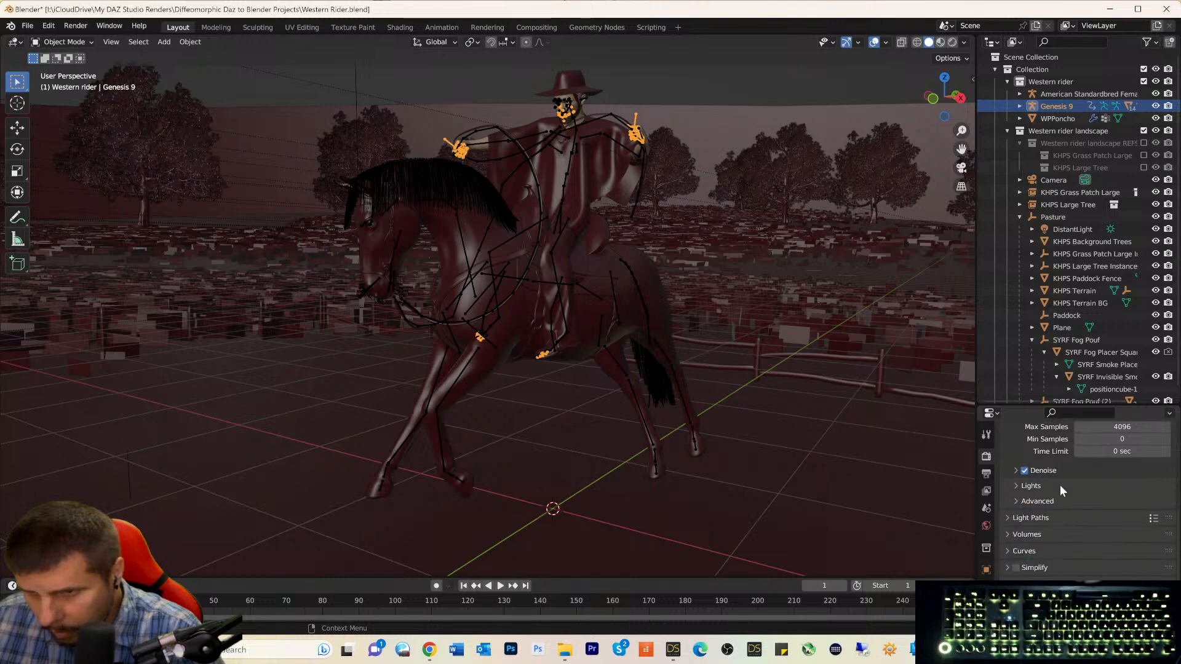
scroll(1060, 485, "down", 3)
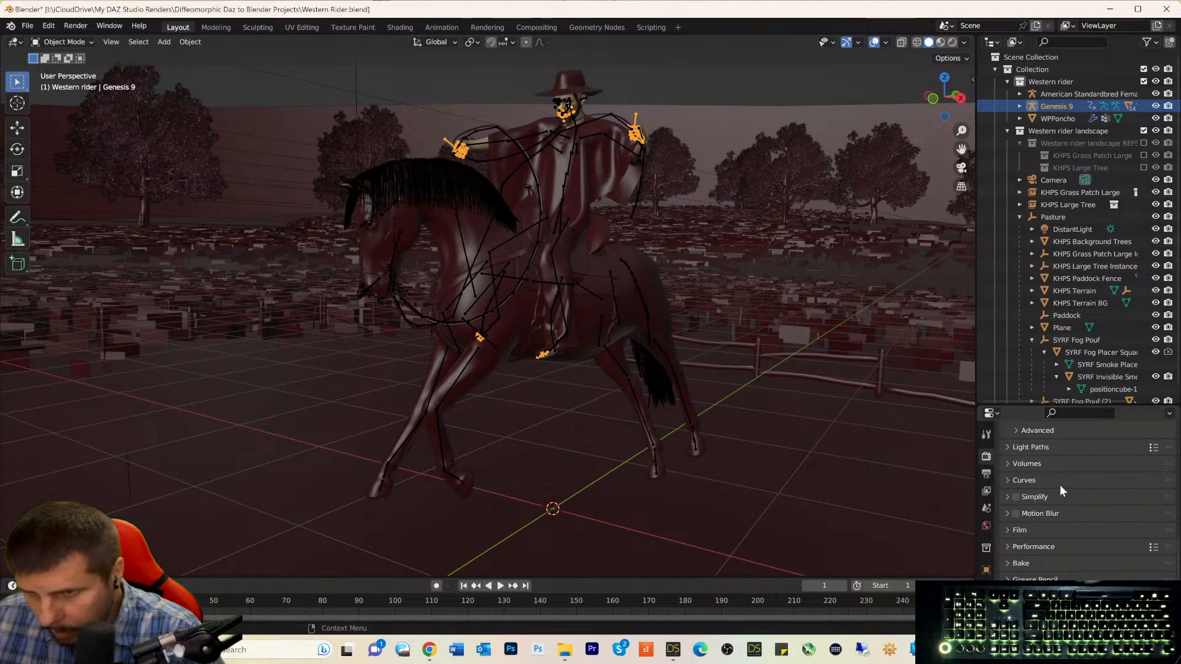
Review the scene's output properties, including the resolution, frame range, output path and image file format.
left_click(984, 437)
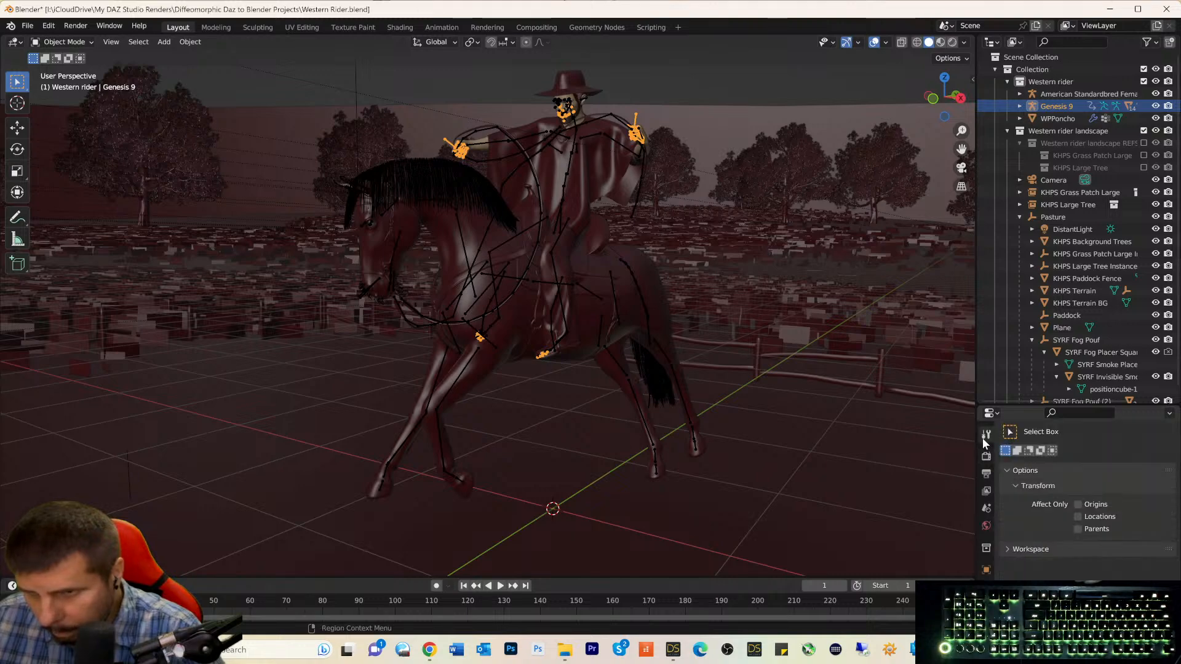
left_click(987, 474)
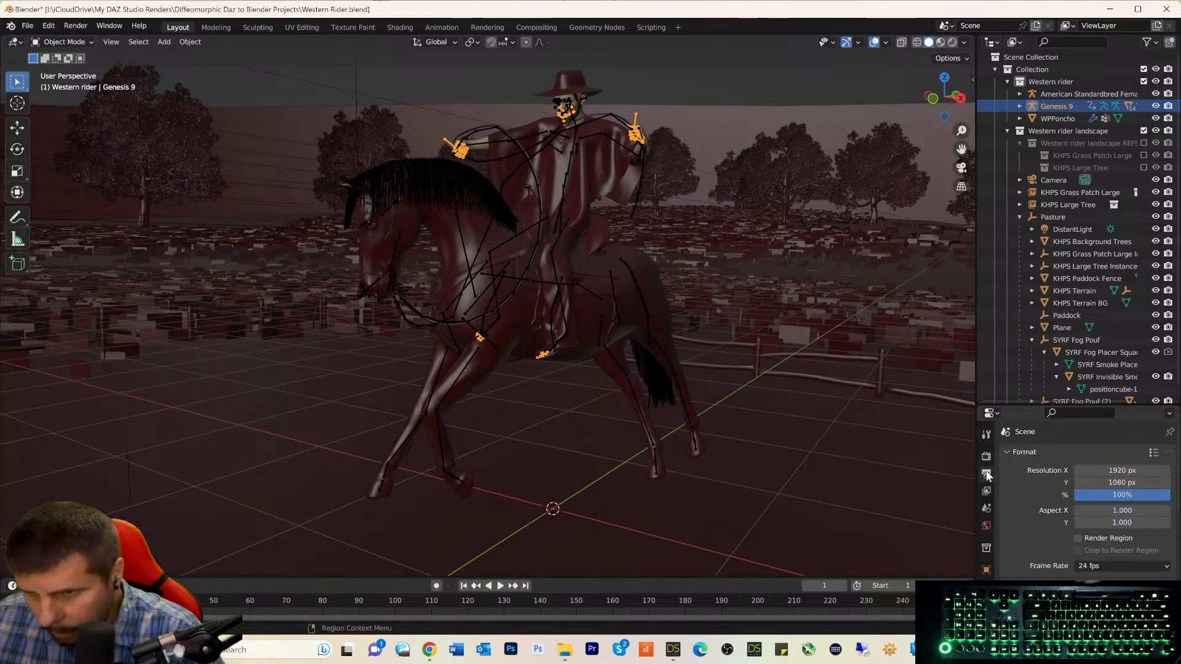
scroll(1018, 468, "down", 3)
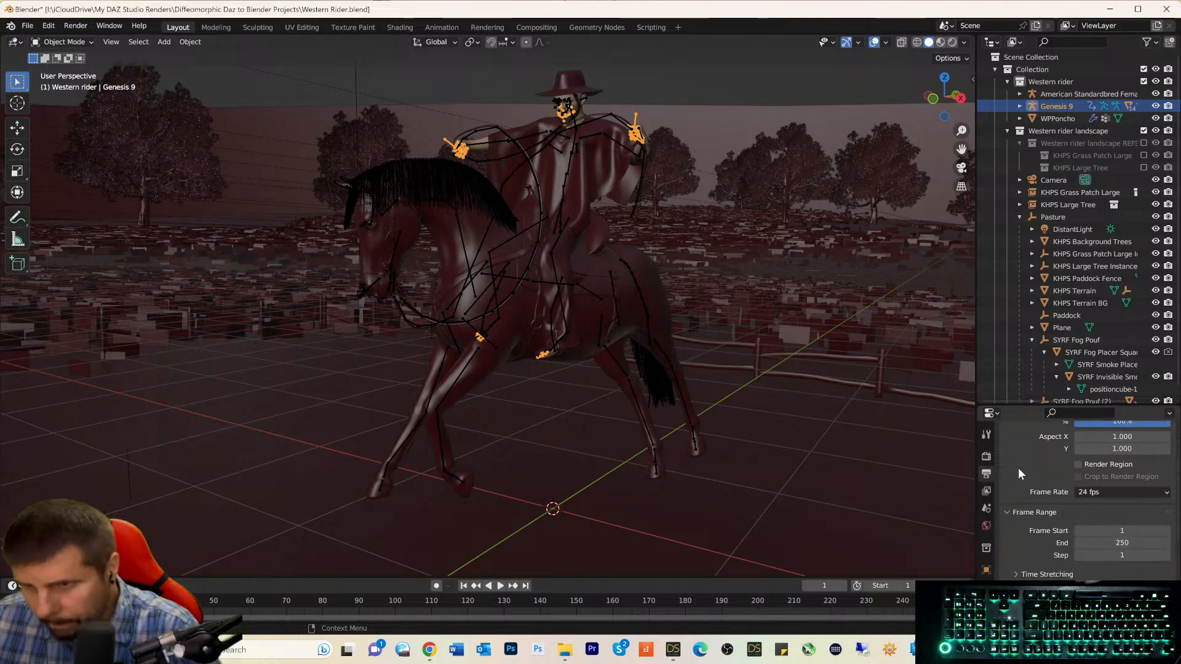
scroll(1018, 468, "down", 6)
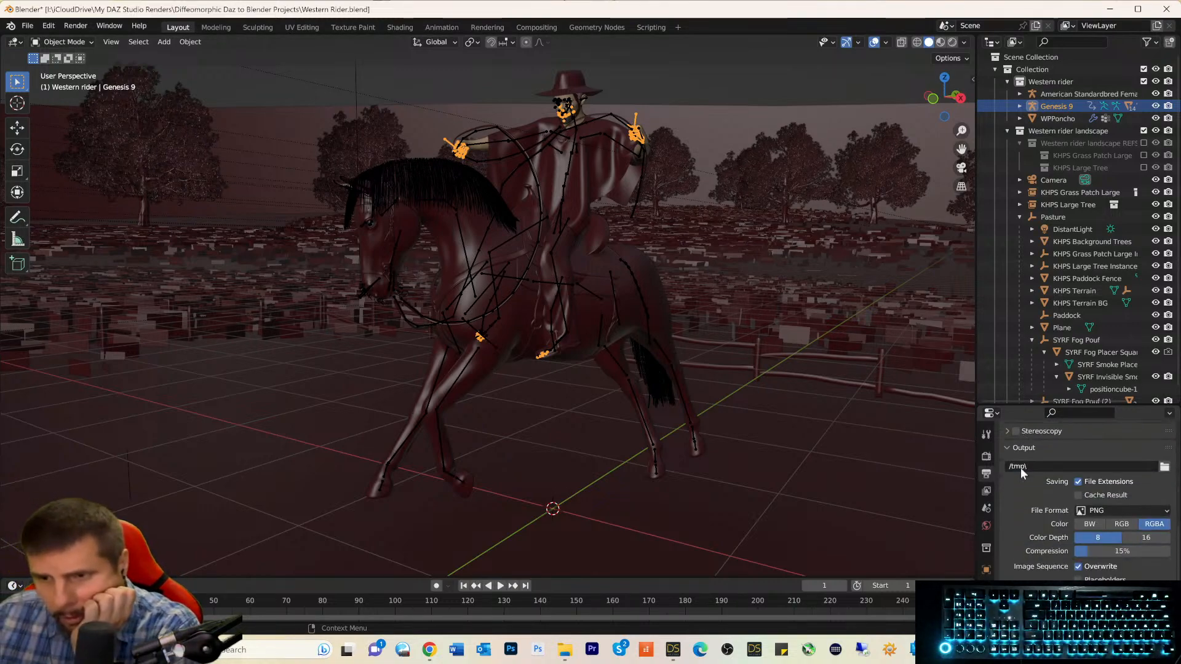
scroll(1020, 468, "down", 1)
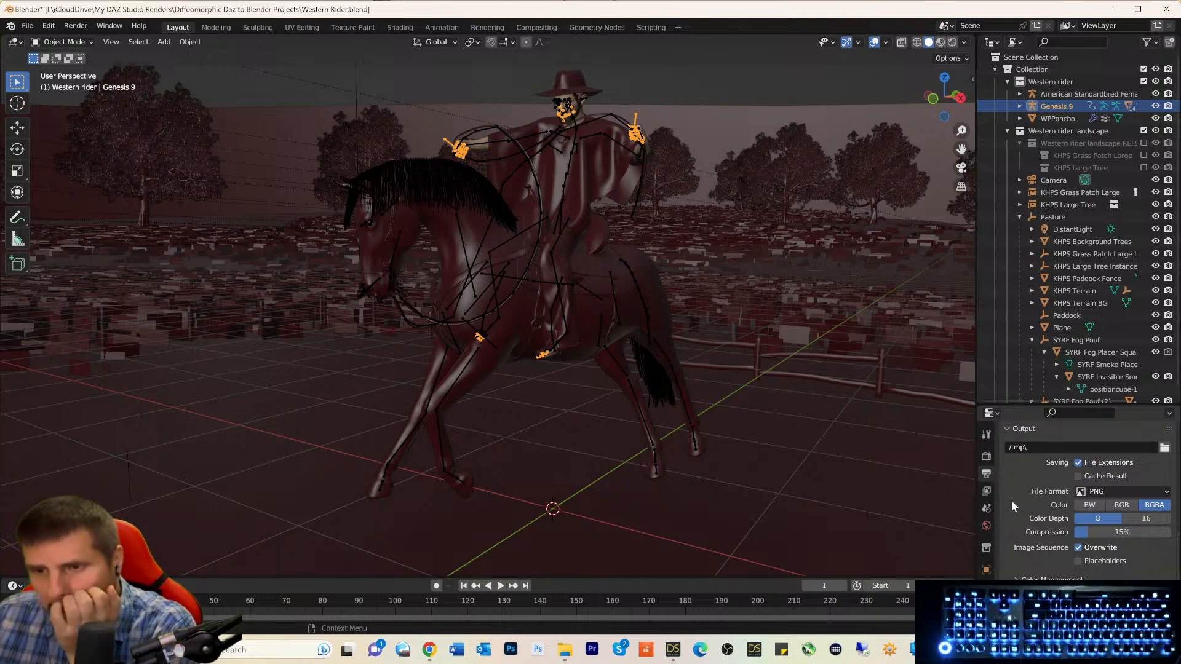
Review the view layer's passes and rendering options, and open the scene's general properties.
left_click(986, 491)
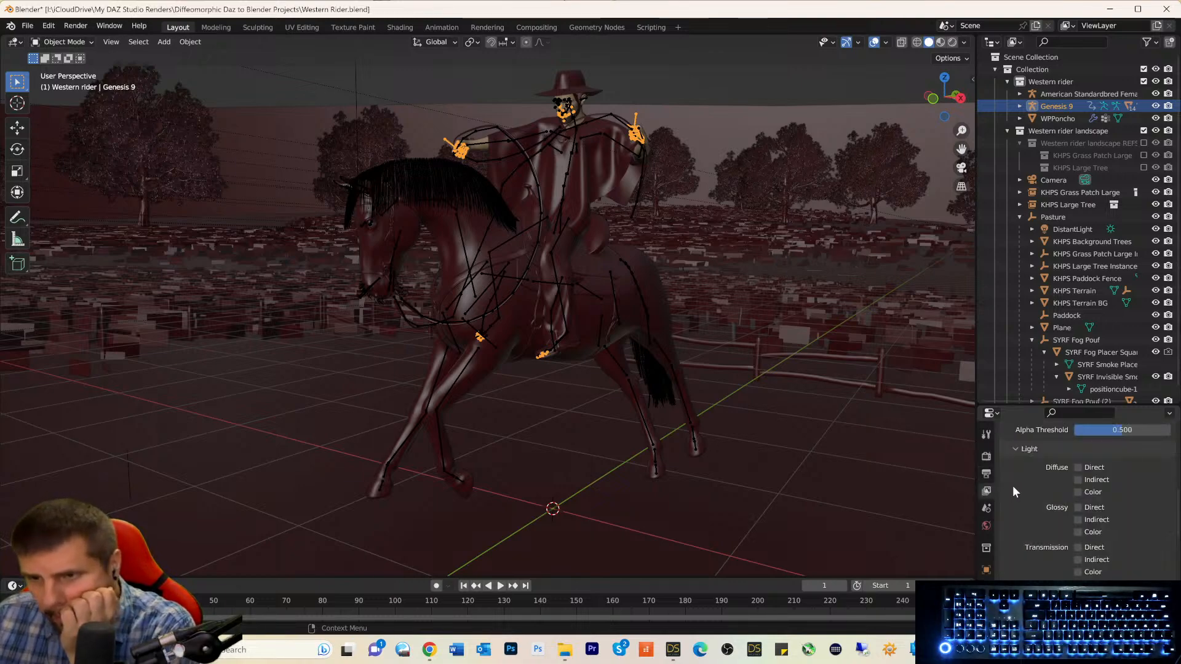
scroll(1013, 491, "up", 4)
scroll(1013, 485, "up", 6)
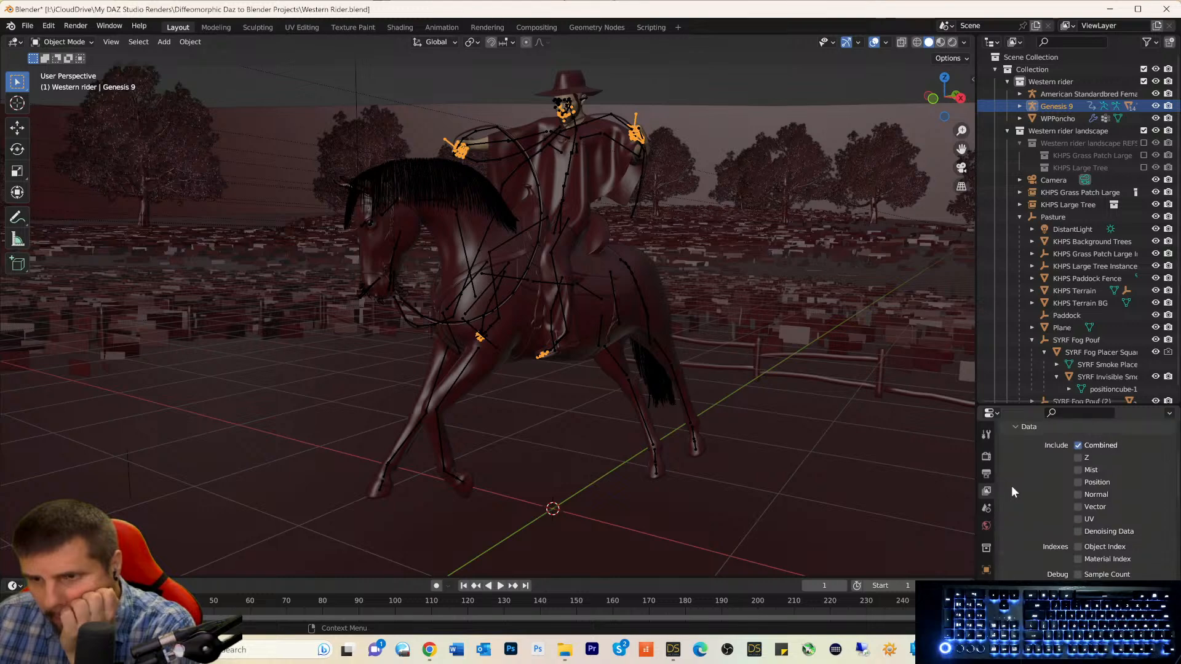
scroll(1011, 486, "up", 1)
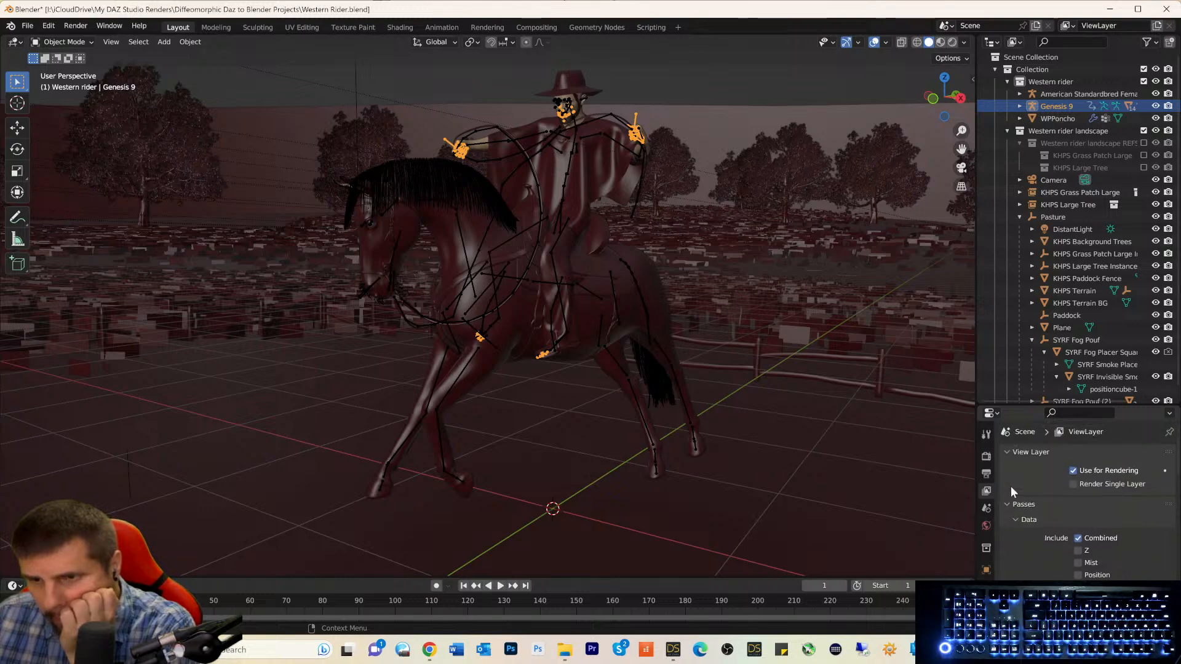
left_click(987, 508)
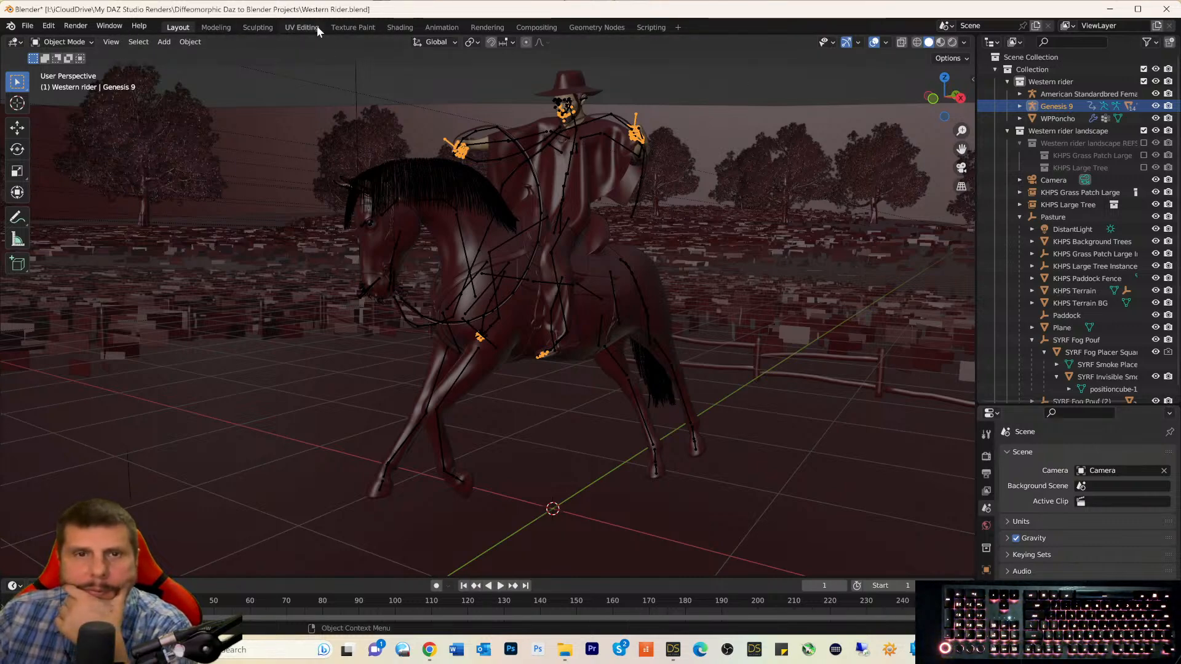
Open the Rendering workspace, check the render result's view and pass options, and examine the rendered pasture image enlarged.
left_click(479, 28)
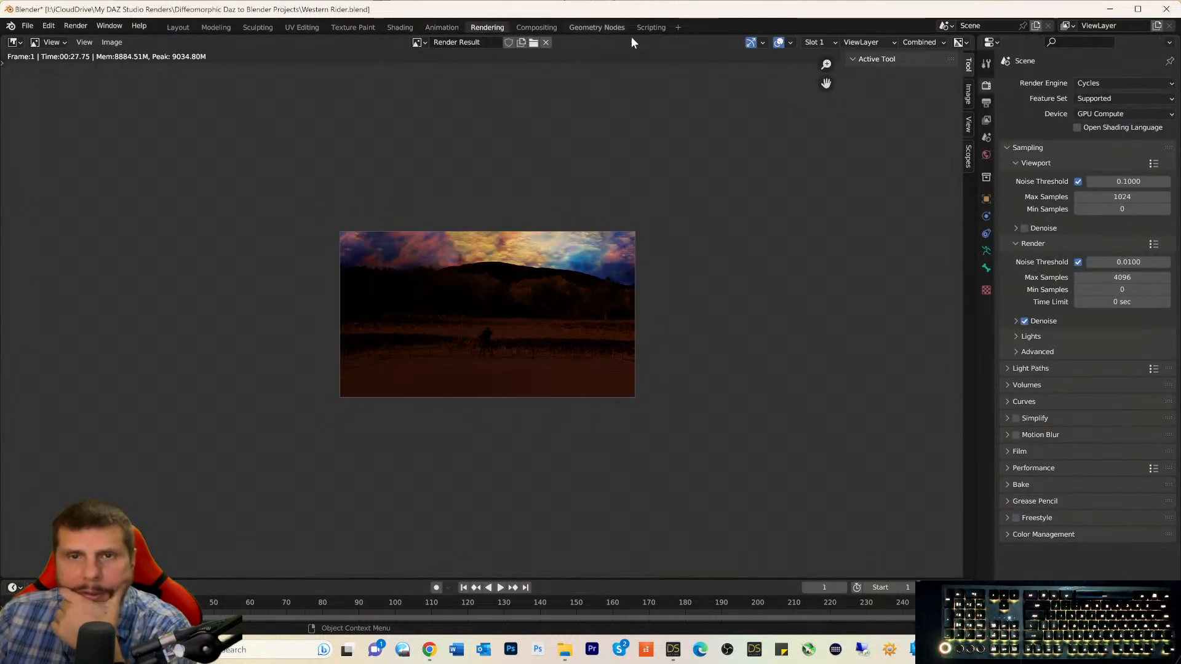
left_click(63, 43)
left_click(81, 43)
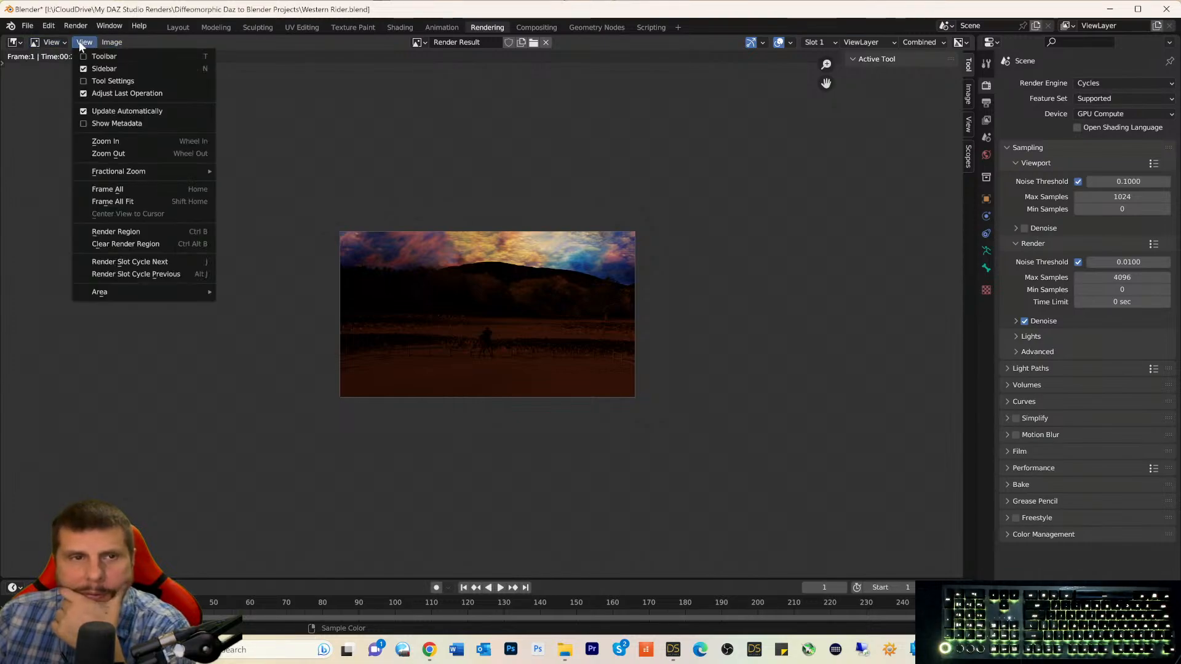
mouse_move(56, 44)
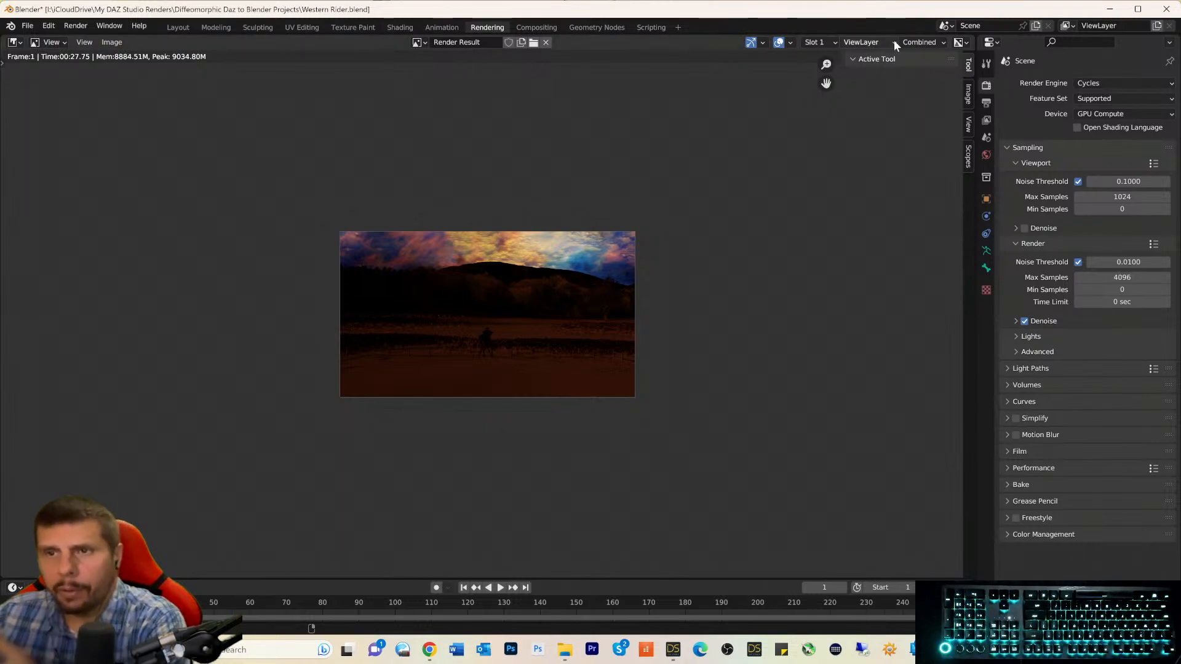
left_click(931, 41)
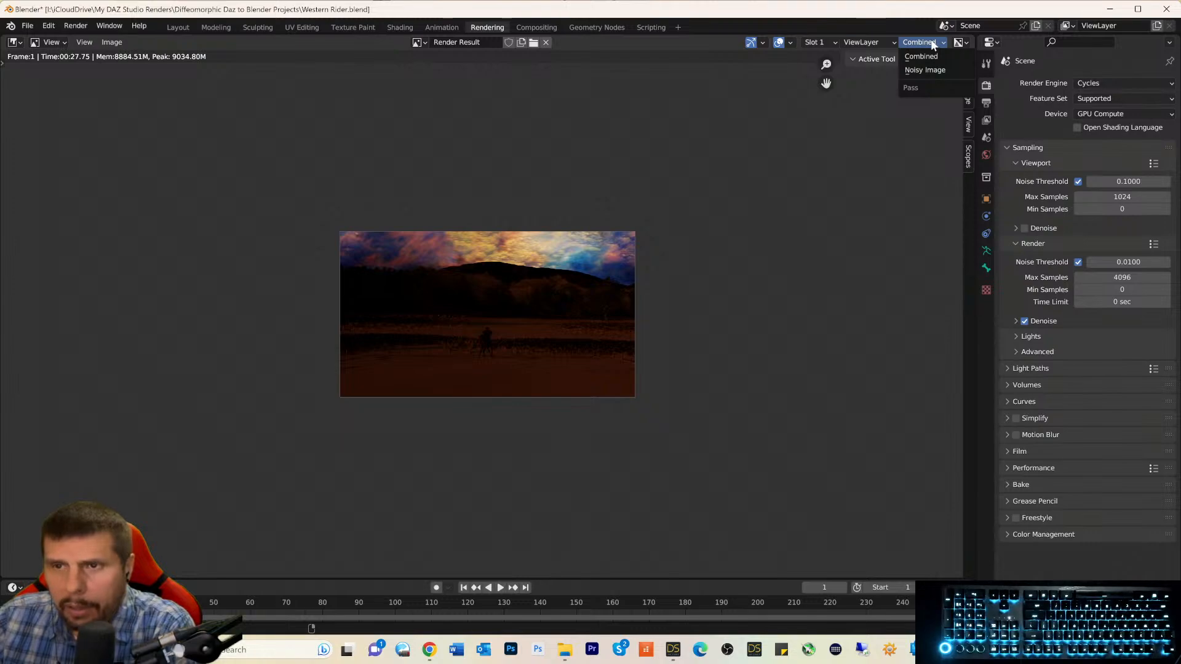
left_click(865, 41)
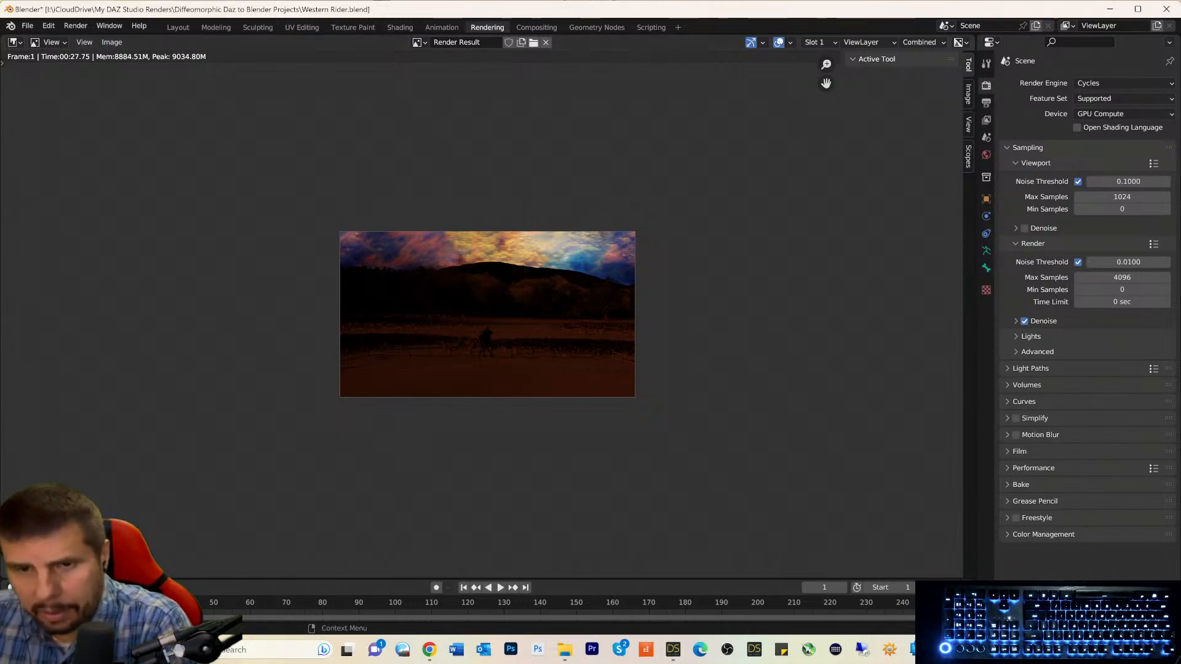
scroll(644, 332, "up", 3)
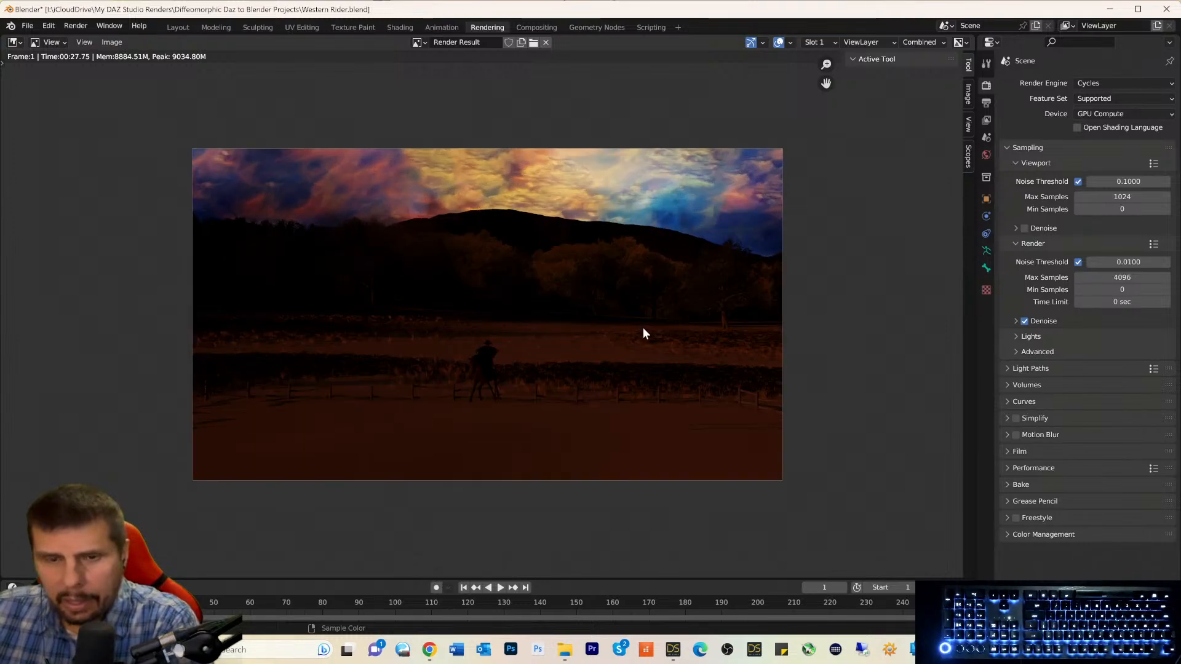
scroll(644, 334, "up", 1)
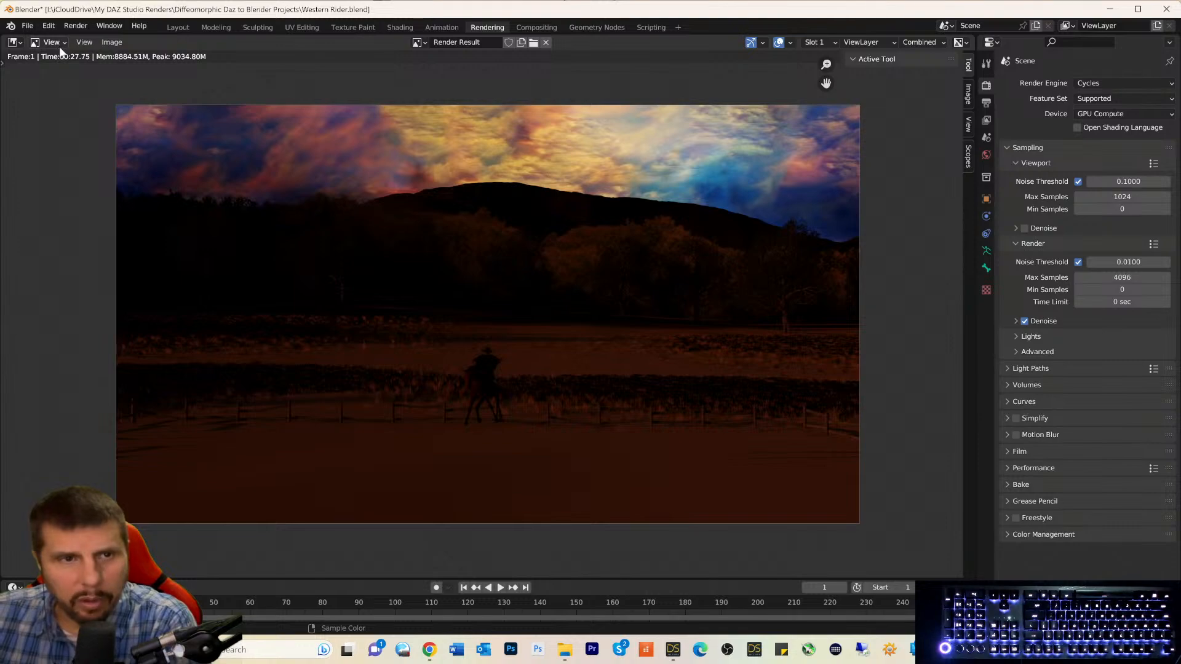
left_click(22, 49)
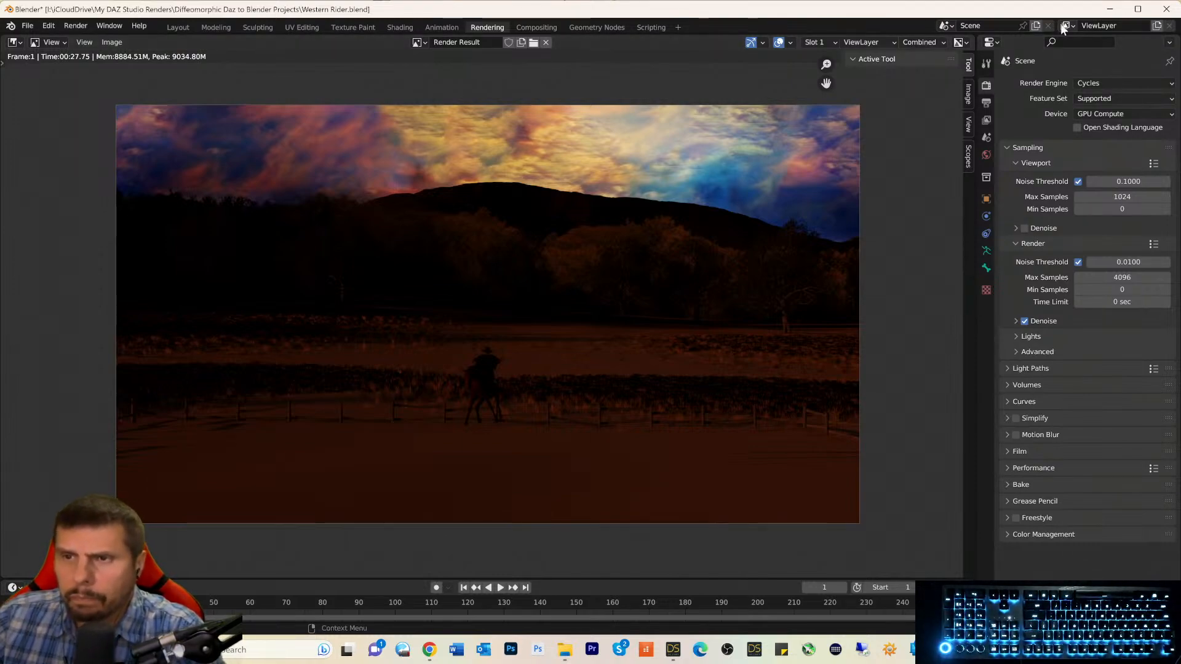
left_click(995, 25)
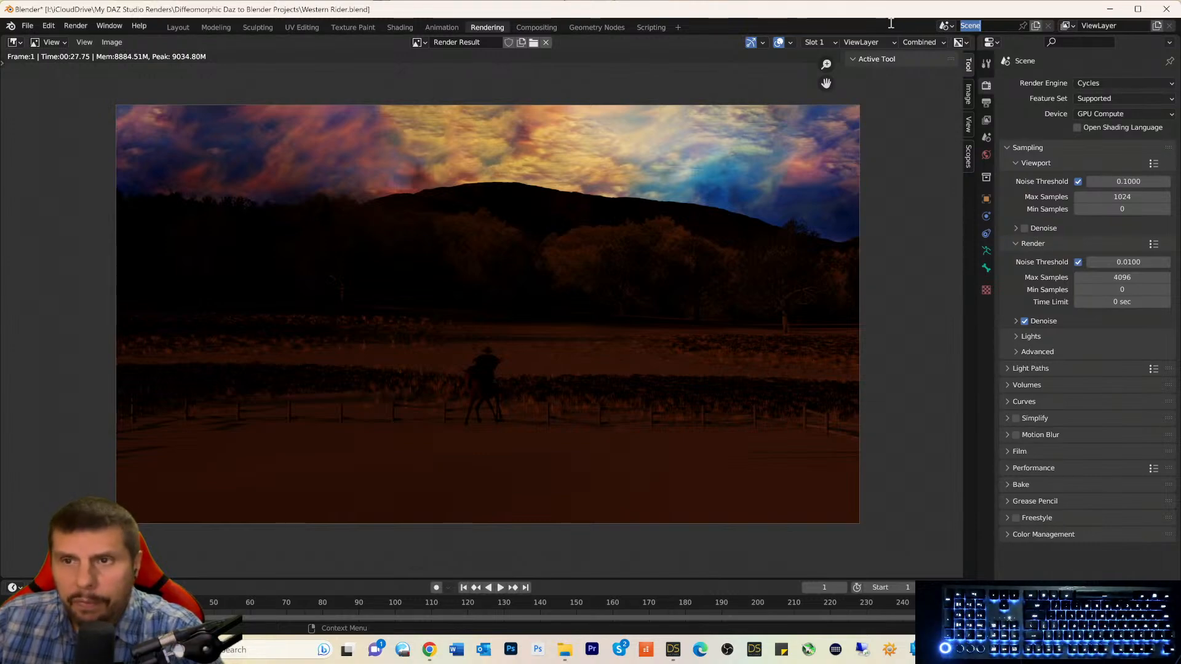
left_click(827, 20)
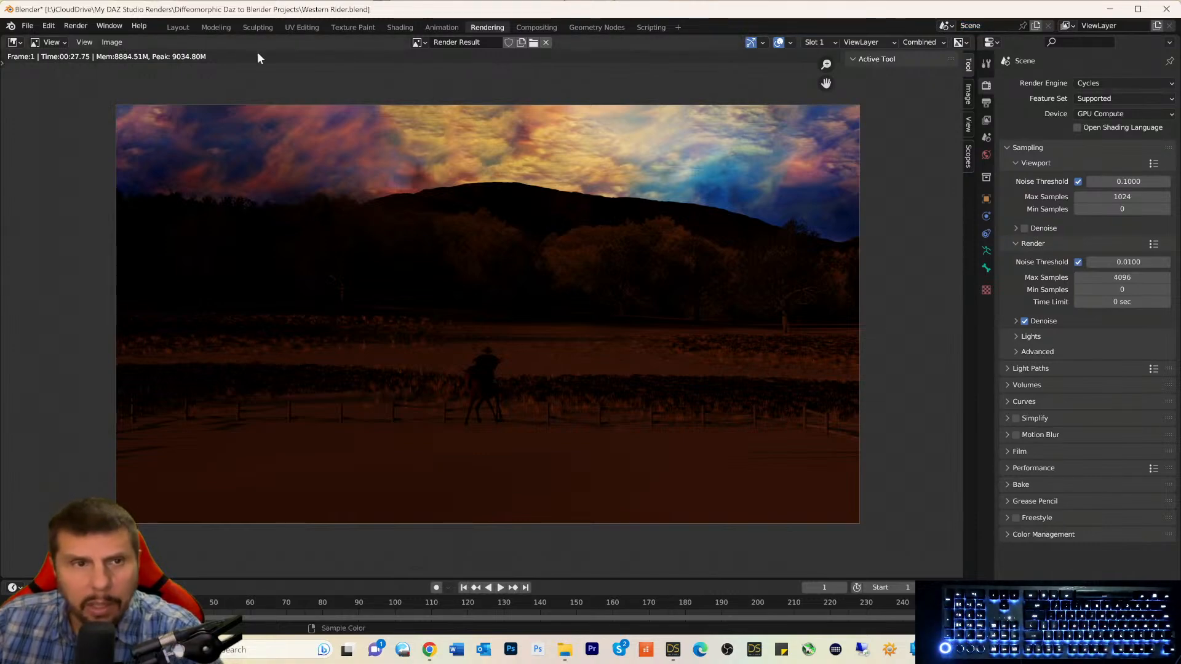
Change the Rendering workspace's image editor to a 3D Viewport and look at the rider through the scene camera.
left_click(16, 42)
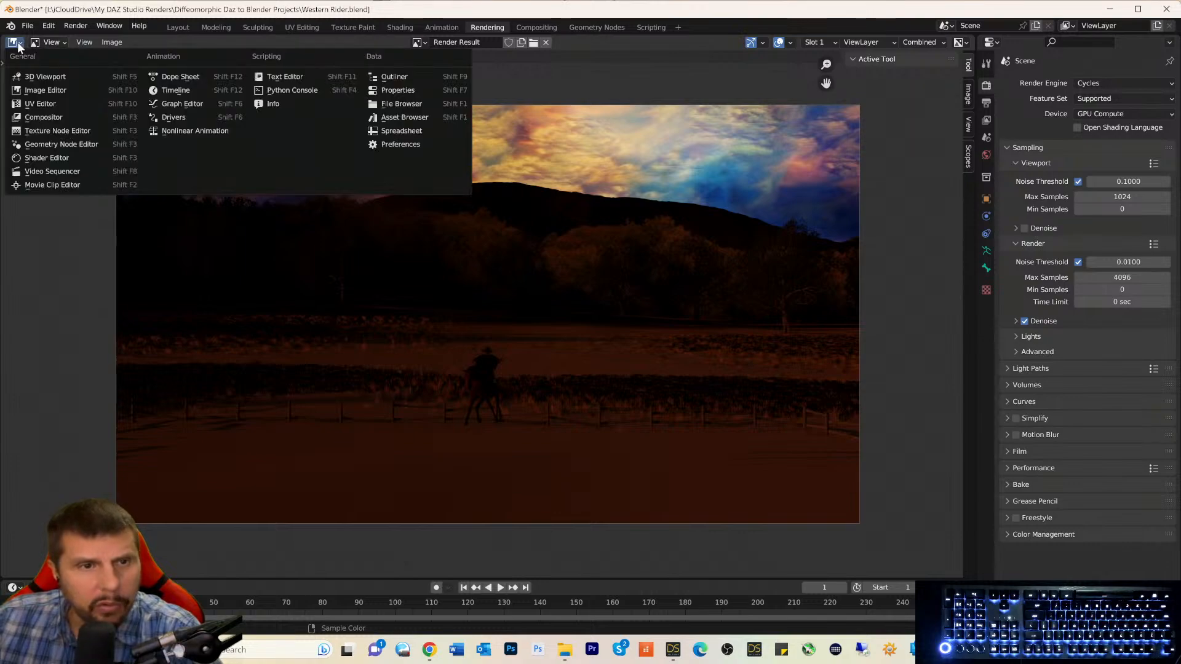
left_click(25, 76)
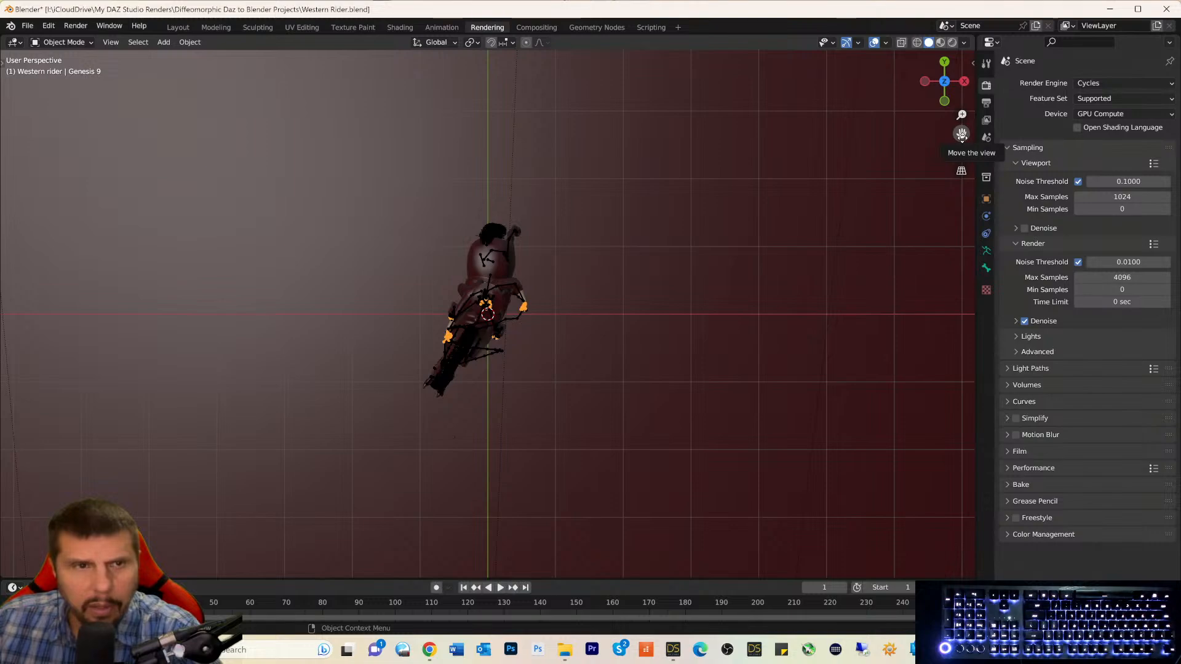
left_click(13, 42)
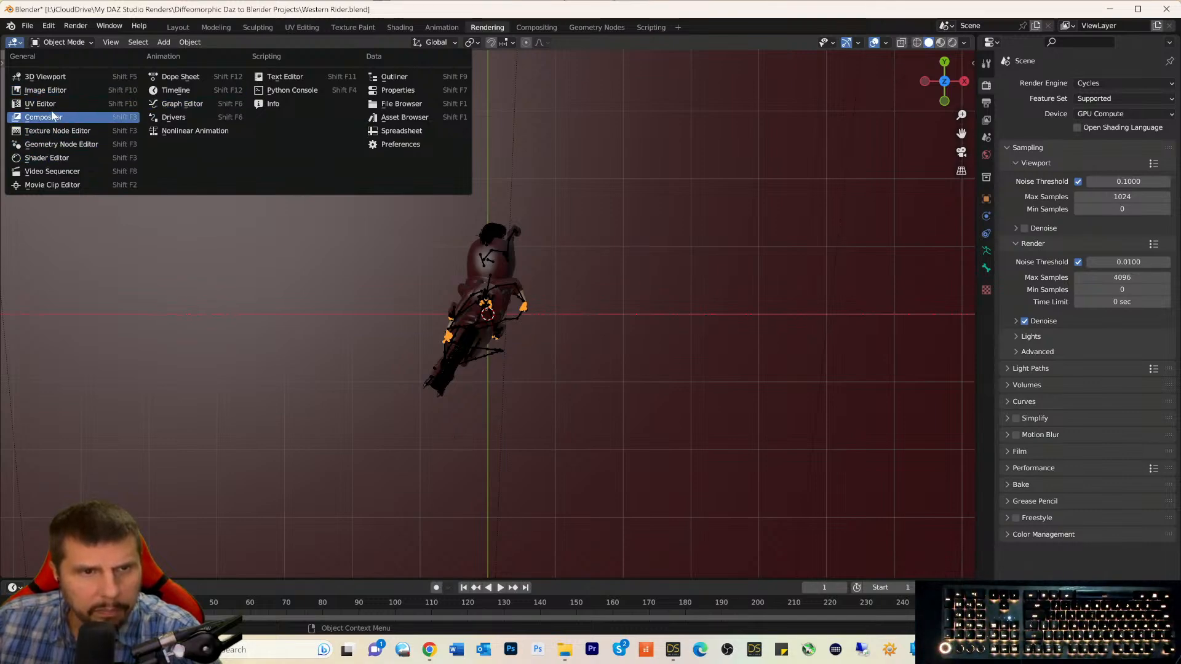
left_click(962, 153)
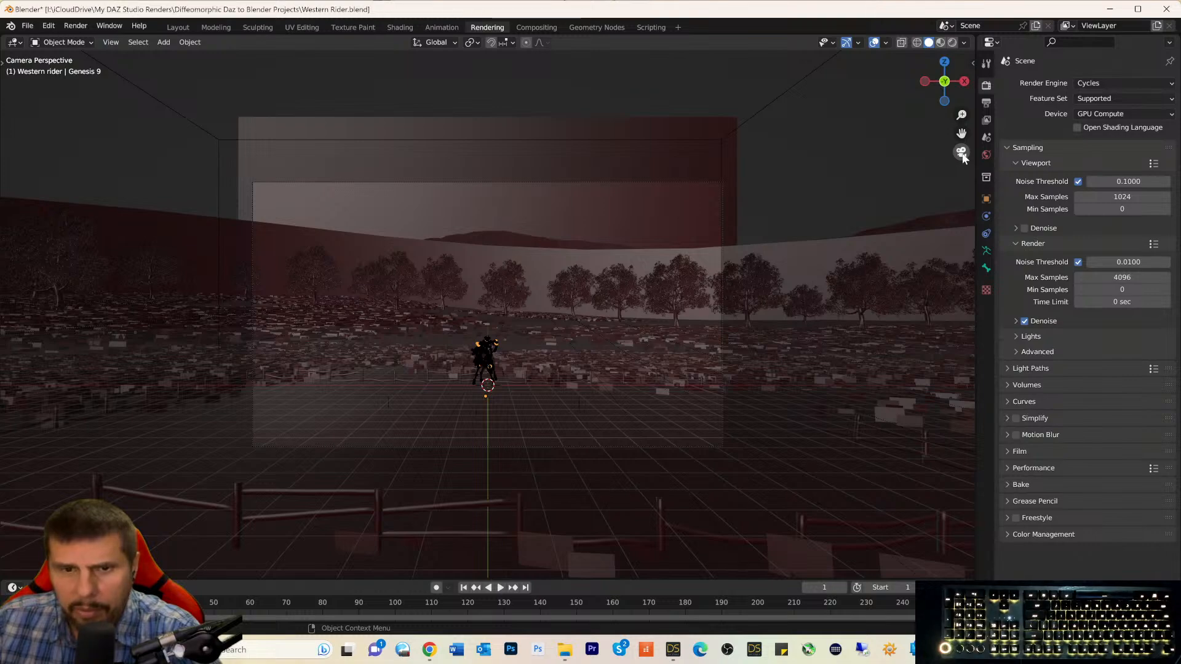
scroll(875, 183, "up", 1)
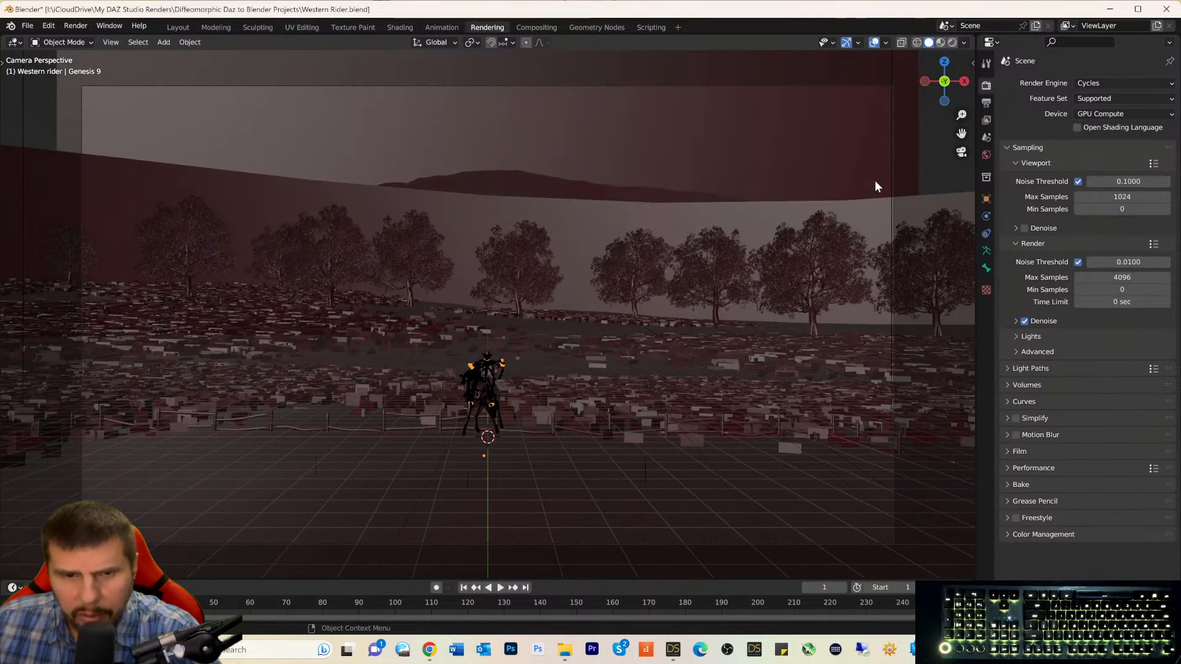
scroll(875, 180, "up", 1)
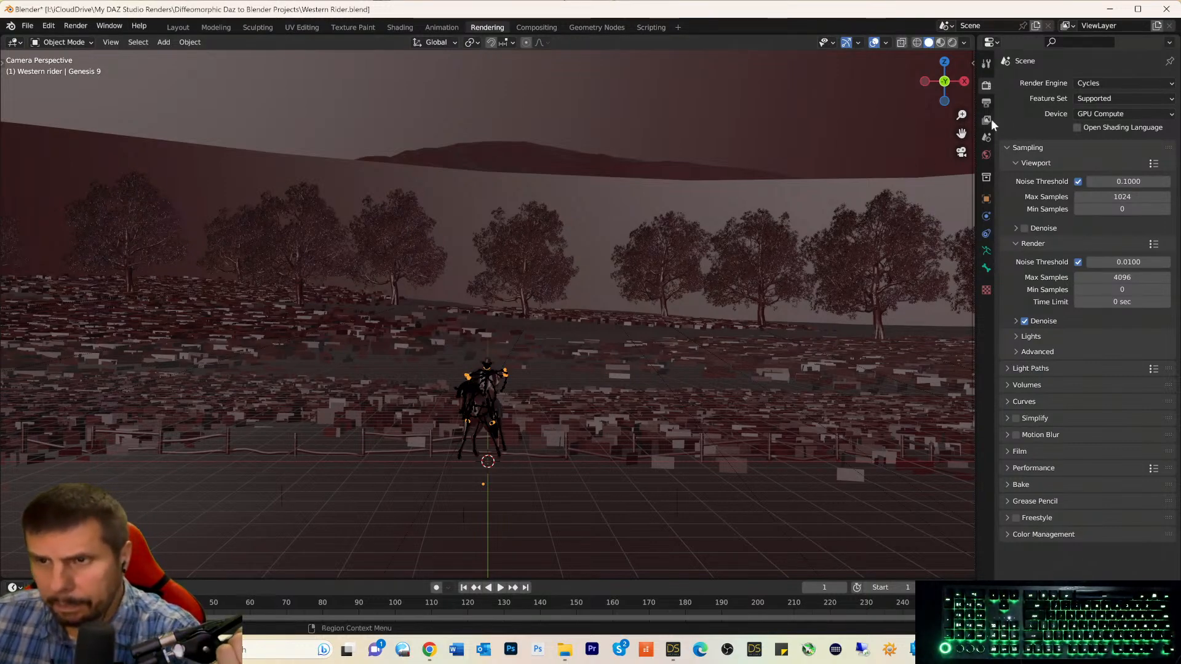
Check the Genesis 9 rider's object transform properties, and return to the Layout workspace.
left_click(985, 199)
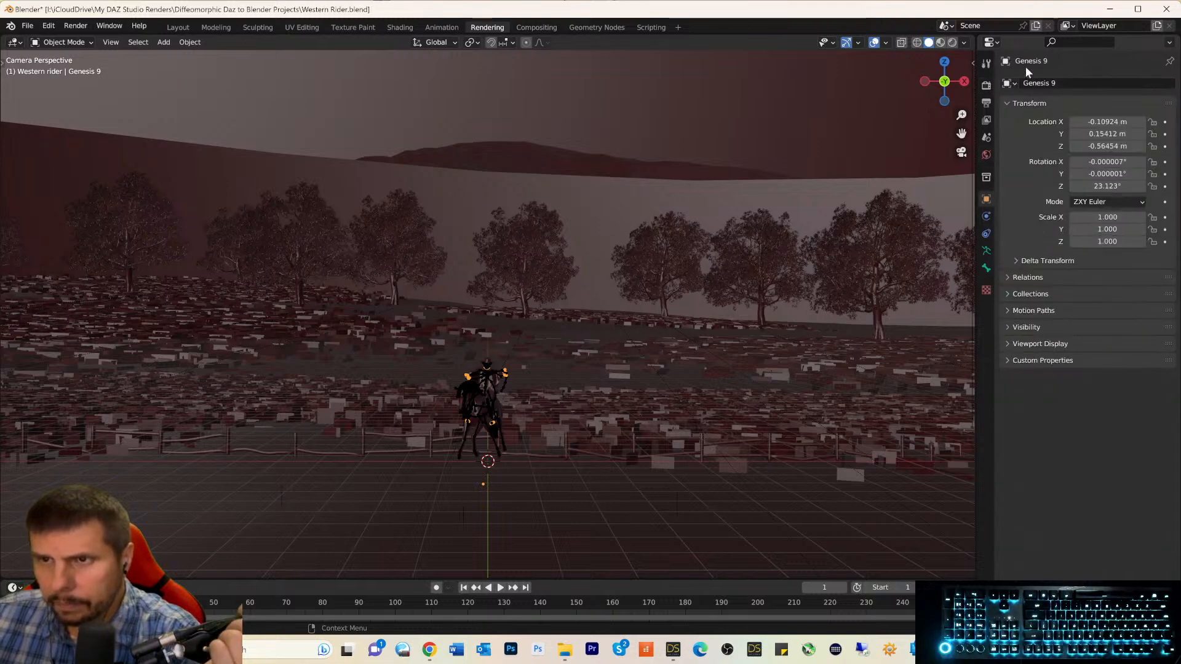
left_click(180, 26)
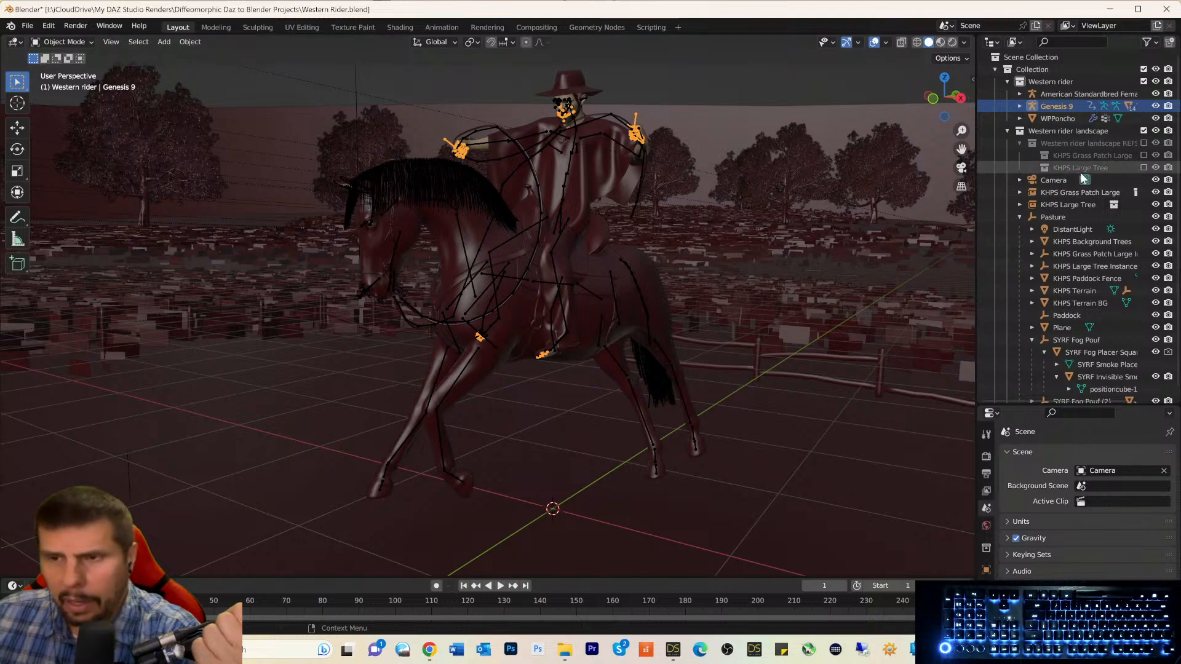
Select the American Standardbred Female, Genesis 9 and WPPoncho together and look through the object commands available for them.
left_click(1044, 94)
left_click(1035, 118, "shift")
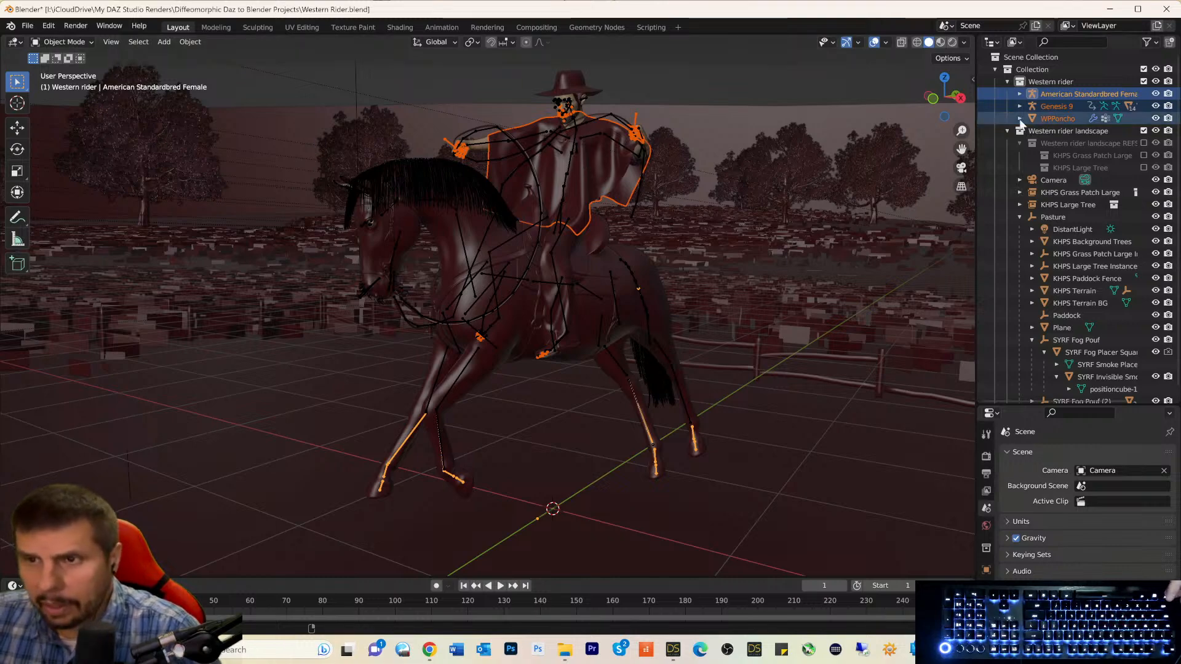
left_click(1042, 107, "ctrl")
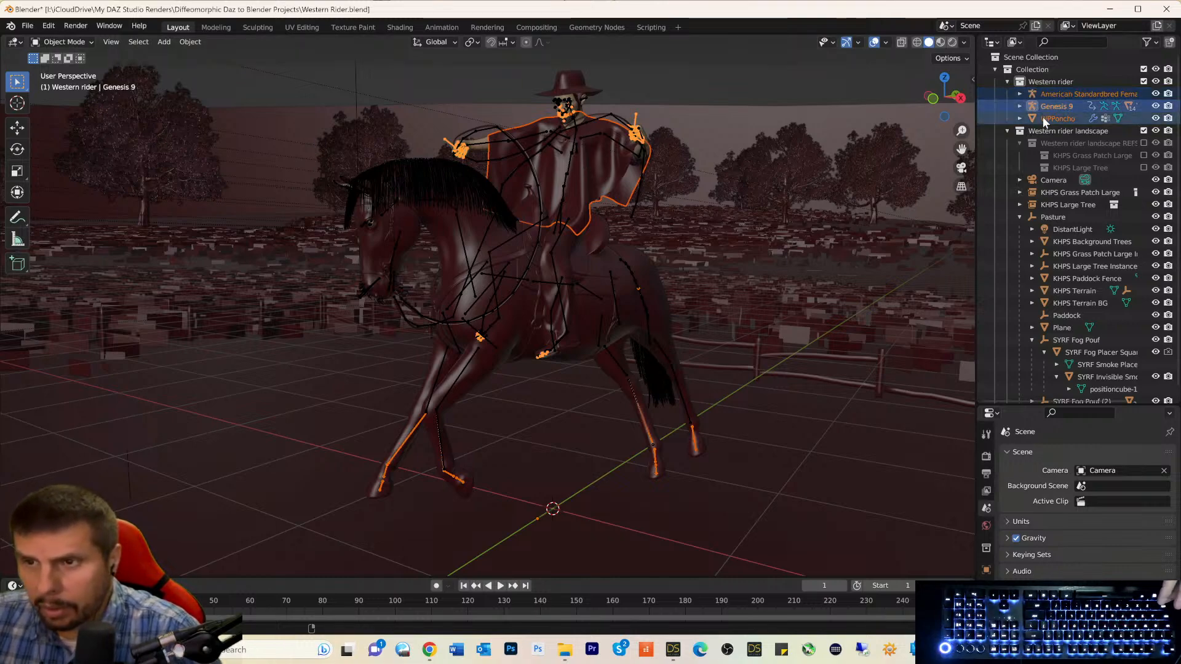
left_click(1042, 116, "ctrl")
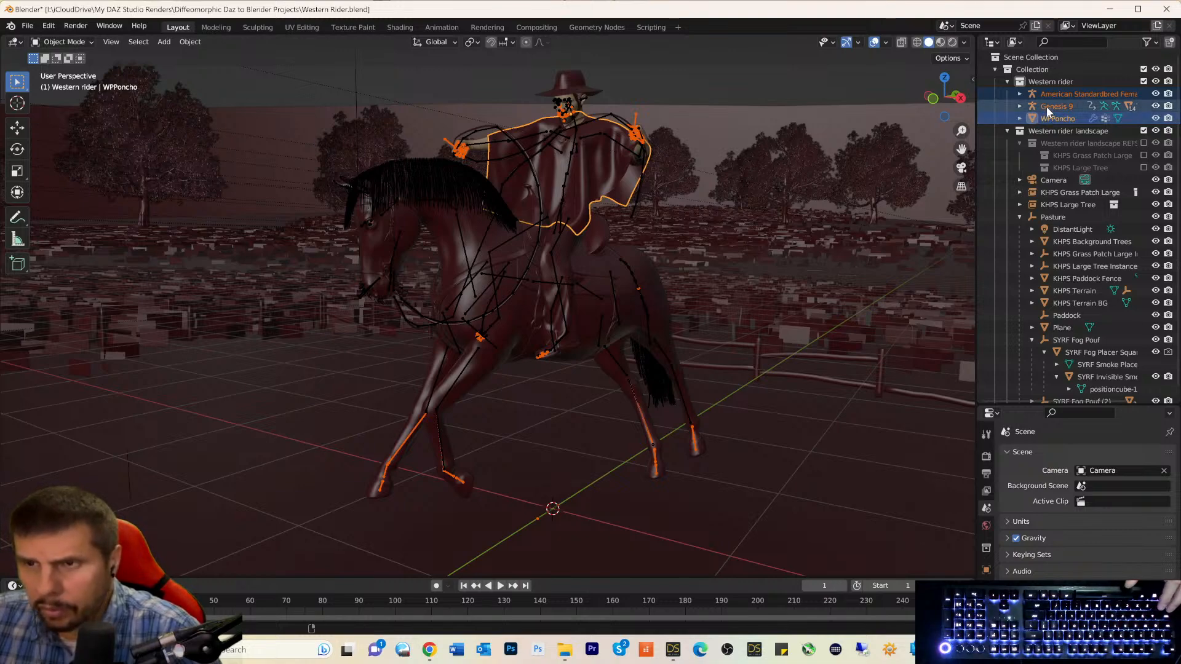
left_click(1047, 92, "ctrl")
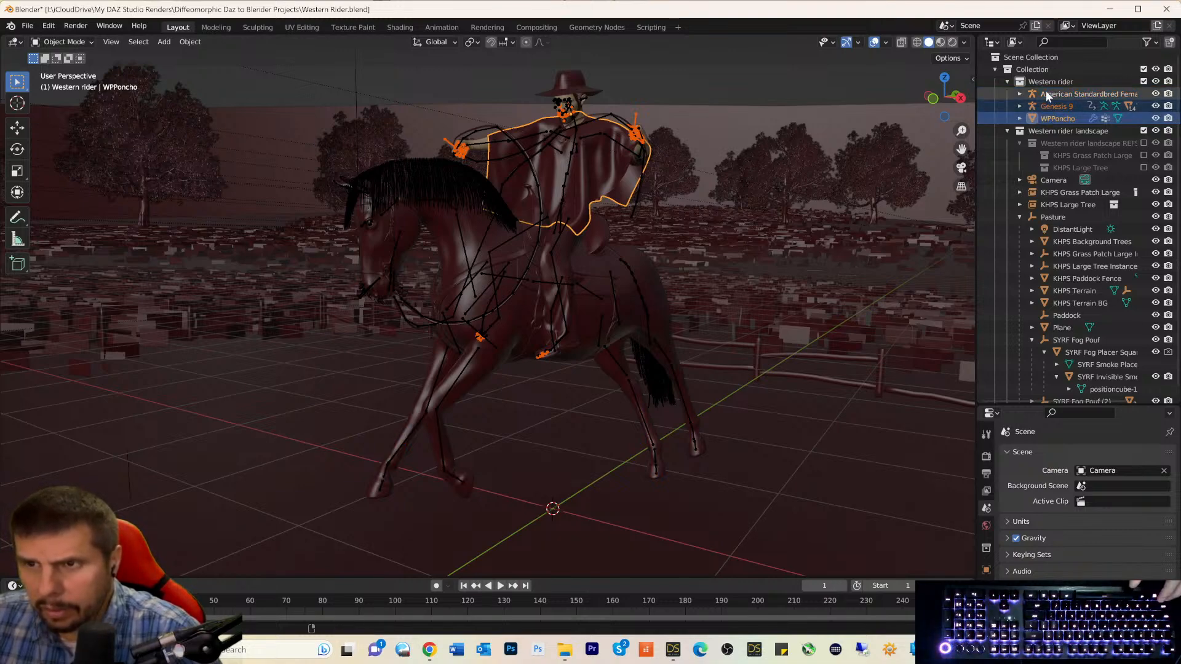
left_click(1046, 90, "ctrl")
left_click(1042, 103, "ctrl")
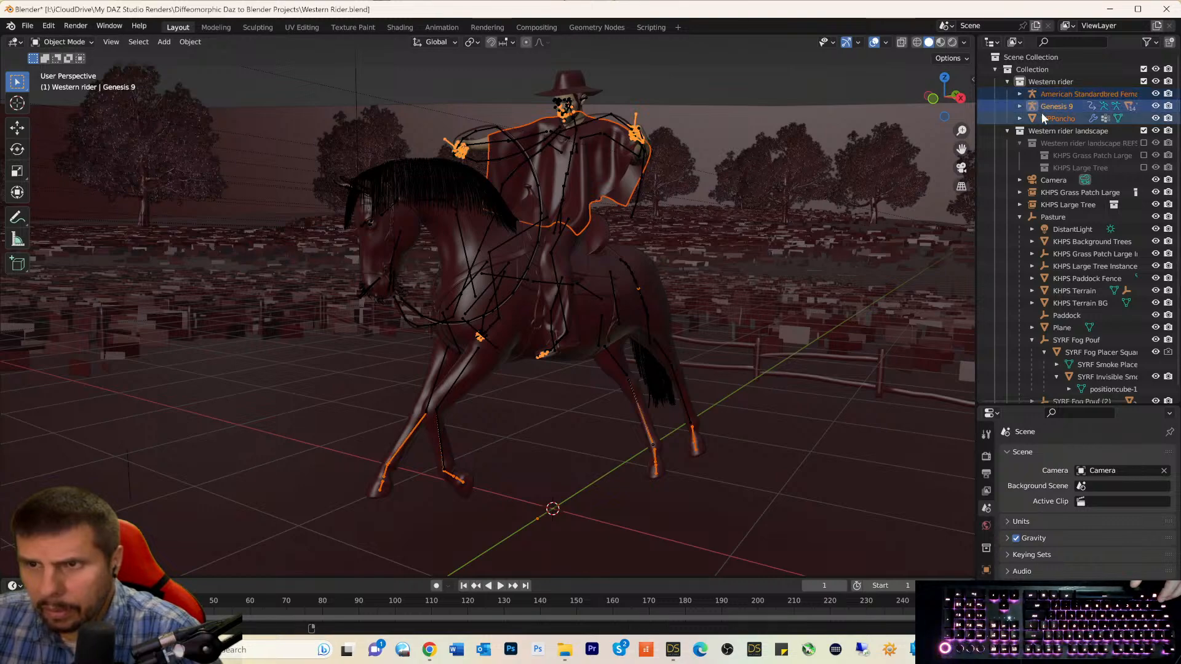
left_click(1042, 114, "ctrl")
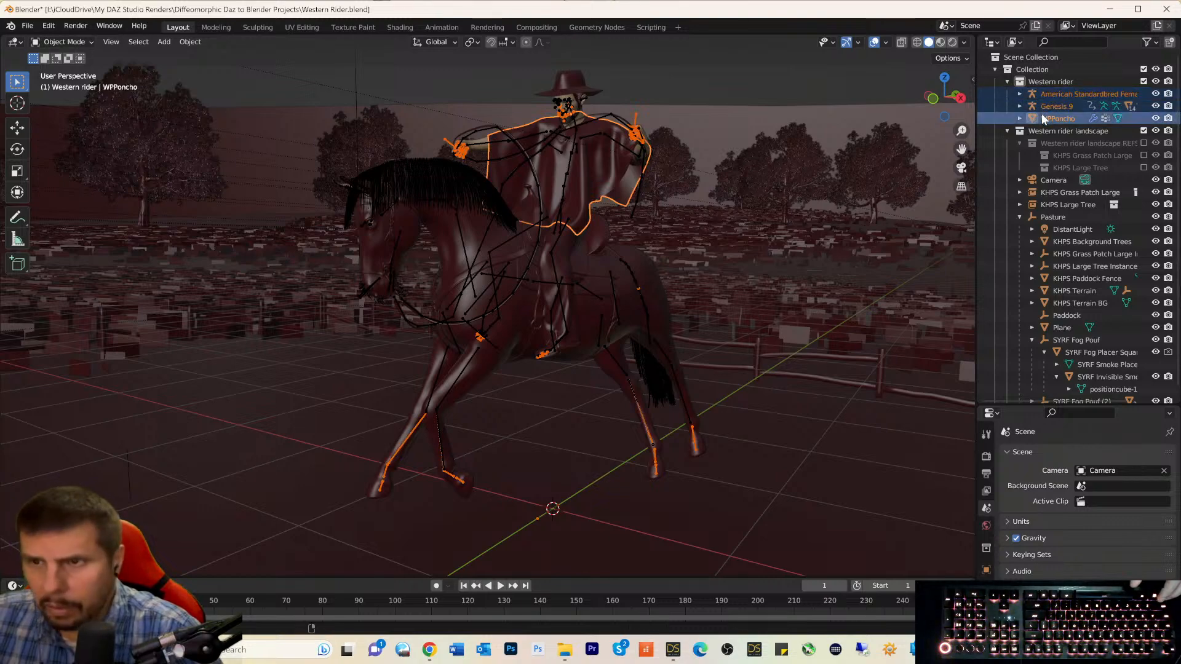
right_click(1057, 116)
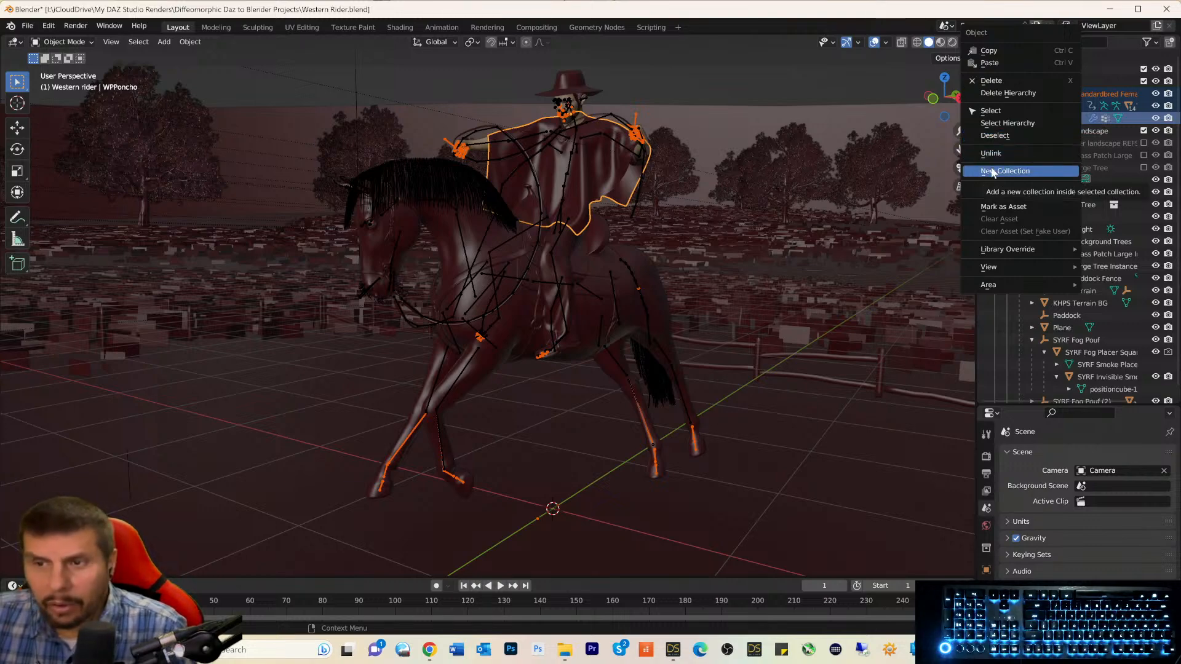
mouse_move(1001, 269)
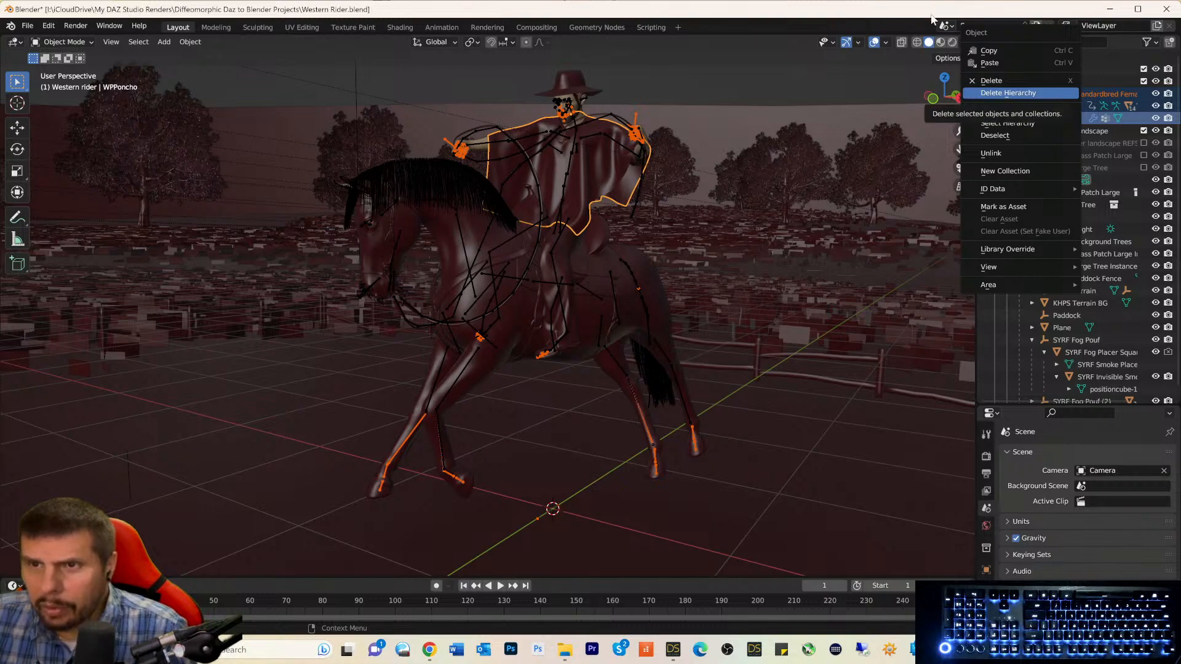
left_click(1101, 68)
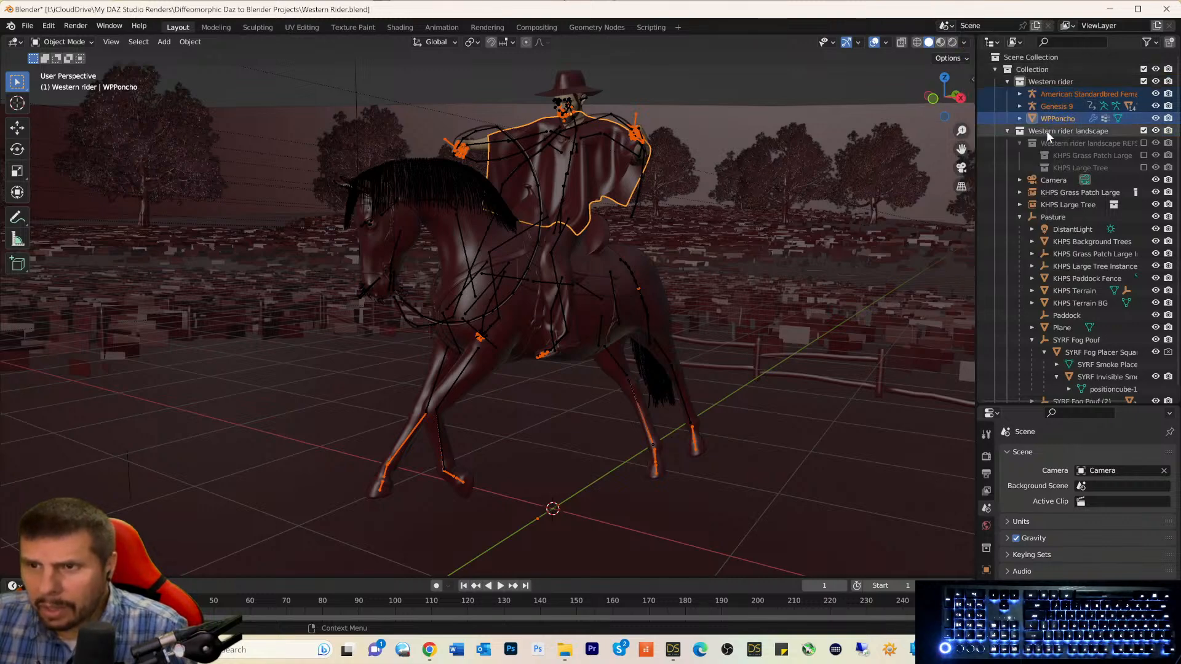
Try to set a parent for the American Standardbred Female using the Object parent type.
left_click(1050, 96)
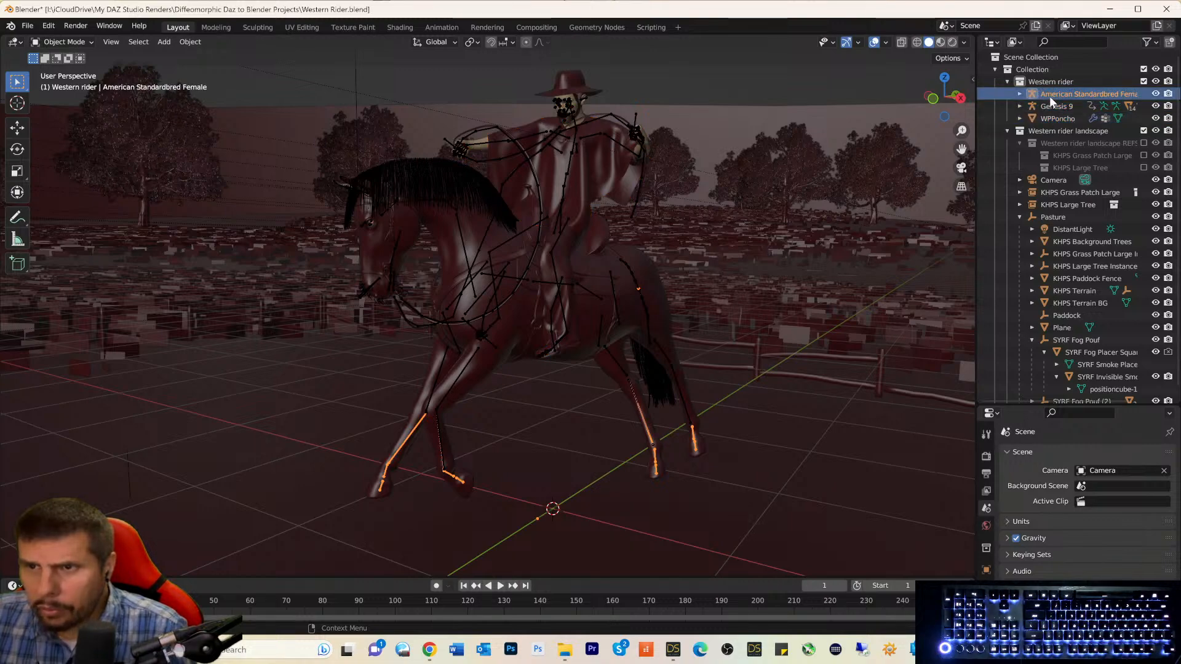
right_click(1050, 96)
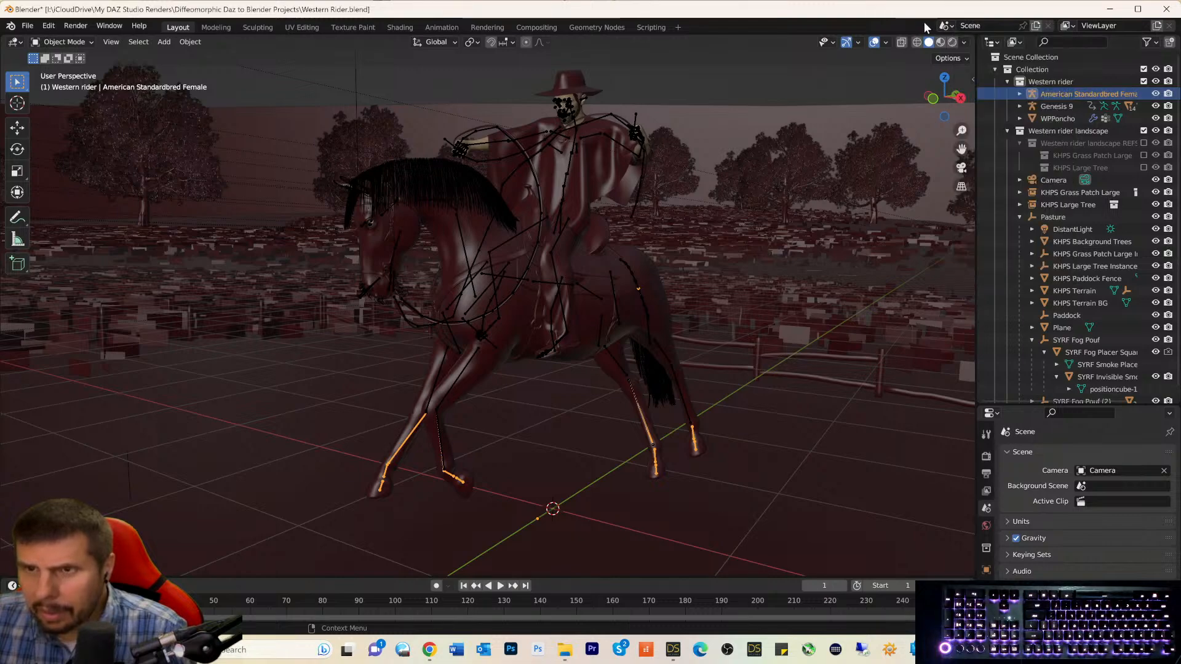
right_click(817, 175)
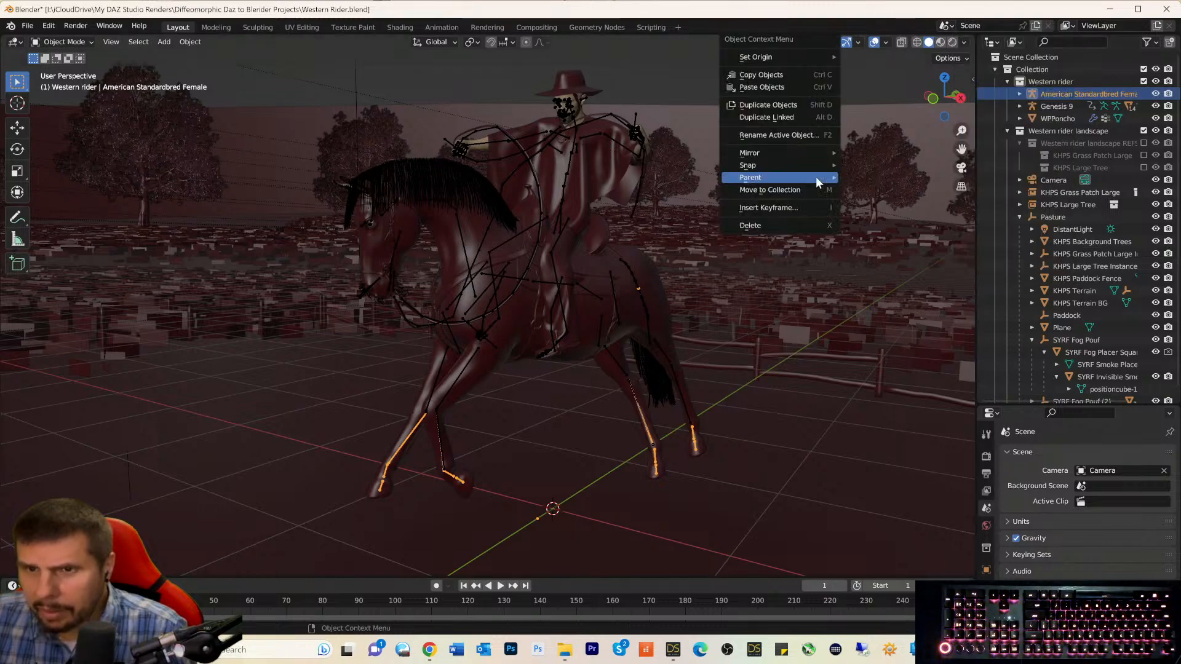
mouse_move(816, 178)
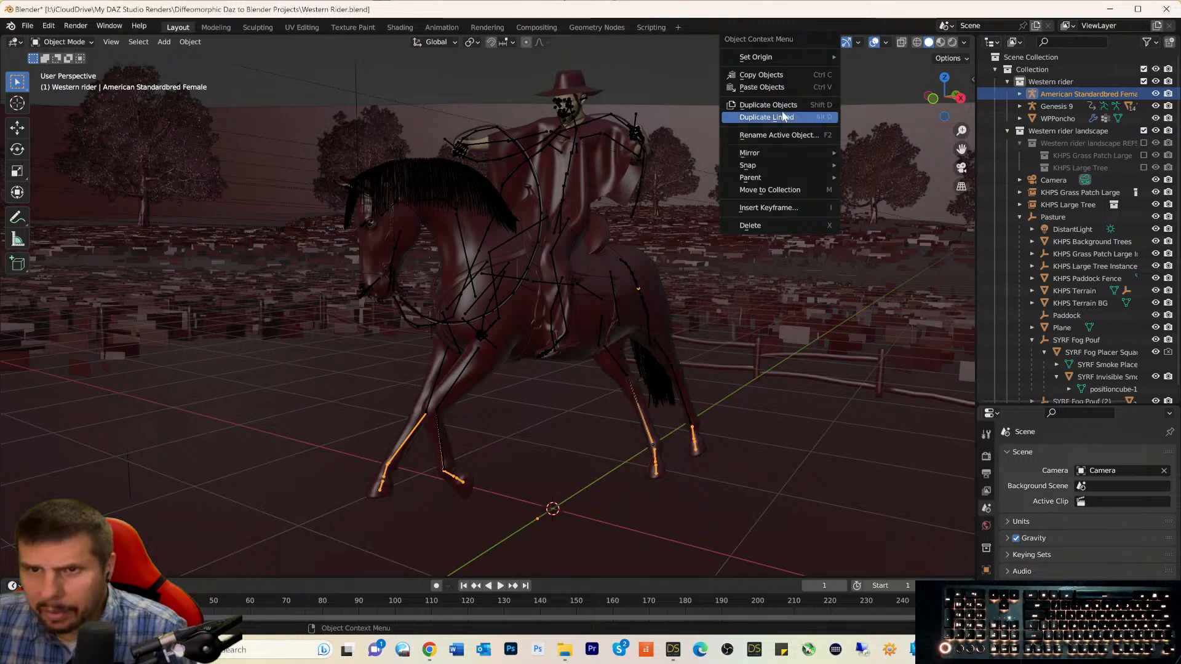
mouse_move(782, 57)
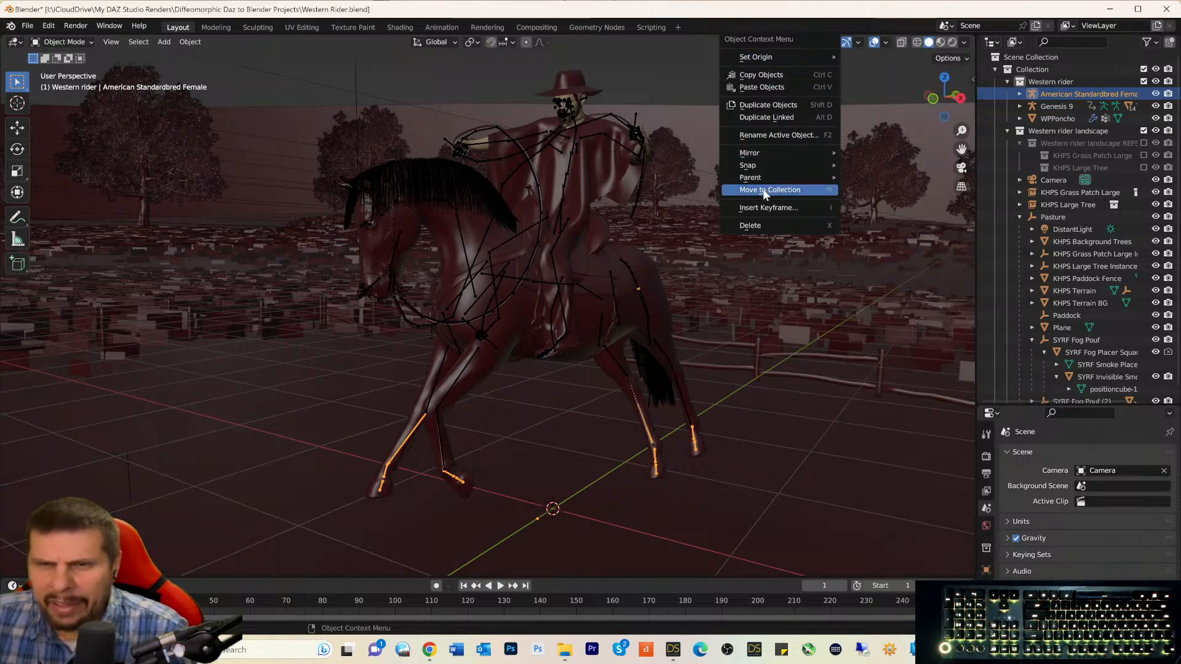
mouse_move(764, 178)
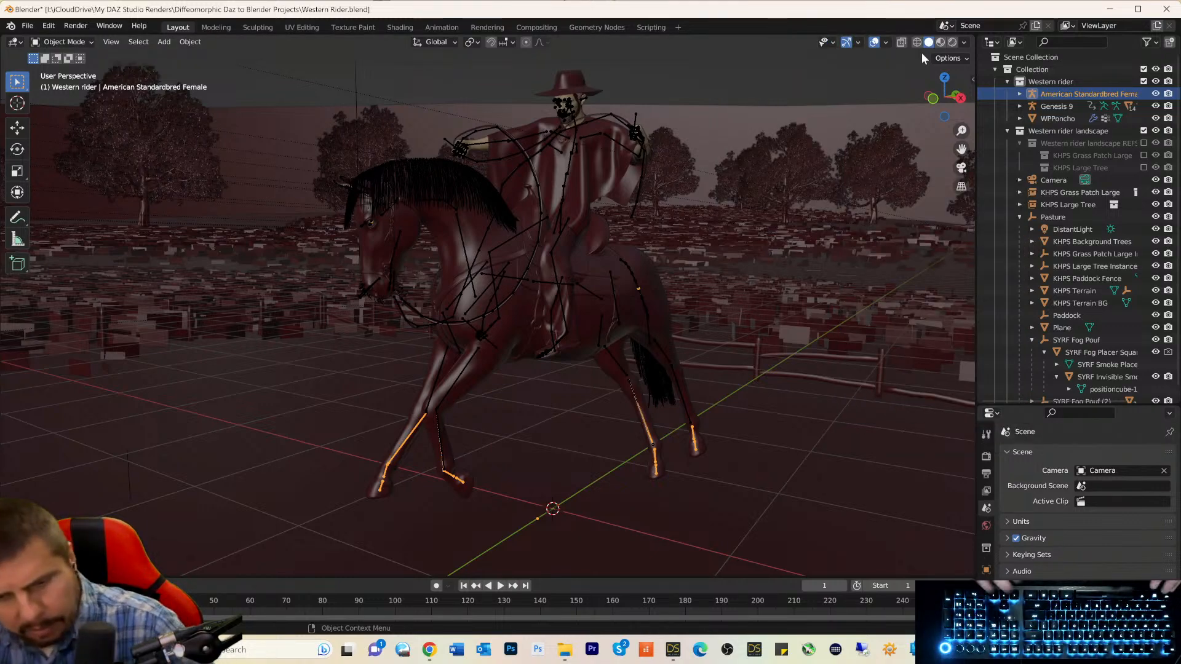
key("ctrl+p")
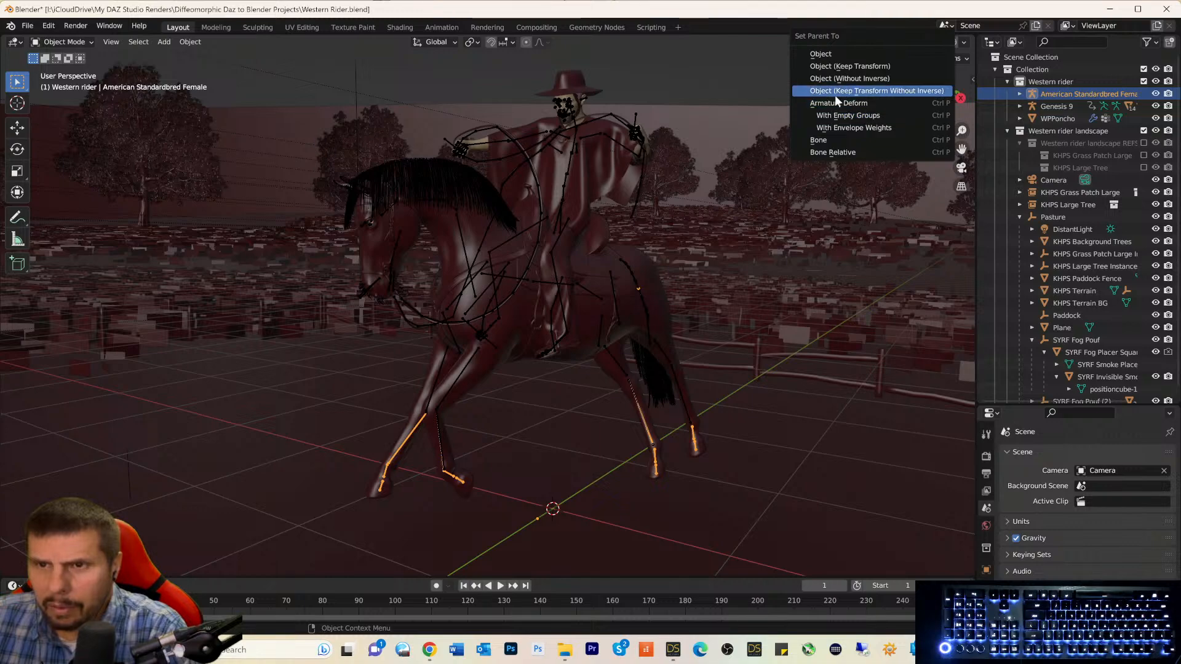
left_click(832, 53)
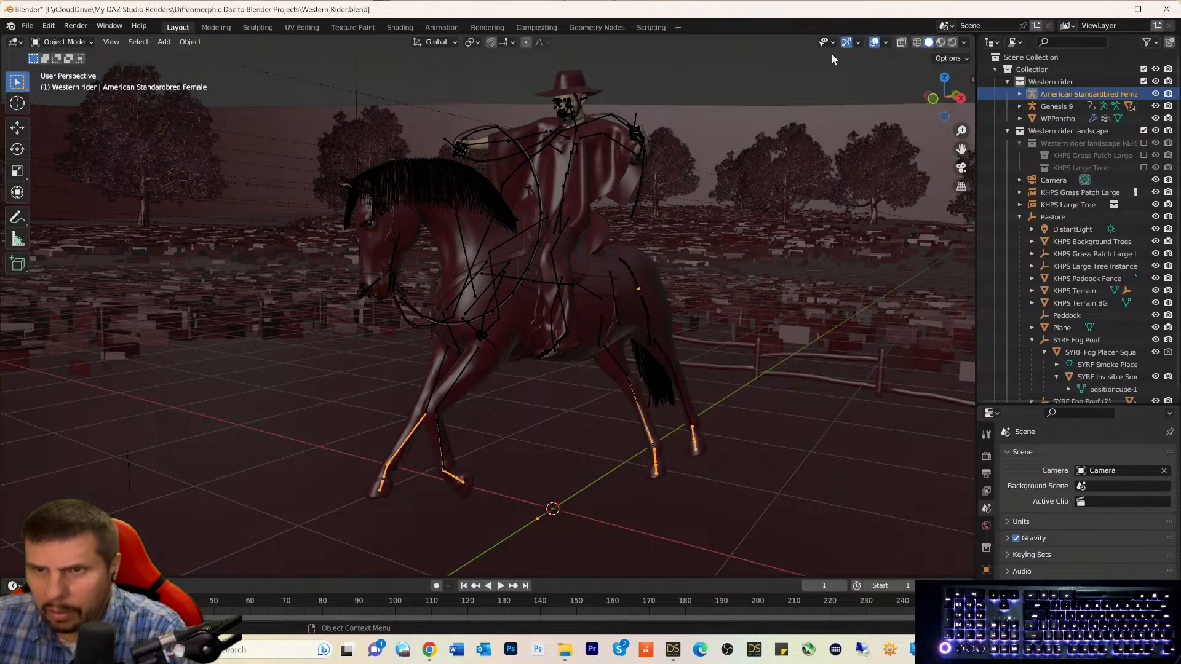
Look at the Genesis 9 rider's child items and try to move the rider under the American Standardbred Female in the Outliner.
left_click(1032, 108)
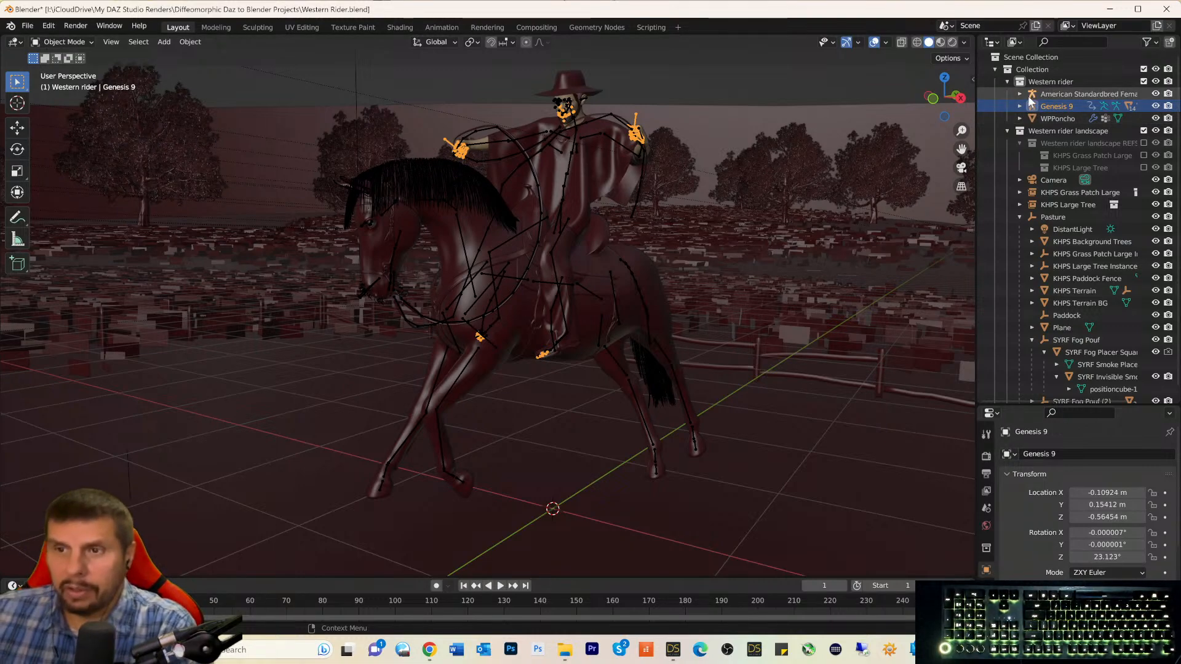
left_click(1020, 106)
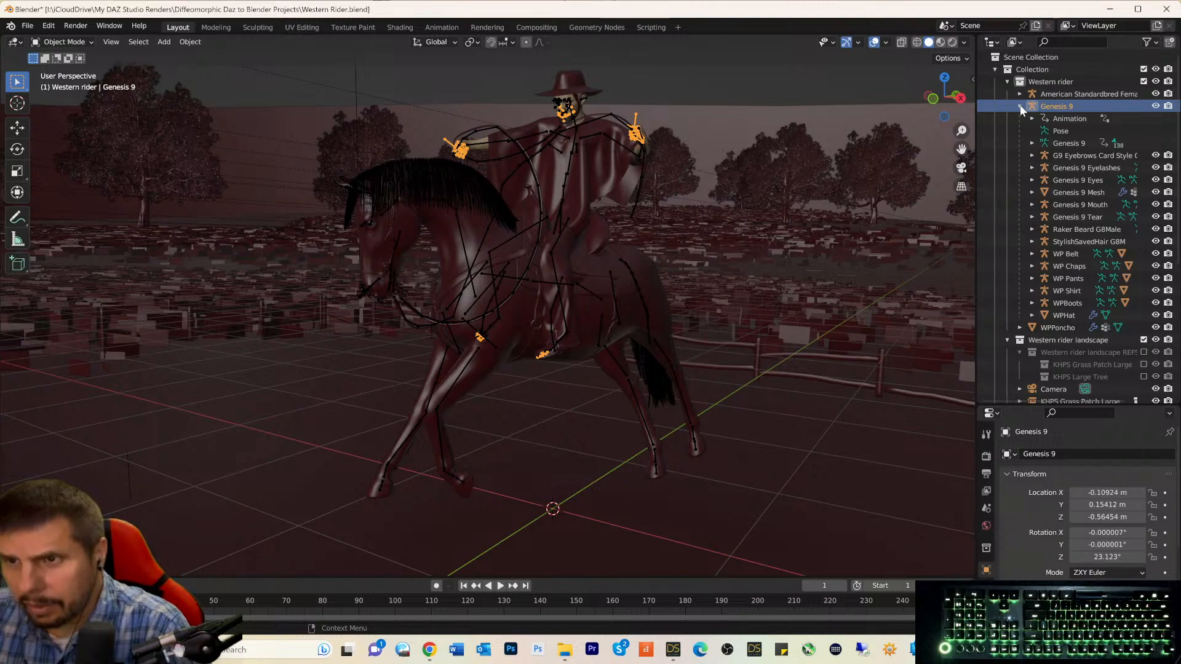
left_click(1020, 106)
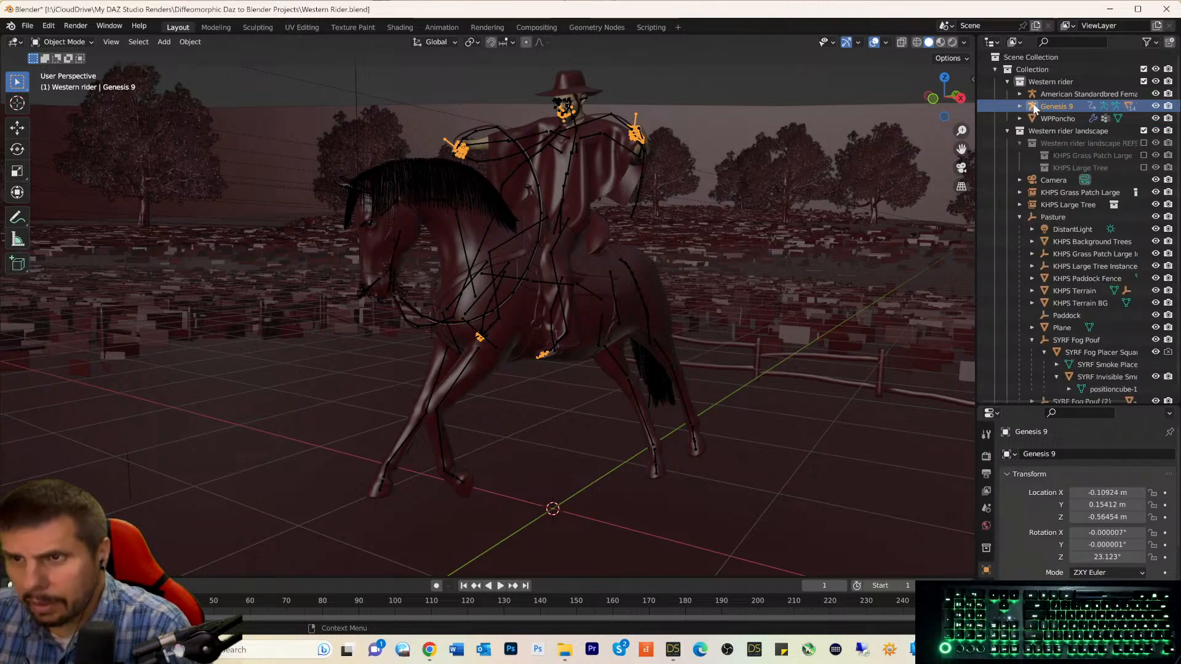
left_click_drag(1033, 104, 1058, 98)
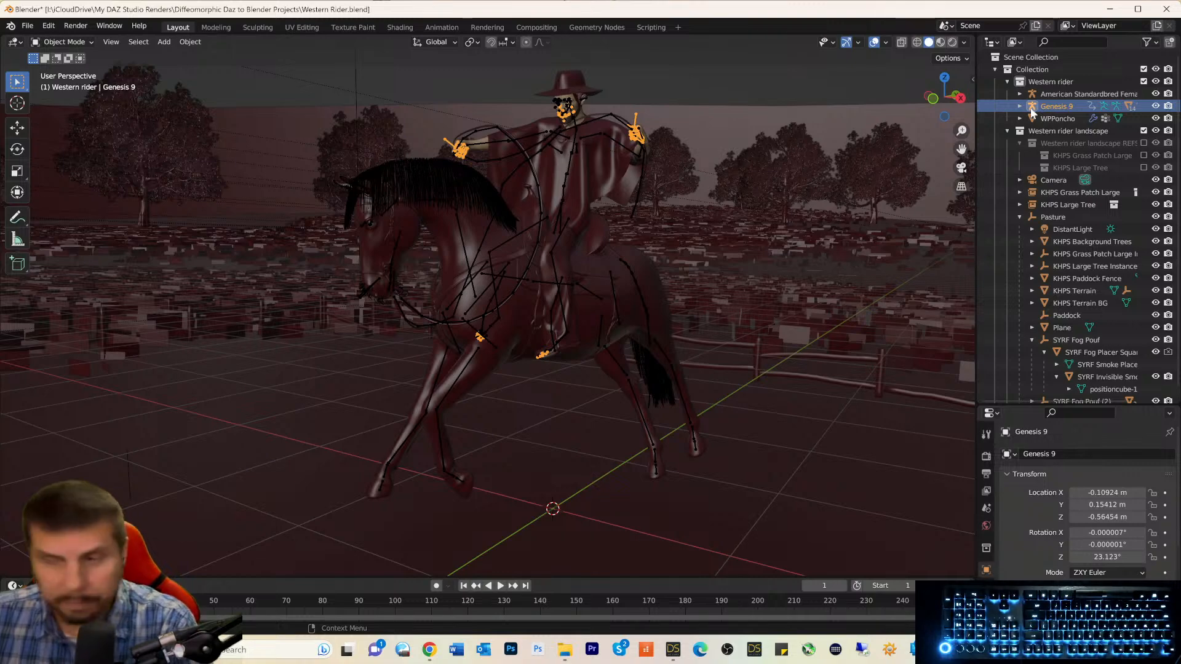
Select the WPPoncho and review the scene's output format and Cycles render settings.
left_click(1032, 117)
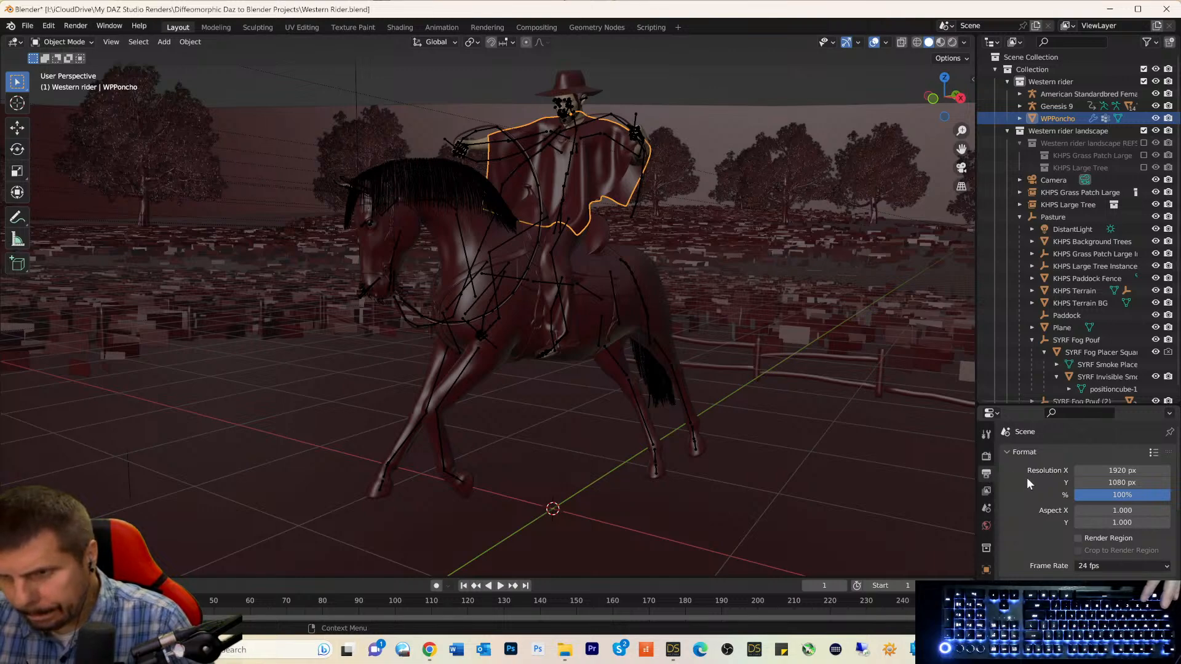
left_click(986, 458)
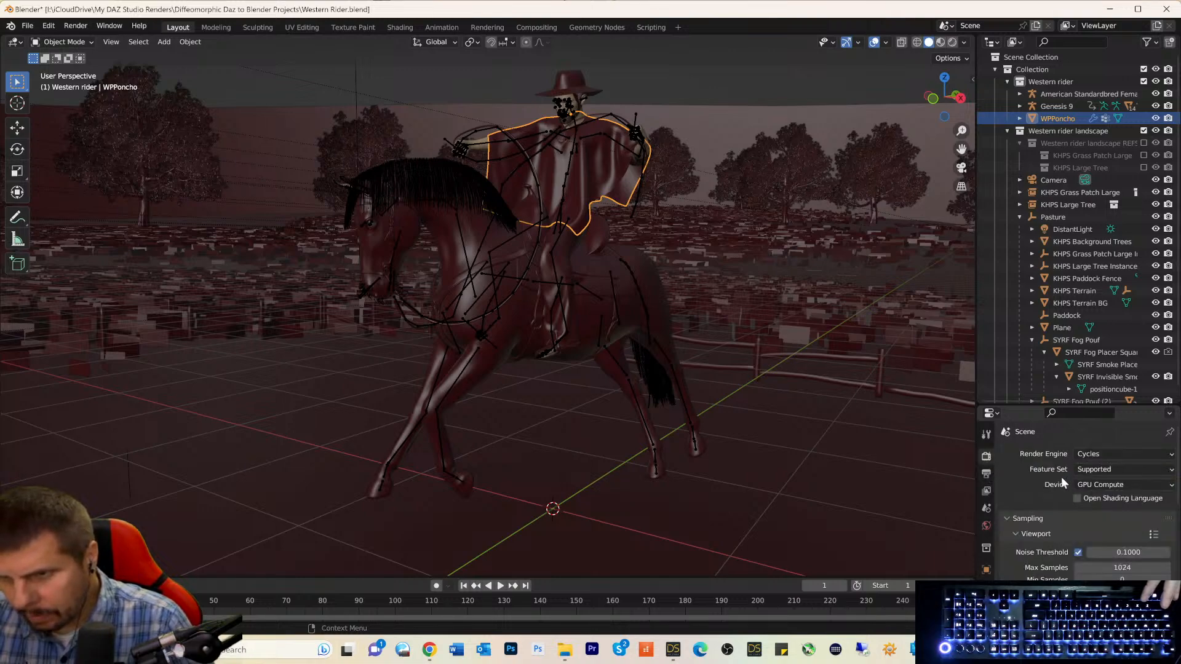
scroll(1060, 478, "down", 3)
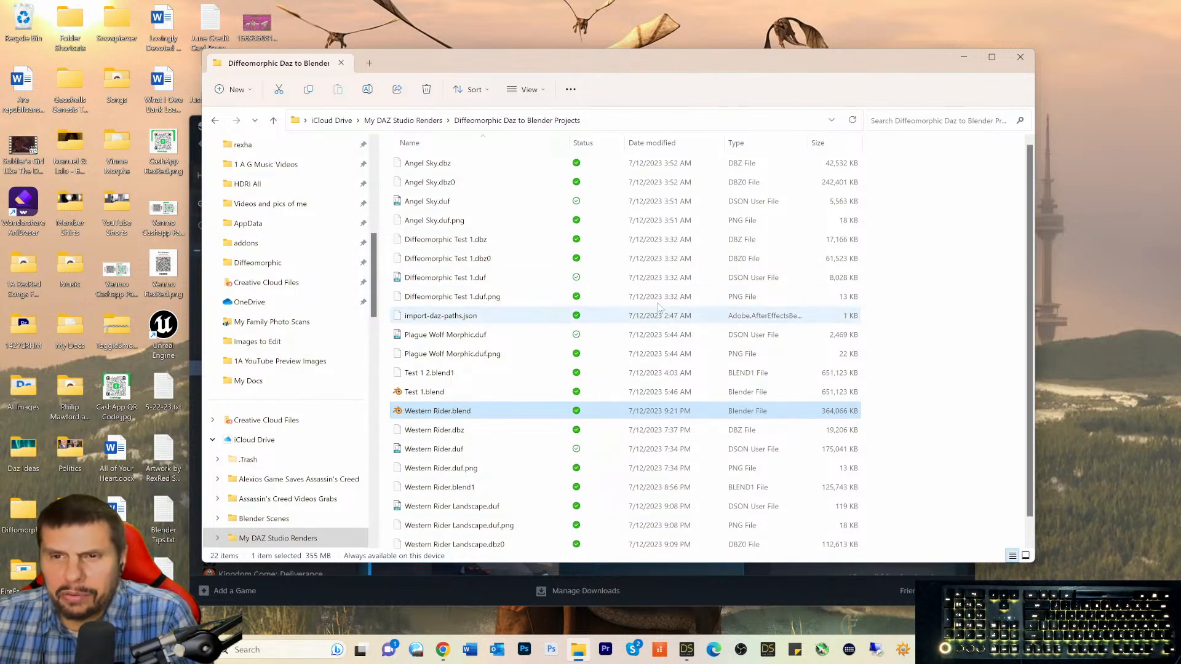
Close the File Explorer window and launch Blender from the Steam library.
left_click(1020, 57)
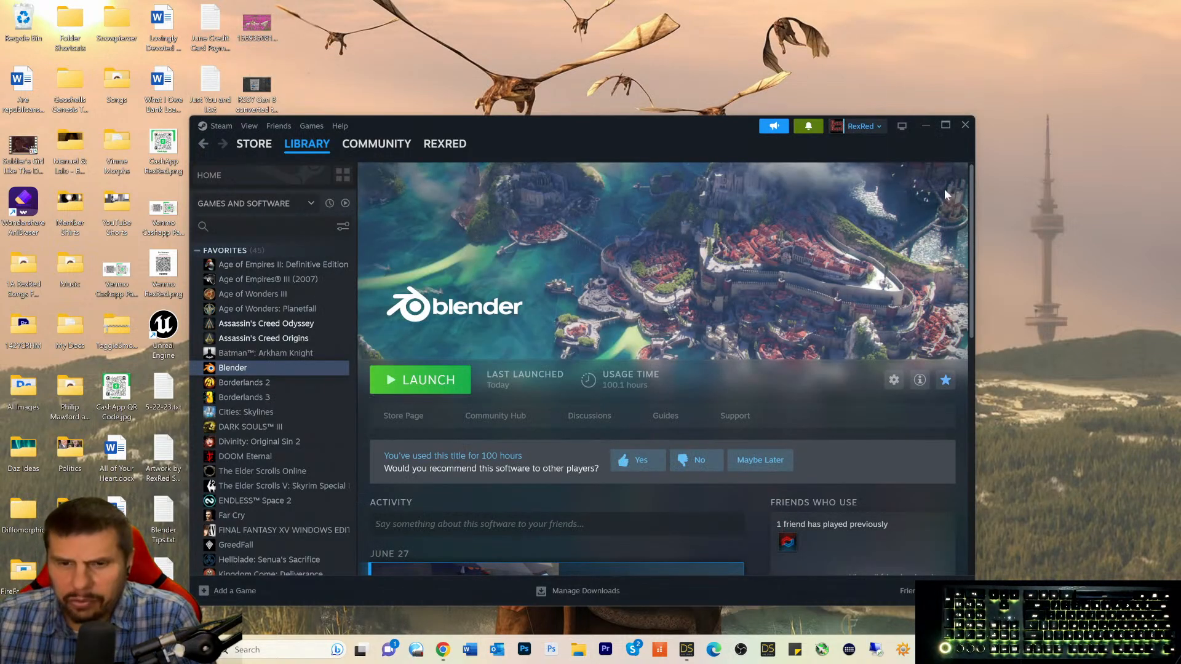
left_click(411, 383)
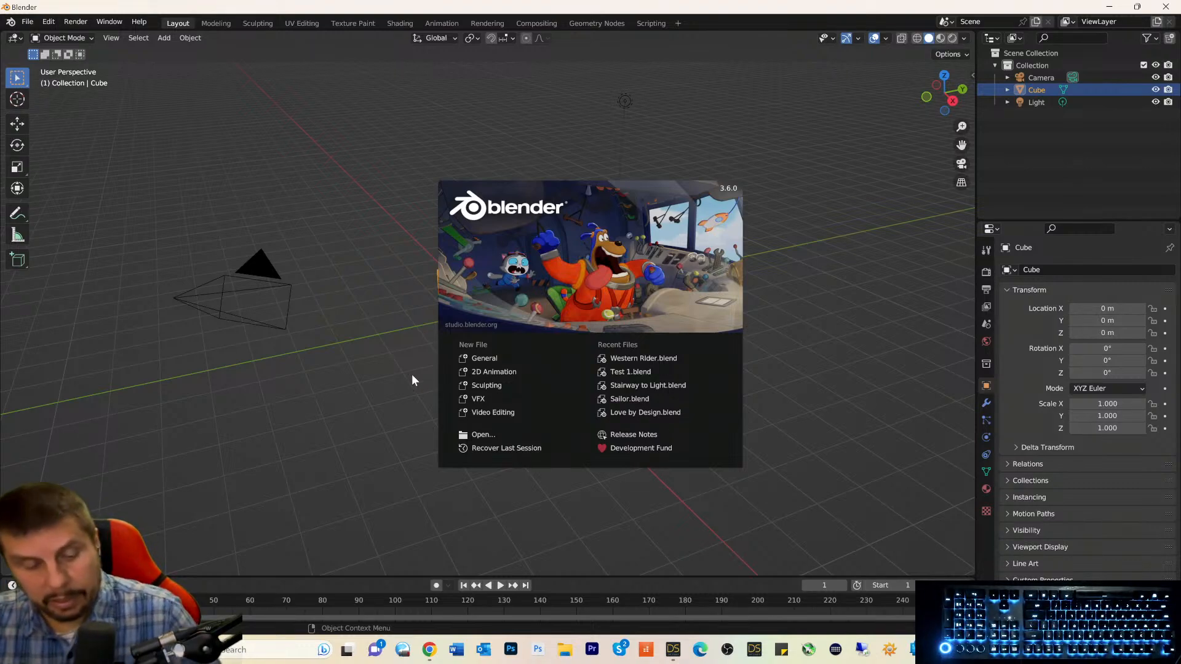
Dismiss the splash screen and delete the default camera, cube and light.
left_click(781, 414)
key("a")
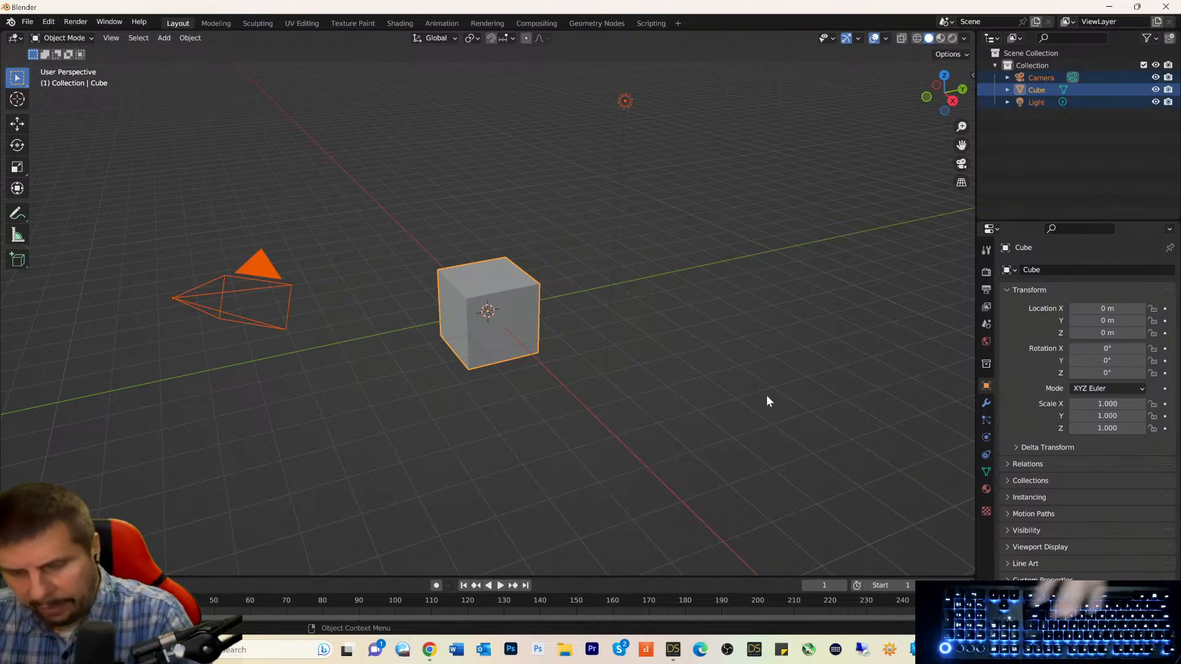
key("Delete")
Open the recent file Western Rider.blend without saving the untitled scene.
left_click(27, 22)
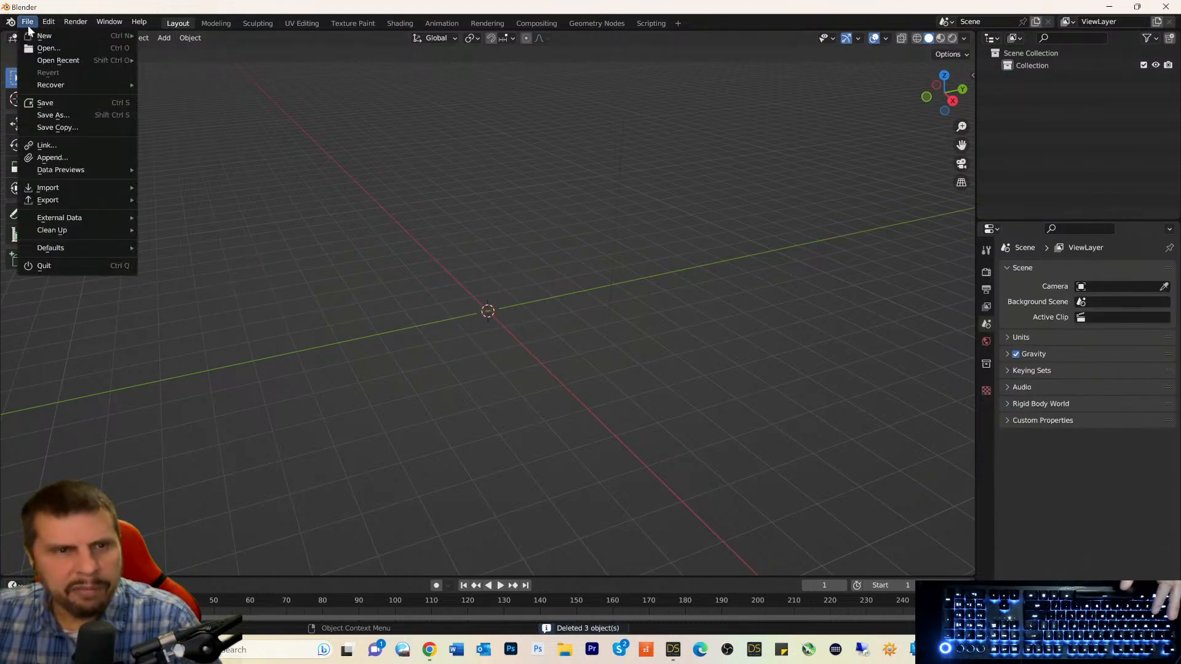
mouse_move(35, 64)
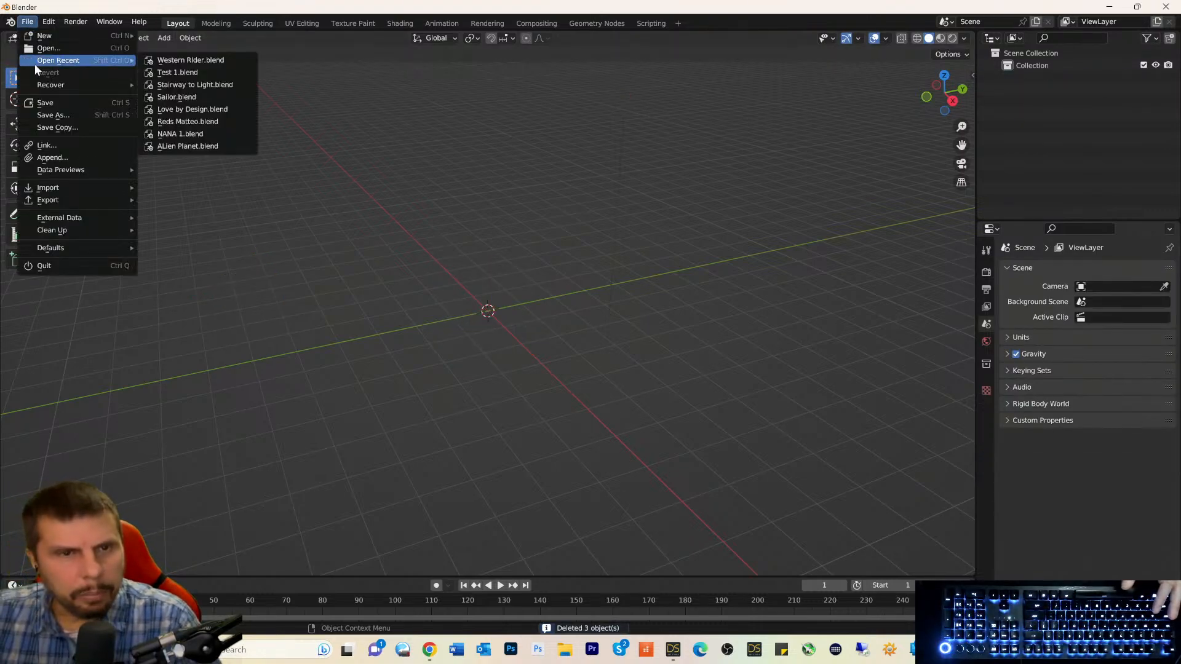
left_click(166, 61)
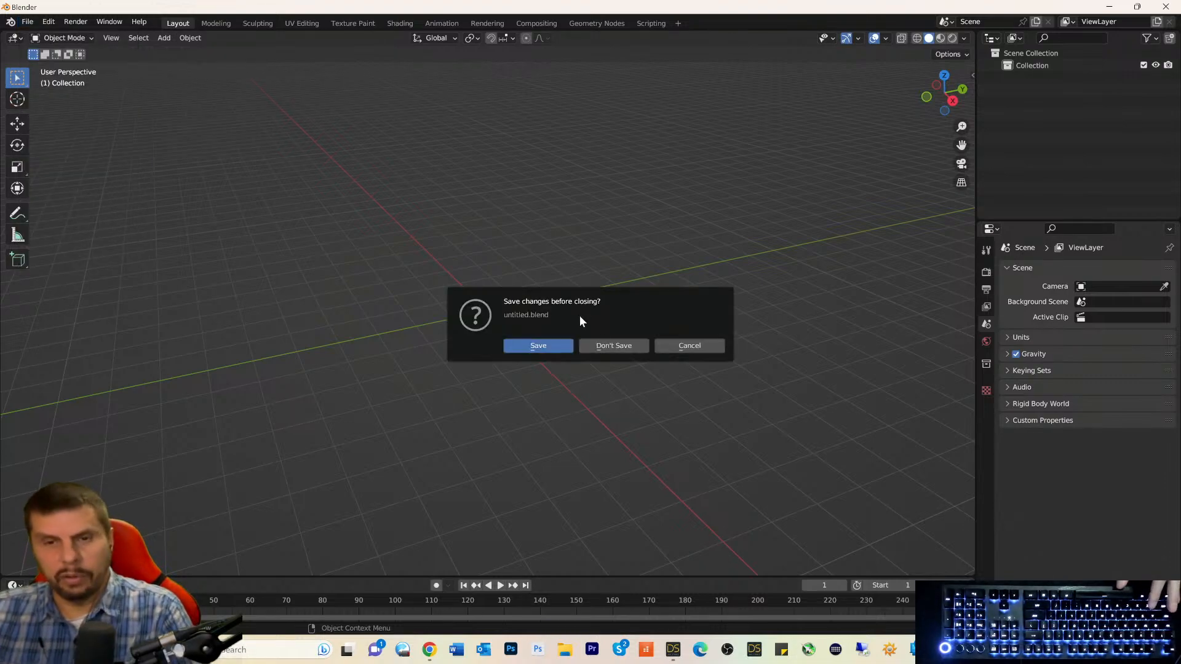
left_click(606, 346)
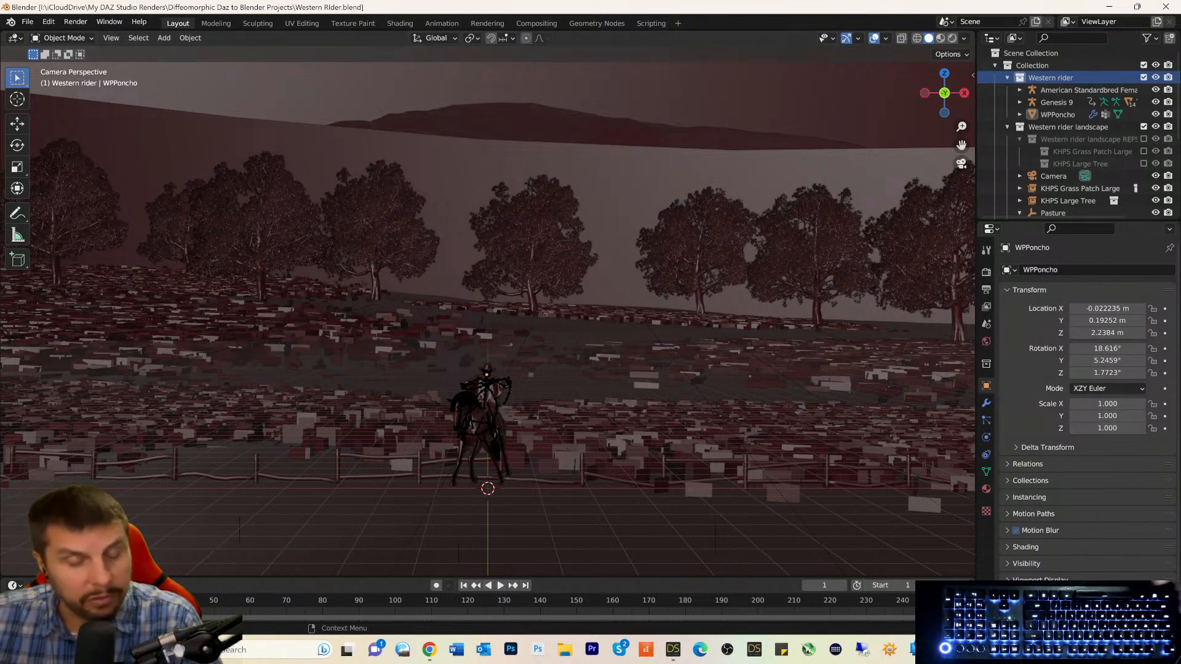
Select the American Standardbred Female, Genesis 9 and WPPoncho together.
left_click(1048, 89)
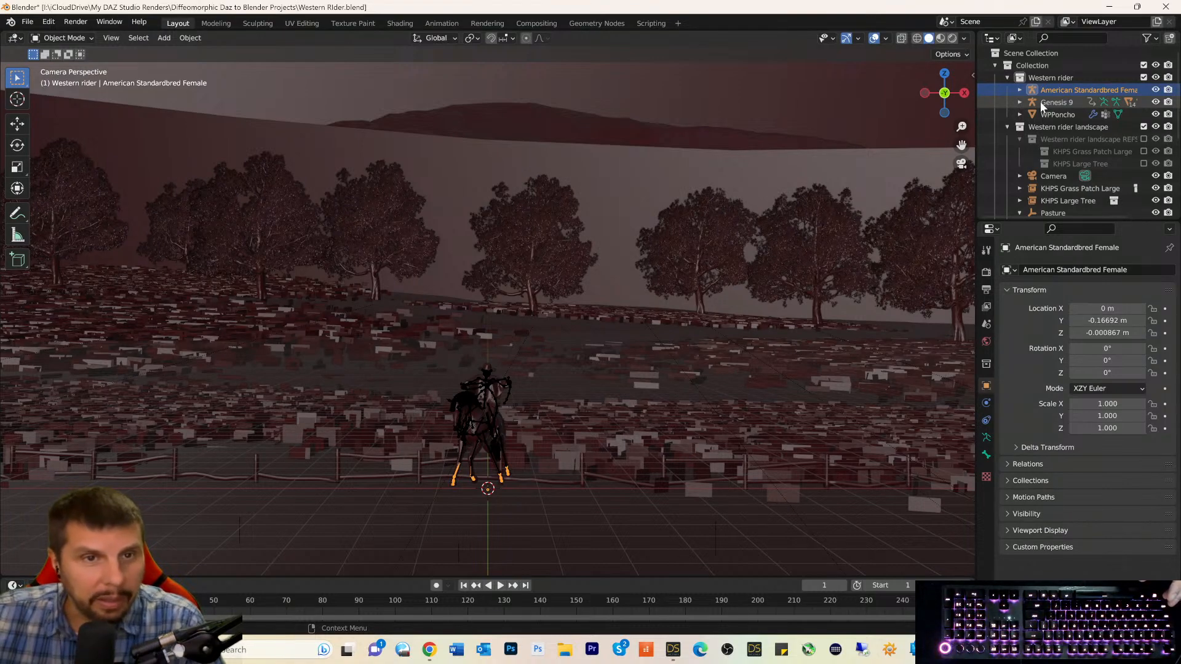
left_click(1039, 101)
left_click(1048, 90)
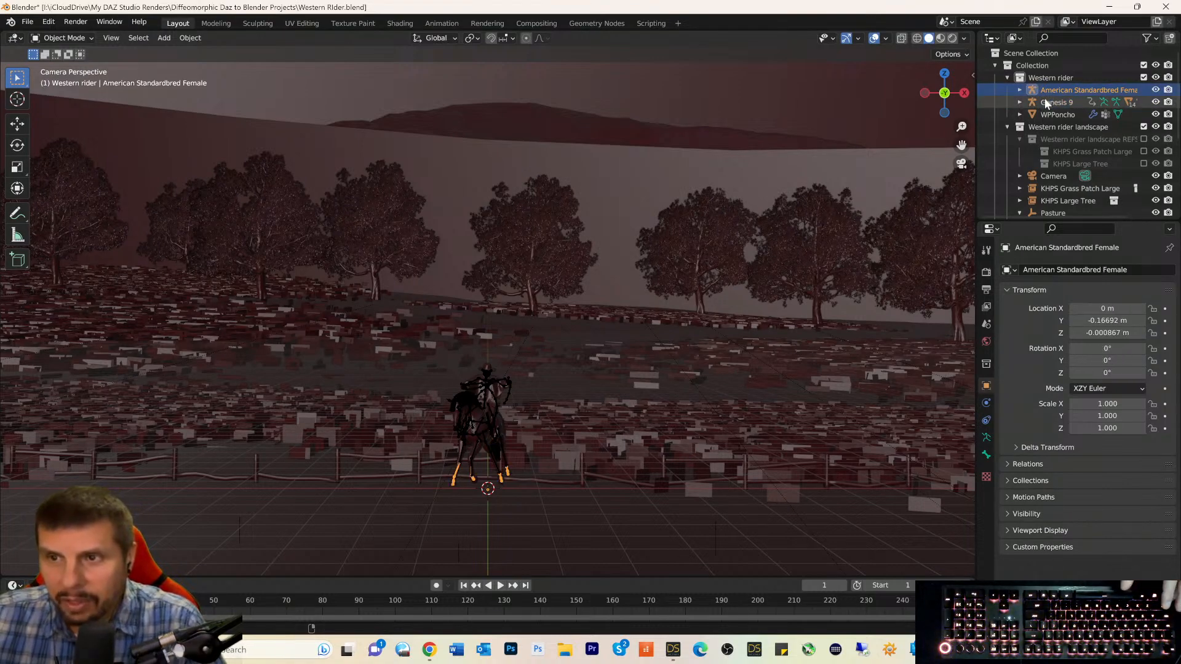
left_click(1044, 100, "ctrl")
left_click(1040, 111, "ctrl")
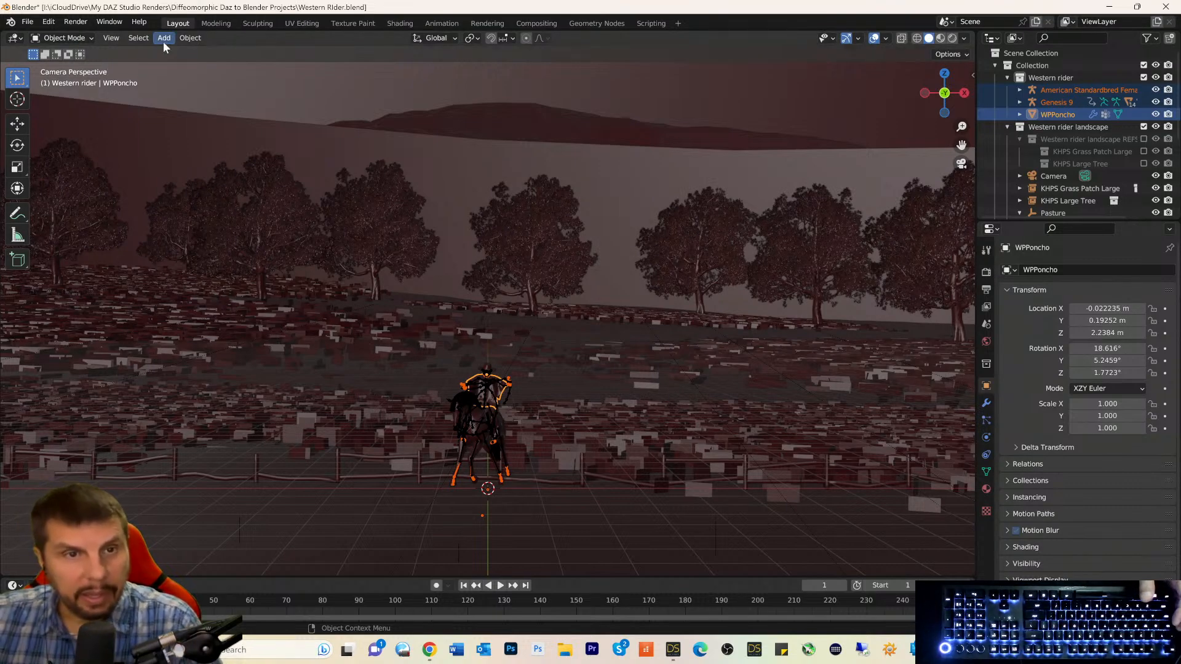
Look through the object operations for one that can link the selected horse, rider and poncho, and check the interaction modes.
left_click(189, 39)
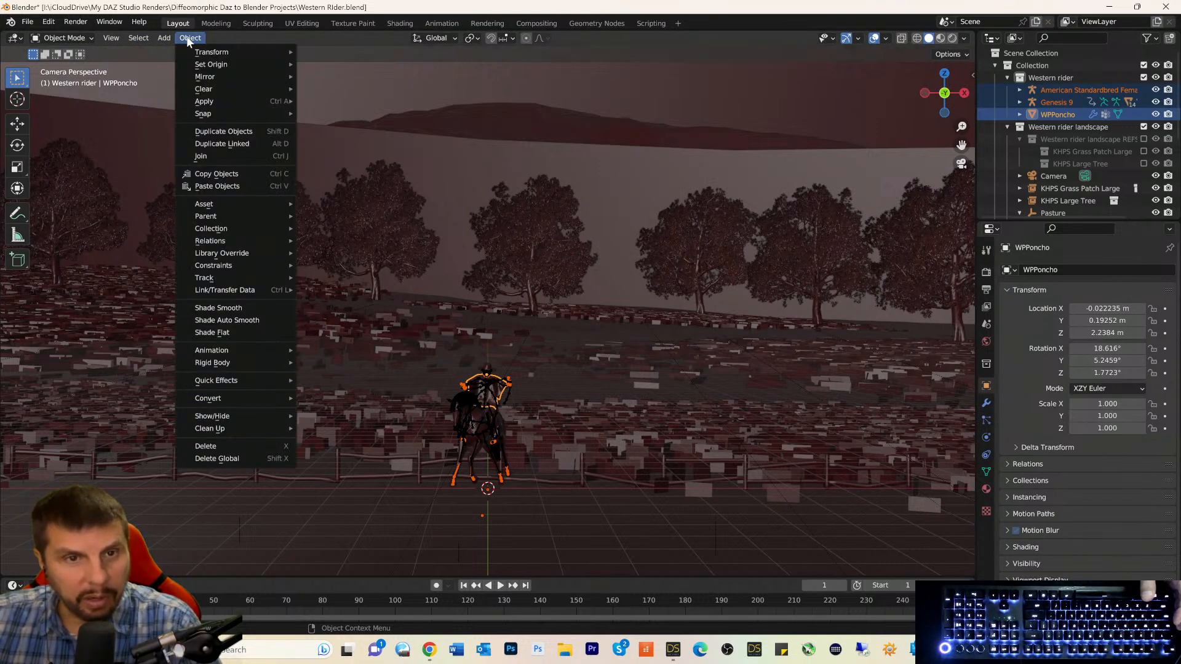
key("Escape")
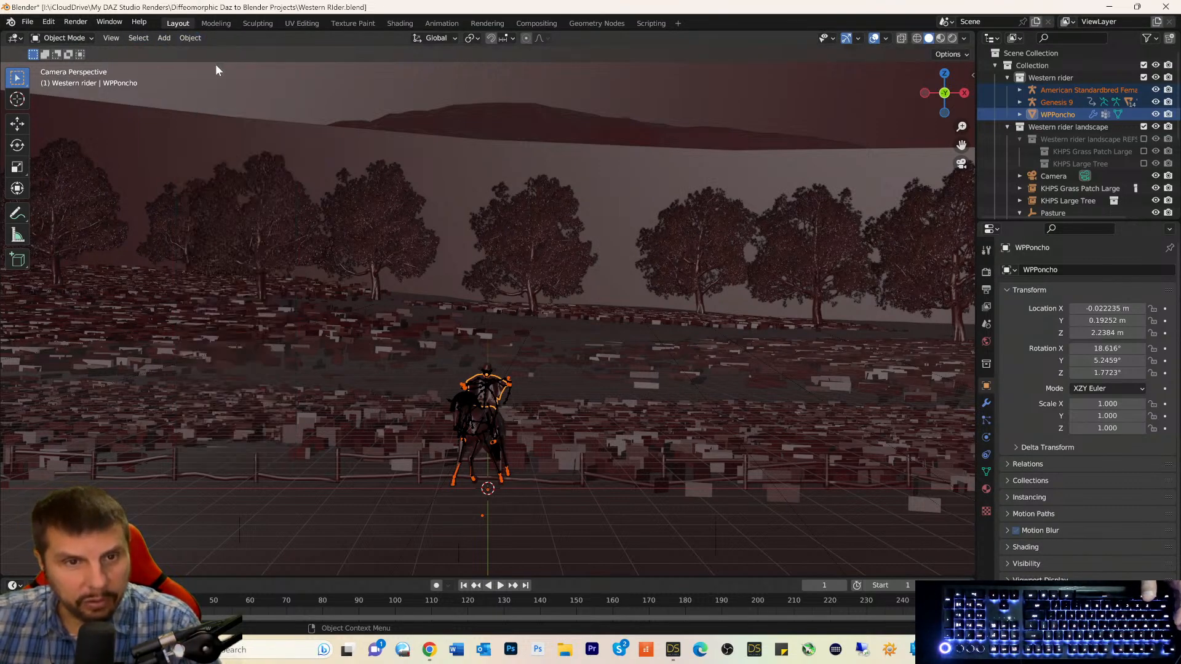
left_click(182, 38)
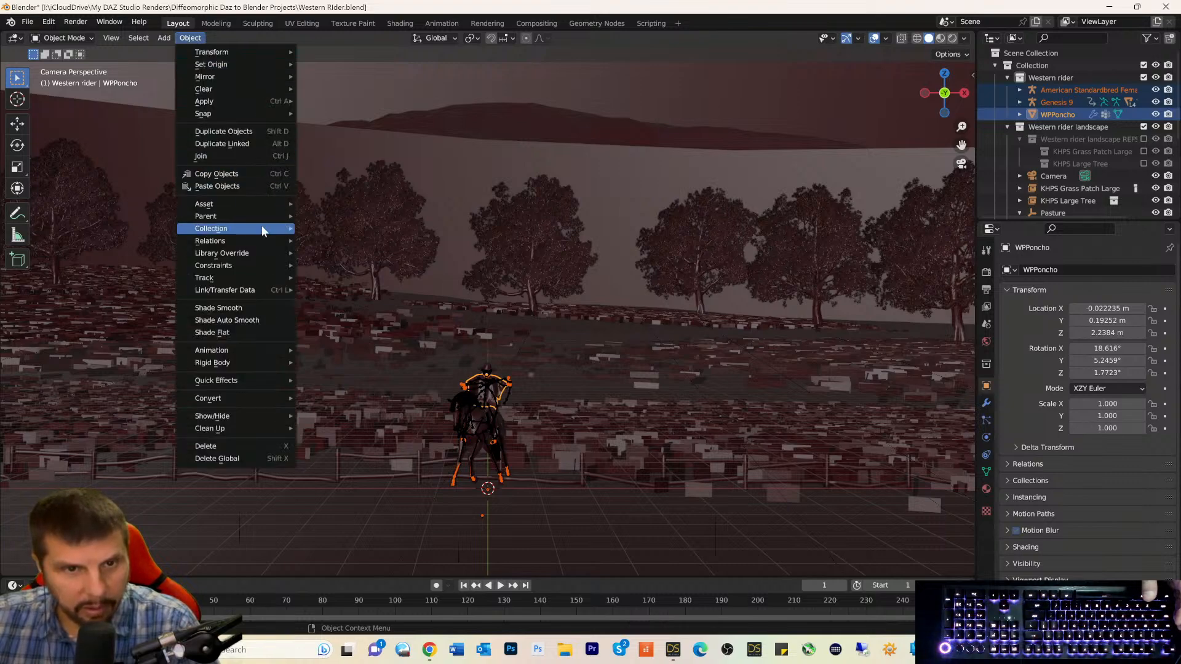
mouse_move(246, 216)
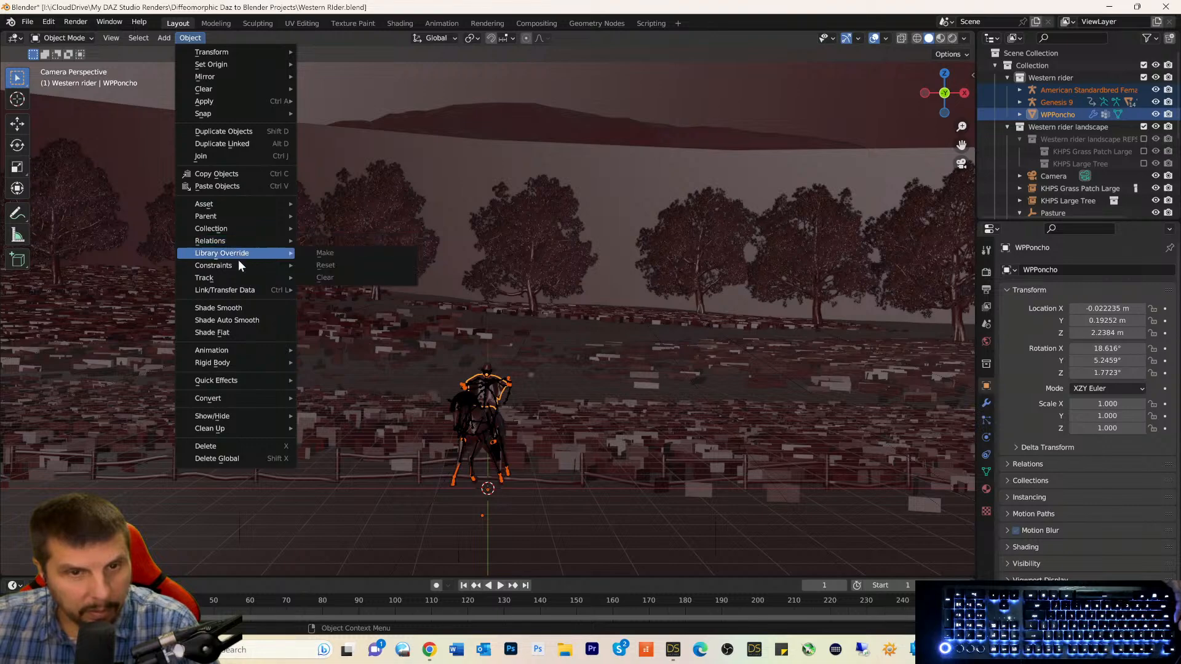
mouse_move(235, 274)
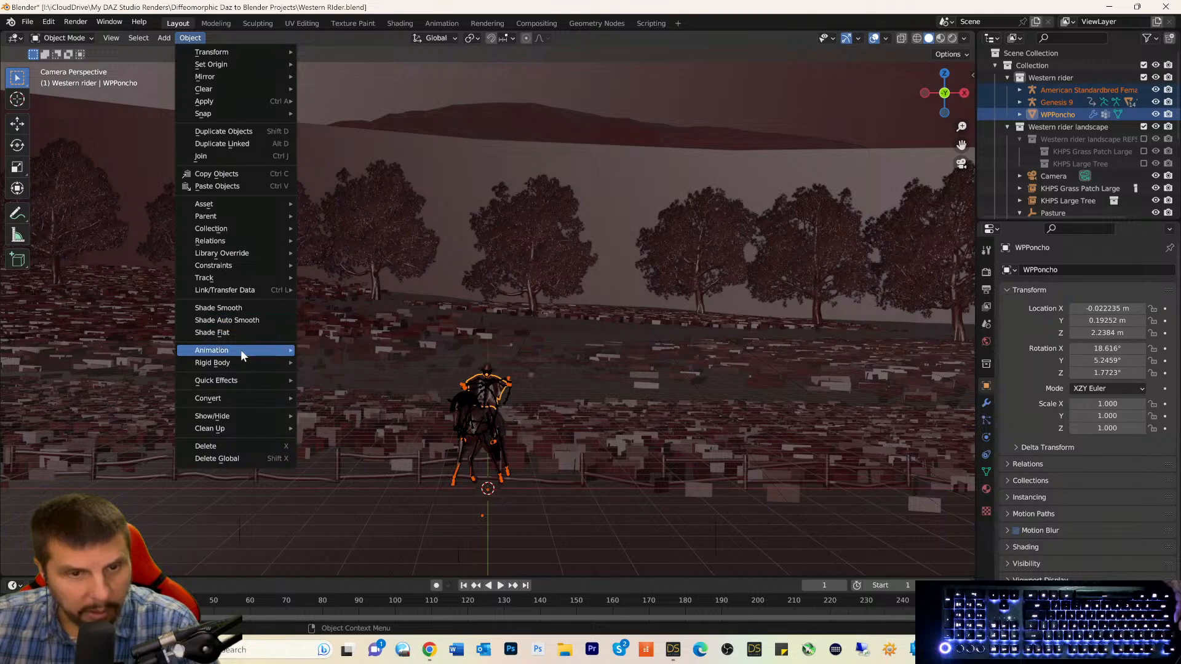
mouse_move(240, 354)
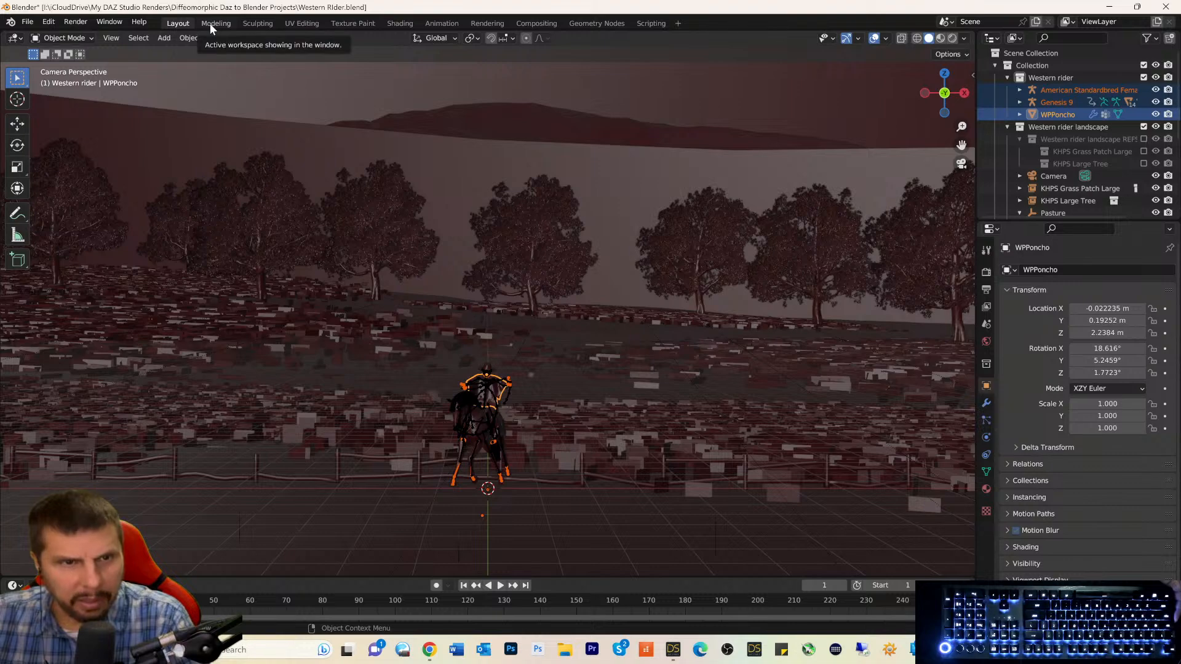
left_click(77, 39)
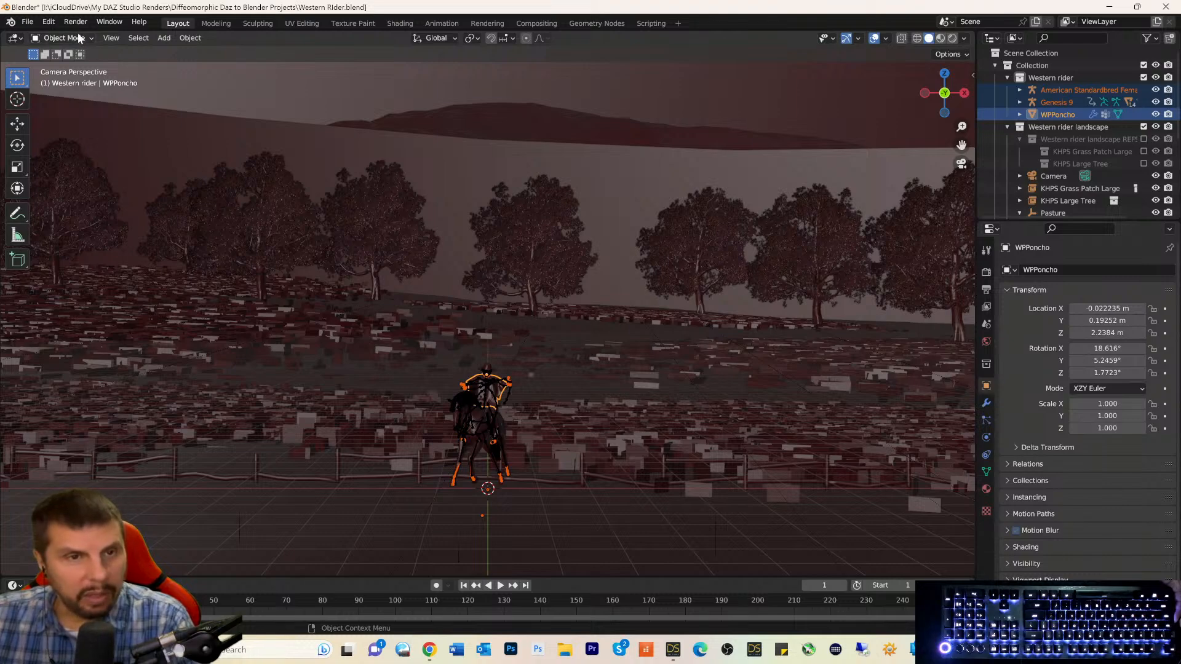
Select only Genesis 9 and expand its hierarchy to reach the rider's clothing items.
left_click(1052, 102)
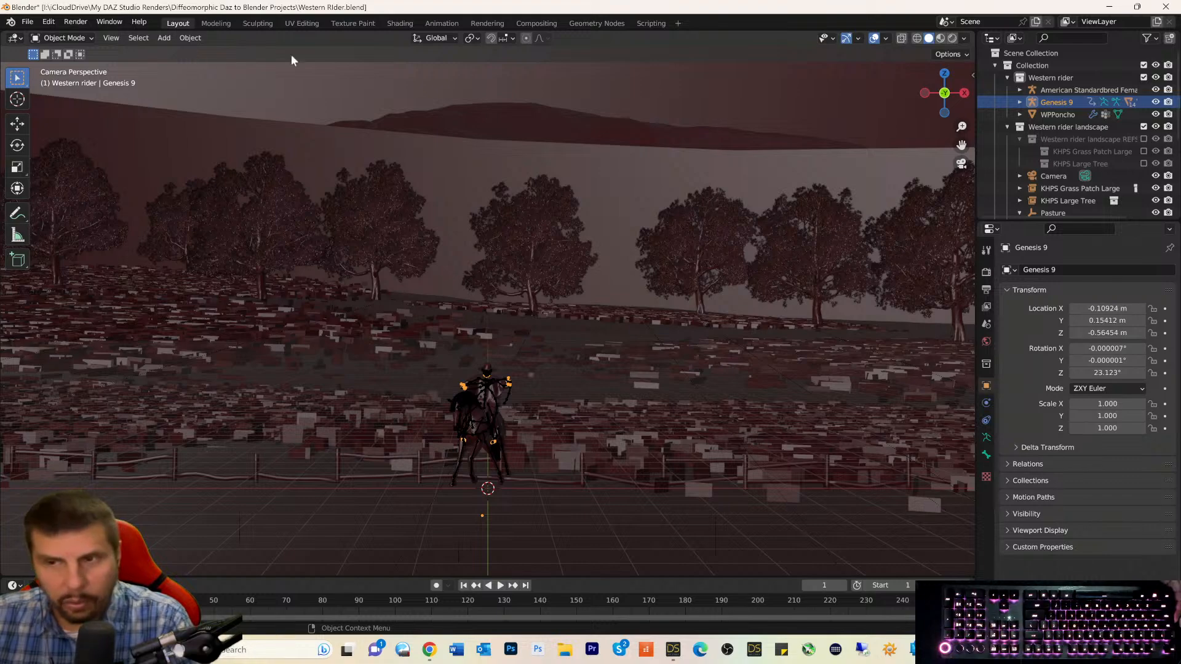
left_click(1019, 102)
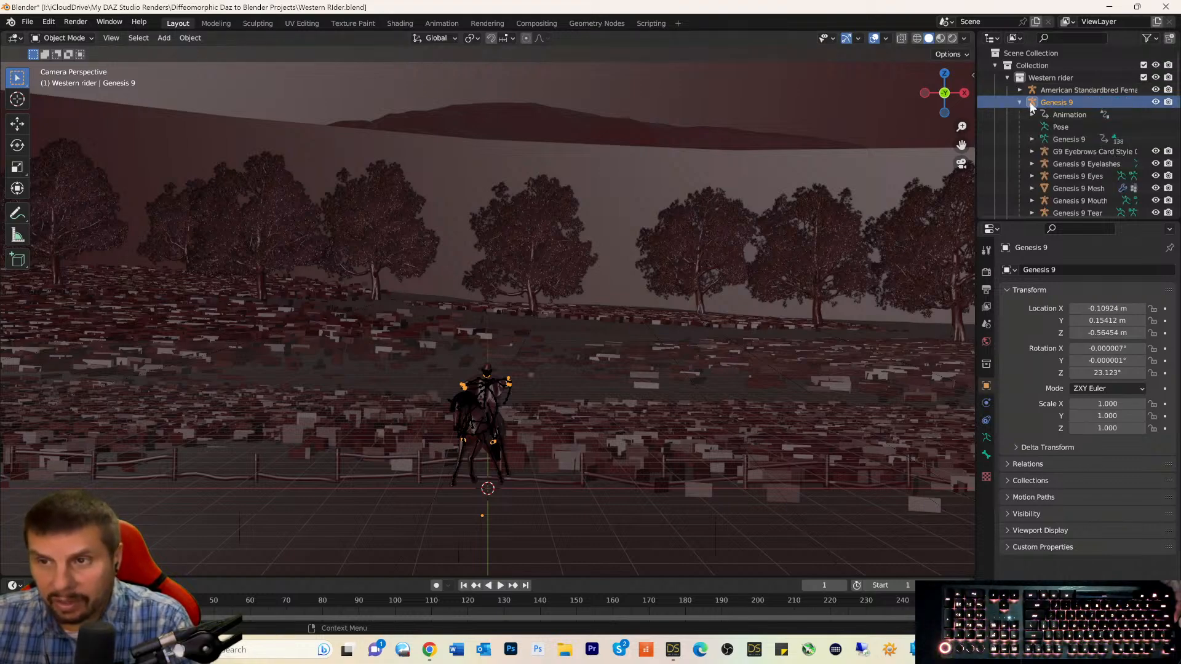
scroll(1090, 121, "down", 5)
scroll(1098, 133, "down", 3)
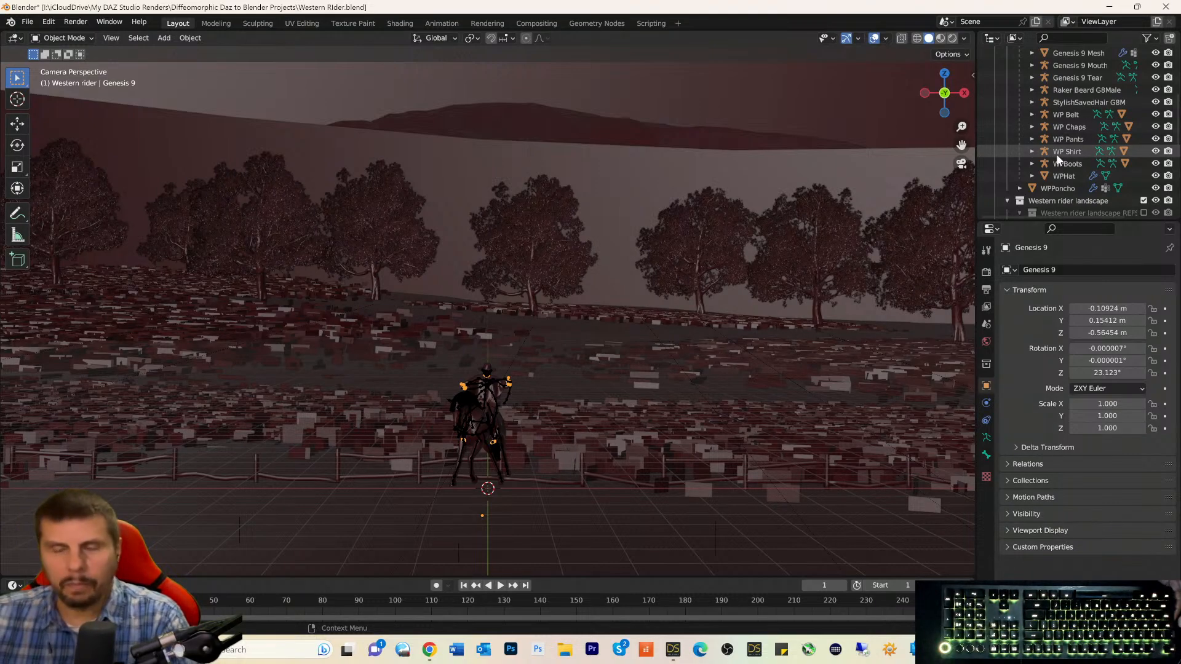
left_click(69, 37)
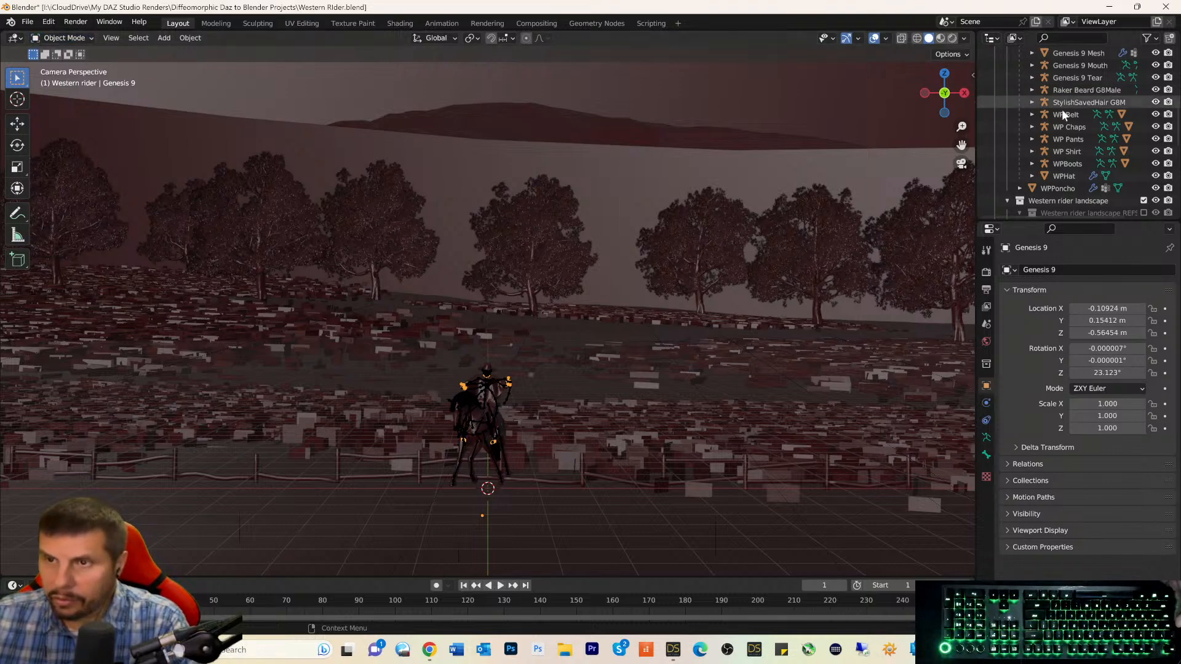
Select the WP Pants armature among the clothing items under Genesis 9.
left_click(1066, 138)
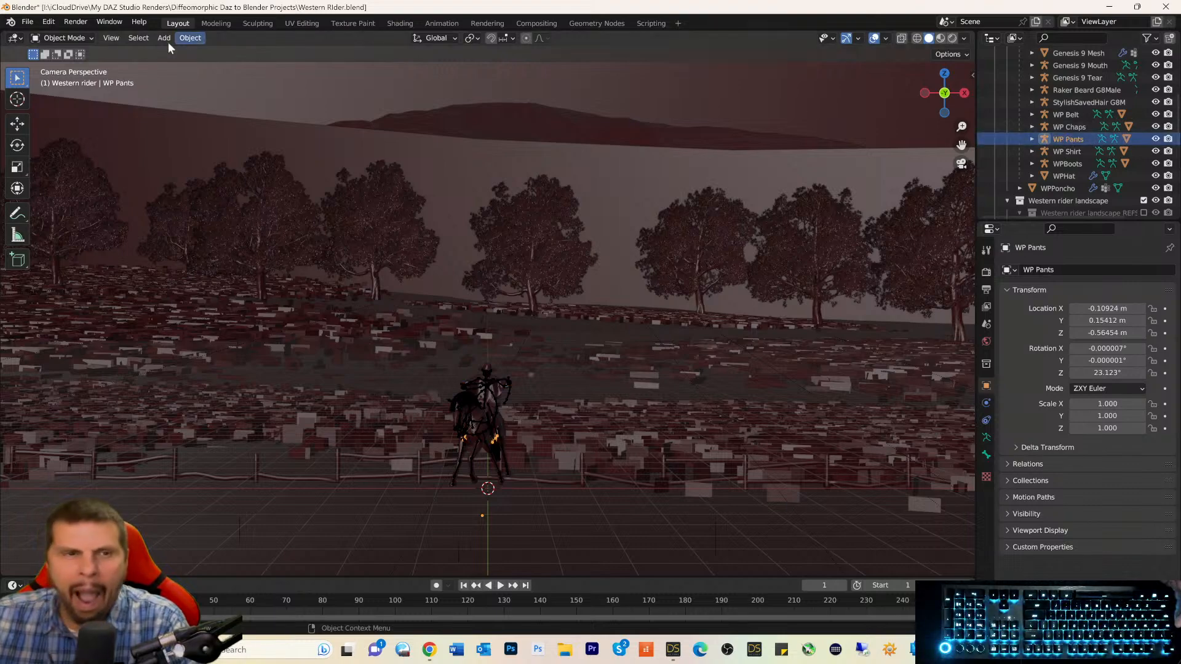
left_click(53, 39)
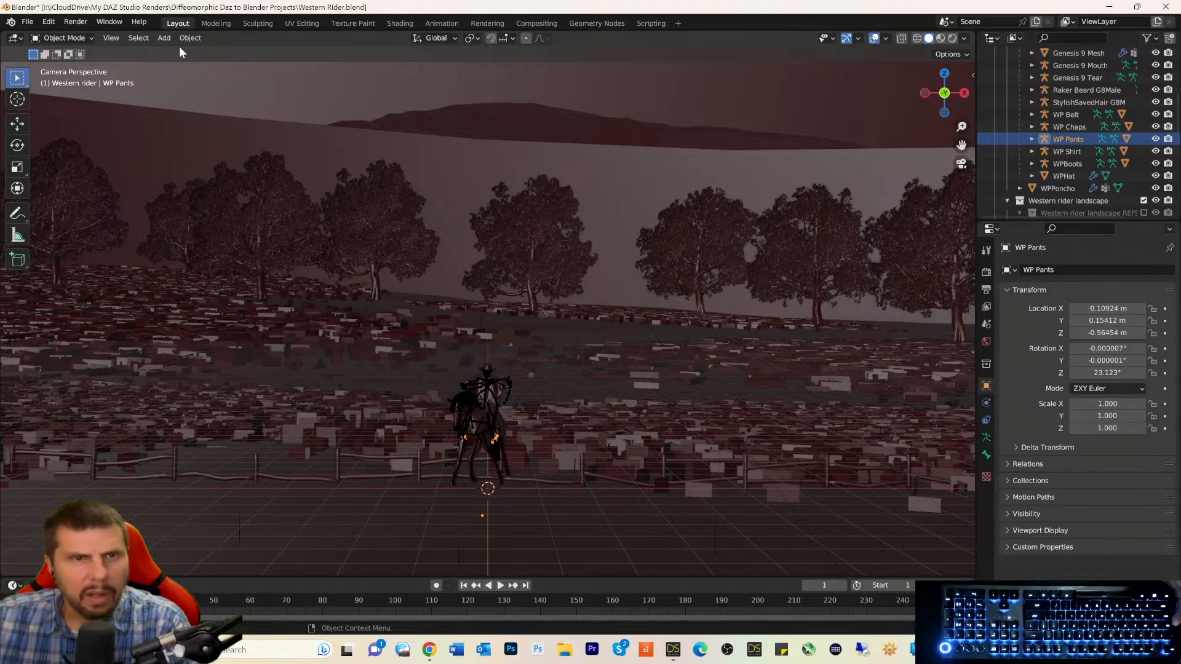
key("ctrl+z")
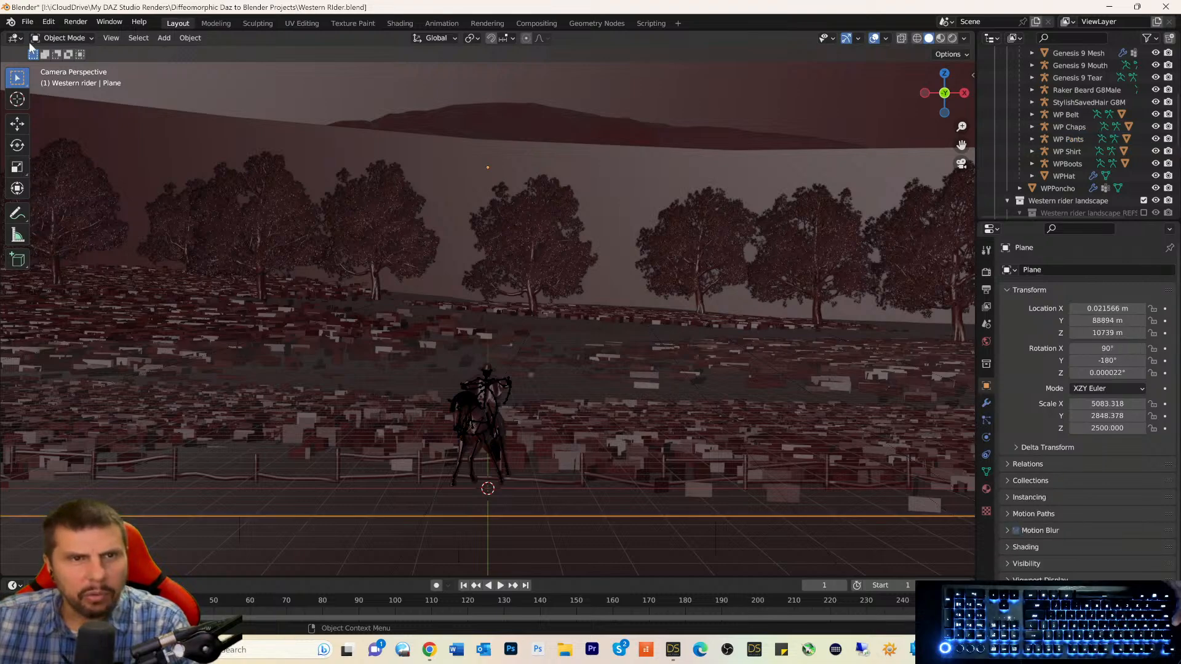
left_click(1048, 127)
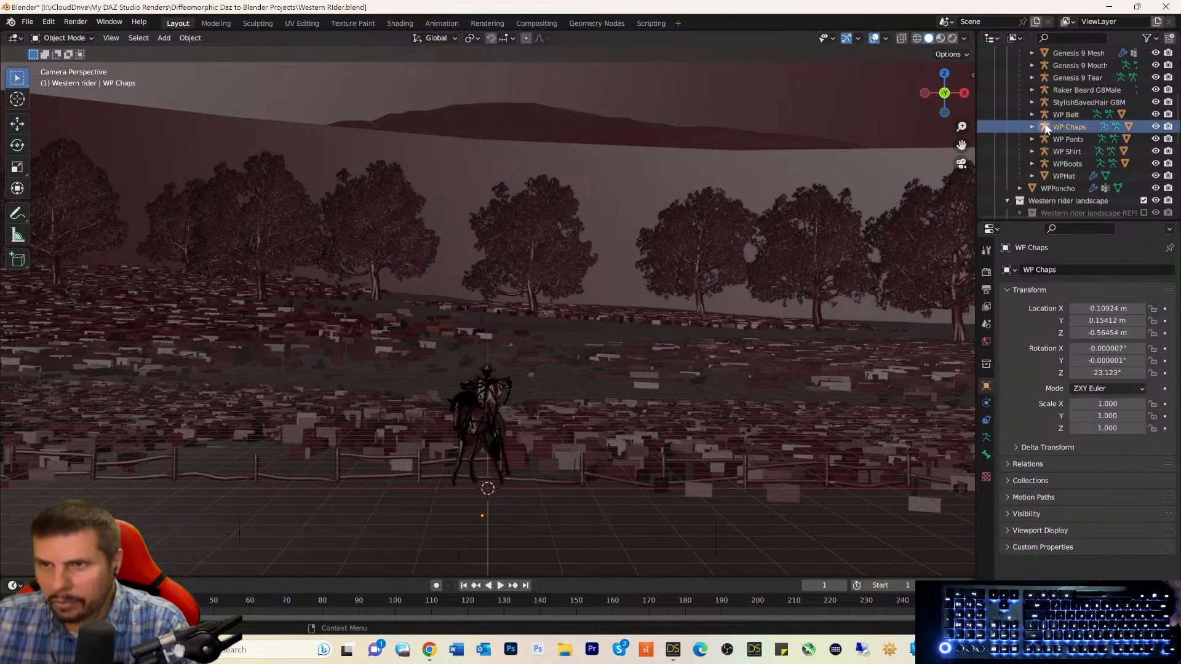
left_click(1046, 139)
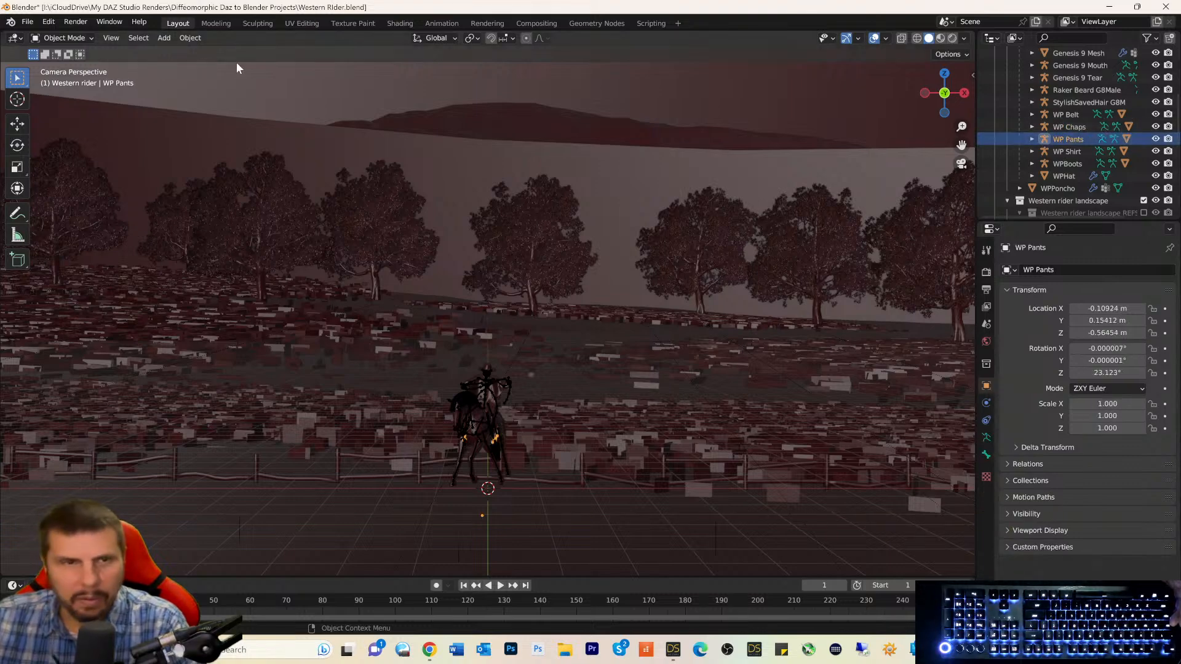
Try Edit Mode on the WP Pants armature, and return to Object Mode.
left_click(88, 37)
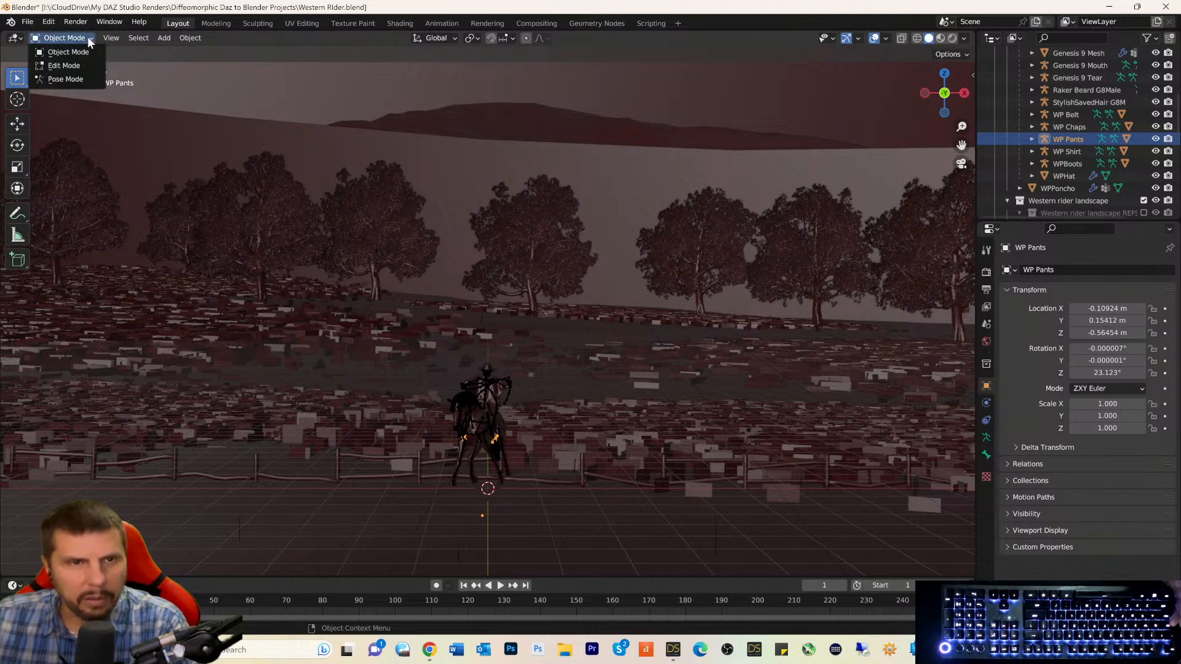
left_click(62, 62)
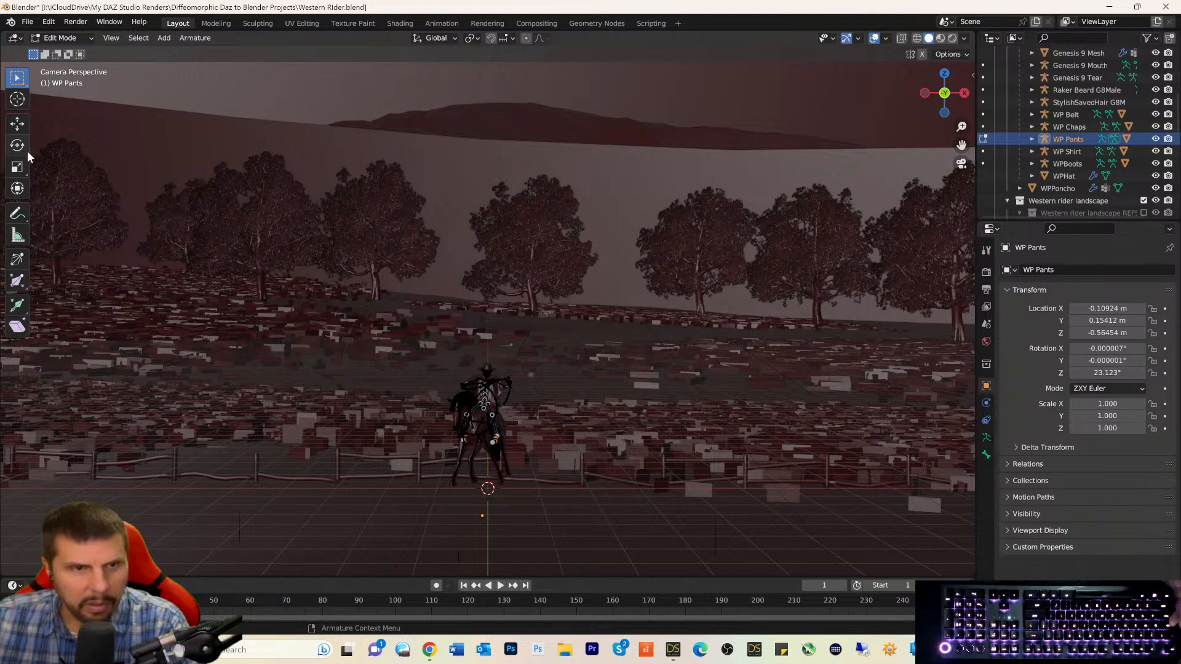
left_click(76, 38)
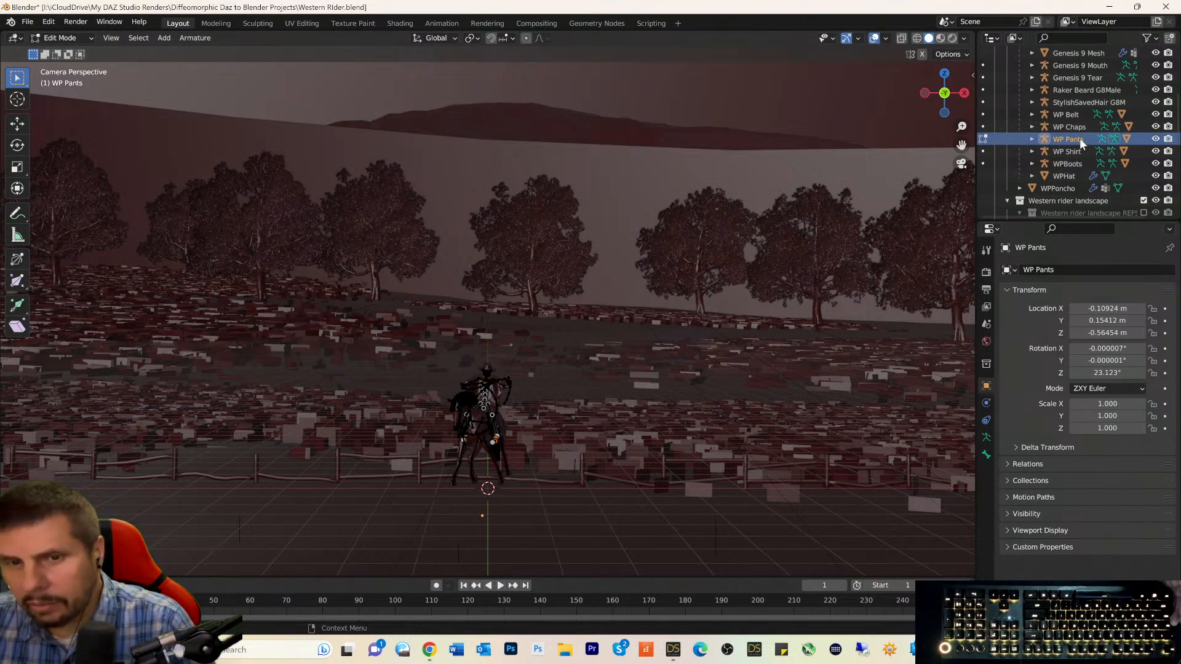
left_click(49, 38)
left_click(62, 52)
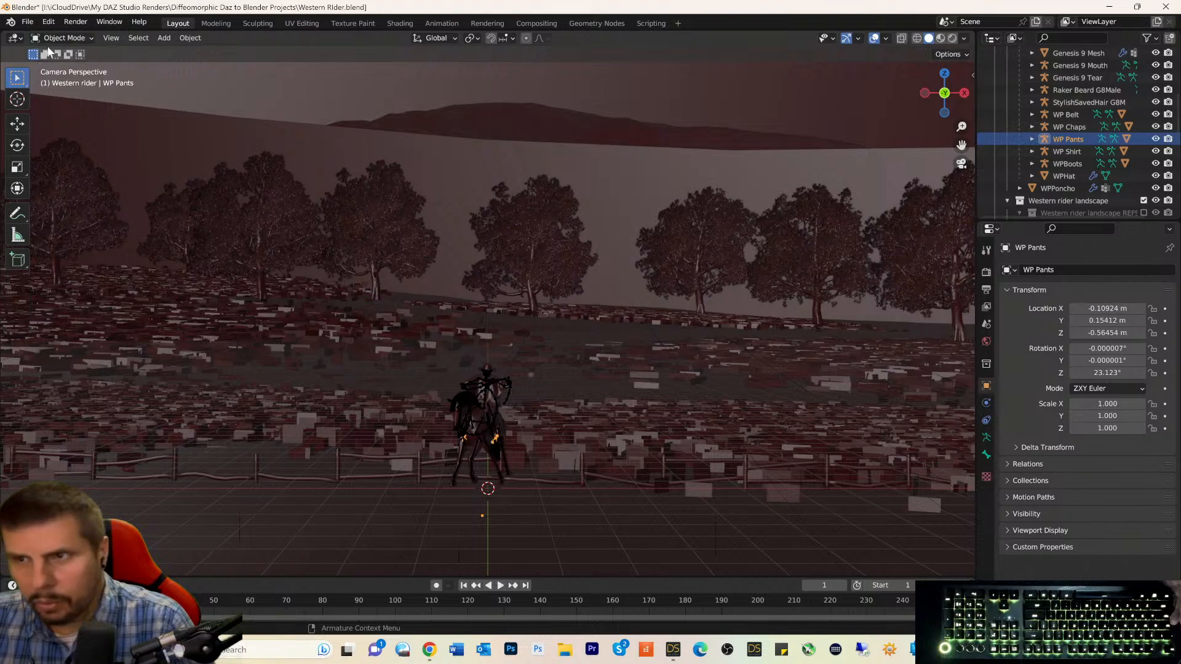
Leave the camera view and examine the rider and surrounding landscape from other angles and distances.
scroll(1075, 158, "up", 5)
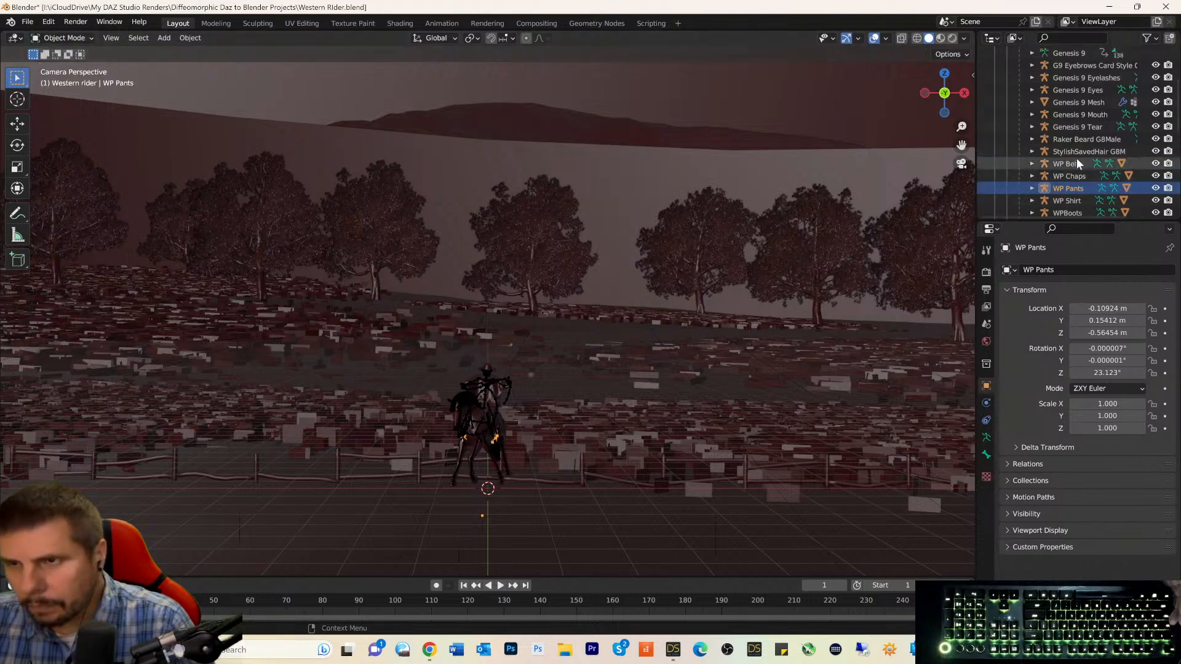
scroll(1076, 157, "down", 3)
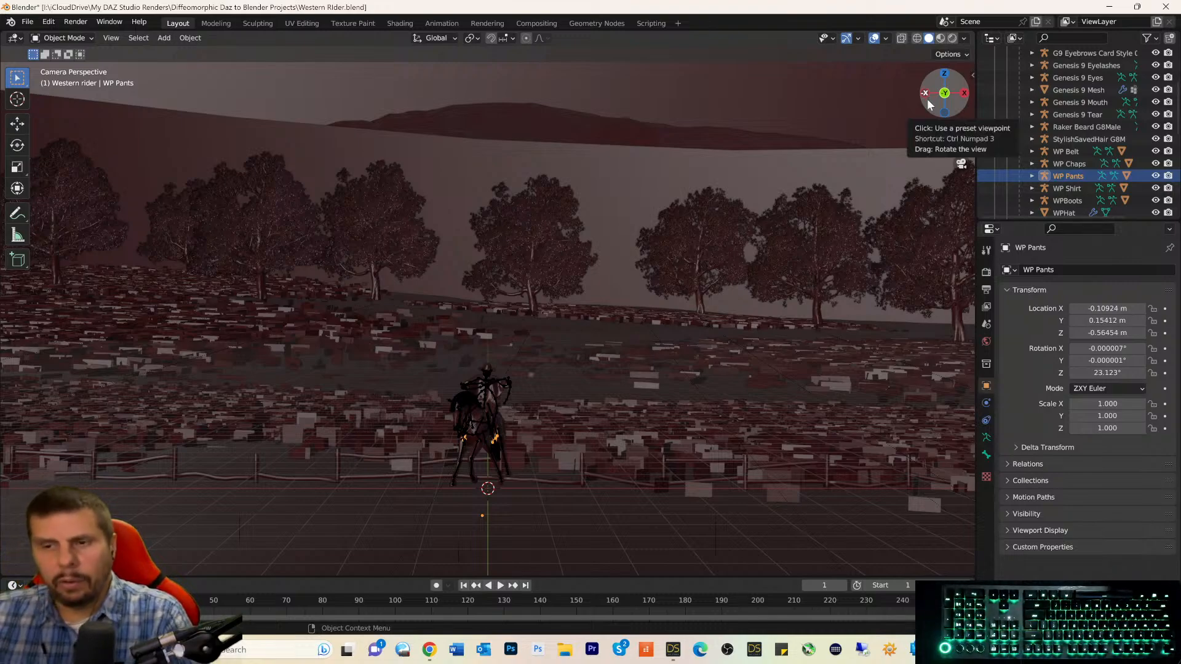
mouse_move(929, 103)
left_mouse_down()
mouse_move(886, 108)
mouse_move(911, 105)
left_mouse_up()
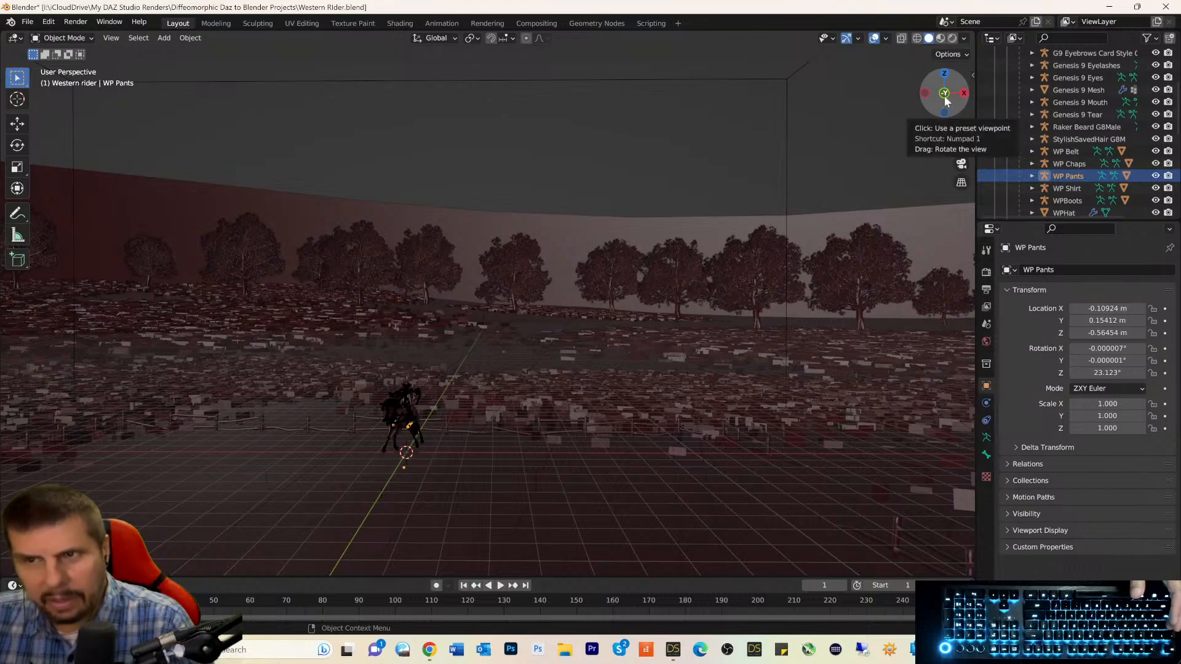
left_click_drag(943, 95, 945, 92)
scroll(696, 226, "down", 3)
scroll(696, 226, "down", 2)
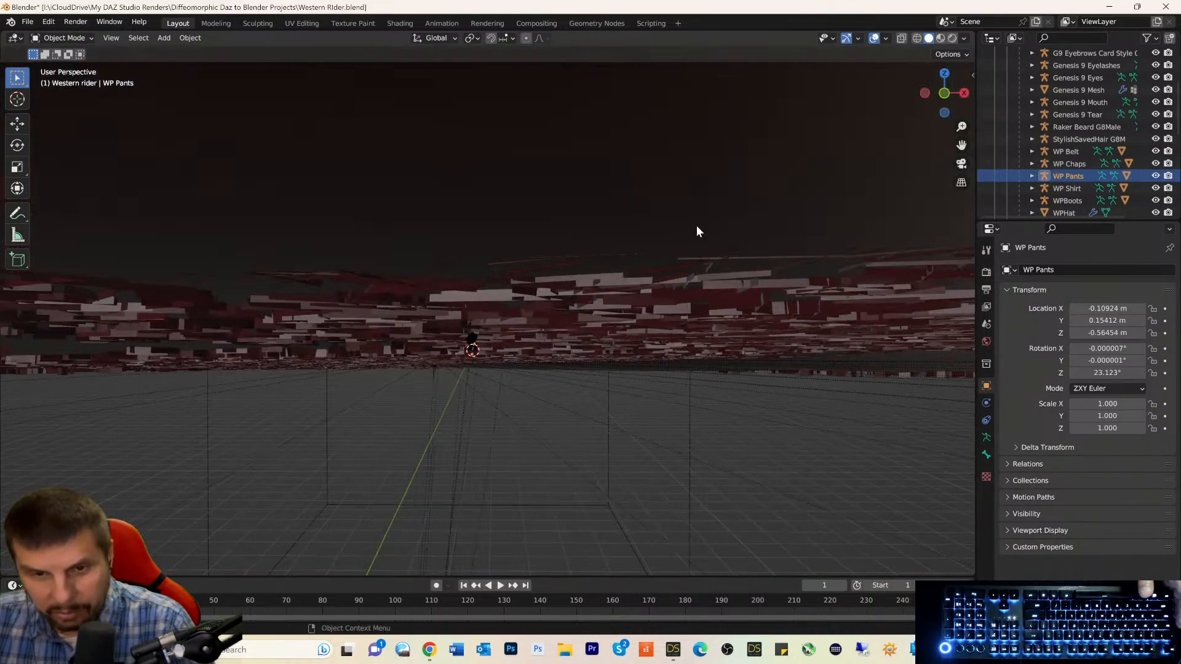
scroll(697, 225, "up", 1)
scroll(705, 209, "up", 2)
scroll(710, 202, "up", 5)
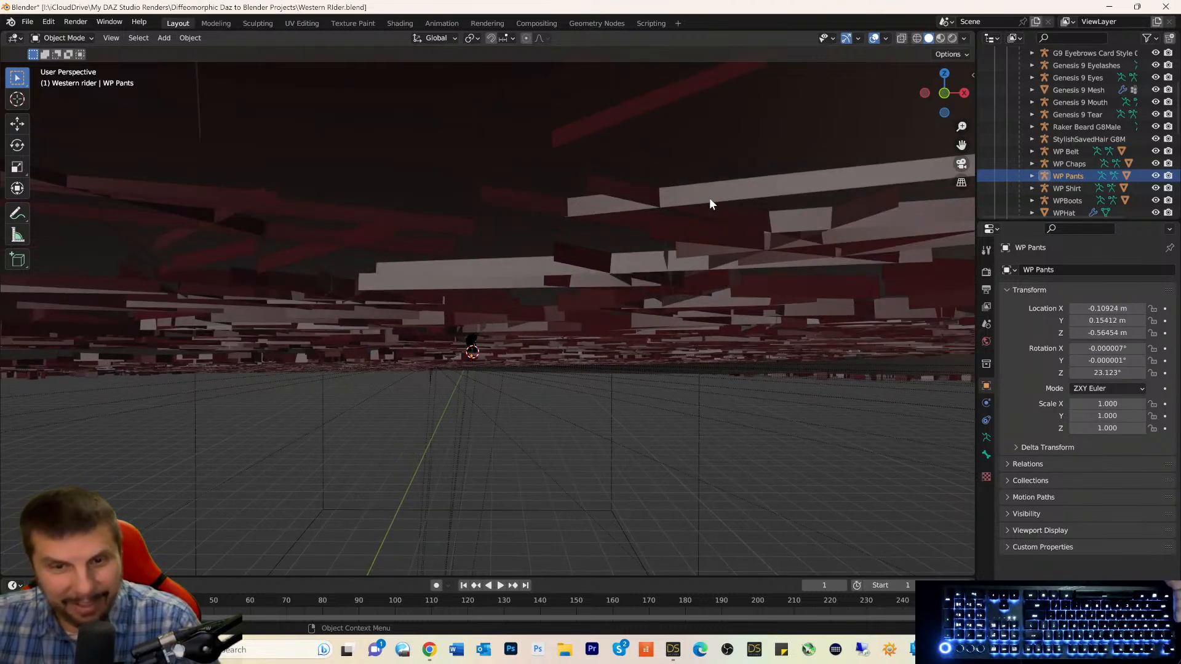
scroll(710, 195, "up", 4)
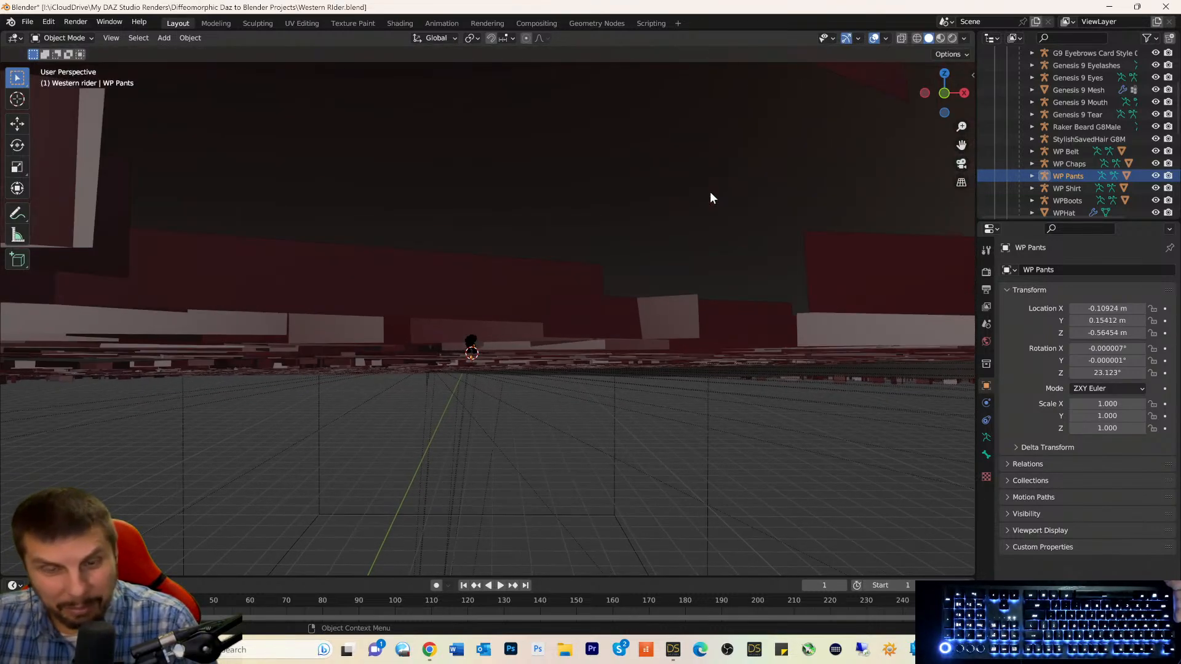
left_click_drag(928, 97, 891, 235)
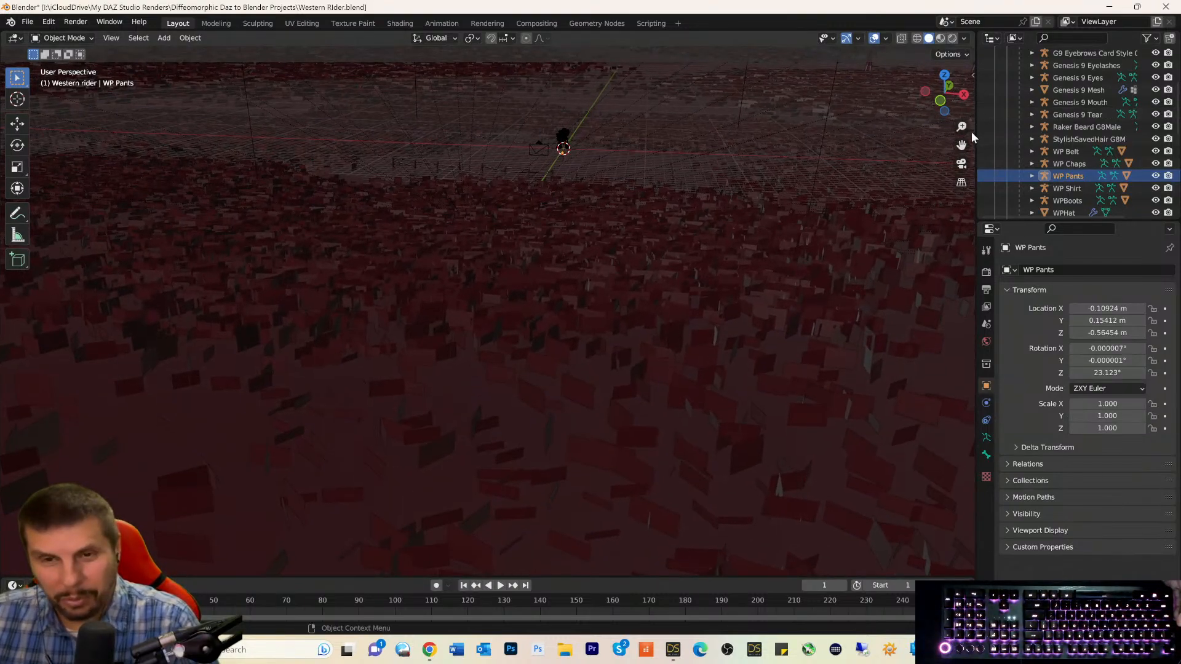
left_click_drag(957, 143, 903, 140)
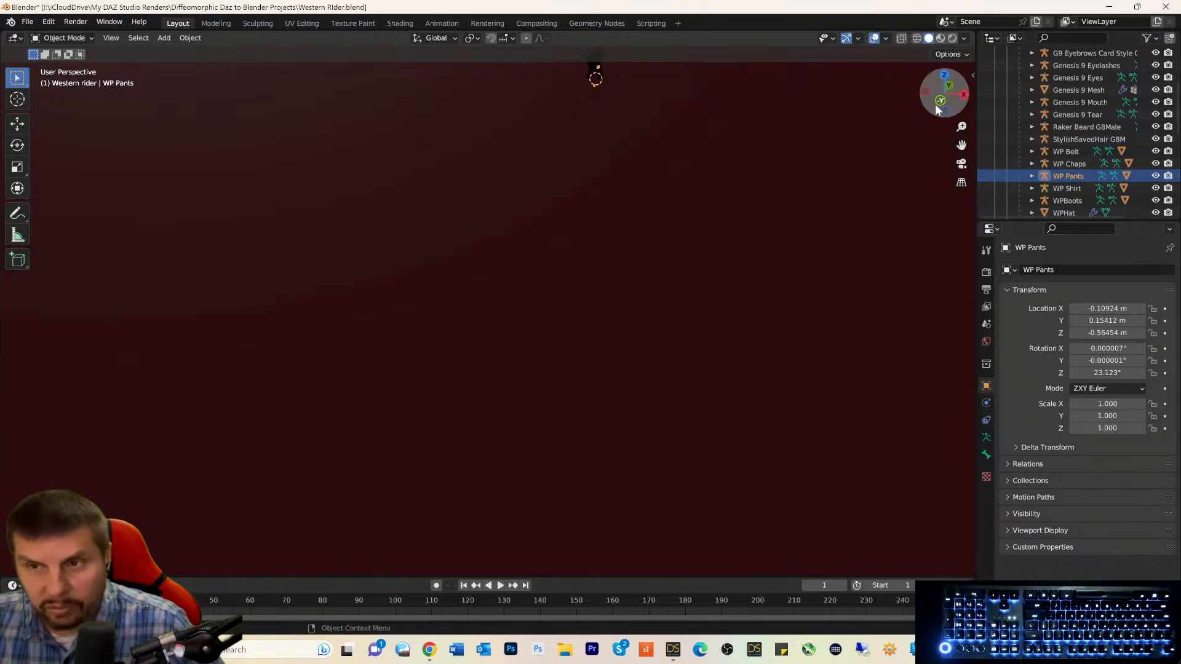
mouse_move(939, 108)
left_mouse_down()
mouse_move(939, 120)
mouse_move(957, 69)
mouse_move(936, 99)
left_mouse_up()
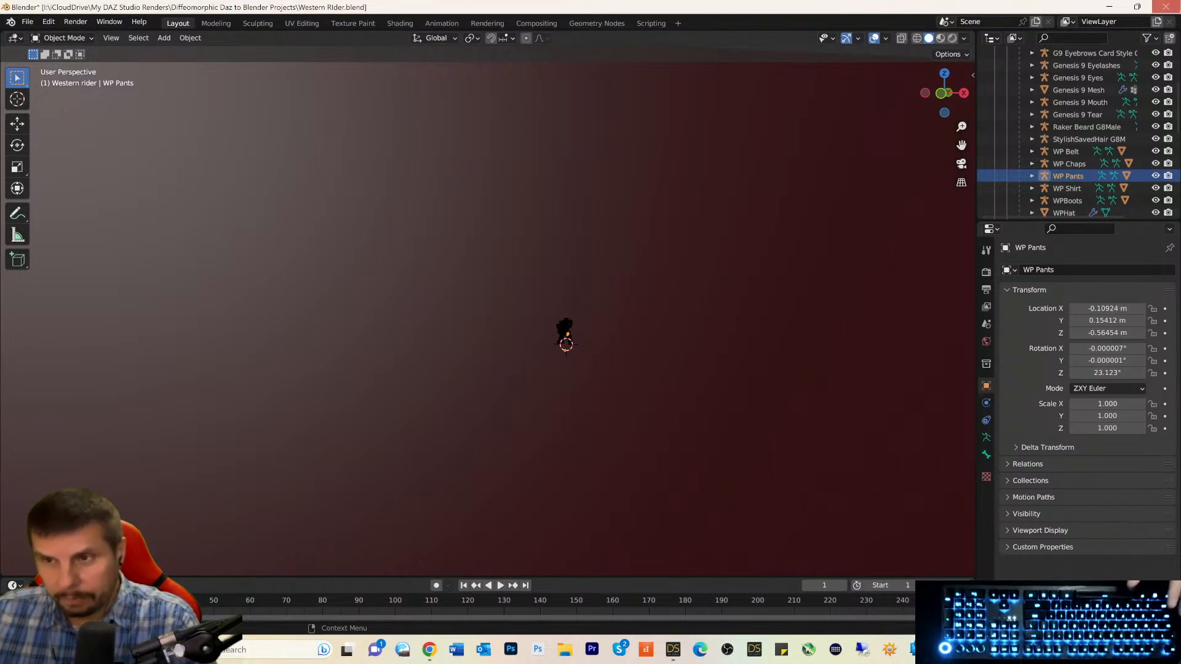
Select the Western rider collection and collapse its contents.
scroll(1063, 168, "up", 4)
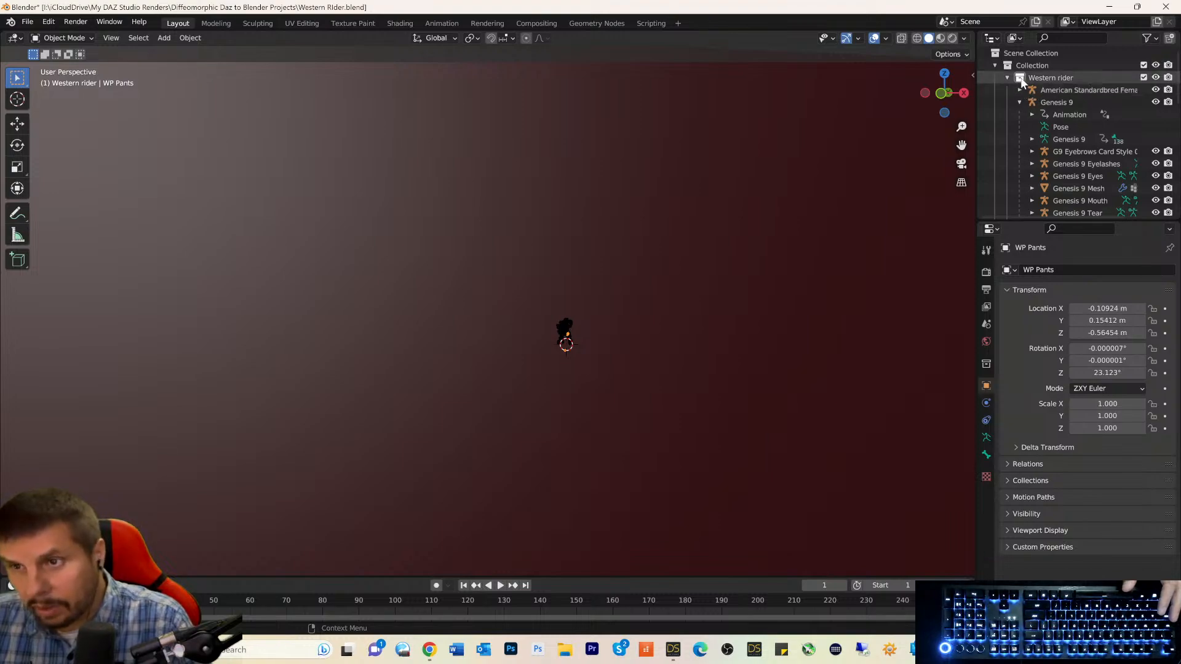
left_click(1022, 81)
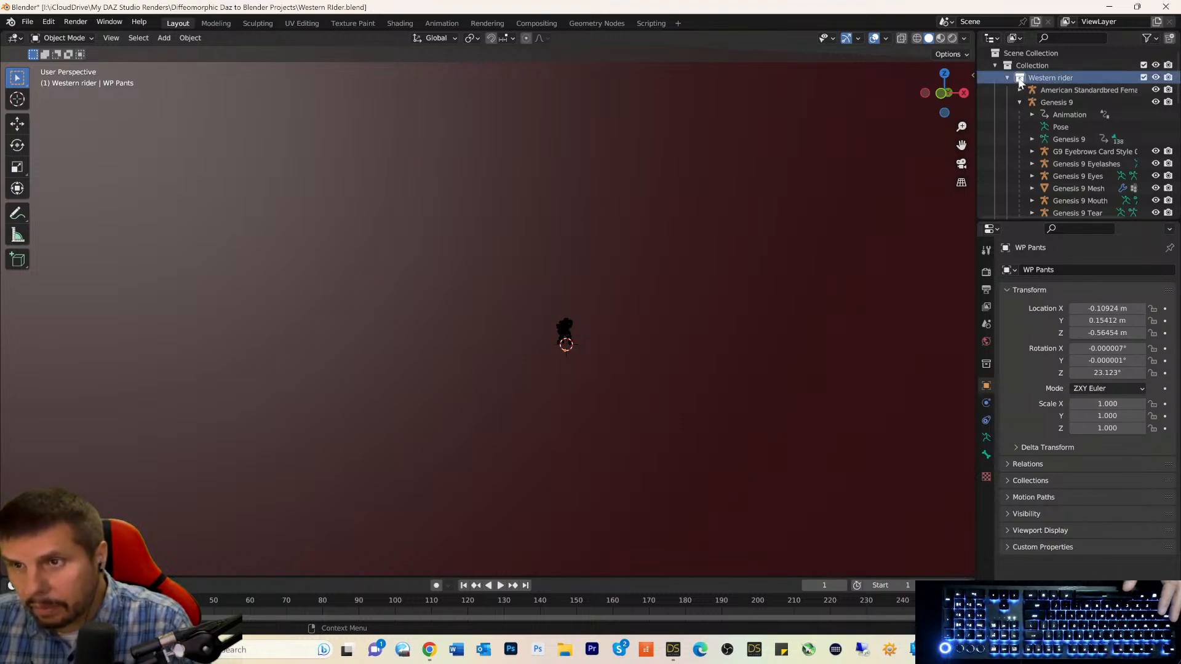
left_click(1007, 78)
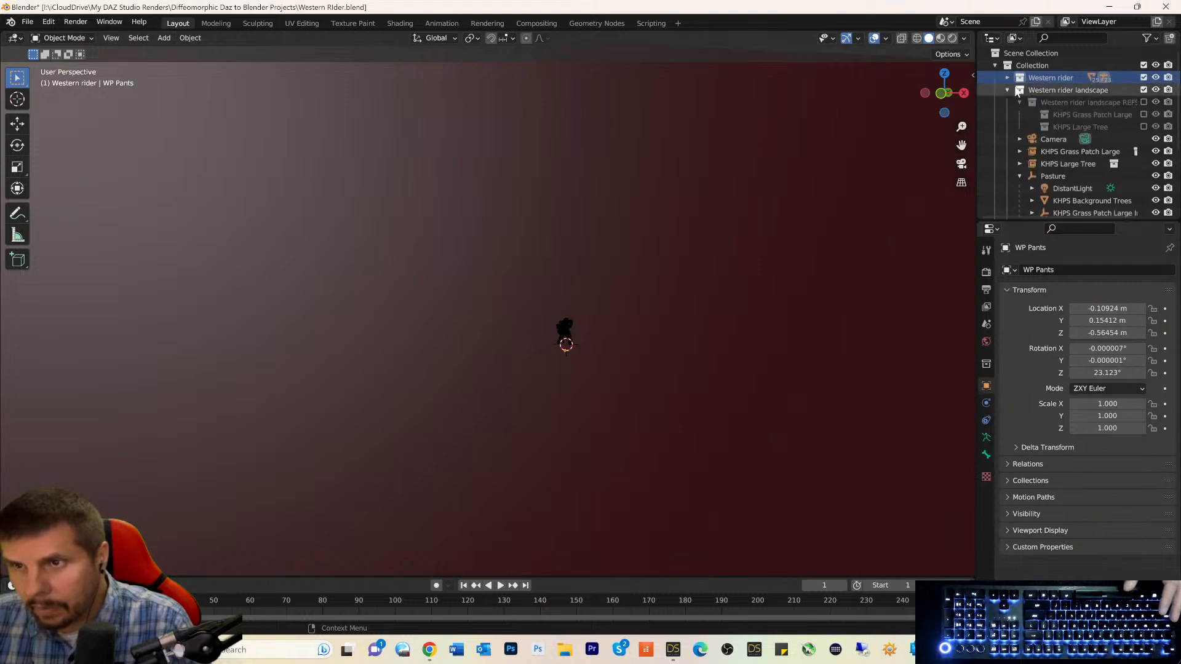
Review the contents of the Western rider and Western rider landscape collections, then leave both collapsed with Western rider selected.
left_click(1007, 90)
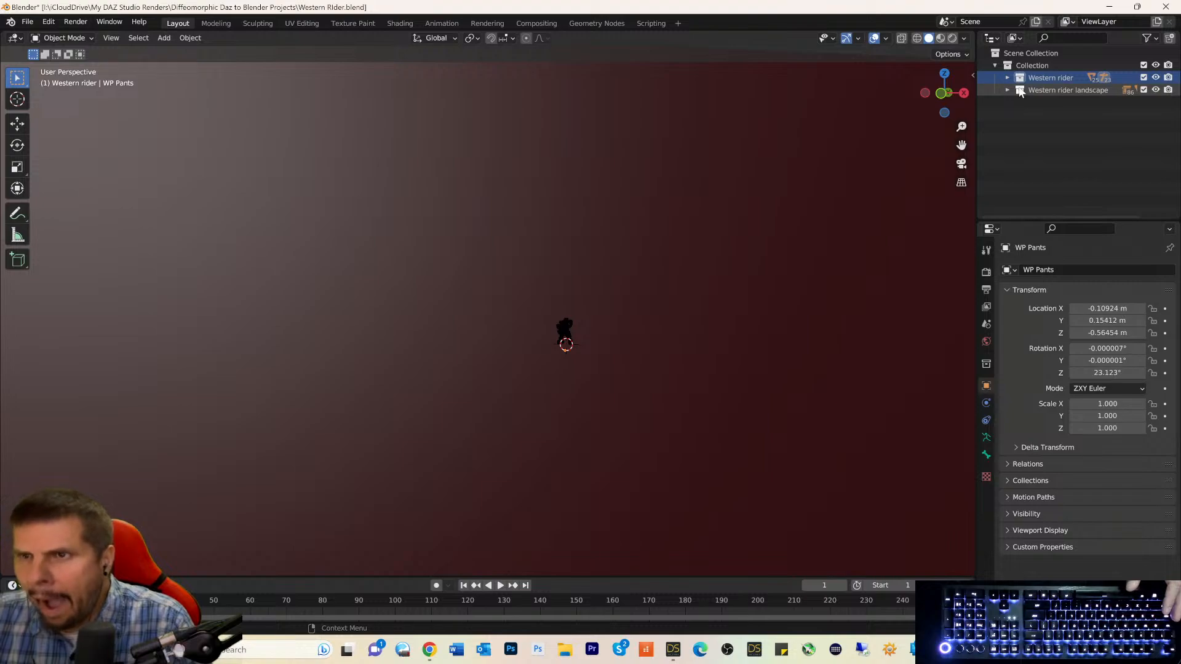
left_click(1012, 65)
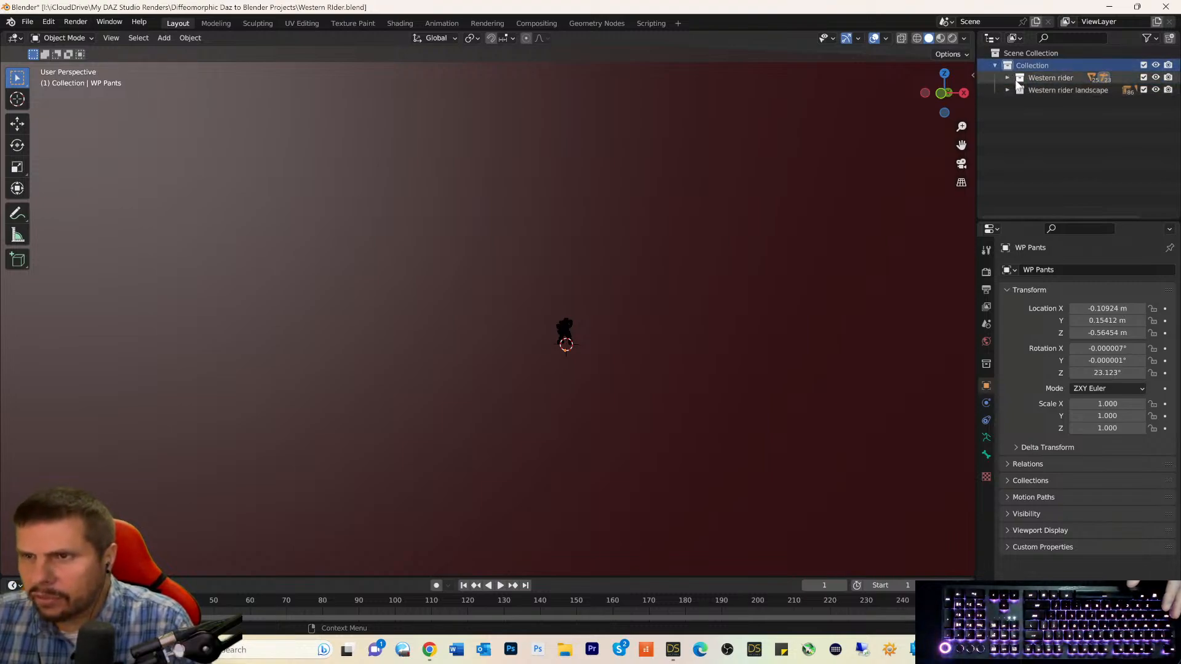
left_click(1024, 80)
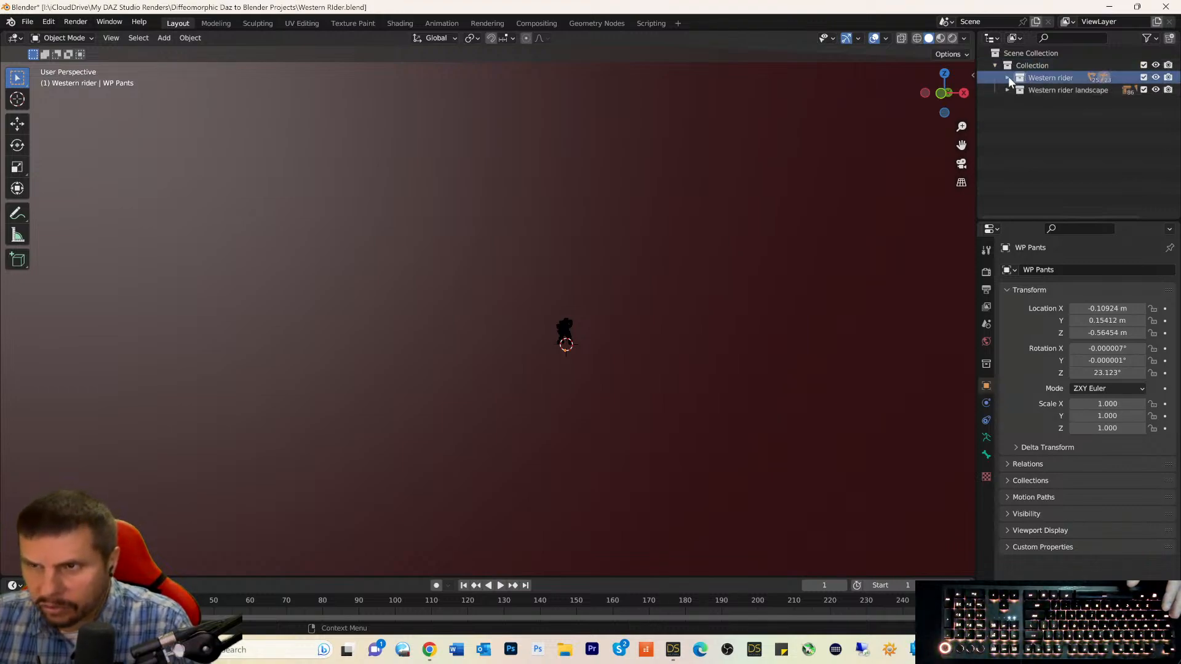
left_click(1008, 77)
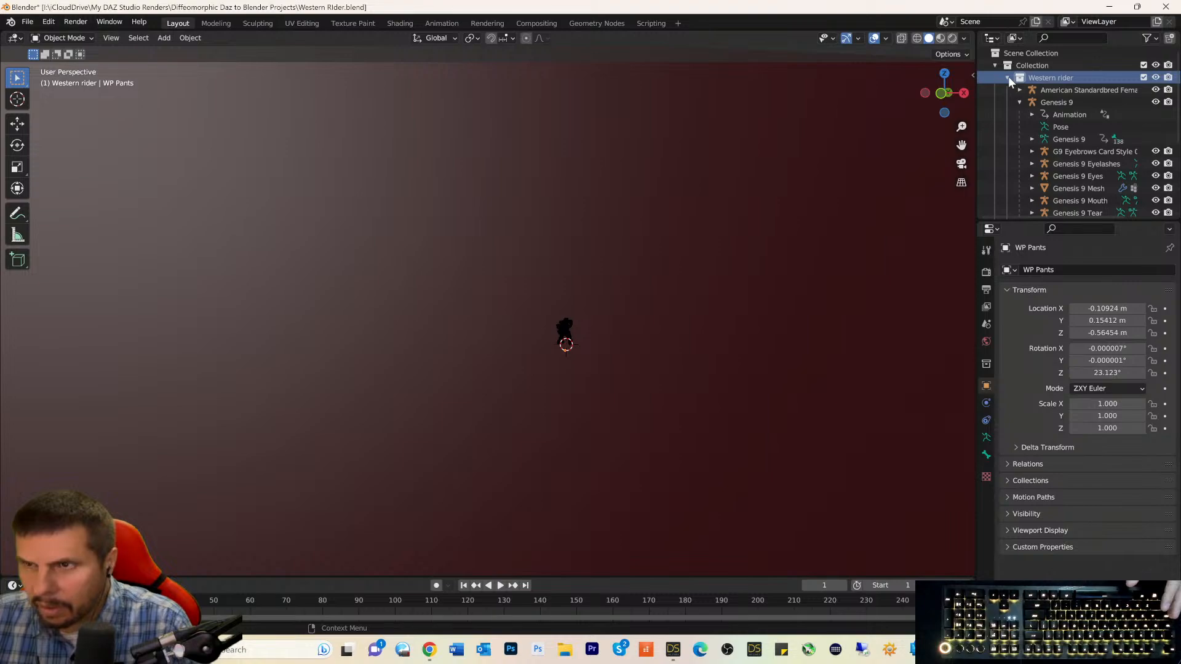
left_click(1008, 77)
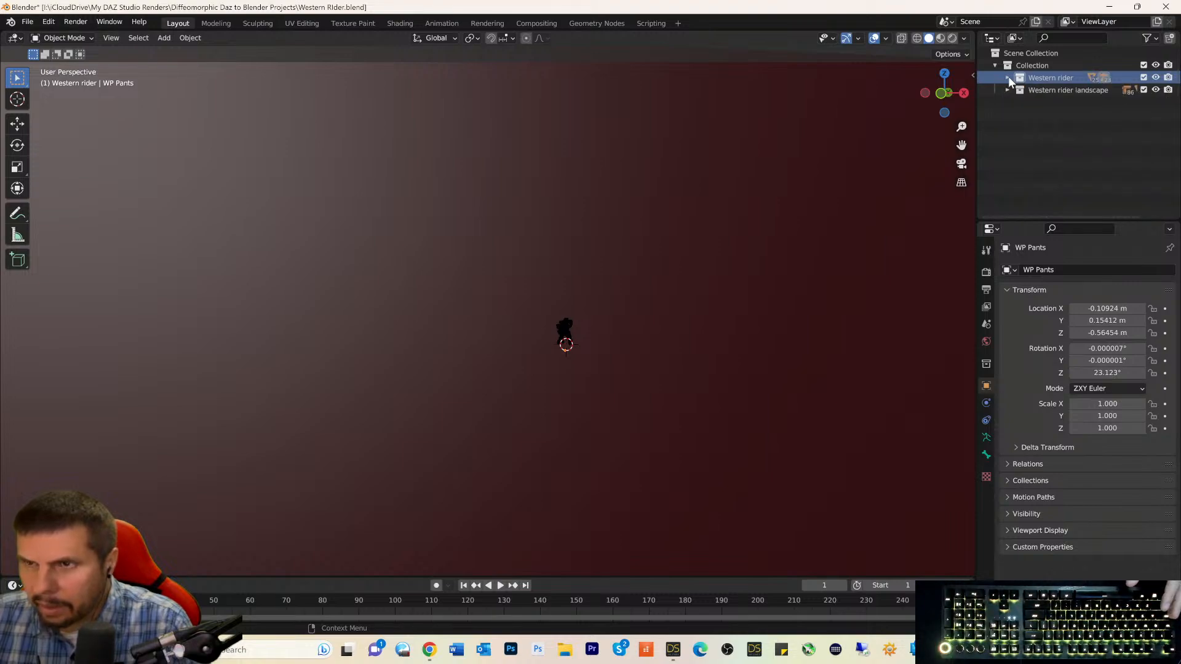
left_click(1008, 89)
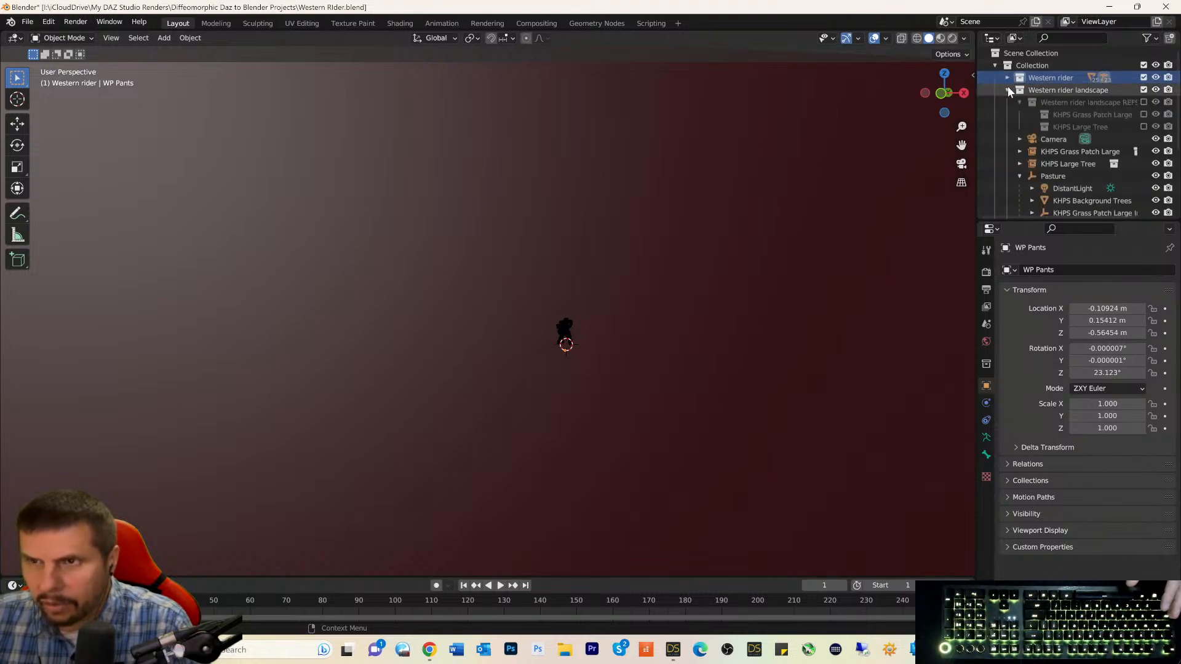
scroll(1042, 175, "down", 4)
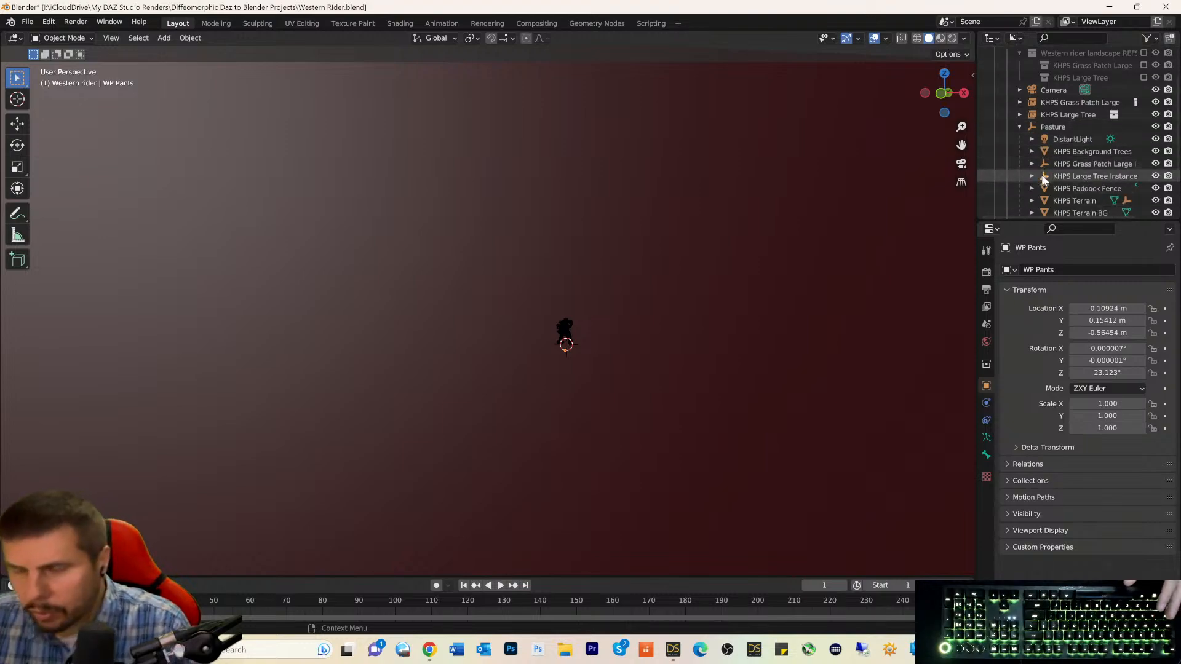
scroll(1043, 173, "up", 4)
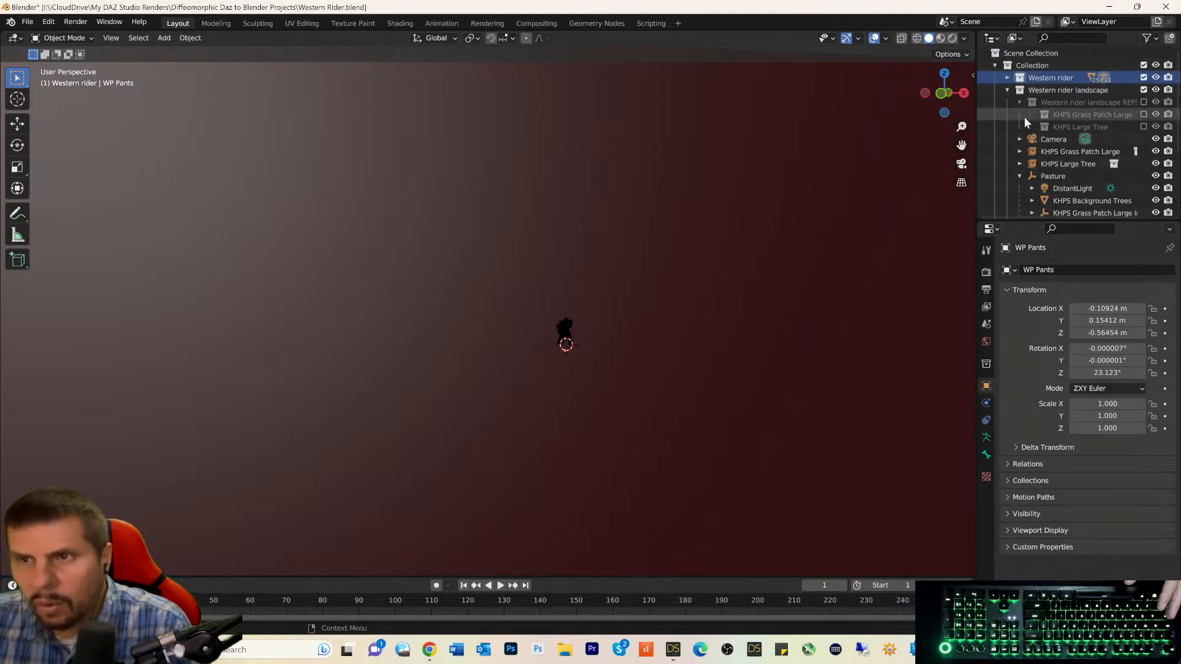
left_click(1007, 90)
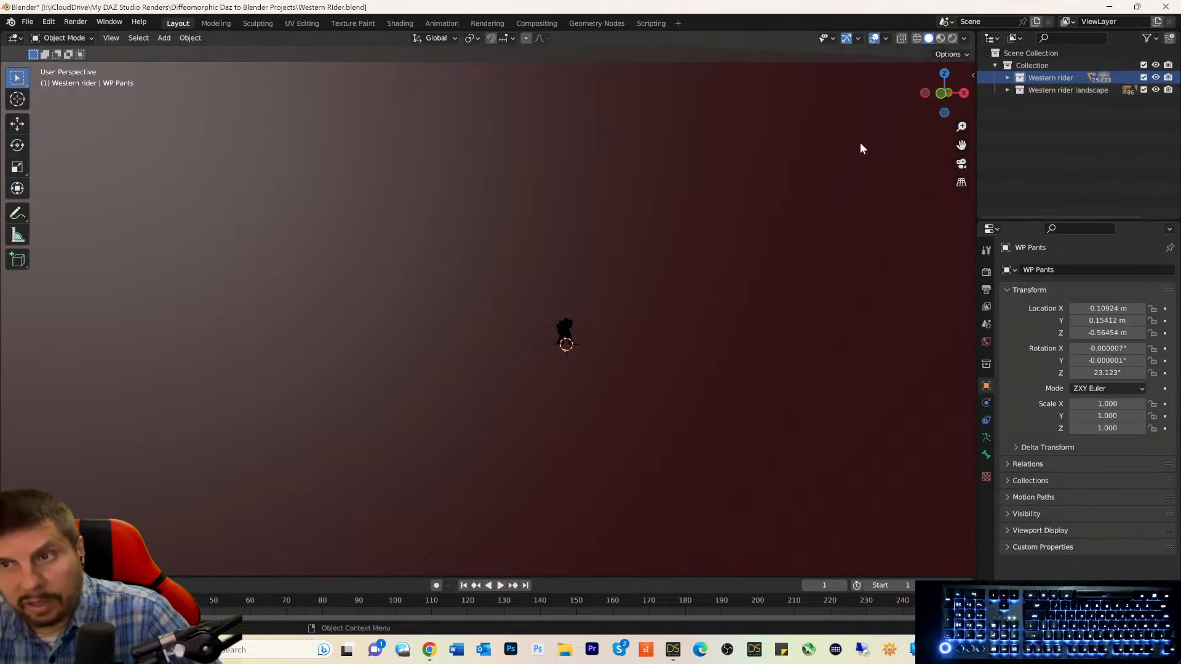
Return the viewport to the camera view of the rider and landscape, and display it with rendered shading.
mouse_move(935, 96)
left_mouse_down()
mouse_move(960, 120)
mouse_move(1023, 122)
mouse_move(1019, 106)
mouse_move(1015, 120)
mouse_move(936, 101)
left_mouse_up()
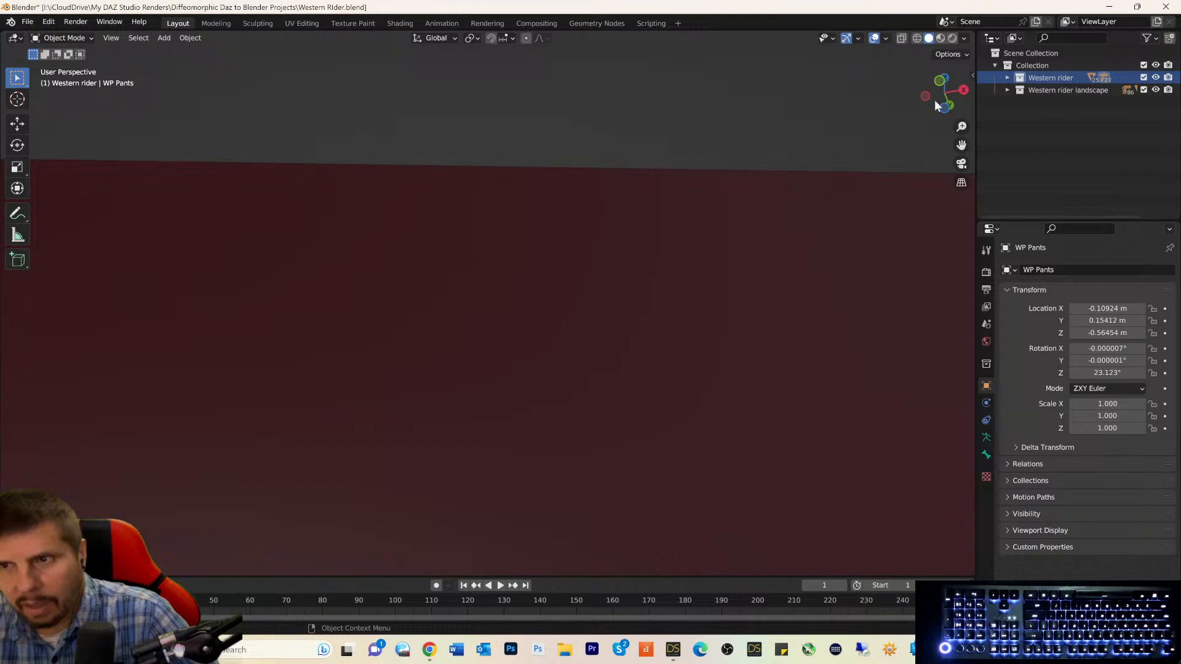
left_click(961, 184)
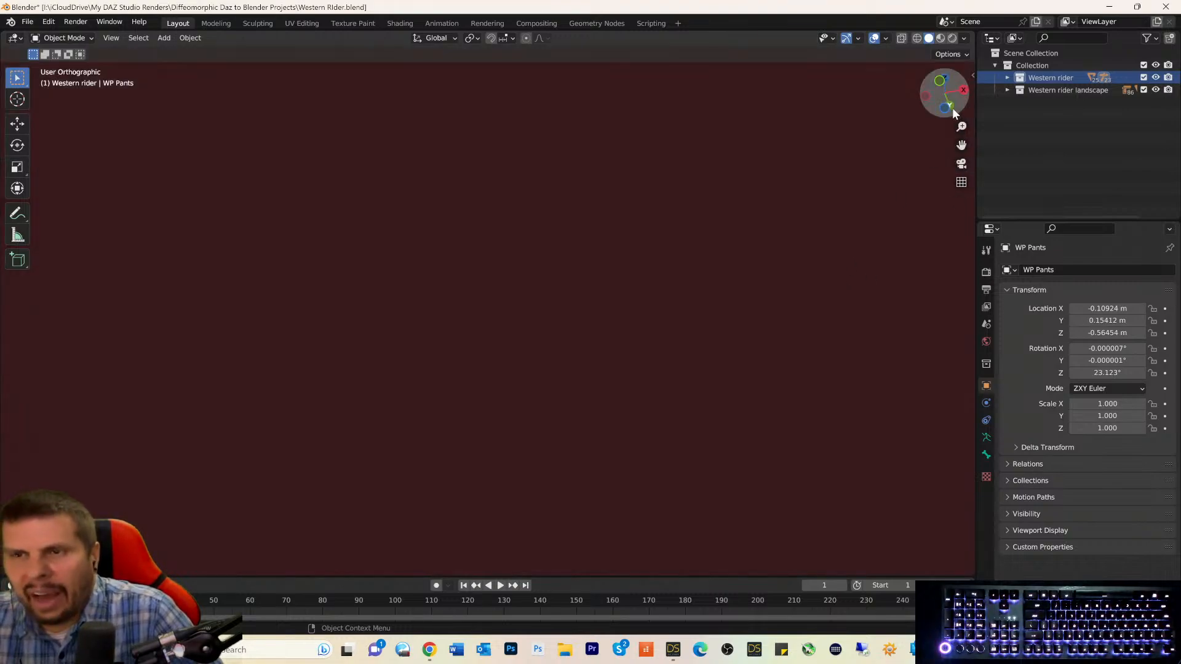
left_click_drag(944, 92, 921, 126)
left_click(962, 164)
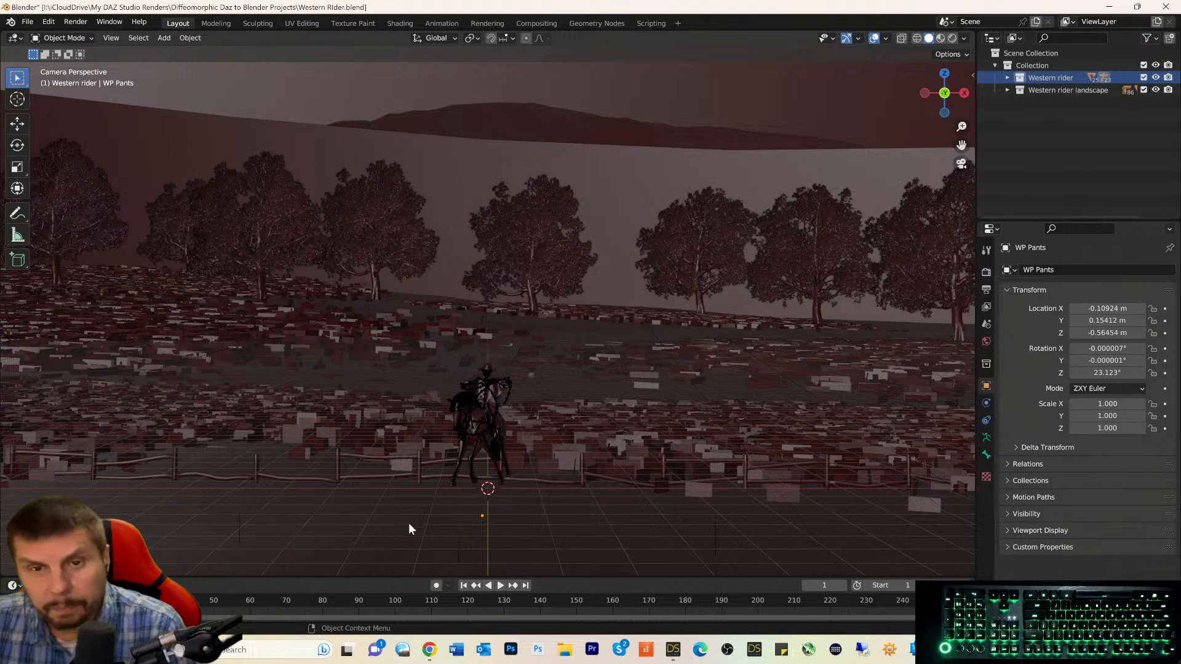
left_click(951, 38)
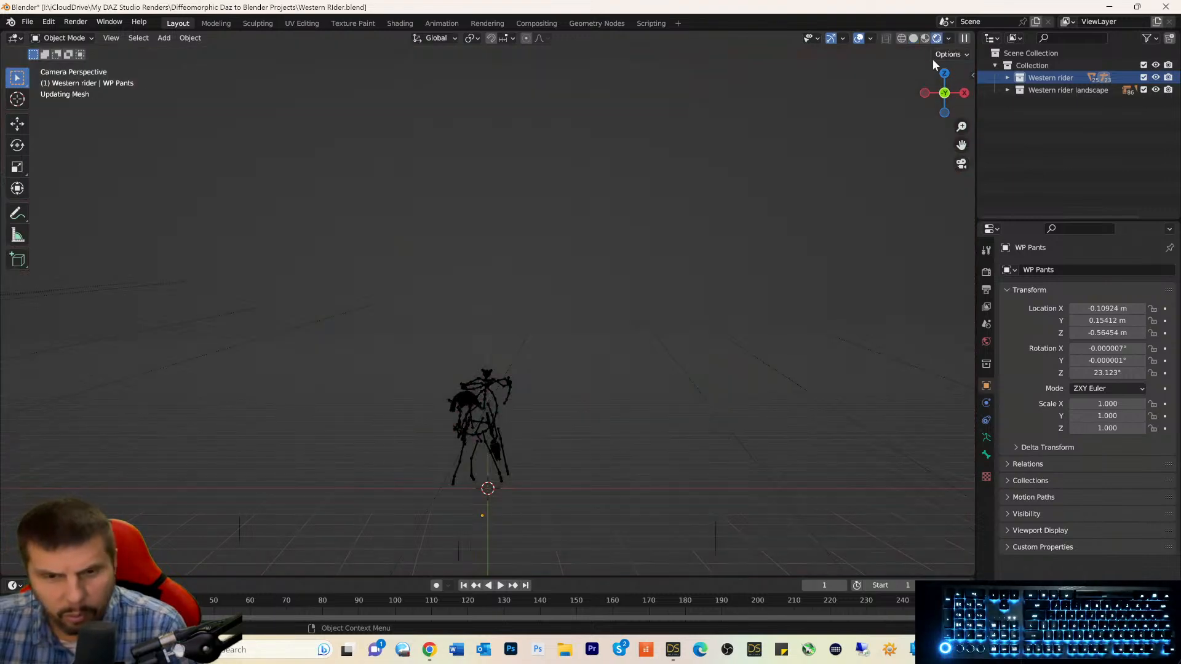